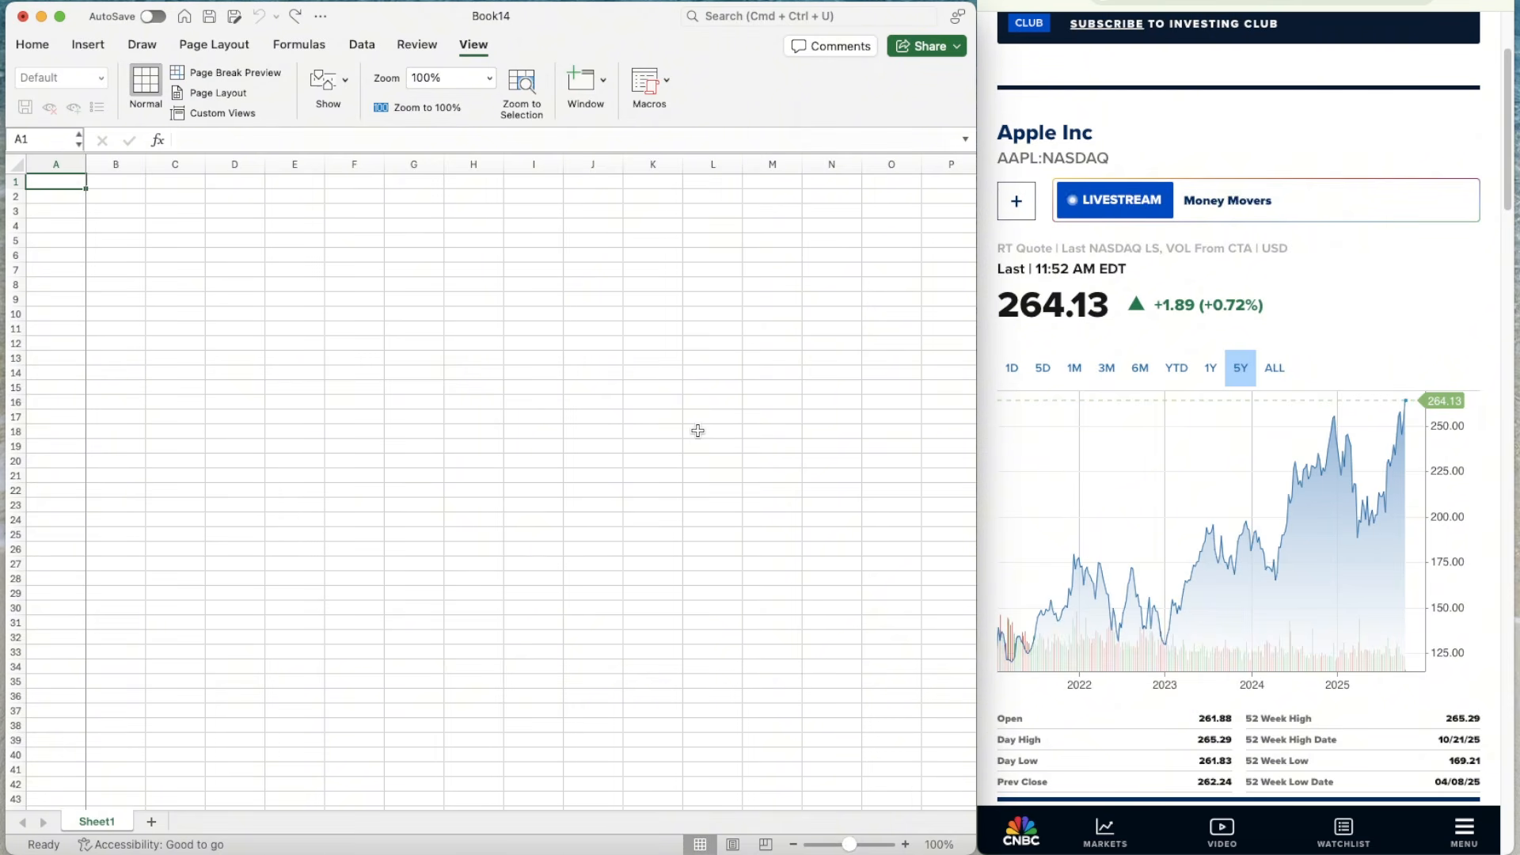
- Look through Apple's filings on SEC EDGAR for the latest 10-Q quarterly report and the 10-K annual report filed 2024-11-01
click(1333, 271)
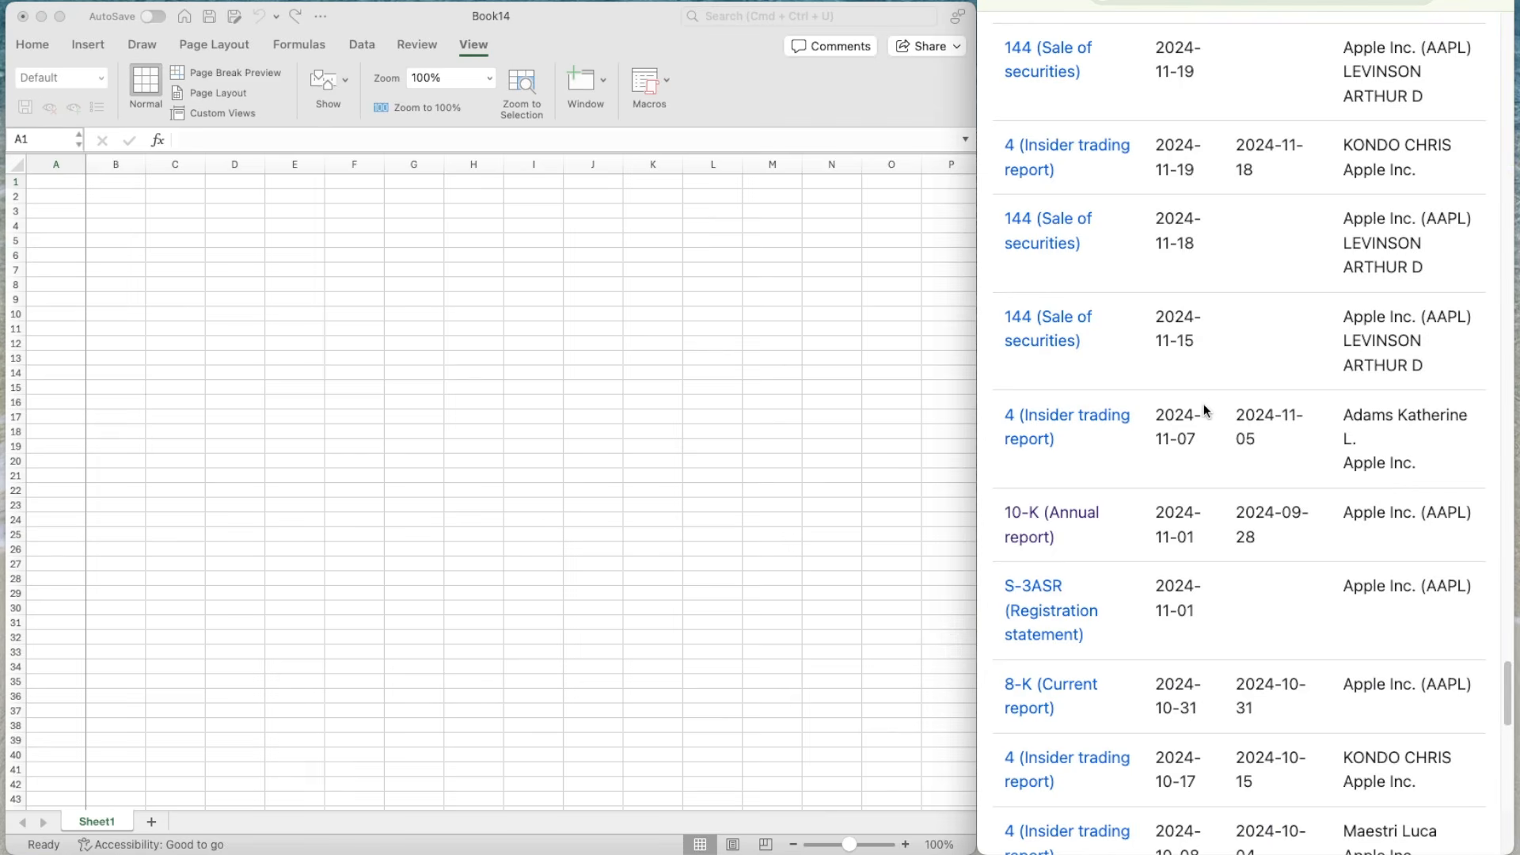
scroll(1204, 405, up, 15)
scroll(1204, 405, up, 20)
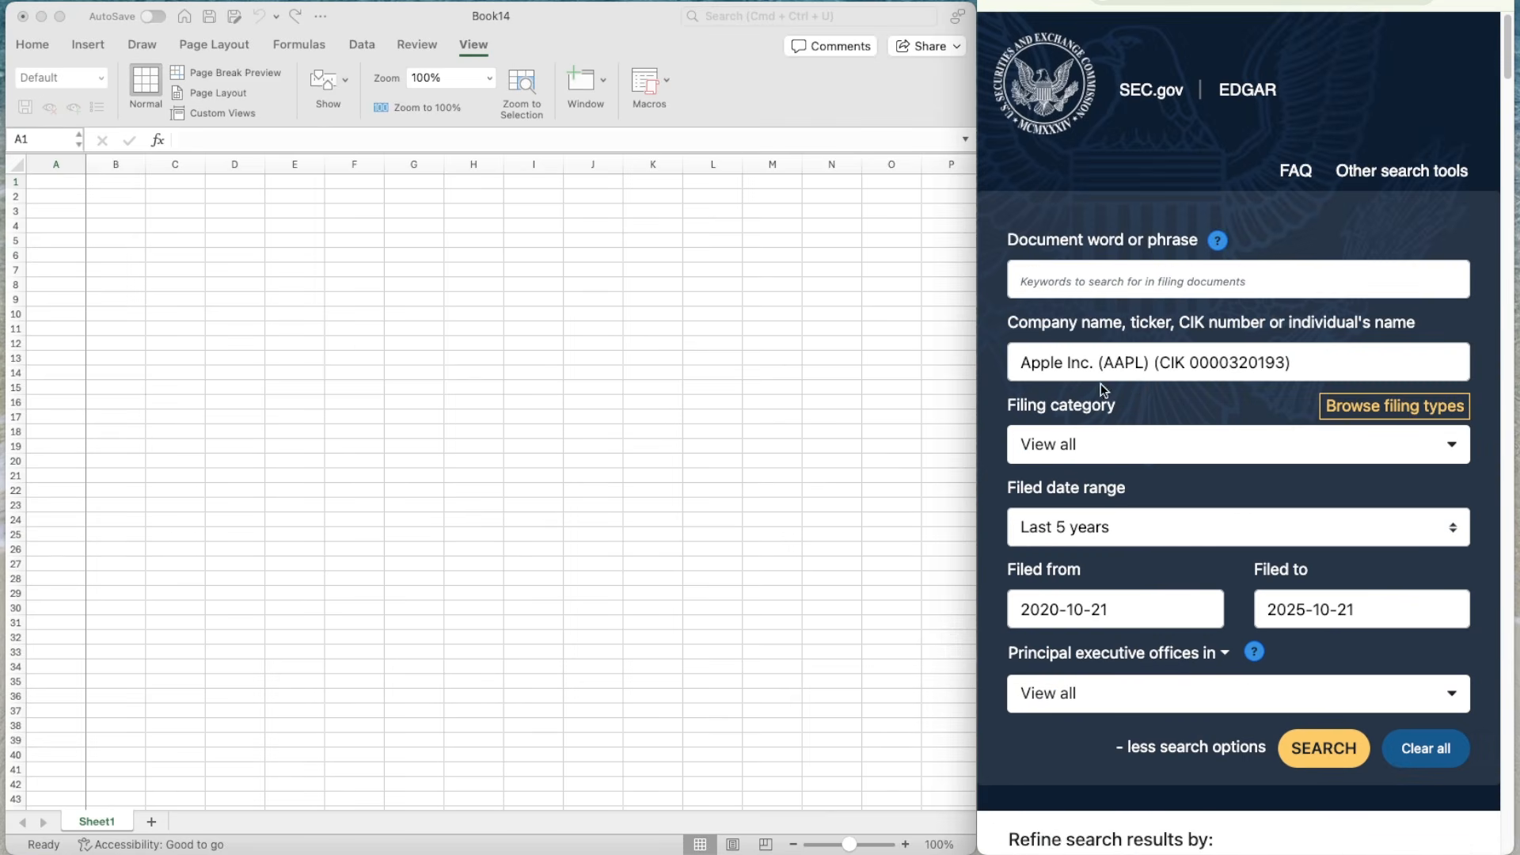
scroll(1091, 463, down, 15)
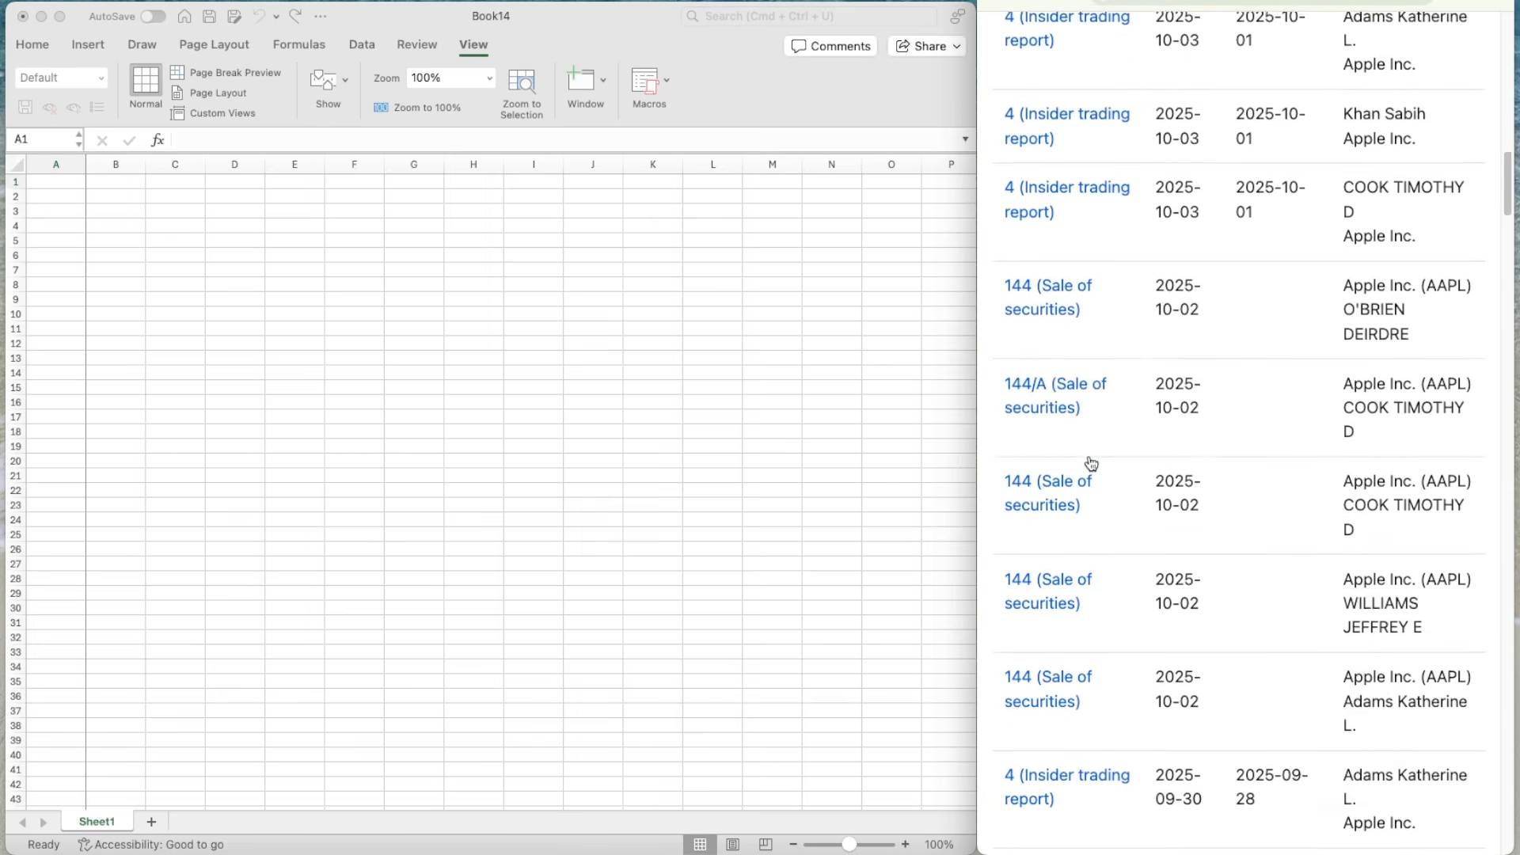
scroll(1091, 463, down, 20)
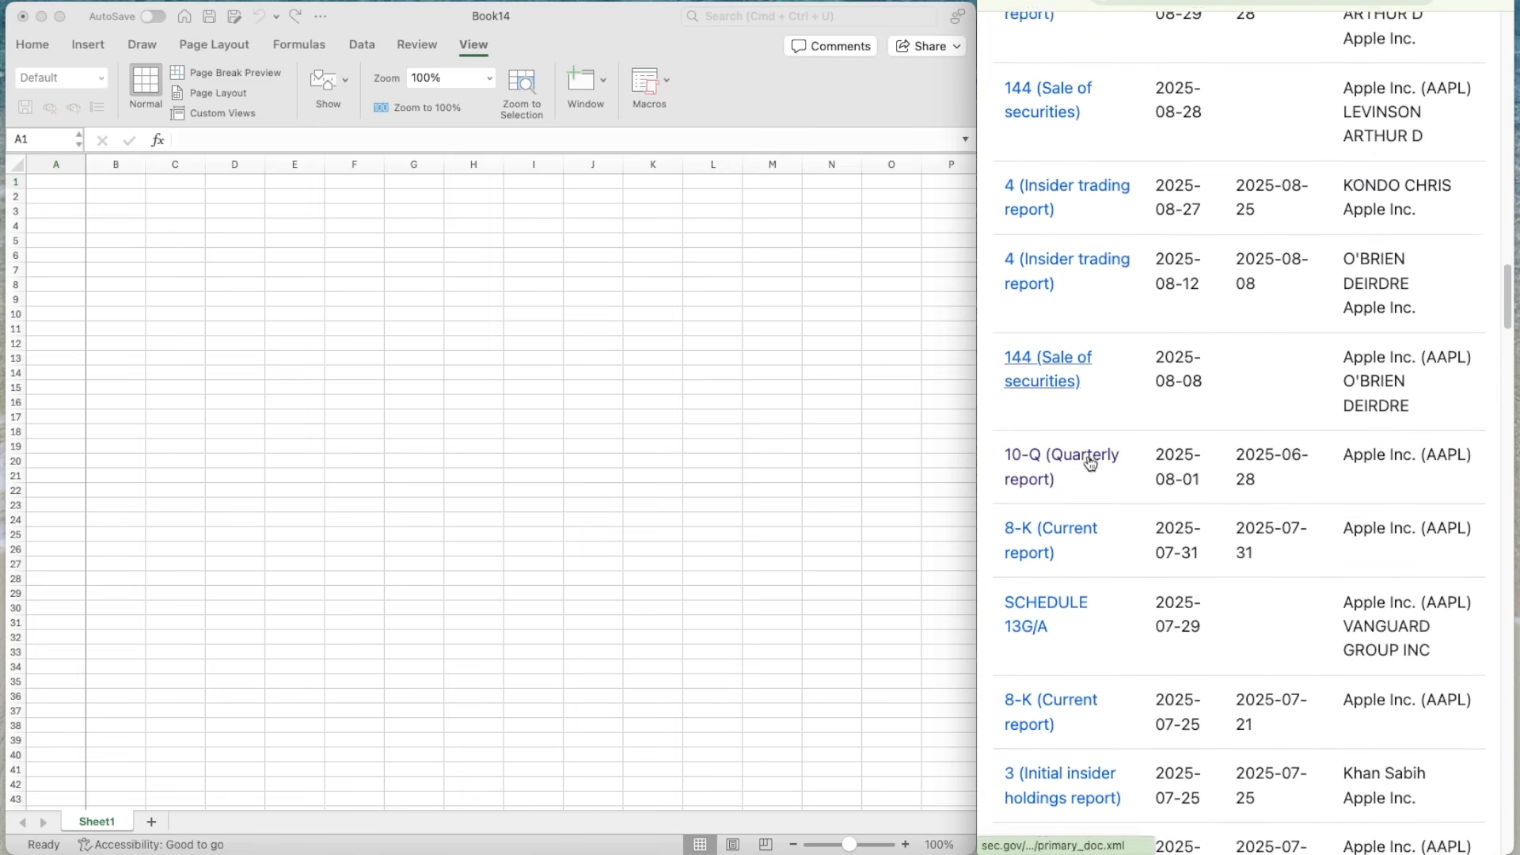
scroll(1205, 468, down, 10)
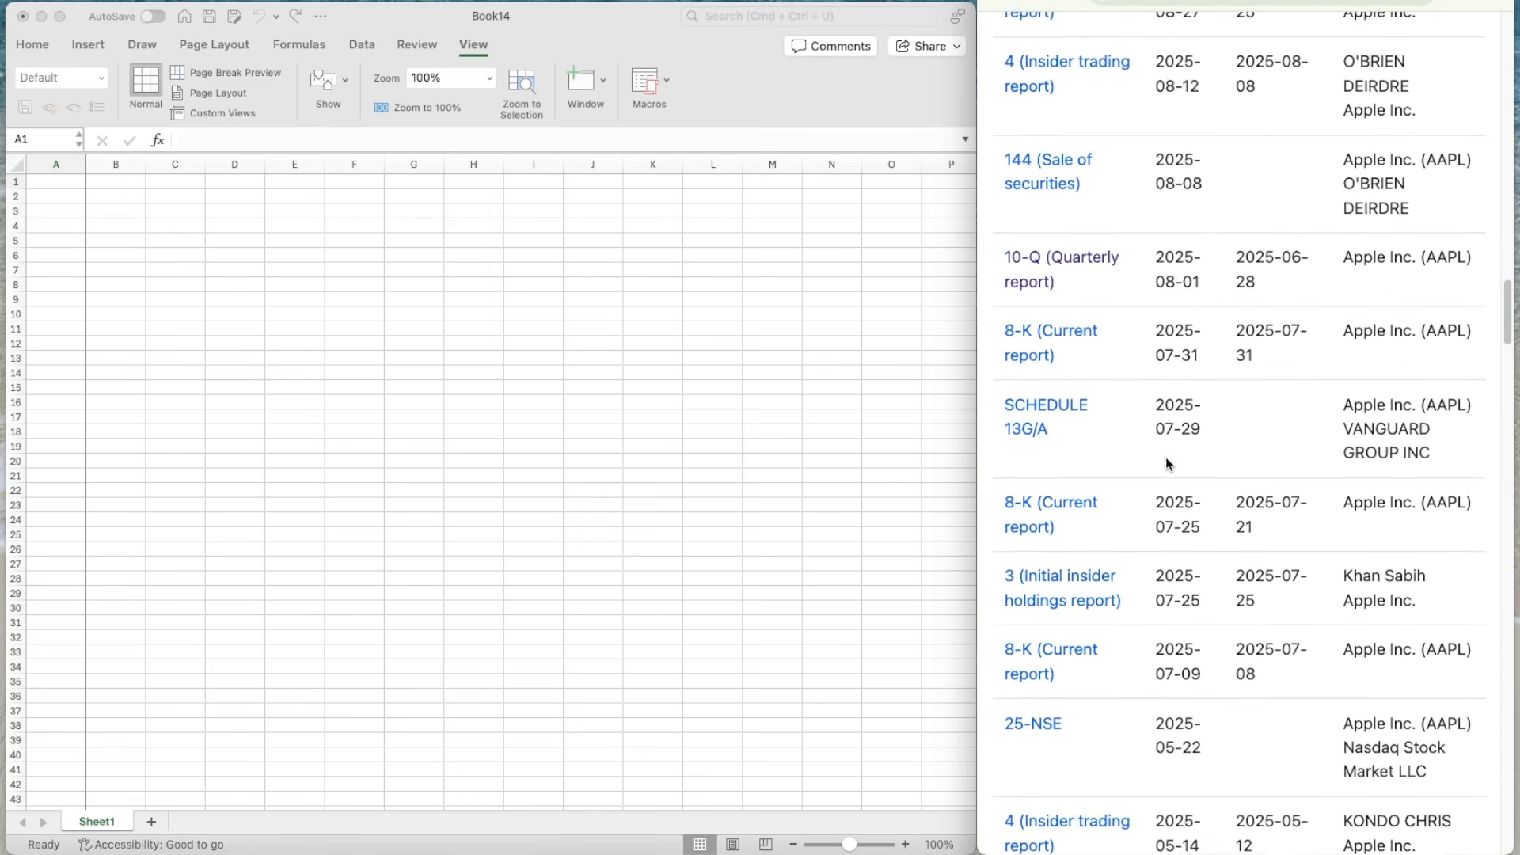
scroll(1166, 459, down, 15)
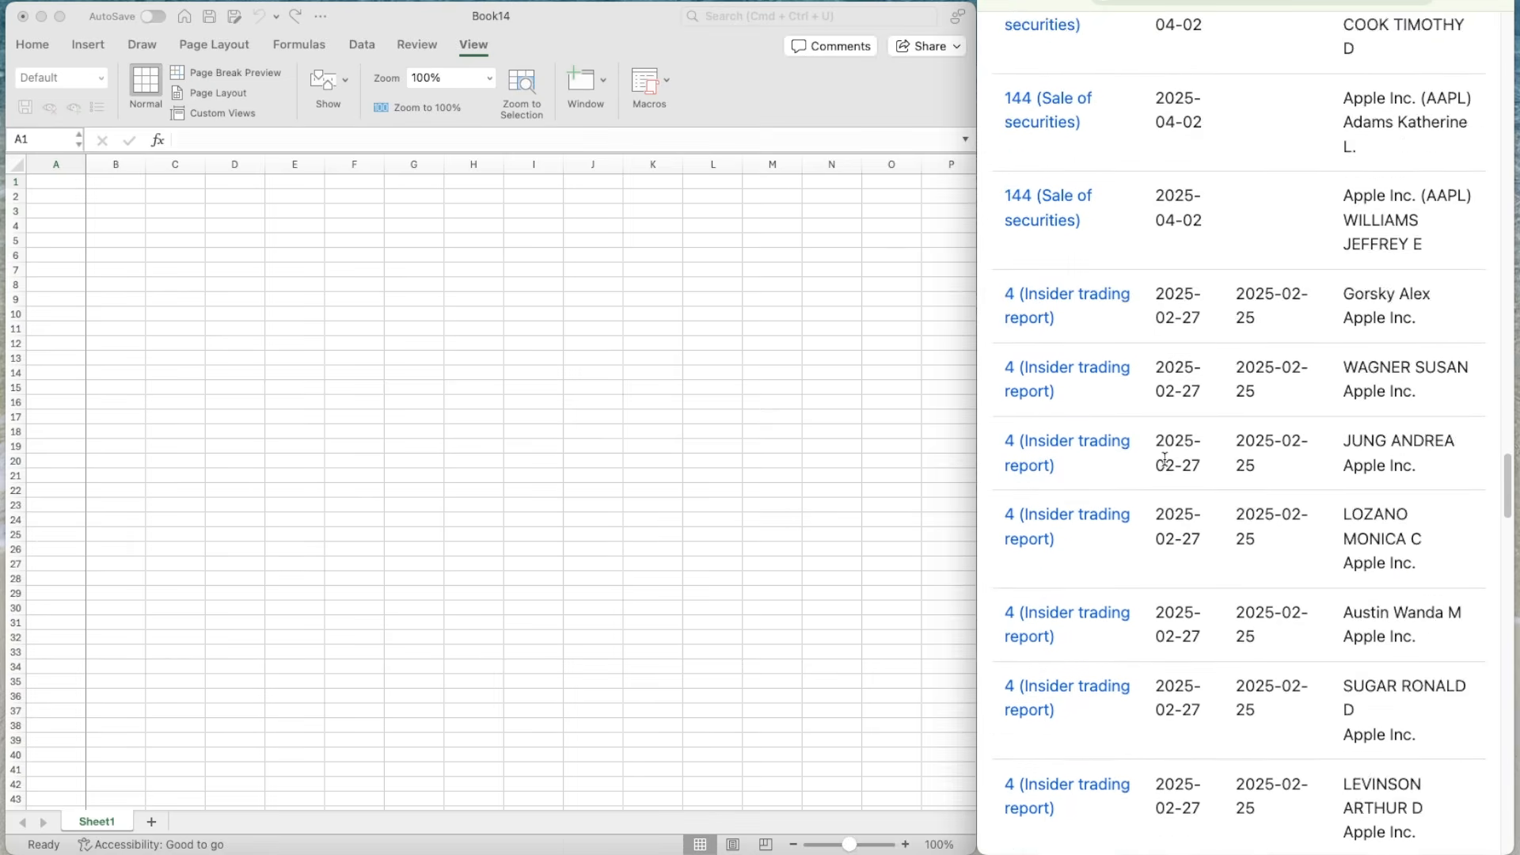
scroll(1166, 465, down, 8)
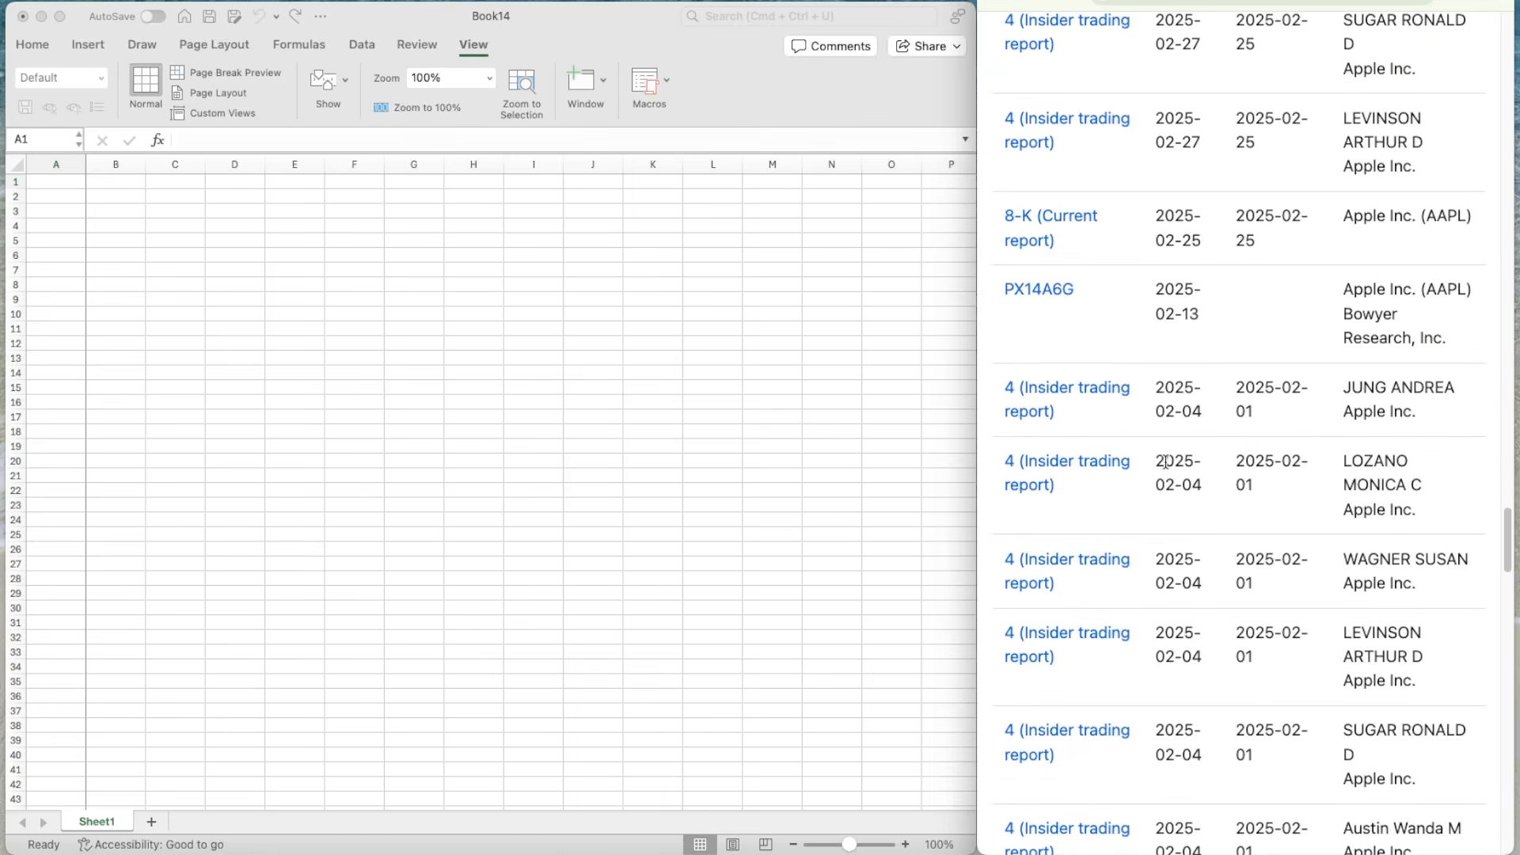
scroll(1168, 475, down, 10)
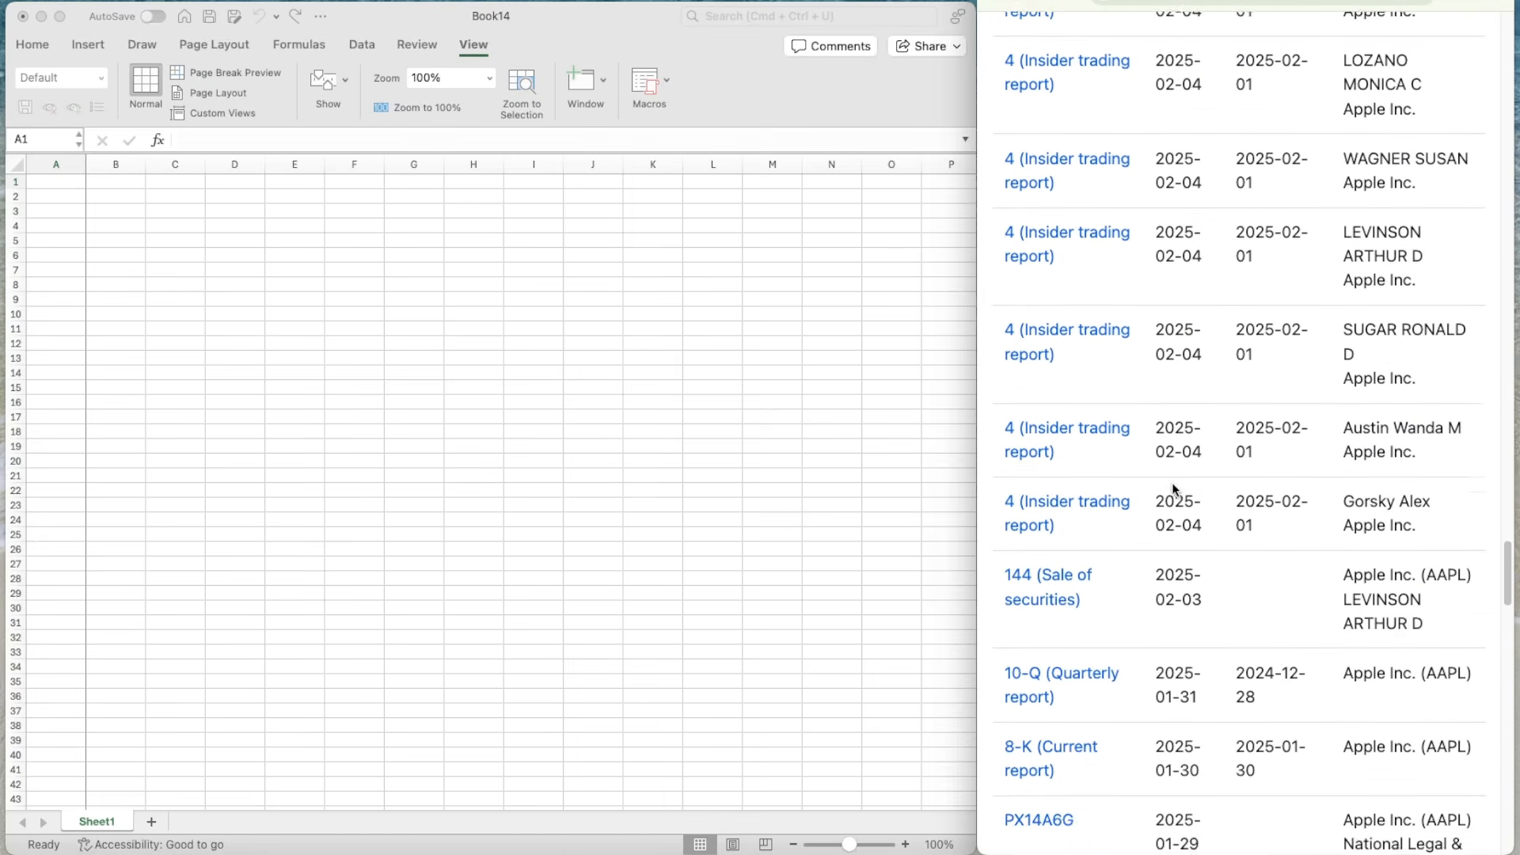
scroll(1172, 484, down, 10)
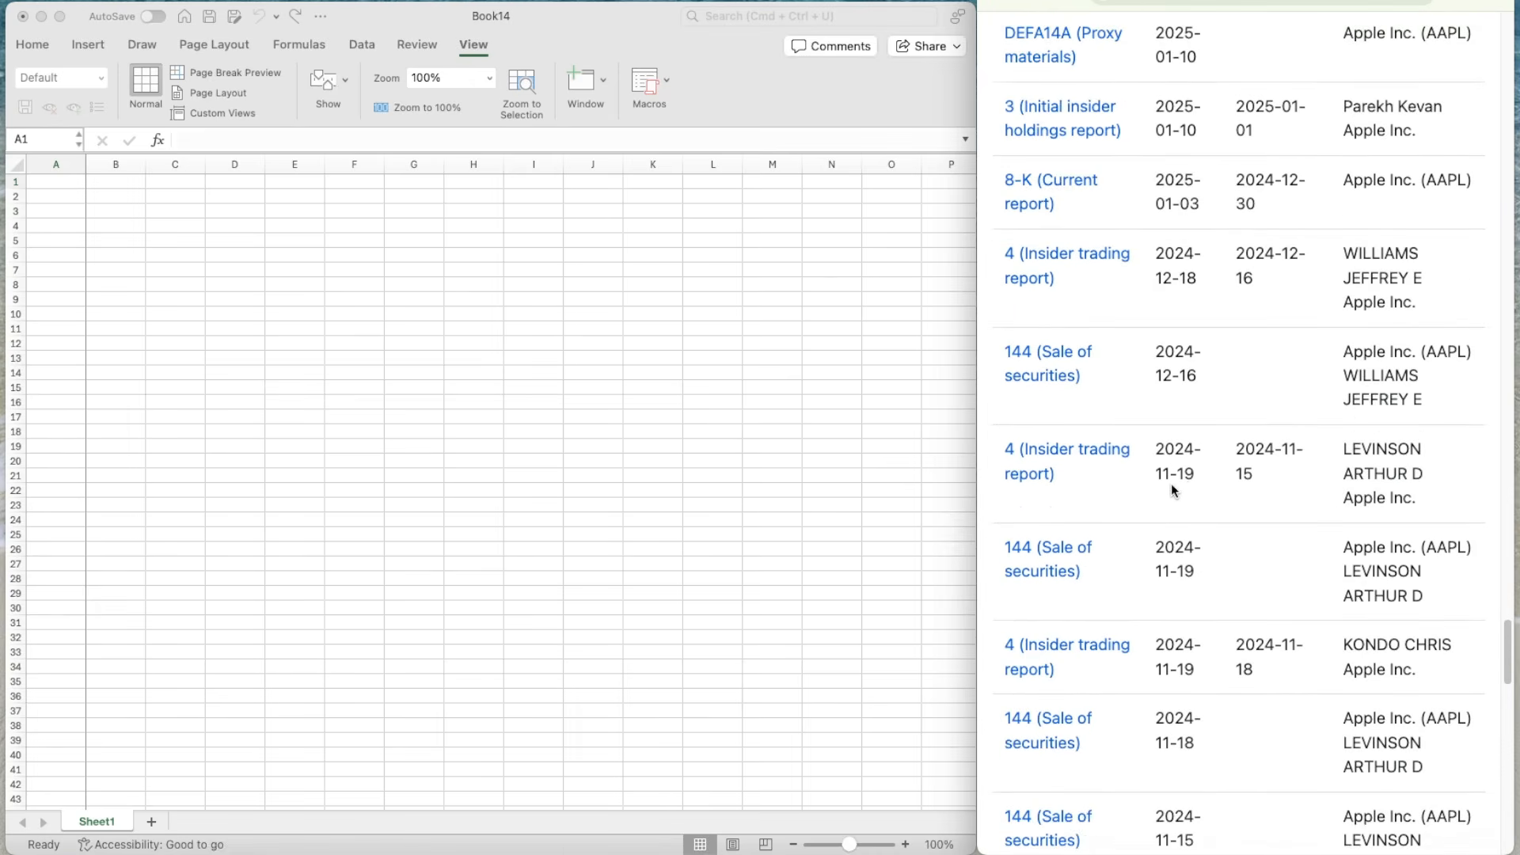
scroll(1176, 488, down, 10)
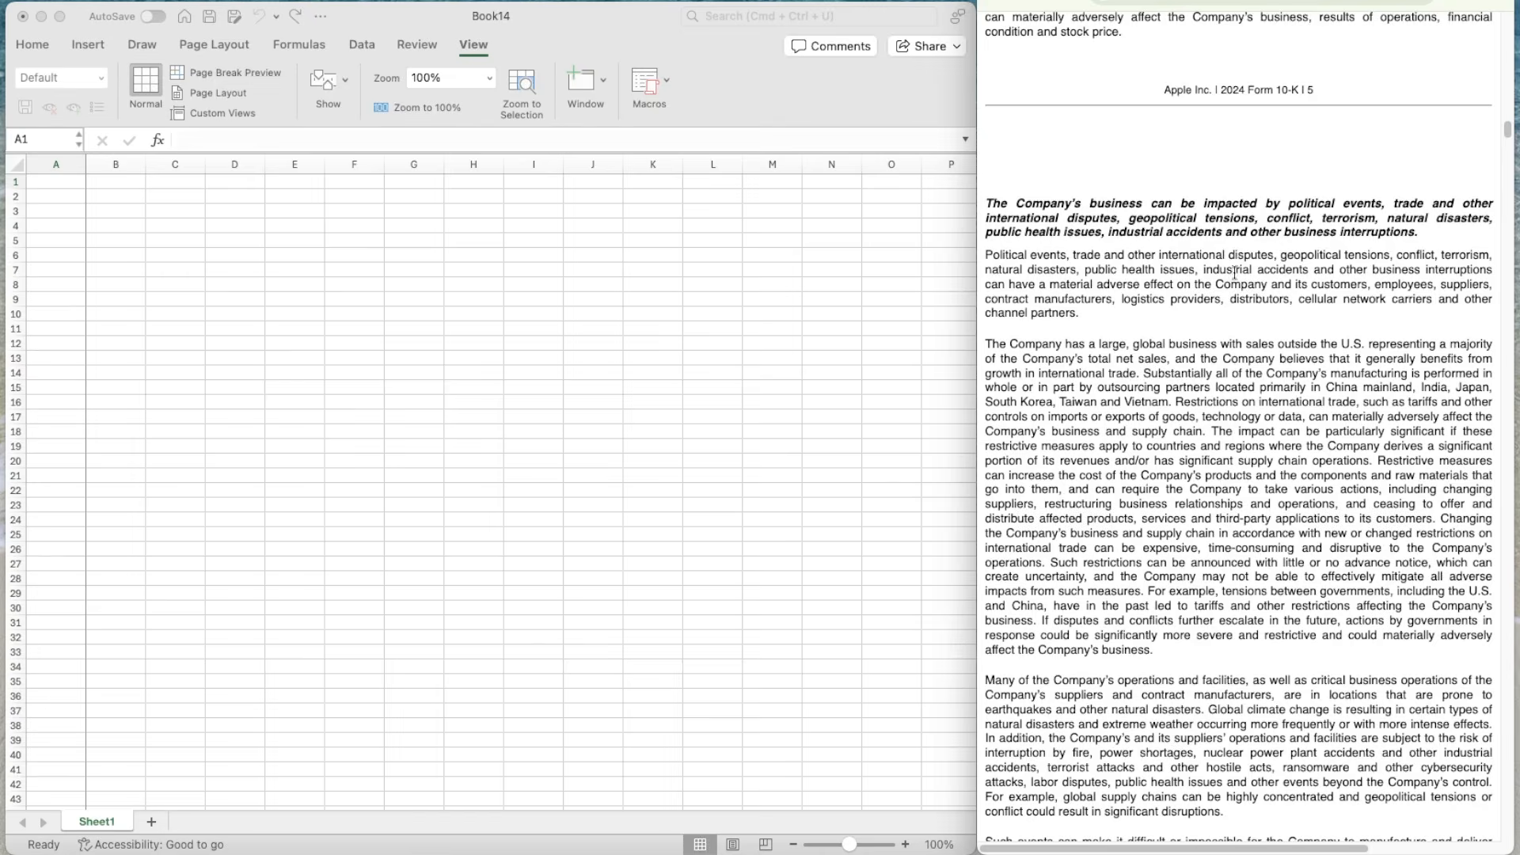
- Examine net sales by segment and by product category in Apple's 2024 Form 10-K and bring up the revenue note of the Q3 2025 10-Q
scroll(1235, 405, down, 15)
scroll(1235, 405, up, 20)
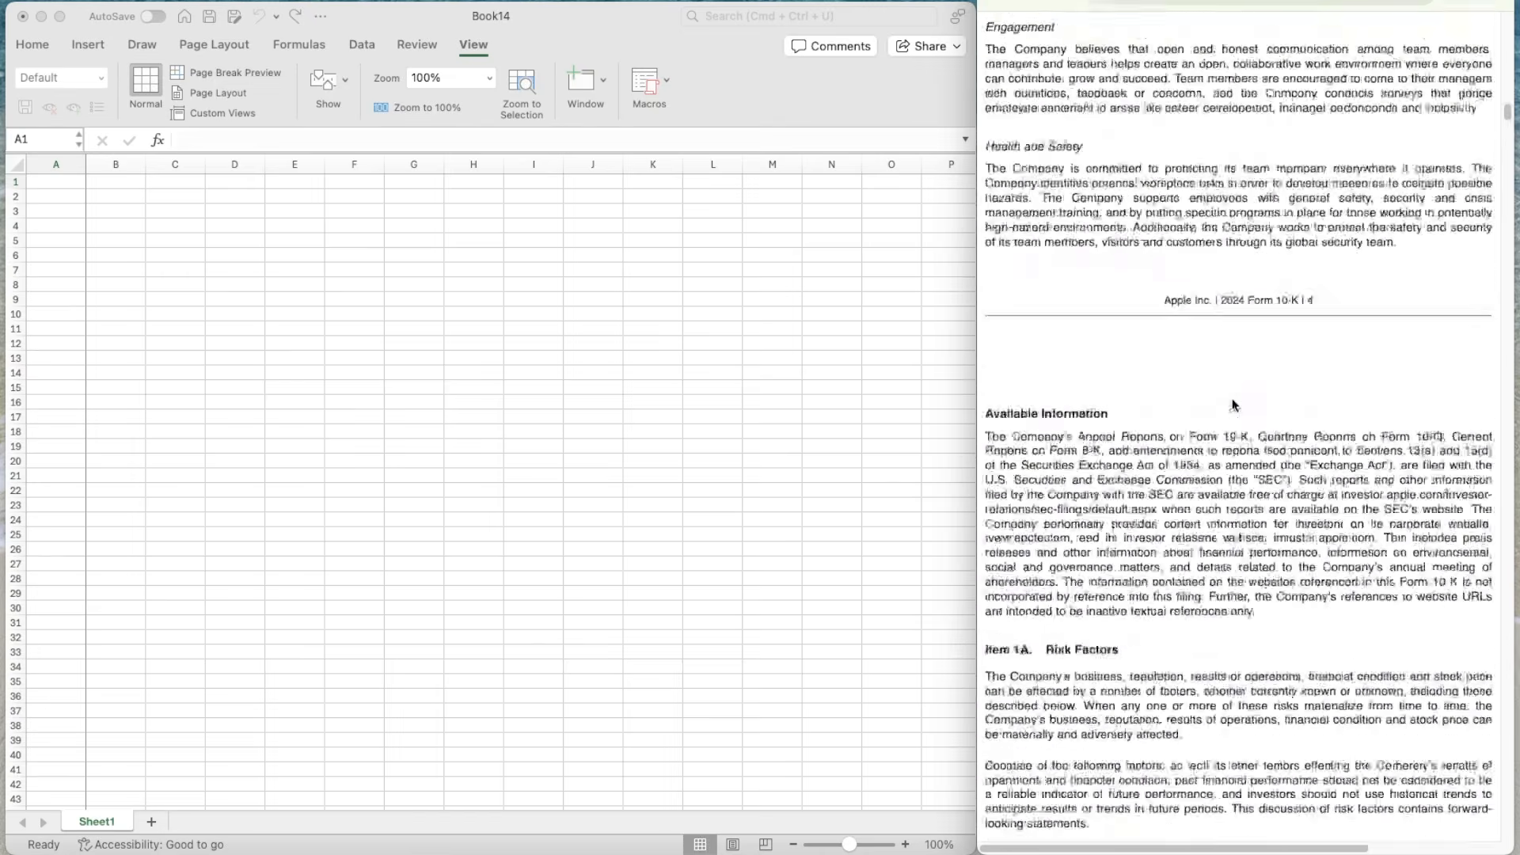
scroll(1235, 404, up, 20)
scroll(1235, 406, down, 10)
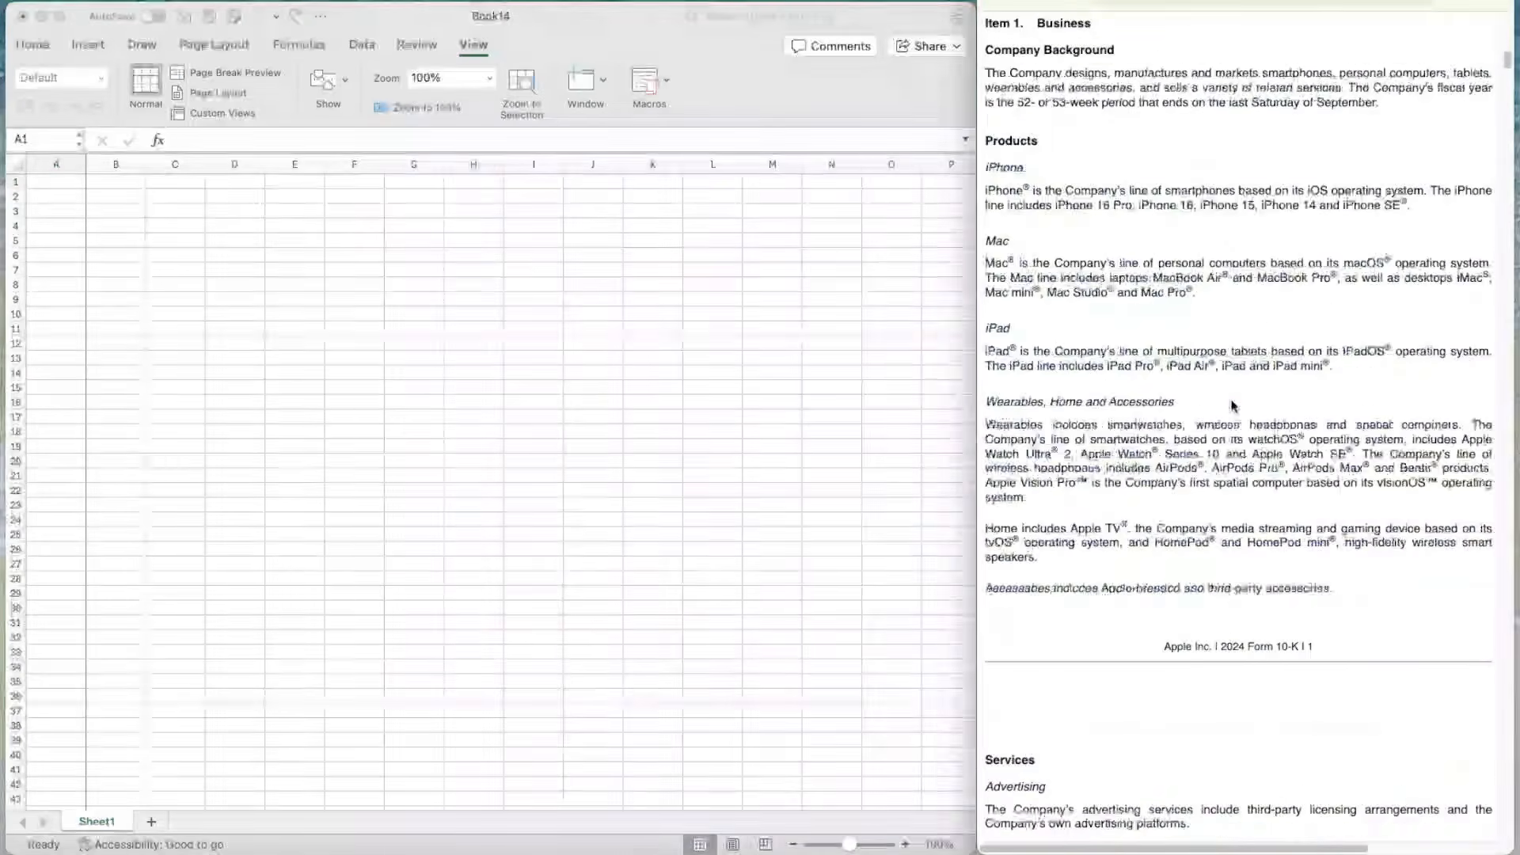
scroll(1236, 409, up, 5)
scroll(1237, 411, down, 20)
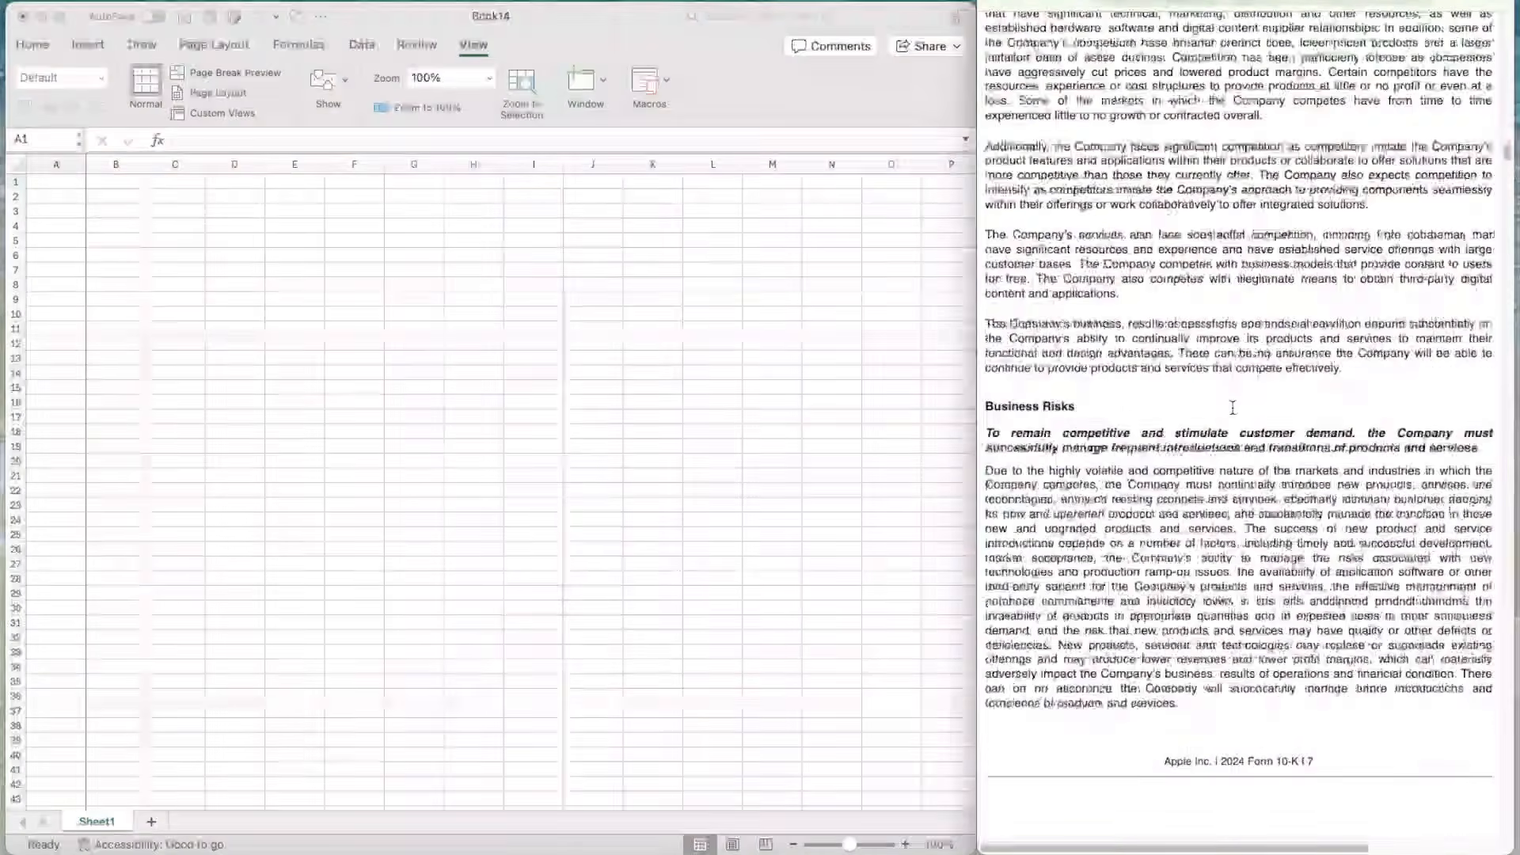
scroll(1232, 407, down, 20)
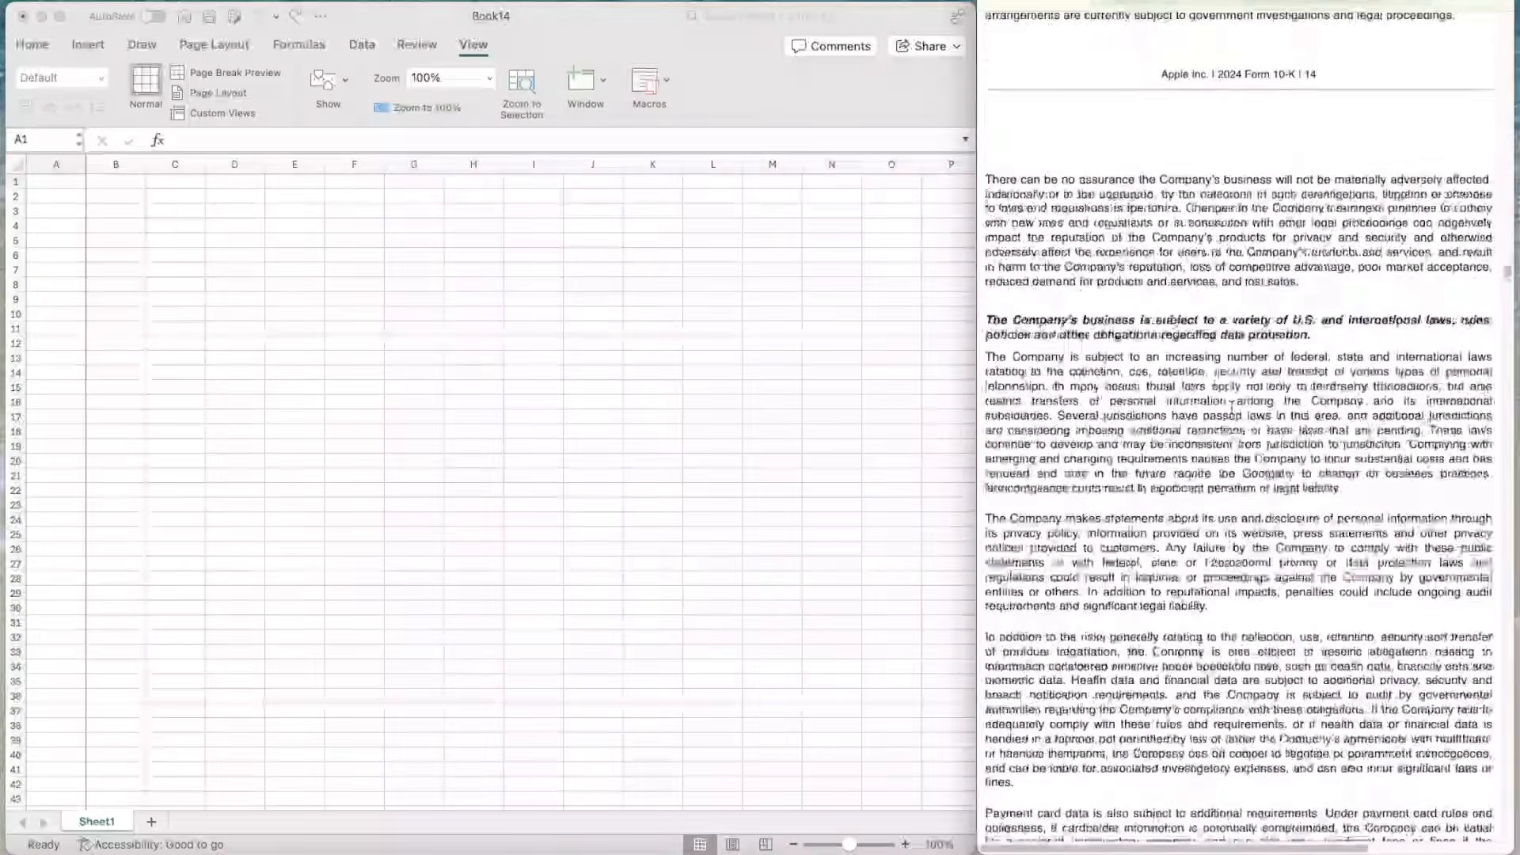
scroll(1232, 407, down, 20)
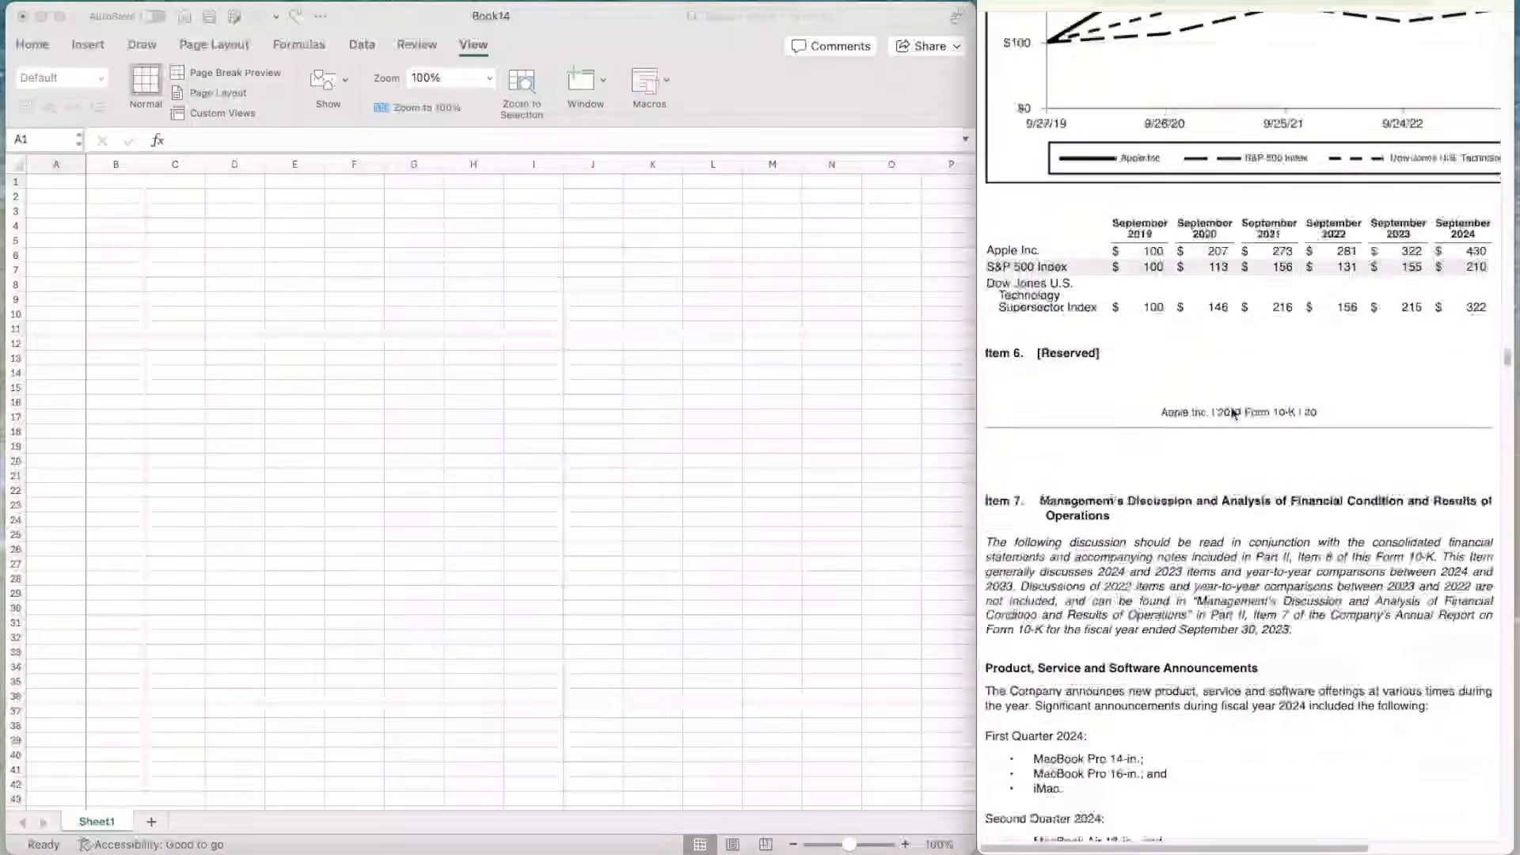
scroll(1232, 410, up, 5)
scroll(1232, 413, down, 3)
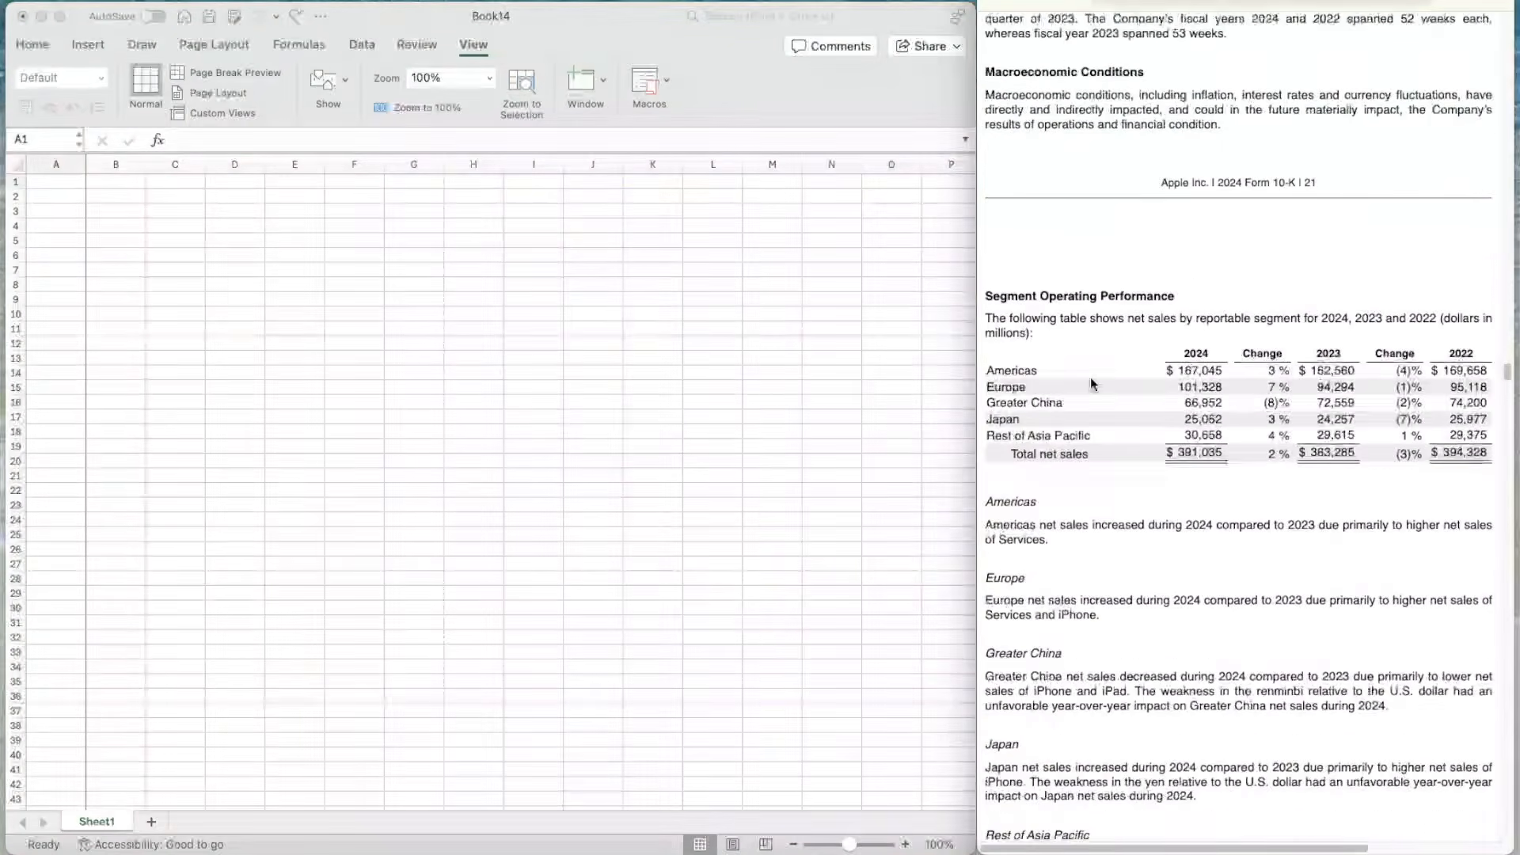
scroll(1153, 526, down, 1)
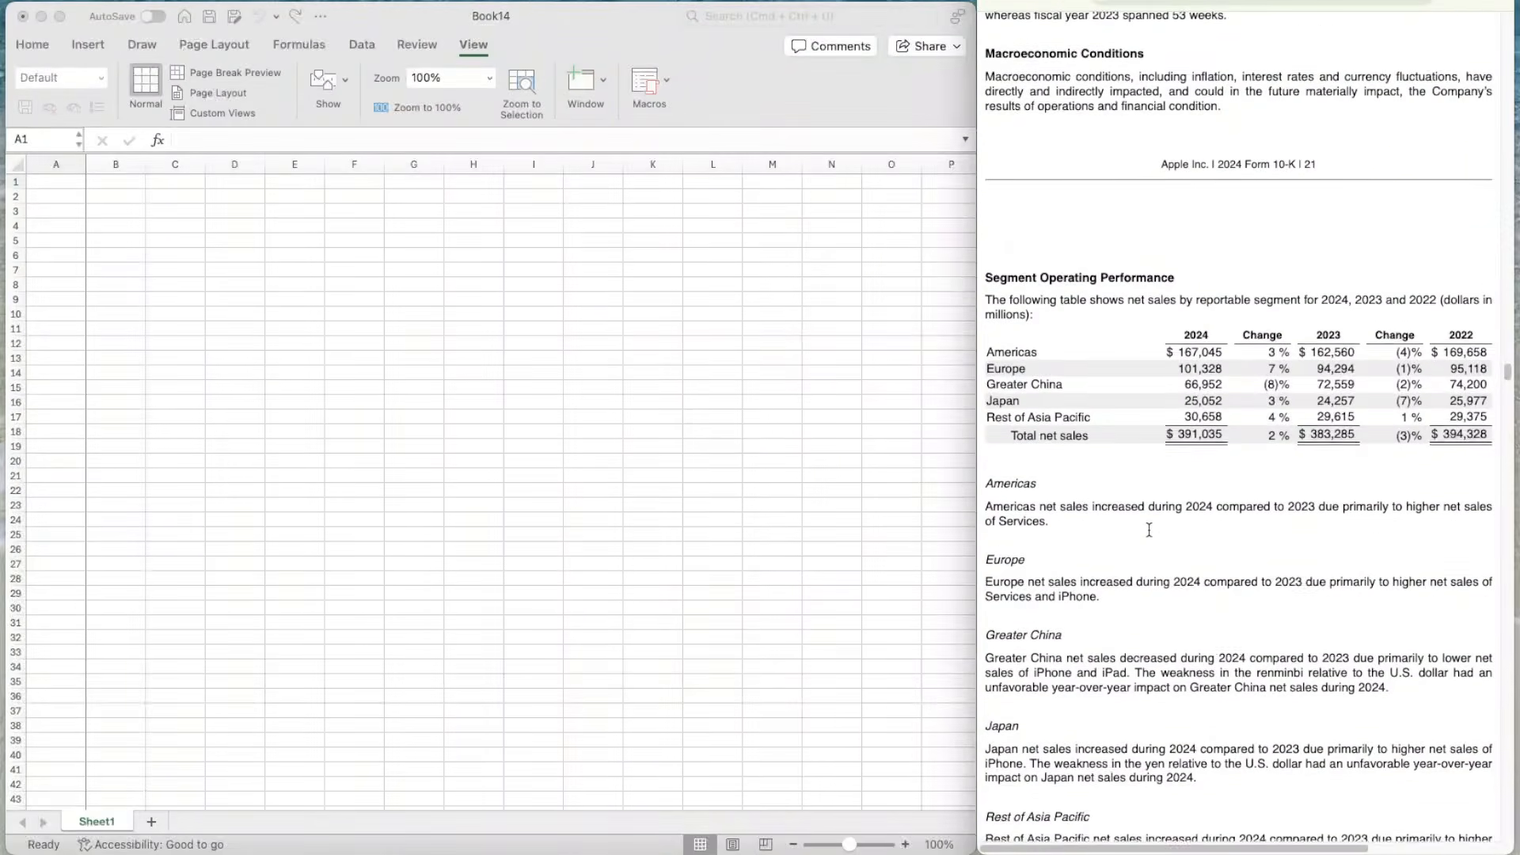
scroll(1195, 536, down, 15)
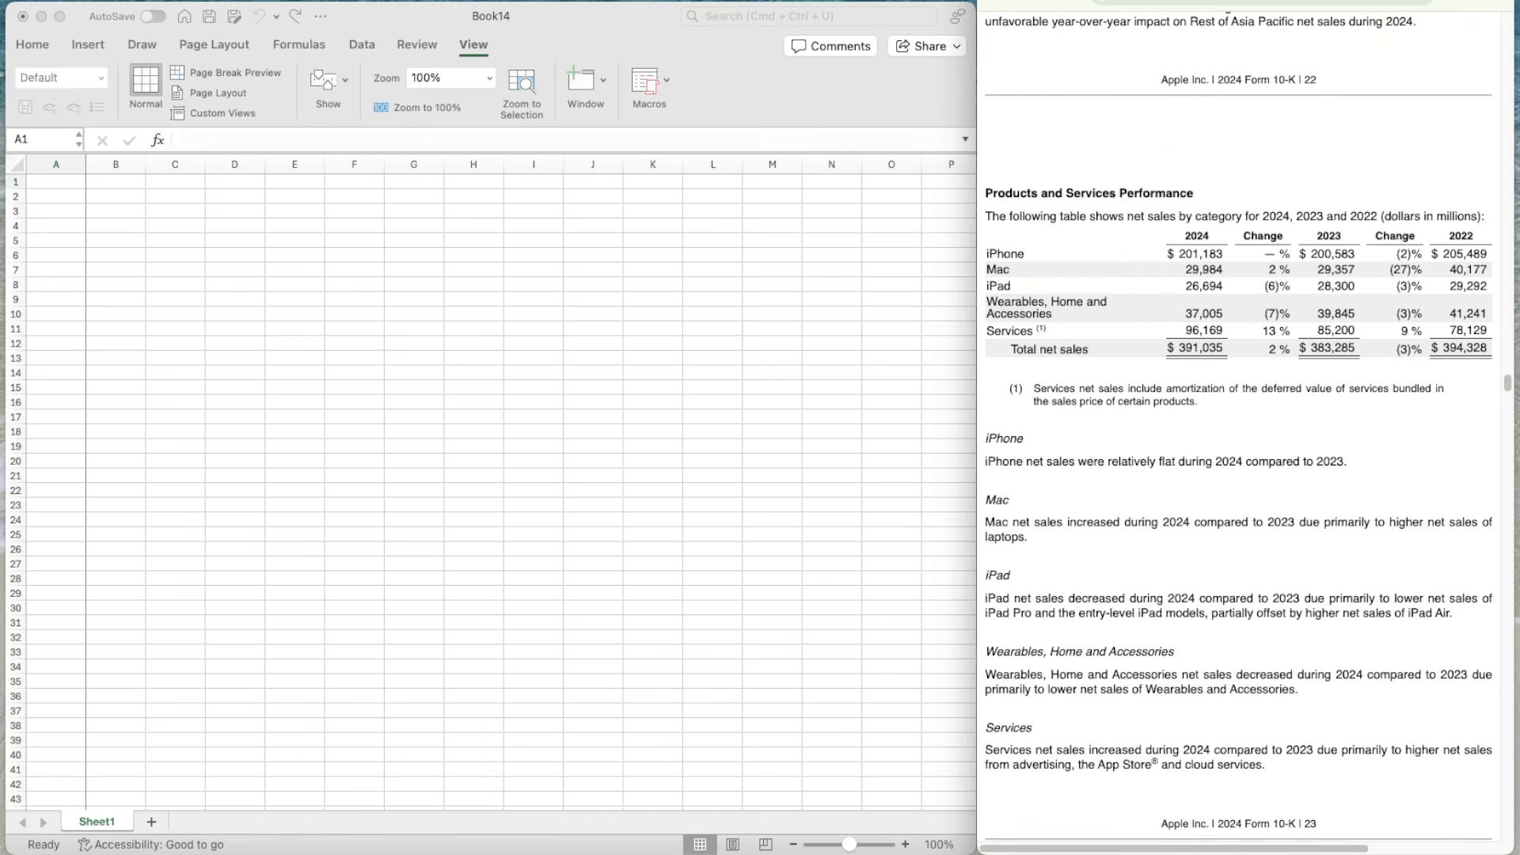
key(ctrl+Tab)
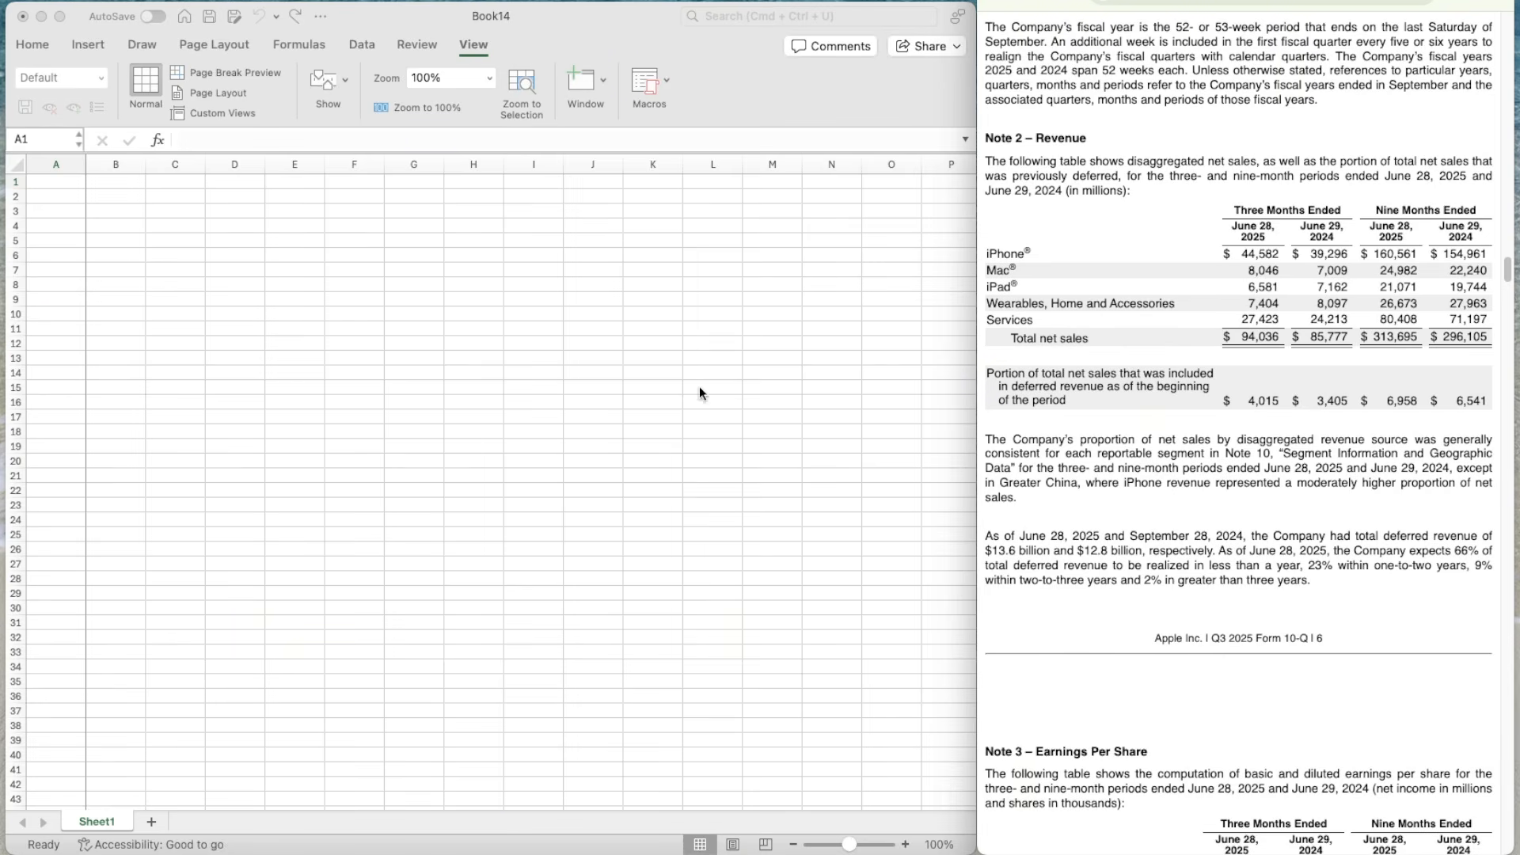
- Insert a new column before column A in the blank worksheet
click(378, 346)
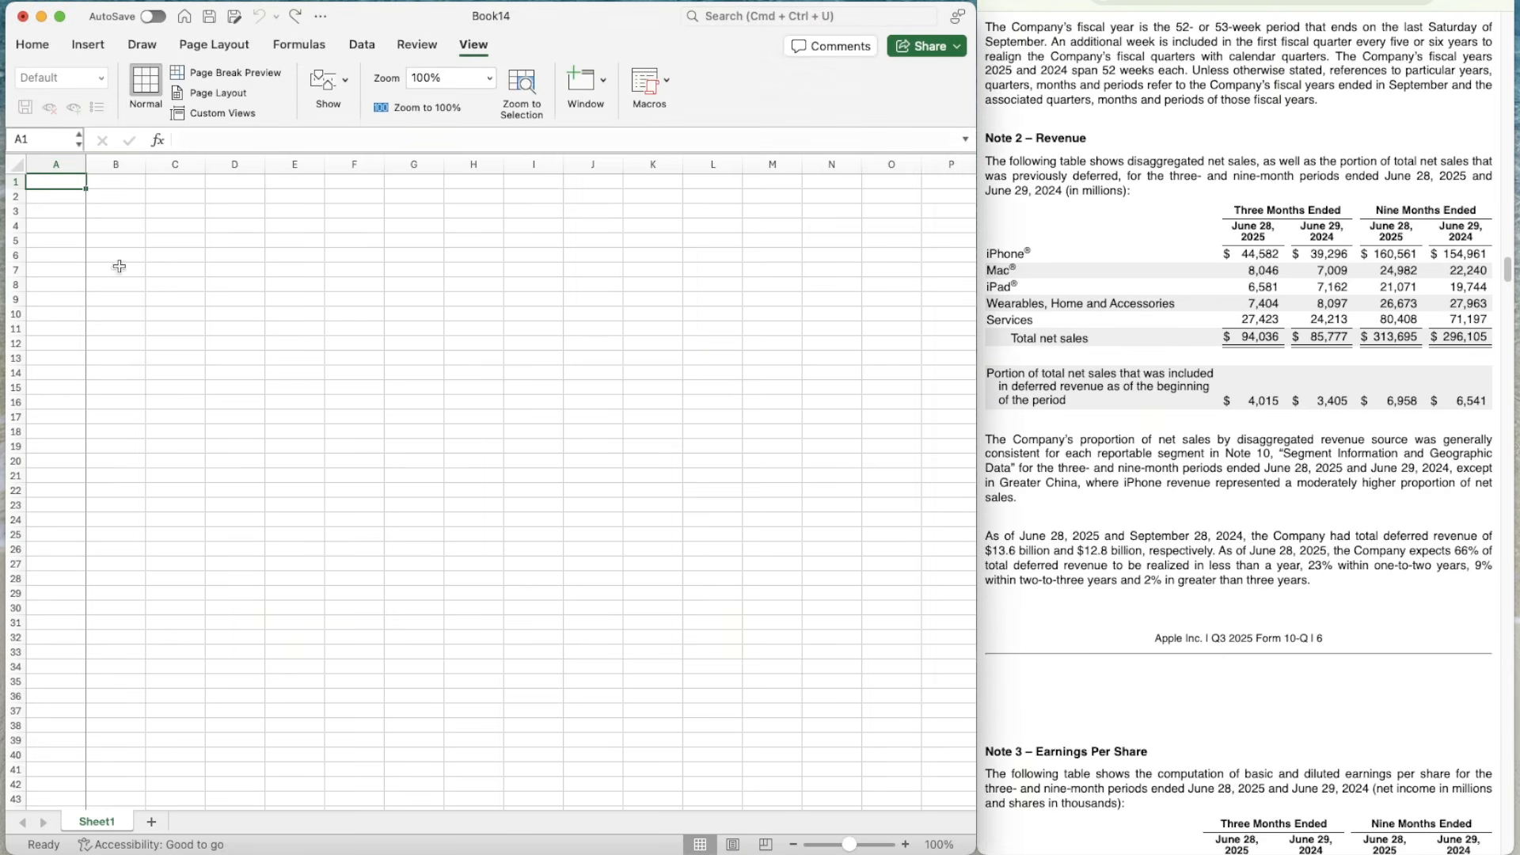
right_click(55, 164)
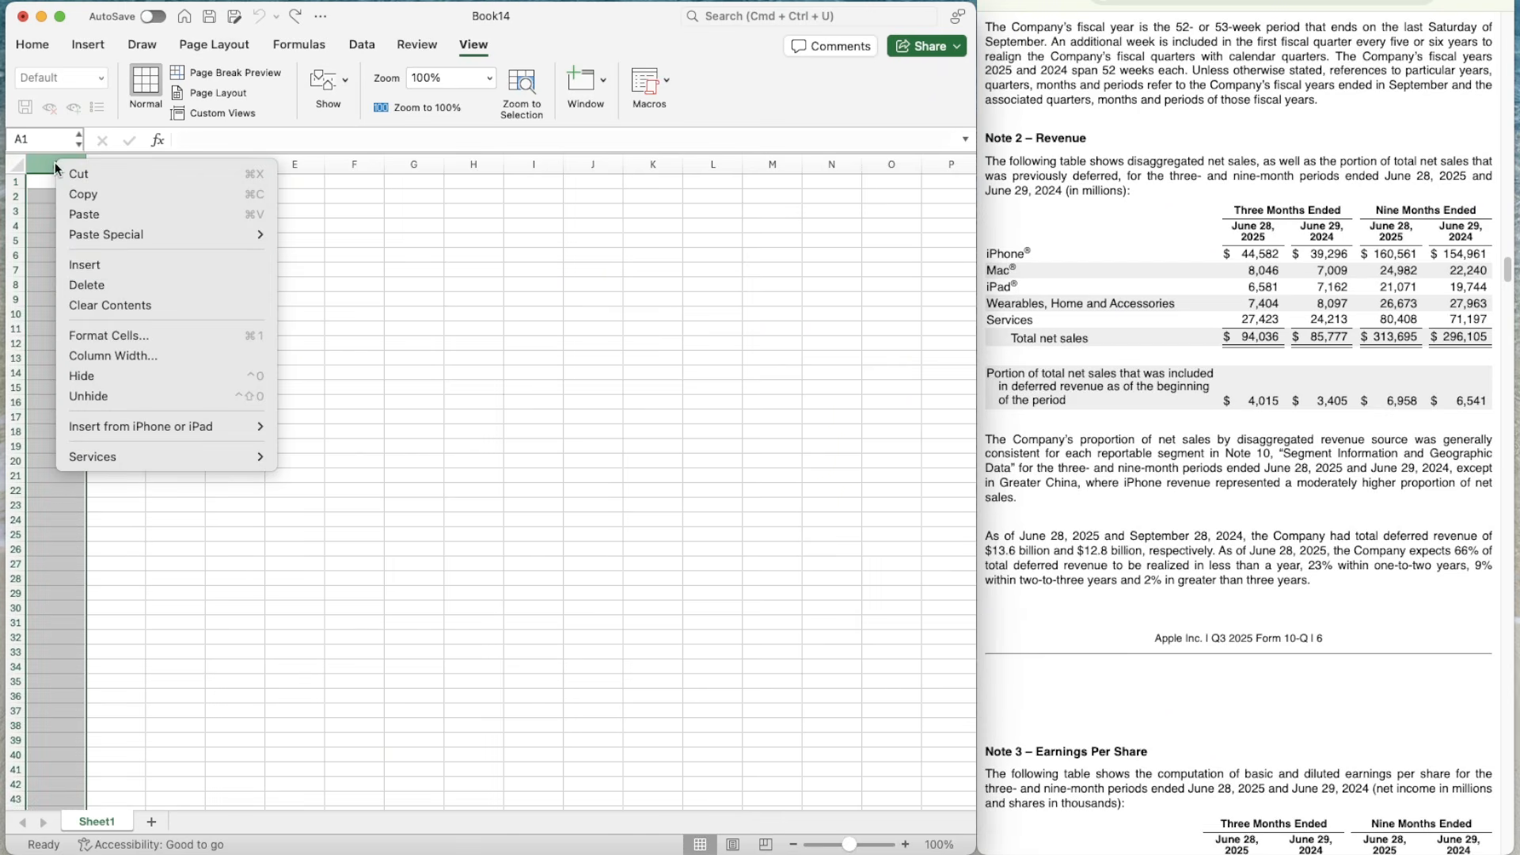
click(99, 269)
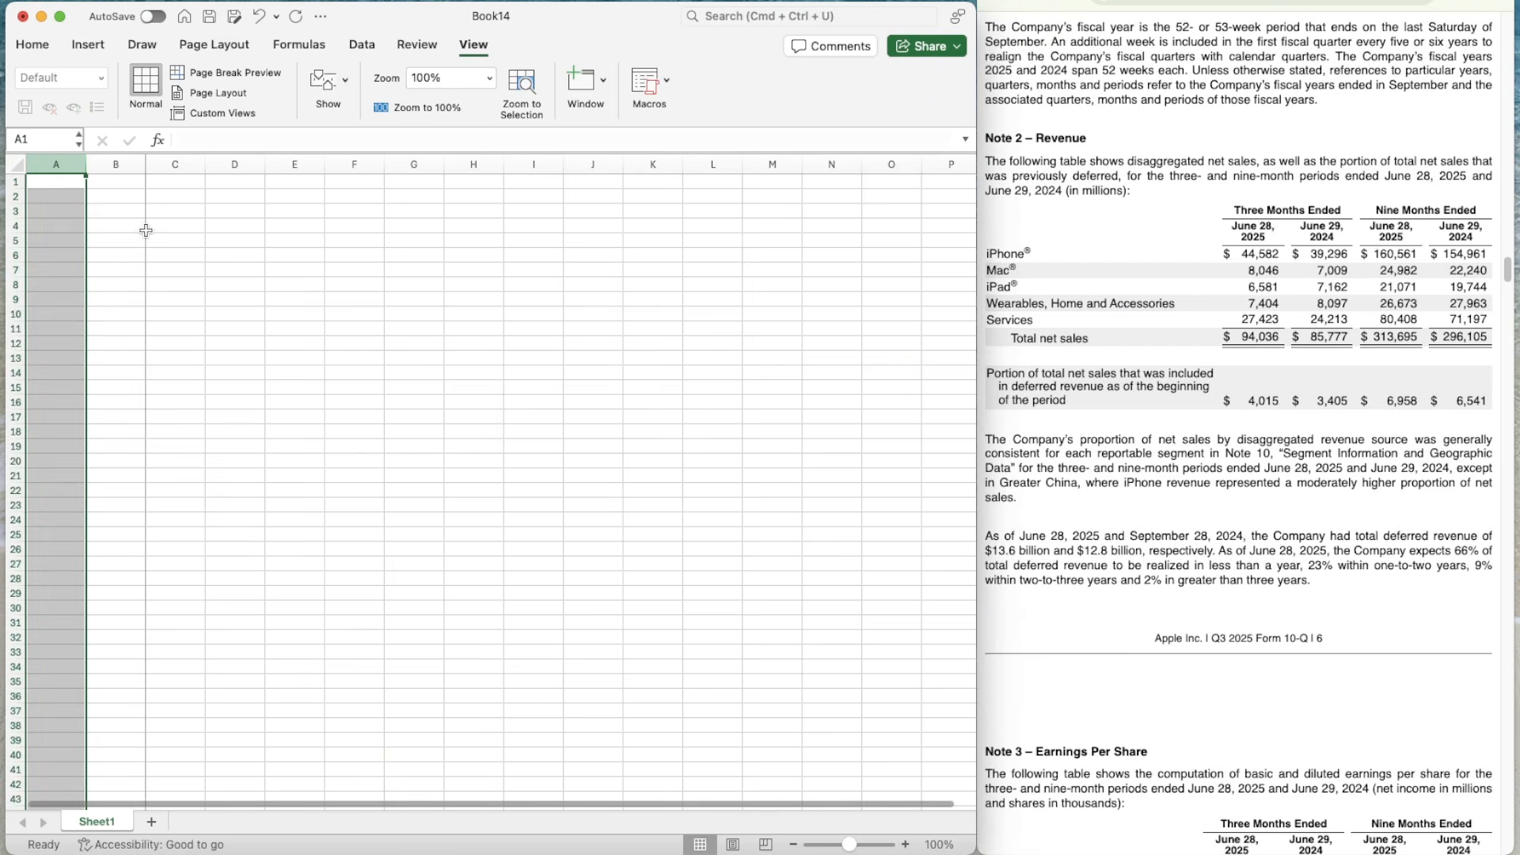
click(177, 226)
click(53, 185)
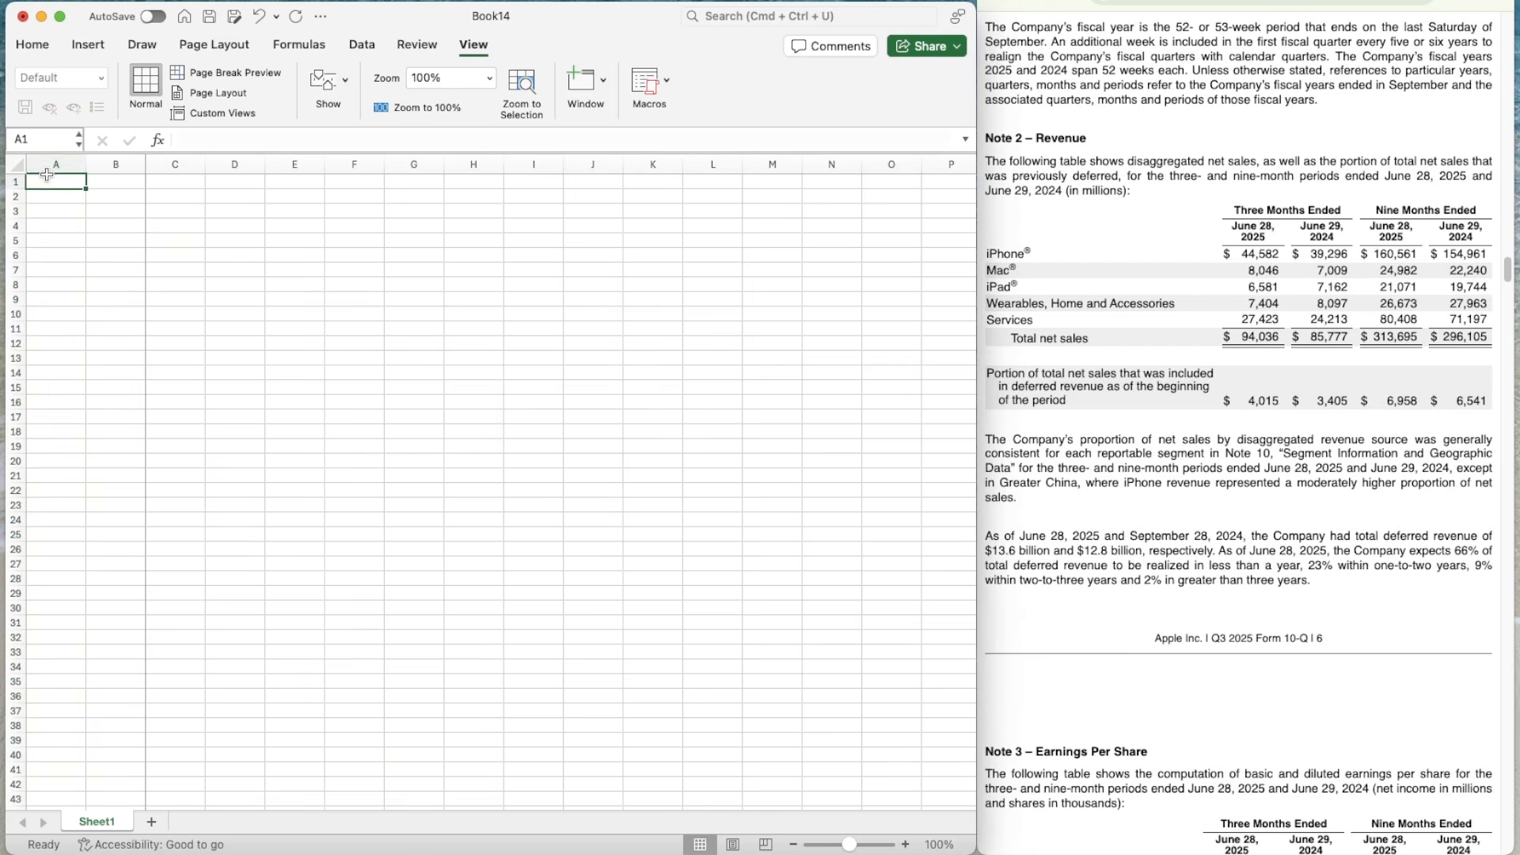
click(118, 164)
click(171, 208)
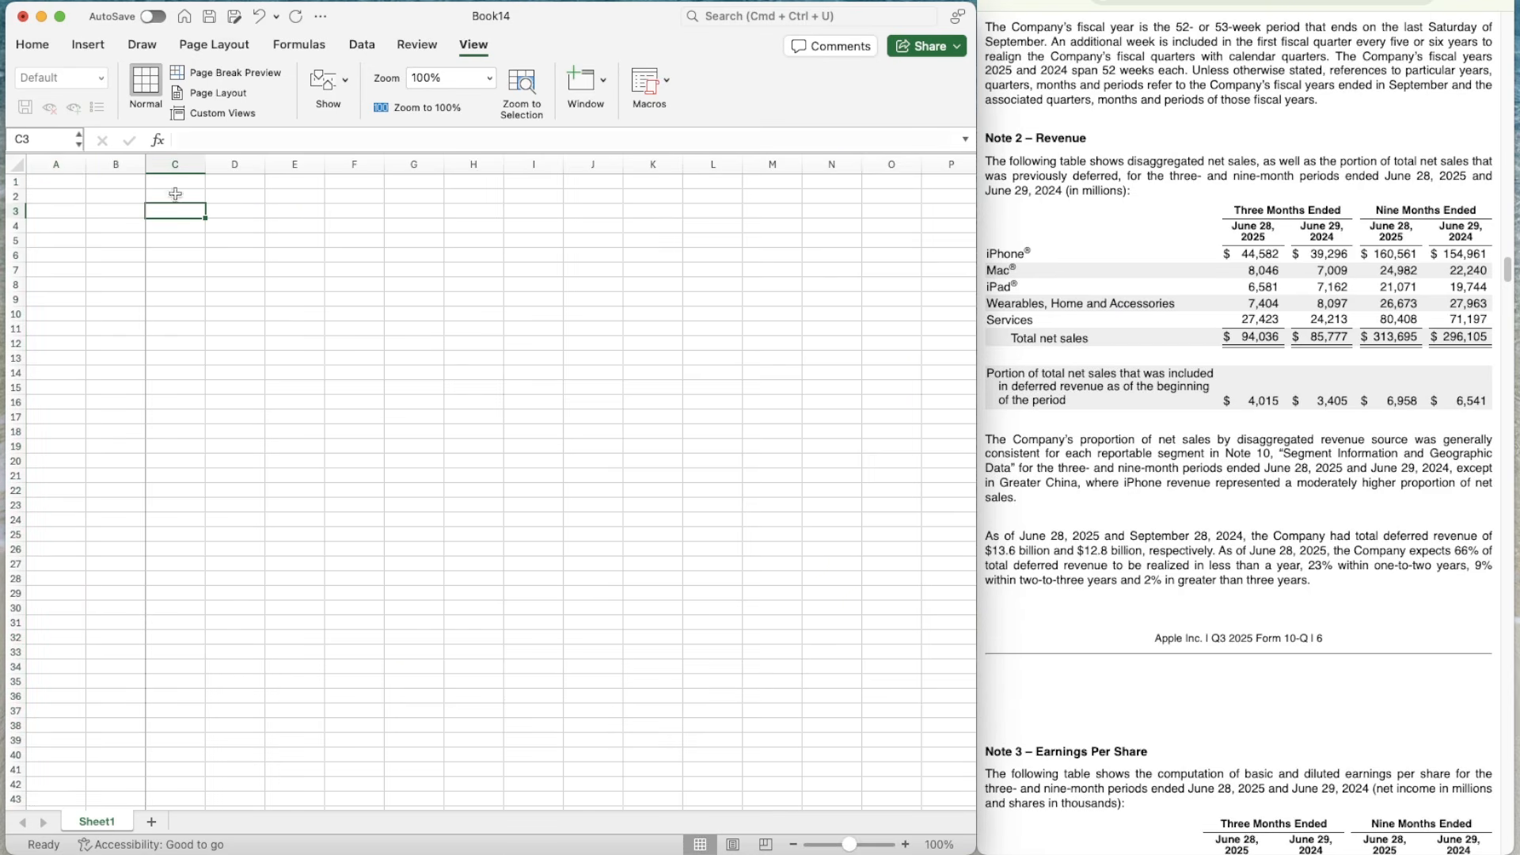
- Examine the window options for freezing panes, the top row and the first column
click(477, 44)
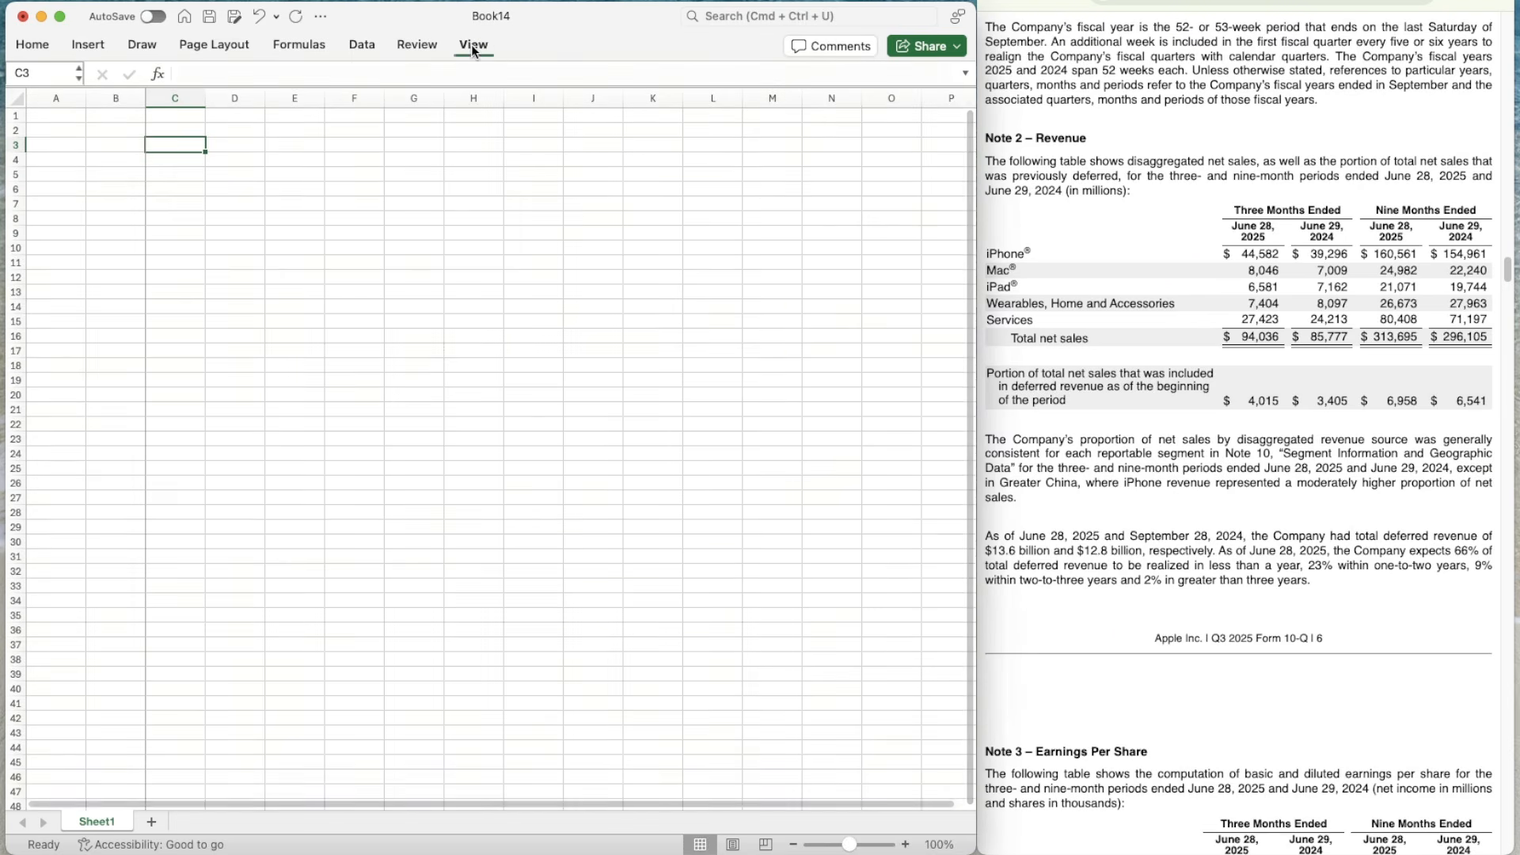
click(473, 47)
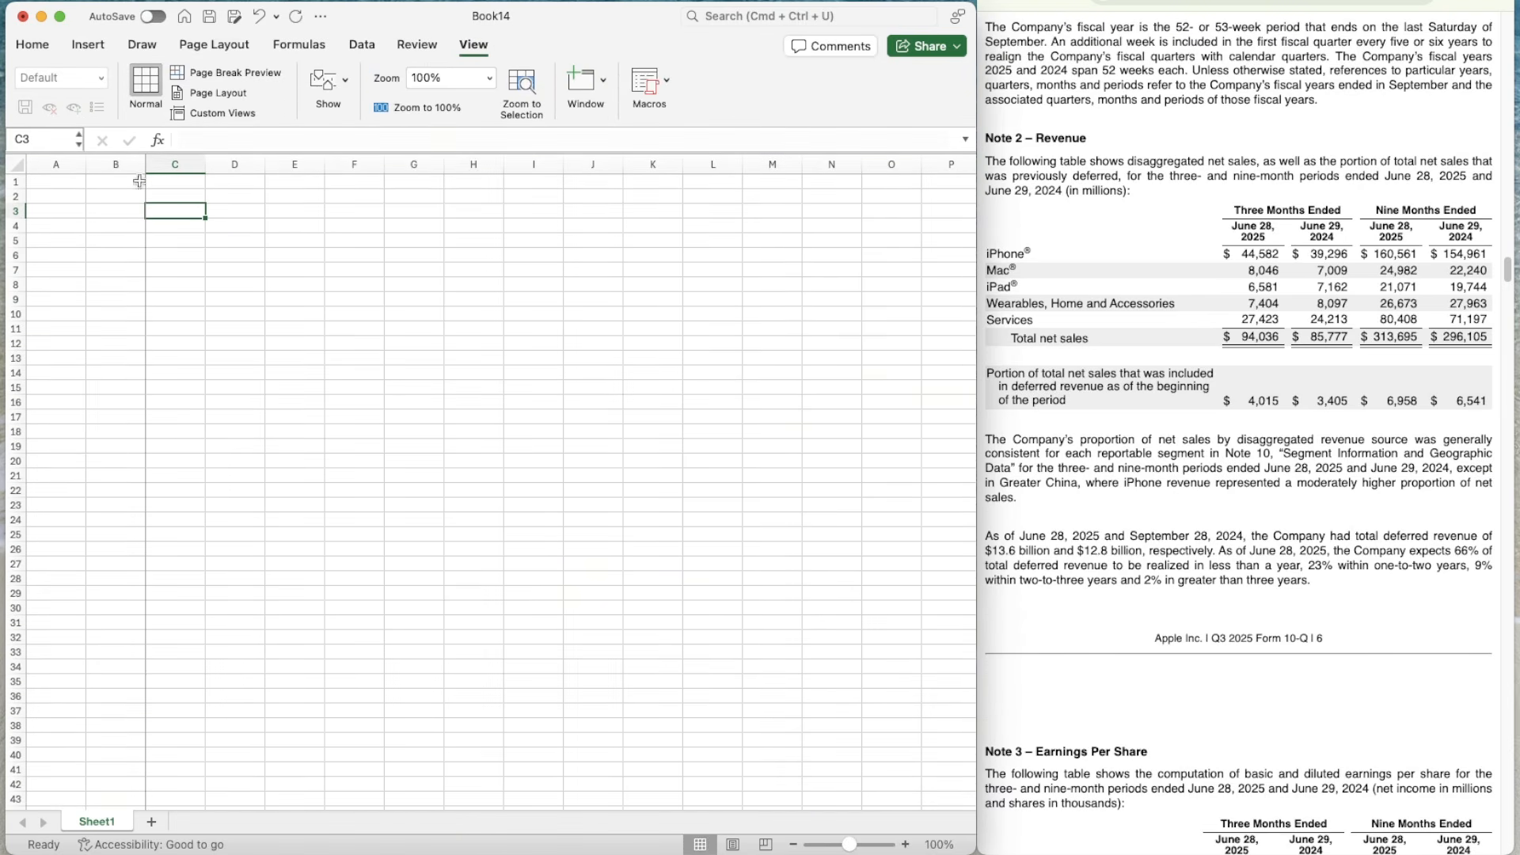
click(602, 85)
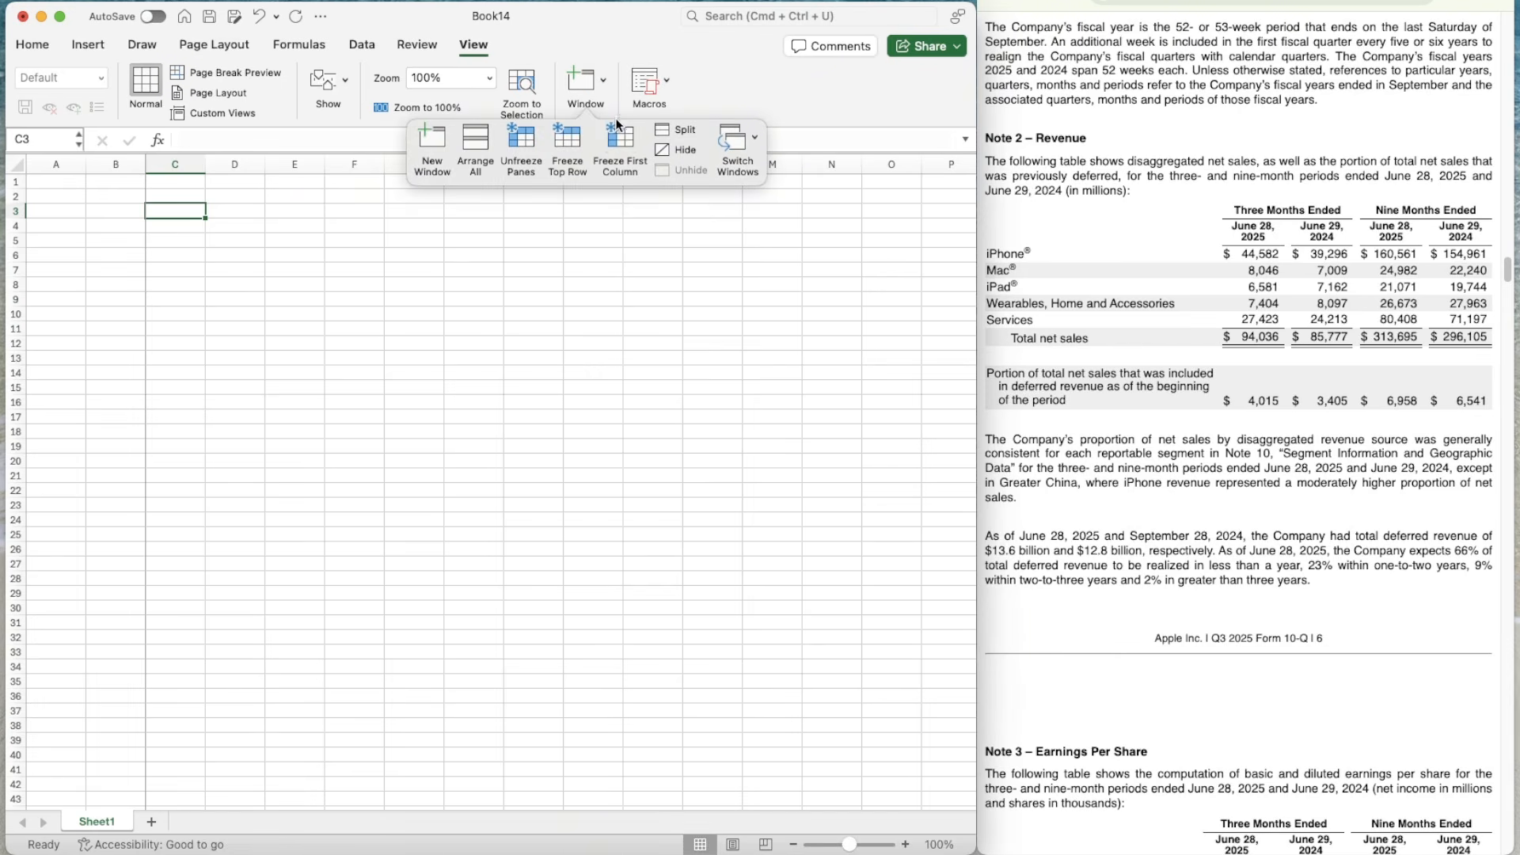
click(602, 85)
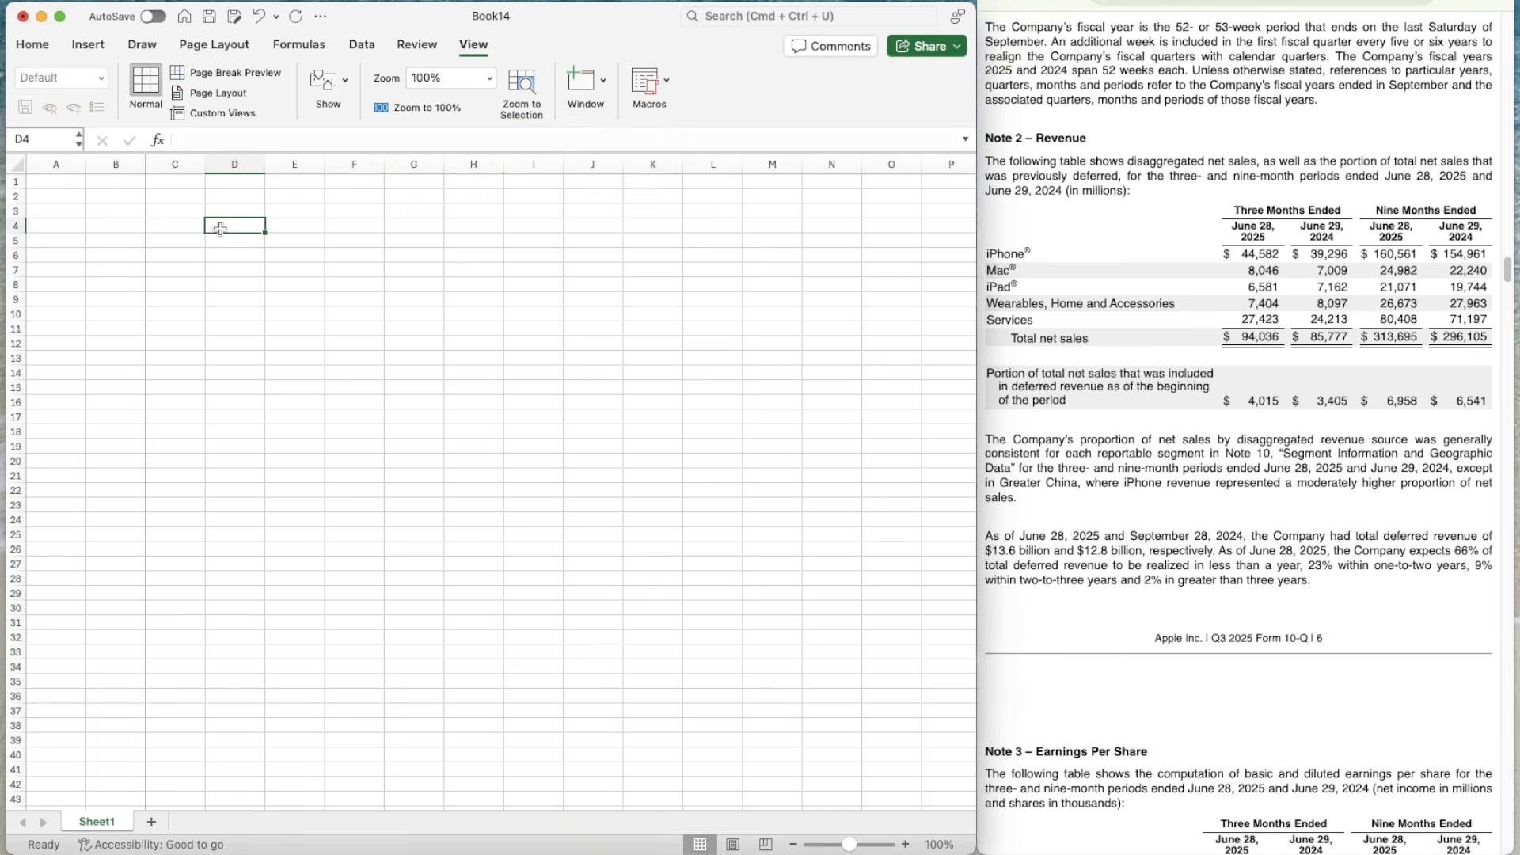
- Narrow column A and widen column B, and hide the worksheet's gridlines
click(79, 165)
drag(79, 165, 50, 164)
click(212, 49)
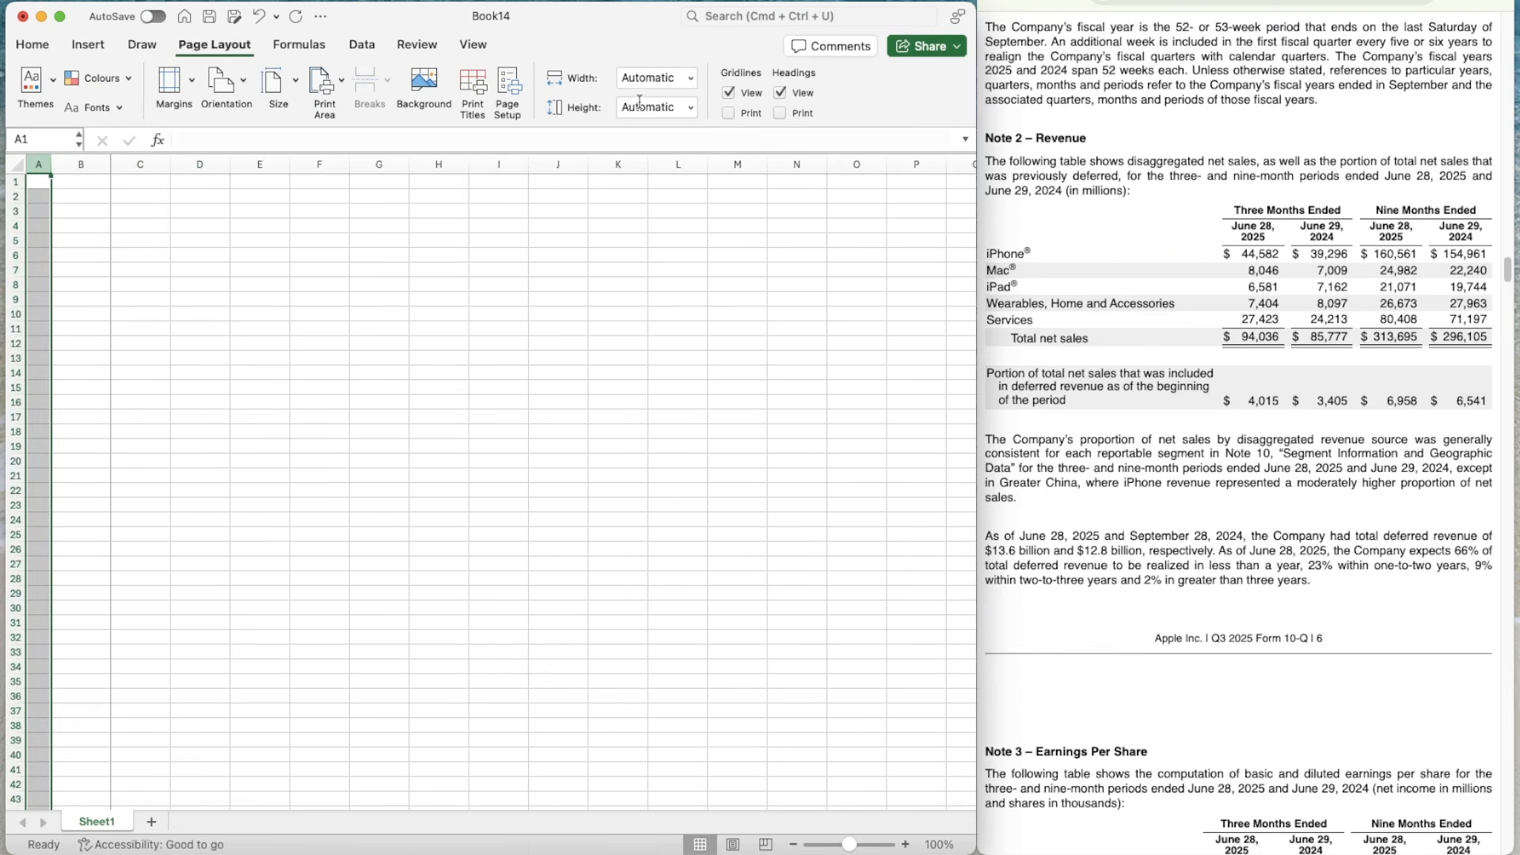
click(728, 93)
drag(111, 165, 189, 167)
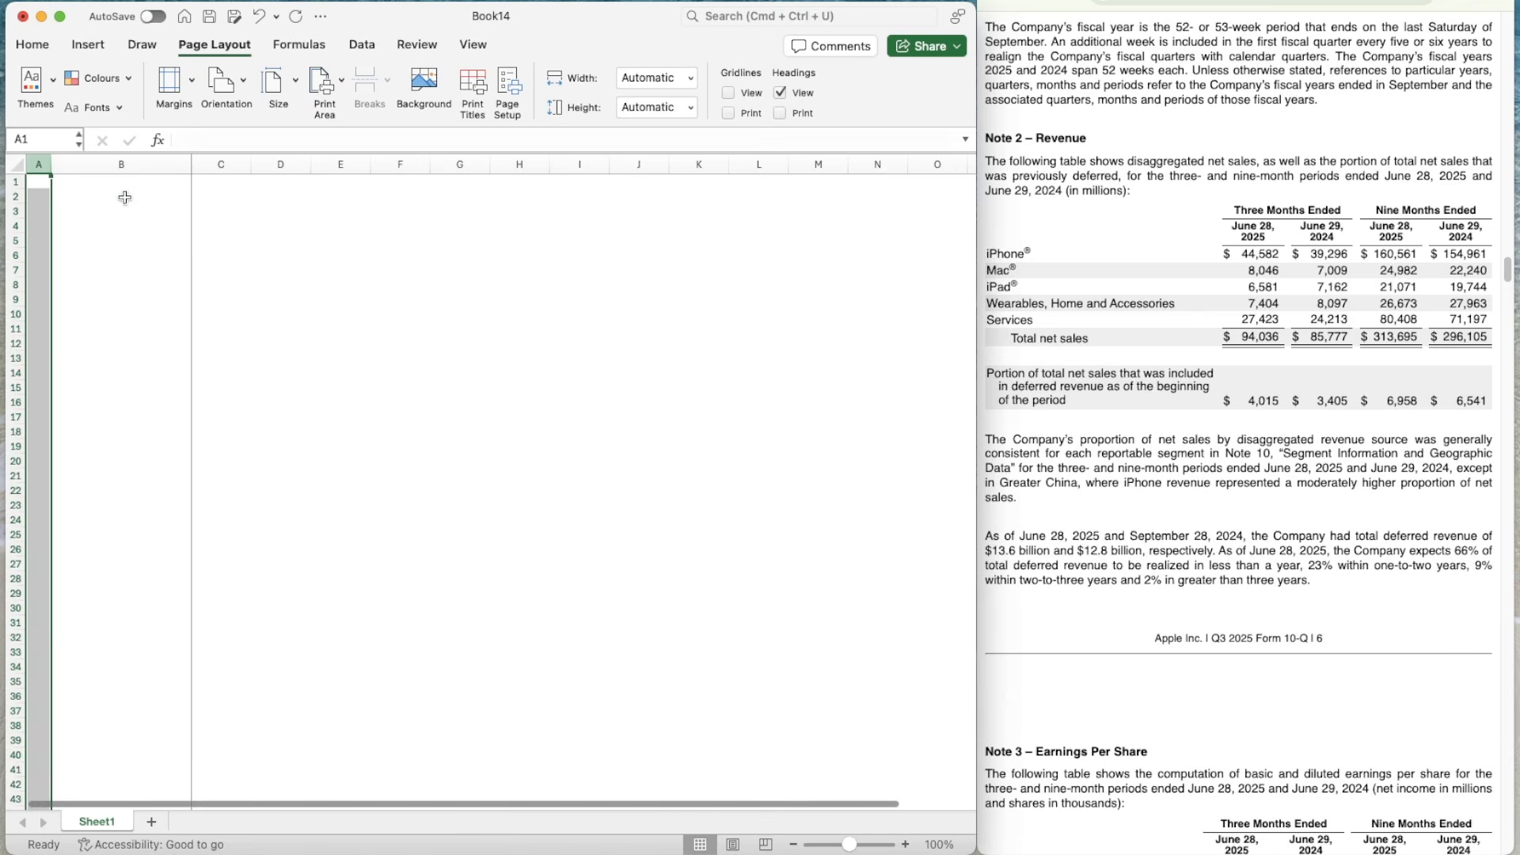
click(126, 197)
- Enter the ticker AAPL in cell A1
click(40, 183)
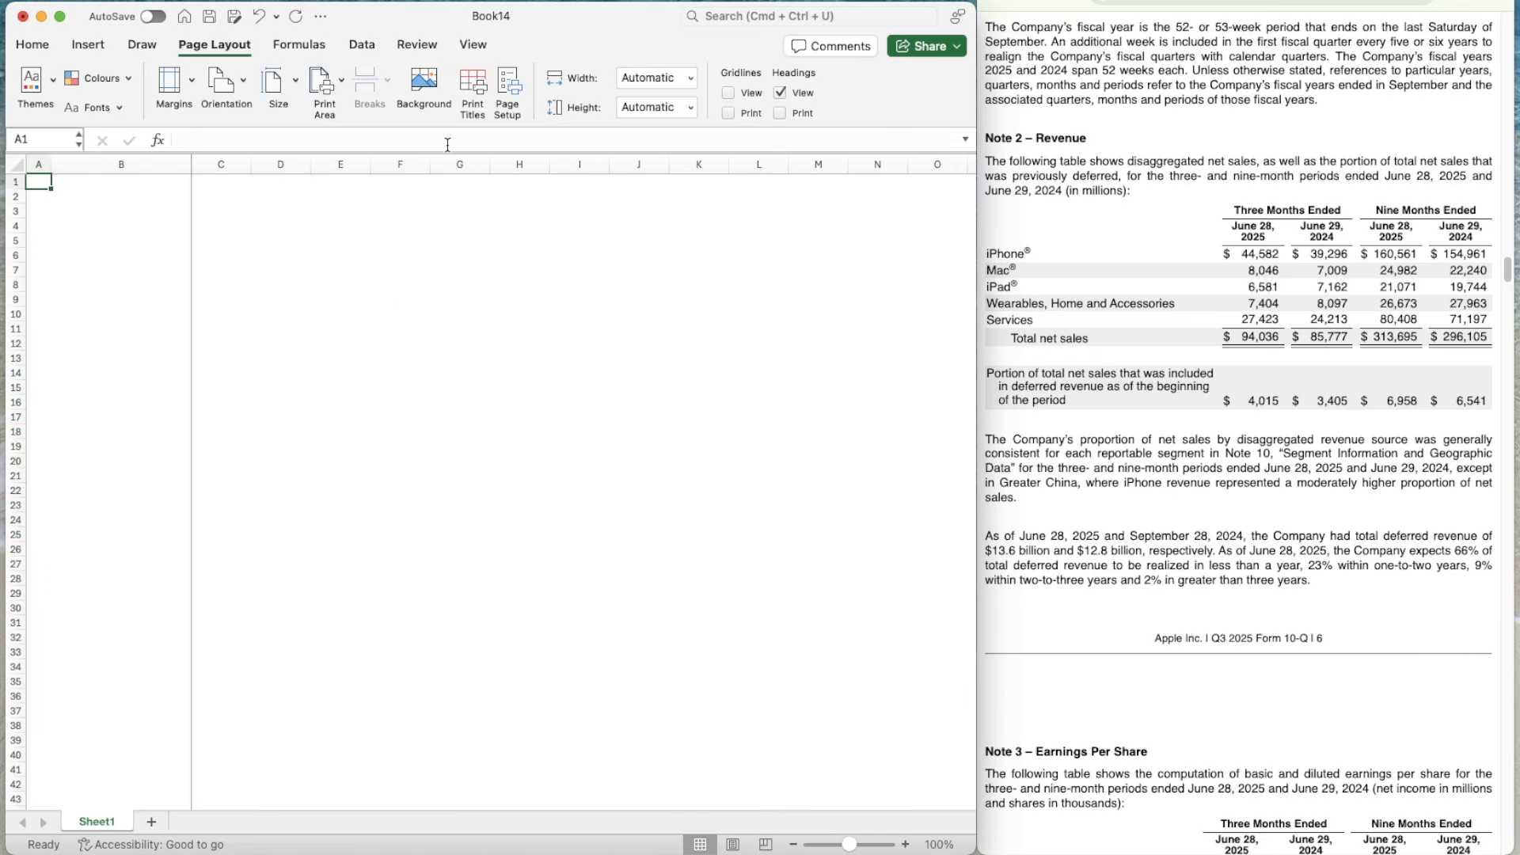
text(AAPL)
key(Return)
key(Return)
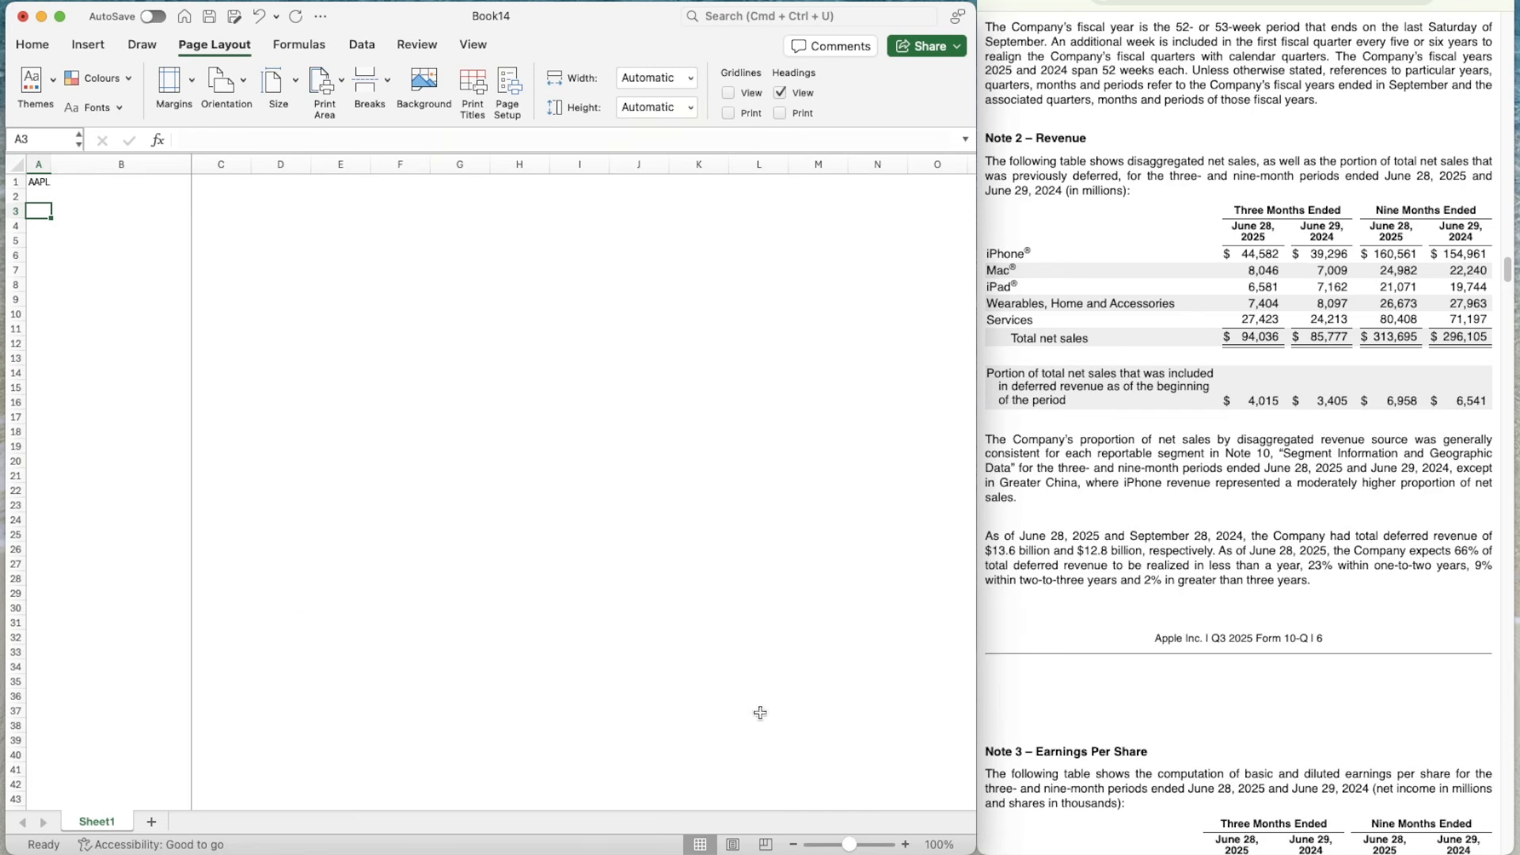
- Convert cell A1 to the Stocks data type, matching it to Apple Inc. on the Nasdaq Stock Market
click(39, 182)
click(360, 46)
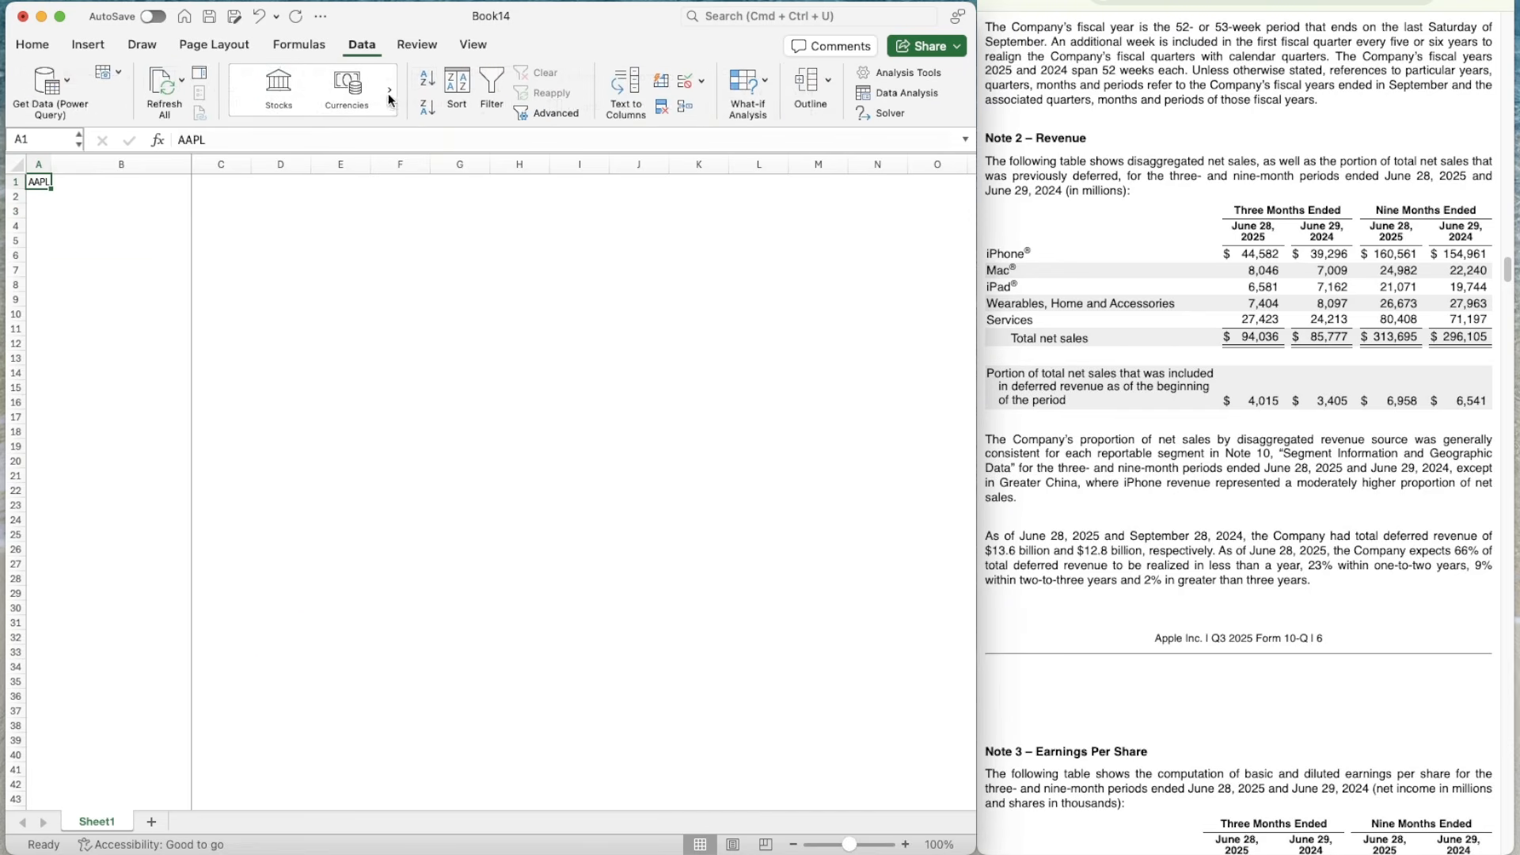
click(273, 87)
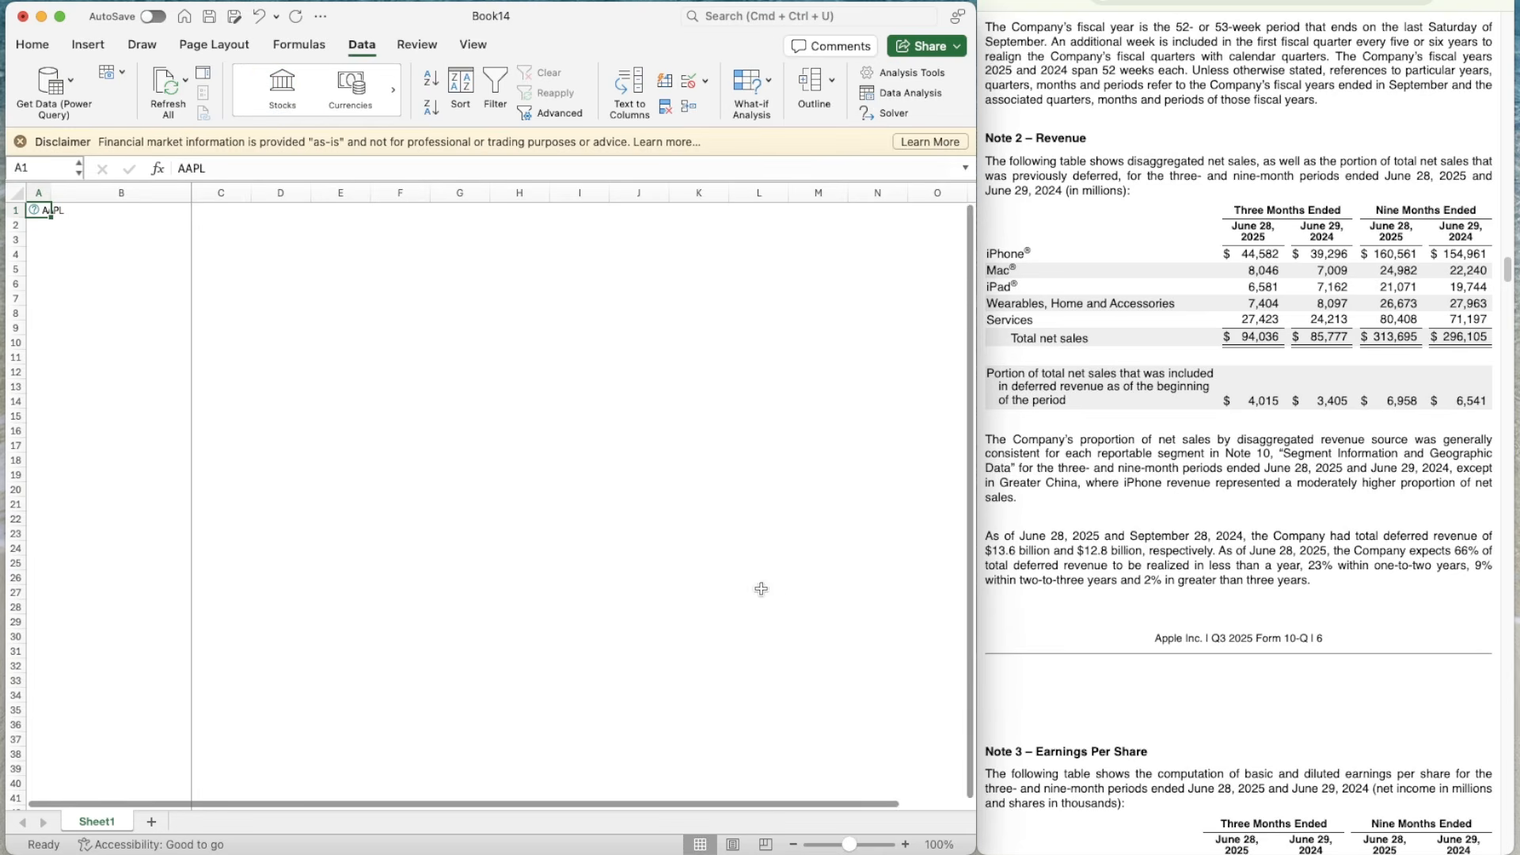
click(21, 142)
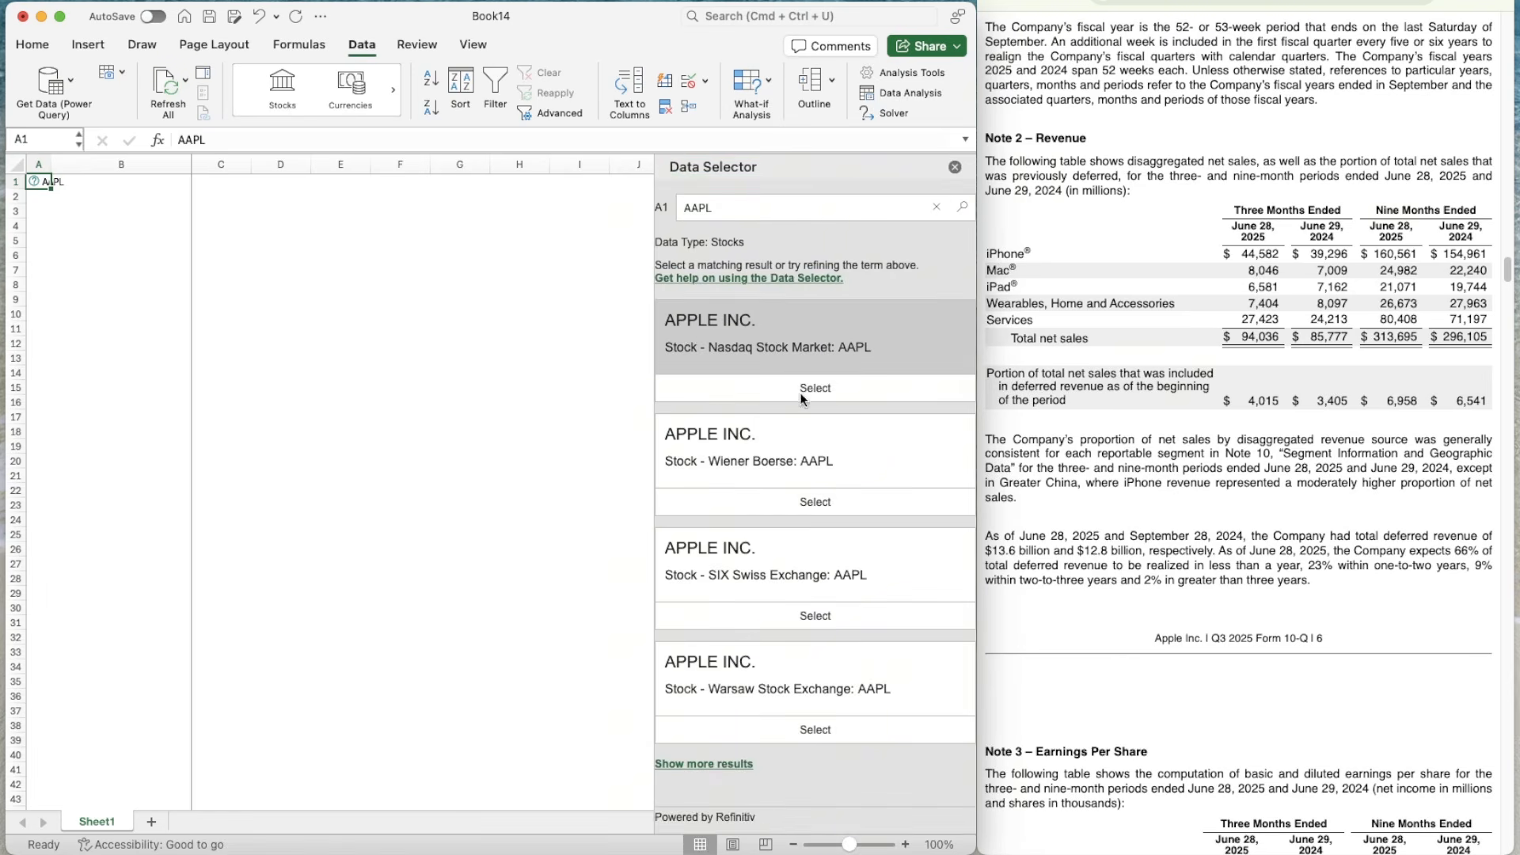
click(815, 387)
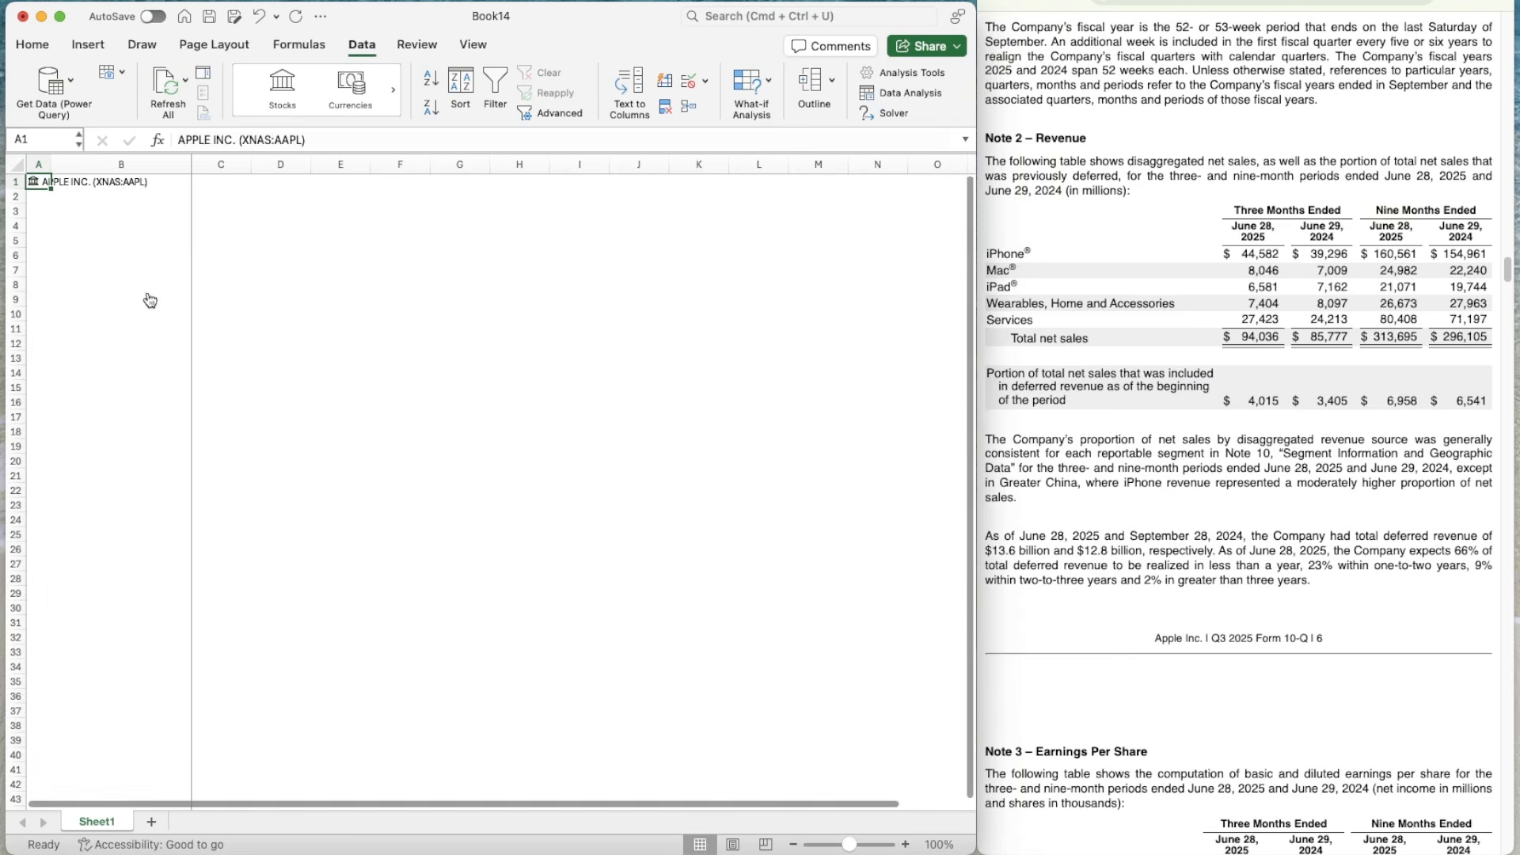
- Label cell C3 "Ticker" and cell C4 "Date", with the worksheet zoomed to 120%
click(151, 236)
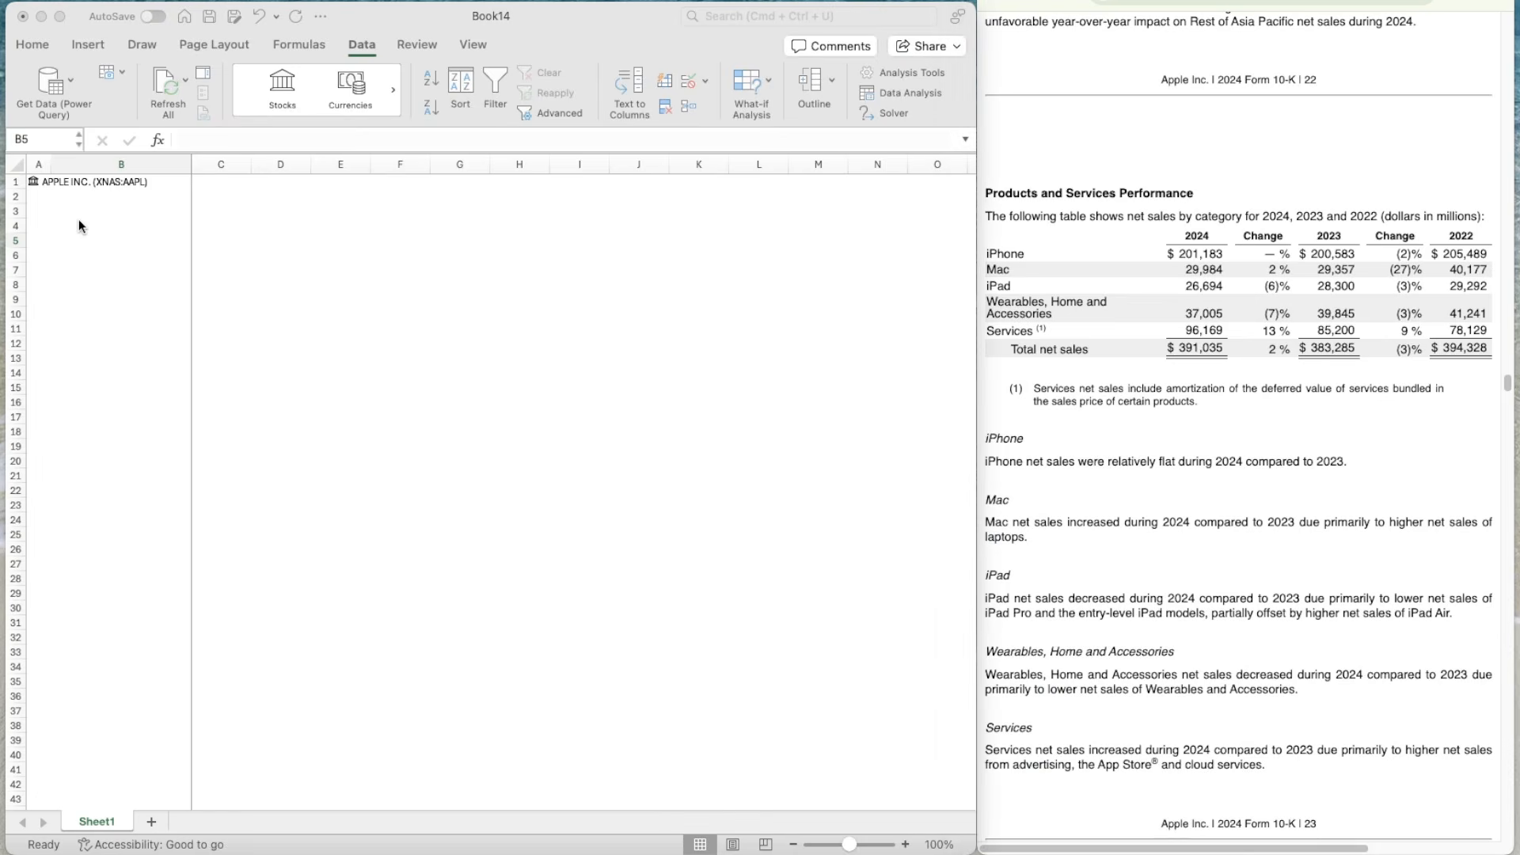
click(139, 237)
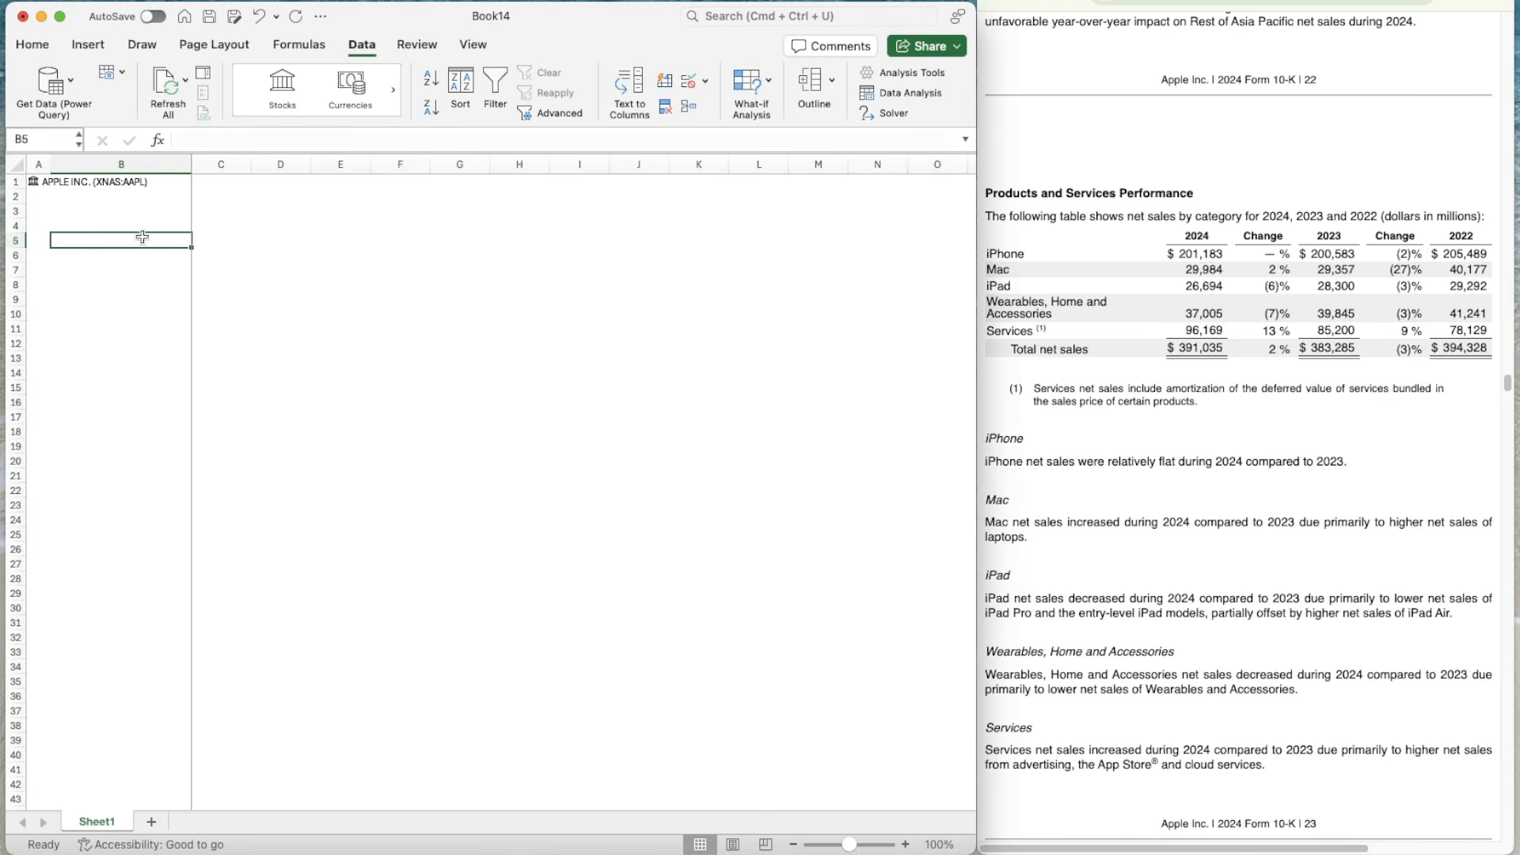
click(905, 845)
click(905, 844)
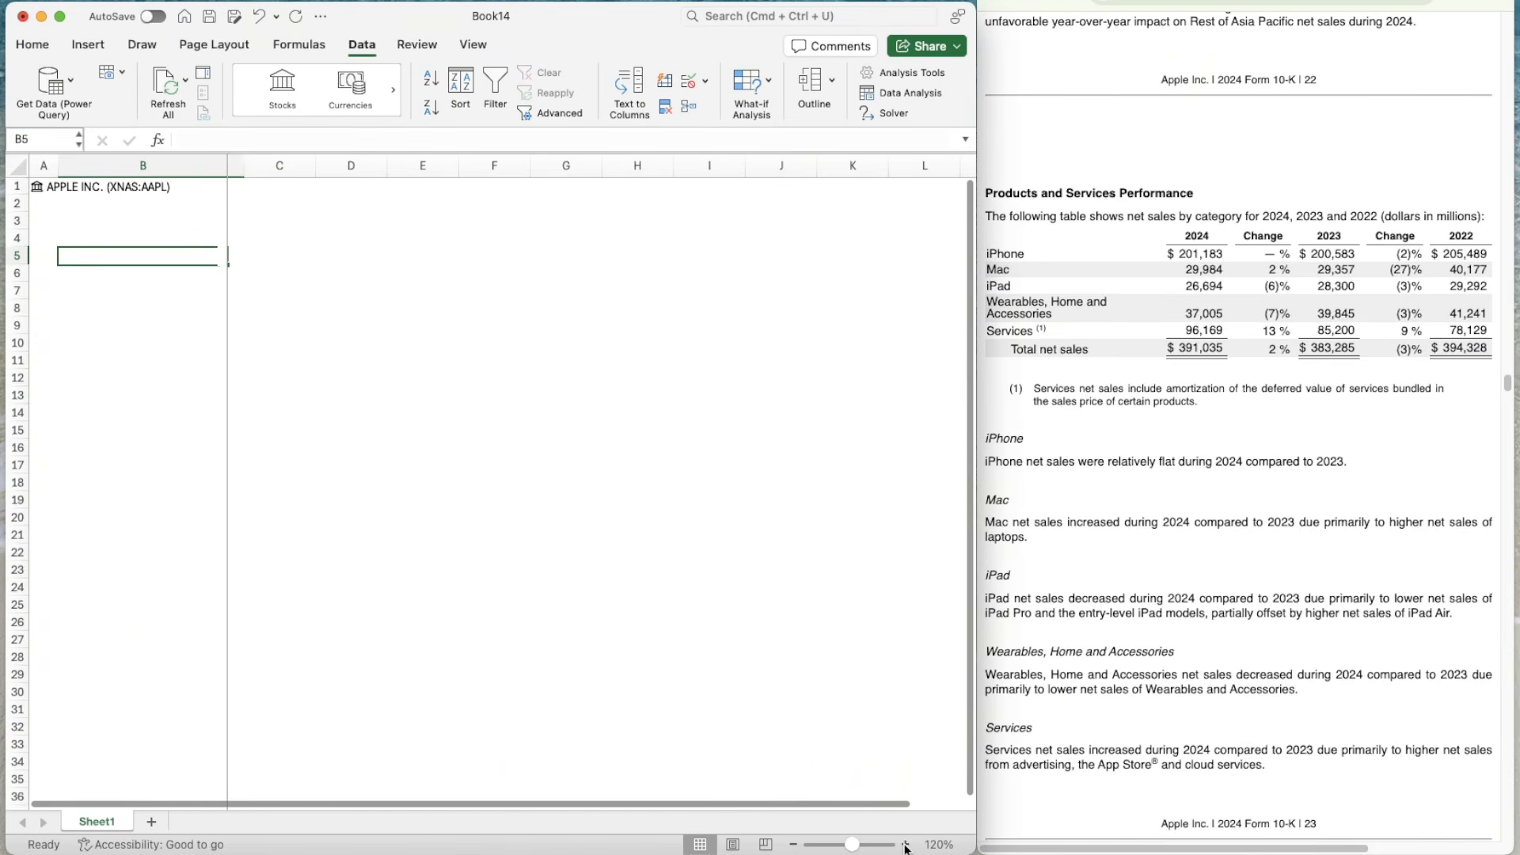
click(143, 221)
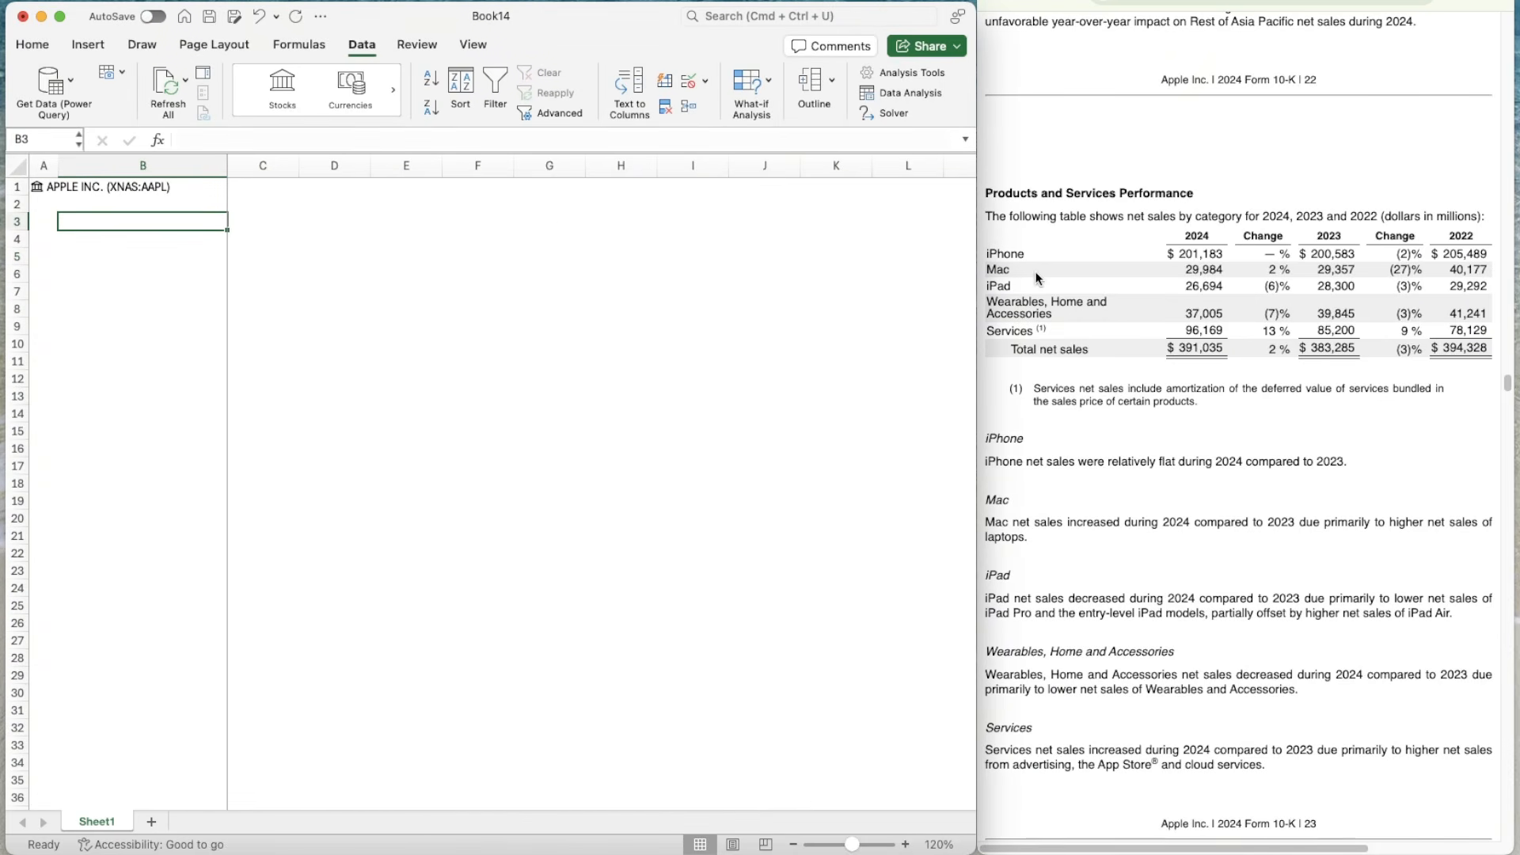
key(Right)
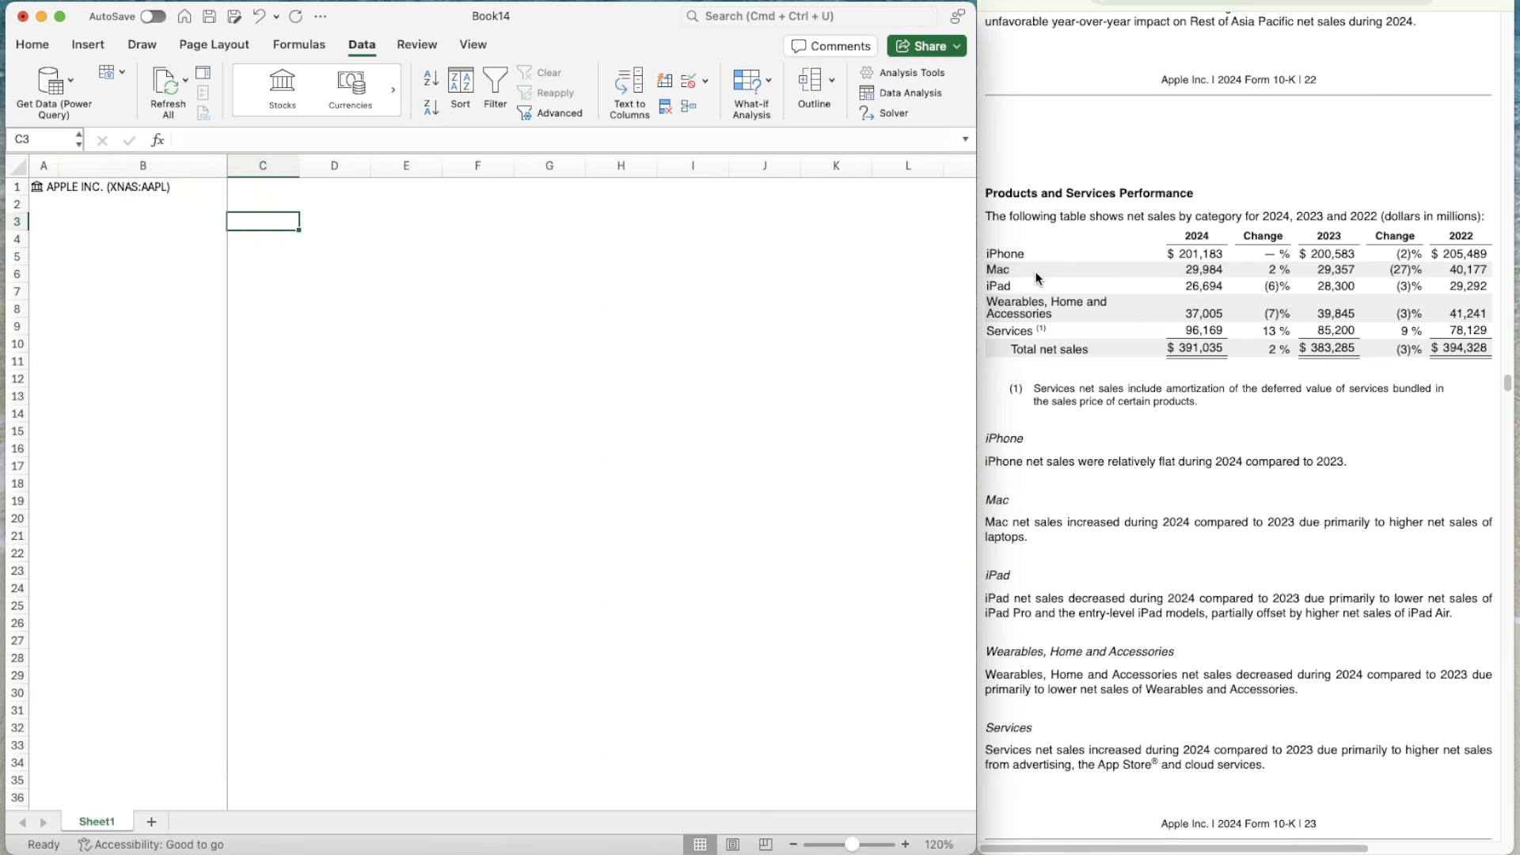
key(Up)
key(Down)
text(Ticker)
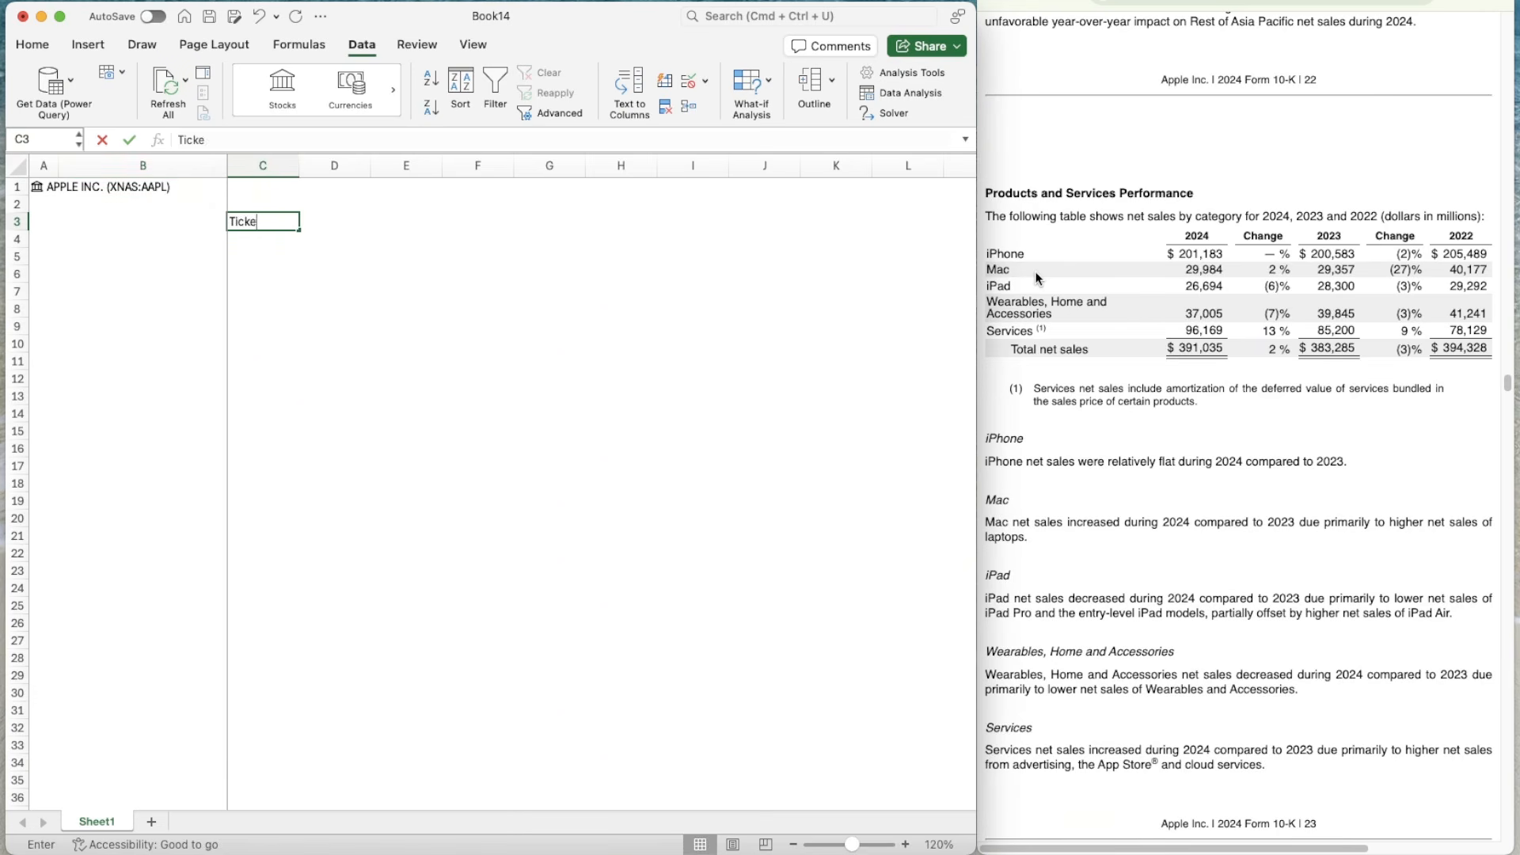
key(Return)
text(Date)
- Label cell F3 "Current" and cell F4 "Implied"
key(Tab)
key(Tab)
key(Tab)
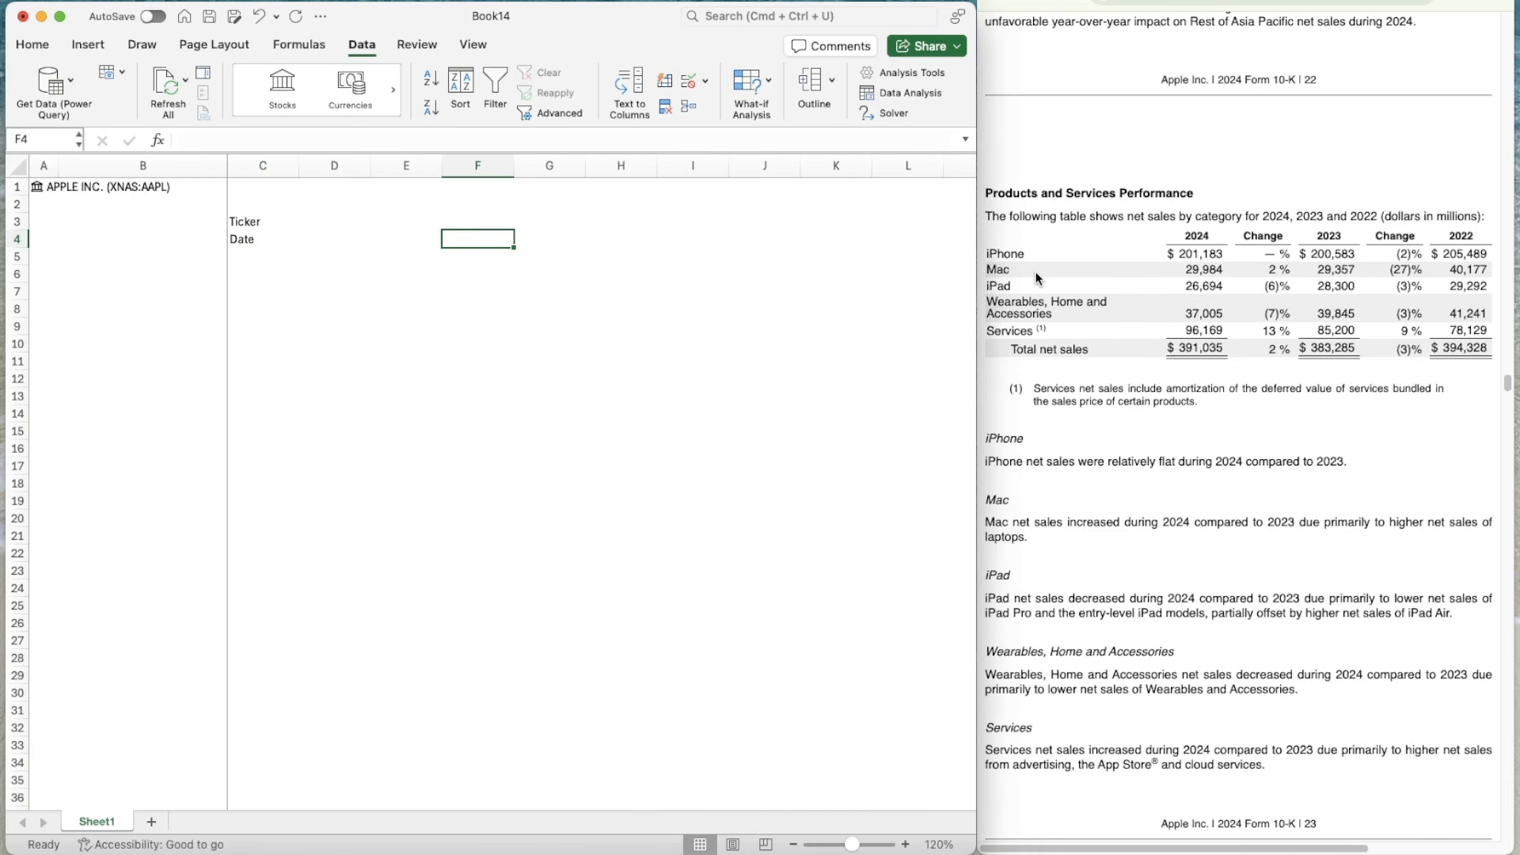
key(Up)
text(Current)
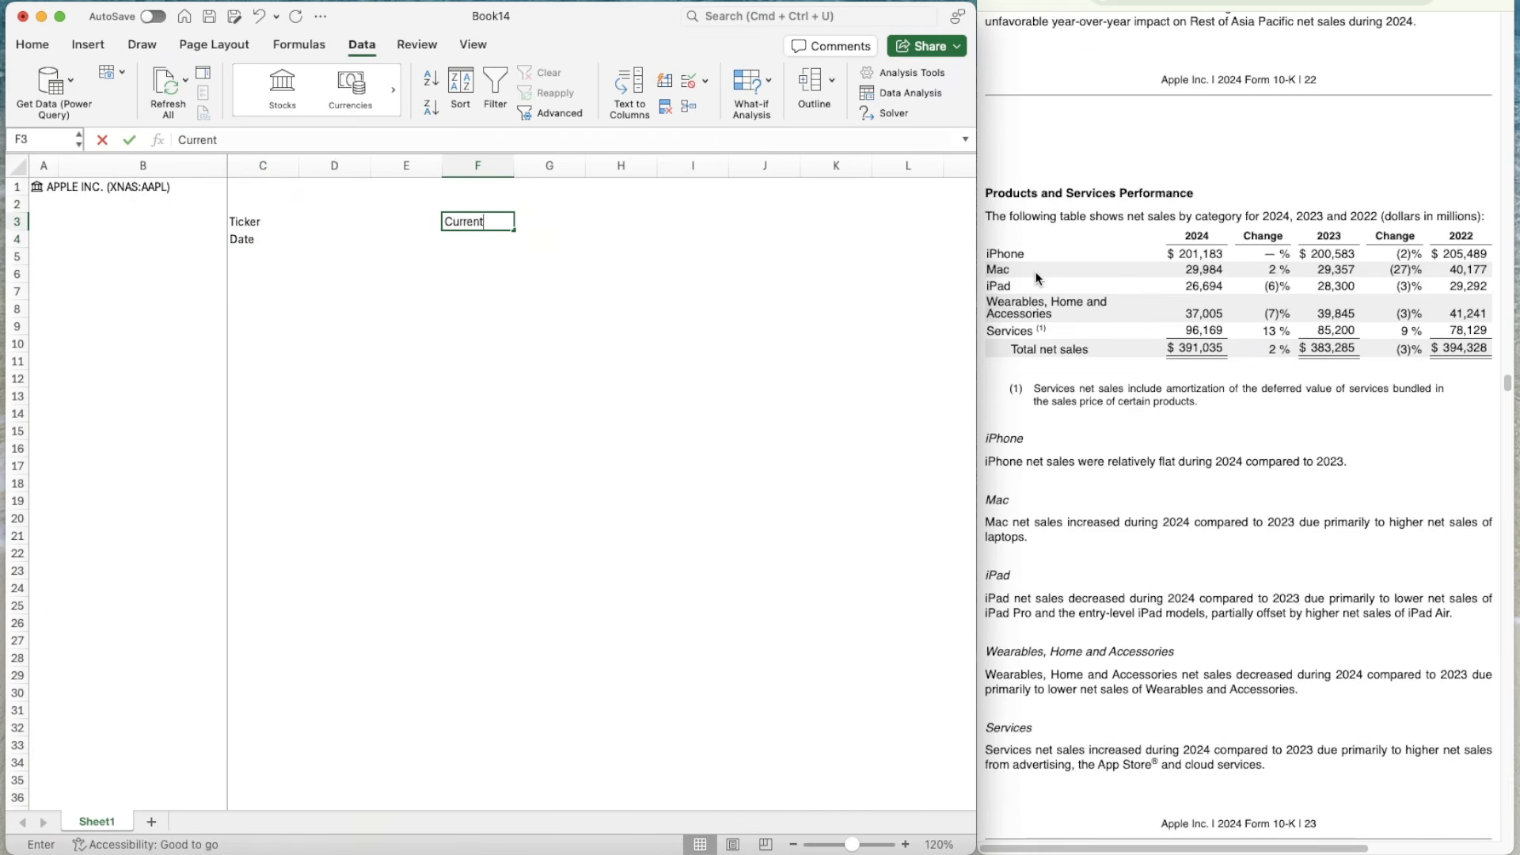
key(Return)
text(Implied)
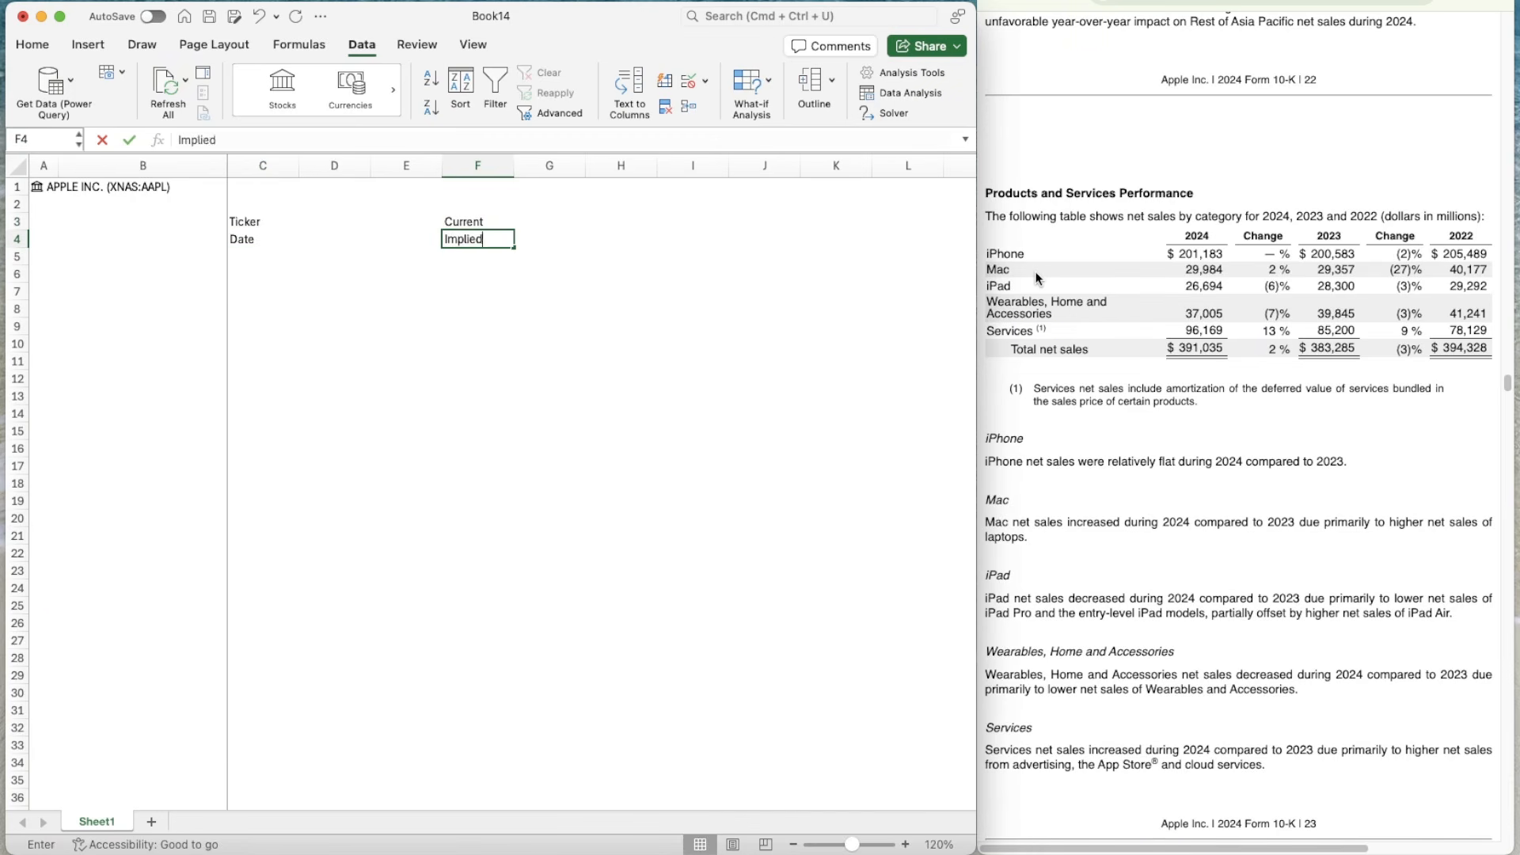
key(Return)
- Label cell I4 "Up/Side"
key(Up)
key(Tab)
key(Tab)
key(Tab)
key(shift+Tab)
key(Tab)
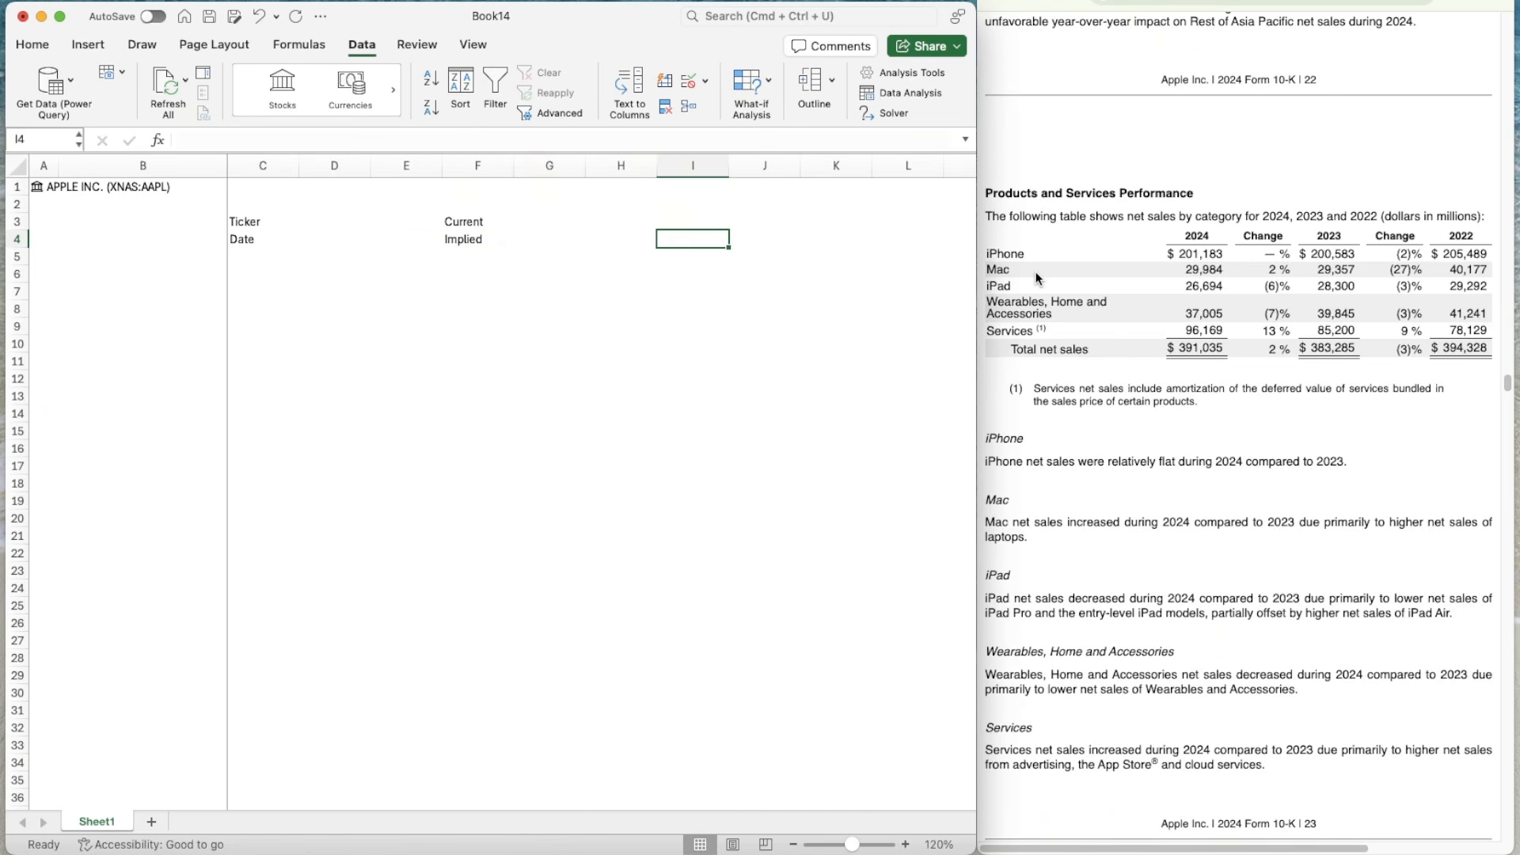
text(Up//)
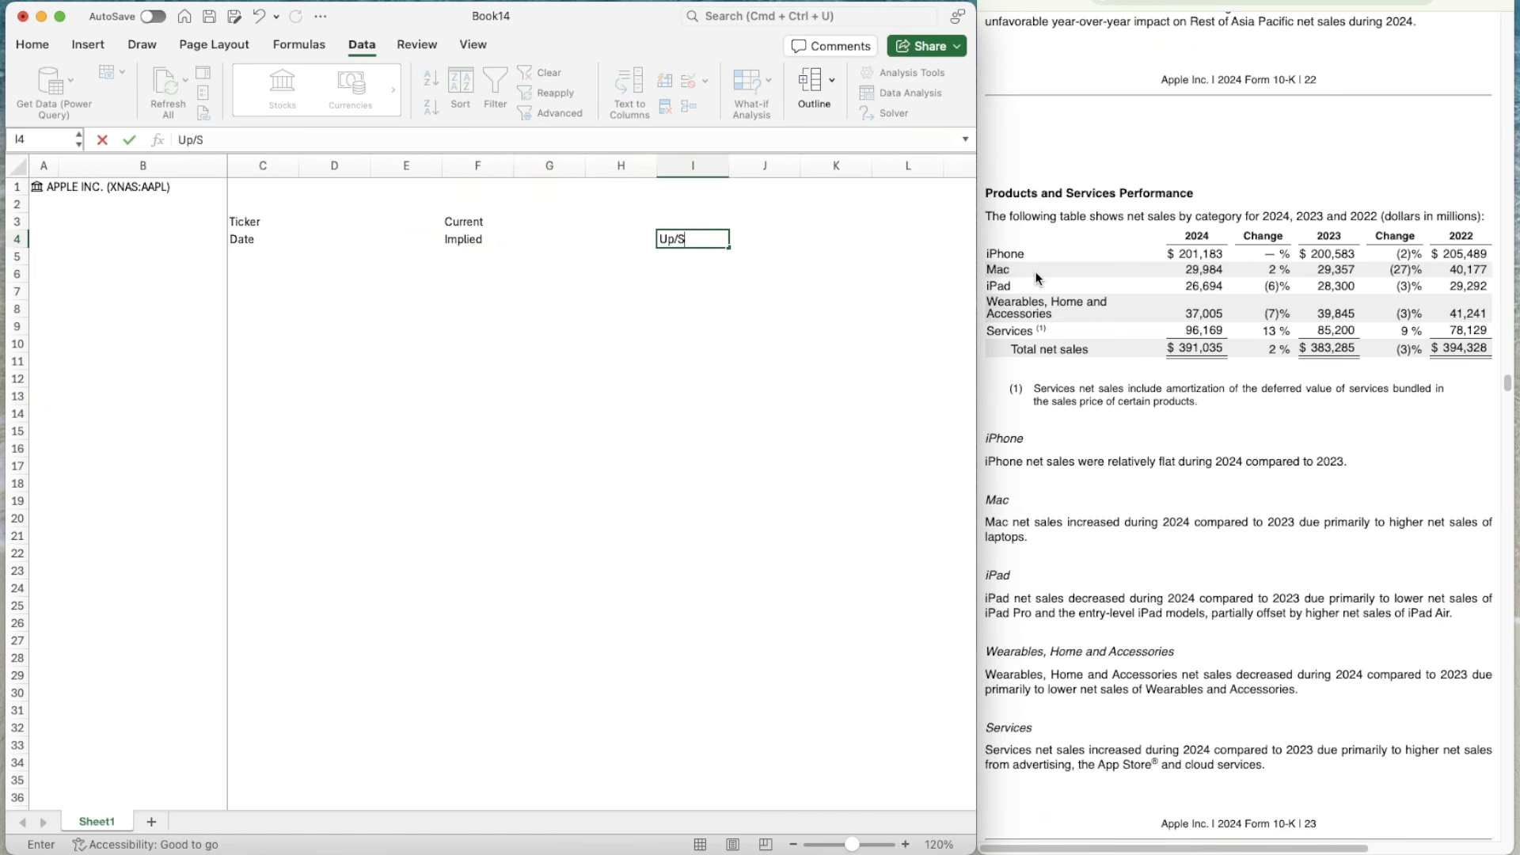
- Give the input cells D3:D4 beside the Ticker and Date labels a light orange background fill
key(Left)
key(Left)
key(Left)
key(Right)
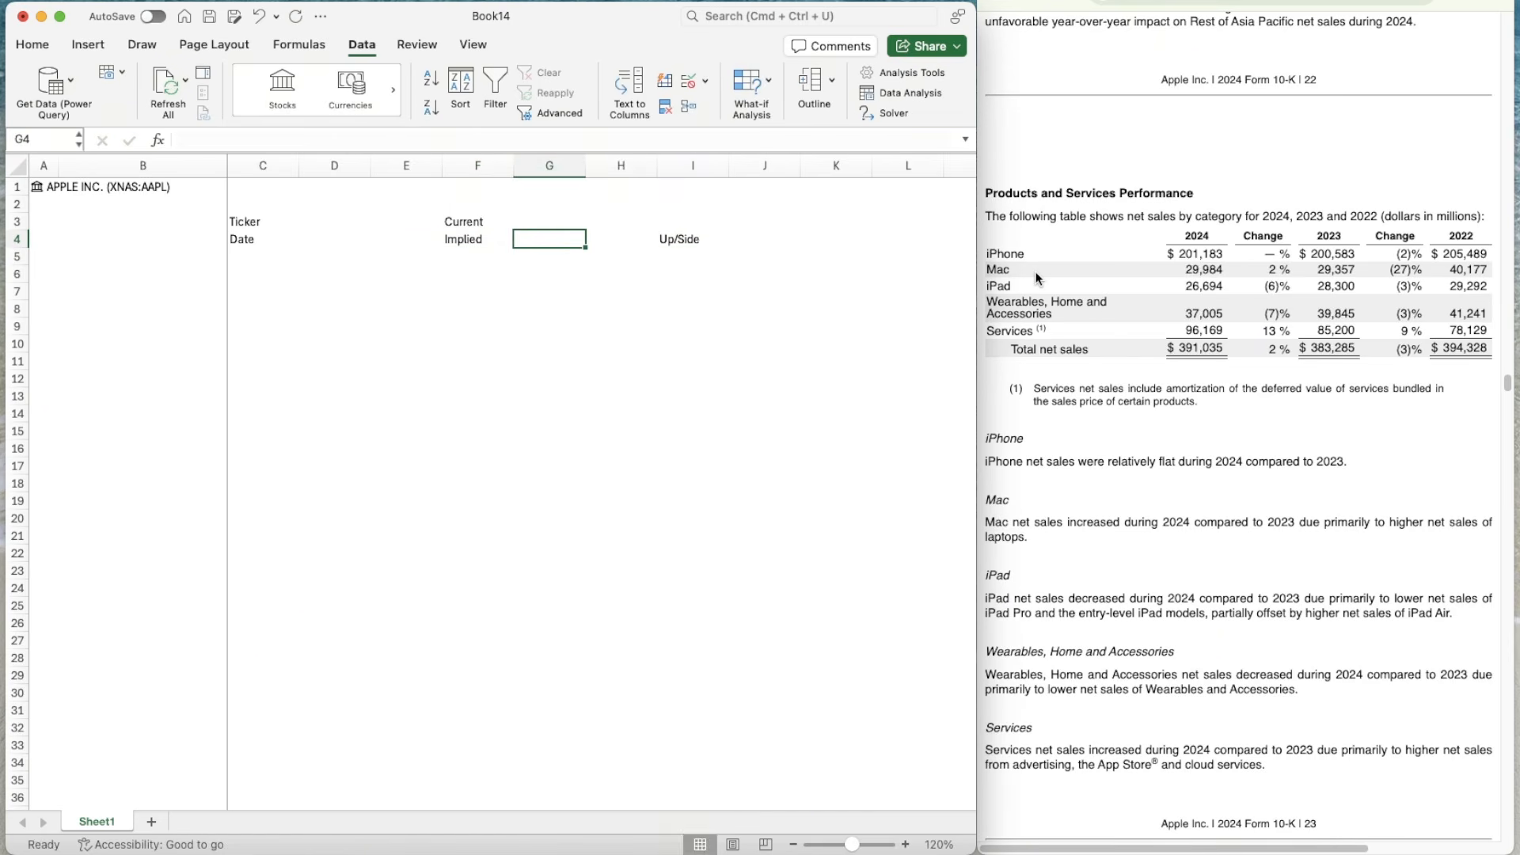
key(Left)
key(Left)
key(Left)
key(Left)
key(Right)
key(shift+Up)
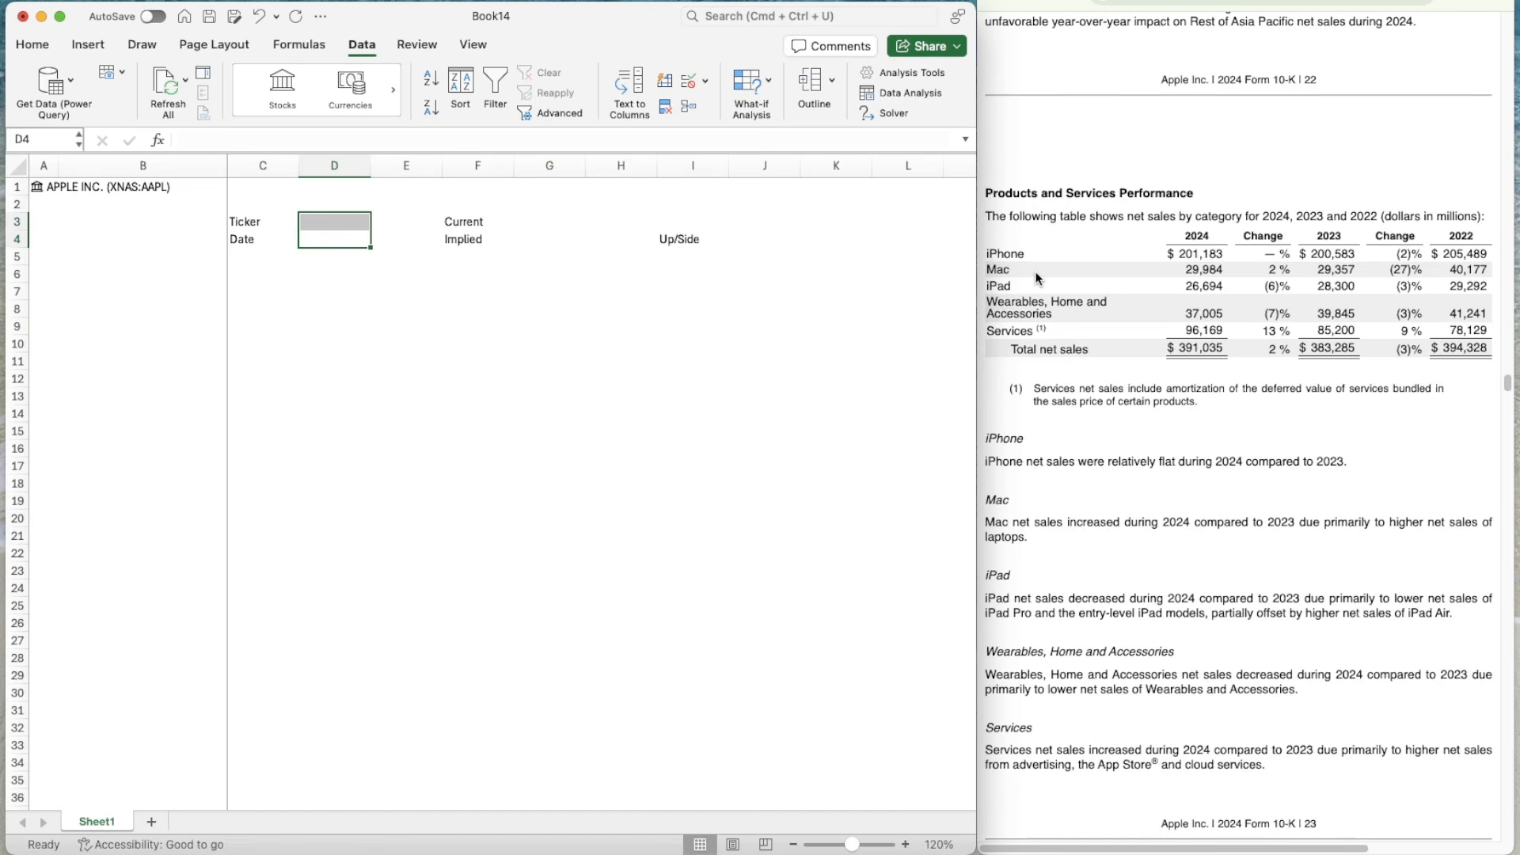
key(super+1)
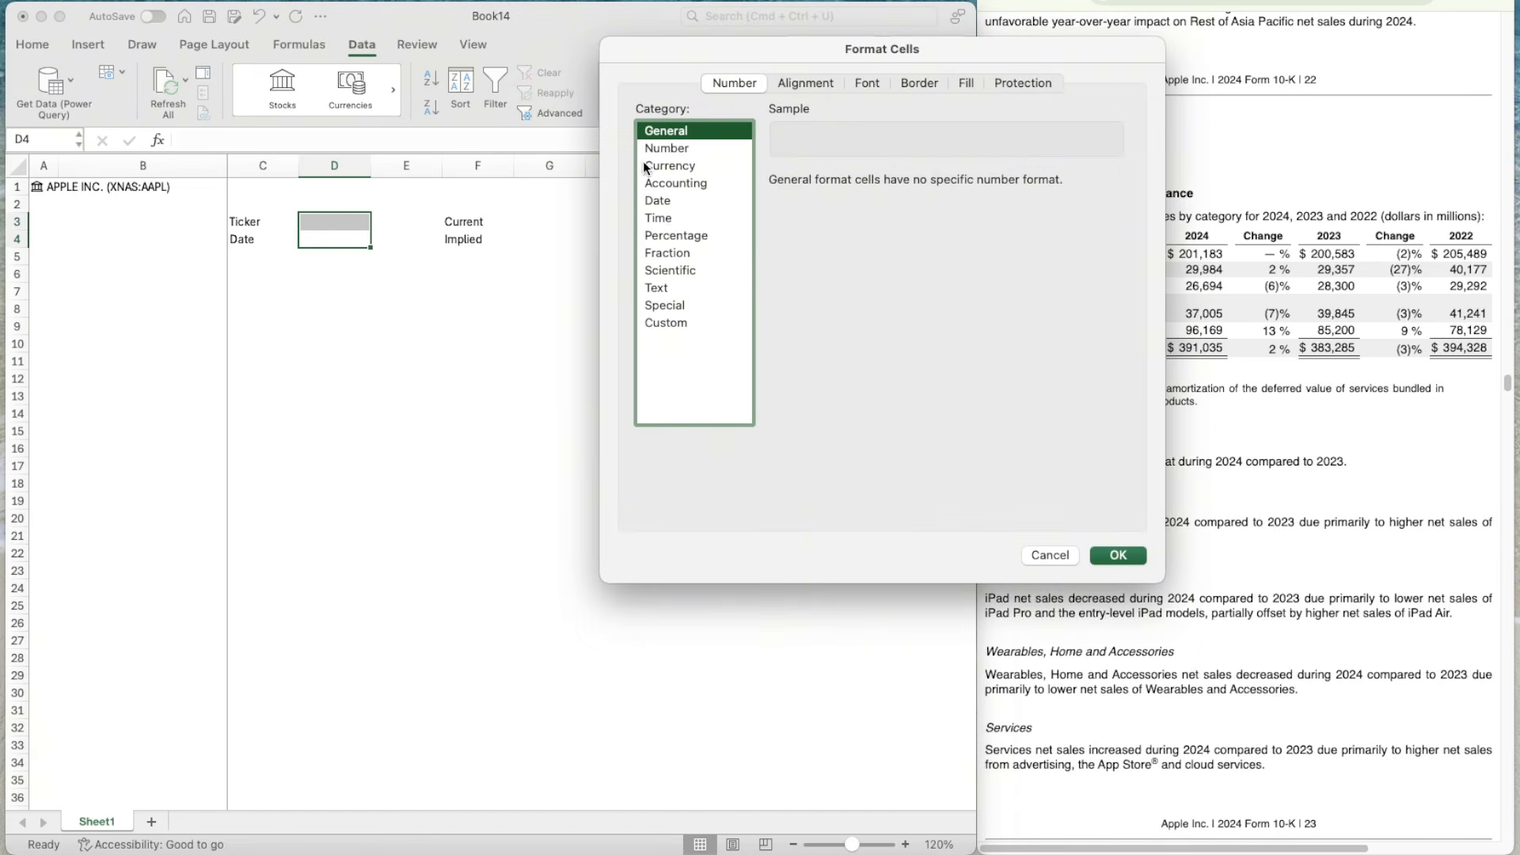
click(686, 148)
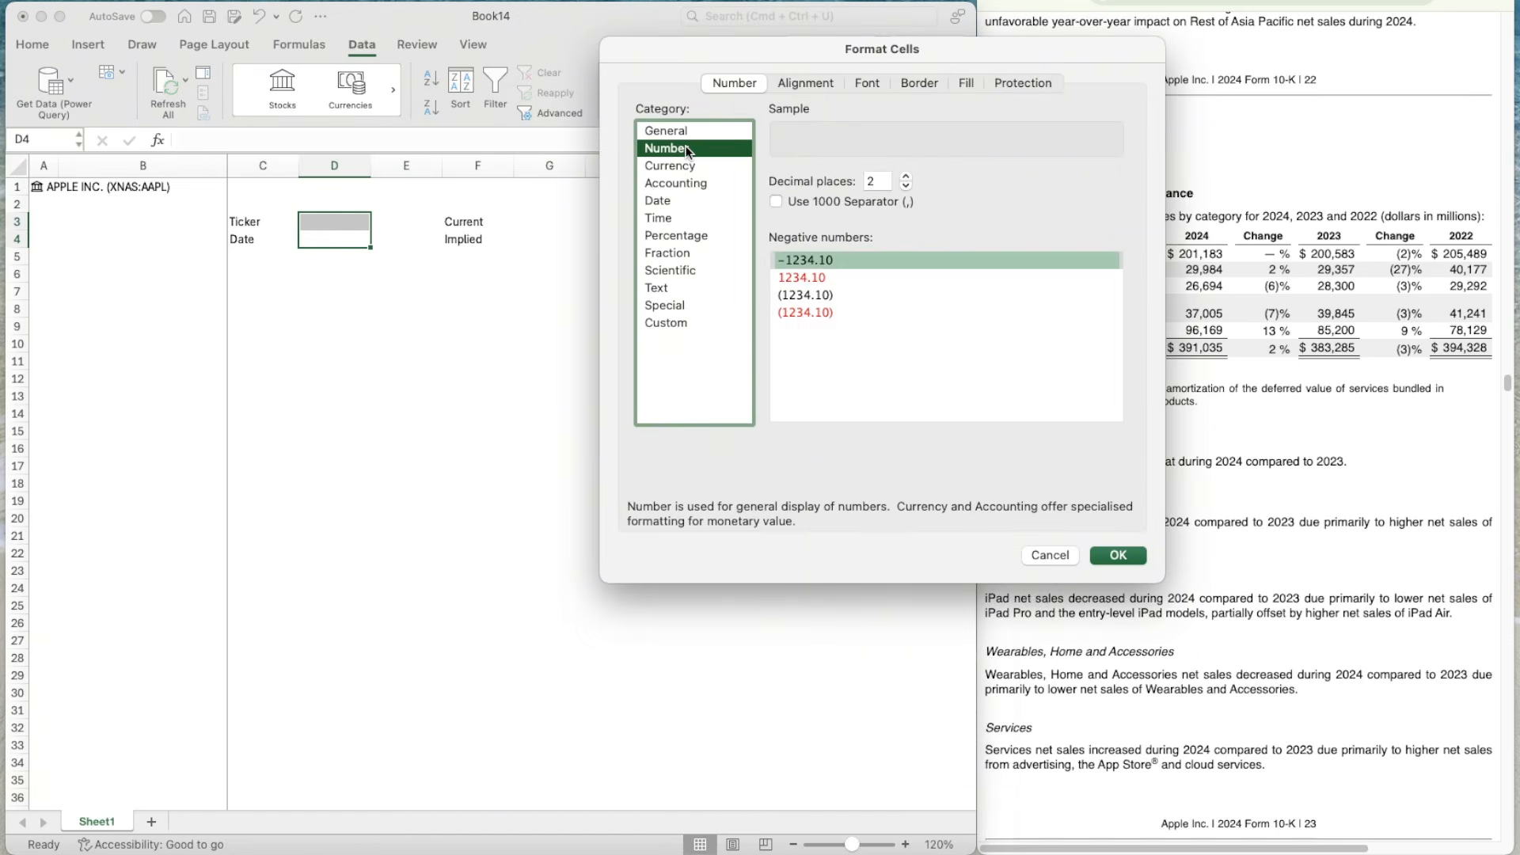
click(686, 133)
click(966, 84)
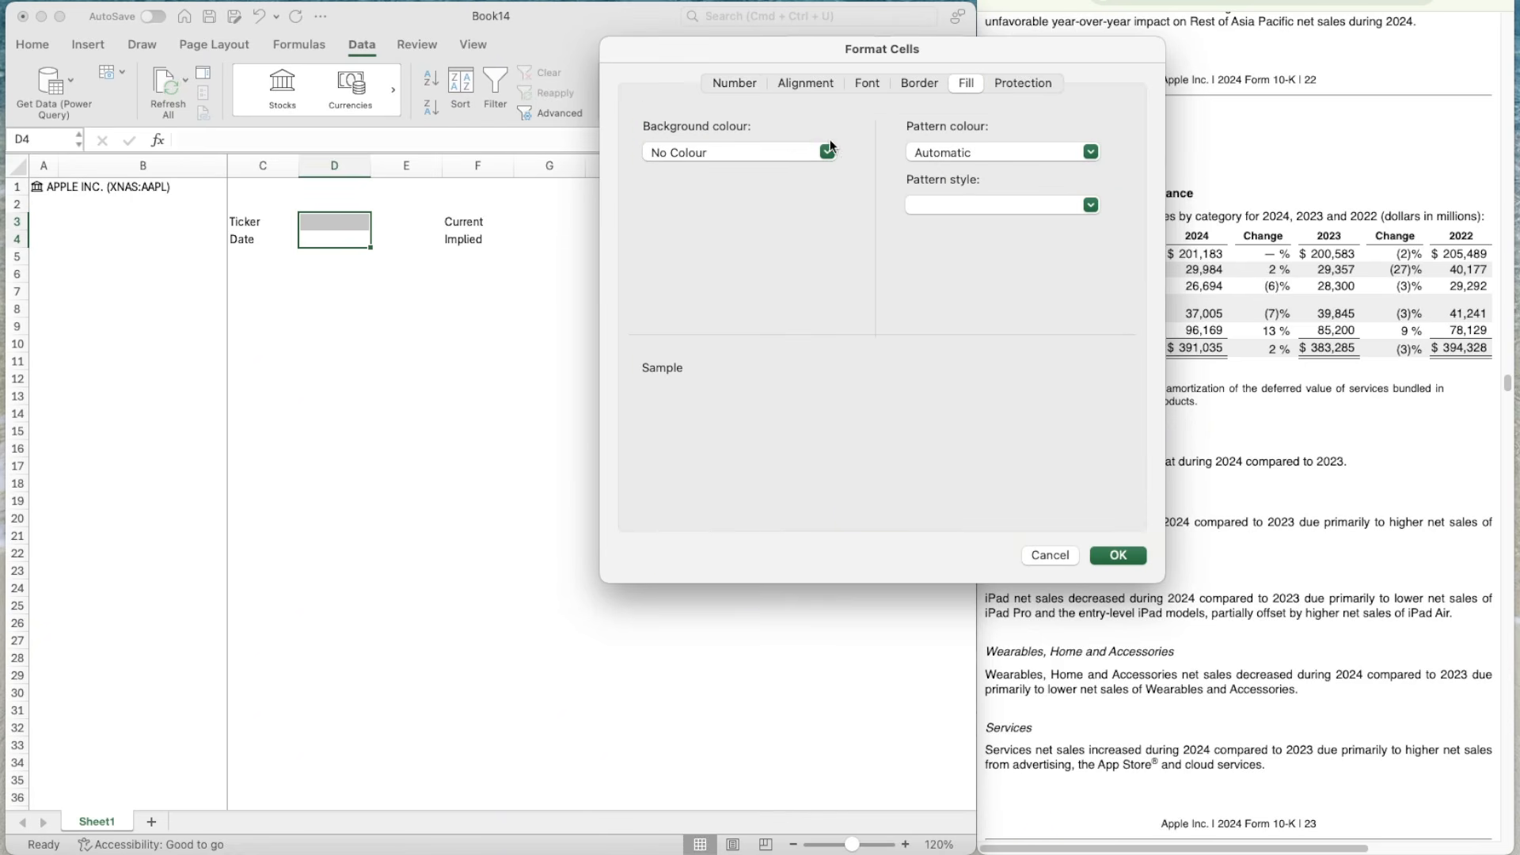
click(788, 160)
click(744, 254)
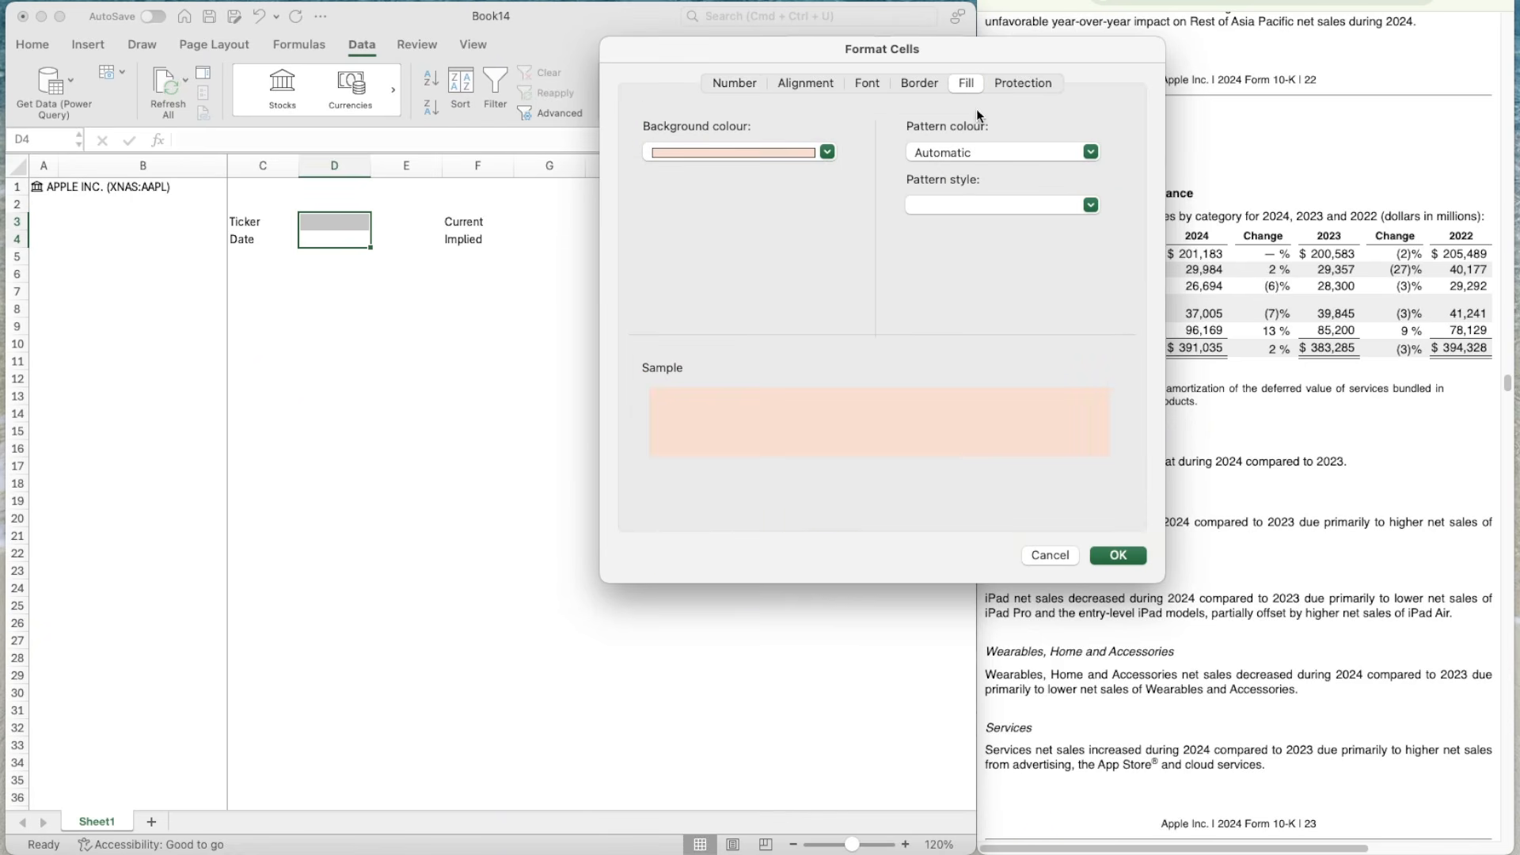
- Add fine dotted outline and inside borders to cells D3:D4 and apply the cell formatting
click(928, 86)
click(662, 167)
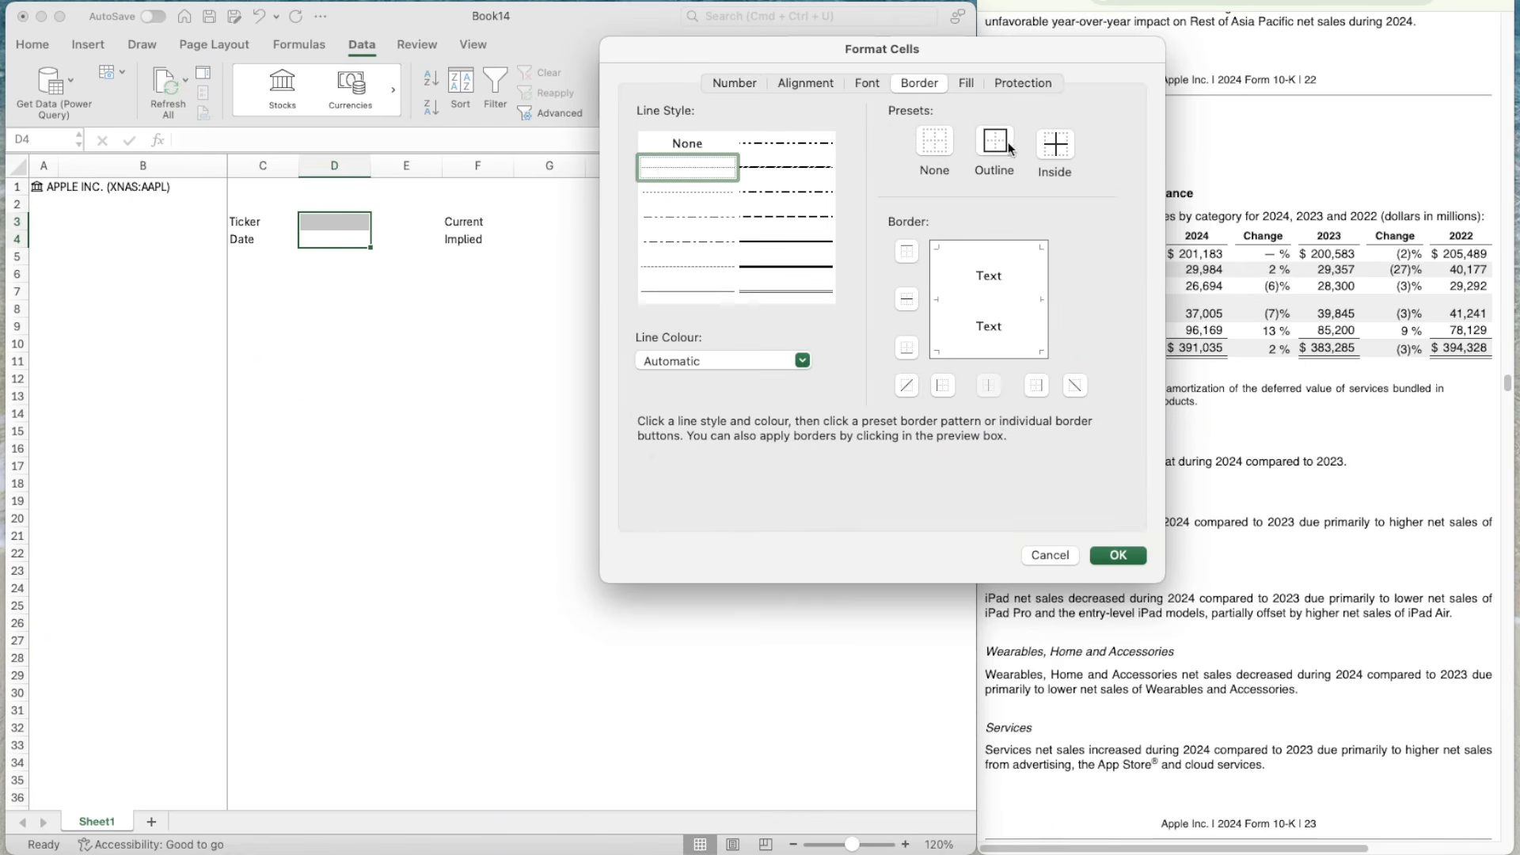
click(995, 142)
click(1056, 145)
click(1110, 557)
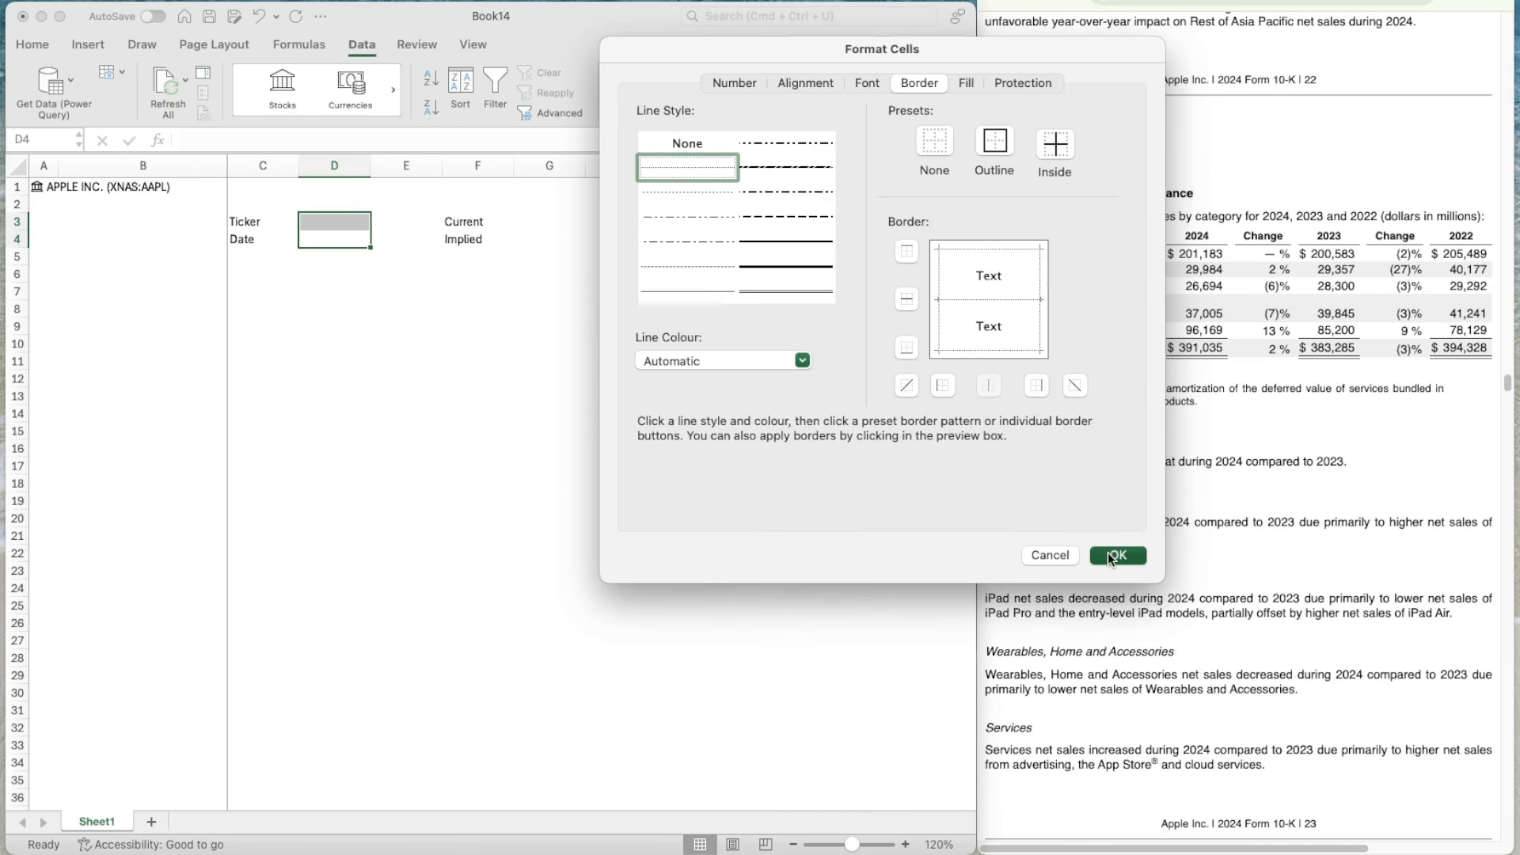
click(397, 210)
- Copy the formatted cells D3:D4 to G3:G4, beside the Current and Implied labels
click(334, 222)
key(shift+Down)
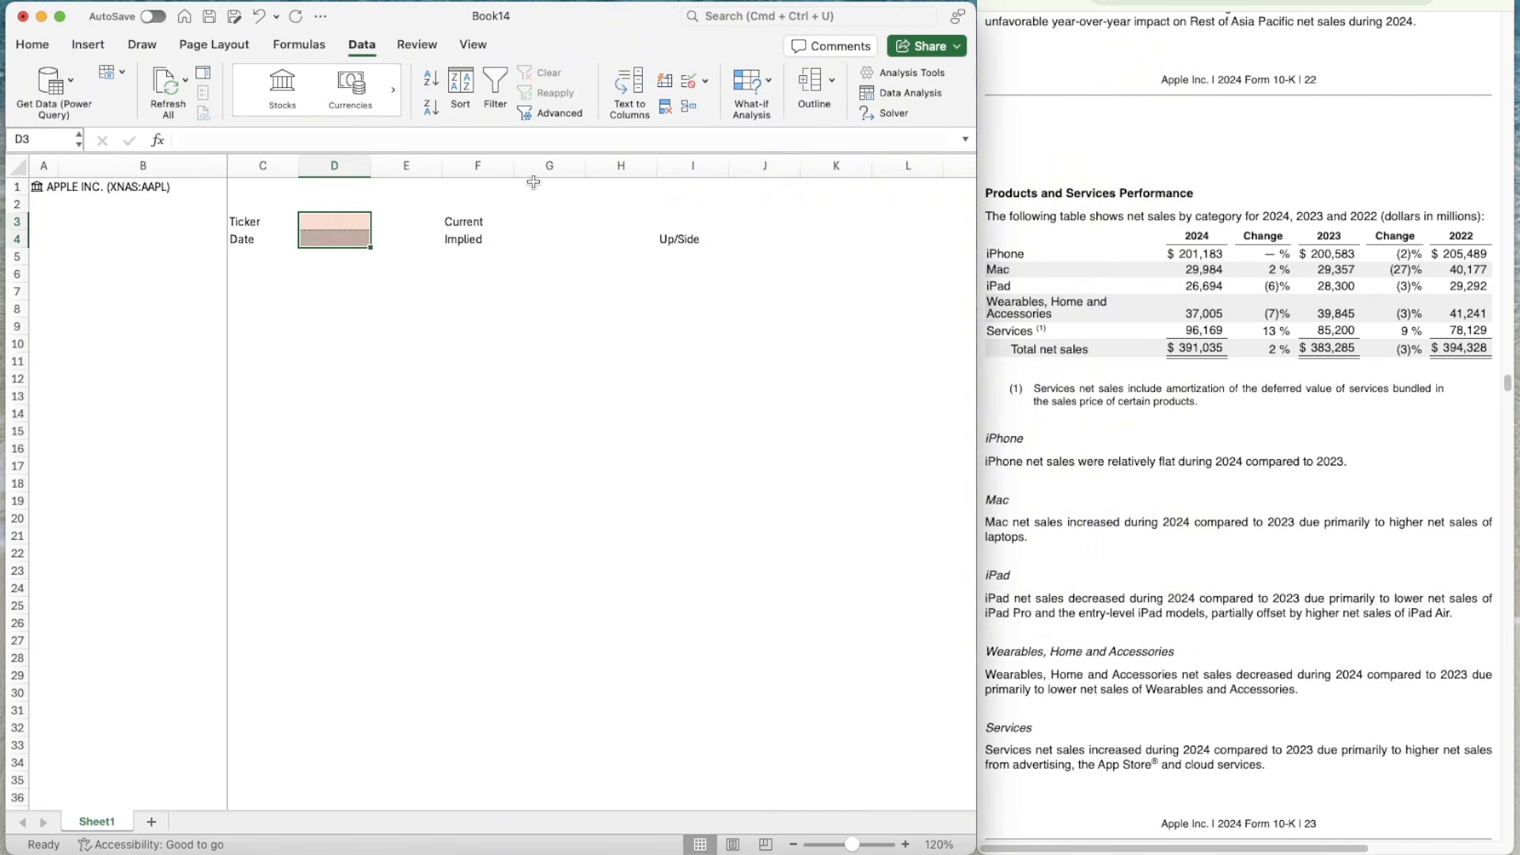
key(super+c)
key(Right)
key(Right)
key(Right)
key(super+v)
key(Right)
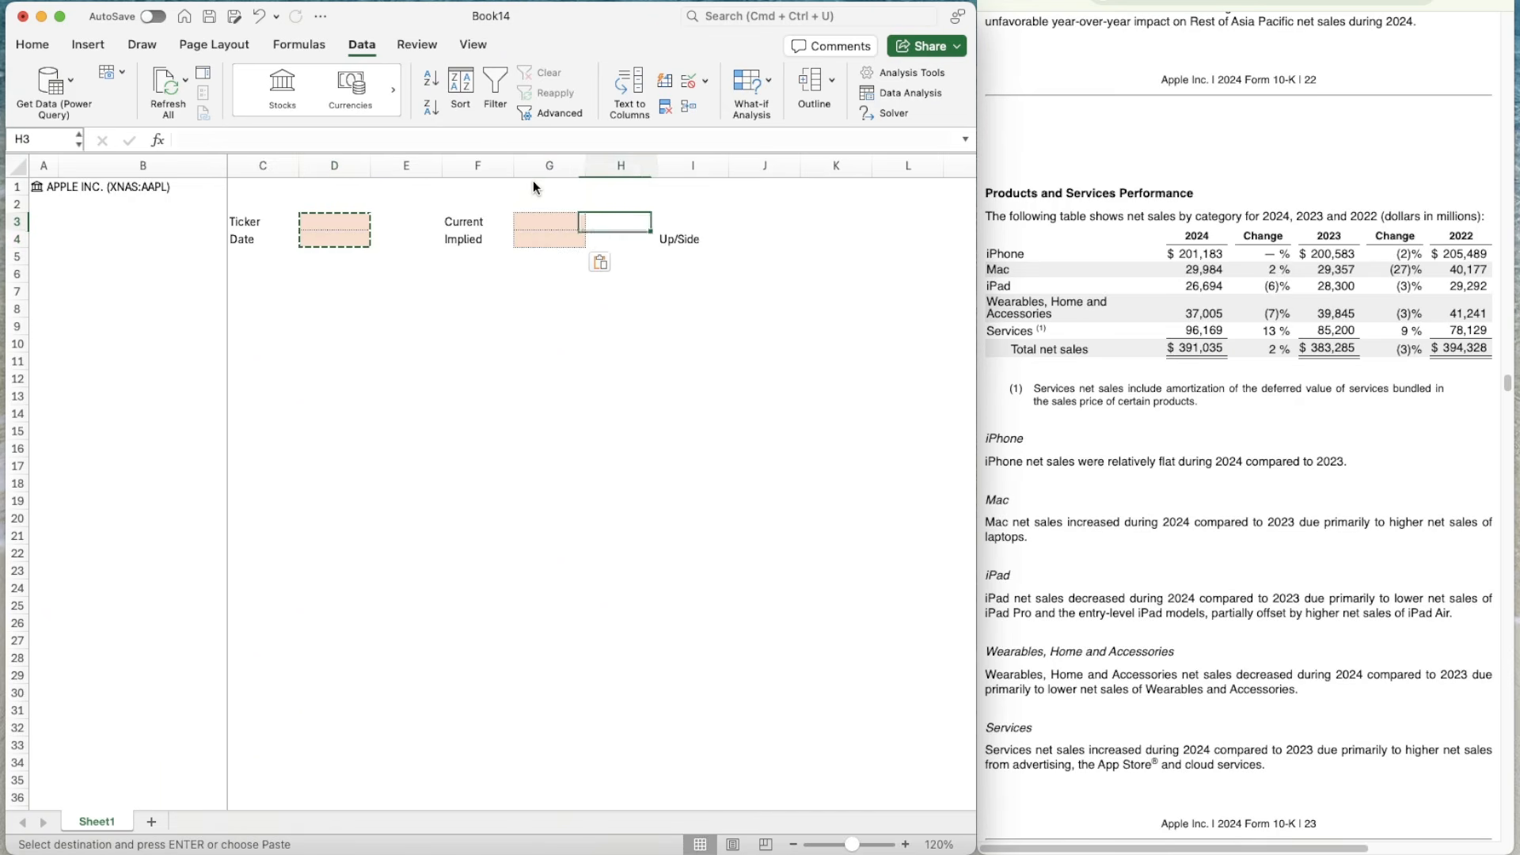
- Copy the formatted cell G4 to J4, beside the Up/Side label
key(Right)
key(Down)
key(Left)
key(Left)
key(super+c)
key(Right)
key(Right)
key(Right)
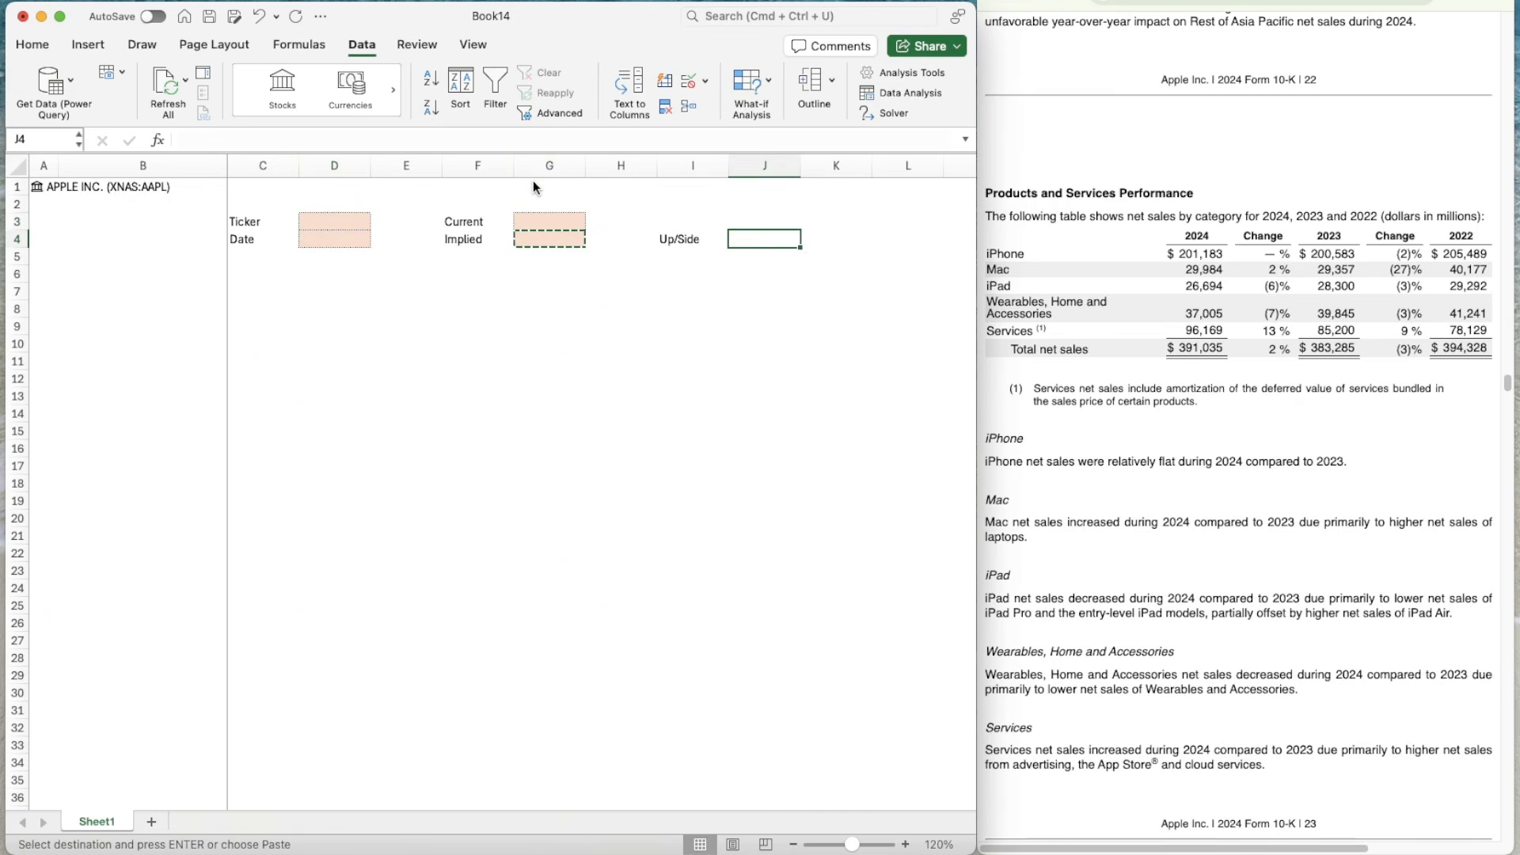
key(super+v)
- Fill the Ticker cell D3 from the stock data with the formula =A1.[Ticker symbol]
key(Left)
key(Left)
key(Left)
key(Left)
key(Left)
key(Left)
key(Up)
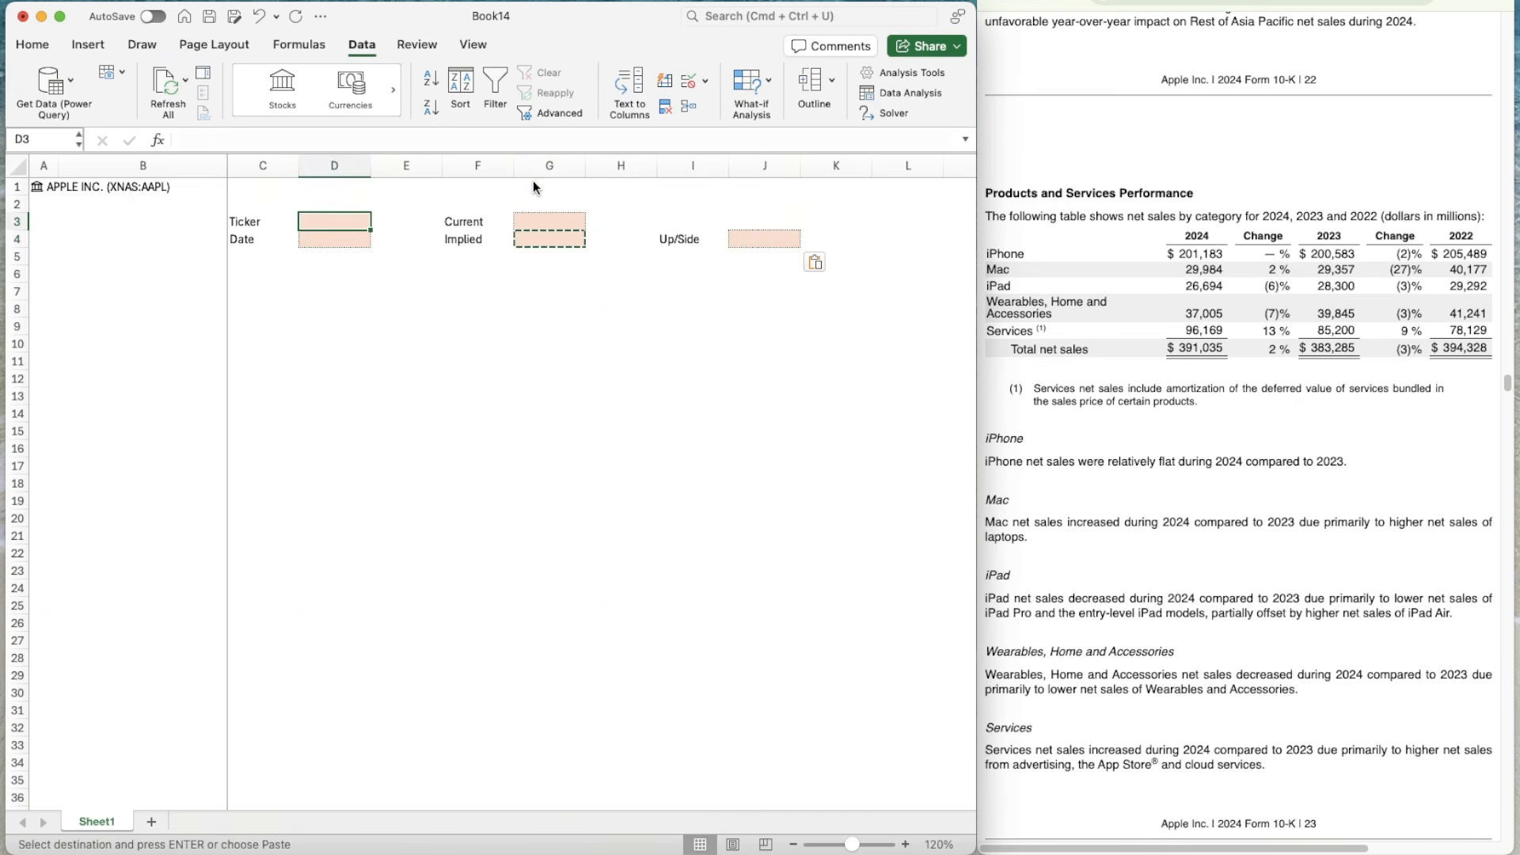
text(=A)
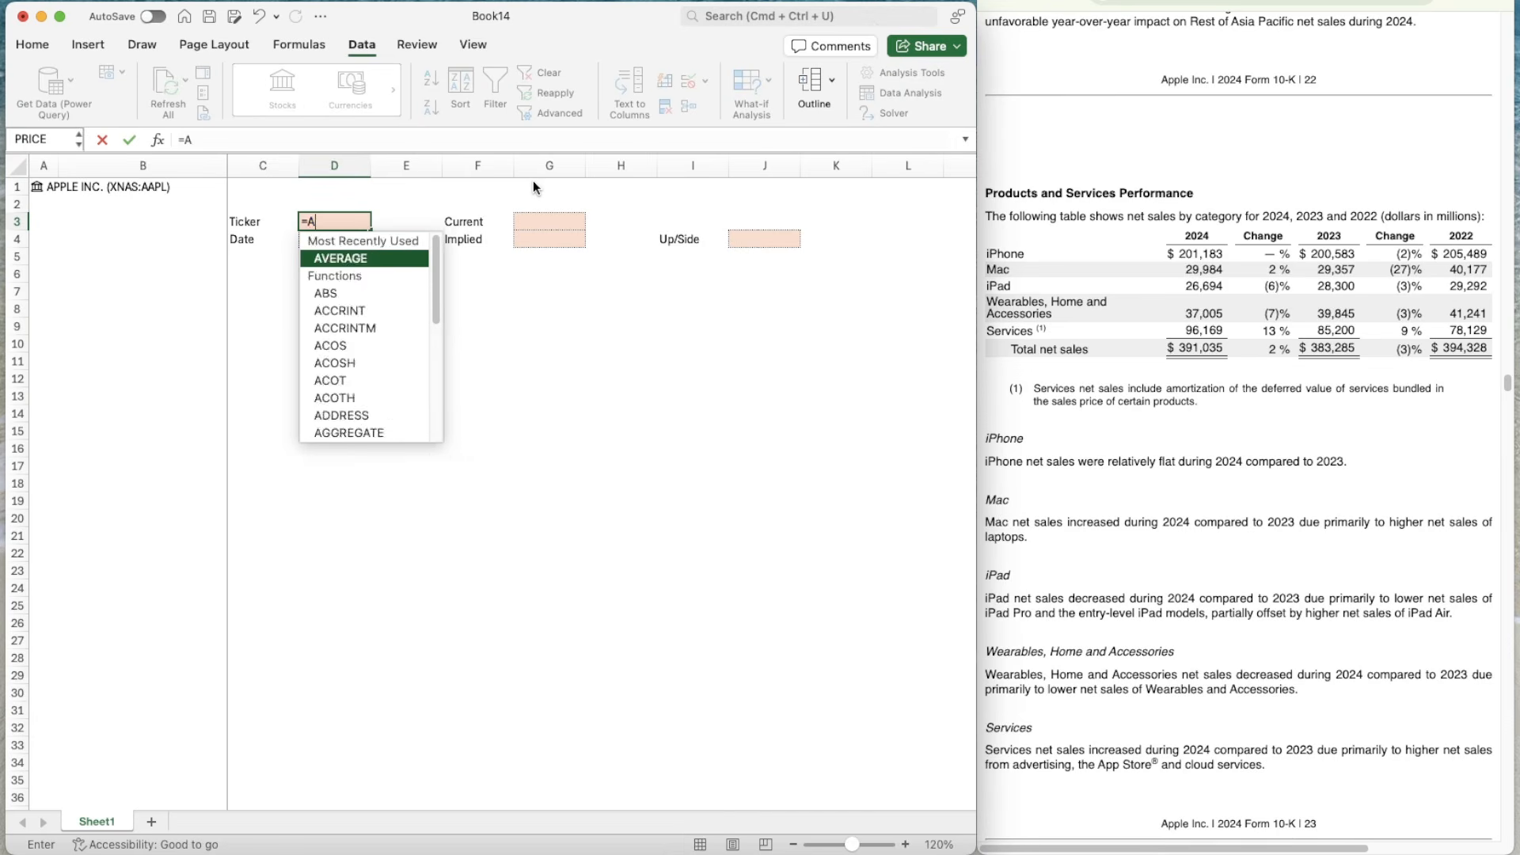
text(1.[)
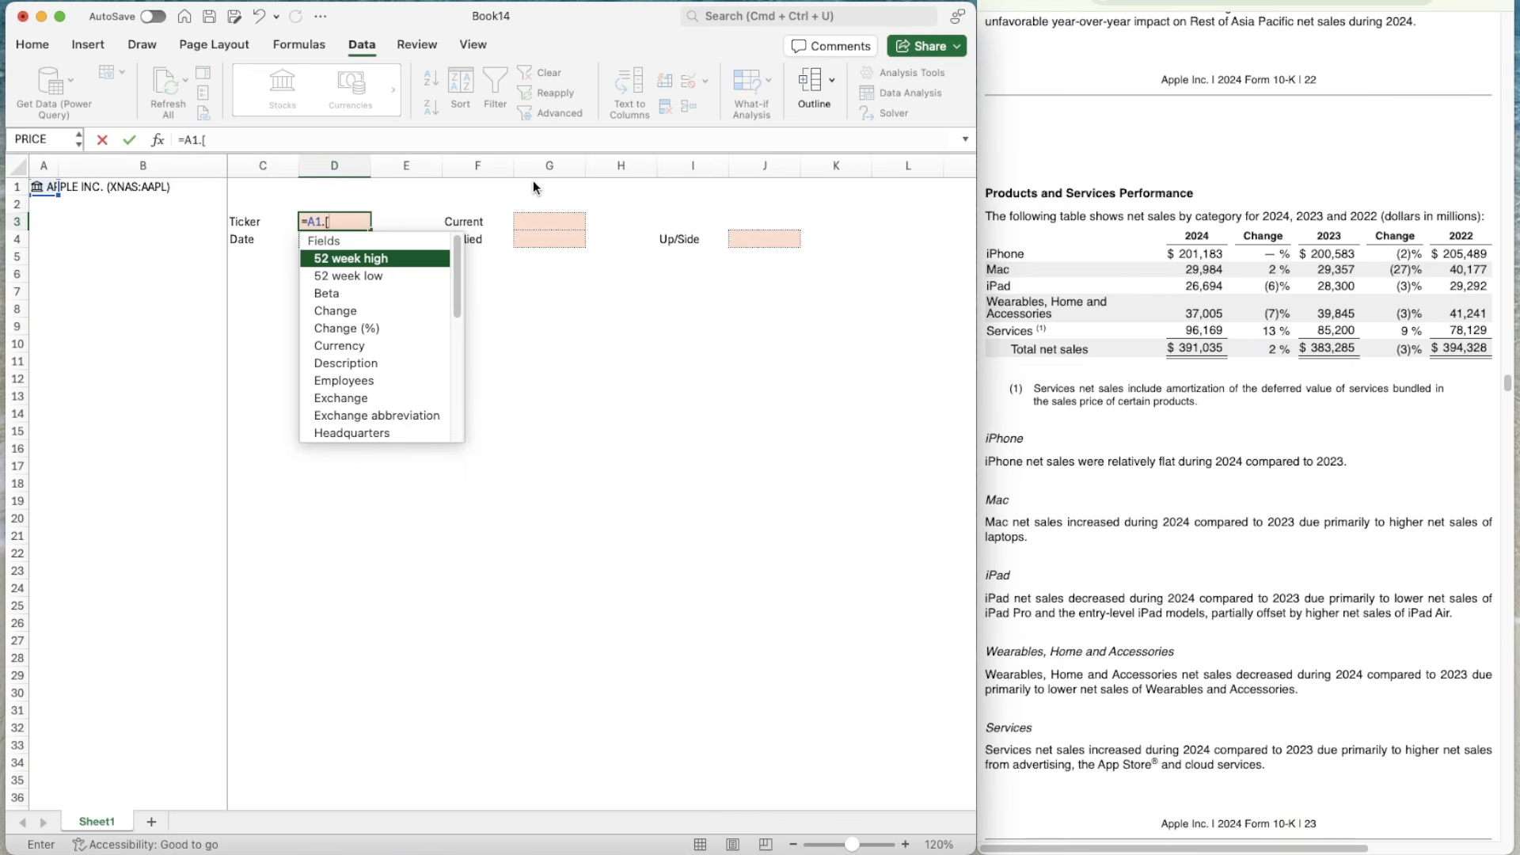
text(T)
key(Tab)
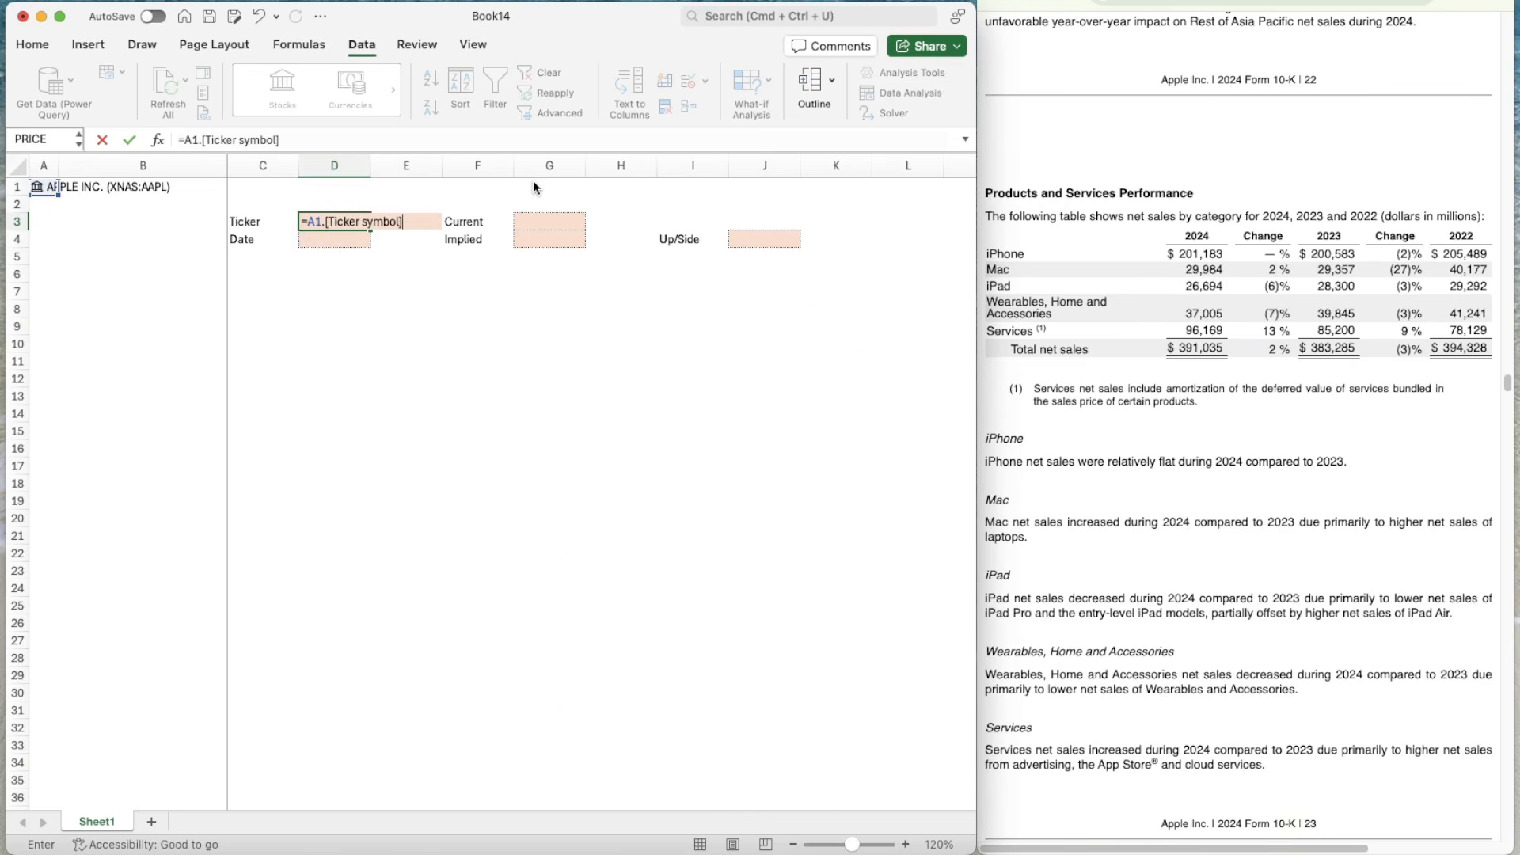
key(Return)
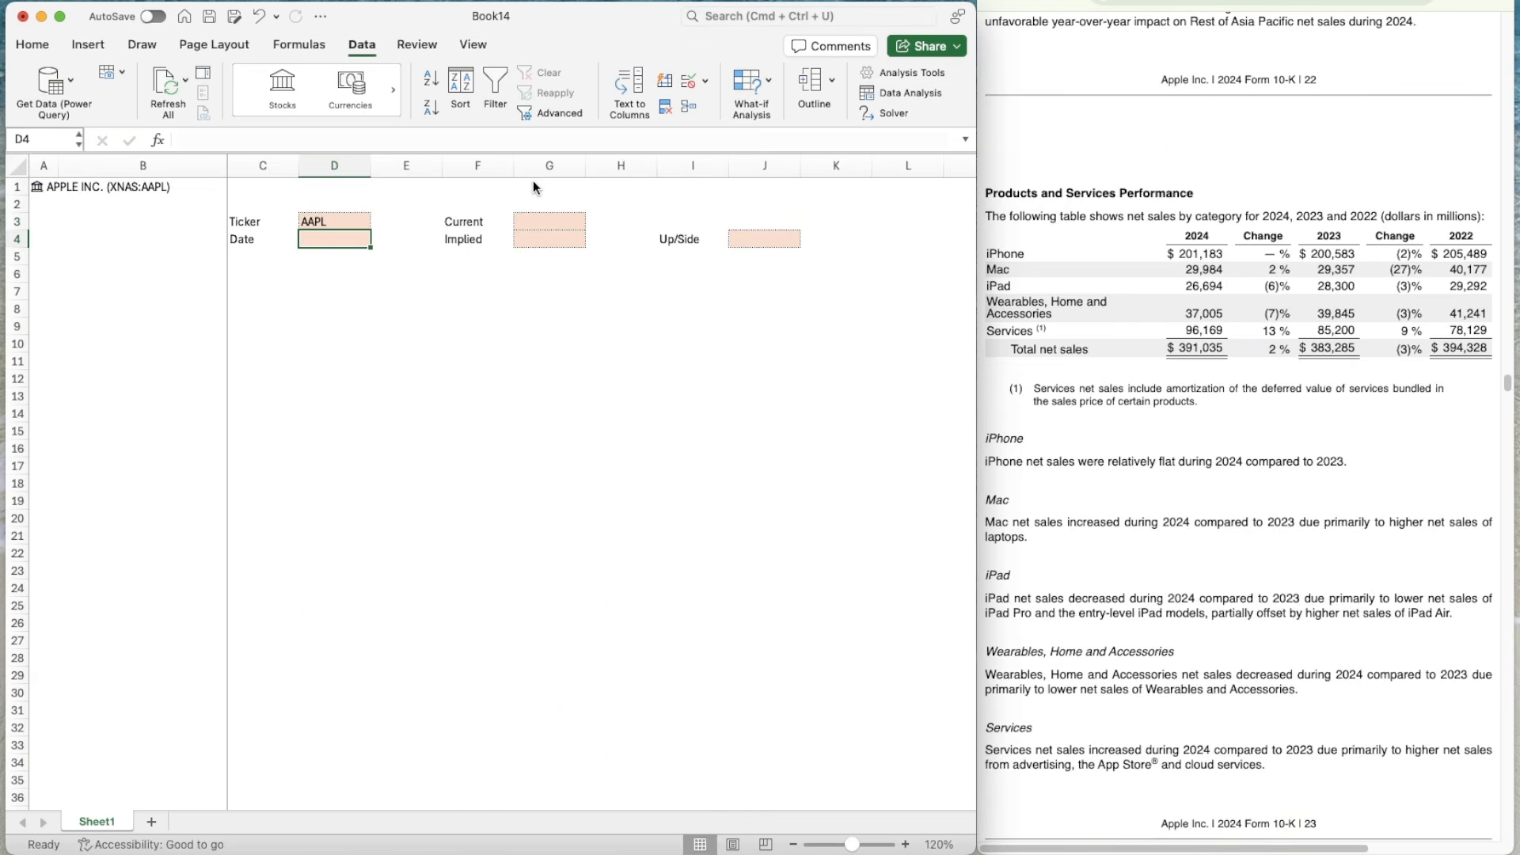
- Enter the date 21/10/2025 in cell D4
text(2)
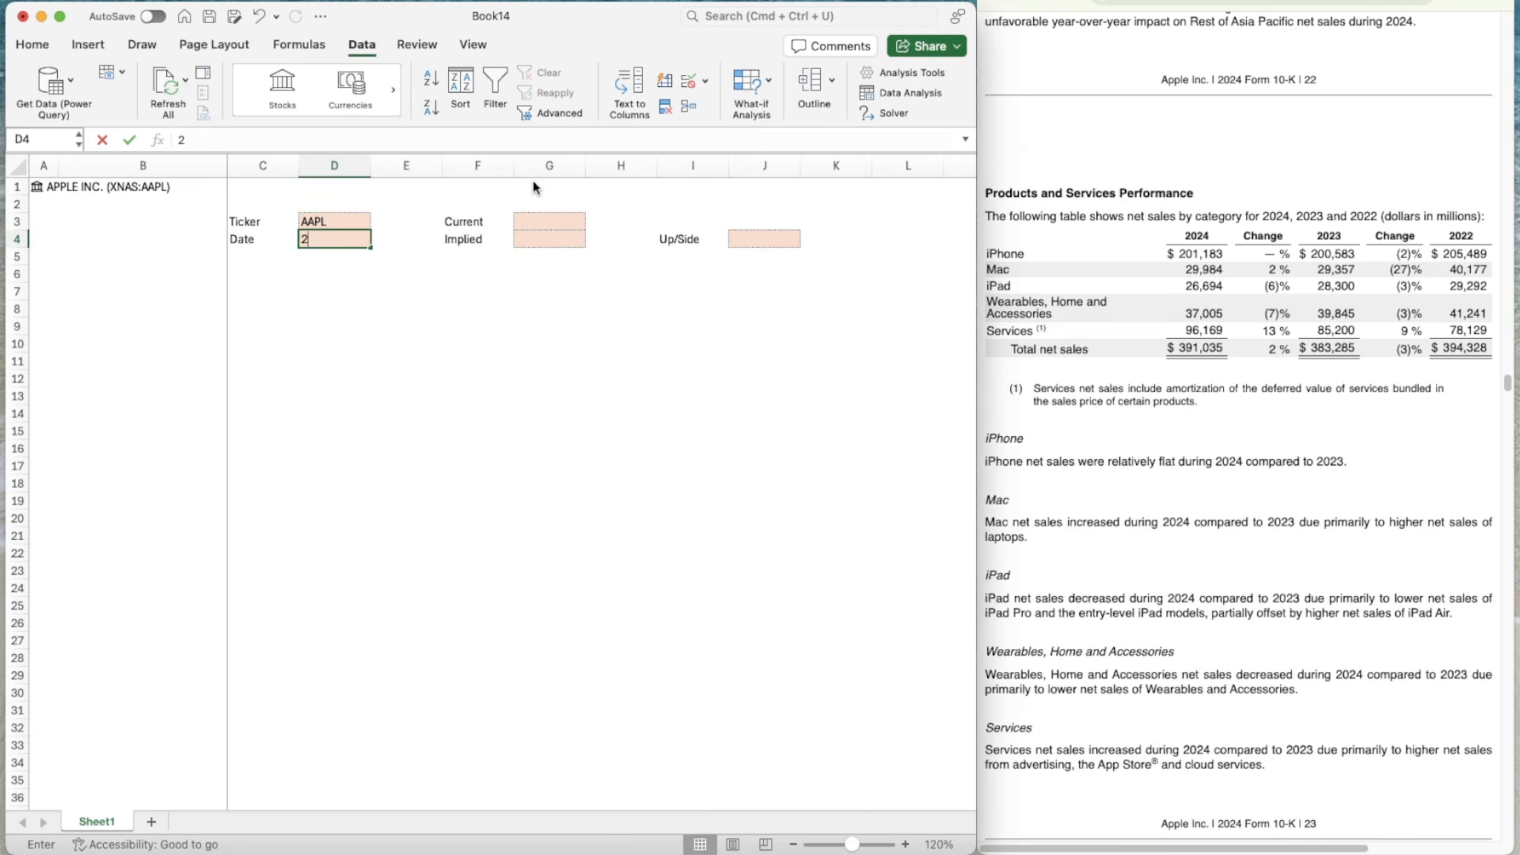
text(1/10/2025)
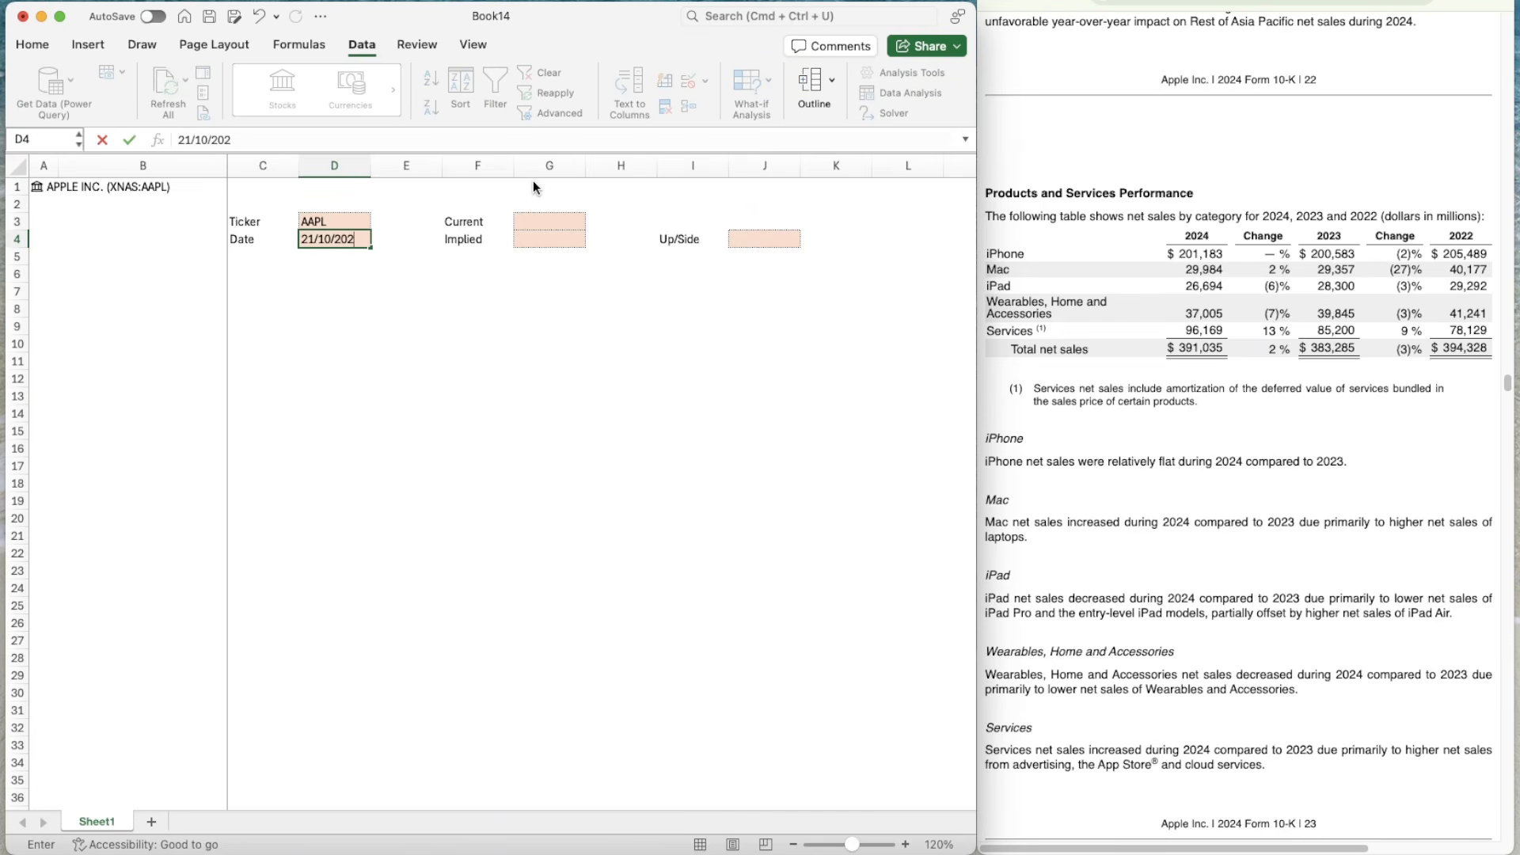
key(Return)
- Fill the Current cell G3 from the stock data with the formula =A1.[Price]
key(Up)
key(Right)
key(Right)
key(Right)
key(Up)
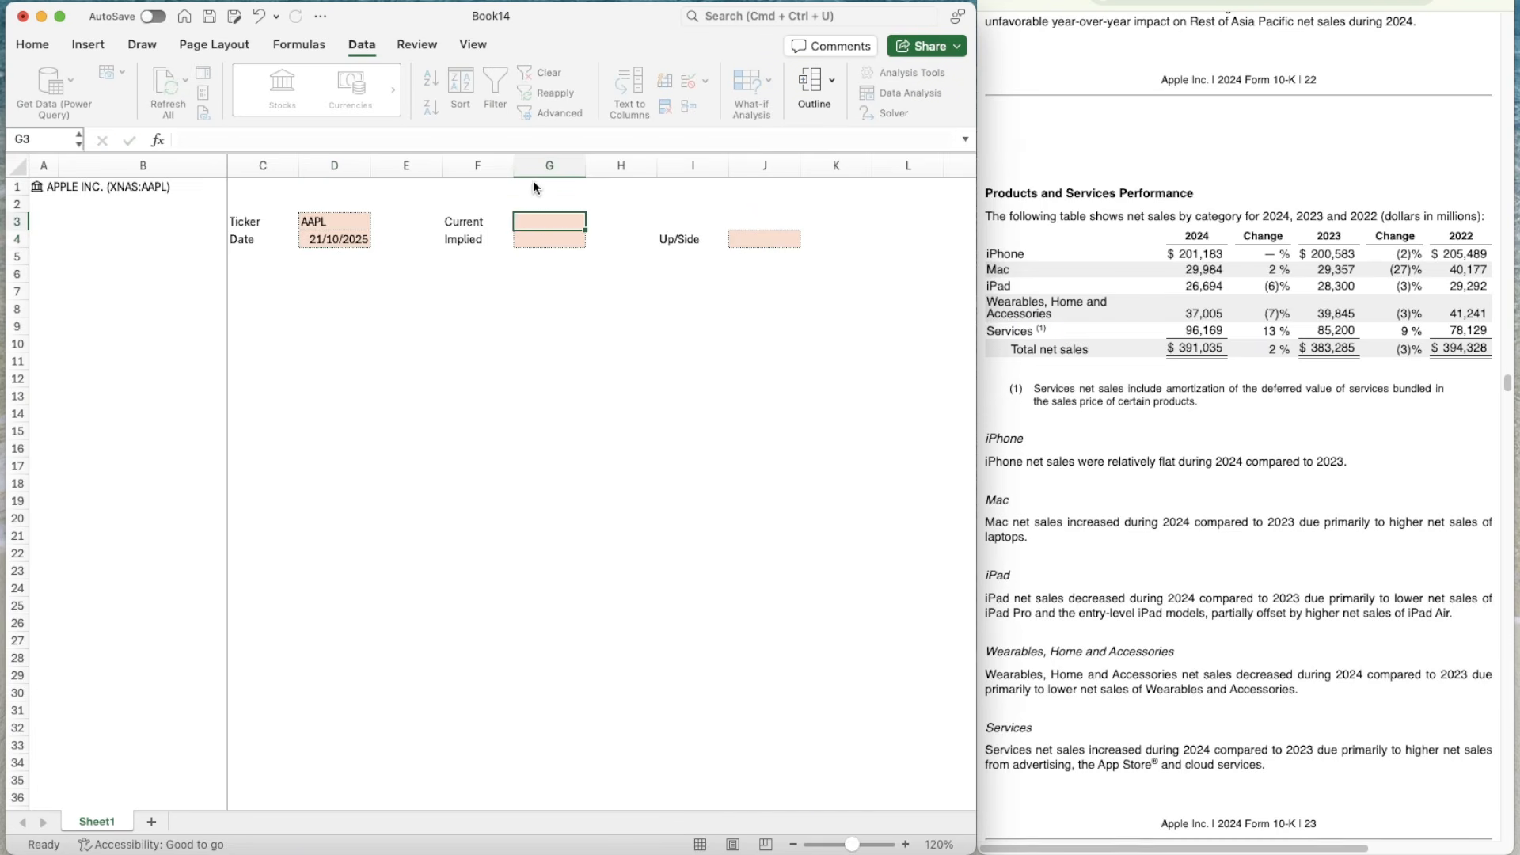
text(=a1)
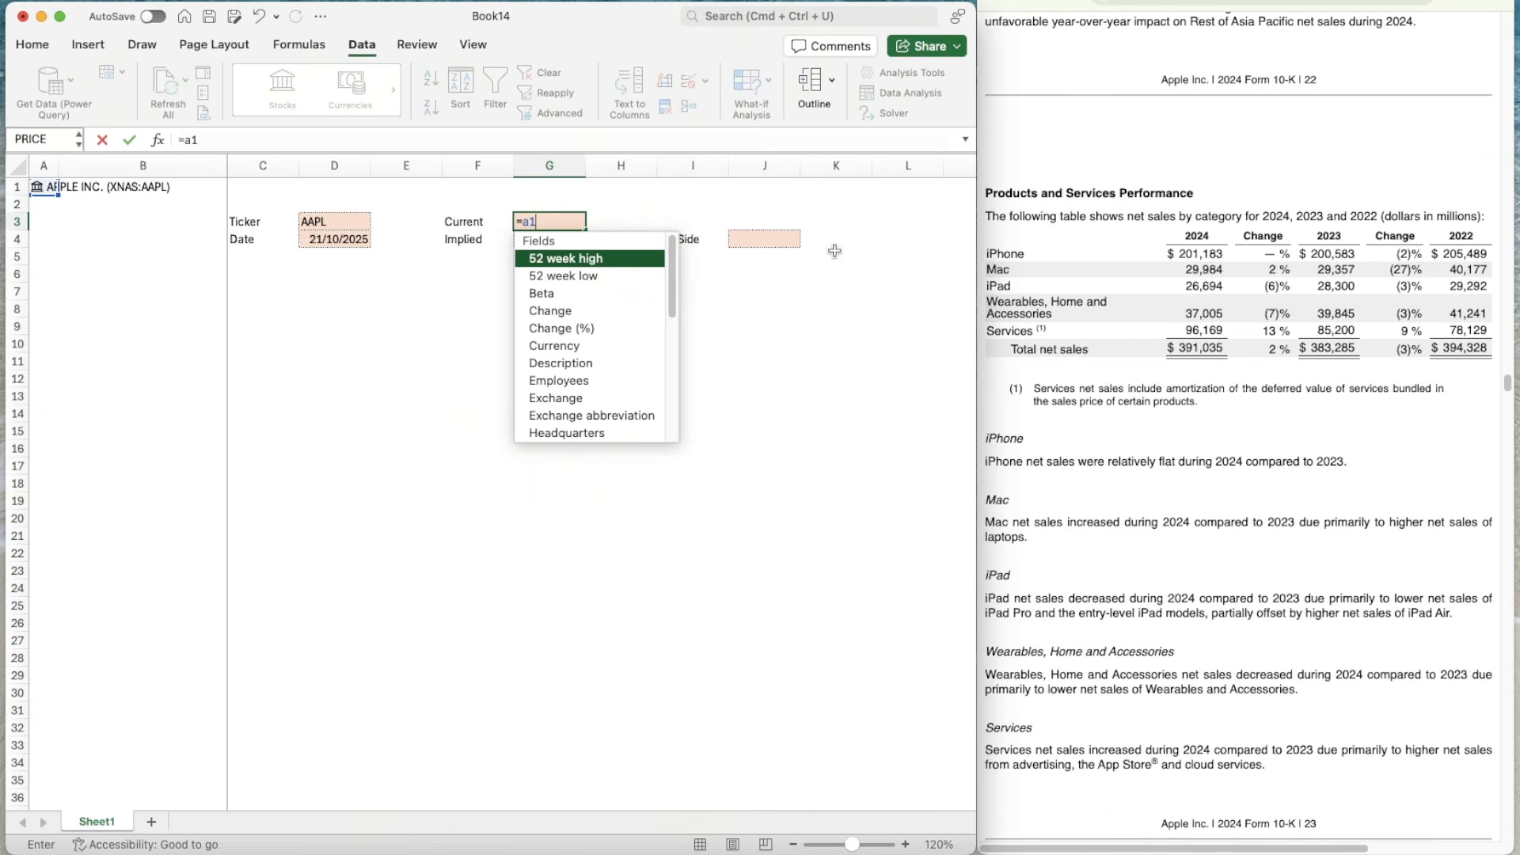
text(.[price)
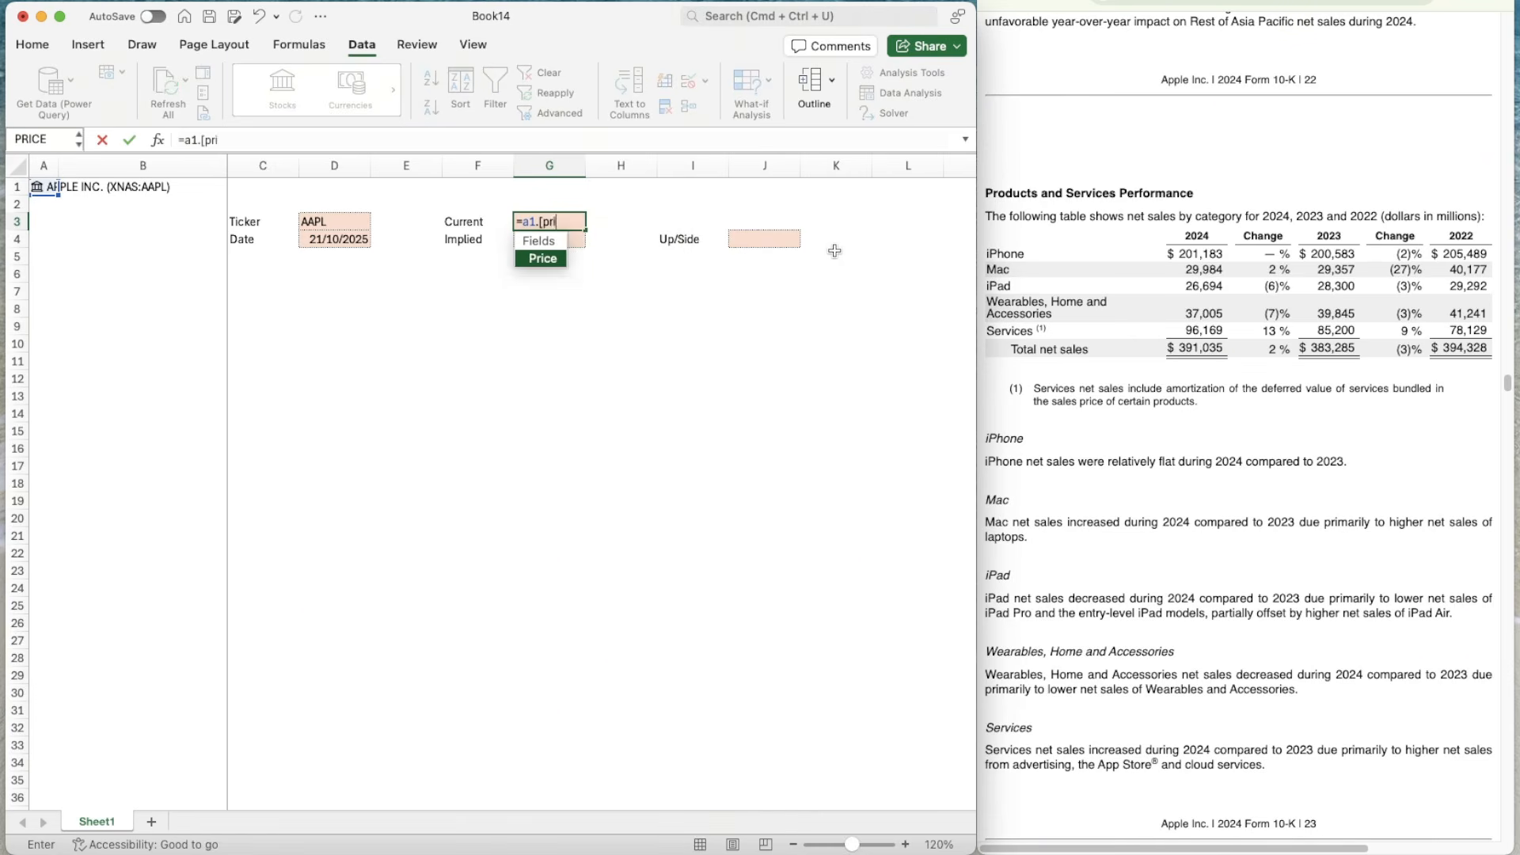
key(Tab)
key(Return)
- Enter a centred X in cell A6 as a section marker
key(Return)
key(Up)
key(Right)
key(Right)
key(Right)
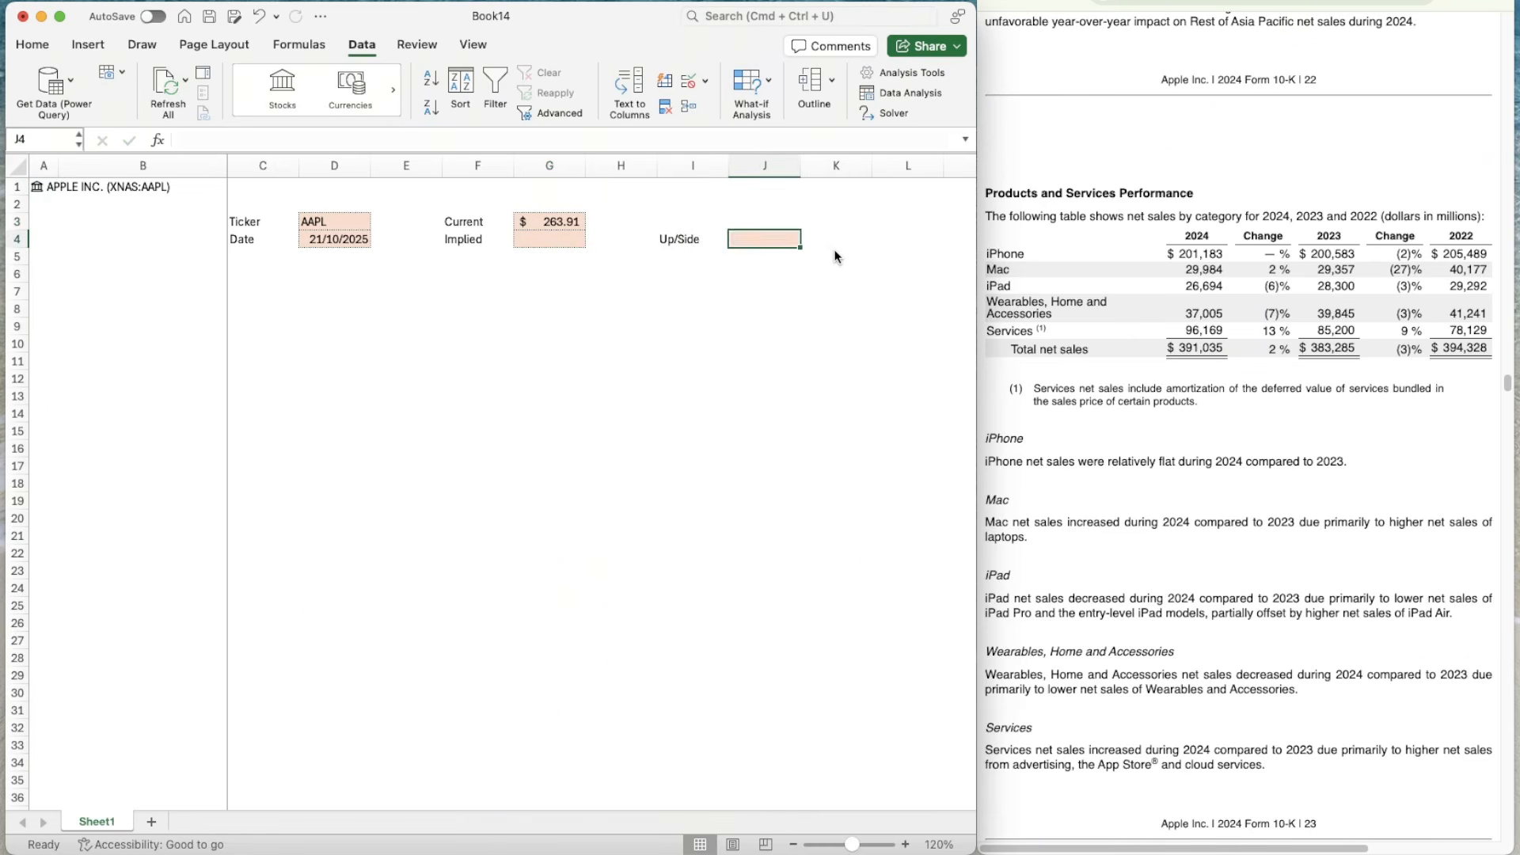
key(Down)
key(Down)
key(Left)
key(Left)
key(Left)
key(Left)
key(Left)
key(Left)
key(Left)
key(Left)
key(Left)
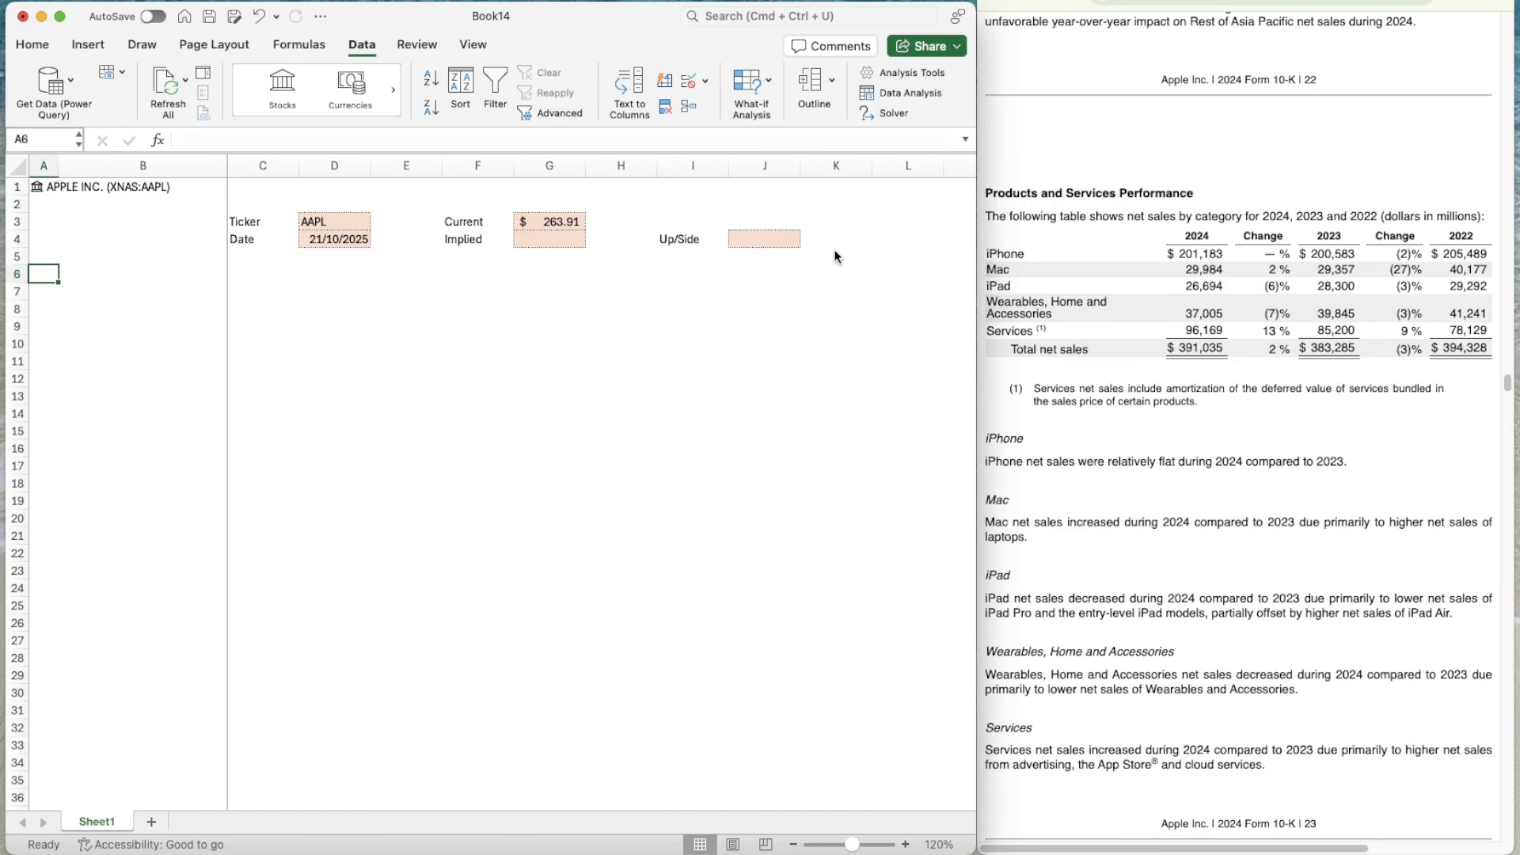
text(X)
click(32, 45)
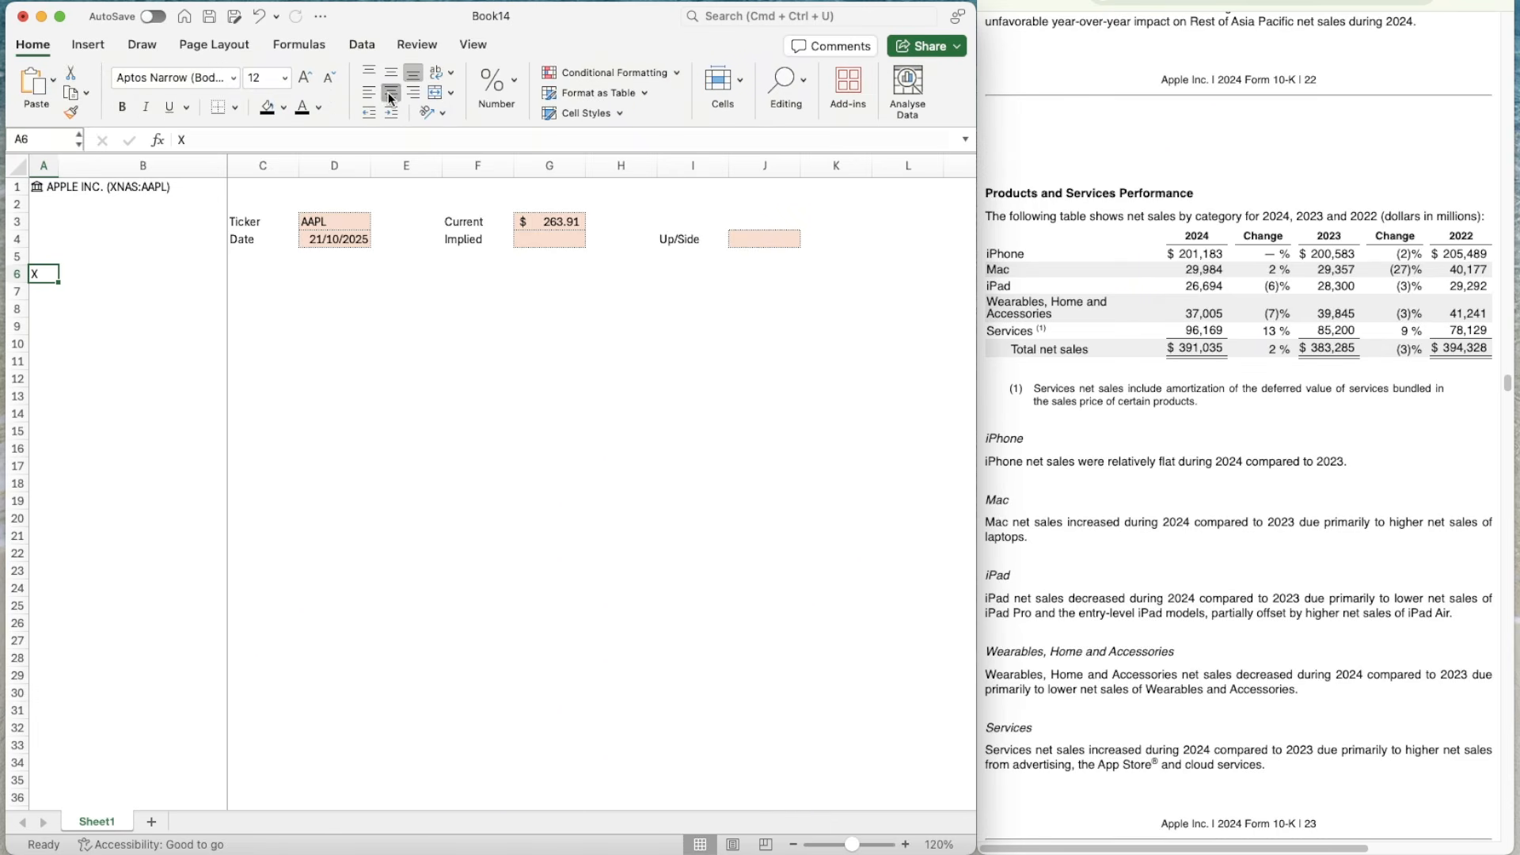
click(126, 289)
- Format cells B6:L6 as a header band with a dark blue fill and bold white text
click(194, 267)
key(shift+Right)
key(shift+Right)
key(shift+Right)
key(shift+Right)
key(shift+Right)
key(shift+Right)
key(shift+Right)
key(shift+Right)
key(shift+Right)
key(shift+Right)
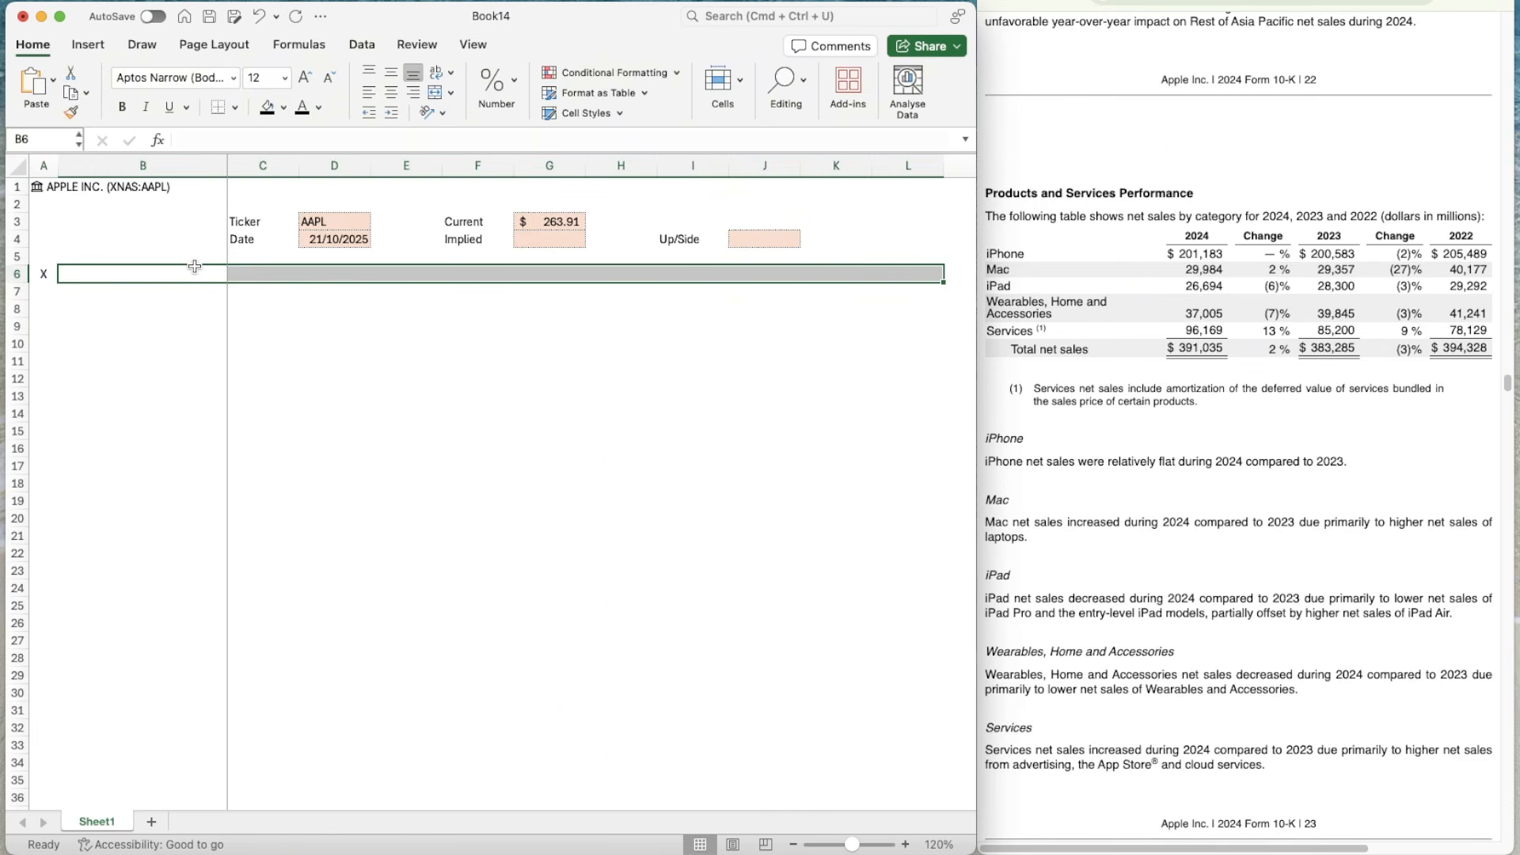
key(super+1)
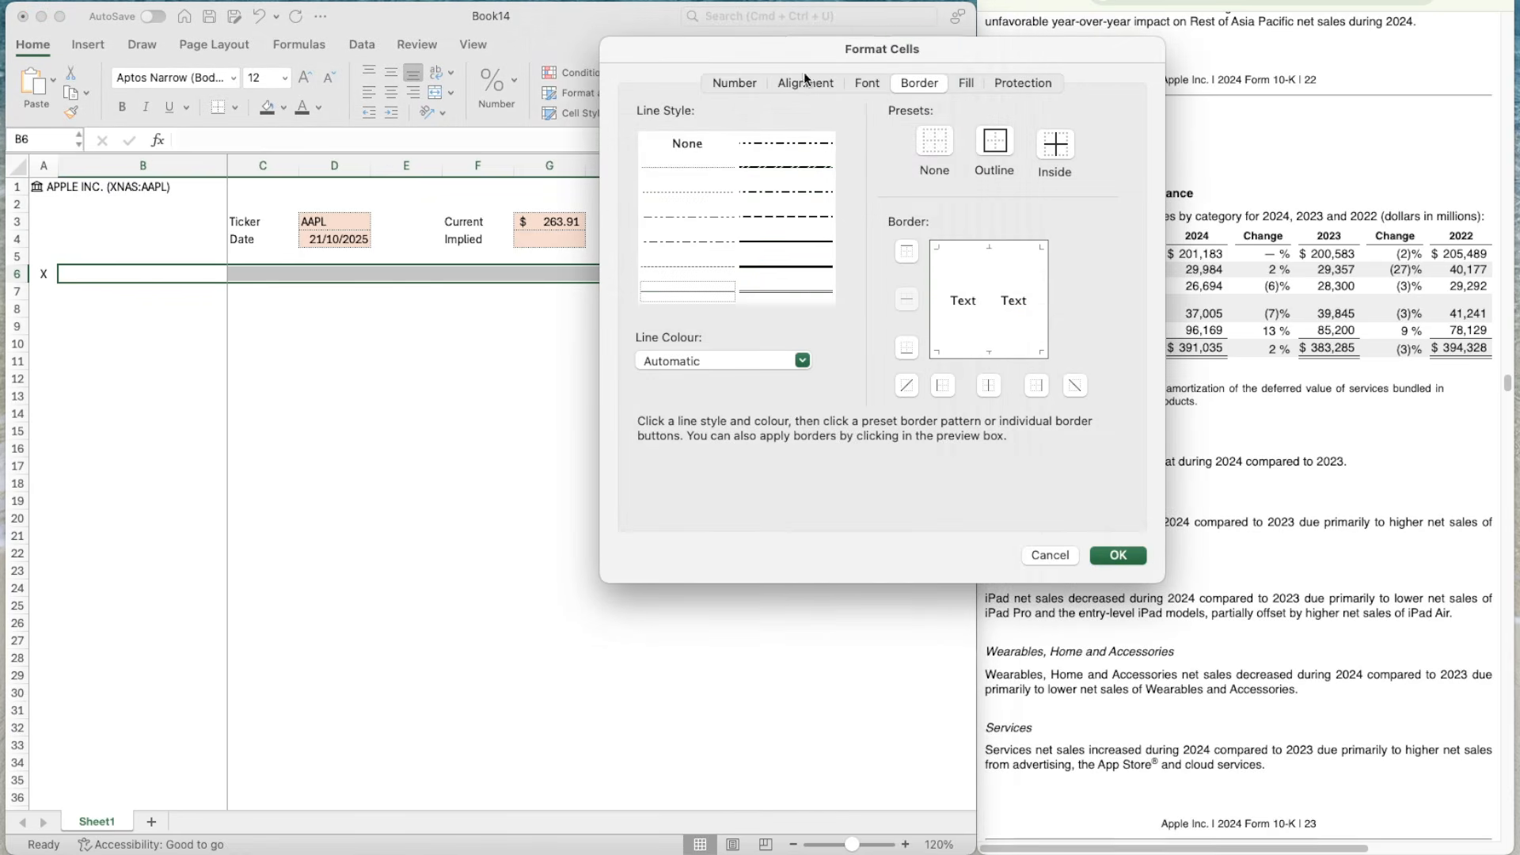
click(967, 82)
click(763, 154)
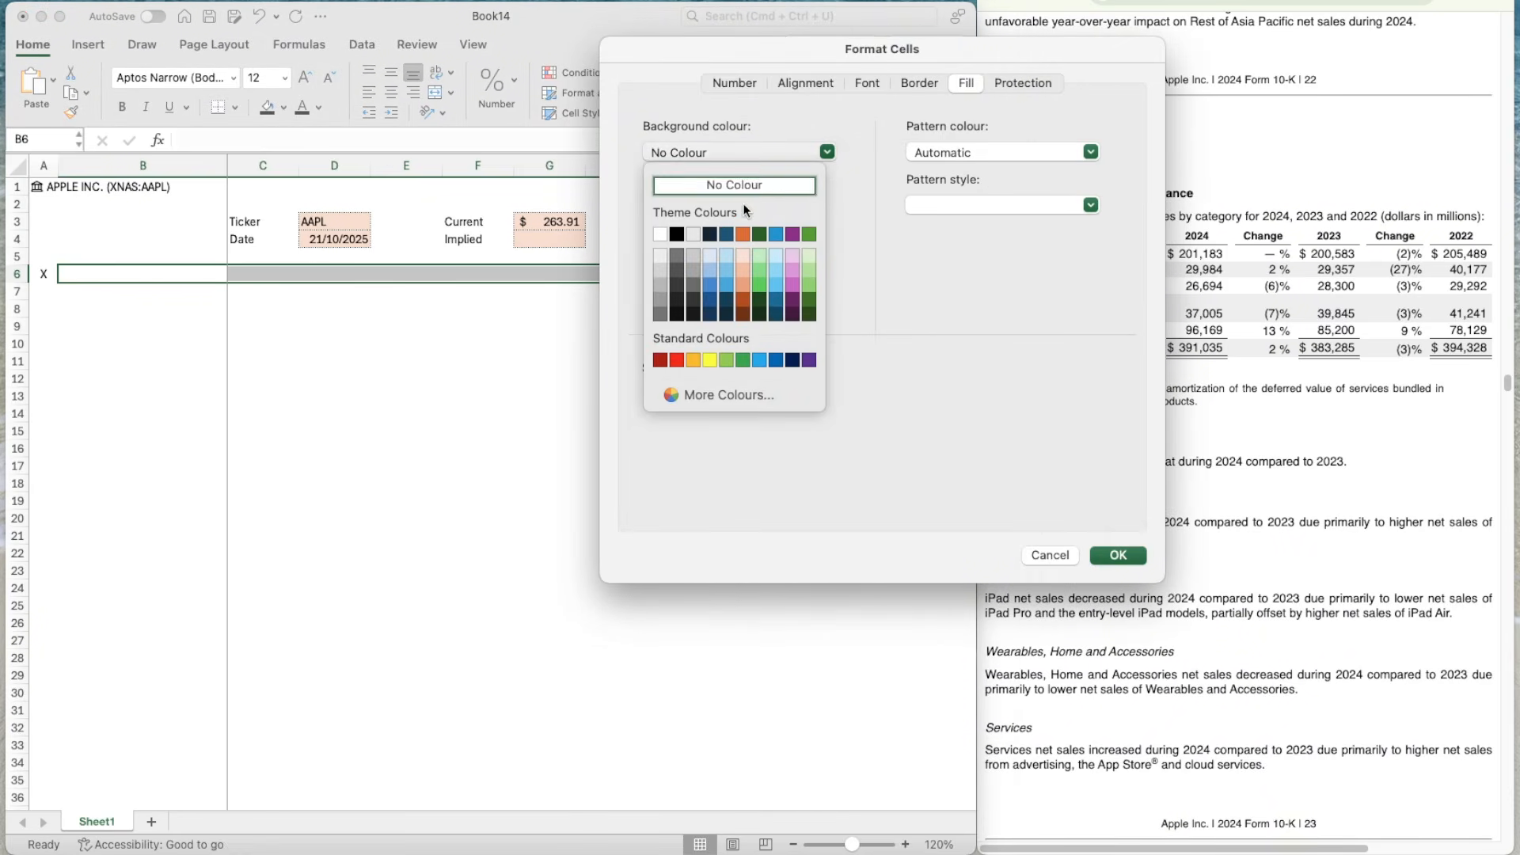
click(727, 233)
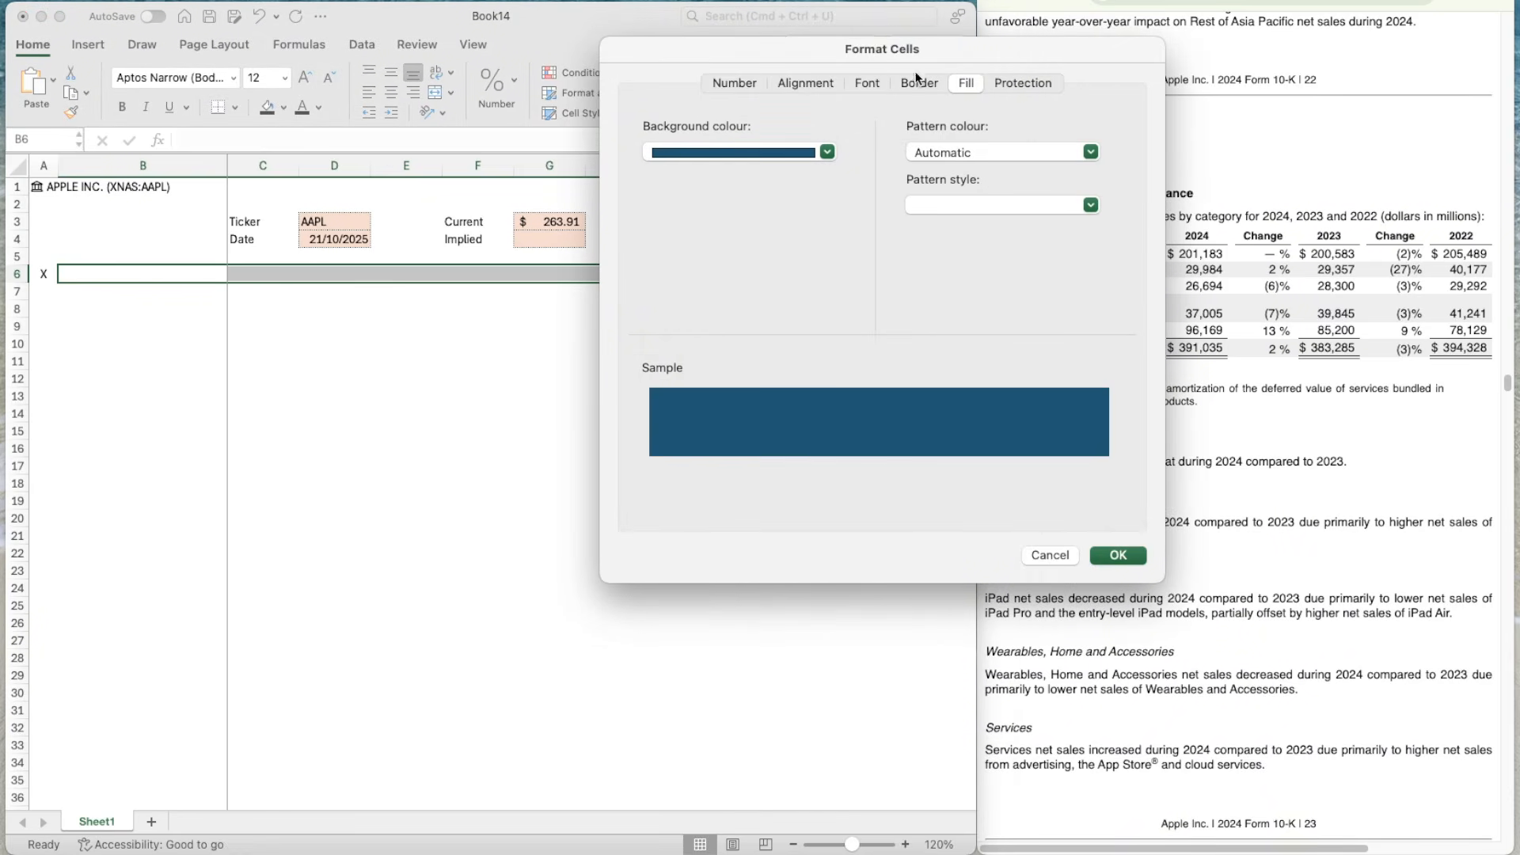
click(853, 82)
click(922, 298)
click(913, 366)
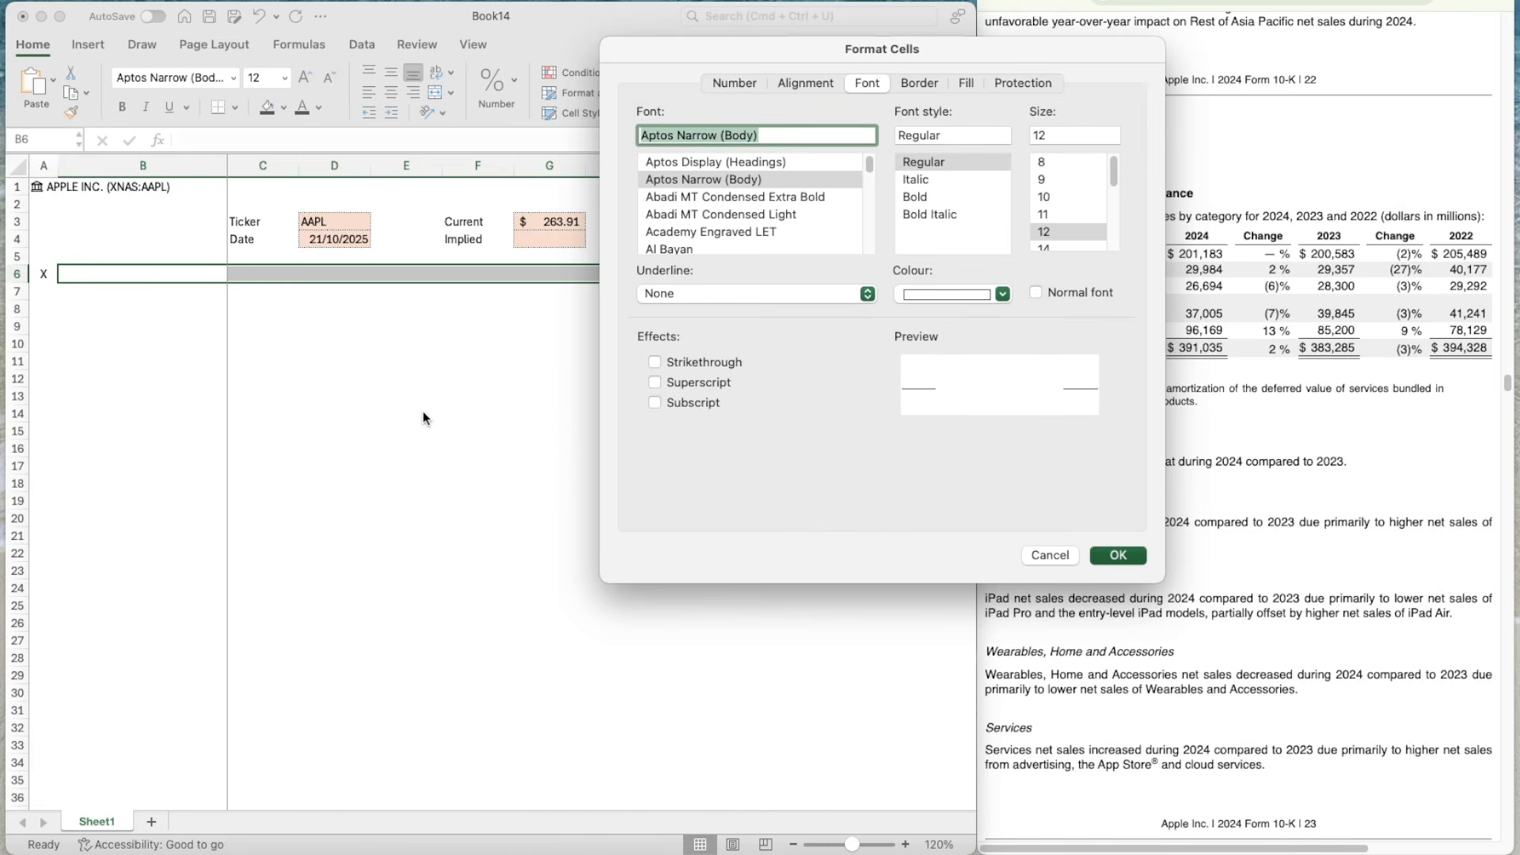
key(Return)
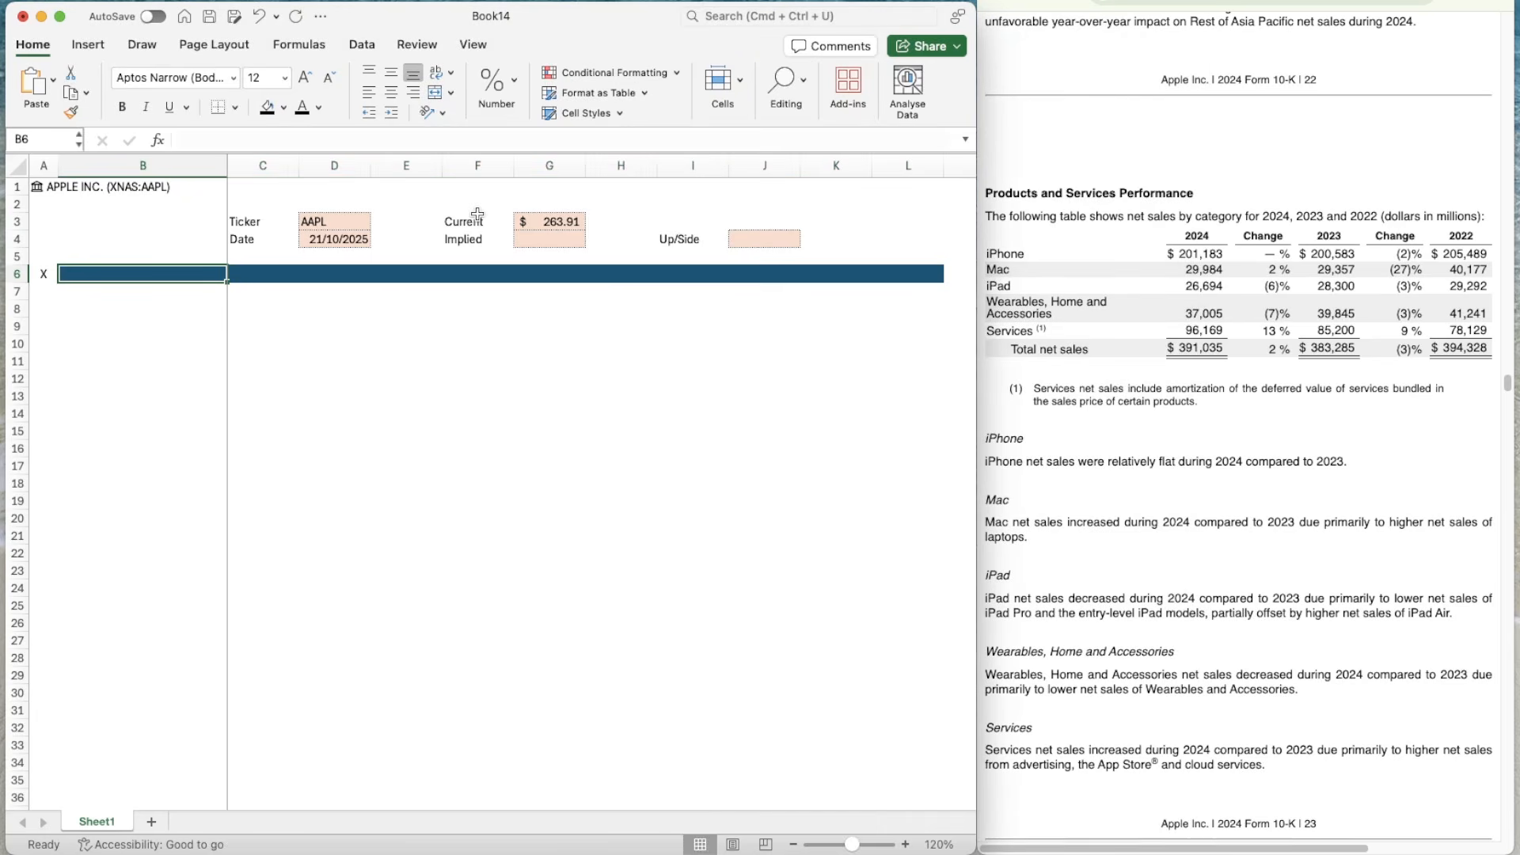
- Enter the heading Assumptions in B6 and the bold heading Revenue Segment in B8
text(Assumptions)
key(Return)
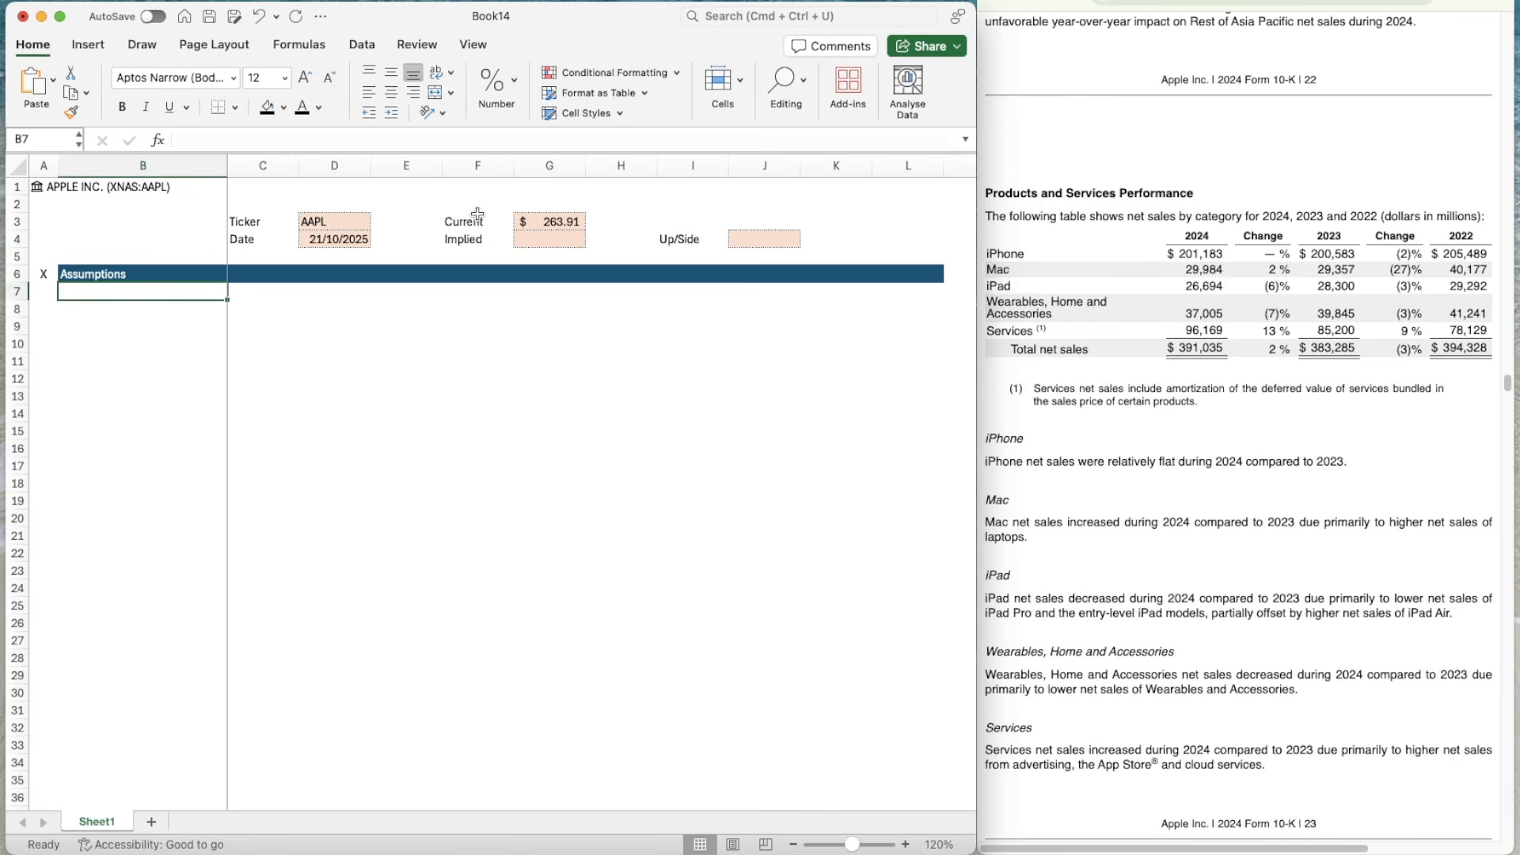
key(Tab)
key(Return)
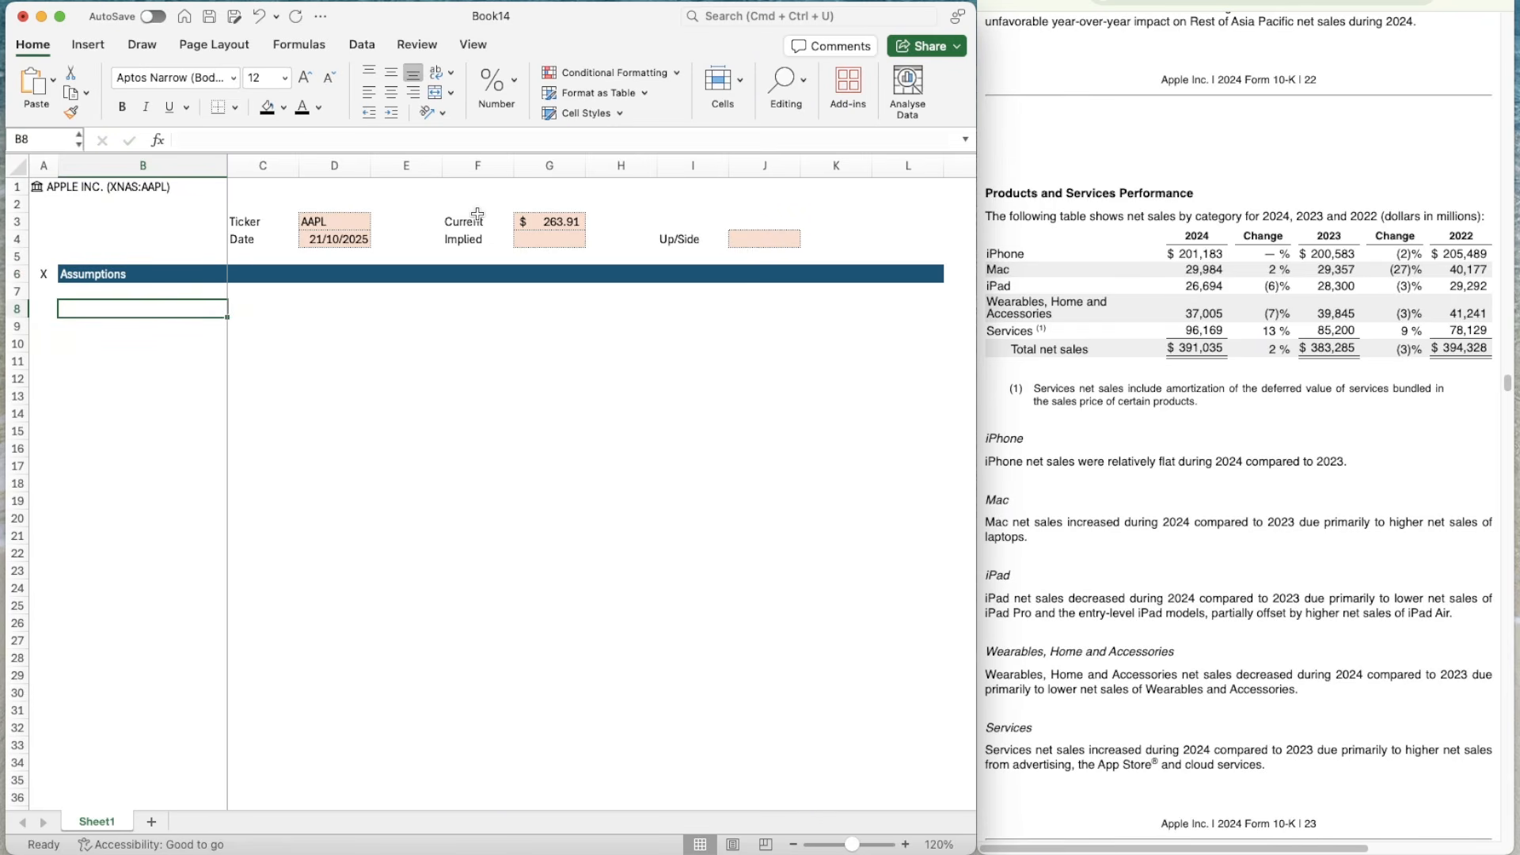
text(Revenue Seg)
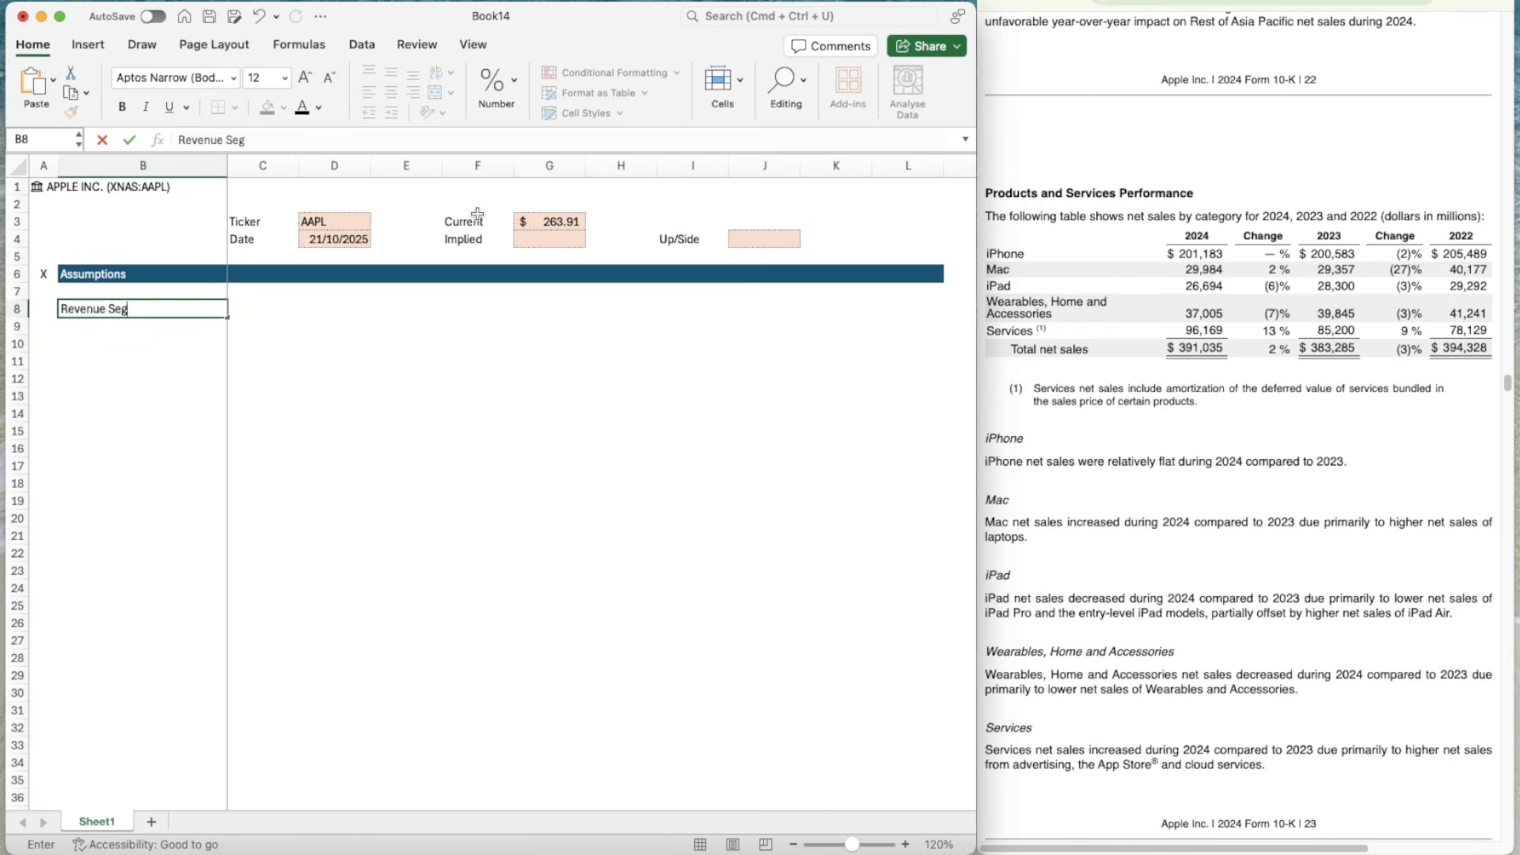
text(ment)
key(Return)
key(Up)
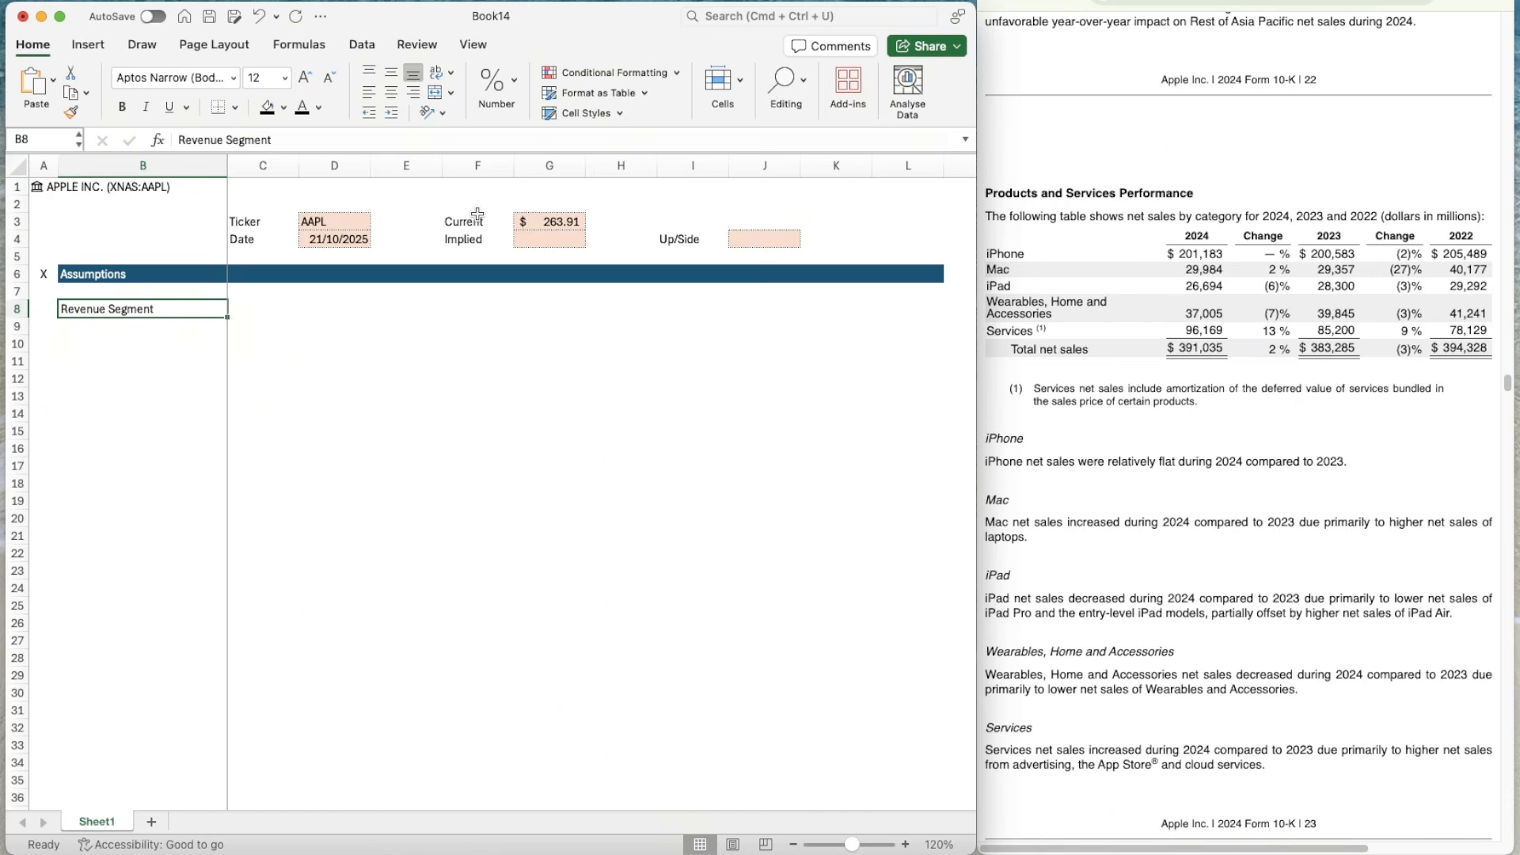
key(super+b)
- List the segments iPhone, Mac, iPad, Wearables, Home & Accessories and Services in cells B10:B14
key(Down)
key(Down)
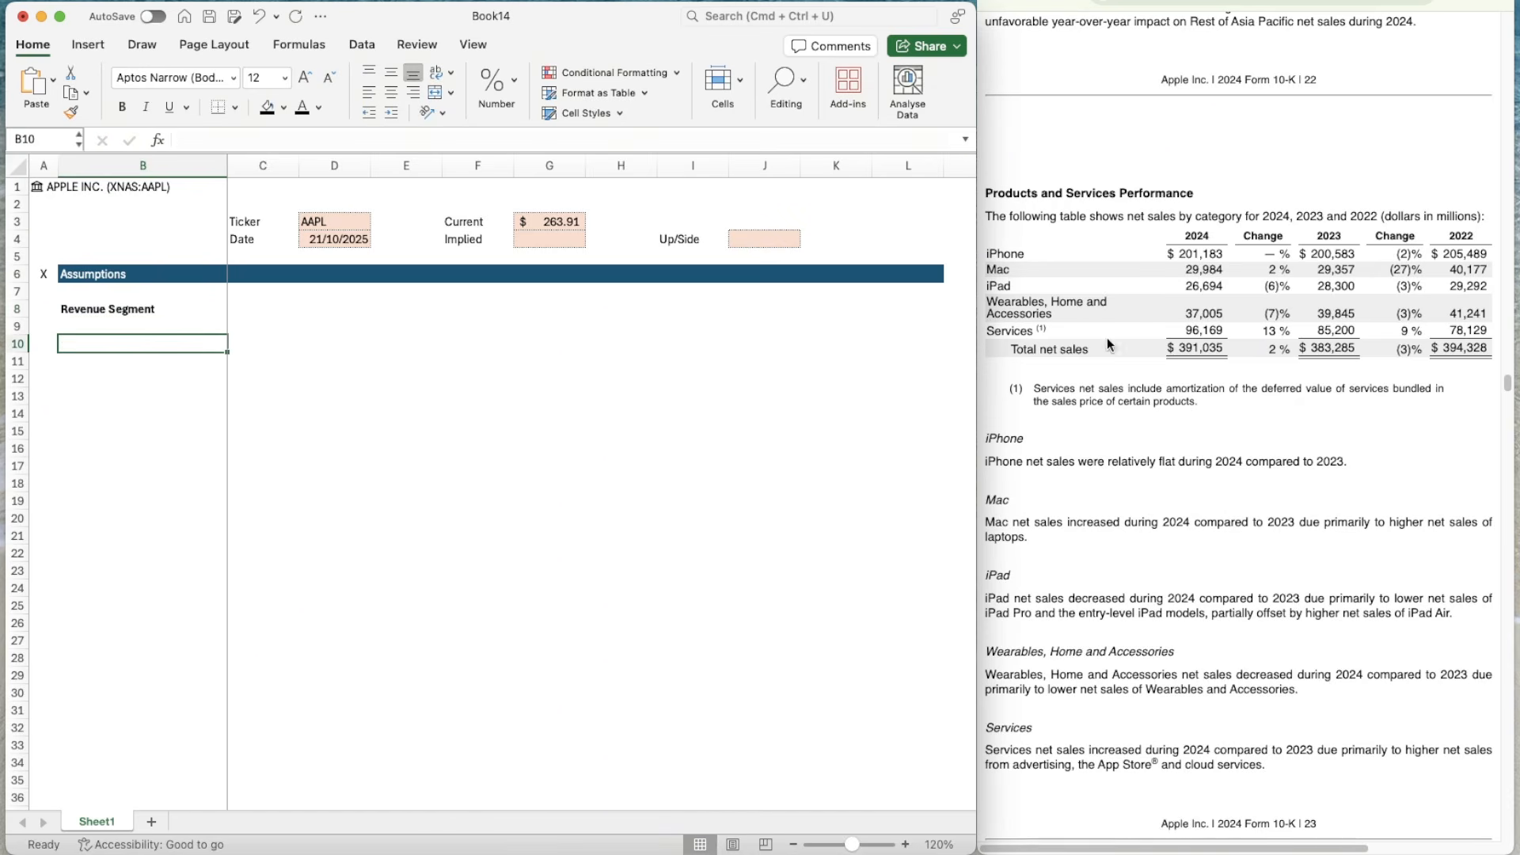
text(uiPhone)
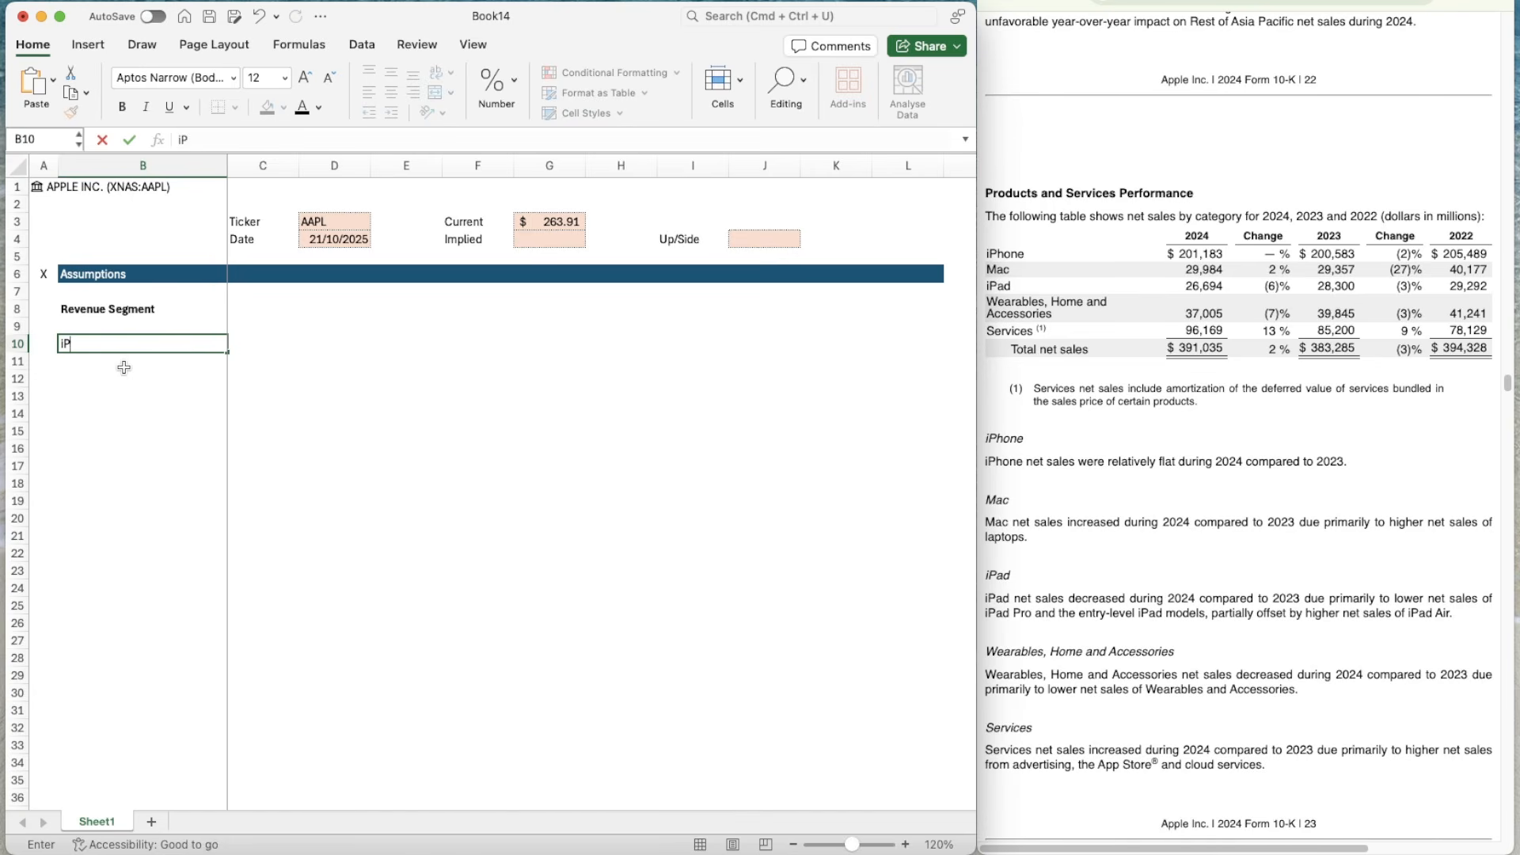
key(Return)
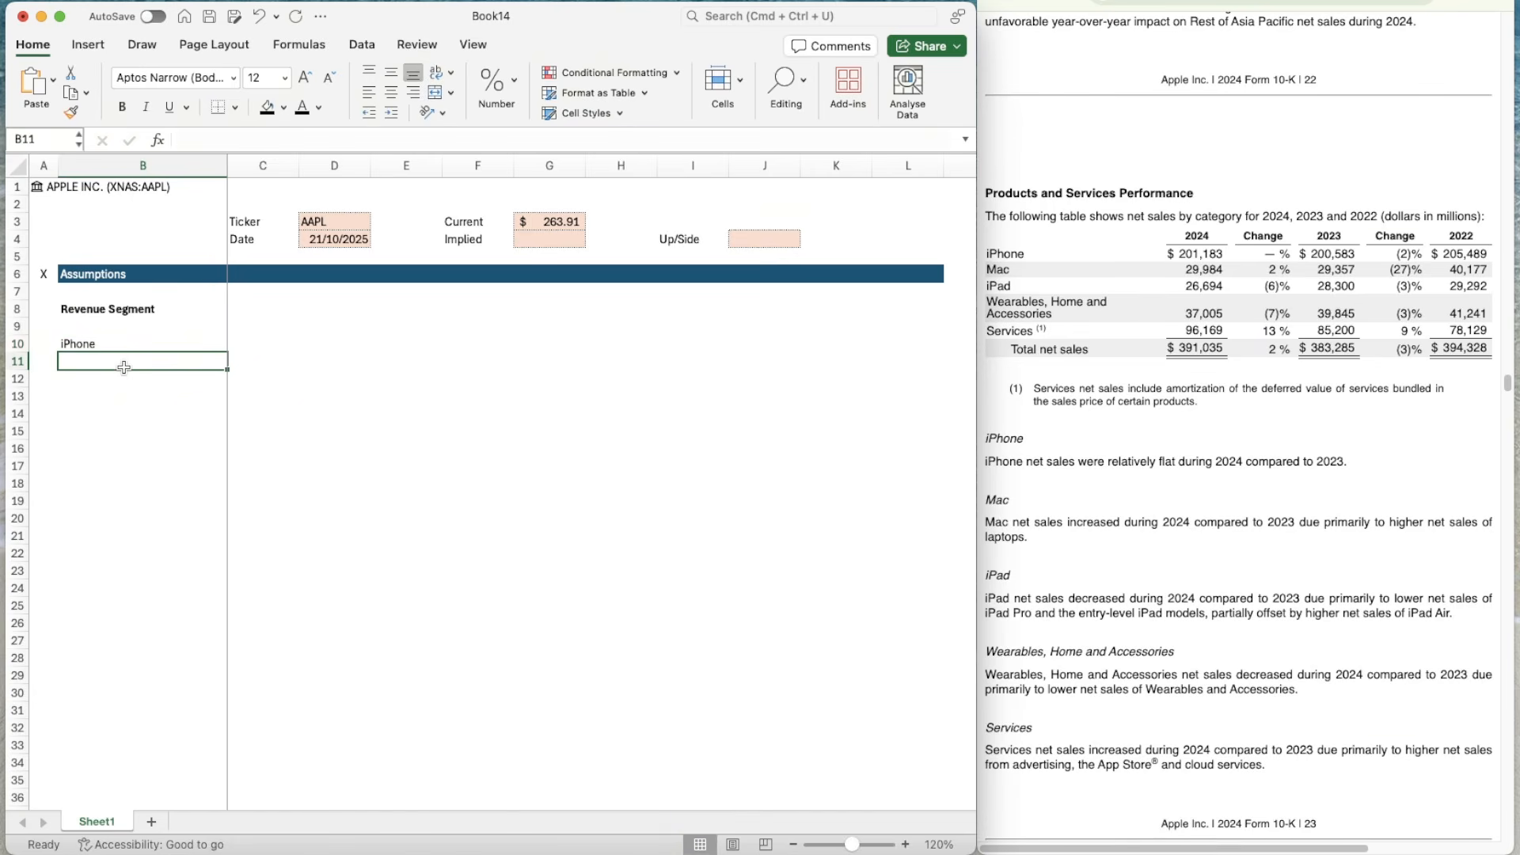
text(Mac)
key(Return)
text(iPad)
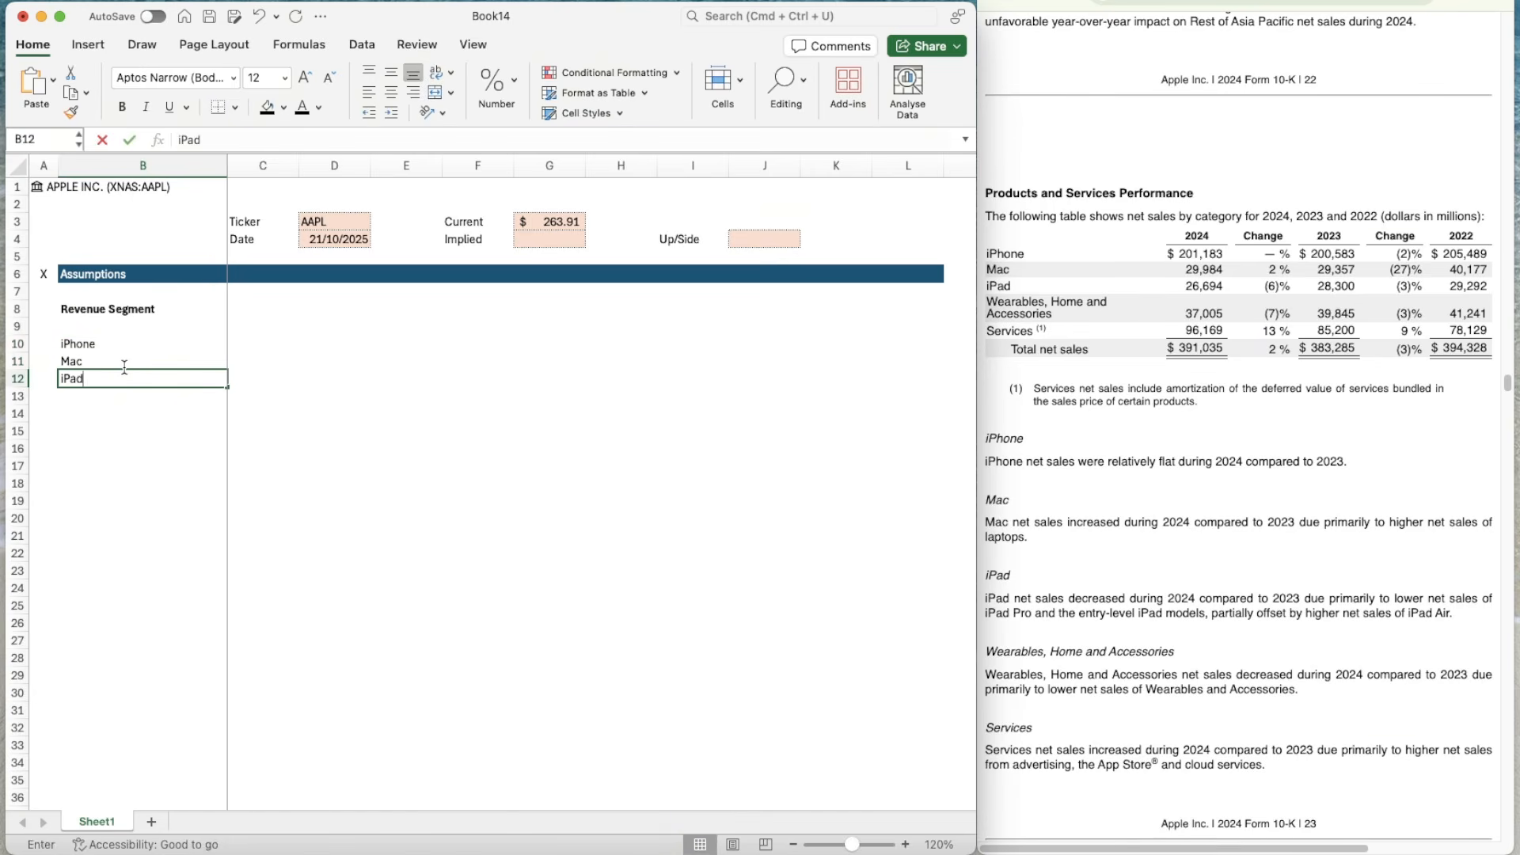
key(Return)
text(Wearables)
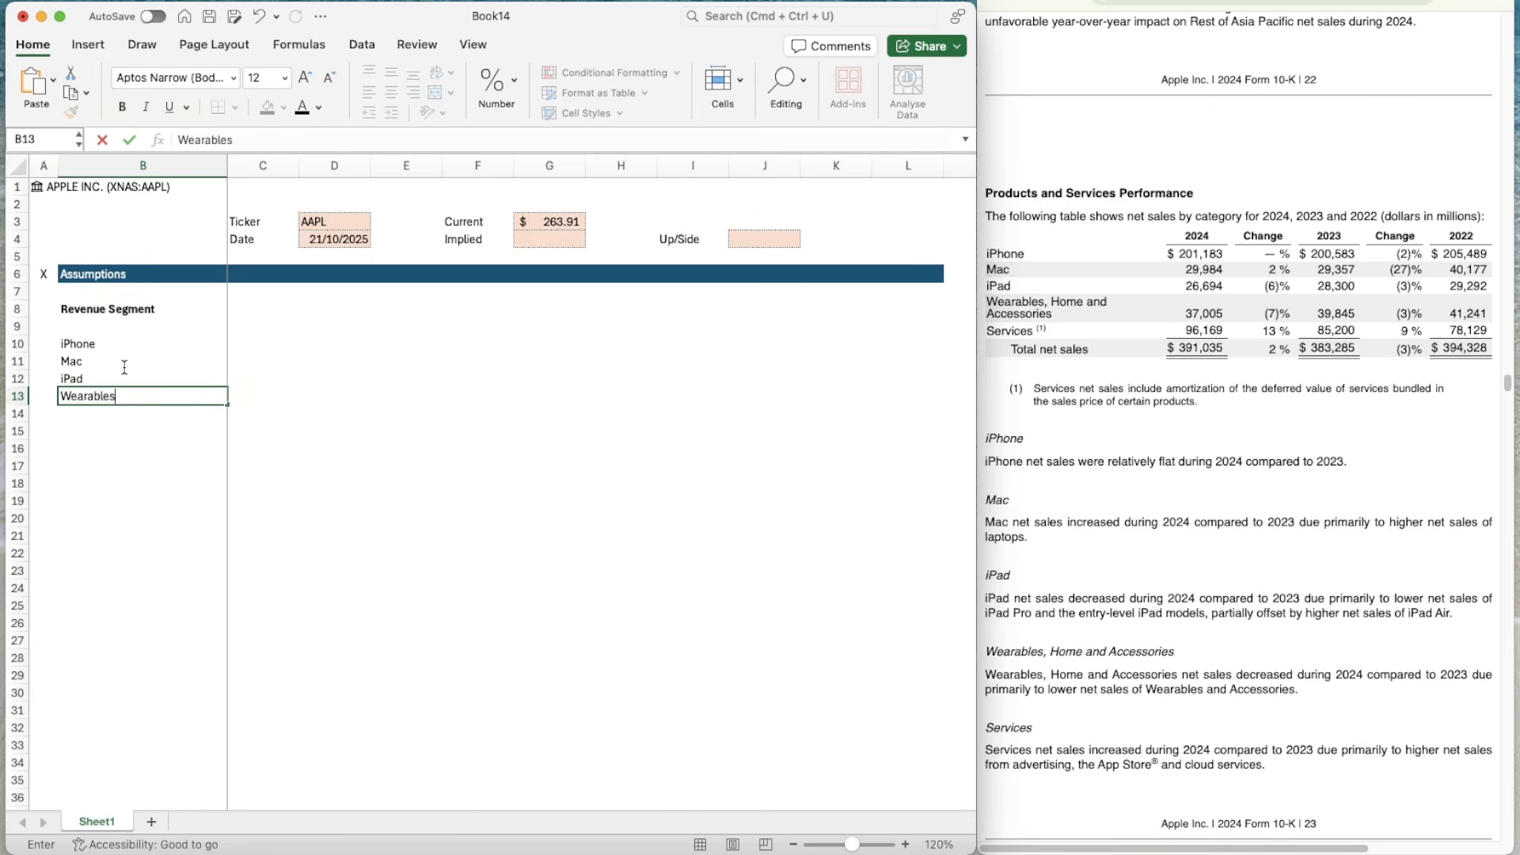
text(, Home & Accessories)
key(Return)
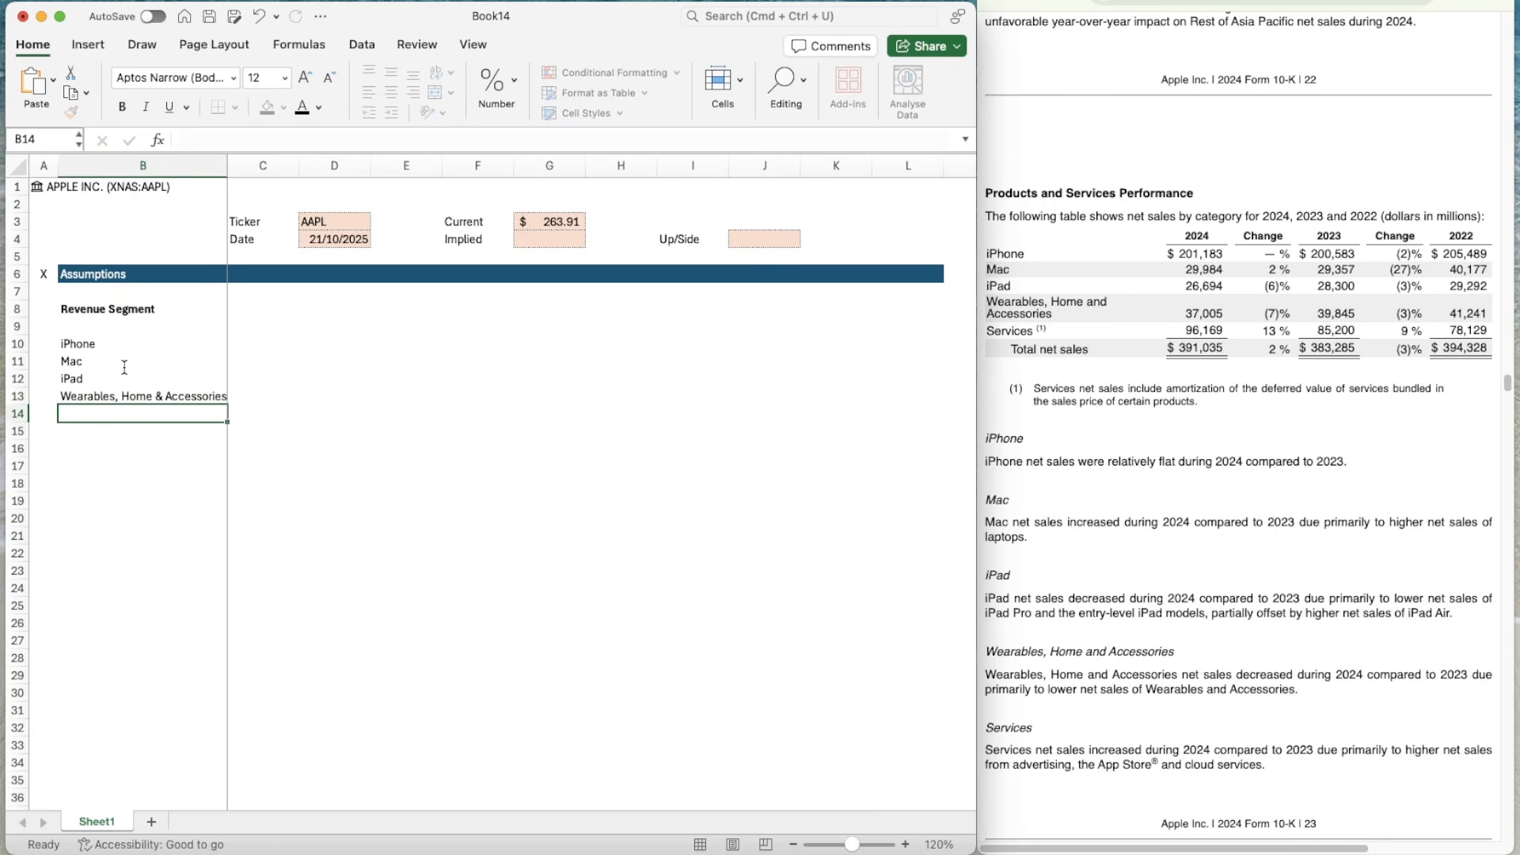
text(Services)
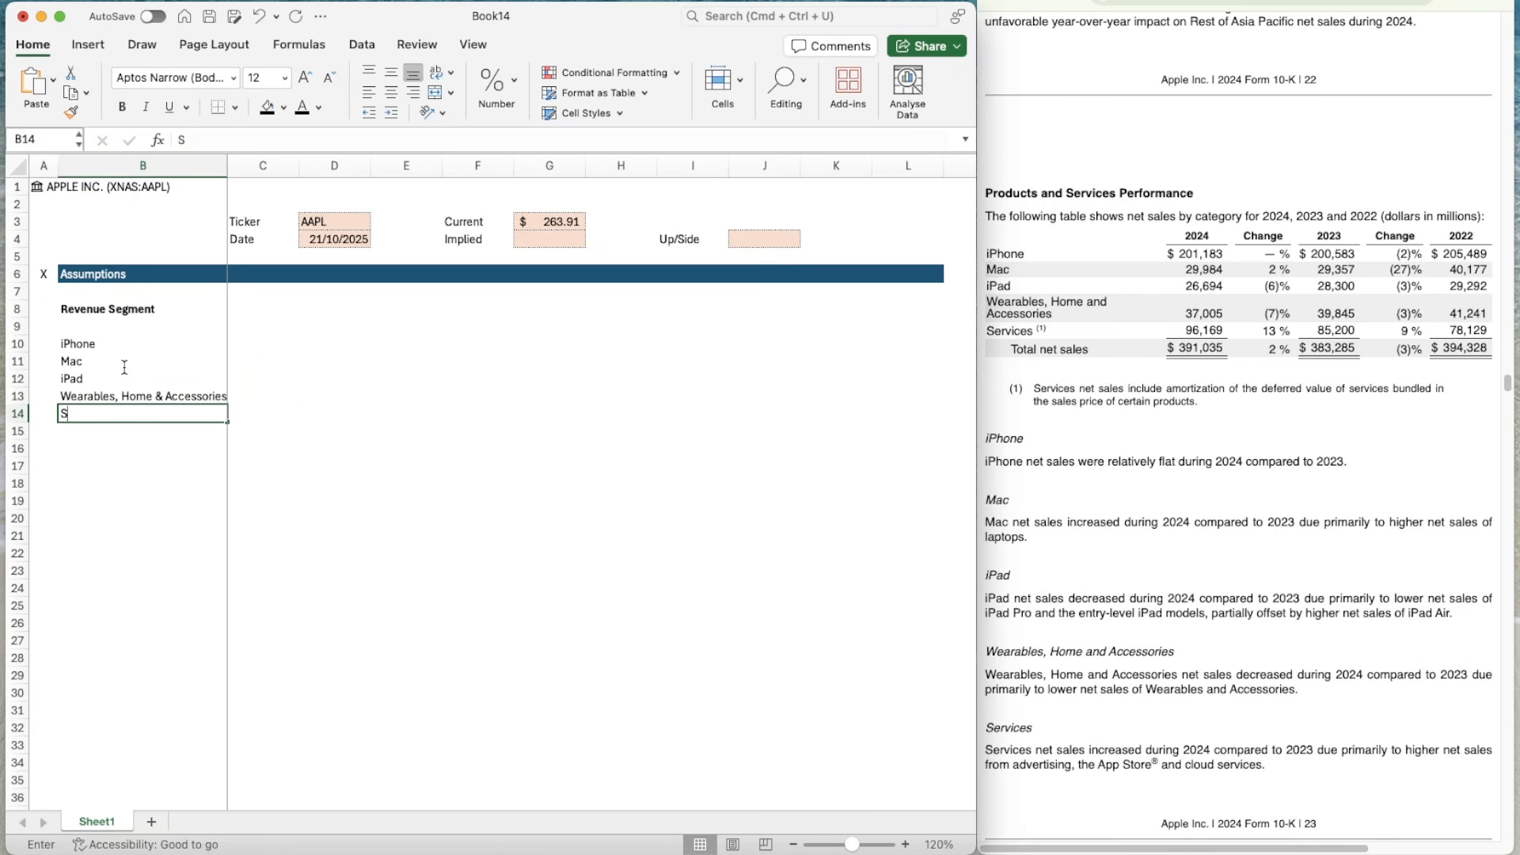
key(Return)
- Make the segment labels in B10:B14 bold
key(Up)
key(shift+Up)
key(shift+Up)
key(shift+Up)
key(shift+Up)
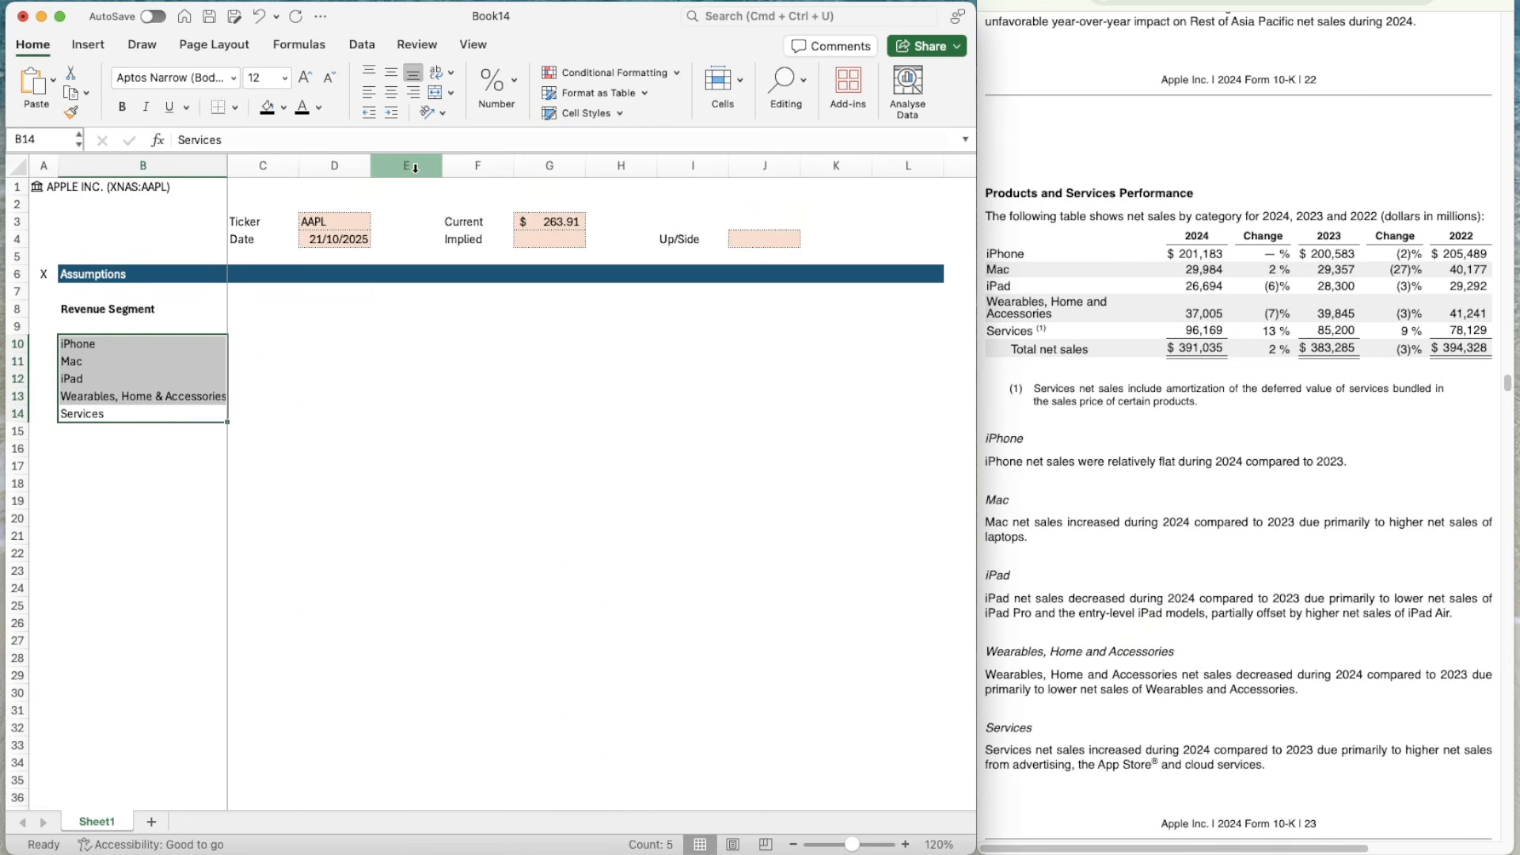
key(super+b)
- Enter the bold heading Switches in C8, beside Revenue Segment
key(Right)
key(Right)
key(Up)
key(Left)
key(Up)
key(Up)
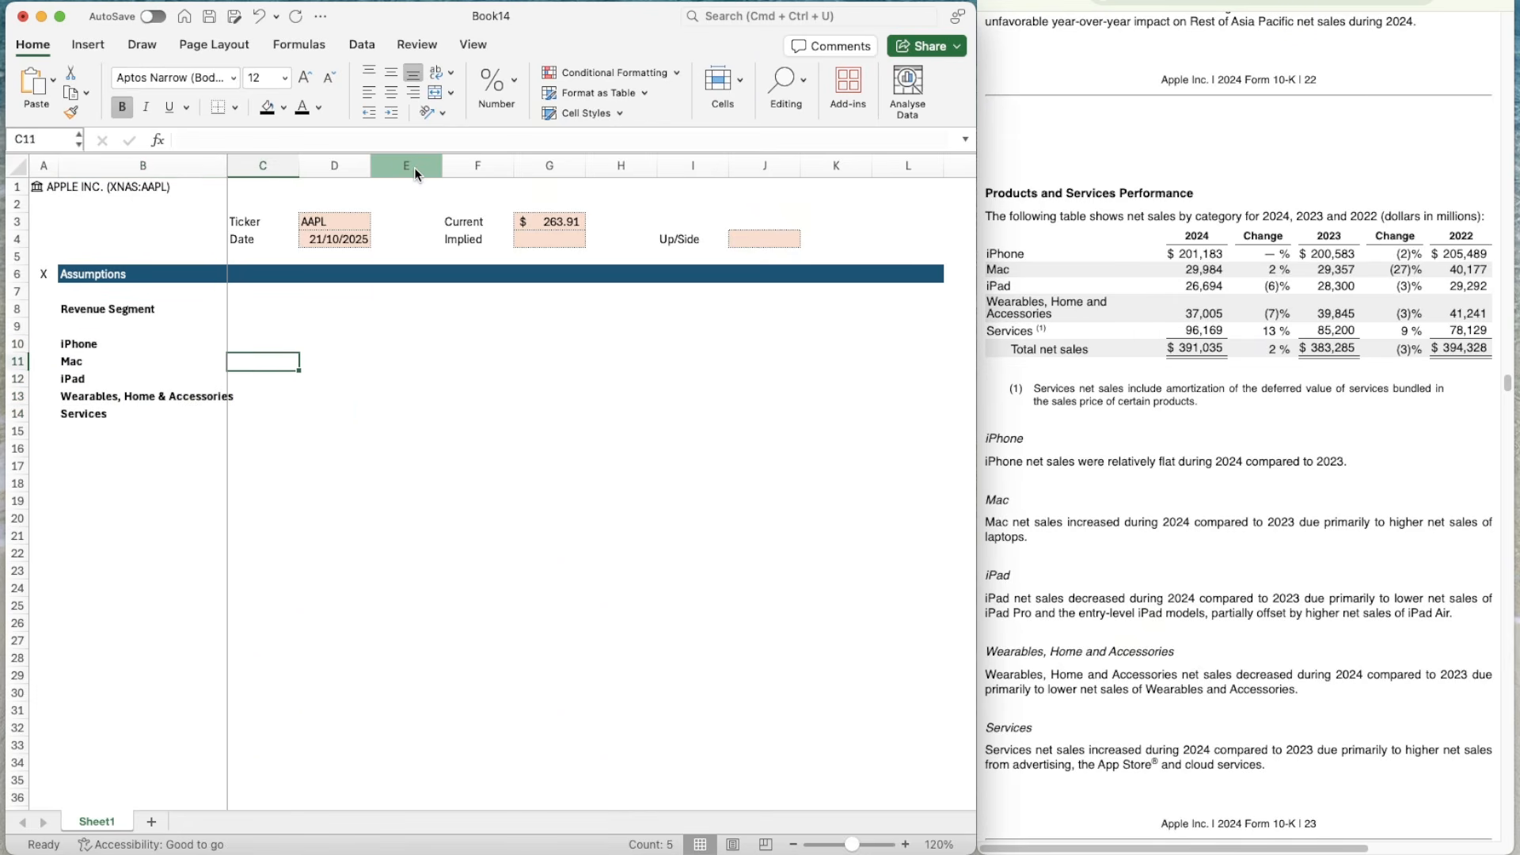
key(Up)
key(Up)
key(Up)
text(Switc)
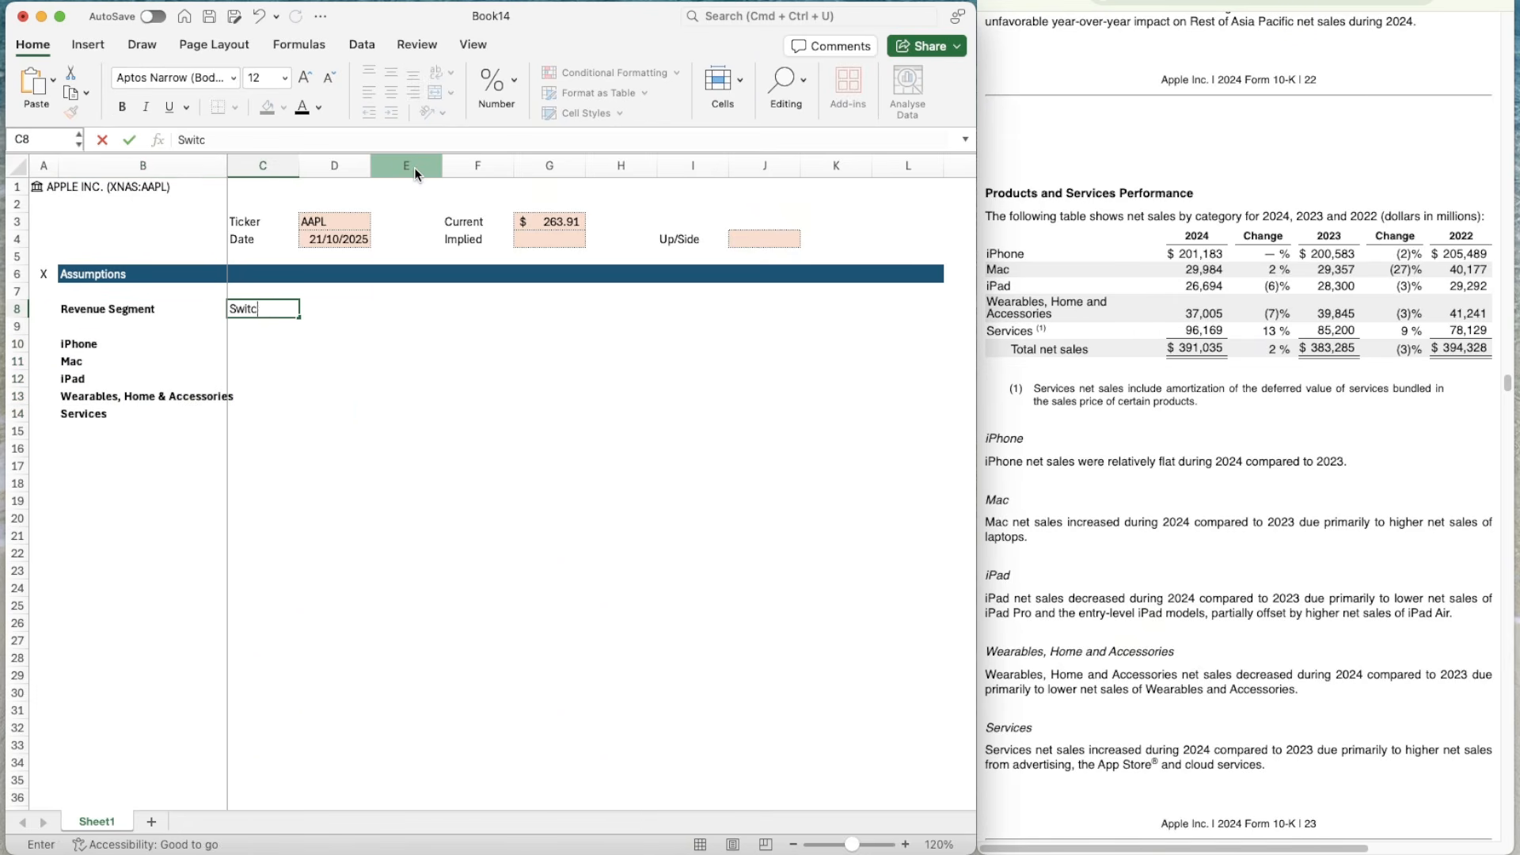
text(hes)
key(Return)
key(Up)
key(super+b)
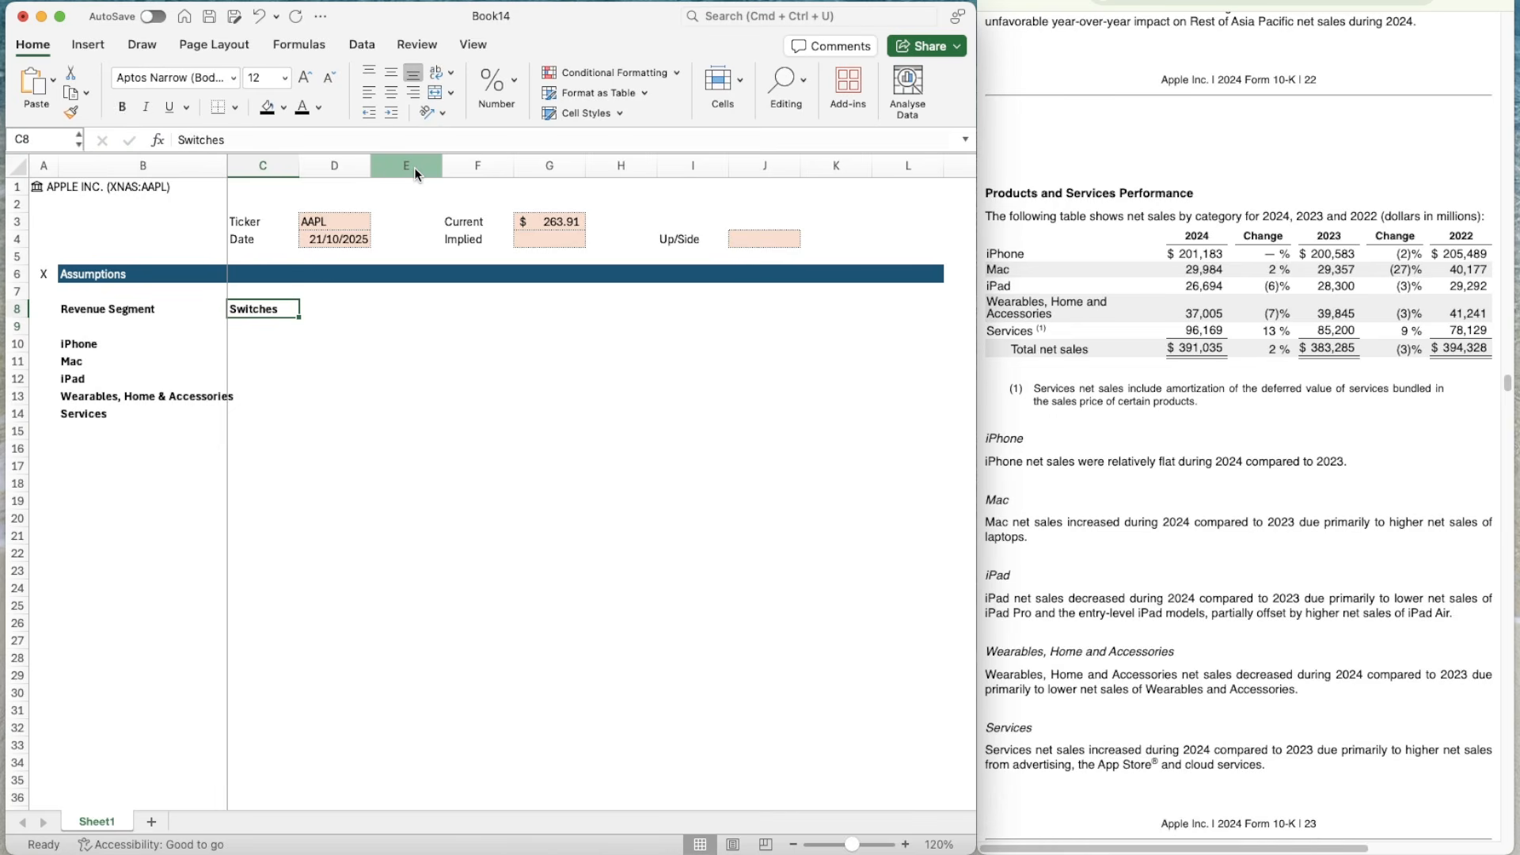
- Copy the empty formatted Implied cell G4 to C10:C14, one cell for each revenue segment
key(Down)
key(Down)
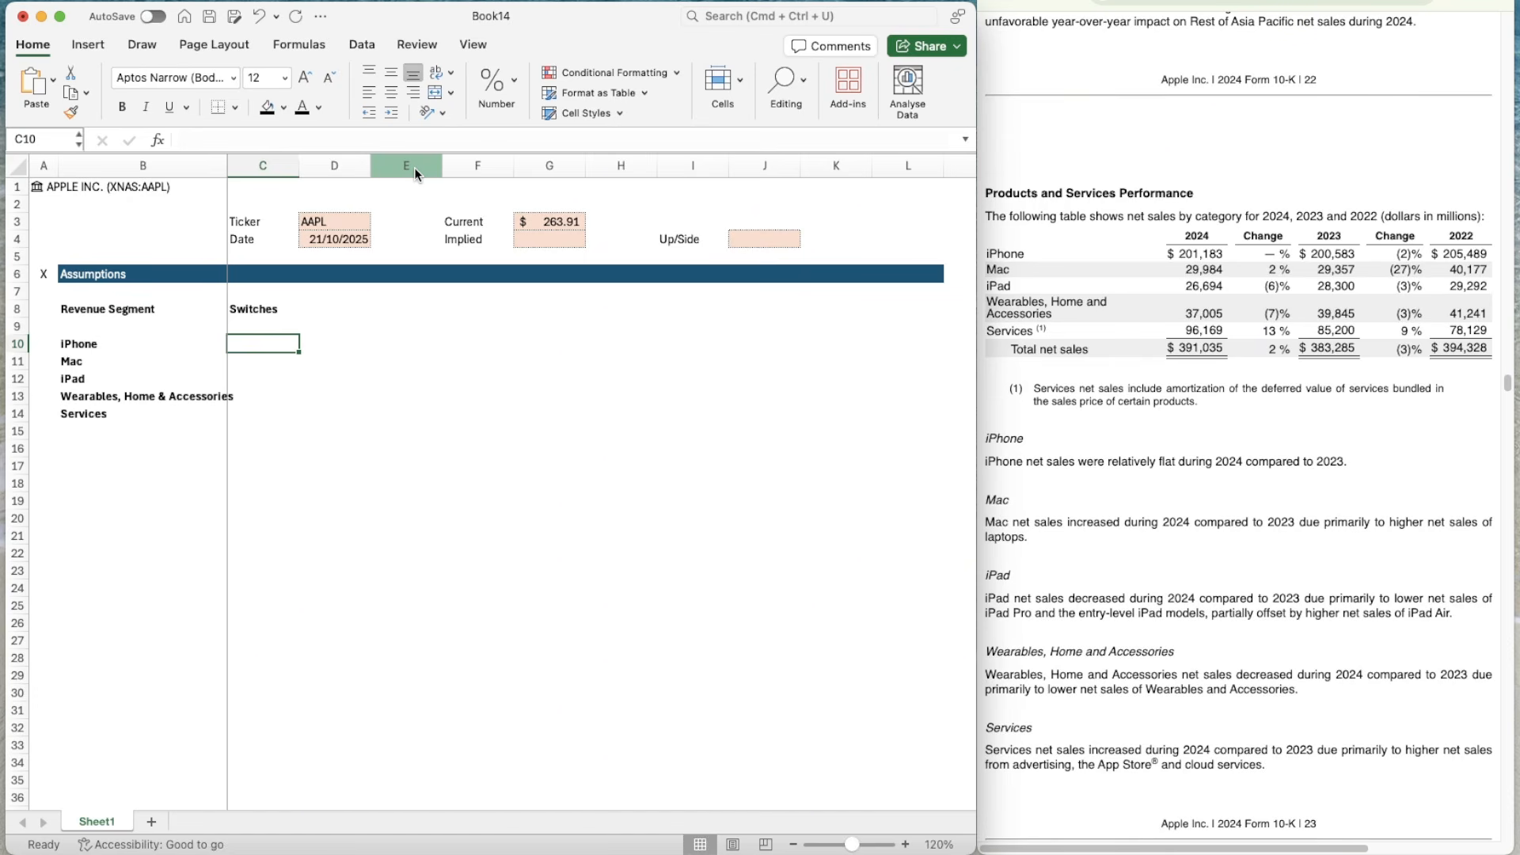
key(Up)
key(Up)
key(Right)
key(Right)
key(Right)
key(Right)
key(Up)
key(Up)
key(Up)
key(Up)
key(Up)
key(Down)
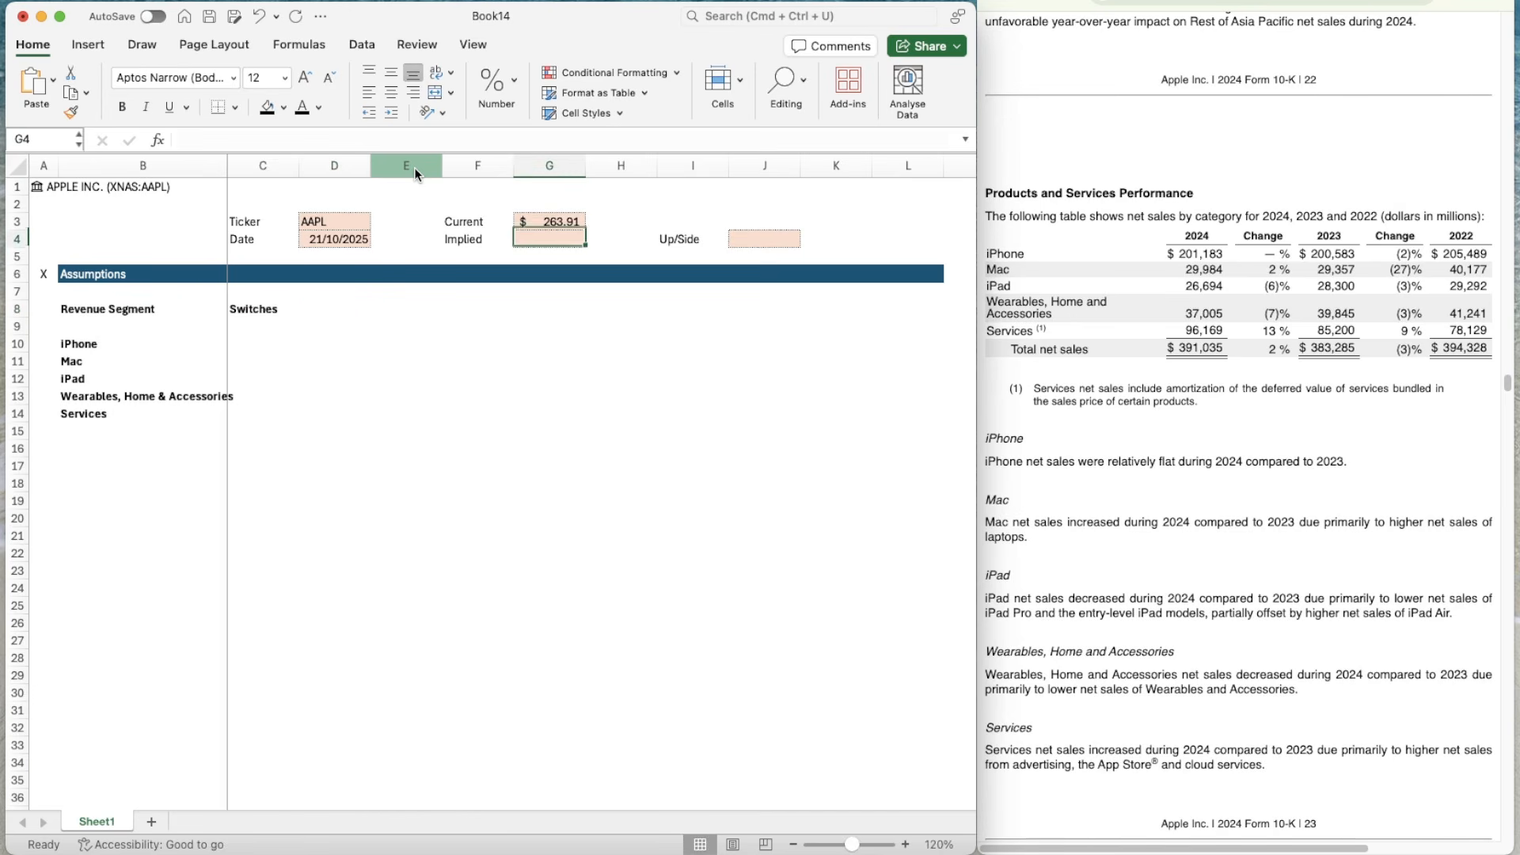
key(super+c)
key(Down)
key(Down)
key(Down)
key(Down)
key(Left)
key(Left)
key(Left)
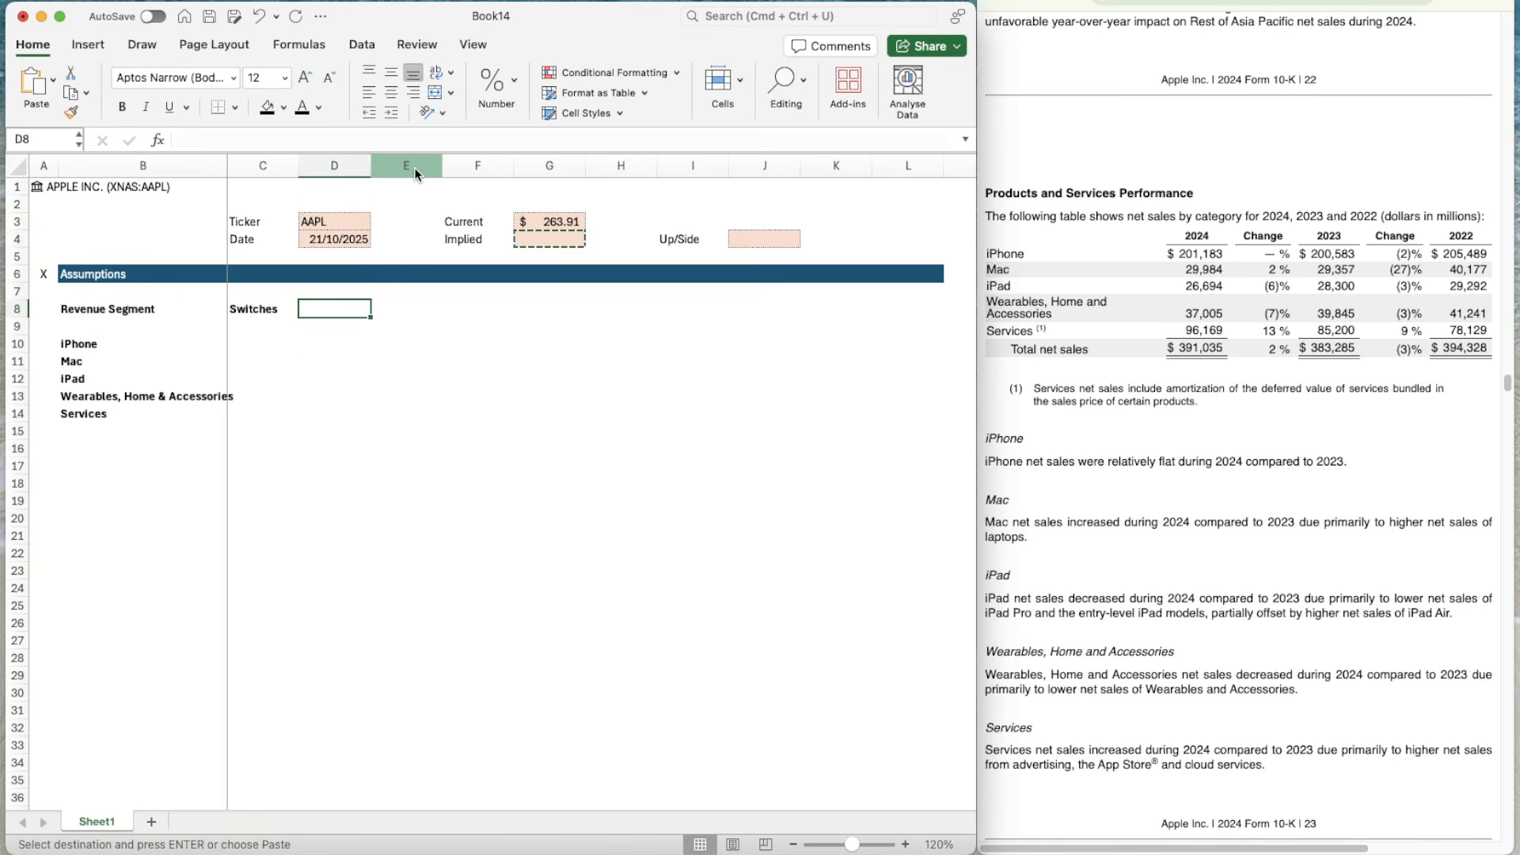
key(Left)
key(Down)
key(Down)
key(shift+Down)
key(shift+Down)
key(shift+Down)
key(shift+Down)
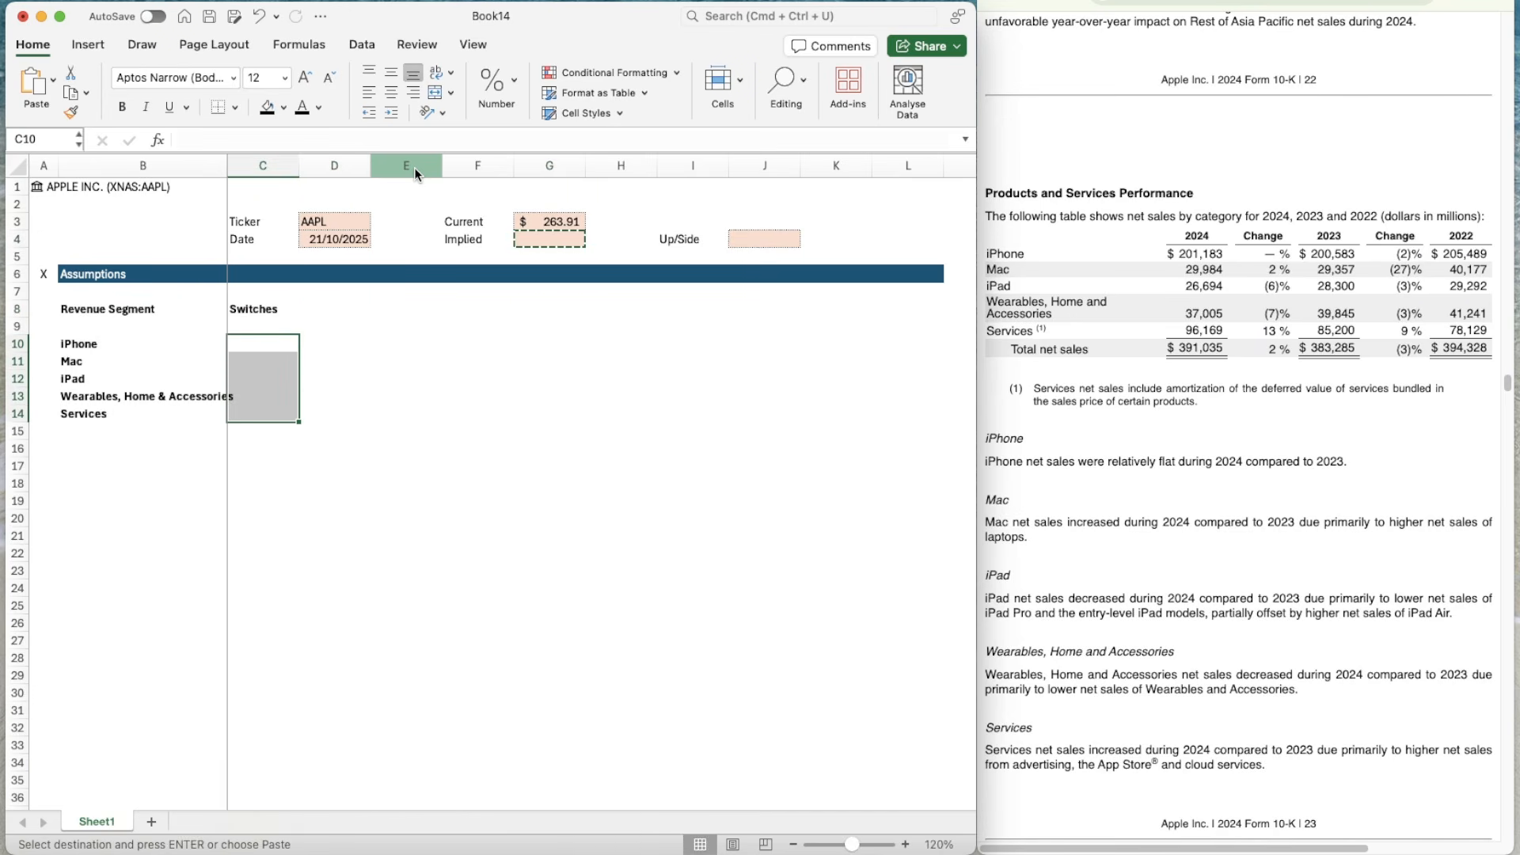
key(super+v)
key(Right)
key(Left)
key(Right)
key(Right)
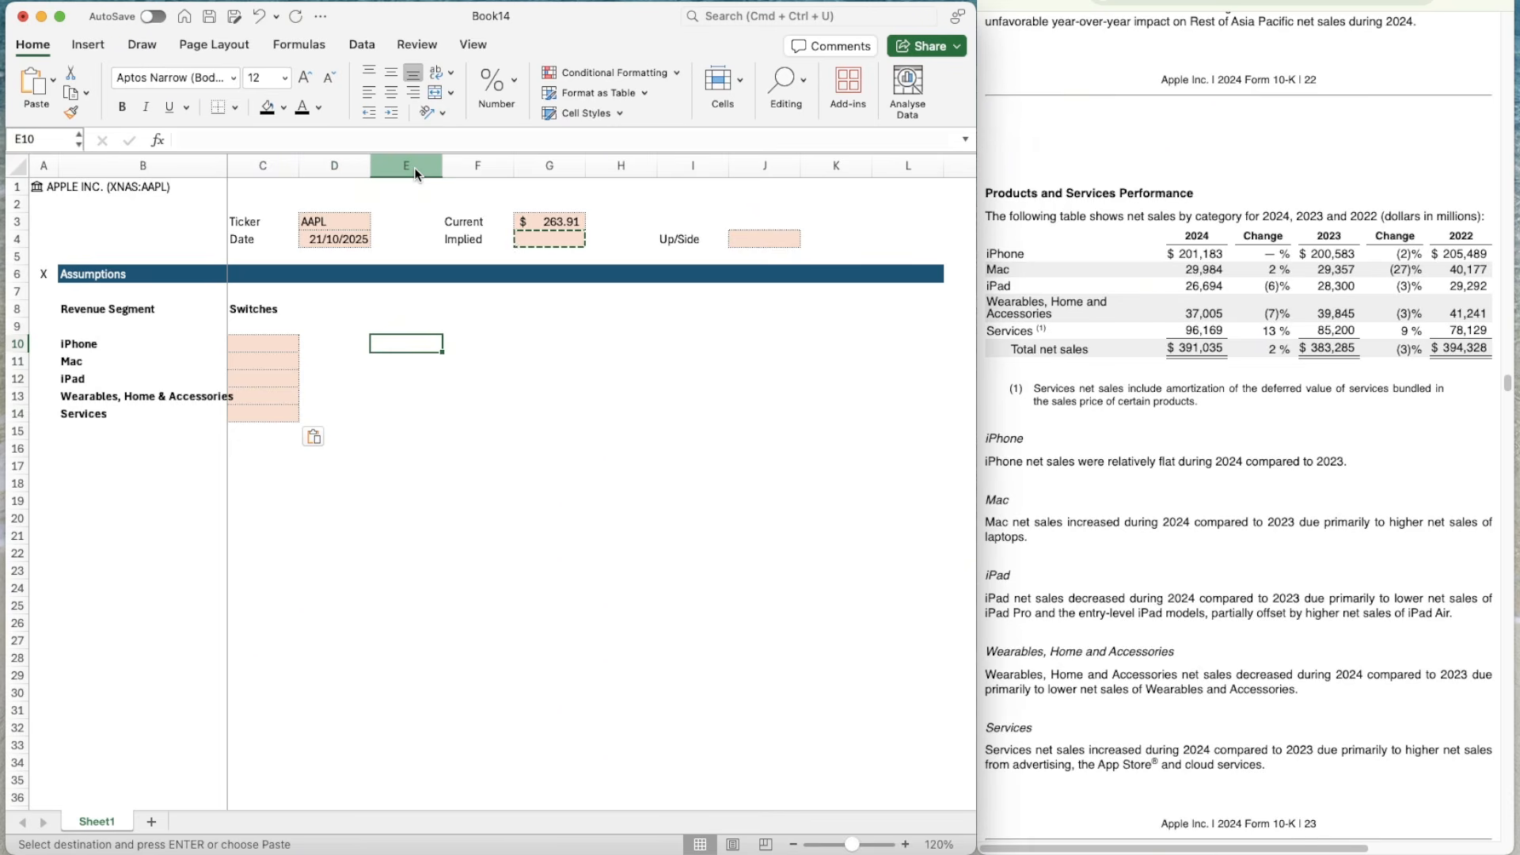
key(Right)
key(Left)
key(Down)
key(Down)
key(Up)
key(Left)
key(Left)
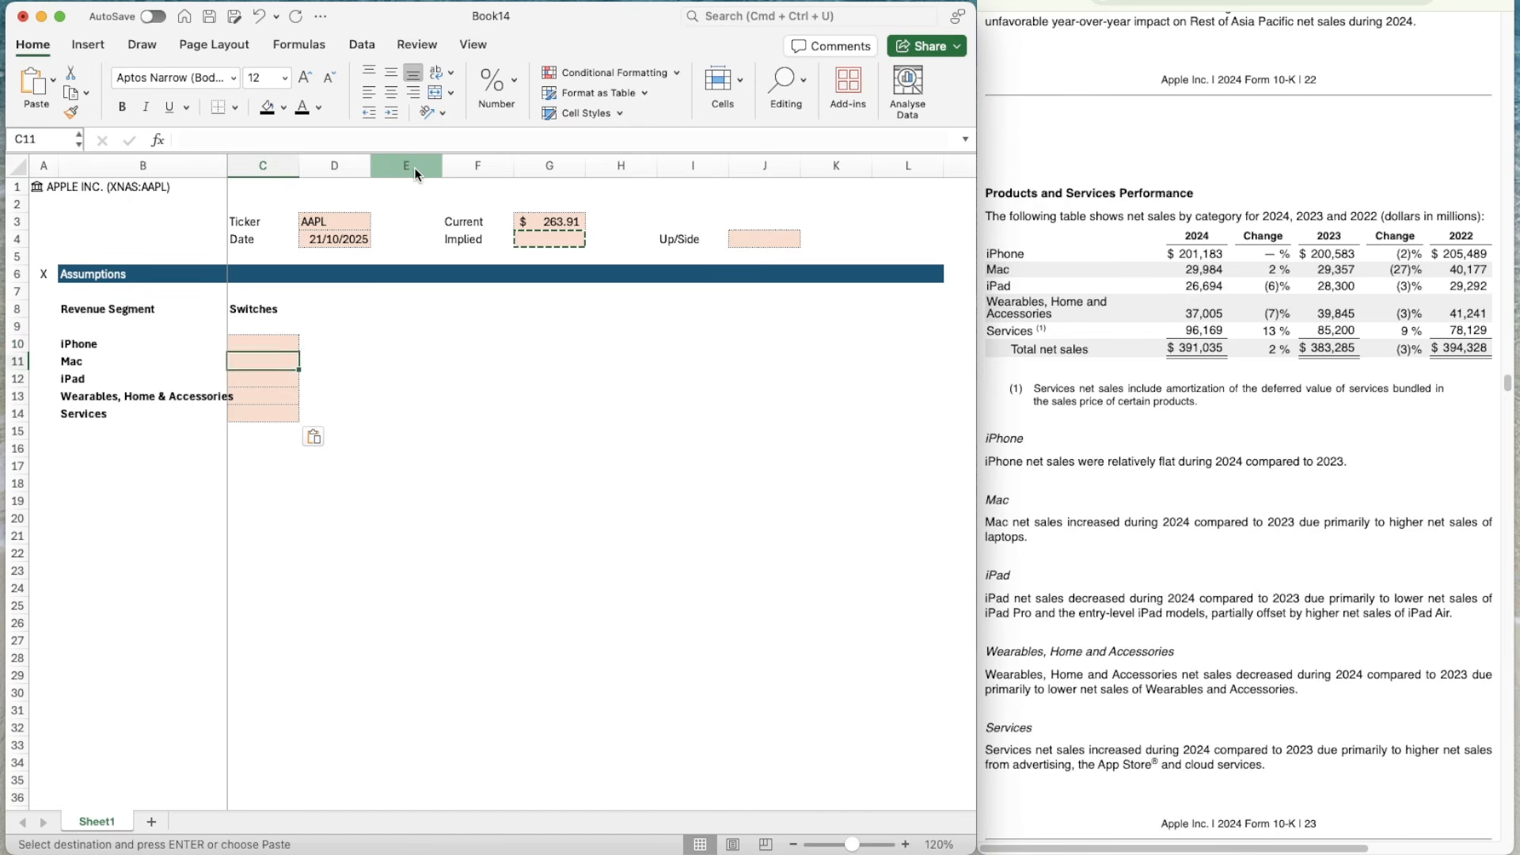
- Copy the empty shaded cells C10:C14 to E10:E14, G10:G14 and I10:I14
key(Up)
key(Up)
key(Down)
key(shift+Down)
key(shift+Down)
key(shift+Down)
key(shift+Down)
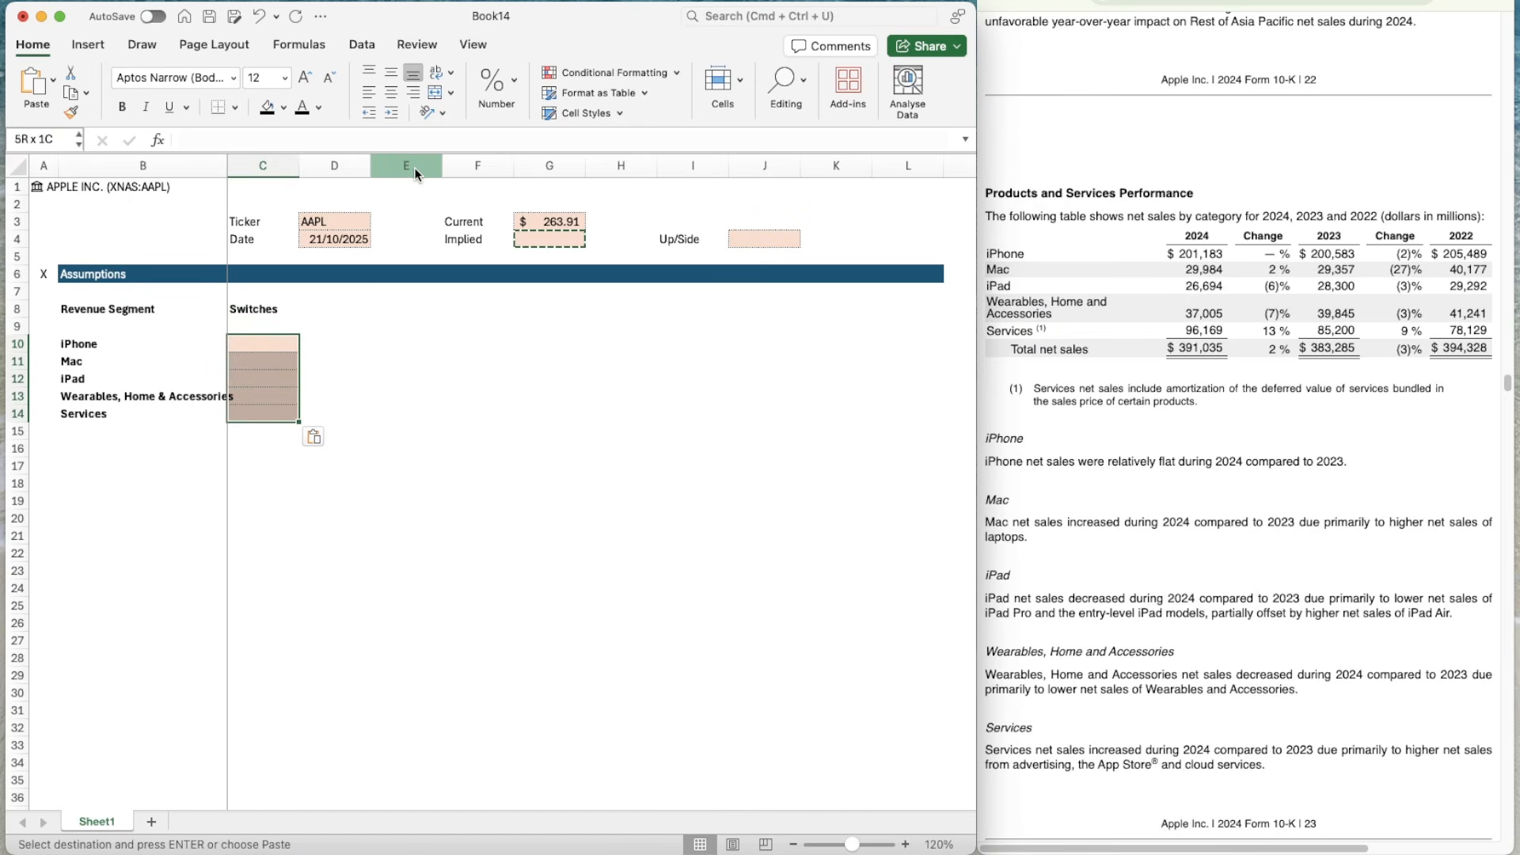
key(super+c)
key(Right)
key(Right)
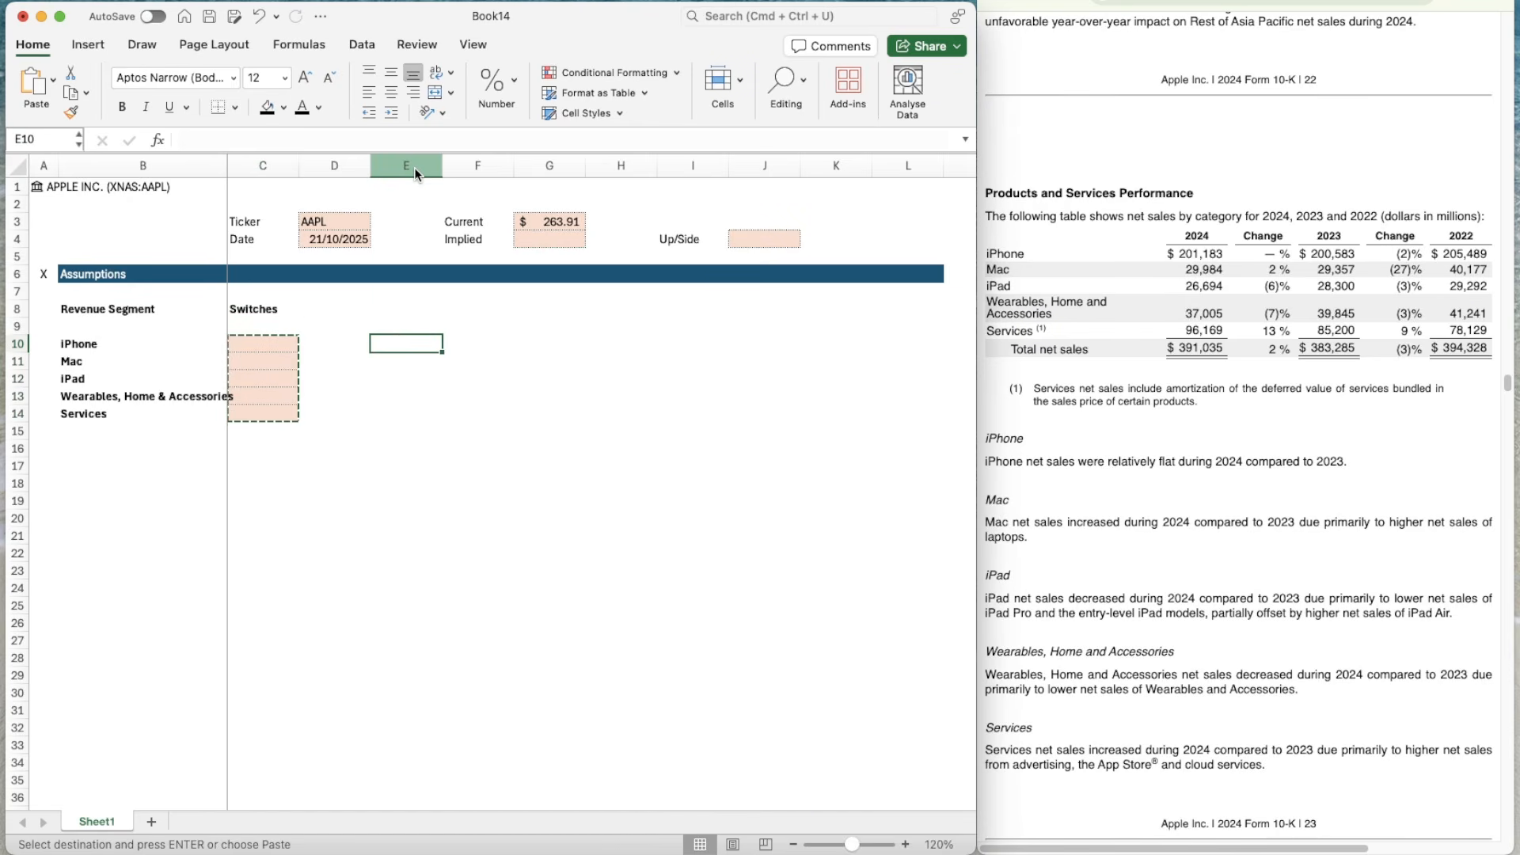
key(super+v)
key(Right)
key(Right)
key(super+v)
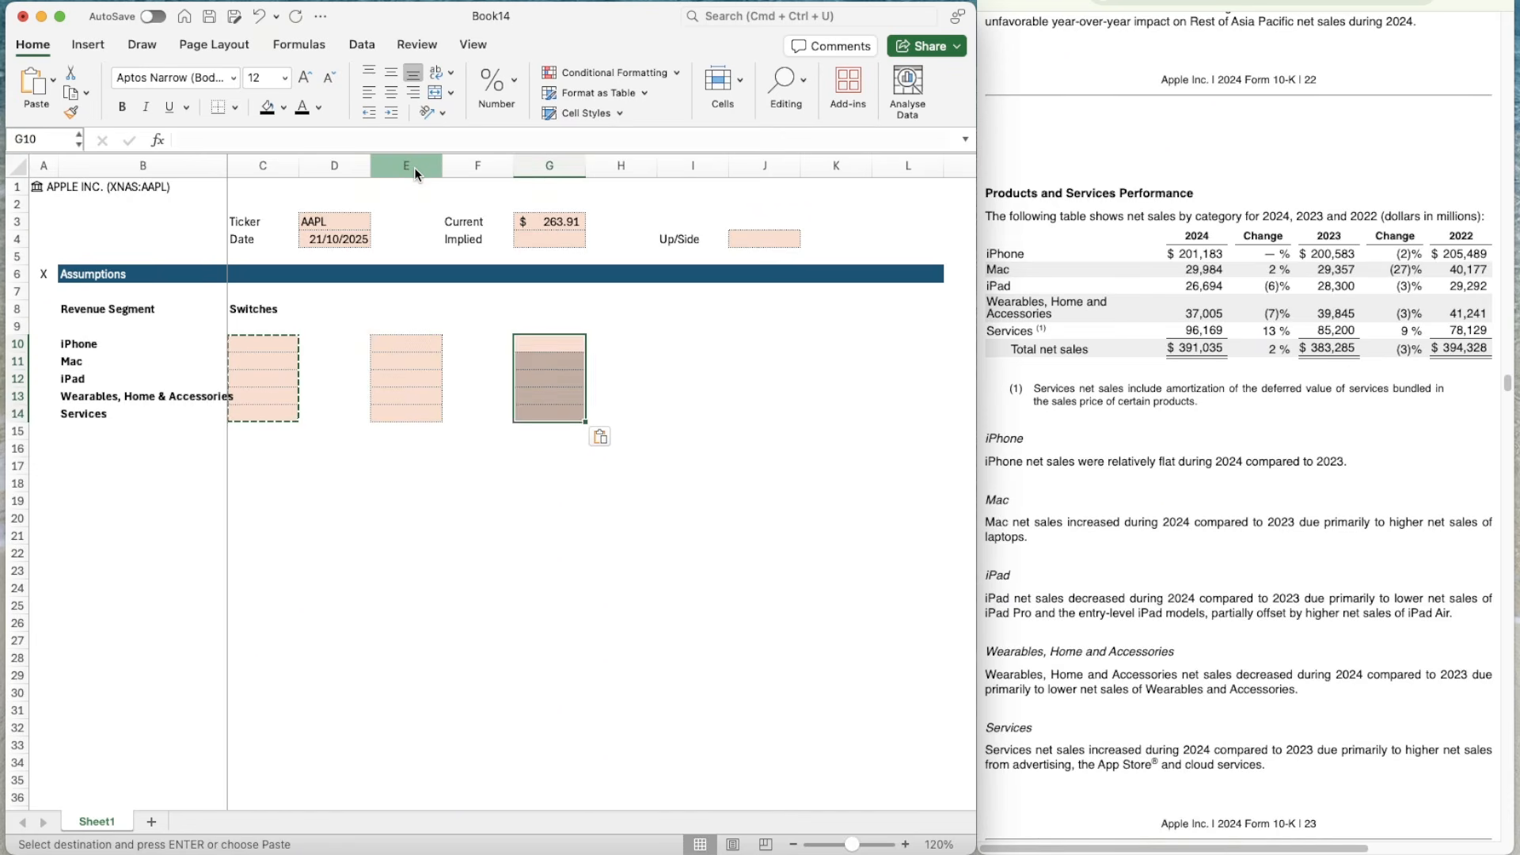
key(Right)
key(Right)
key(super+v)
- Enter the scenario headings Bear in E8, Base in G8 and Bull in I8
key(Left)
key(Left)
key(Up)
key(Up)
key(Left)
key(Left)
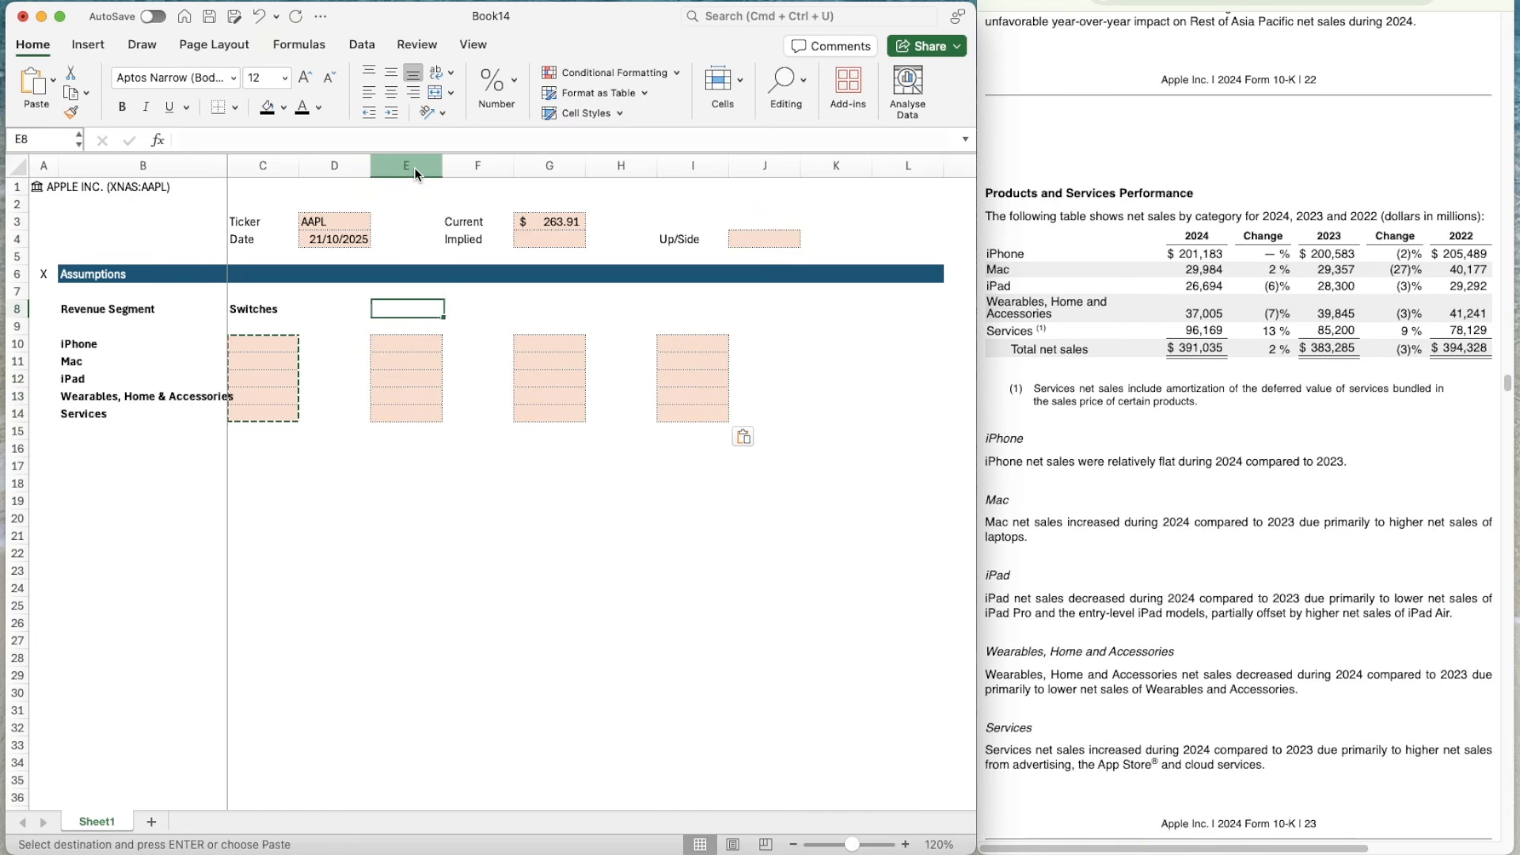
text(Bear)
key(Right)
key(Right)
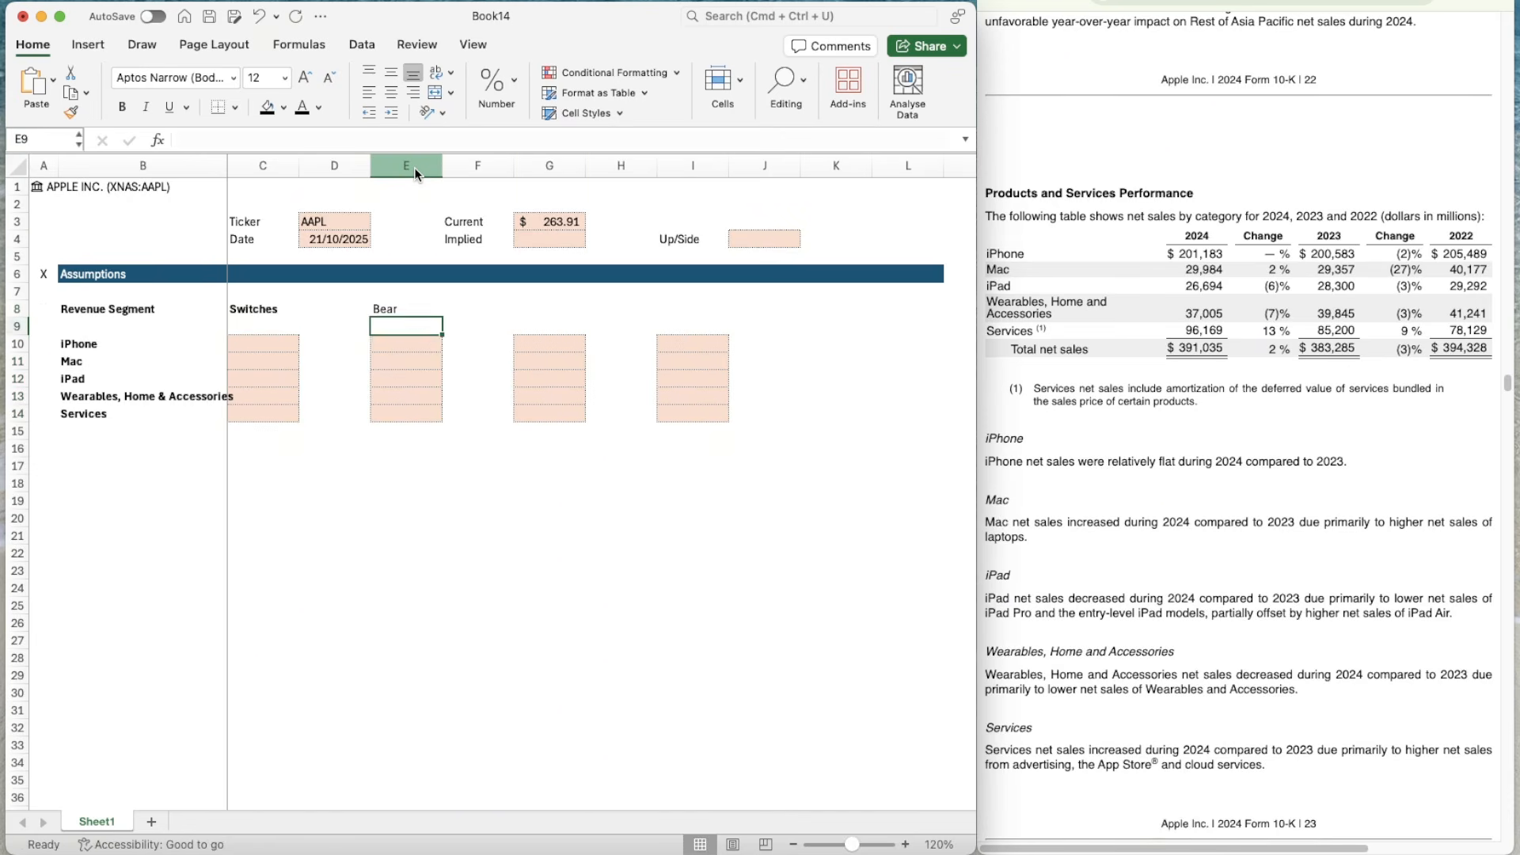
text(Base)
key(Right)
key(Right)
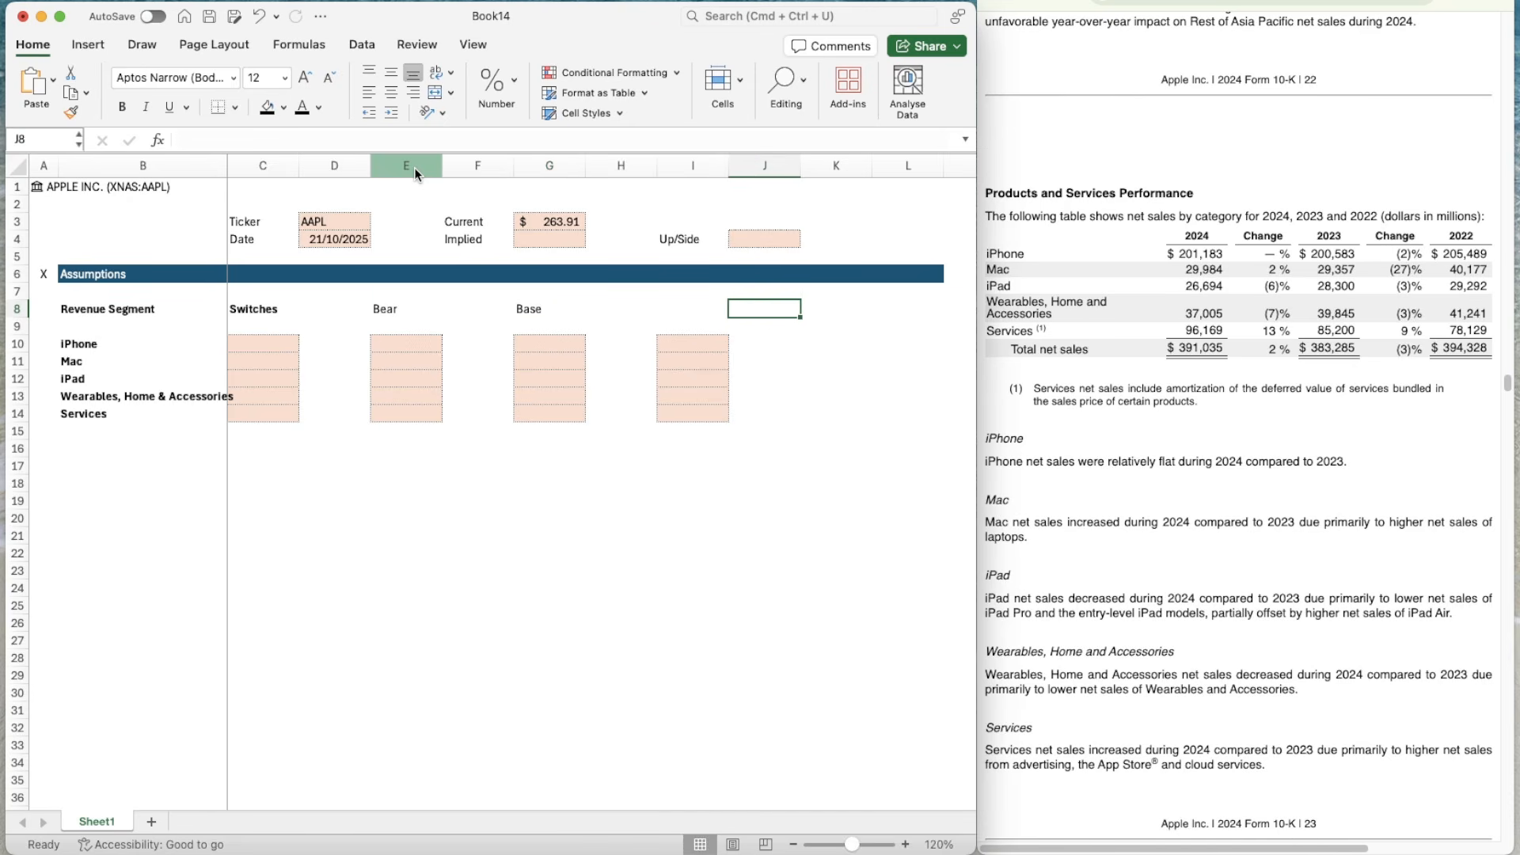
text(Bull)
- Make the Bear, Base and Bull headings in row 8 bold
key(shift+Left)
key(shift+Left)
key(shift+Left)
key(shift+Left)
key(shift+Left)
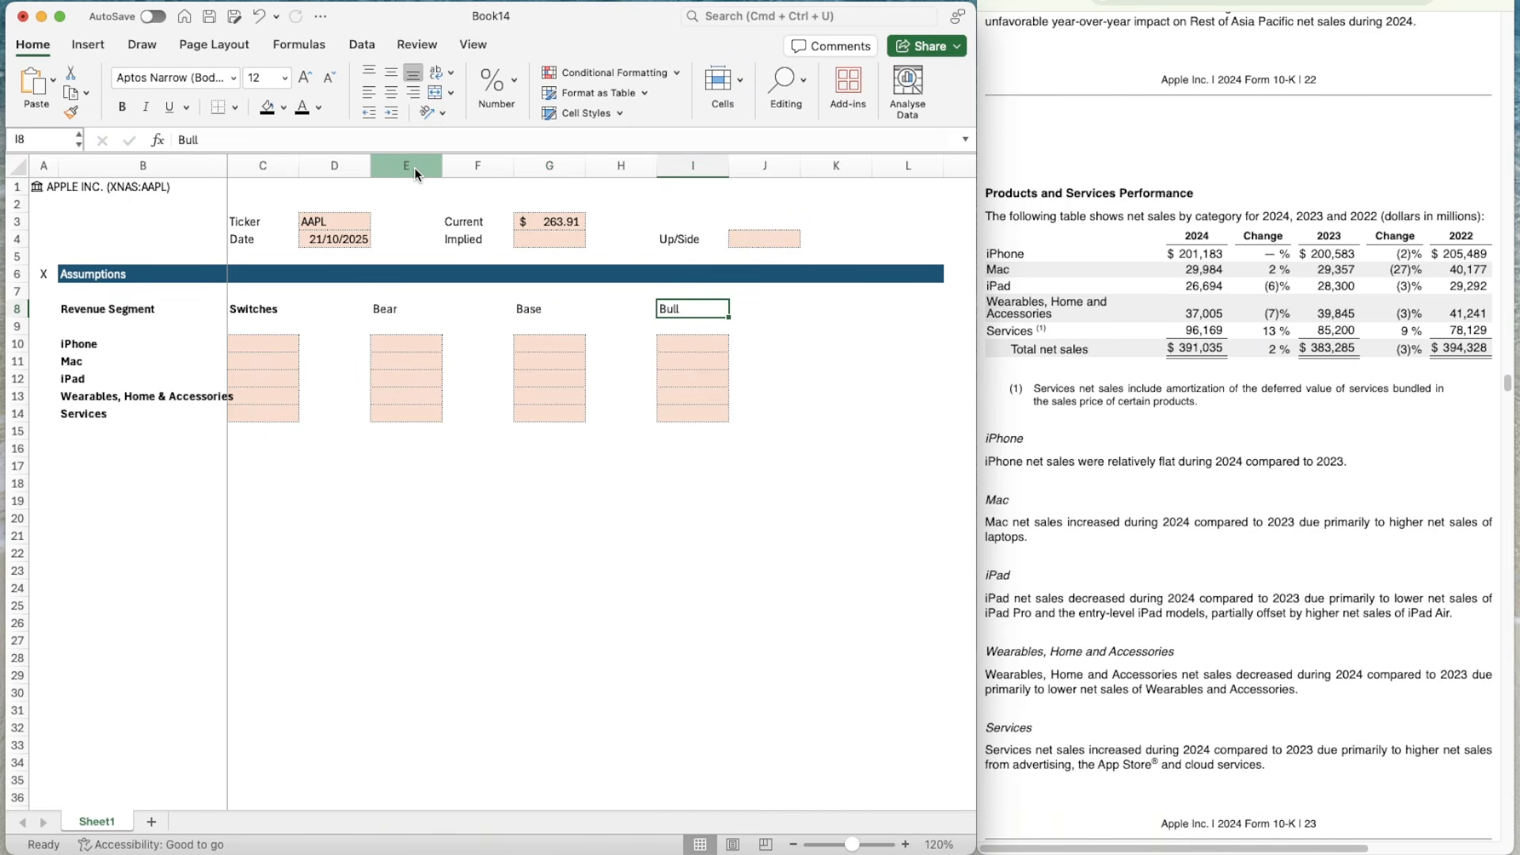
key(super+b)
- Enter 2 as the switch value for each of the five revenue segments in C10:C14
key(Down)
key(Down)
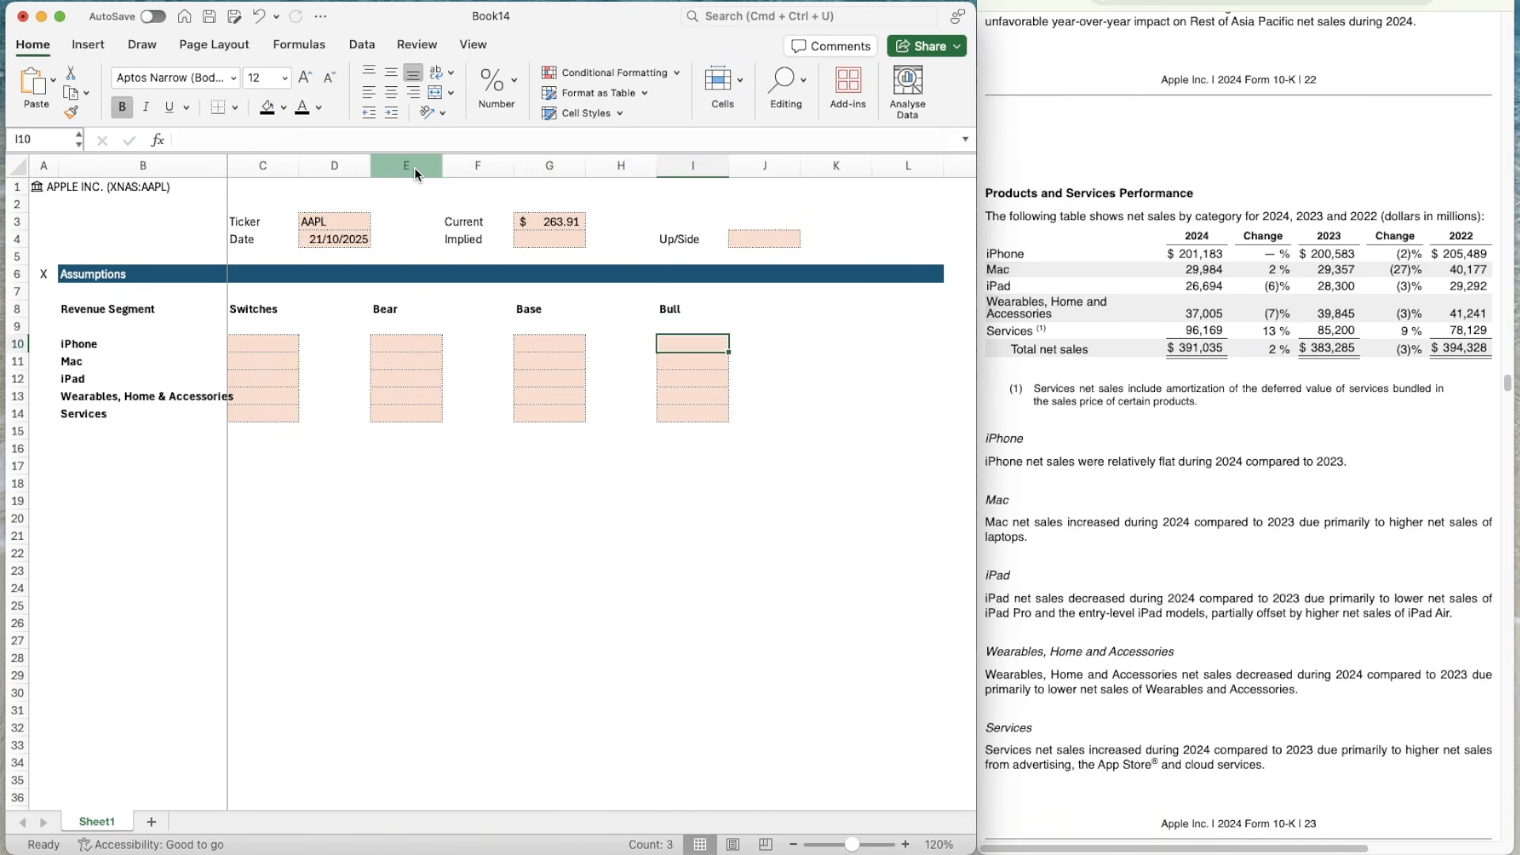
key(Left)
key(Left)
key(Left)
key(Left)
key(Left)
key(Left)
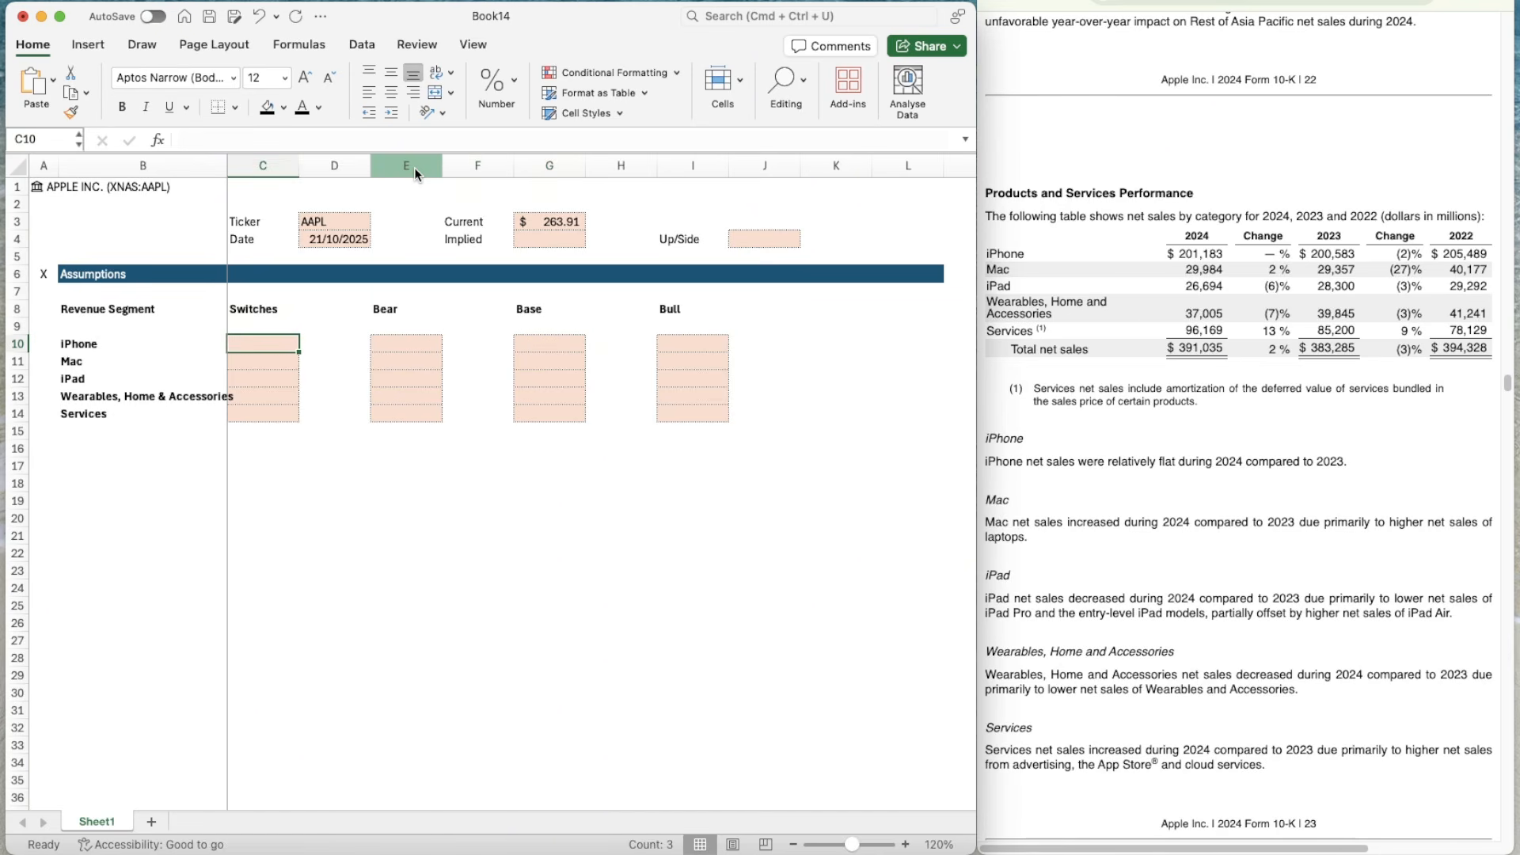
text(2)
key(Return)
text(2)
key(Return)
text(2)
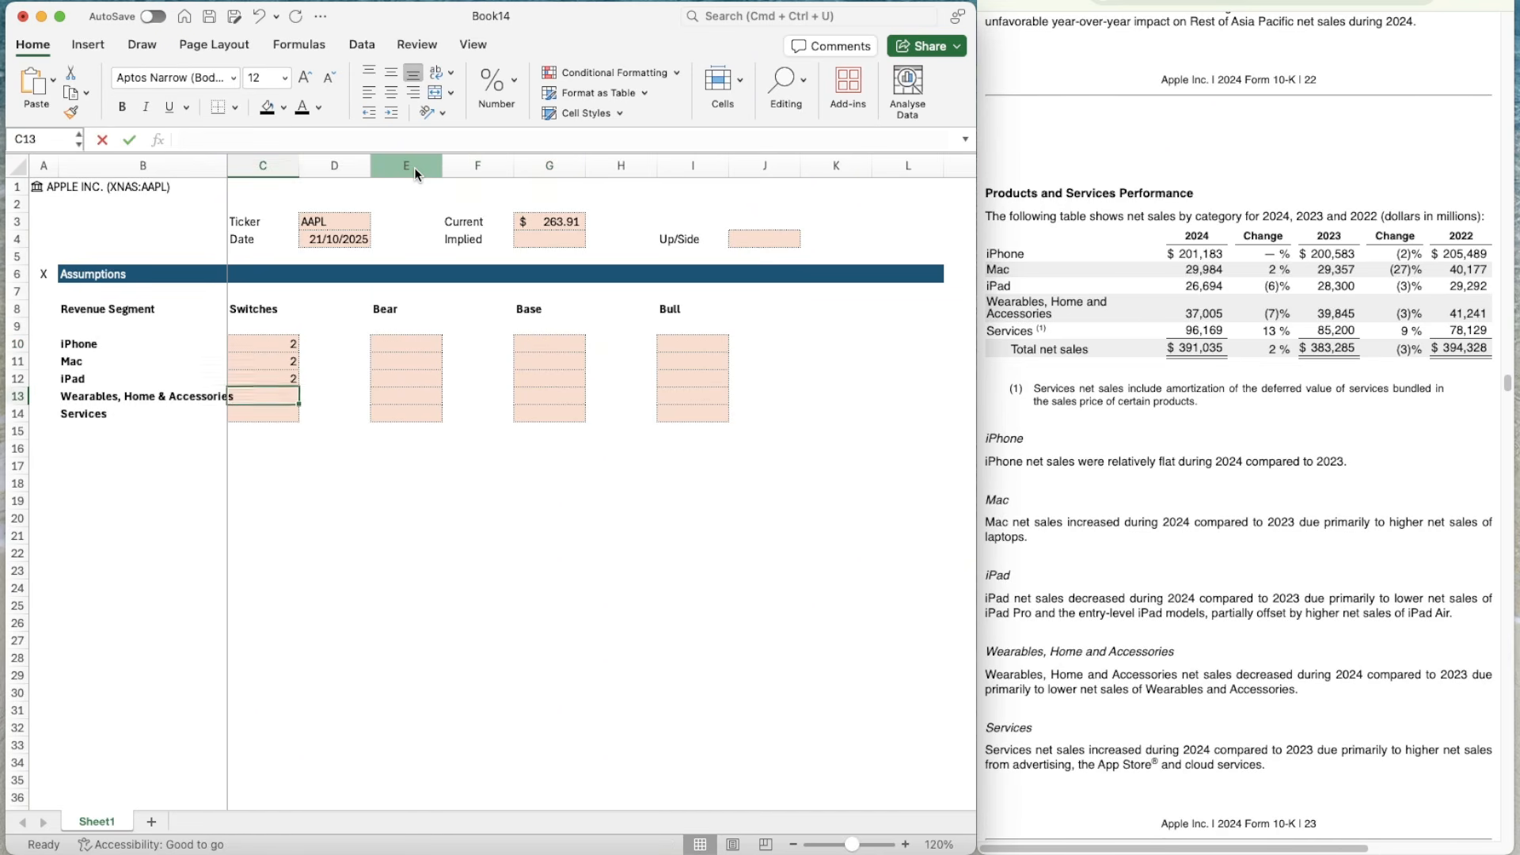
key(Return)
text(2)
key(Return)
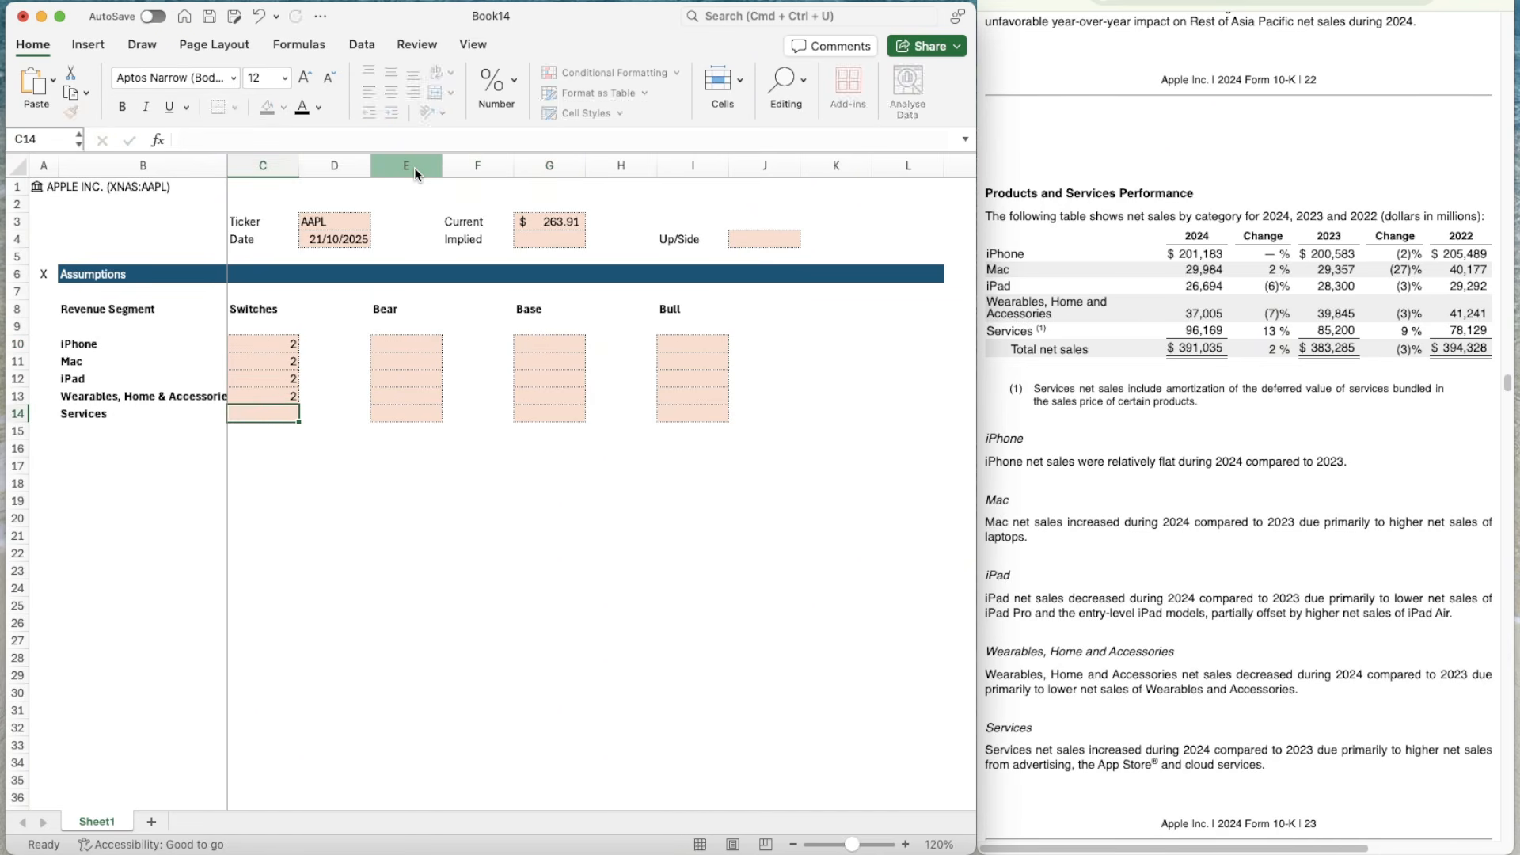
text(2)
- Try 3 as the iPhone switch value in C10 and restore it to 2
key(Up)
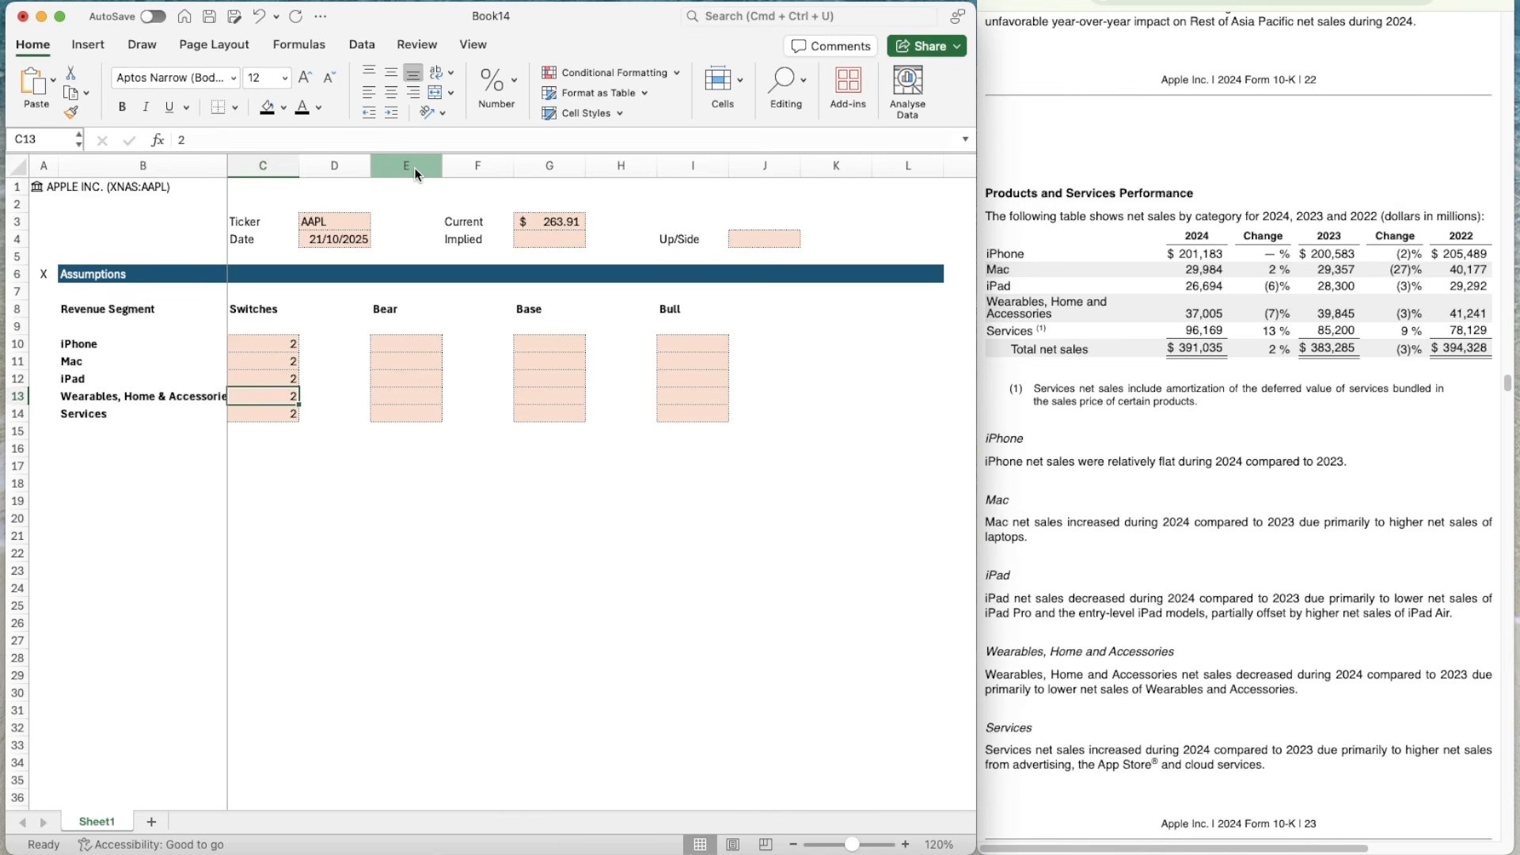
key(Up)
key(Up)
key(Up)
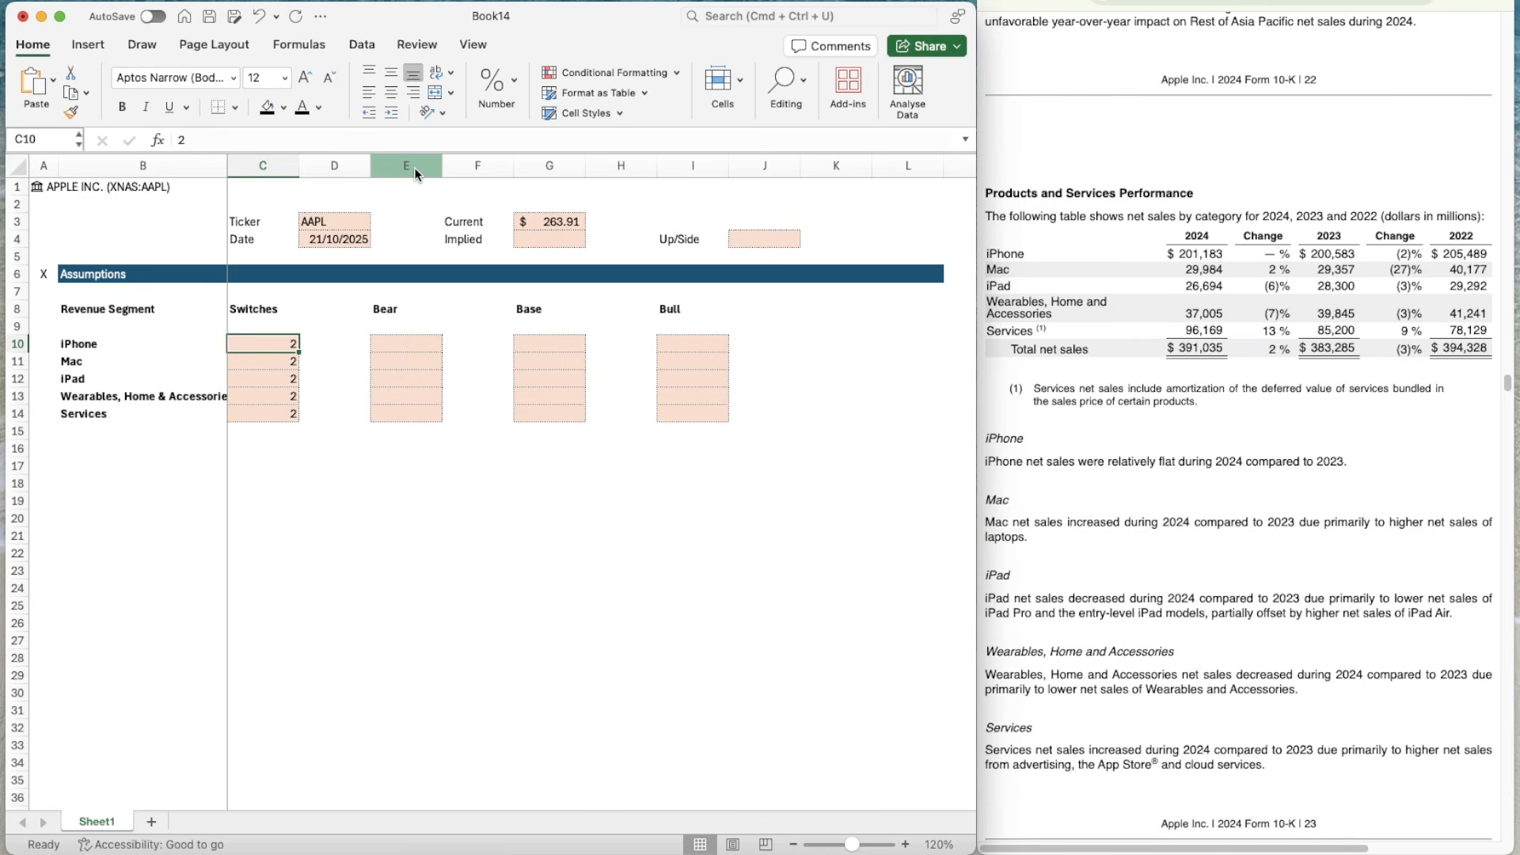
key(Up)
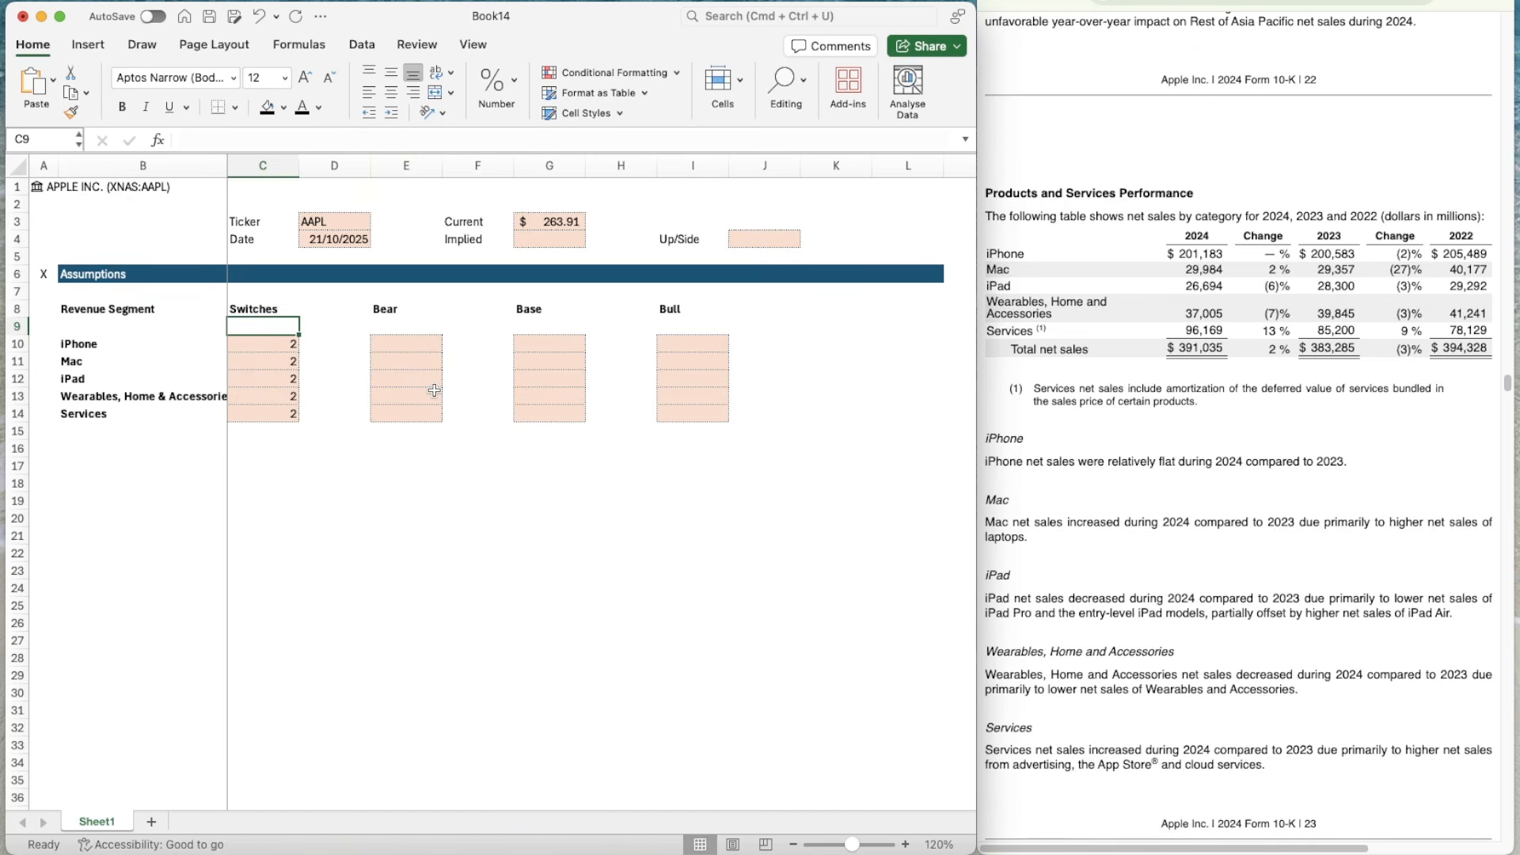
key(Down)
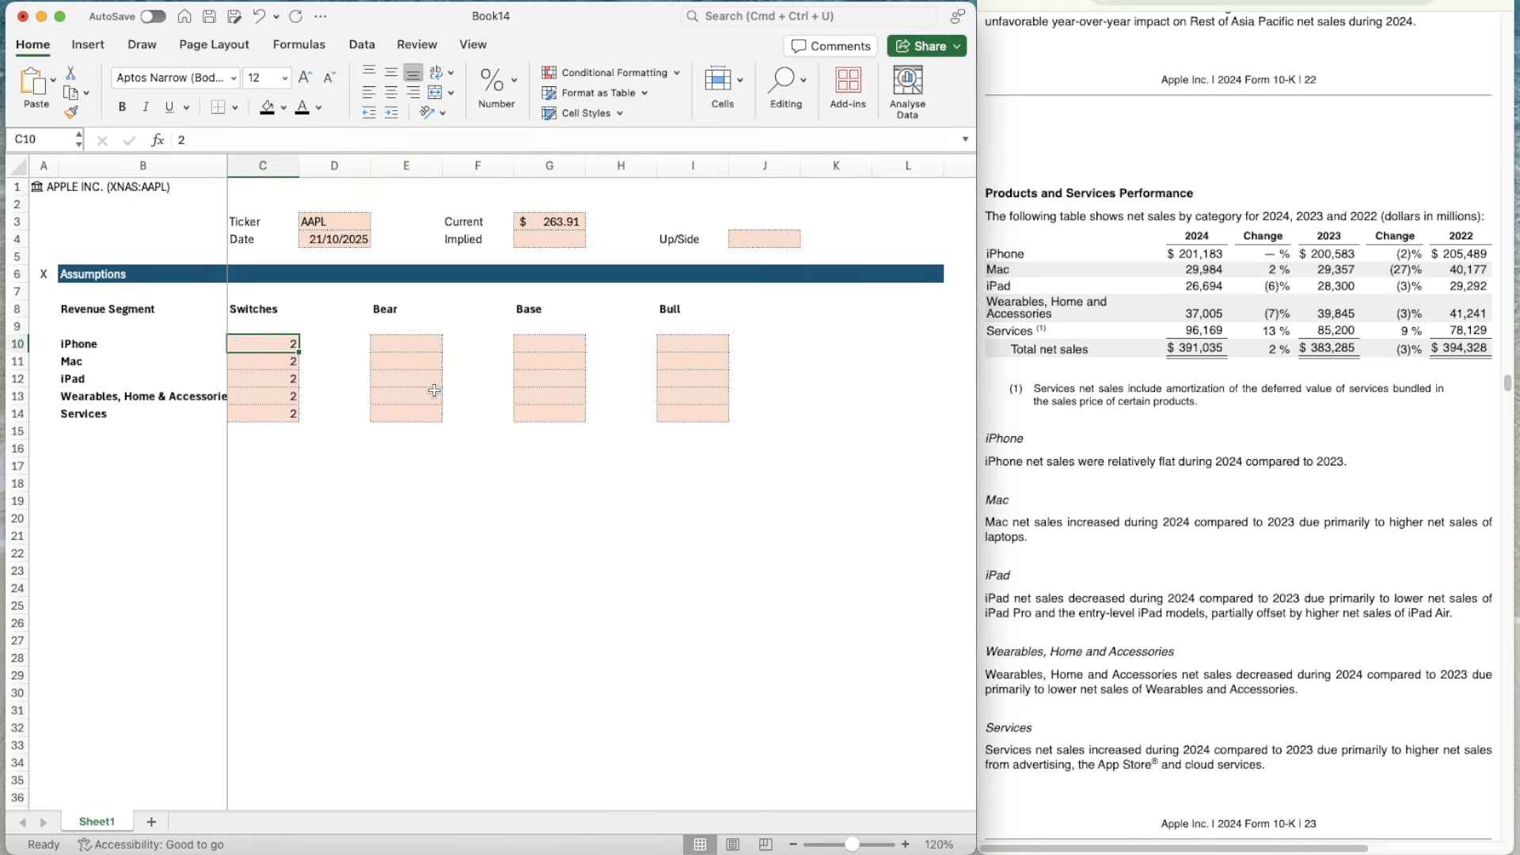
key(Down)
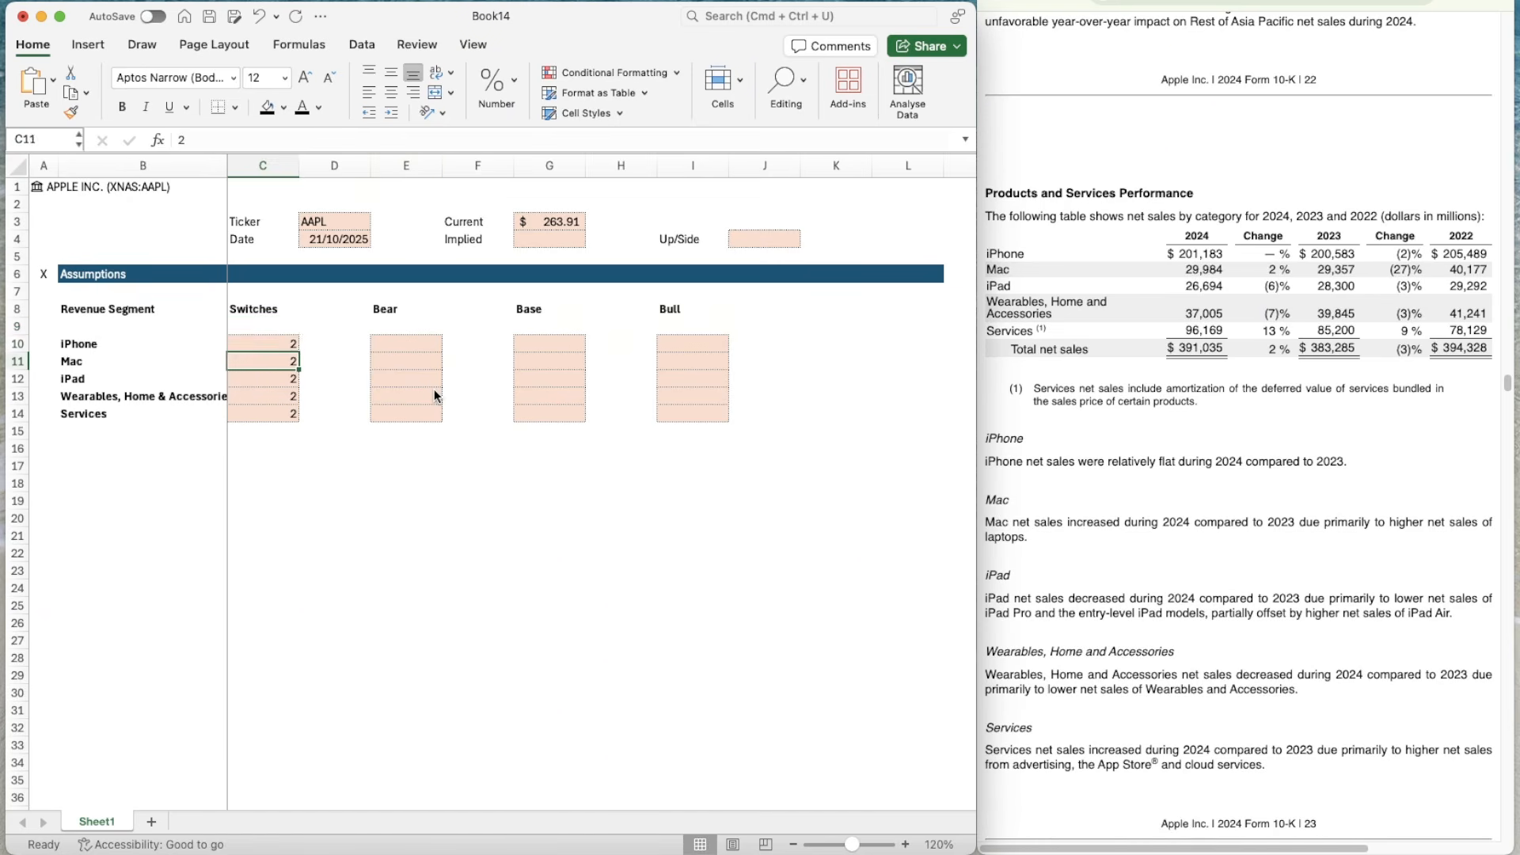
key(Up)
text(3)
key(Return)
key(Down)
key(Up)
key(Up)
text(2)
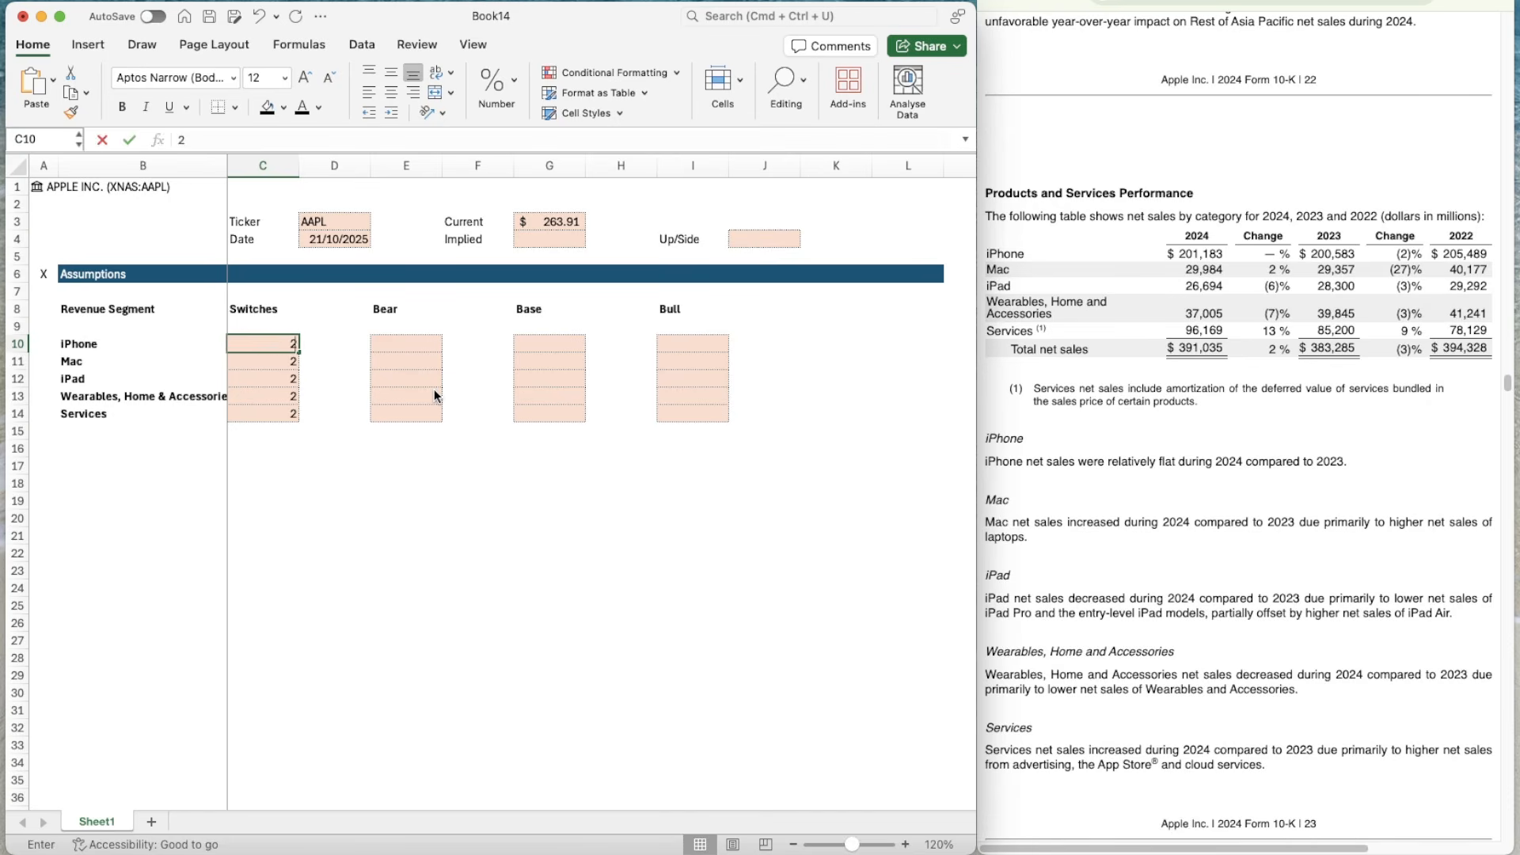
key(Return)
- List EBIT, WACC and TGV in cells B16:B18, below the revenue segments
key(Right)
key(Right)
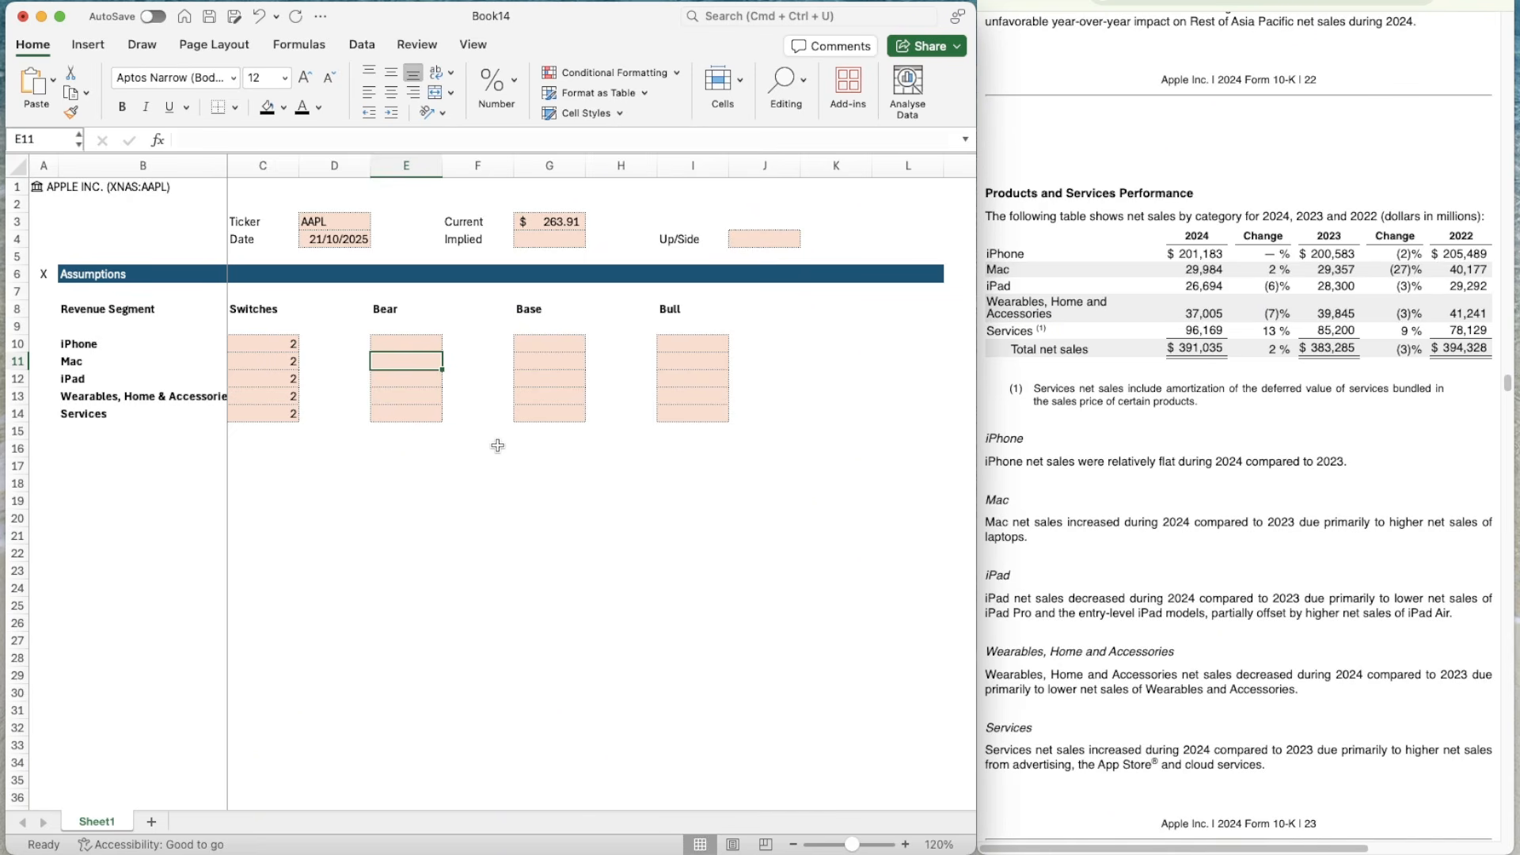
key(Down)
key(Down)
key(Down)
key(Left)
key(Left)
key(Down)
key(Down)
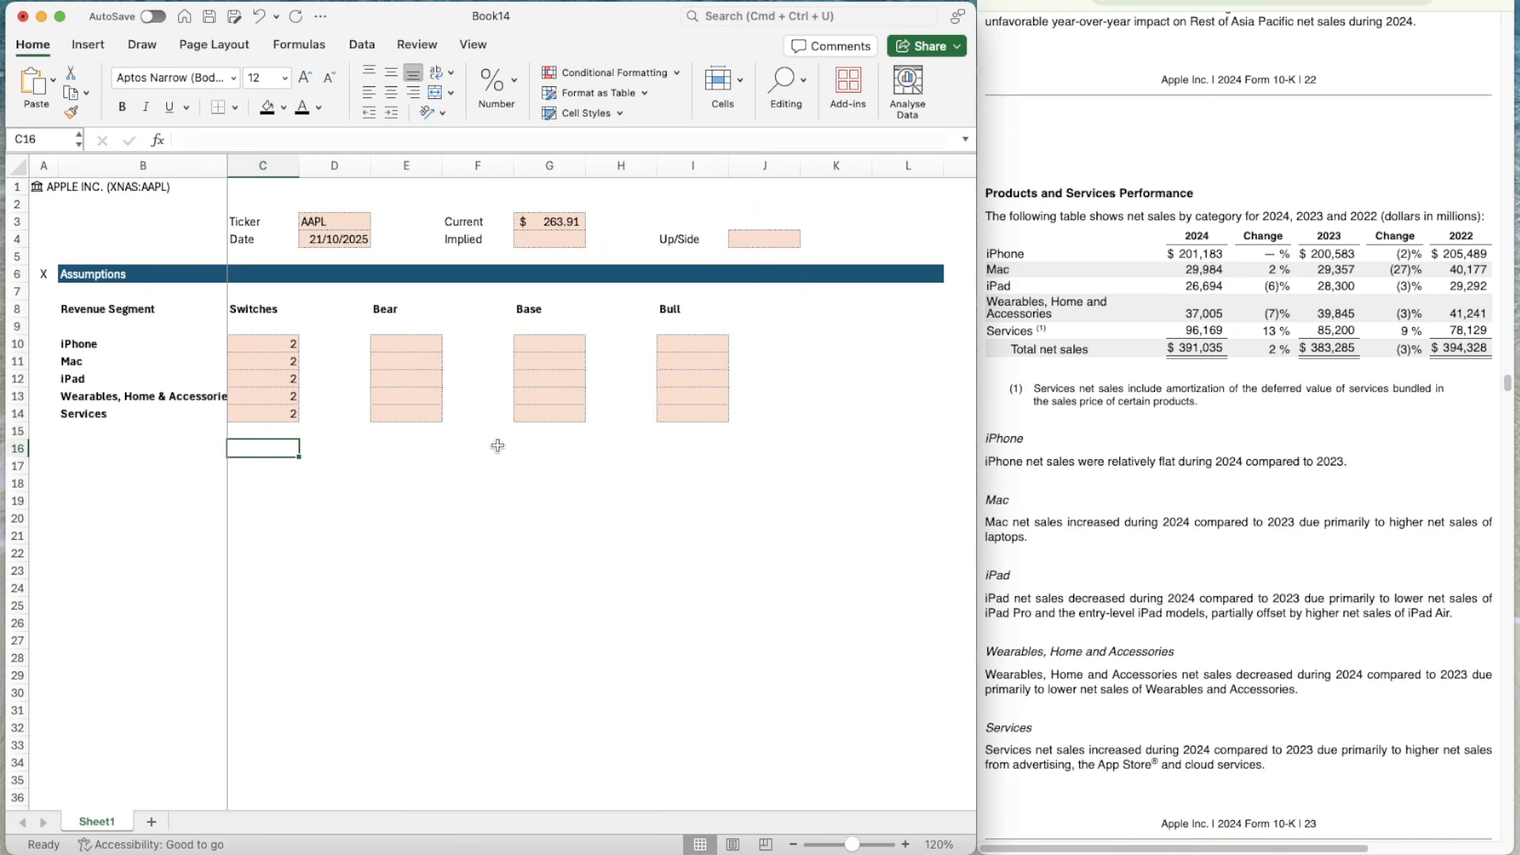
key(Left)
key(Up)
key(Down)
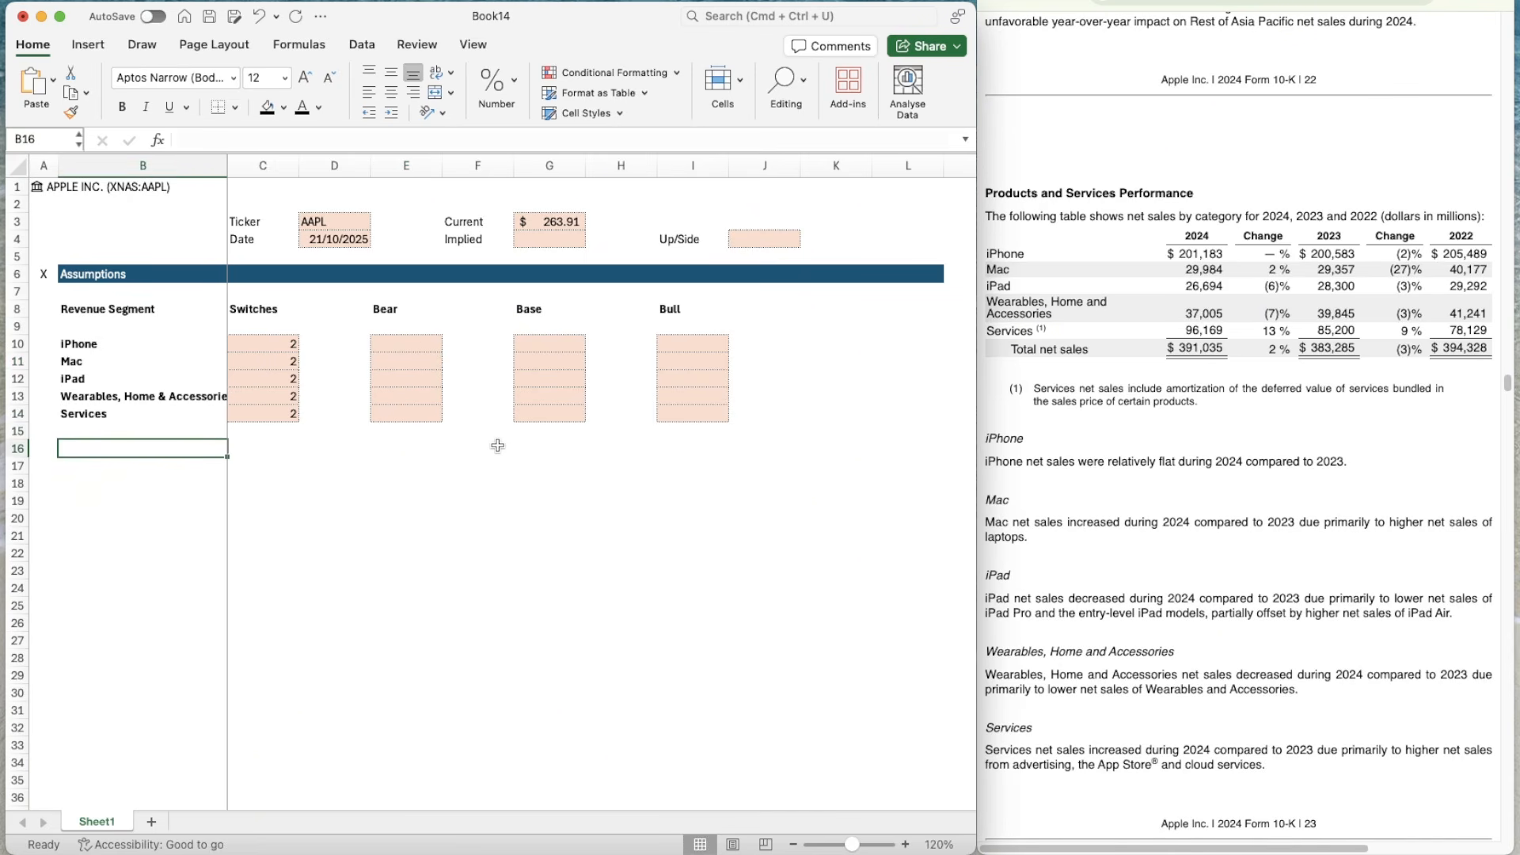
text(E)
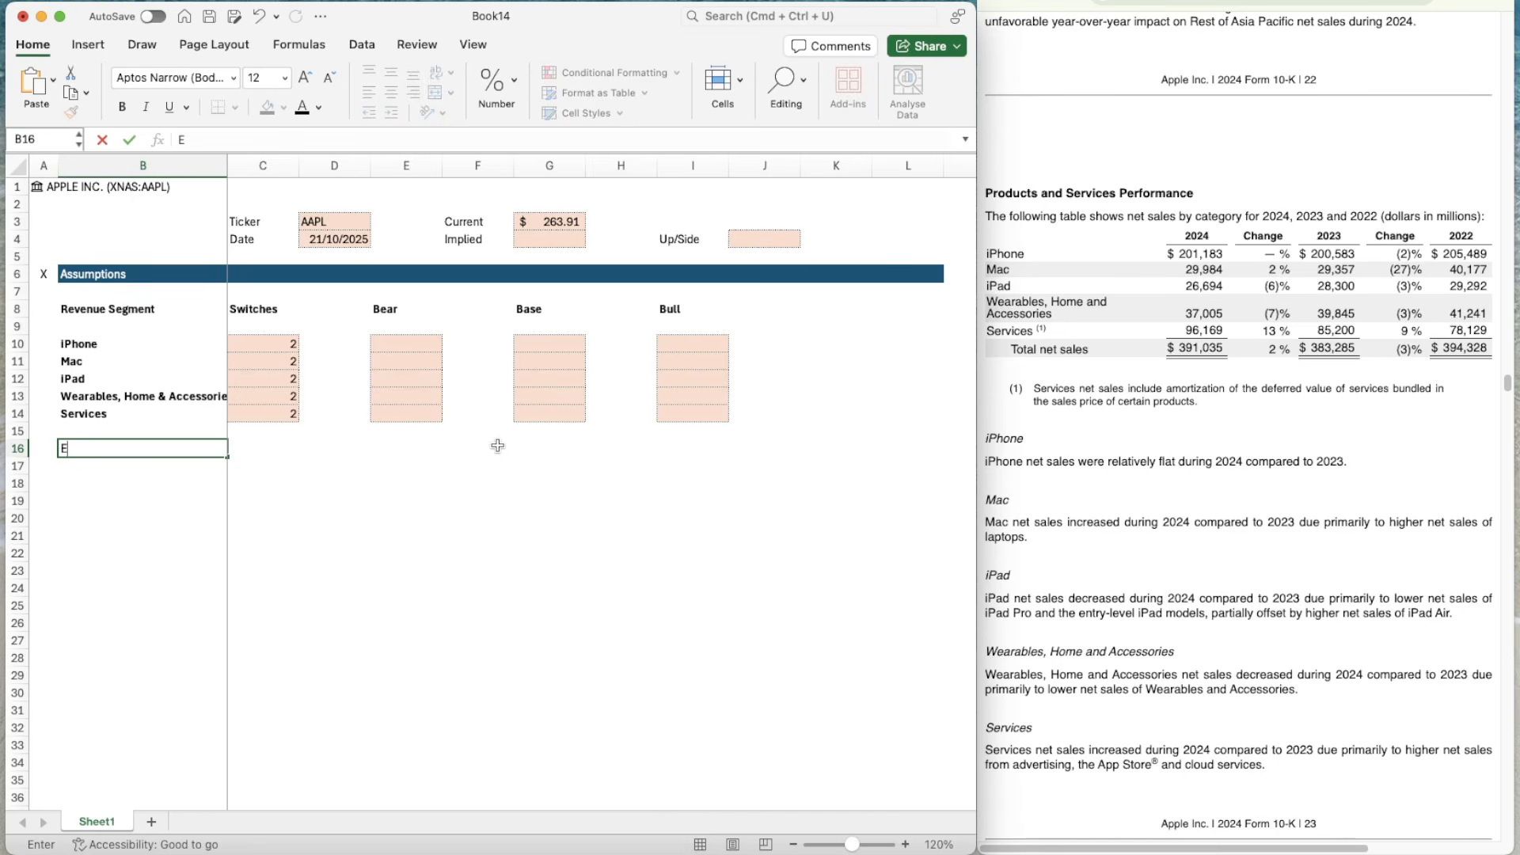
text(BIT)
key(Return)
text(WACC)
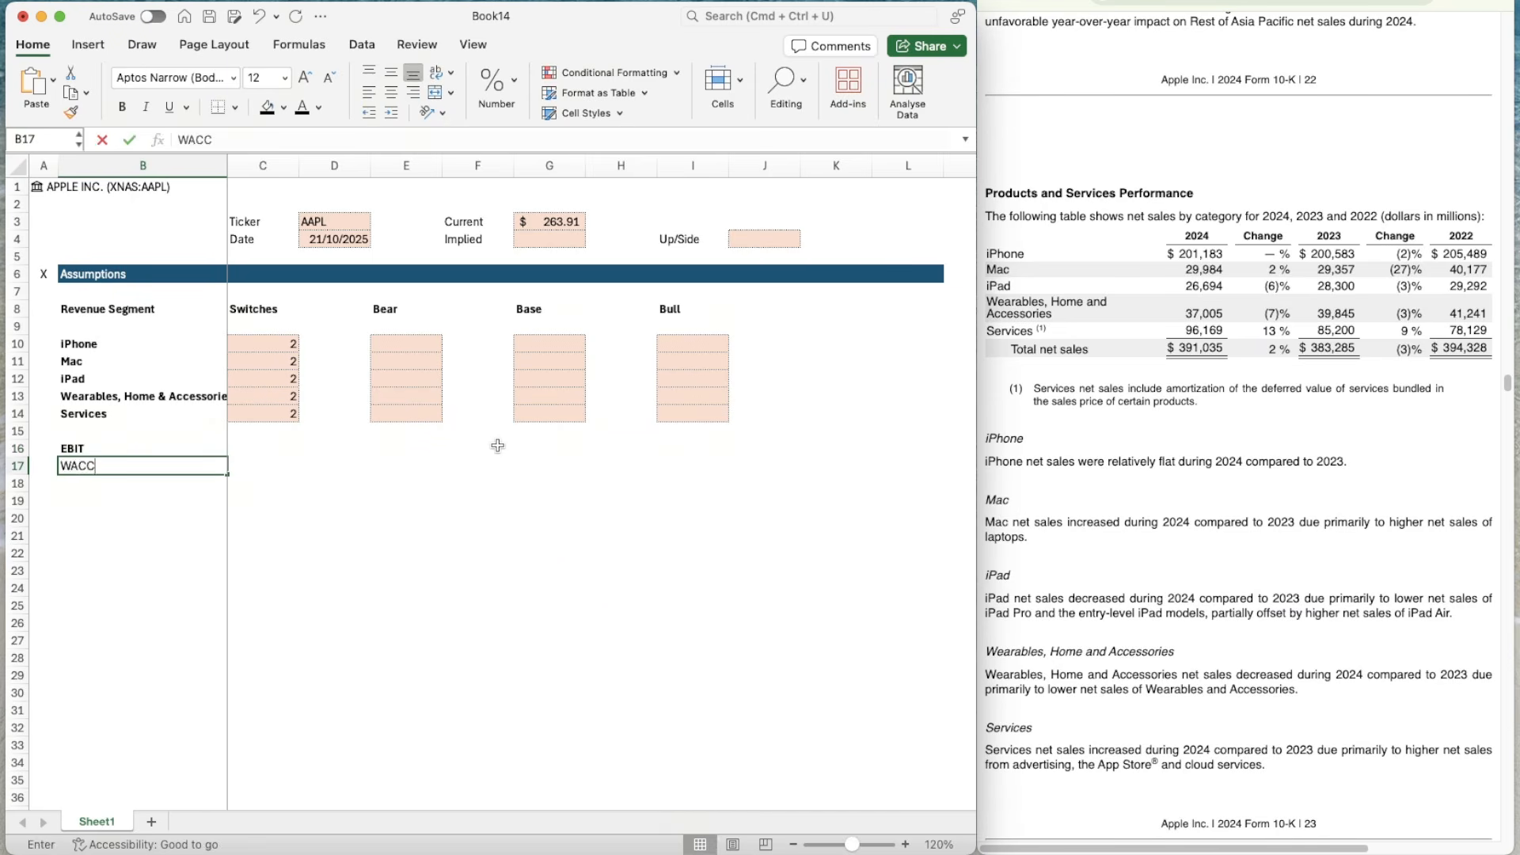
key(Return)
text(TGV)
key(Return)
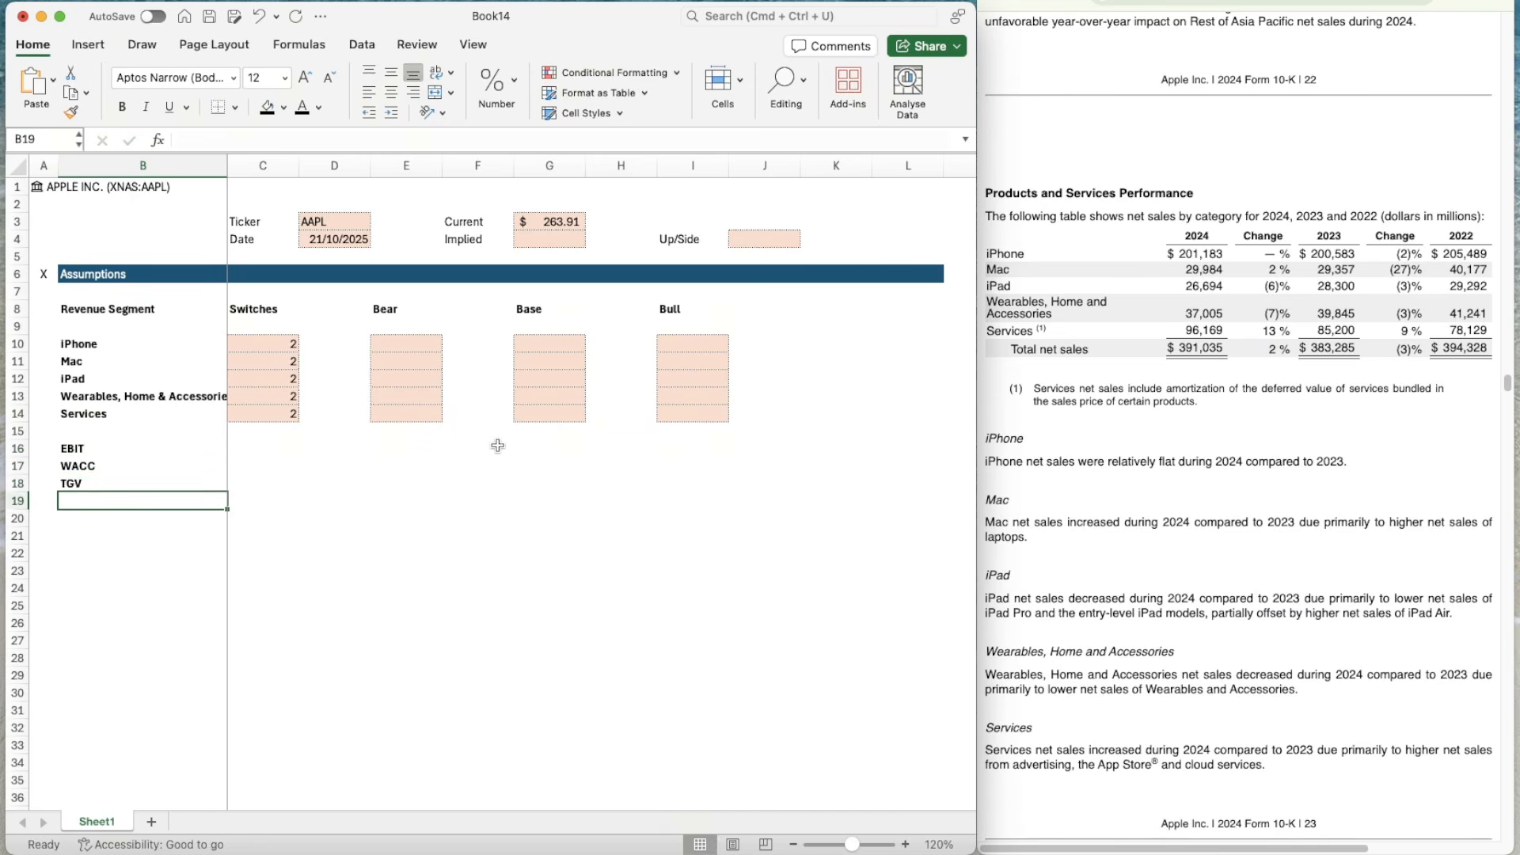
- Copy the WACC and TGV labels from B17:B18 to B20:B21
key(Up)
key(Up)
key(shift+Down)
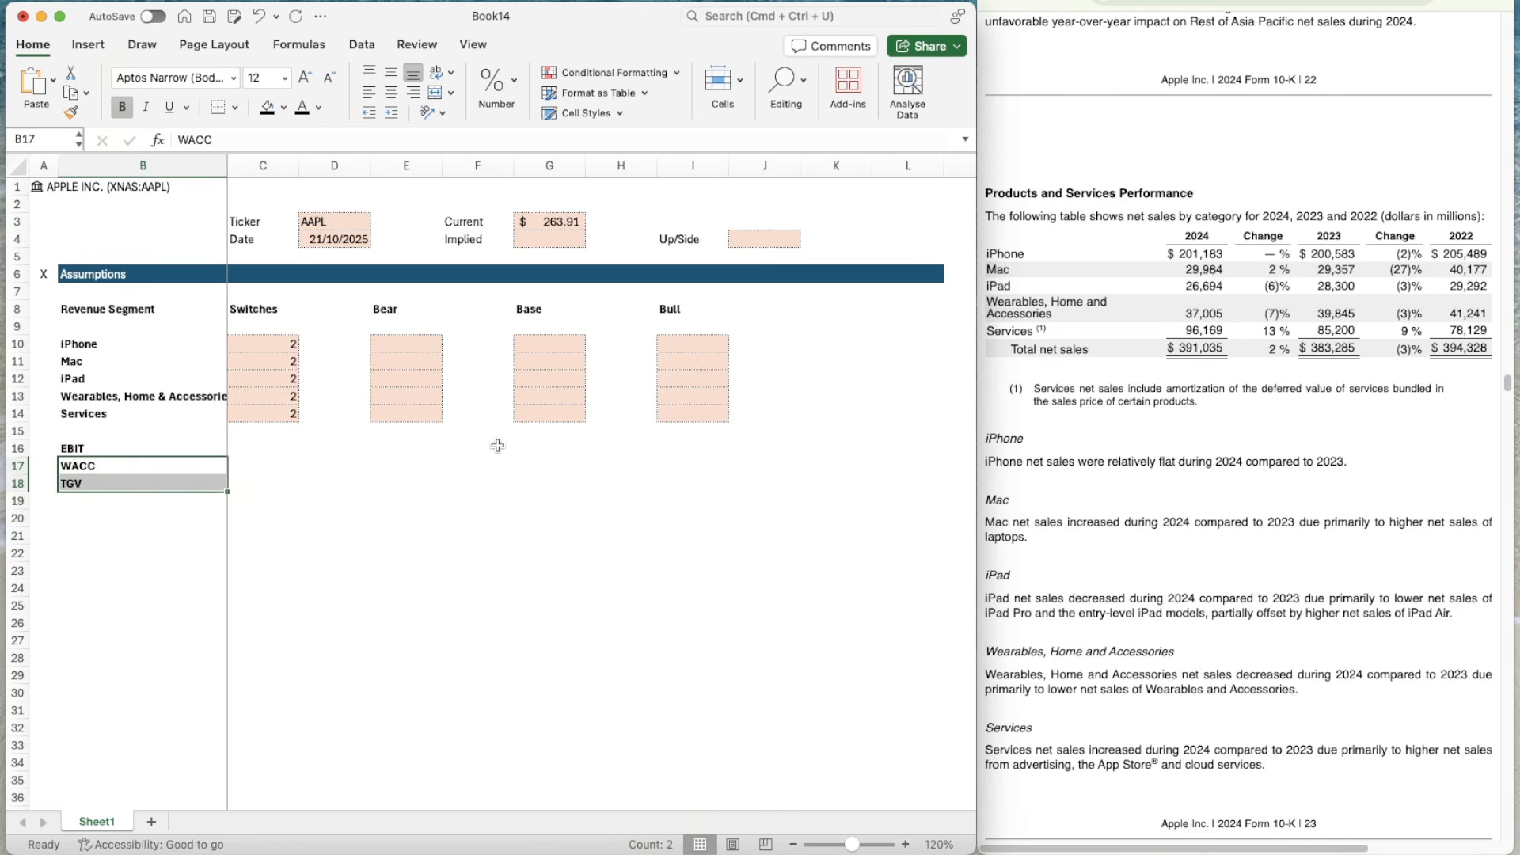
key(super+c)
key(Down)
key(Down)
key(Down)
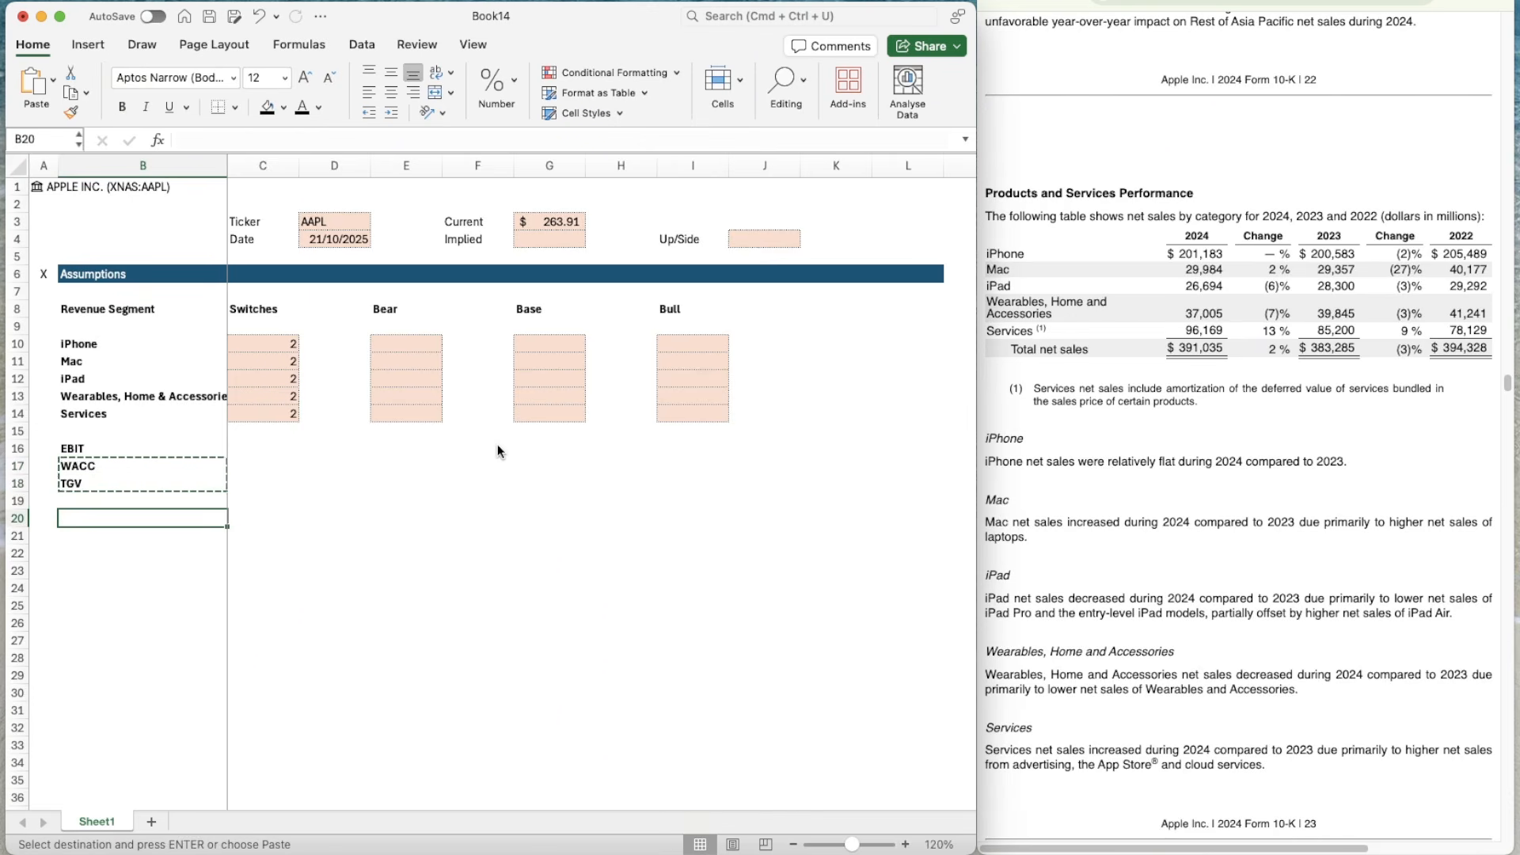
key(super+v)
- Copy the switch cells C12:C14 to C16:C18 beside EBIT, WACC and TGV
key(Up)
key(Up)
key(Up)
key(Up)
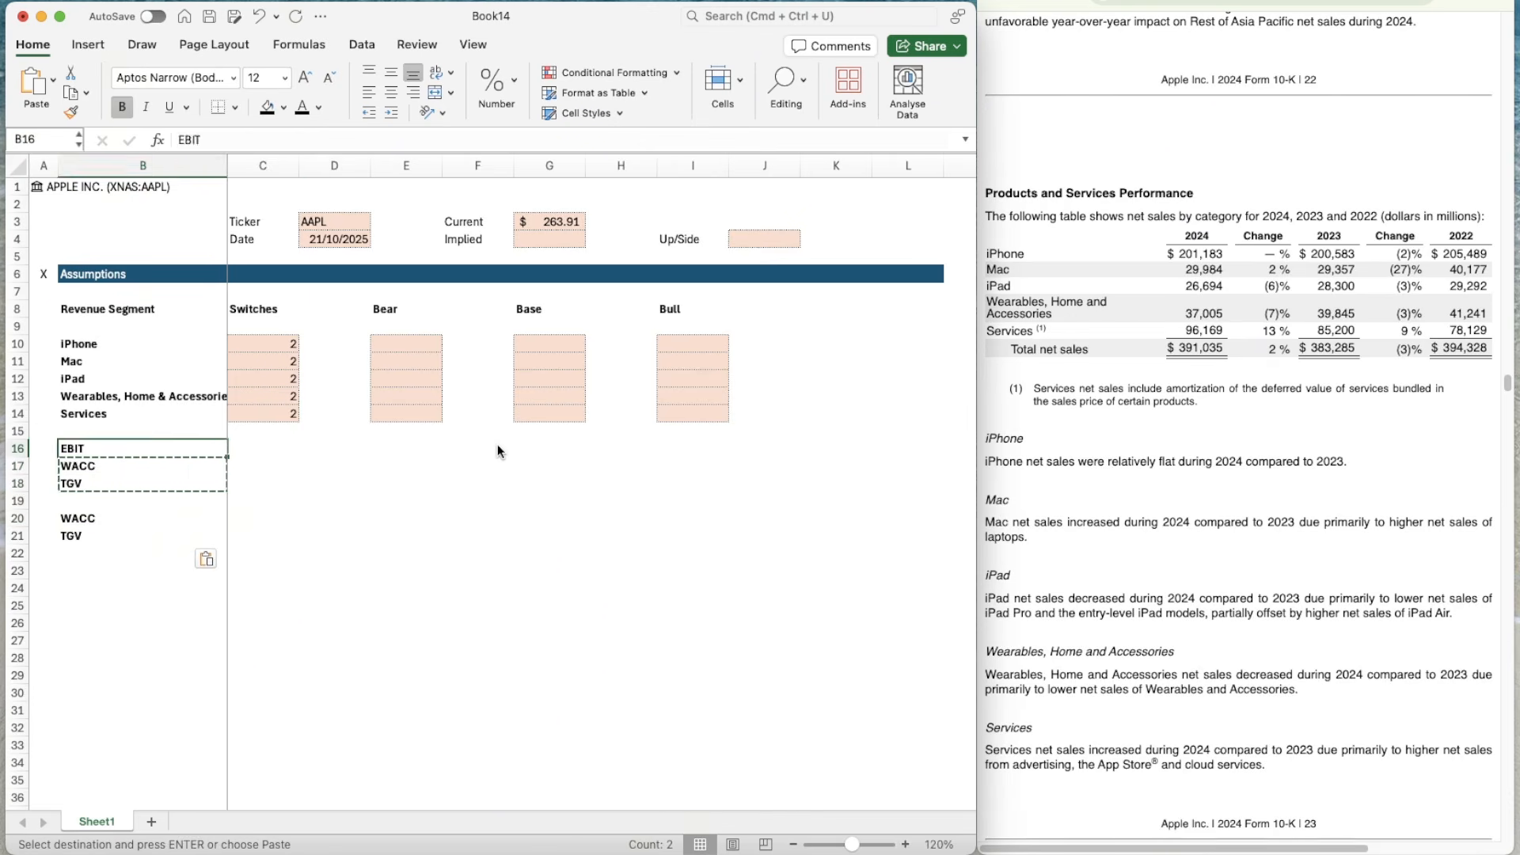
key(Right)
key(Right)
key(Right)
key(Left)
key(Left)
key(Up)
key(Up)
key(shift+Up)
key(shift+Up)
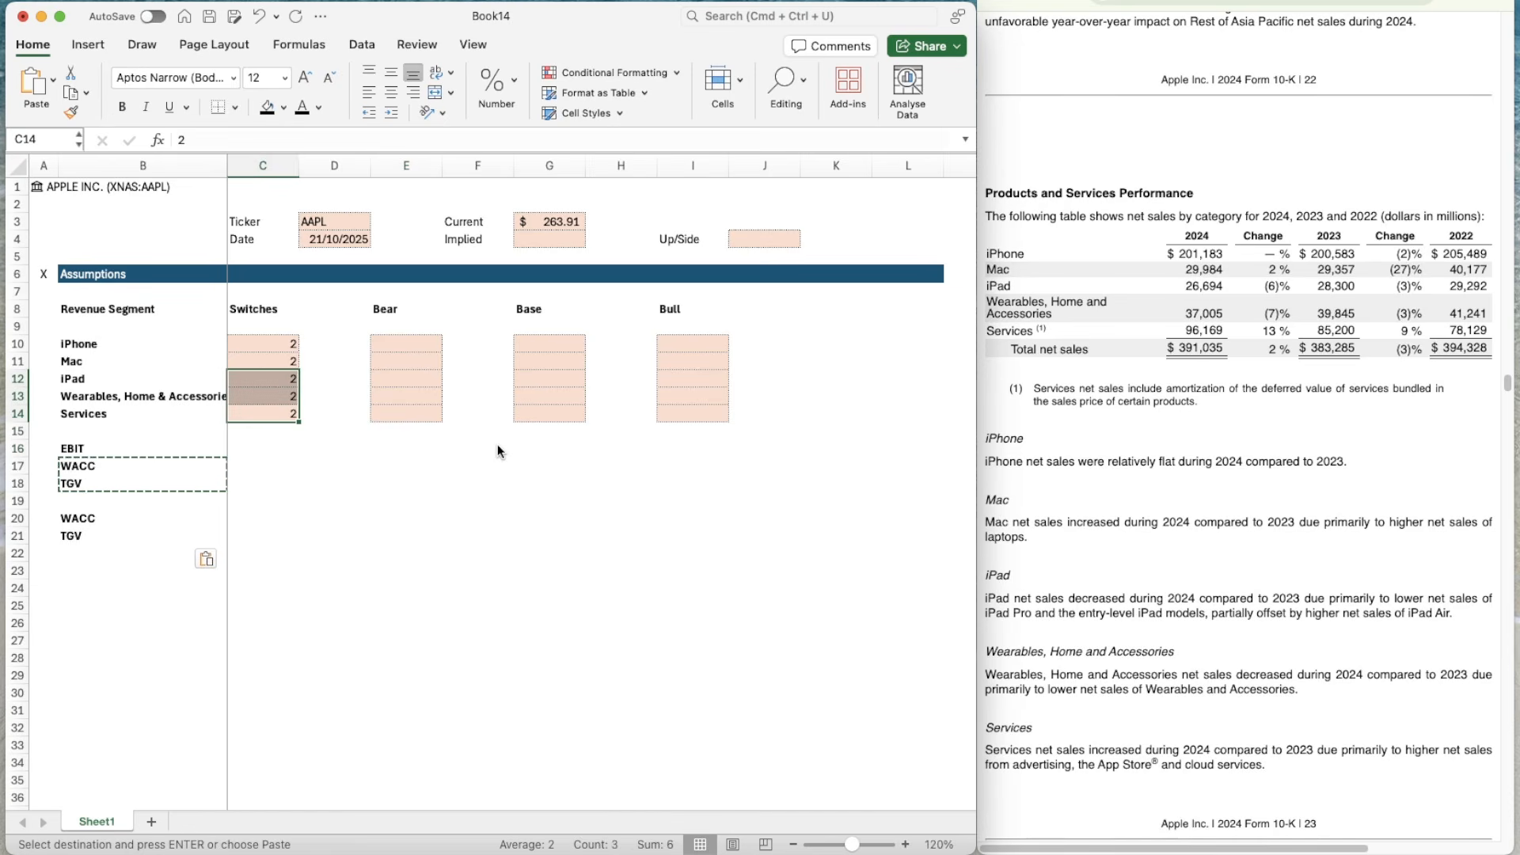
key(super+c)
key(Down)
key(Down)
key(shift+Down)
key(shift+Down)
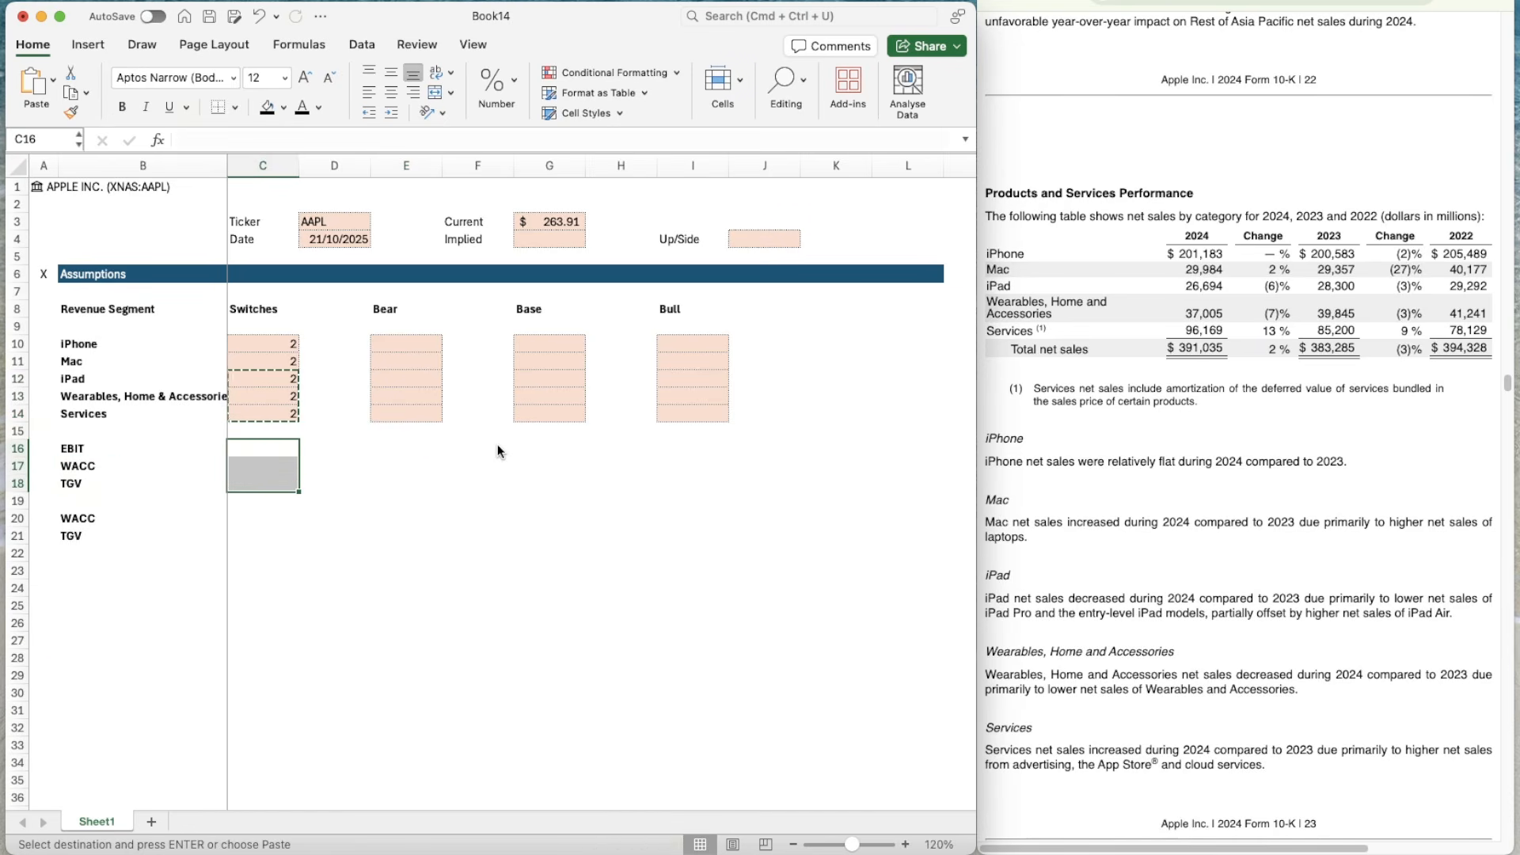
key(super+v)
- Copy the empty Bear cells E12:E14 to E16:E18 for EBIT, WACC and TGV
key(Right)
key(Right)
key(Up)
key(Up)
key(Up)
key(Up)
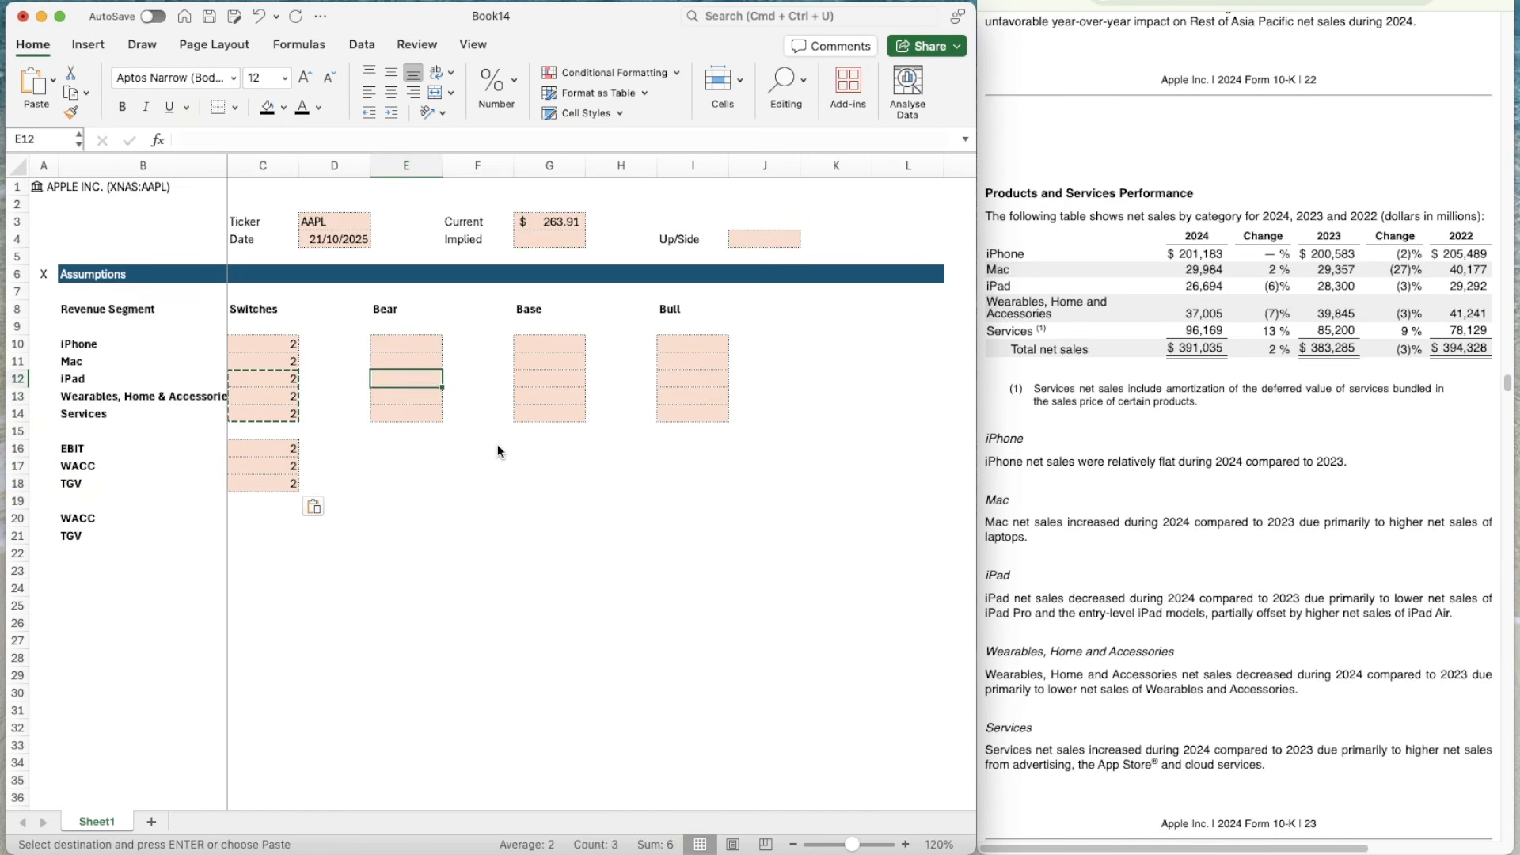
key(shift+Down)
key(shift+Down)
key(super+c)
key(Down)
key(Down)
key(Down)
key(Down)
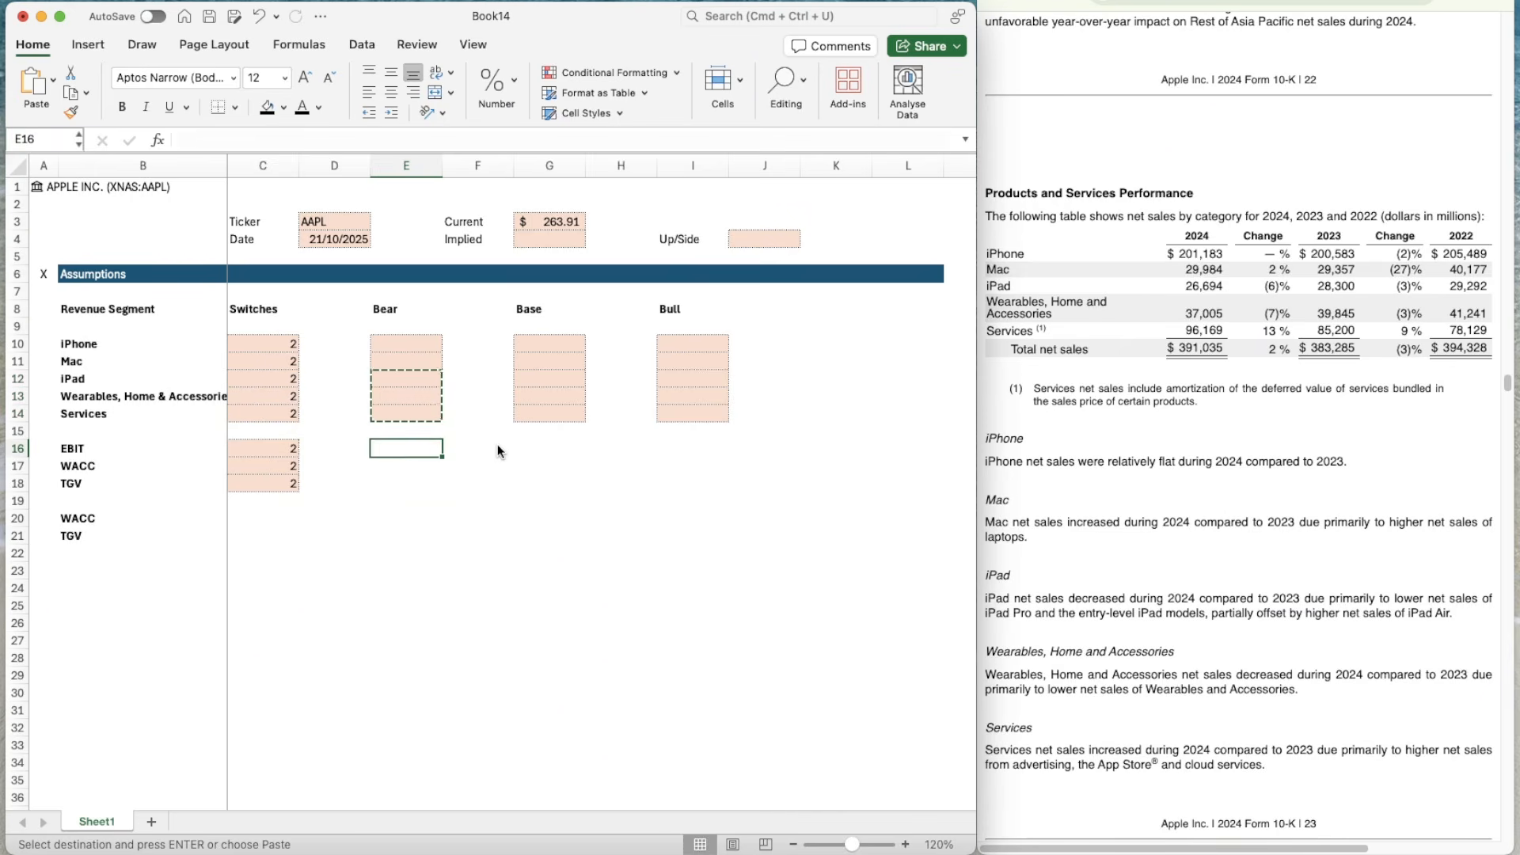
key(shift+Down)
key(shift+Down)
key(super+v)
- Paste the same three empty shaded cells into G16:G18 under Base and I16:I18 under Bull
key(Right)
key(Right)
key(shift+Down)
key(shift+Down)
key(super+v)
key(Right)
key(Right)
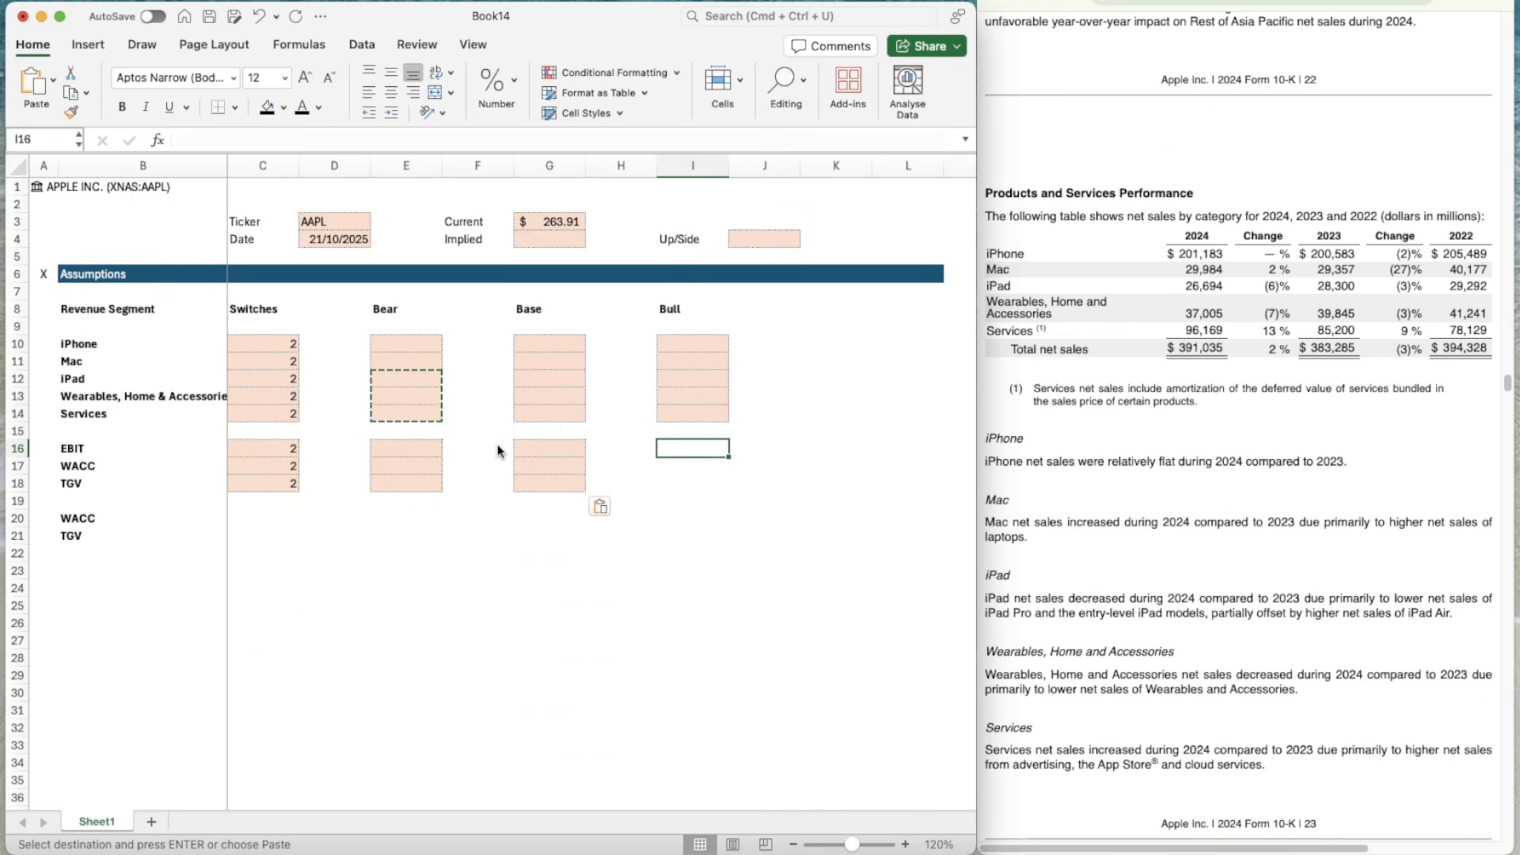
key(shift+Down)
key(shift+Down)
key(super+v)
- Copy the empty shaded cells G17:G18 to C20:C21 beside the second WACC and TGV labels
key(Down)
key(Down)
key(Left)
key(Left)
key(shift+Up)
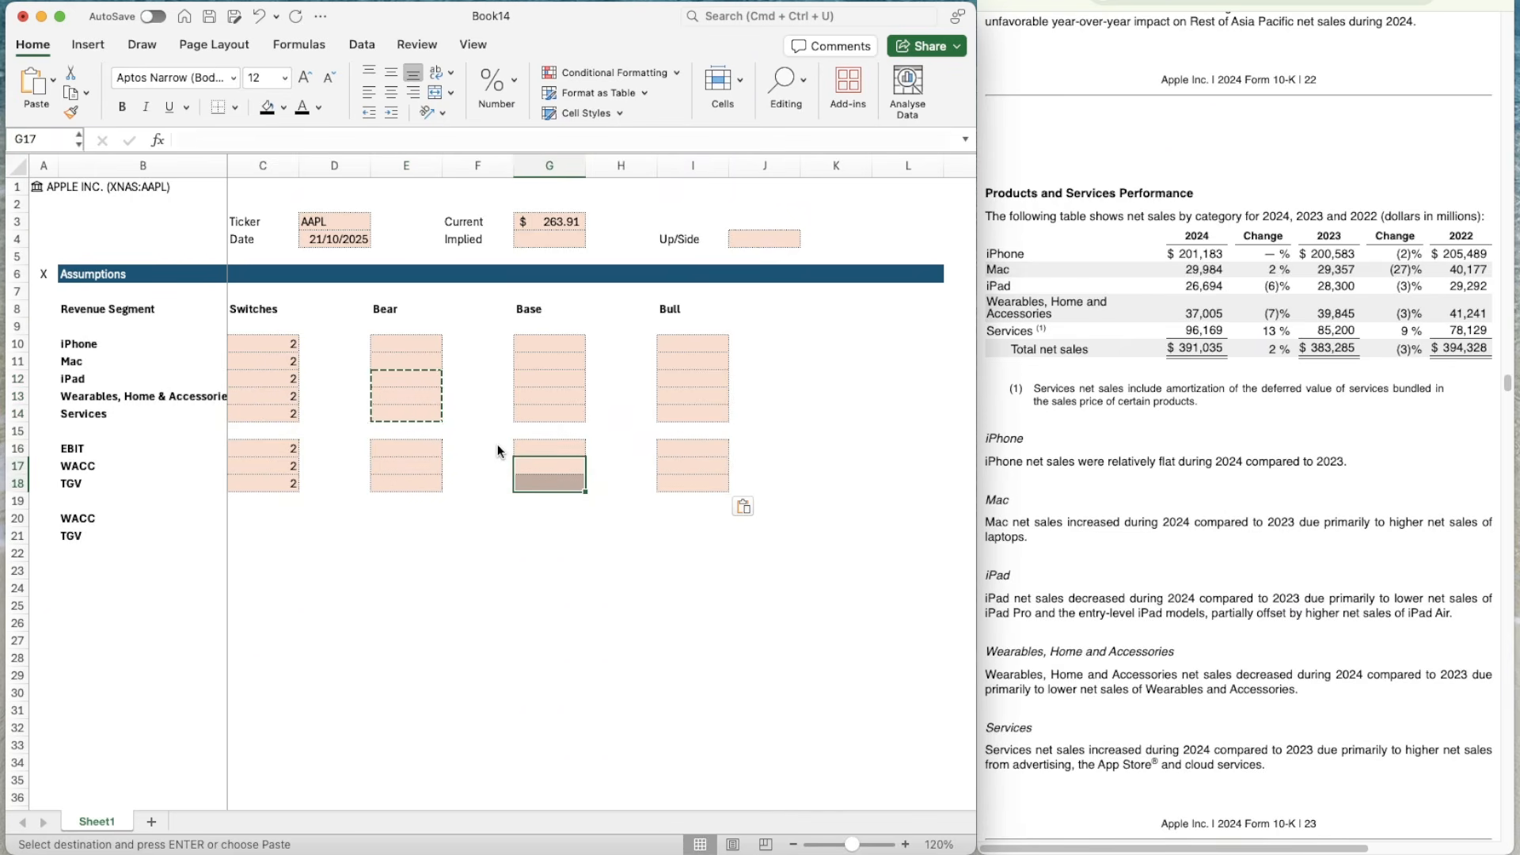
key(super+c)
key(Down)
key(Left)
key(Left)
key(Left)
key(Down)
key(Left)
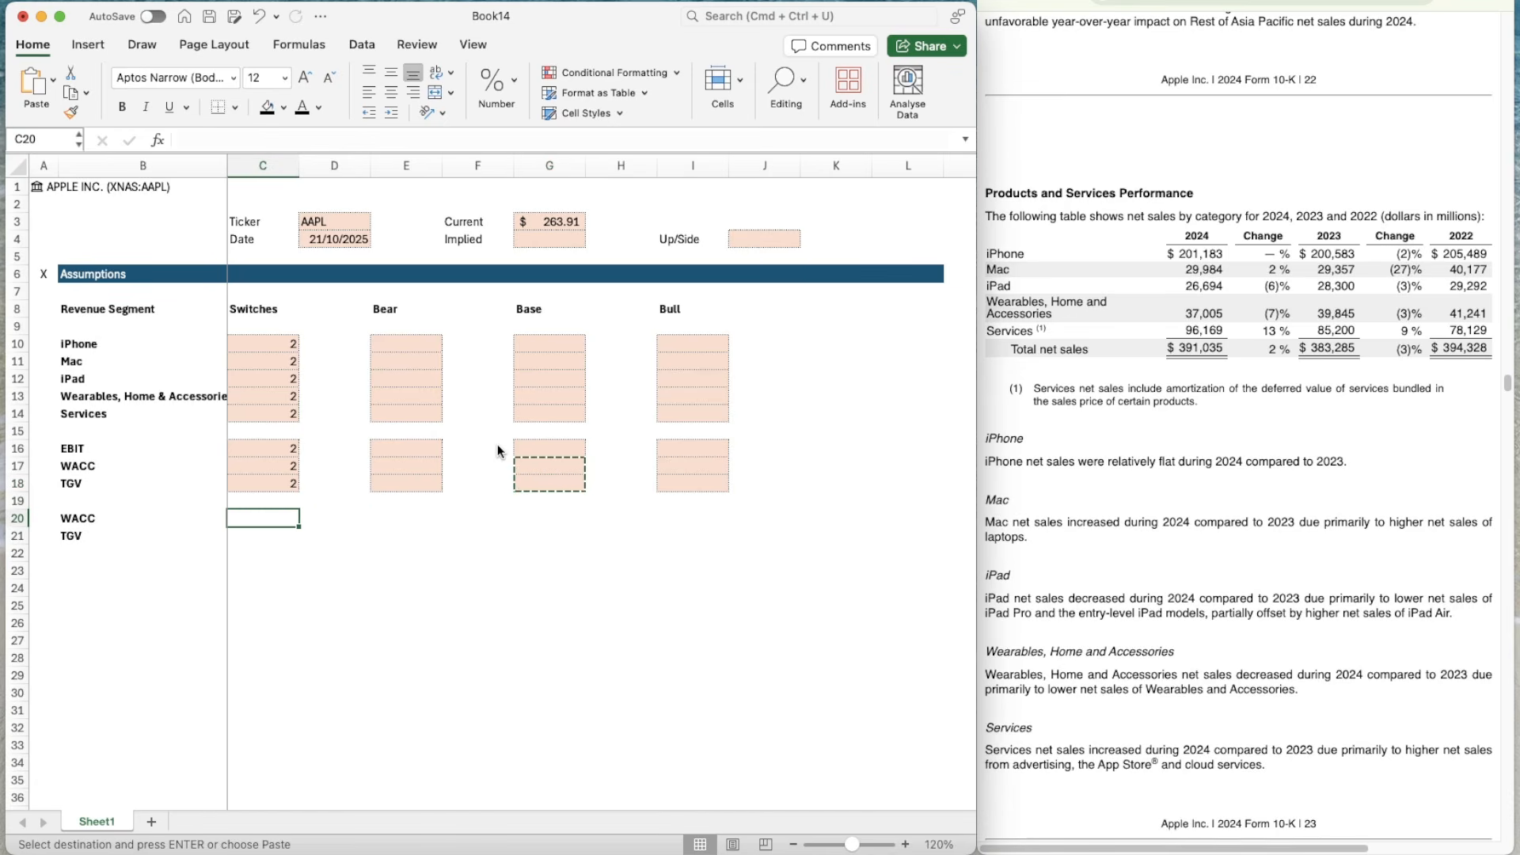
key(shift+Down)
key(super+v)
key(Up)
key(Up)
key(Up)
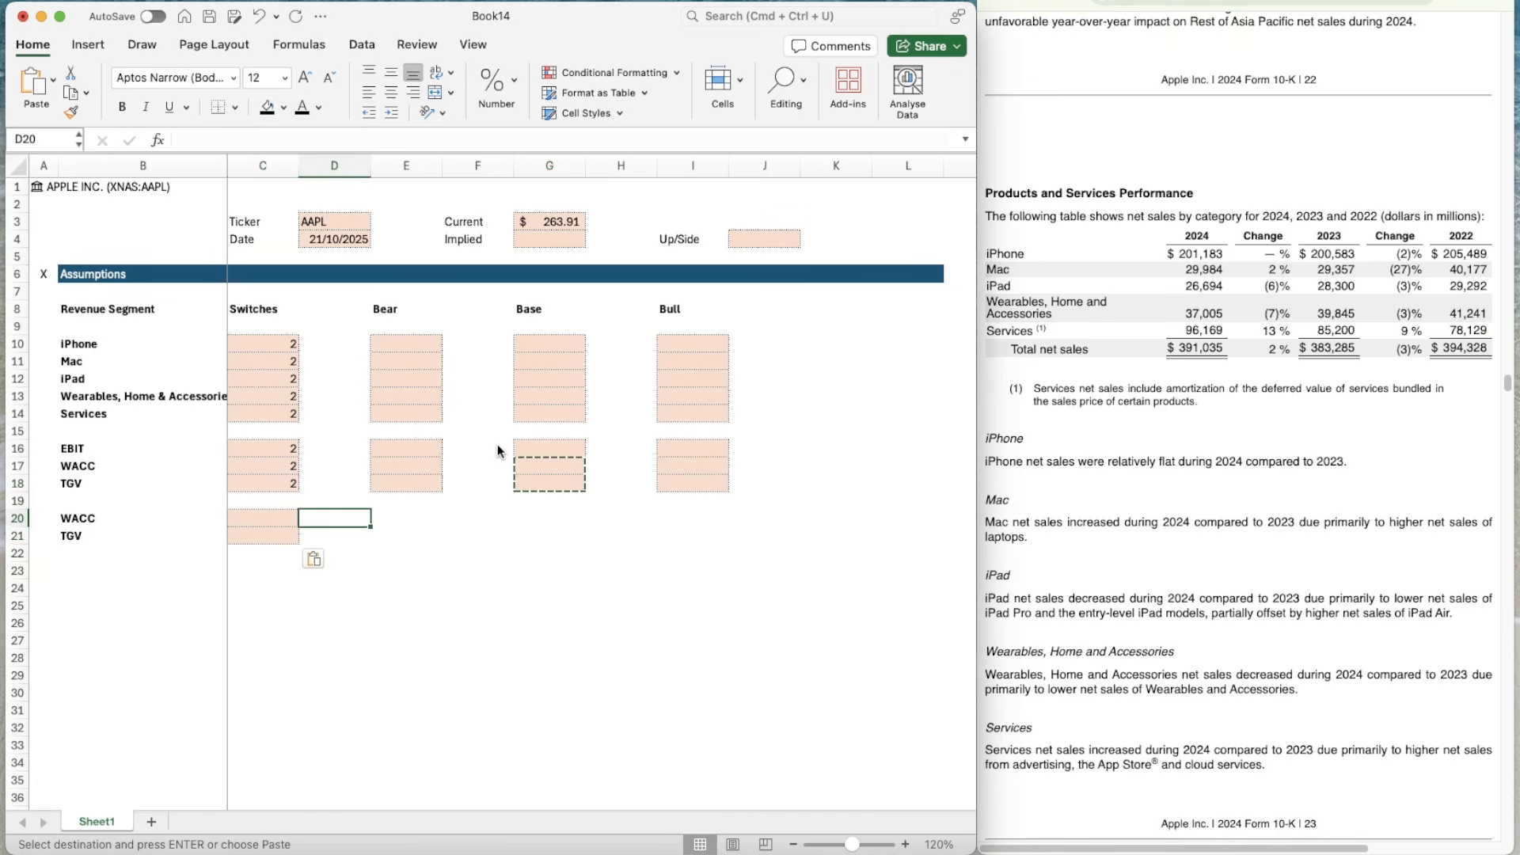
key(Down)
key(Down)
key(Down)
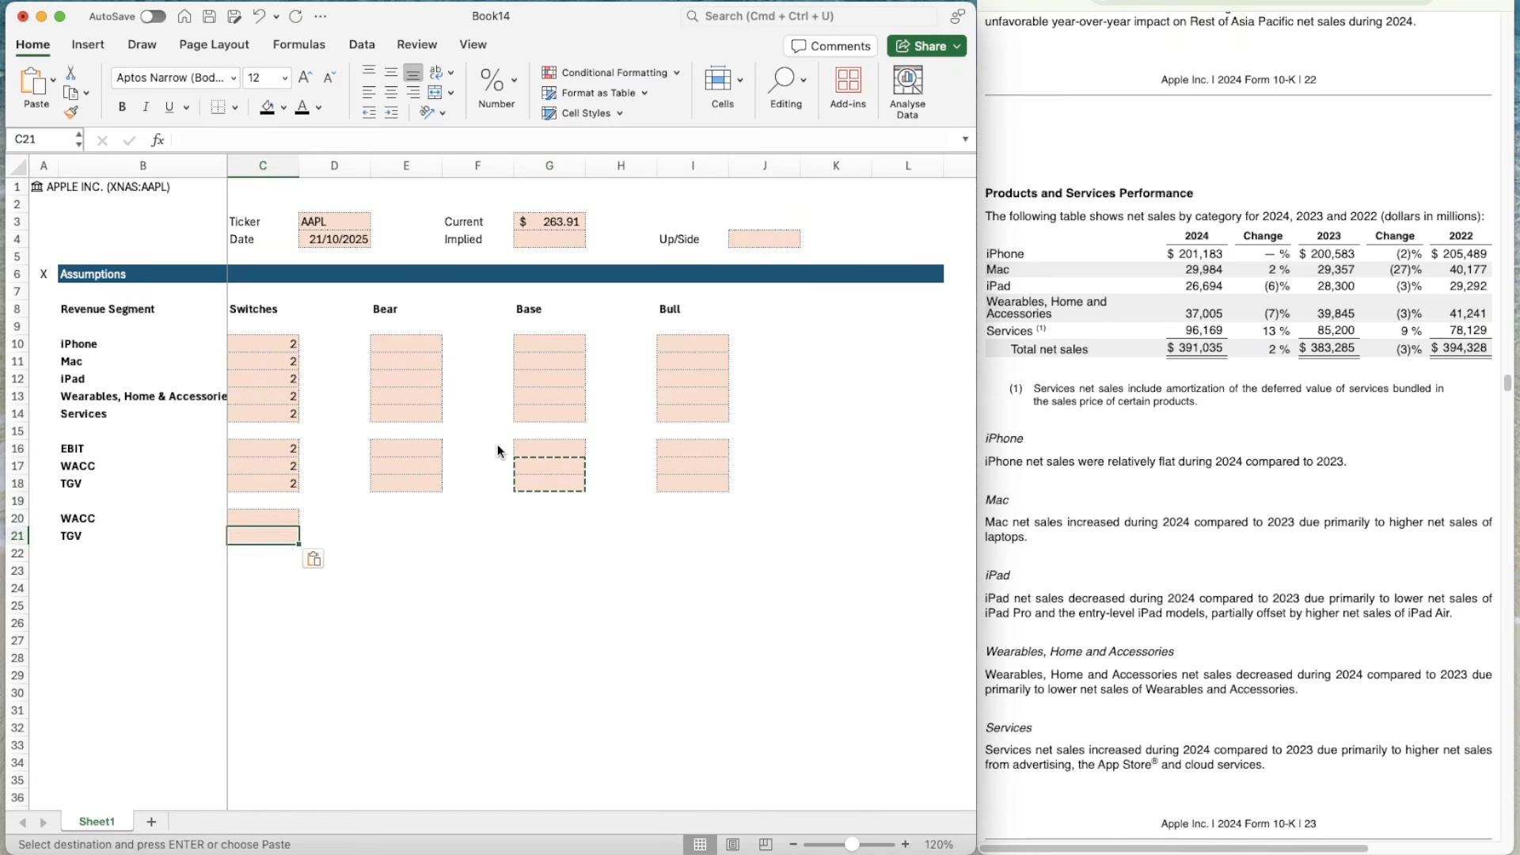
key(Escape)
key(Right)
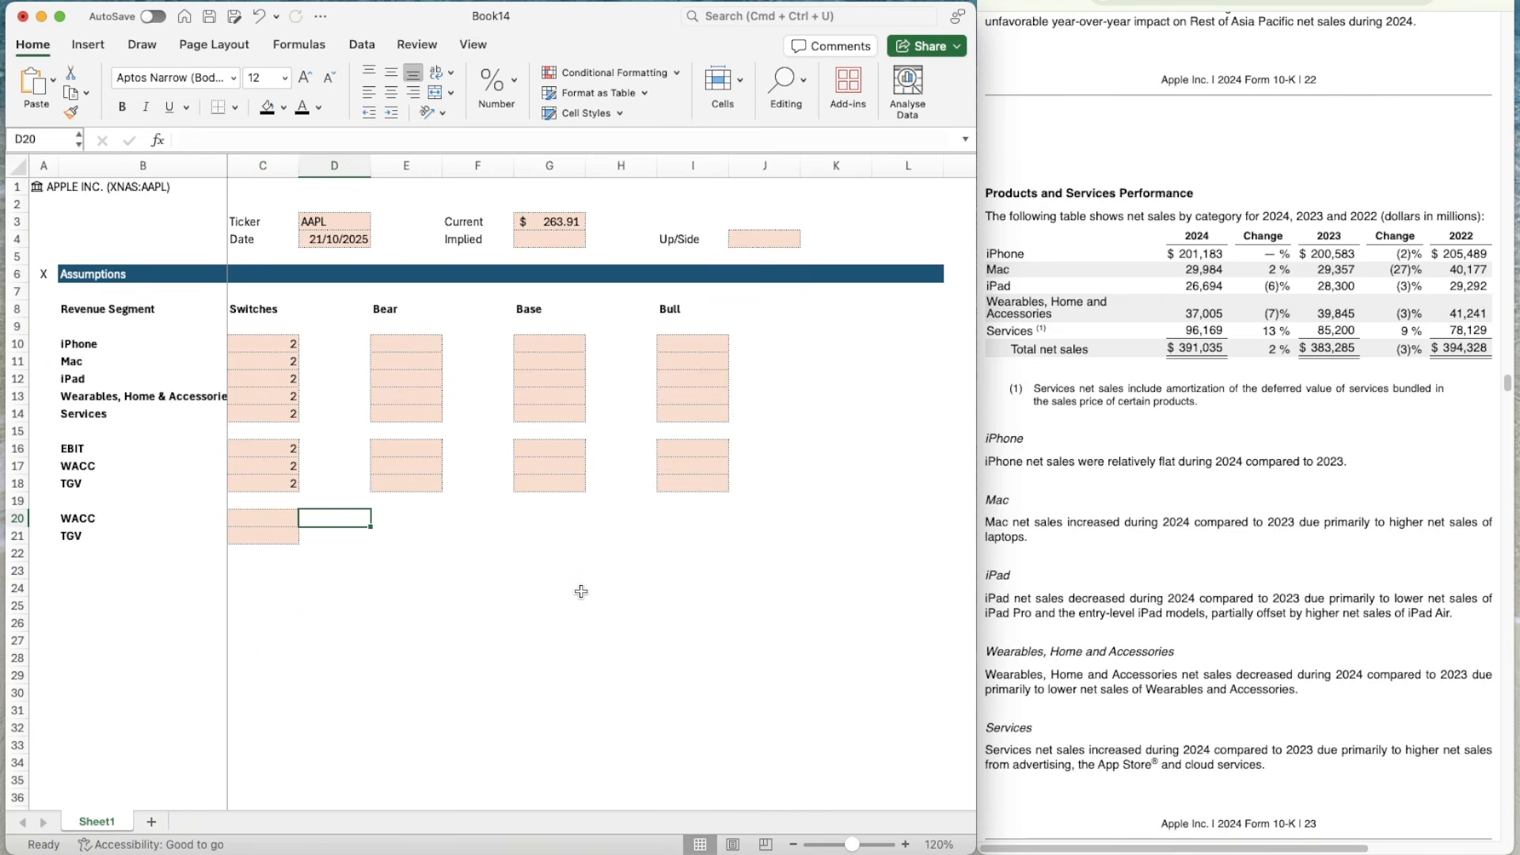
key(Left)
key(shift+Left)
key(shift+Right)
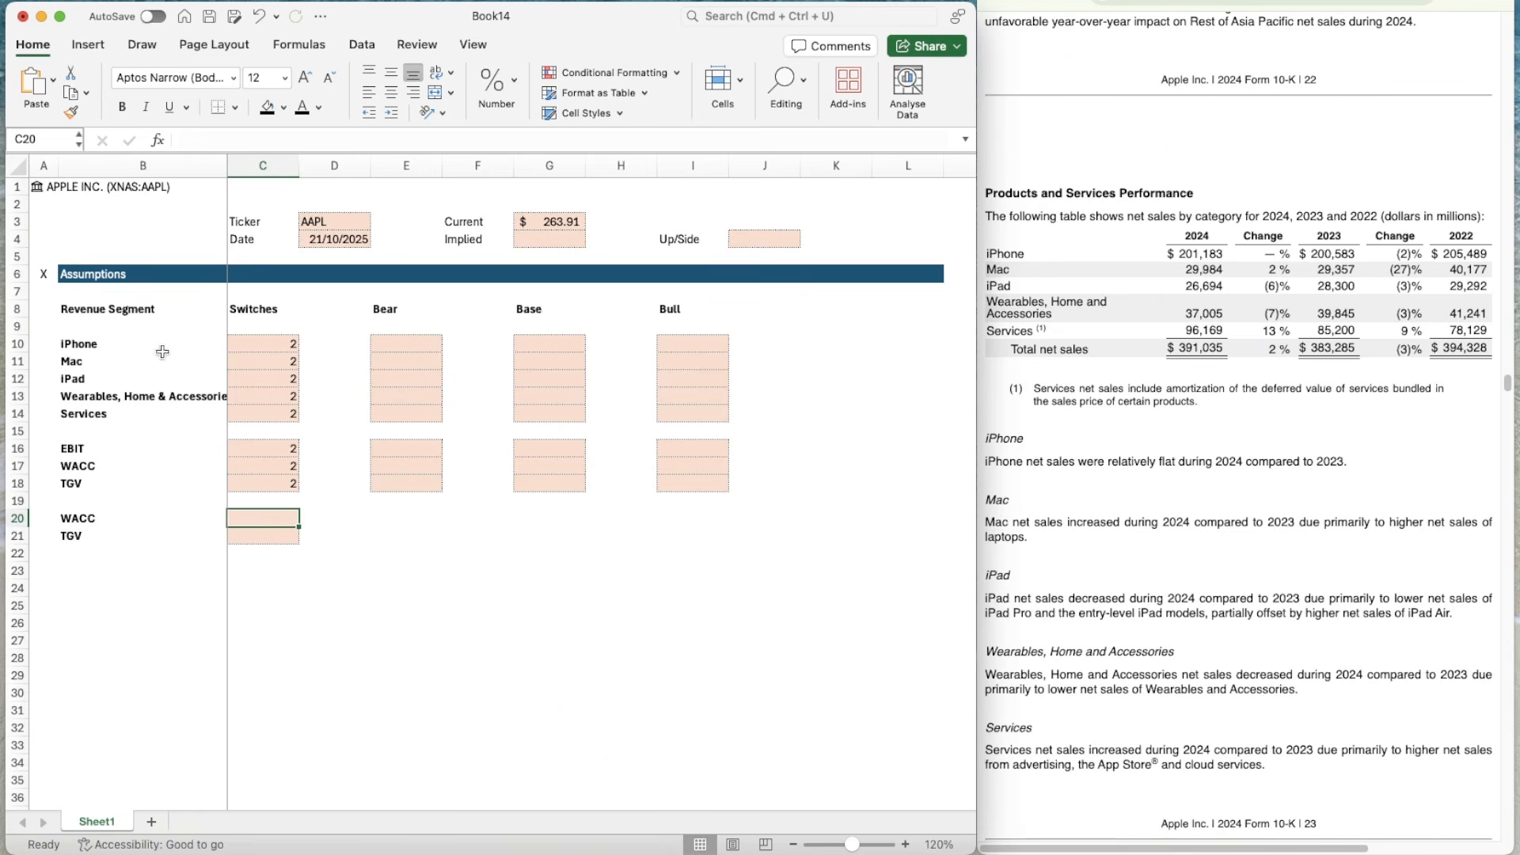
- Copy the Assumptions header row 6 to row 23 and retitle the copy Revenue Build
click(16, 273)
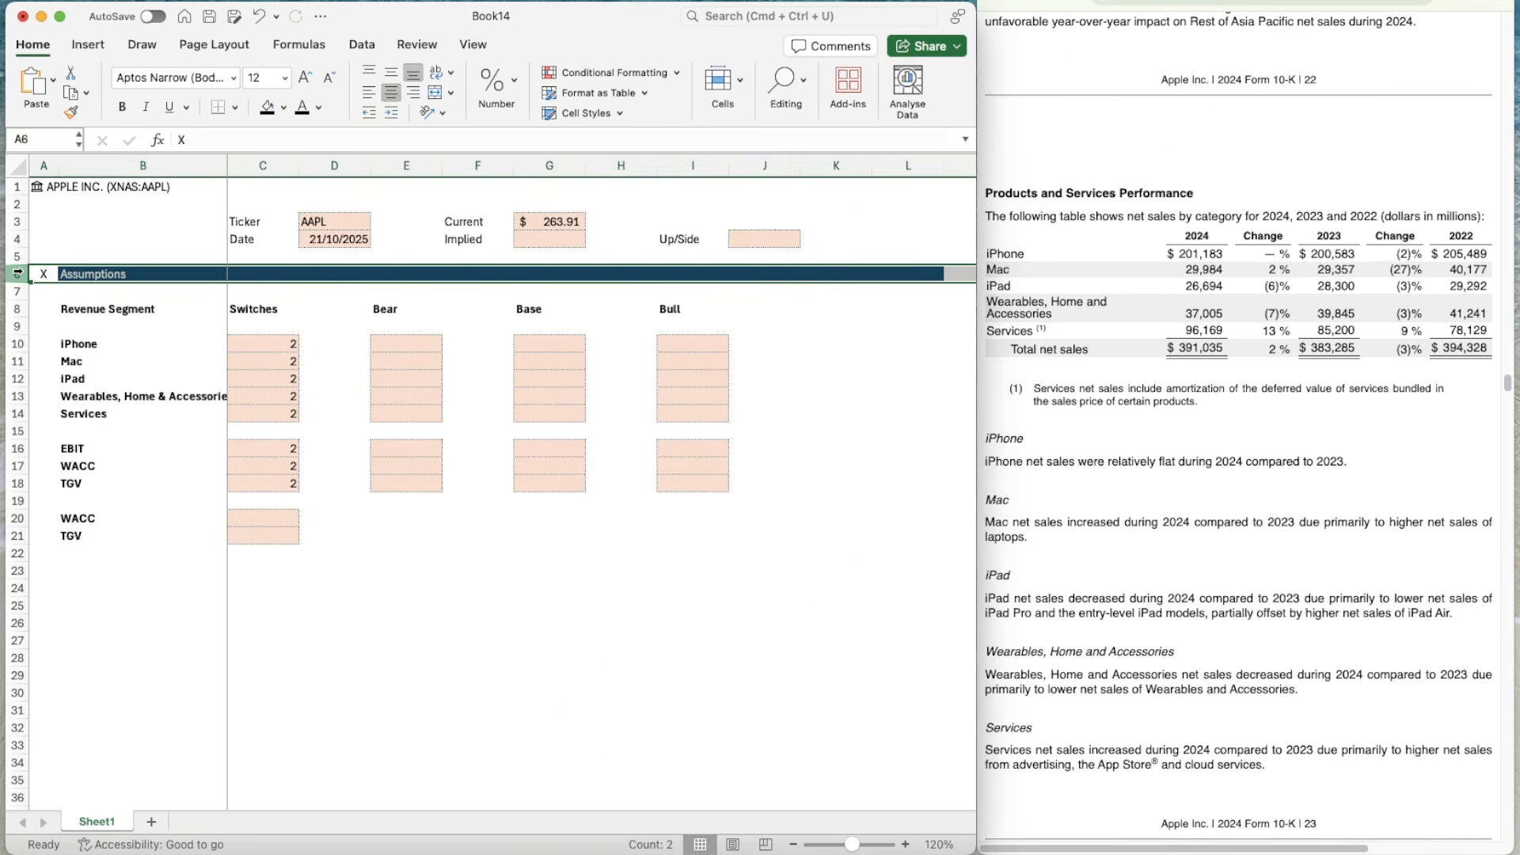
key(super+c)
click(43, 570)
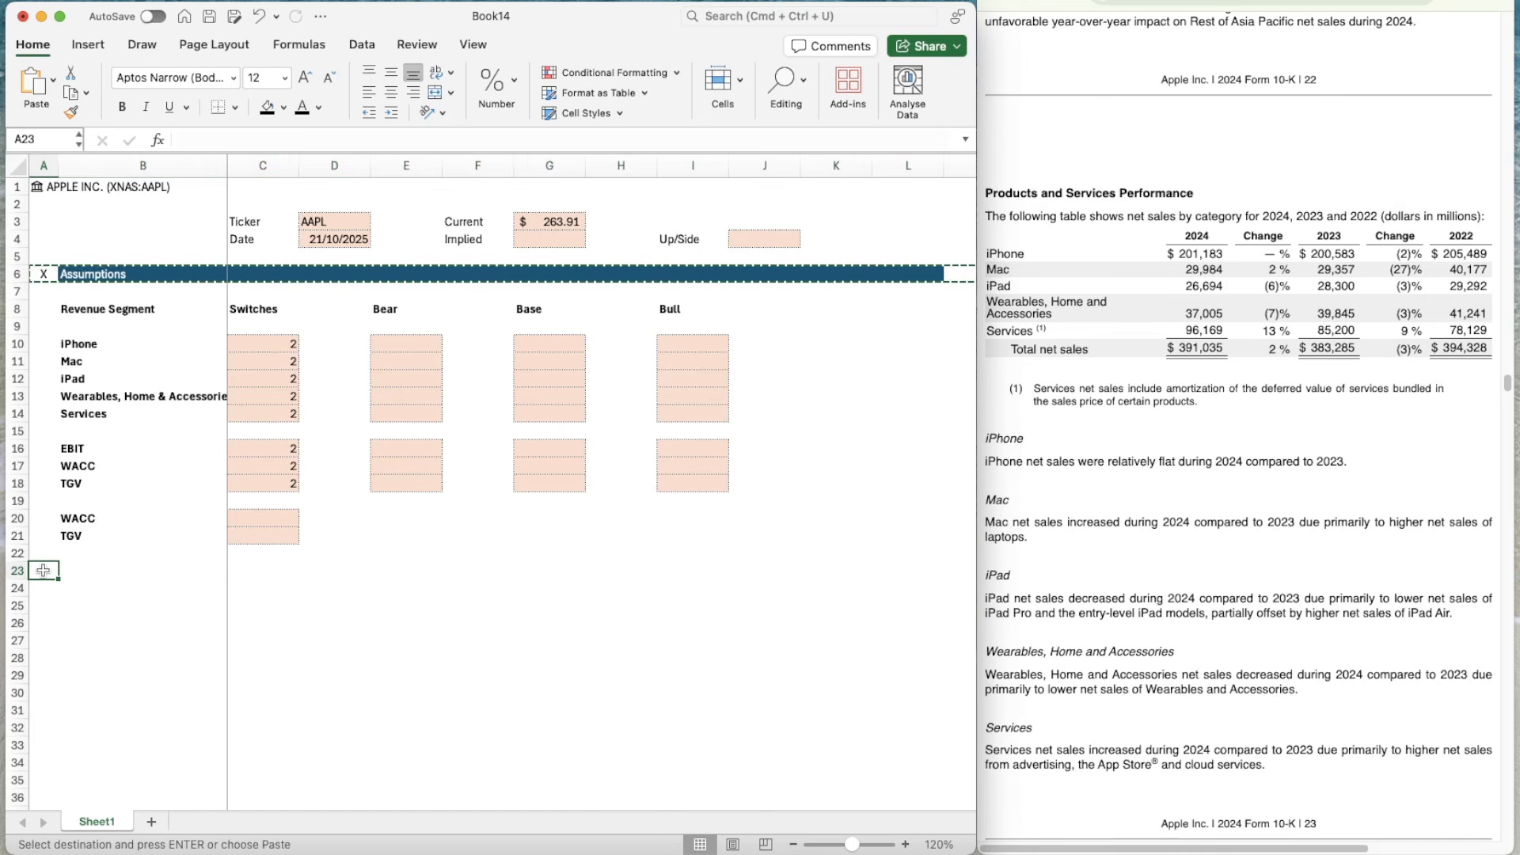
key(super+v)
key(Right)
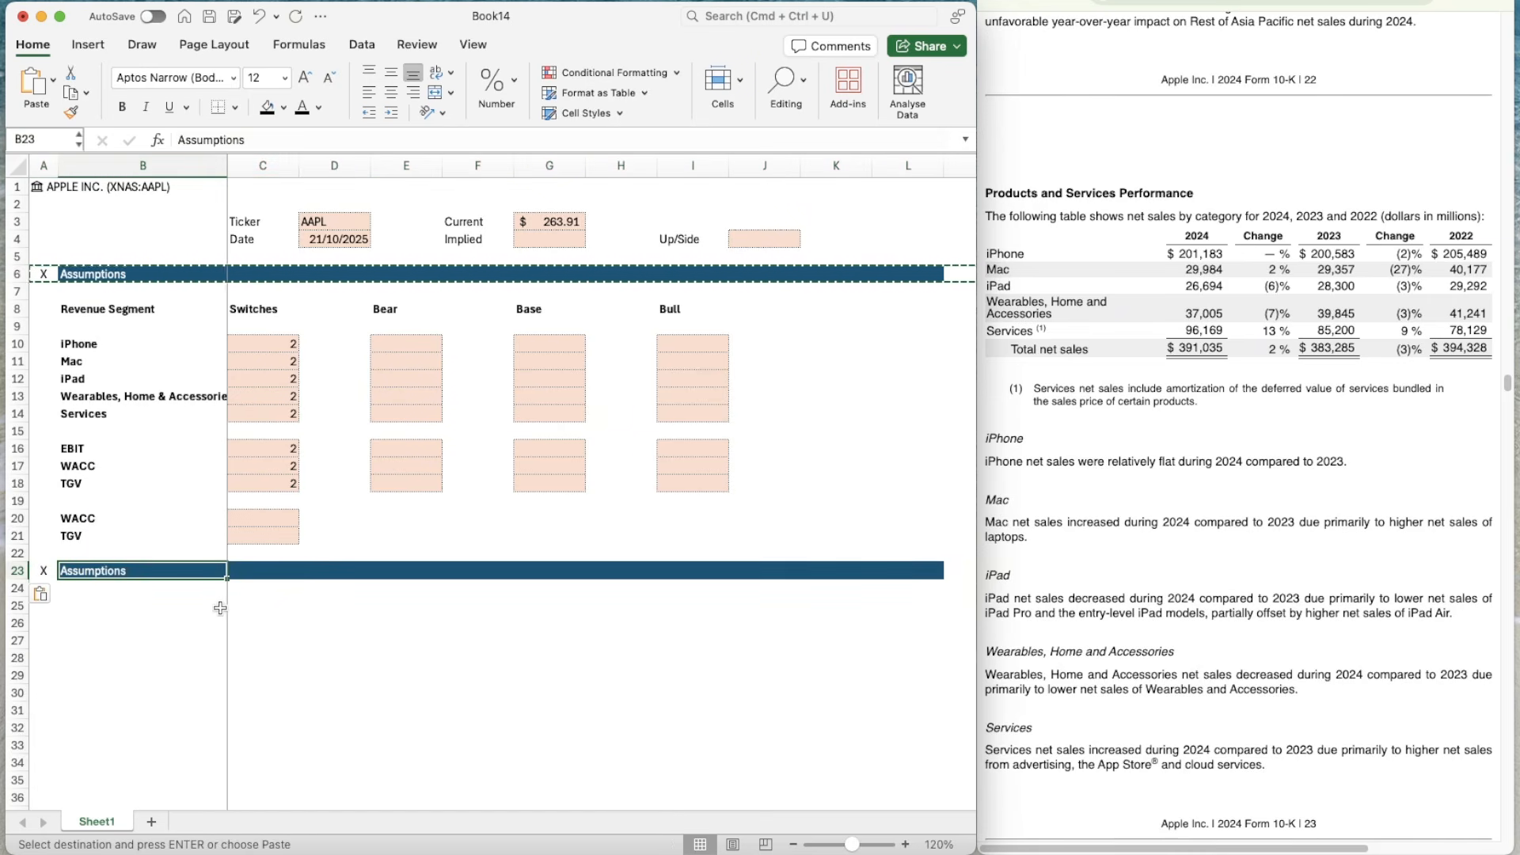
text(Revenue Bui)
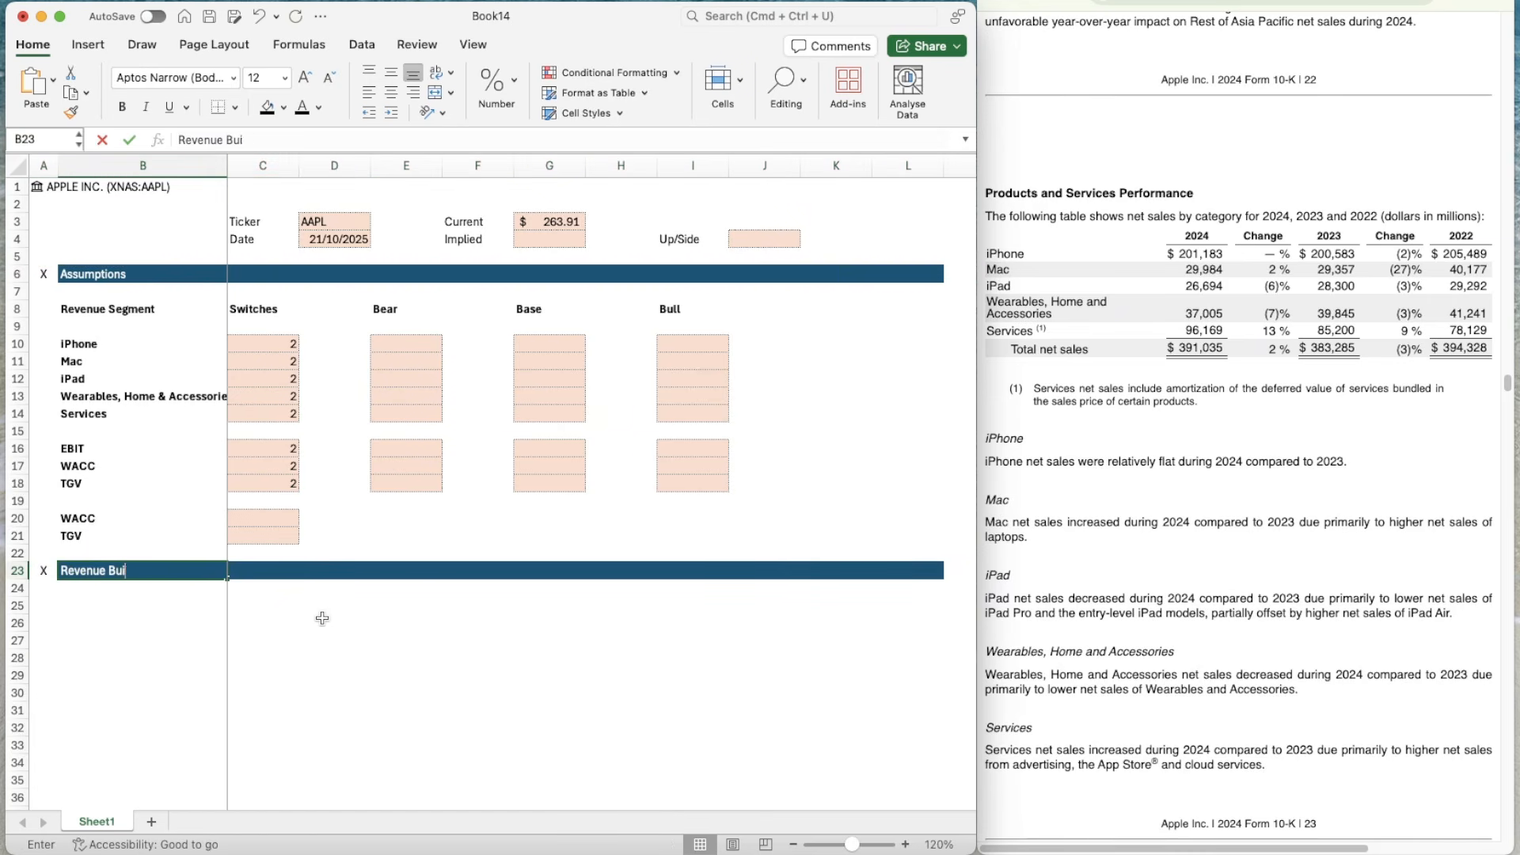
text(ld)
key(Return)
- Link B25 to the iPhone label with =B10 and make it bold
scroll(378, 651, down, 3)
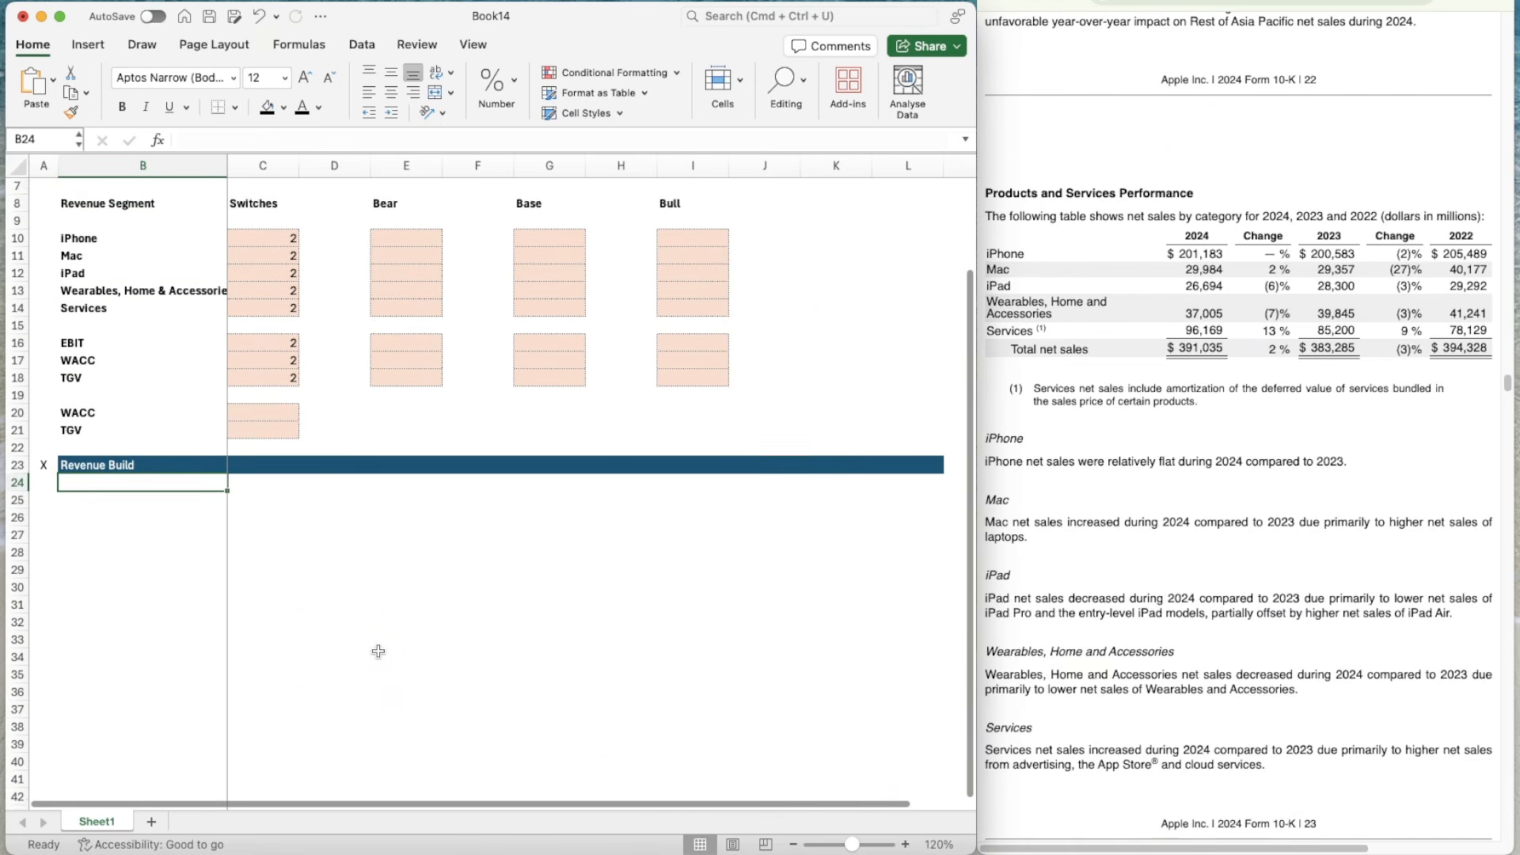
scroll(378, 651, down, 1)
key(Down)
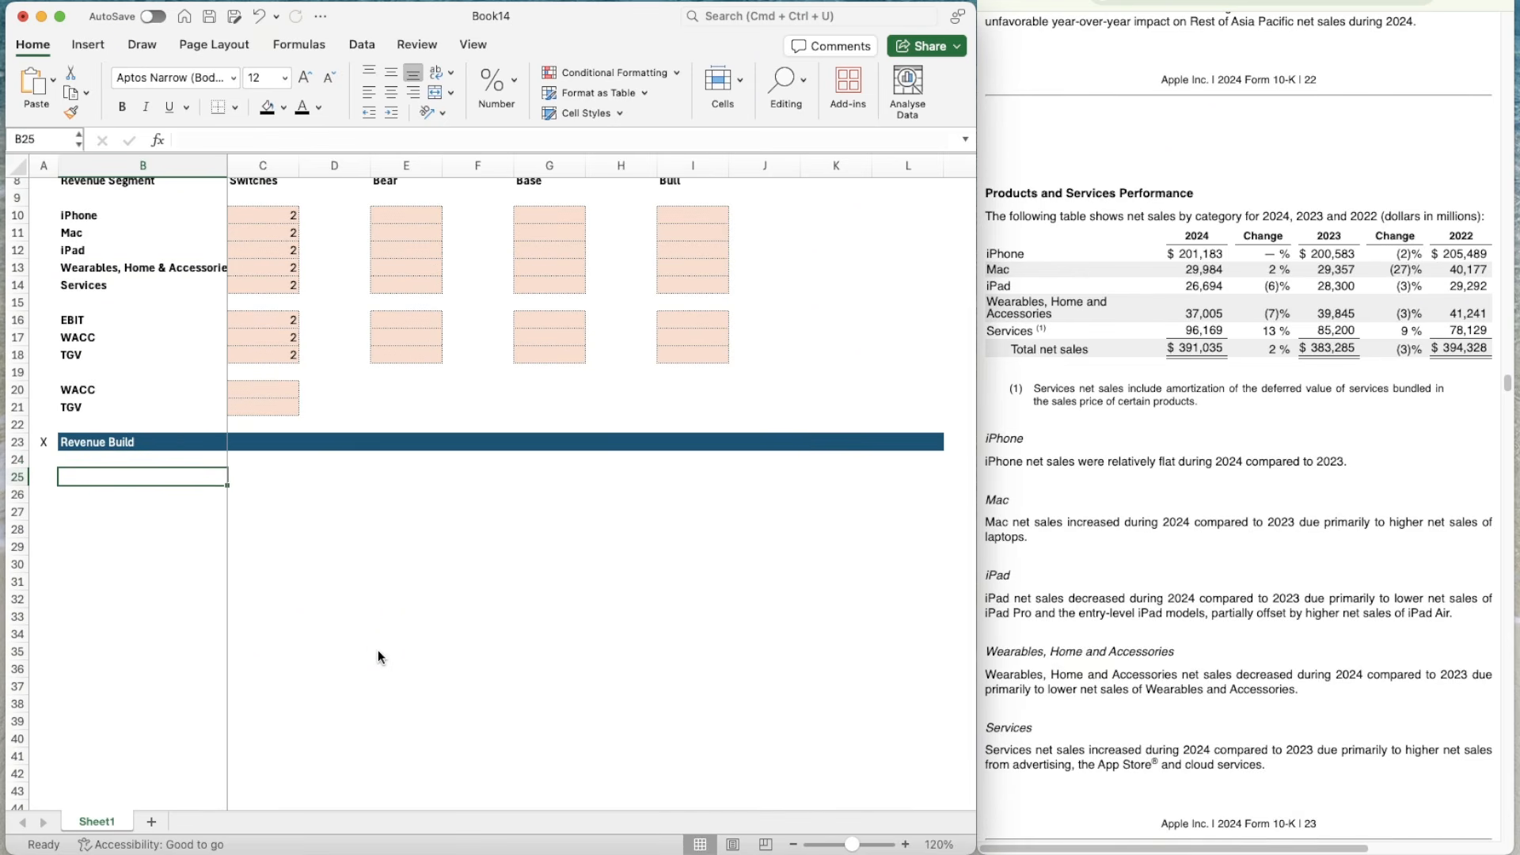
text(=)
click(93, 216)
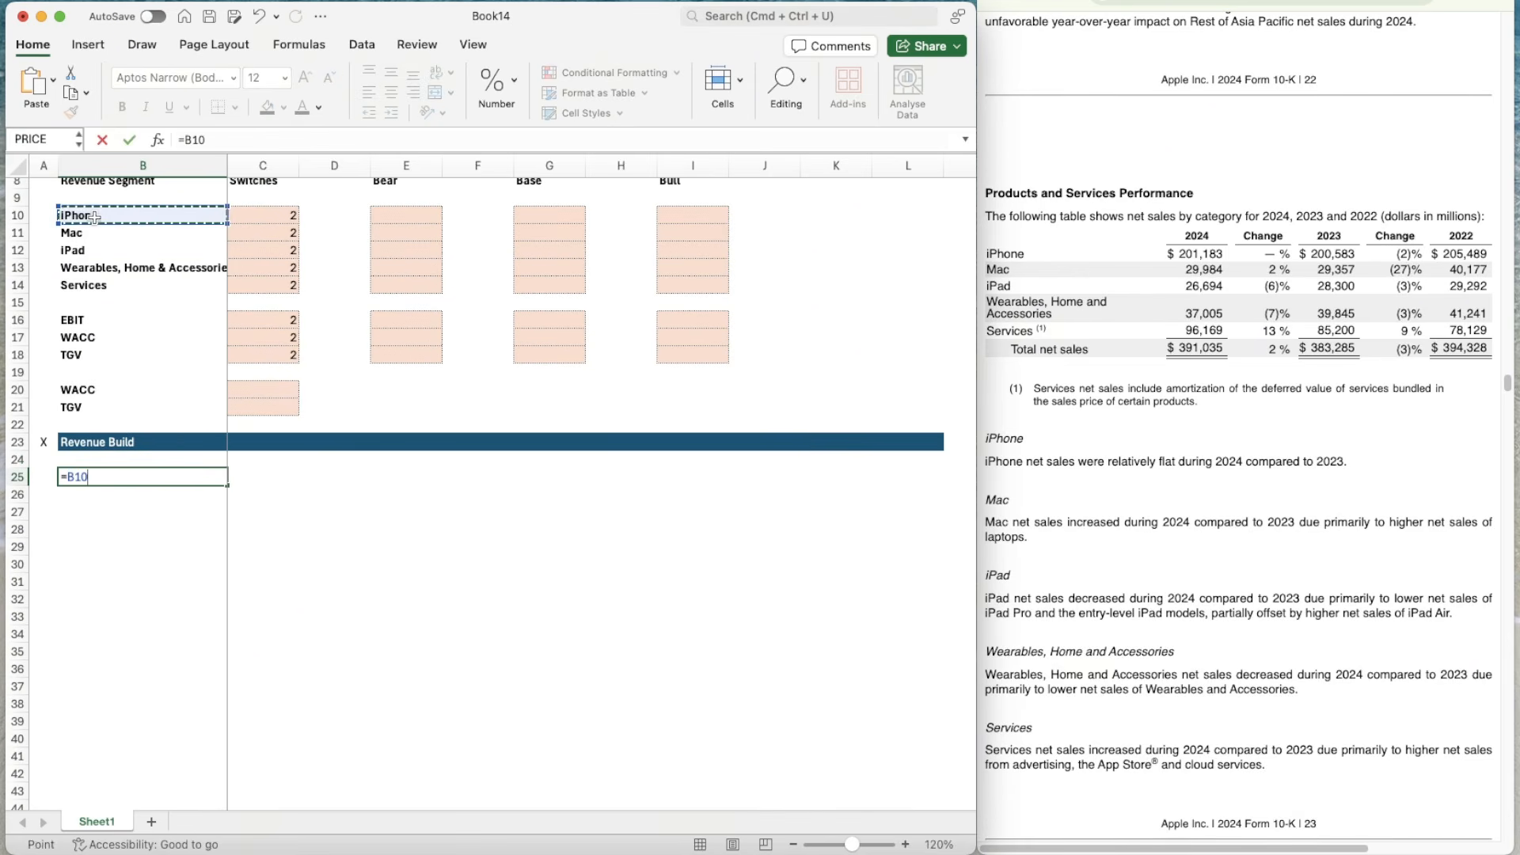
key(Return)
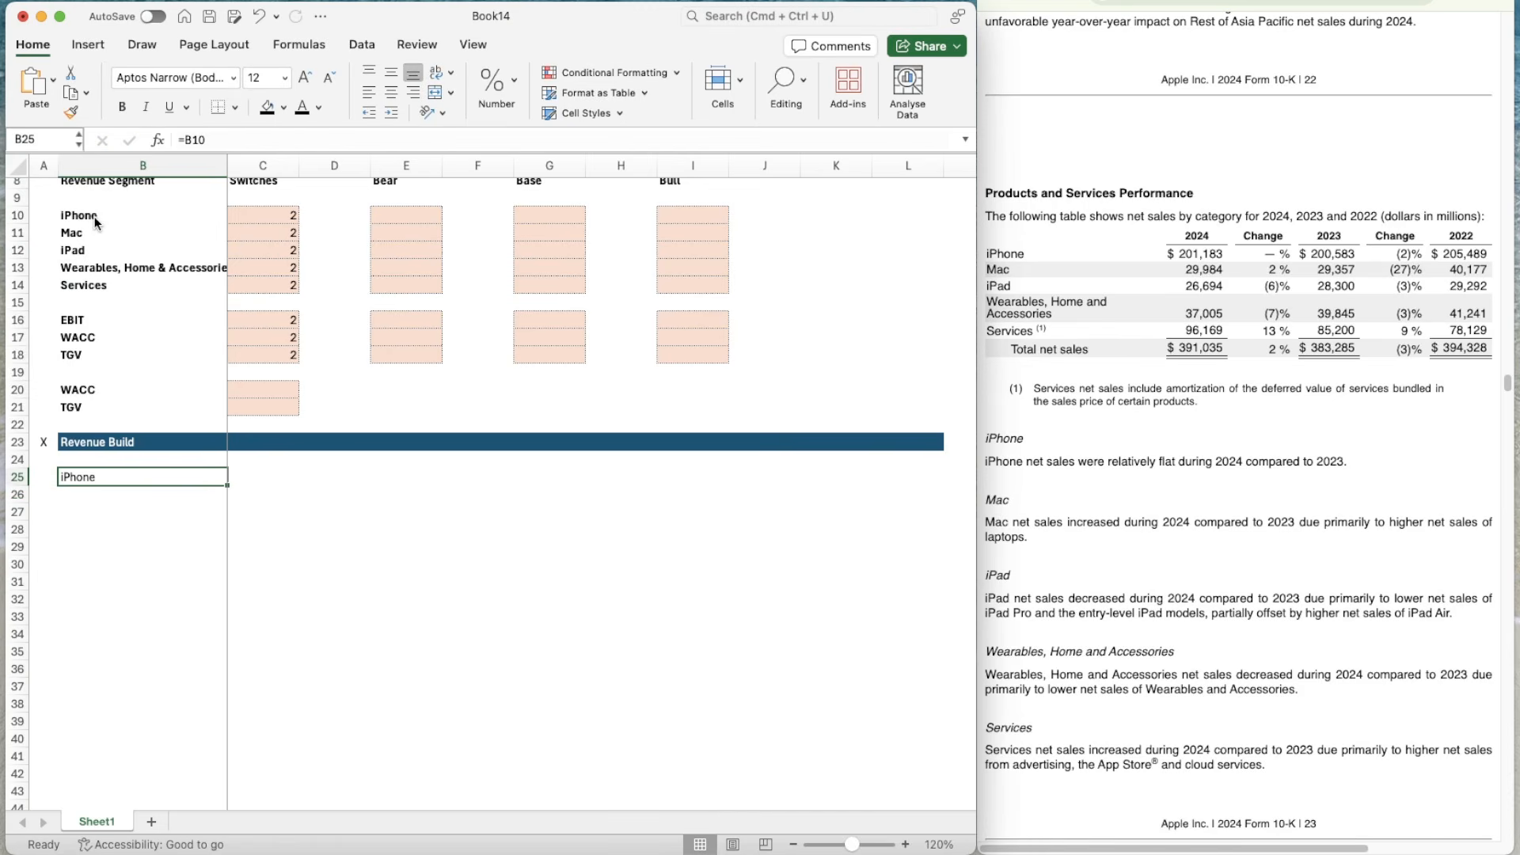
key(super+b)
key(Down)
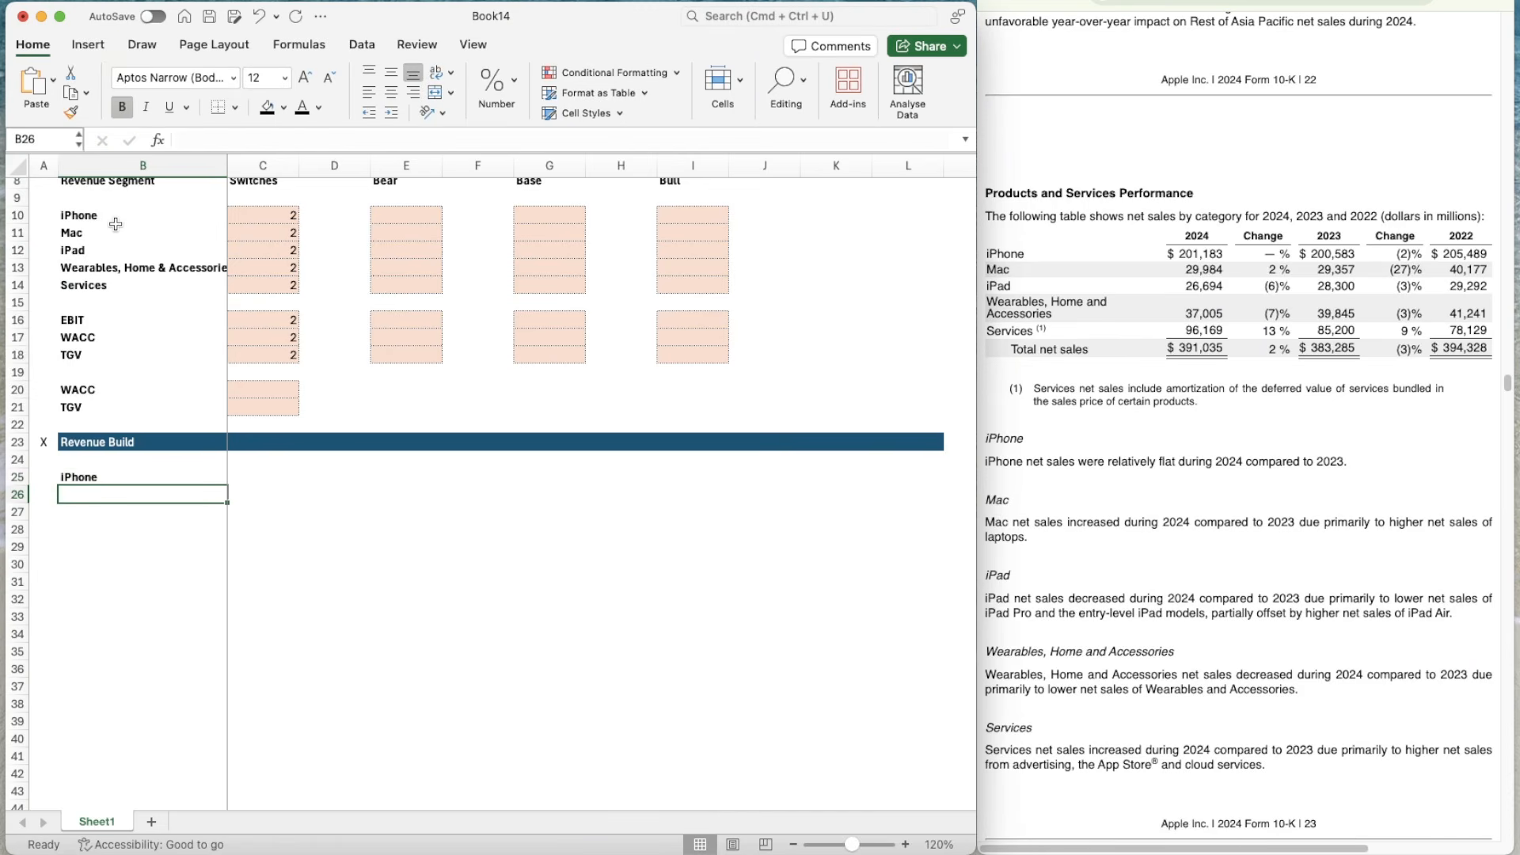
- Enter the label % Growth in B26 and italicize the whole row 26
text(% G)
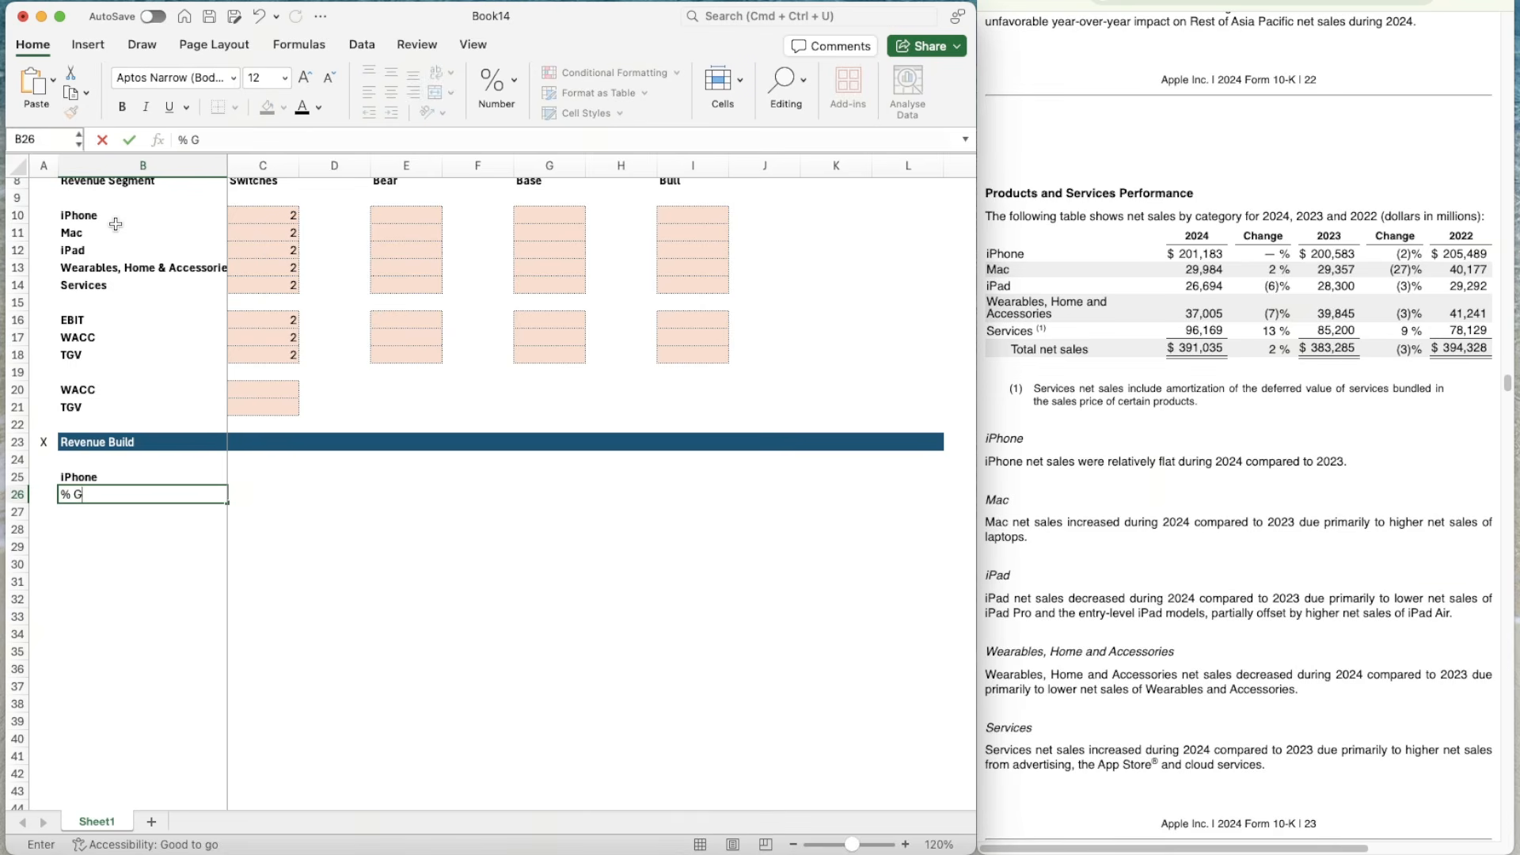
text(rowth)
key(Return)
key(Up)
key(shift+space)
key(super+i)
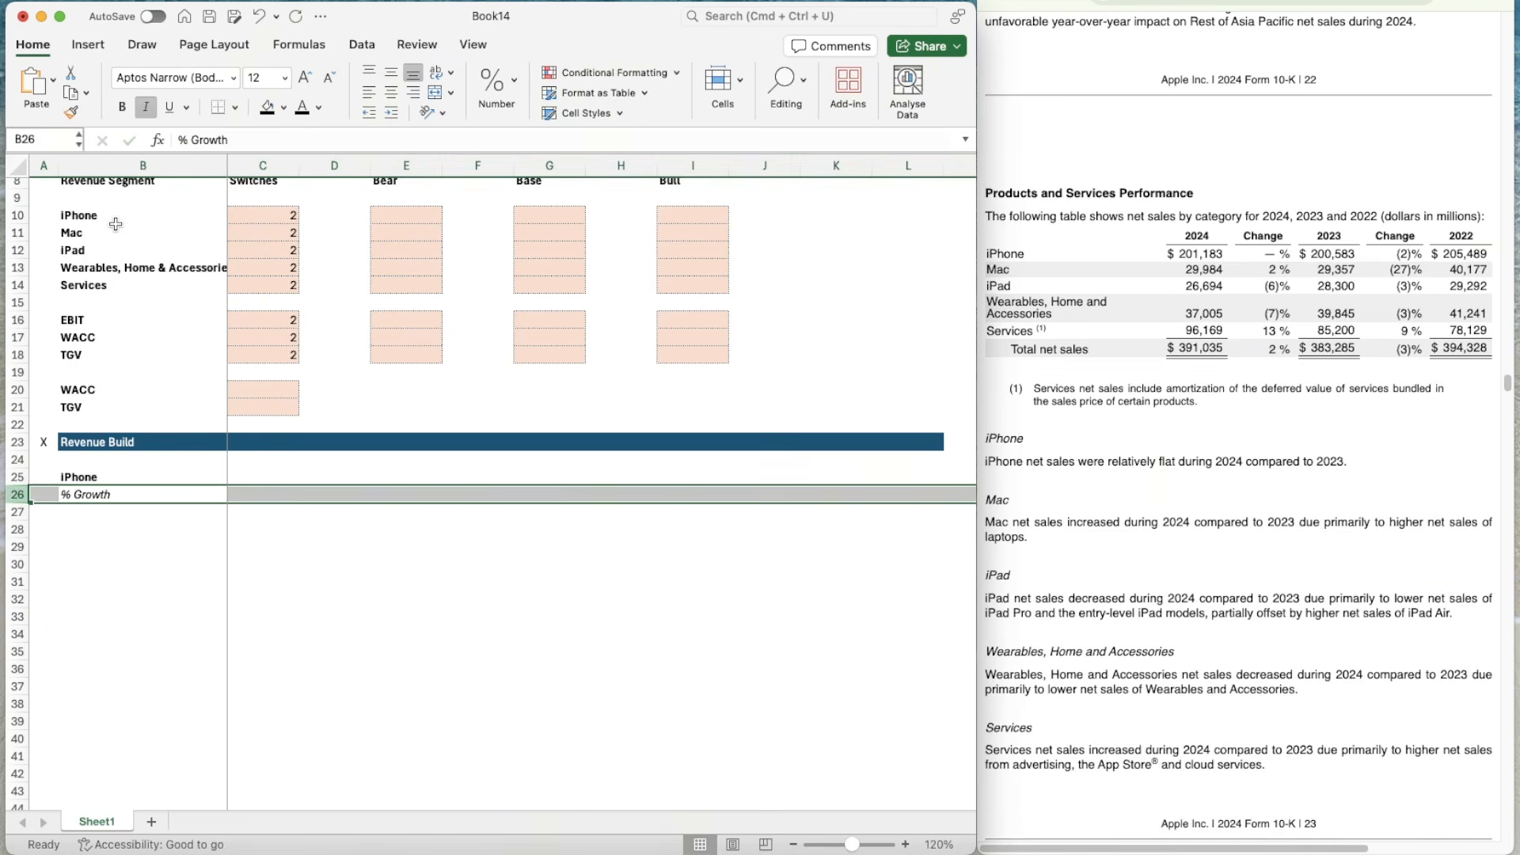
- List the scenario labels Bear, Base and Bull in B27:B29 under % Growth
key(Down)
text(B)
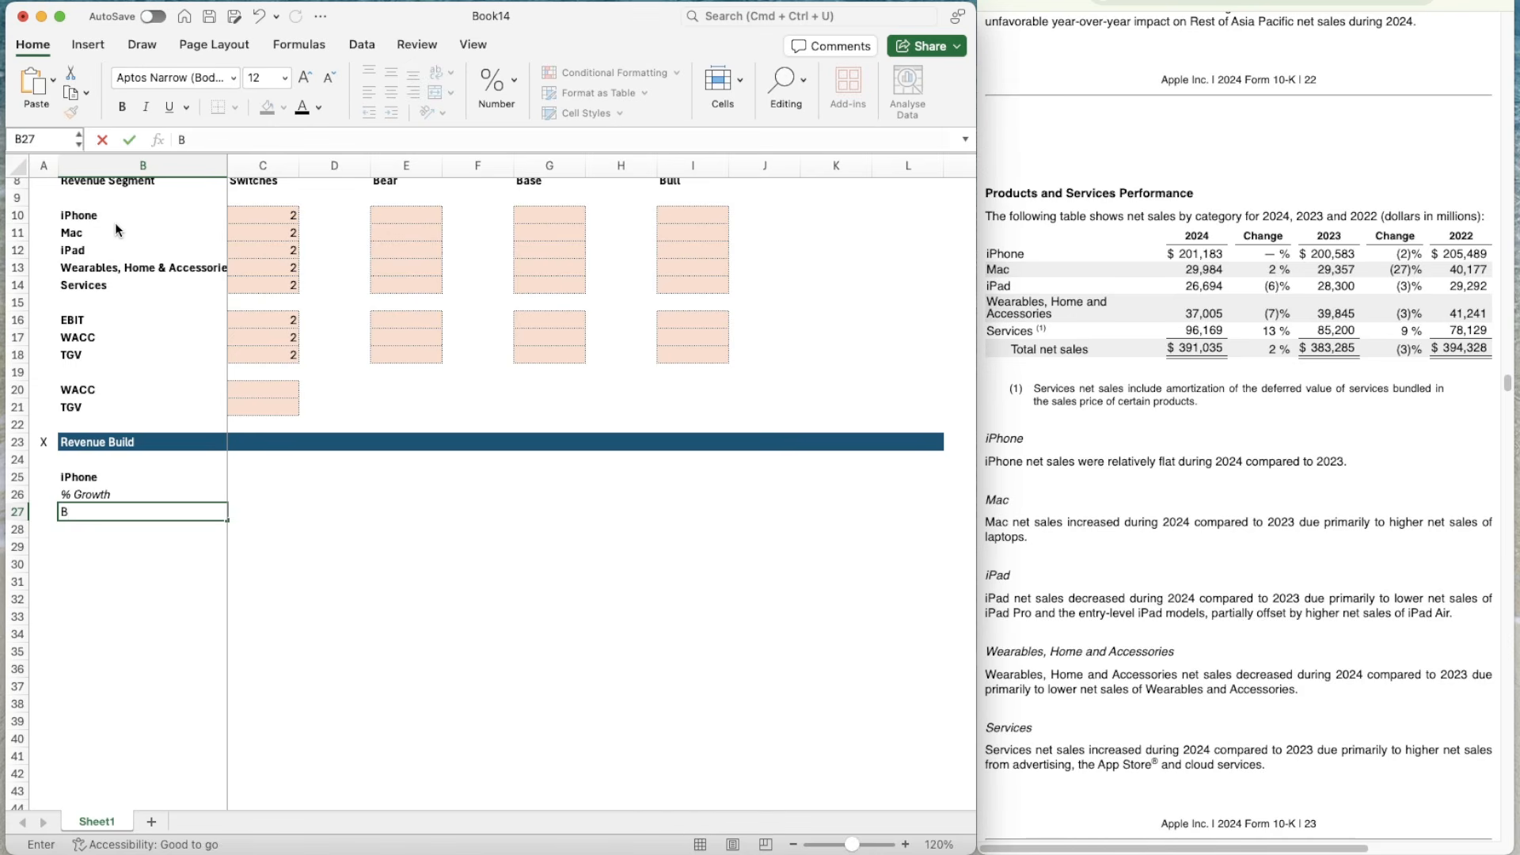
text(eas)
key(Return)
text(Base)
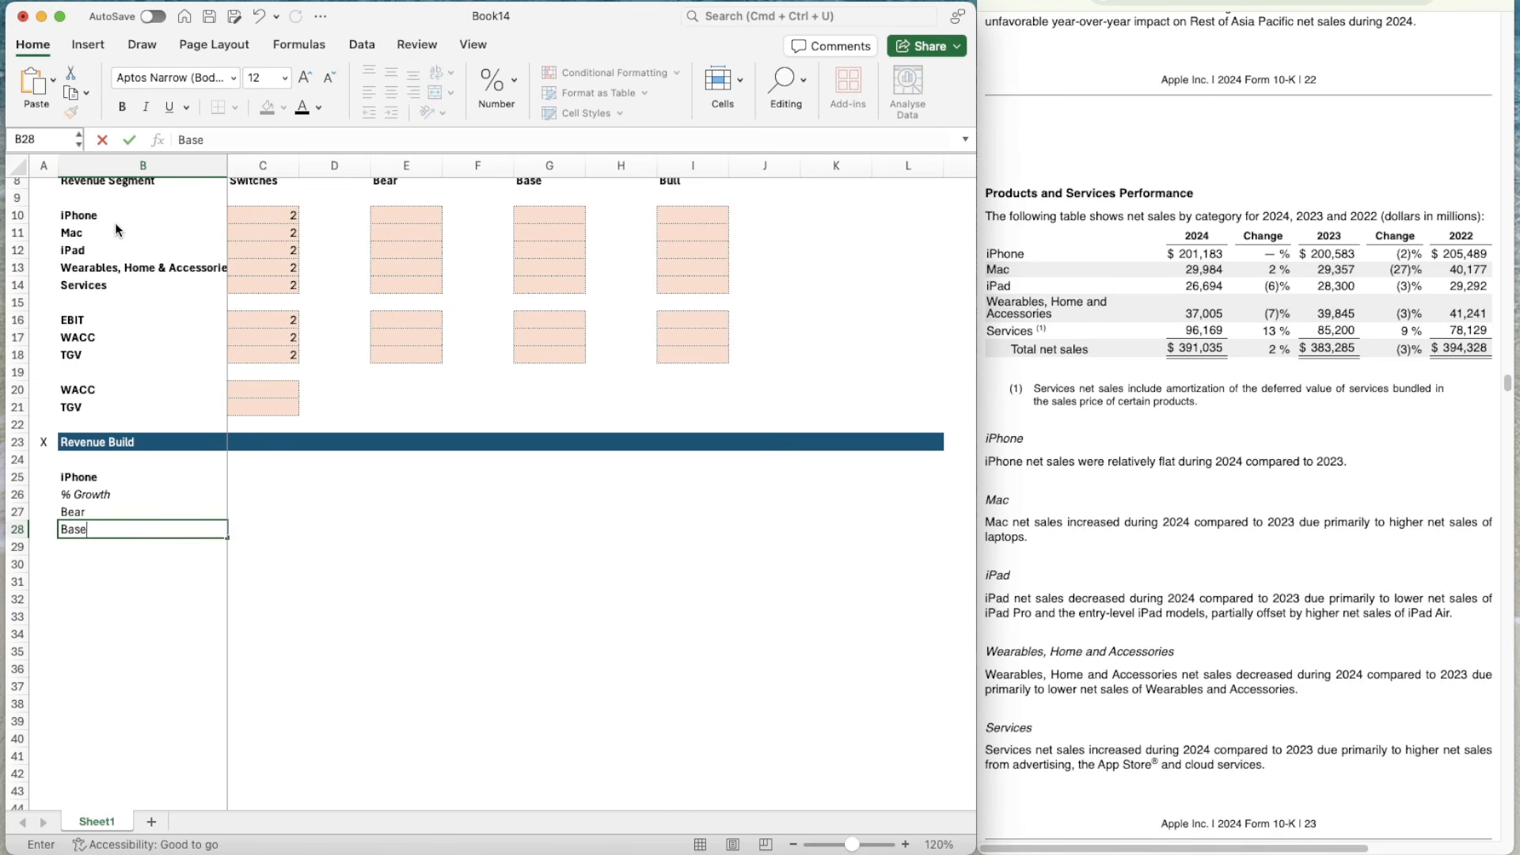
key(Return)
text(Bull)
key(Return)
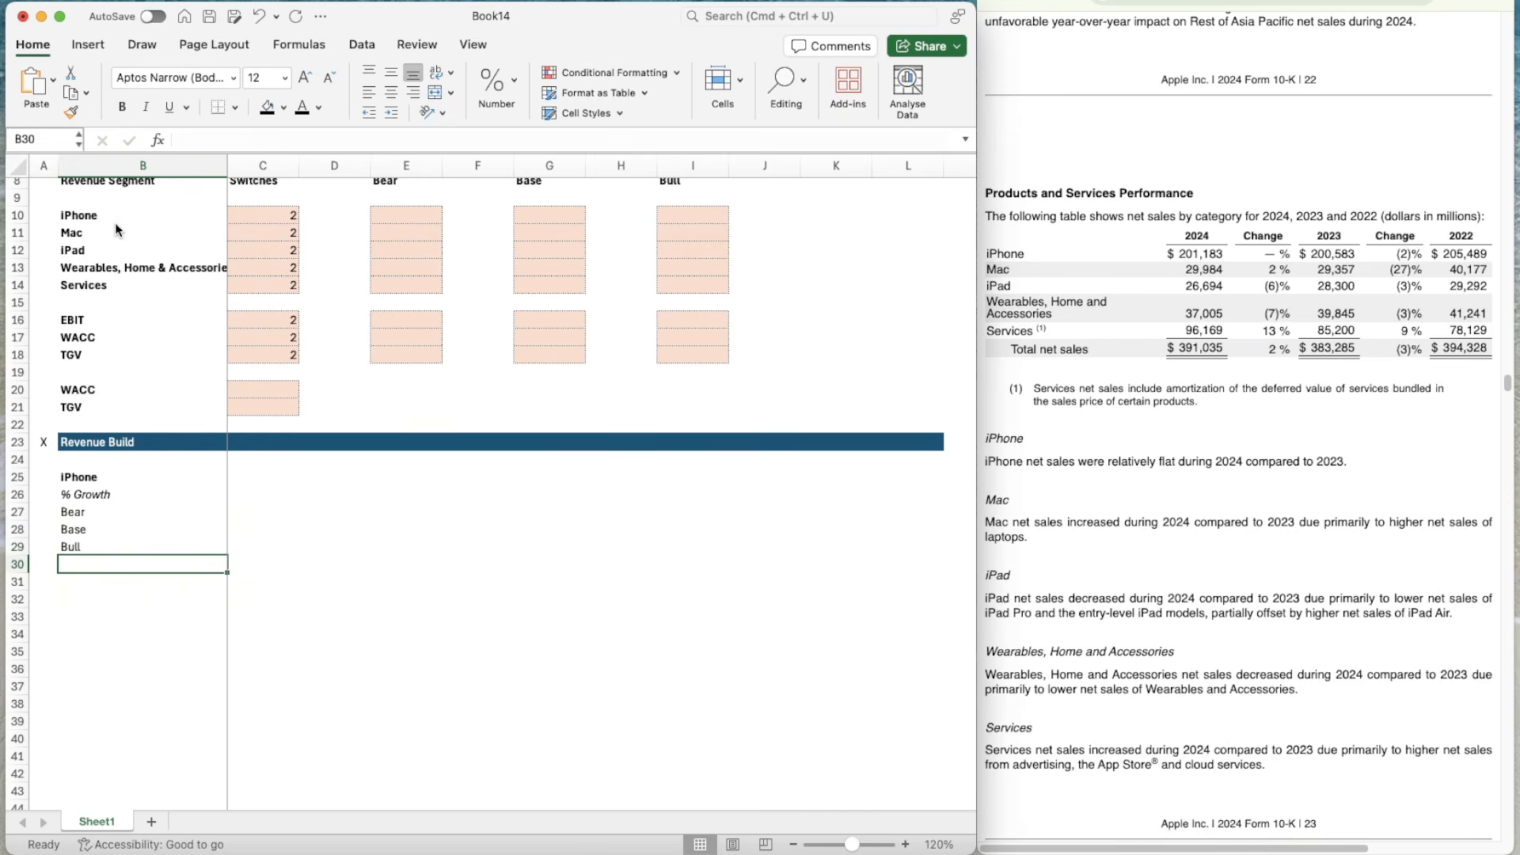
- Enter the label % of Revenue in B30 below the Bull scenario
text(% of )
text(Revenue)
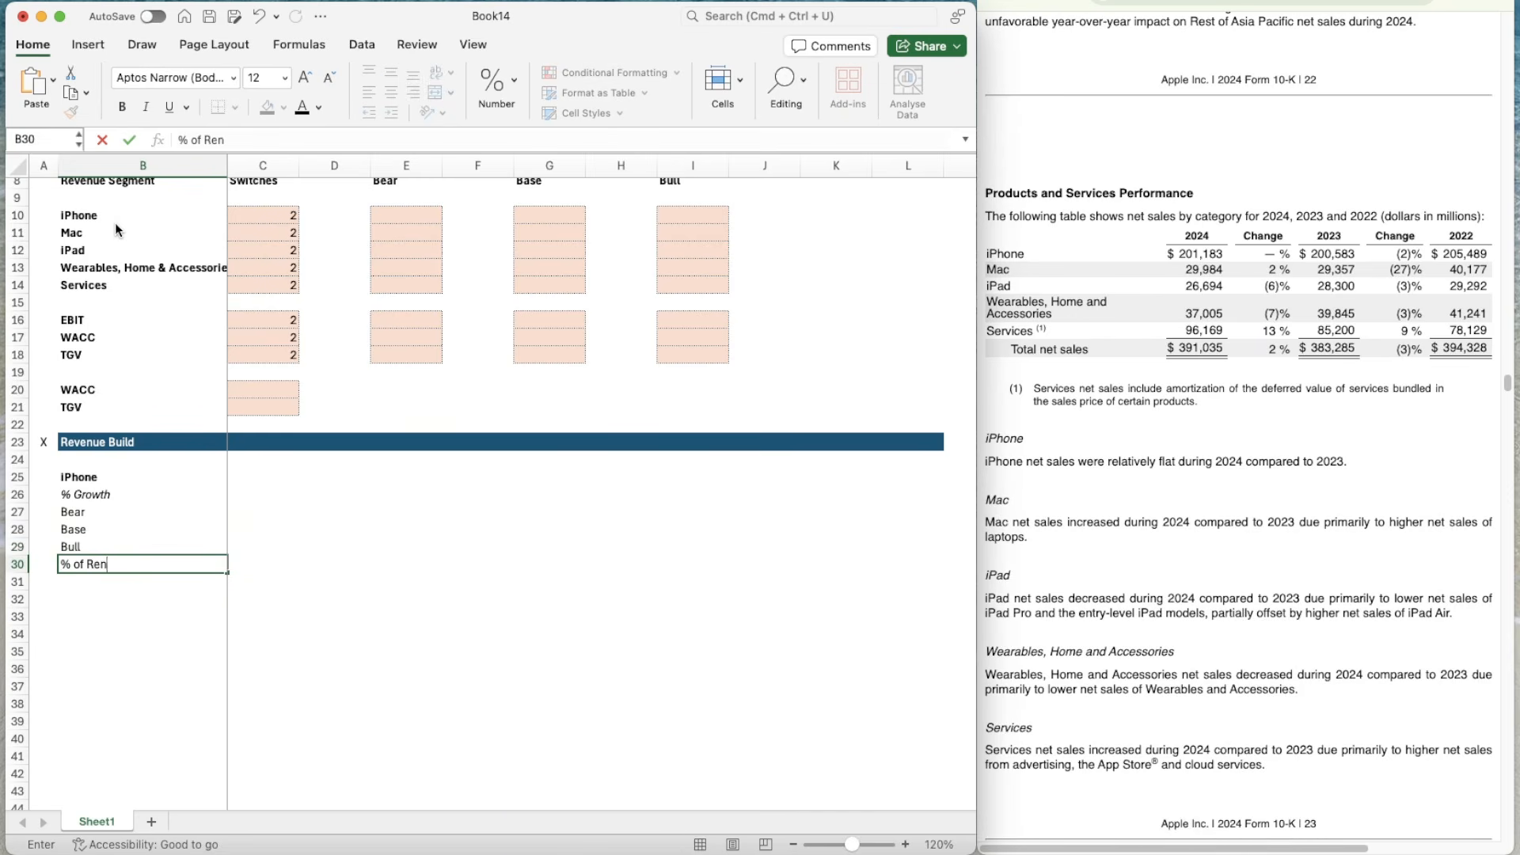
key(Return)
- Indent the Bear, Base and Bull labels in B27:B29 by one level
key(Up)
key(Up)
key(shift+Up)
key(shift+Up)
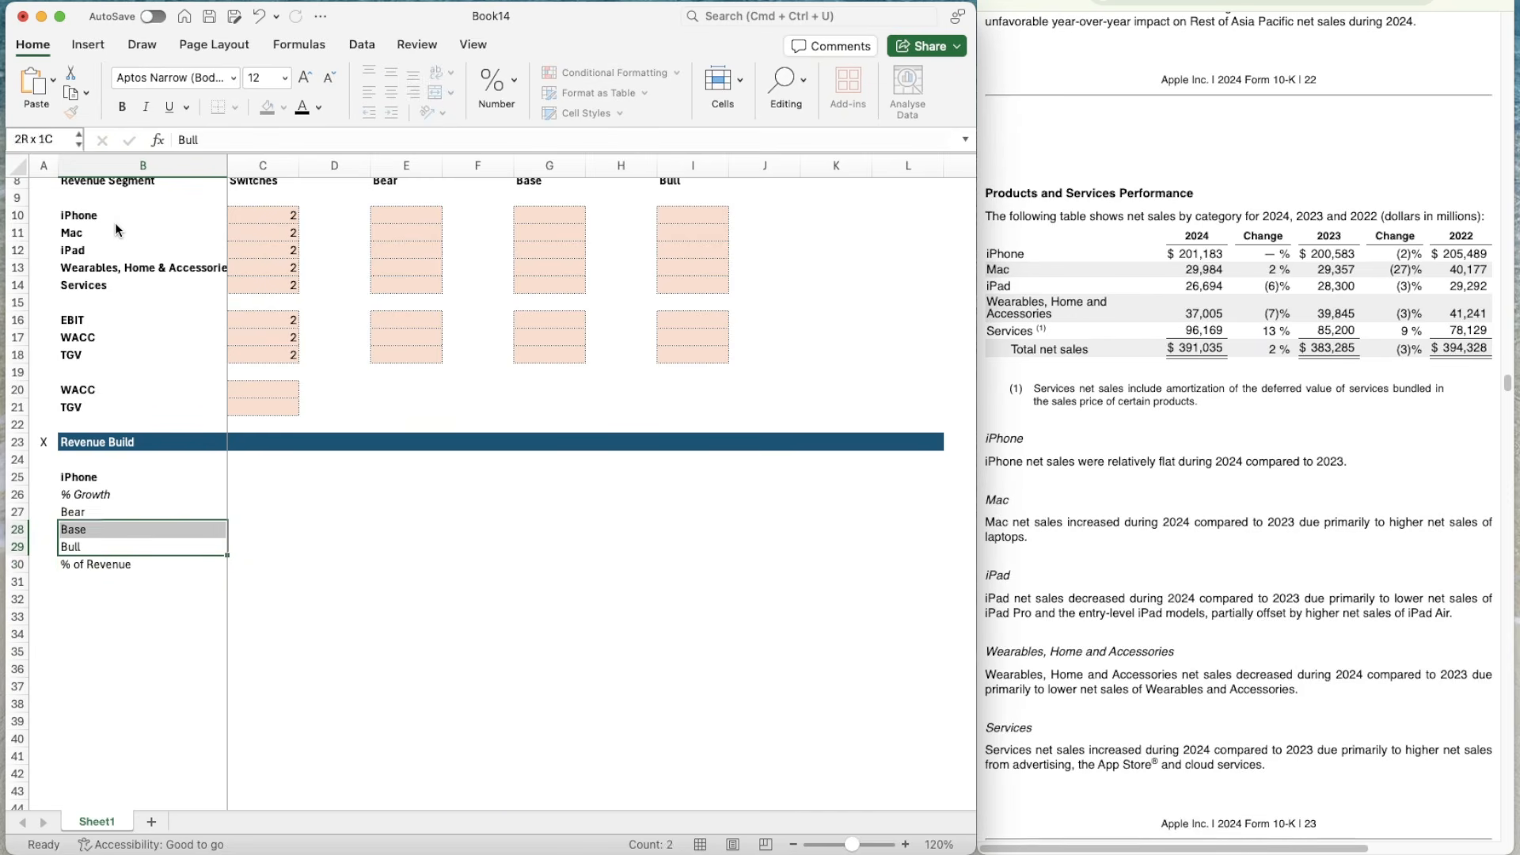
click(388, 114)
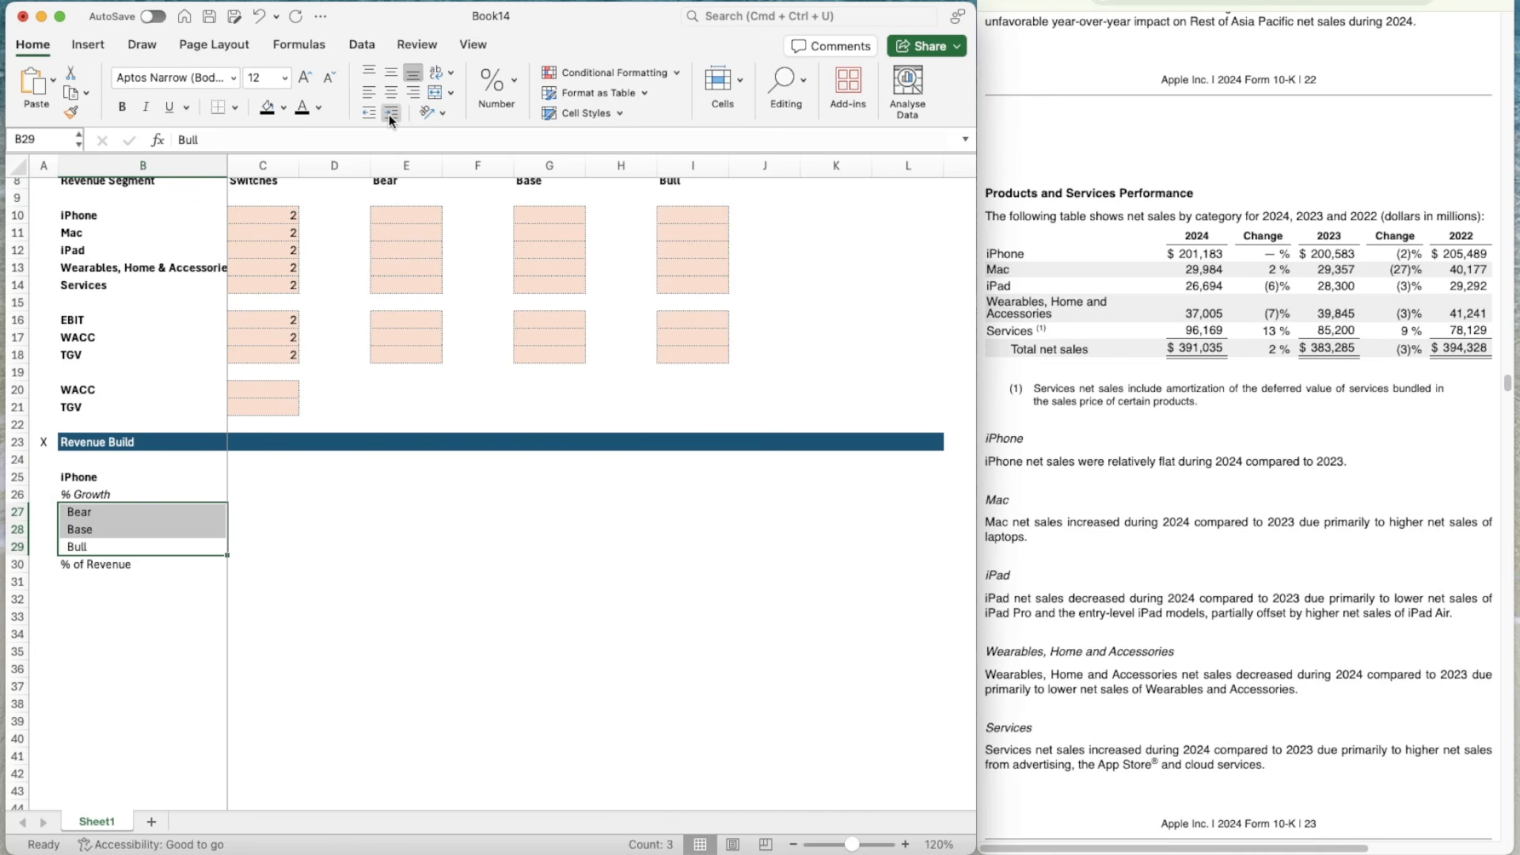
- Enter 2022 as the first year in C23 of the Revenue Build header row
click(272, 524)
key(Up)
key(Up)
key(Up)
key(Up)
key(Up)
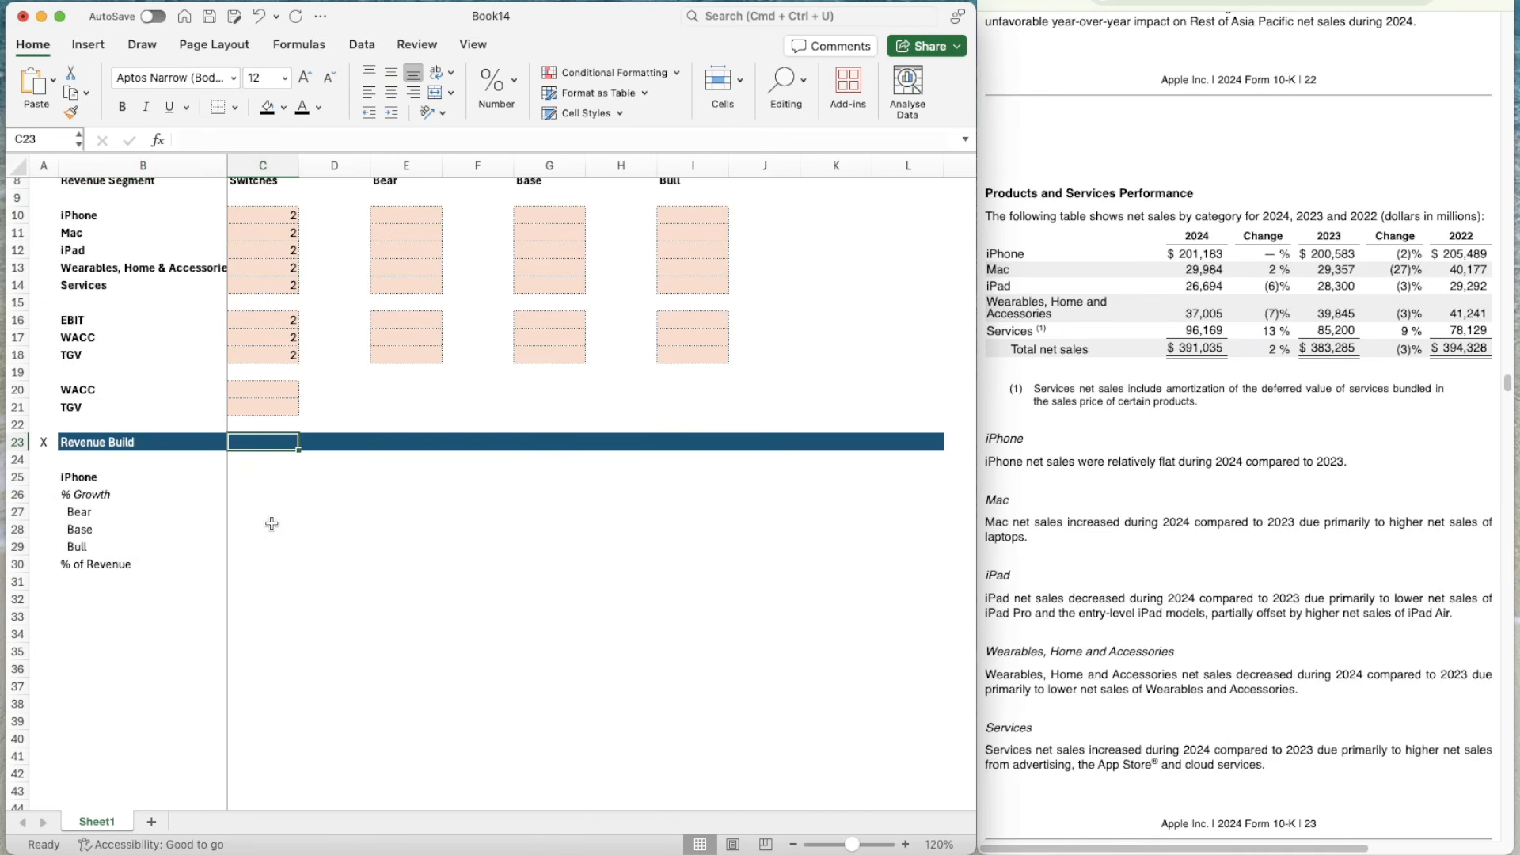
text(2022)
key(Return)
- Add the following year in D23 with the formula =C23+1
key(Up)
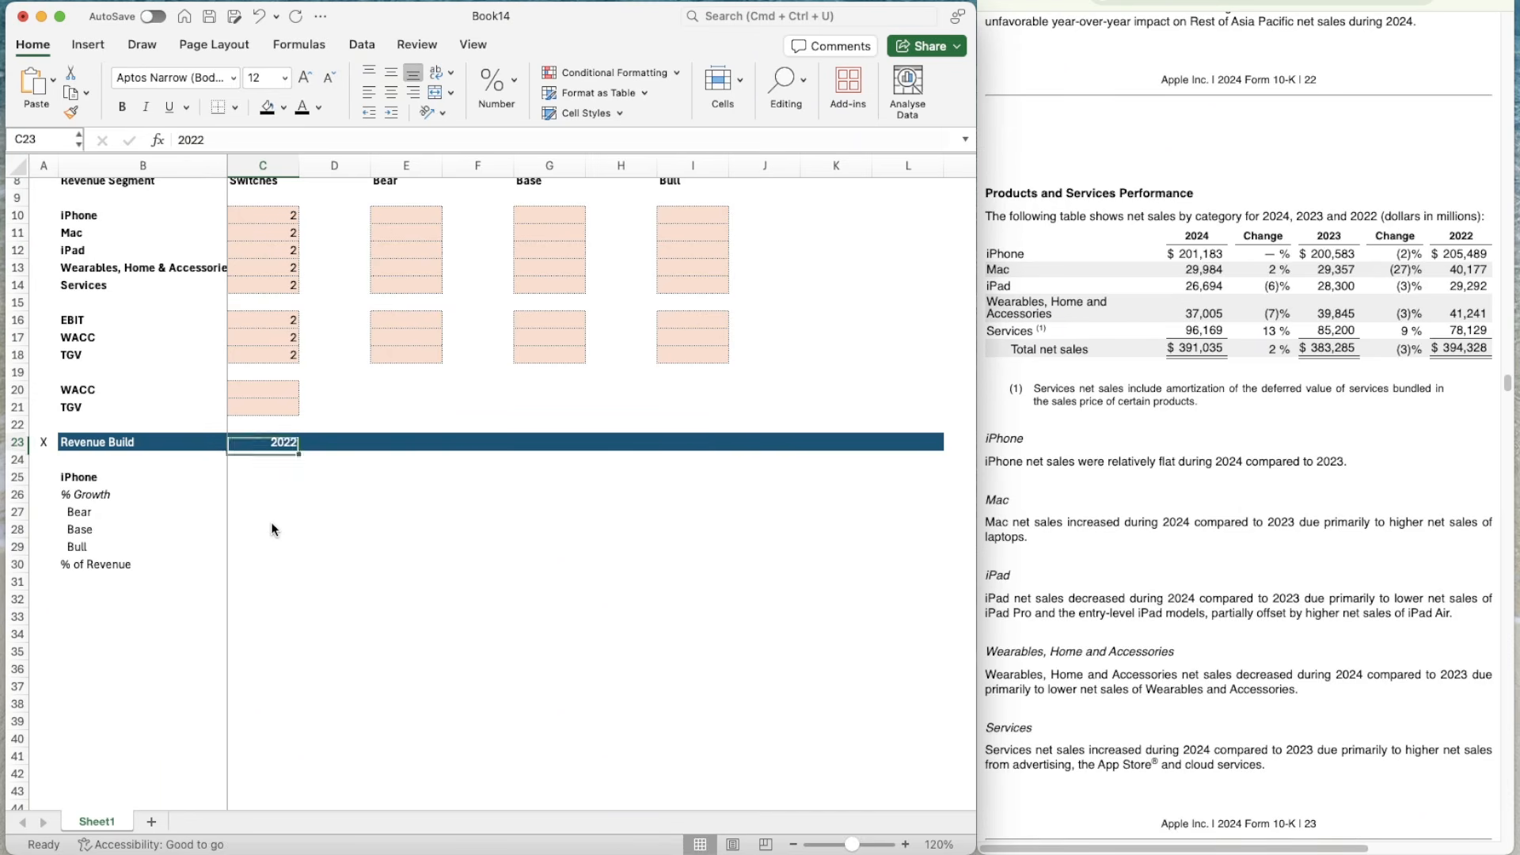
key(Right)
text(=)
key(Left)
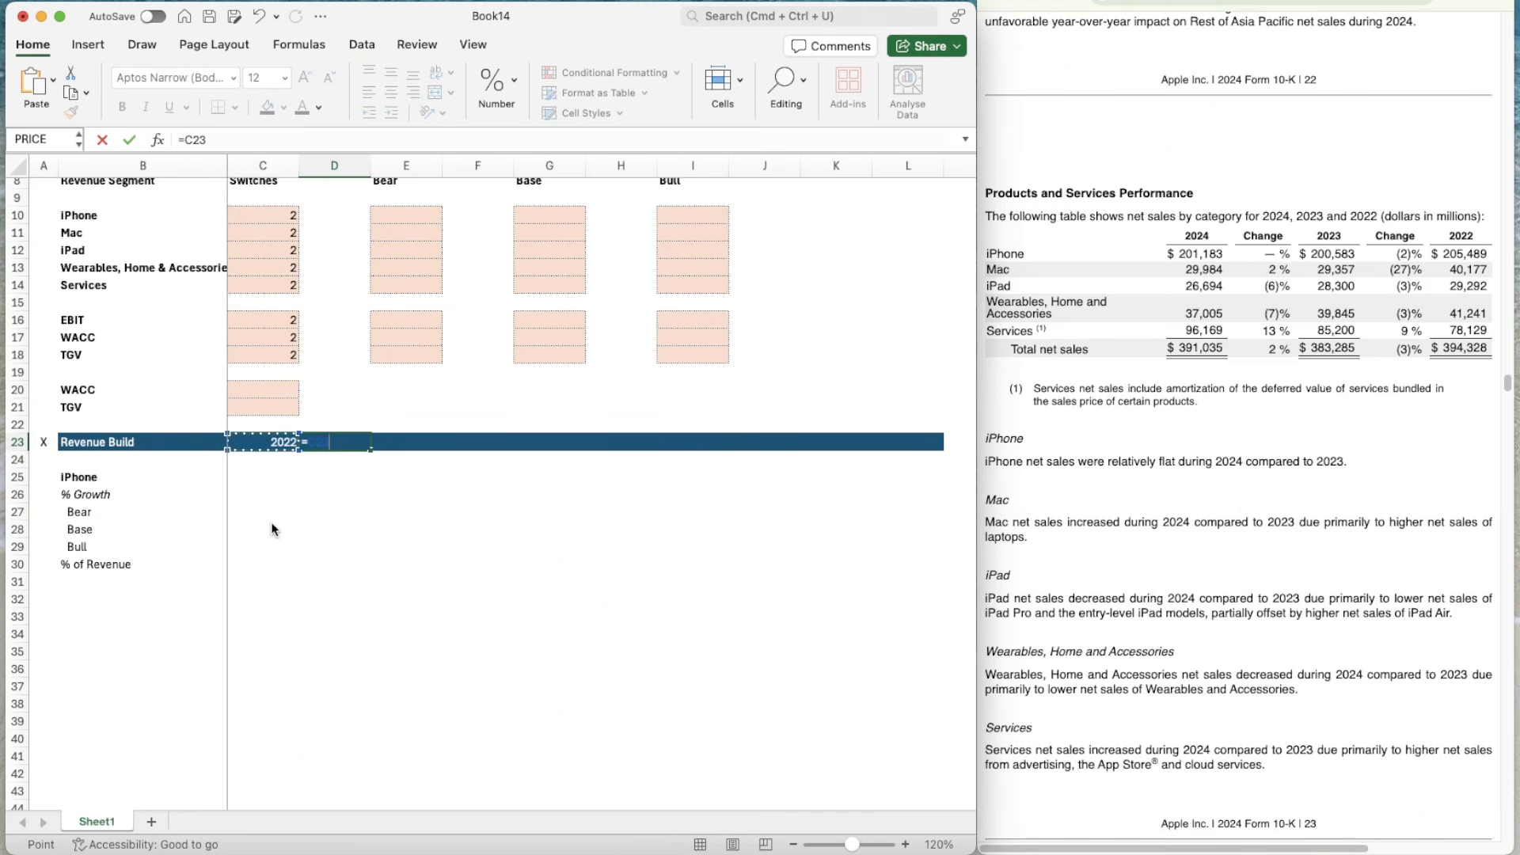
text(+1)
key(Return)
- Copy the year formula from D23 across the Revenue Build header through L23
key(Up)
key(super+c)
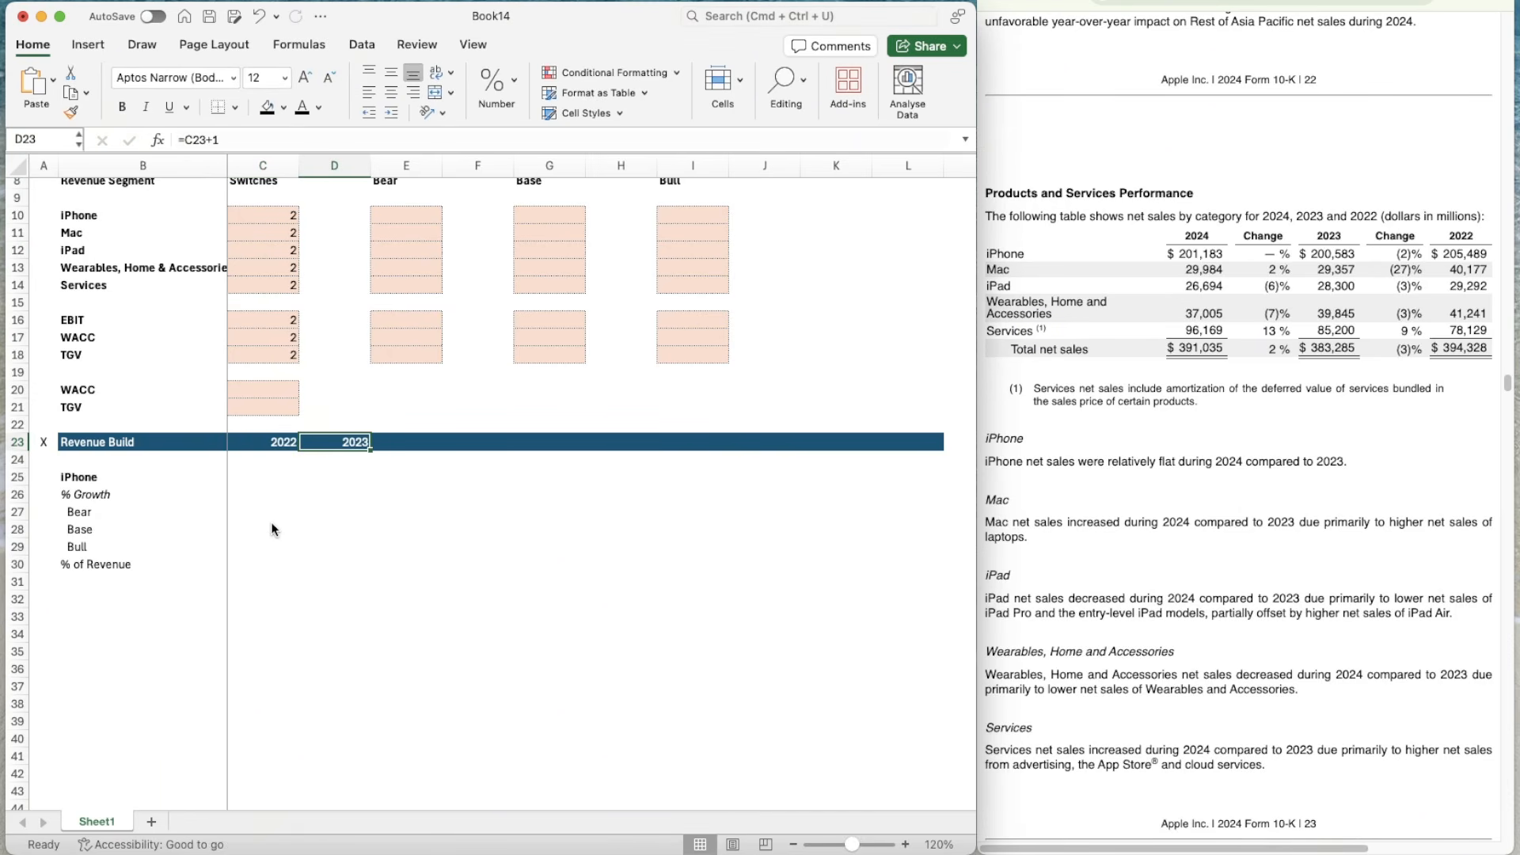
key(shift+Right)
key(shift+Right)
key(shift+Right)
key(shift+Right)
key(shift+Right)
key(shift+Right)
key(shift+Right)
key(shift+Right)
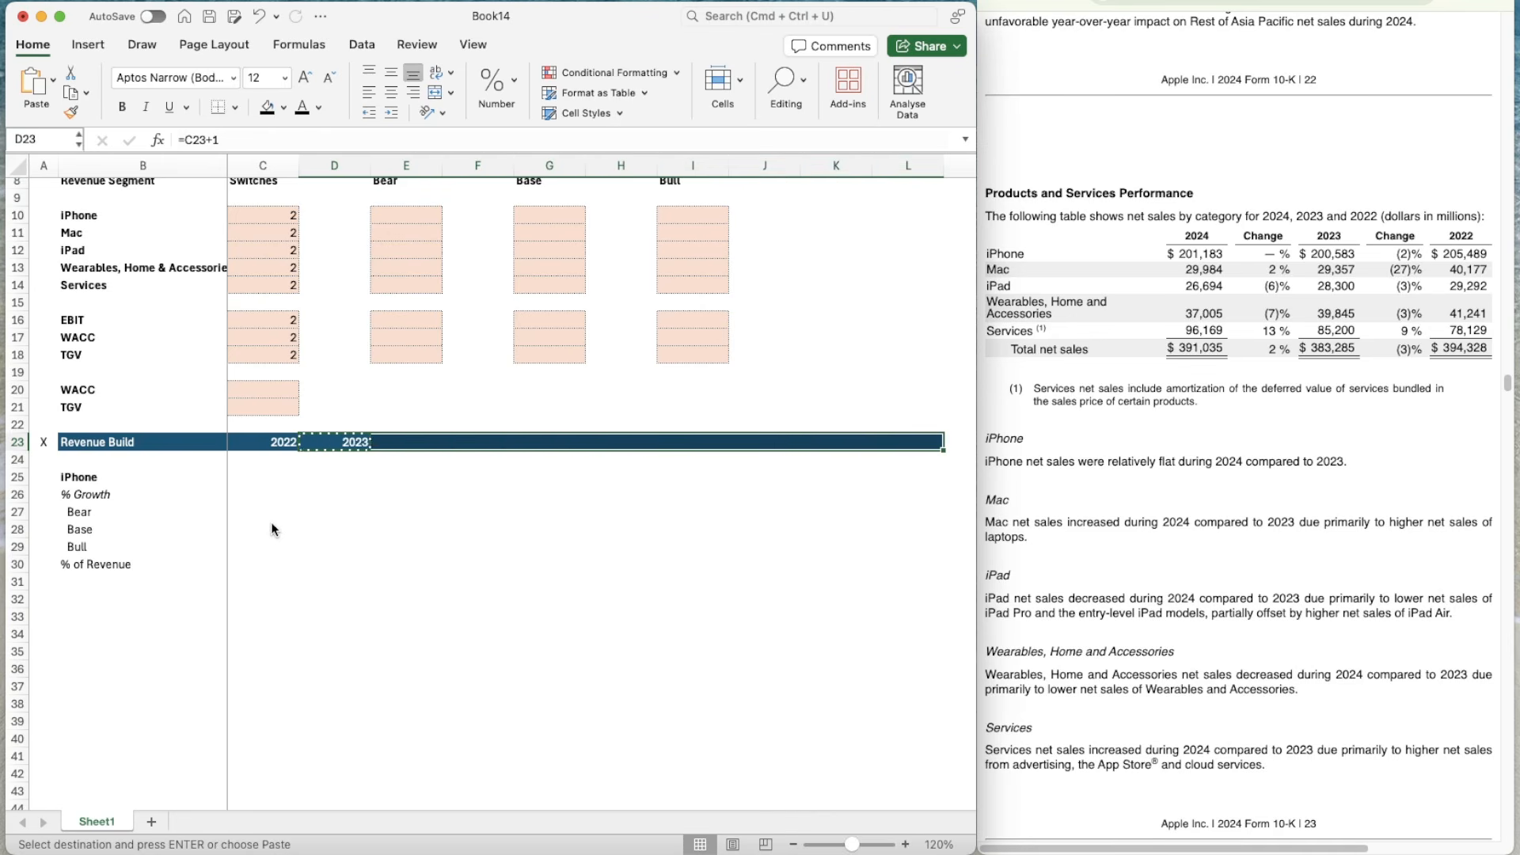
key(super+v)
- Clear the 2031 year from L23 so the Revenue Build timeline ends at 2030
key(Right)
key(Right)
key(Right)
key(Right)
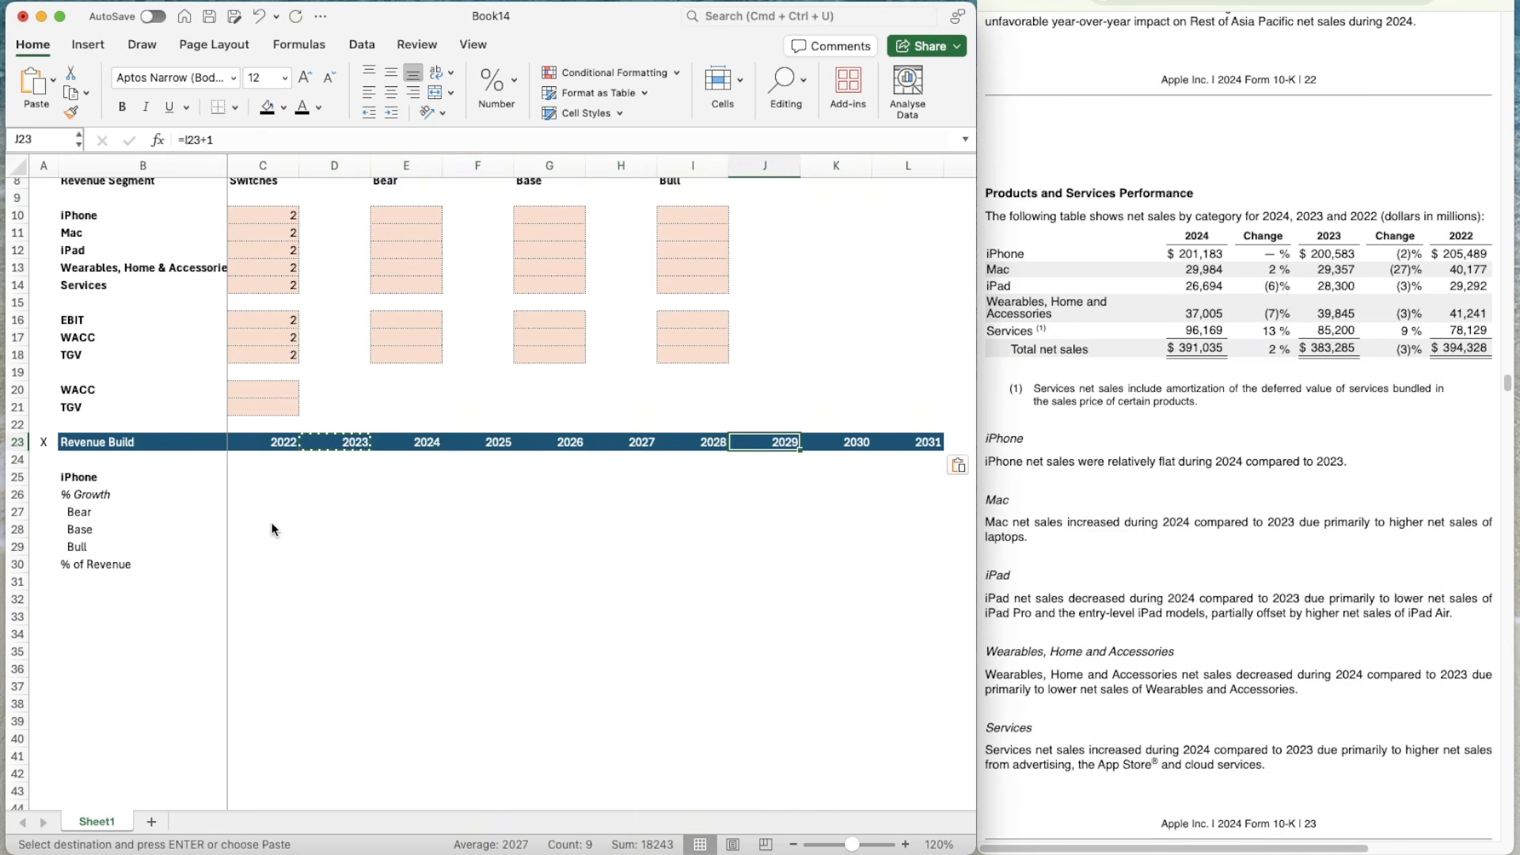
key(Left)
key(Right)
key(Right)
key(Right)
key(Right)
key(Right)
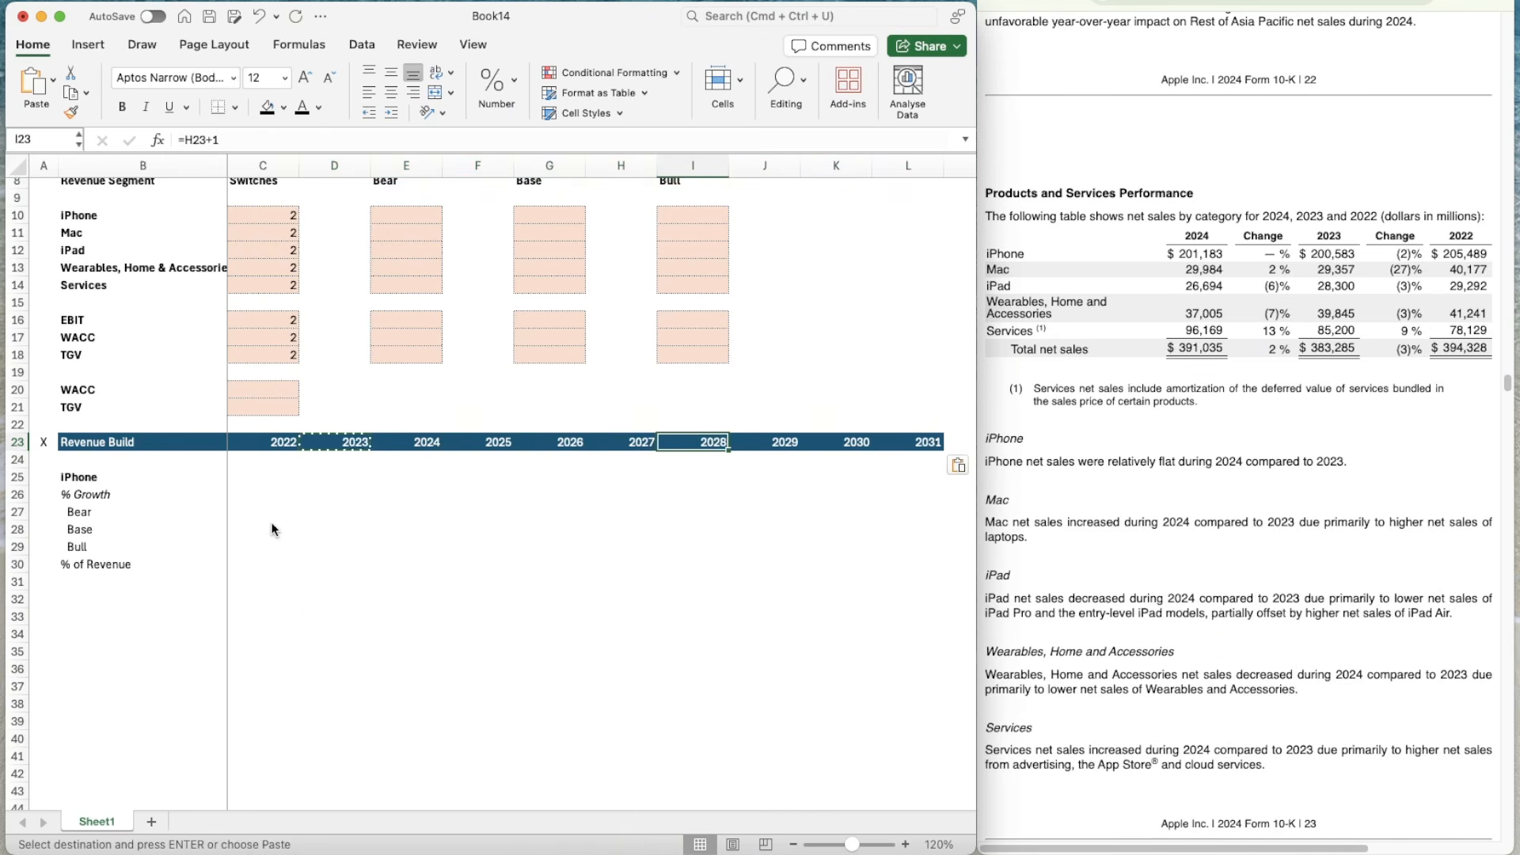
key(Down)
key(Escape)
key(Up)
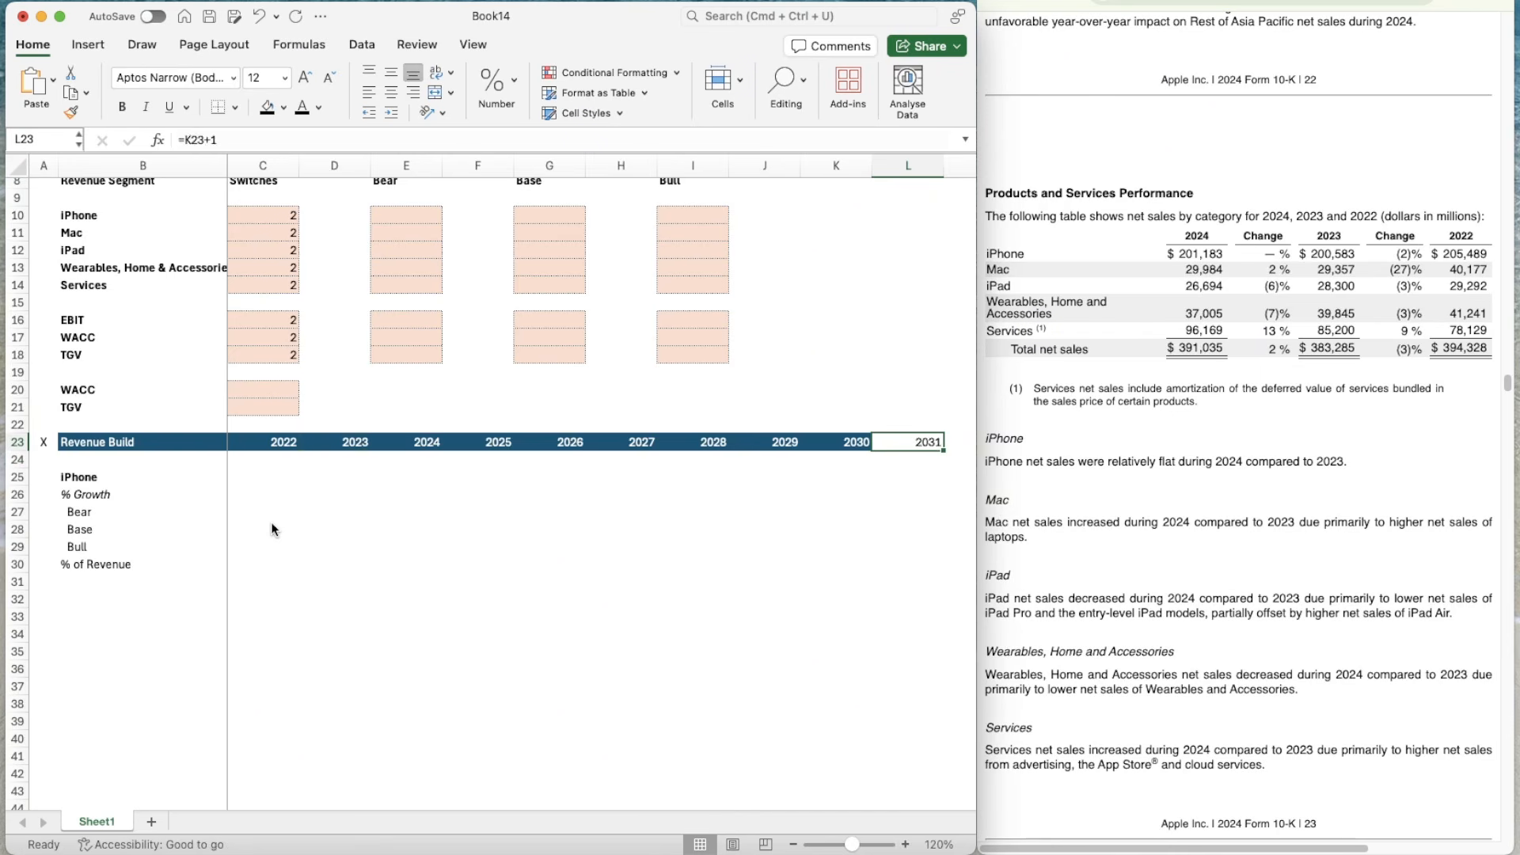
key(Delete)
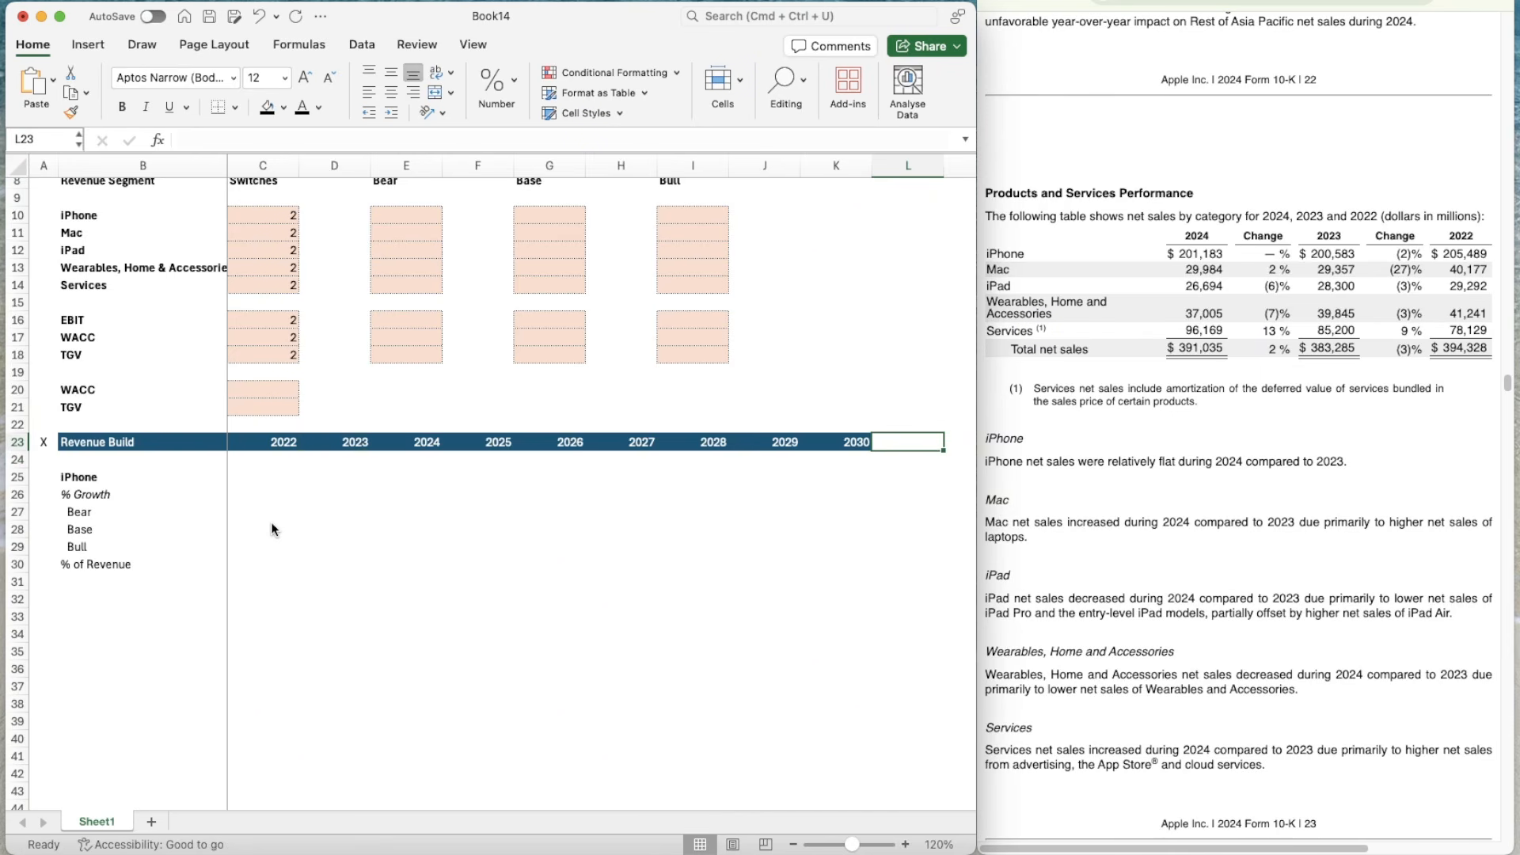
- Zoom the sheet to 130% and enter the 2022 iPhone net sales, 205489, in C25
click(905, 845)
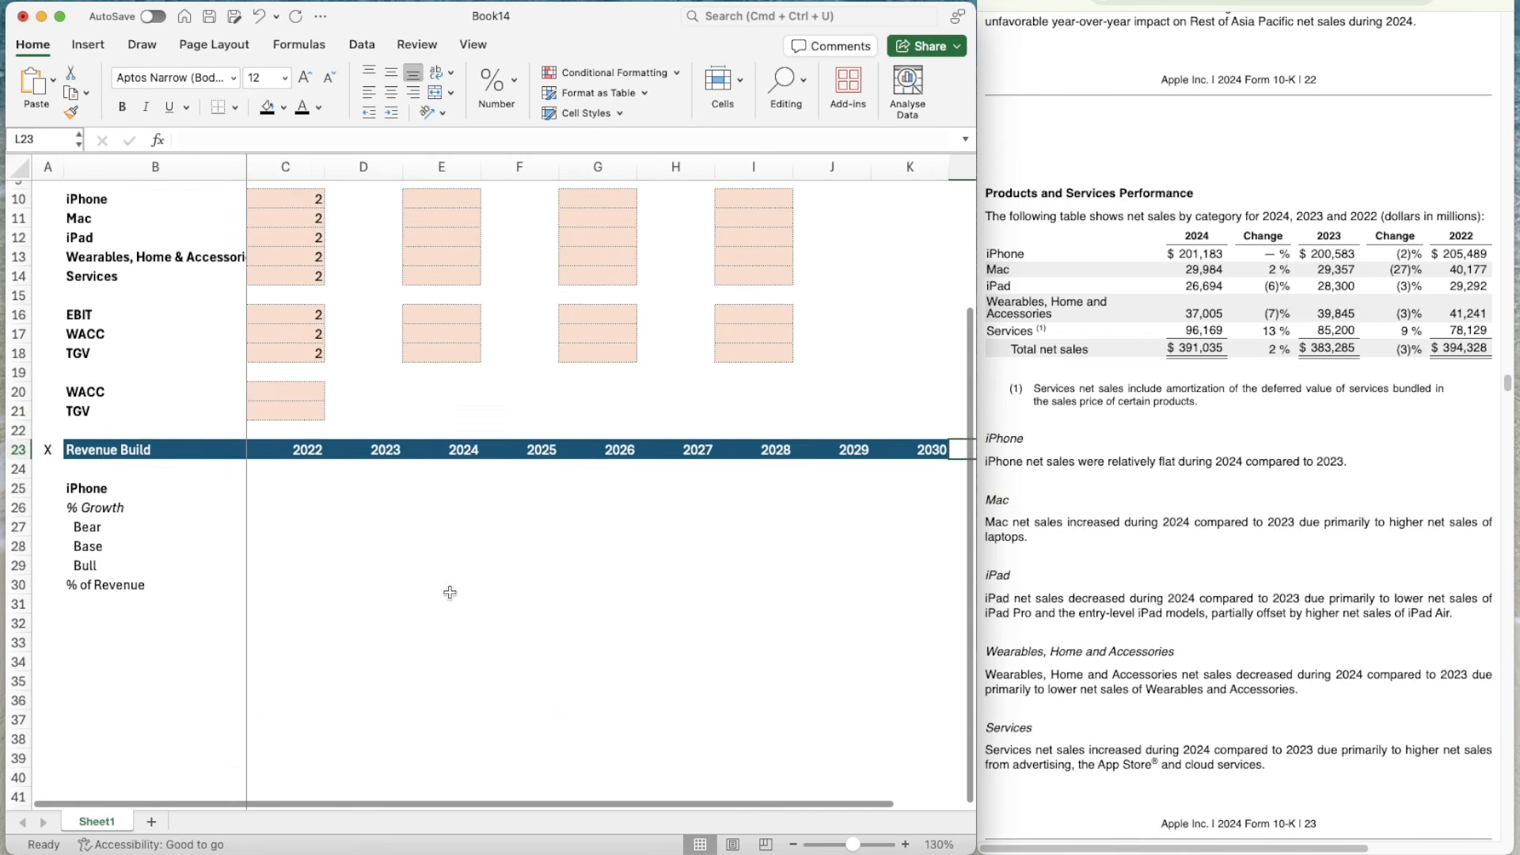
scroll(441, 591, left, 2)
scroll(443, 592, down, 5)
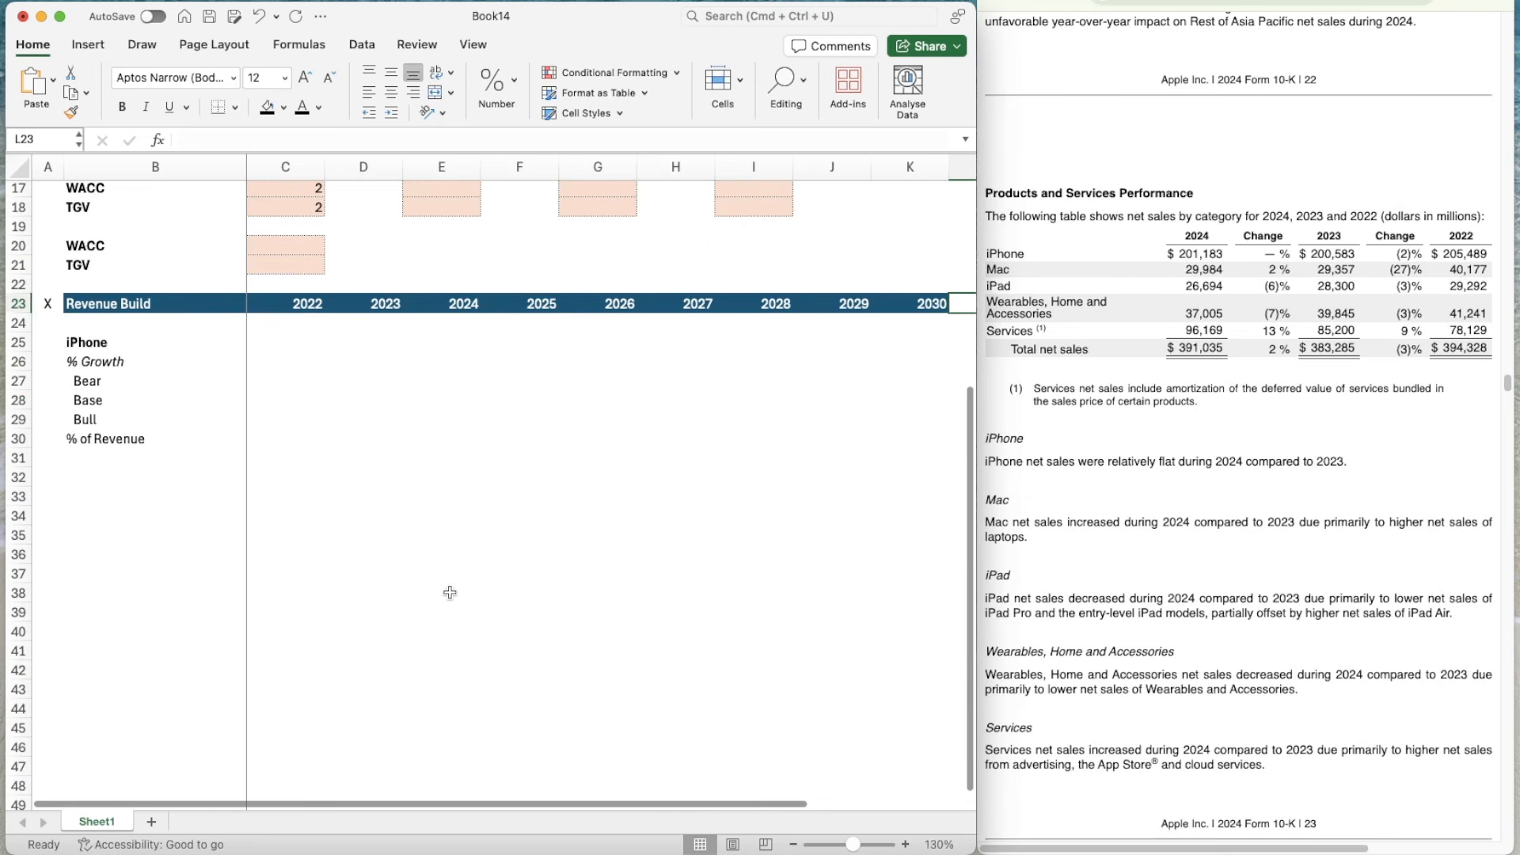
click(163, 458)
key(Up)
key(Up)
key(Up)
key(Up)
key(Up)
key(Up)
key(Right)
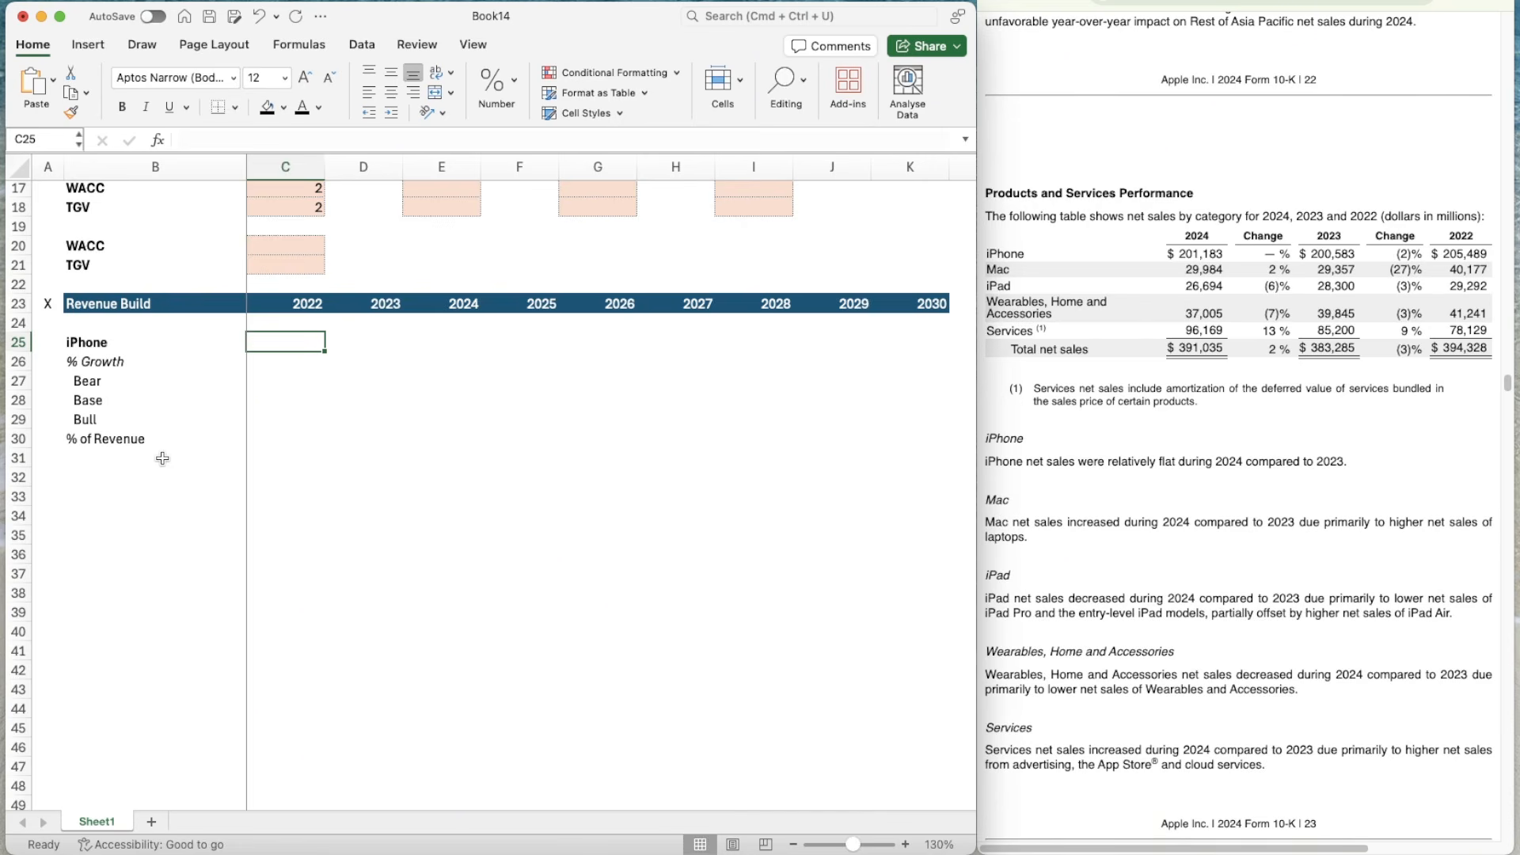
text(20)
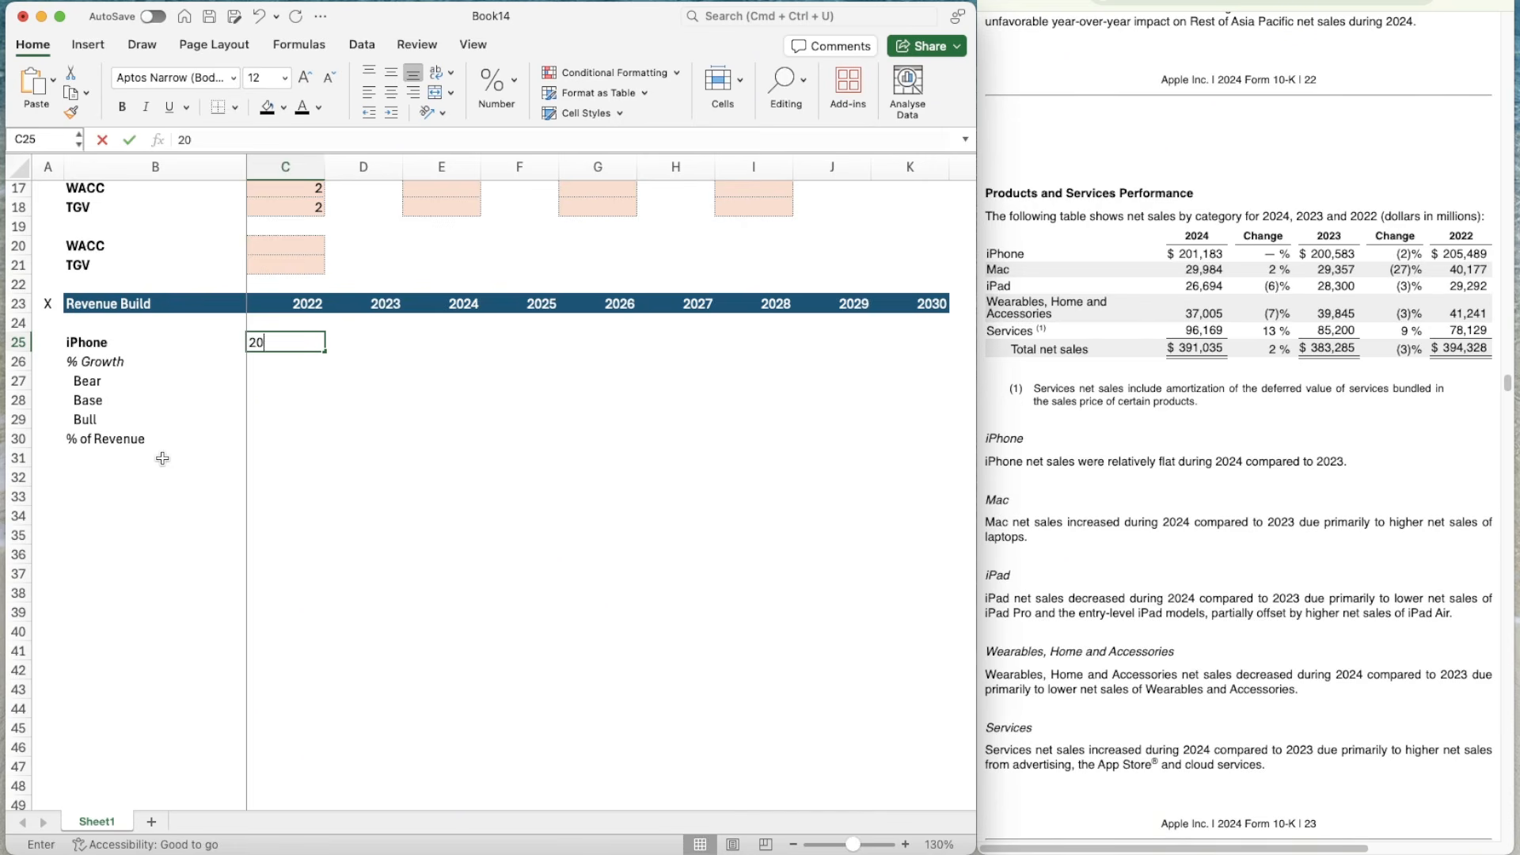
text(5489)
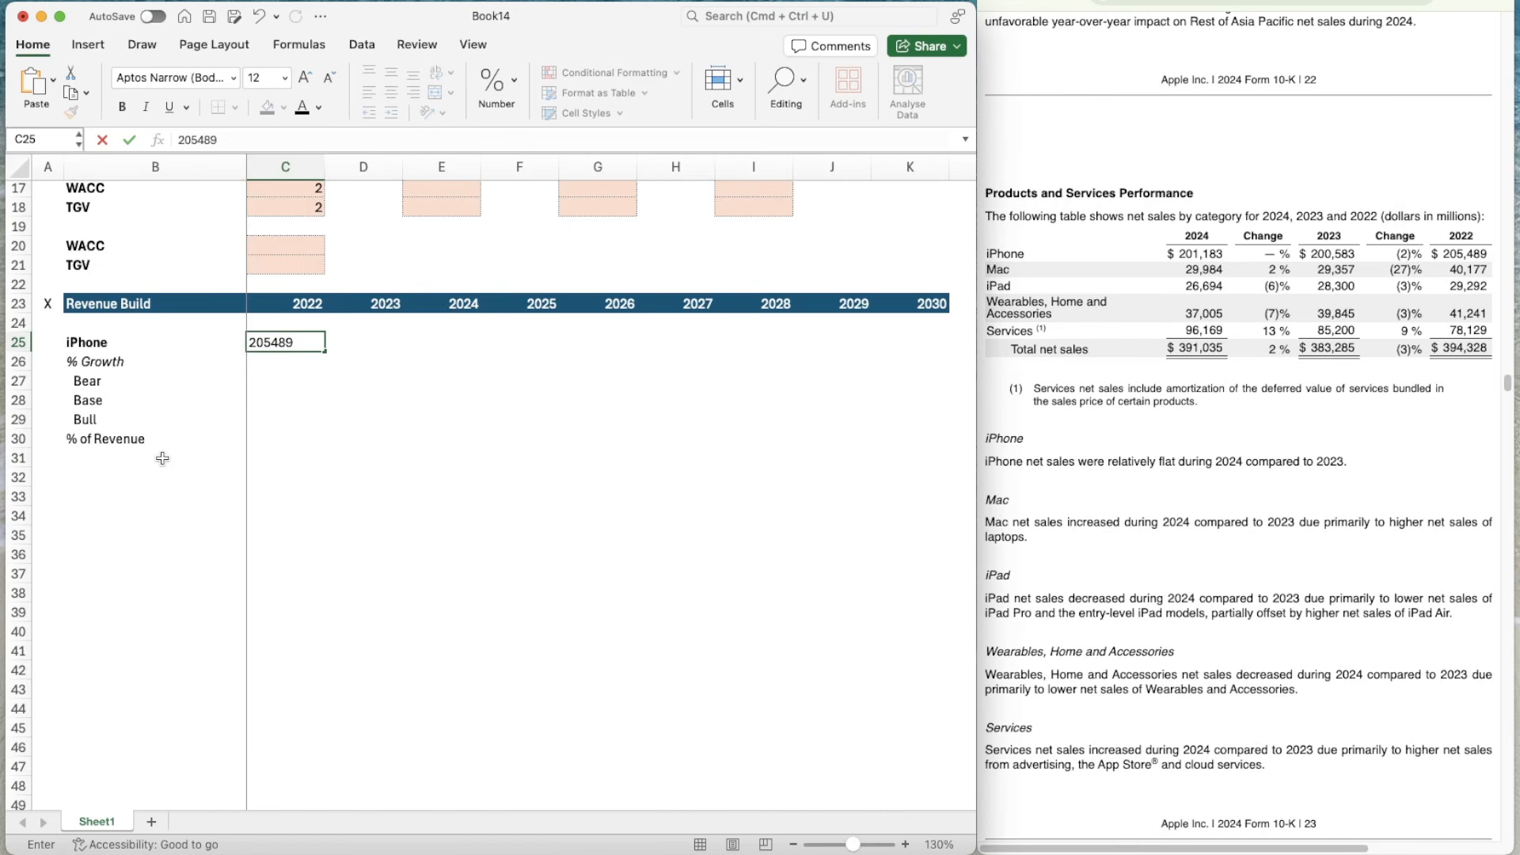
key(Return)
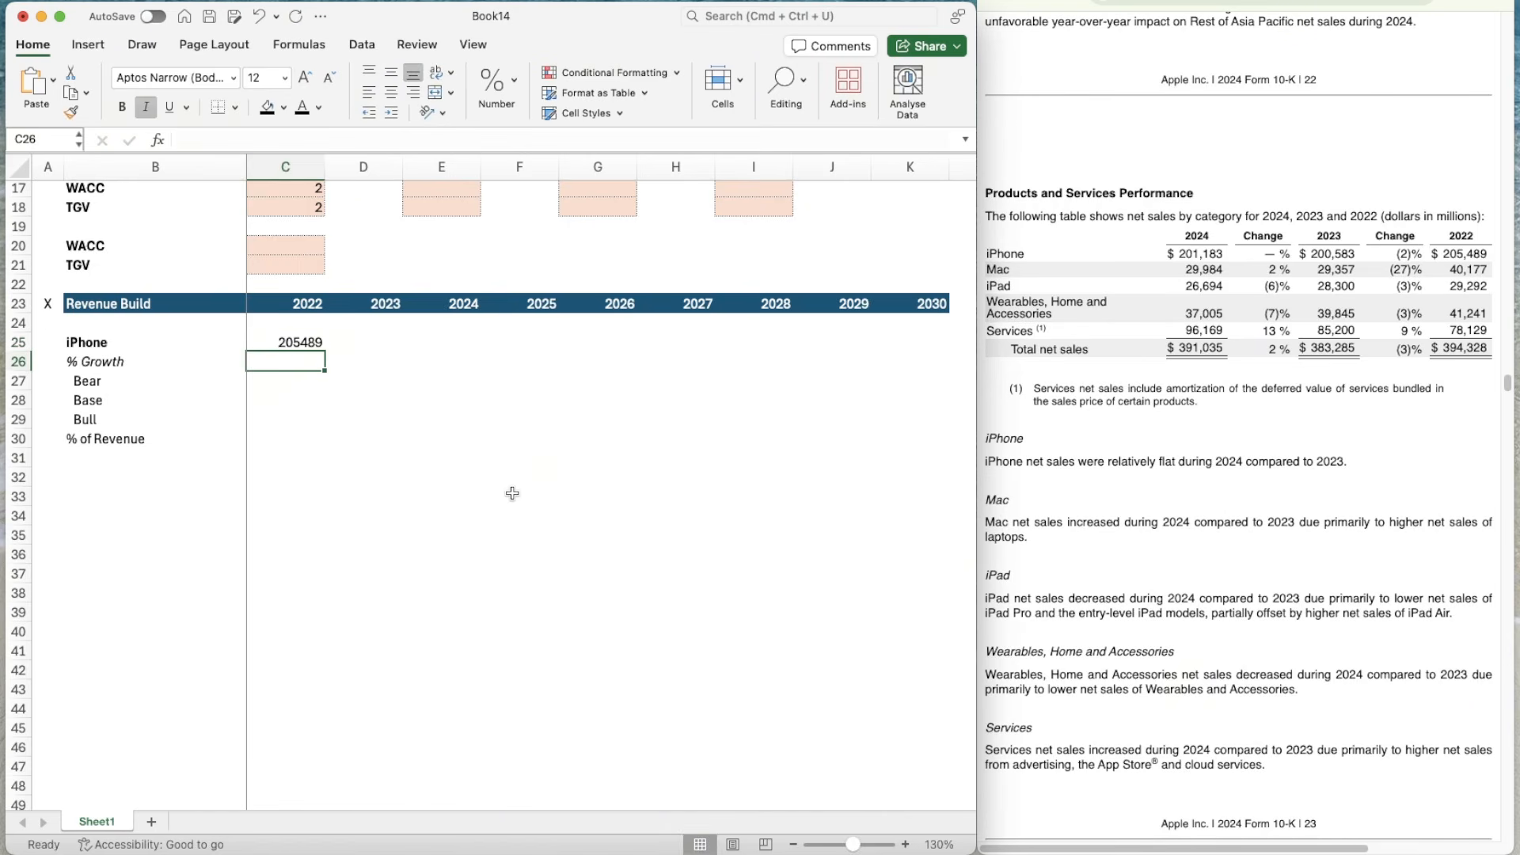
key(Up)
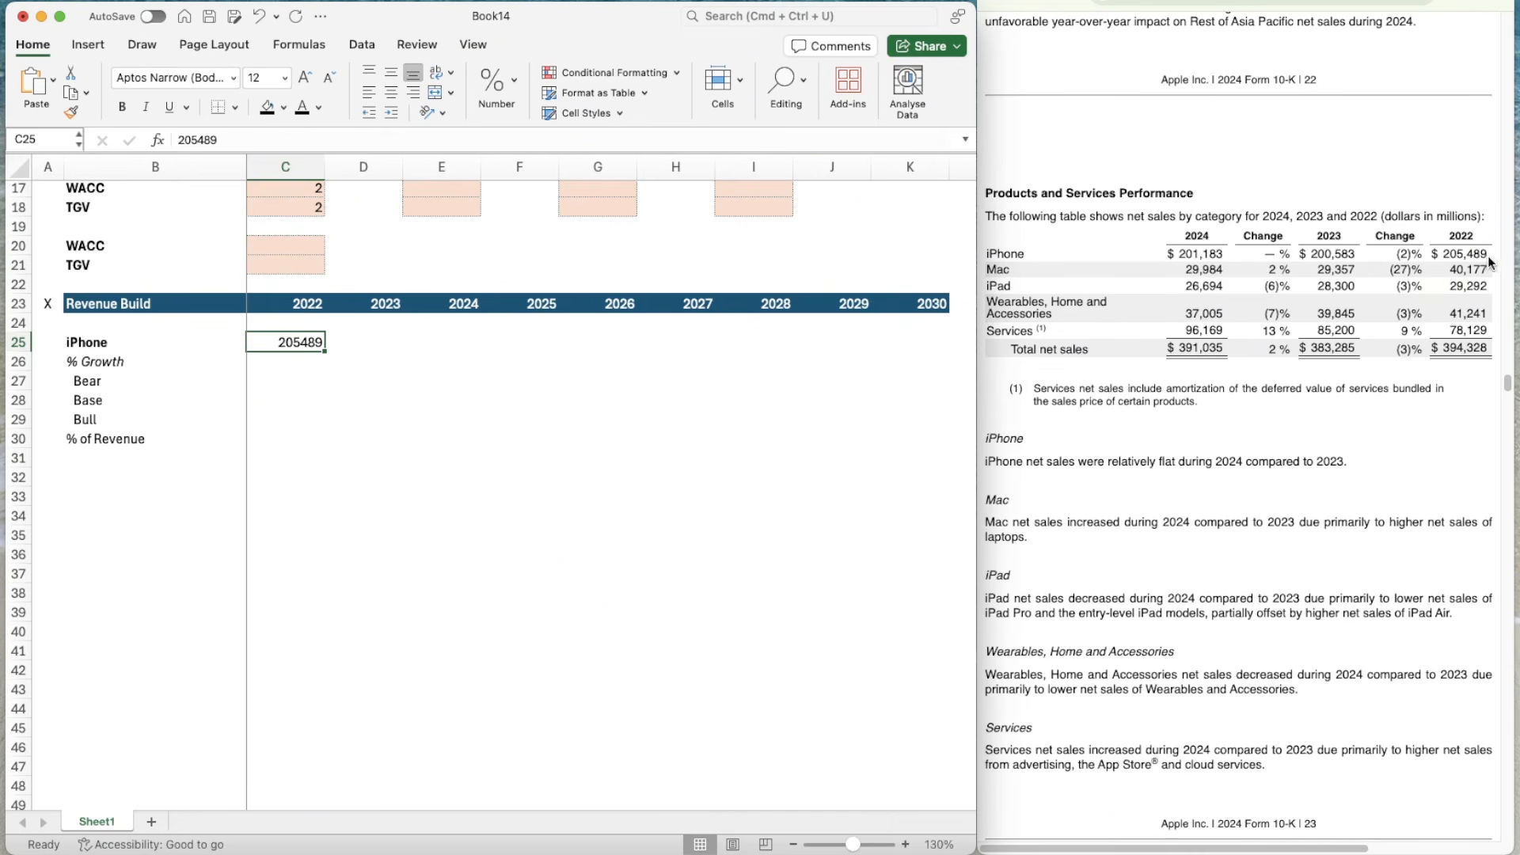
- Format the 2022 iPhone net sales in C25 as a number with 0 decimals, a thousands separator and negatives in parentheses
click(337, 327)
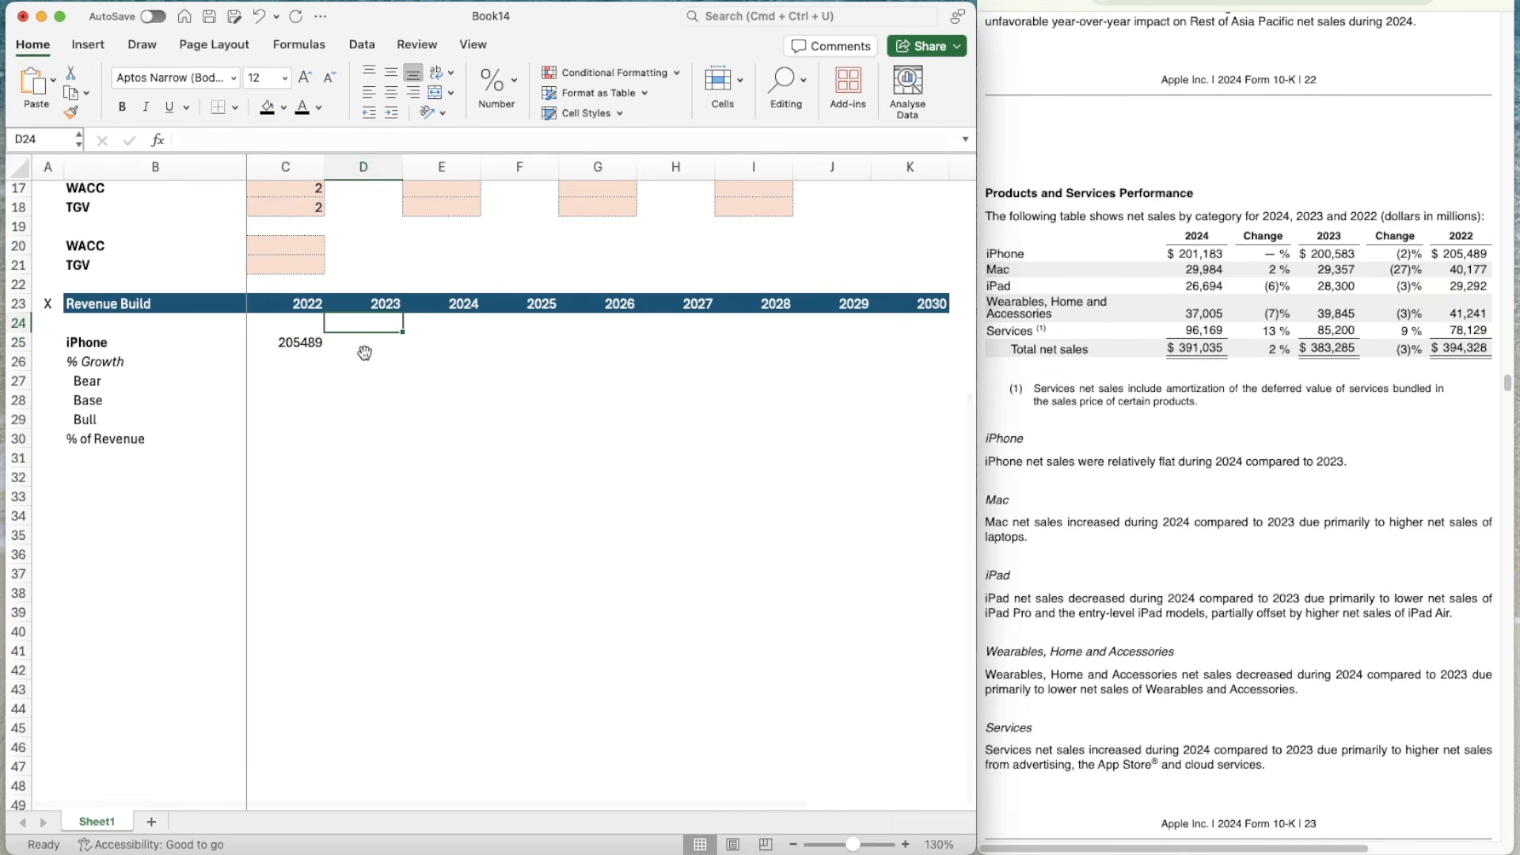
click(360, 346)
key(Left)
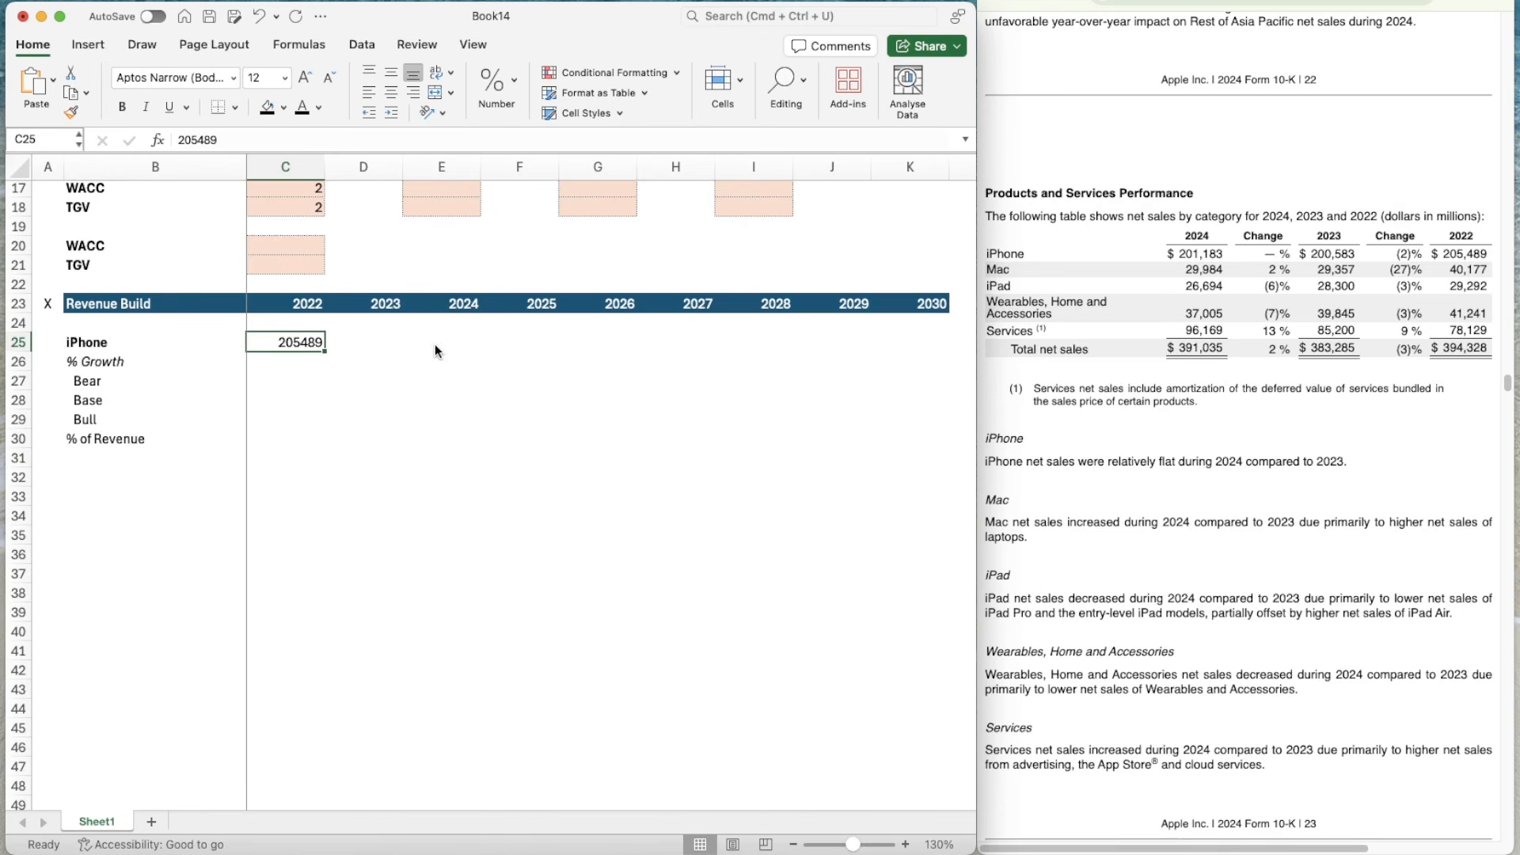
key(super+1)
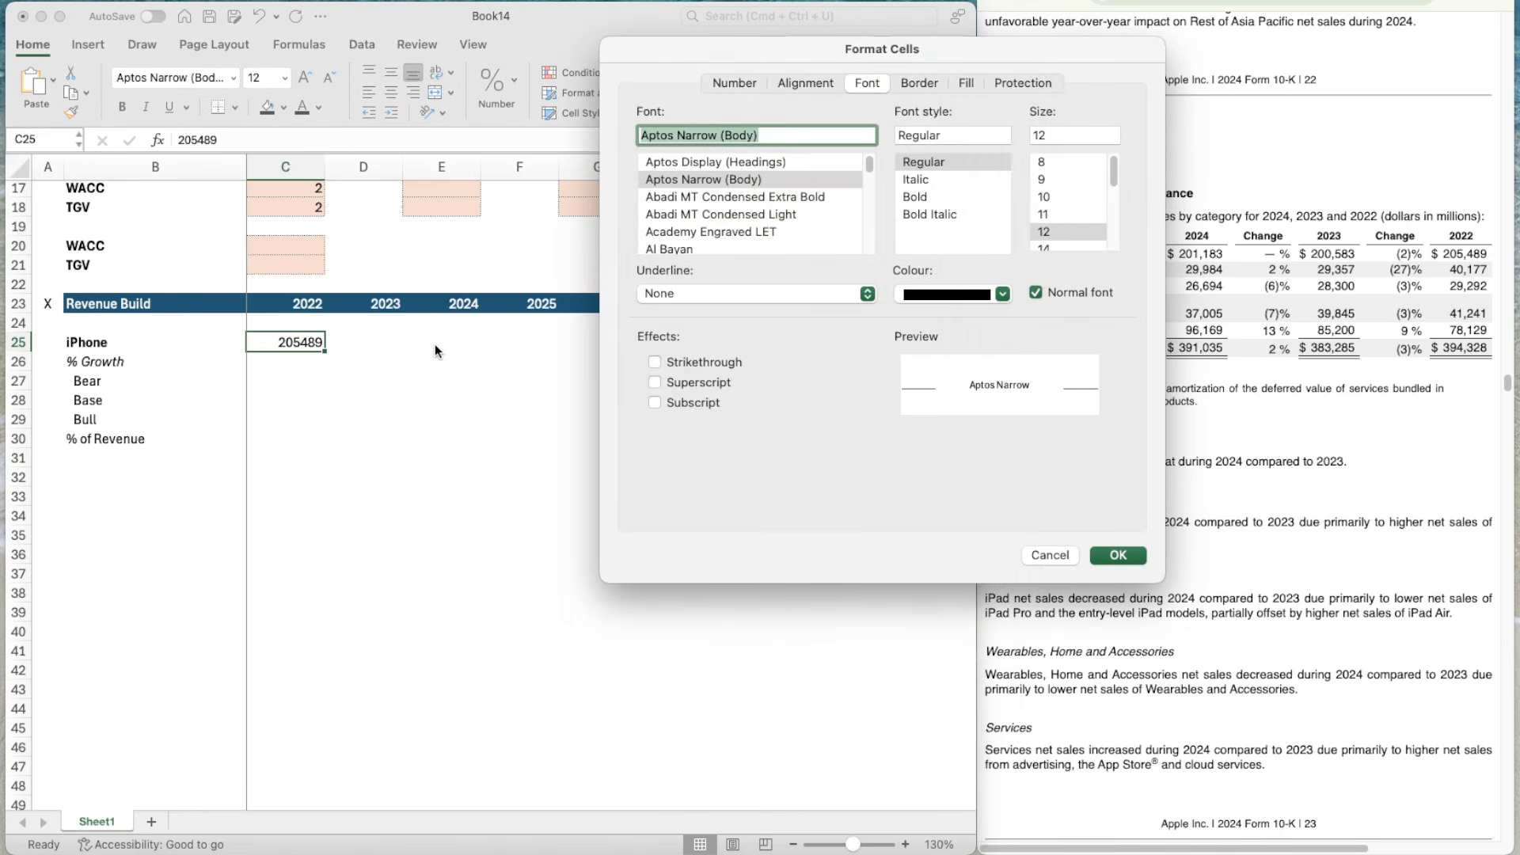
click(732, 84)
click(667, 148)
click(907, 186)
click(907, 186)
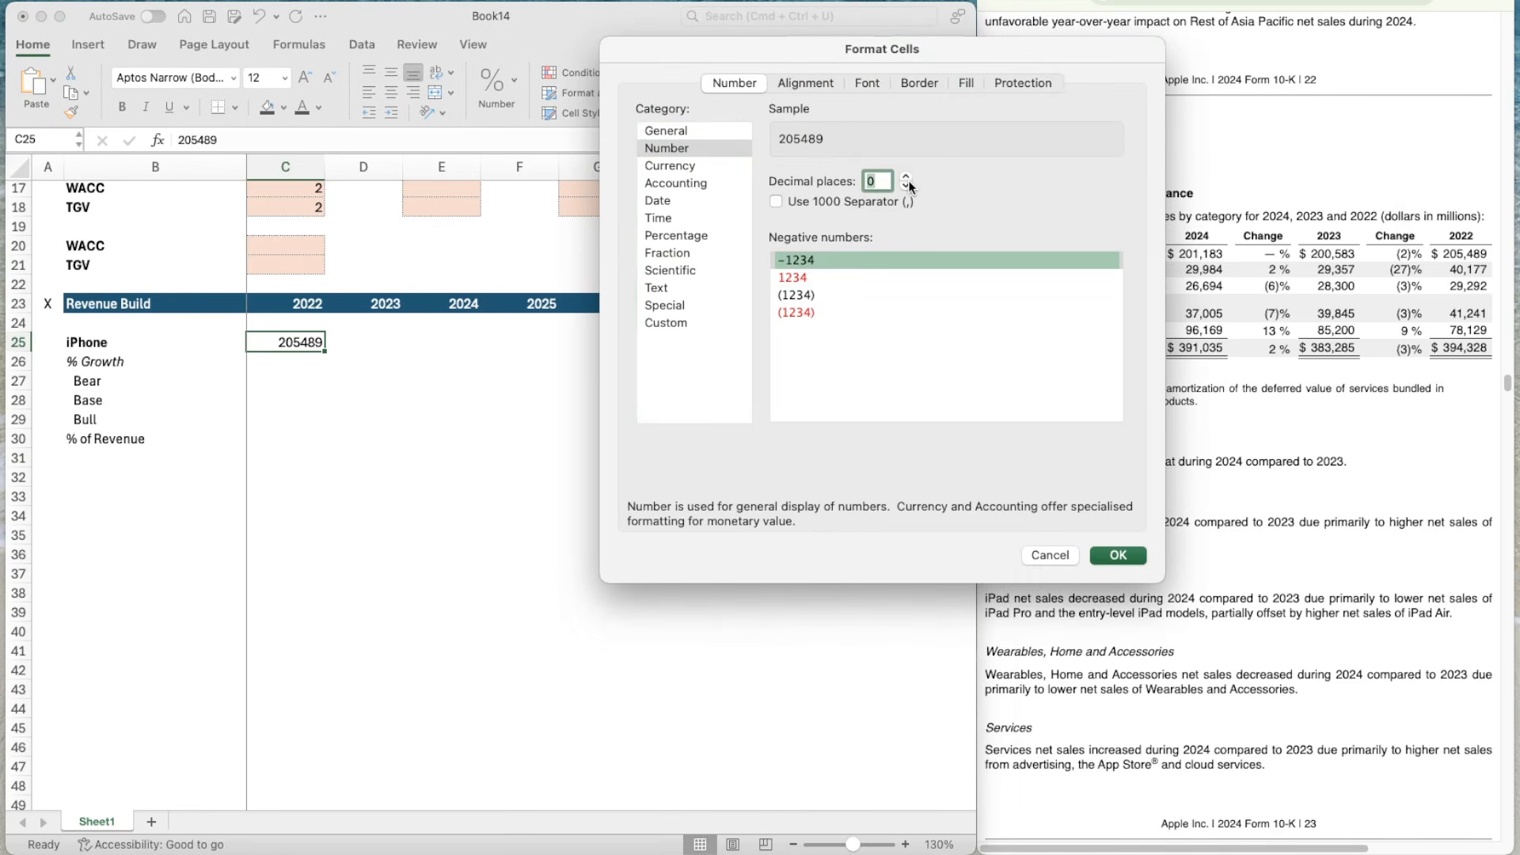
click(807, 202)
click(863, 294)
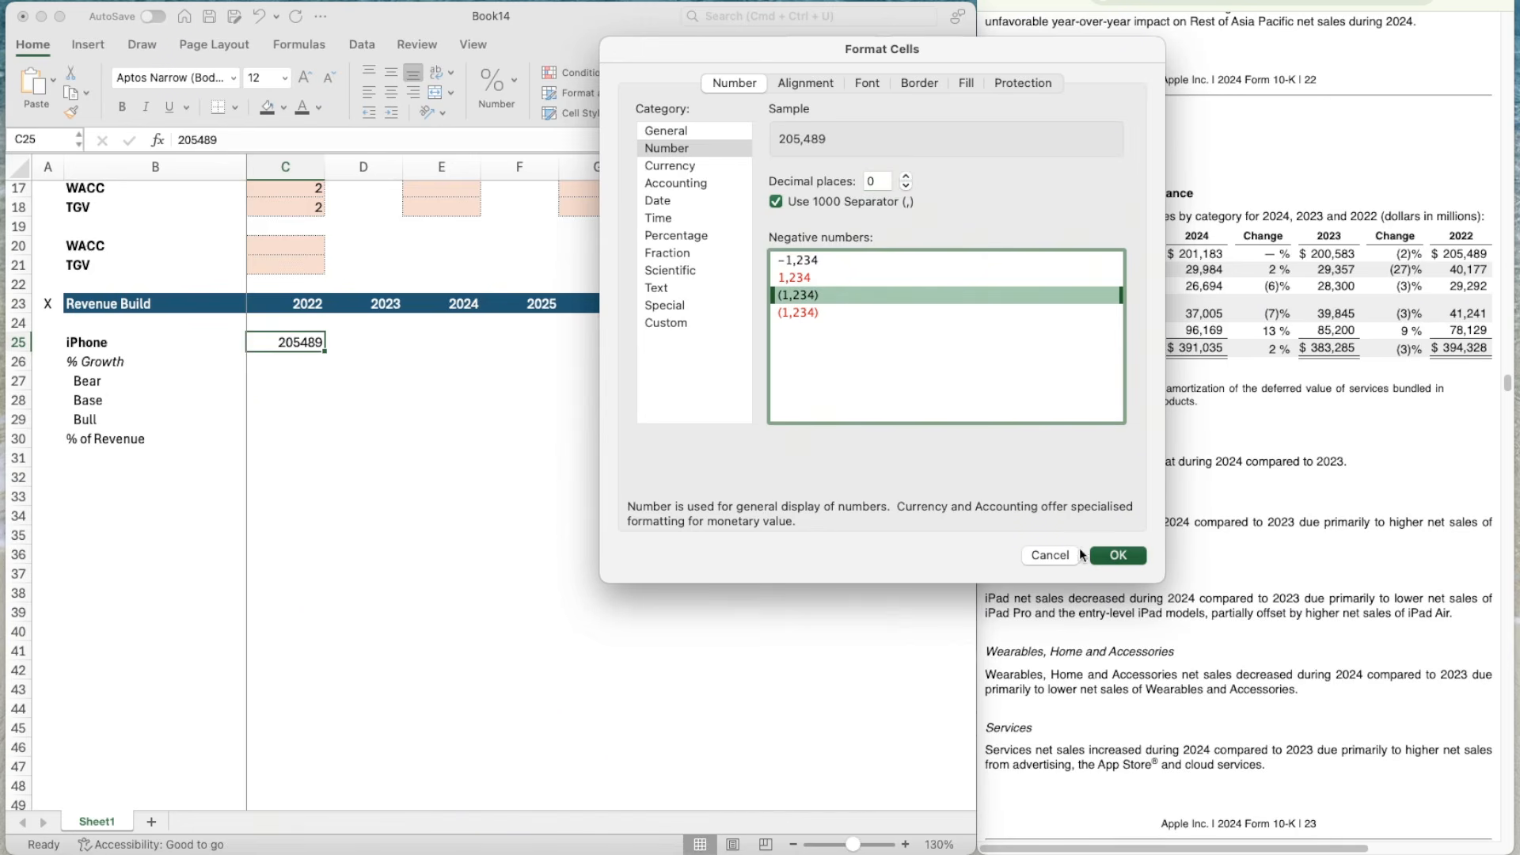
key(Return)
click(350, 365)
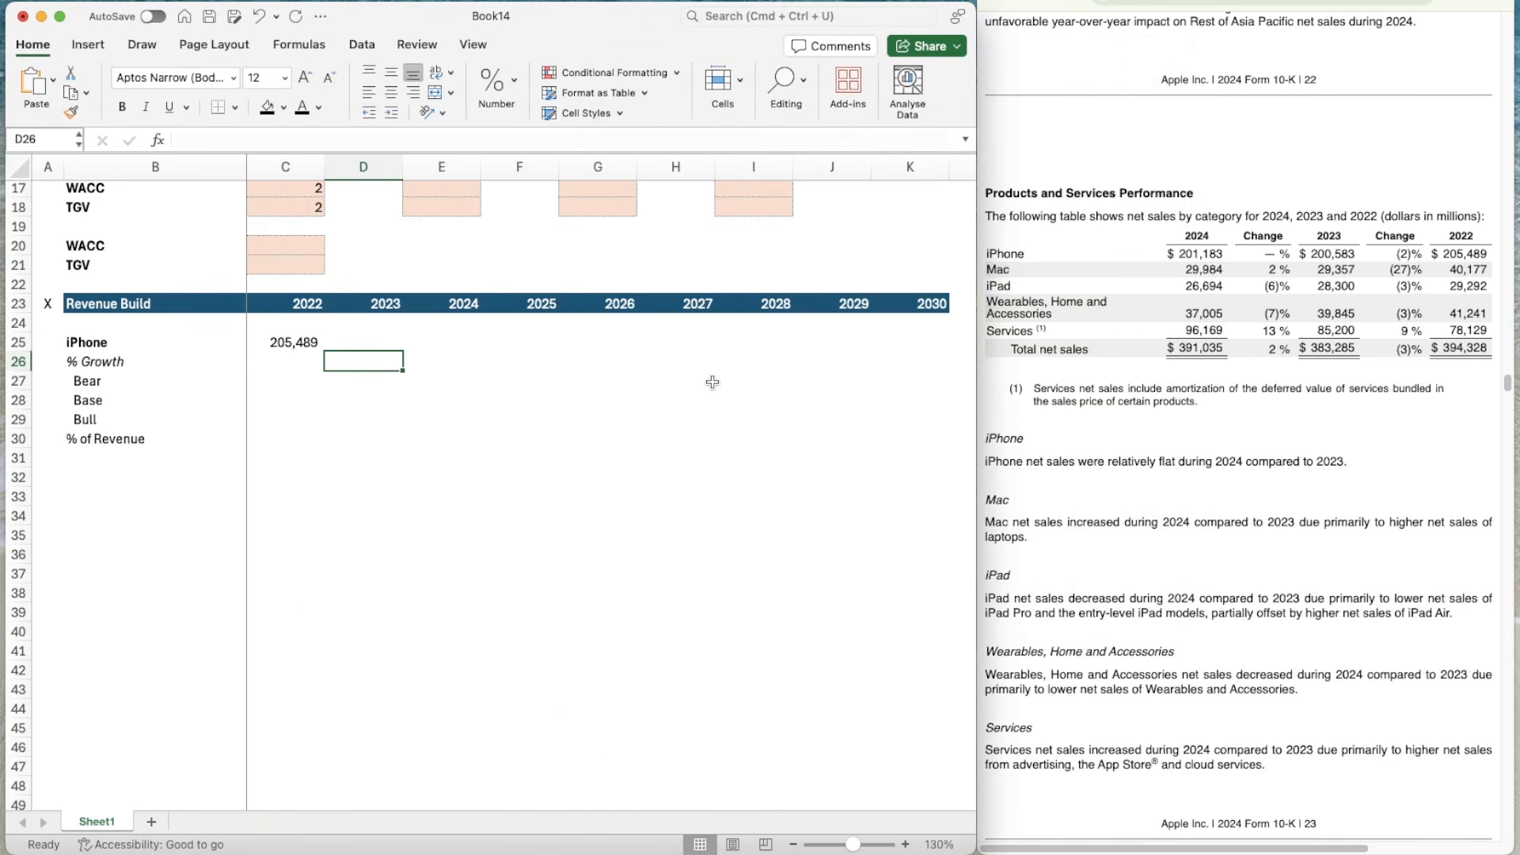
- Enter the 2023 iPhone net sales, 200583, in D25
key(Left)
key(Up)
key(Up)
key(Down)
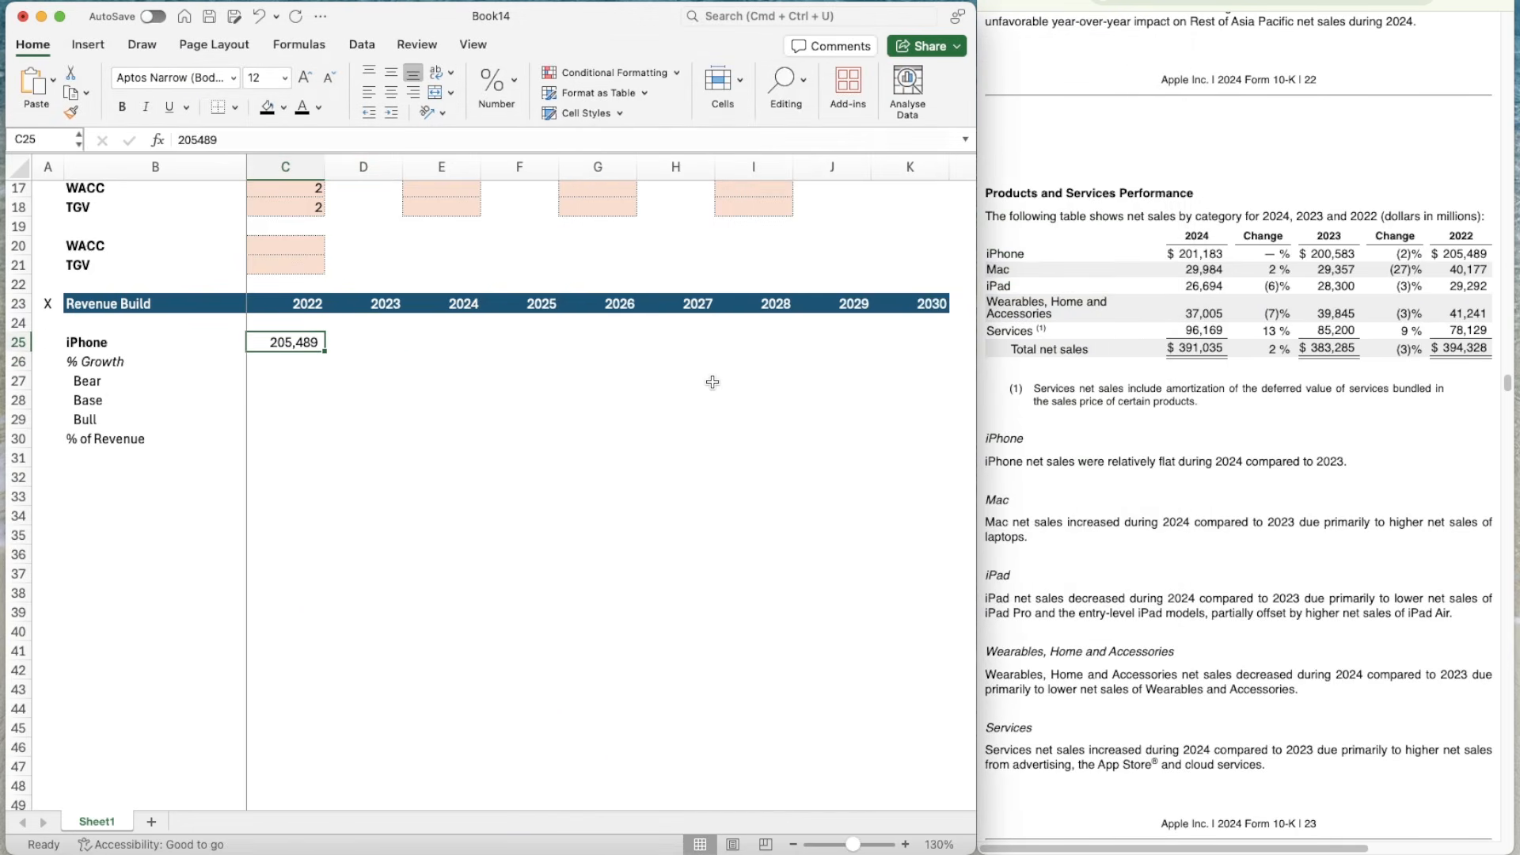
key(Right)
key(Right)
key(Left)
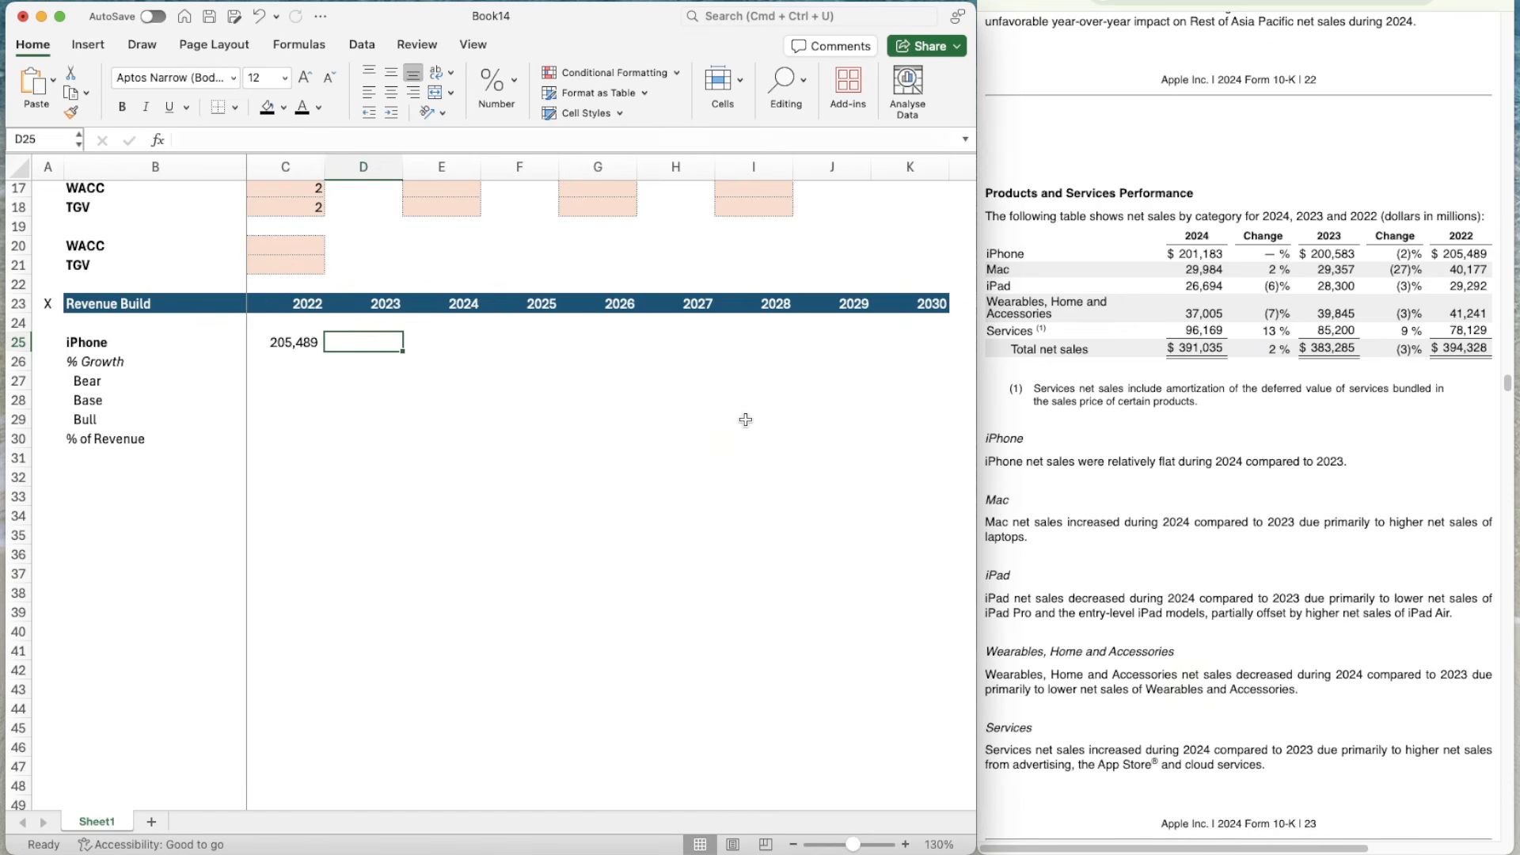
text(200583)
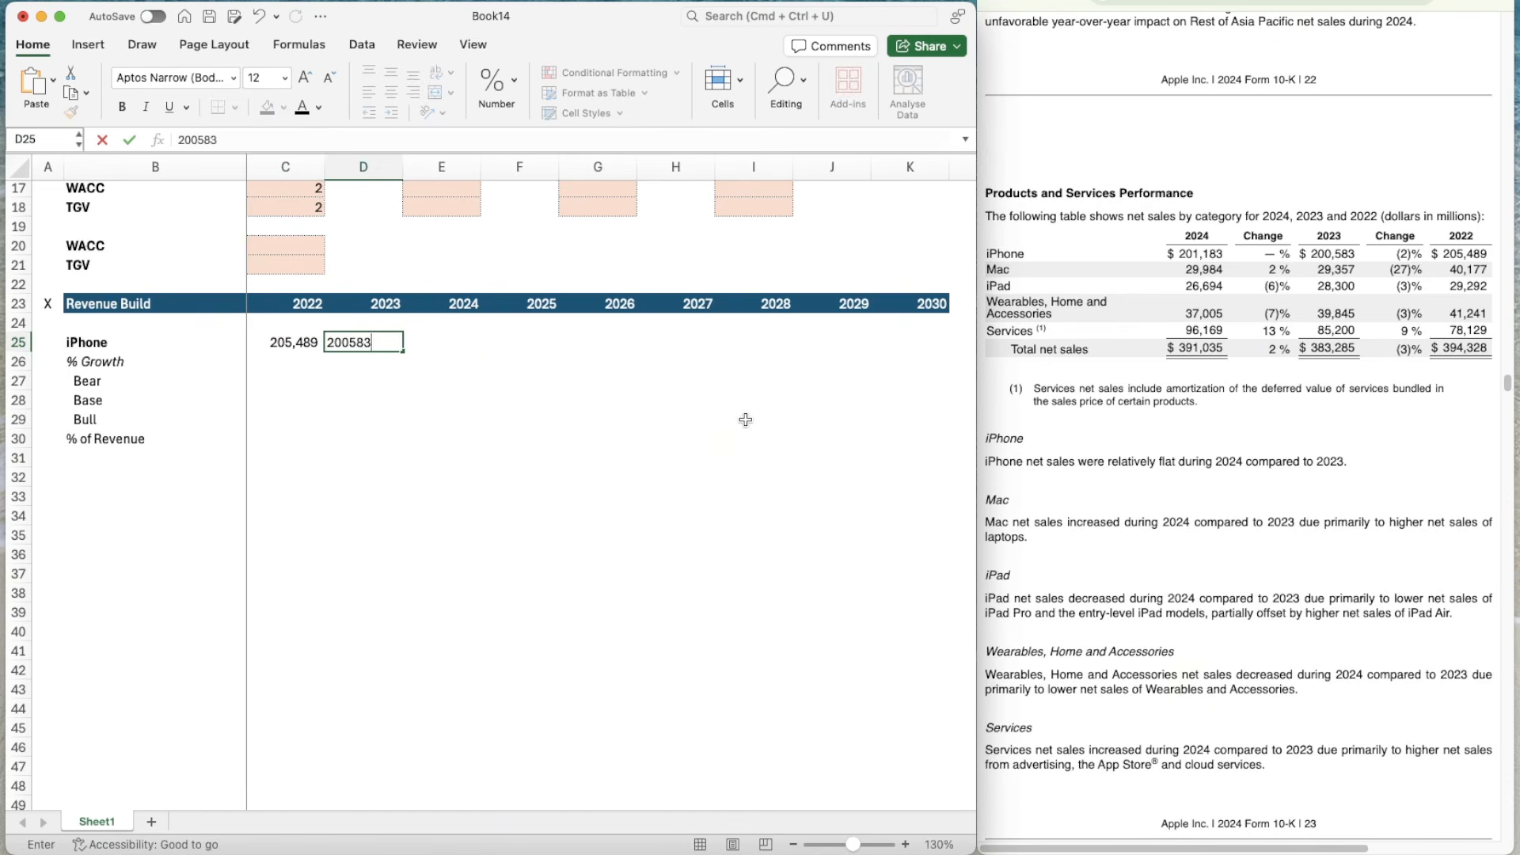
key(Return)
- Enter the 2024 iPhone net sales, 201183, in E25
key(Up)
key(Right)
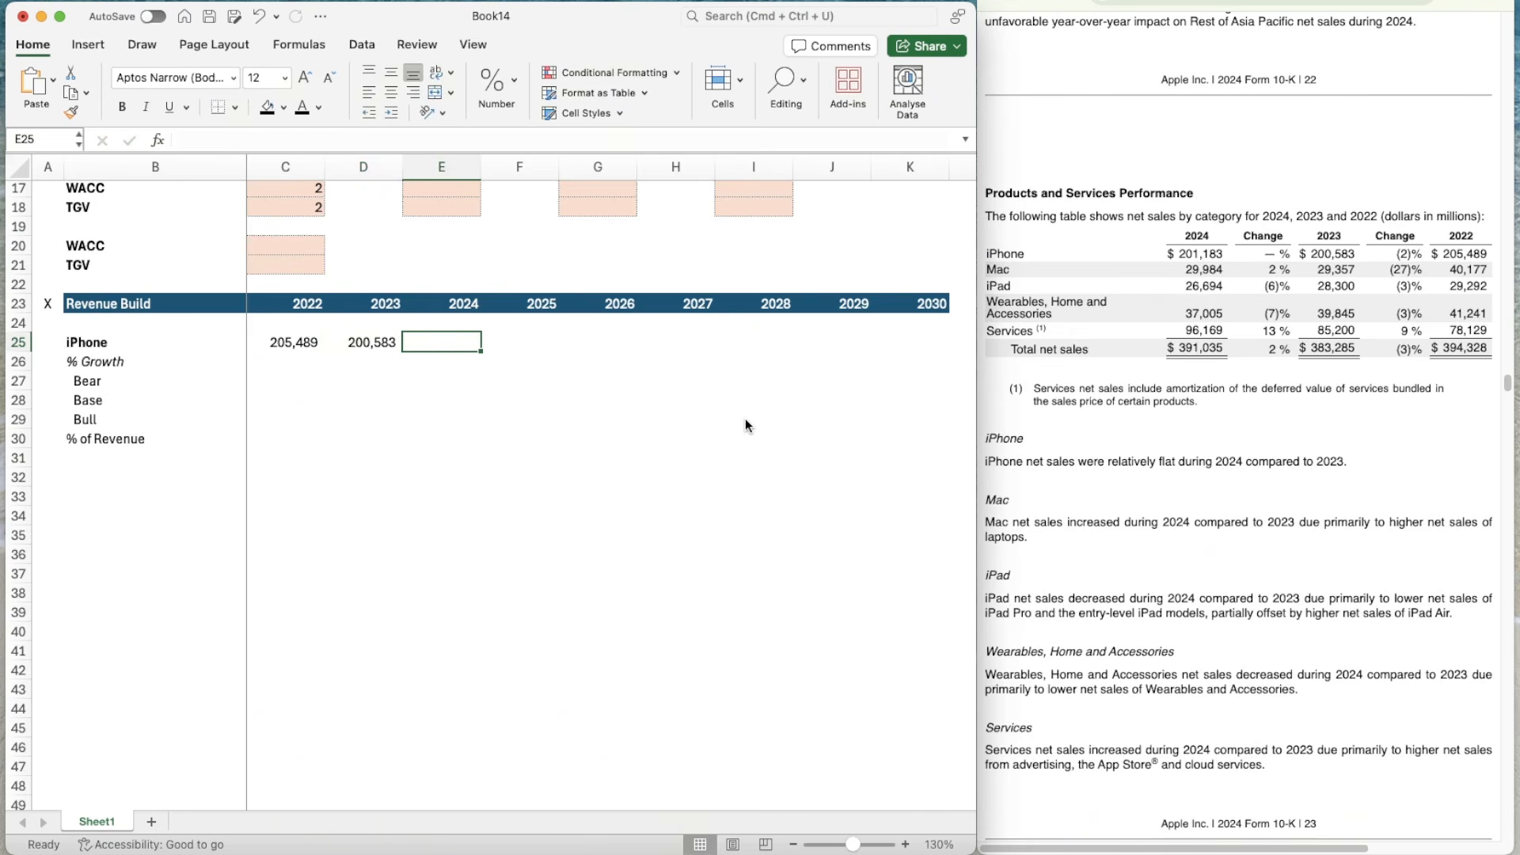
text(20118)
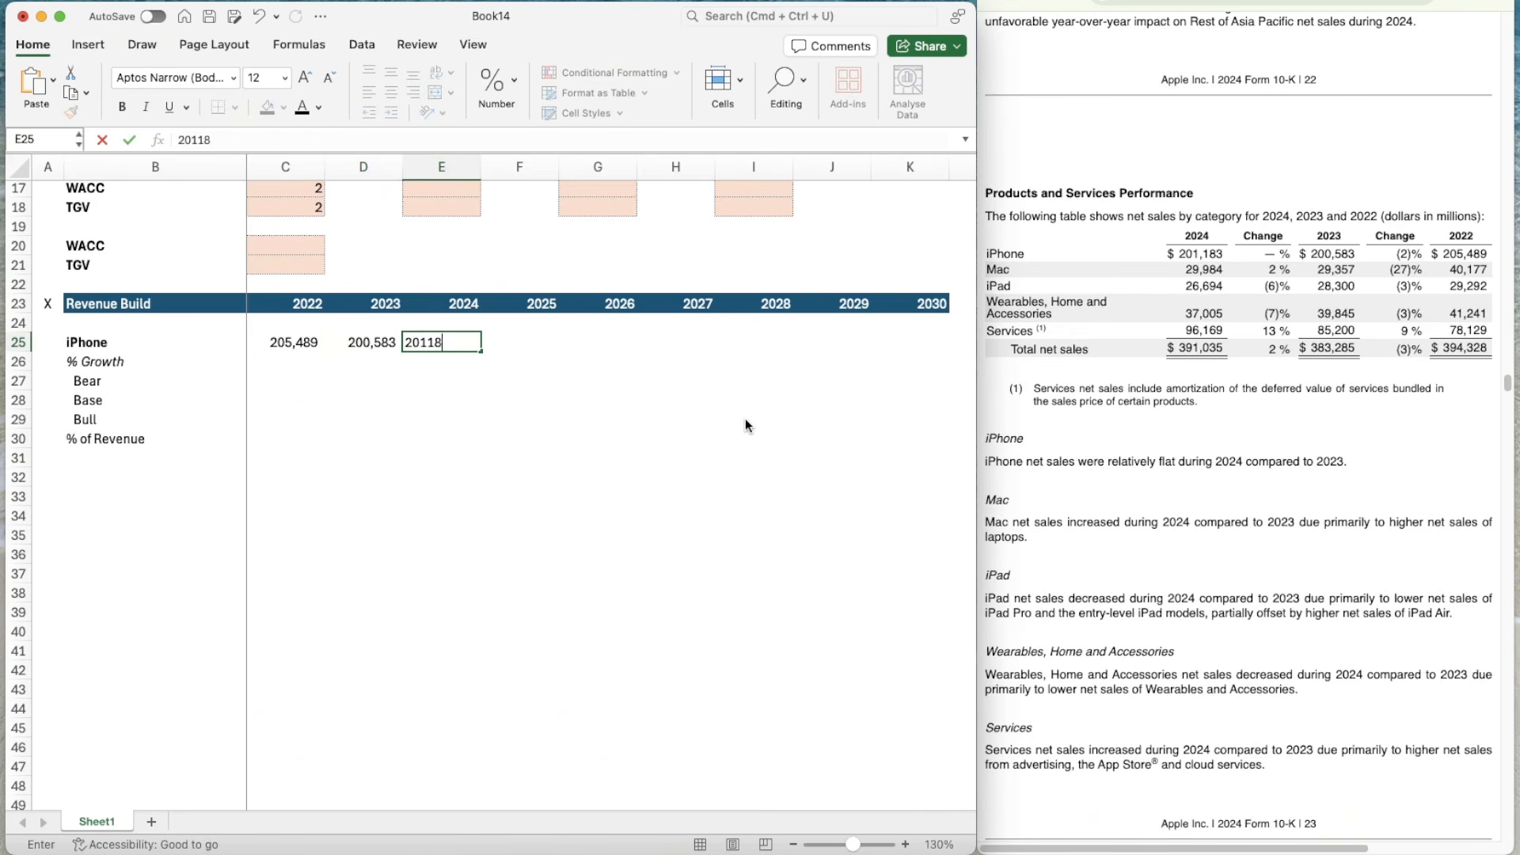
key(Return)
key(Up)
key(Left)
key(Left)
key(Down)
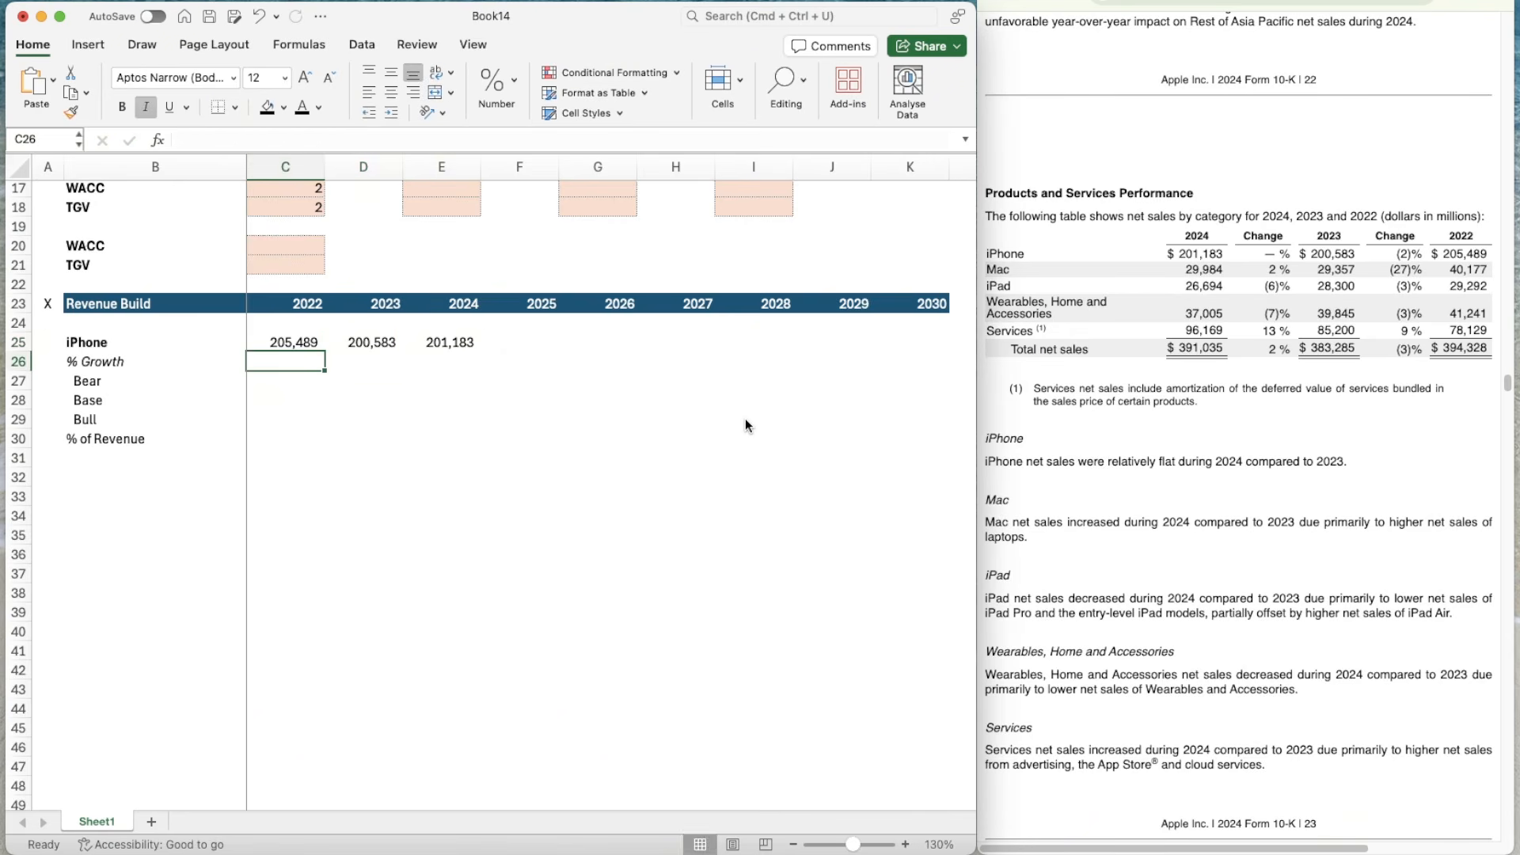
- Calculate the 2023 iPhone growth in D26 with the formula =D25/C25-1
key(Right)
text(=)
key(Up)
text(/)
key(Up)
key(Left)
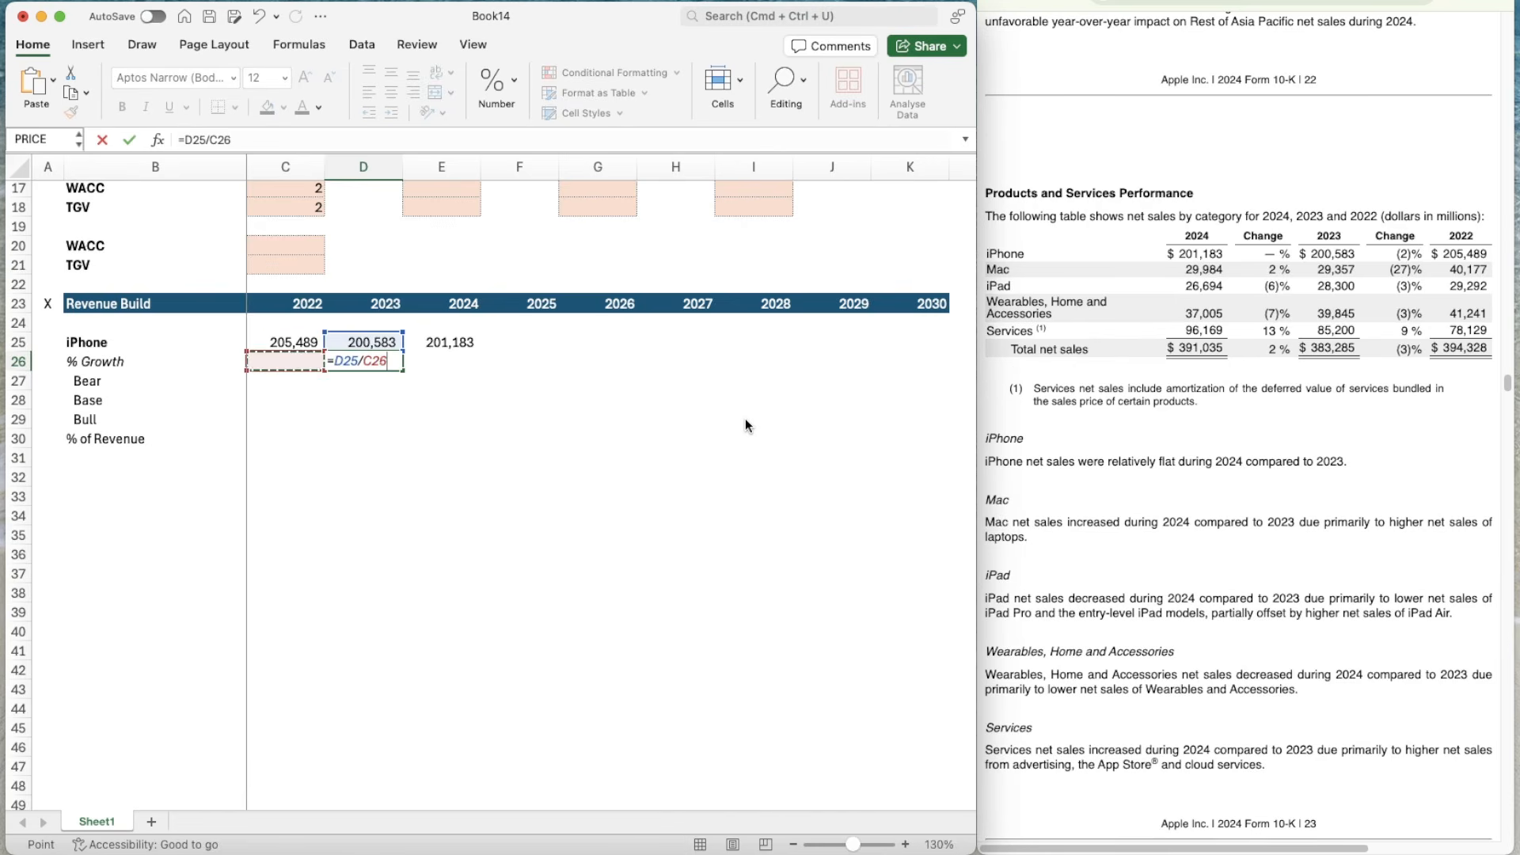
text(-1)
key(Return)
key(Up)
- Format the 2023 iPhone growth in D26 as a percentage without decimals
key(shift+Right)
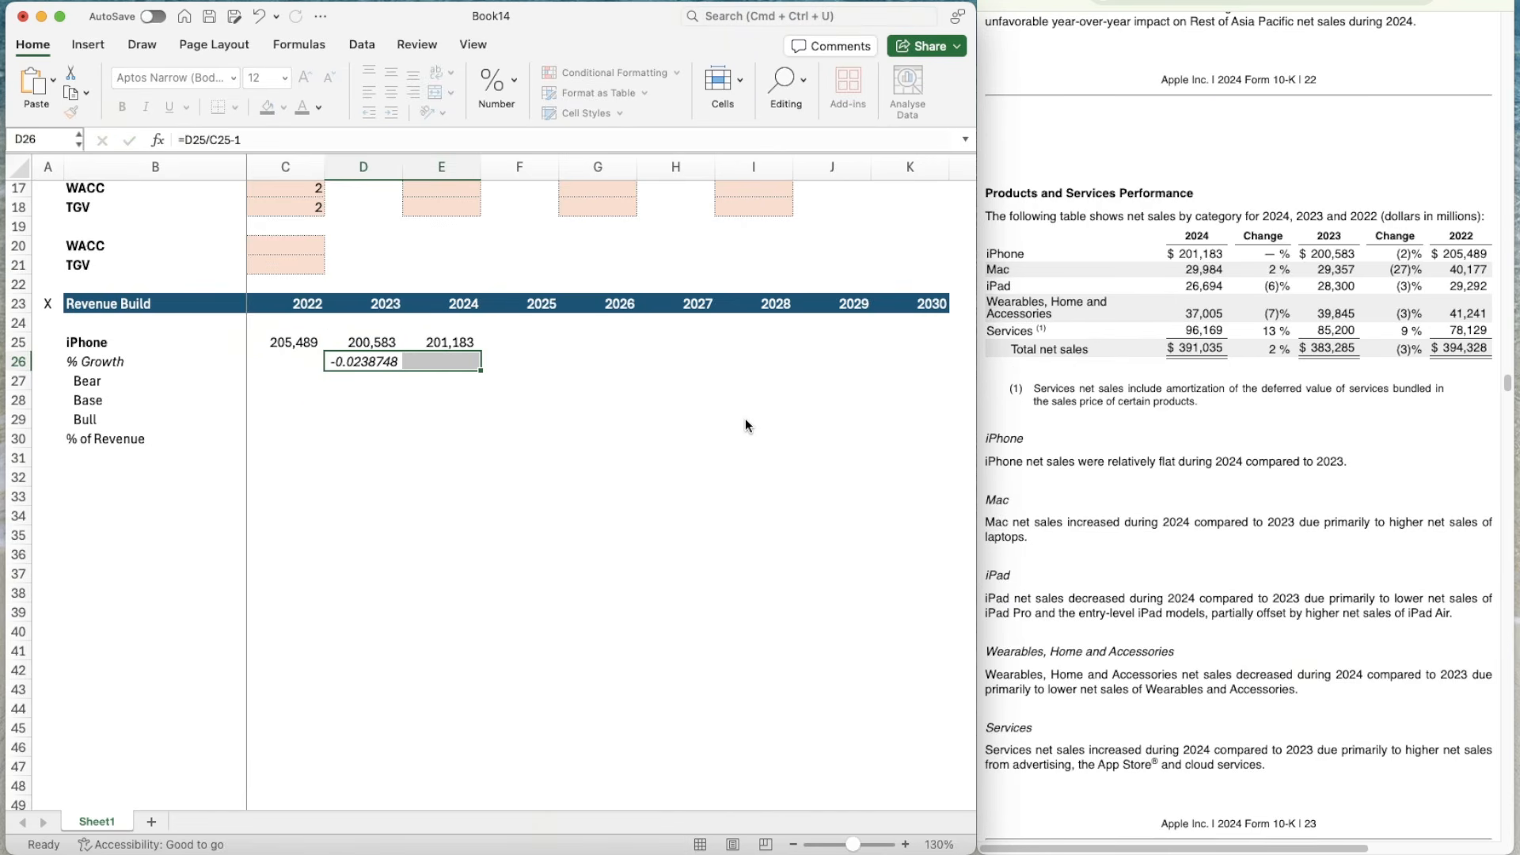
key(shift+Left)
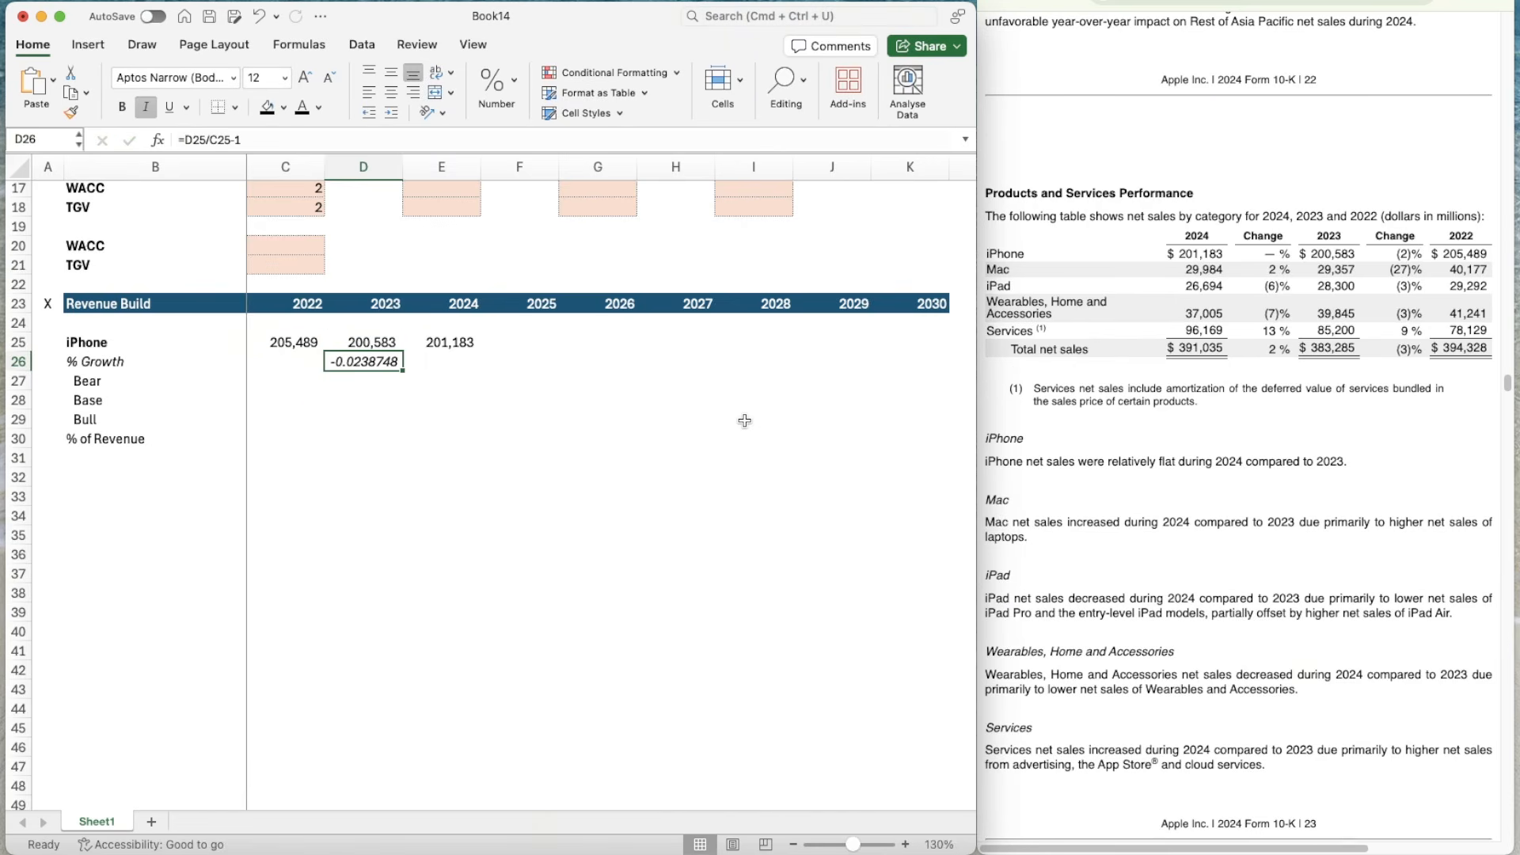
key(cmd+c)
key(Escape)
click(497, 87)
click(472, 165)
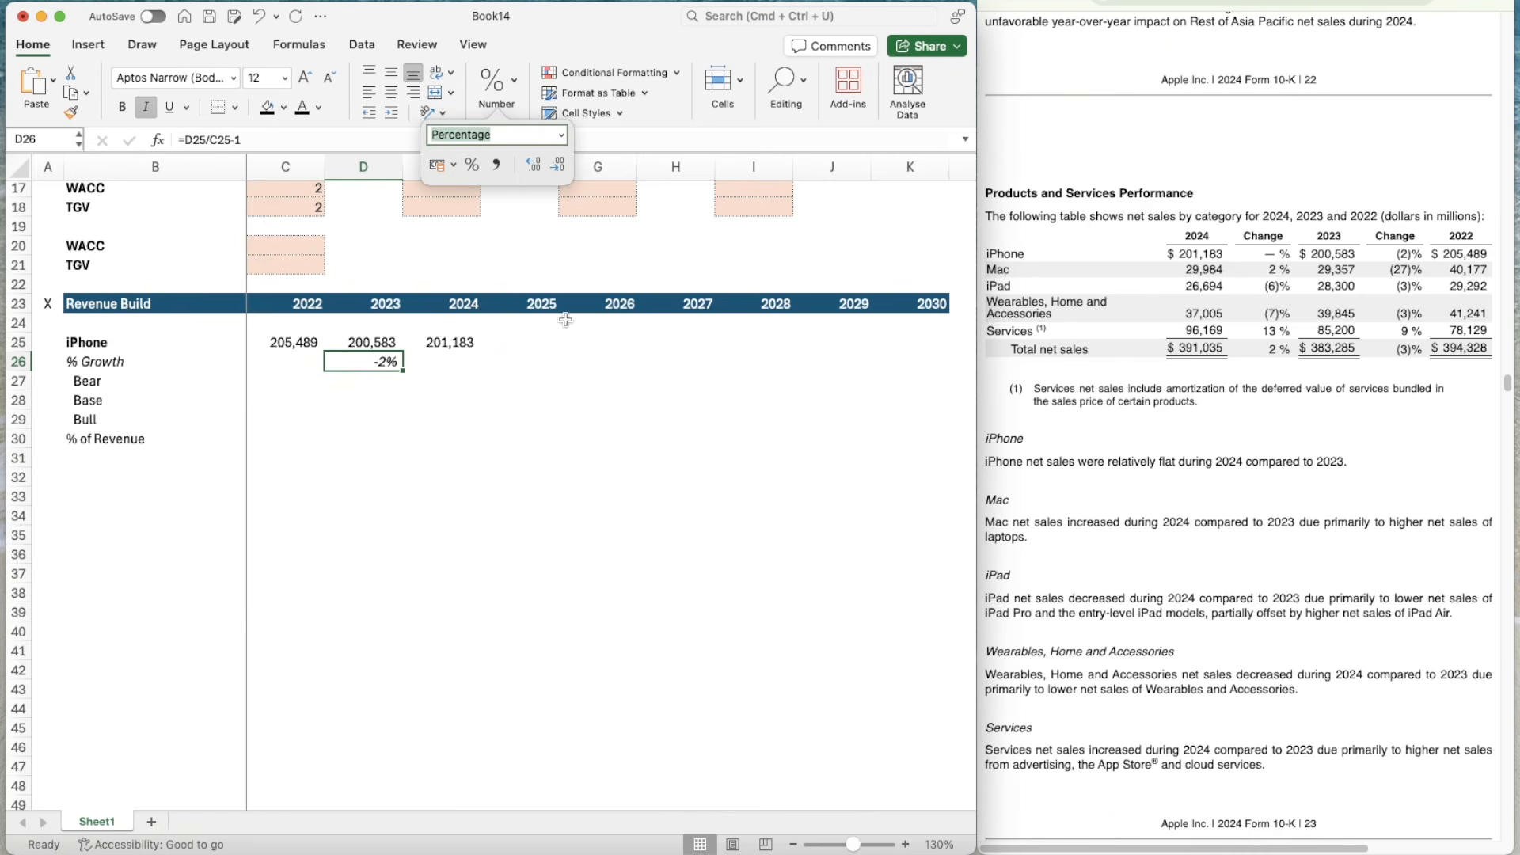
key(Right)
key(Down)
key(Escape)
key(Escape)
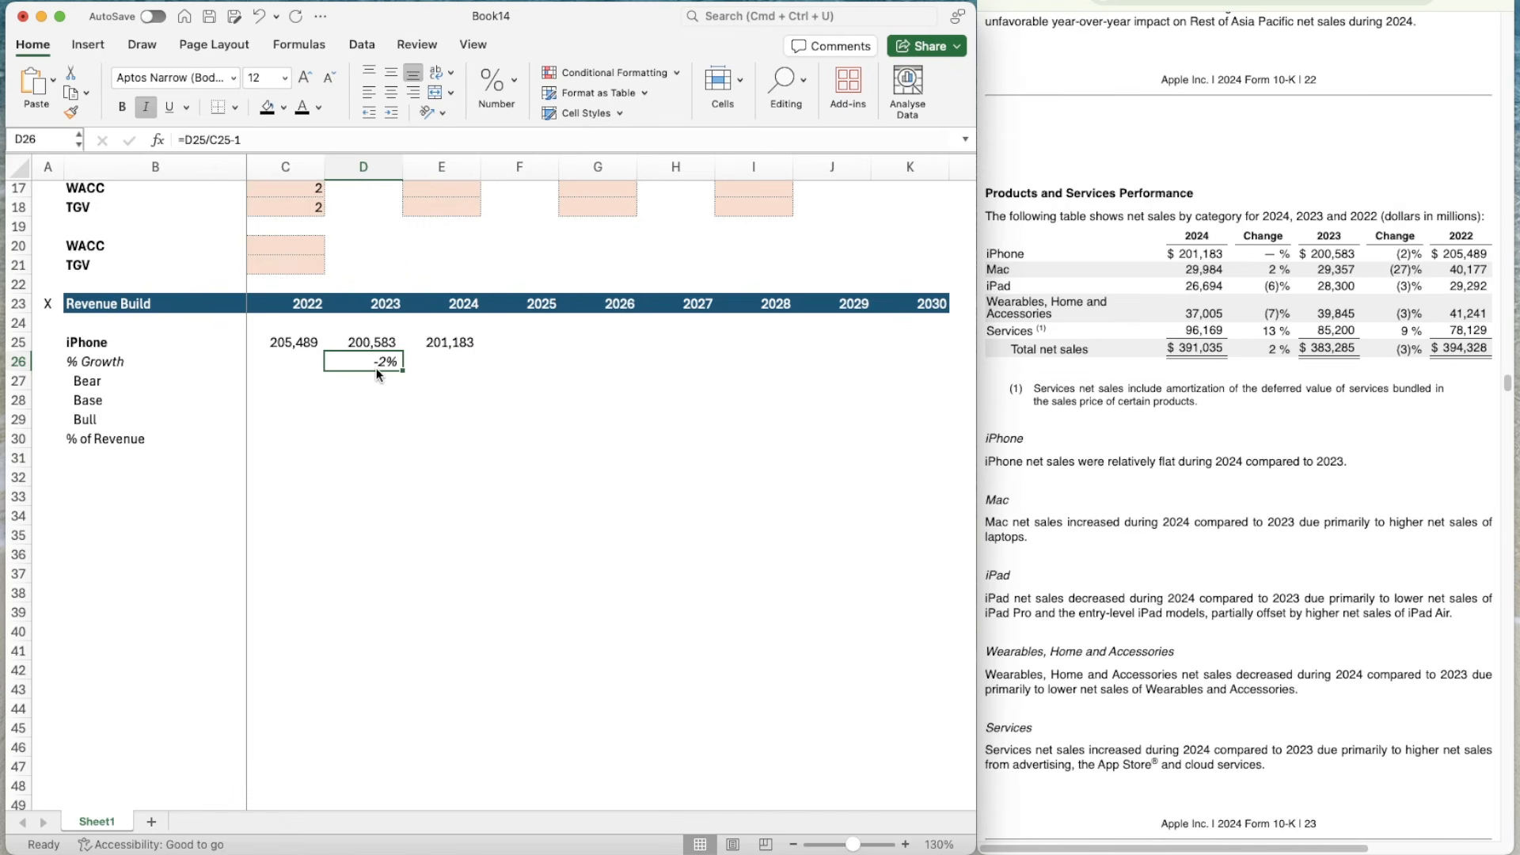
- Copy the iPhone growth formula and its format from D26 to 2024 in E26
key(super+c)
key(shift+Right)
key(super+v)
key(Right)
key(Right)
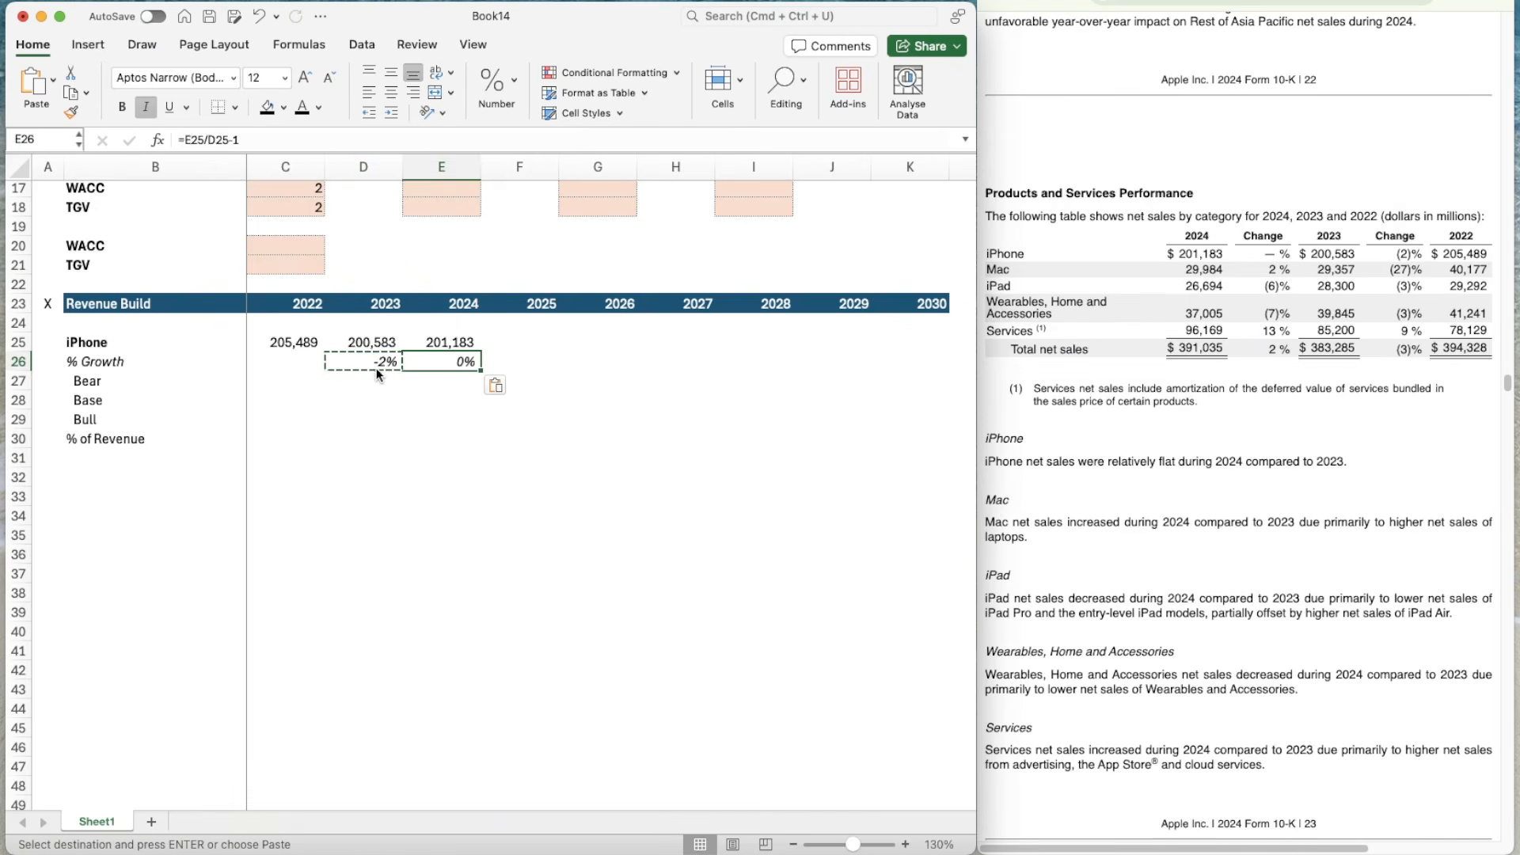
key(Down)
key(Escape)
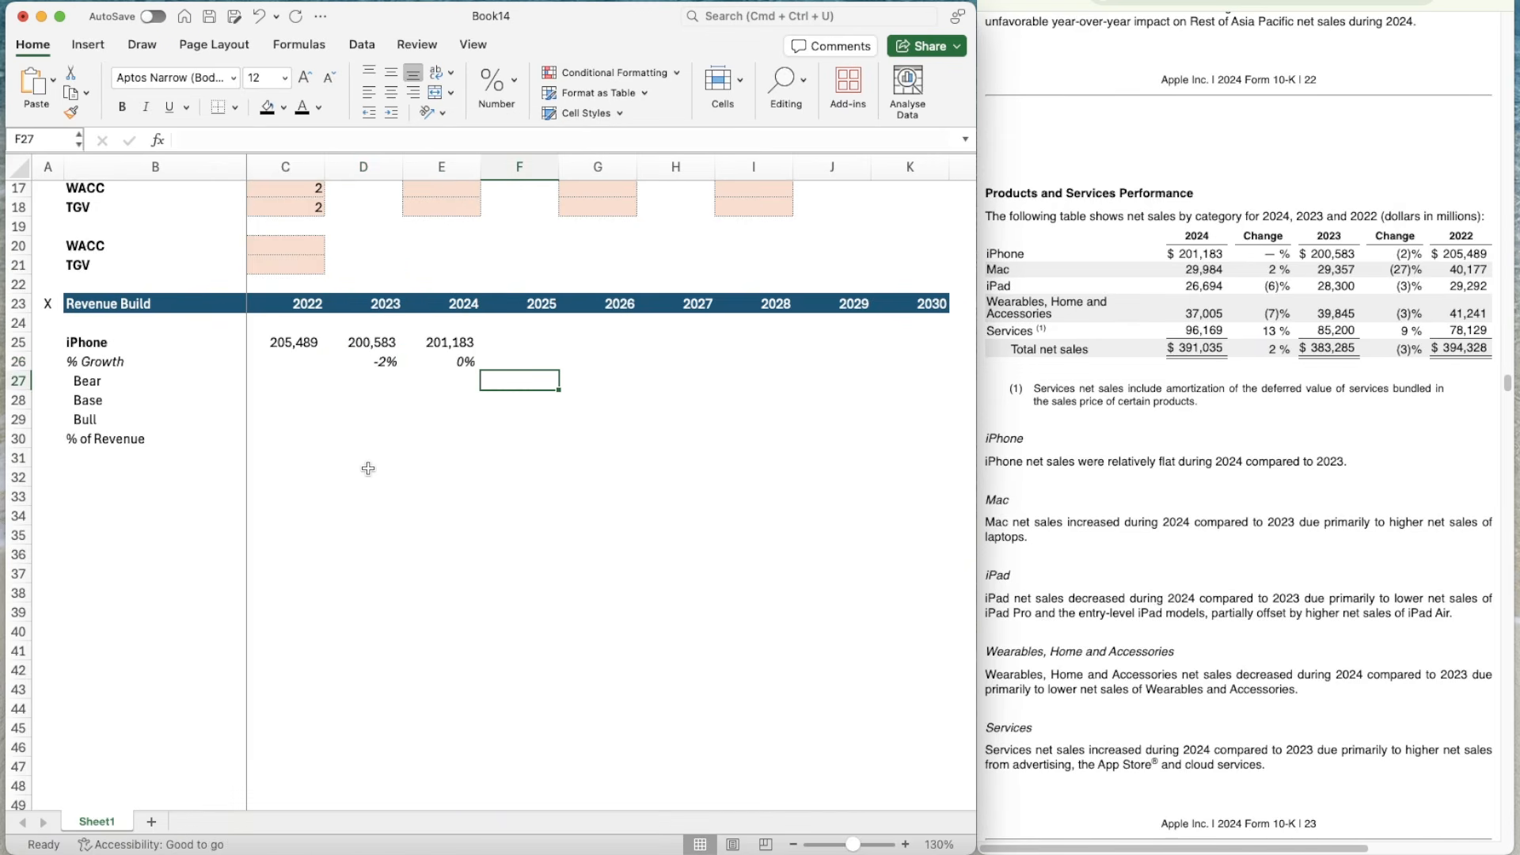
- Italicize the "% of Revenue" label in B30
key(Down)
key(Down)
key(Left)
click(187, 450)
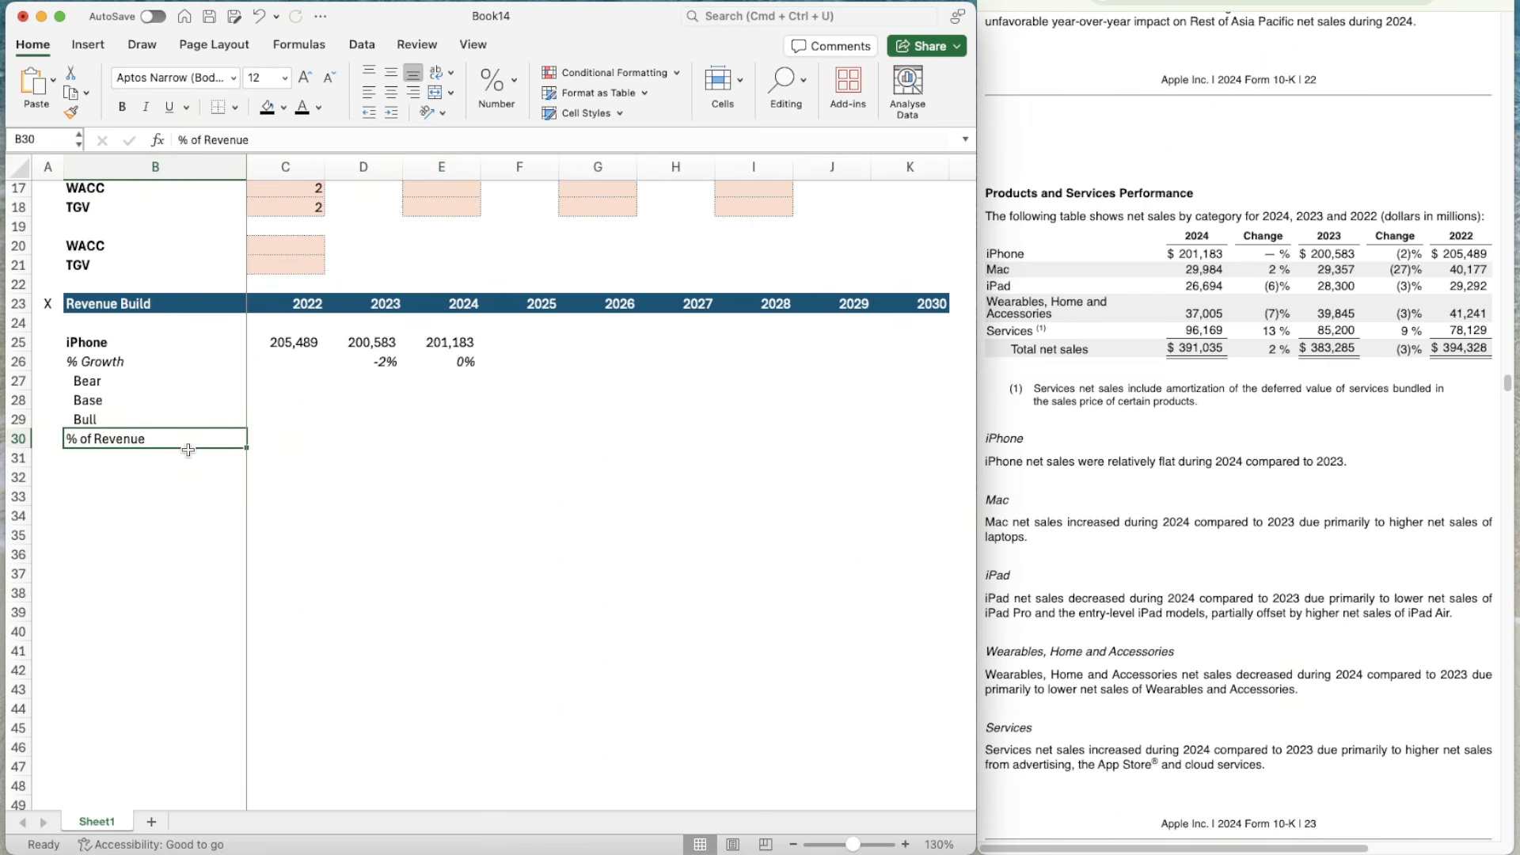
key(super+i)
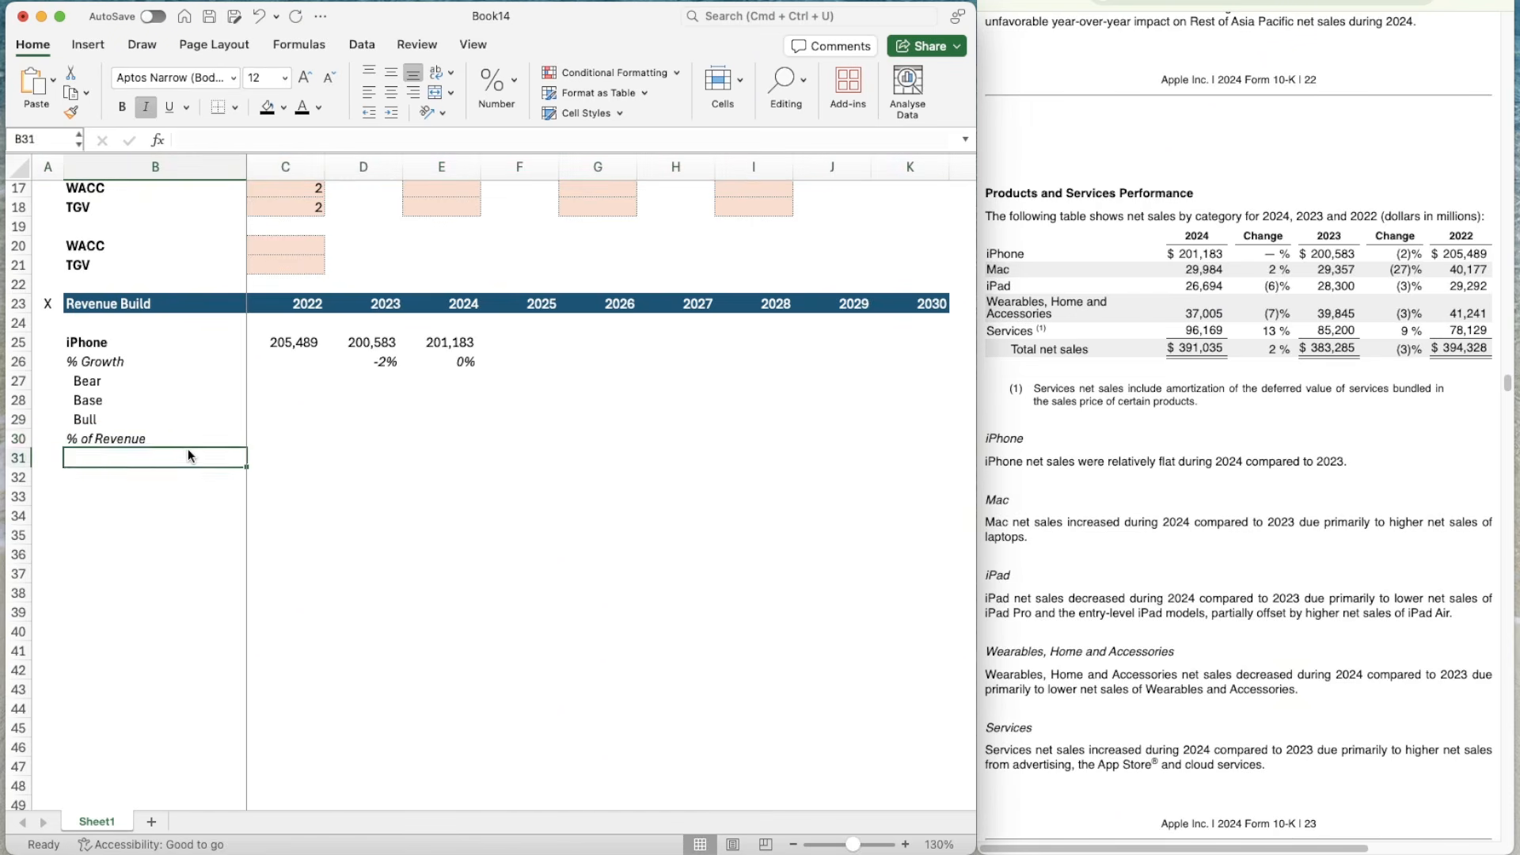
scroll(211, 522, down, 2)
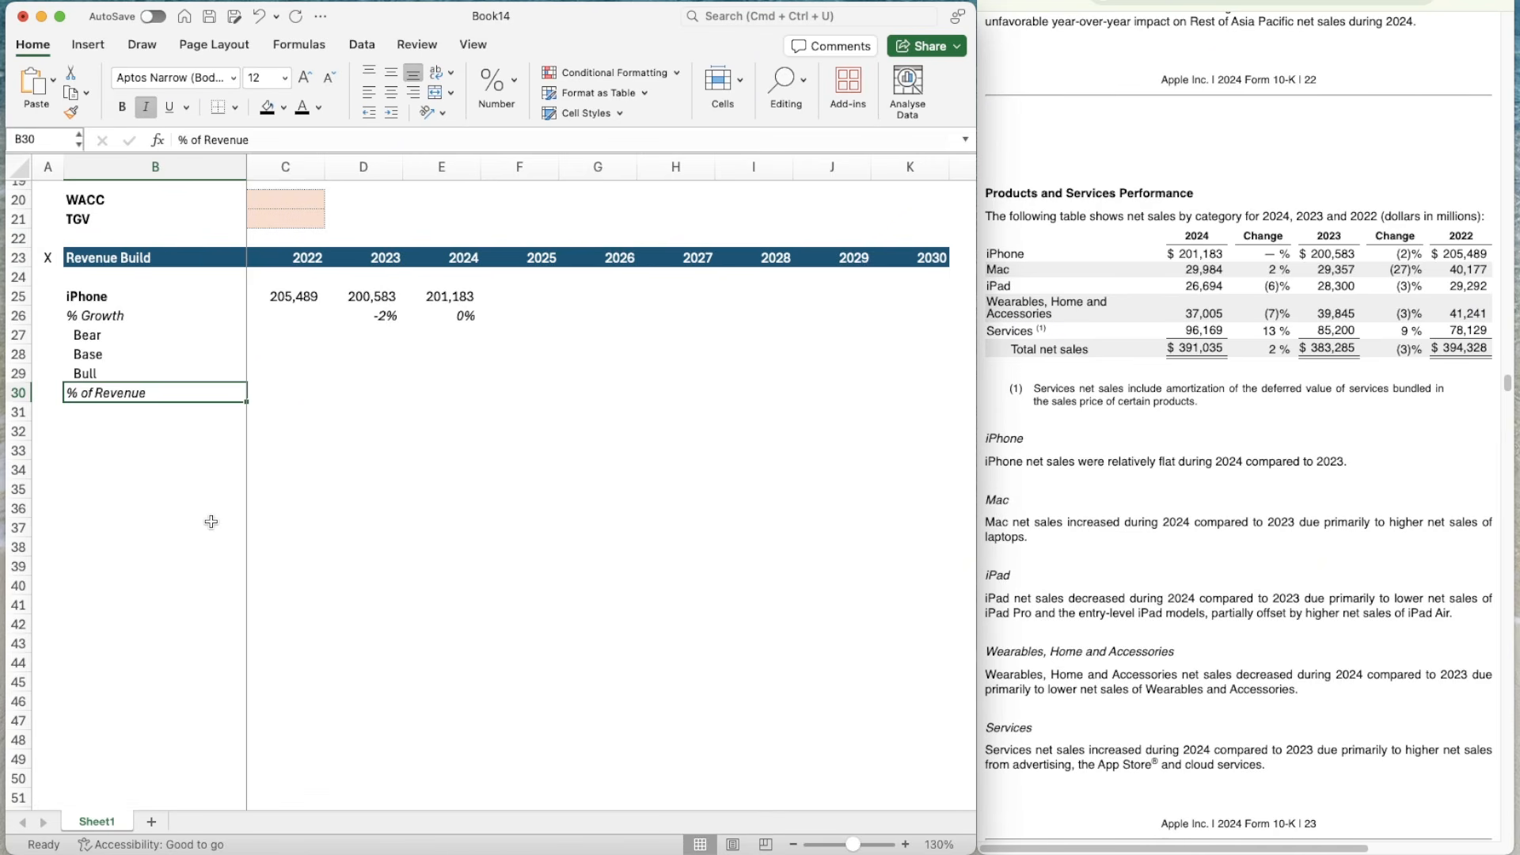
- Switch to Apple's Q3 2025 Form 10-Q at the Note 2 – Revenue net sales table
key(Up)
key(Up)
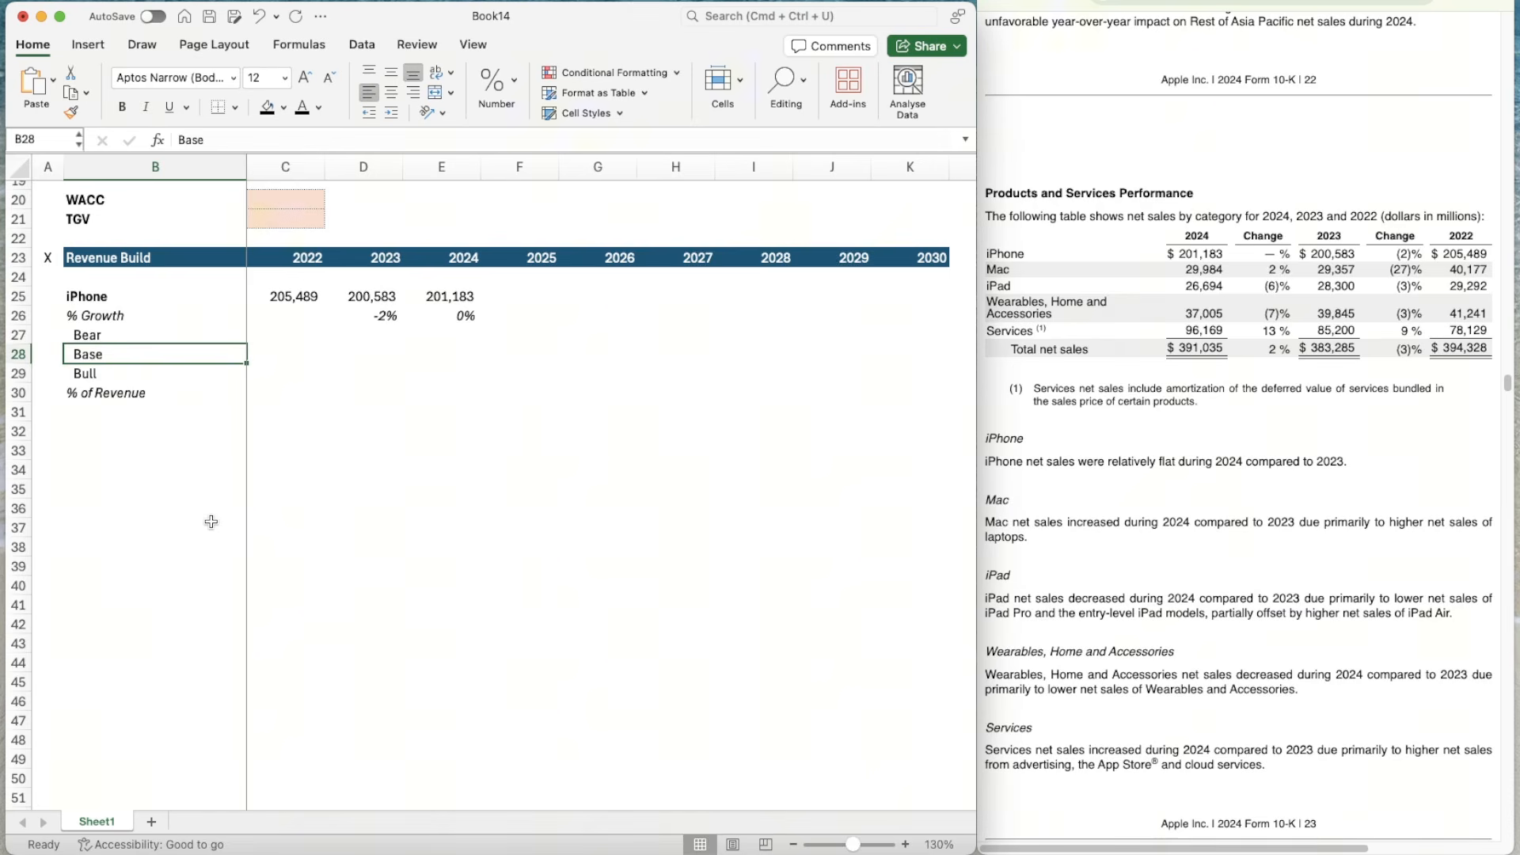
click(124, 297)
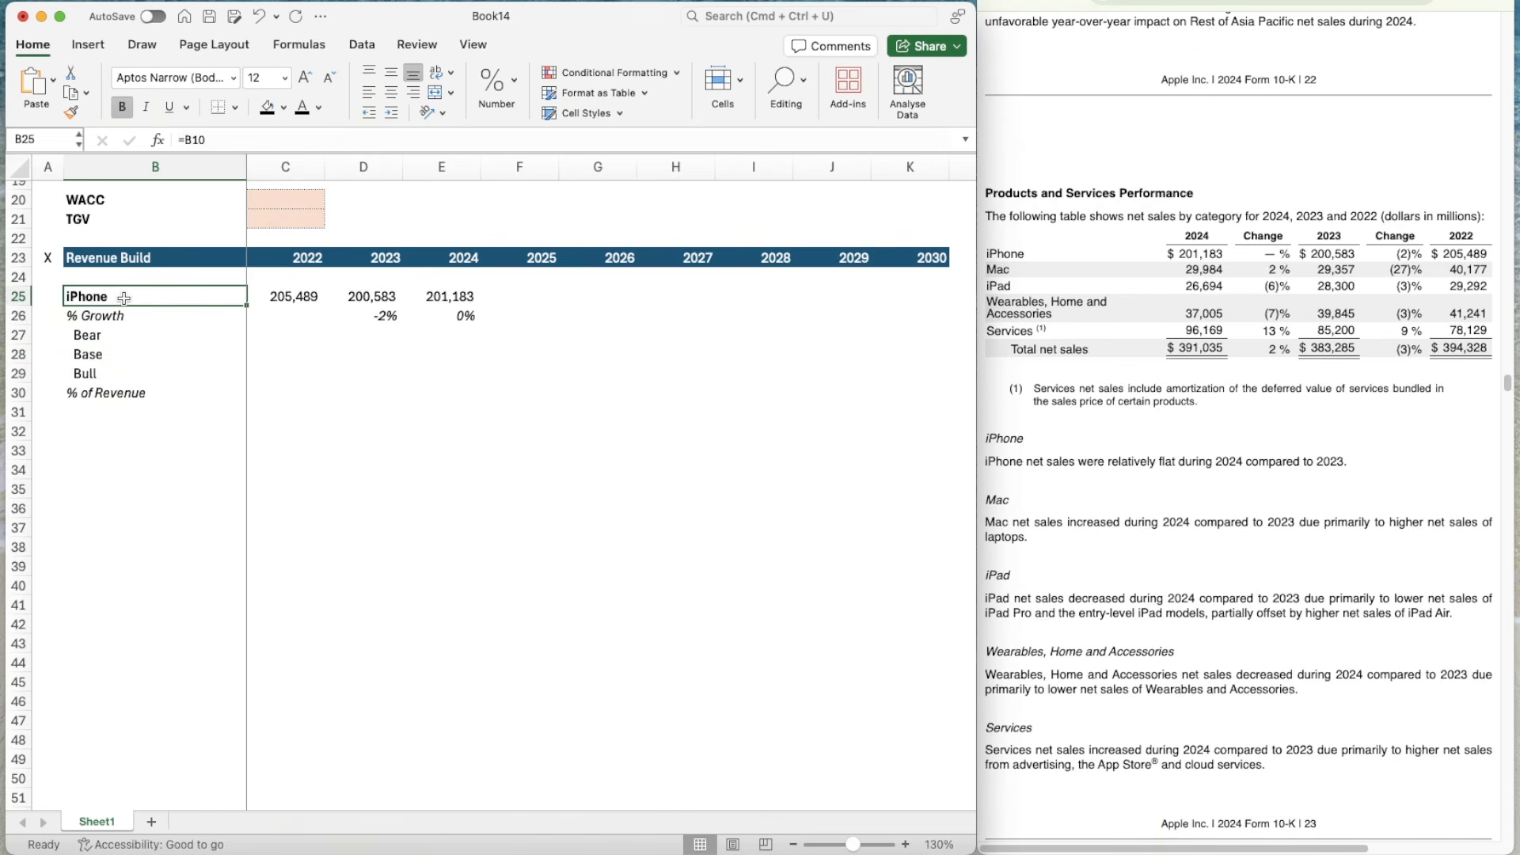
key(Right)
key(Right)
key(Right)
key(Right)
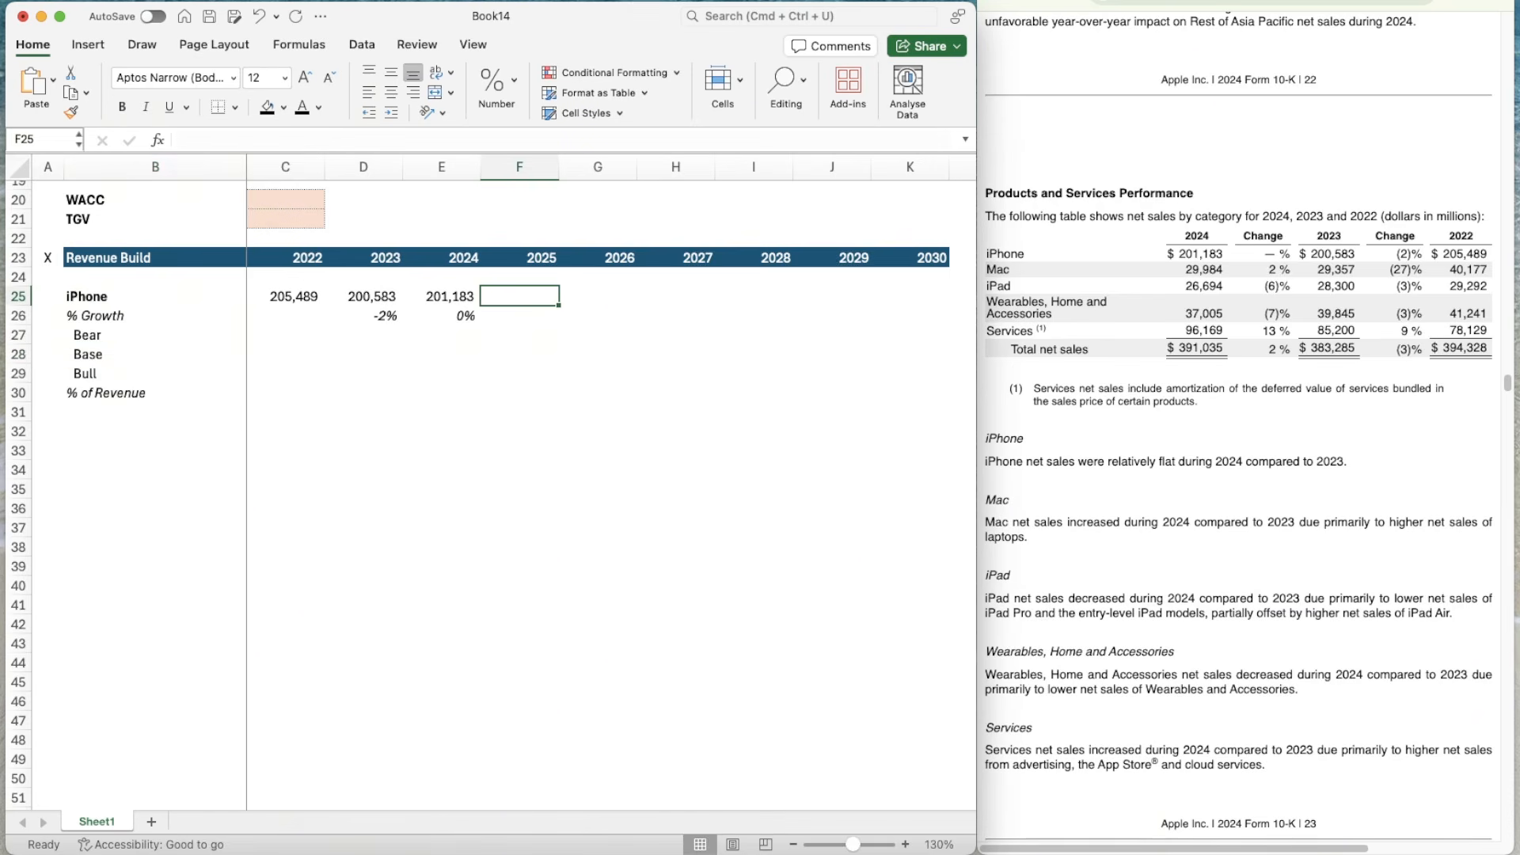
key(super+Tab)
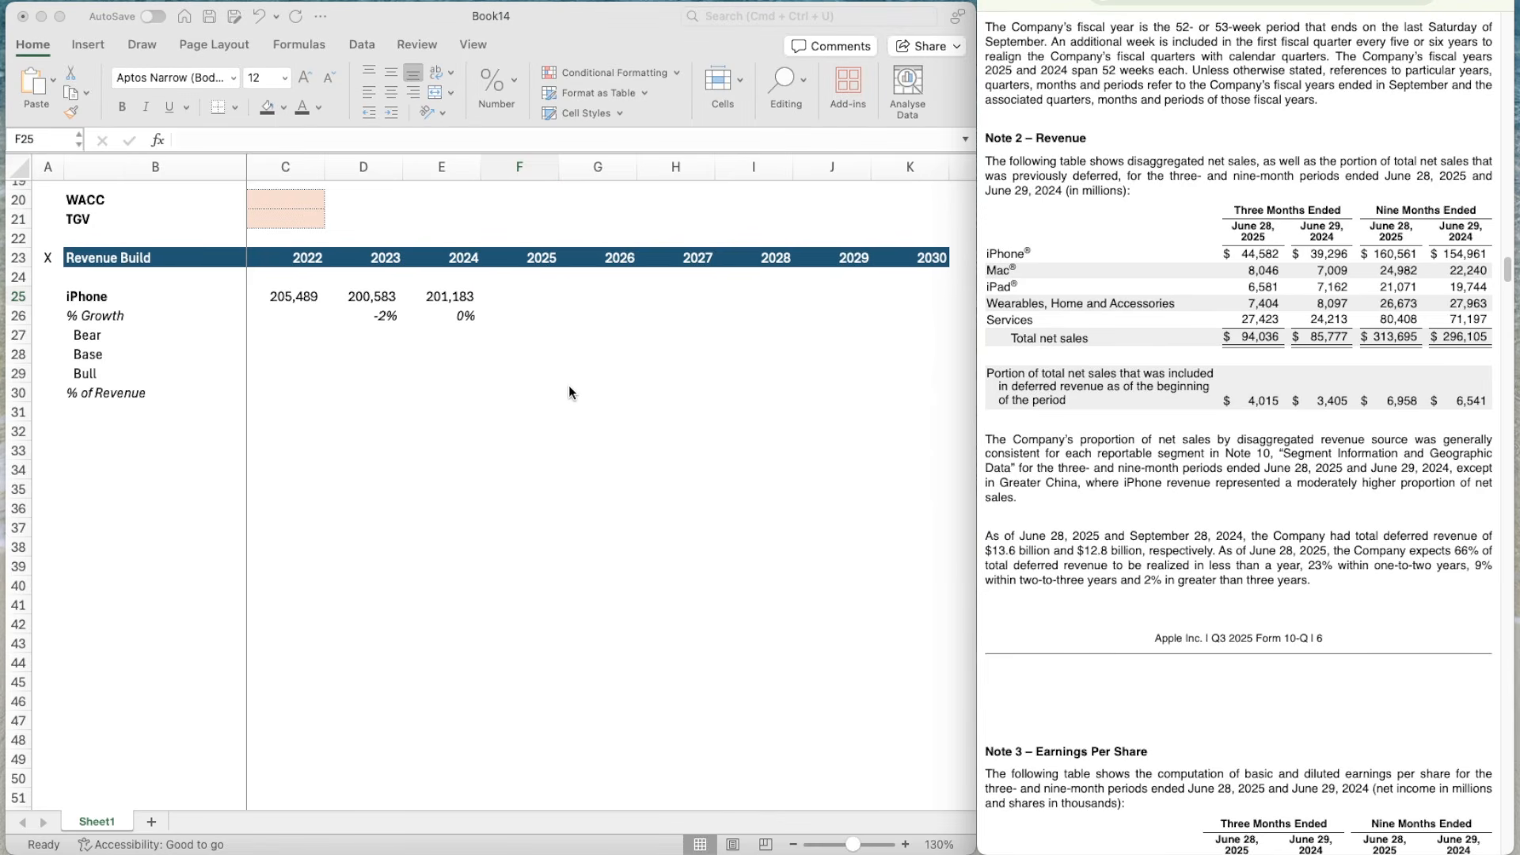
- In E28, divide 2024 iPhone sales by the prior-year nine-month iPhone sales with the formula =E25/154961
click(520, 296)
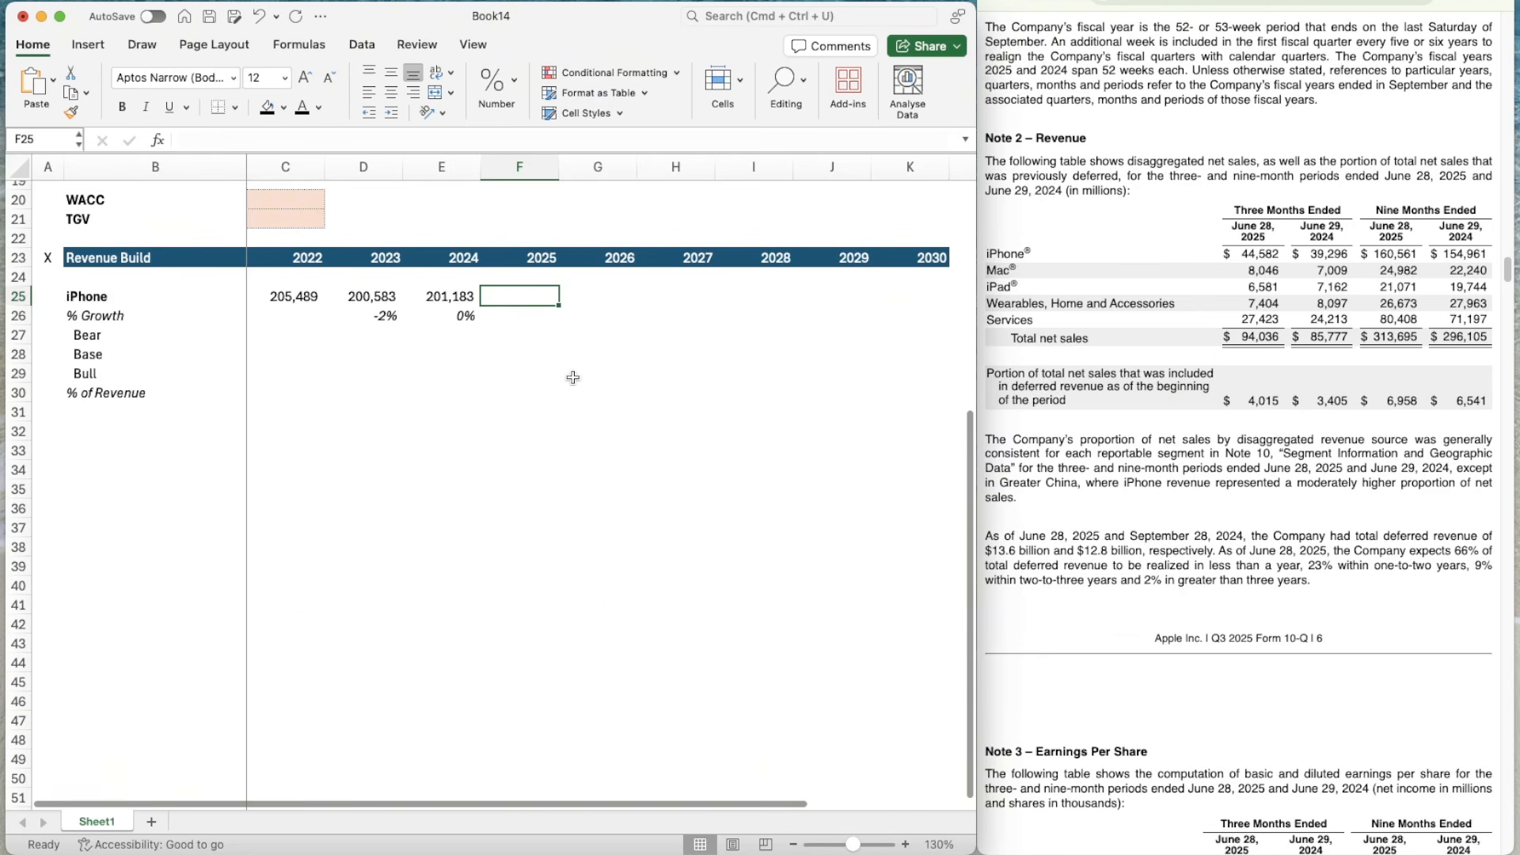
key(Down)
key(Down)
key(Down)
key(Left)
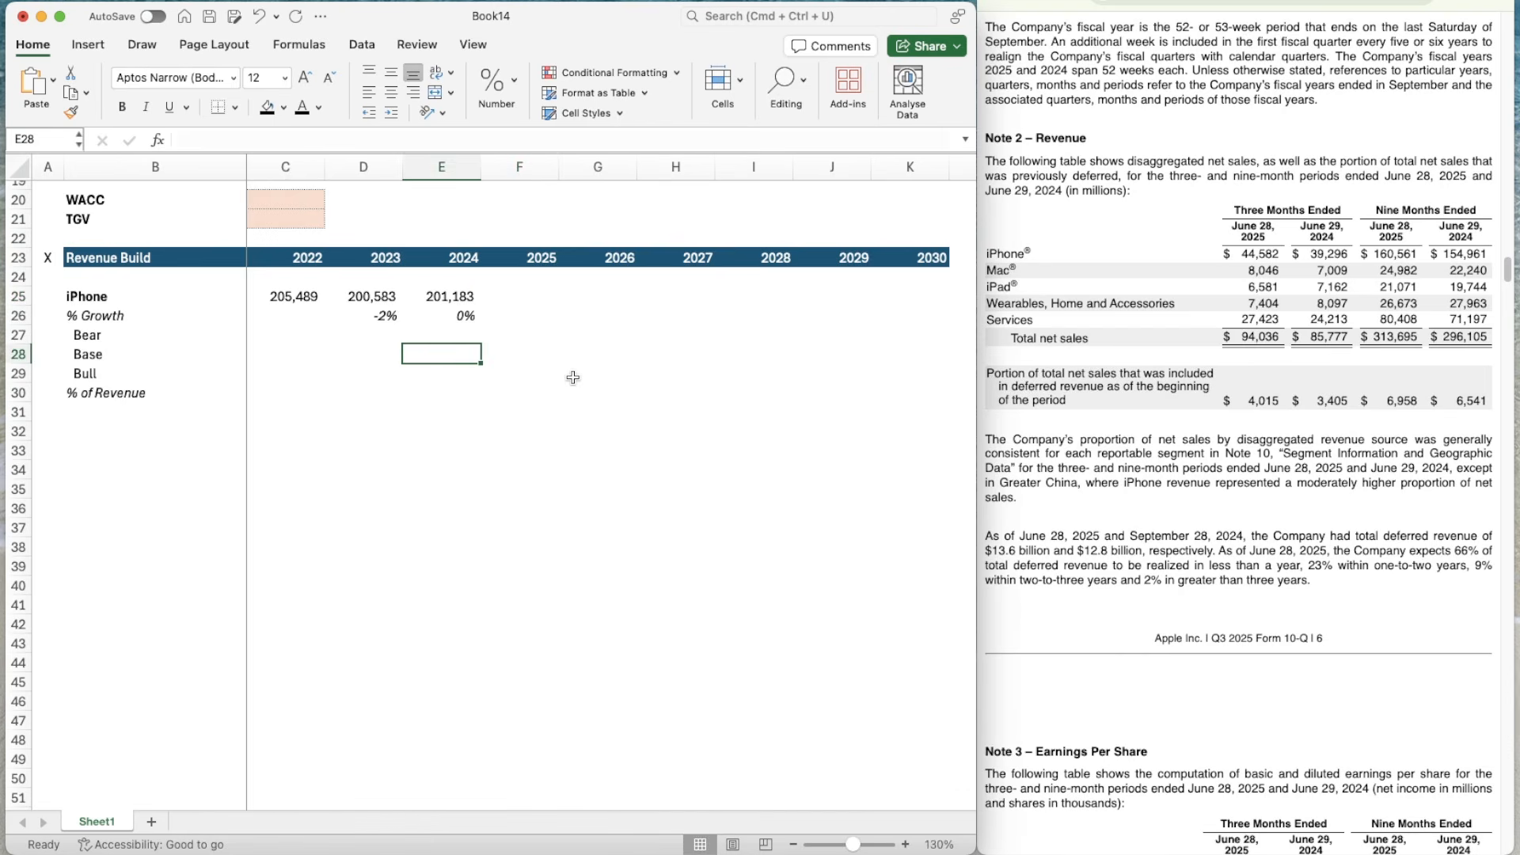
text(=)
key(Up)
key(Up)
key(Up)
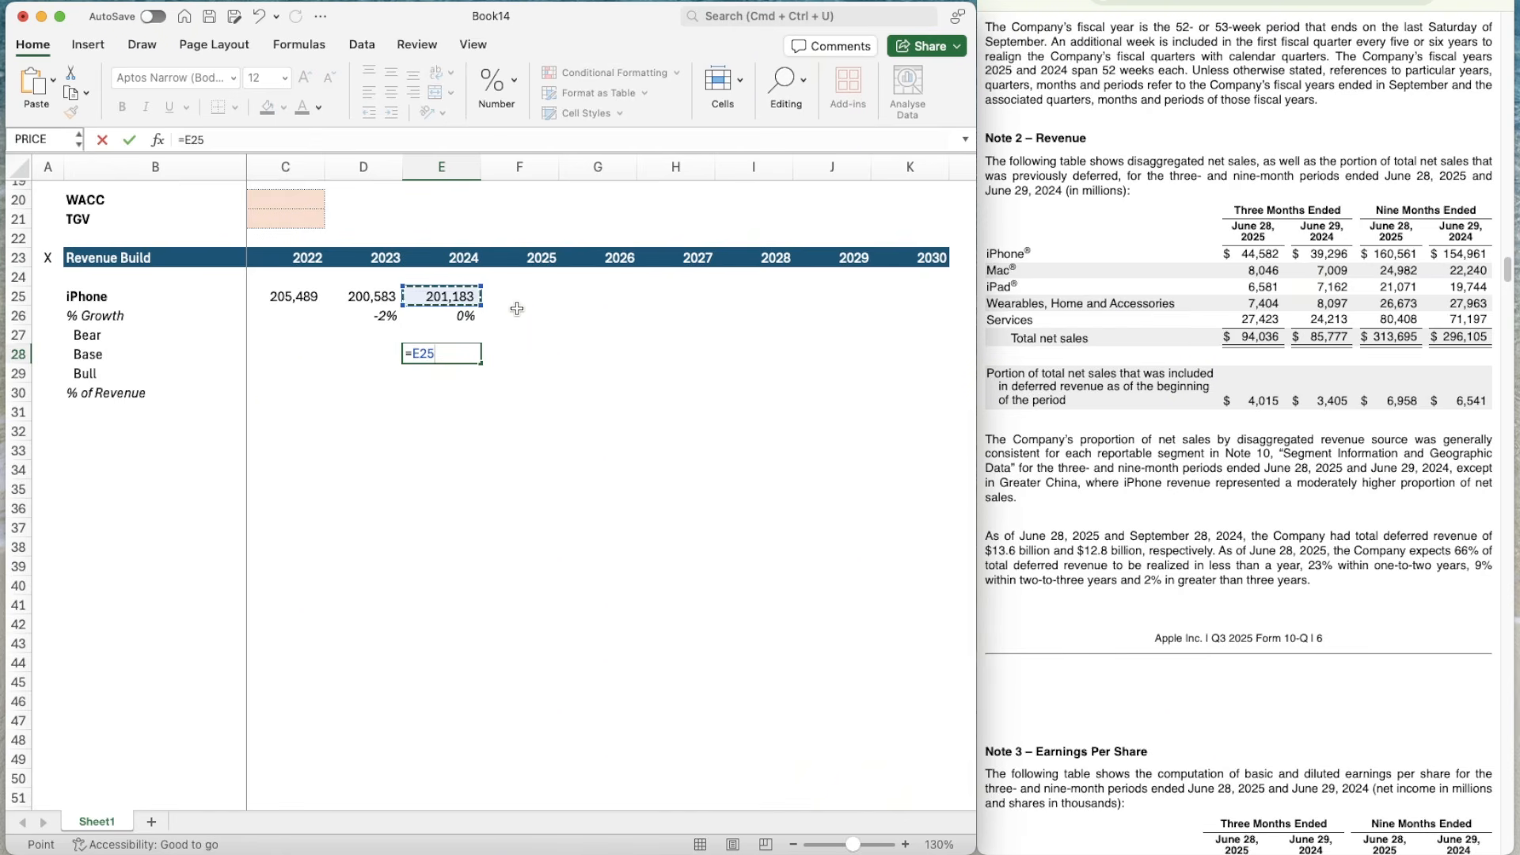
text(/154961)
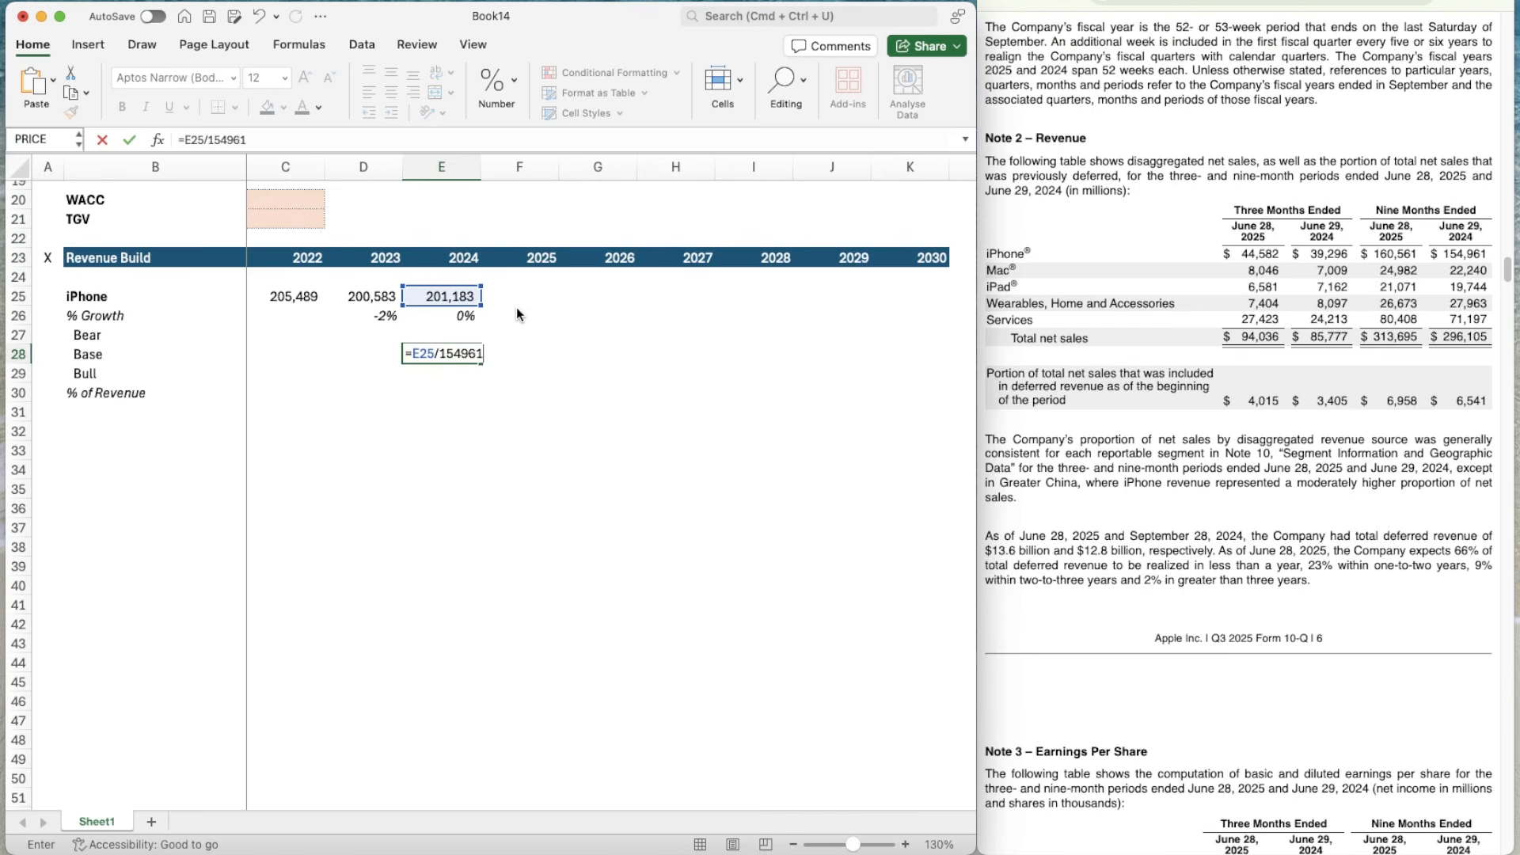
key(Return)
- Estimate 2025 iPhone net sales in F25 with the formula =160561*1.2982815
key(Up)
key(Up)
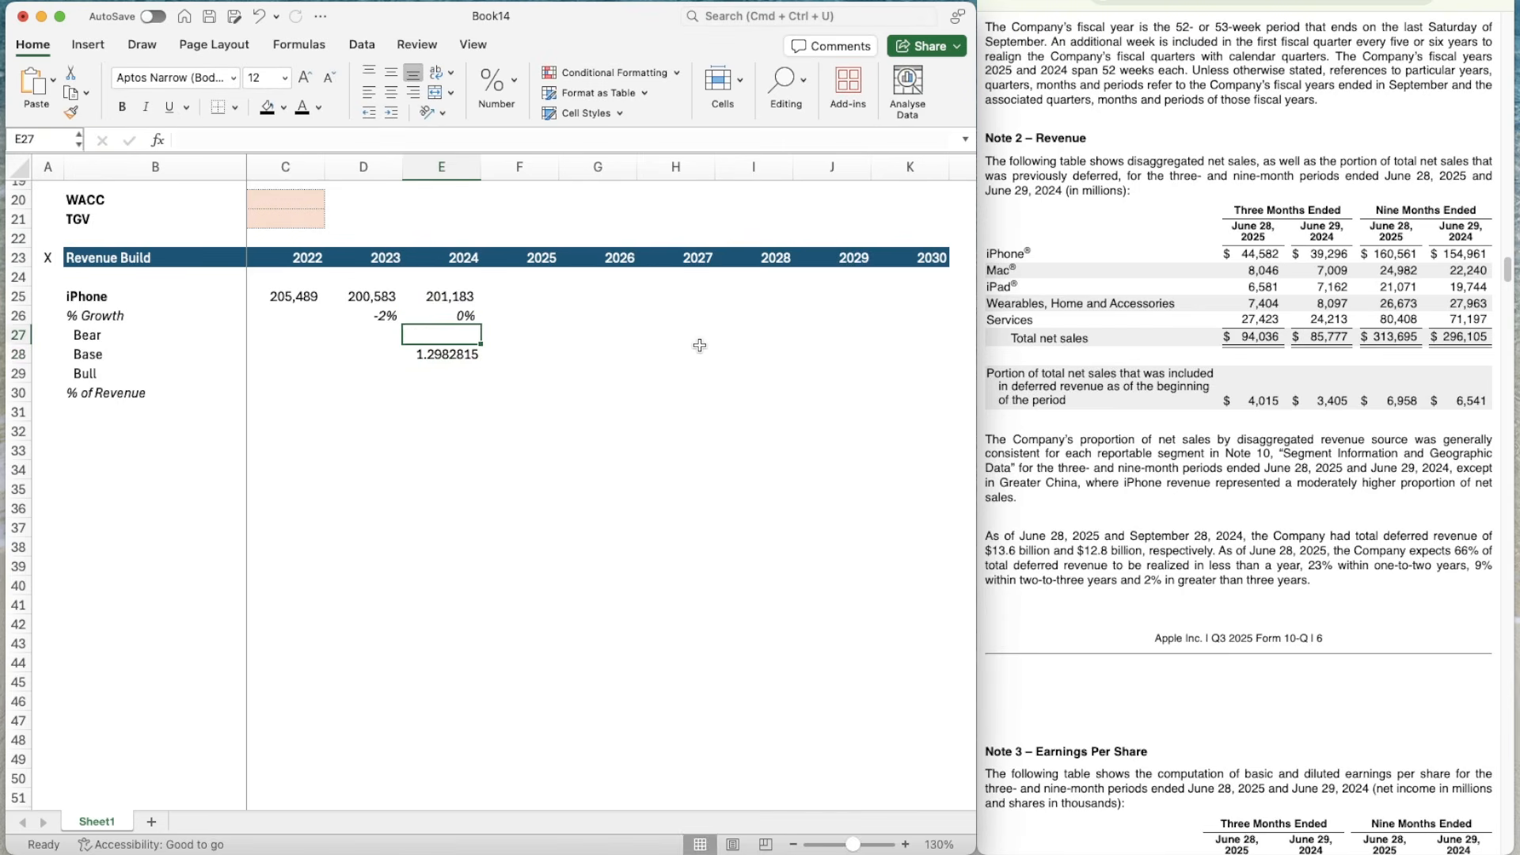
key(Right)
key(Up)
key(Up)
text(=)
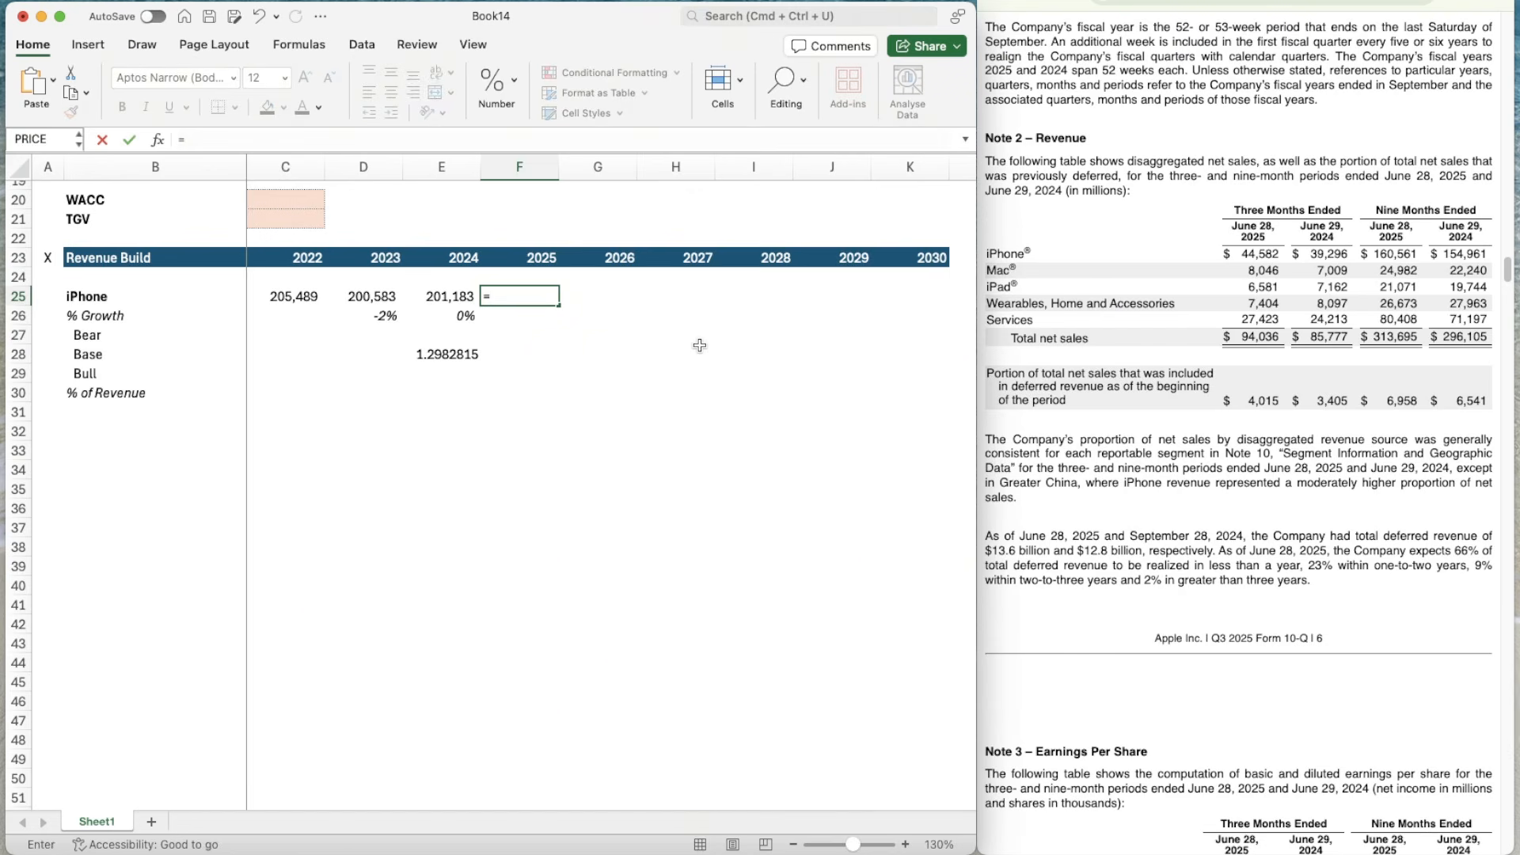
text(160561*1.298)
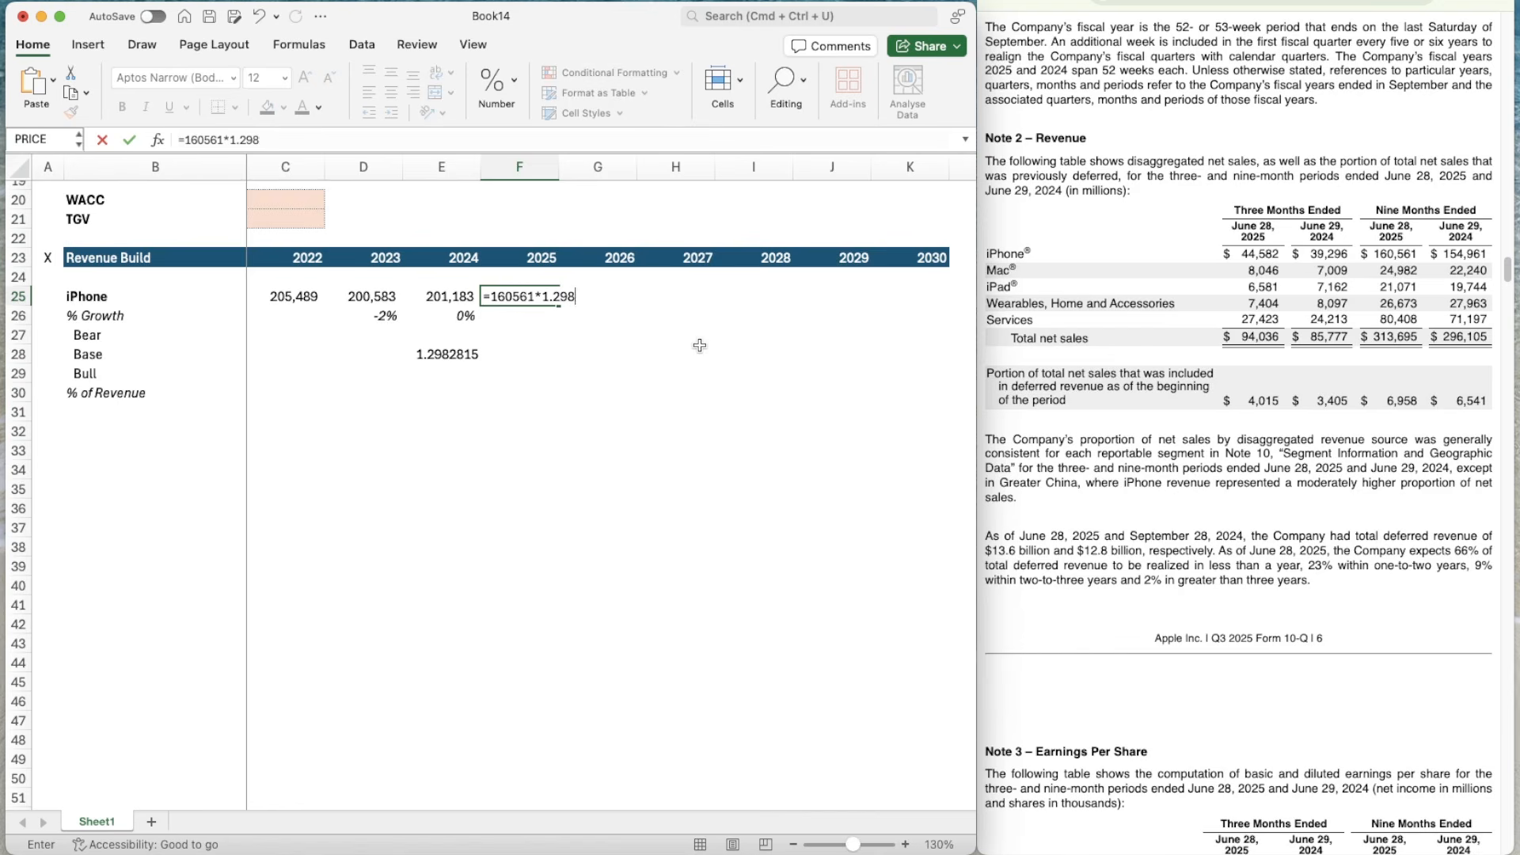
text(281)
key(Return)
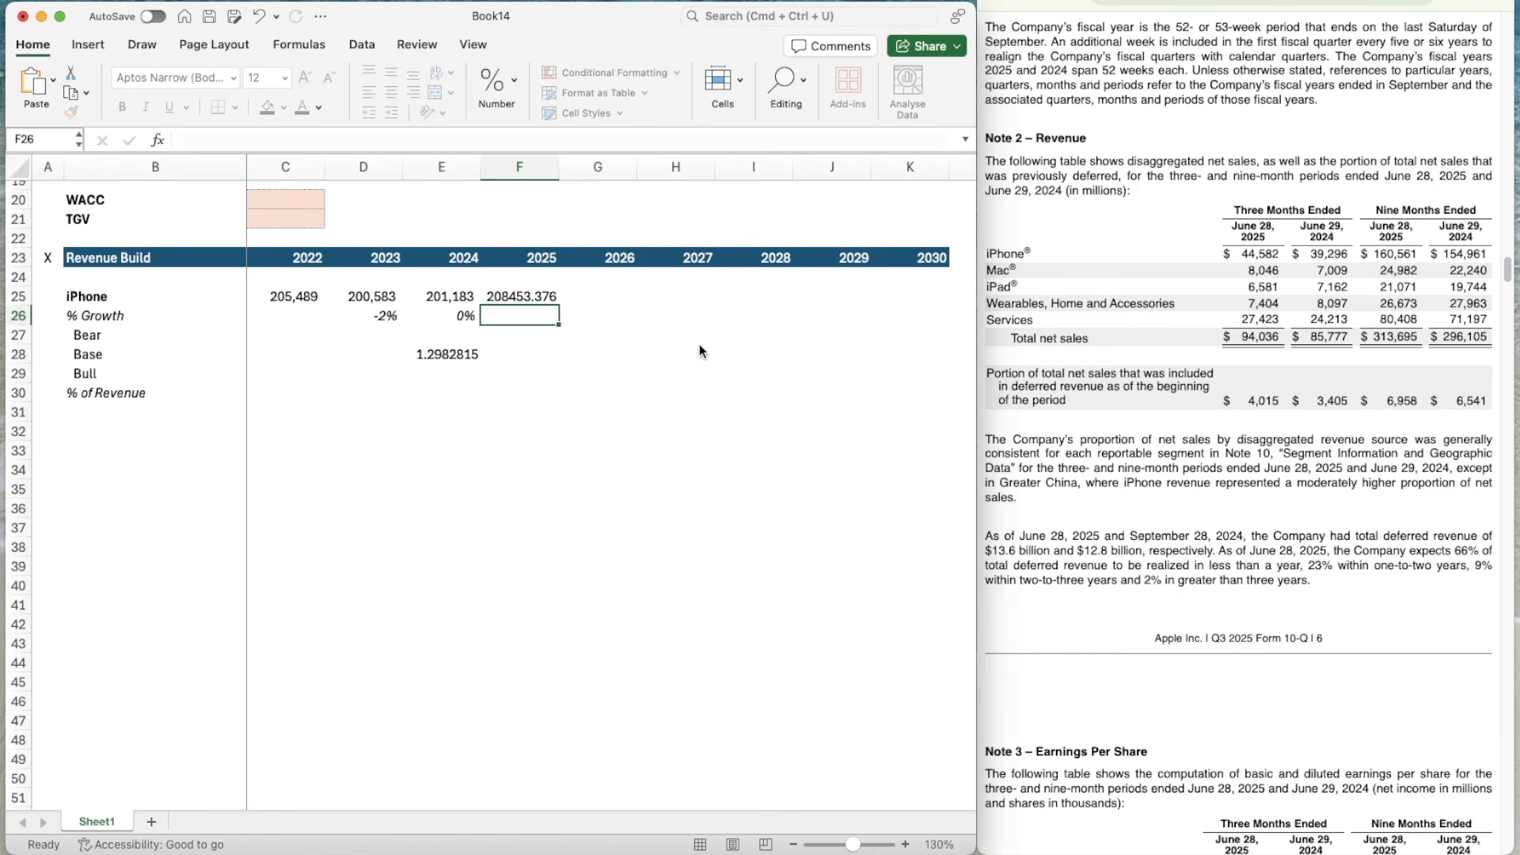
- Copy the number format of the 2024 iPhone sales in E25 to the 2025 estimate in F25
key(Up)
key(Left)
key(super+shift+c)
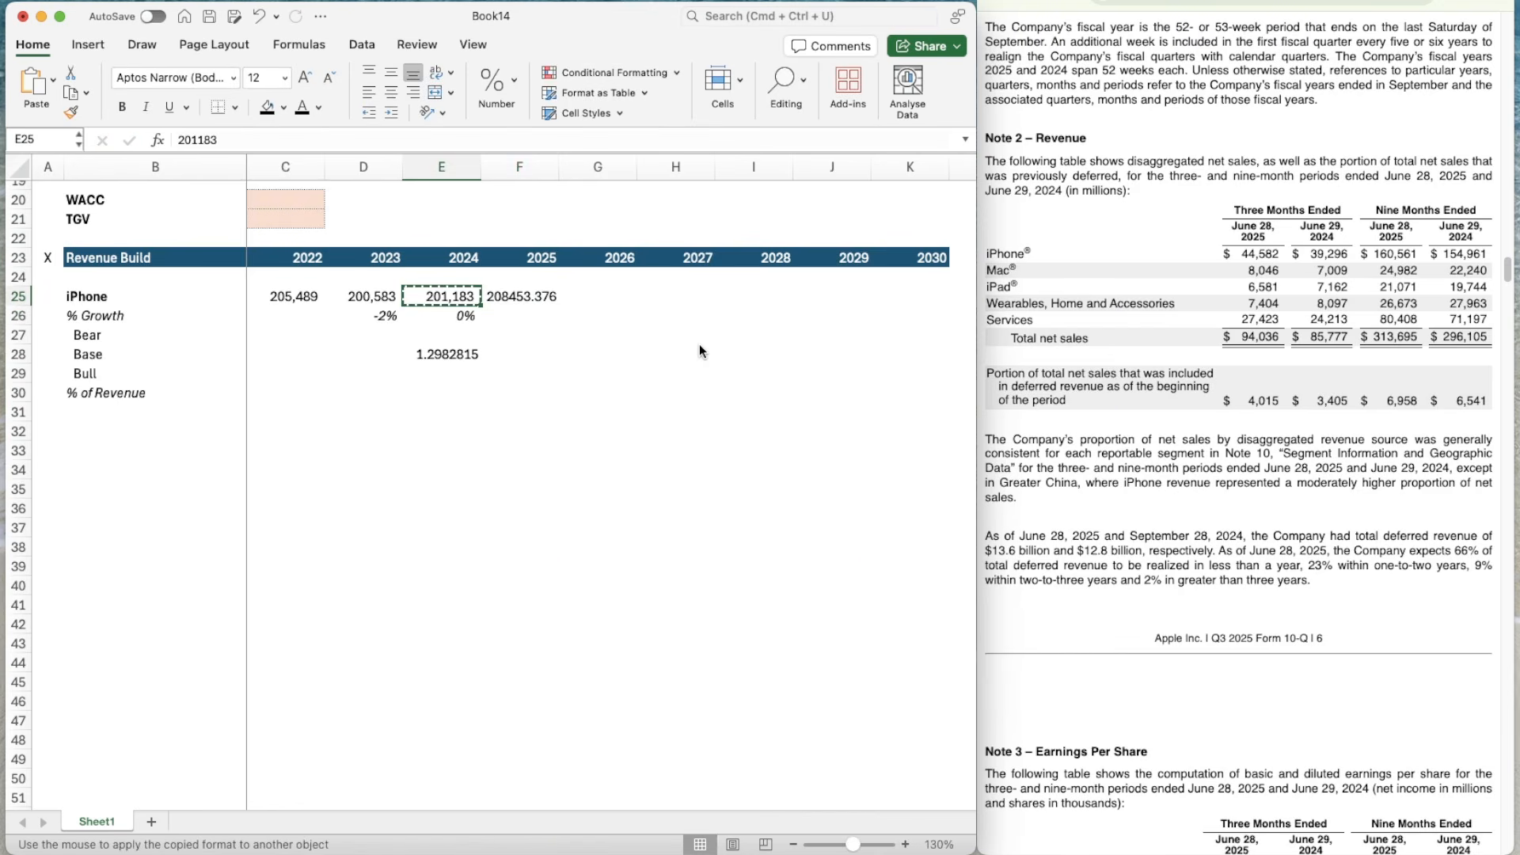
key(Right)
key(super+shift+v)
- Clear the helper ratio from E28
key(Down)
key(Down)
key(Down)
key(Left)
key(Delete)
- Copy the 2024 iPhone growth formula from E26 into F26 for 2025
key(Up)
key(Up)
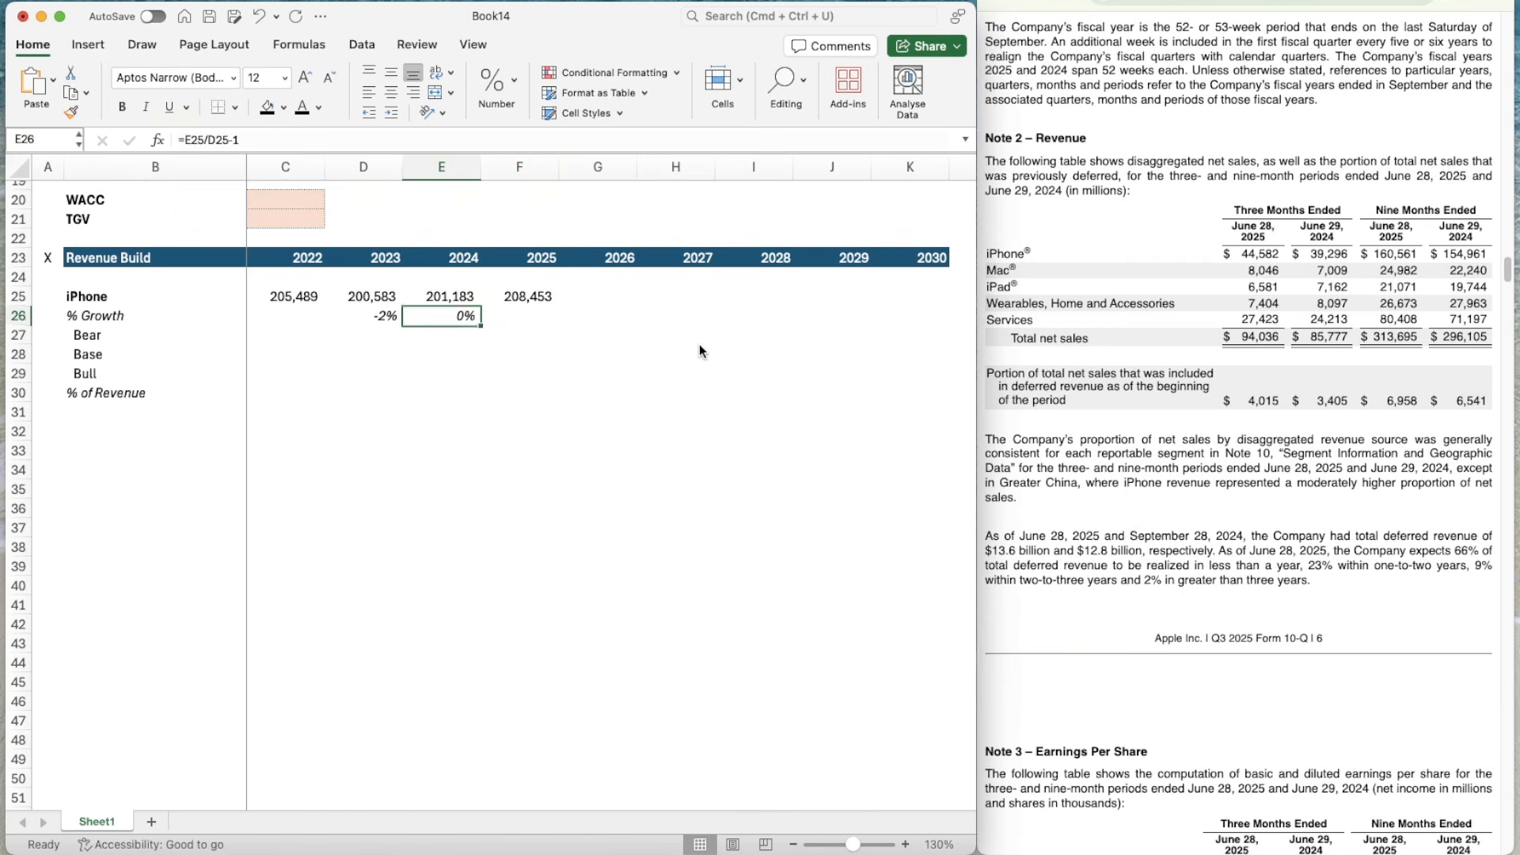
key(super+c)
key(Right)
key(super+v)
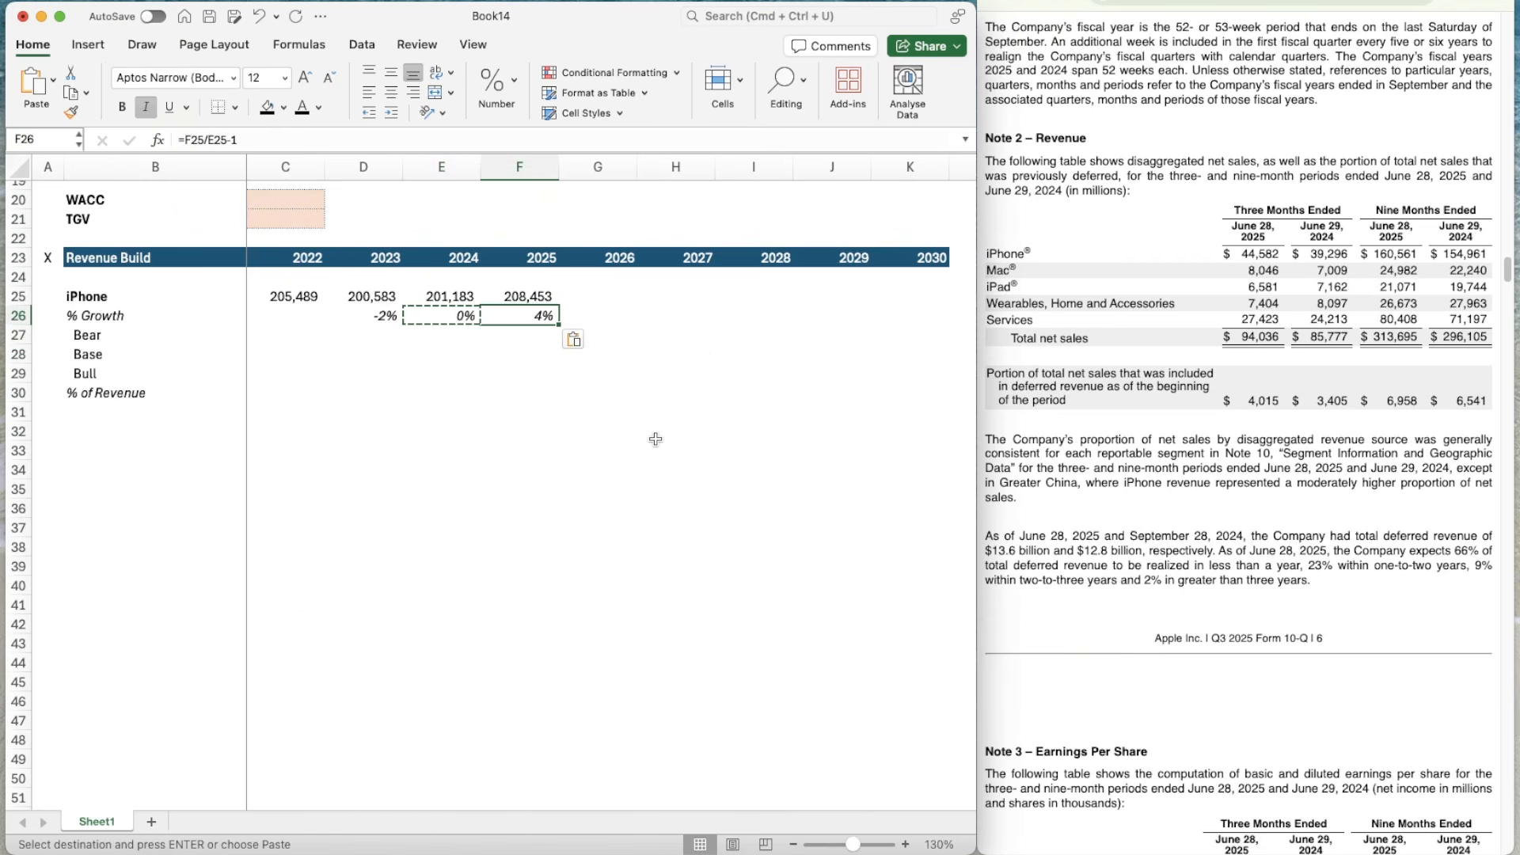
key(Escape)
key(Up)
key(Left)
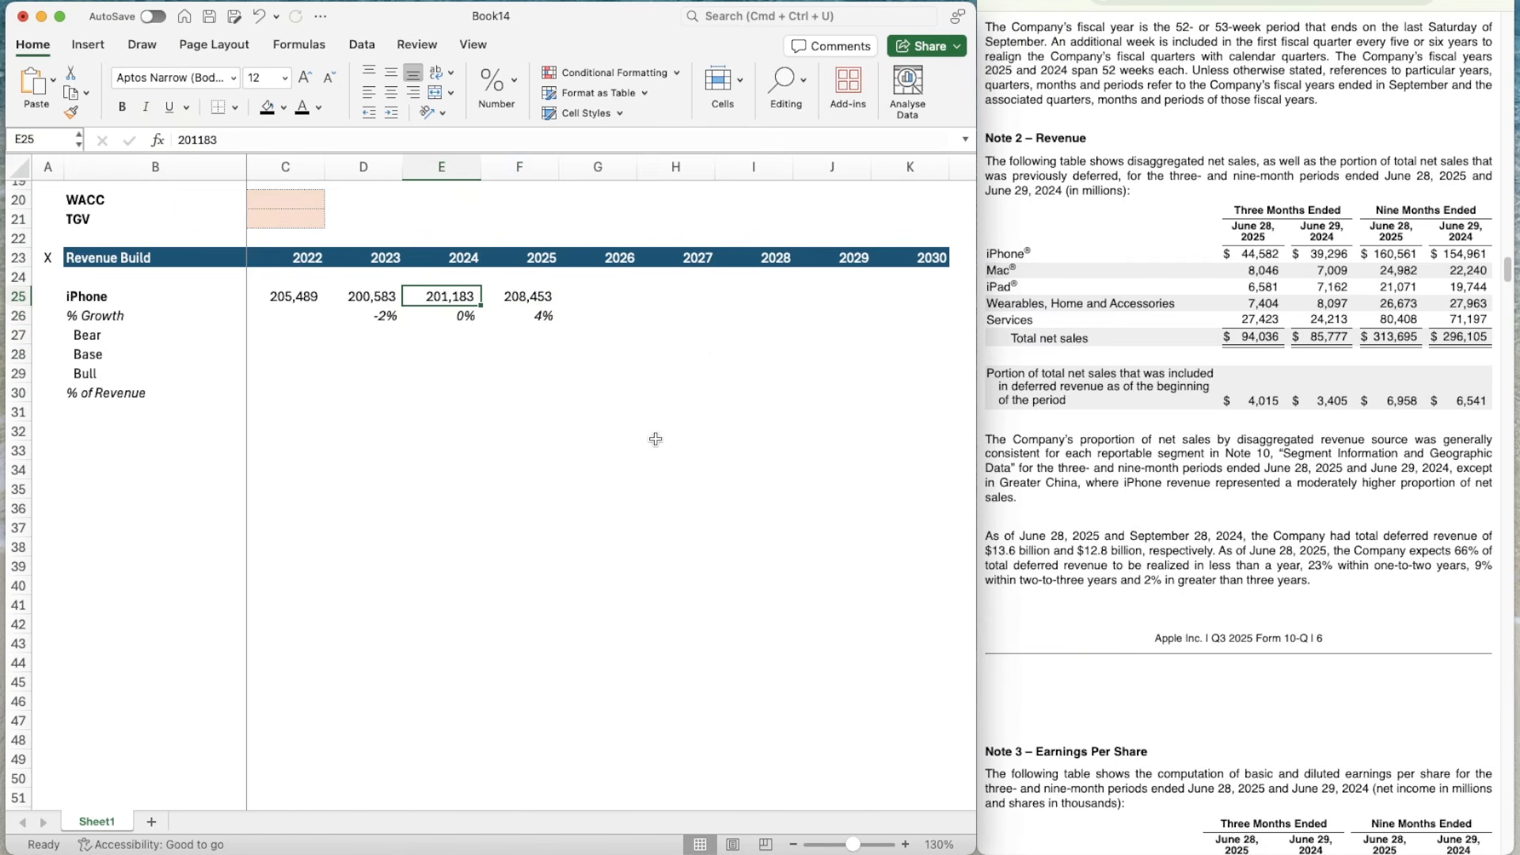
key(Right)
key(Down)
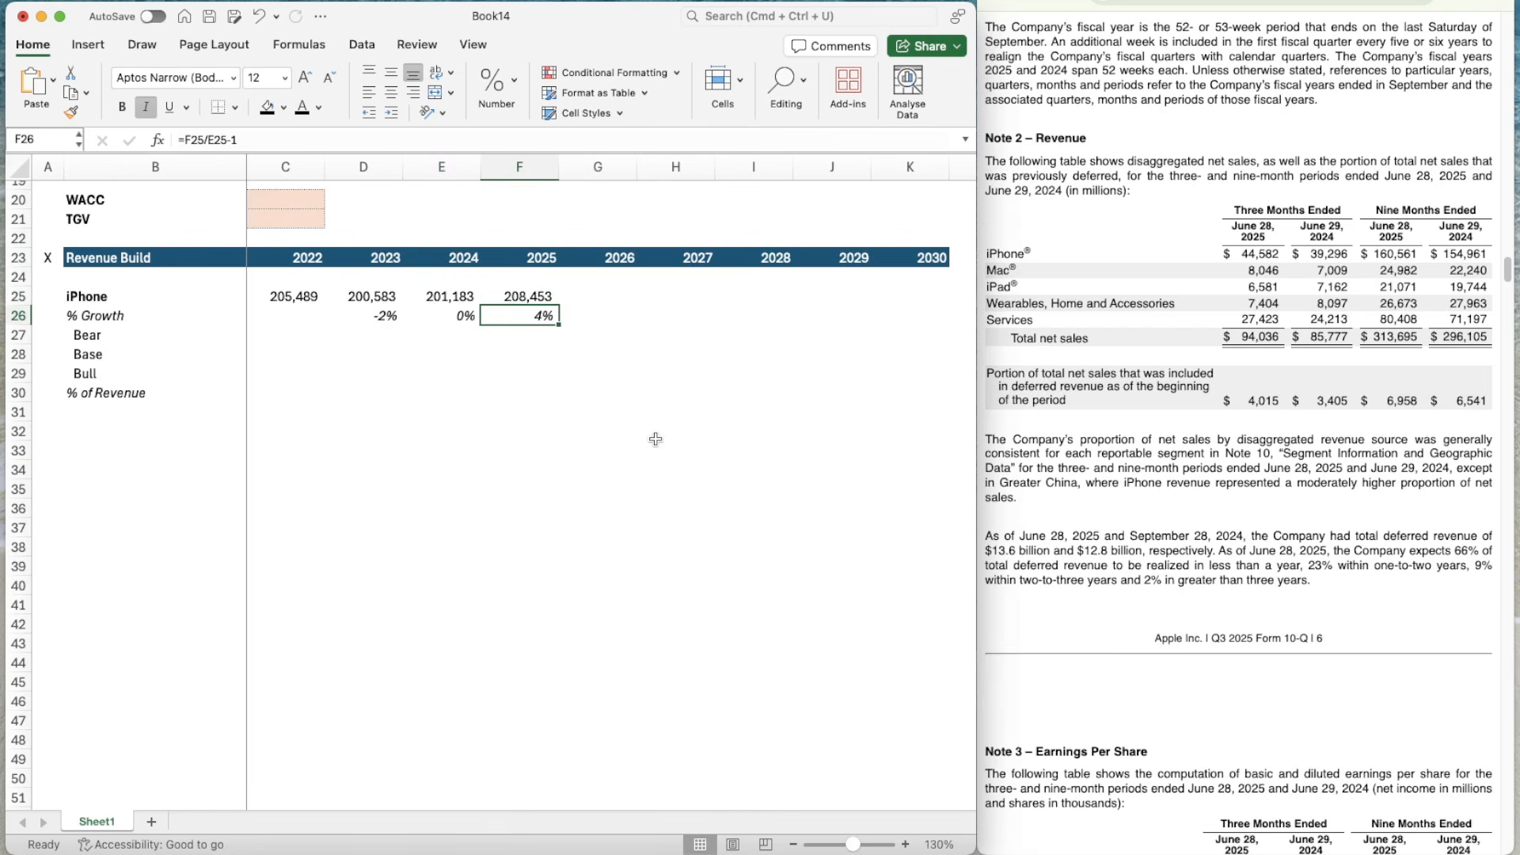
key(Down)
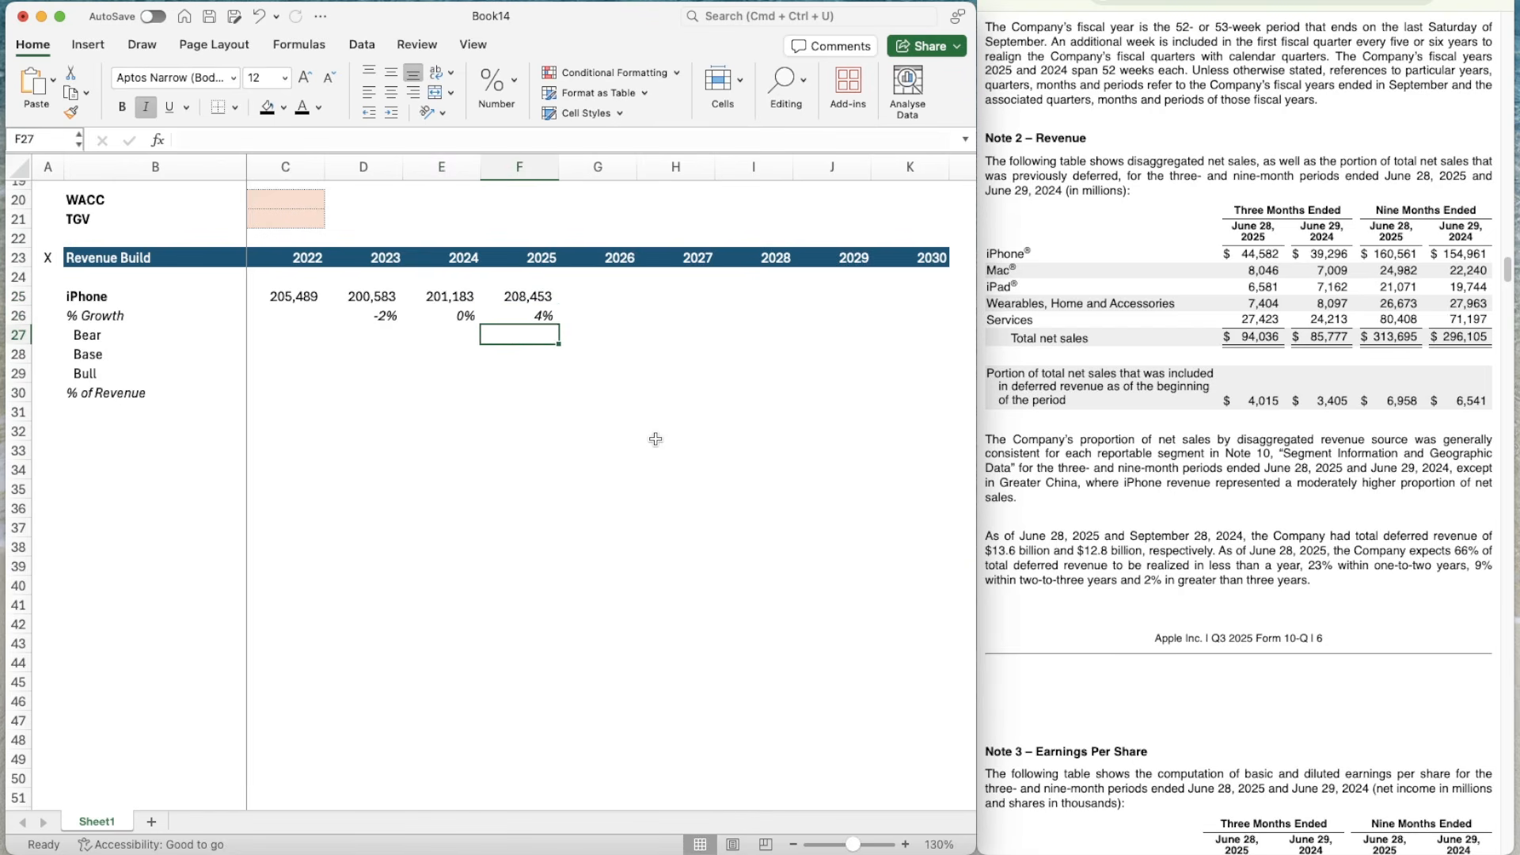
key(Right)
key(shift+Down)
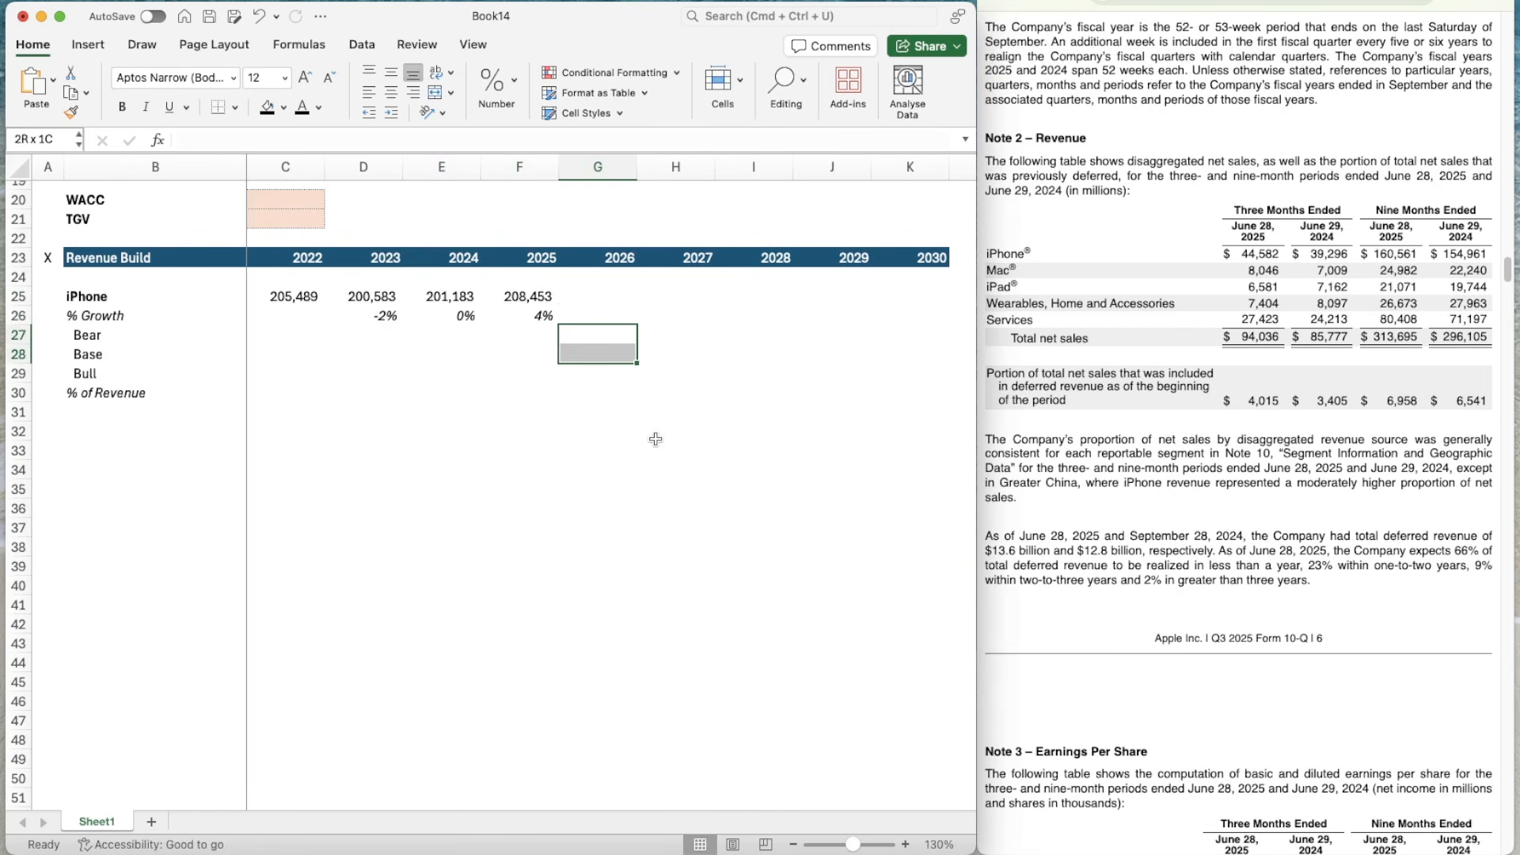
key(shift+Down)
key(shift+Right)
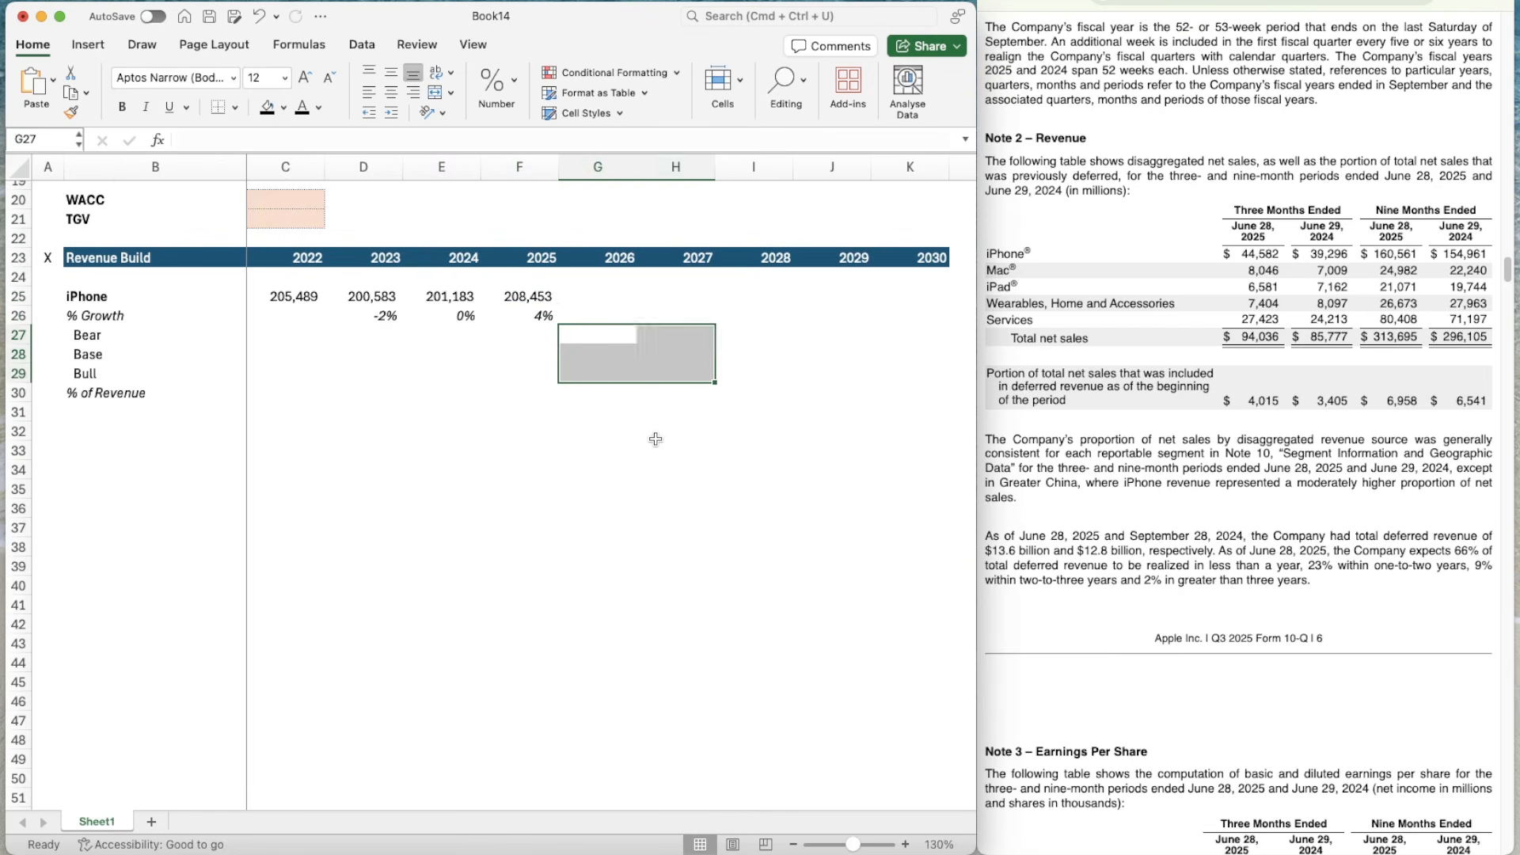
- Copy the shaded WACC and TGV input cells C20:C21 to the 2026 Bear and Base cells G27:G28
click(281, 204)
key(shift+Down)
key(super+c)
key(Right)
key(Right)
key(Right)
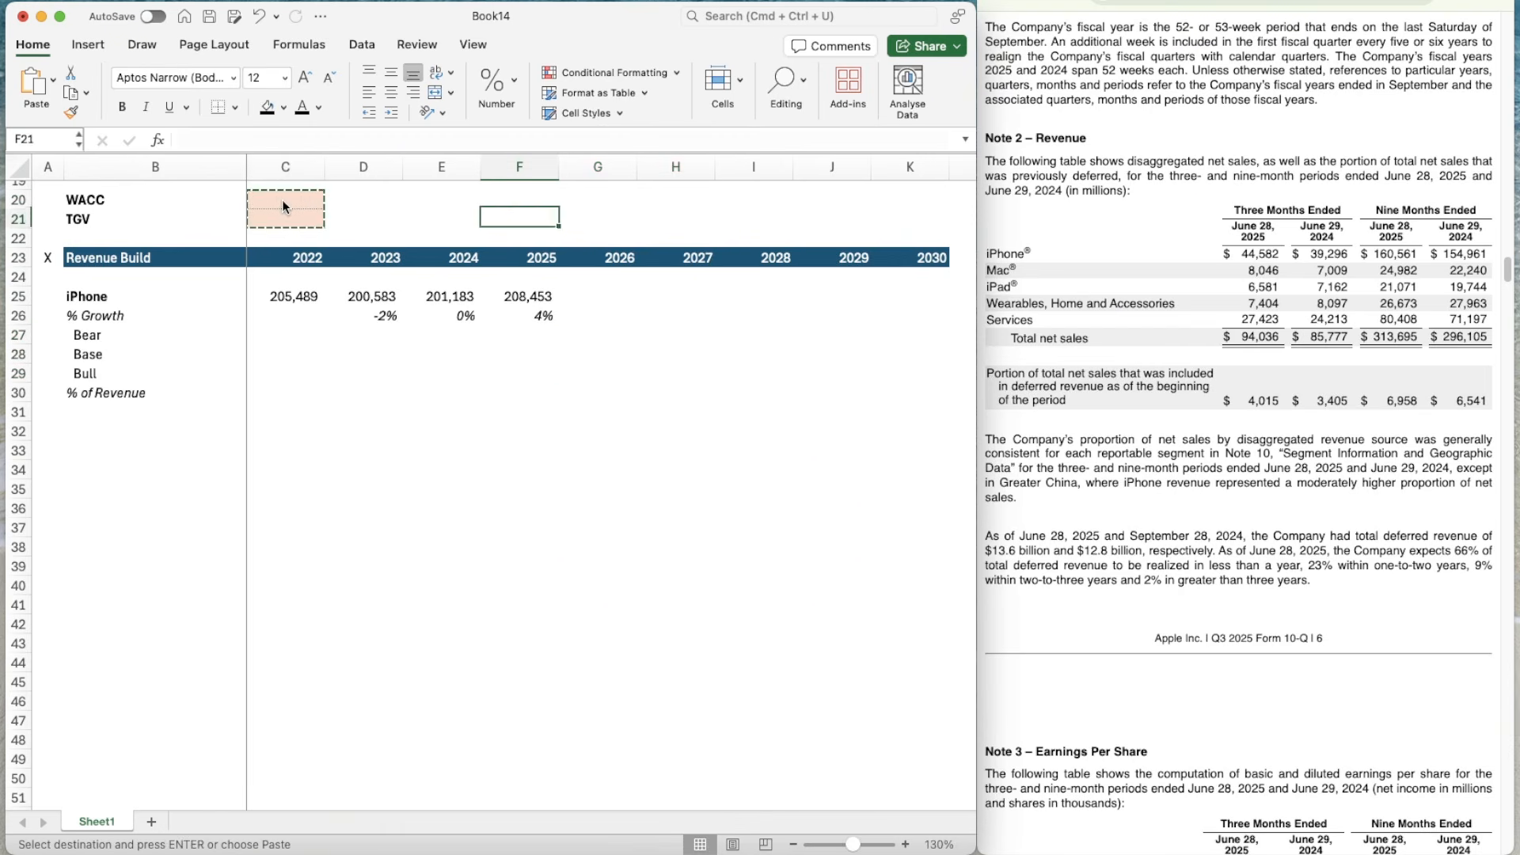
key(Down)
key(Down)
key(Down)
key(Down)
key(Down)
key(Down)
key(Down)
key(Right)
key(shift+Down)
key(shift+Down)
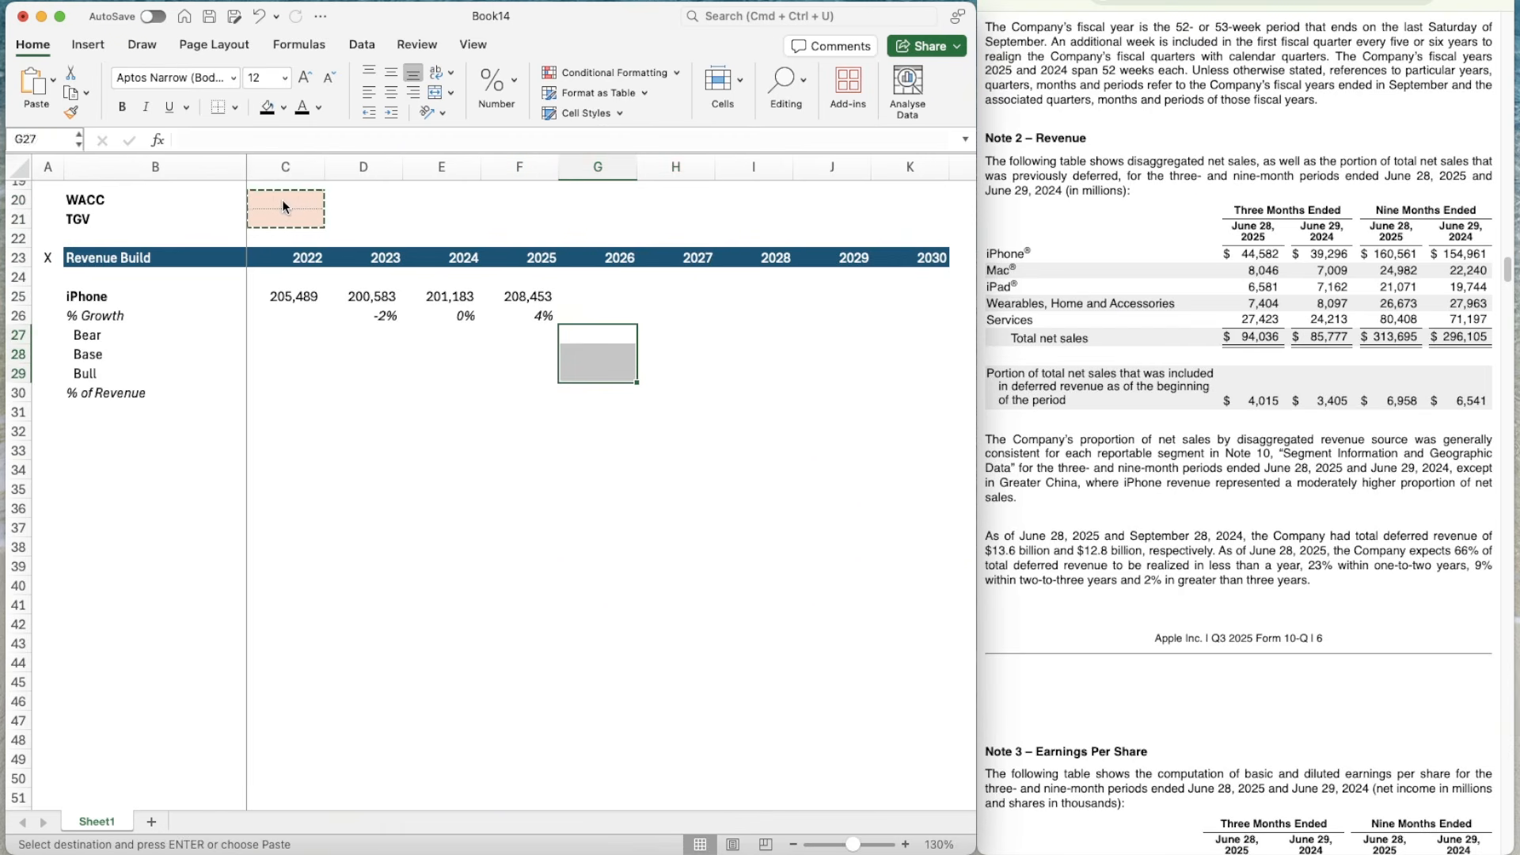
key(shift+Right)
key(shift+Right)
key(shift+Right)
key(shift+Right)
key(super+v)
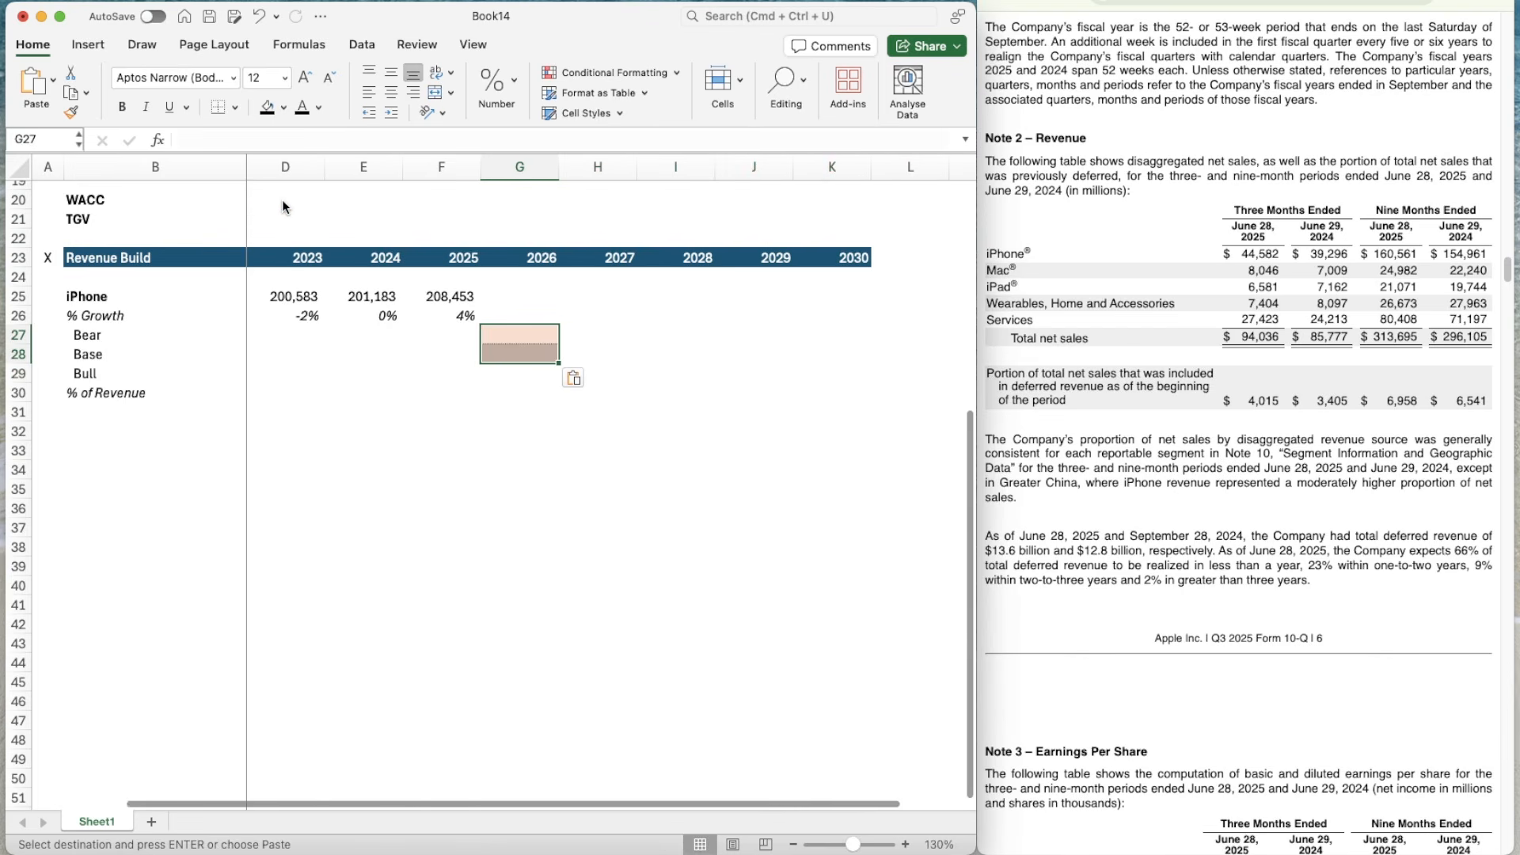
- Copy the shaded 2026 Base cell G28 to the Bull cell G29
key(Down)
key(super+c)
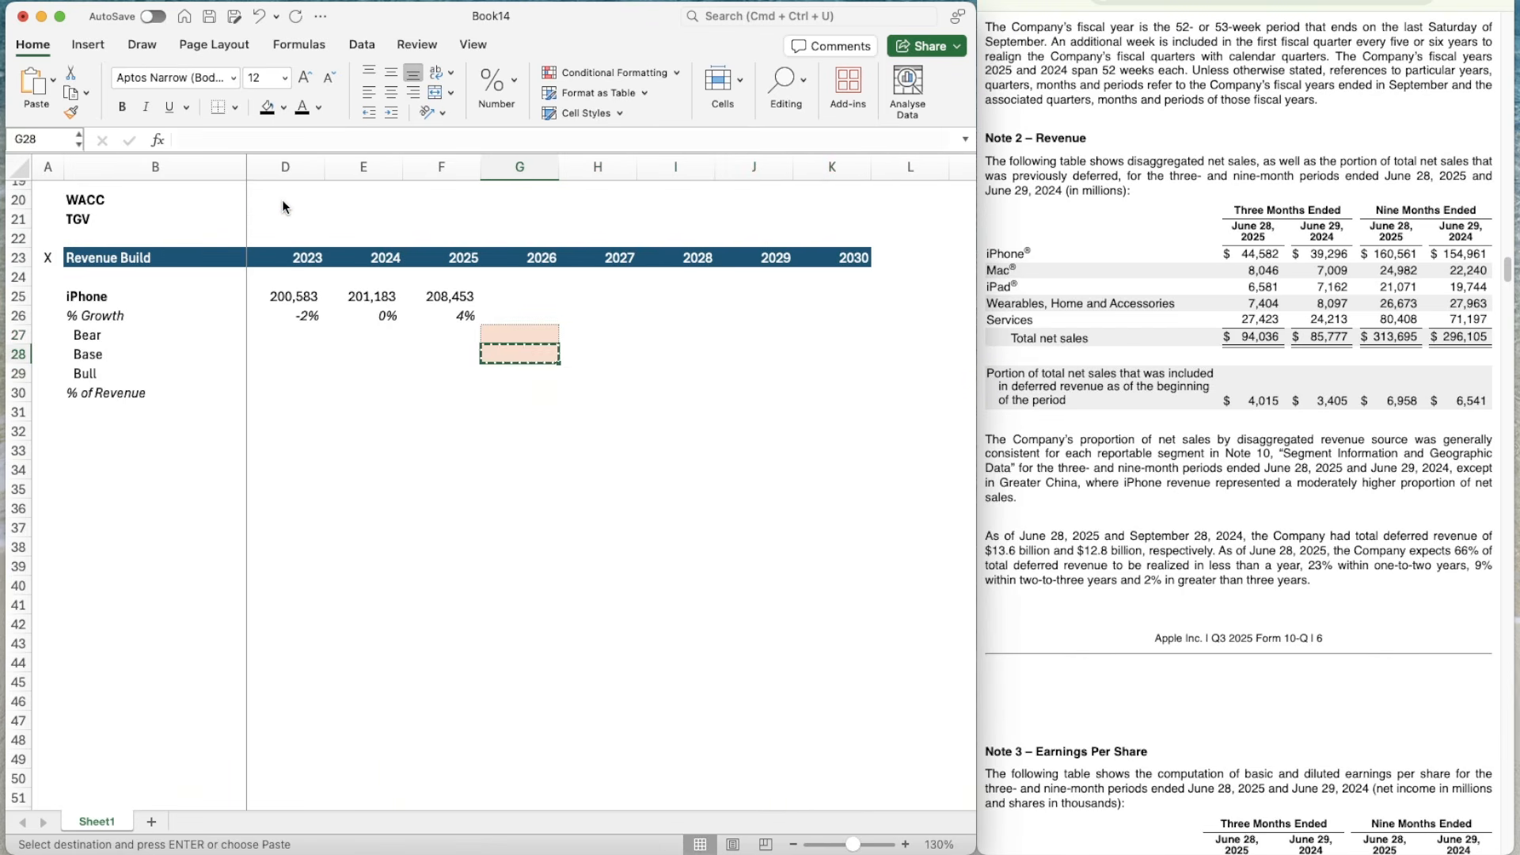
key(Down)
key(super+v)
- Copy the shaded 2026 scenario cells G27:G29 across all forecast years through 2030 (G27:K29)
key(Up)
key(Up)
key(shift+Down)
key(shift+Down)
key(shift+Right)
key(shift+Right)
key(shift+Right)
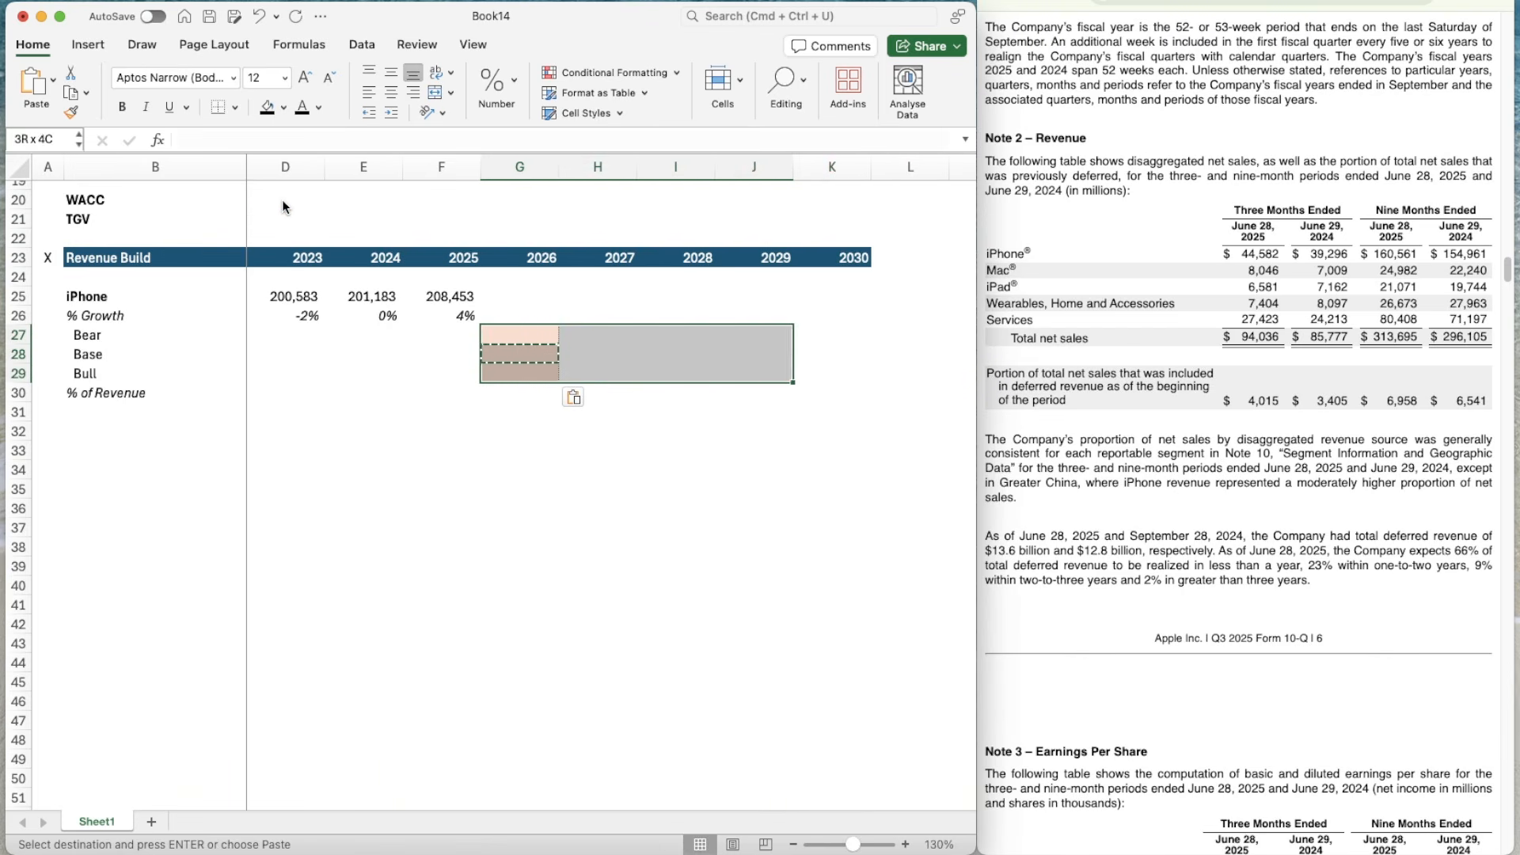
key(shift+Left)
key(shift+Left)
key(shift+Left)
key(shift+Left)
key(shift+Right)
key(super+c)
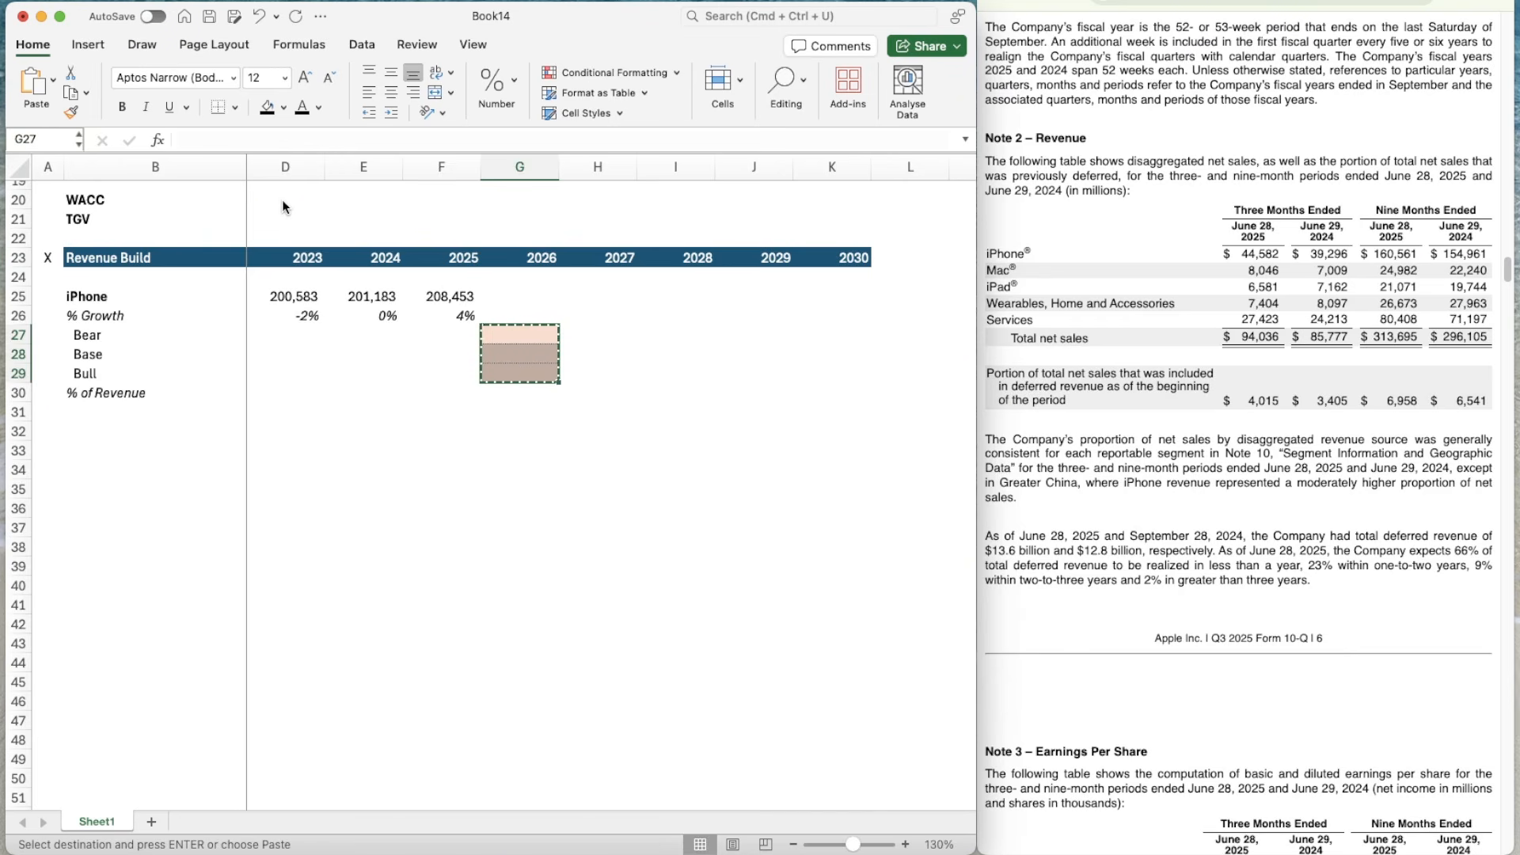
key(shift+Right)
key(shift+Right)
key(shift+Right)
key(shift+Right)
key(shift+Right)
key(shift+Left)
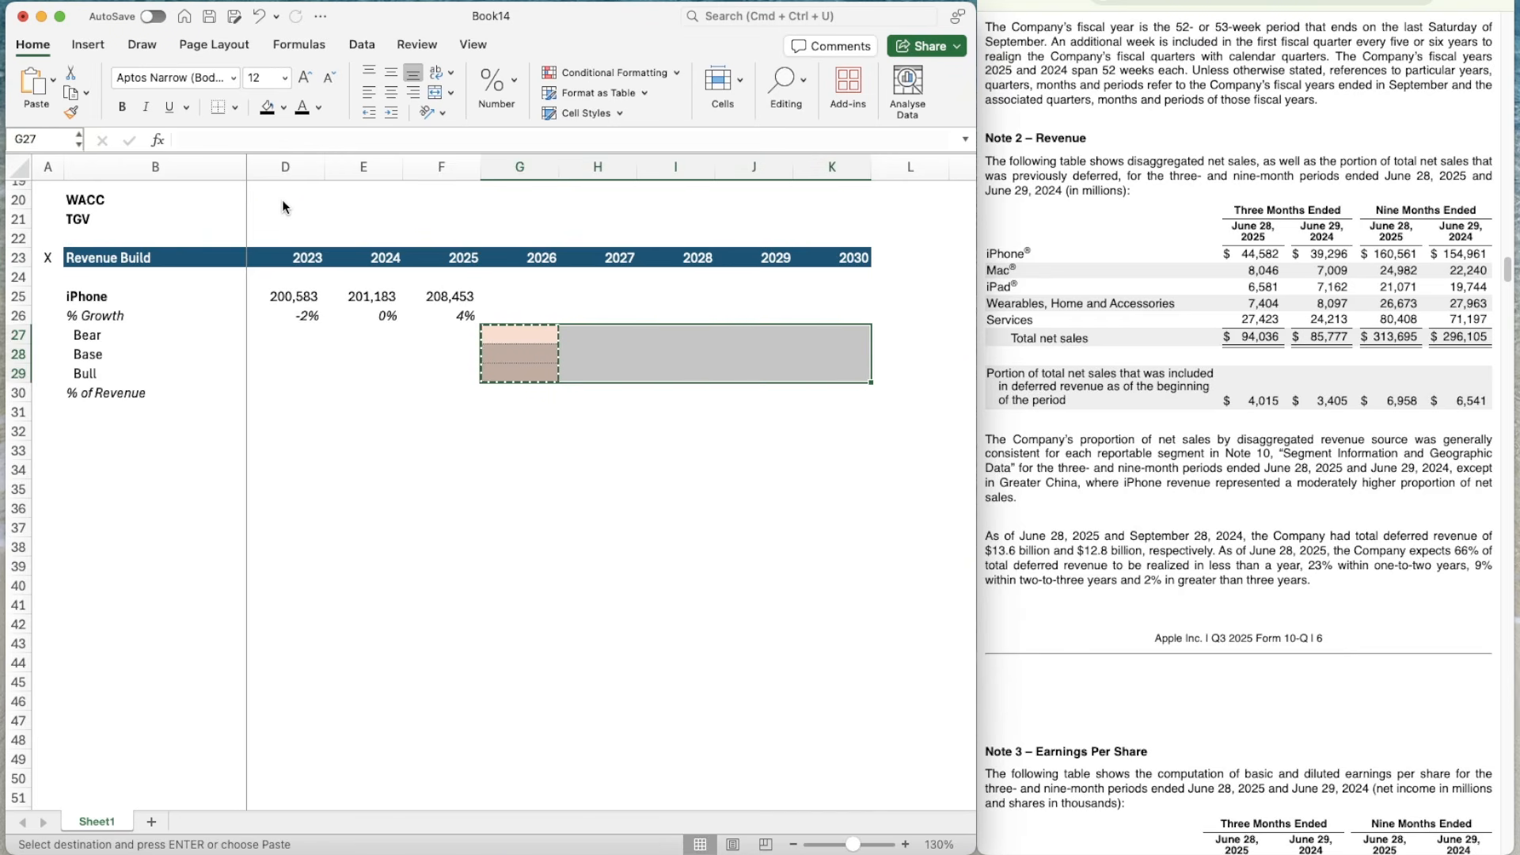
key(super+v)
- Calculate the 2026 iPhone Base growth in G28 with the formula =AVERAGE(D26:F26)
scroll(445, 410, left, 1)
scroll(501, 396, up, 1)
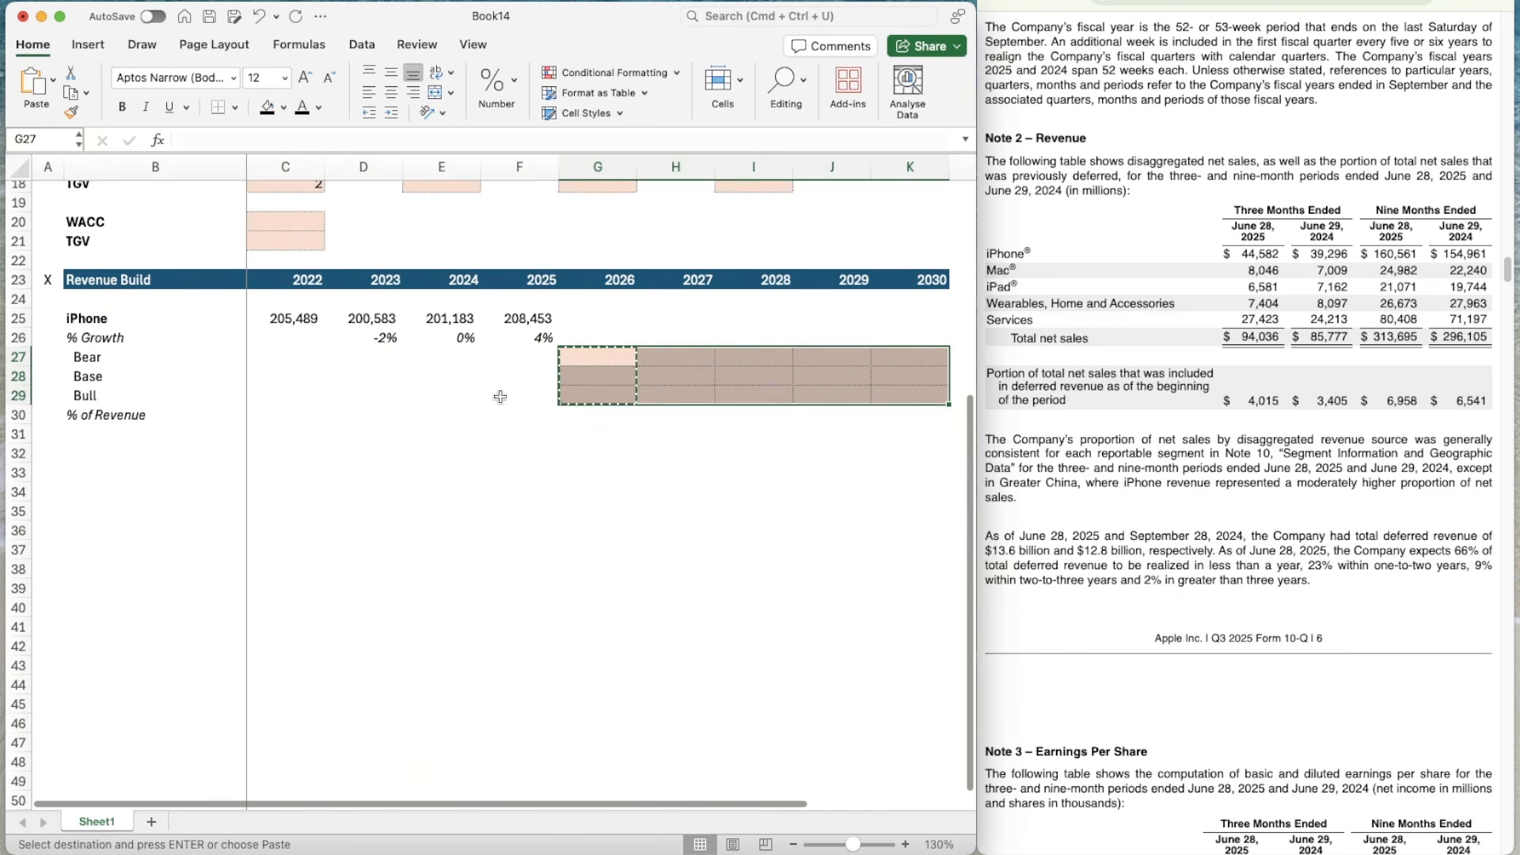
click(591, 338)
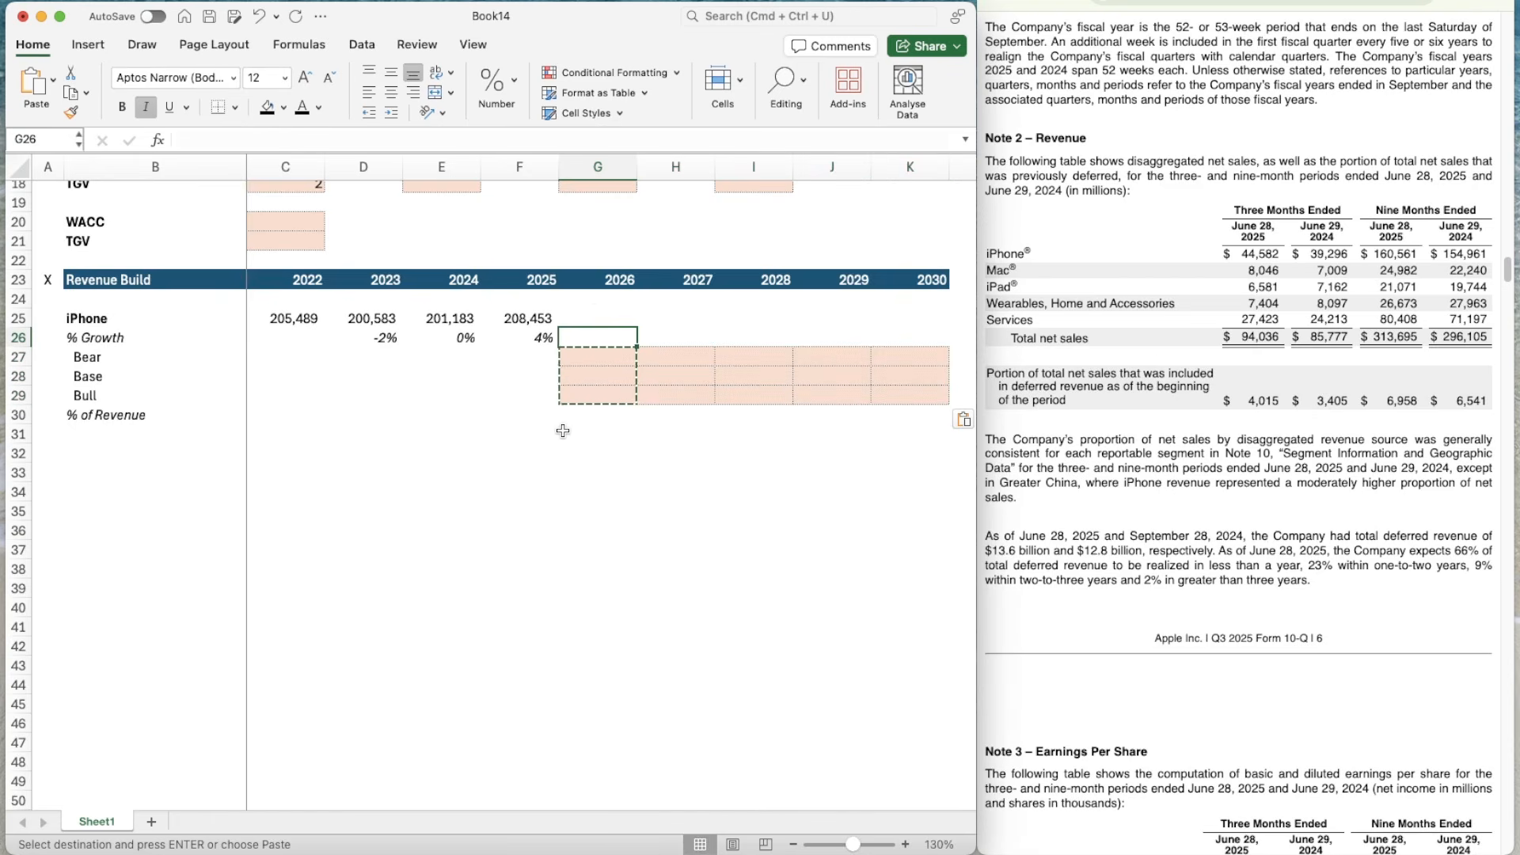
key(Up)
key(Down)
key(Down)
key(Down)
text(=)
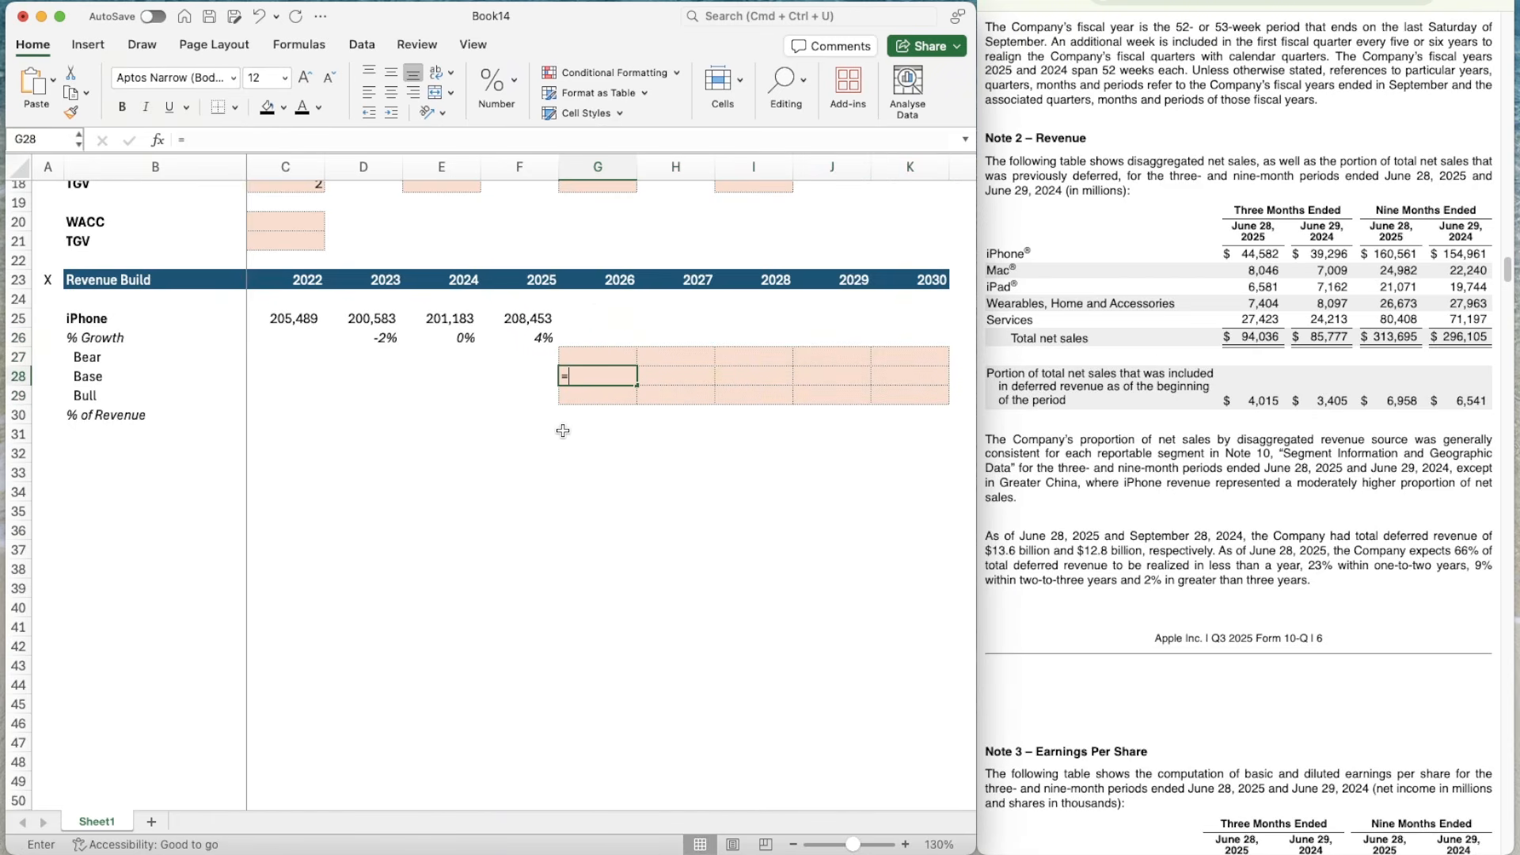
text(average)
key(Tab)
key(Left)
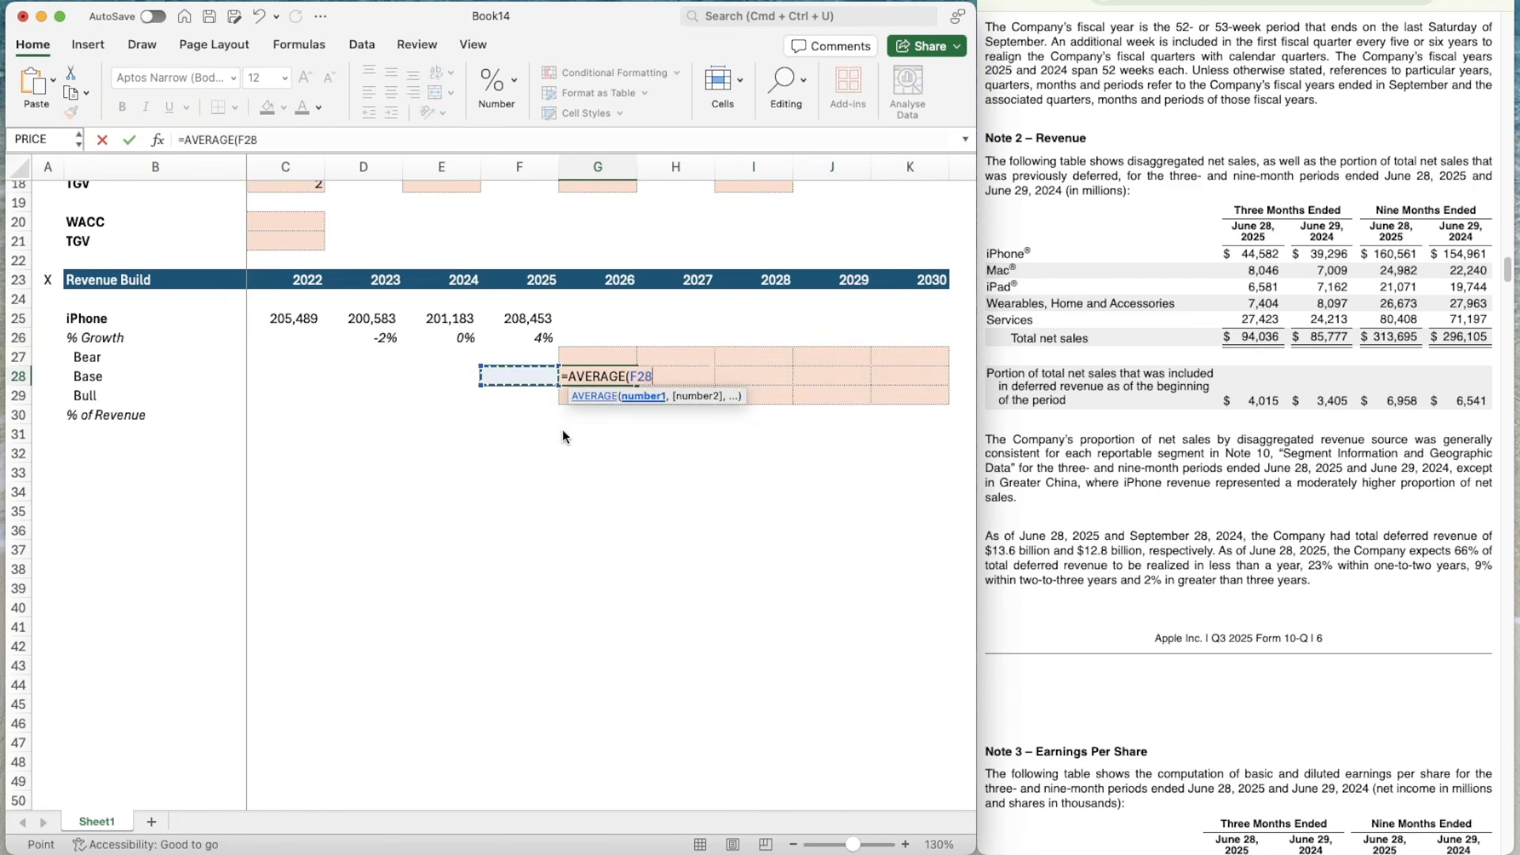
key(Up)
key(Up)
key(shift+Left)
key(shift+Left)
key(Return)
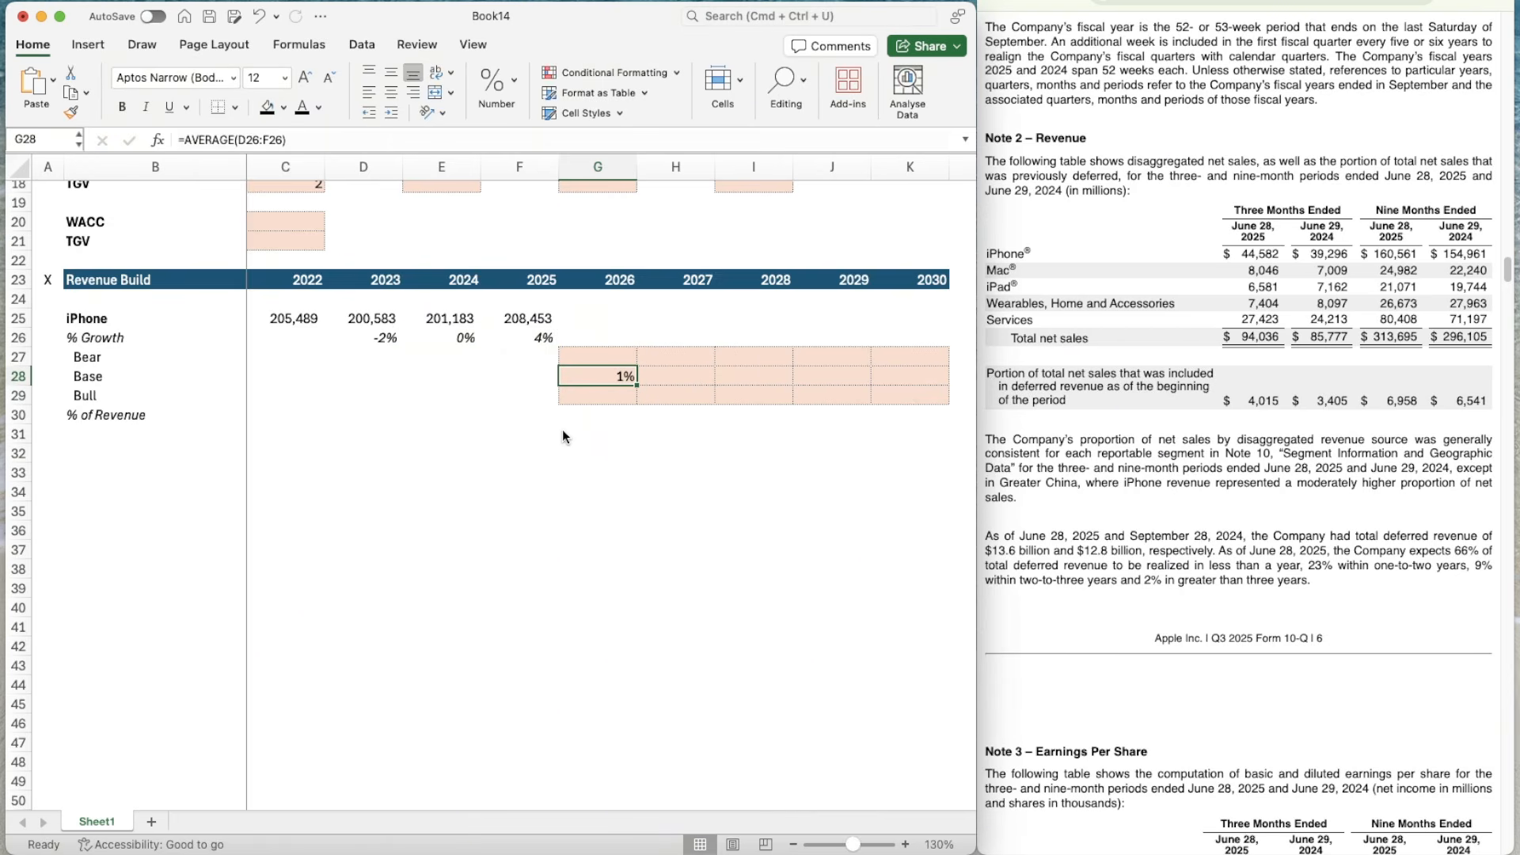
- Format the iPhone Bear, Base and Bull cells G27:K29 as percentages with 2 decimal places
key(Up)
key(shift+Down)
key(shift+Down)
key(shift+Right)
key(shift+Right)
key(shift+Right)
key(shift+Right)
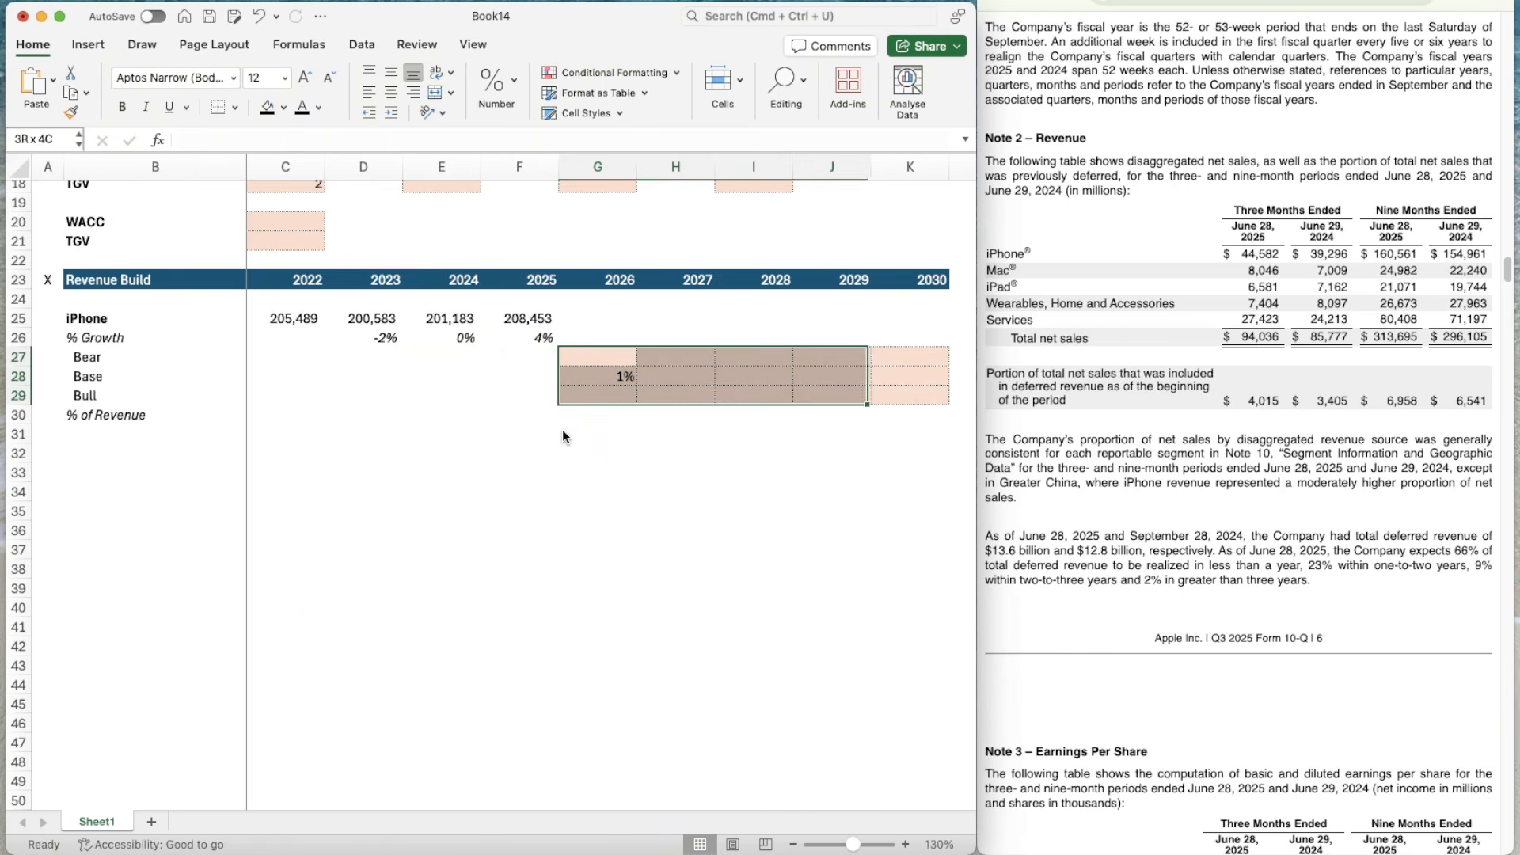
key(super+1)
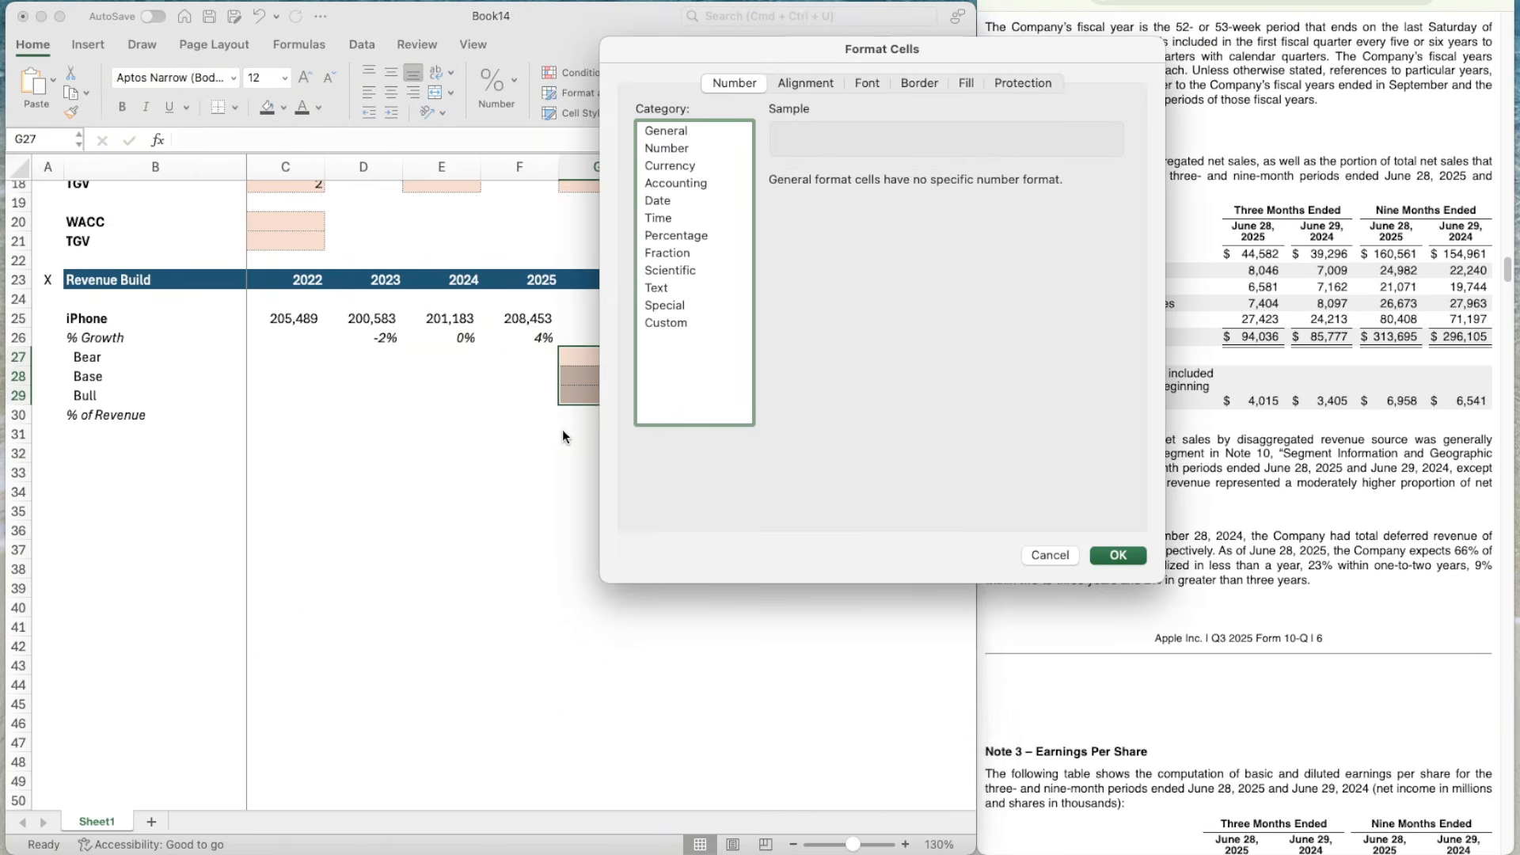
click(709, 233)
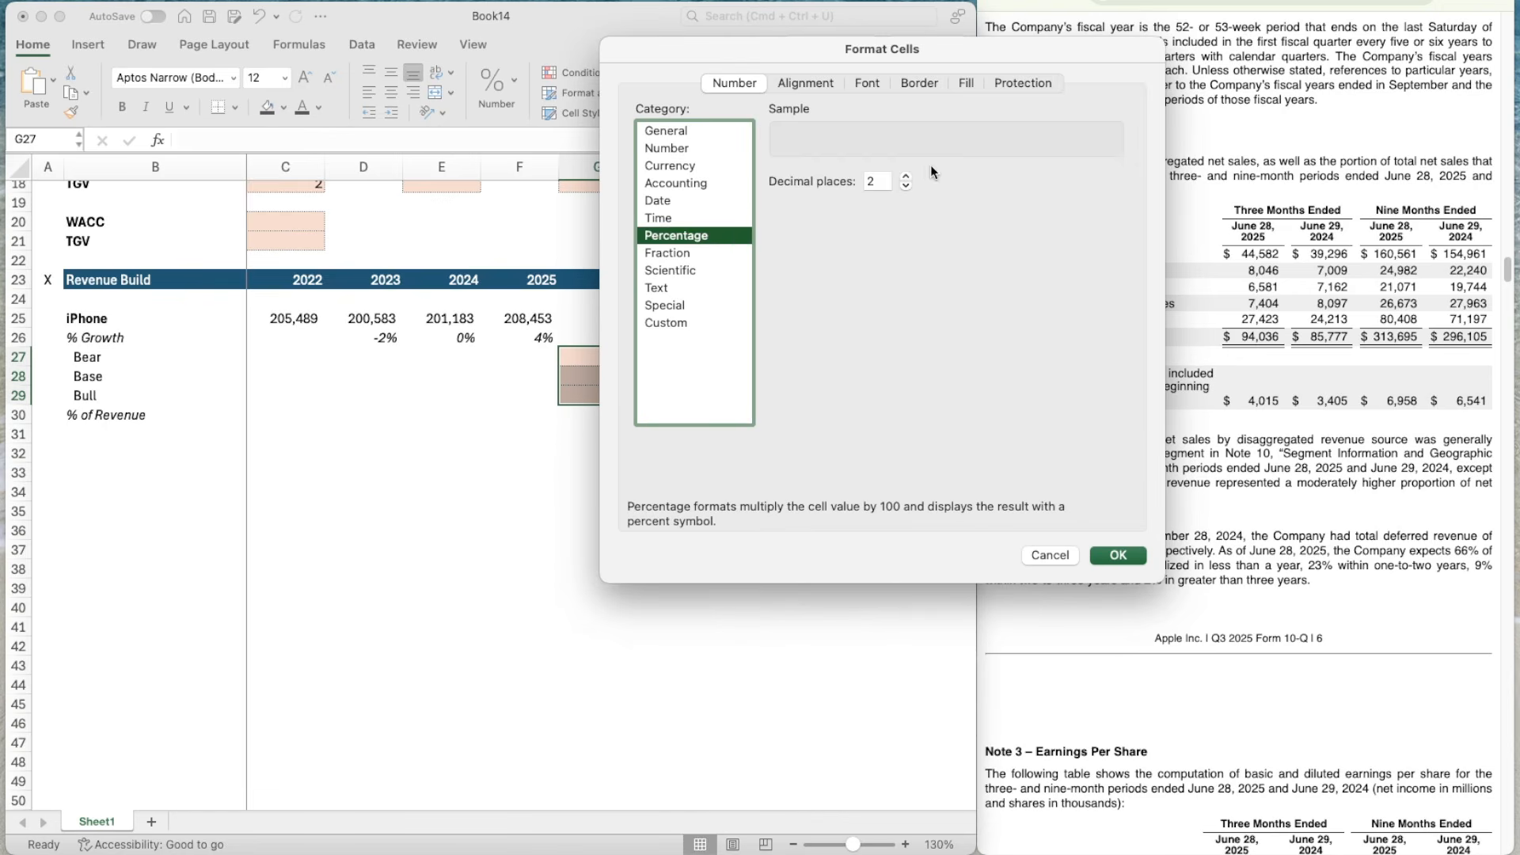
click(1118, 557)
click(651, 388)
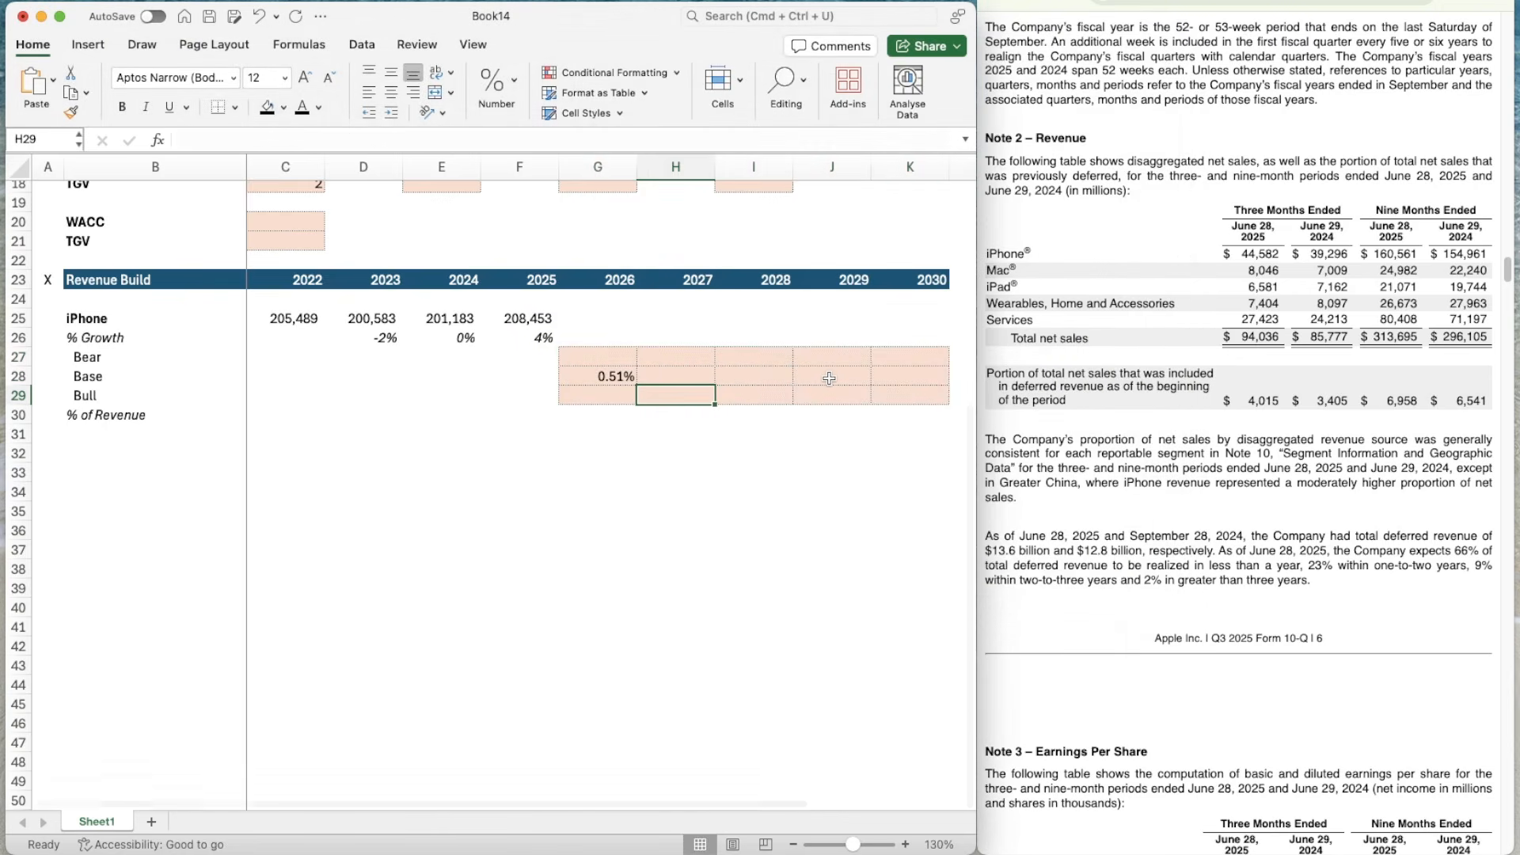
- Examine the iPhone growth rates for 2023 through 2025 against the 2026 Base estimate
key(Left)
key(Up)
key(Up)
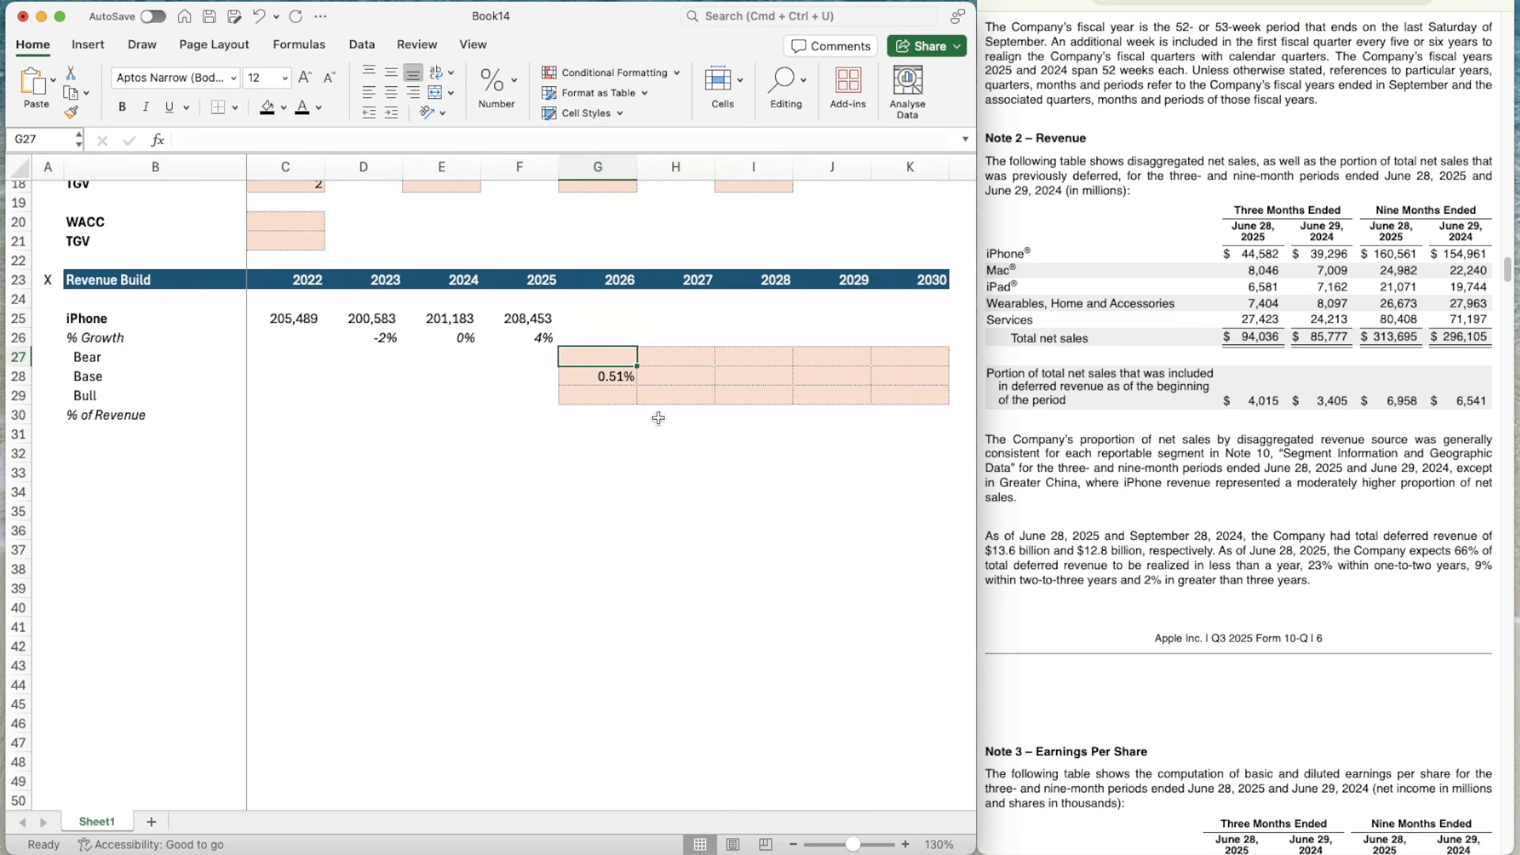
key(Left)
key(Up)
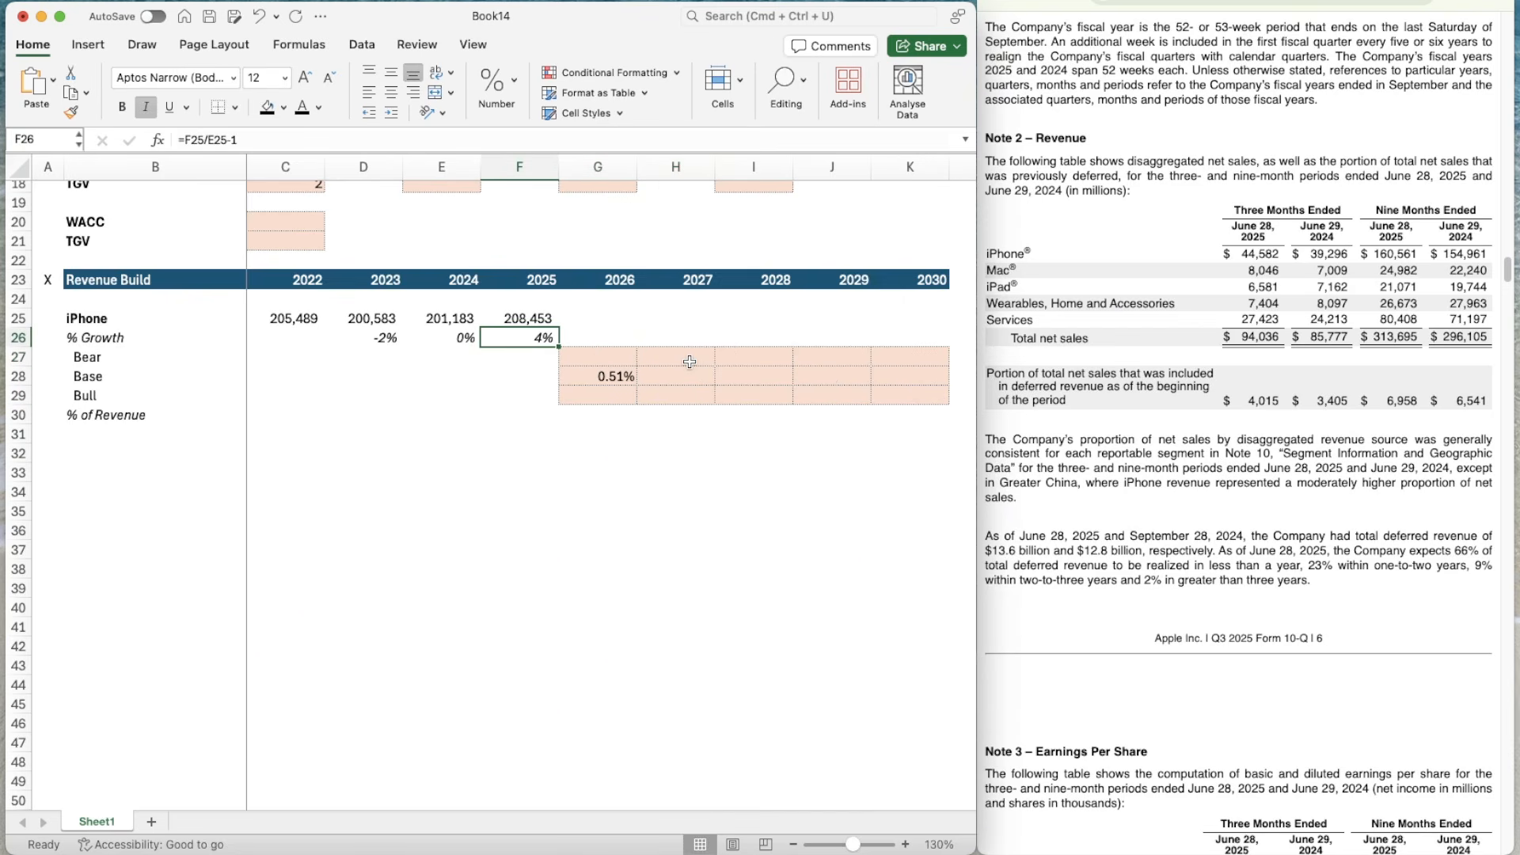
key(Down)
key(Down)
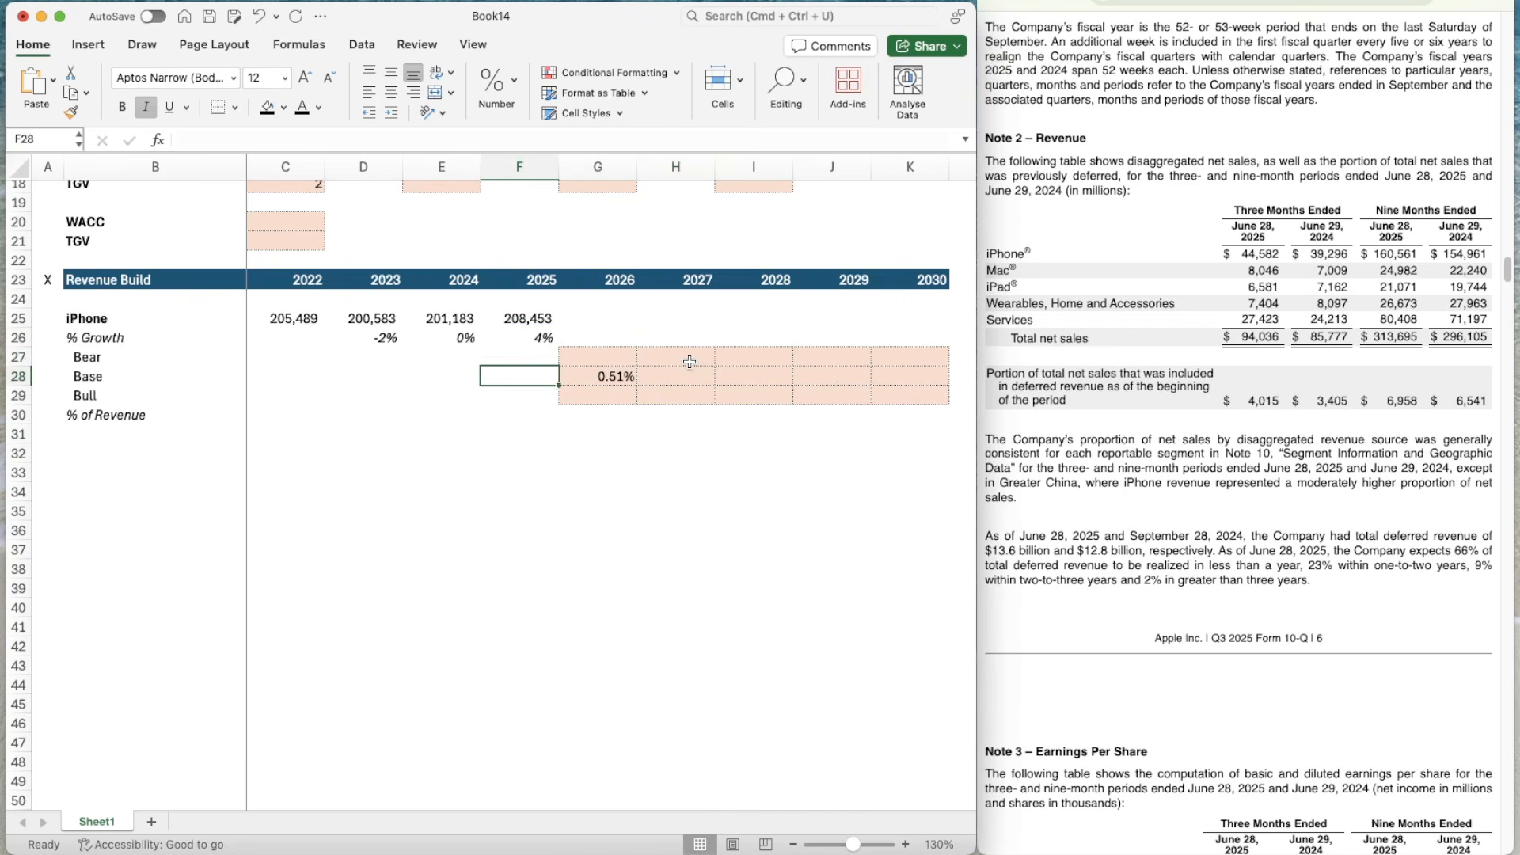
key(Up)
key(Up)
key(Left)
key(Left)
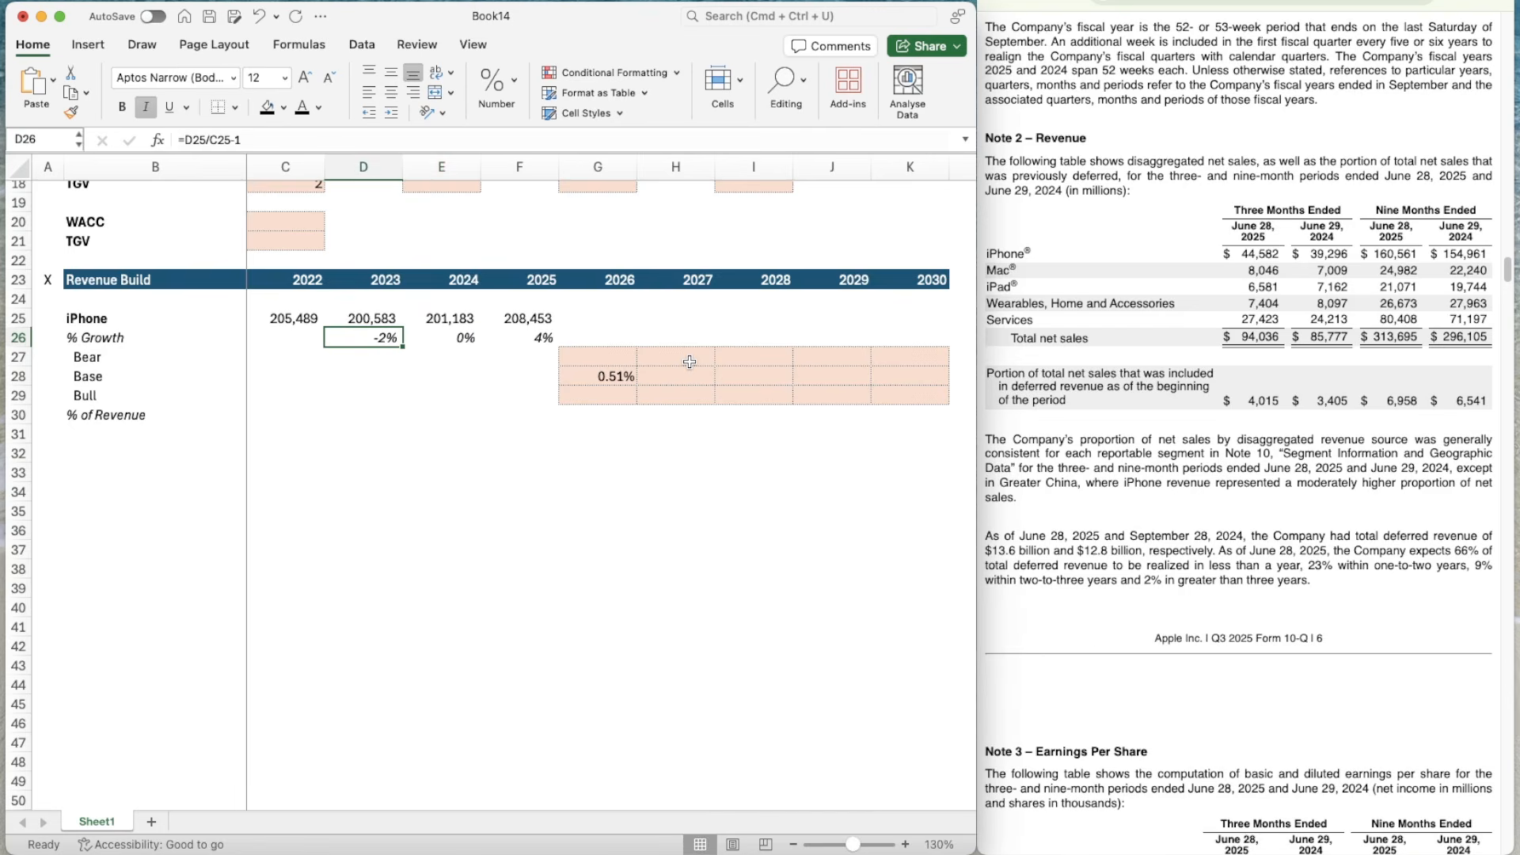
key(Right)
key(Left)
key(Right)
key(Right)
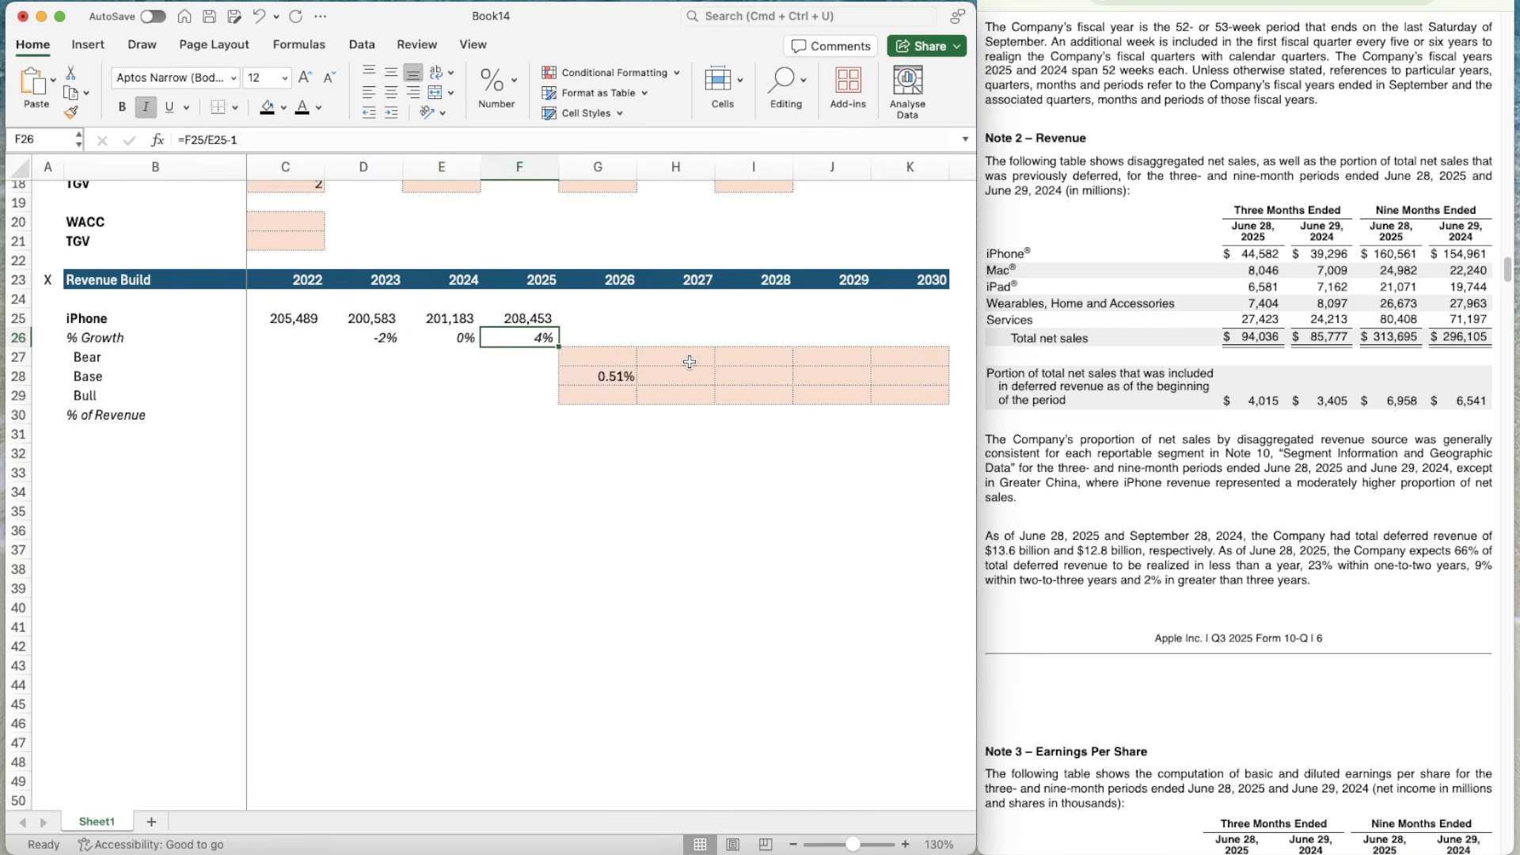
- Replace the 2026 iPhone Base growth in G28 with the average of 2024 and 2025 growth, =AVERAGE(E26:F26)
key(Down)
key(Down)
key(Right)
key(super+i)
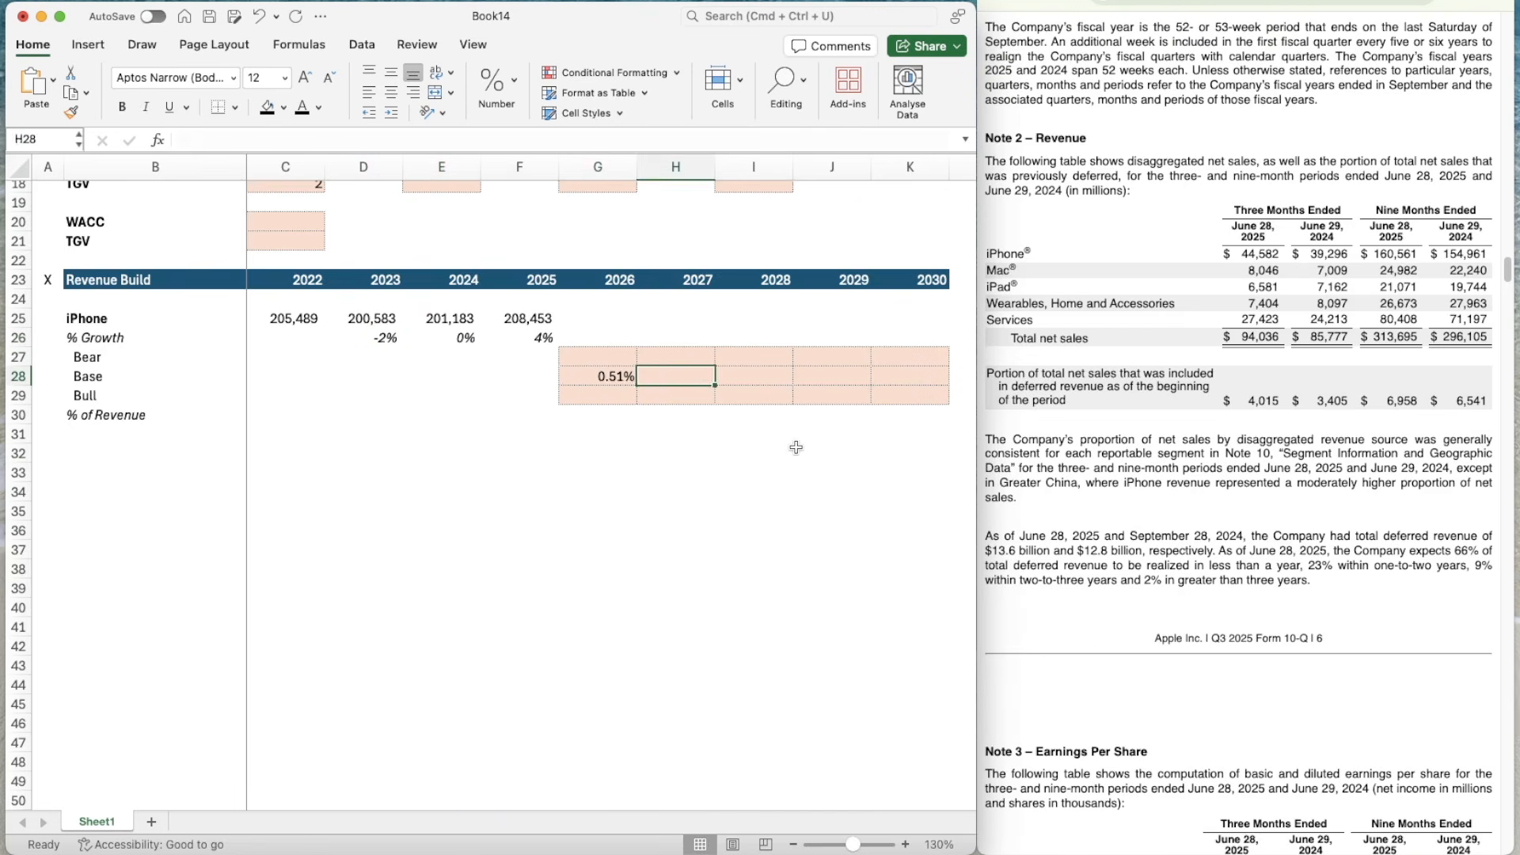
text(=AVERAGE()
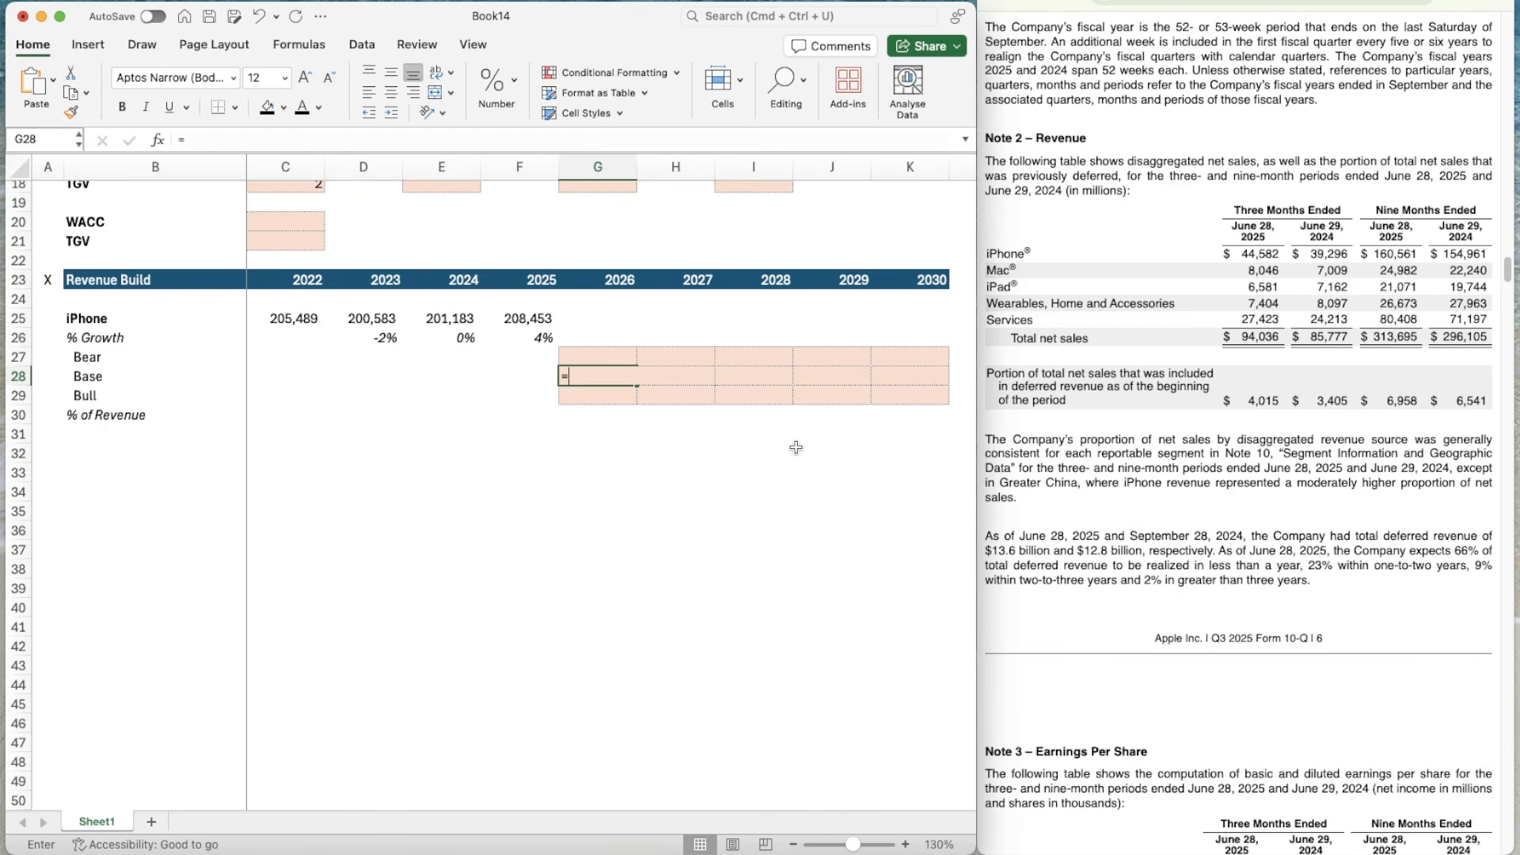
key(Left)
key(Up)
key(Up)
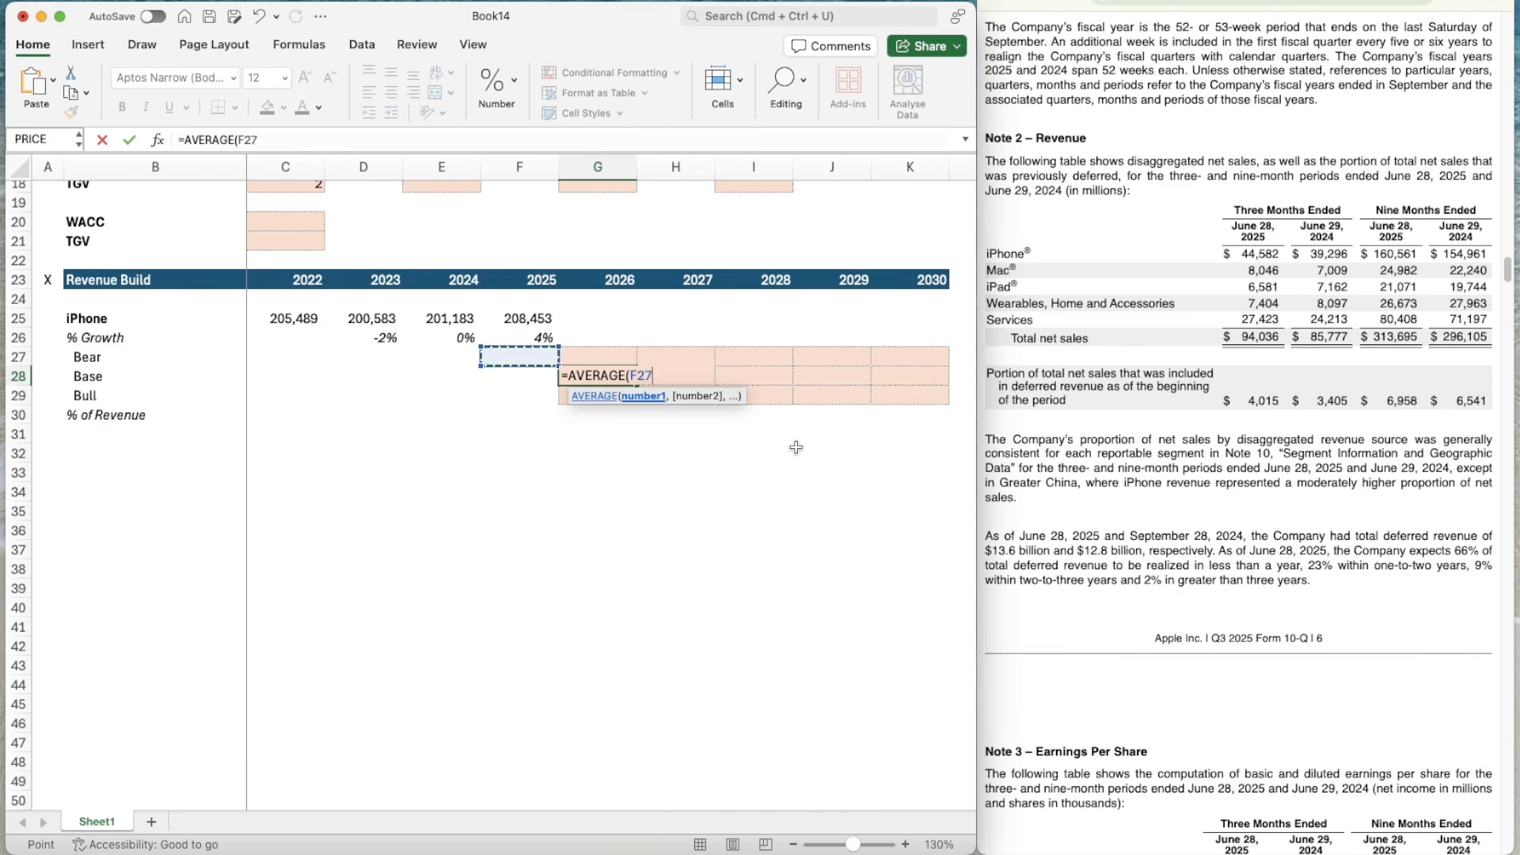
key(shift+Left)
key(shift+Left)
key(Return)
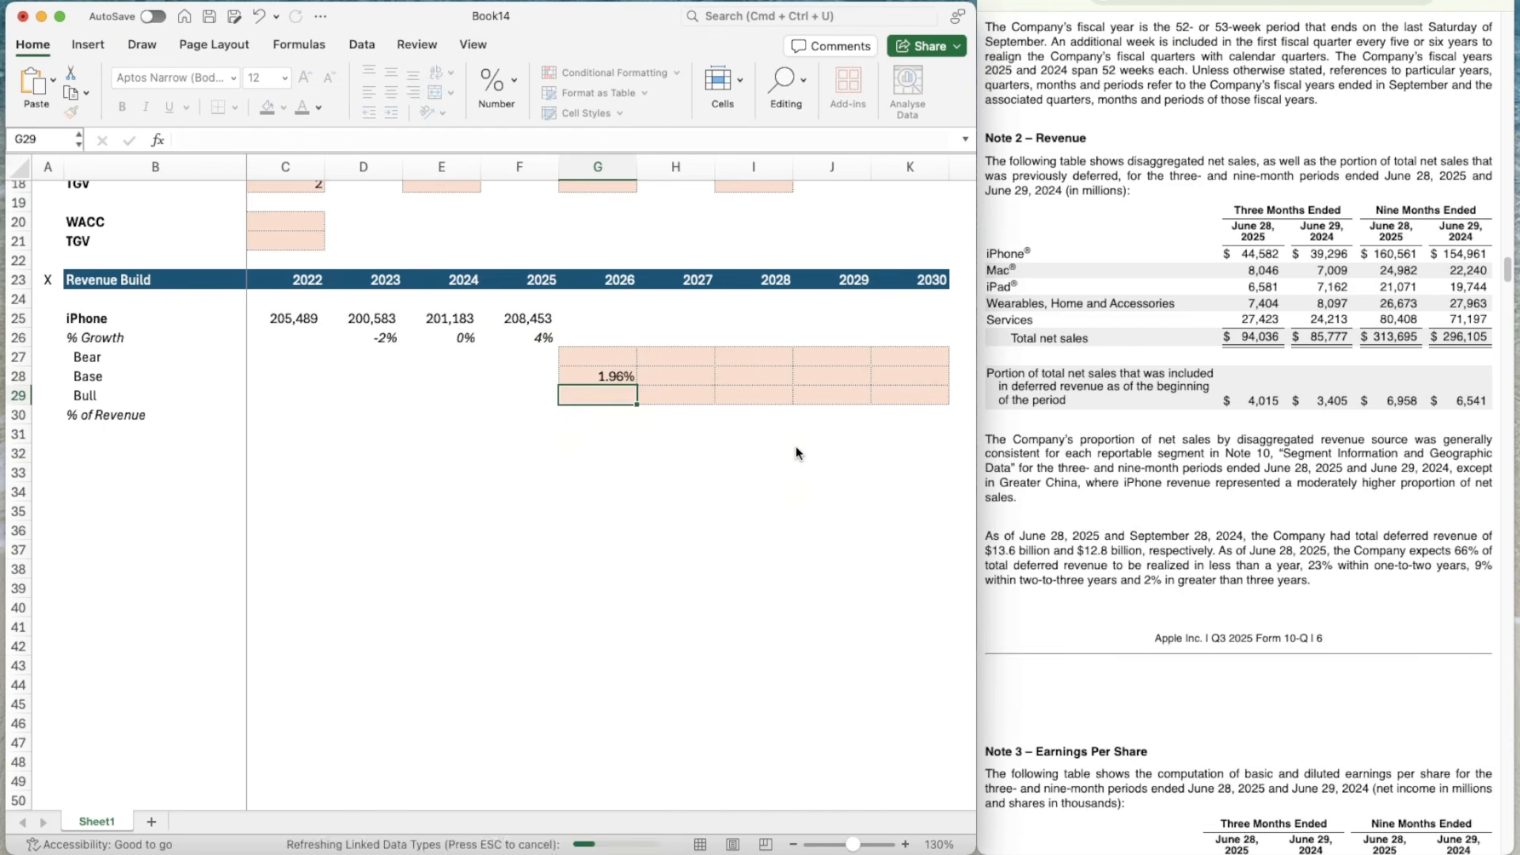
- Review the historical iPhone growth cells in row 26, starting from the 2023 formula in D26
key(Up)
key(Left)
key(Left)
key(Up)
key(Up)
key(Left)
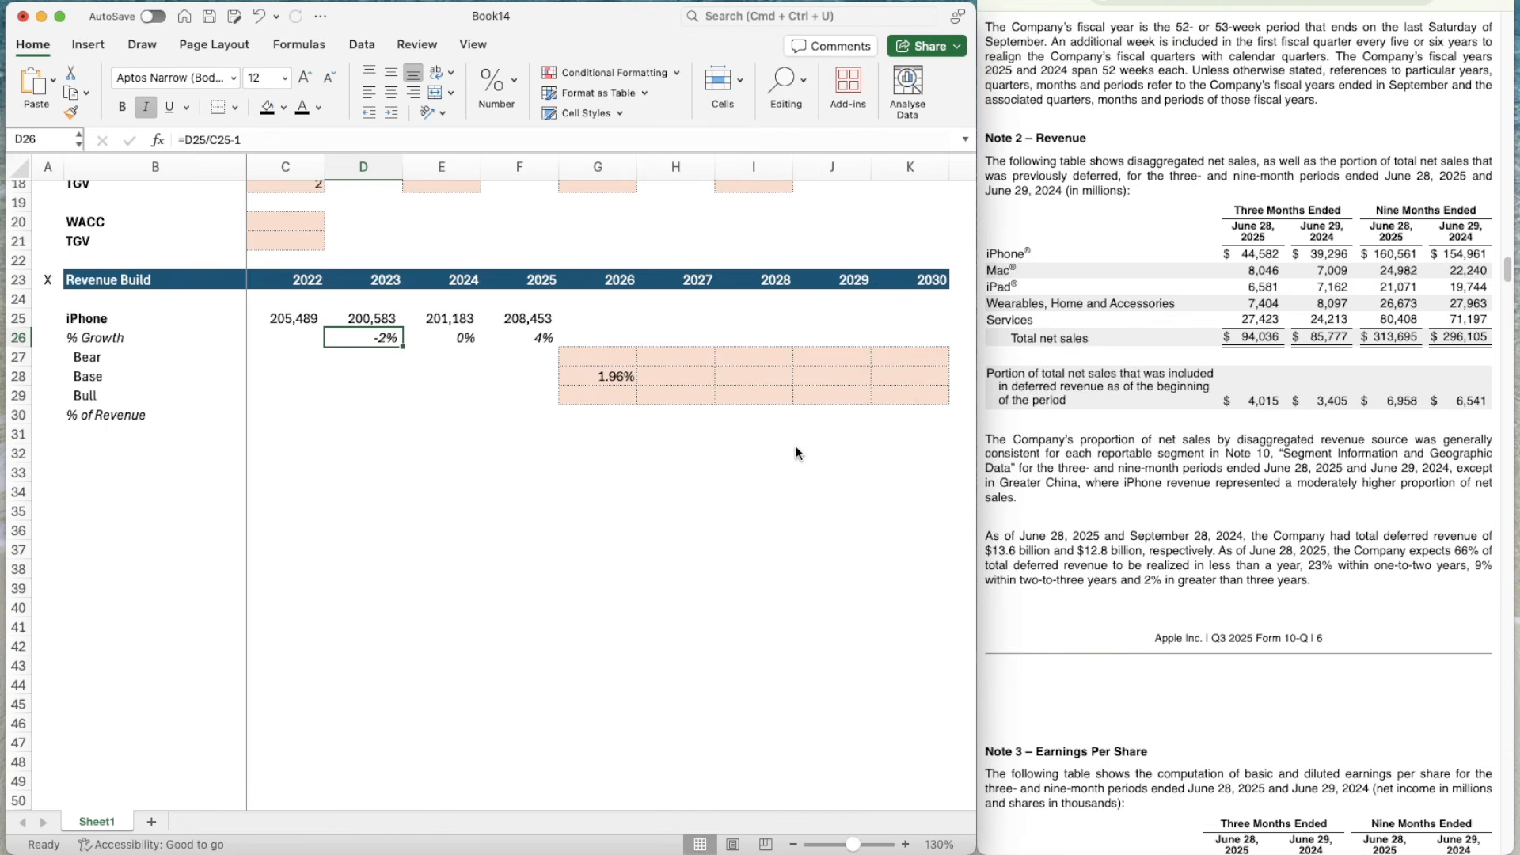
key(Right)
key(Right)
key(Right)
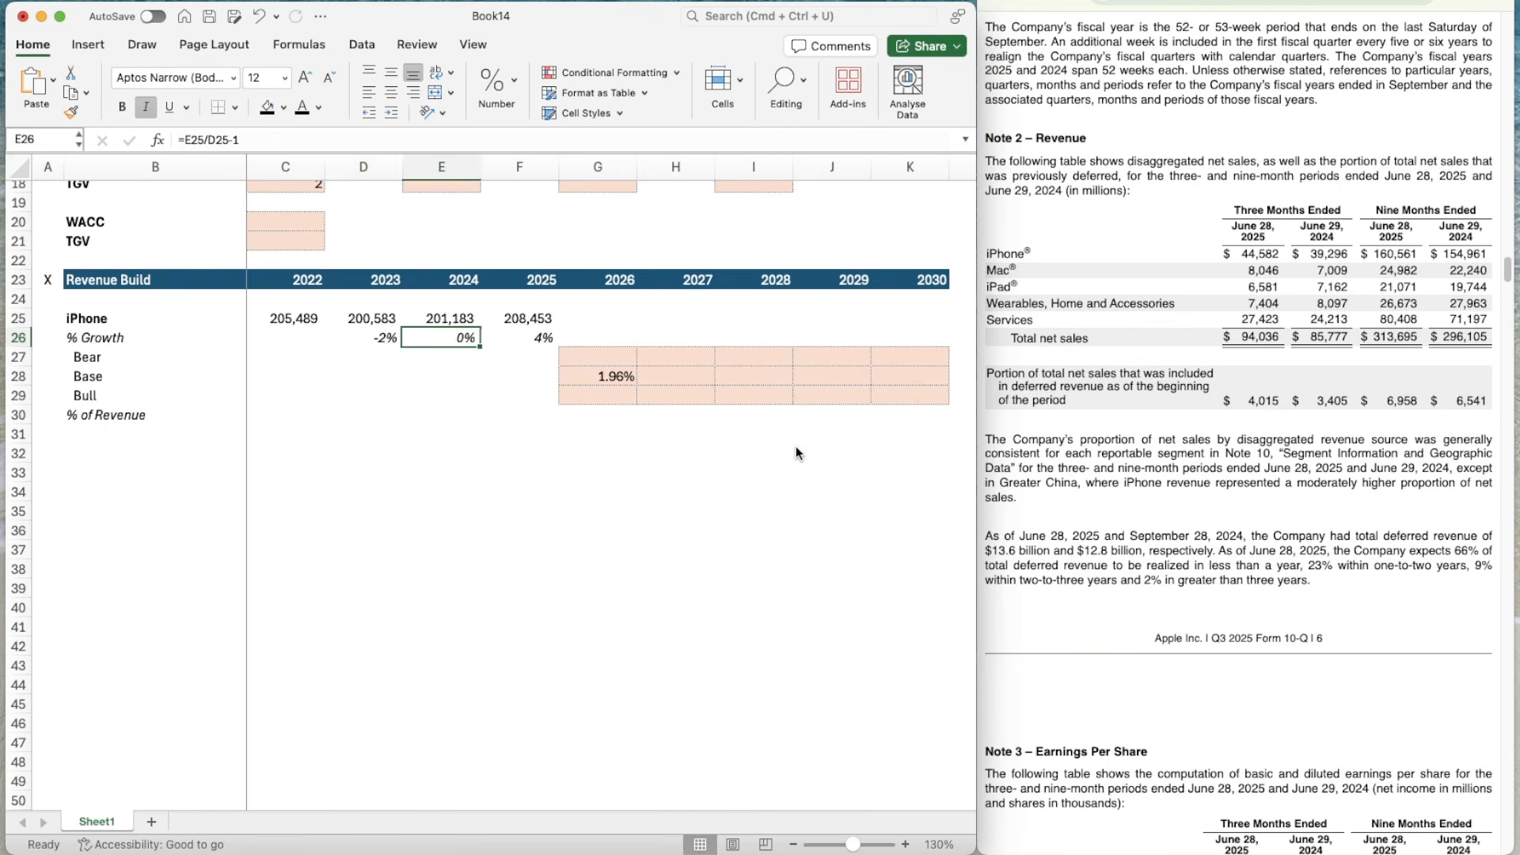
- Compare the 2023 to 2025 iPhone growth rates with the 2026 Base average formula in G28
key(Down)
key(Down)
key(Left)
key(Left)
key(Left)
key(Up)
key(Up)
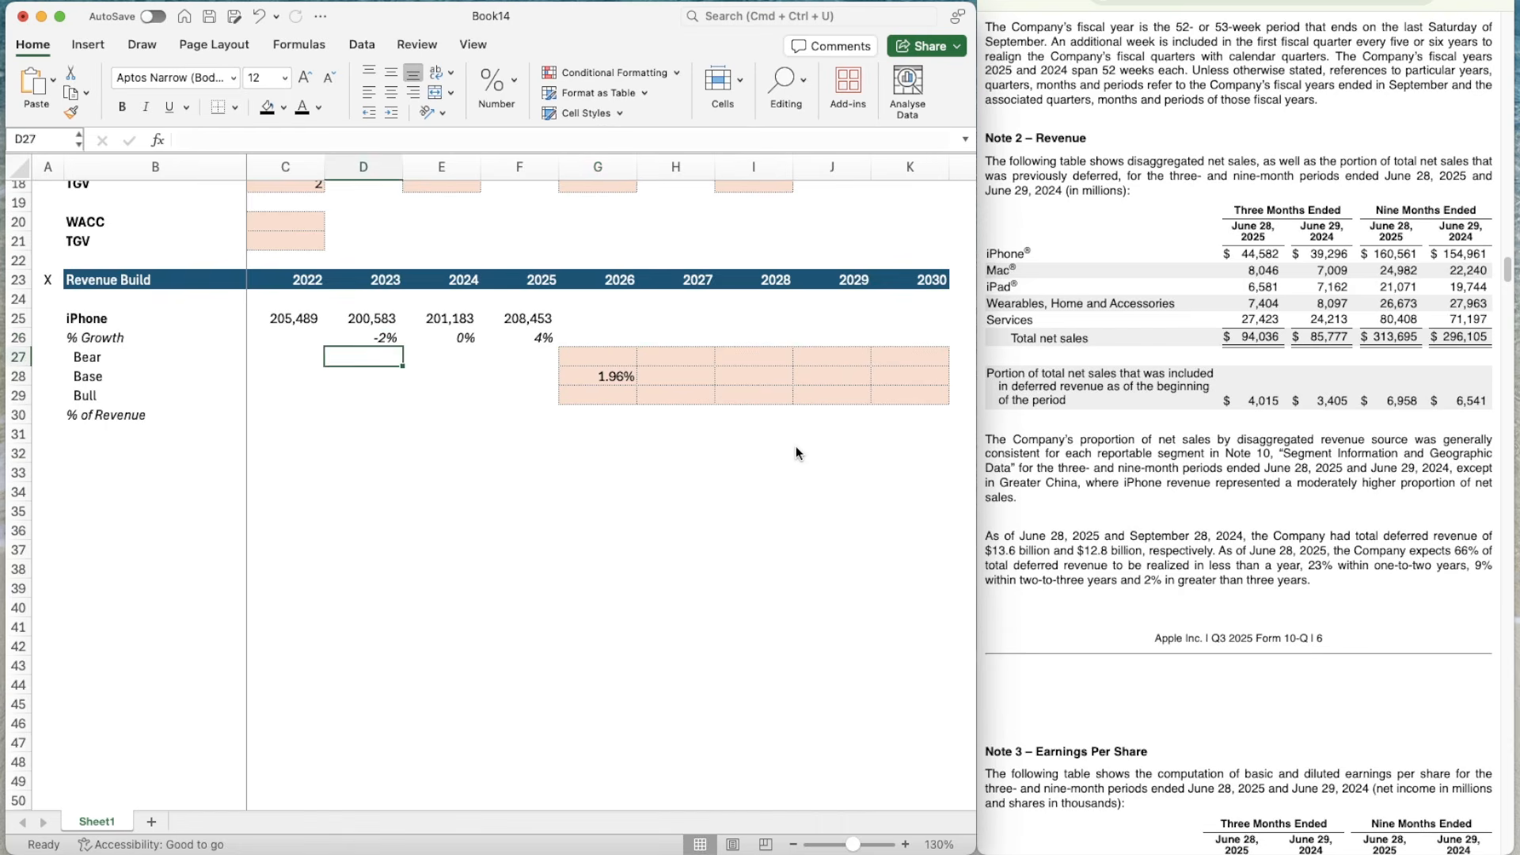
key(Right)
key(Right)
key(Left)
key(Right)
key(Right)
key(Down)
key(Down)
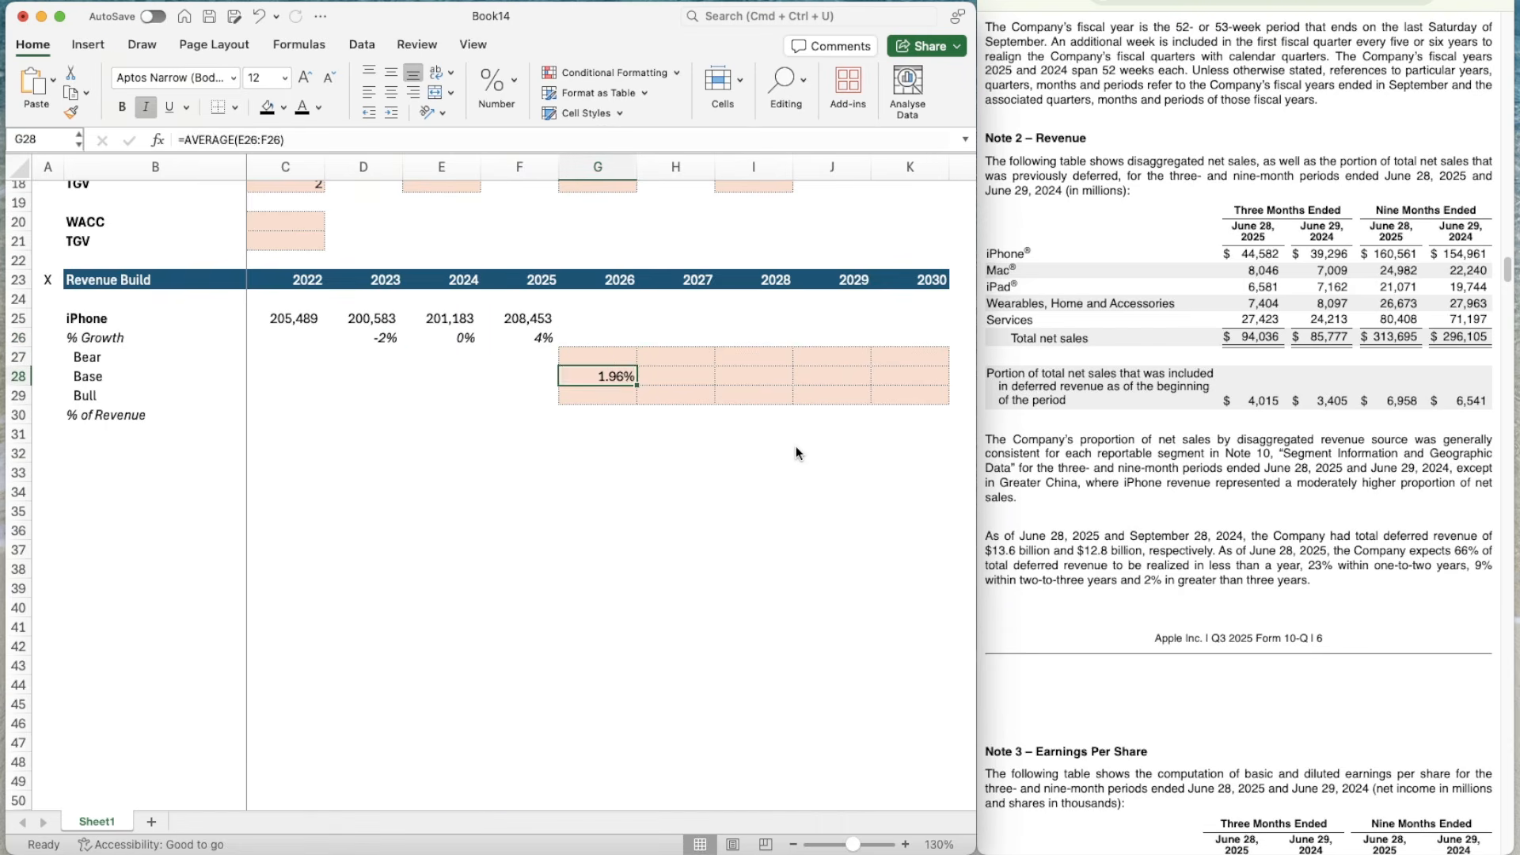
- Enter 5% as the iPhone Base growth assumption in G10
key(Right)
key(Right)
key(Right)
key(Right)
scroll(762, 385, up, 5)
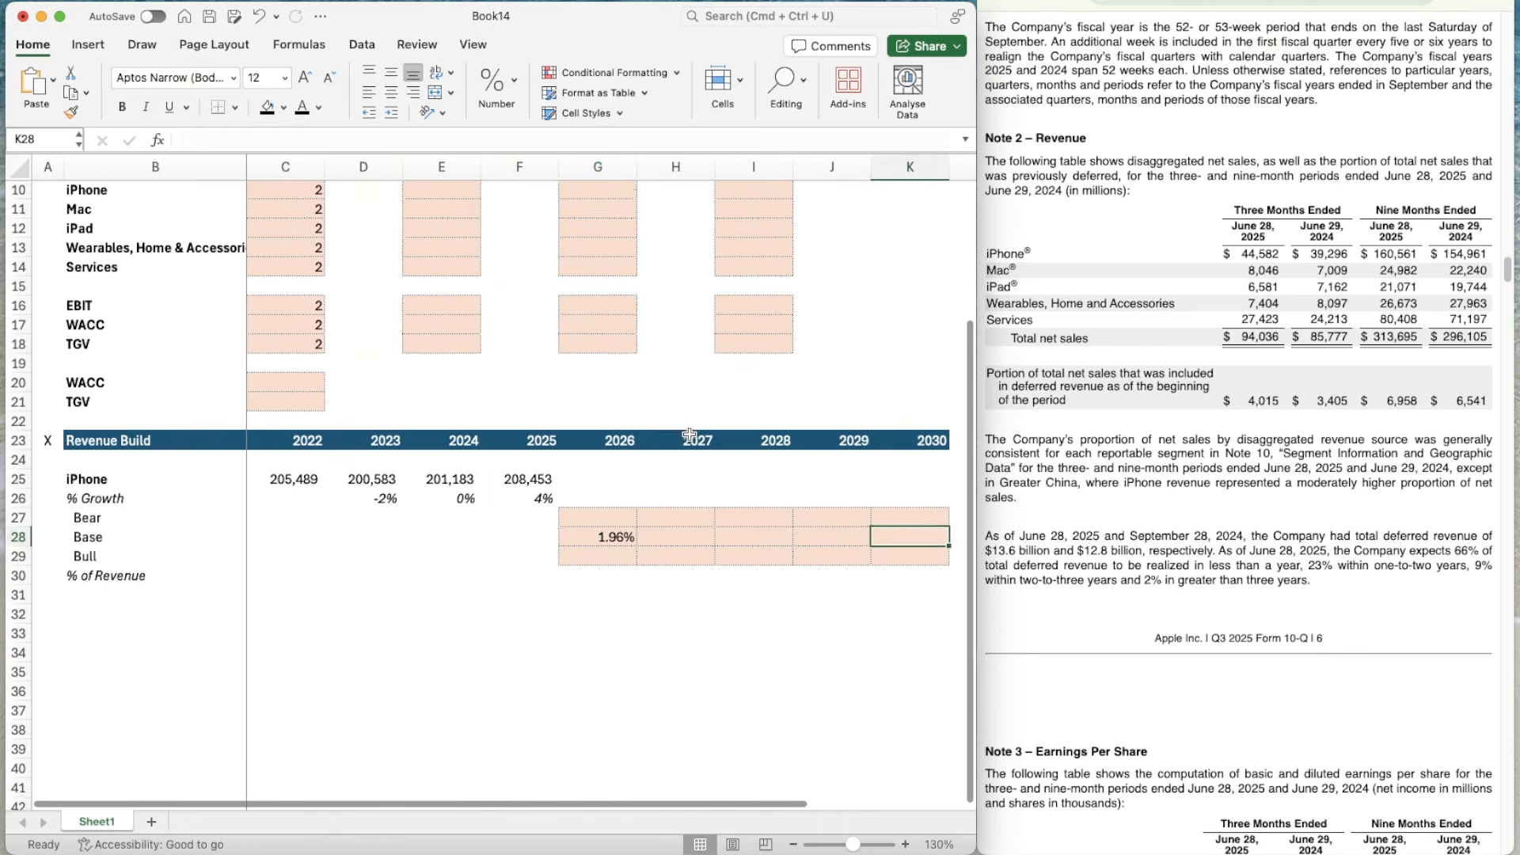
click(583, 252)
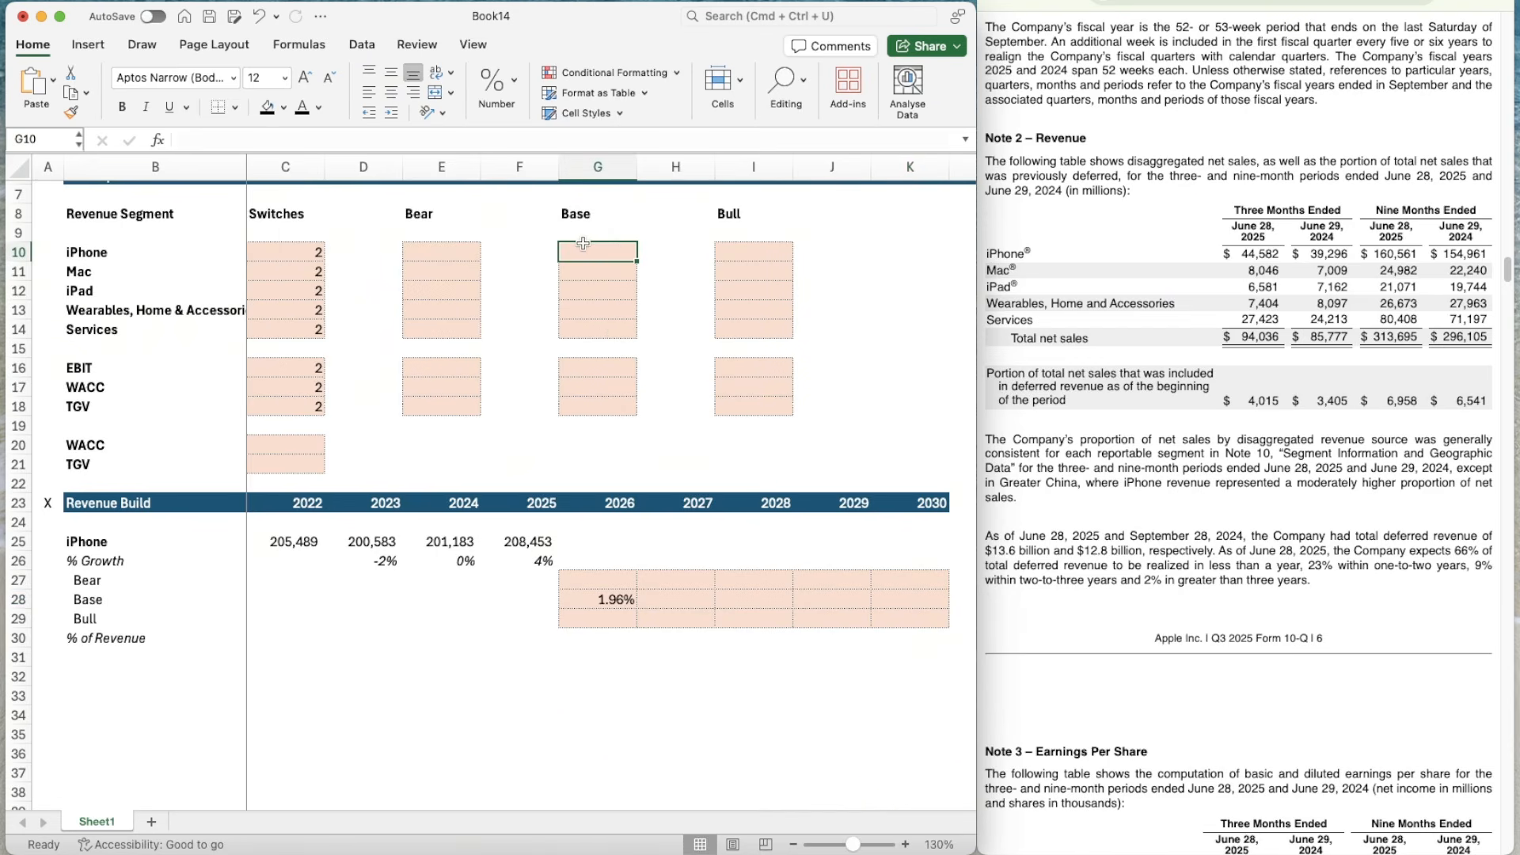
text(5%)
key(Return)
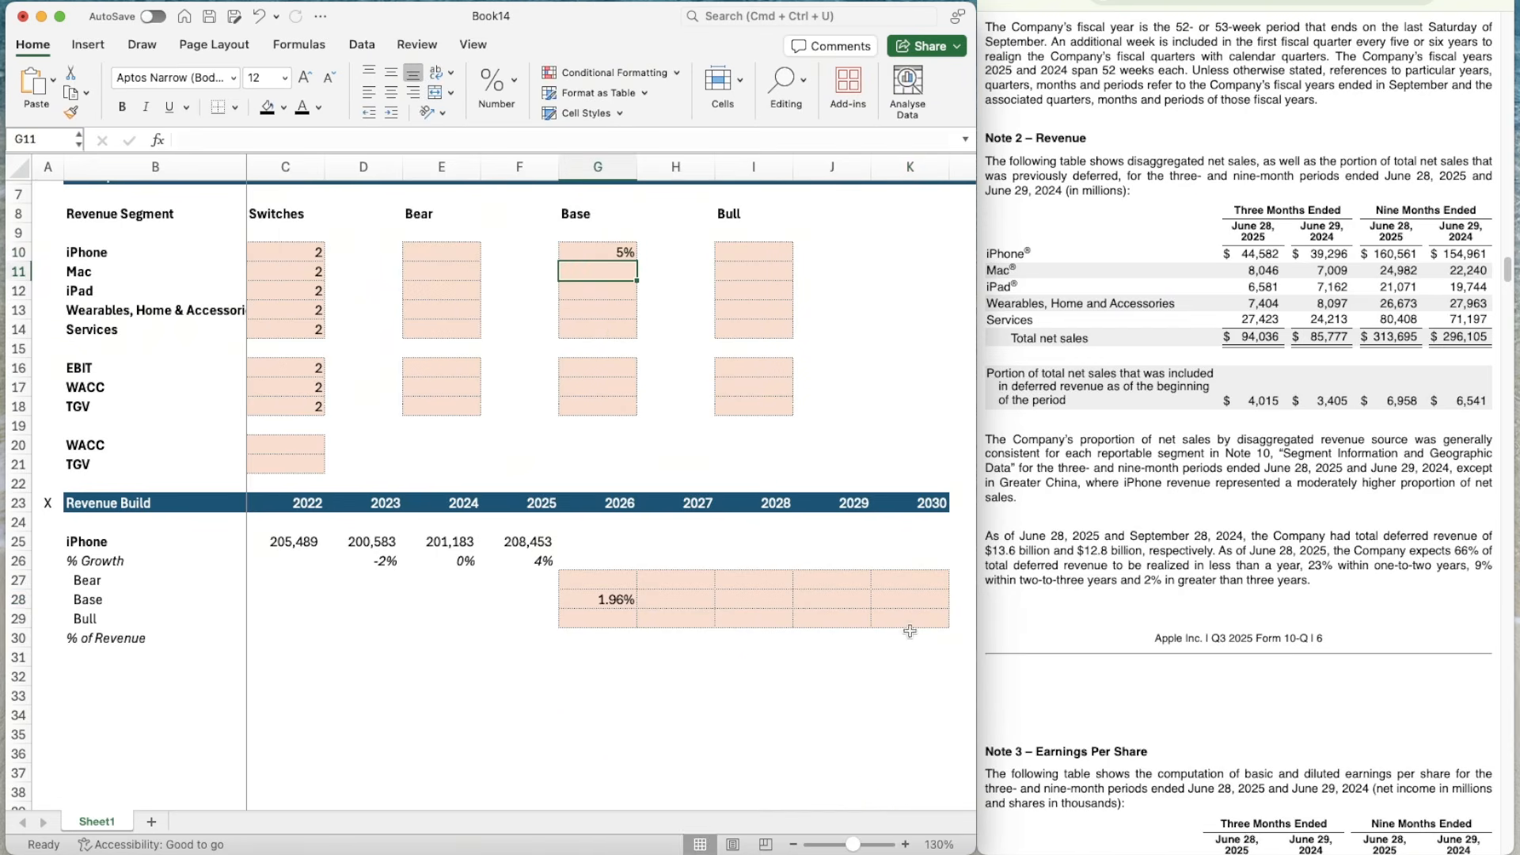
- Link the 2030 iPhone Base growth in K28 to the iPhone Base assumption with =G10
click(910, 608)
text(=)
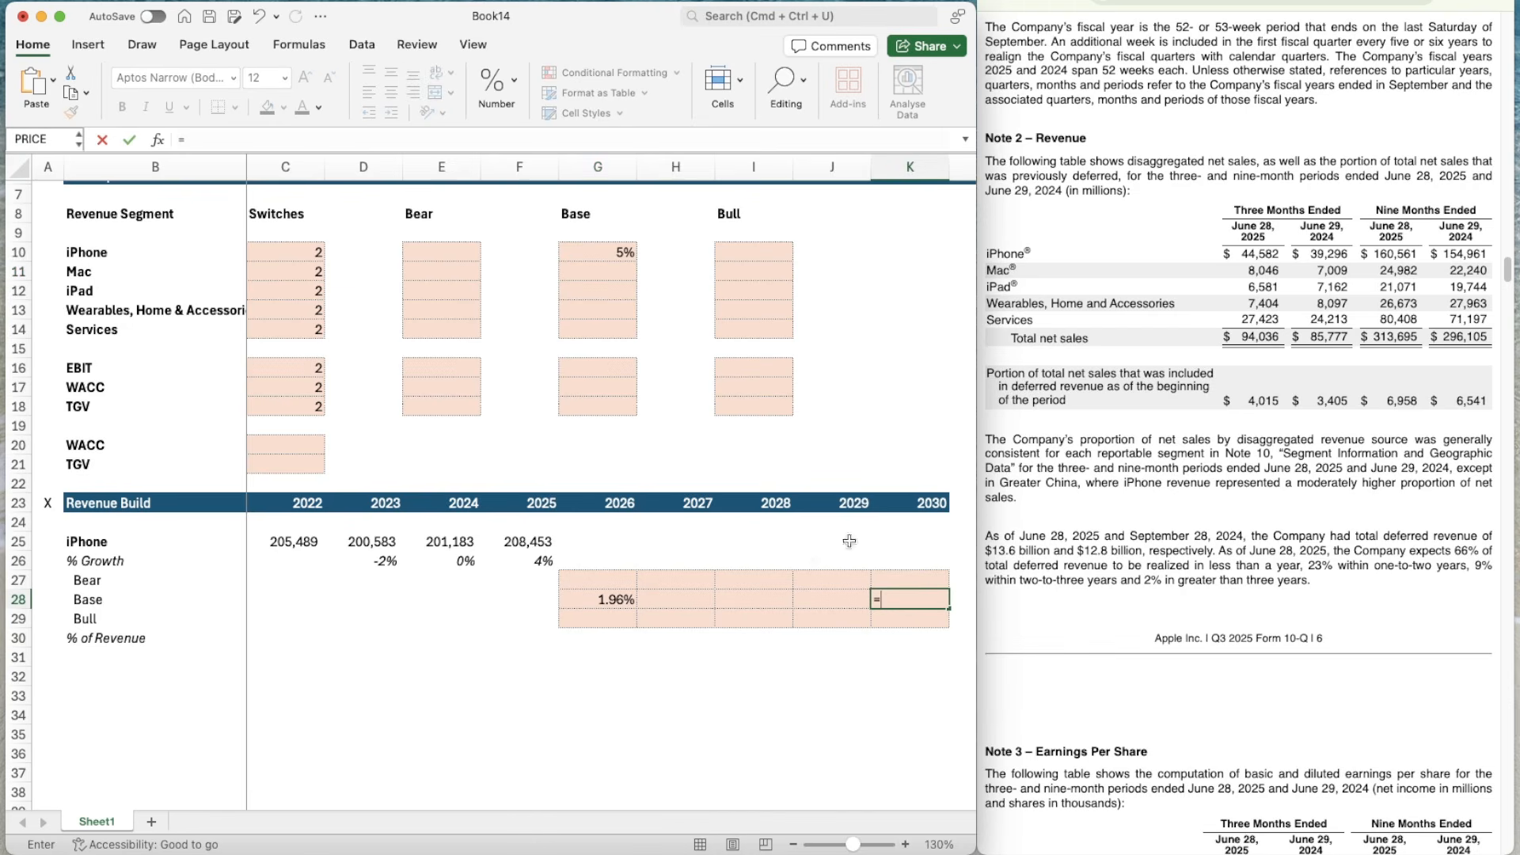
click(598, 254)
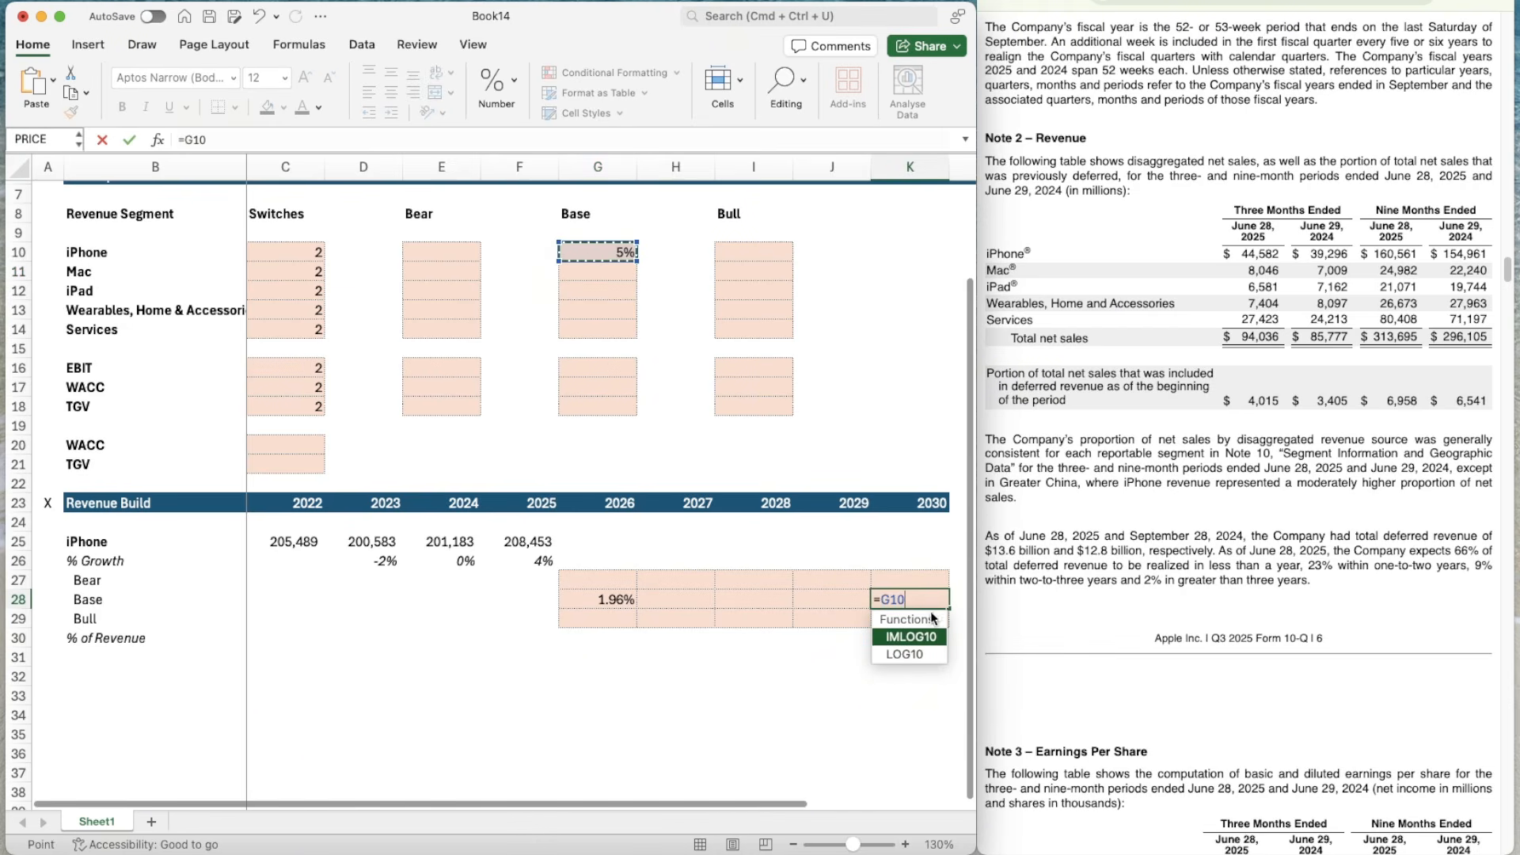
key(super+Return)
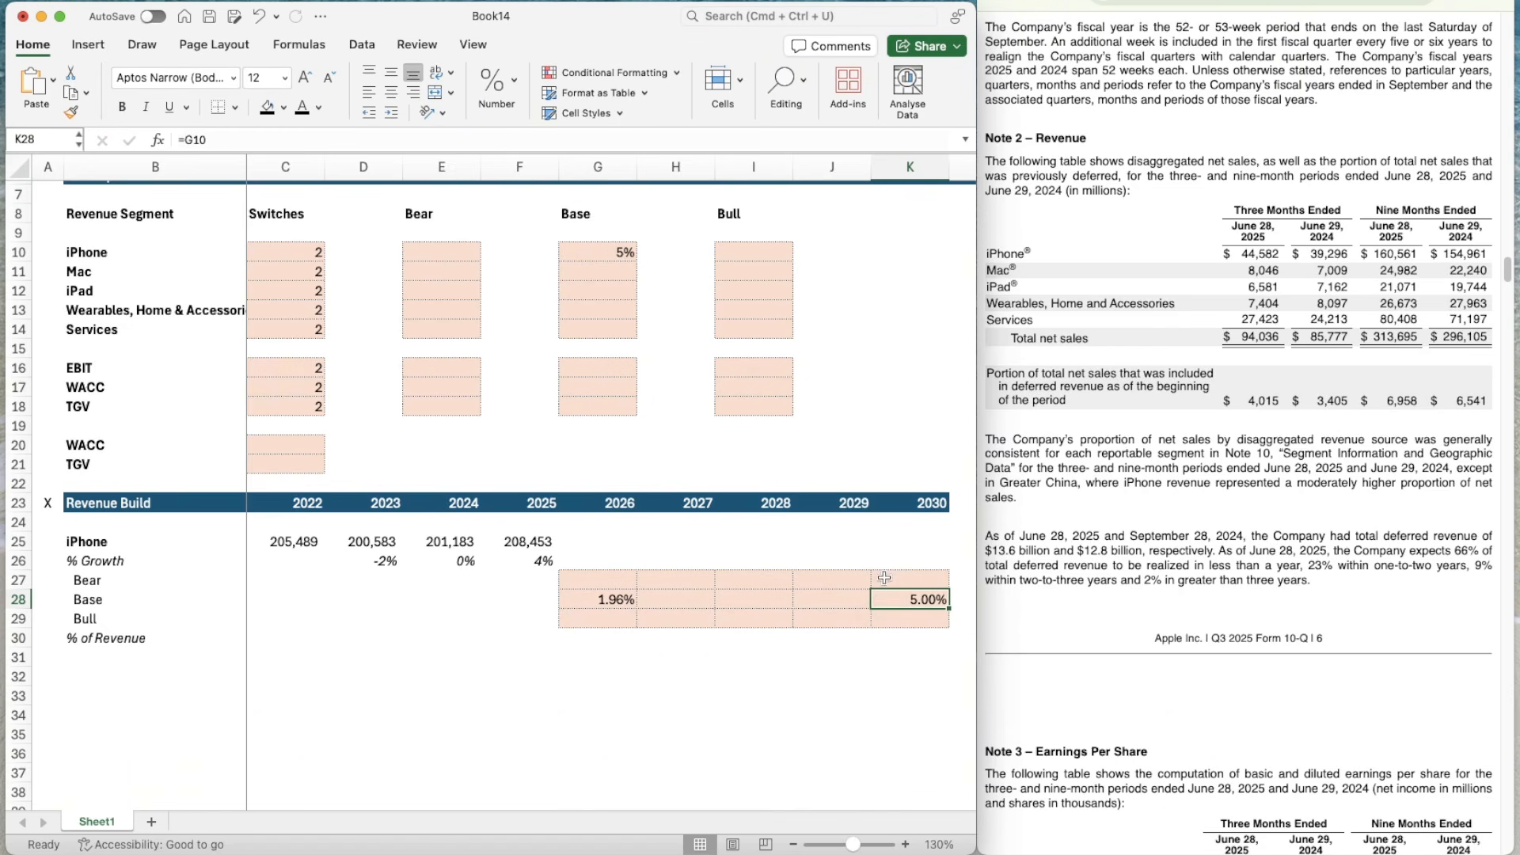
- Set the iPhone Base growth assumption in G10 to 3%
scroll(729, 578, down, 3)
click(662, 541)
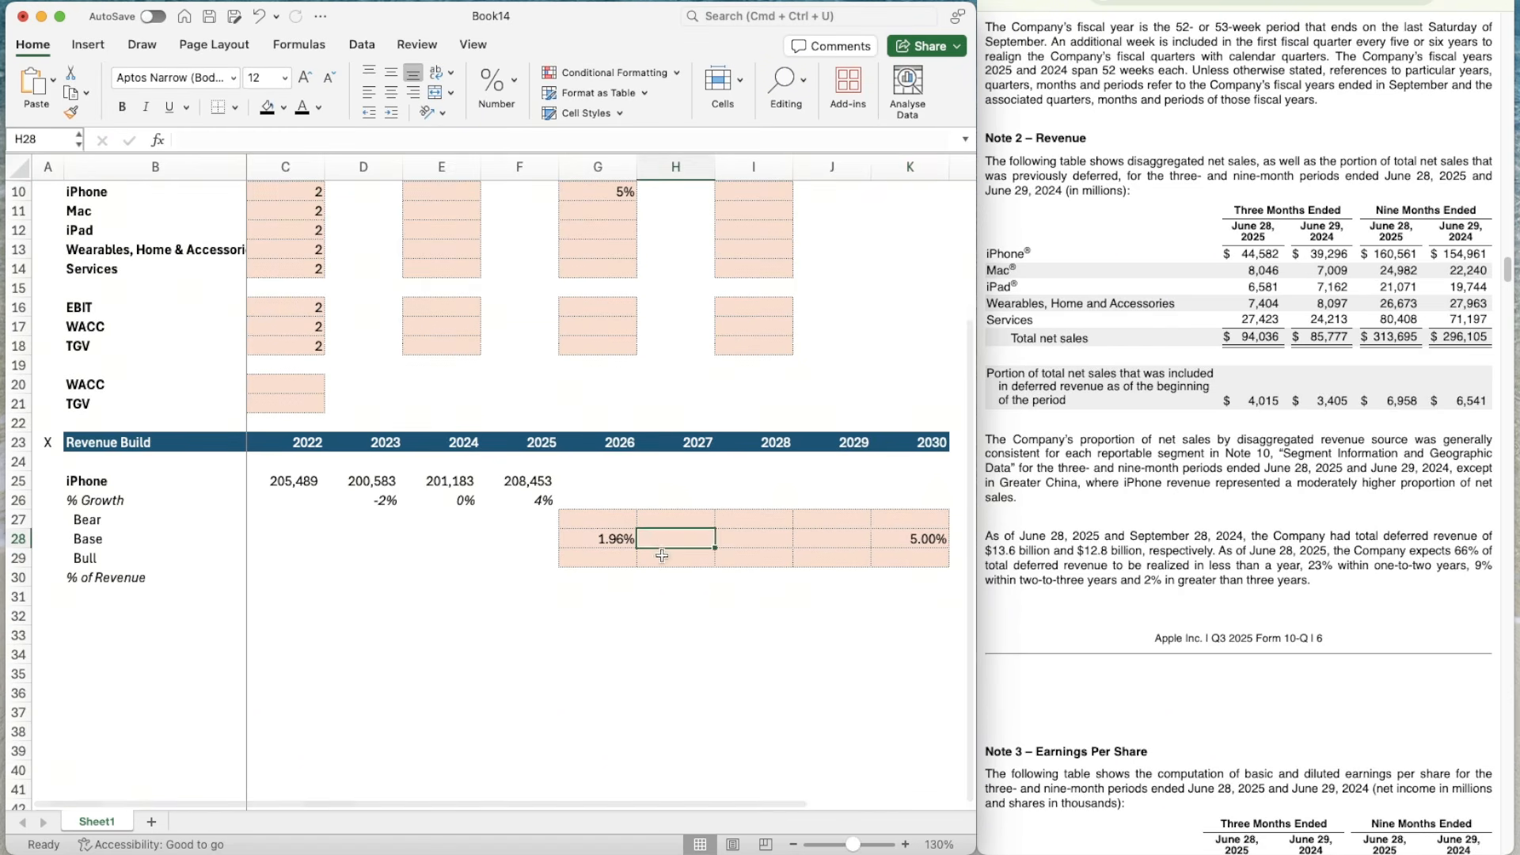
scroll(688, 651, down, 2)
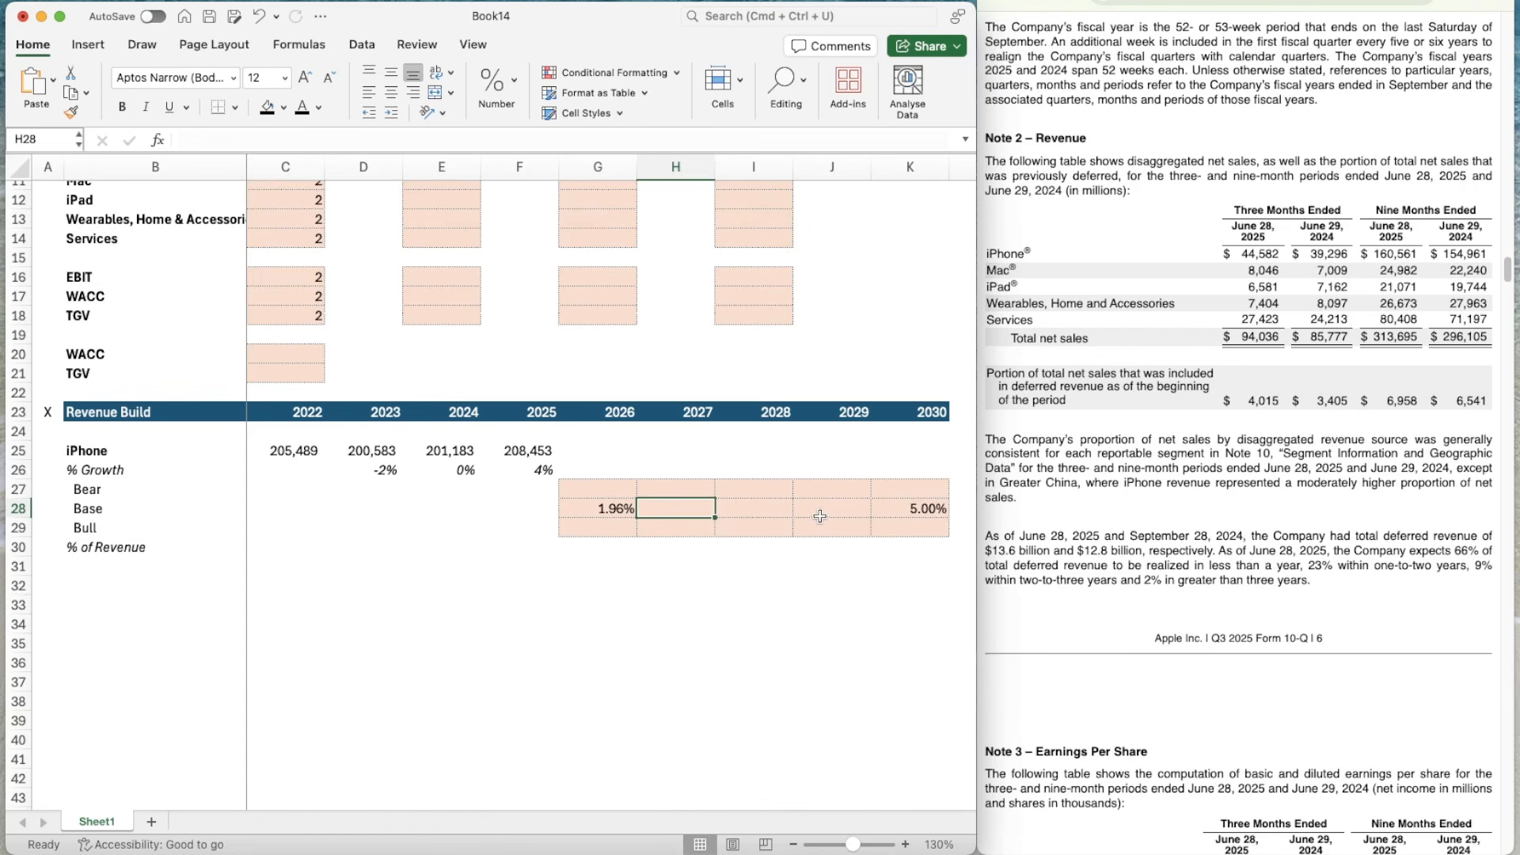
scroll(820, 519, up, 3)
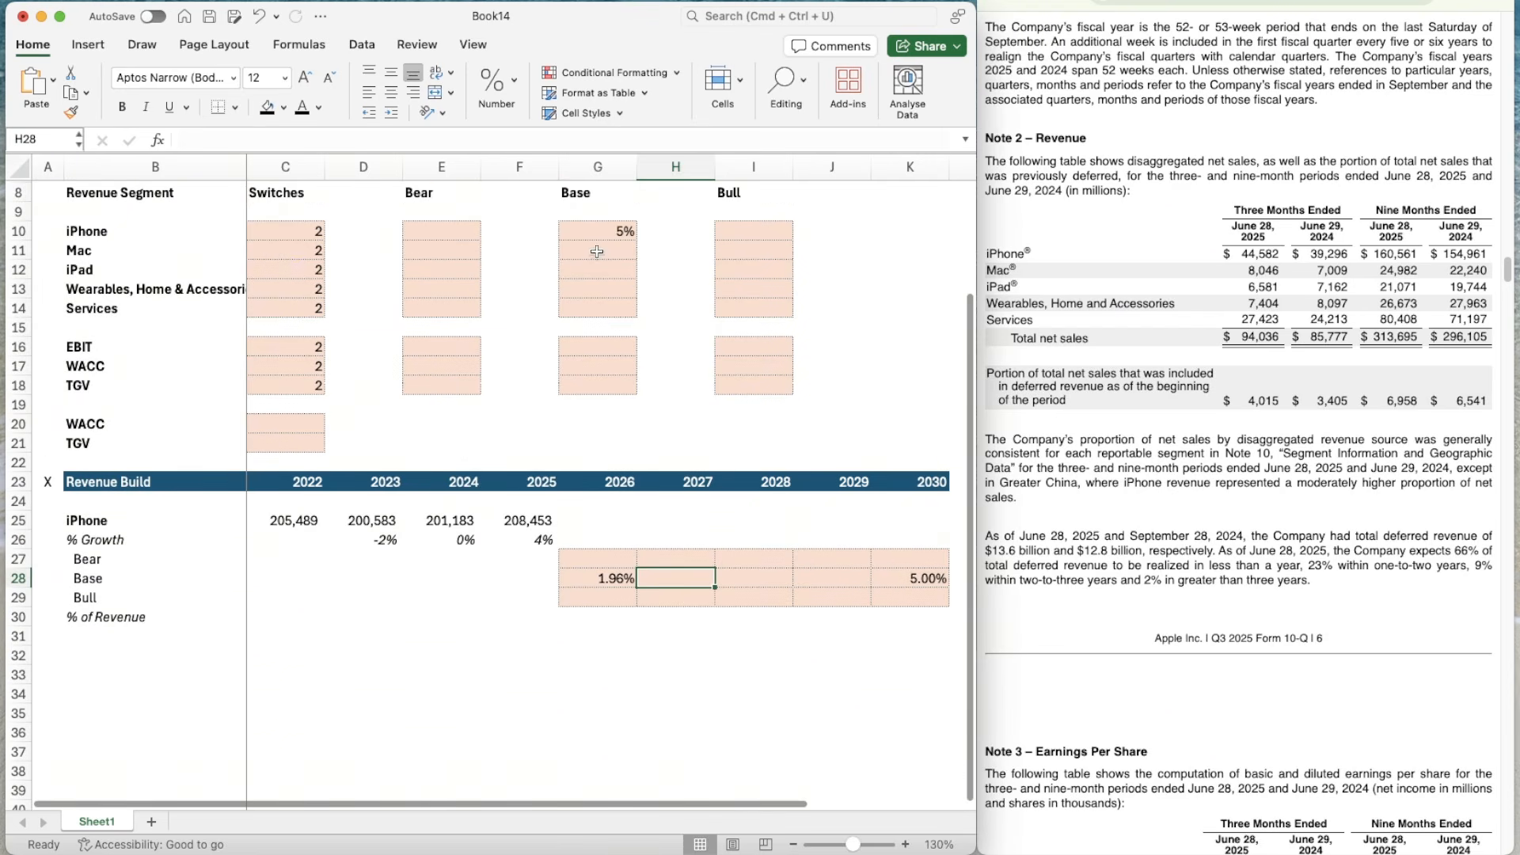
click(593, 232)
text(3)
key(Return)
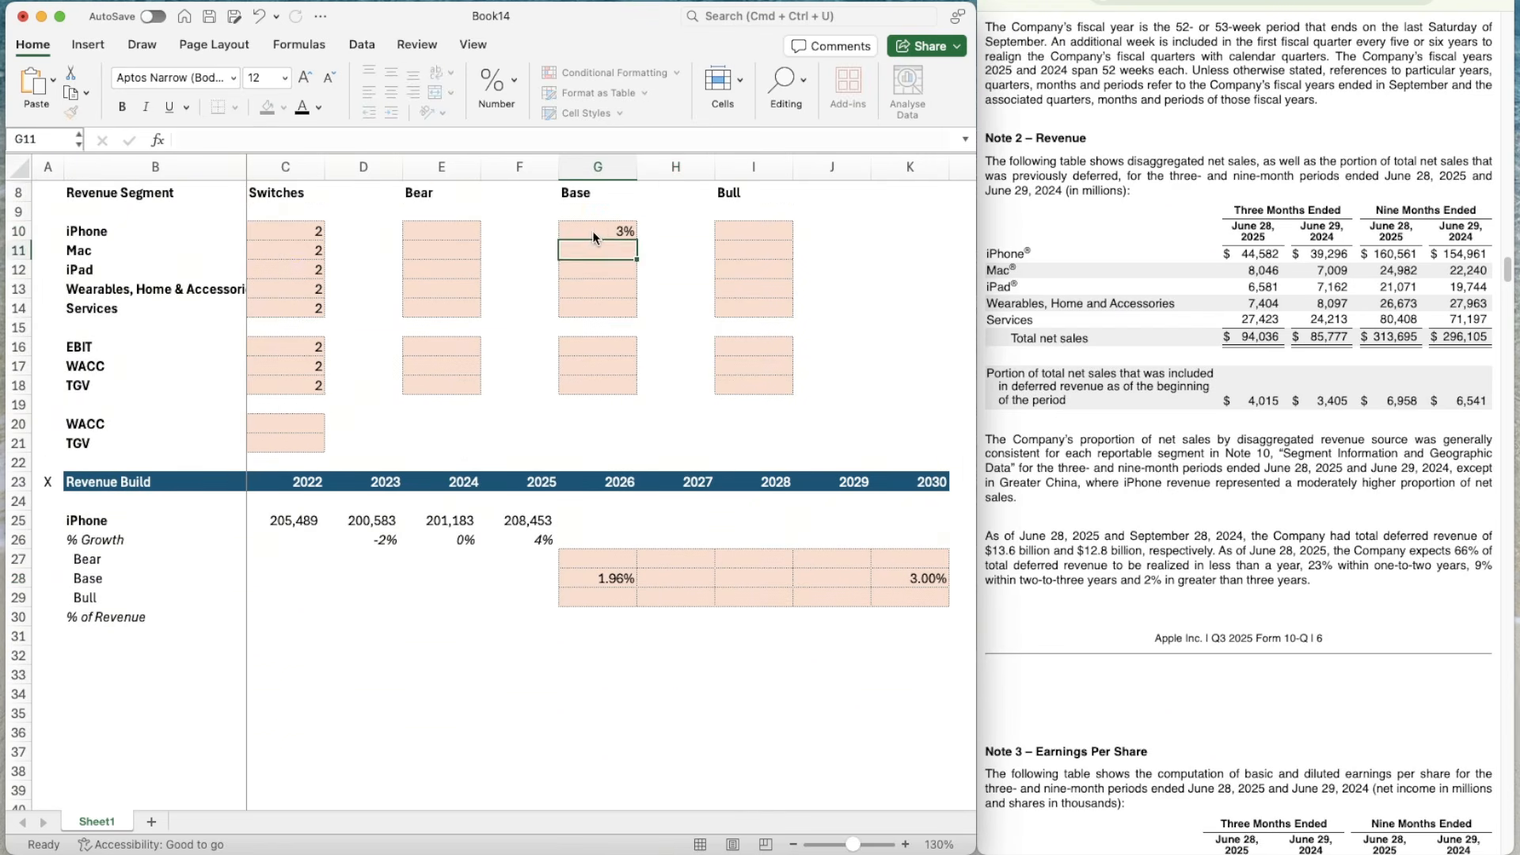
- Examine the historical iPhone growth in row 26 against the 2026 and 2030 Base rates, ending at the empty 2027 cell H28
scroll(701, 506, down, 3)
click(700, 500)
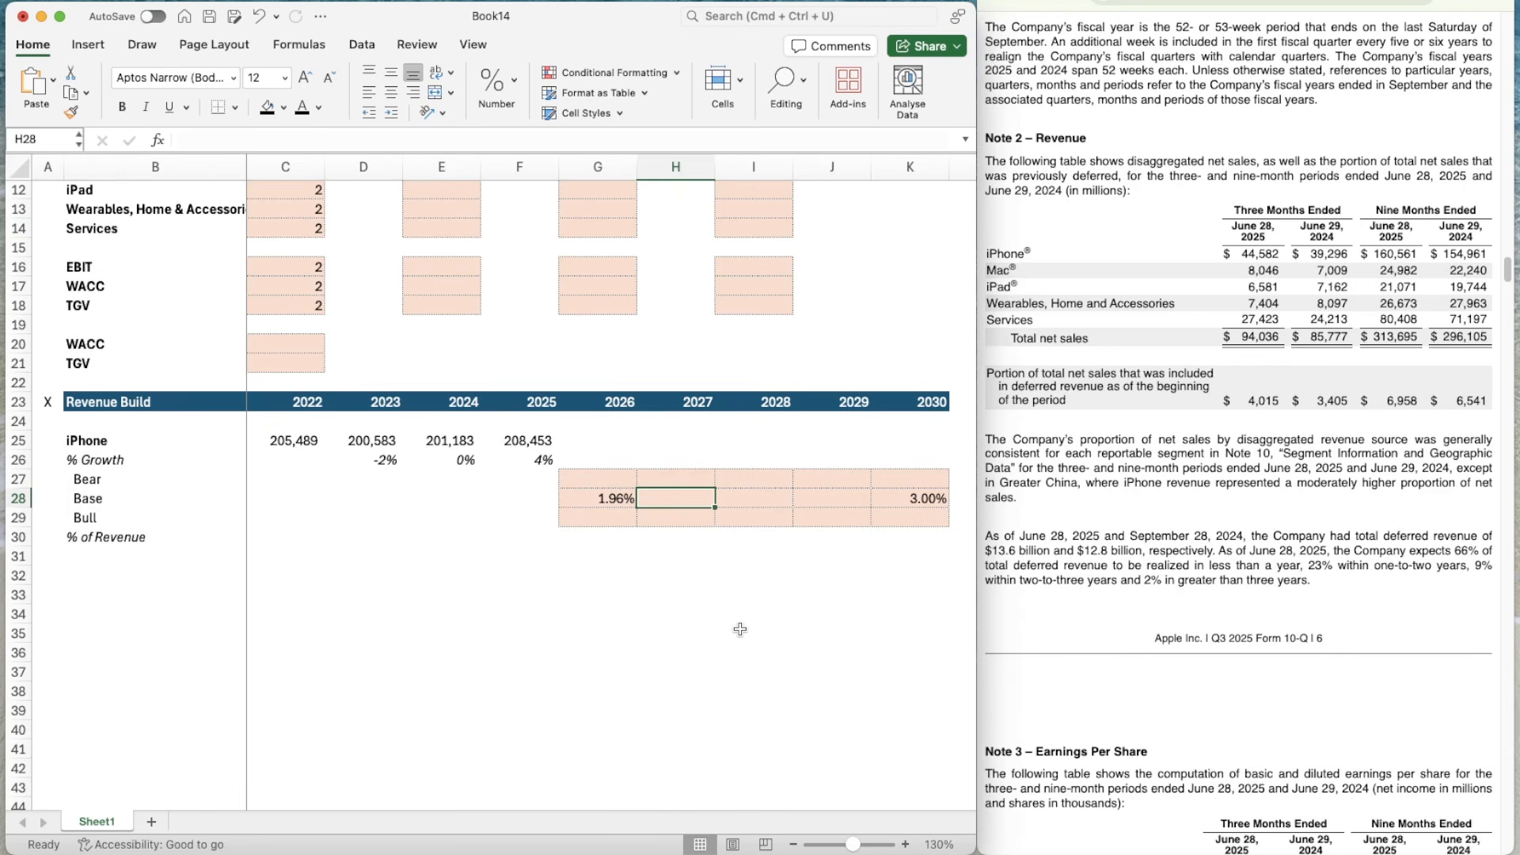
key(Left)
key(Left)
key(Up)
key(Up)
key(Left)
key(Left)
key(Left)
key(Right)
key(Right)
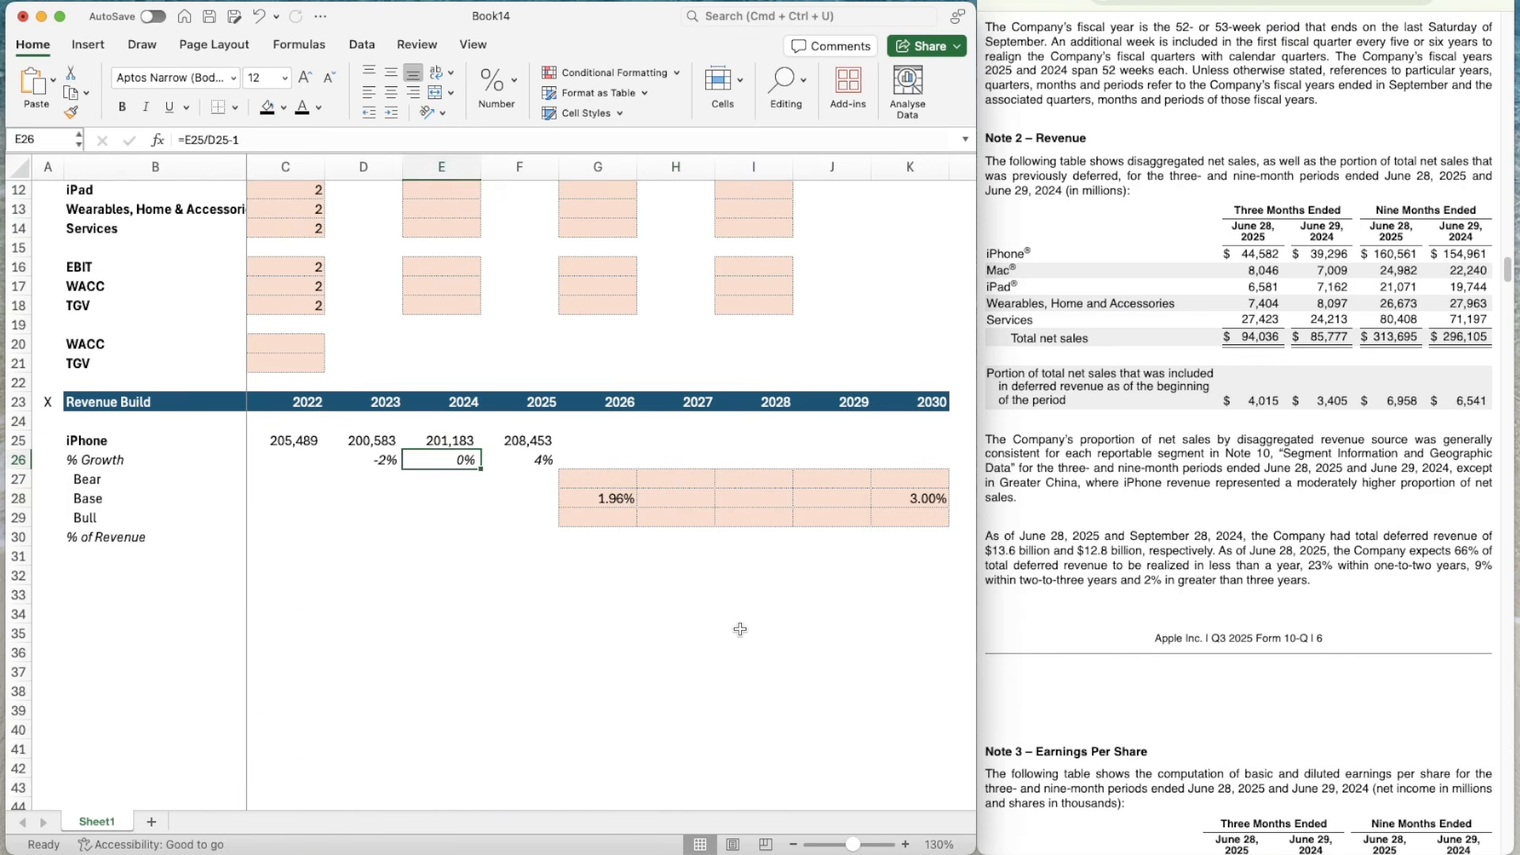
key(Right)
key(Down)
key(Down)
key(Right)
key(Right)
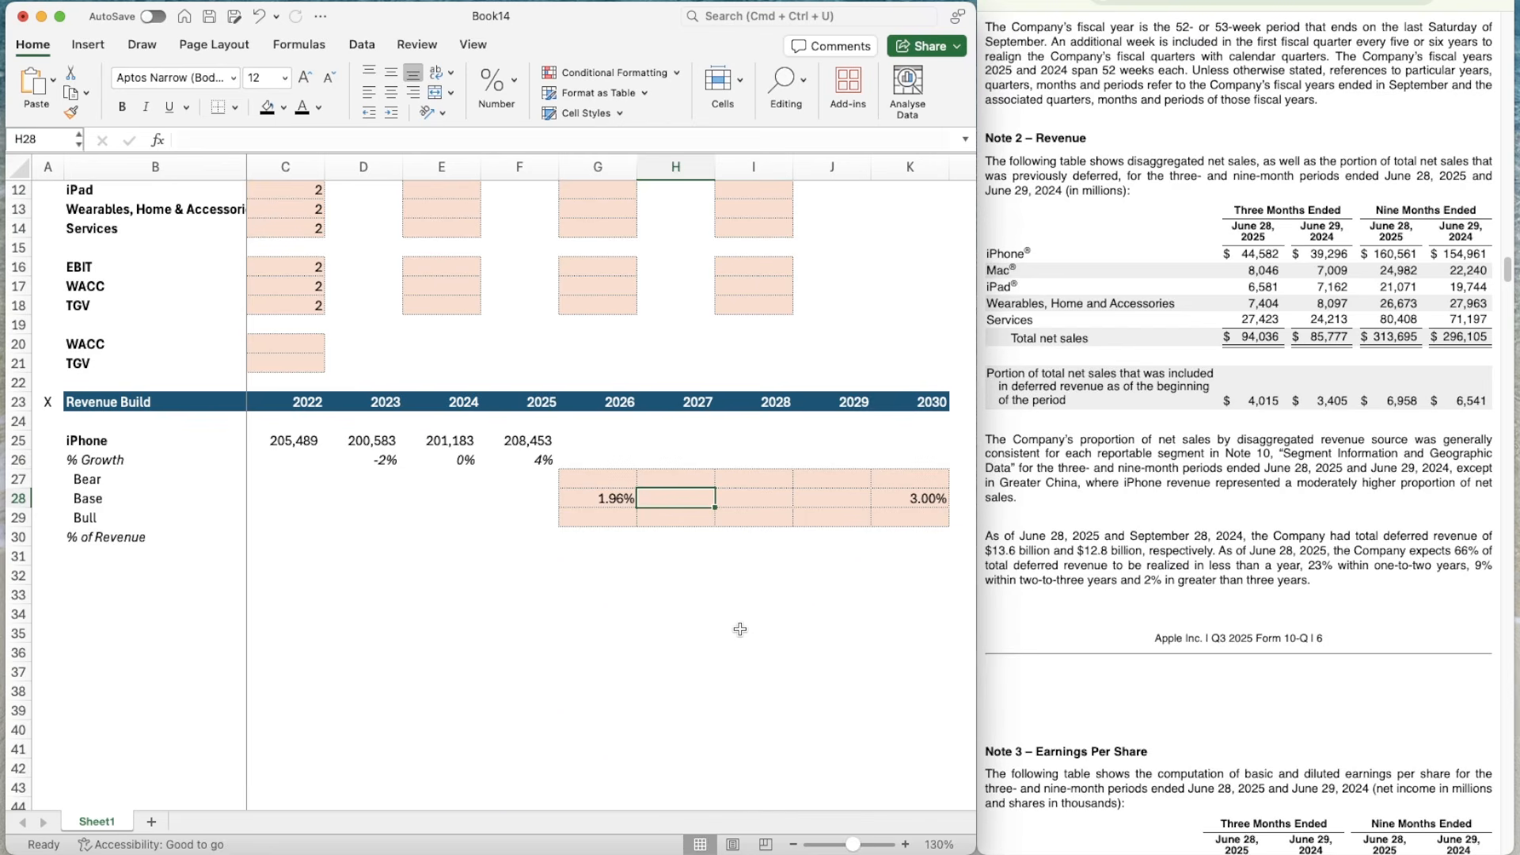
- Build the 2027 iPhone Base growth interpolation in H28 as =G28-(G28-K28)/(K23-G23)
text(=)
key(Left)
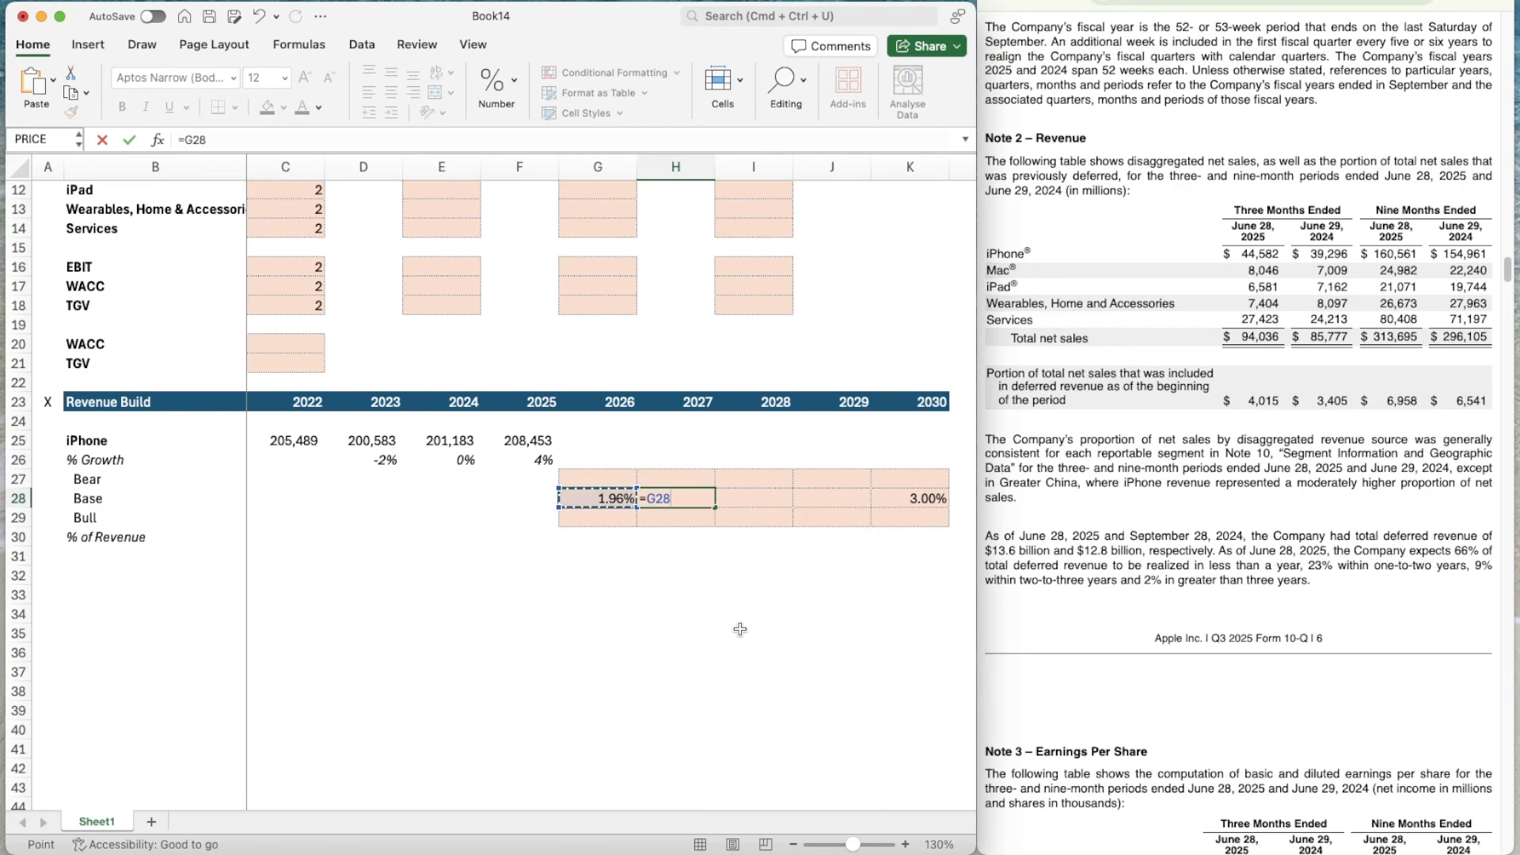
text(-()
key(Left)
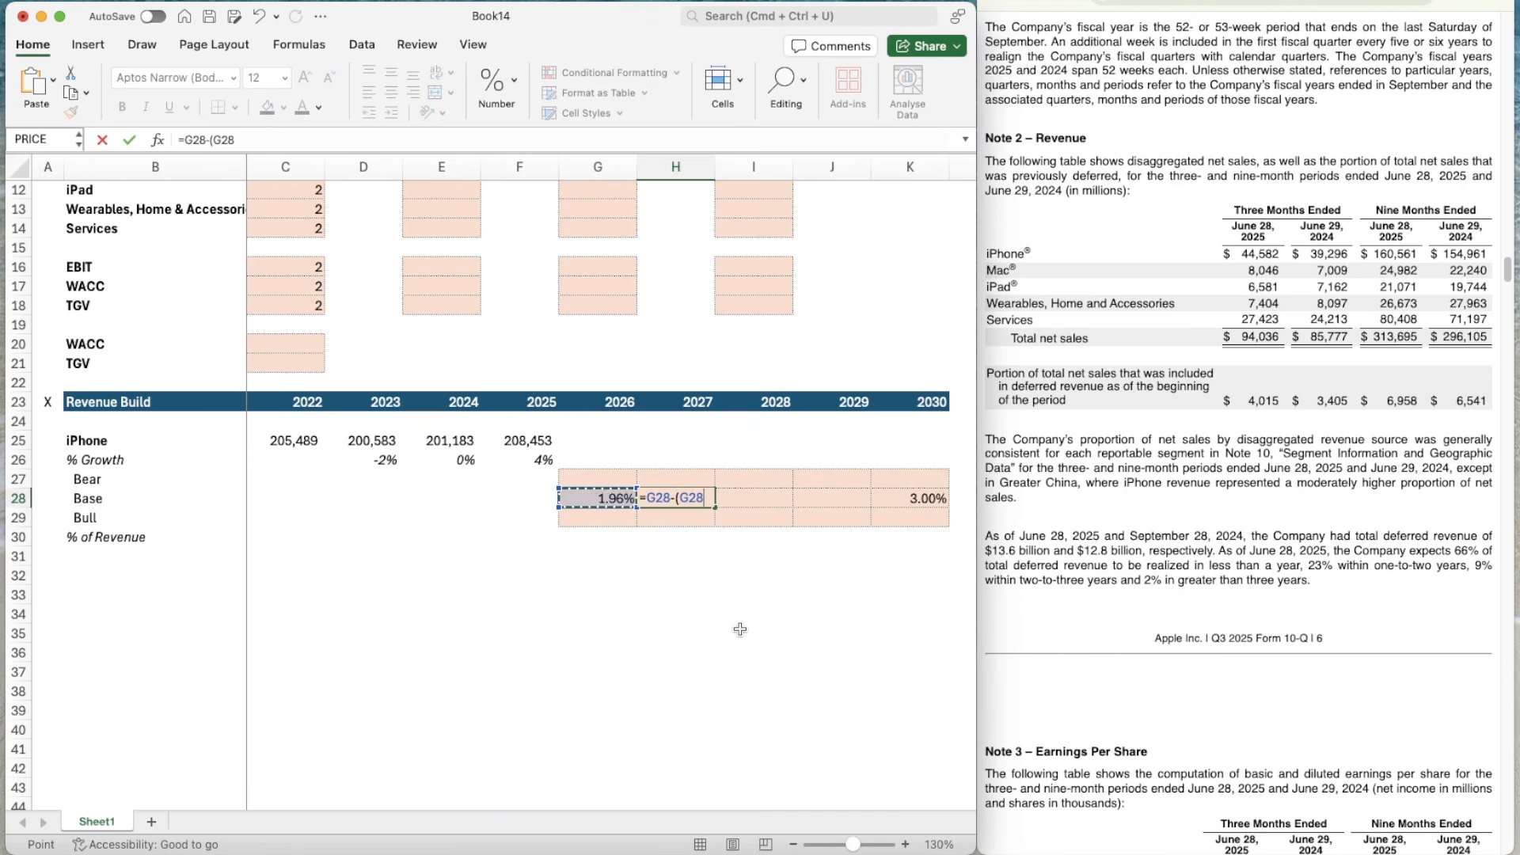
text(-)
click(891, 498)
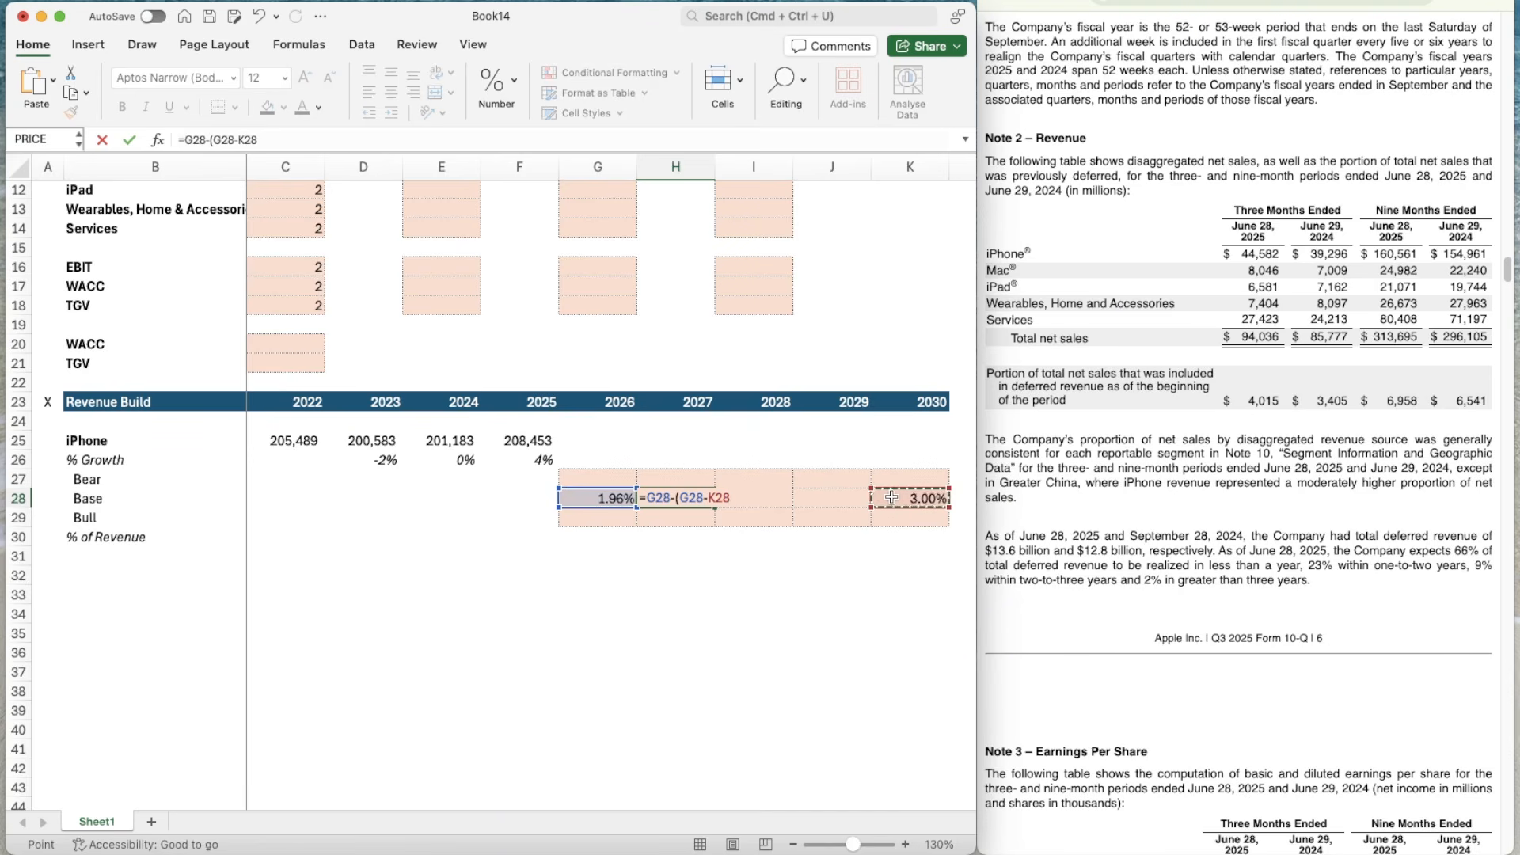
text()/()
click(931, 400)
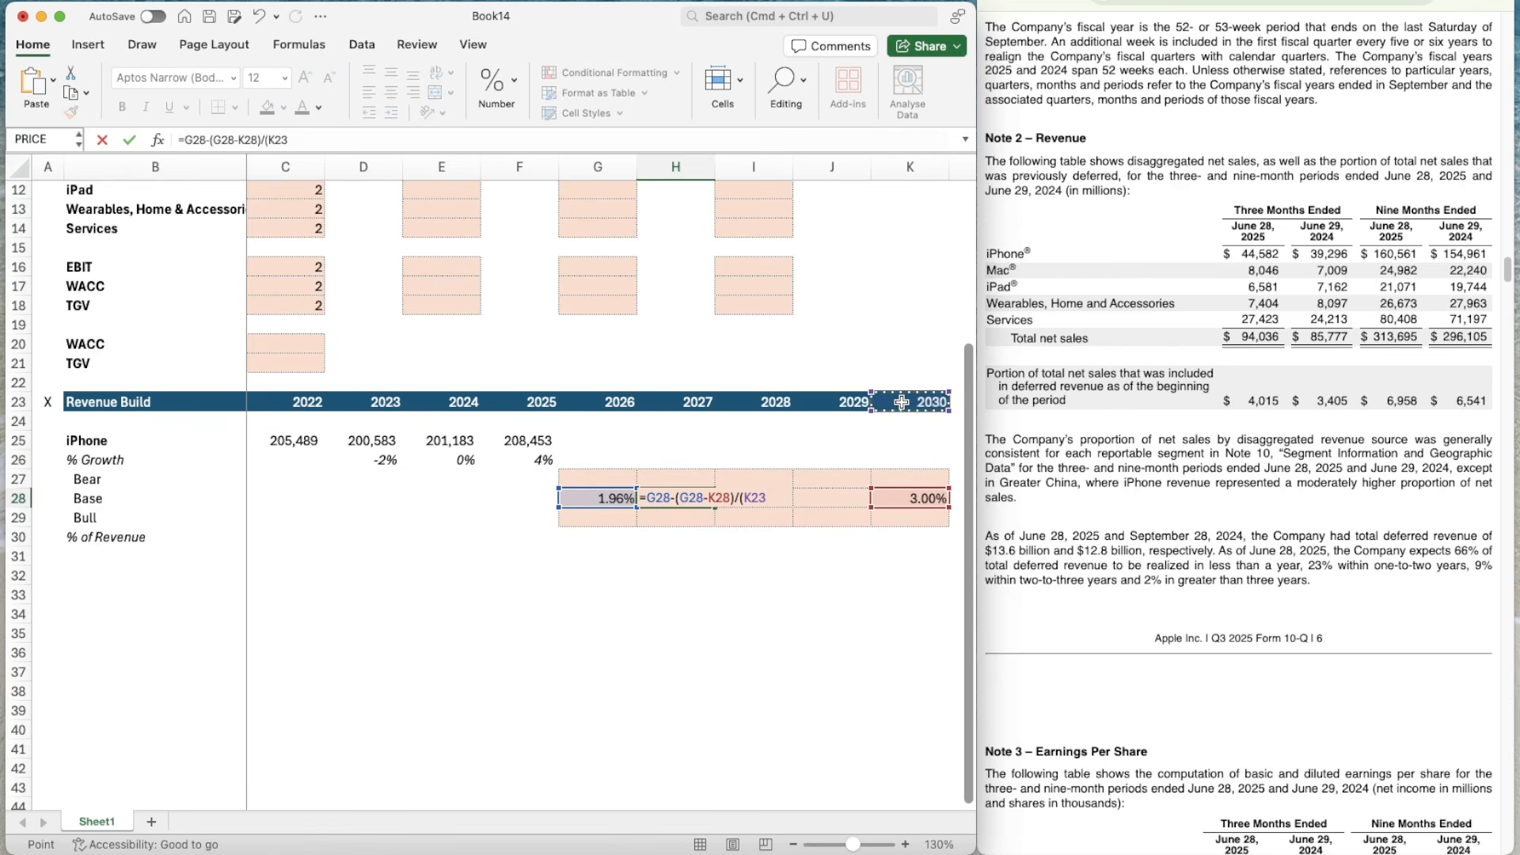
text(-)
click(605, 404)
text())
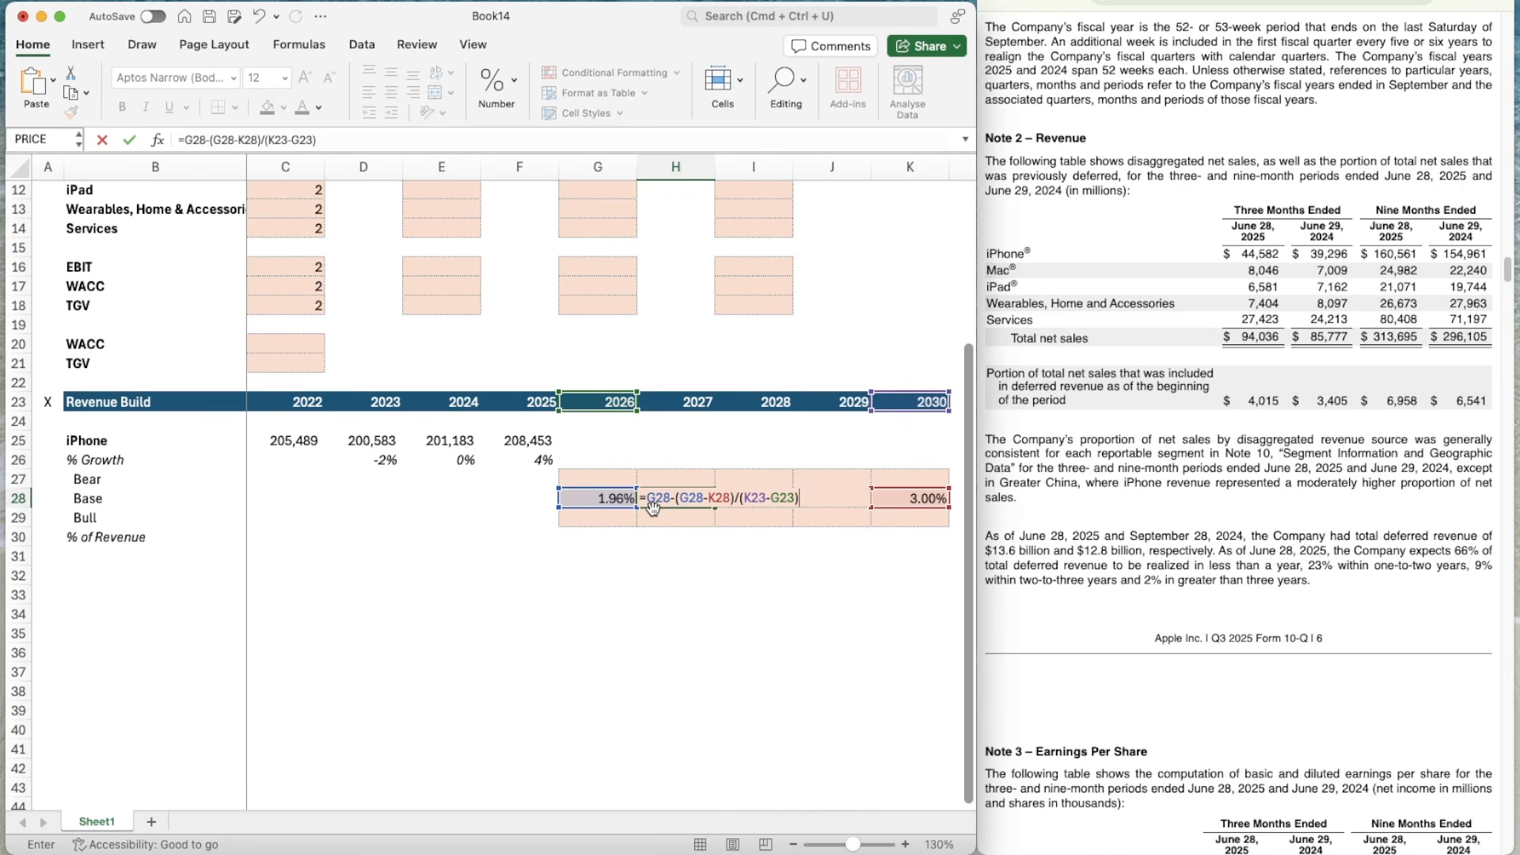
- Anchor the end-value and year references in H28, making the formula =G28-(G28-$K28)/($K$23-G$23)
click(711, 498)
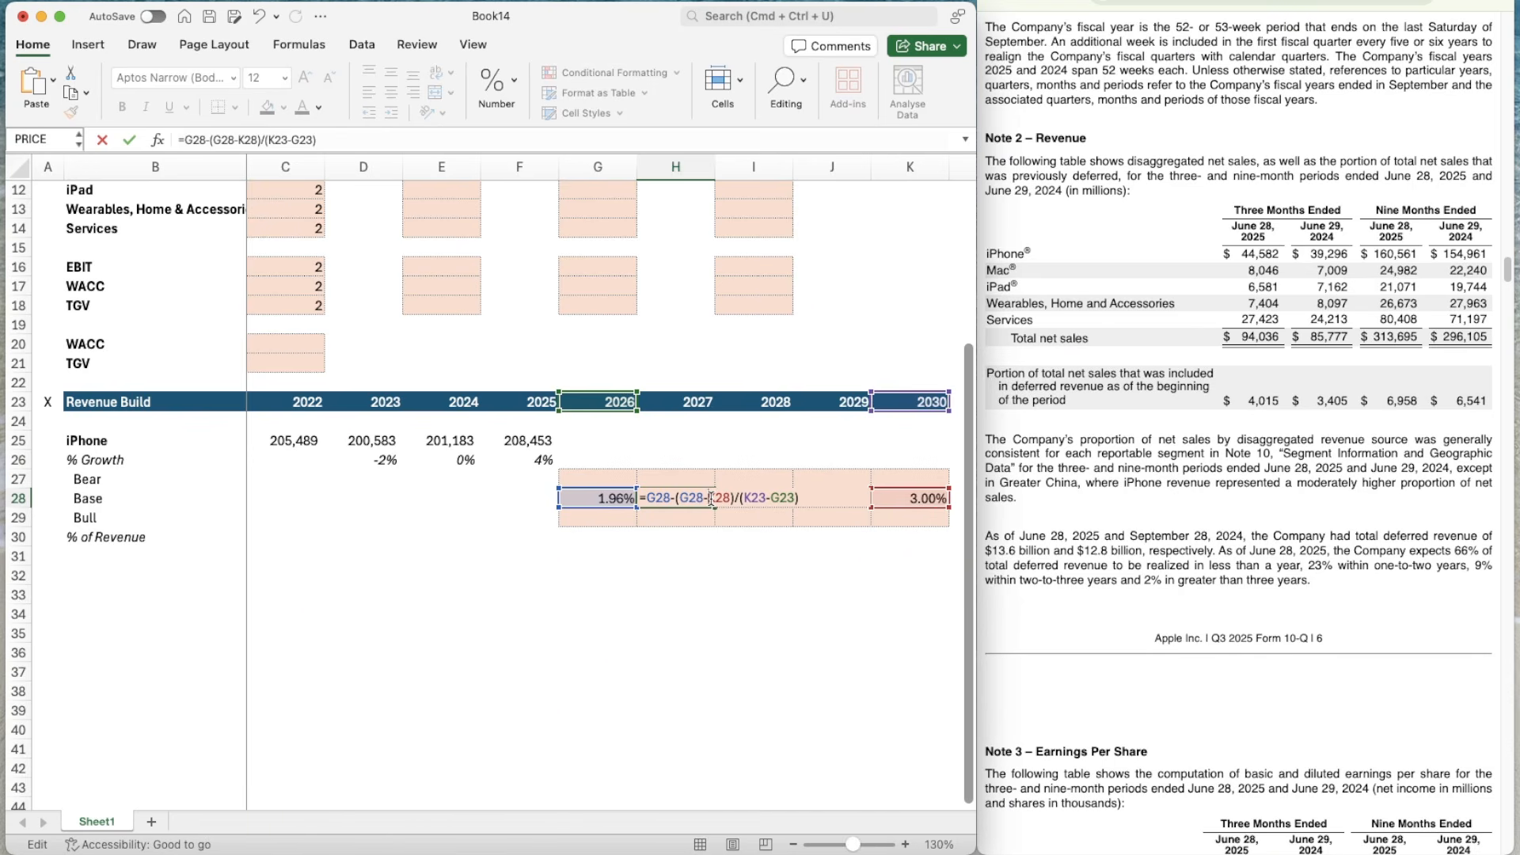
text($K)
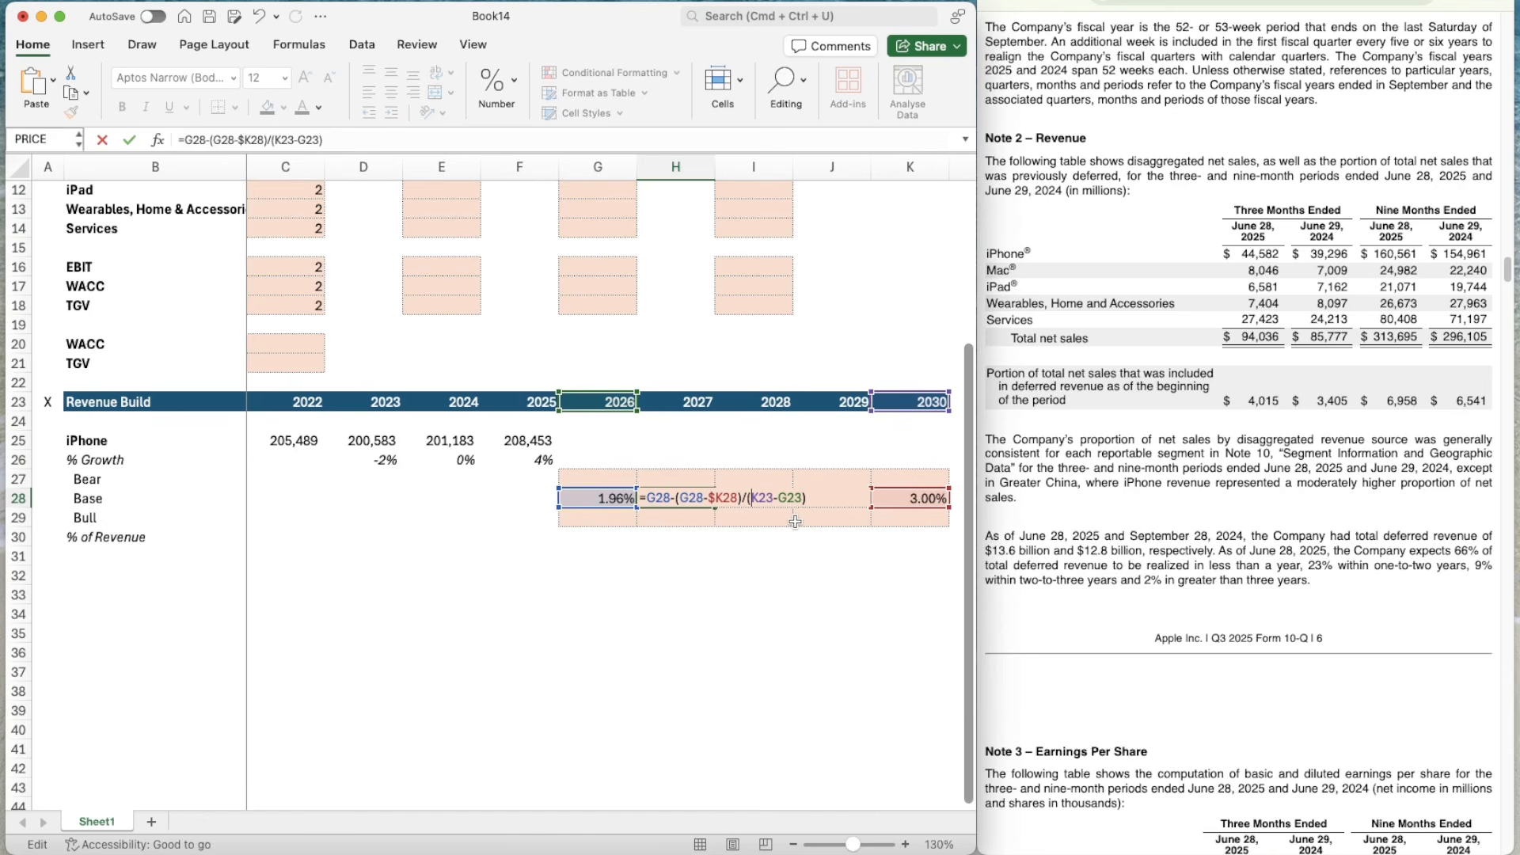
text($)
key(Right)
text($)
text($)
key(Return)
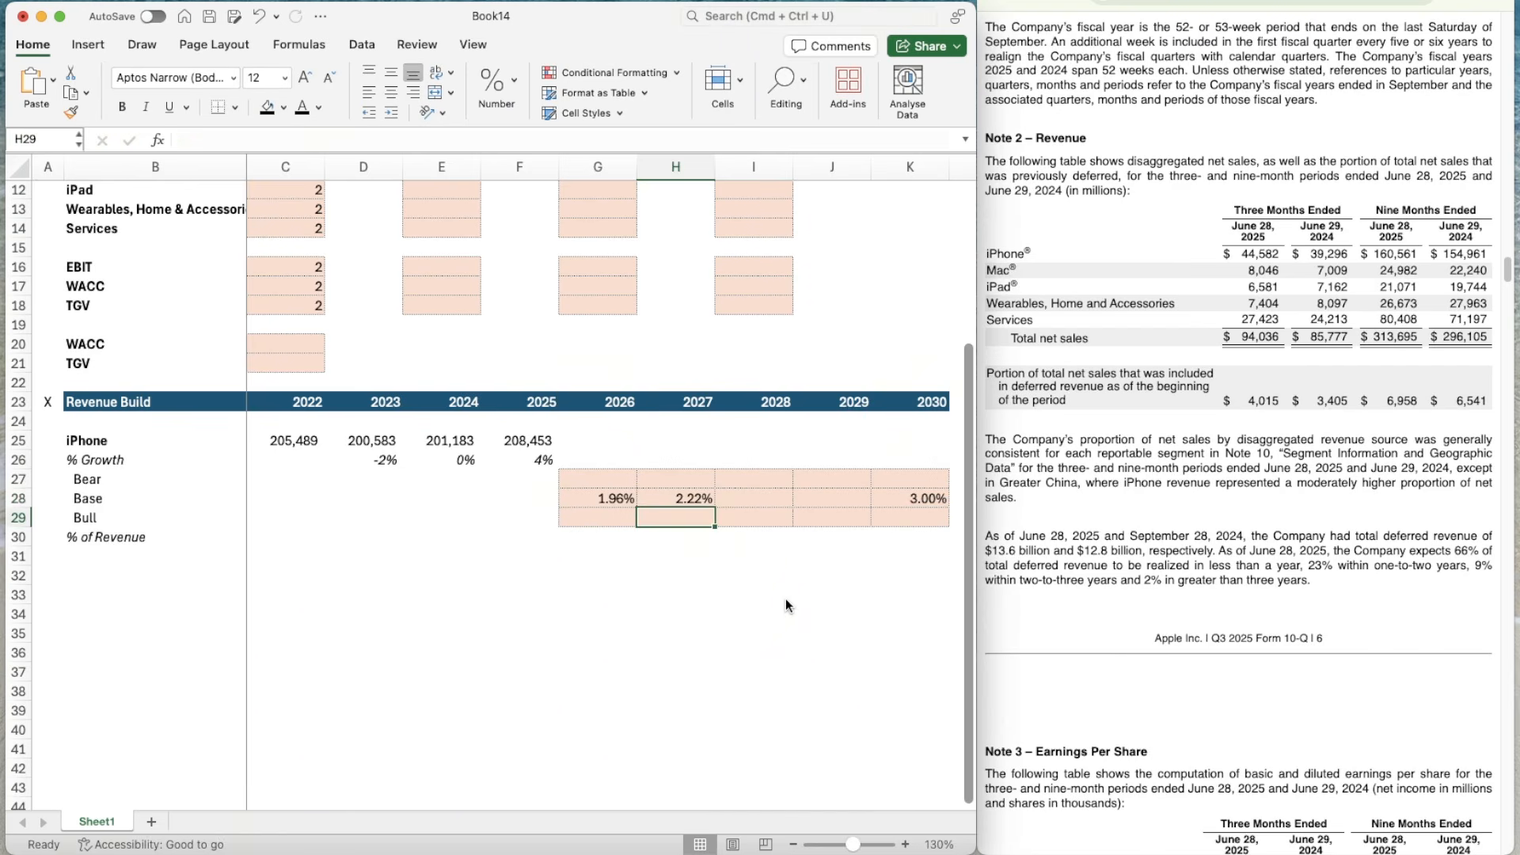
- Copy the H28 interpolation formula across the 2028 and 2029 iPhone Base cells I28:J28
key(Up)
key(super+c)
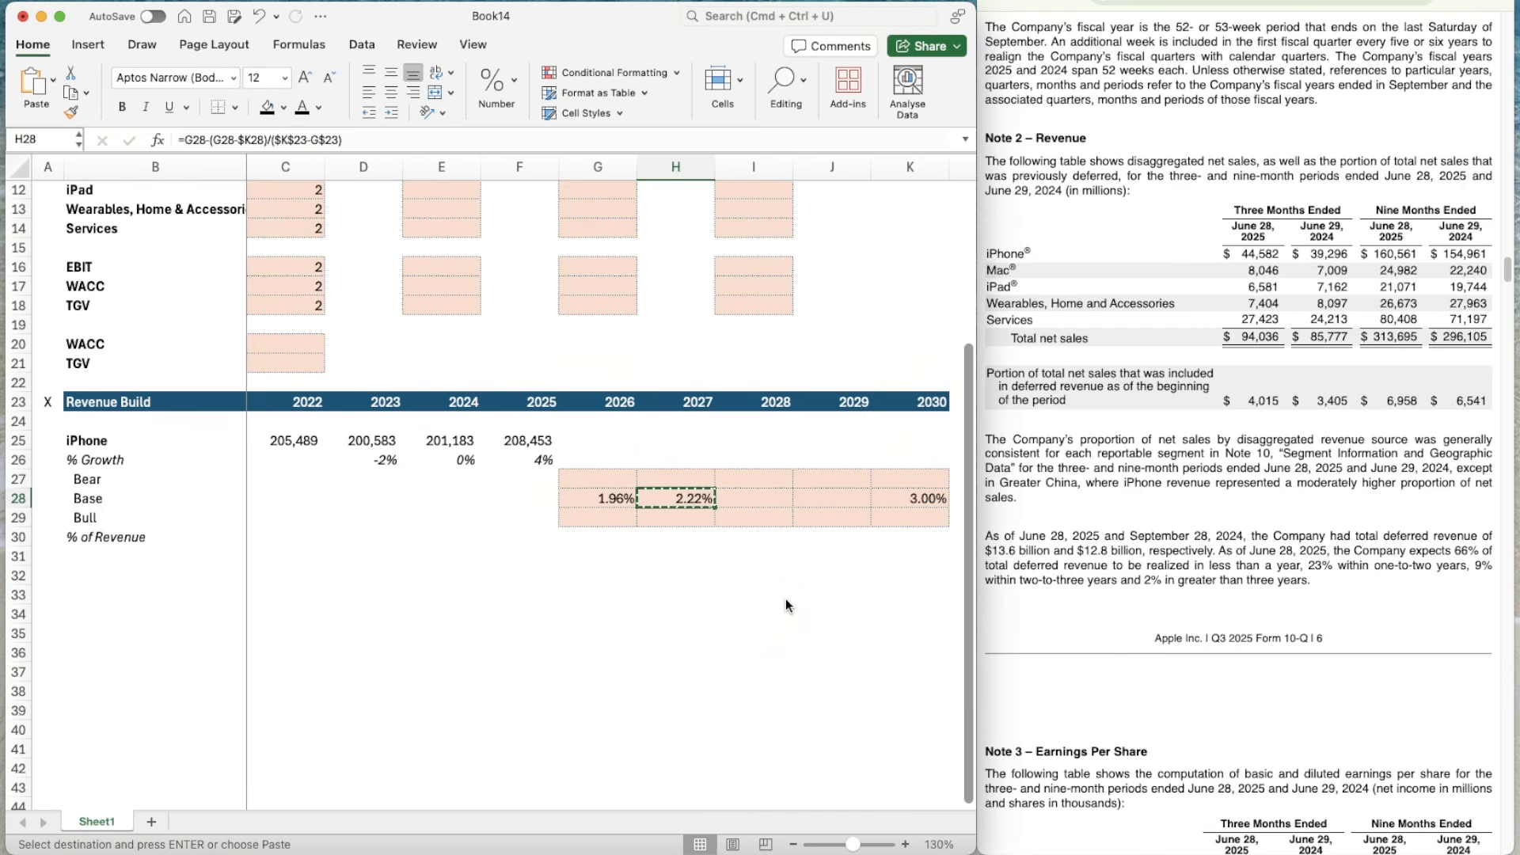
key(shift+Right)
key(shift+Right)
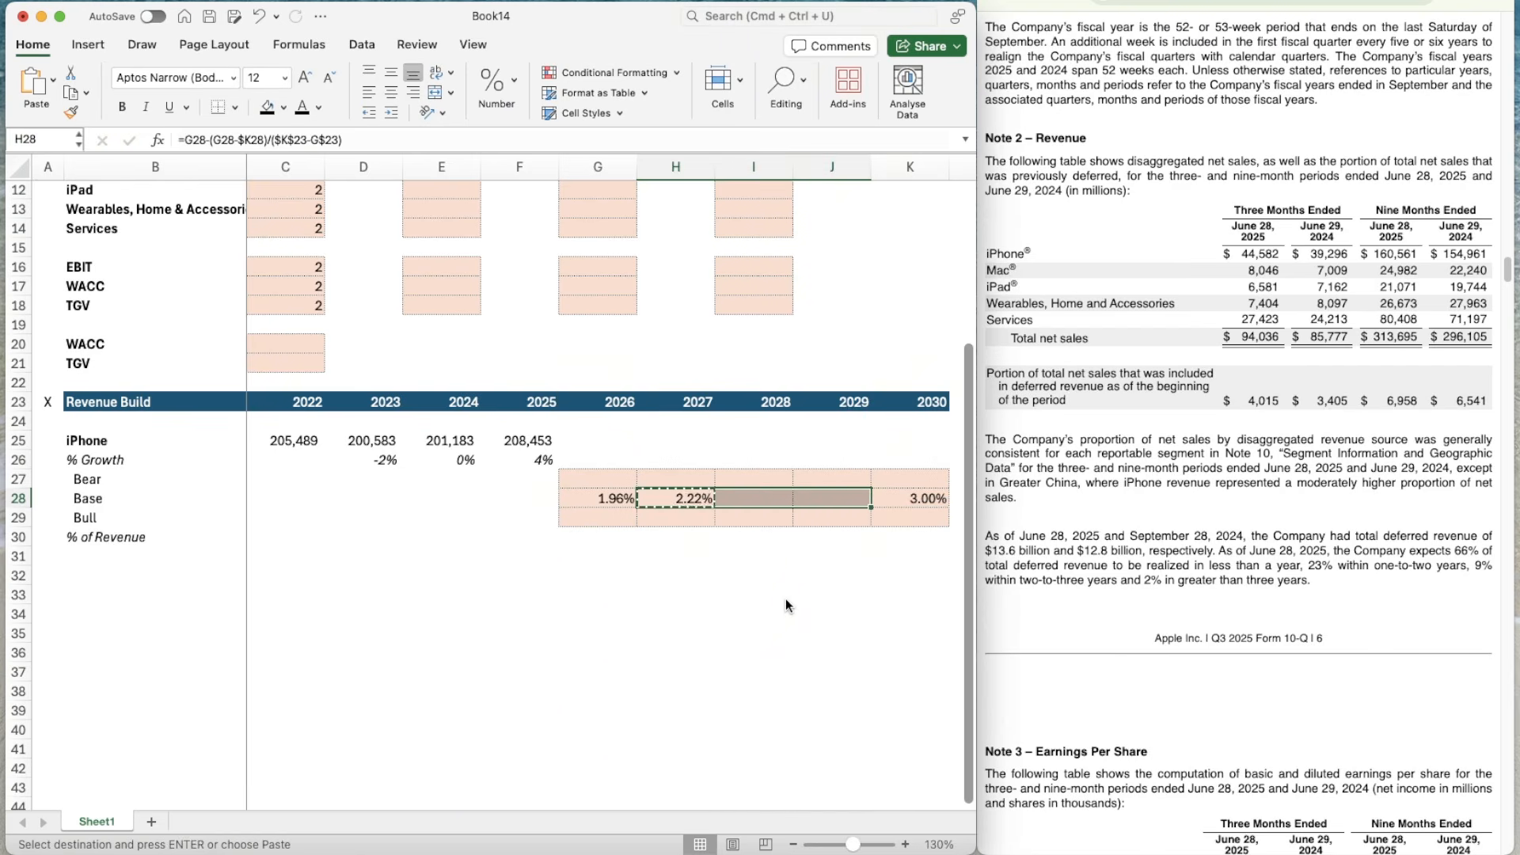
key(super+v)
key(Up)
key(Escape)
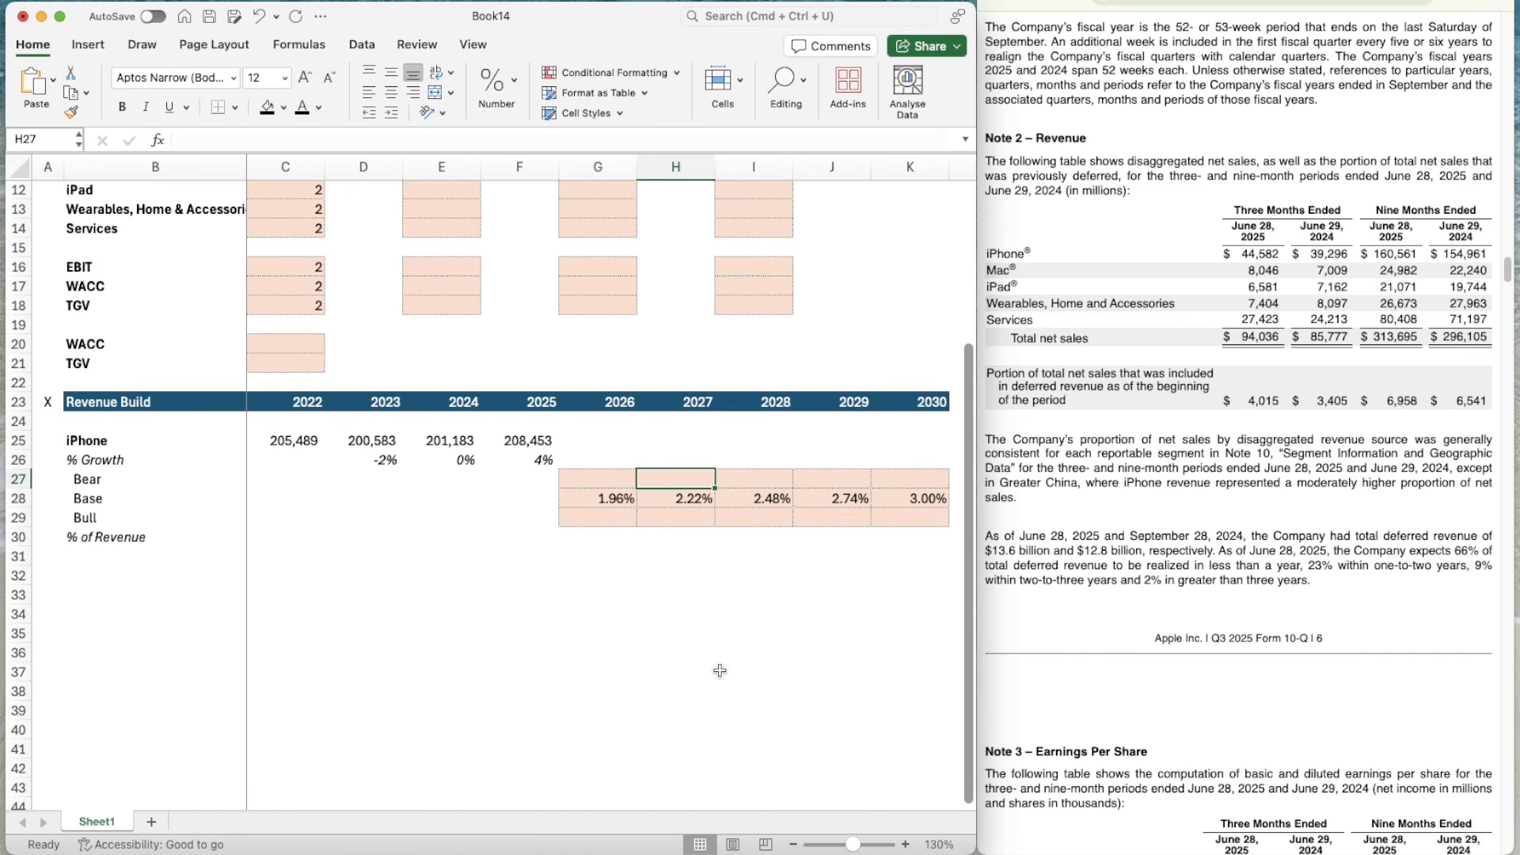
- Review the iPhone Base growth path in row 28 from 2026 through 2030, checking each year's formula
key(Down)
key(Left)
key(Right)
key(Right)
key(Right)
key(Right)
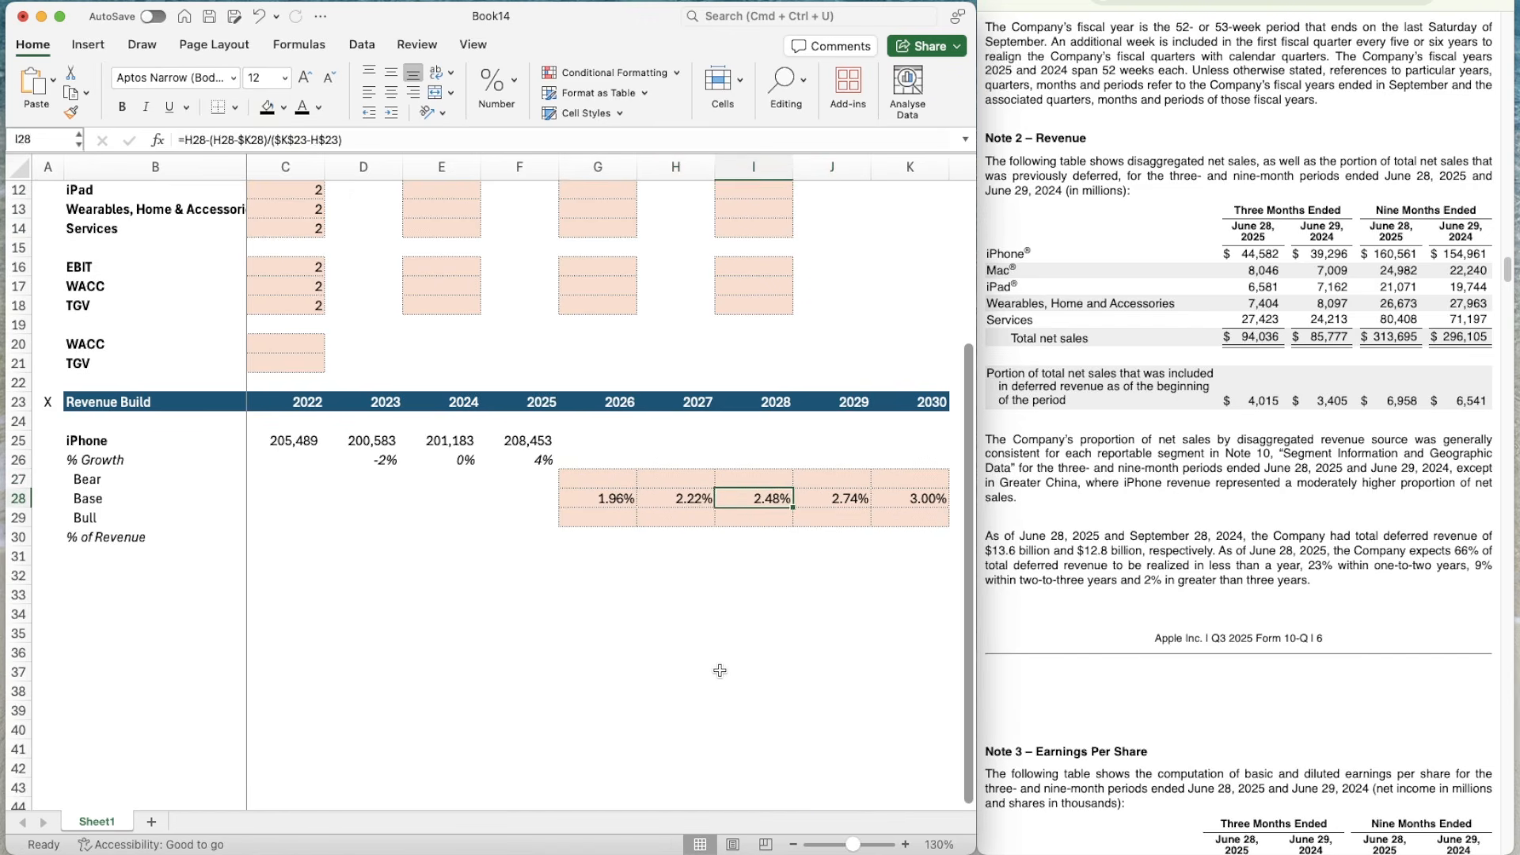
key(Left)
key(Right)
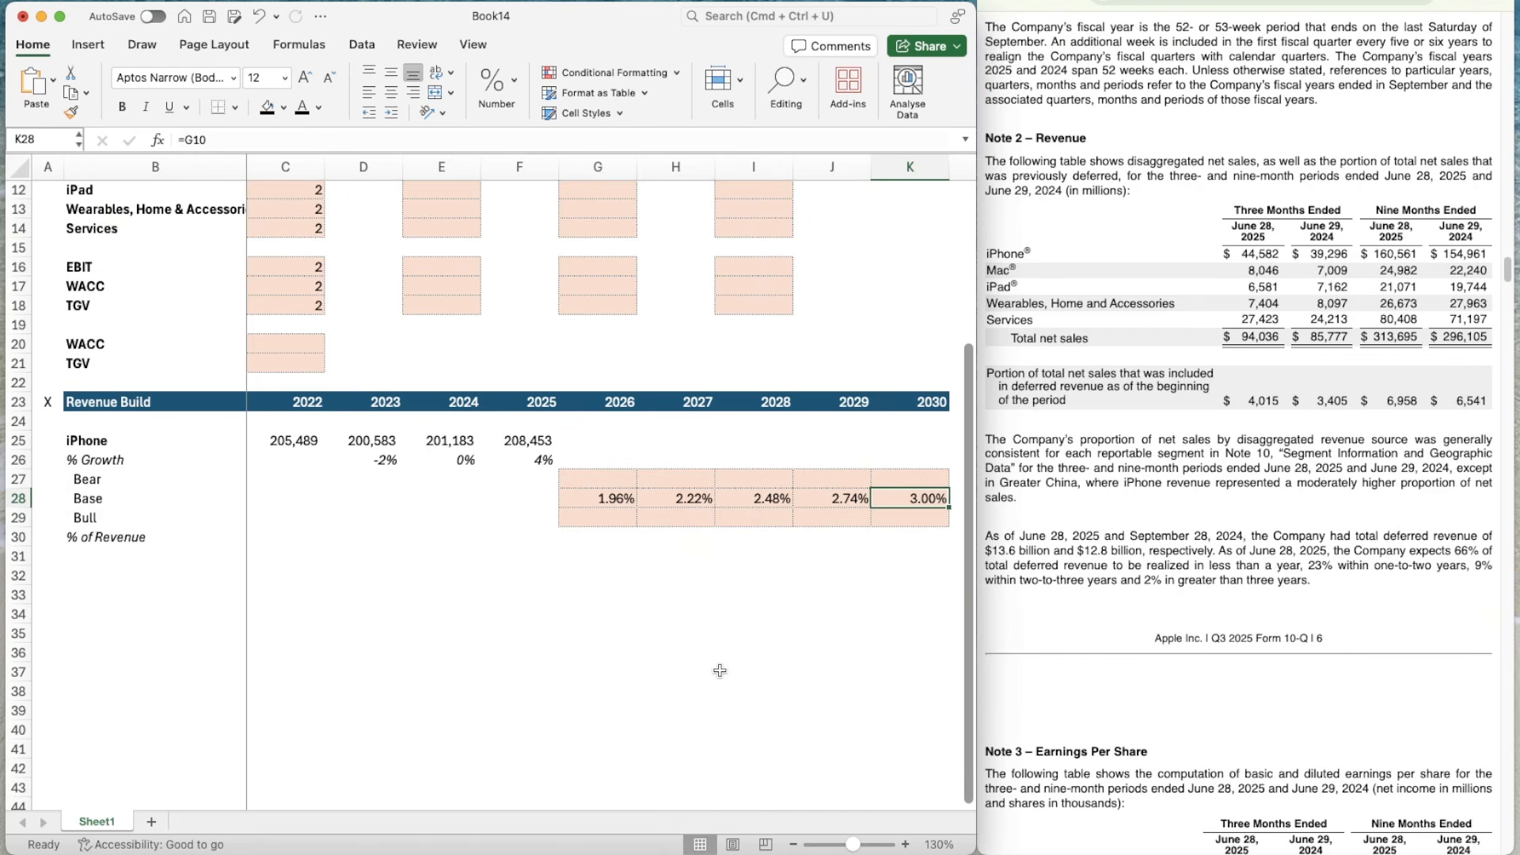
key(Down)
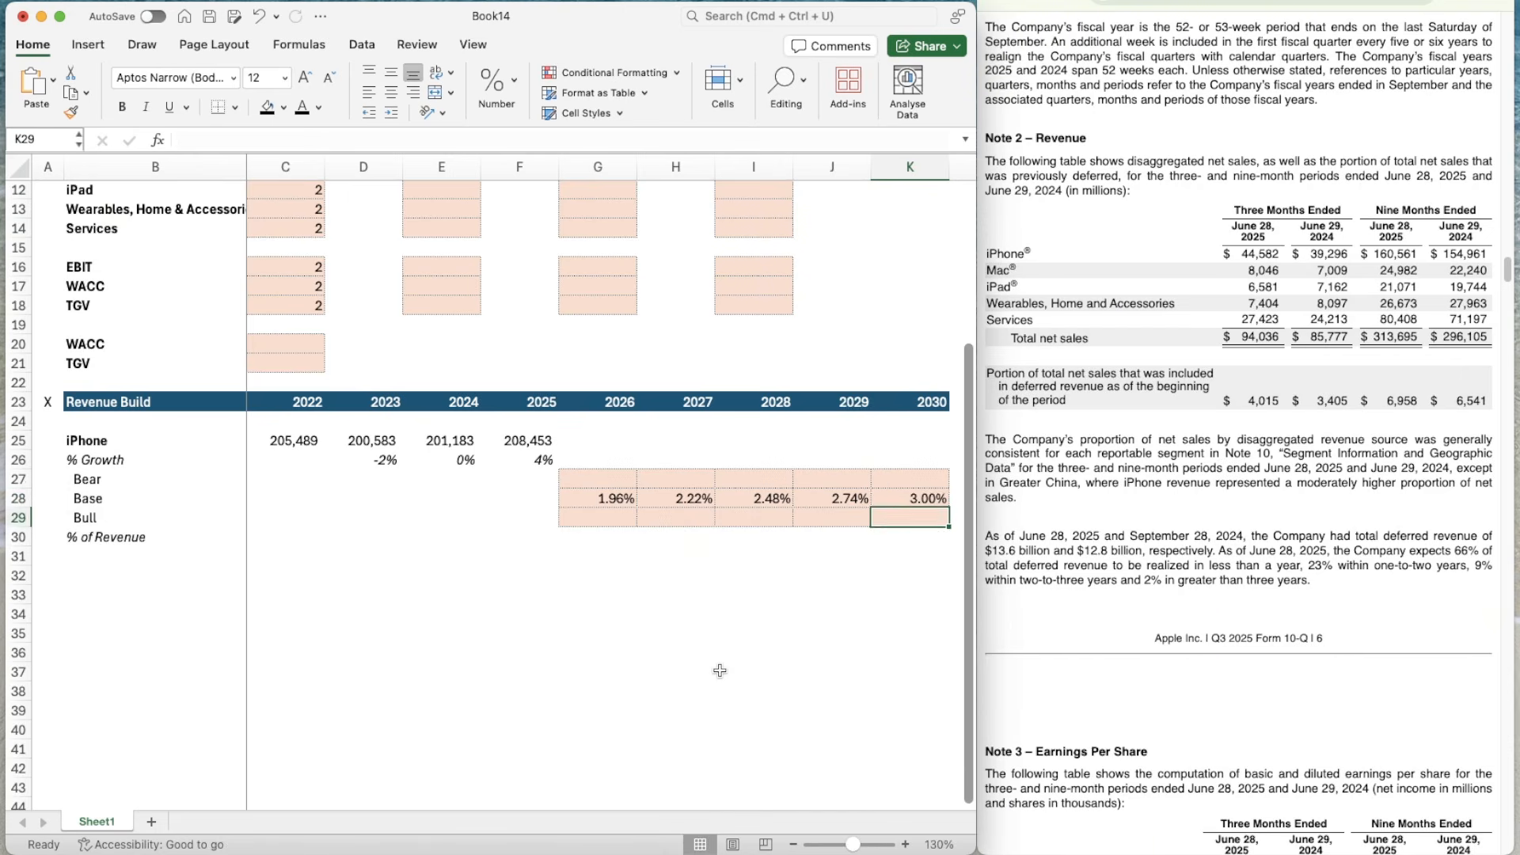
key(Up)
key(Up)
key(Down)
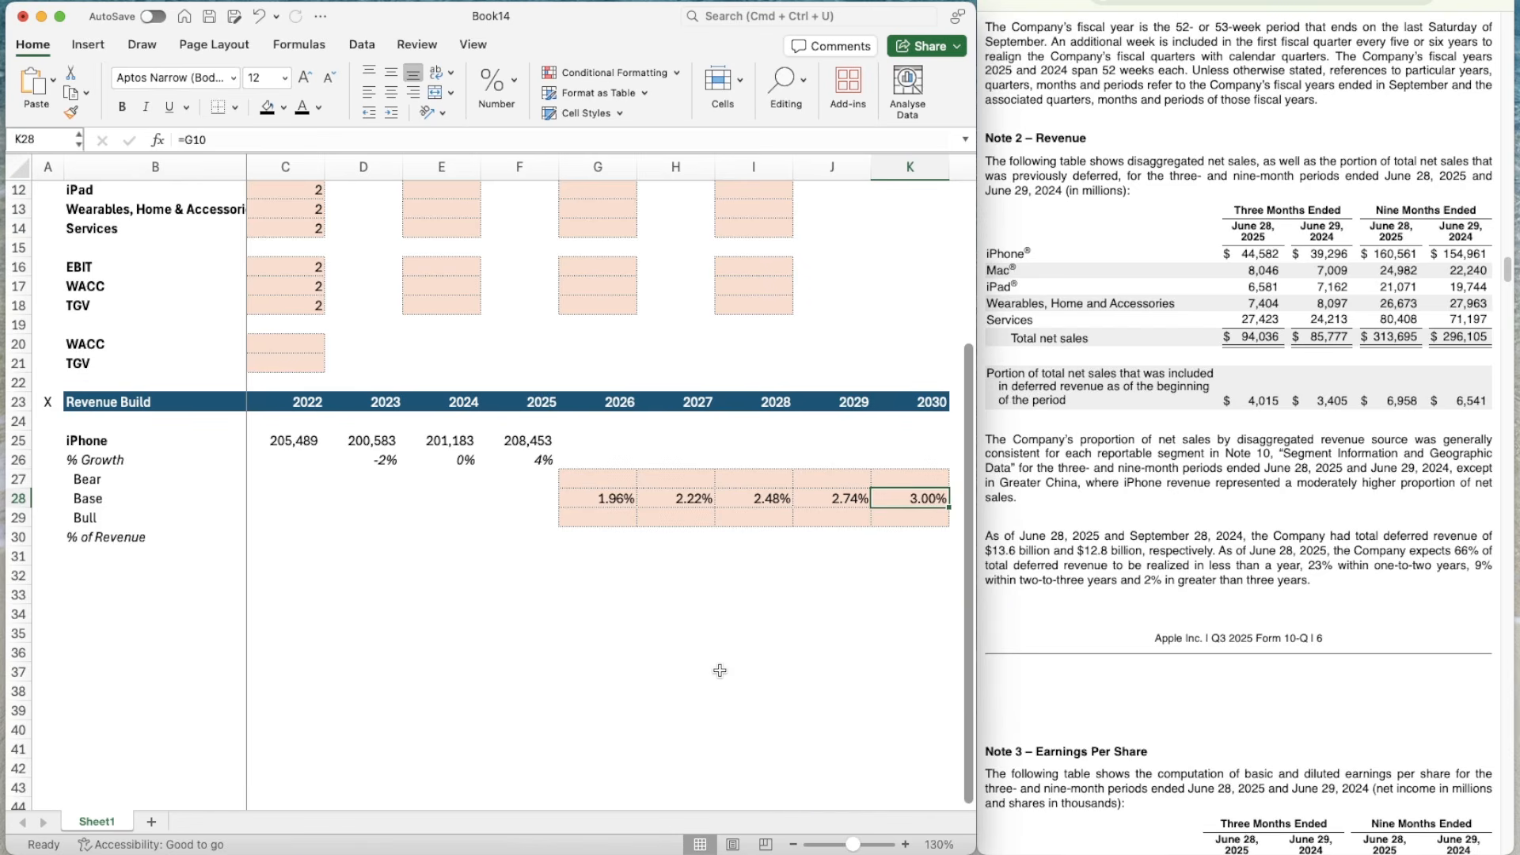
key(Left)
key(Left)
key(Left)
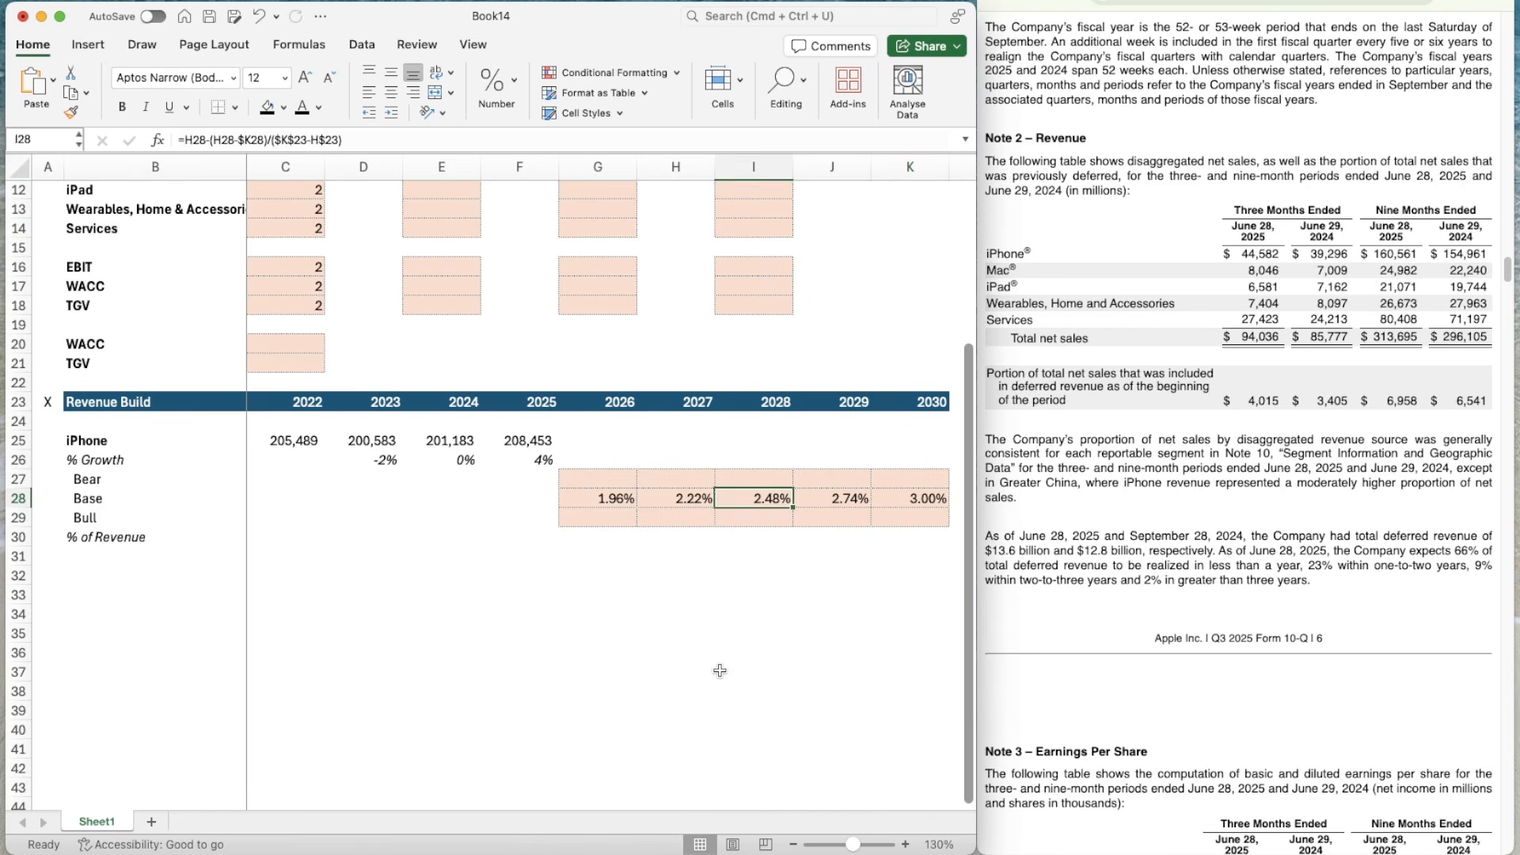
key(Right)
key(Right)
key(Right)
key(Left)
key(Left)
key(Left)
key(Left)
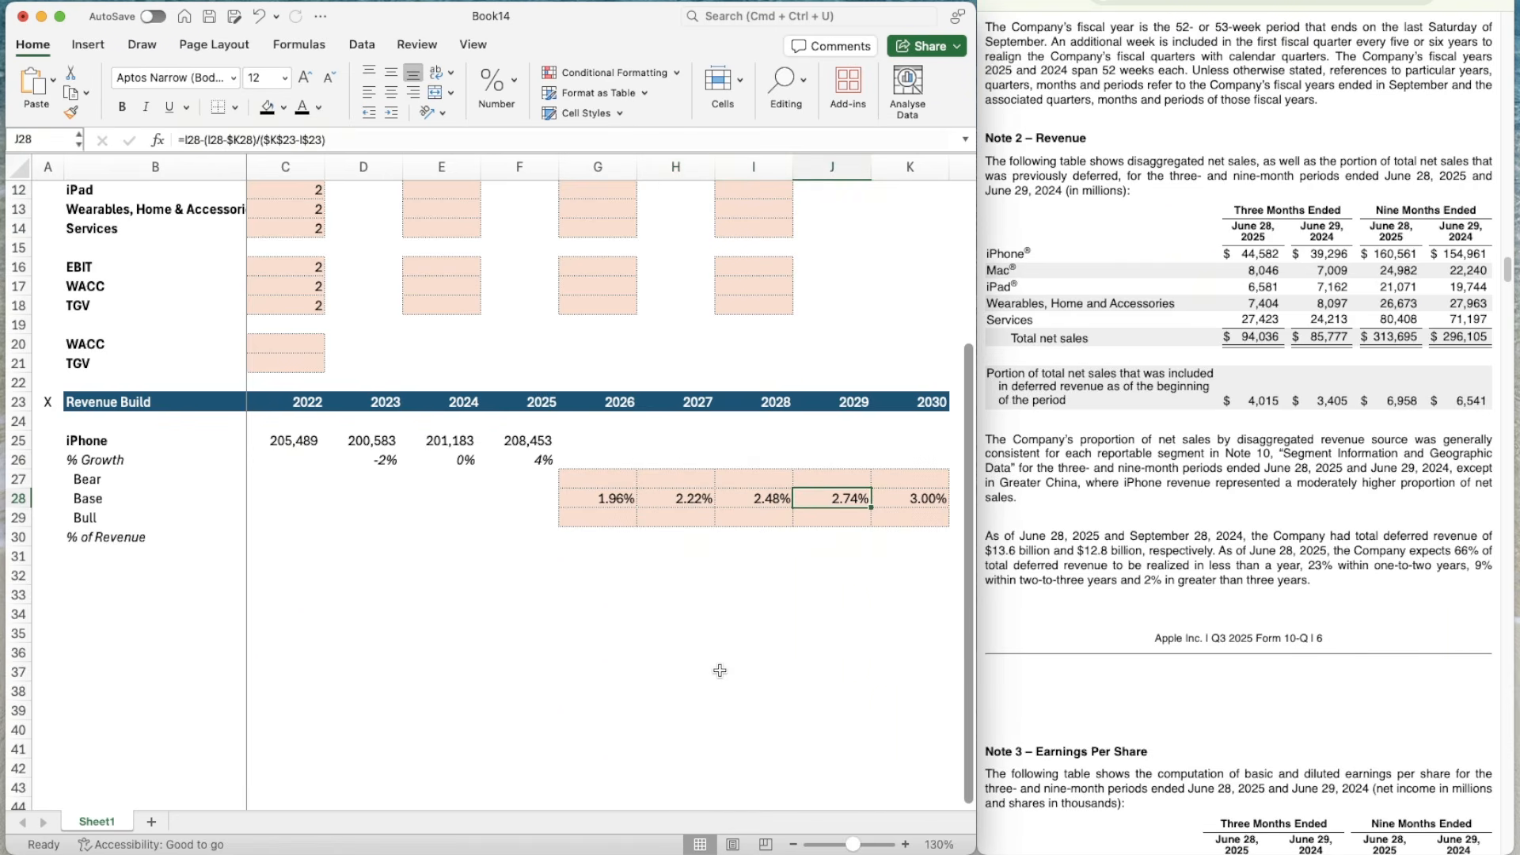
- Set the iPhone Bear assumption in E10 to 90% and the Bull assumption in I10 to 110%
scroll(560, 476, up, 4)
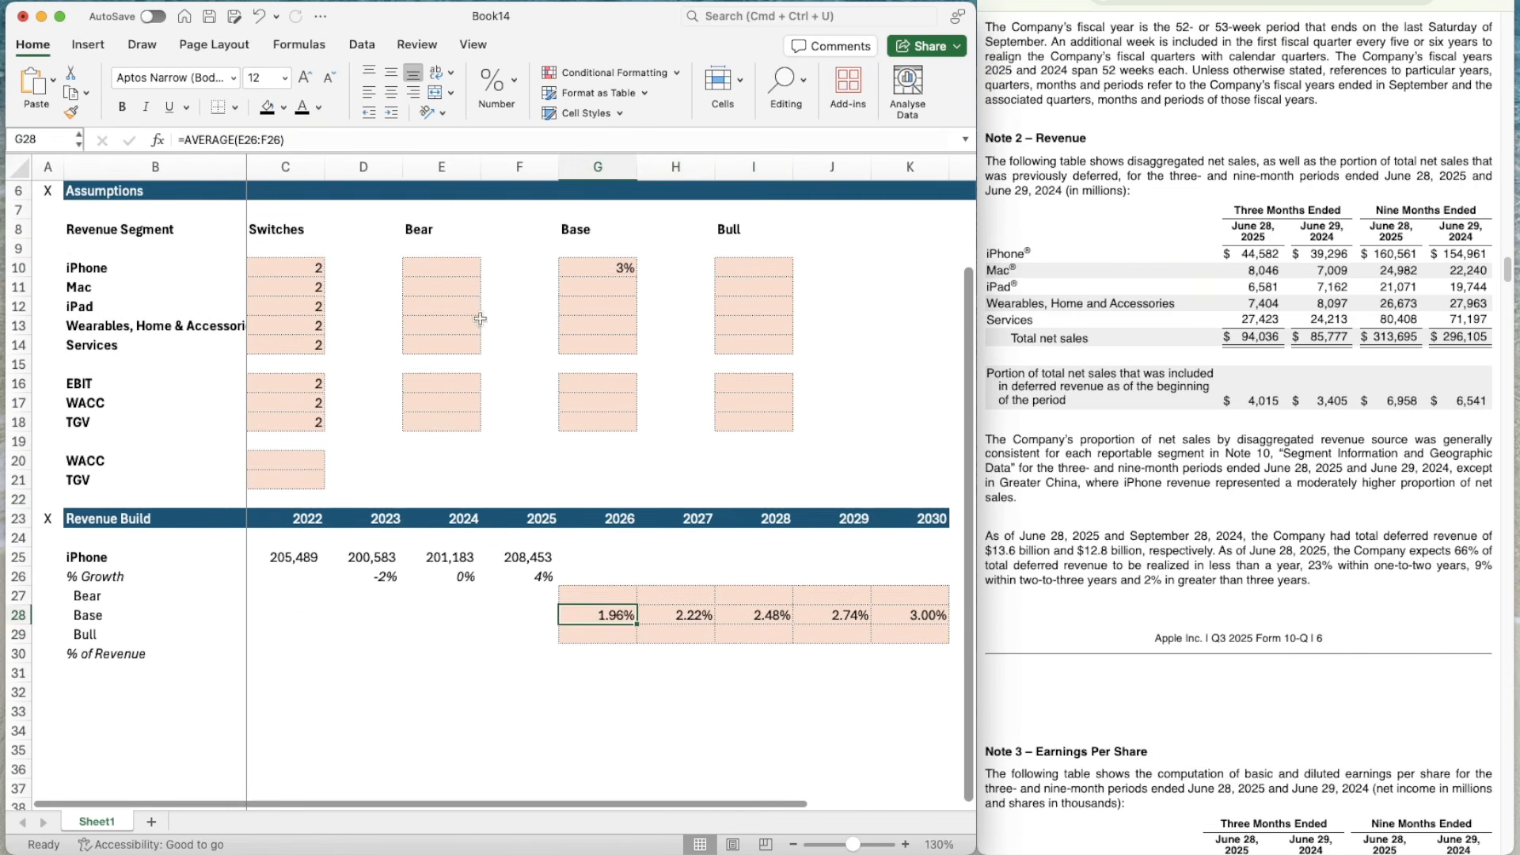
click(445, 267)
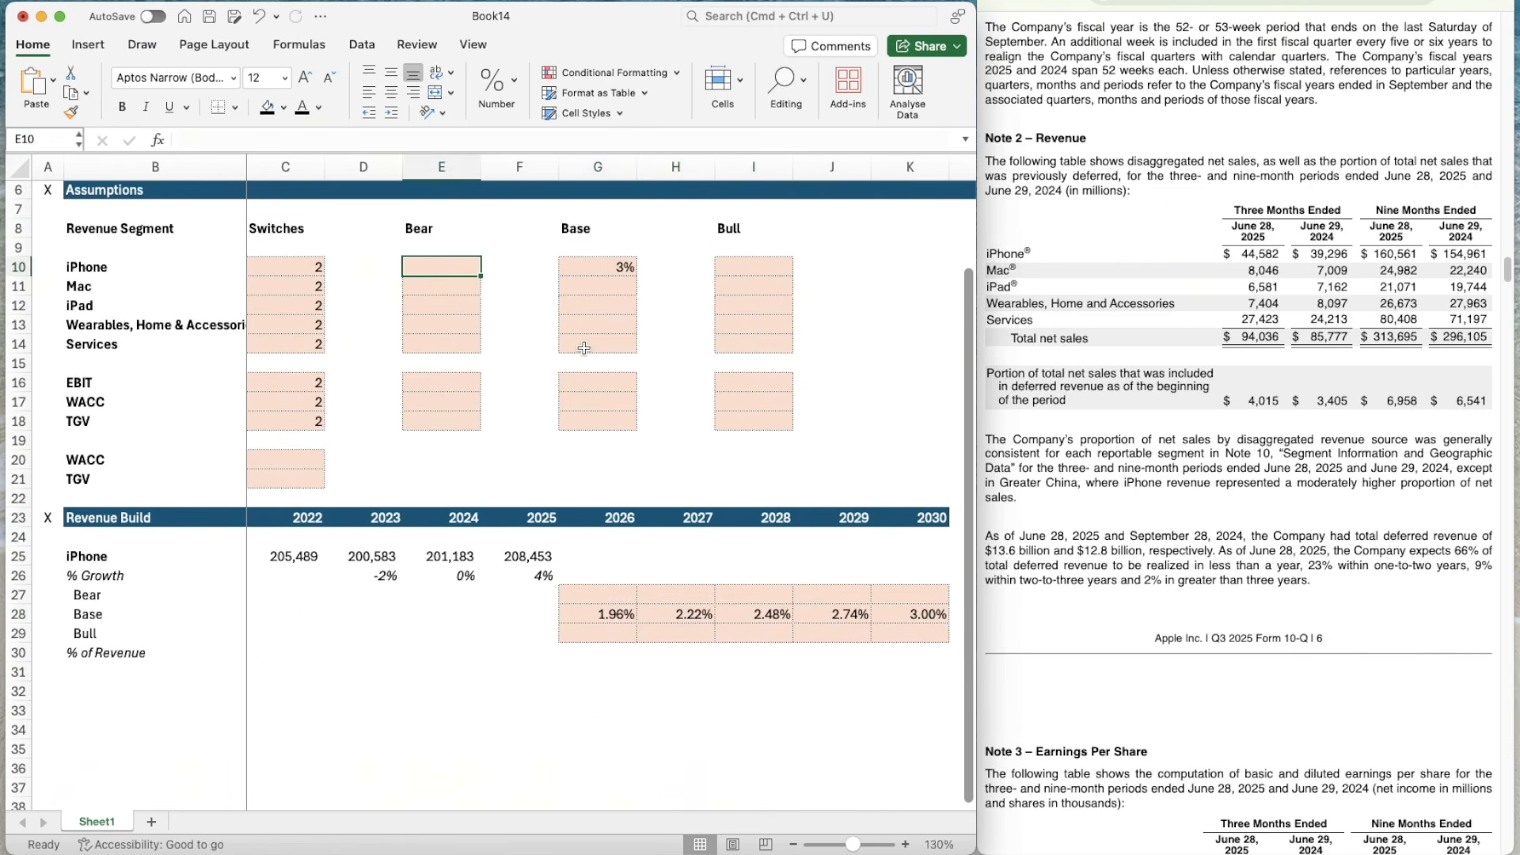
text(90)
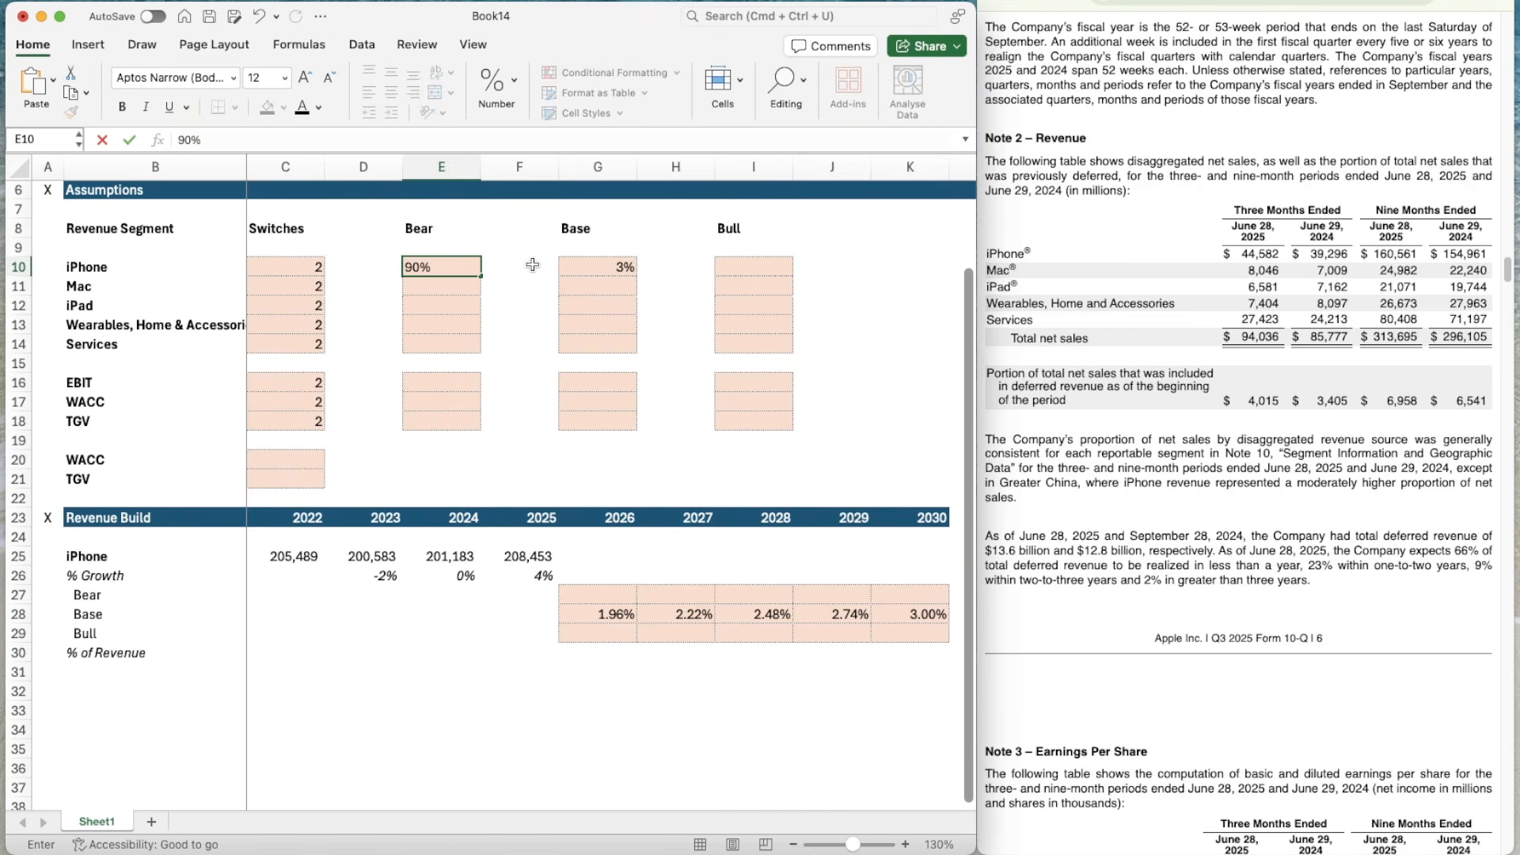
key(Right)
key(Right)
key(Right)
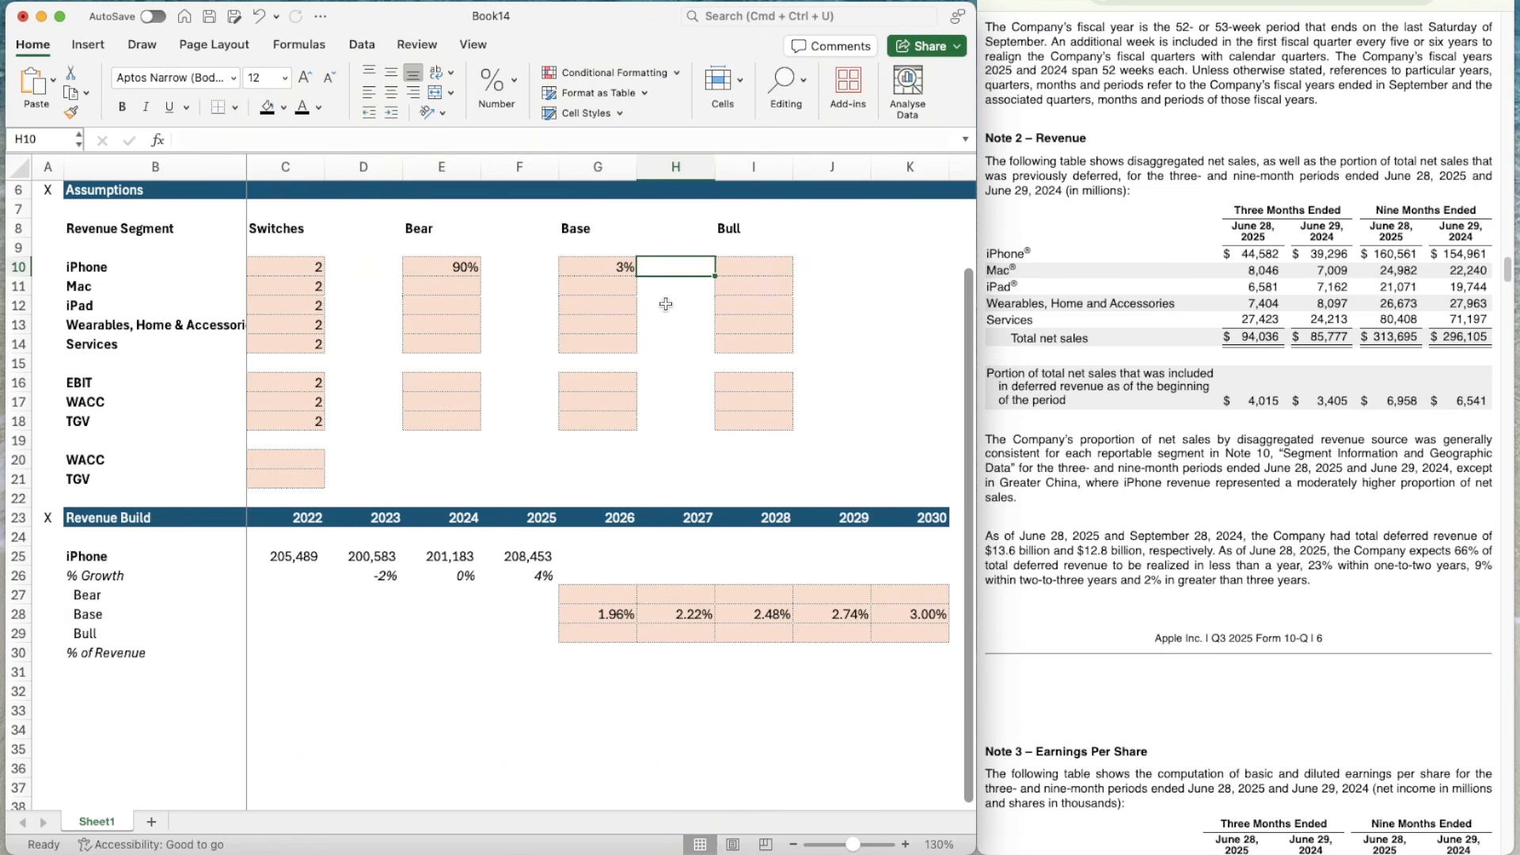
key(Right)
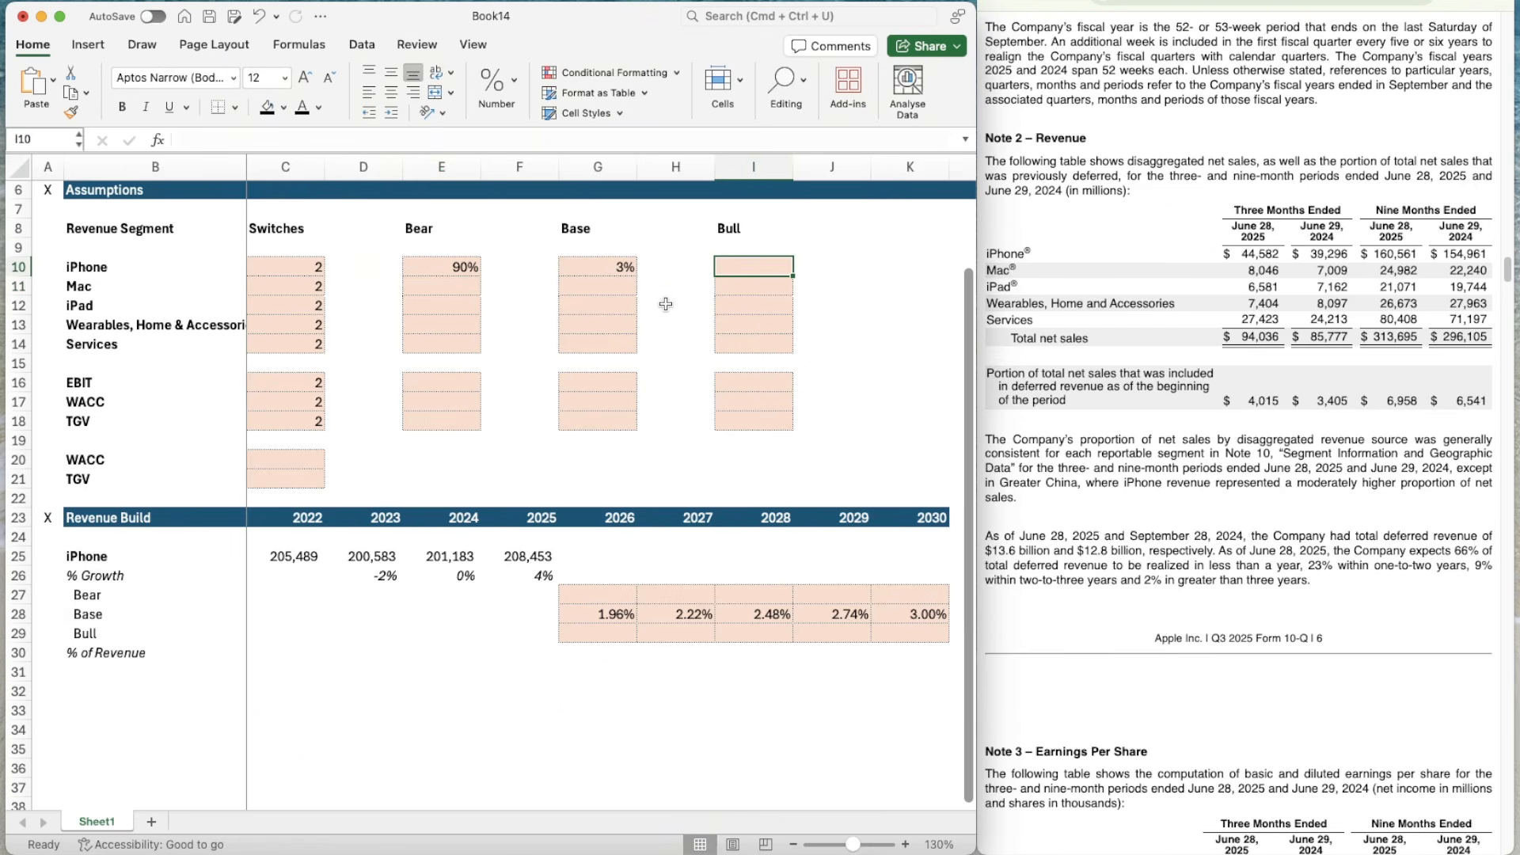
text(110%)
key(Return)
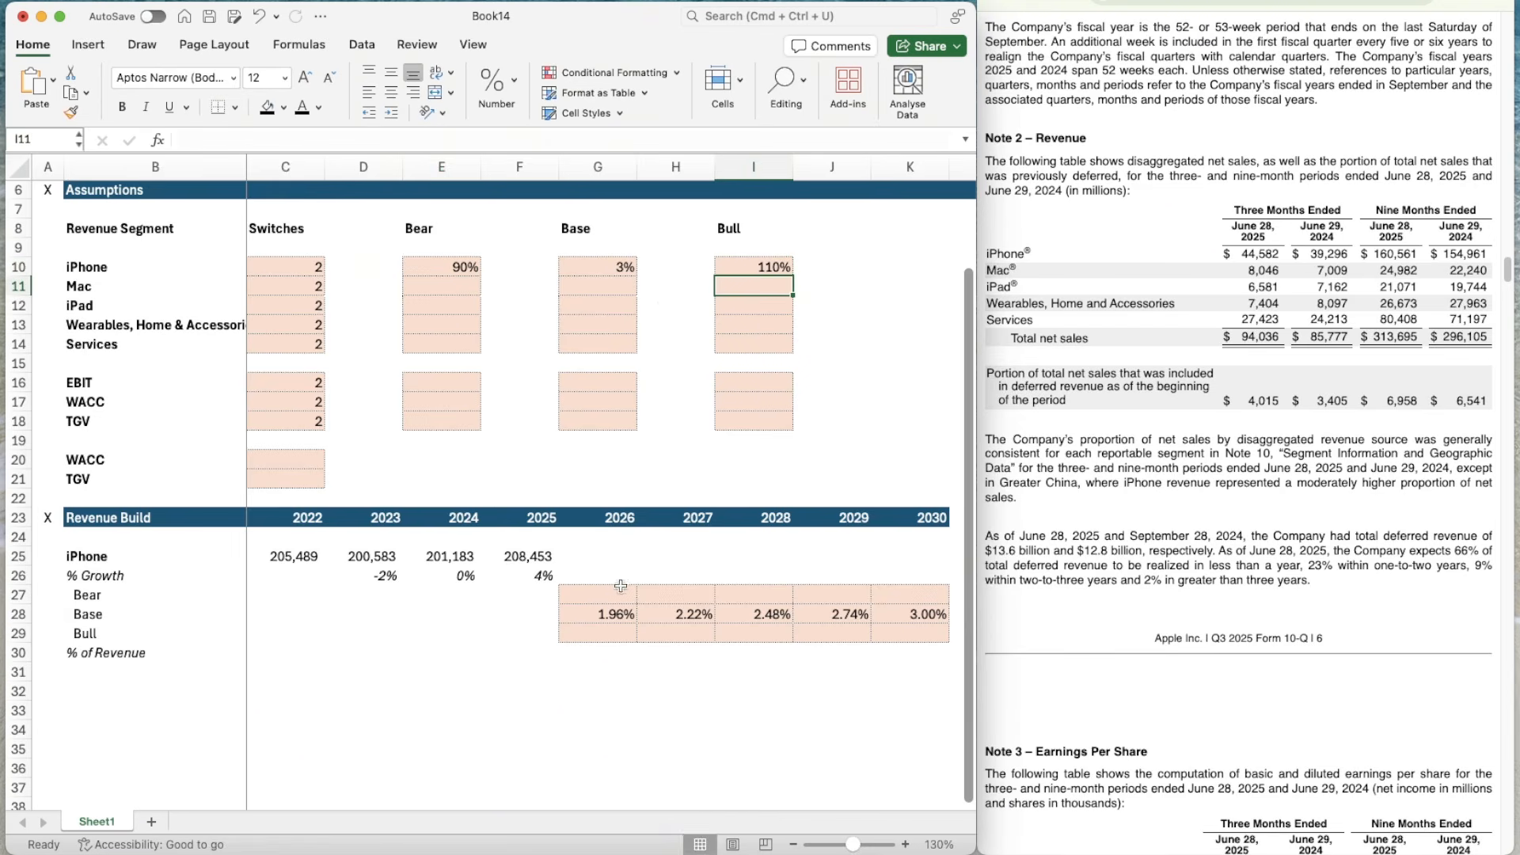
- Build the 2026 iPhone Bear growth in G27 as =G28*$E$10, scaling the Base rate by the anchored Bear assumption
click(621, 585)
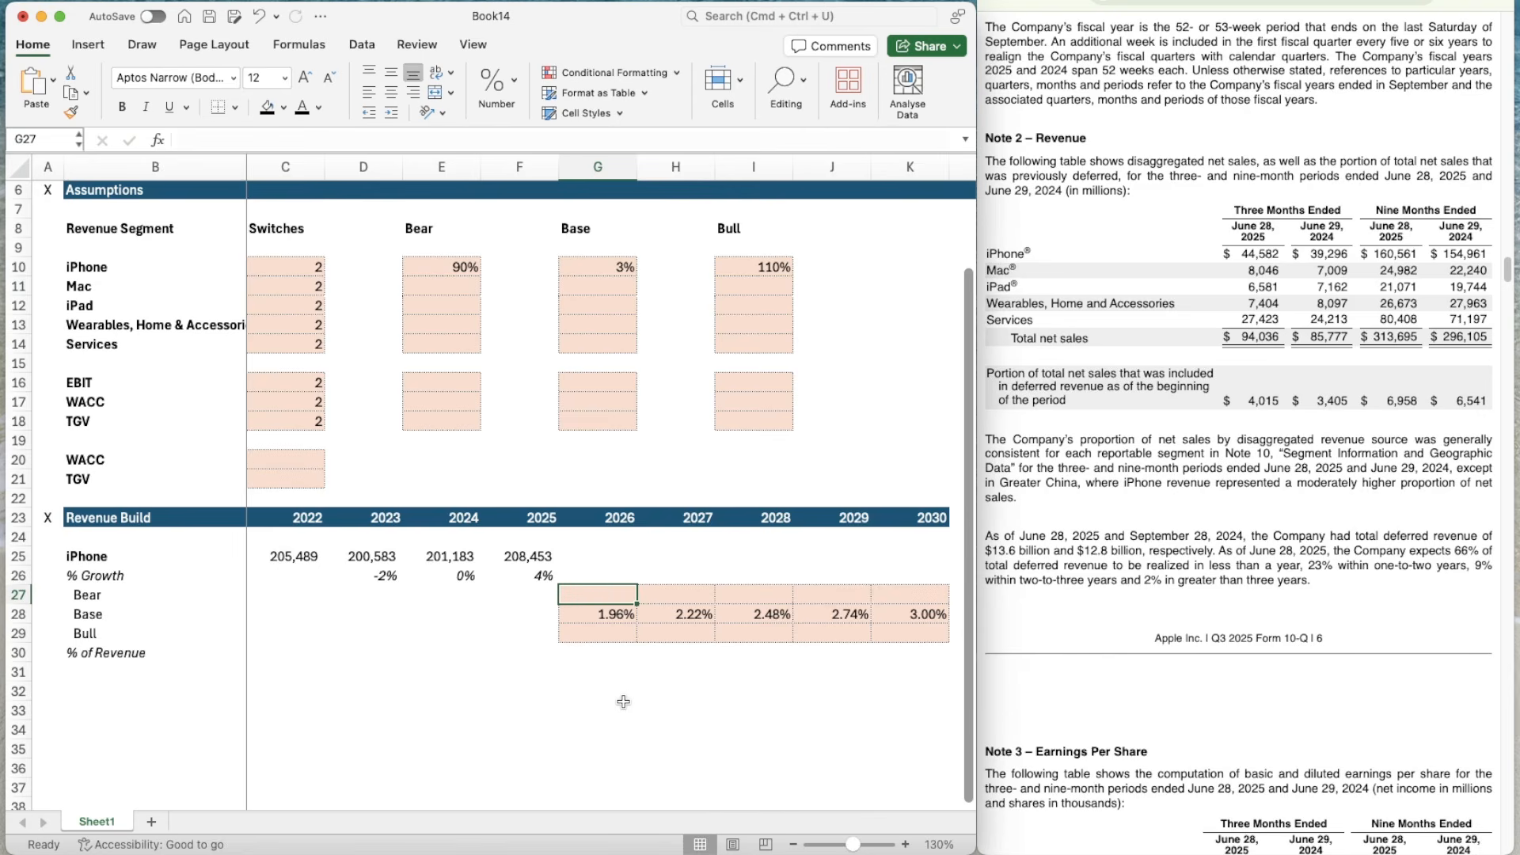
text(=)
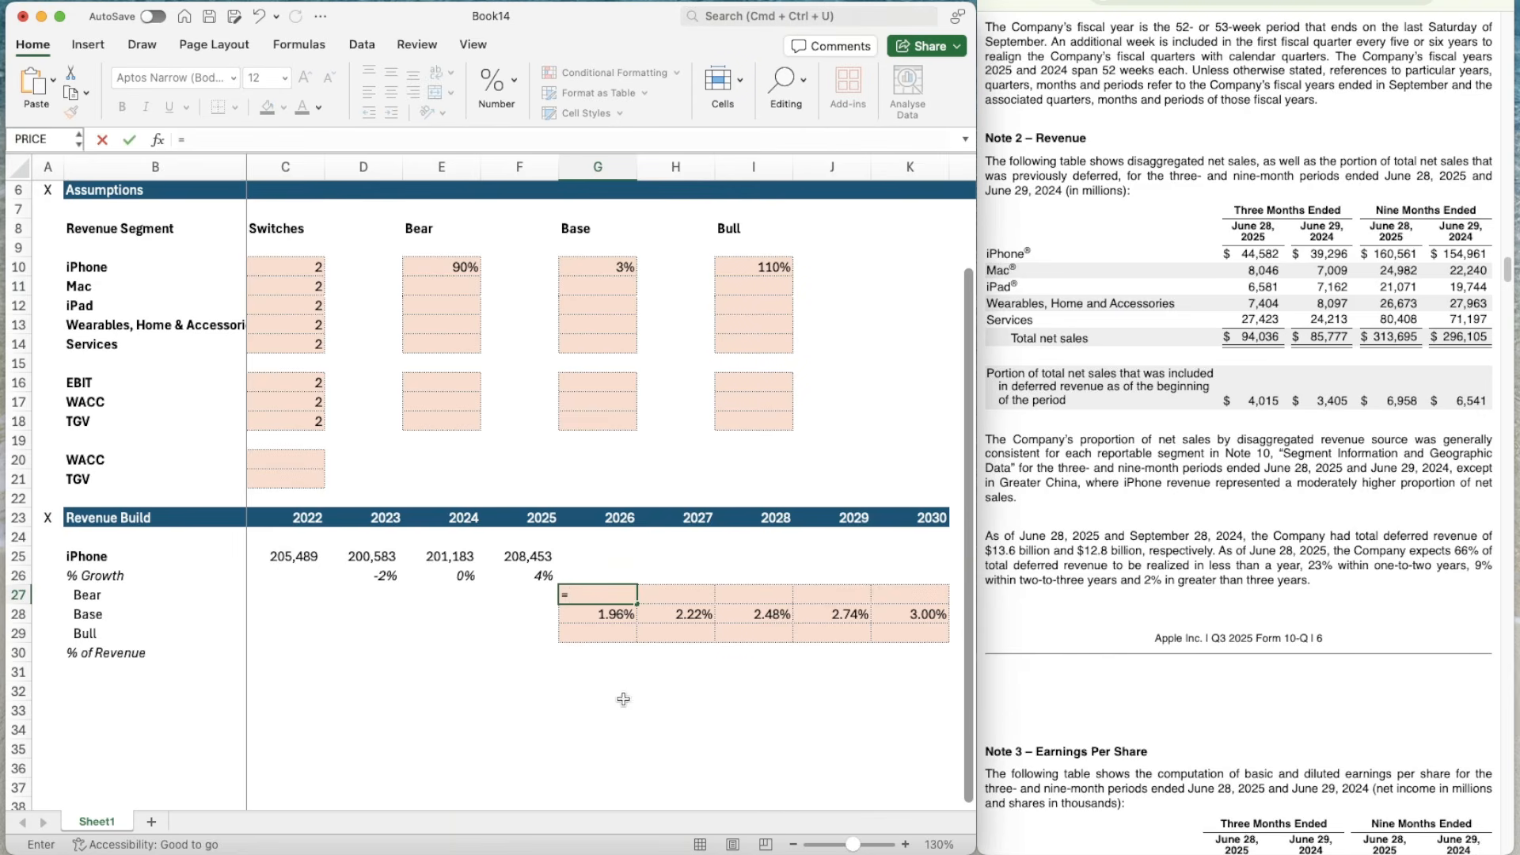
click(594, 614)
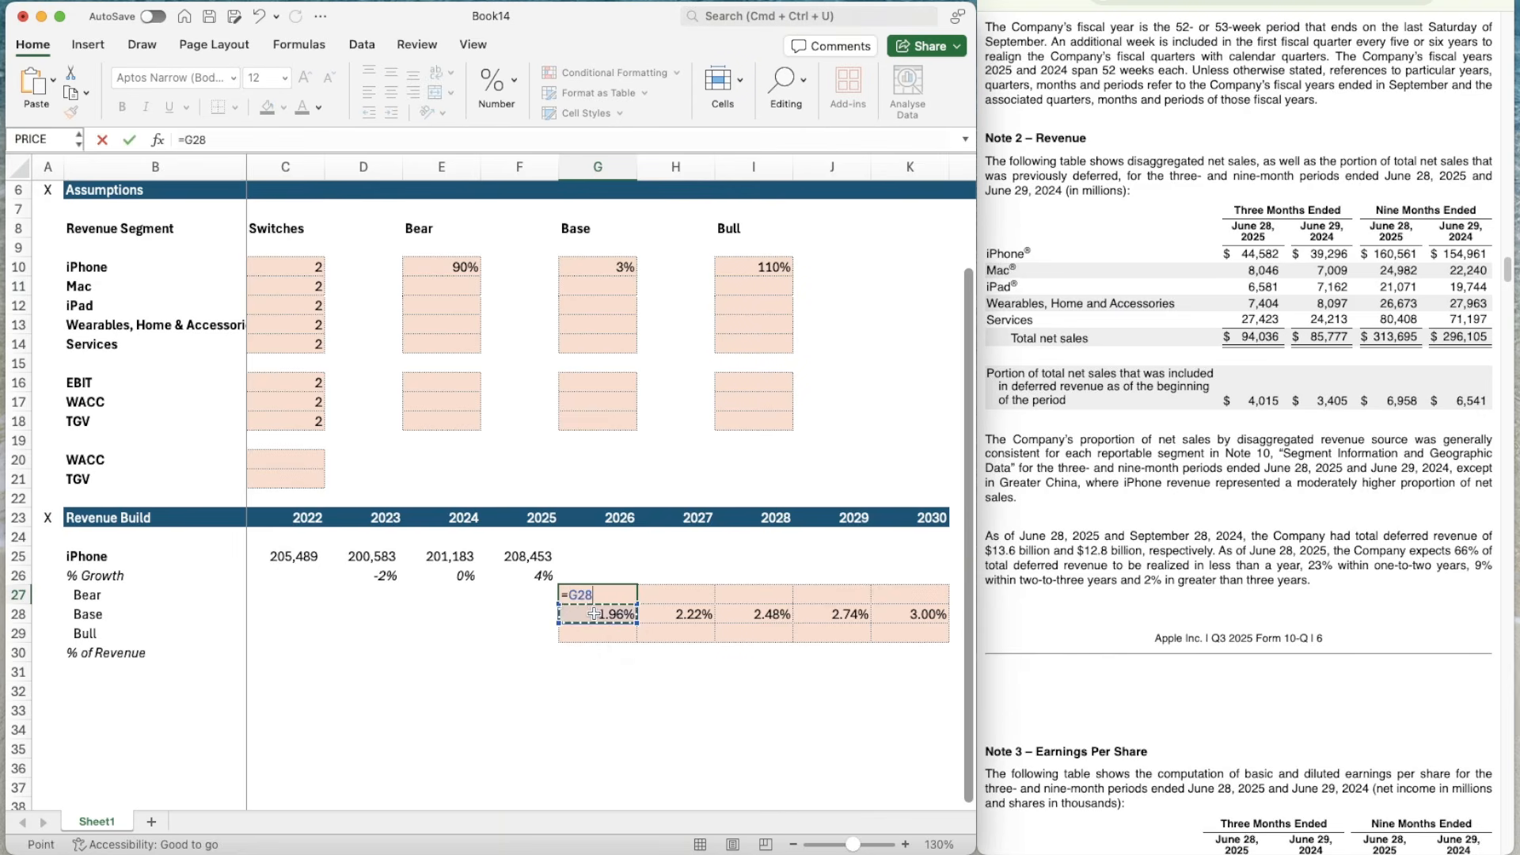
text(*)
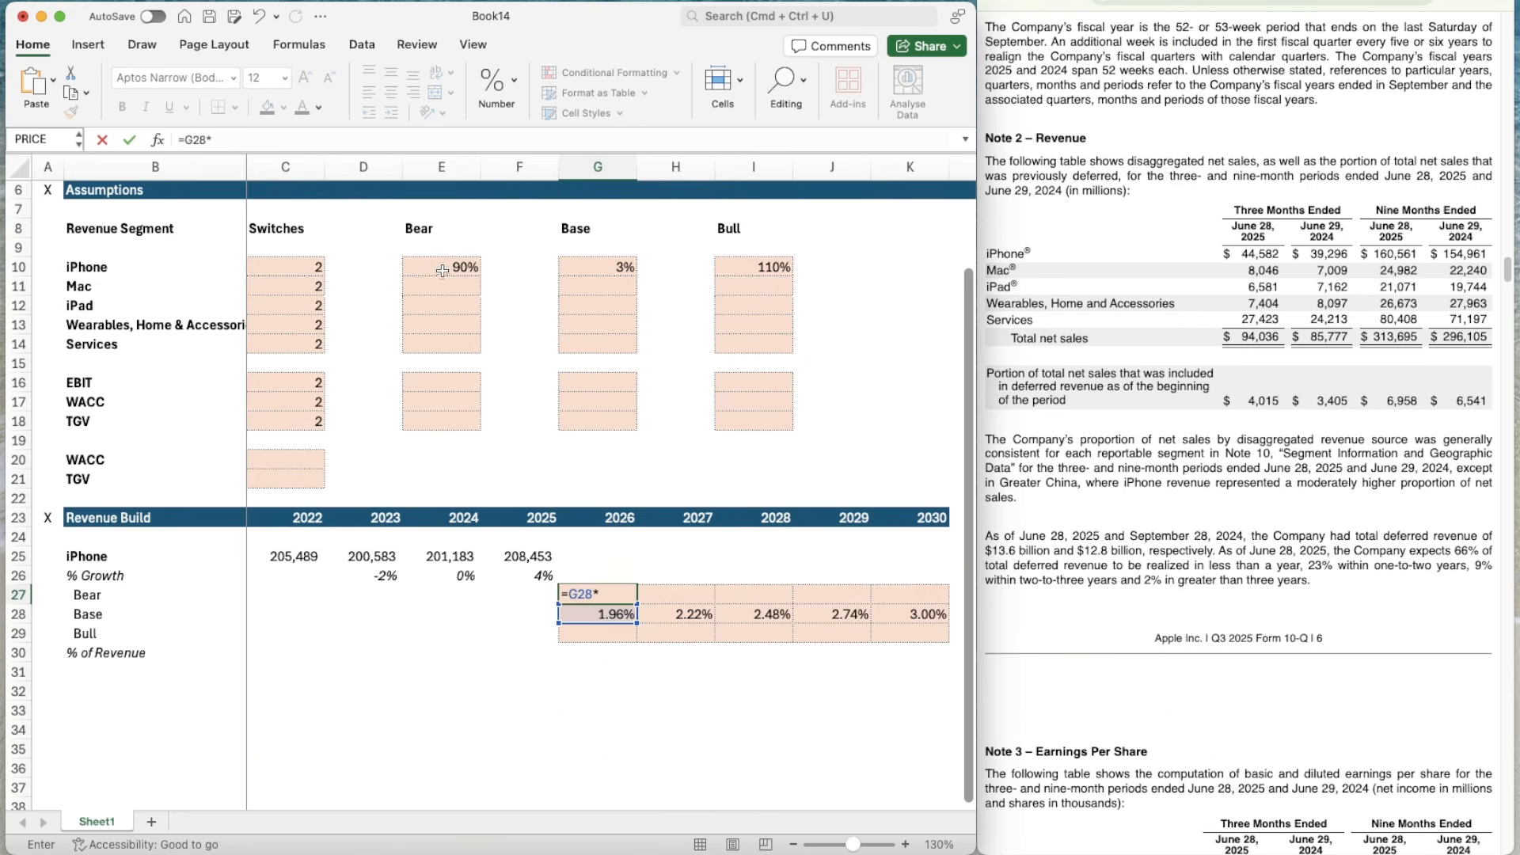
click(440, 267)
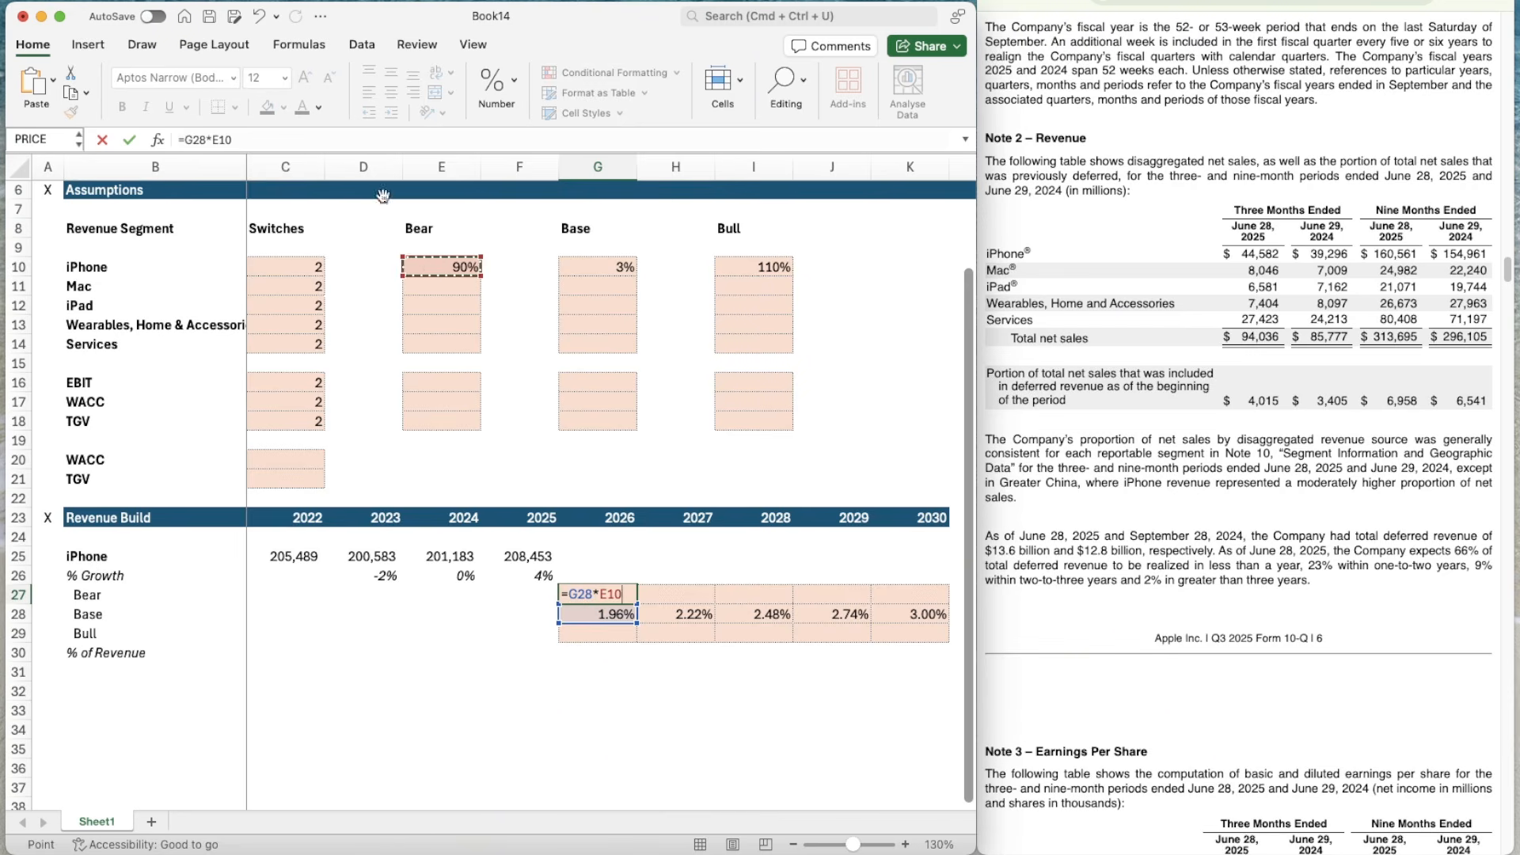
click(209, 140)
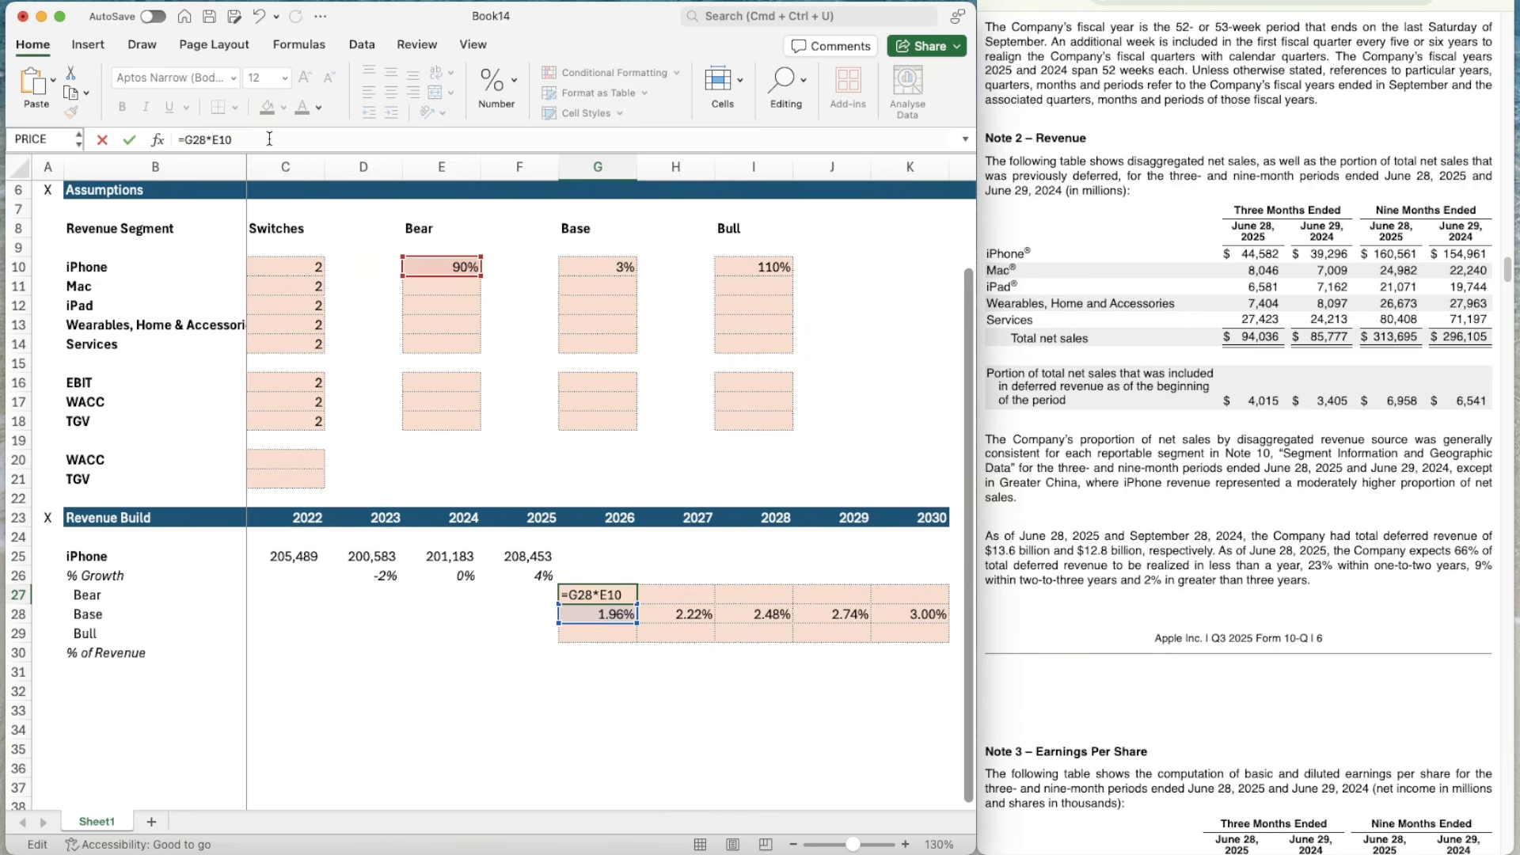
text($)
key(Right)
text($)
key(ctrl+Return)
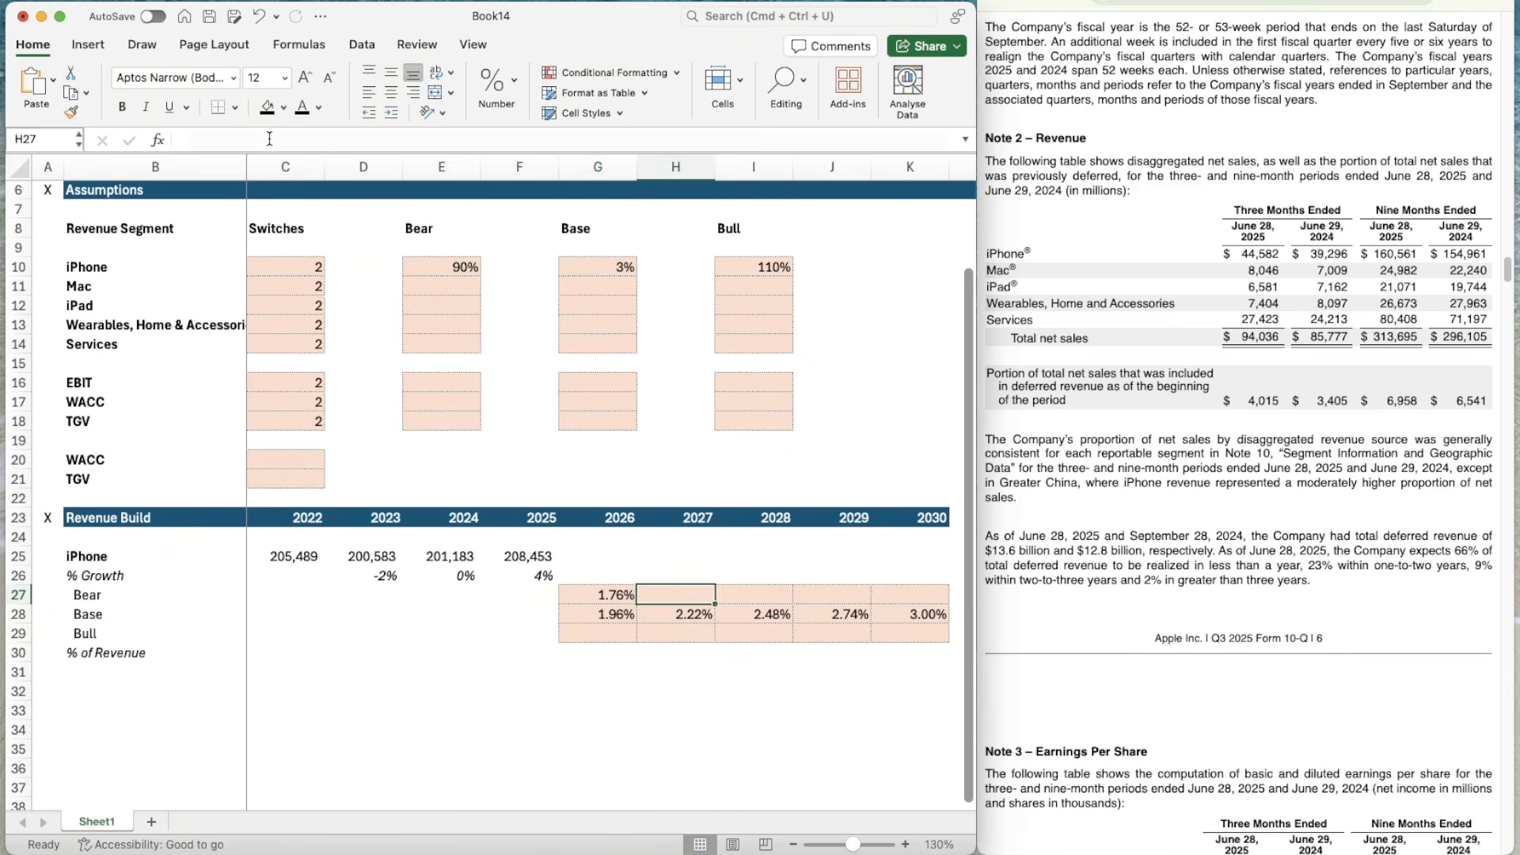
- Copy the G27 Bear growth formula across the iPhone forecast years through 2030 in K27
key(super+c)
key(shift+Right)
key(shift+Right)
key(shift+Right)
key(shift+Right)
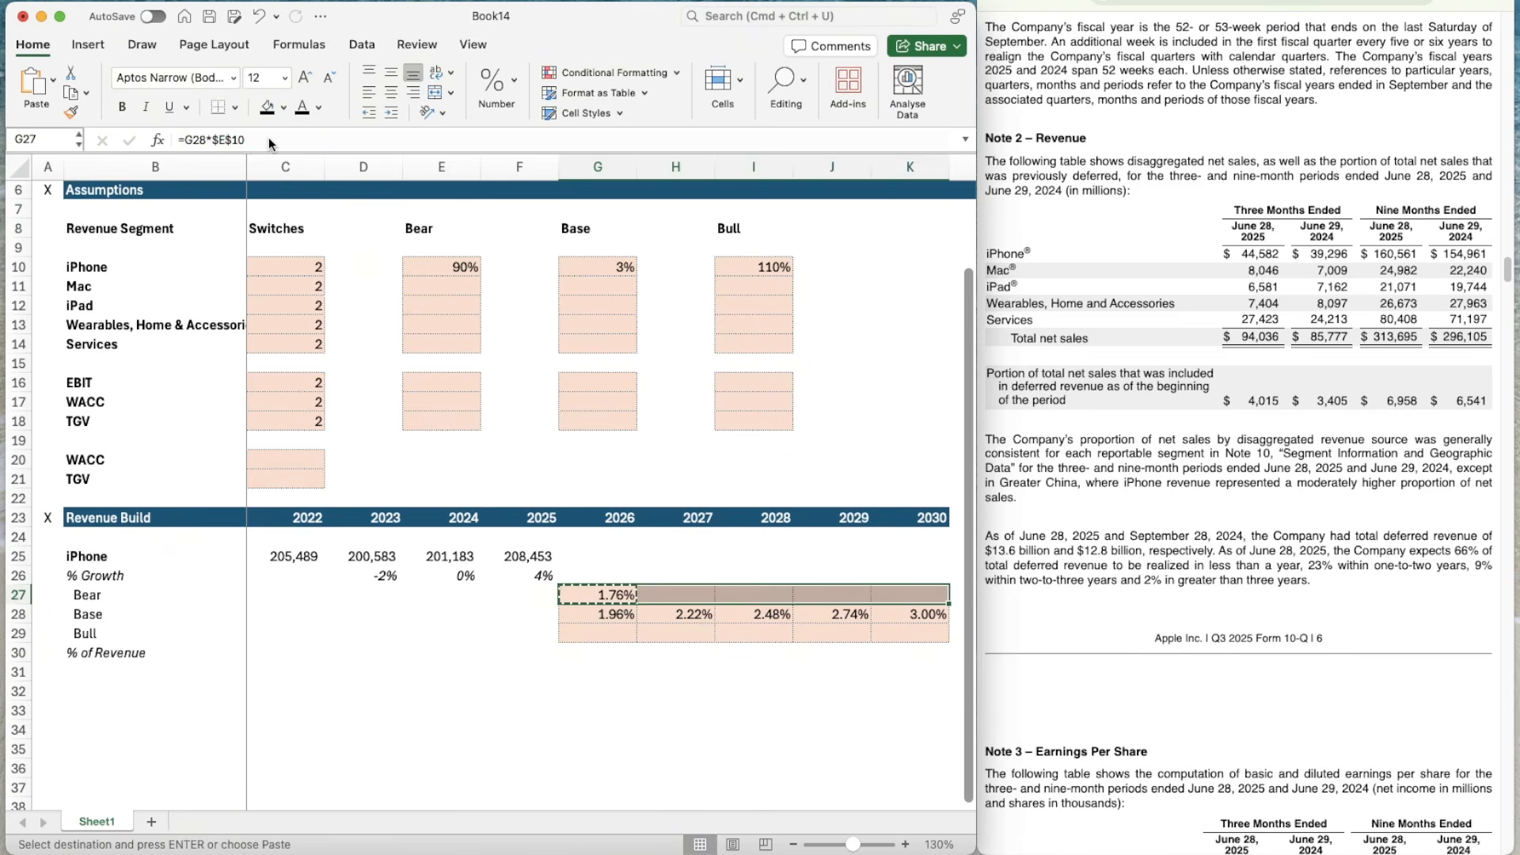
key(super+v)
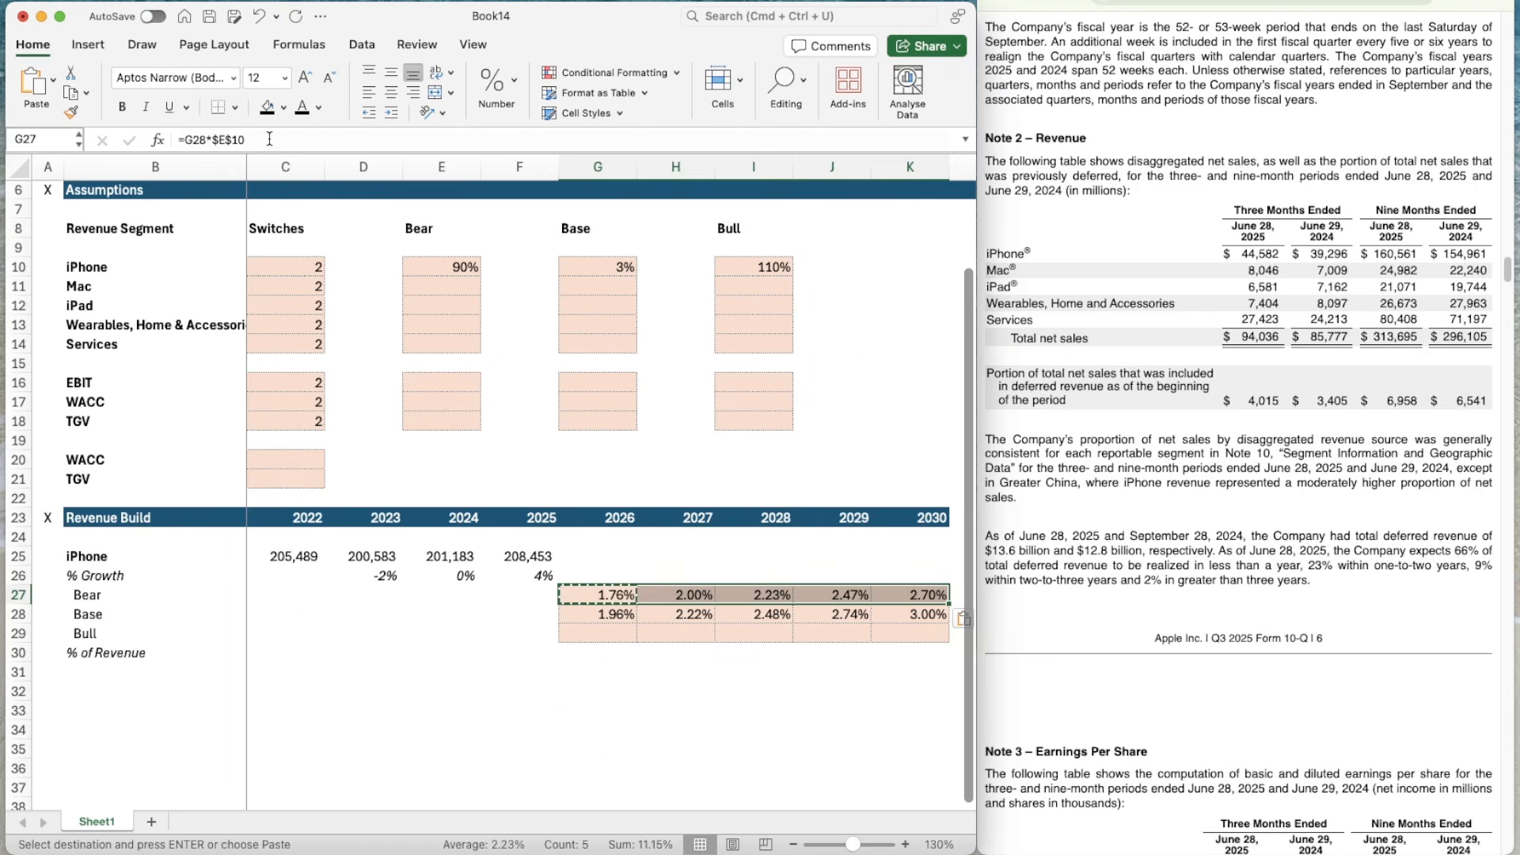
key(Escape)
- Build the 2026 iPhone Bull growth in G29 as =G28*$I$10, scaling the Base rate by the anchored Bull assumption
key(Down)
key(Down)
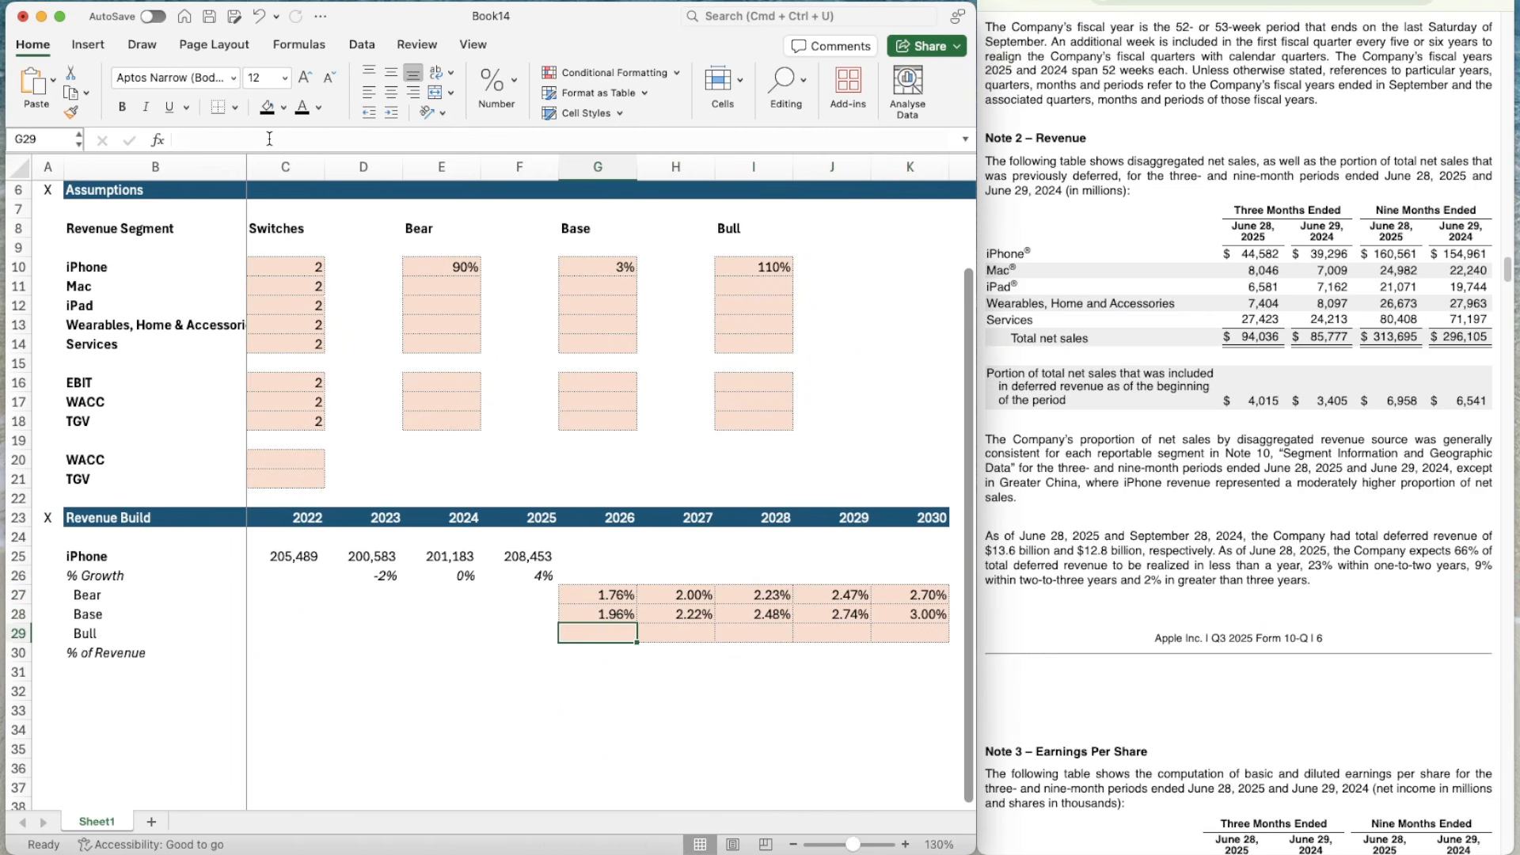
text(=)
key(Up)
text(*)
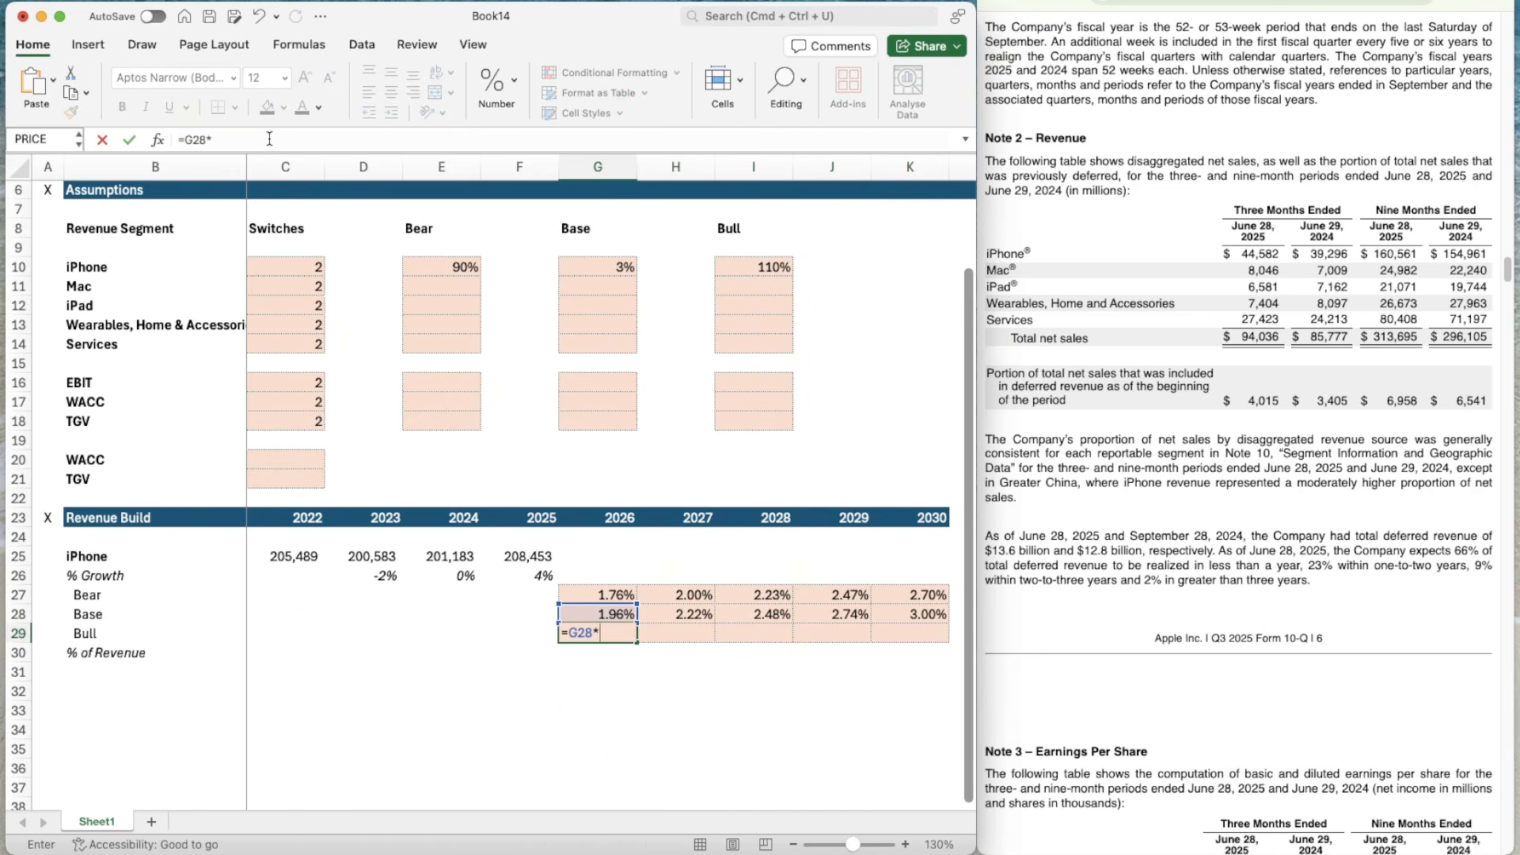
key(Up)
key(Up)
key(Up)
key(Up)
key(Up)
key(Up)
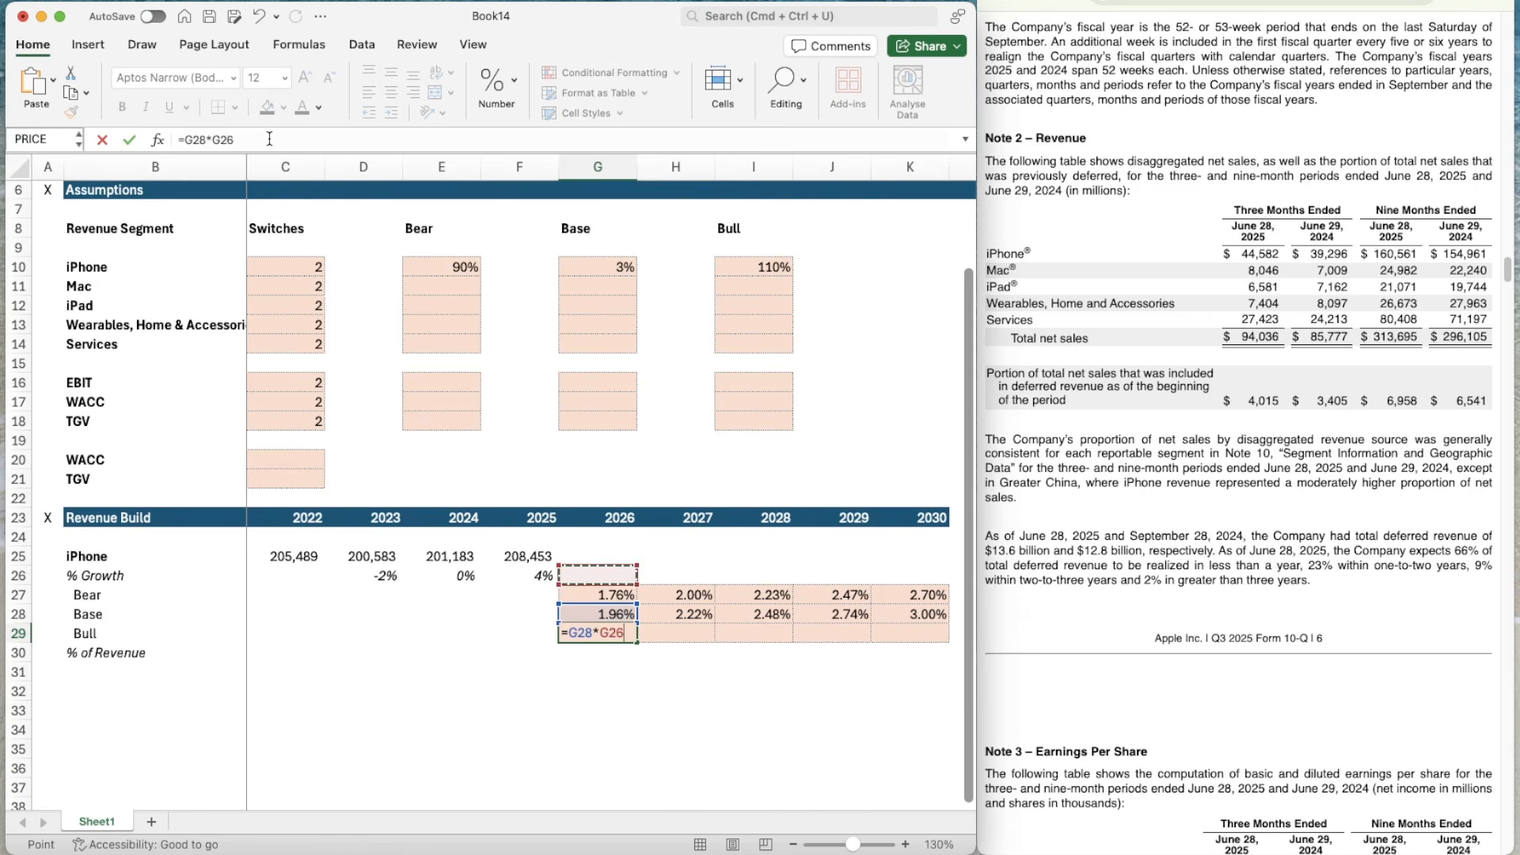
key(Right)
key(Right)
key(Up)
key(Up)
key(Up)
key(Up)
key(Up)
key(Up)
key(Up)
key(Up)
key(Up)
key(Up)
key(Up)
key(Up)
key(Up)
key(Up)
key(Up)
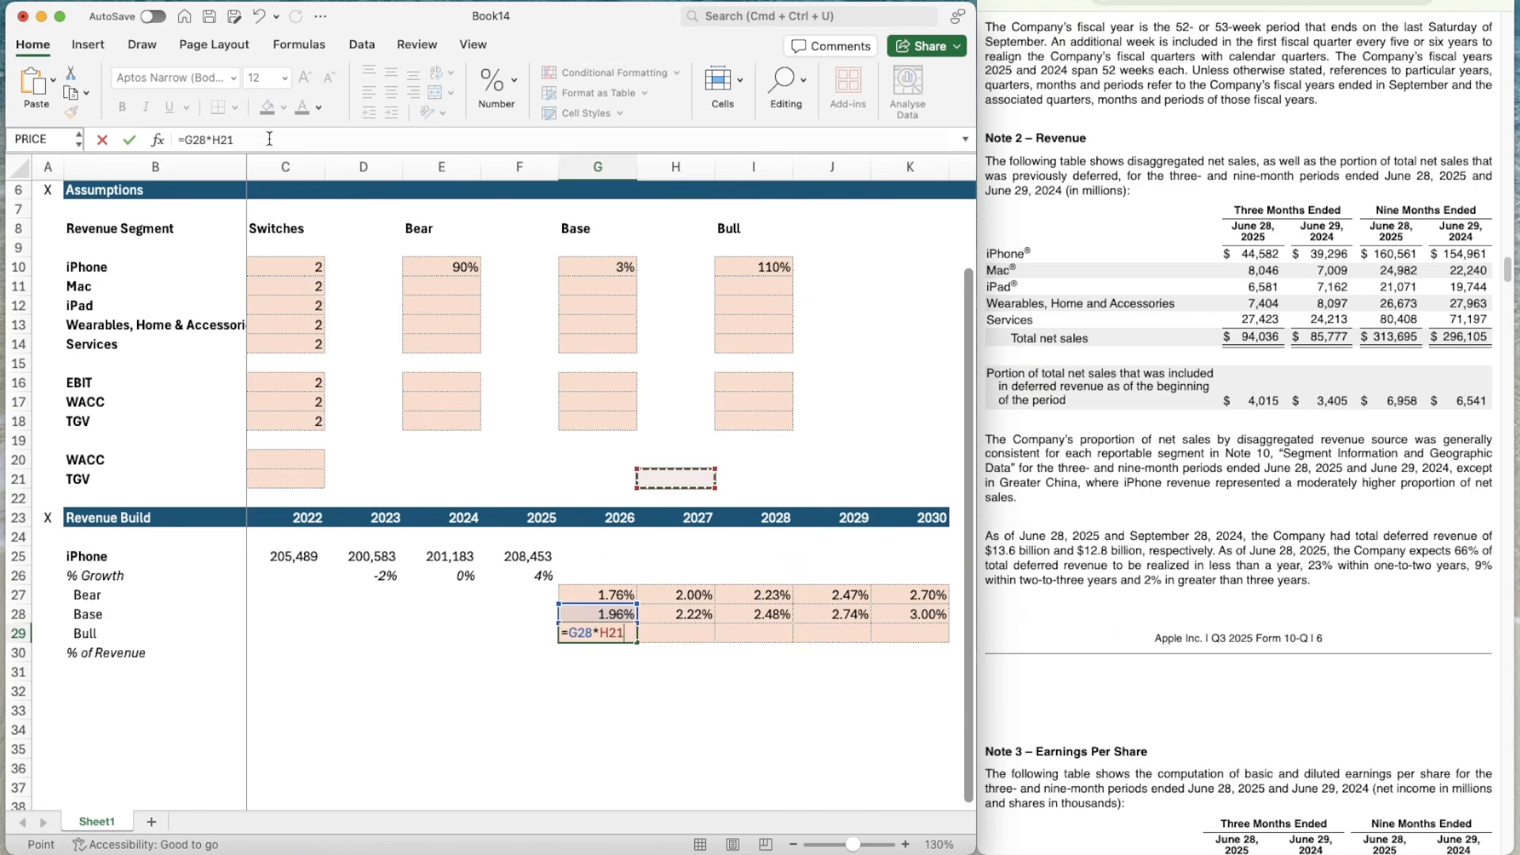
key(Down)
key(Down)
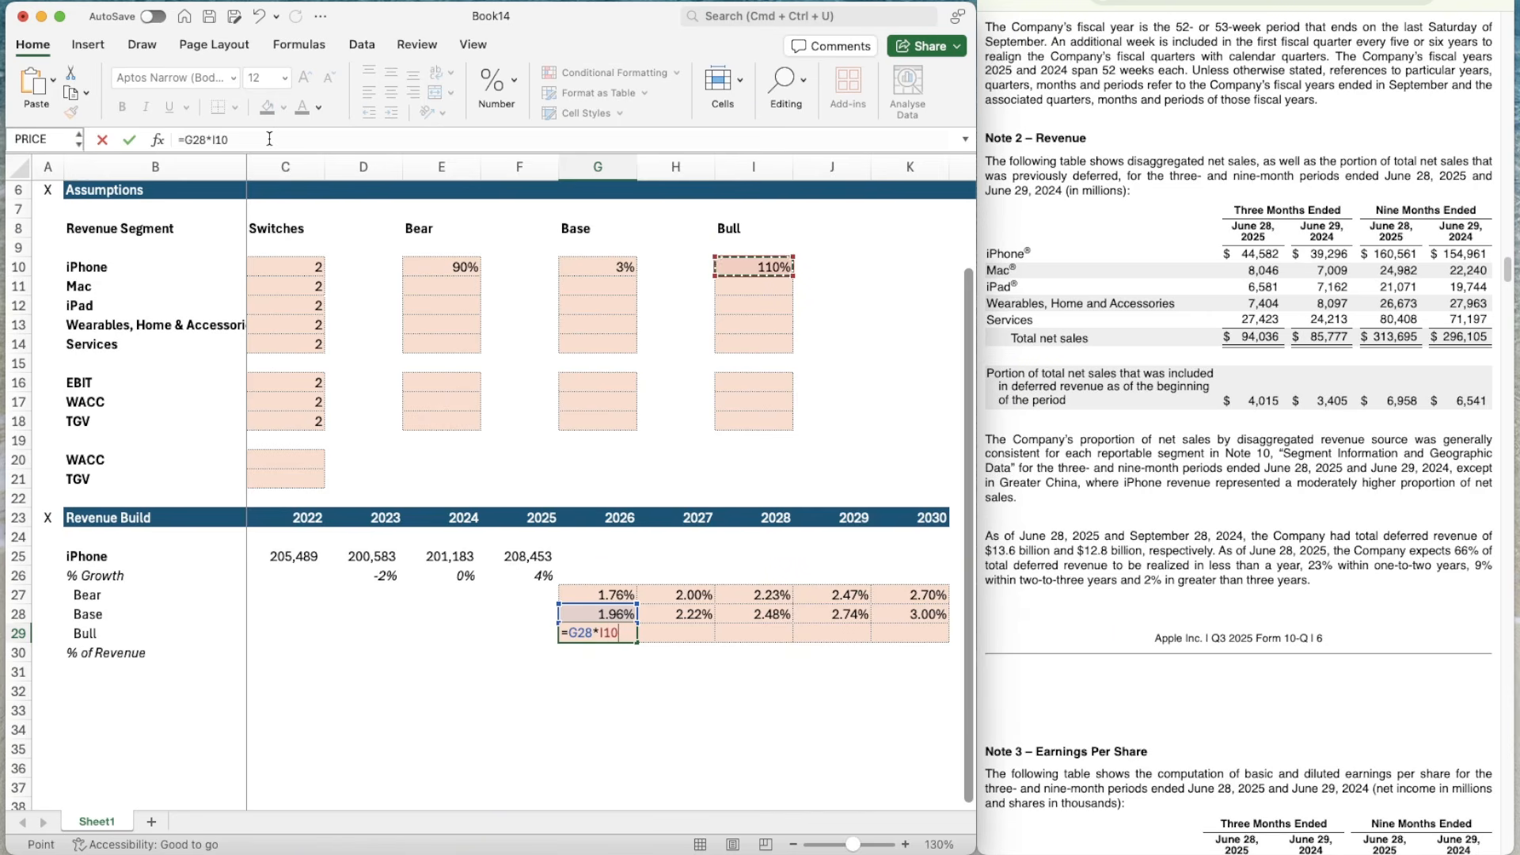
click(210, 139)
text($)
key(Right)
text($)
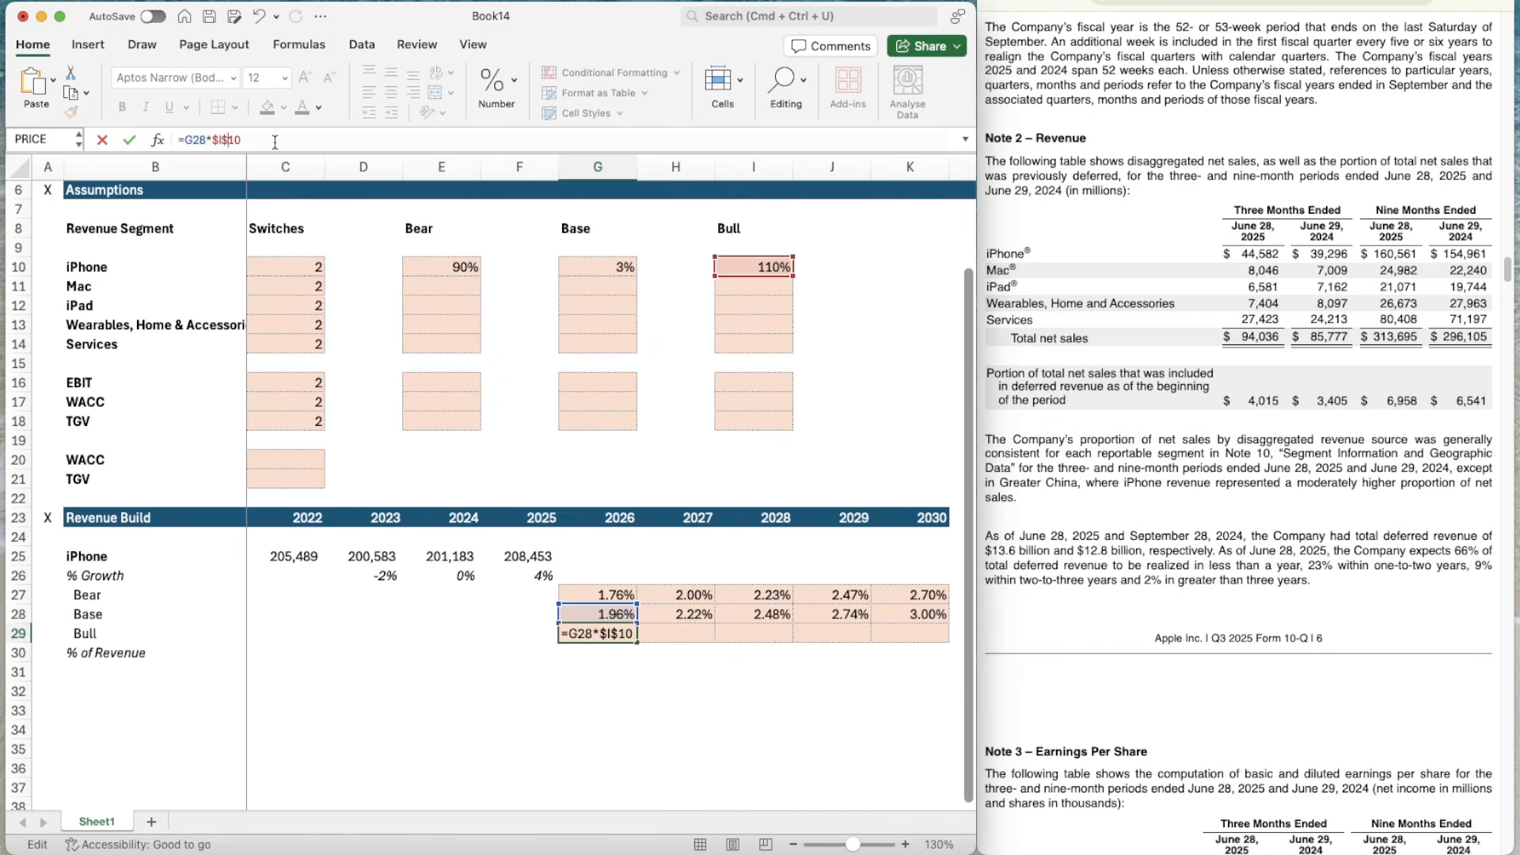
key(Return)
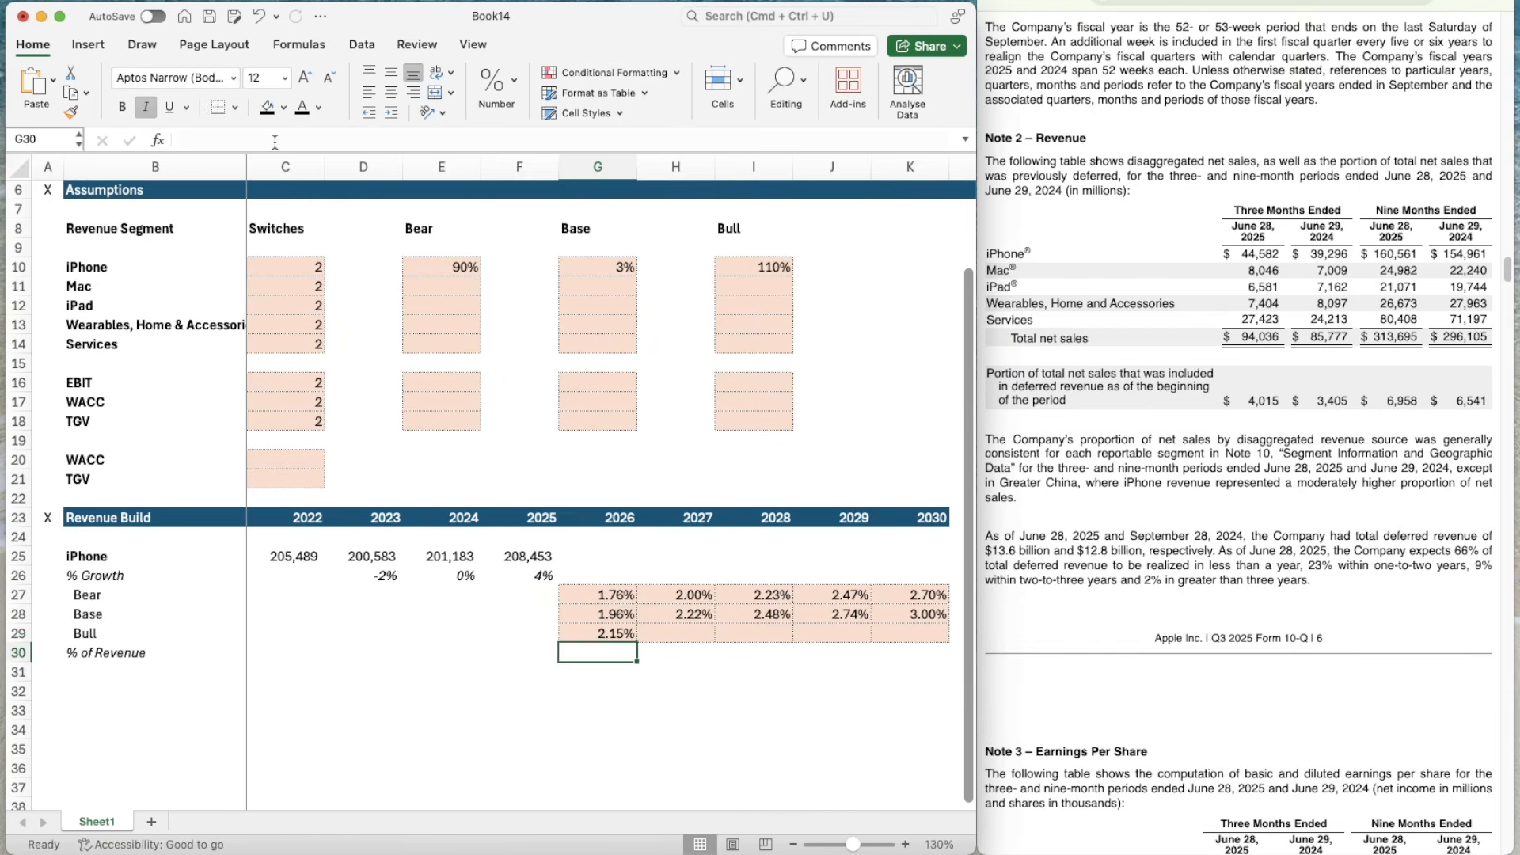
- Copy the G29 Bull growth formula across the iPhone forecast years through 2030 in K29
key(Up)
key(super+c)
key(shift+Right)
key(shift+Right)
key(shift+Right)
key(shift+Right)
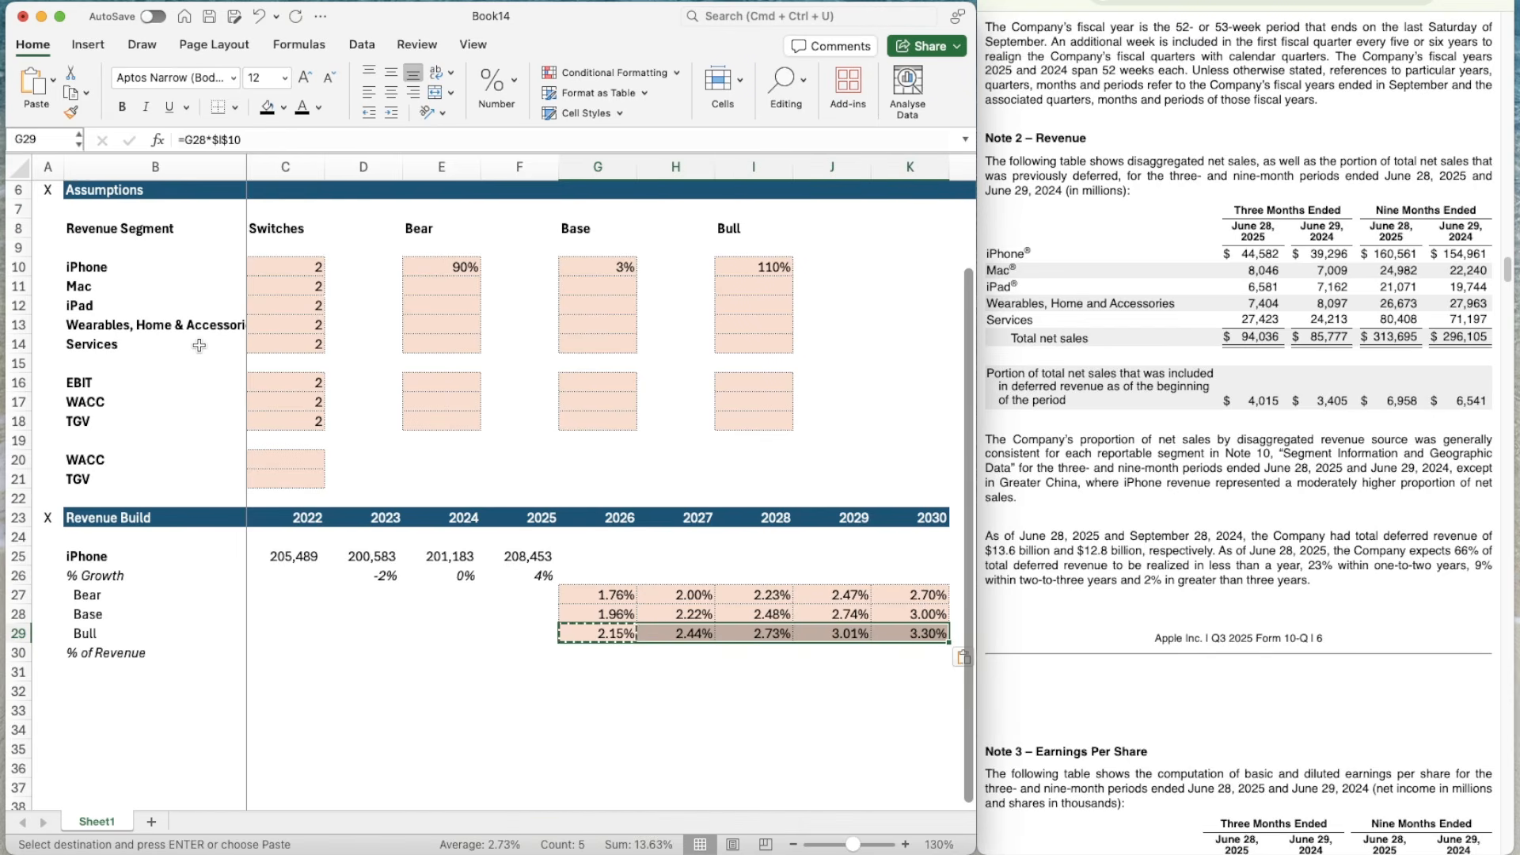
key(Return)
- Link the 2026 iPhone % Growth in G26 to the scenario switch with =OFFSET(G26,$C$10,0)
key(Up)
key(Up)
key(Up)
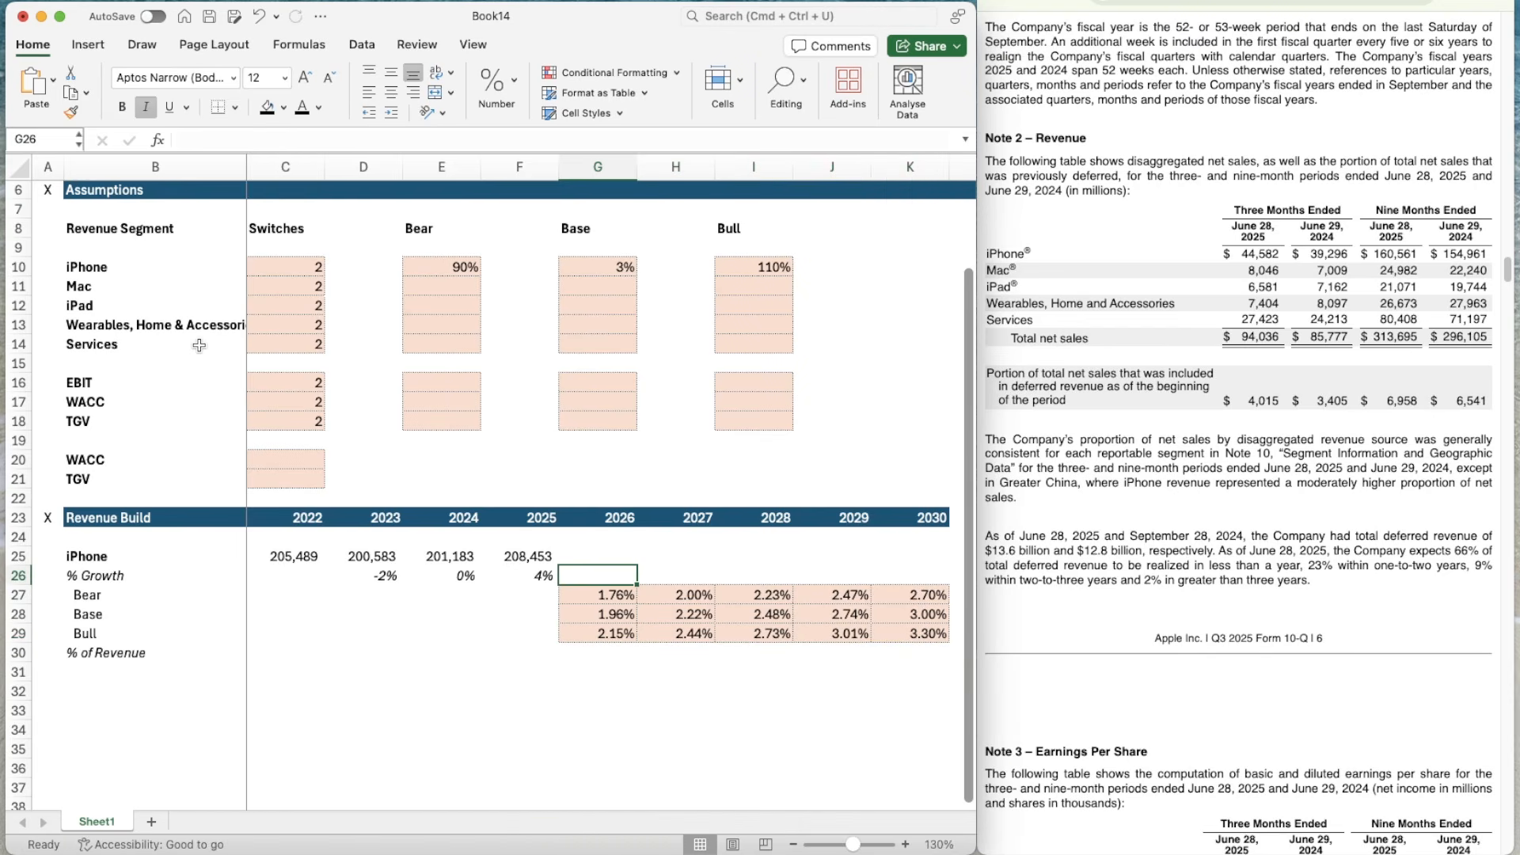
text(=)
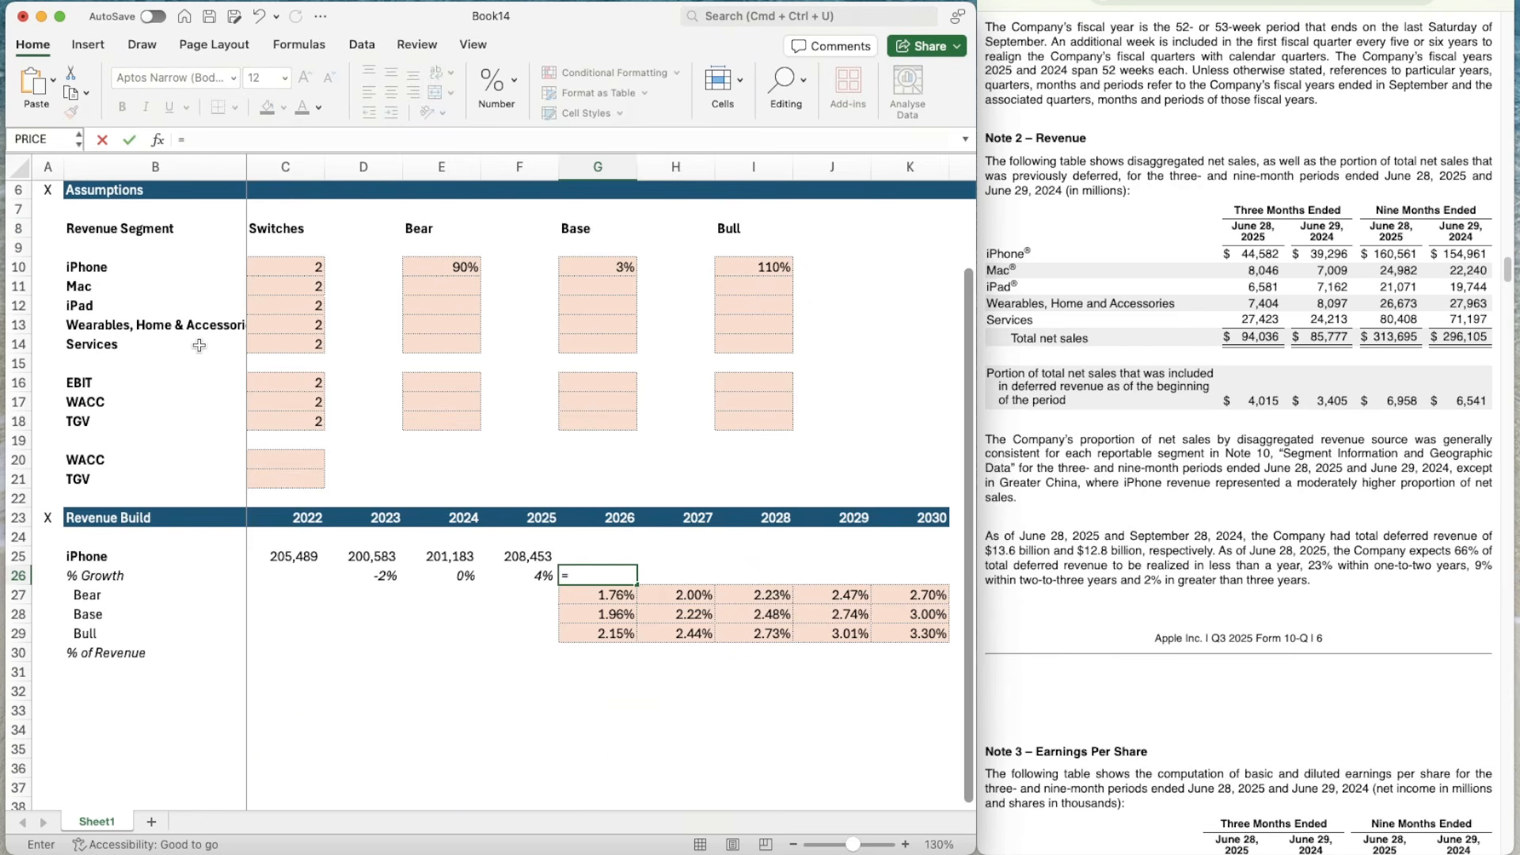
text(off)
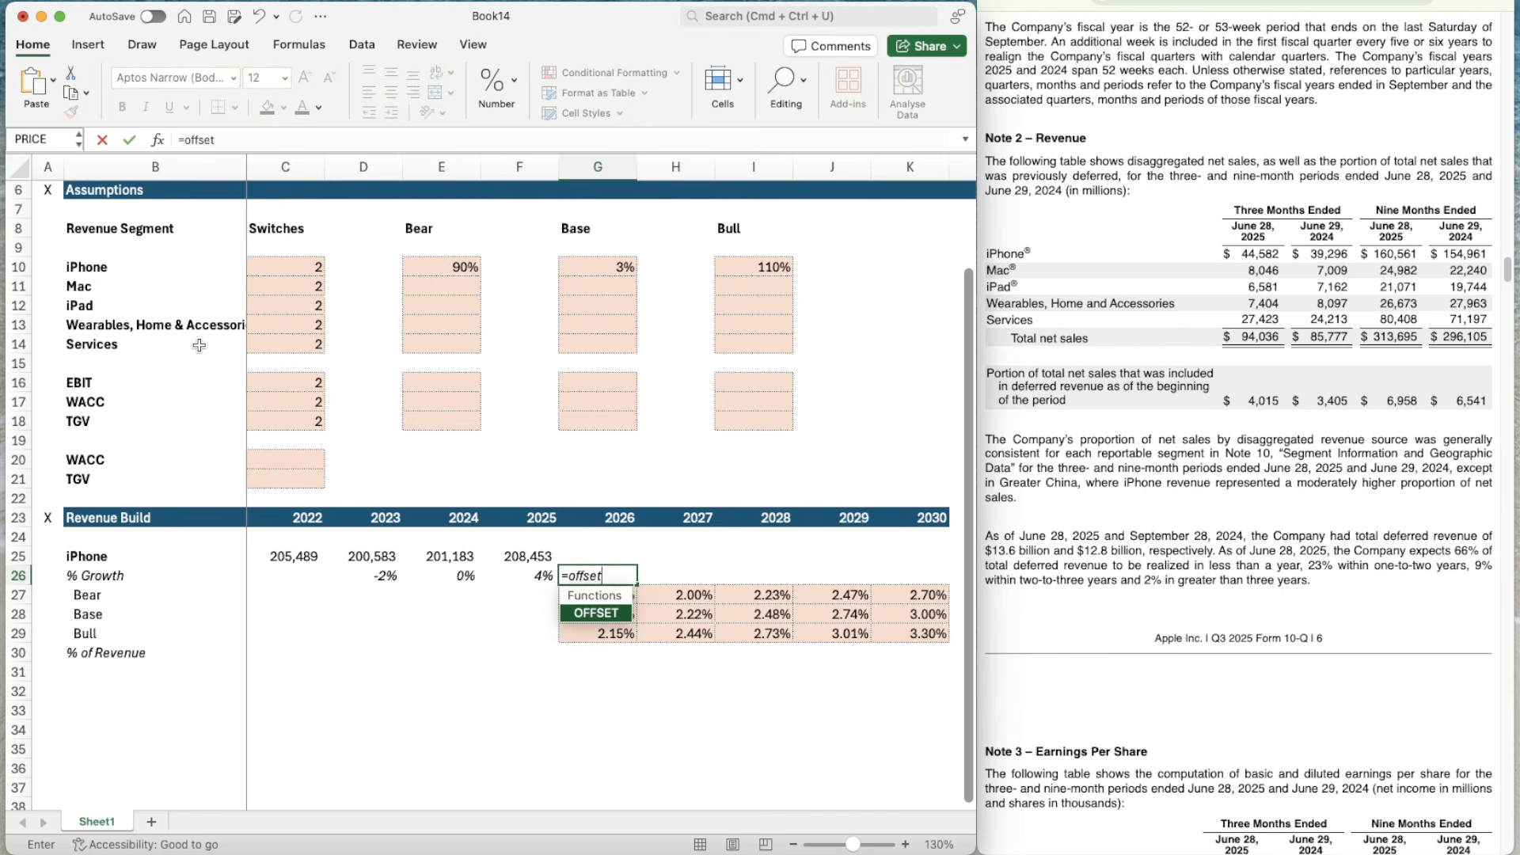
text(set)
key(Tab)
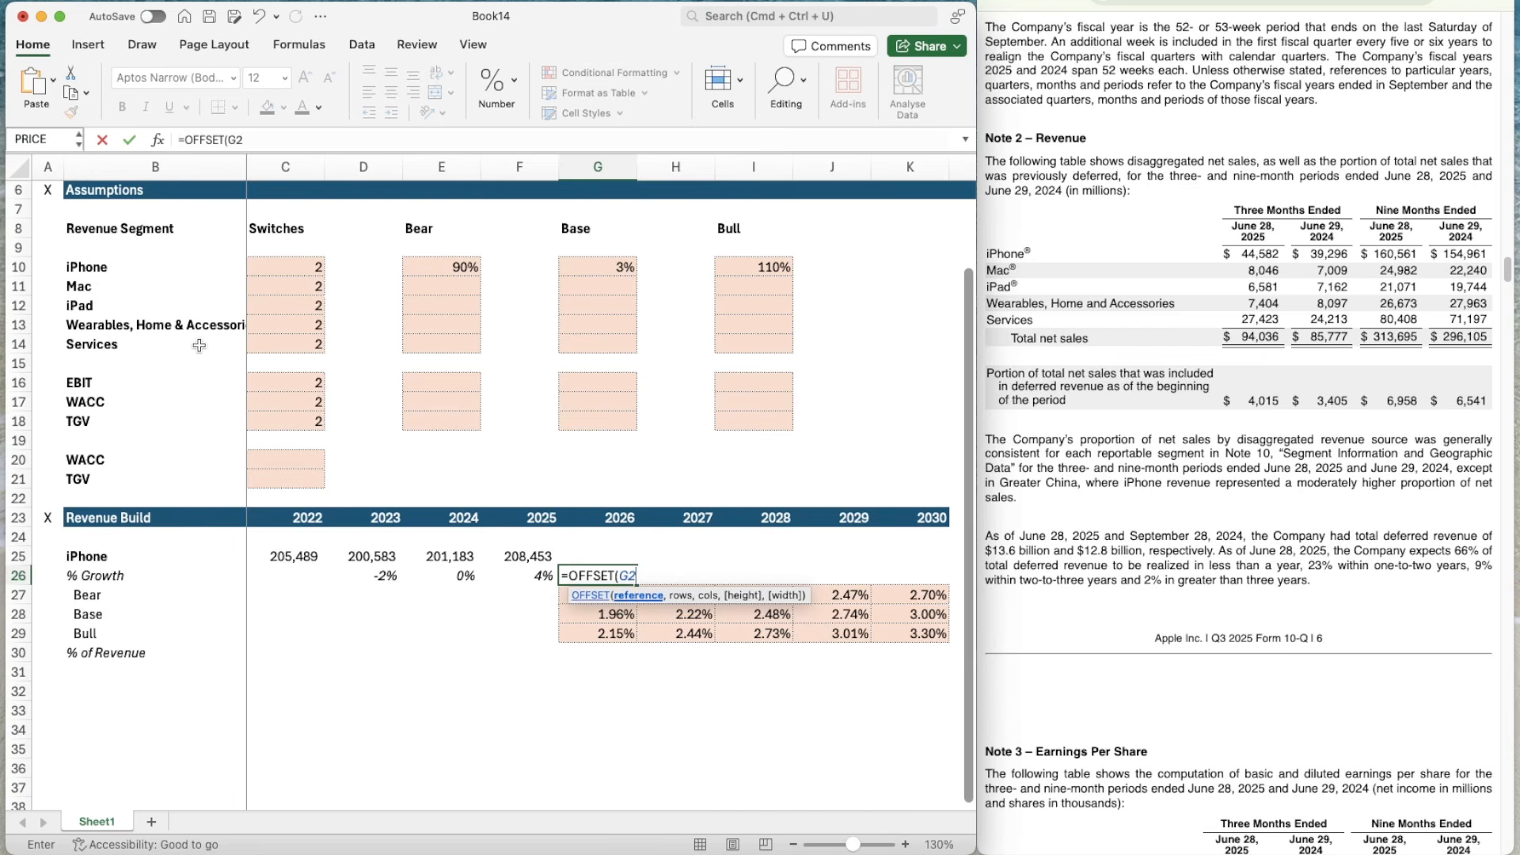
text(G26)
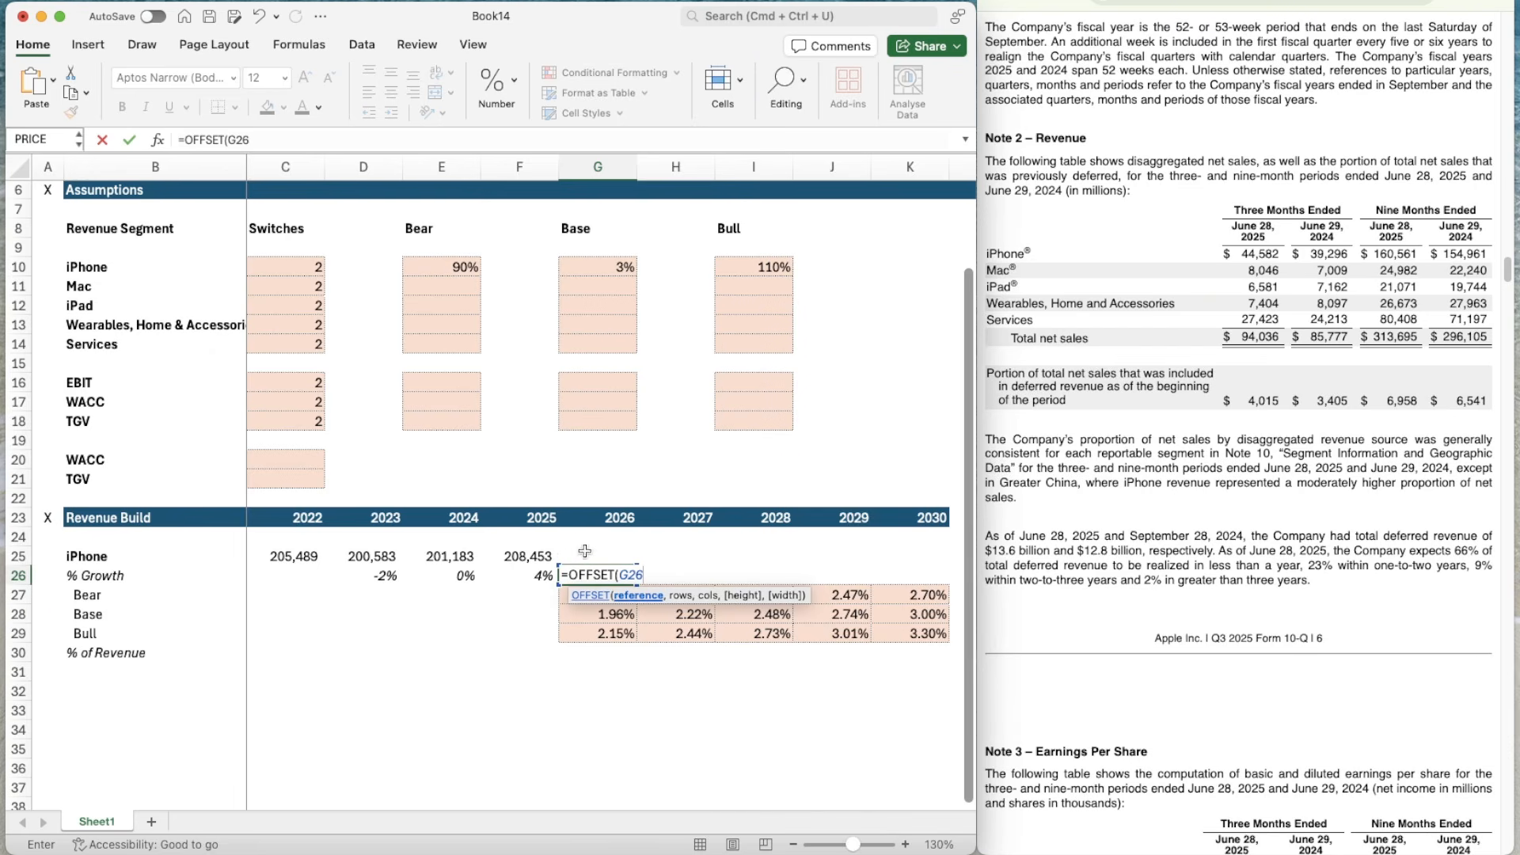
text(,)
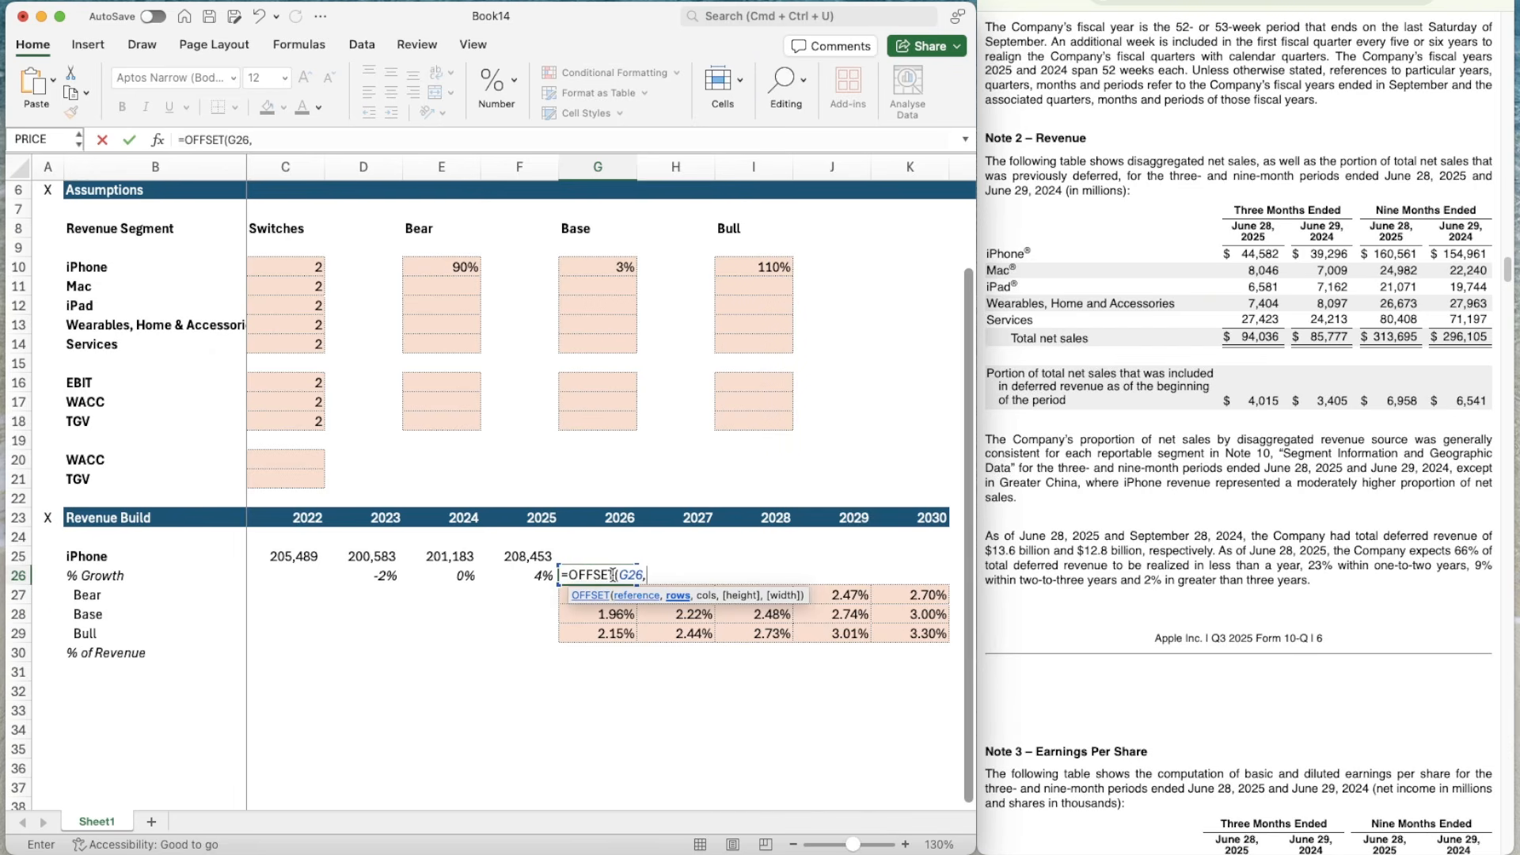
click(301, 269)
click(286, 138)
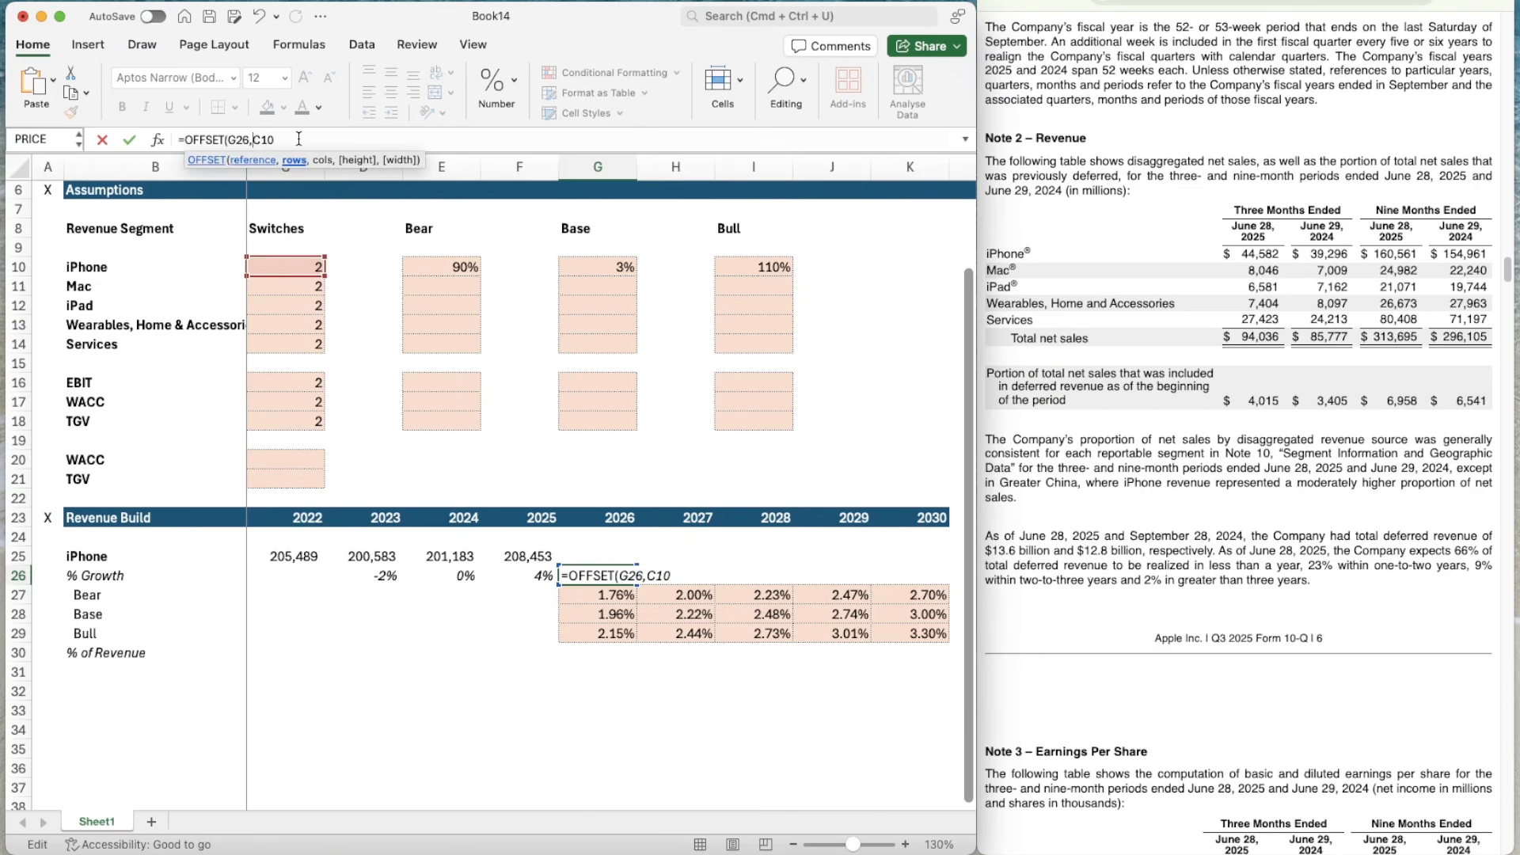
text($)
key(Right)
text($10,0)
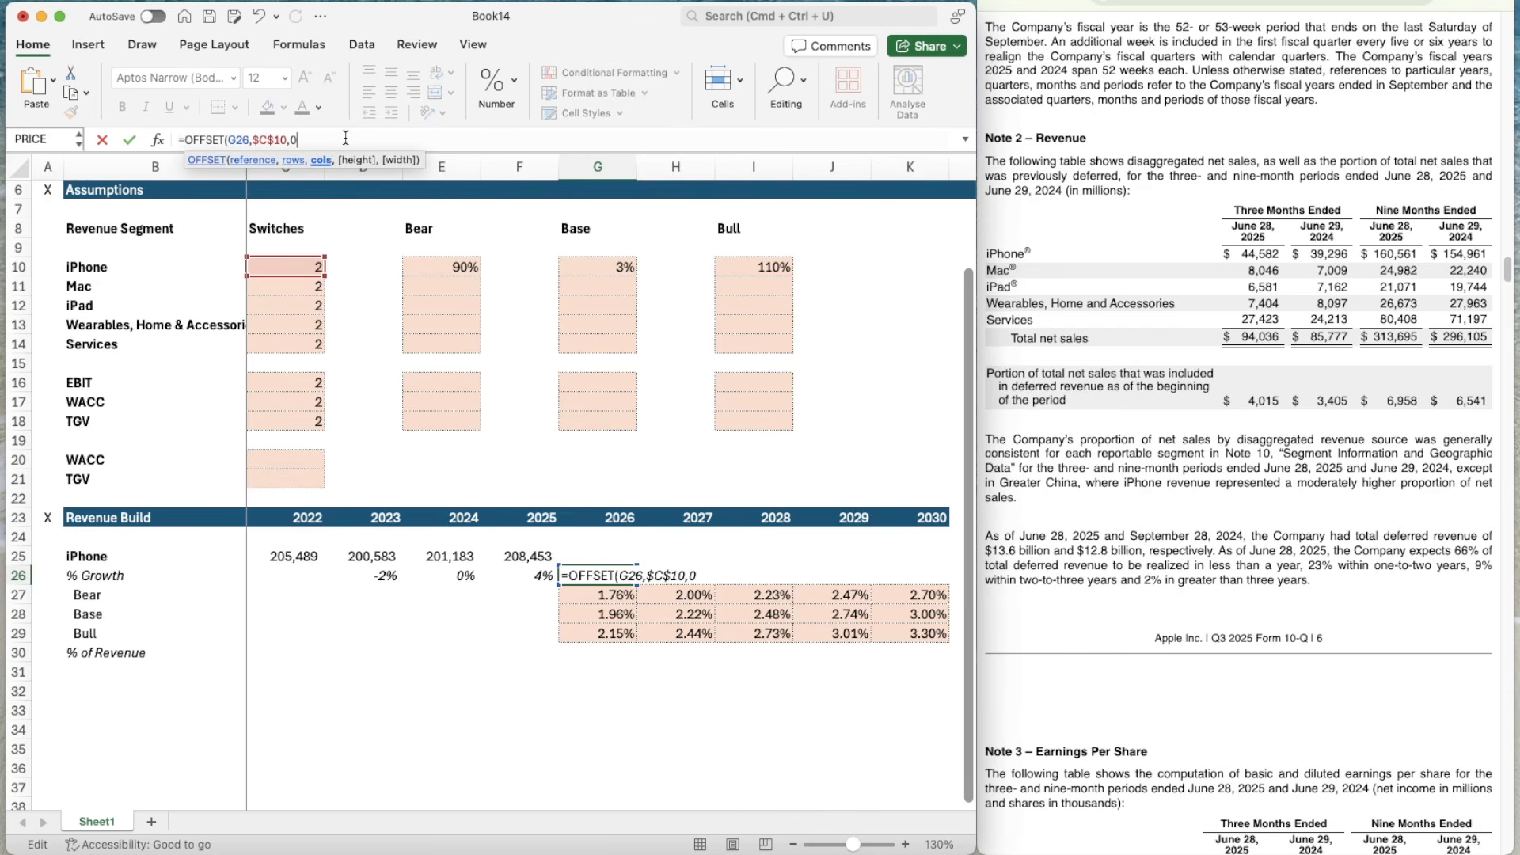
text())
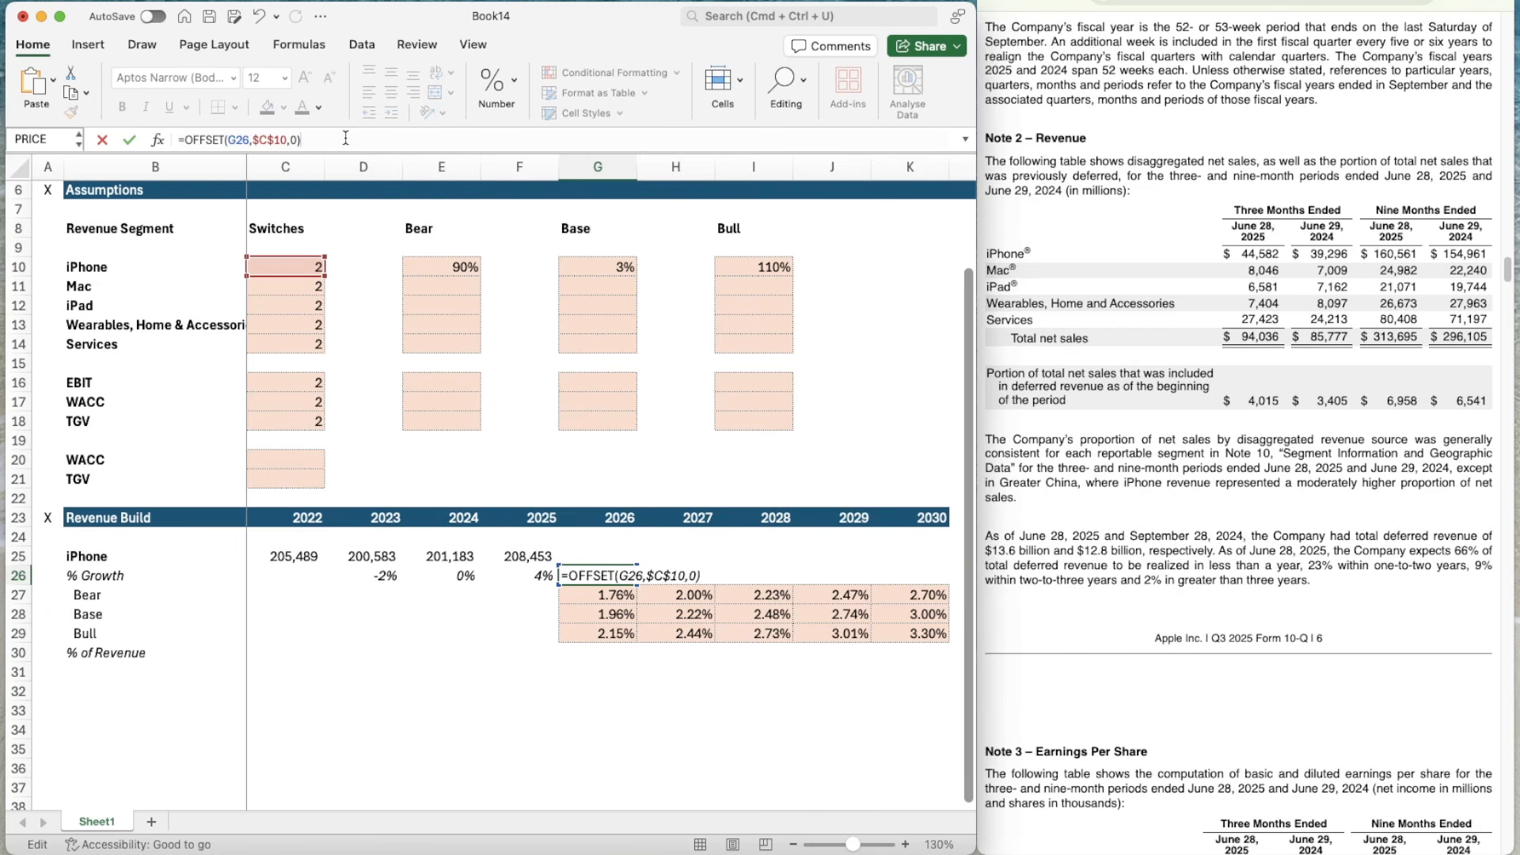
key(Return)
- Copy the percentage formatting of the 2025 growth cell F26 onto the 2026 growth cell G26
key(Up)
key(Left)
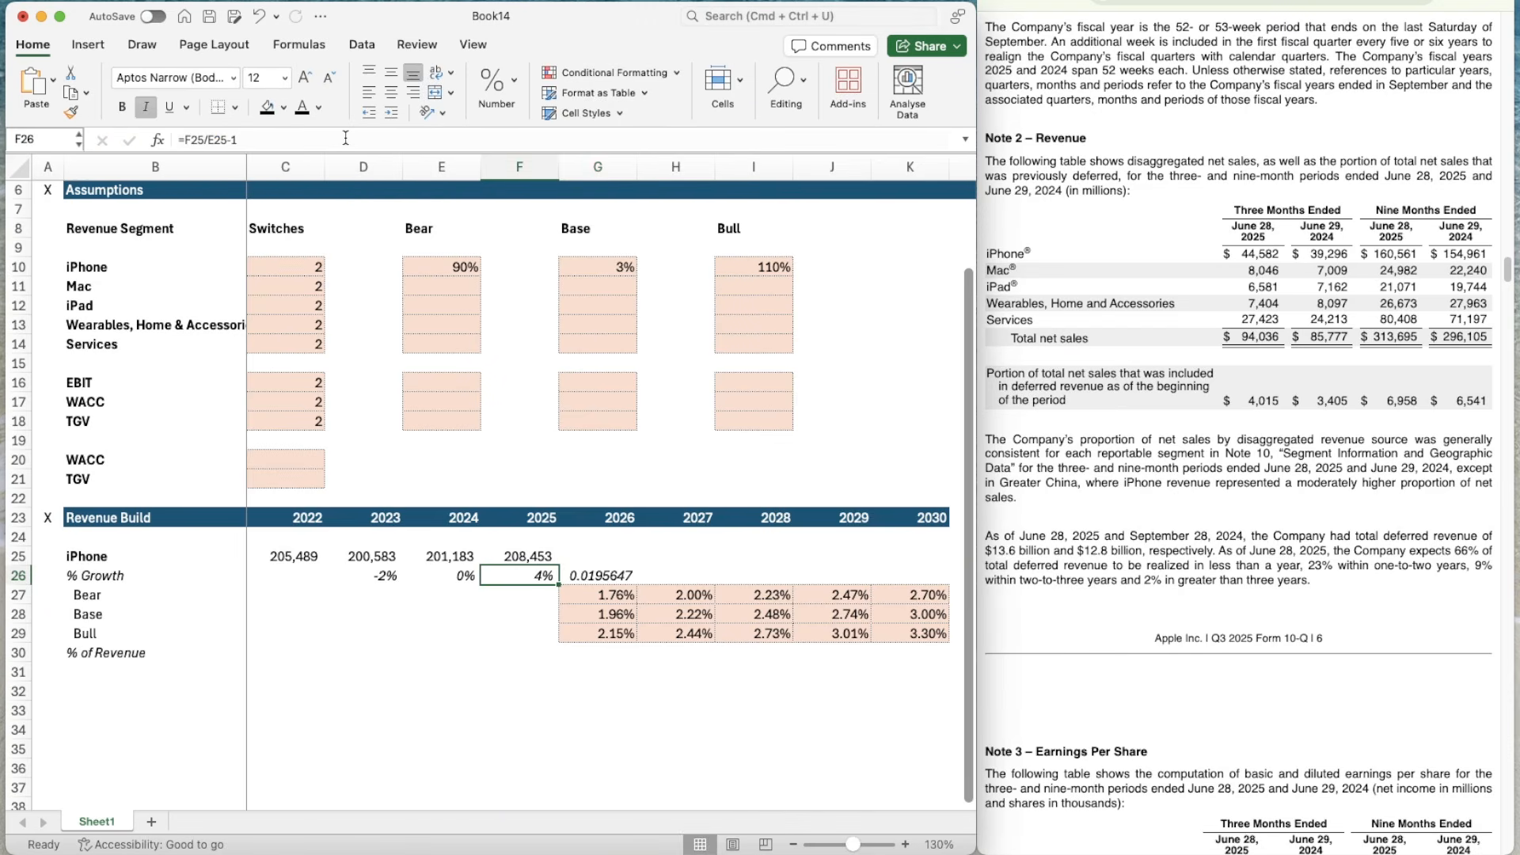
key(shift+super+c)
key(Right)
key(shift+super+v)
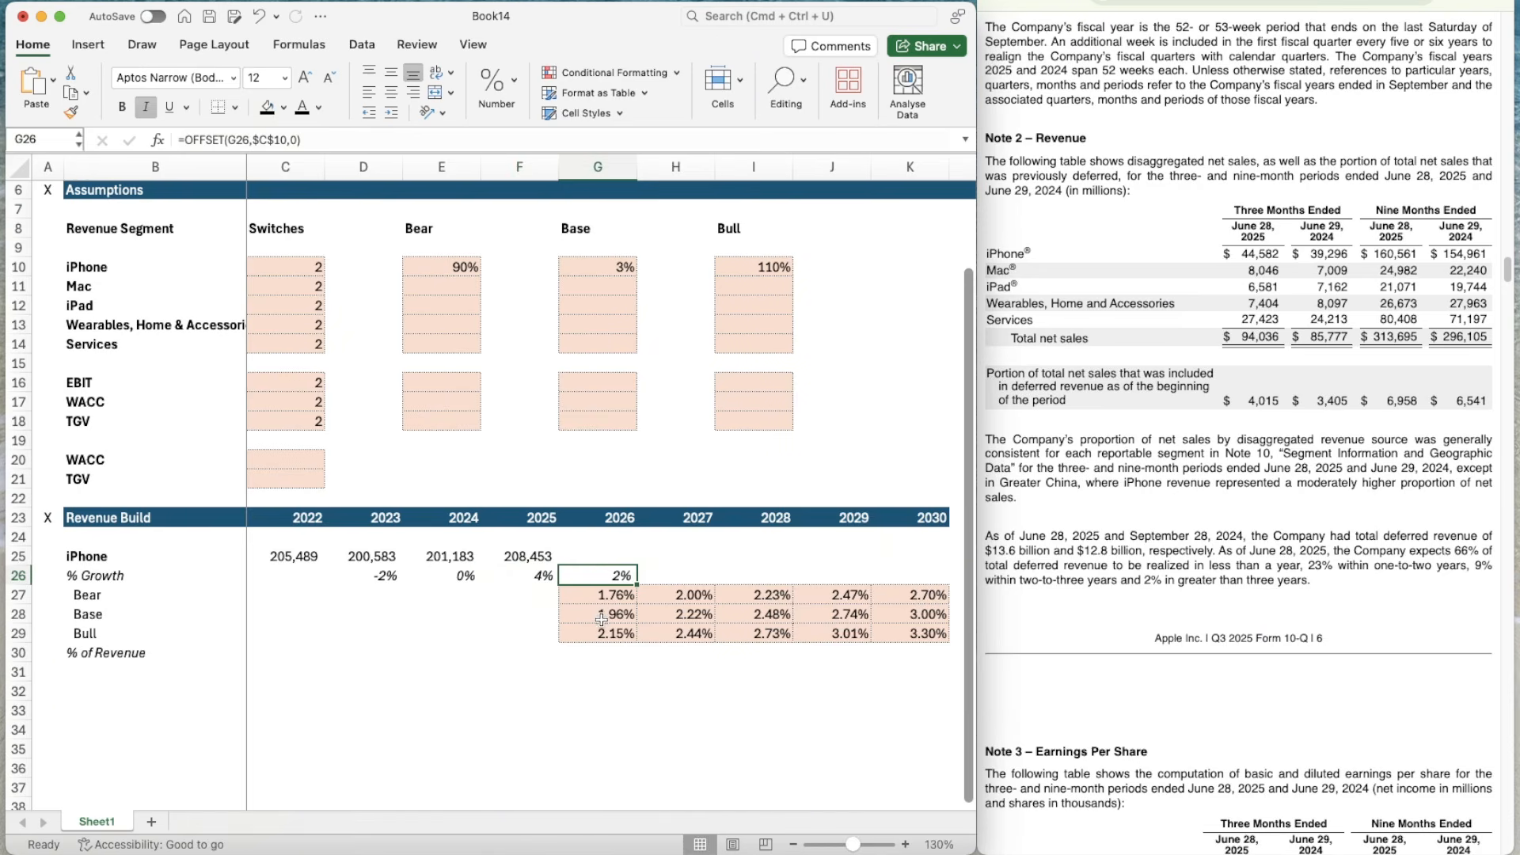
- Copy the iPhone % Growth OFFSET formula from G26 across the forecast years through 2030 in K26
click(297, 266)
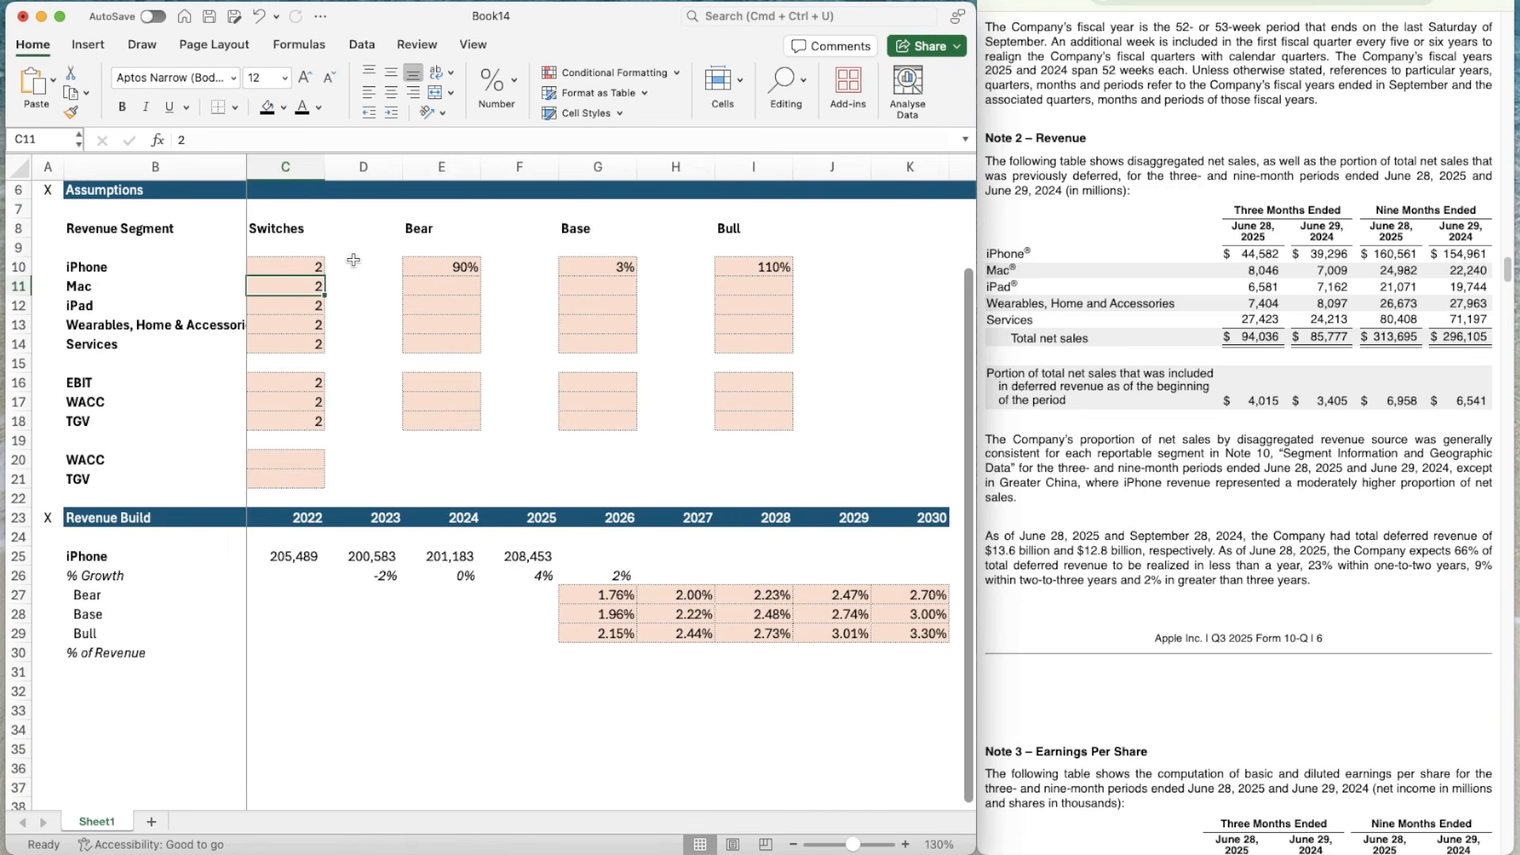
click(595, 576)
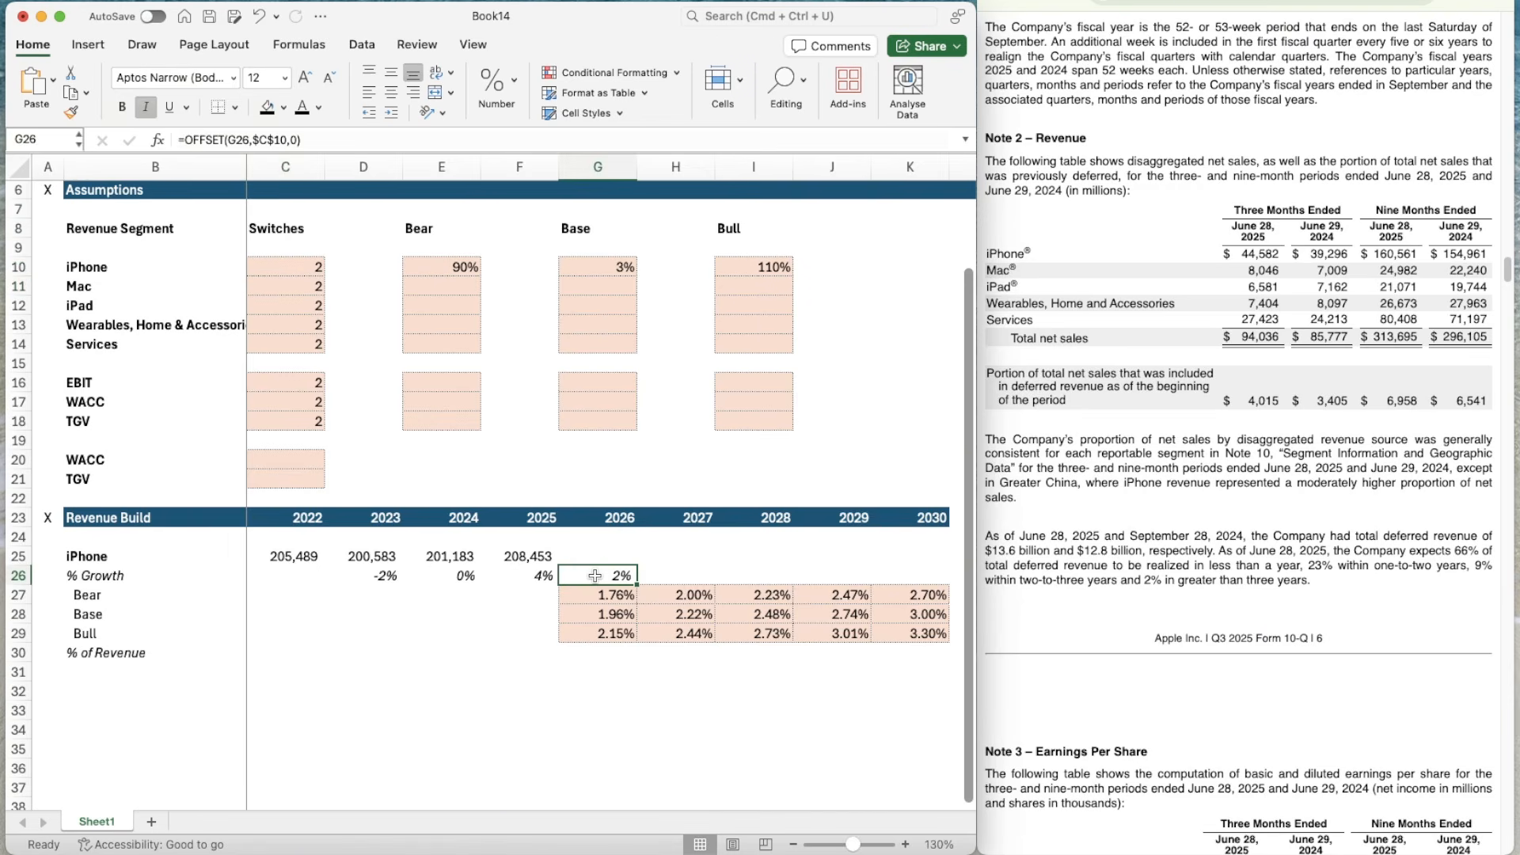
key(super+c)
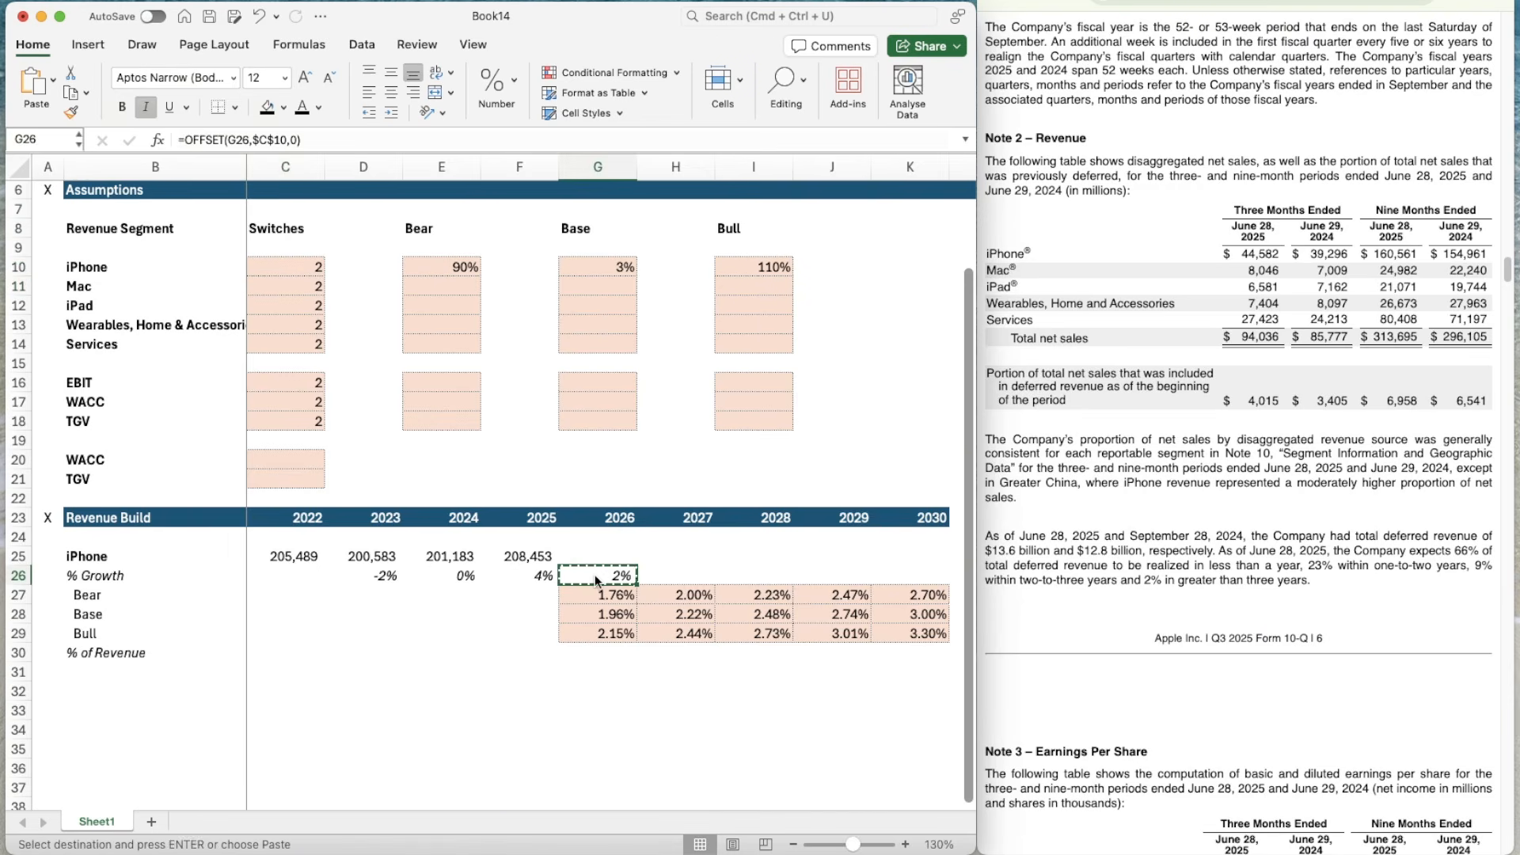
key(shift+Right)
key(shift+Right)
key(shift+Right)
key(shift+Right)
key(super+v)
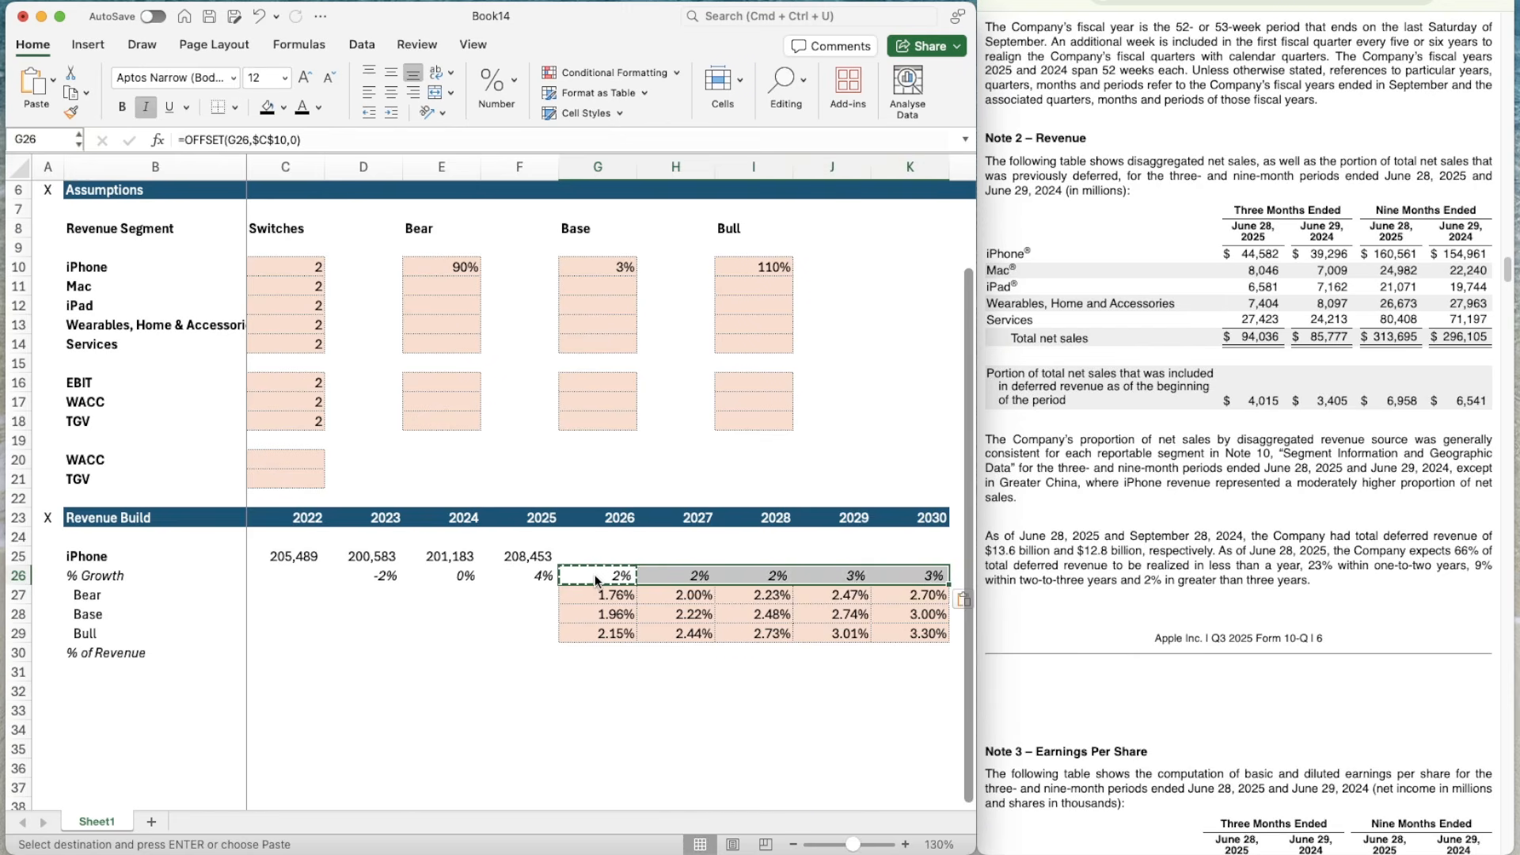
key(Up)
key(Left)
key(Escape)
- Forecast 2026 iPhone revenue in G25 with =F25*(1+G26), growing the prior year by the selected growth rate
key(Up)
key(Down)
key(Right)
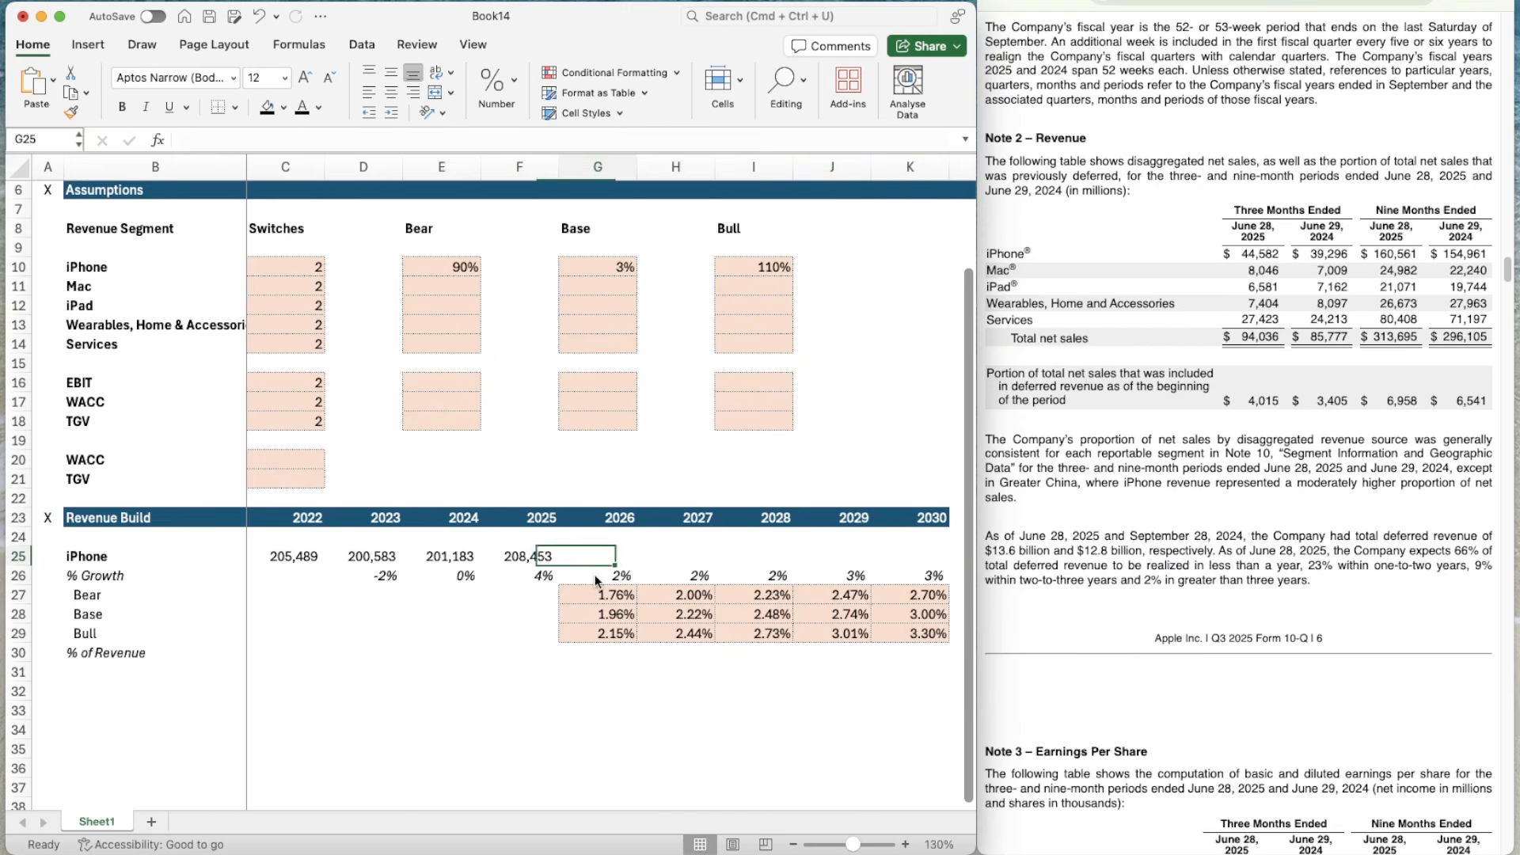
text(=)
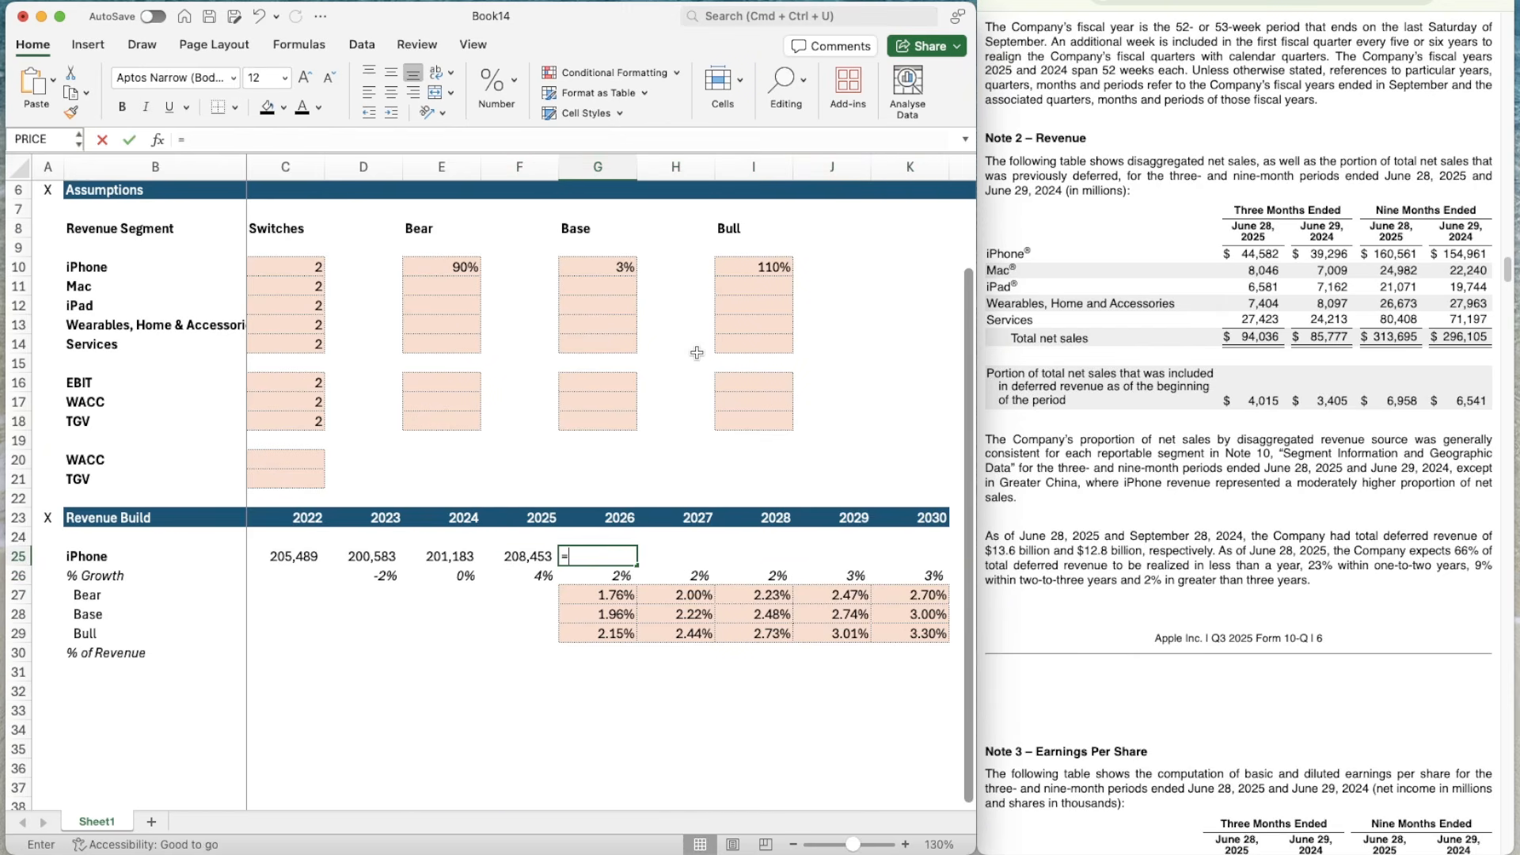
key(Left)
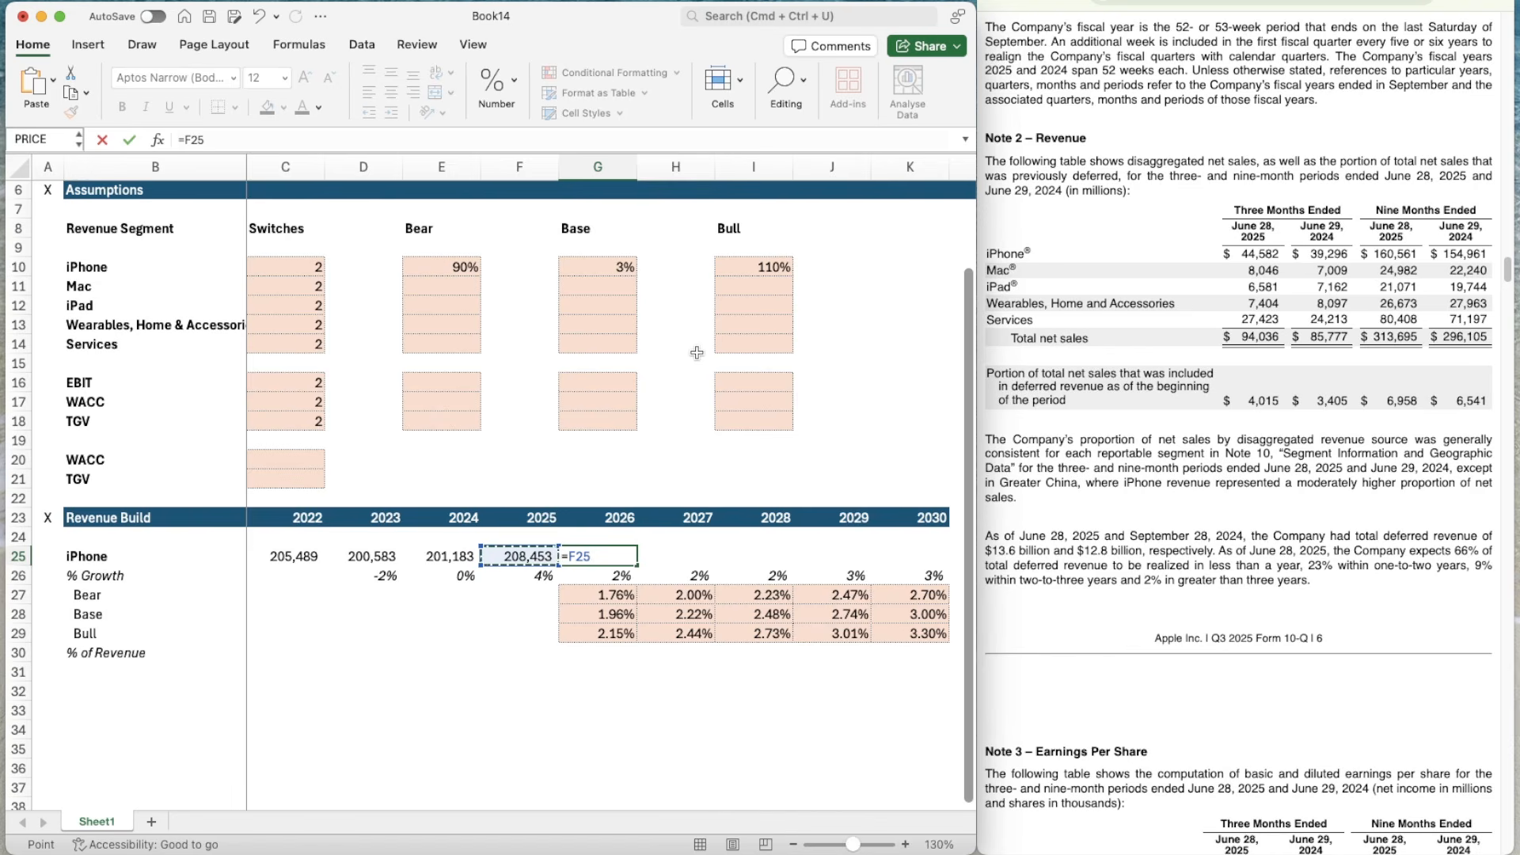
text(*(1+)
key(Down)
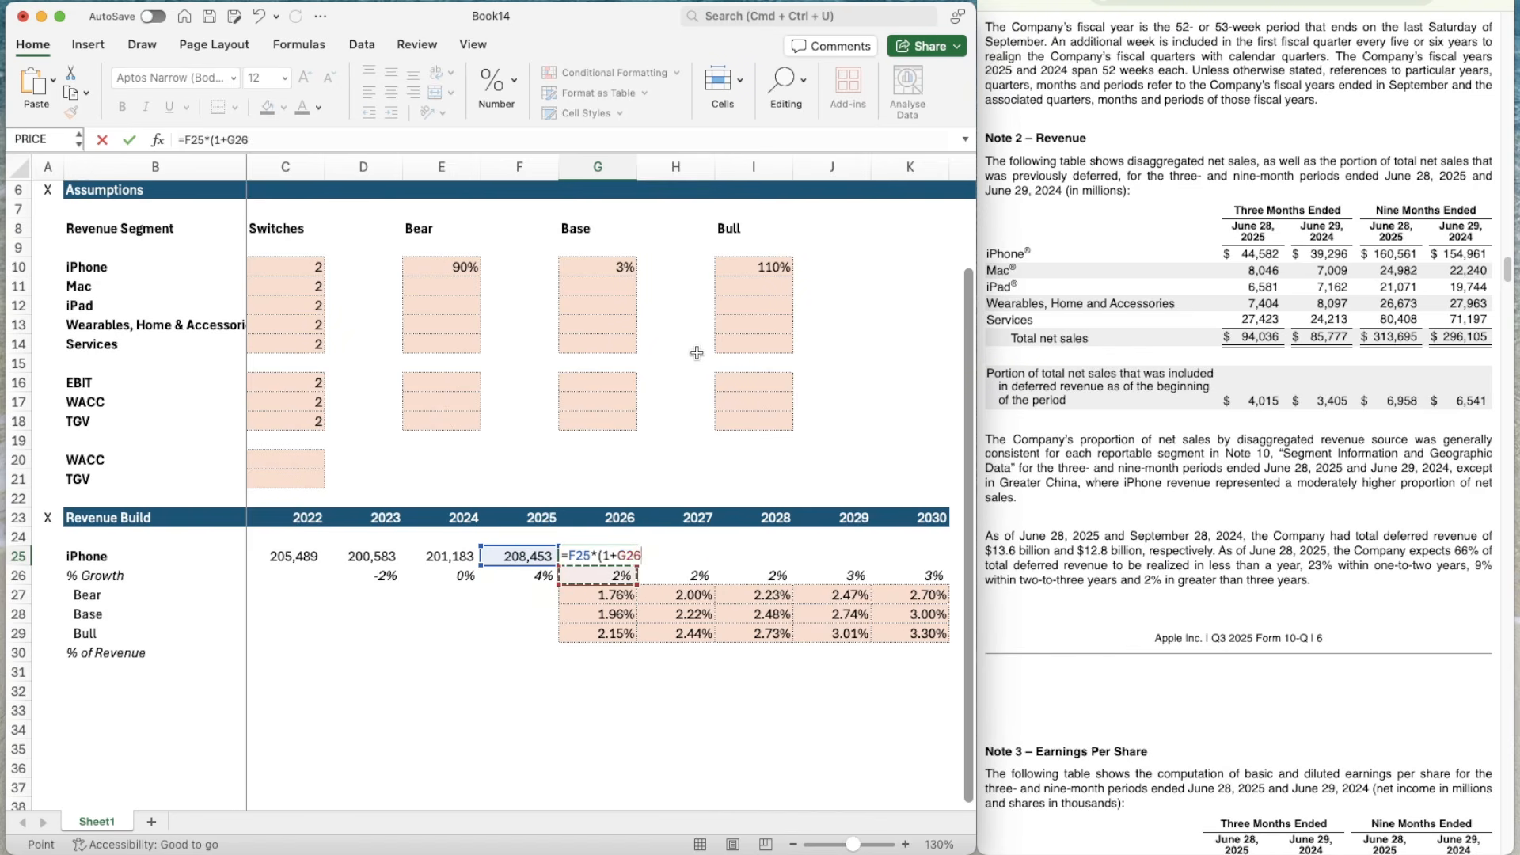
text())
key(Return)
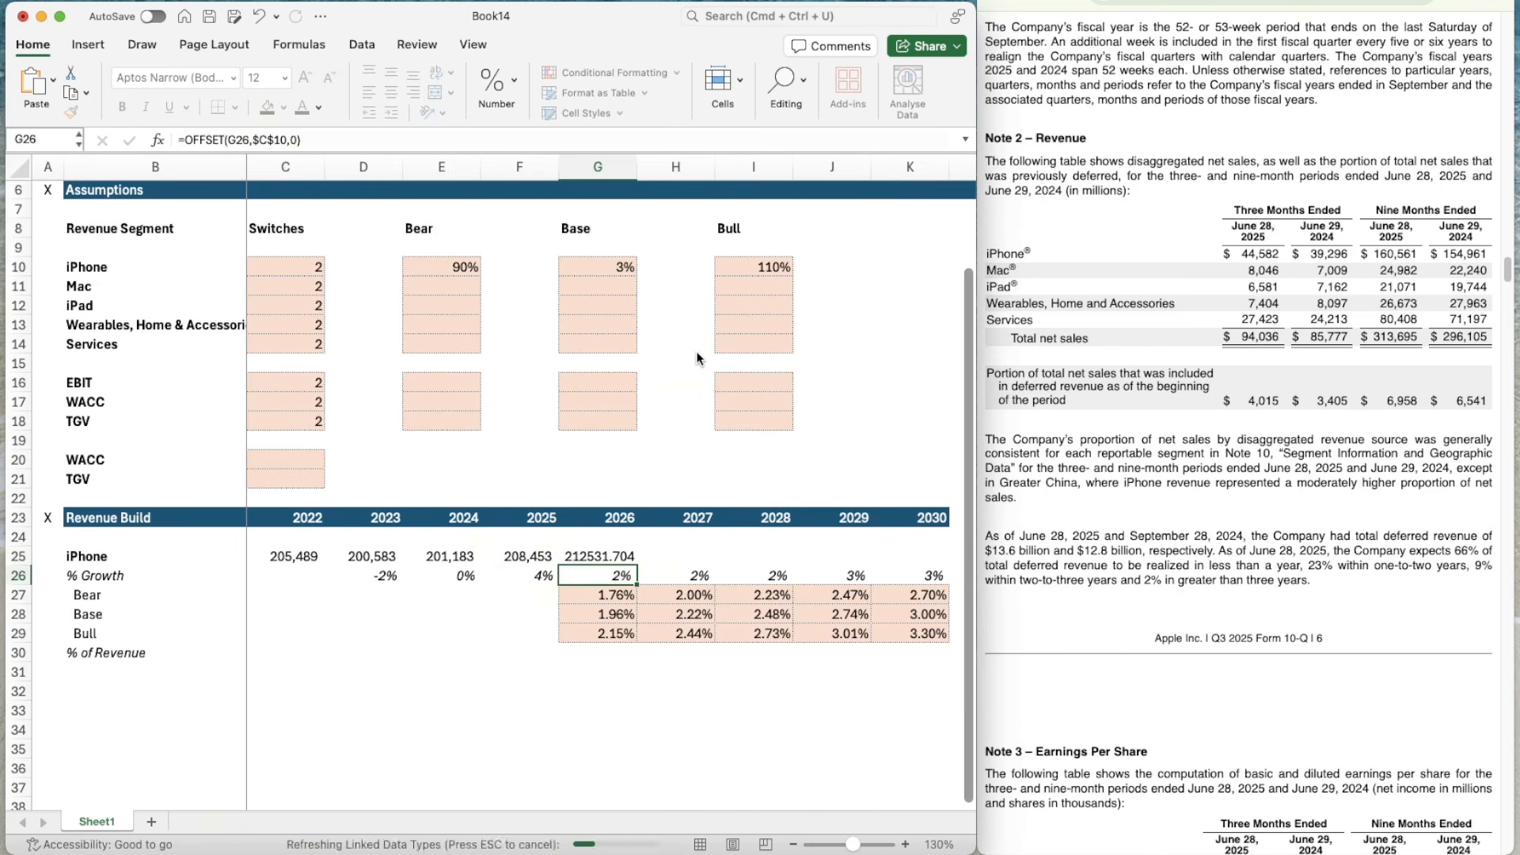
- Copy the G25 iPhone revenue formula across the forecast years through 2030 in K25
key(Left)
key(Up)
key(Right)
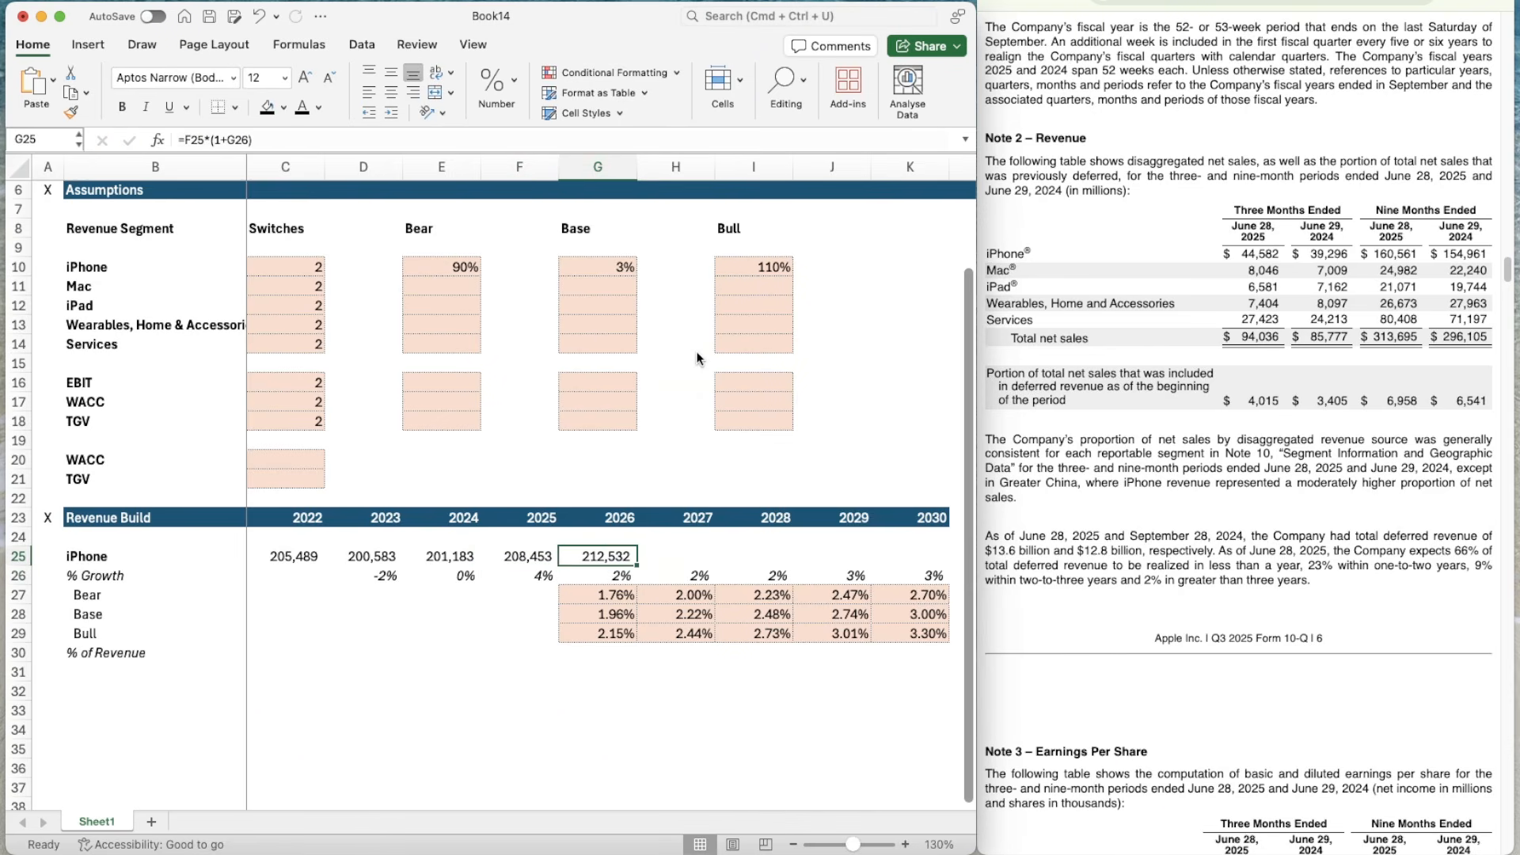
key(super+c)
key(shift+Right)
key(shift+Right)
key(shift+Right)
key(shift+Right)
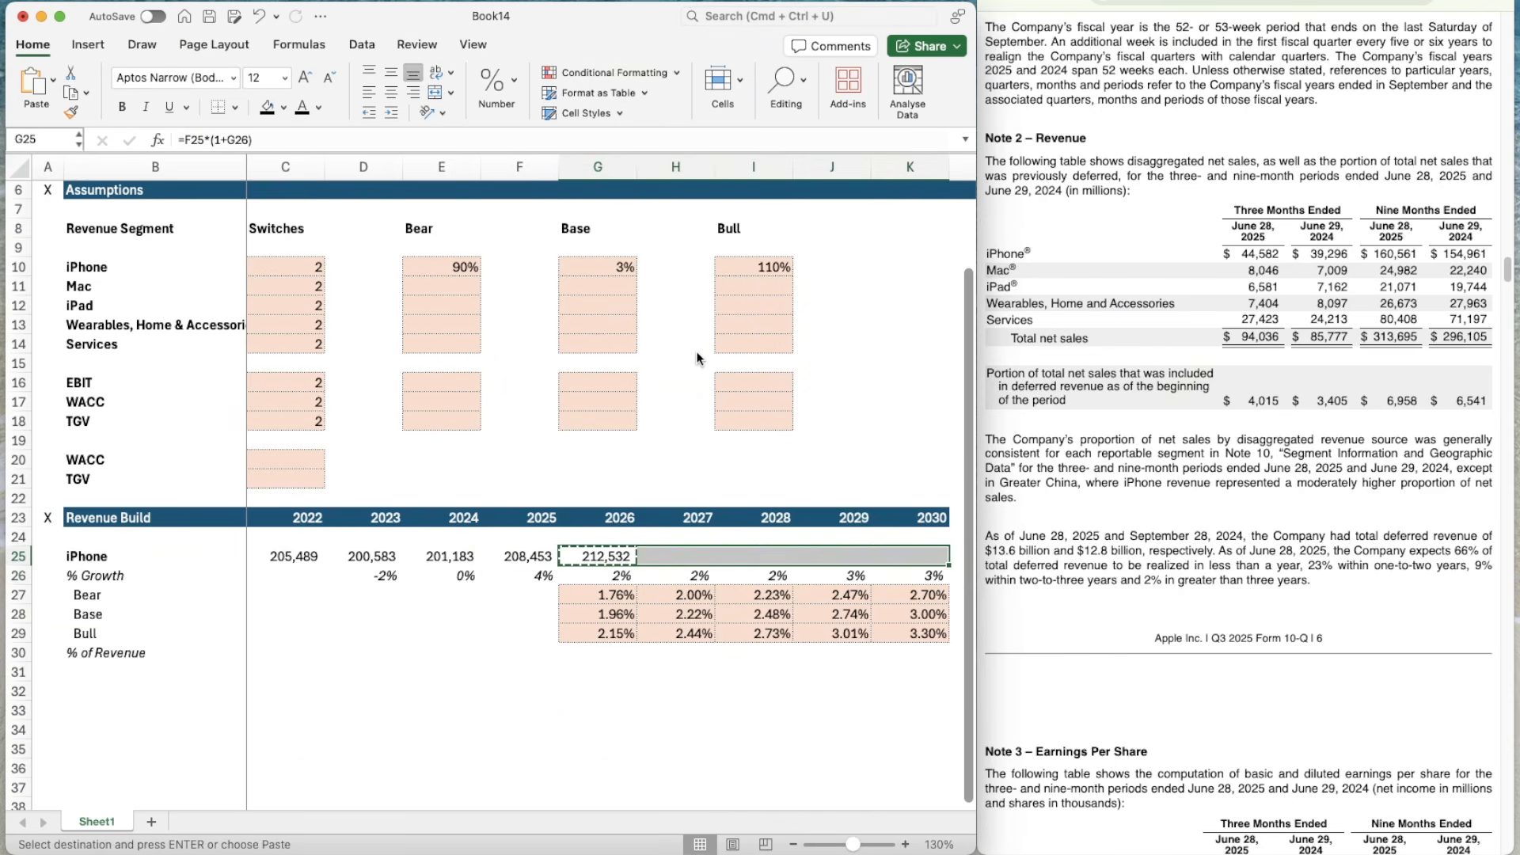
key(super+v)
key(Escape)
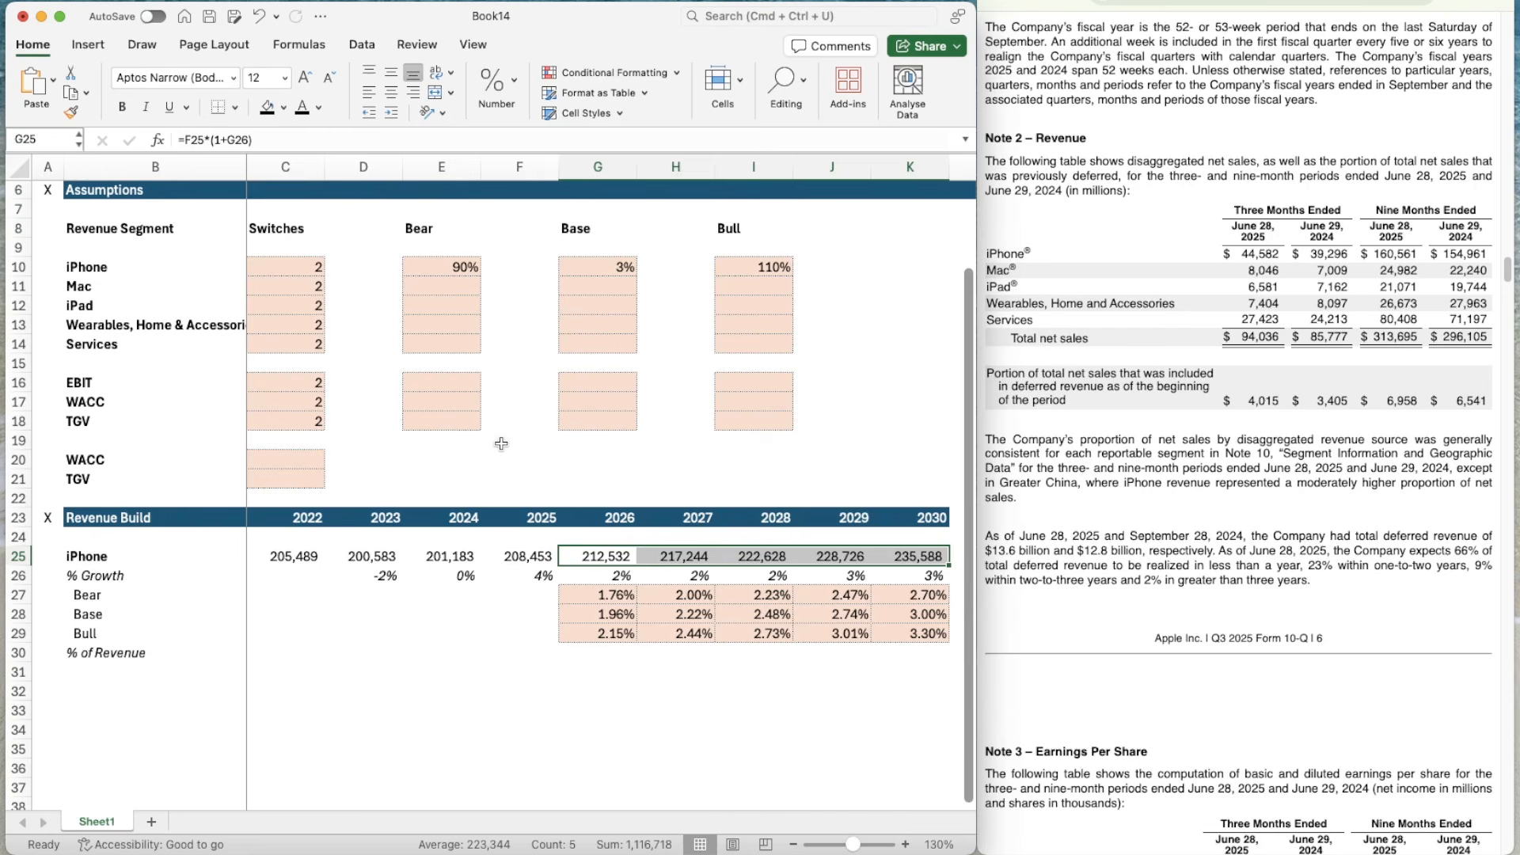
- Test the iPhone scenario switch in C10 with 1 for the Bear case and 3 for the Bull case
click(563, 678)
click(422, 612)
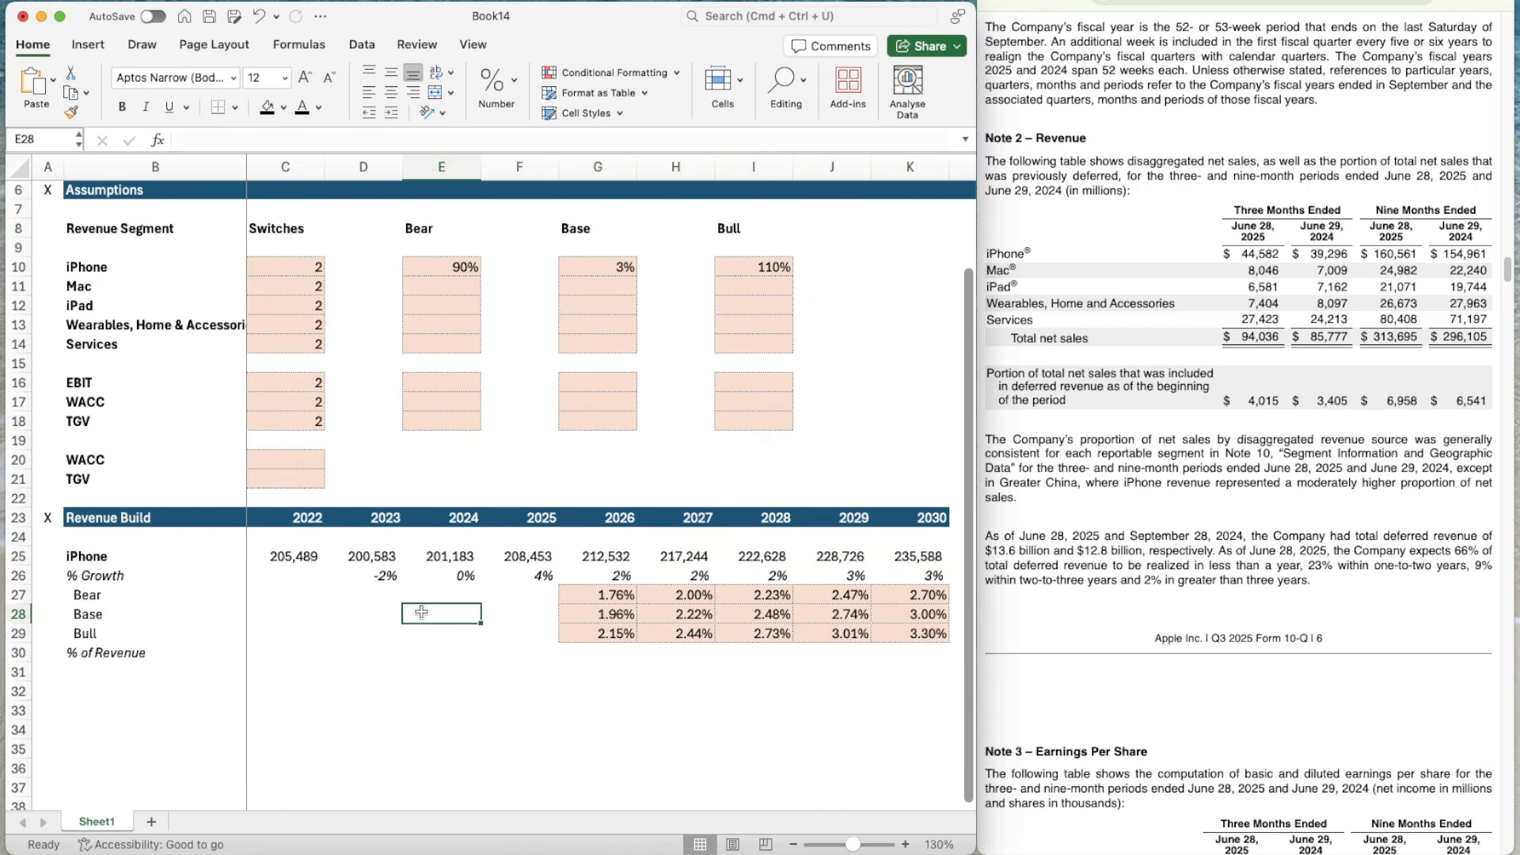
click(295, 271)
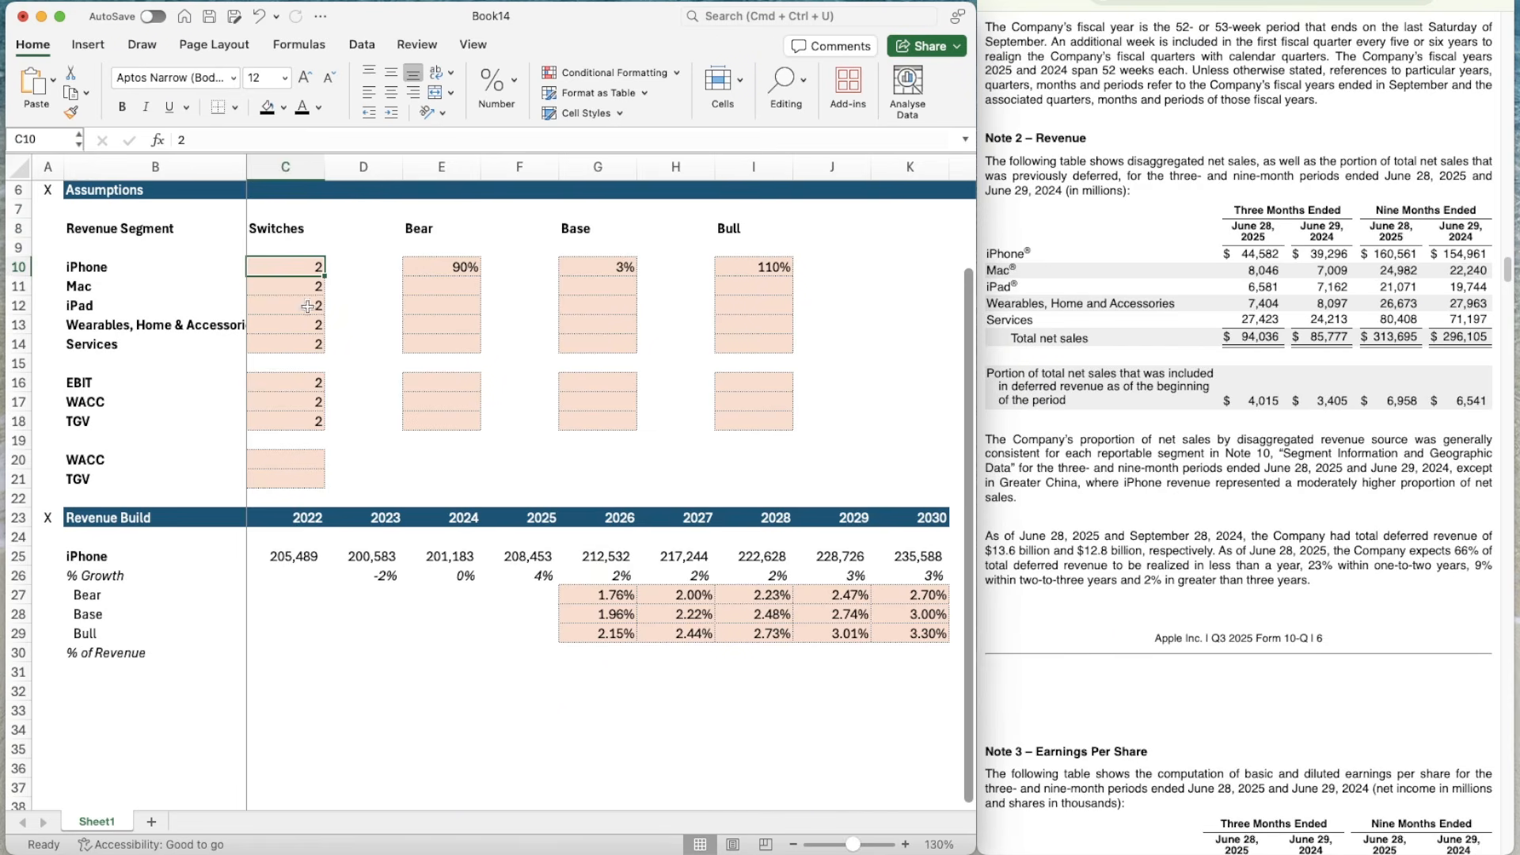
text(1)
key(Return)
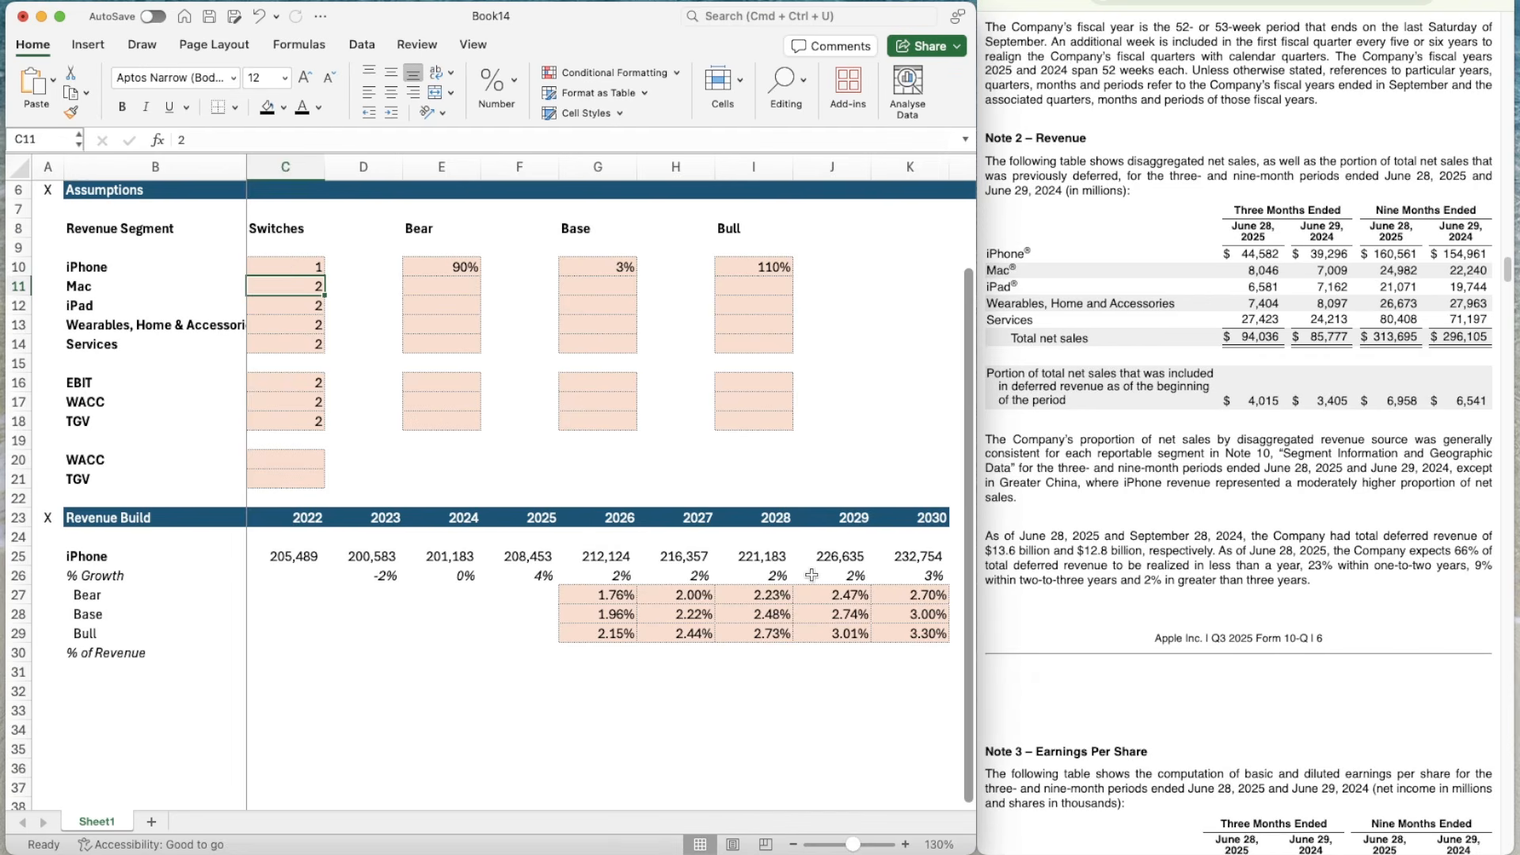
click(304, 275)
text(3)
key(Return)
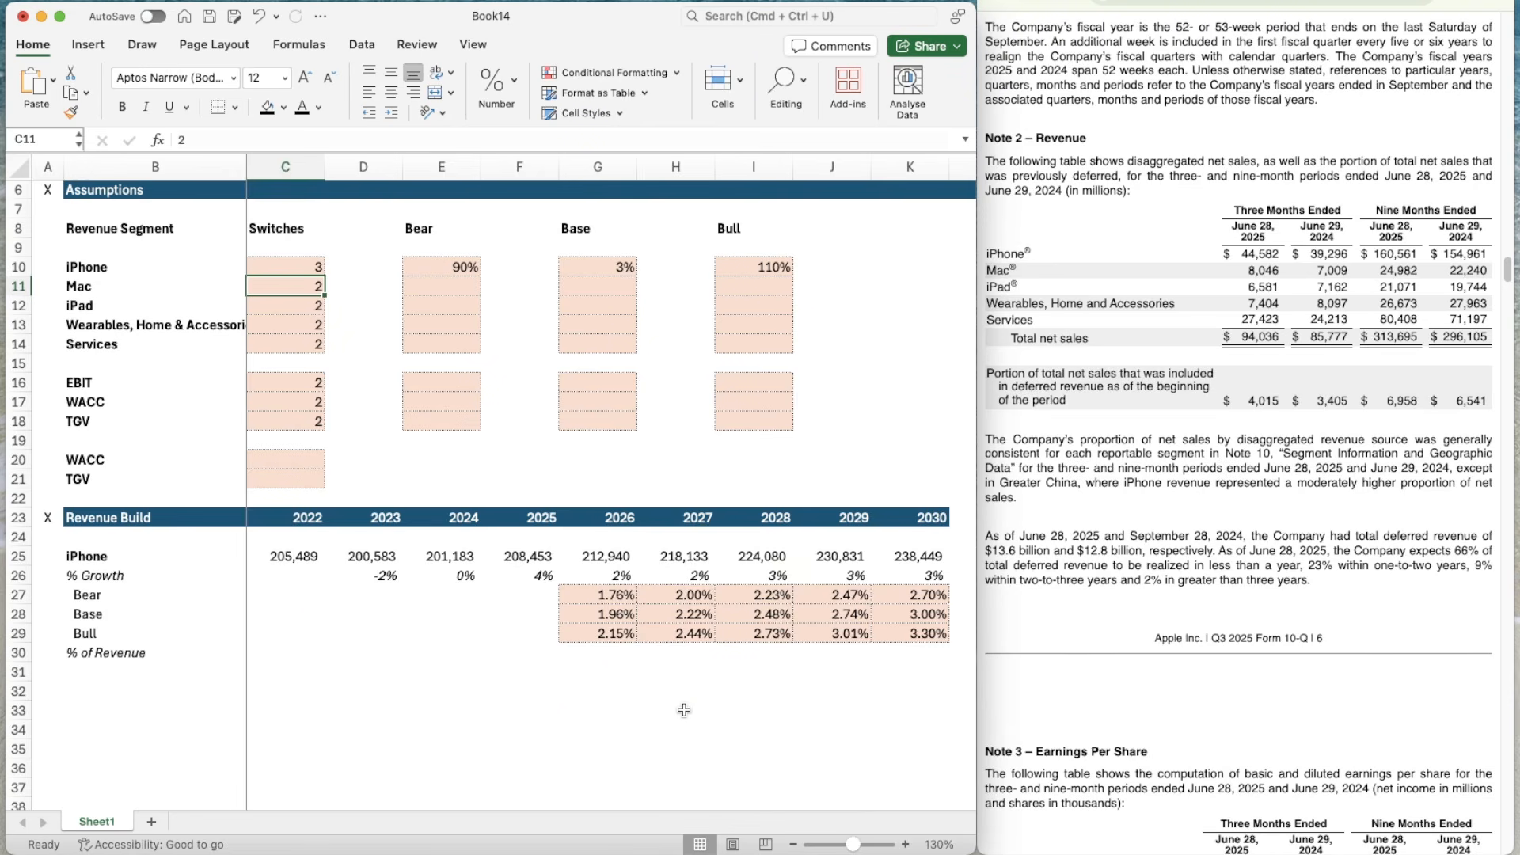
- Return the iPhone scenario switch in C10 to 2 for the Base case
click(318, 264)
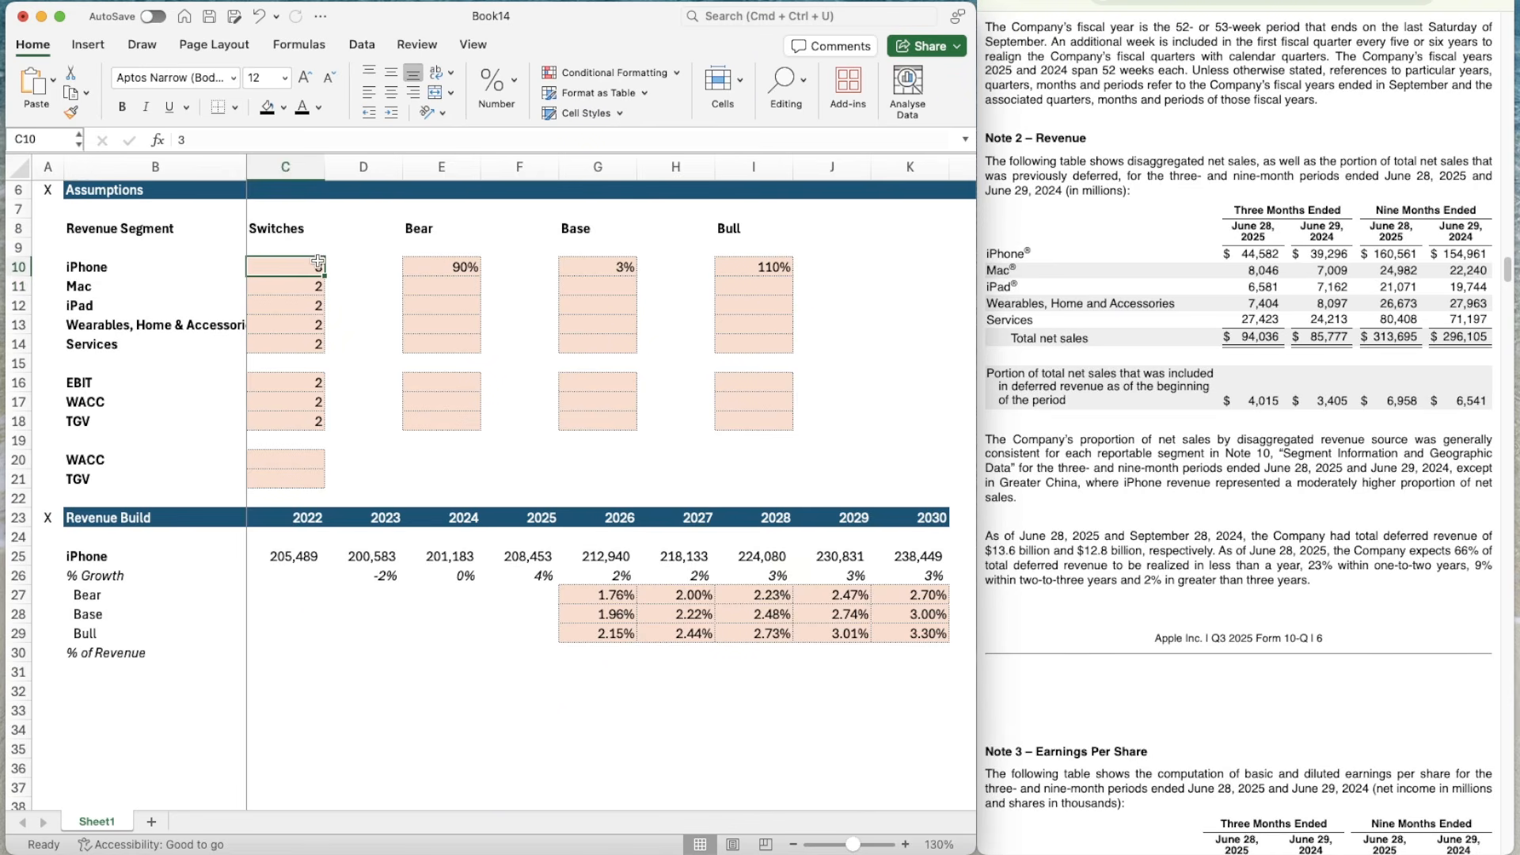
text(2)
key(Return)
key(Return)
key(Return)
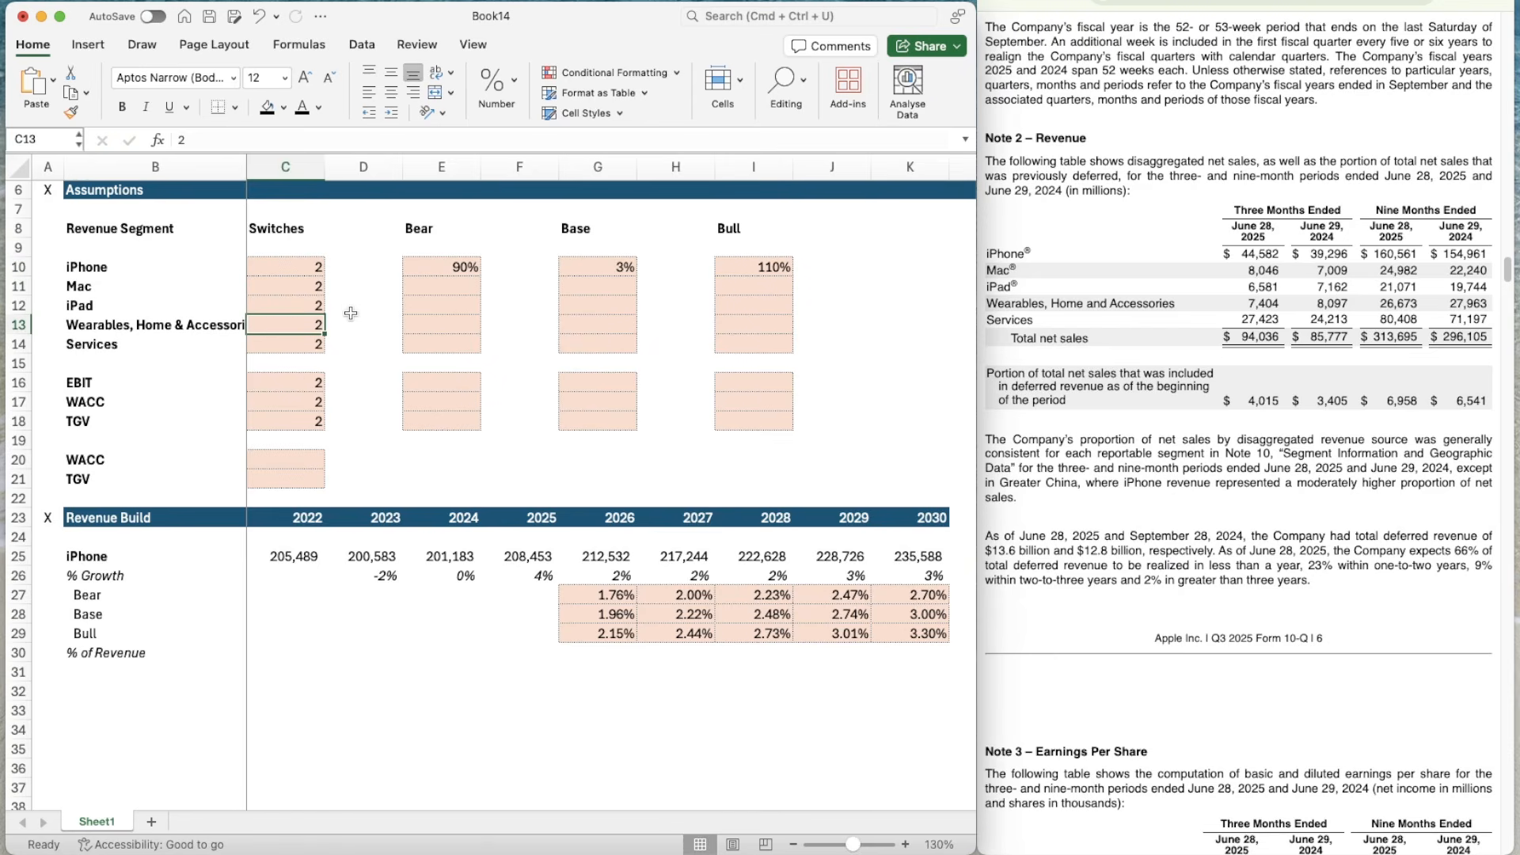
key(Up)
key(Up)
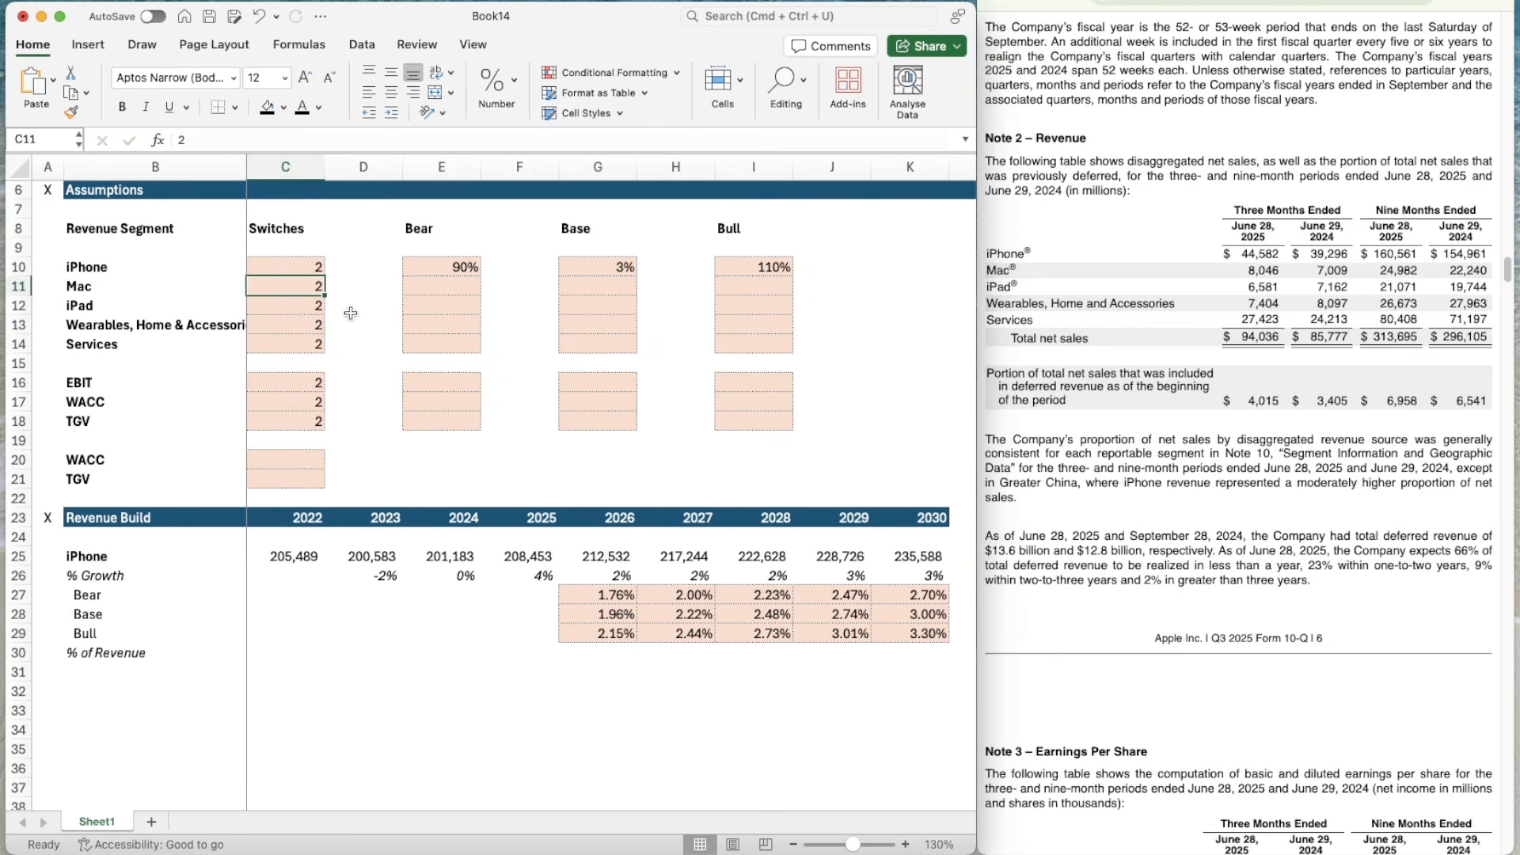
key(Down)
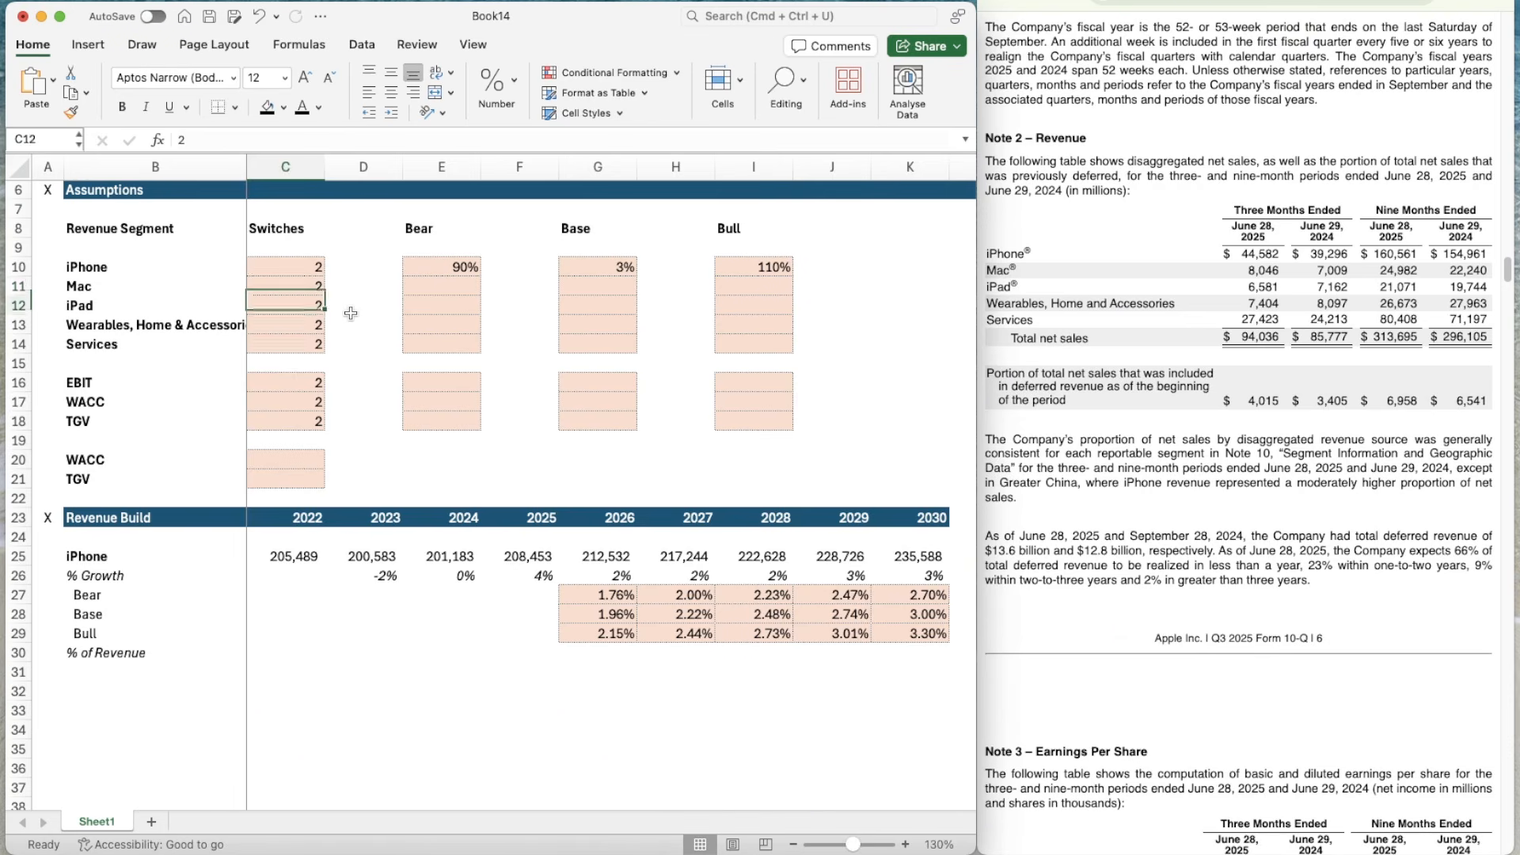
key(Up)
key(Down)
key(Down)
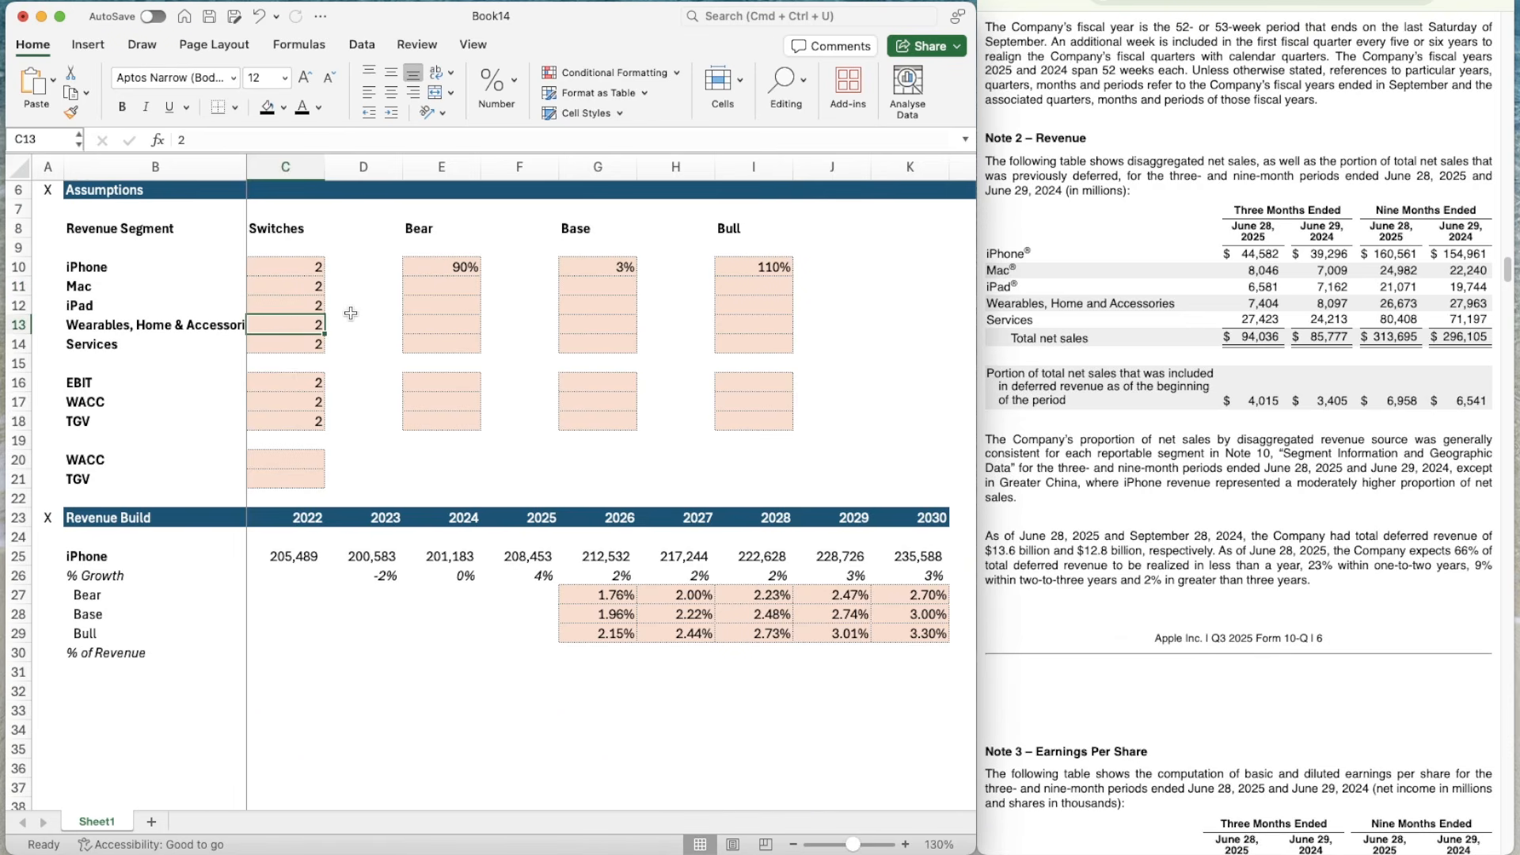
key(Down)
key(Down)
key(Down)
key(Down)
key(Down)
key(Down)
key(Down)
key(Down)
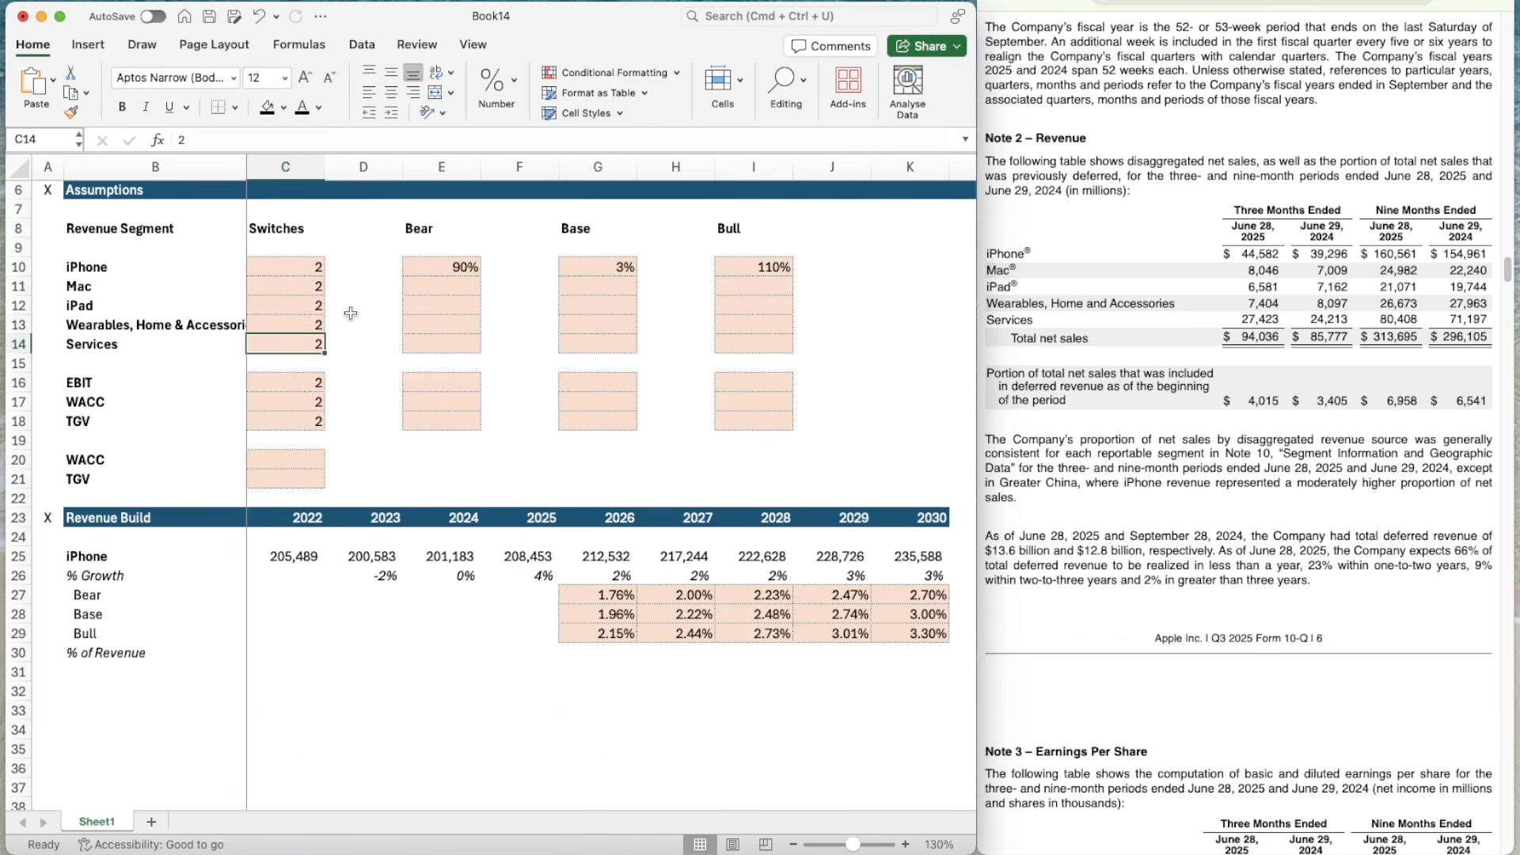
- Duplicate the iPhone revenue block B25:K30 at B32 and link the new block's heading to the Mac label with =B11
scroll(397, 507, down, 5)
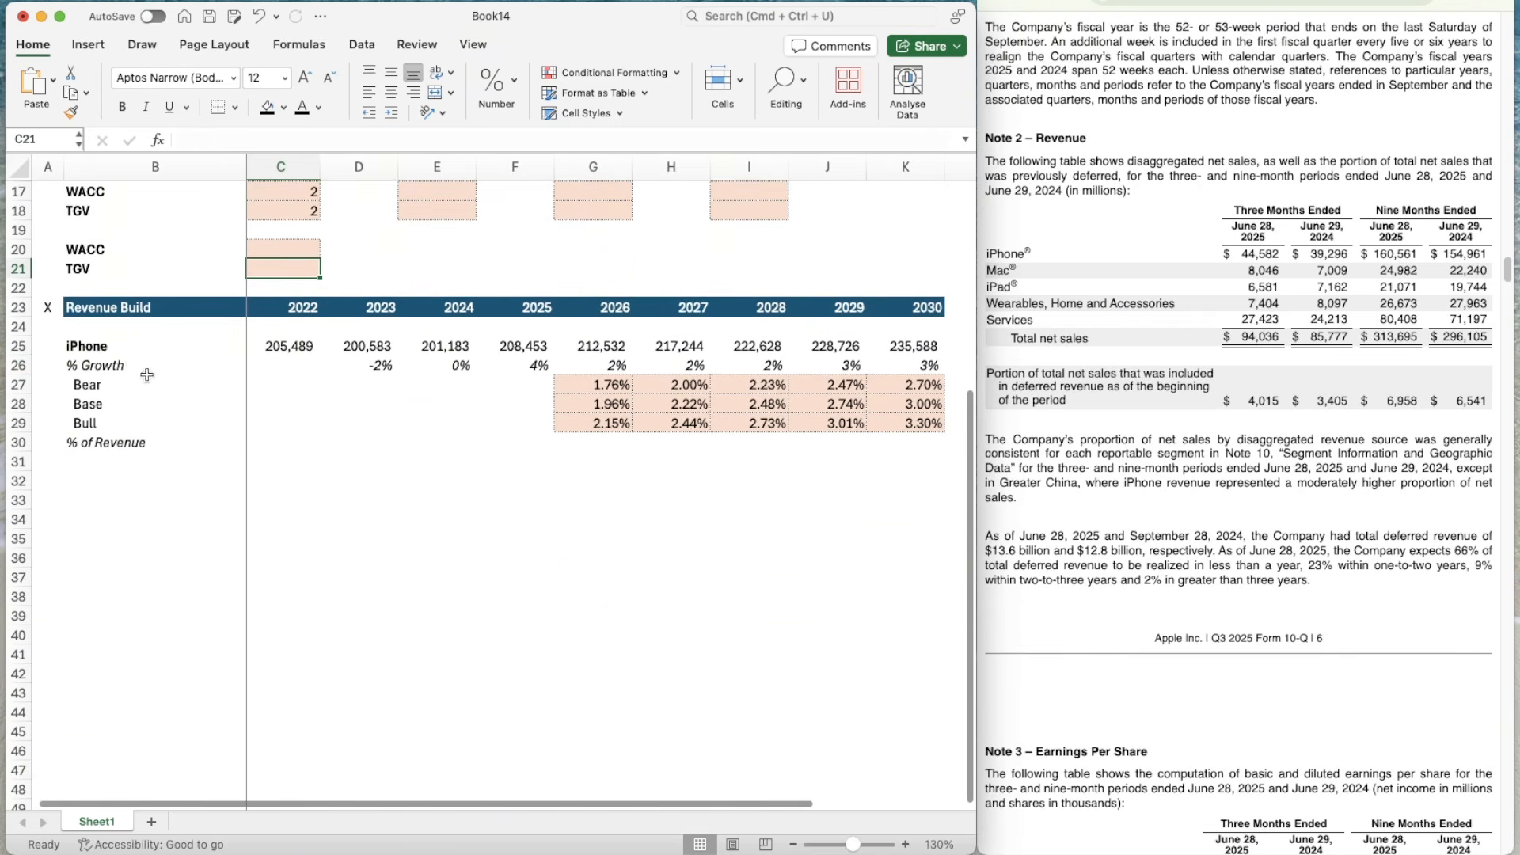
drag(126, 347, 128, 357)
key(shift+Down)
key(shift+Down)
key(shift+Down)
key(shift+Down)
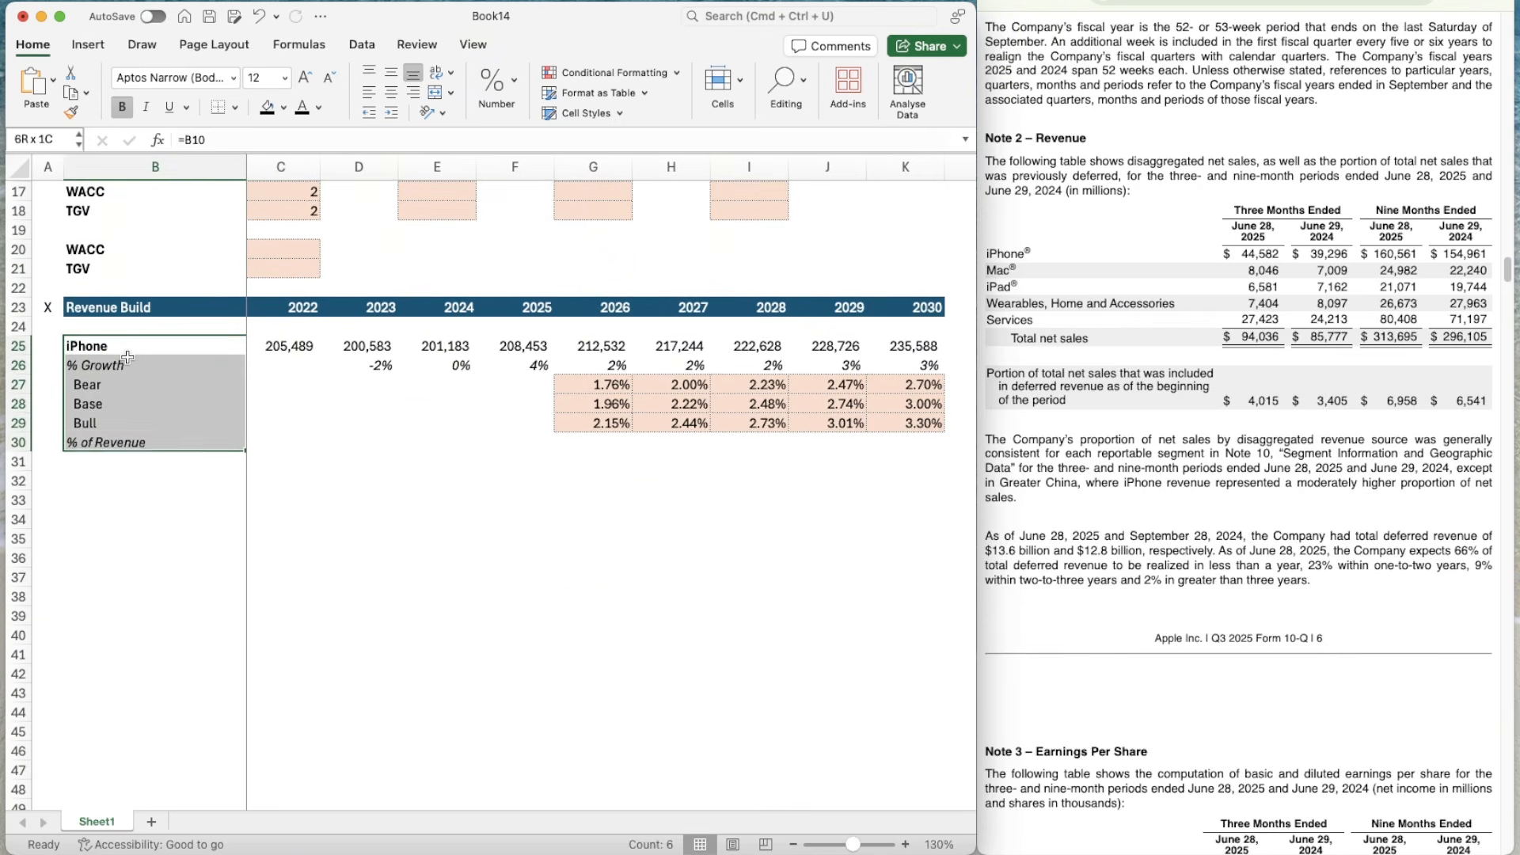
key(shift+Right)
key(shift+Right)
key(shift+Right)
key(shift+Right)
key(shift+Right)
key(shift+Right)
key(shift+Right)
key(shift+Right)
key(shift+Right)
key(shift+Right)
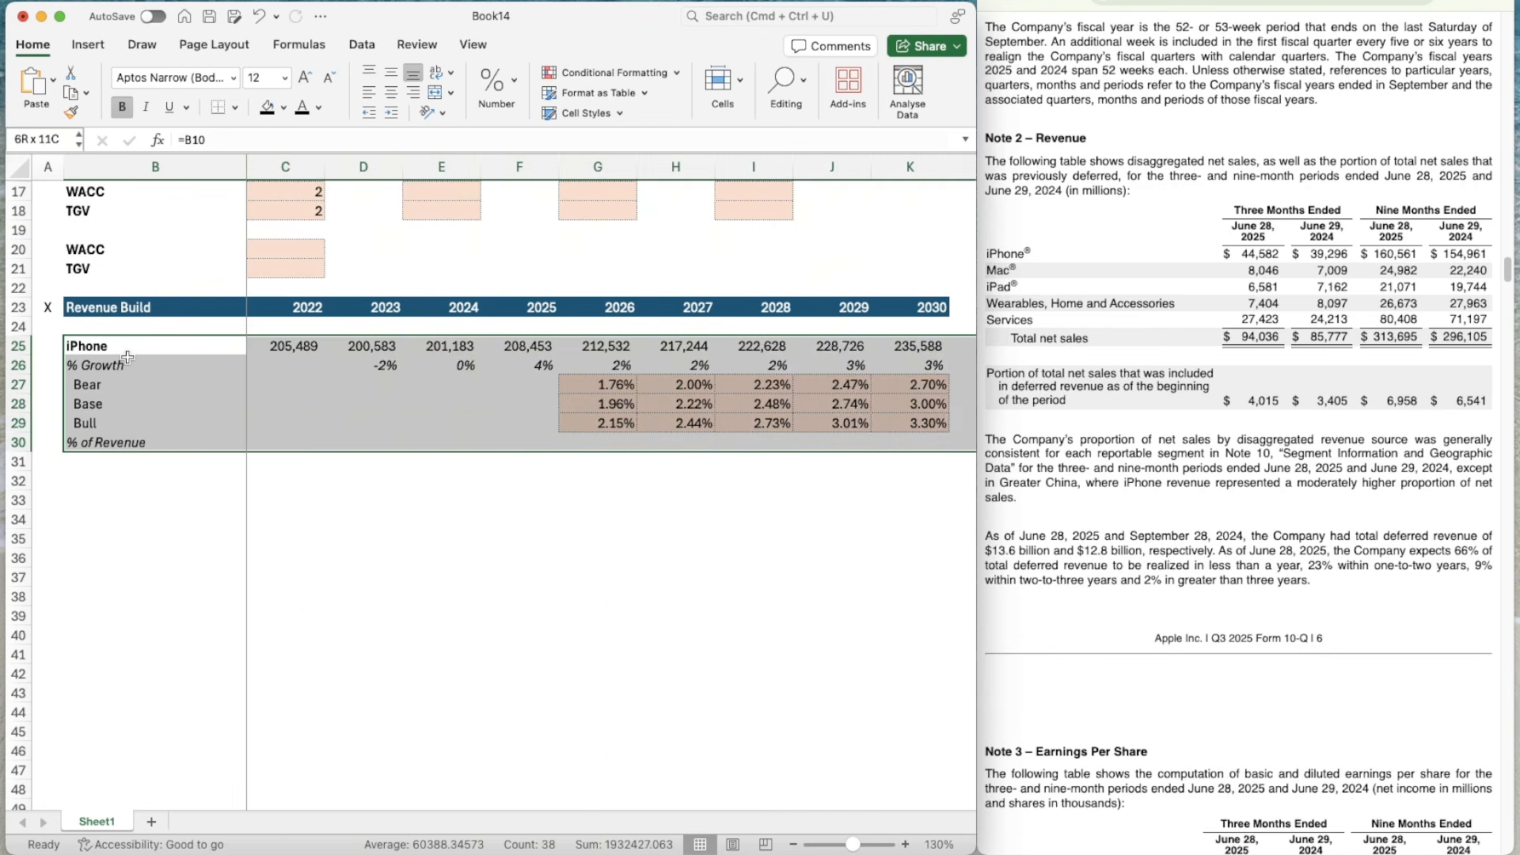
key(shift+Left)
key(super+c)
key(Down)
key(Down)
key(Down)
key(Down)
key(Down)
key(Down)
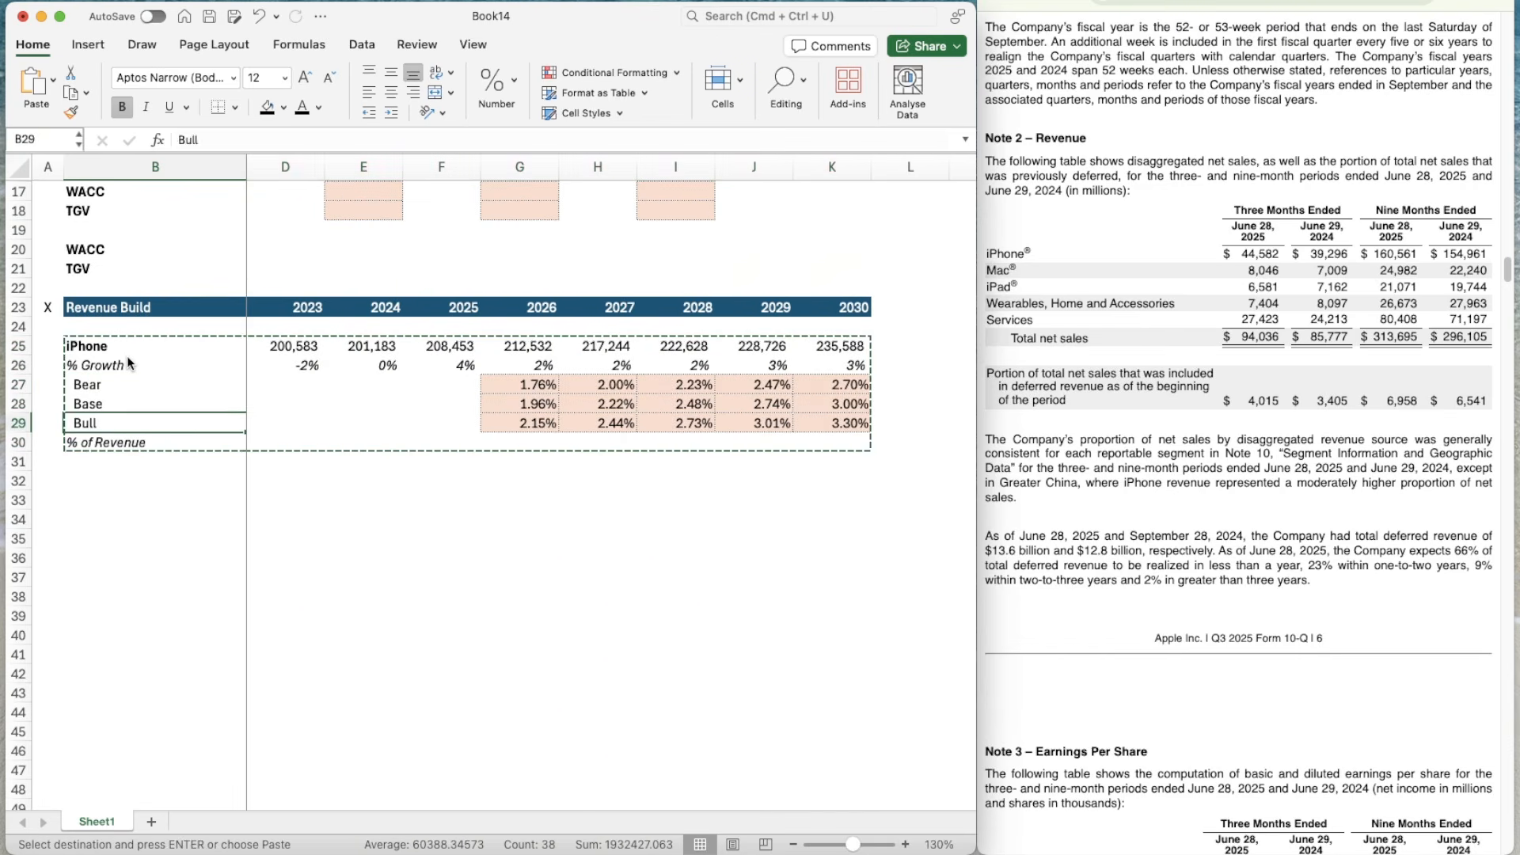
key(super+v)
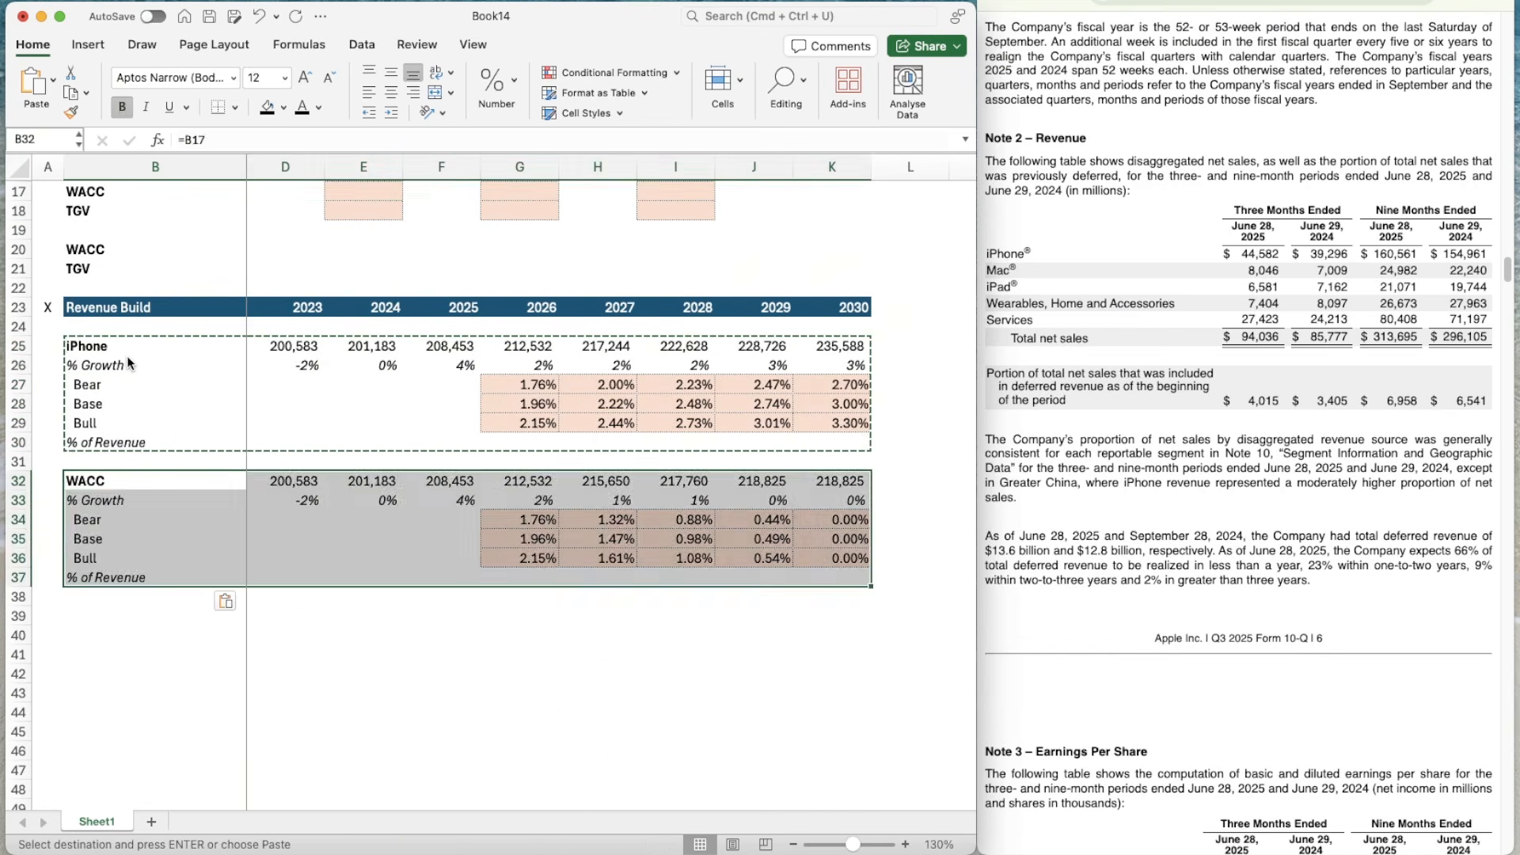
text(=B11)
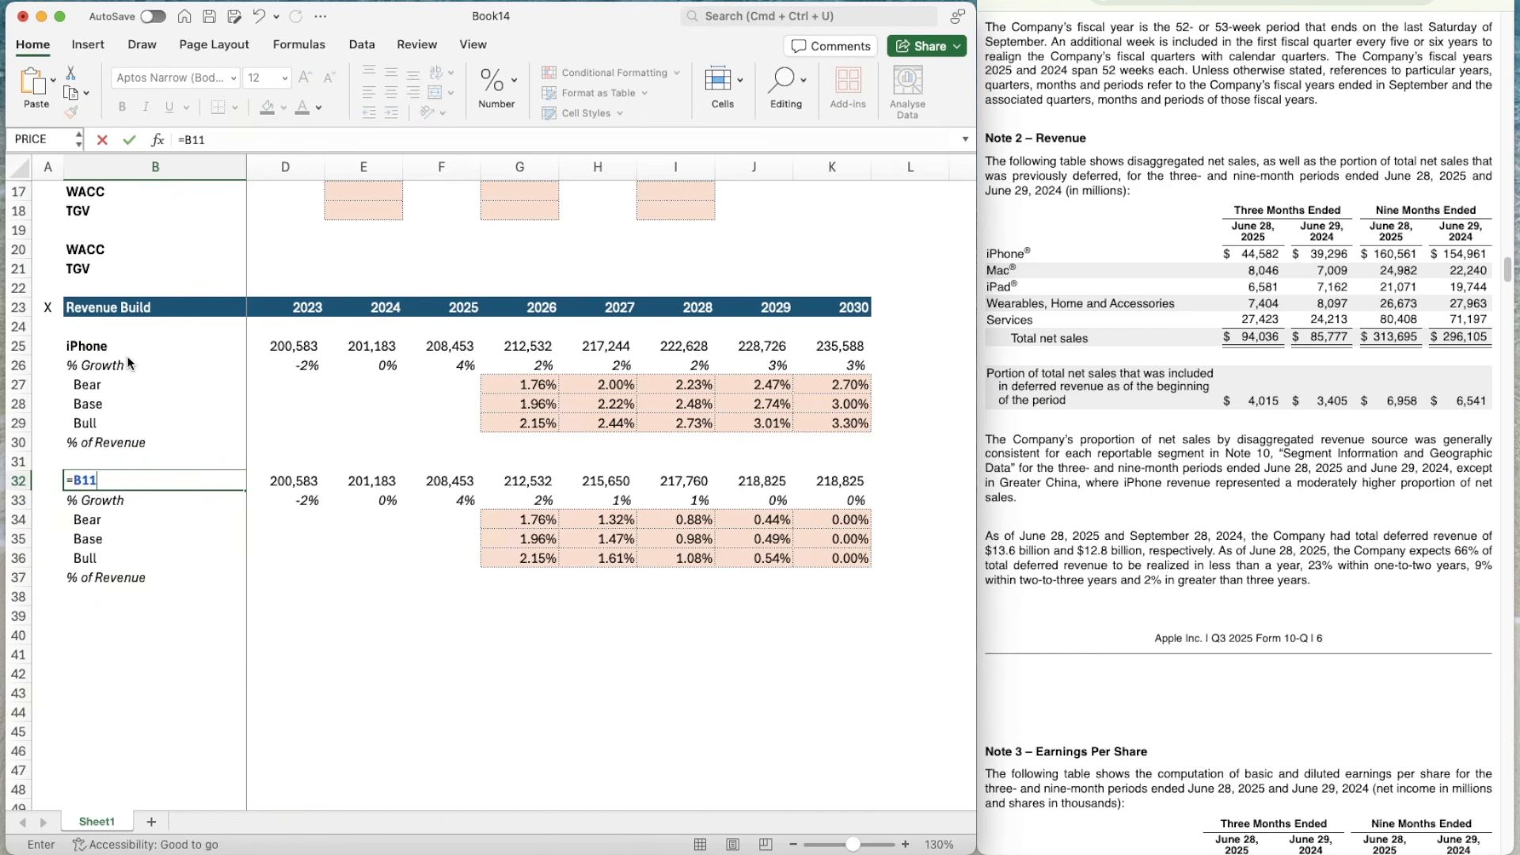
key(ctrl+Return)
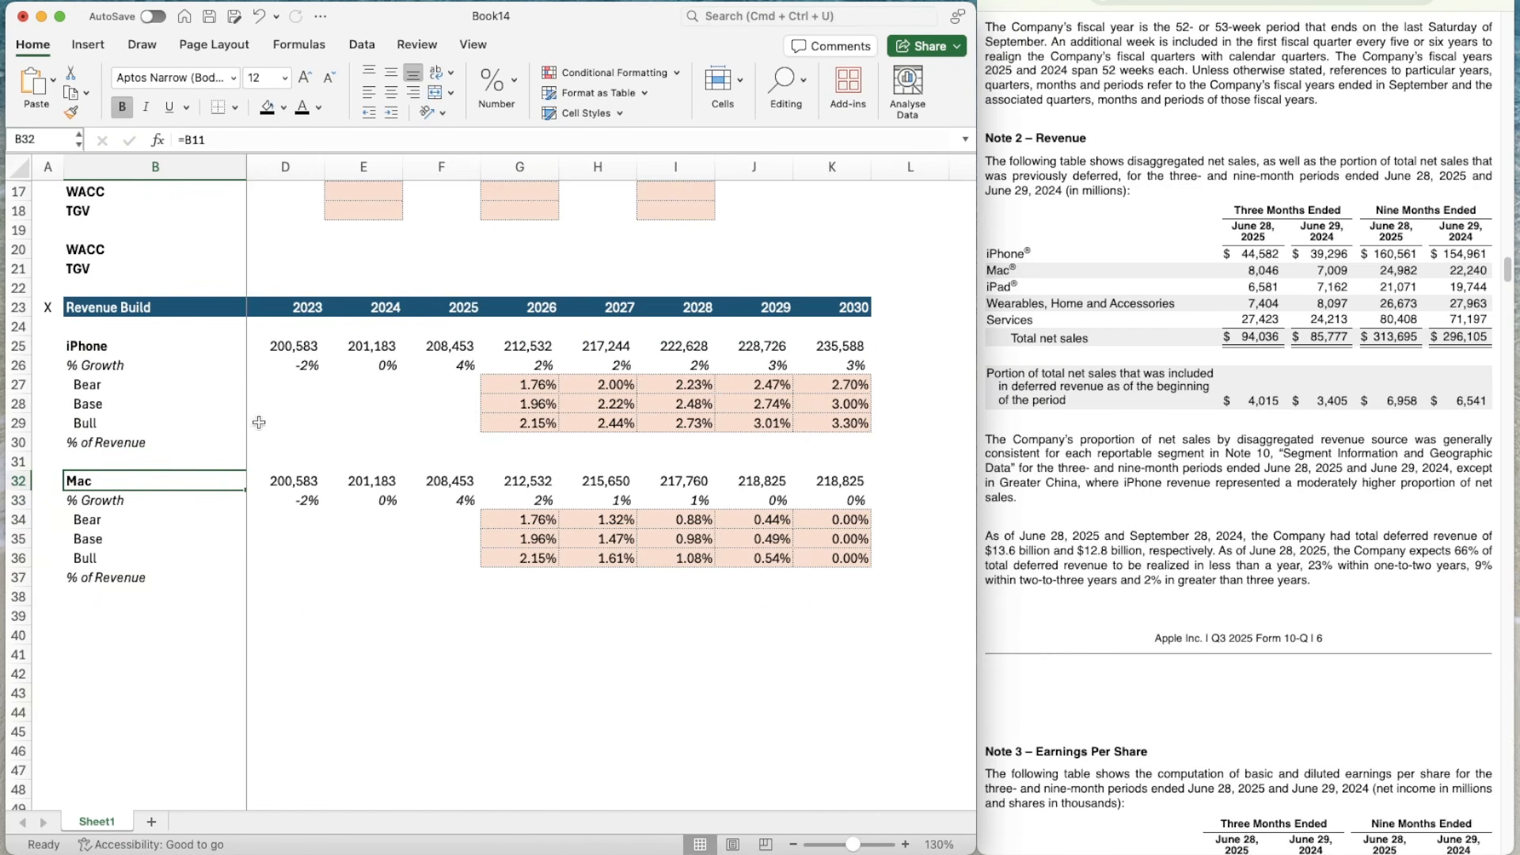
- Copy the iPhone Bear assumption of 90% from E10 in Assumptions to the Mac row in E11
scroll(259, 423, left, 2)
scroll(237, 420, up, 1)
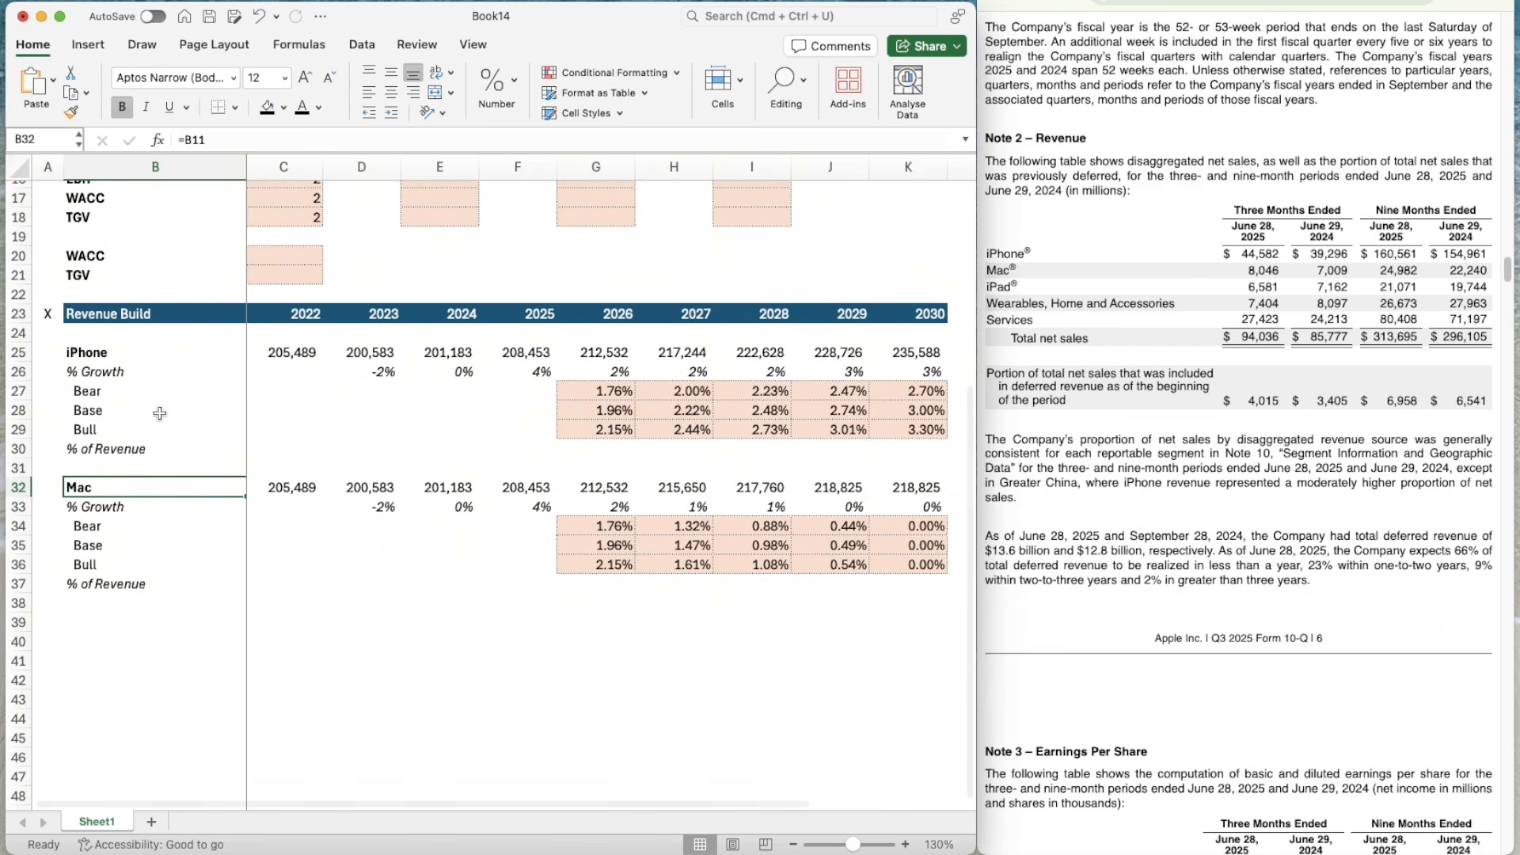
scroll(195, 404, up, 5)
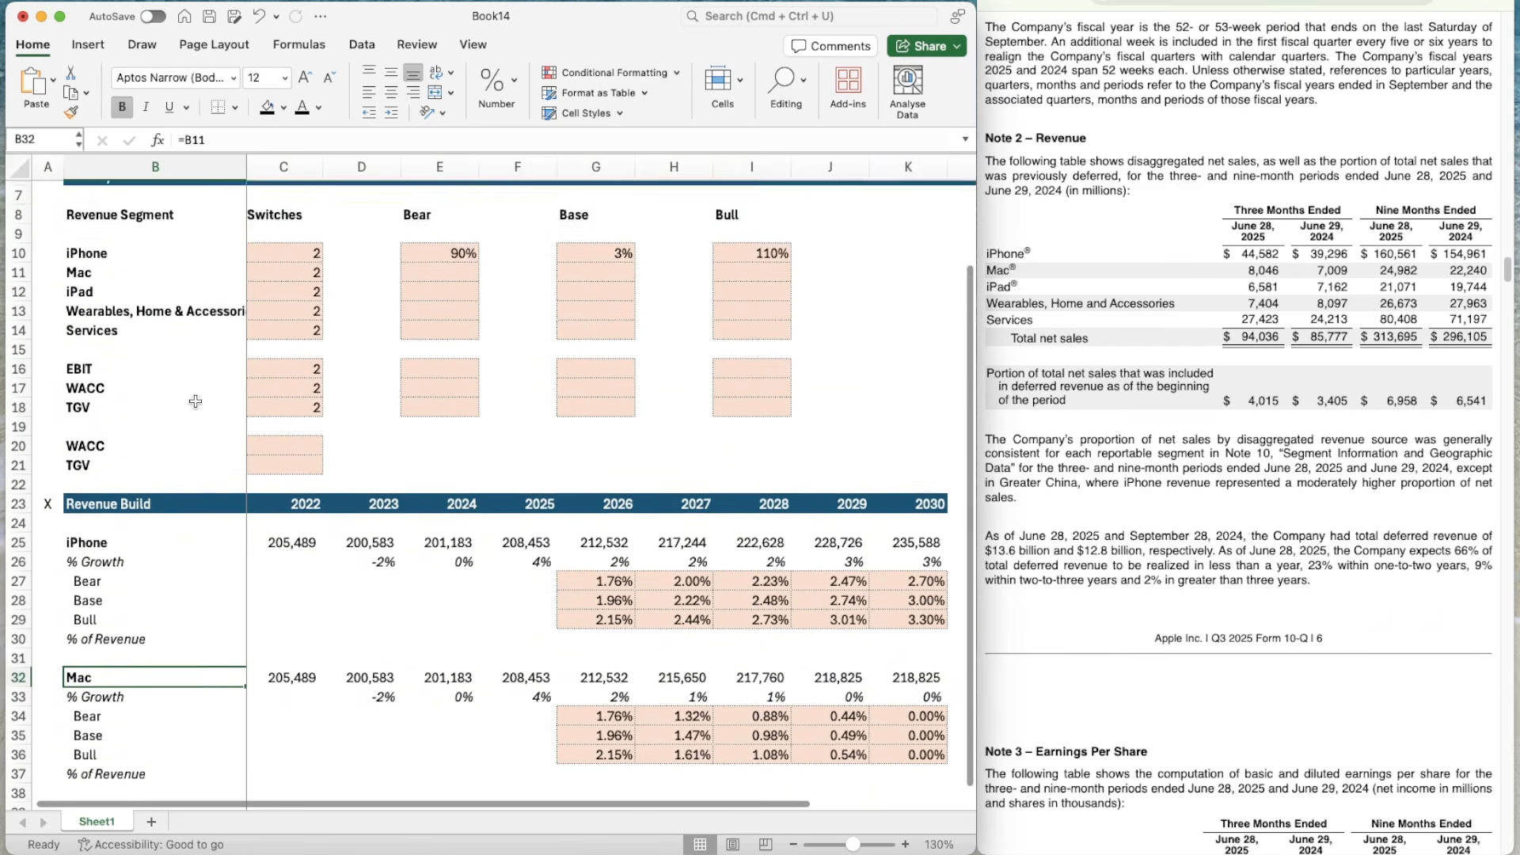
scroll(196, 404, down, 4)
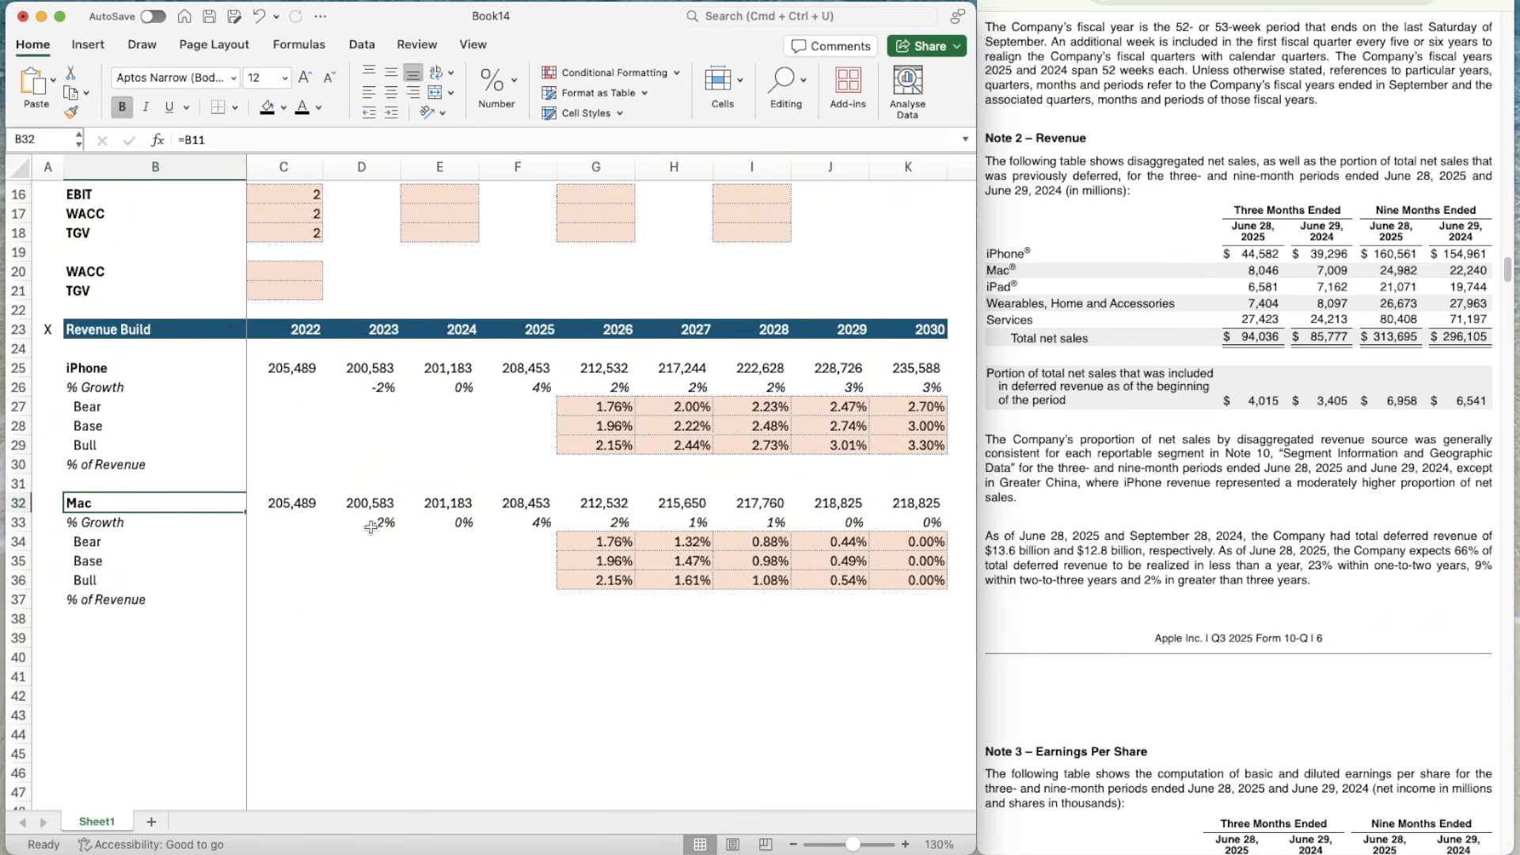
scroll(525, 584, up, 5)
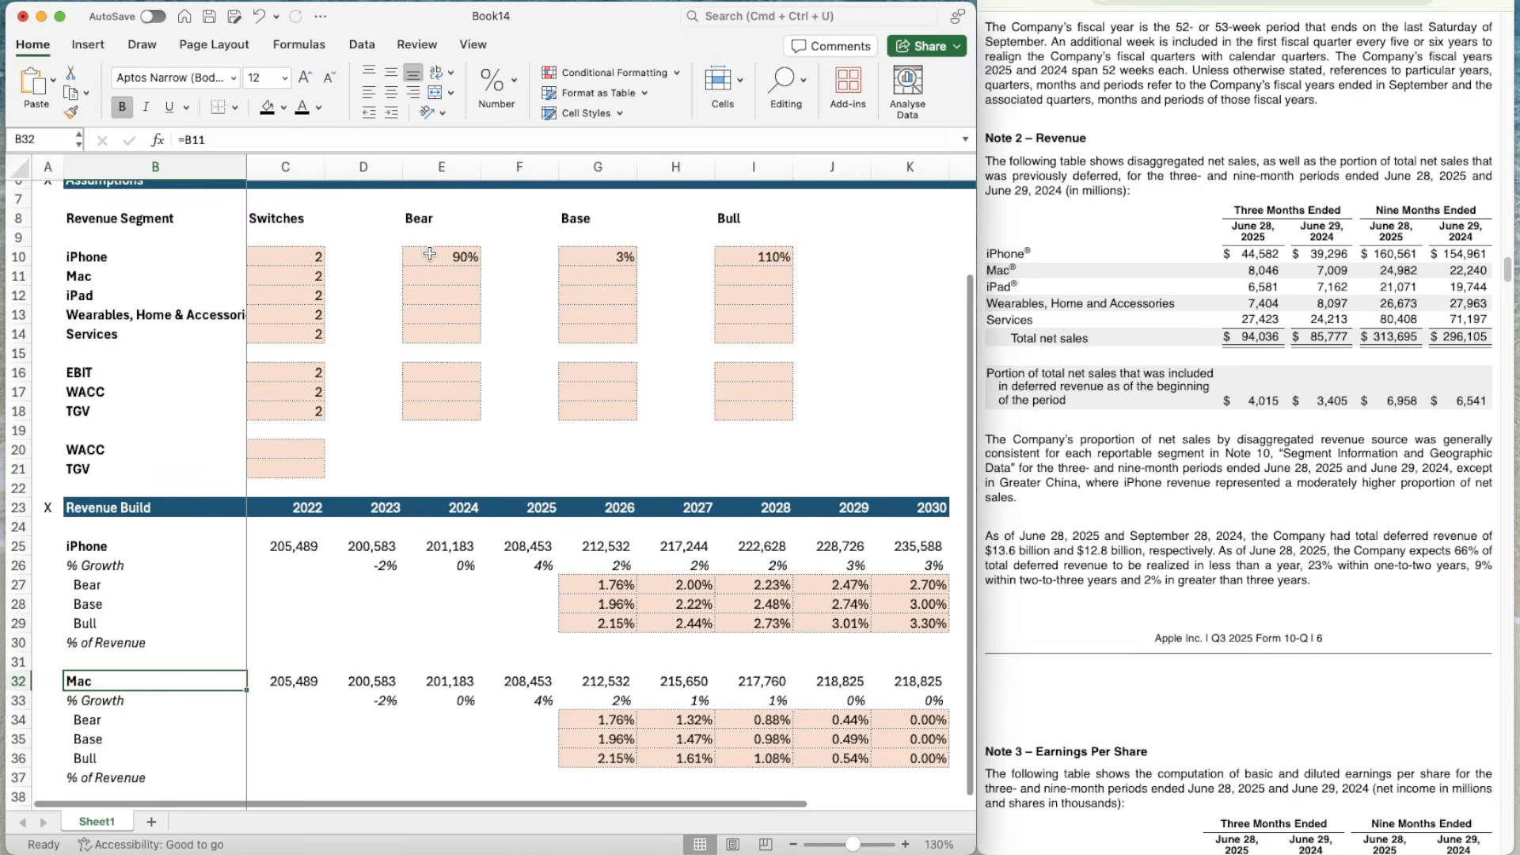
click(429, 254)
key(super+c)
key(Down)
key(super+v)
- Copy the iPhone Bull assumption of 110% from I10 to the Mac row in I11
key(Right)
key(Right)
key(Right)
key(Right)
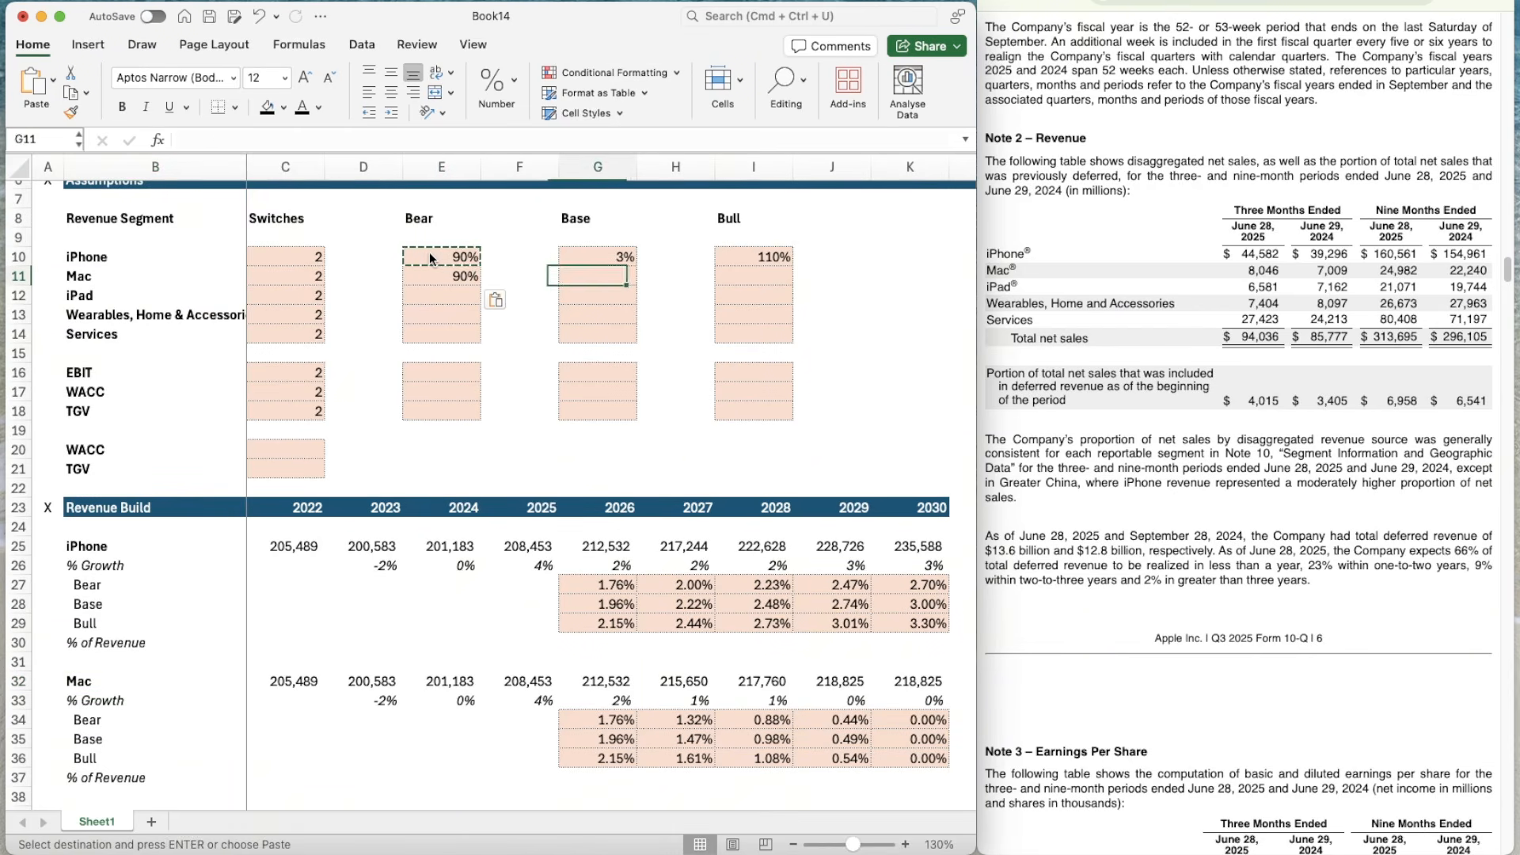
key(Up)
key(super+c)
key(Down)
key(super+v)
key(Down)
key(Down)
key(Left)
key(Left)
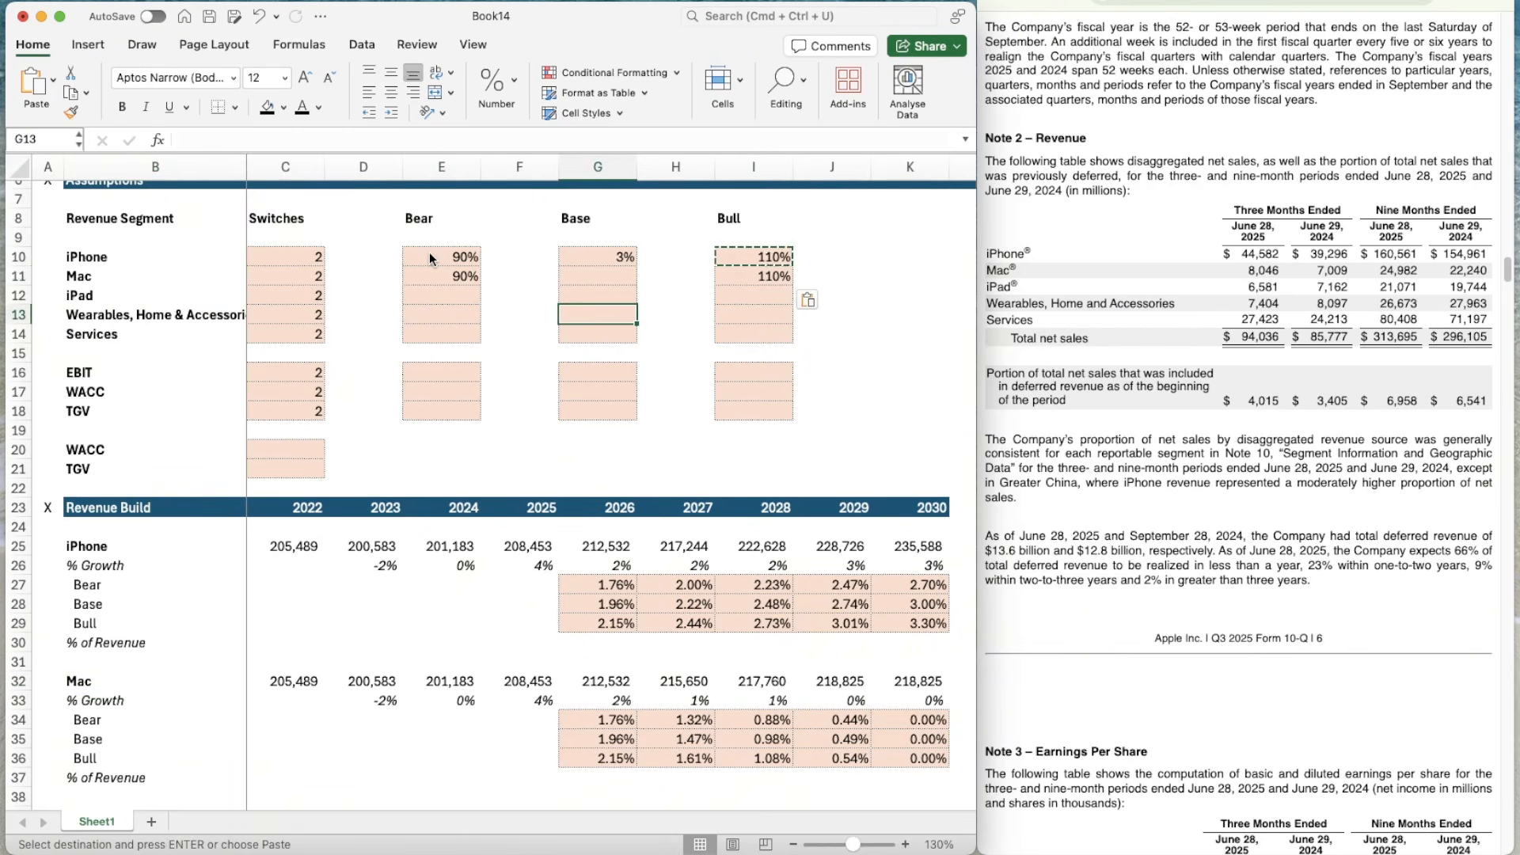
scroll(511, 707, down, 3)
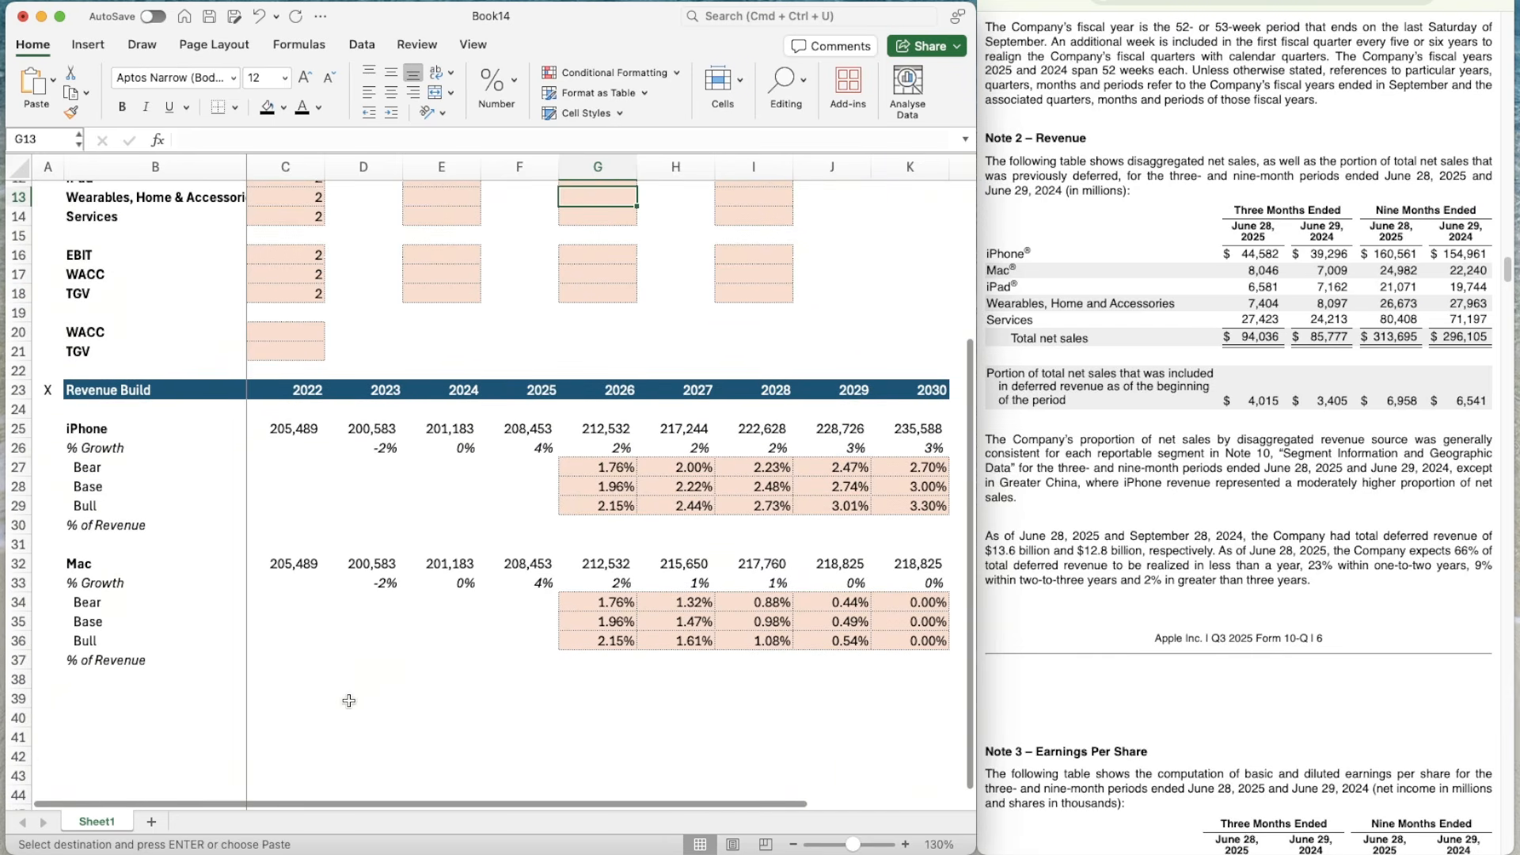
- Enter Mac revenue from the 10-K: 40,177 for 2022, 29,357 for 2023 and 29,984 for 2024
click(1286, 2)
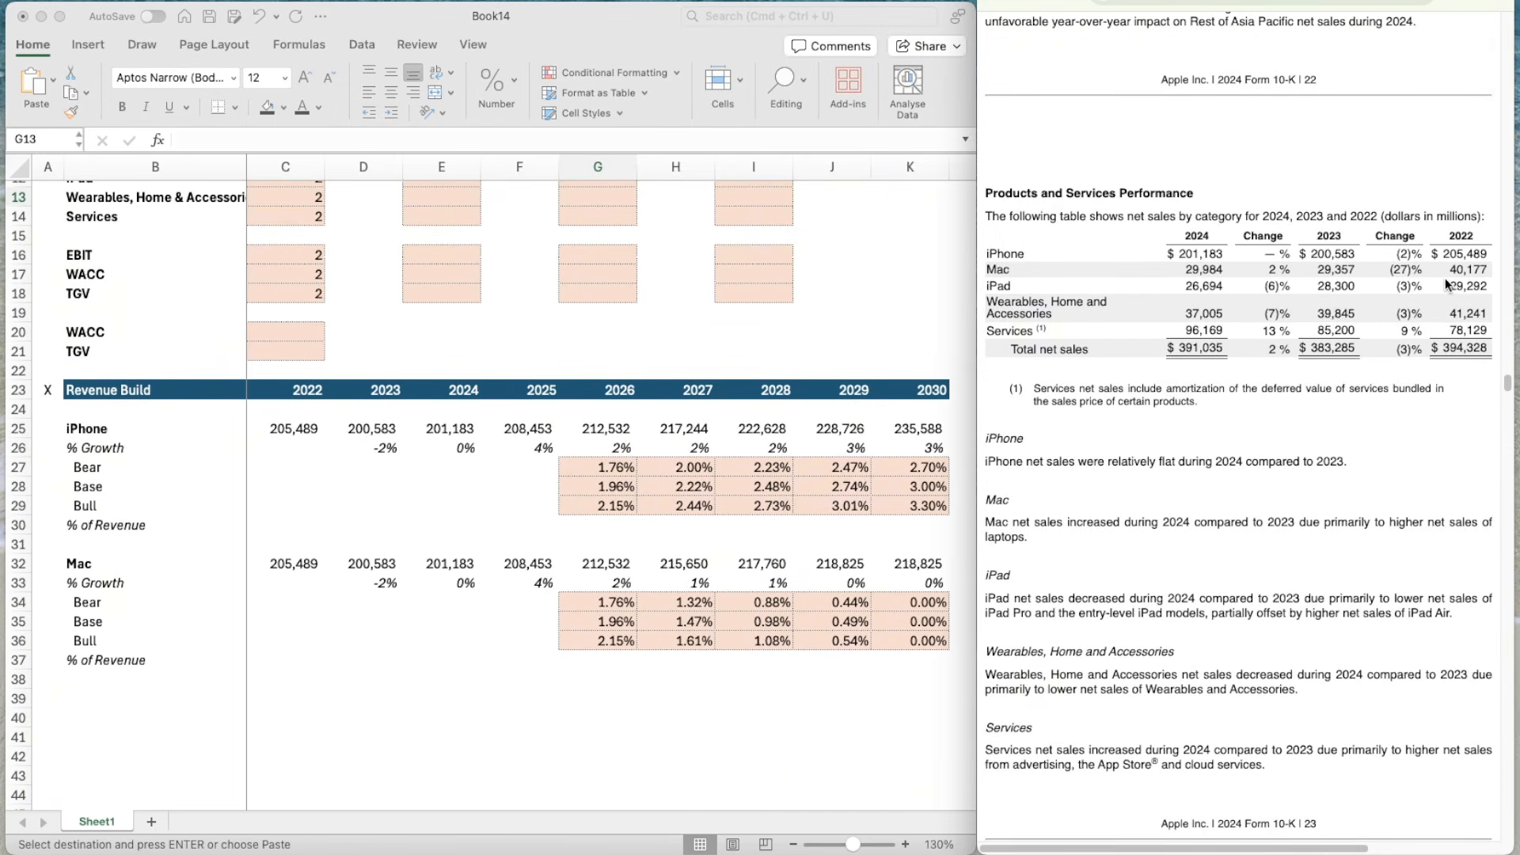
click(287, 559)
click(268, 562)
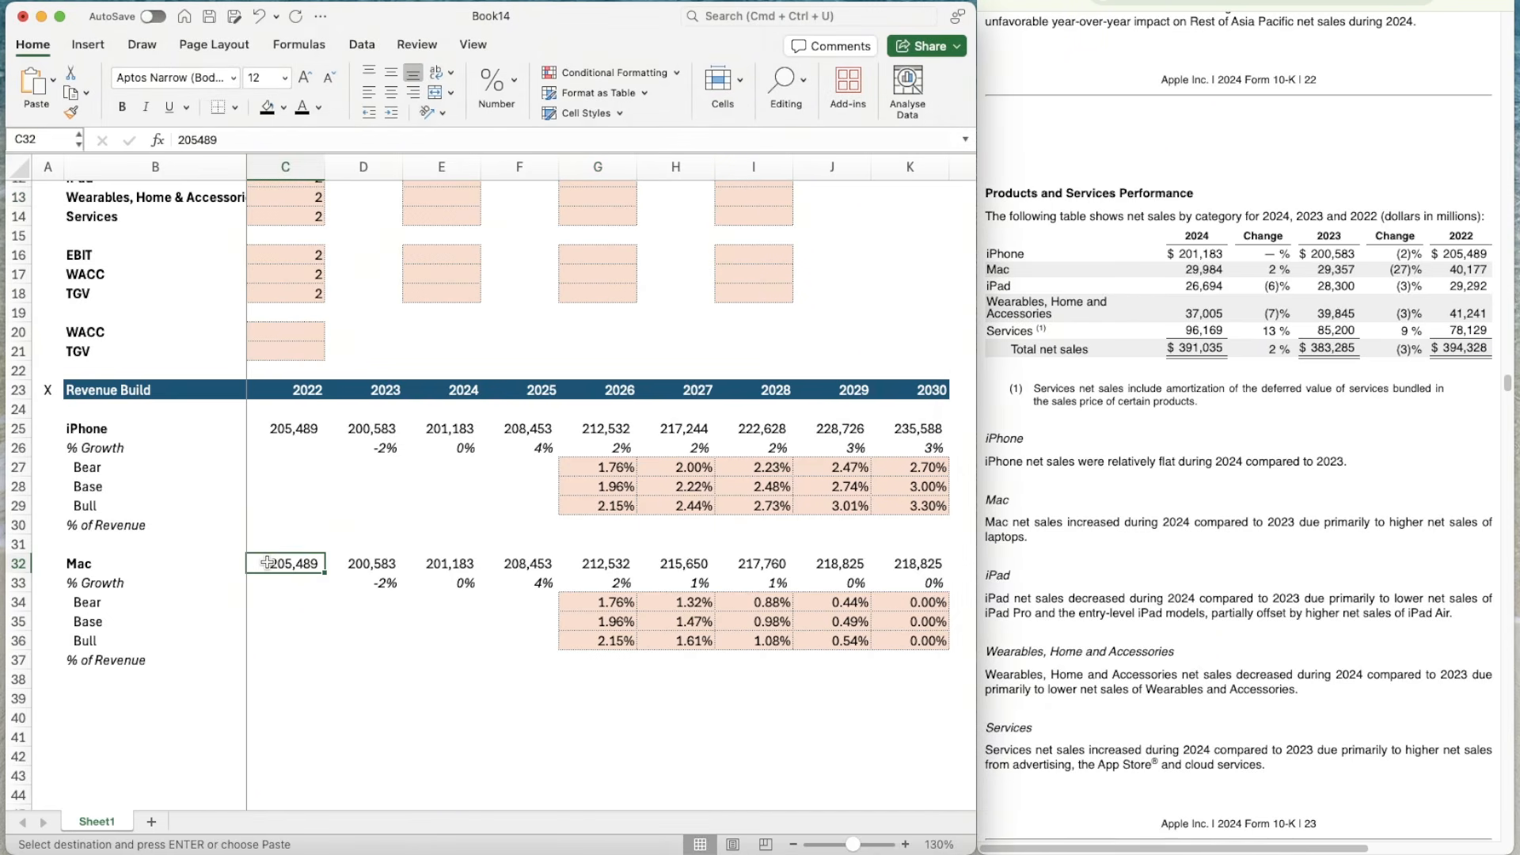
text(40,177)
key(Tab)
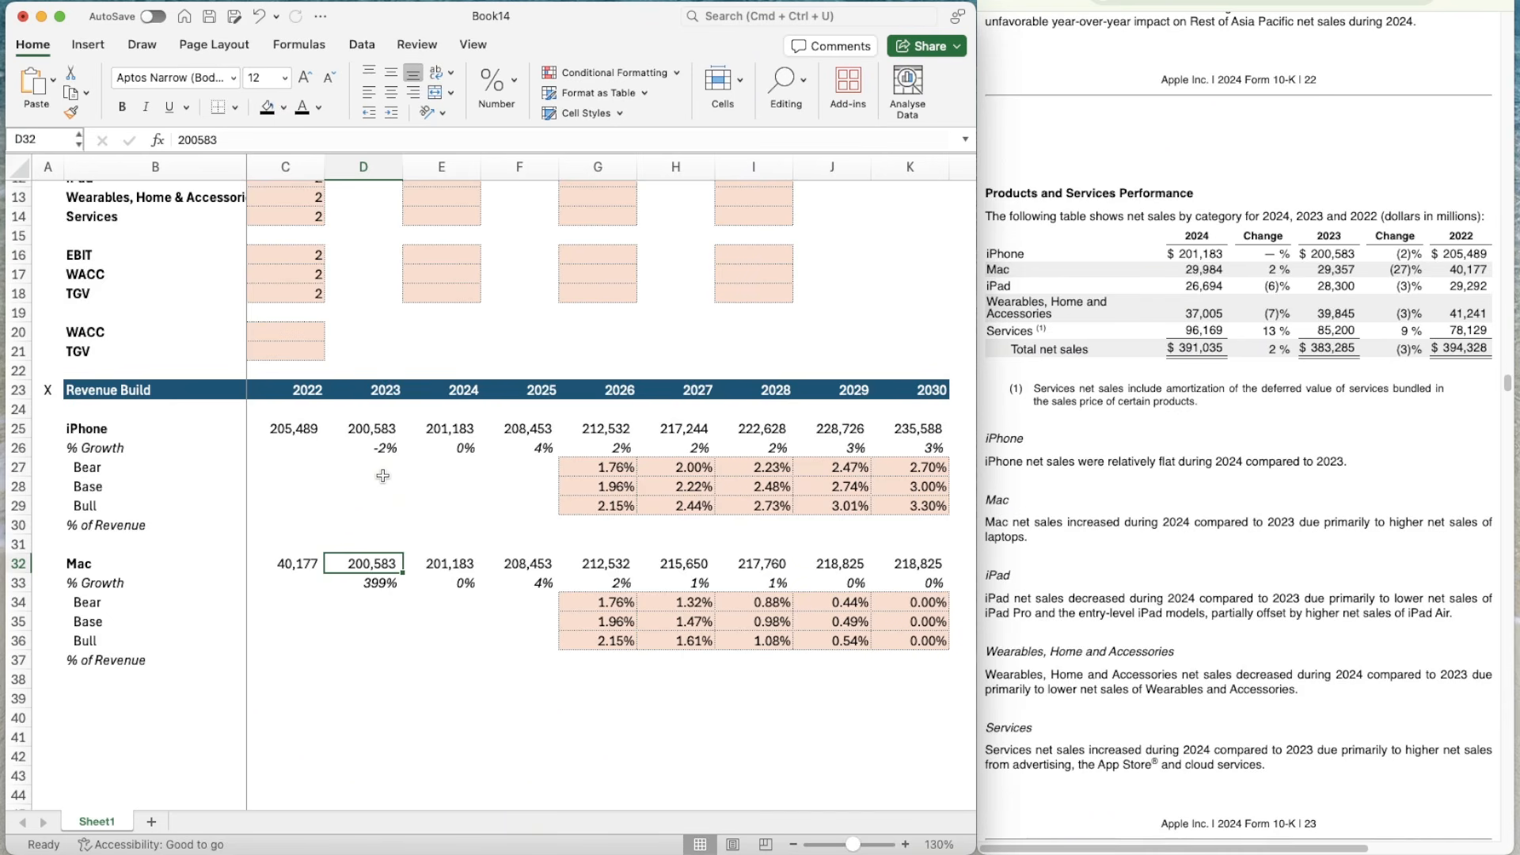
text(29357)
key(Return)
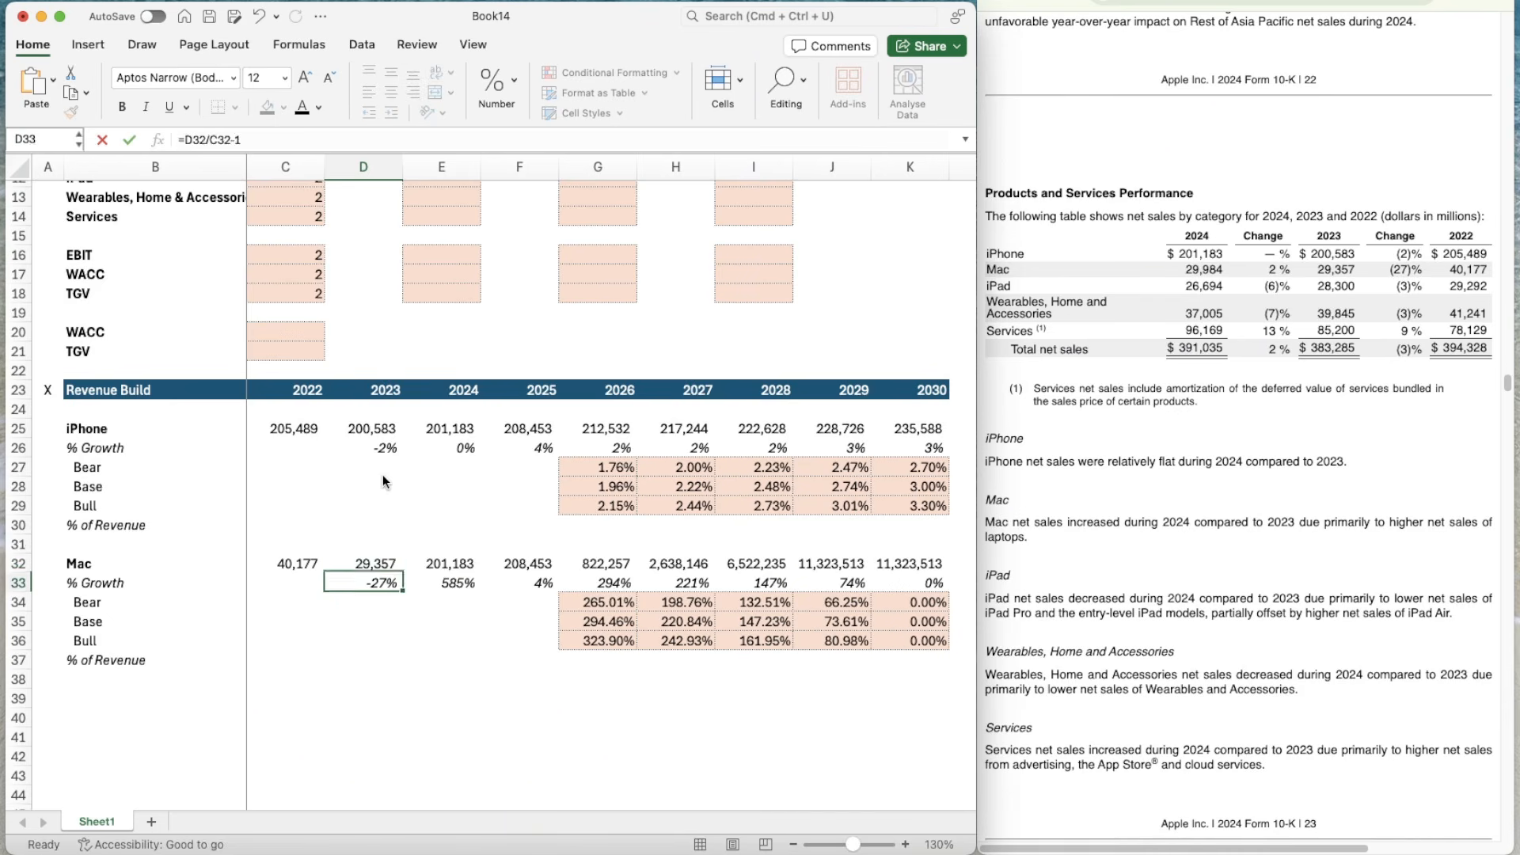
key(Up)
key(Right)
text(29984)
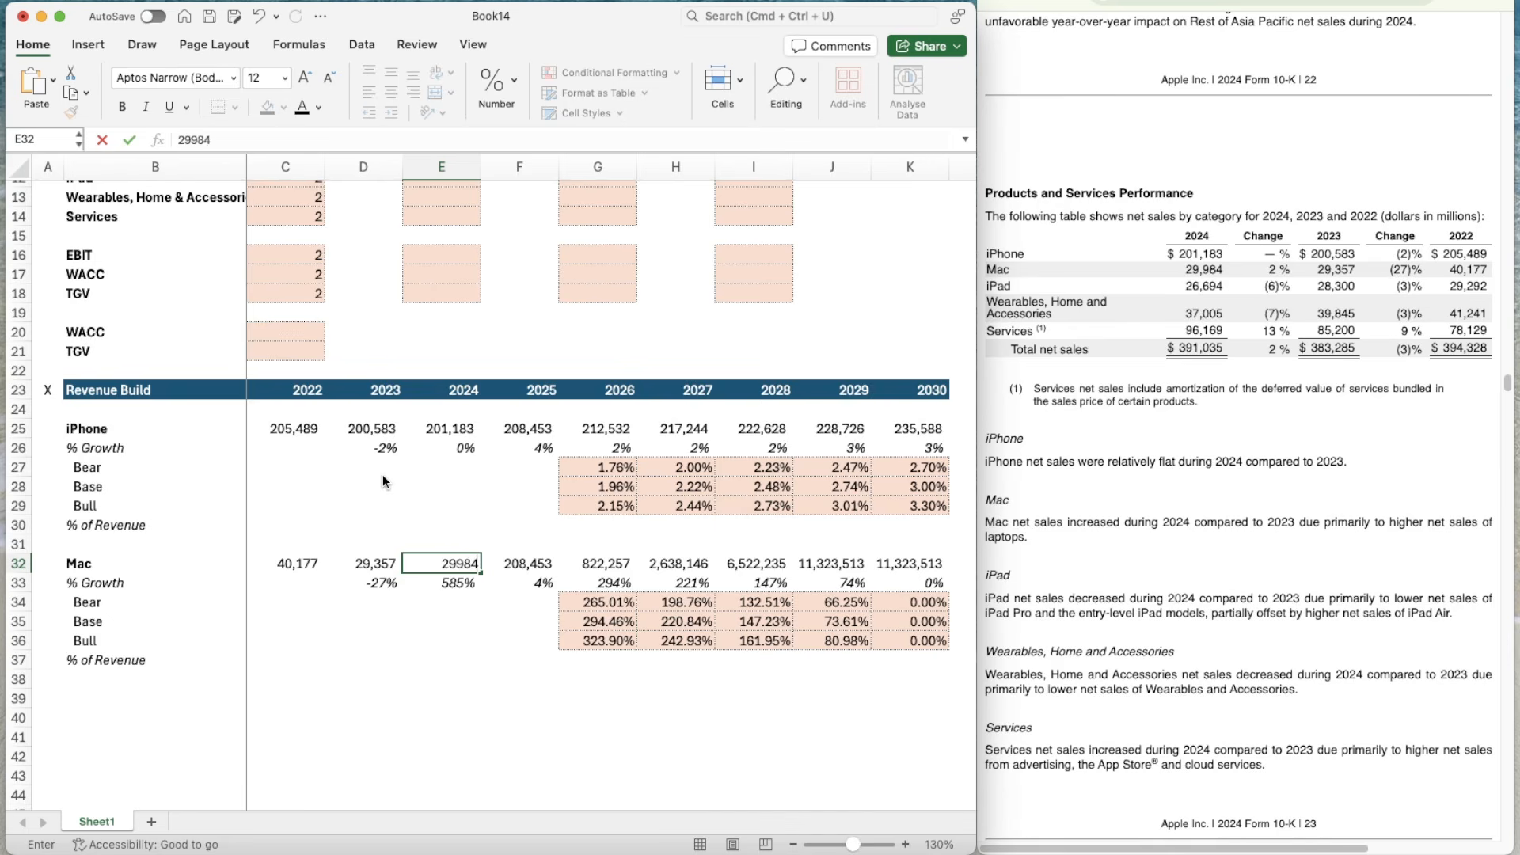
key(Return)
key(Right)
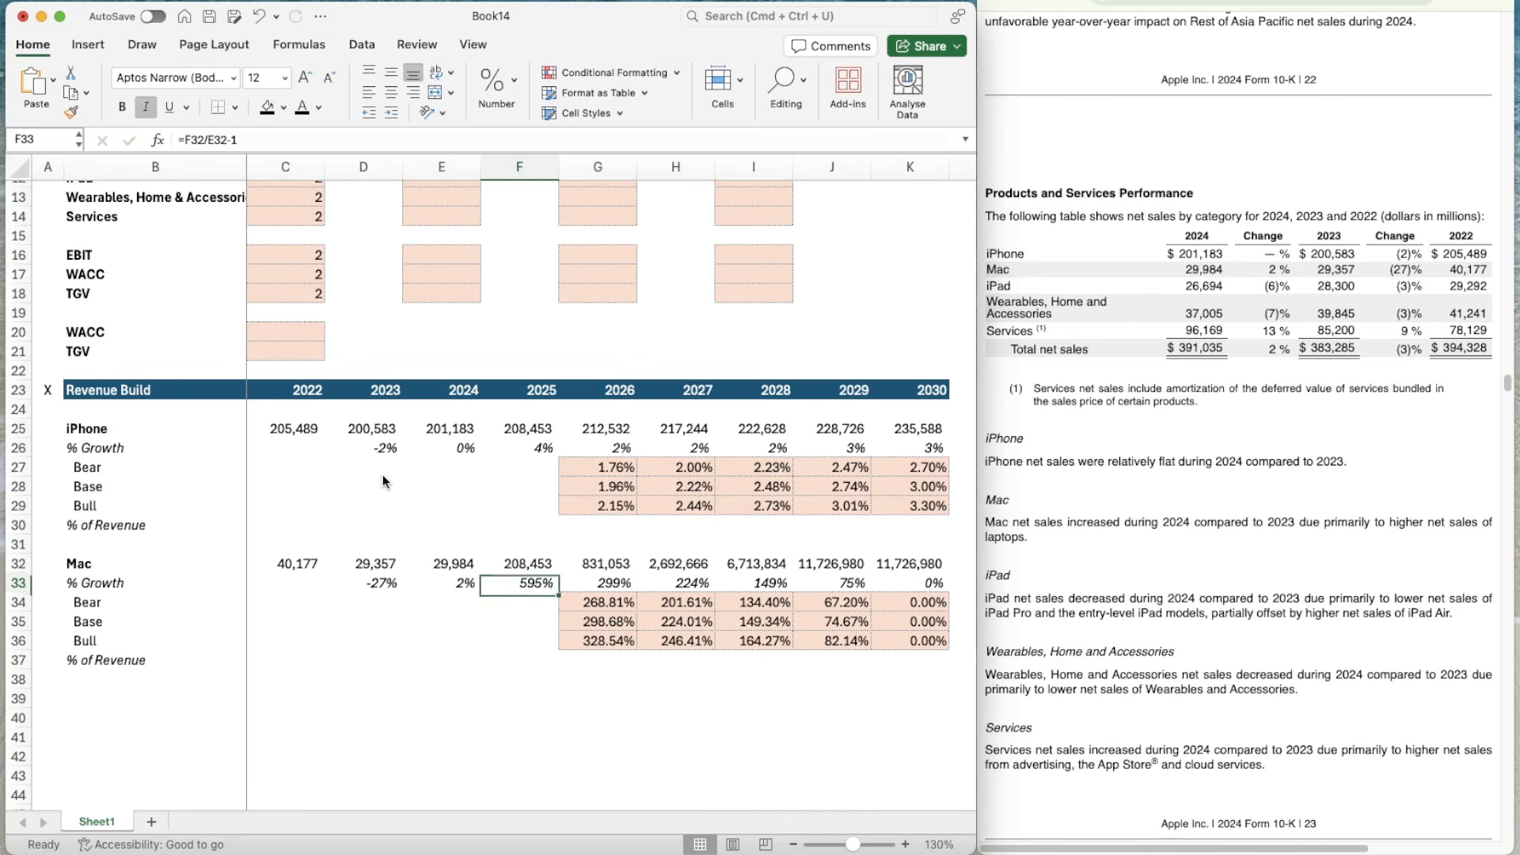
- Consult the Q3 2025 10-Q revenue note and calculate the Mac annualisation ratio in E35 as =E32/22240
key(Up)
click(1172, 2)
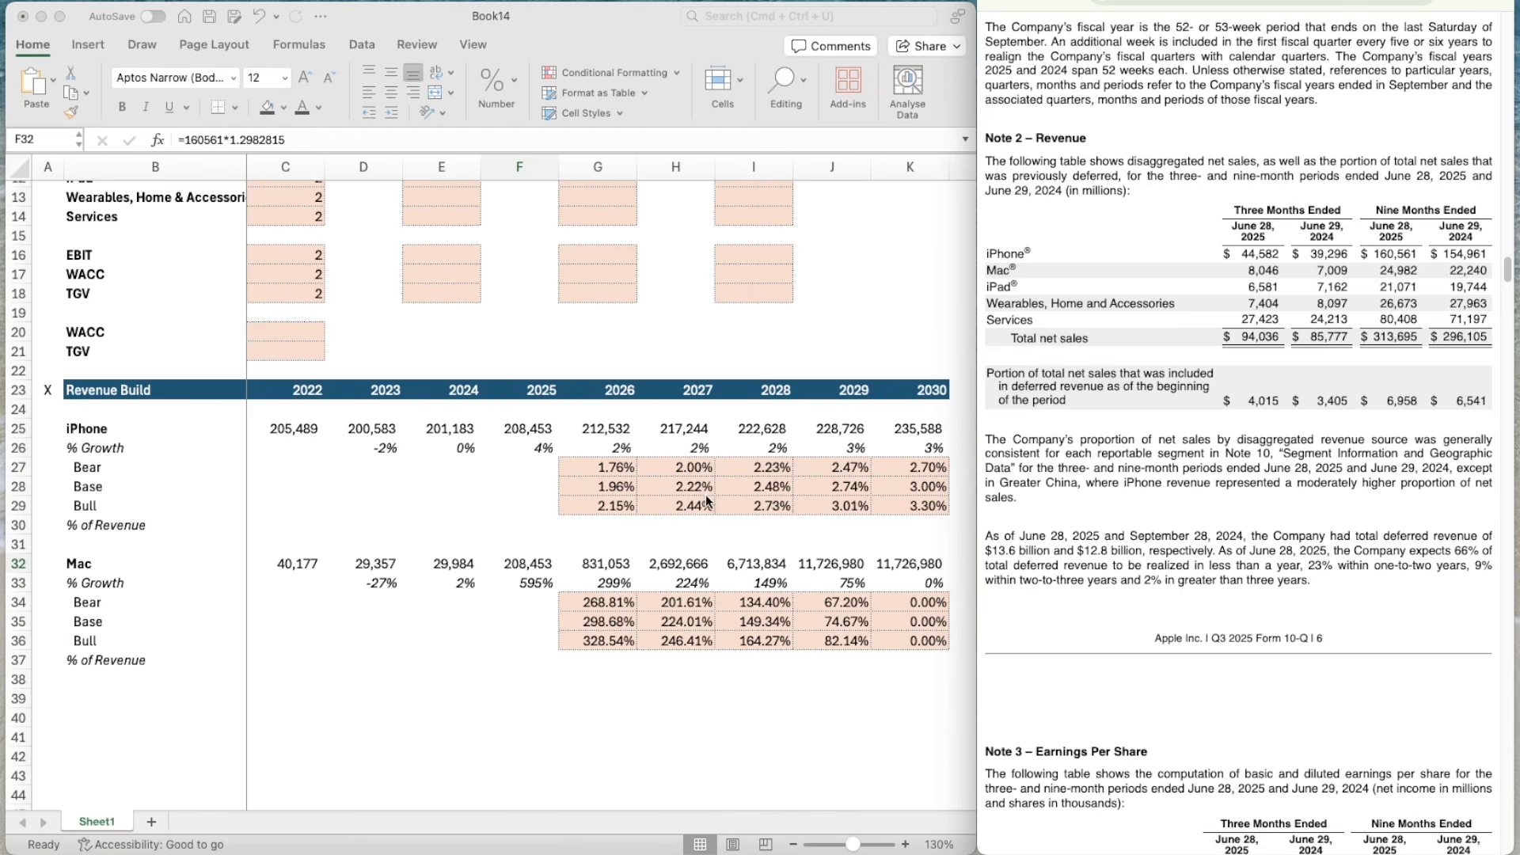
click(447, 625)
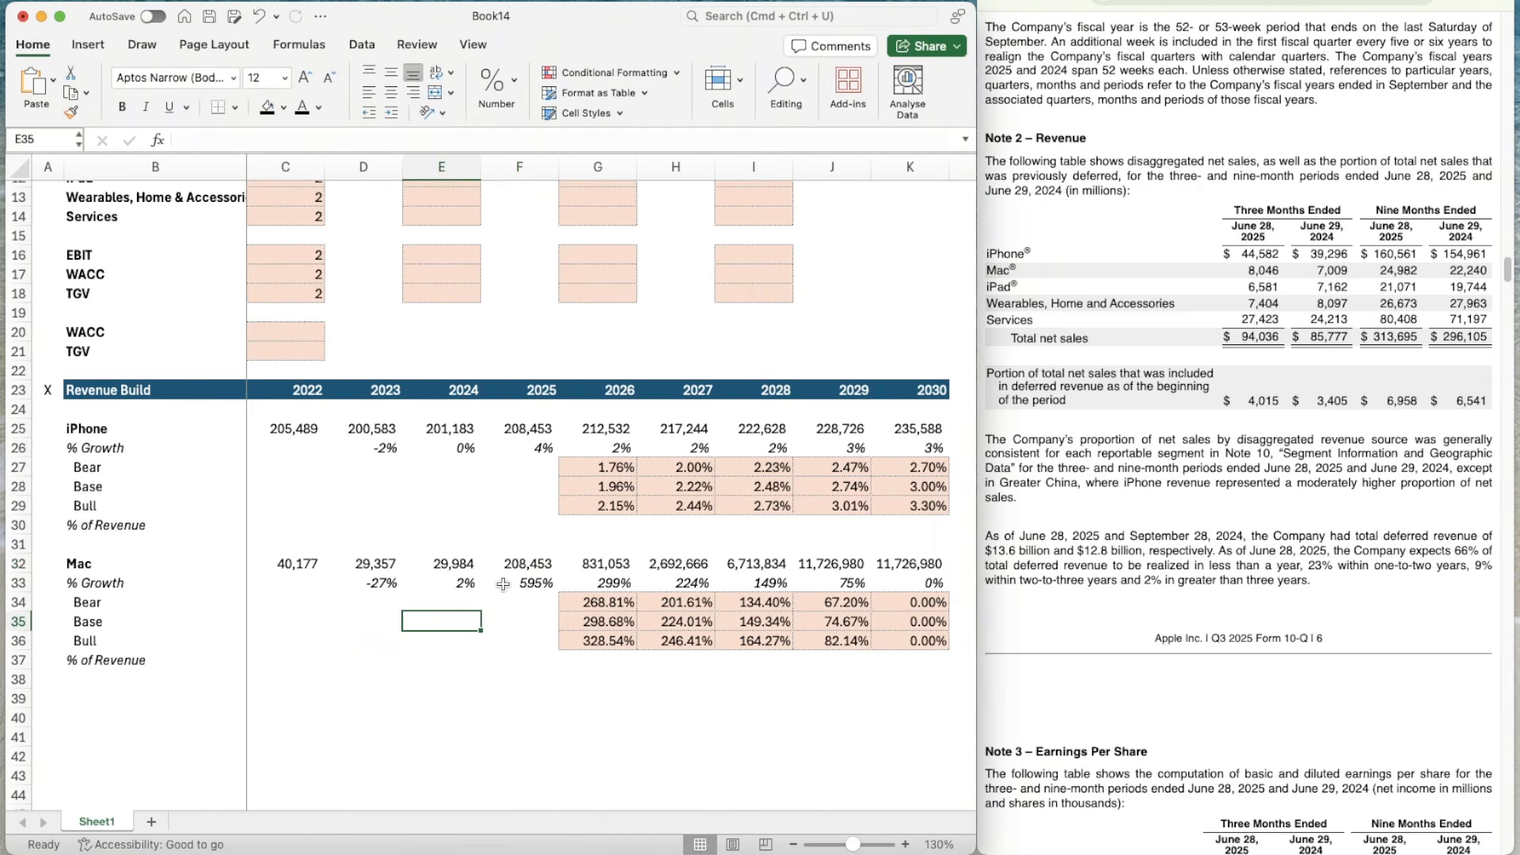
text(=)
key(Up)
key(Up)
key(Up)
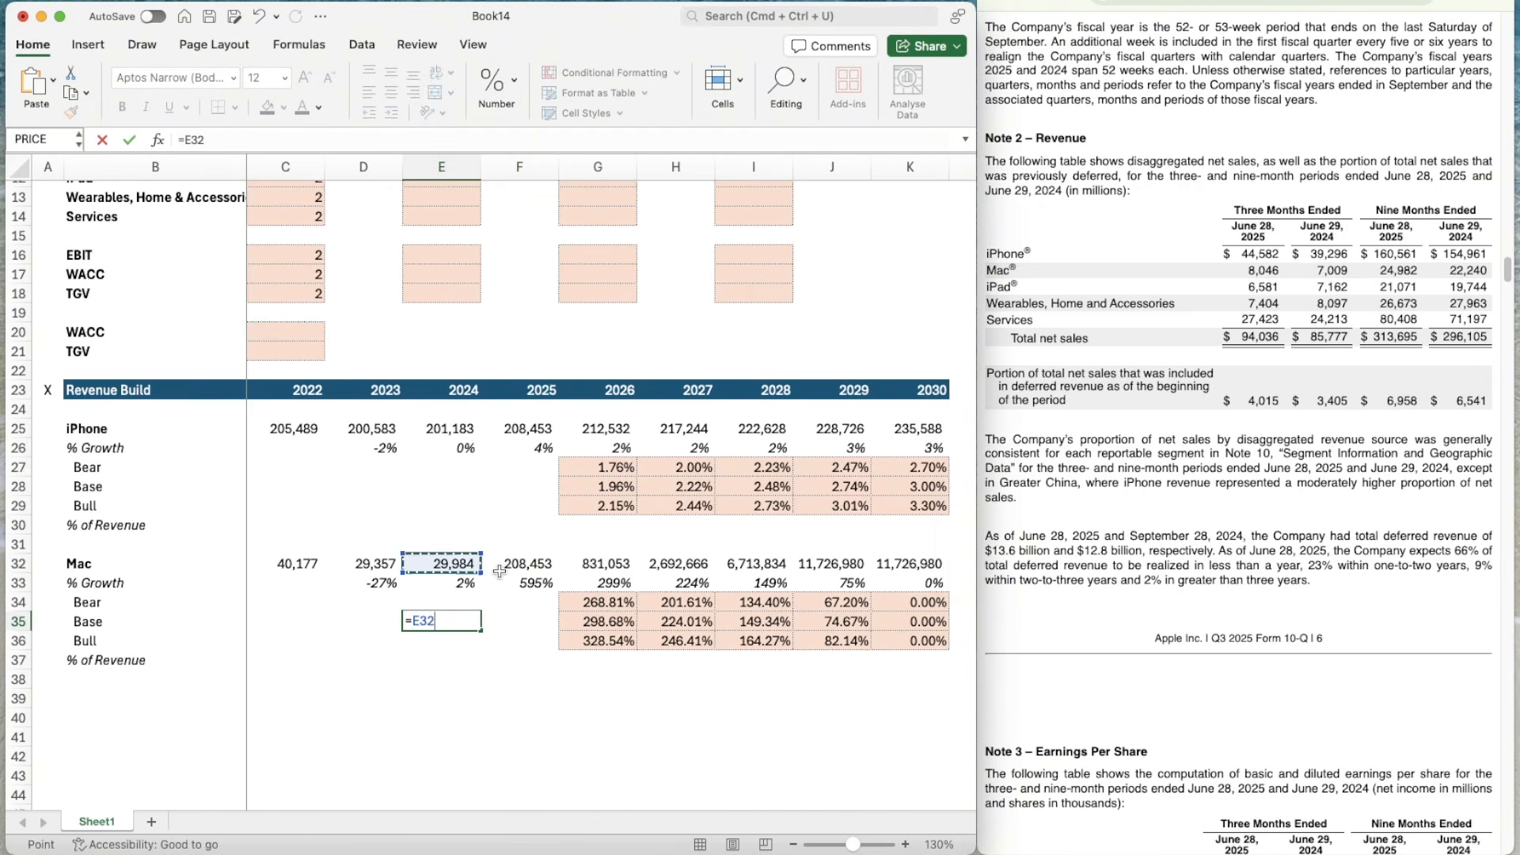
text(/22240)
key(Return)
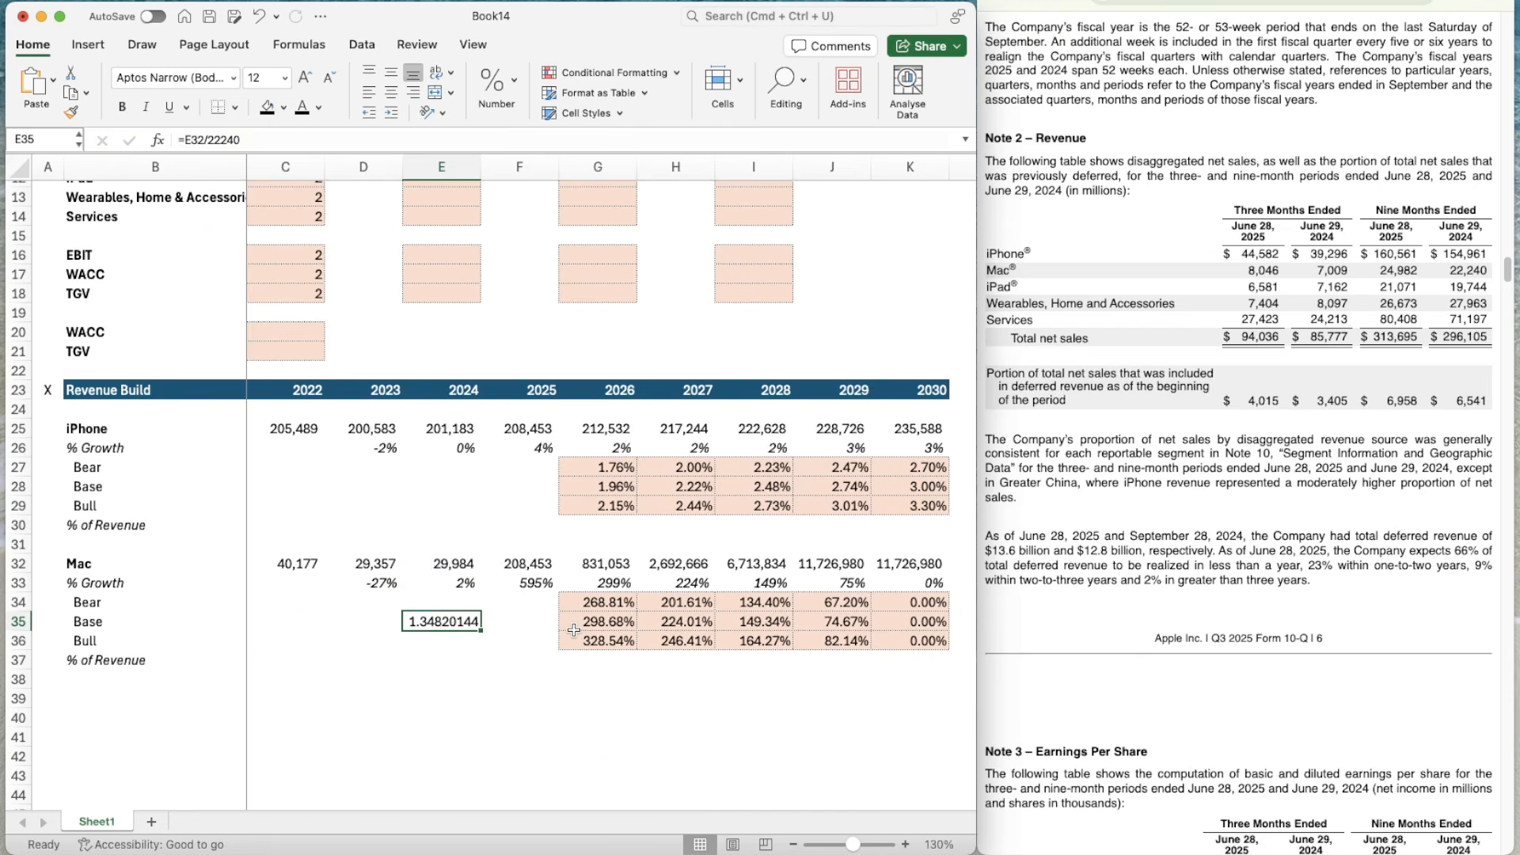
- Estimate Mac 2025 revenue in F32 with the formula =24982*1.3482
key(Up)
key(Right)
key(Up)
key(Up)
text(=)
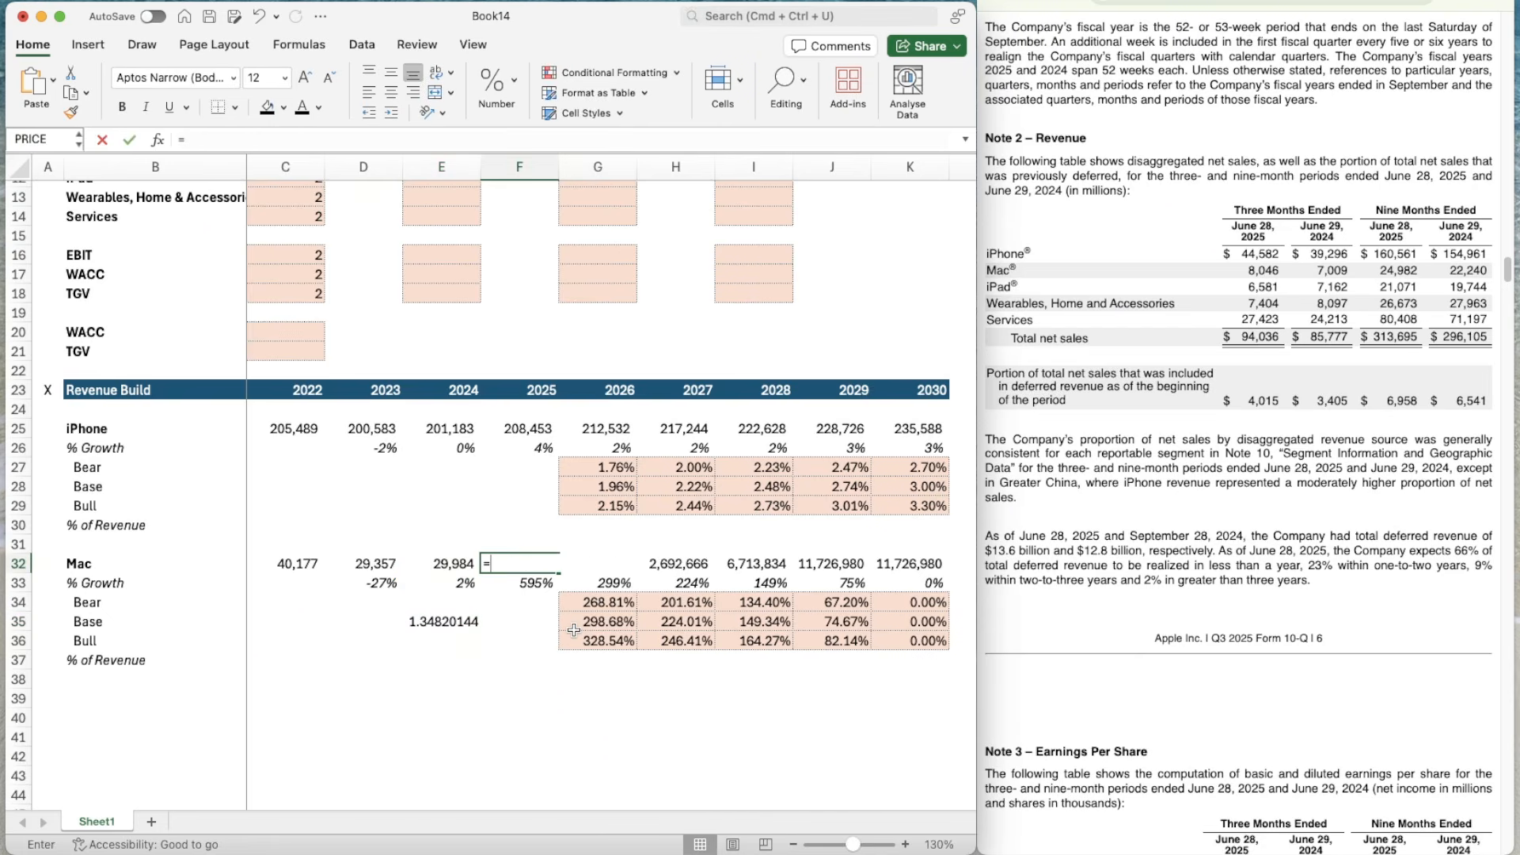
text(2)
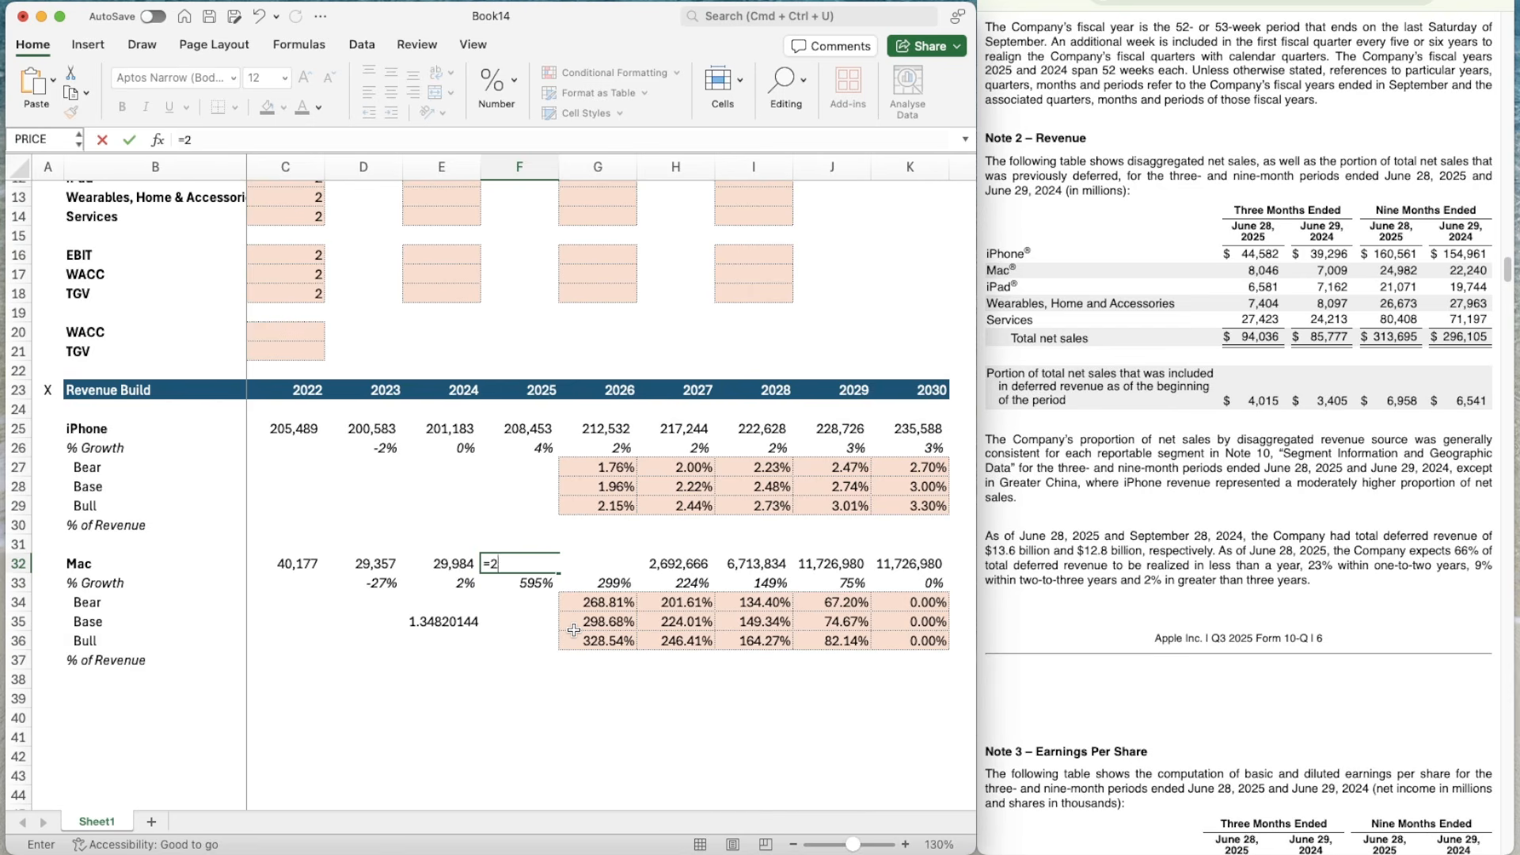
text(4982*1.3482)
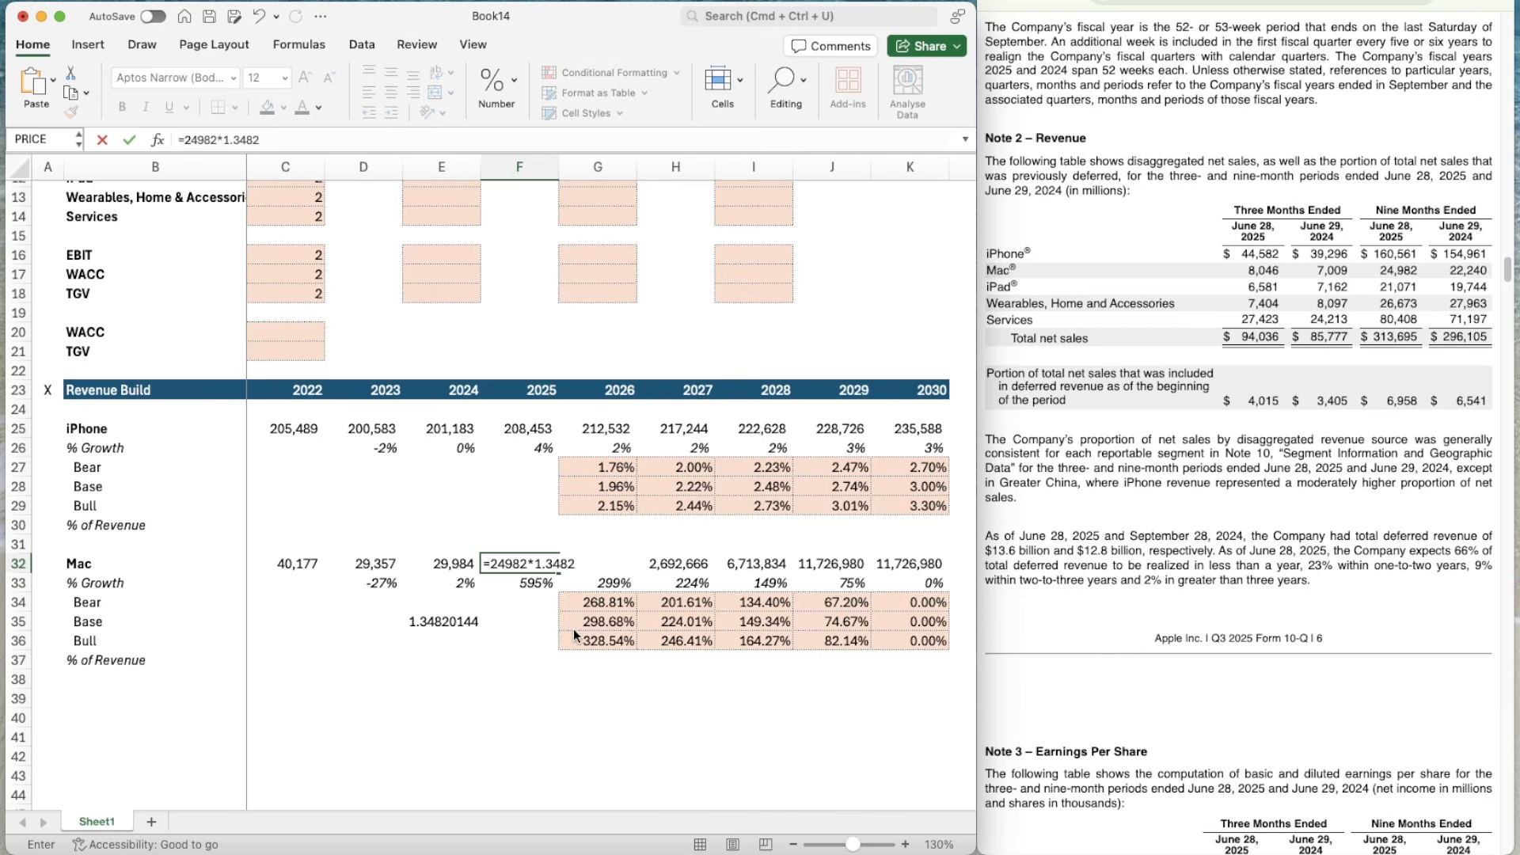
key(Return)
- Copy the cell formatting of Mac 2024 revenue onto the 2025 revenue cell
key(Up)
key(Left)
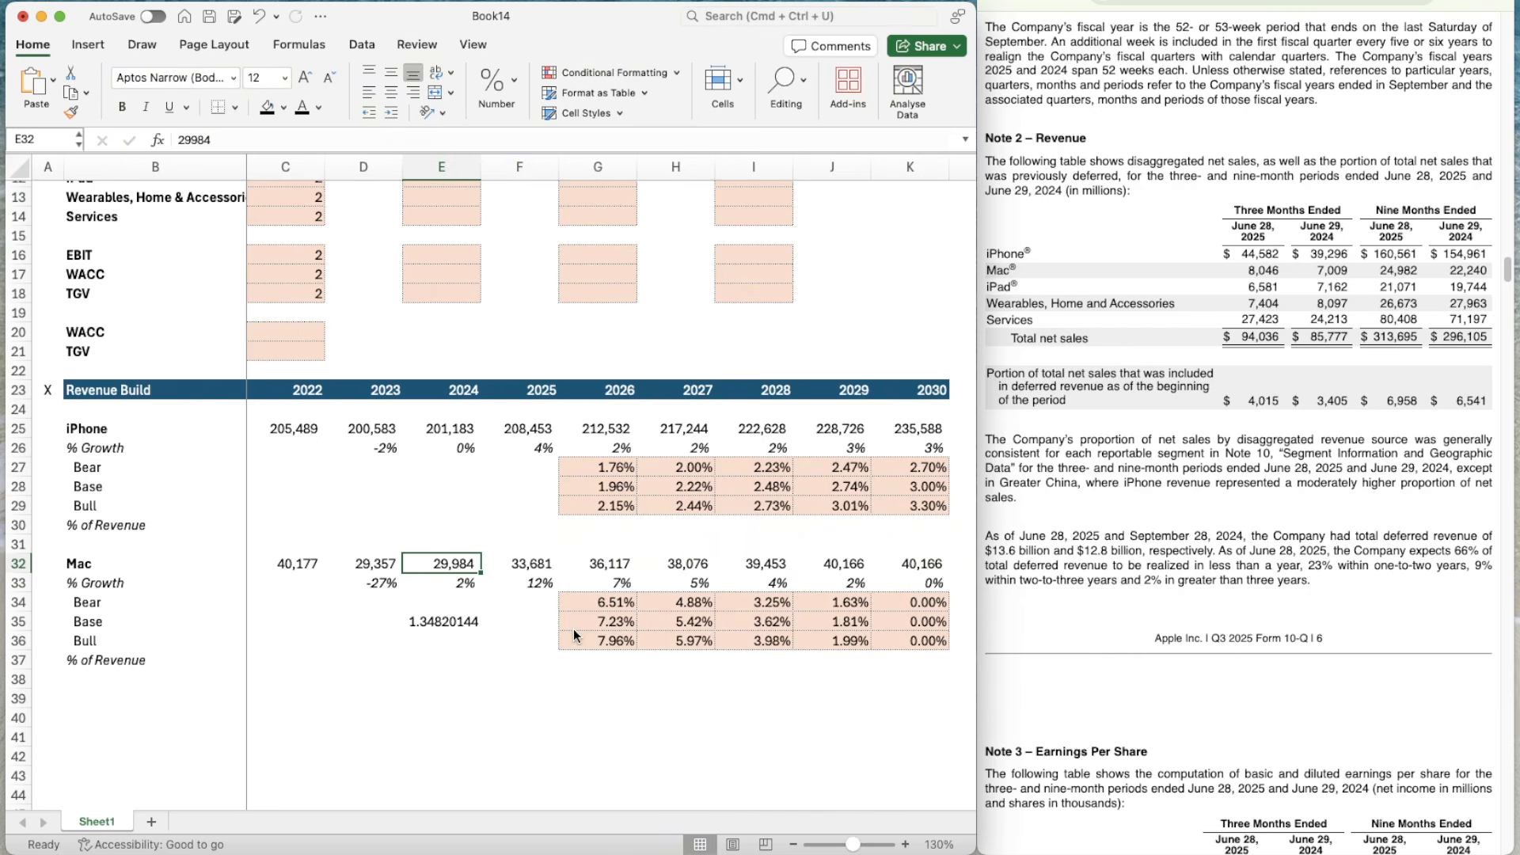
key(shift+super+c)
key(Right)
key(shift+super+v)
- Delete the helper ratio calculation from cell E35
key(Down)
key(Down)
key(Left)
key(Down)
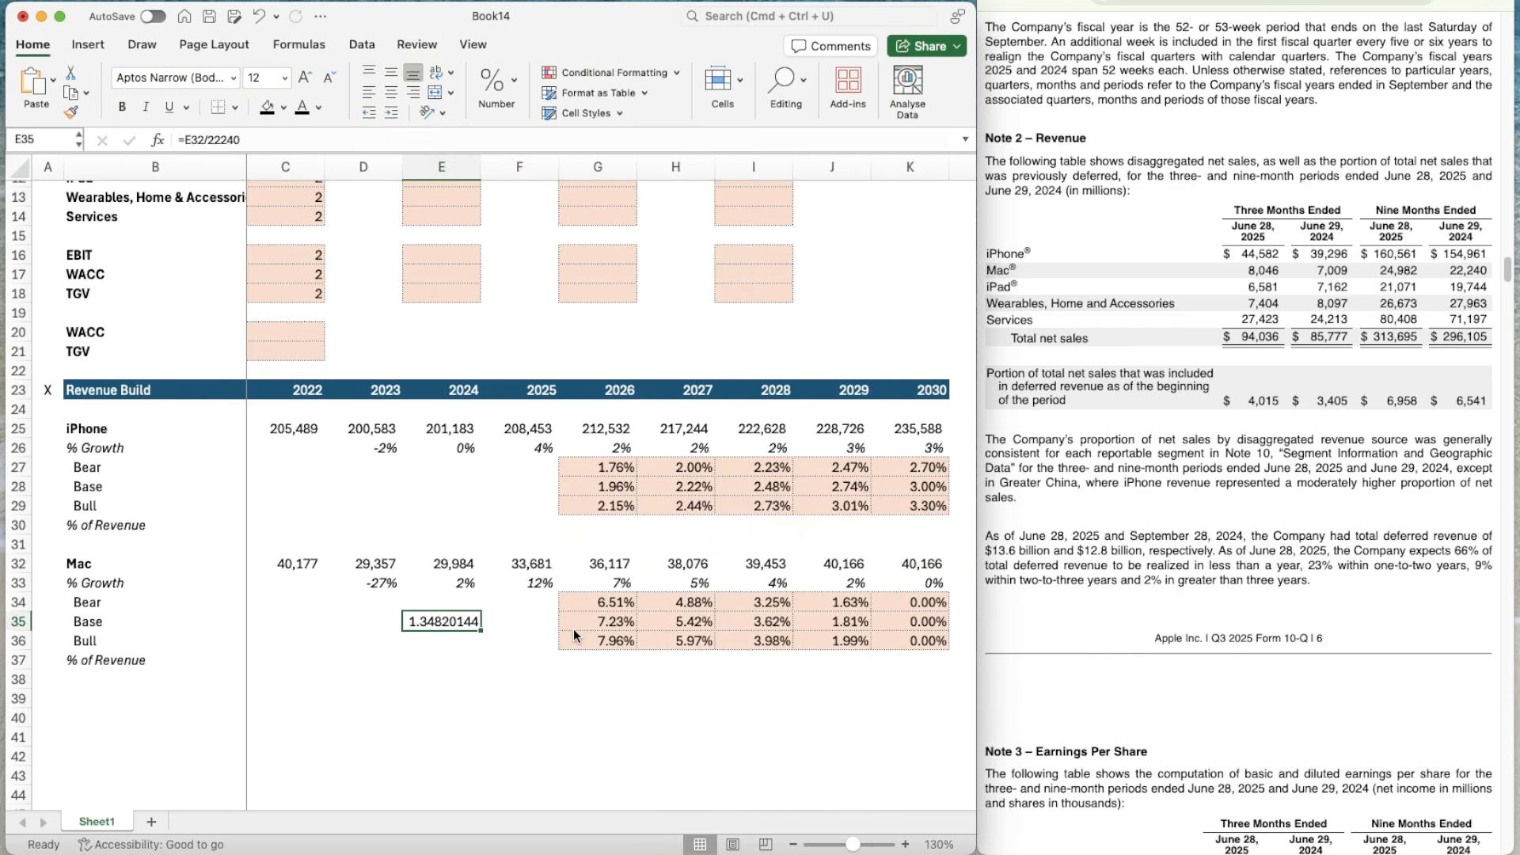
key(Delete)
- Examine the Mac 2025 growth rate and the projected scenario growth formulas
key(Right)
key(Right)
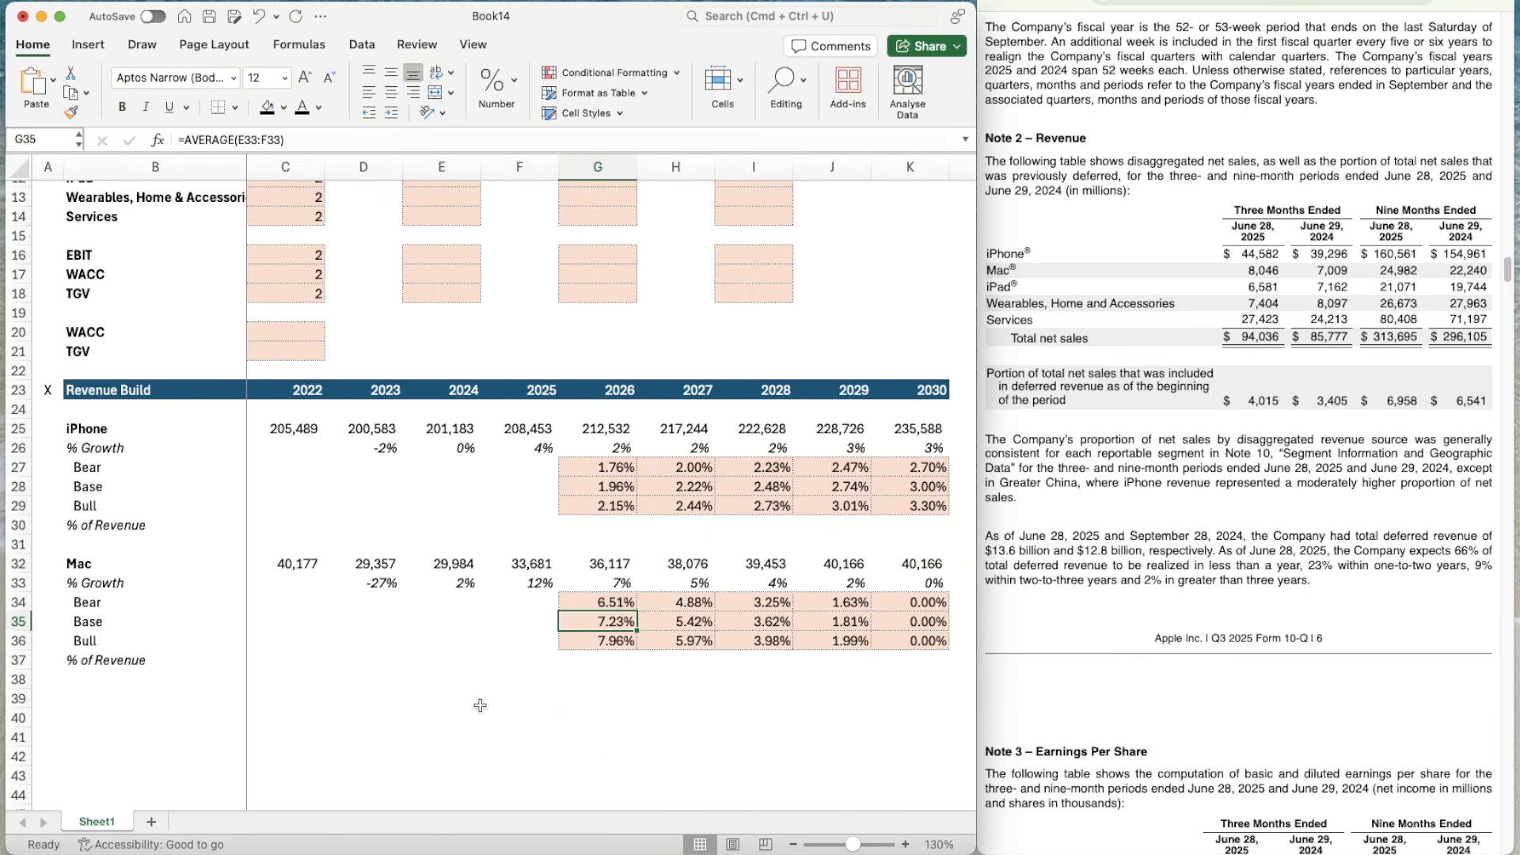
key(Left)
key(Left)
key(Up)
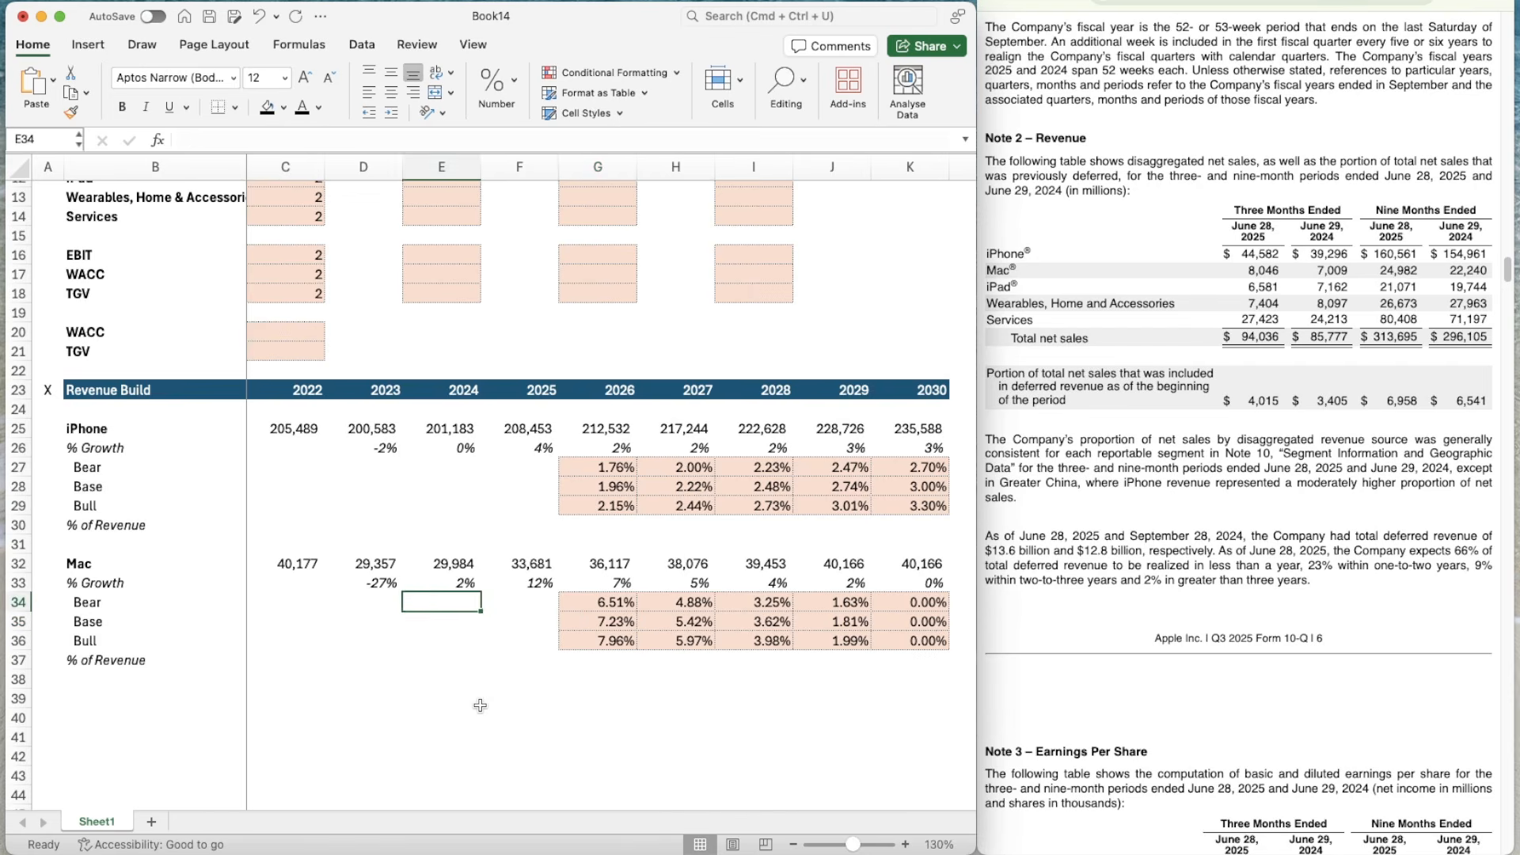
key(Right)
key(Up)
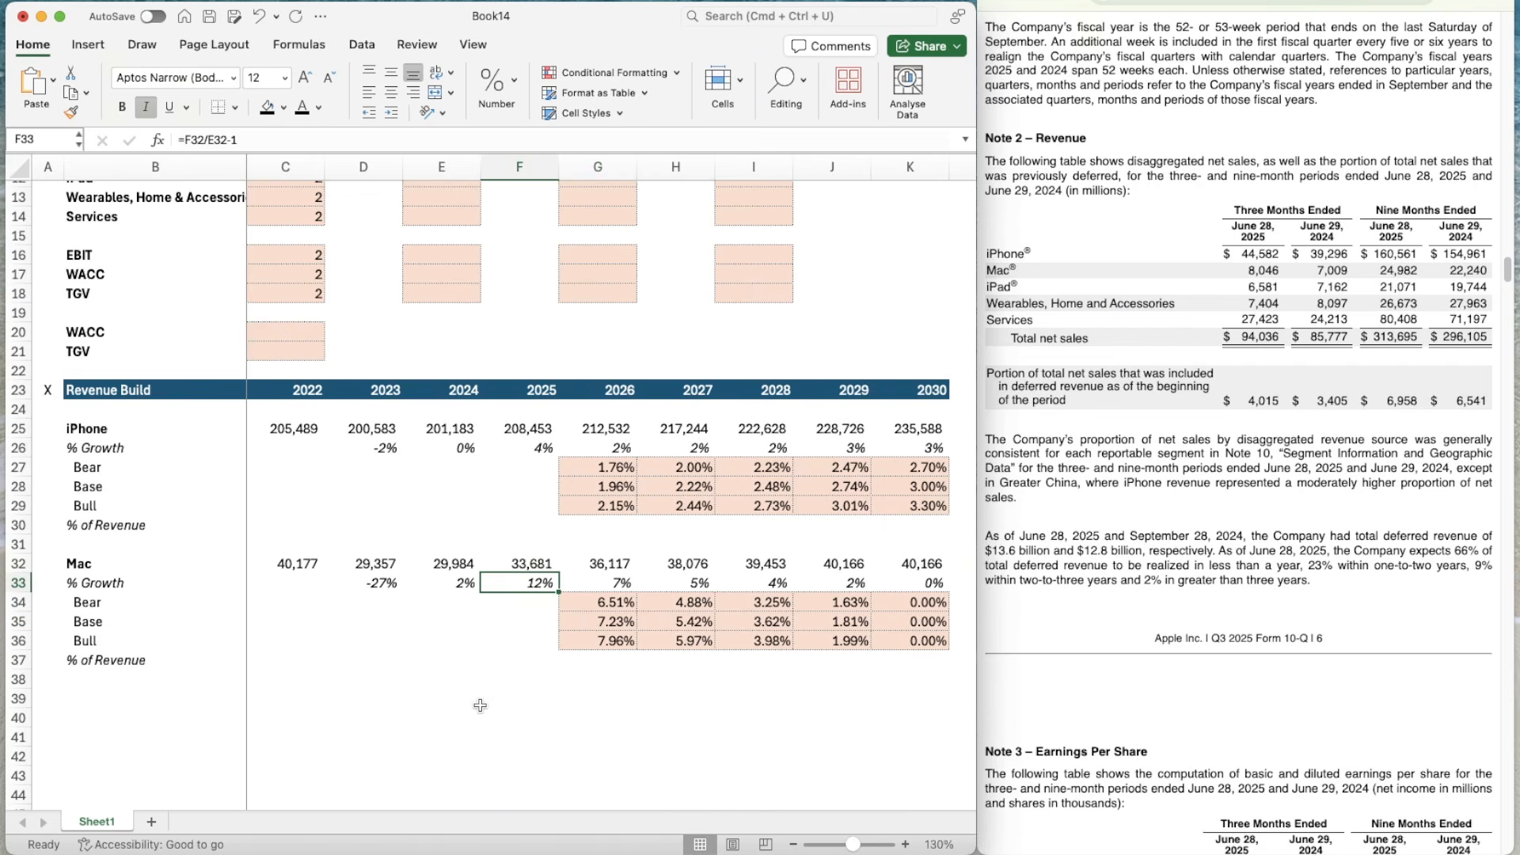
key(Right)
key(Right)
key(Right)
key(Down)
- Set the Mac Base growth assumption in G11 to 5%
scroll(622, 276, up, 3)
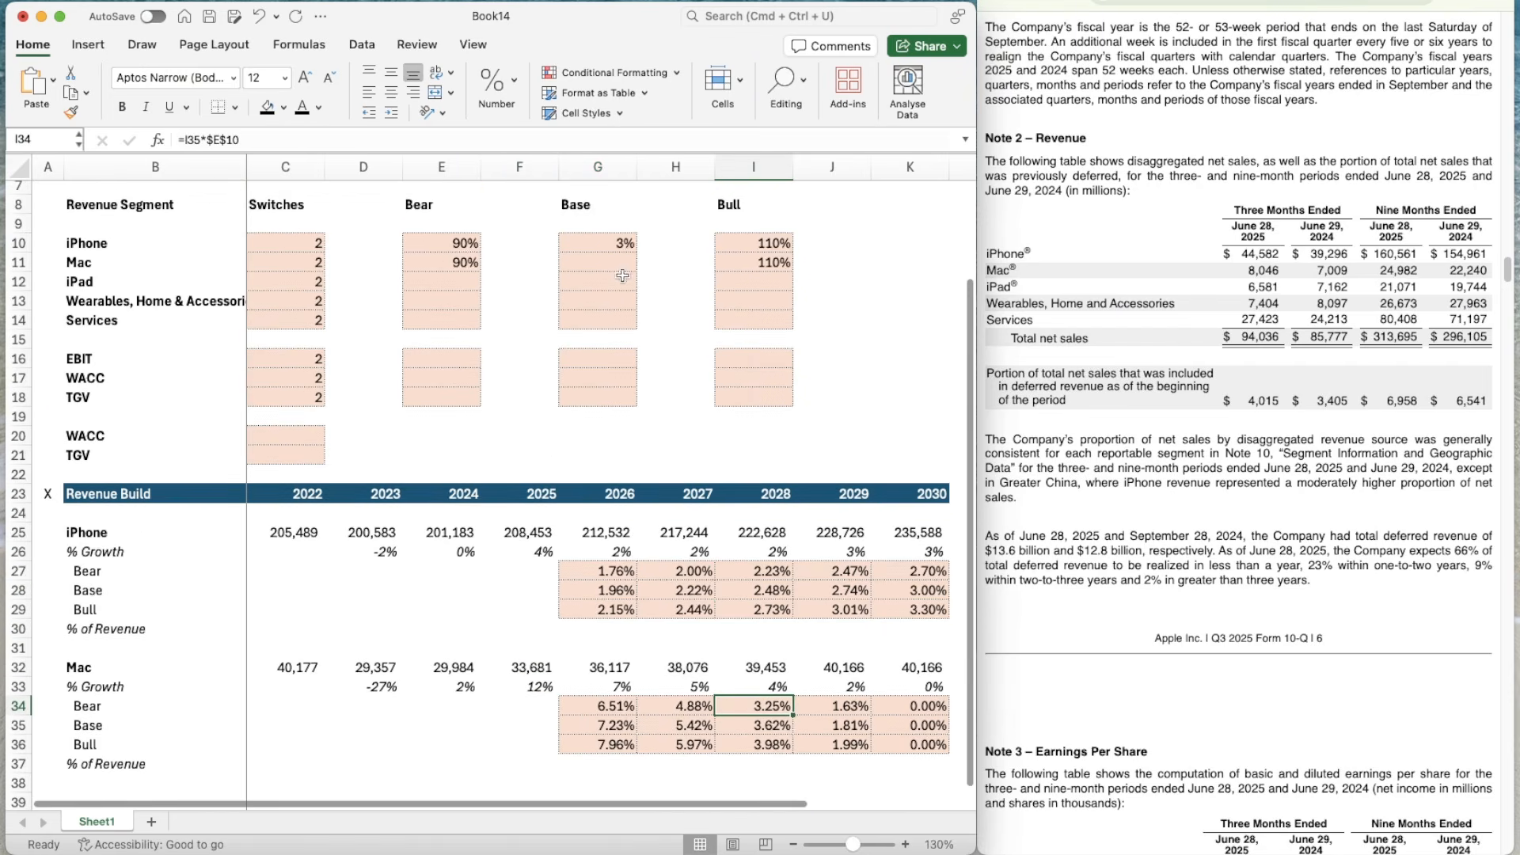
click(623, 266)
text(5)
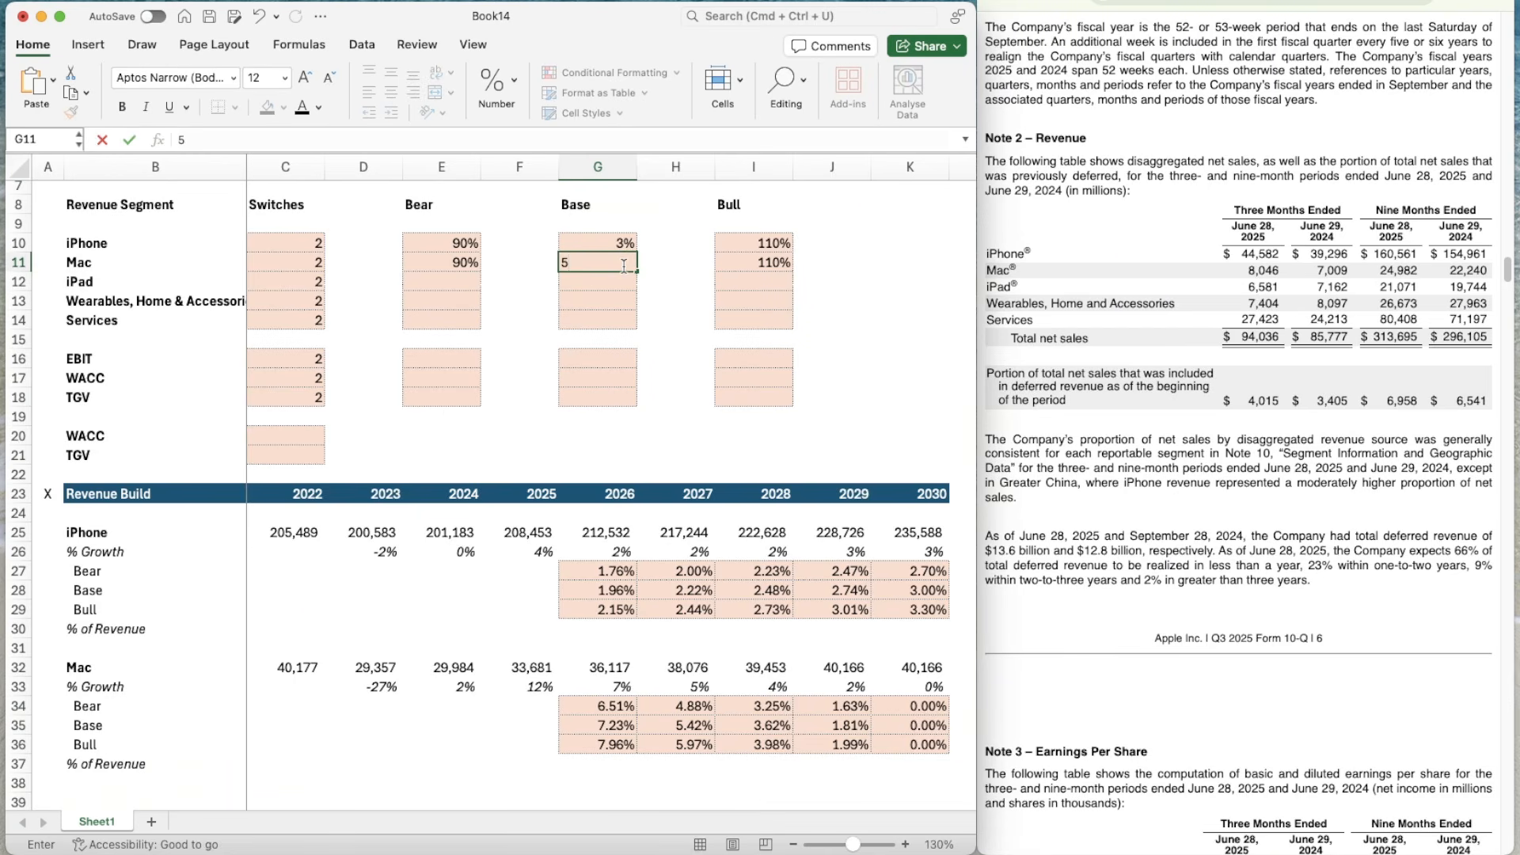
key(Return)
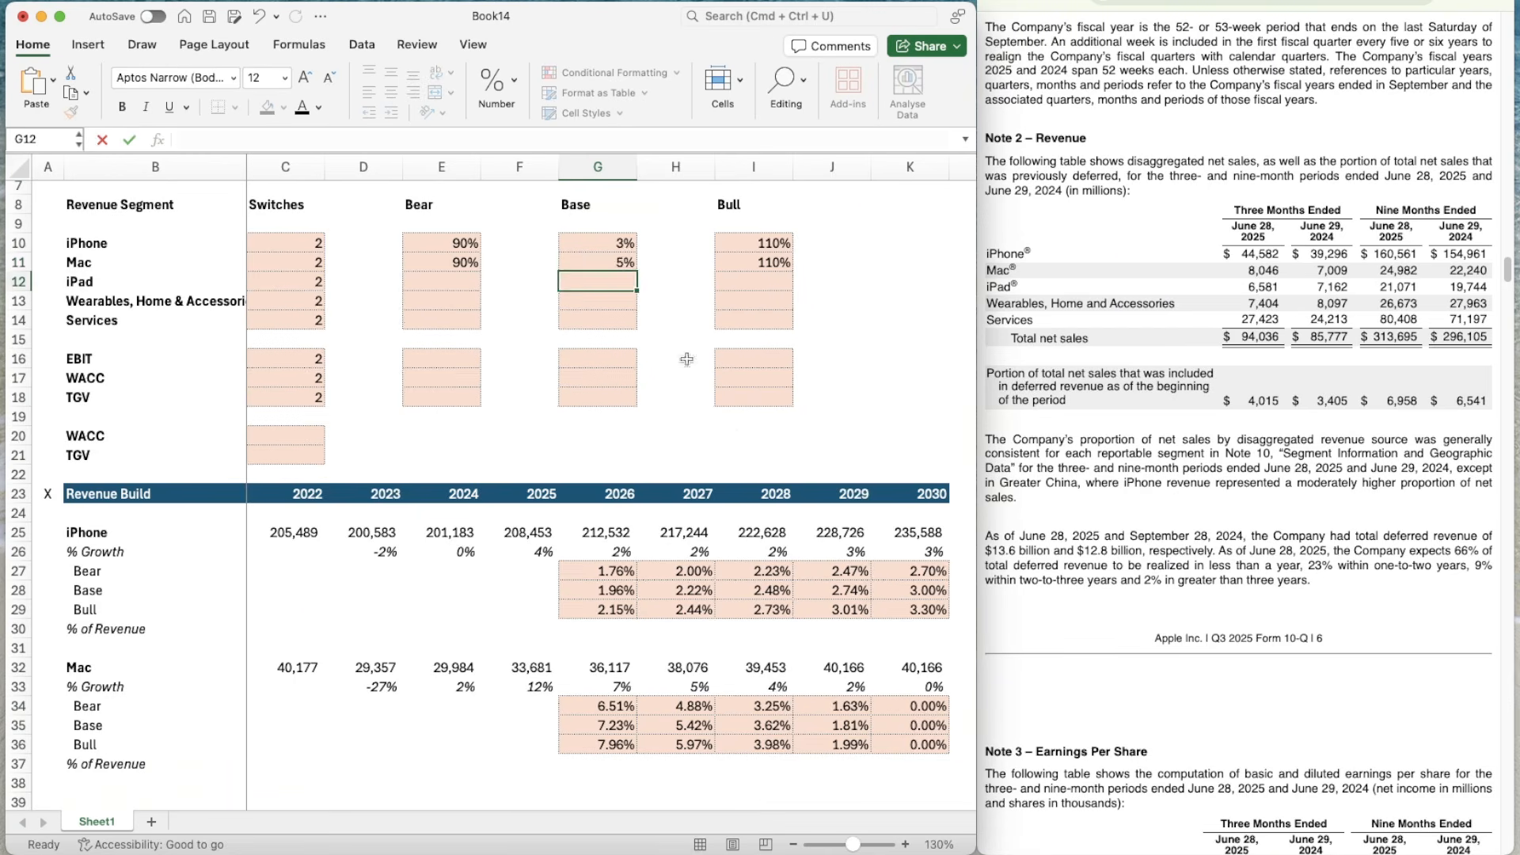
- Link the Mac Base growth rate for 2030 in K35 to the assumption cell with =G11
scroll(729, 441, down, 3)
scroll(733, 445, up, 3)
scroll(735, 448, down, 5)
scroll(734, 447, down, 1)
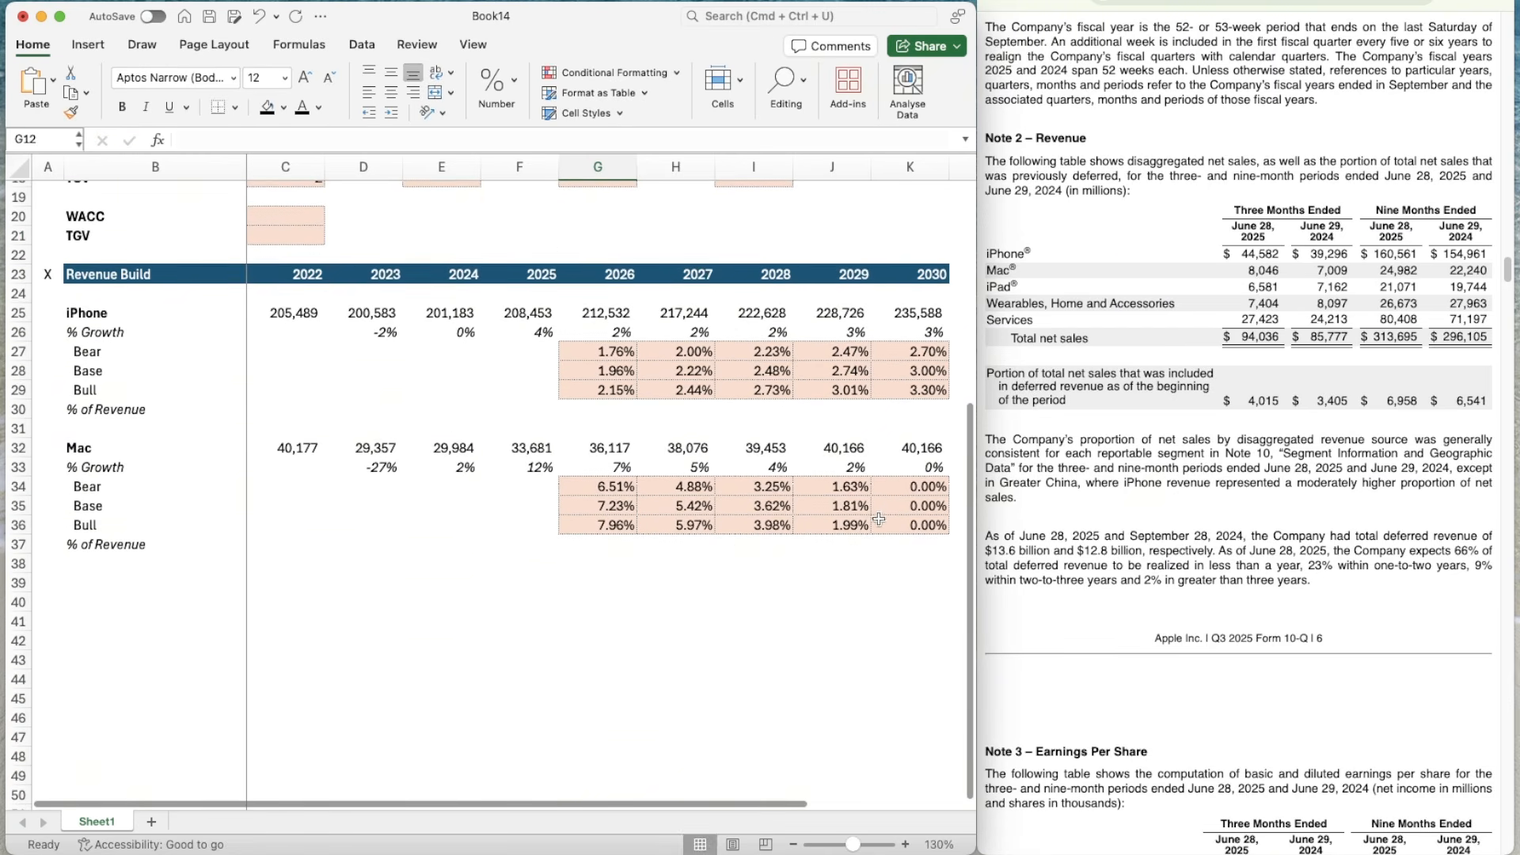
click(893, 510)
text(=G11)
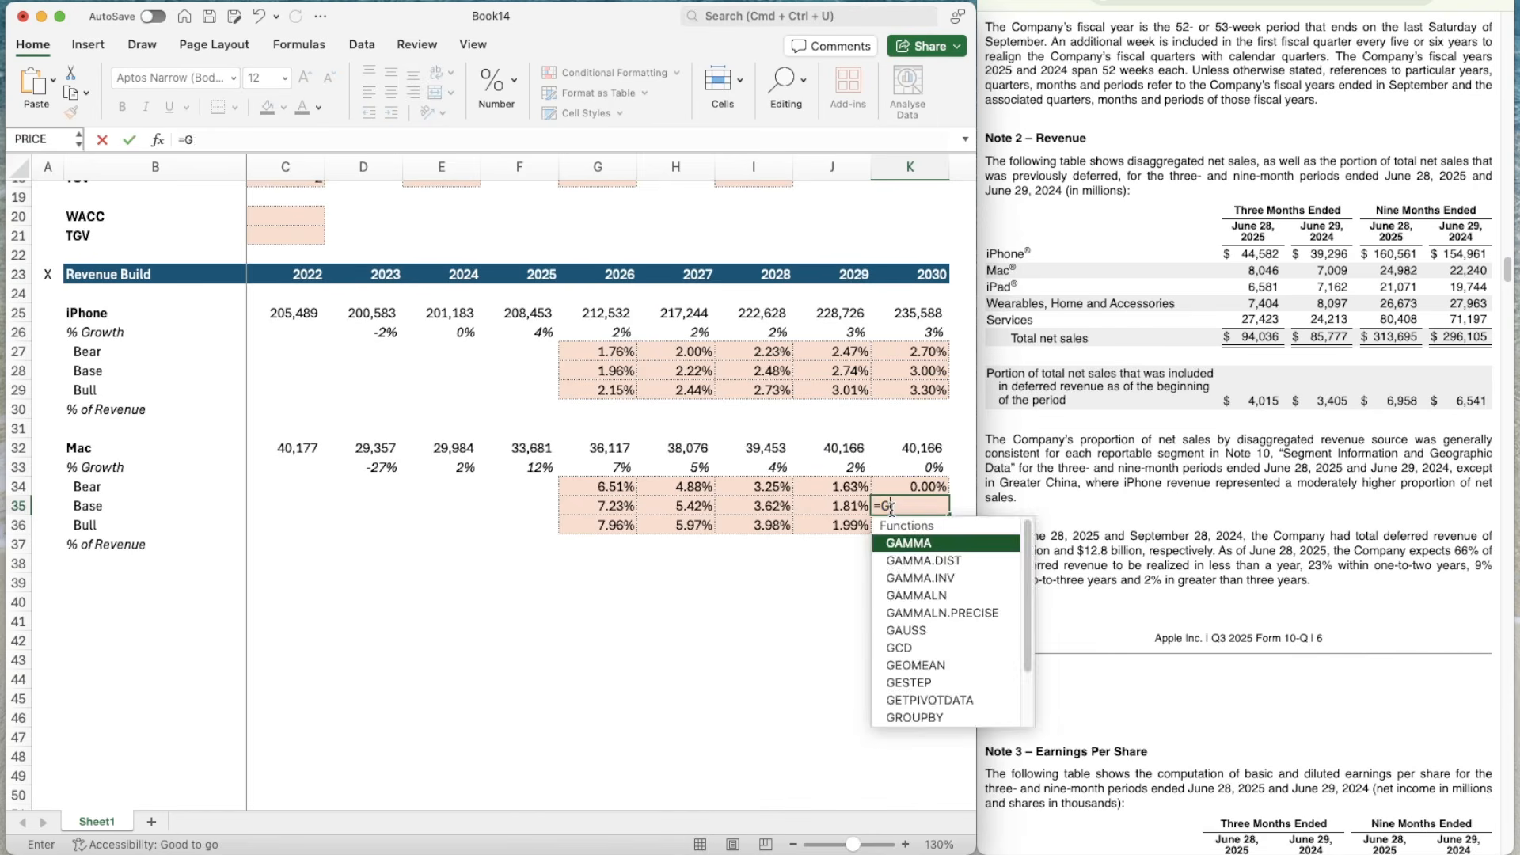
key(Return)
- Change the Mac Bear growth formula for 2026 to =G35*$E$11
key(Up)
key(Left)
key(Left)
key(Left)
key(Left)
key(Up)
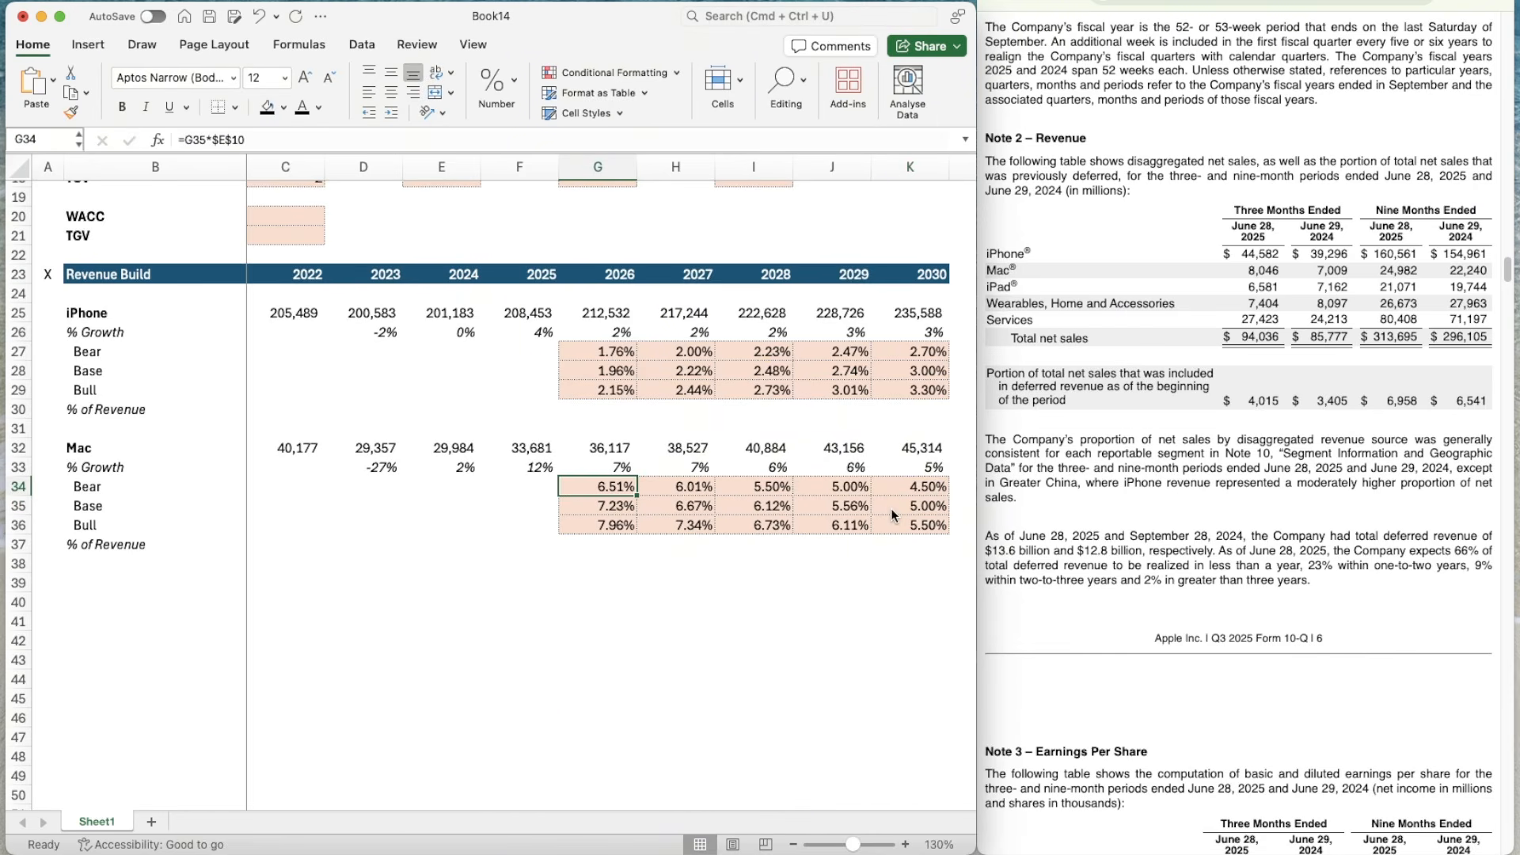
click(297, 139)
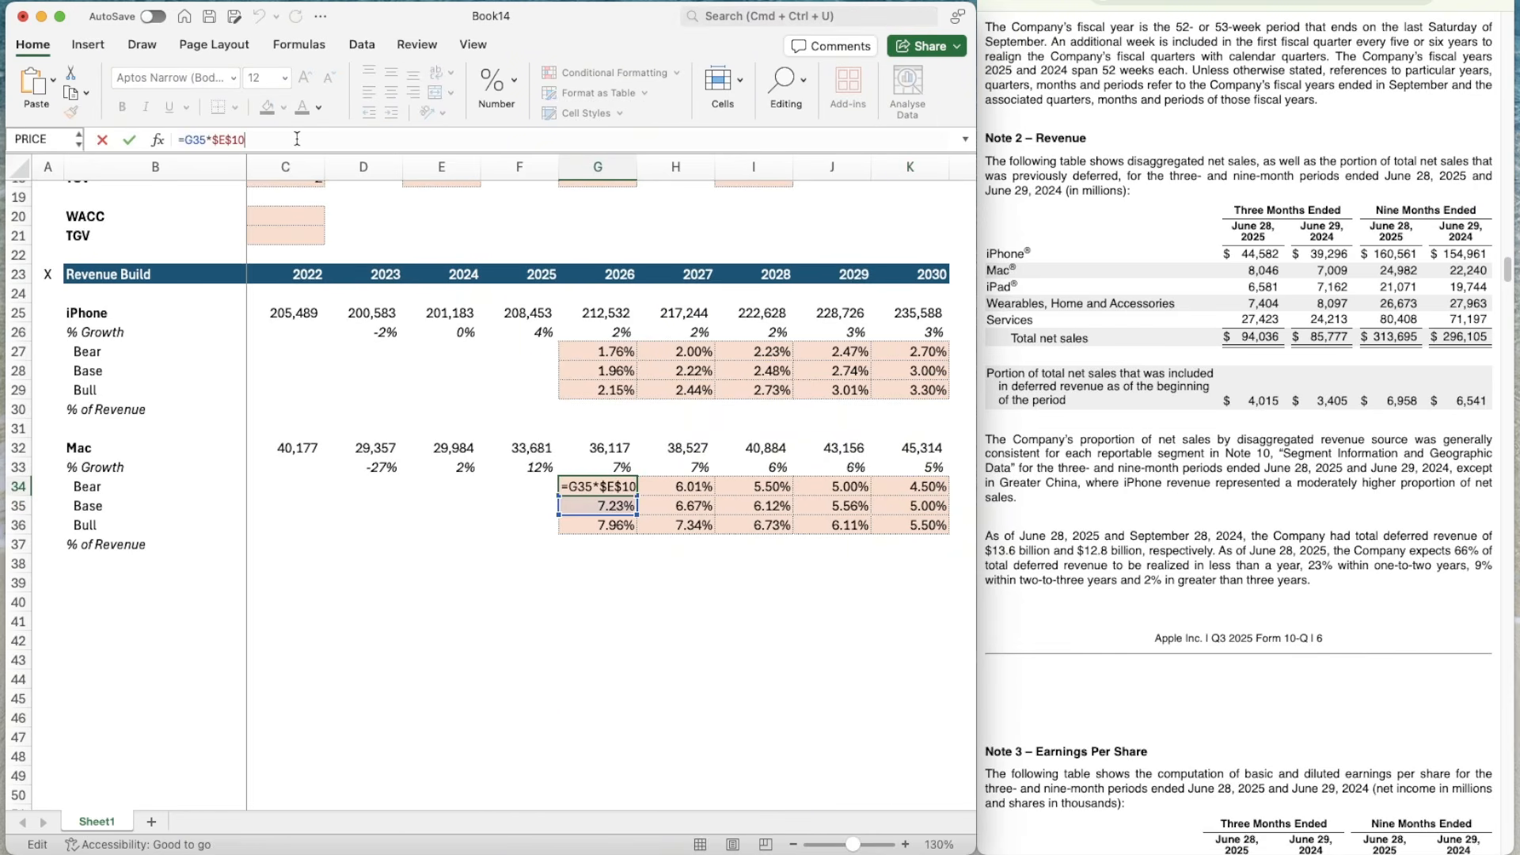
key(BackSpace)
text(1)
key(Return)
- Copy the 2026 Mac Bear growth formula across the row through 2030
key(Up)
key(super+c)
key(shift+Right)
key(shift+Right)
key(shift+Right)
key(shift+Right)
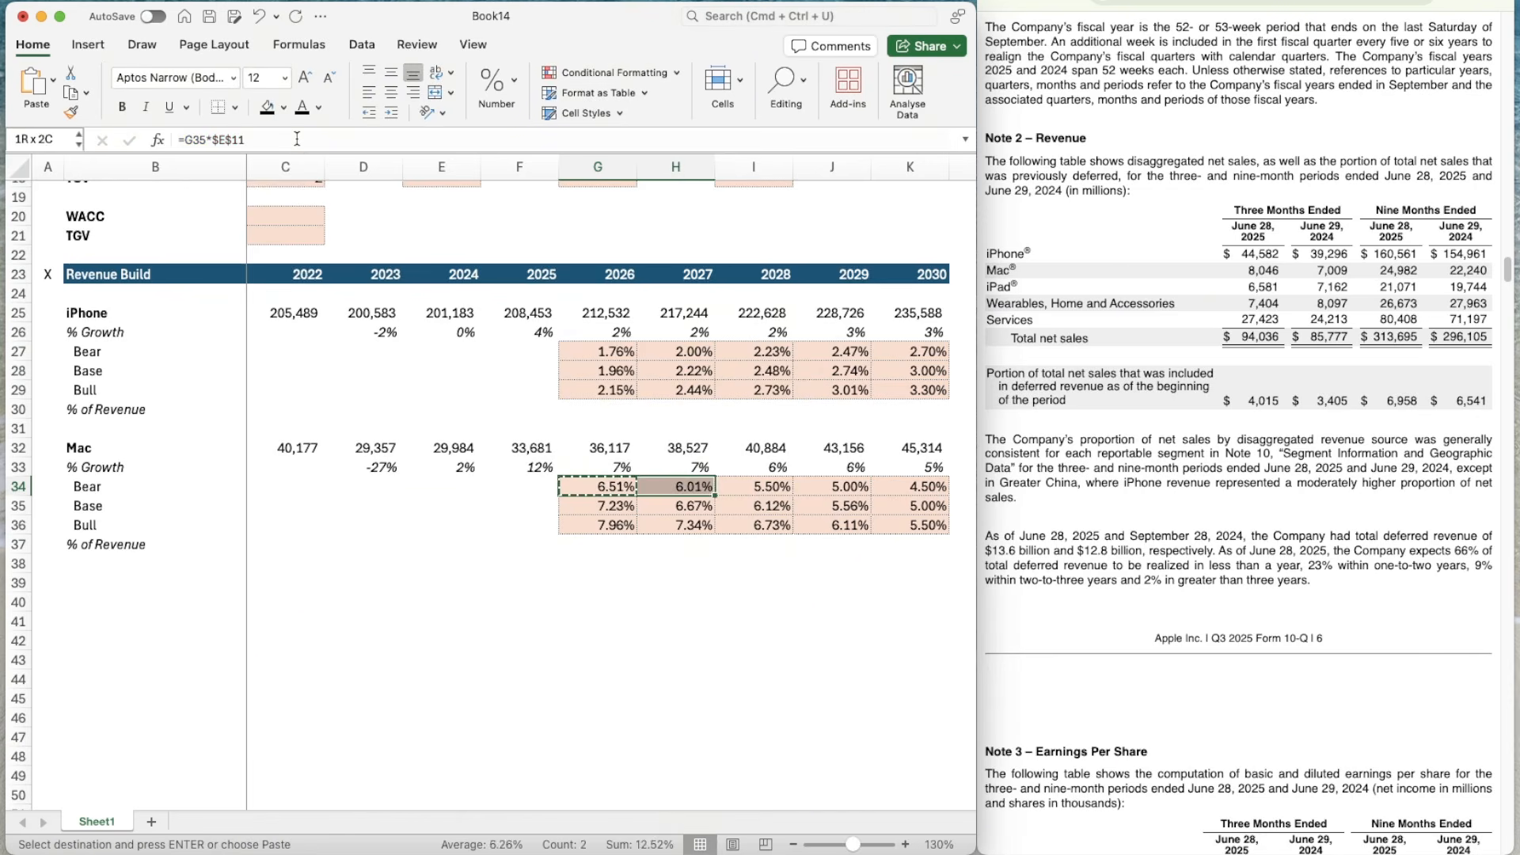
- Change the Mac Bull growth formula for 2026 in G36 to =G35*$I$11
key(Down)
key(Down)
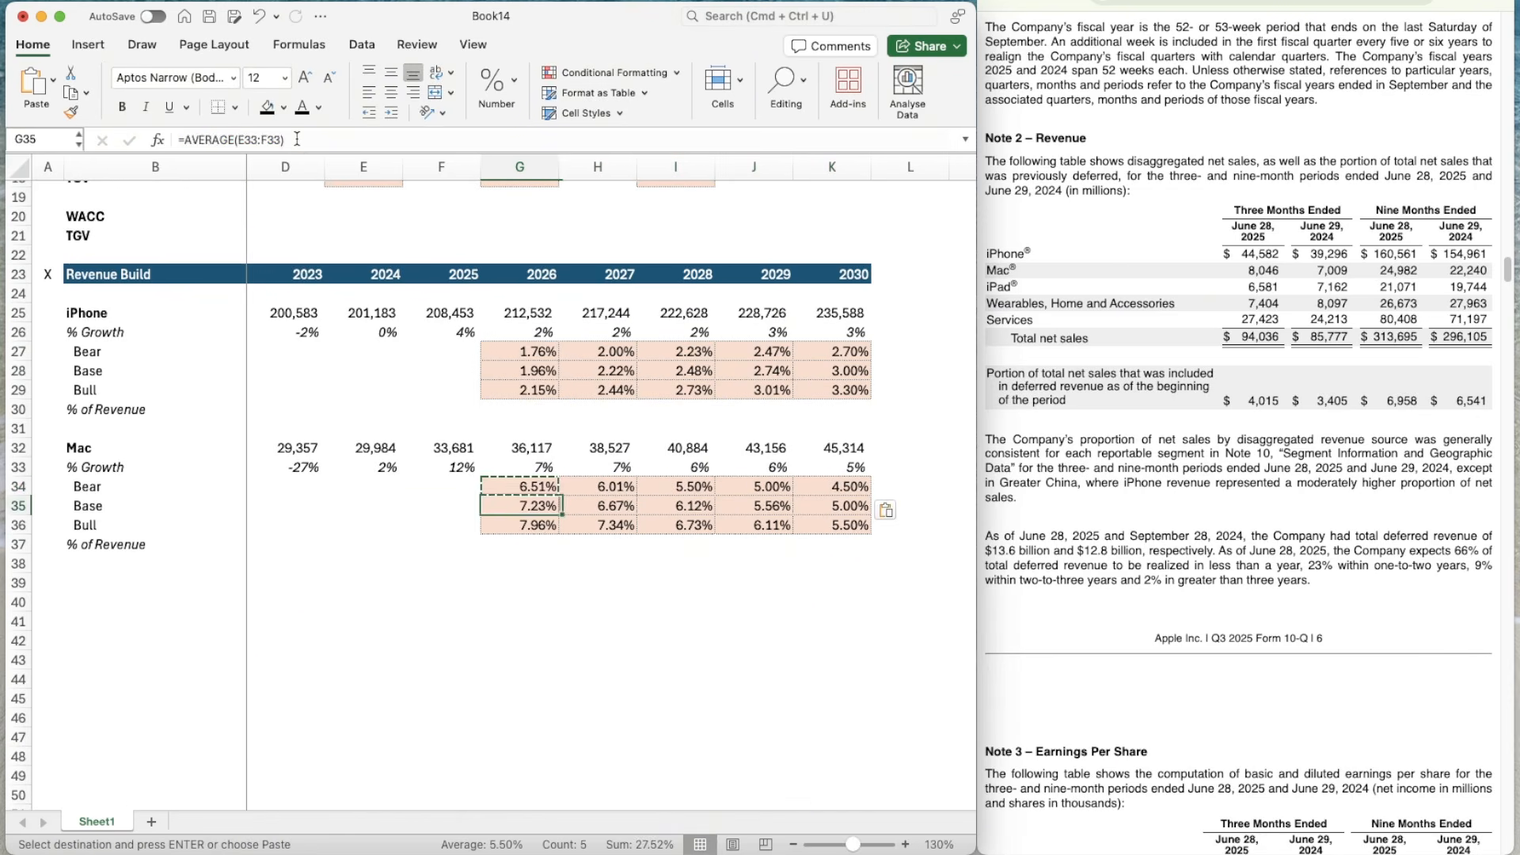
text(=G35*$I$11)
key(Return)
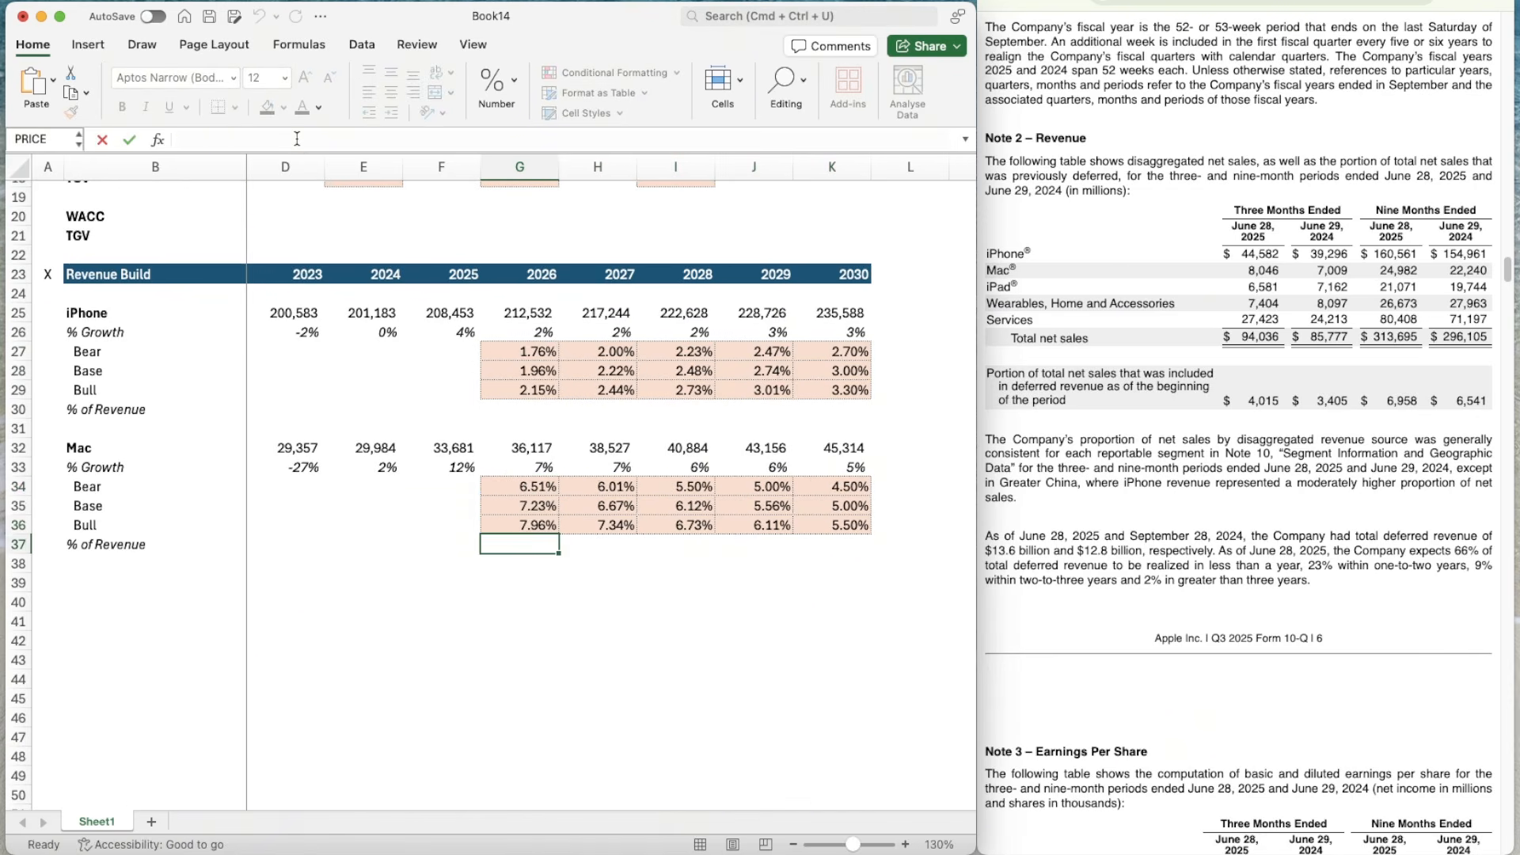
- Copy the 2026 Mac Bull growth formula across the row through 2030
key(Up)
key(super+c)
key(shift+Right)
key(shift+Right)
key(shift+Right)
key(shift+Right)
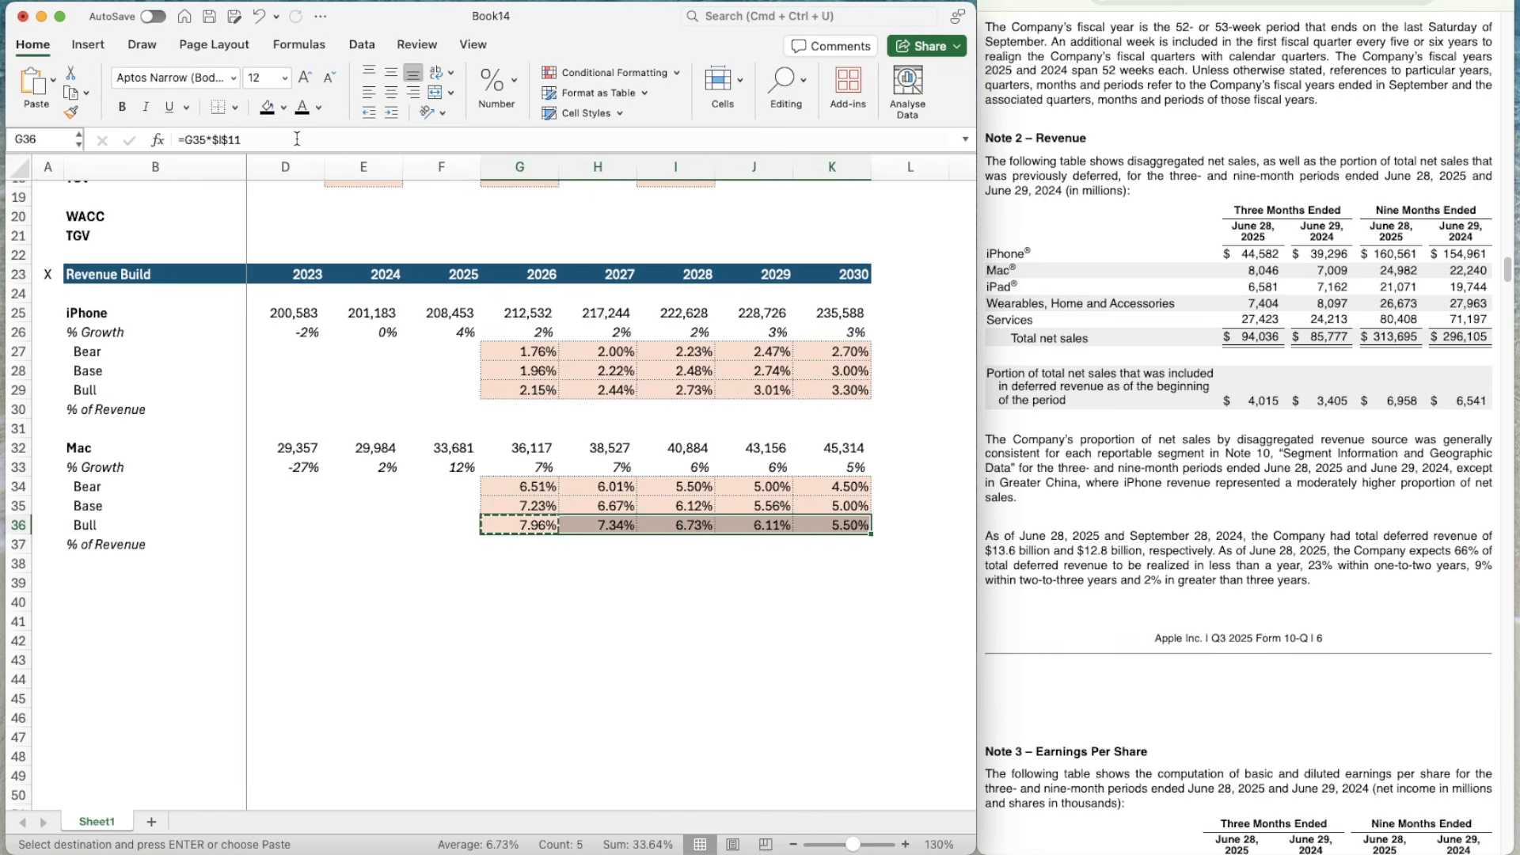
- Check the Mac Bear formula against the scenario assumptions and review the iPhone and Mac revenue builds
scroll(459, 388, up, 3)
scroll(459, 388, left, 1)
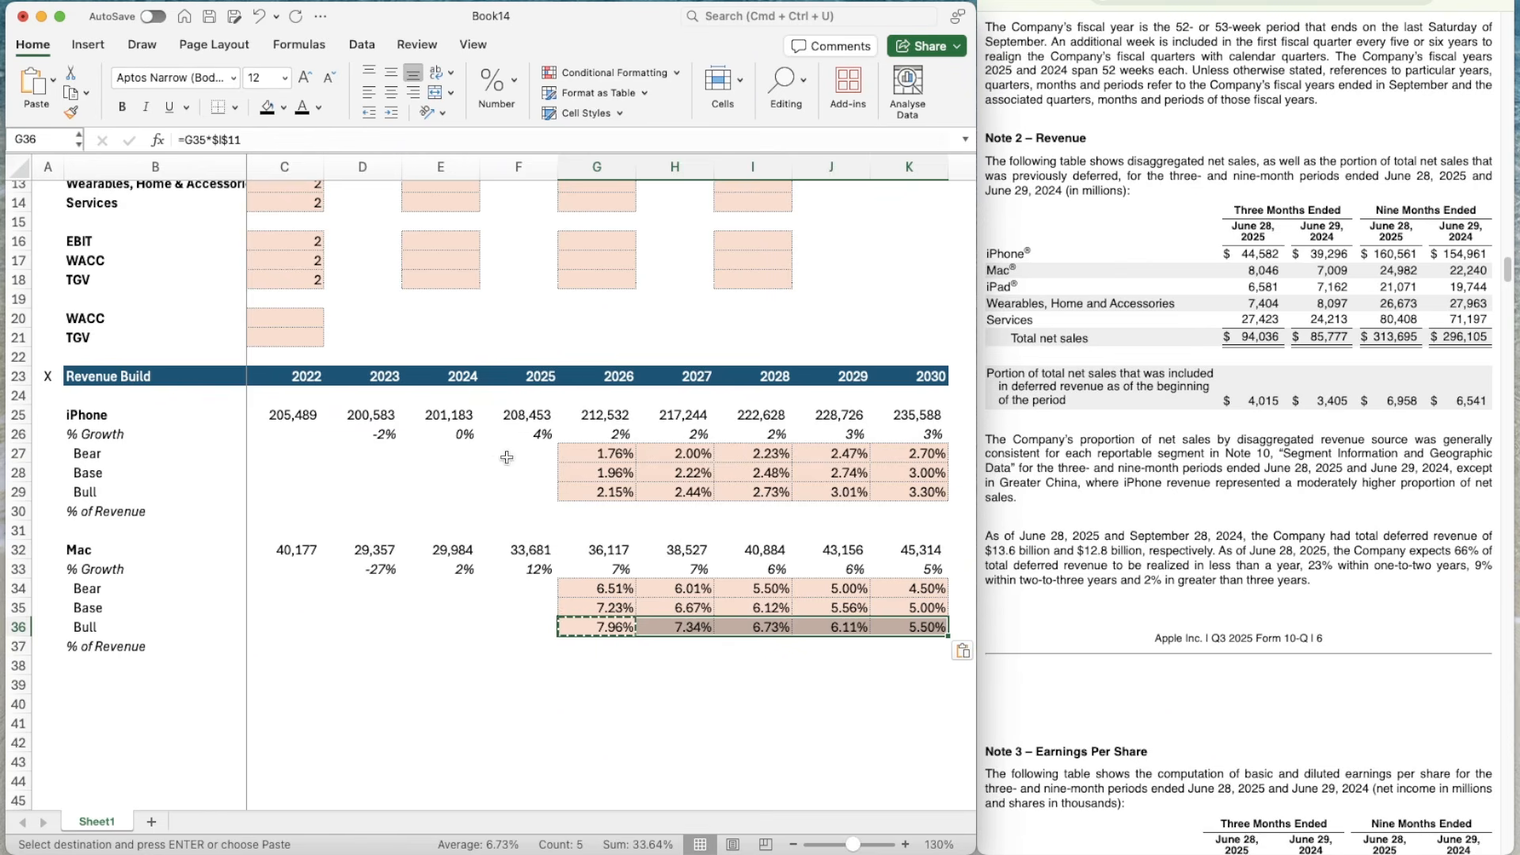
click(577, 589)
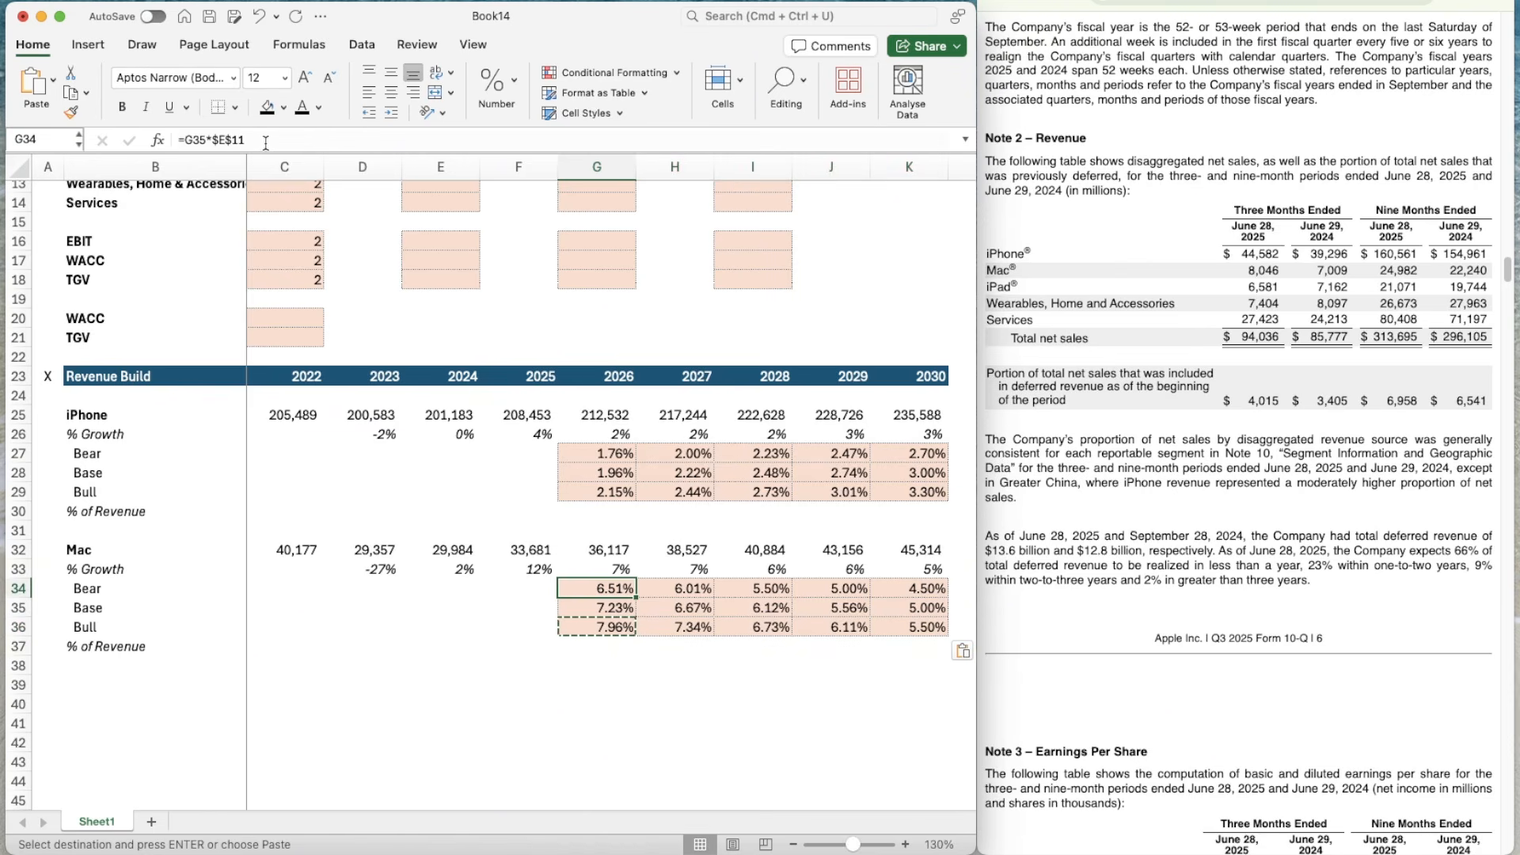
scroll(386, 296, up, 3)
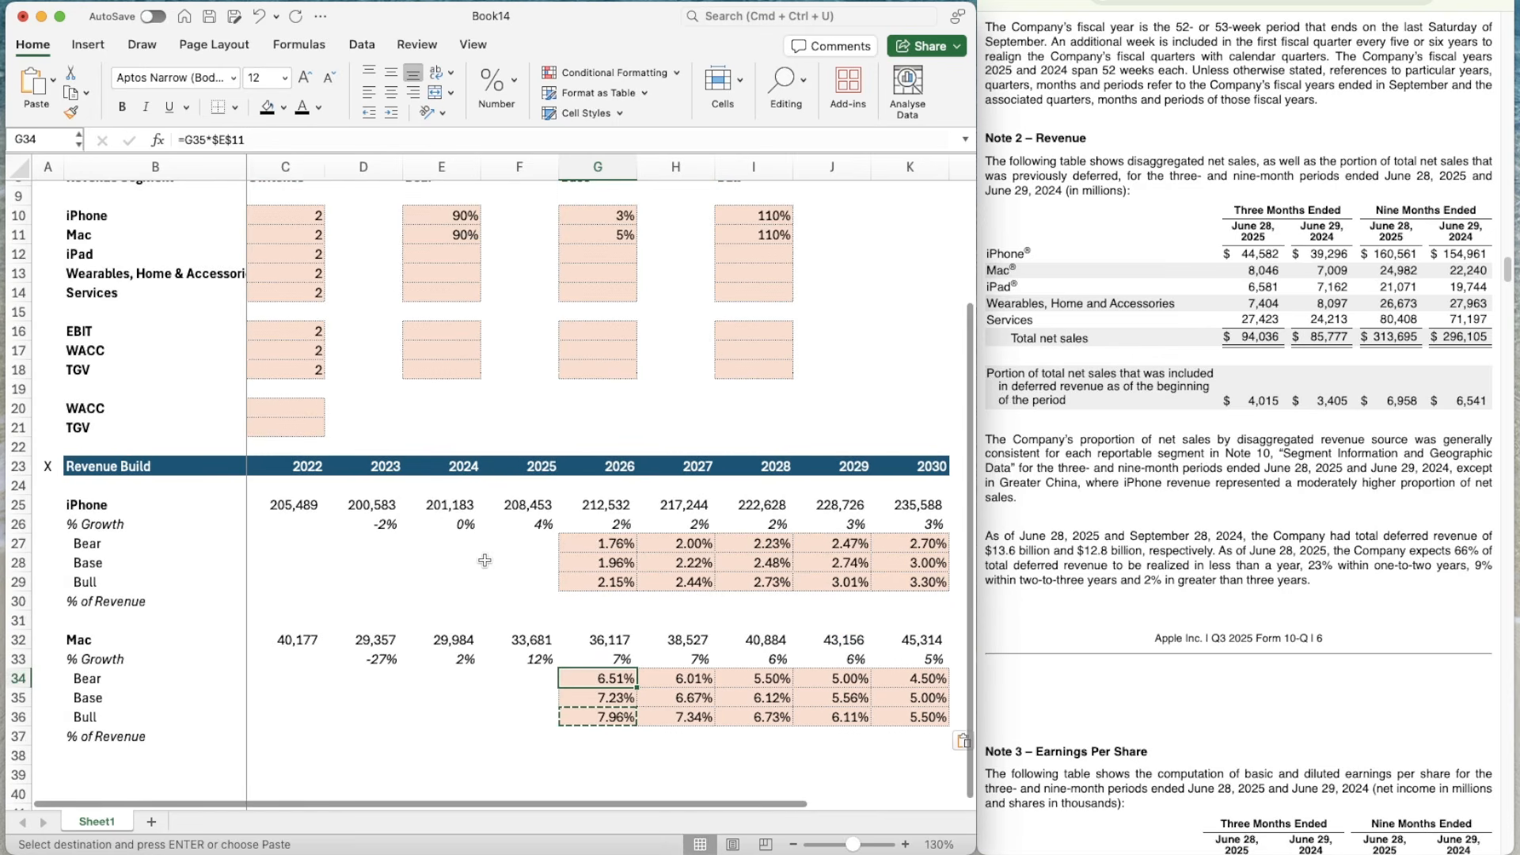
scroll(475, 554, down, 5)
click(511, 648)
scroll(510, 648, down, 5)
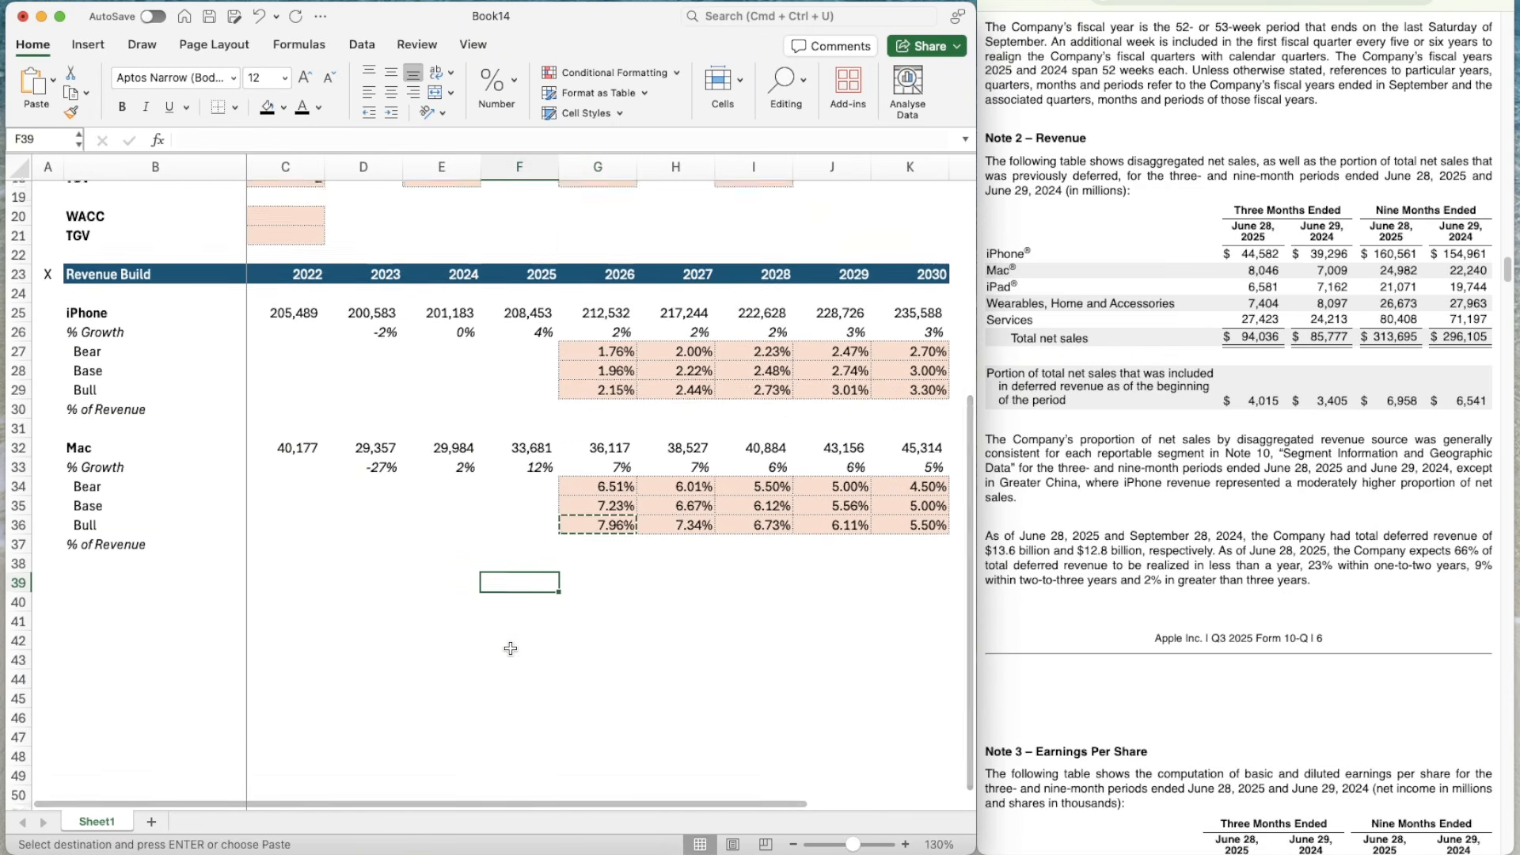
scroll(511, 649, up, 4)
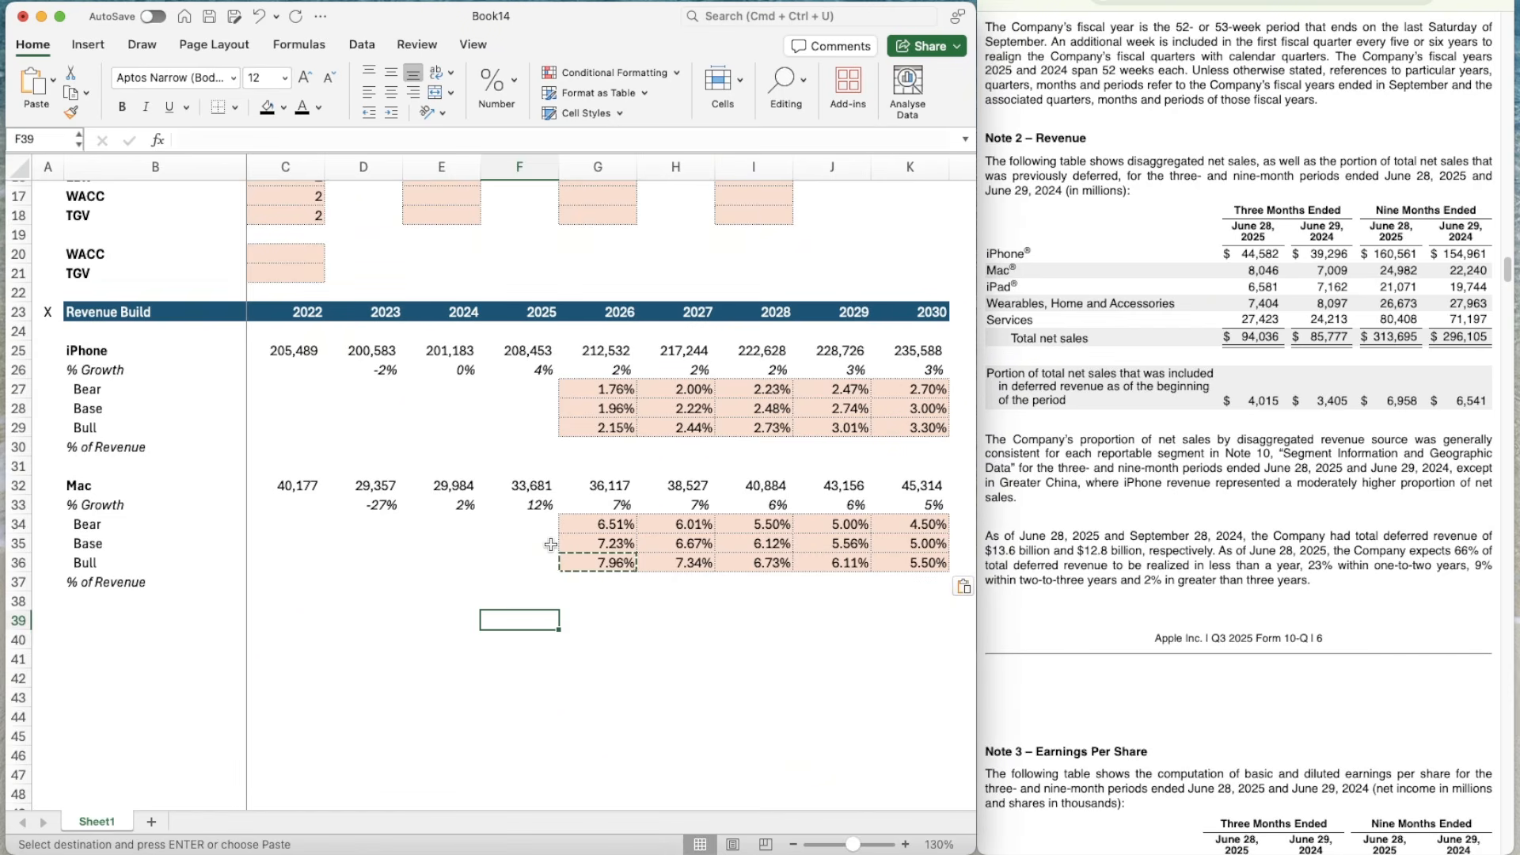
scroll(551, 545, up, 3)
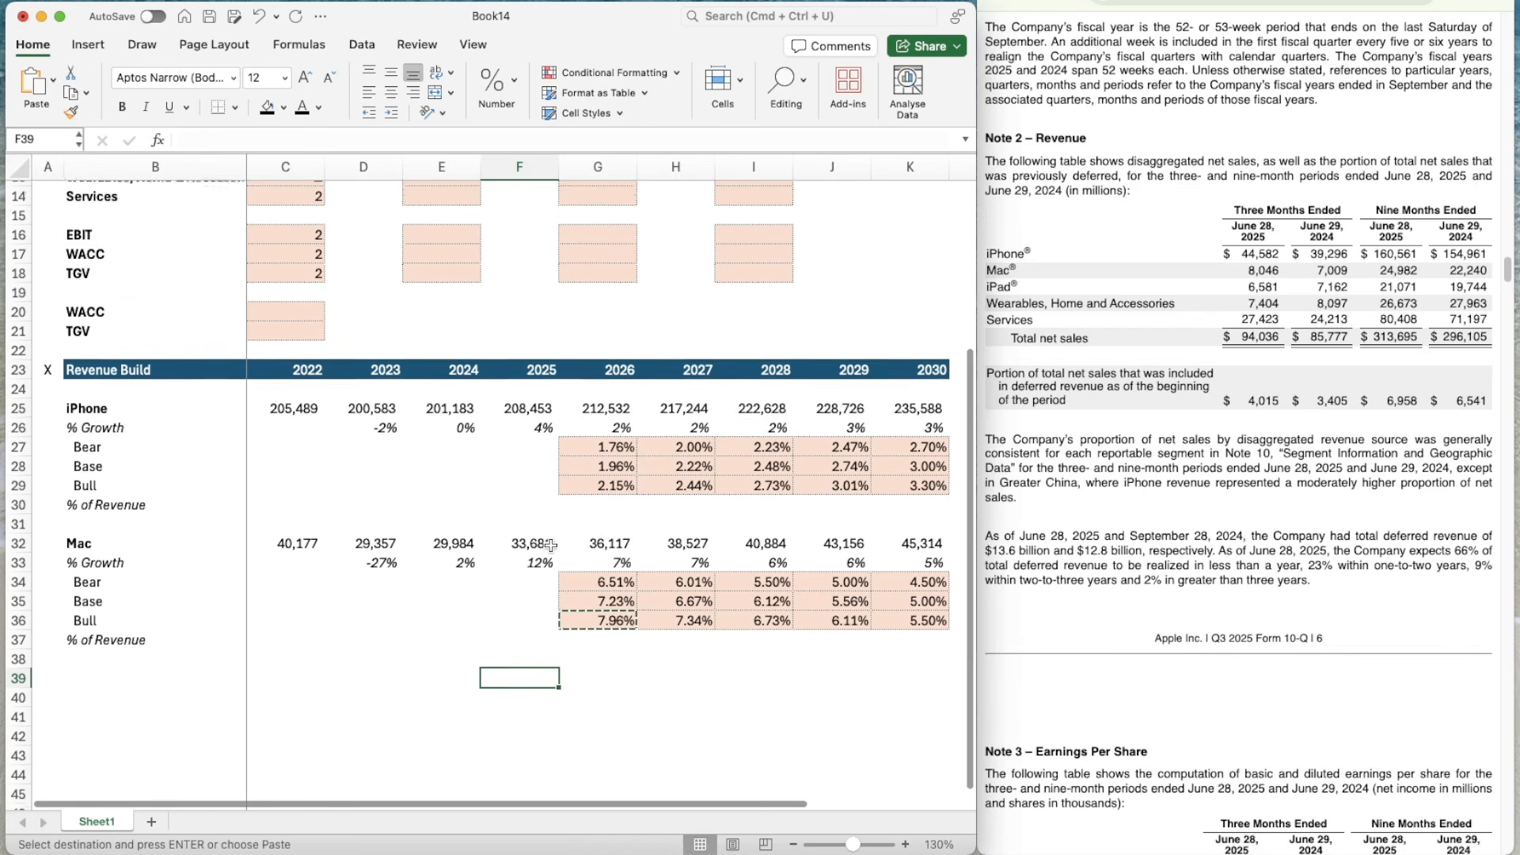
- Set the Mac base-case growth assumption in G11 to 4%
scroll(551, 545, up, 4)
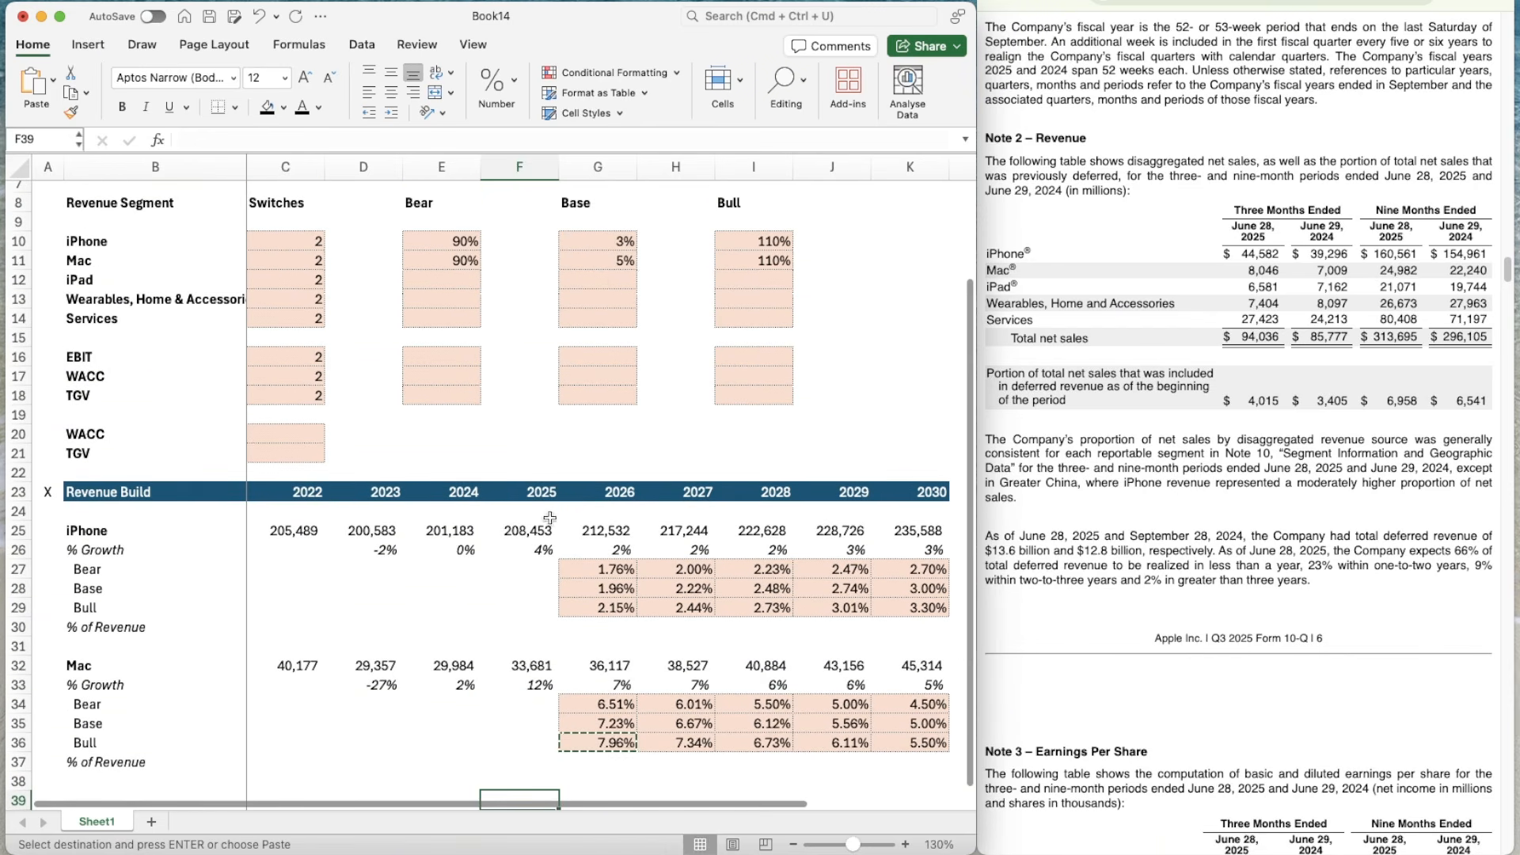
click(601, 260)
text(4)
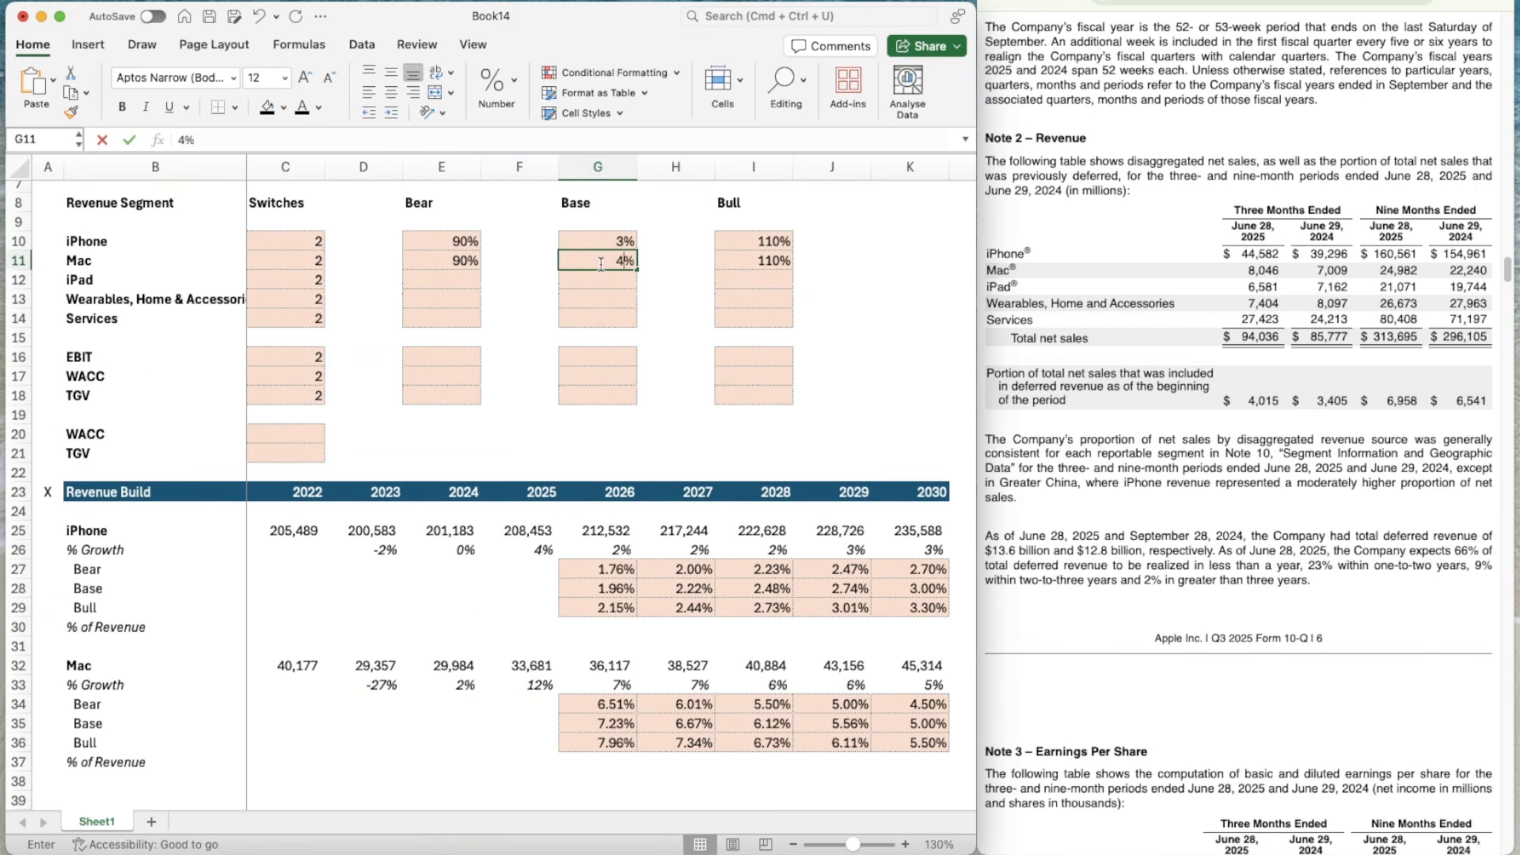
key(Return)
- Copy the whole Mac revenue block, B32 to K37, and paste it starting at B39
scroll(883, 524, down, 10)
click(127, 390)
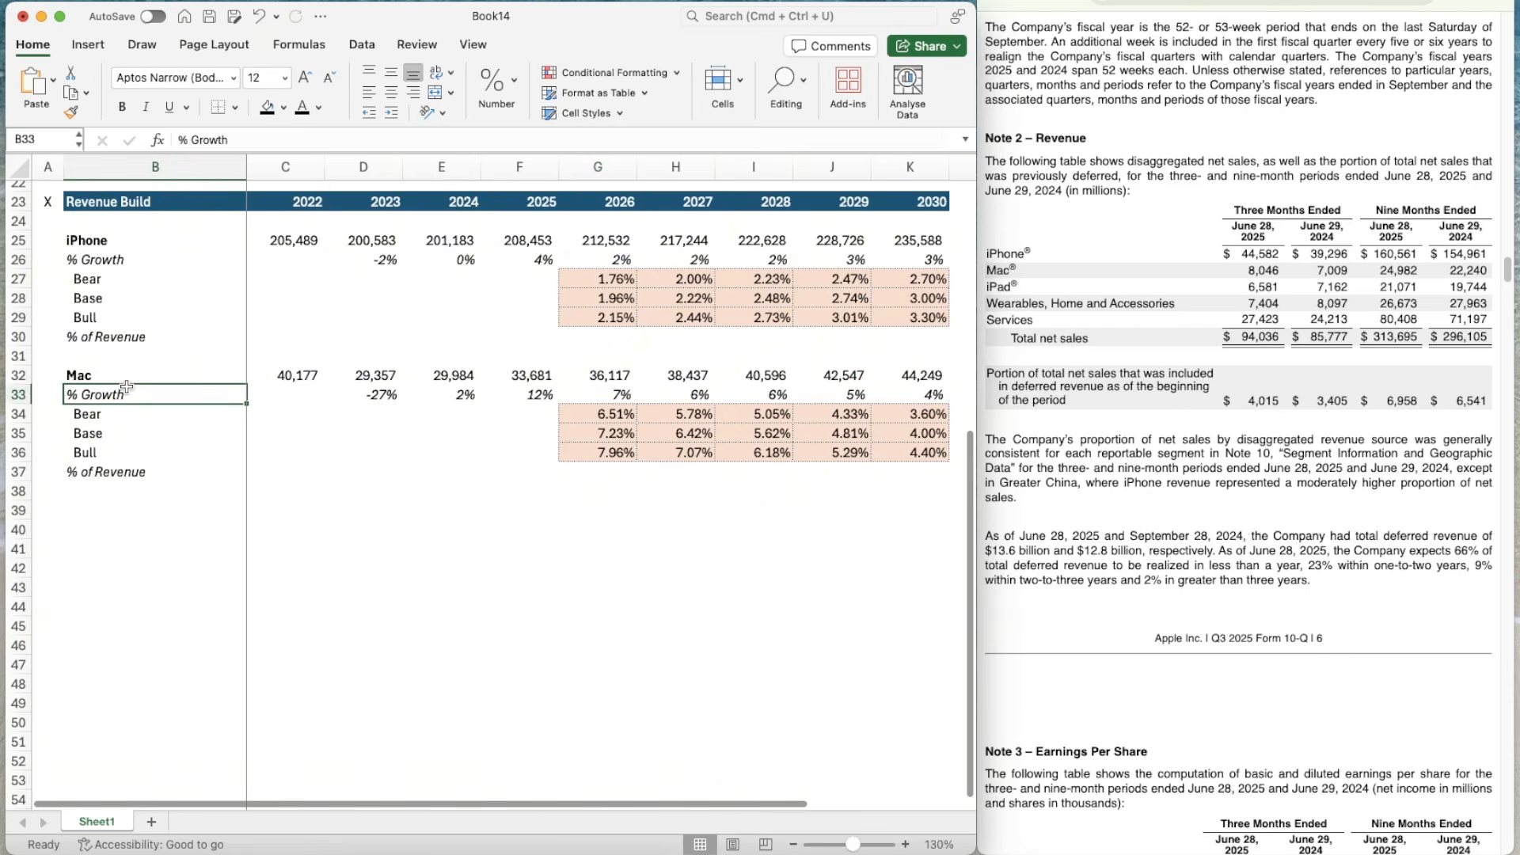
click(127, 383)
key(shift+Down)
key(shift+Down)
key(shift+Down)
key(shift+Down)
key(shift+Down)
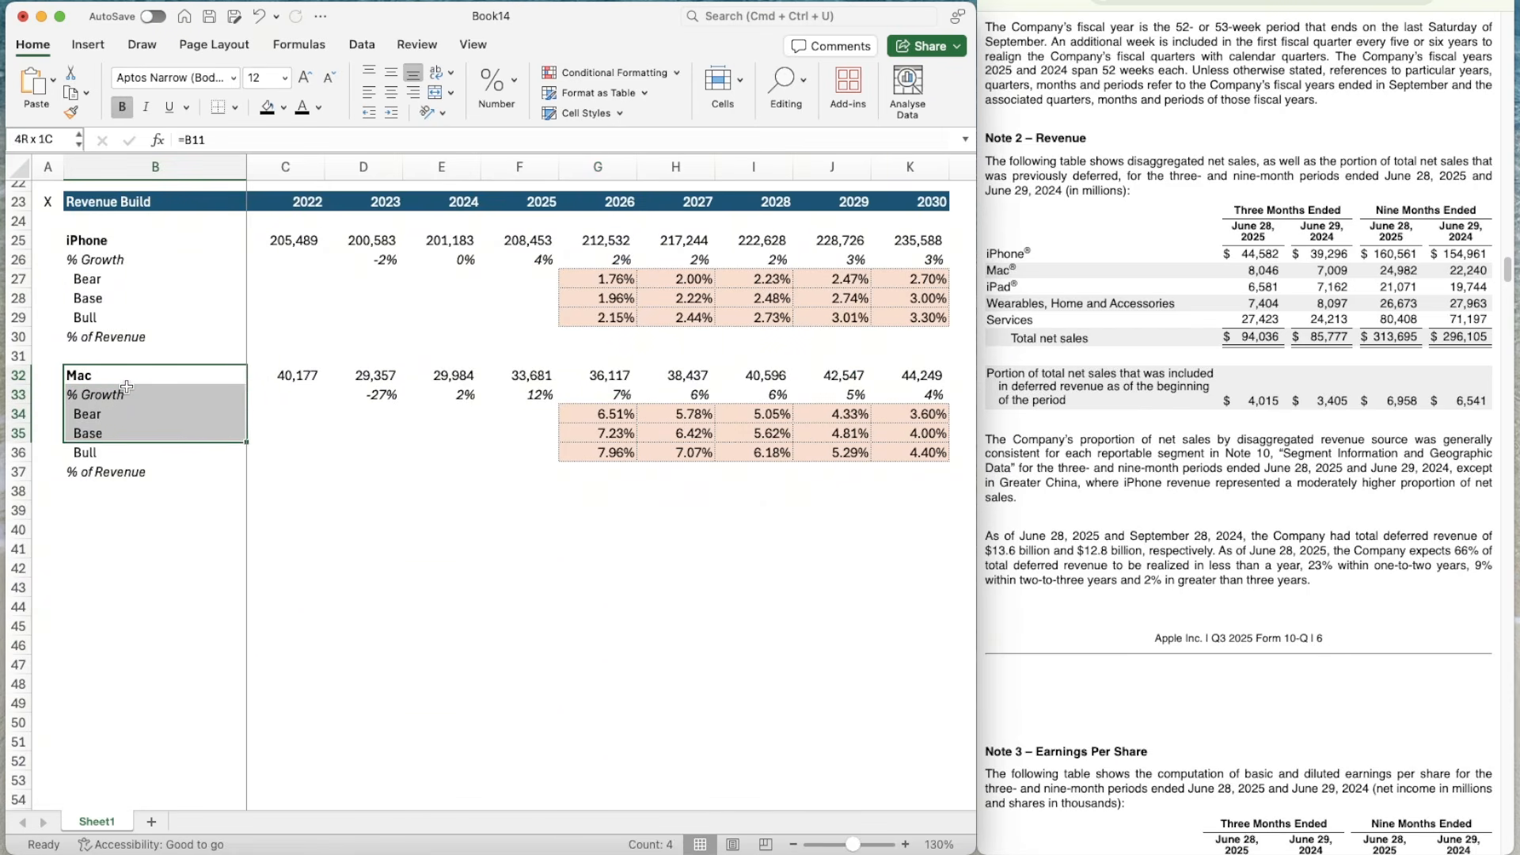
key(shift+Right)
key(shift+Right)
key(shift+Right)
key(shift+Right)
key(shift+Right)
key(shift+Right)
key(shift+Right)
key(shift+Right)
key(shift+Right)
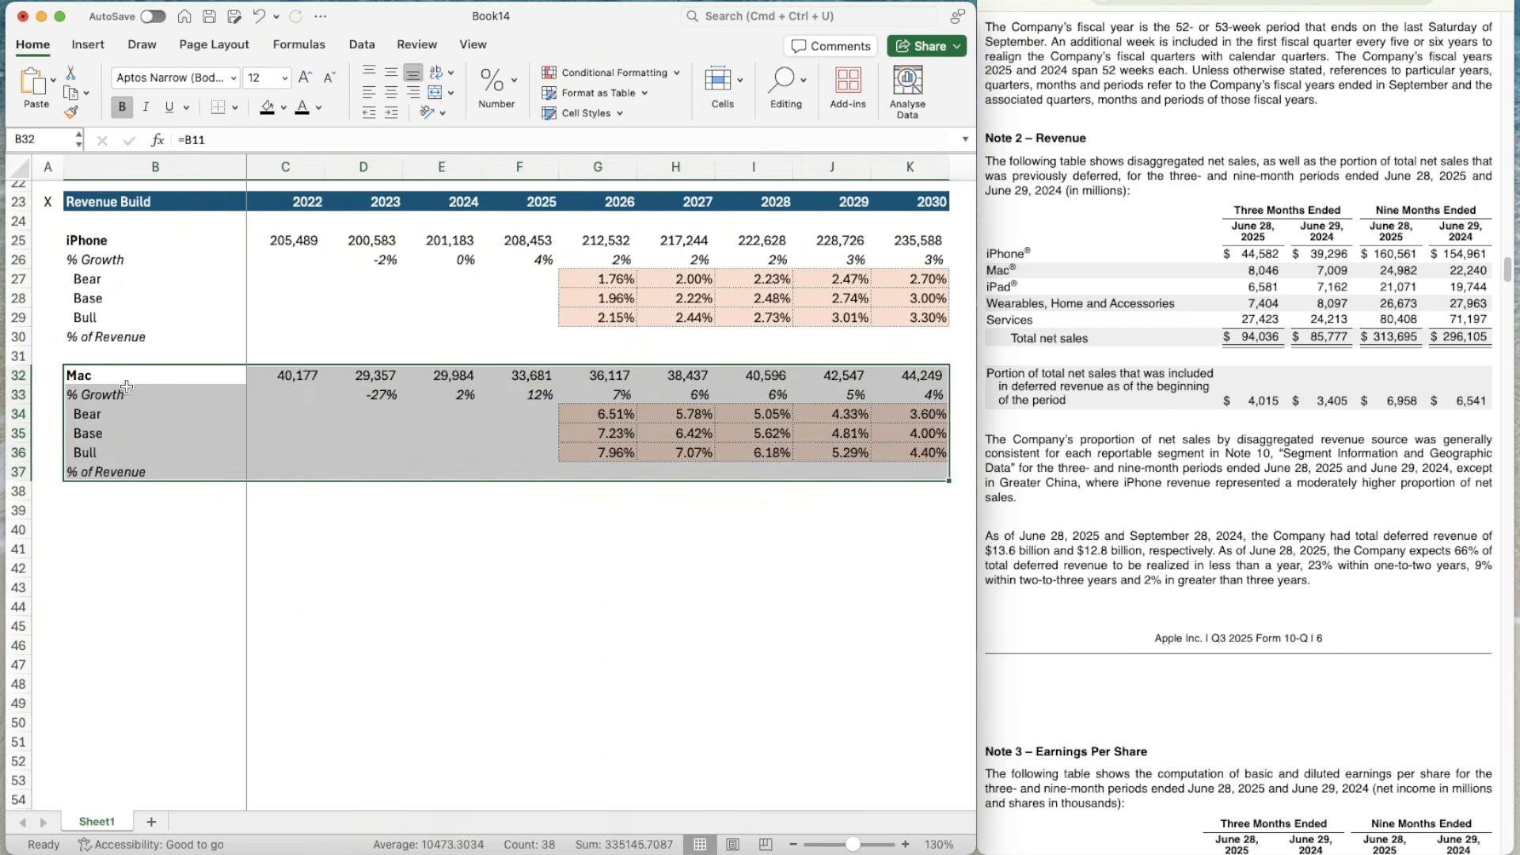
key(cmd+c)
click(128, 388)
key(Down)
key(Down)
key(Down)
key(Down)
key(Down)
key(Down)
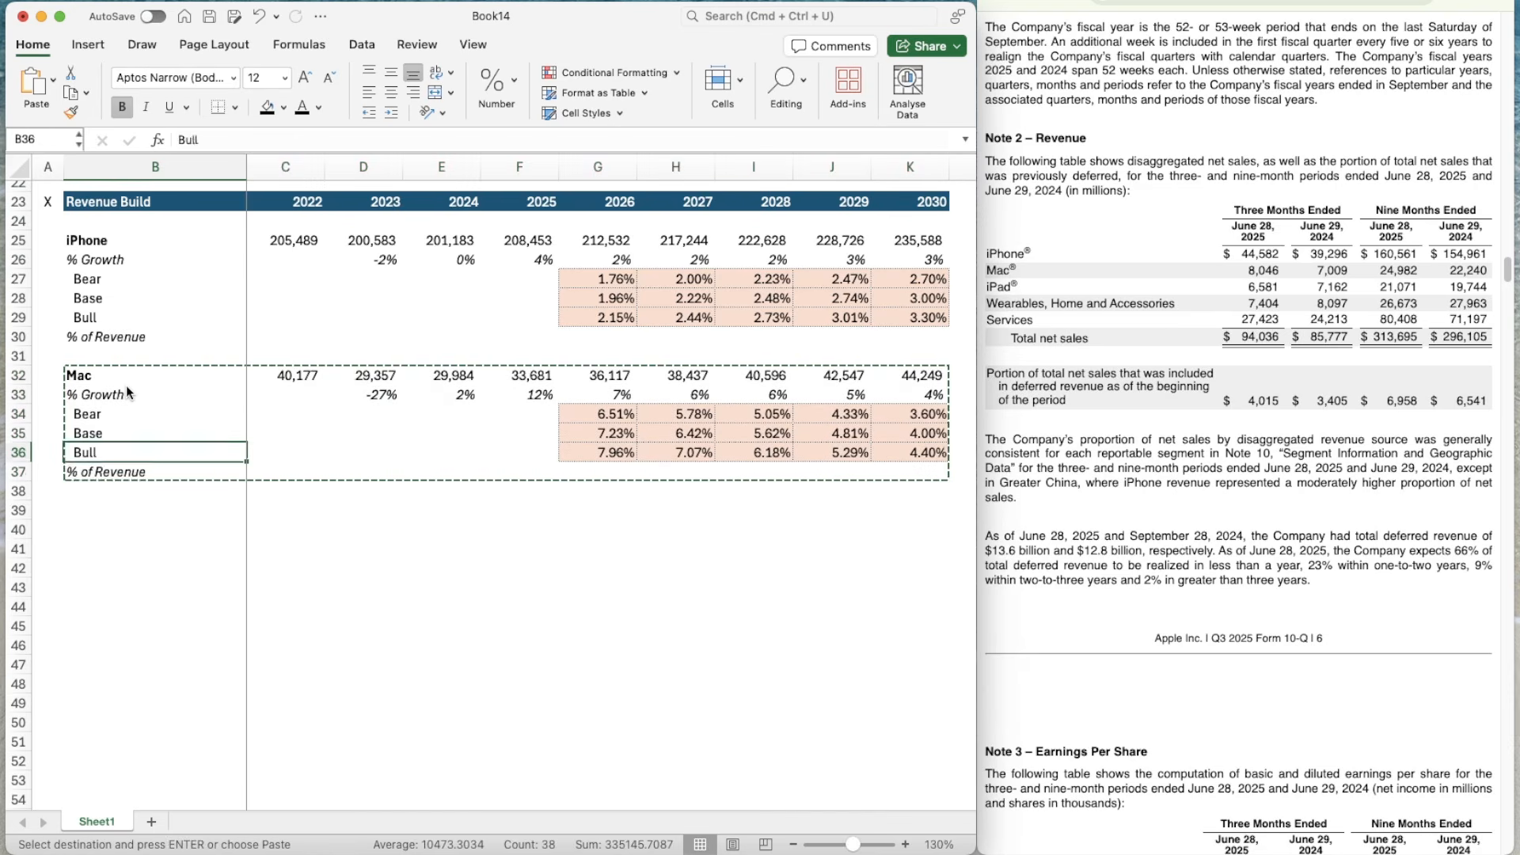
key(cmd+v)
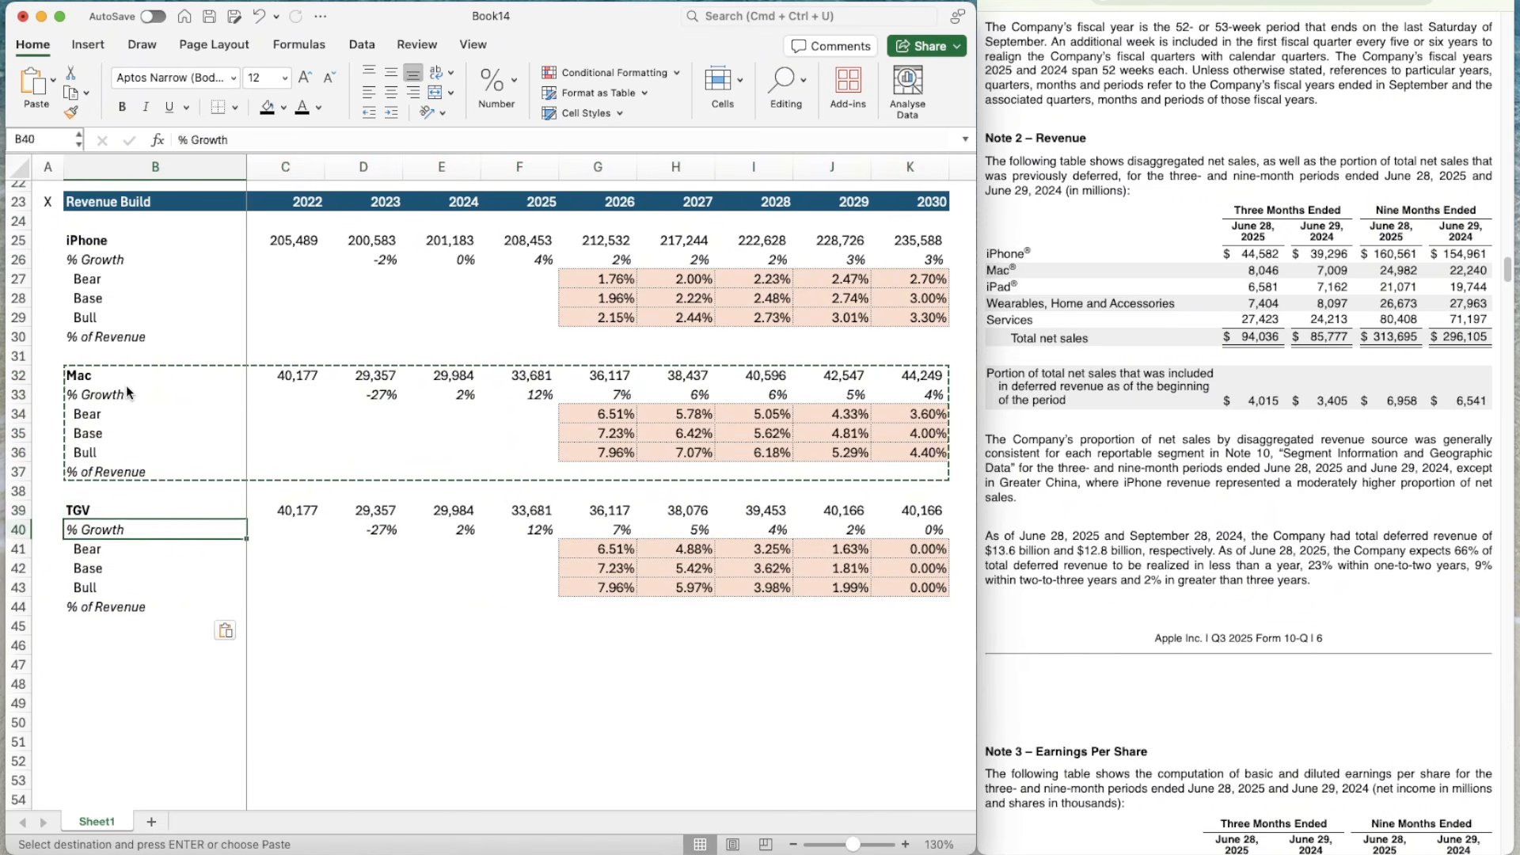
- Link the copied block's heading in B39 to the iPad label with =B12
text(=B12)
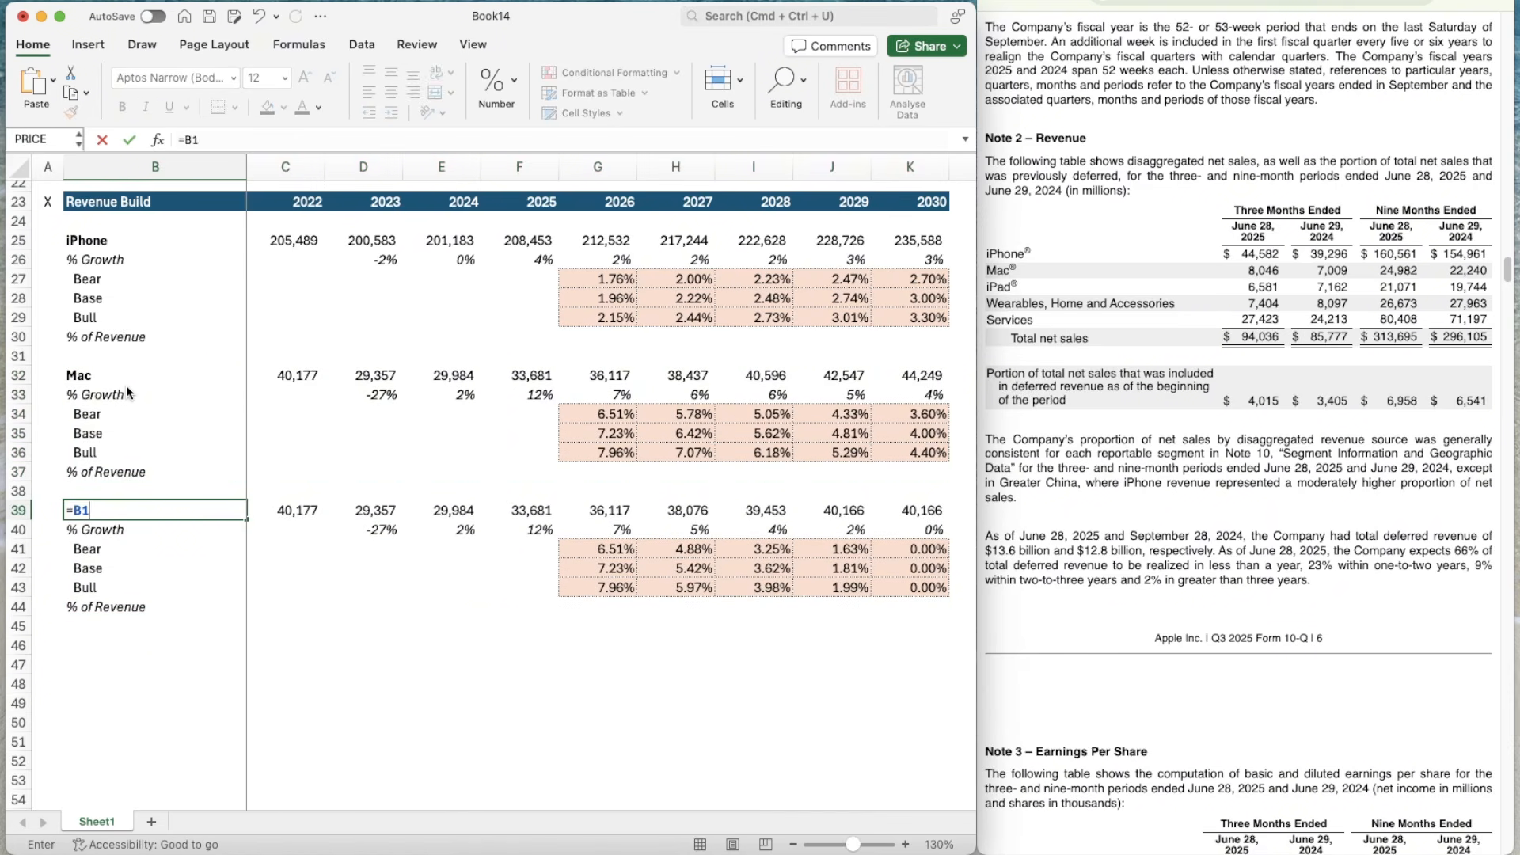
key(Return)
key(Up)
key(Right)
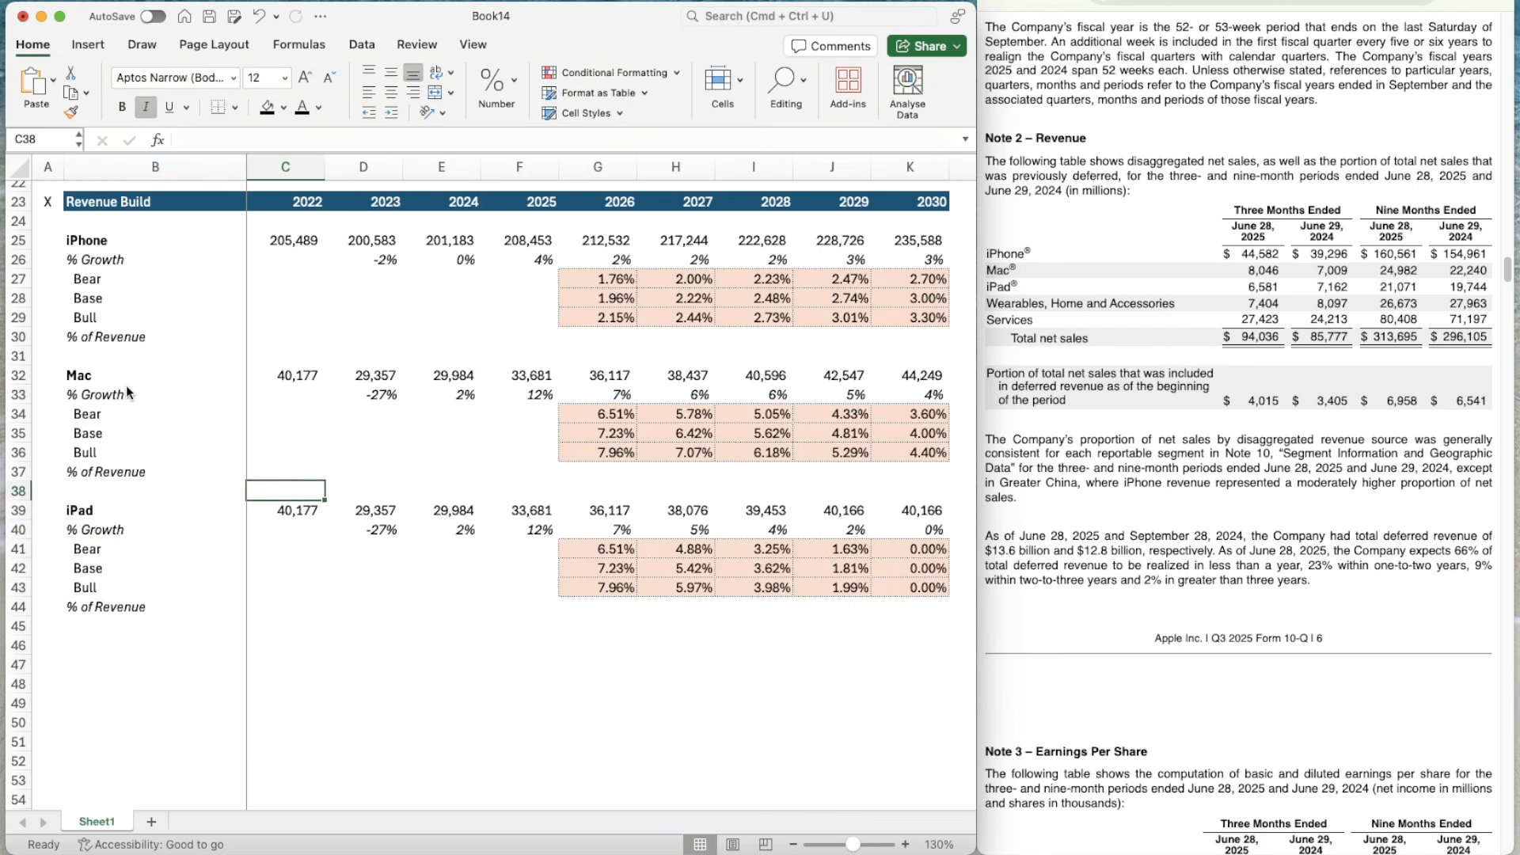
- Enter iPad net sales from the 2024 10-K in row 39: 29292 for 2022 and 28300 for 2023
click(1277, 3)
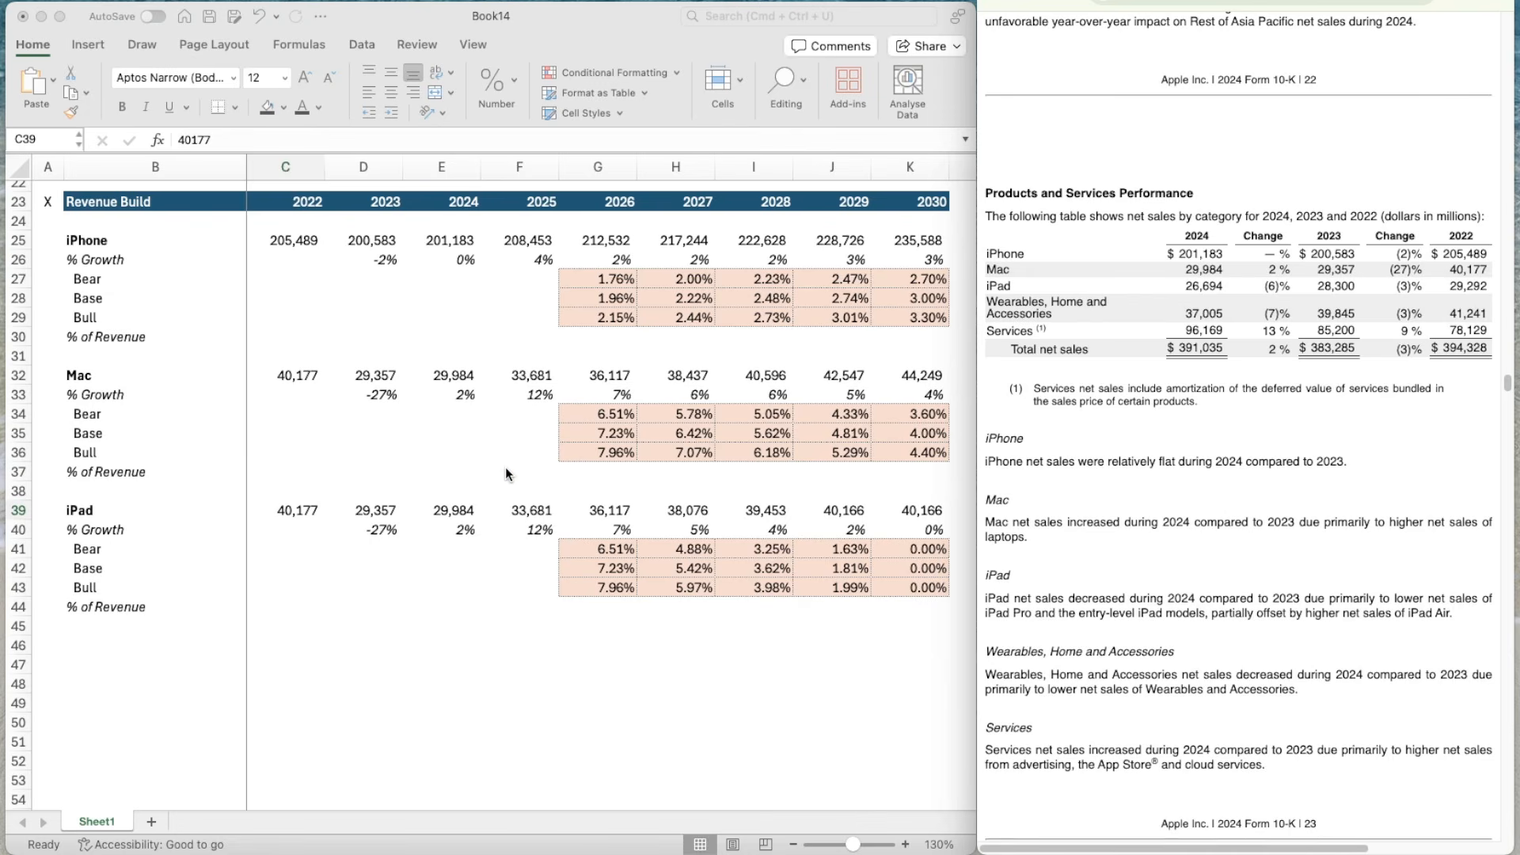
click(283, 509)
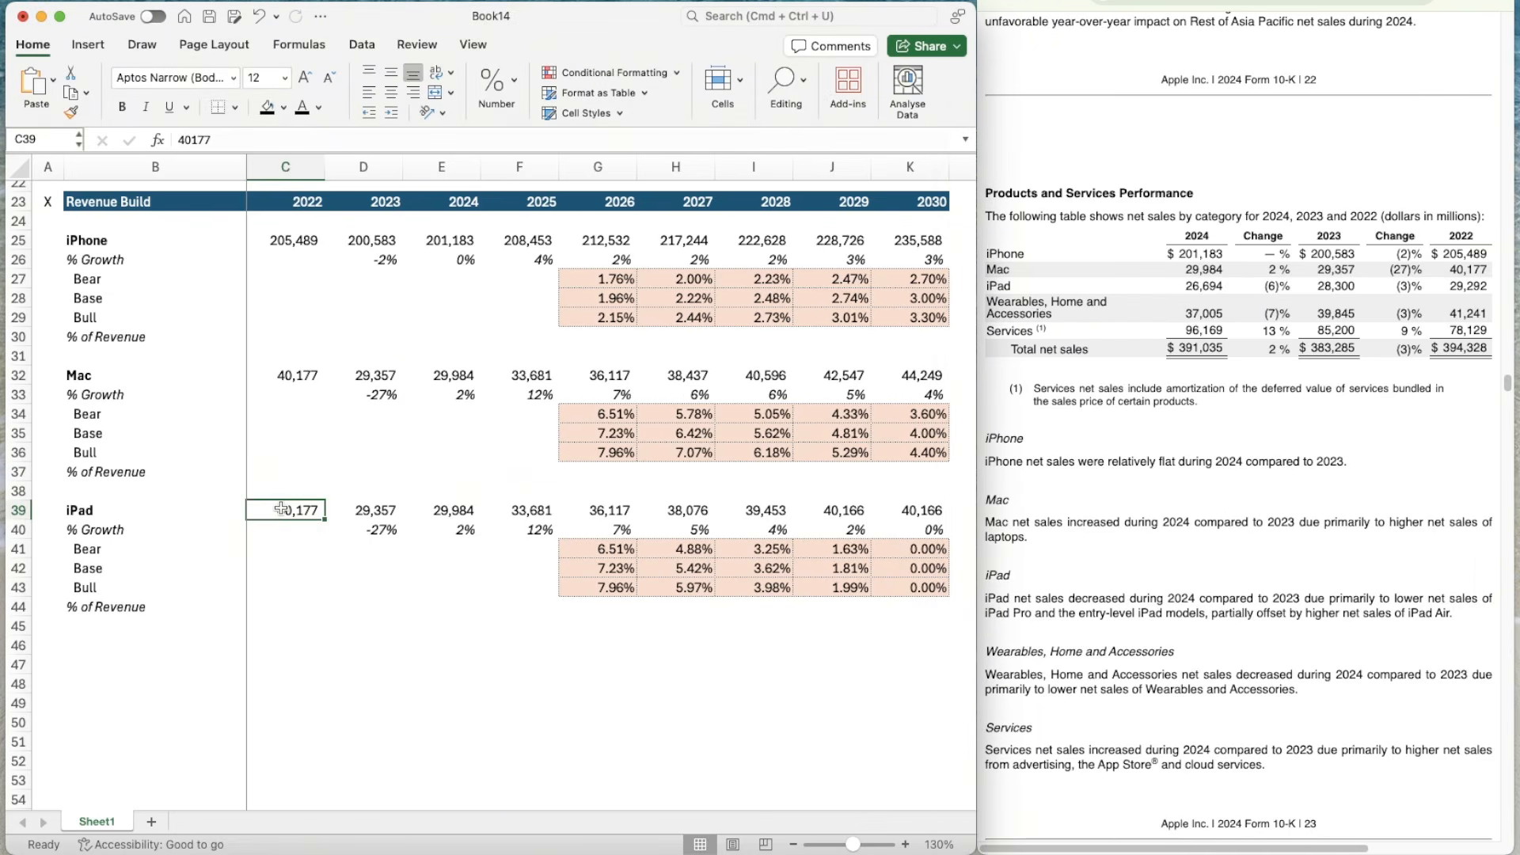
text(29292)
key(Tab)
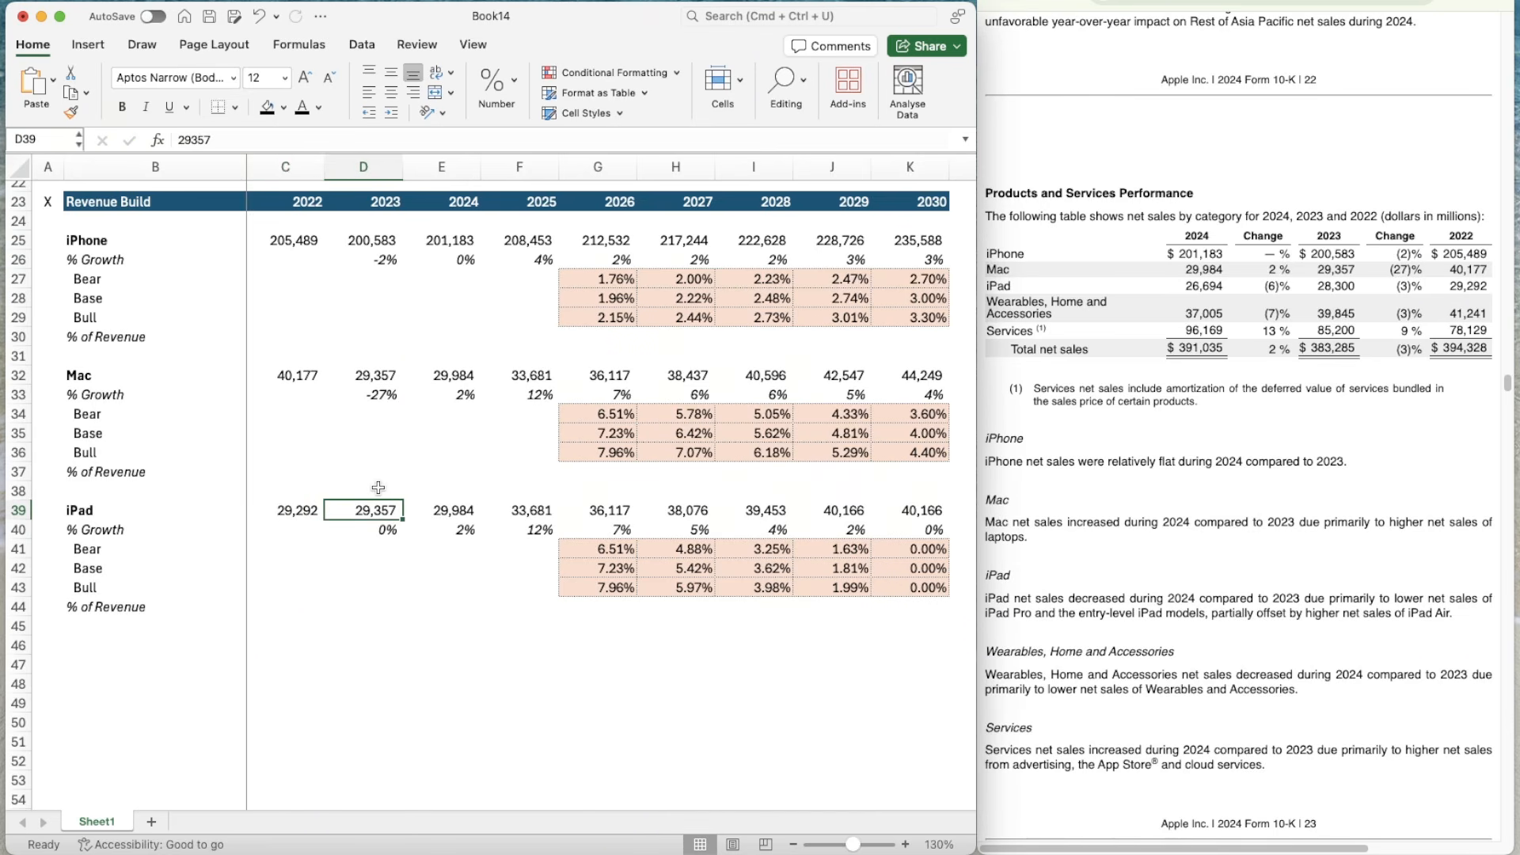
text(28300)
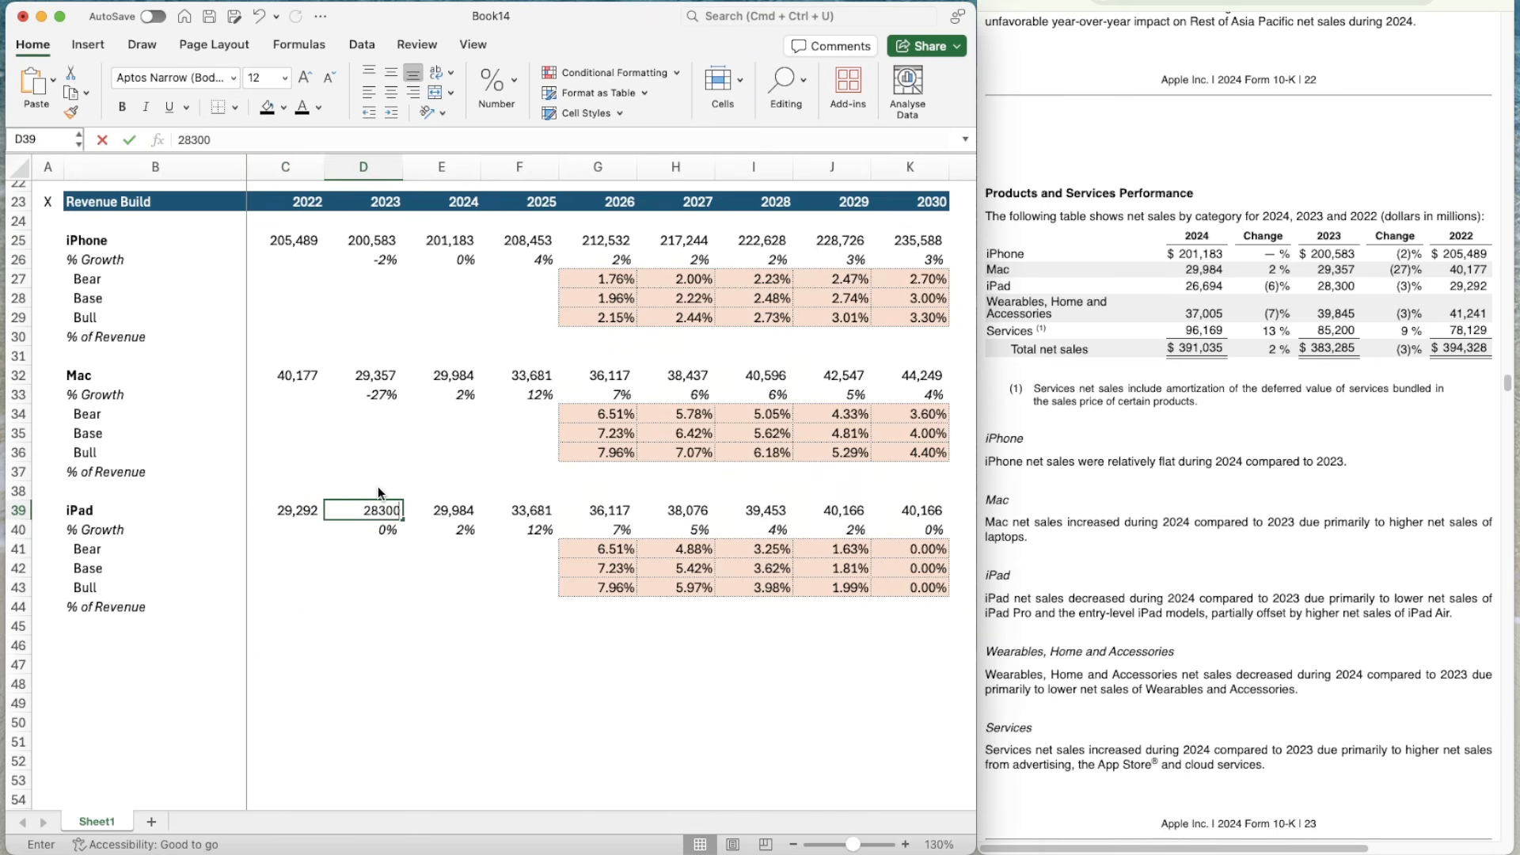
key(Return)
key(Up)
key(Right)
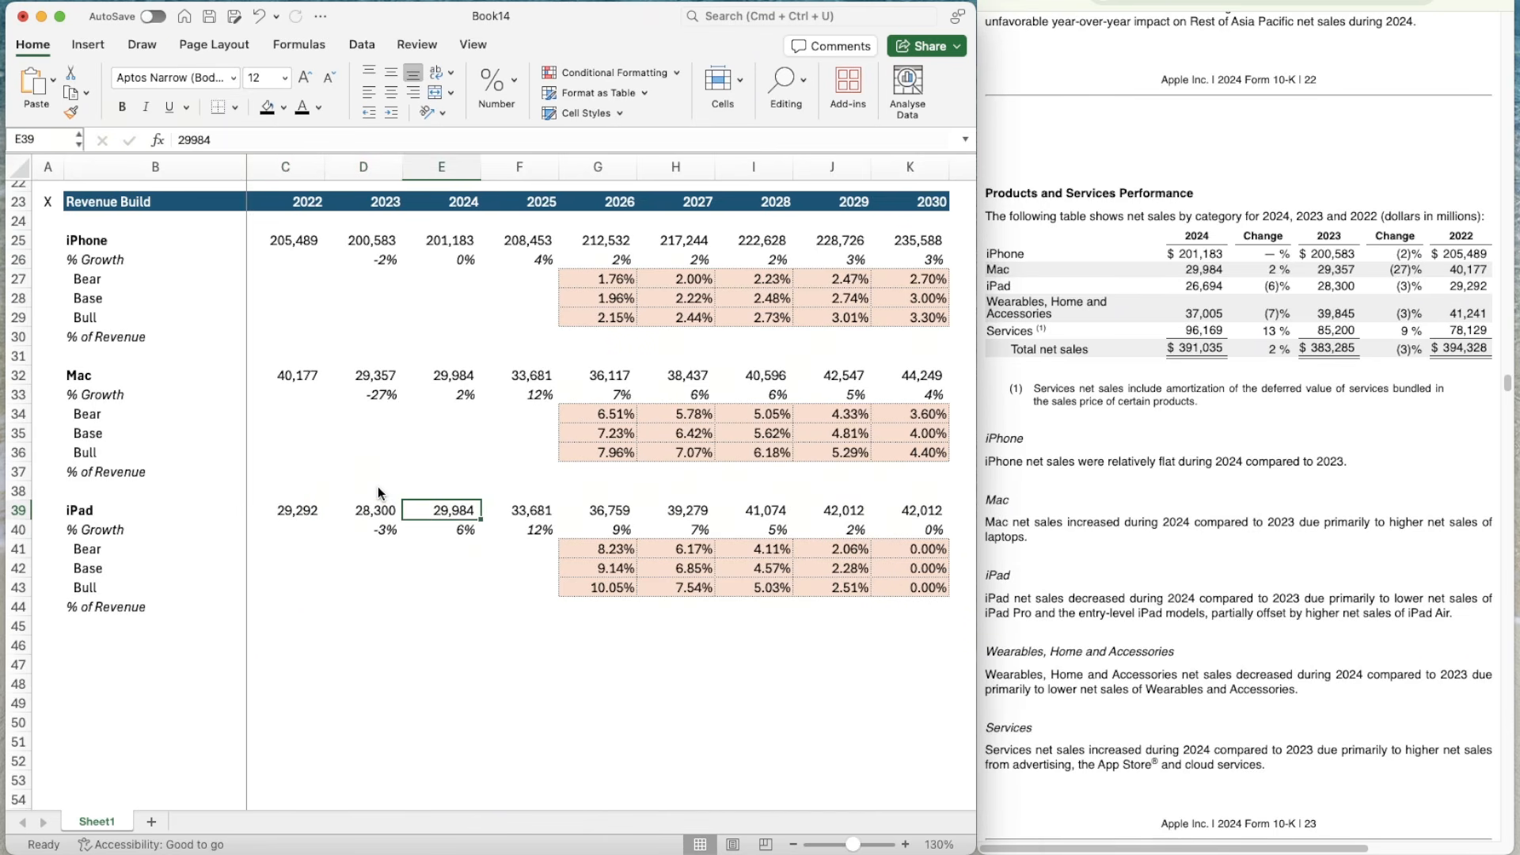
- Set the 2024 iPad net sales in E39 to 26694
text(2669)
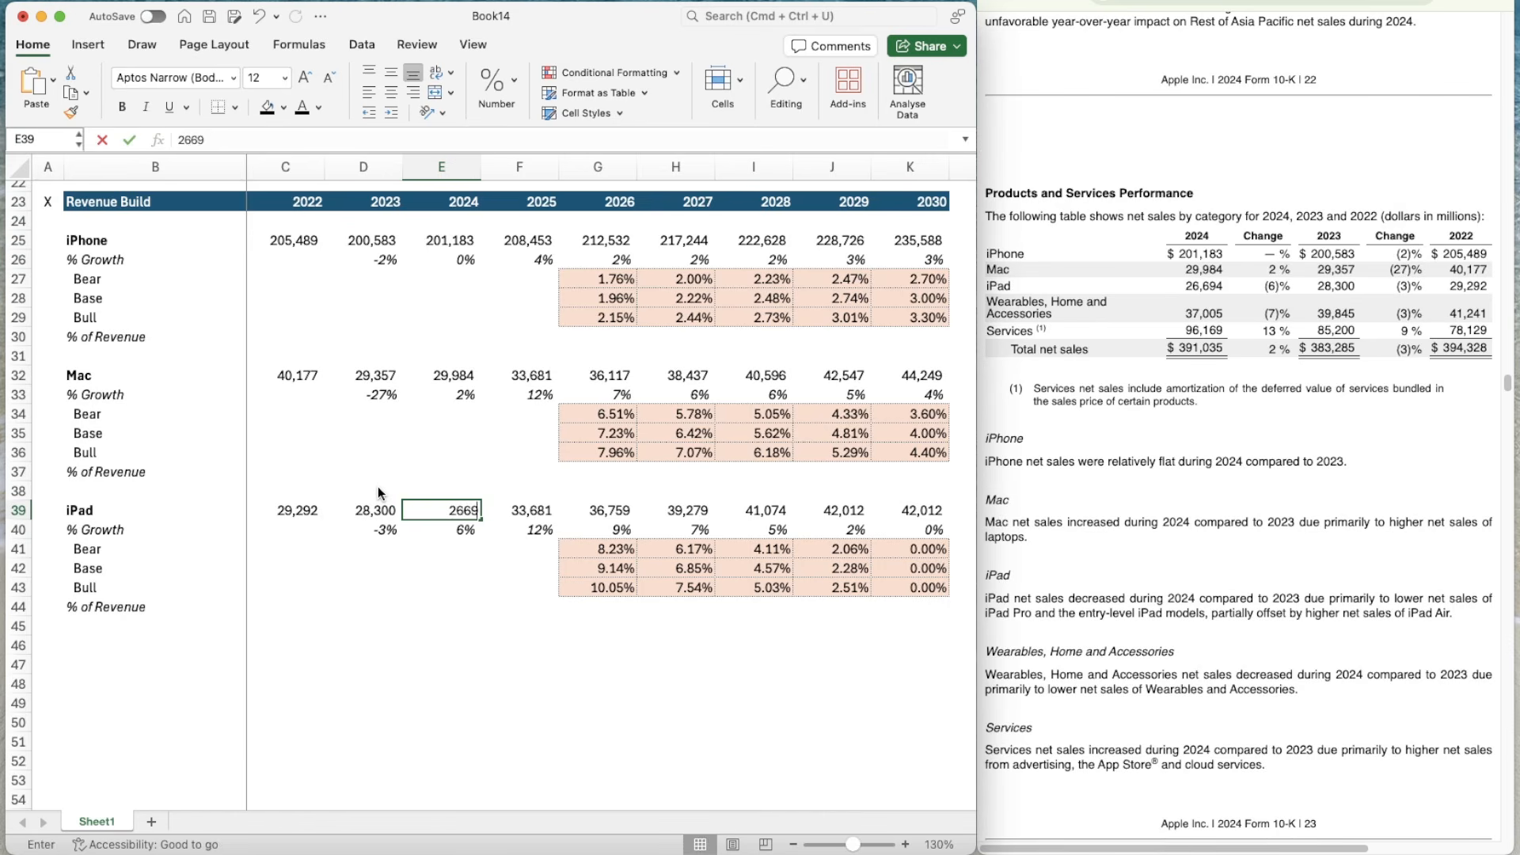
key(Return)
key(Up)
text(26)
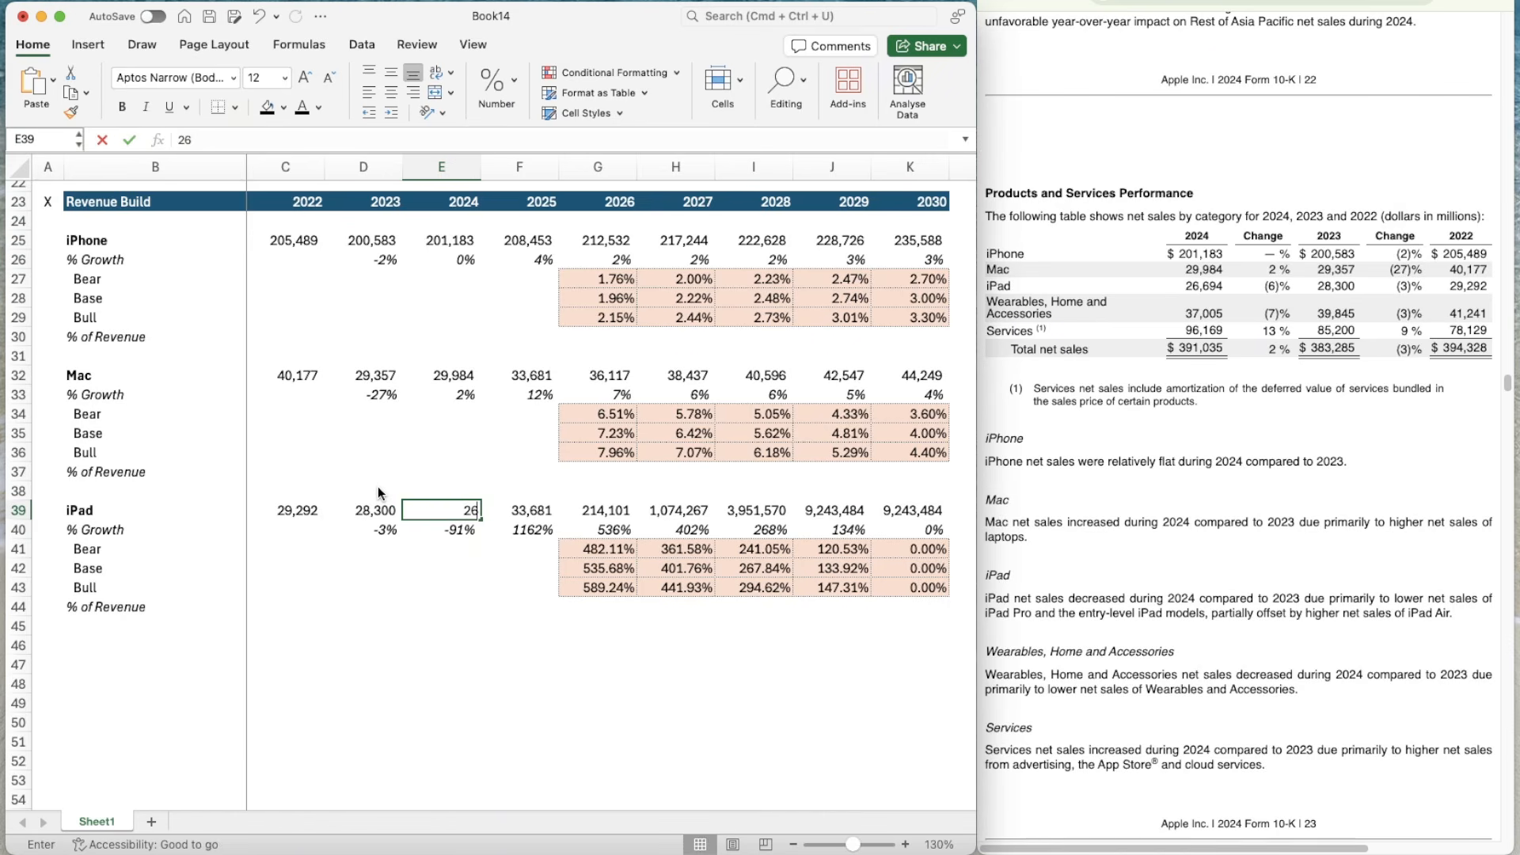
text(,694)
key(Return)
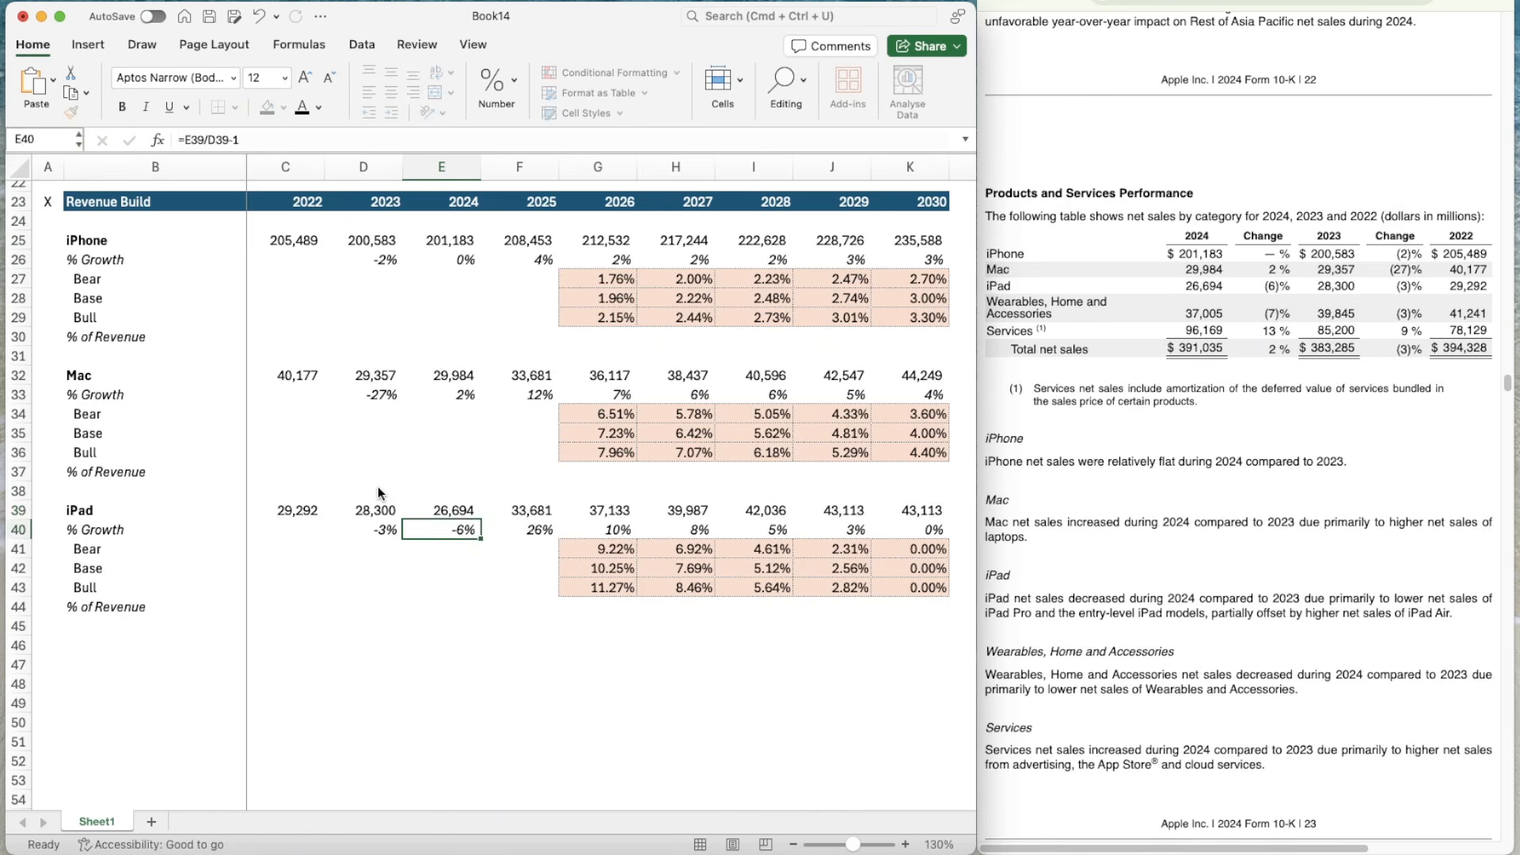
- Using the 10-Q's nine-month 2024 iPad sales, calculate the full-year ratio in spare cell E42 as =E39/19744
key(Up)
key(Right)
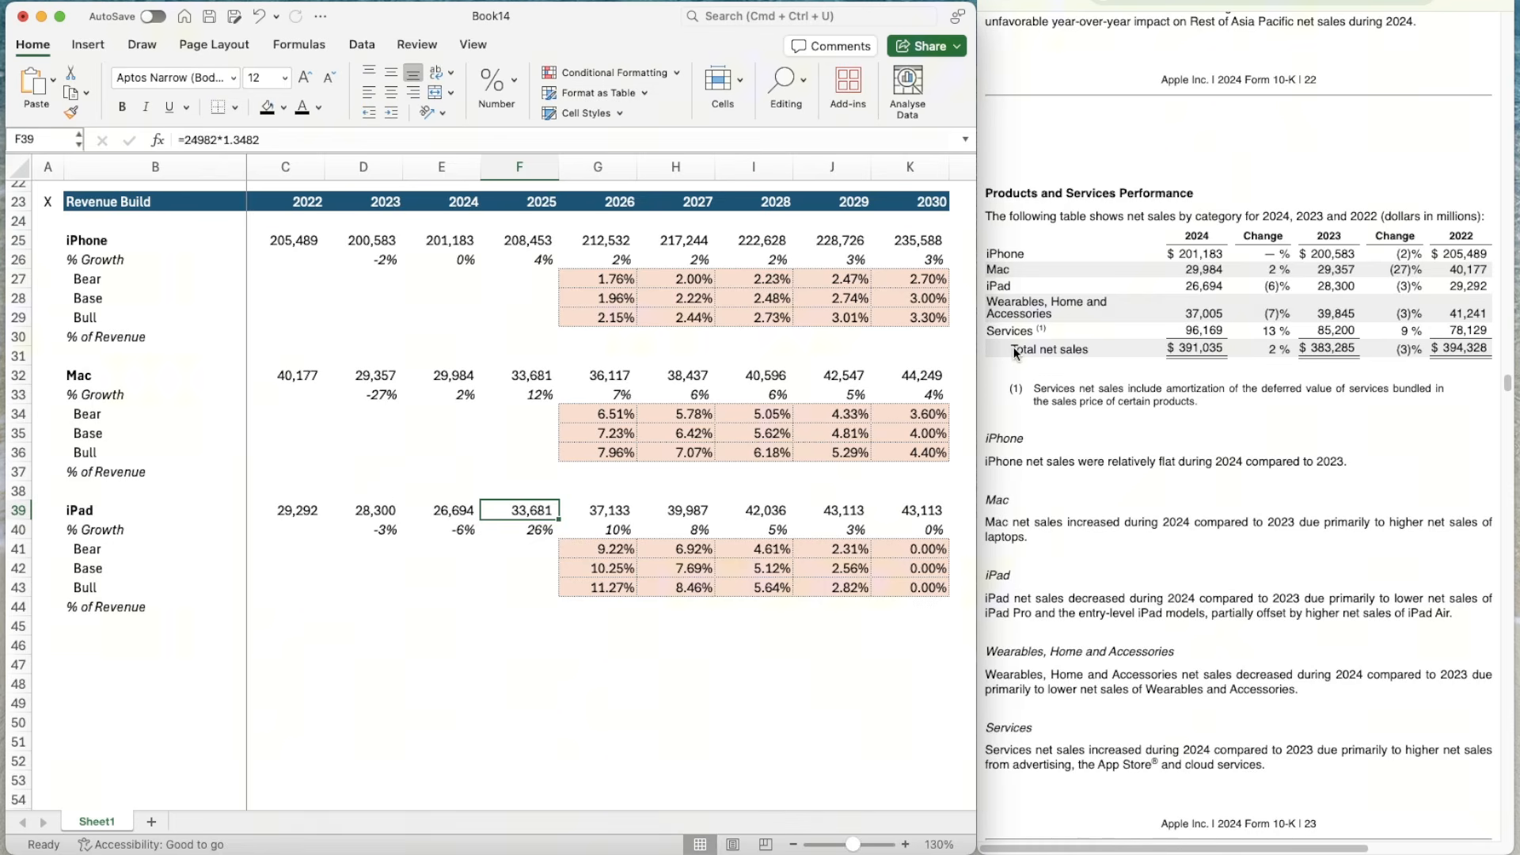
click(1322, 3)
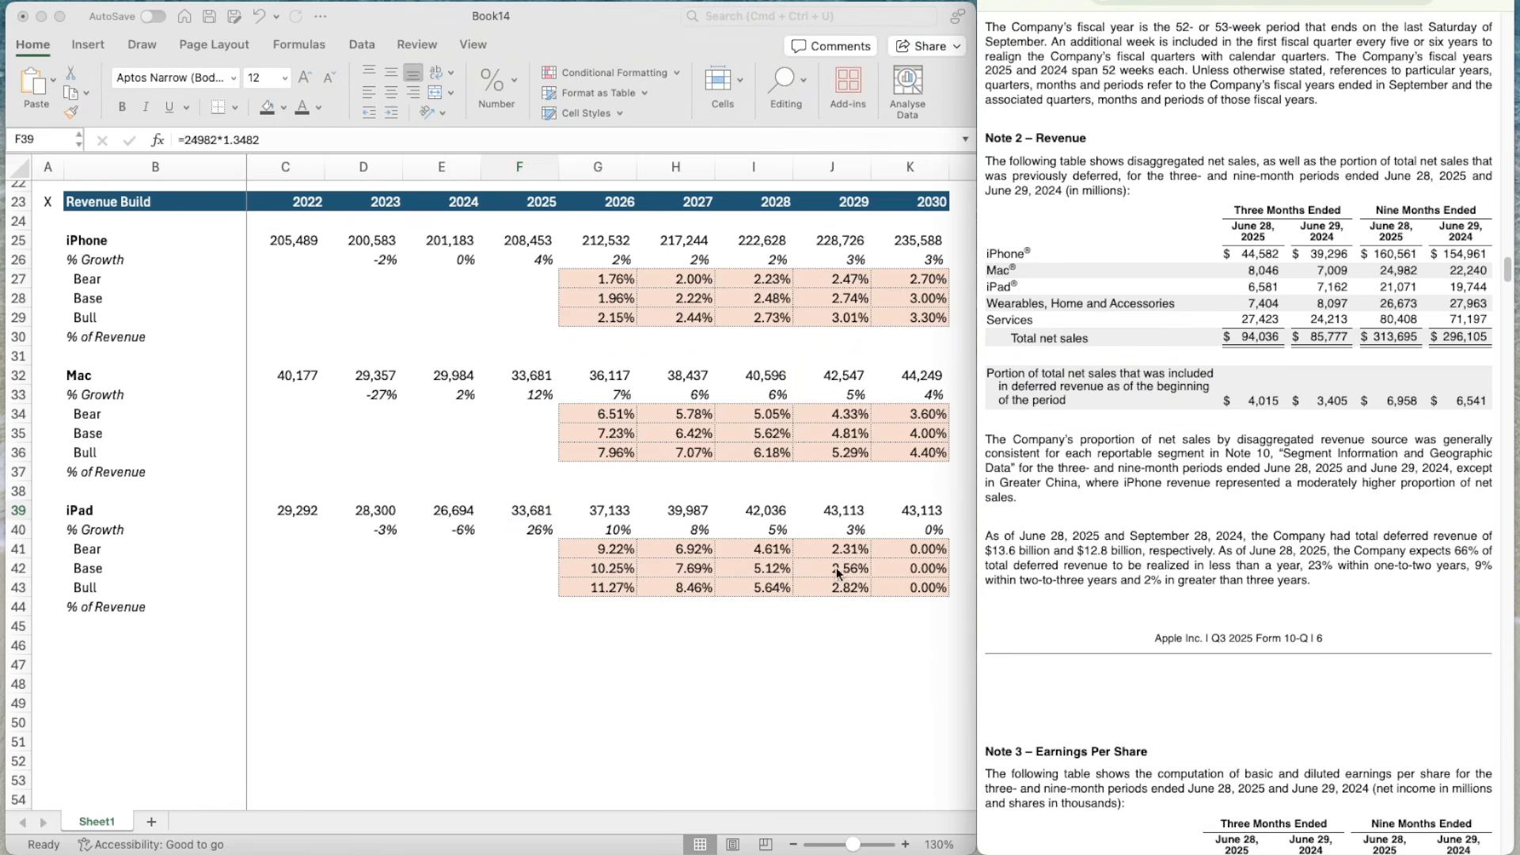
click(438, 568)
text(=)
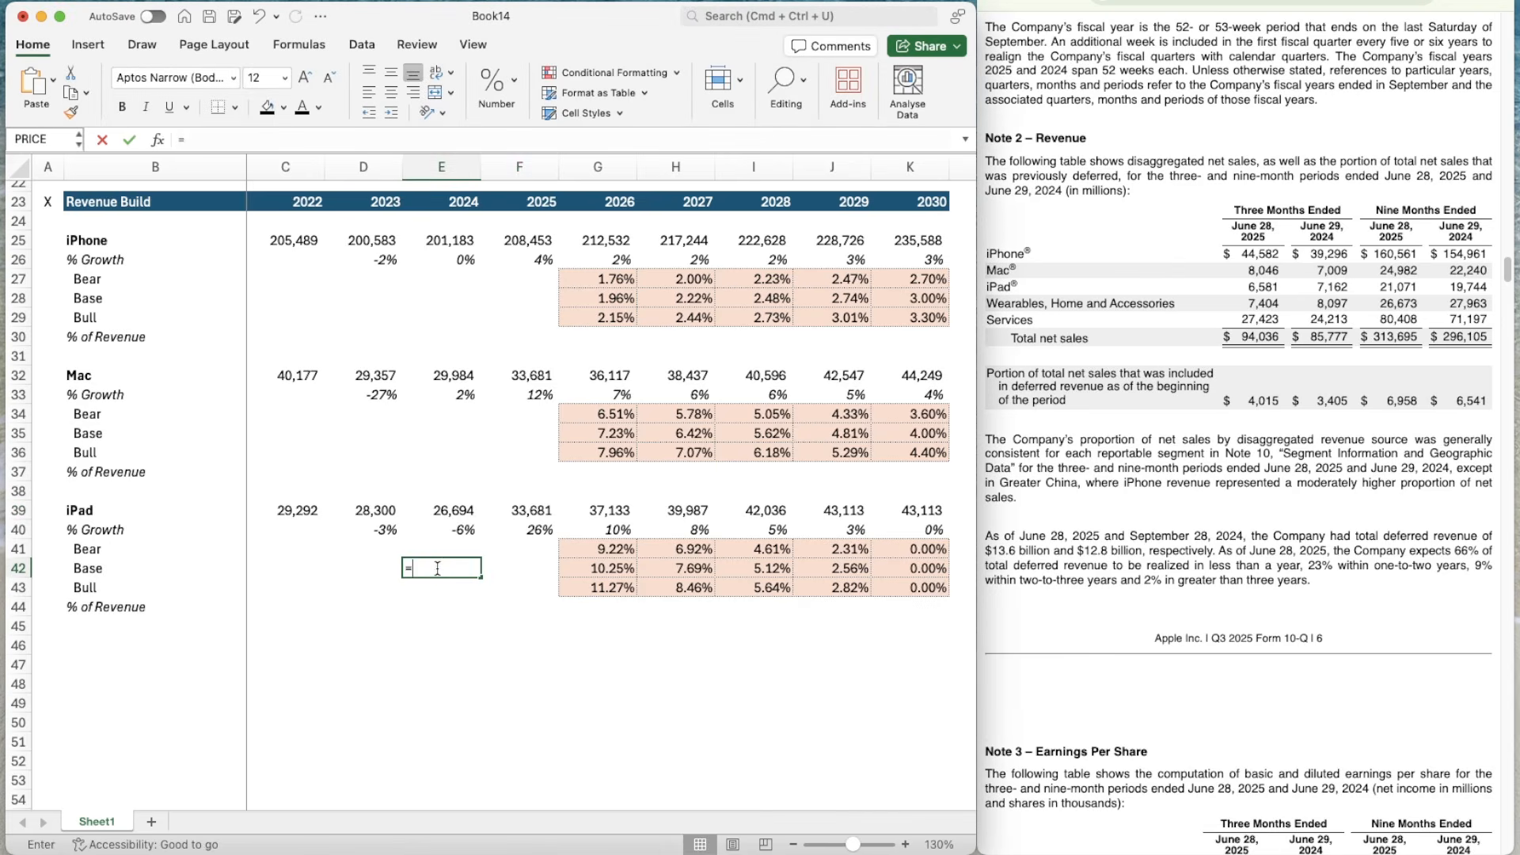
key(Up)
key(Up)
key(Up)
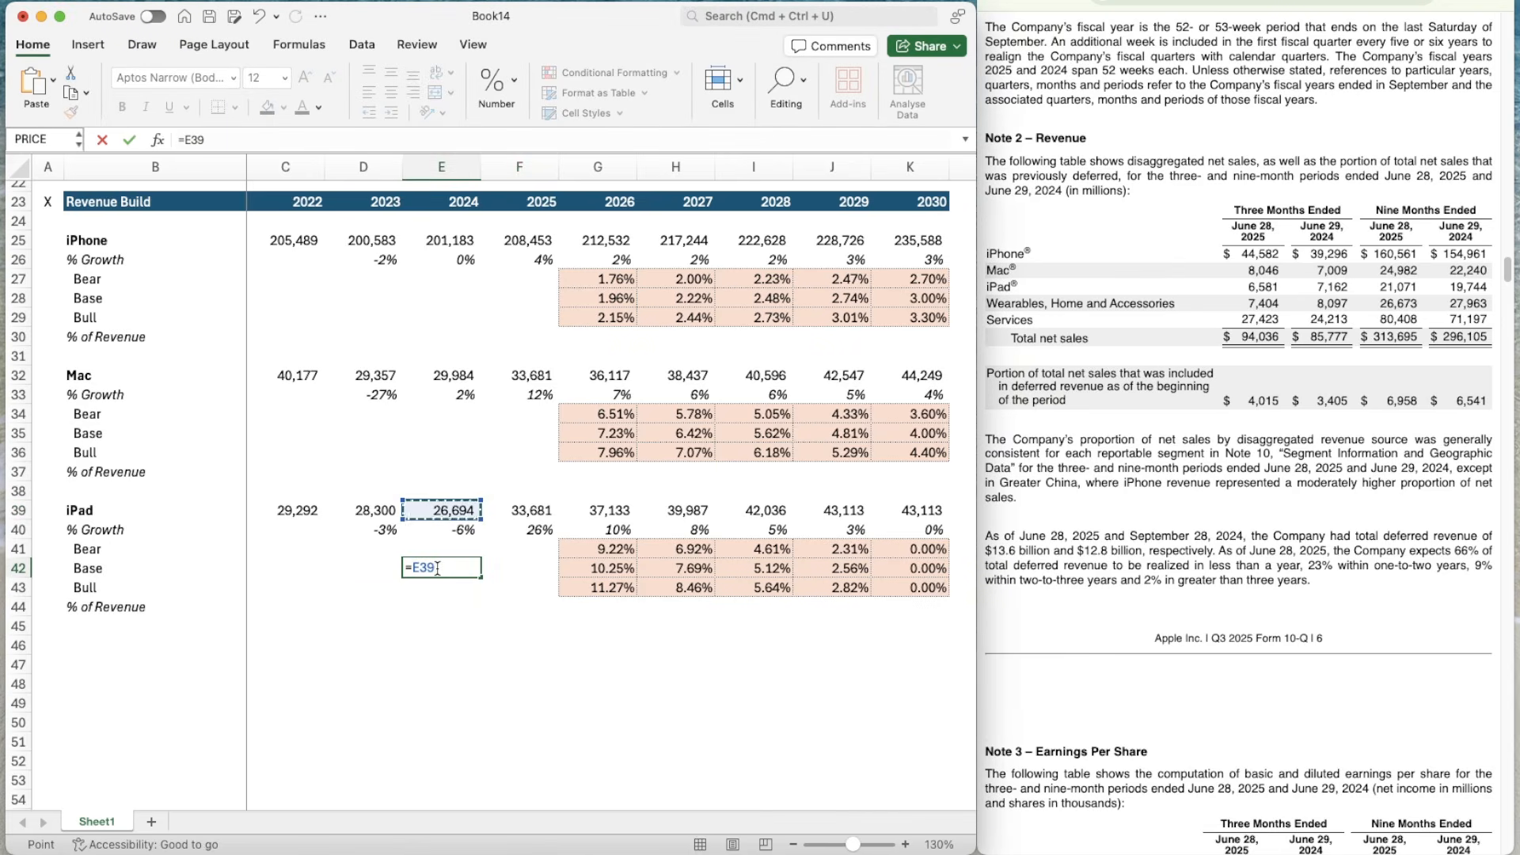
text(/19744)
key(Tab)
- Estimate 2025 iPad revenue in F39 with the formula =21071*1.352
key(Up)
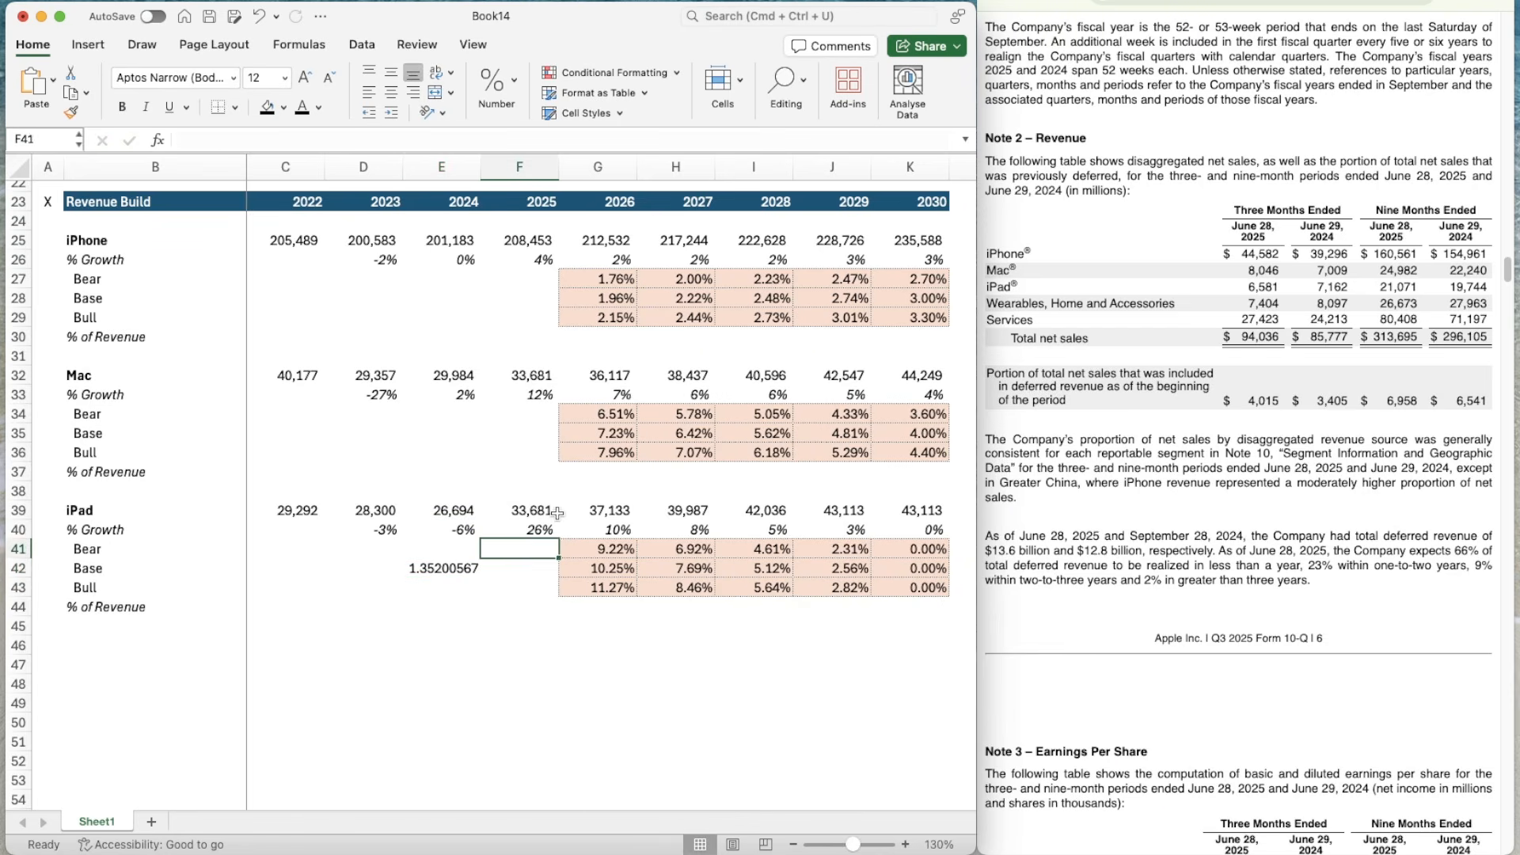
click(554, 512)
text(=21071*1.352)
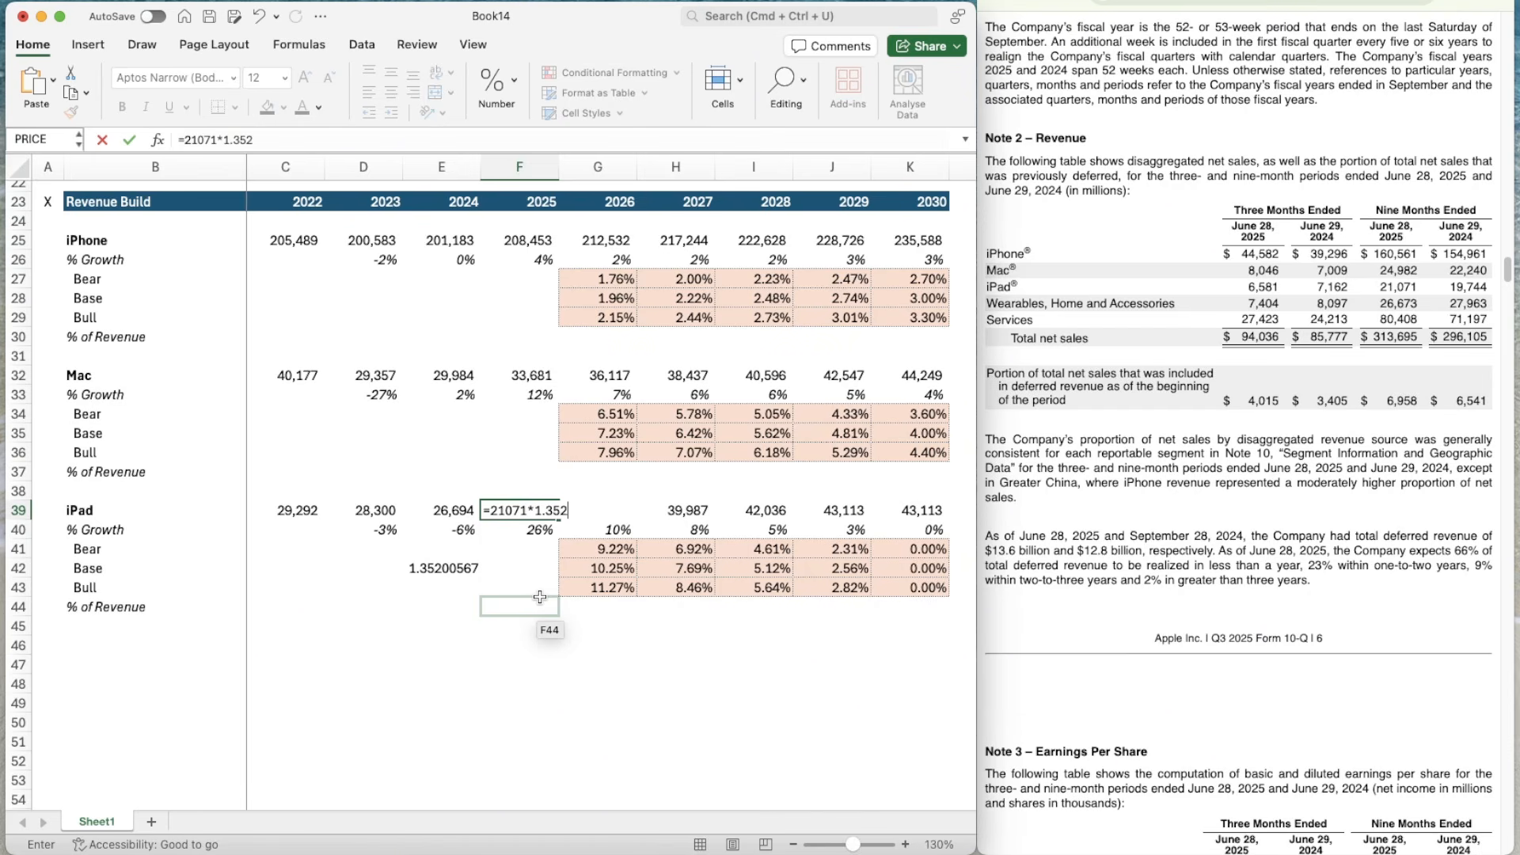
key(Return)
- Delete the helper ratio calculation from E42
key(Up)
key(Left)
key(shift+super+c)
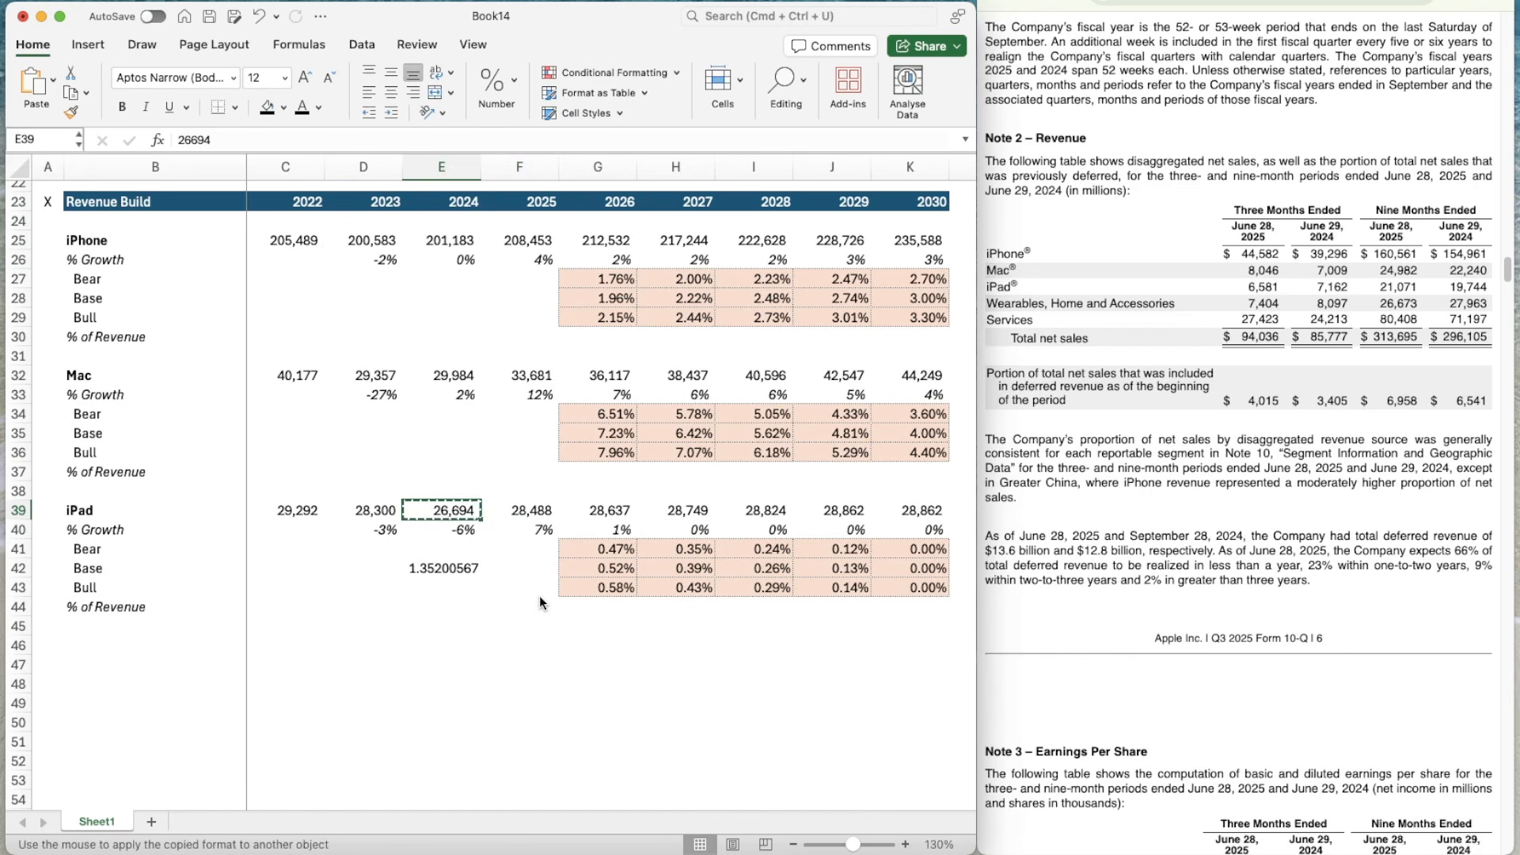
key(Right)
key(Down)
key(Down)
key(Down)
key(Left)
key(Delete)
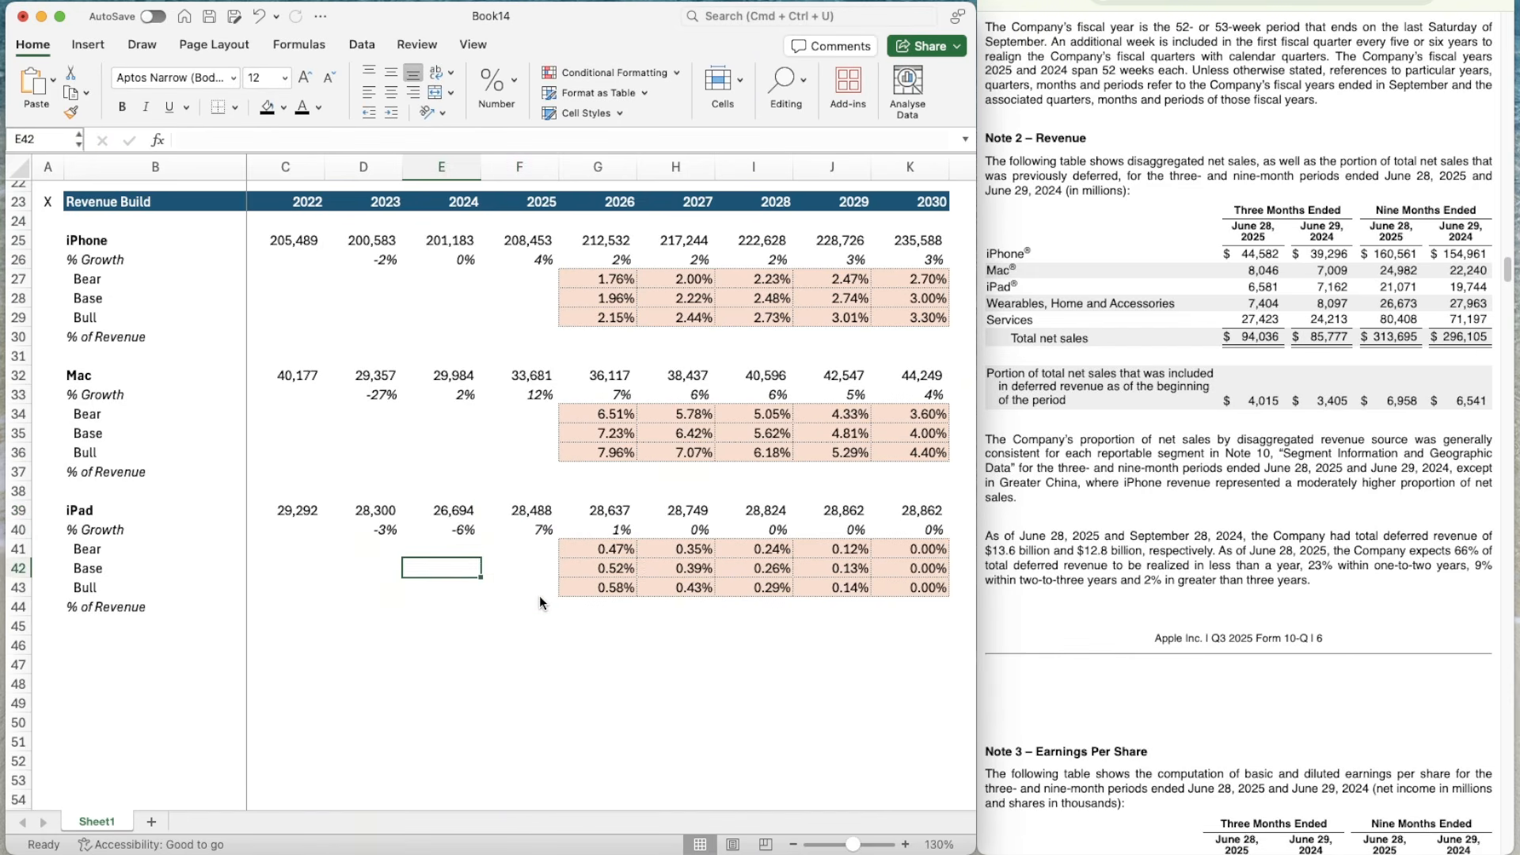
- Check the reference in the 2030 iPad Base cell and set the iPad base-case growth assumption in G12 to 0%
key(Right)
key(Right)
key(Right)
key(Right)
key(Right)
key(Right)
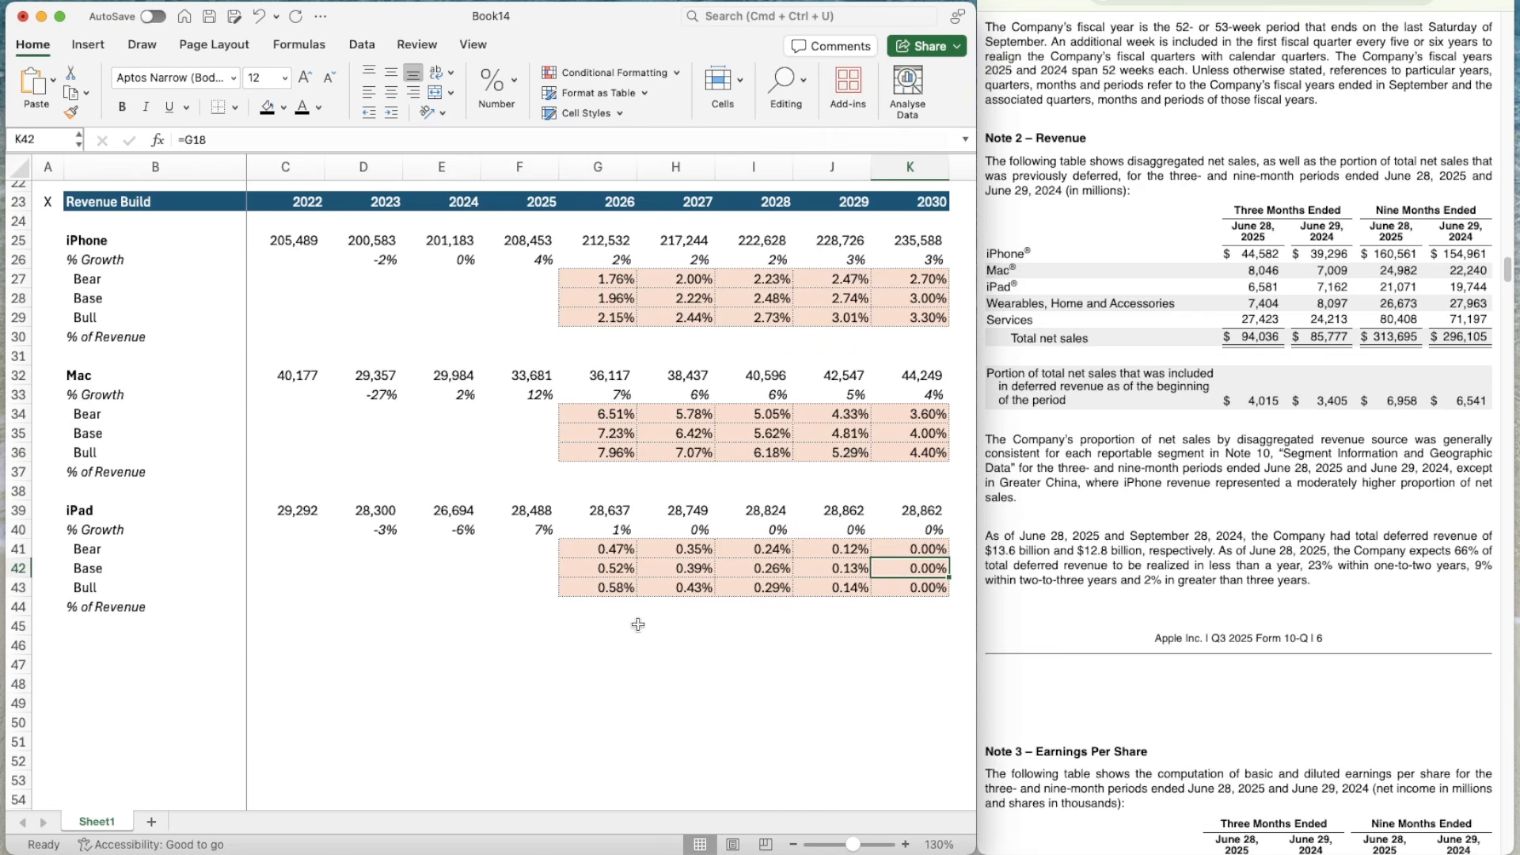
scroll(676, 474, up, 10)
click(588, 390)
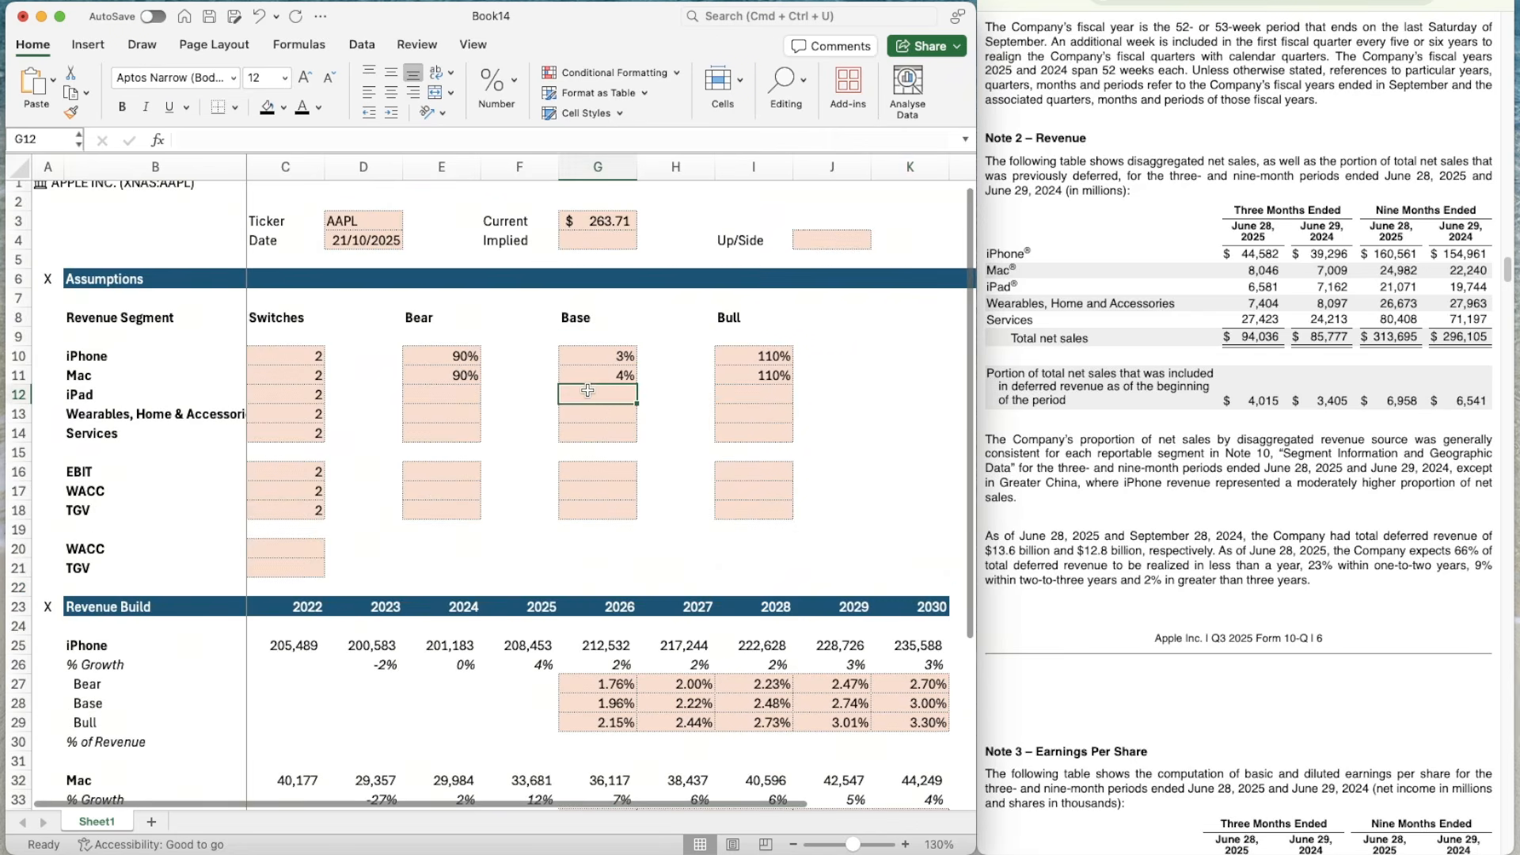
text(0)
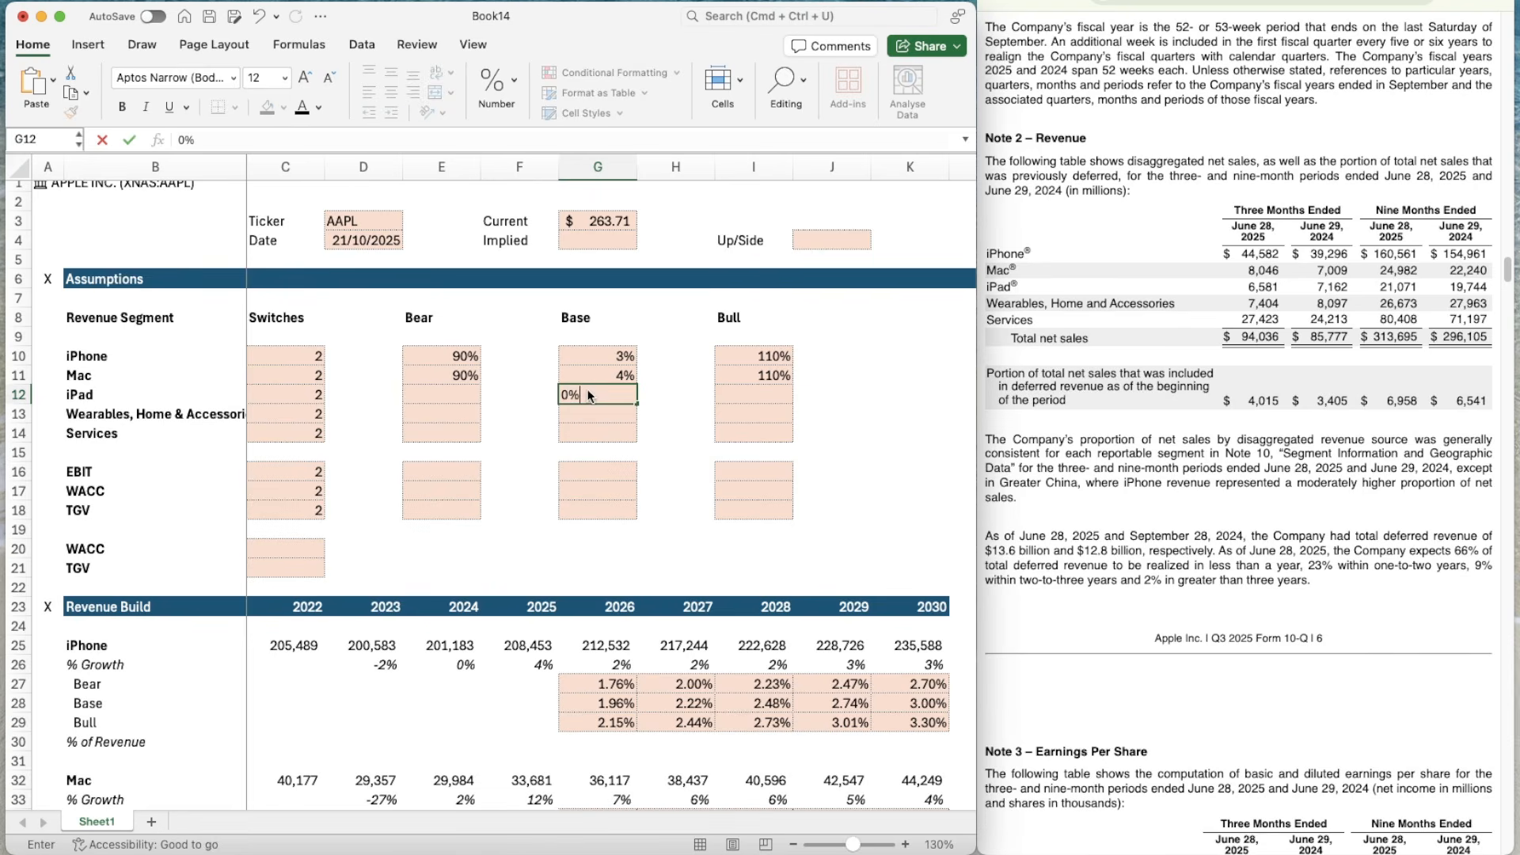
key(Return)
- Link the 2030 iPad Base growth in K42 to its assumption with =G12
scroll(903, 621, down, 10)
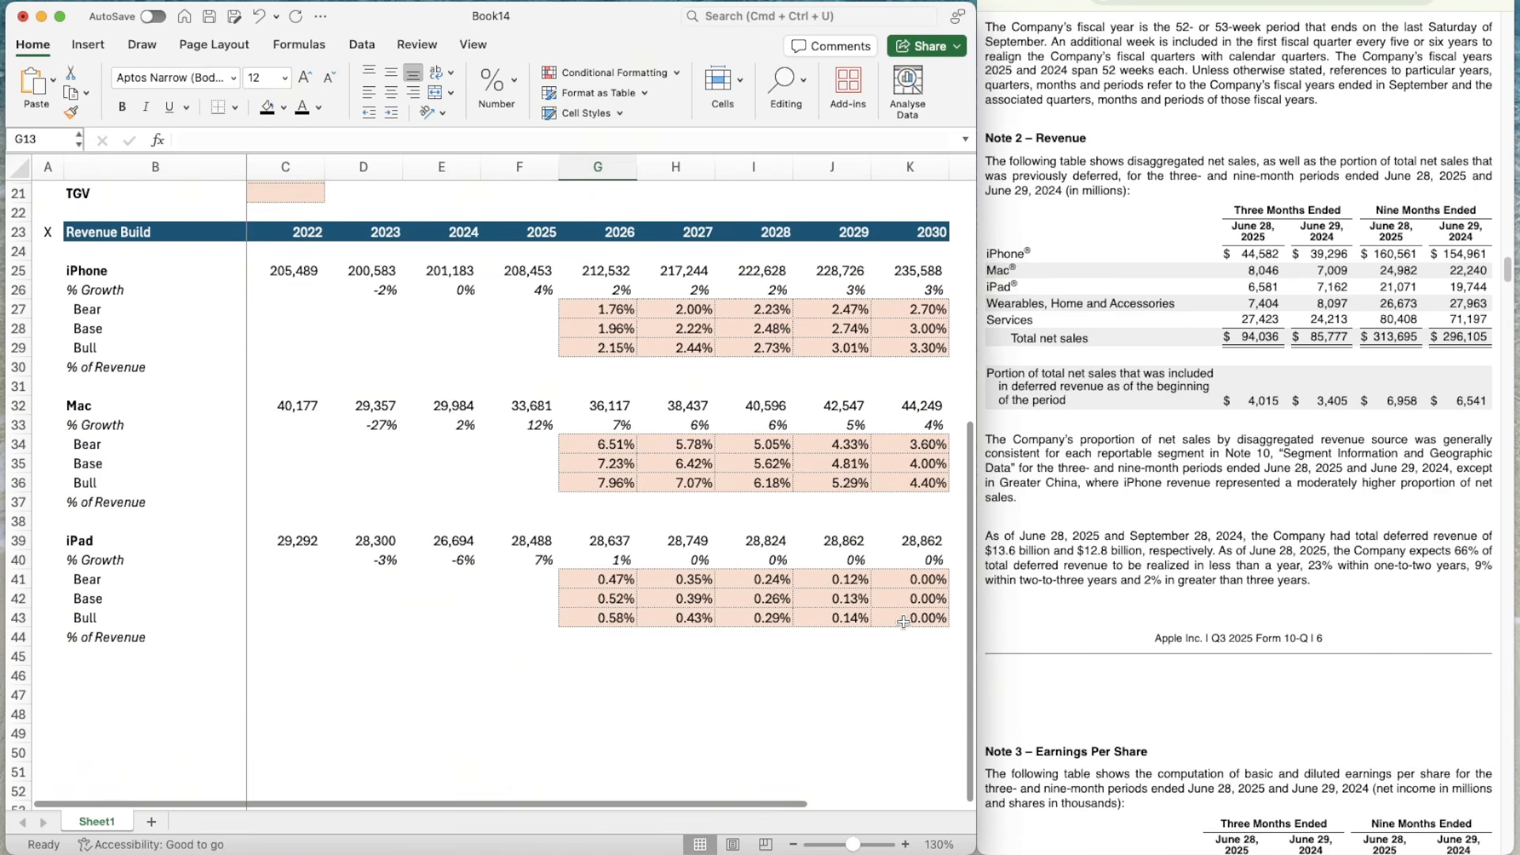
click(898, 604)
text(=)
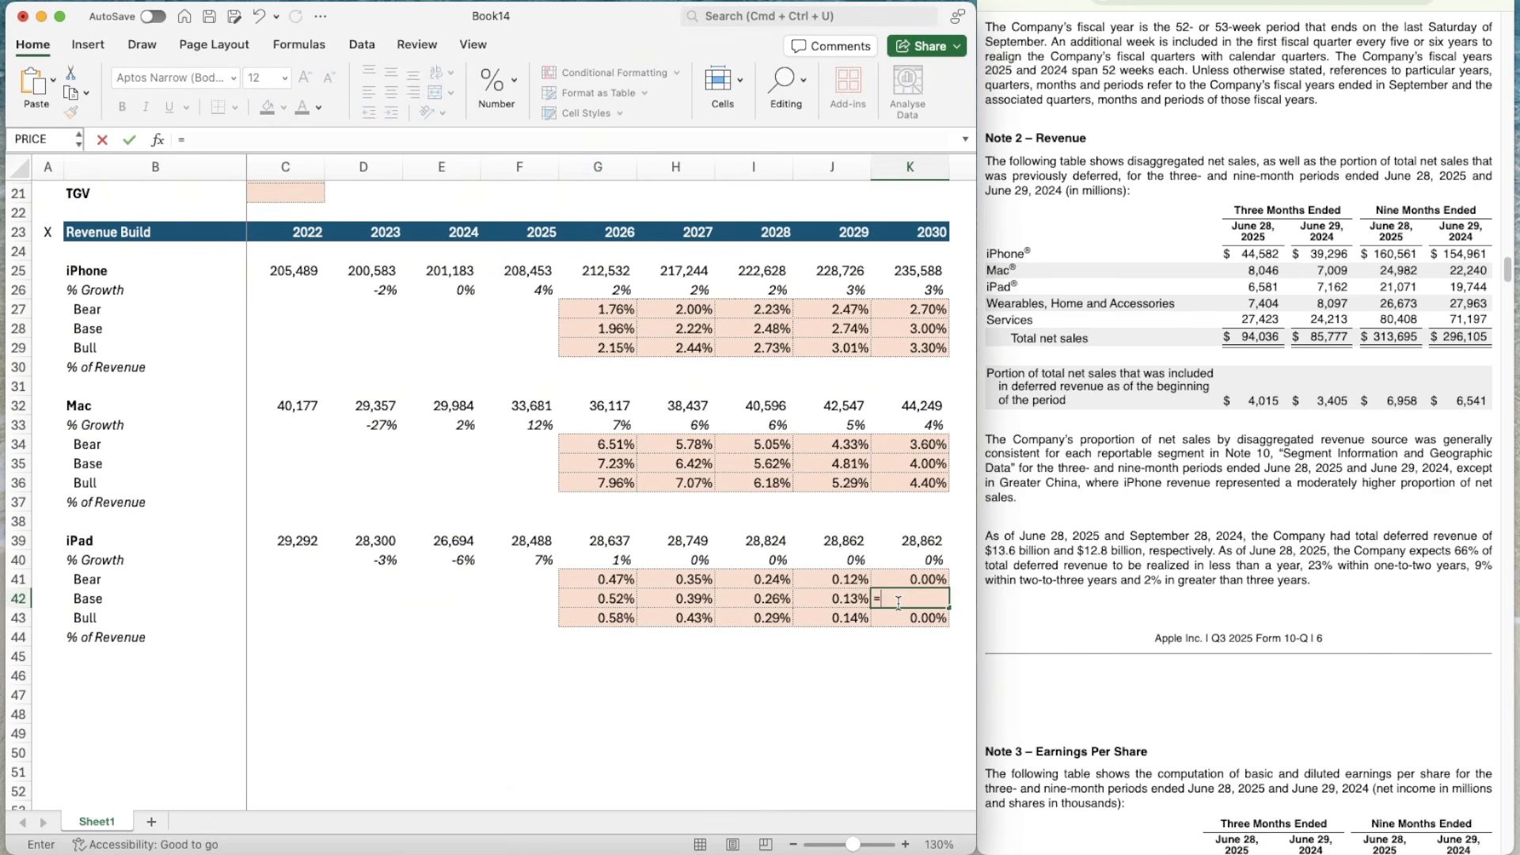
text(G)
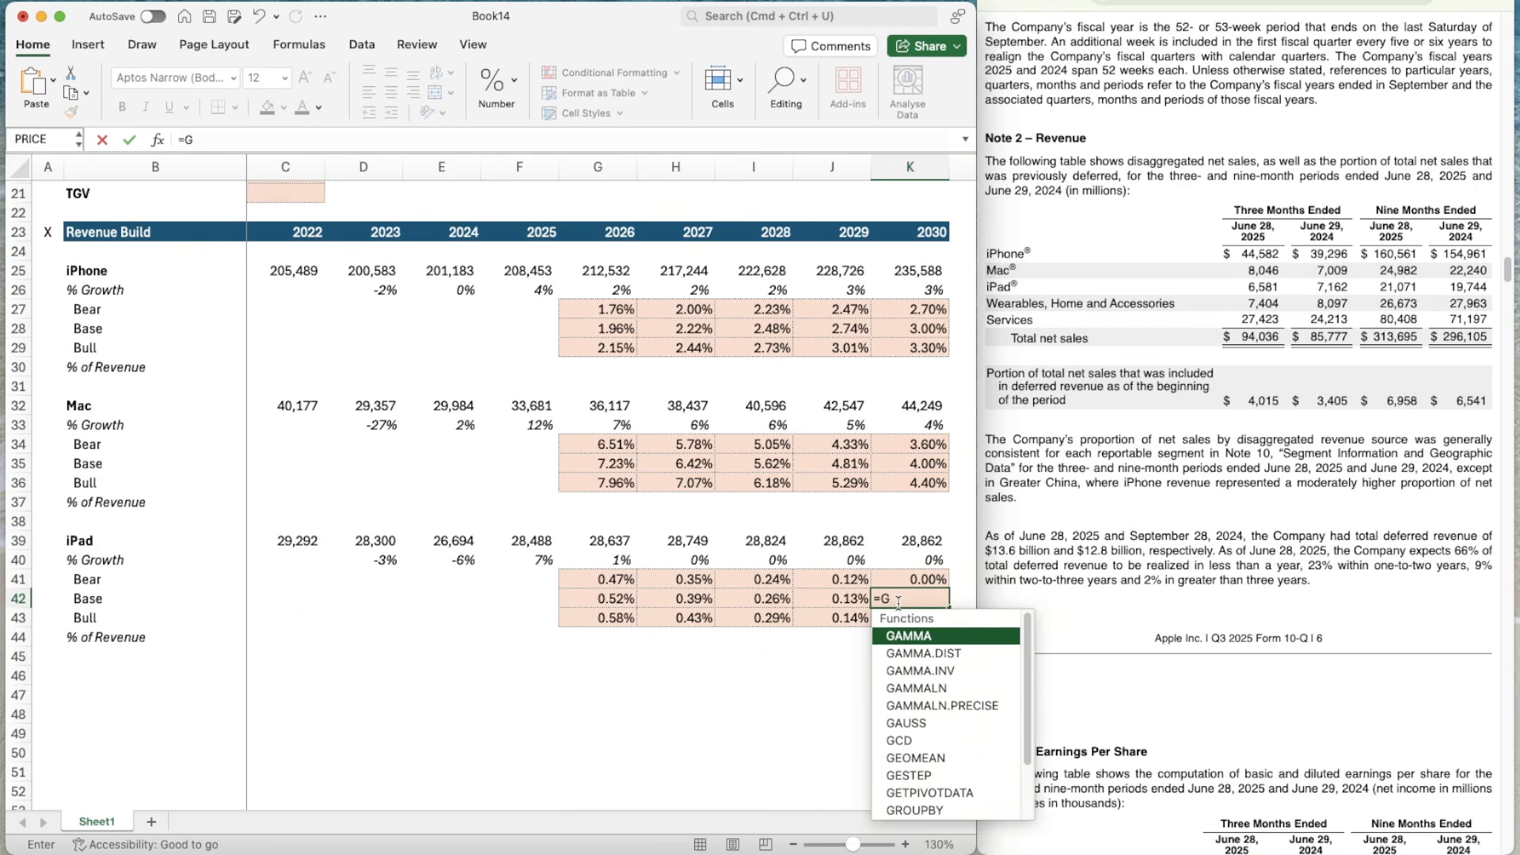
text(13)
key(Return)
key(Up)
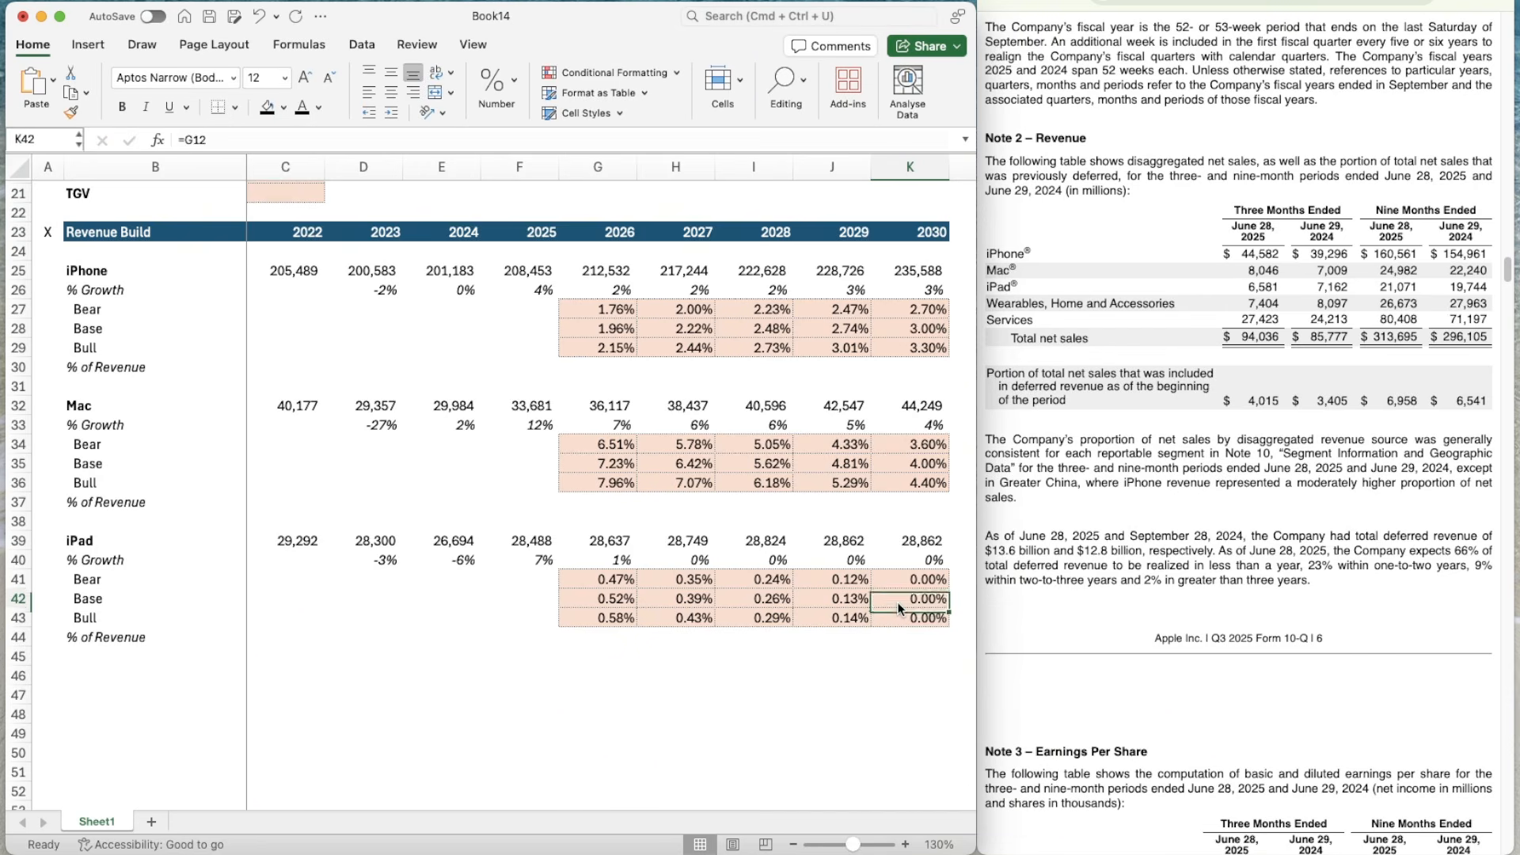
- Check the assumption reference in the 2026 iPad Bear growth cell G41
key(Left)
key(Left)
key(Left)
key(Left)
key(Left)
key(Up)
key(Right)
scroll(1038, 496, up, 10)
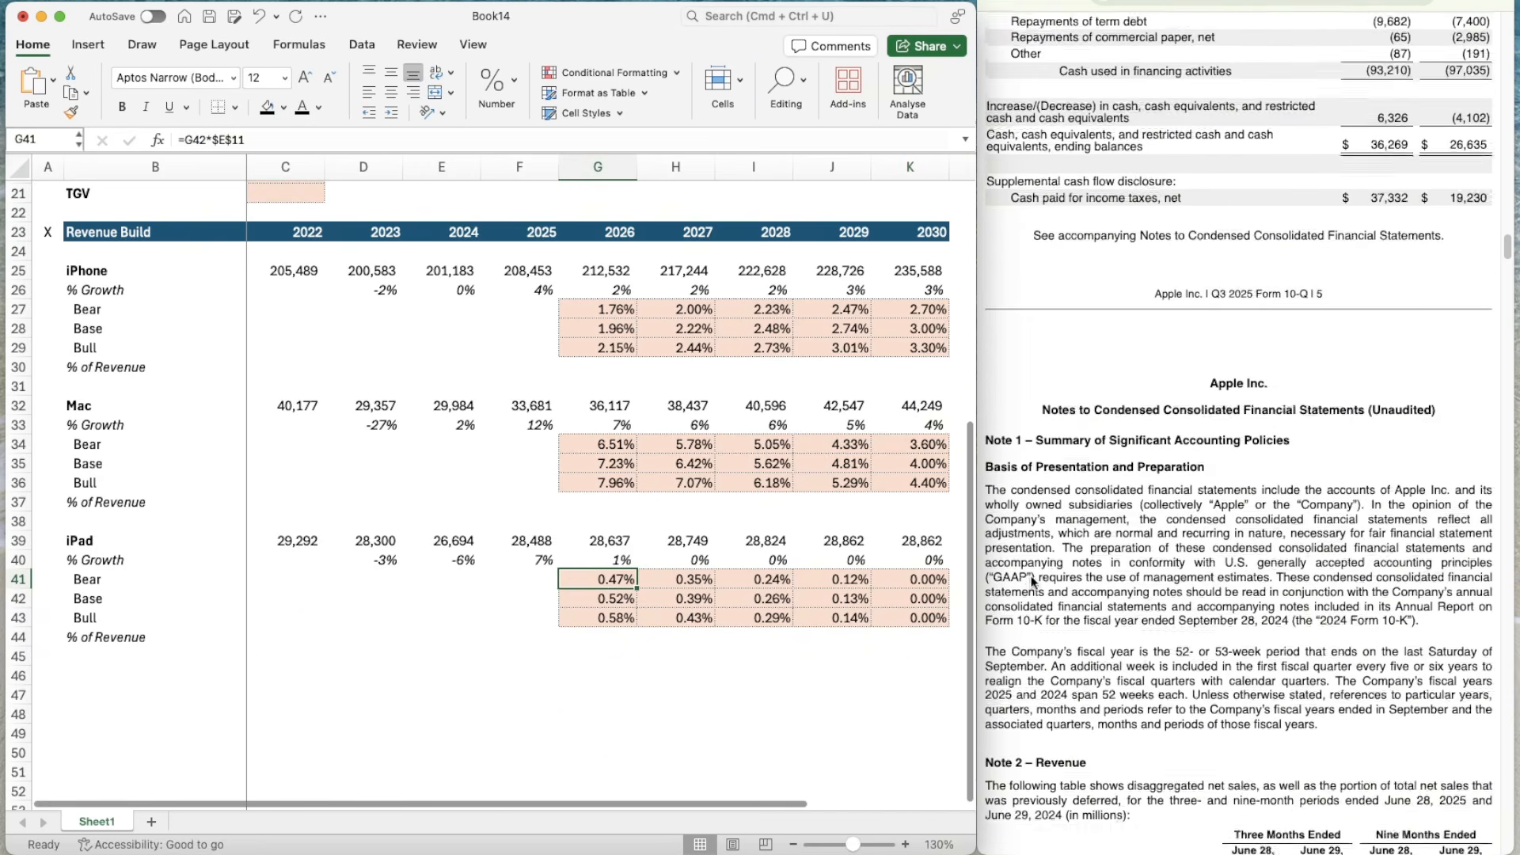
scroll(1037, 497, down, 10)
scroll(1038, 497, up, 2)
scroll(564, 499, up, 5)
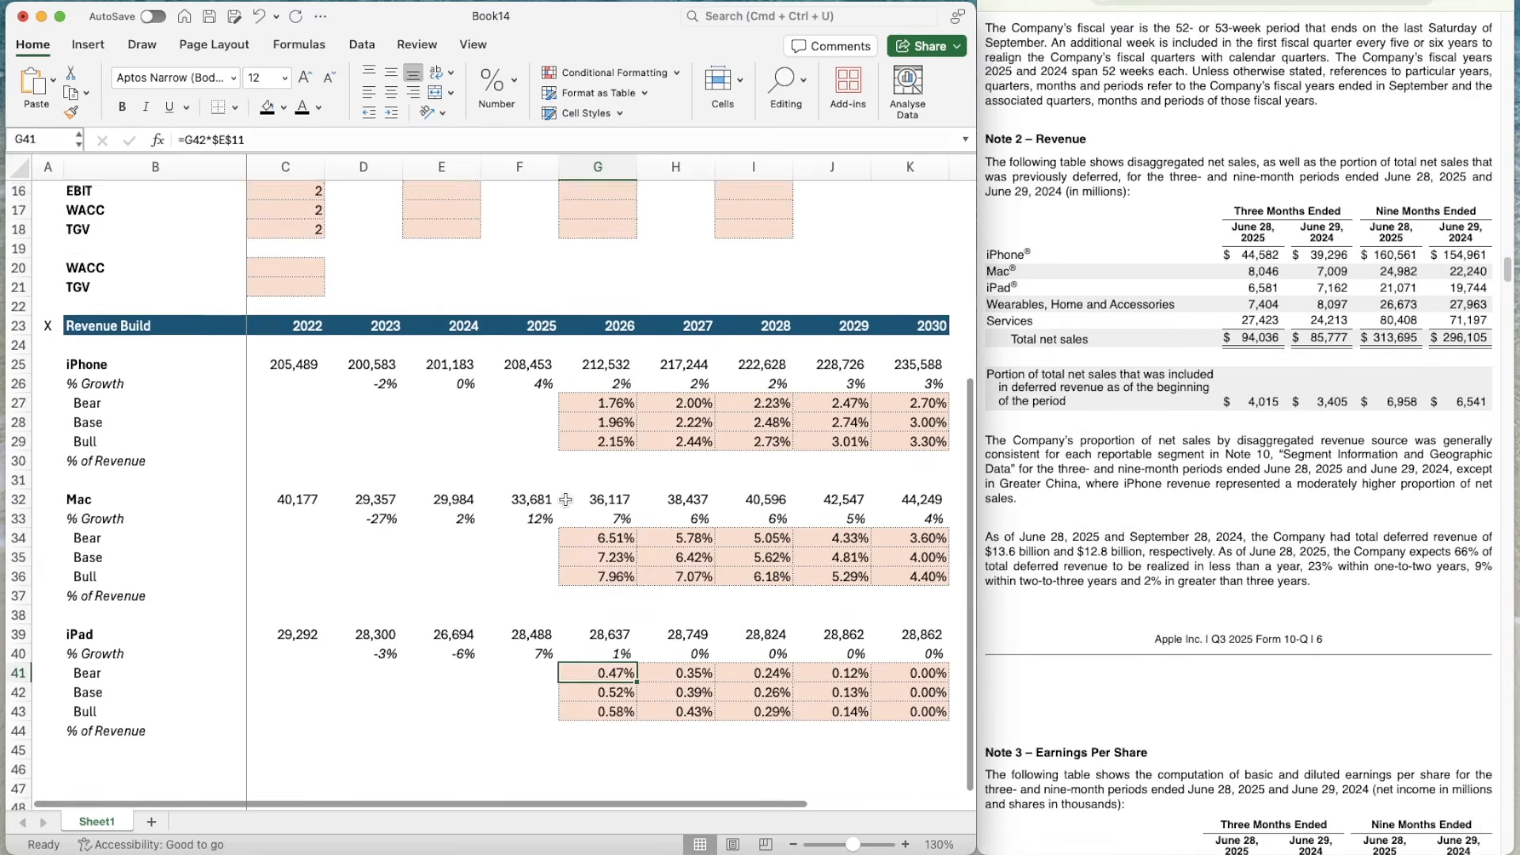
- Review the iPad bear, base and bull assumption cells in row 12
click(424, 314)
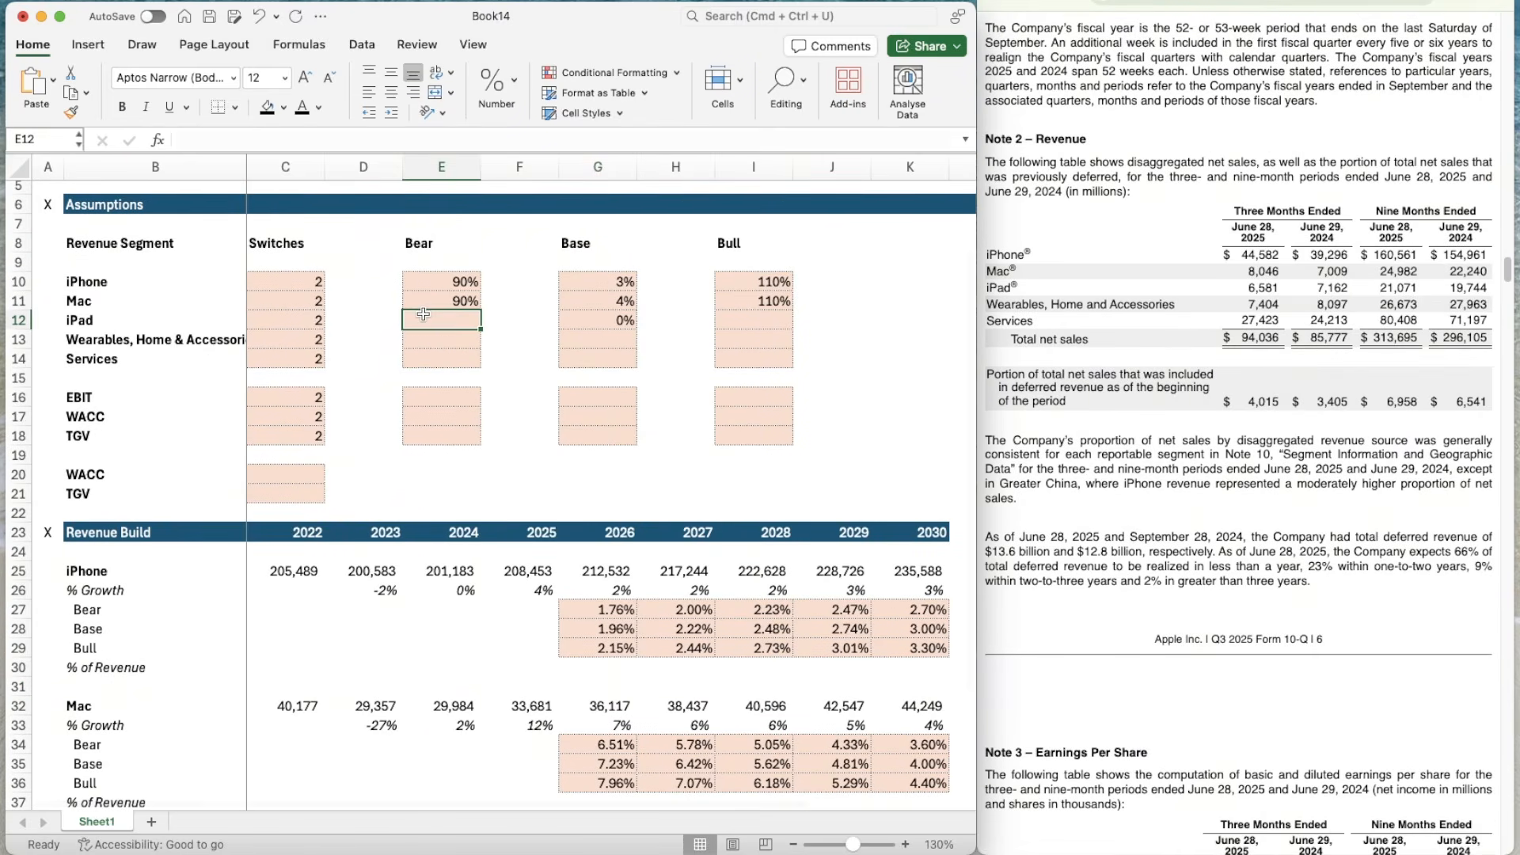
key(Right)
key(Right)
key(Left)
key(Left)
key(Right)
key(Right)
key(Left)
key(Left)
key(Left)
key(Right)
key(Right)
key(Right)
key(Right)
key(Right)
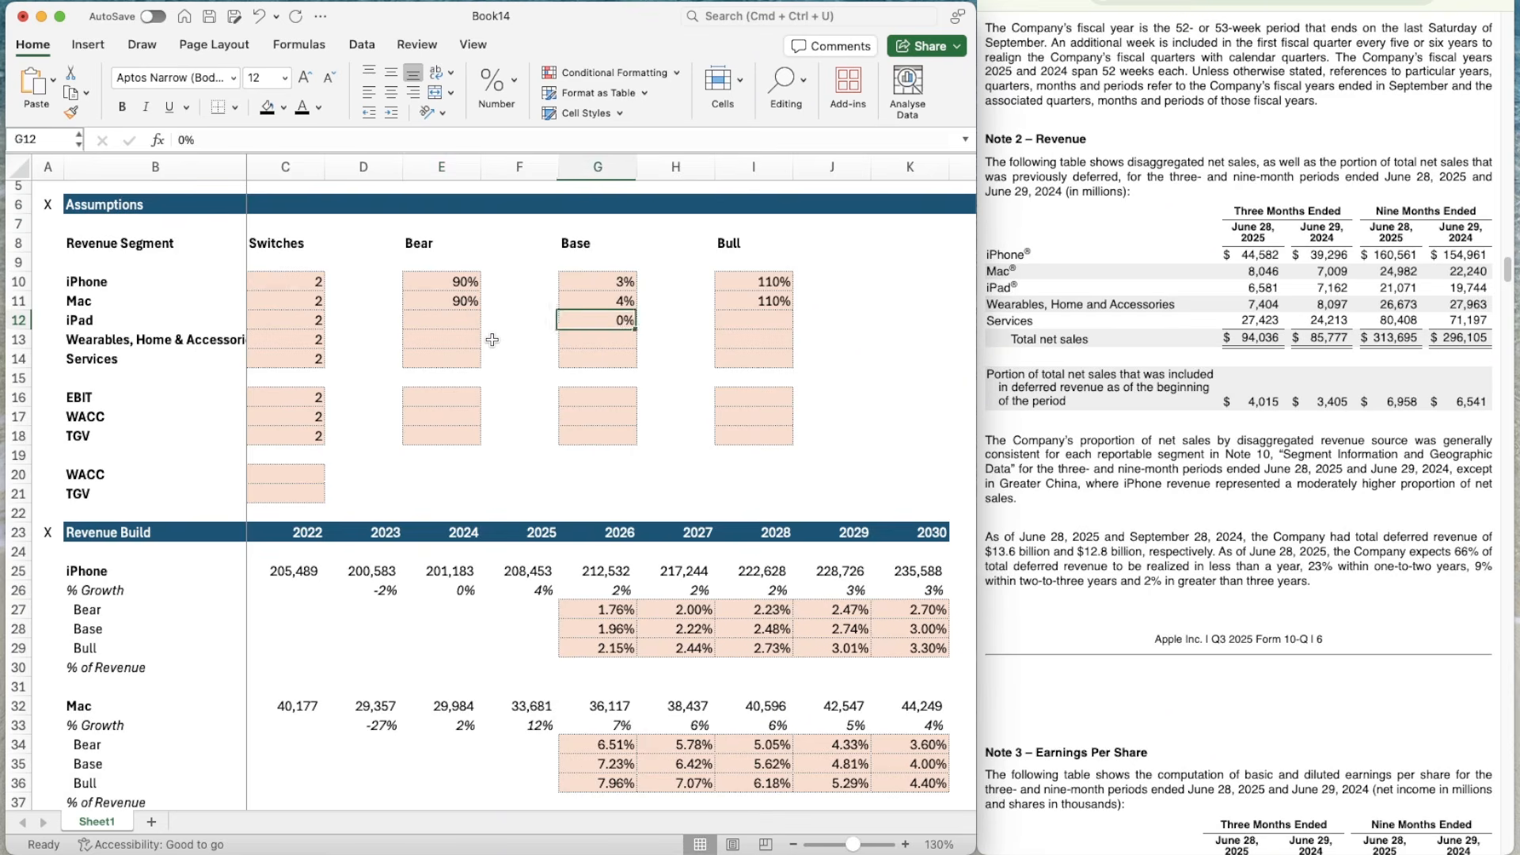
- Copy the Mac bear-case assumption of 90% from E11 into the iPad cell E12
key(Left)
key(Left)
key(Left)
key(Left)
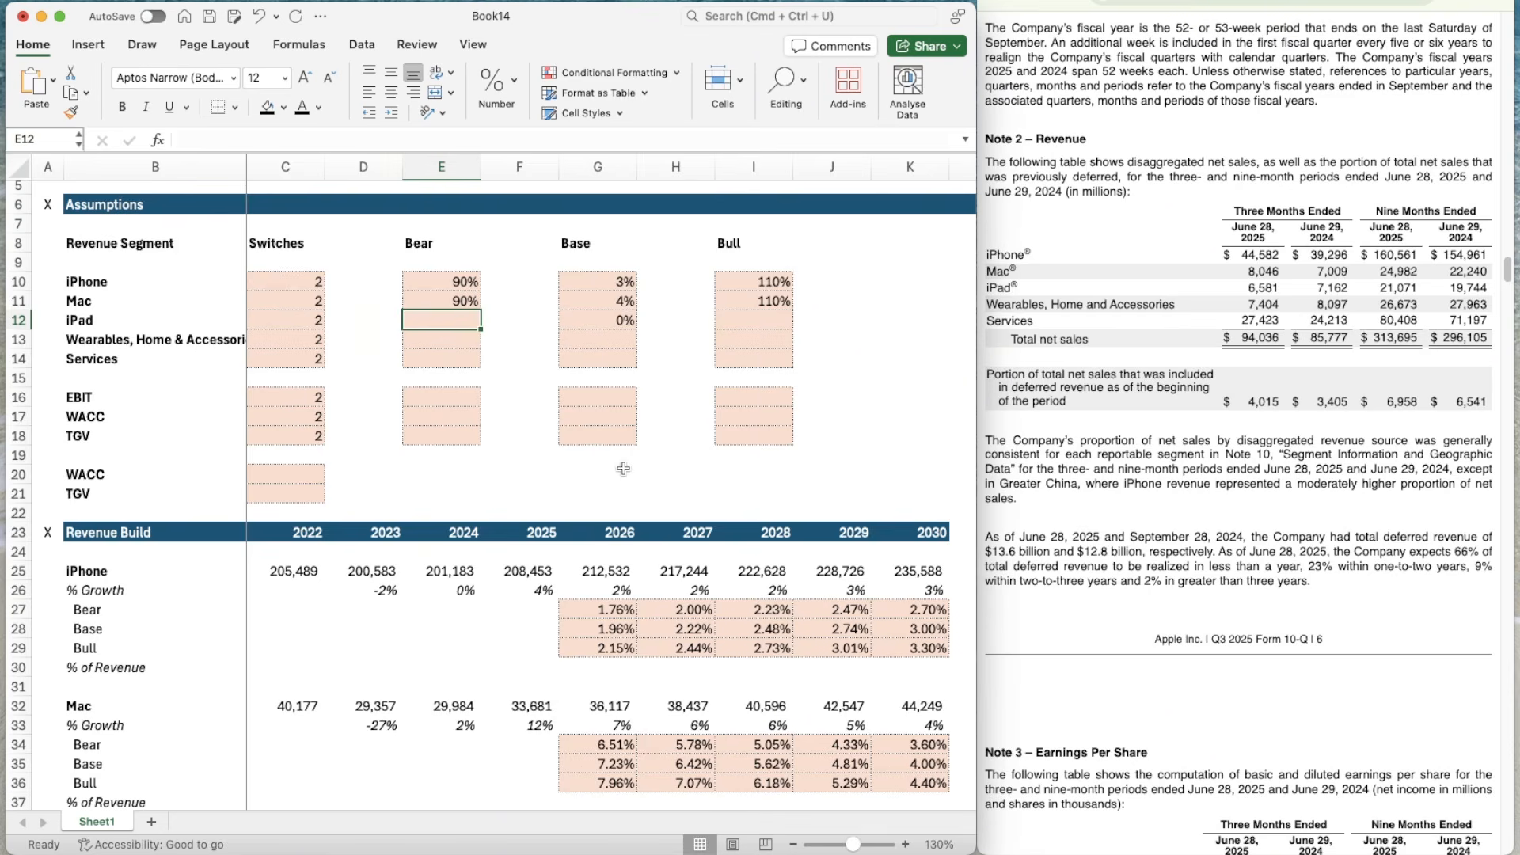
key(Up)
key(super+c)
key(Down)
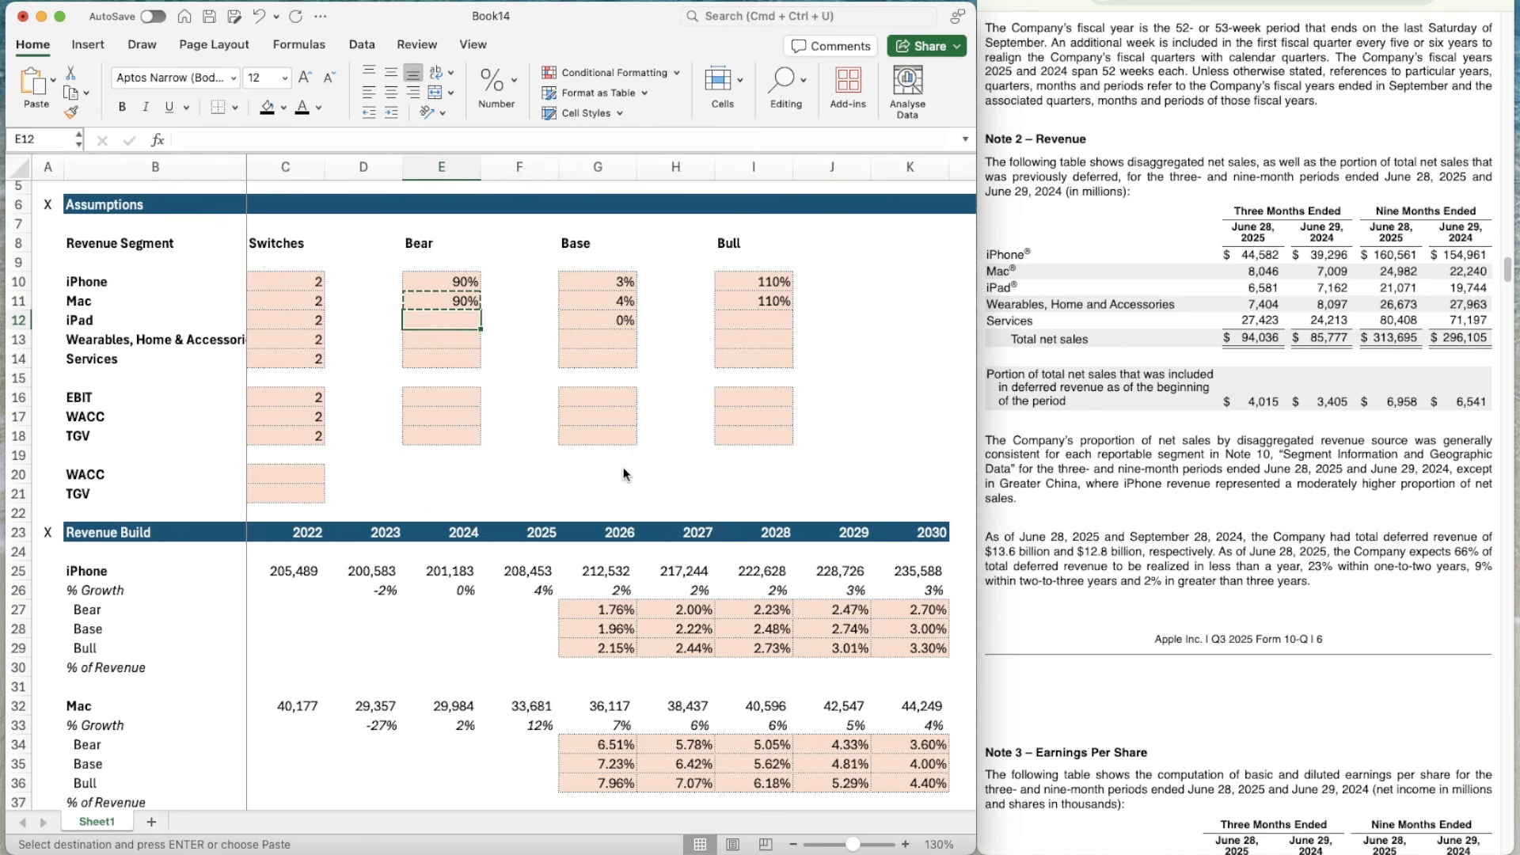
key(super+v)
- Copy the Mac bull-case assumption of 110% from I11 into the iPad cell I12
key(Right)
key(Right)
key(Right)
key(Right)
key(Up)
key(super+c)
key(Down)
key(super+v)
key(Left)
key(Left)
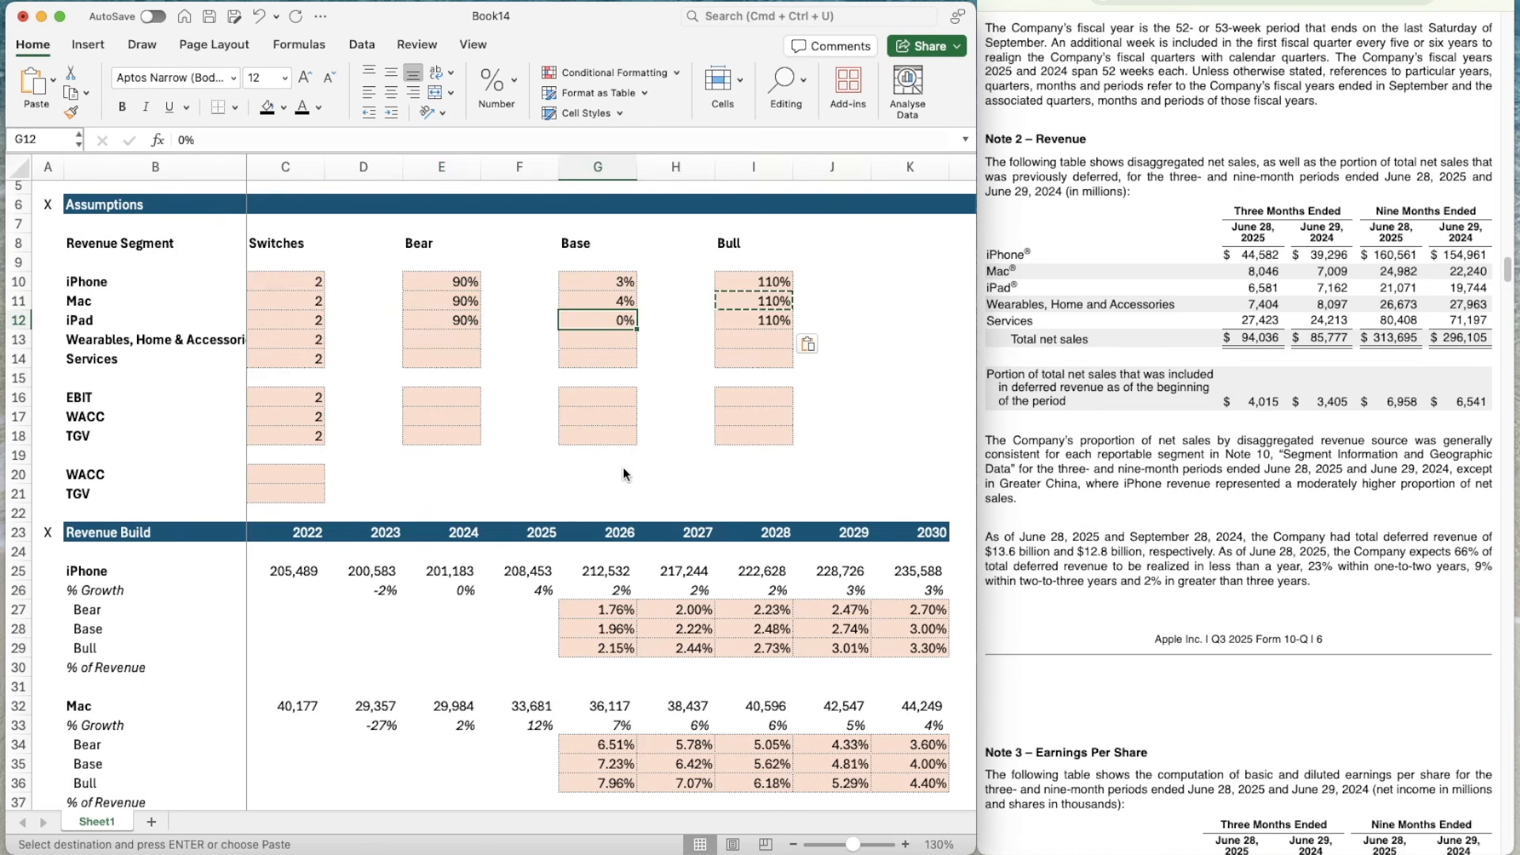
key(Left)
key(Left)
key(Right)
key(Right)
key(Right)
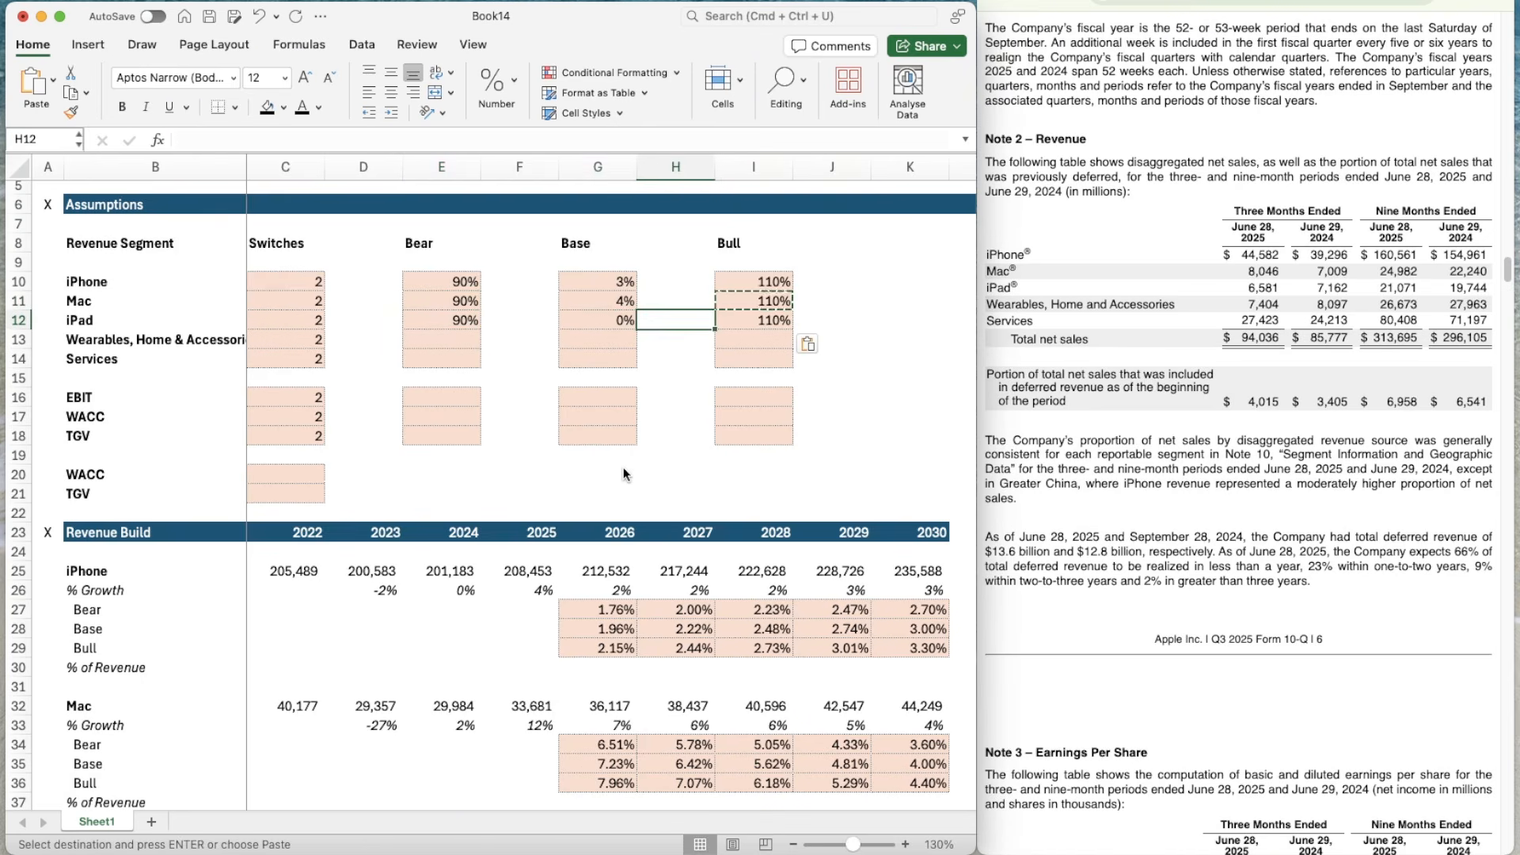
key(Left)
key(Left)
key(Left)
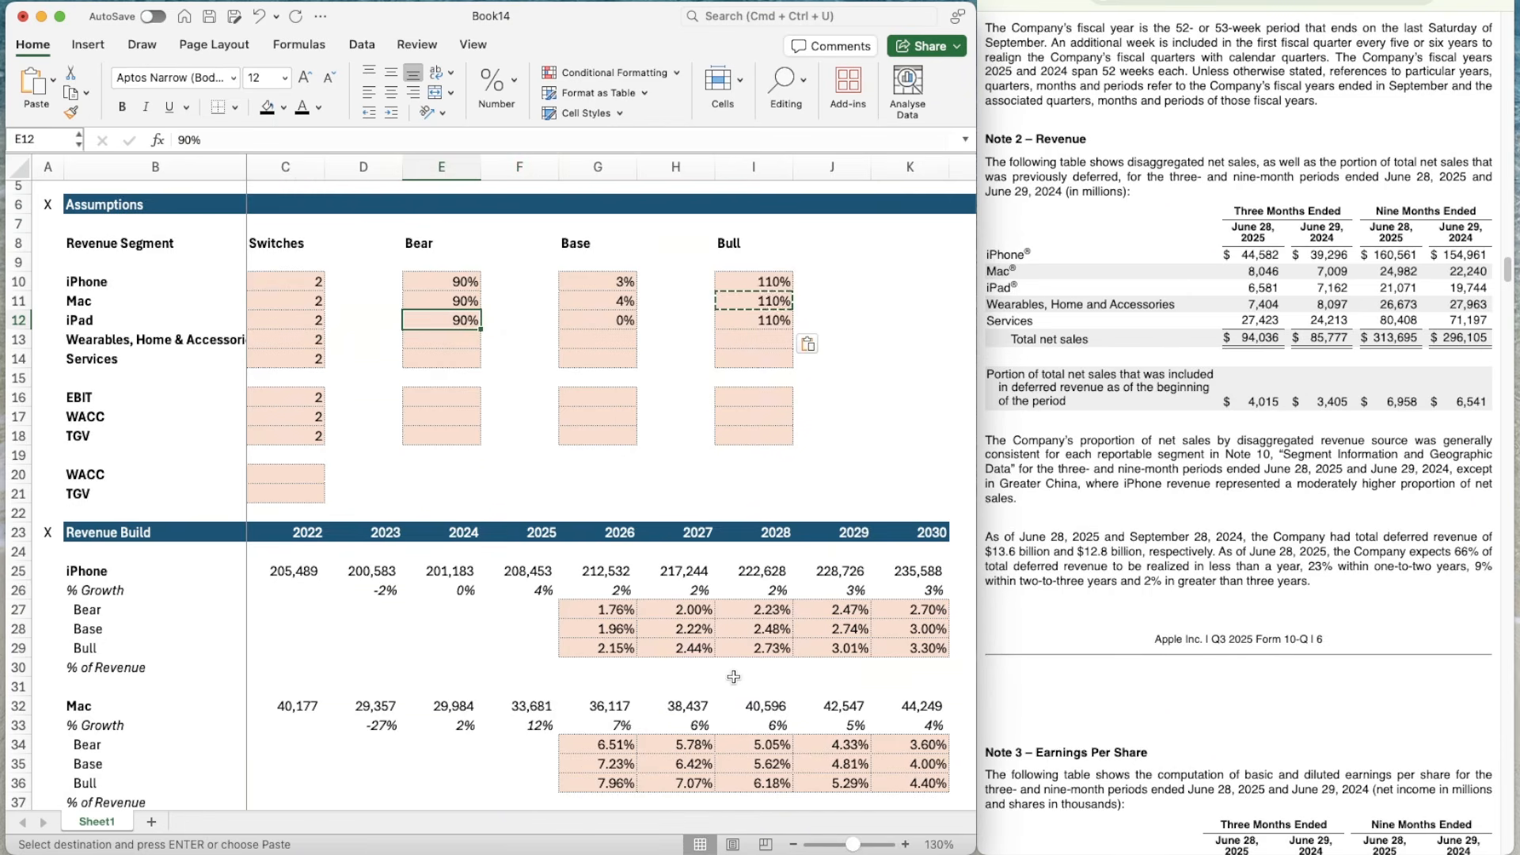
- Point the 2026 iPad Bear growth in G41 to the iPad assumption with =G42*$E$12
scroll(734, 677, down, 5)
scroll(734, 677, down, 2)
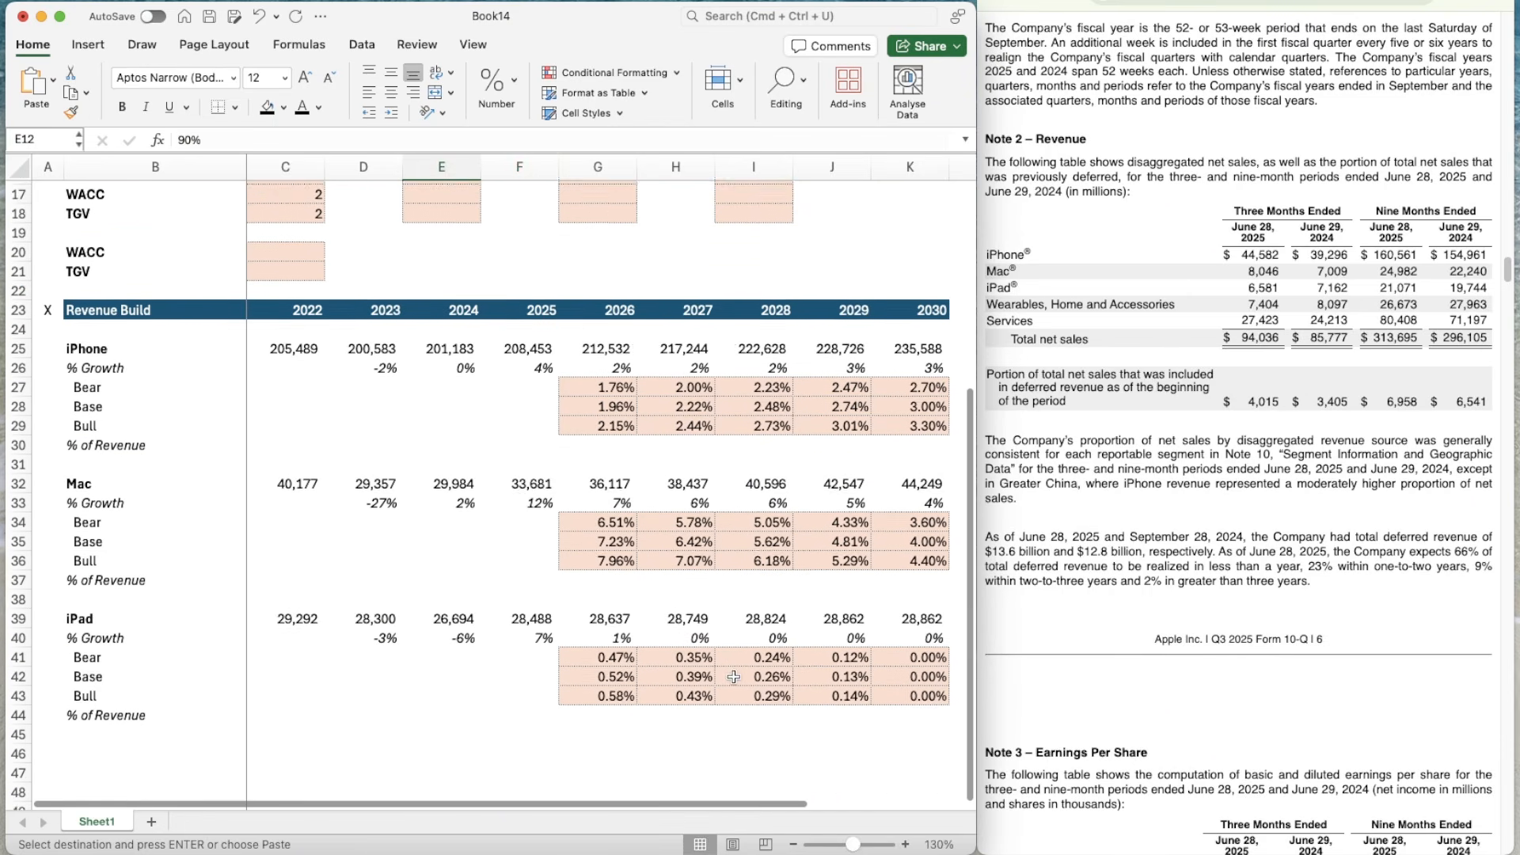
click(588, 594)
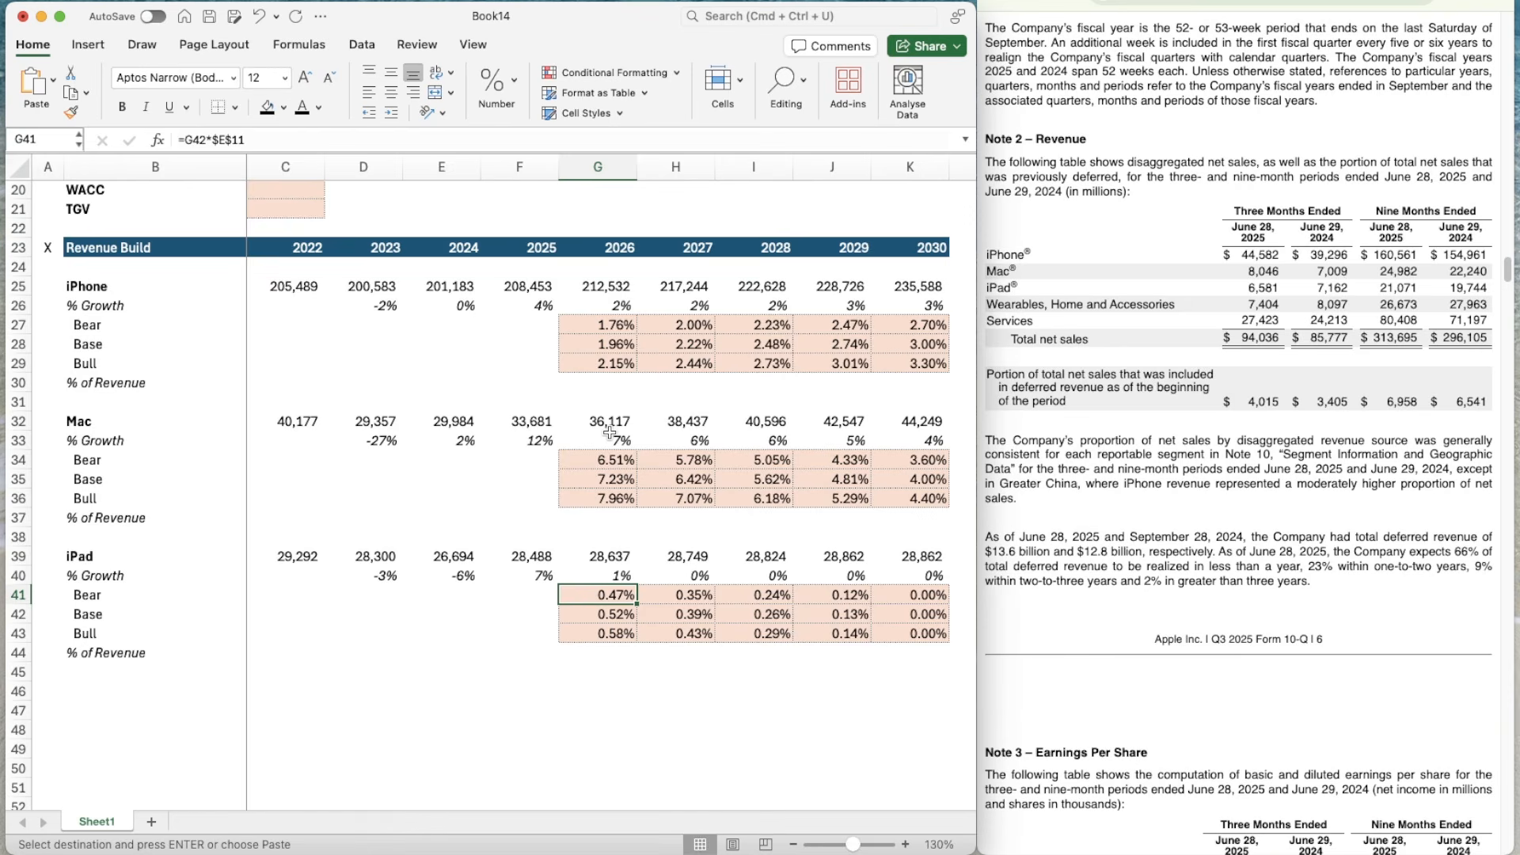
click(268, 132)
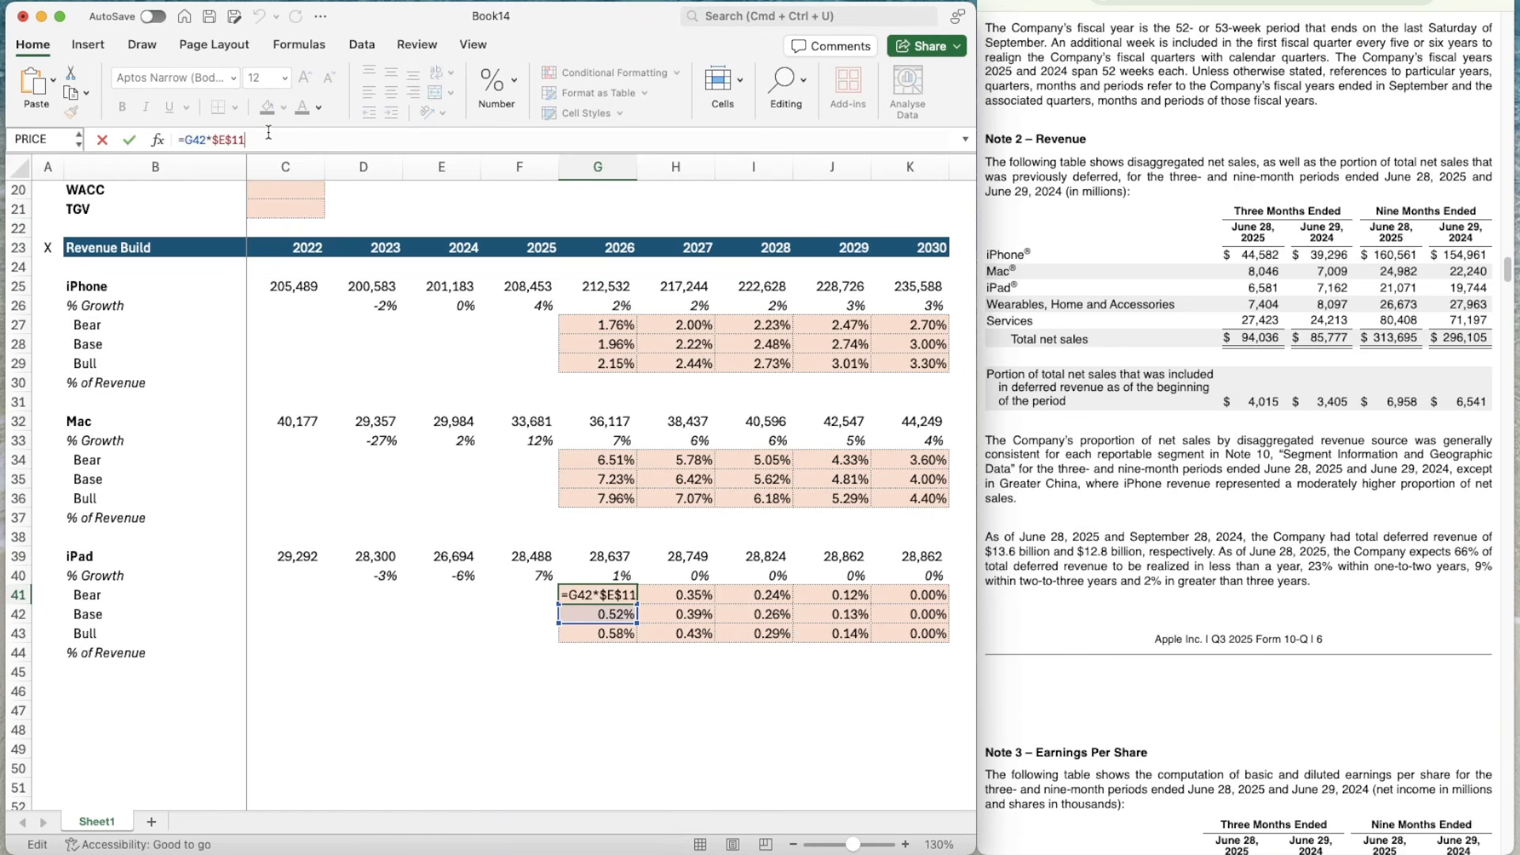
key(Return)
key(Up)
- Copy the iPad Bear growth formula from G41 across 2027 to 2030
key(super+c)
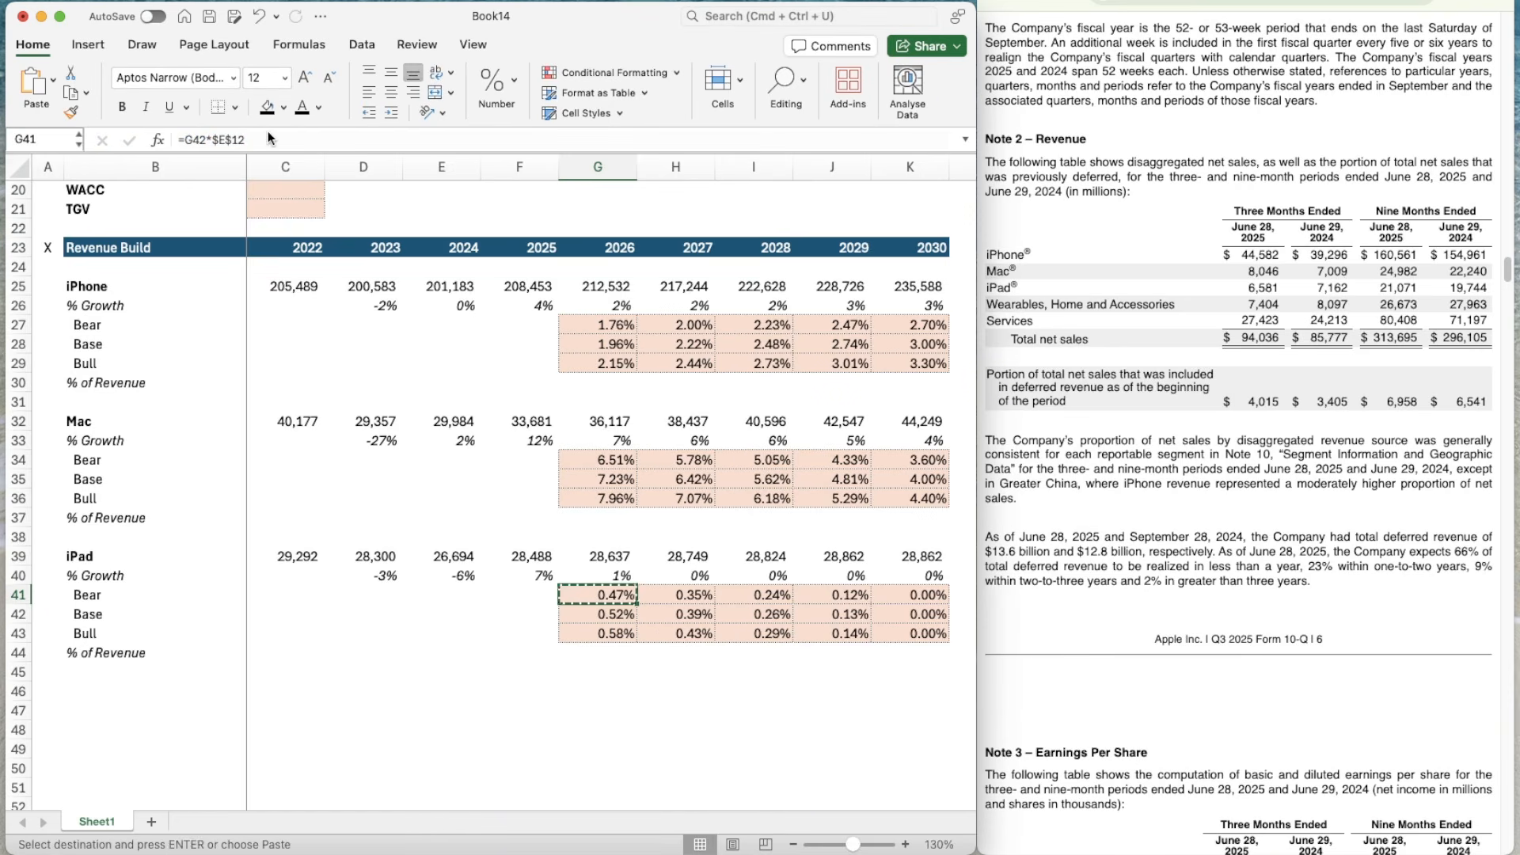
key(shift+Right)
key(shift+Right)
key(shift+Right)
key(shift+Right)
- Point the 2026 iPad Bull growth in G43 to the iPad assumption with =G42*$I$12
key(Down)
key(Down)
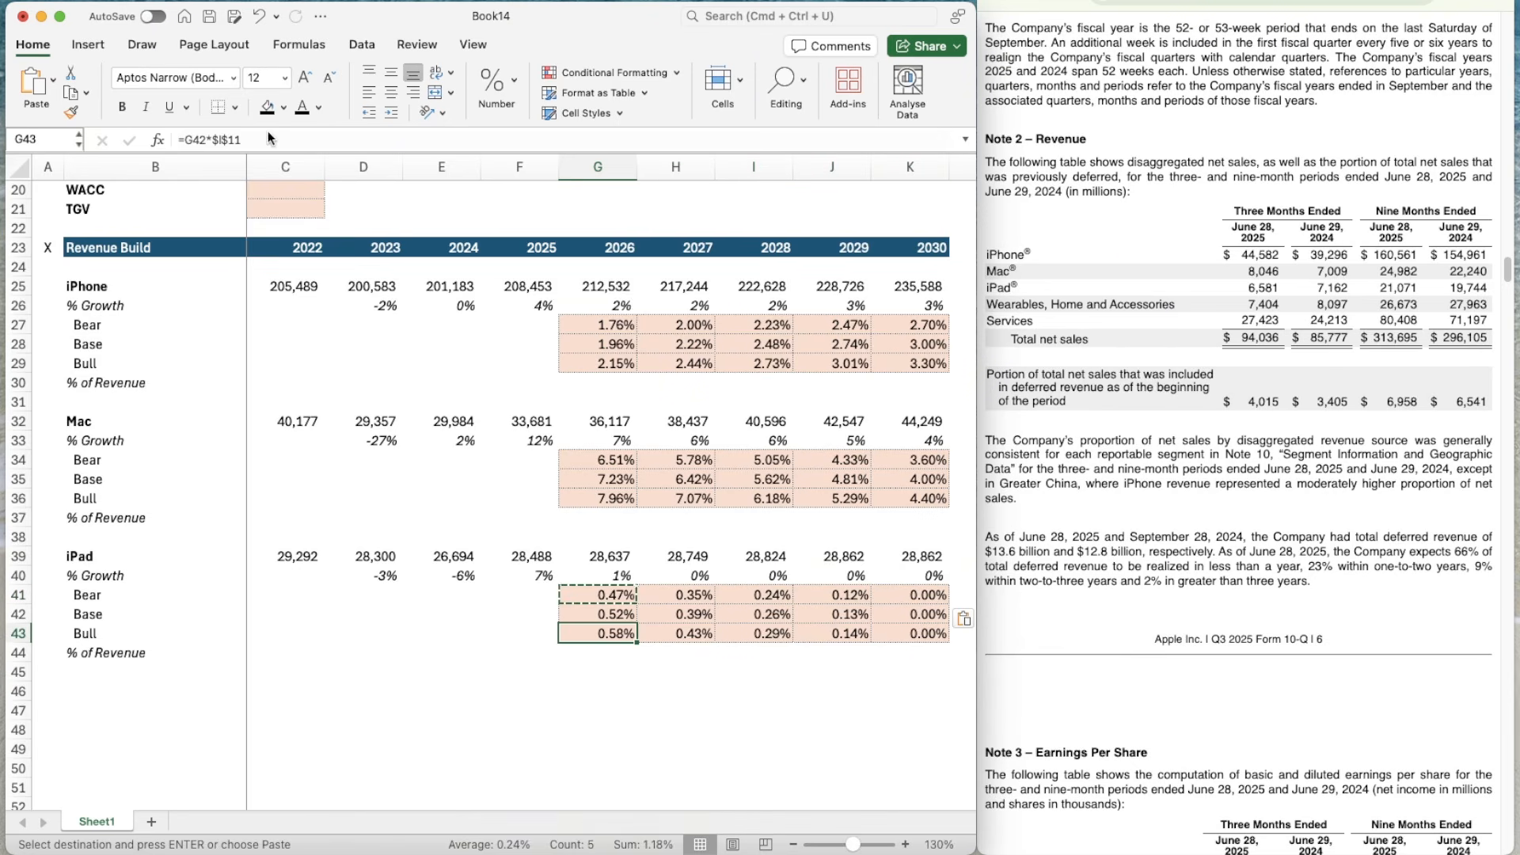
click(253, 138)
key(BackSpace)
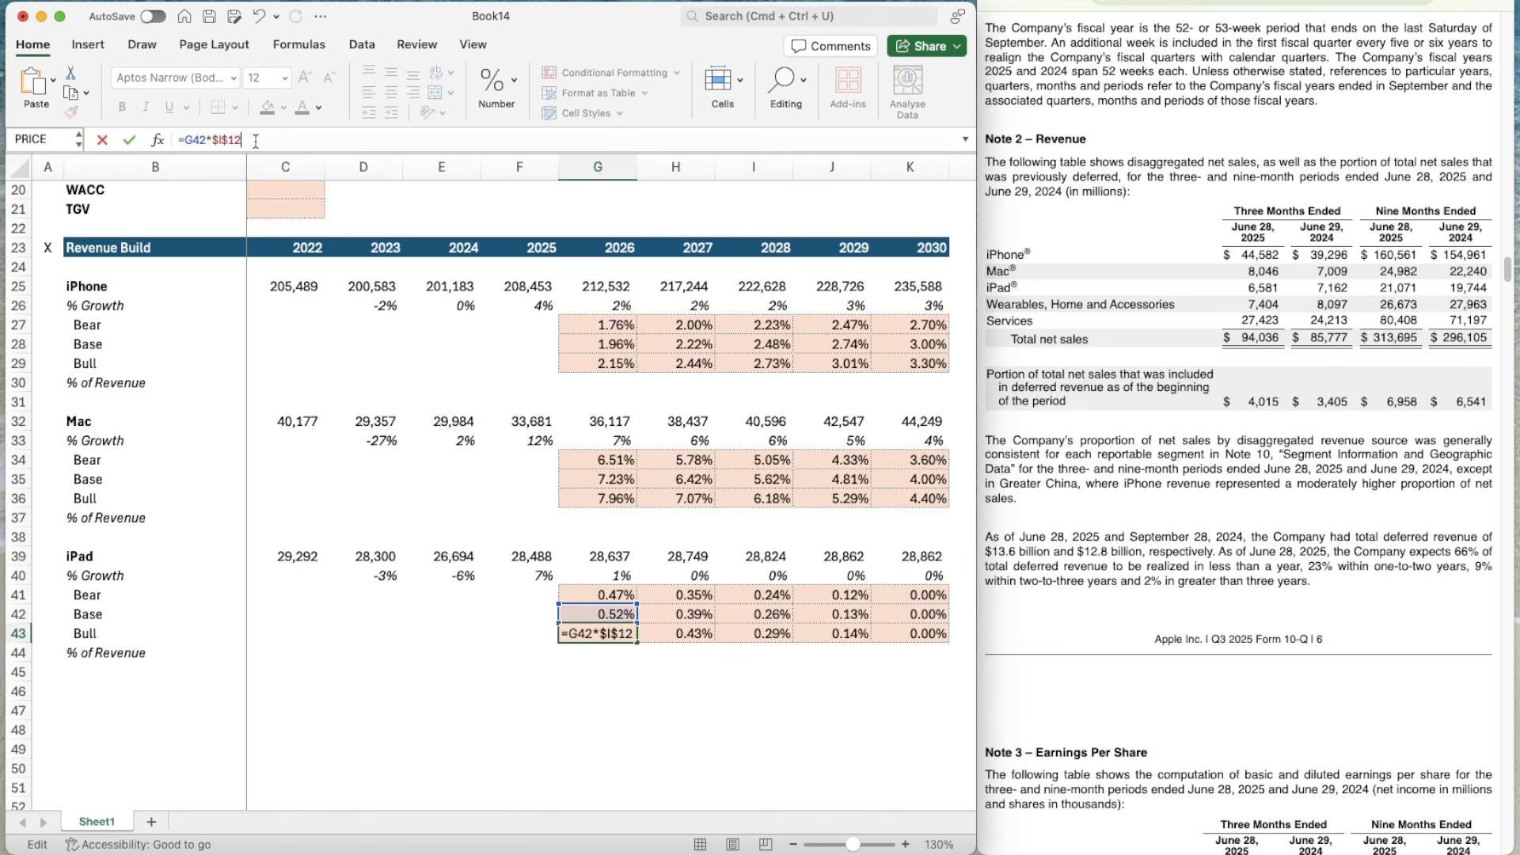
text(2)
key(Return)
- Copy the iPad Bull growth formula from G43 across 2027 to 2030
key(Up)
key(super+c)
key(shift+Right)
key(shift+Right)
key(shift+Right)
key(shift+Right)
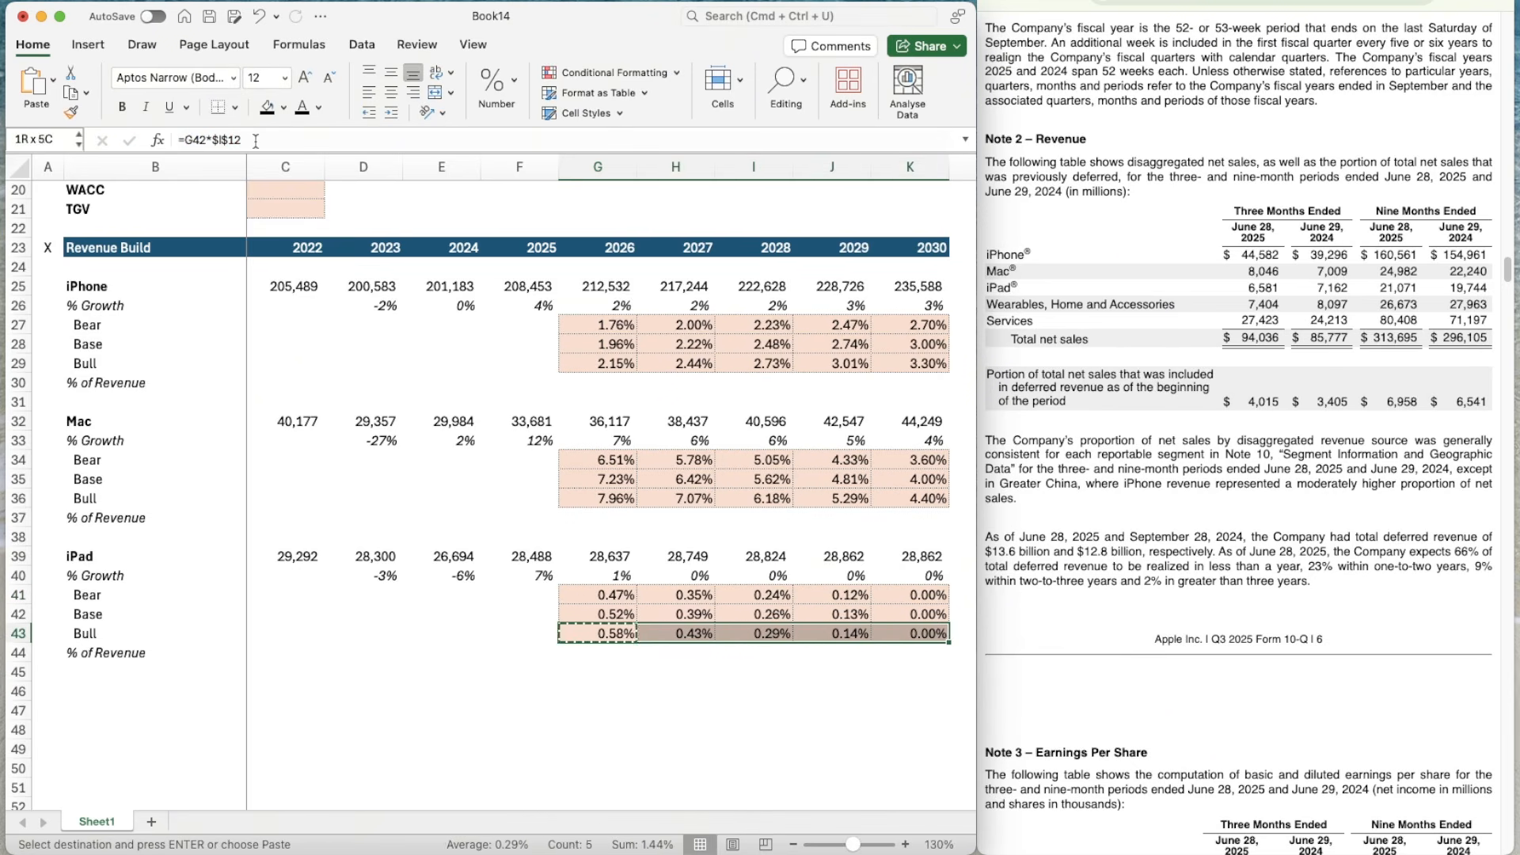
key(super+v)
key(Right)
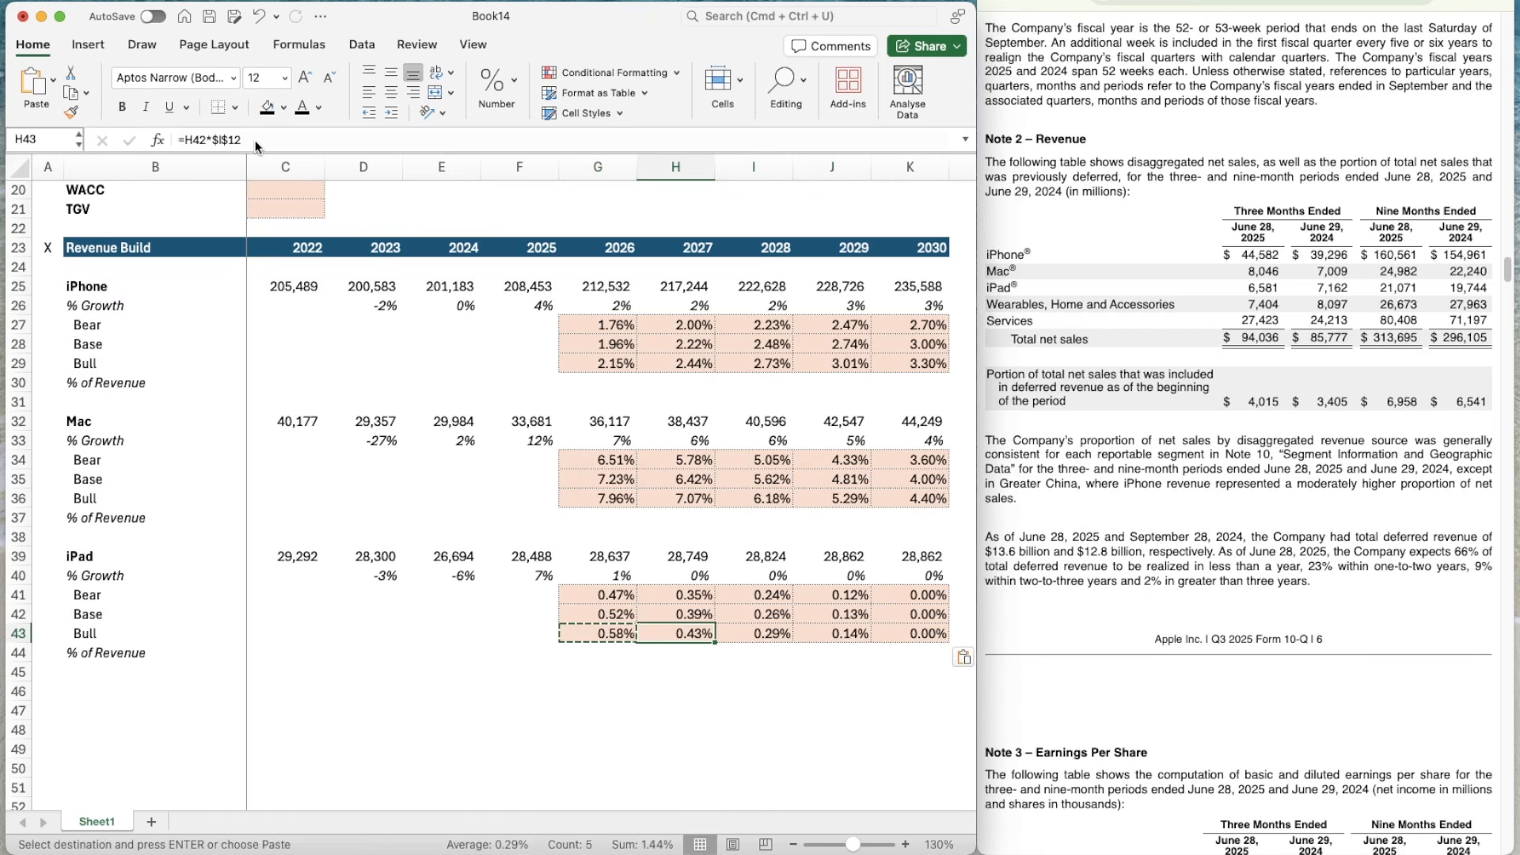
- Check the iPad revenue formulas for 2025 and 2026 in F39 and G39
key(Up)
key(Up)
key(Up)
key(Up)
key(Left)
key(Left)
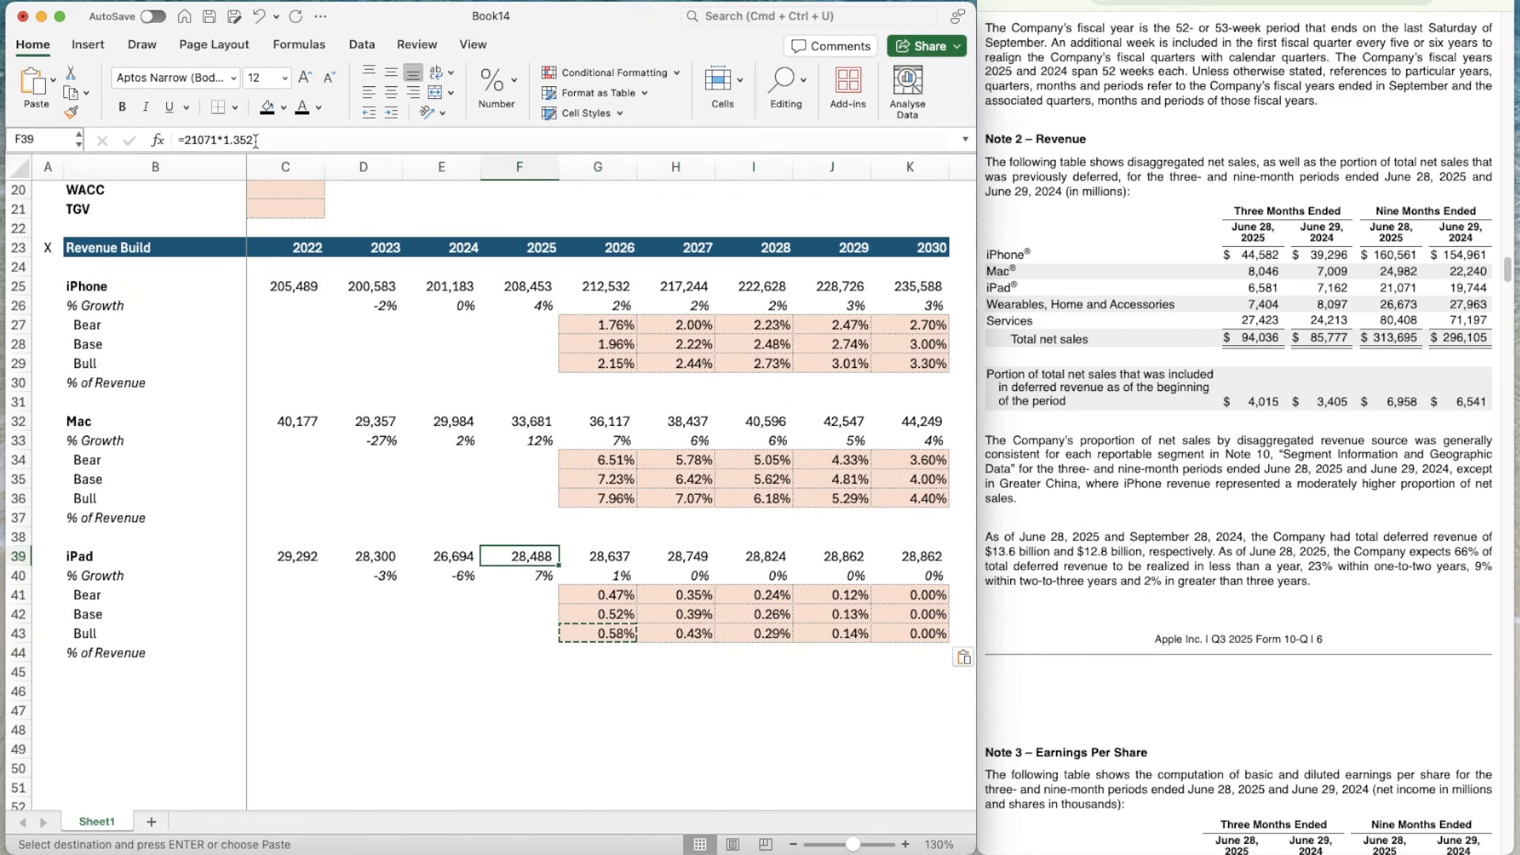
key(Escape)
key(Right)
key(Right)
key(Left)
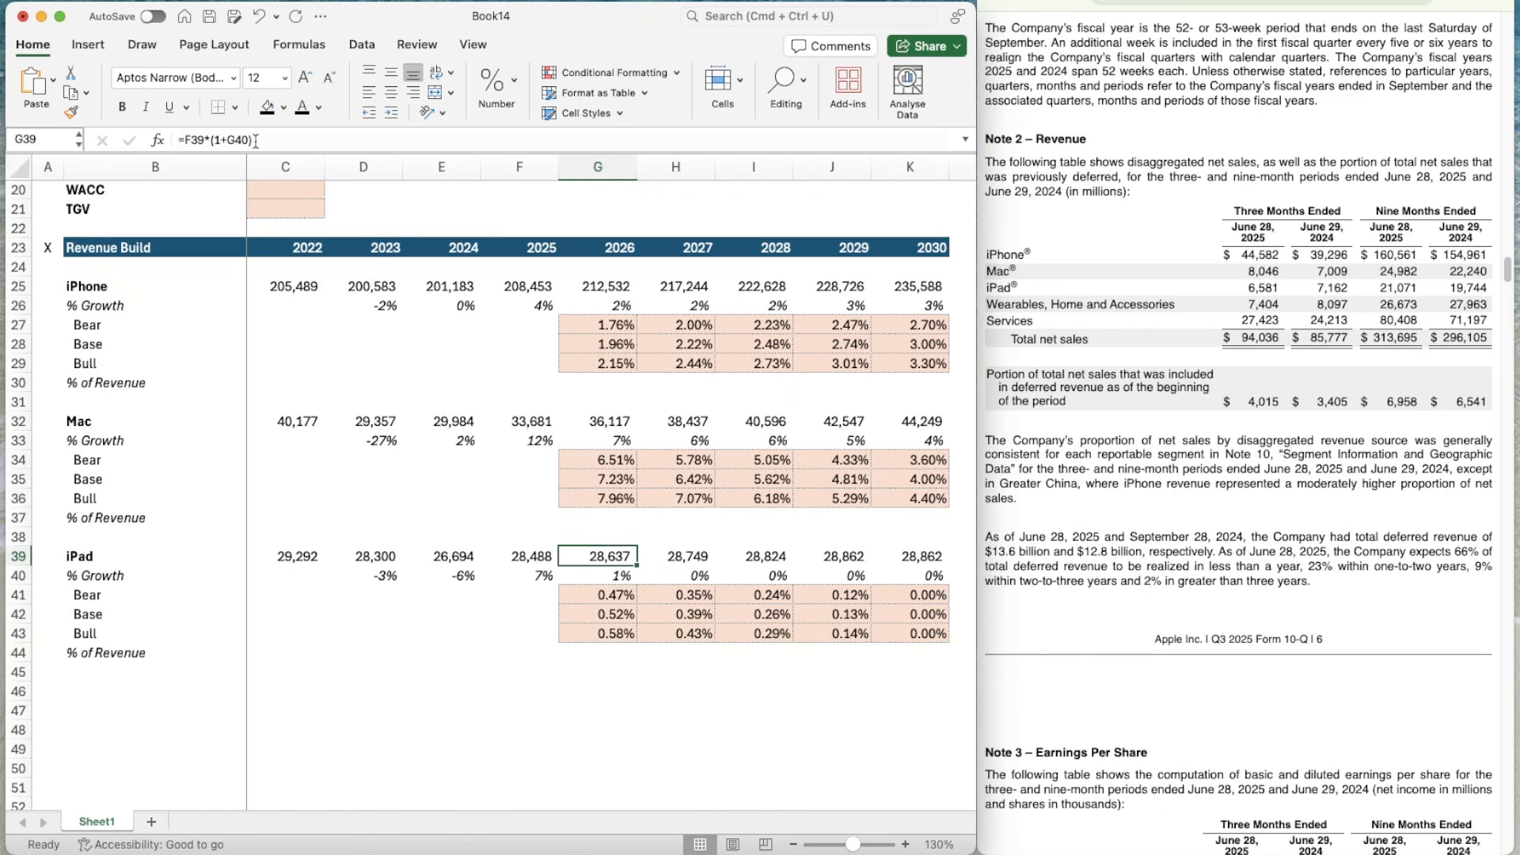
- Change the iPad growth formula in G40 to =OFFSET(G40,$C$12,0) and copy it across 2026 to 2030
key(Down)
click(286, 139)
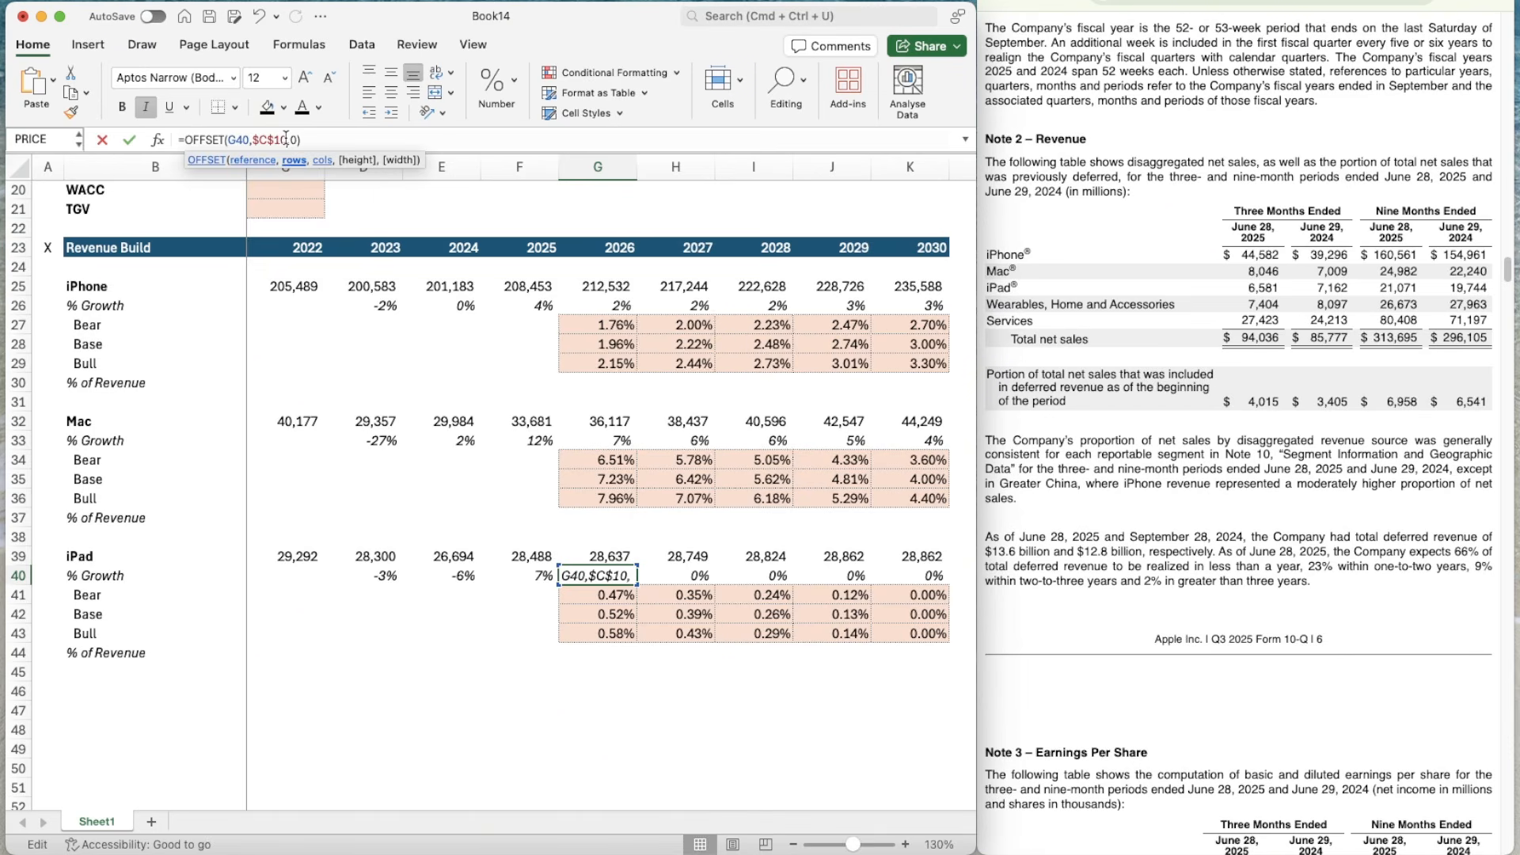
key(ctrl+Return)
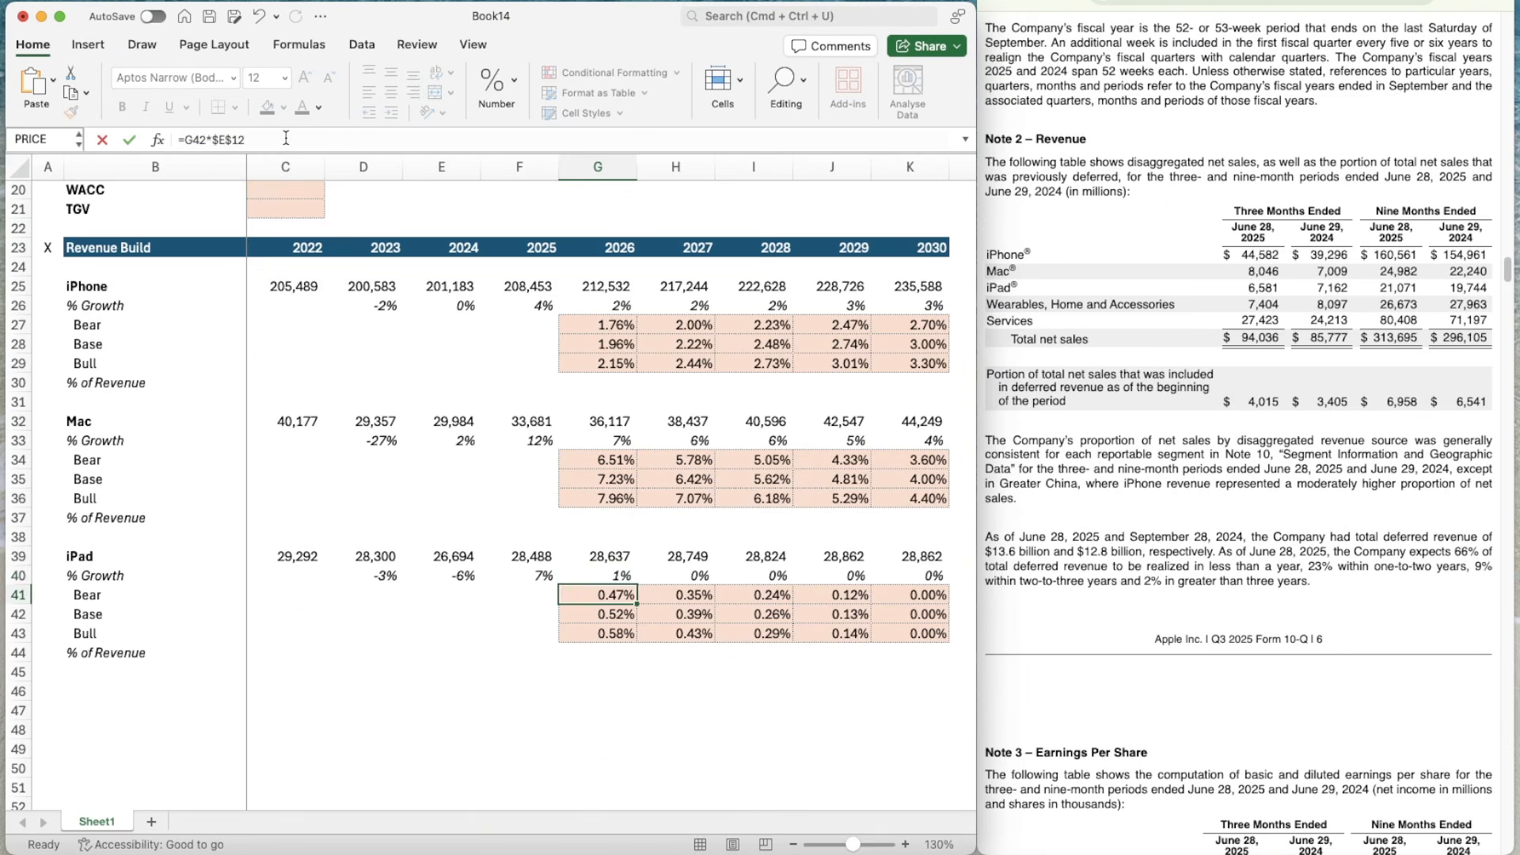
key(super+c)
key(shift+Right)
key(shift+Right)
key(shift+Right)
key(shift+Right)
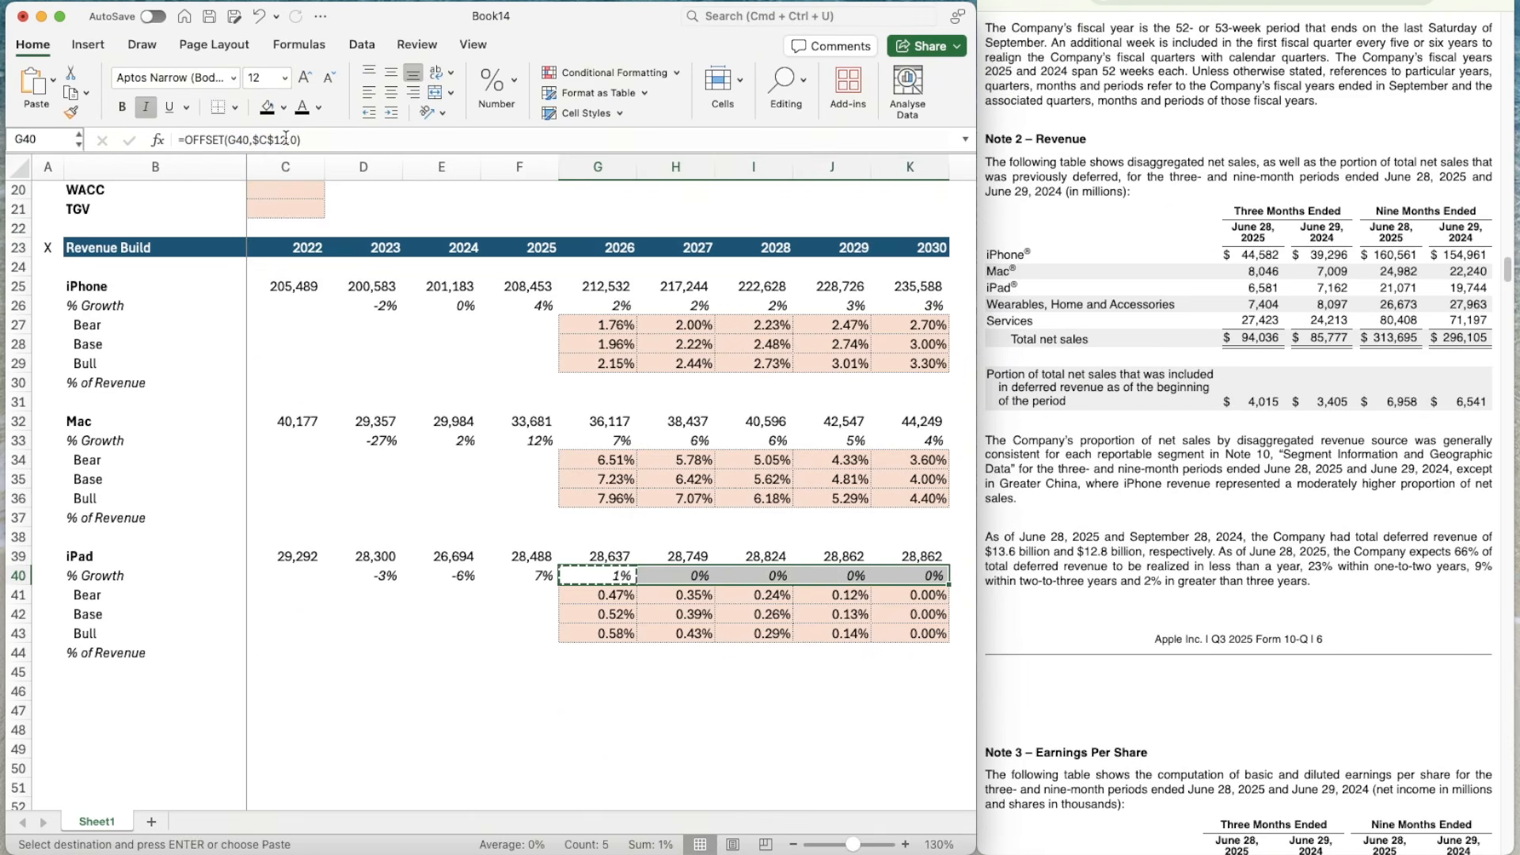
key(super+v)
- Correct the 2026 Mac growth formula in G33 to =OFFSET(G33,$C$11,0)
key(Up)
key(Up)
key(Up)
key(Up)
key(Up)
key(Up)
key(Up)
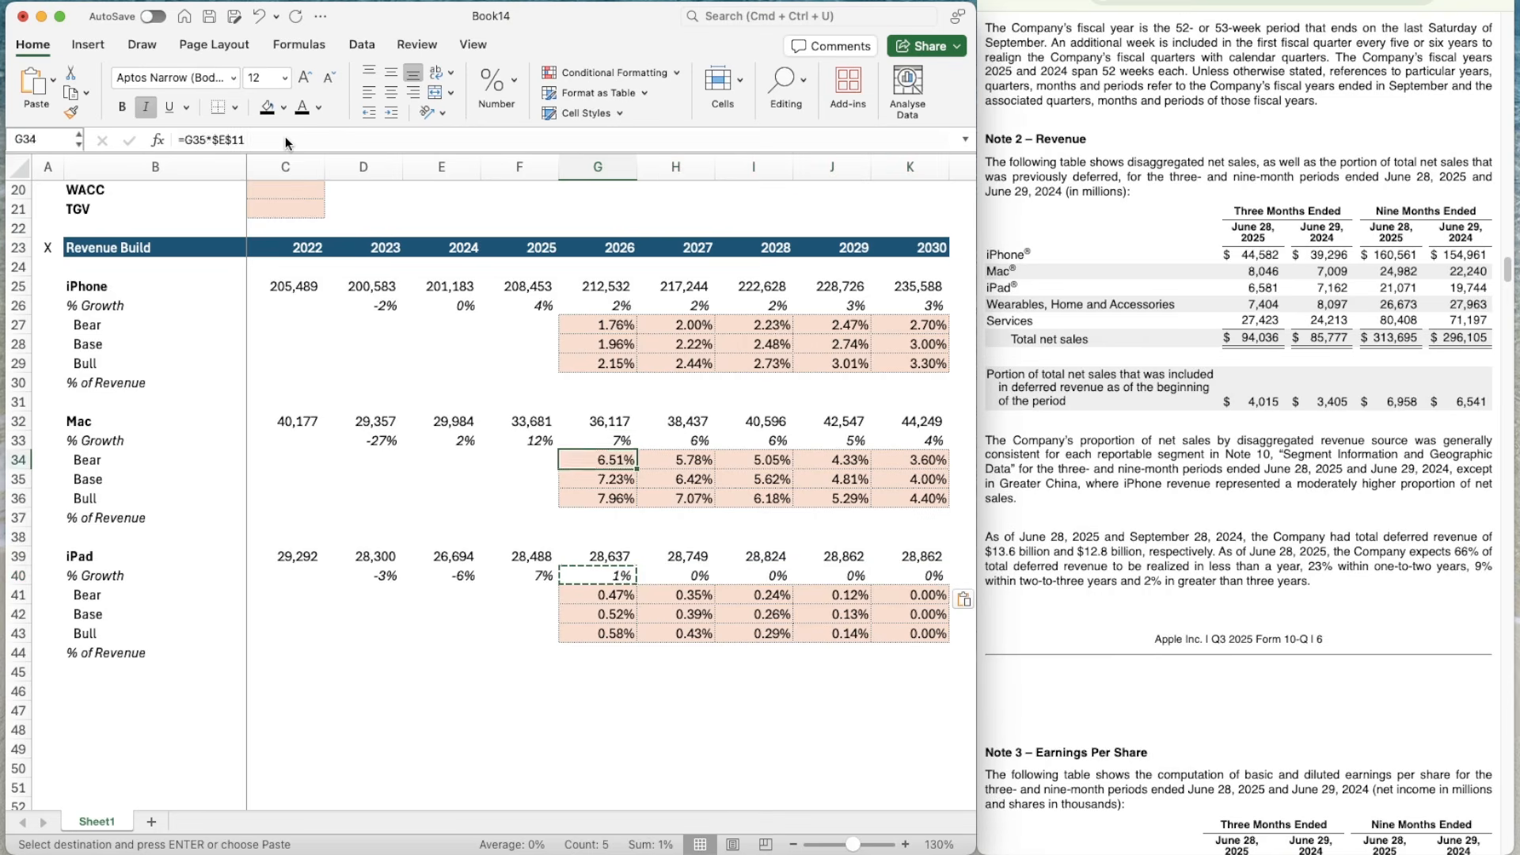
click(289, 140)
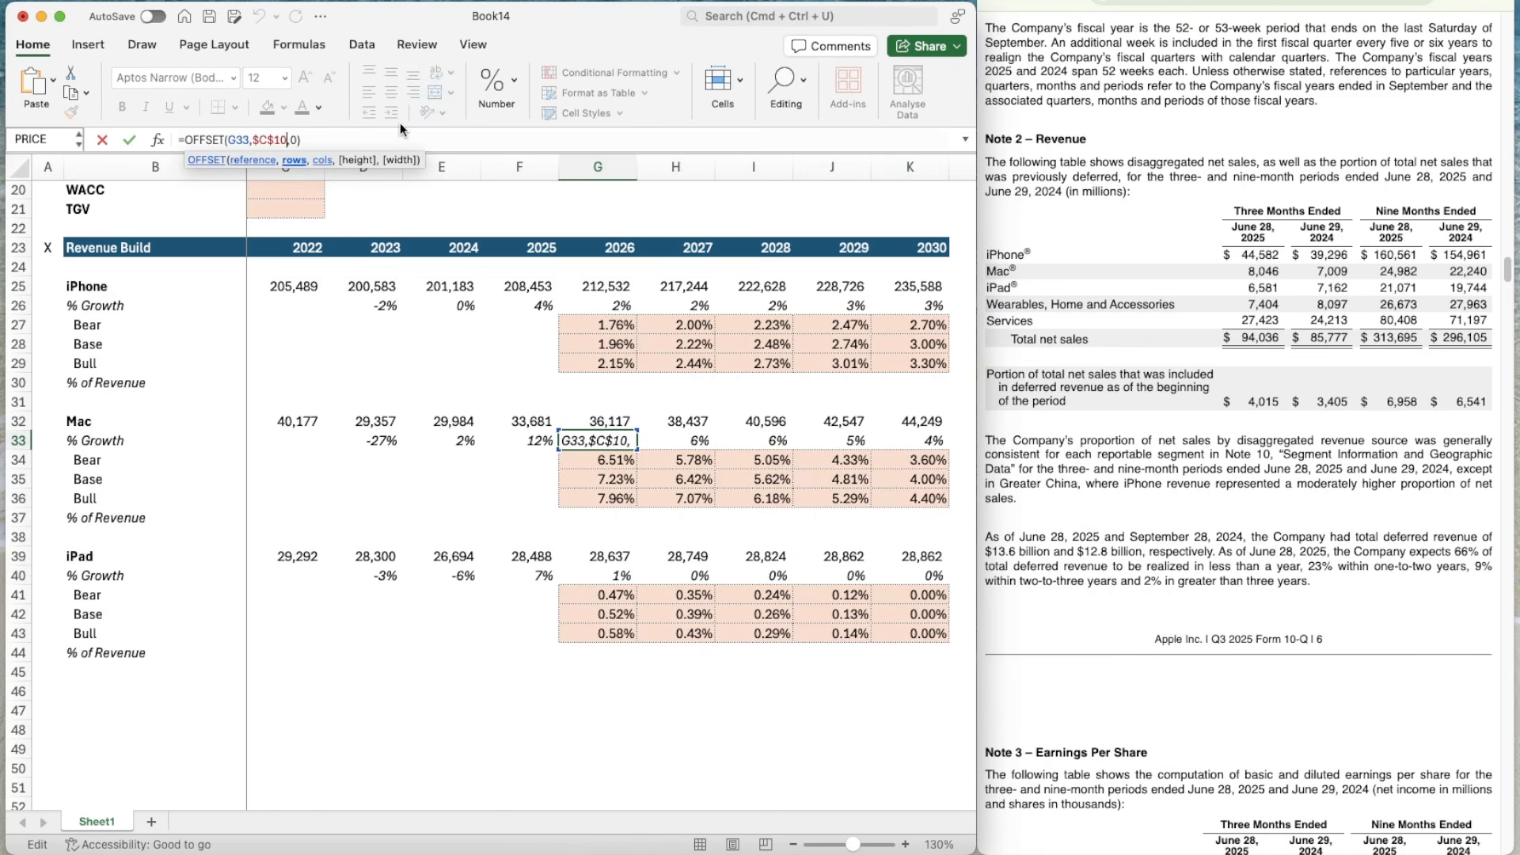
key(BackSpace)
text(1)
key(Return)
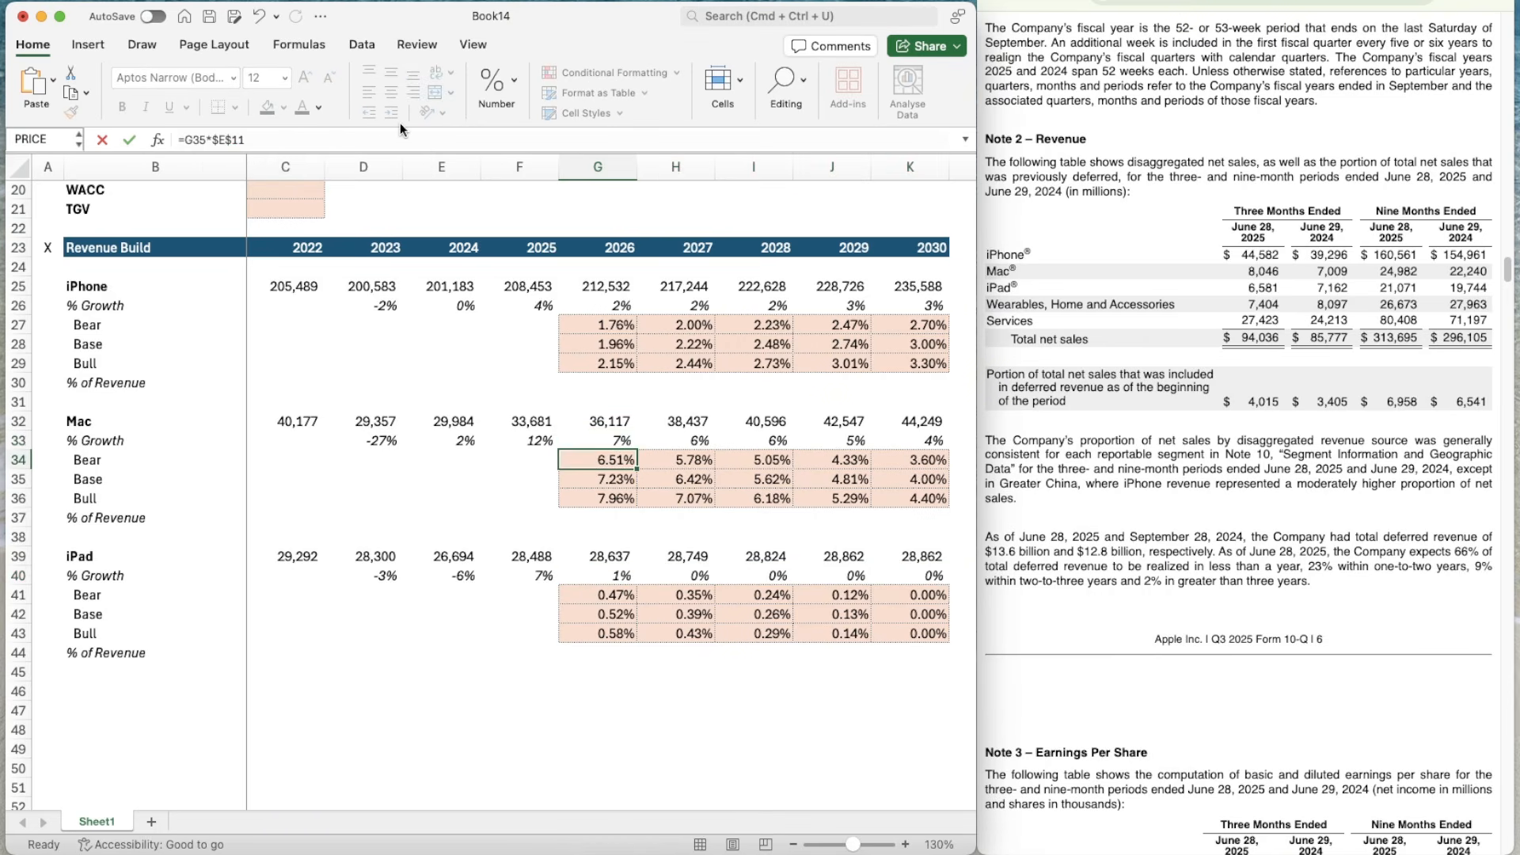
- Copy the Mac growth formula from G33 across 2027 to 2030
key(super+c)
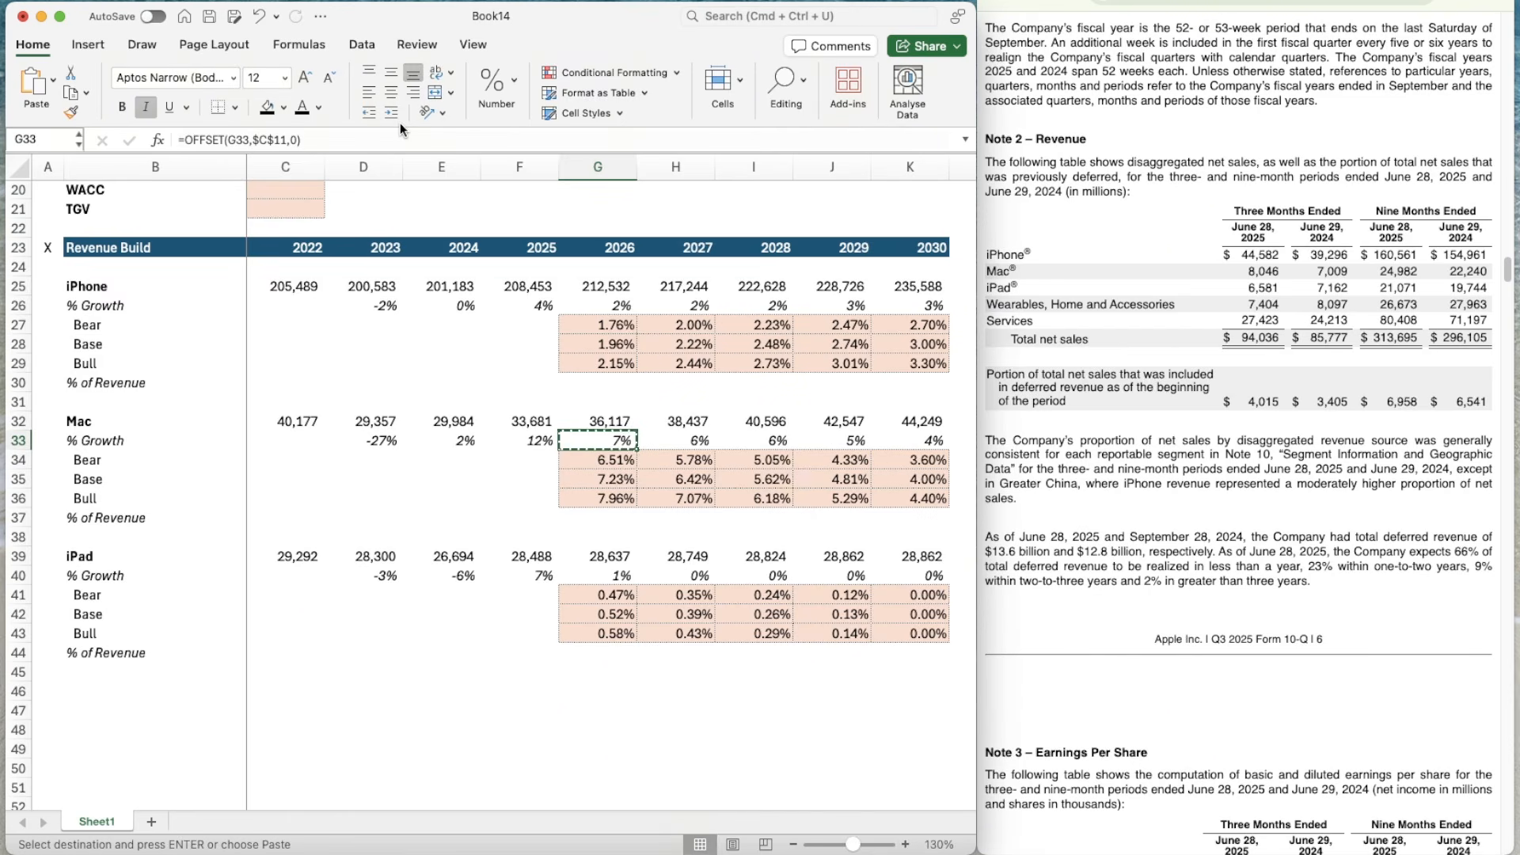
key(shift+Right)
key(shift+Right)
key(shift+Right)
key(shift+Right)
key(super+v)
- Duplicate the whole iPad block B39:K44, pasting the copy at B46
key(Down)
key(Down)
key(Down)
key(Down)
key(Left)
key(Left)
key(Left)
key(Left)
key(Left)
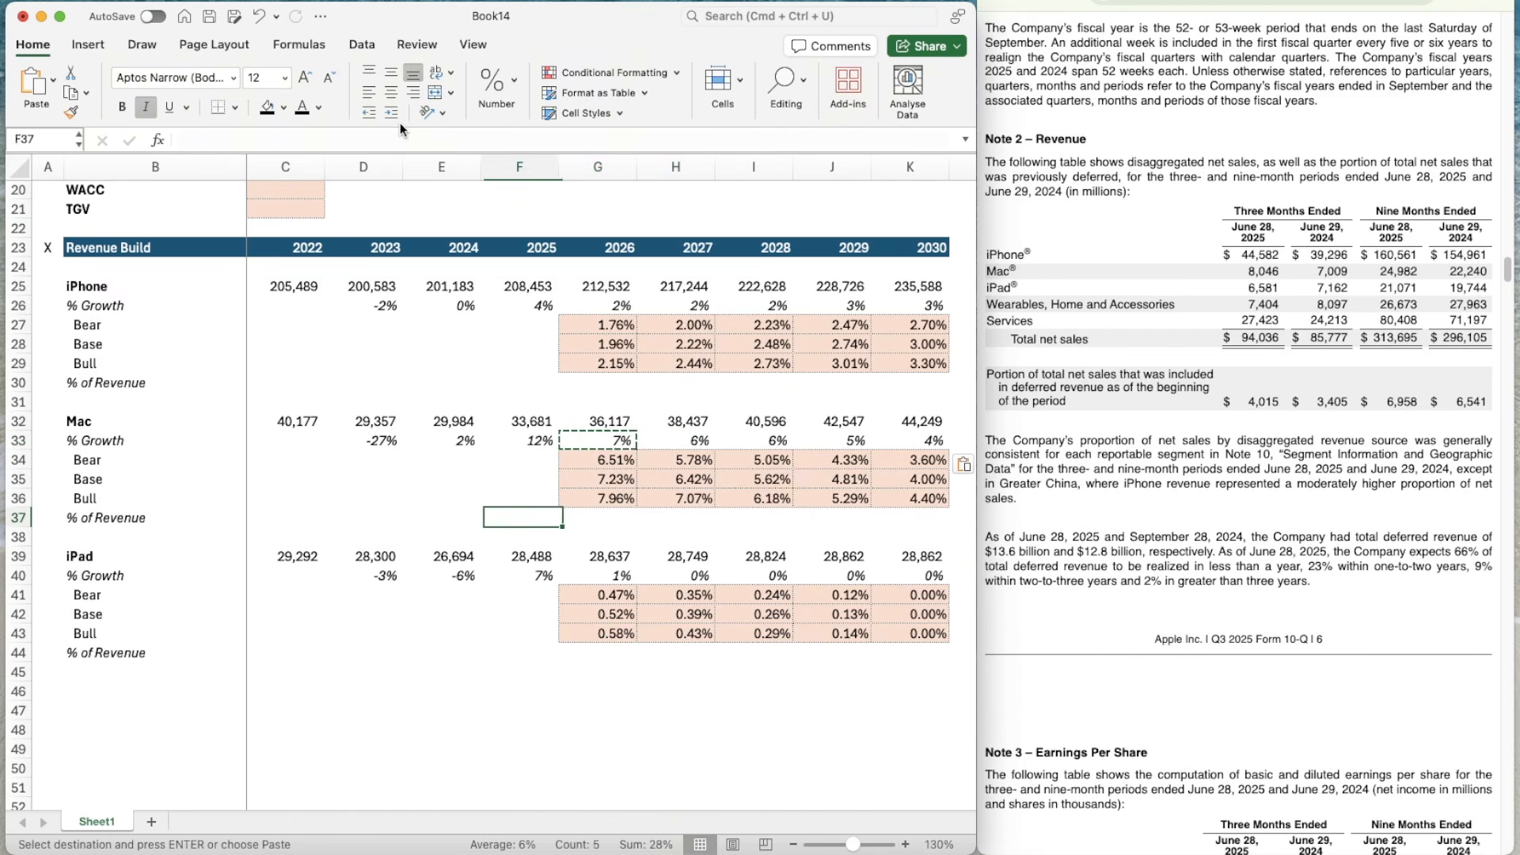
key(Down)
key(Down)
key(shift+Down)
key(shift+Down)
key(shift+Down)
key(shift+Down)
key(shift+Down)
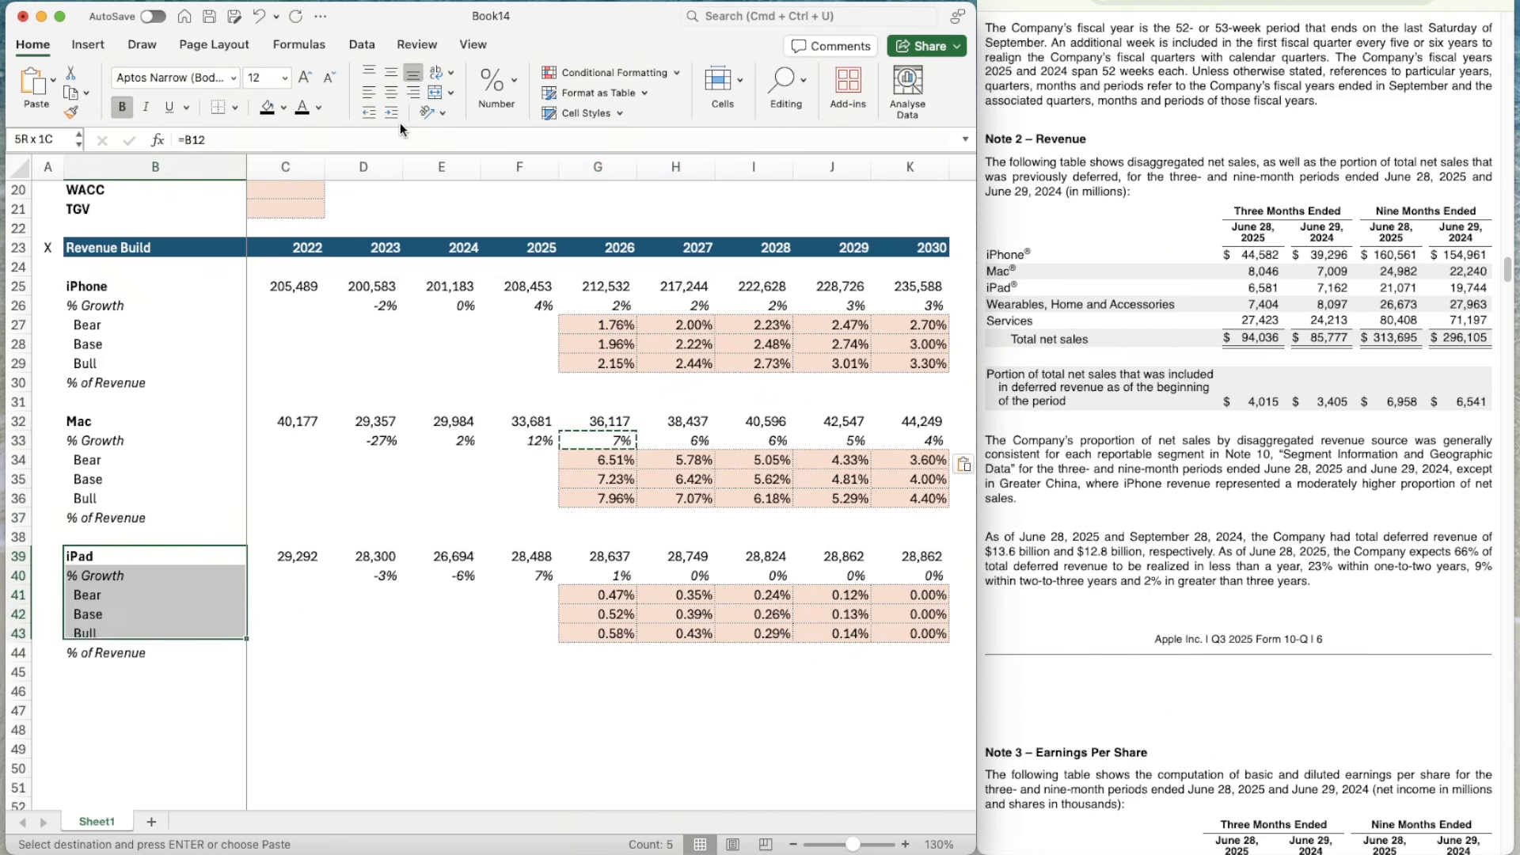
key(shift+Right)
key(shift+Right)
key(shift+Right)
key(shift+Right)
key(shift+Right)
key(shift+Right)
key(shift+Right)
key(shift+Right)
key(shift+Right)
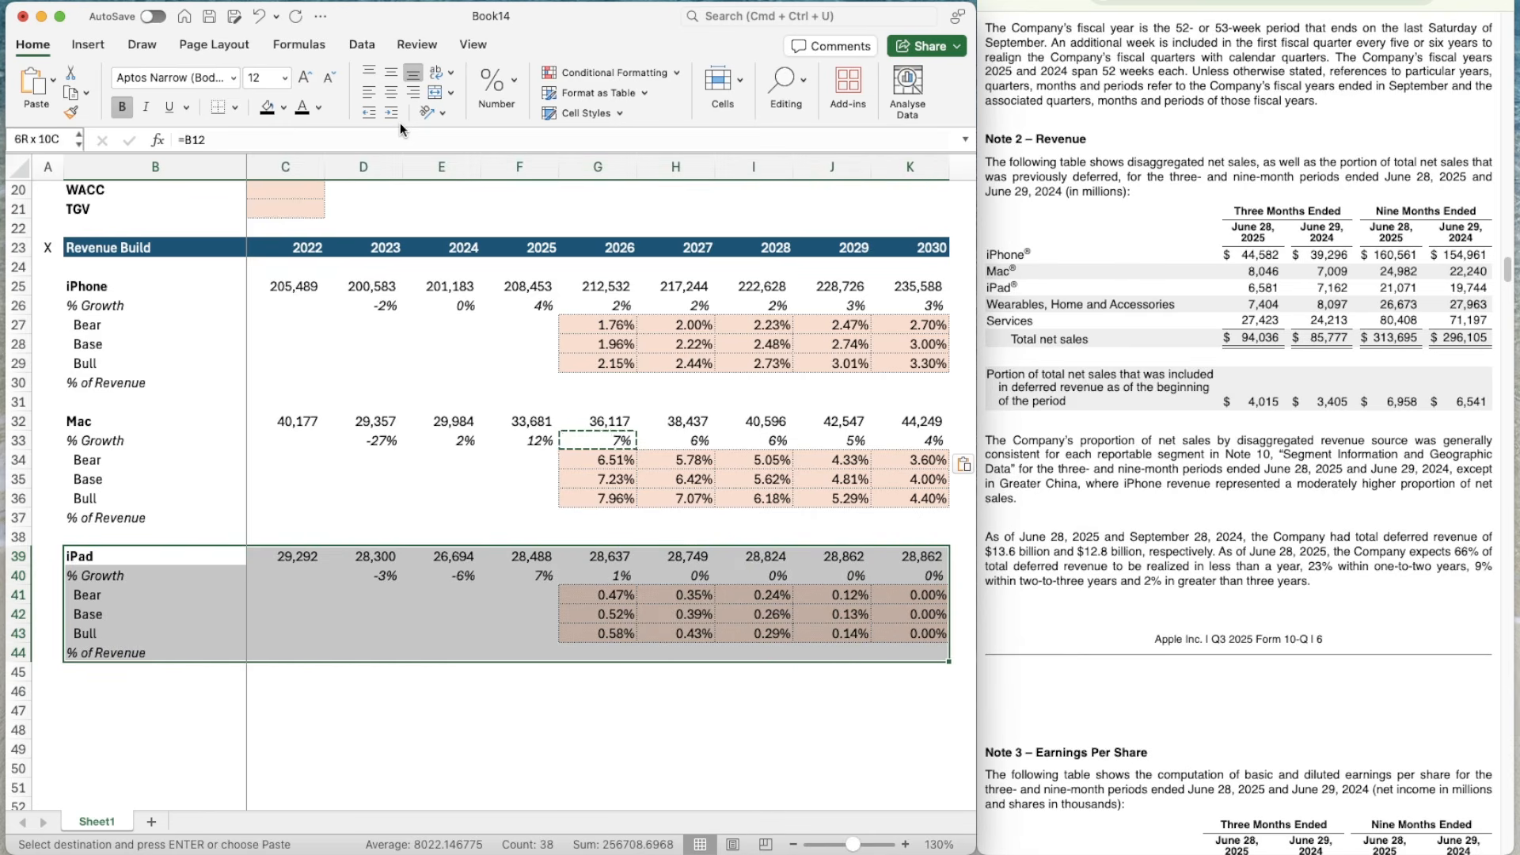
key(super+c)
scroll(398, 407, down, 5)
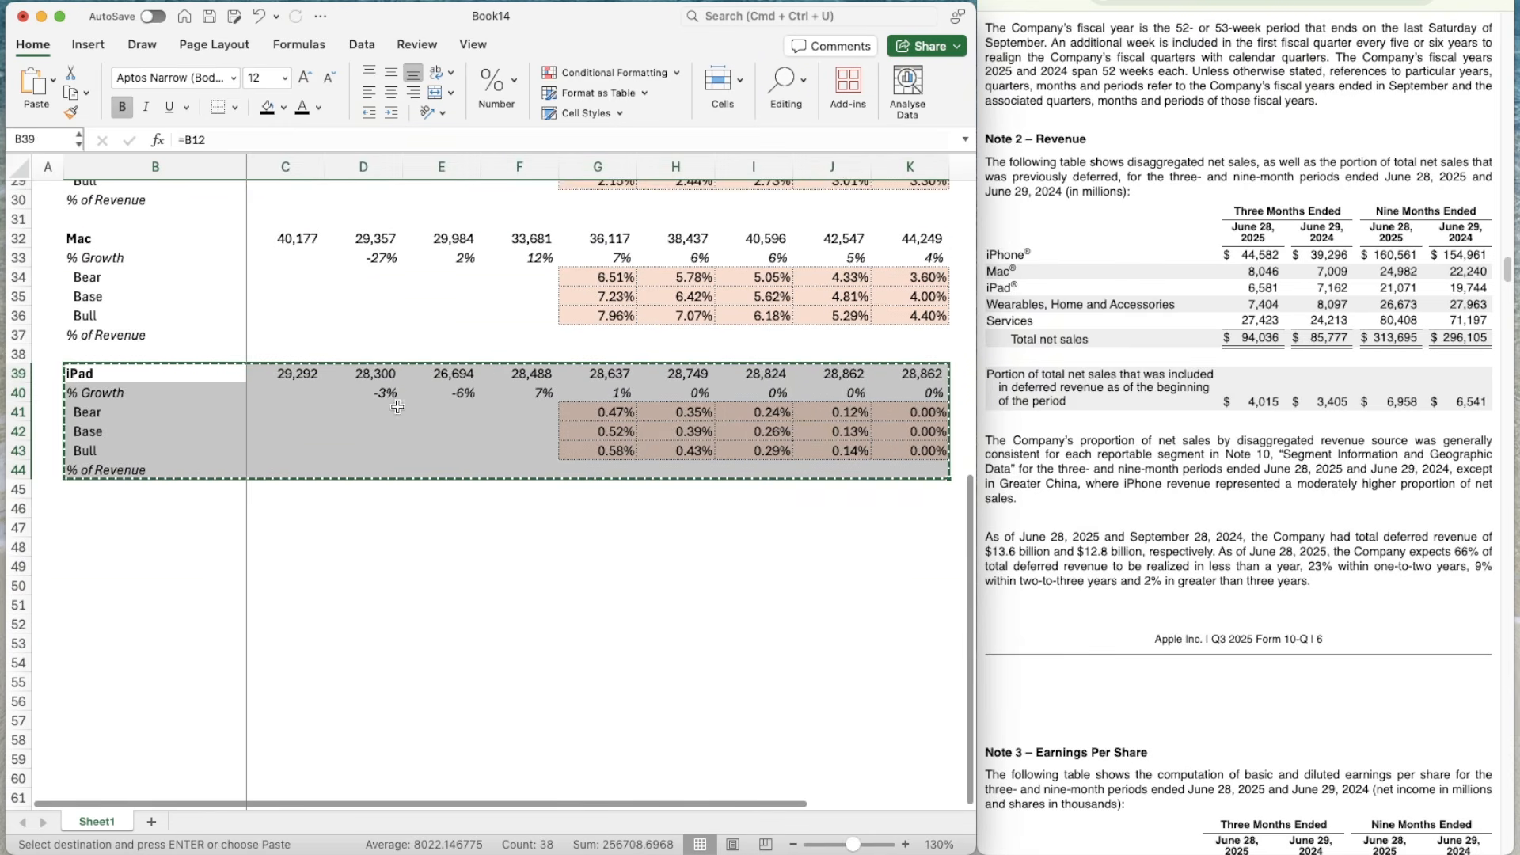
click(153, 539)
key(Up)
key(Up)
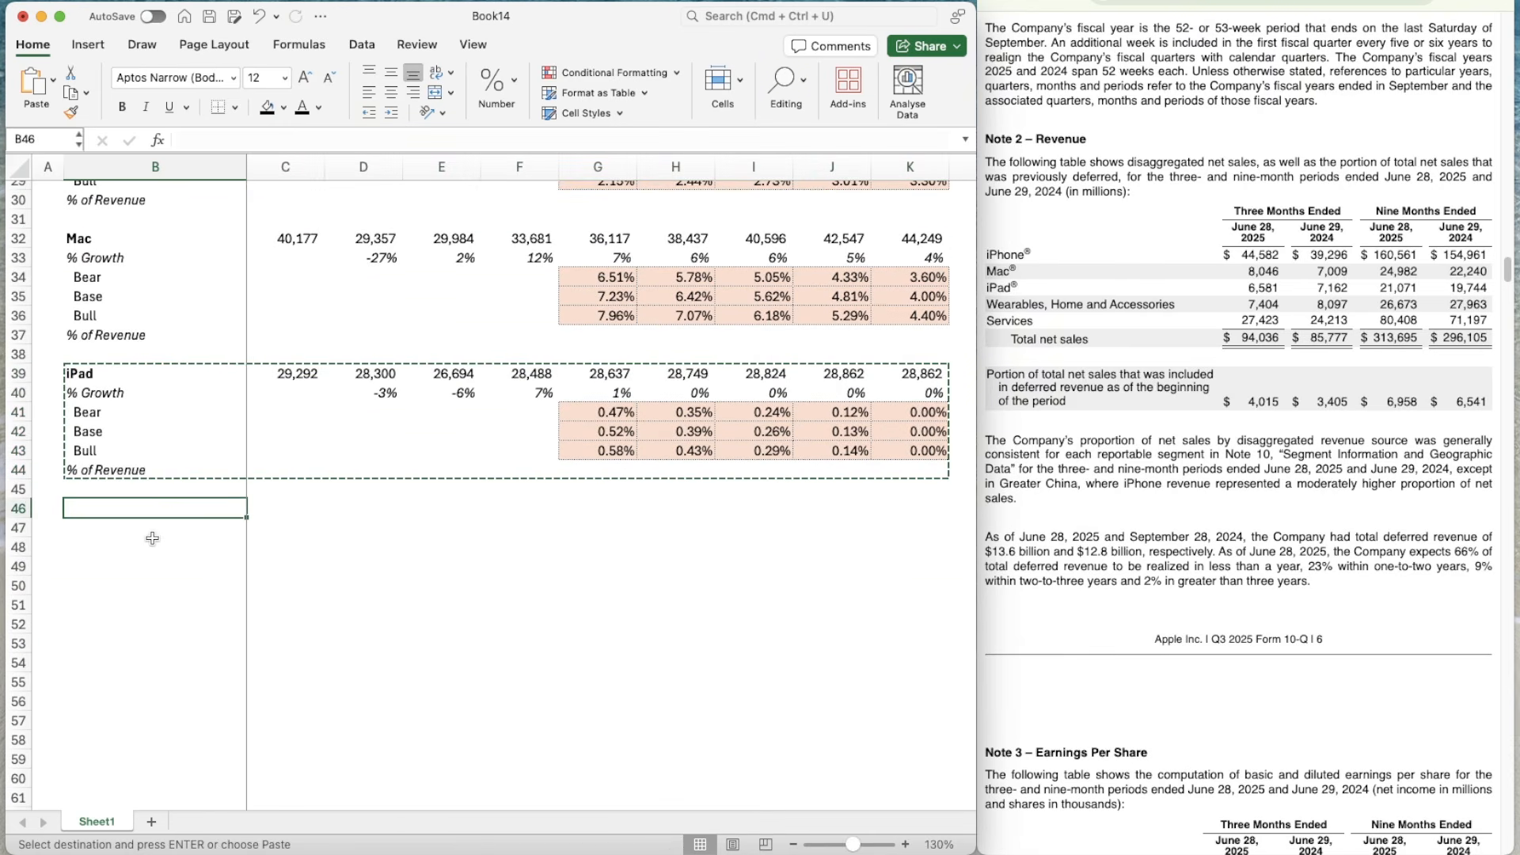
key(super+v)
- Link the new block's heading in B46 to the Wearables, Home & Accessories segment name in B13
scroll(152, 538, down, 3)
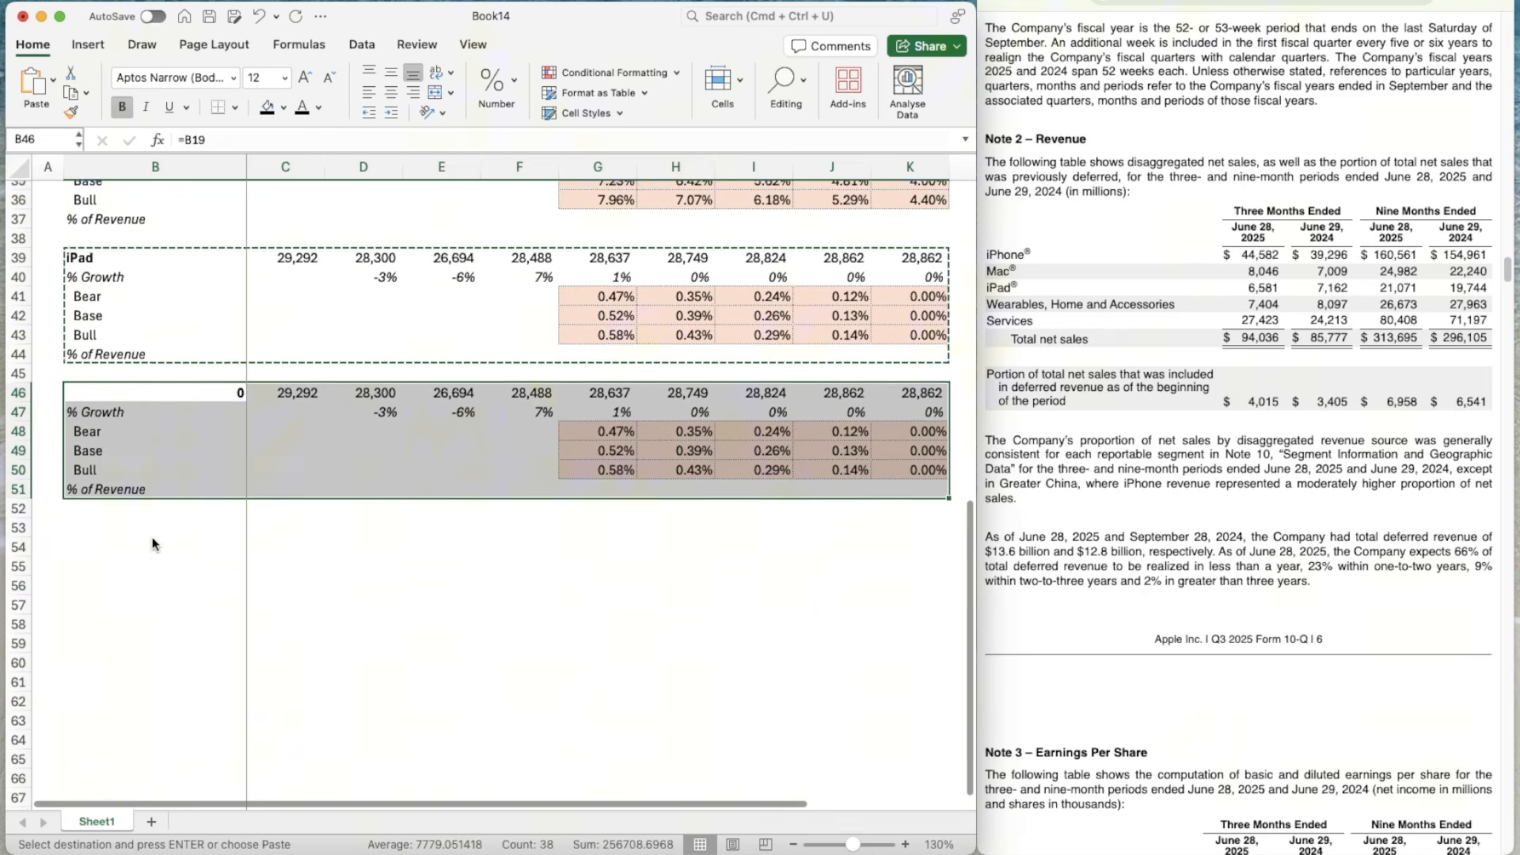
click(142, 396)
text(=B1)
key(ctrl+Return)
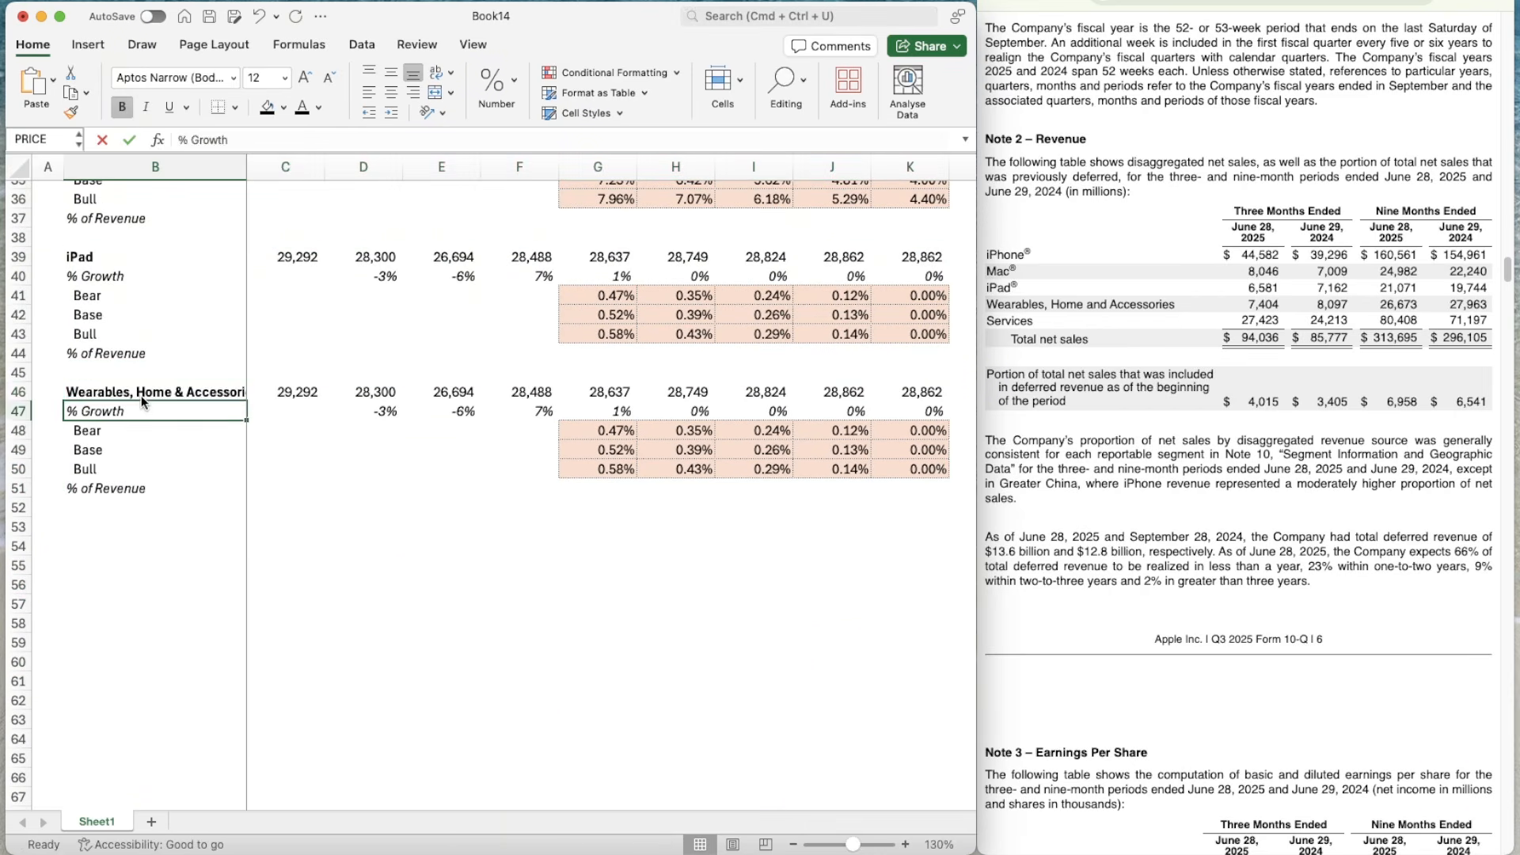
- Select the 2022 Wearables revenue cell C46 and bring up the 2024 Form 10-K table of net sales by category
key(Right)
key(Right)
key(Right)
key(Left)
key(Left)
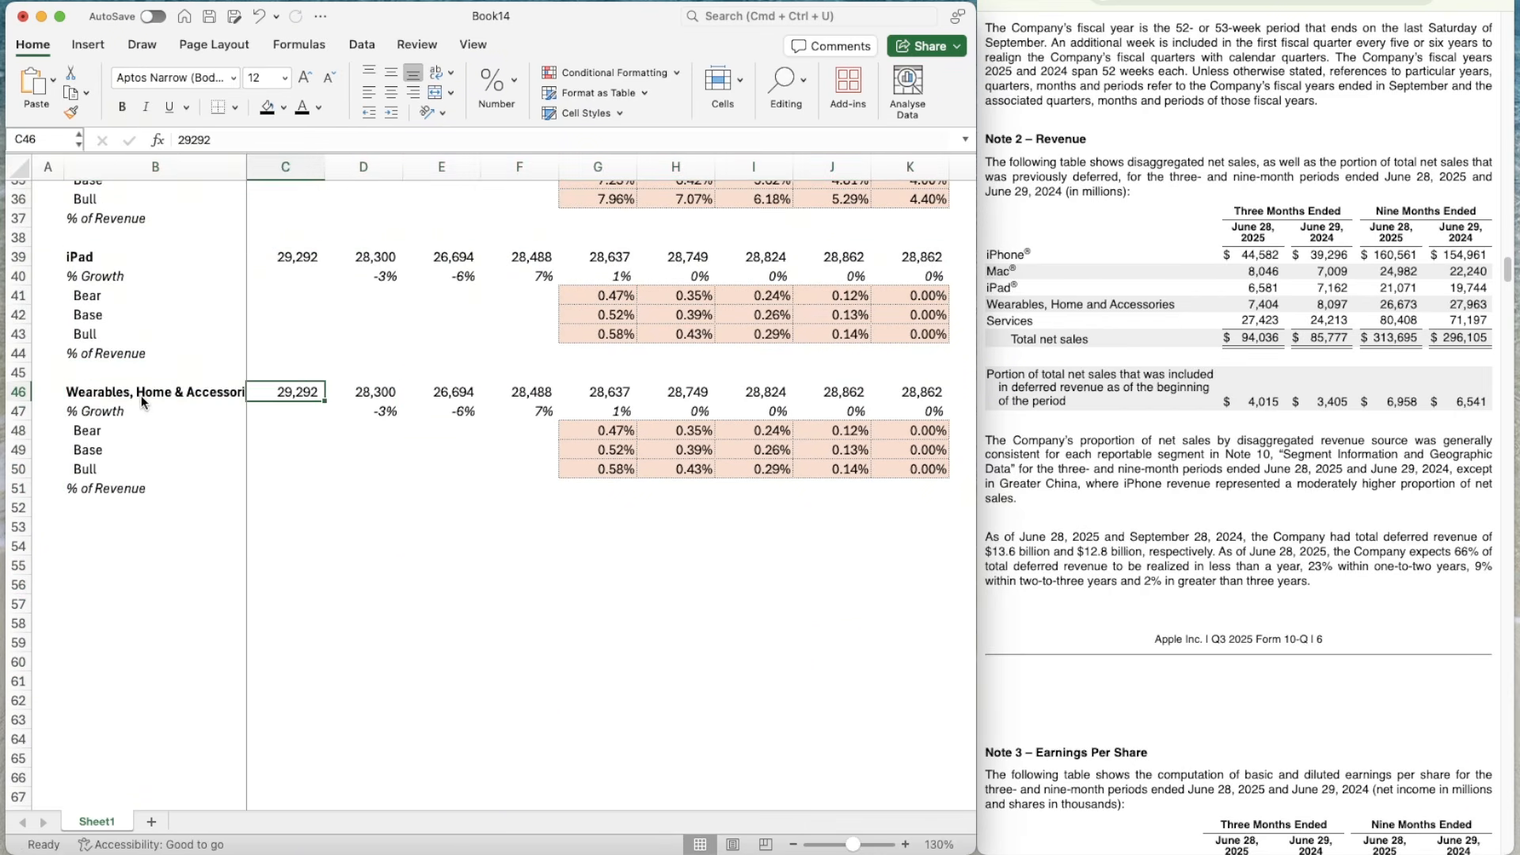
click(1267, 2)
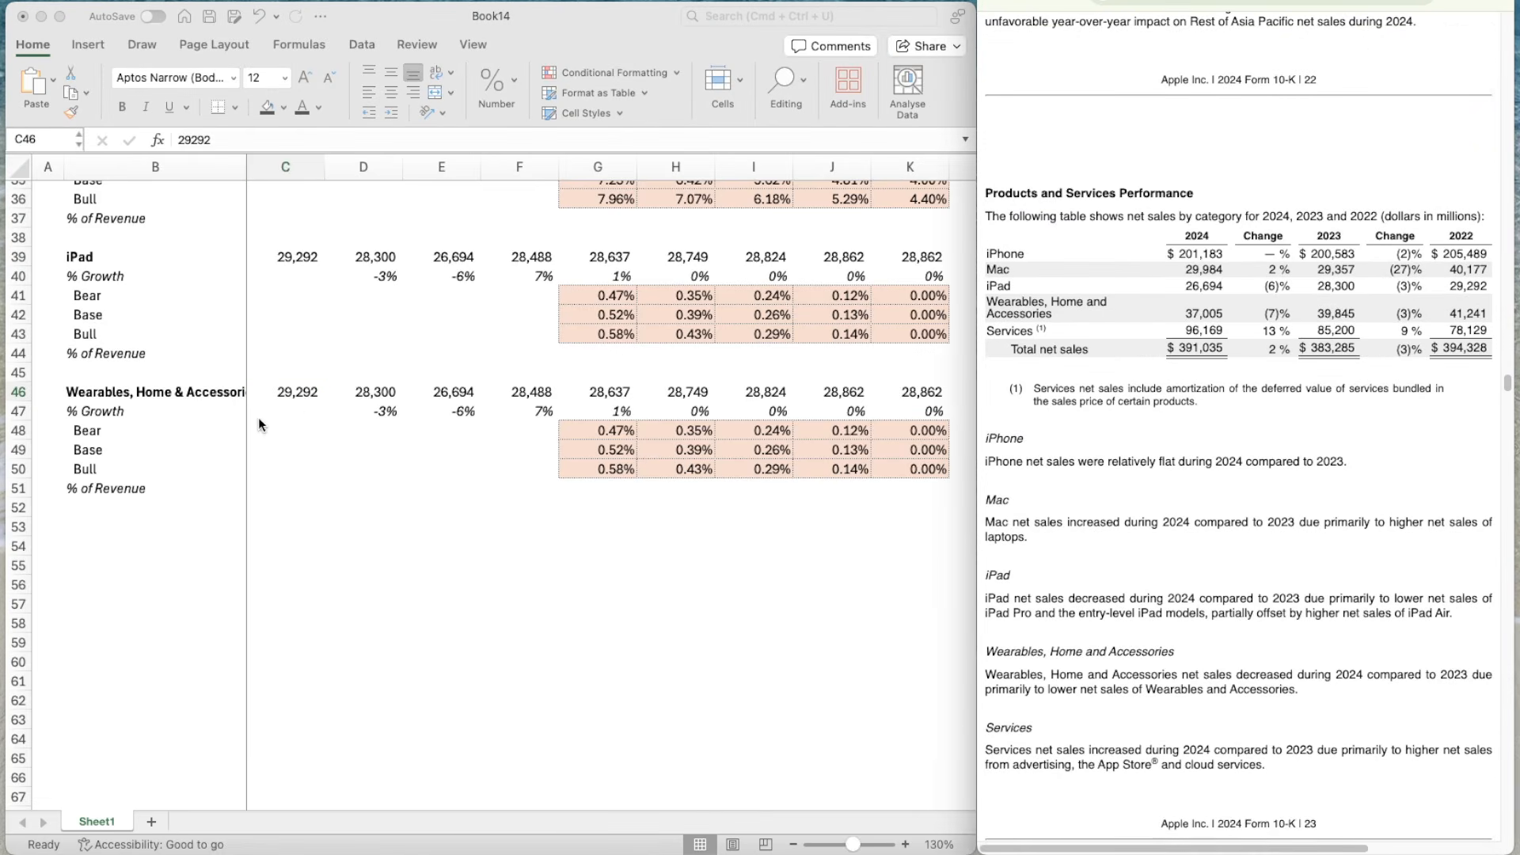
- Enter the Wearables, Home & Accessories revenue for 2022 to 2024 in C46:E46 as 41241, 39845 and 37005
click(293, 399)
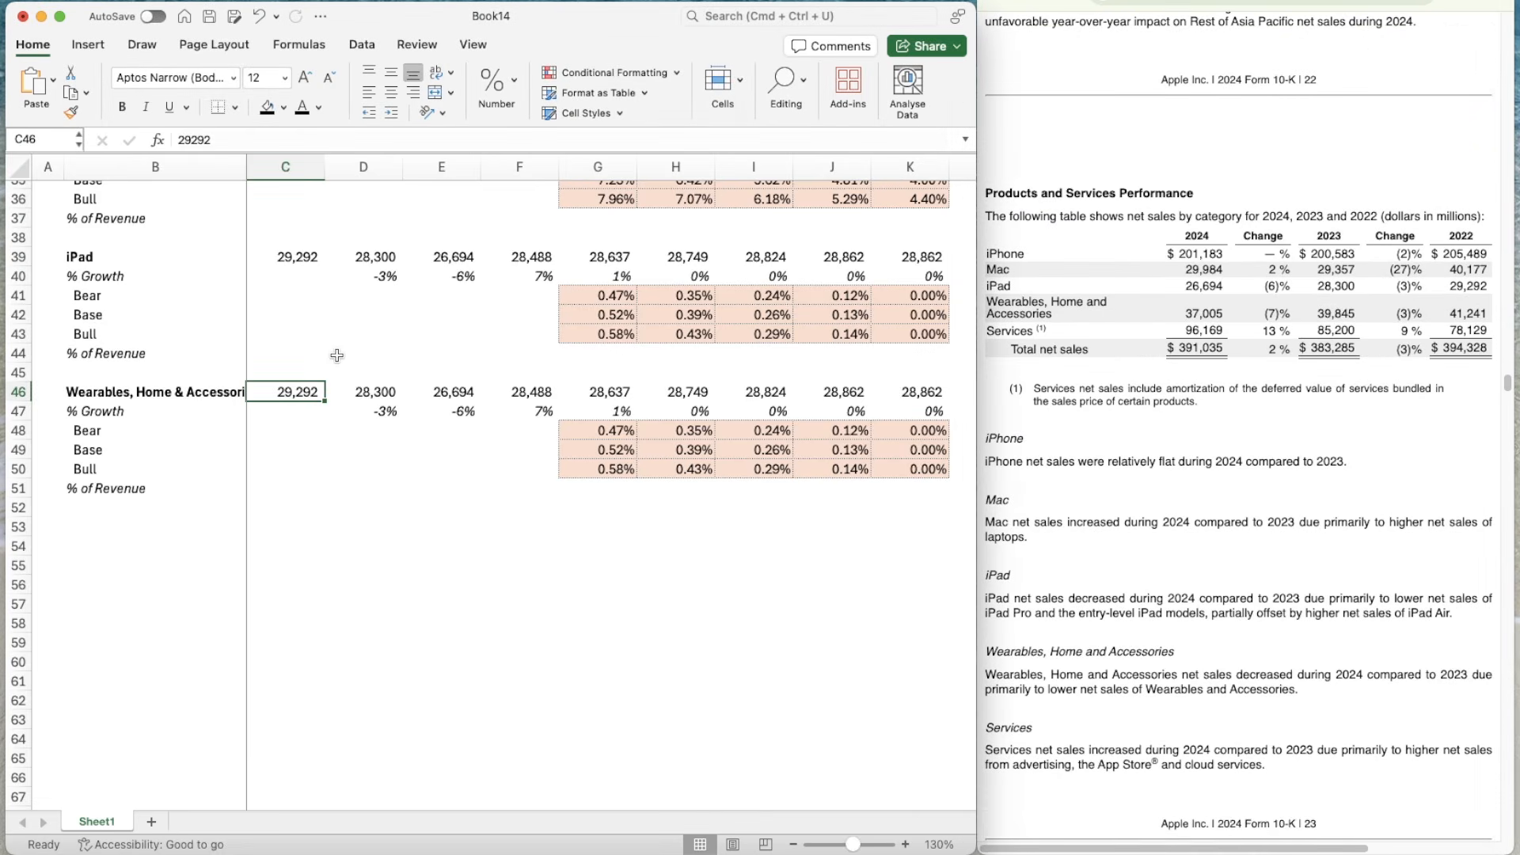
text(41241)
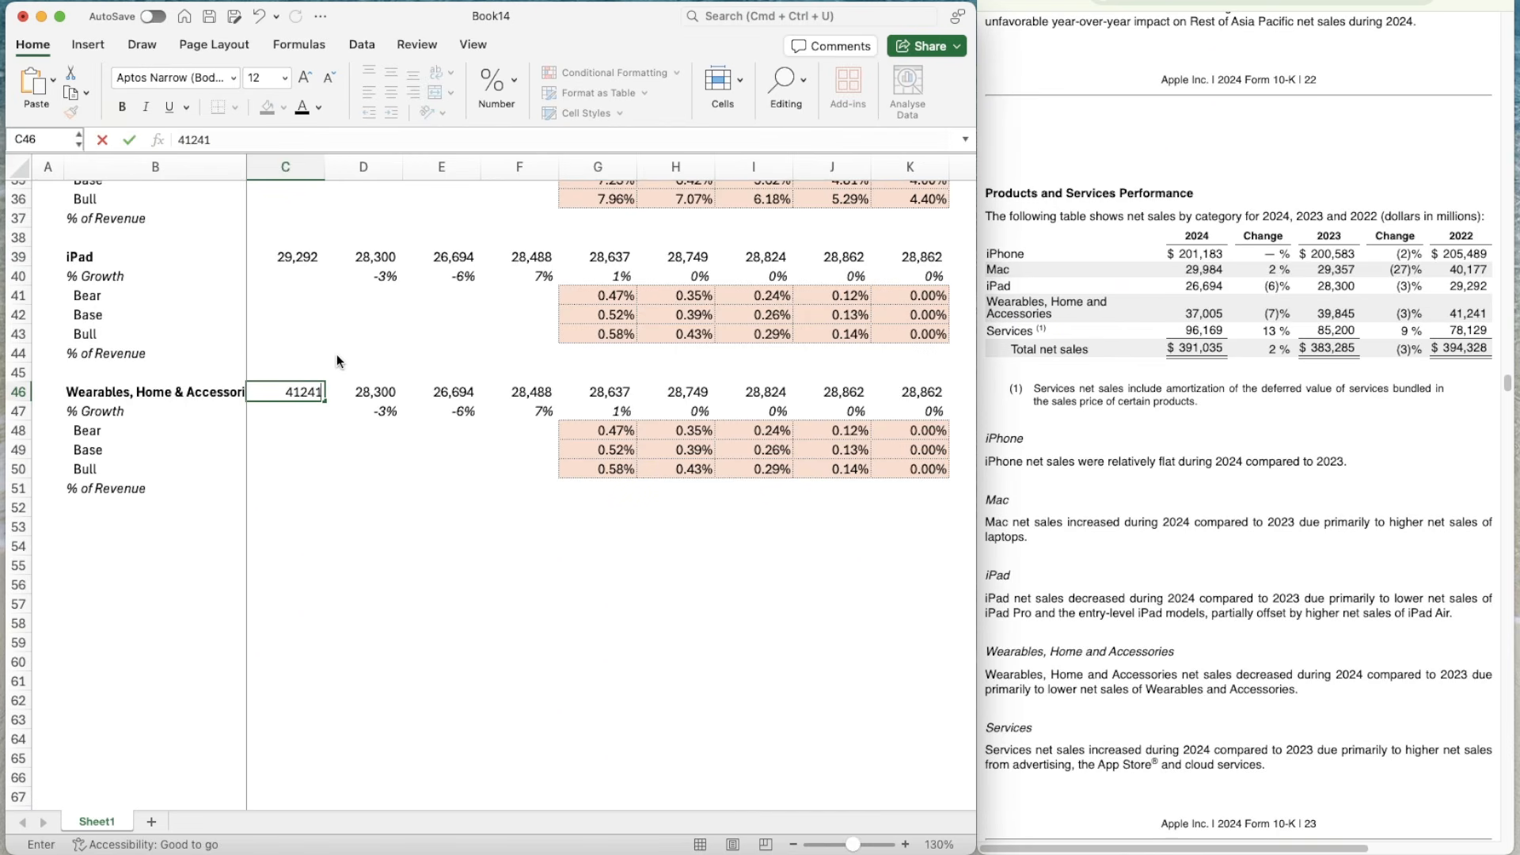
key(Tab)
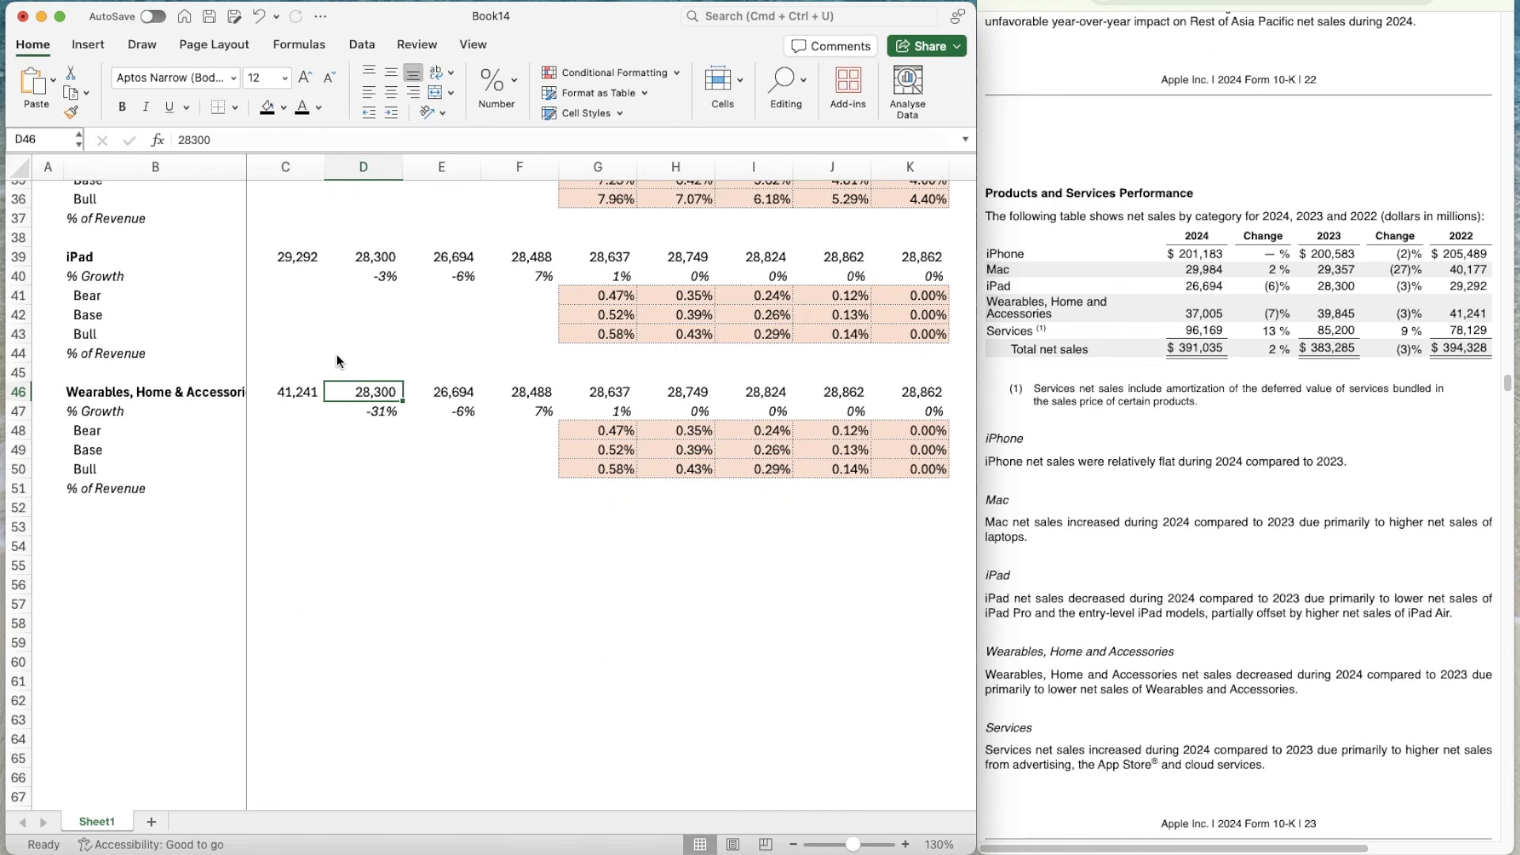
text(39845)
key(Tab)
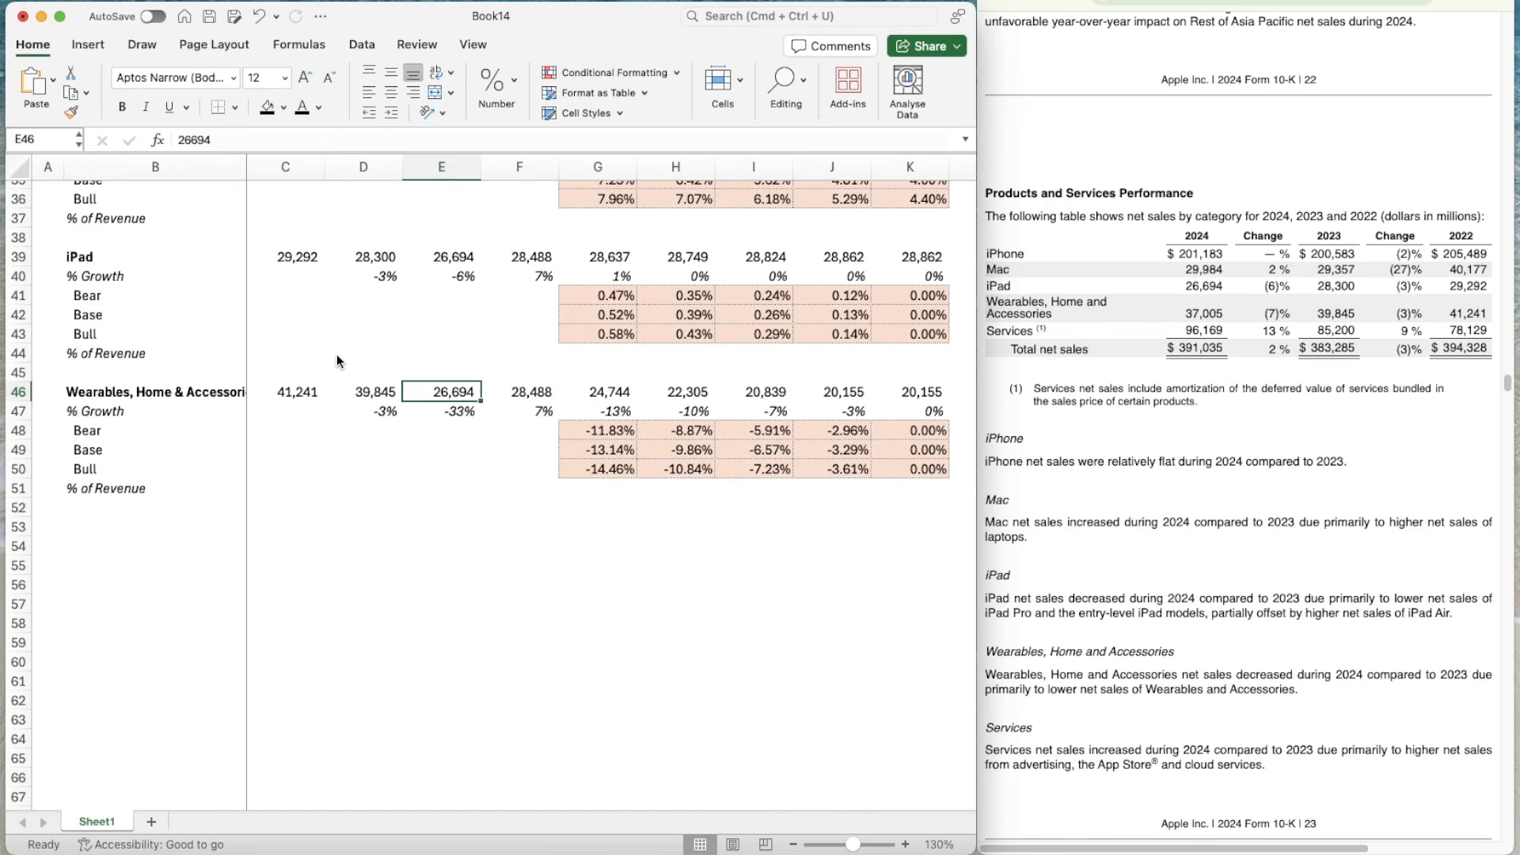
text(37005)
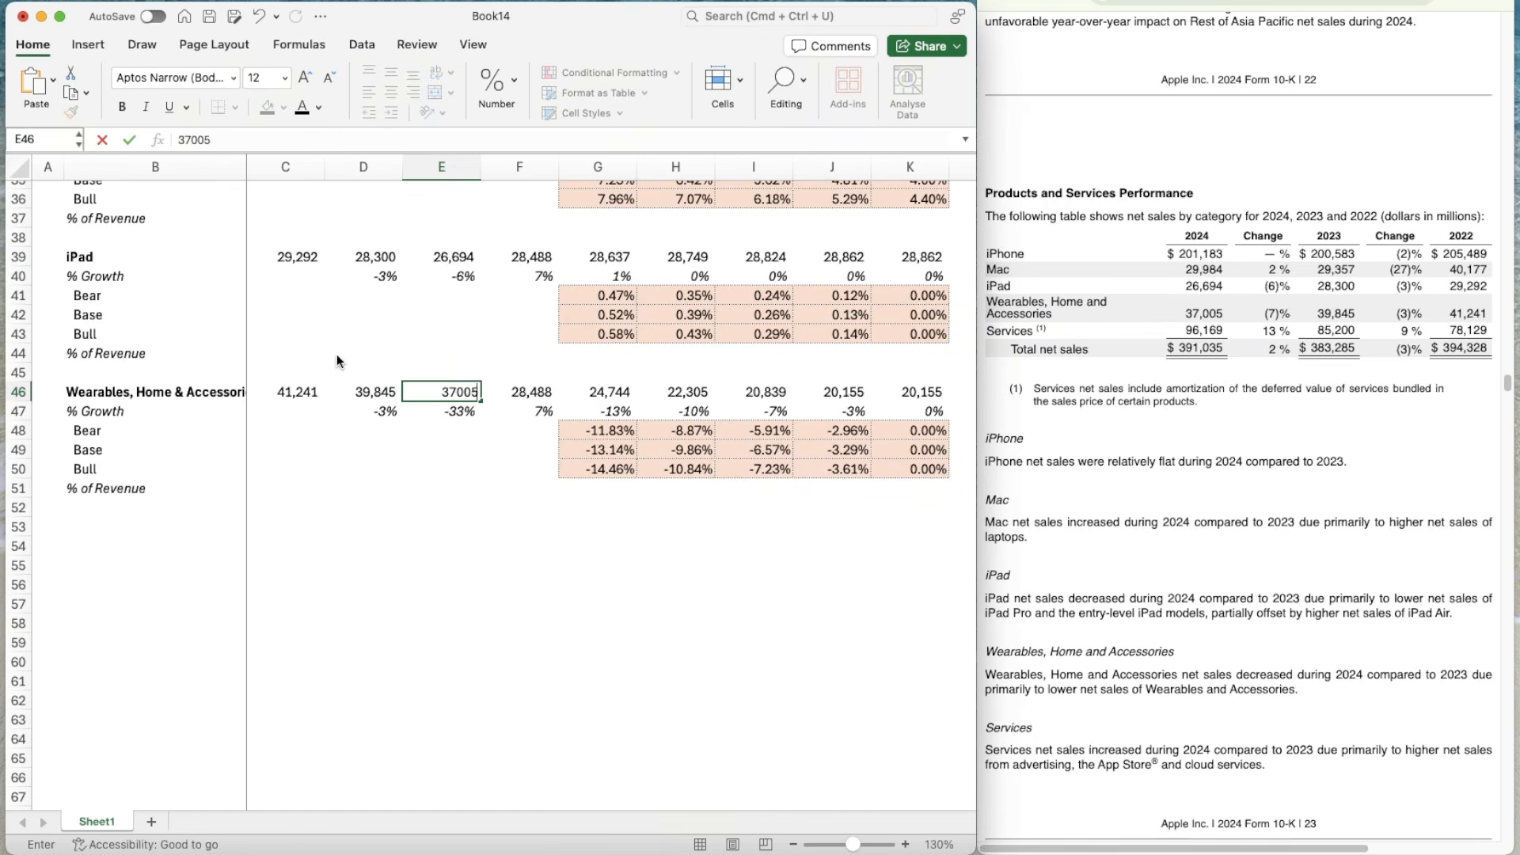
key(Tab)
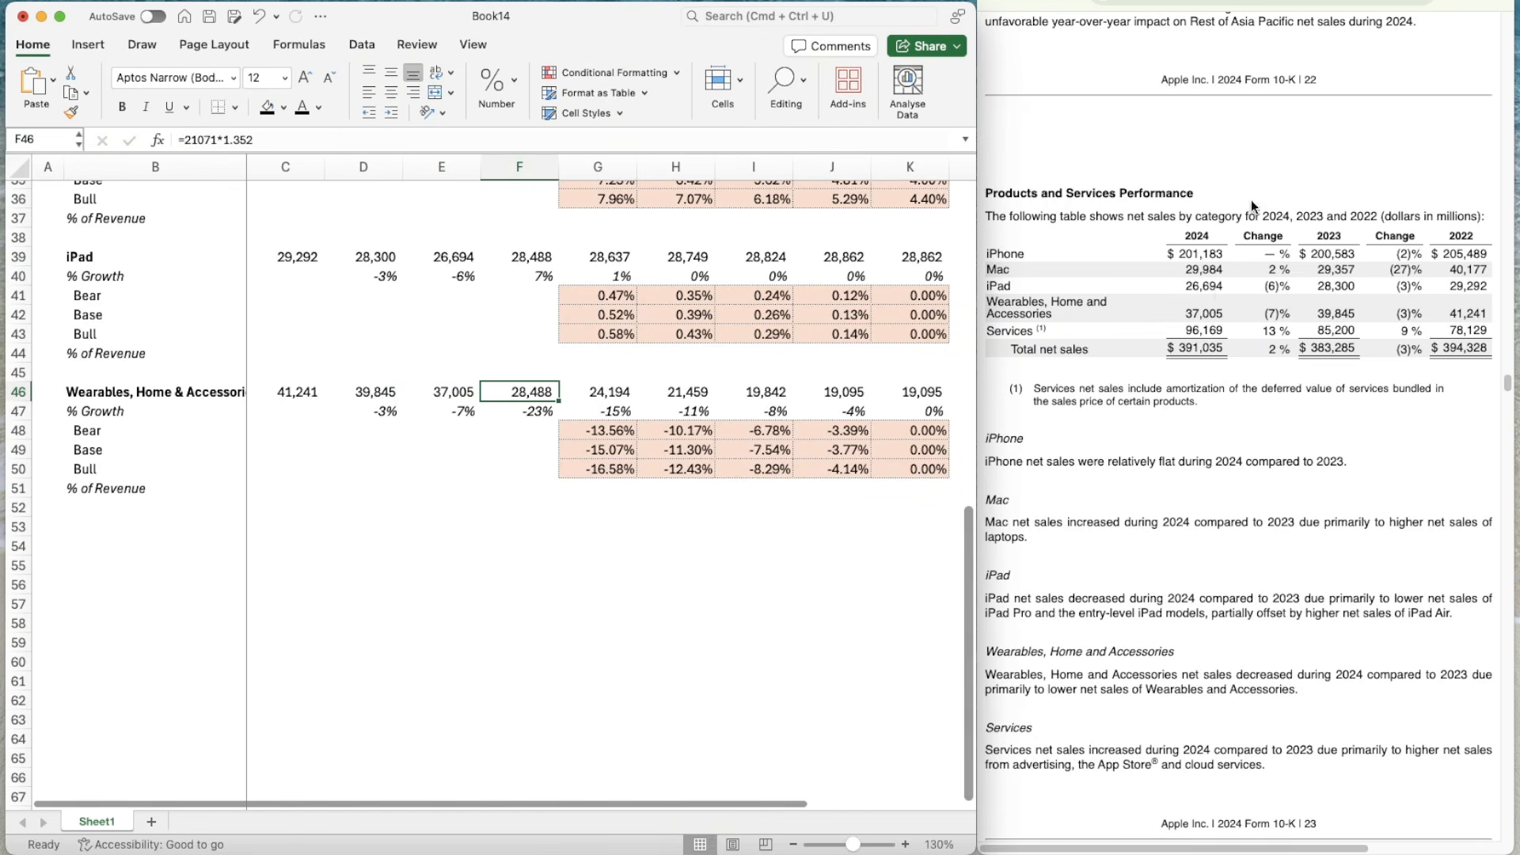
- Bring up the Q3 2025 Form 10-Q revenue table and enter the scratch ratio =E46/26673 in E50
click(1283, 2)
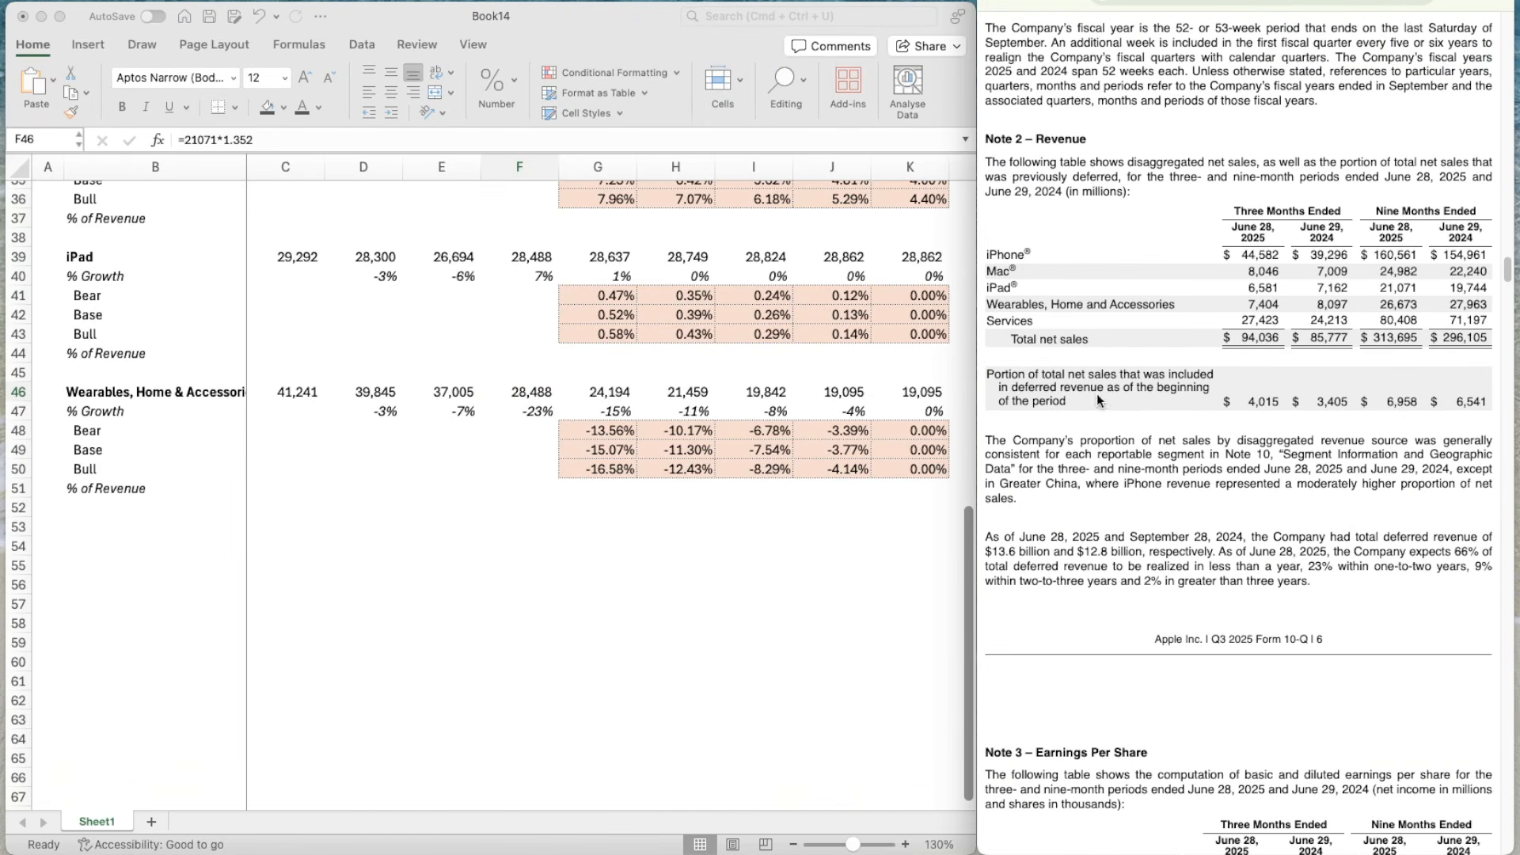
click(449, 443)
click(438, 463)
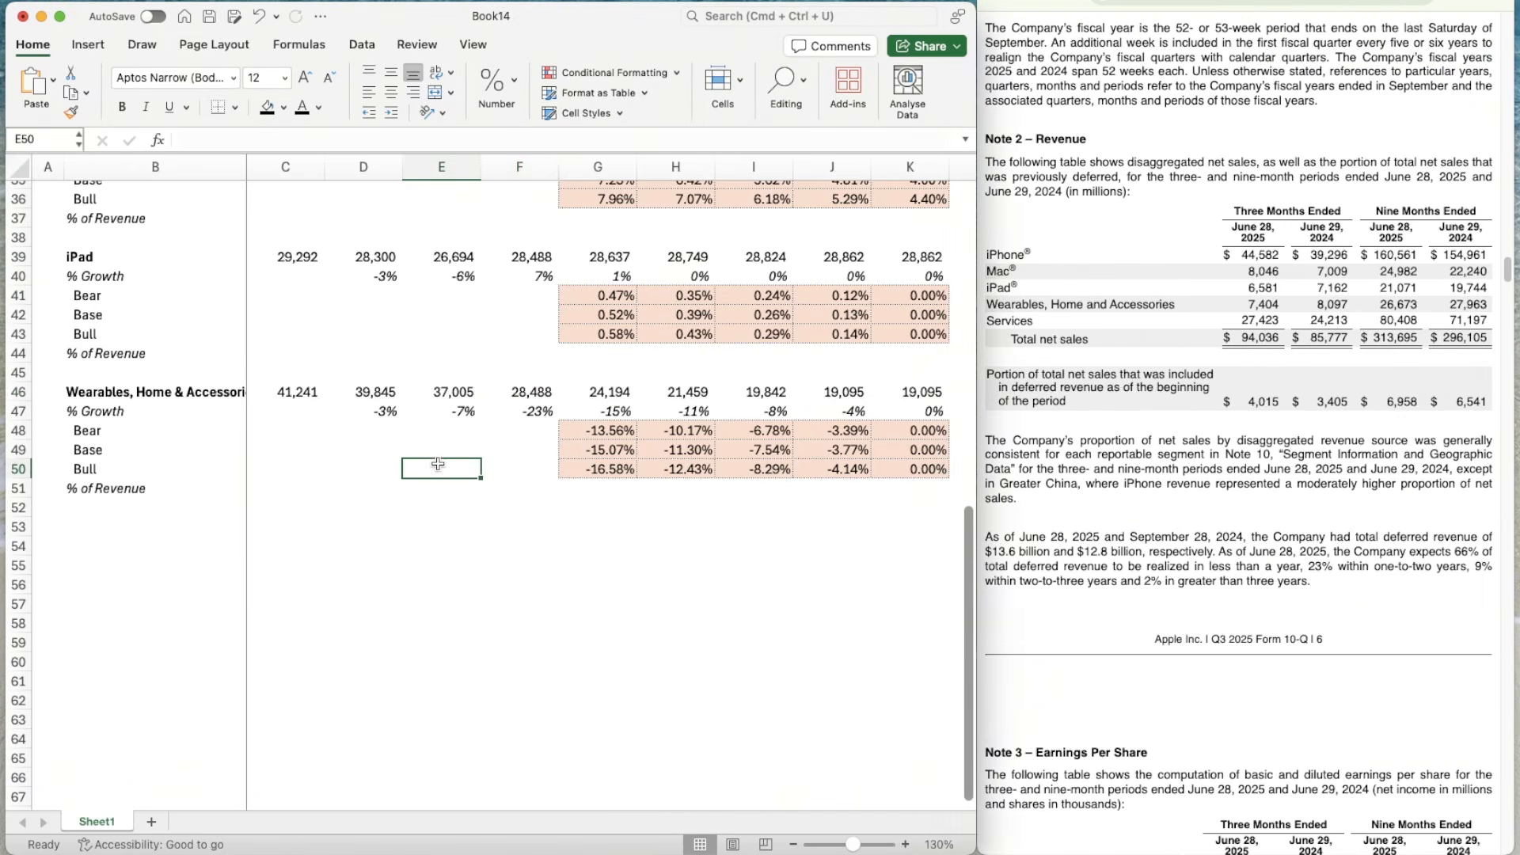
text(=)
key(Up)
key(Up)
key(Up)
key(Up)
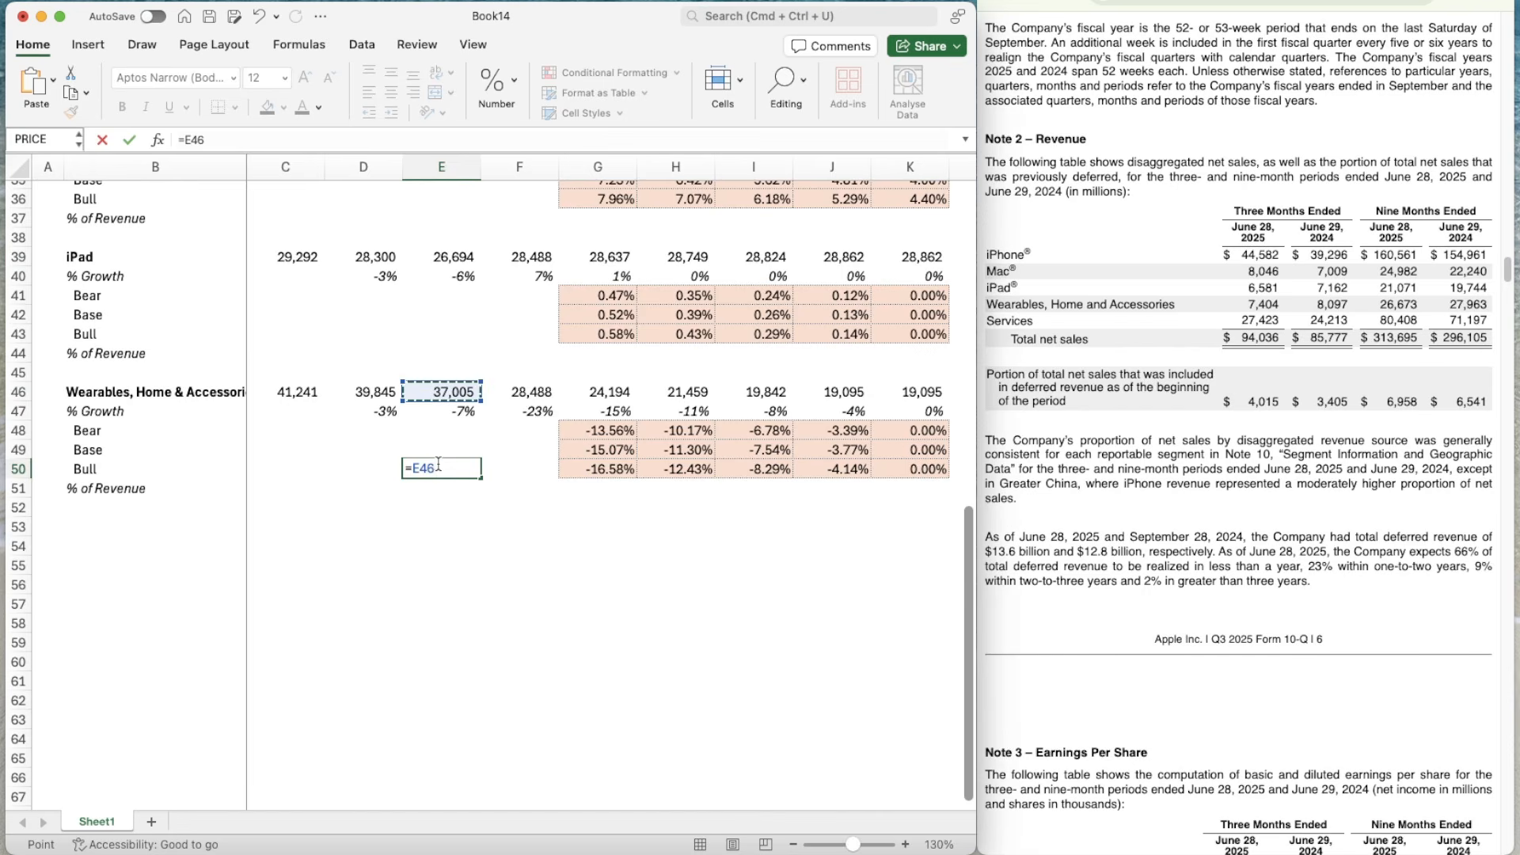
text(/26673)
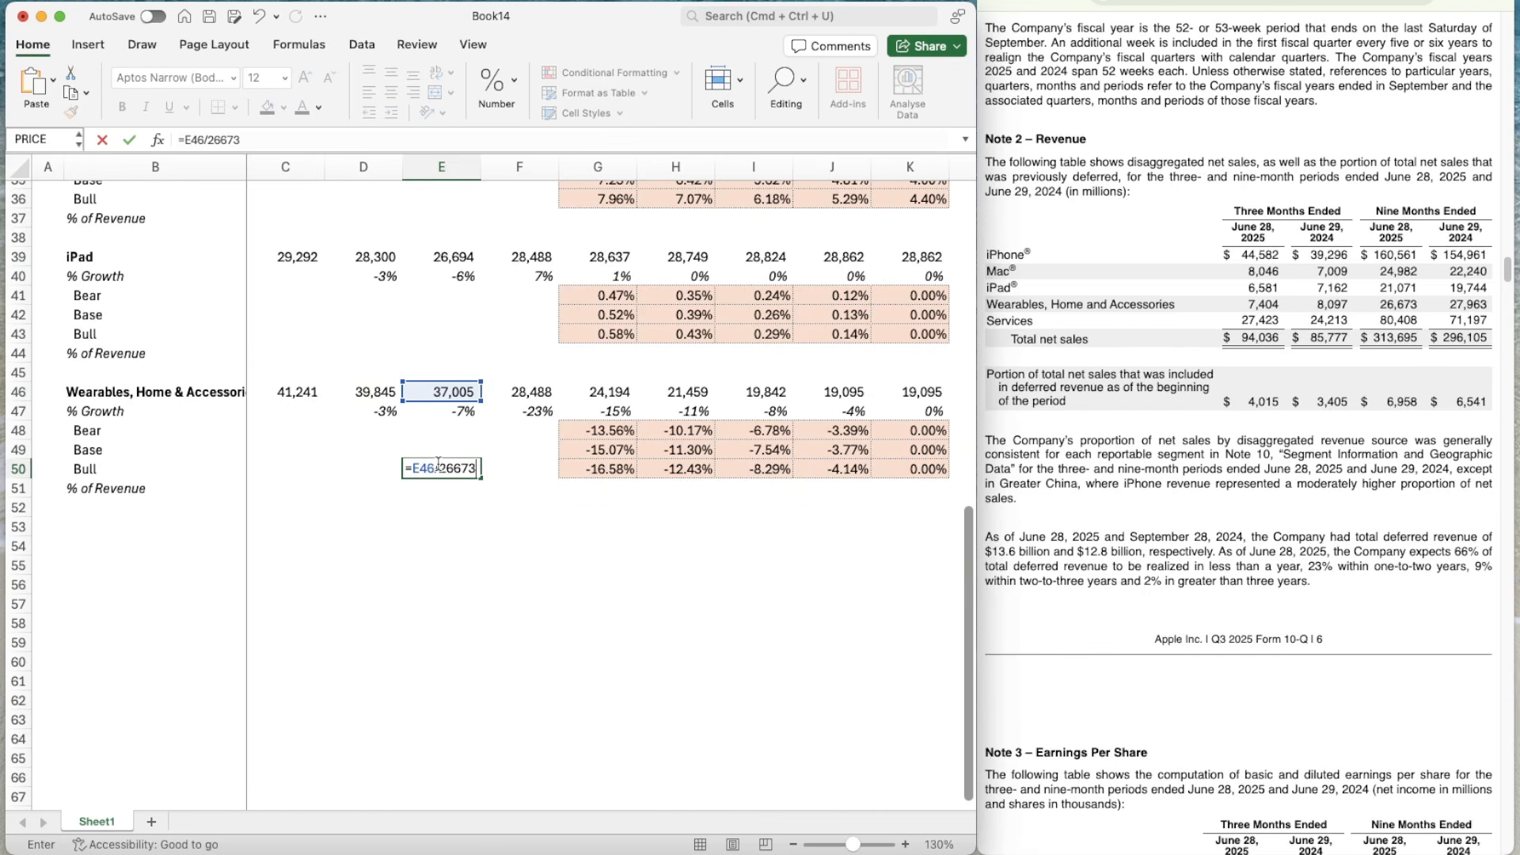
key(Return)
key(Up)
key(Up)
key(Right)
key(Up)
key(Up)
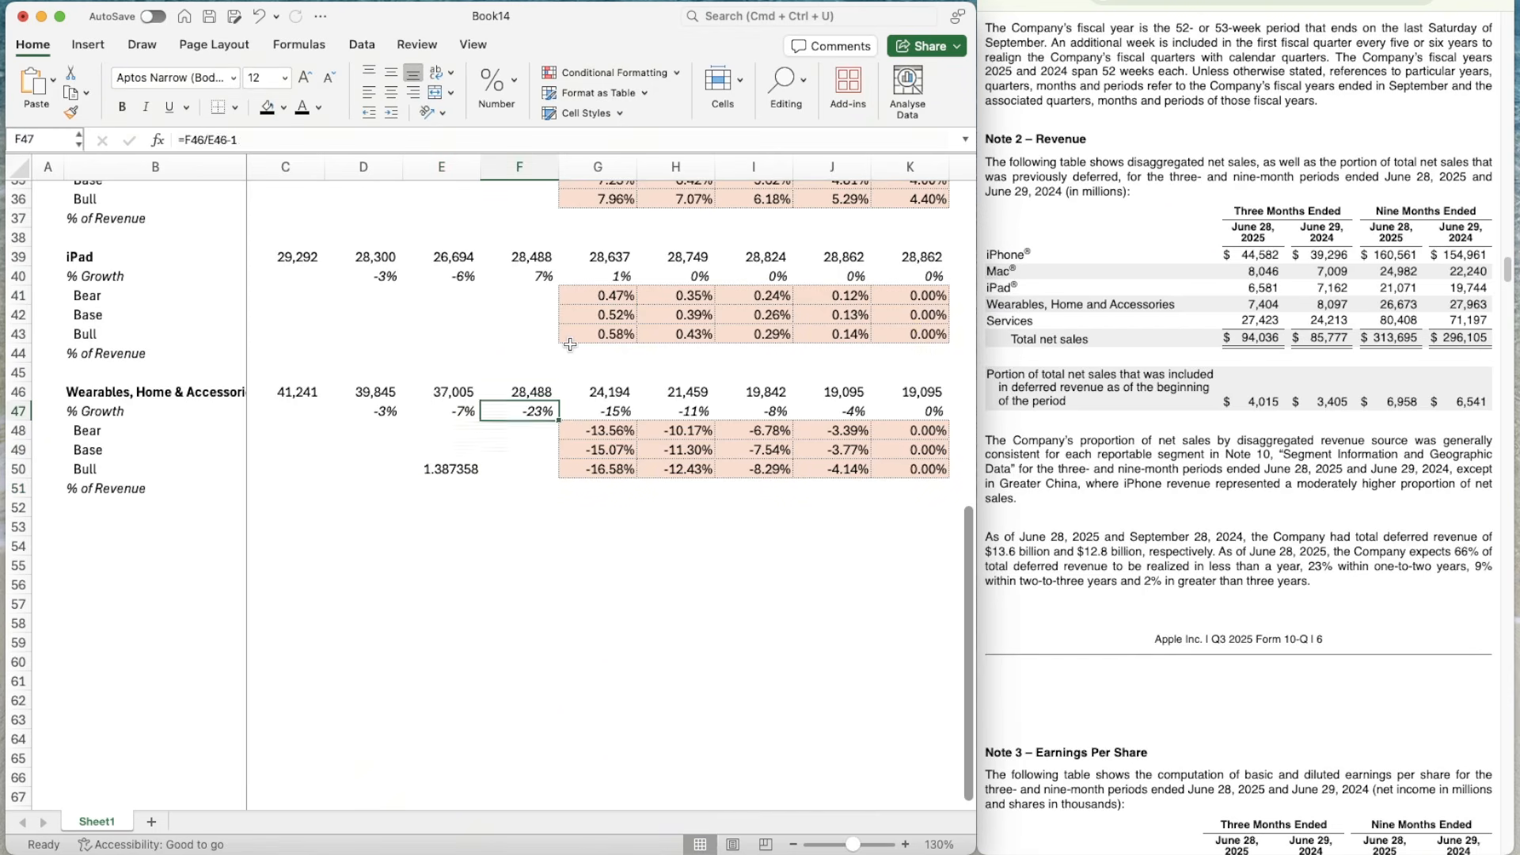
key(Up)
text(=)
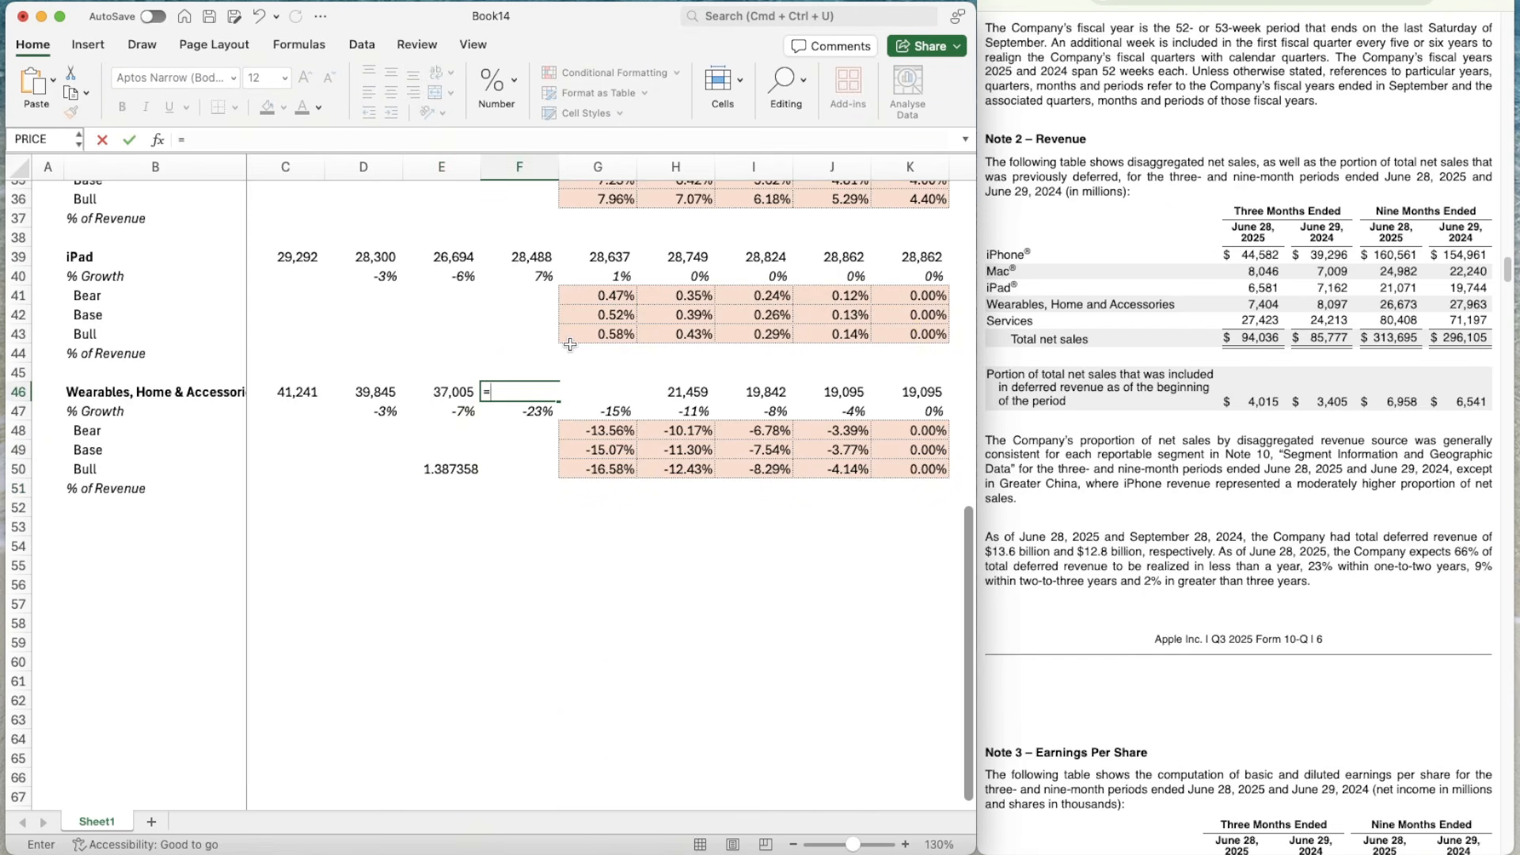
key(Escape)
- Correct the scratch ratio in E50 to divide by the nine-month 2024 Wearables sales, =E46/27963
click(451, 461)
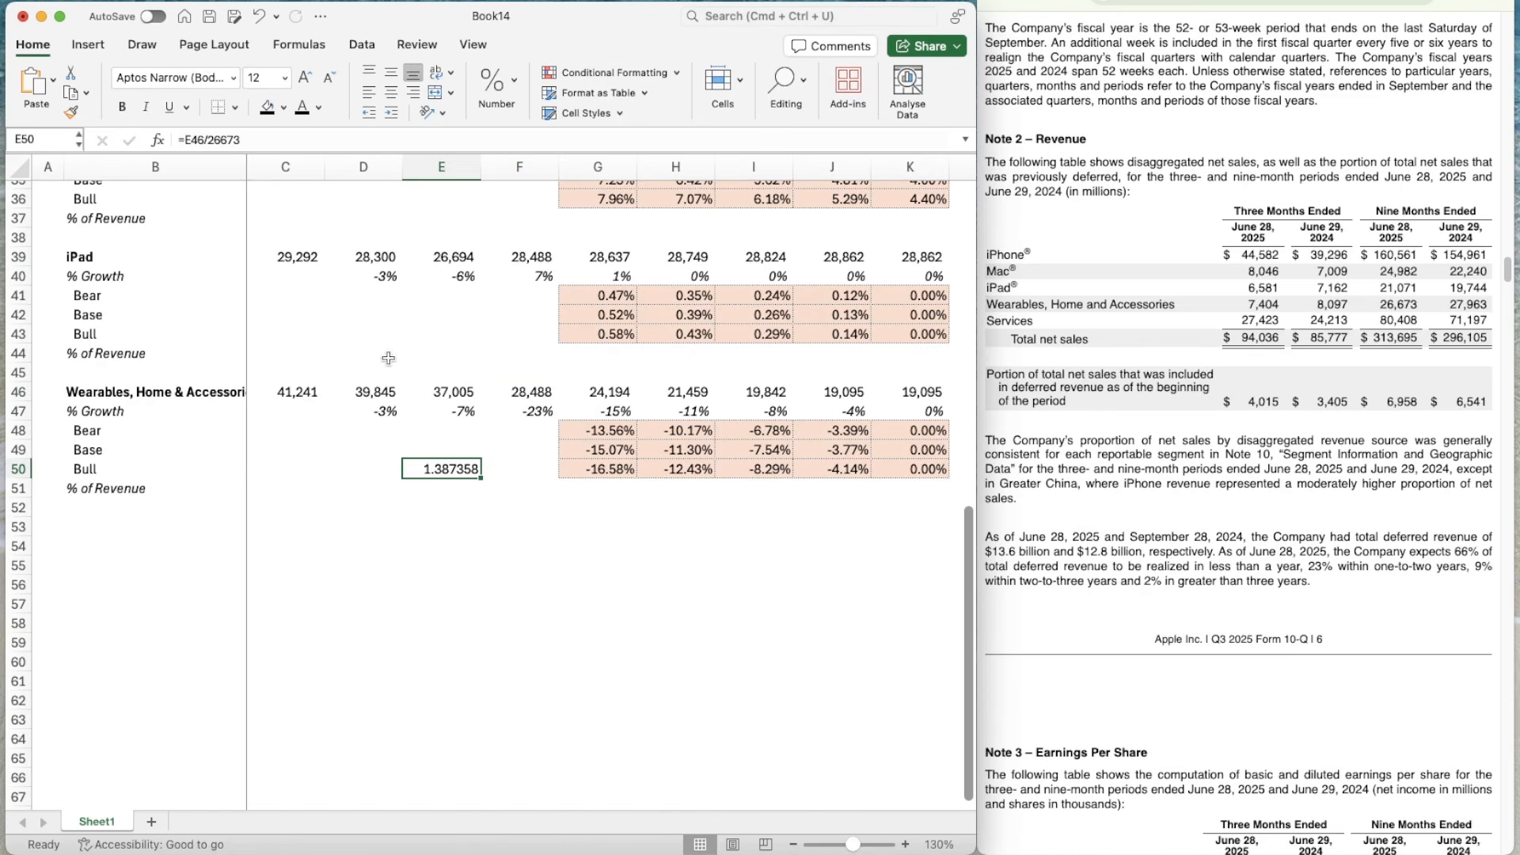
click(247, 140)
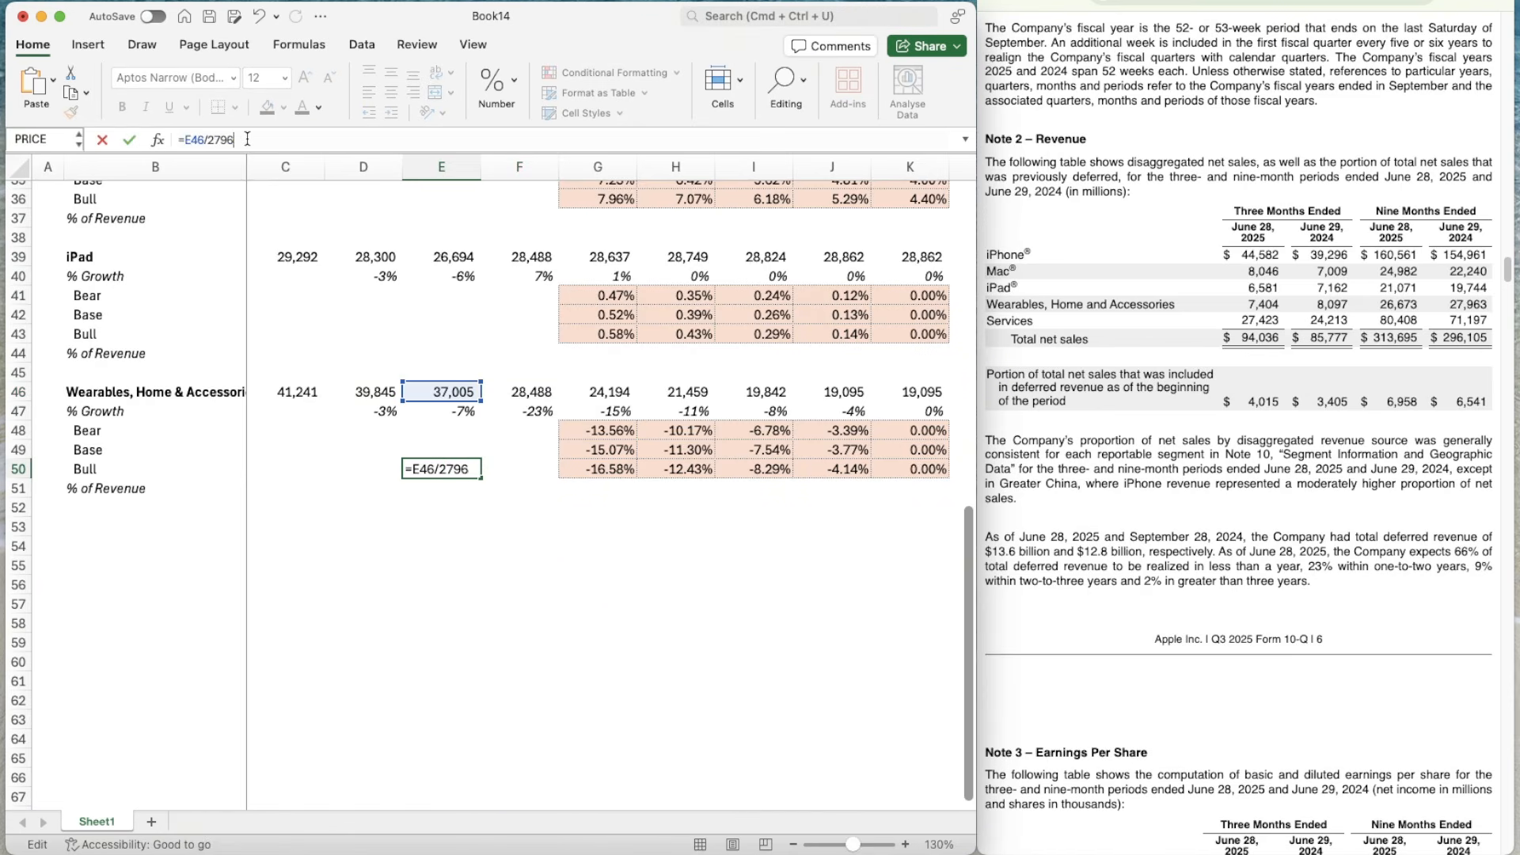
text(3)
key(Return)
- Annualize the 2025 Wearables revenue in F46 with the formula =26673*1.323355
key(Up)
key(Right)
key(Up)
key(Up)
key(Up)
key(Up)
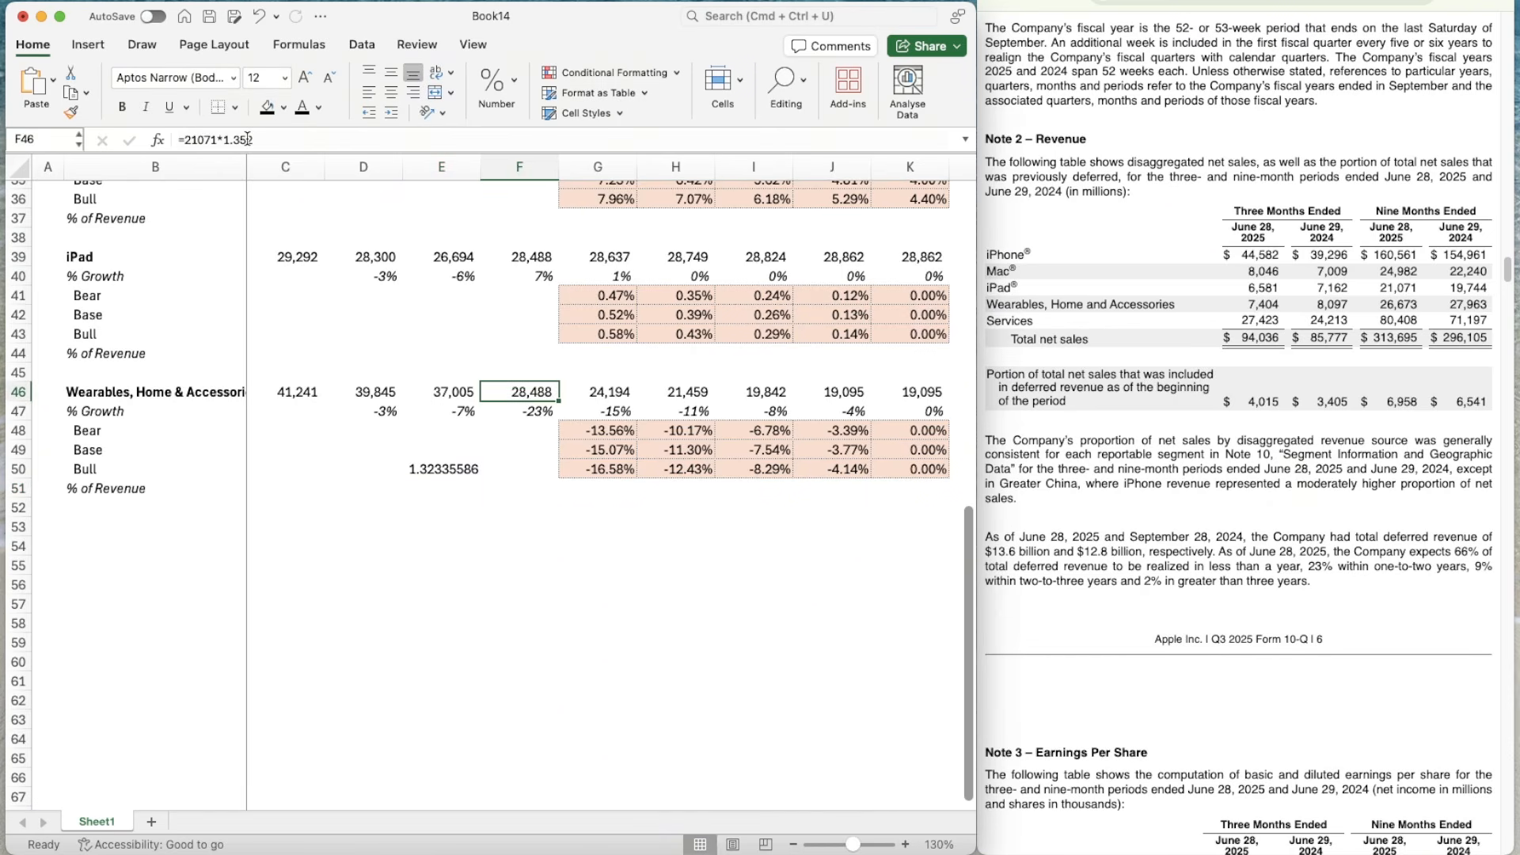
text(=)
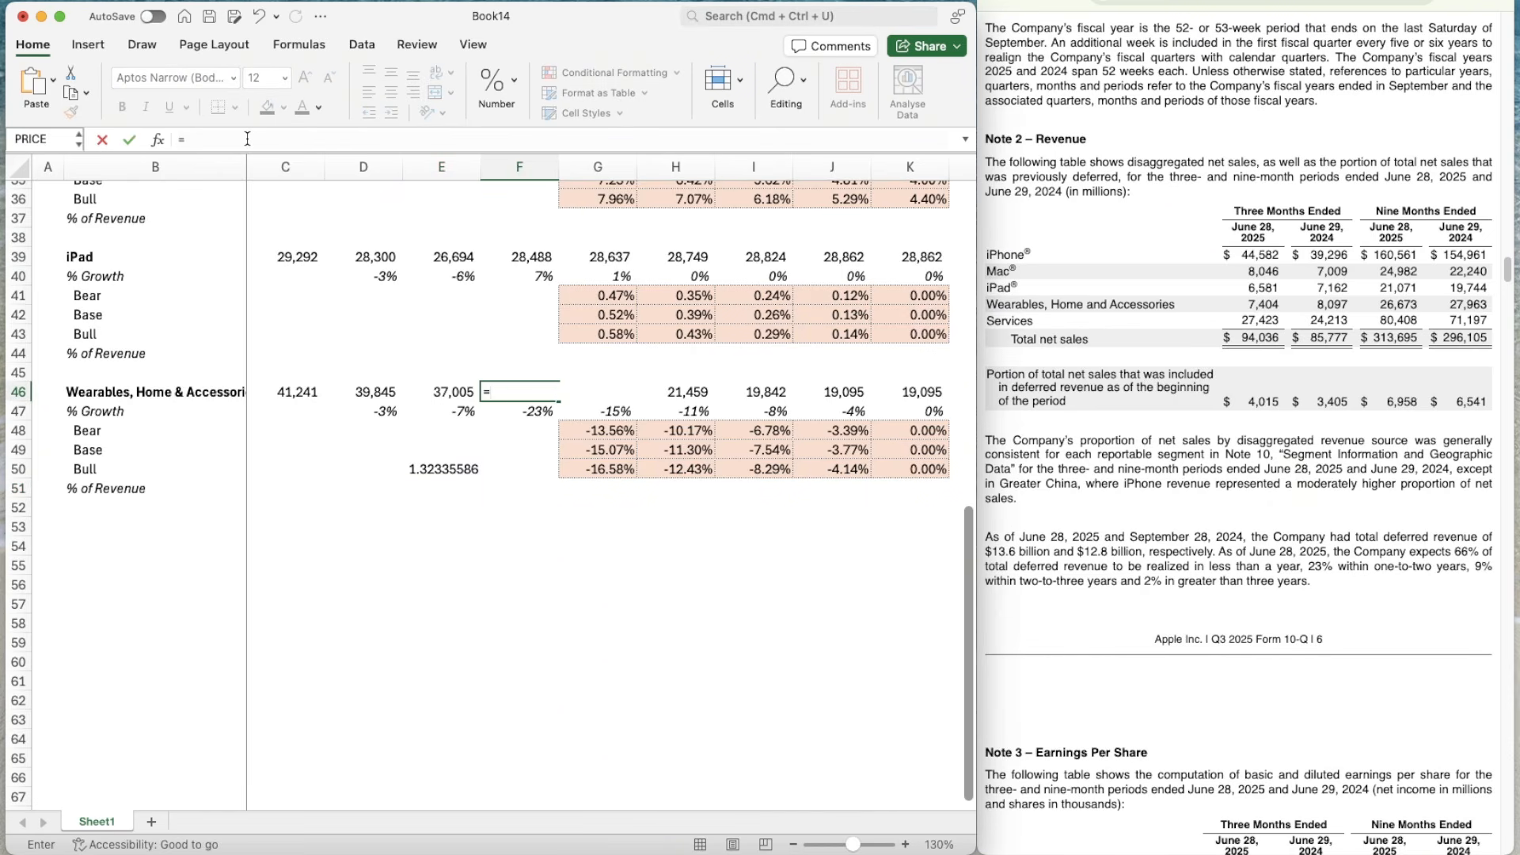
text(26673*1.323355)
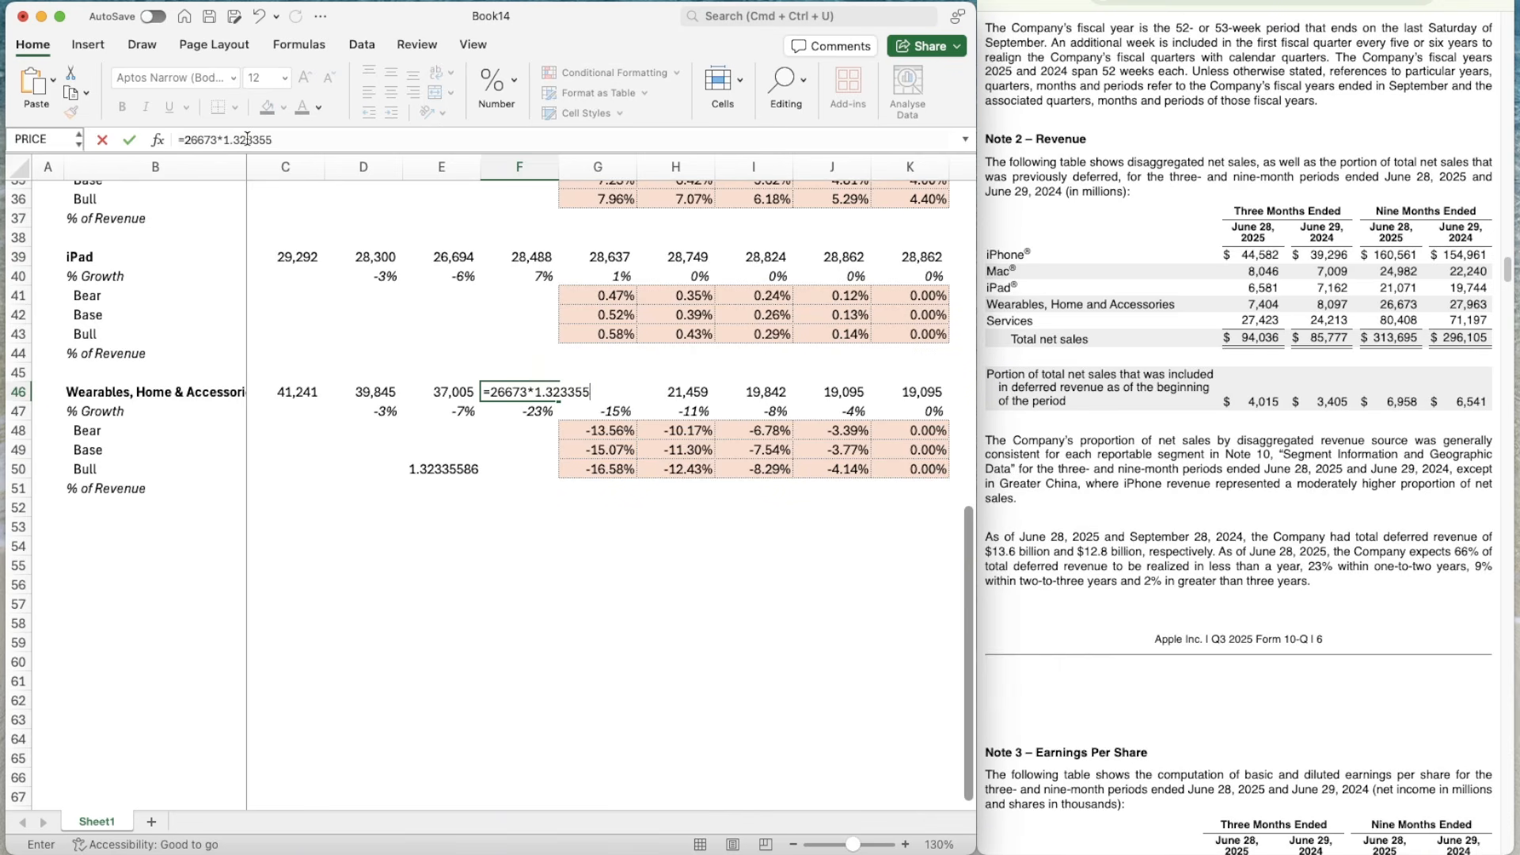
key(Return)
- Clear the scratch ratio from cell E50
key(Up)
key(Down)
key(Down)
key(Down)
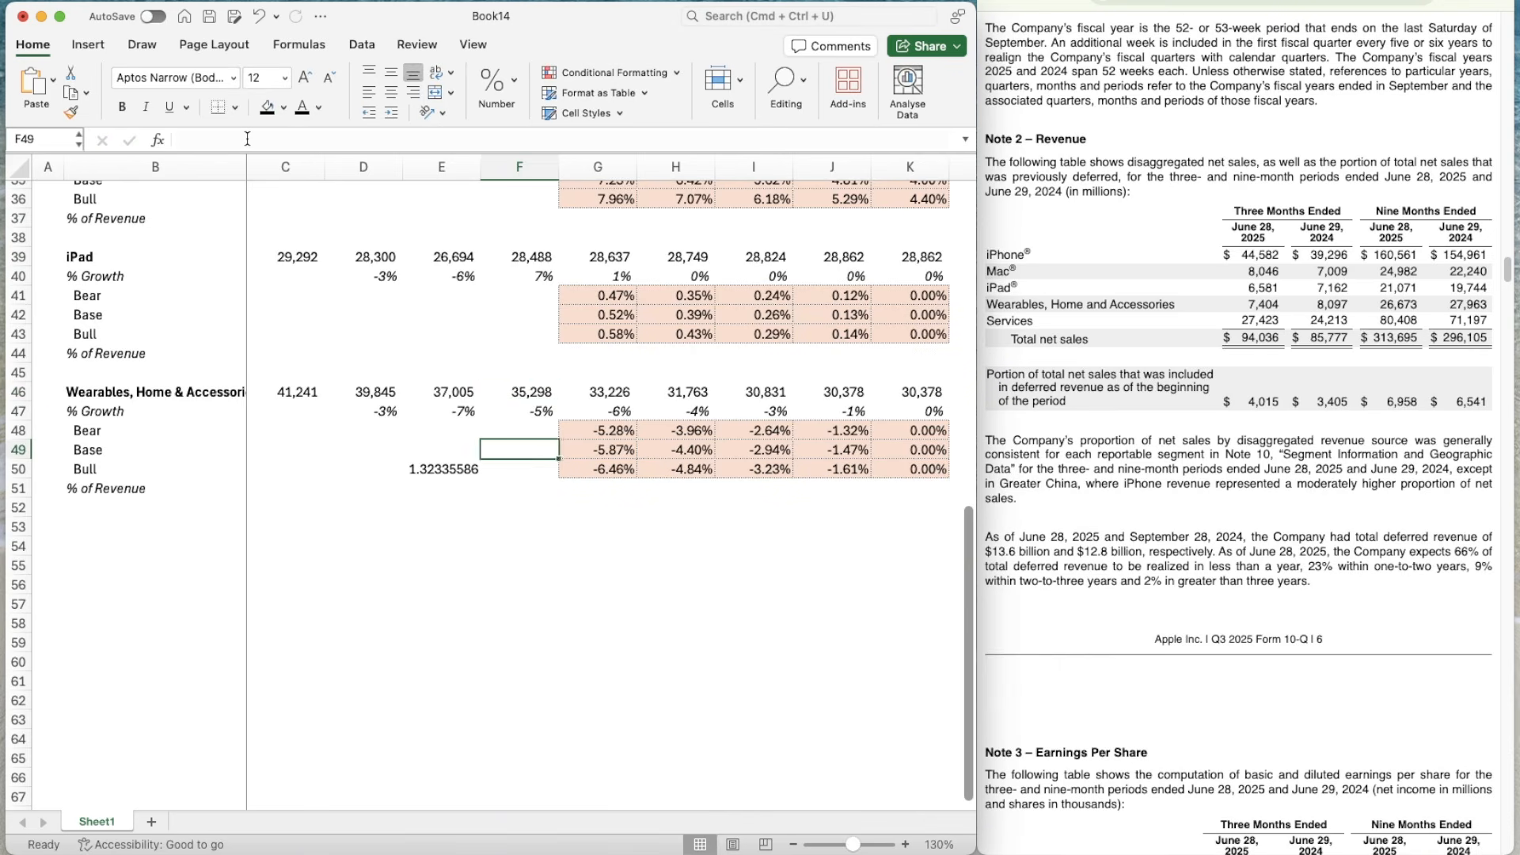
key(Left)
key(Down)
key(BackSpace)
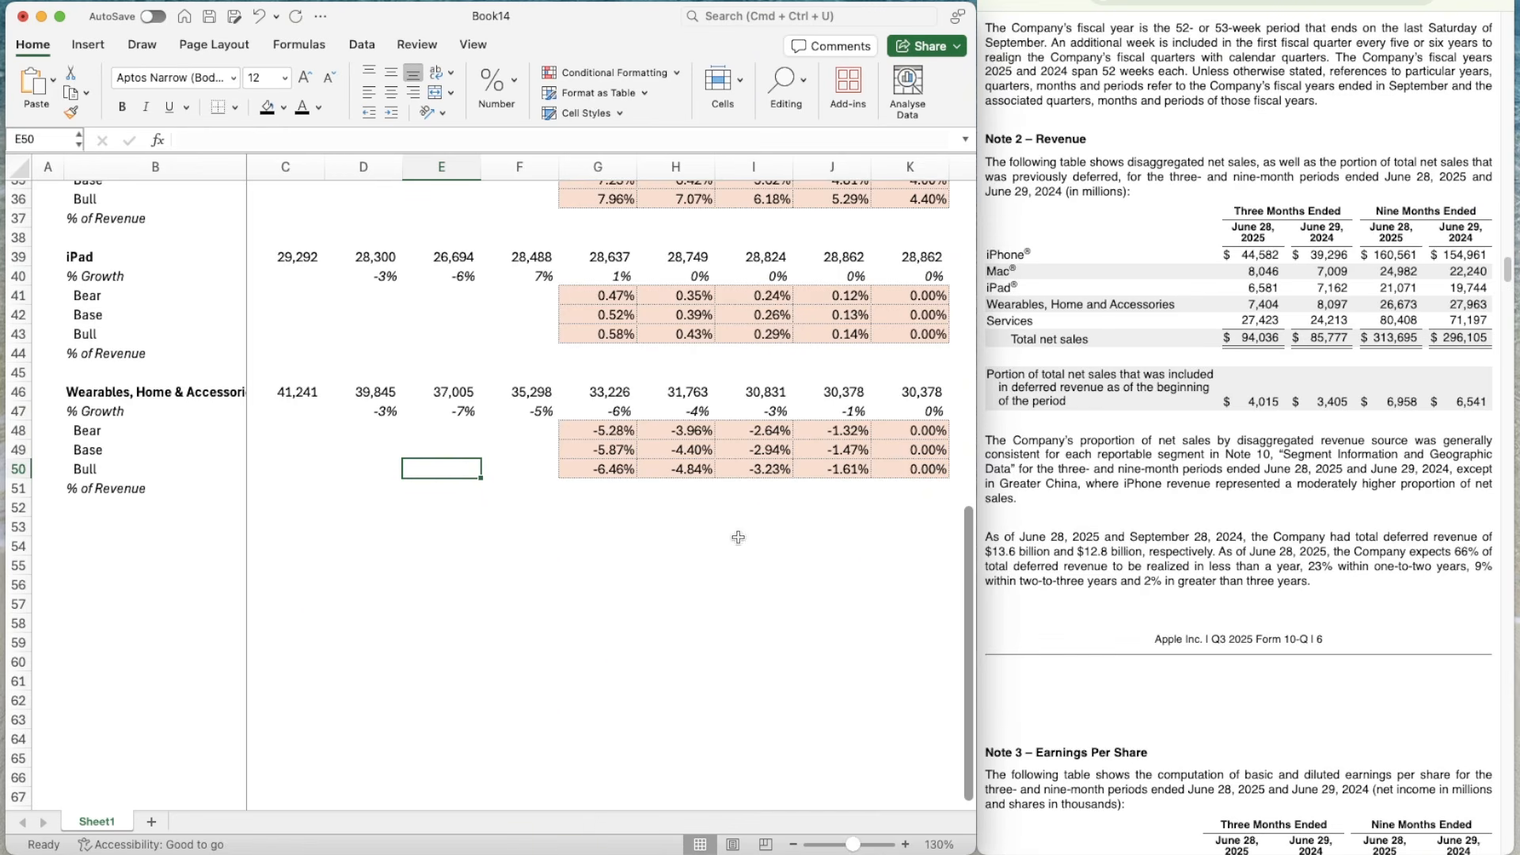
- Set the base growth assumption for Wearables, Home & Accessories in G13 to 0%
scroll(741, 536, up, 2)
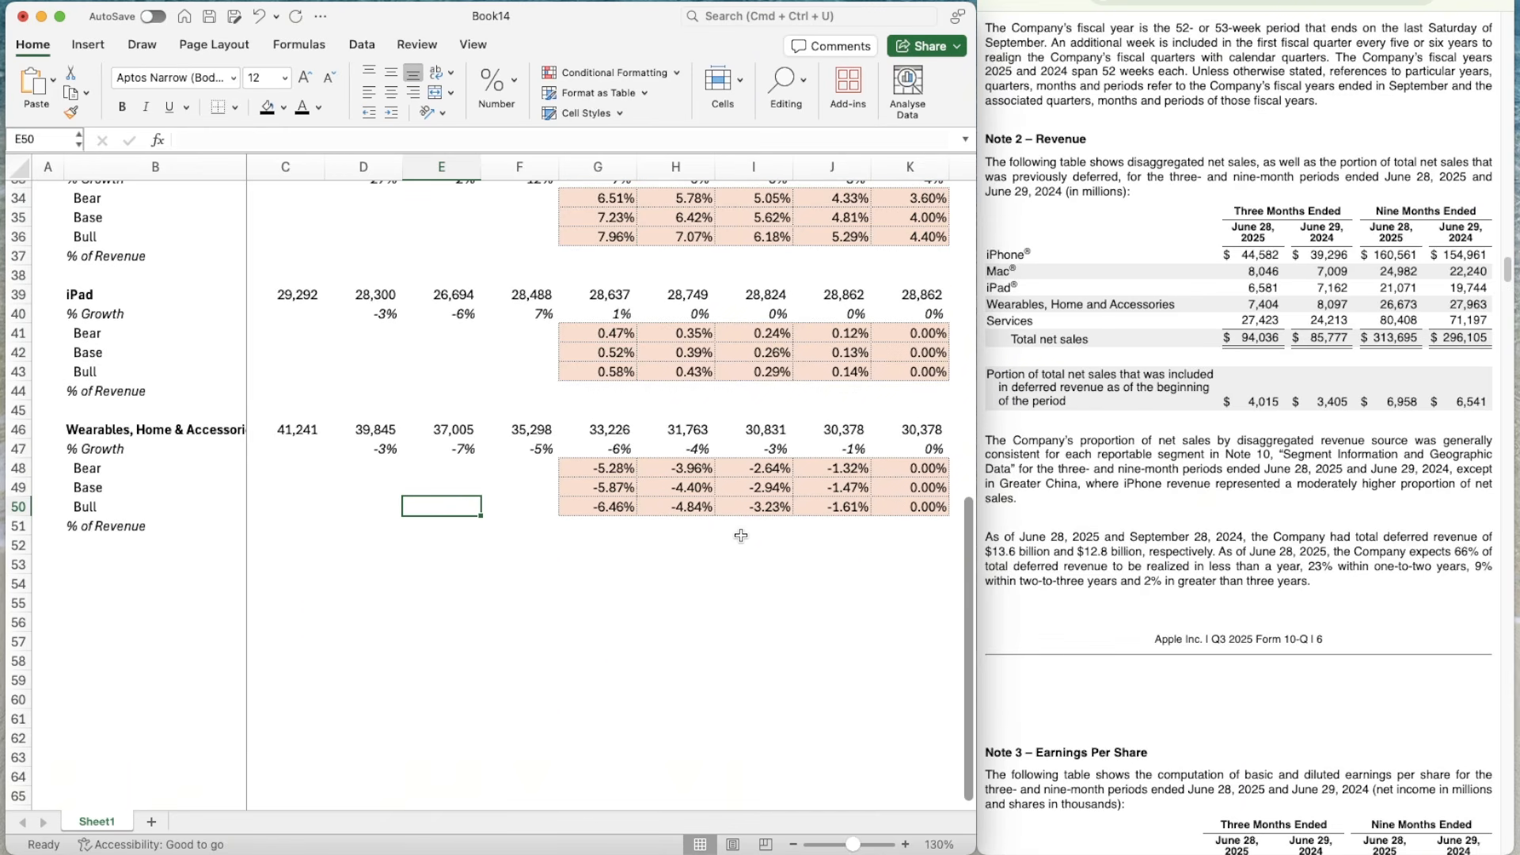
scroll(741, 536, up, 1)
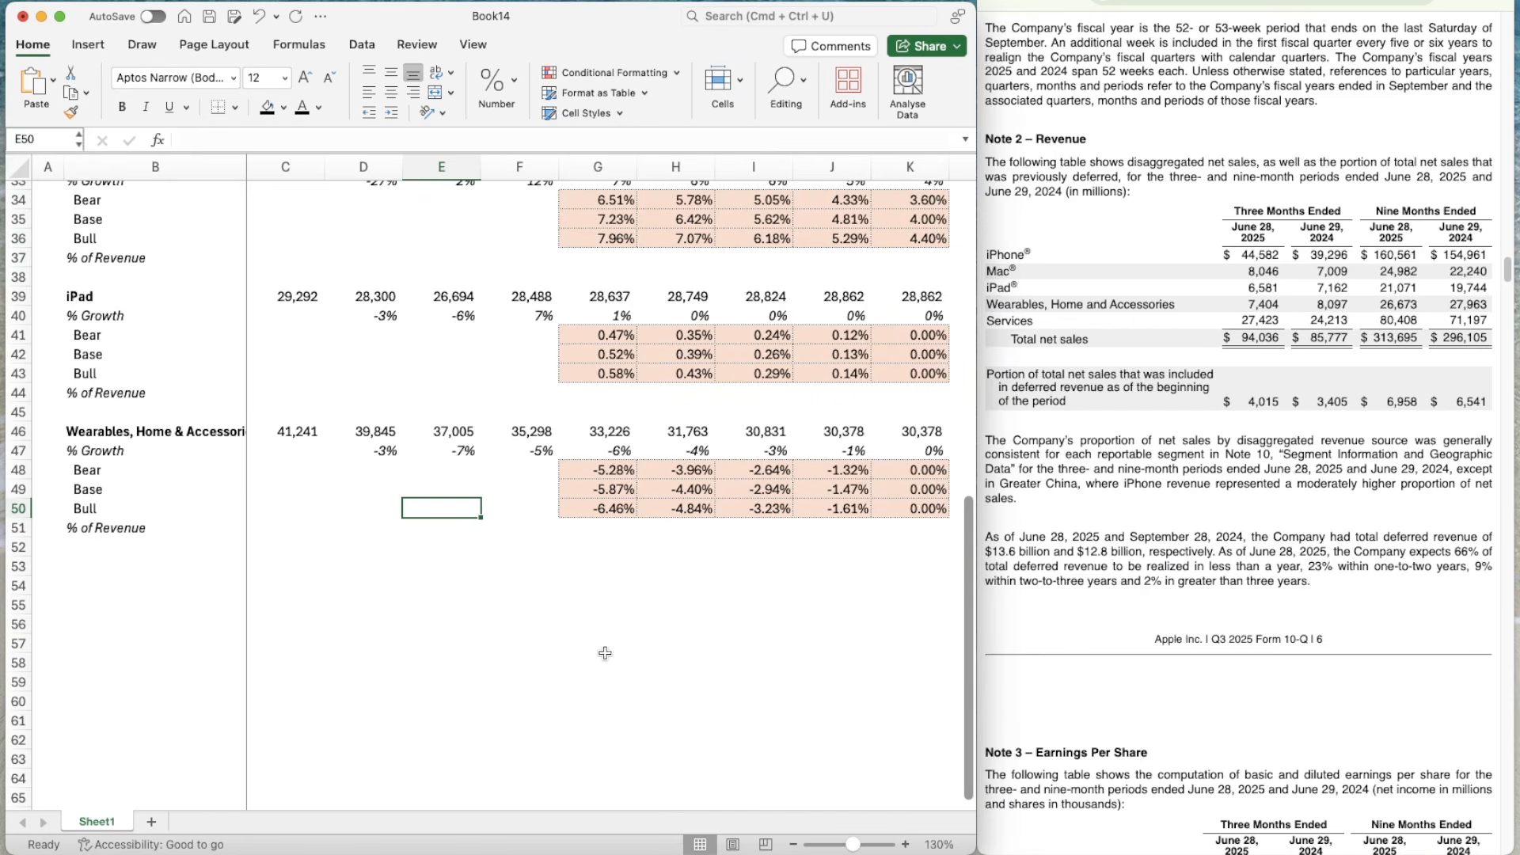
scroll(540, 519, up, 4)
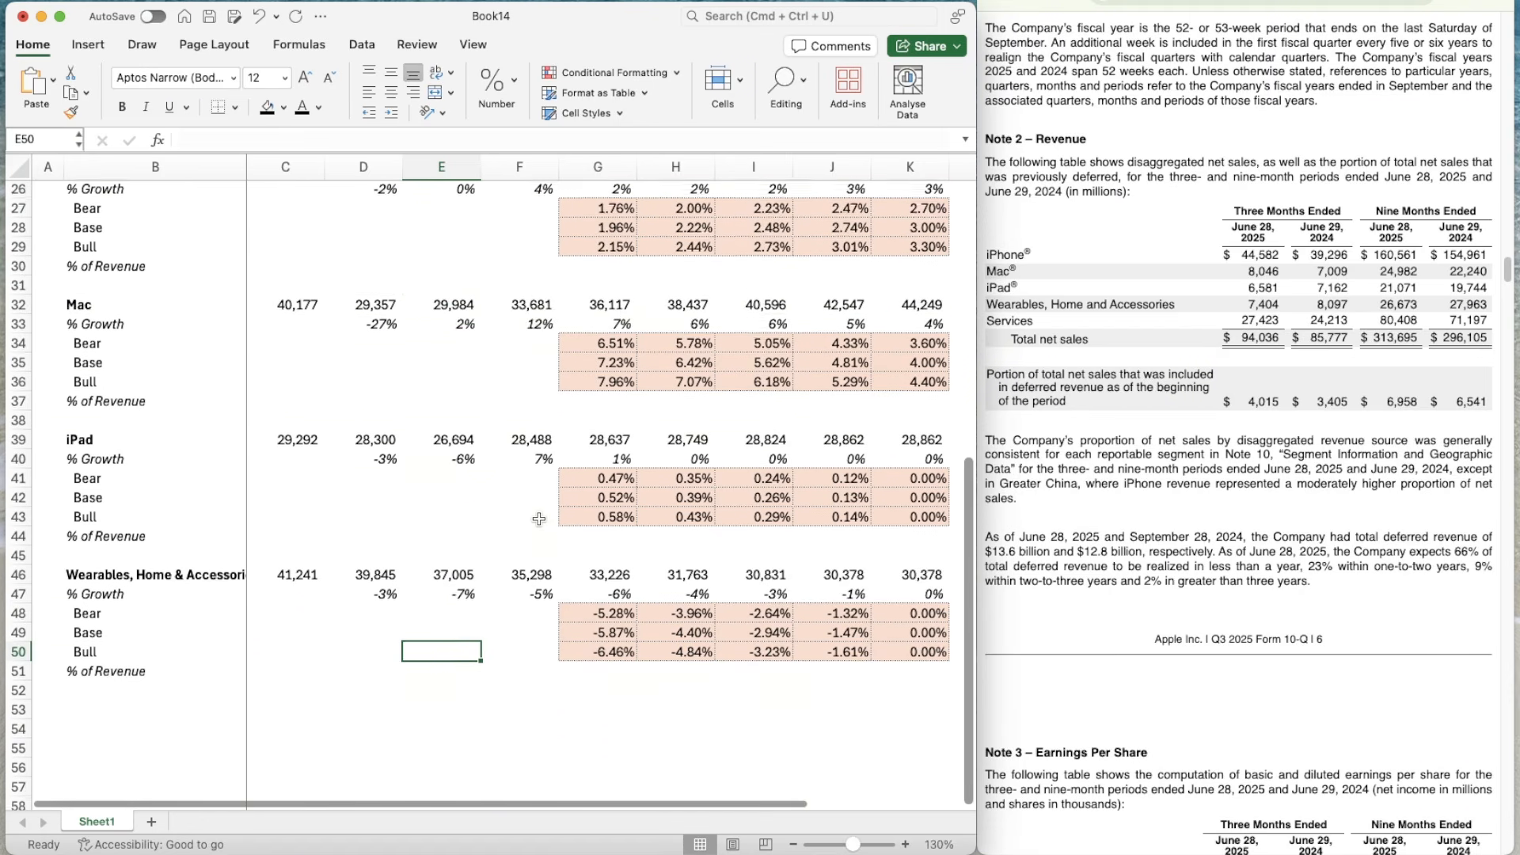
scroll(547, 491, up, 10)
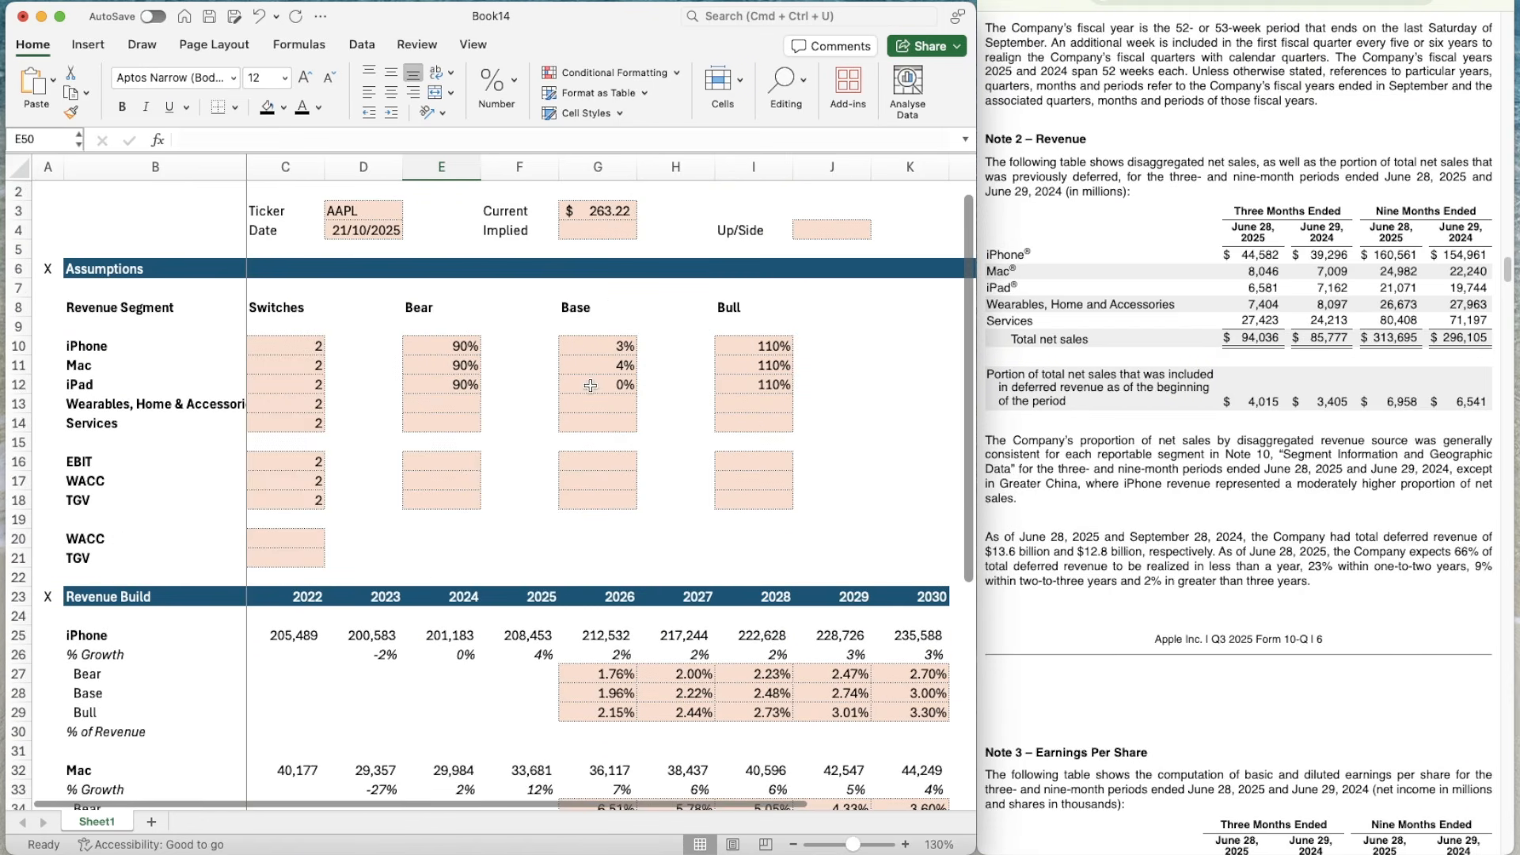
click(587, 415)
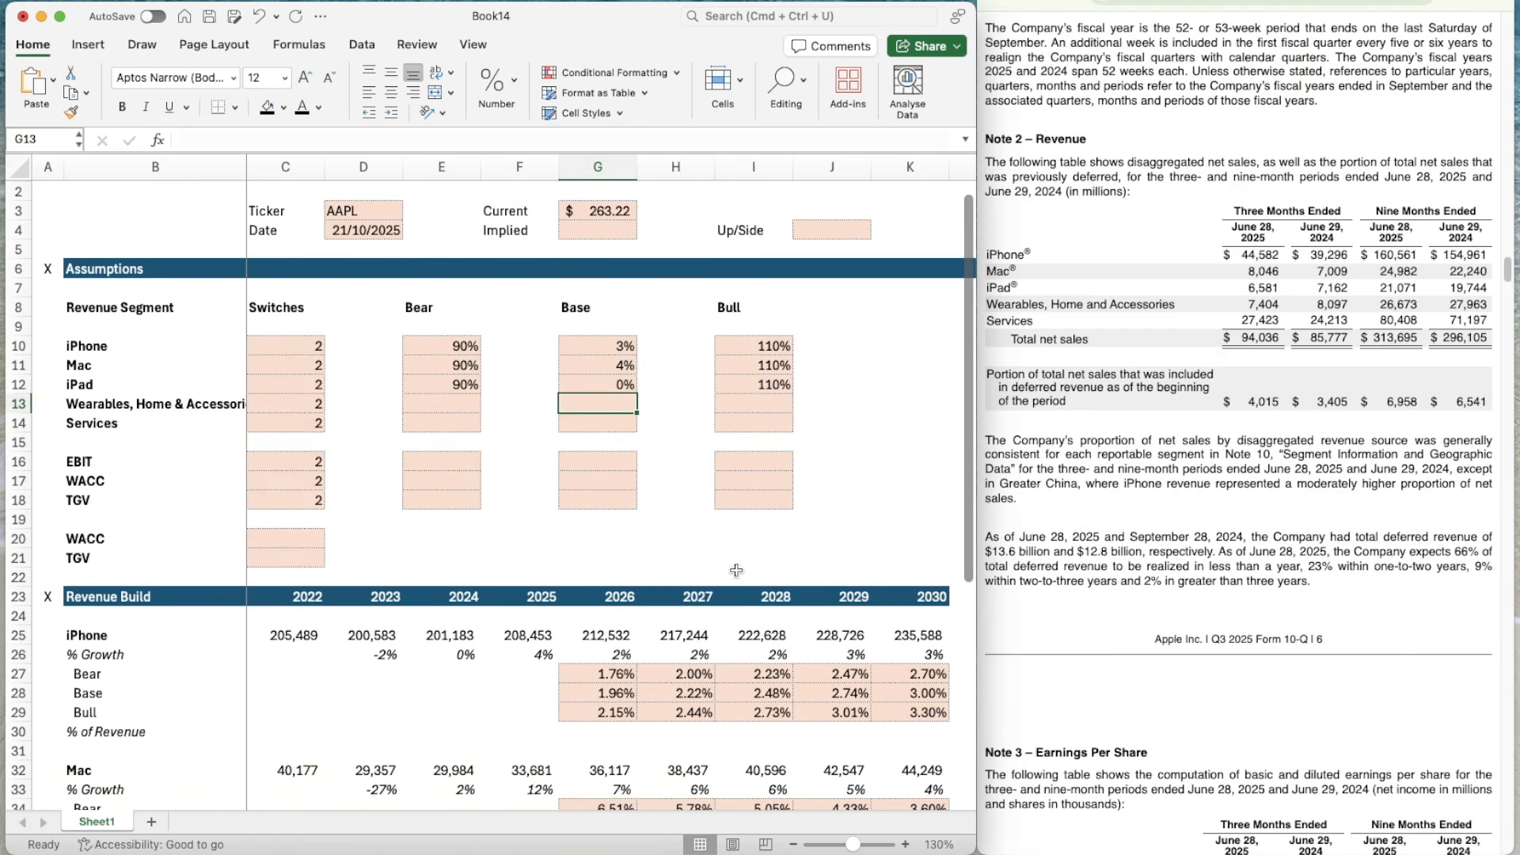
scroll(736, 570, down, 13)
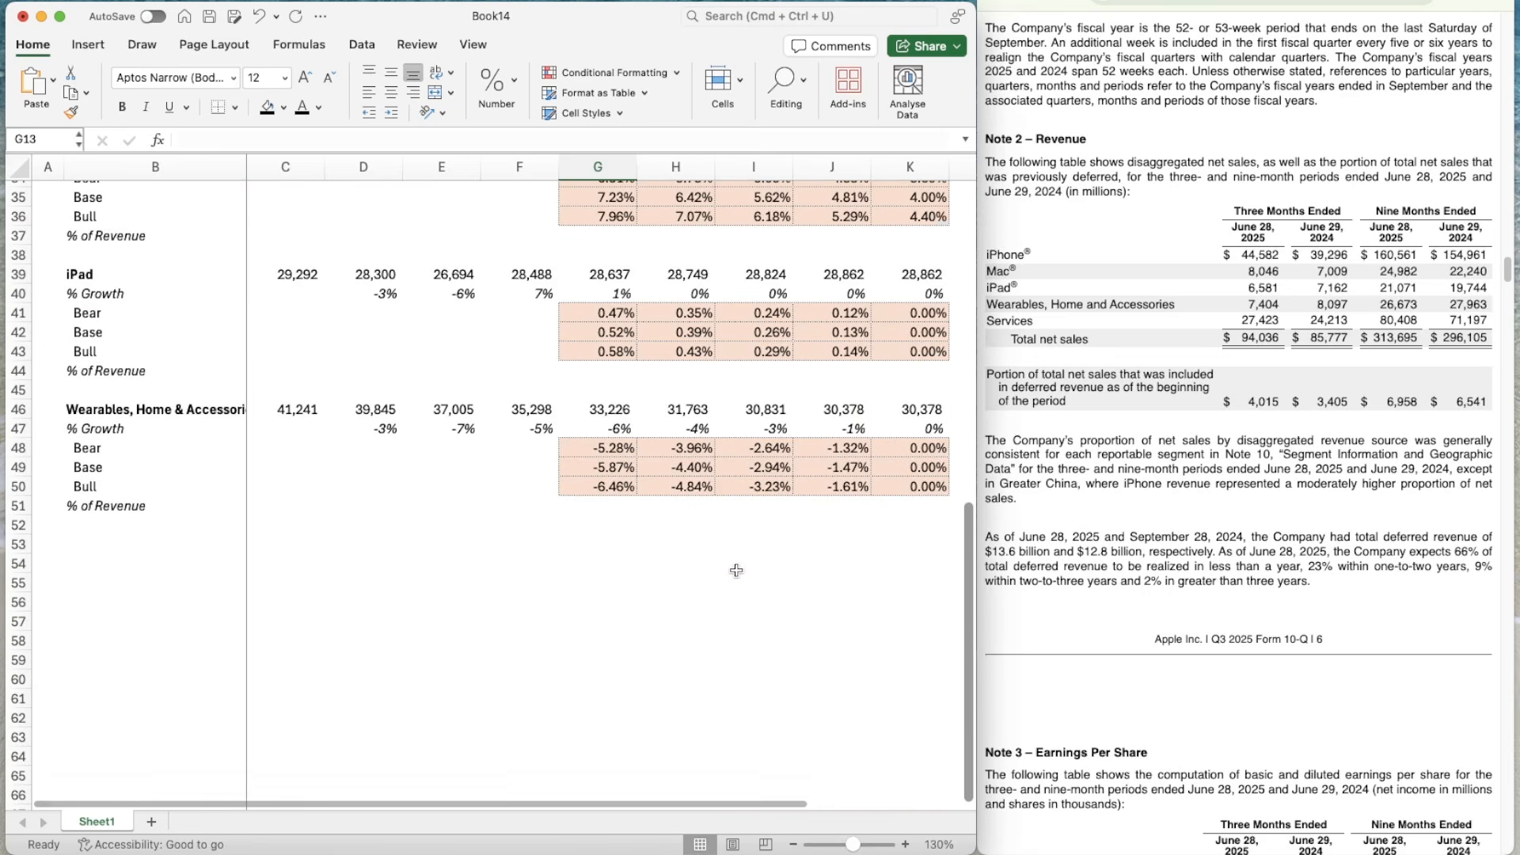
scroll(737, 570, up, 13)
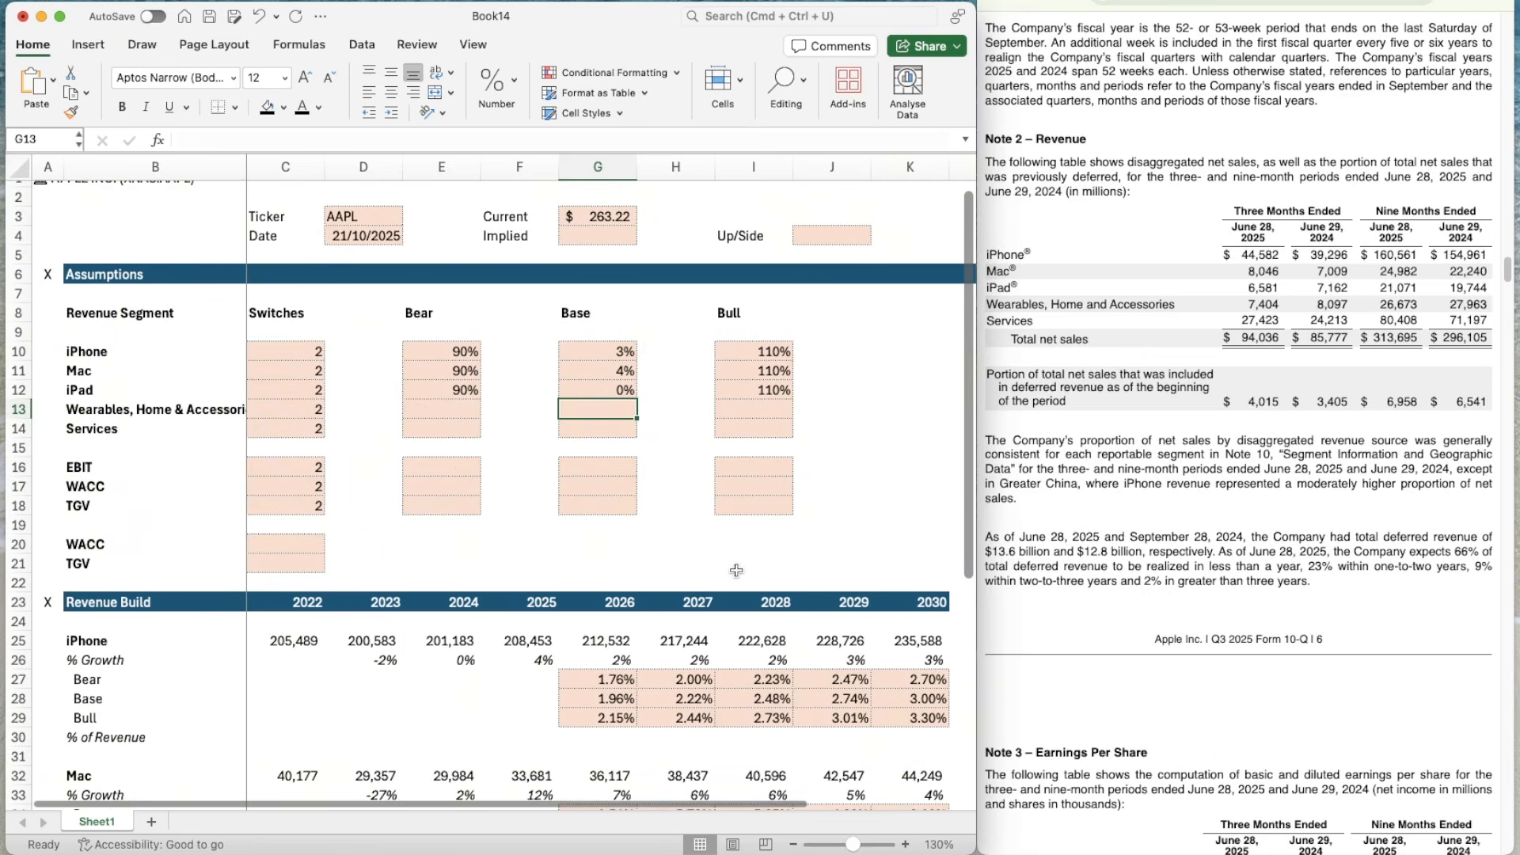
text(0)
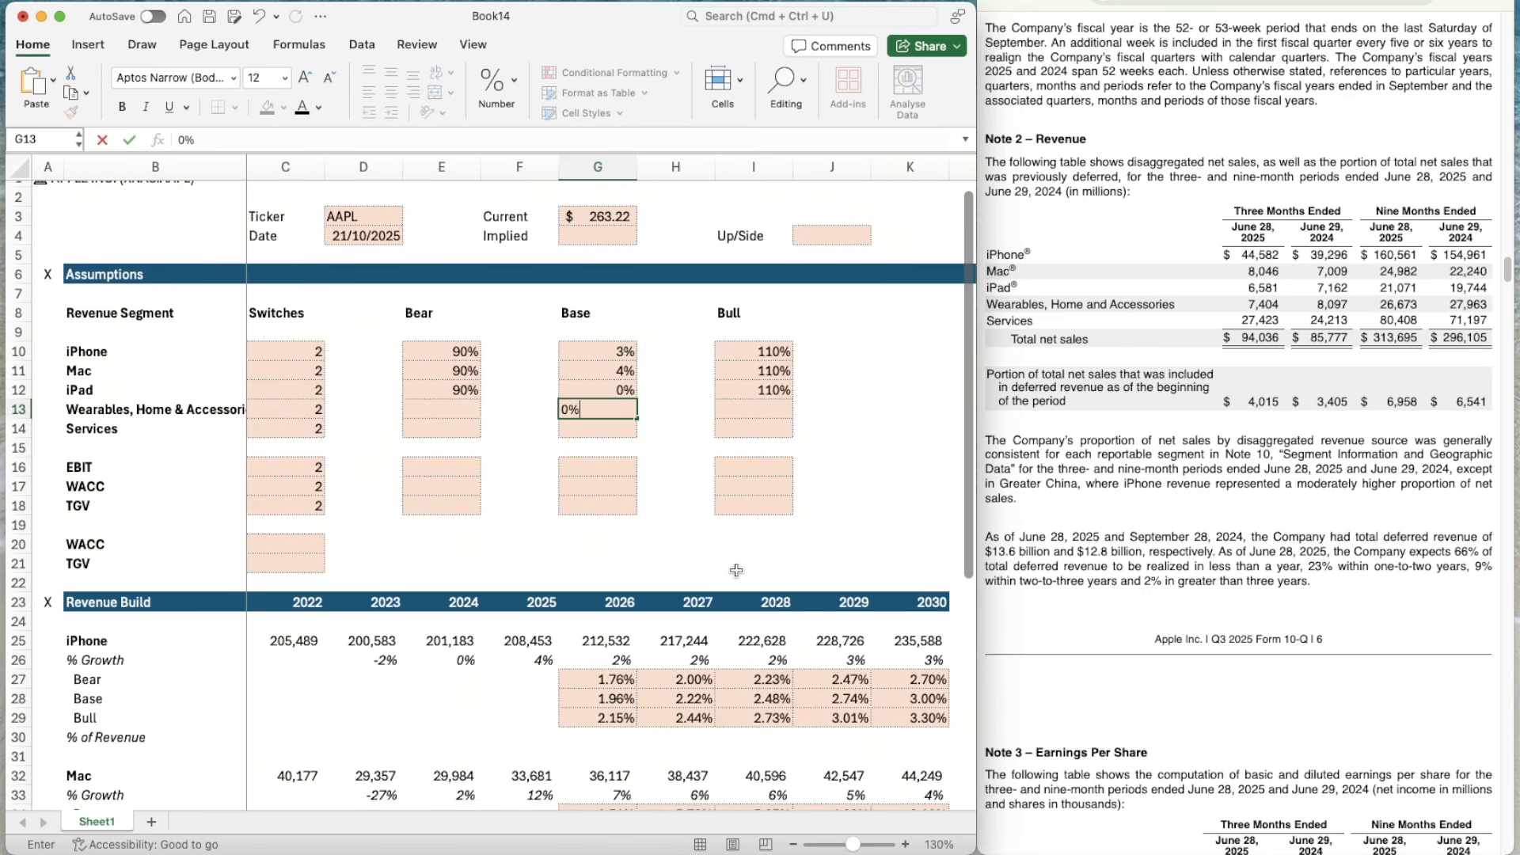
key(Return)
- Link the 2030 base growth of the Wearables block in K49 to the assumption in G13
scroll(736, 570, down, 13)
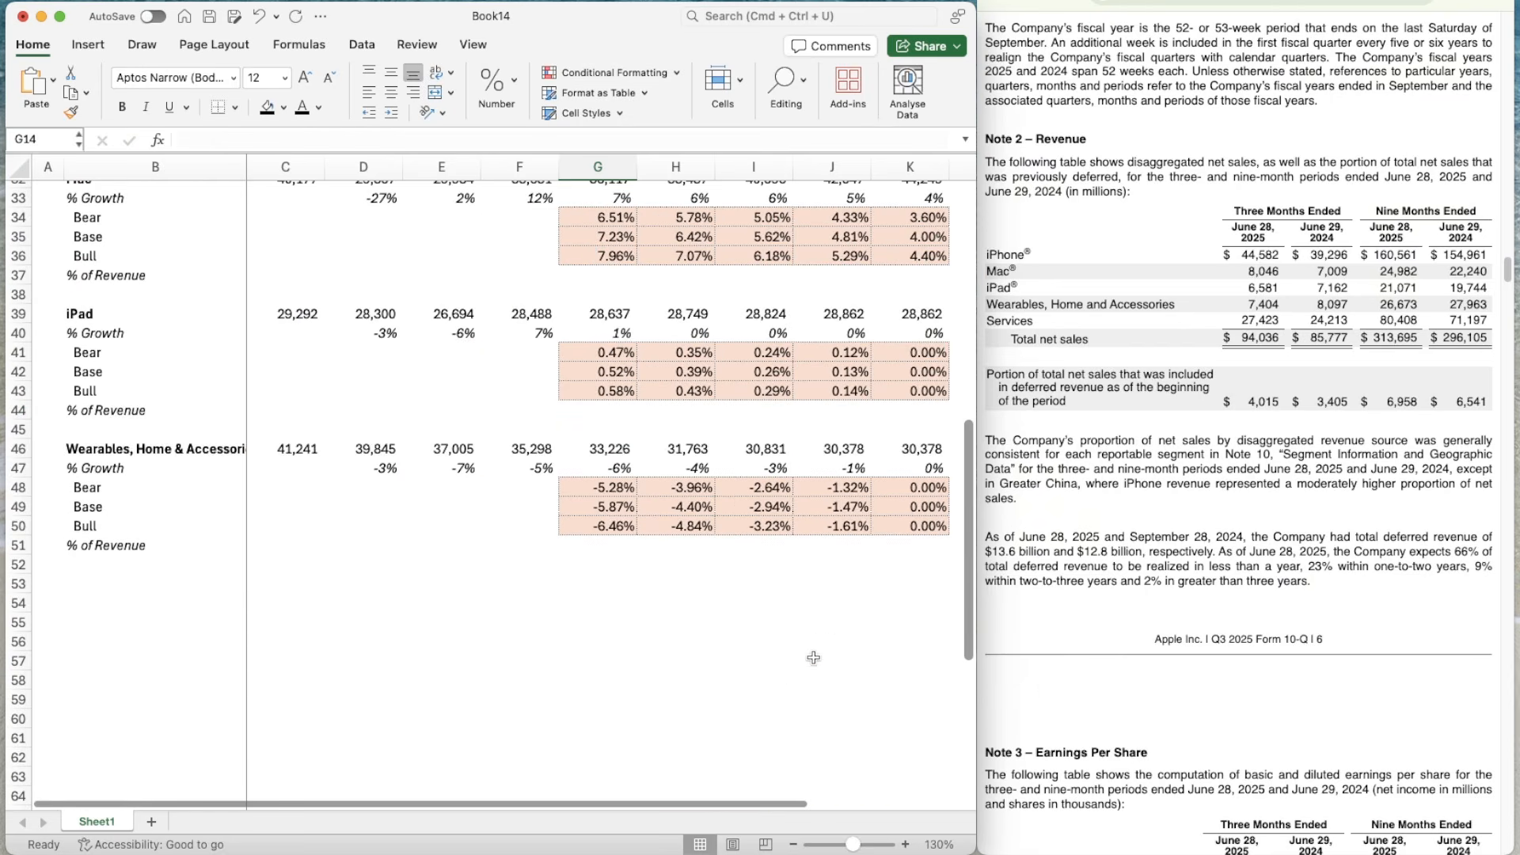
click(908, 507)
text(=G1)
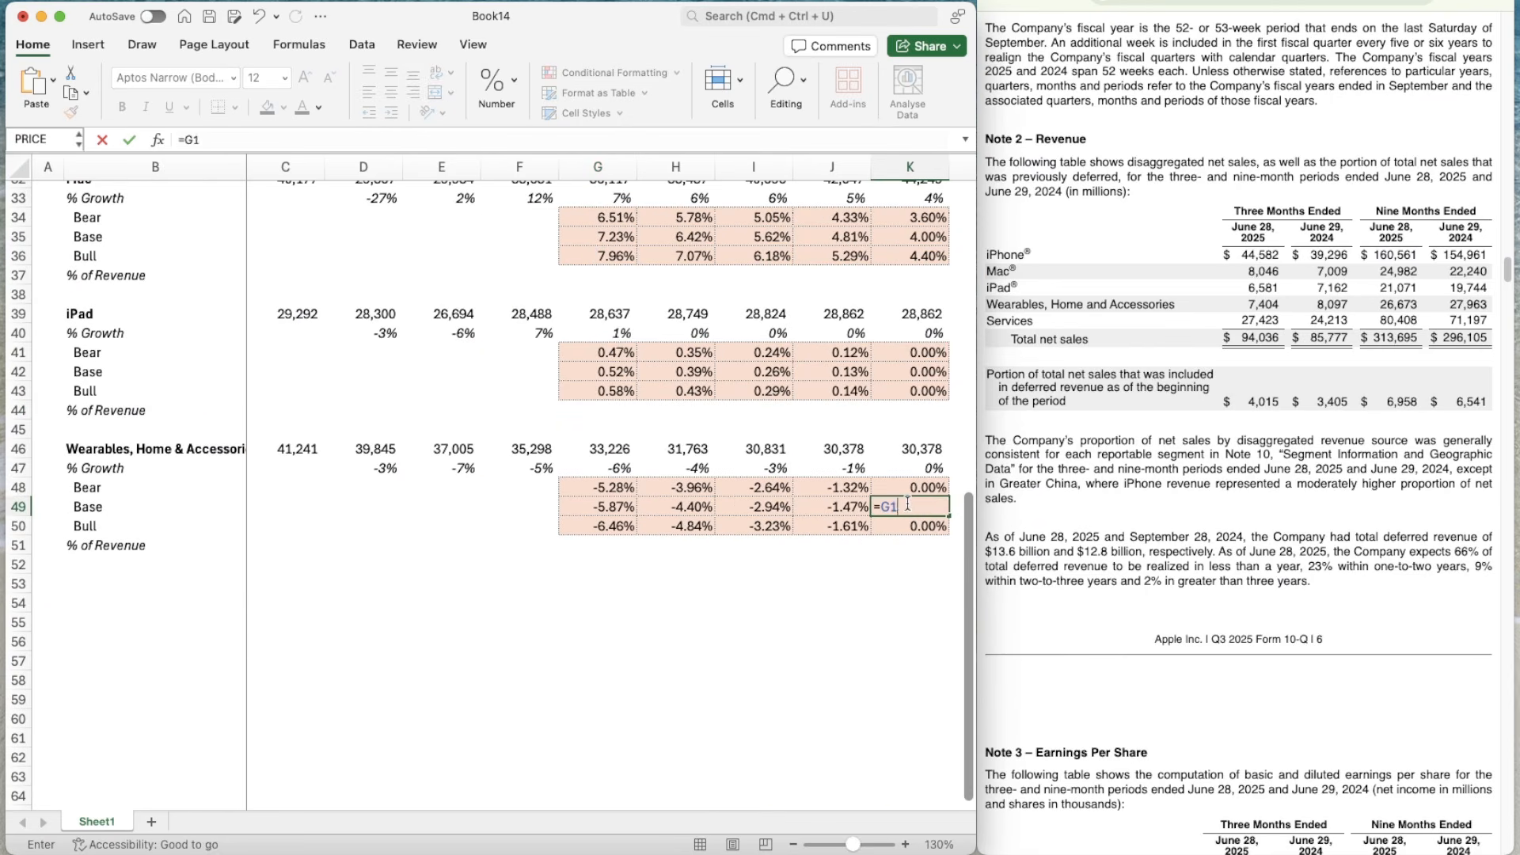
text(3)
key(Return)
- Set the Wearables scenario multipliers to 110% for bear in E13 and 90% for bull in I13
scroll(528, 432, up, 13)
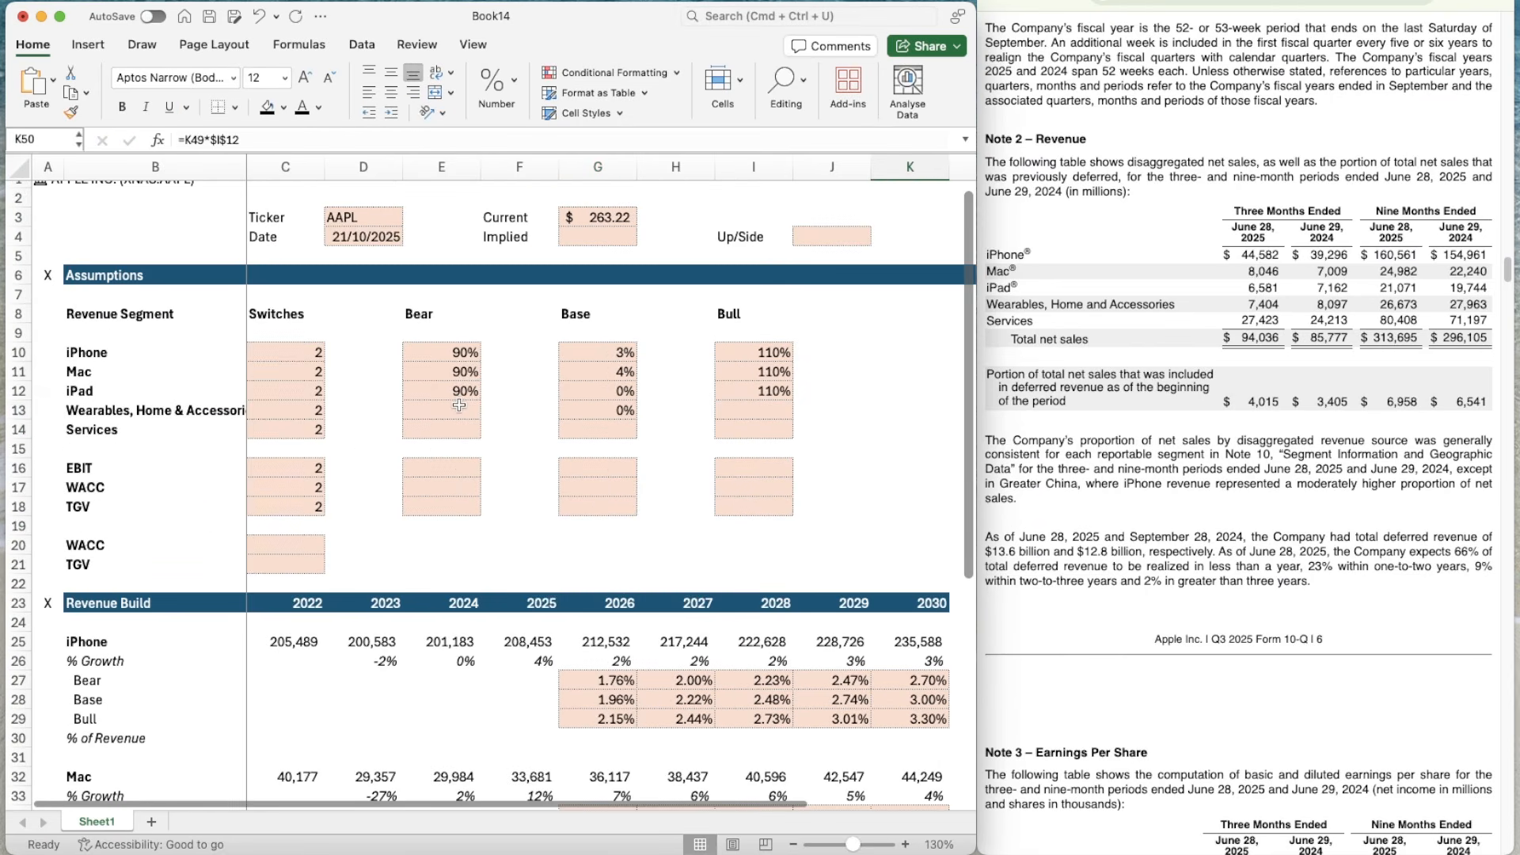
click(459, 405)
text(110)
key(Return)
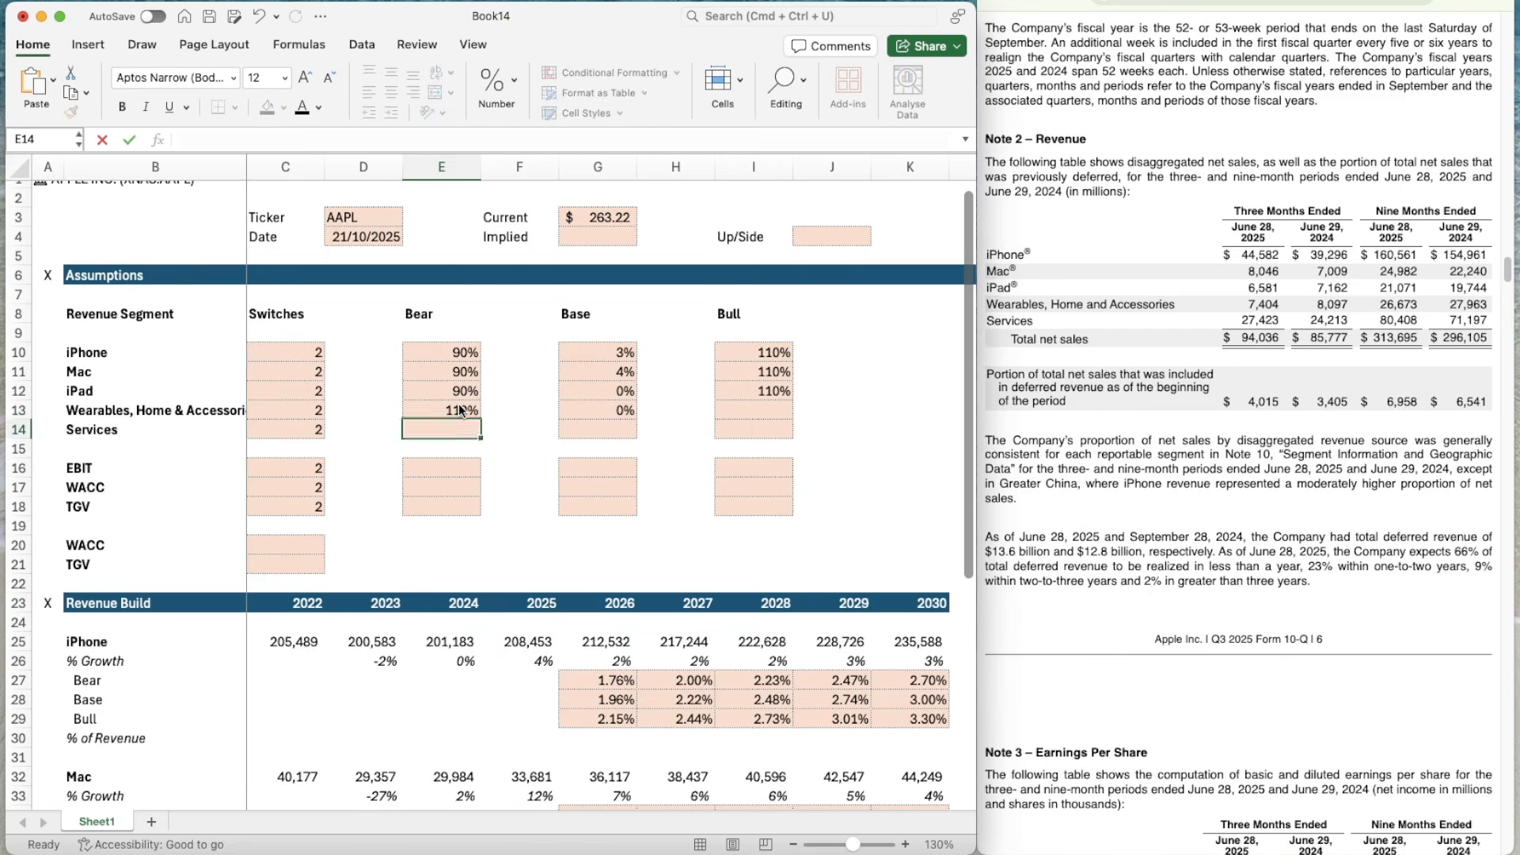
key(Up)
key(Right)
key(Right)
key(Right)
key(Right)
text(90)
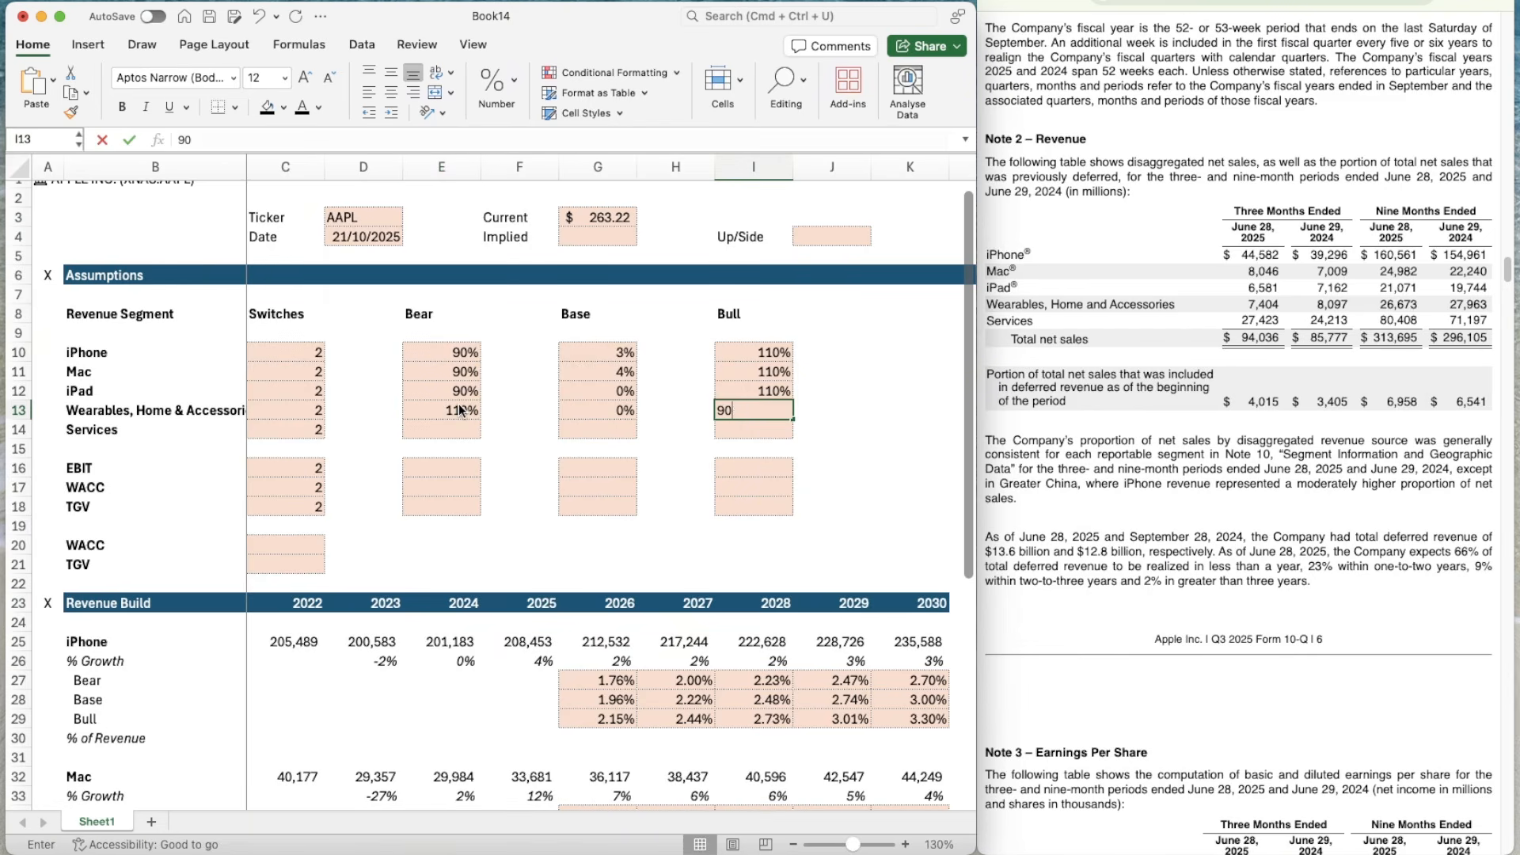
key(Return)
- Change the 2026 Wearables bear growth formula in G48 to use the Wearables bear multiplier, =G49*$E$13
scroll(551, 645, down, 2)
scroll(552, 645, down, 10)
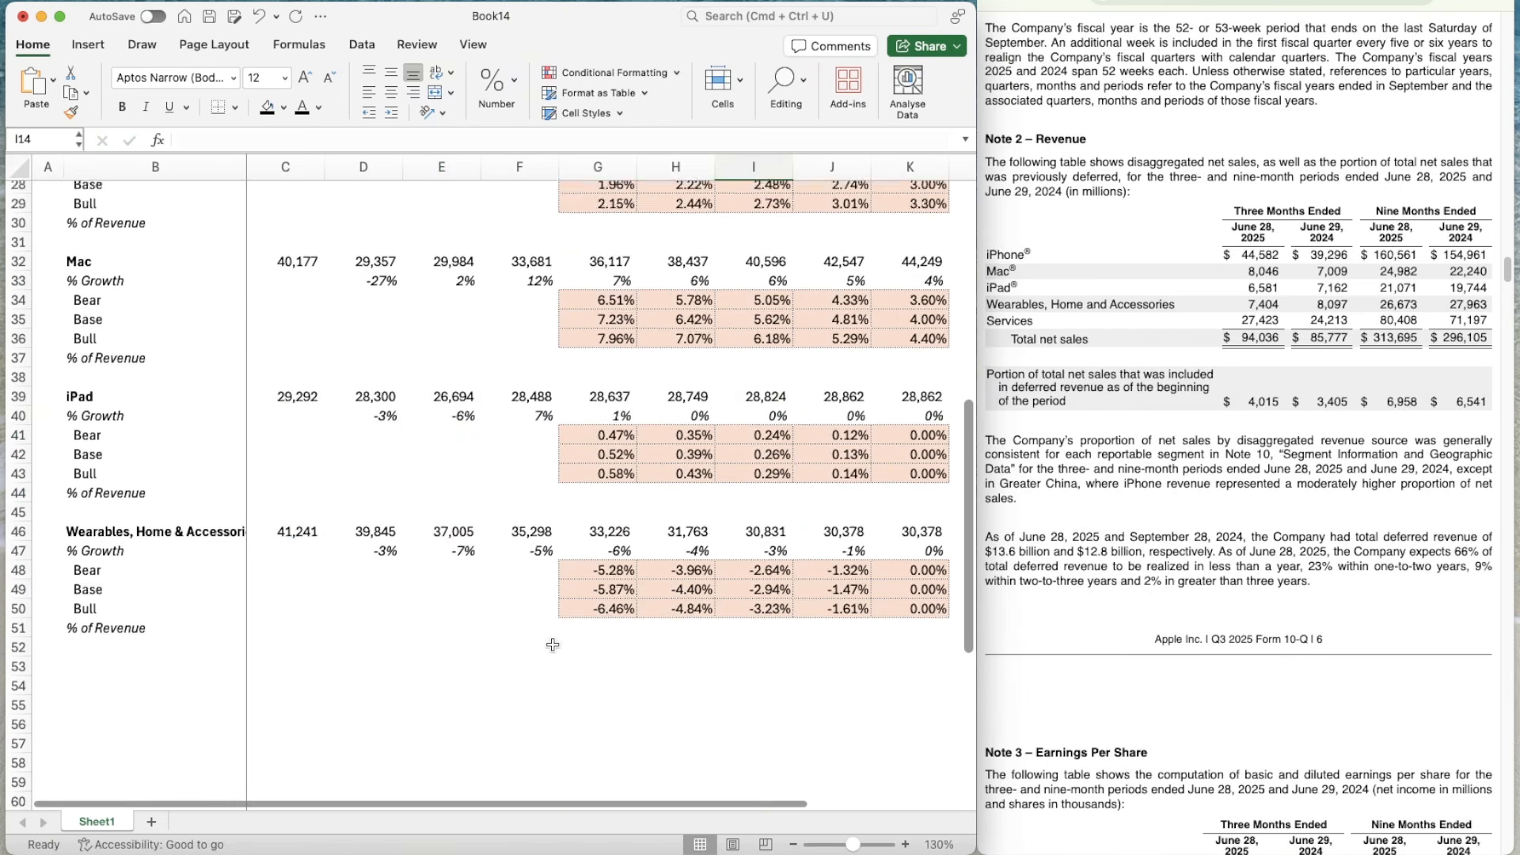
click(587, 582)
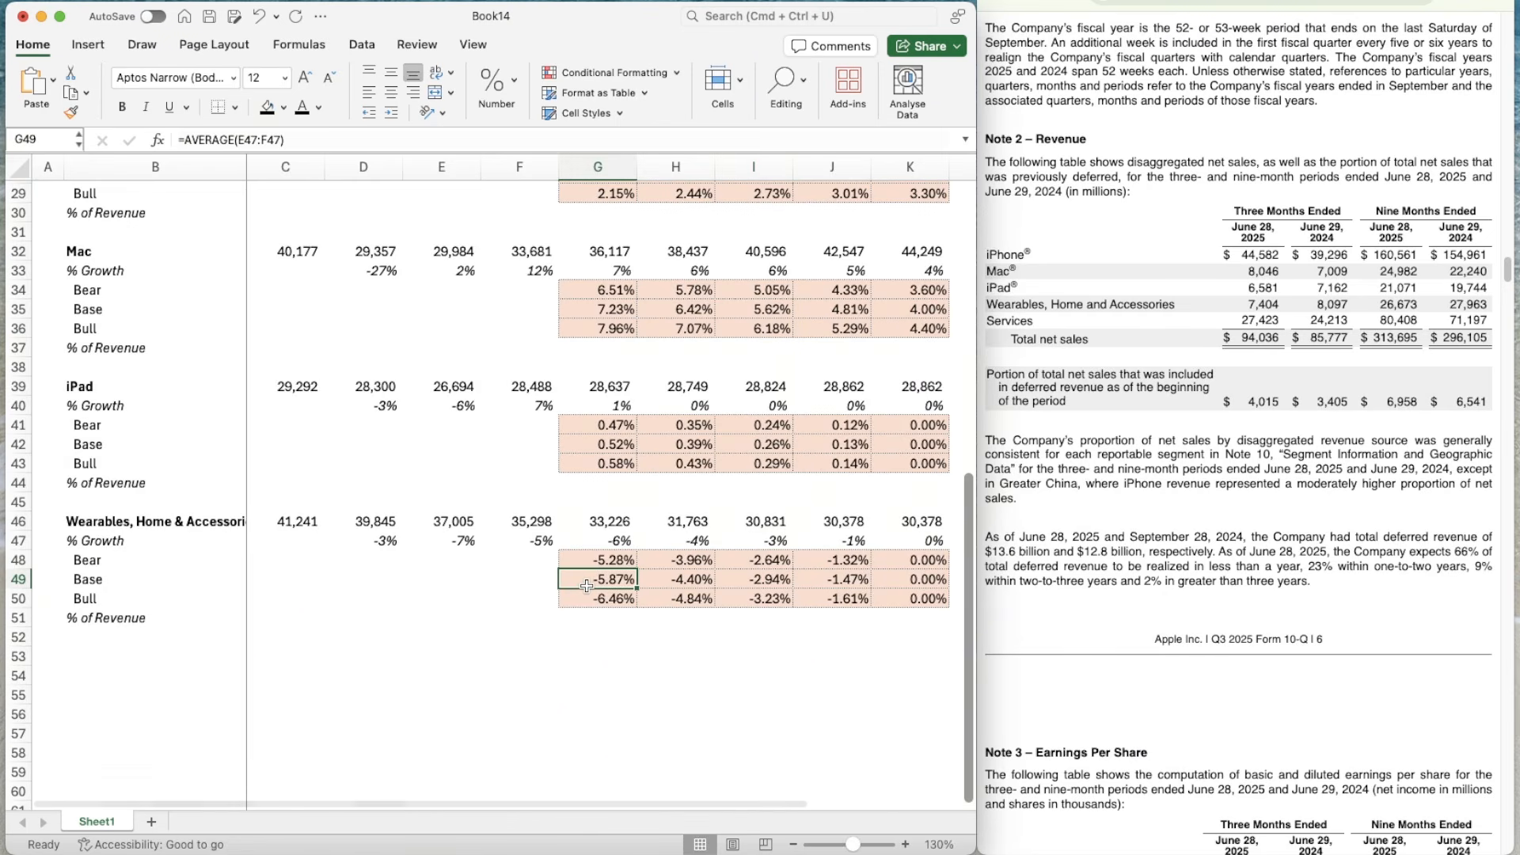
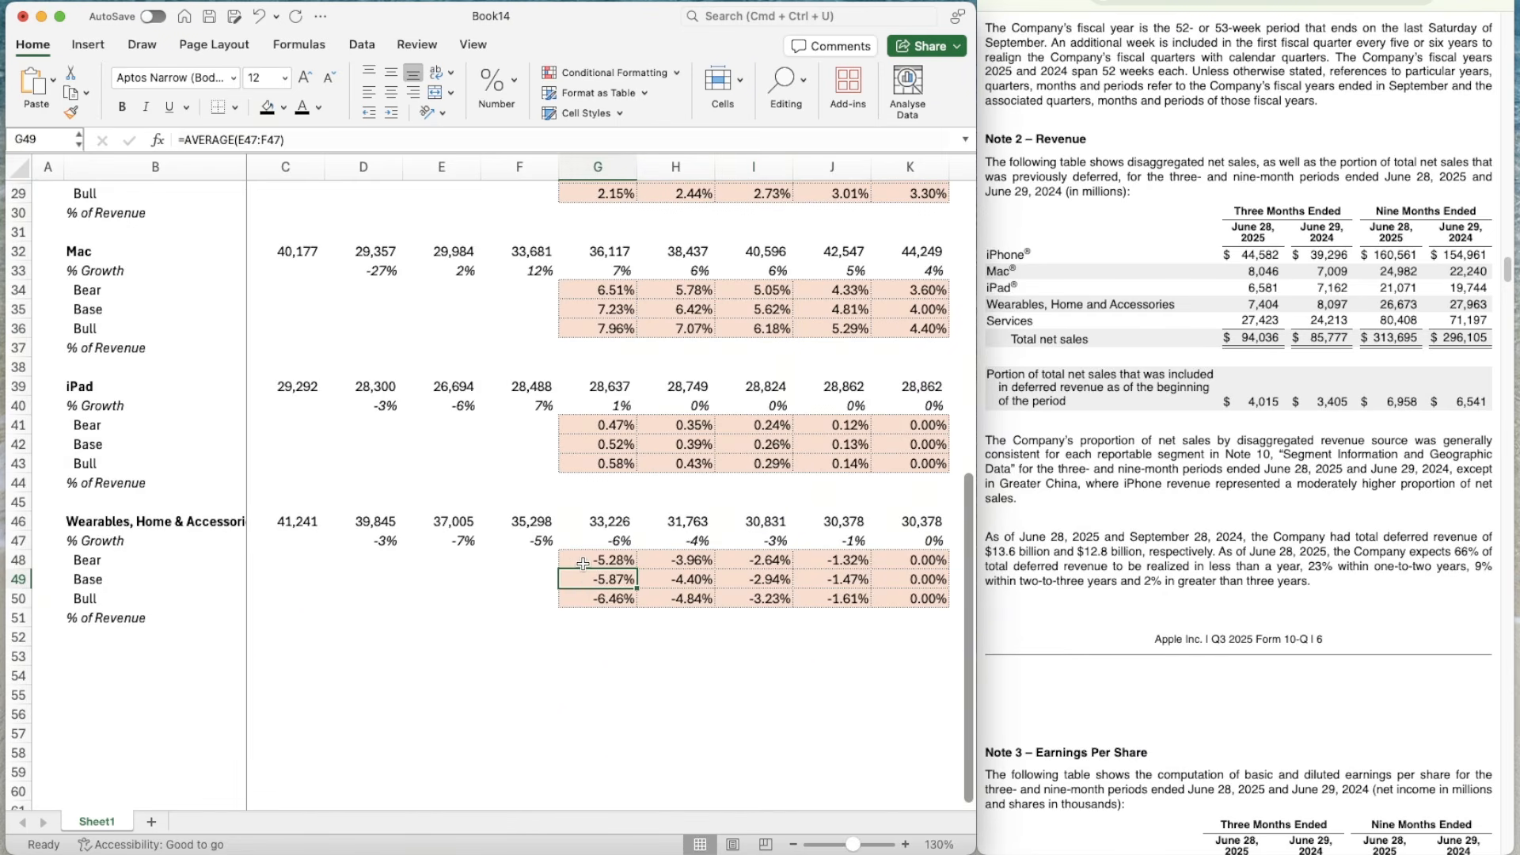
key(Down)
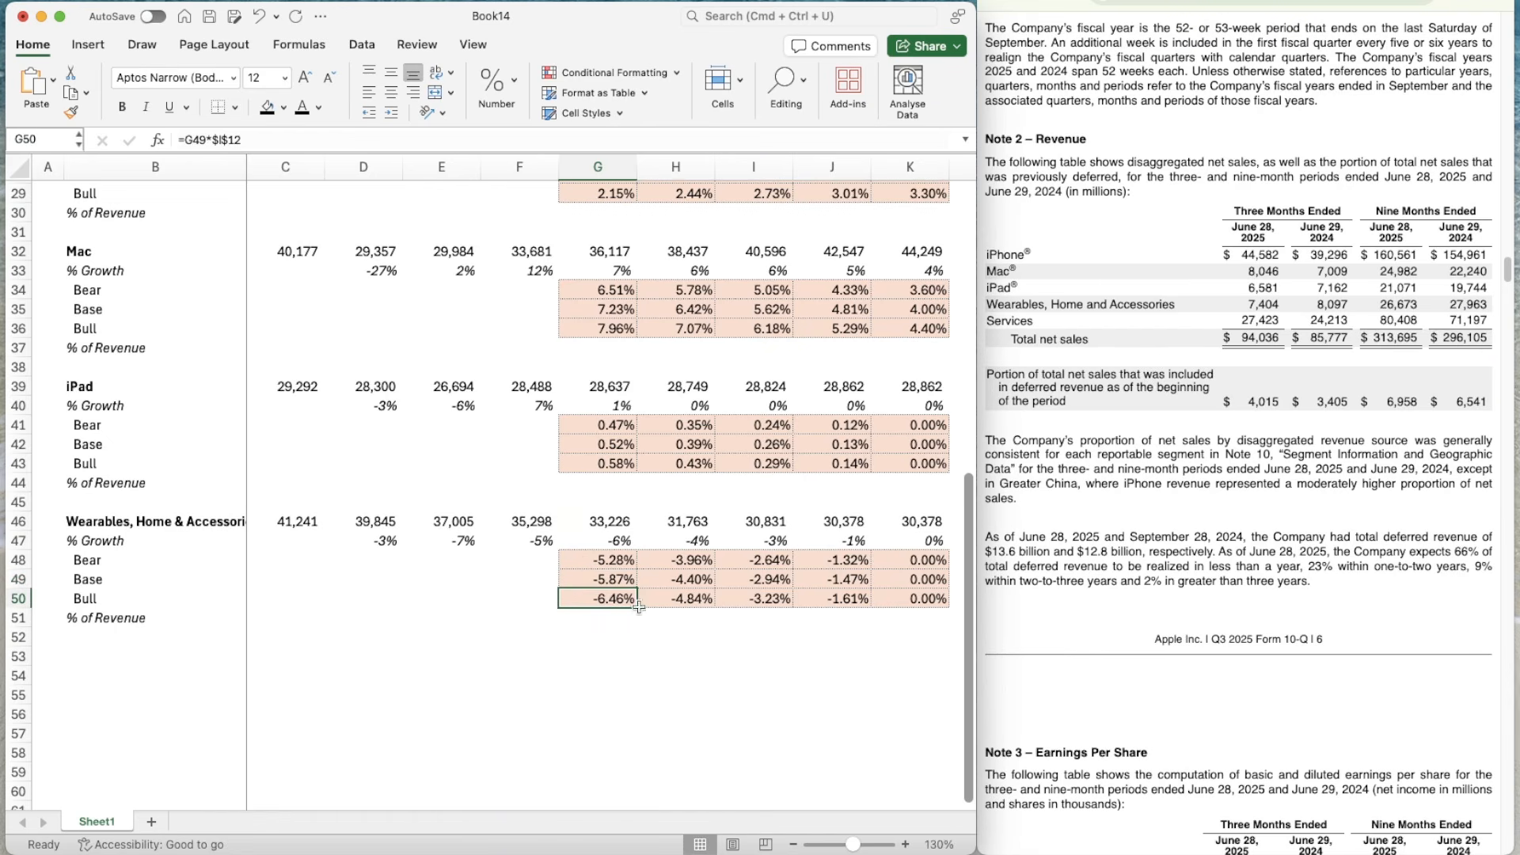
click(600, 558)
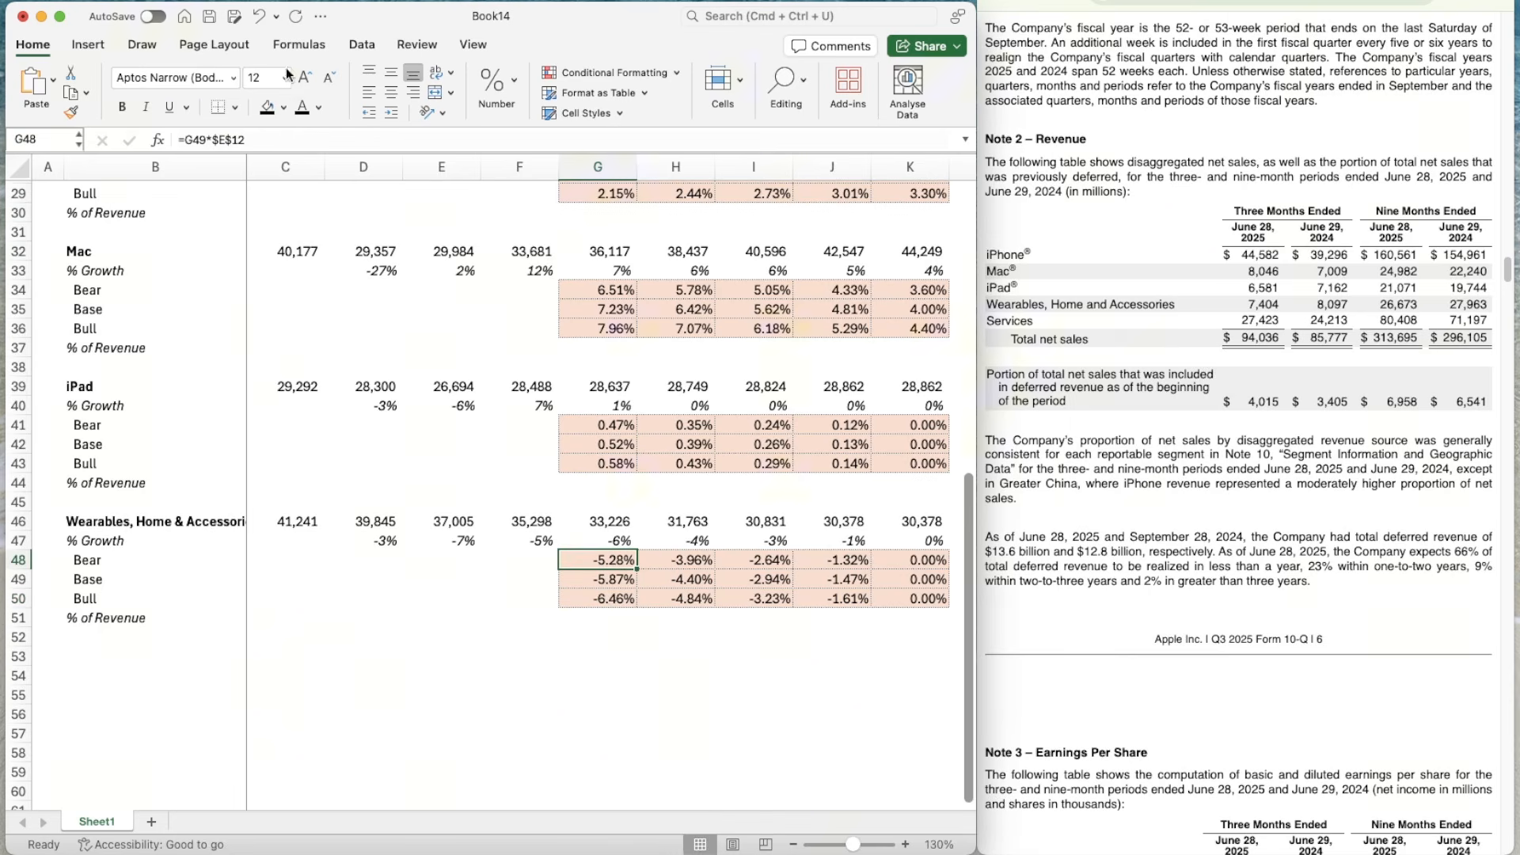
click(252, 139)
key(BackSpace)
text(3)
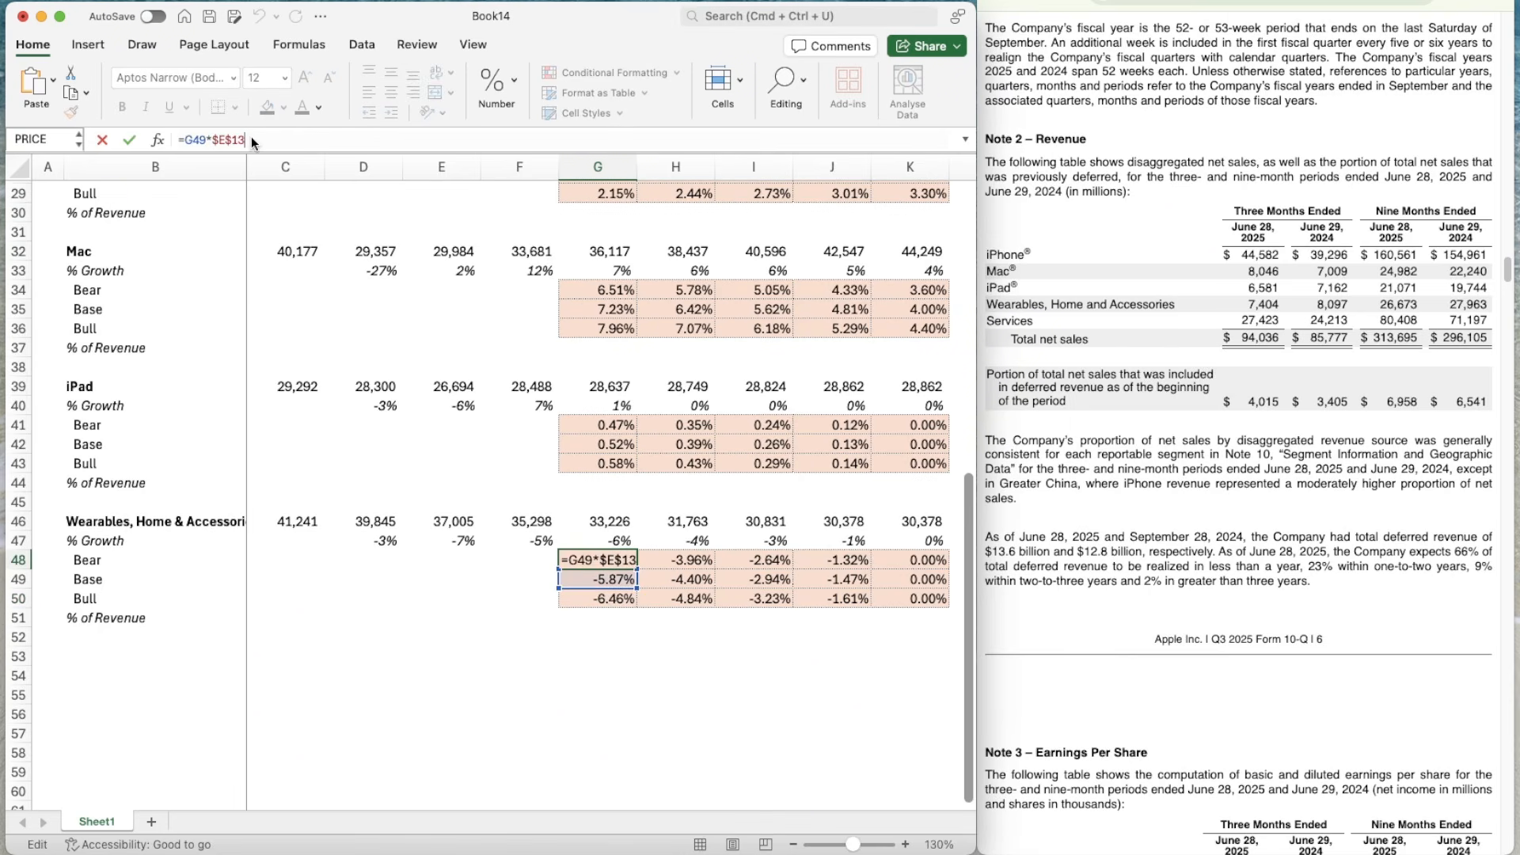
key(Return)
- Copy the Wearables bear growth formula from G48 across the forecast years to K48
key(super+c)
key(shift+Right)
key(shift+Right)
key(shift+Right)
key(shift+Right)
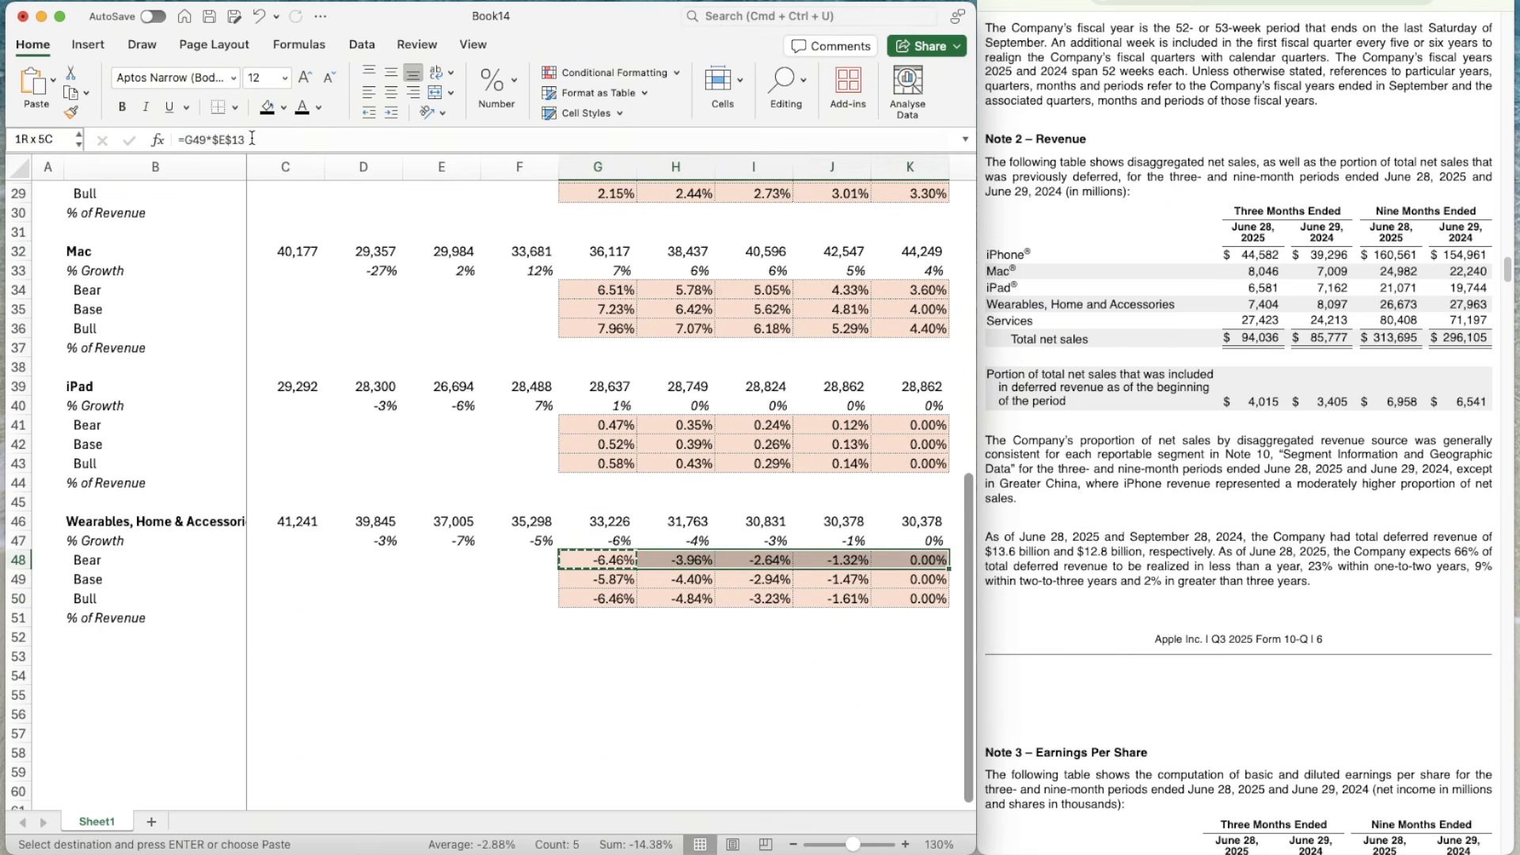
key(Return)
- Change the 2026 Wearables bull growth formula in G50 to =G49*$I$13
key(Down)
key(Down)
click(251, 138)
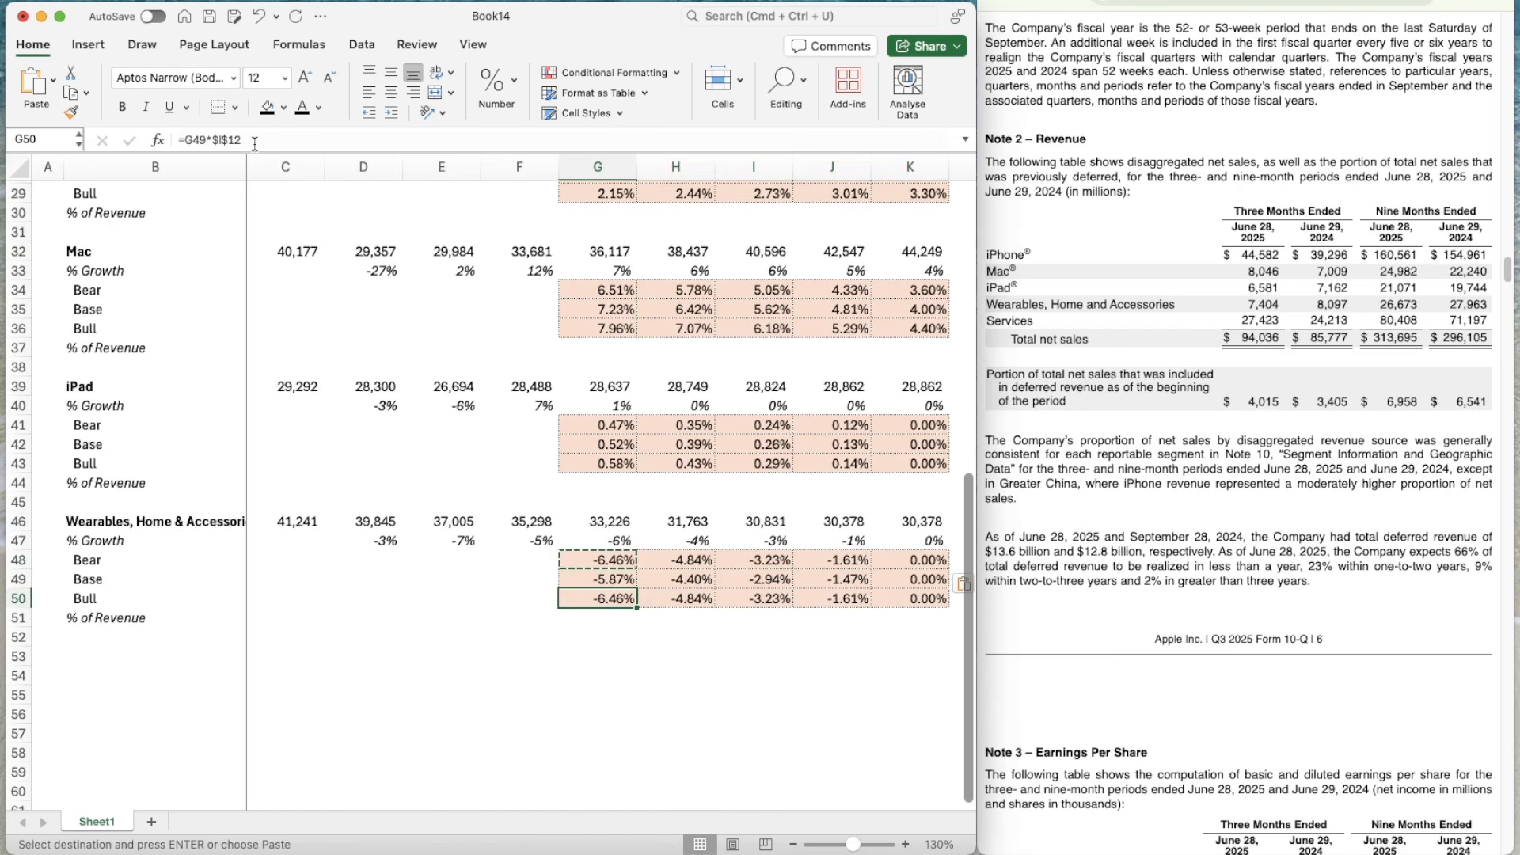
key(BackSpace)
text(3)
key(Return)
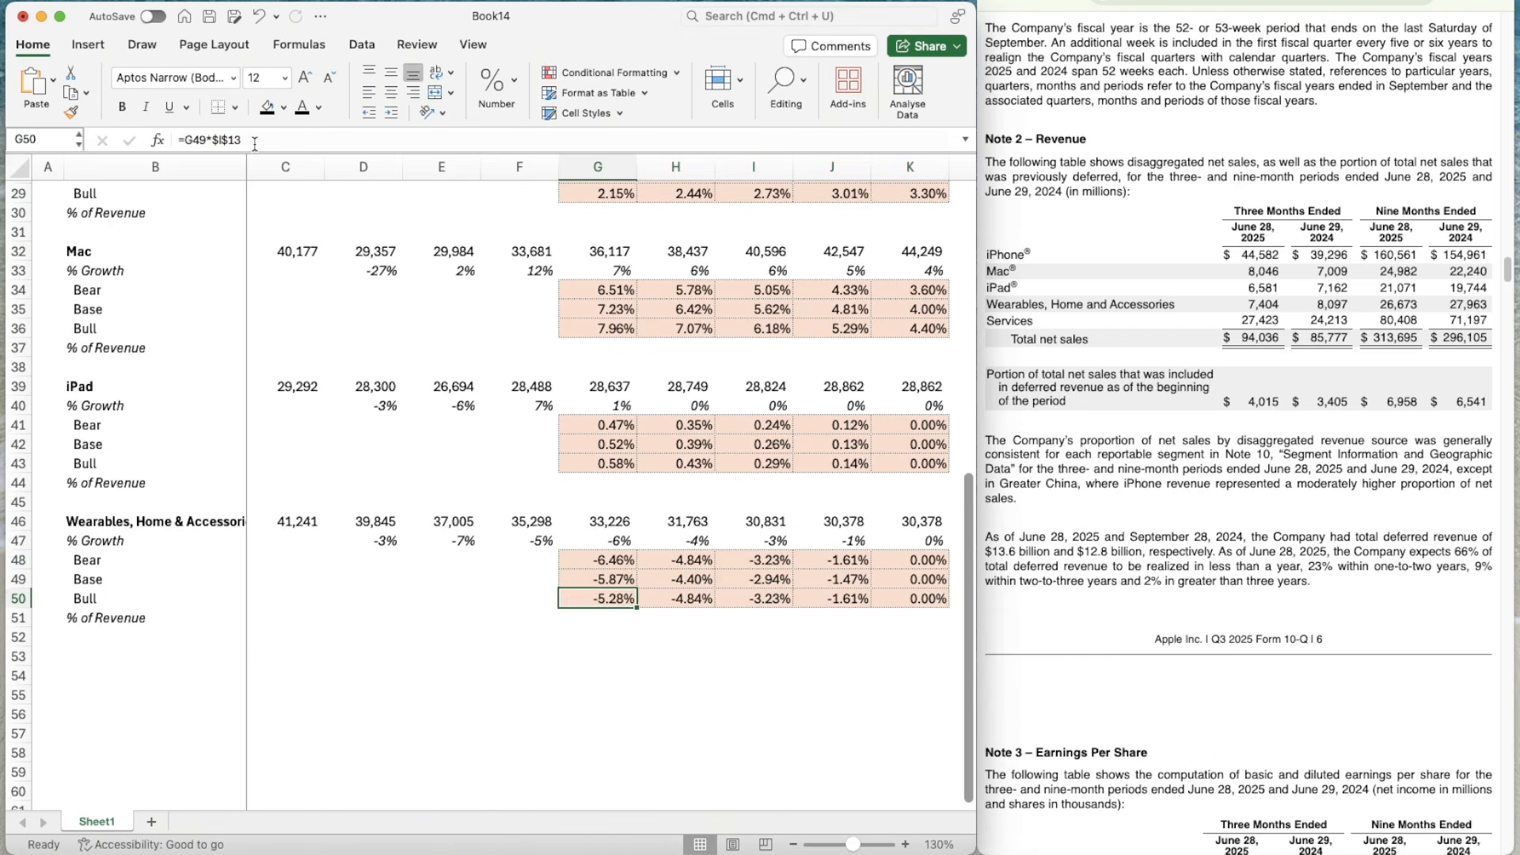
- Copy the Wearables bull growth formula from G50 across the forecast years to K50
key(super+c)
key(shift+Right)
key(shift+Right)
key(shift+Right)
key(shift+Right)
key(super+v)
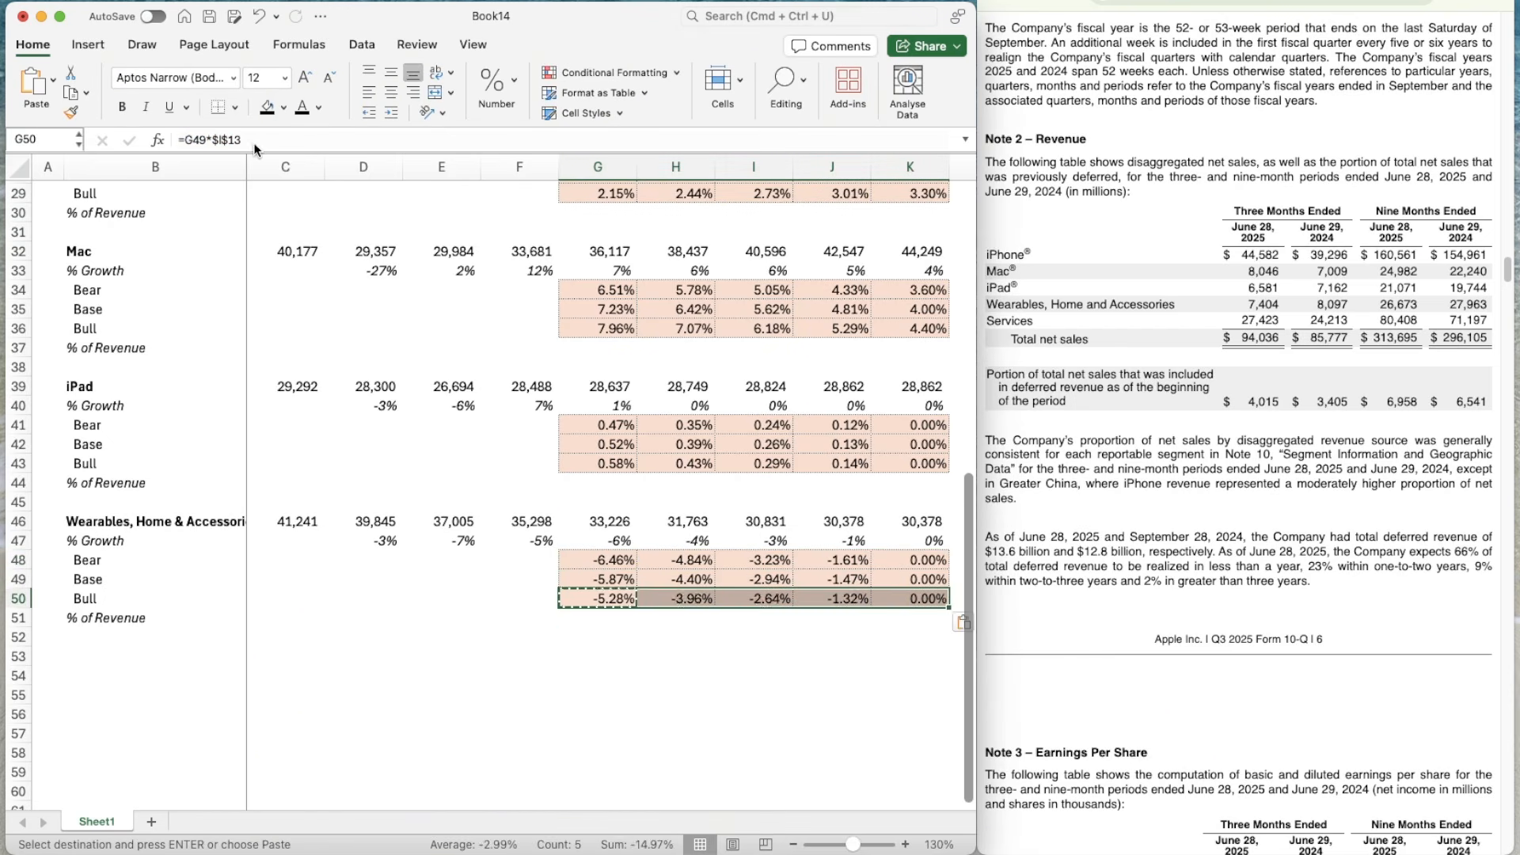
- Change the 2026 Wearables growth formula in G47 to use the Wearables scenario switch, =OFFSET(G47,$C$13,0)
key(Up)
key(Up)
key(Up)
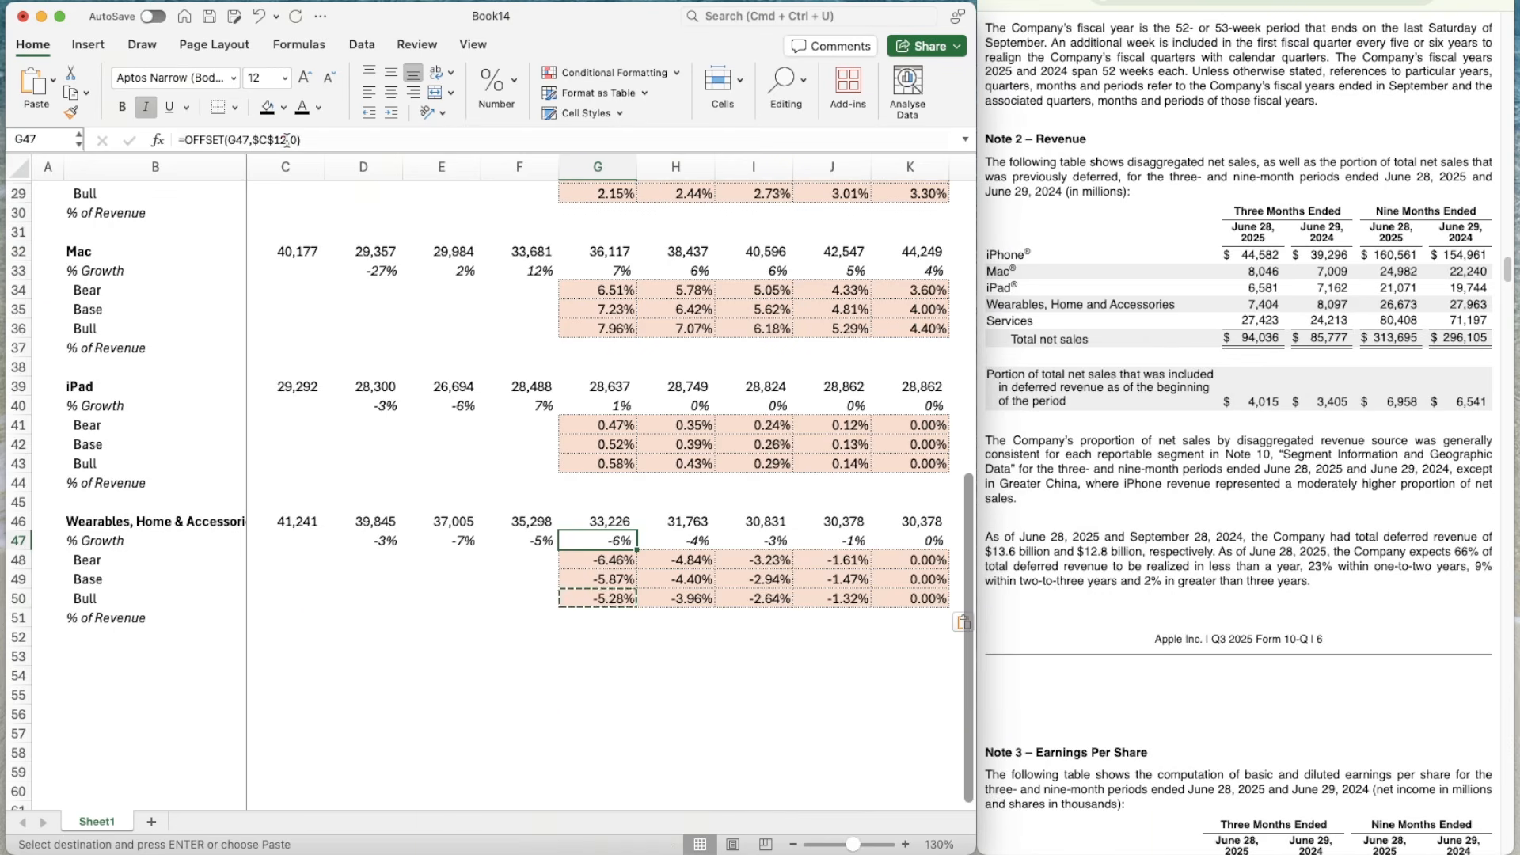
click(286, 140)
key(BackSpace)
text(3)
key(Return)
key(Up)
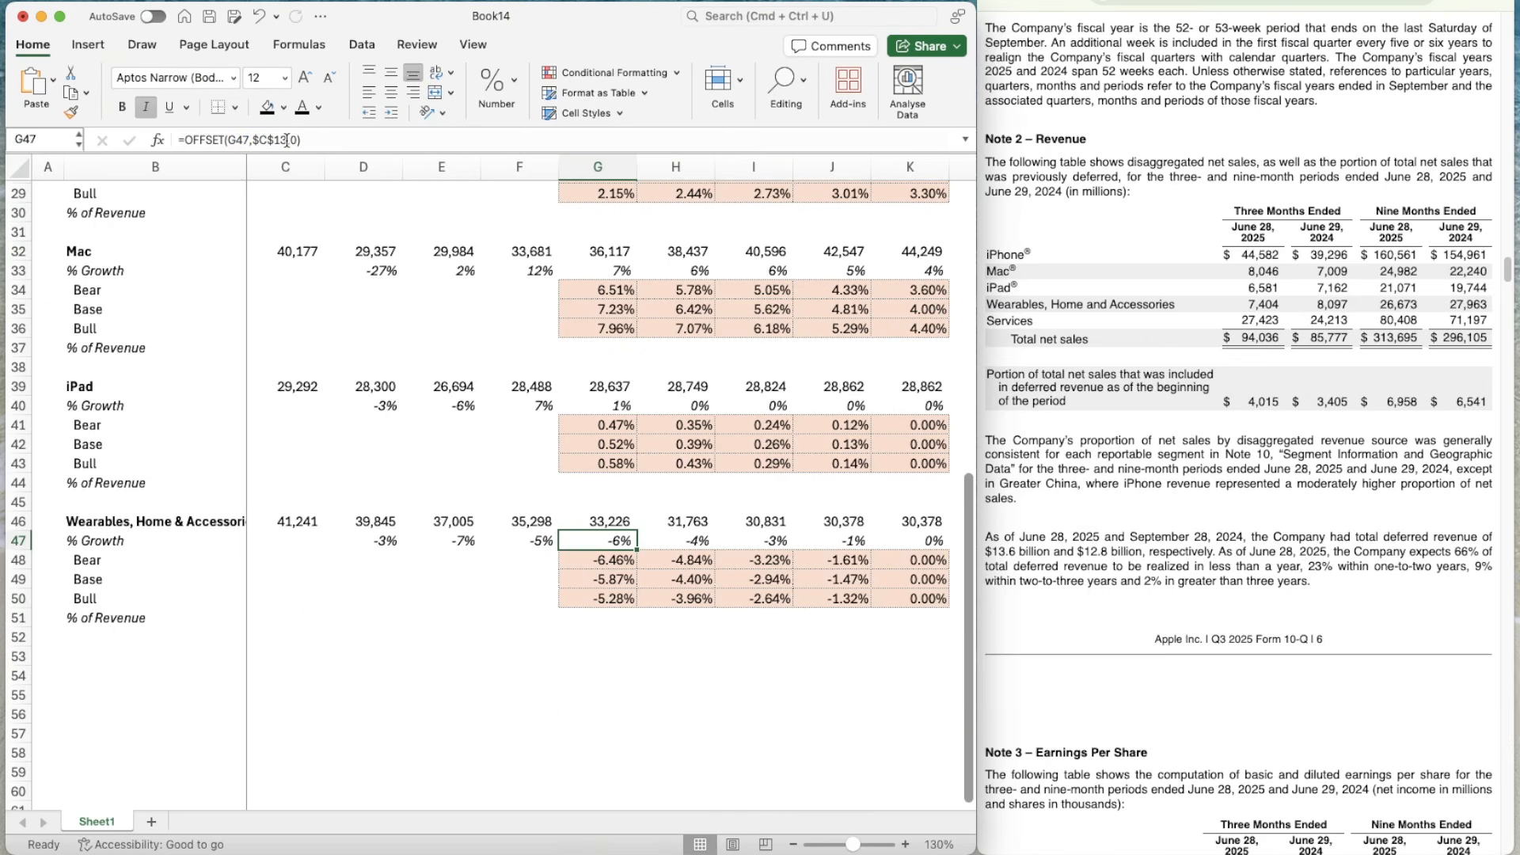
- Copy the Wearables growth OFFSET formula from G47 across the forecast years to K47
key(super+c)
key(shift+Right)
key(shift+Right)
key(shift+Right)
key(shift+Right)
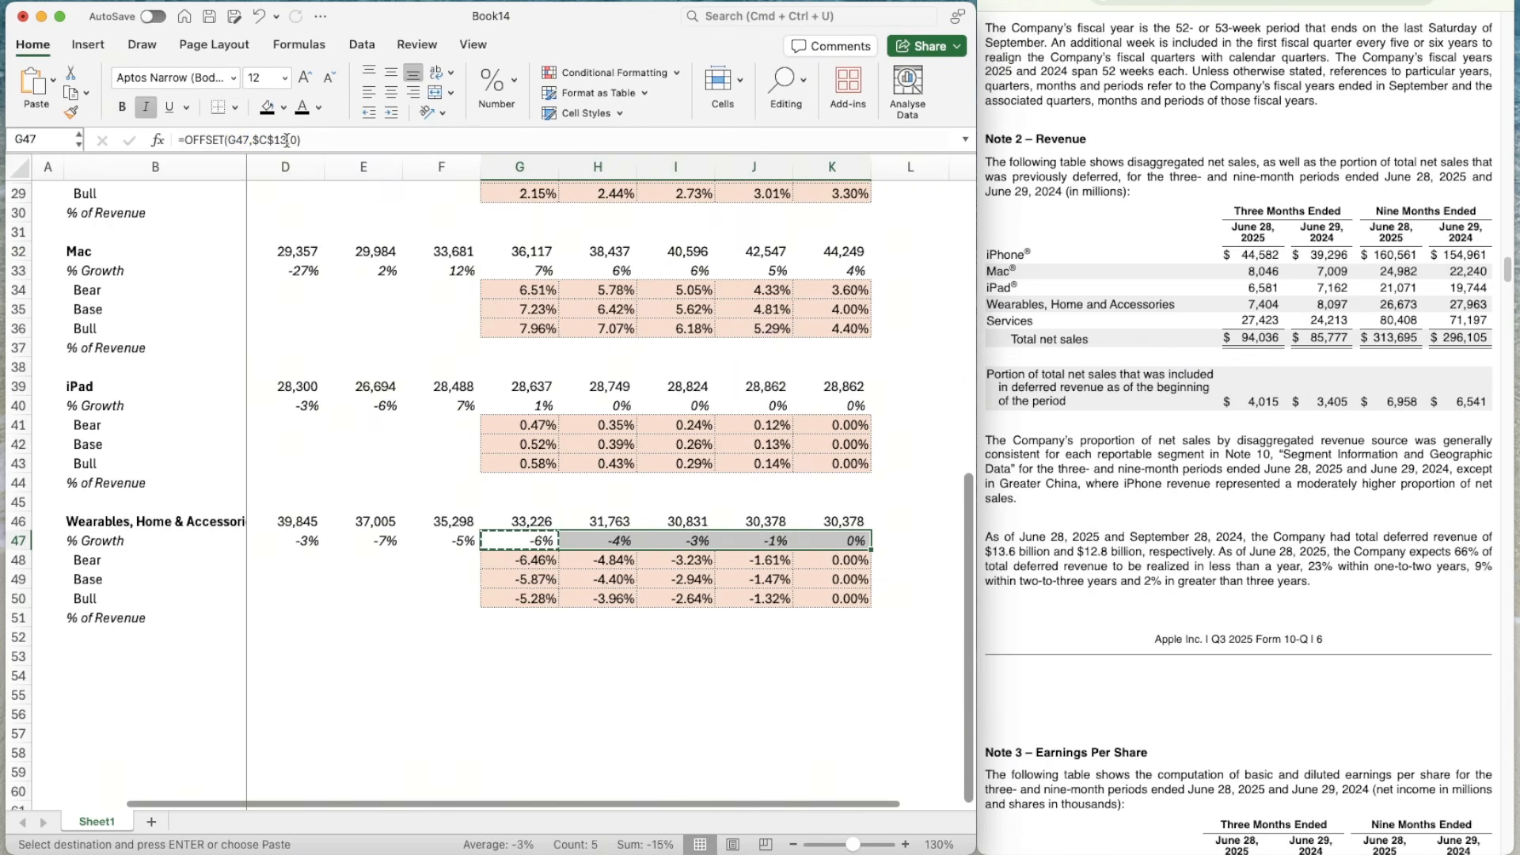
key(super+v)
key(Down)
key(Down)
key(Down)
key(Left)
- Duplicate the Wearables, Home & Accessories block B46:K51 below itself, starting at B53
scroll(163, 583, down, 2)
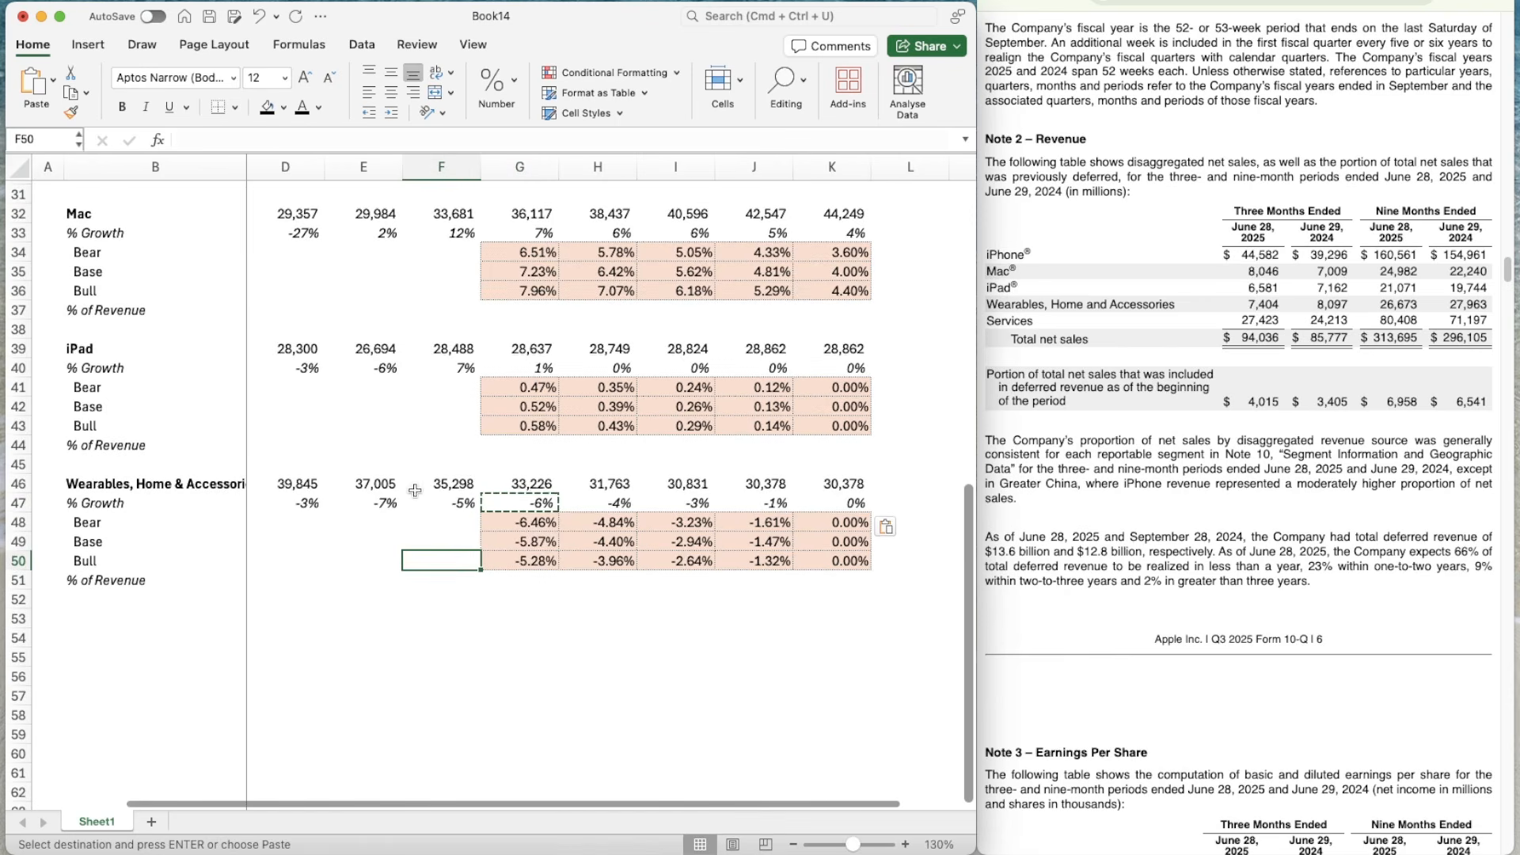
scroll(415, 491, left, 2)
scroll(415, 491, down, 1)
drag(112, 458, 832, 551)
key(shift+Right)
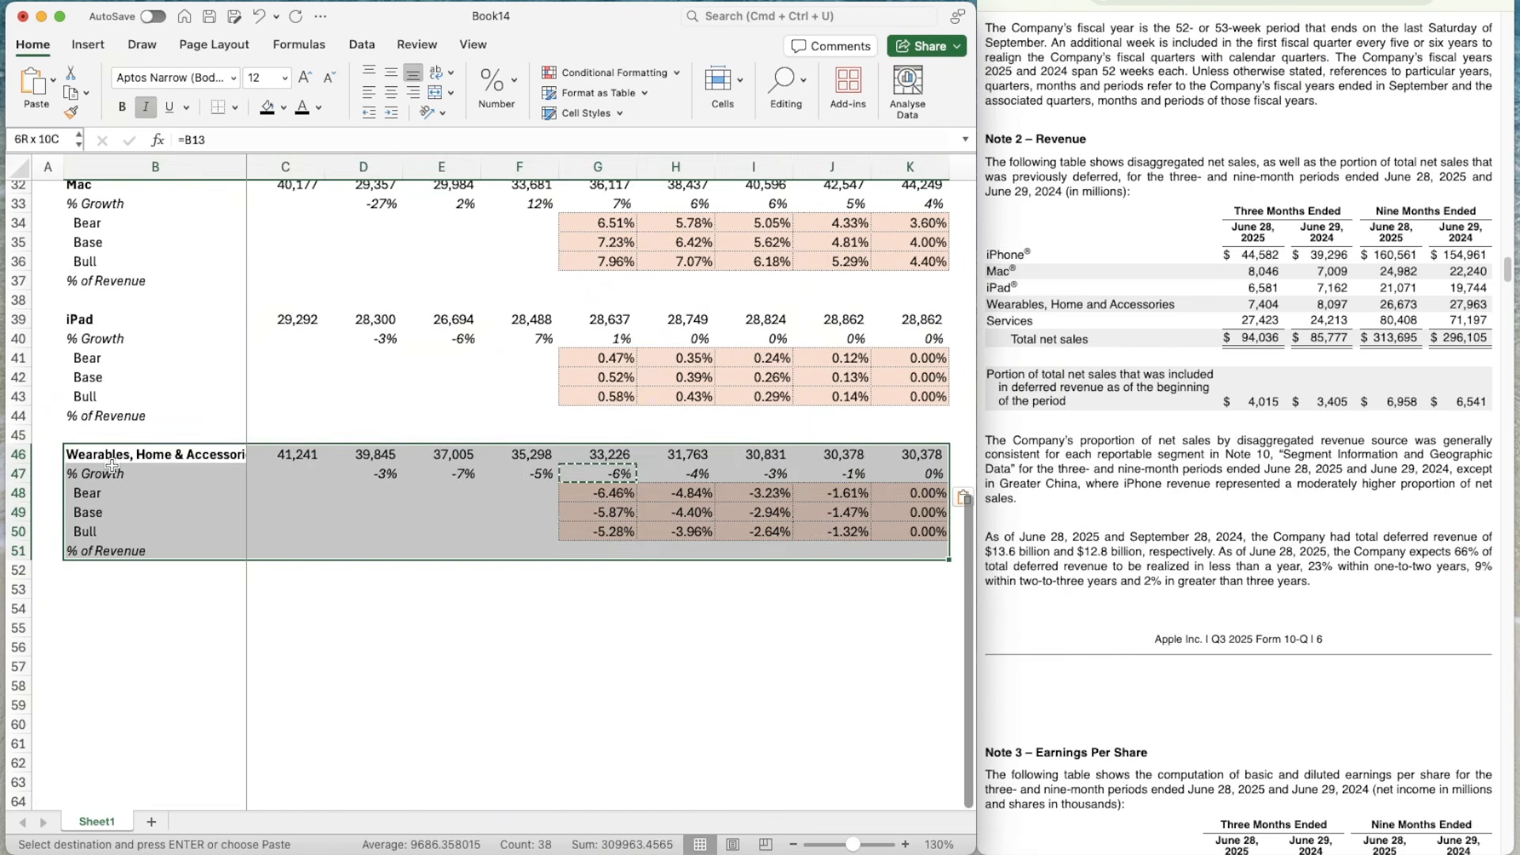
key(super+c)
key(Down)
key(Down)
key(Down)
key(Down)
key(Down)
key(Down)
key(Down)
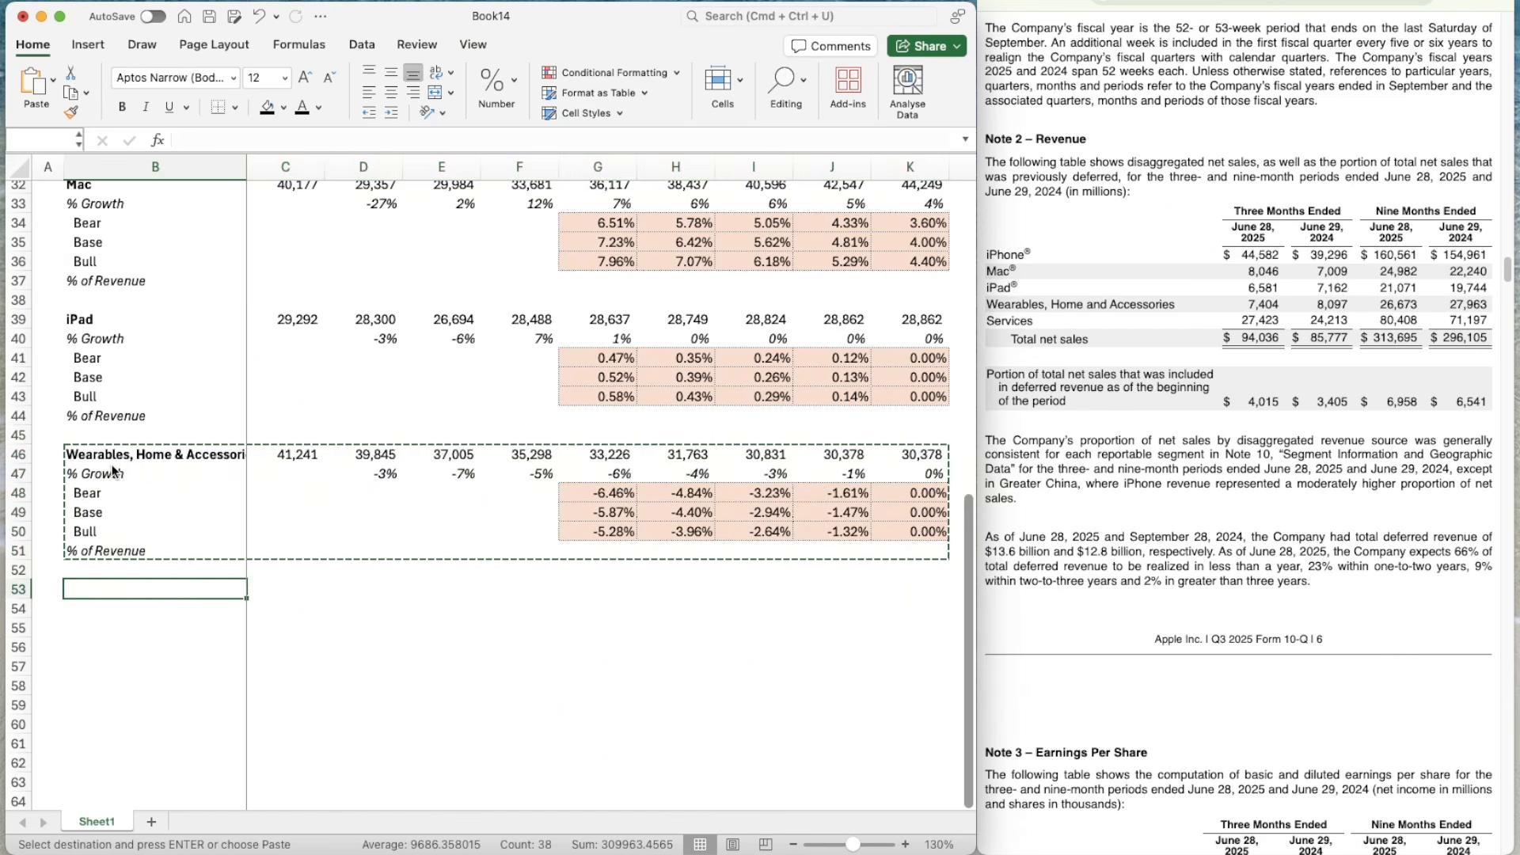
key(super+v)
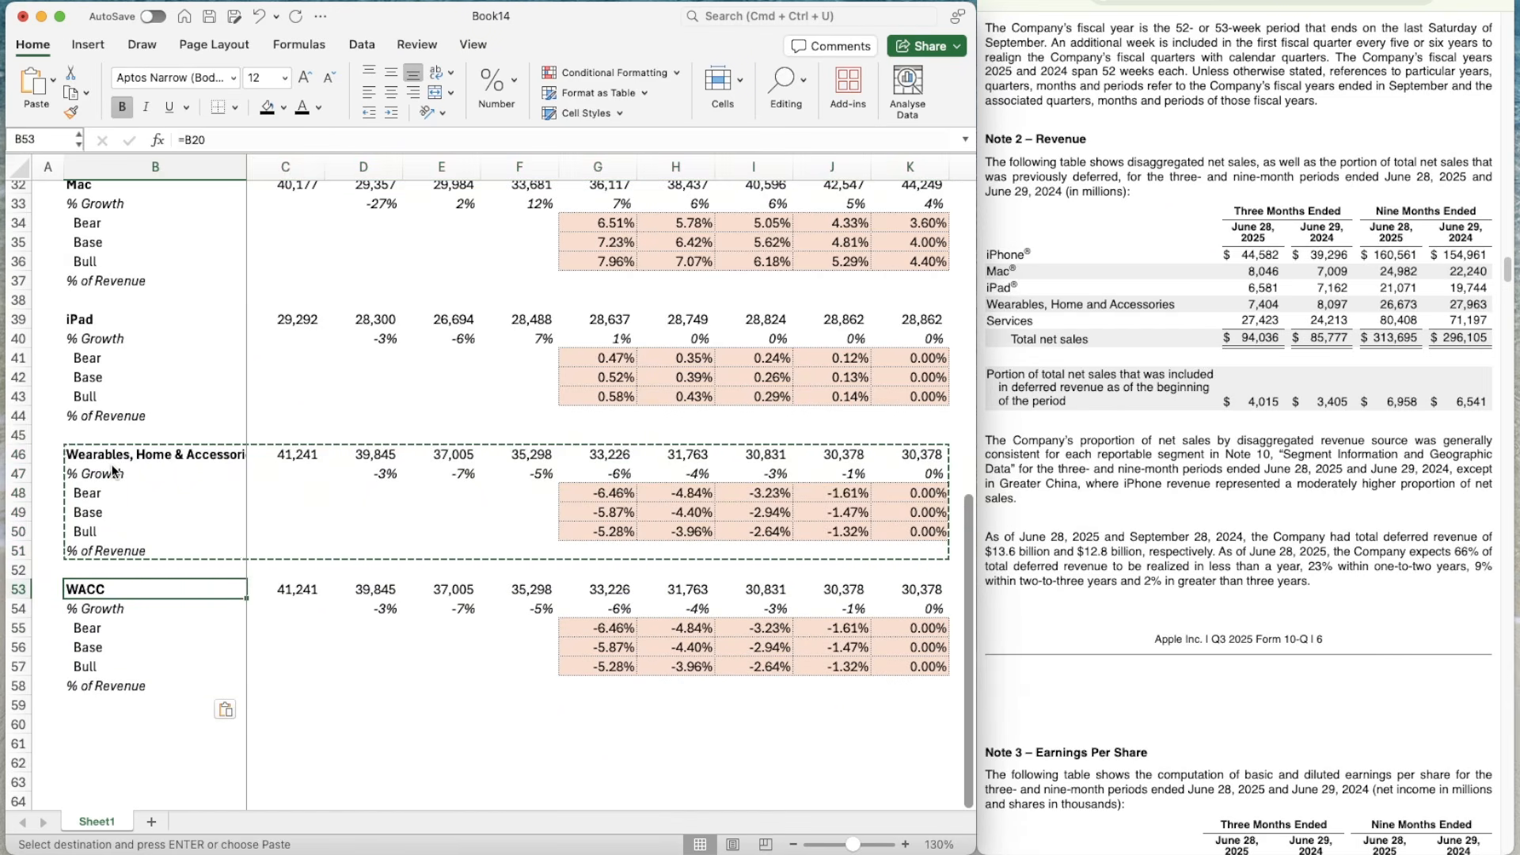
- Rename the duplicated block's heading in B53 to Services
text(Services)
key(Return)
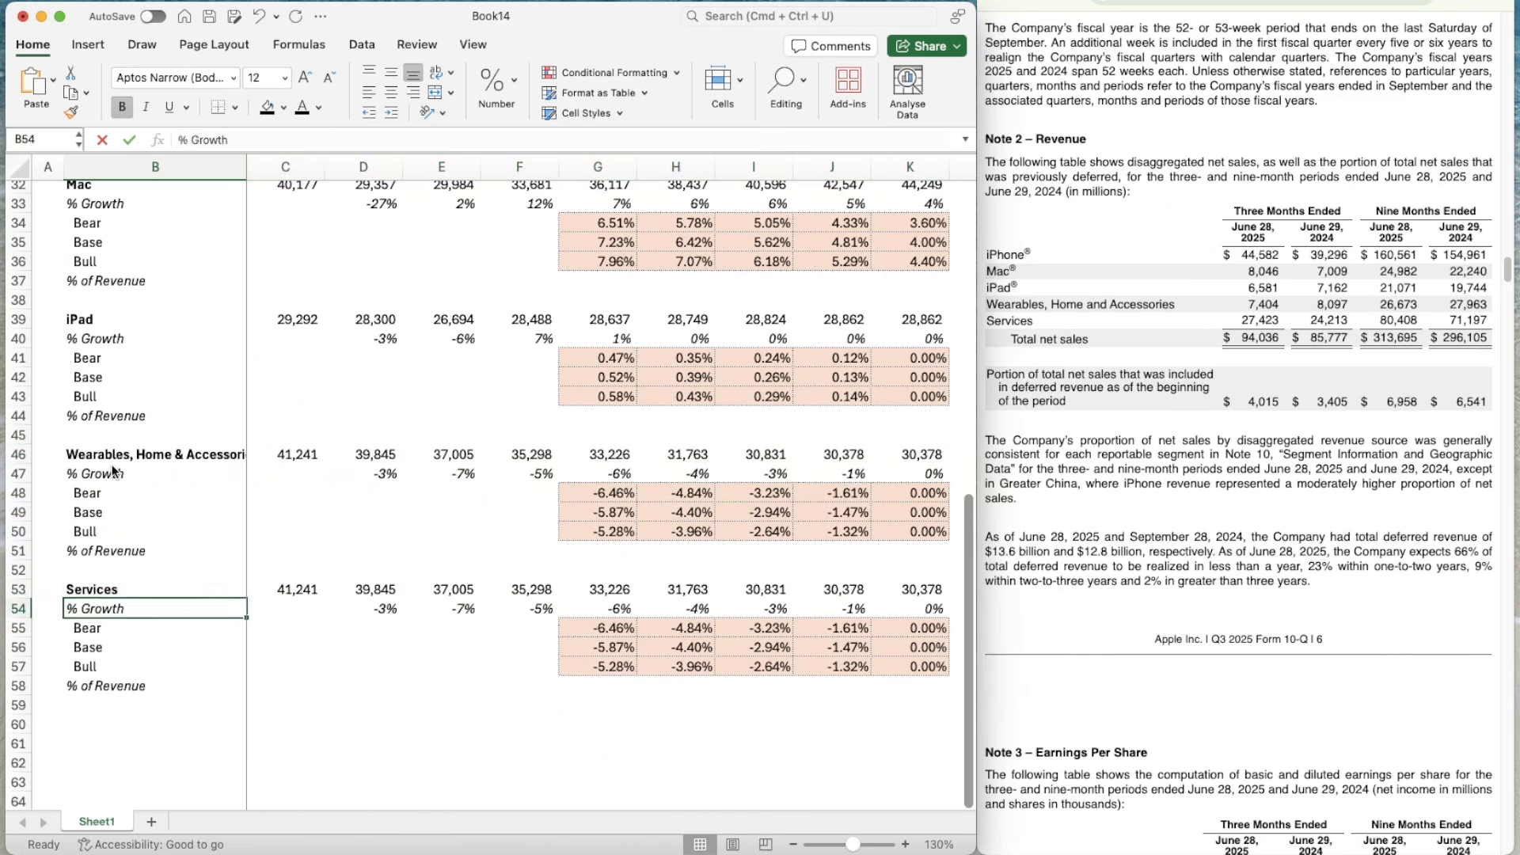
key(Up)
key(Right)
key(Right)
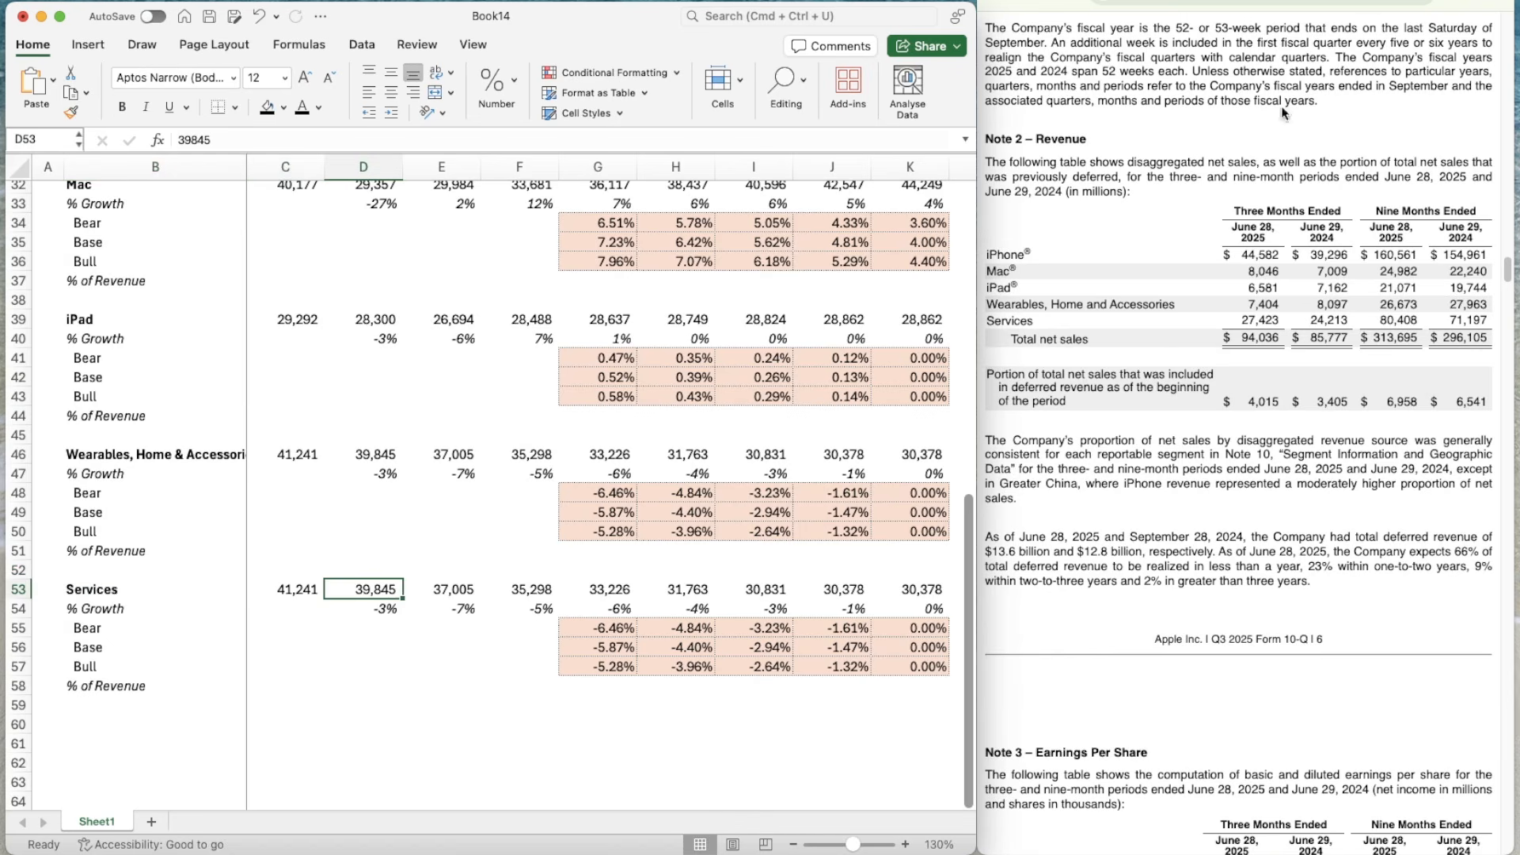
- Bring up the 10-K net sales table and enter the 2022 Services revenue of 78129 in C53
click(1298, 1)
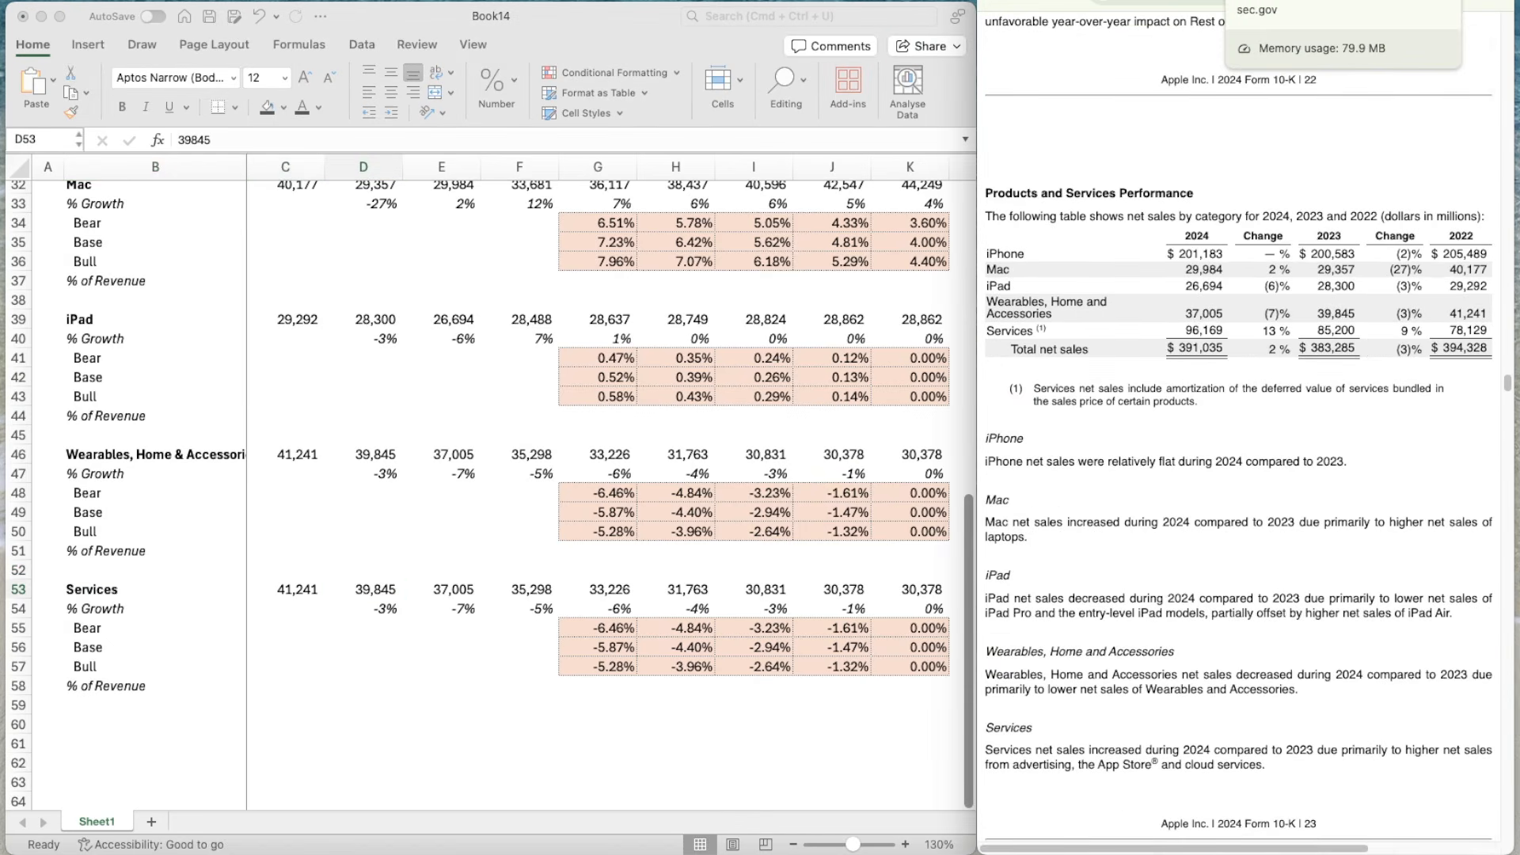
scroll(1220, 360, down, 2)
scroll(543, 570, down, 3)
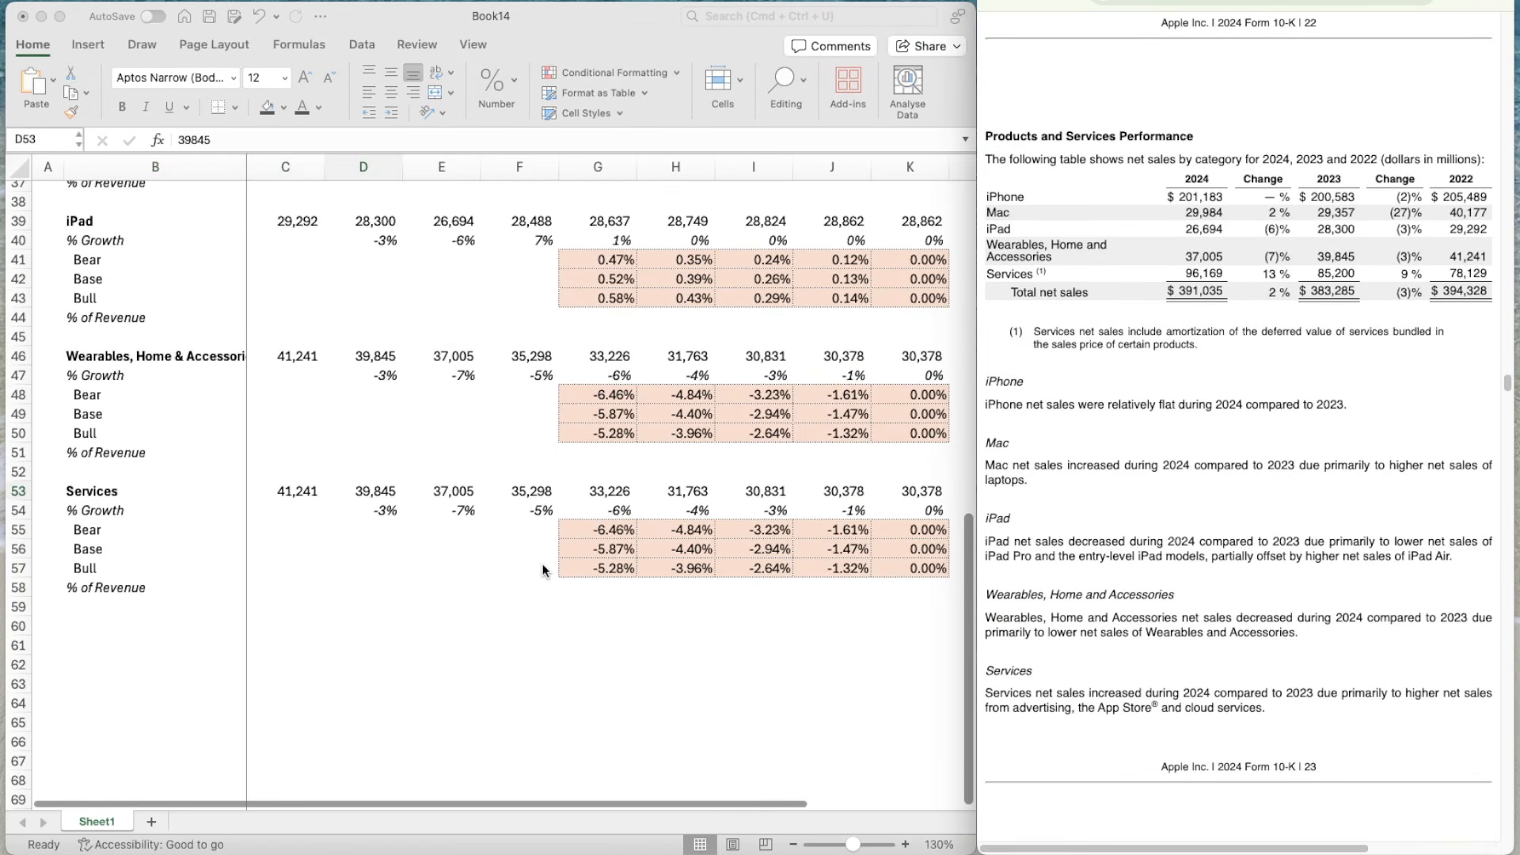
click(274, 497)
click(274, 497)
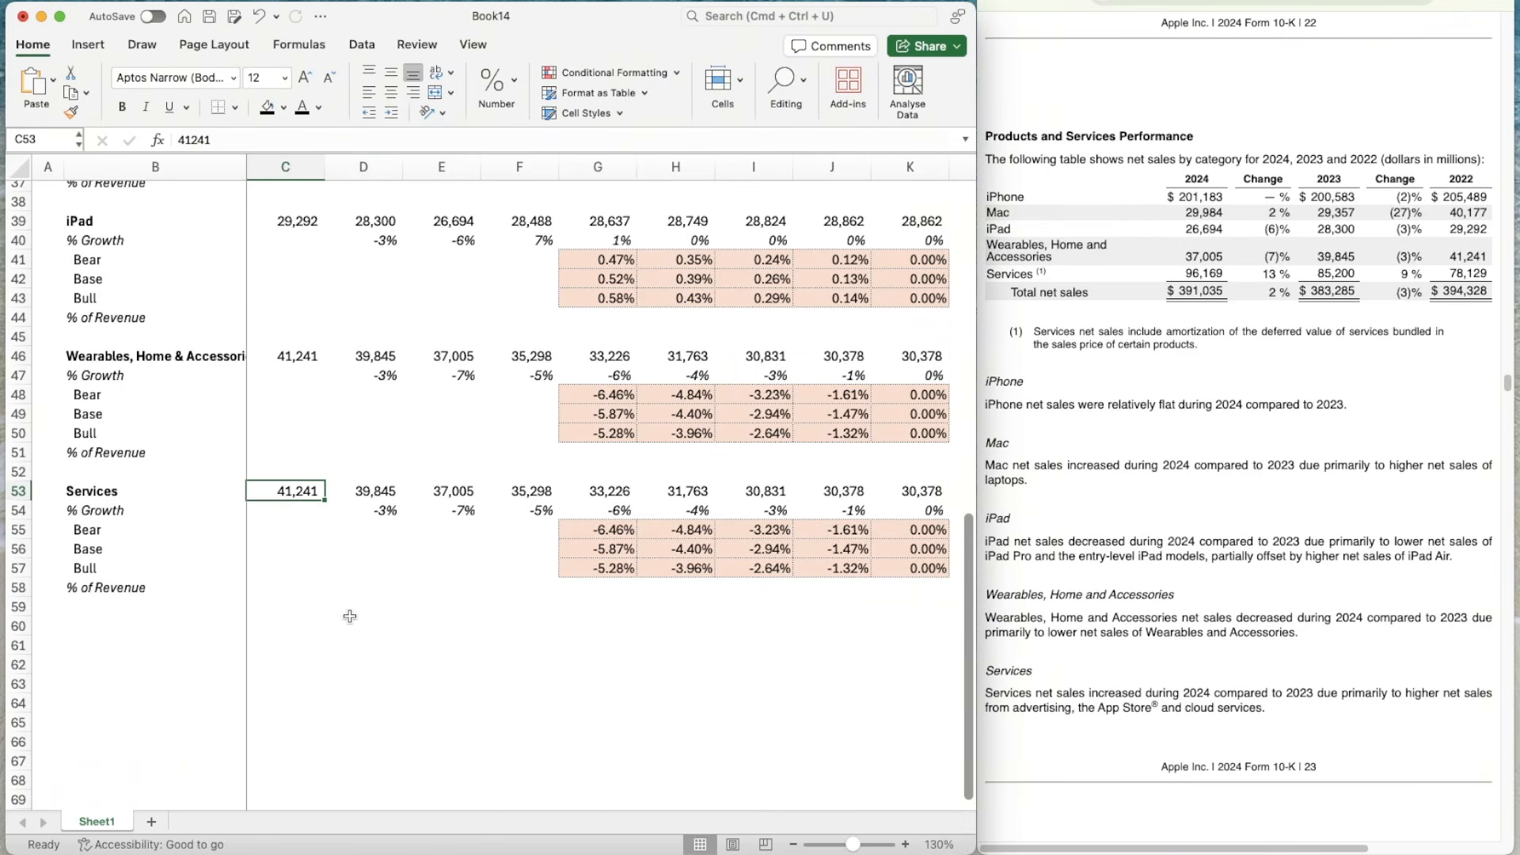
text(78129)
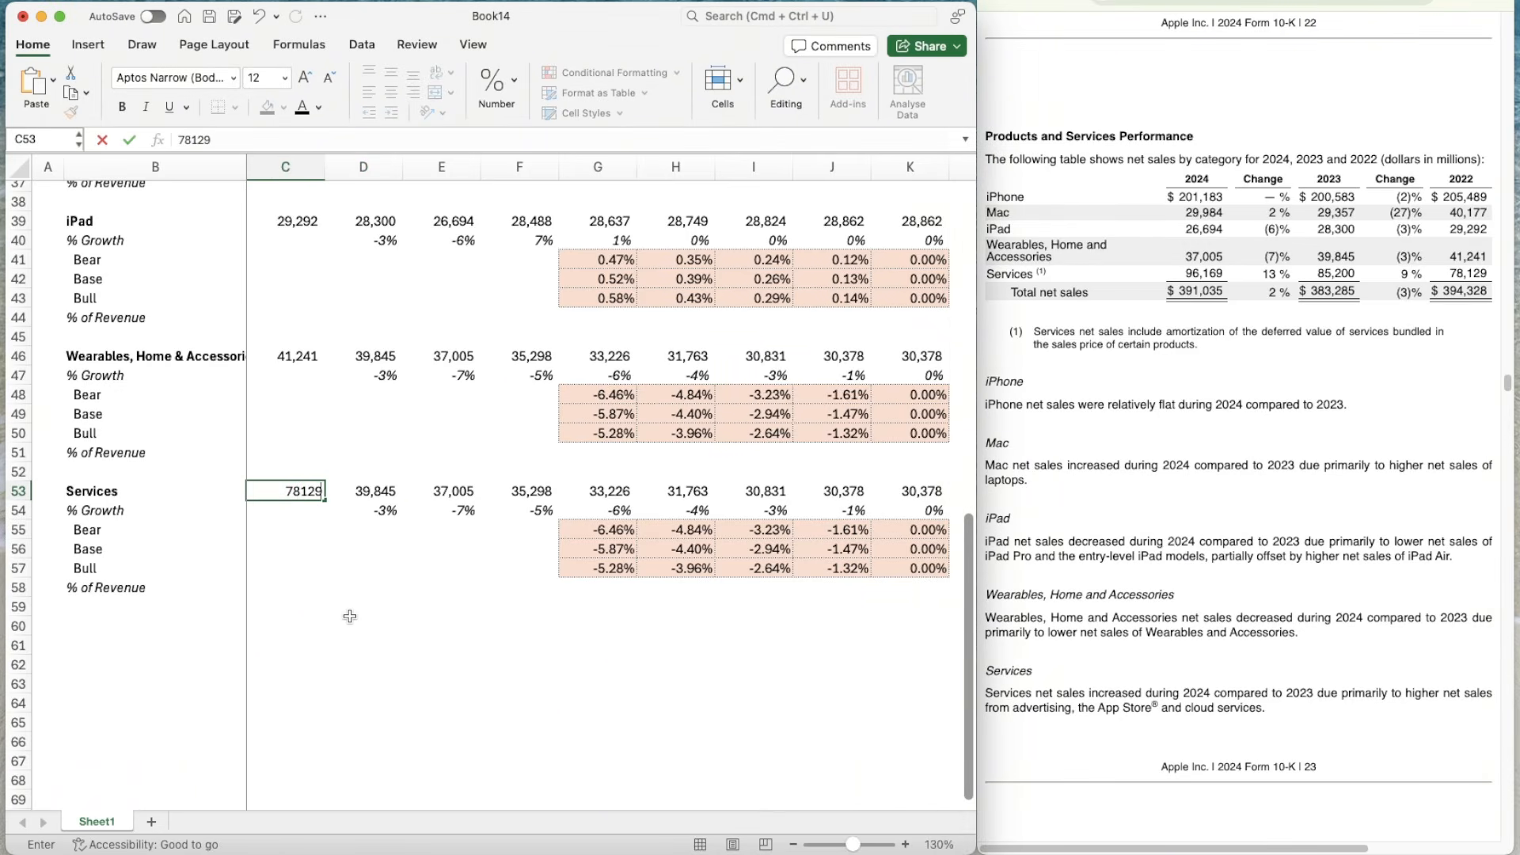
key(Return)
key(Tab)
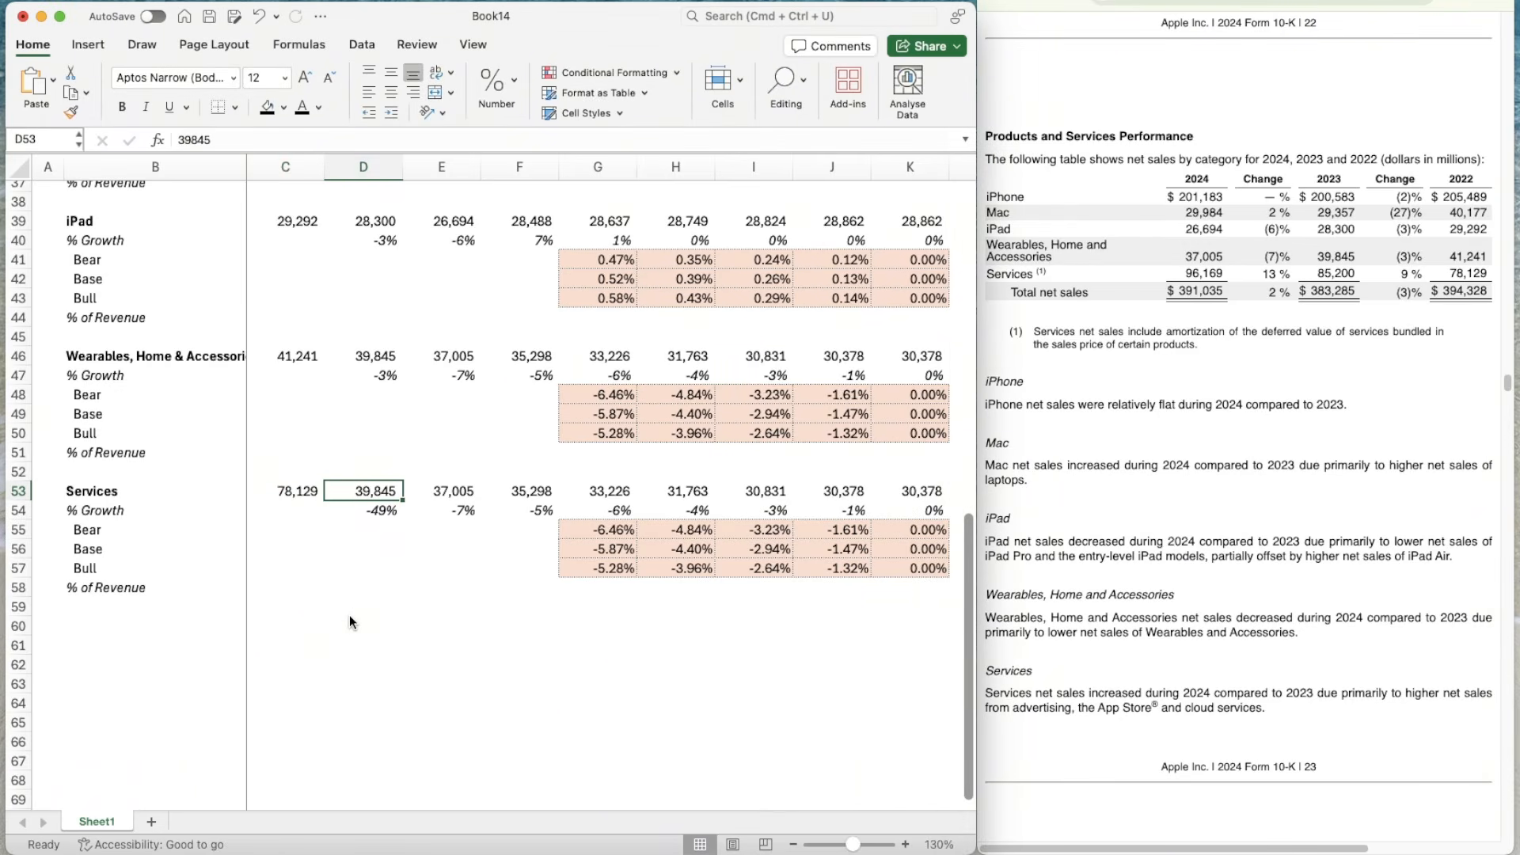
- Enter Services revenue of 85200 for 2023 in D53 and 91169 for 2024 in E53
text(85200)
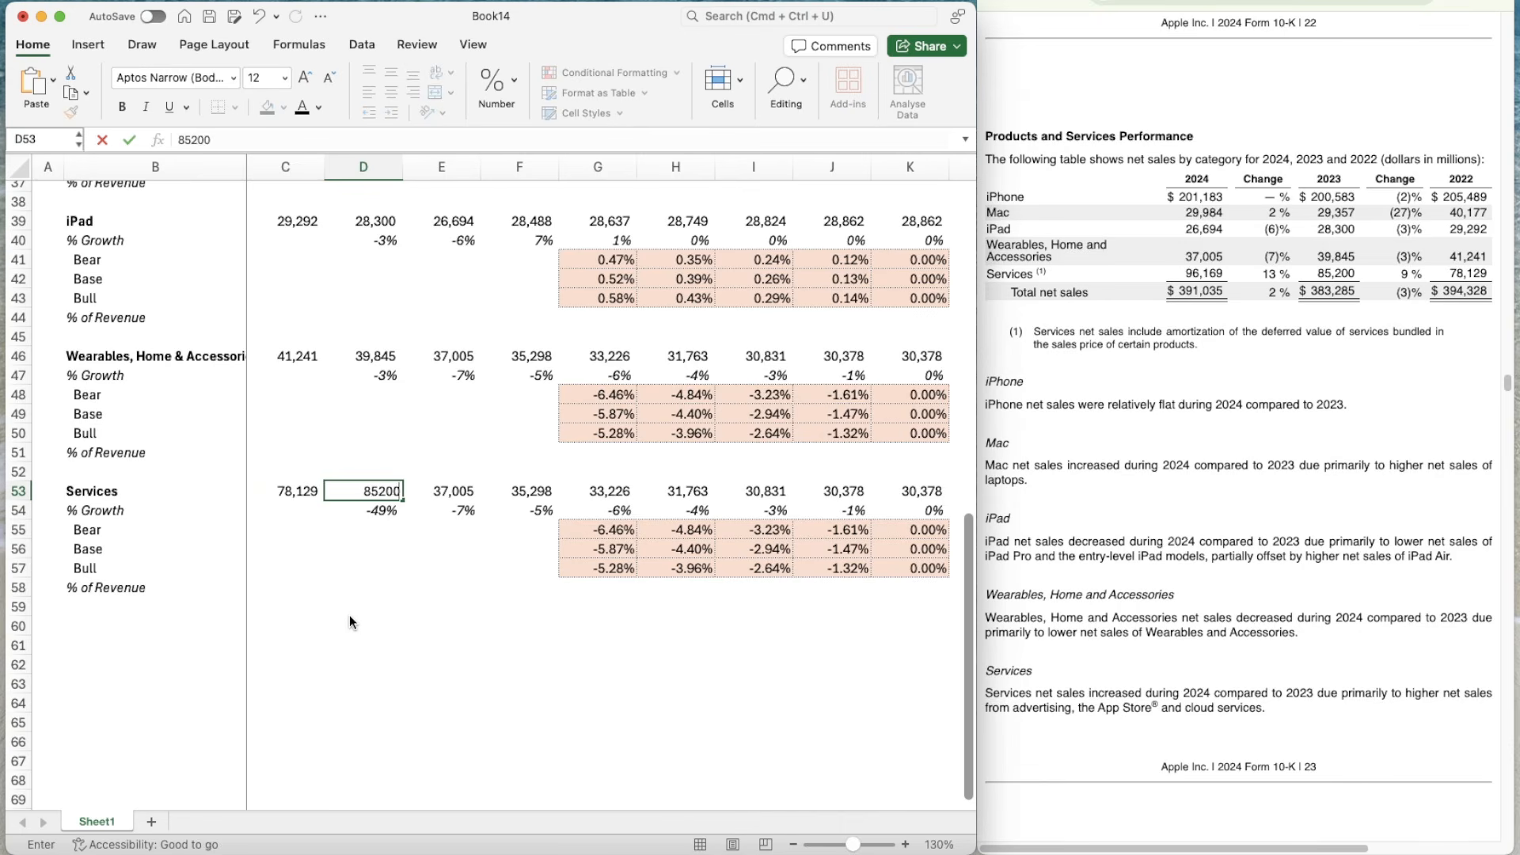
key(Return)
key(Tab)
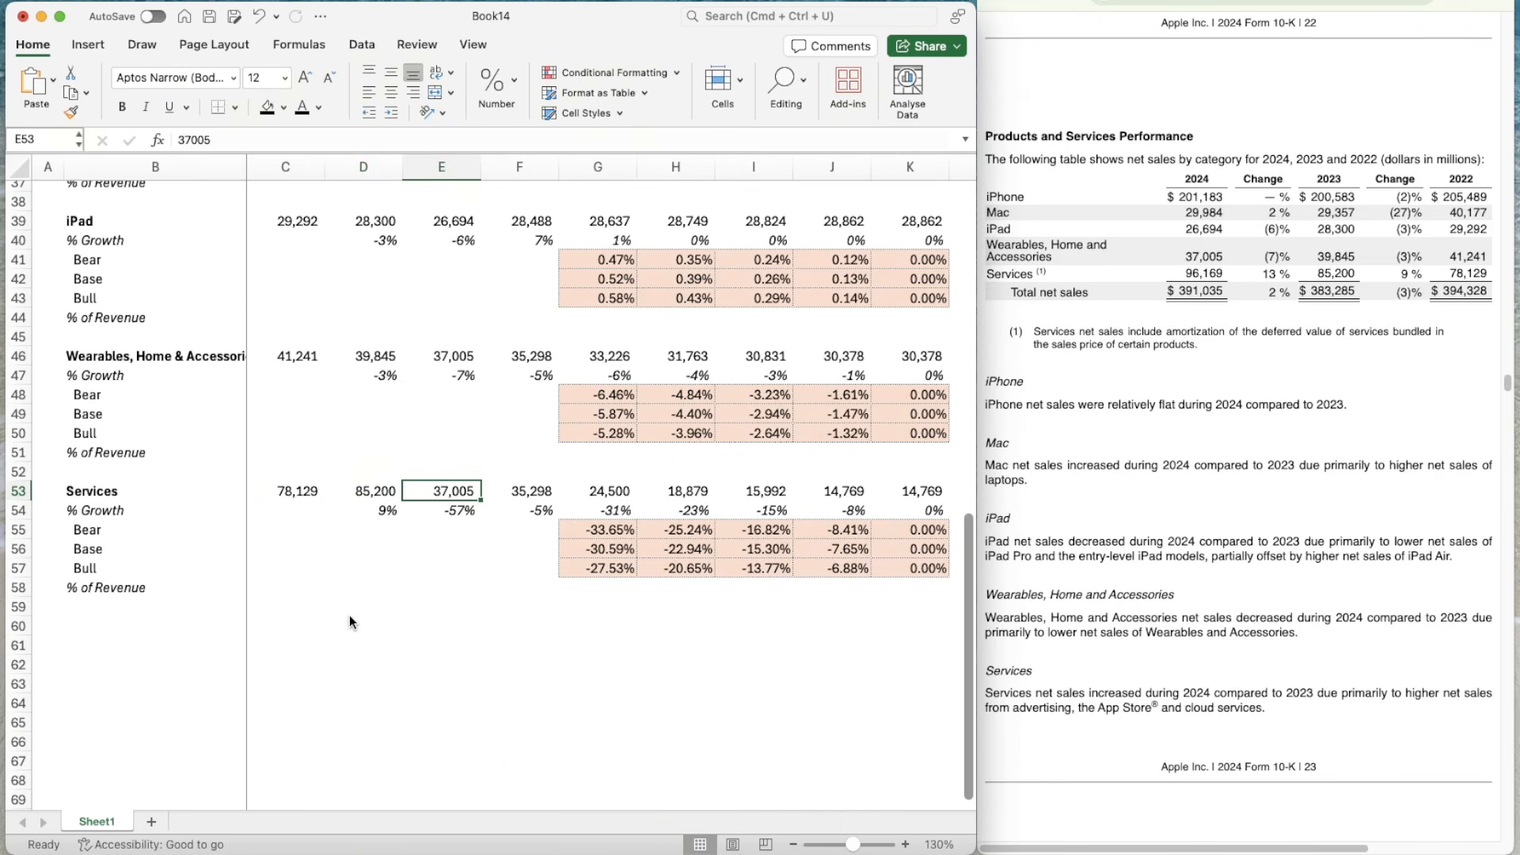
text(91169)
key(Tab)
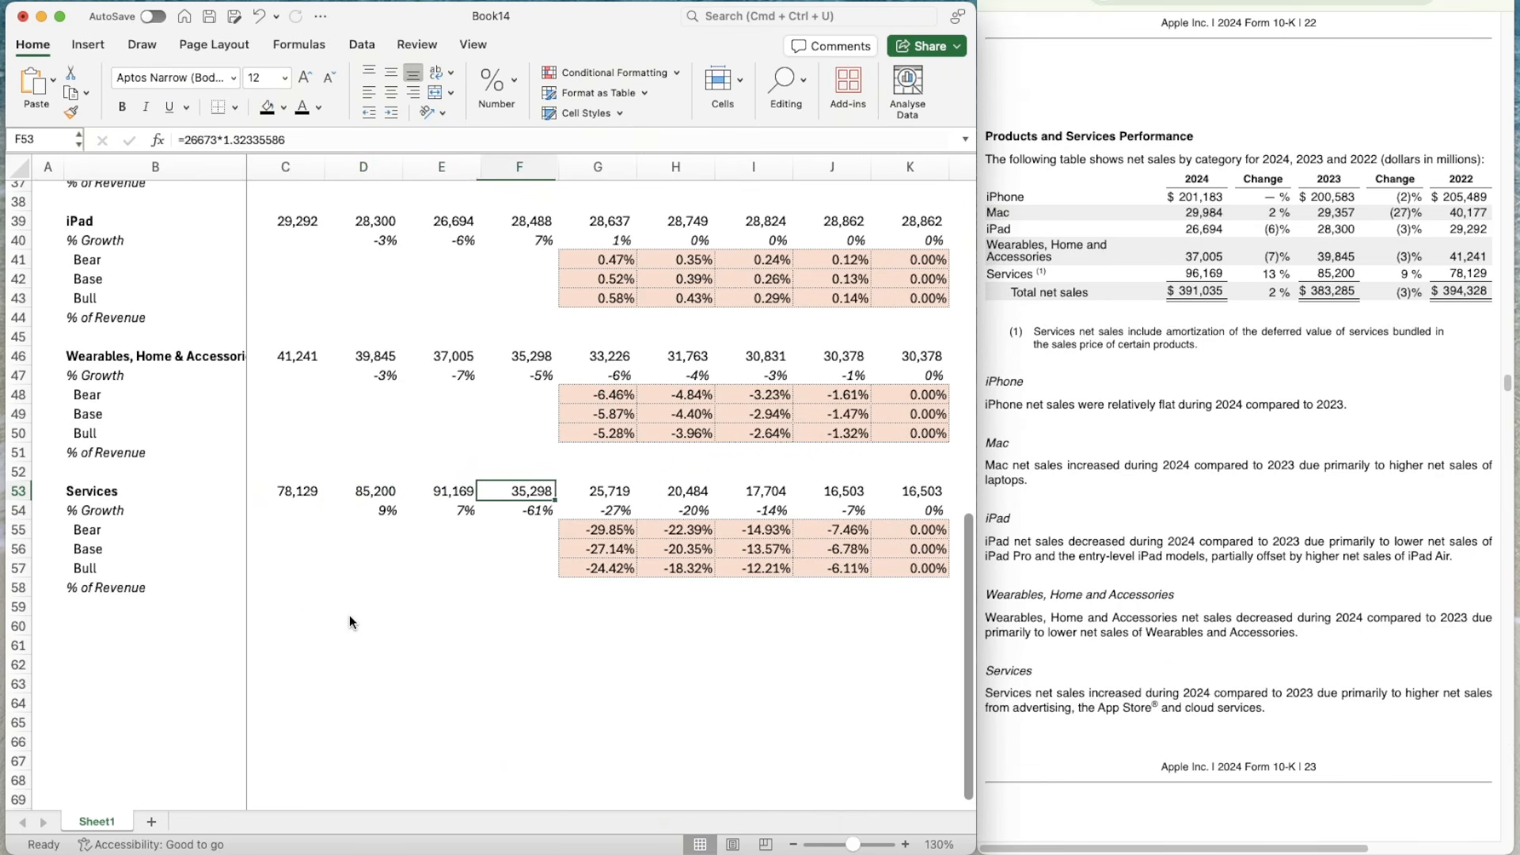
- Bring up the 10-Q revenue table and calculate a scratch Services ratio in E56 as =E53/80408
click(1247, 2)
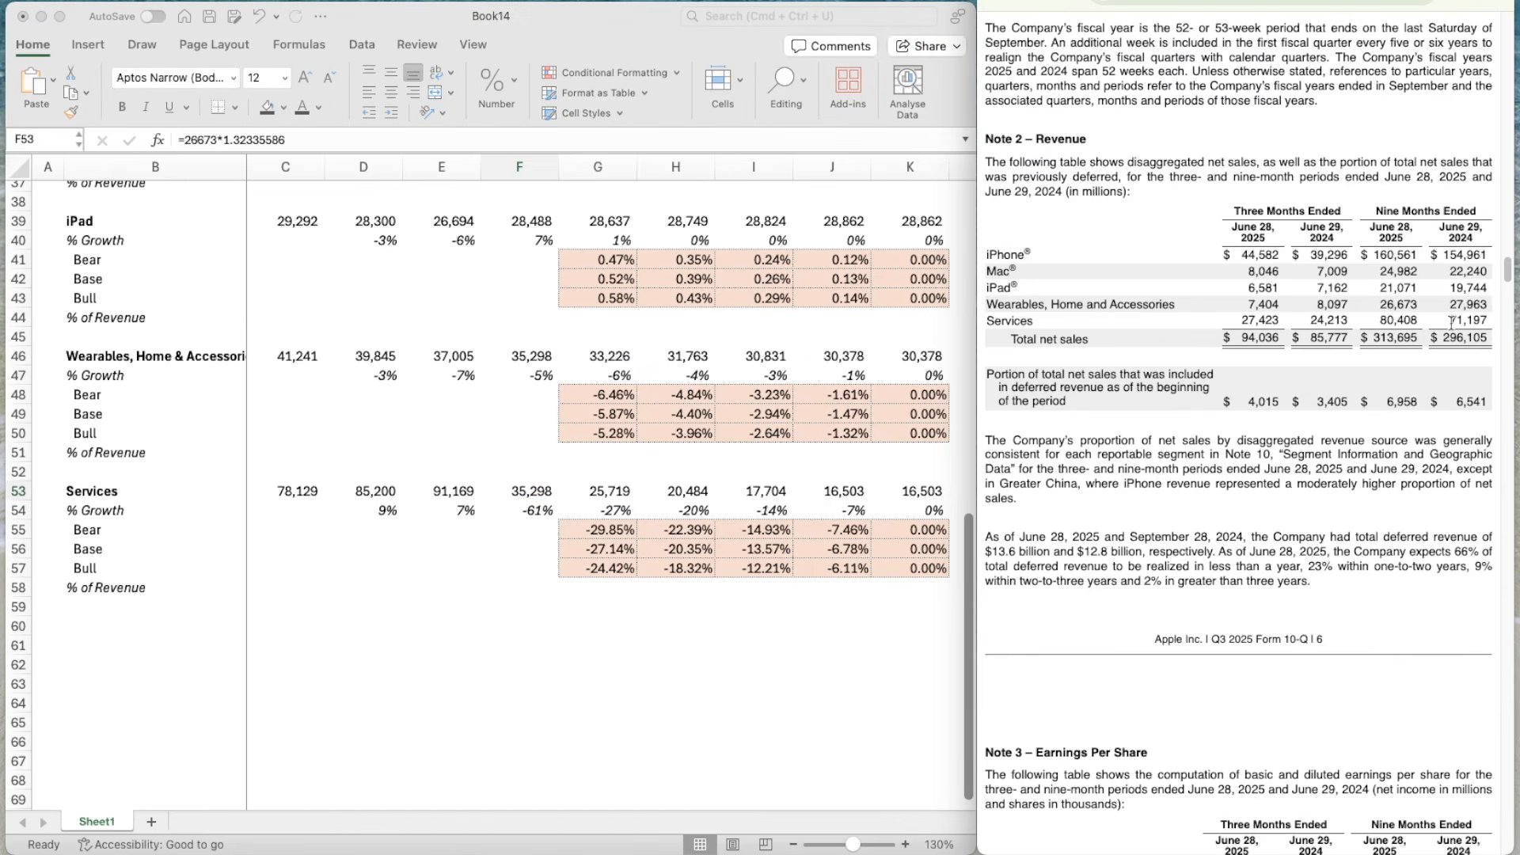
click(453, 539)
click(430, 549)
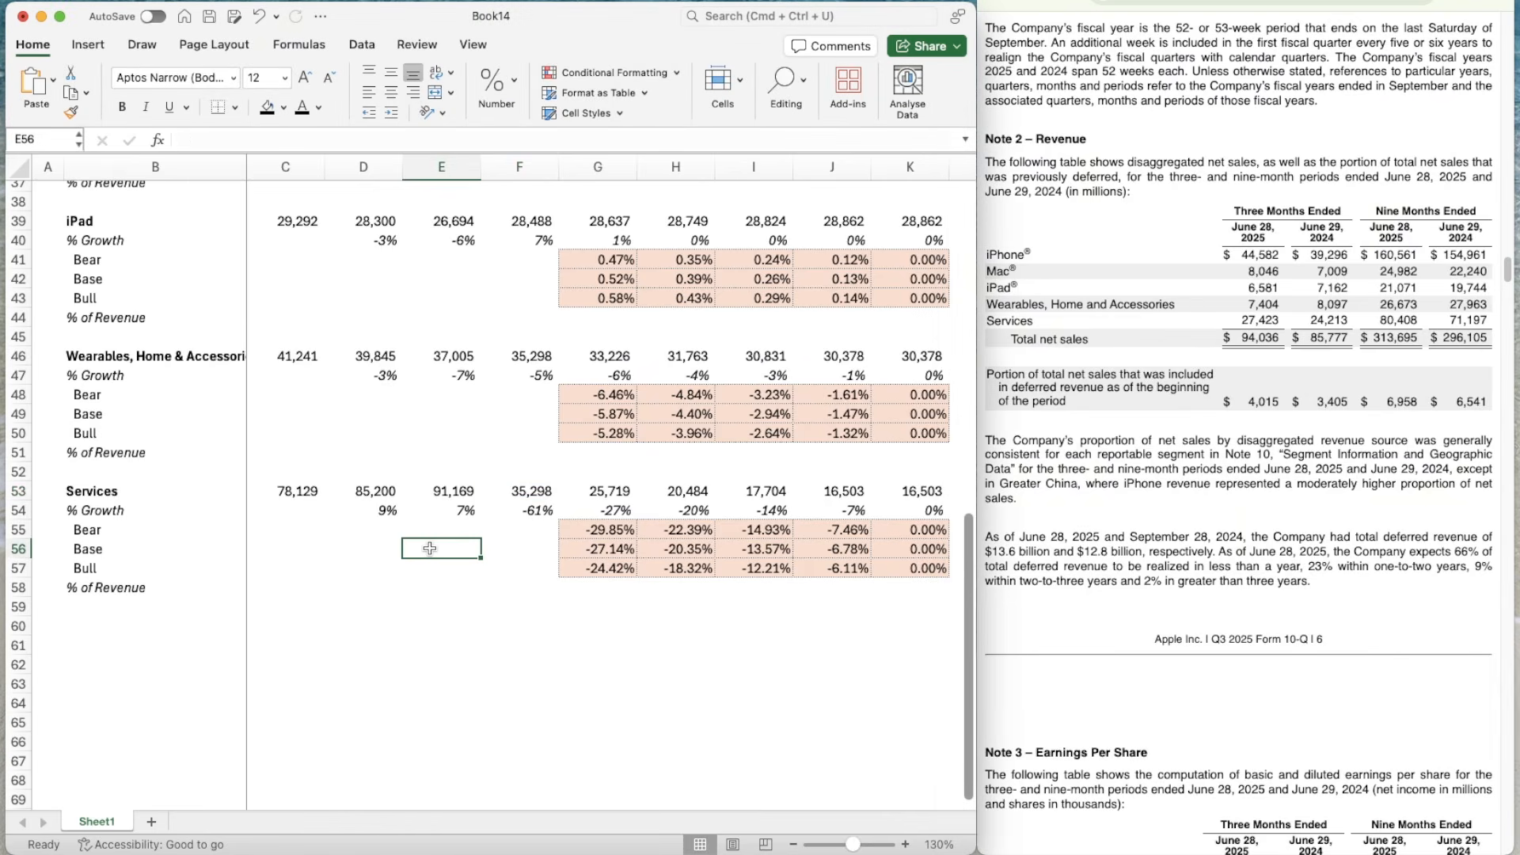
text(=)
key(Up)
key(Up)
key(Up)
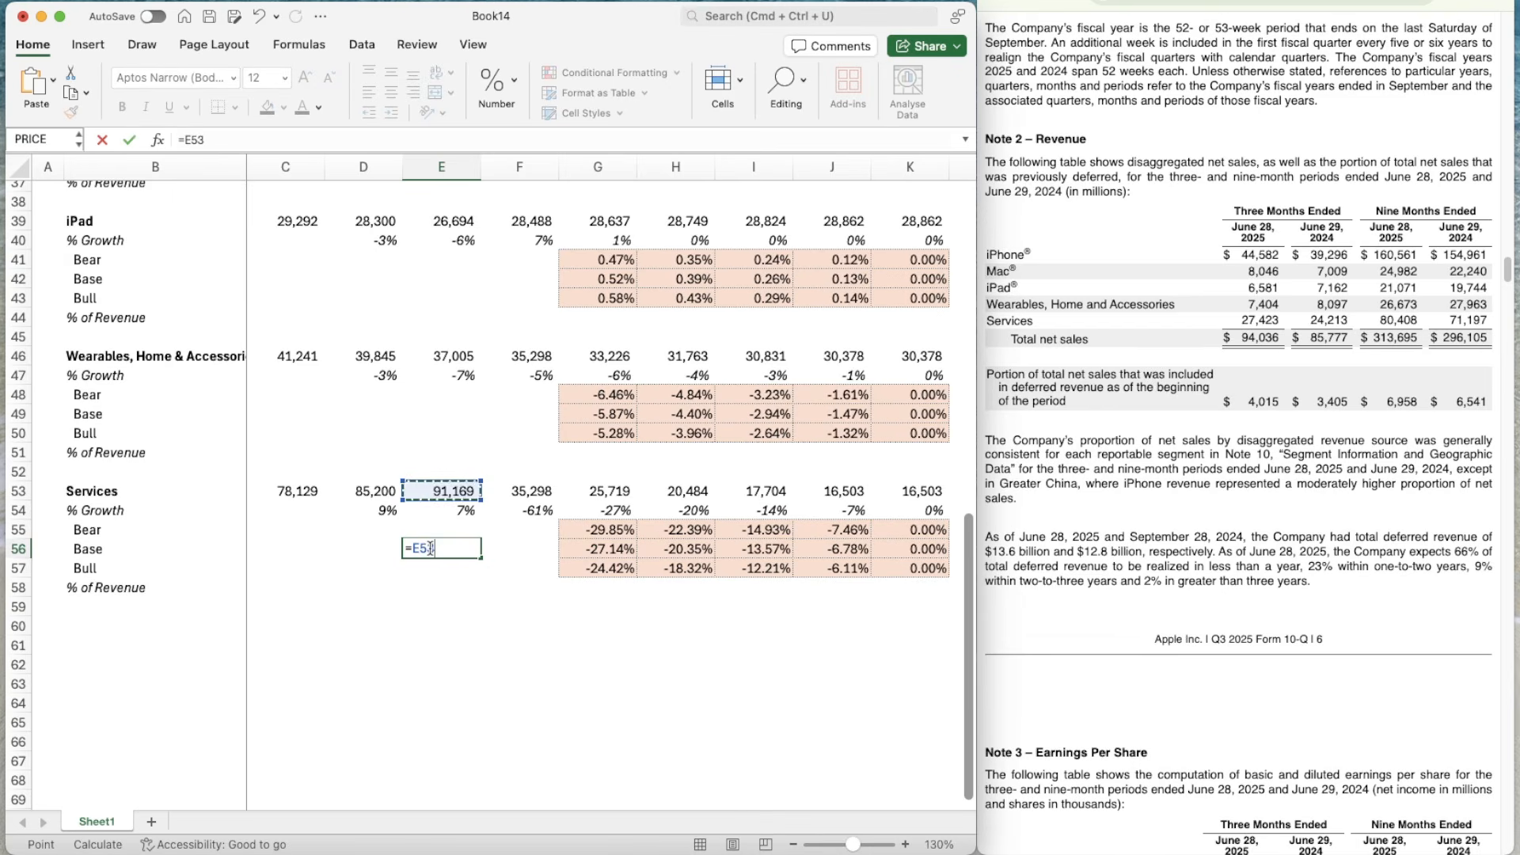
text(/)
text(80408)
key(Return)
- Change the scratch Services ratio in E56 to divide by the 2024 nine-month sales, =E53/71197
key(Up)
key(Up)
key(Right)
key(Up)
key(Up)
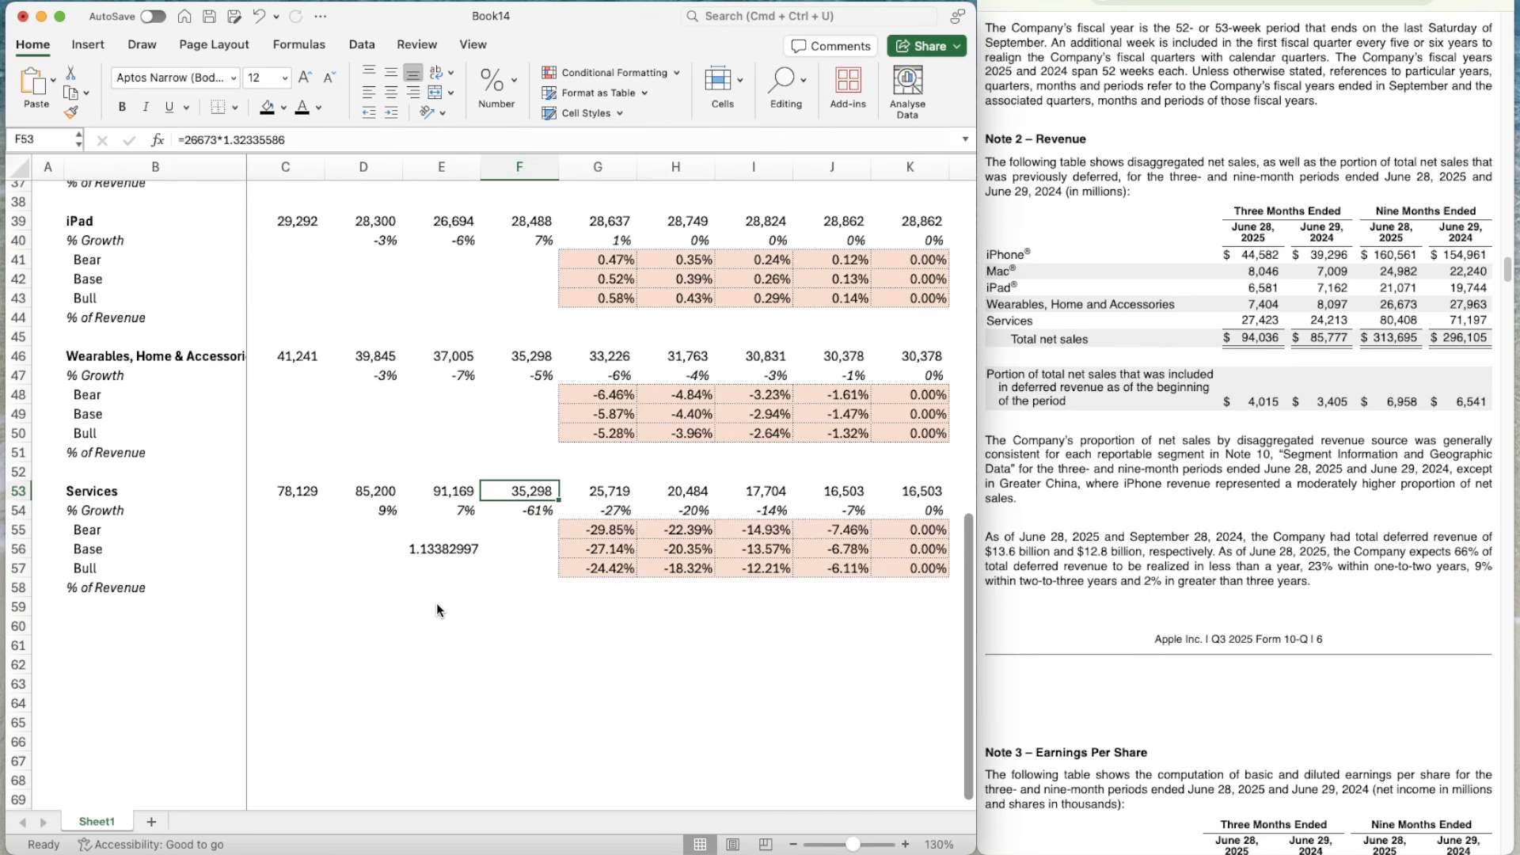
key(Left)
key(Down)
key(Down)
key(Down)
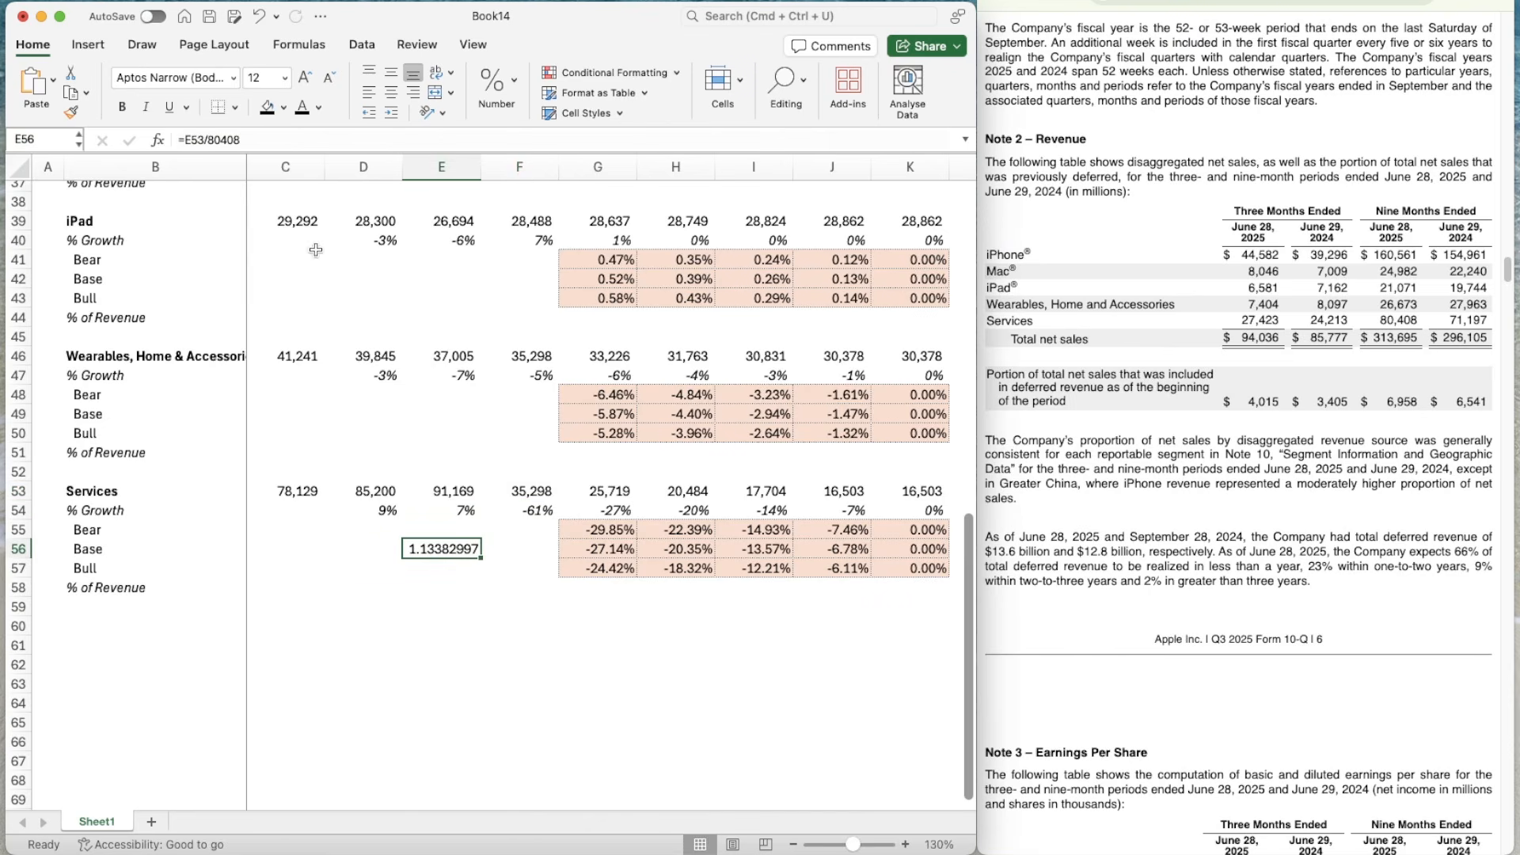
click(253, 140)
key(BackSpace)
key(BackSpace)
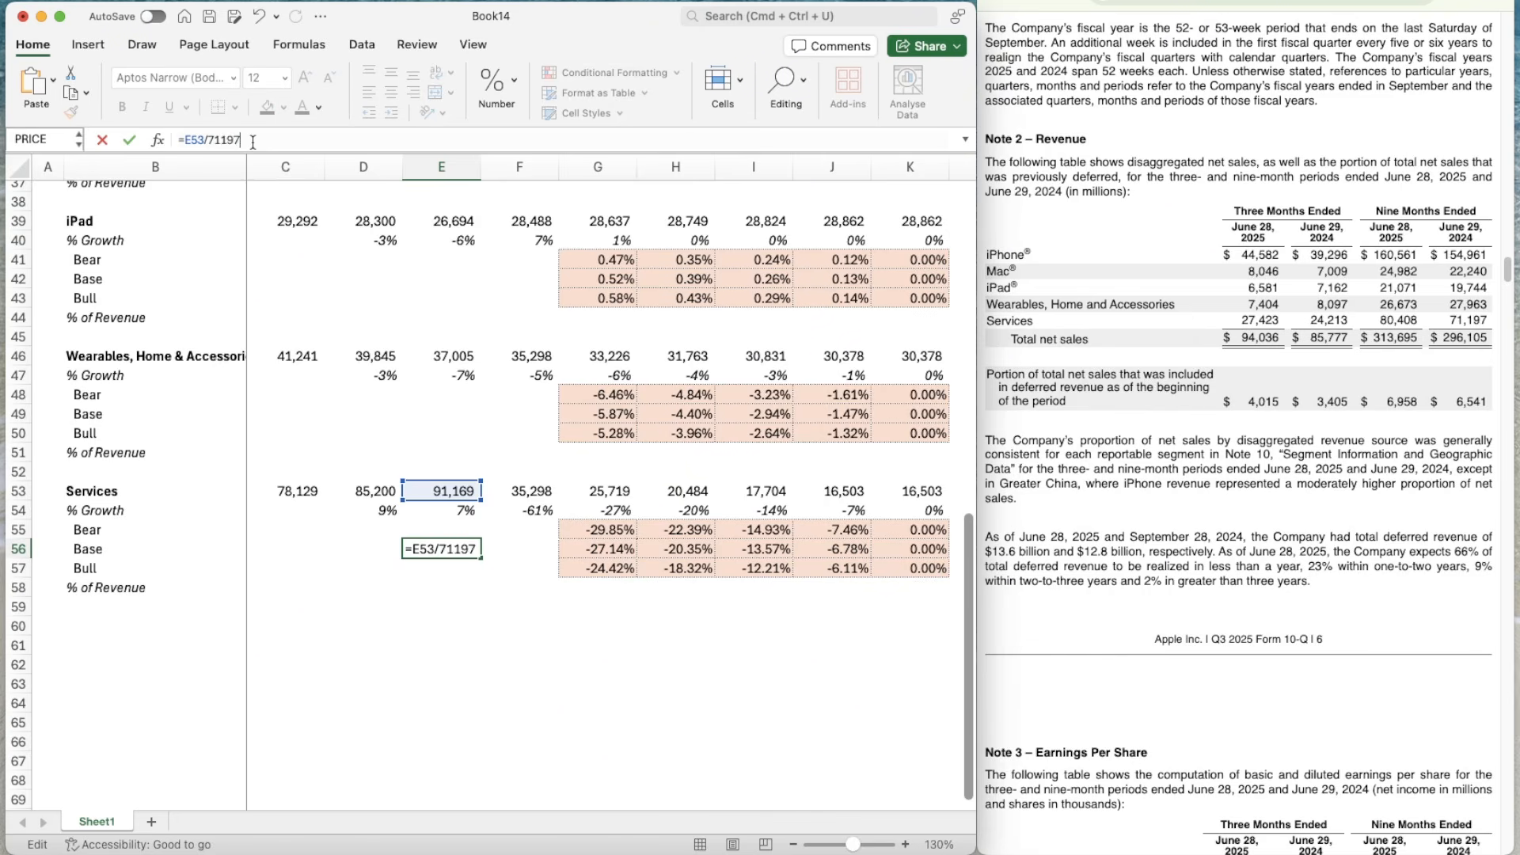
key(Return)
- Enter the 2025 Services revenue estimate in F53 as =80408*1.28
key(Up)
key(Right)
key(Right)
key(Up)
key(Up)
key(Left)
key(Up)
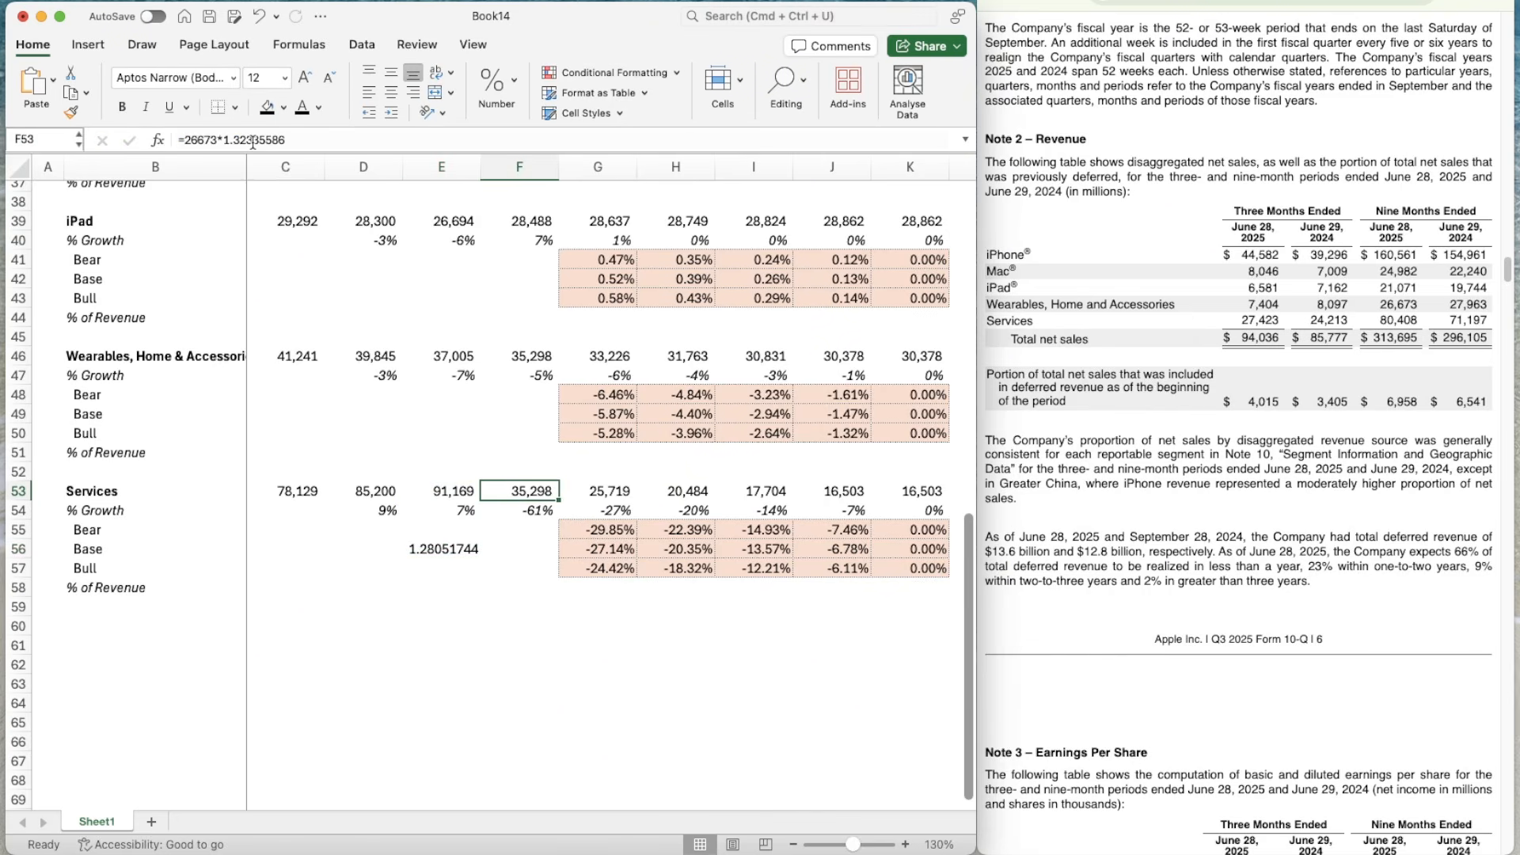
text(=80408*)
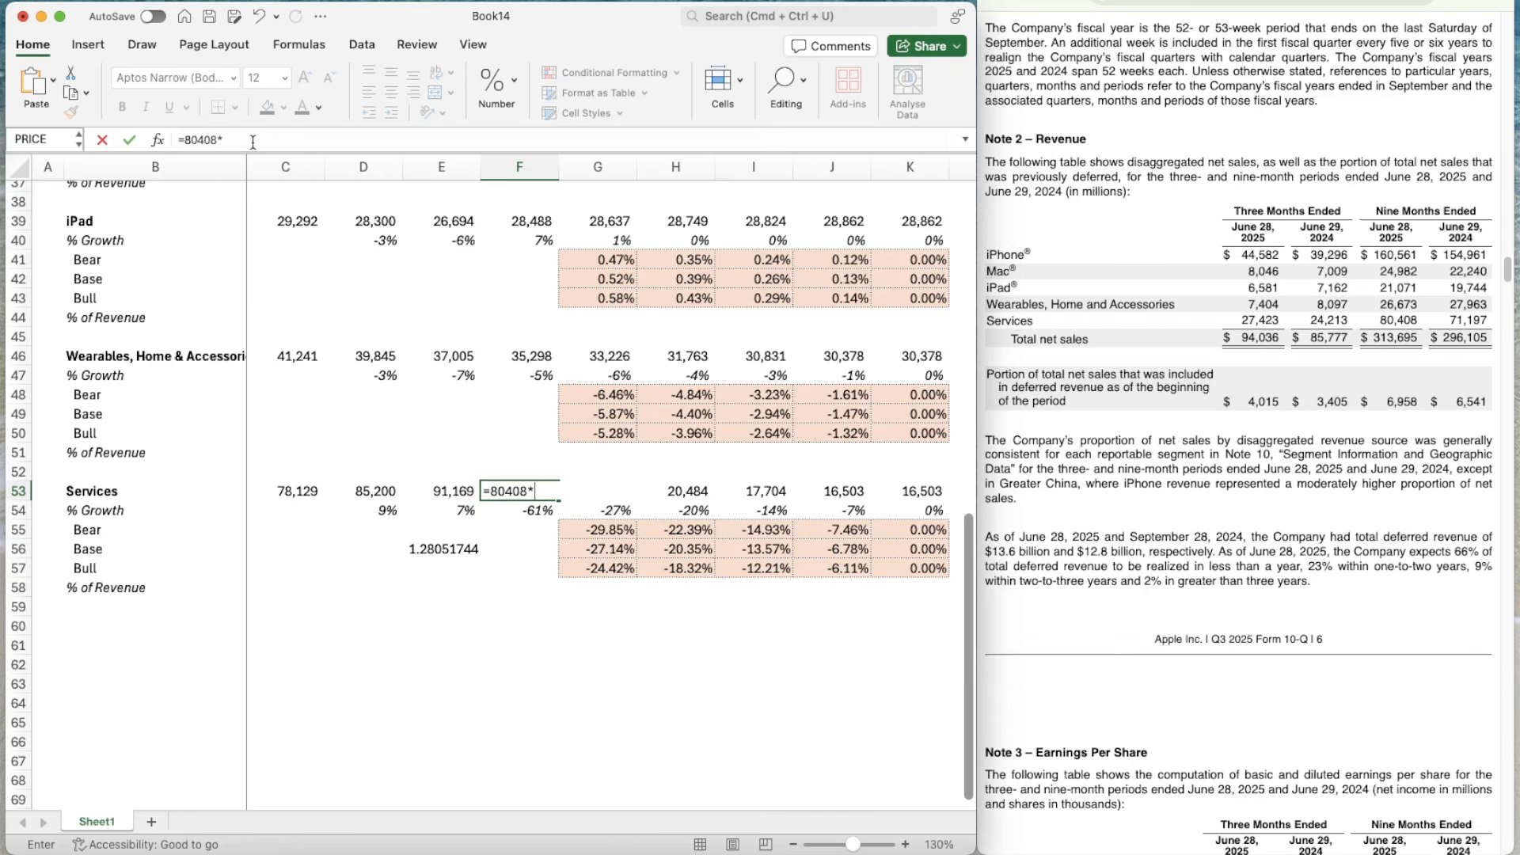
text(1.28)
key(Return)
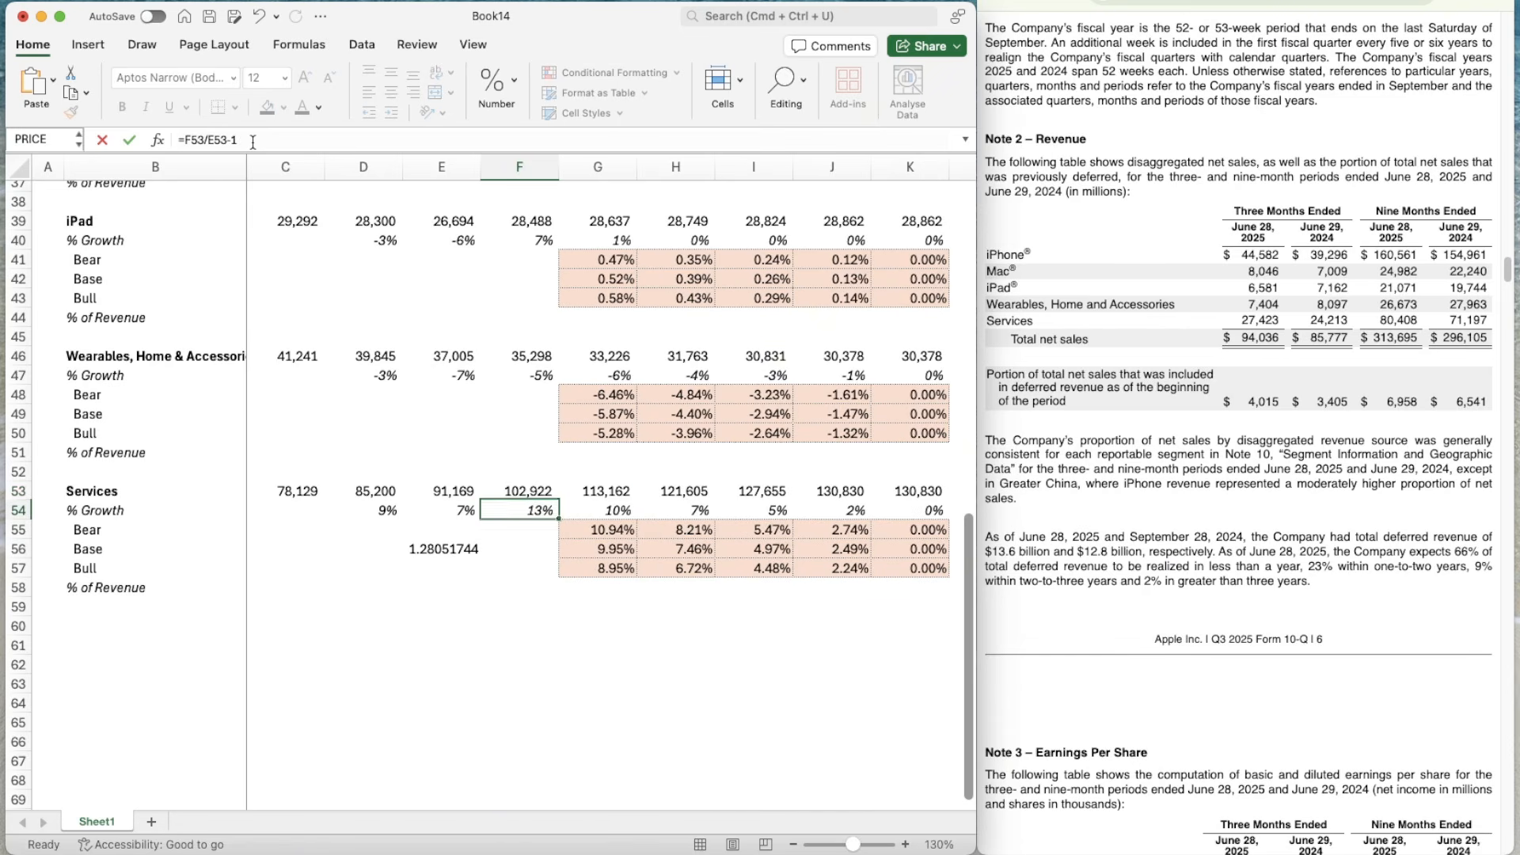
- Clear the scratch Services ratio from E56
key(Down)
key(Down)
key(Left)
key(Delete)
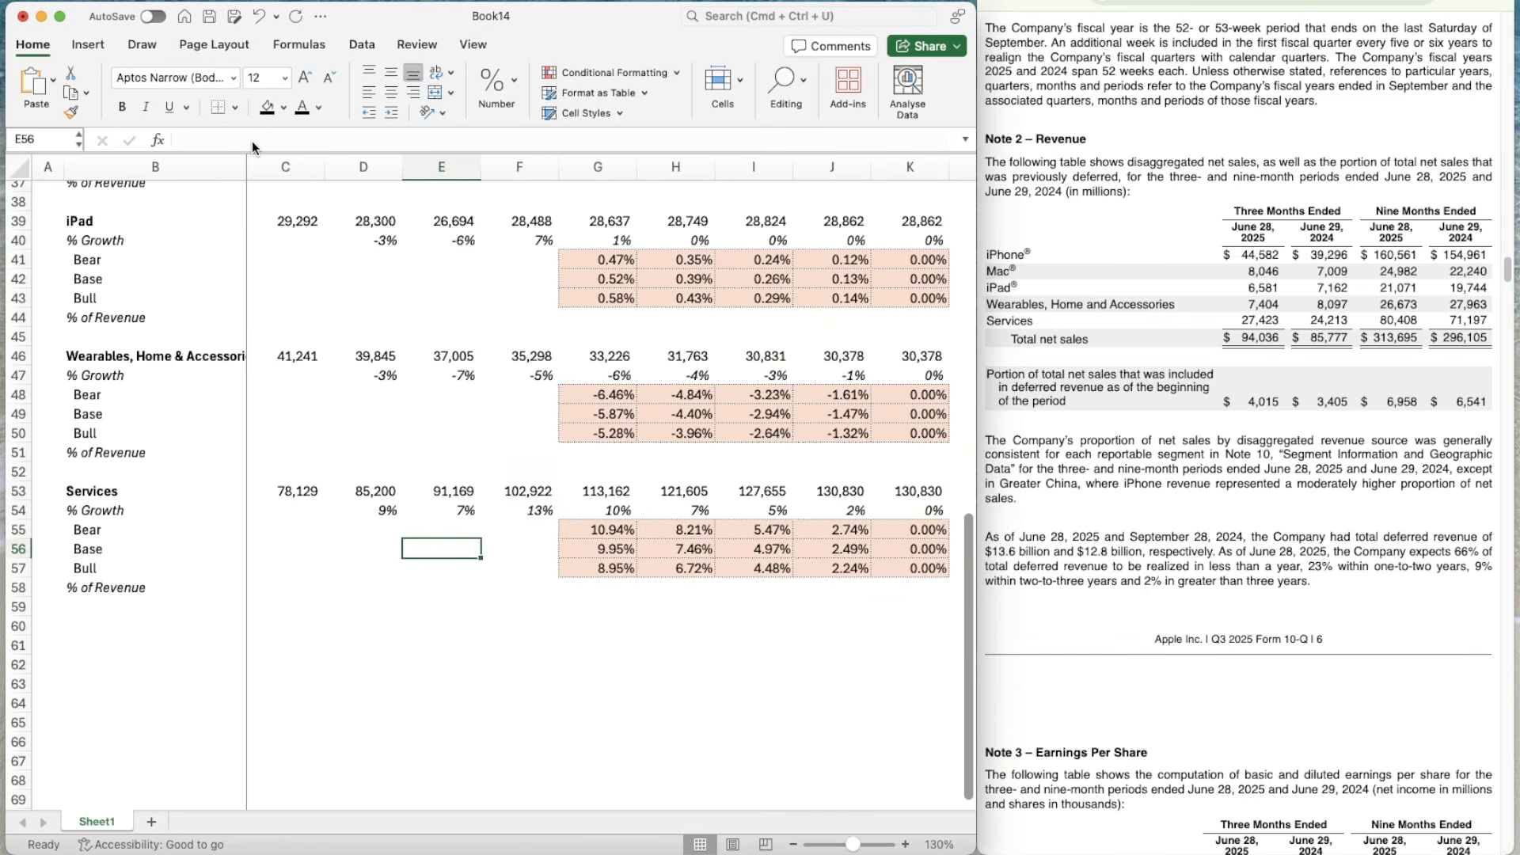
- Check the Services growth and scenario formulas from G54 across to the 2030 base case in K56
key(Up)
key(Right)
key(Left)
key(Up)
key(Left)
key(Right)
key(Right)
key(Right)
key(Down)
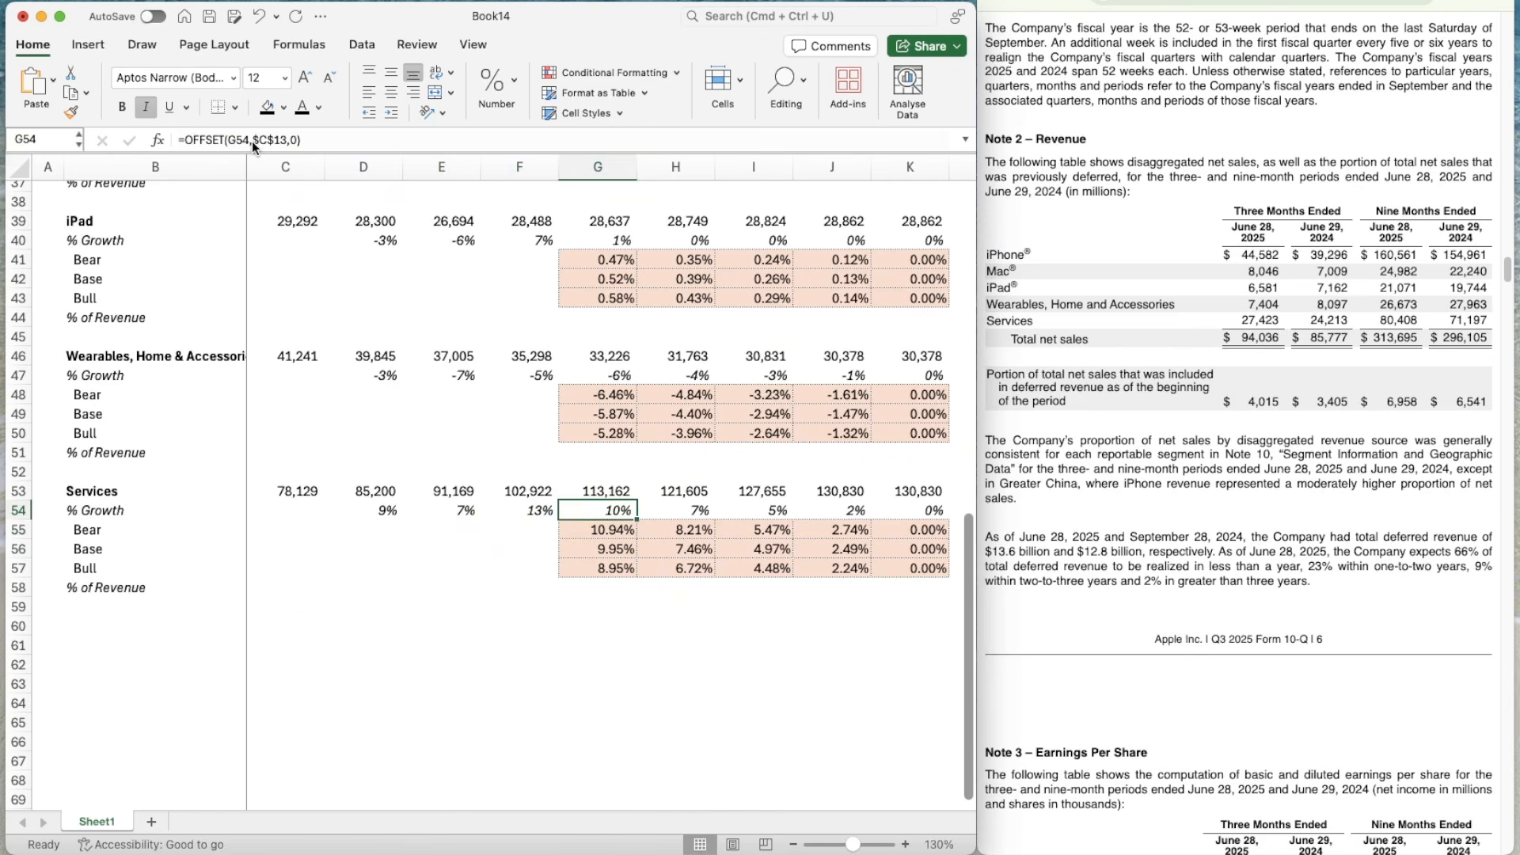
key(Down)
key(Right)
key(Right)
key(Right)
key(Right)
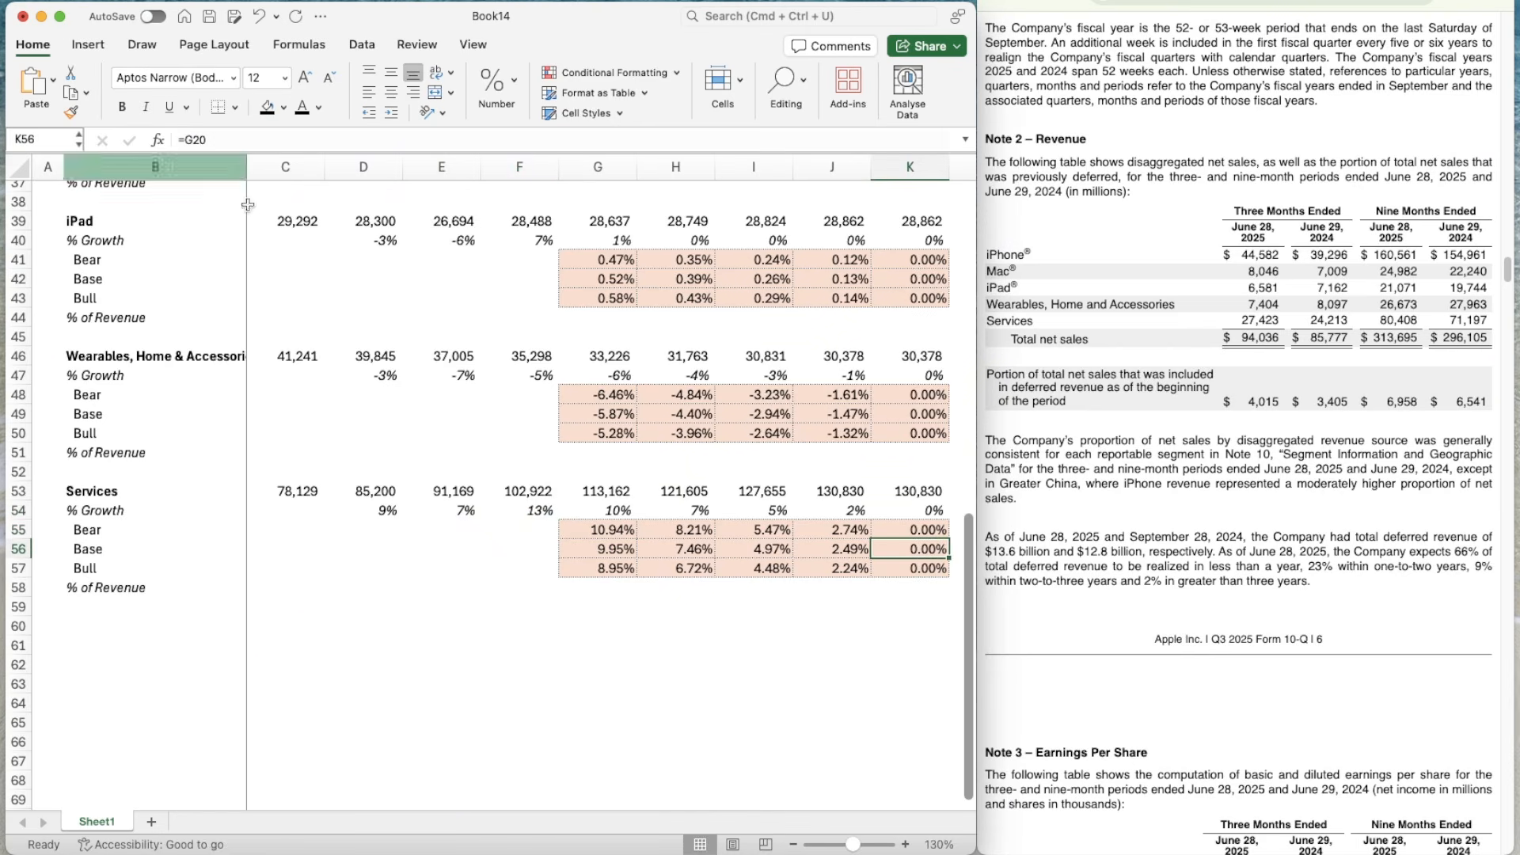
- Set the Services base-case growth assumption in G14 to 10%
scroll(599, 447, up, 10)
click(598, 435)
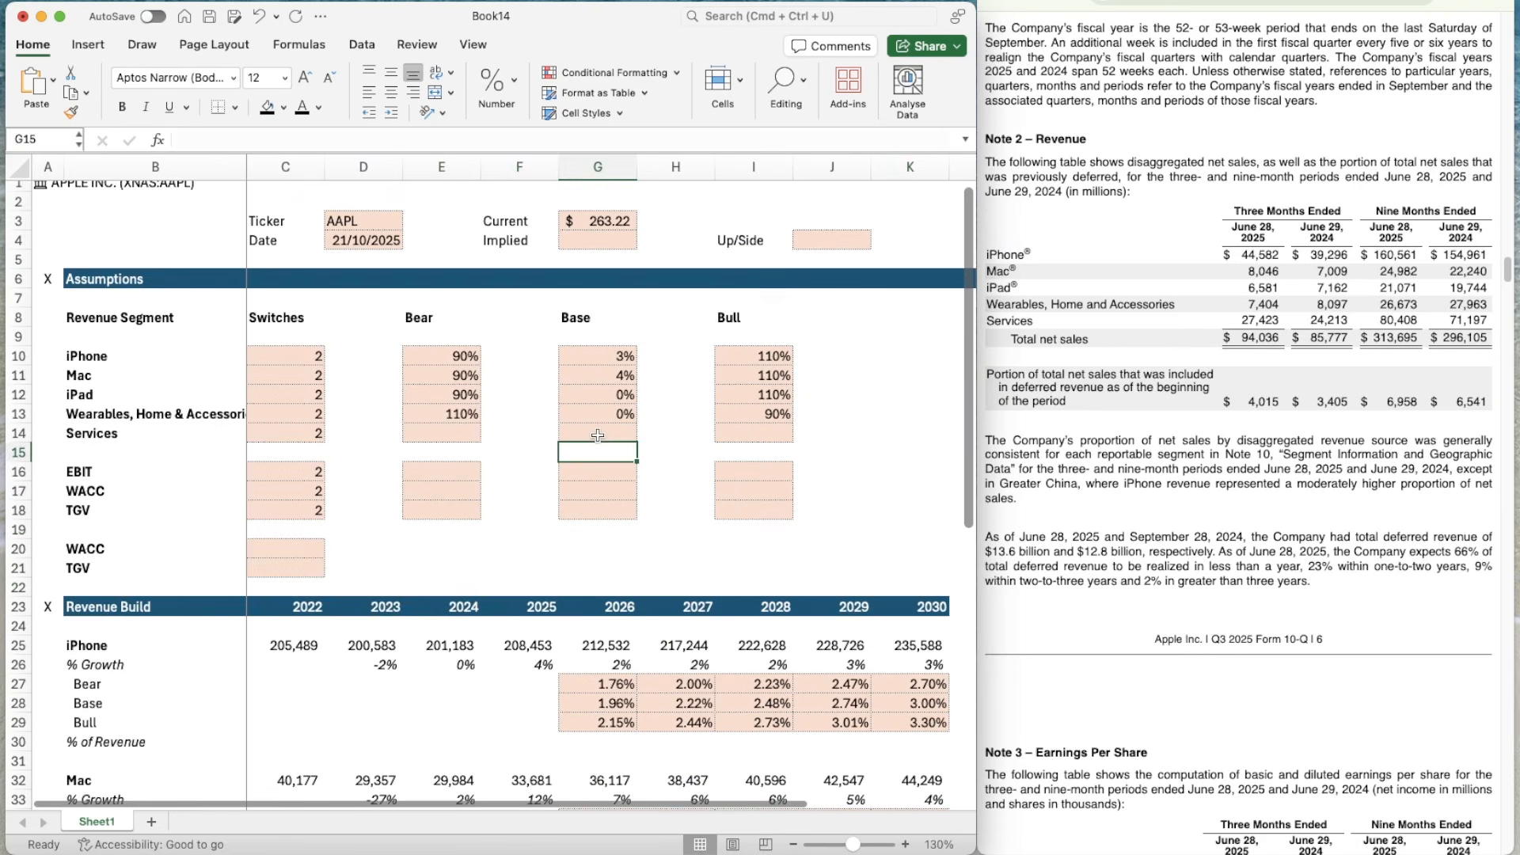
text(10)
key(Return)
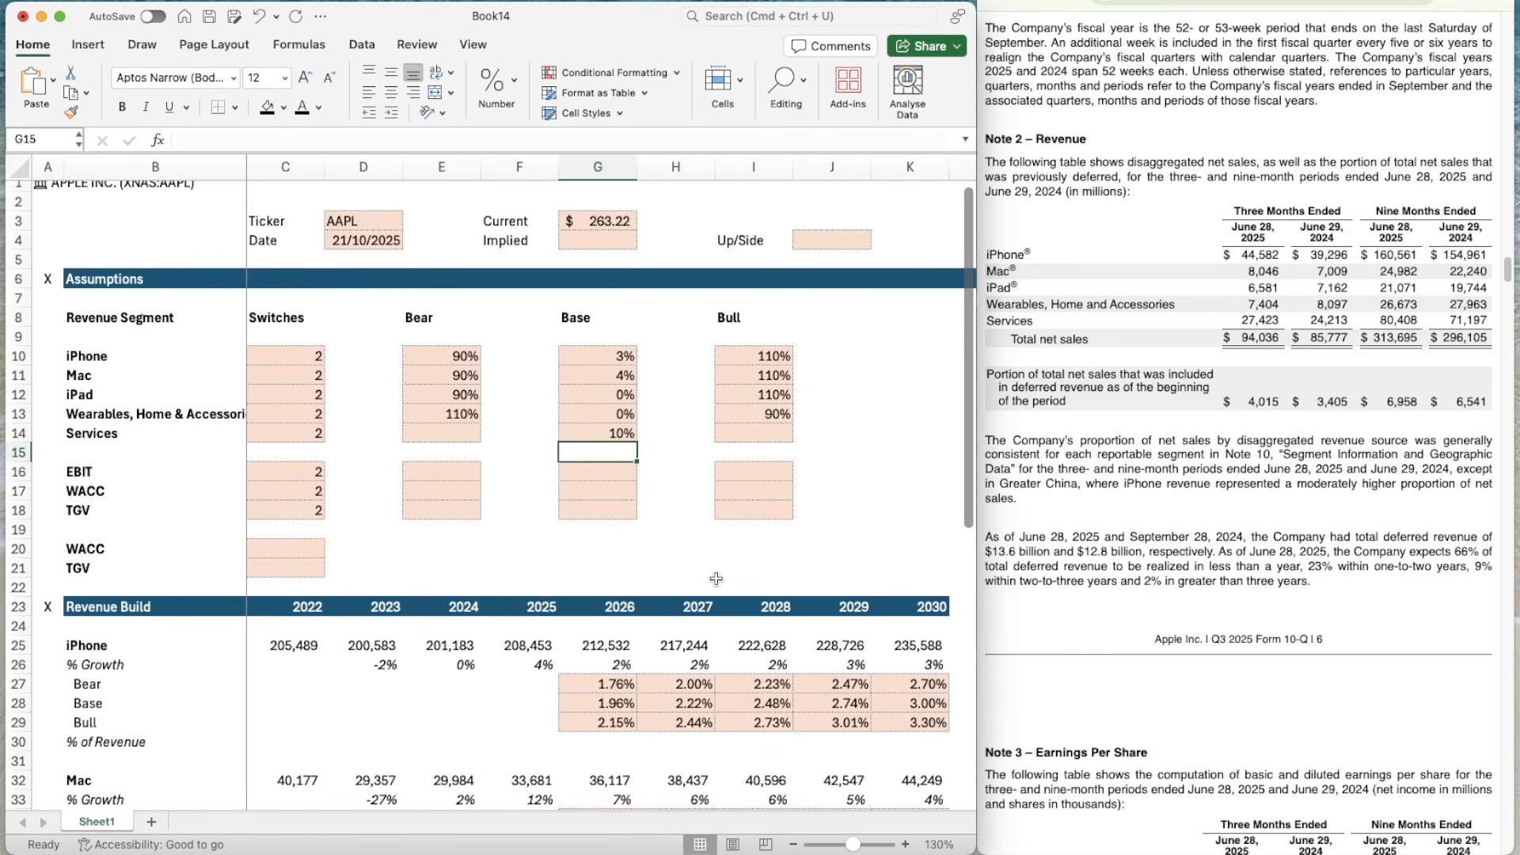
- Copy the 90% bear assumption from the iPad row in E12 to Services in E14
scroll(716, 578, down, 3)
scroll(554, 435, up, 1)
click(454, 345)
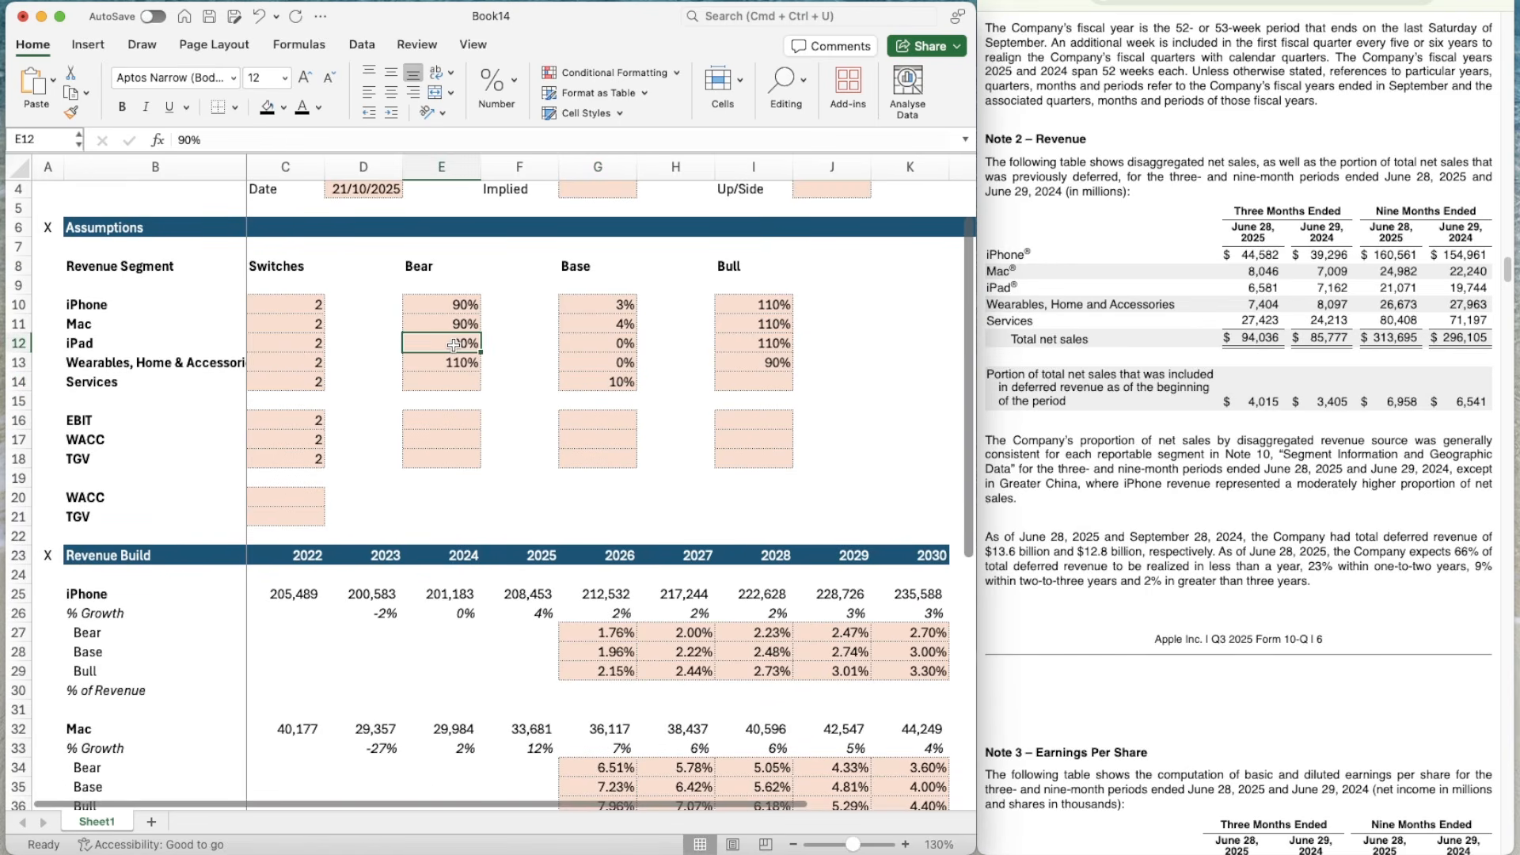
key(super+c)
key(Down)
key(Down)
key(super+v)
- Copy the 110% bull assumption from the iPad row in I12 to Services in I14
key(Right)
key(Right)
key(Right)
key(Right)
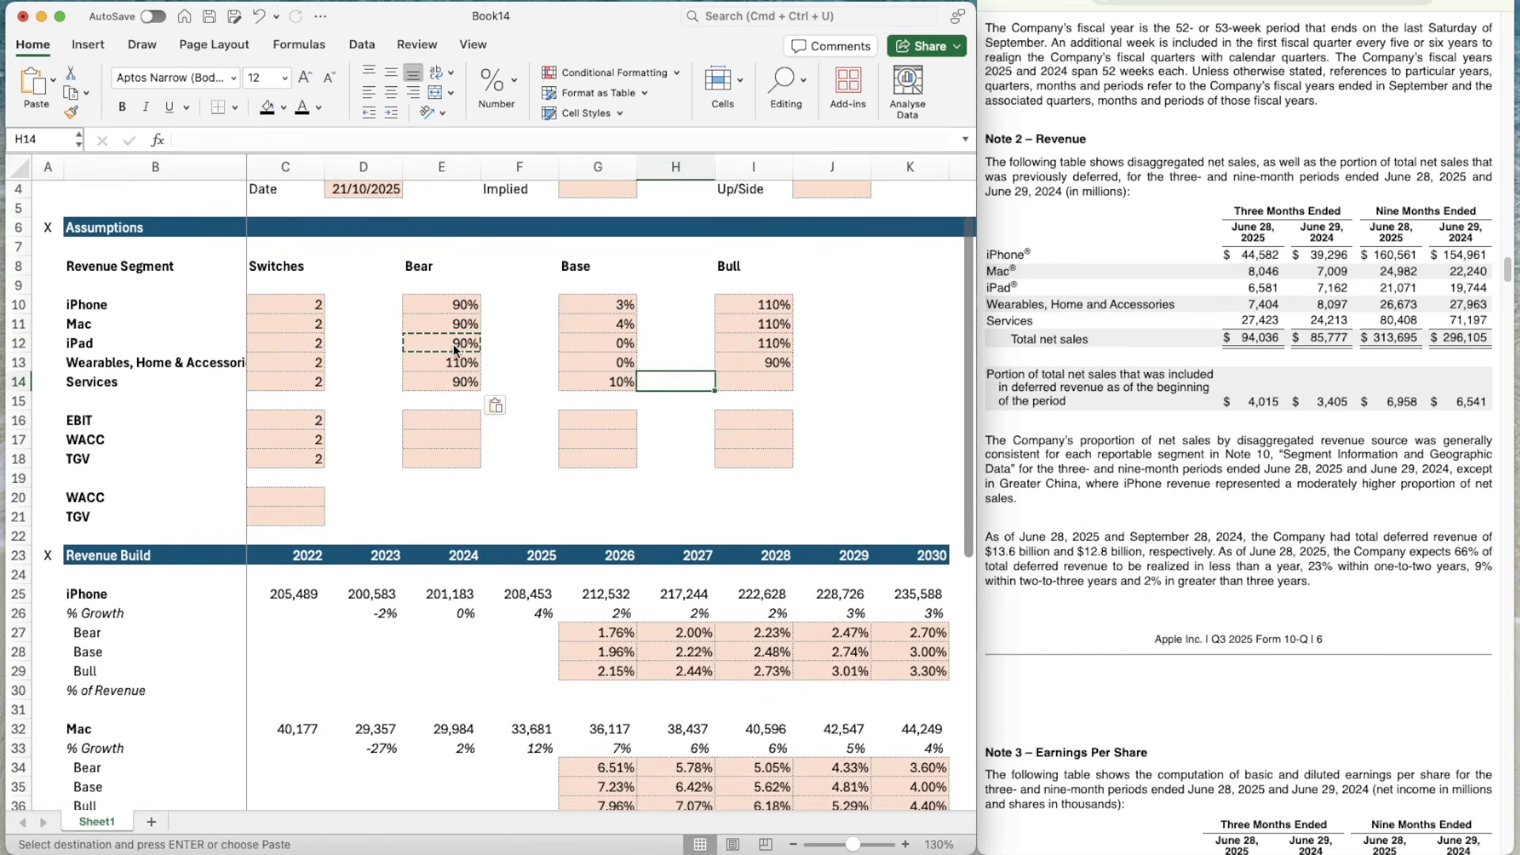
key(Up)
key(Up)
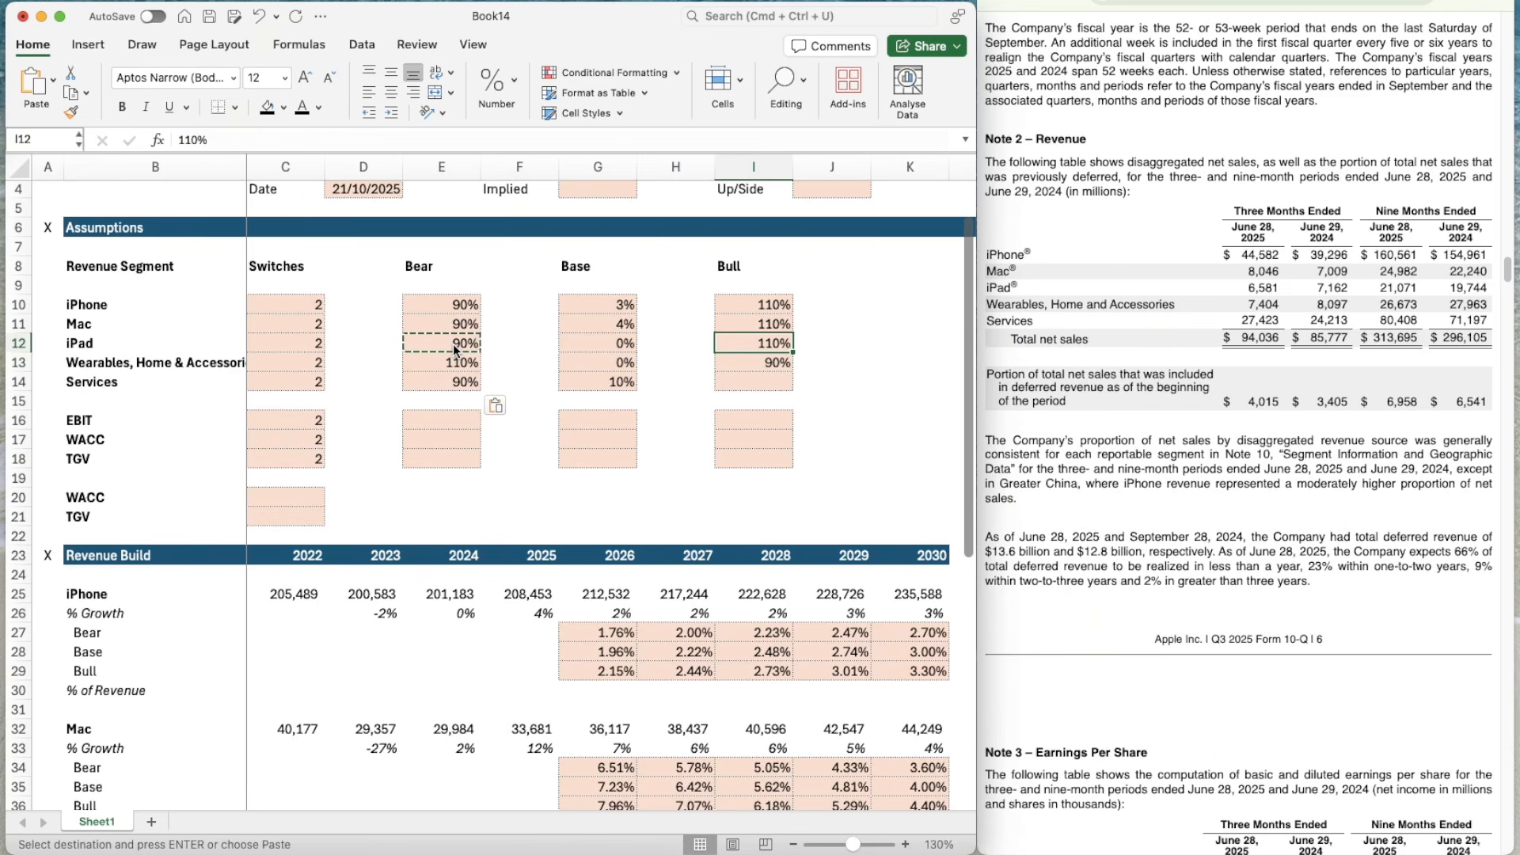
key(super+c)
key(Down)
key(Down)
key(super+v)
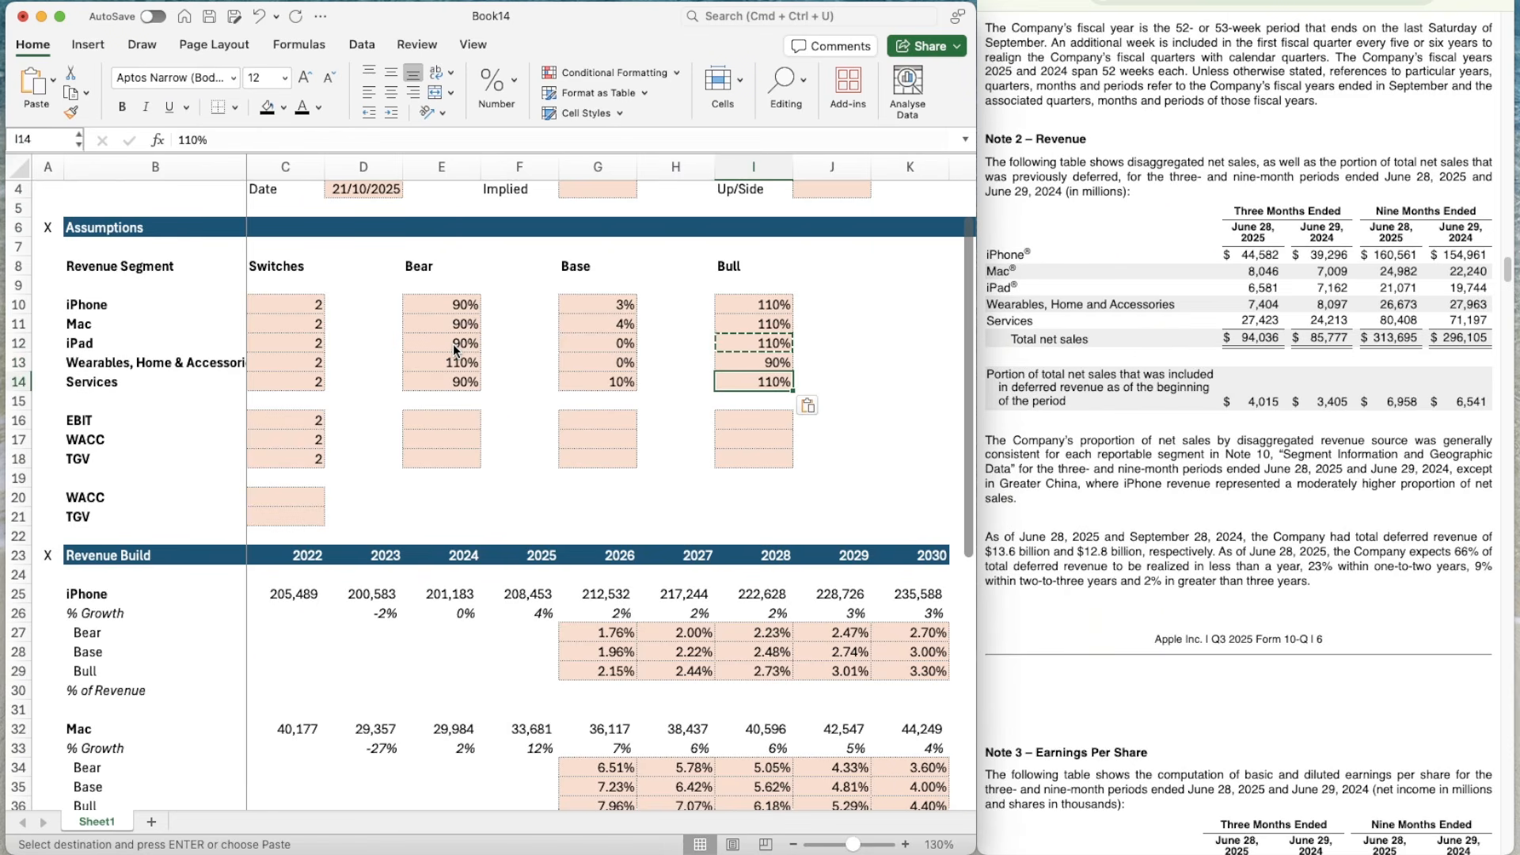
- Link the 2030 Services base growth in K56 to the Services base assumption with =G14
scroll(602, 388, down, 12)
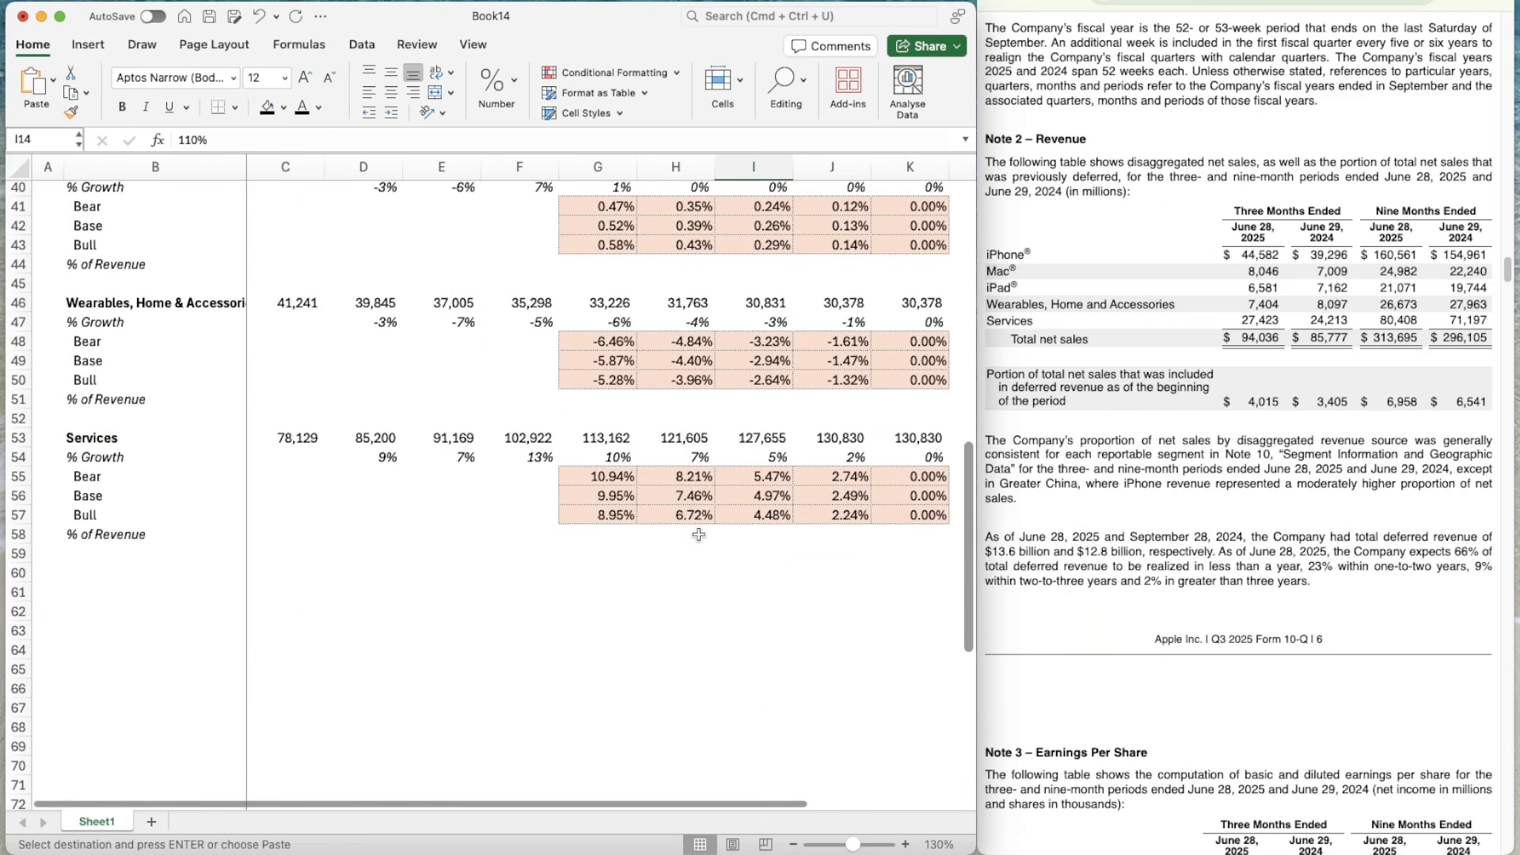
click(902, 497)
text(10%)
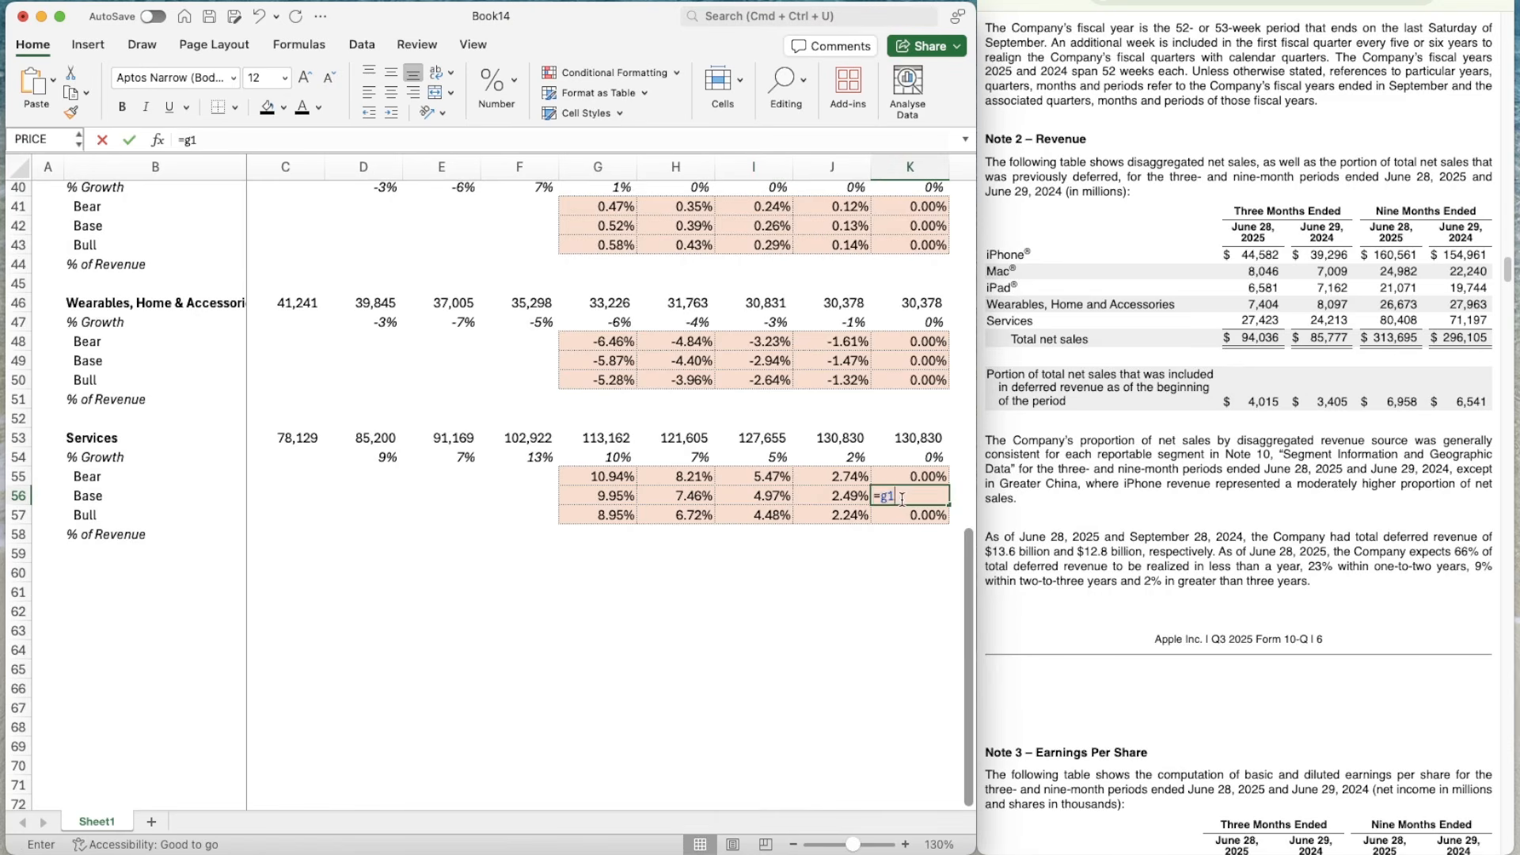
key(Return)
- Check the Services base growth formulas in row 56 from 2027 through 2030
key(Up)
key(Left)
key(Left)
key(Left)
key(Left)
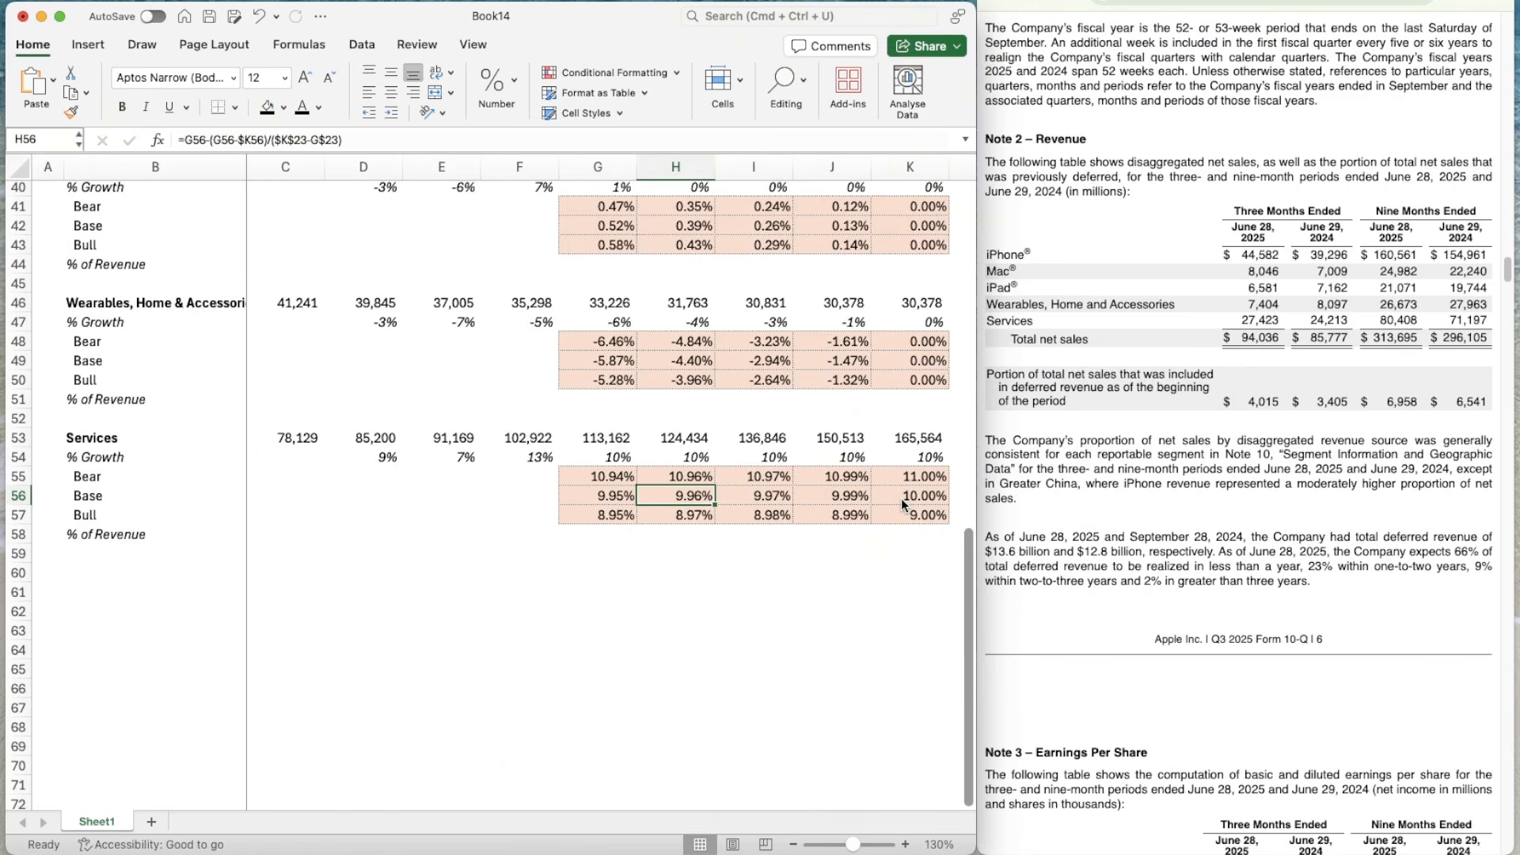
key(Right)
key(Right)
key(Right)
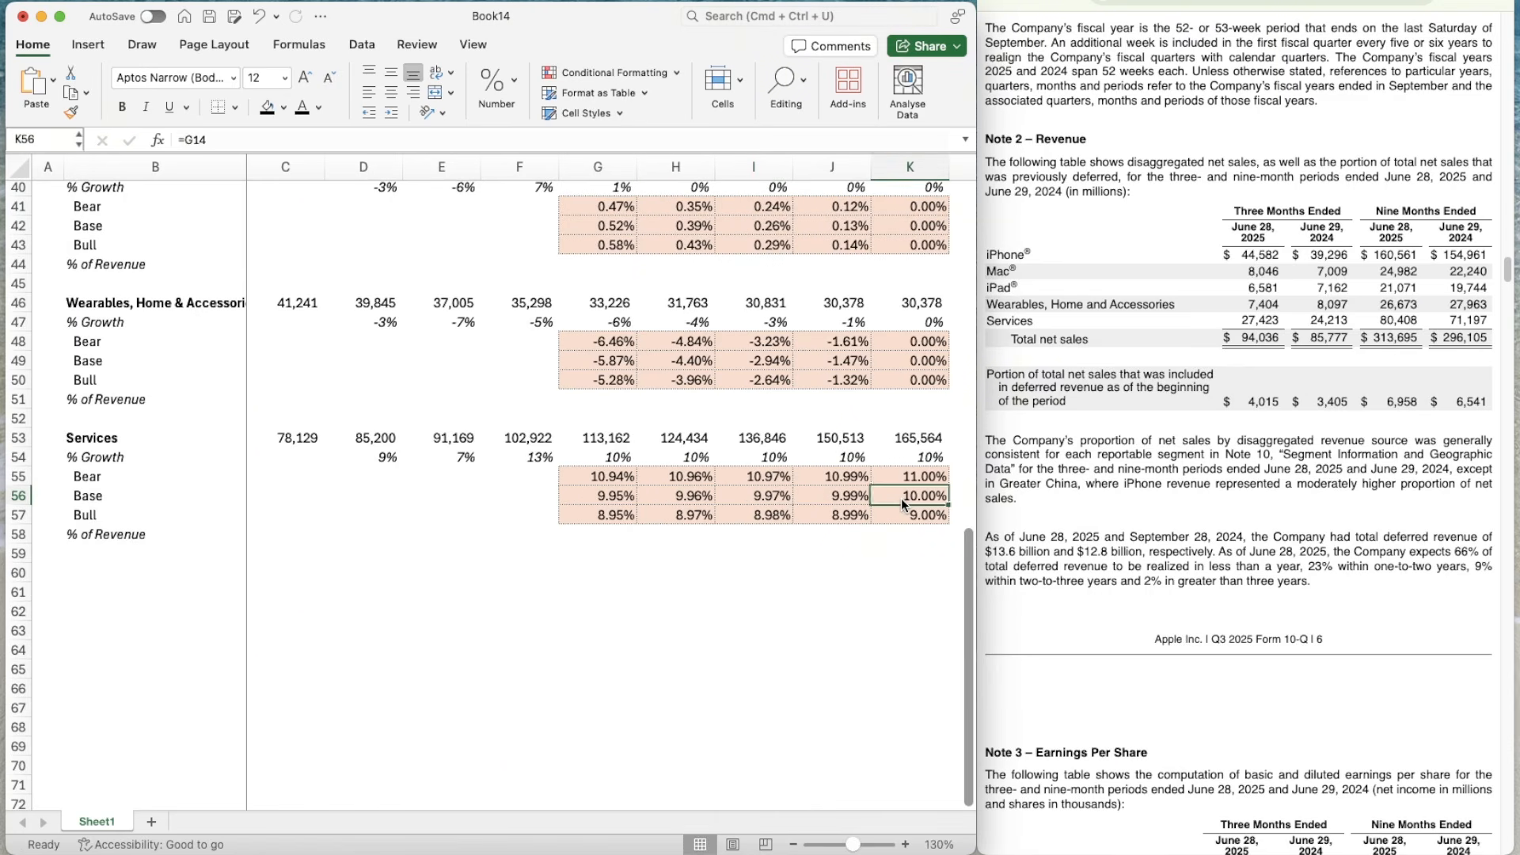
key(Left)
key(Left)
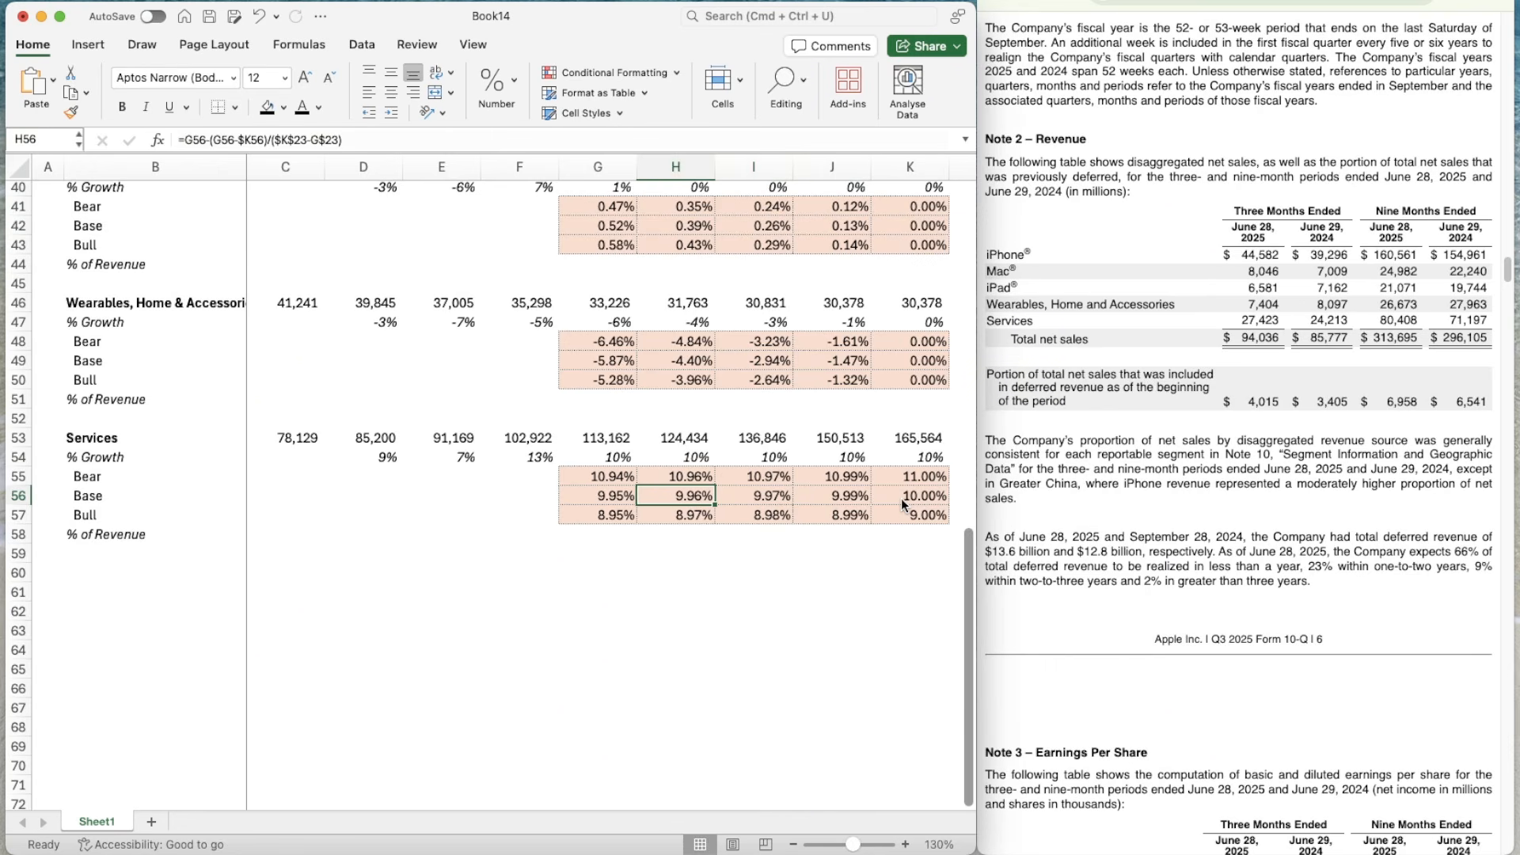
- Point the 2026 Services bear growth in G55 to the Services bear assumption, =G56*$E$14
key(Left)
key(Left)
key(Up)
key(Right)
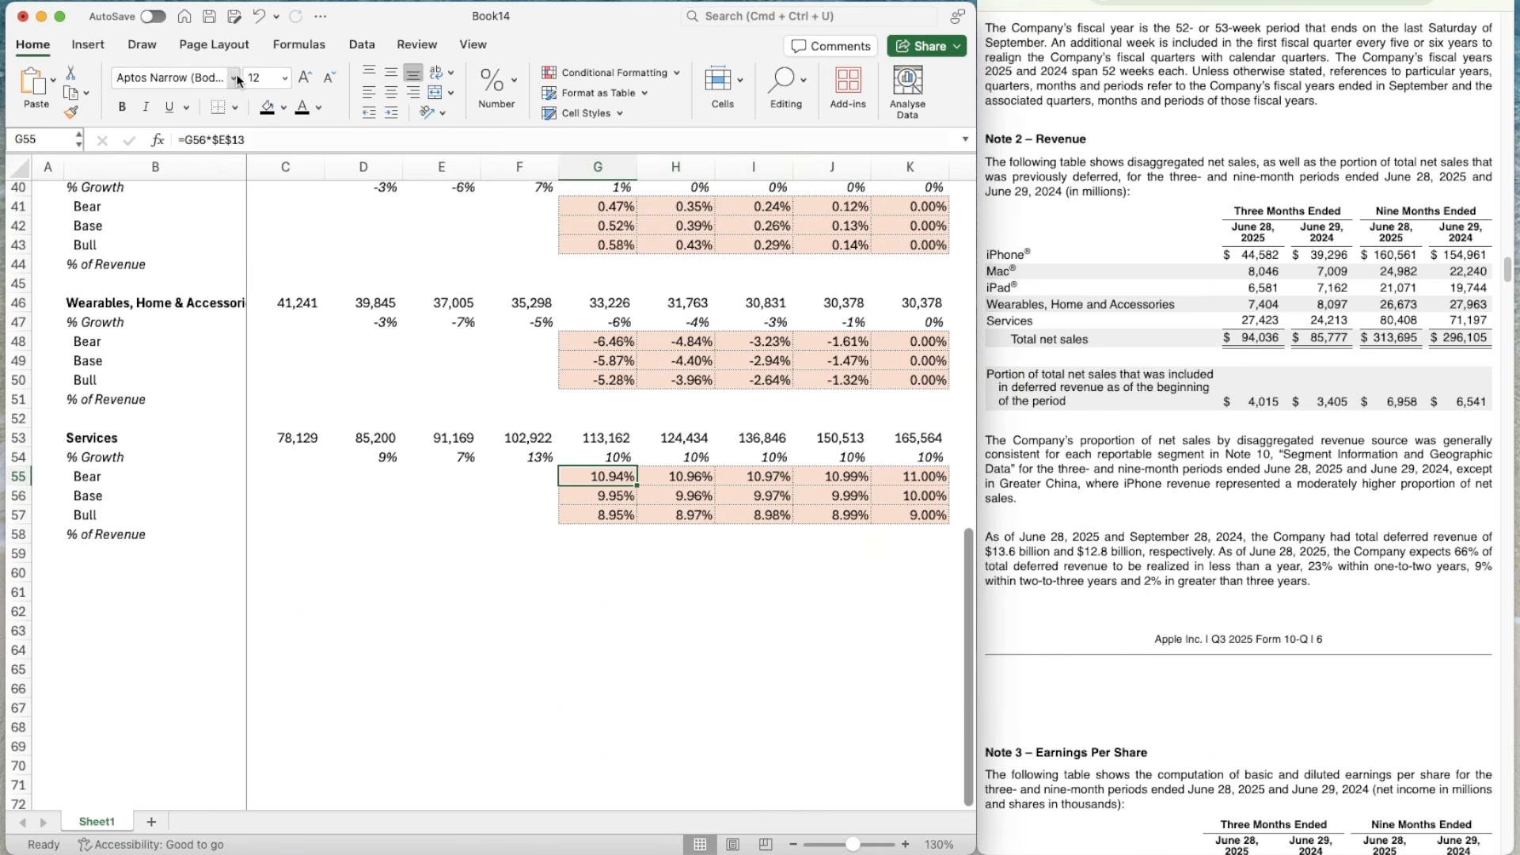
click(262, 135)
key(BackSpace)
text(4)
key(Return)
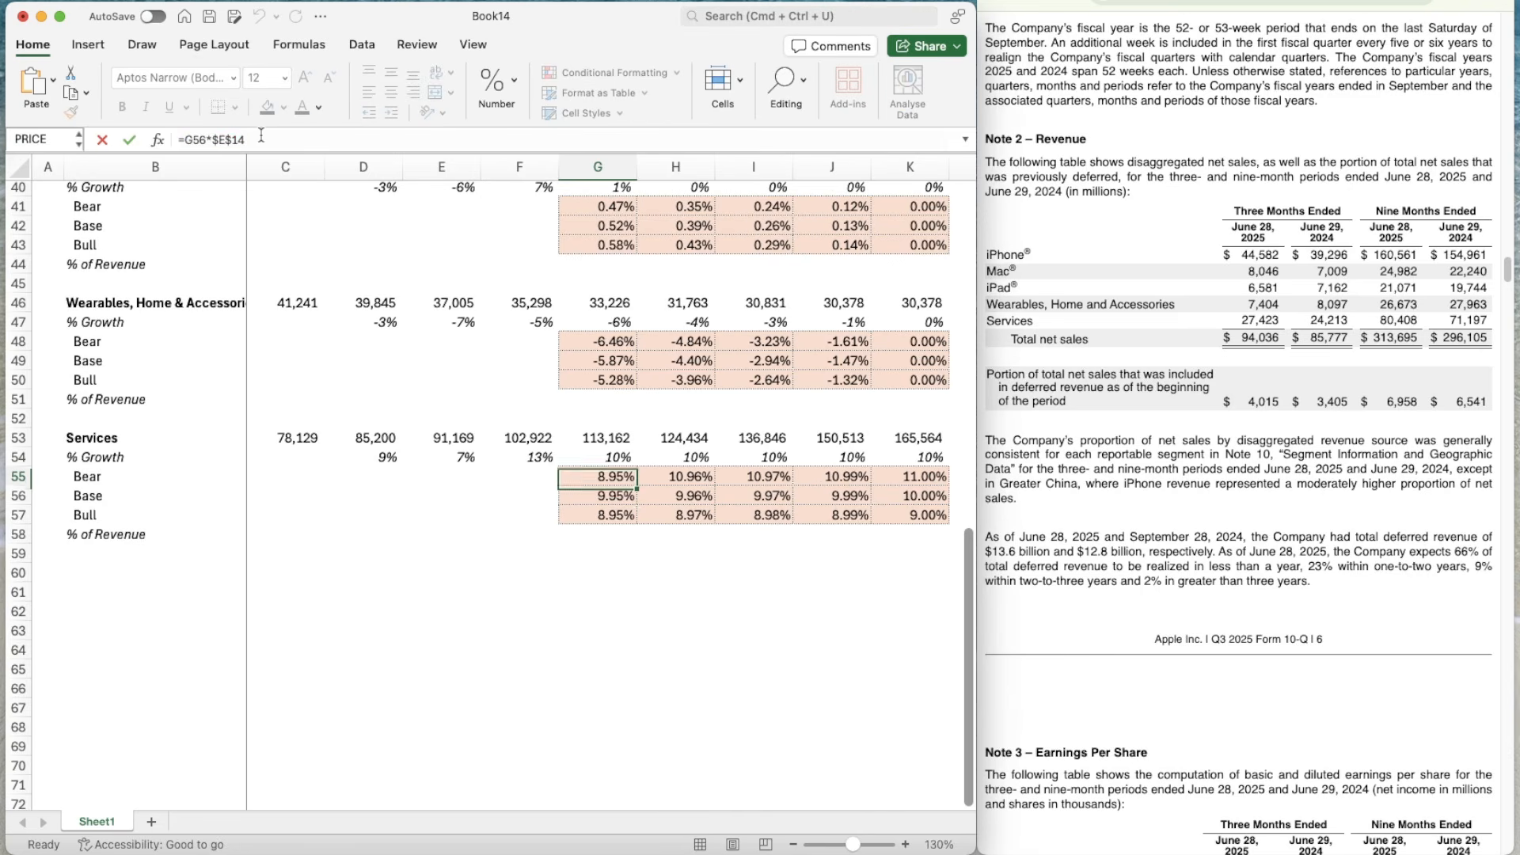
- Copy the Services bear growth formula from G55 across to K55
key(super+c)
key(shift+Right)
key(shift+Right)
key(shift+Right)
key(shift+Right)
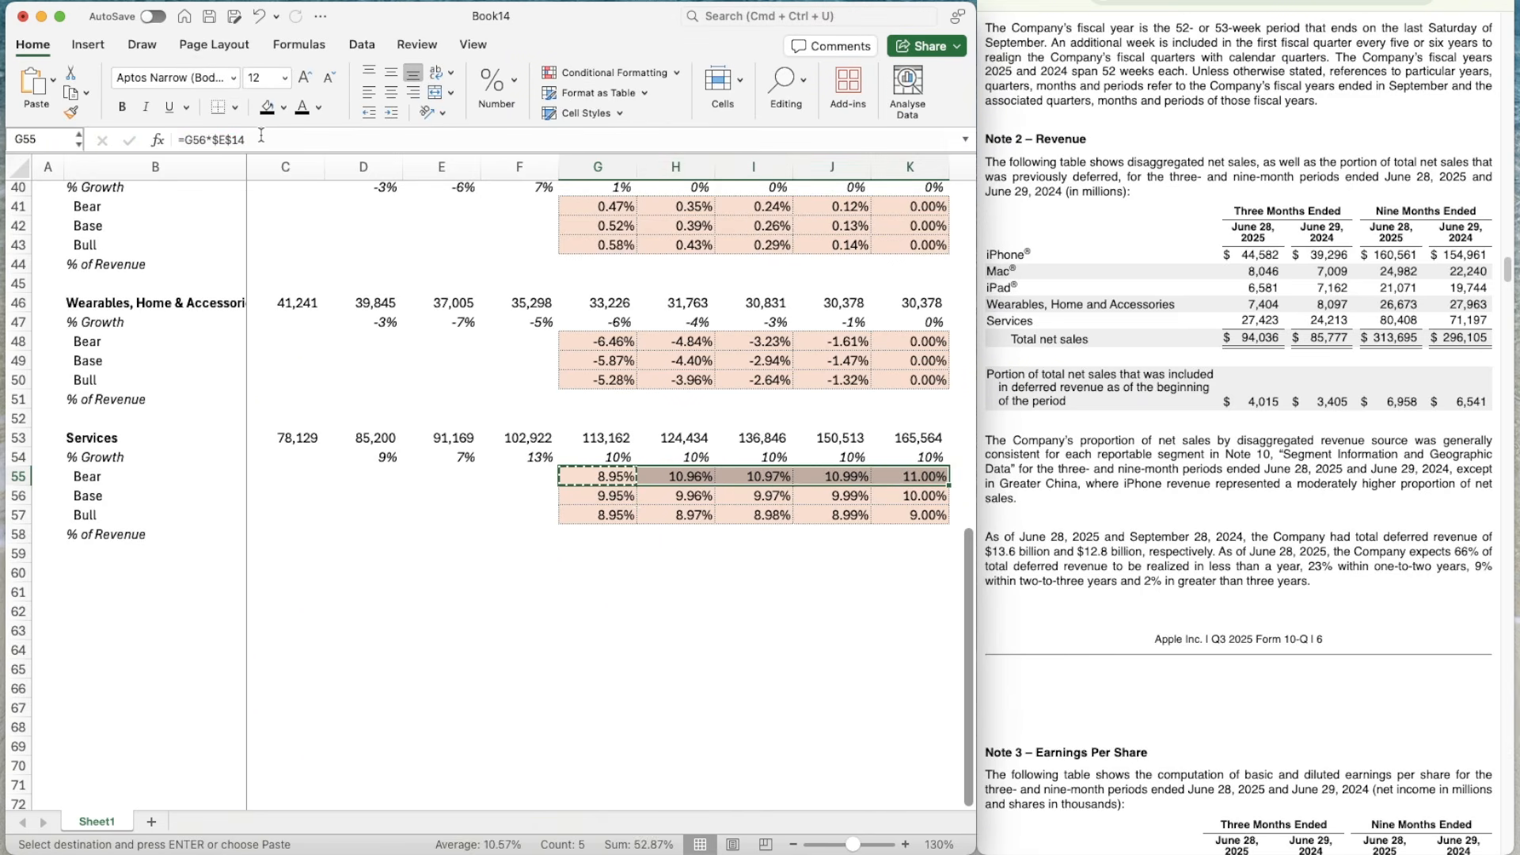
key(super+v)
- Point the 2026 Services bull growth in G57 to the Services bull assumption, =G56*$I$14
key(Down)
key(Down)
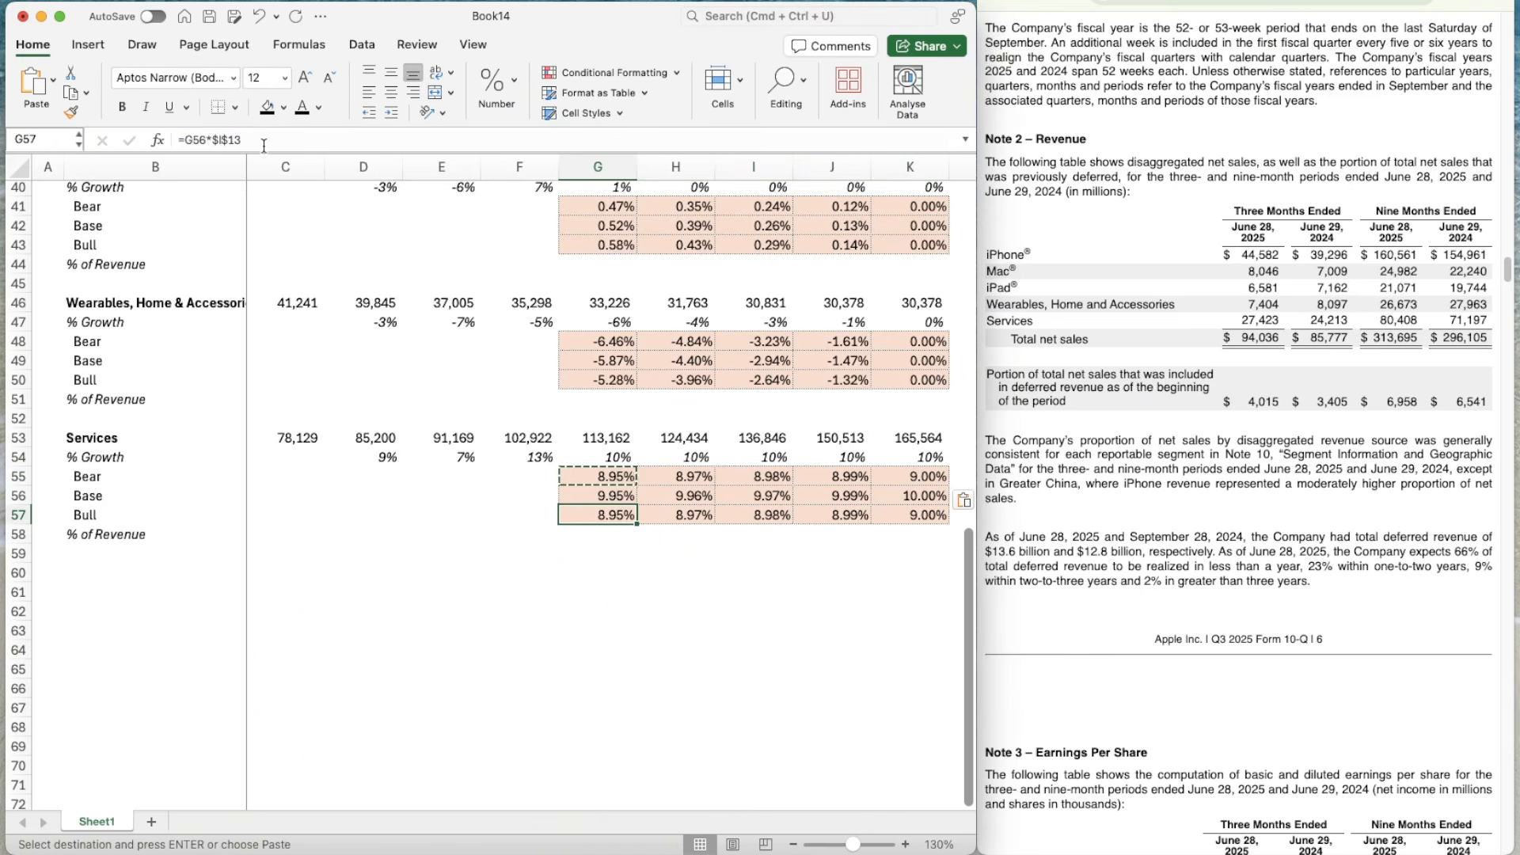
click(264, 146)
text(4)
key(Return)
key(Up)
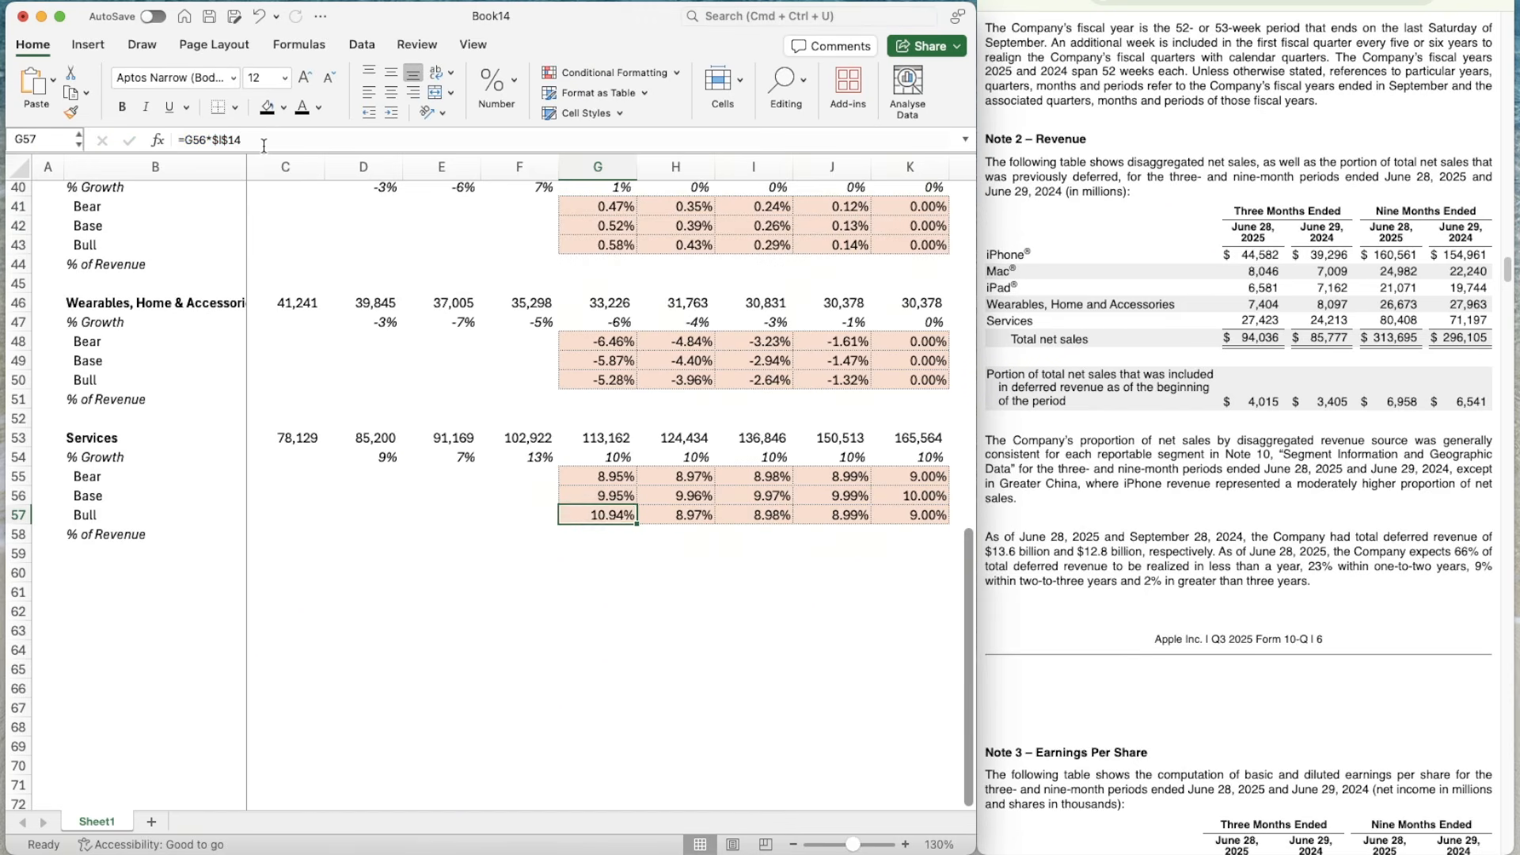
- Copy the Services bull growth formula from G57 across to K57
key(super+c)
key(shift+Right)
key(shift+Right)
key(shift+Right)
key(shift+Right)
key(super+v)
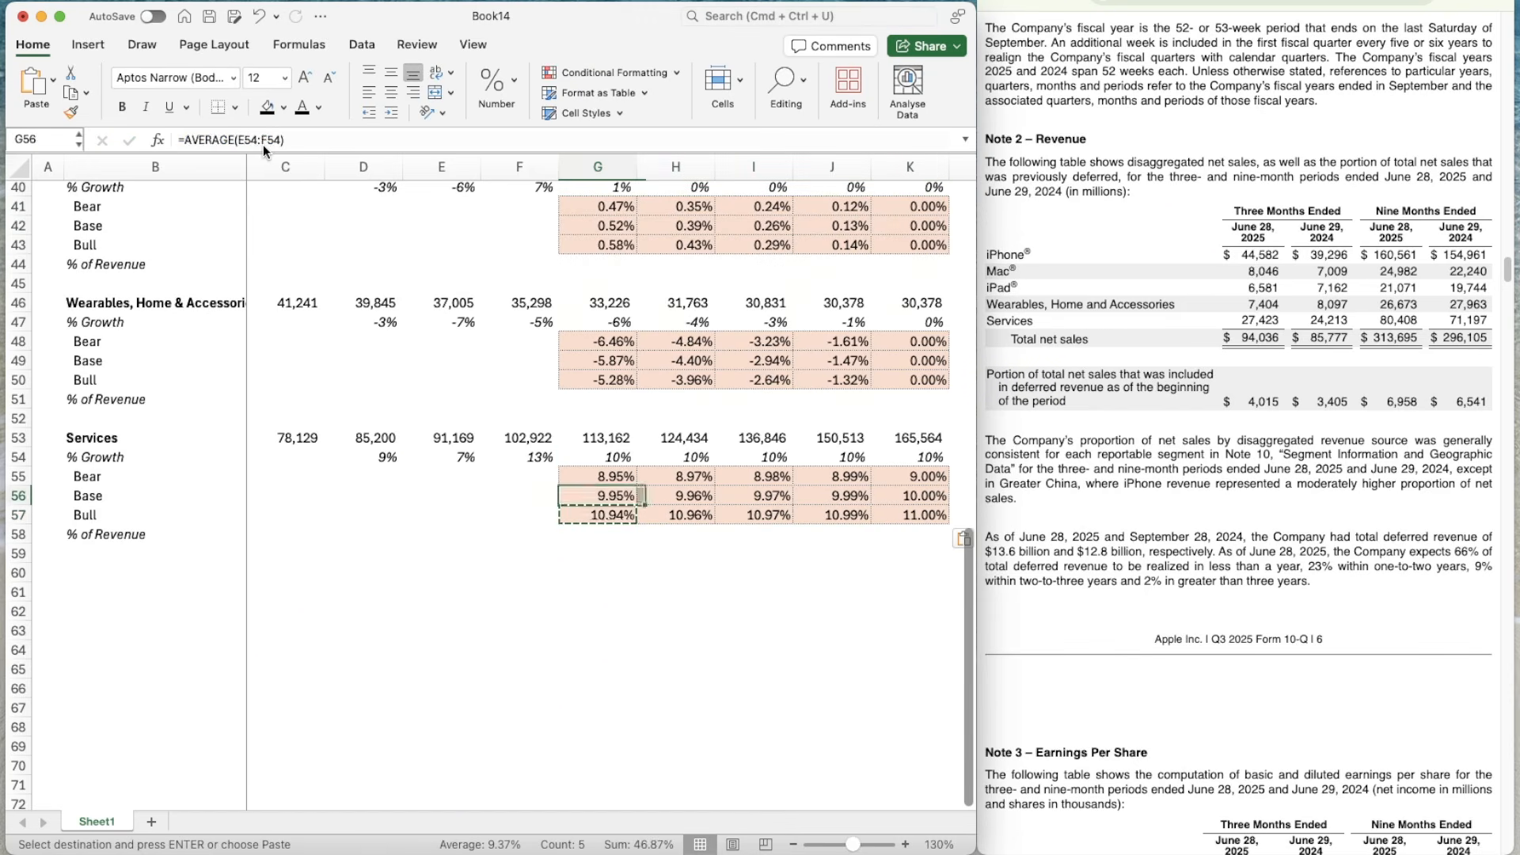
- Point the 2026 Services growth formula in G54 to the Services scenario switch, =OFFSET(G54,$C$14,0)
key(Up)
key(Up)
key(Up)
key(Down)
click(285, 139)
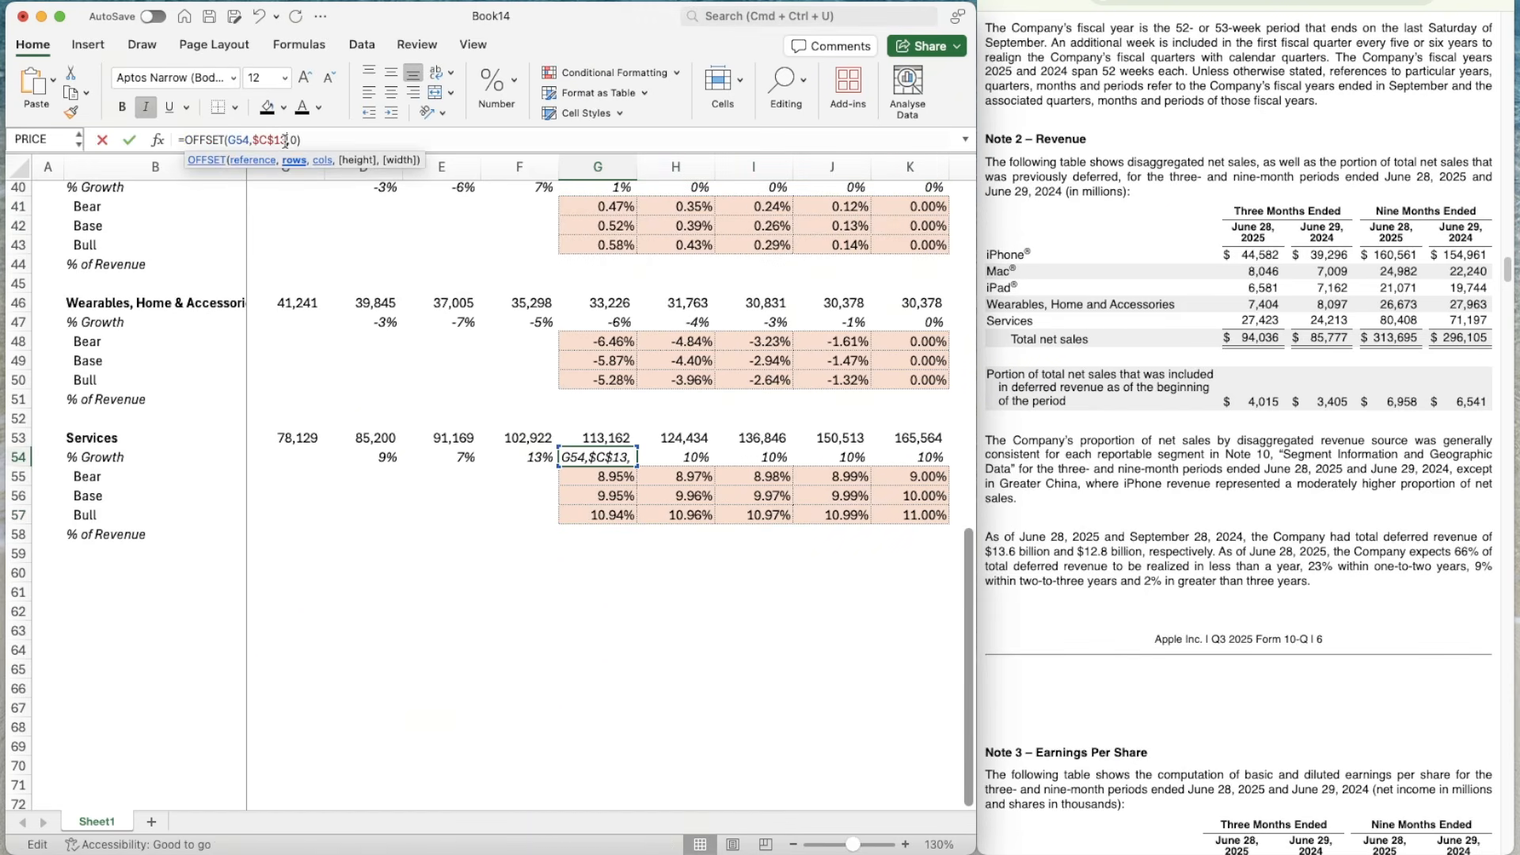
key(Escape)
key(Up)
- Copy the scenario-driven Services growth formula from G54 across to K54
key(super+c)
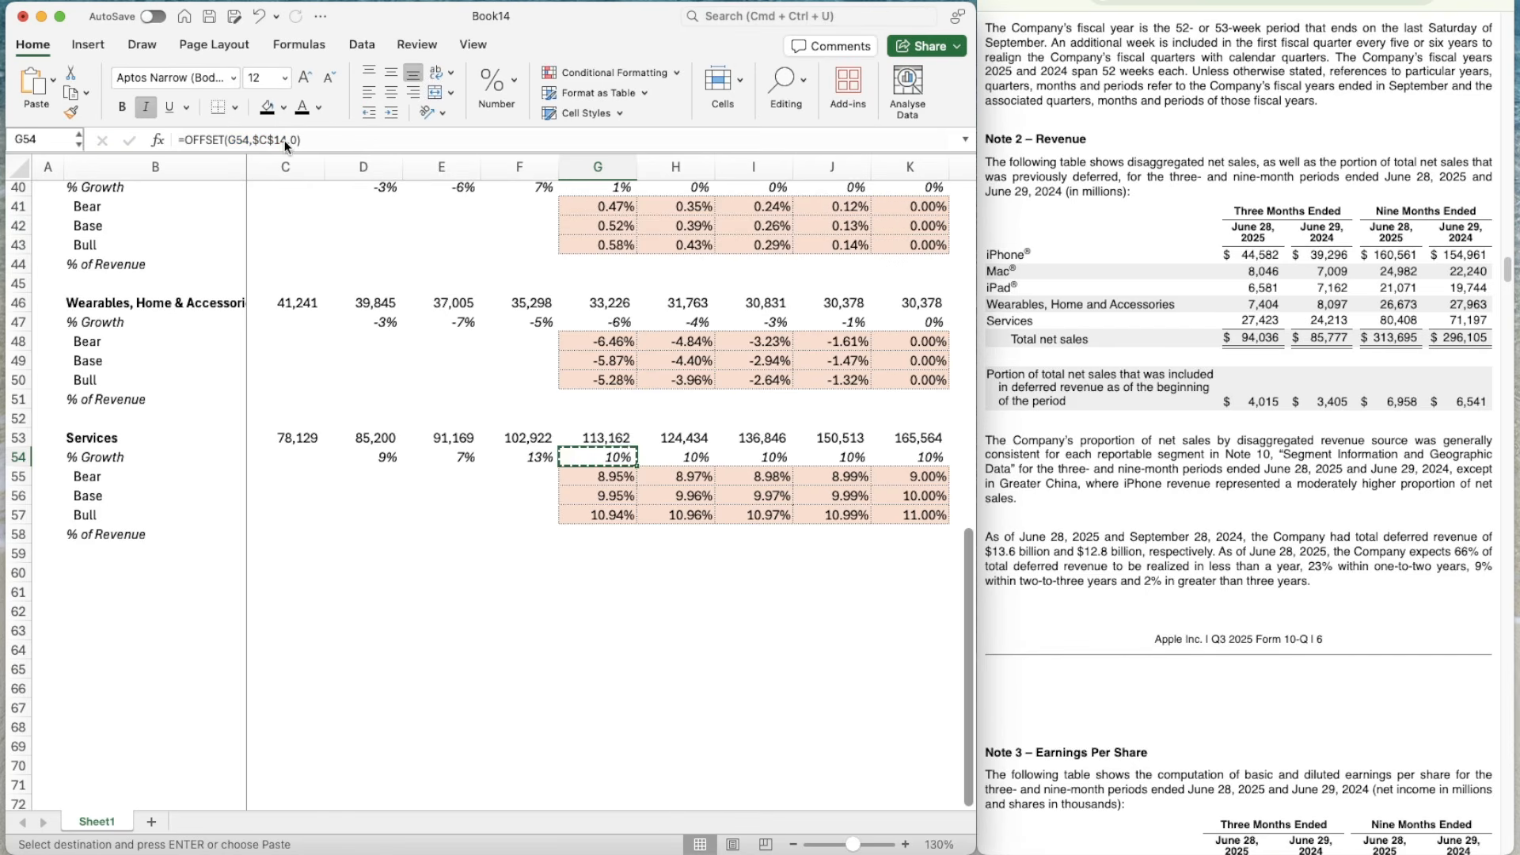
key(shift+Right)
key(shift+Right)
key(shift+Right)
key(shift+Right)
key(super+v)
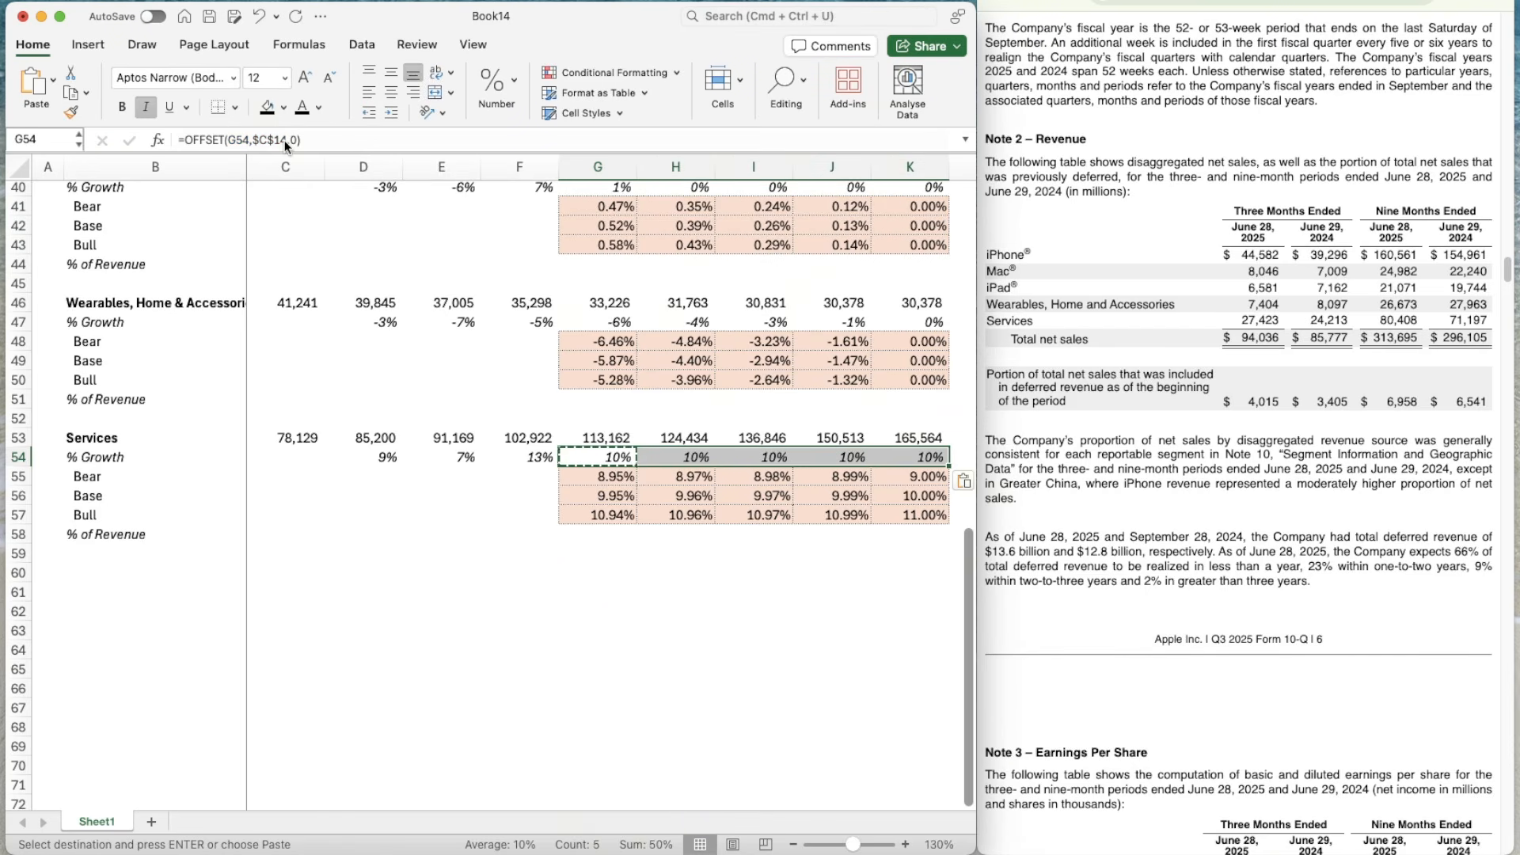
key(Escape)
key(Down)
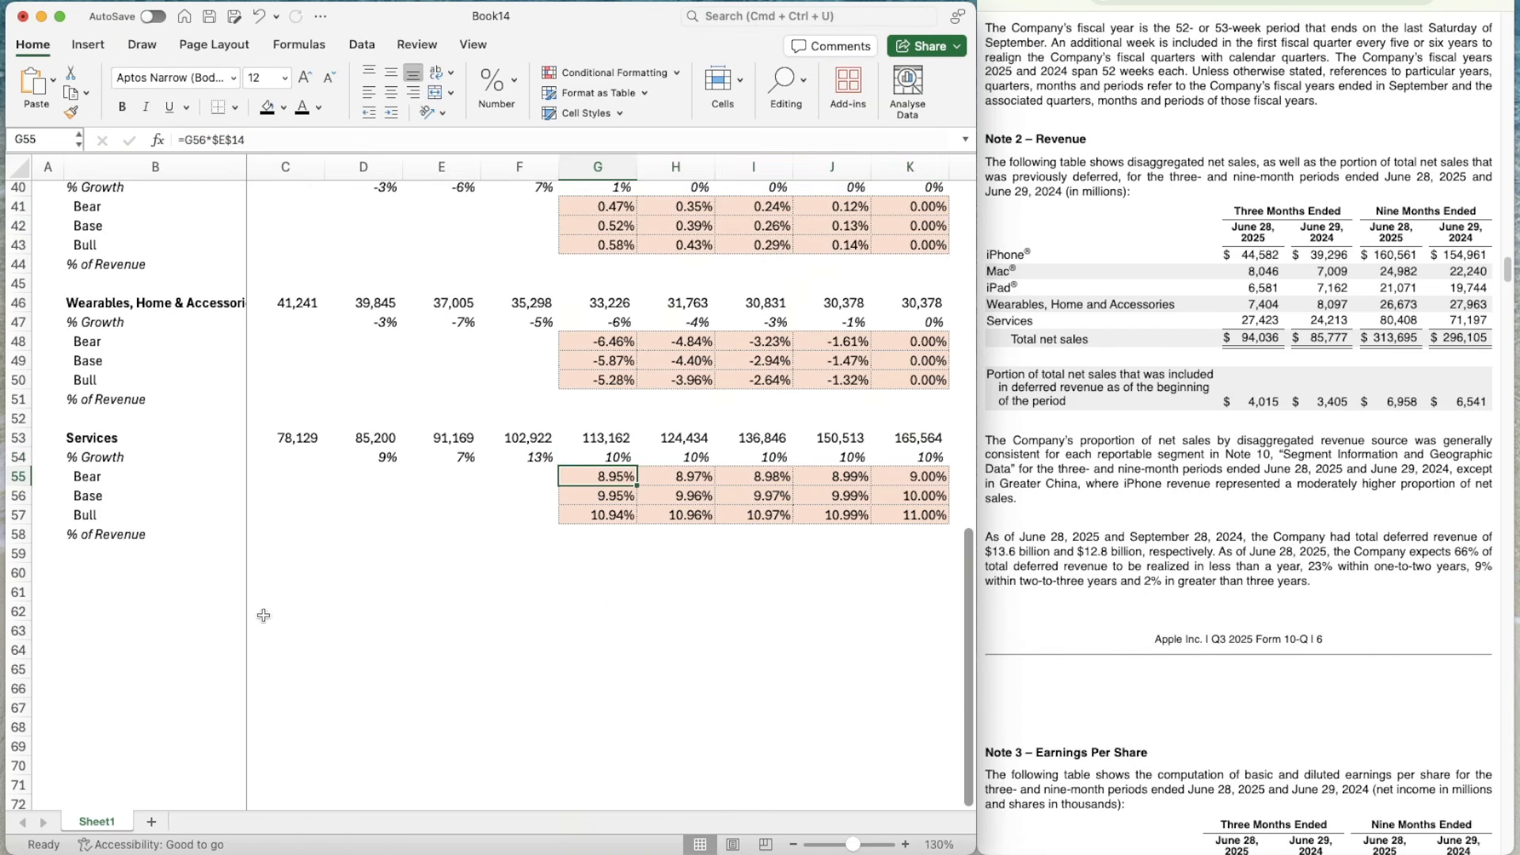
- Add a thin solid top border to B60:K60, beneath the Services block
scroll(352, 571, down, 1)
click(202, 551)
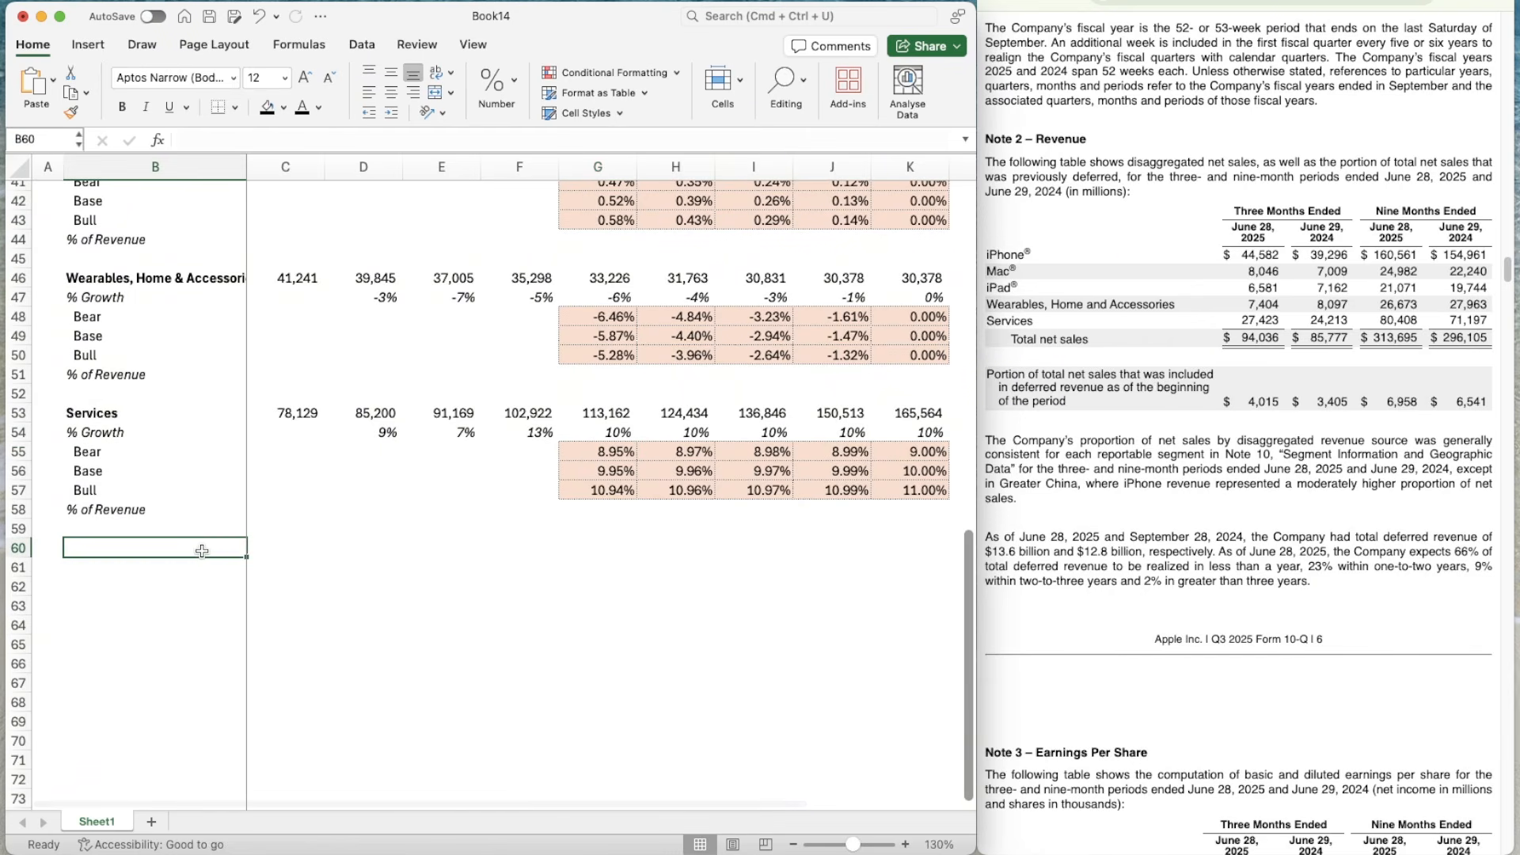
key(shift+Right)
key(shift+Right)
key(shift+Right)
key(shift+Right)
key(shift+Right)
key(shift+Right)
key(shift+Right)
key(shift+Right)
key(shift+Right)
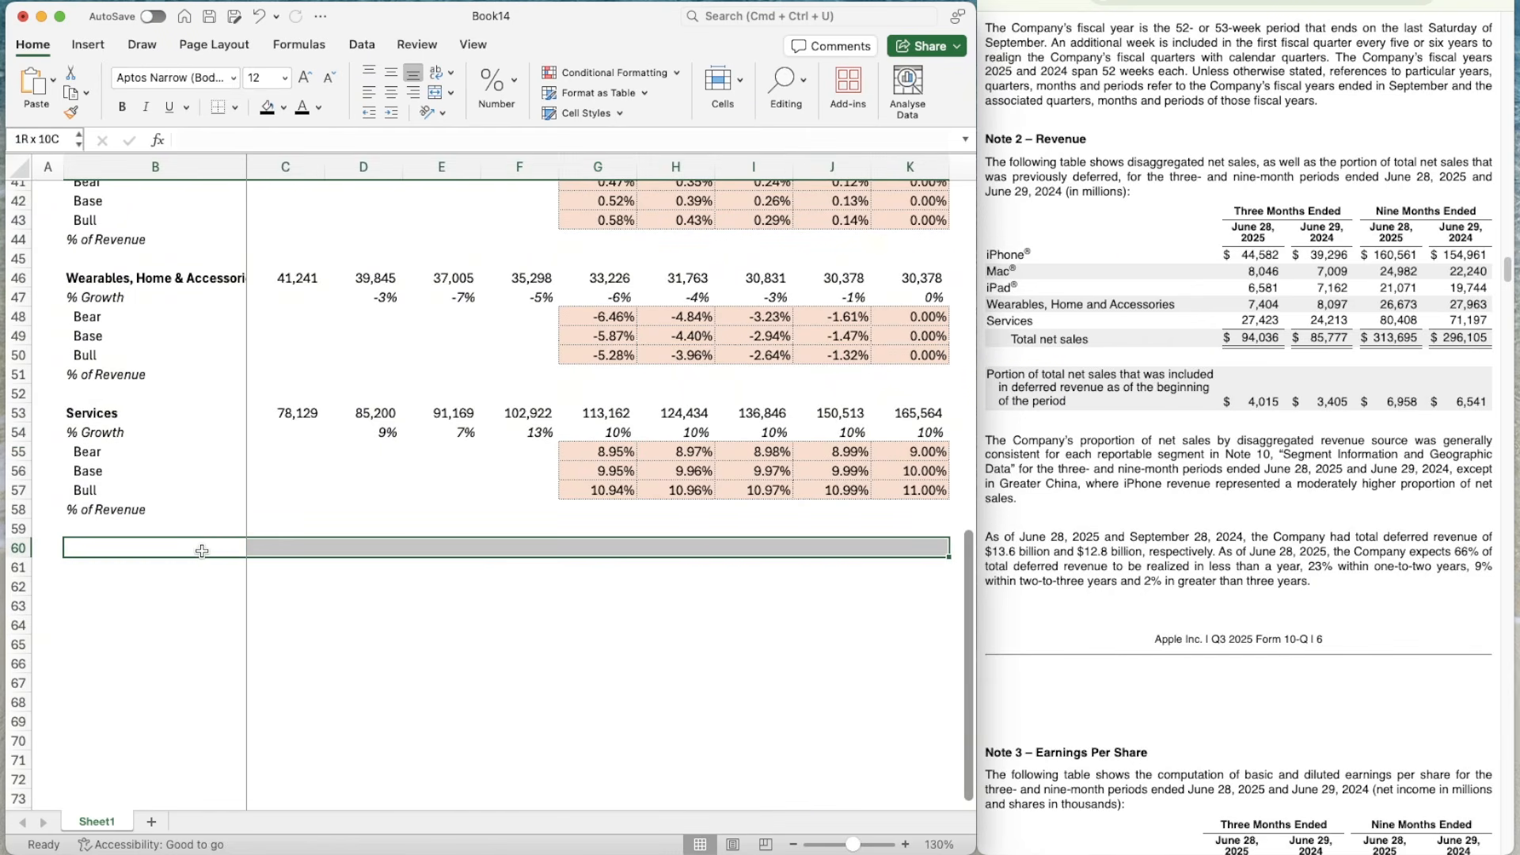
key(super+1)
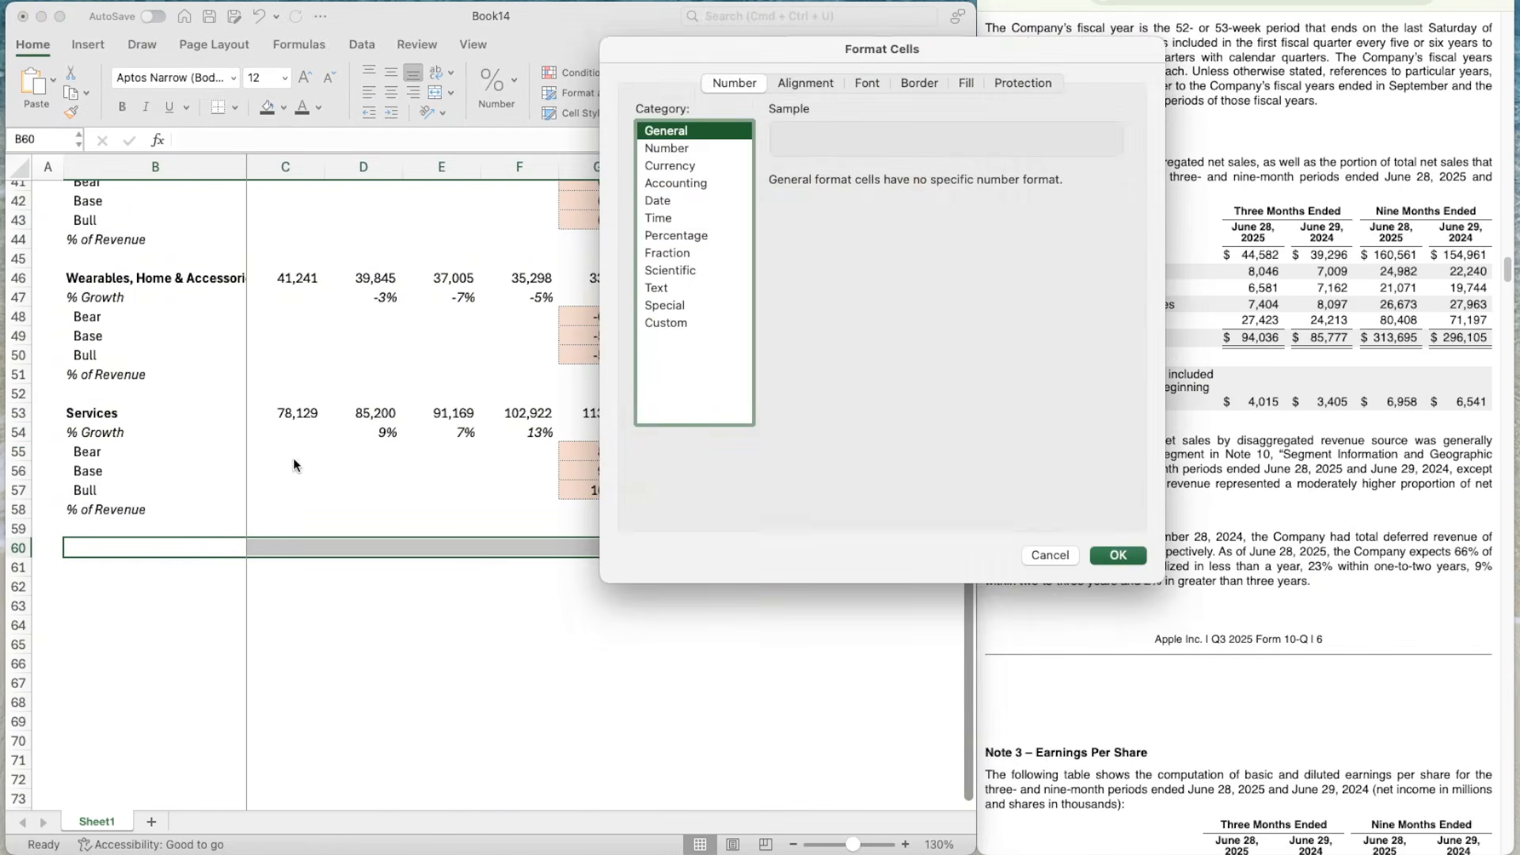
click(916, 82)
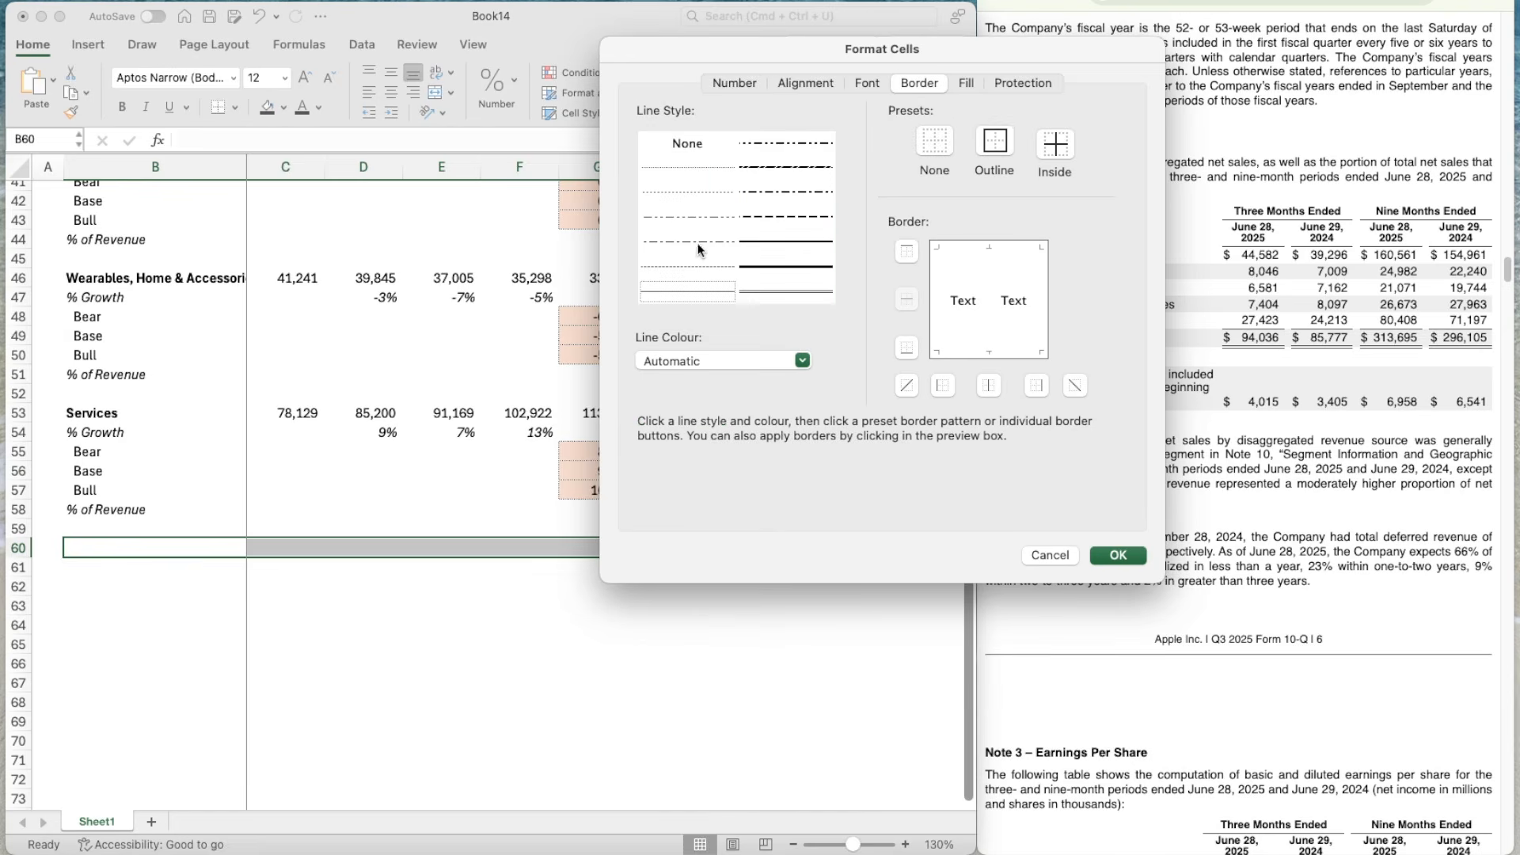
click(699, 296)
click(907, 251)
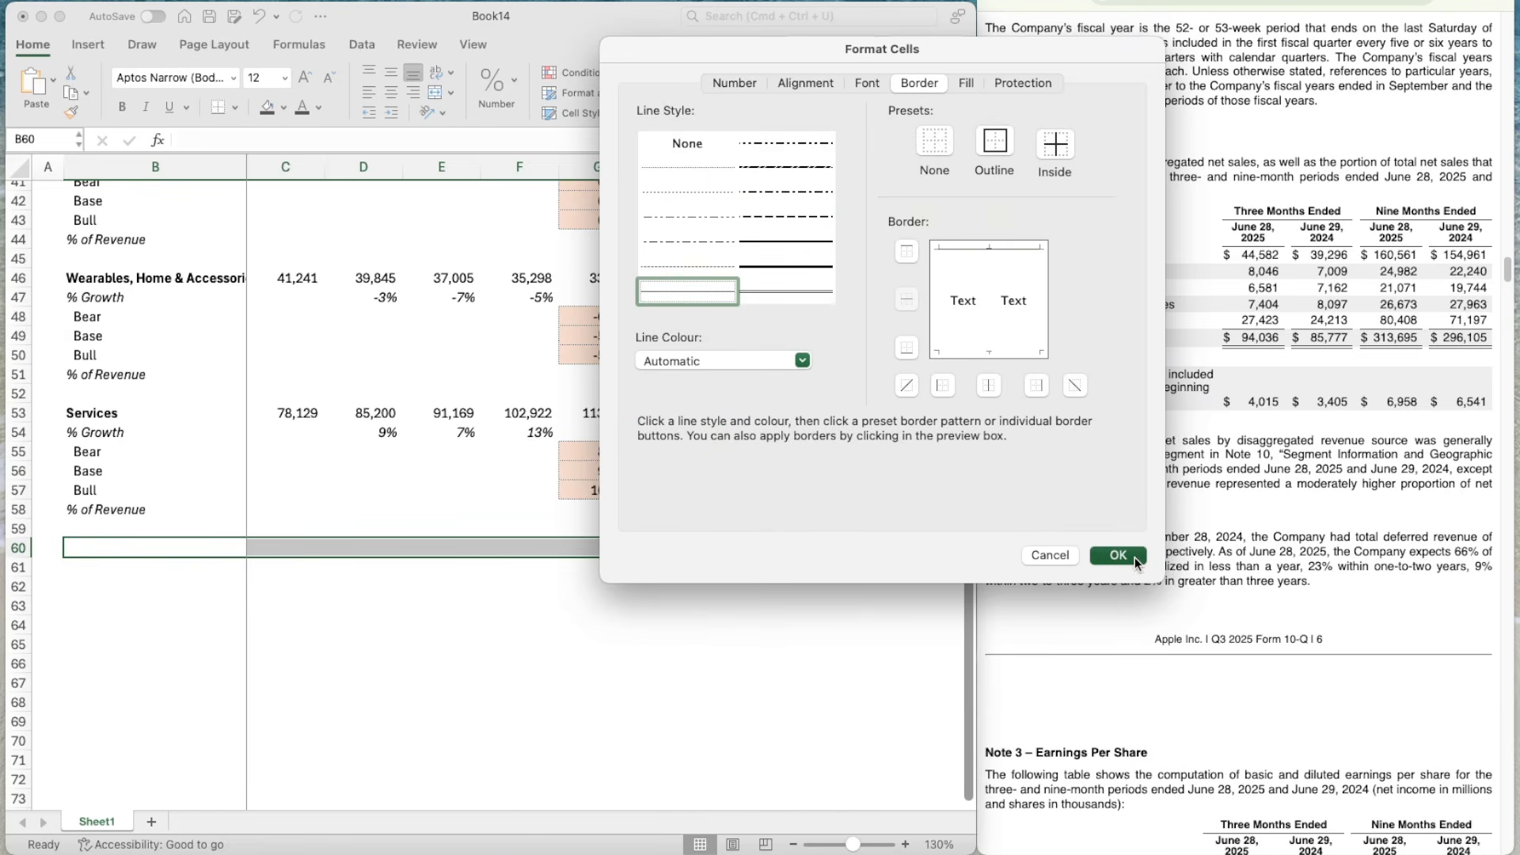
key(Return)
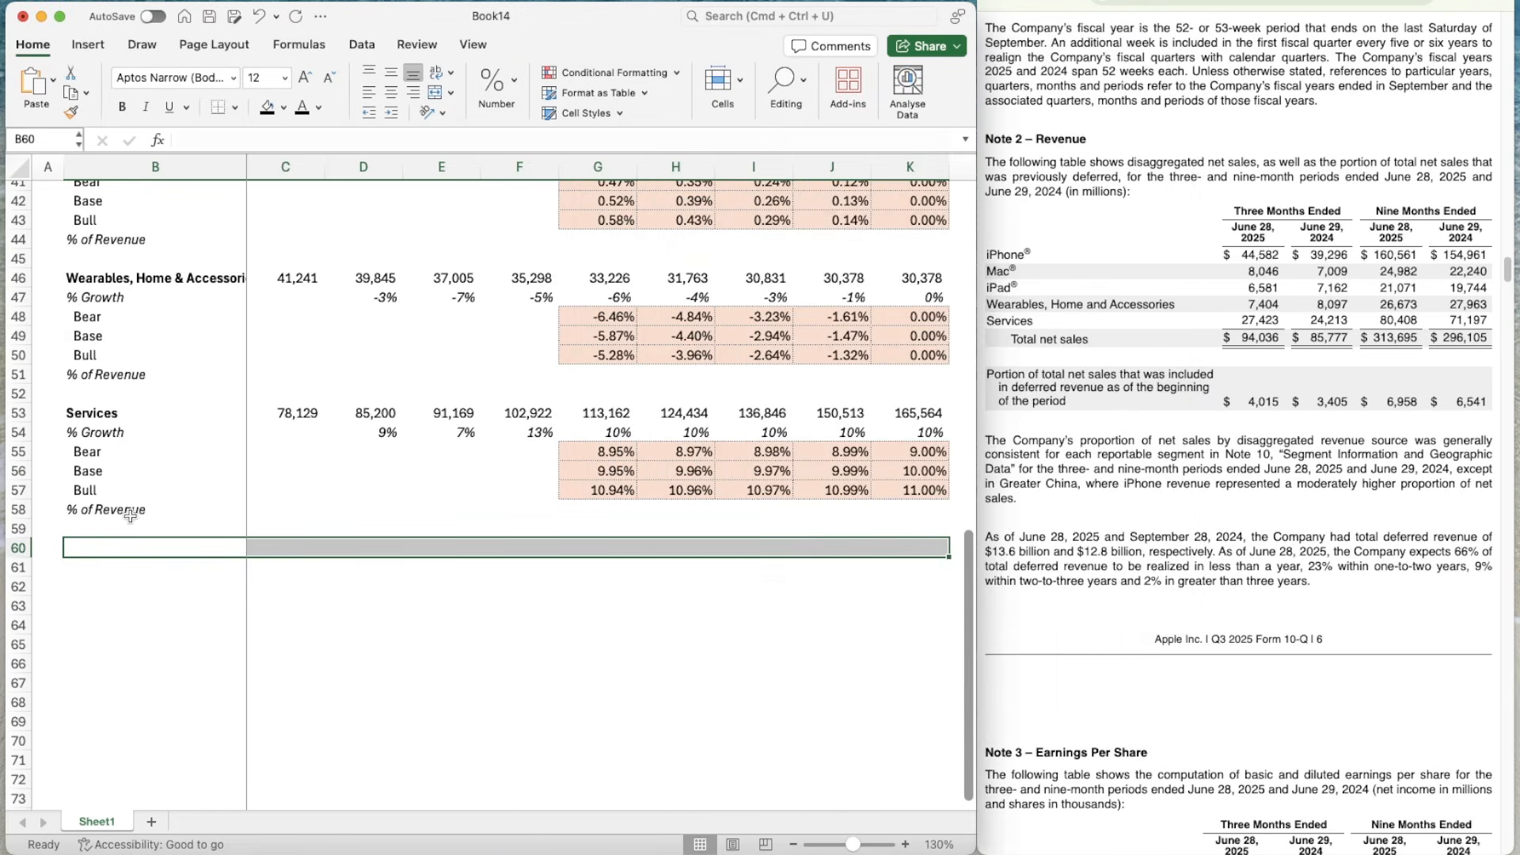
- Enter the label Total Revenue in B61
click(117, 571)
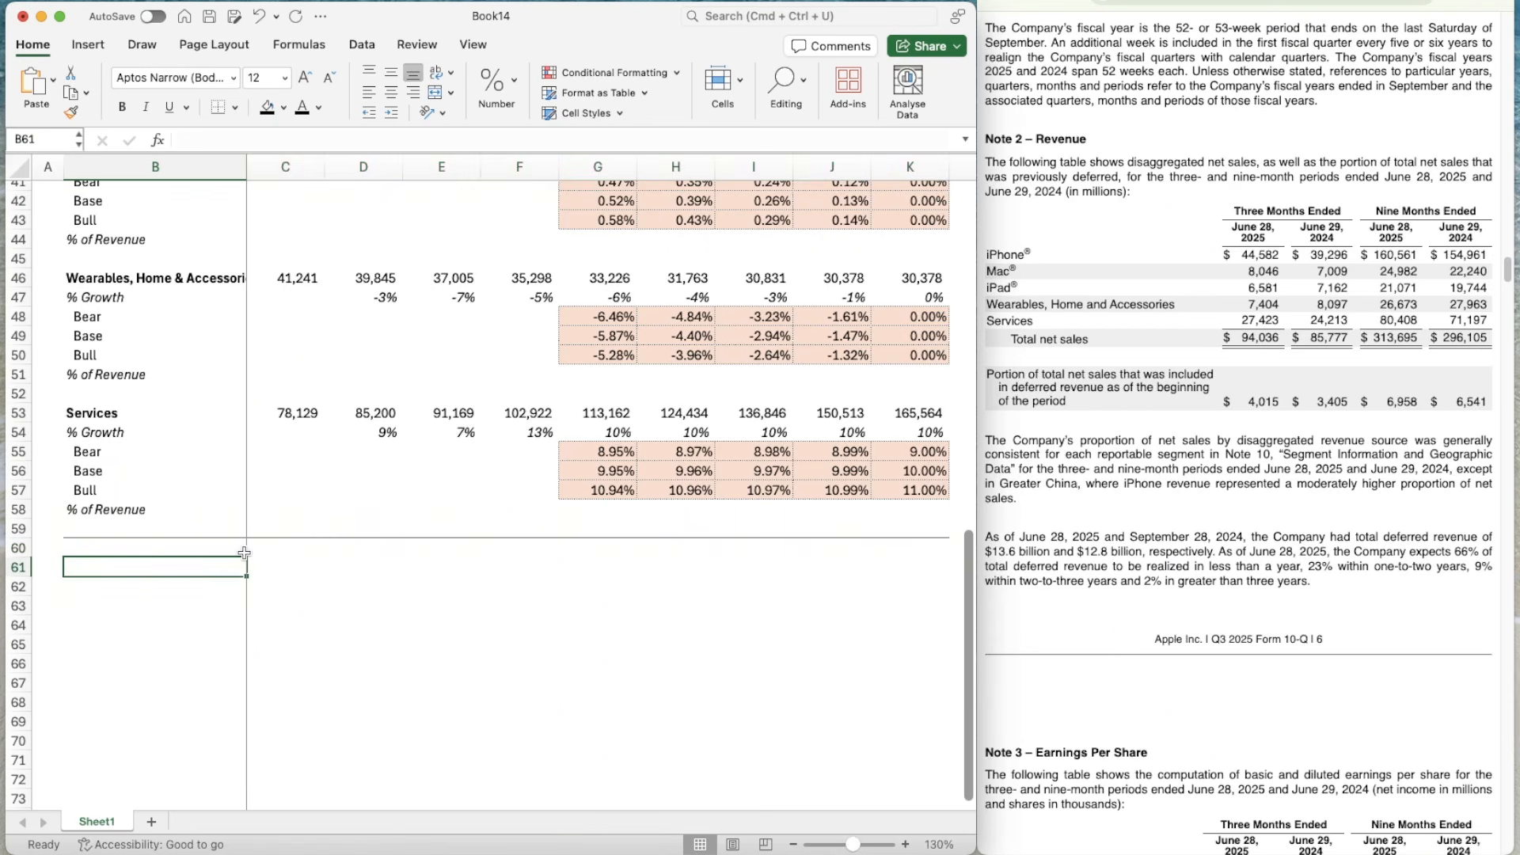
text(Total Revenue)
key(ctrl+Return)
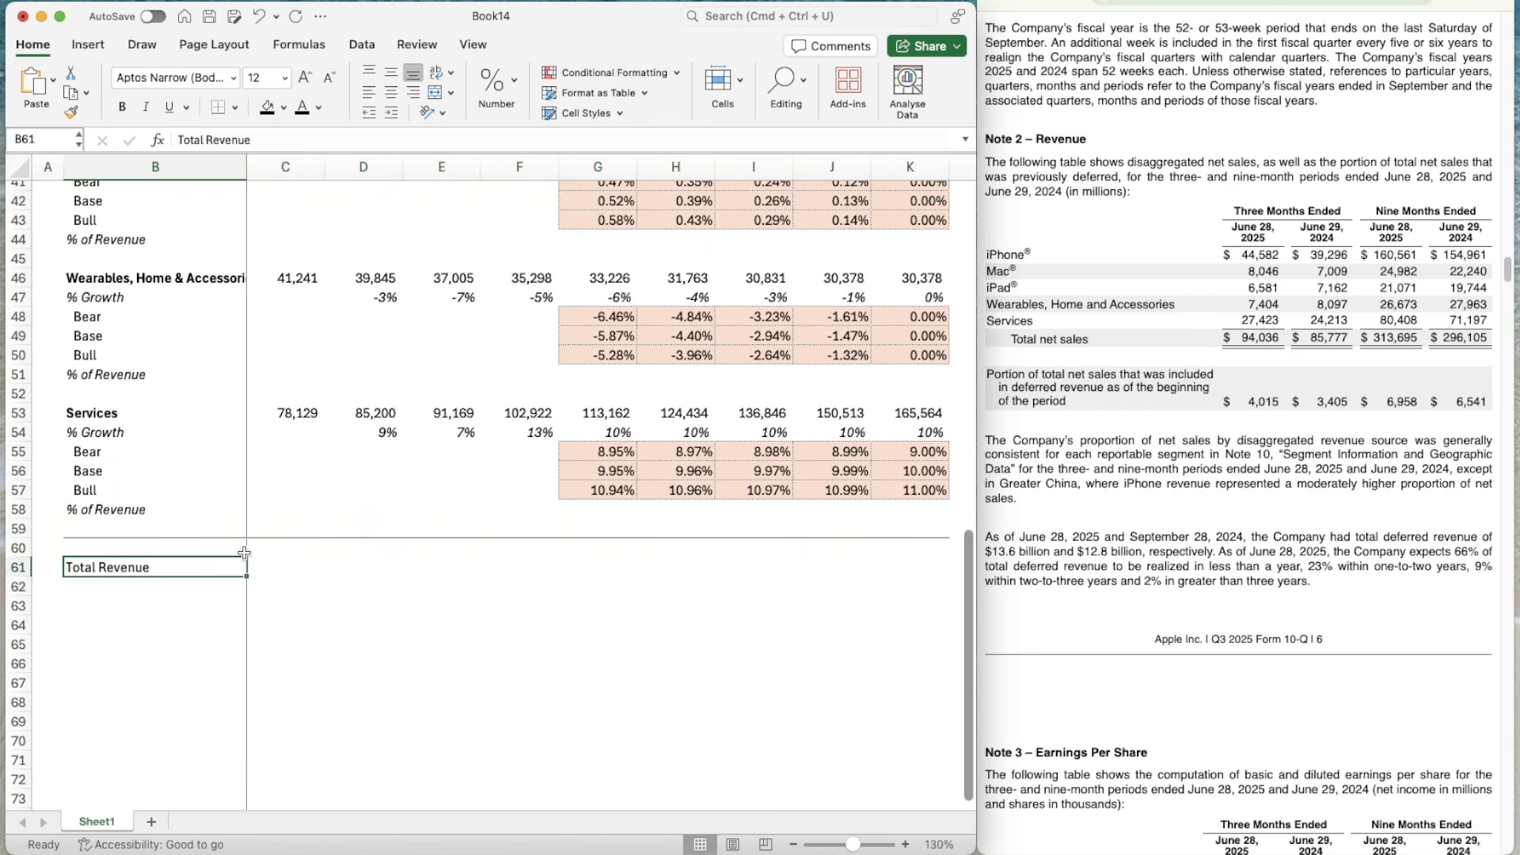
- Make the Total Revenue label in B61 bold
key(super+b)
key(Right)
key(Down)
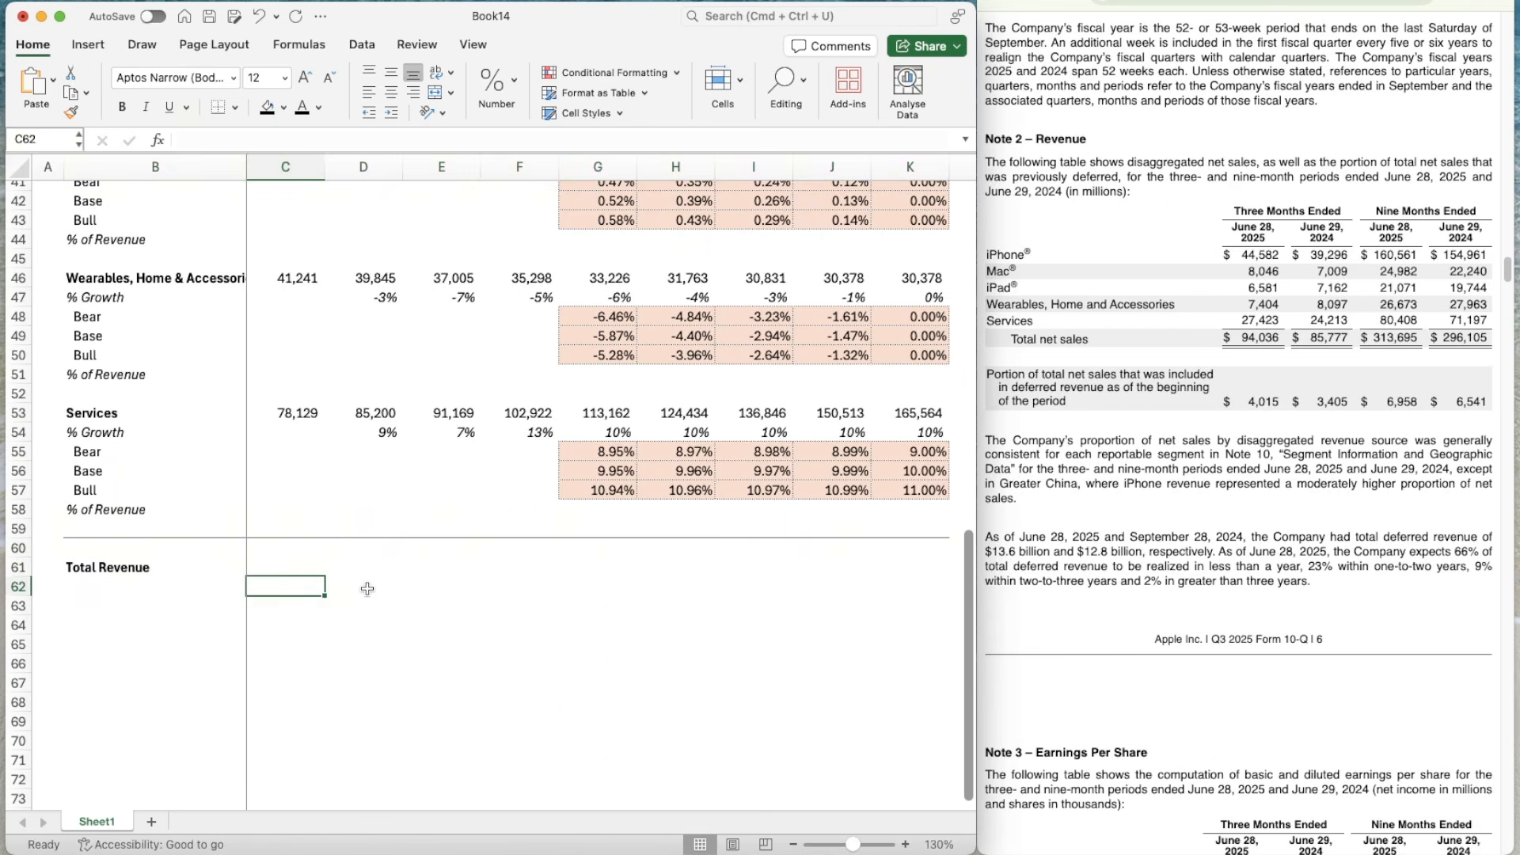
- Sum the five segments' 2022 revenues in C61 with =SUM(C53,C46,C39,C32,C25)
key(Up)
text(=SUM()
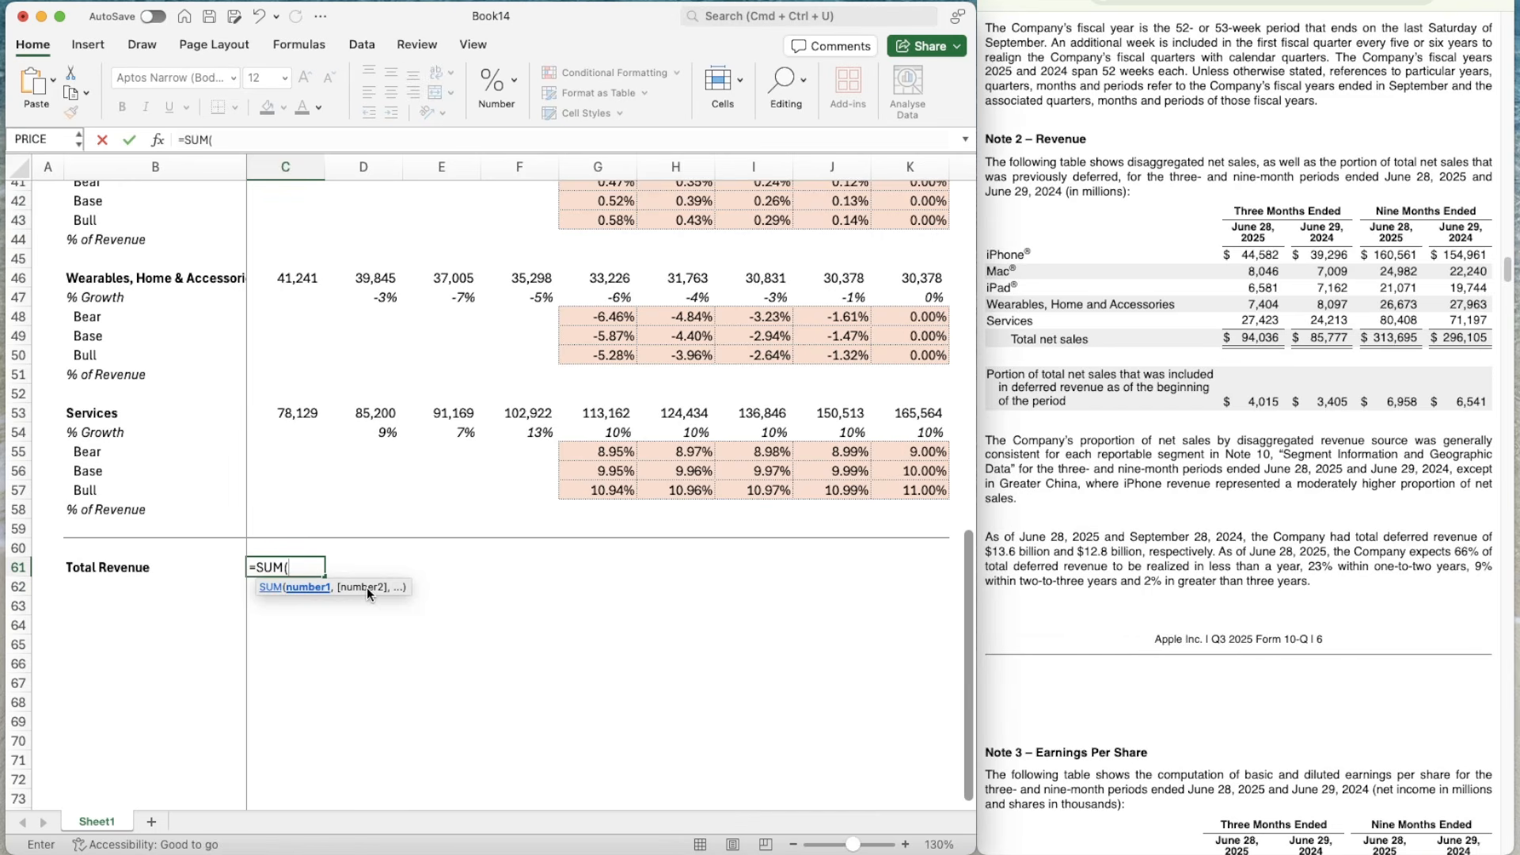
key(super+Up)
text(,)
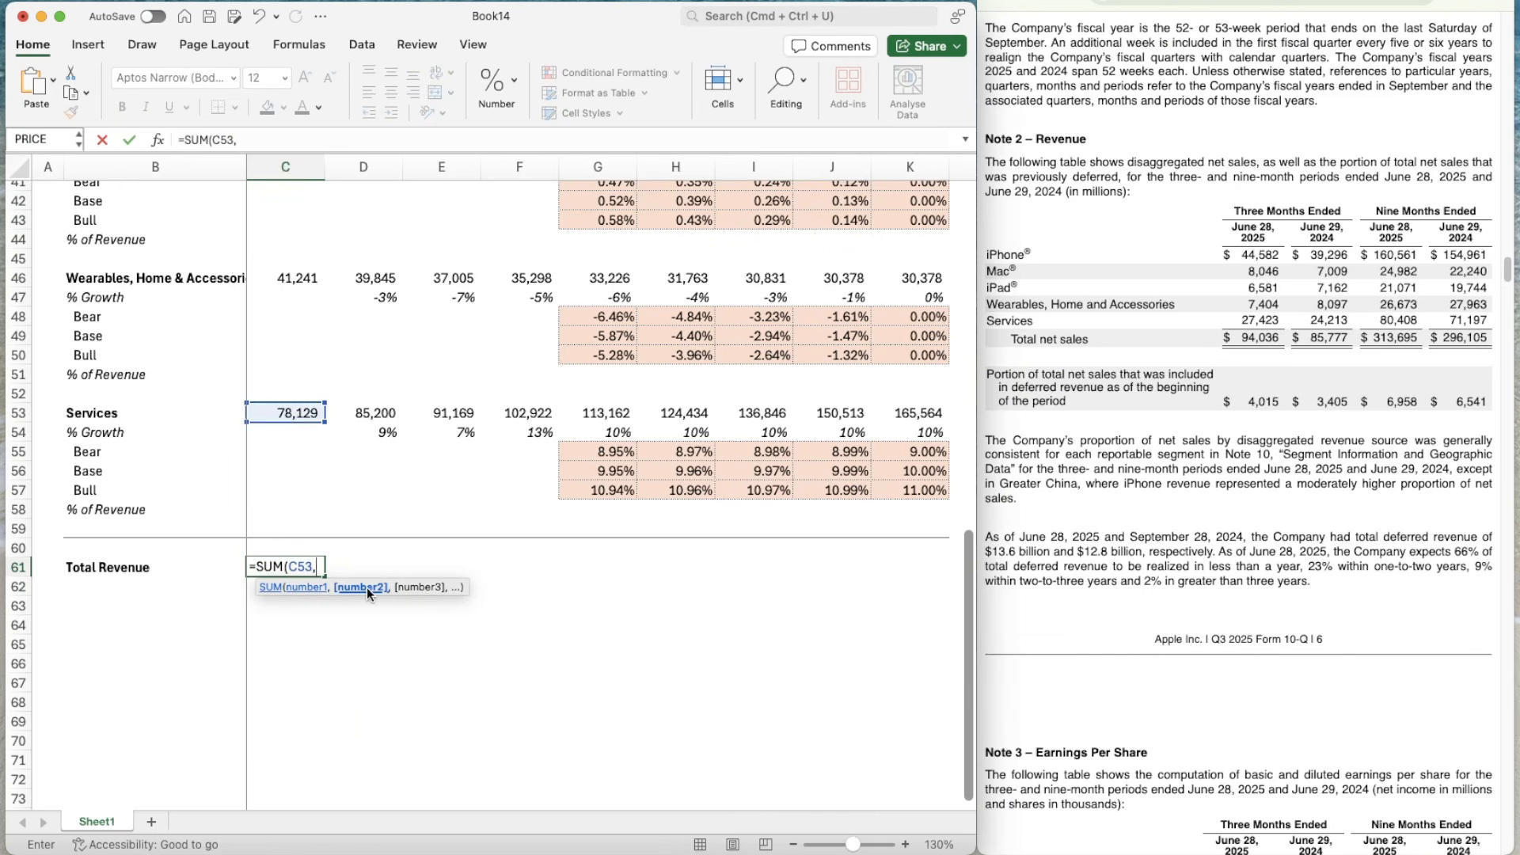
key(super+Up)
key(super+Up)
text(,)
key(super+Up)
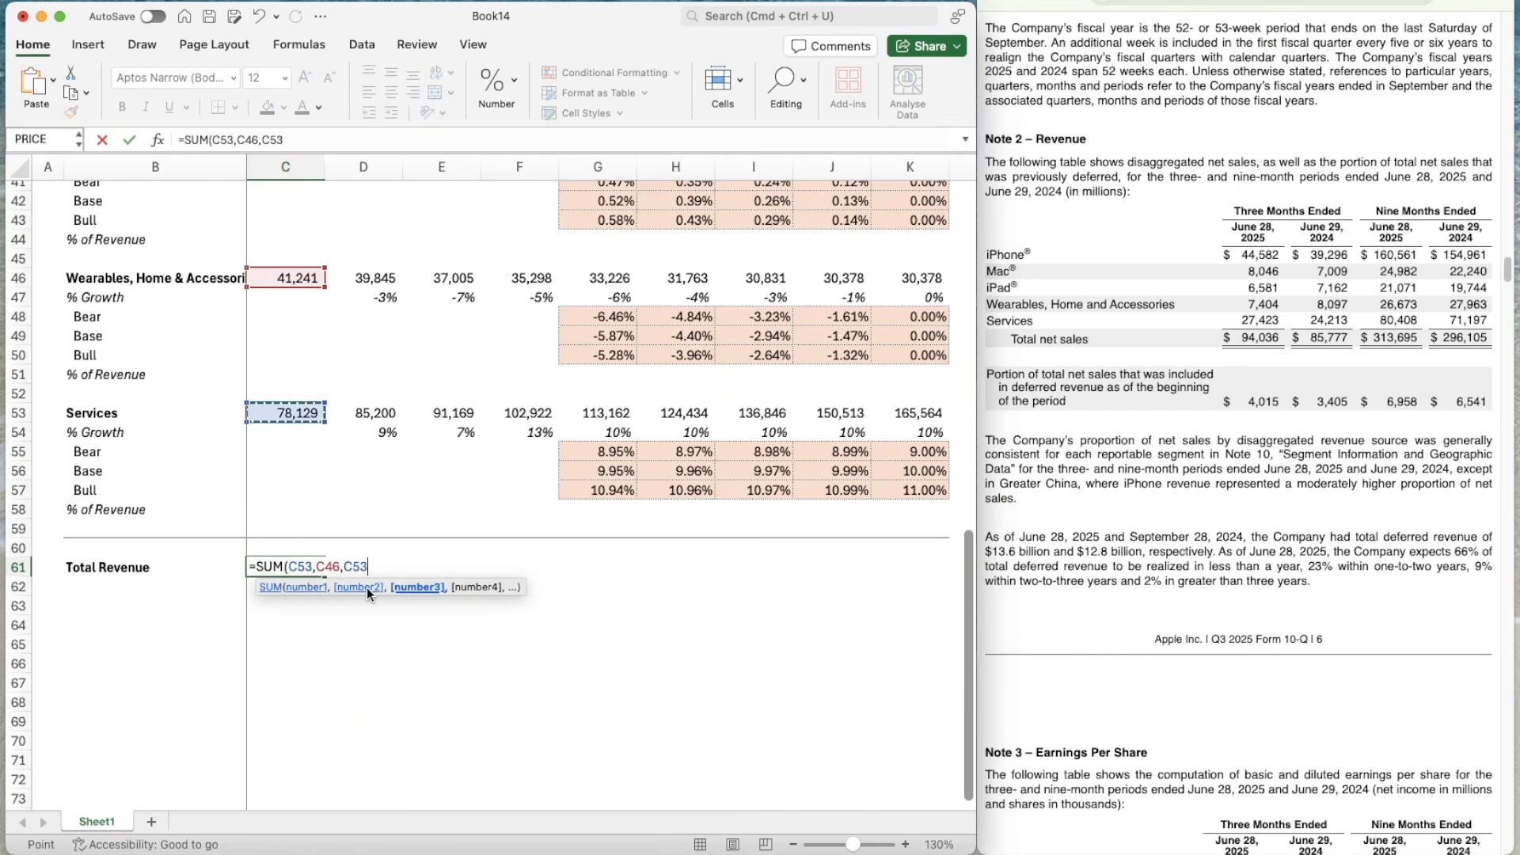
key(super+Up)
key(super+Up)
key(super+Up)
key(Down)
key(Down)
key(Down)
key(Down)
key(Down)
key(Down)
key(Down)
key(Down)
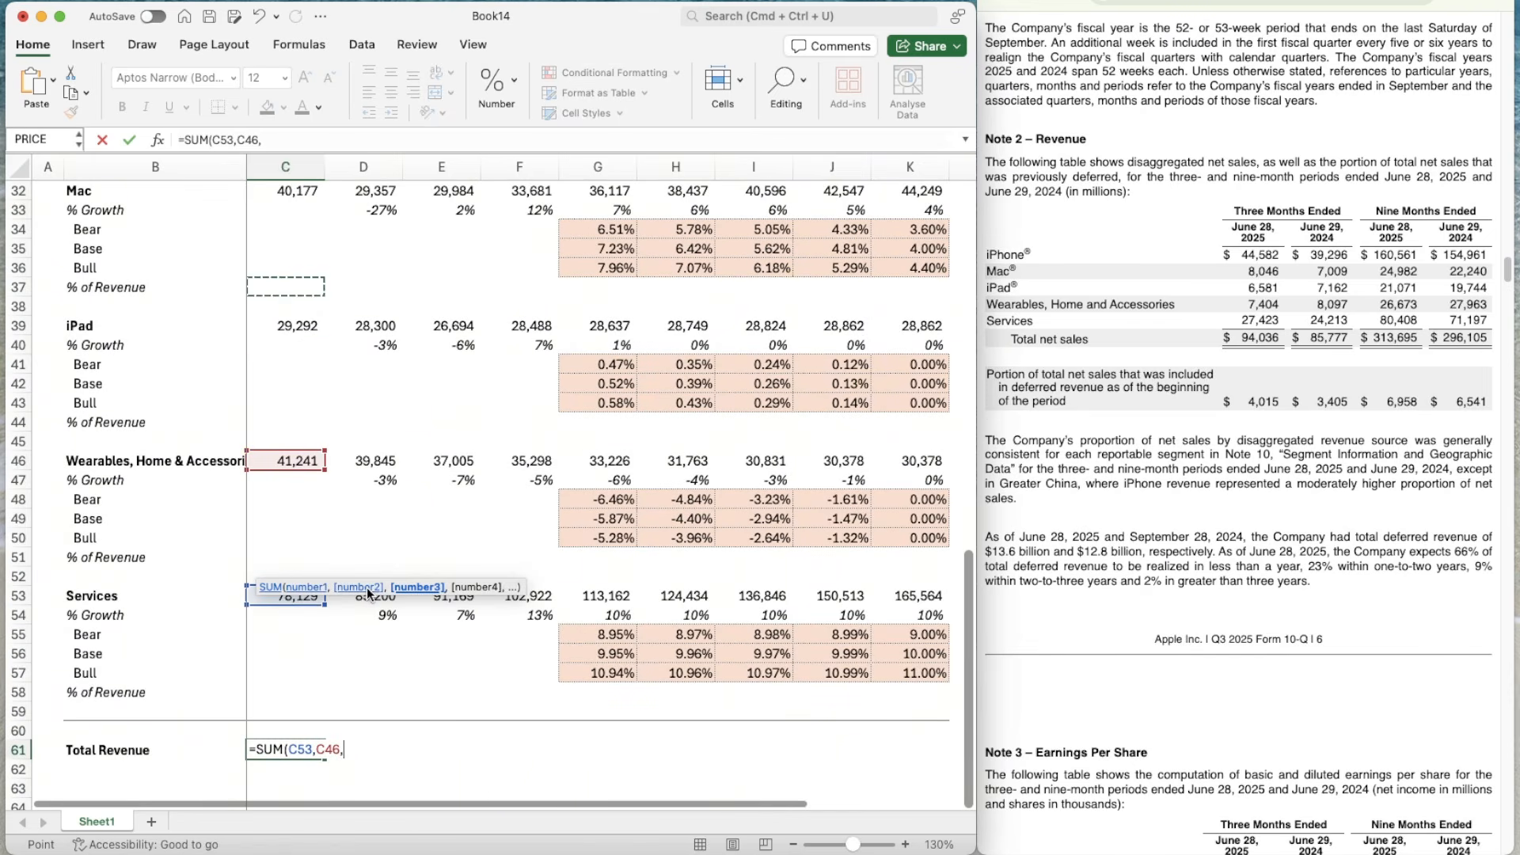
text(,)
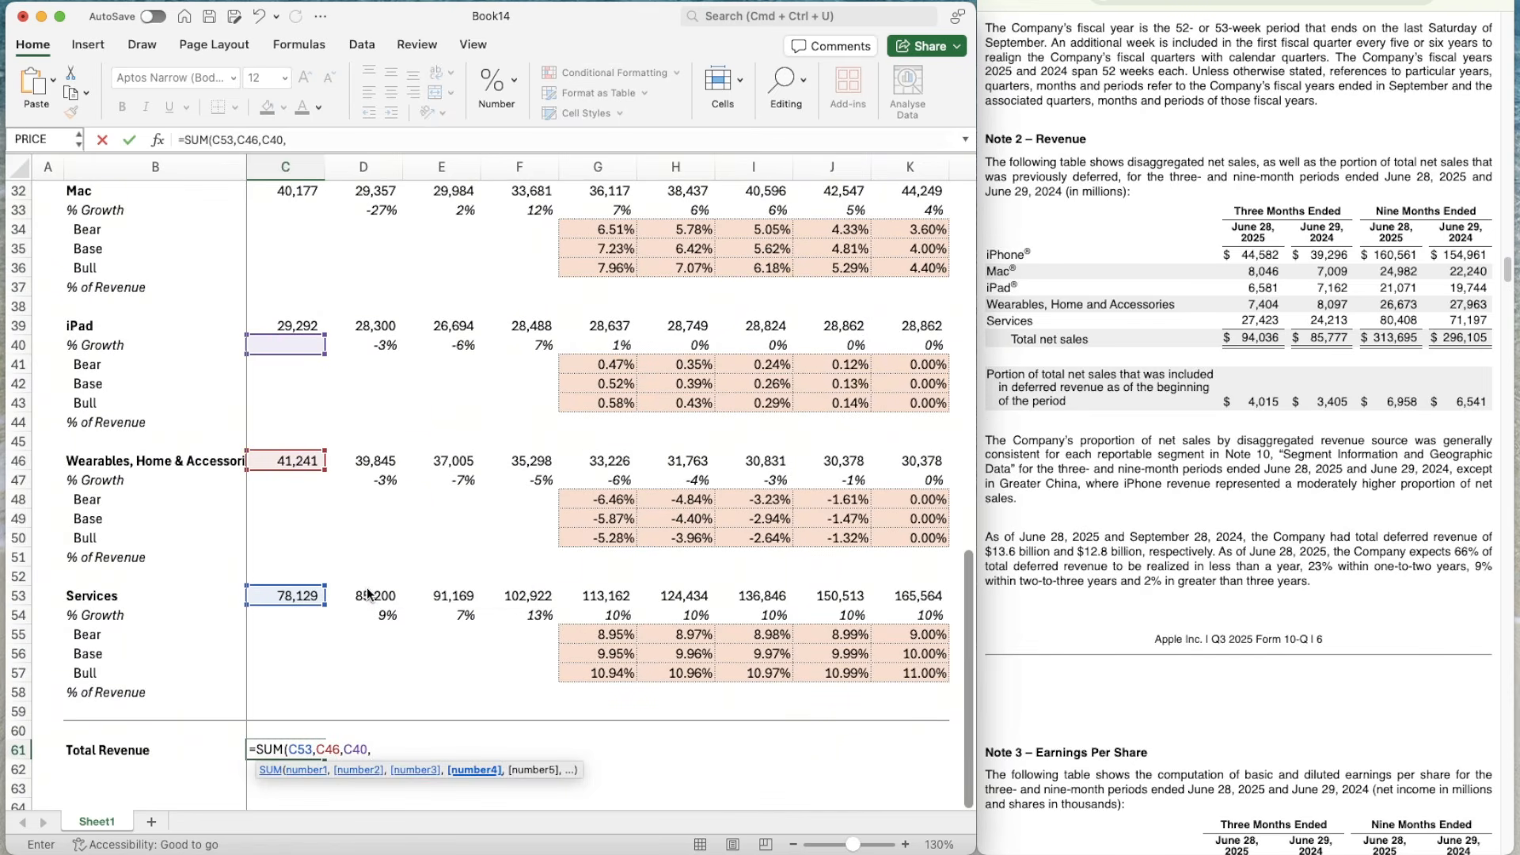
key(BackSpace)
key(BackSpace)
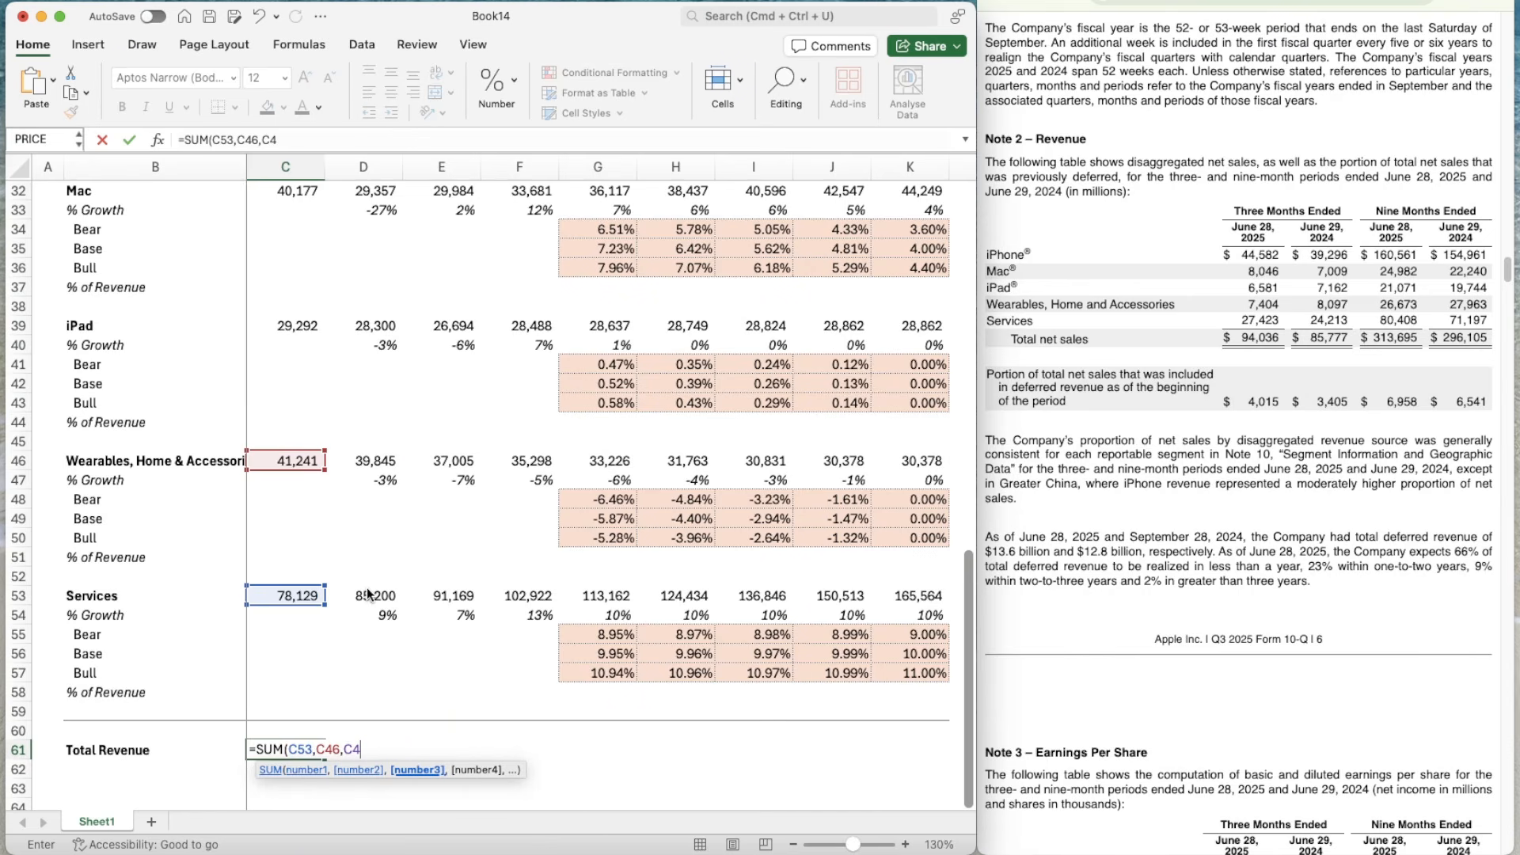
key(BackSpace)
text(39)
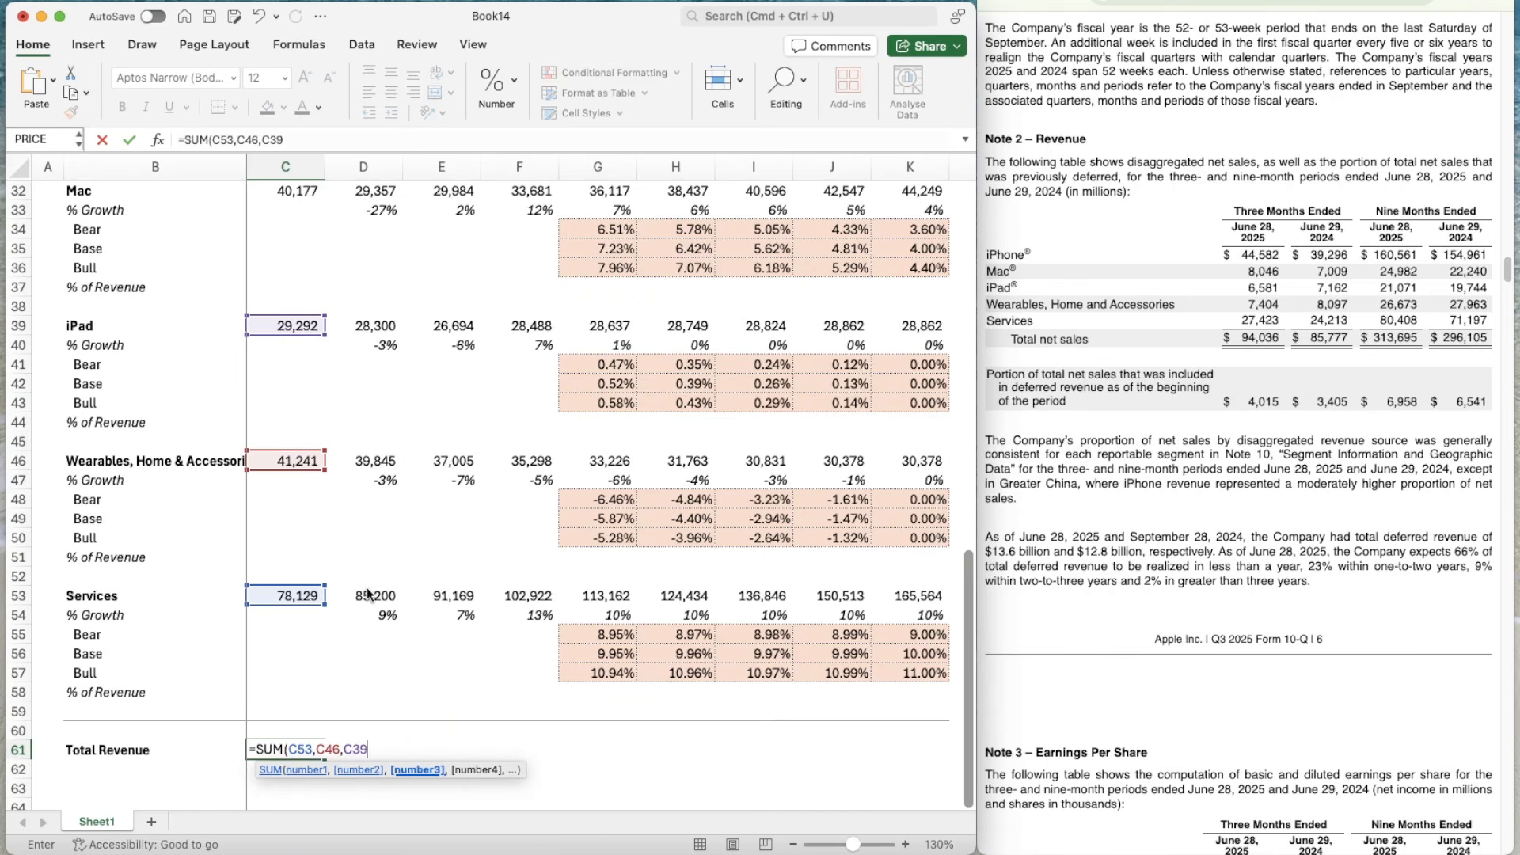
text(,)
key(Up)
key(super+Up)
key(super+Up)
key(super+Up)
key(super+Up)
key(super+Up)
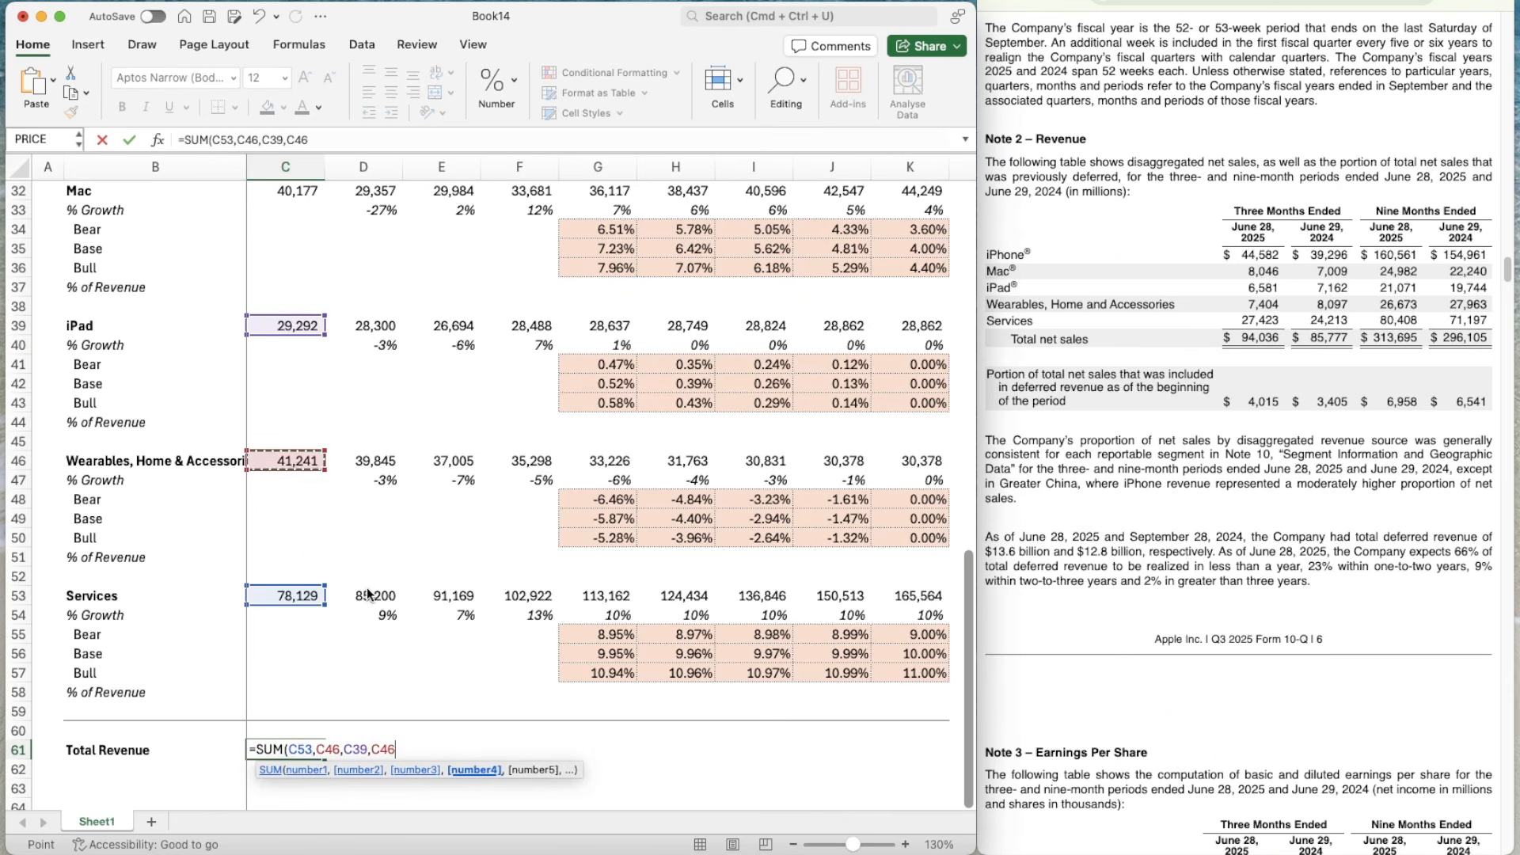
key(super+Down)
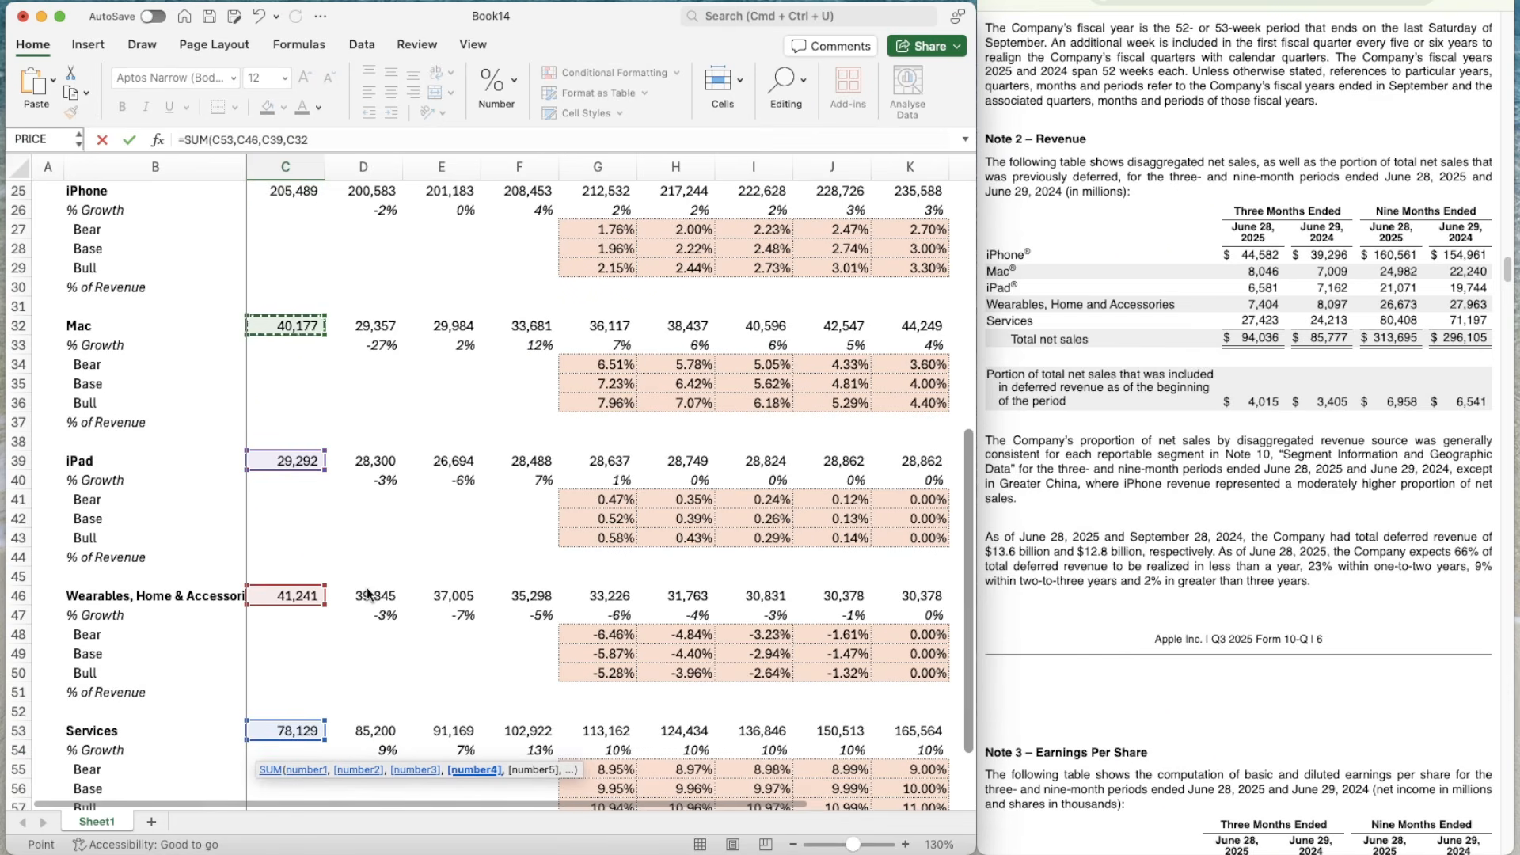
text(,)
key(super+Up)
key(super+Up)
key(super+Up)
key(super+Up)
key(super+Up)
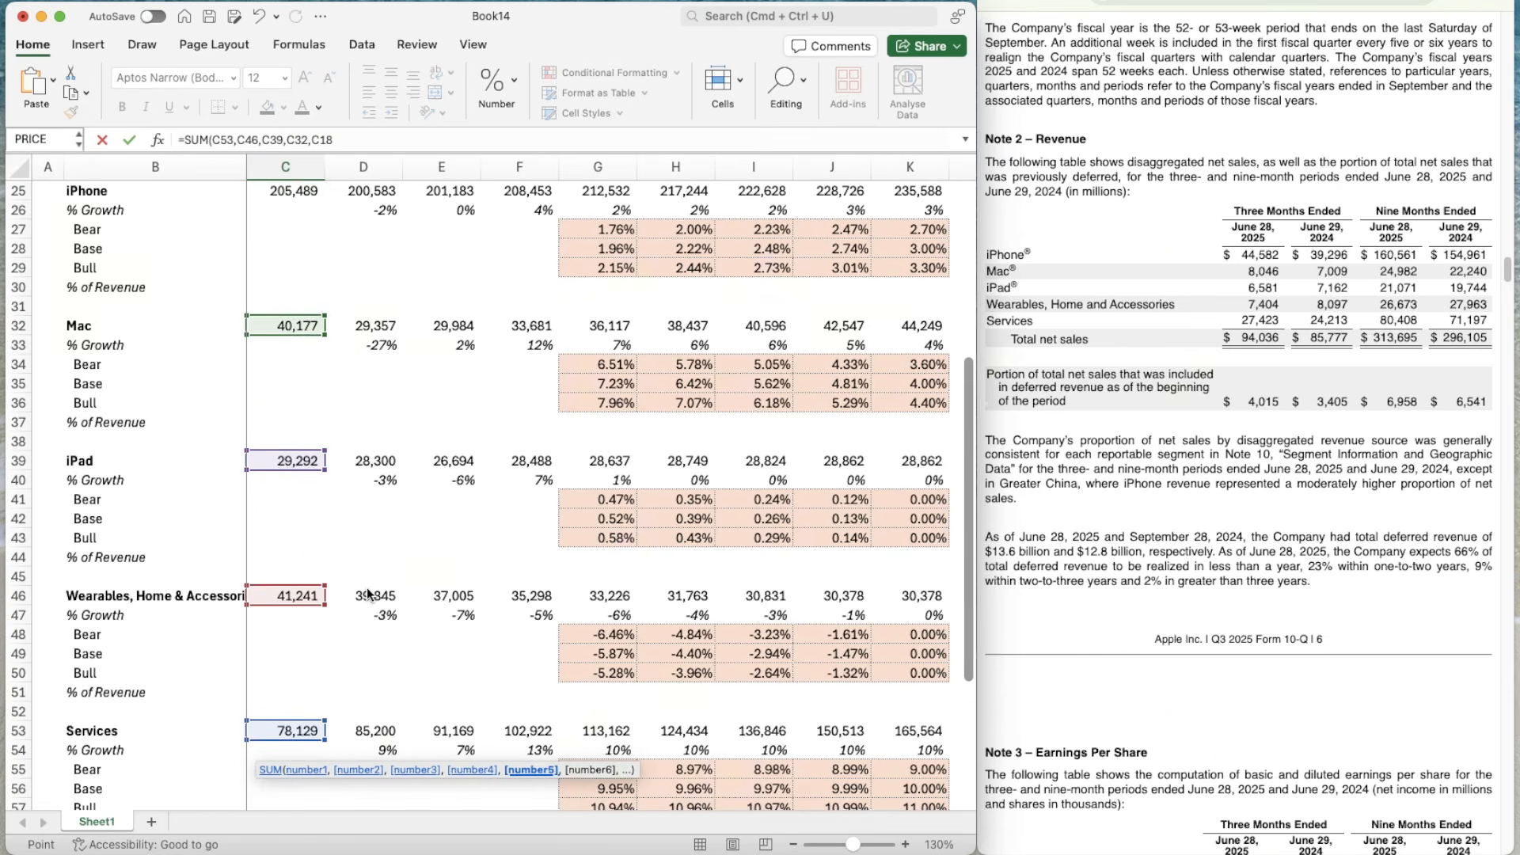
key(Return)
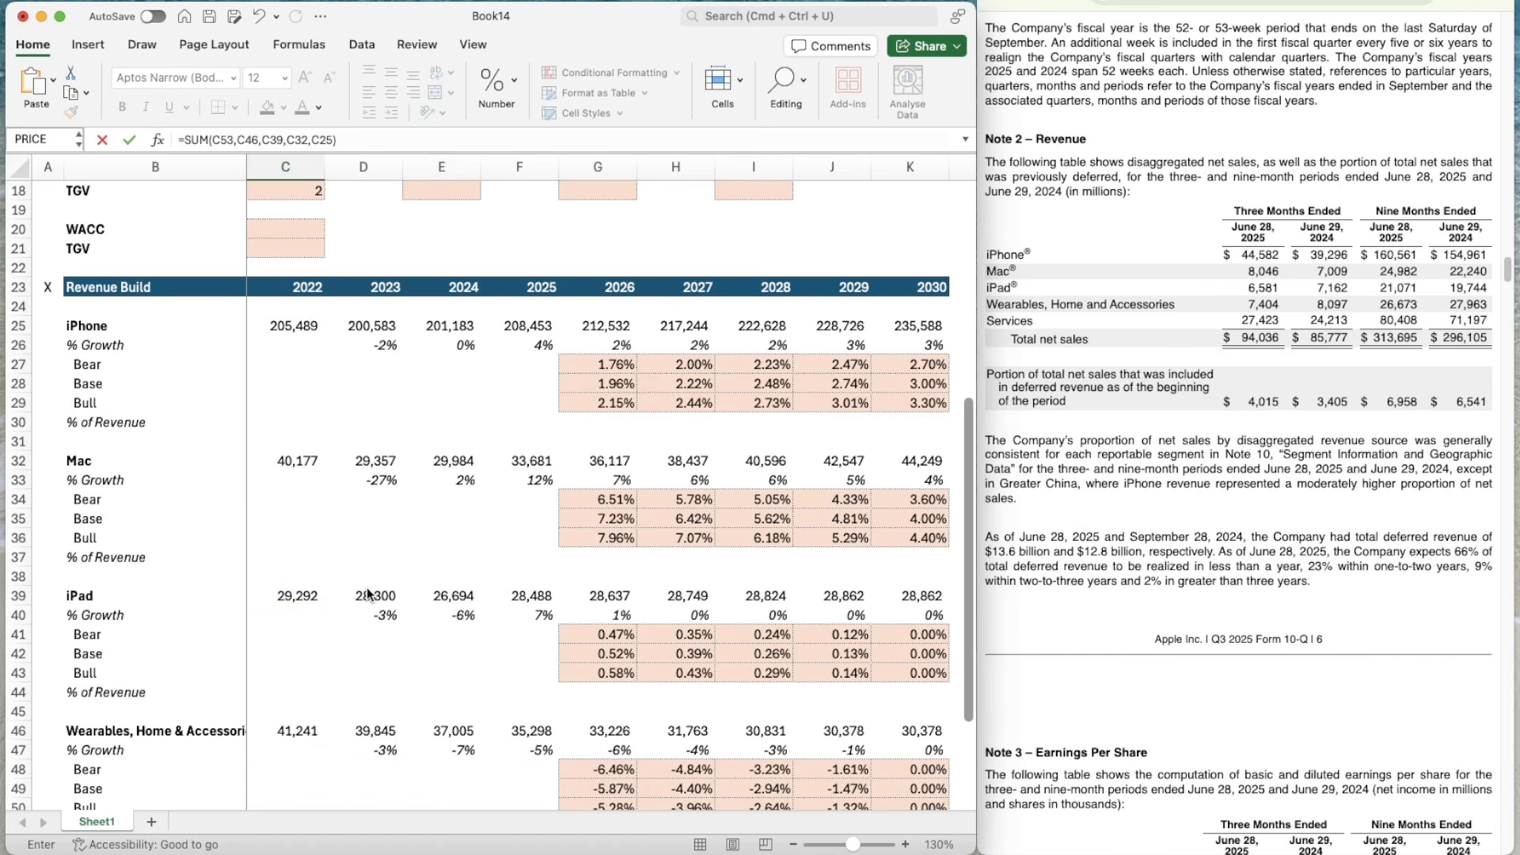
- Make the 2022 total revenue in C61 bold and copy its formula across to K61
key(Up)
scroll(419, 704, down, 4)
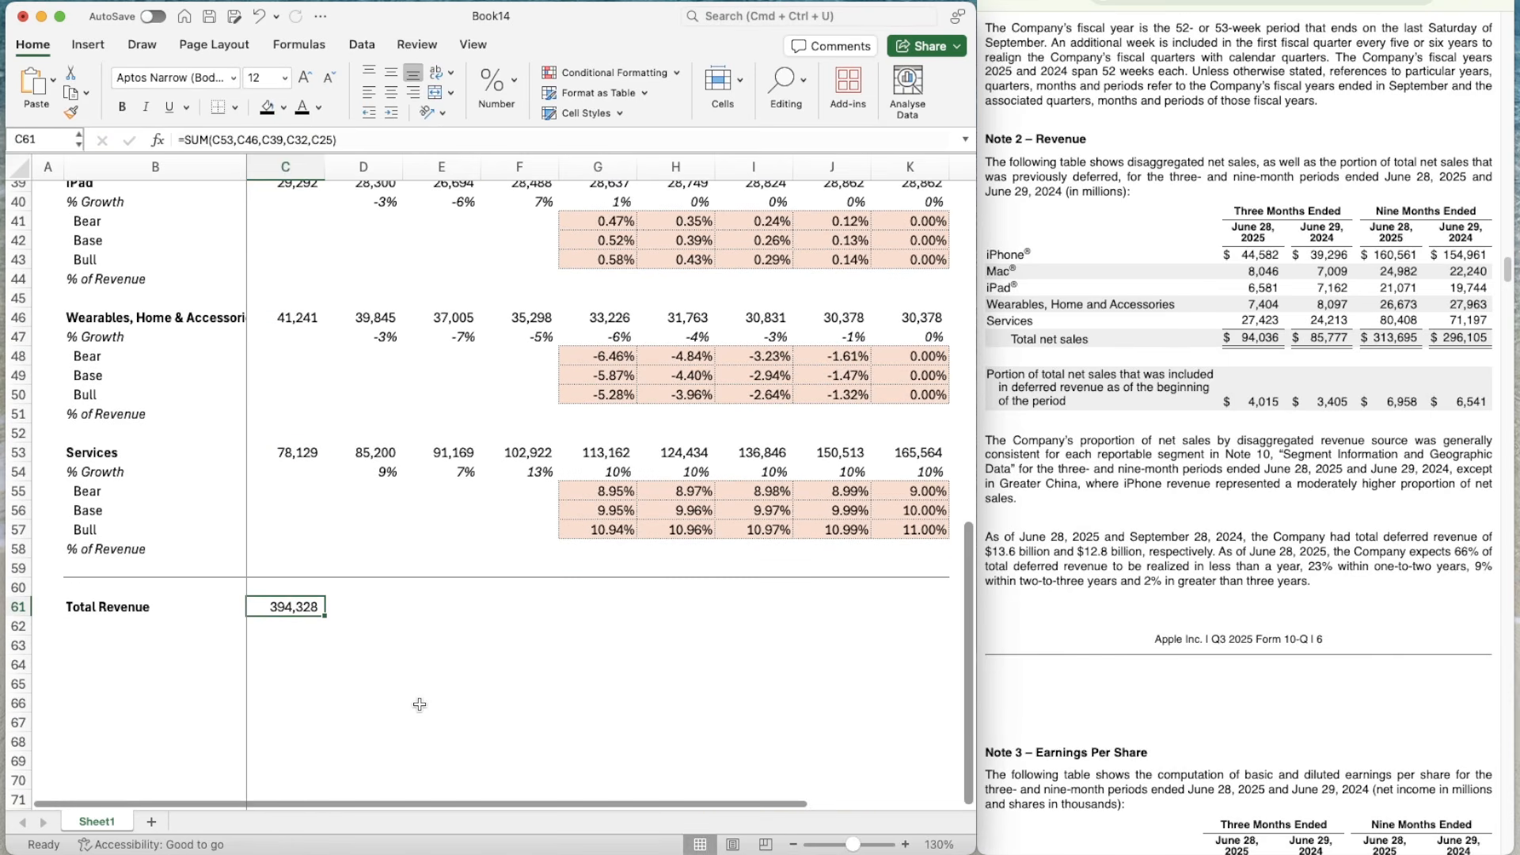
key(super+b)
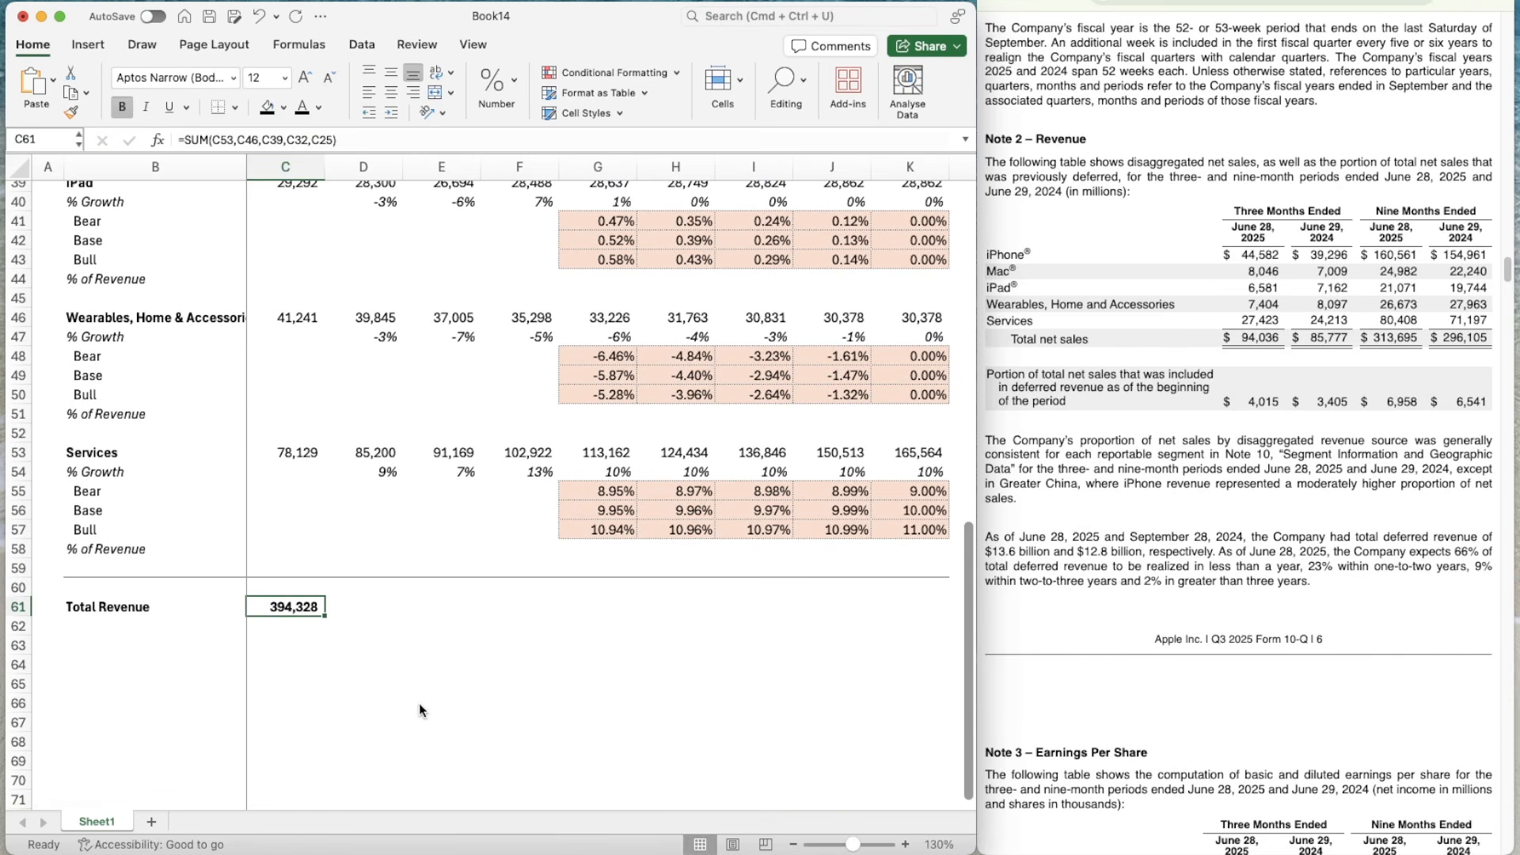
key(super+c)
key(shift+Right)
key(shift+Right)
key(shift+Right)
key(shift+Right)
key(shift+Right)
key(shift+Right)
key(shift+Right)
key(shift+Right)
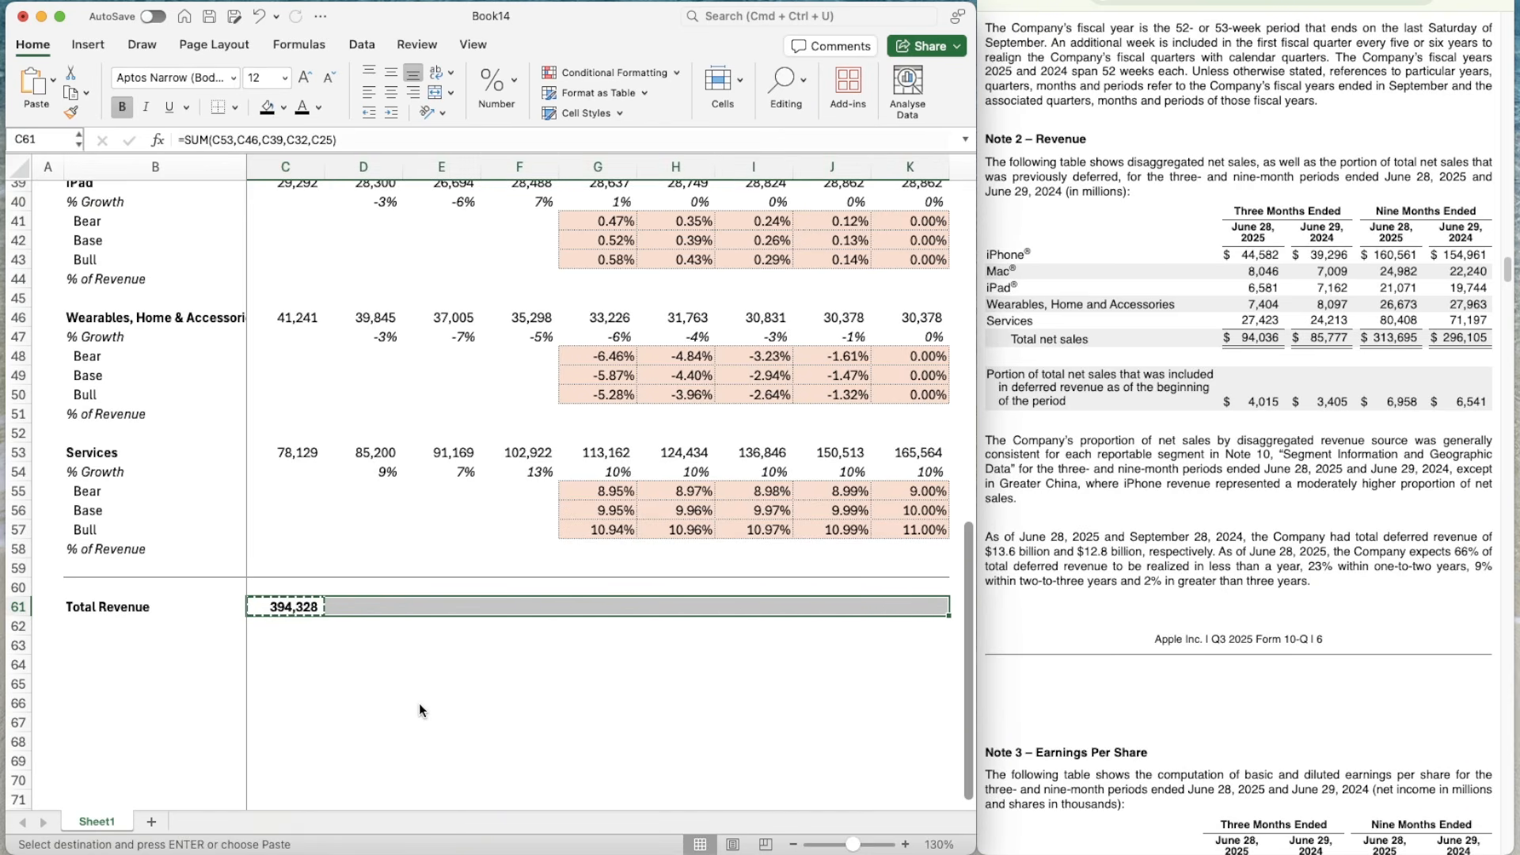
key(super+v)
- Copy the Services growth formula from D54 into D62:K62, beneath the total revenue figures
key(Right)
key(Up)
key(Up)
key(Up)
key(Up)
key(Up)
key(Up)
key(Up)
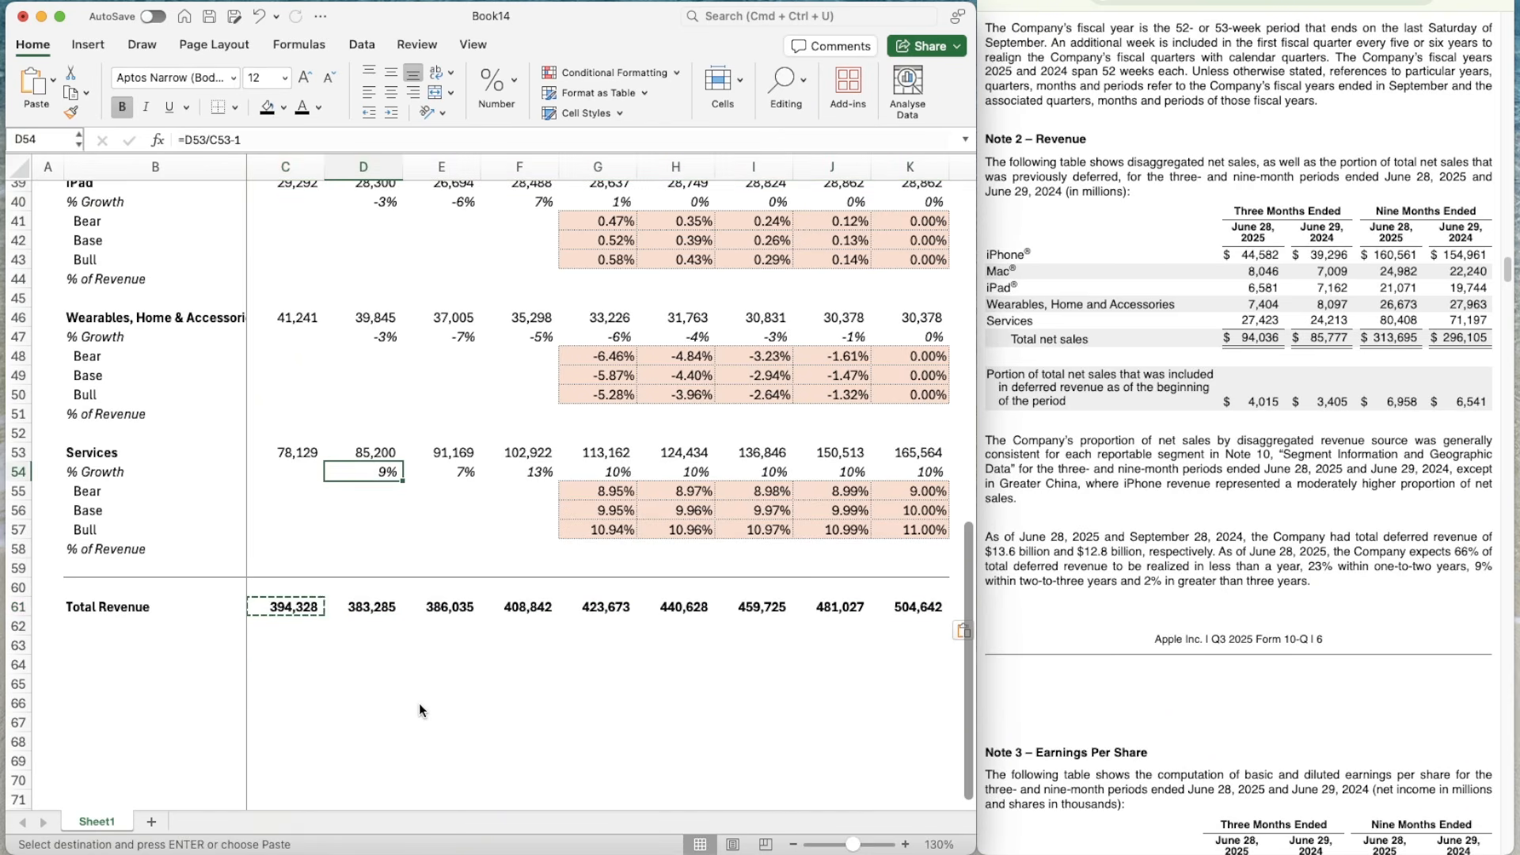
key(super+c)
key(Down)
key(Down)
key(Down)
key(Down)
key(Down)
key(Down)
key(Down)
key(Down)
key(shift+Right)
key(shift+Right)
key(shift+Right)
key(shift+Right)
key(shift+Right)
key(shift+Right)
key(shift+Right)
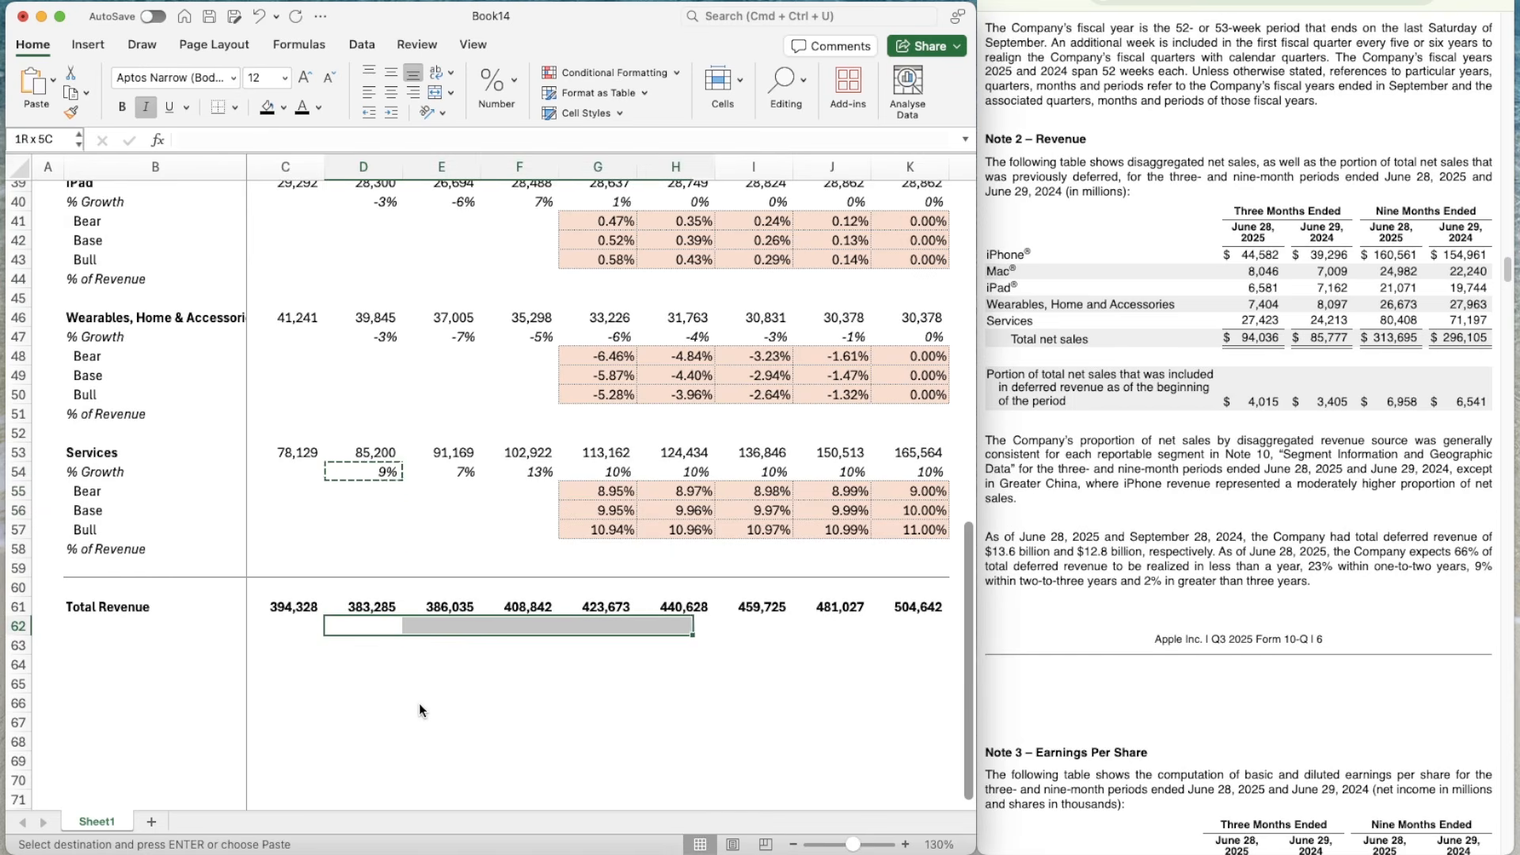
key(super+v)
- Label B62 as % Growth and make it italic
key(Home)
key(Right)
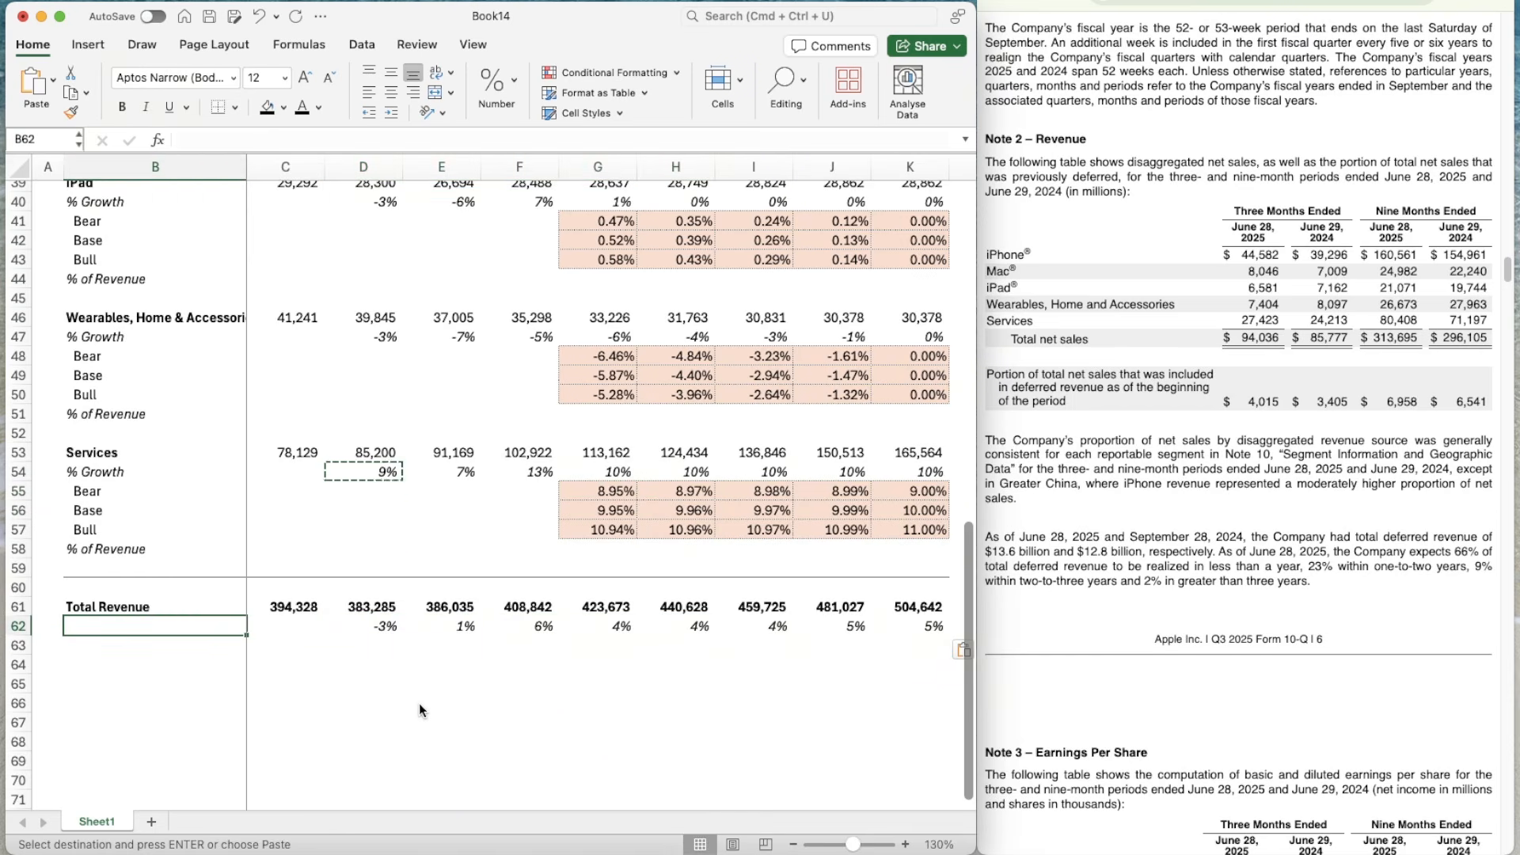
text(% Growth)
key(ctrl+Return)
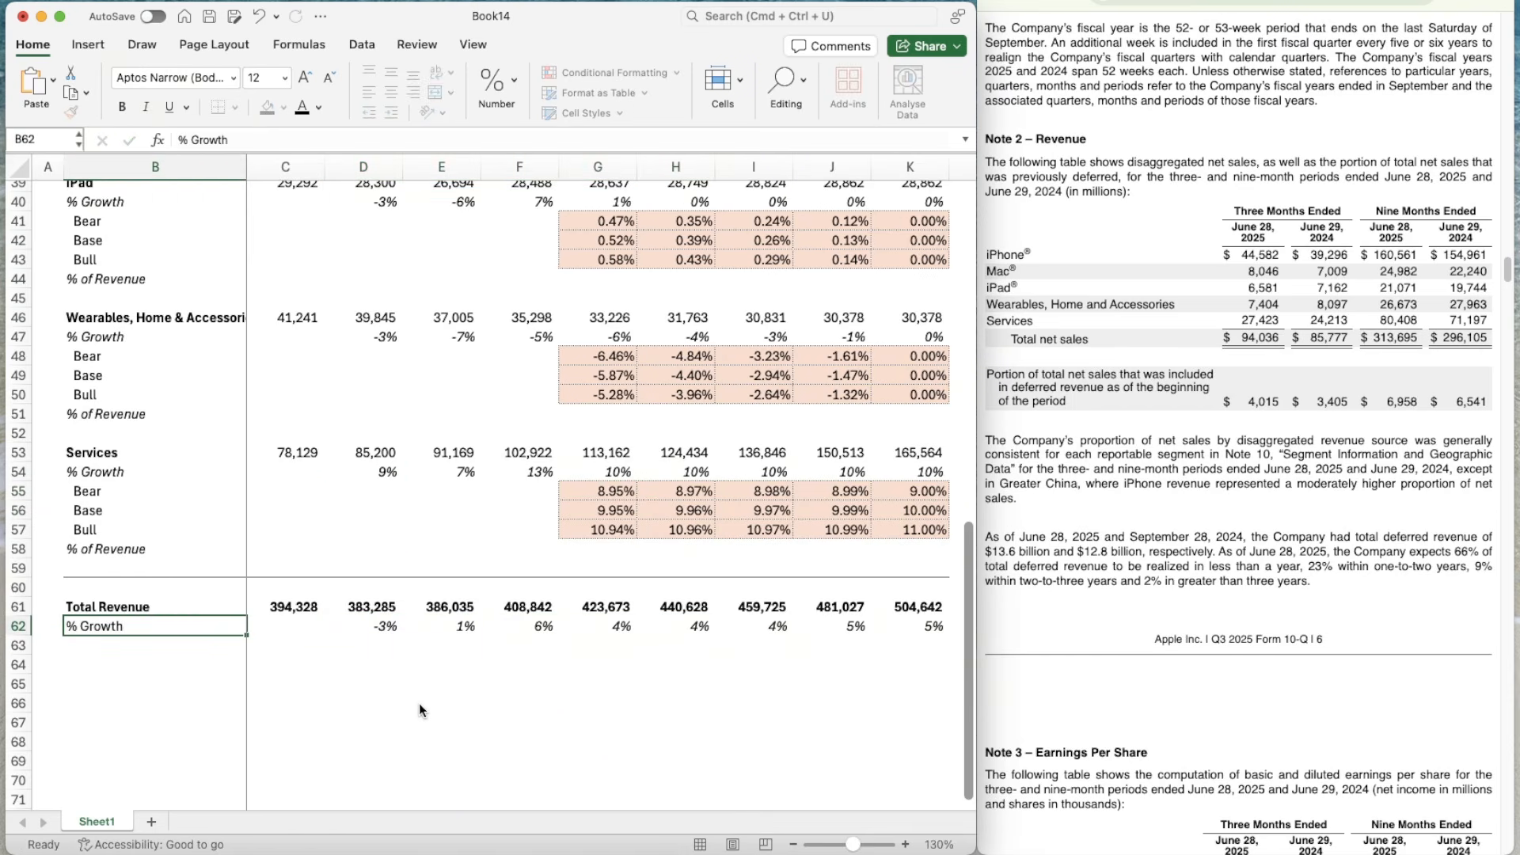
key(super+i)
- Examine the total revenue growth rates along row 62, from the historical years through 2030
key(Right)
key(Right)
key(Right)
key(Right)
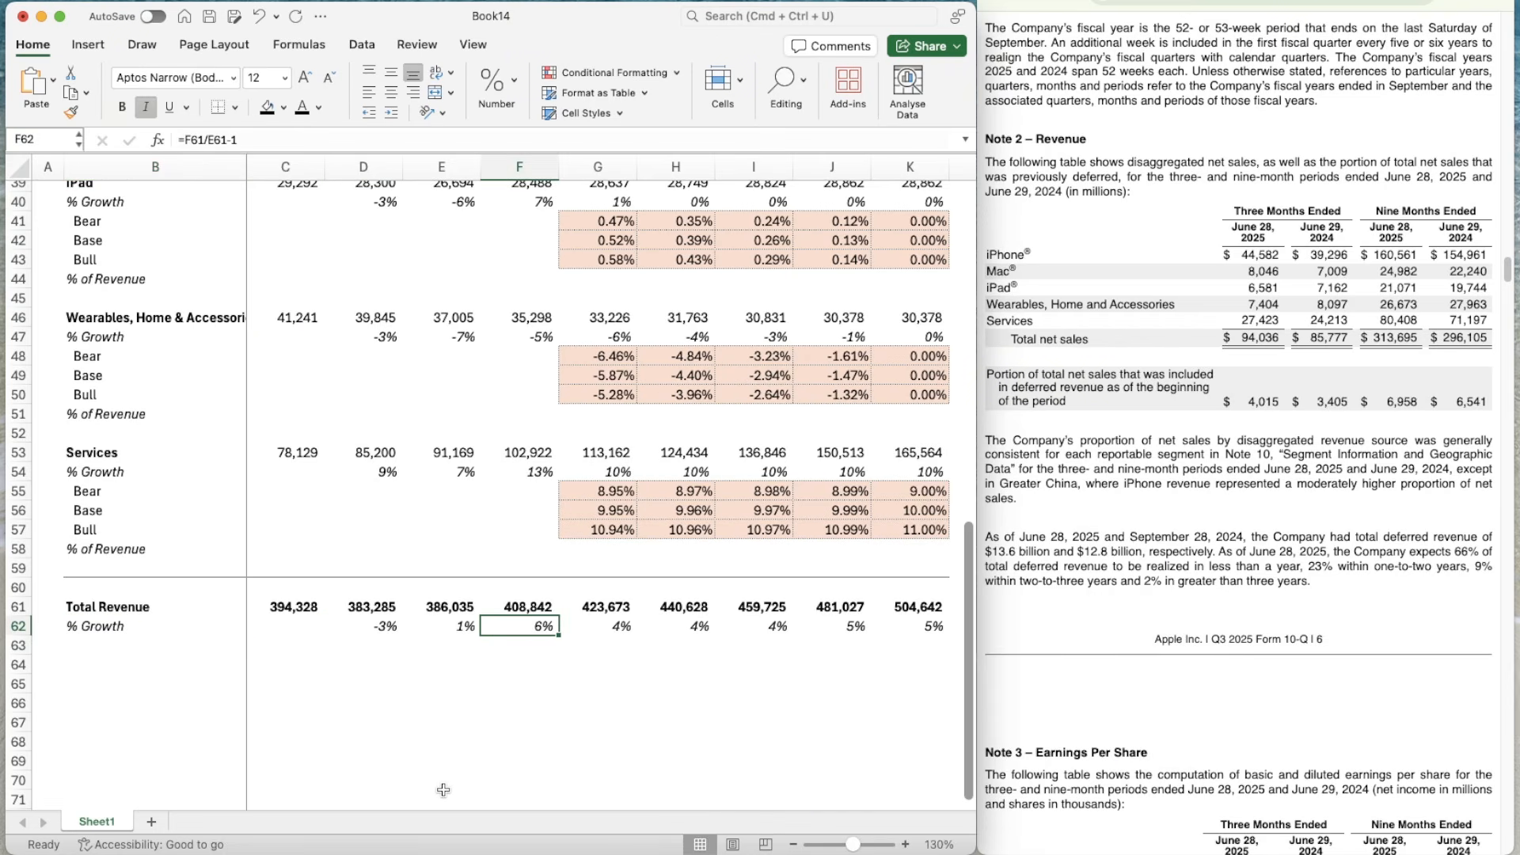
scroll(466, 702, down, 3)
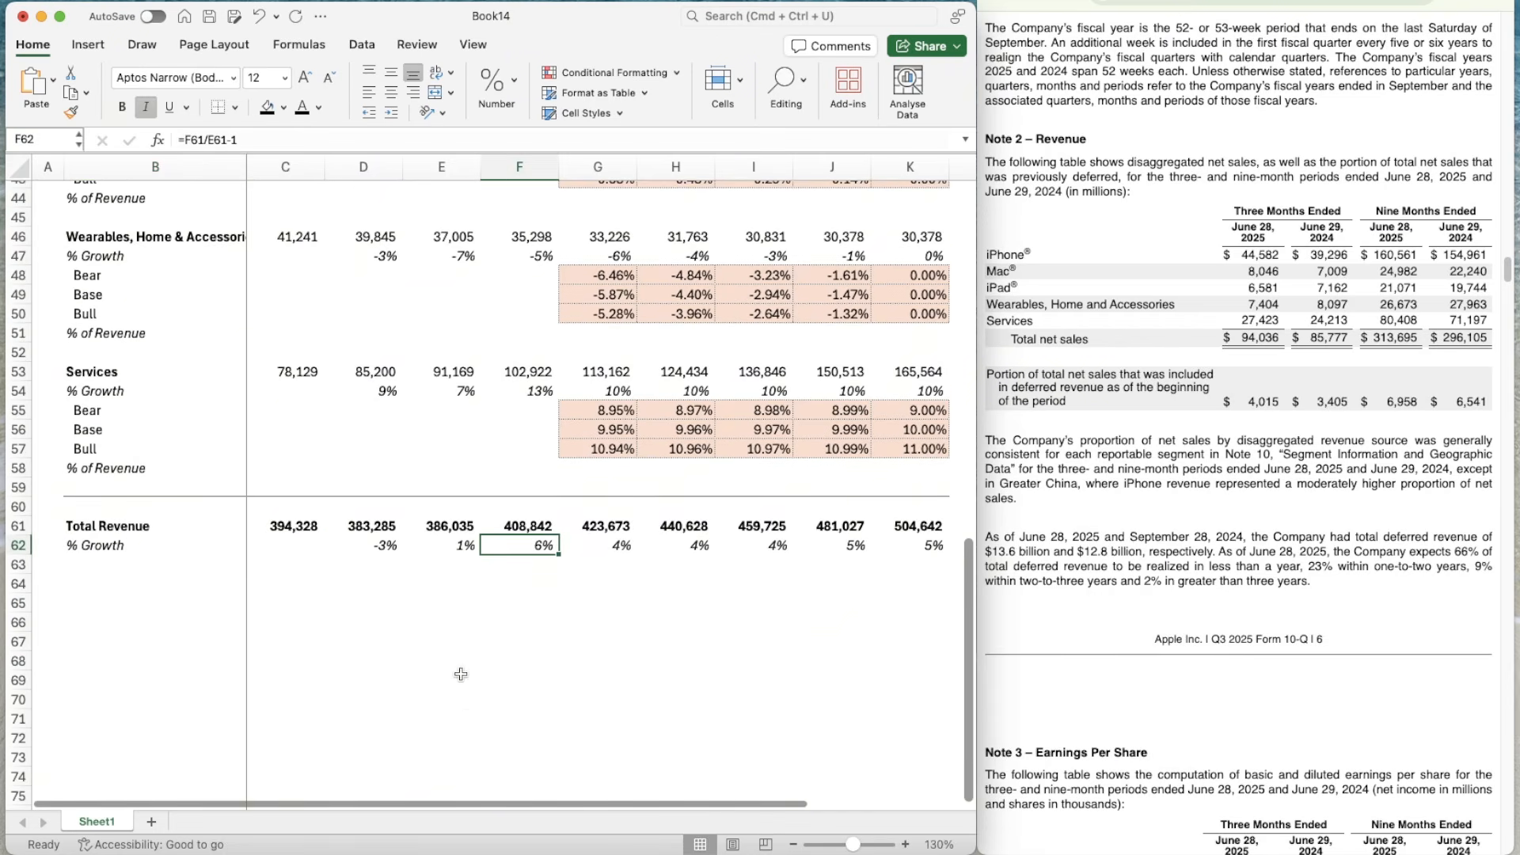
key(Right)
key(Right)
key(Right)
key(Right)
key(Right)
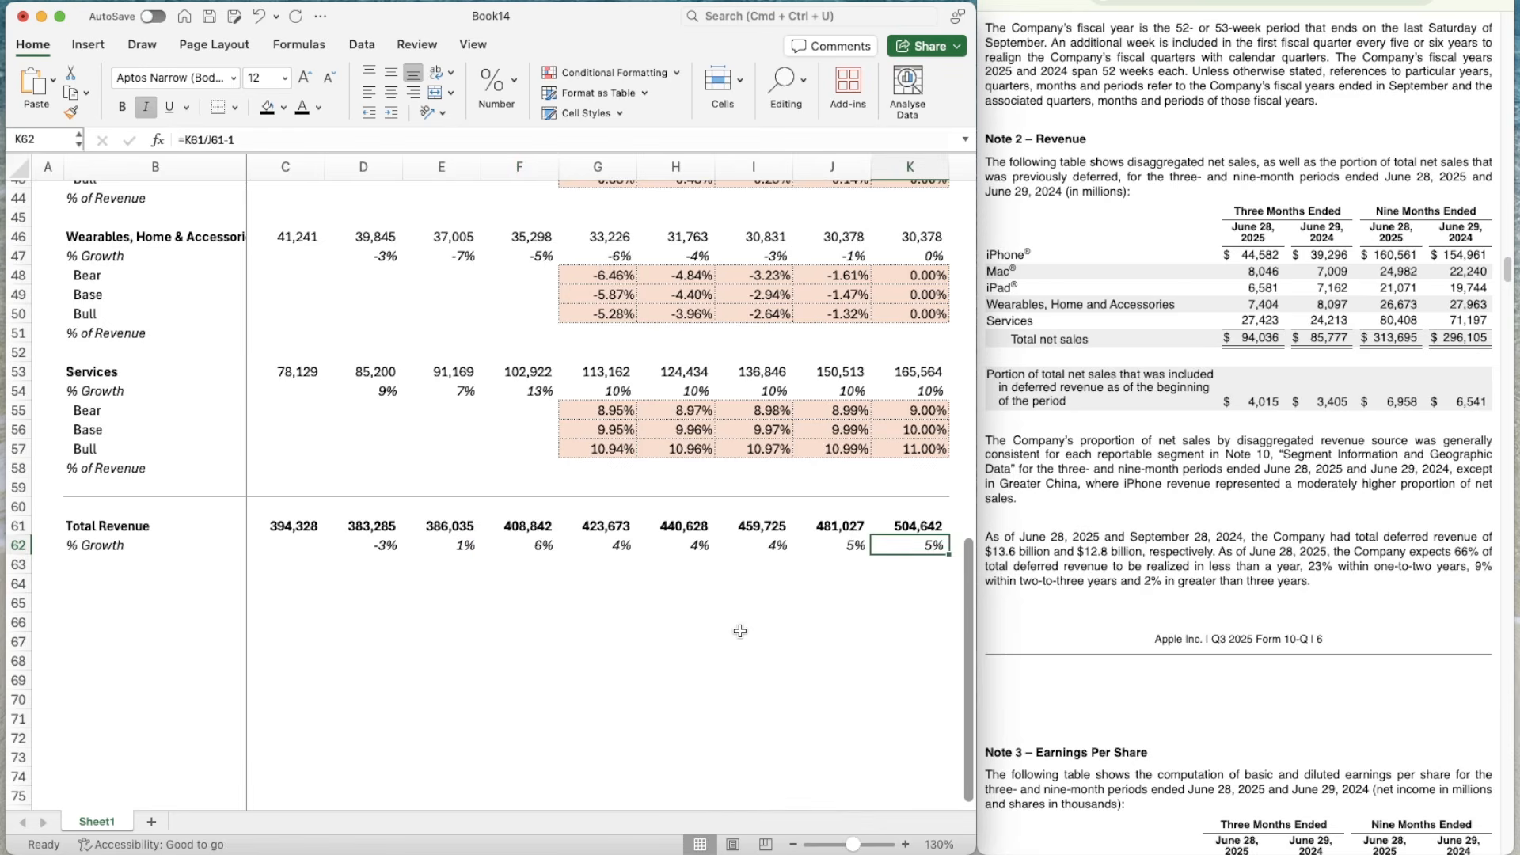
key(Left)
scroll(571, 621, down, 1)
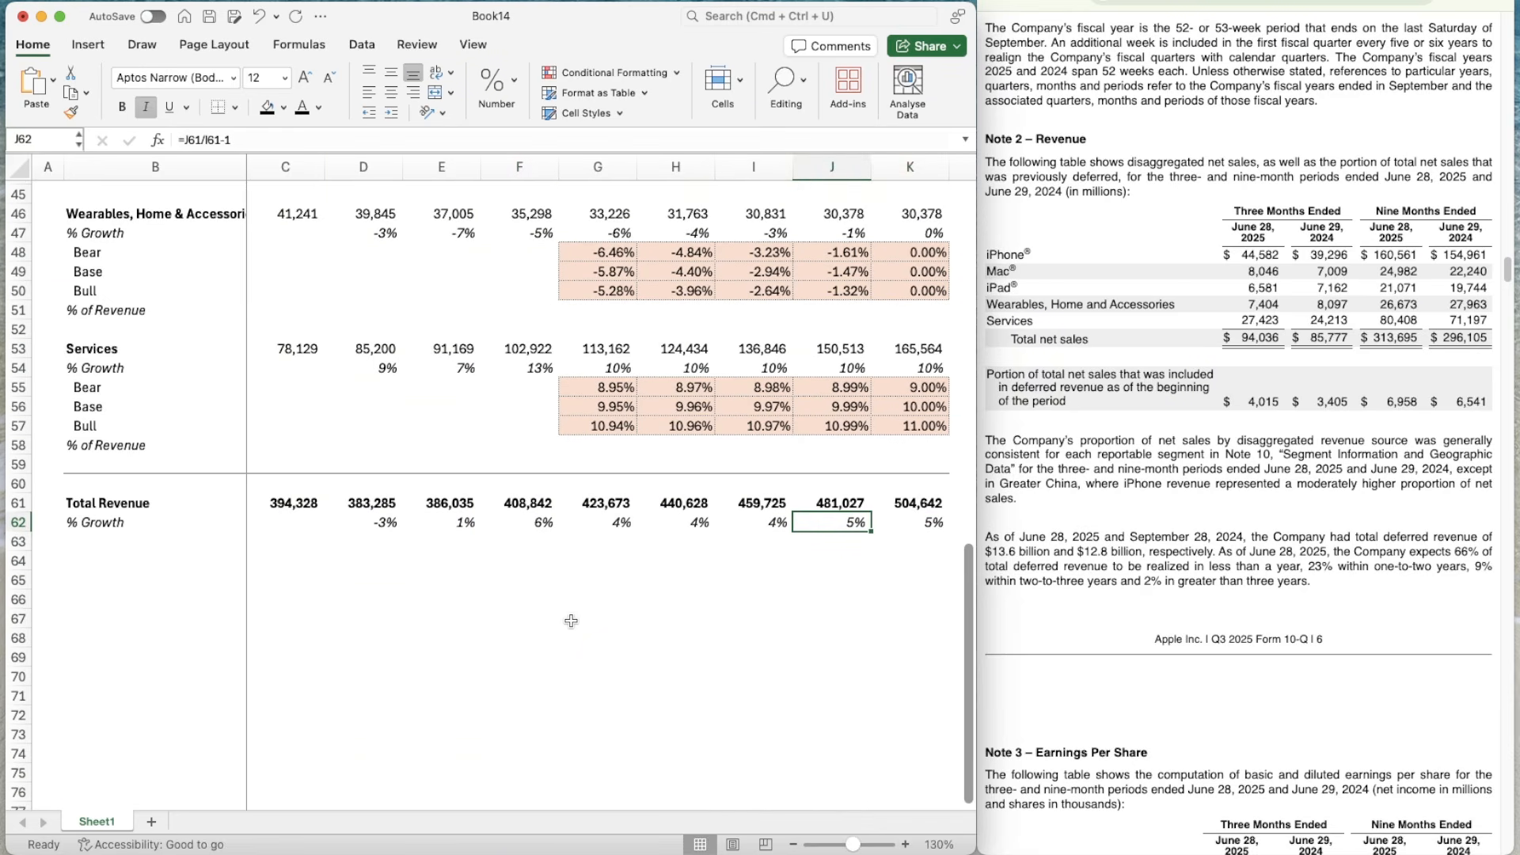
scroll(571, 621, down, 2)
scroll(571, 621, up, 13)
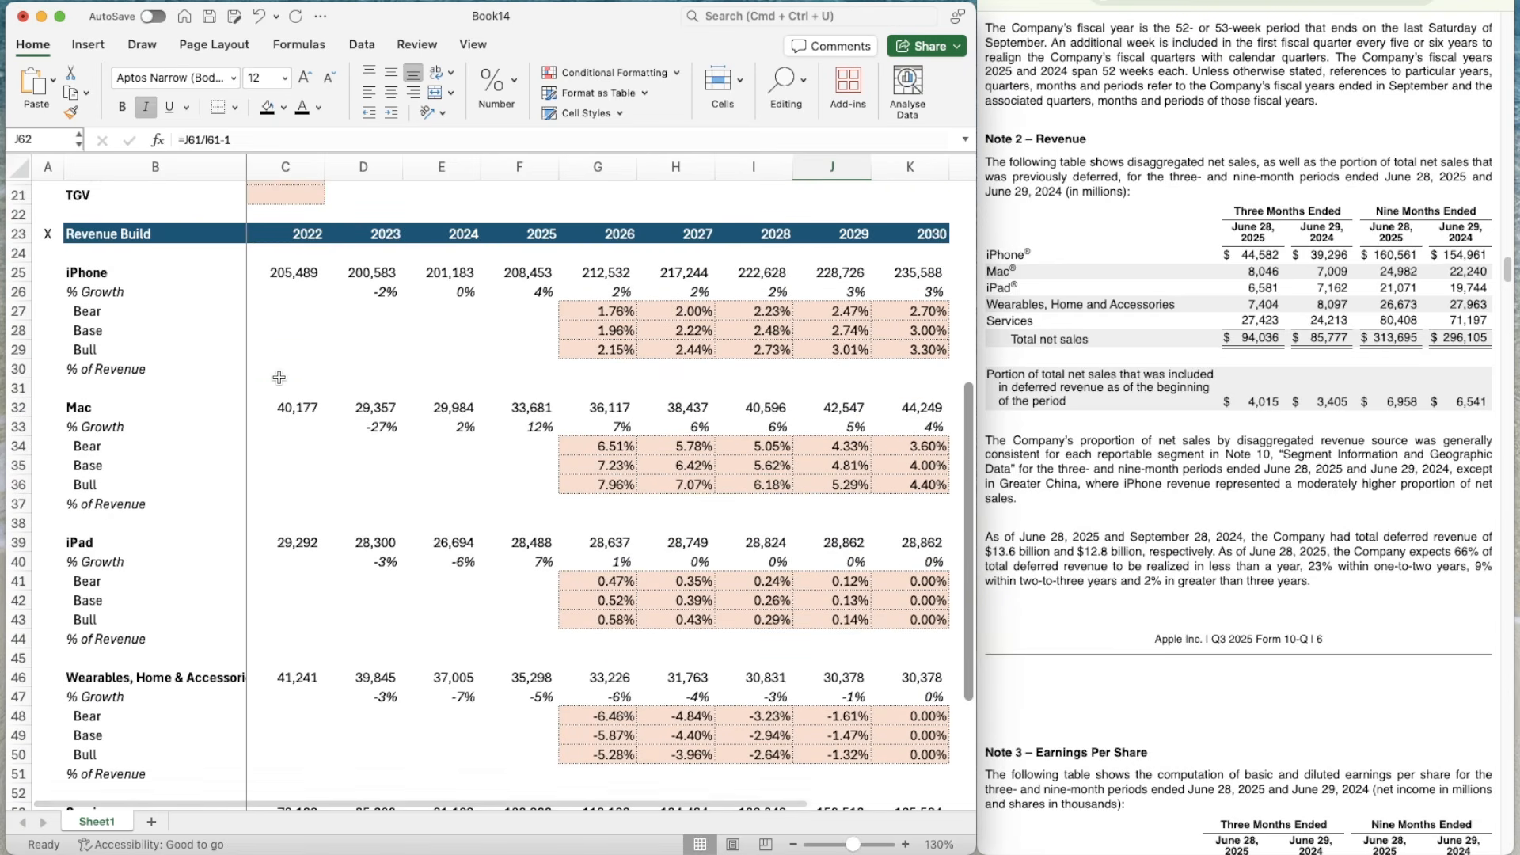
- Calculate iPhone's 2022 share of total revenue in C30 with =C25/C61
click(279, 378)
text(=)
key(Up)
key(Up)
key(Up)
key(Up)
key(Up)
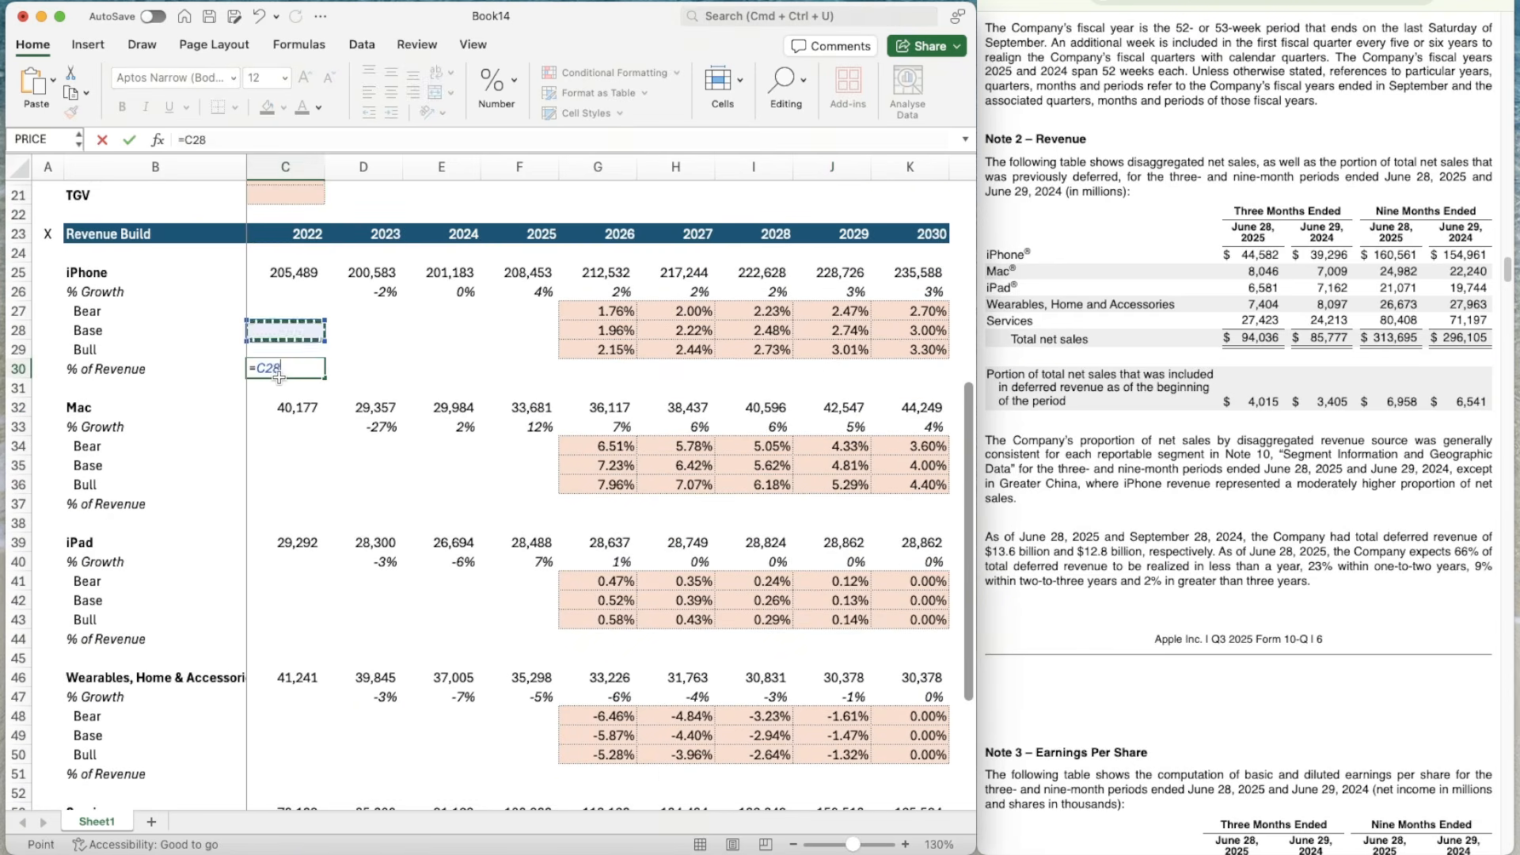
text(/)
scroll(281, 638, down, 6)
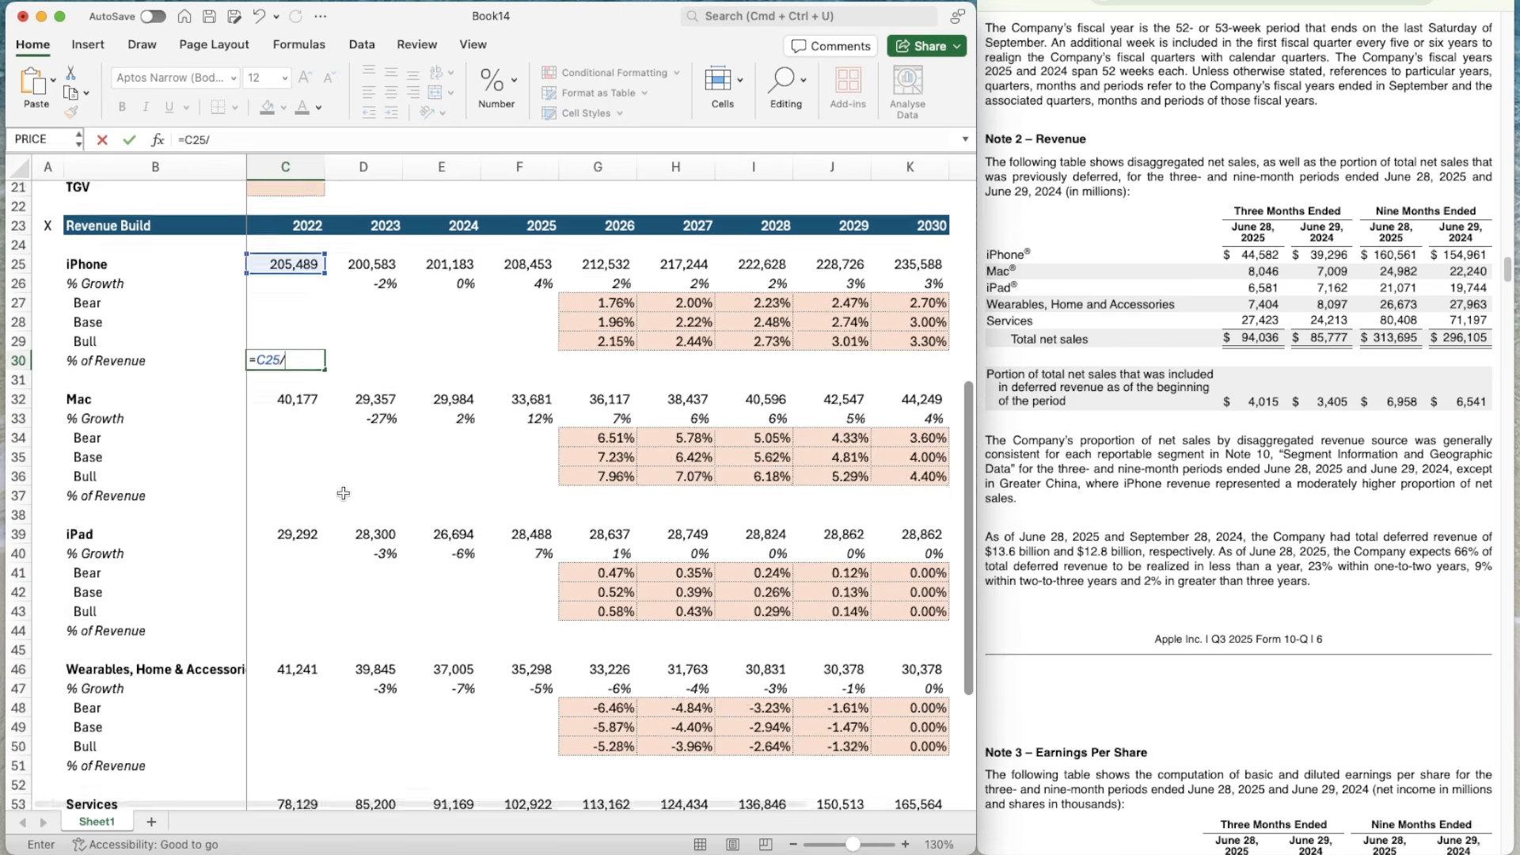
click(287, 704)
key(Return)
scroll(392, 389, up, 6)
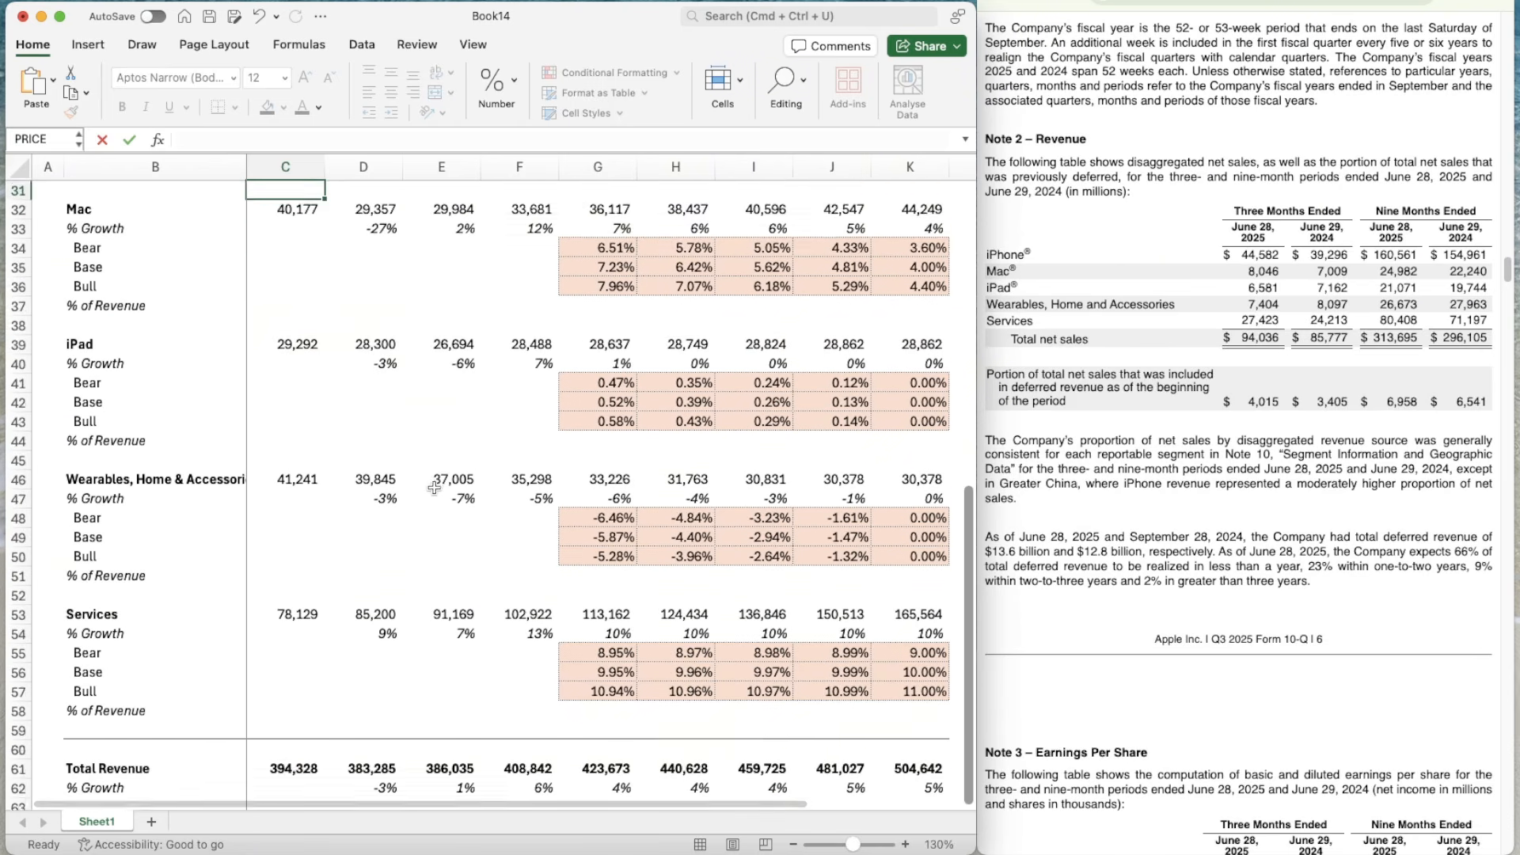
- Copy the percentage formatting of the iPhone growth cell D26 onto C30
click(364, 294)
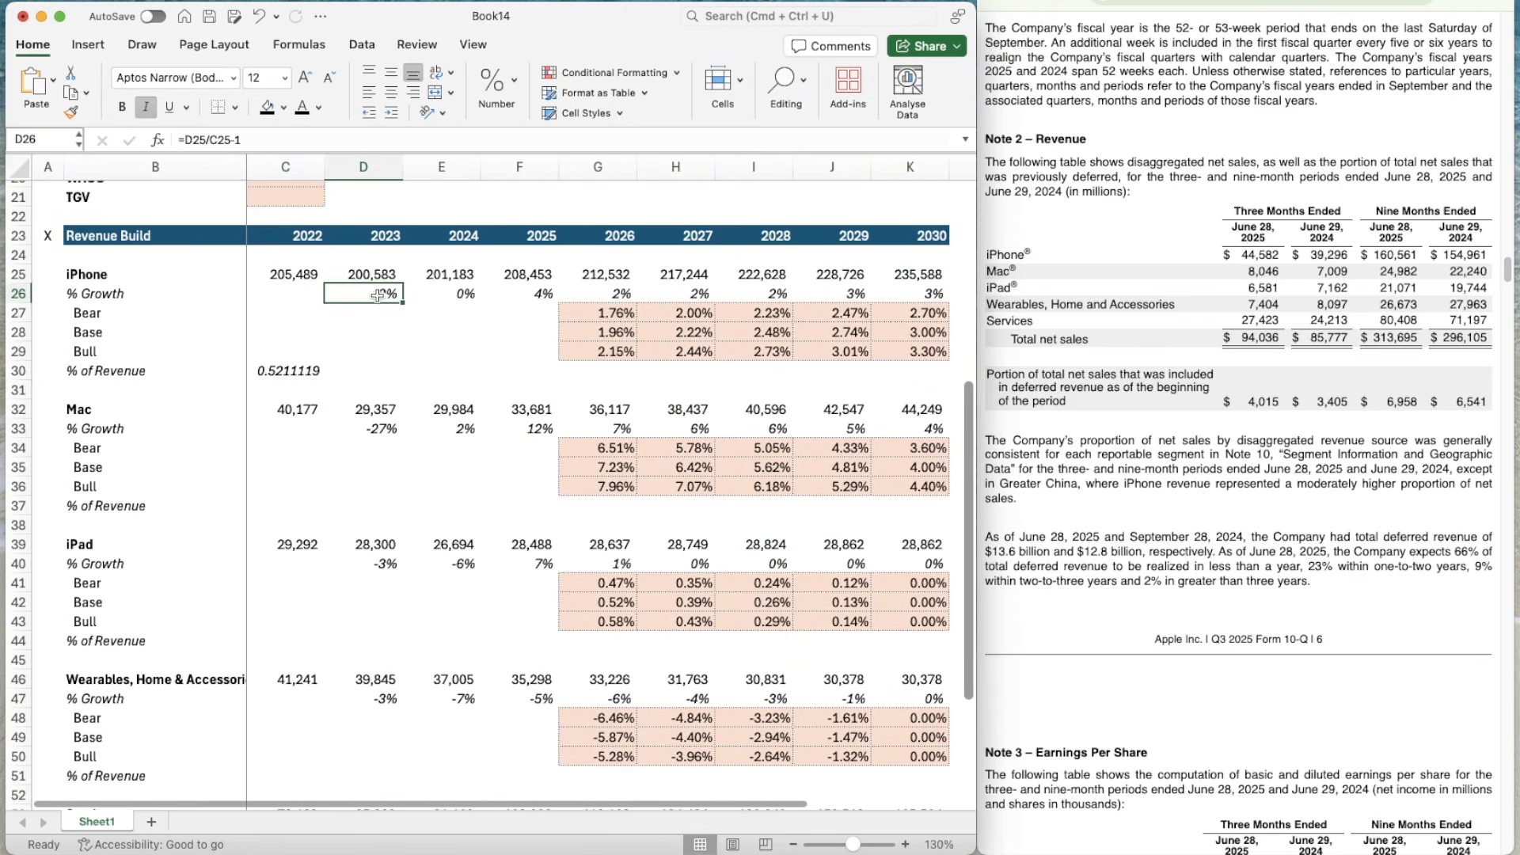
click(70, 112)
click(296, 377)
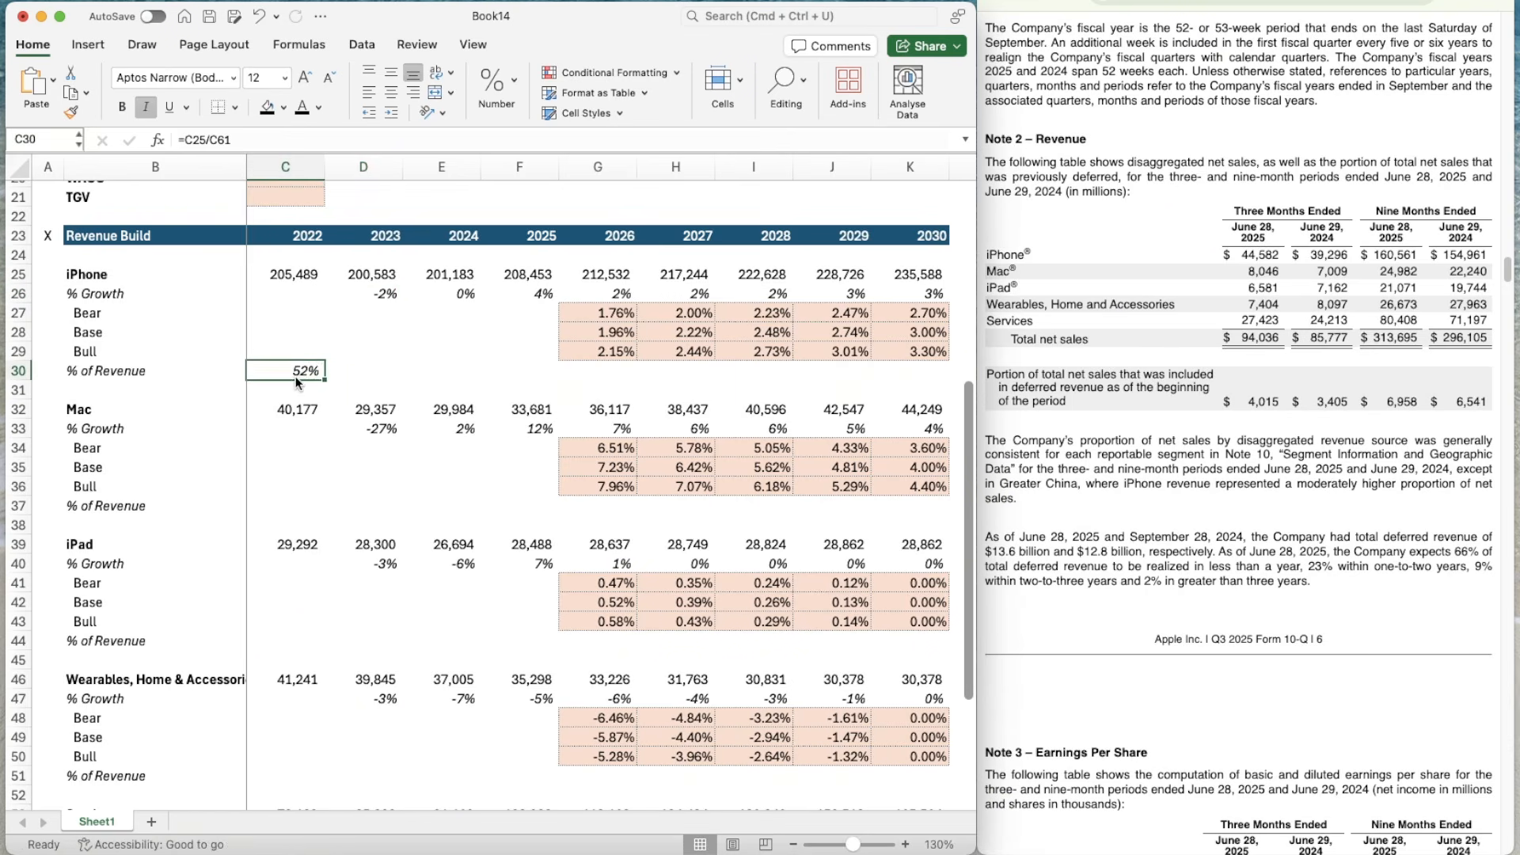
- Copy the iPhone % of Revenue formula from C30 across to K30
key(cmd+c)
key(shift+Right)
key(shift+Right)
key(shift+Right)
key(shift+Right)
key(shift+Right)
key(shift+Right)
key(shift+Right)
key(shift+Right)
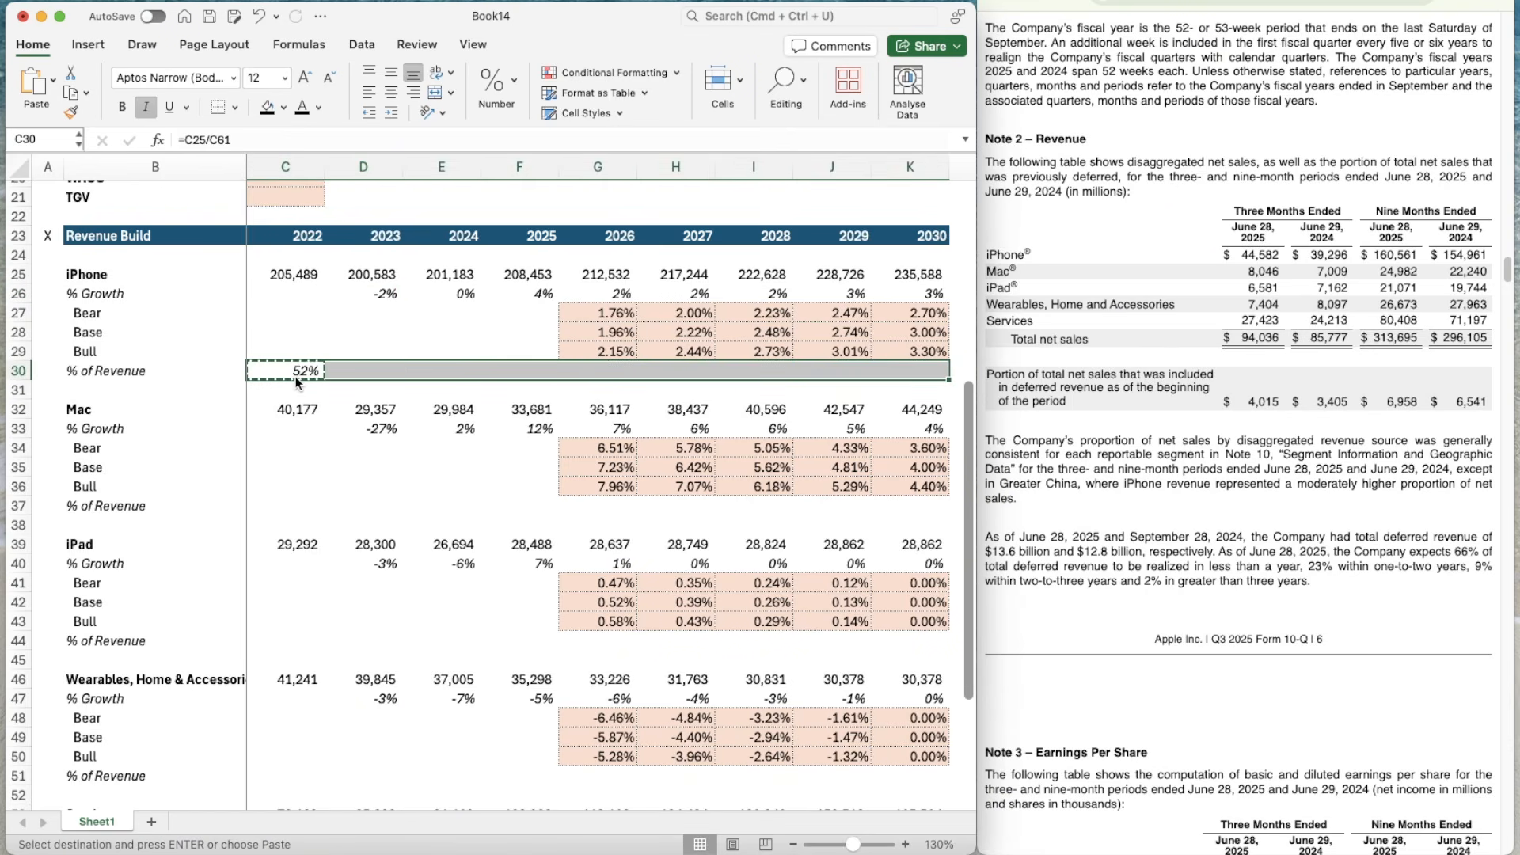
key(cmd+v)
- Calculate Mac's 2022 share of total revenue in C37 with =C32/C61
key(Down)
key(Down)
click(315, 512)
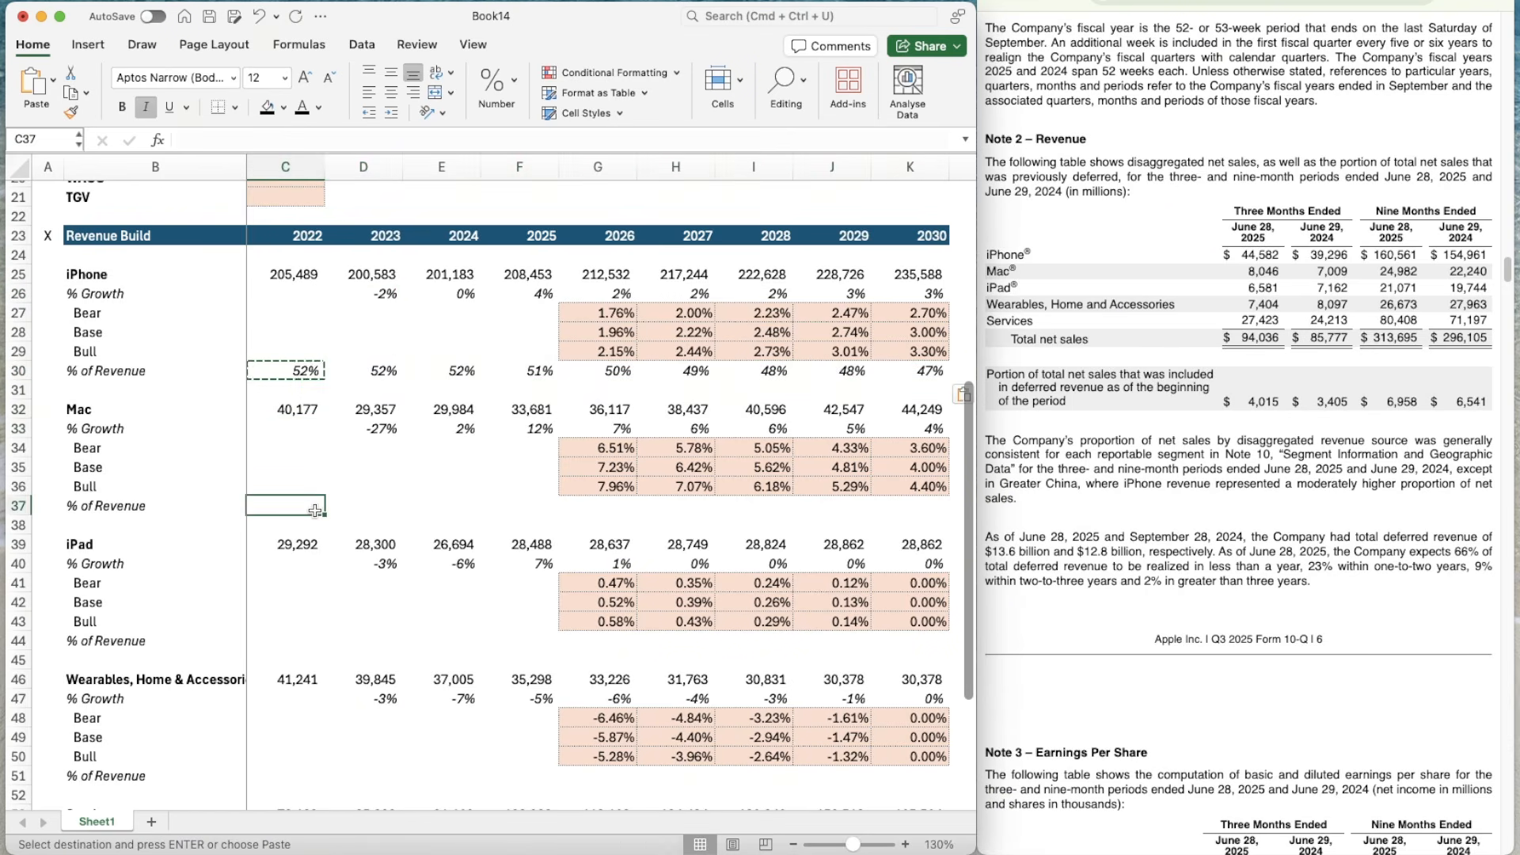
key(Escape)
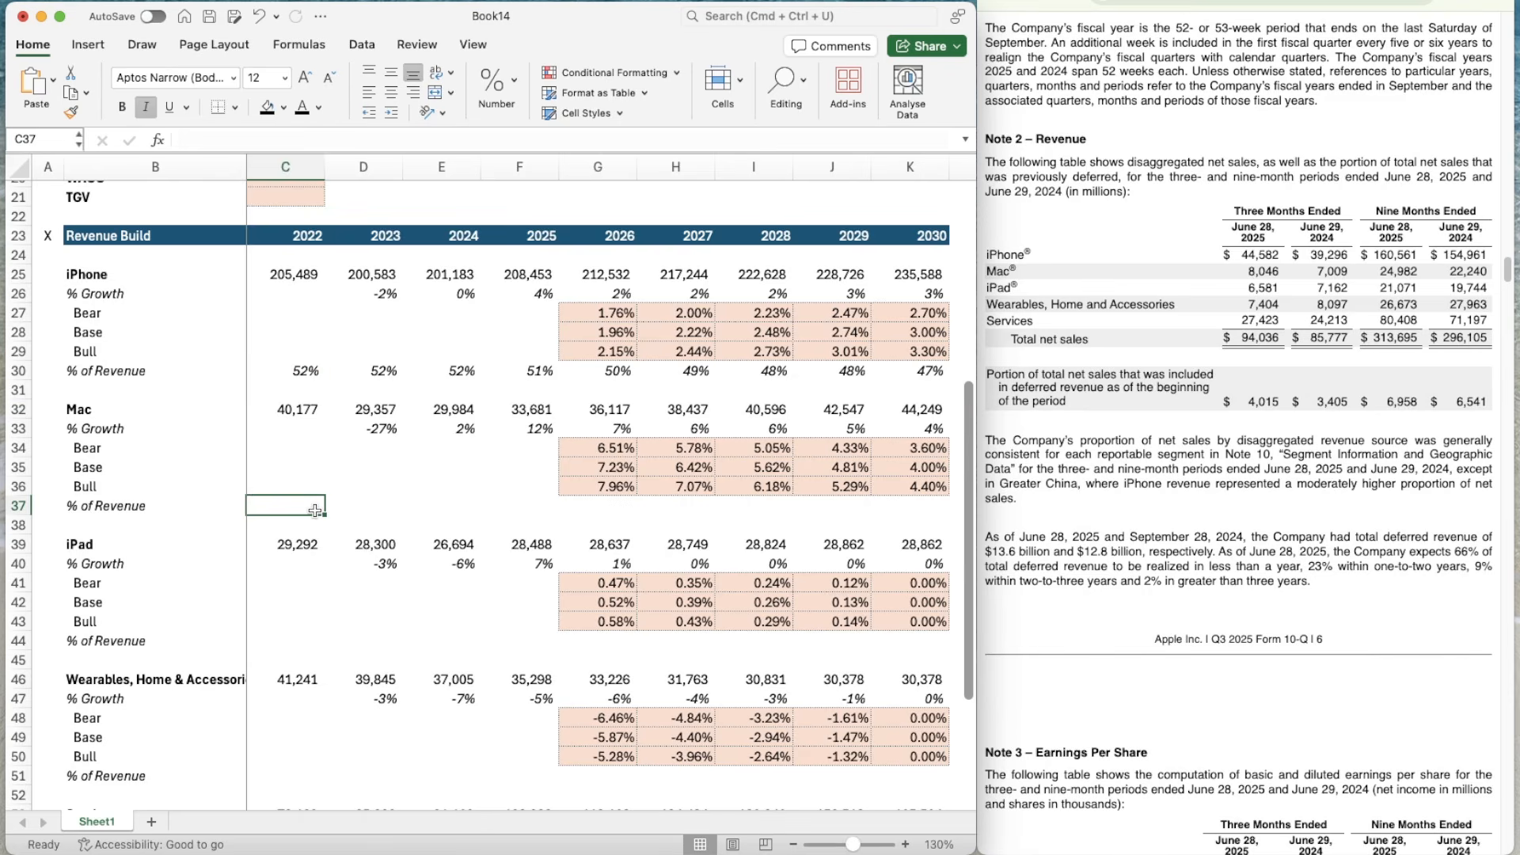
text(=)
key(Up)
key(Up)
key(Up)
key(Up)
key(Up)
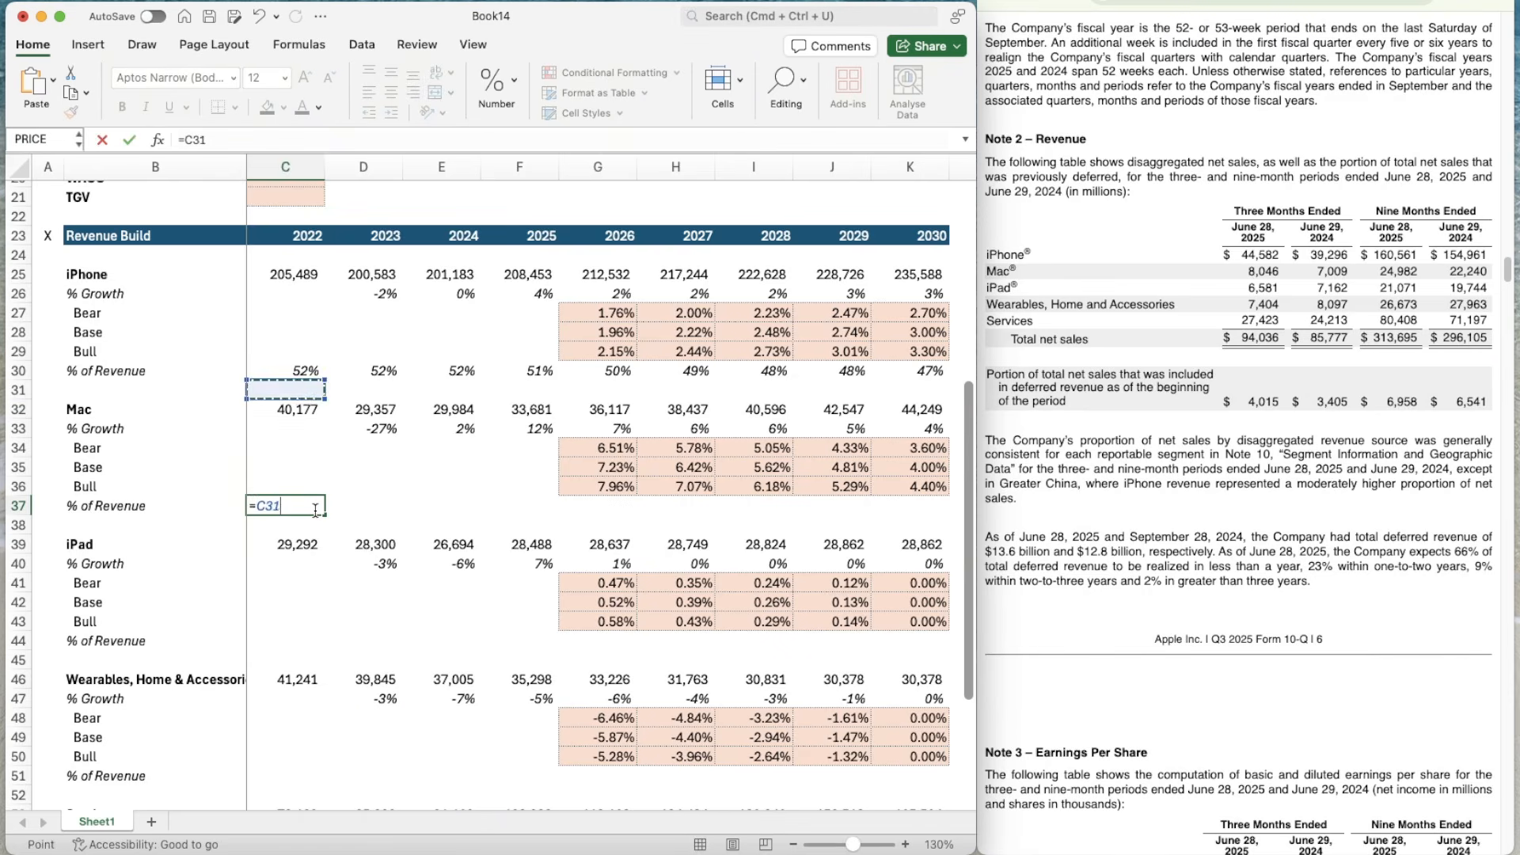
scroll(326, 611, down, 10)
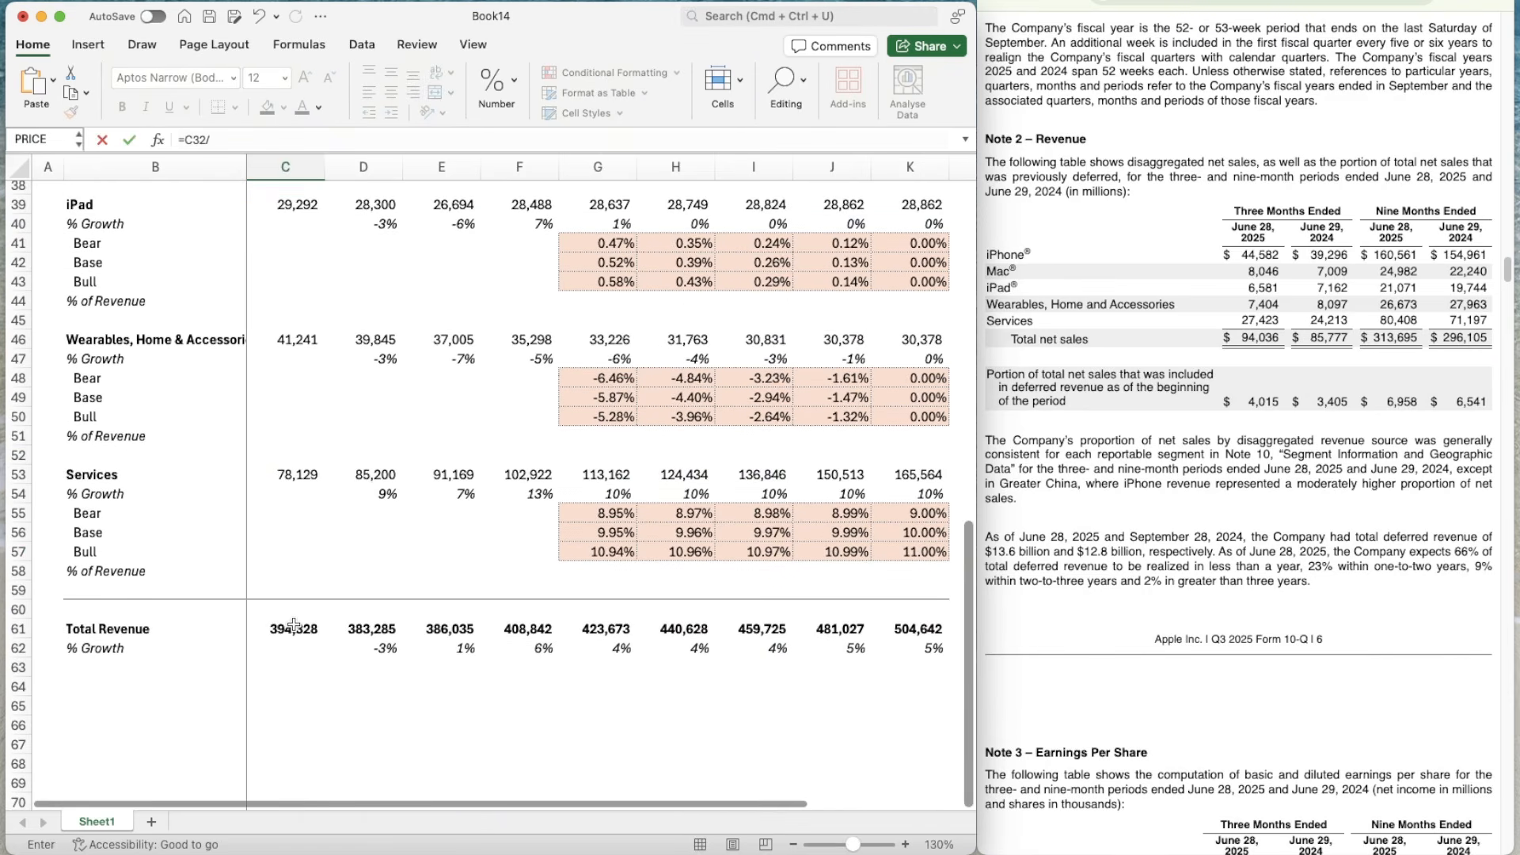
click(293, 634)
key(Return)
scroll(349, 480, up, 5)
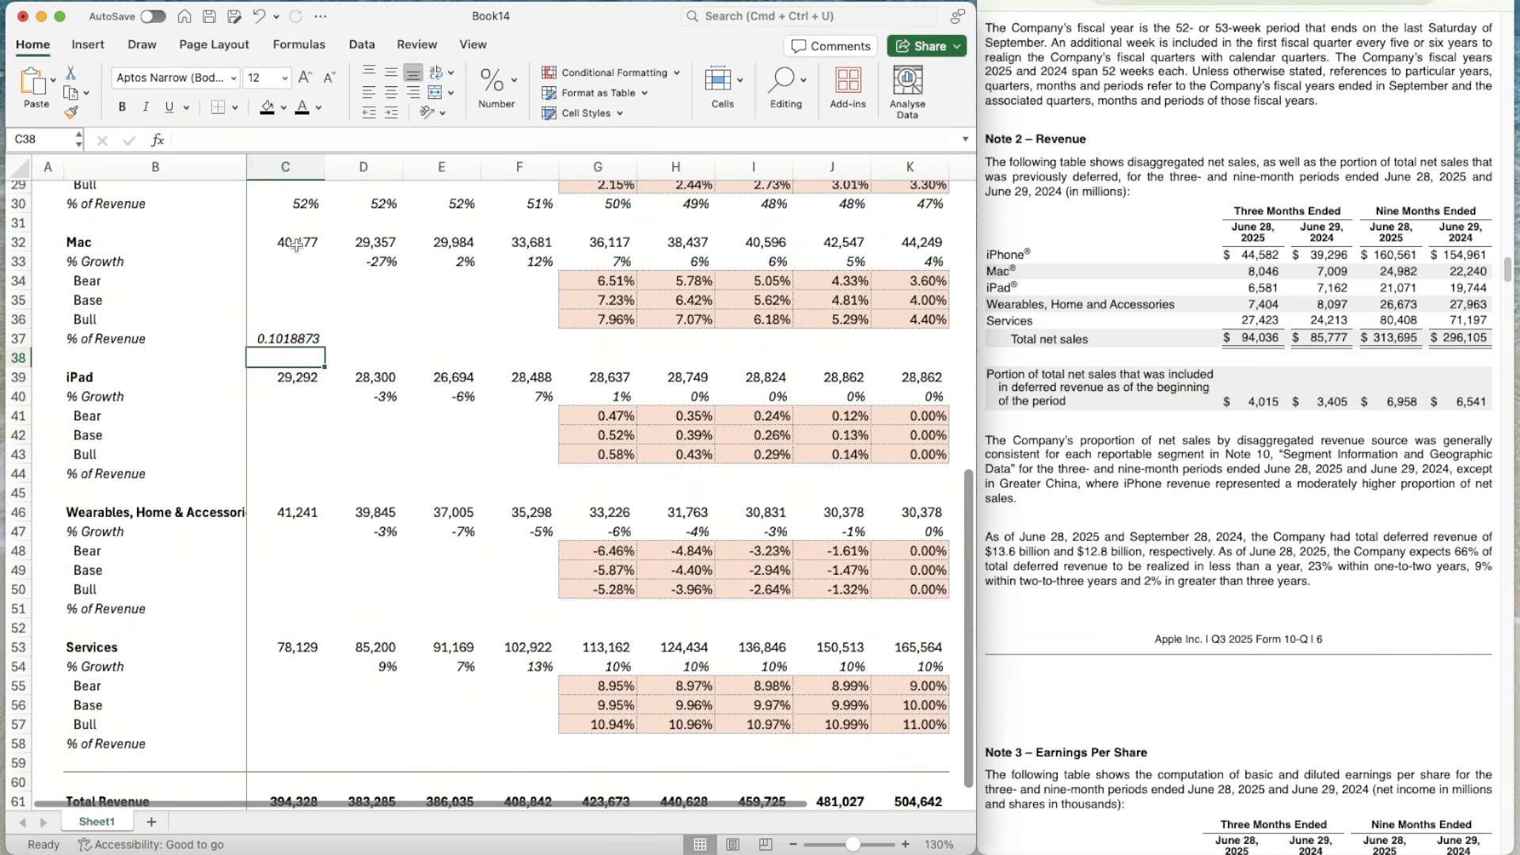
- Copy the percentage formatting of the iPhone share cell C30 onto Mac's share cell C37
click(307, 198)
key(super+shift+c)
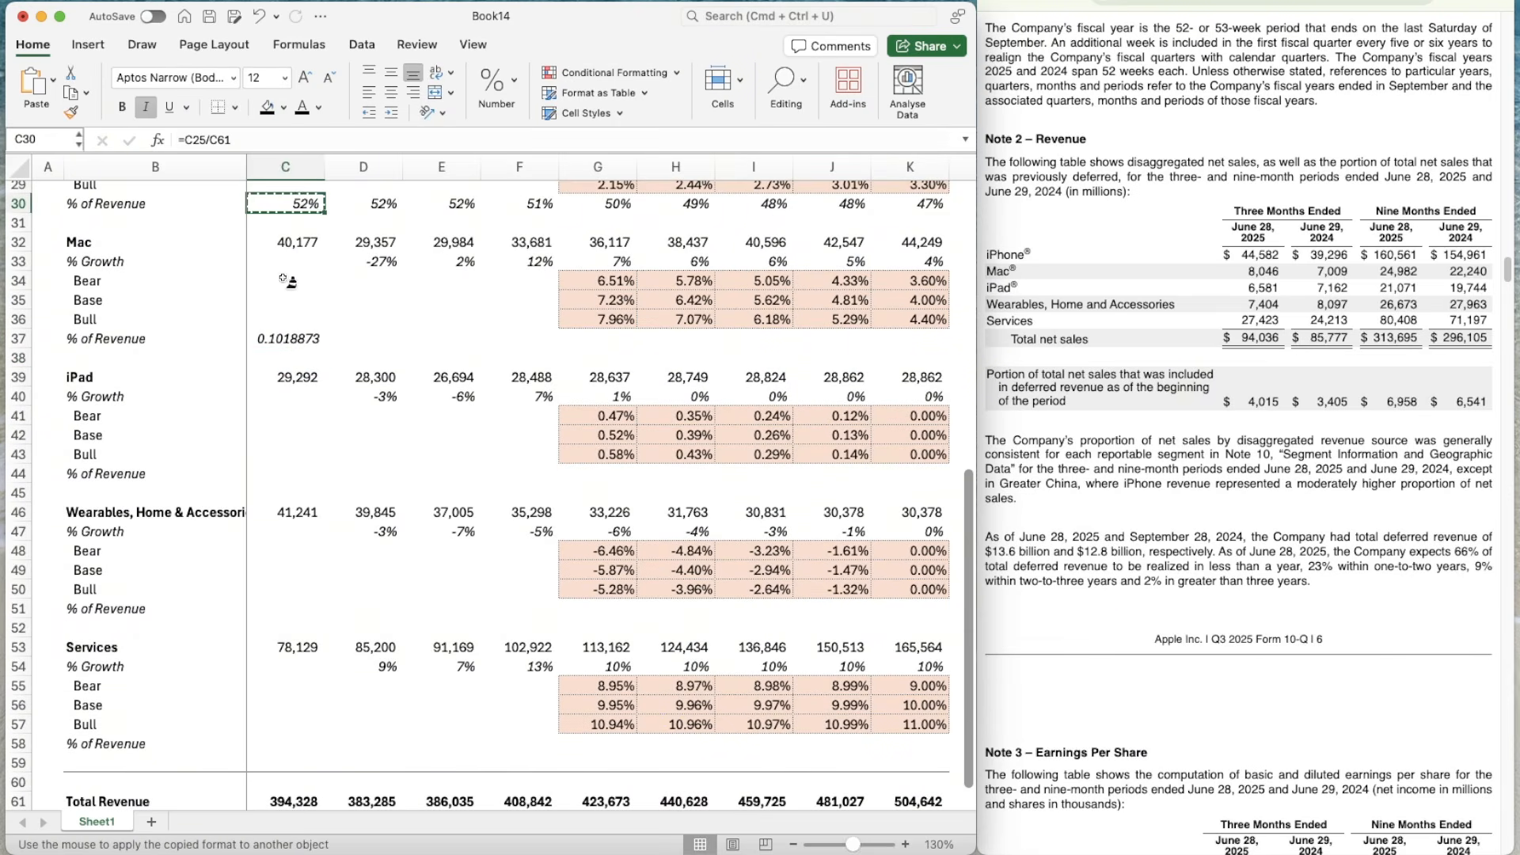
click(281, 339)
- Copy the Mac % of Revenue formula from C37 across to K37
key(super+c)
key(shift+Right)
key(shift+Right)
key(shift+Right)
key(shift+Right)
key(shift+Right)
key(shift+Right)
key(shift+Right)
key(shift+Right)
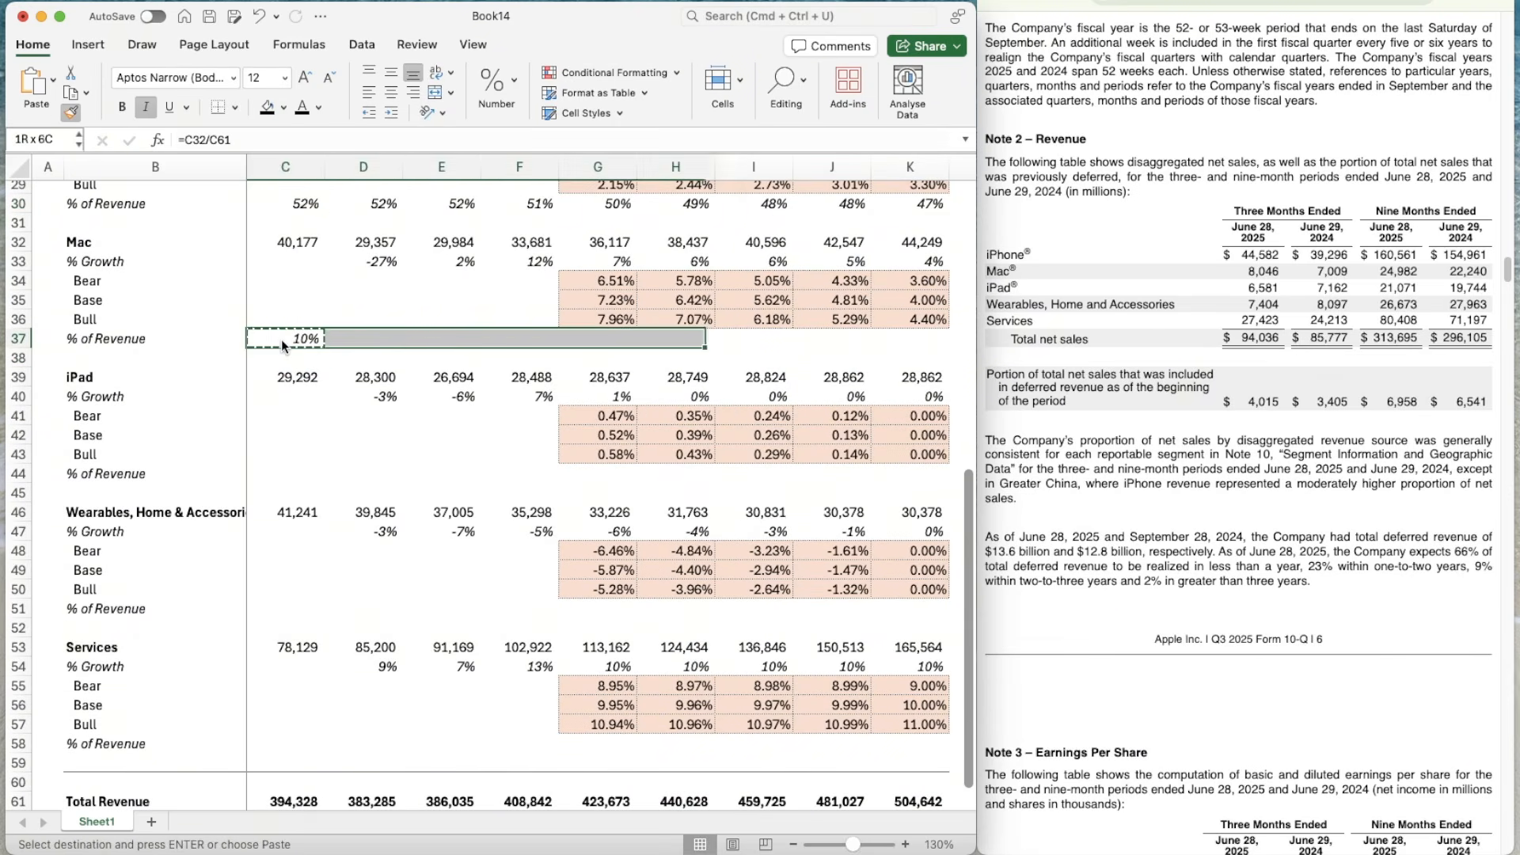
key(super+v)
- Calculate iPad's 2022 share of total revenue in C44 with =C39/C61
key(Down)
key(Down)
key(Down)
key(Down)
key(Down)
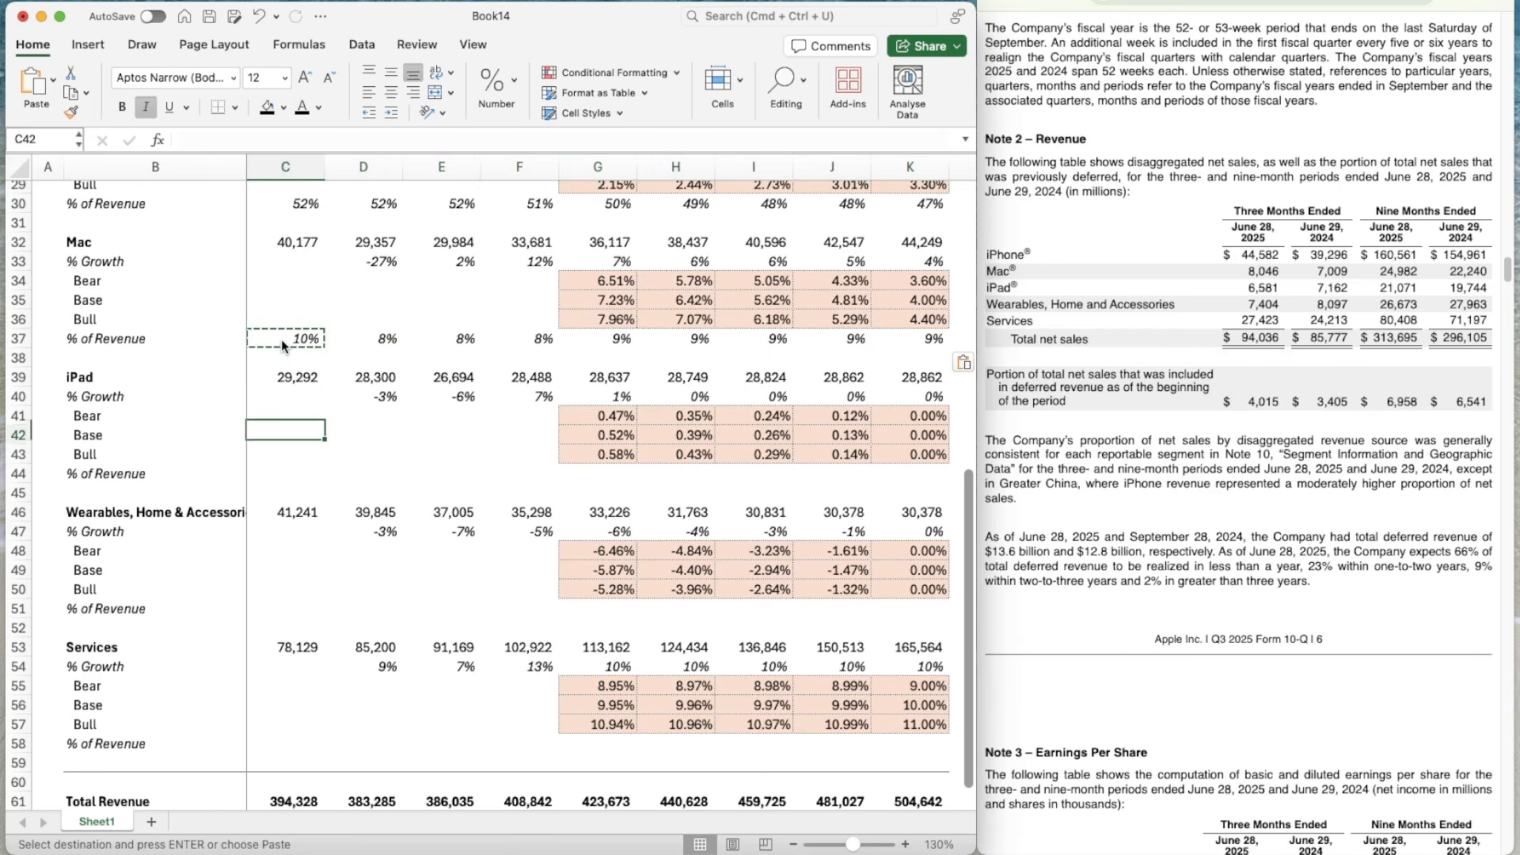
key(Down)
key(Down)
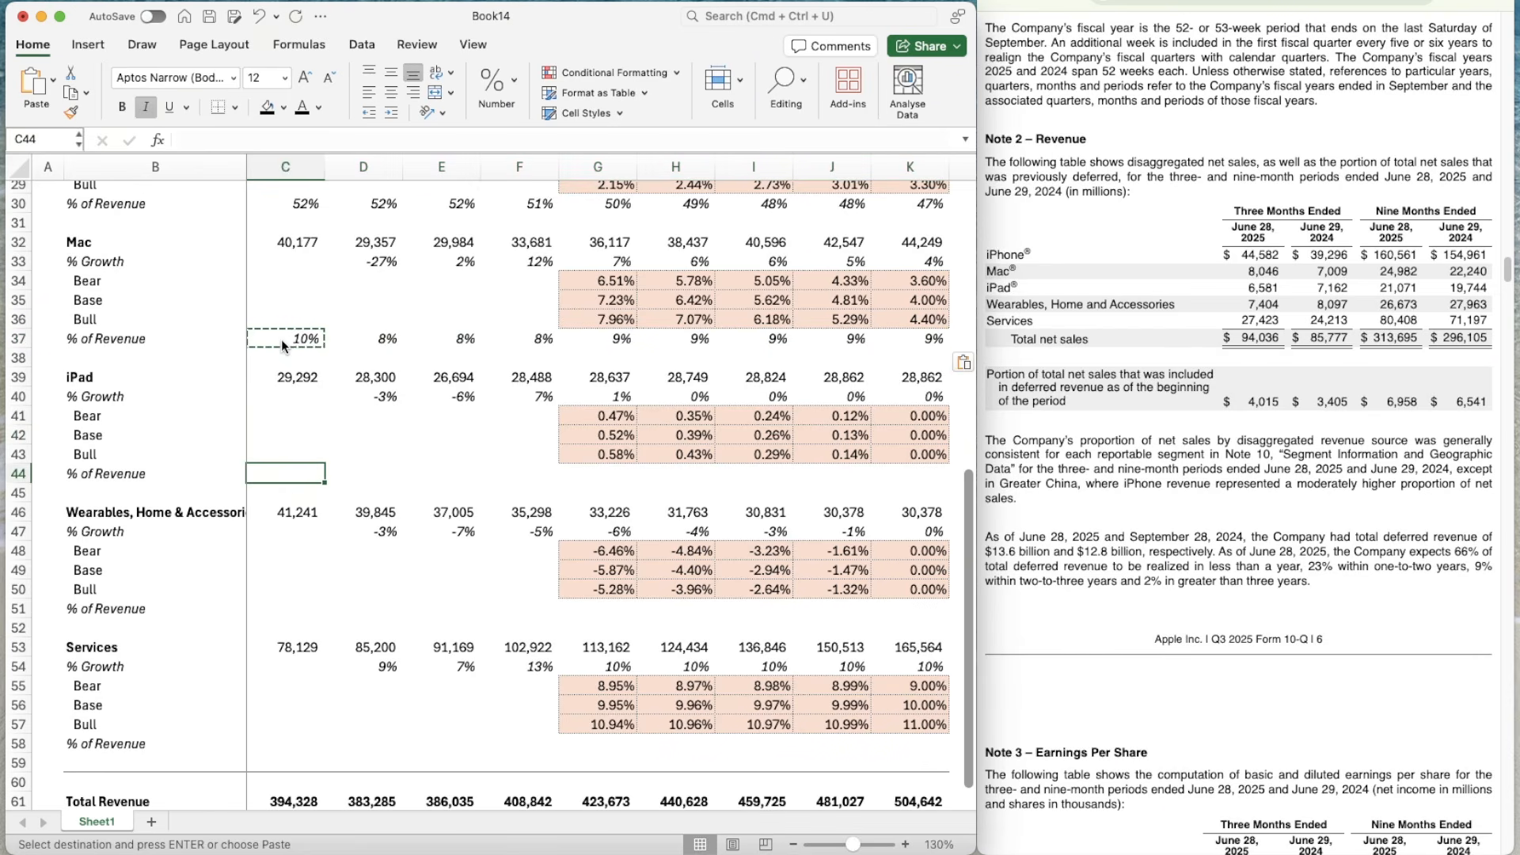
text(=)
click(297, 374)
text(/)
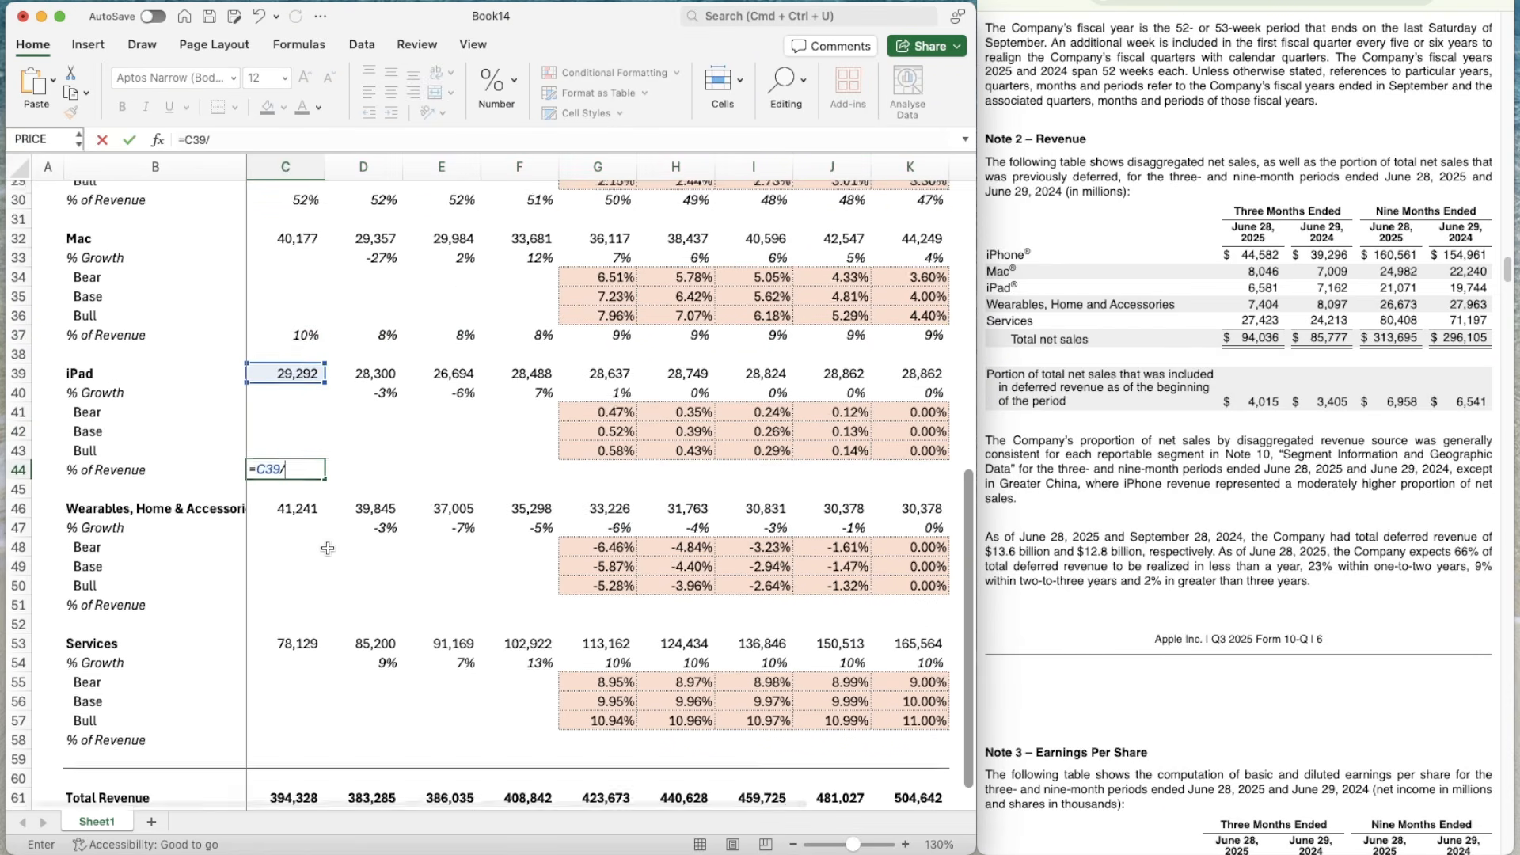
scroll(272, 642, down, 5)
click(274, 630)
key(Return)
- Copy the percentage formatting of the iPad growth cell D40 onto C44
key(Up)
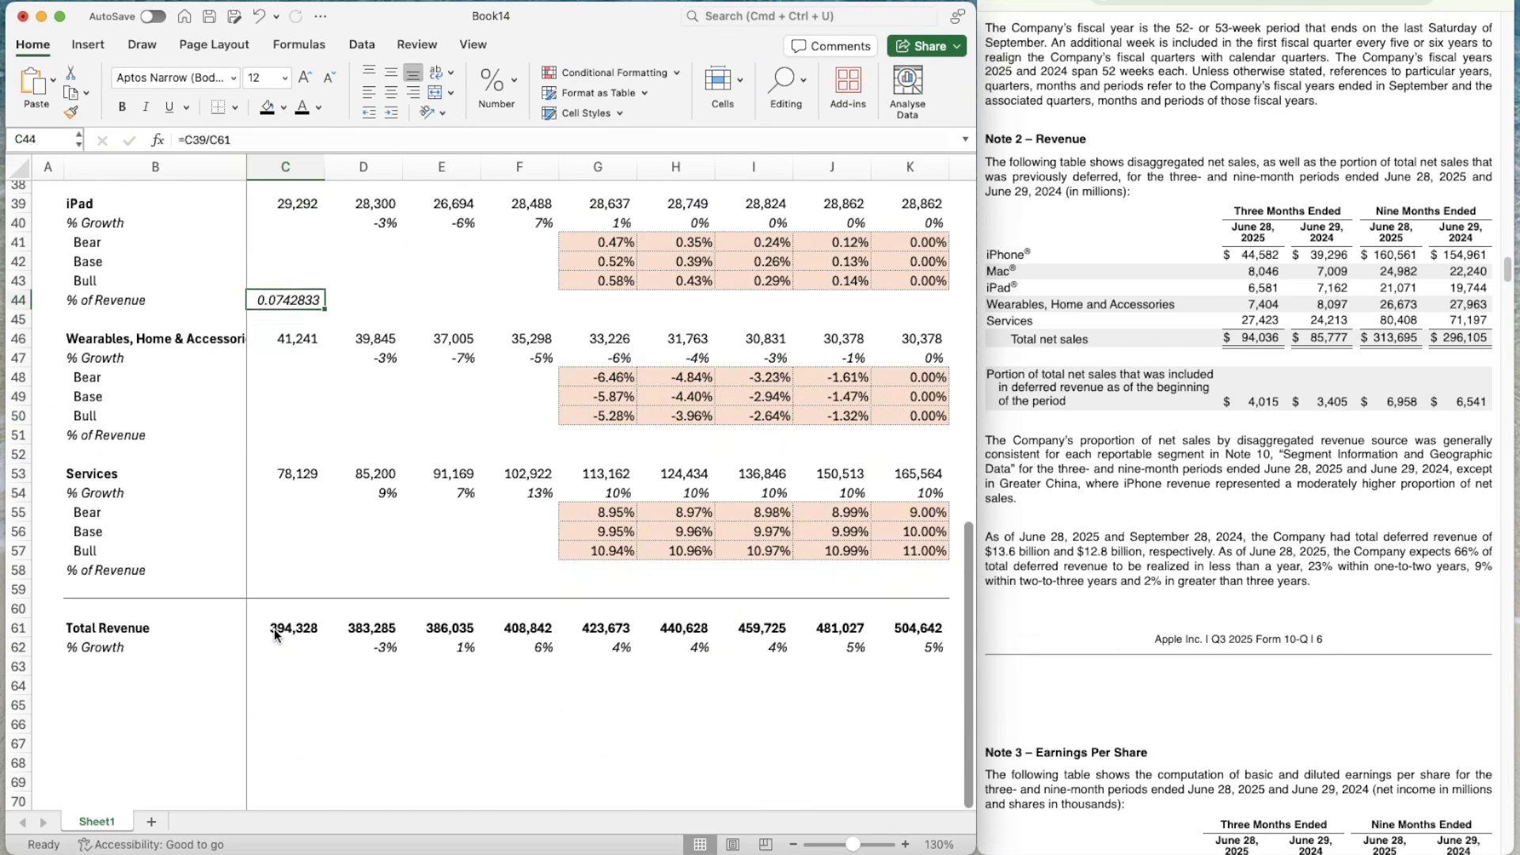
key(Right)
key(Up)
key(Up)
key(Up)
key(Up)
key(shift+super+c)
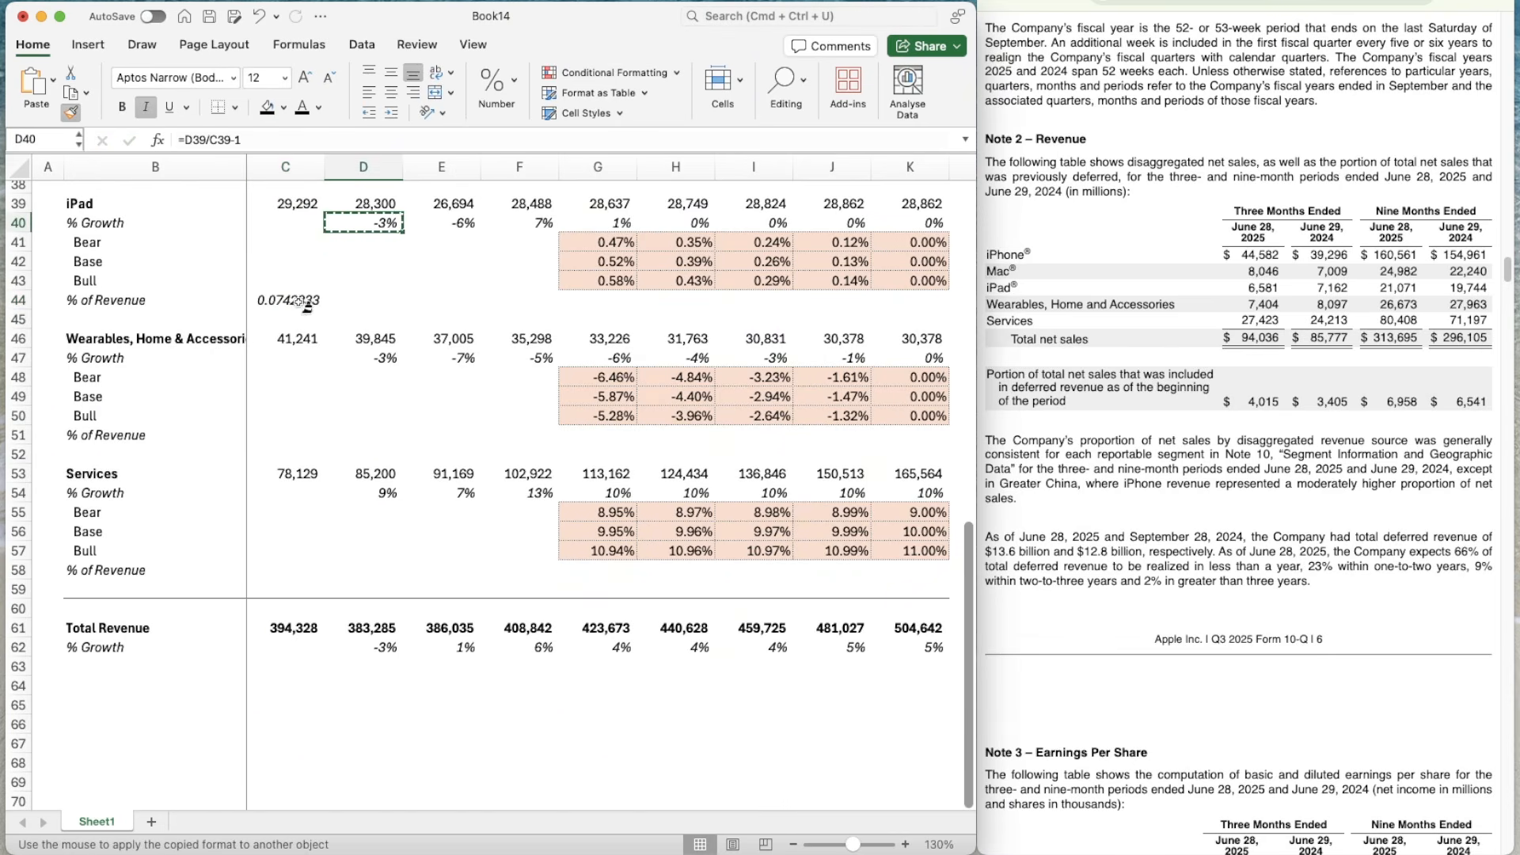
click(303, 304)
- Copy the iPad % of Revenue formula from C44 across to K44
key(super+c)
key(shift+Right)
key(shift+Right)
key(shift+Right)
key(shift+Right)
key(shift+Right)
key(shift+Right)
key(shift+Right)
key(shift+Right)
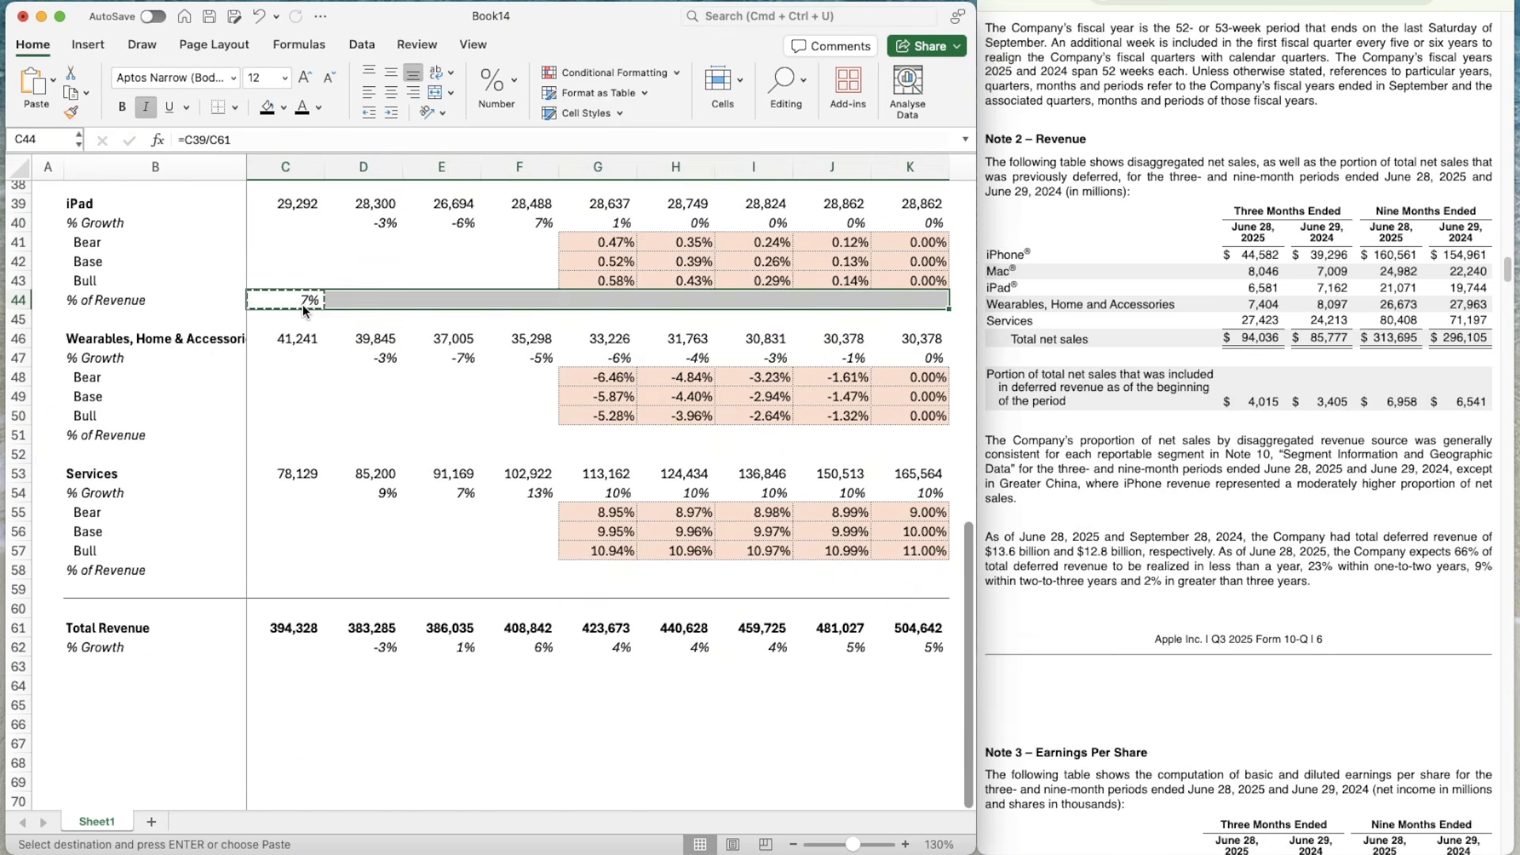
key(Return)
- Calculate the 2022 Wearables, Home & Accessories share of total revenue in C51 with =C46/C61
key(Down)
key(Down)
key(Down)
key(Down)
key(Down)
key(Down)
key(Down)
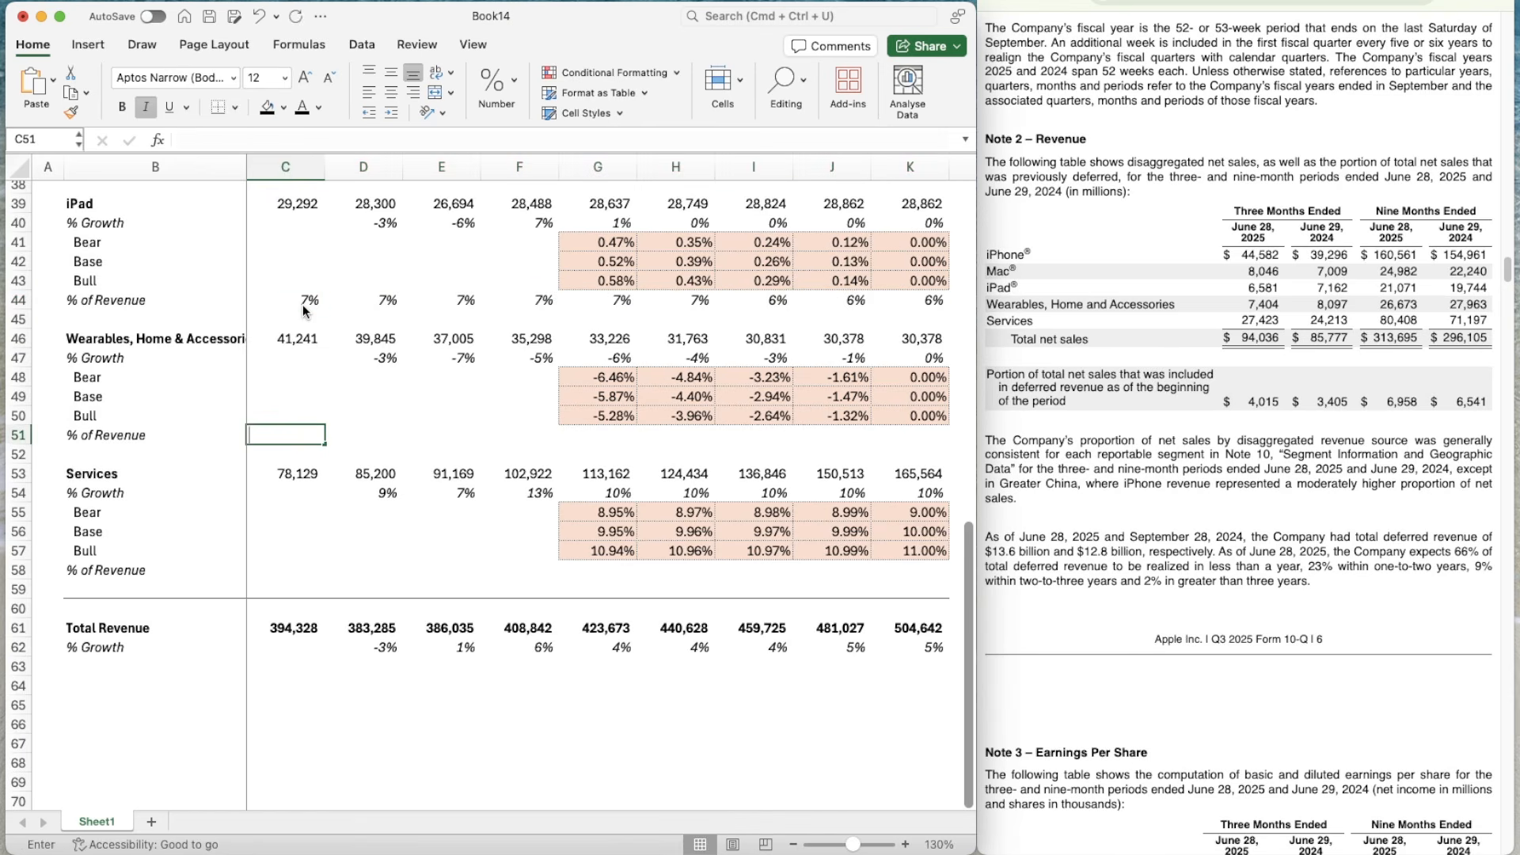
text(=)
key(Up)
key(Up)
key(Up)
key(Up)
key(Up)
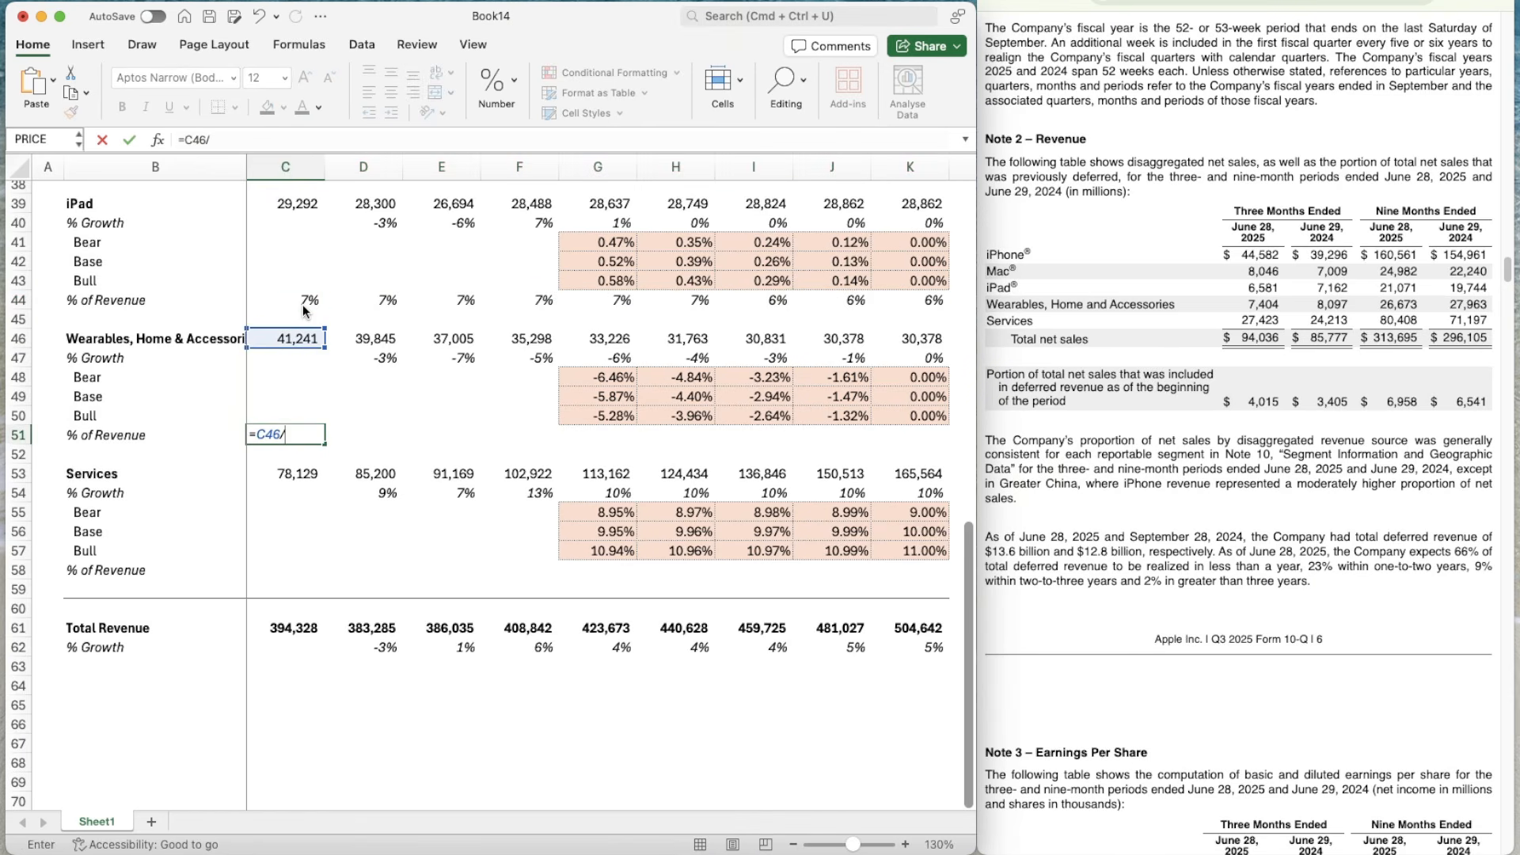
click(280, 623)
key(Return)
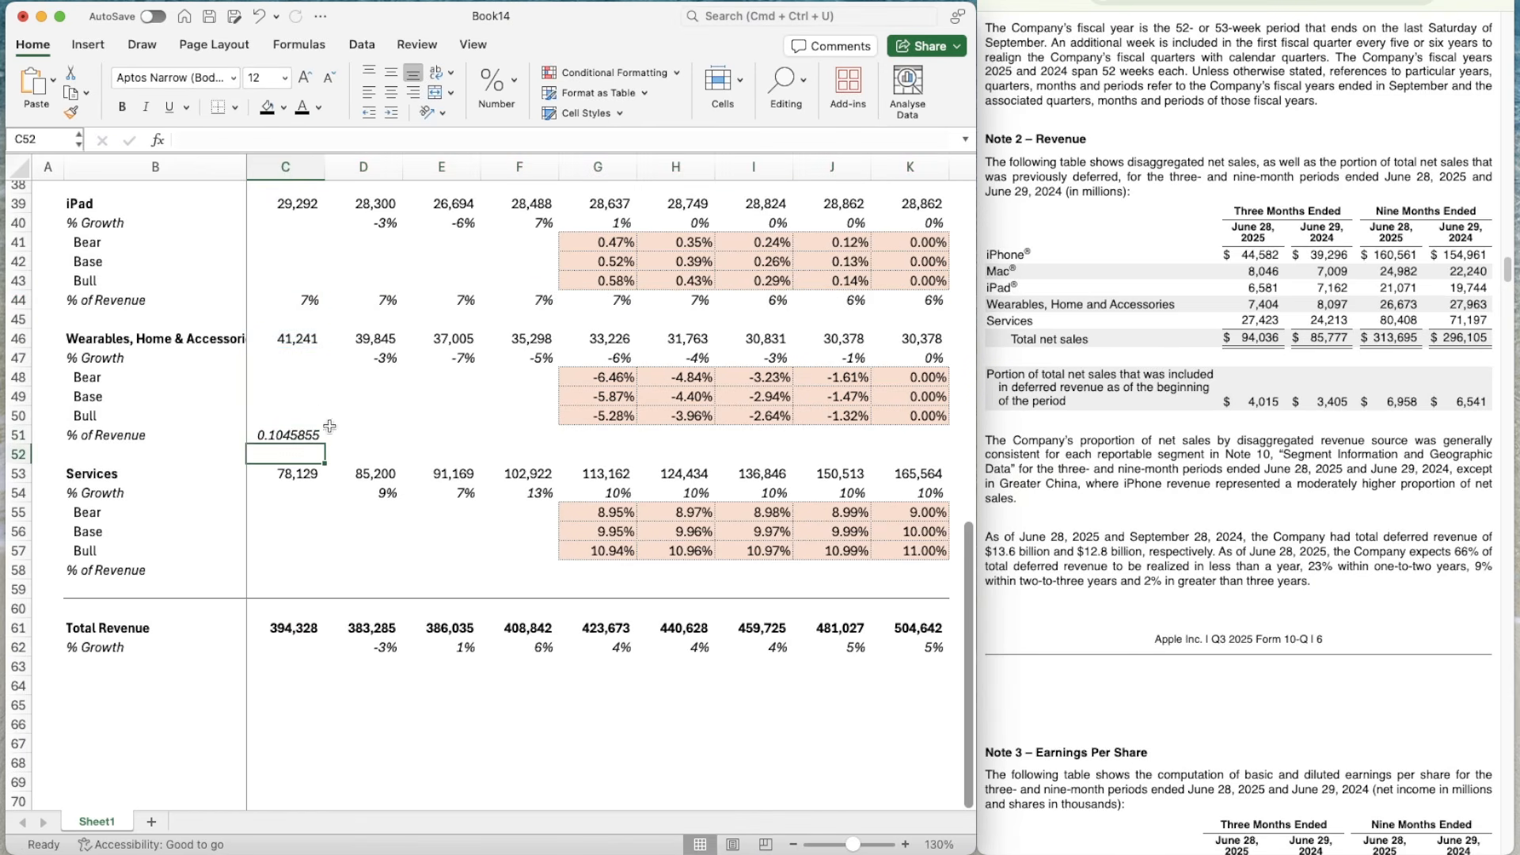
- Copy the percentage formatting of the Wearables growth cell D47 onto C51
click(378, 355)
key(shift+super+c)
click(287, 438)
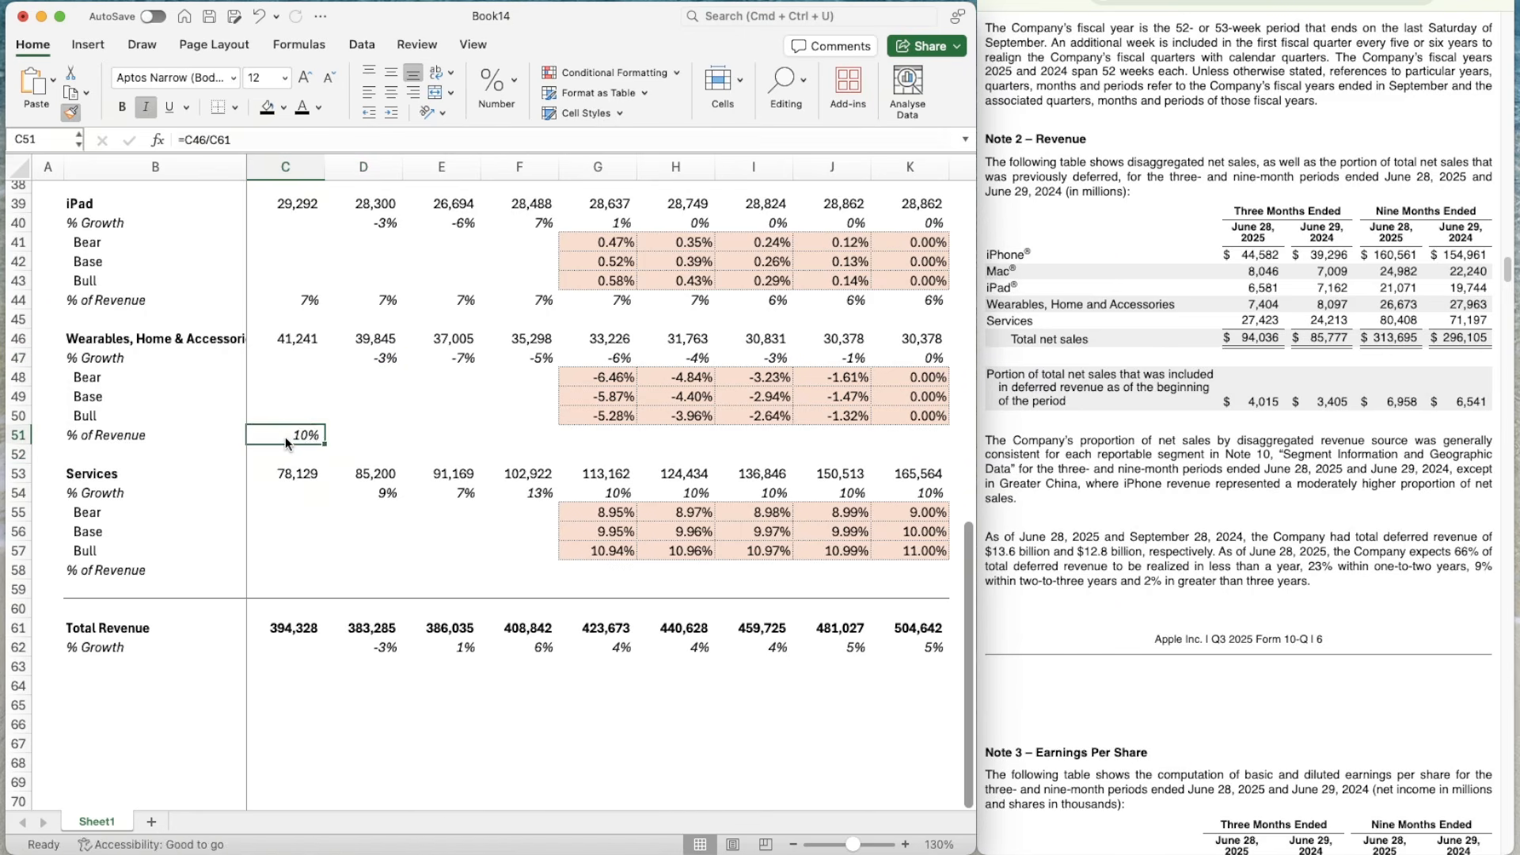
- Copy the Wearables % of Revenue formula from C51 across to K51
key(super+c)
key(shift+Right)
key(shift+Right)
key(shift+Right)
key(shift+Right)
key(shift+Right)
key(shift+Right)
key(shift+Right)
key(shift+Right)
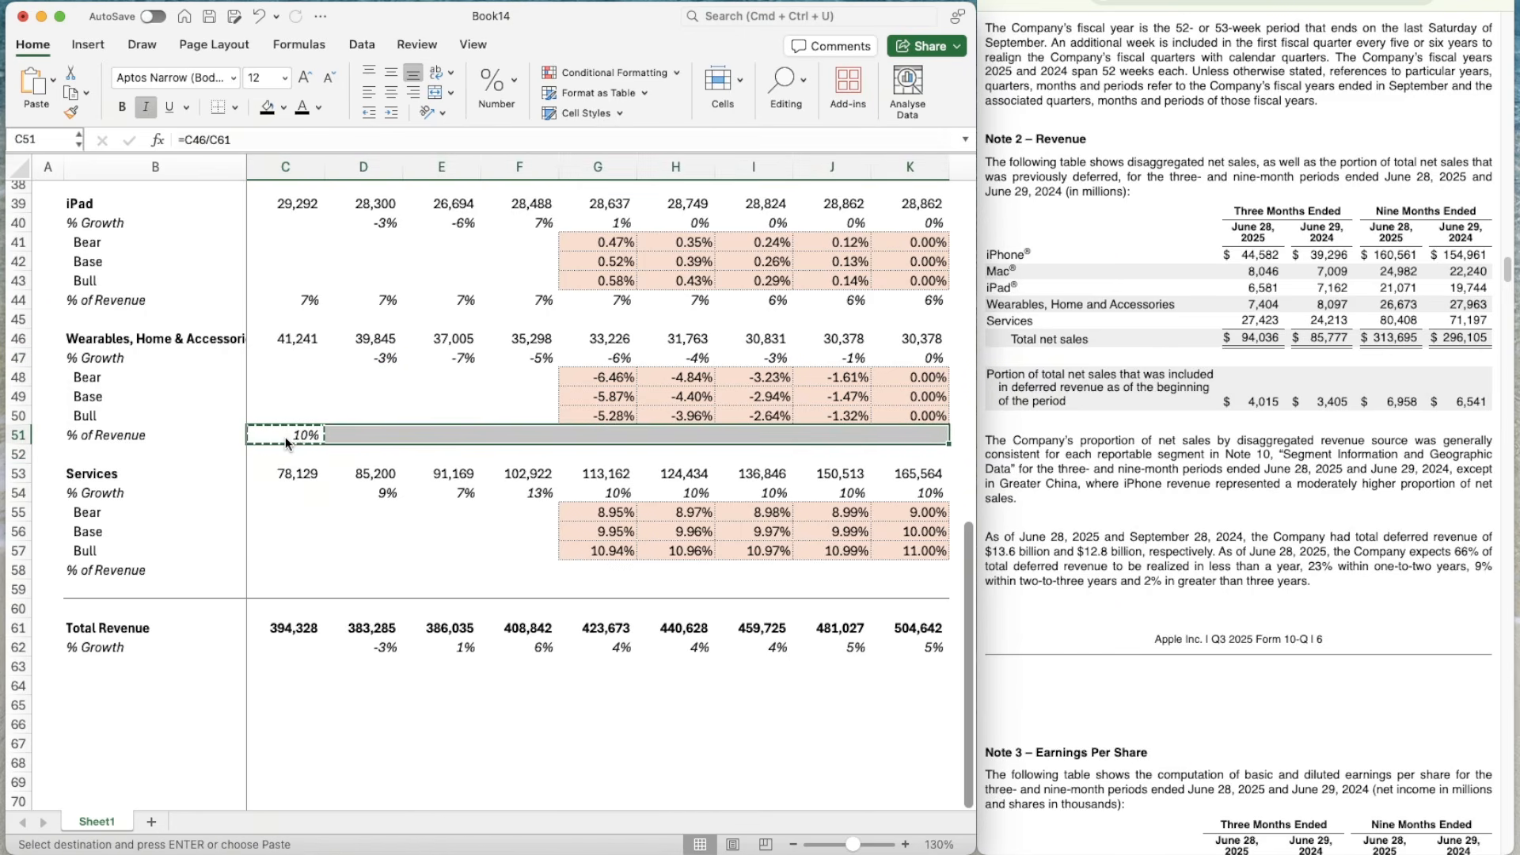
key(super+v)
- Try to calculate Services' 2022 share of total revenue in C58 with =C52/C61
key(Down)
key(Down)
key(Down)
key(Down)
key(Down)
key(Down)
key(Down)
text(=)
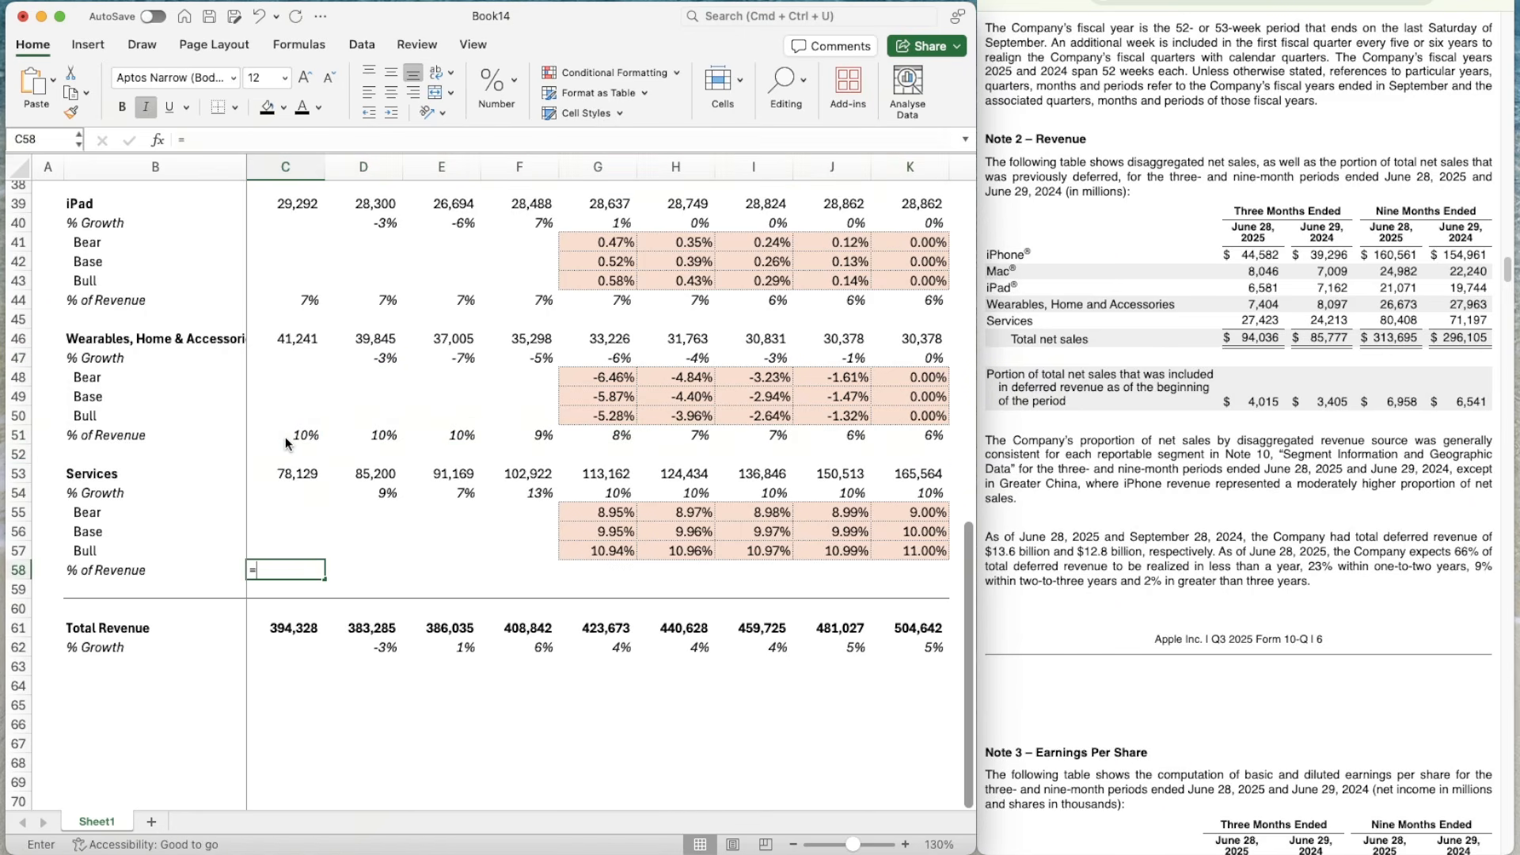
key(Up)
key(Up)
key(Up)
key(Up)
key(Up)
key(Up)
text(/)
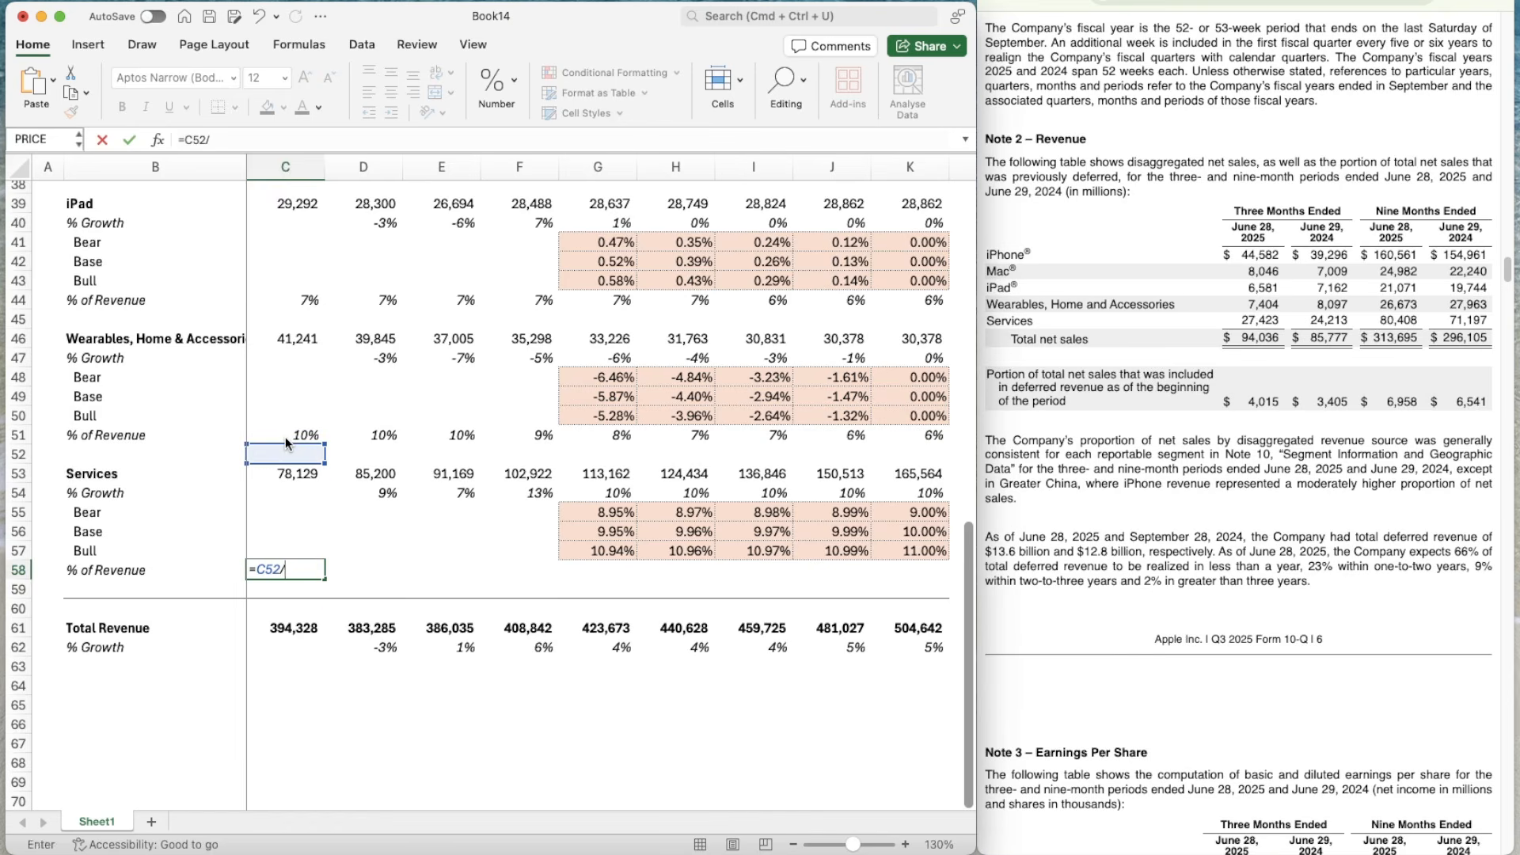
key(Down)
key(Down)
key(Down)
key(Escape)
- Copy the percentage formatting of the Services growth cell D54 onto C58
key(Right)
key(Up)
key(Up)
key(Up)
key(Up)
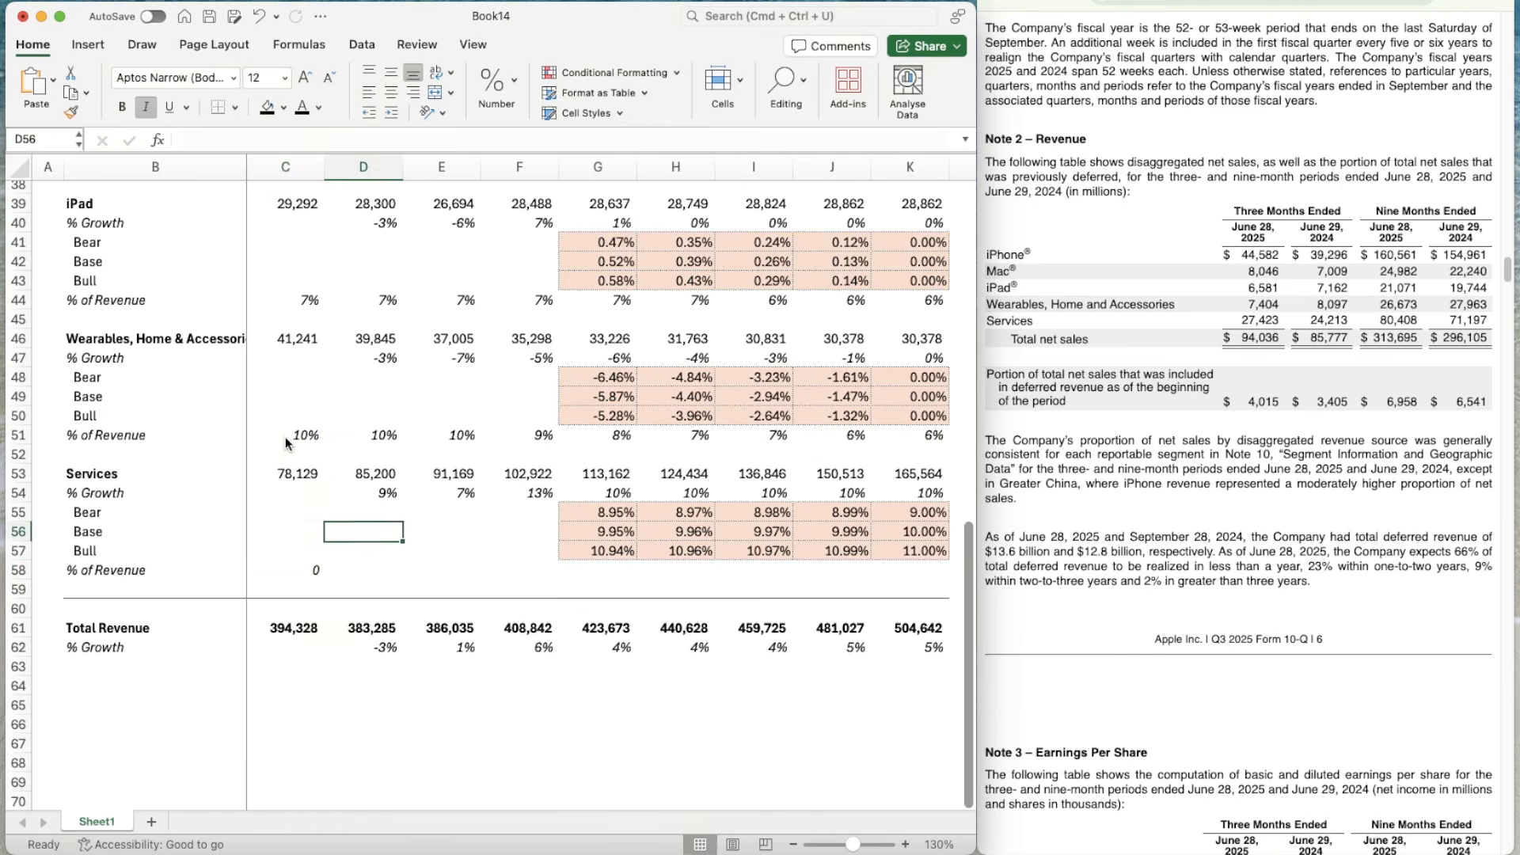
key(super+shift+c)
click(309, 570)
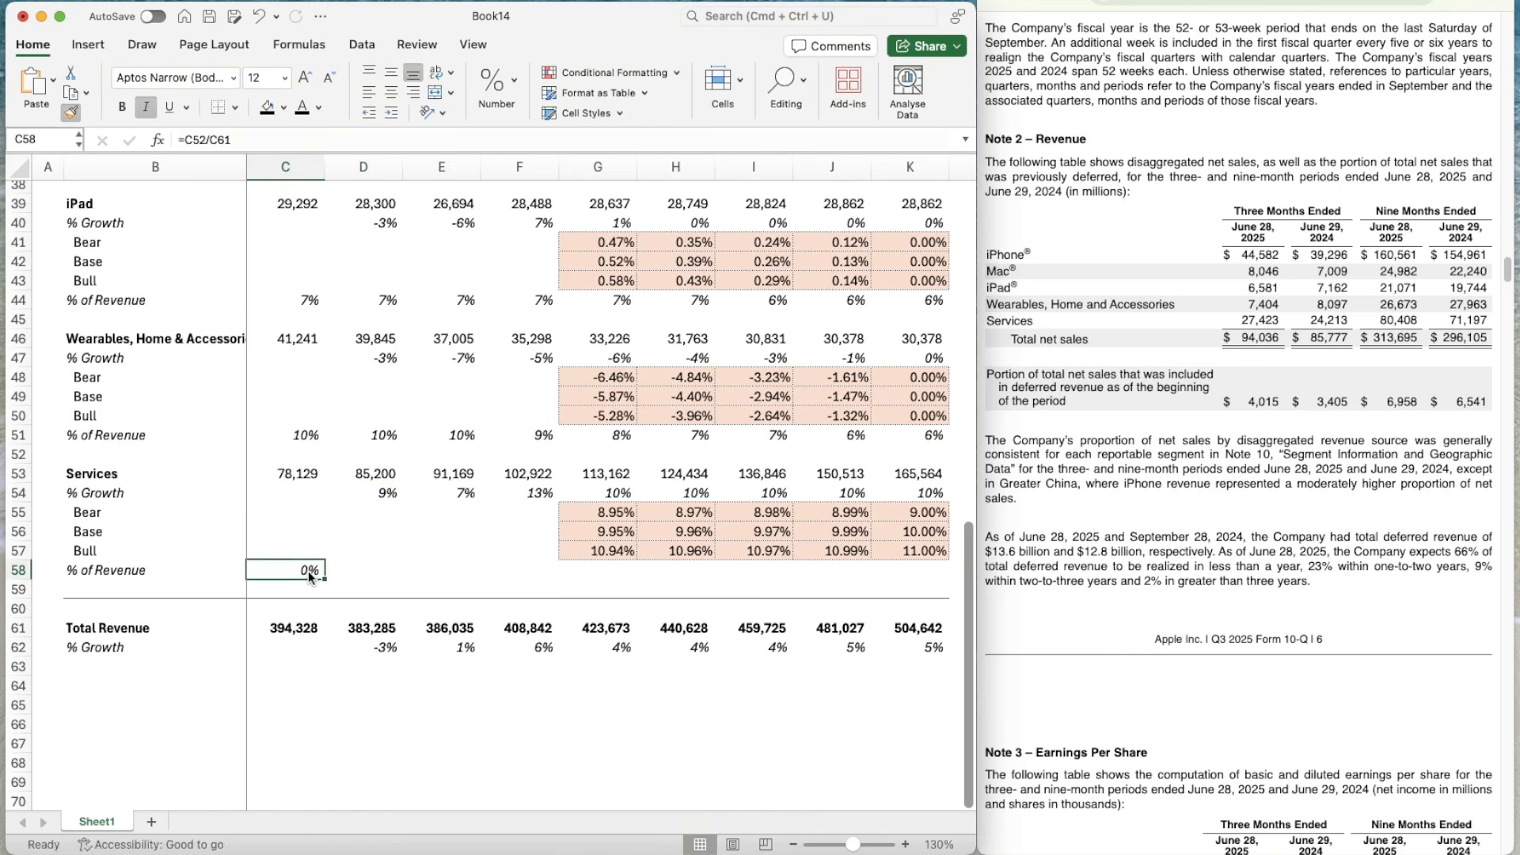
- Copy the =C52/C61 formula from C58 across the Services % of Revenue row to K58
key(super+c)
key(shift+Right)
key(shift+Right)
key(shift+Right)
key(shift+Right)
key(shift+Right)
key(shift+Right)
key(shift+Right)
key(shift+Right)
scroll(309, 576, right, 1)
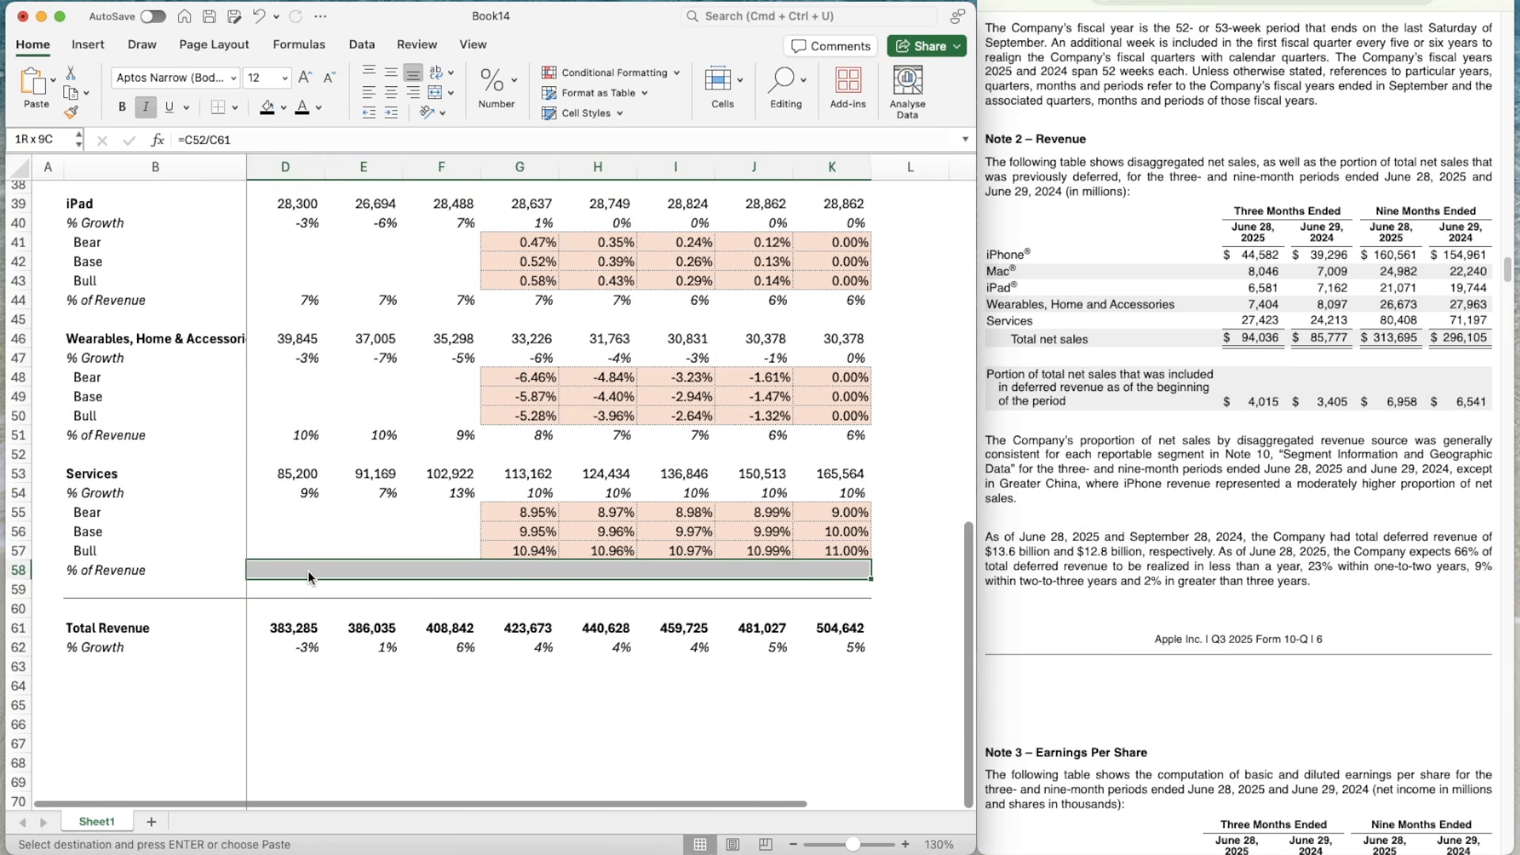
key(super+v)
scroll(324, 493, left, 1)
scroll(324, 493, down, 1)
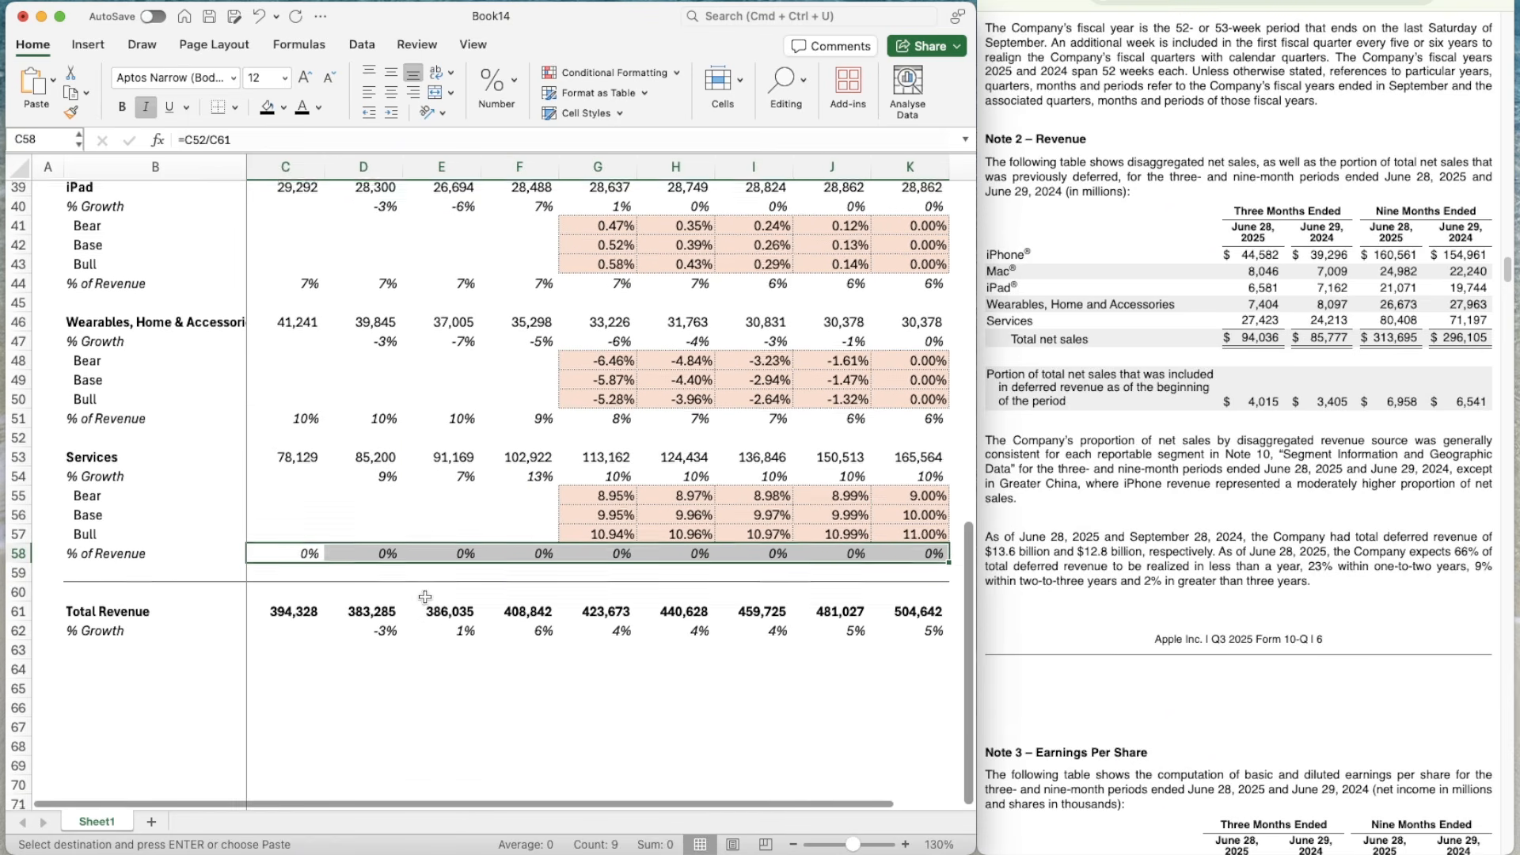
- Replace the Services 2022 share formula in C58 with =C53/C61
click(286, 546)
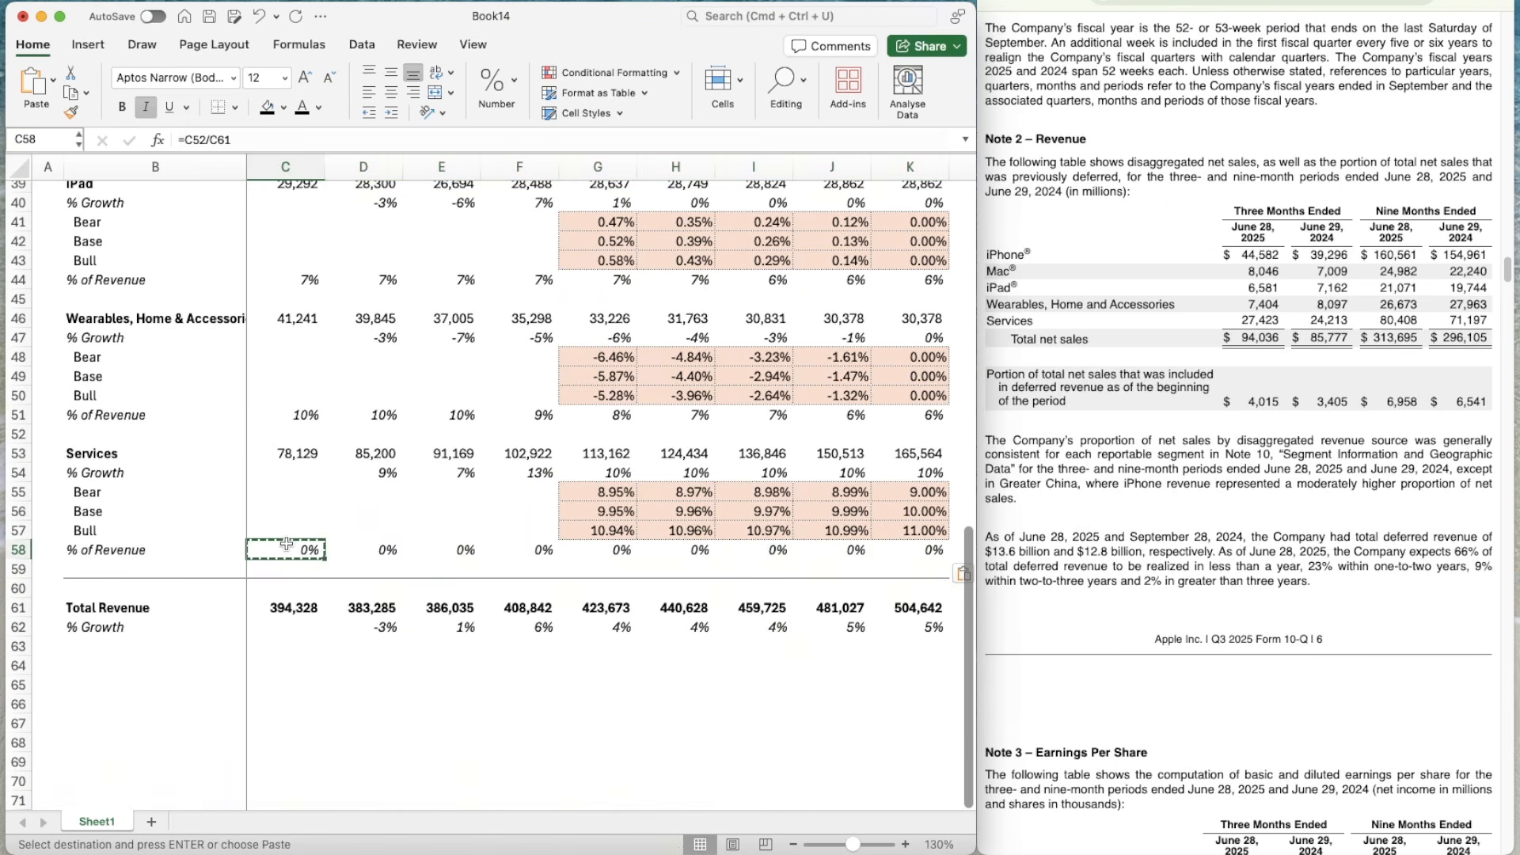
text(=)
key(Up)
key(Up)
key(Up)
key(Up)
key(Up)
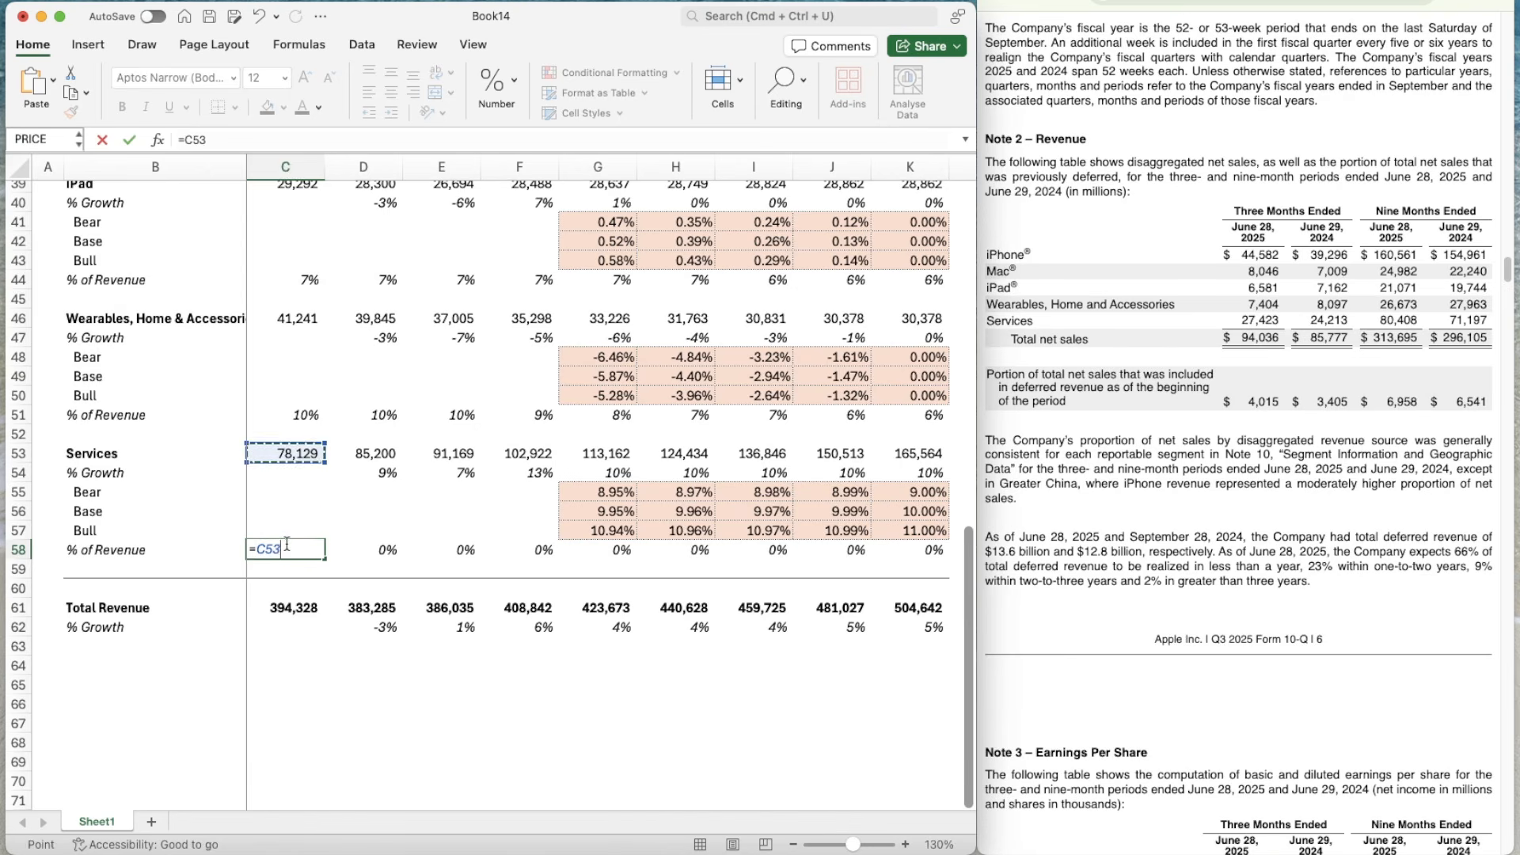
text(/)
key(Down)
key(Down)
key(Down)
key(Return)
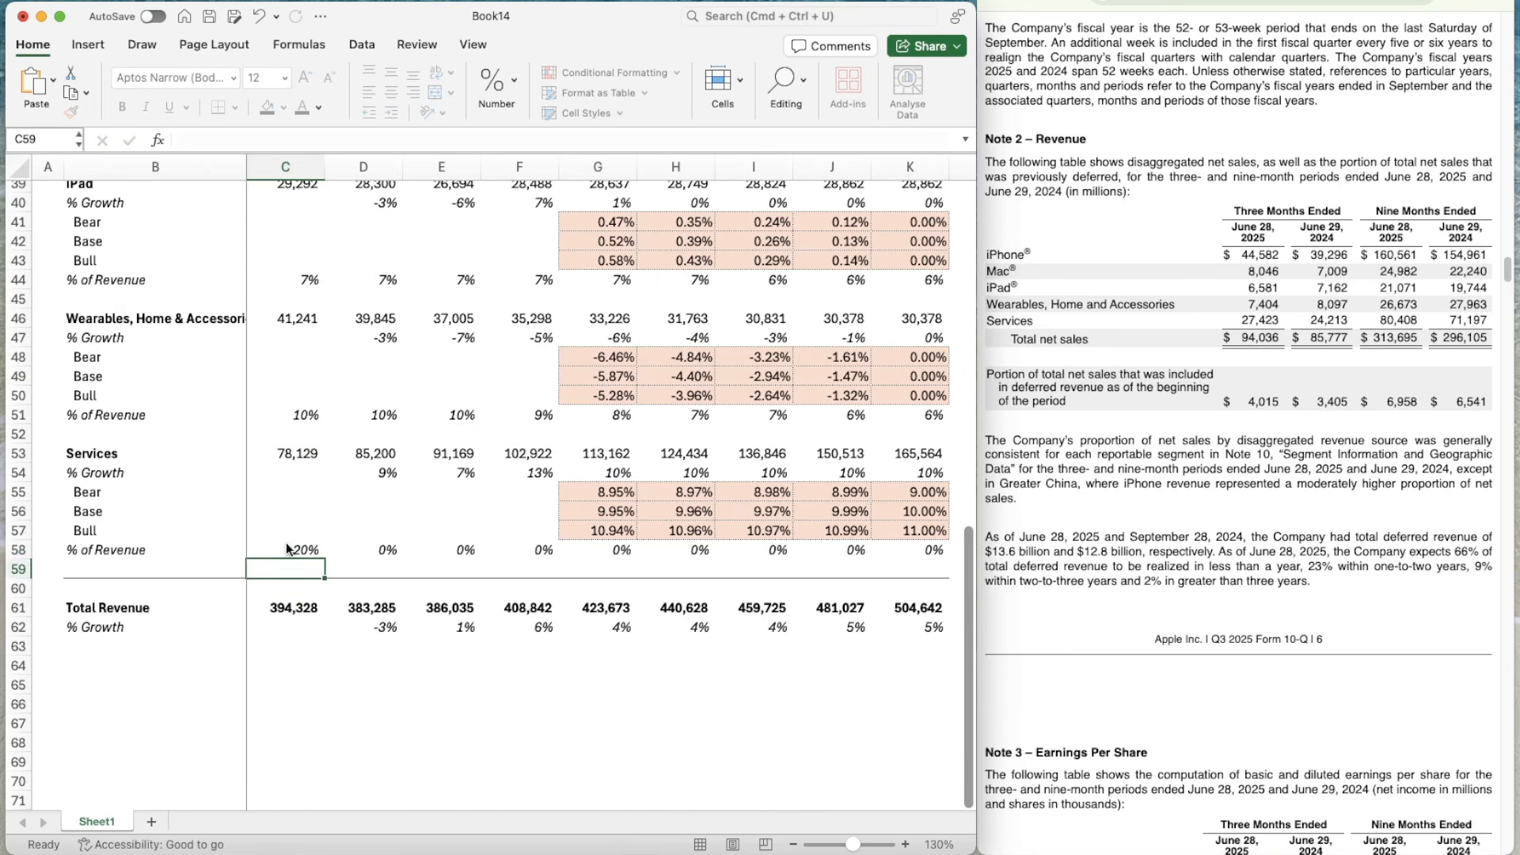
- Copy the =C53/C61 Services % of Revenue formula from C58 across to K58
key(super+c)
key(shift+Right)
key(shift+Right)
key(shift+Right)
key(shift+Right)
key(shift+Right)
key(shift+Right)
key(shift+Right)
key(shift+Right)
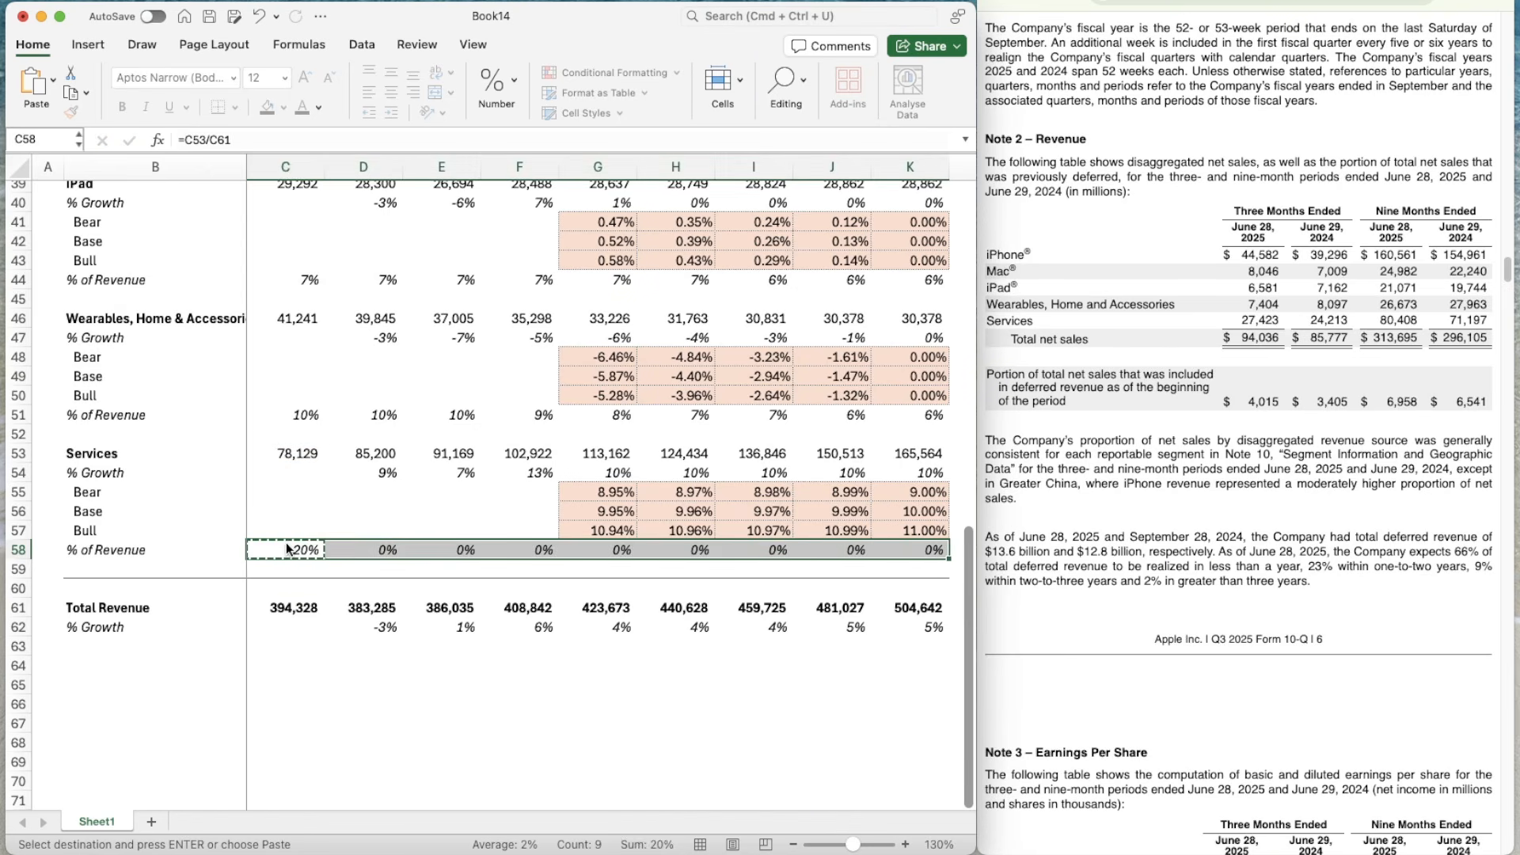
key(super+v)
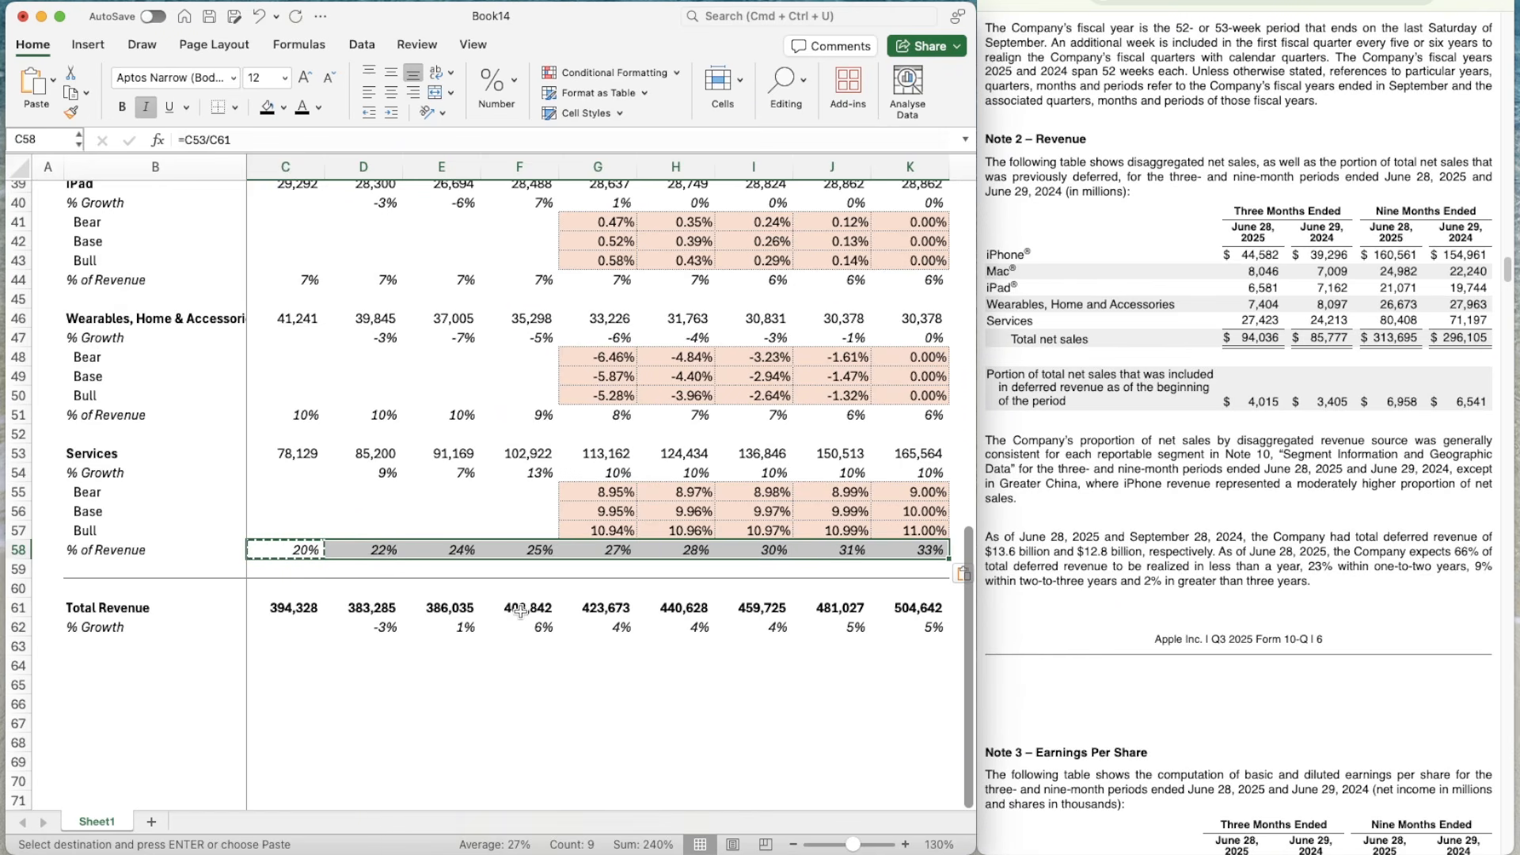
key(Escape)
- Review the Revenue Build section's segment forecasts, % of Revenue rows and total revenue growth
scroll(475, 604, down, 2)
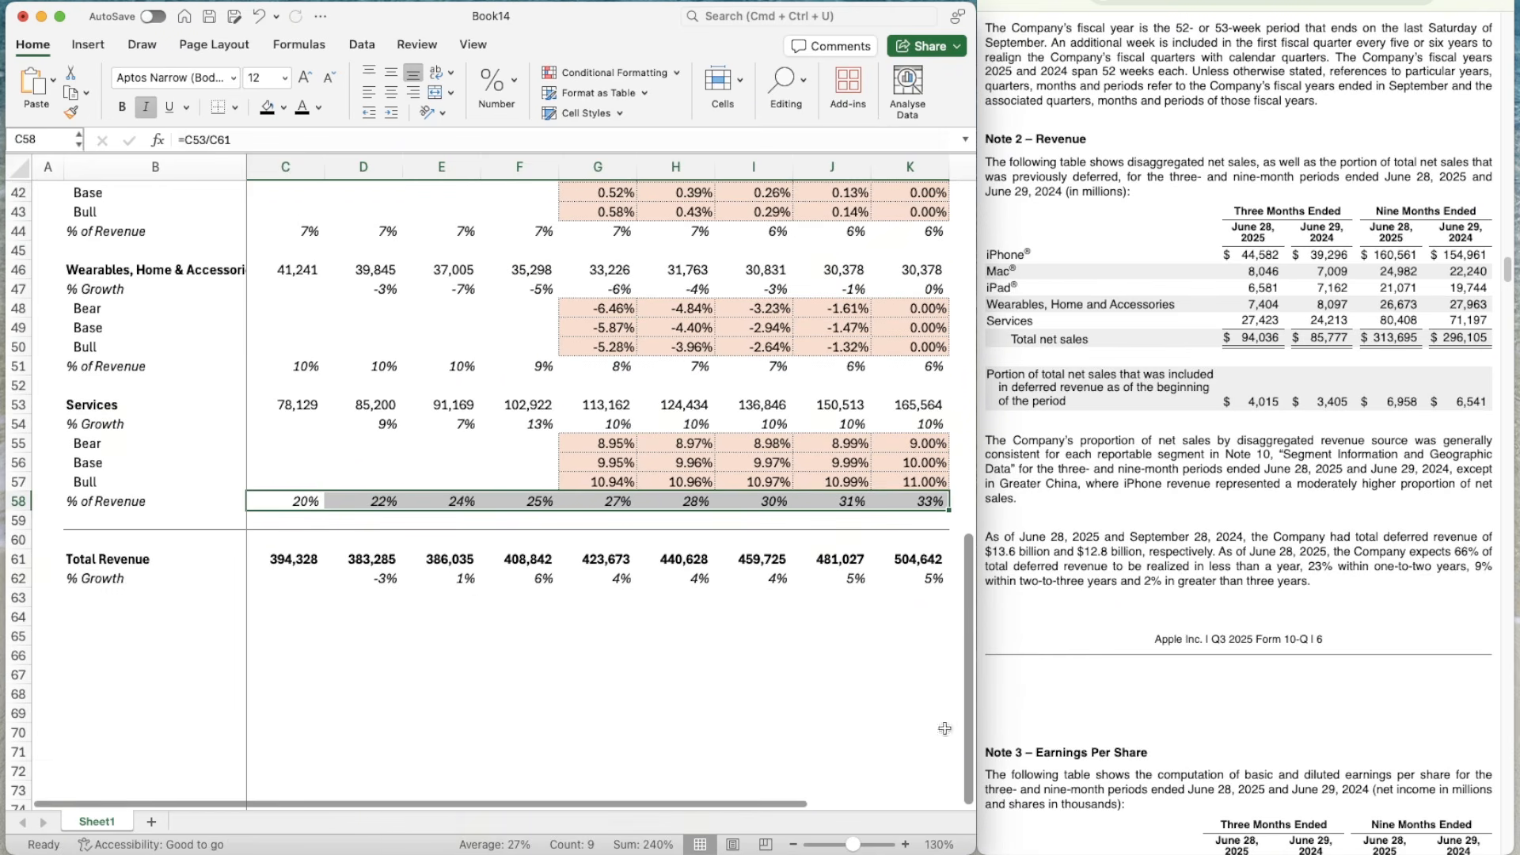
scroll(450, 333, up, 3)
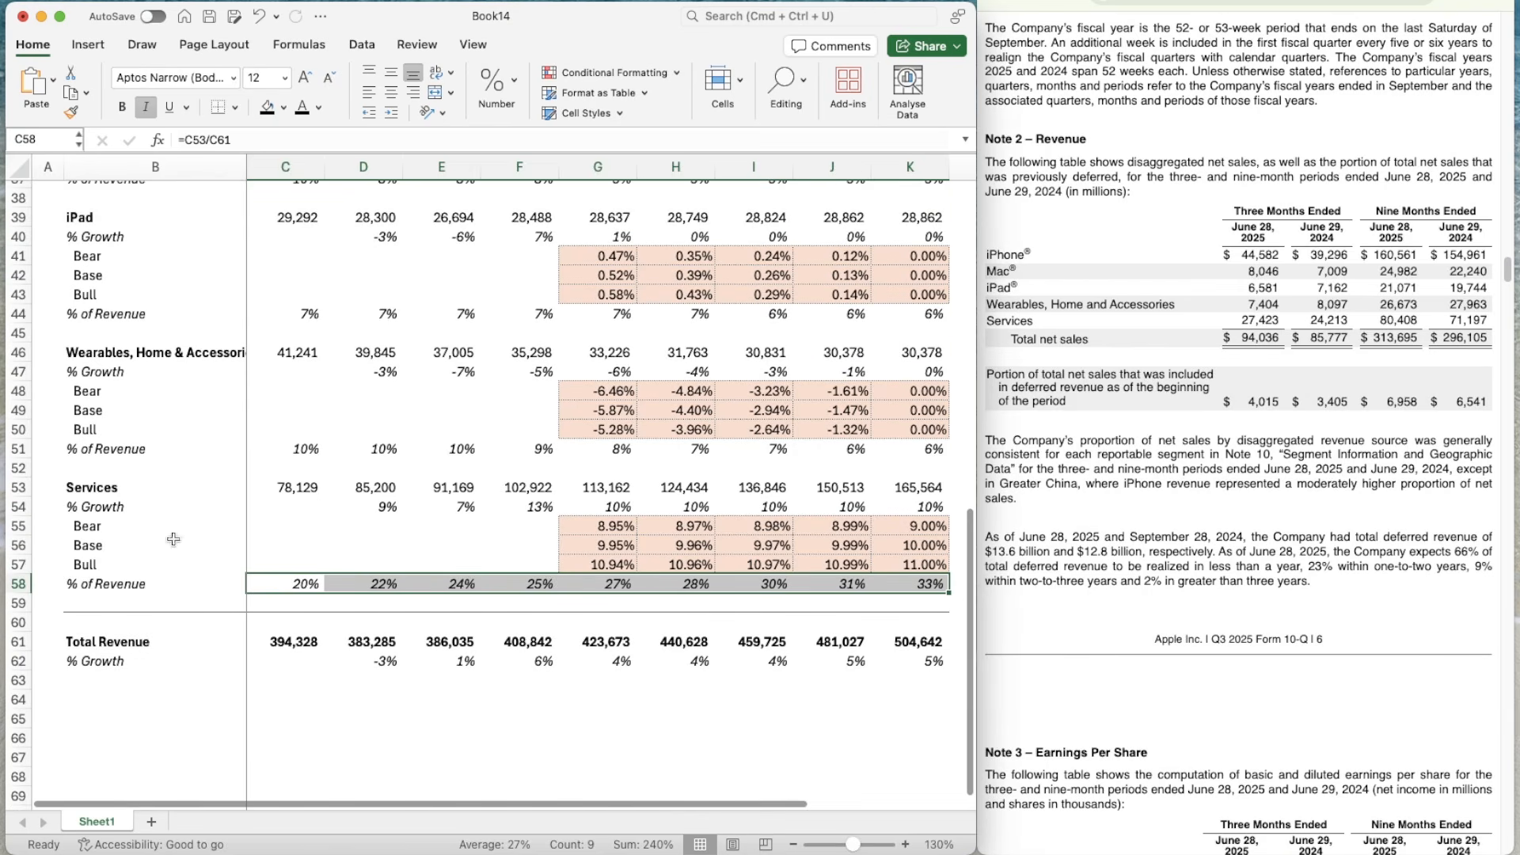
scroll(456, 522, up, 2)
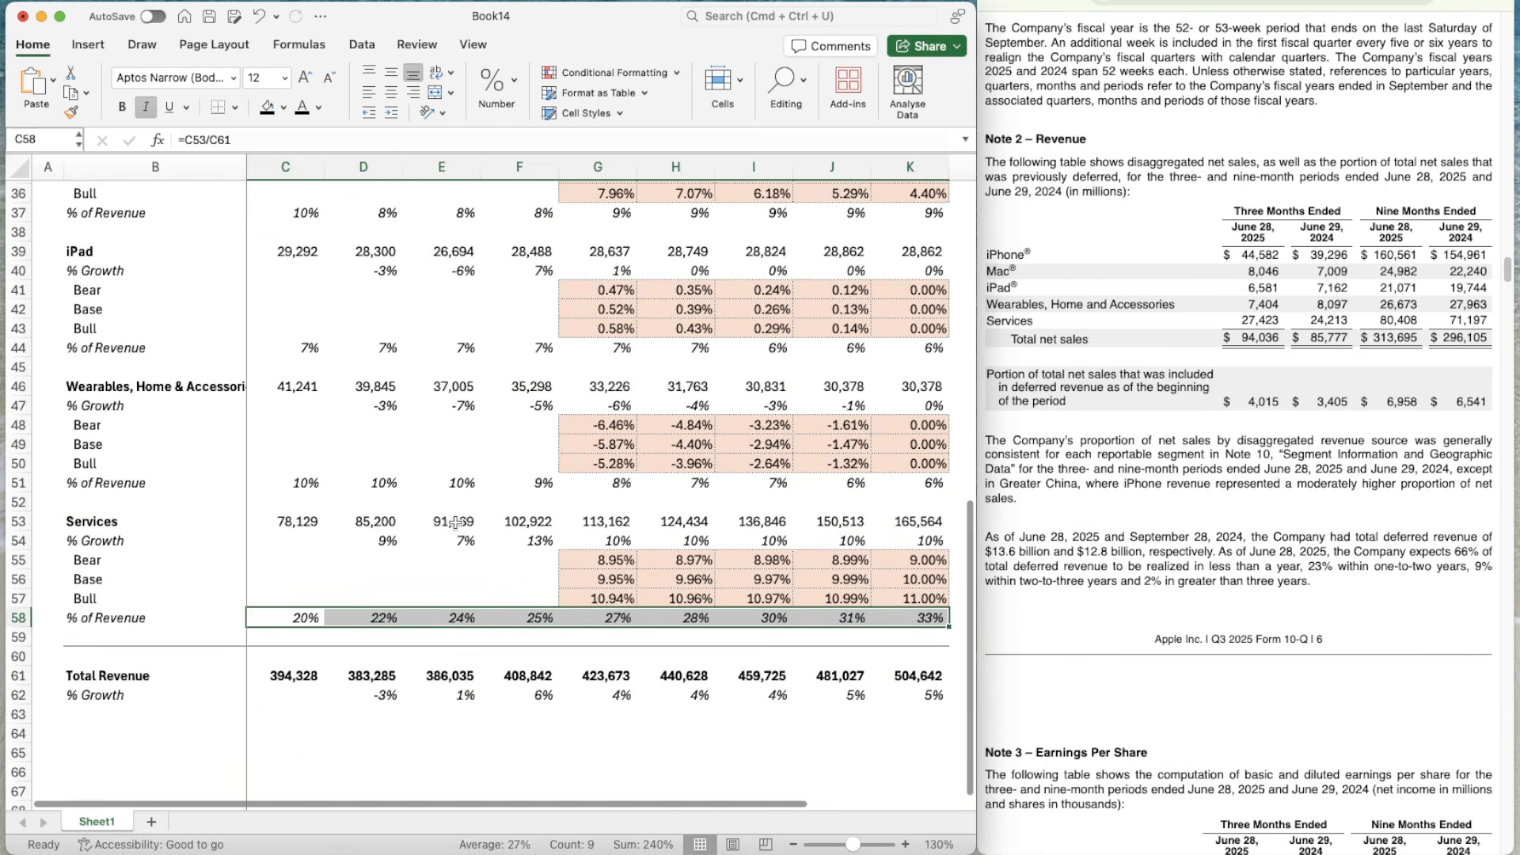
scroll(444, 582, up, 3)
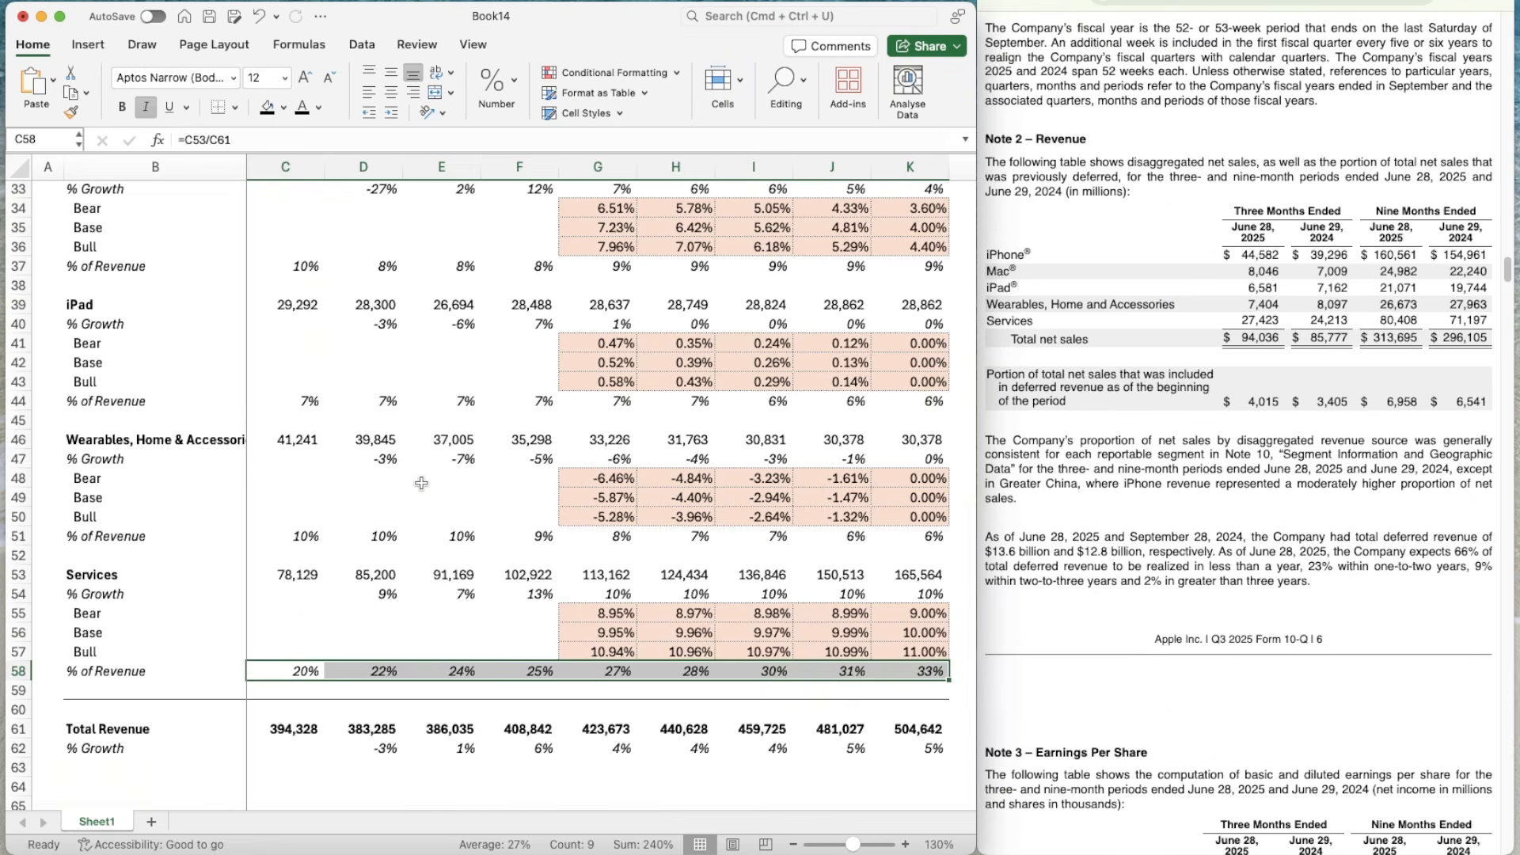
scroll(421, 483, up, 8)
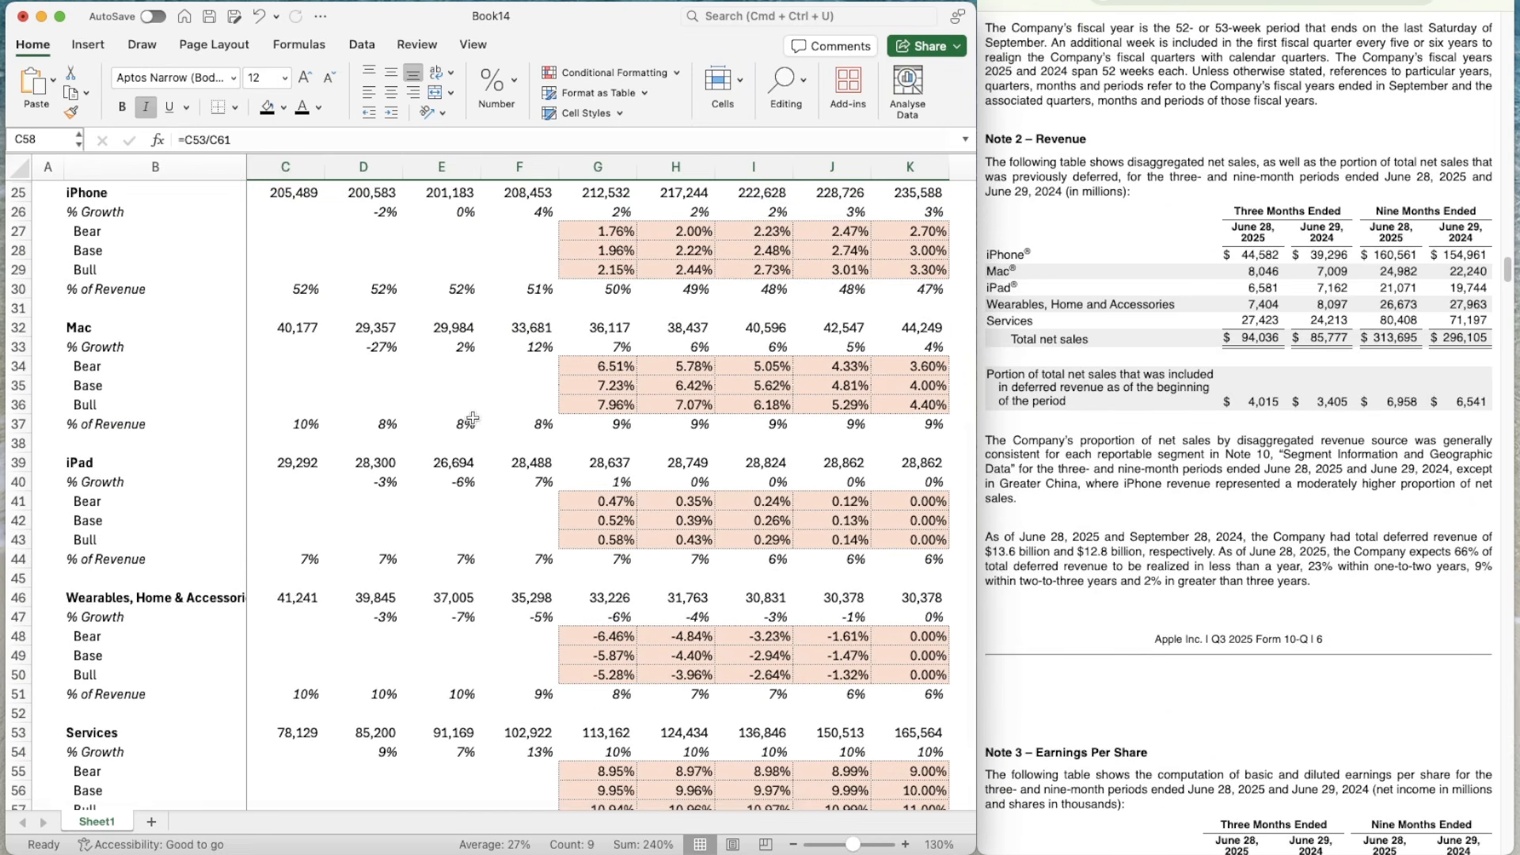
scroll(472, 418, up, 2)
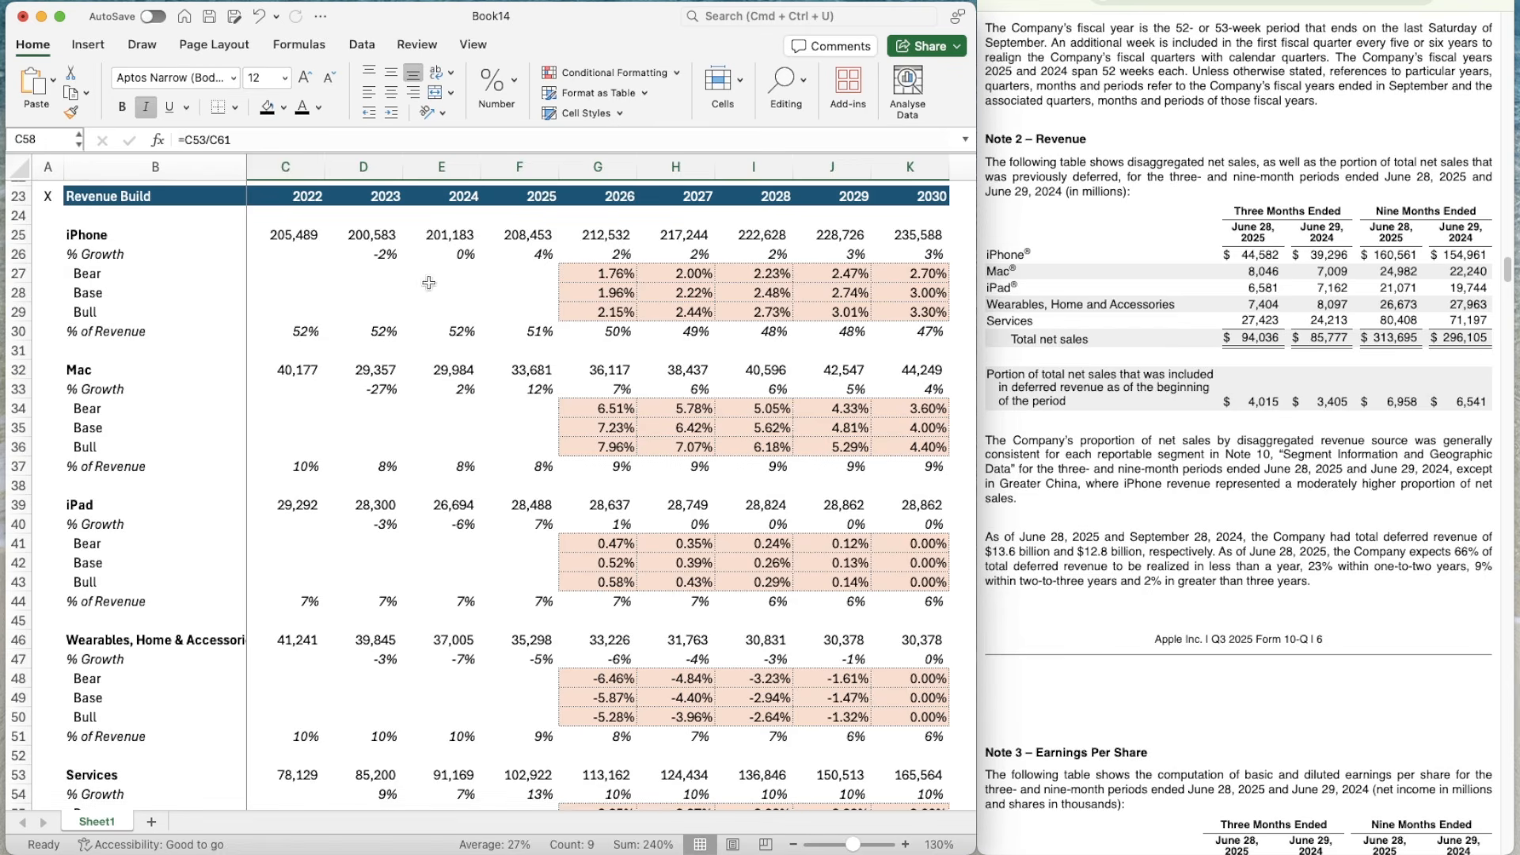
scroll(501, 676, down, 7)
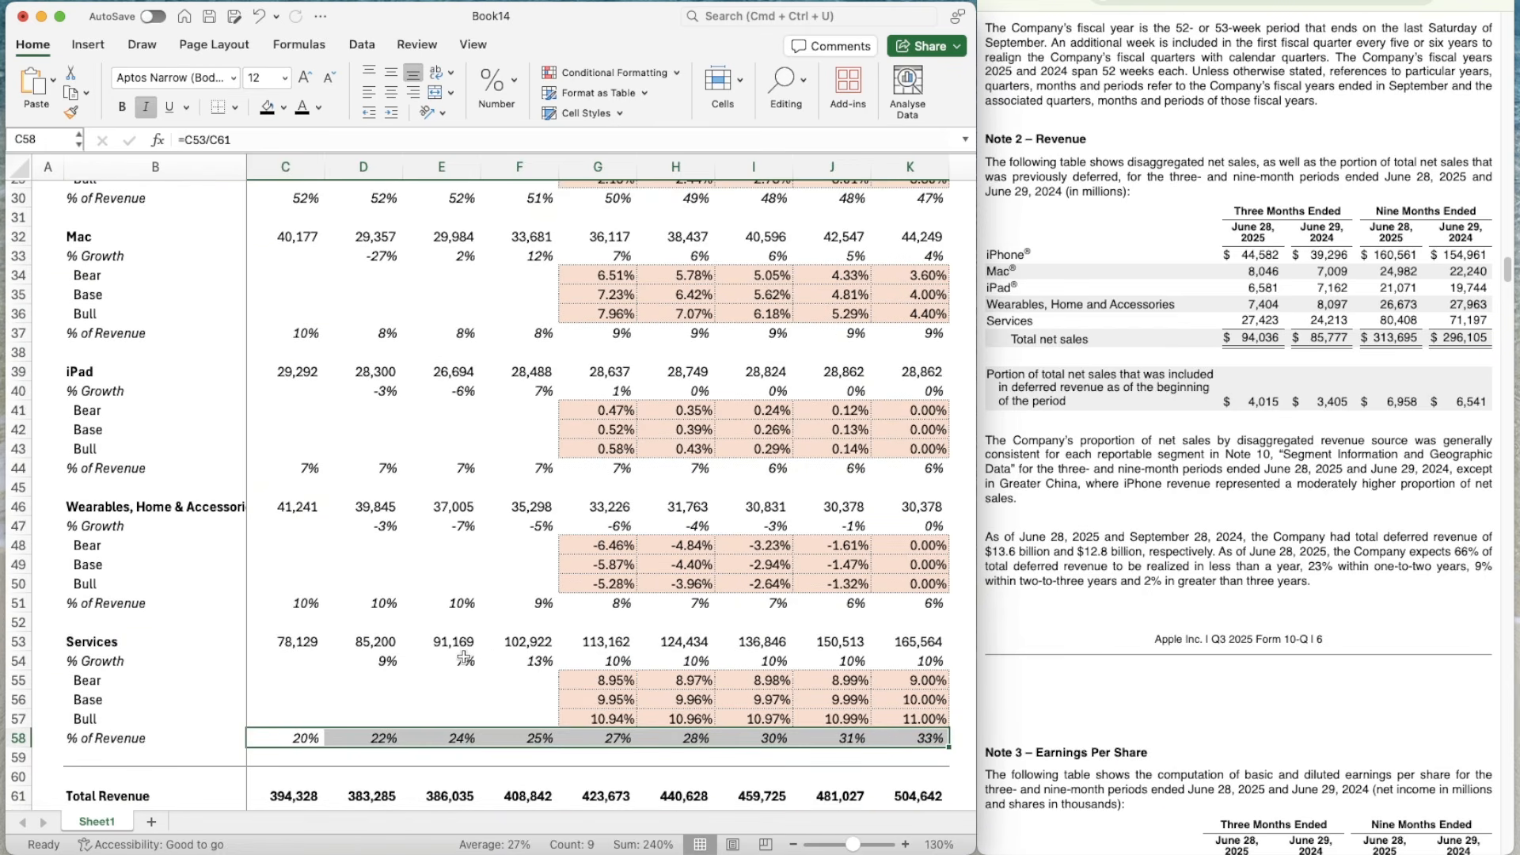
scroll(433, 653, up, 7)
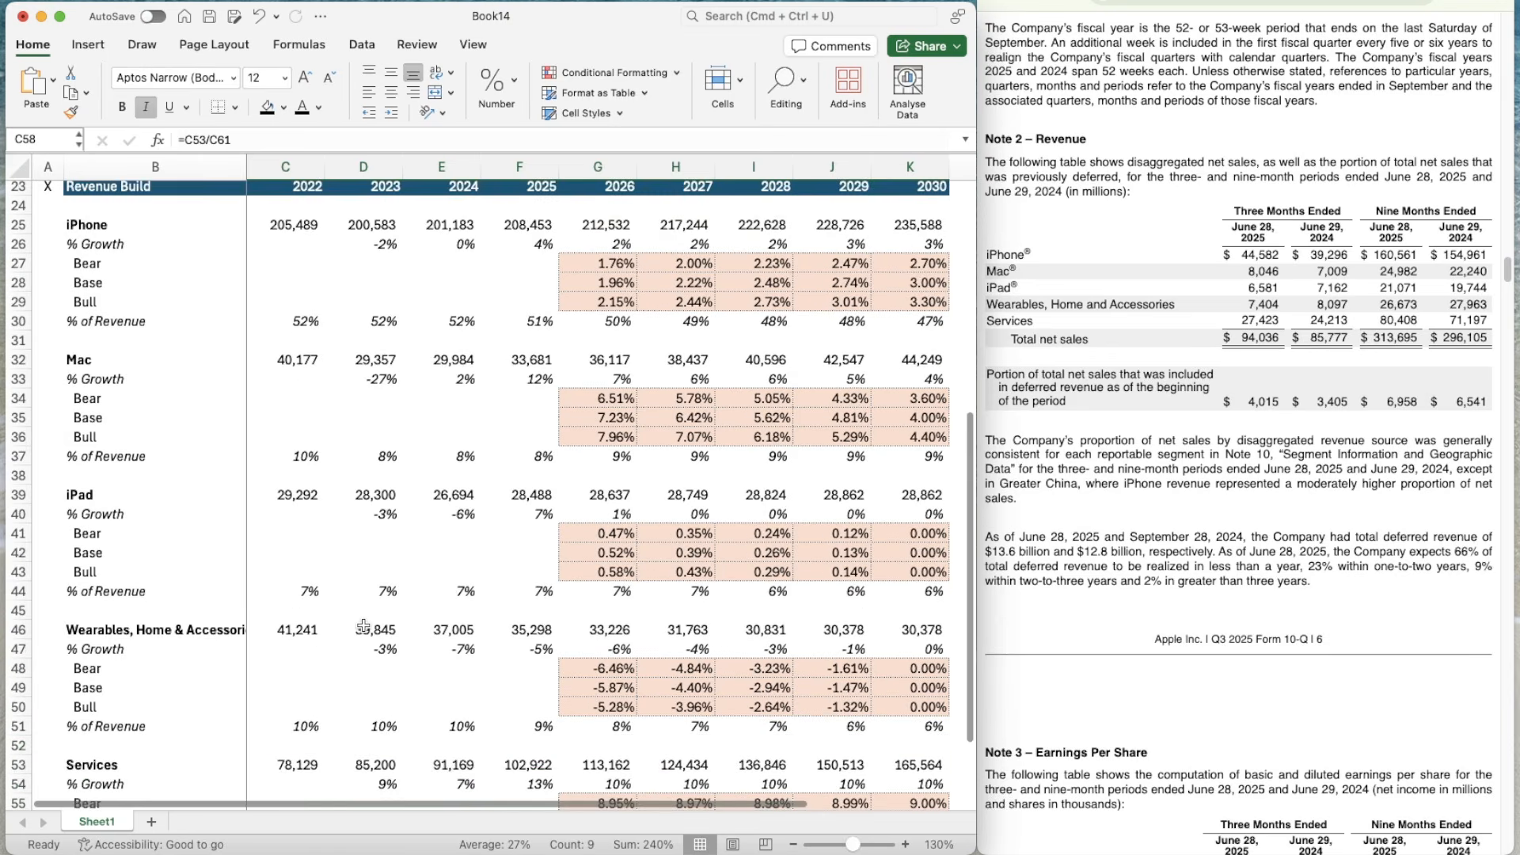
scroll(386, 578, down, 10)
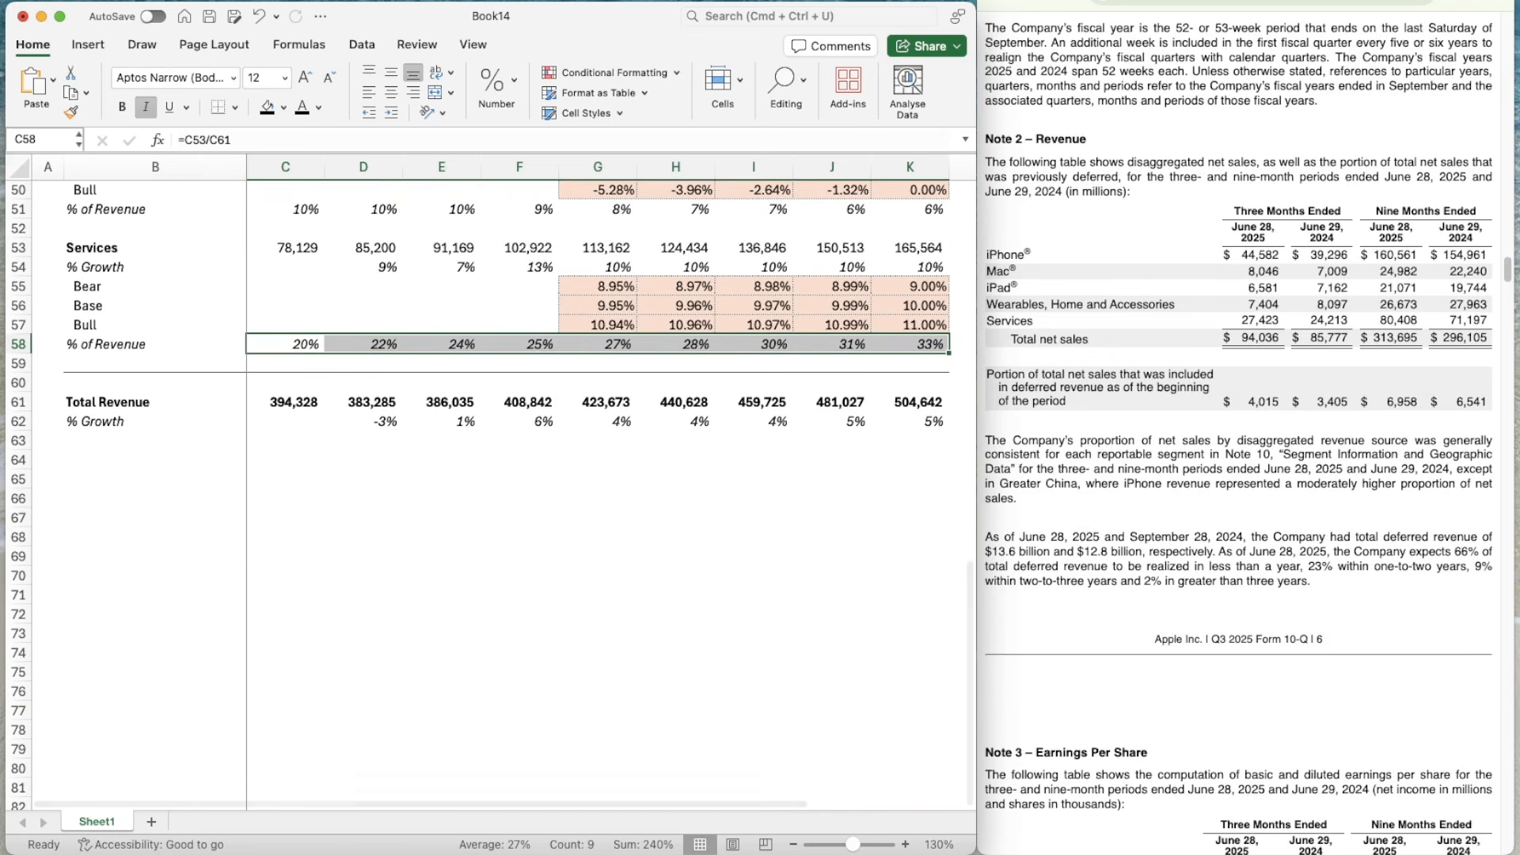
key(super+Tab)
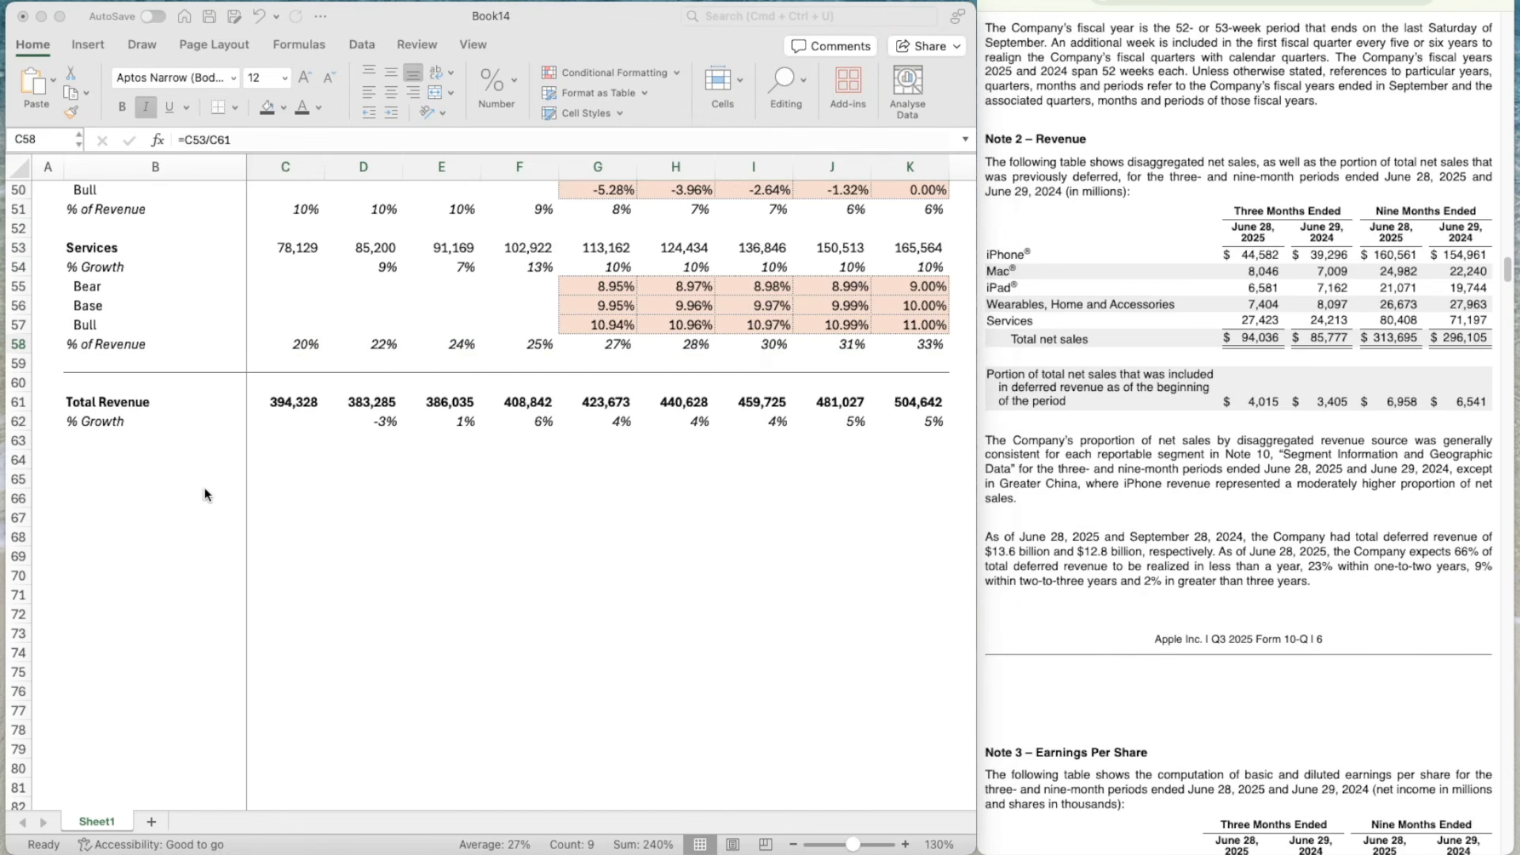
key(super+Tab)
scroll(207, 476, up, 12)
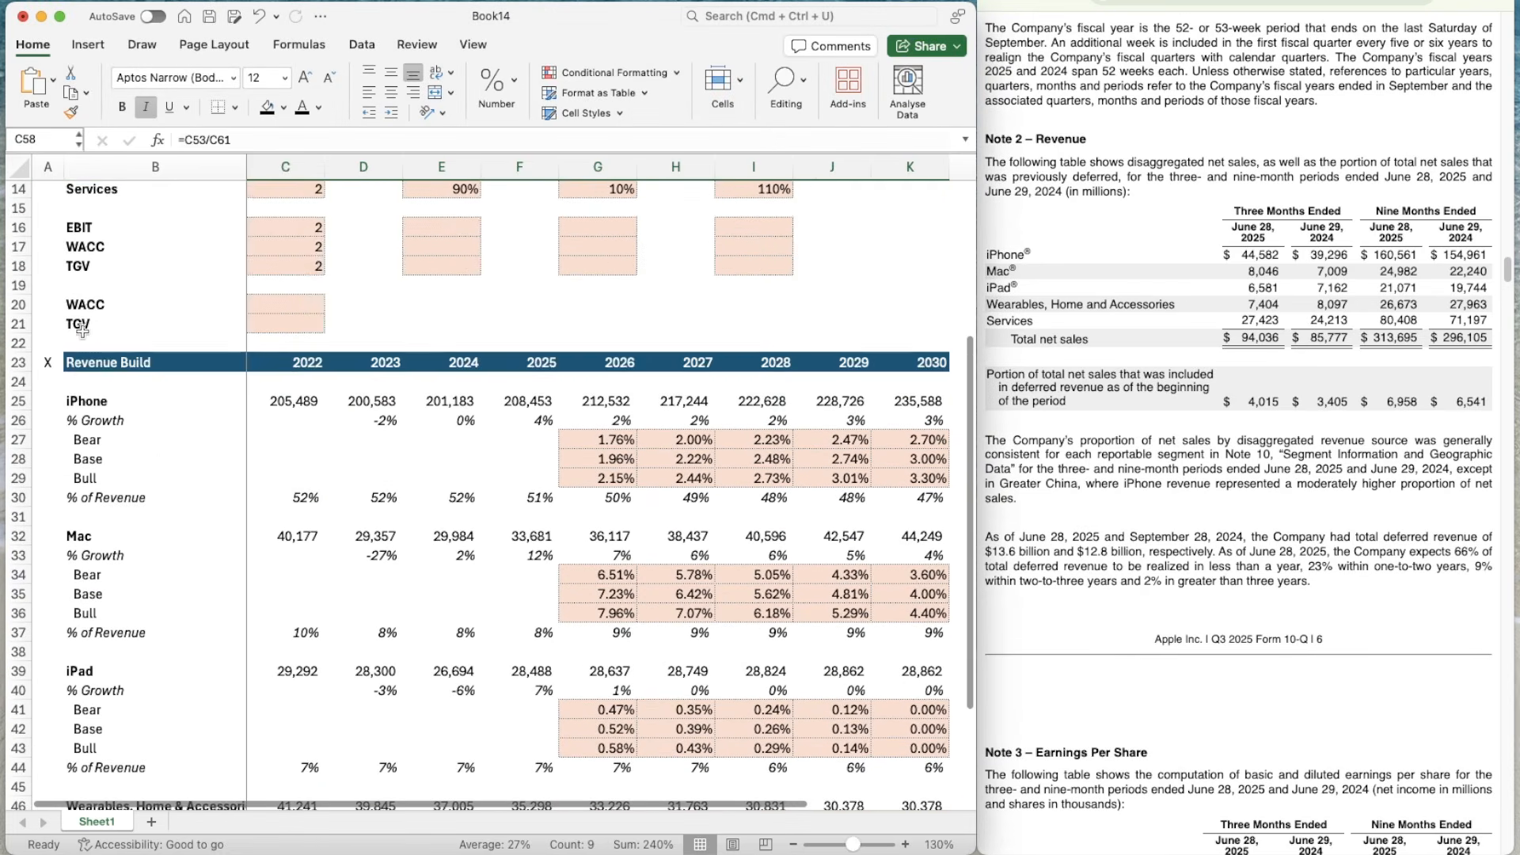
- Narrow column A to a width of 2.67 and copy the whole Revenue Build header row to row 64
click(19, 363)
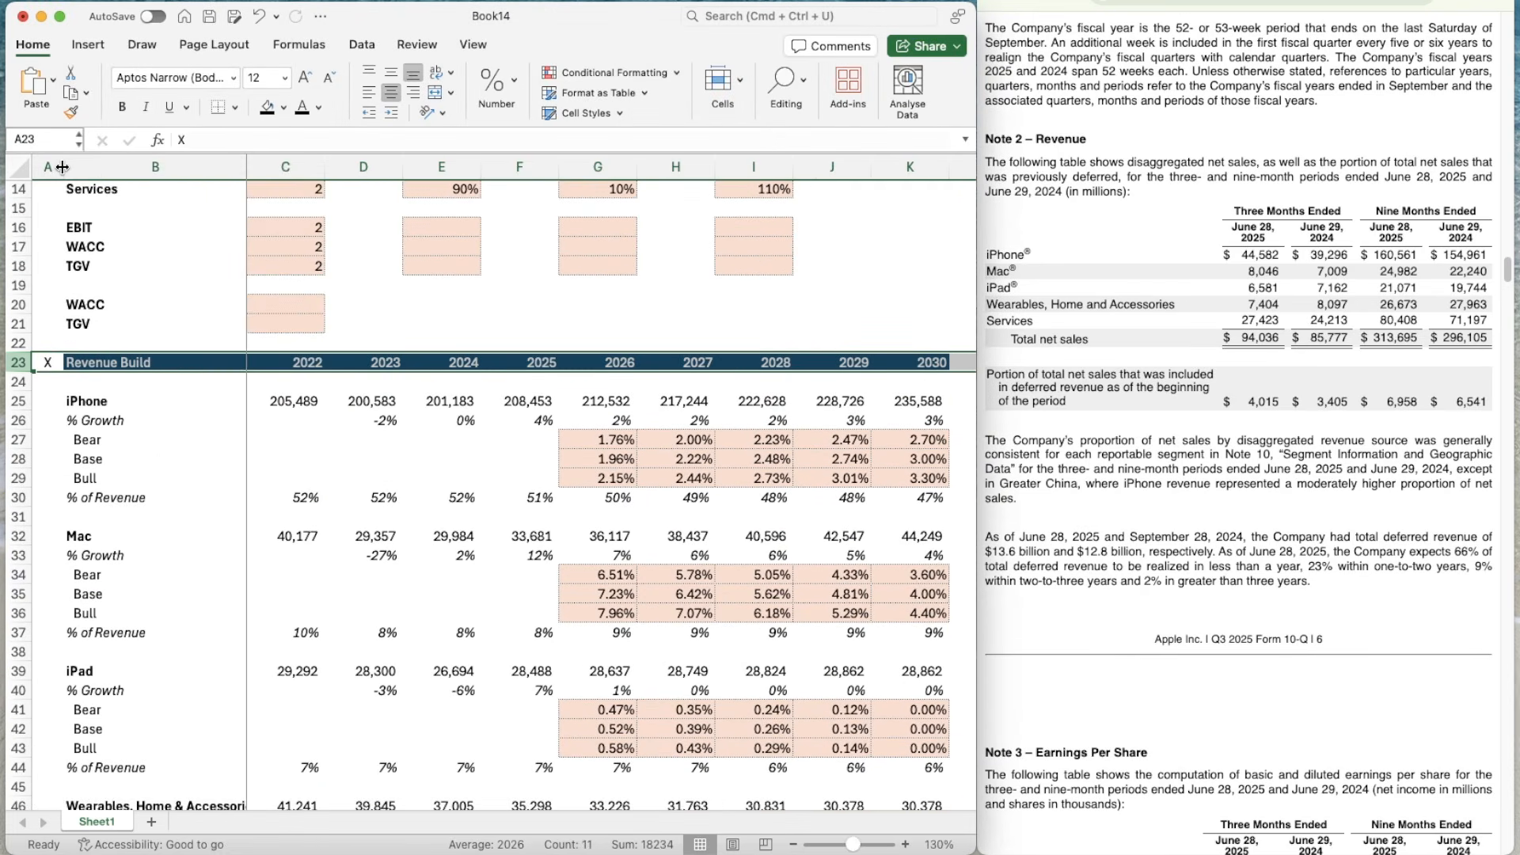
drag(59, 164, 53, 166)
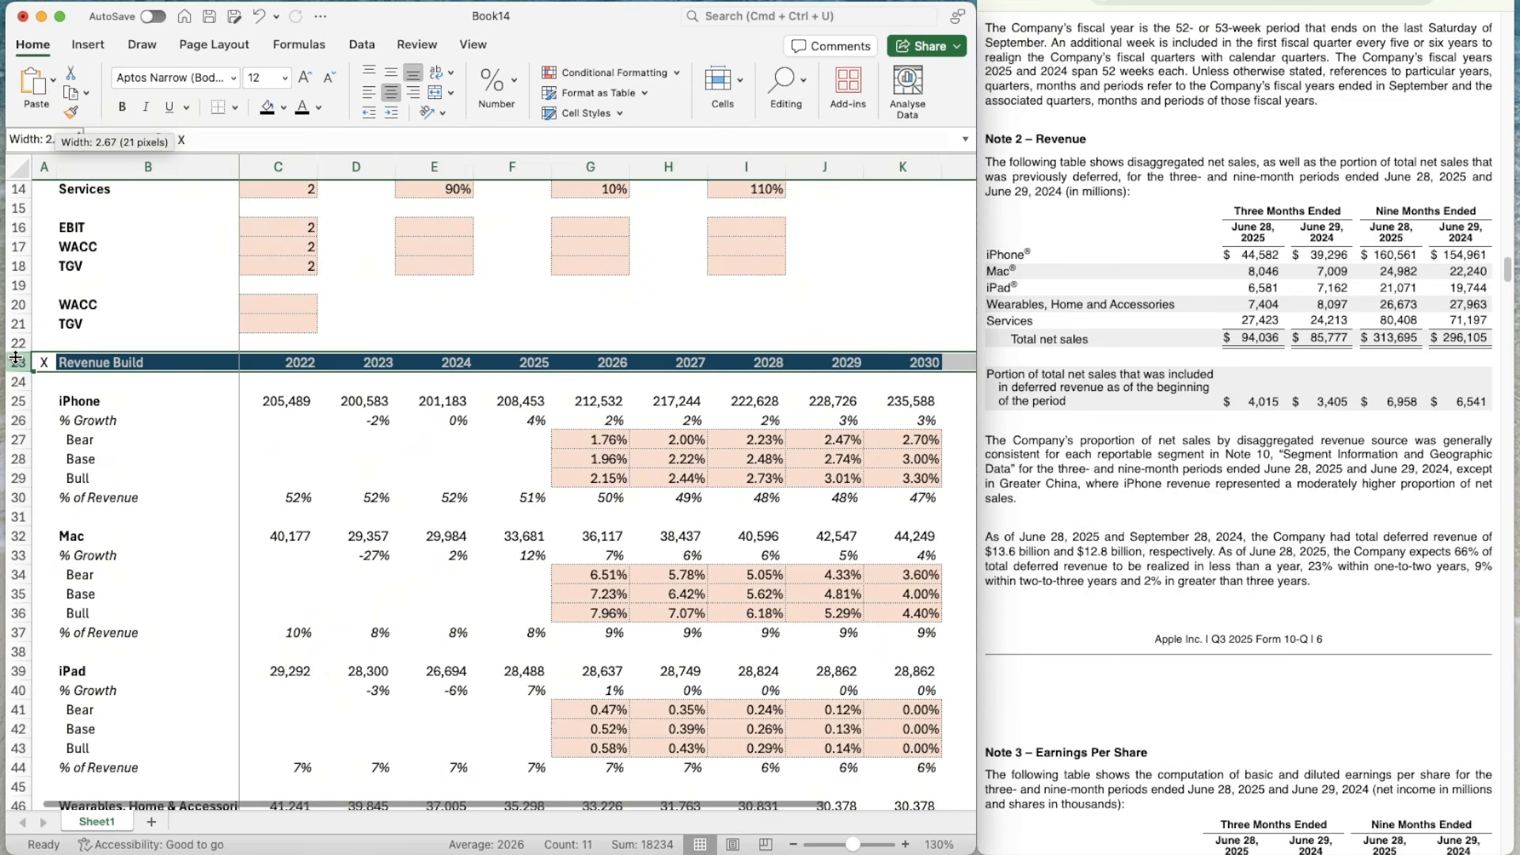
key(super+c)
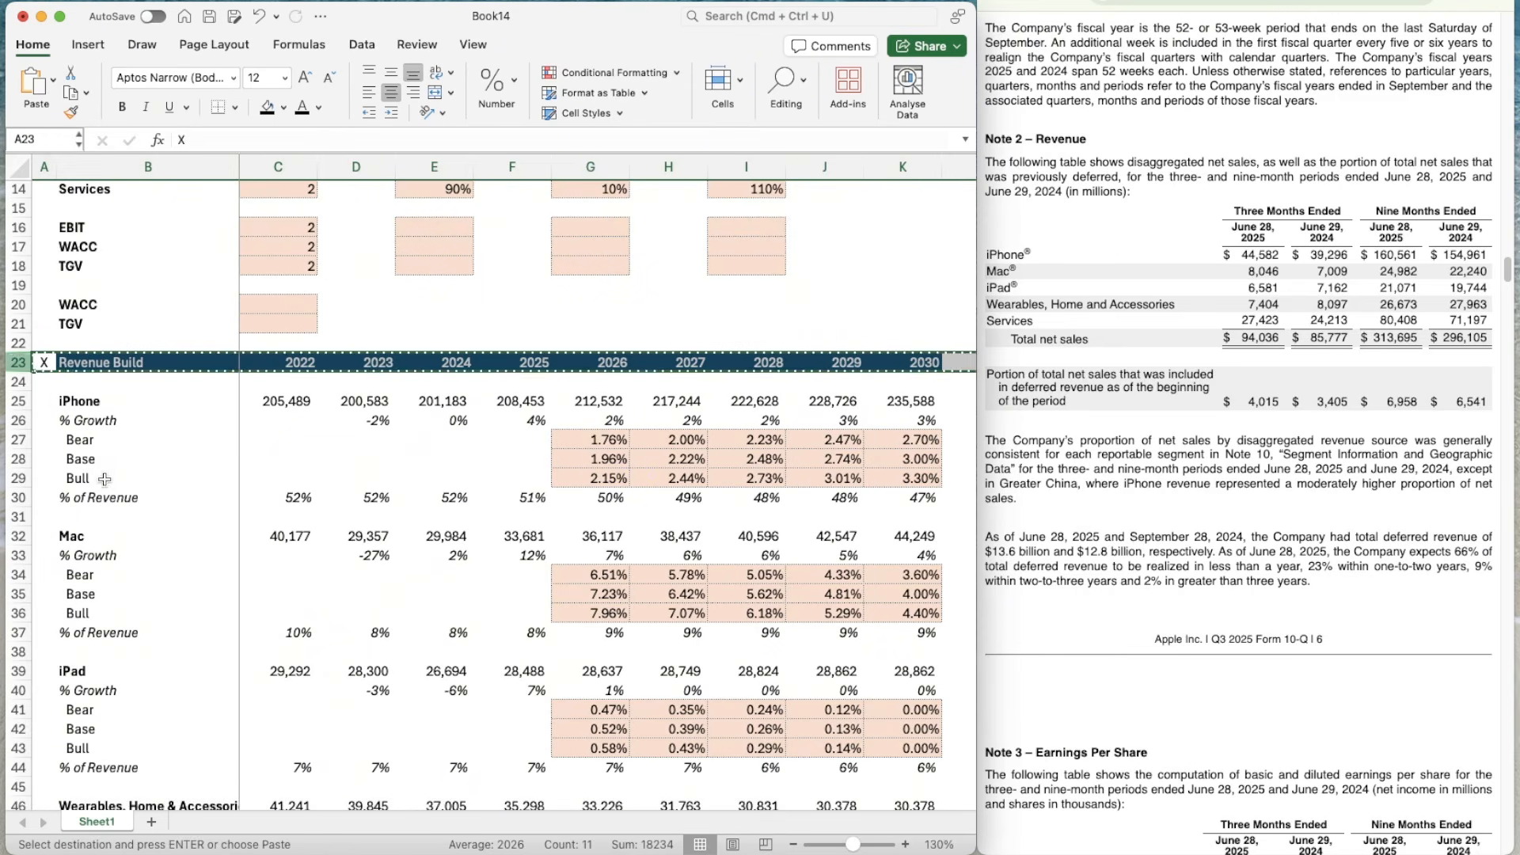
scroll(103, 479, down, 15)
click(62, 412)
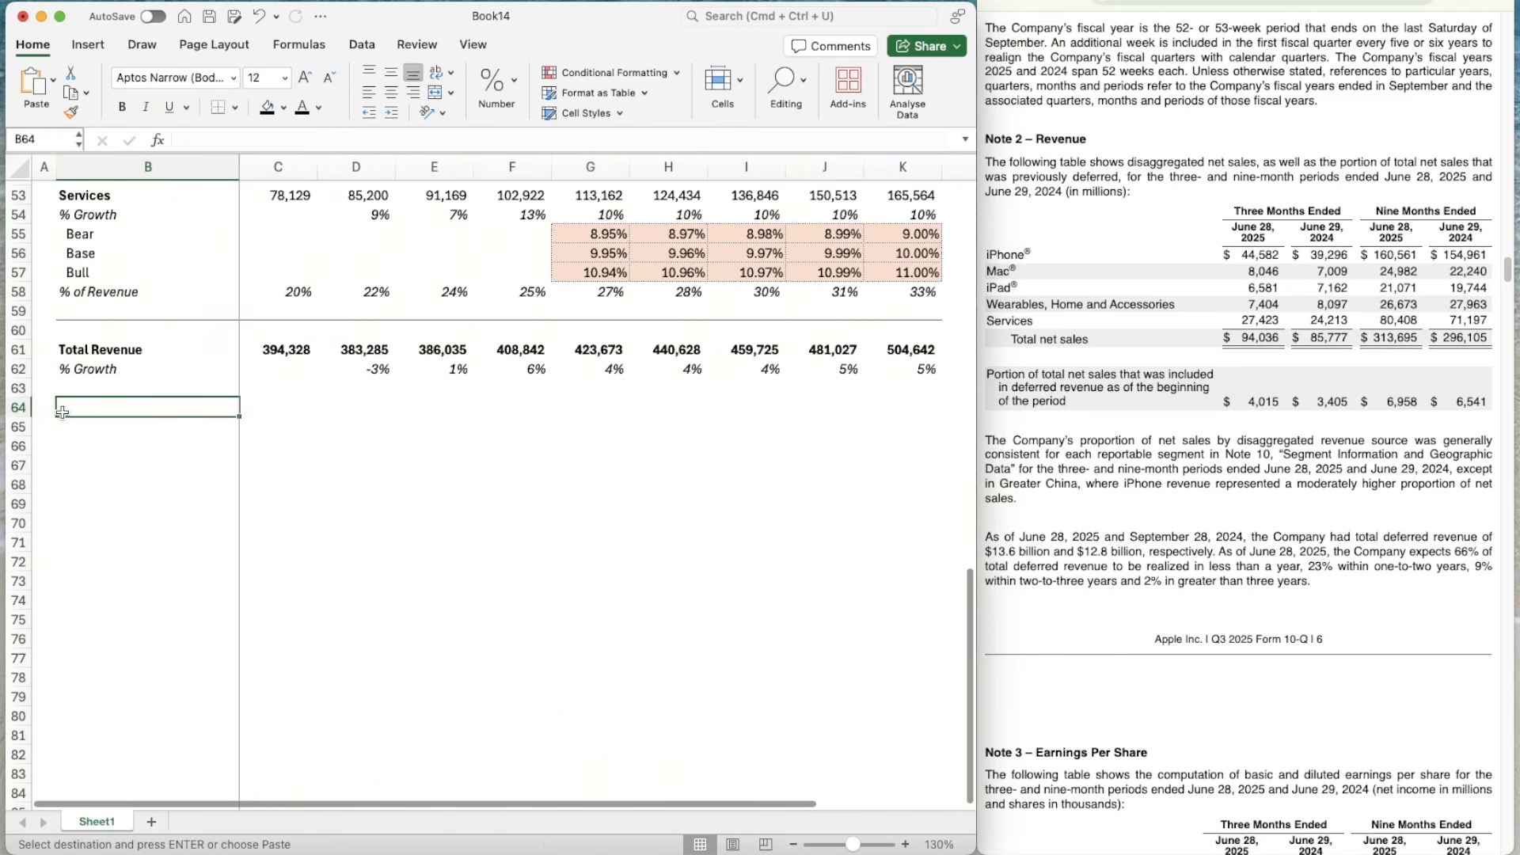
key(Left)
key(super+v)
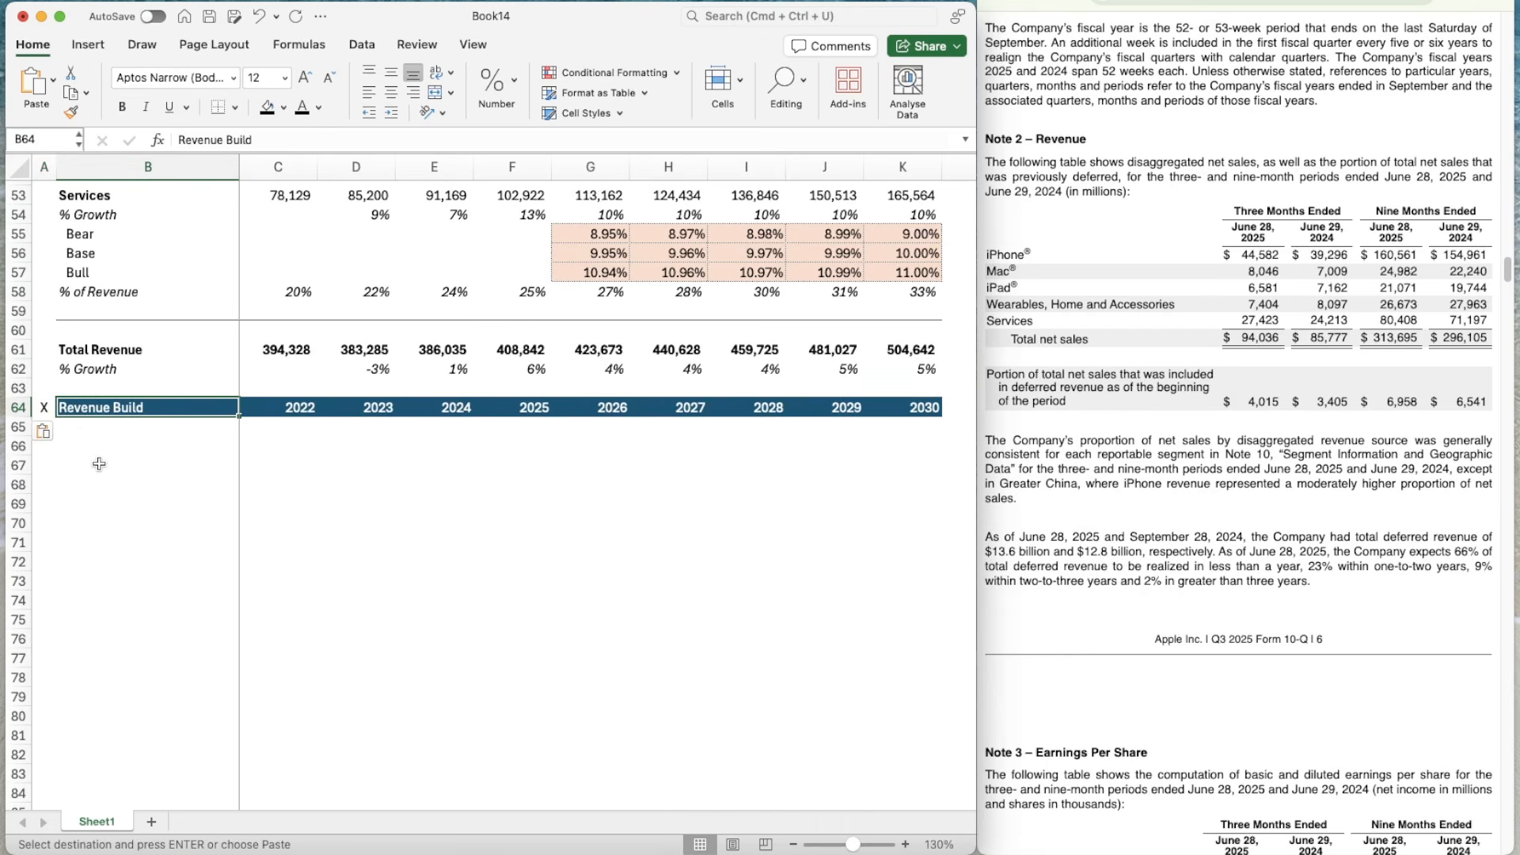
- Retitle the copied header in B64 as Income Statement
text(Income Statement)
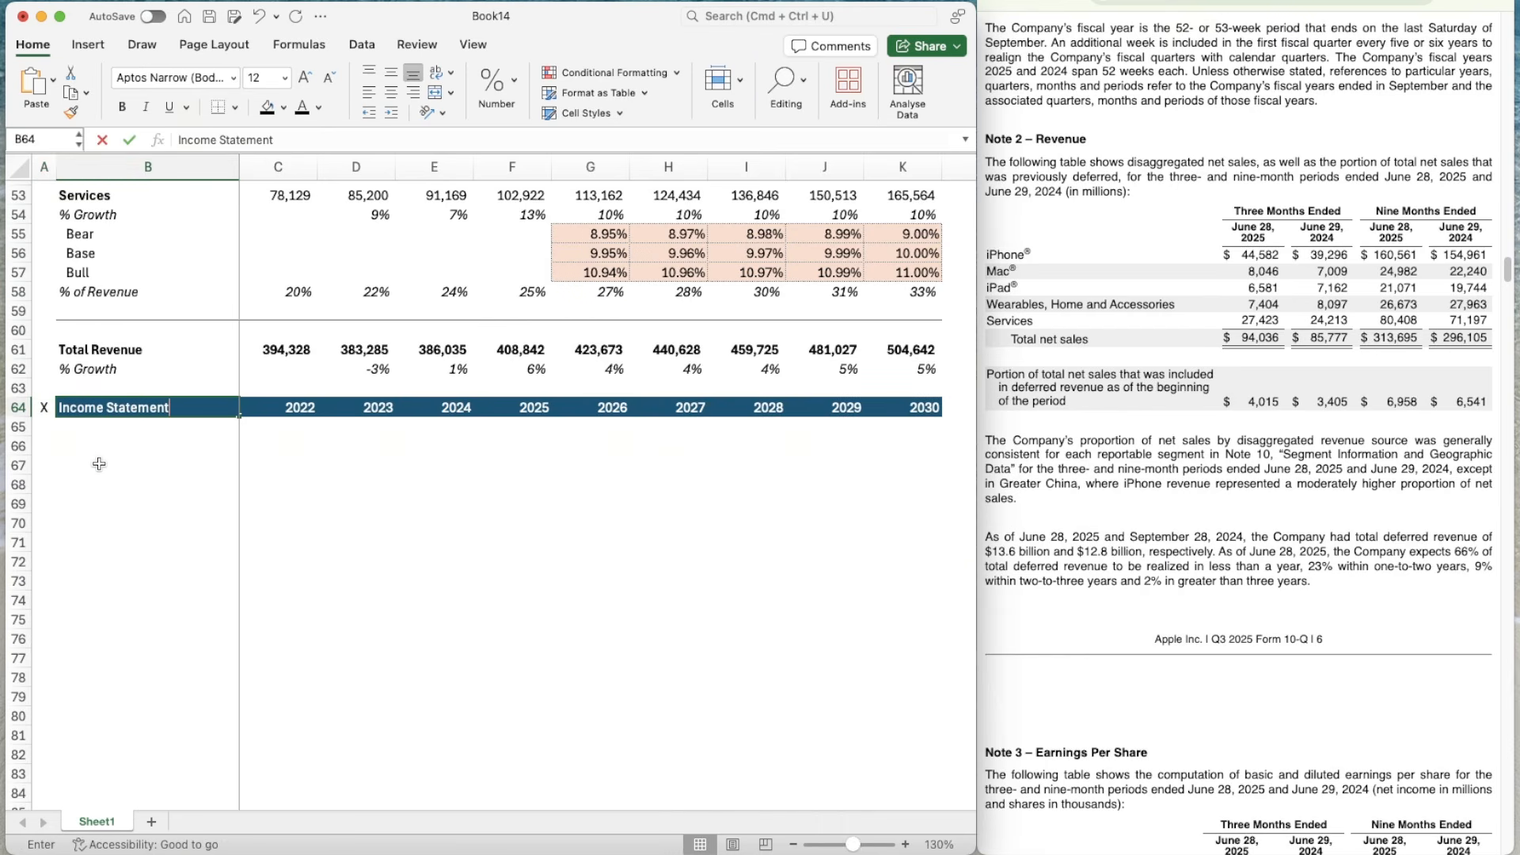
key(Return)
scroll(282, 538, down, 1)
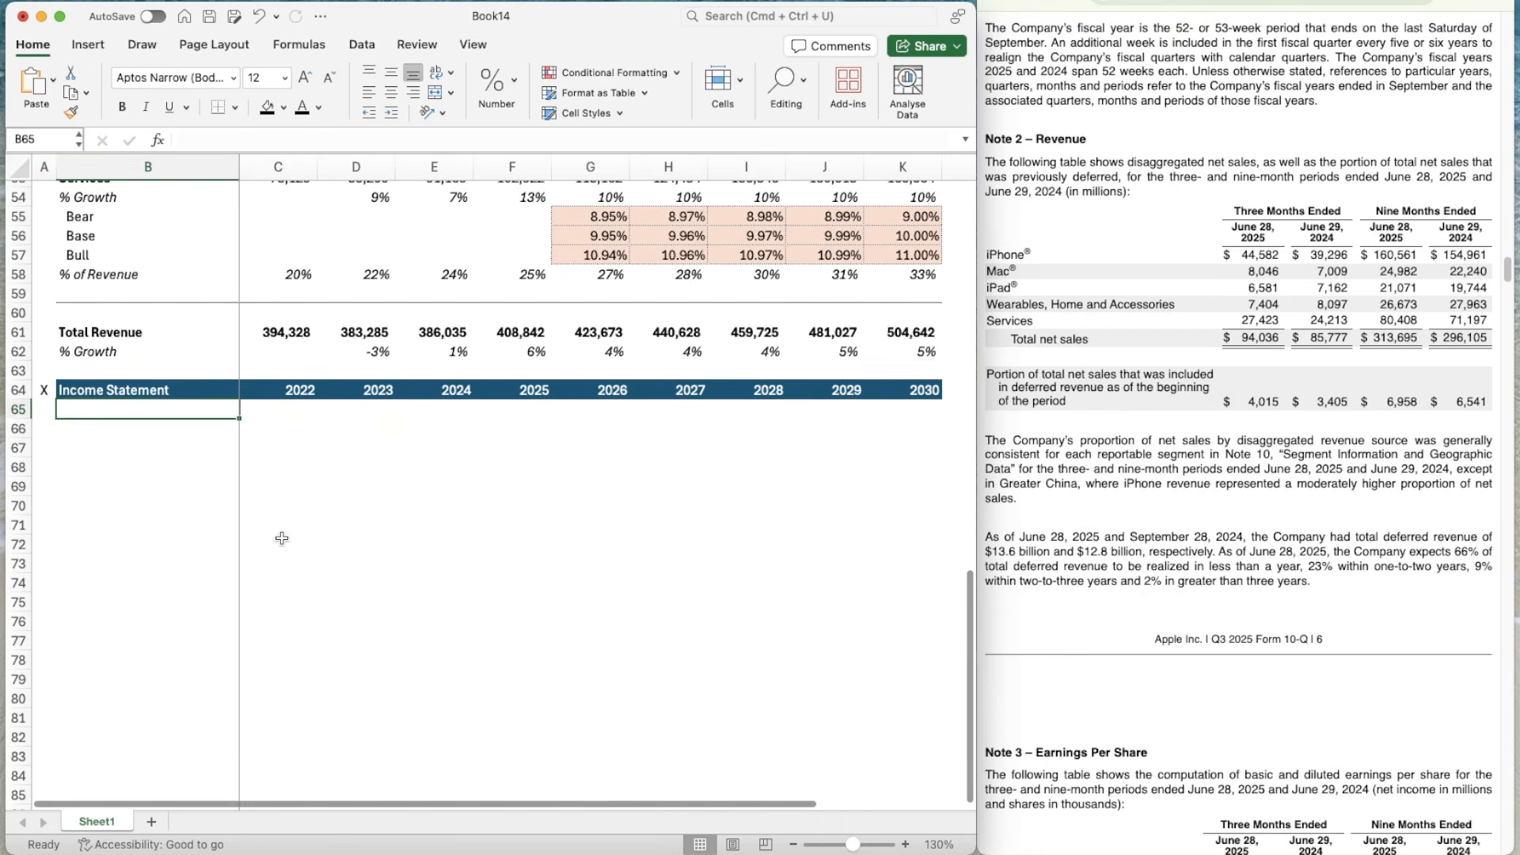
- Enter a bold Revenue label in B66 under the Income Statement header
key(Down)
text(=)
key(Up)
key(Up)
key(Up)
key(Up)
key(Up)
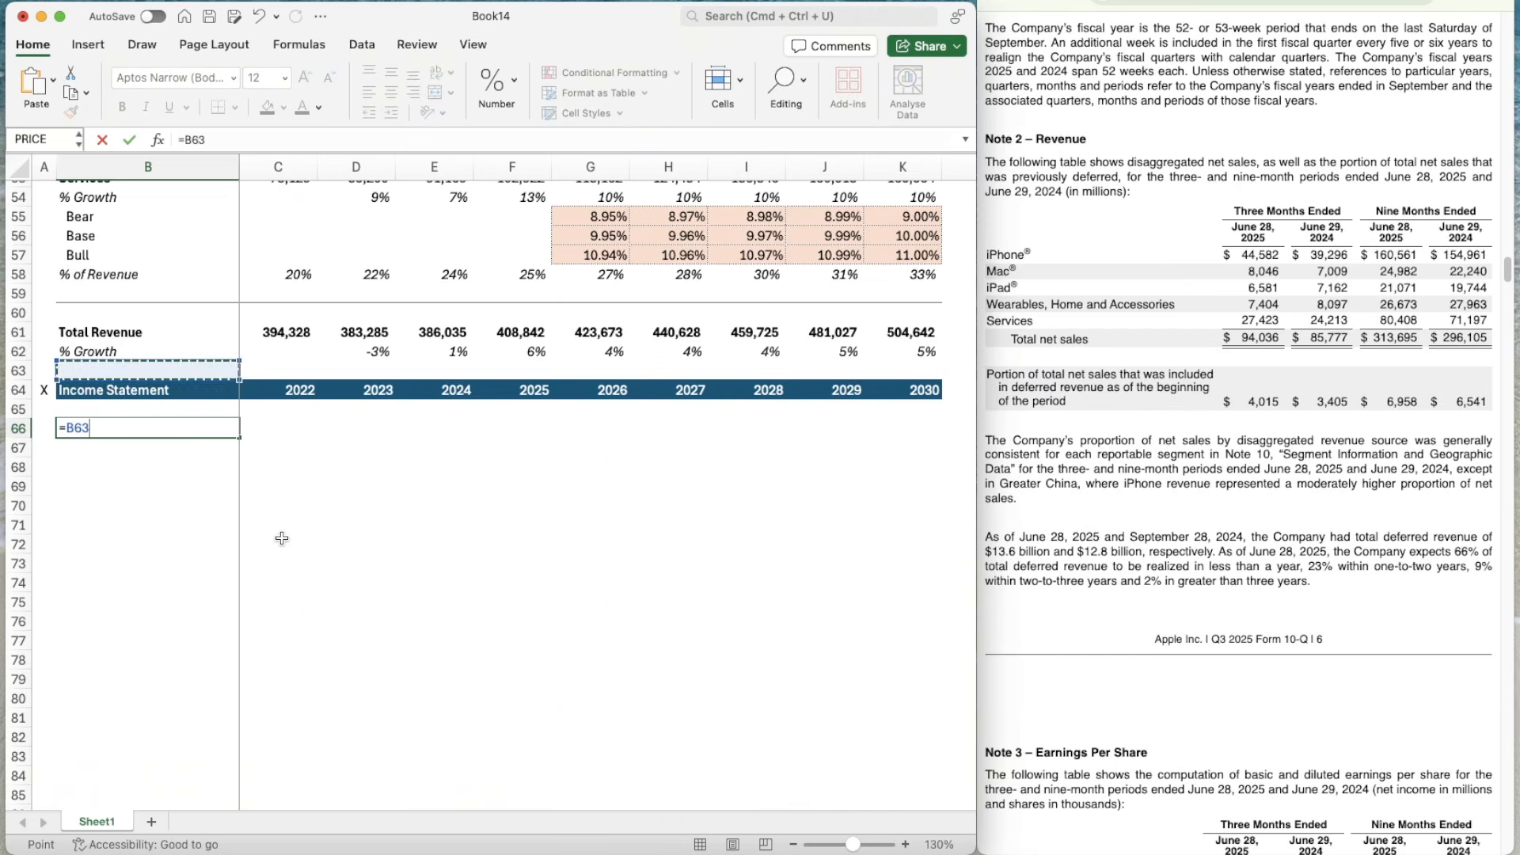
key(Down)
key(Down)
key(Down)
key(Down)
key(BackSpace)
key(BackSpace)
key(BackSpace)
key(BackSpace)
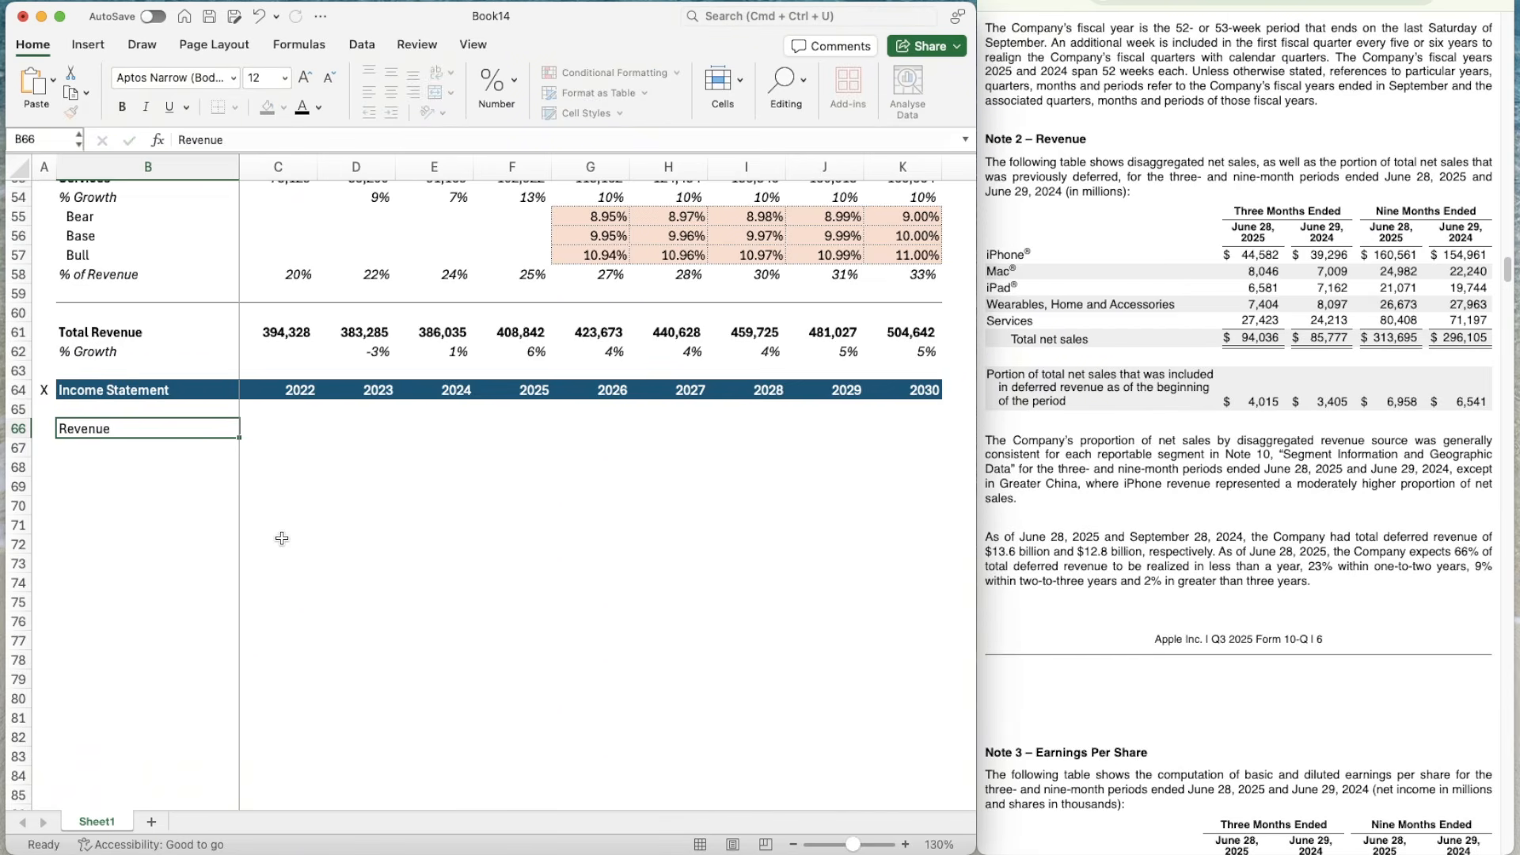
- Link the Income Statement's 2022 revenue in C66 to Total Revenue with =C61
key(Right)
text(=)
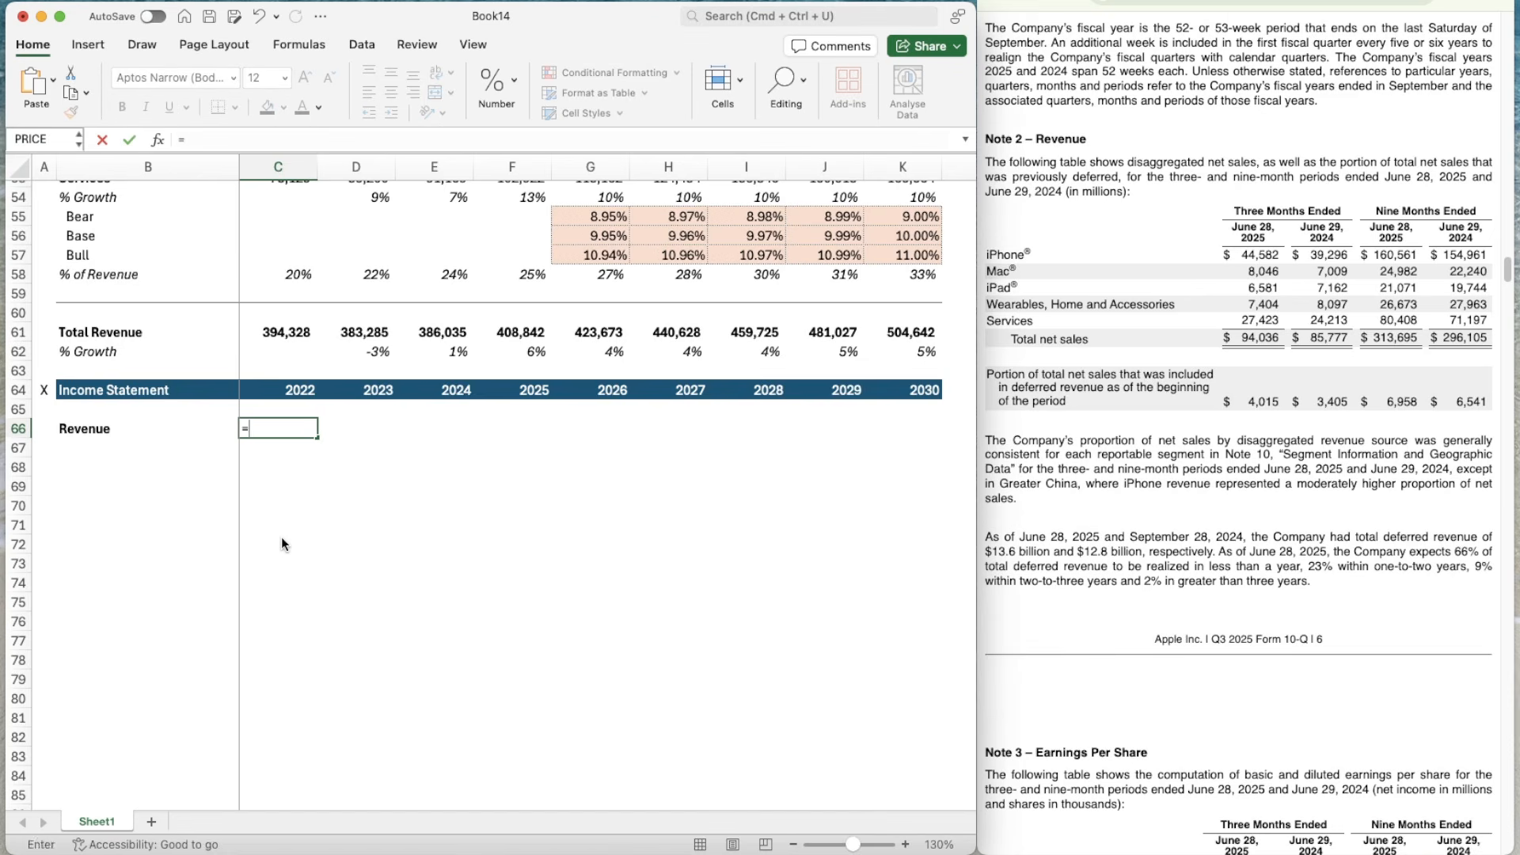
key(Up)
key(Up)
key(Up)
key(Up)
key(Up)
key(BackSpace)
key(BackSpace)
key(BackSpace)
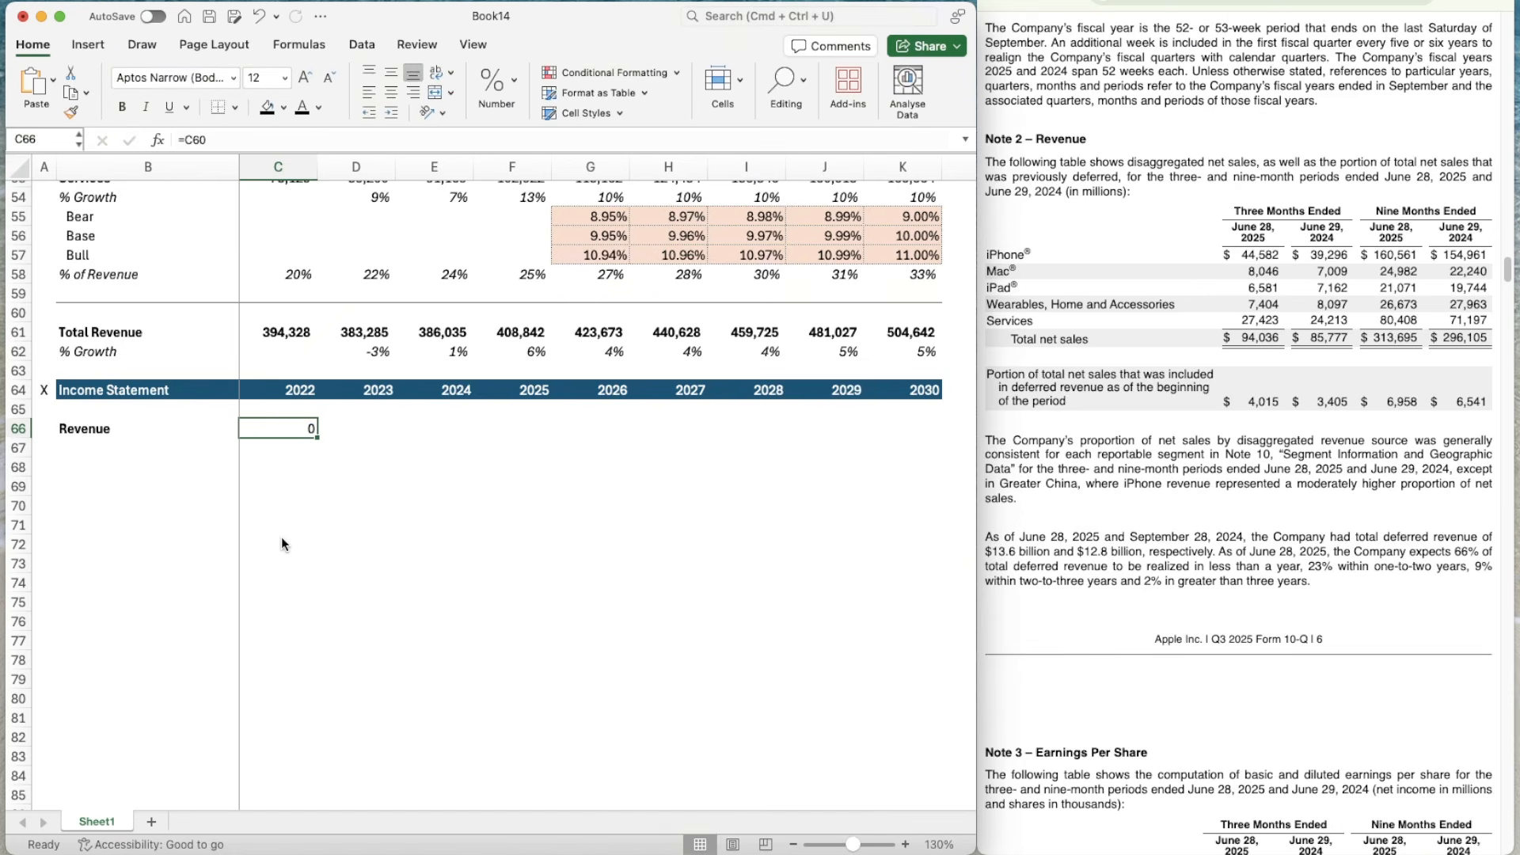
key(Up)
key(Up)
key(Up)
key(Up)
key(Up)
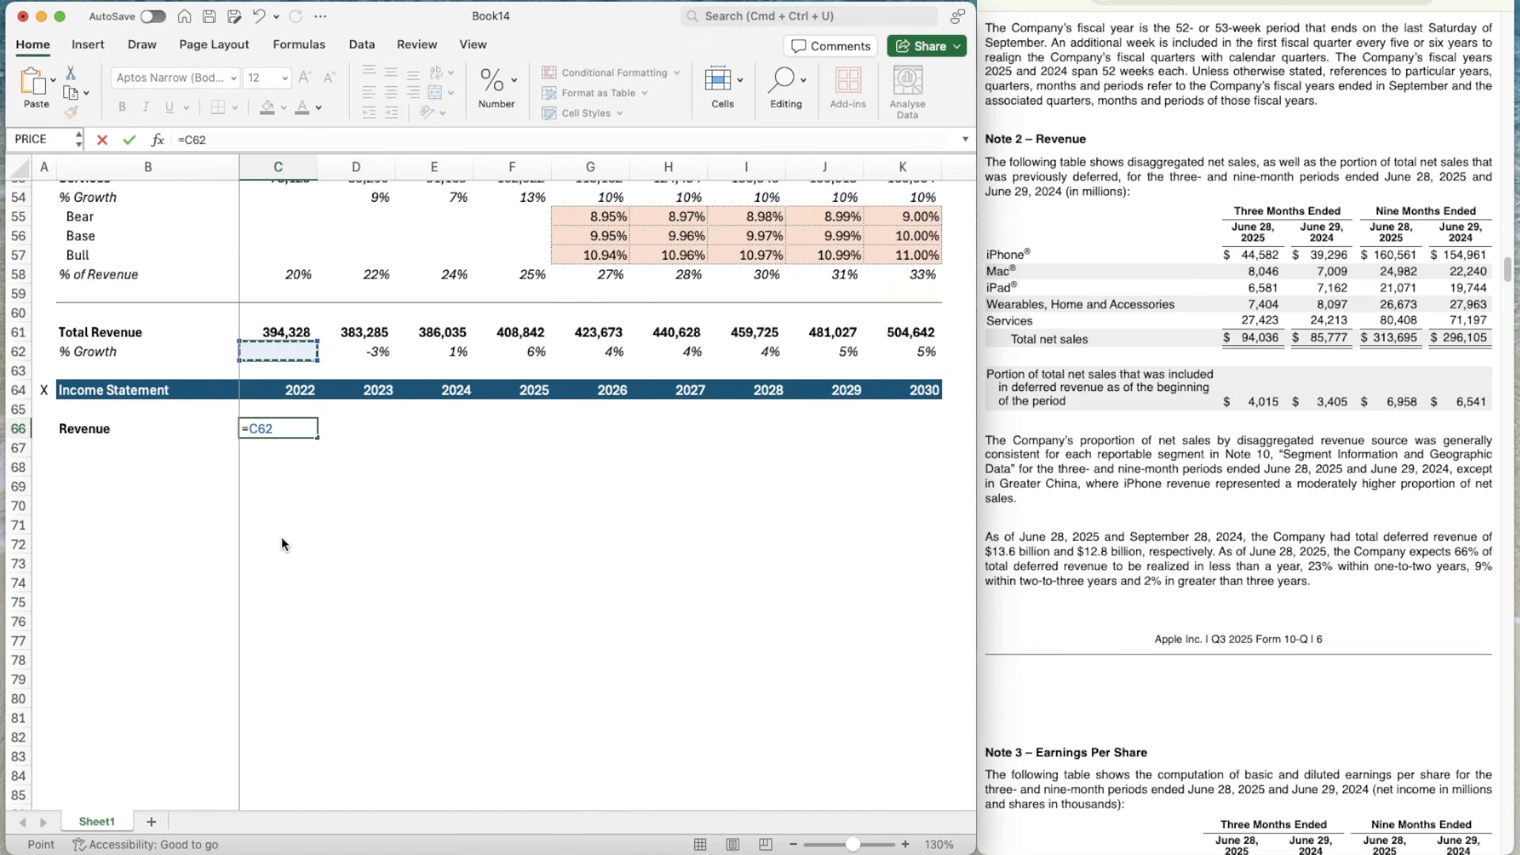
key(Return)
key(Up)
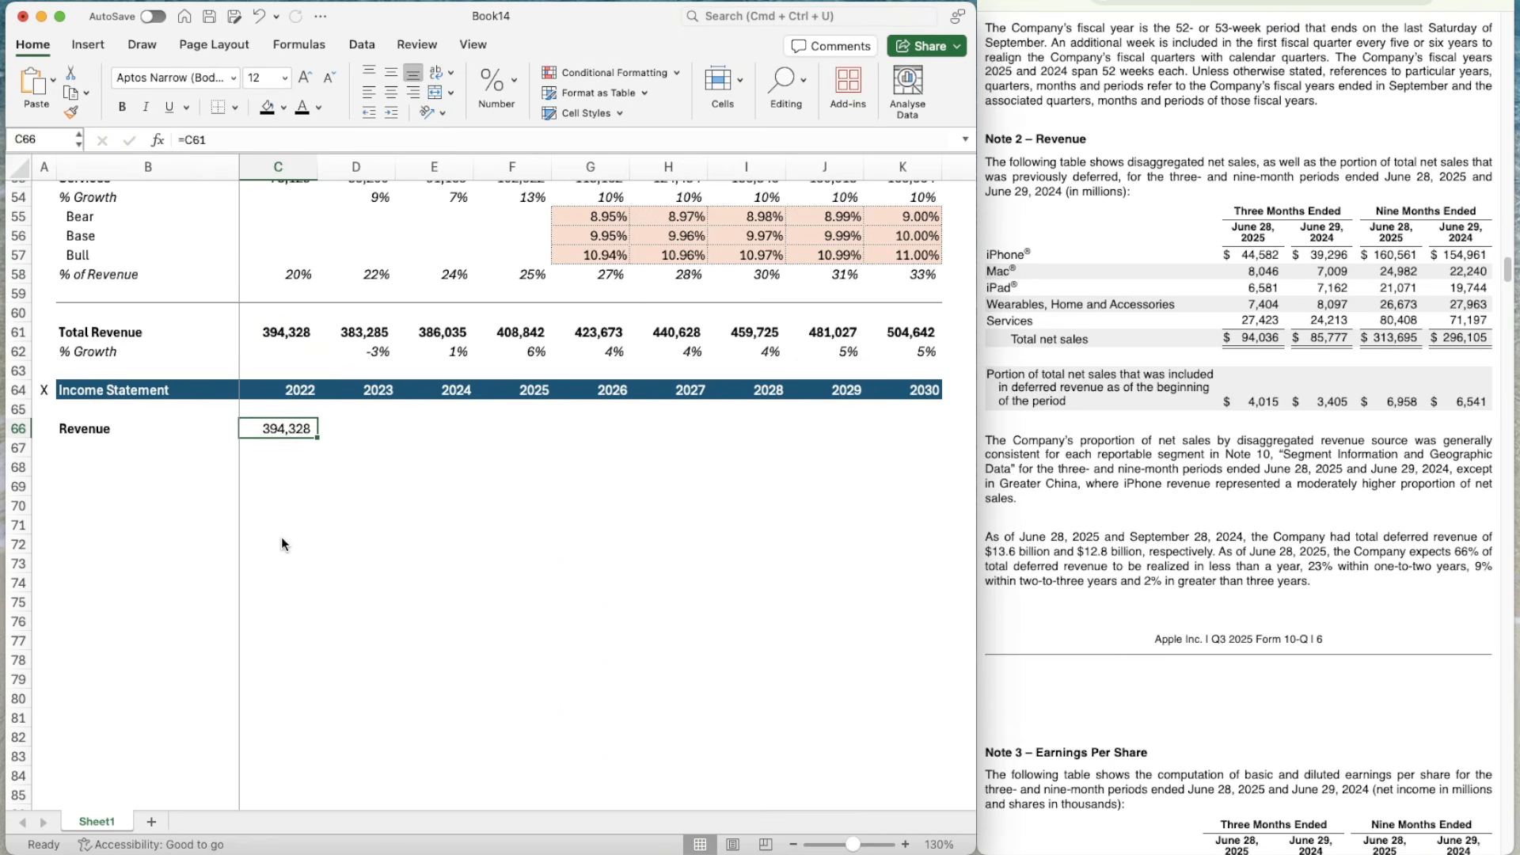
- Copy the =C61 revenue link from C66 across the Revenue row to K66
key(super+c)
key(shift+Right)
key(shift+Right)
key(shift+Right)
key(shift+Right)
key(shift+Right)
key(shift+Right)
key(shift+Right)
key(shift+Right)
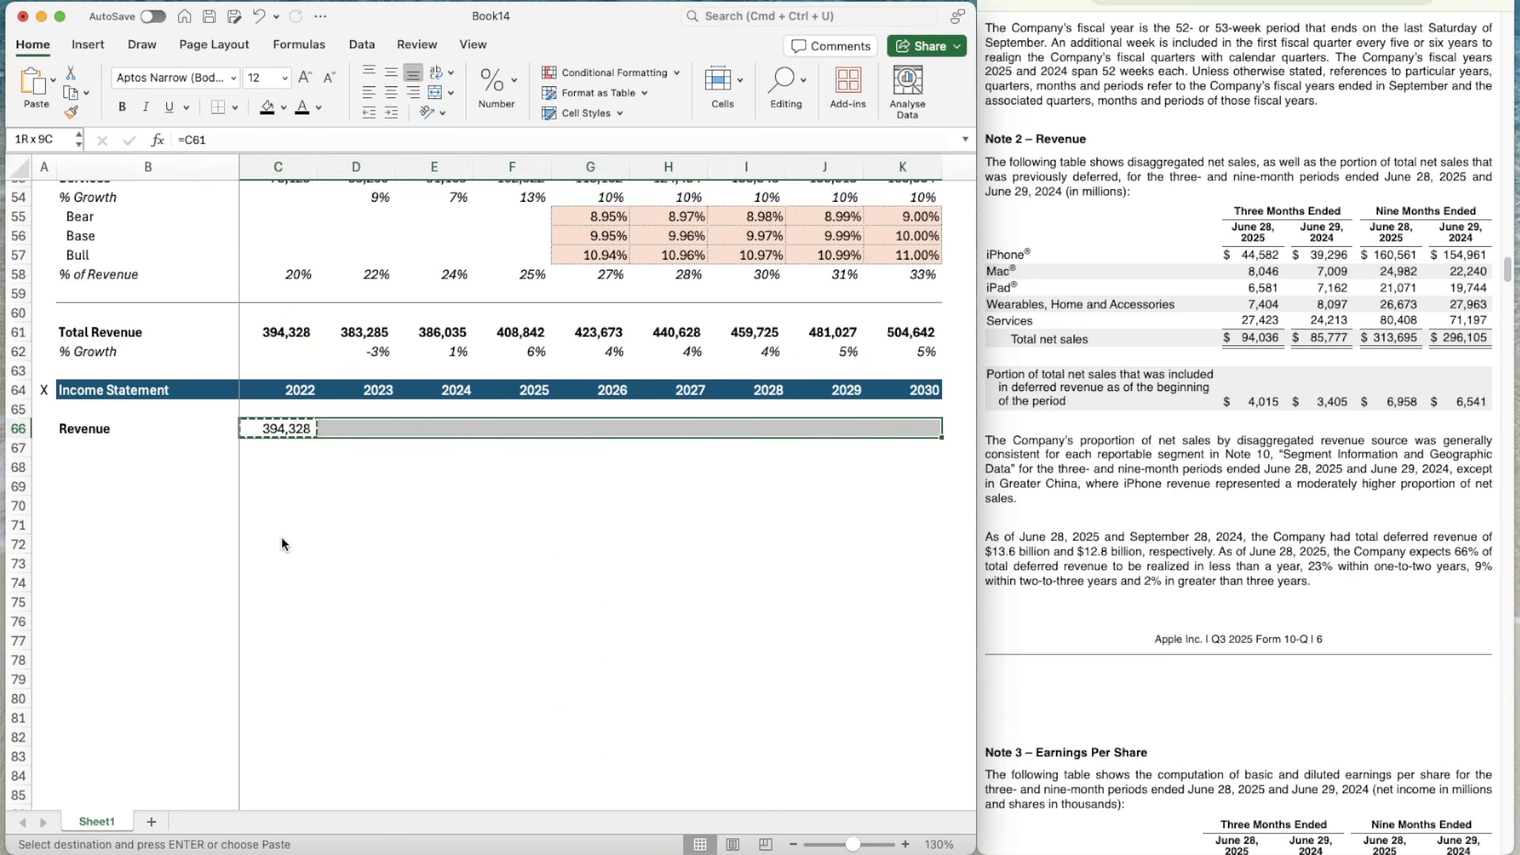
key(super+v)
- Label B67 as % Growth and italicize the entire row 67
key(Down)
key(Down)
key(Down)
key(Left)
key(Left)
key(Up)
key(Up)
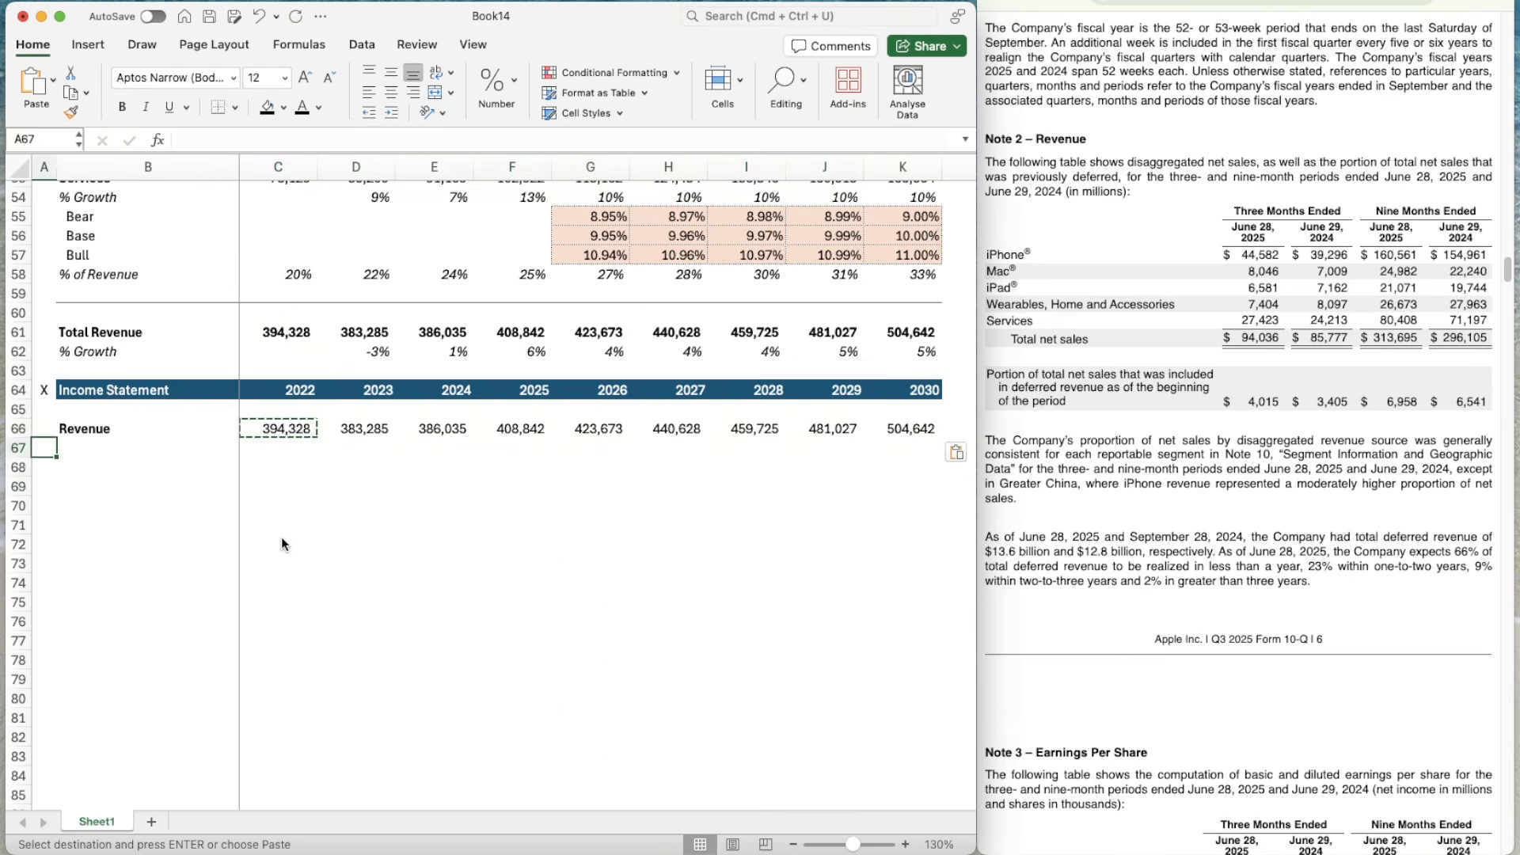
key(Right)
text(% Growth)
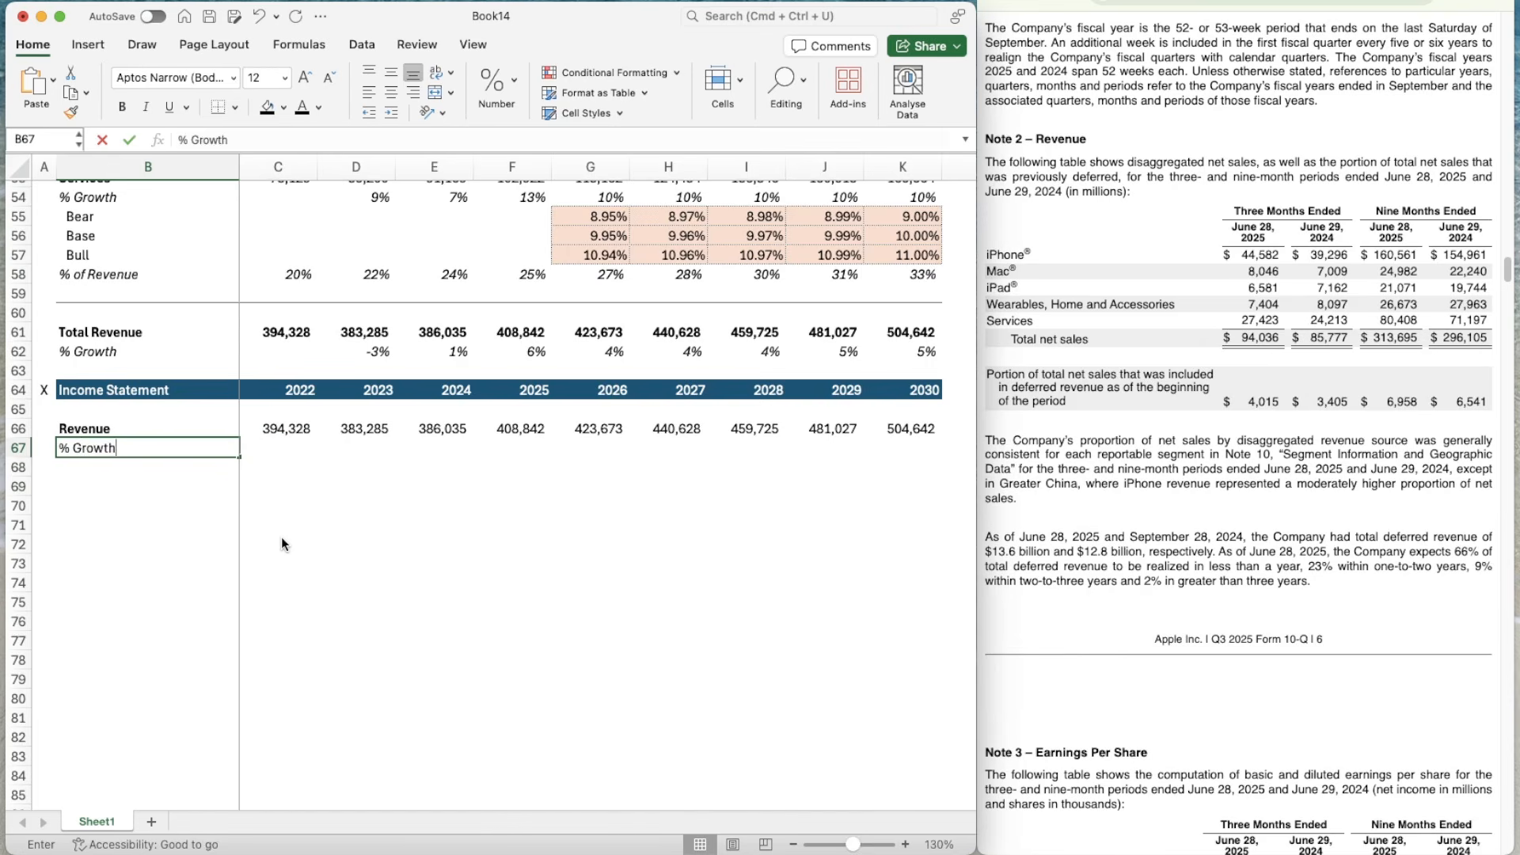
key(Return)
key(Up)
key(shift+space)
key(super+i)
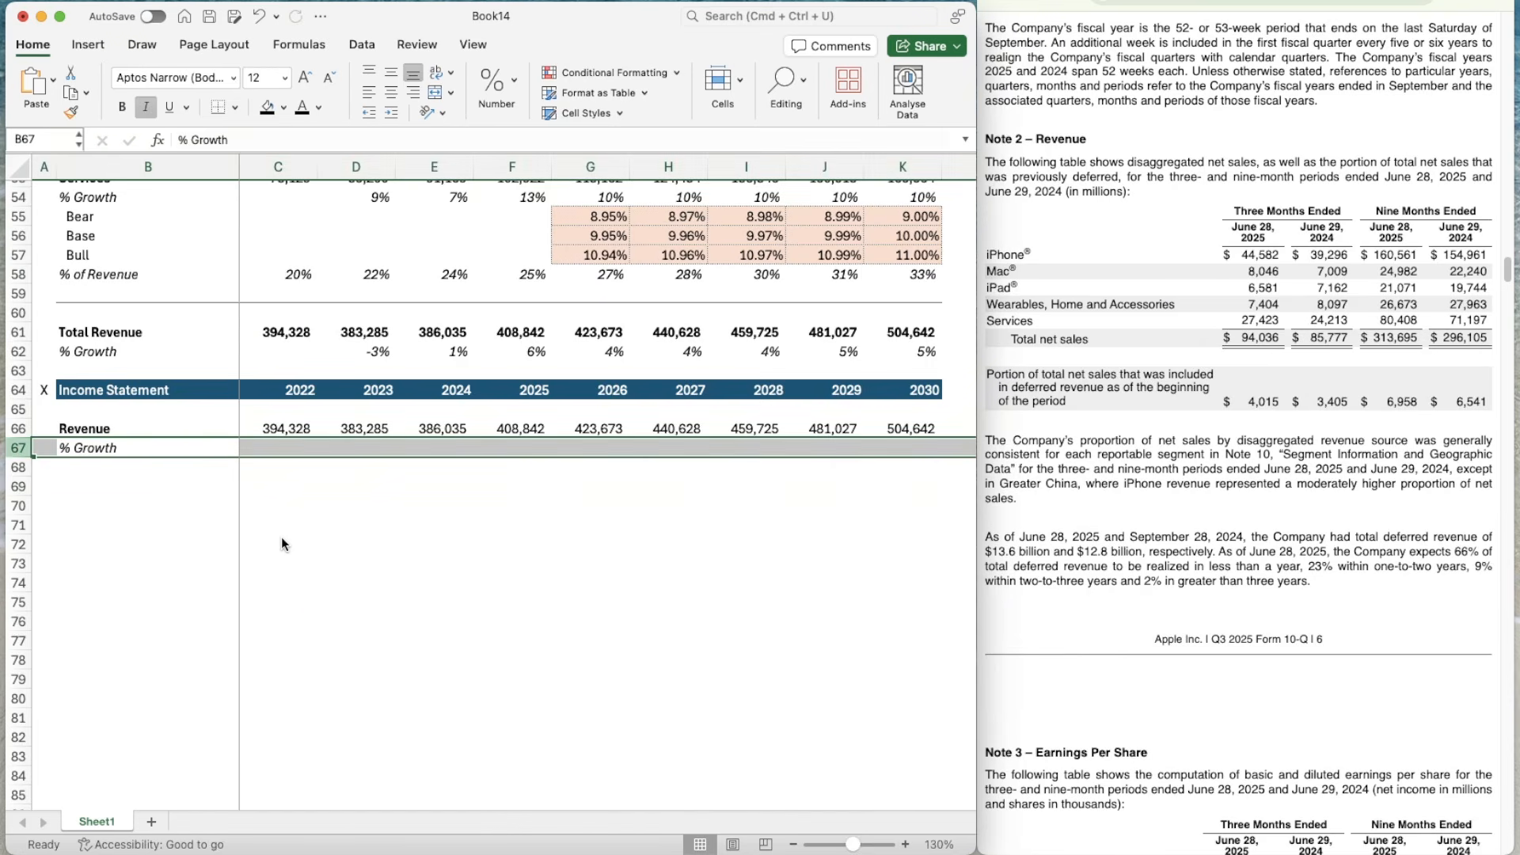
- Copy the Total Revenue growth formula from D62 into the Income Statement's % Growth row, D67 to K67
key(Right)
key(Right)
key(Up)
key(Up)
key(Up)
key(Up)
key(Up)
key(super+c)
key(Down)
key(Down)
key(Down)
key(Down)
key(Down)
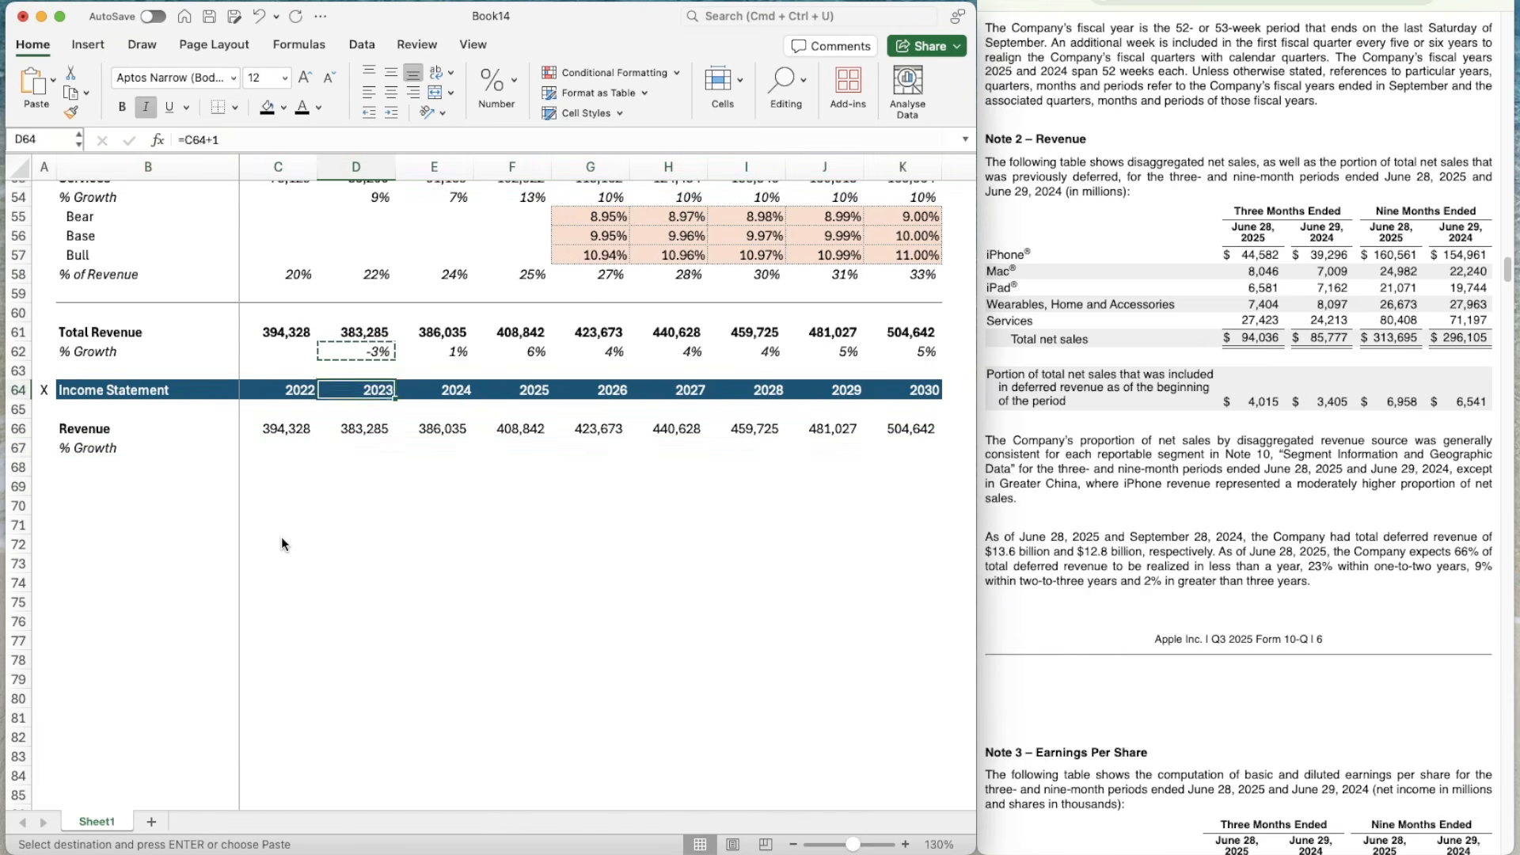
key(shift+Right)
key(shift+Right)
key(shift+Right)
key(shift+Right)
key(shift+Right)
key(shift+Right)
key(shift+Right)
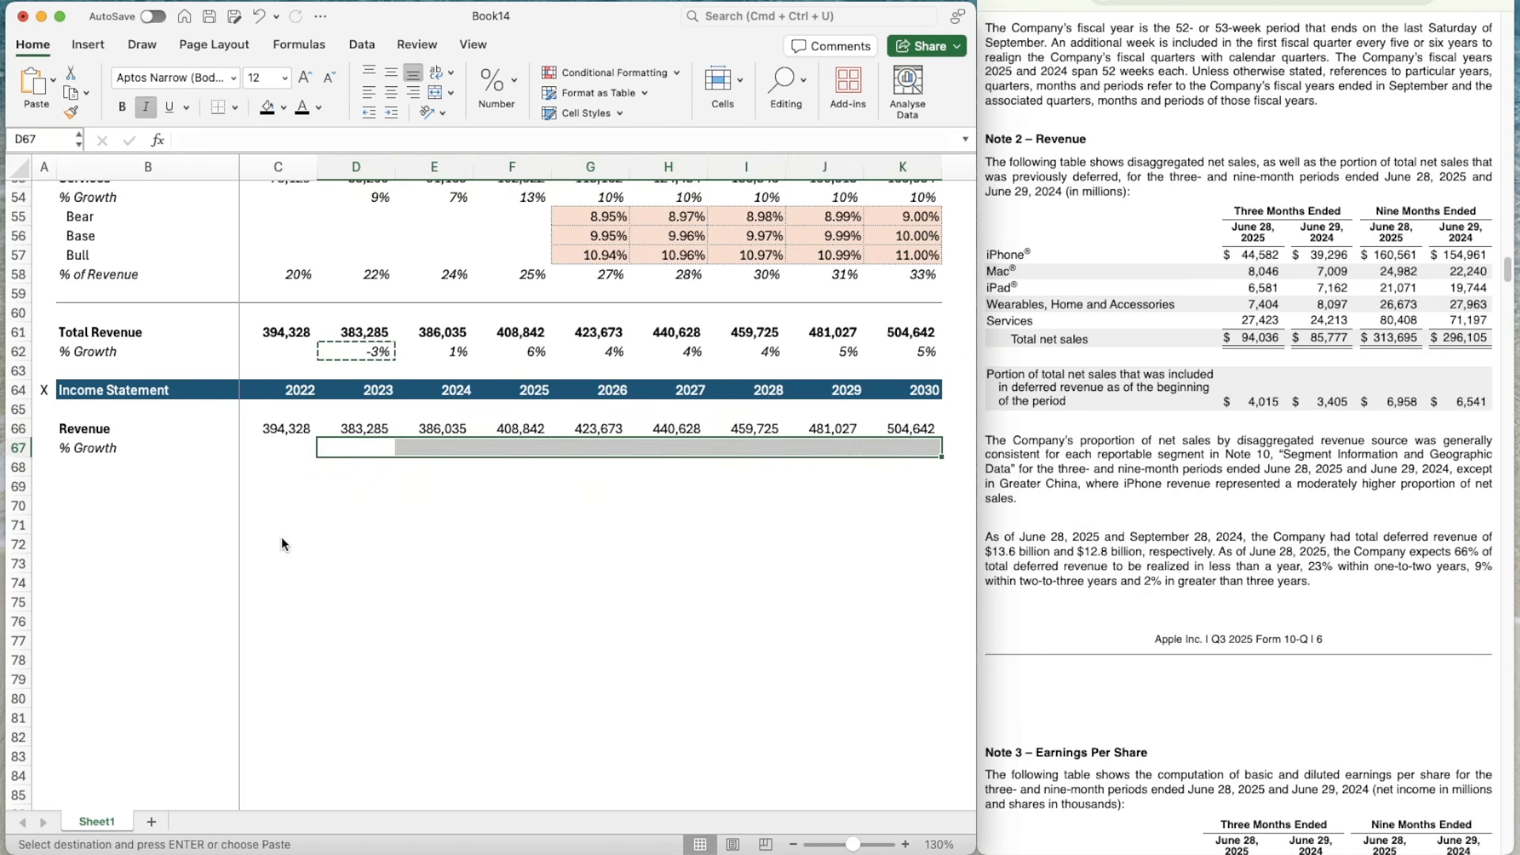
key(super+v)
- Review the Income Statement's Revenue and % Growth rows against Total Revenue and the segment forecasts above
key(Down)
key(Down)
key(Up)
key(Up)
key(Up)
key(Up)
key(Up)
key(Up)
key(Up)
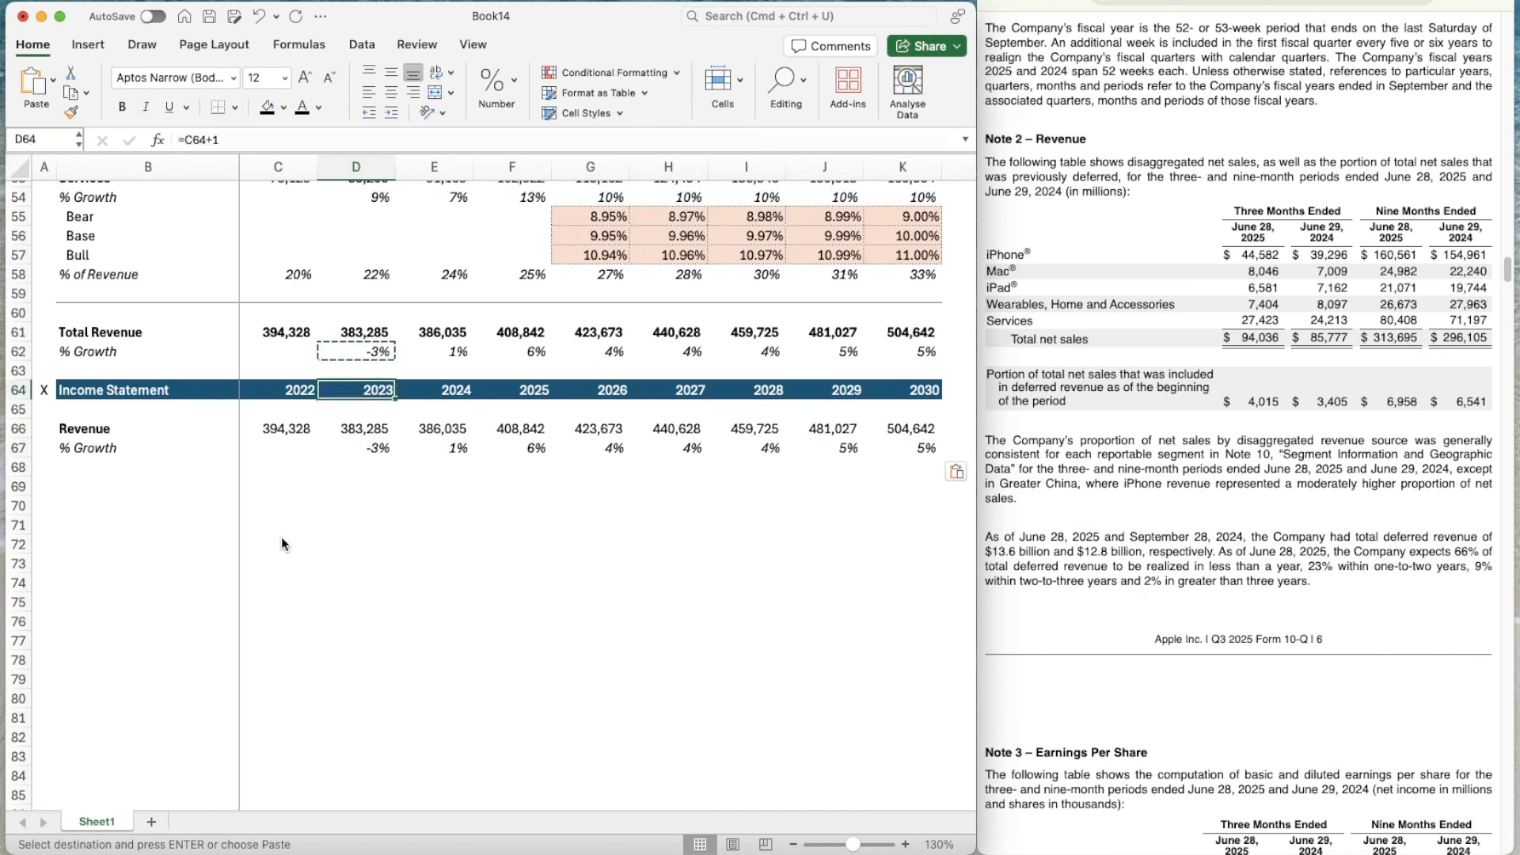
scroll(496, 559, up, 5)
scroll(497, 559, up, 1)
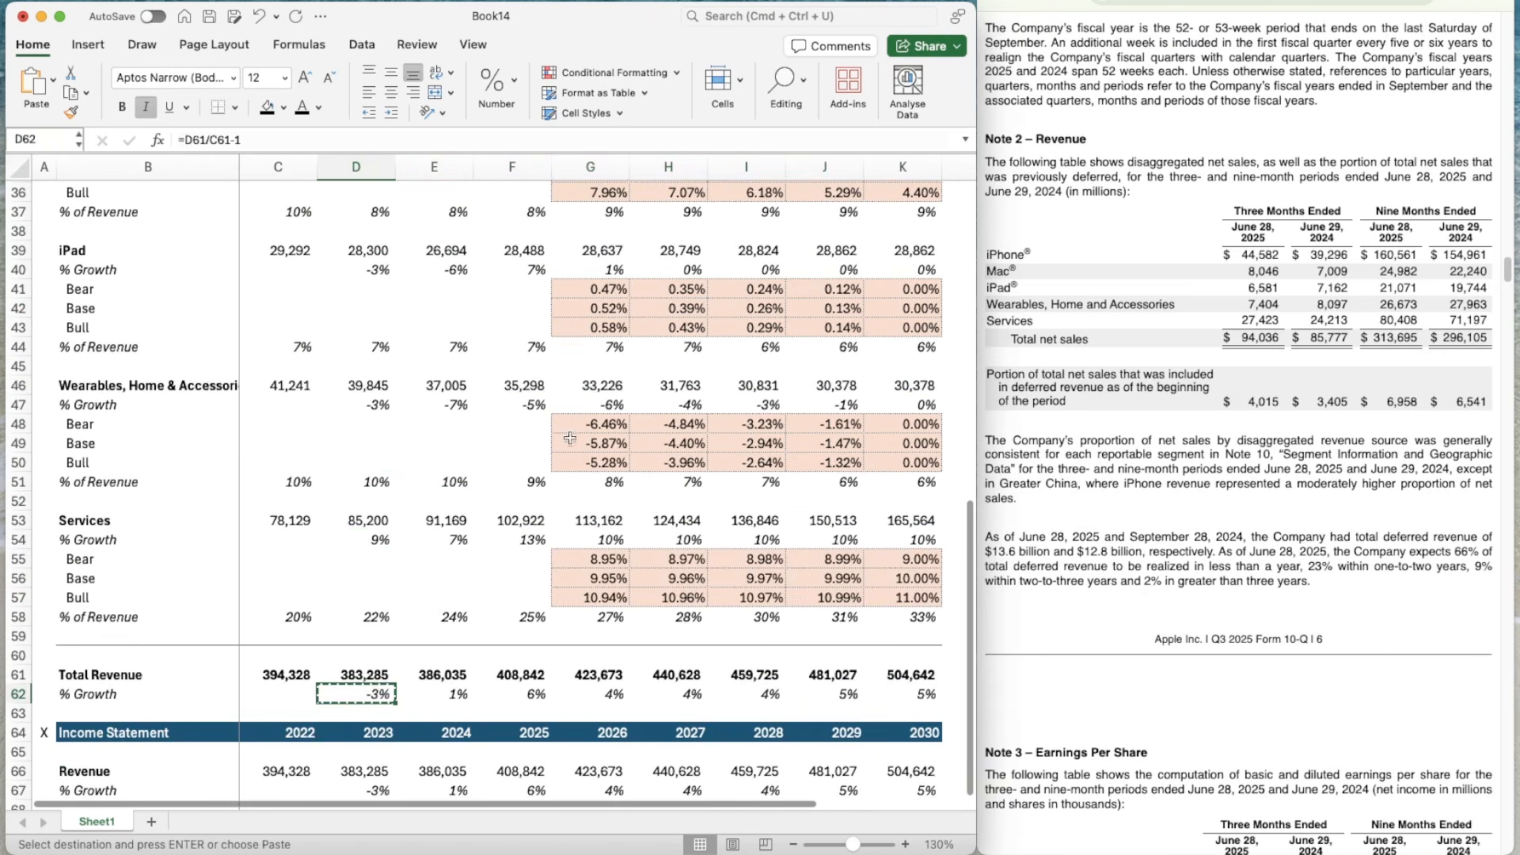
scroll(456, 418, down, 5)
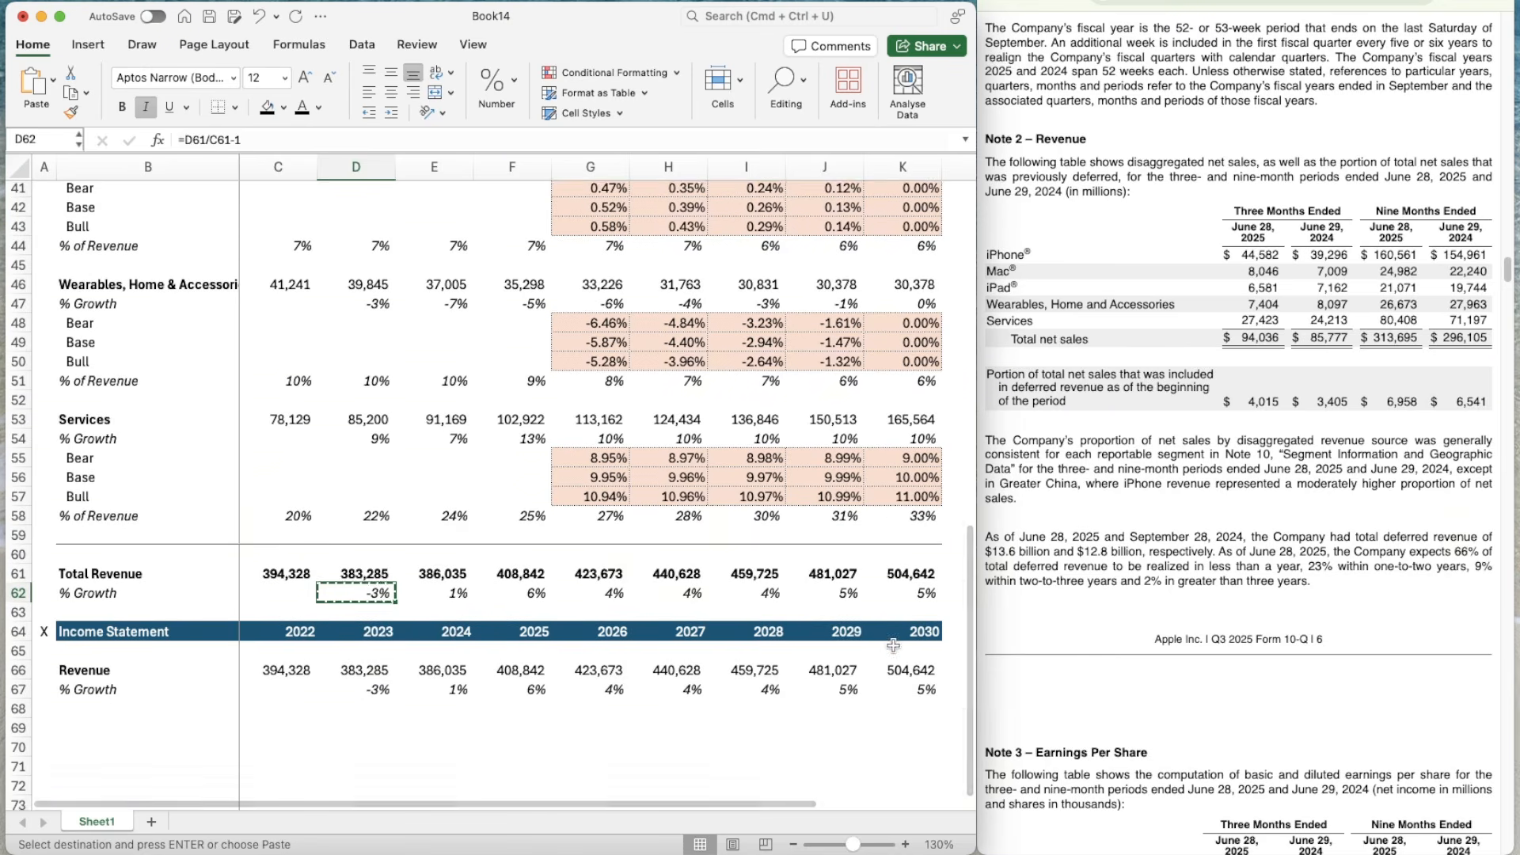
scroll(400, 531, down, 7)
scroll(729, 567, down, 7)
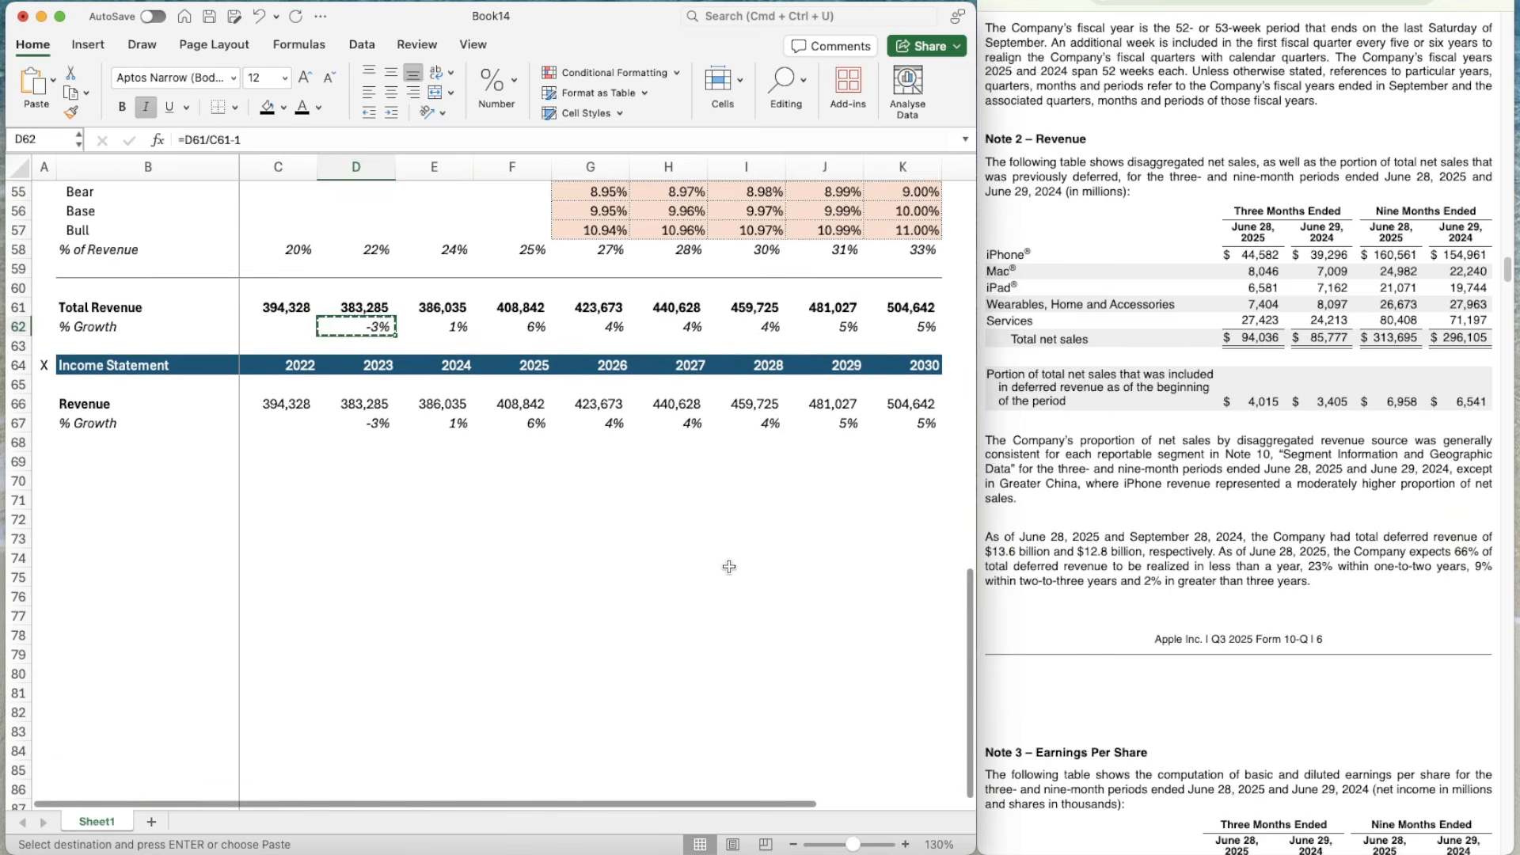
scroll(656, 613, down, 2)
- Enter a bold EBIT label in B69 of the Income Statement section
click(141, 426)
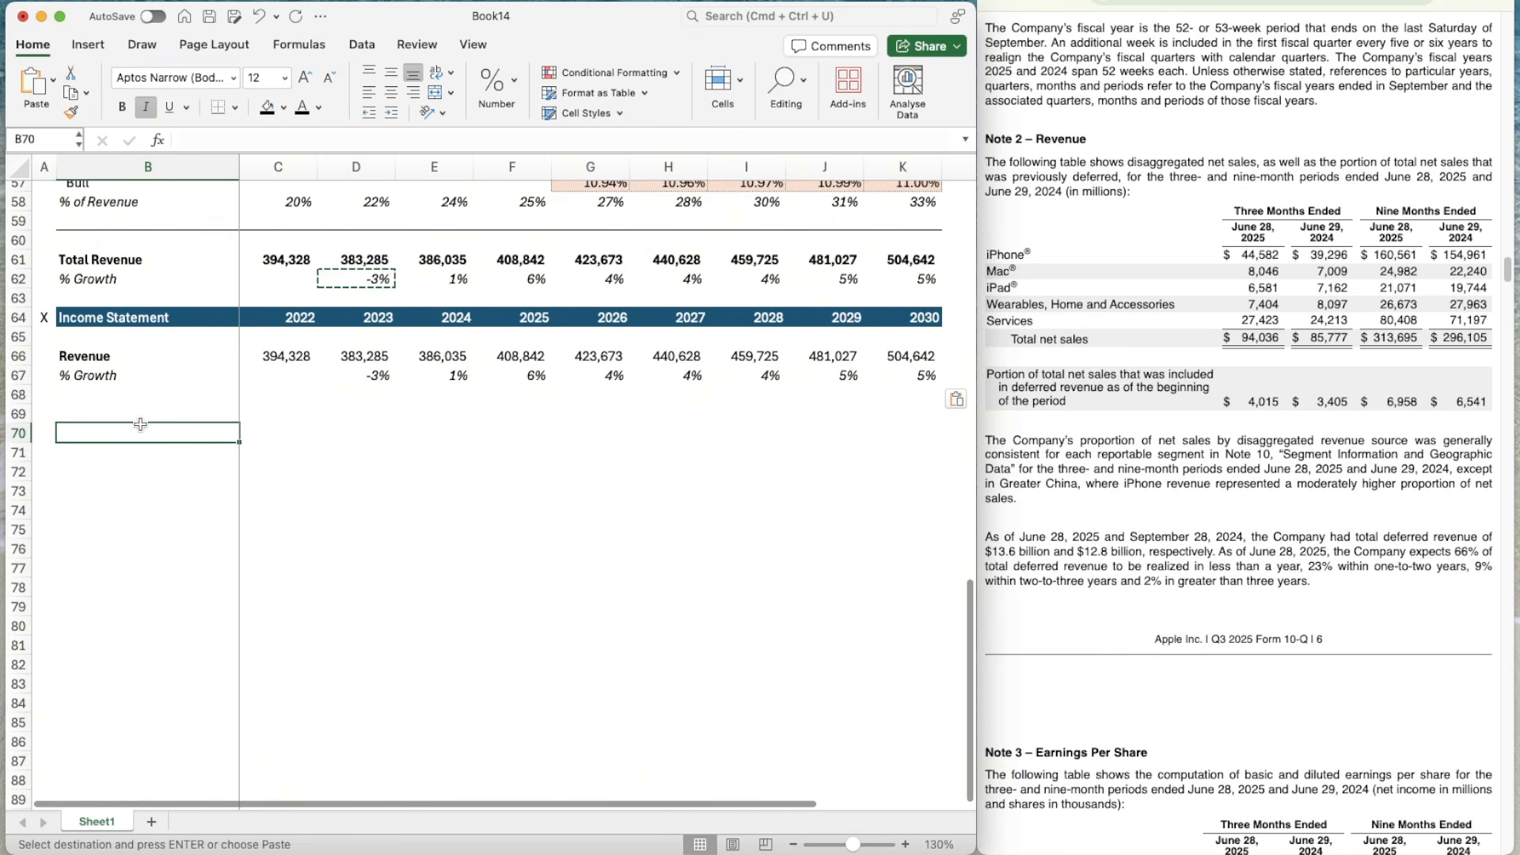
key(Up)
key(Up)
key(Down)
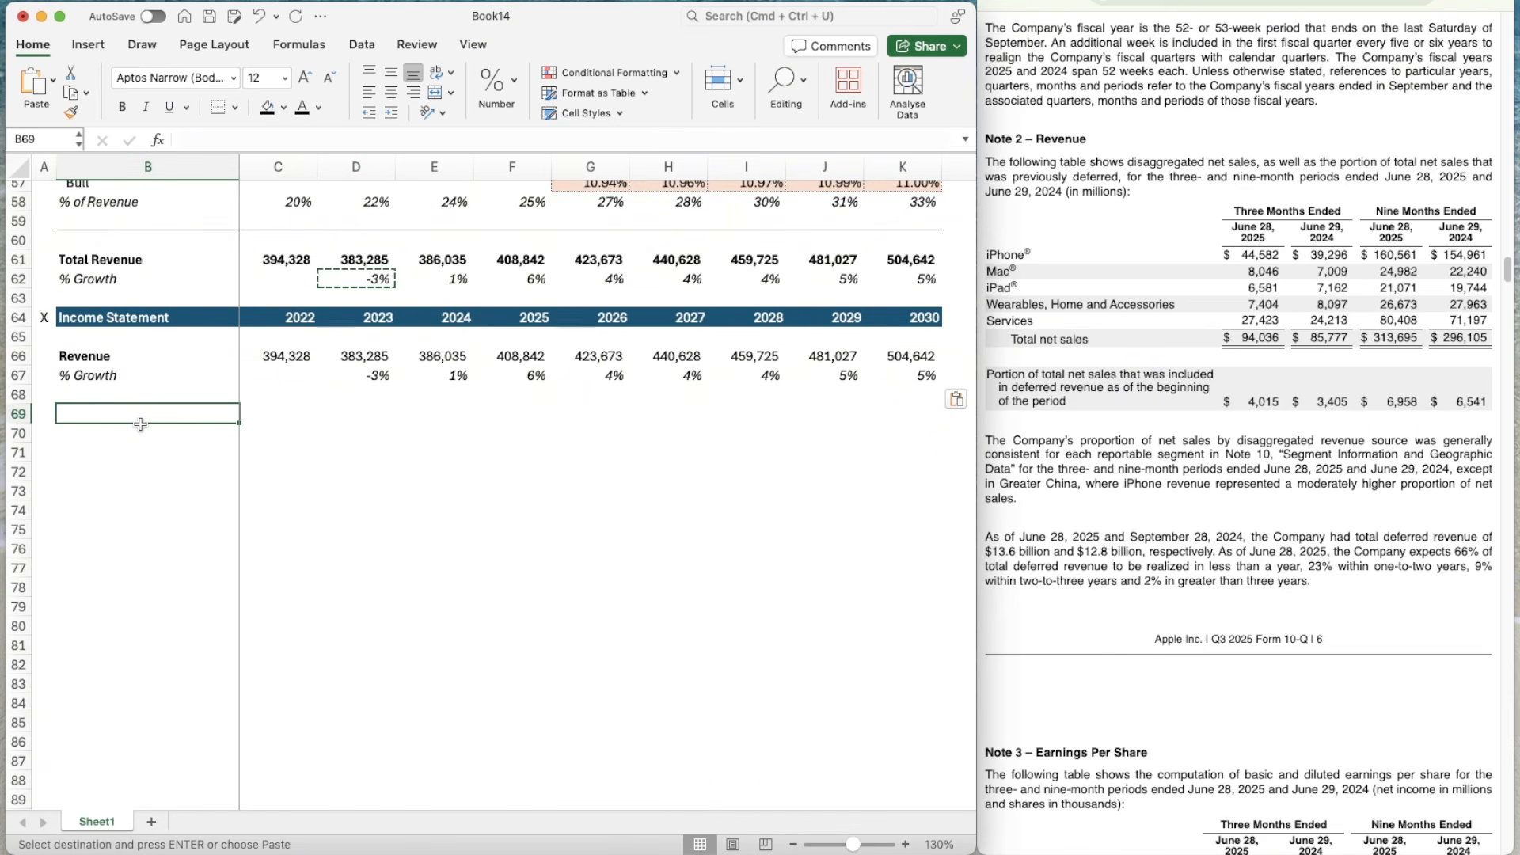
text(EBIT)
key(Return)
key(Up)
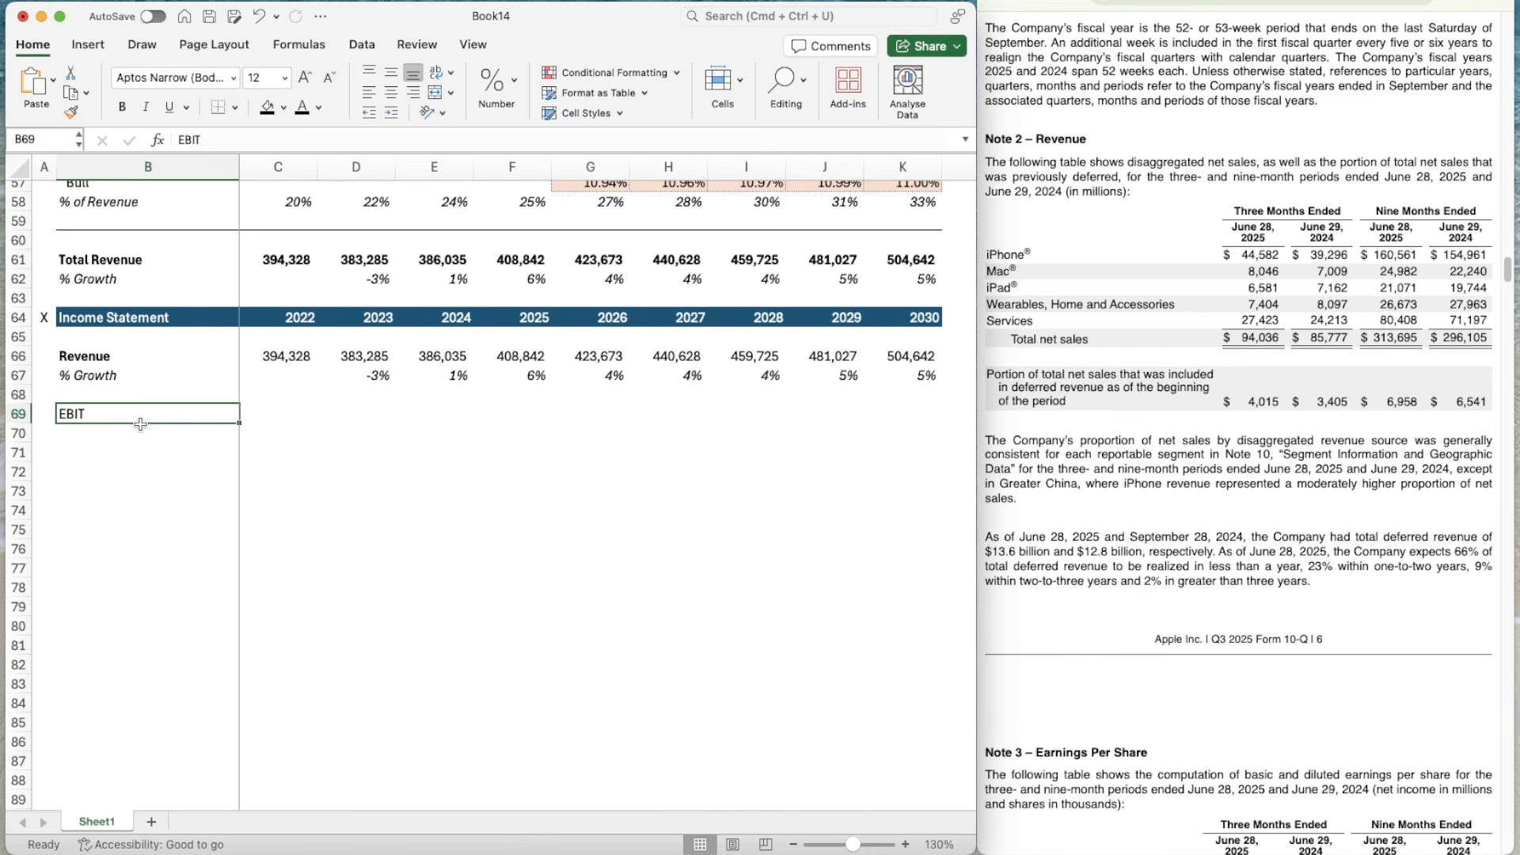
- Label B70 as % of Revenue and italicize the entire row 70
key(Down)
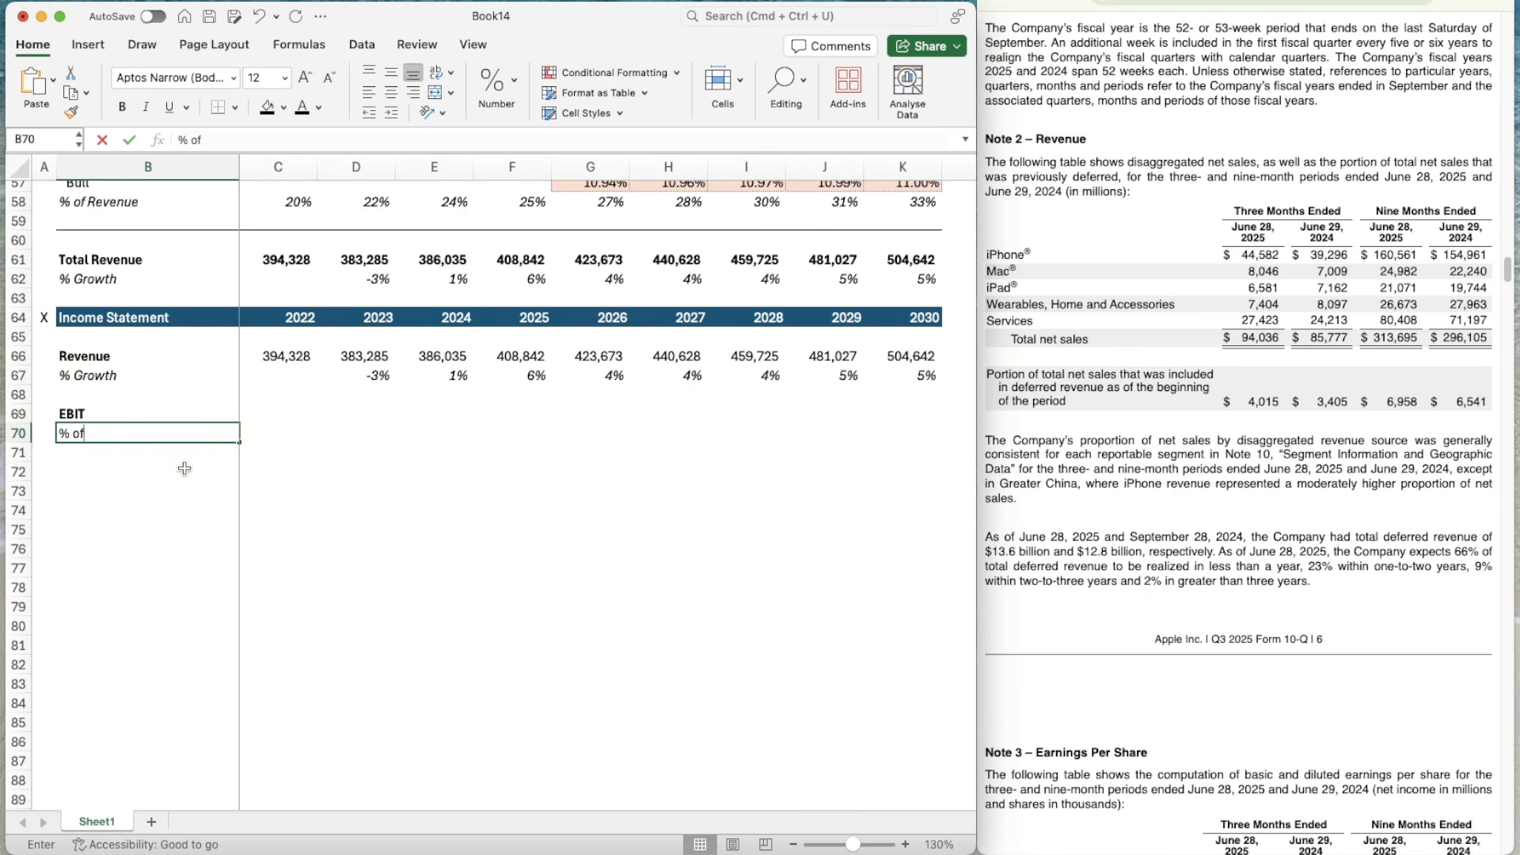
key(Return)
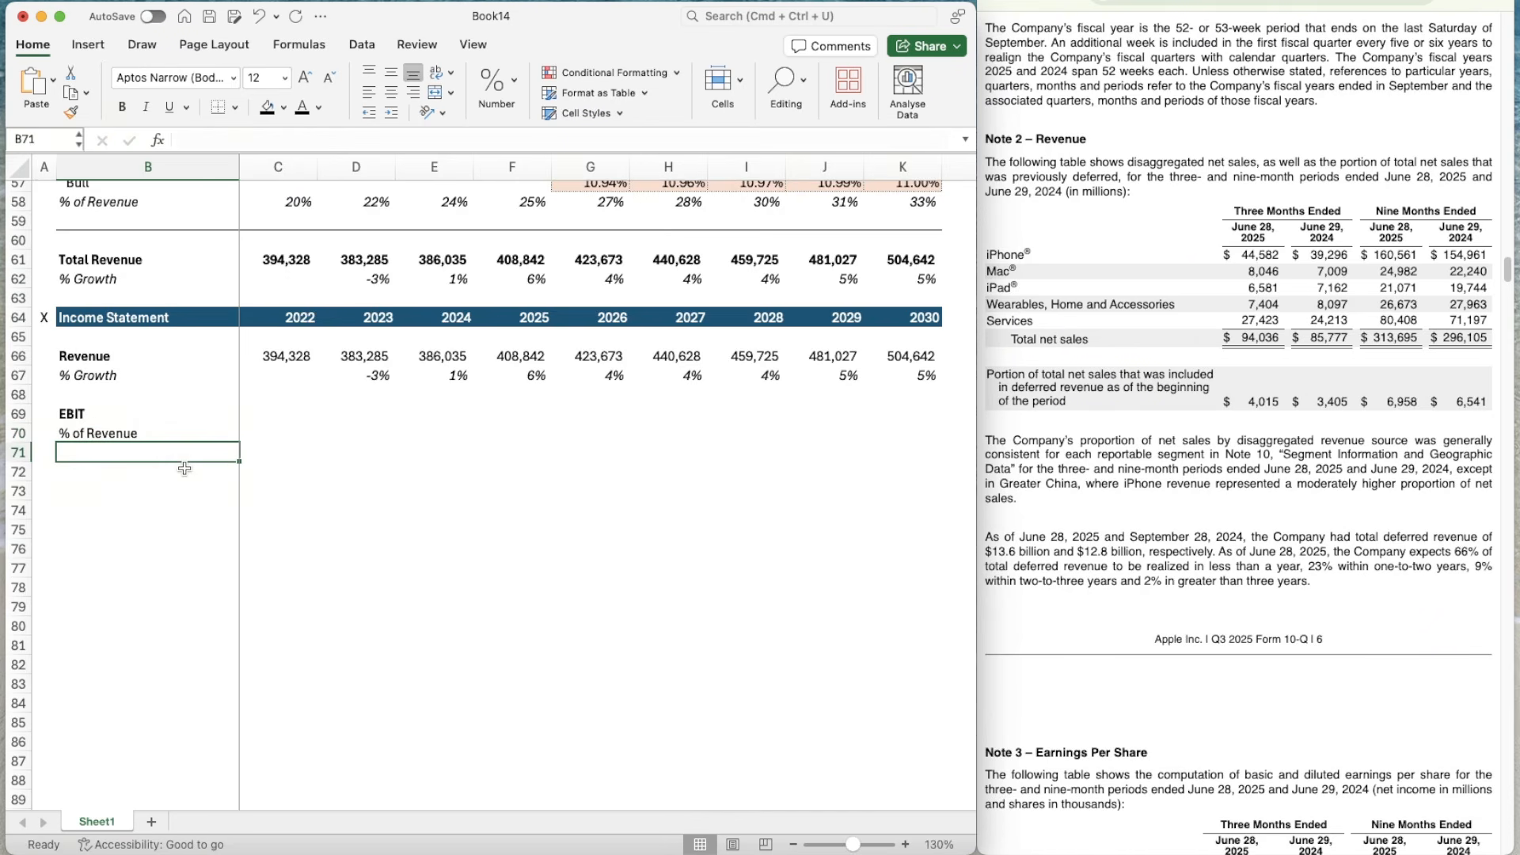
key(Up)
key(shift+space)
- Look through Apple's Q3 2025 Form 10-Q for the operating income figures needed for the EBIT row
click(313, 420)
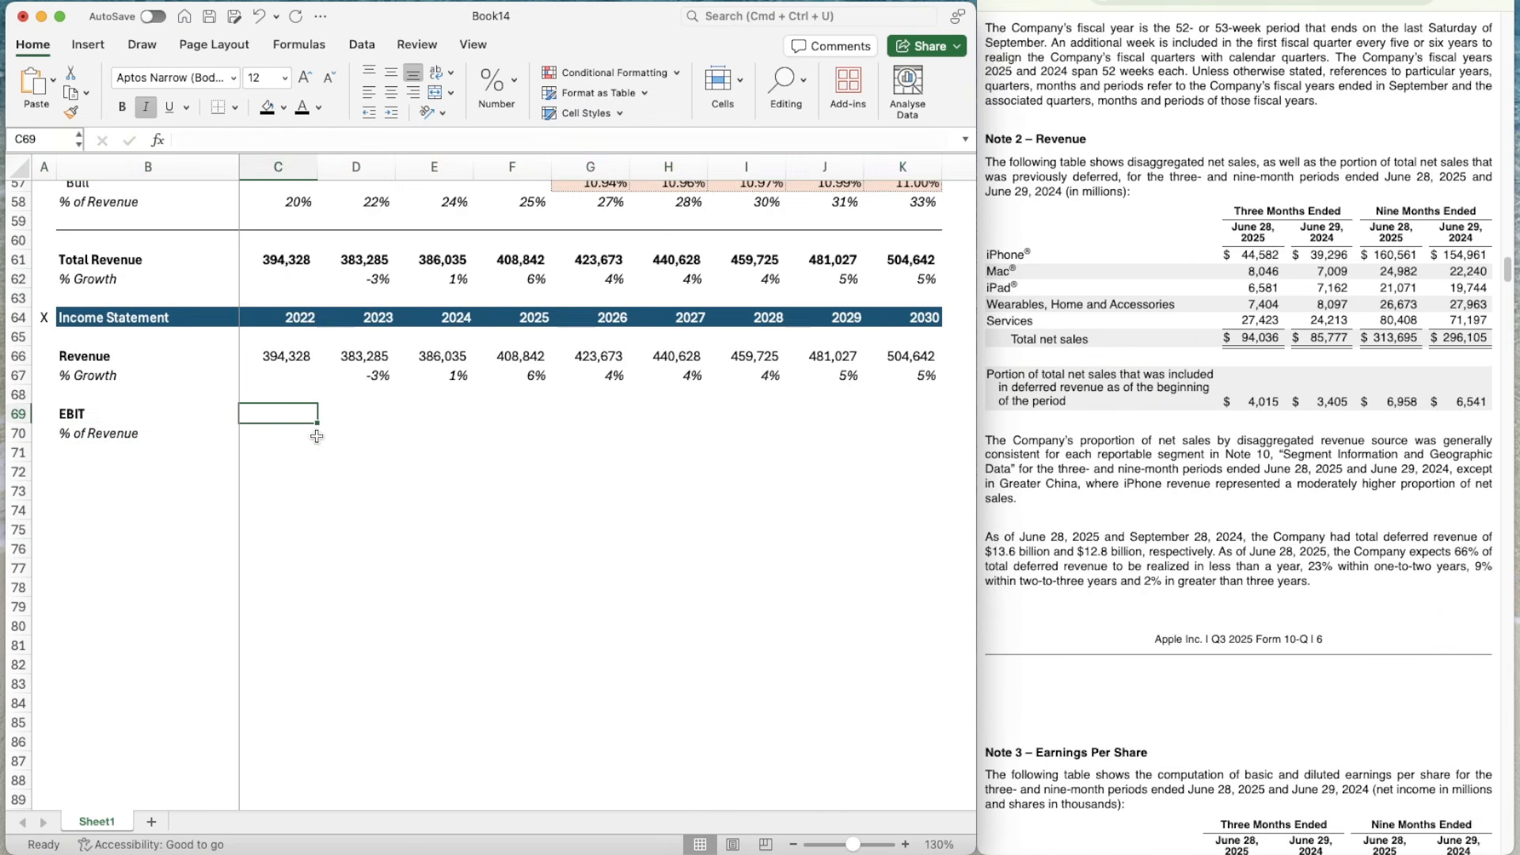
scroll(1307, 554, down, 20)
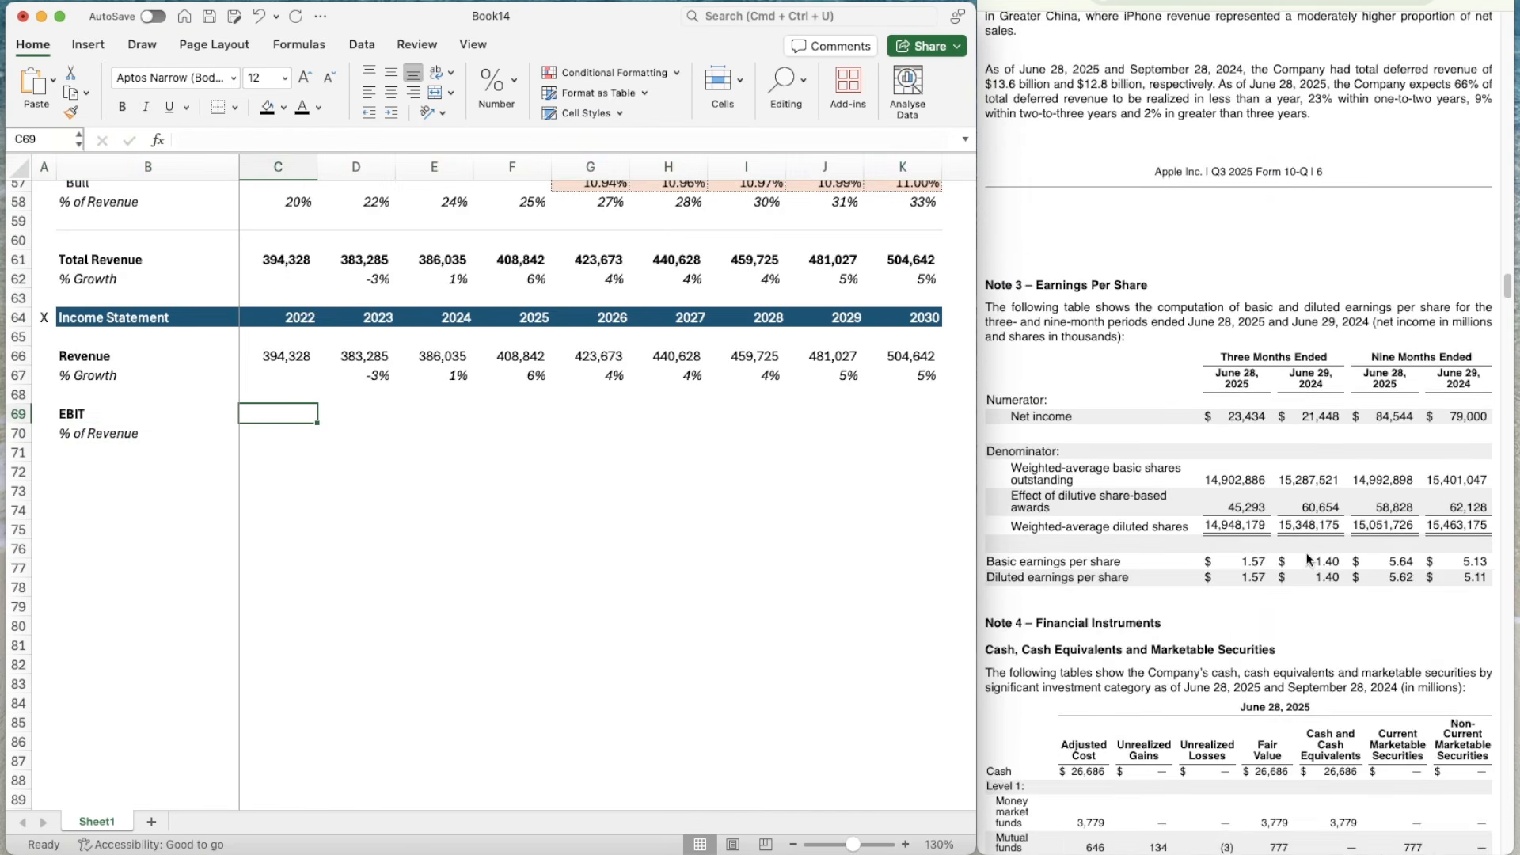
scroll(1307, 557, down, 20)
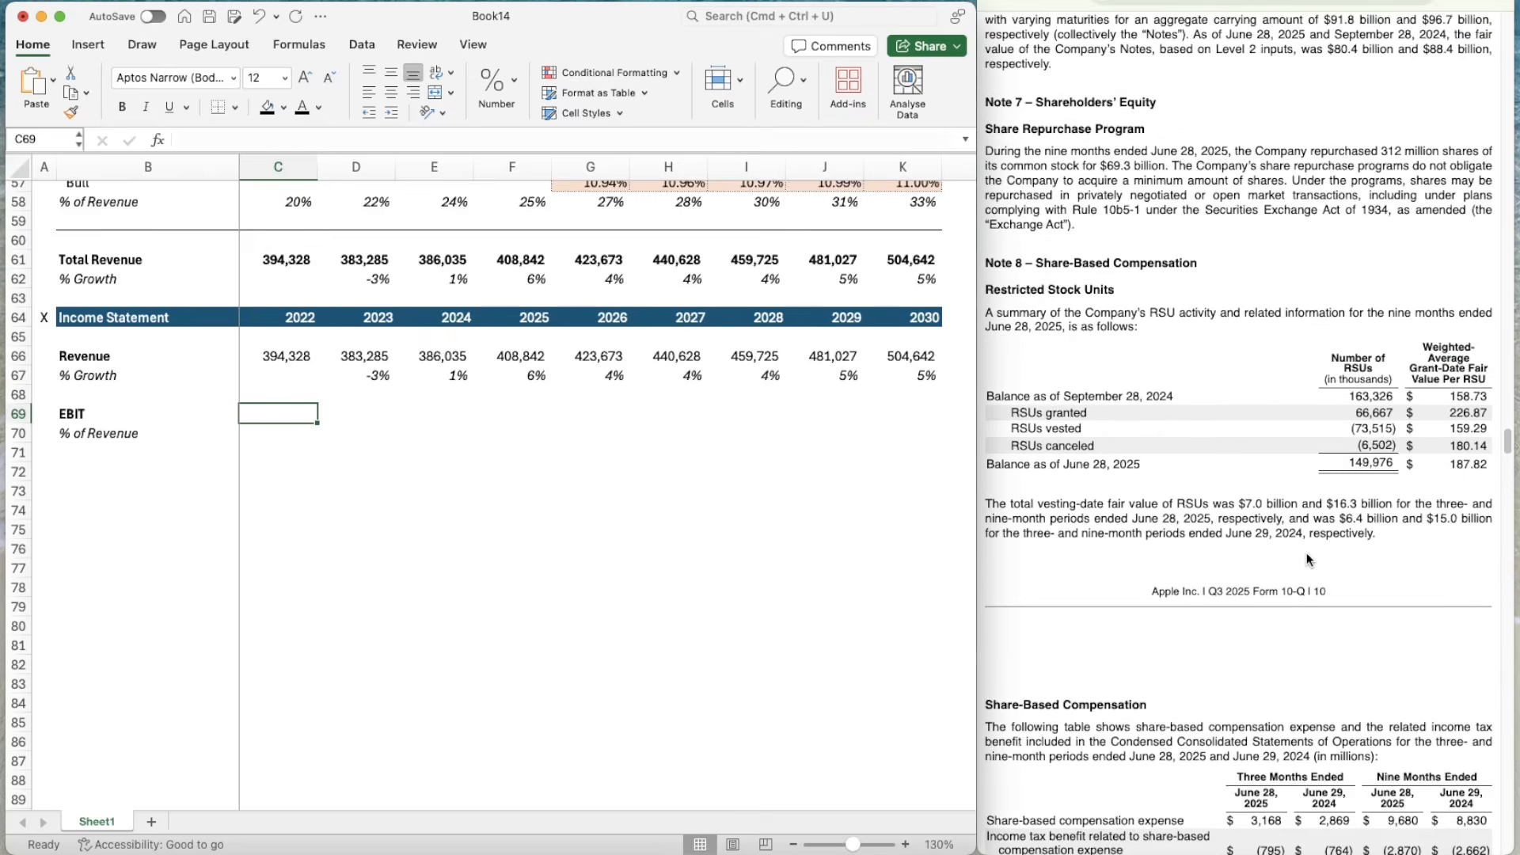
scroll(1307, 559, down, 20)
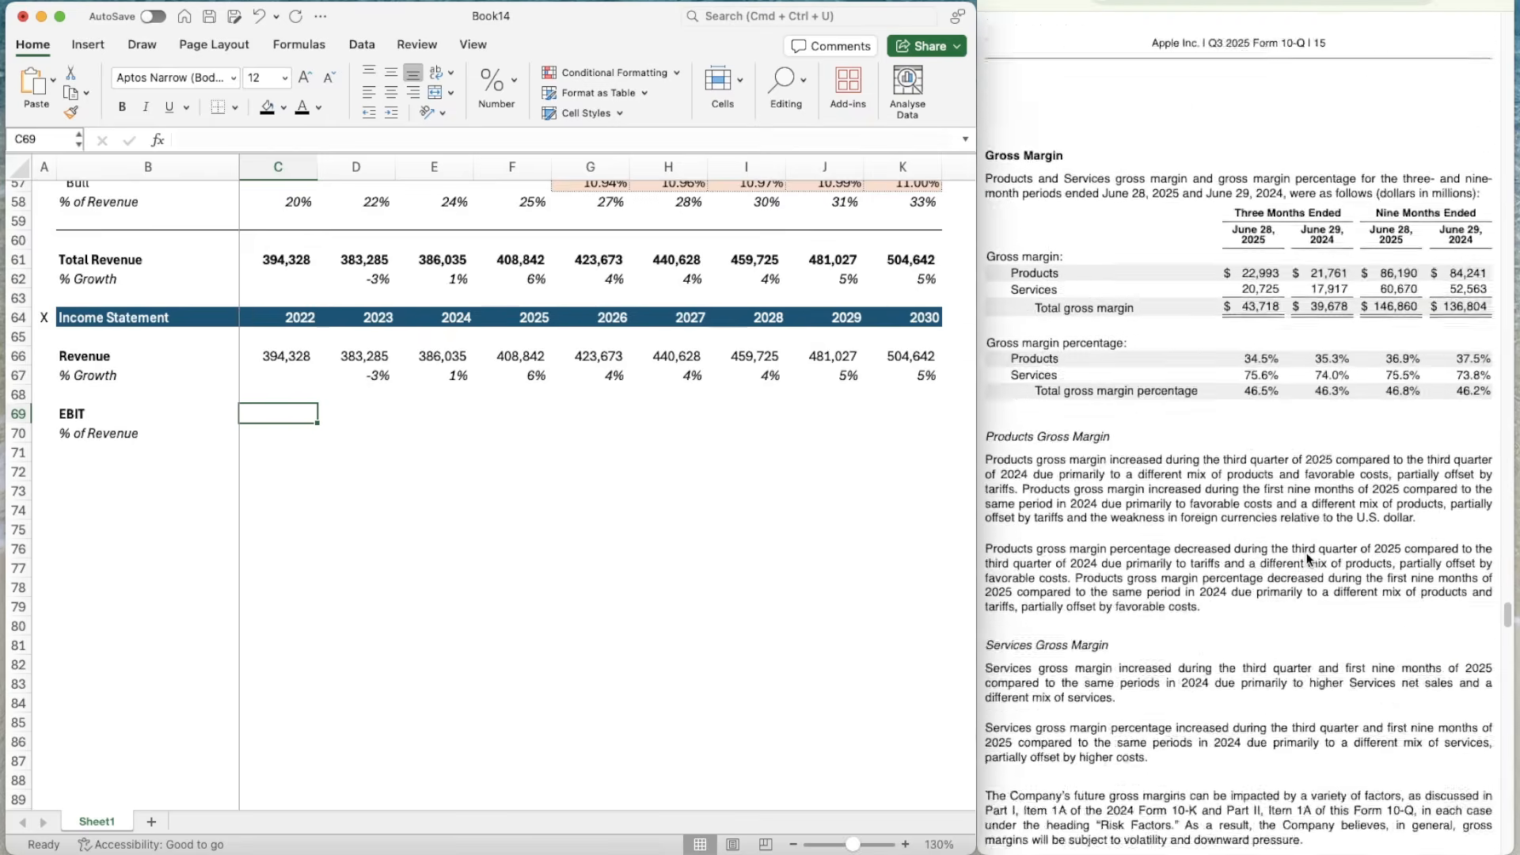
scroll(1307, 559, down, 20)
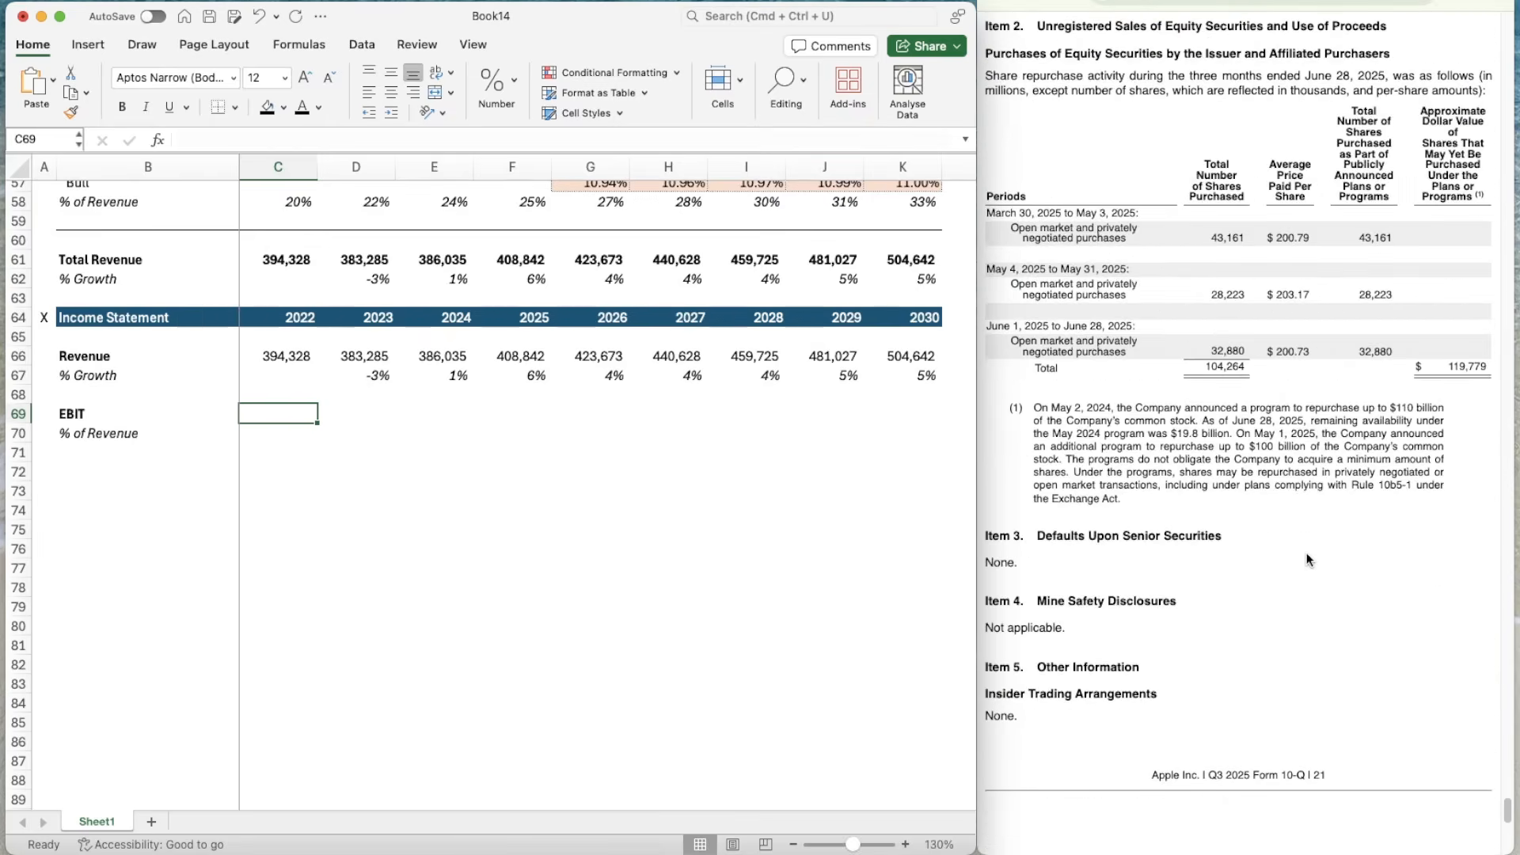
scroll(1308, 558, up, 20)
scroll(1308, 559, down, 10)
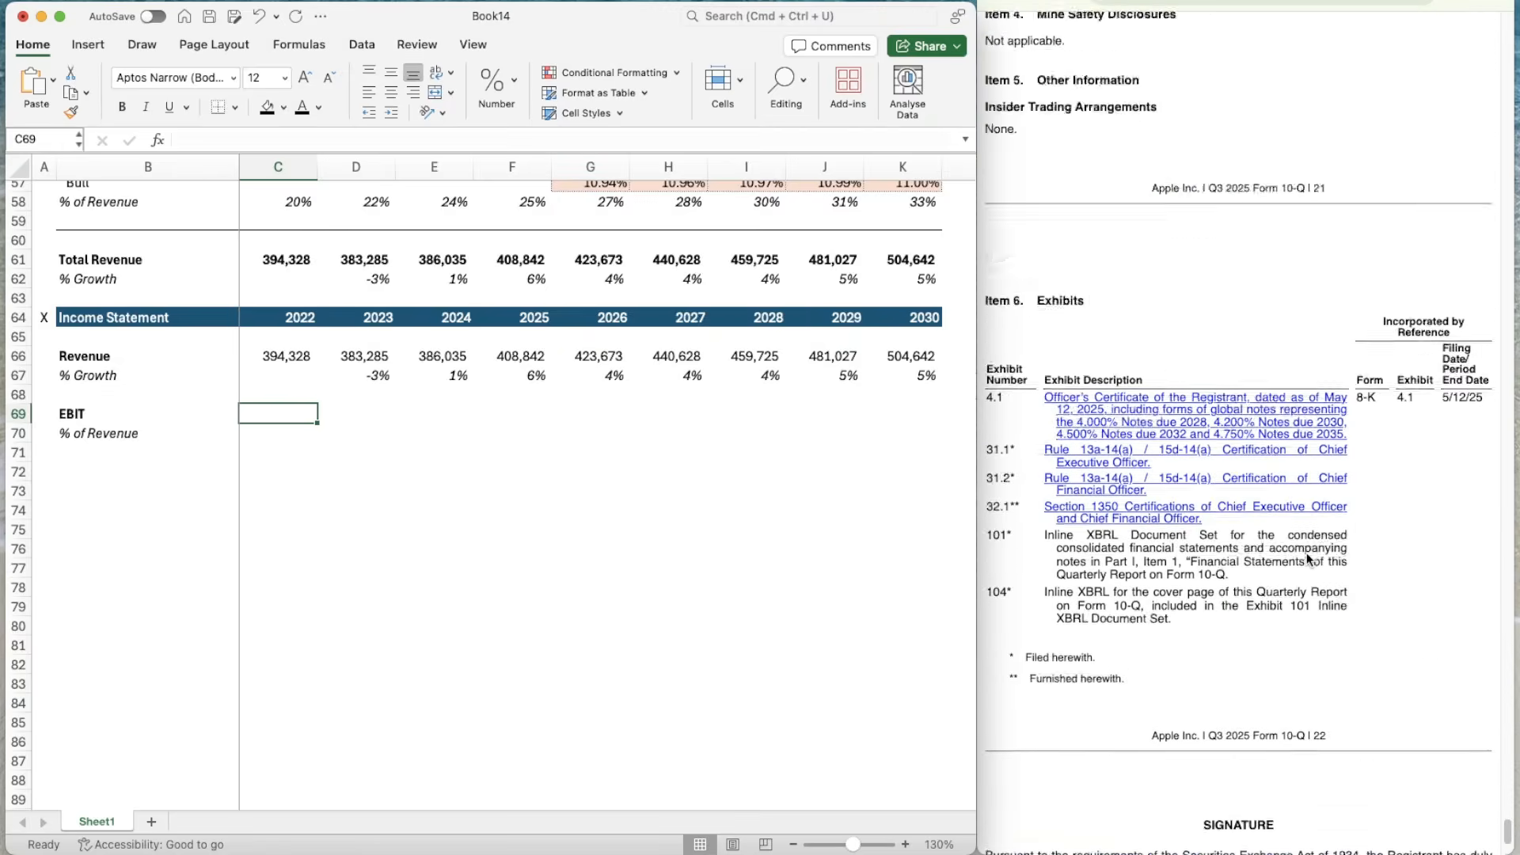
scroll(1308, 558, up, 20)
scroll(1308, 559, down, 5)
scroll(1306, 553, up, 20)
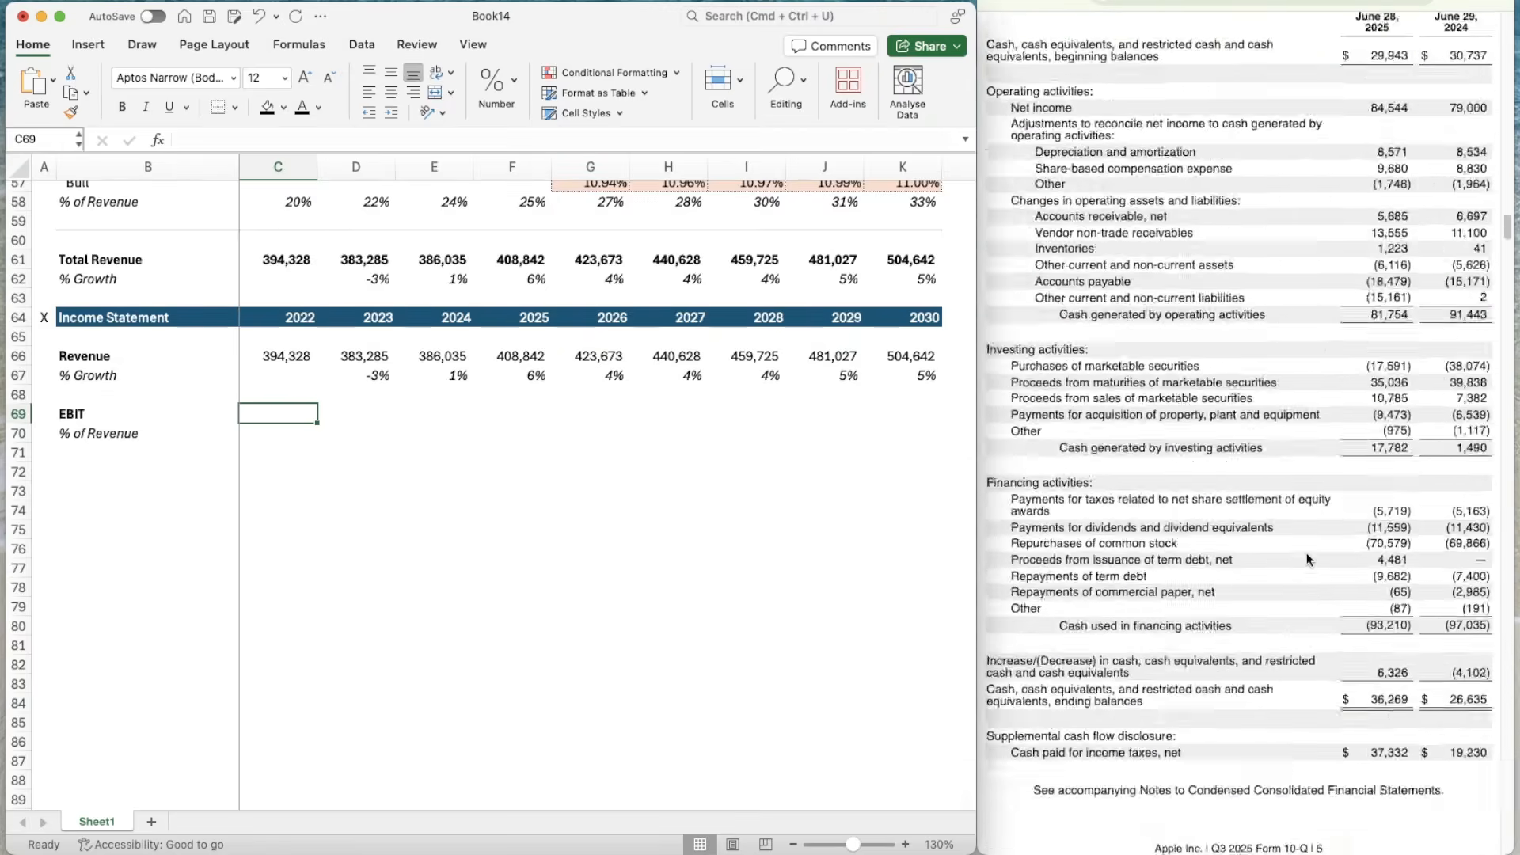
scroll(1307, 552, down, 5)
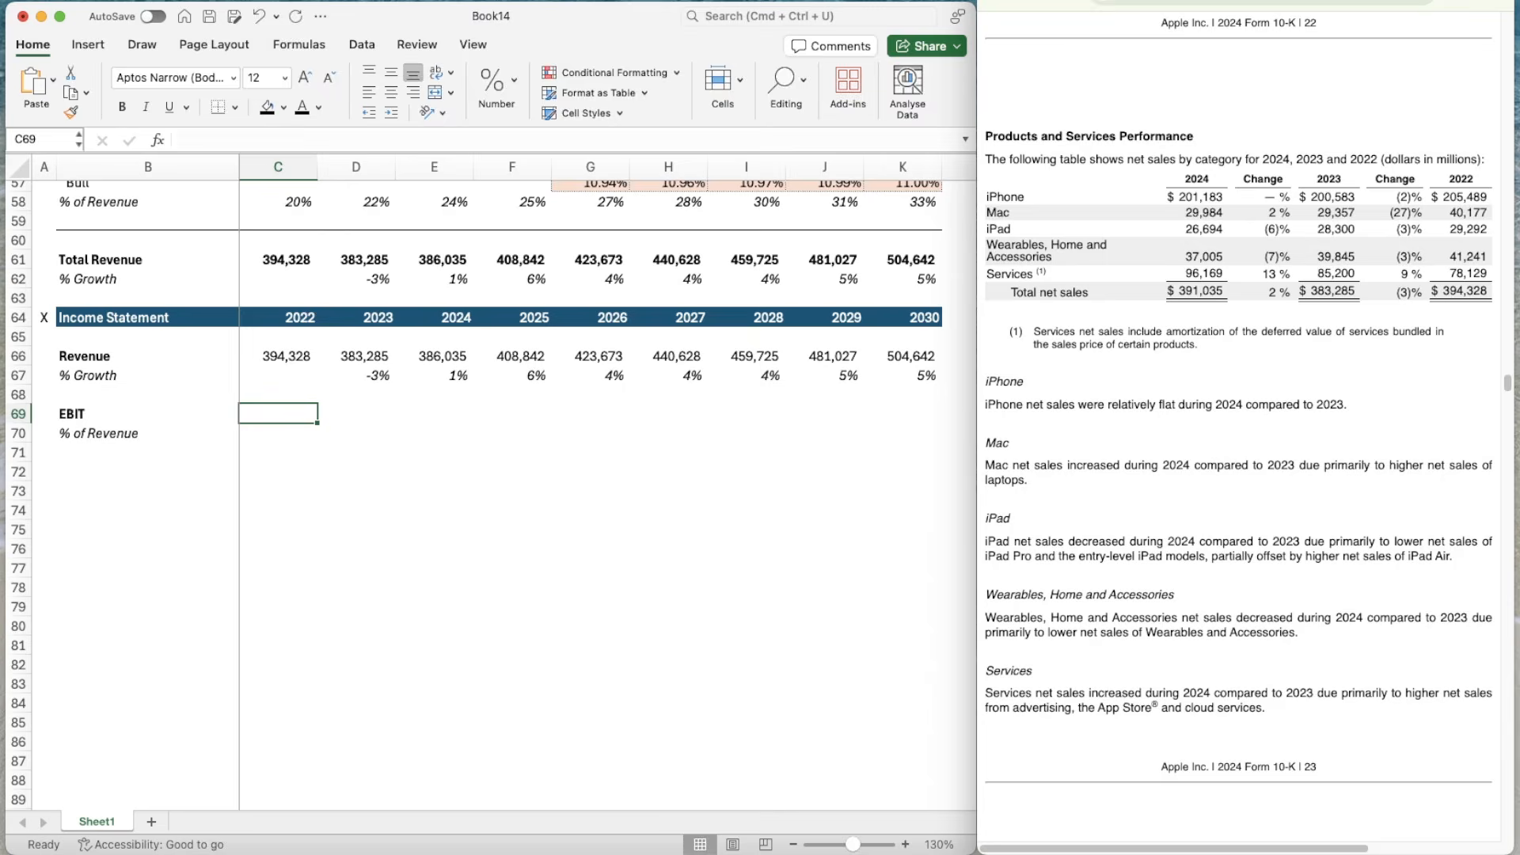
- Go back to the 2024 Form 10-K's table of contents and follow the link to Exhibit and Financial Statement Schedules
click(1211, 386)
scroll(1211, 385, up, 20)
scroll(1211, 388, up, 20)
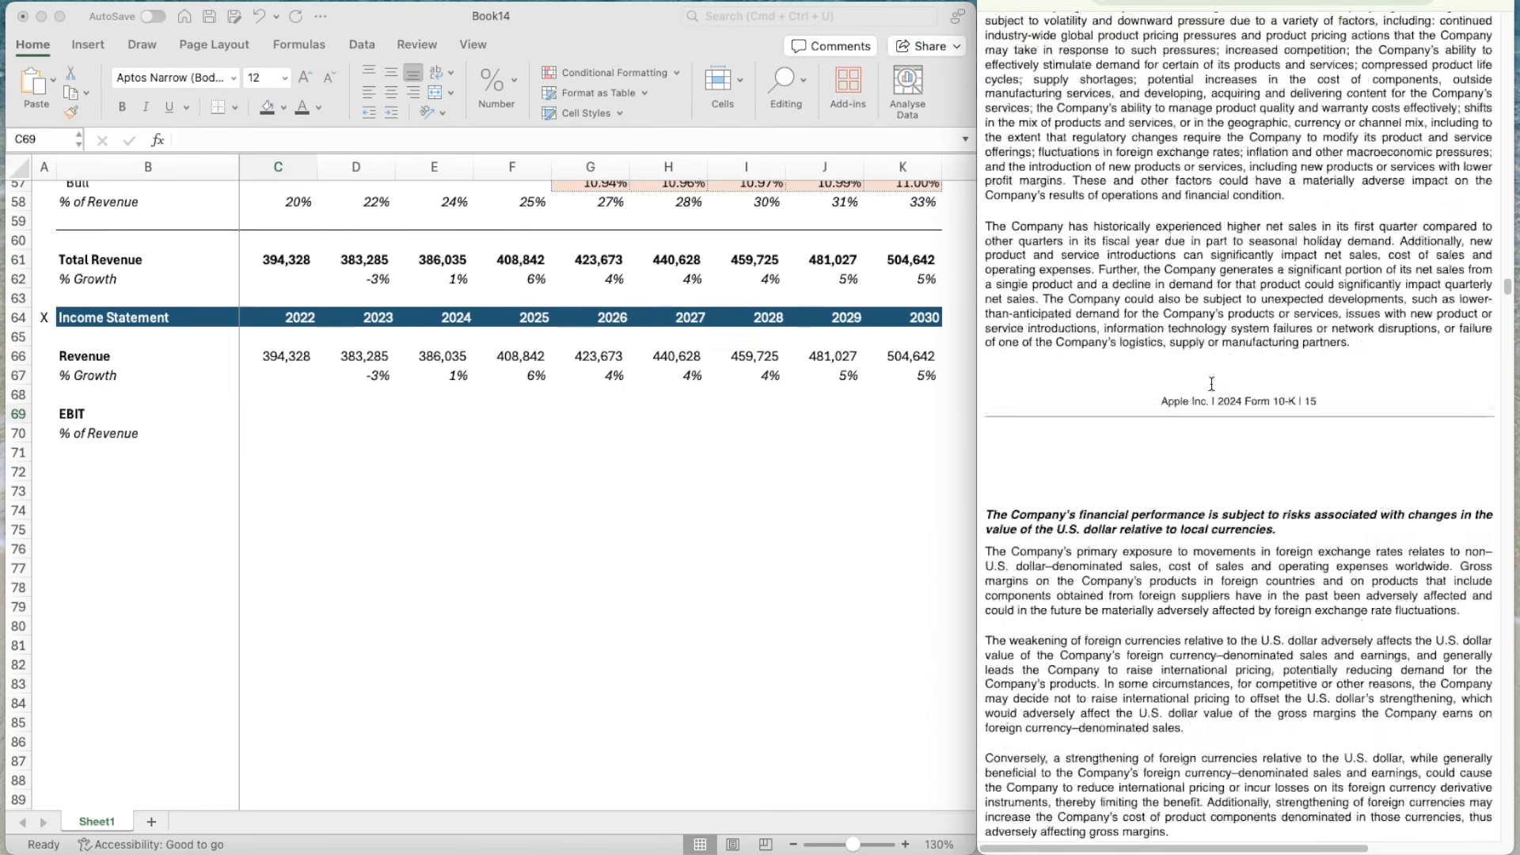
scroll(1213, 388, up, 20)
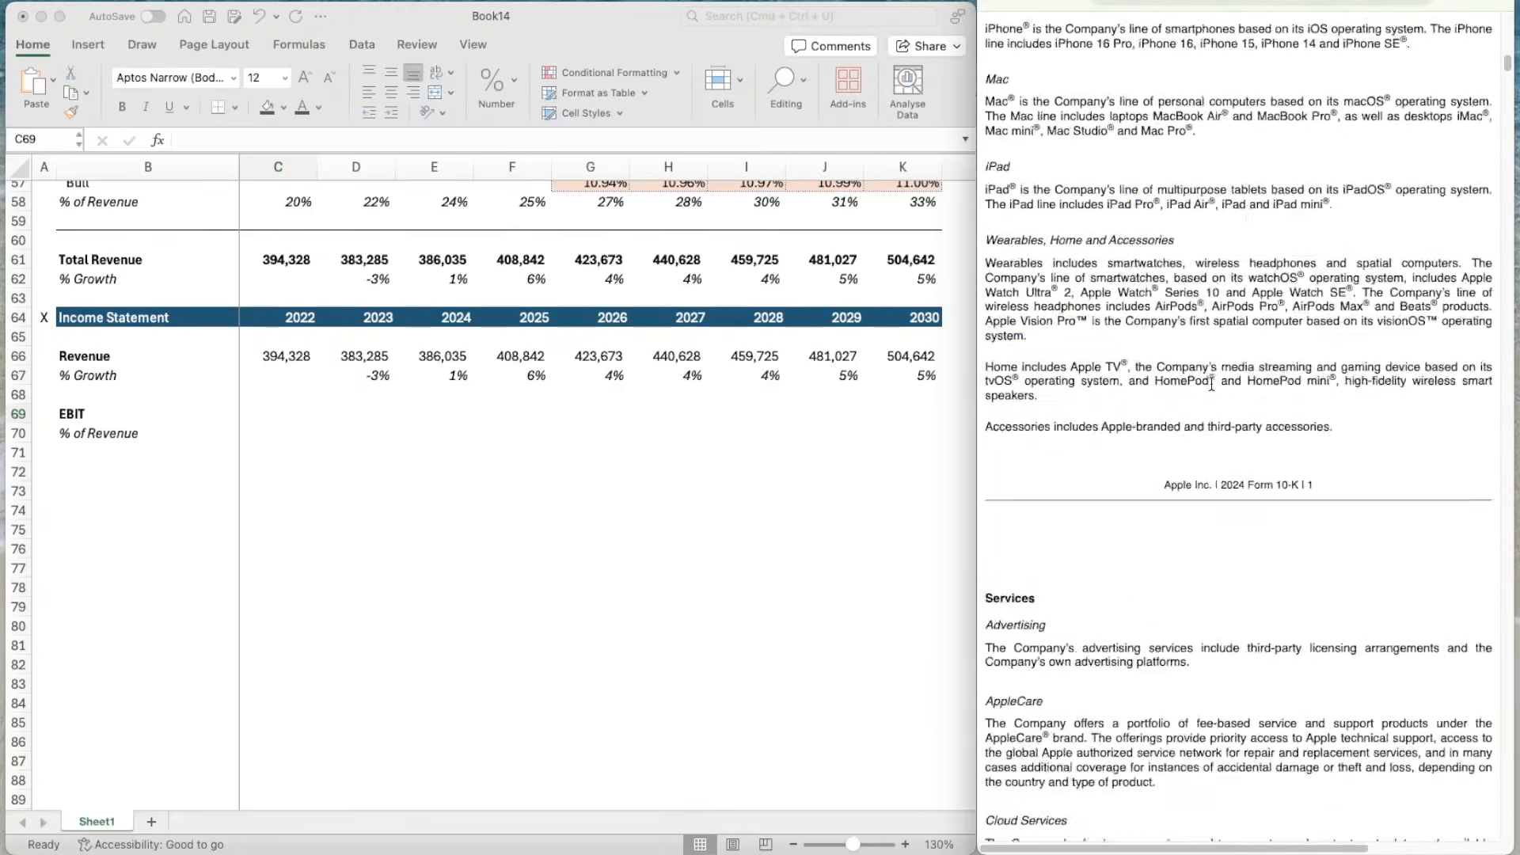
scroll(1214, 388, down, 10)
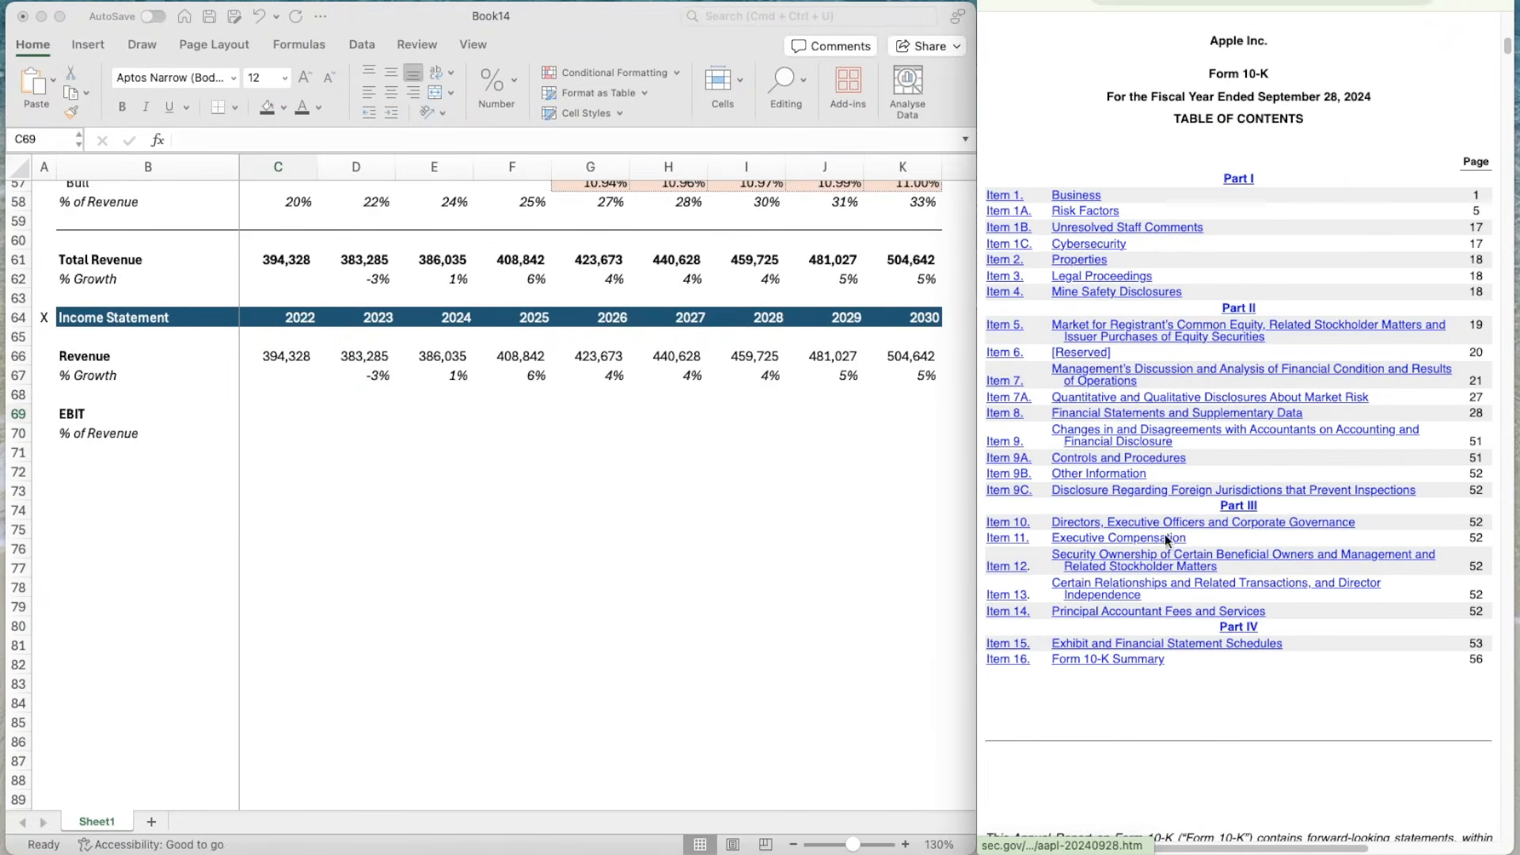
click(1178, 644)
scroll(1177, 650, down, 20)
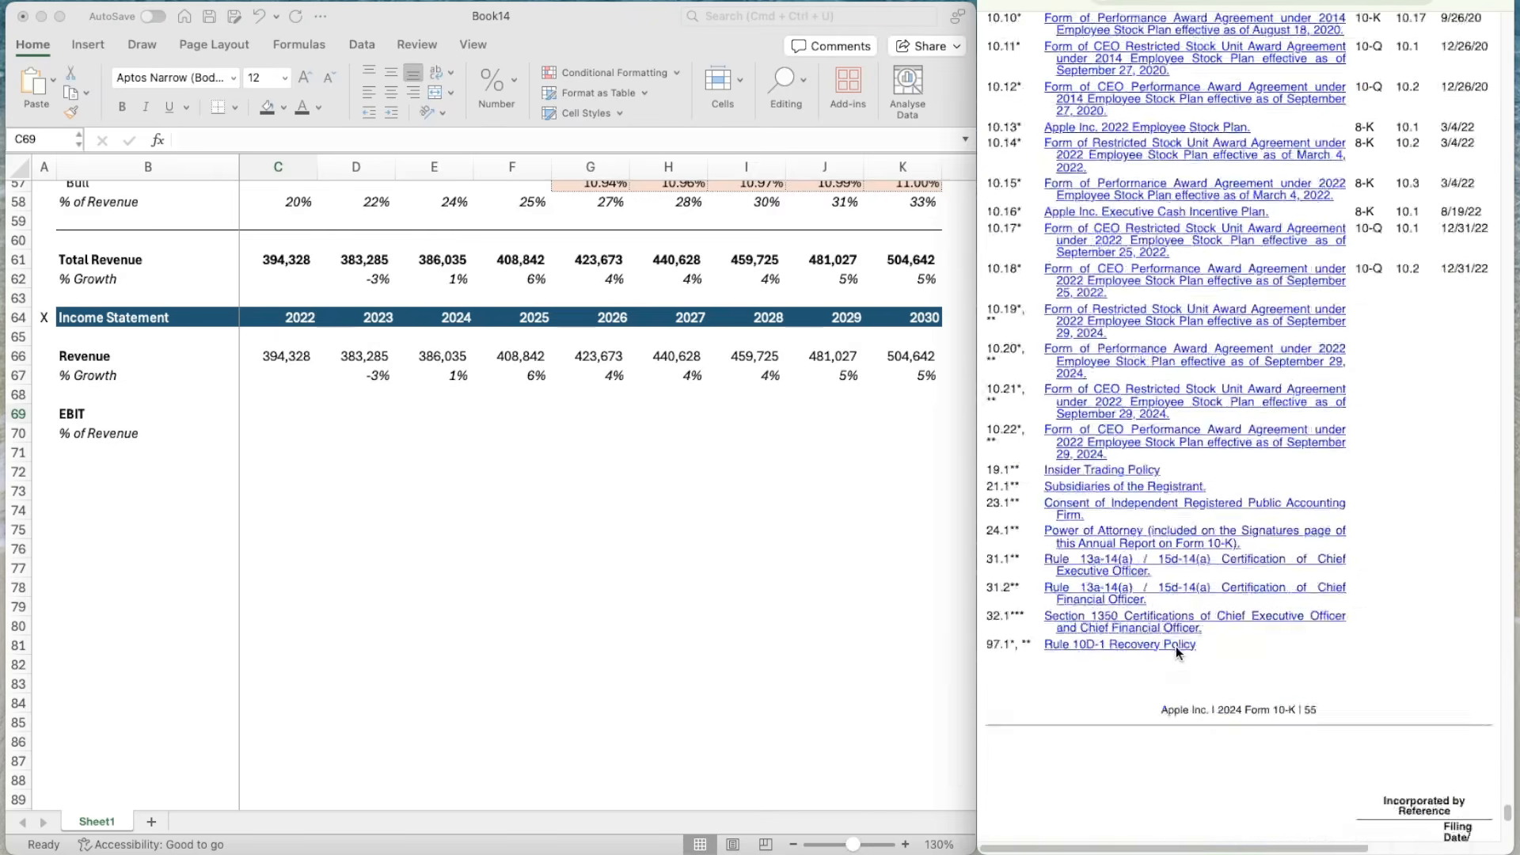
- Find the Consolidated Statements of Operations in the 2024 Form 10-K and examine the operating income for 2022 to 2024
scroll(1175, 647, up, 20)
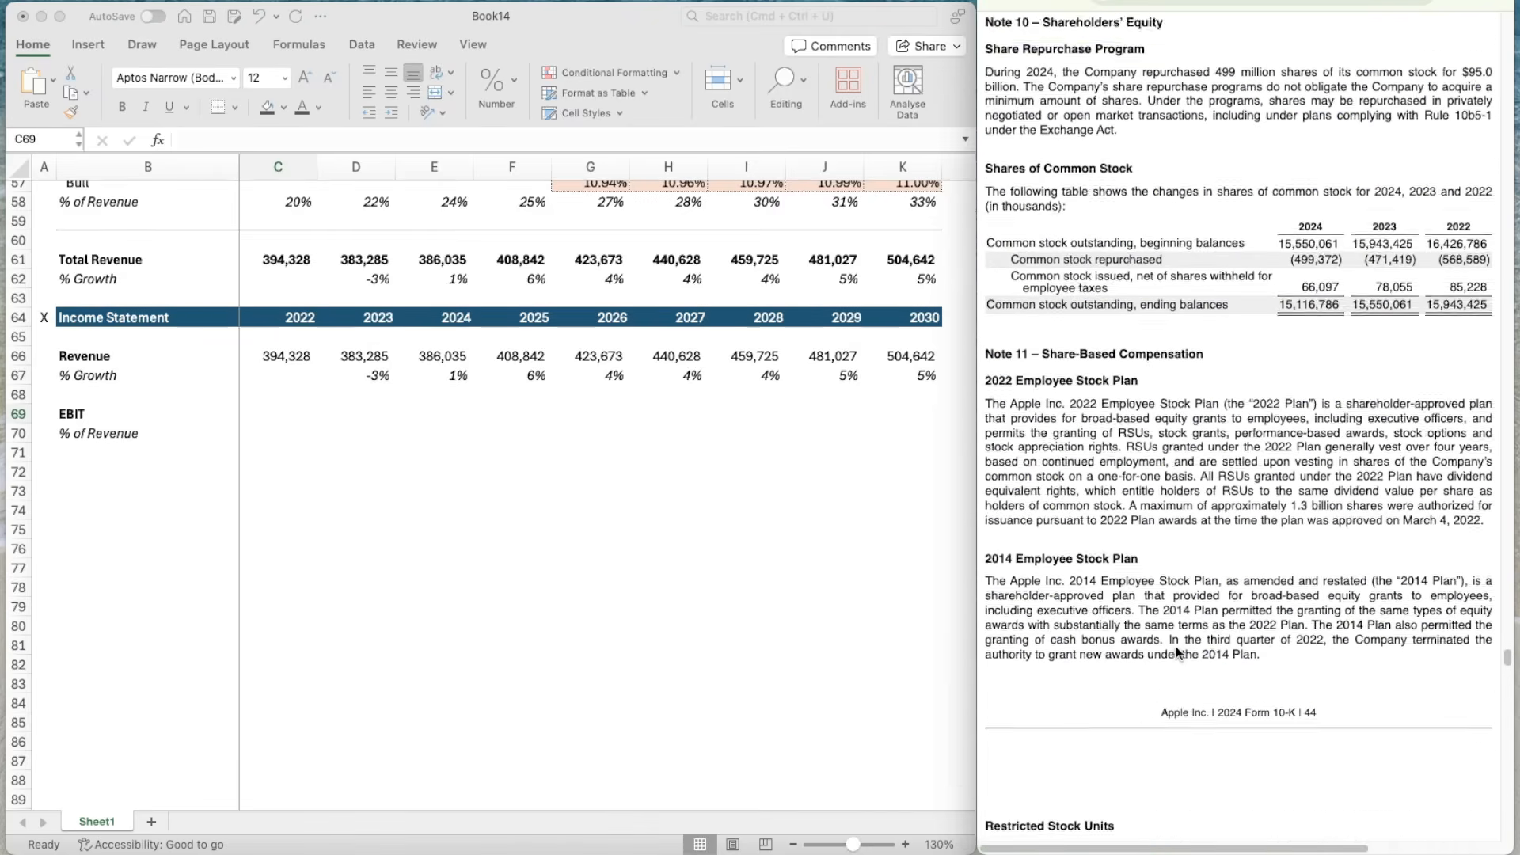
scroll(1176, 646, up, 15)
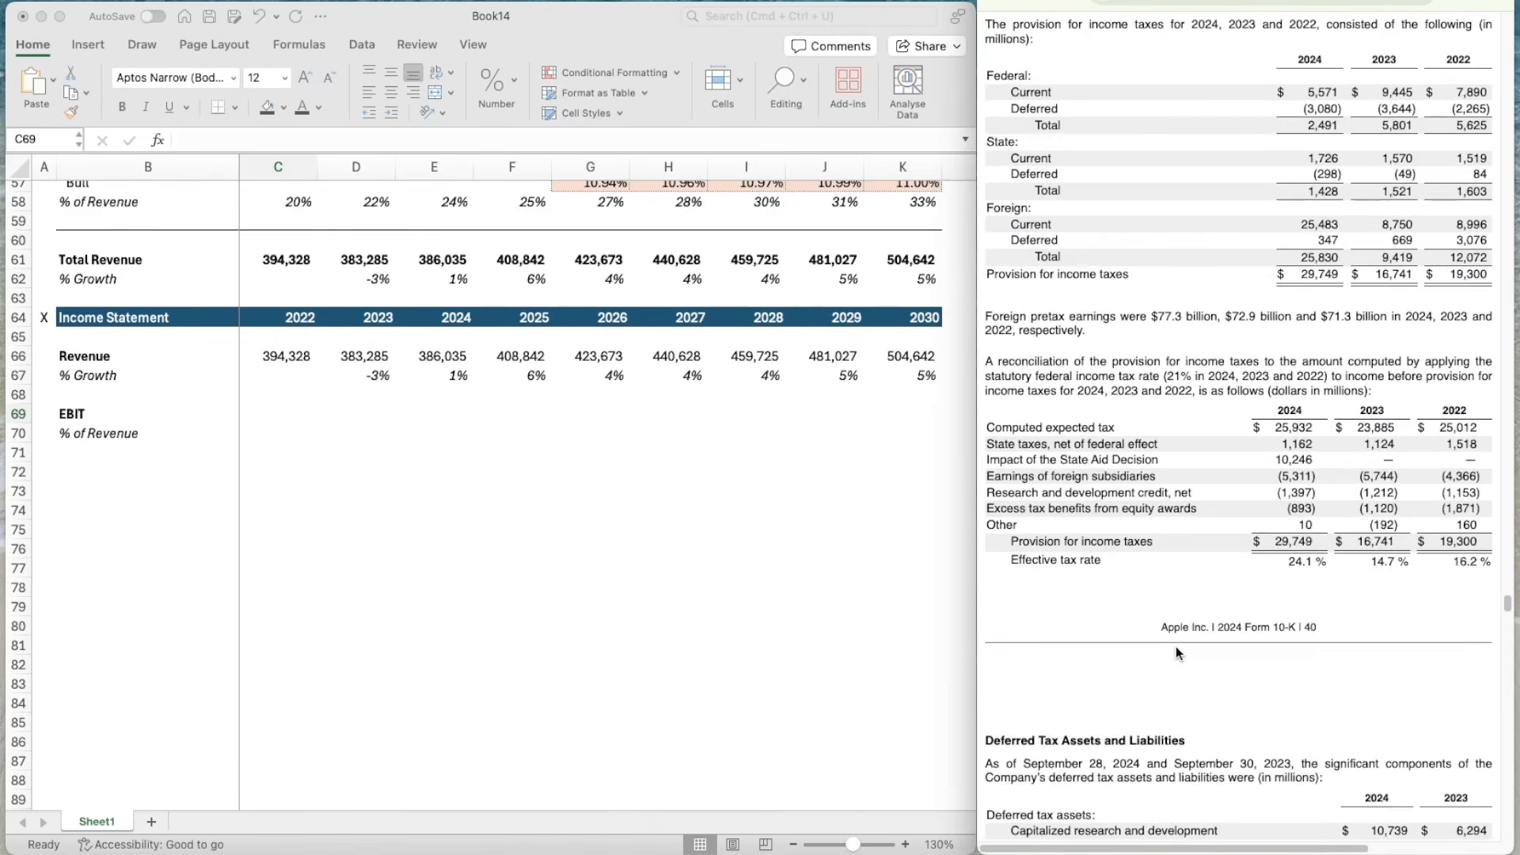
scroll(1176, 646, up, 12)
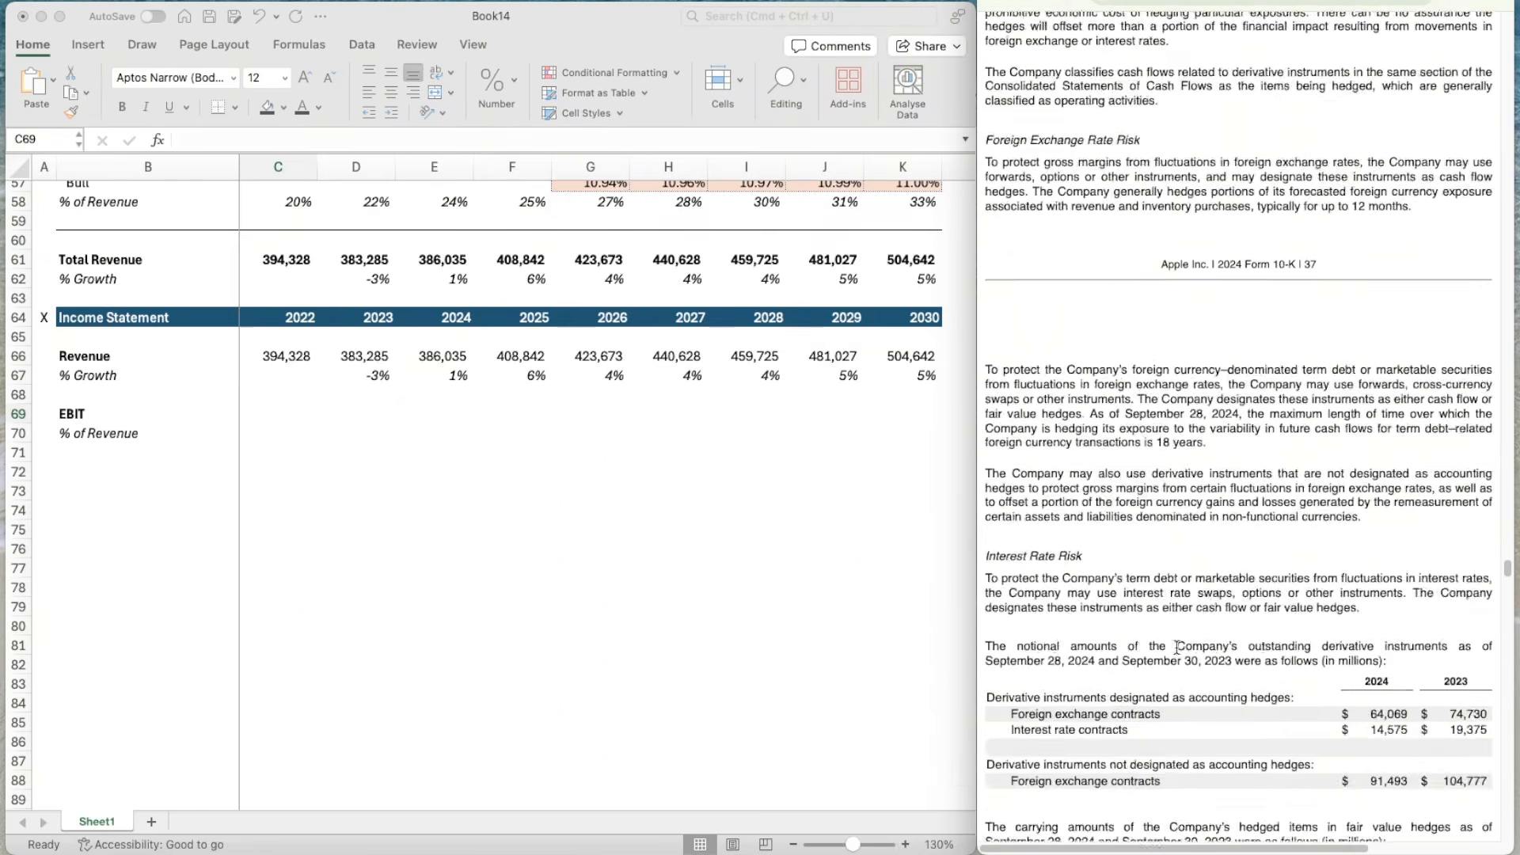
scroll(1176, 647, up, 20)
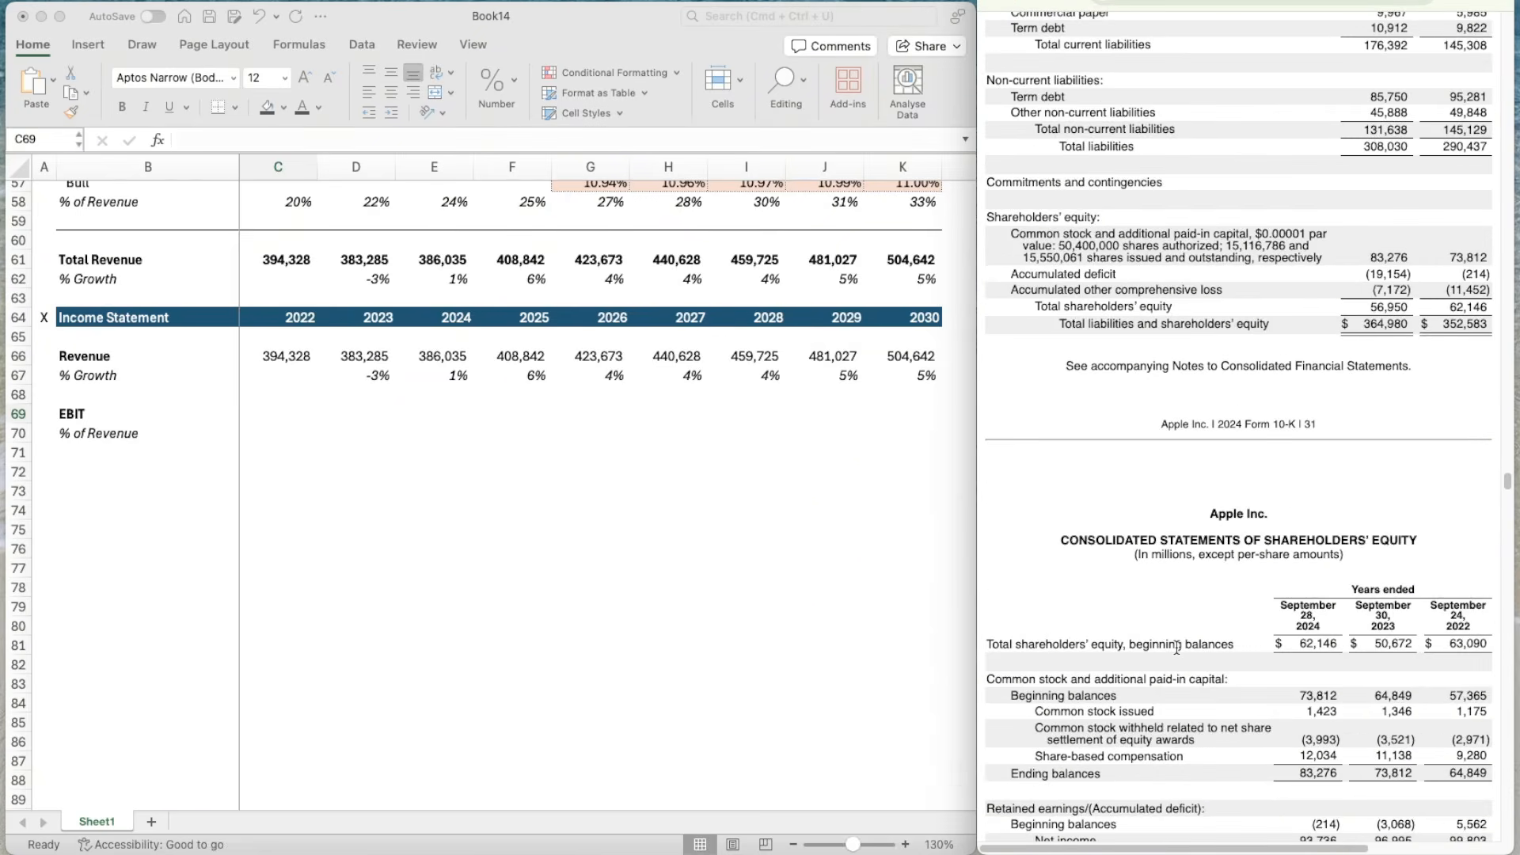
scroll(1177, 649, down, 15)
scroll(1177, 653, up, 3)
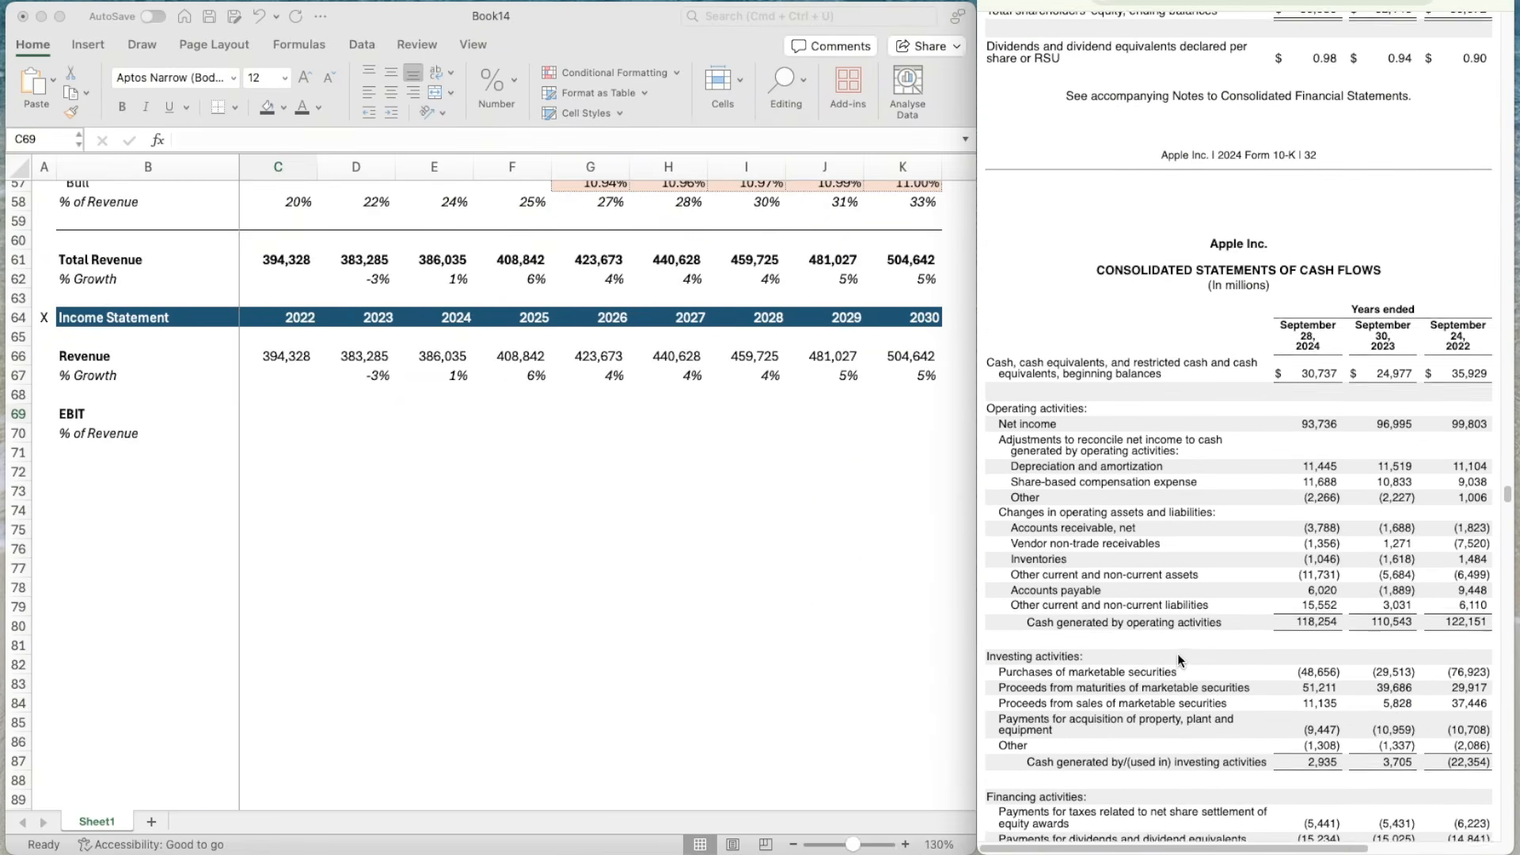
scroll(1177, 654, up, 8)
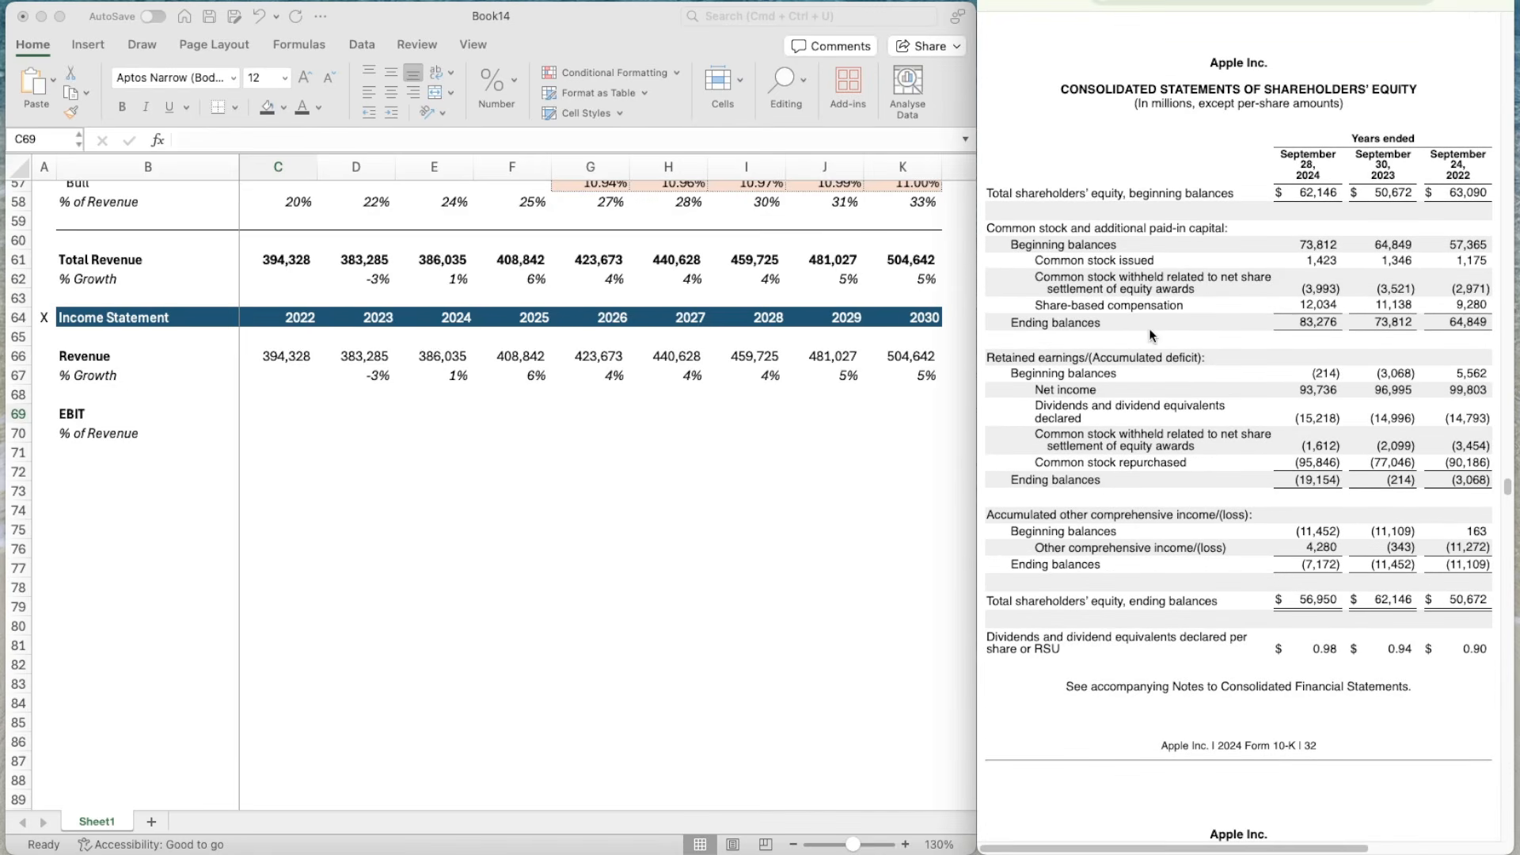
scroll(1192, 507, up, 10)
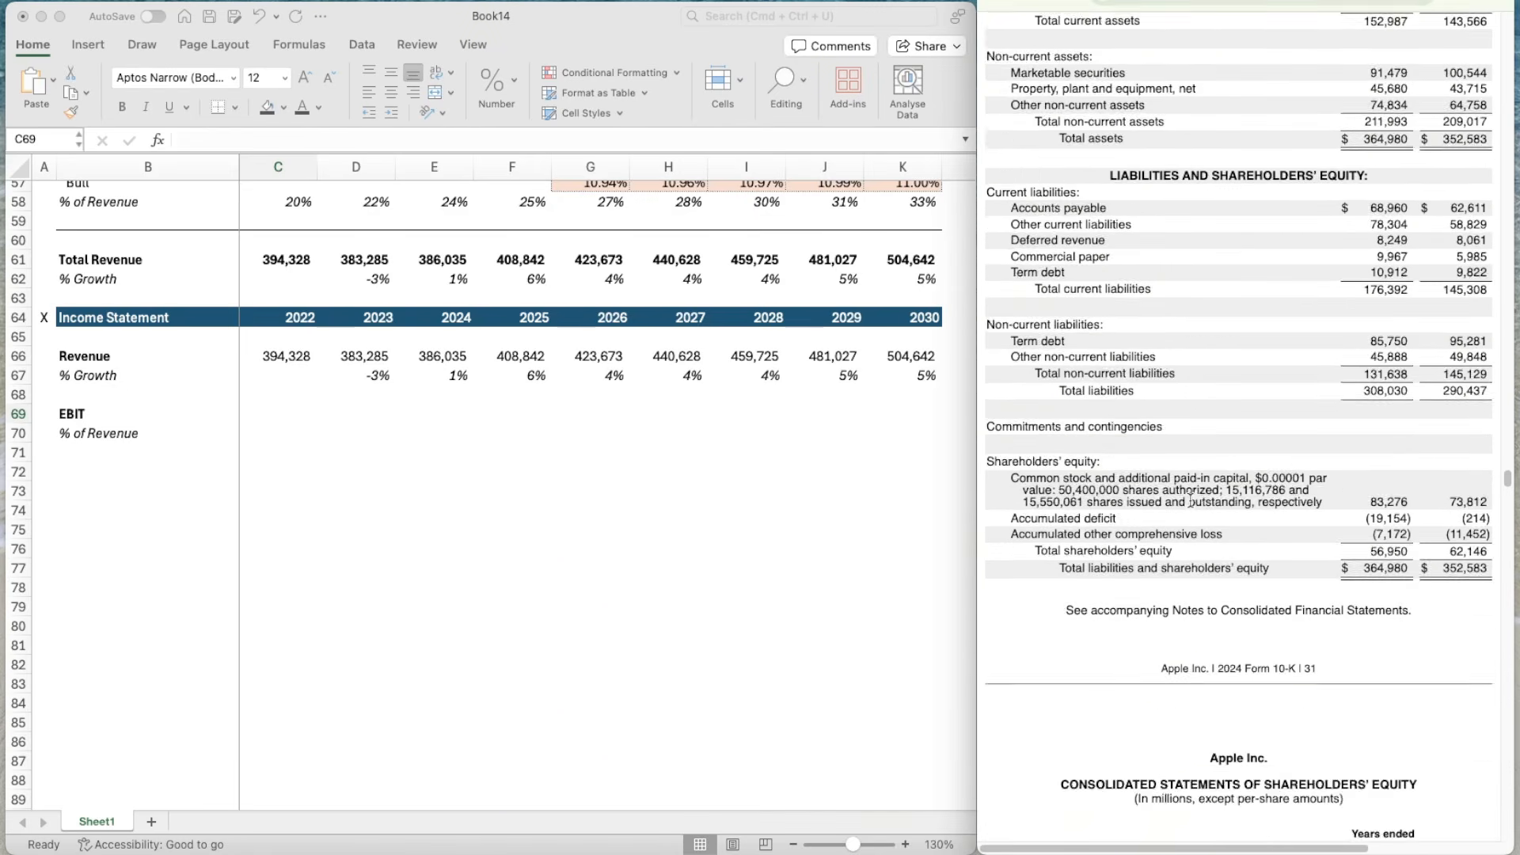
scroll(1189, 499, up, 10)
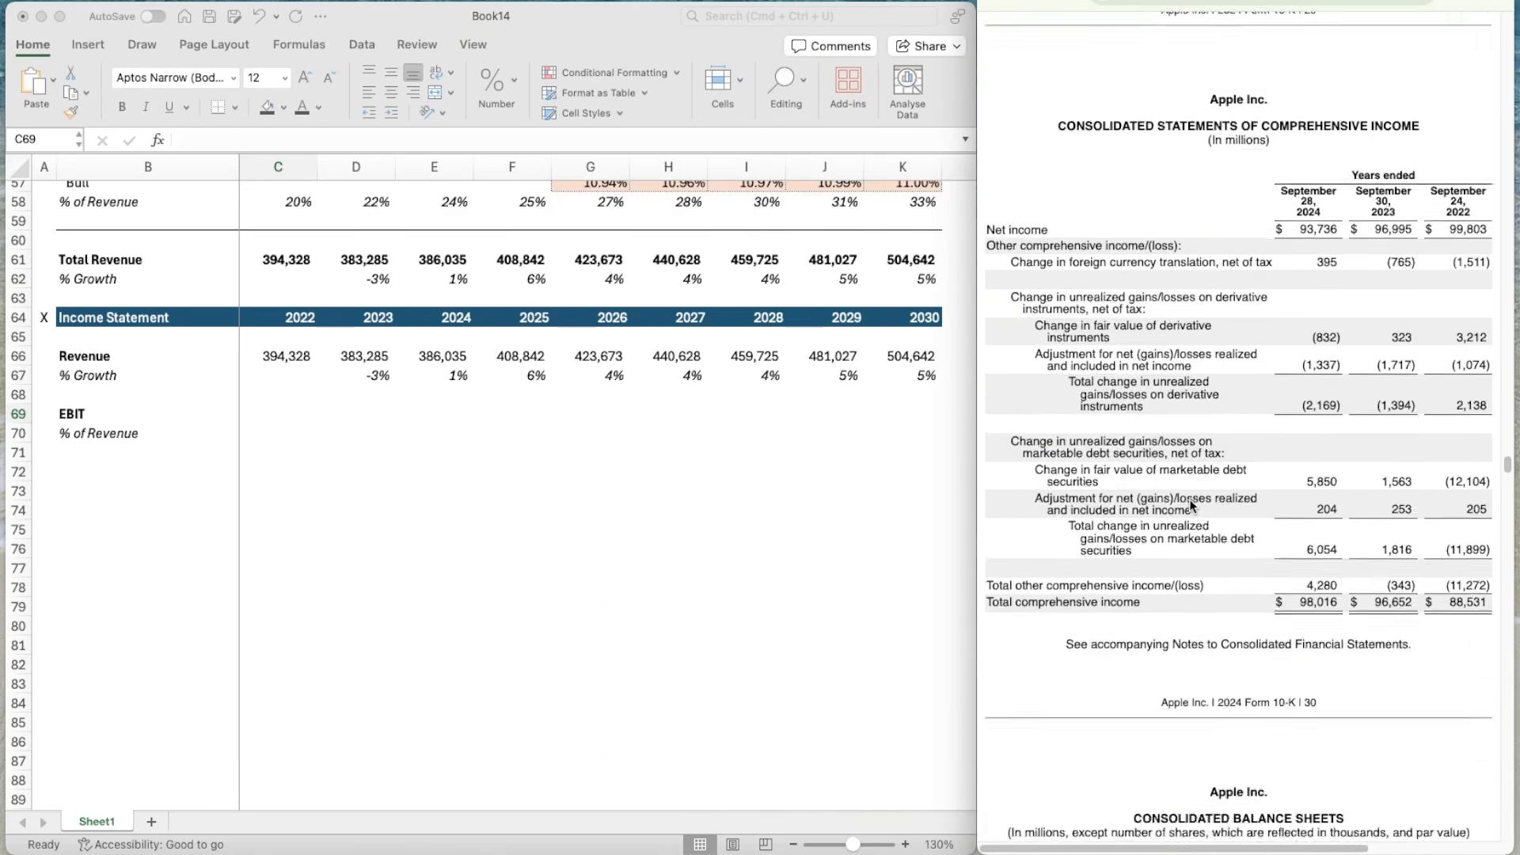
scroll(1191, 499, up, 10)
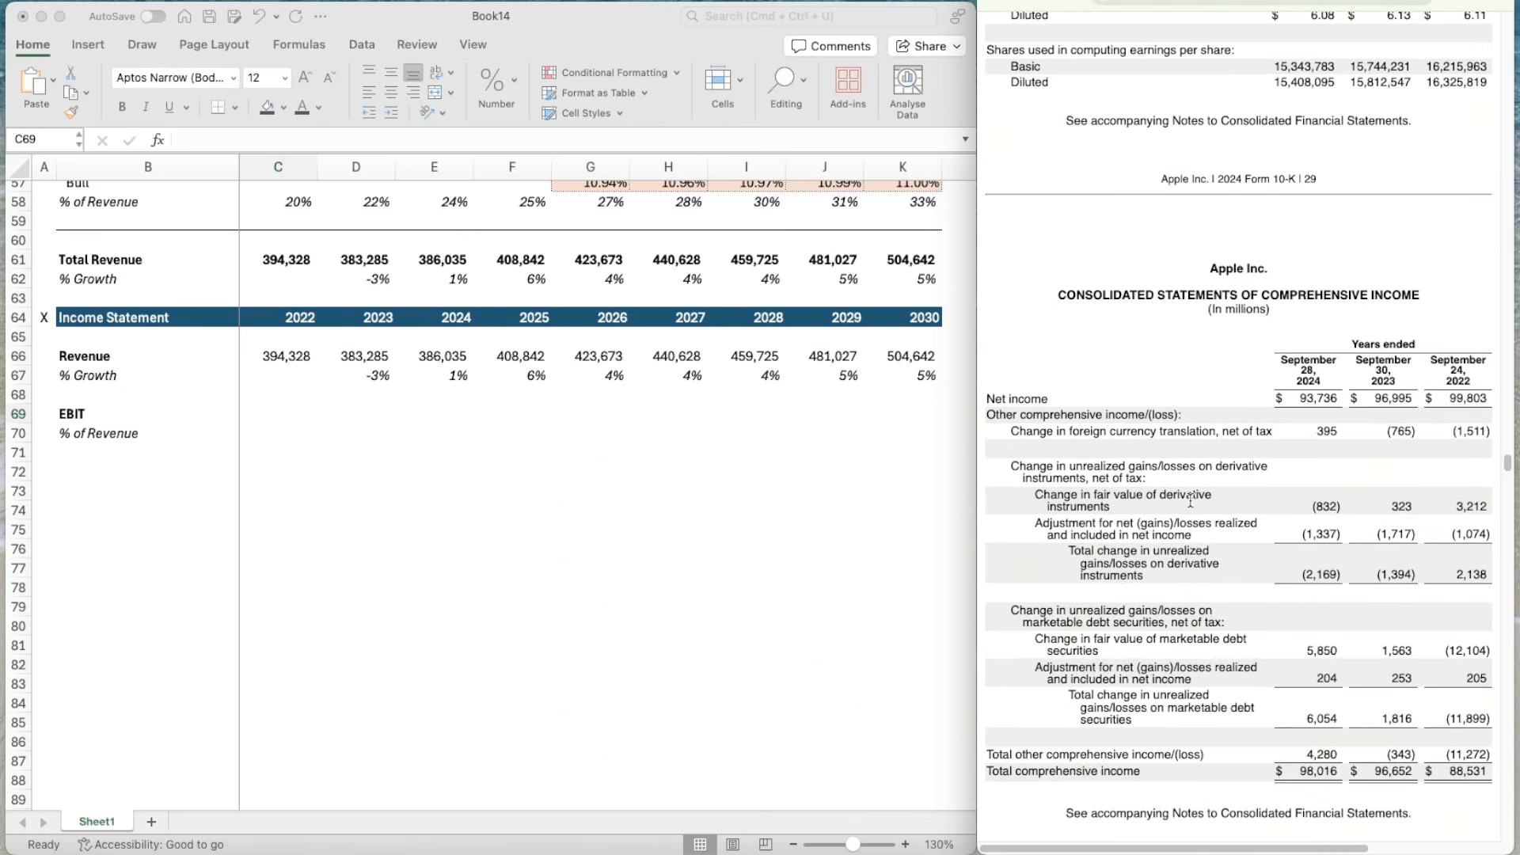
scroll(1190, 499, down, 3)
scroll(1190, 499, up, 2)
scroll(1189, 499, up, 1)
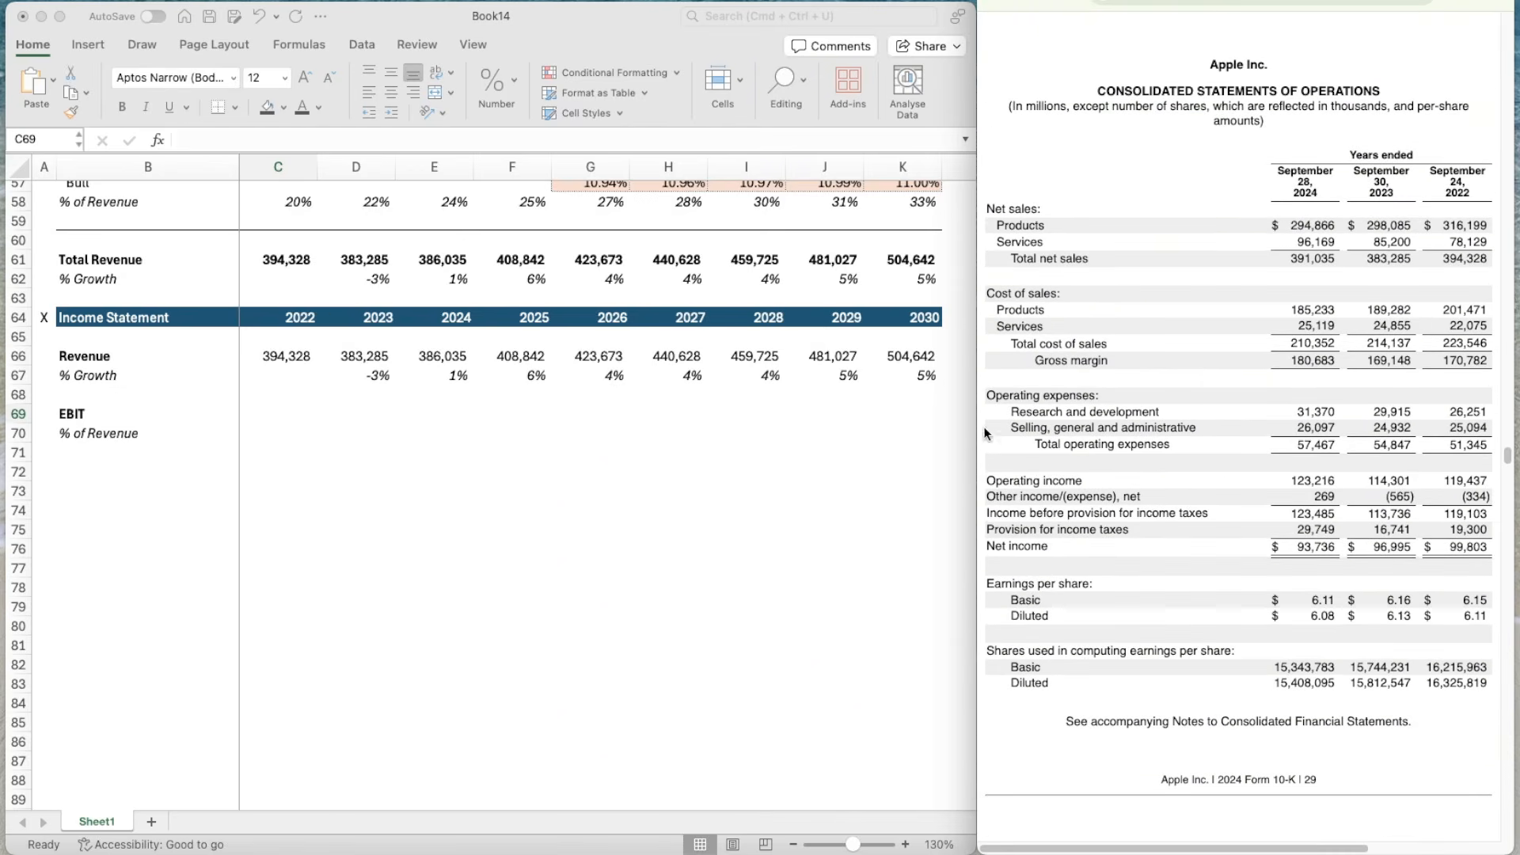
- Enter 119103 as the 2022 EBIT in C69
click(281, 419)
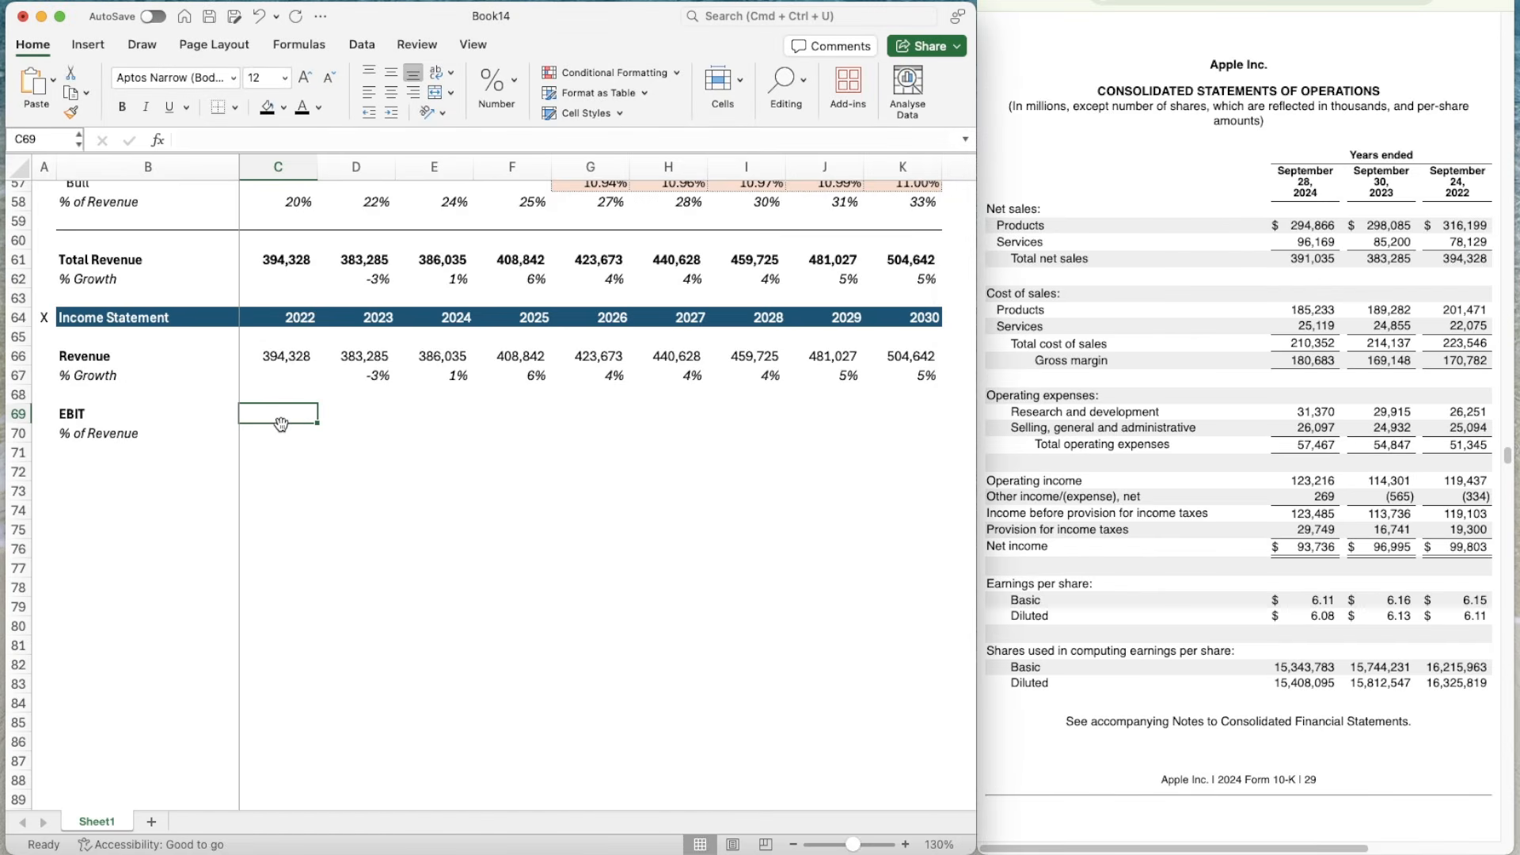
text(119103)
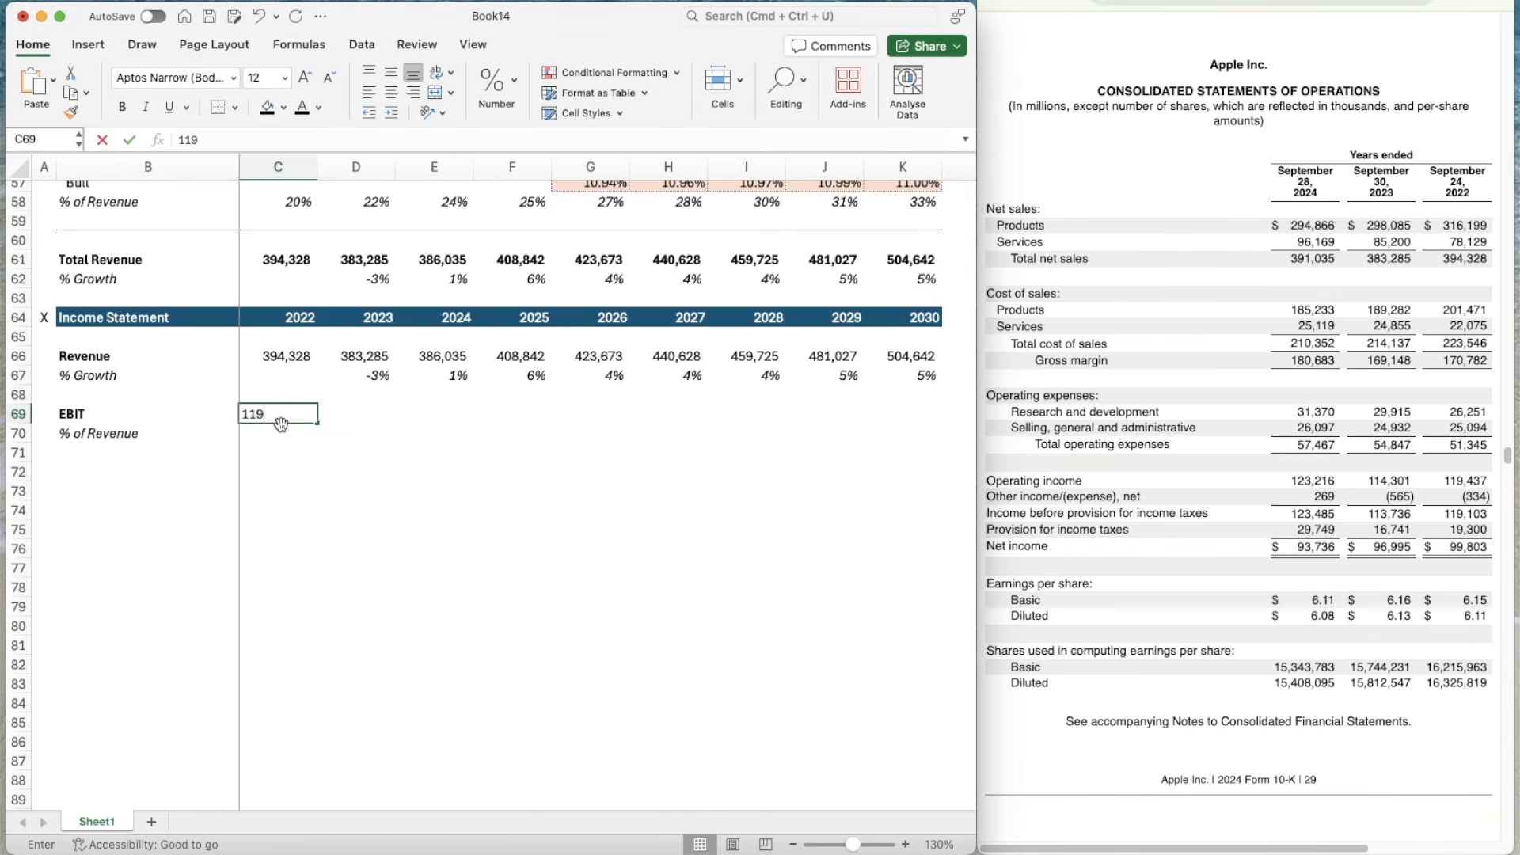
key(Return)
- Copy the number format of the 2022 Revenue in C66 to the EBIT cell C69
key(Up)
key(Up)
key(Up)
key(Up)
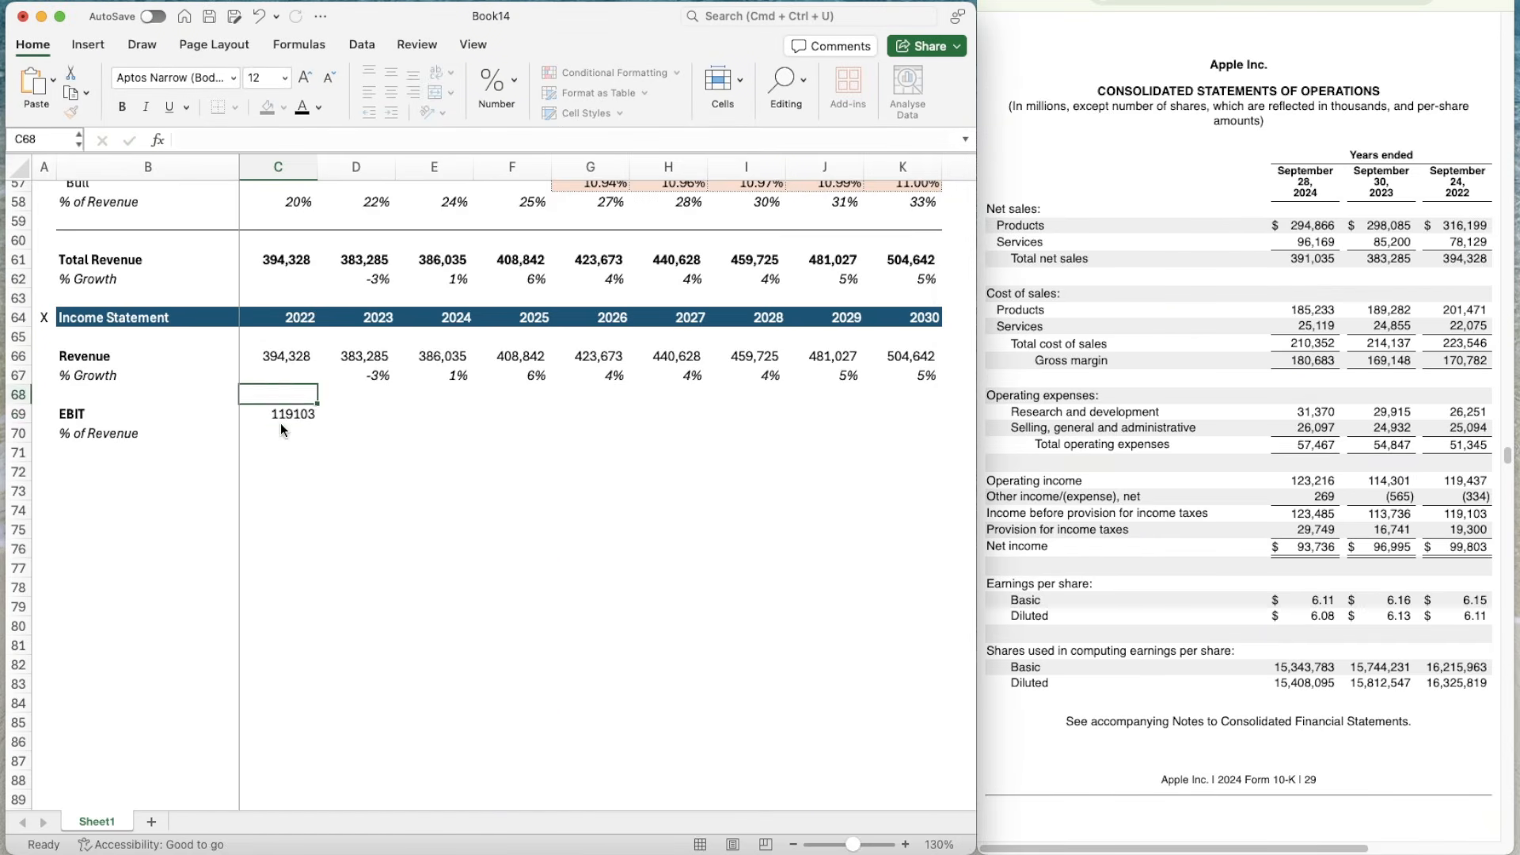
key(shift+super+c)
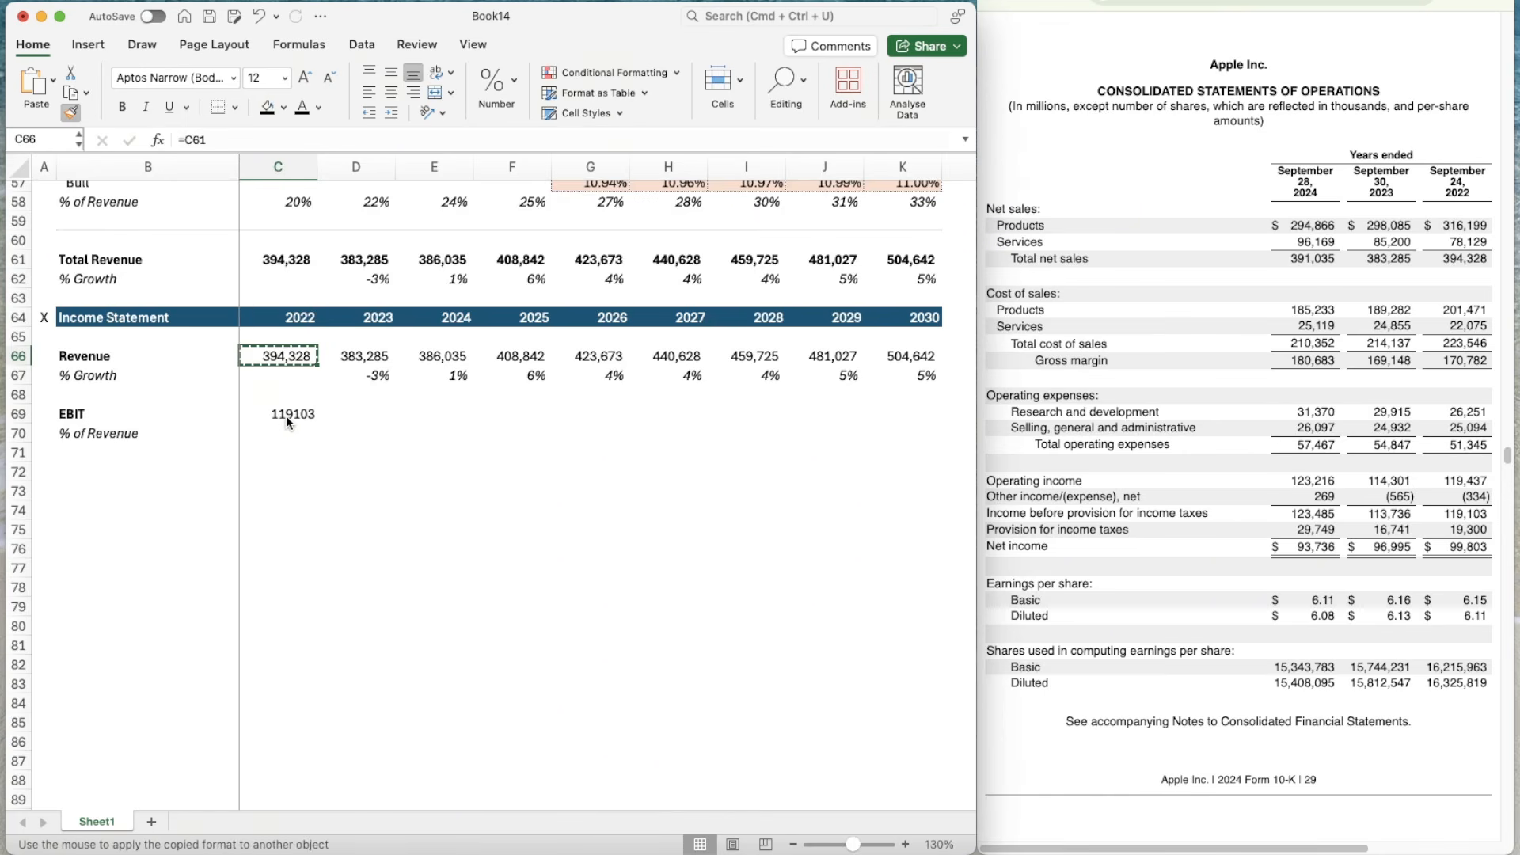
click(286, 417)
key(Right)
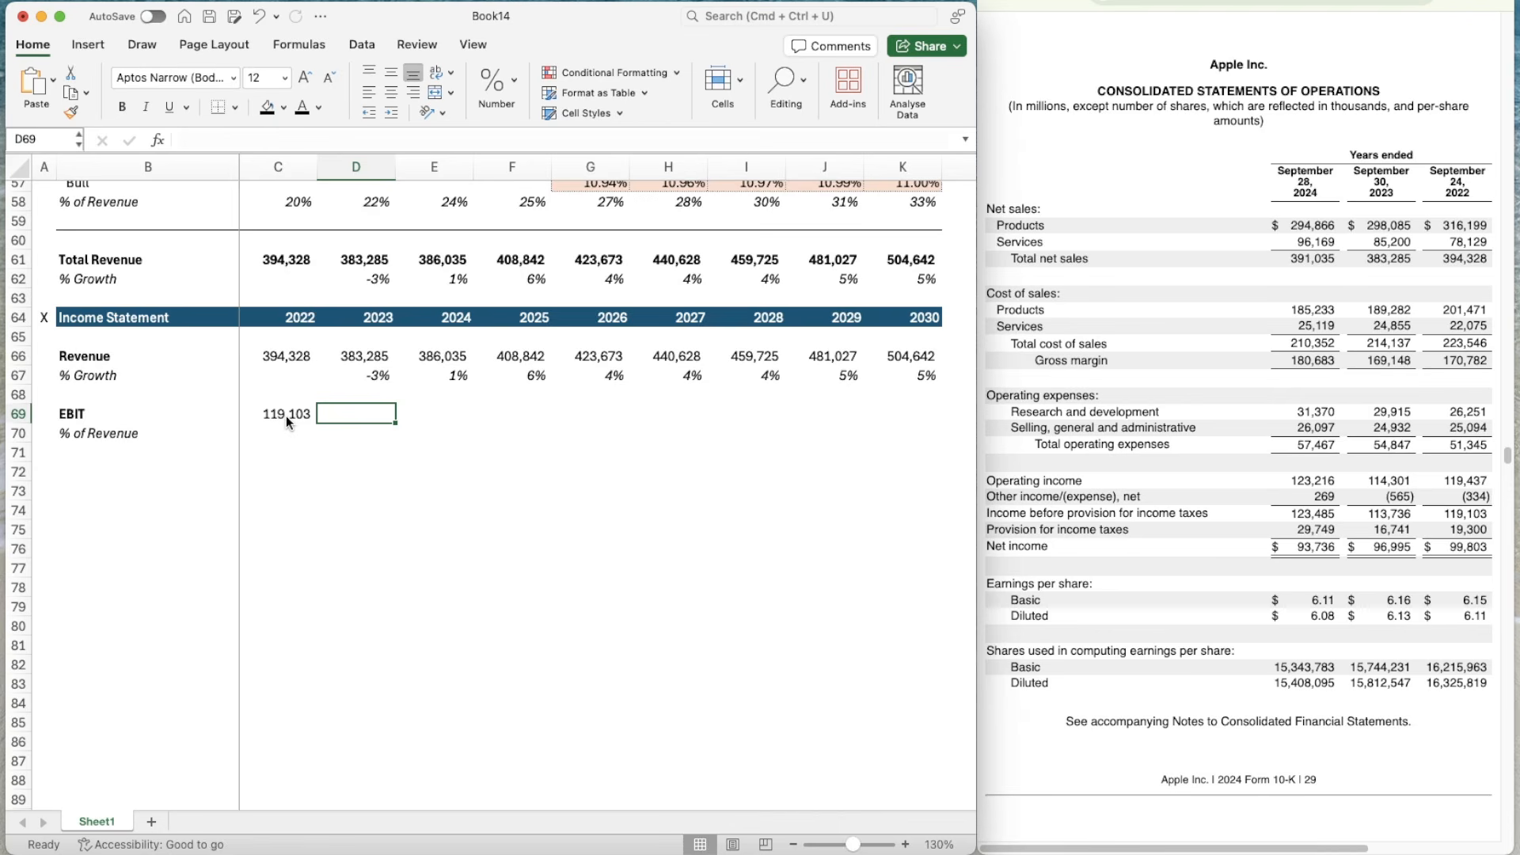
- Enter 113736 as the 2023 EBIT in D69
text(113)
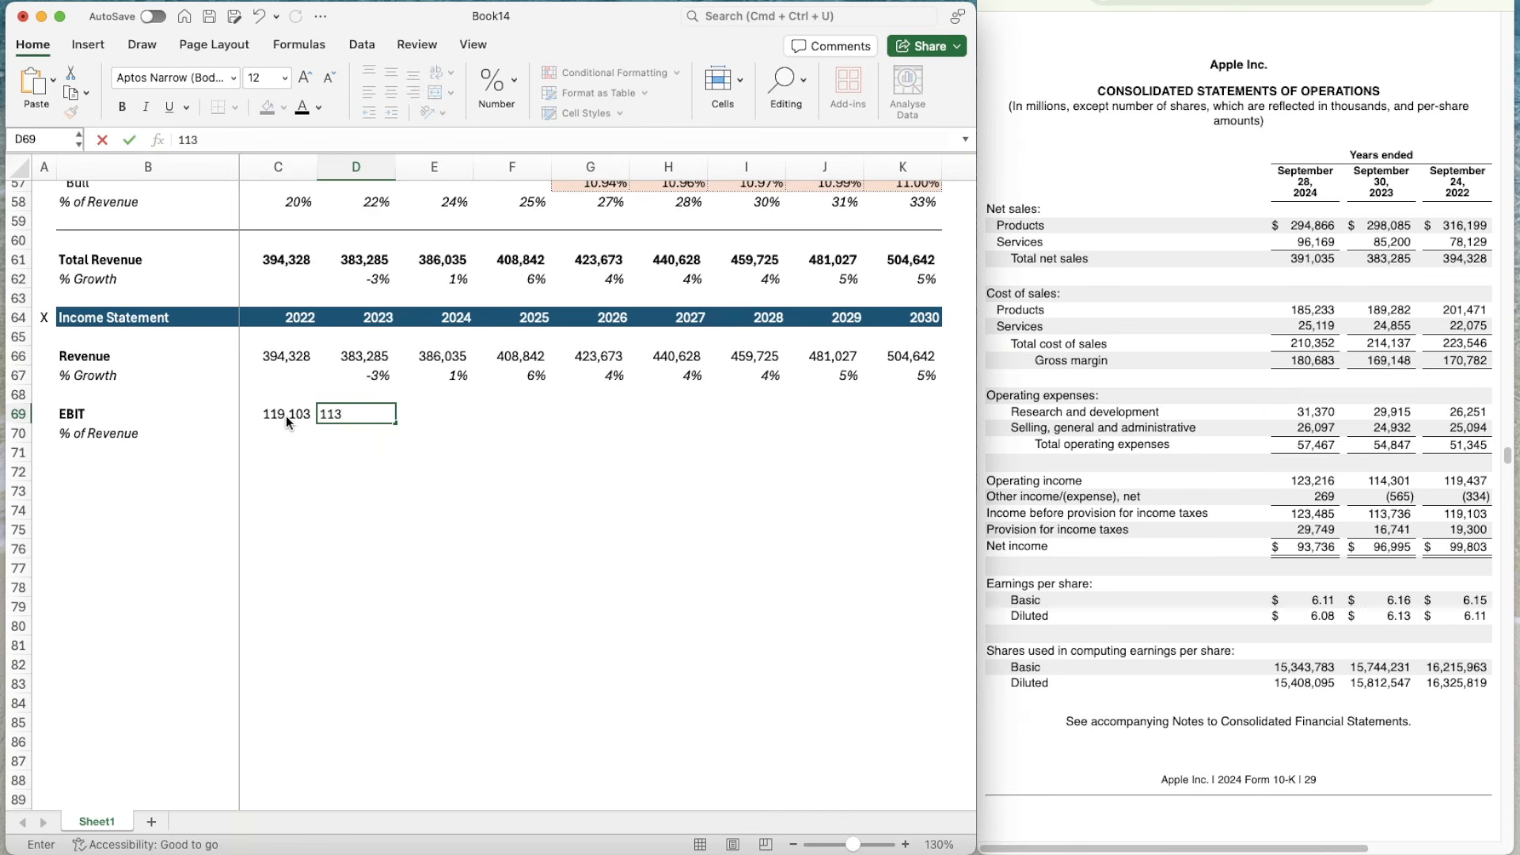
text(736)
key(Right)
- Copy the number format of C69 to the 2023 EBIT cell D69
click(286, 416)
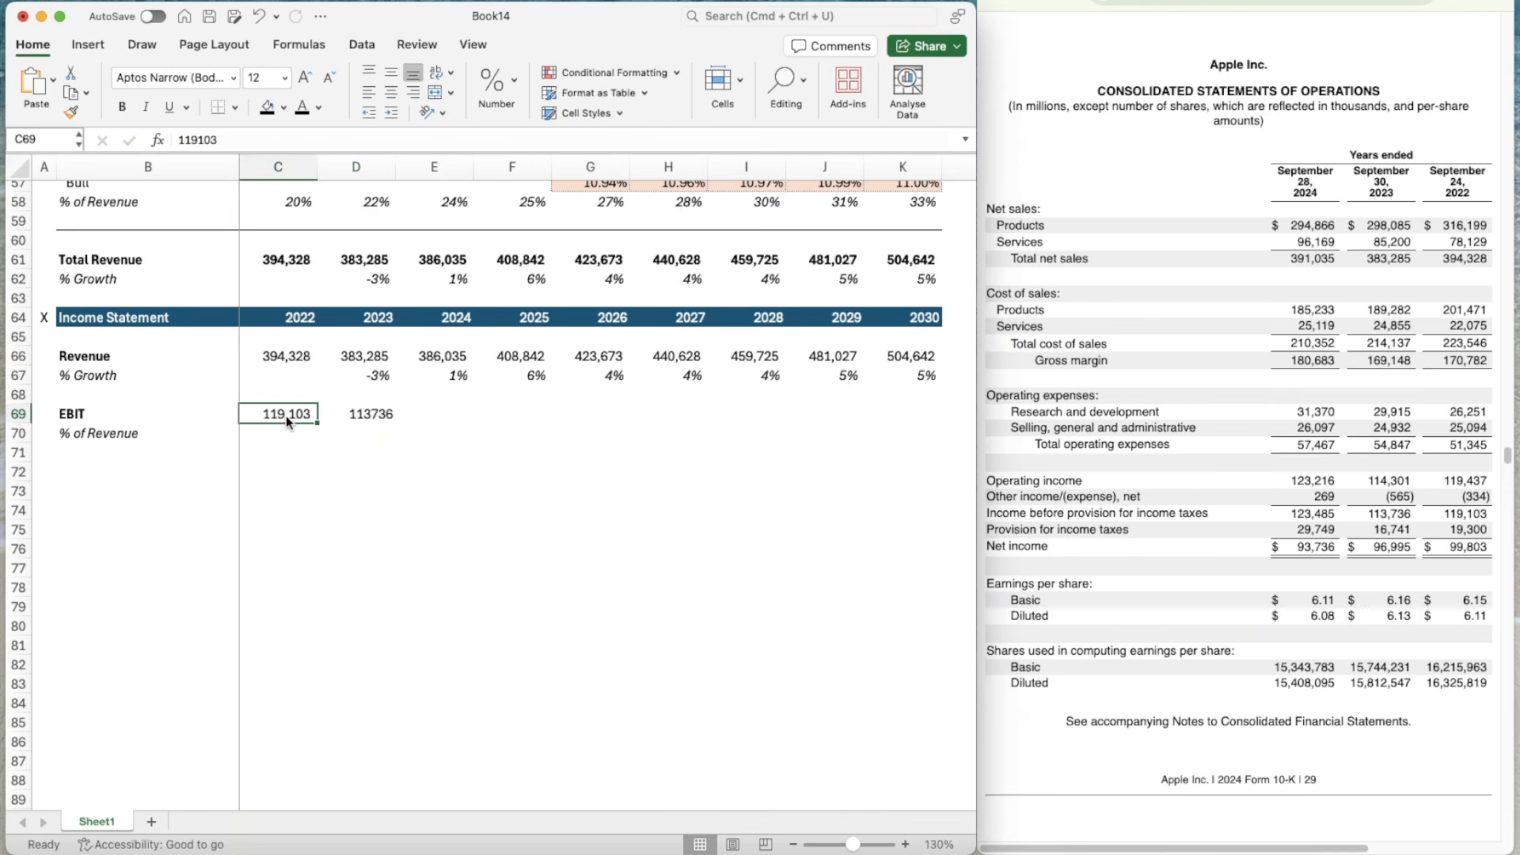
key(shift+super+c)
key(Right)
key(shift+super+c)
key(Right)
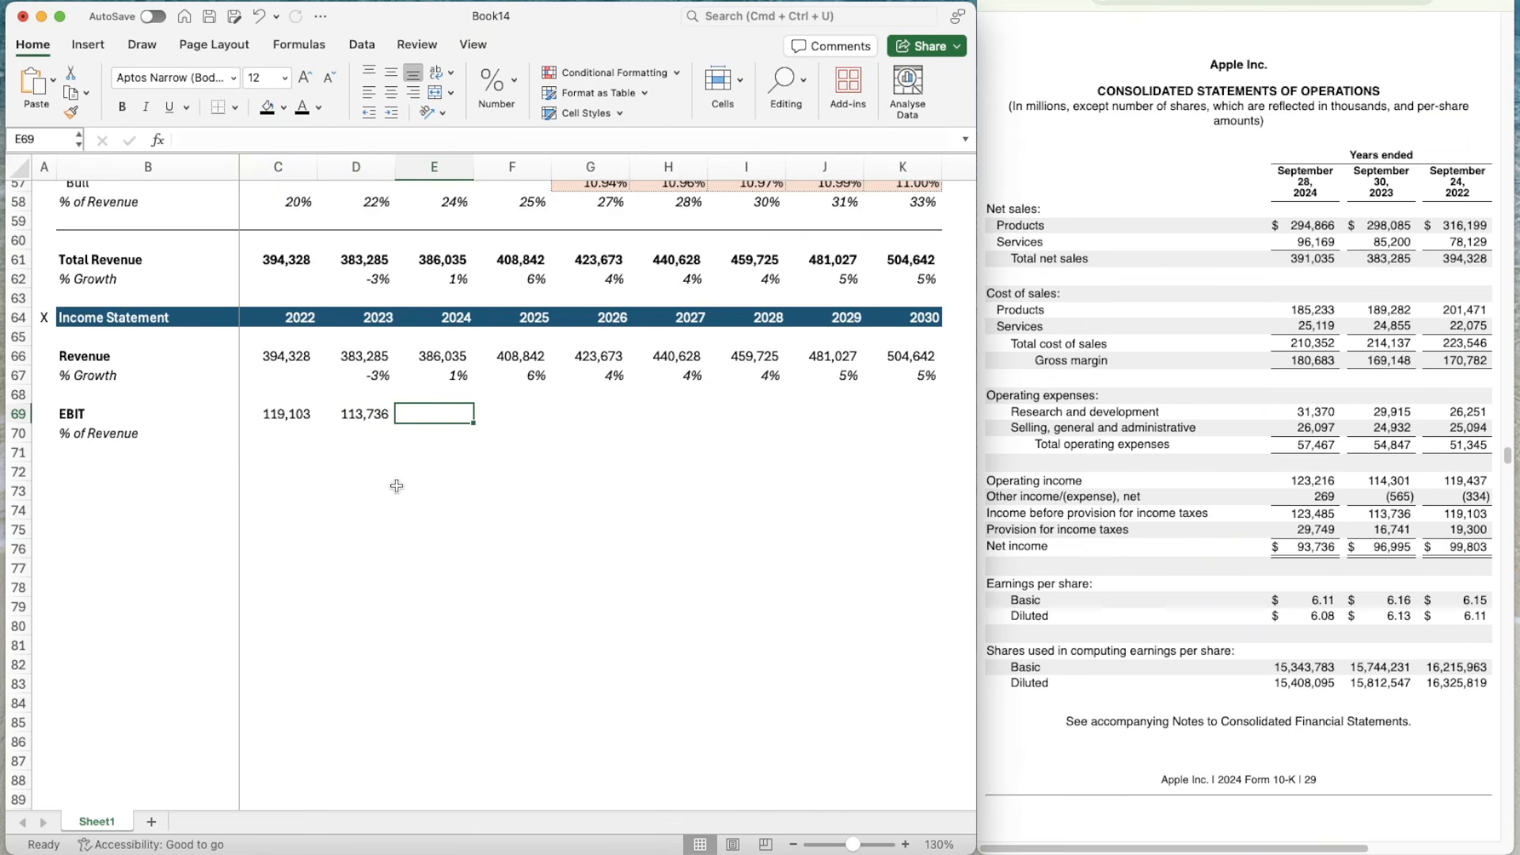
- Replace the 2022 EBIT in C69 with the 10-K's operating income of 119437
key(Up)
key(Up)
key(Left)
key(Down)
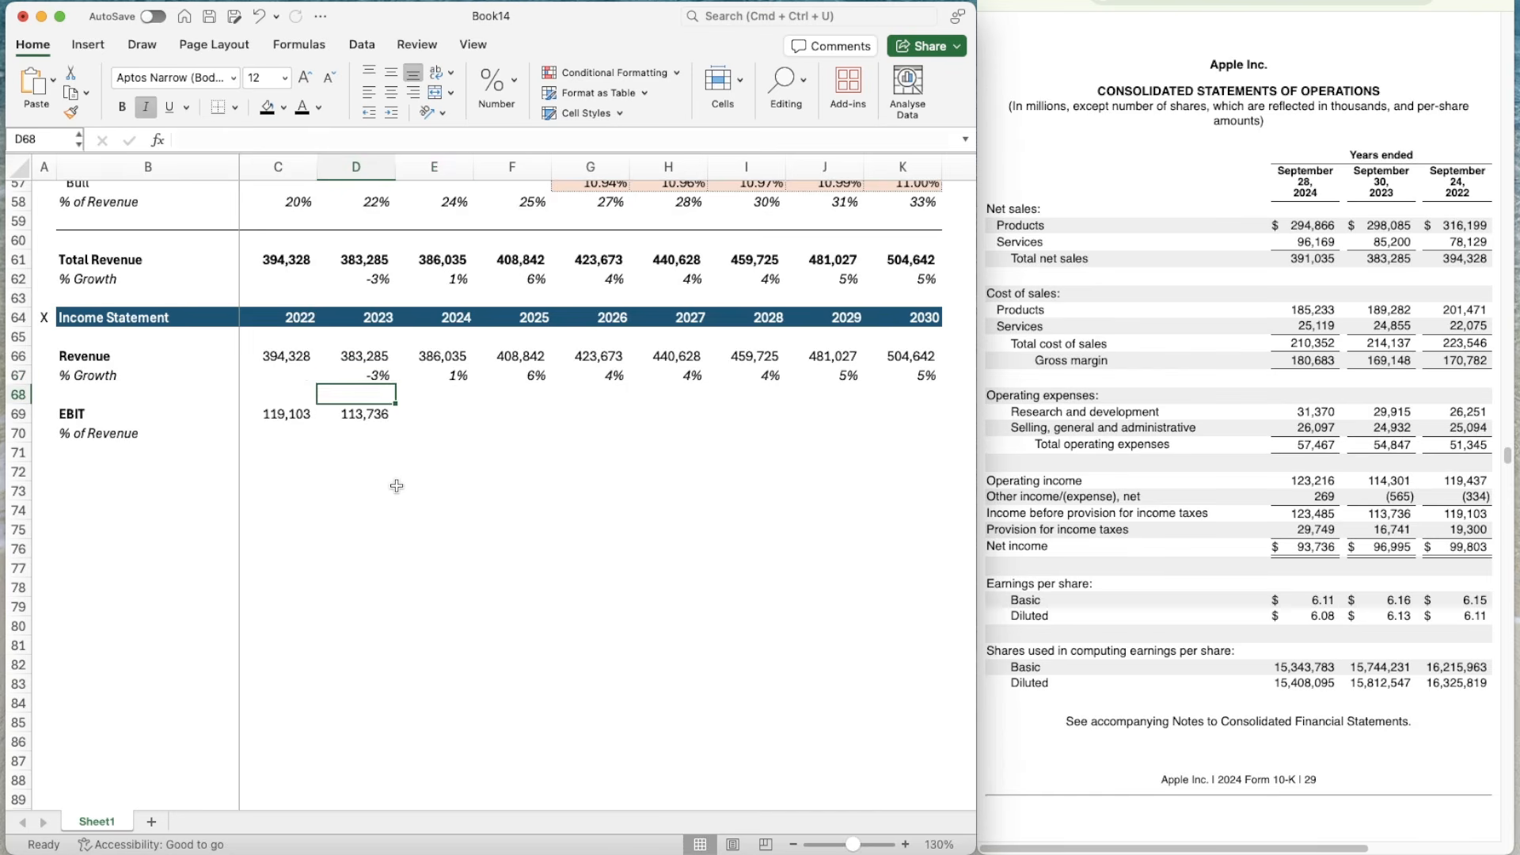
key(Left)
key(Left)
key(Down)
key(Right)
text(119)
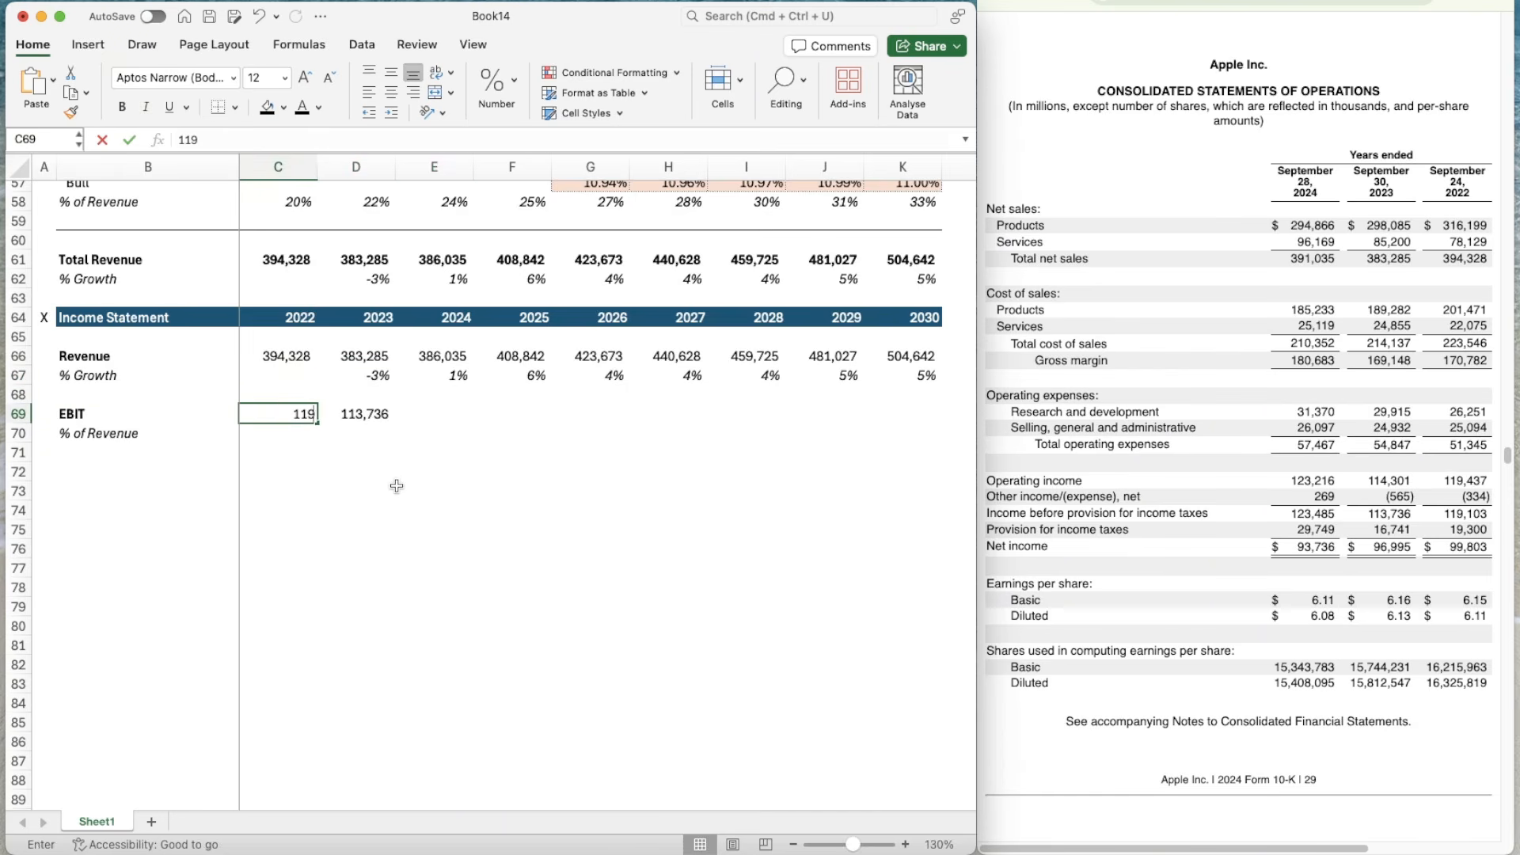
text(437)
key(Tab)
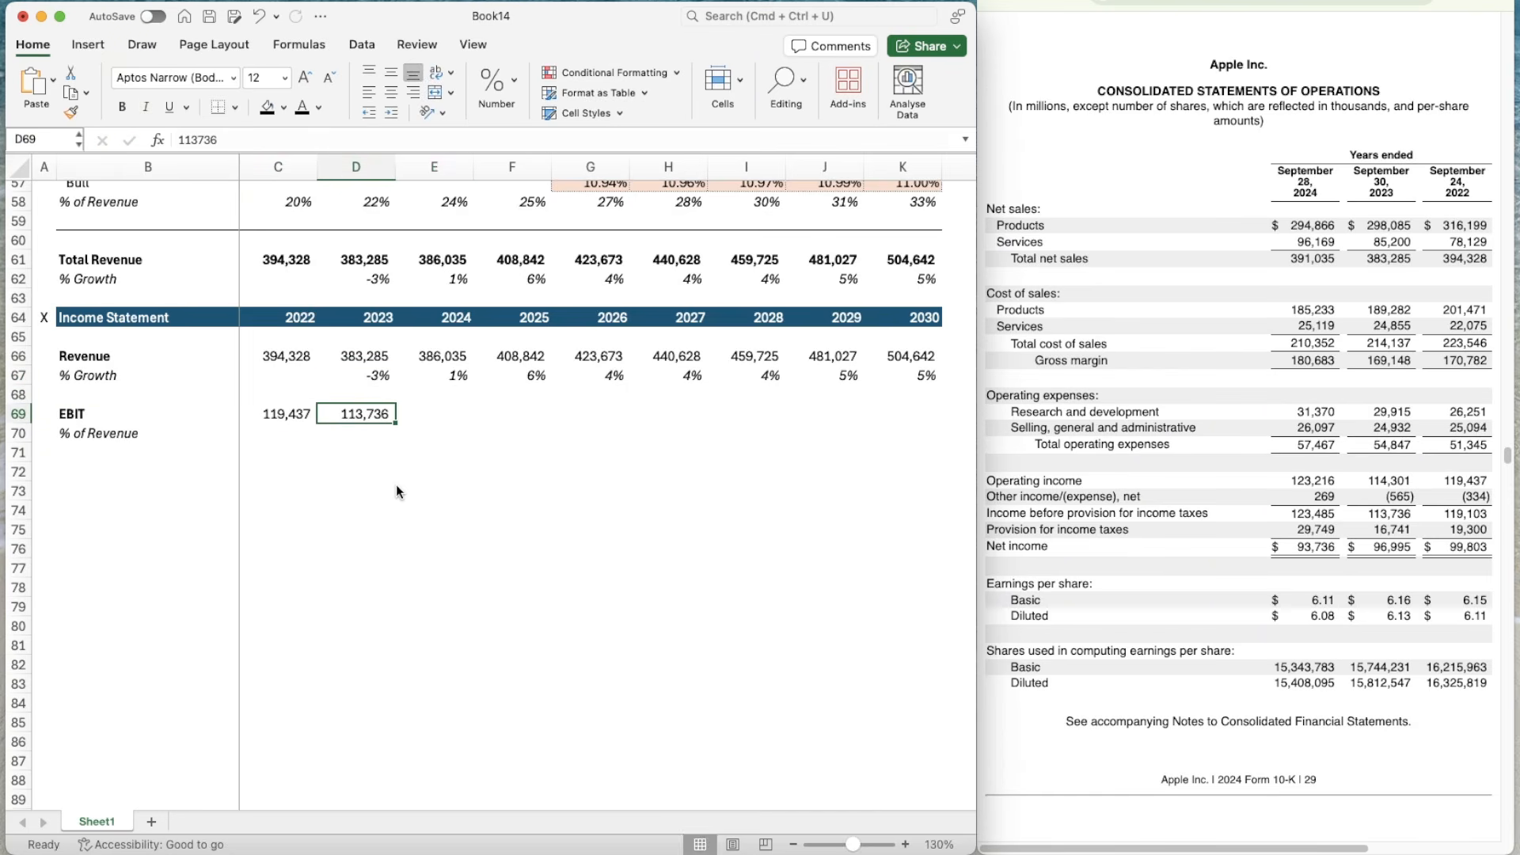
- Enter the operating income as EBIT for the next two years: 114301 for 2023 in D69 and 123216 for 2024 in E69
text(114301)
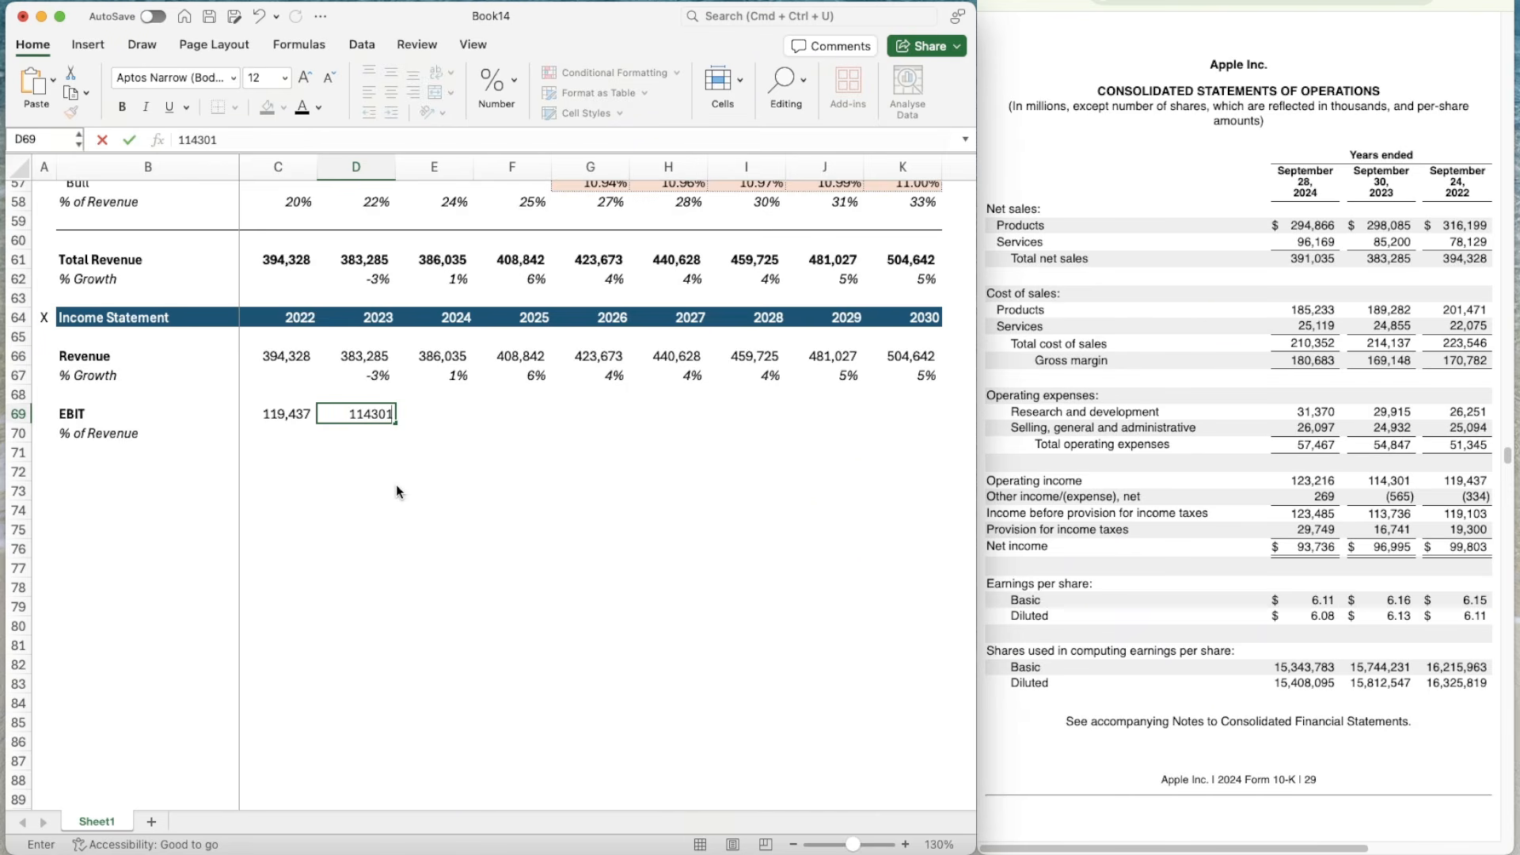
key(Tab)
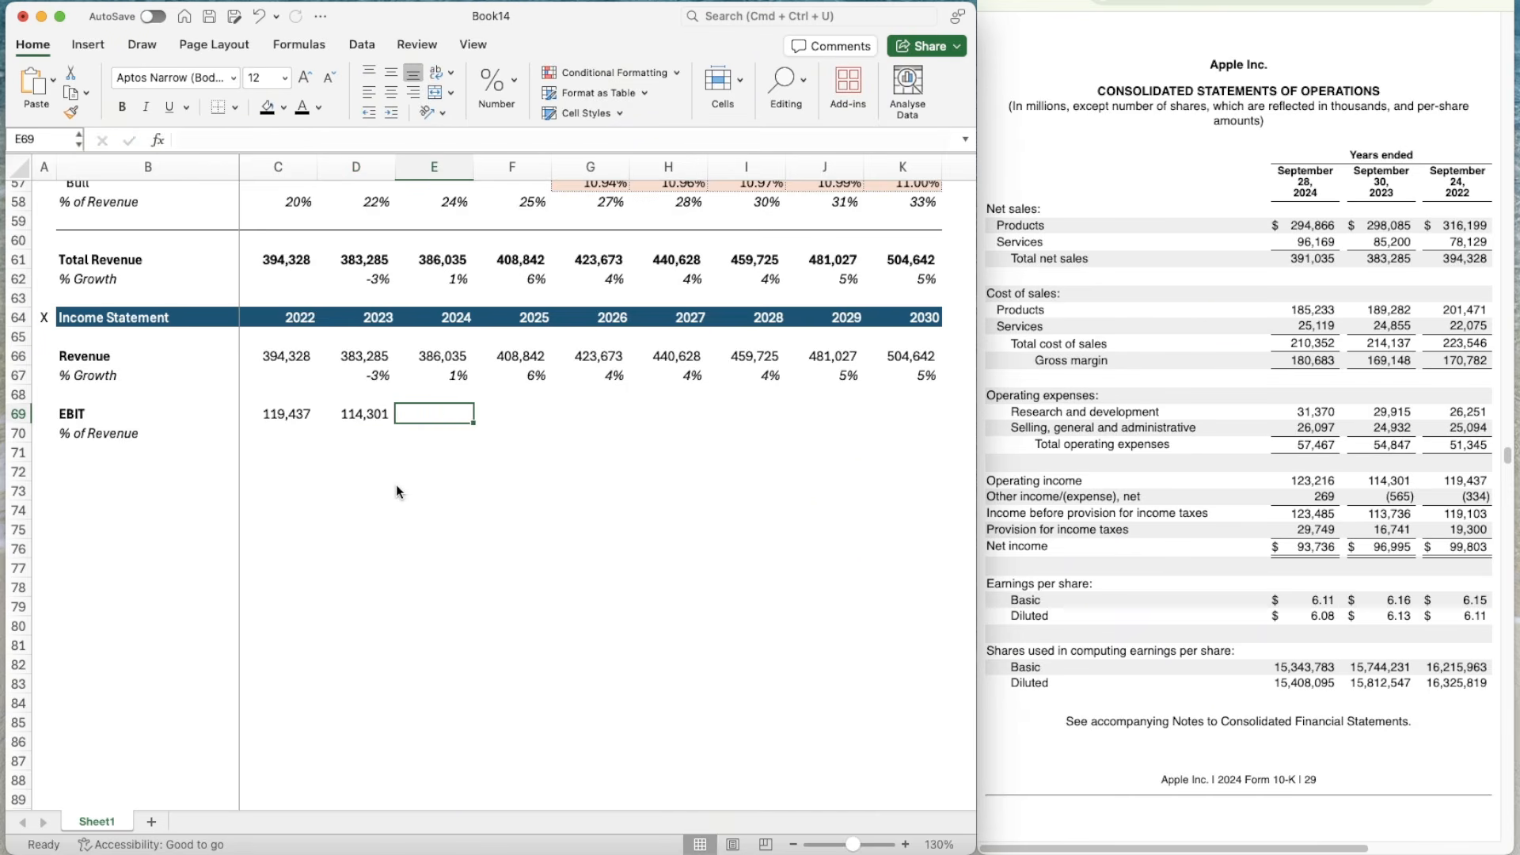
text(123,216)
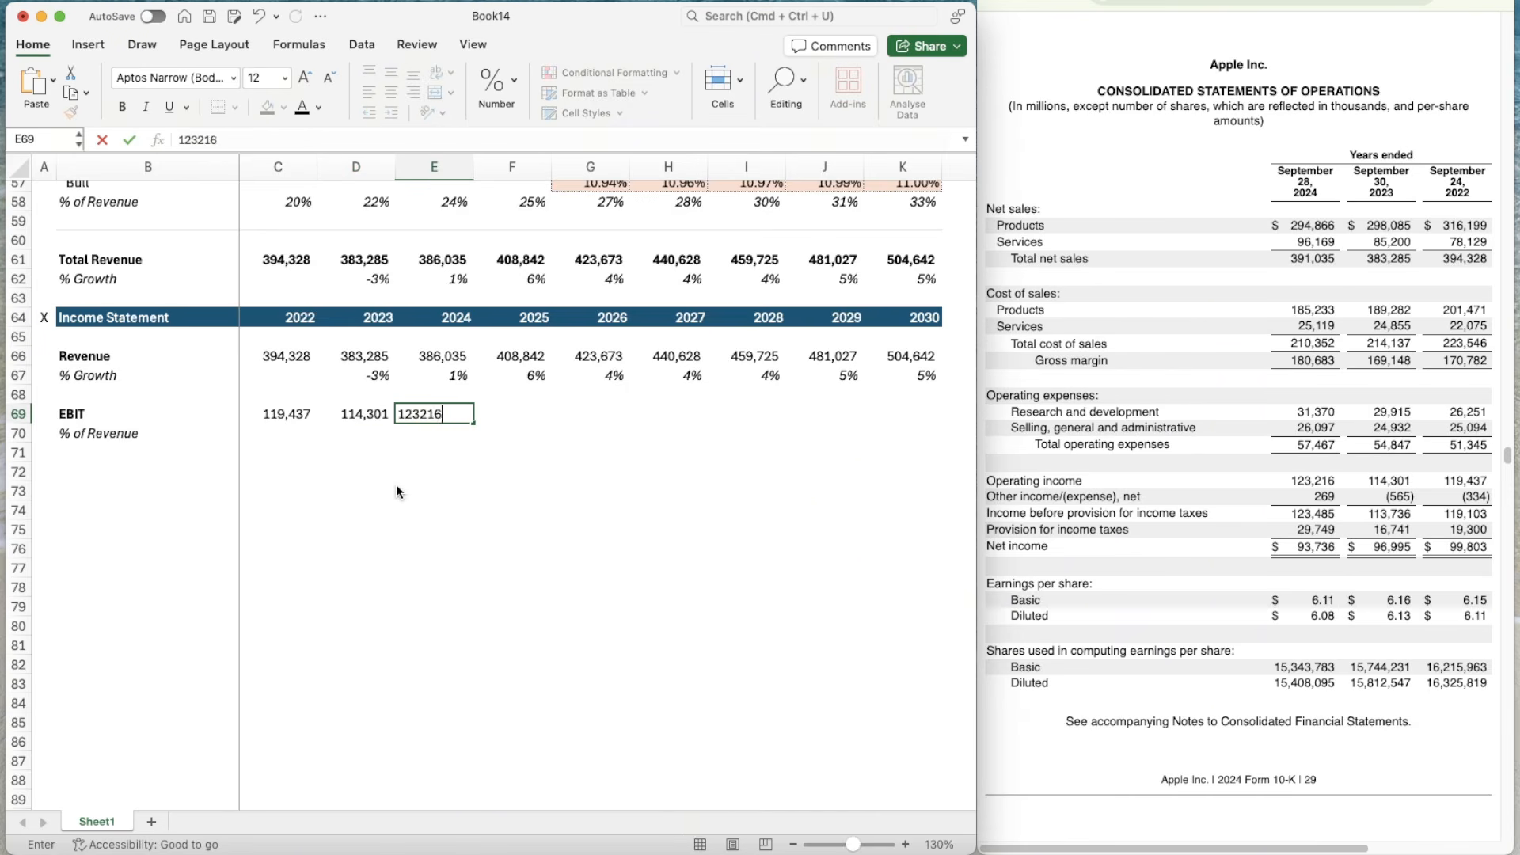
key(Return)
- Calculate the 2022 EBIT % of Revenue in C70 by dividing EBIT in C69 by Revenue in C66
key(Return)
key(Up)
key(Left)
key(Left)
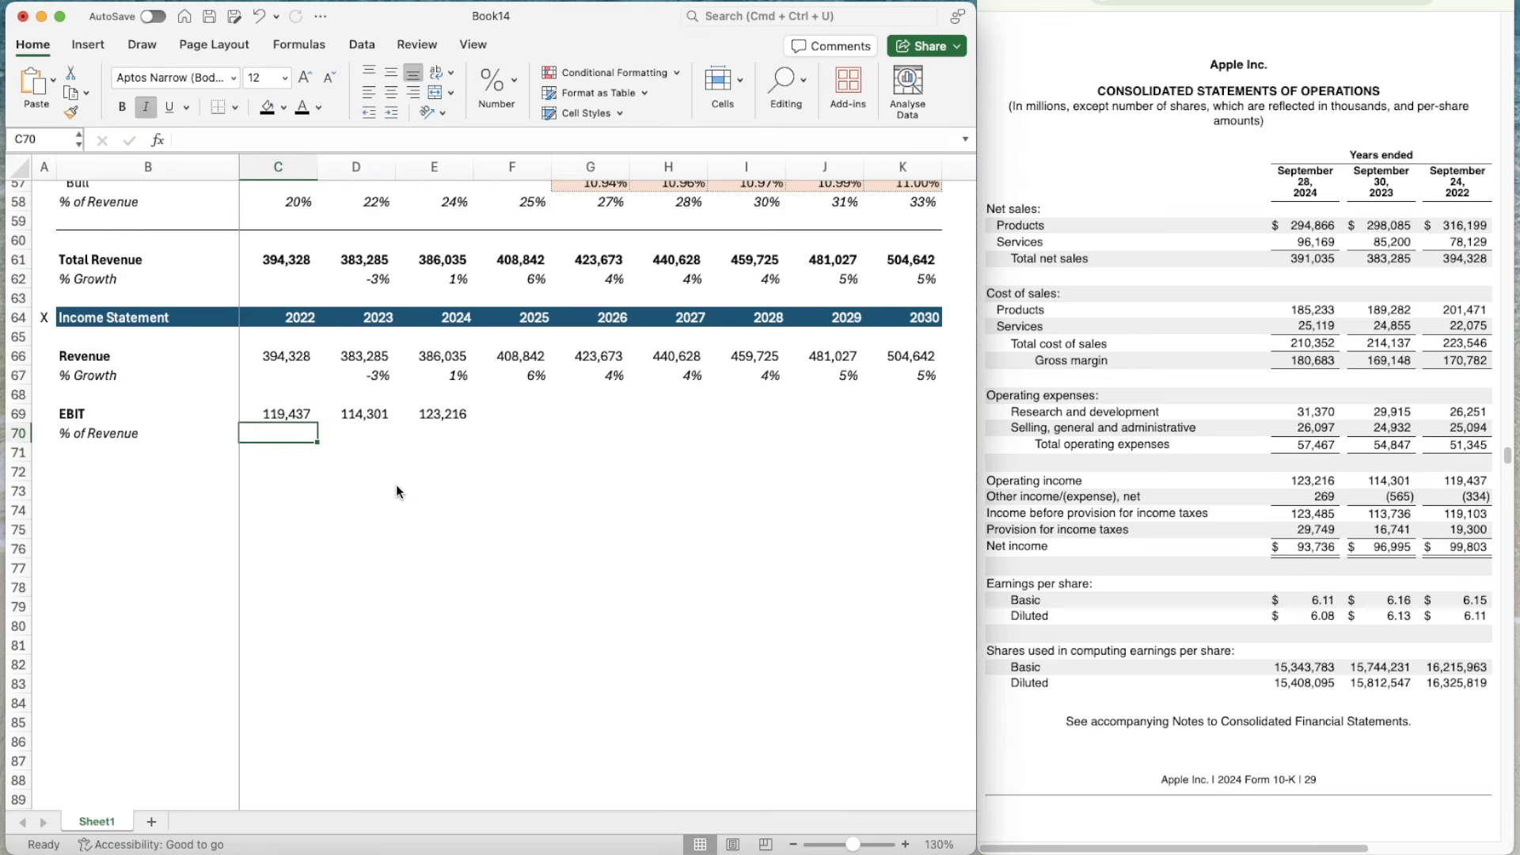
text(=)
key(Up)
text(/)
key(Up)
key(Up)
key(Up)
key(Up)
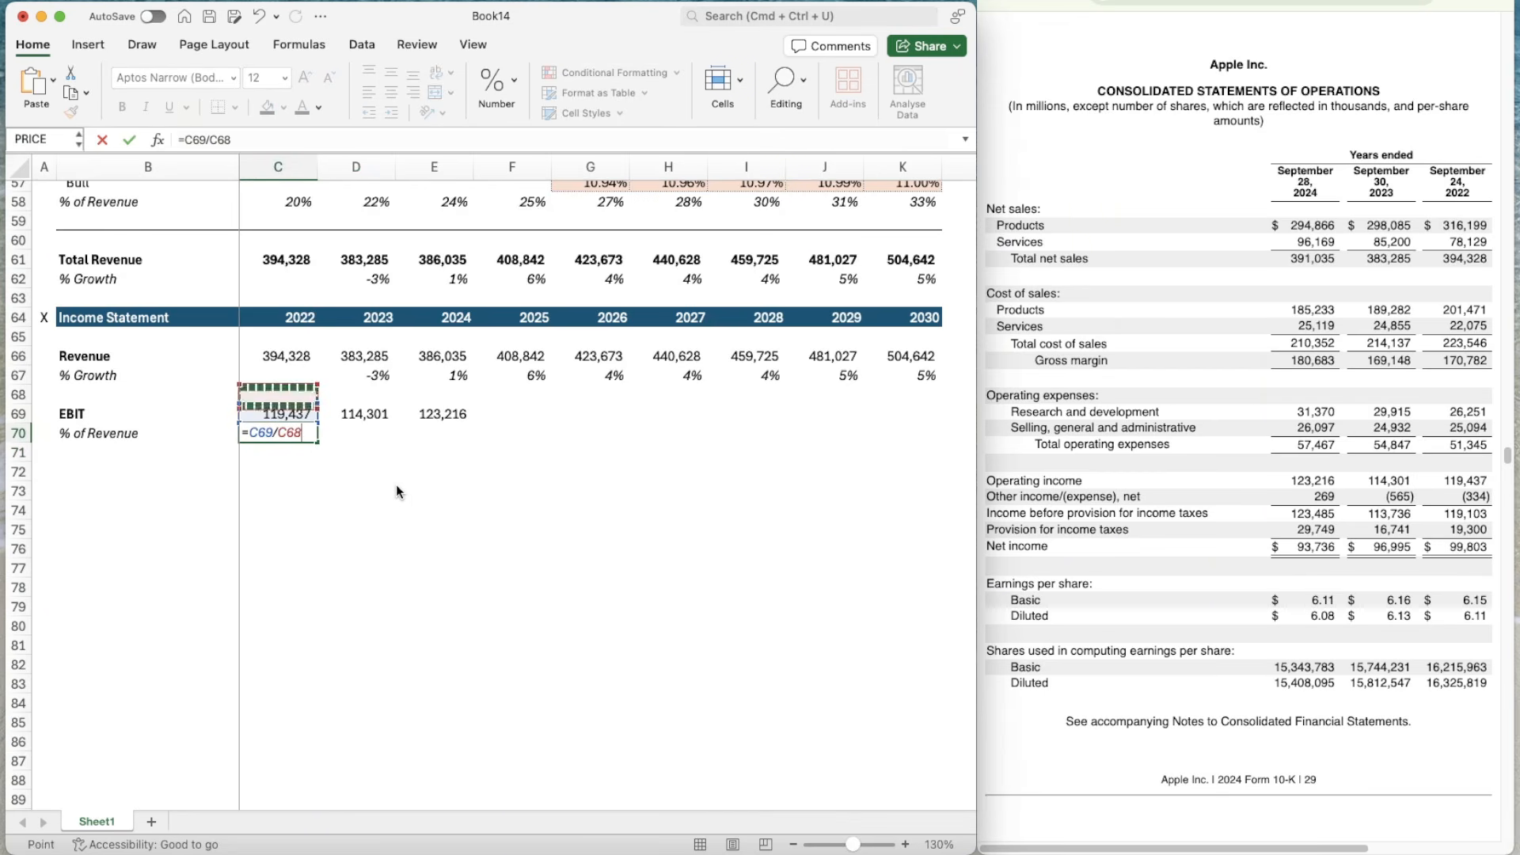
key(Return)
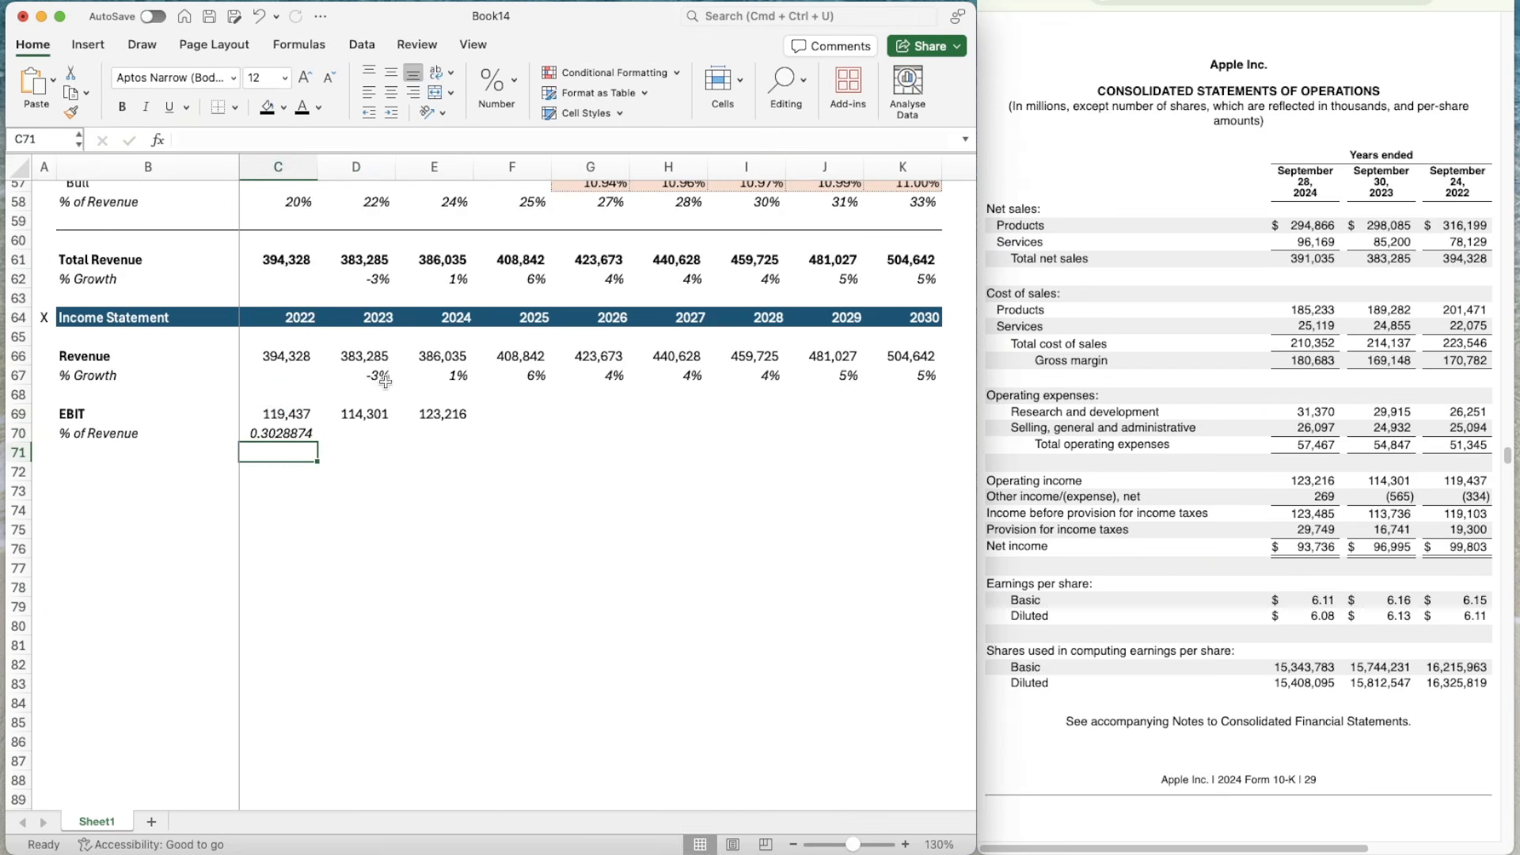
- Copy the percentage formatting of the 2023 revenue growth cell D67 to the 2022 EBIT margin cell C70
click(379, 378)
click(72, 112)
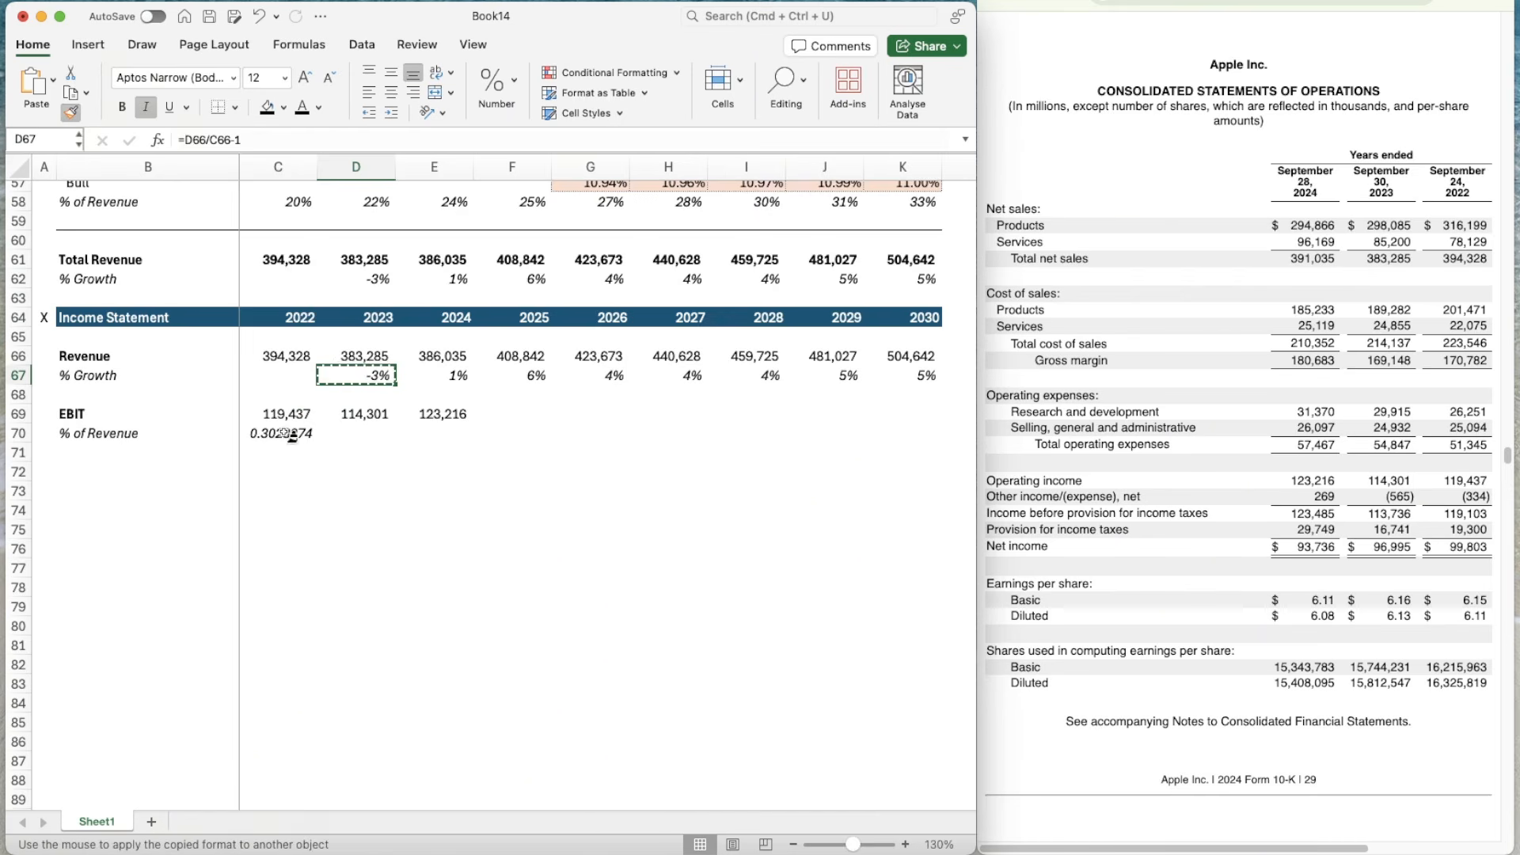
click(288, 434)
- Copy the EBIT % of Revenue formula from C70 to the 2023 and 2024 cells D70:E70
key(super+c)
key(Right)
key(shift+Right)
key(super+v)
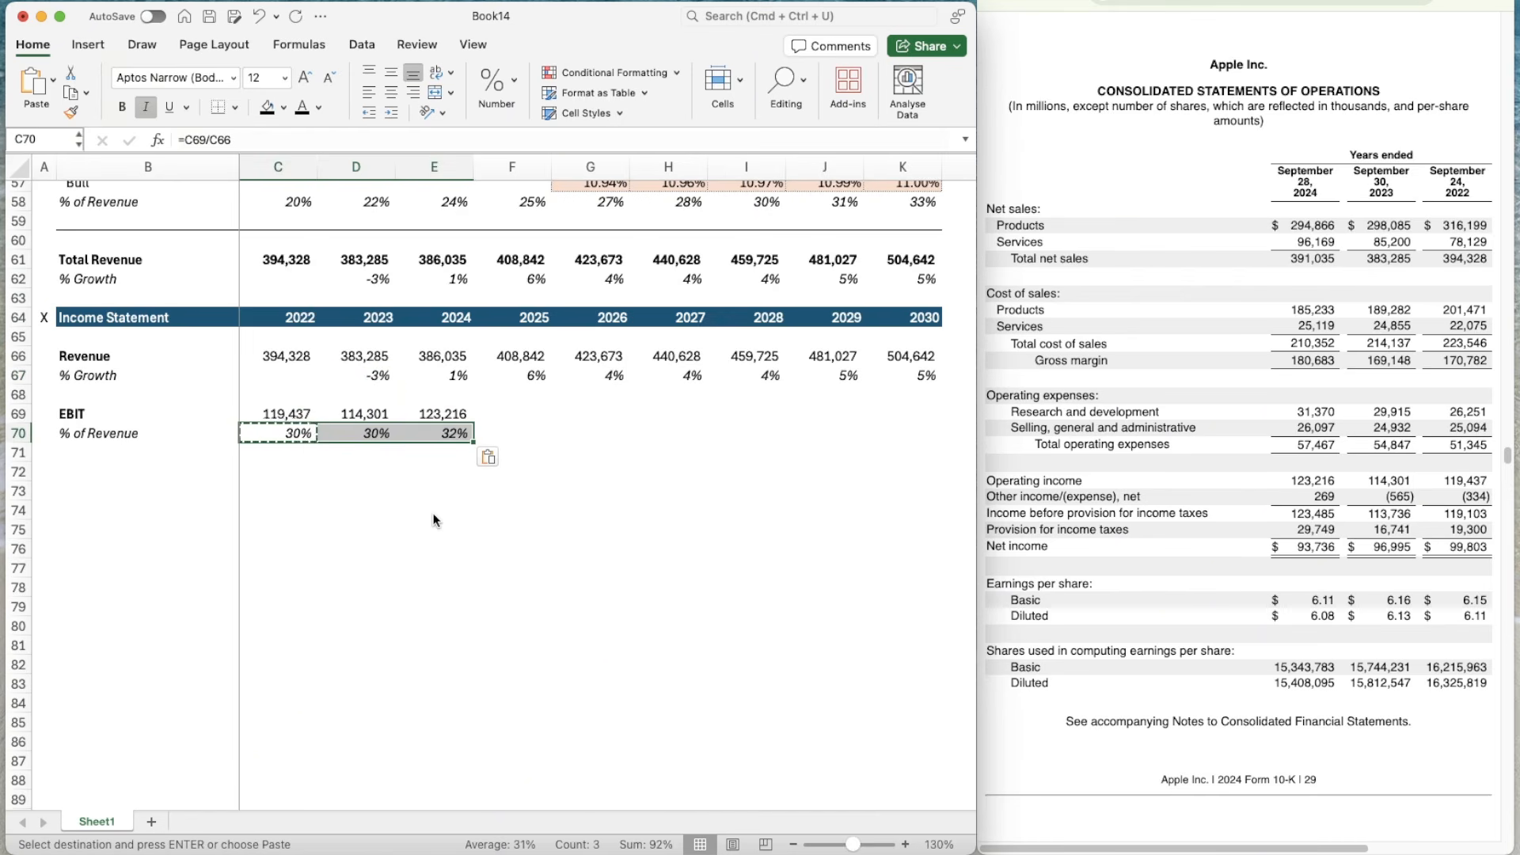
key(Right)
key(Right)
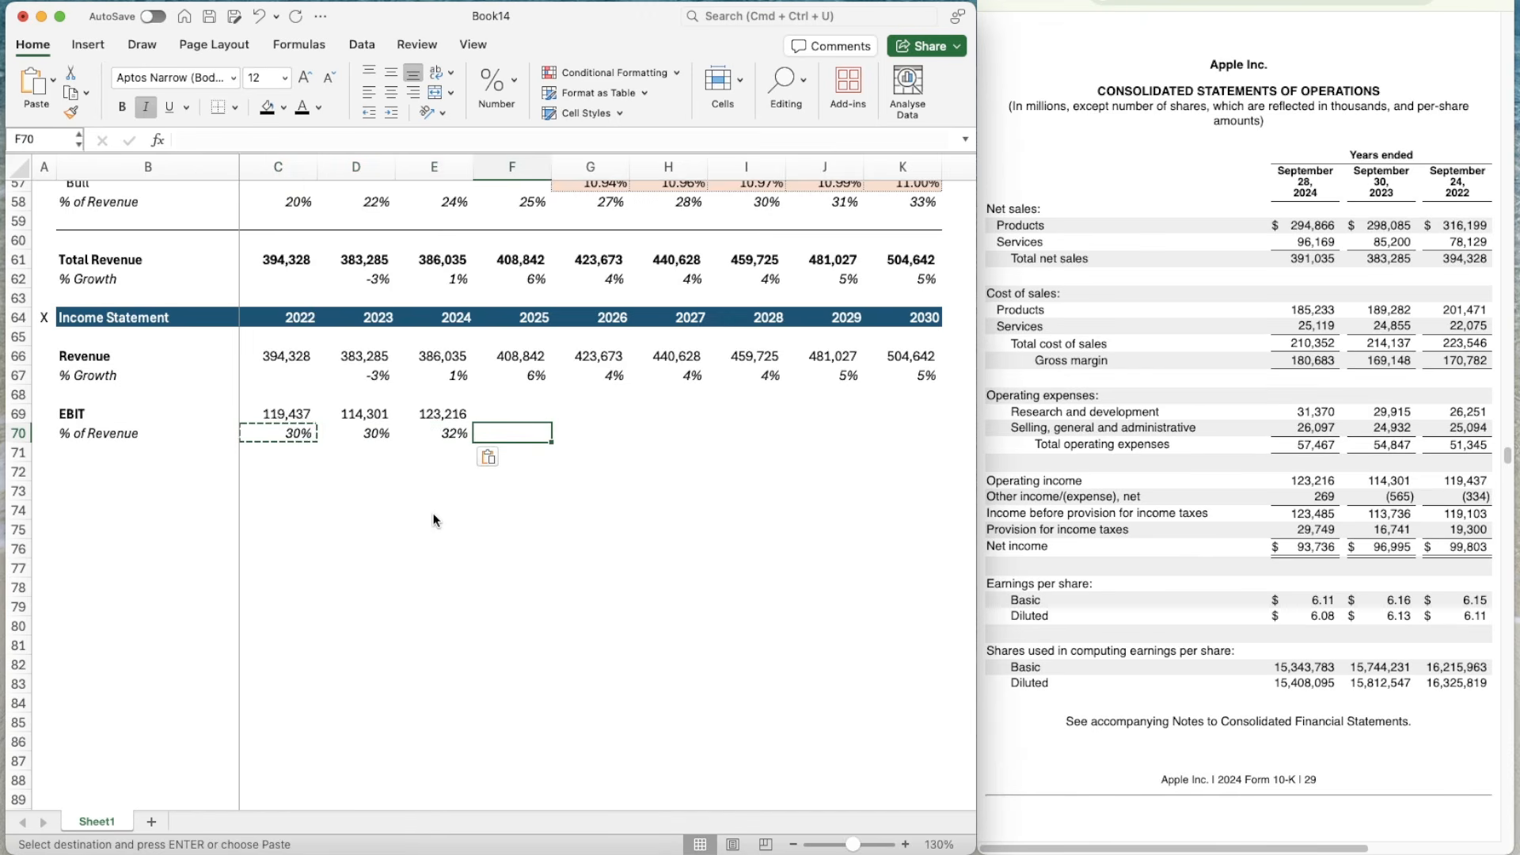
- Bring up the statements of operations in Apple's Q3 2025 Form 10-Q beside the workbook
click(418, 438)
click(508, 438)
click(1291, 0)
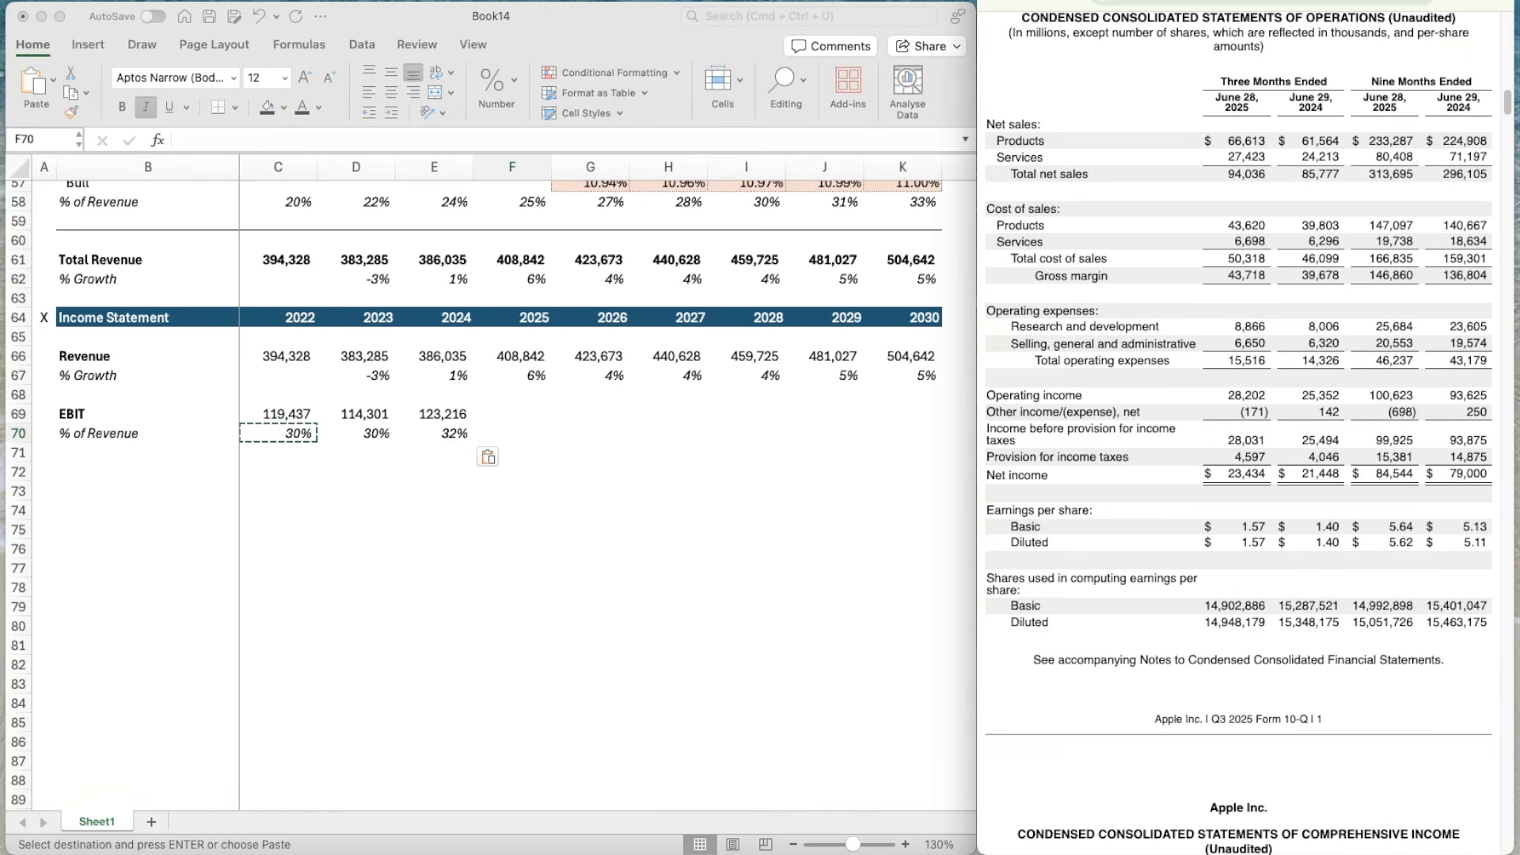
click(1195, 1)
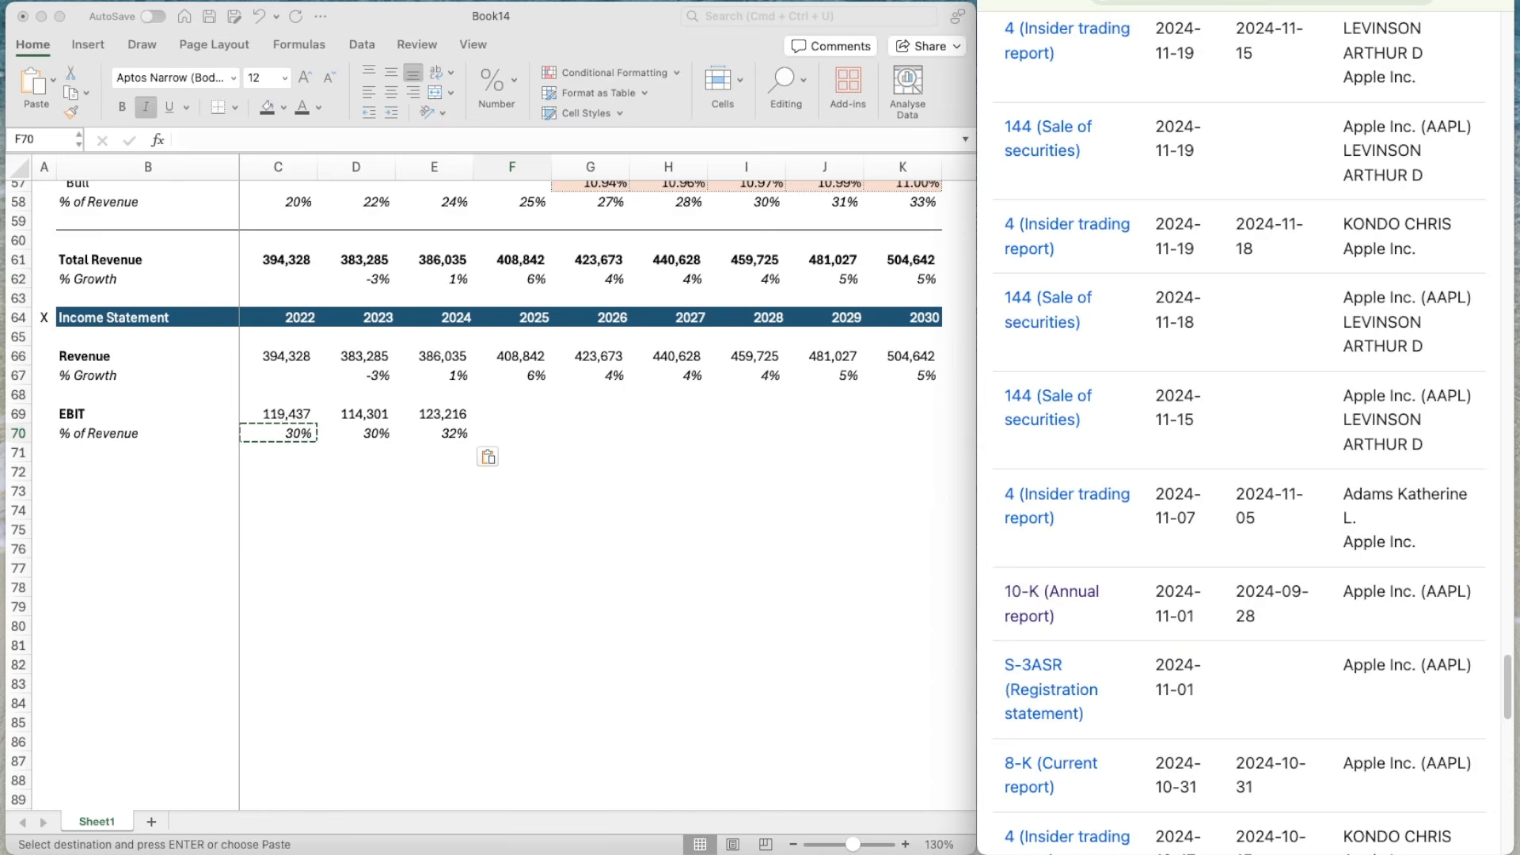
click(1100, 1)
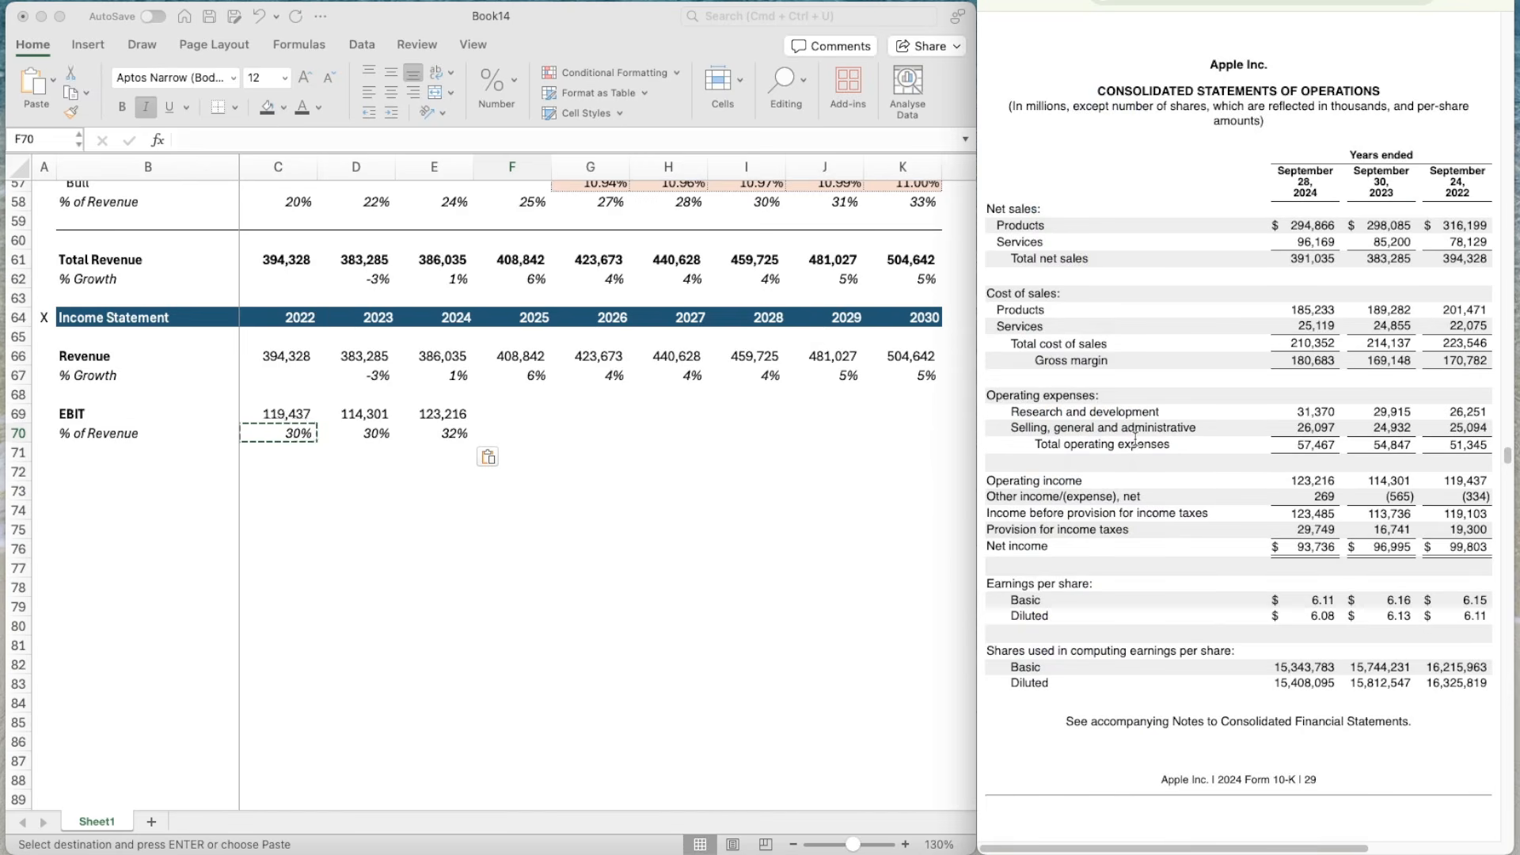
click(1289, 2)
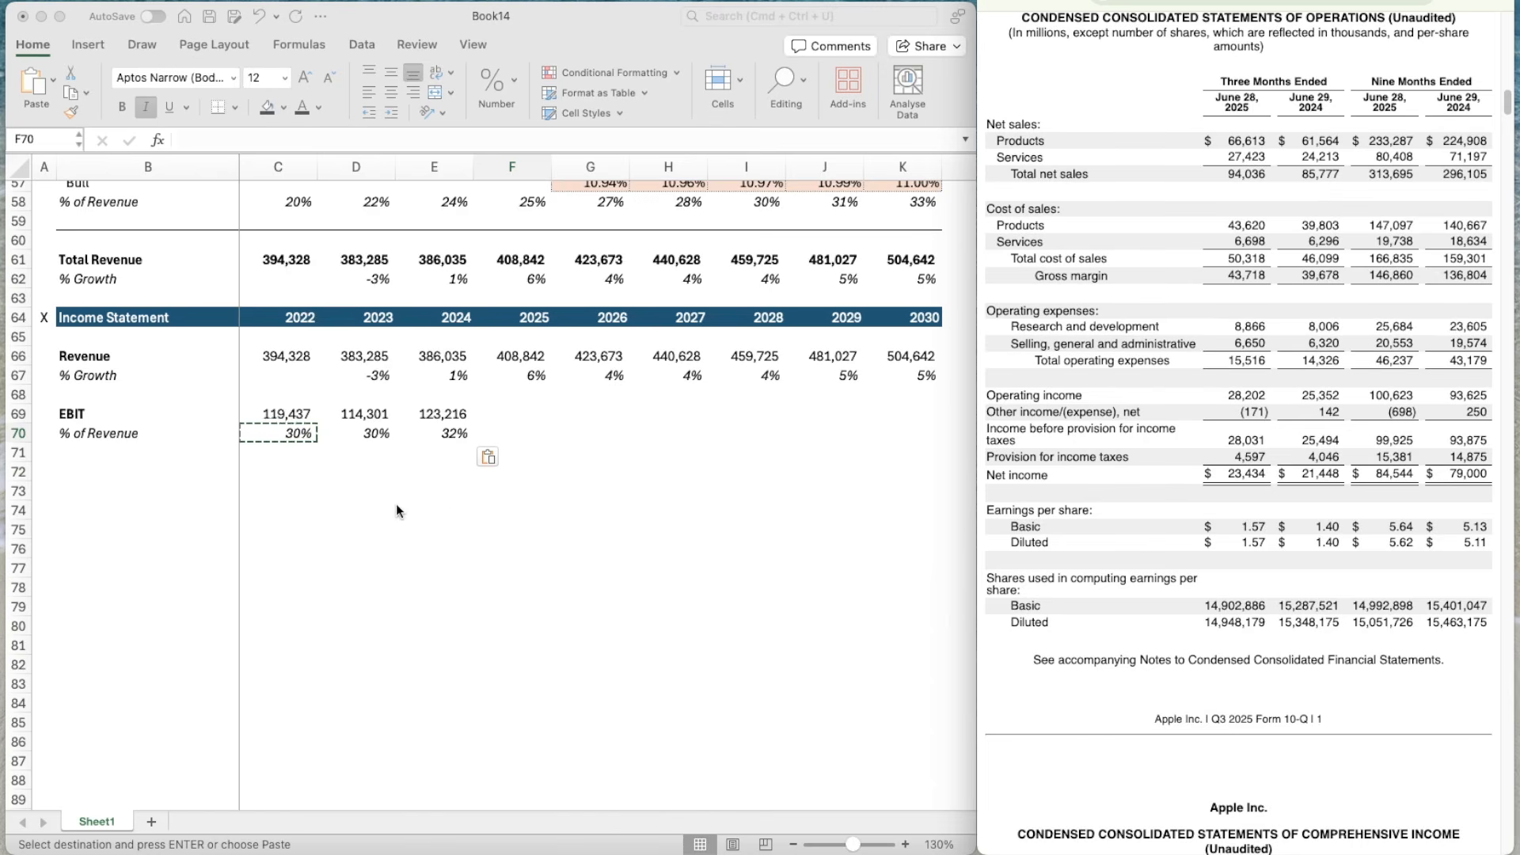
- Calculate the ratio of full-year 2024 EBIT to nine-month 2024 operating income in helper cell E72 with =E69/93625
click(432, 471)
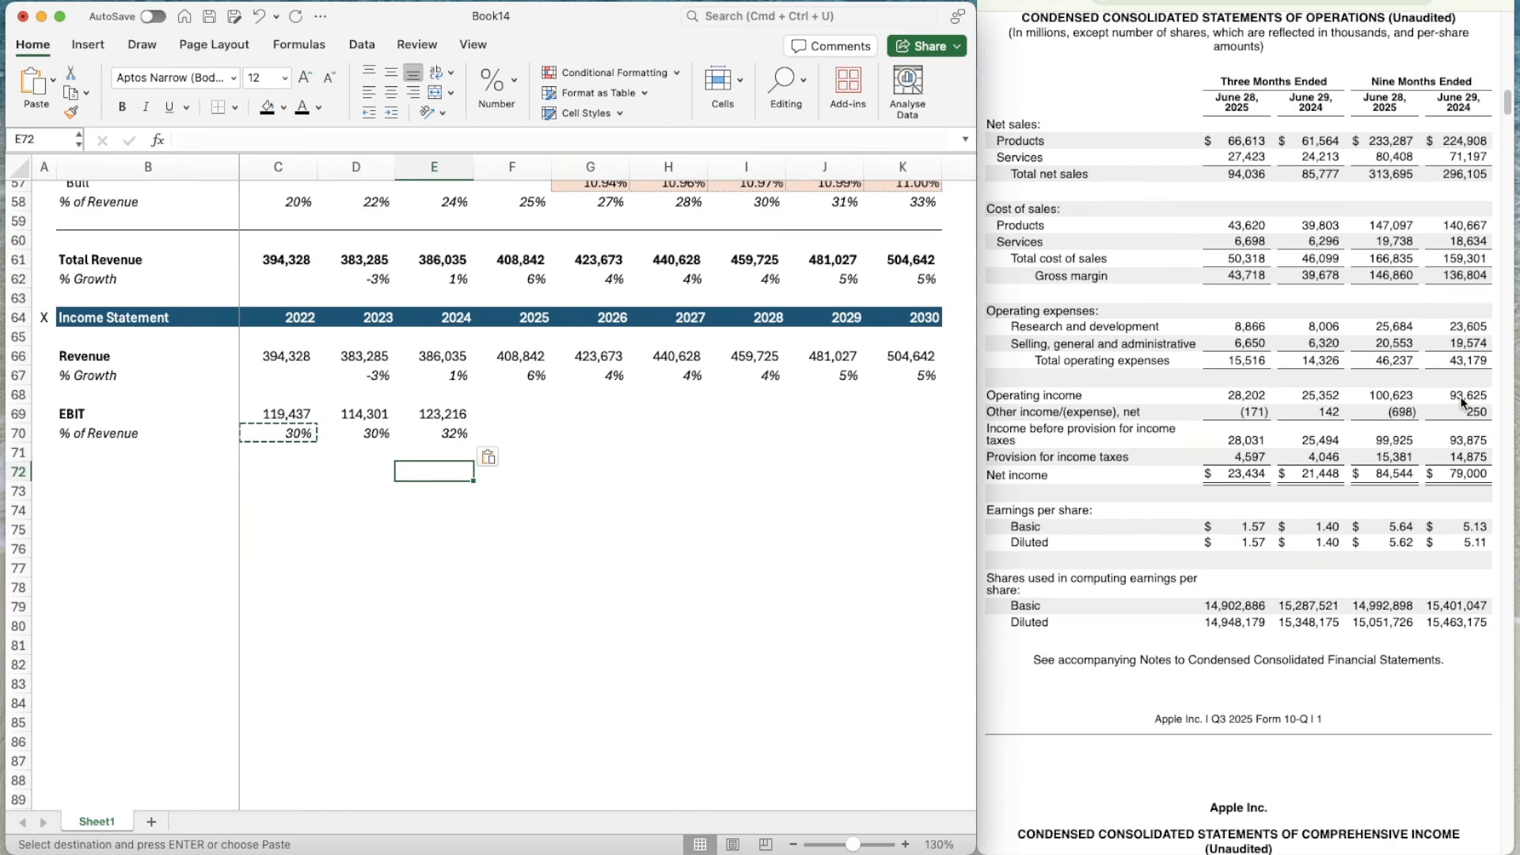
text(=)
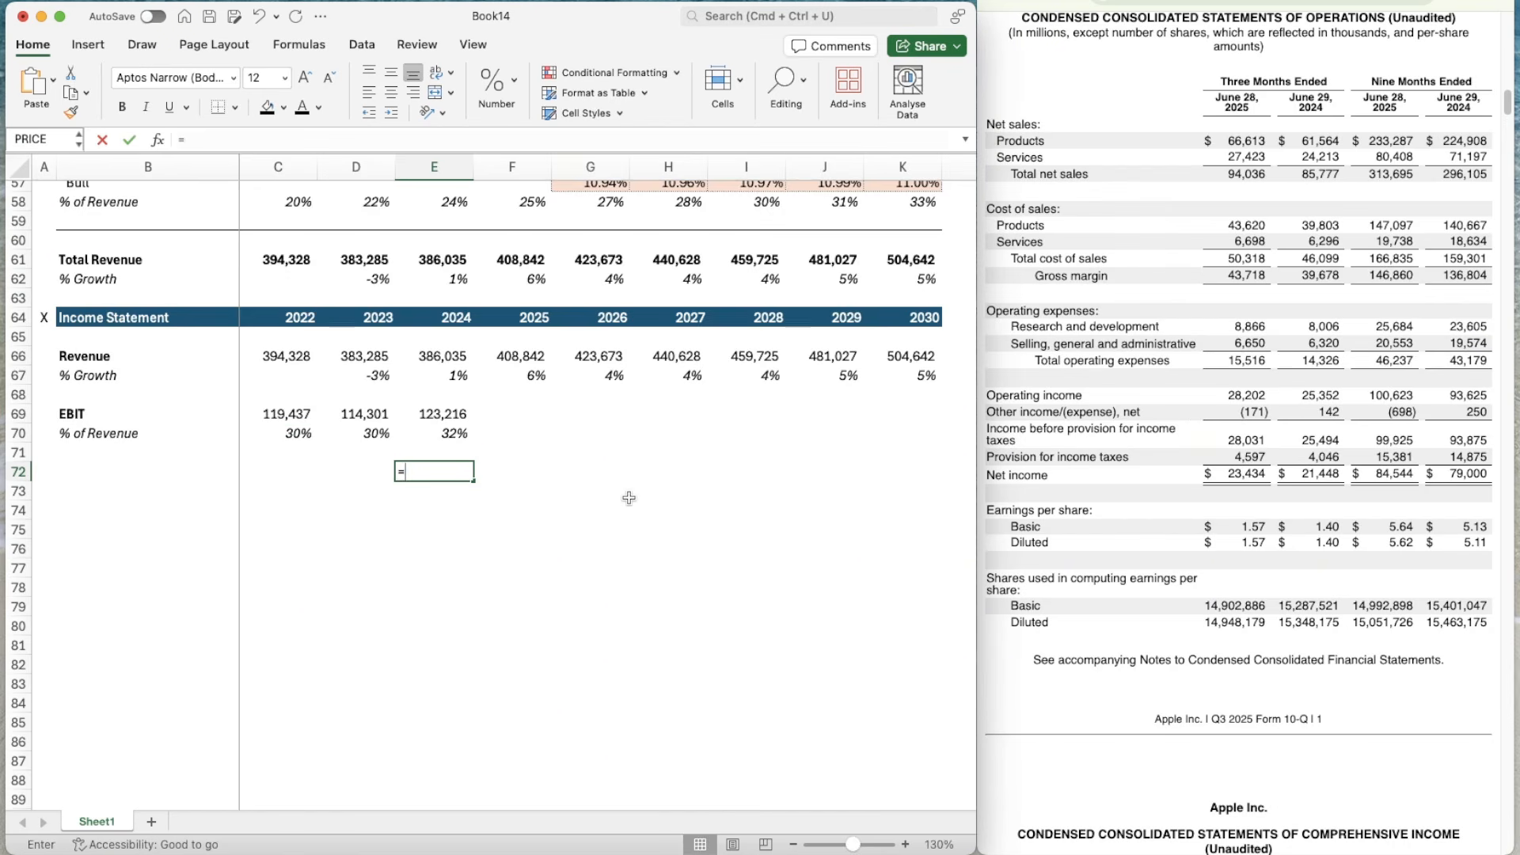
key(Up)
key(Up)
key(Up)
text(/)
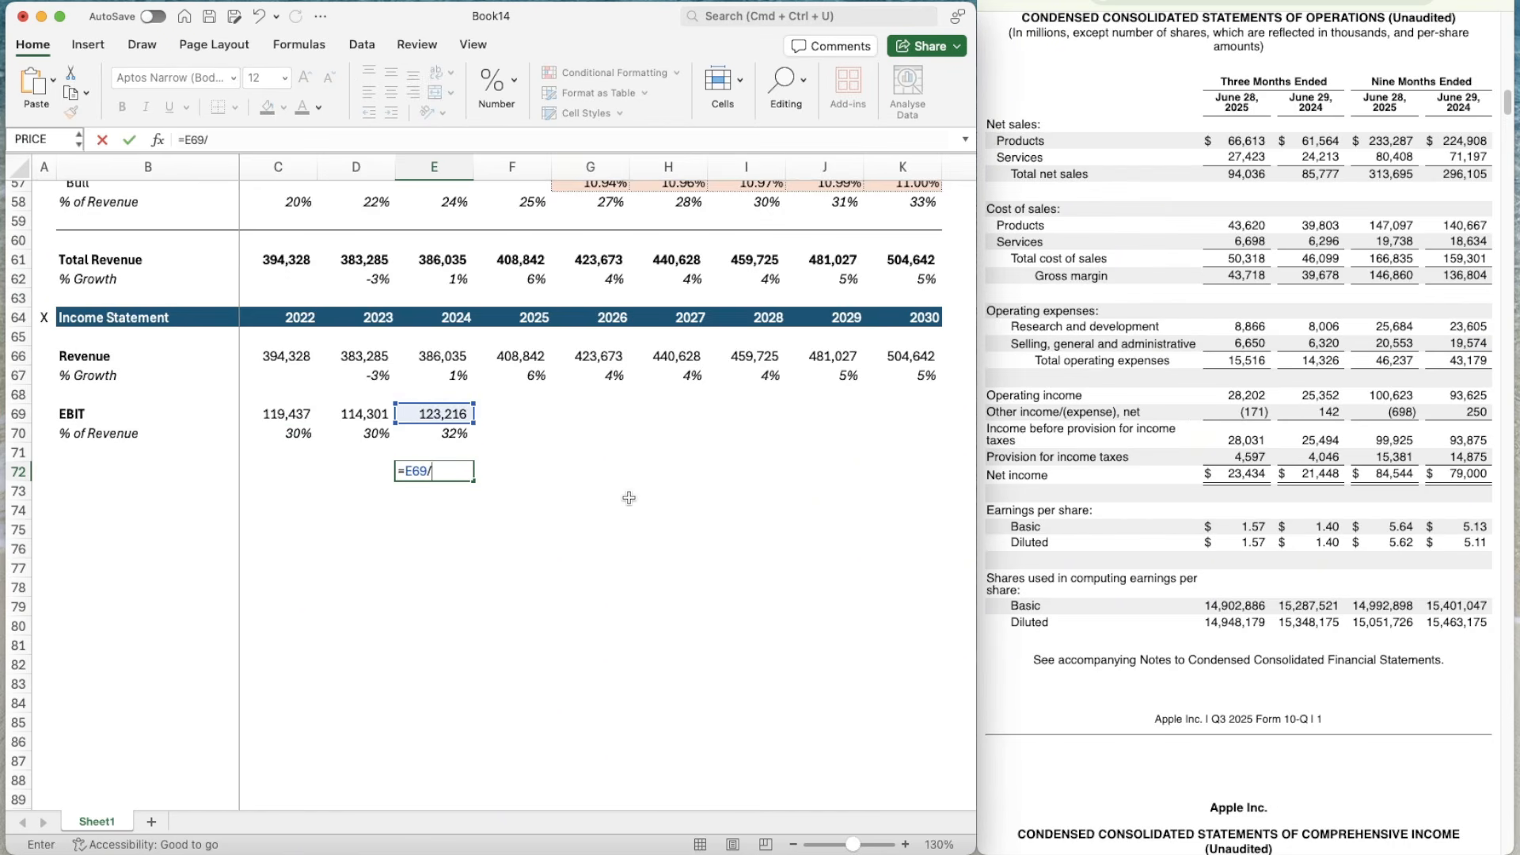
text(93625)
key(Return)
- Estimate 2025 EBIT in F69 with the formula =100623*1.31605874
key(Up)
key(Up)
key(Up)
key(Right)
key(Up)
text(=)
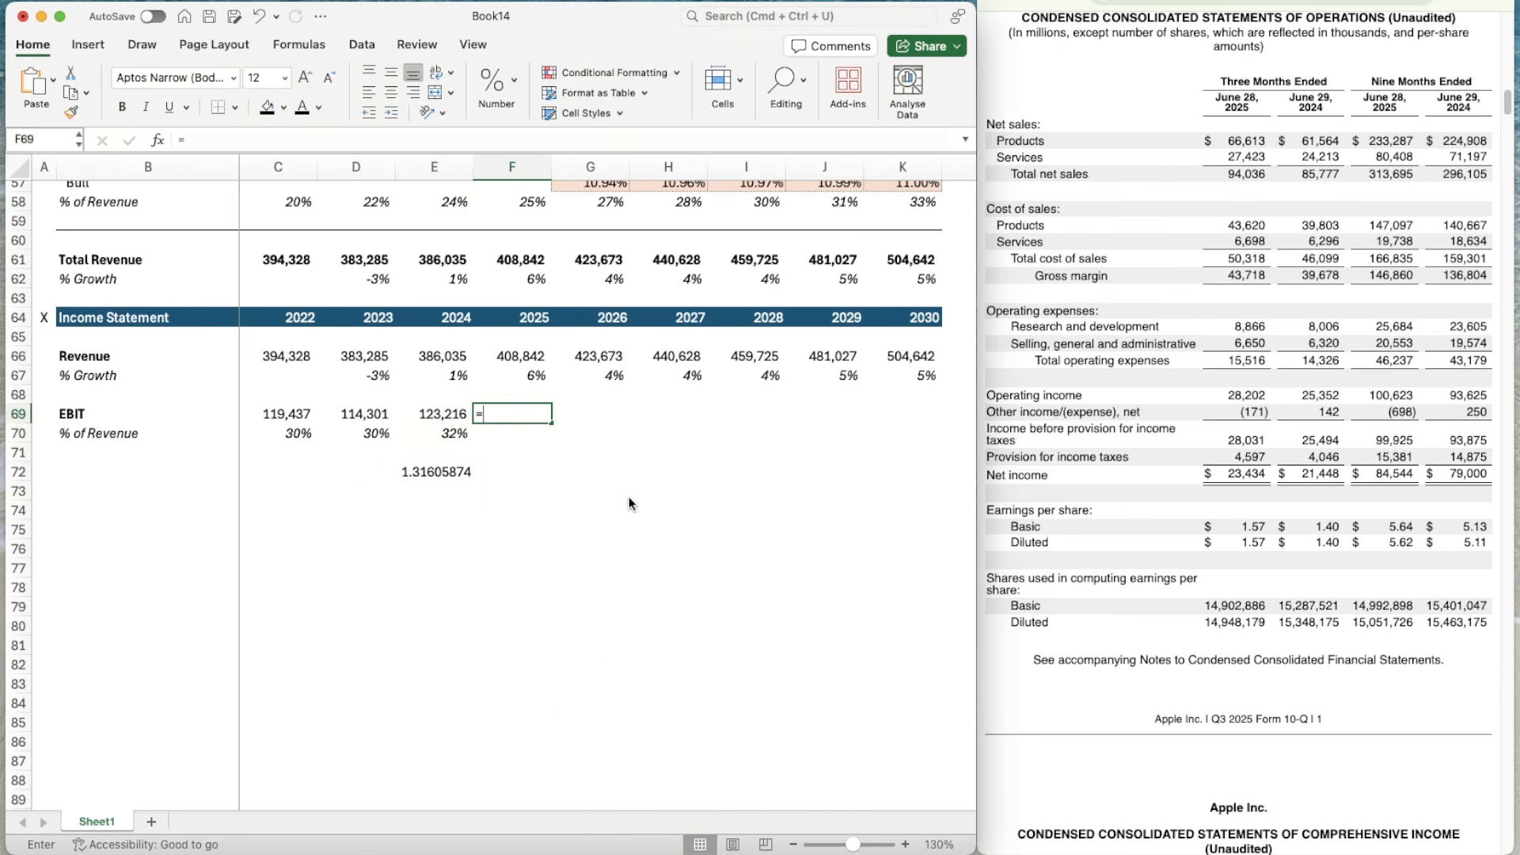
text(1006)
key(BackSpace)
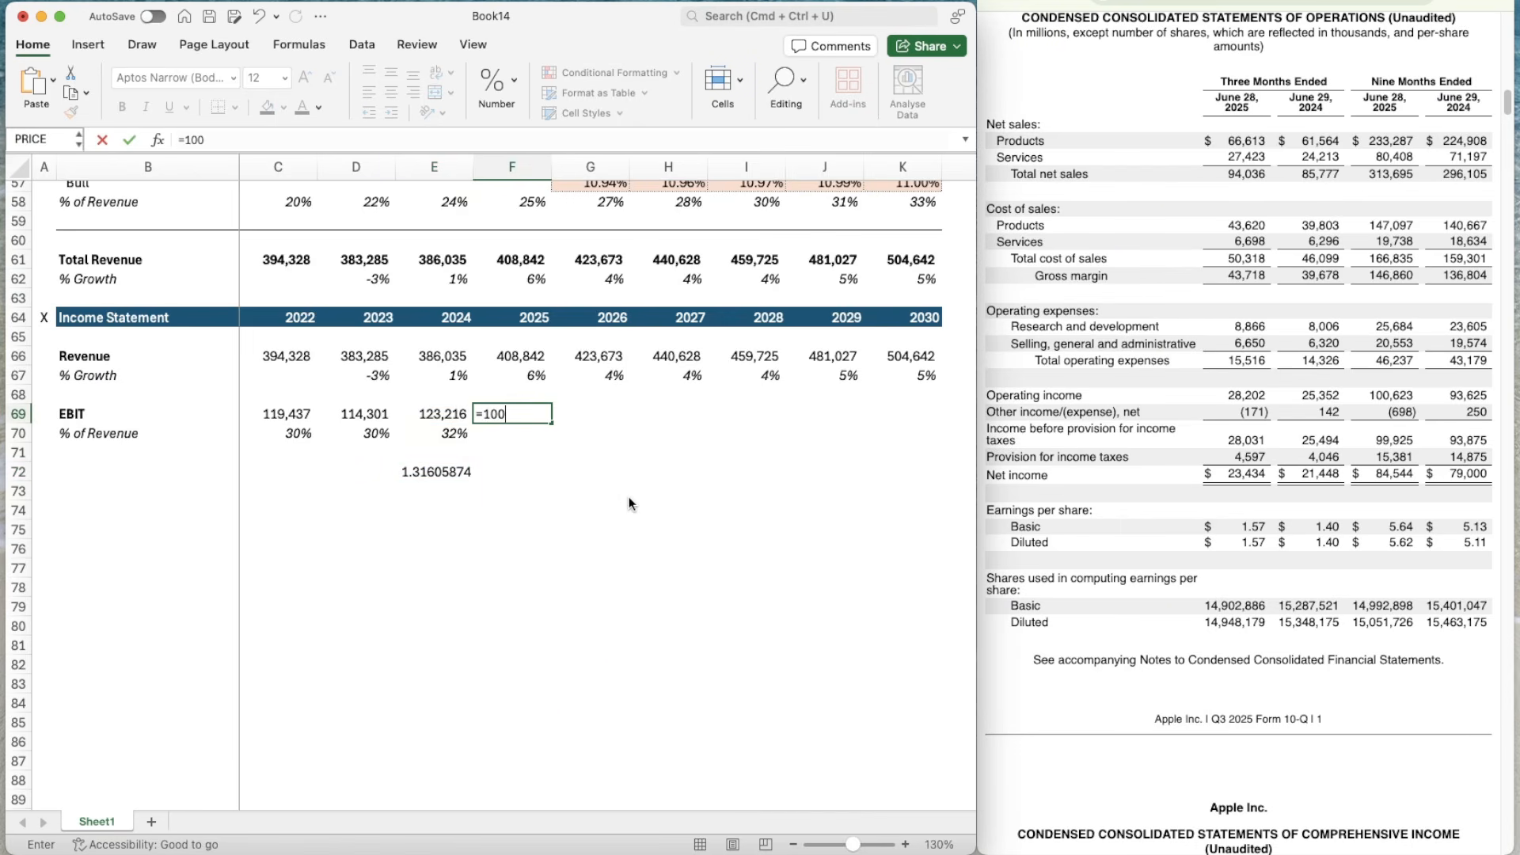
text(623*1.31605874)
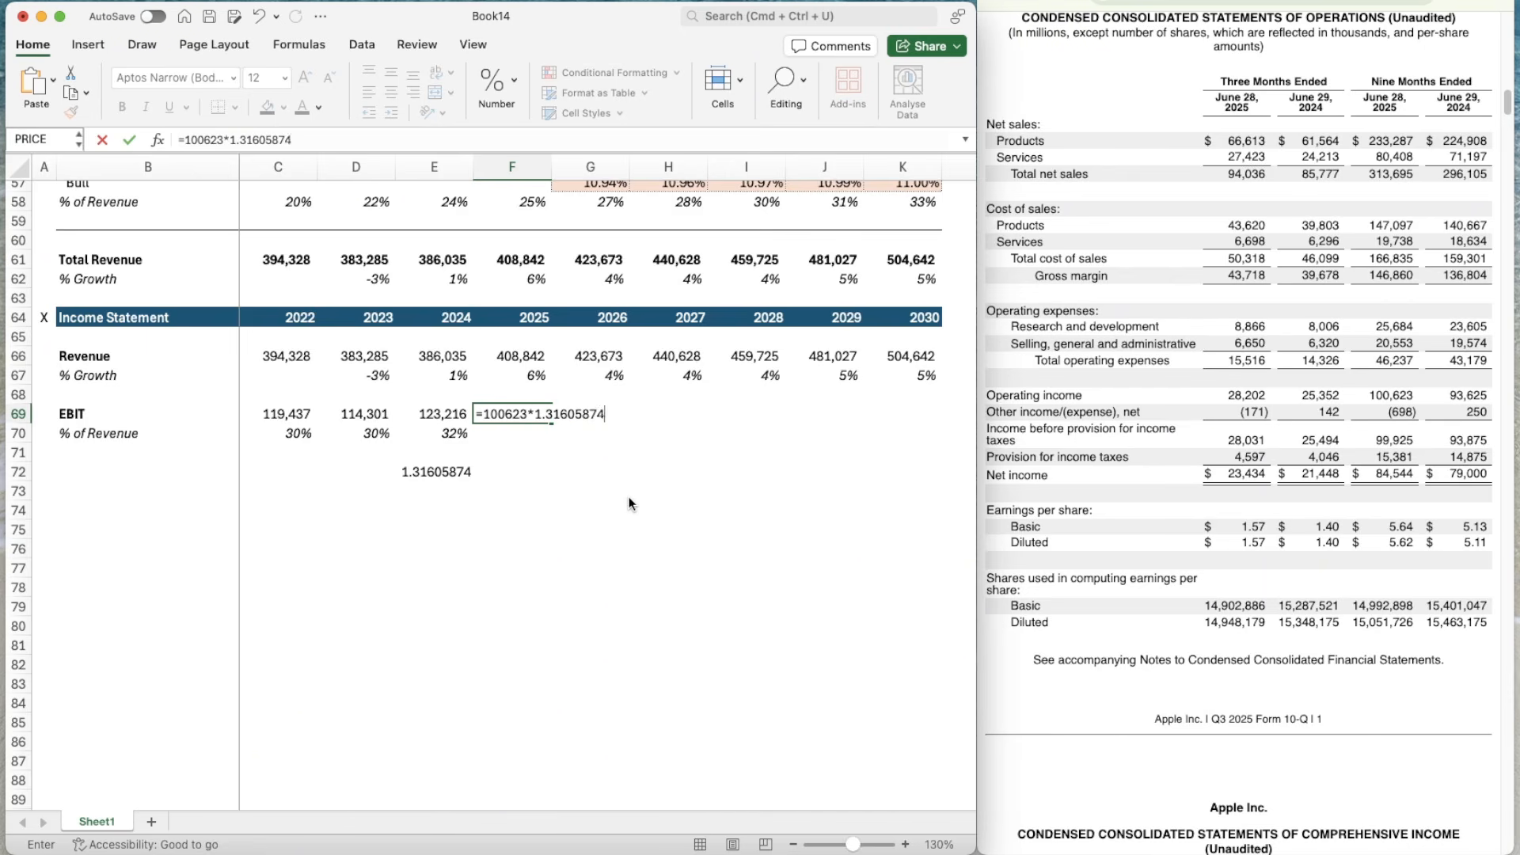
key(ctrl+Return)
- Apply the 2024 EBIT cell's number format to F69 and clear the helper ratio in E72
key(Left)
key(super+shift+c)
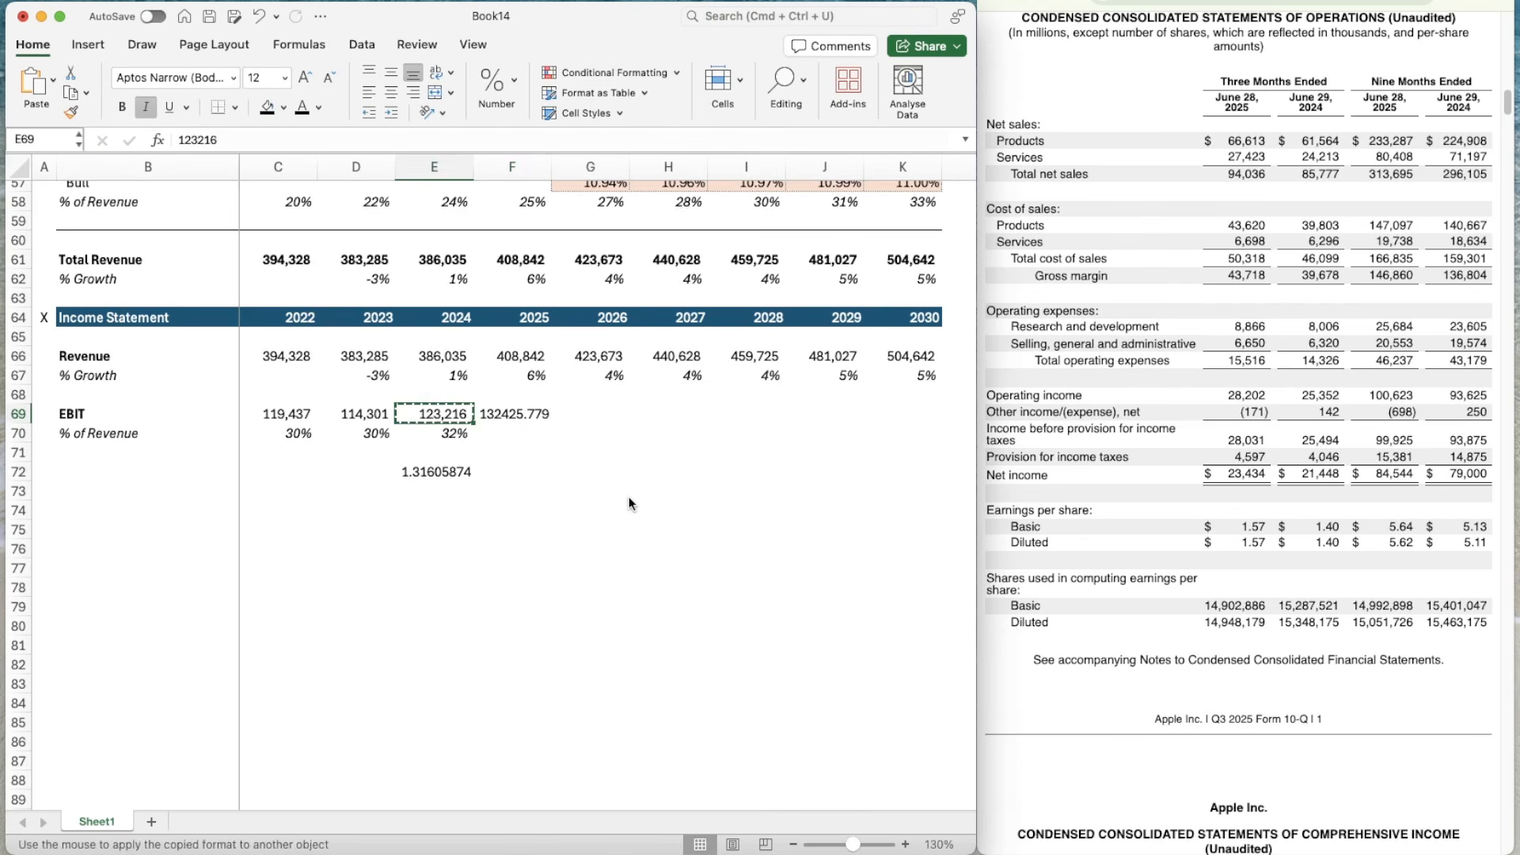
key(Right)
key(Down)
key(Down)
key(Down)
key(Left)
key(BackSpace)
key(Right)
key(Up)
key(Up)
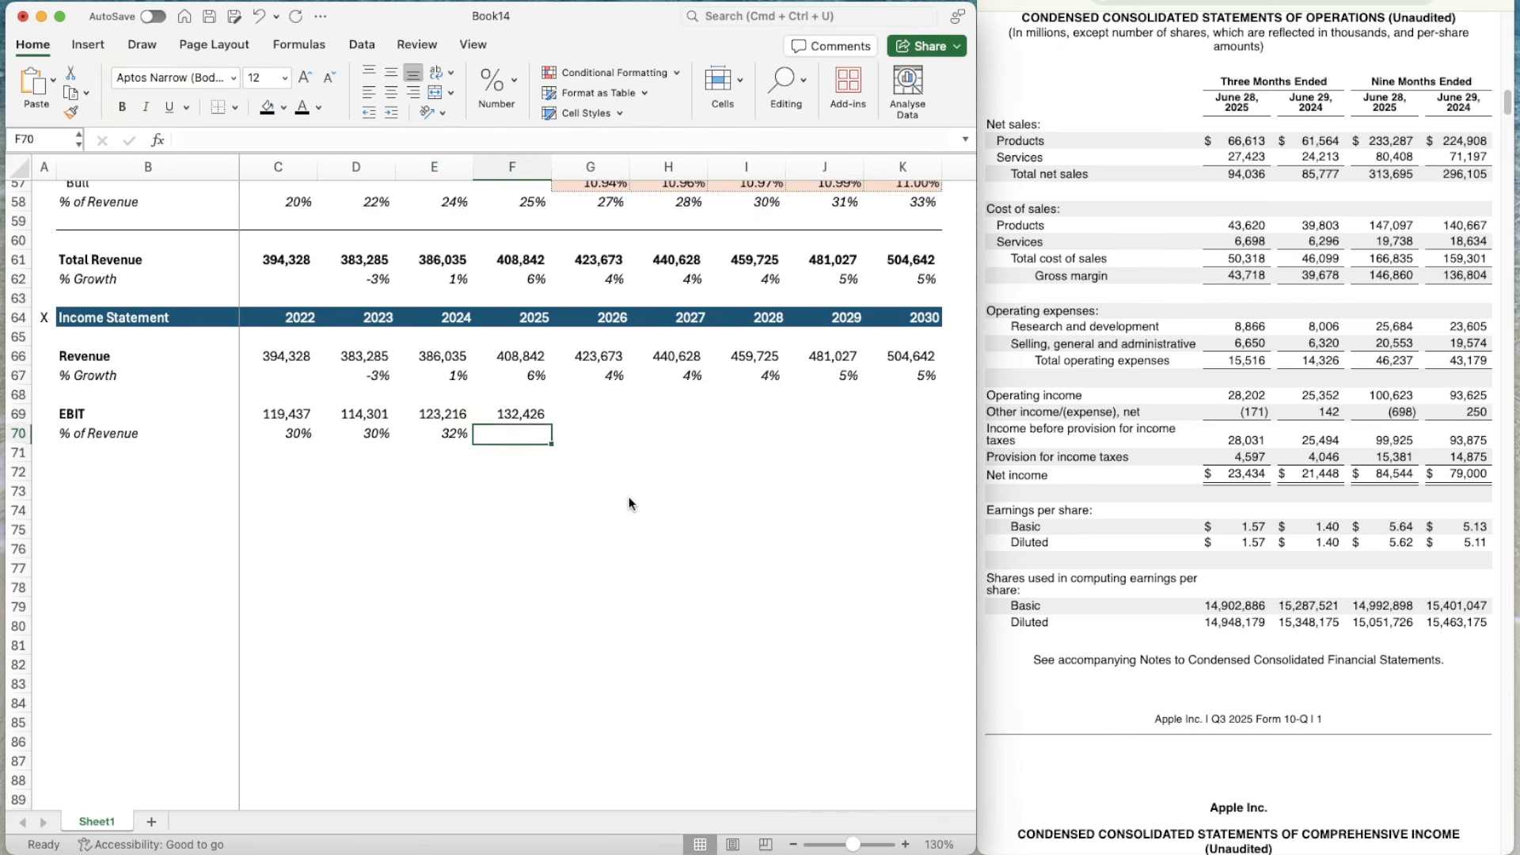
- Copy the 2024 EBIT % of Revenue formula to the 2025 cell F70
key(Left)
key(super+c)
key(Right)
key(super+v)
key(Right)
key(Right)
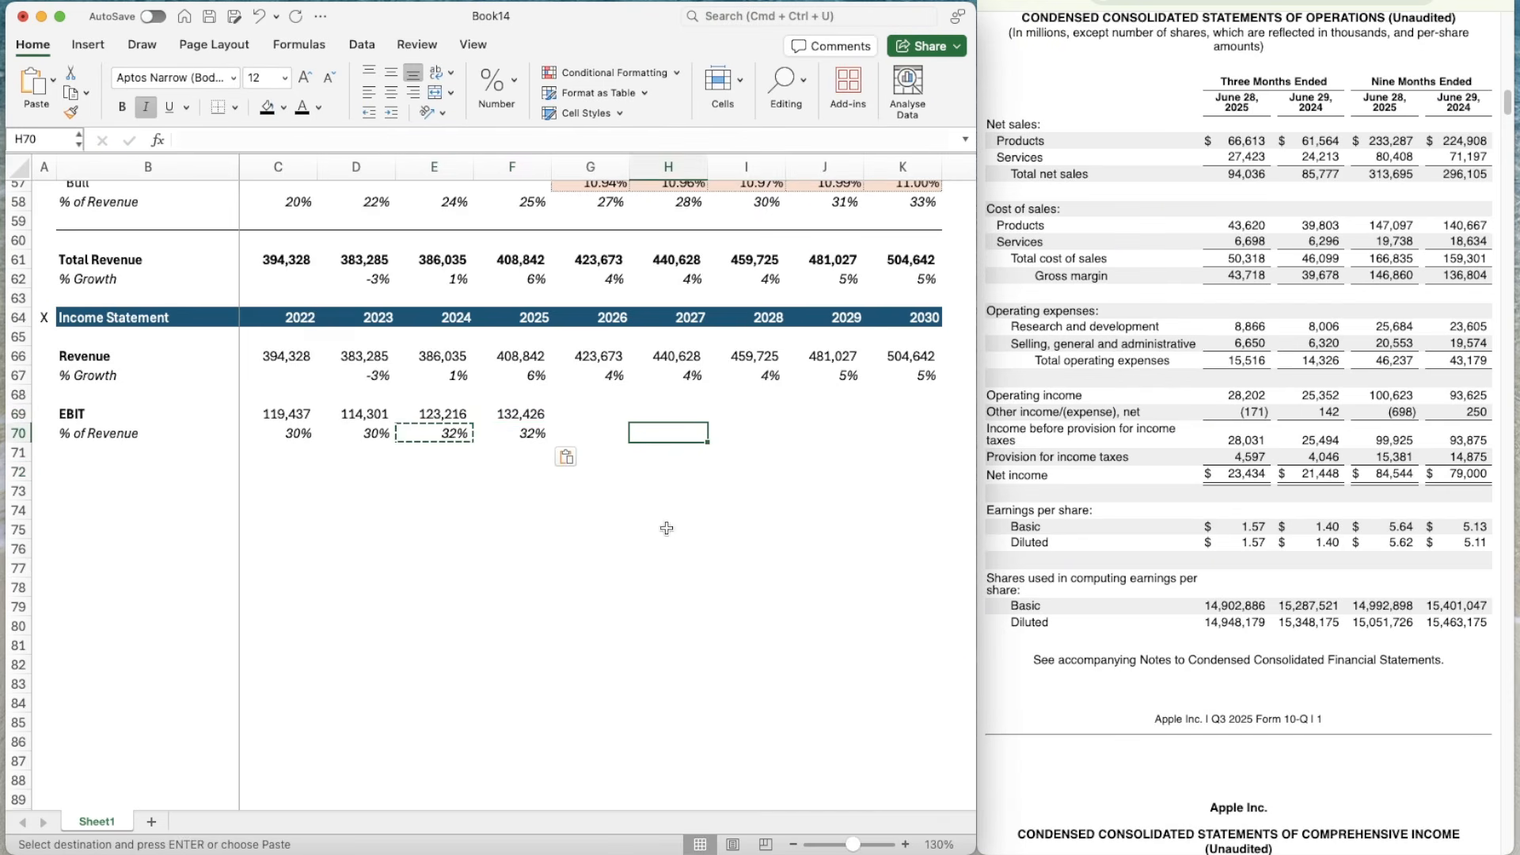
- Project the 2026 EBIT % of Revenue in G70 as the three-year average =AVERAGE(D70:F70)
key(Left)
text(=average)
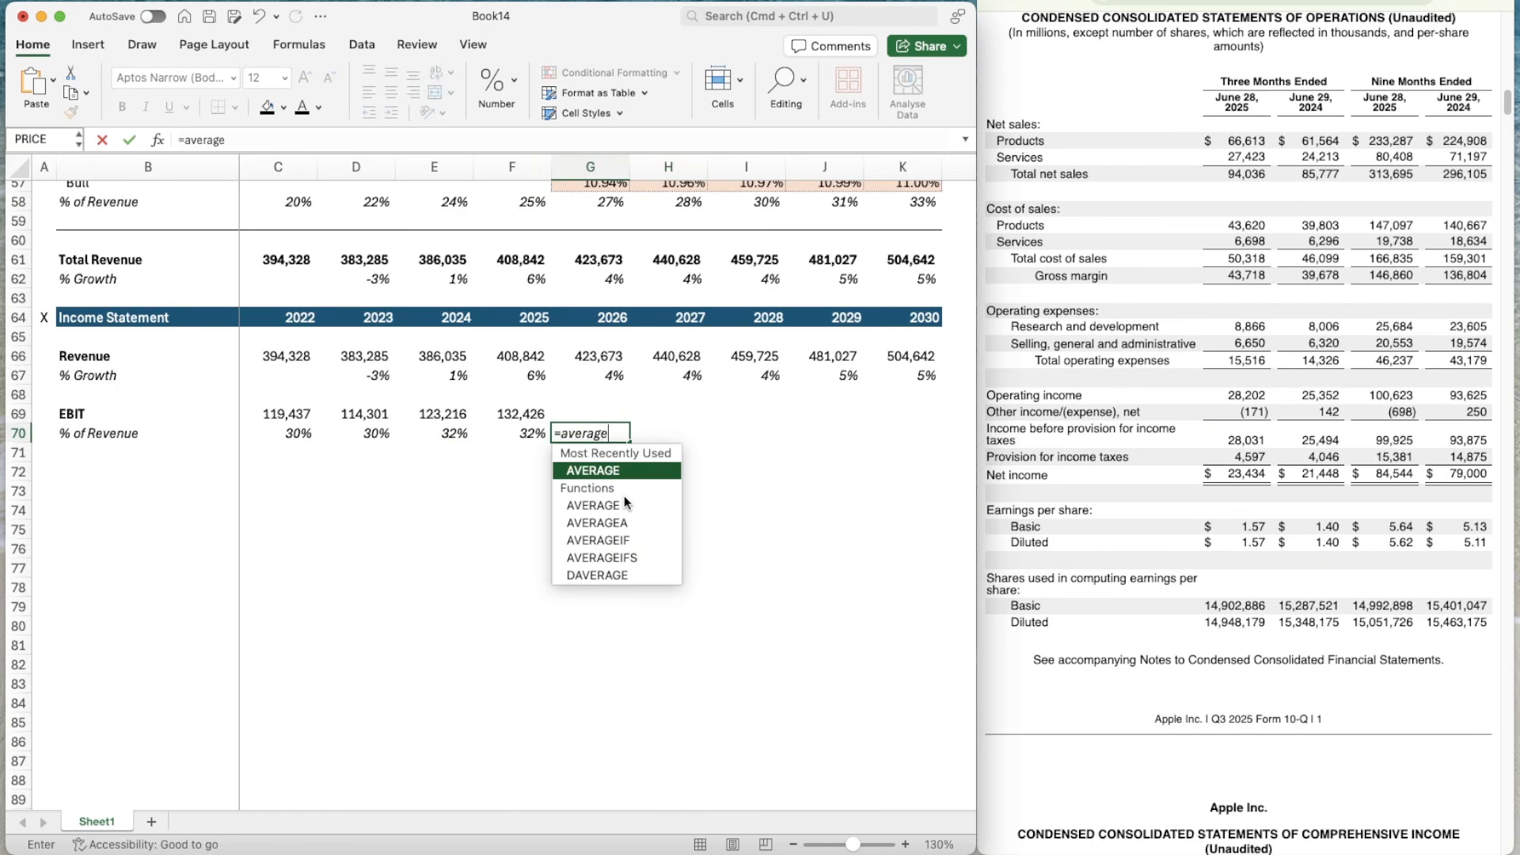
key(Tab)
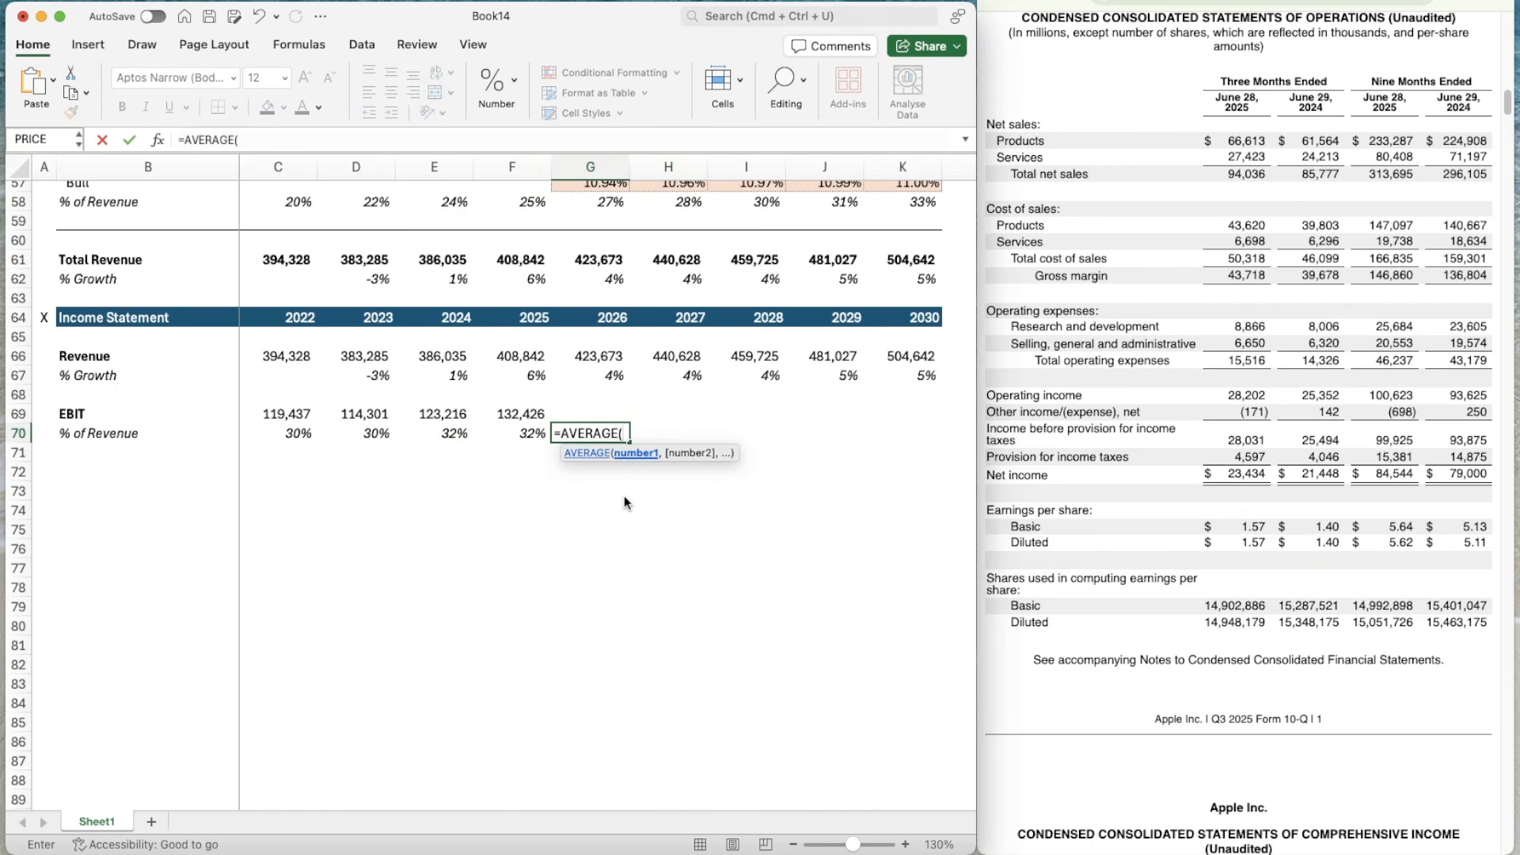
key(Left)
key(shift+Left)
key(shift+Left)
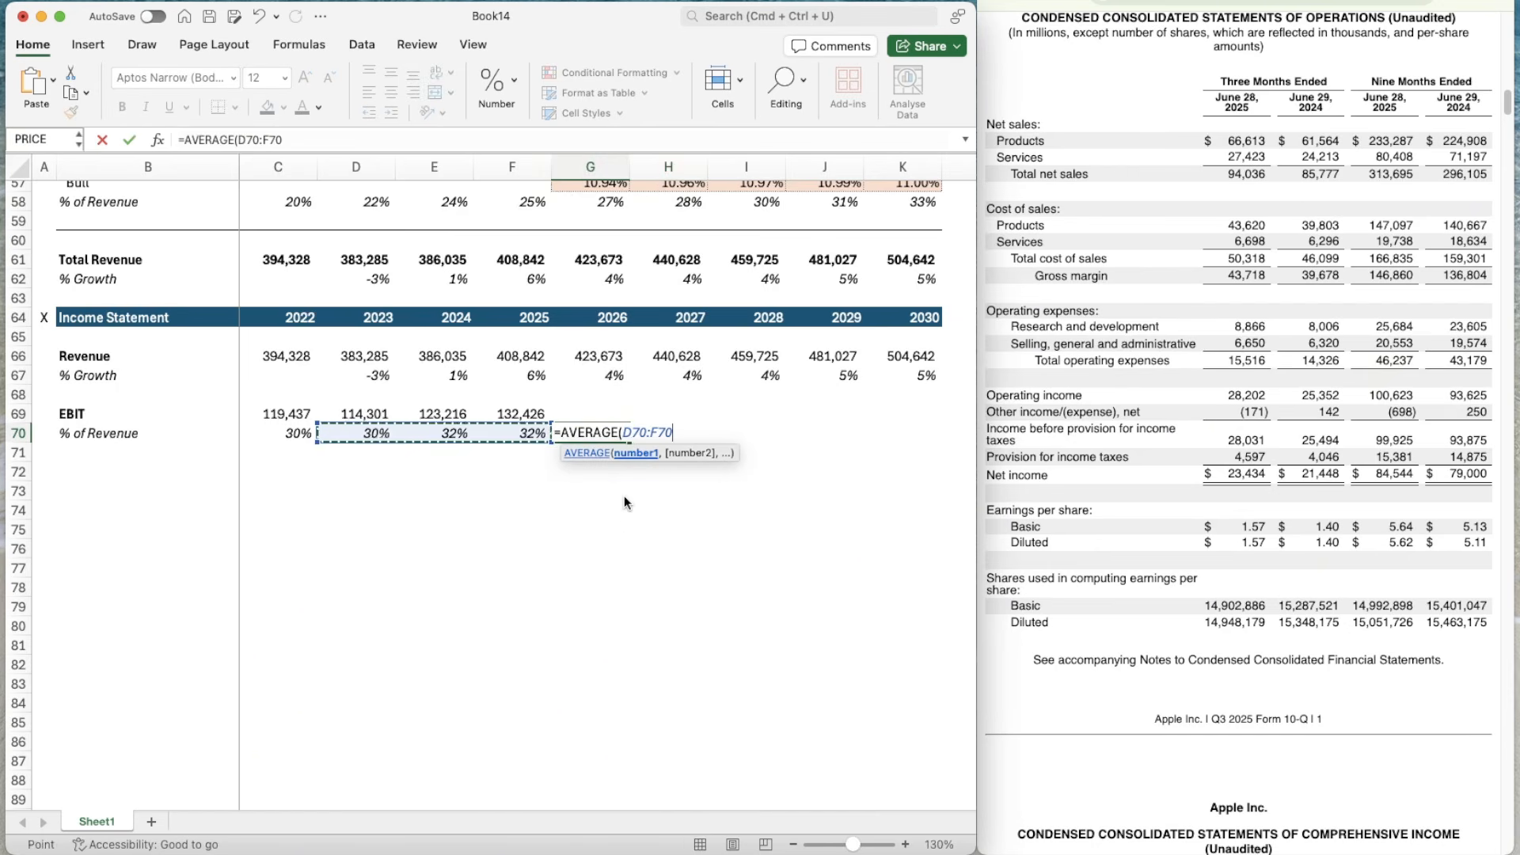
key(Return)
- Copy the 2026 EBIT margin average across the 2027 to 2030 cells H70:K70
key(Up)
key(cmd+c)
key(shift+Right)
key(shift+Right)
key(shift+Right)
key(shift+Right)
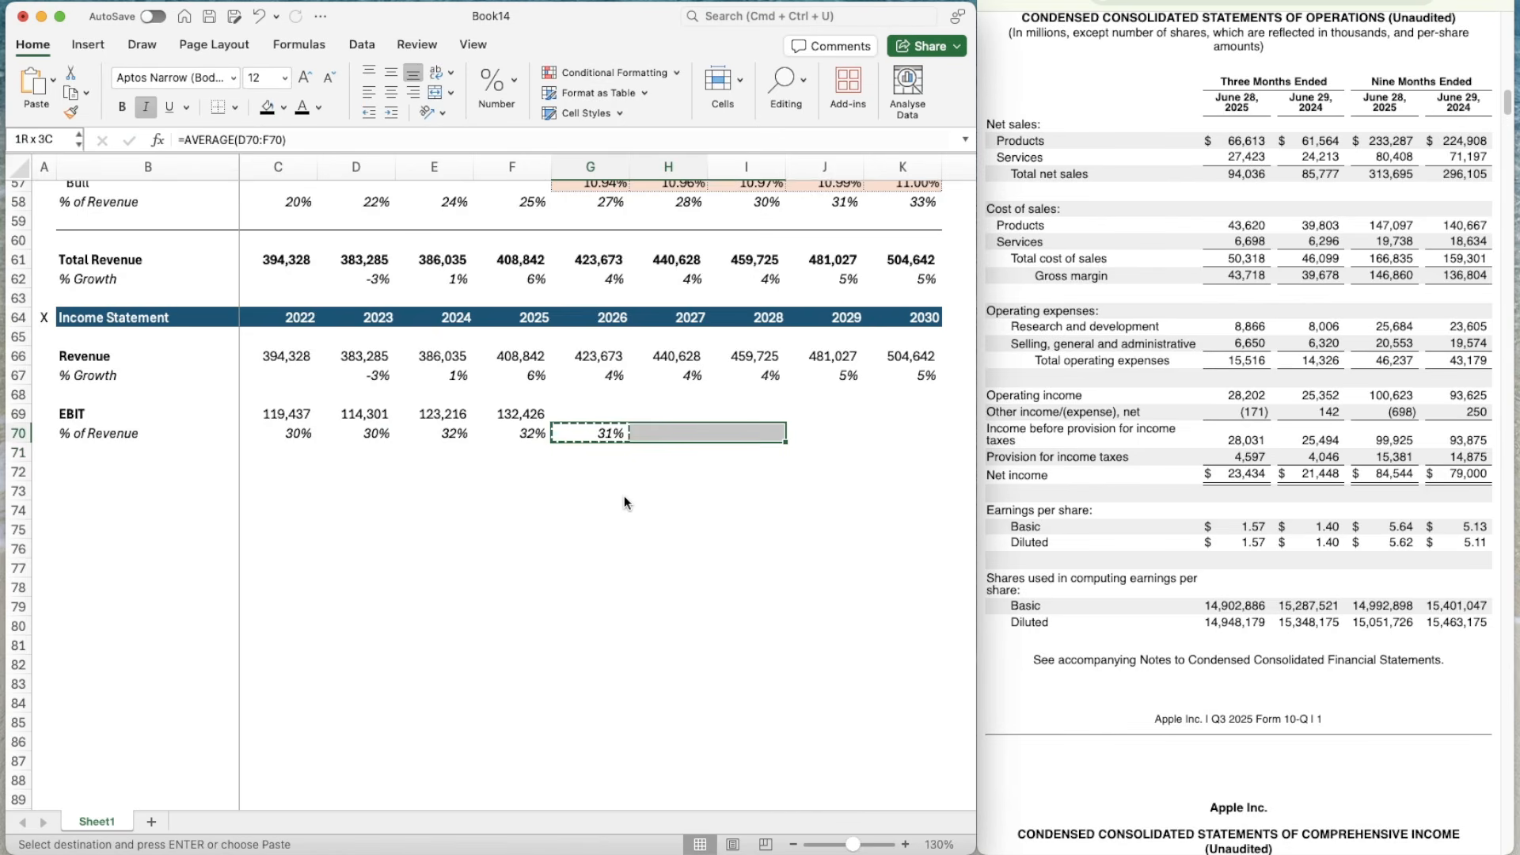
key(Return)
- Calculate 2026 EBIT in G69 as revenue times the EBIT margin, =G66*G70
key(Up)
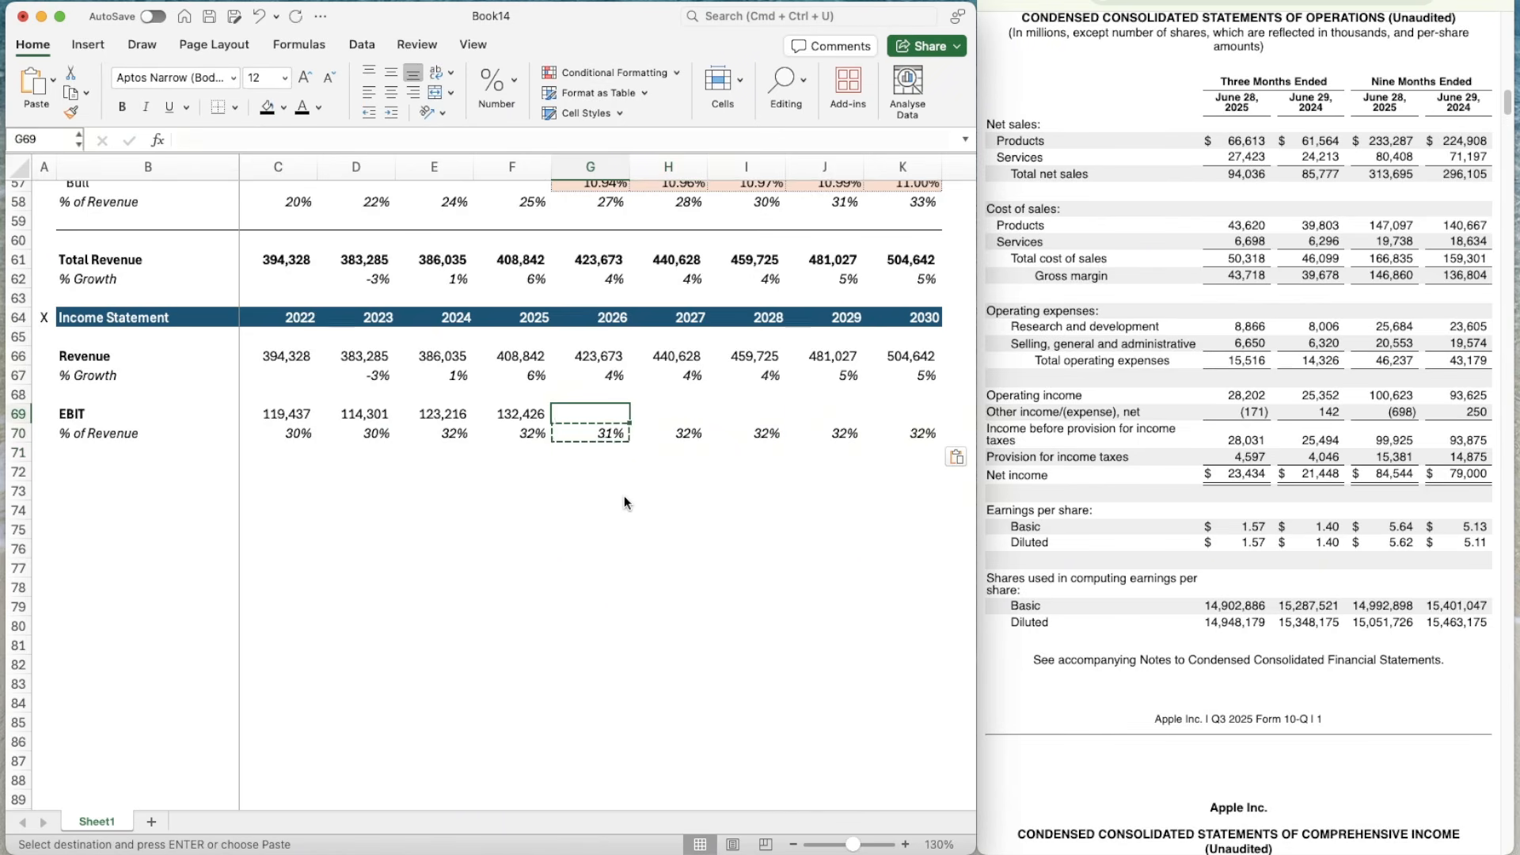
text(=)
key(Up)
key(Up)
key(Up)
text(*)
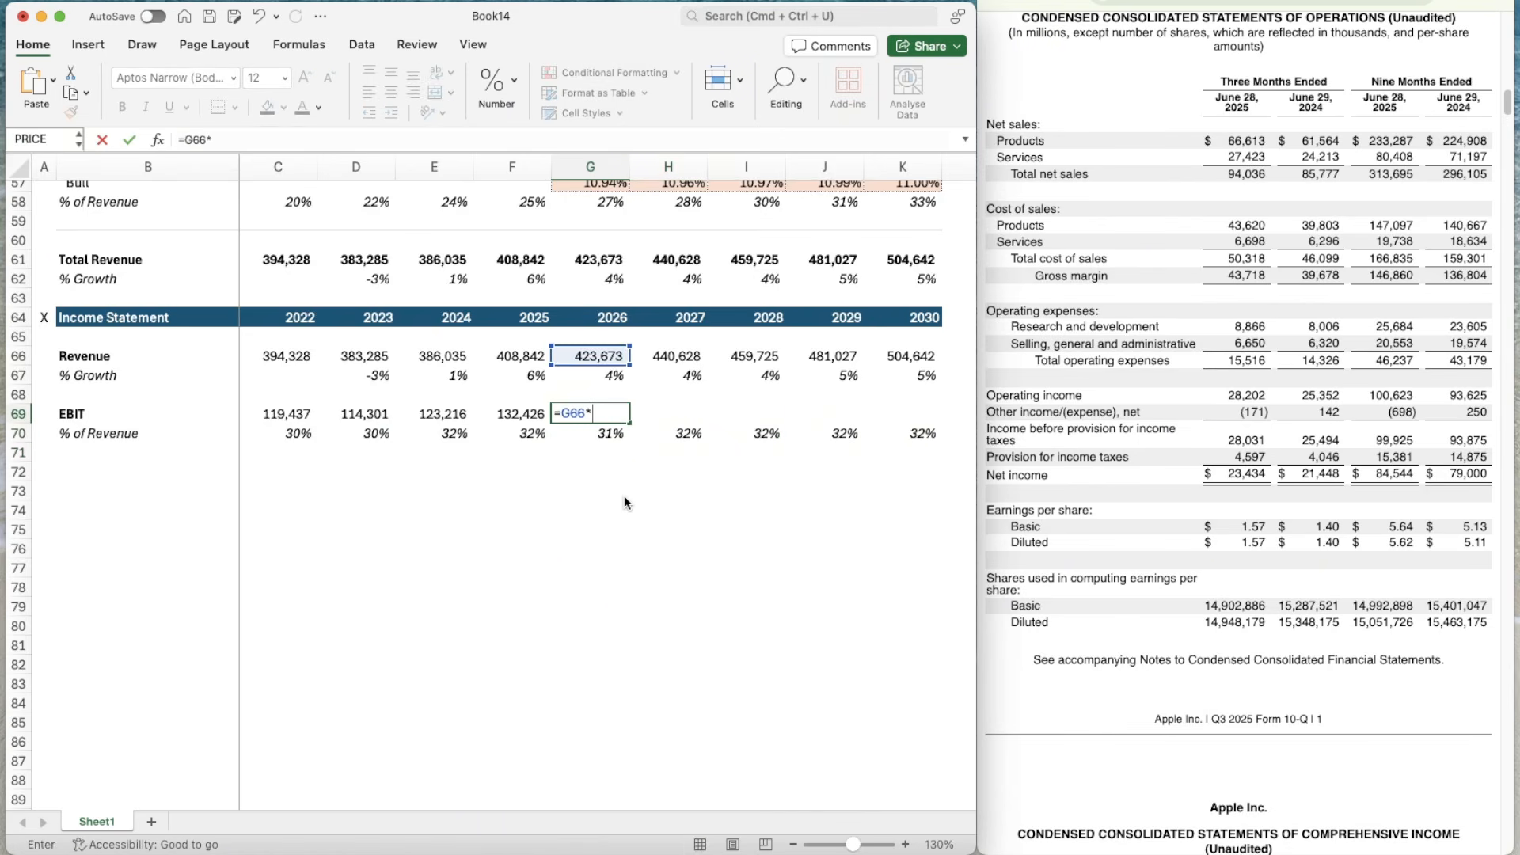
key(Down)
key(Return)
- Apply the 2025 EBIT cell's number format to the 2026 EBIT cell G69
key(Up)
key(Left)
key(shift+super+c)
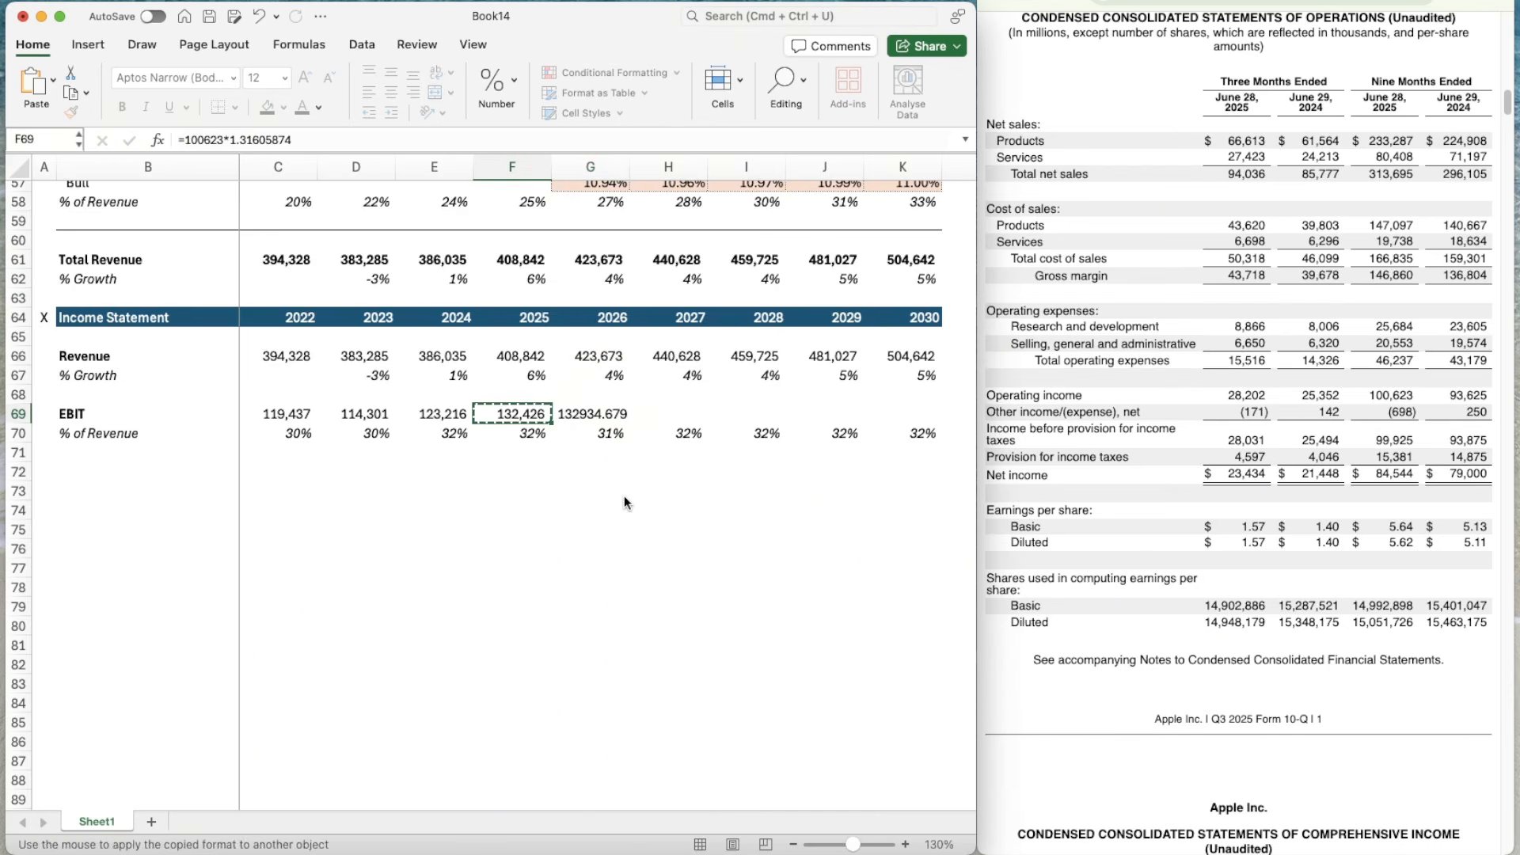
key(Right)
key(shift+super+v)
- Copy the 2026 EBIT formula across the 2027 to 2030 cells H69:K69
key(super+c)
key(shift+Right)
key(shift+Right)
key(shift+Right)
key(shift+Right)
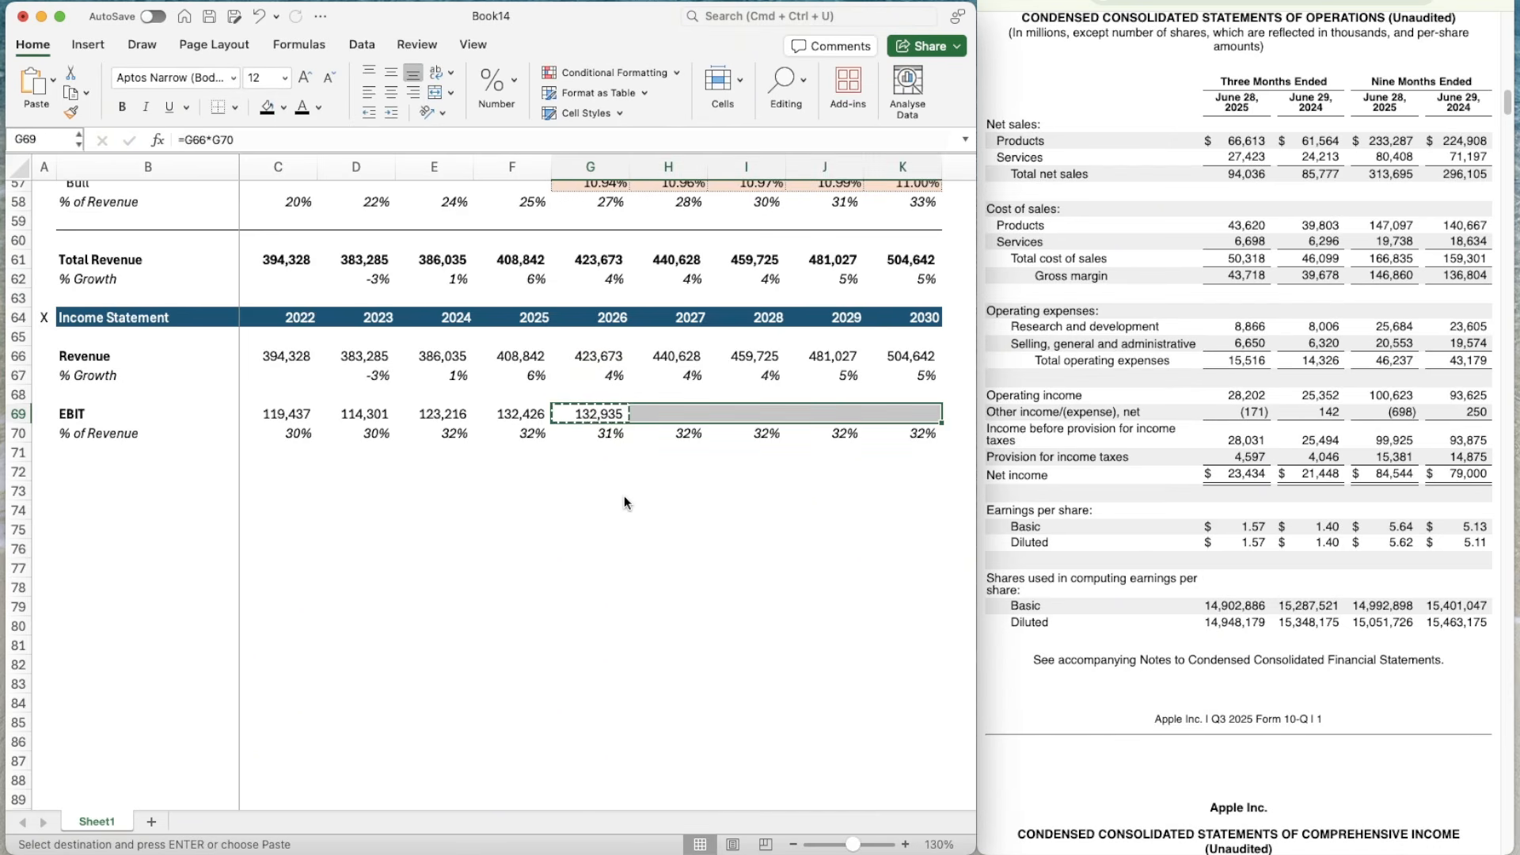
key(super+v)
key(Down)
key(shift+Right)
key(Down)
key(Down)
key(Escape)
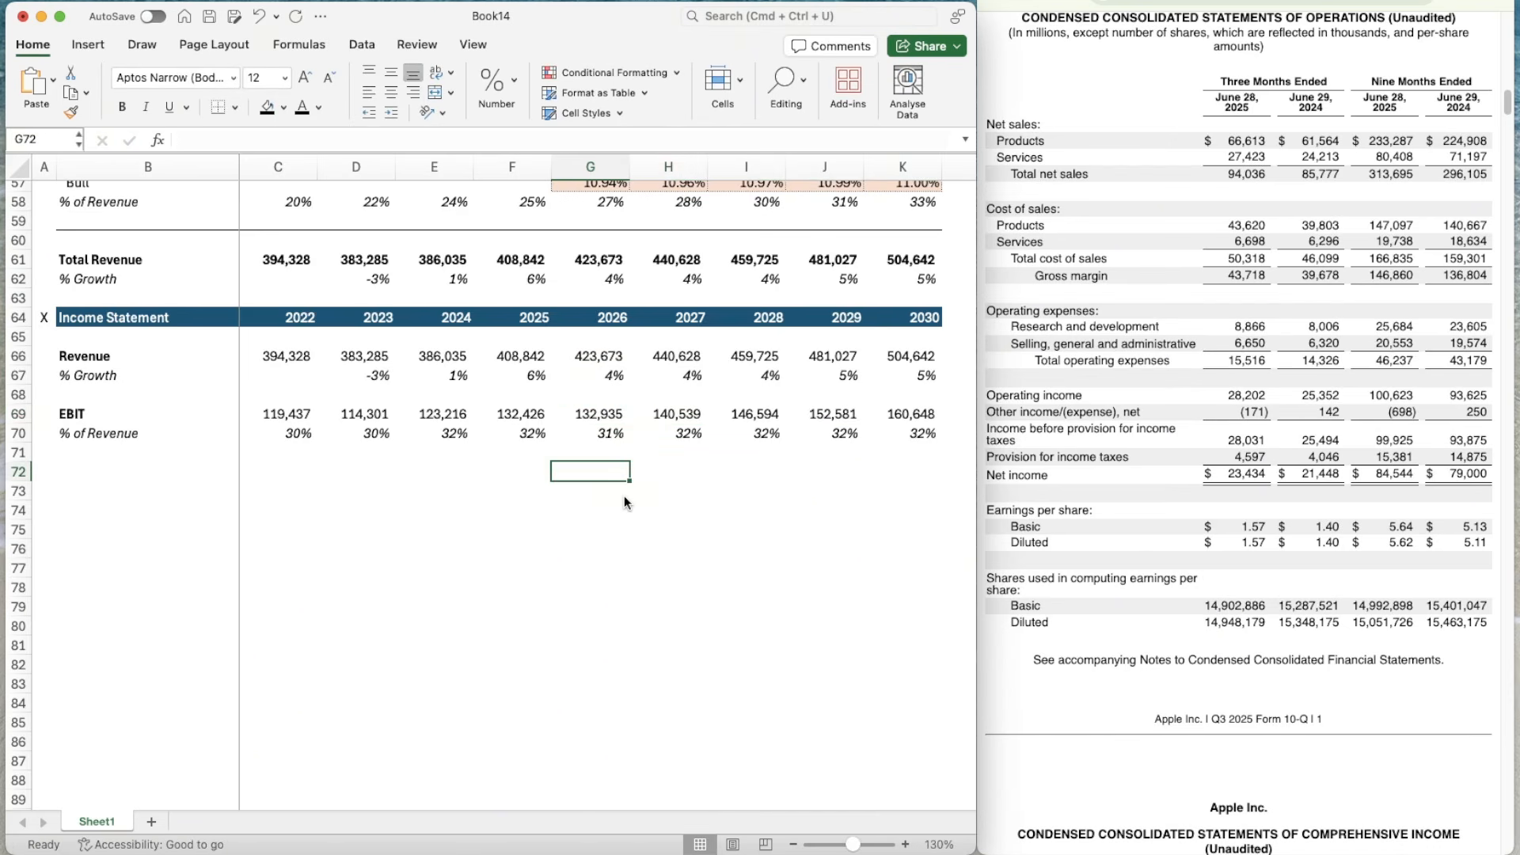
- Add a bold "Taxes" row label in B72
key(Left)
key(Left)
key(Left)
key(Left)
key(Left)
text(Taxes)
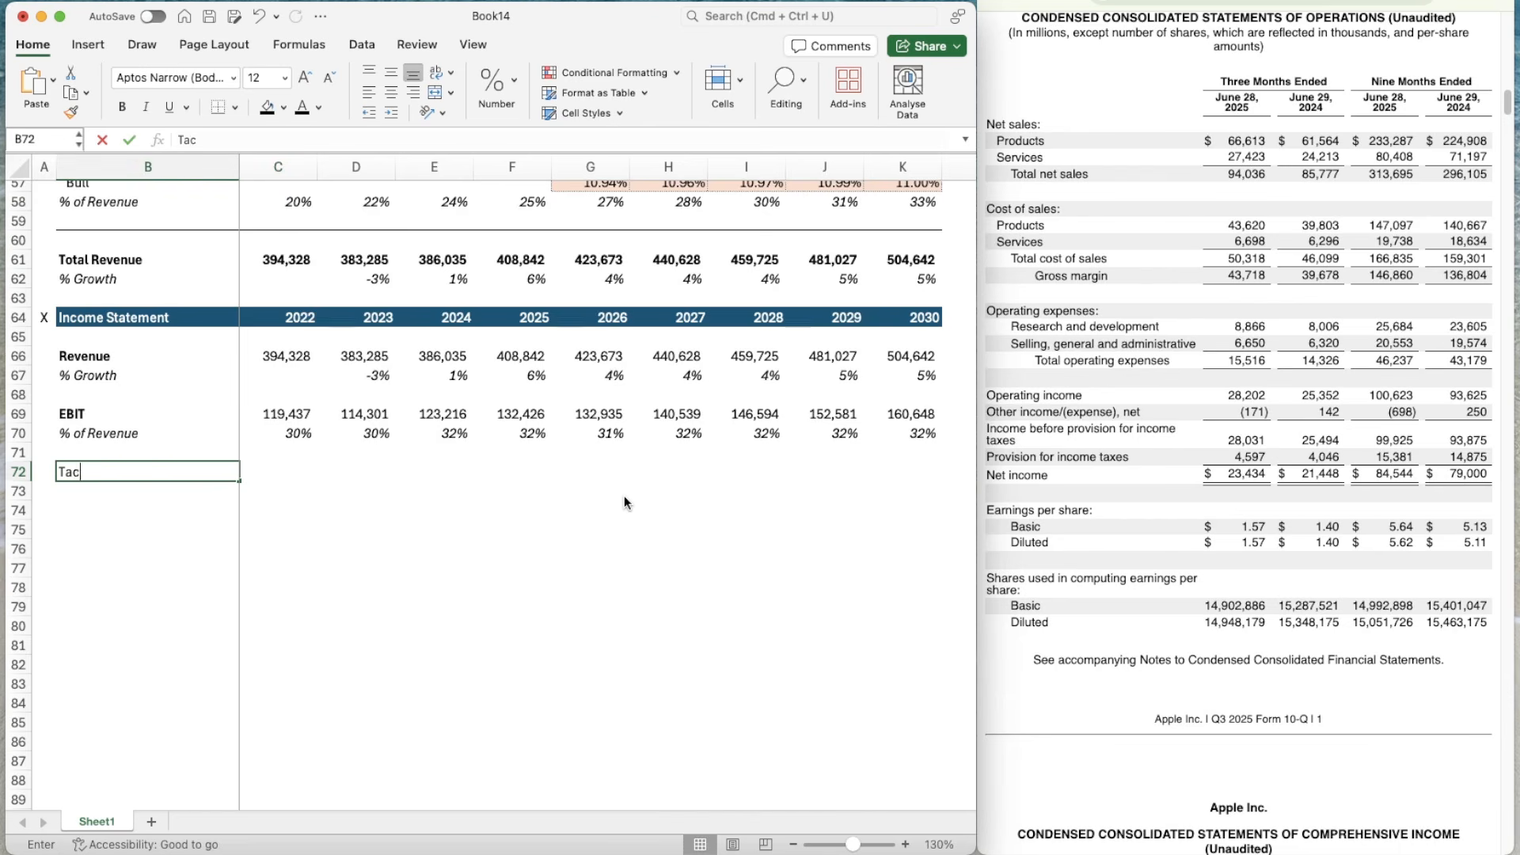
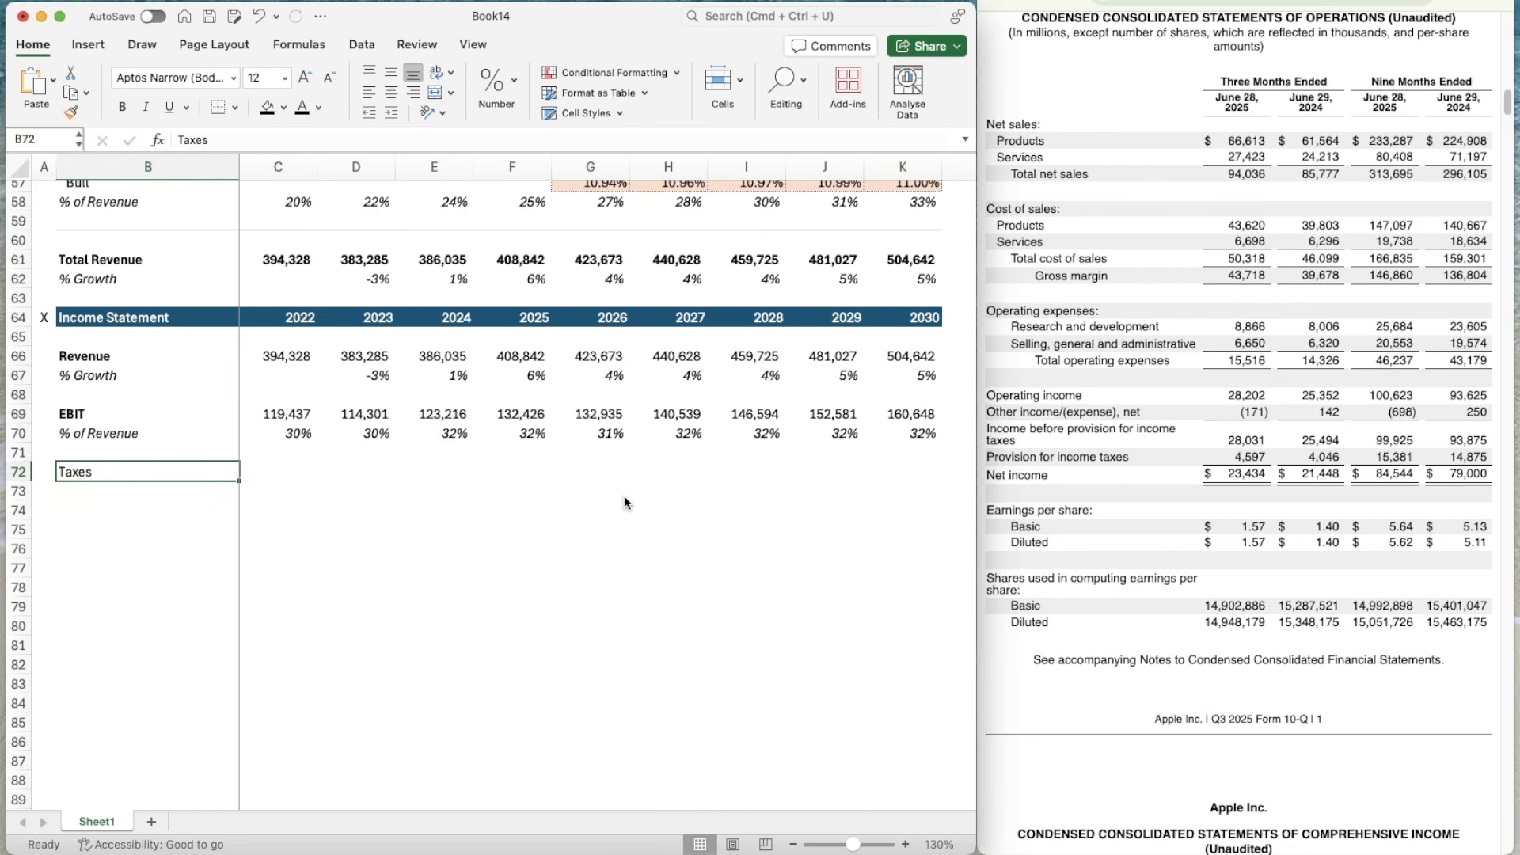
key(super+b)
key(Return)
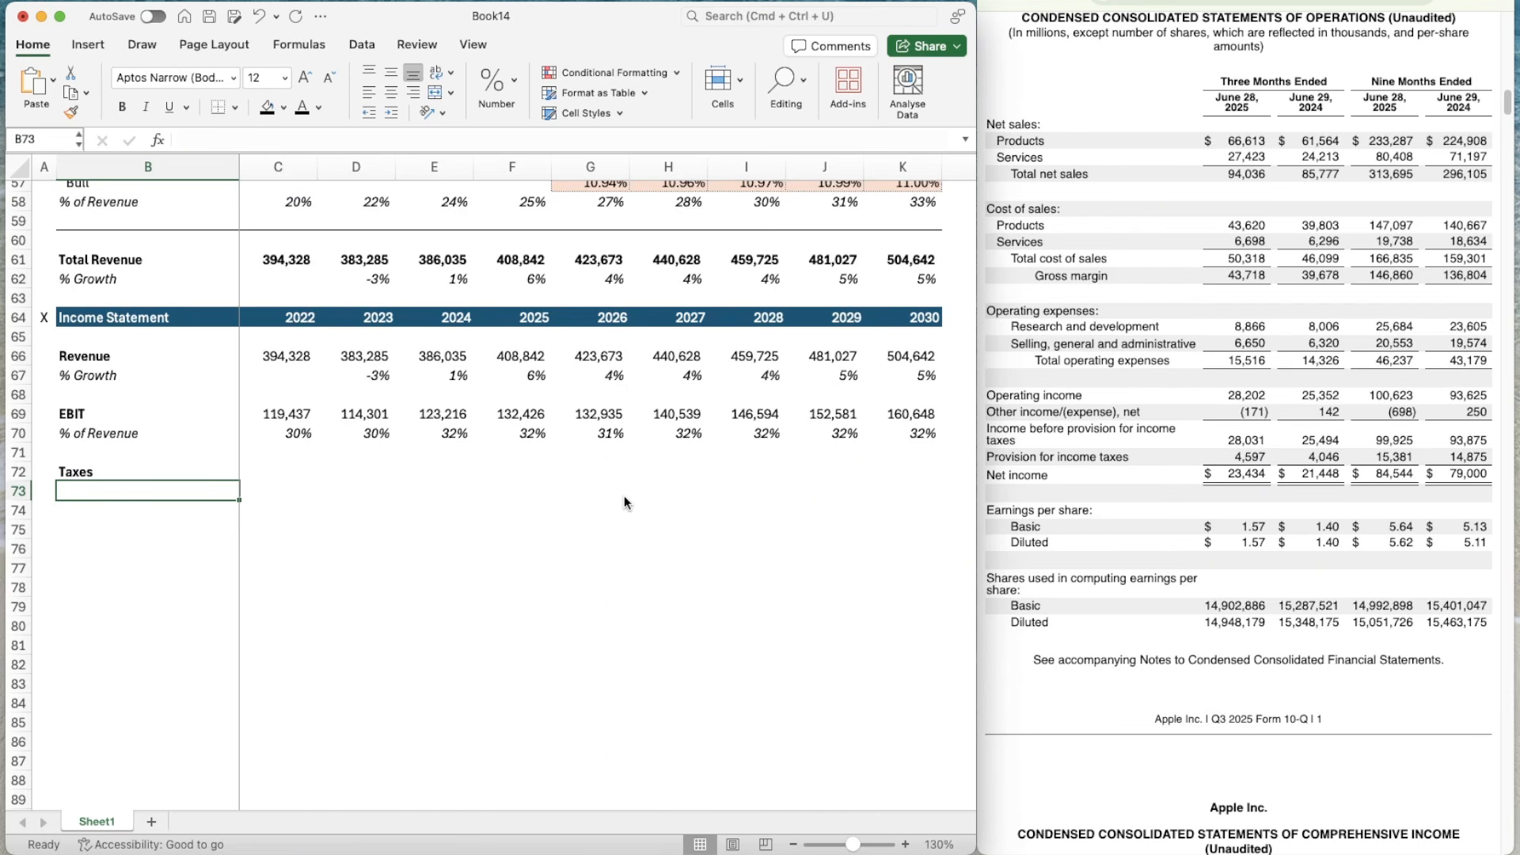
- Add a "% of EBIT" label in B73 and italicize row 73
text(% of)
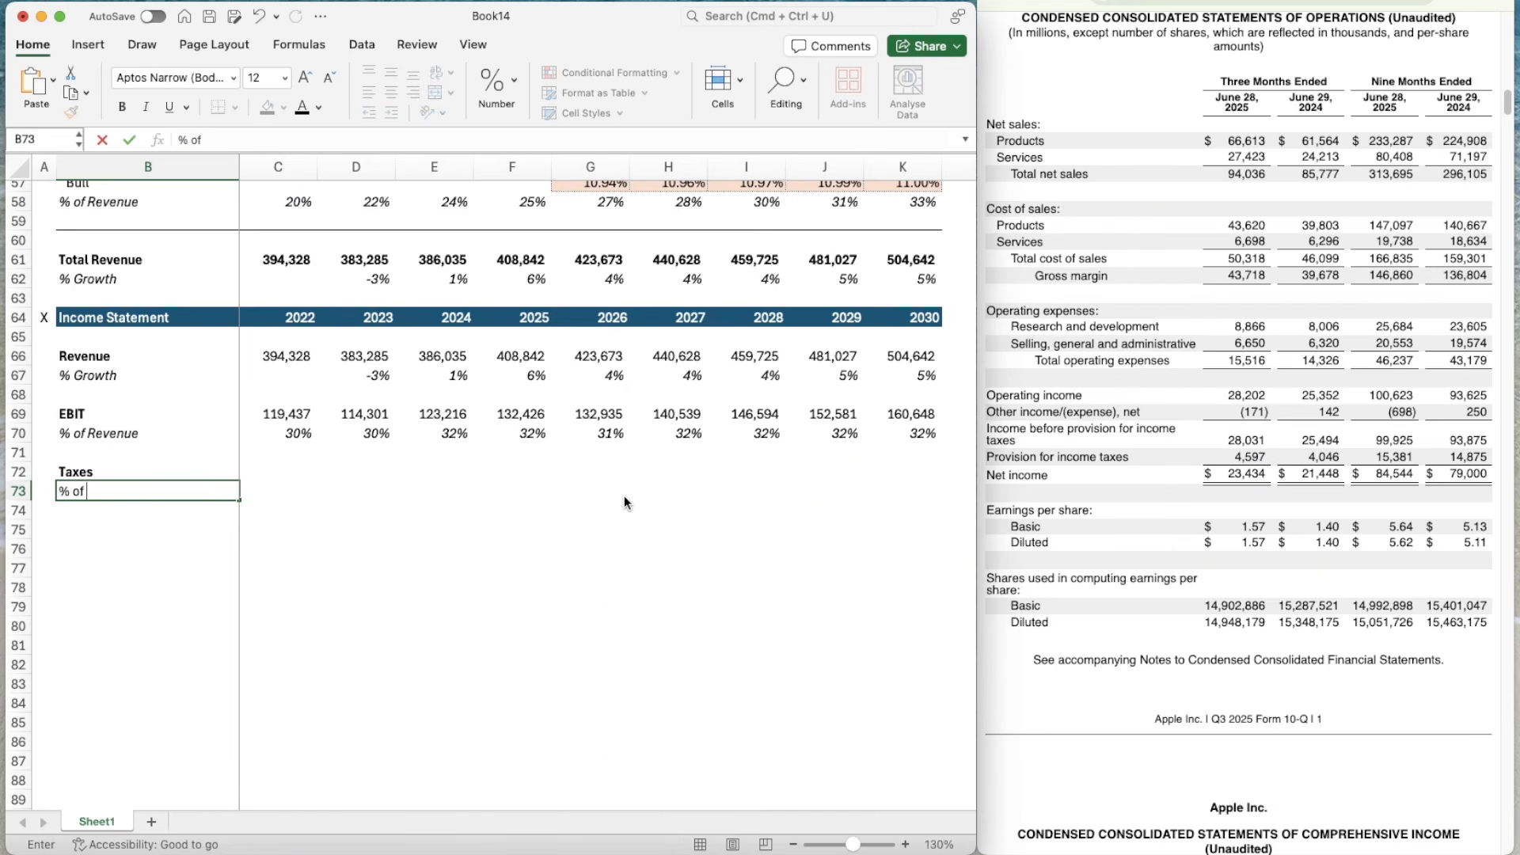
text( EBIT)
key(Return)
key(Up)
key(shift+space)
text(xi)
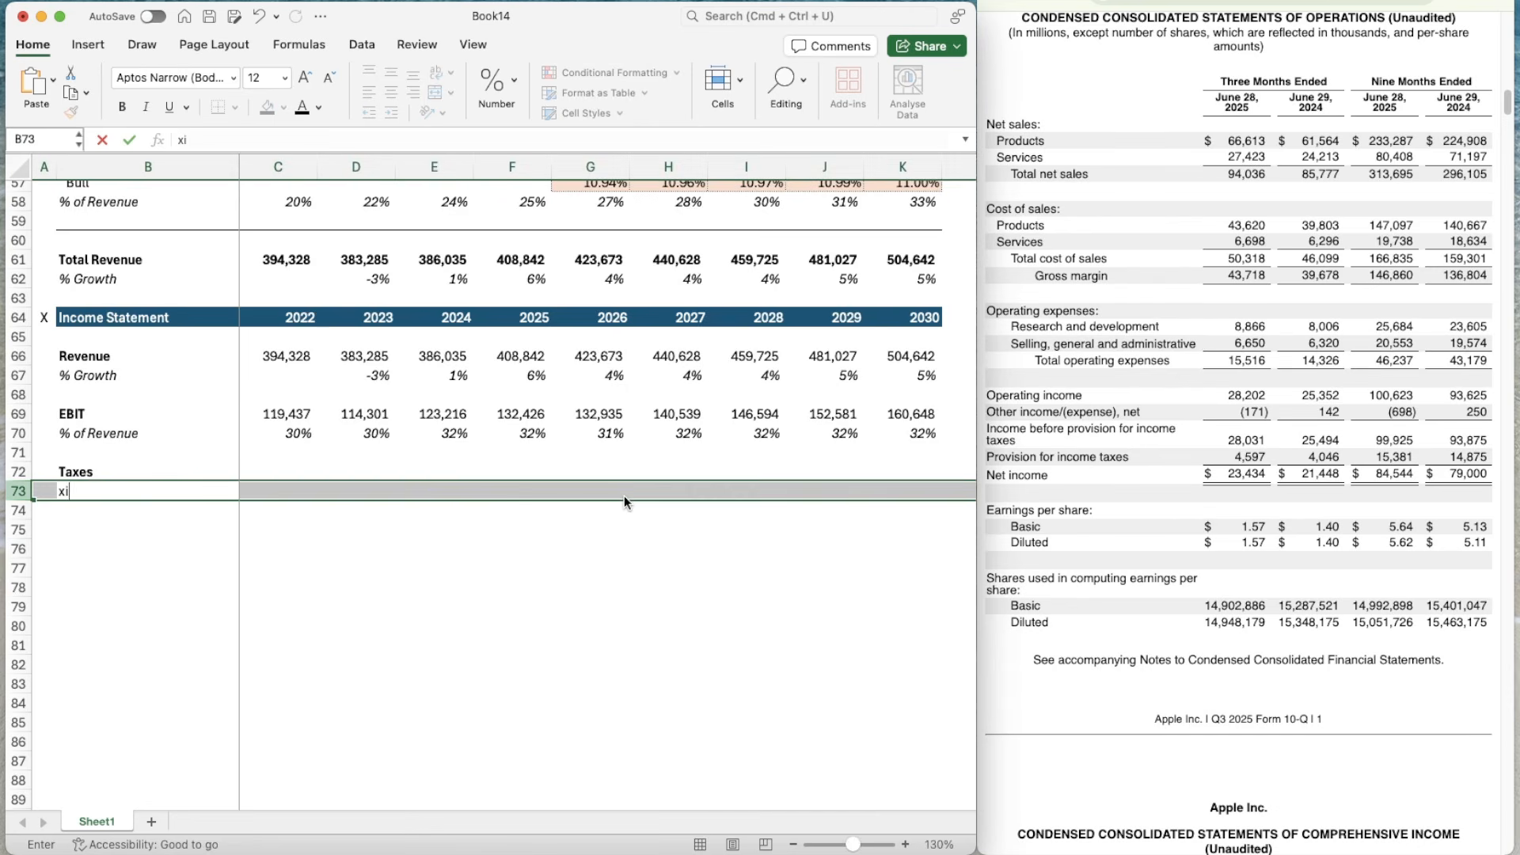
key(Escape)
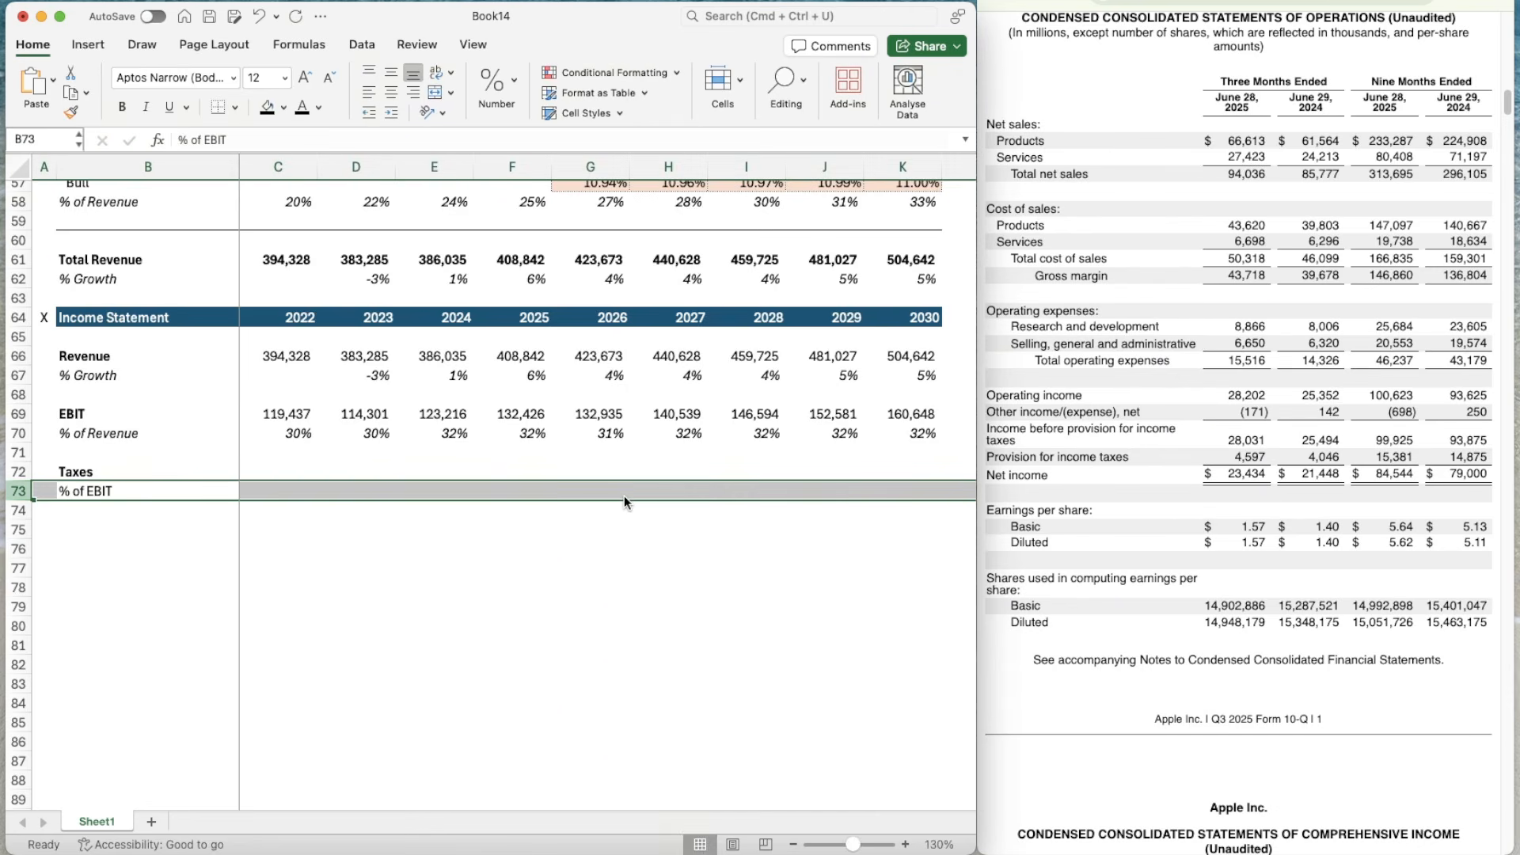
- Look up the 2022 provision for income taxes in the 2024 10-K and enter 19300 in C72
key(Right)
key(Up)
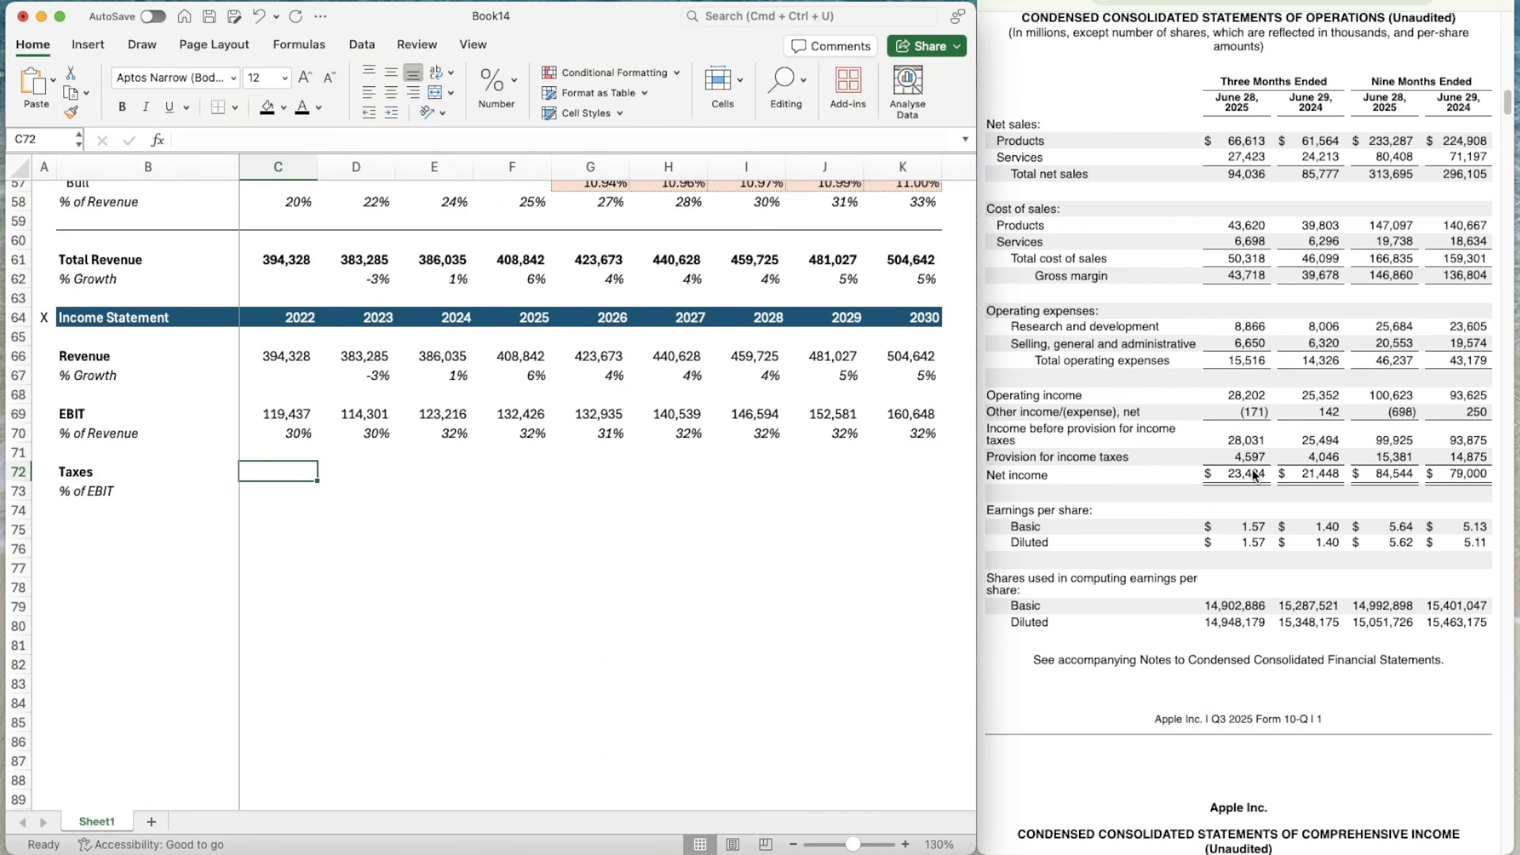
click(1267, 2)
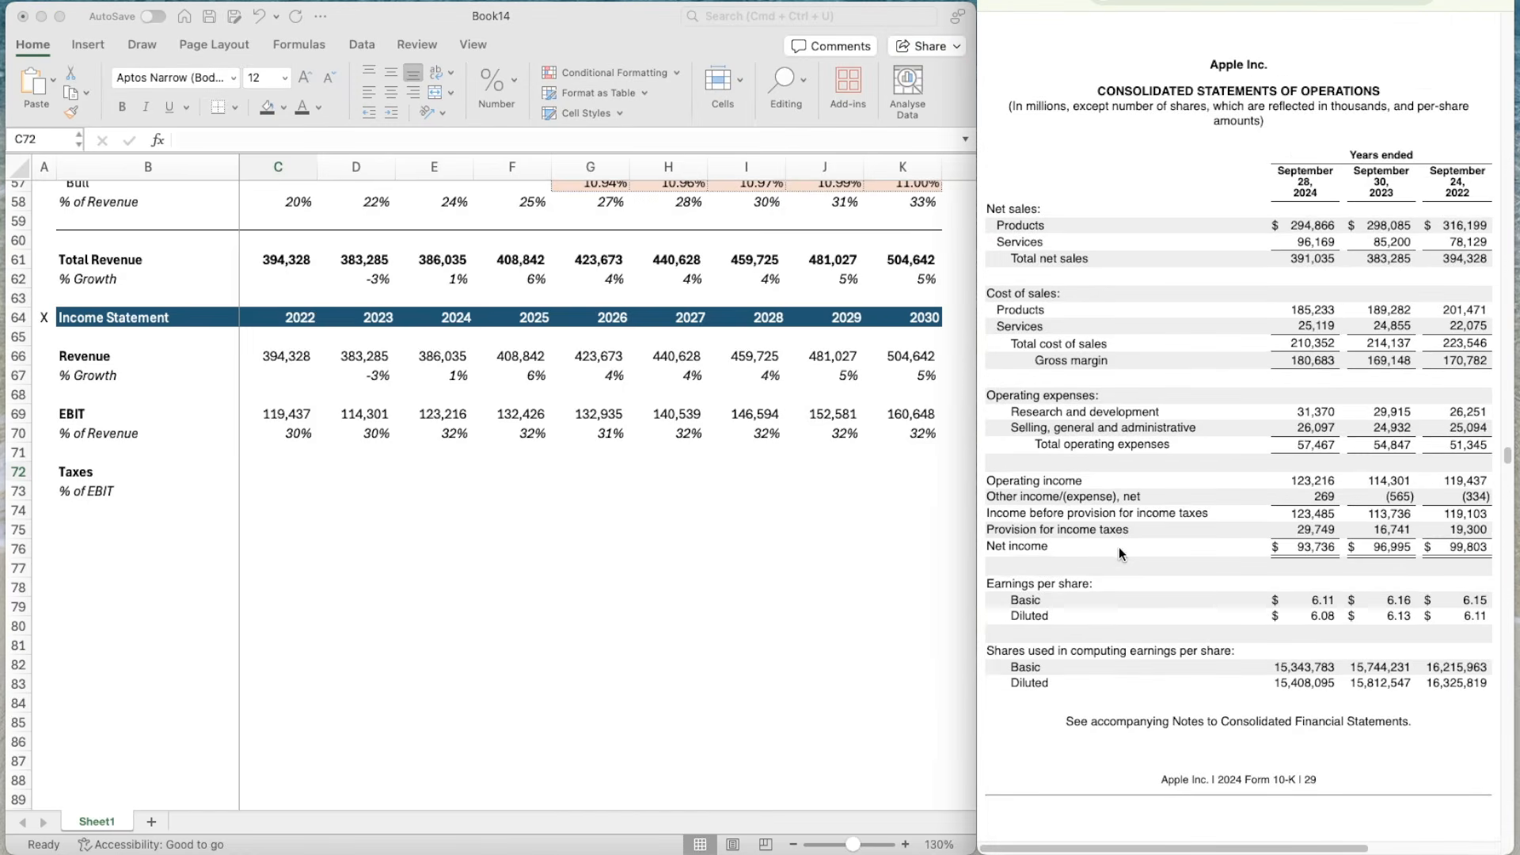
click(294, 485)
text(19300)
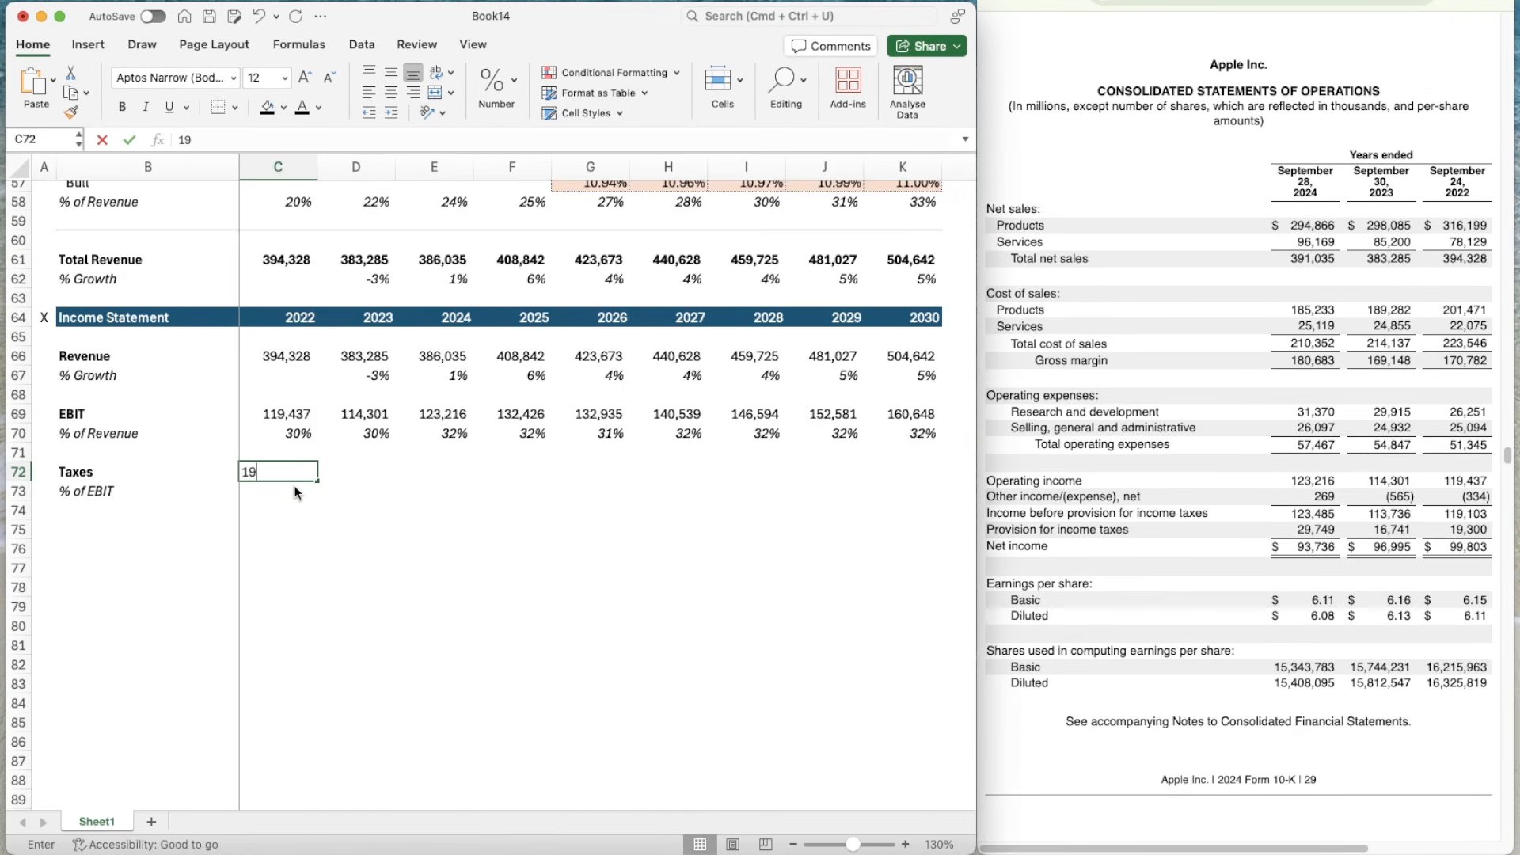
key(Return)
- Copy the number format of the 2022 EBIT cell C69 onto the 2022 taxes in C72
key(Up)
key(Up)
key(Up)
key(Up)
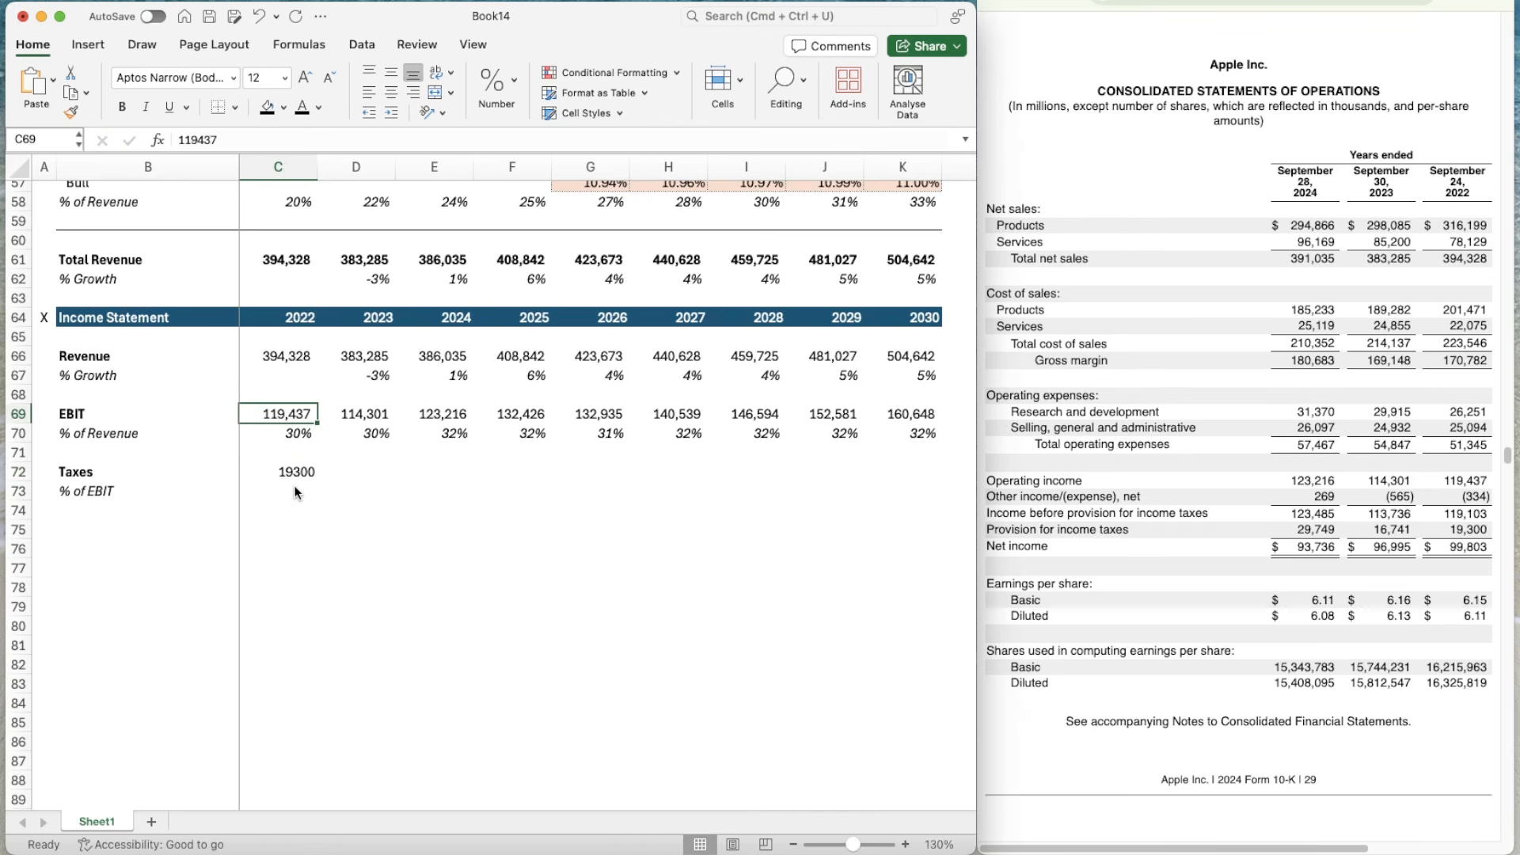
key(super+shift+c)
click(301, 472)
- Enter 16741 as the 2023 taxes in D72 and match its format to C72
key(Right)
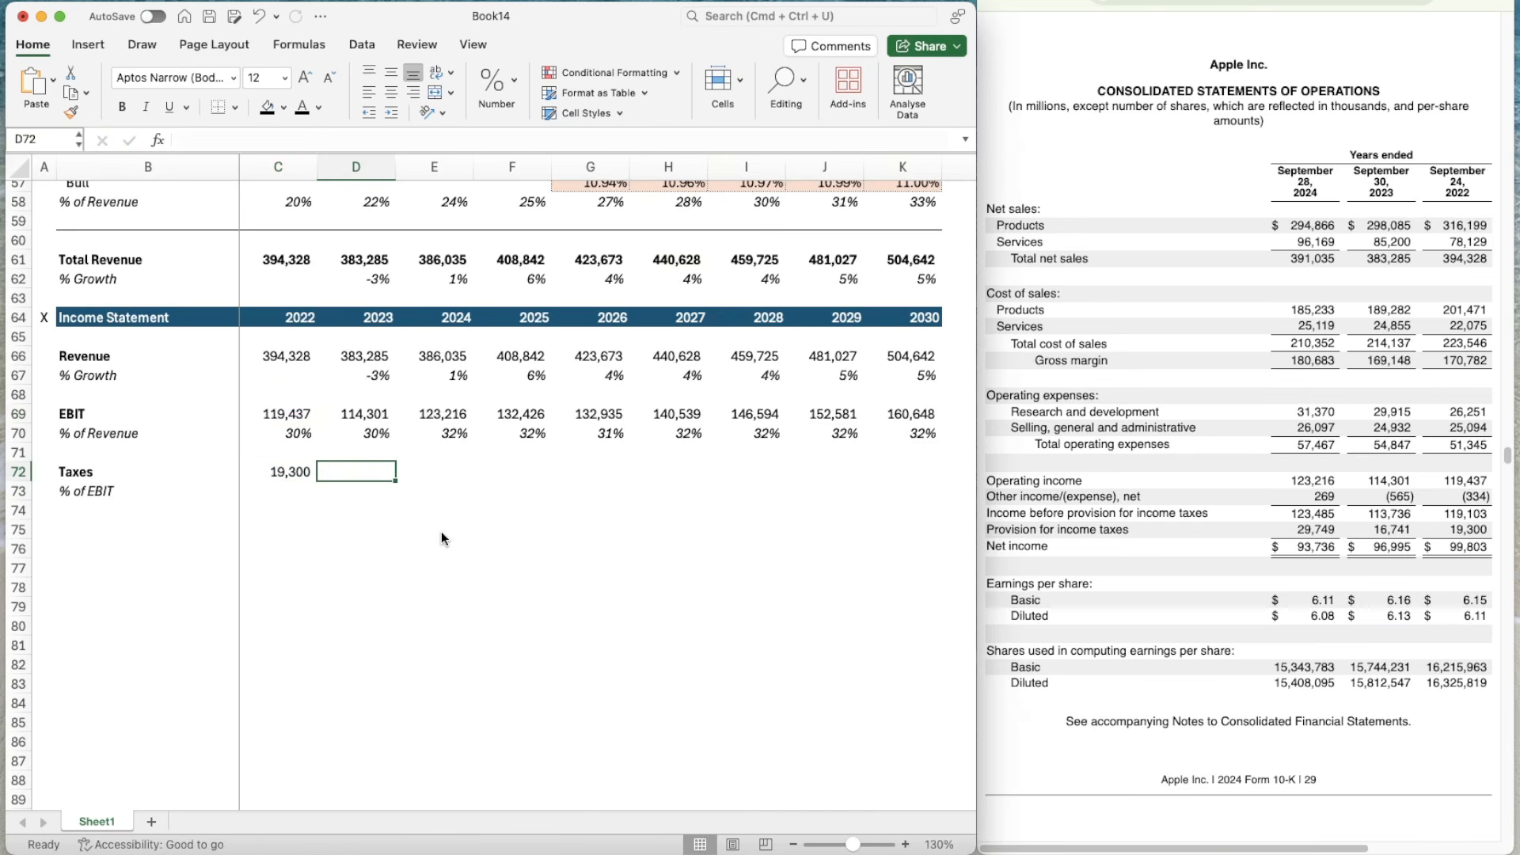
text(16741)
key(Left)
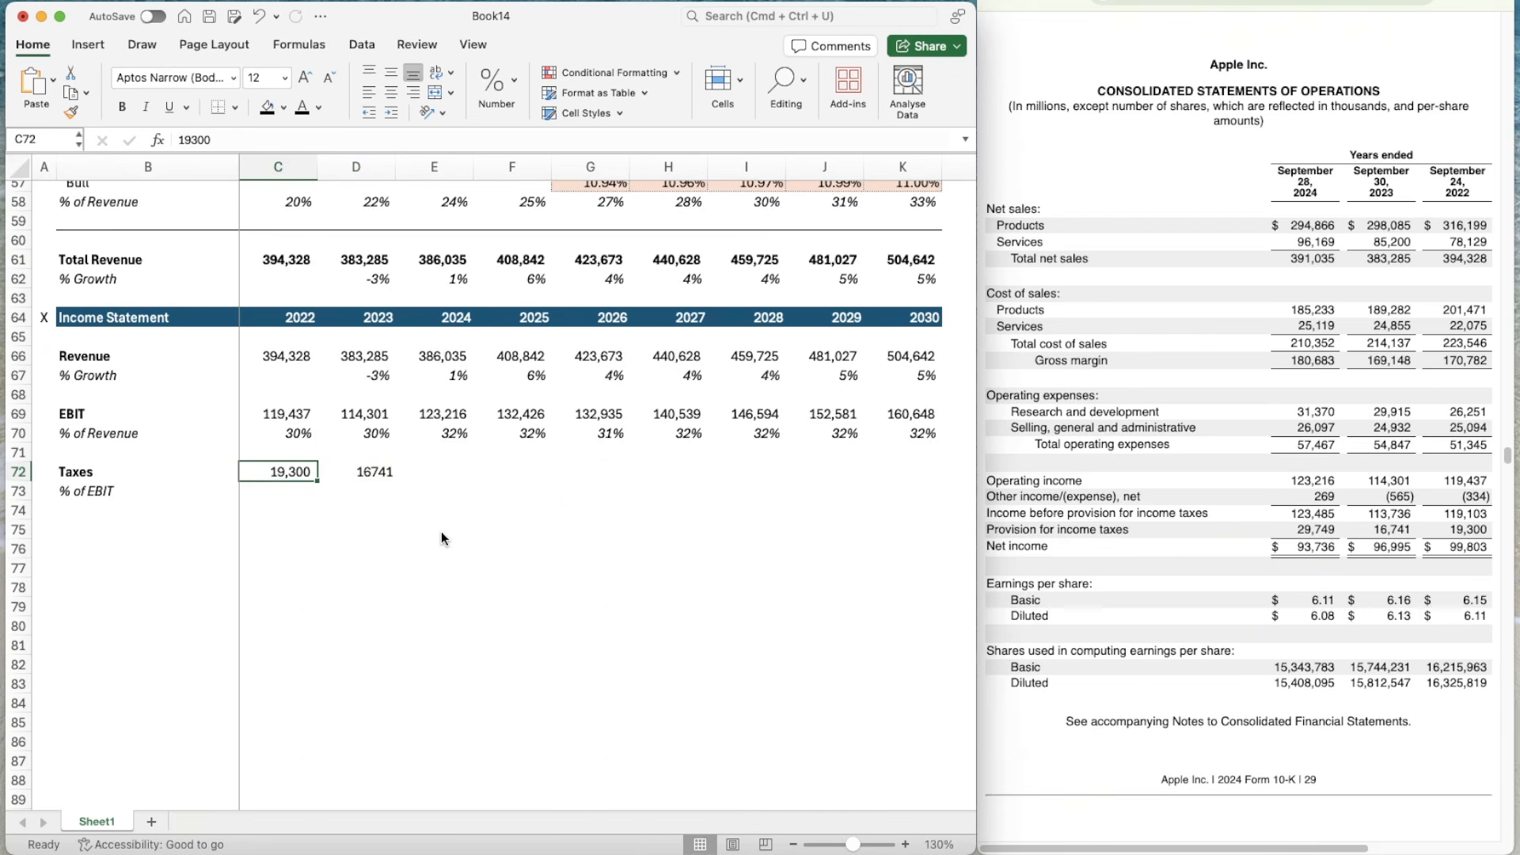
key(super+shift+c)
key(Right)
key(Right)
key(Right)
- Enter 29749 as the 2024 taxes in E72 and match its format to D72
key(Left)
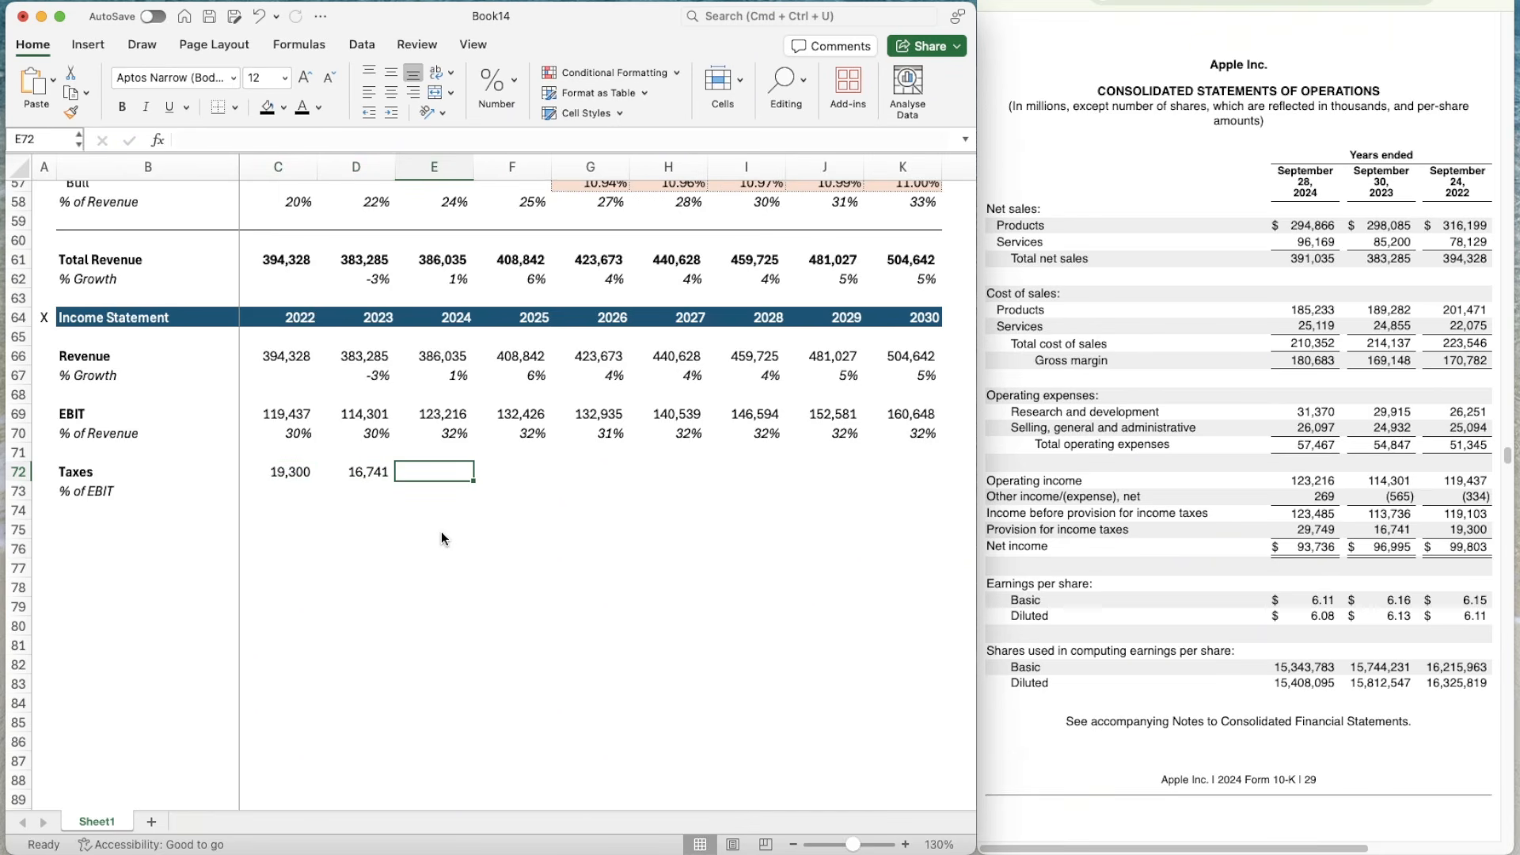
text(29749)
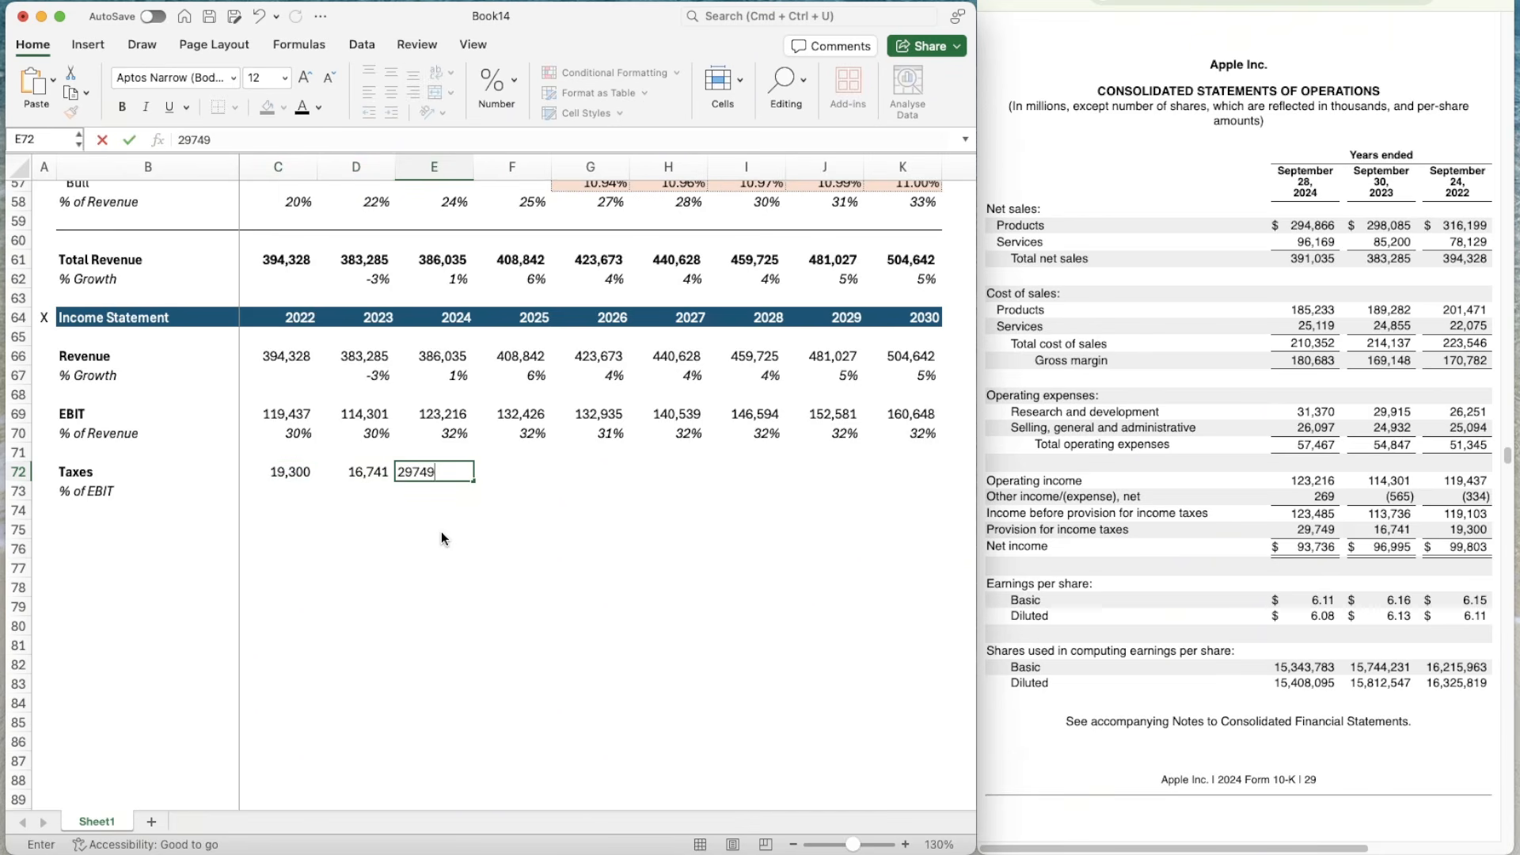
key(Return)
key(Up)
key(Left)
key(super+shift+c)
key(Right)
key(super+shift+v)
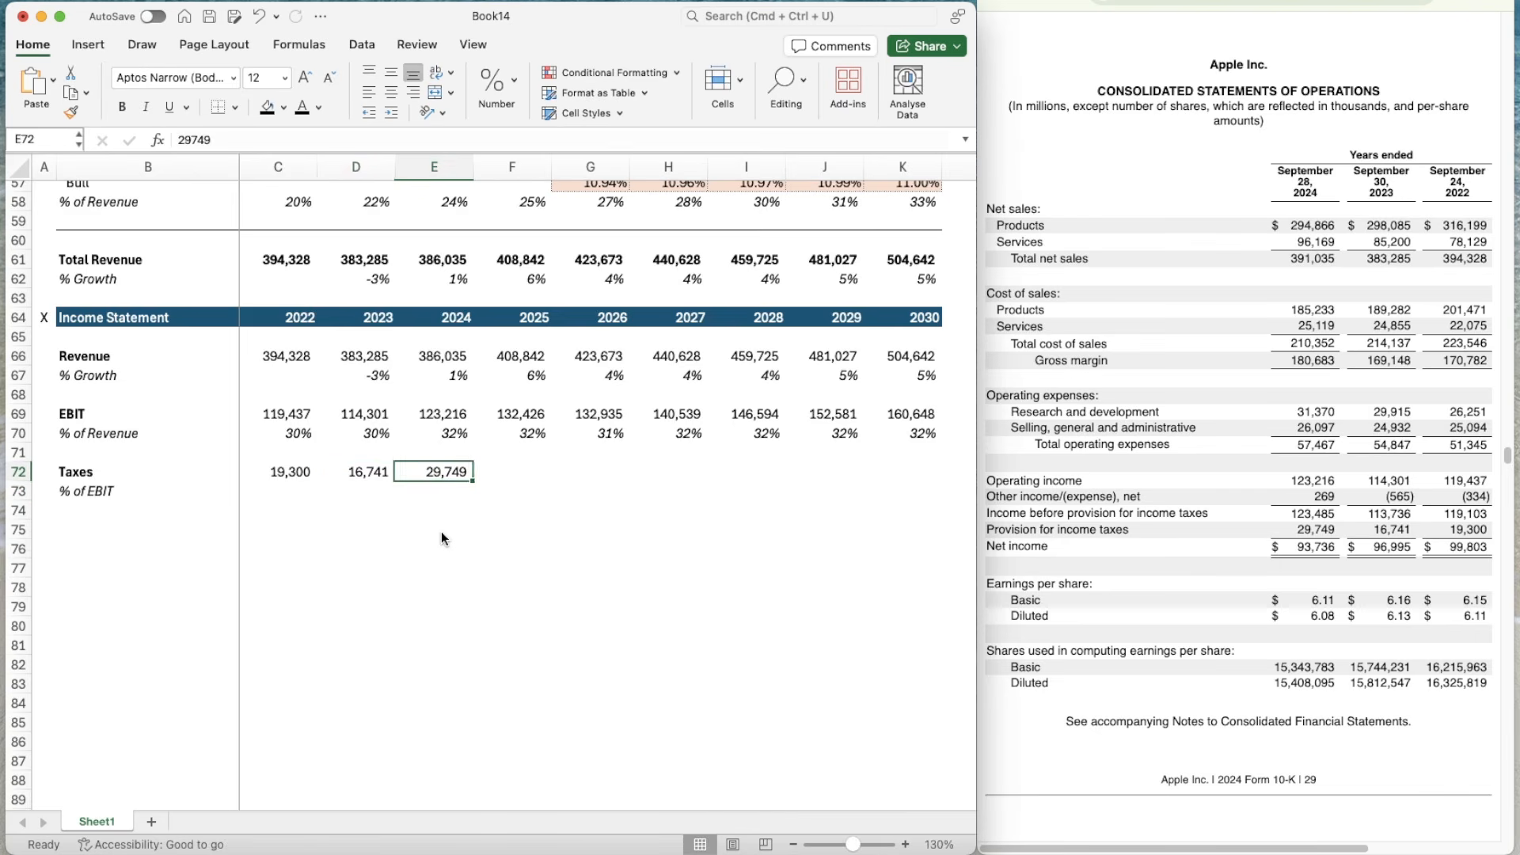
- Calculate 2022 taxes as a share of EBIT in C73 with the formula =C72/C69
key(Down)
key(Down)
key(Left)
key(Left)
key(Up)
text(=)
key(Up)
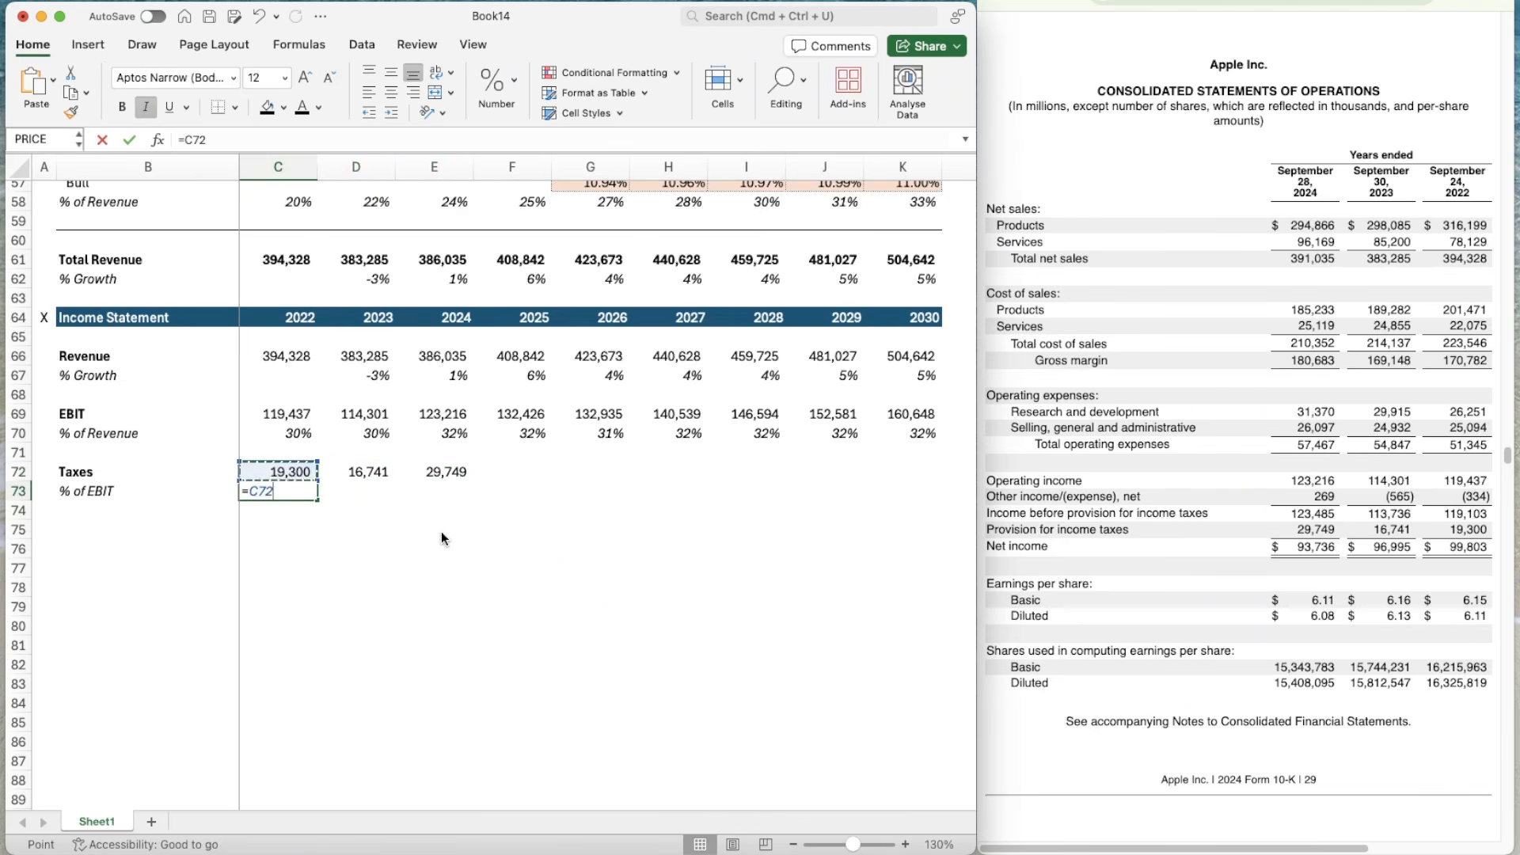
text(/)
key(Up)
key(Up)
key(Up)
key(Up)
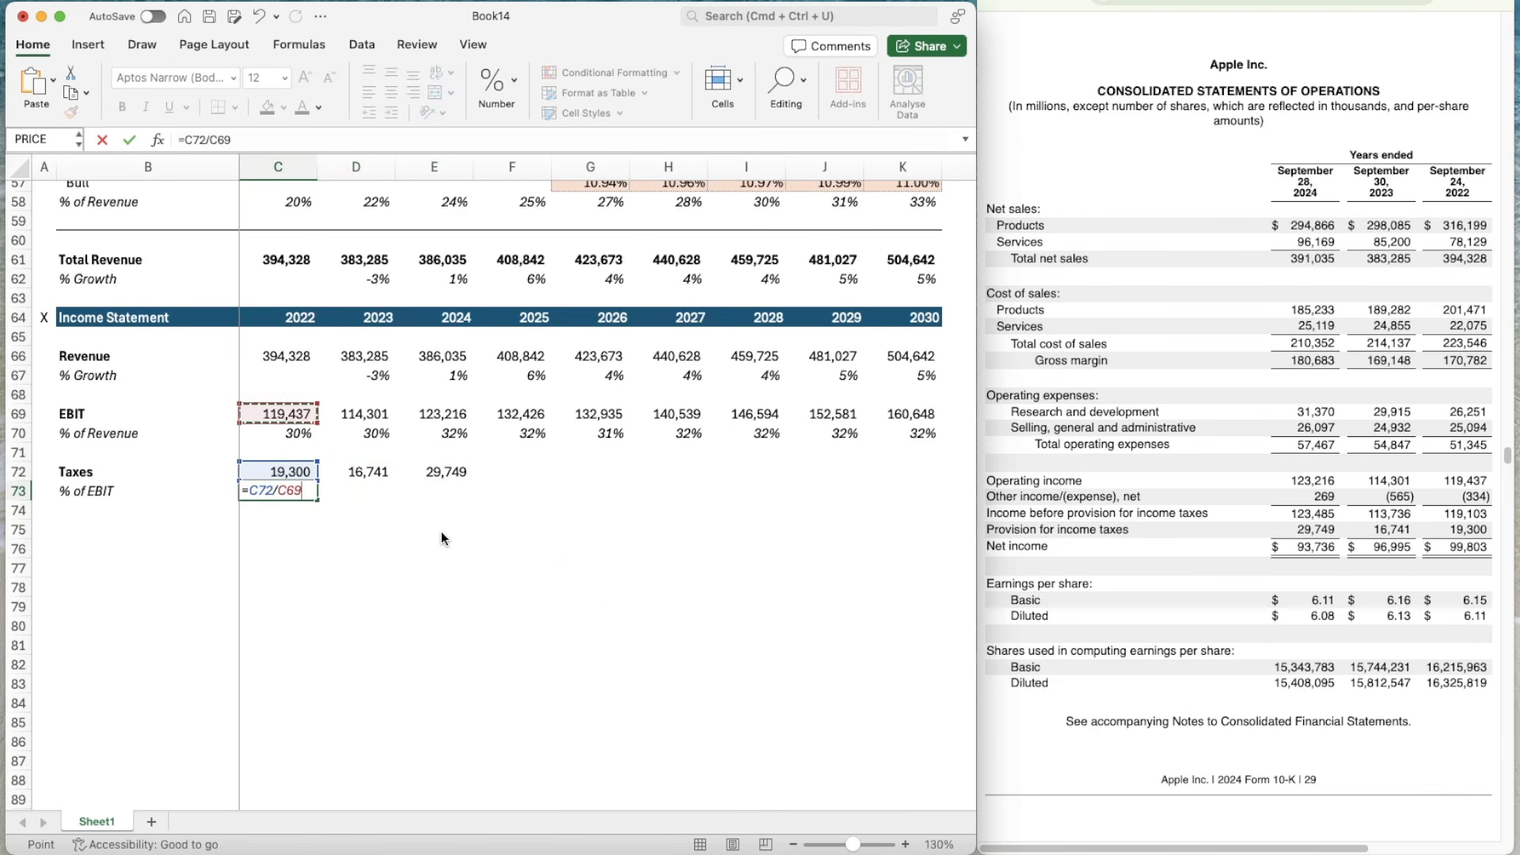
key(ctrl+Return)
- Copy the percentage format from C70 to C73 and extend the C73 formula across D73:E73
key(Up)
key(Up)
key(Up)
key(super+shift+c)
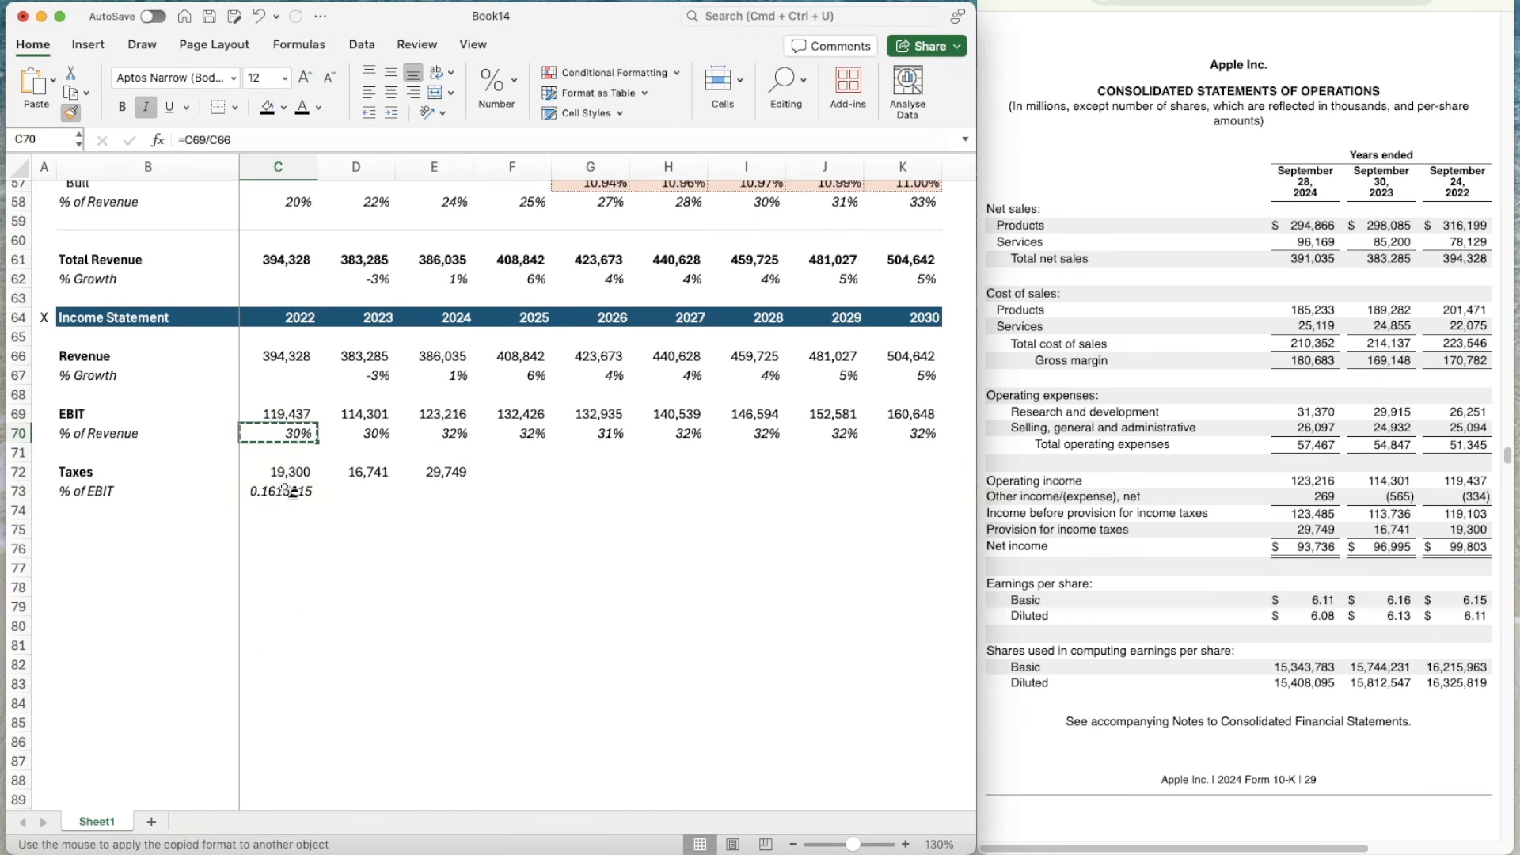
click(292, 492)
drag(317, 500, 472, 502)
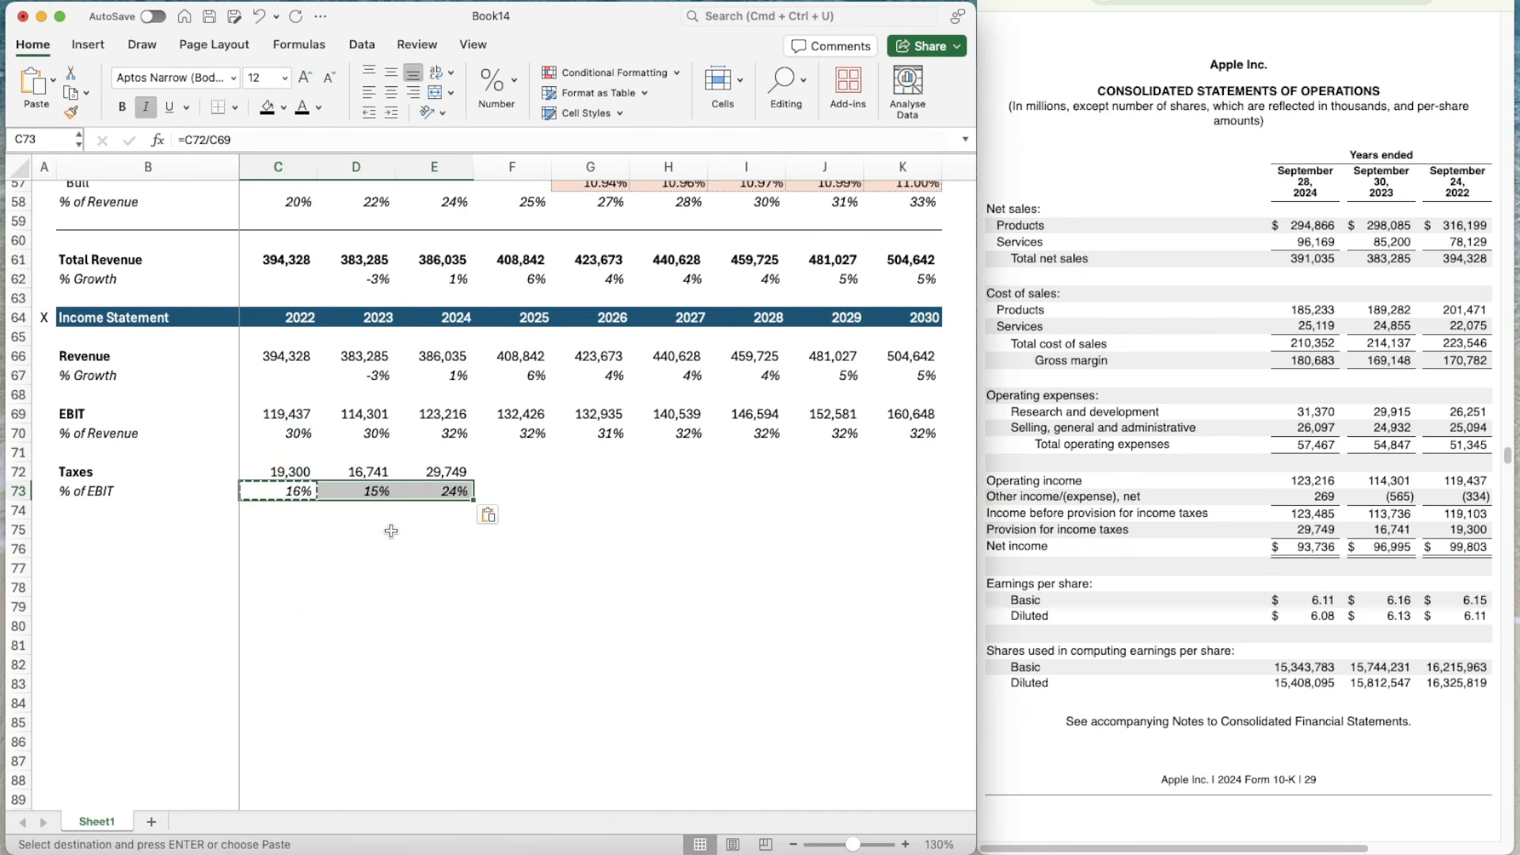
- Bring up the statements of operations in the Q3 2025 10-Q to read the nine-month provisions for income taxes
key(Right)
key(Right)
key(Right)
key(Right)
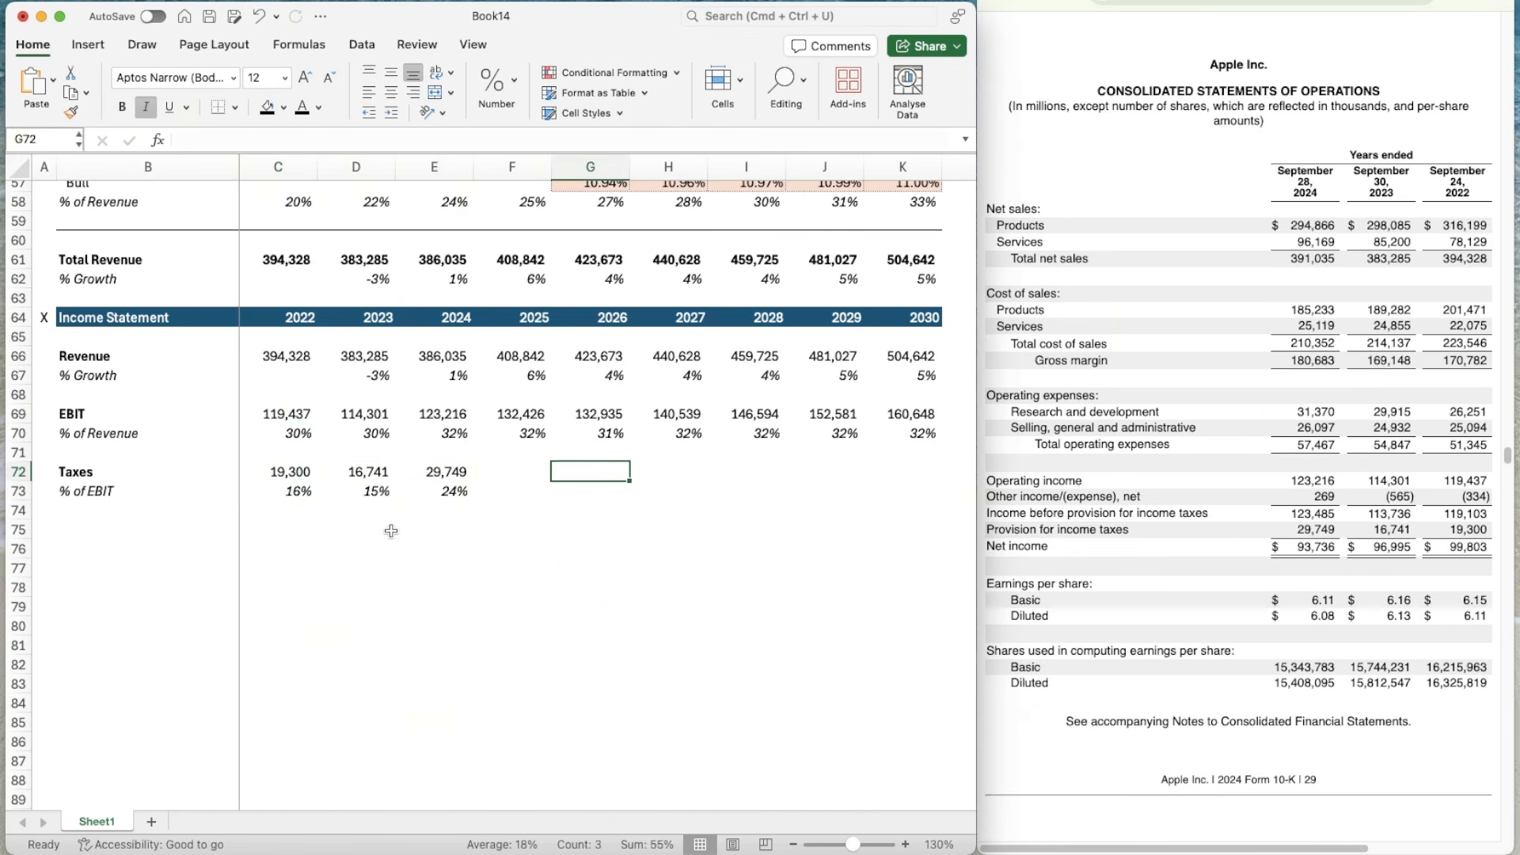
key(Left)
key(Down)
key(Down)
key(Left)
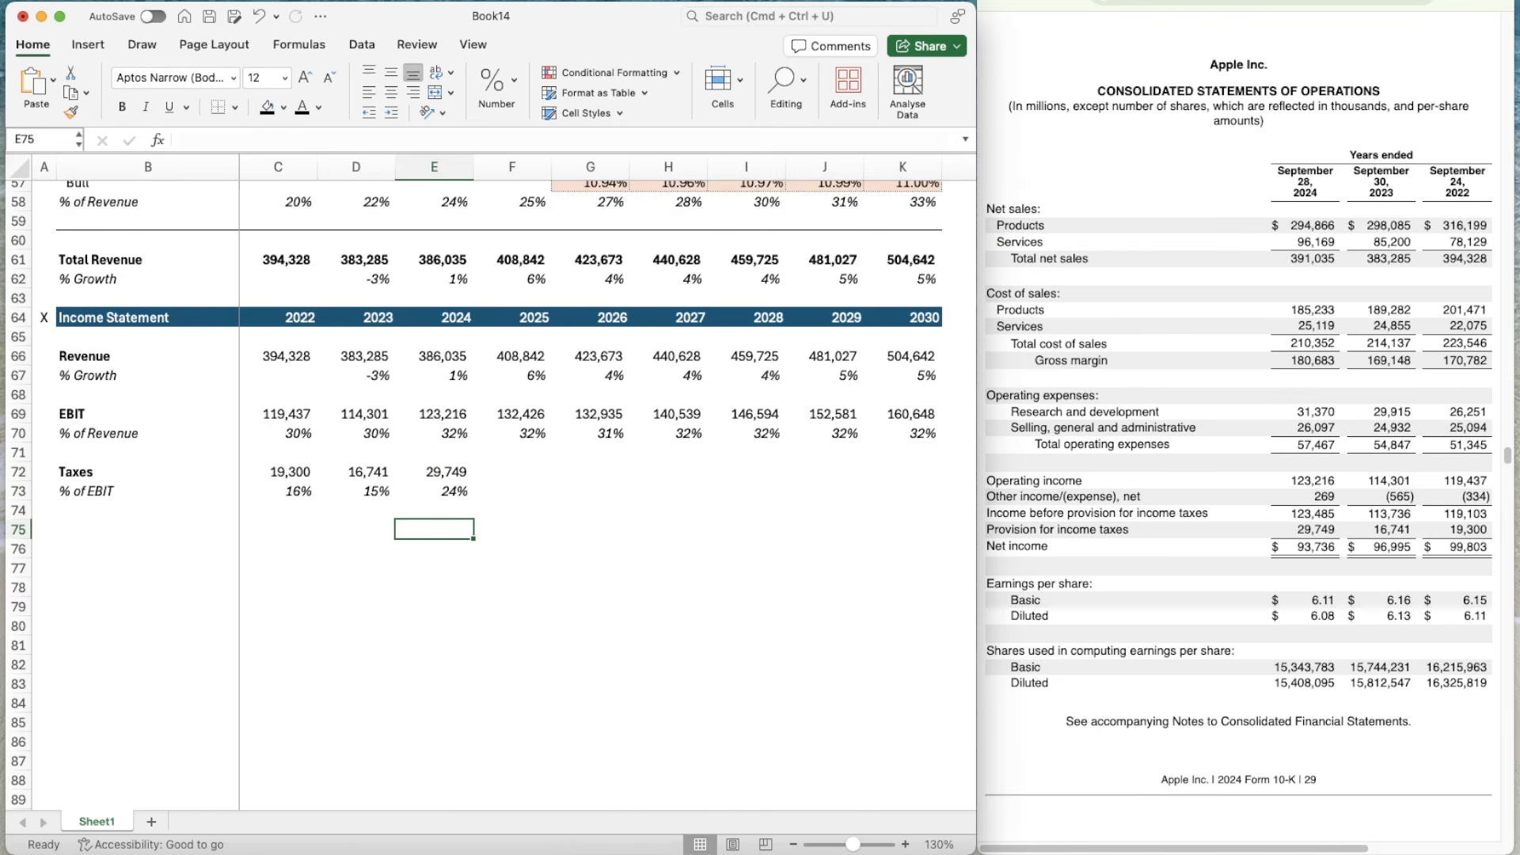
click(1245, 2)
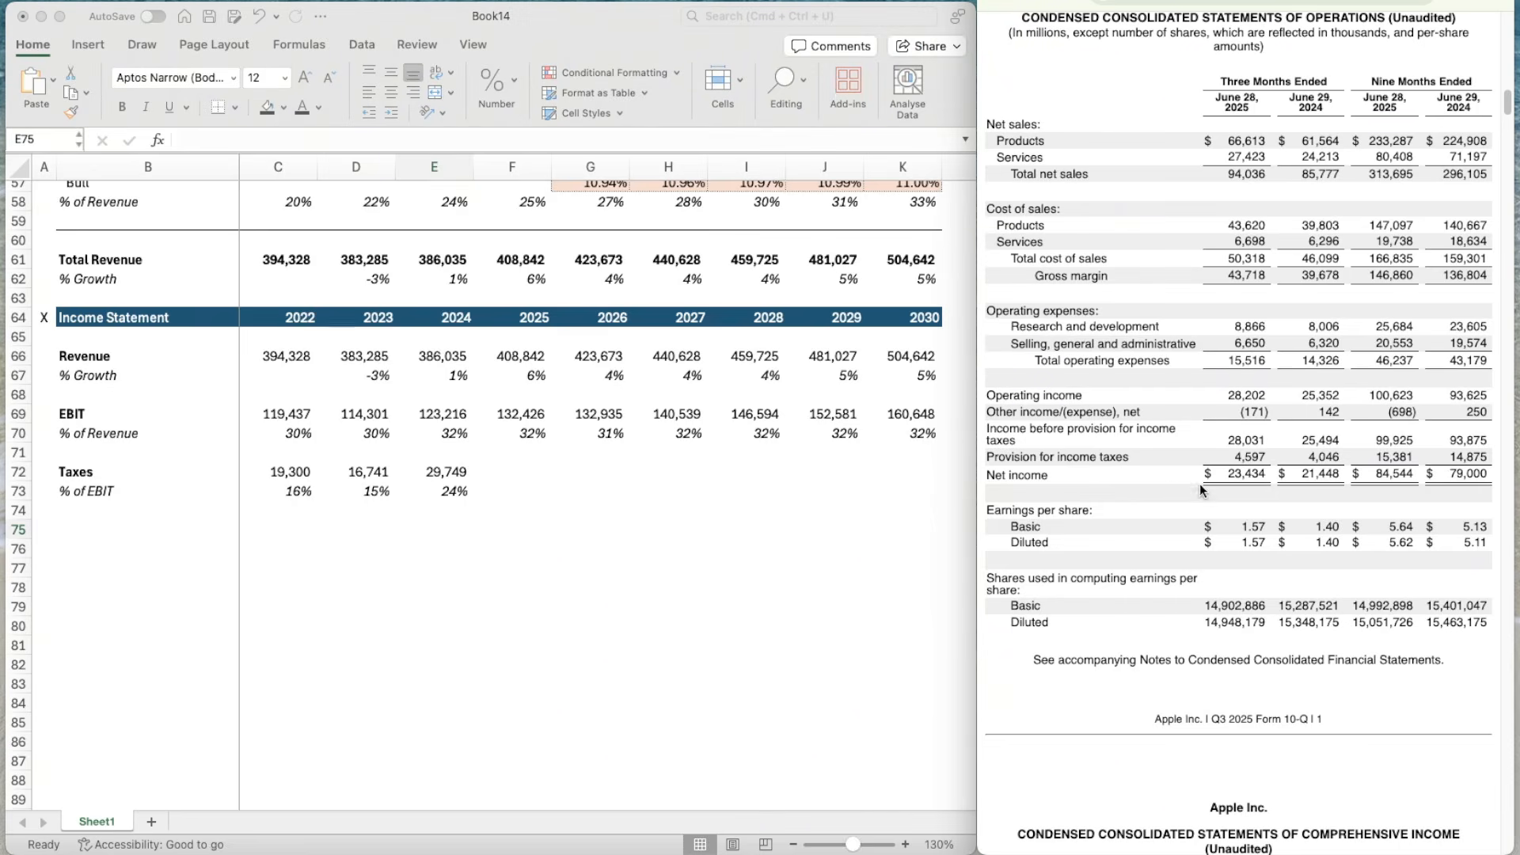
- Try the scratch formula =E72*14875 in E75 using the nine-month 2024 tax provision
click(421, 535)
text(=)
key(Up)
key(Up)
key(Up)
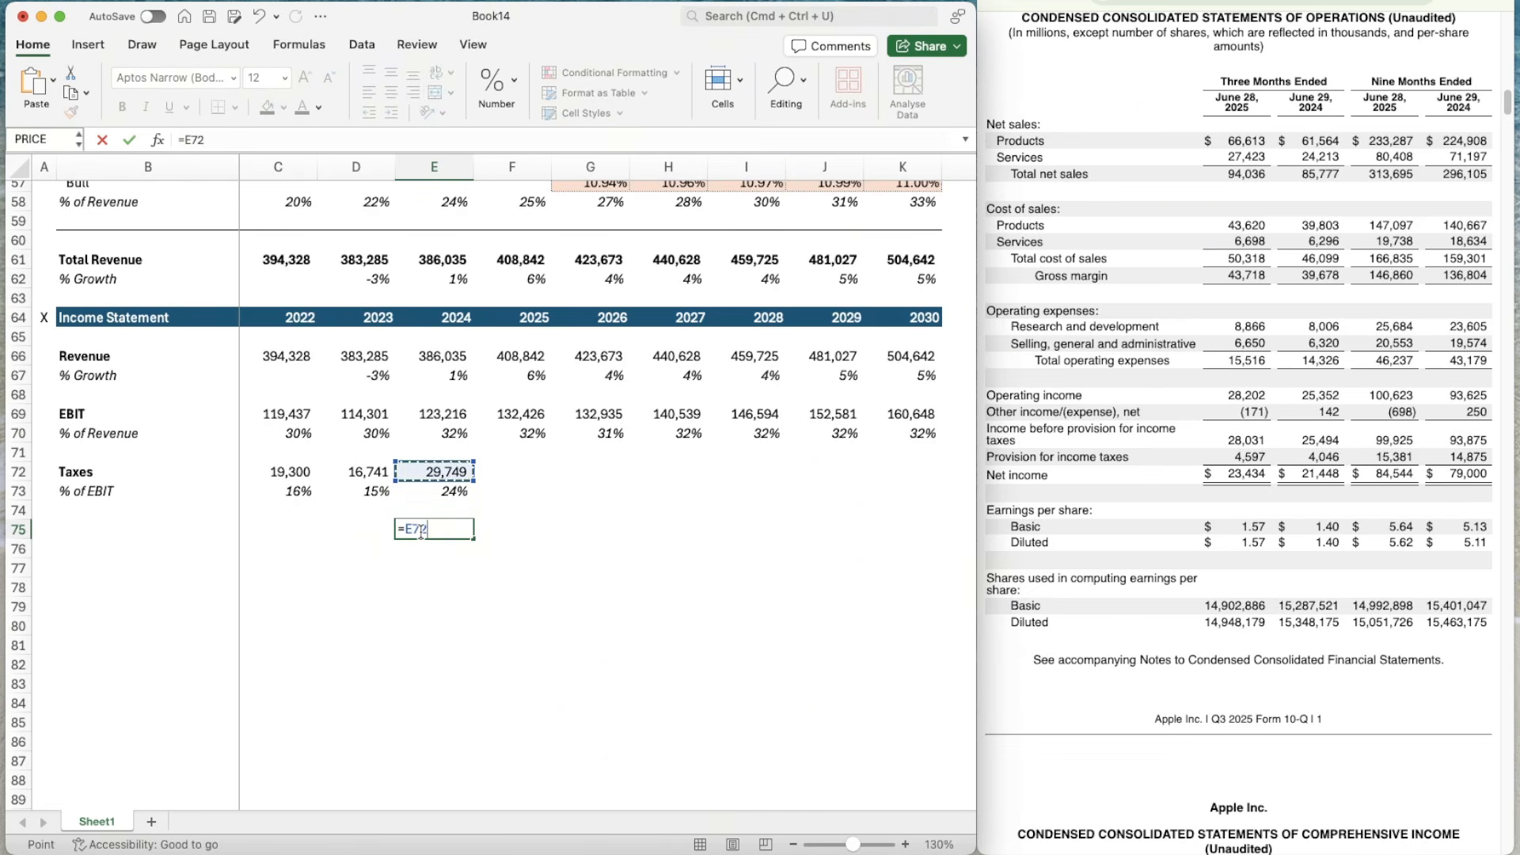
text(*14875)
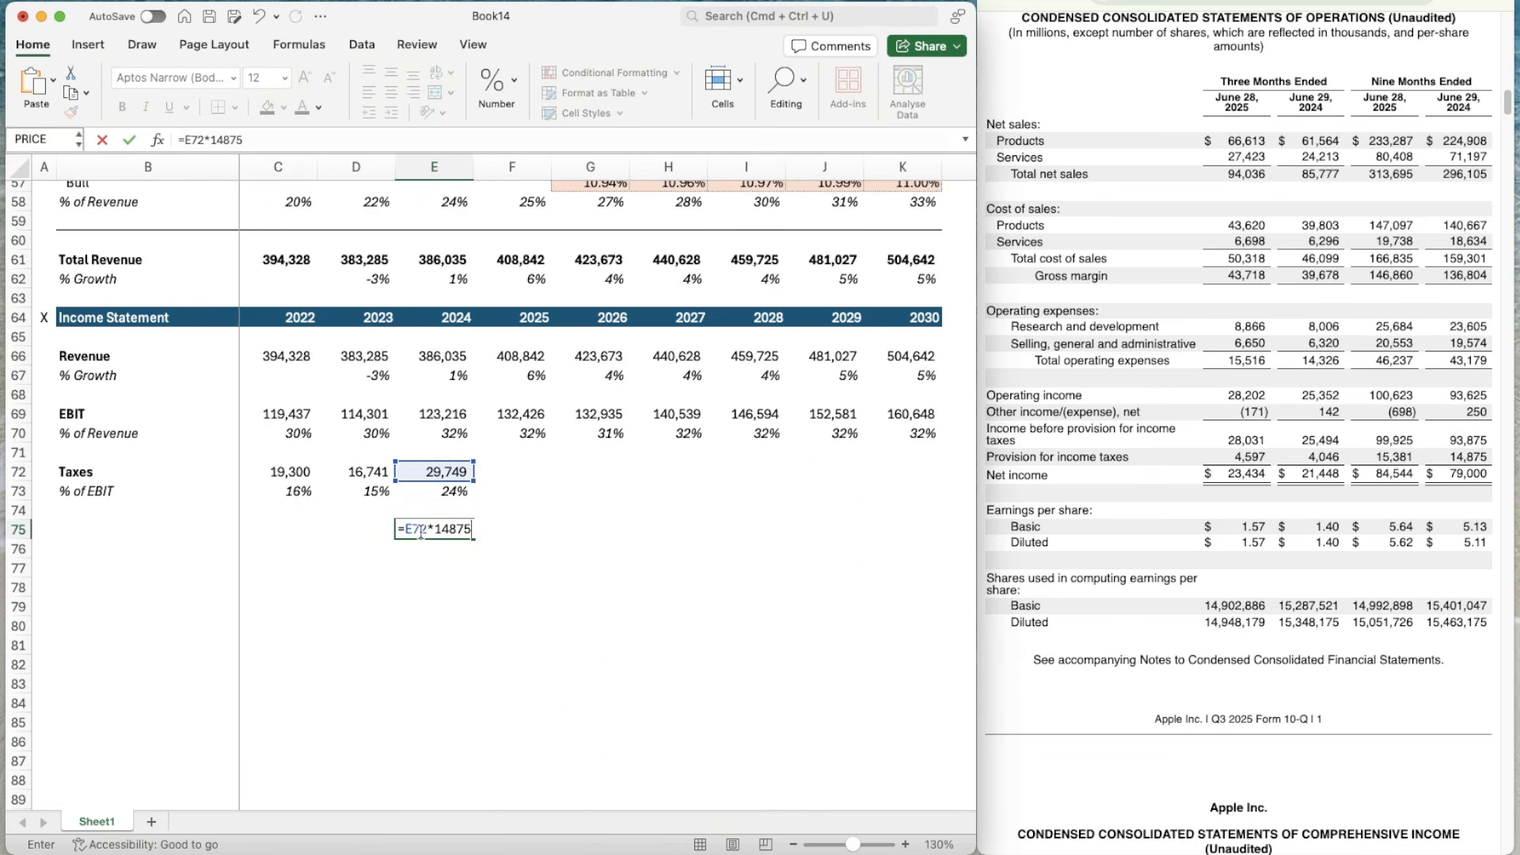
key(Return)
key(Up)
key(Up)
key(Right)
key(Down)
key(Left)
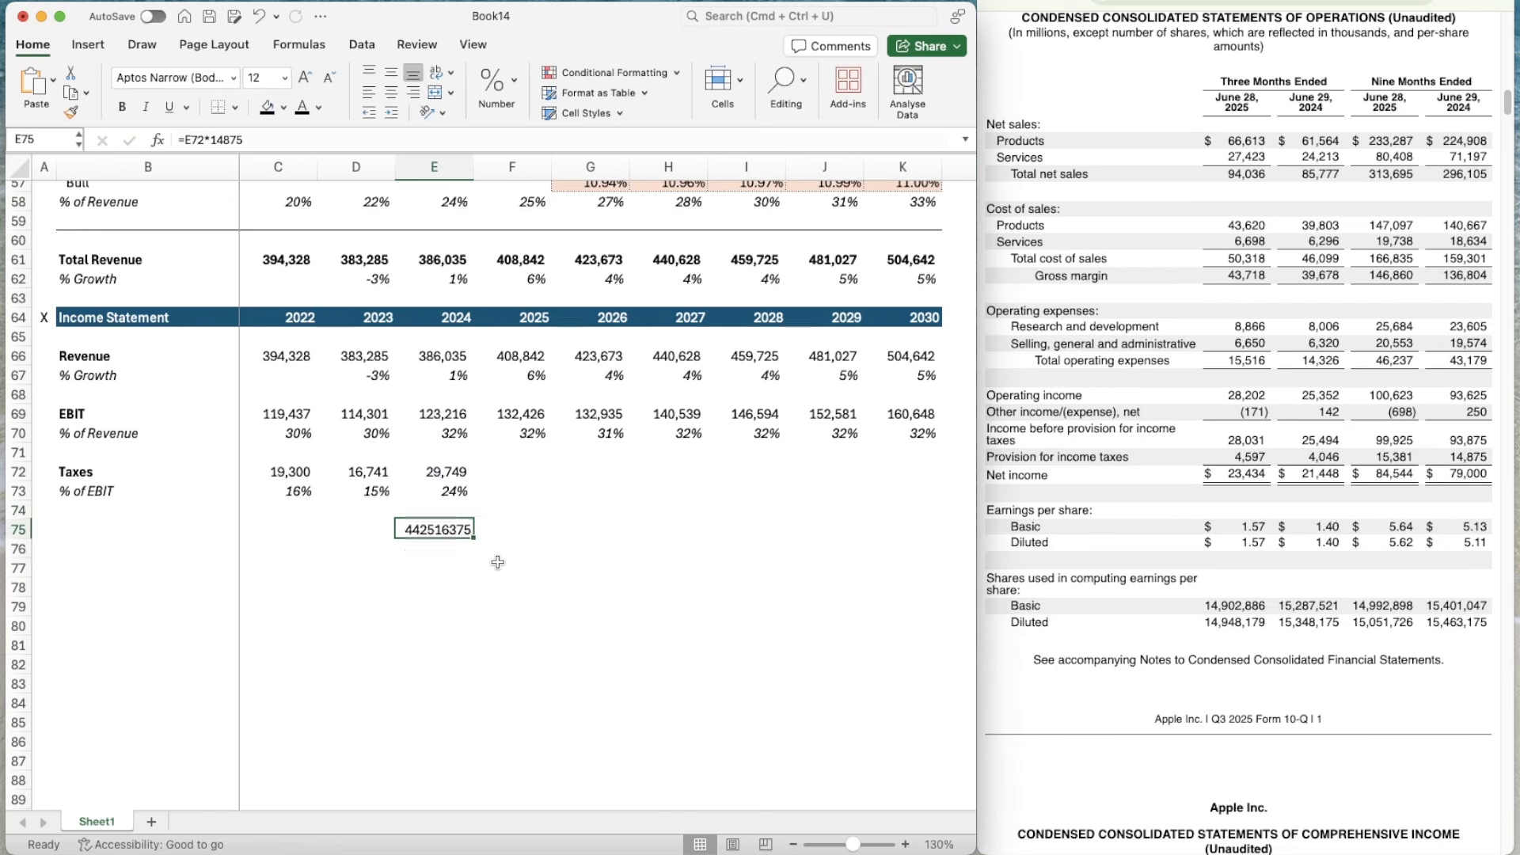
- Calculate the ratio of full-year to nine-month 2024 taxes in E75 with =E72/14875
text(=14)
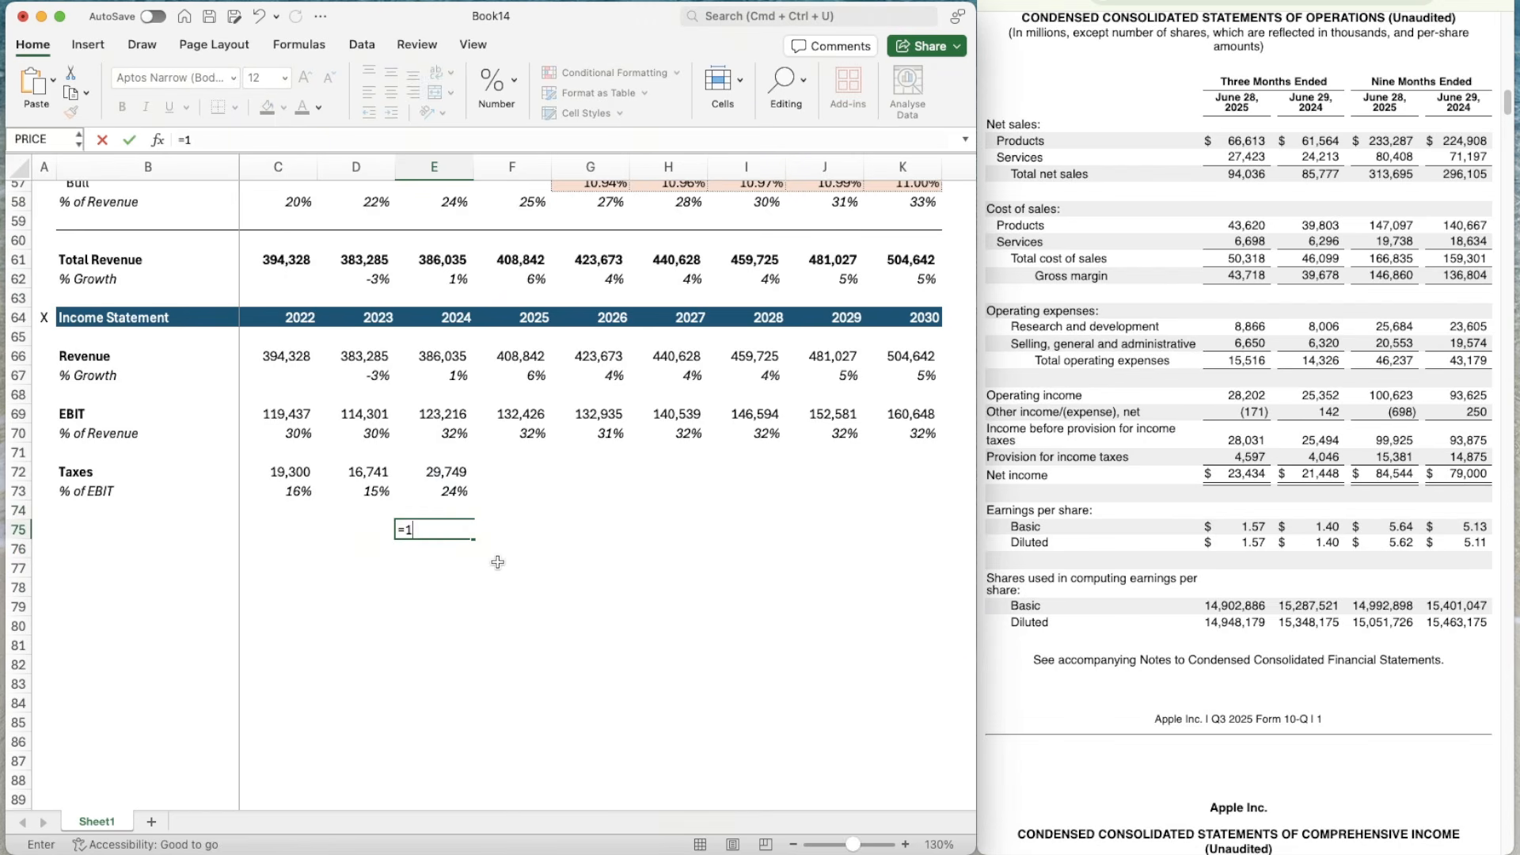
key(Up)
key(Up)
key(Up)
text(/E75)
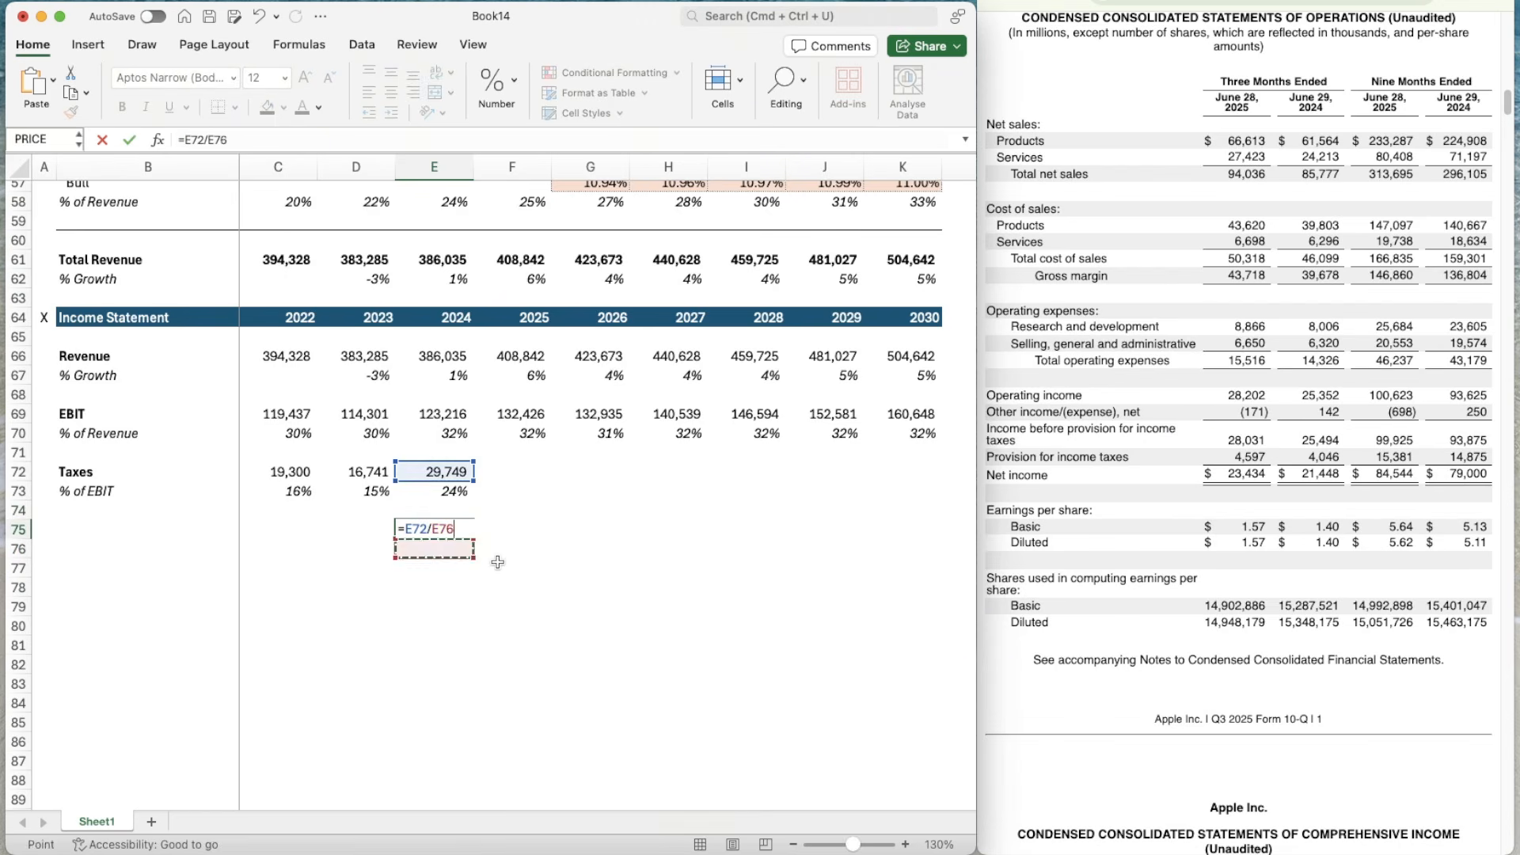
key(BackSpace)
key(BackSpace)
key(BackSpace)
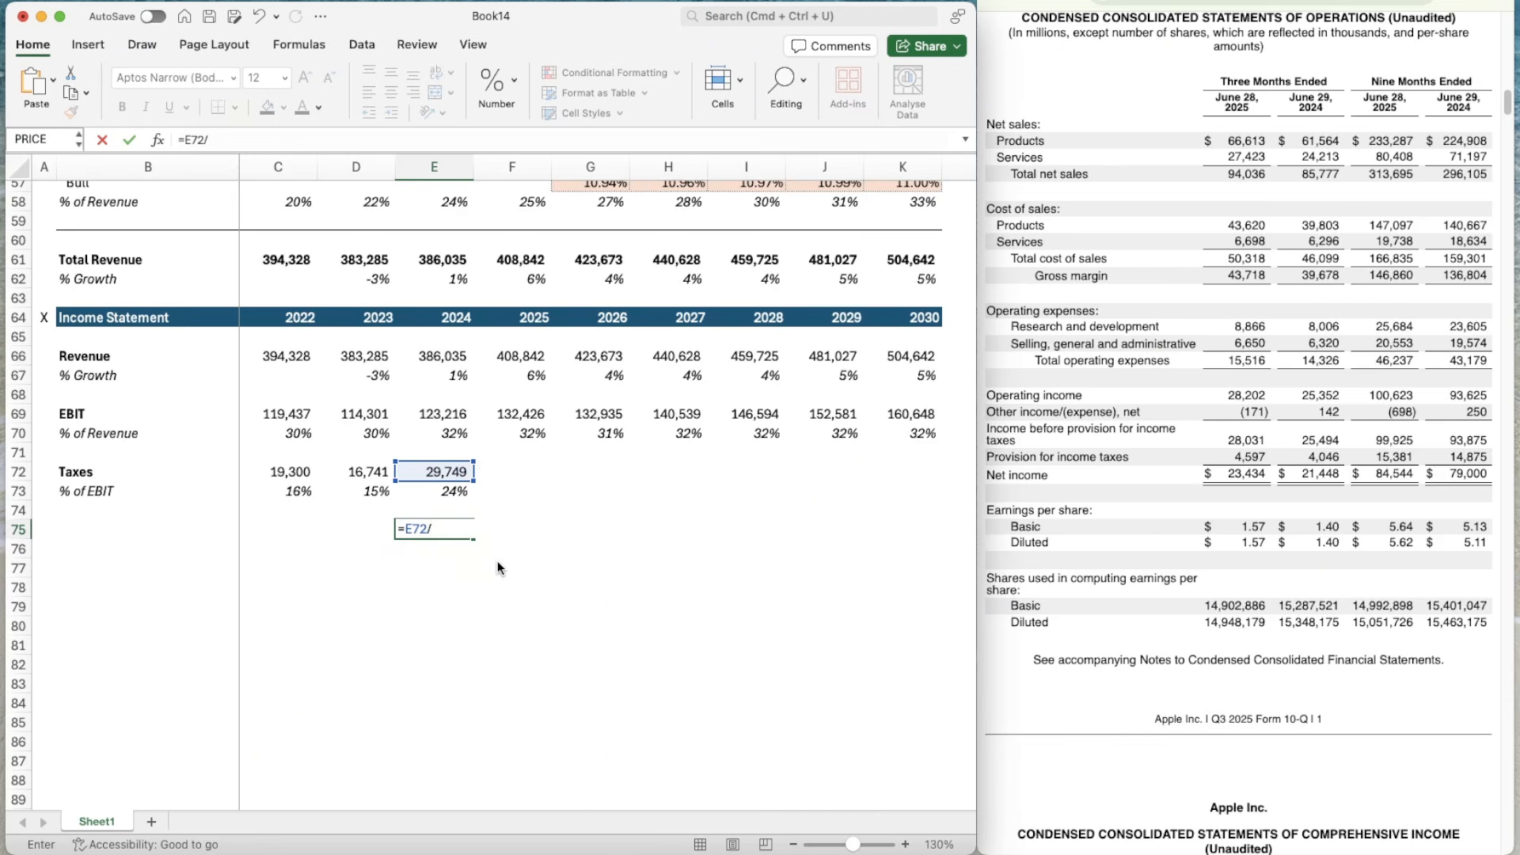
text(14875)
key(Return)
key(Up)
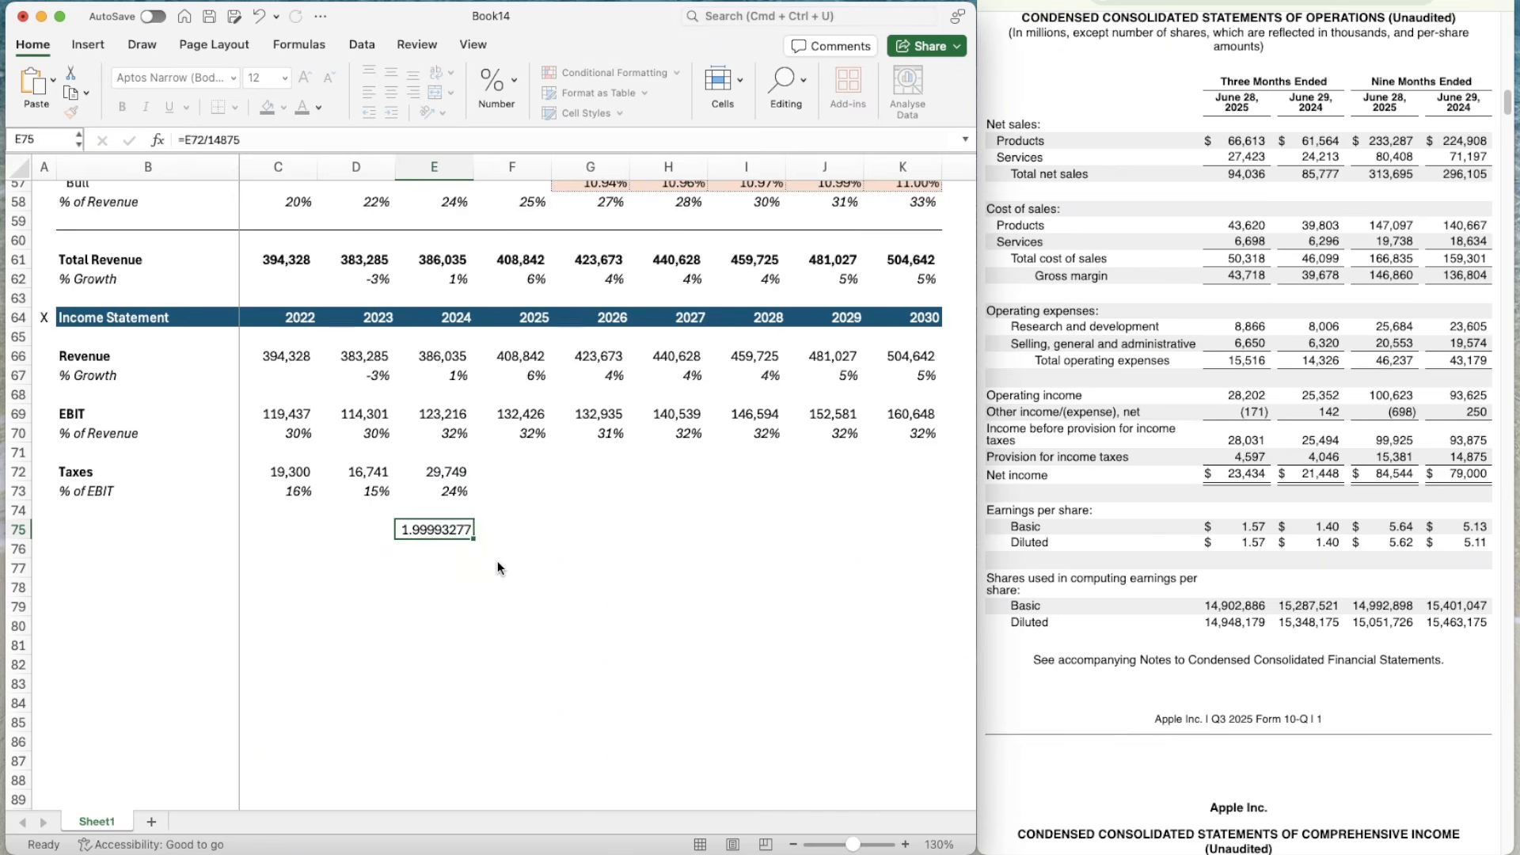
- Estimate the 2025 taxes in F72 with the formula =15381*1.99993277
key(Right)
key(Up)
key(Up)
key(Up)
text(=)
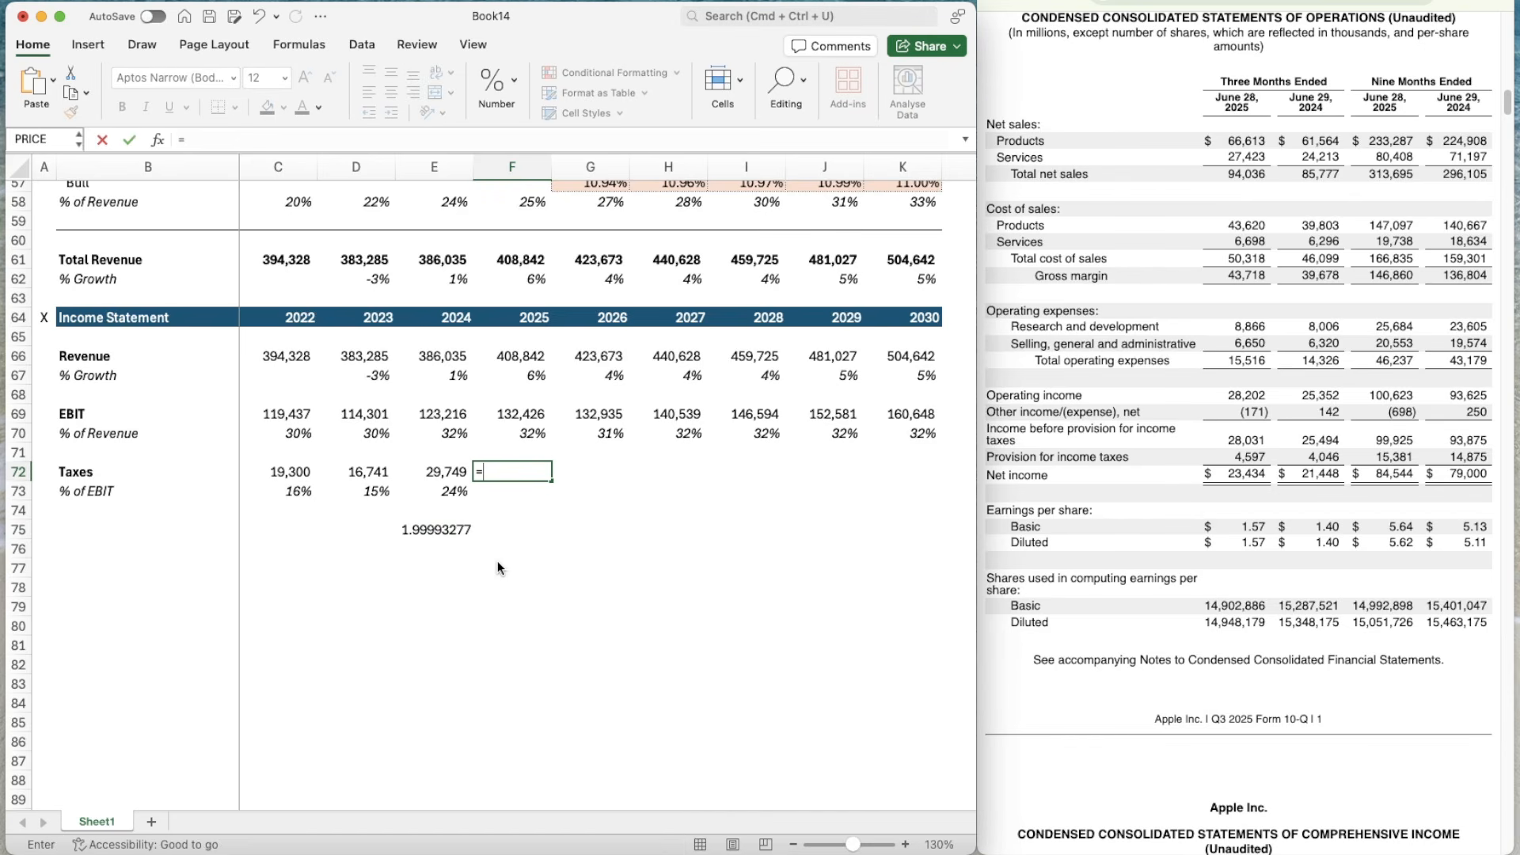
text(15381*1.9999)
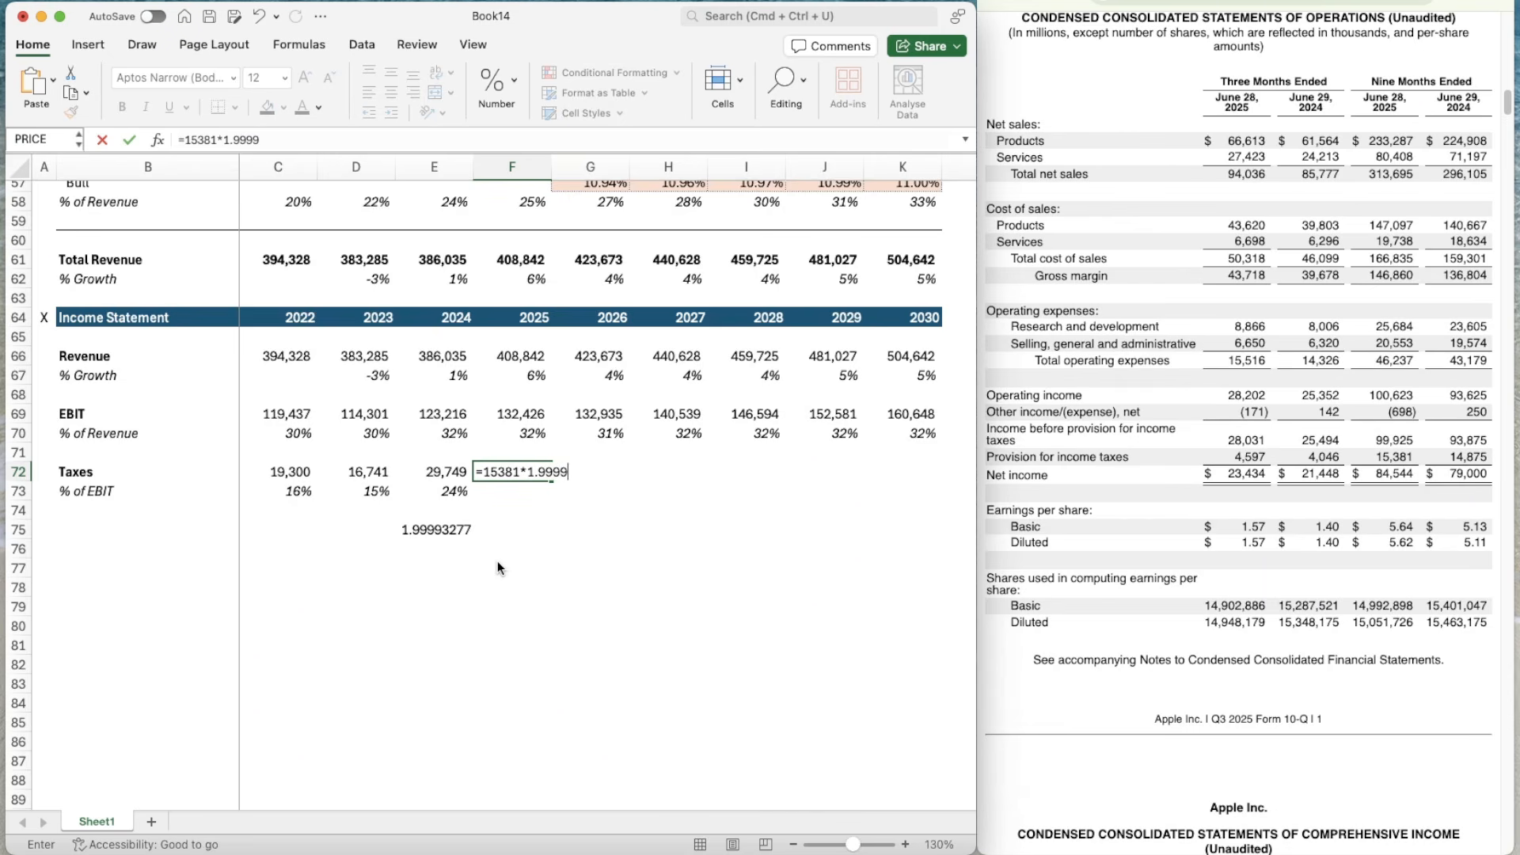
text(3277)
key(Return)
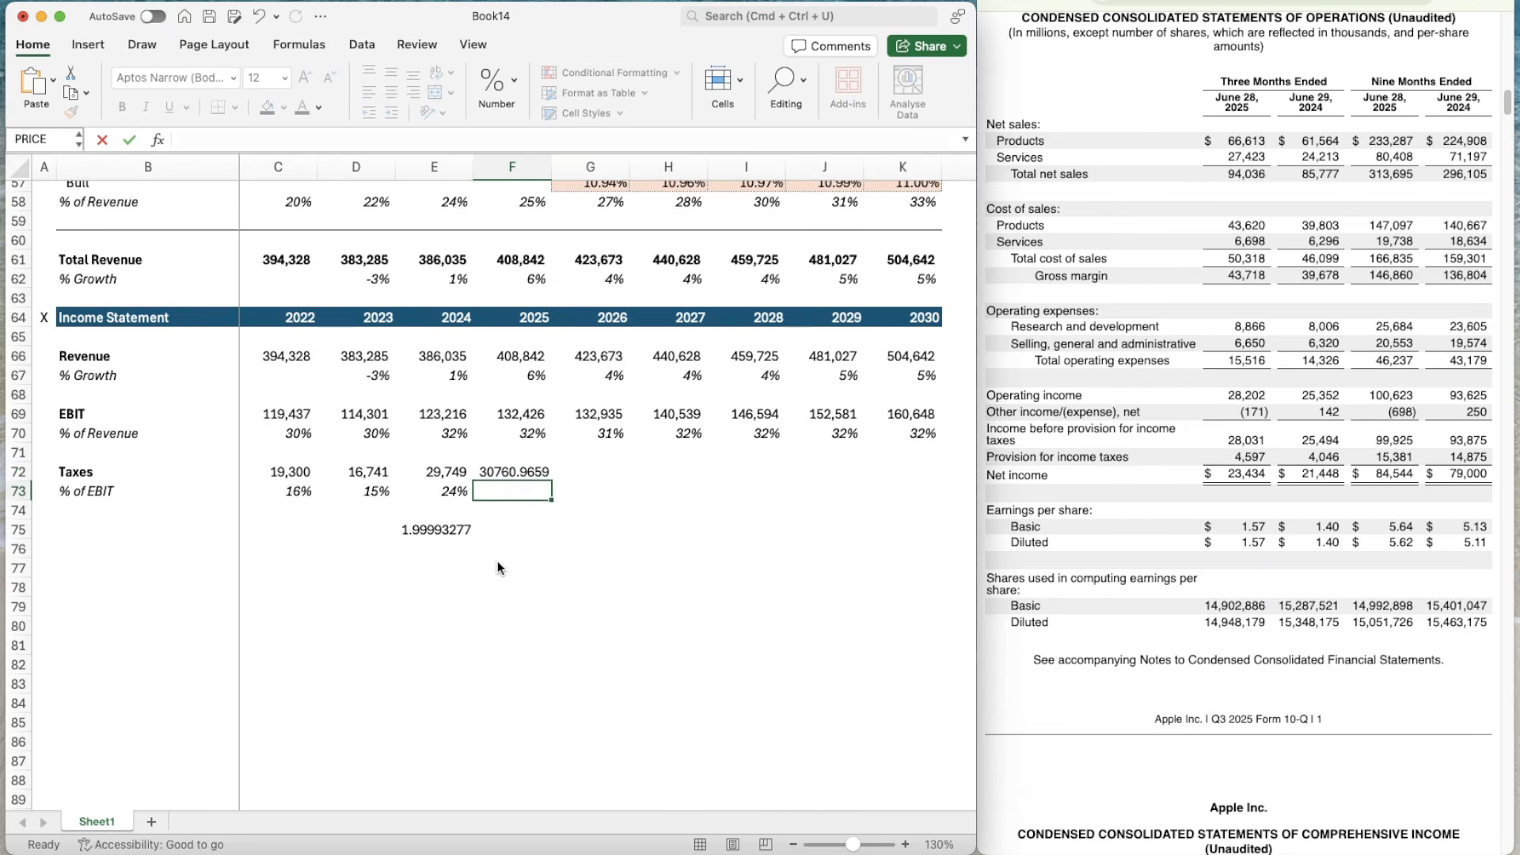
- Copy the number format of the 2024 taxes in E72 onto F72
key(Return)
key(Left)
key(Up)
key(Up)
key(super+shift+c)
key(Right)
key(super+shift+v)
key(Down)
key(Down)
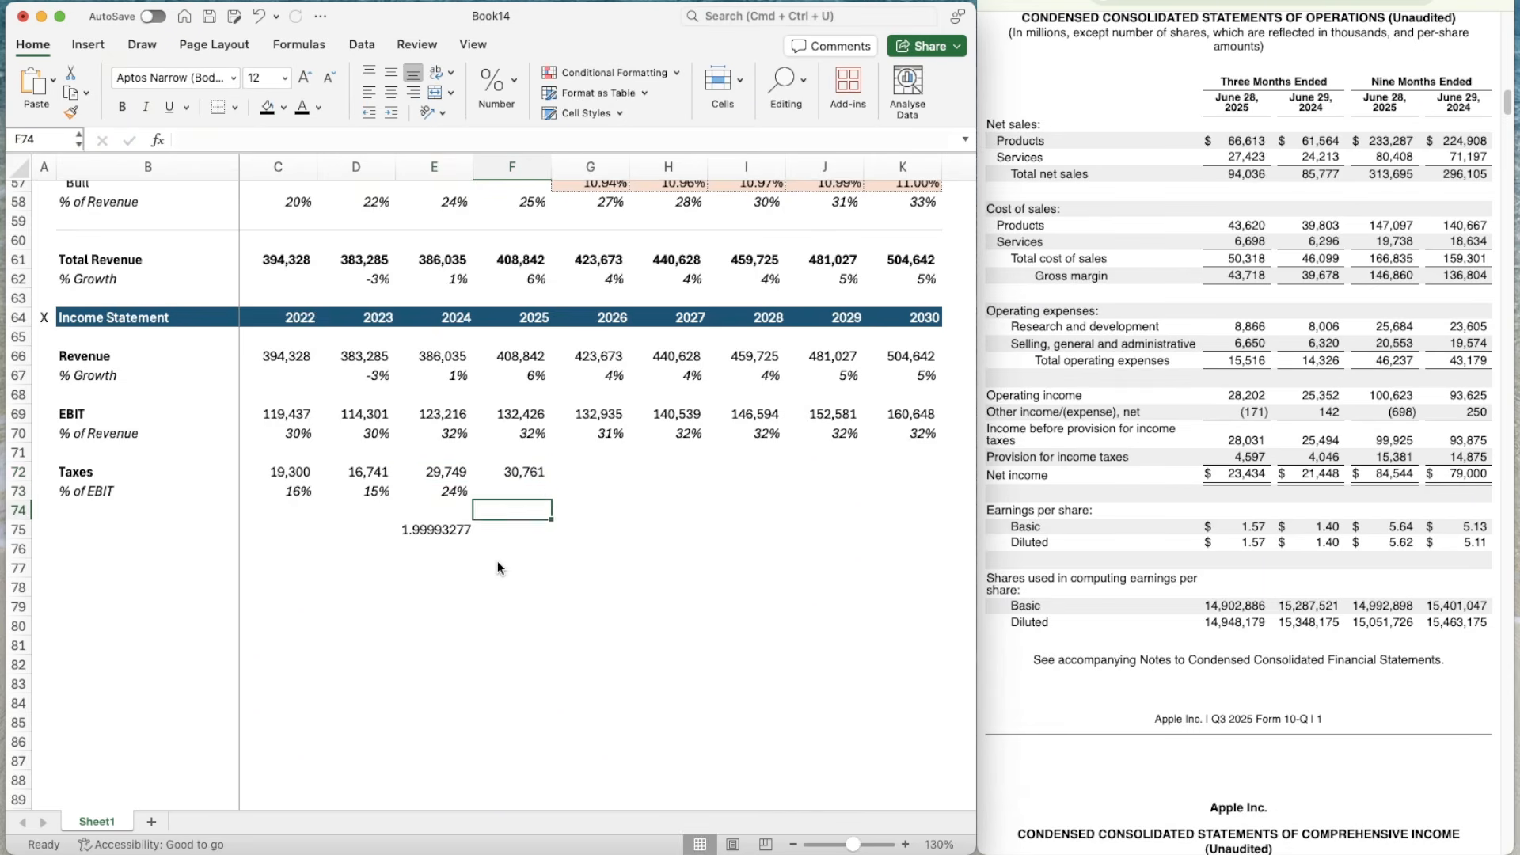
- Copy the % of EBIT formula from E73 to the 2025 cell F73
key(Left)
key(Up)
key(super+c)
key(Right)
key(super+v)
- Clear the scratch ratio from E75
key(Down)
key(Down)
key(Left)
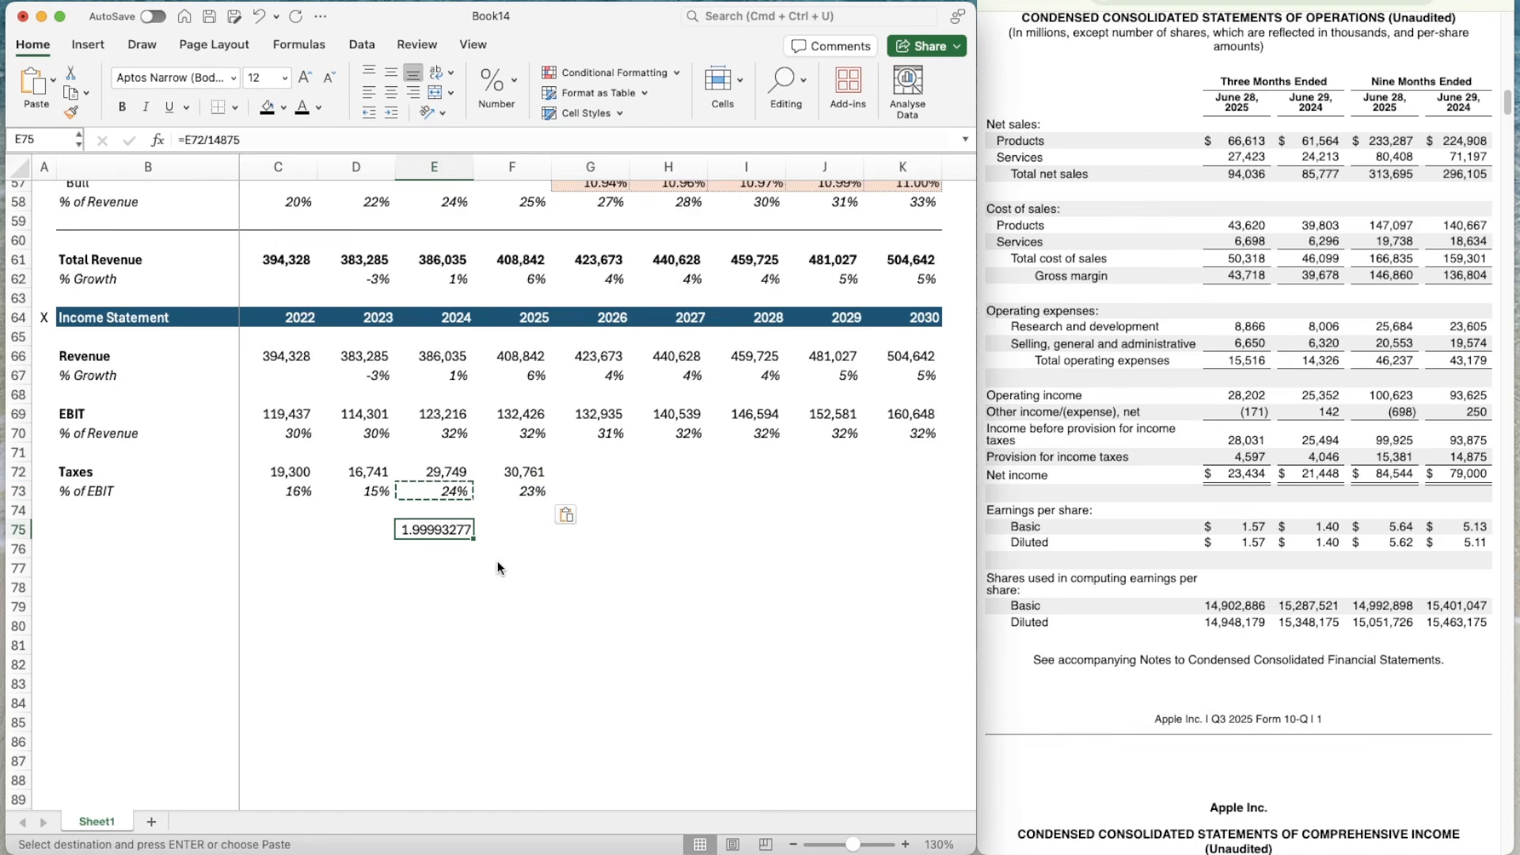
key(Delete)
- Copy the three-year average formula from G70 to the 2026 % of EBIT cell G73
key(Right)
key(Right)
key(Right)
key(Up)
key(Up)
key(Up)
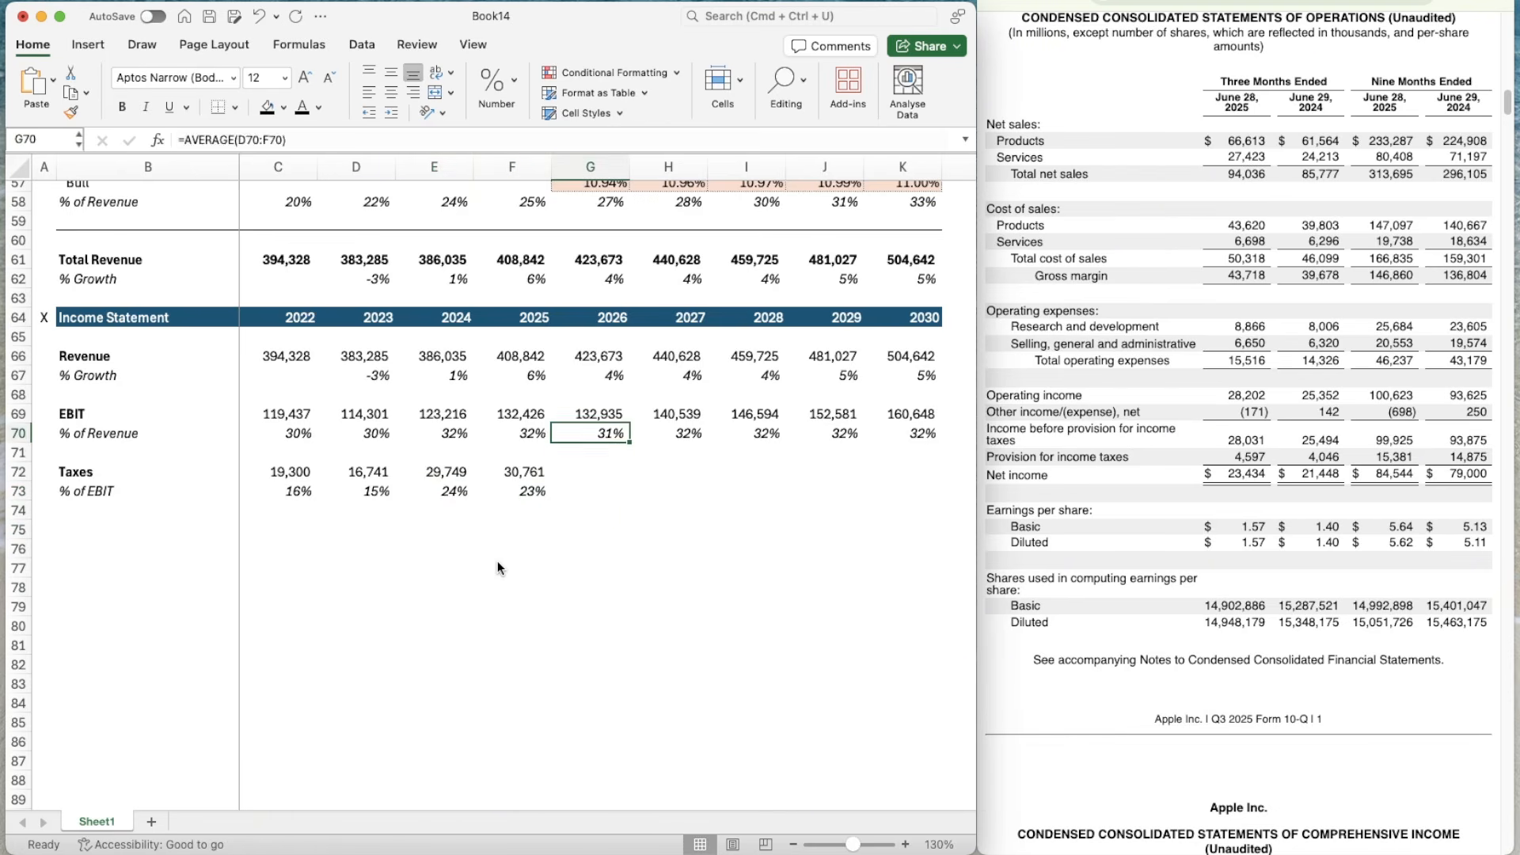
key(super+c)
key(Down)
key(Down)
key(Down)
key(super+v)
- Extend the averaged 2026 tax percentage in G73 across the 2027 to 2030 cells H73:K73
key(super+c)
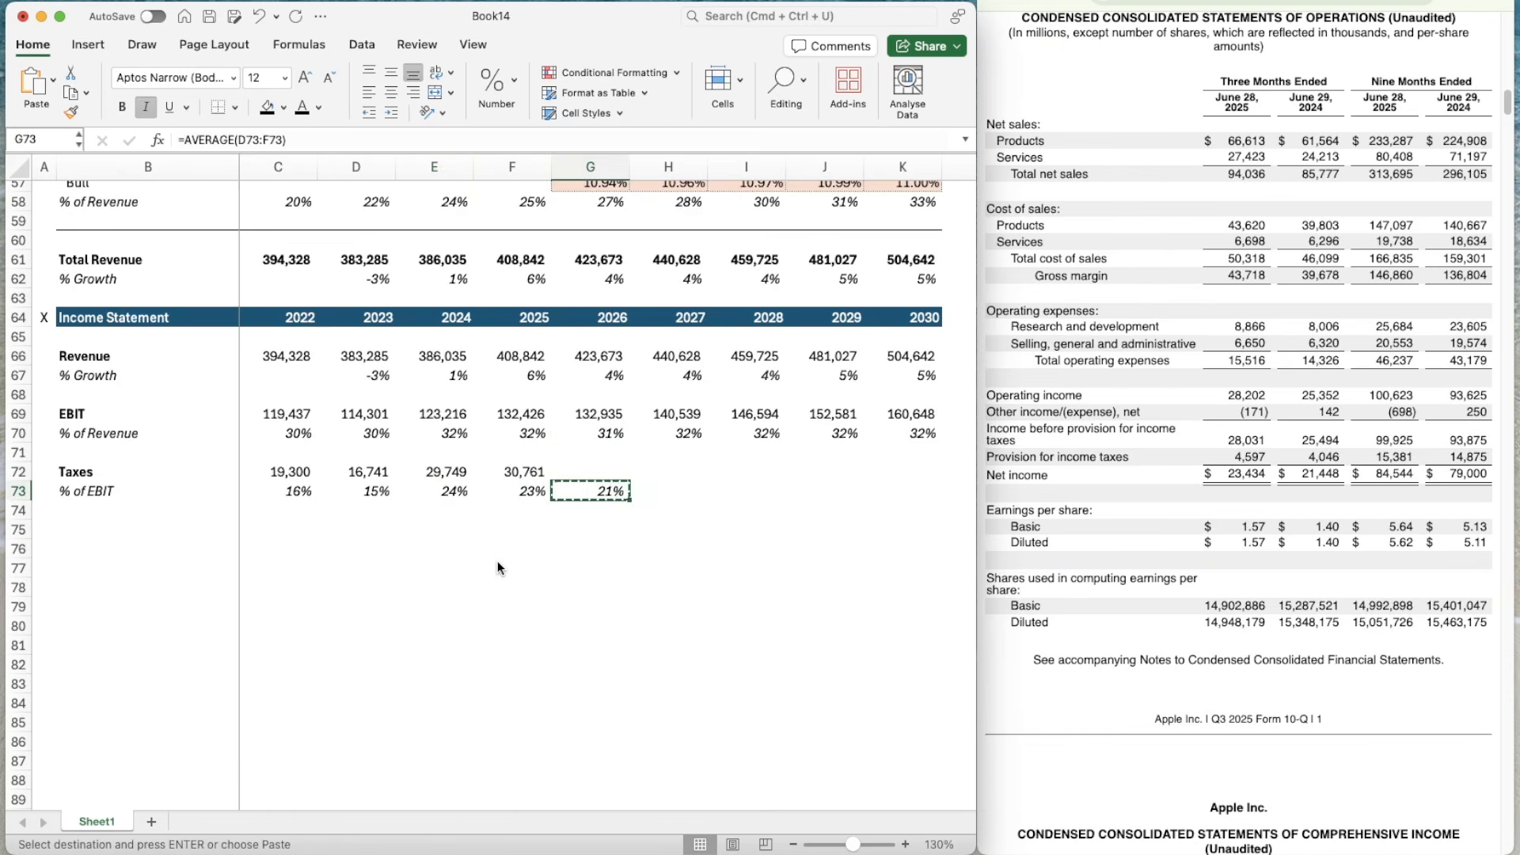
key(shift+Right)
key(shift+Right)
key(shift+Right)
key(shift+Right)
key(super+v)
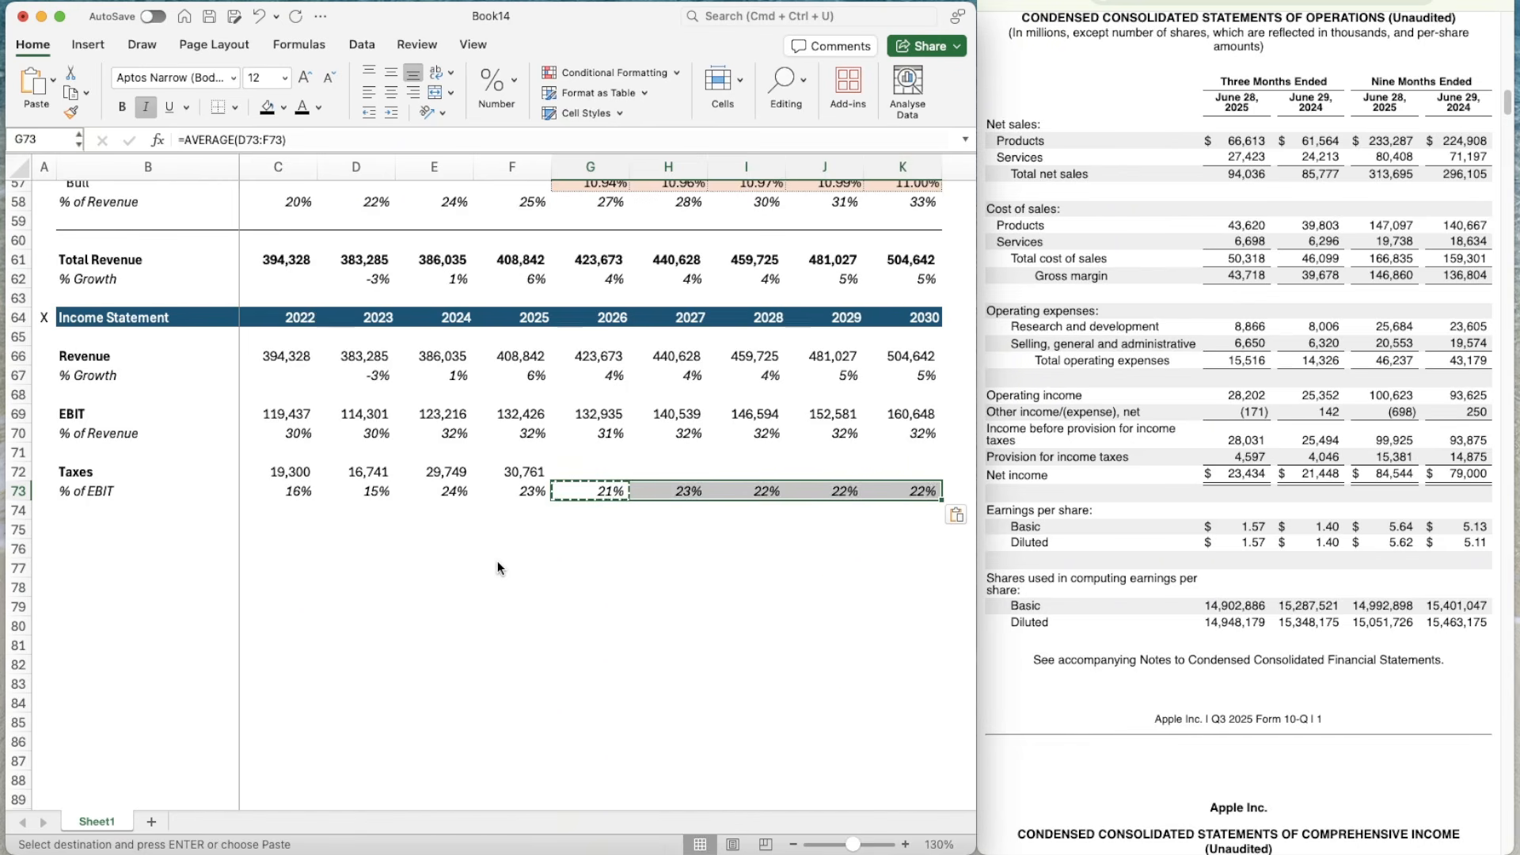
key(Up)
key(Up)
key(Up)
key(Down)
key(Down)
key(Down)
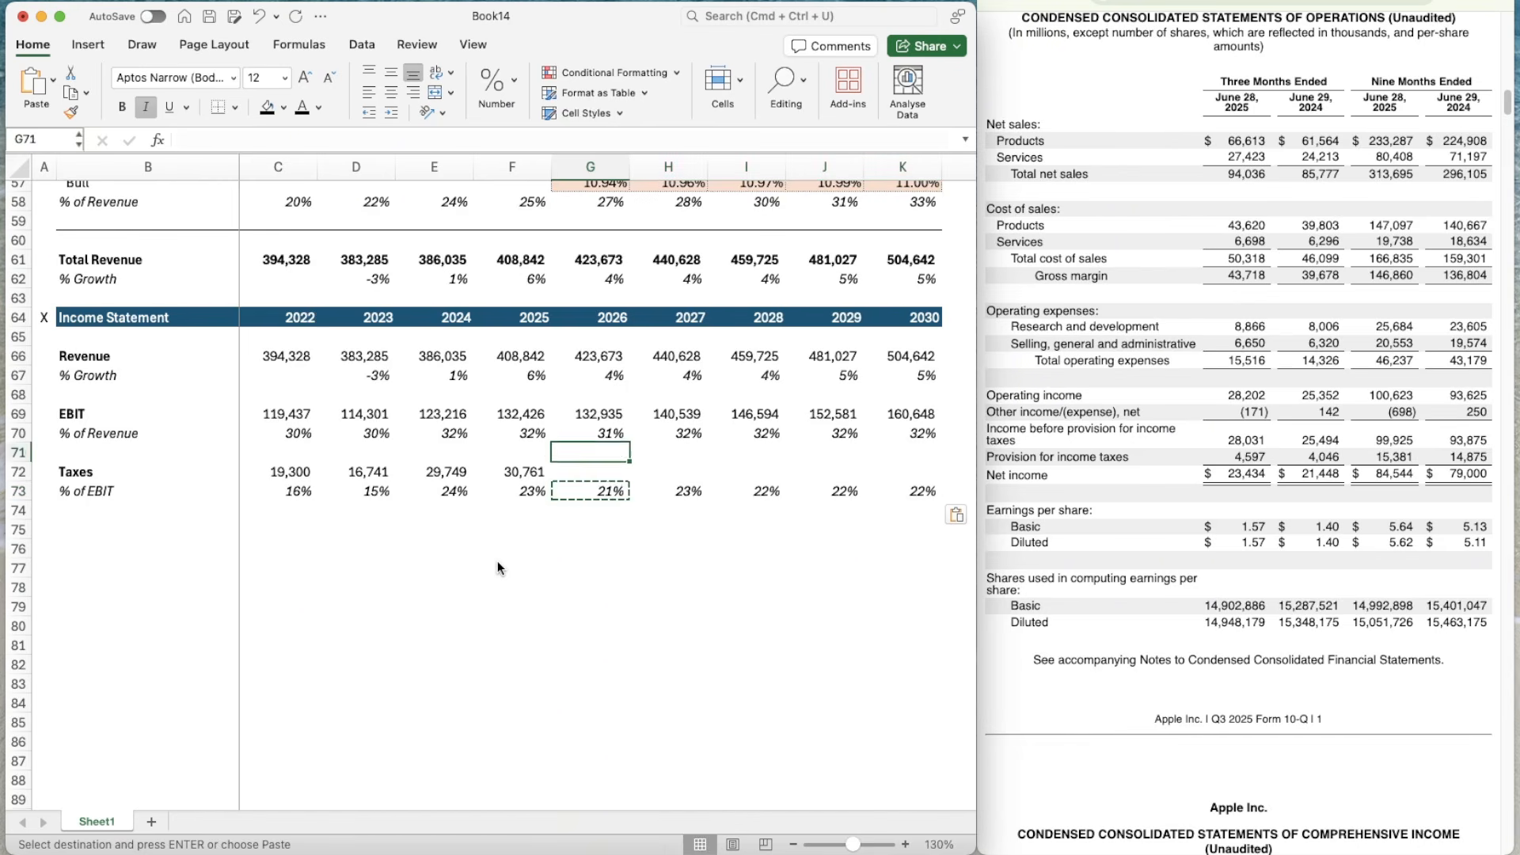
key(Left)
key(Left)
key(Left)
key(Left)
key(Right)
key(Right)
key(Right)
key(Right)
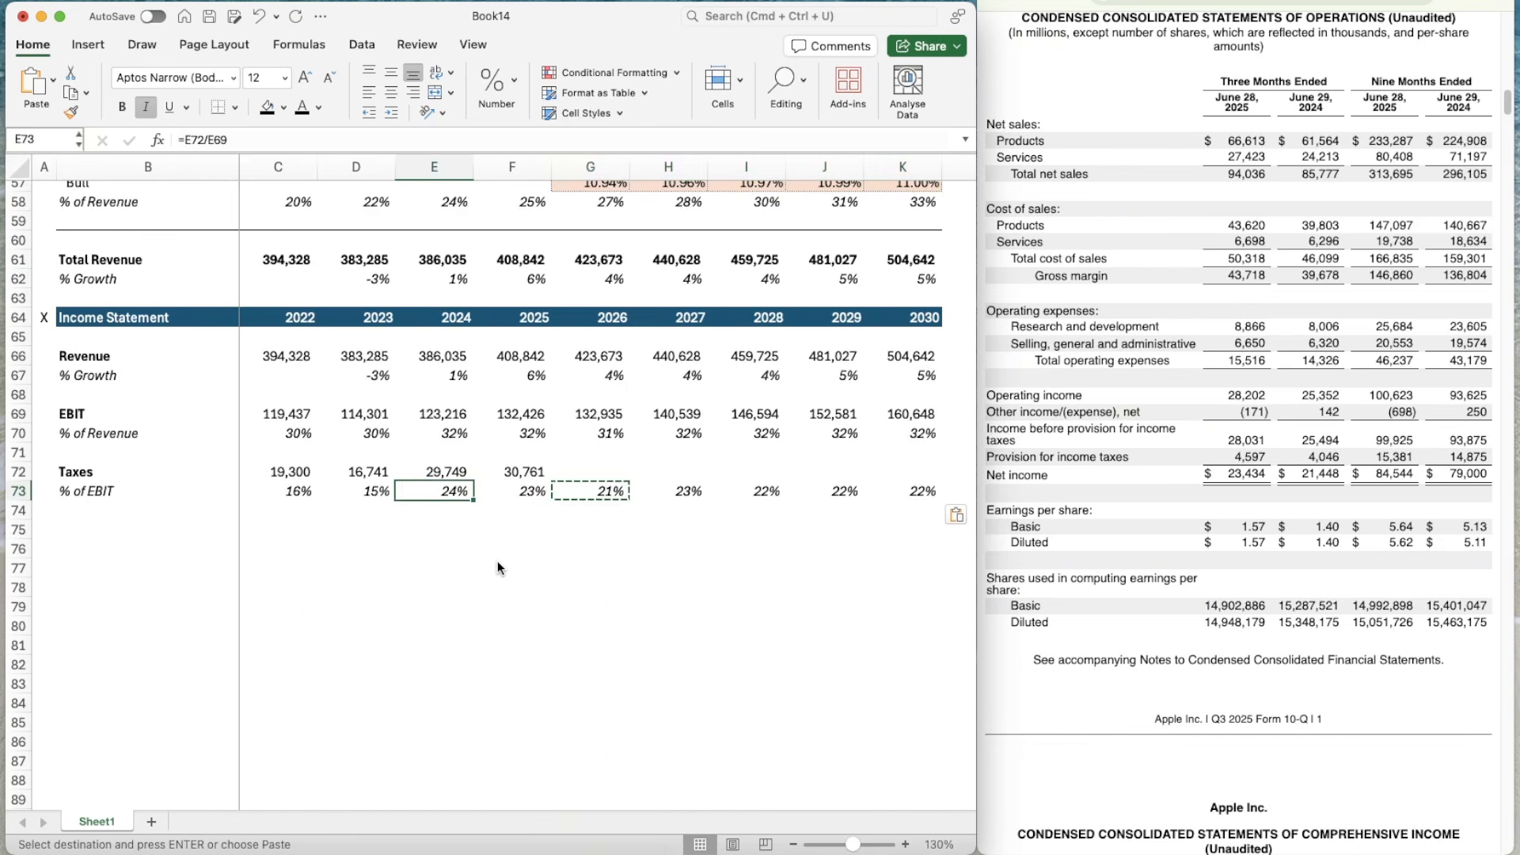
key(Up)
key(Up)
key(Up)
key(Up)
- Project the 2026 taxes in G72 with the formula =G69*G73
key(Down)
key(Down)
key(Down)
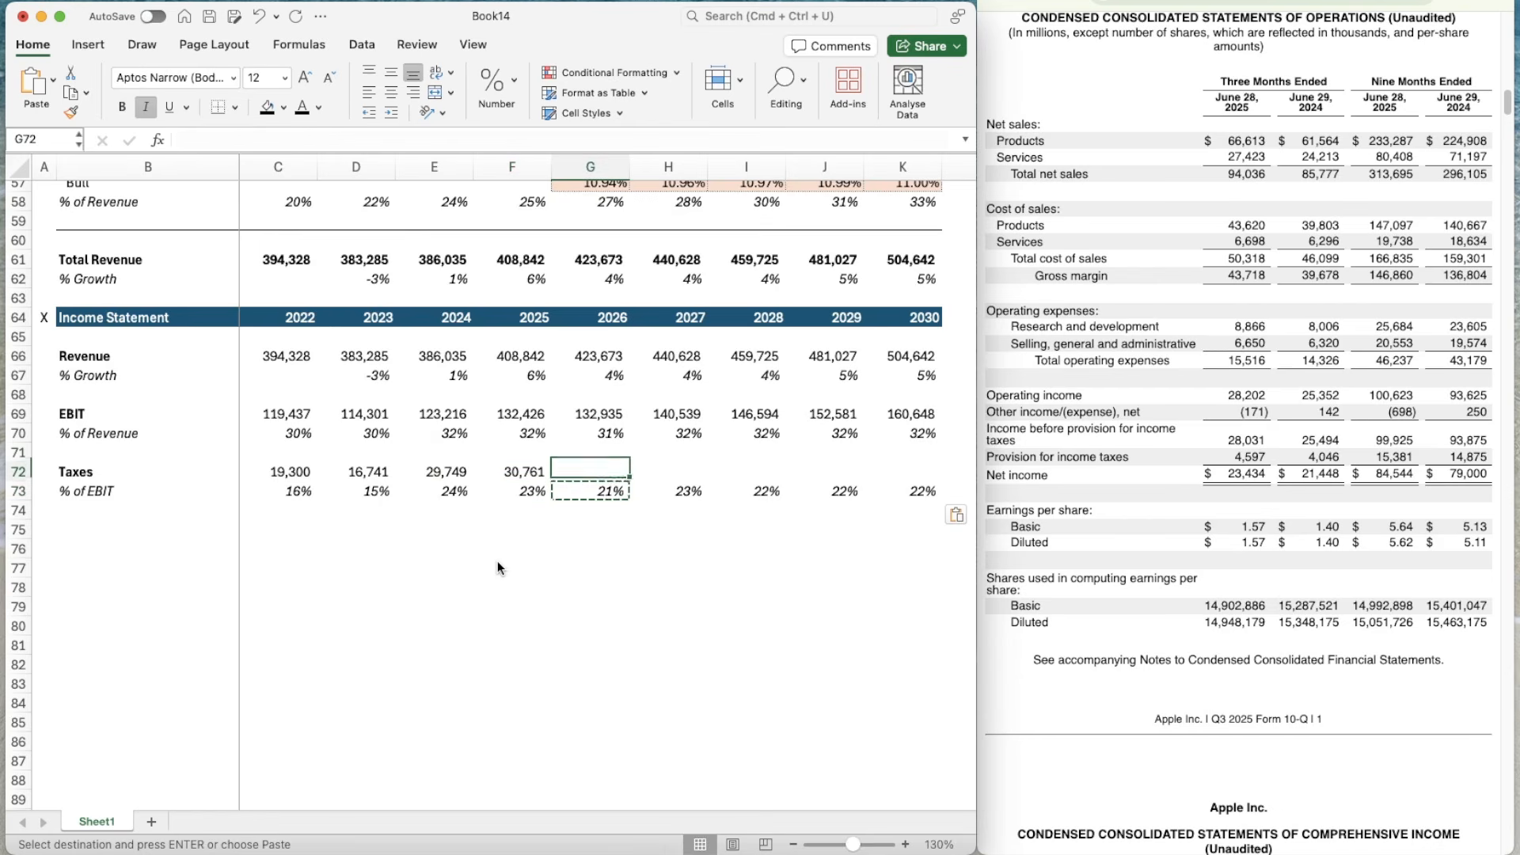
text(=)
key(Up)
key(Up)
key(Up)
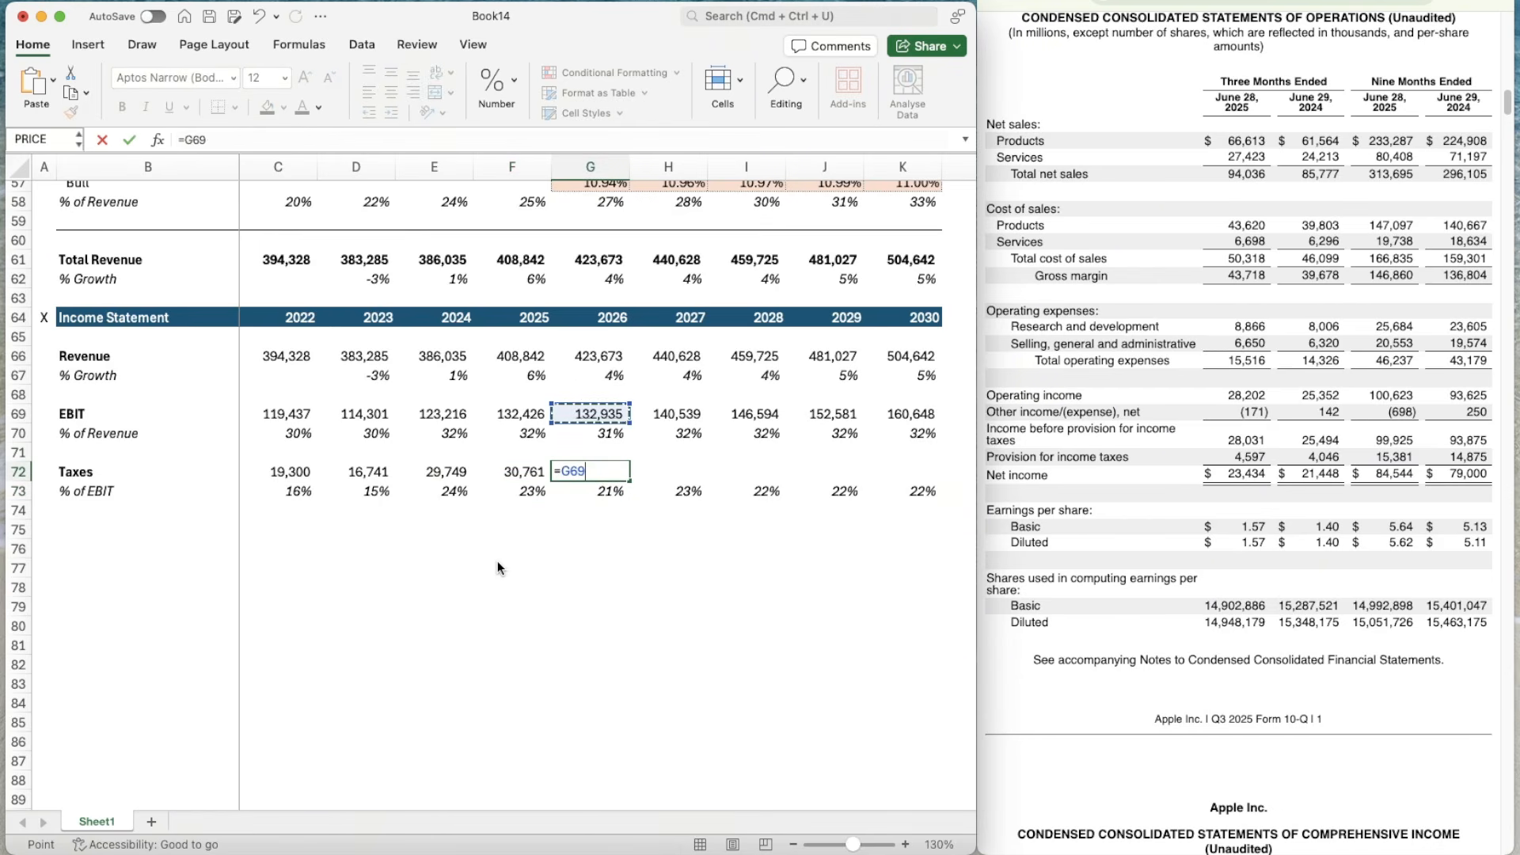
text(*)
key(Down)
key(Return)
- Copy the number format of the 2025 taxes in F72 onto G72
key(Up)
key(Left)
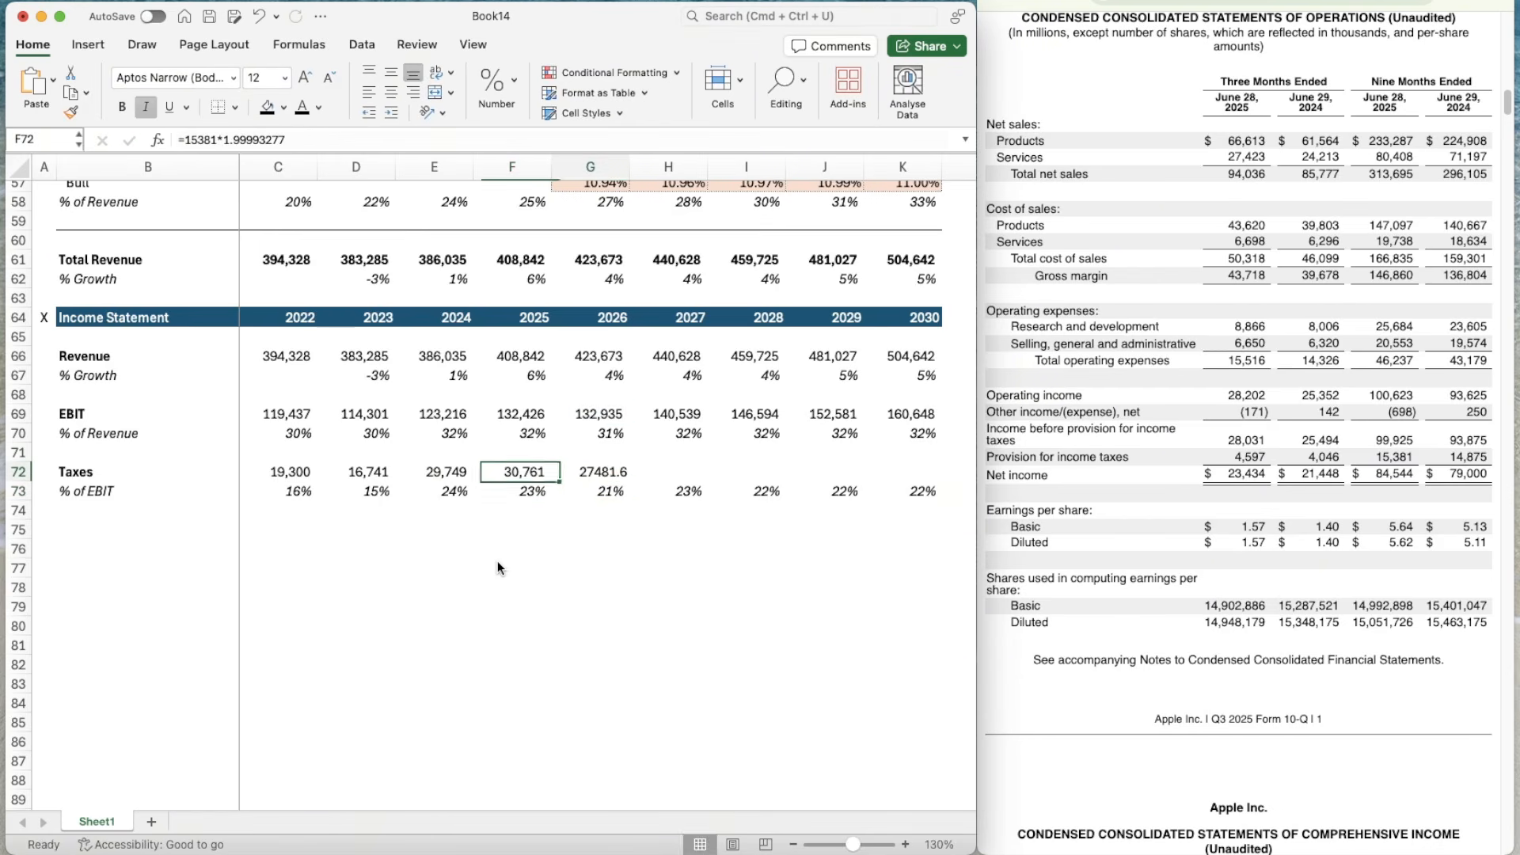
key(super+shift+c)
key(Right)
key(super+shift+v)
- Copy the 2026 taxes formula from G72 across the 2027 to 2030 cells H72:K72
key(super+c)
key(shift+Right)
key(shift+Right)
key(shift+Right)
key(shift+Right)
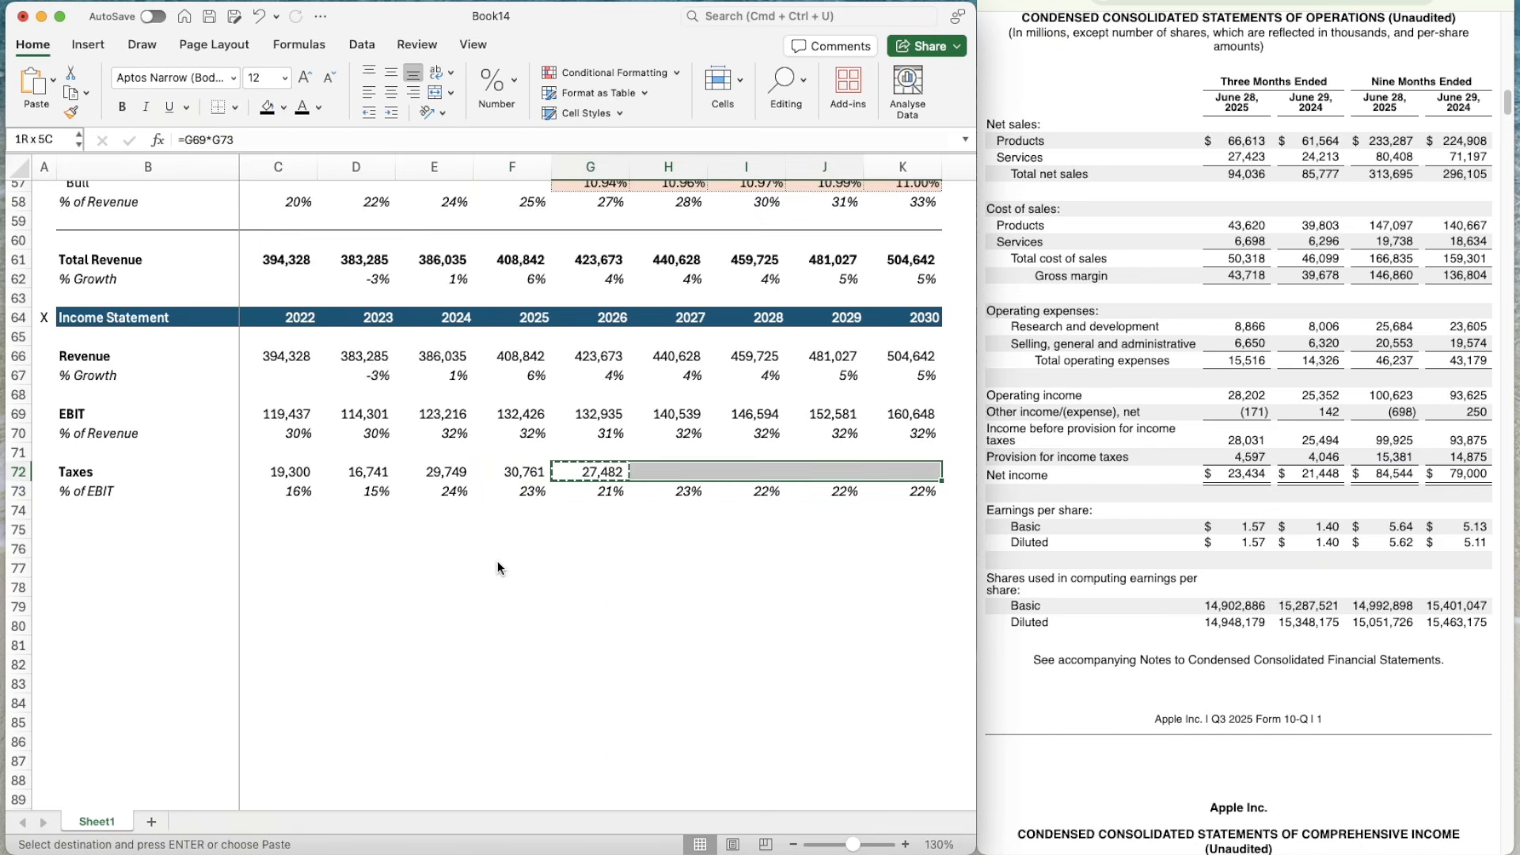
key(Return)
key(Down)
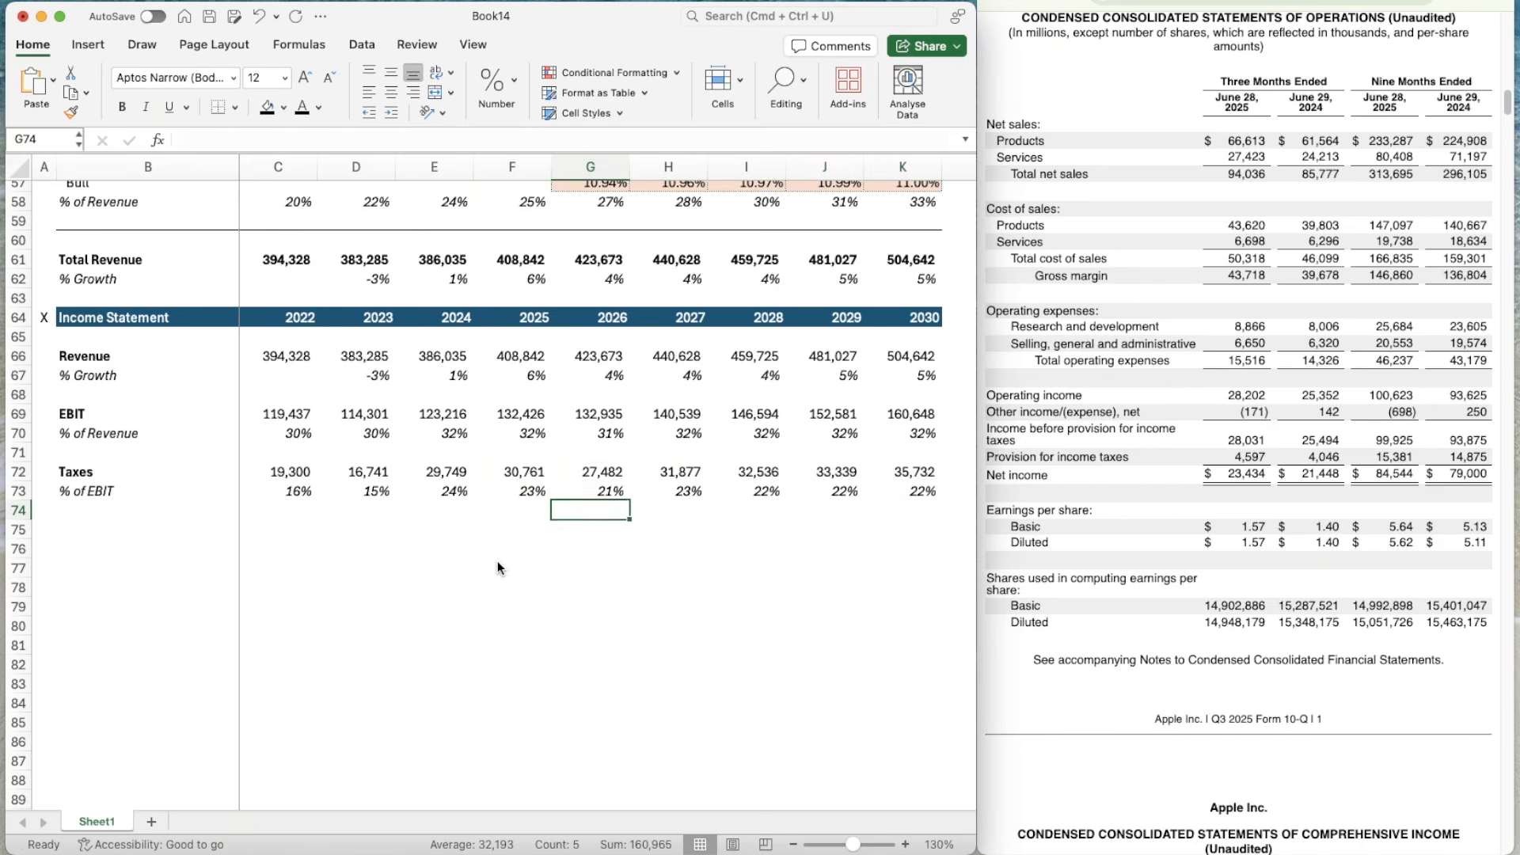
- Copy the Income Statement header row A64:K64, including the X marker and years, to row 75
key(Left)
key(Left)
key(Left)
key(Left)
key(Down)
key(Up)
key(Left)
key(Left)
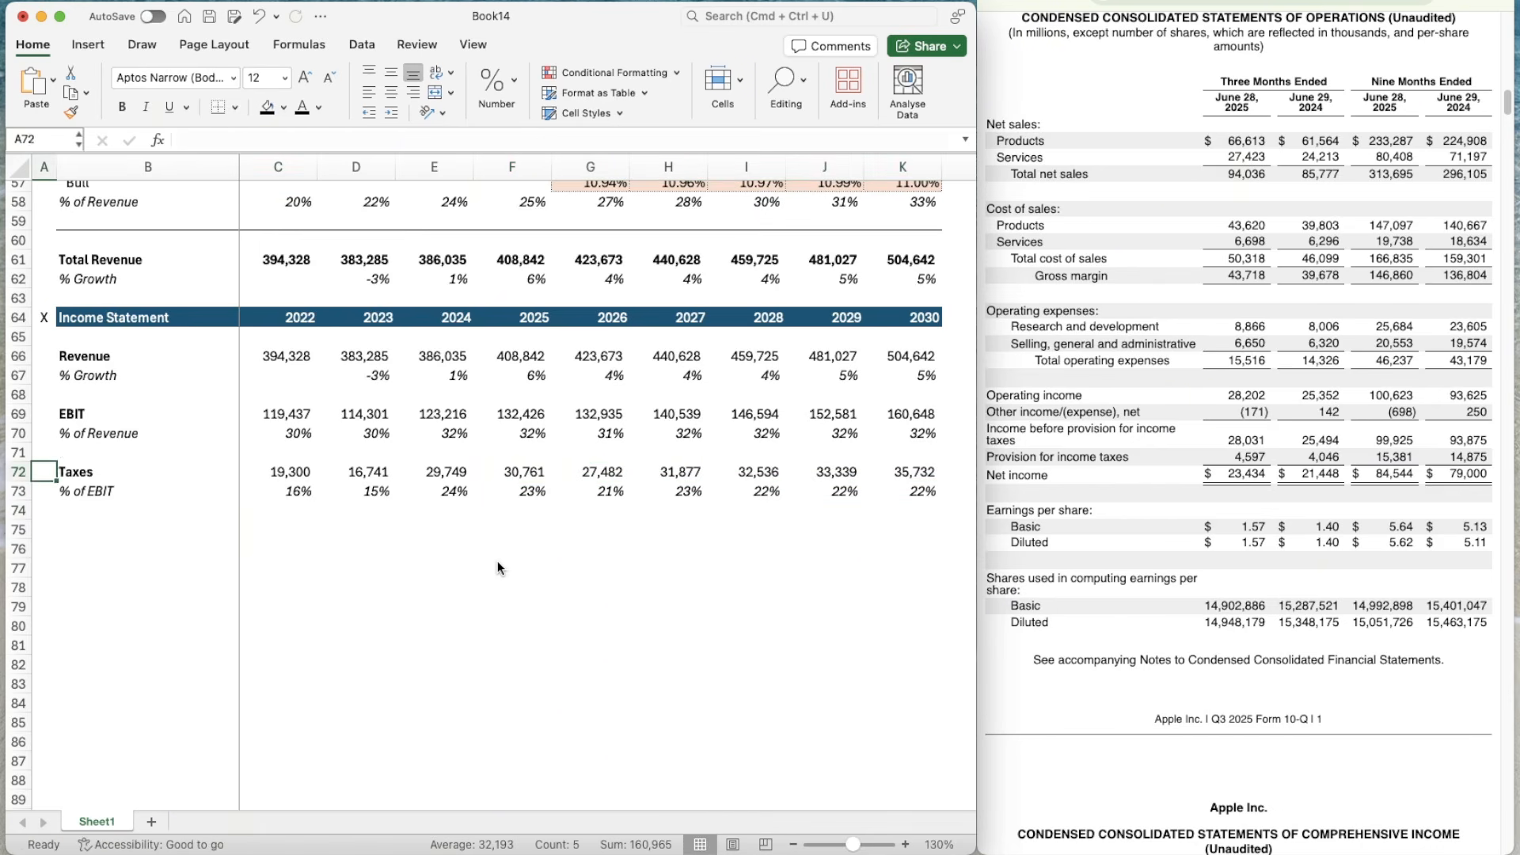
key(Up)
key(Up)
key(Up)
key(Up)
key(Up)
key(Up)
key(Up)
key(Up)
key(Up)
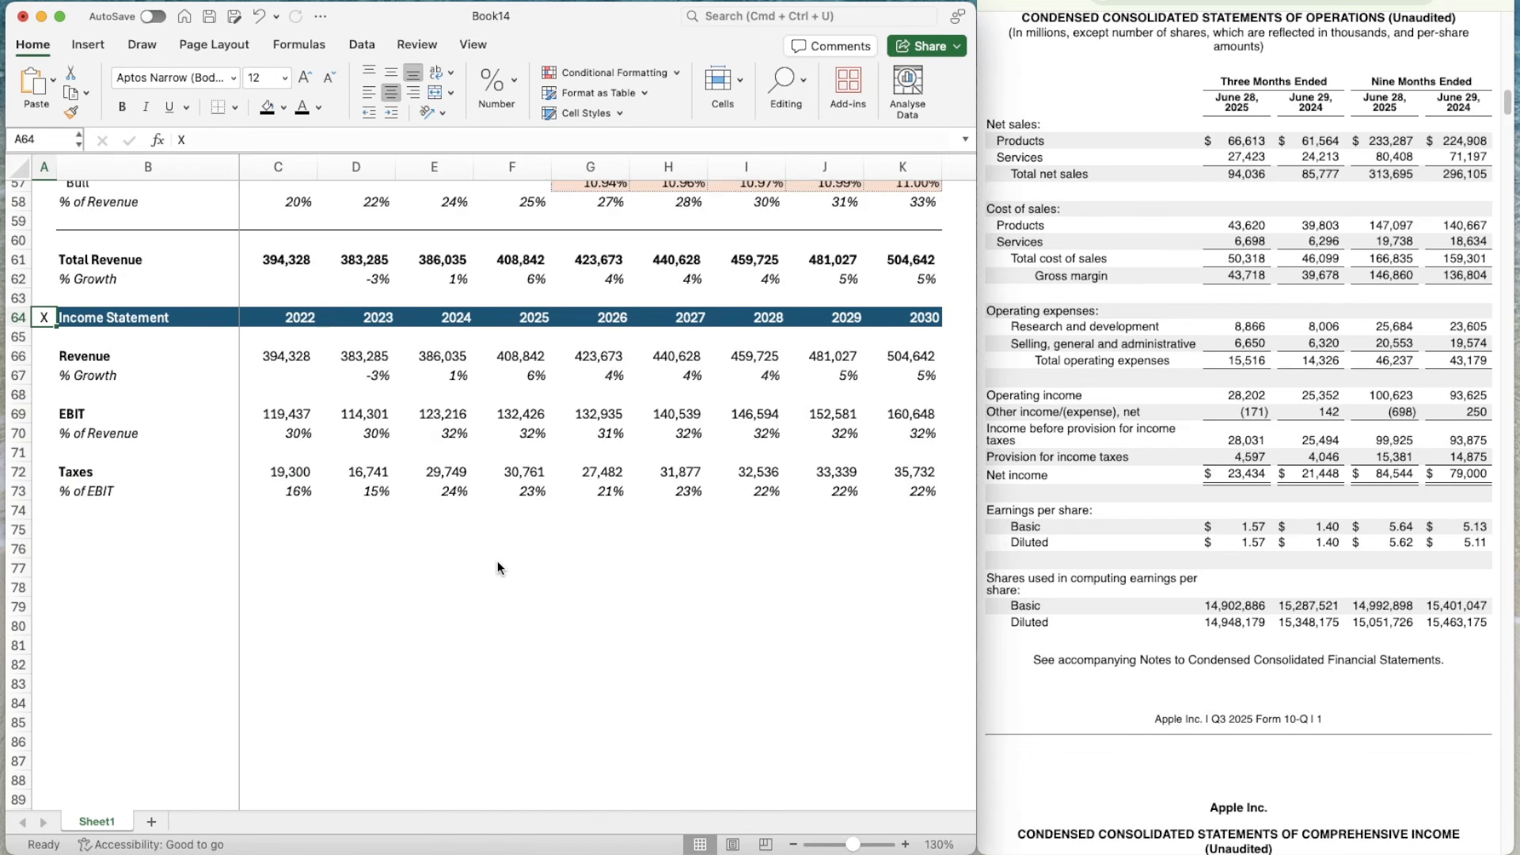
key(shift+Right)
key(shift+Right)
key(shift+Right)
key(shift+Right)
key(shift+Right)
key(shift+Right)
key(shift+Right)
key(shift+Right)
key(shift+Right)
key(shift+Right)
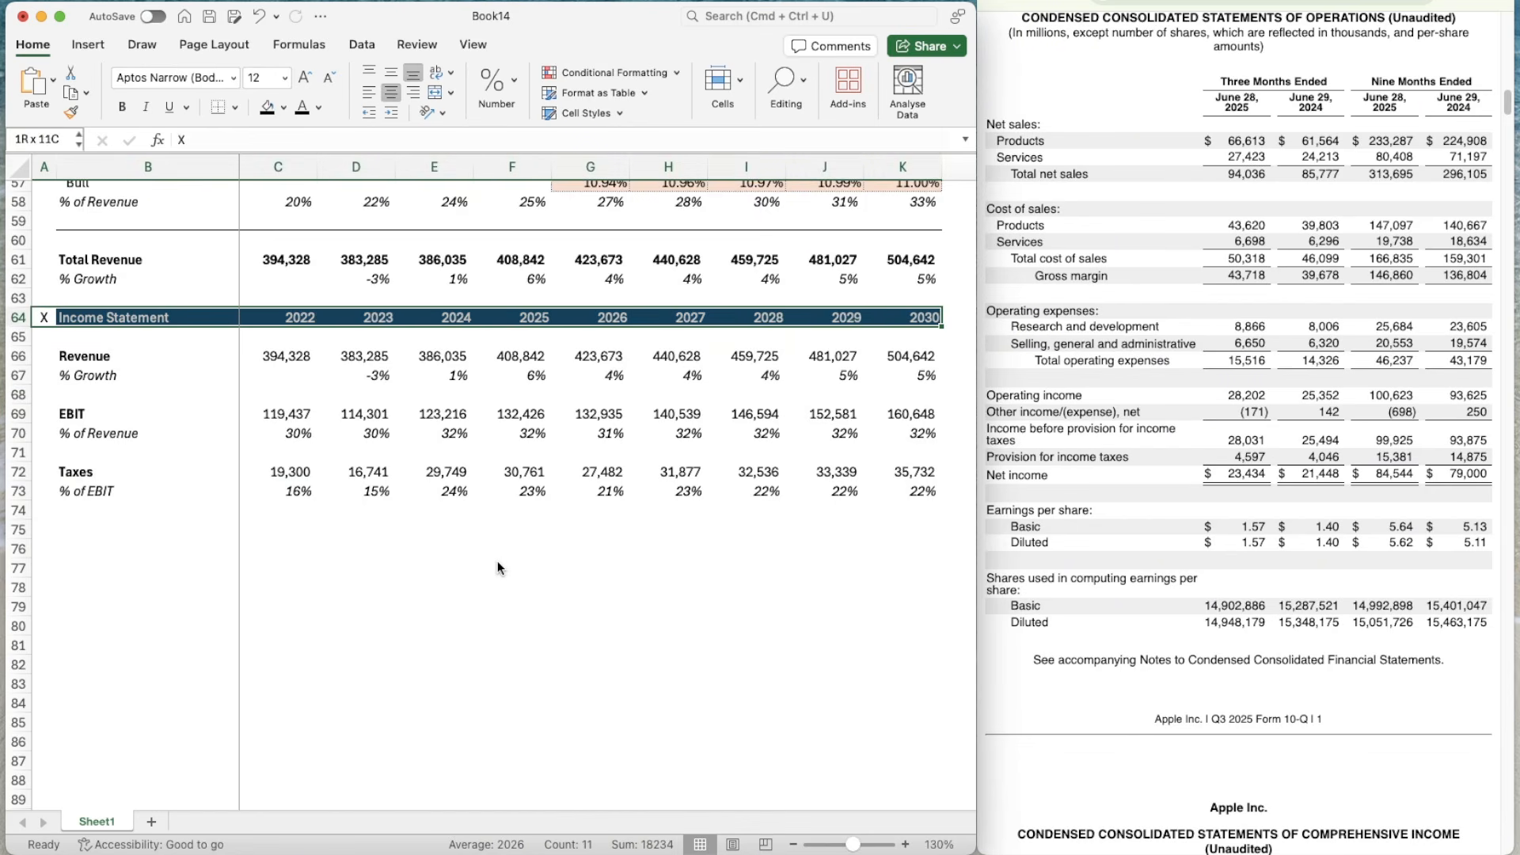
key(super+c)
key(Down)
key(Down)
key(Down)
key(Down)
key(Down)
key(Down)
key(Down)
key(Down)
key(Down)
key(Down)
key(Down)
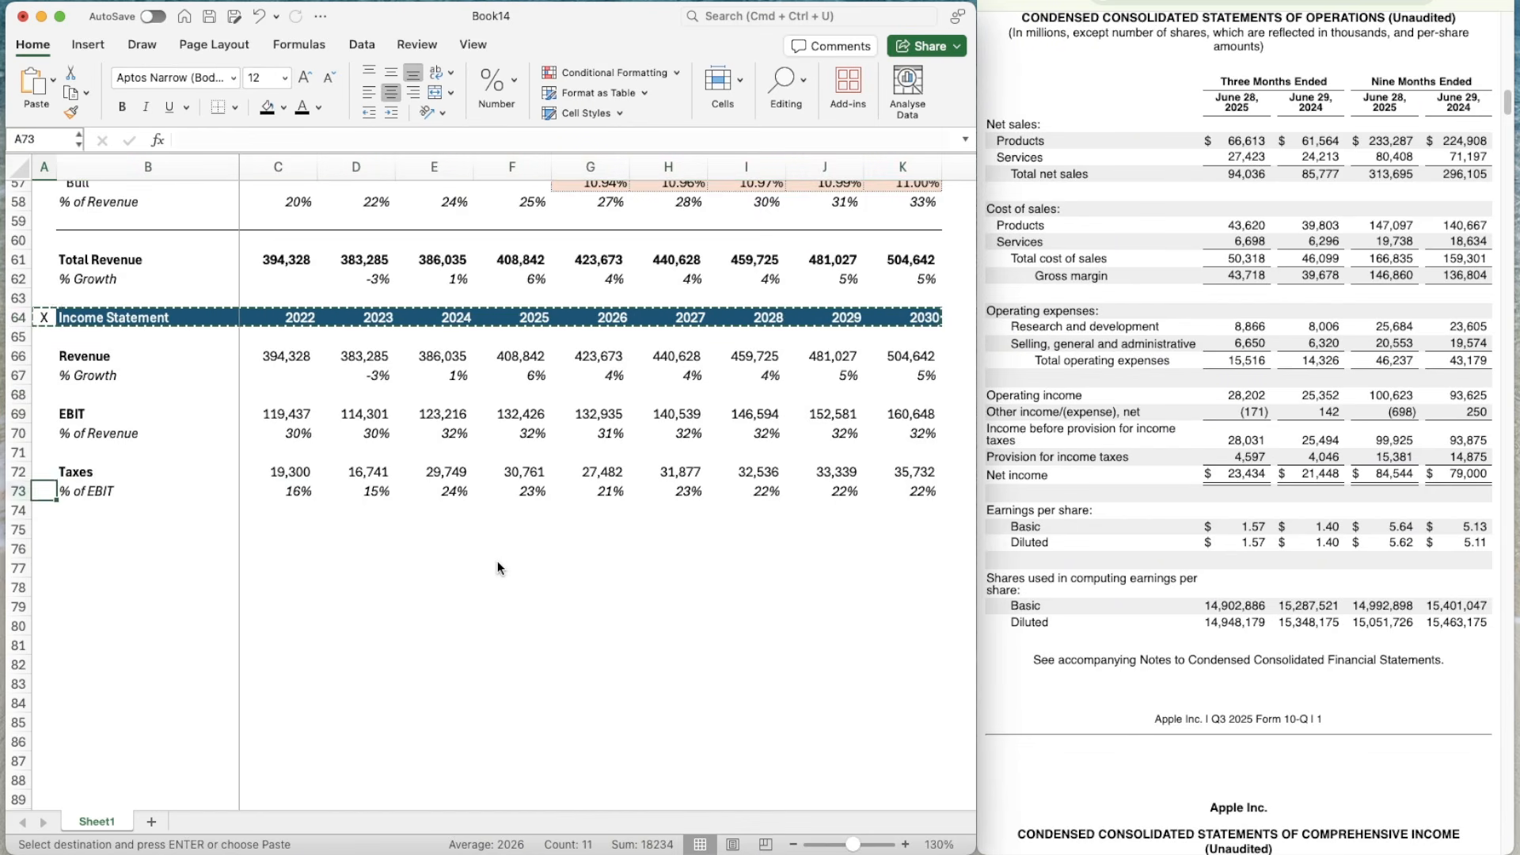
key(super+v)
- Change the copied section title in B75 to Cash Flow Items
key(Right)
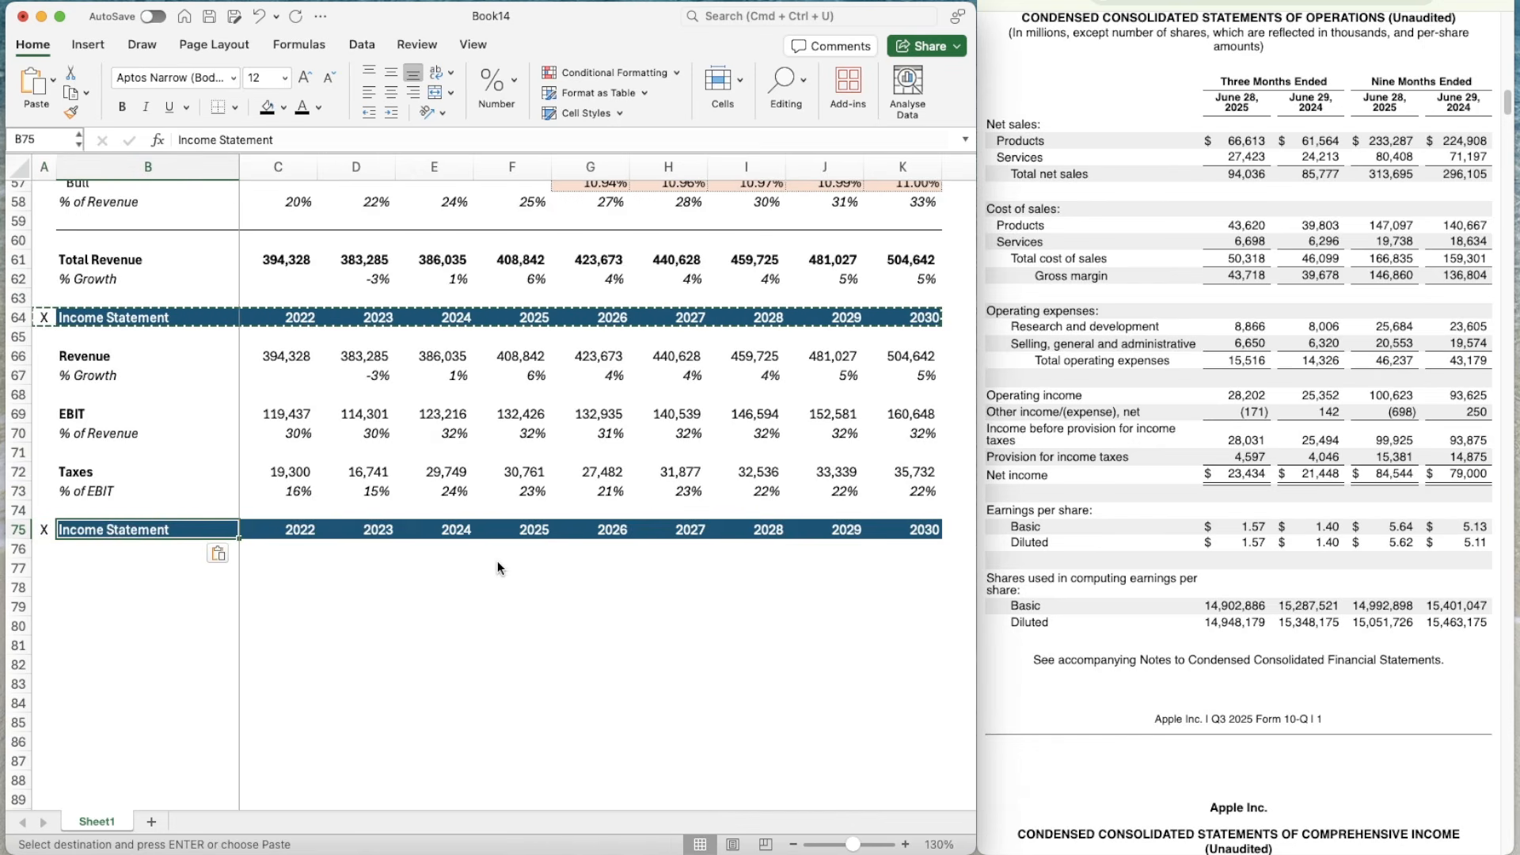
scroll(497, 567, down, 5)
text(Cash F)
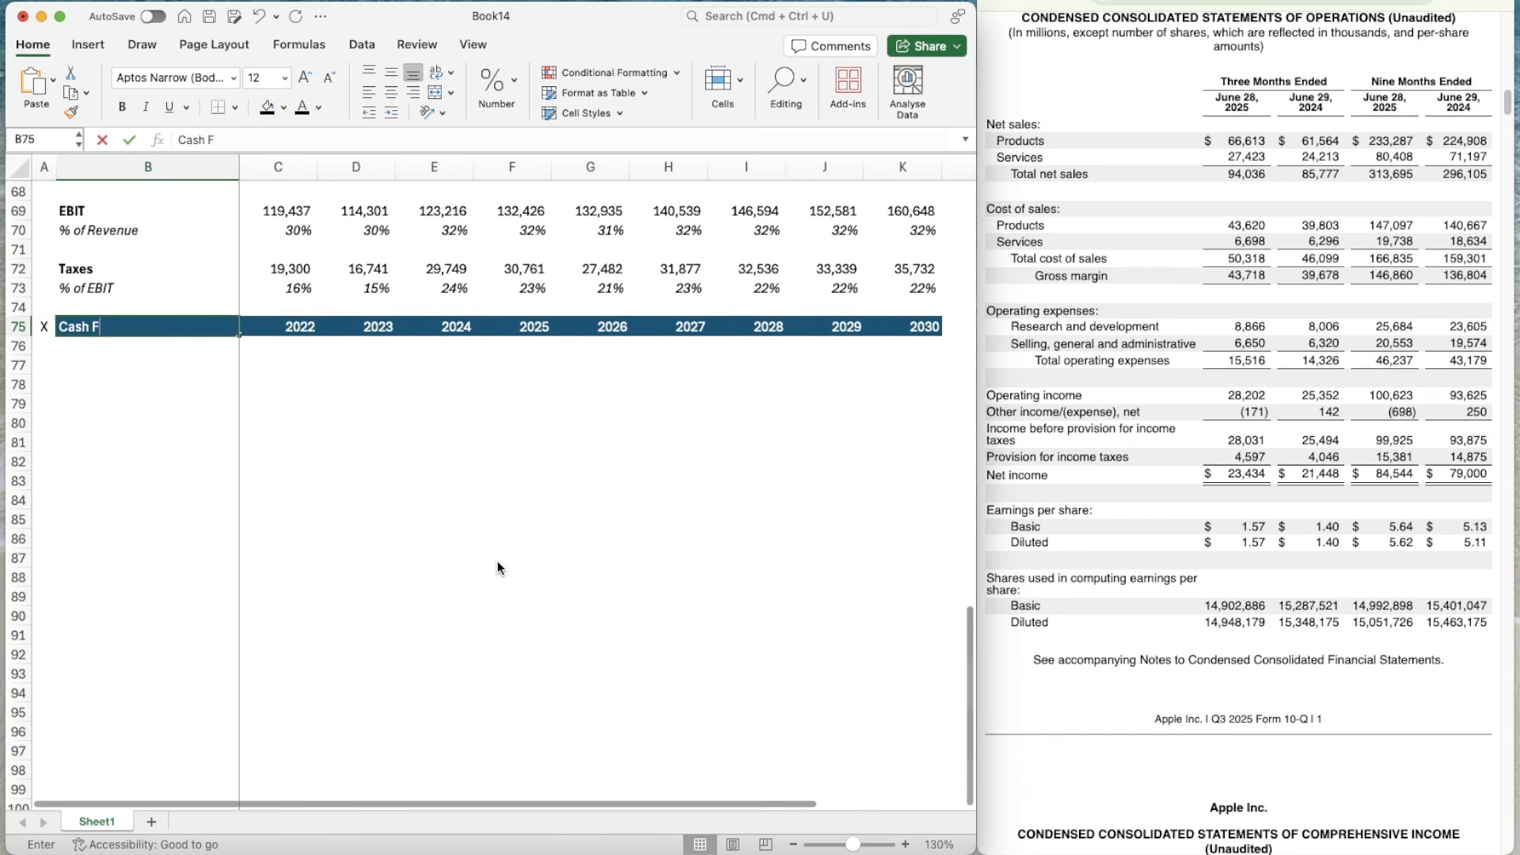
text(low Items)
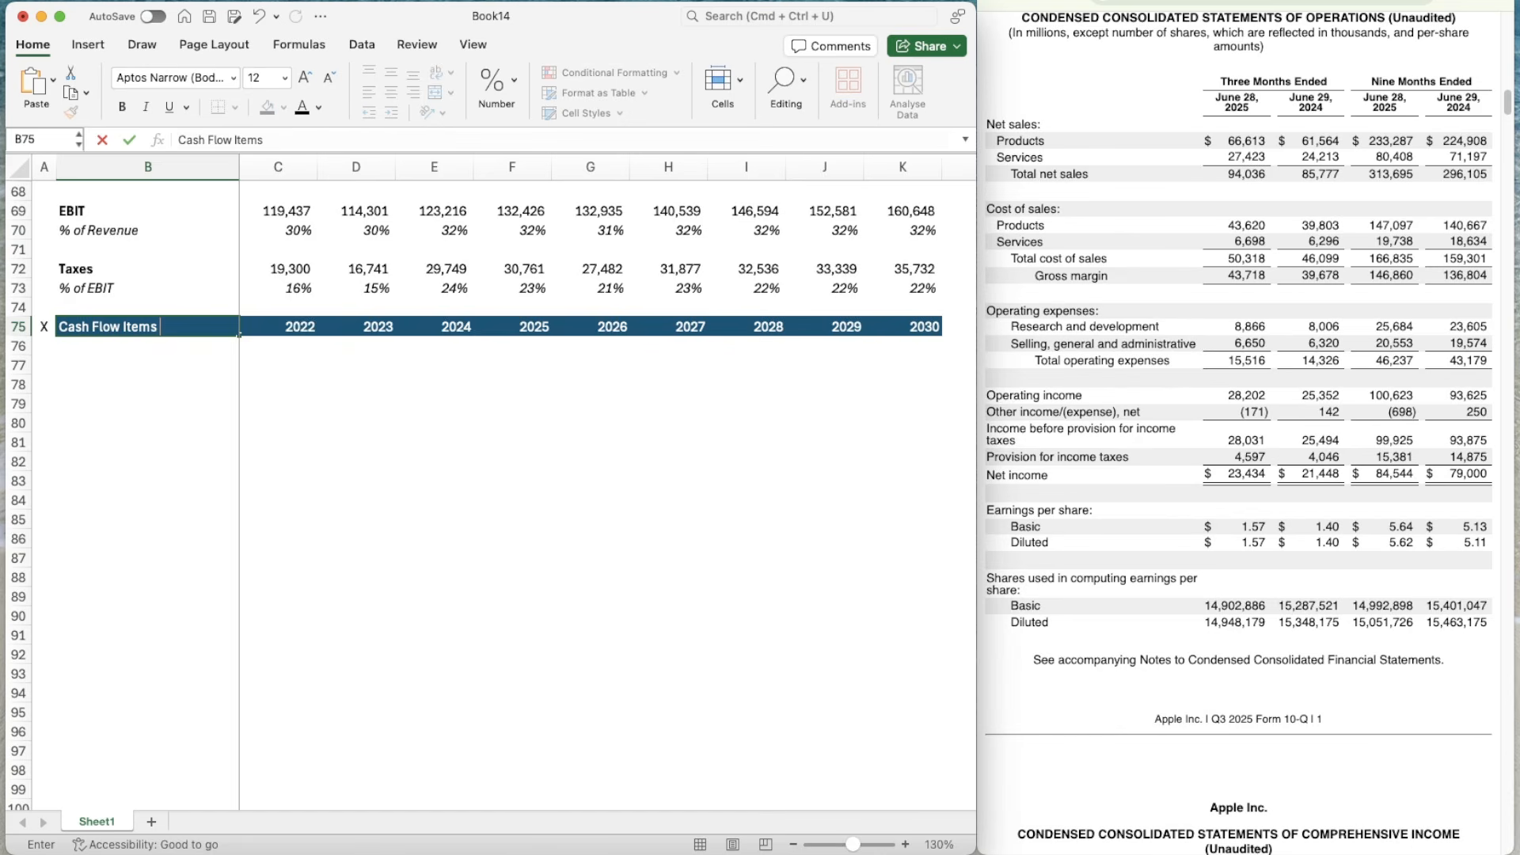
key(super+Tab)
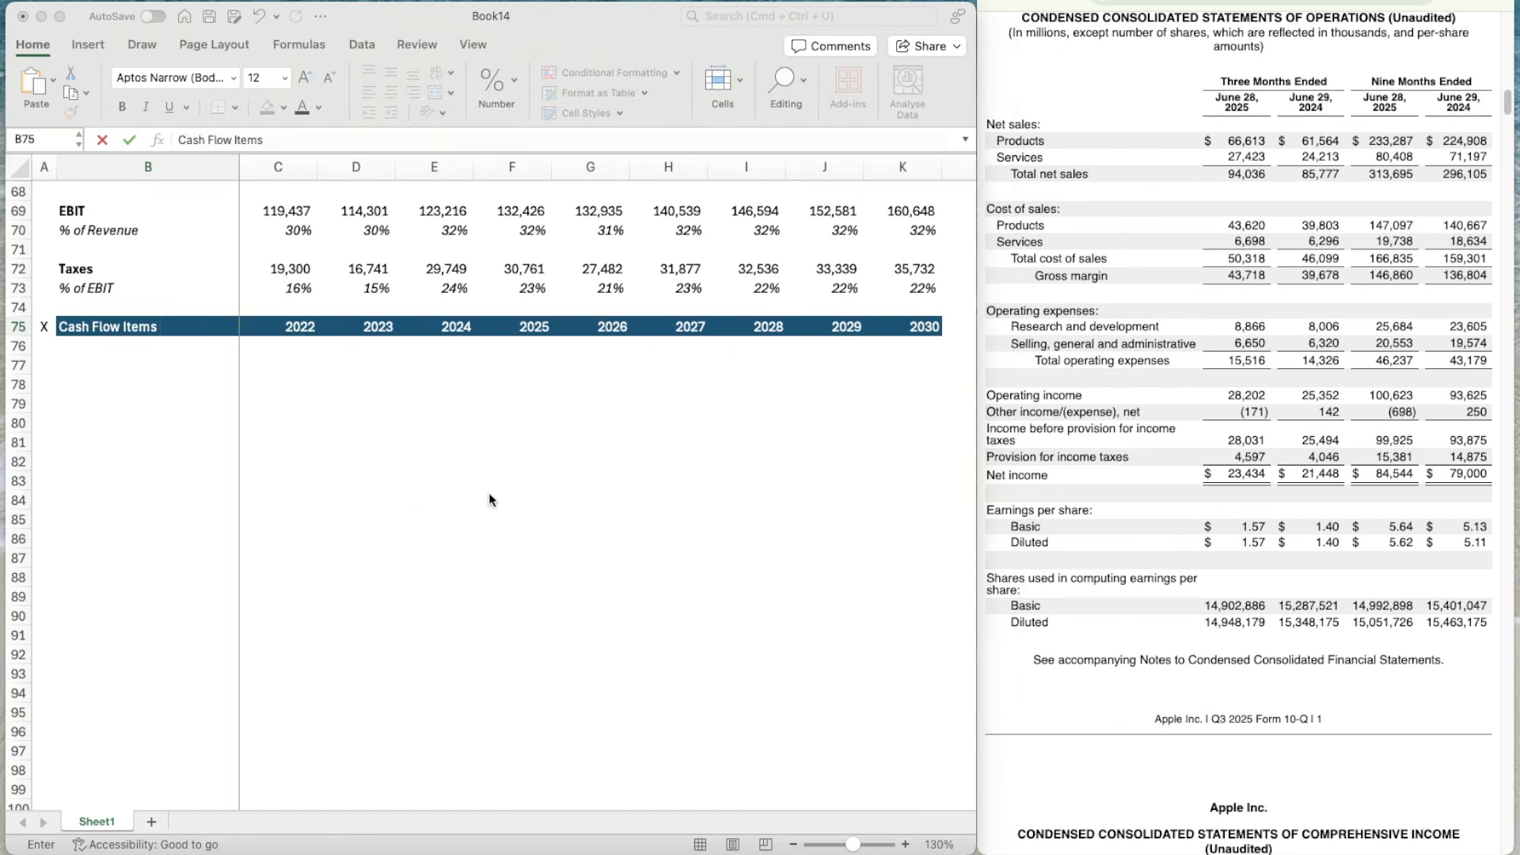
- Enter the row label D&A in B77
click(140, 373)
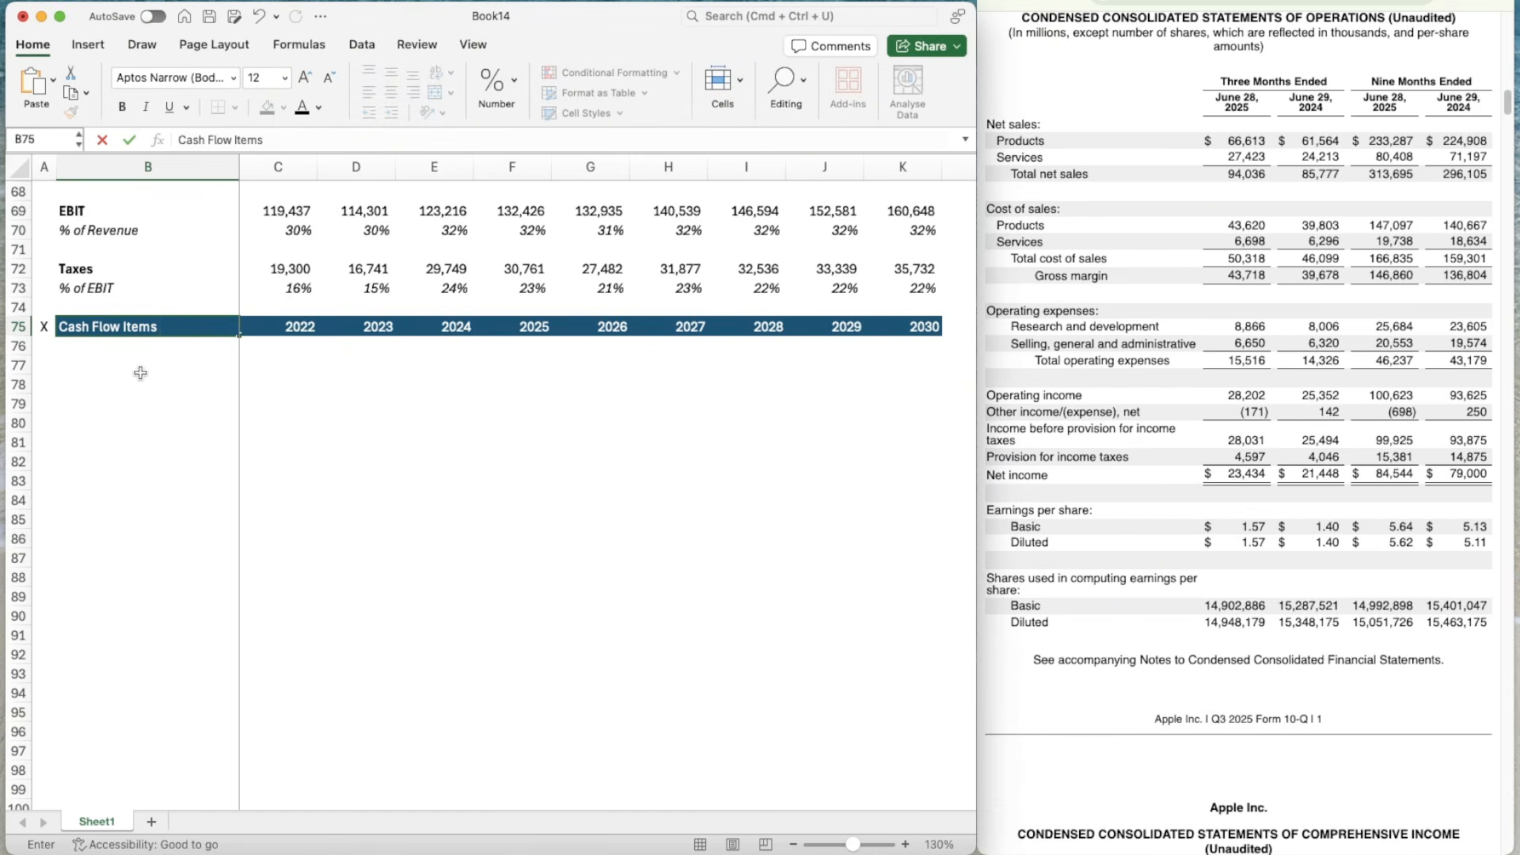
click(141, 373)
text(D&A)
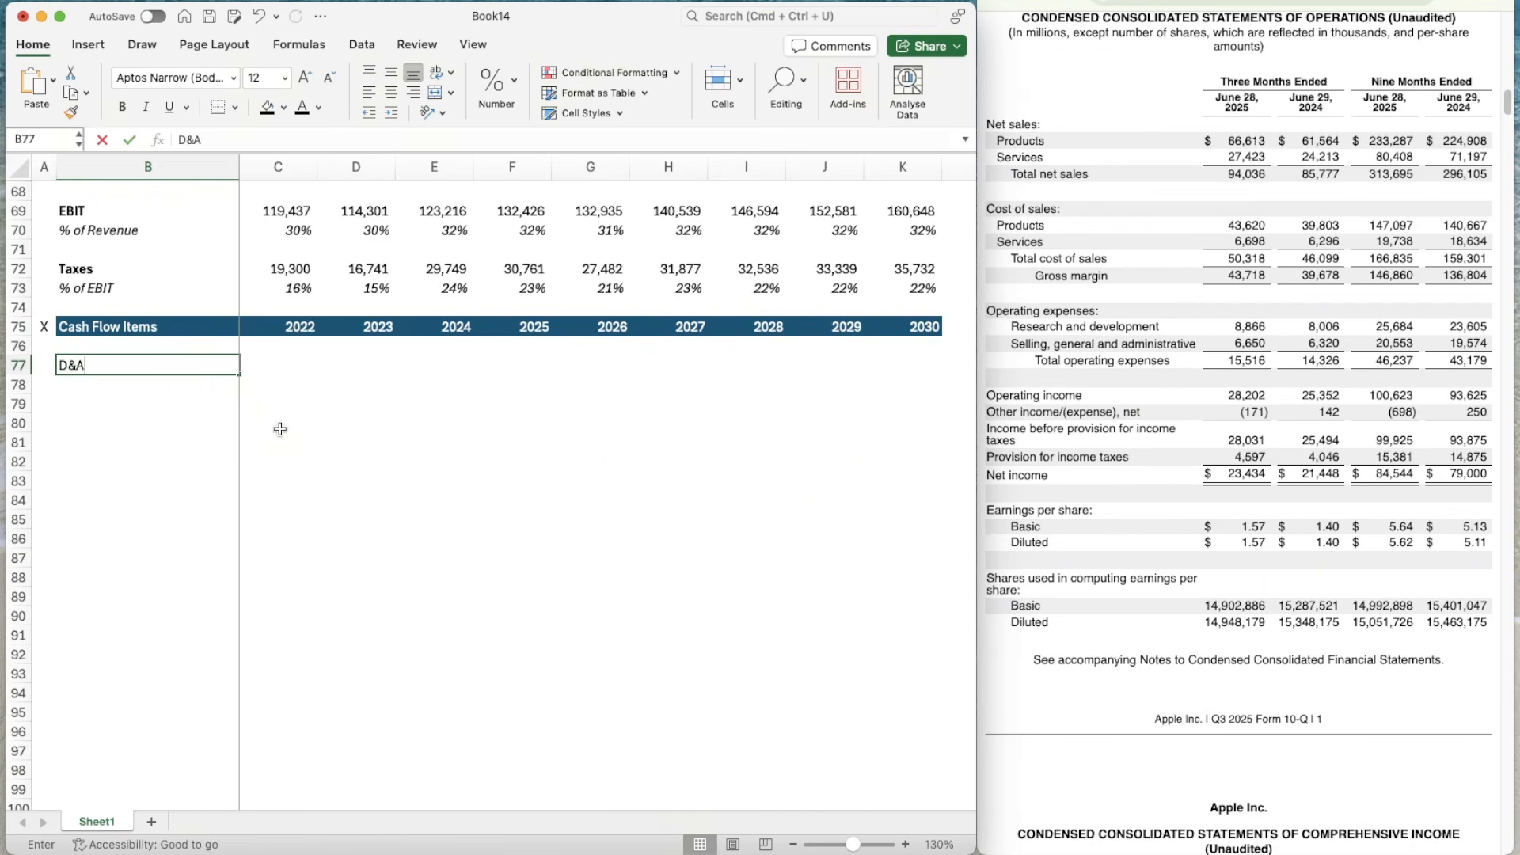
key(Return)
- Add the label % of Revenue in B78 and italicize row 78
text(% of Re)
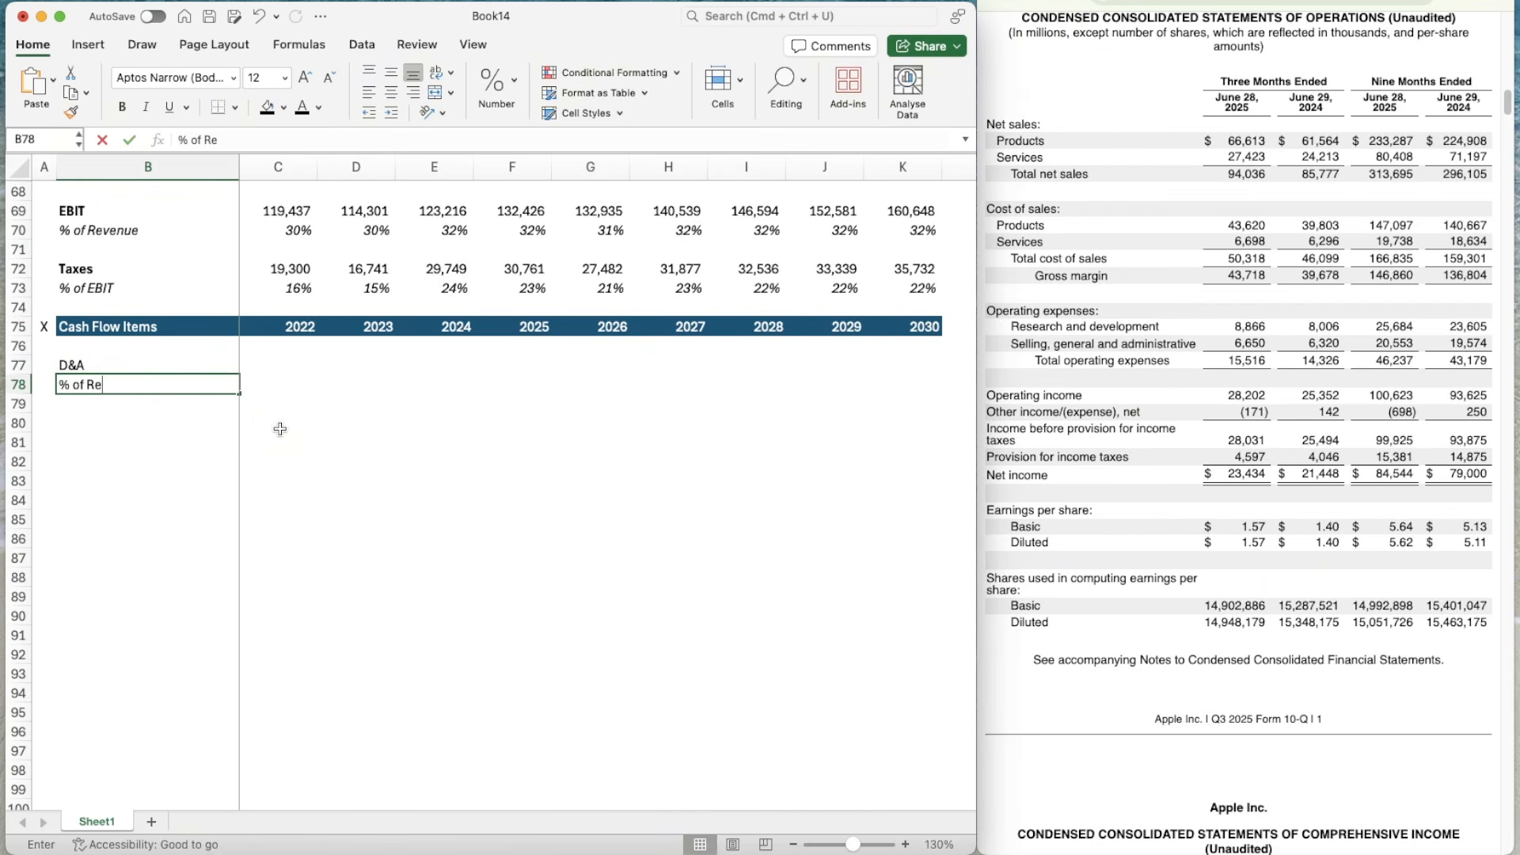
text(venue)
key(Return)
key(Up)
key(shift+space)
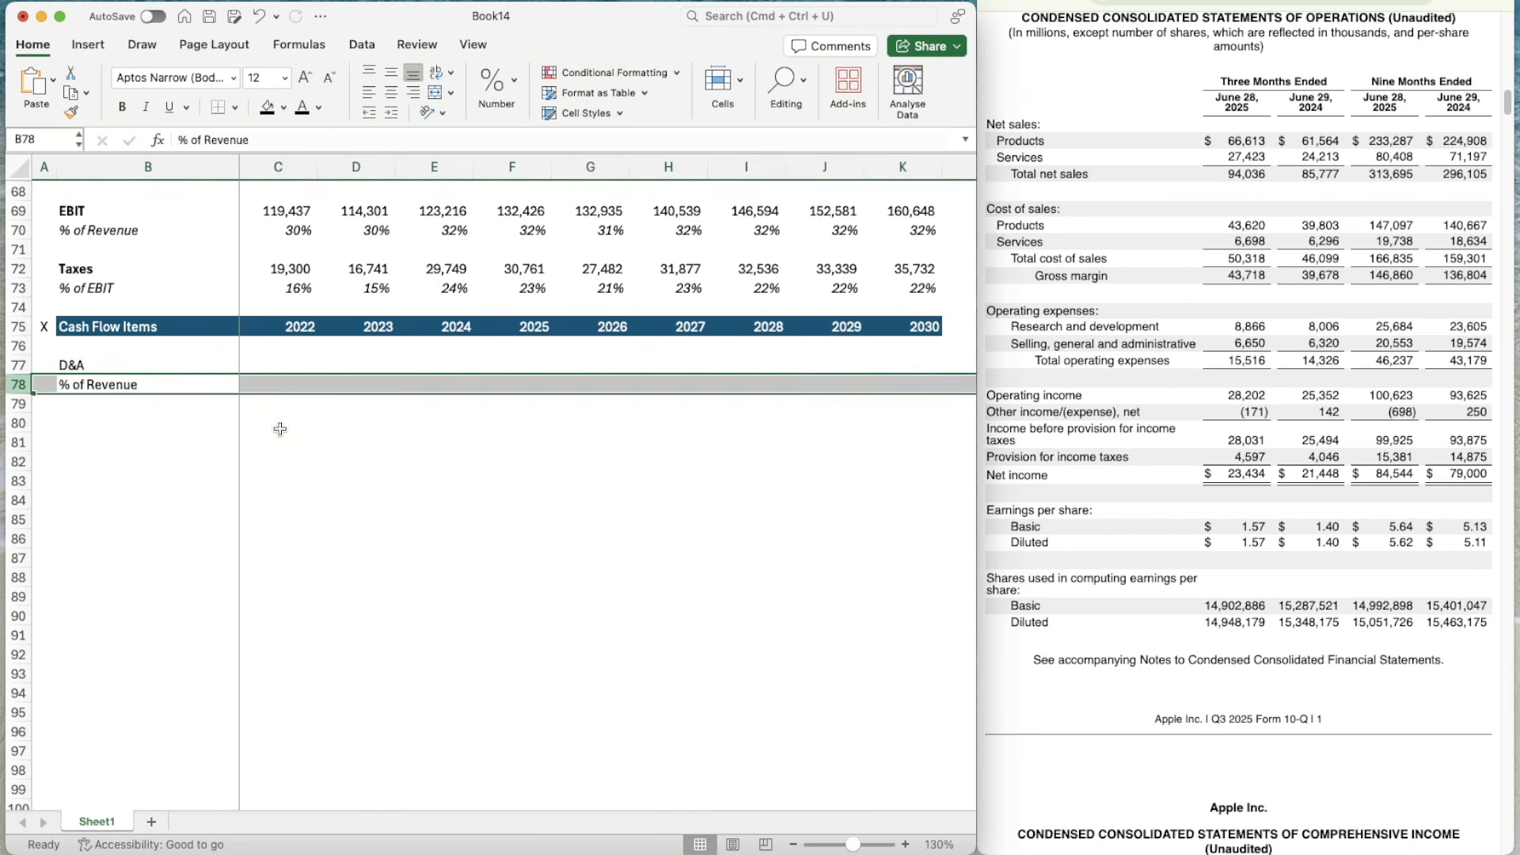
key(super+i)
- Add the label % of CapEx in B79 and italicize row 79
key(Down)
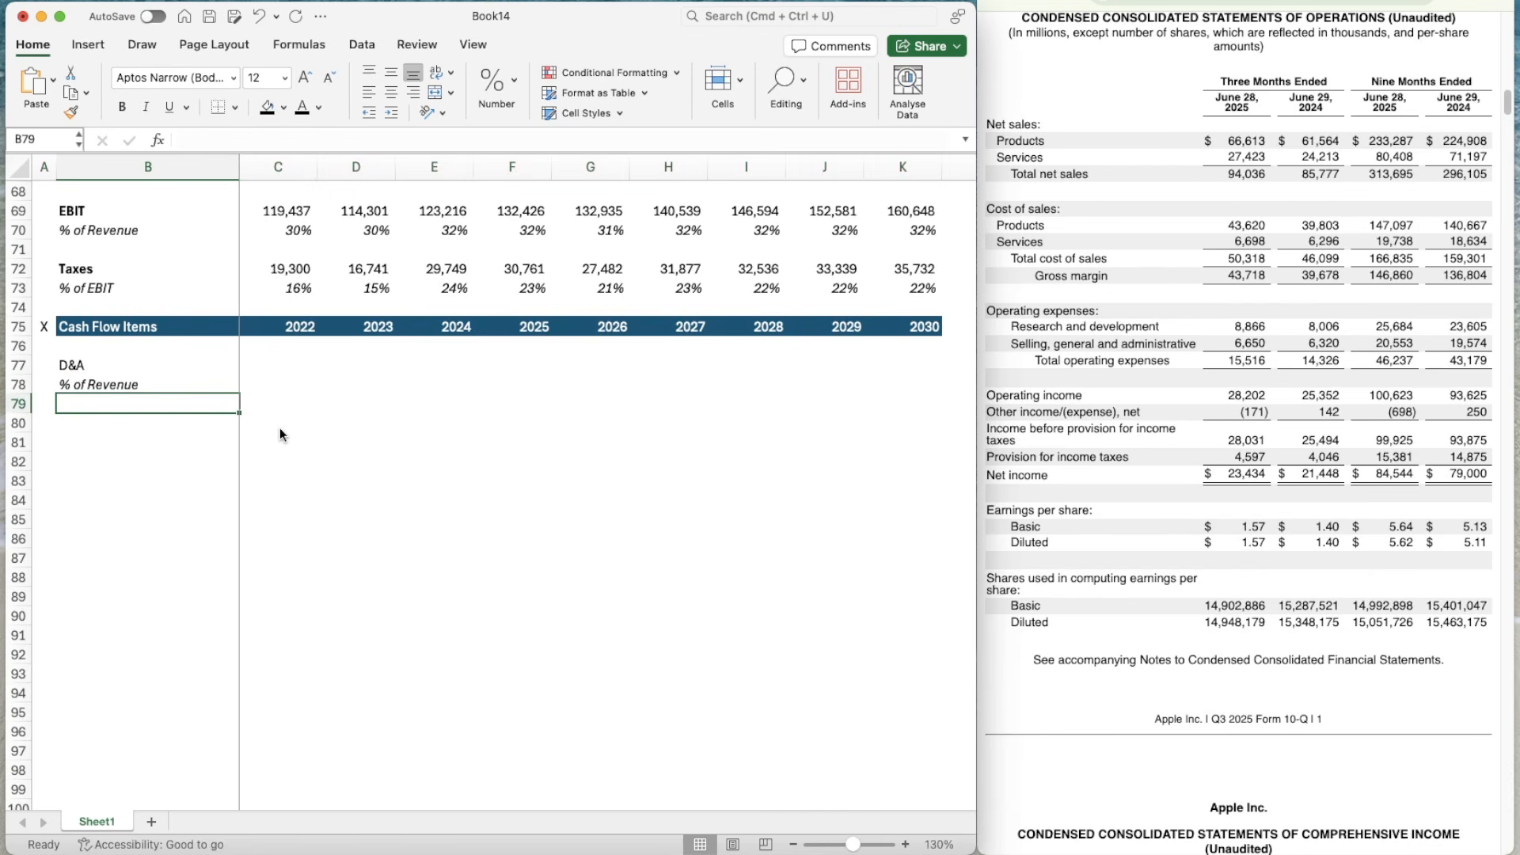
text(% of Cap)
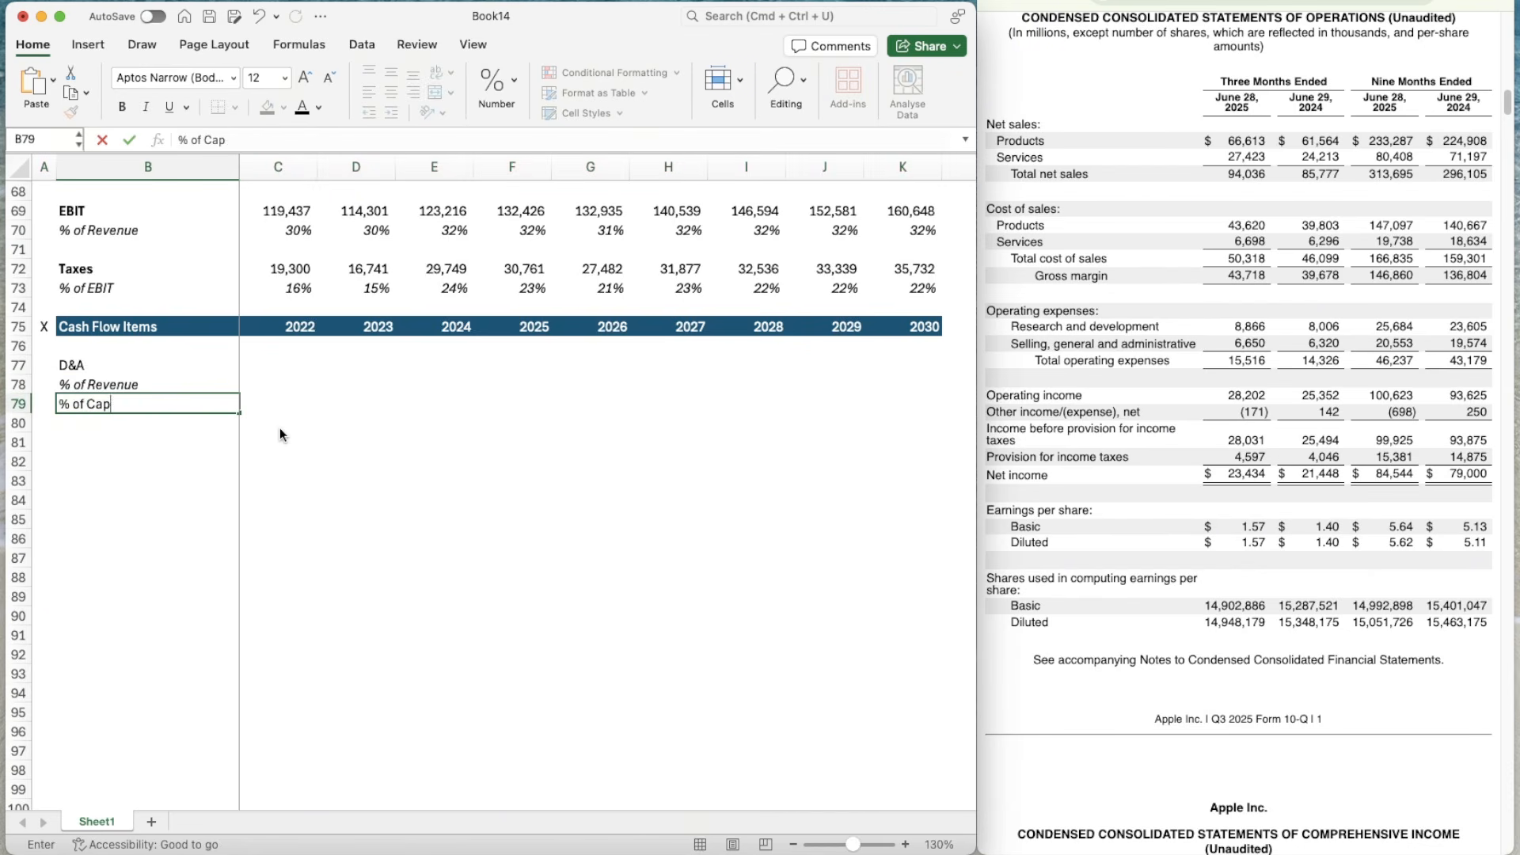
text(Ex)
key(Return)
key(Up)
key(shift+space)
key(super+i)
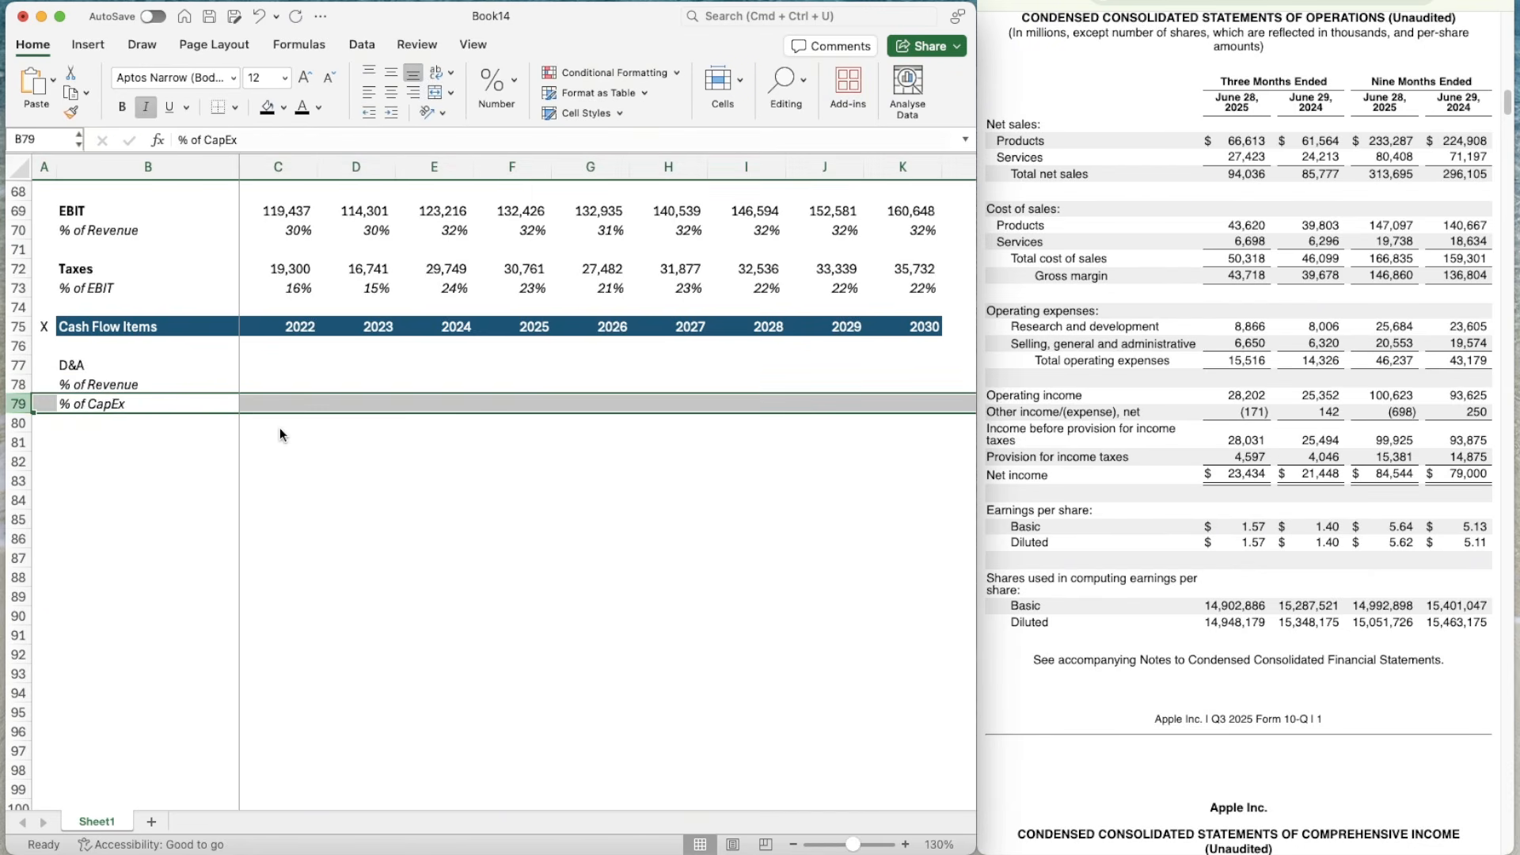
- Enter the row label CapEx in B81, leaving row 80 blank
key(Down)
key(Down)
text(CapEx)
key(Return)
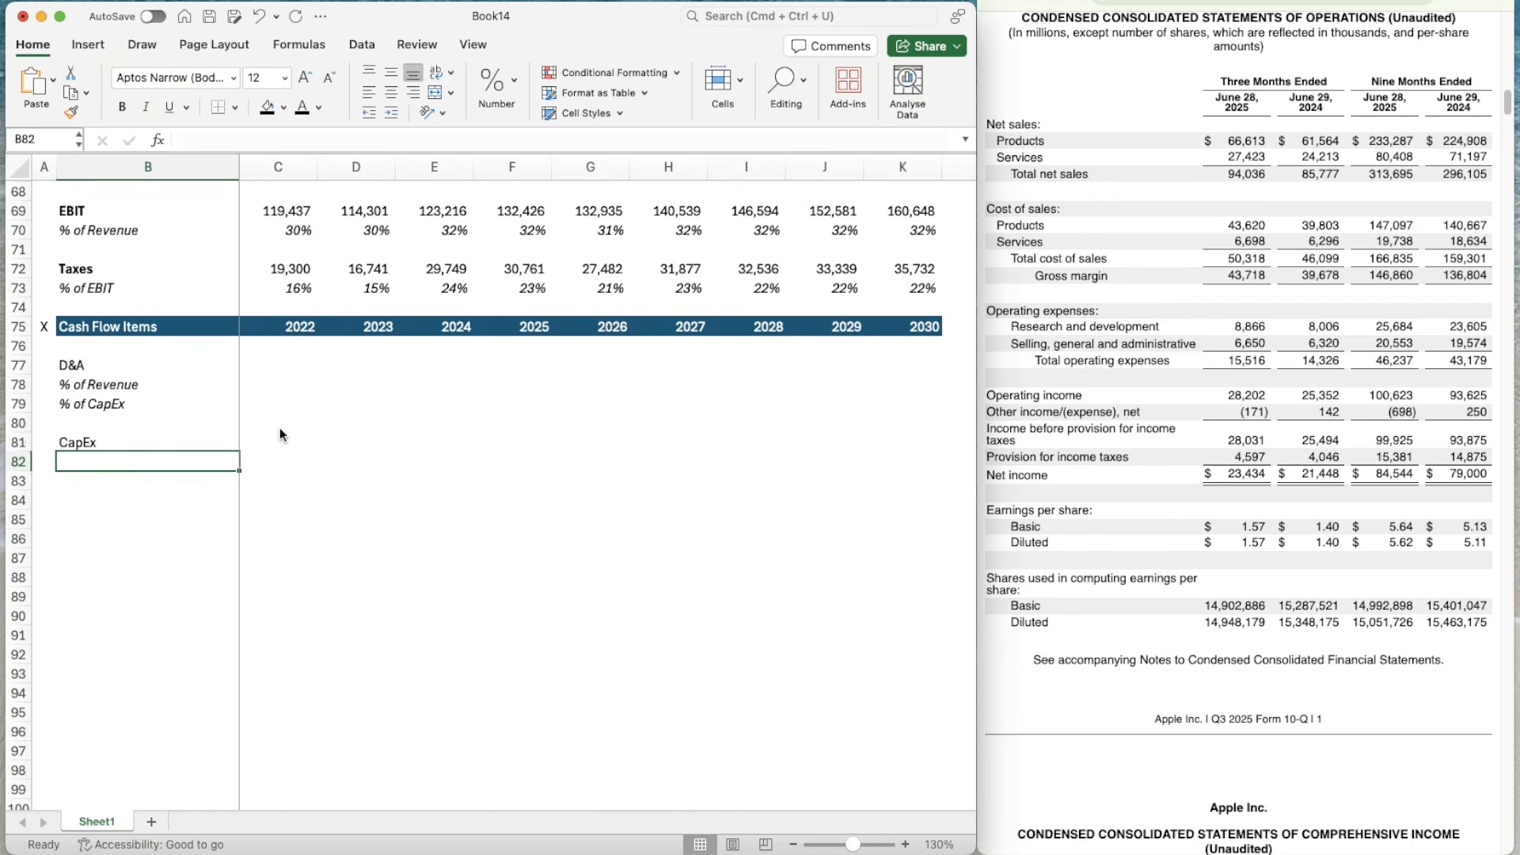
- Bold the D&A label in B77 and the CapEx label in B81
key(Up)
key(Up)
key(Up)
key(Up)
key(Up)
key(super+b)
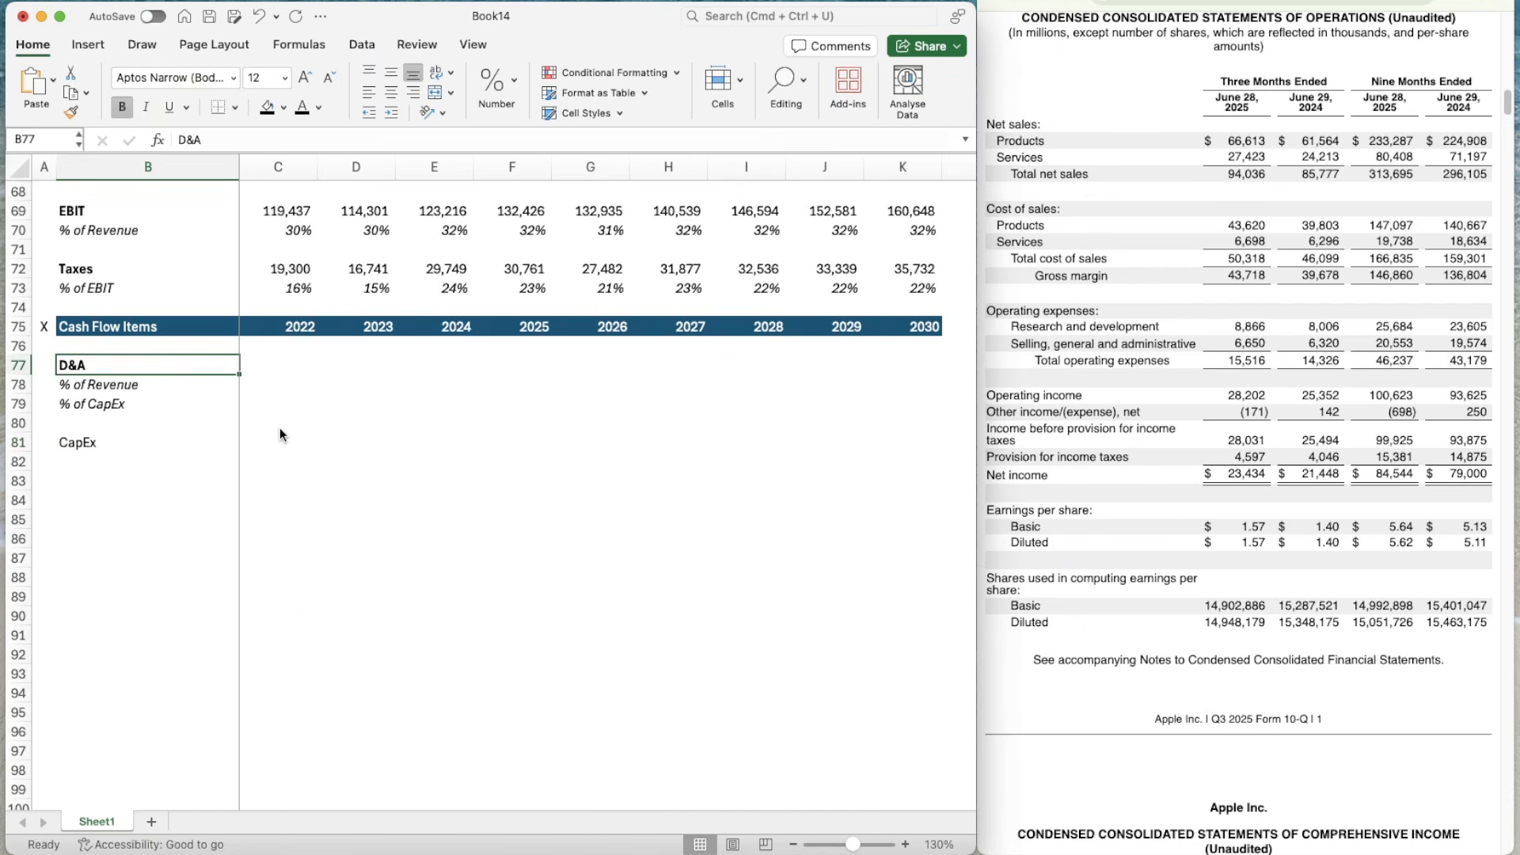
key(Down)
key(Down)
key(Down)
key(Down)
key(super+b)
- Copy the italic % of Revenue label from B78 to B82 beneath CapEx
key(Down)
key(Up)
key(Up)
key(Up)
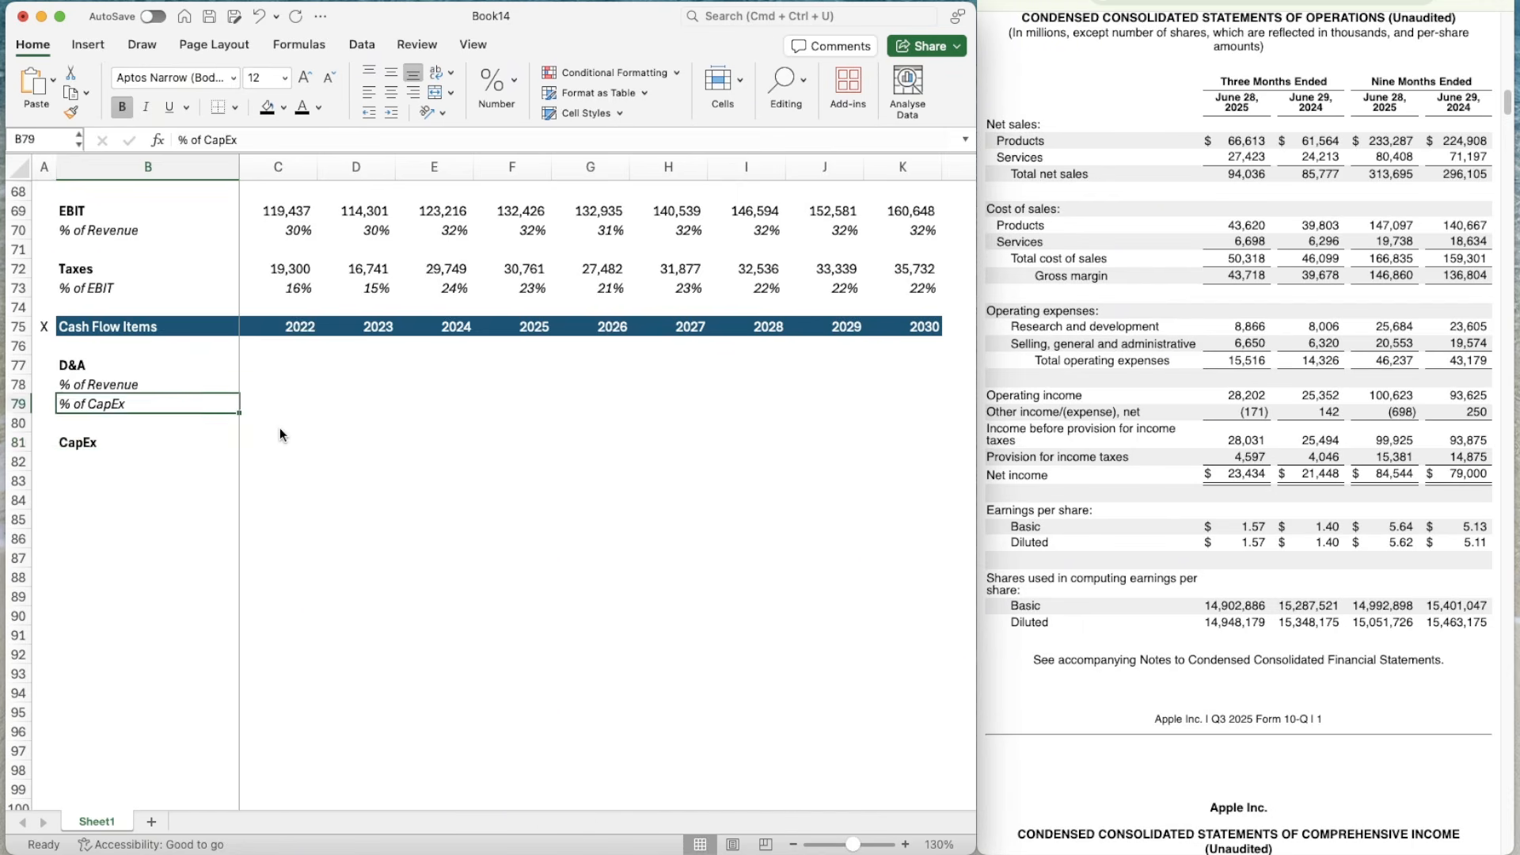
key(Up)
key(super+c)
key(Down)
key(Down)
key(Down)
key(Down)
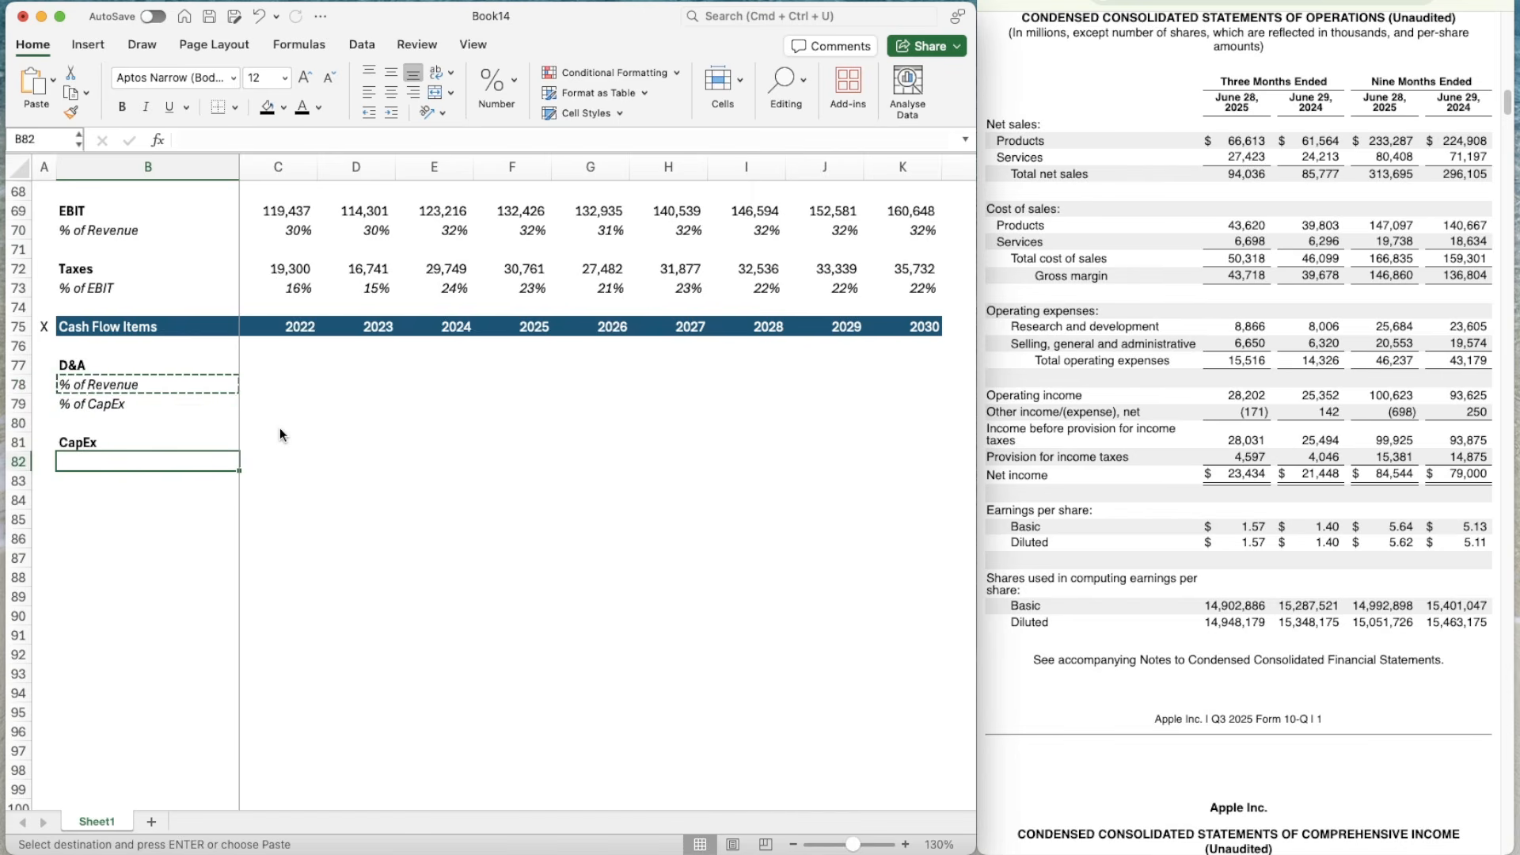
key(super+v)
- Add the bold label Change in NWC in B84
key(Down)
key(Down)
key(Up)
key(Down)
text(C)
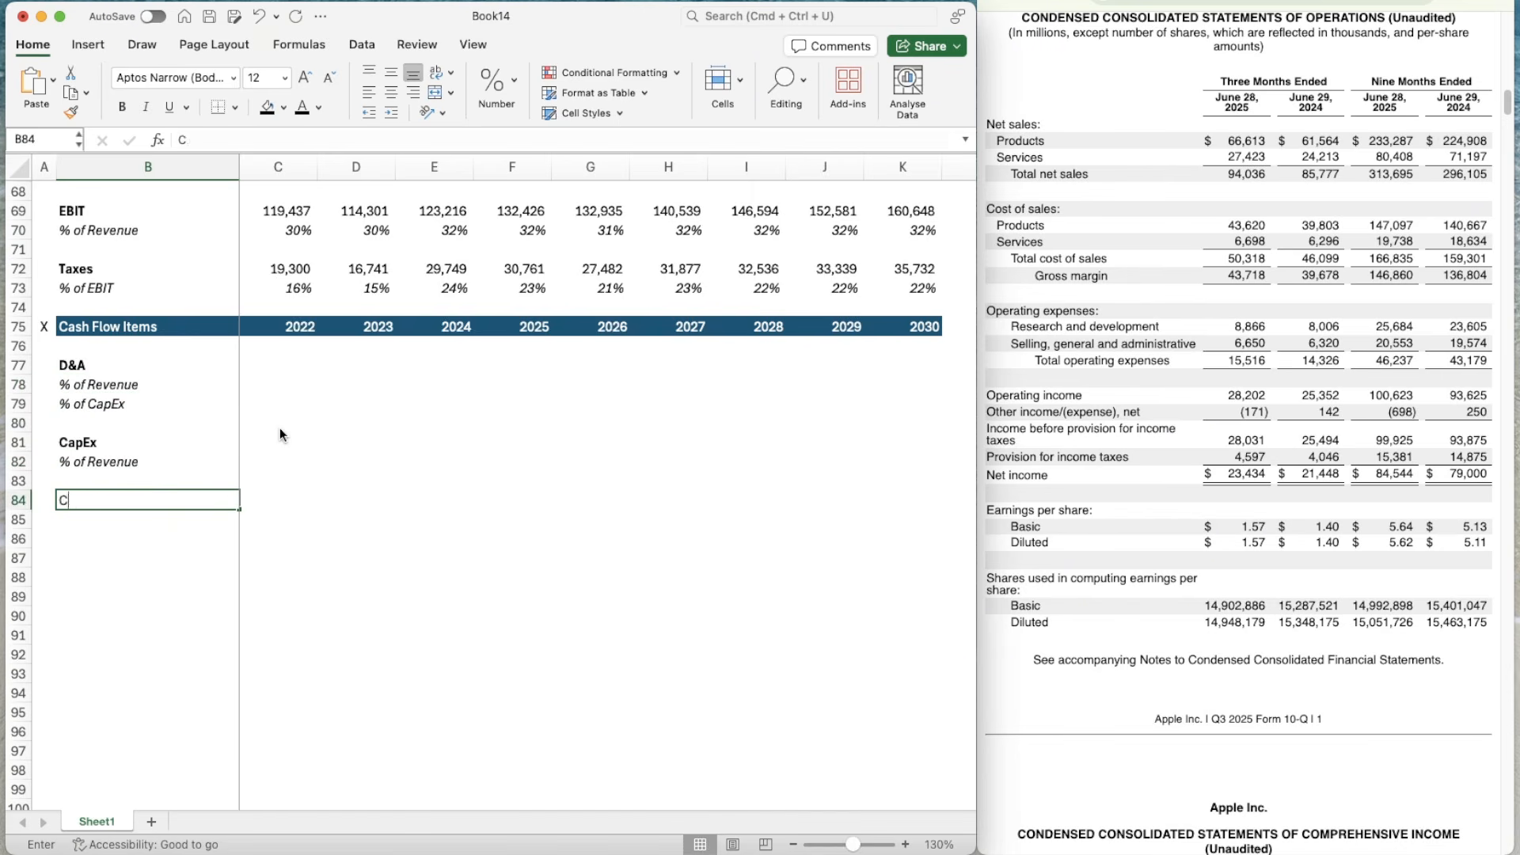
text(hange in NWC)
key(super+Return)
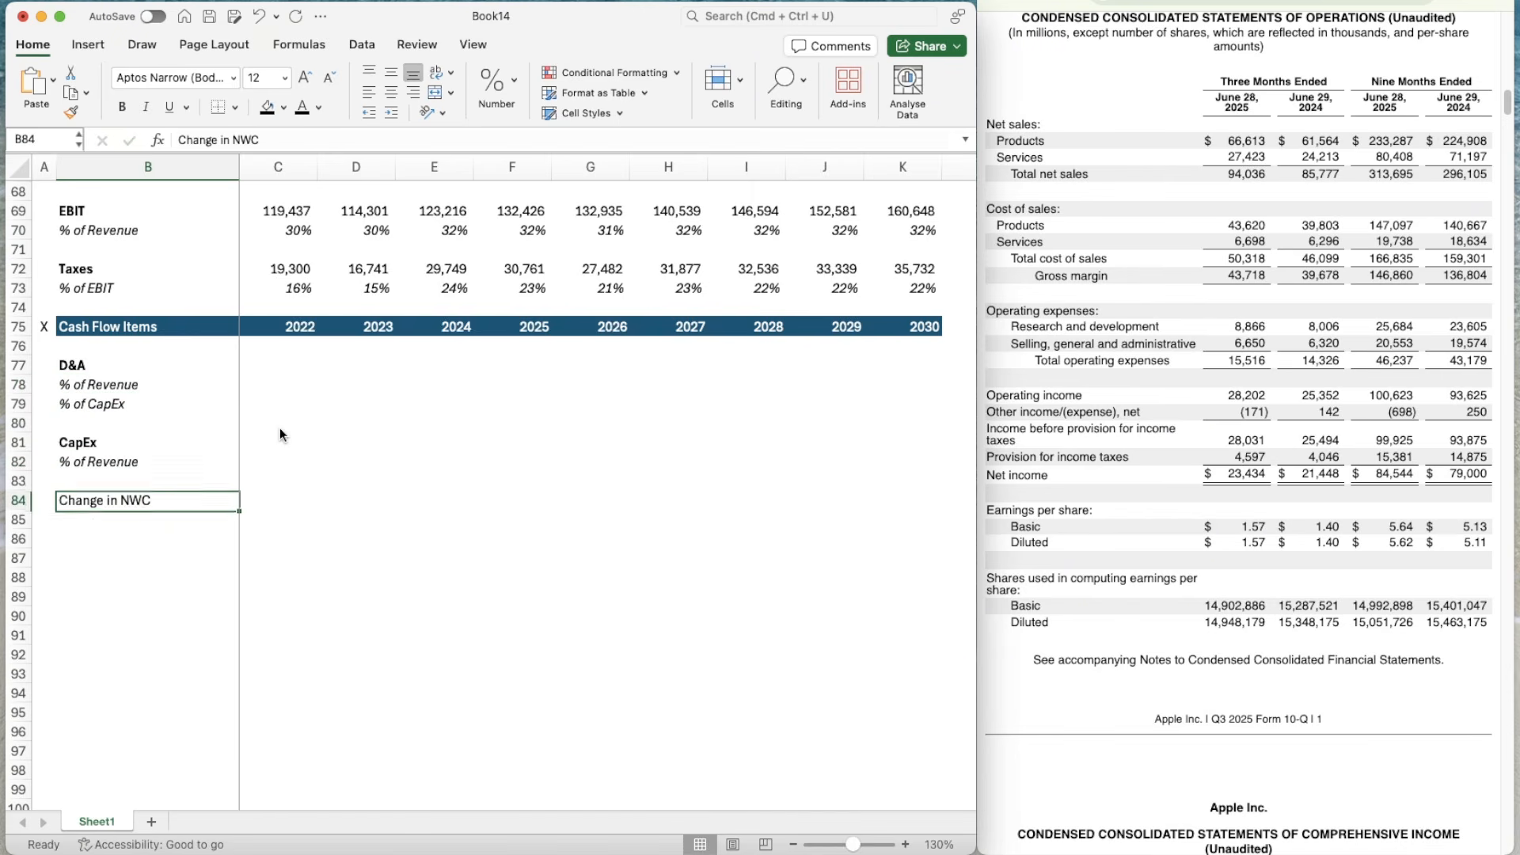
key(super+b)
- Copy the % of Revenue label from B82 to B85 beneath Change in NWC
key(Up)
key(Up)
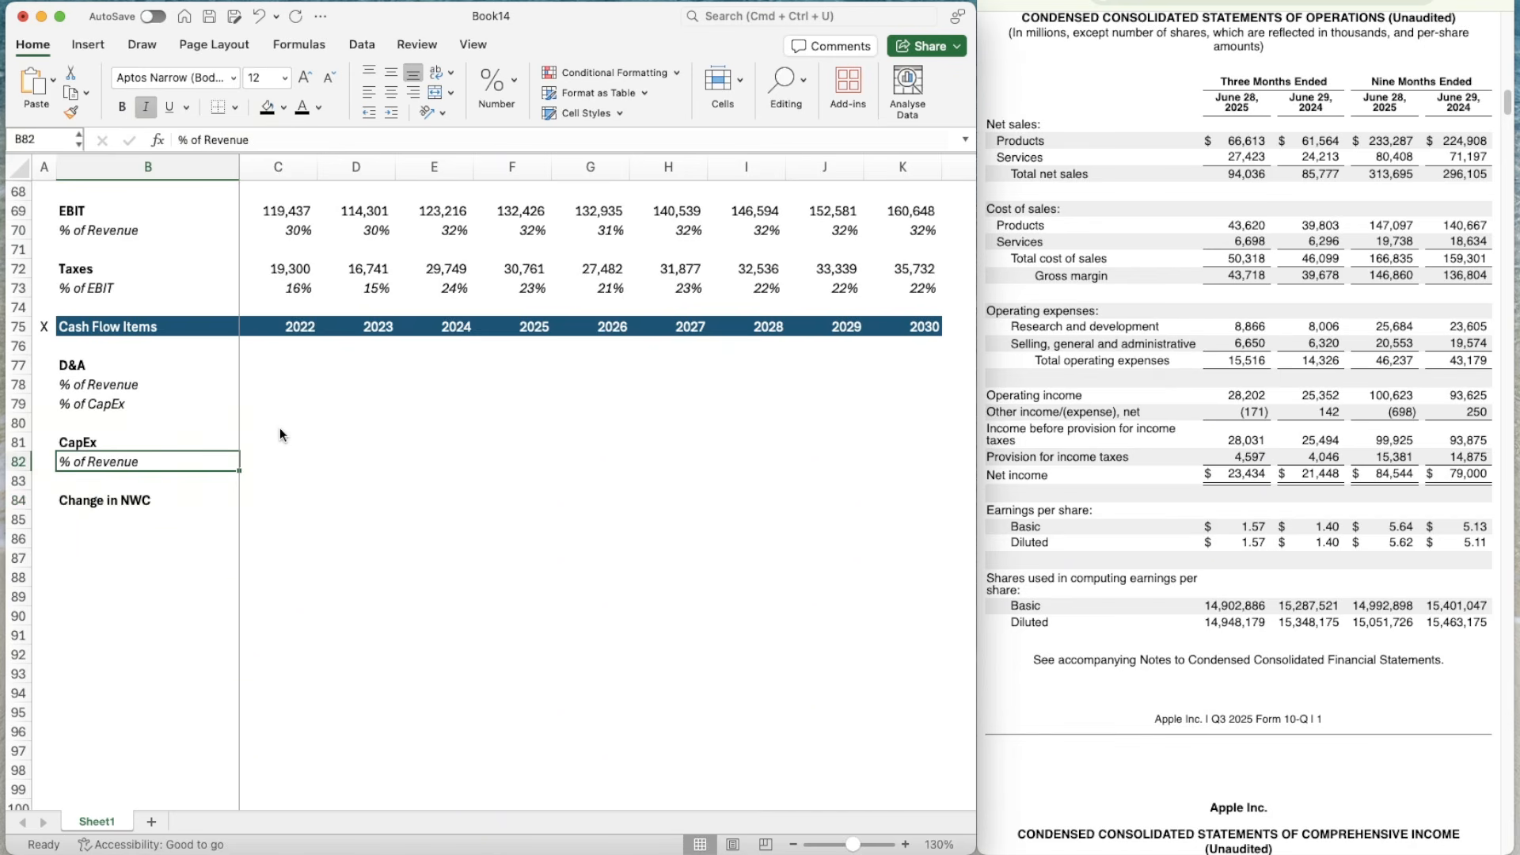
key(super+c)
key(Down)
key(Down)
key(Down)
key(Down)
key(Up)
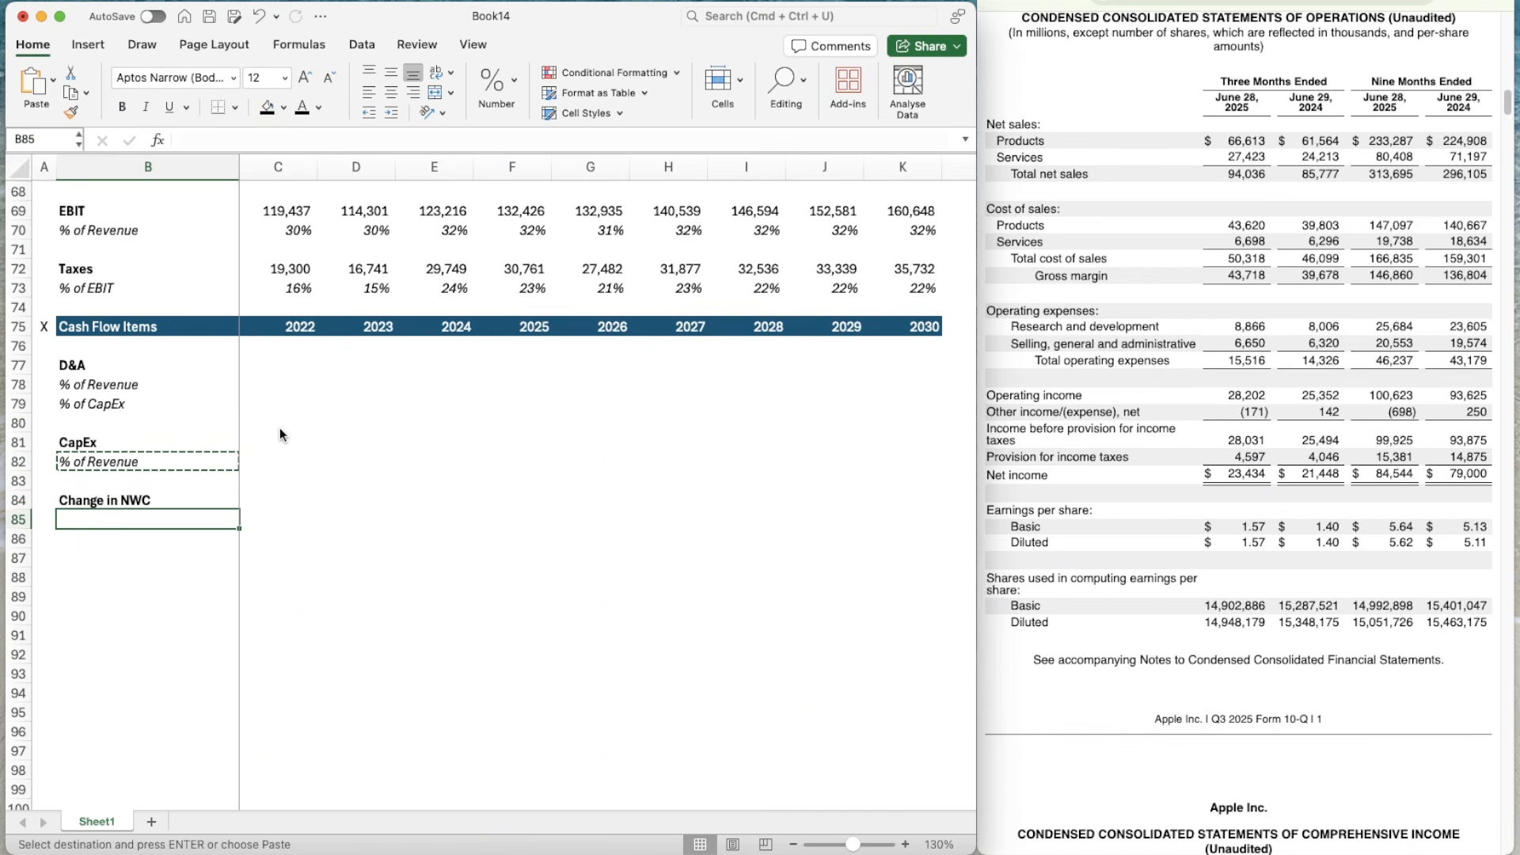
key(super+v)
key(Right)
key(Escape)
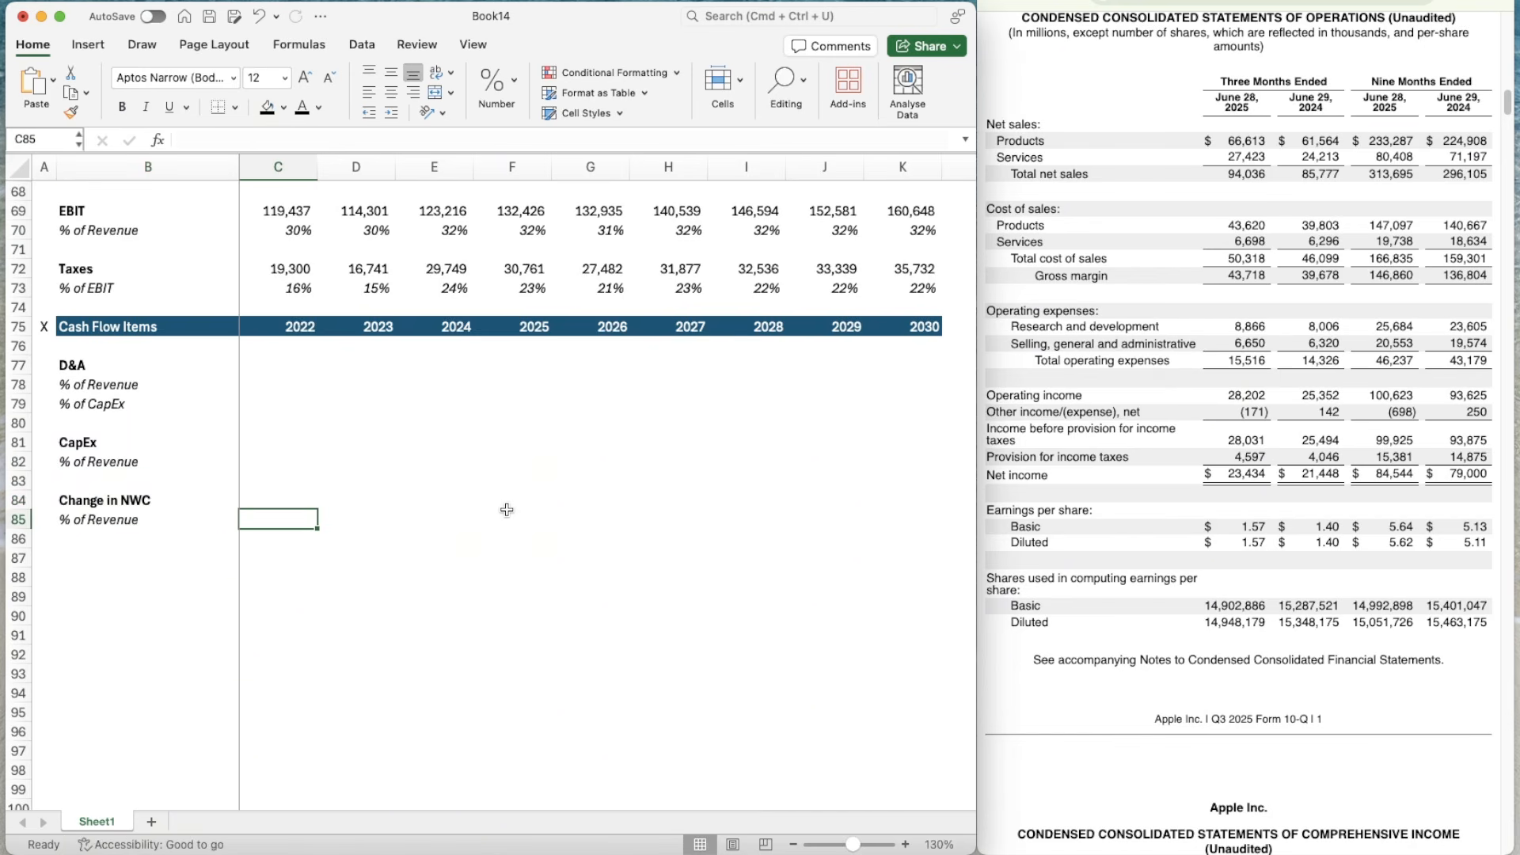
- Go to the 2022 D&A cell C77 in the Cash Flow Items section
scroll(507, 509, up, 2)
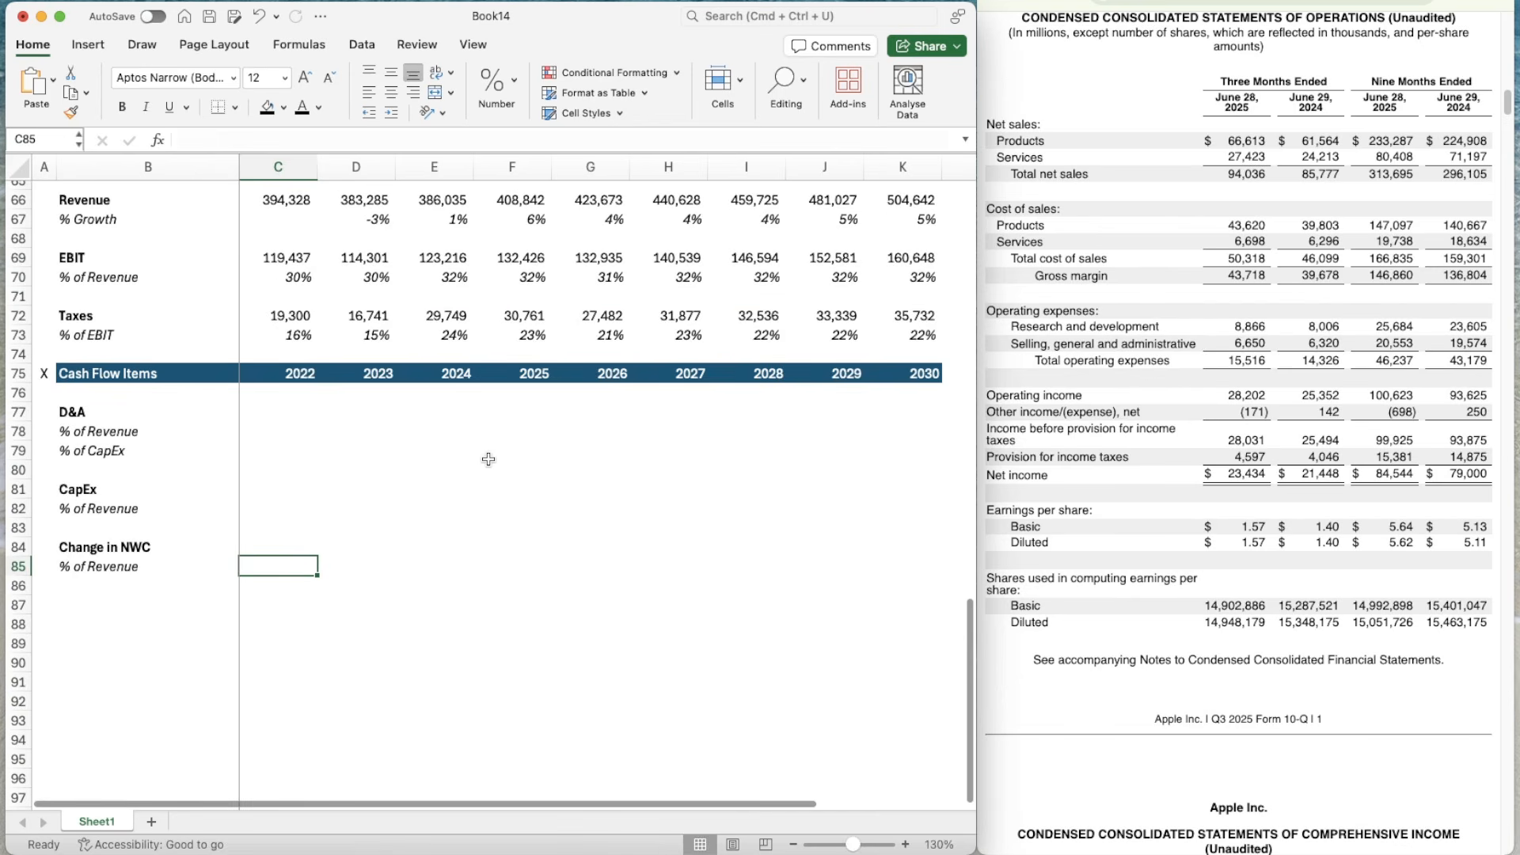
scroll(488, 459, up, 3)
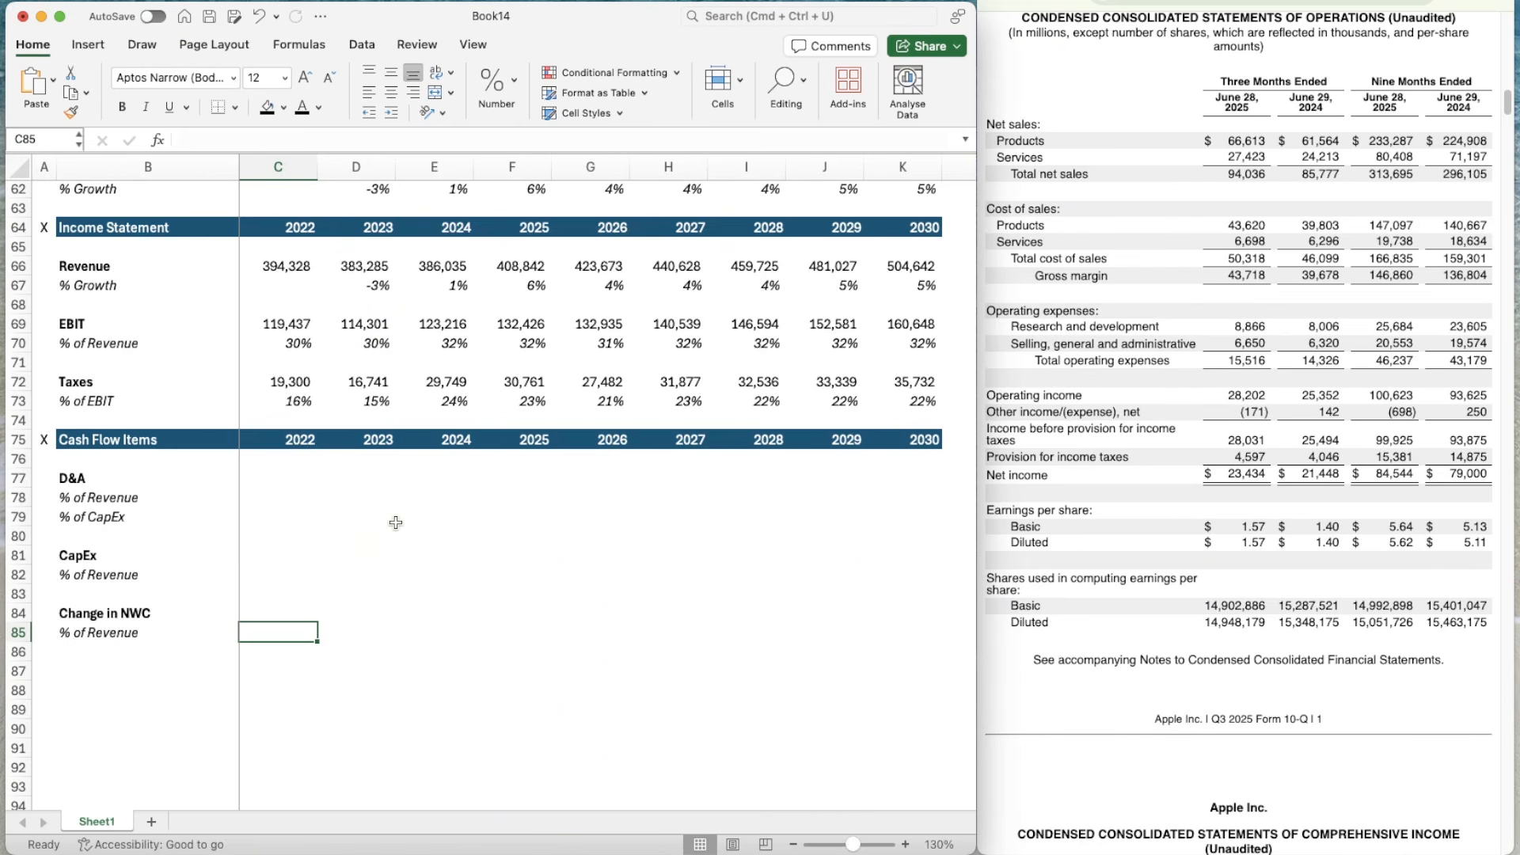
key(Down)
key(Down)
key(Up)
key(Up)
key(Up)
key(Up)
key(Up)
key(Up)
key(Up)
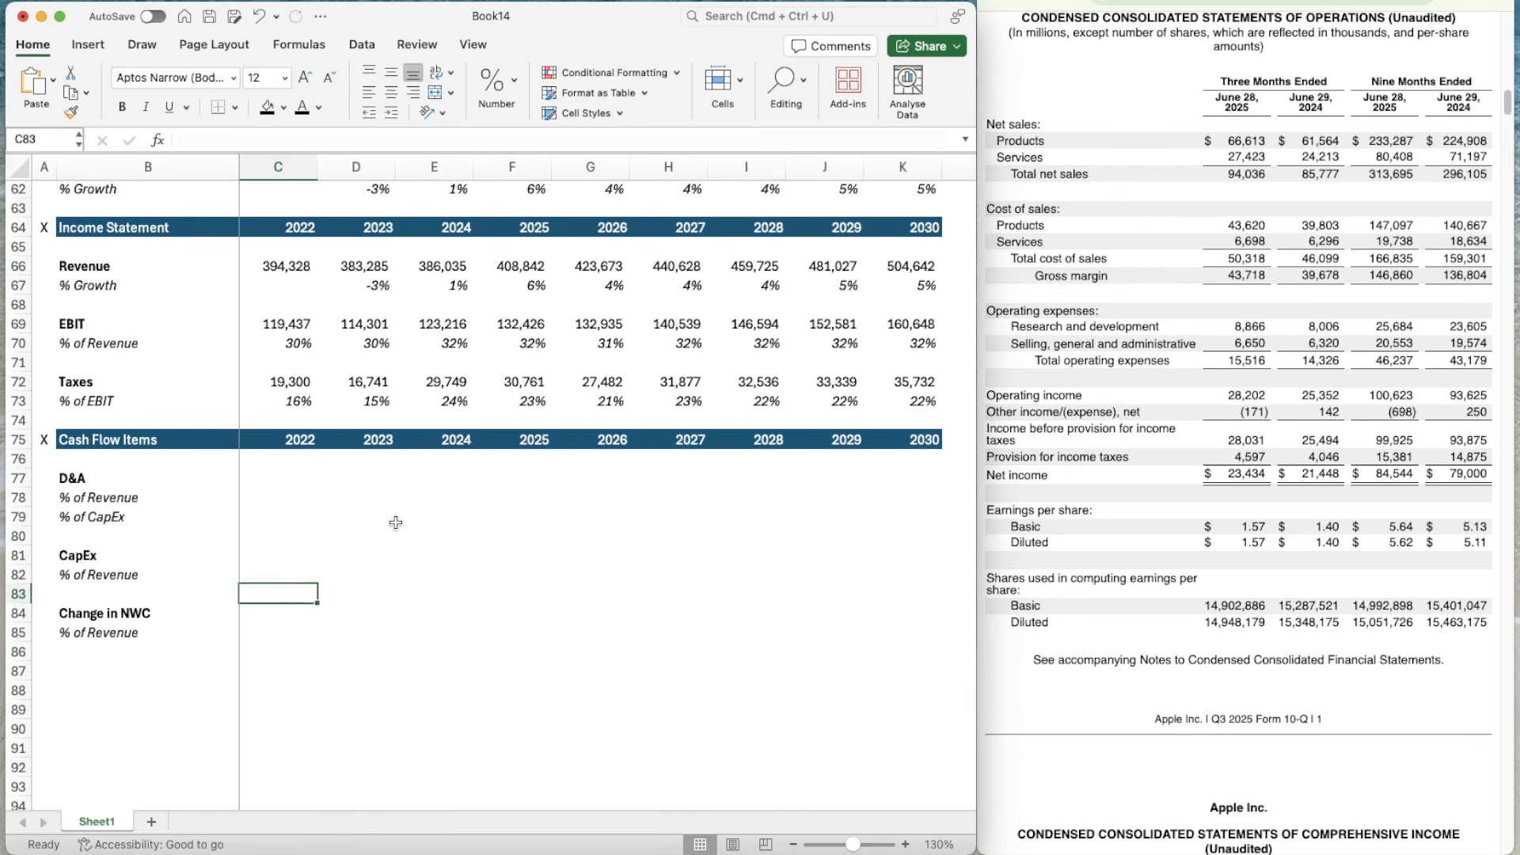
key(Up)
key(Up)
key(Up)
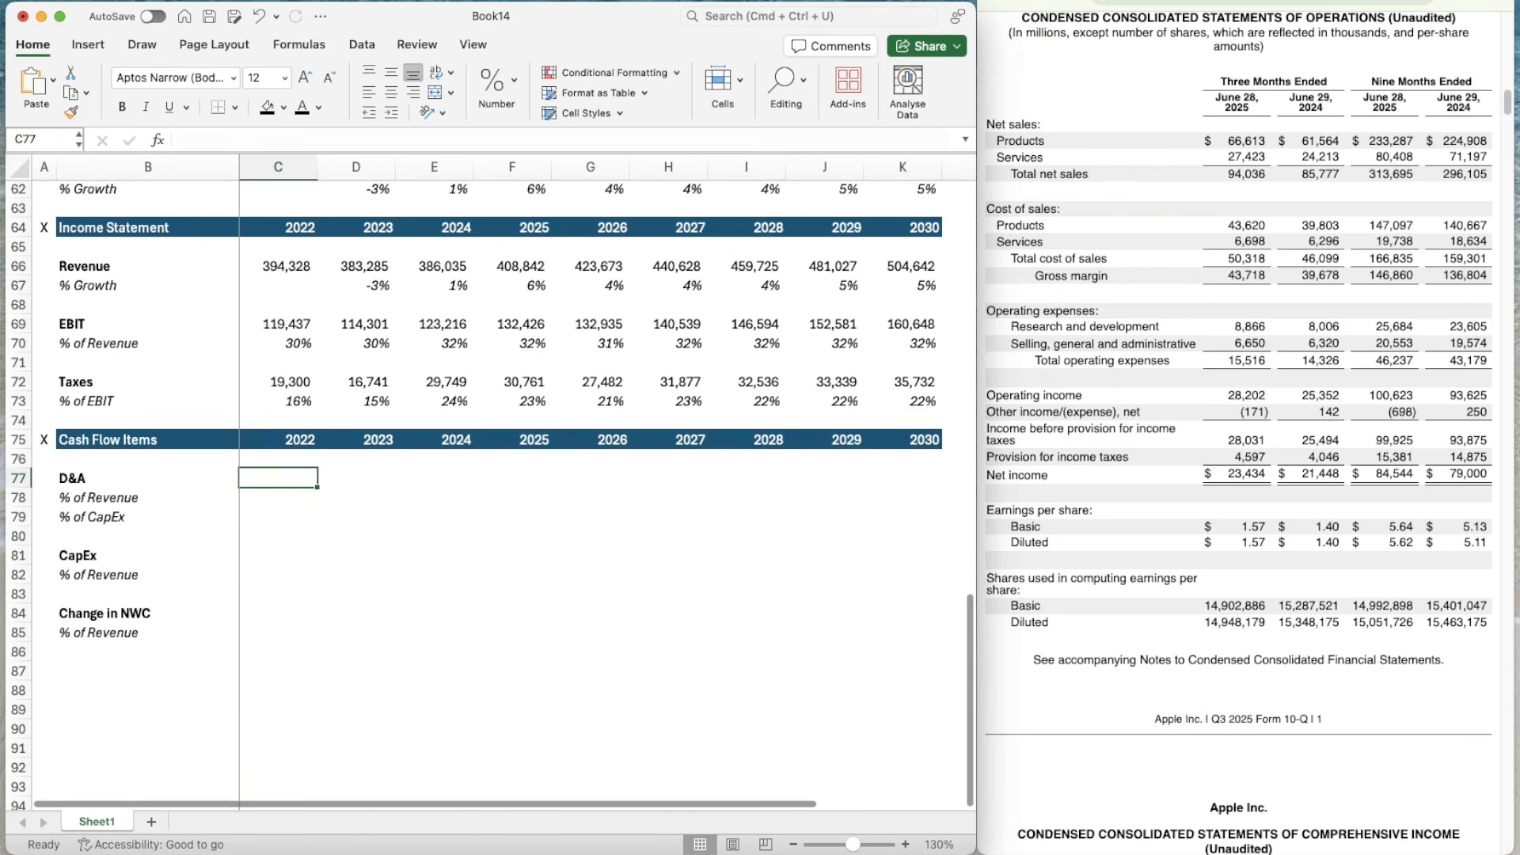
- Locate the consolidated cash flow statements in Apple's Q3 2025 10-Q and 2024 10-K for the historical figures
click(1091, 440)
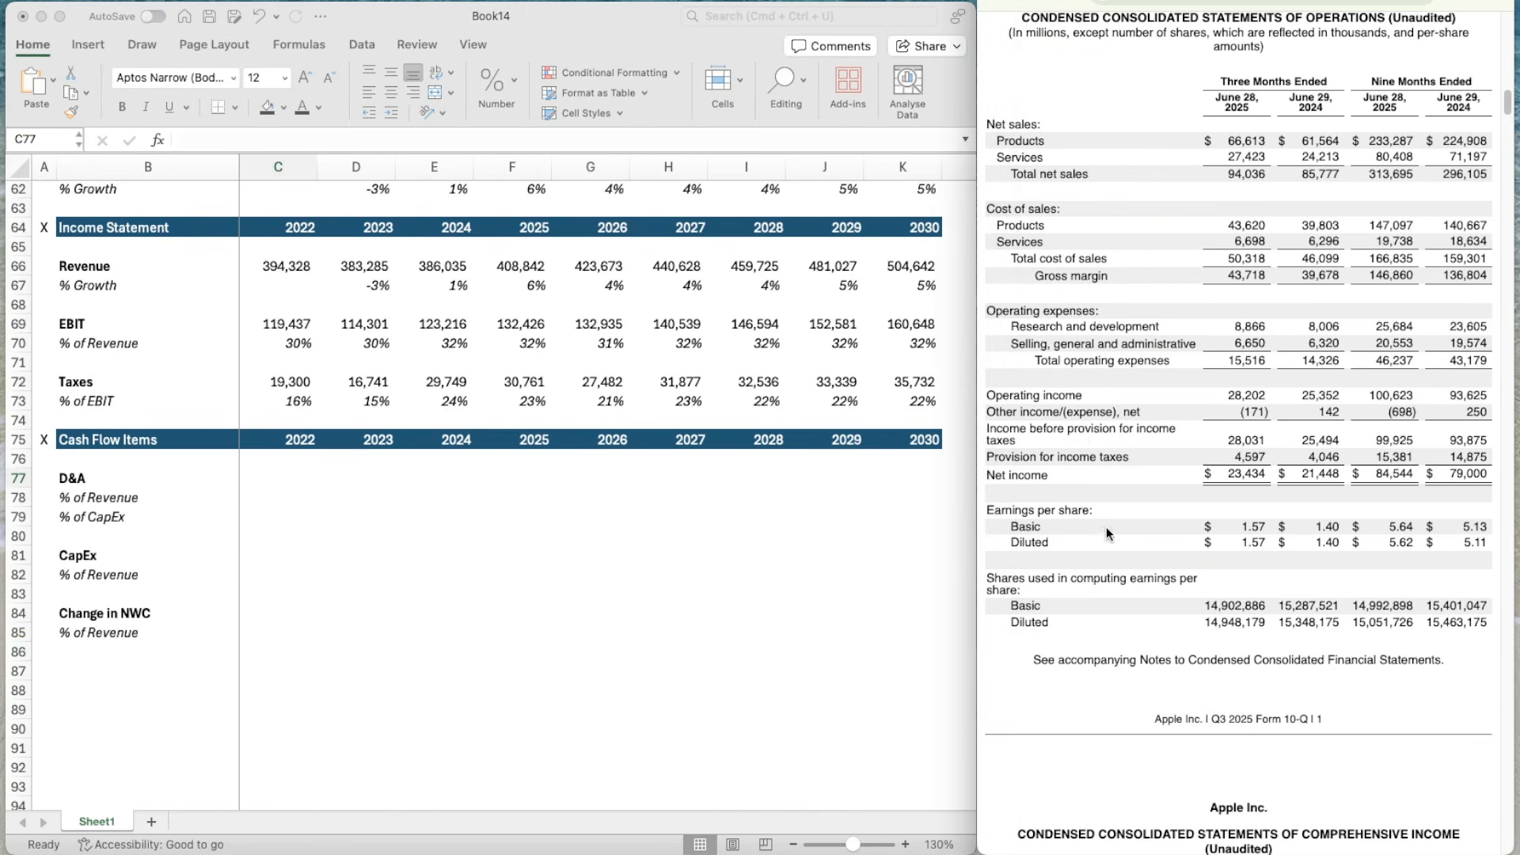
scroll(1105, 526, down, 10)
scroll(1106, 528, down, 15)
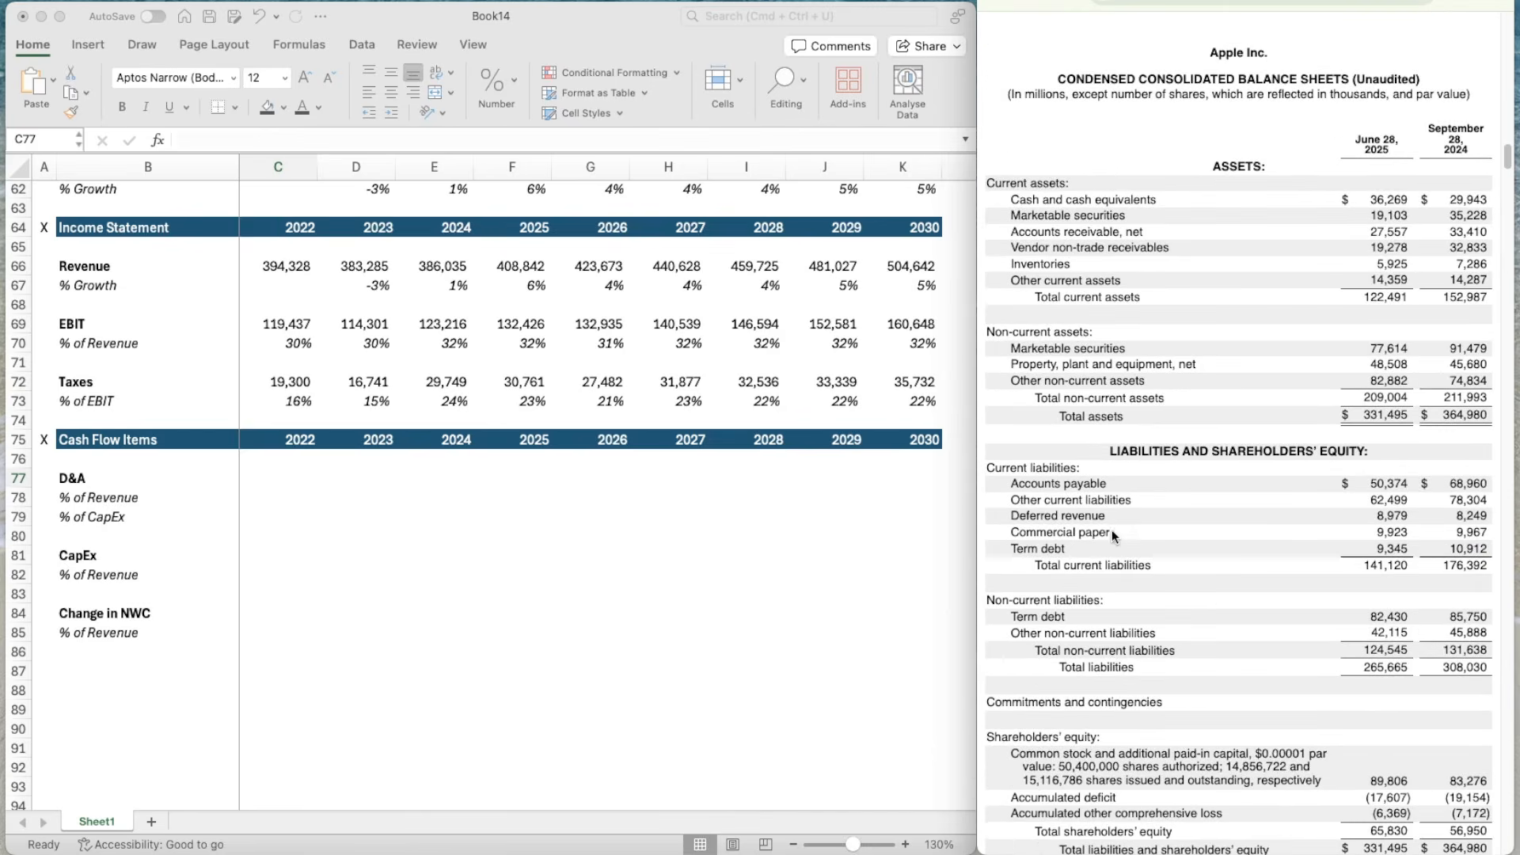
scroll(1110, 539, down, 12)
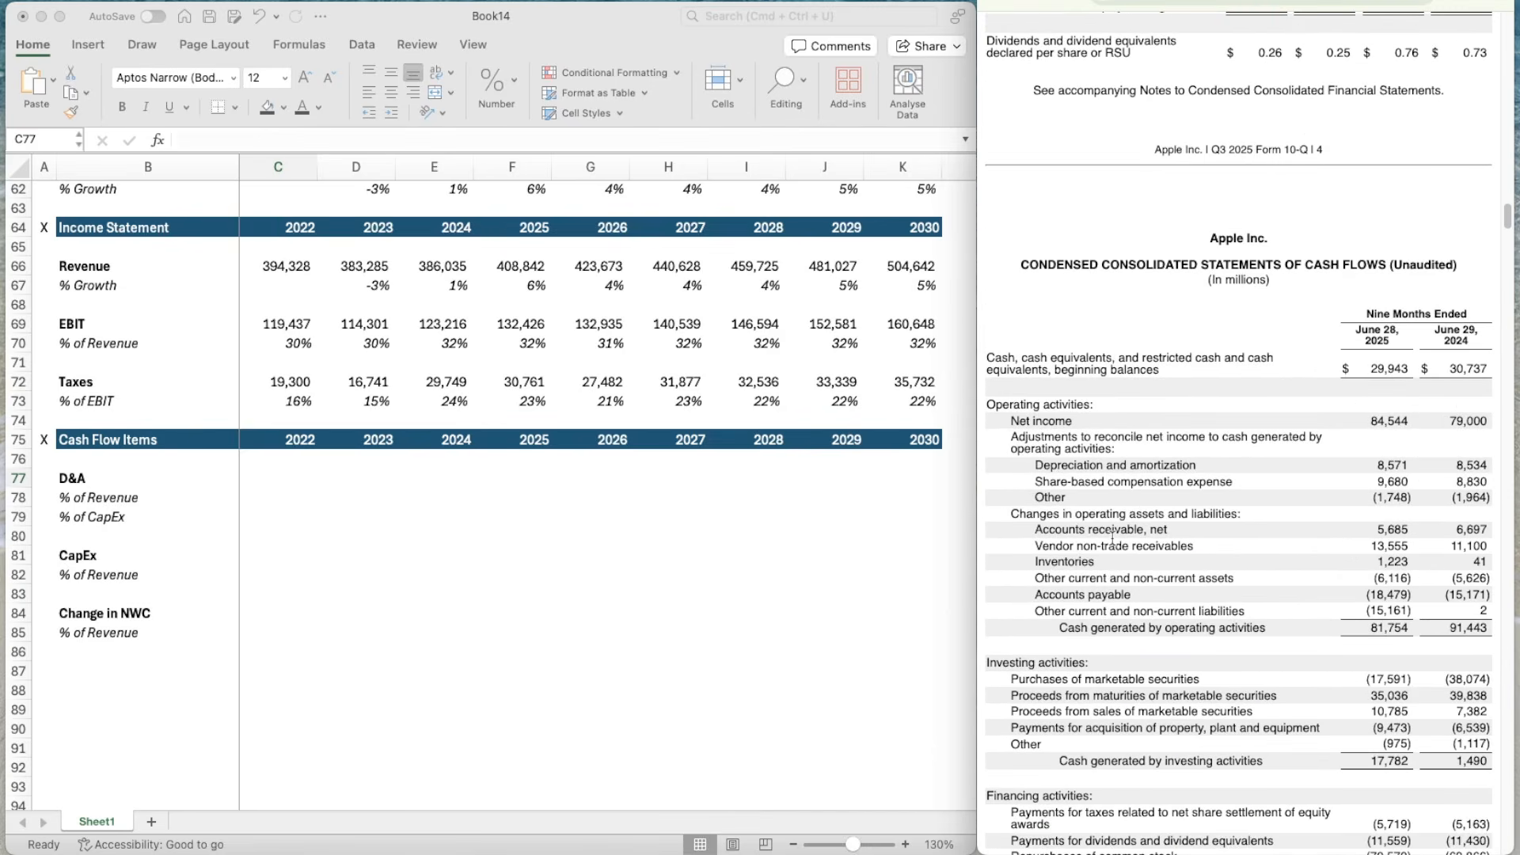
scroll(1113, 538, up, 1)
scroll(1231, 375, down, 3)
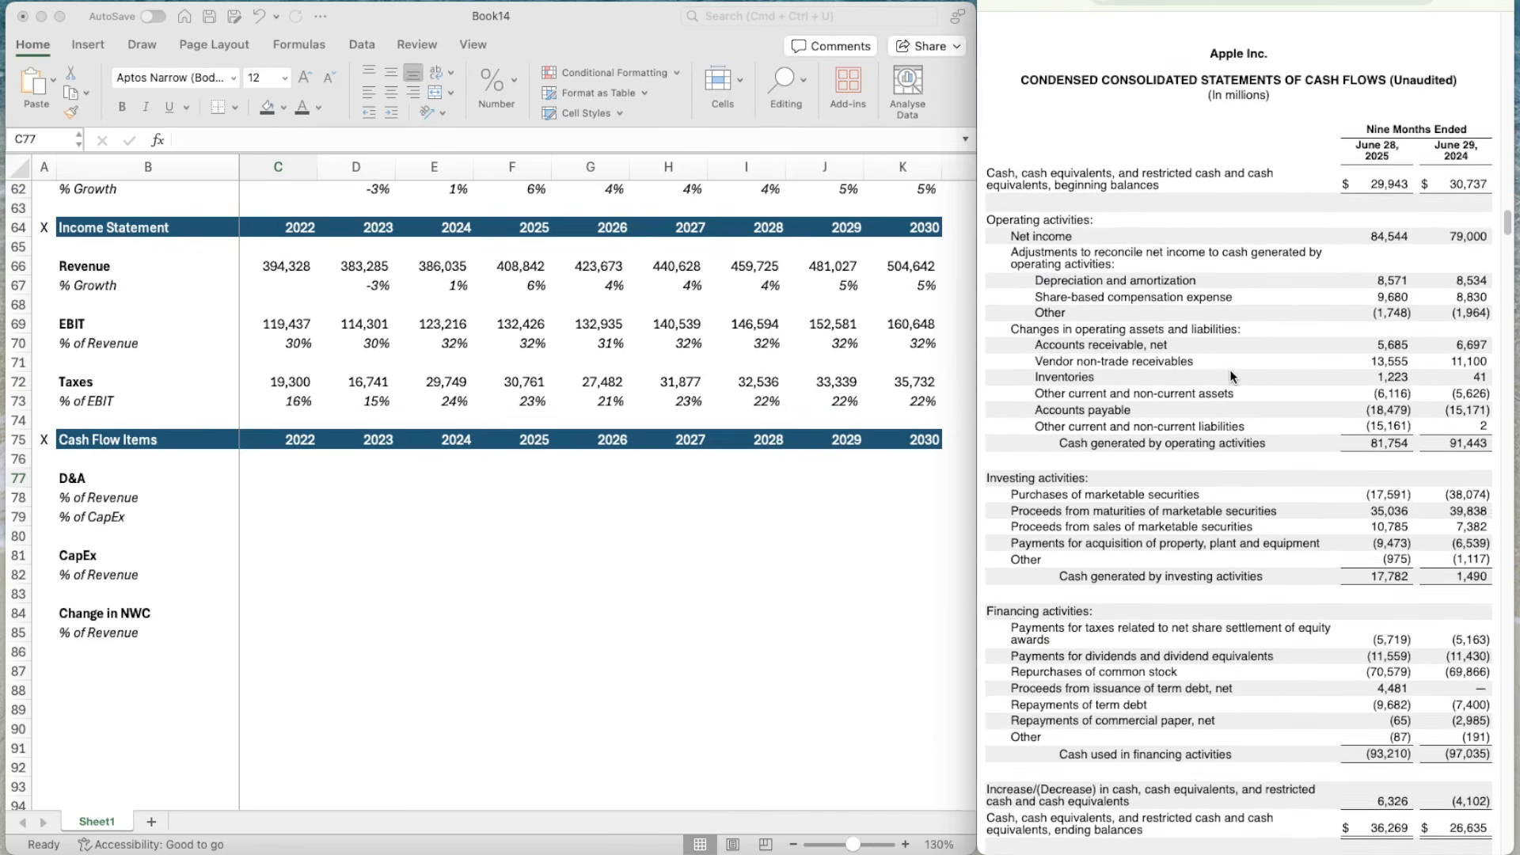
scroll(1199, 315, up, 20)
scroll(1199, 315, down, 15)
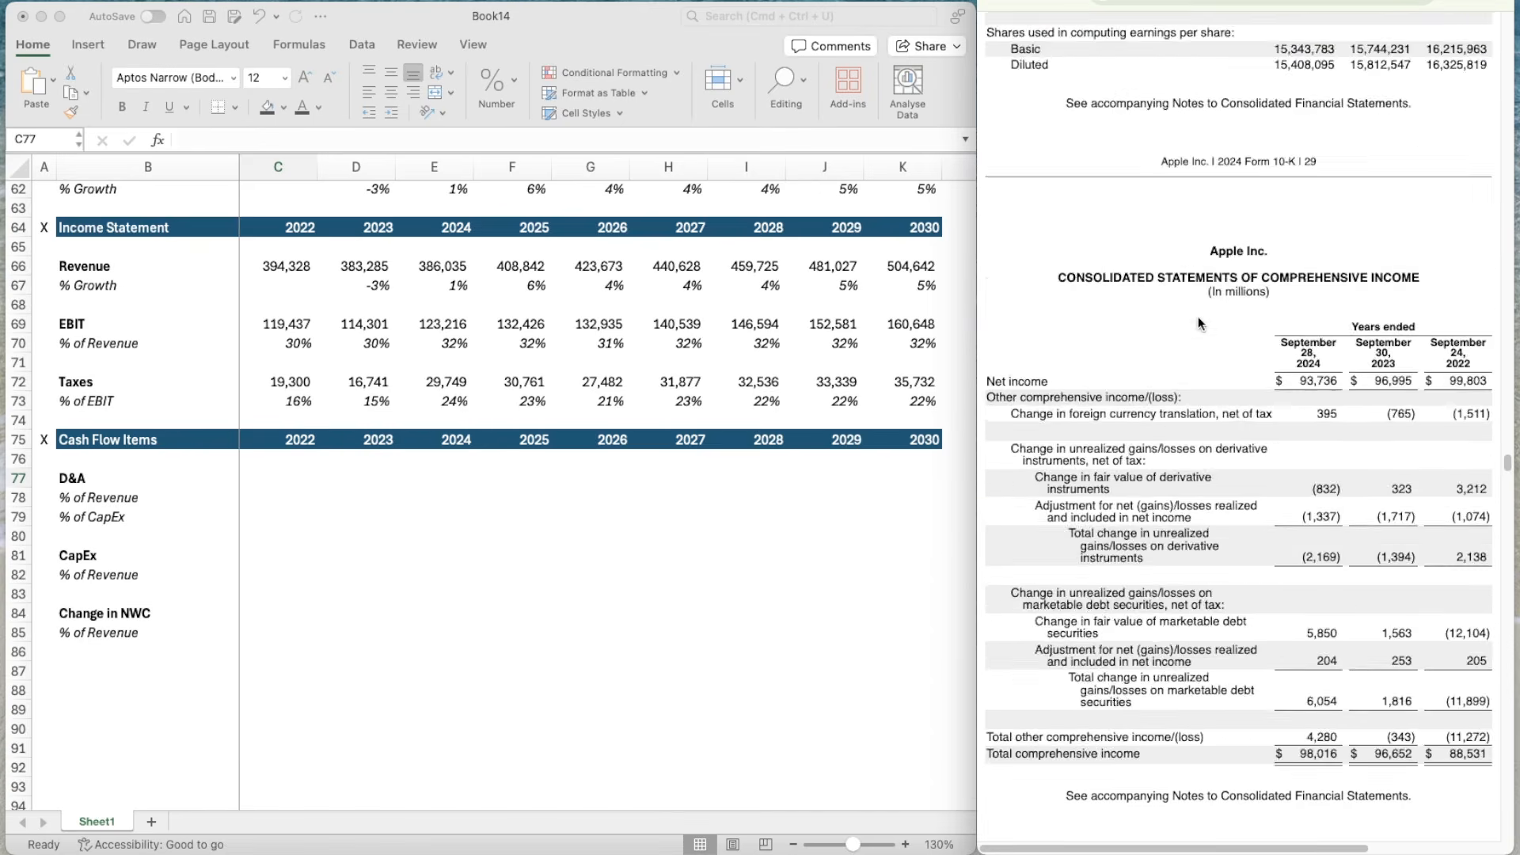
scroll(1198, 316, down, 15)
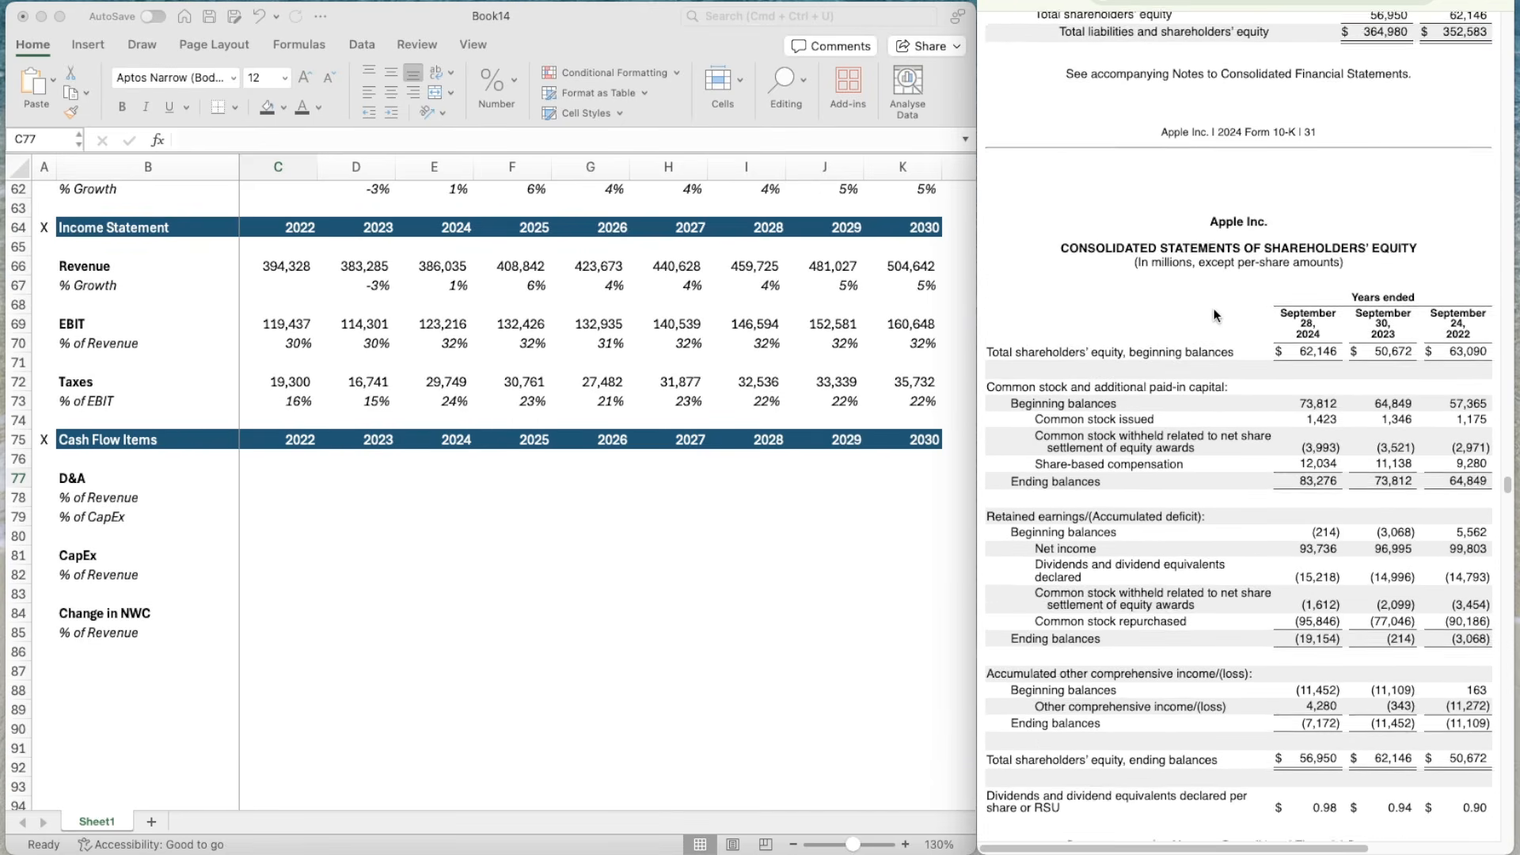
scroll(1217, 315, down, 15)
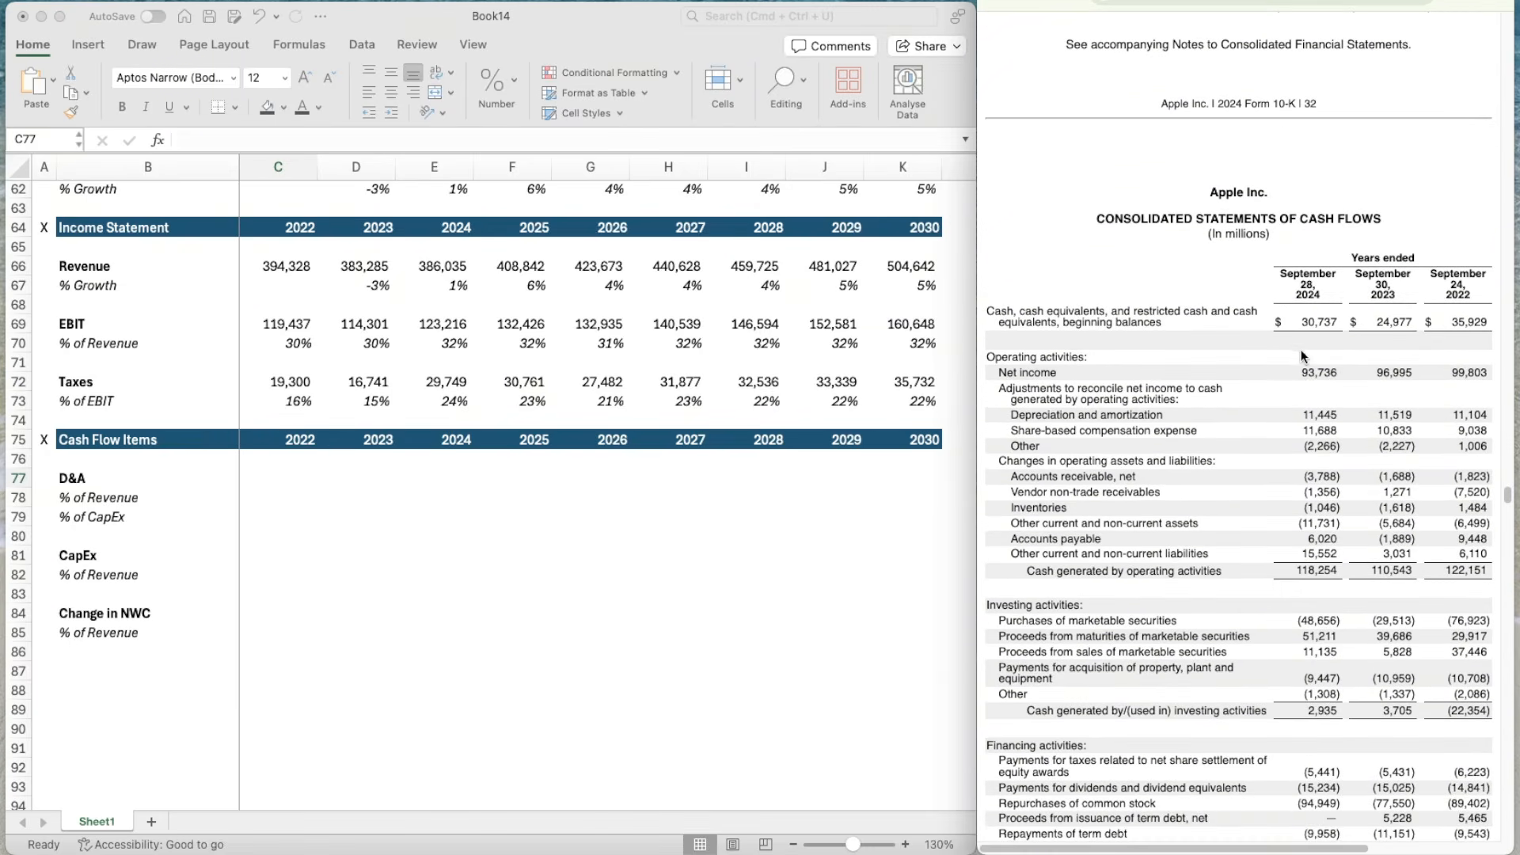
- Enter Apple's 2022 depreciation and amortization, 11104, in C77 and give it the thousands-separated number format used in the Income Statement rows
scroll(1301, 360, down, 3)
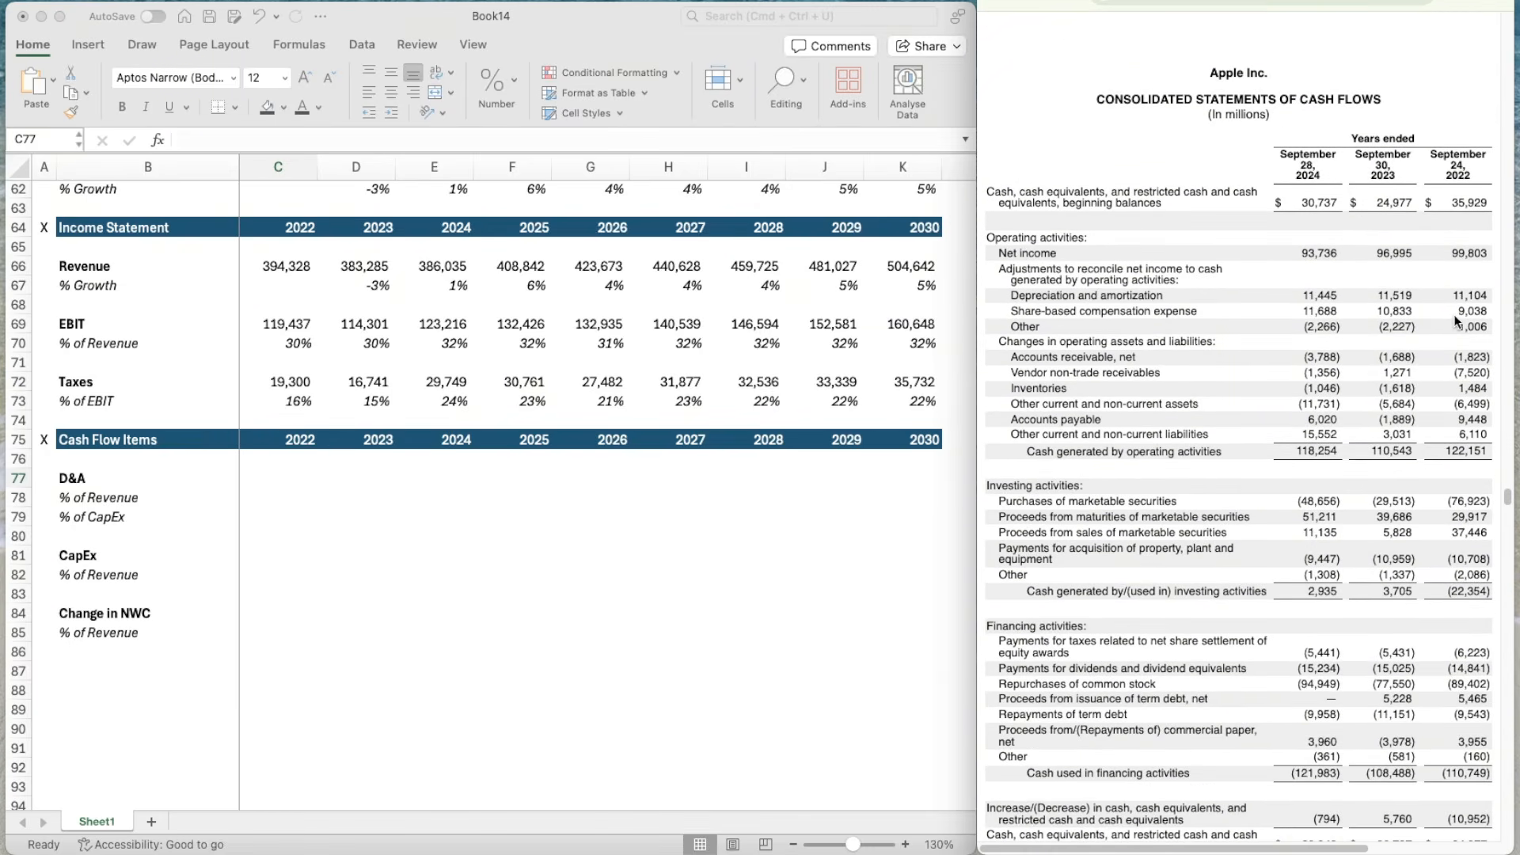
click(286, 477)
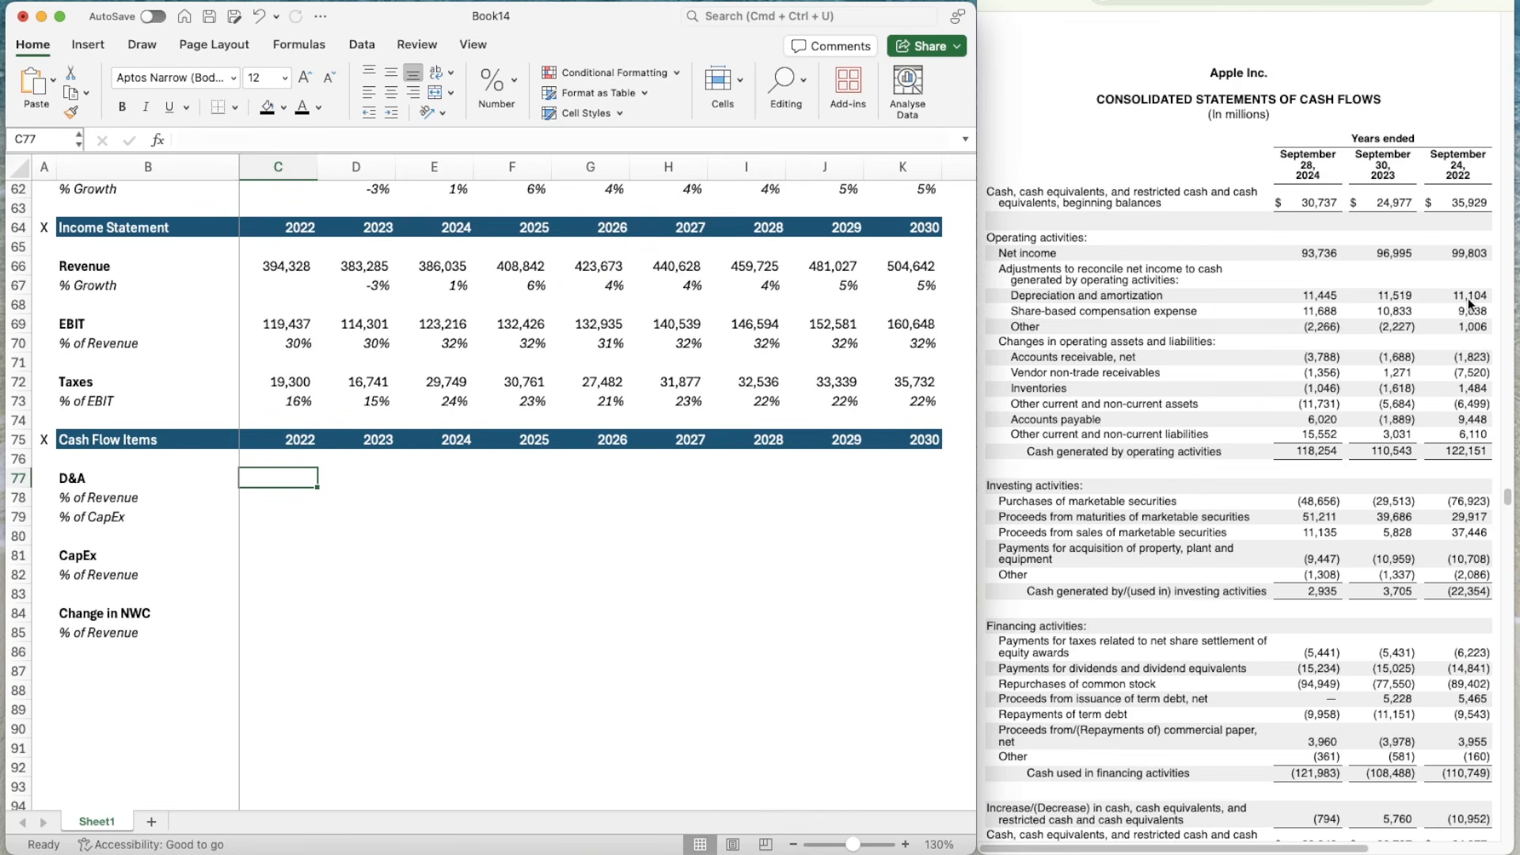
text(11)
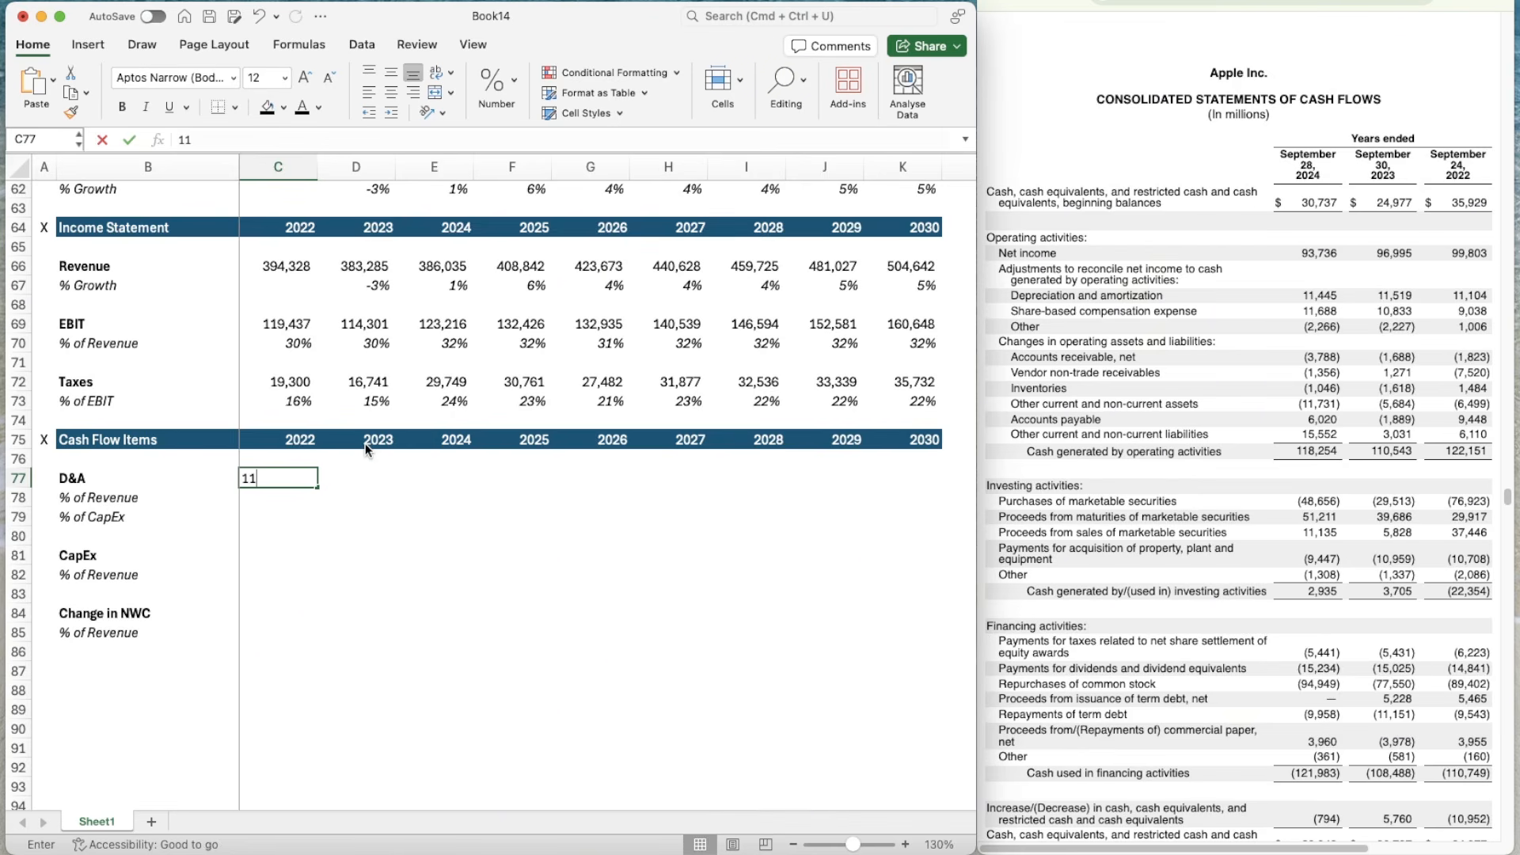
text(104)
key(Return)
key(Up)
key(Up)
key(Up)
key(Up)
key(Up)
key(Up)
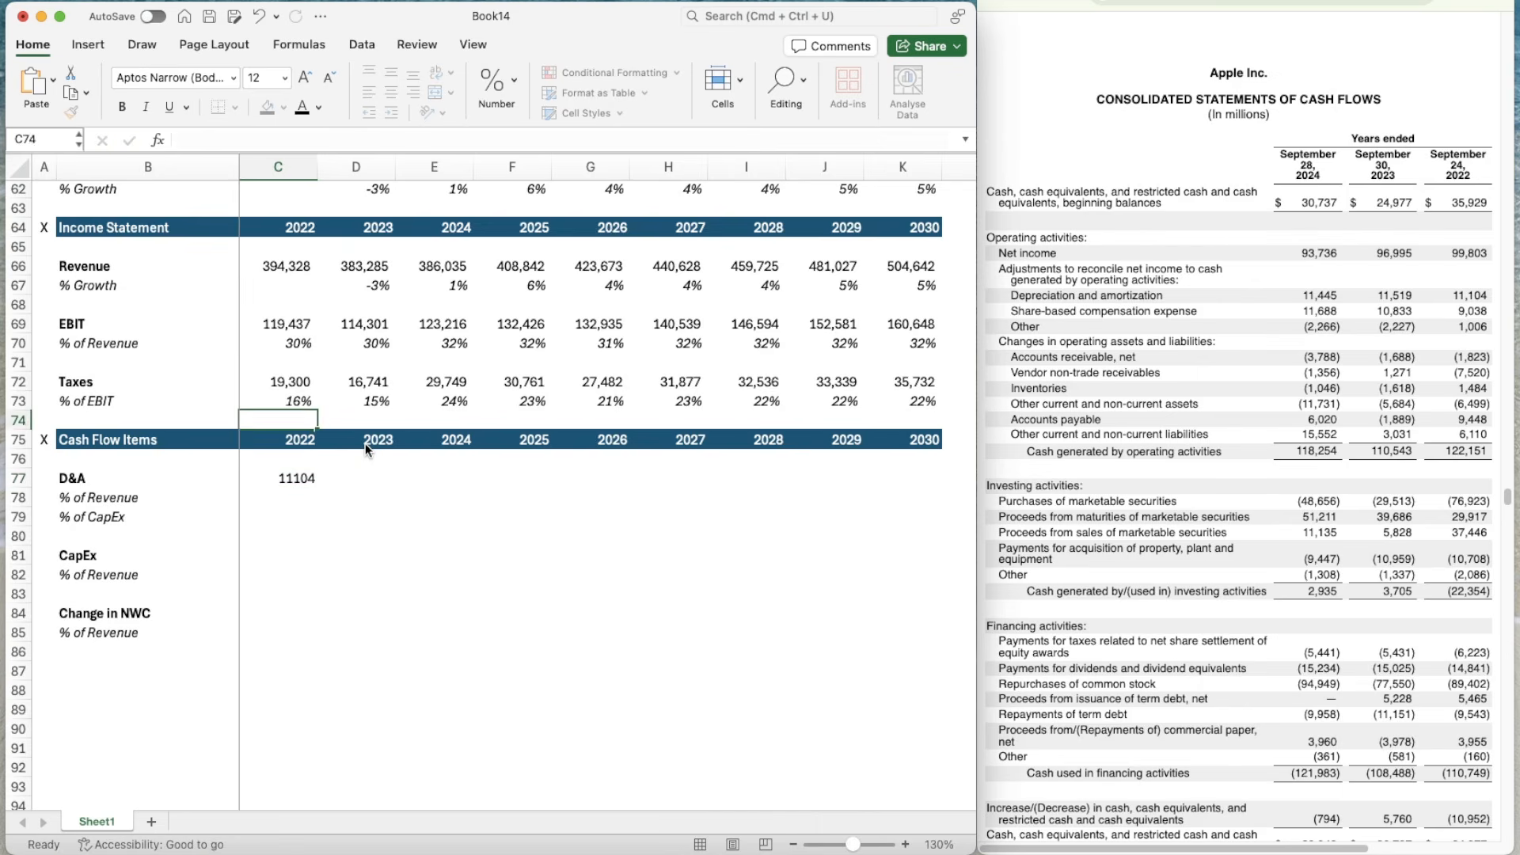
click(298, 482)
- Enter the 2023 and 2024 D&A figures, 11519 in D77 and 11445 in E77
key(Right)
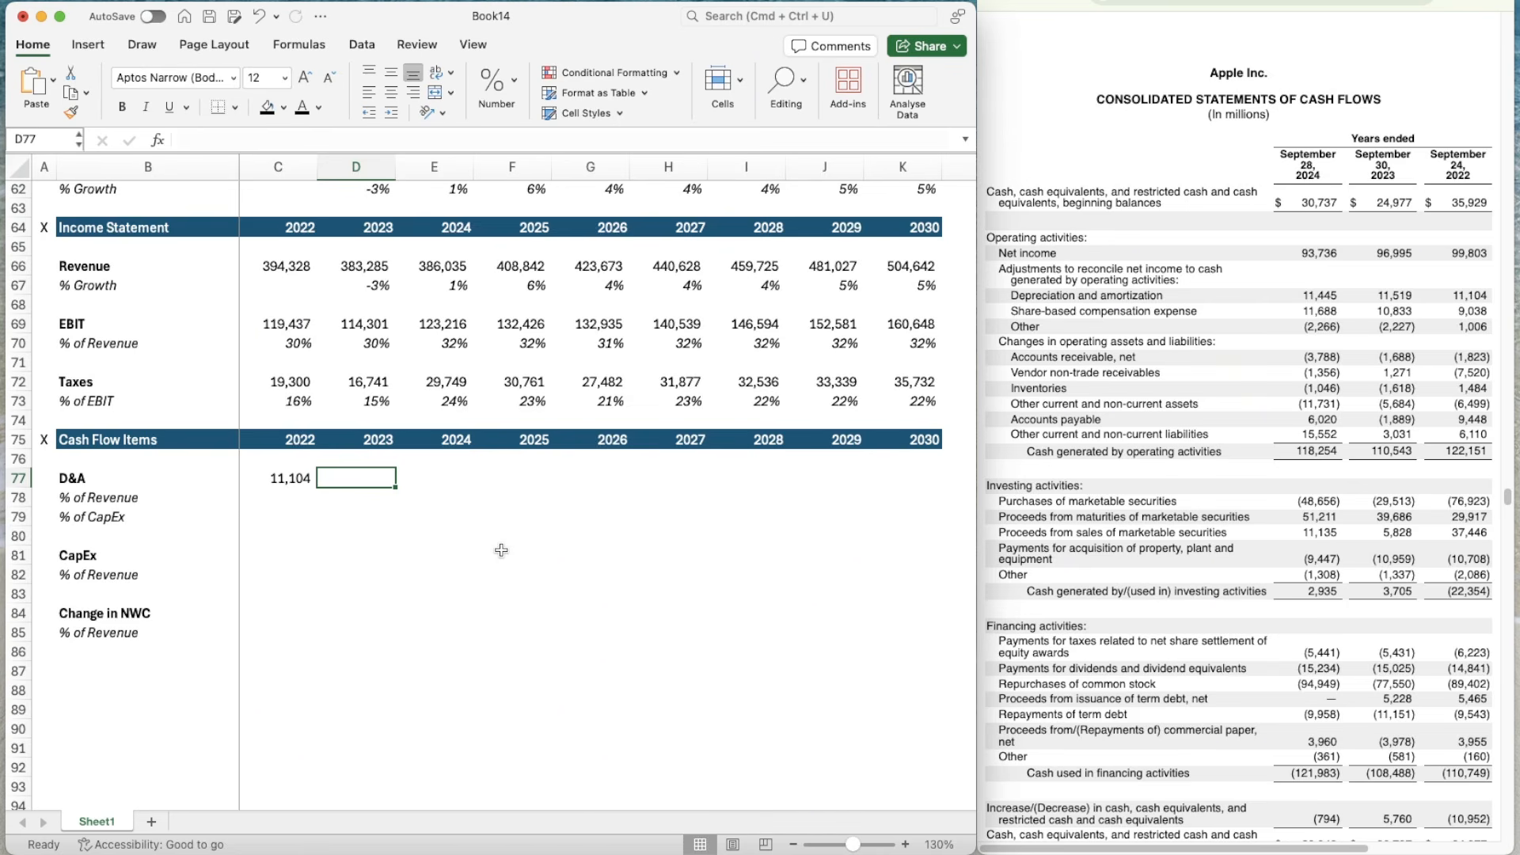
text(11519)
key(Tab)
text(114)
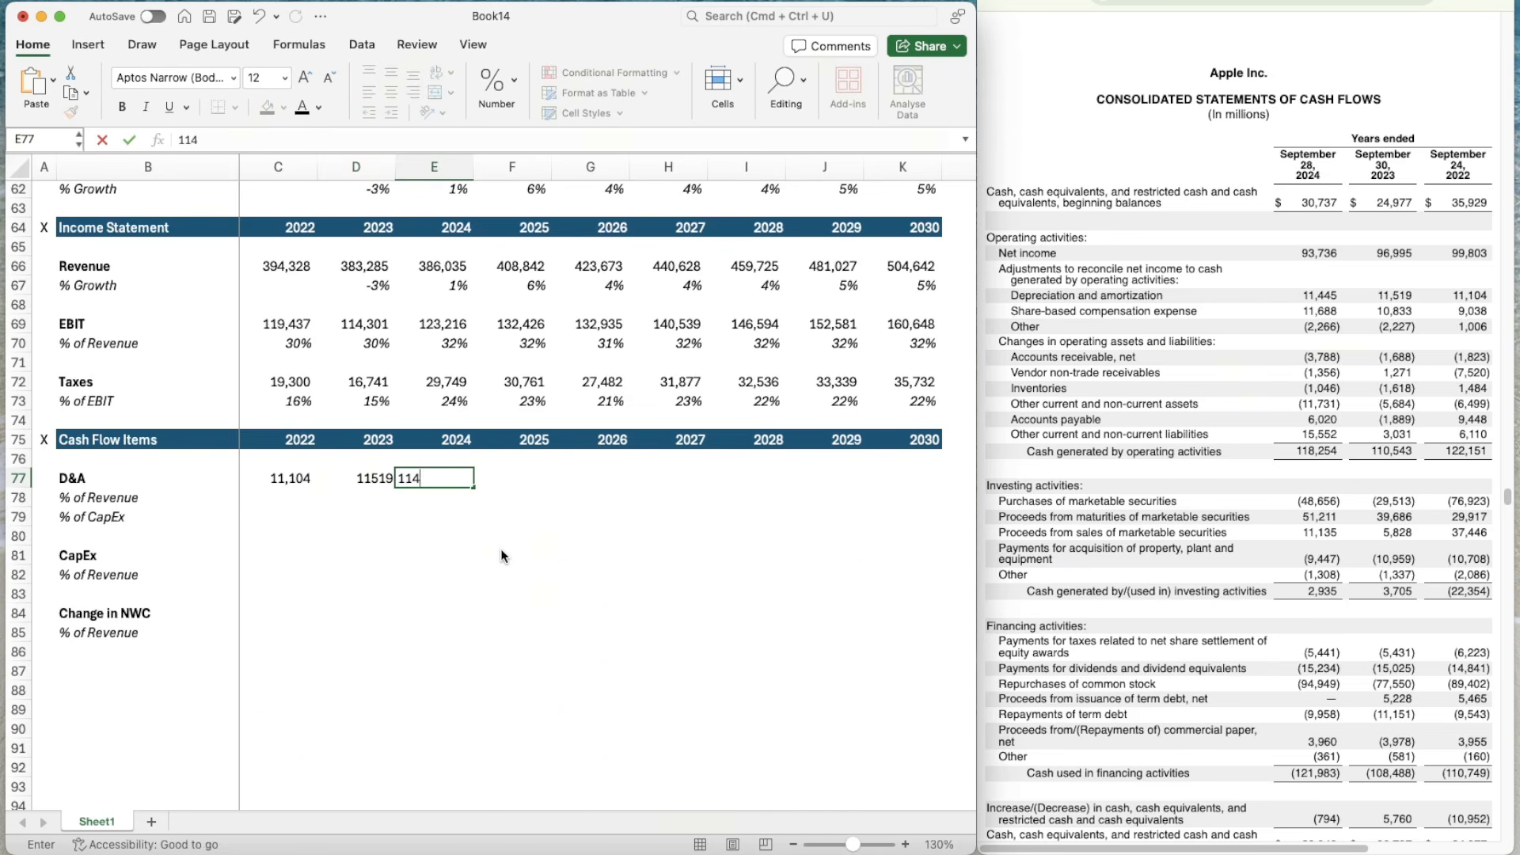
text(45)
key(Return)
- Copy the number format of C77 to the 2023 and 2024 D&A cells D77 and E77
key(Up)
key(Left)
key(Left)
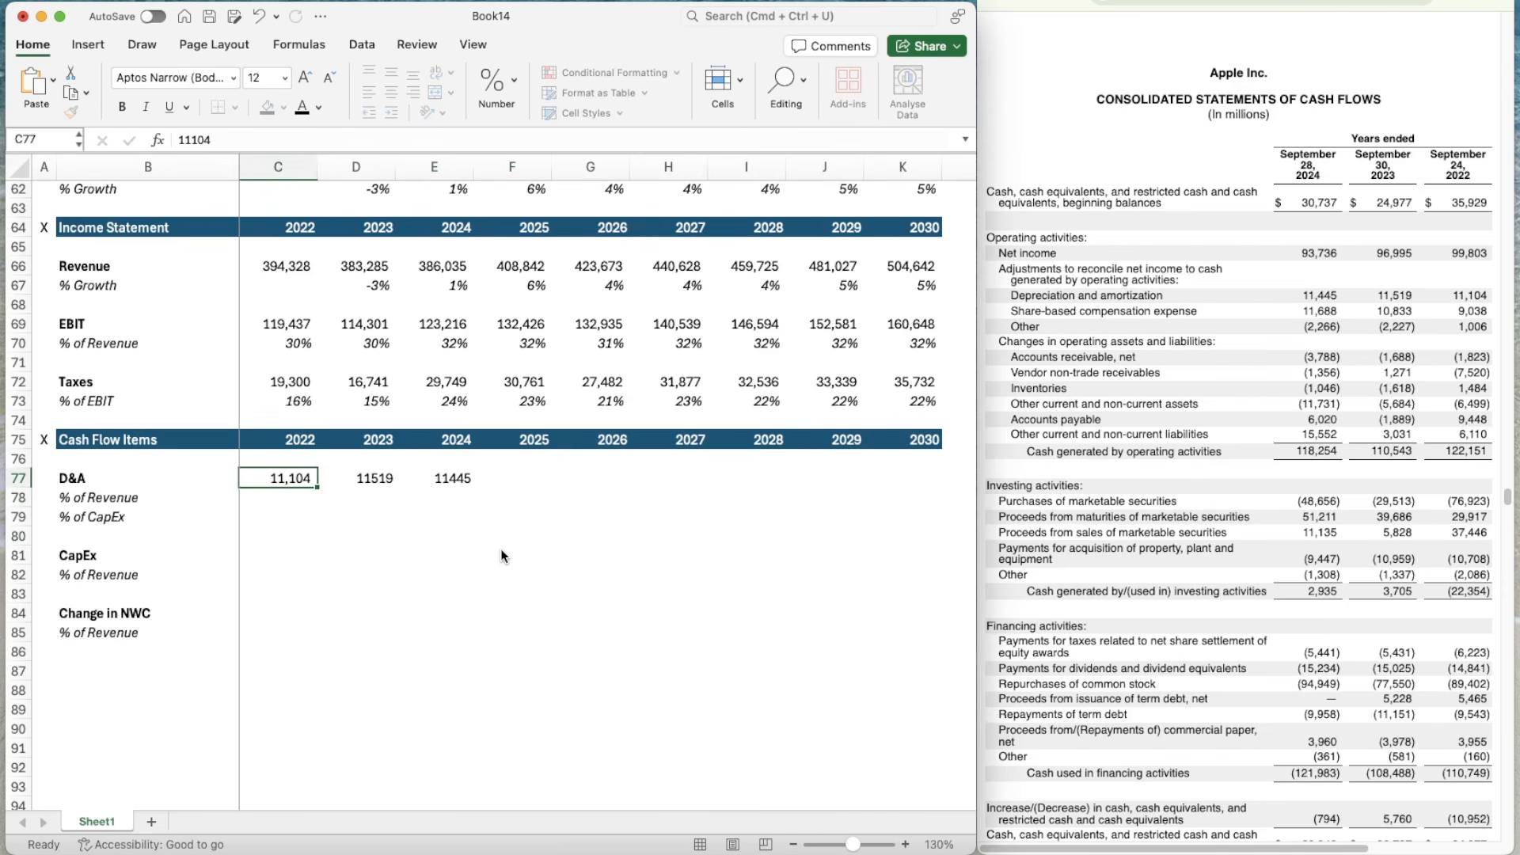
key(super+shift+c)
key(Right)
key(super+shift+v)
key(super+shift+c)
key(Right)
key(super+shift+v)
- Calculate 2022 D&A as a percentage of revenue in C78 with =C77/C66
key(Down)
key(Left)
key(Left)
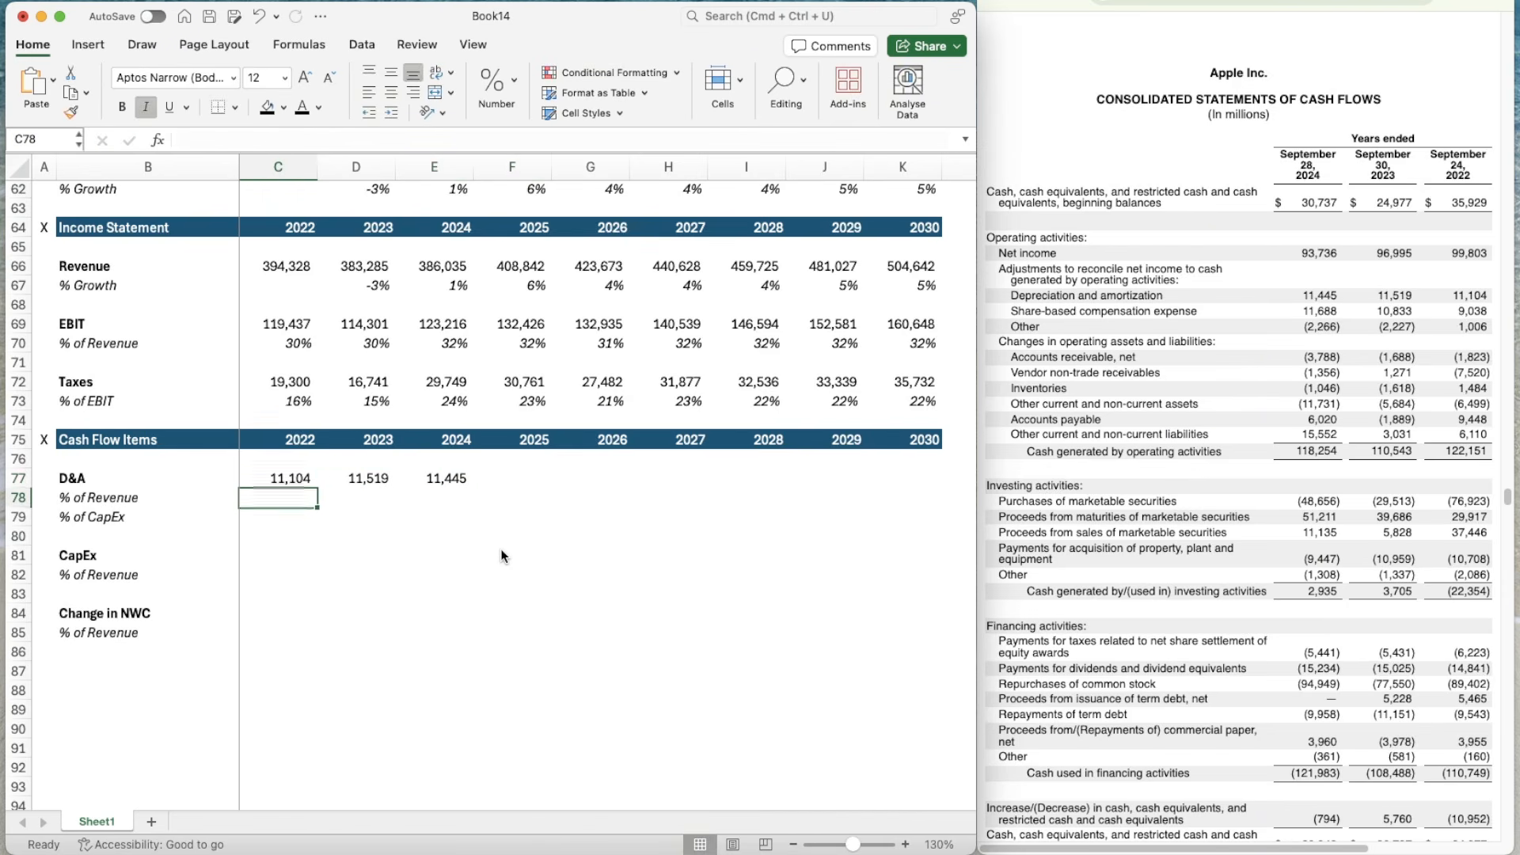
text(=)
key(Up)
text(/)
key(Up)
key(Up)
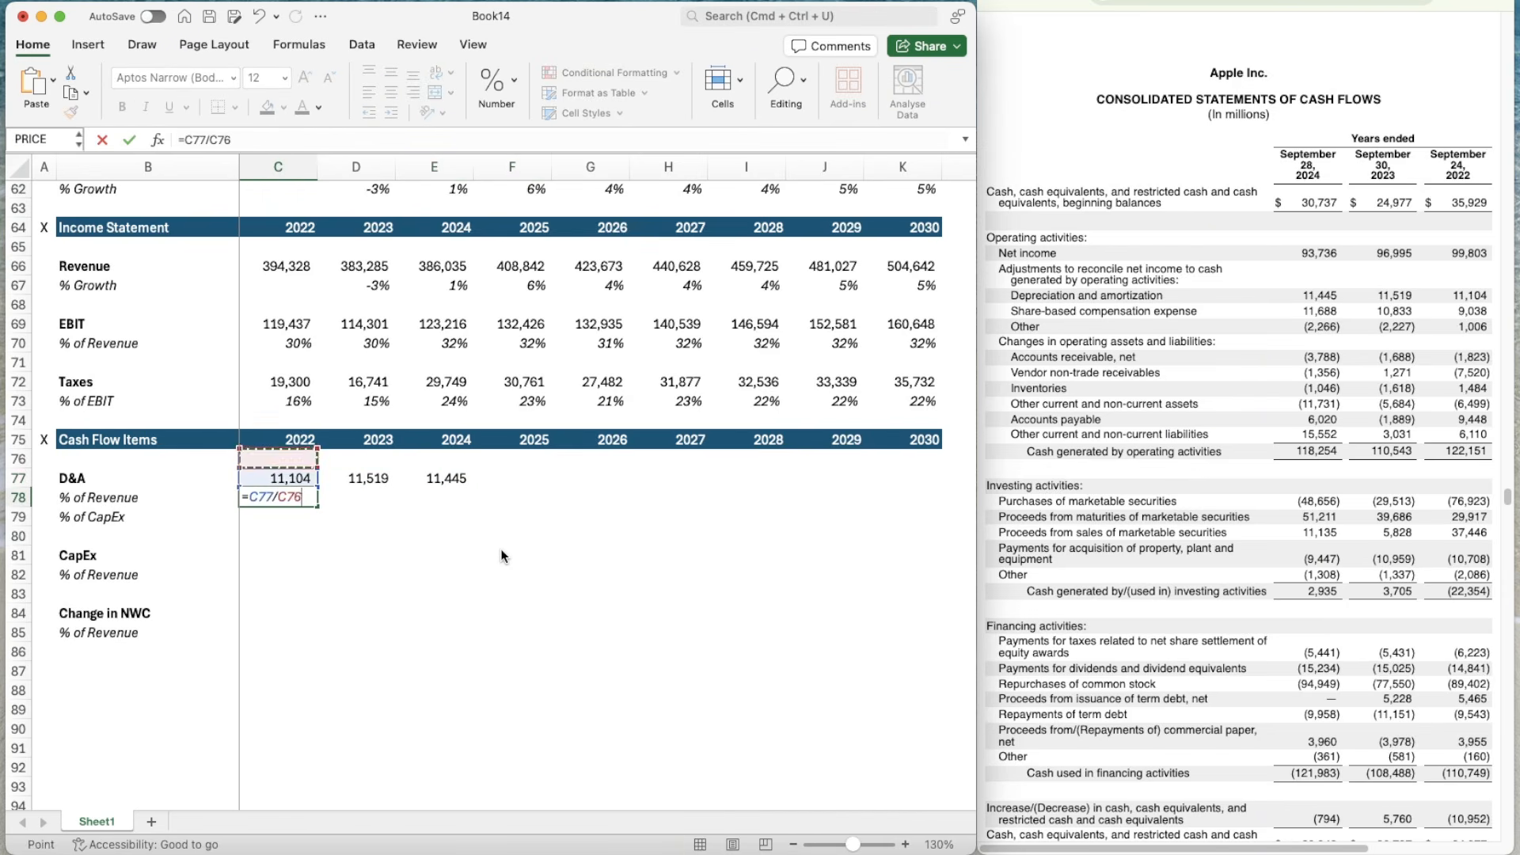
key(Up)
key(Up)
key(Up)
key(Up)
key(Up)
key(Up)
key(Up)
key(Up)
key(Up)
key(Up)
key(Up)
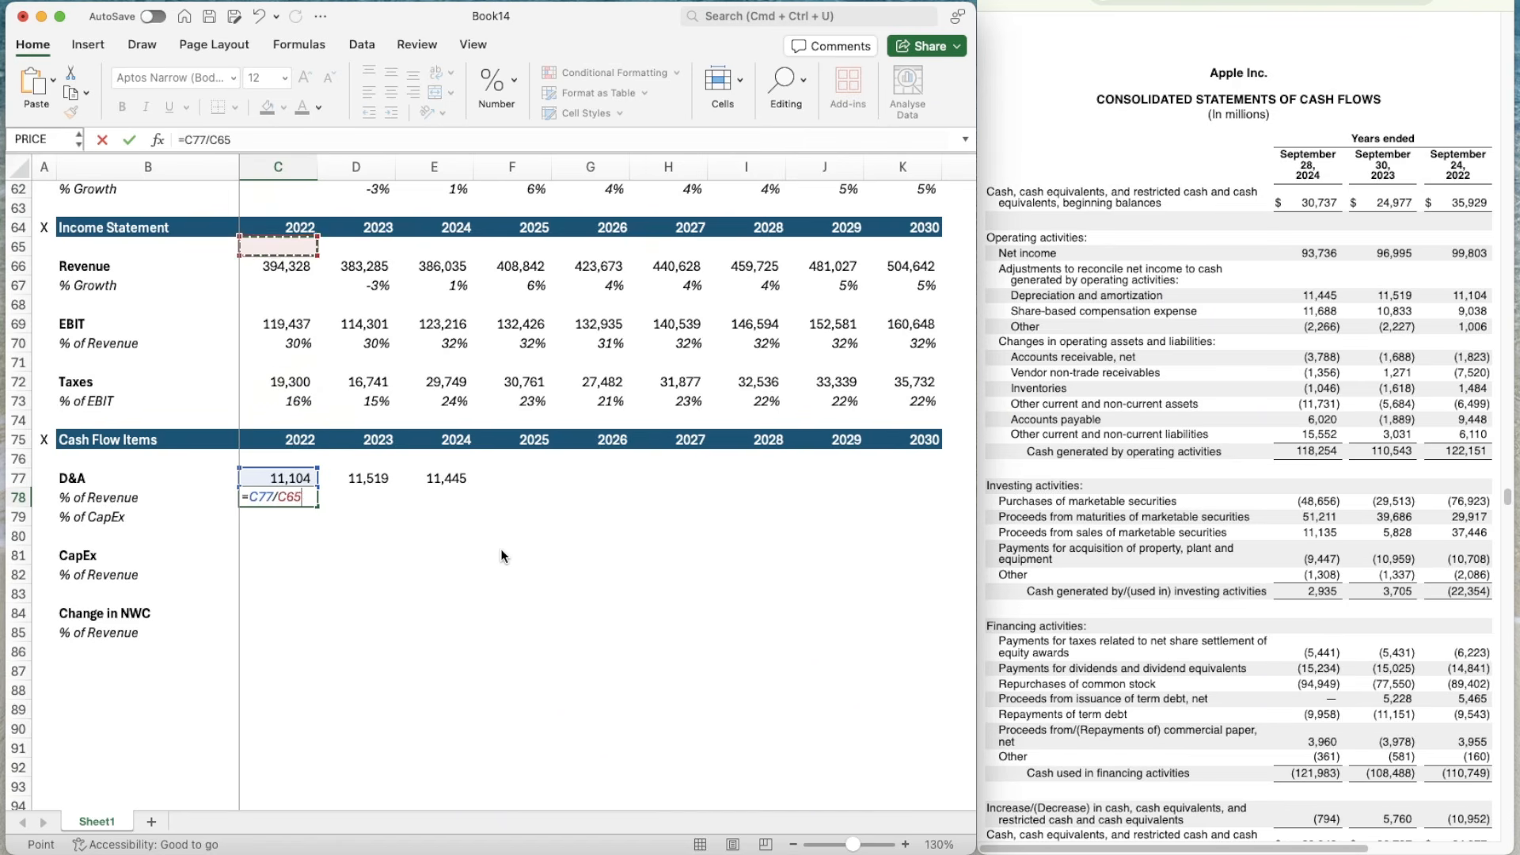
key(Down)
key(Return)
- Copy the italic percentage format from the 2022 % of EBIT cell C73 to C78
key(Up)
key(Up)
key(Up)
key(Up)
key(Up)
key(Up)
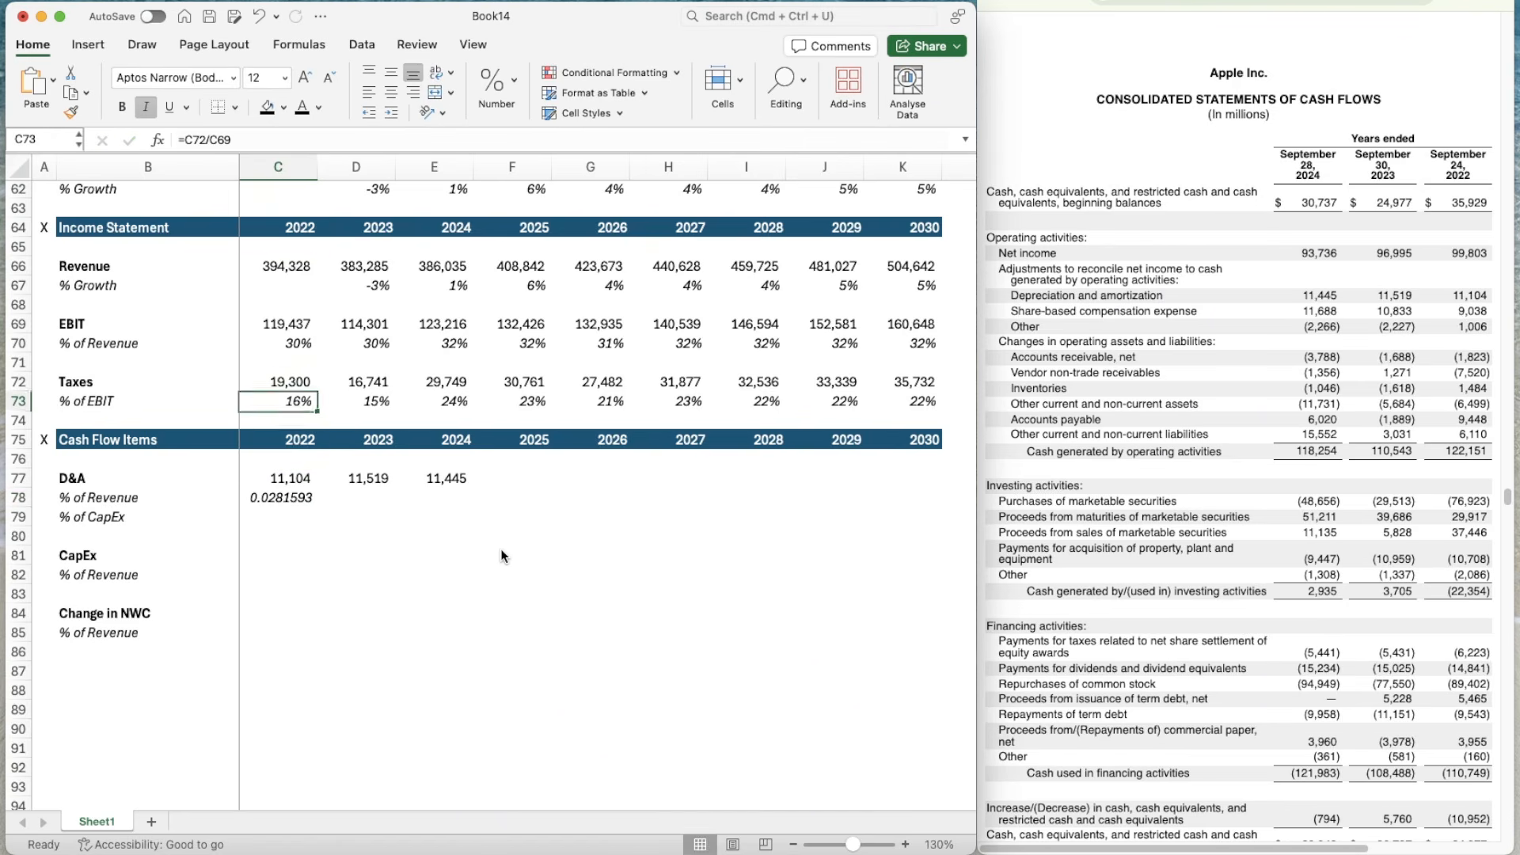
key(super+shift+c)
click(283, 499)
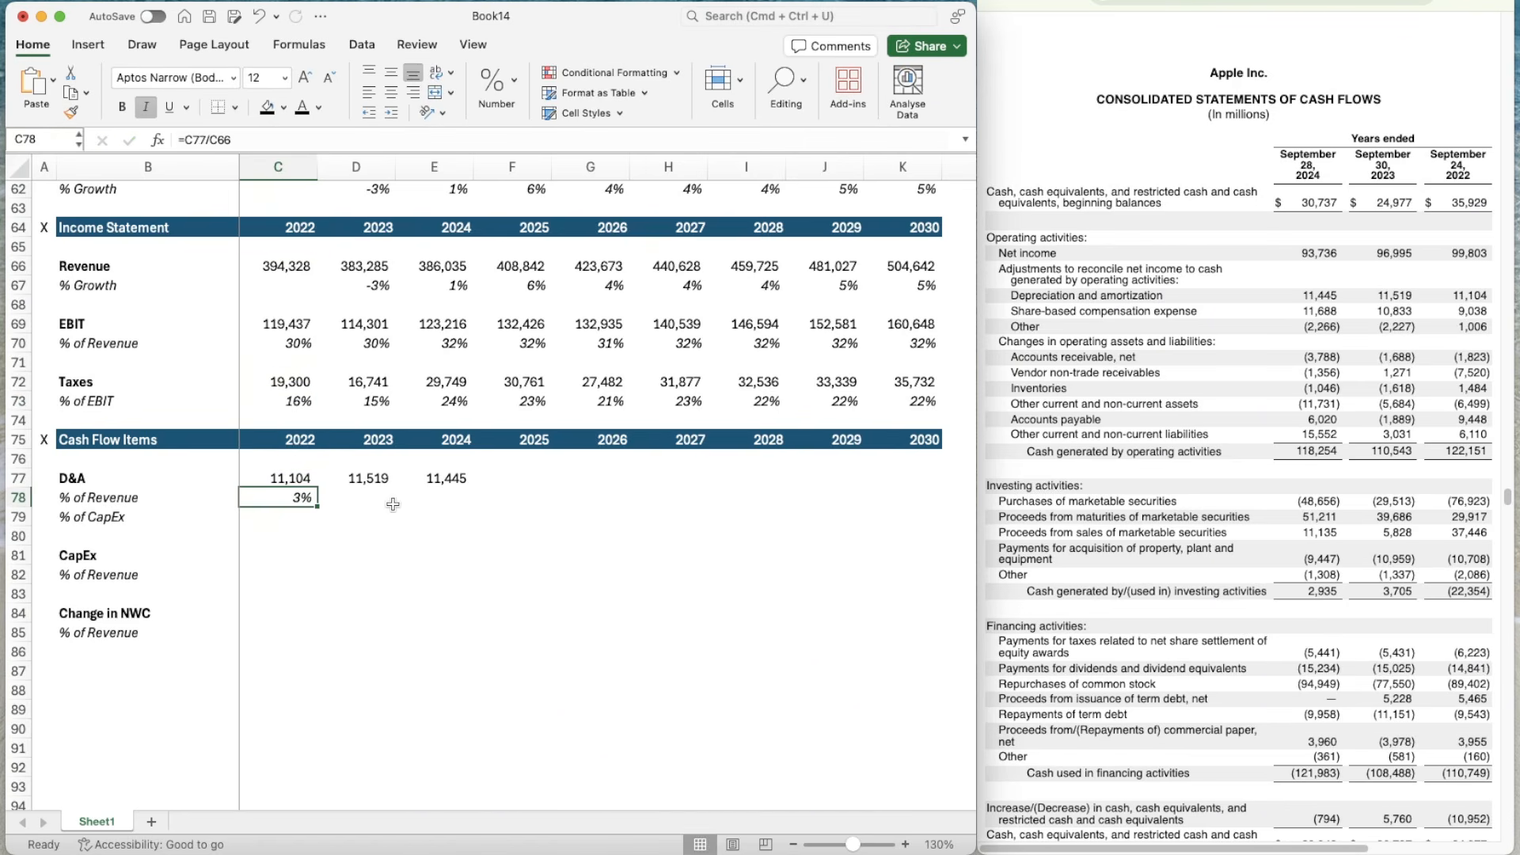
- Copy the D&A % of Revenue formula from C78 to D78:E78 for 2023 and 2024
key(super+c)
click(392, 505)
key(shift+Right)
key(super+v)
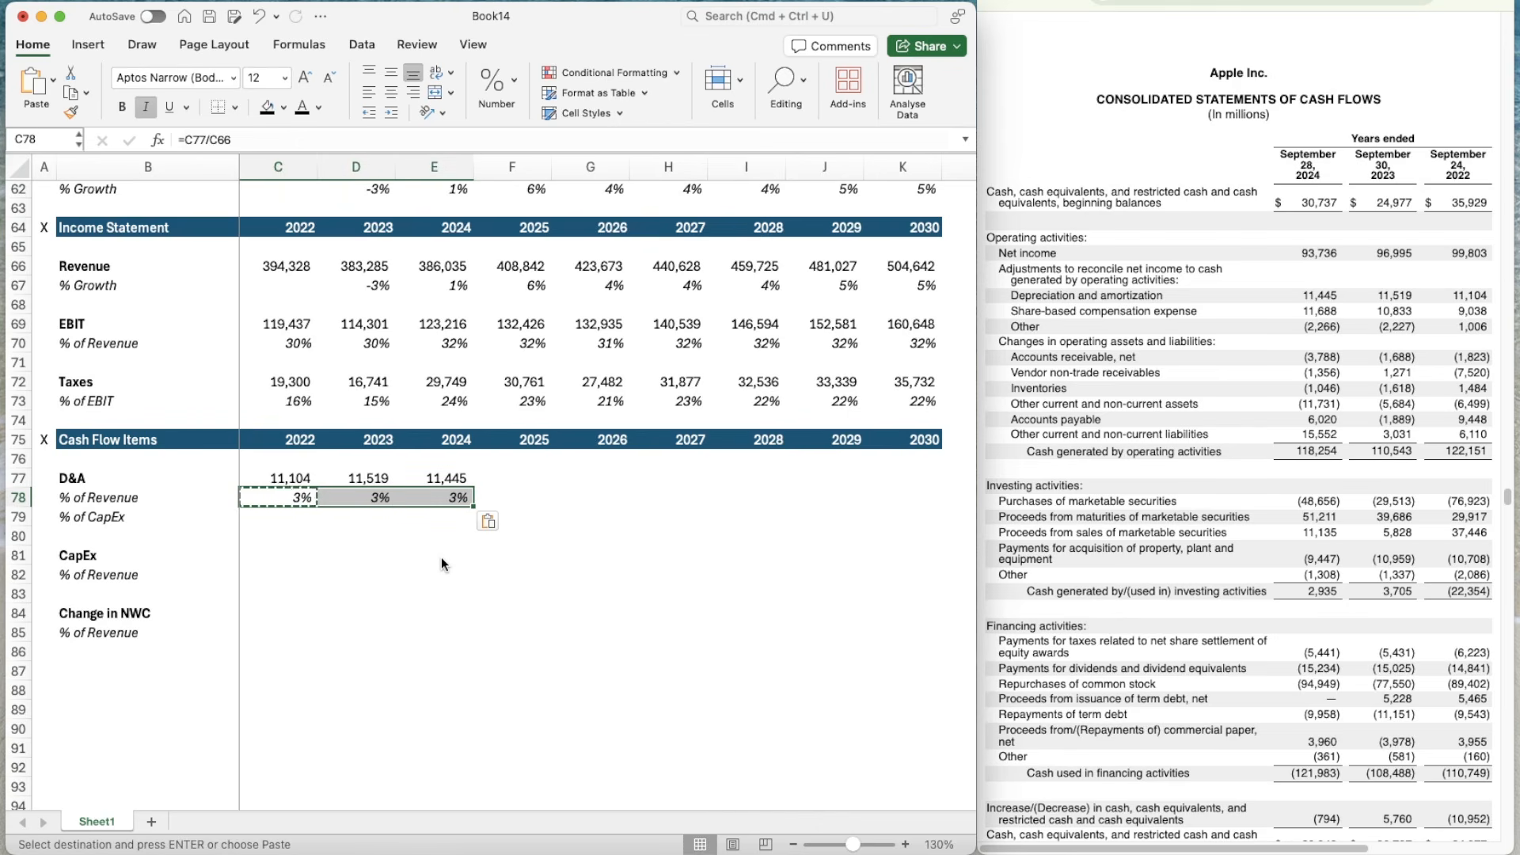
key(Escape)
key(Left)
key(Down)
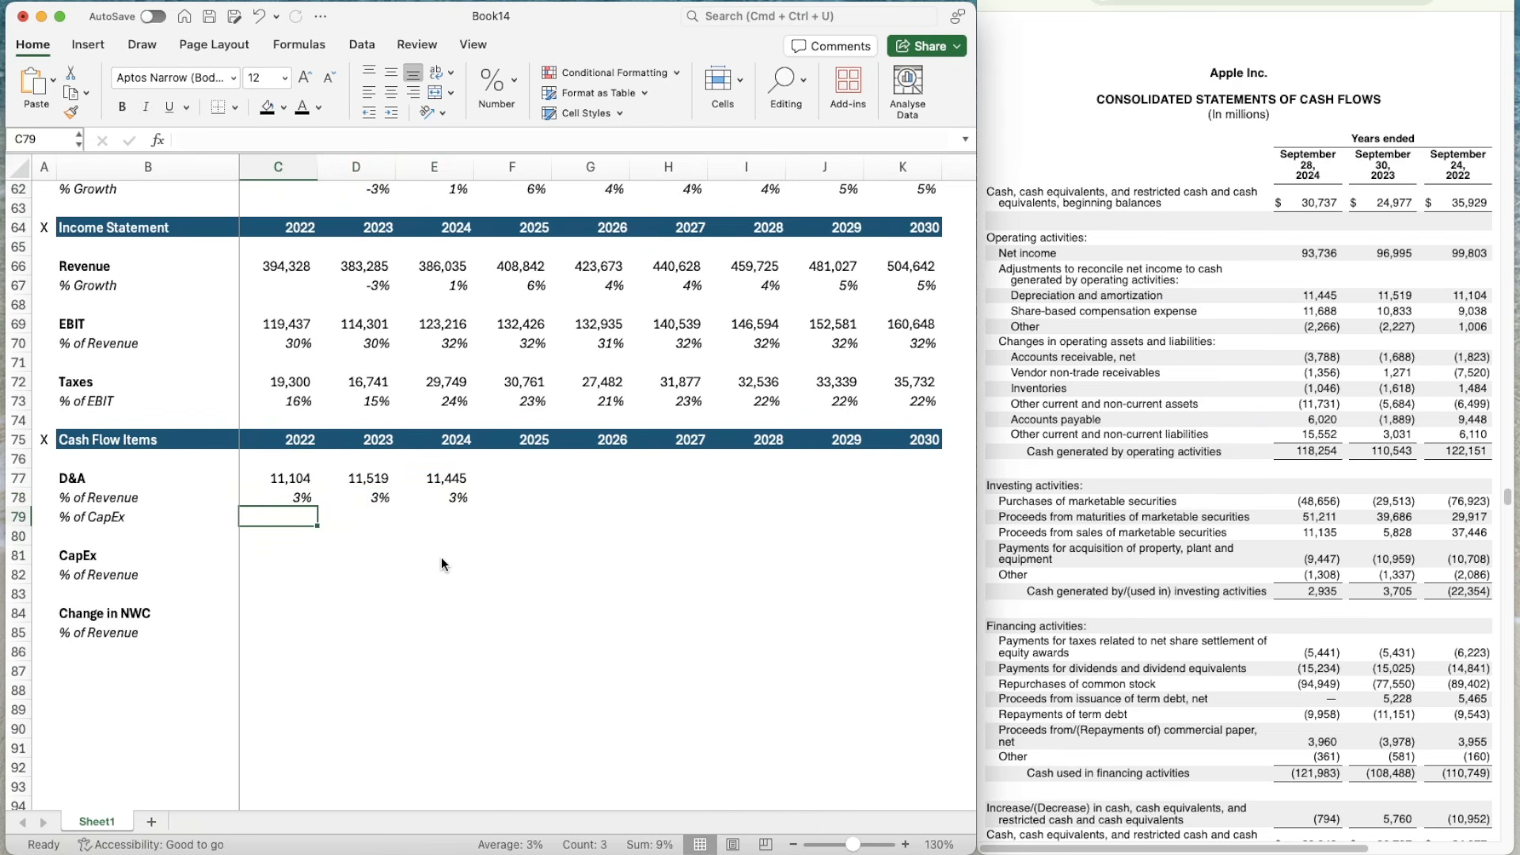
key(Right)
key(Right)
key(Right)
key(Left)
key(Left)
key(Left)
key(Left)
key(Down)
key(Down)
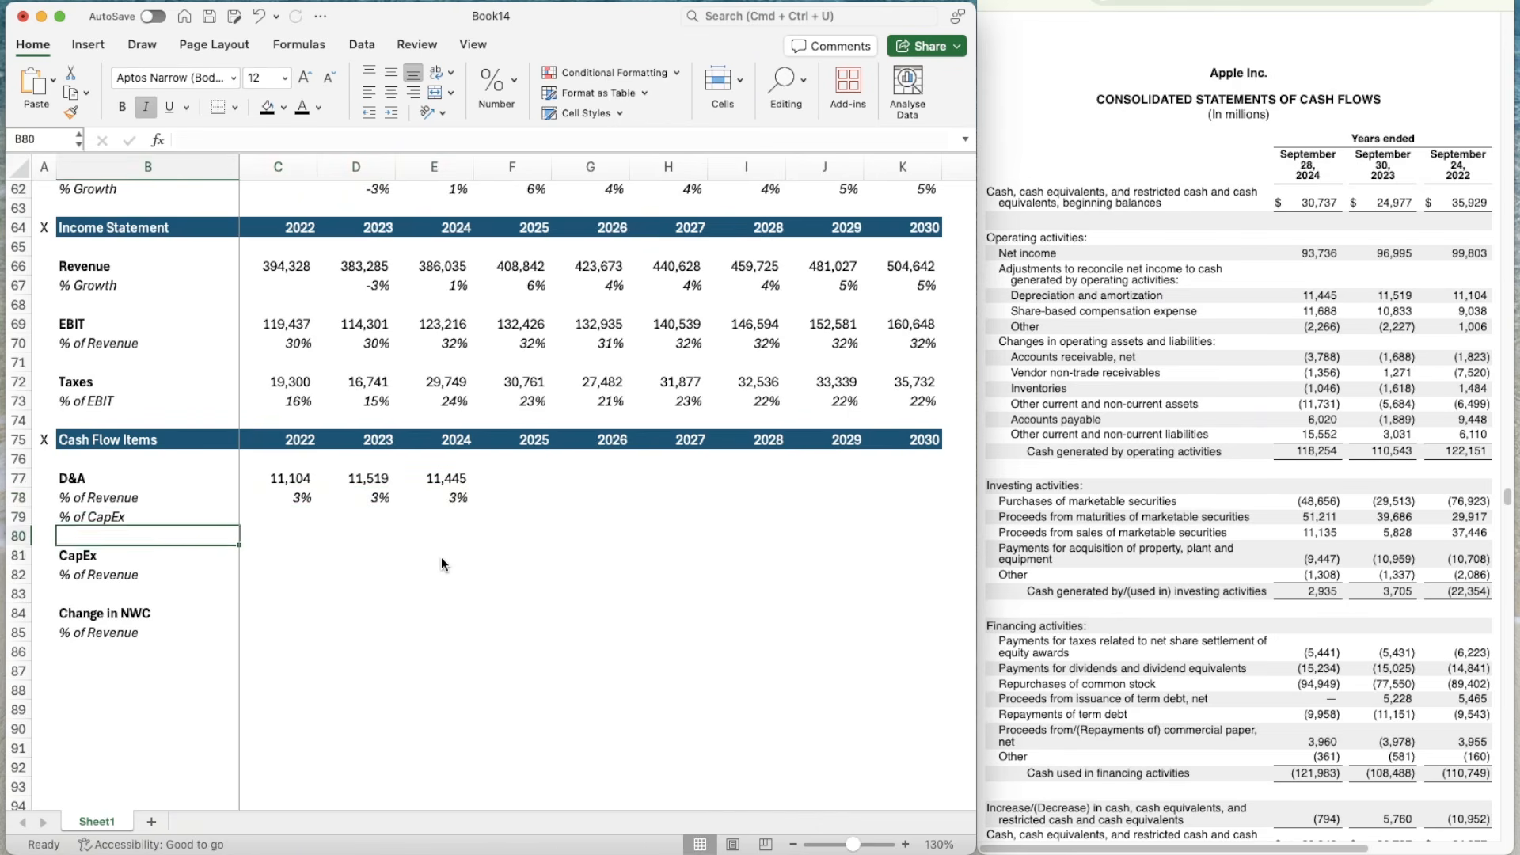
- Apply C77's number format to C81 and enter 10708 there as the 2022 CapEx
key(Right)
key(Up)
key(Up)
key(Up)
key(Up)
key(Up)
key(Down)
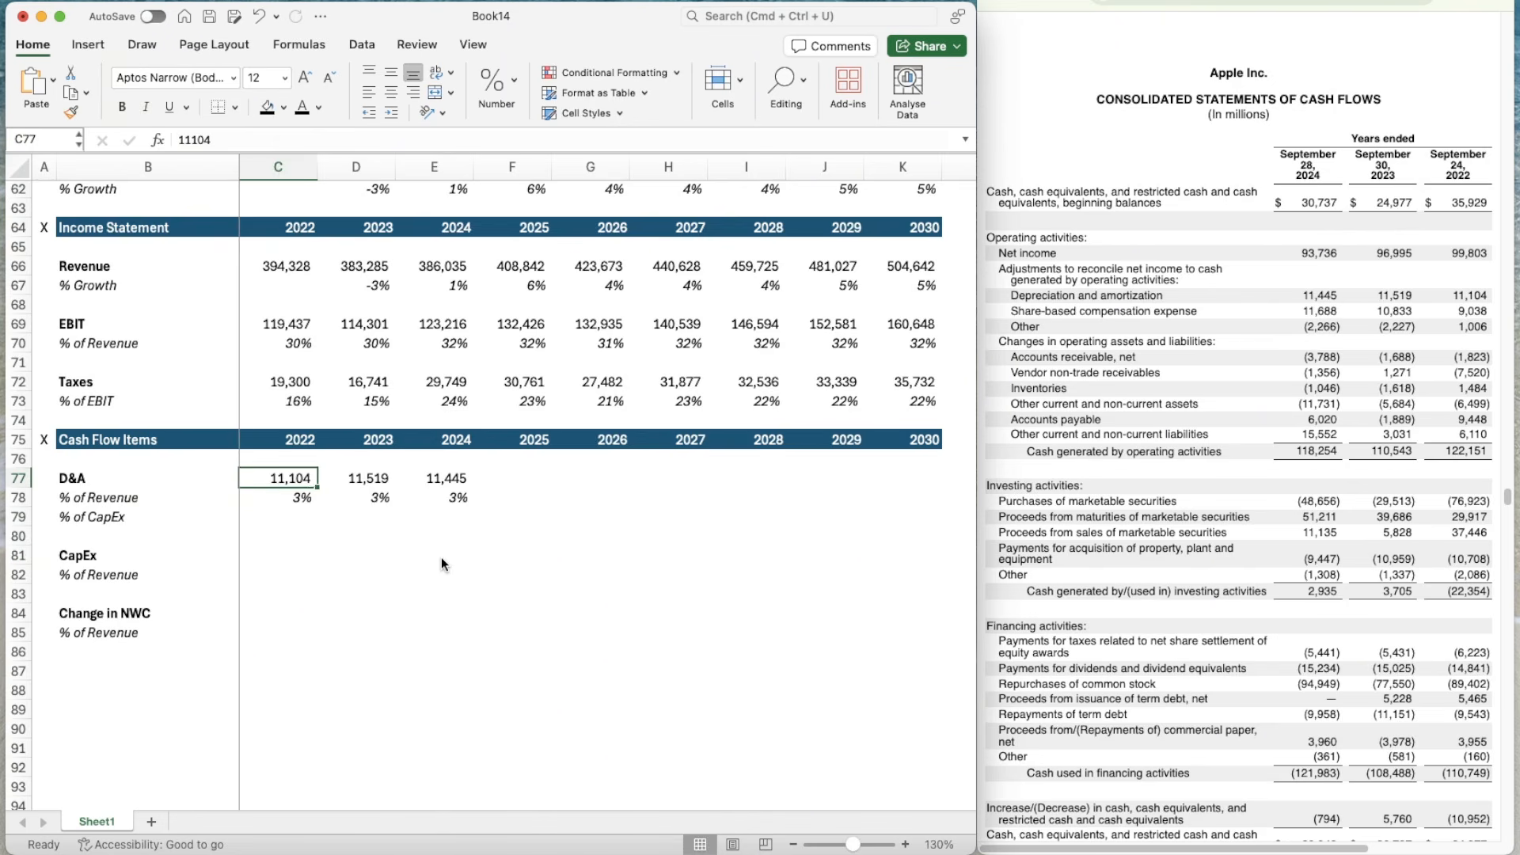
key(super+shift+c)
click(275, 557)
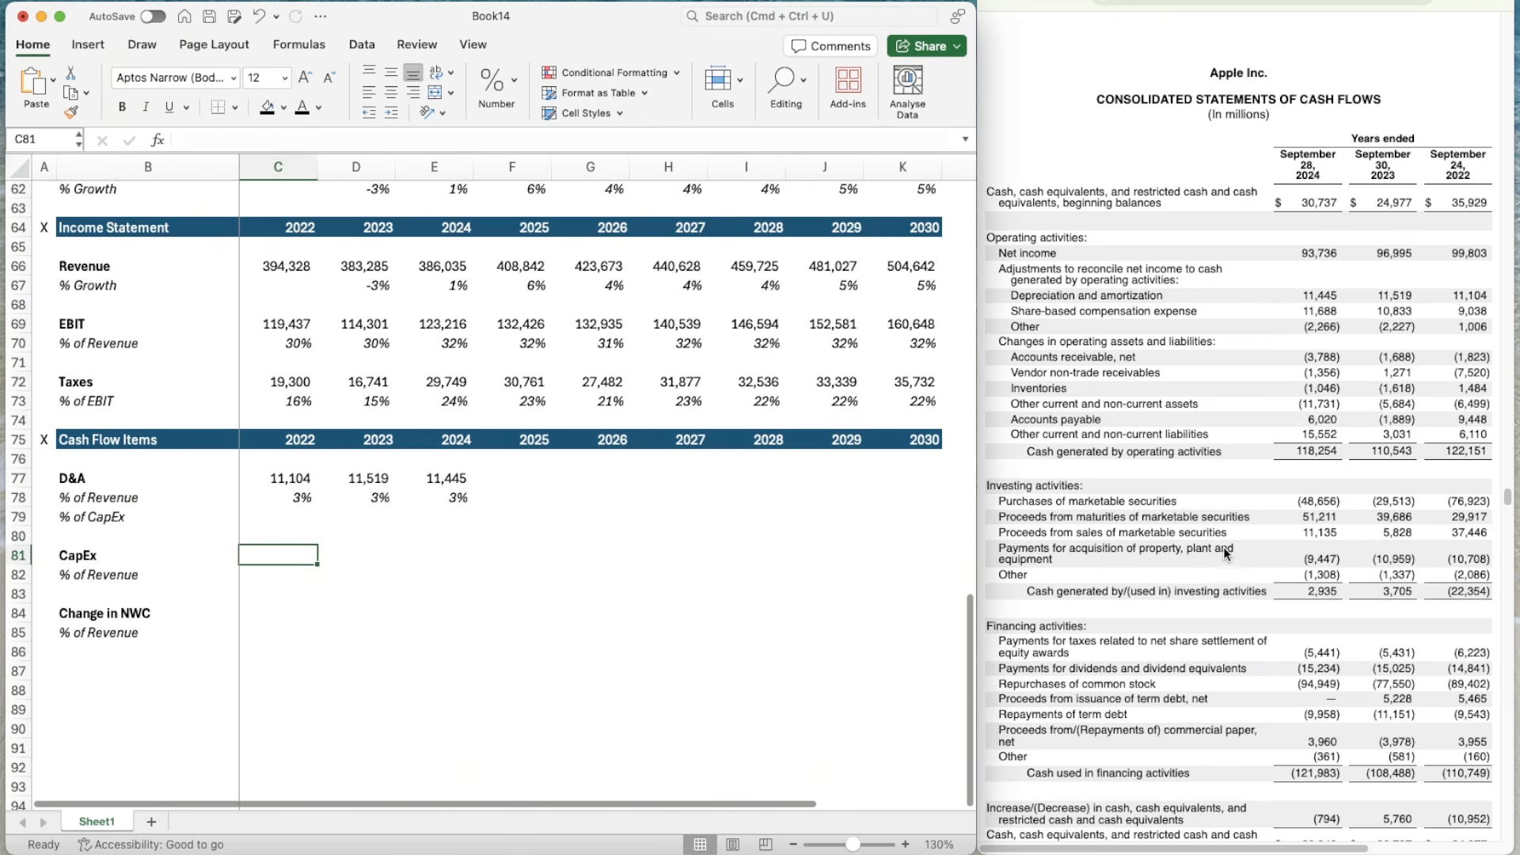
text(10,7)
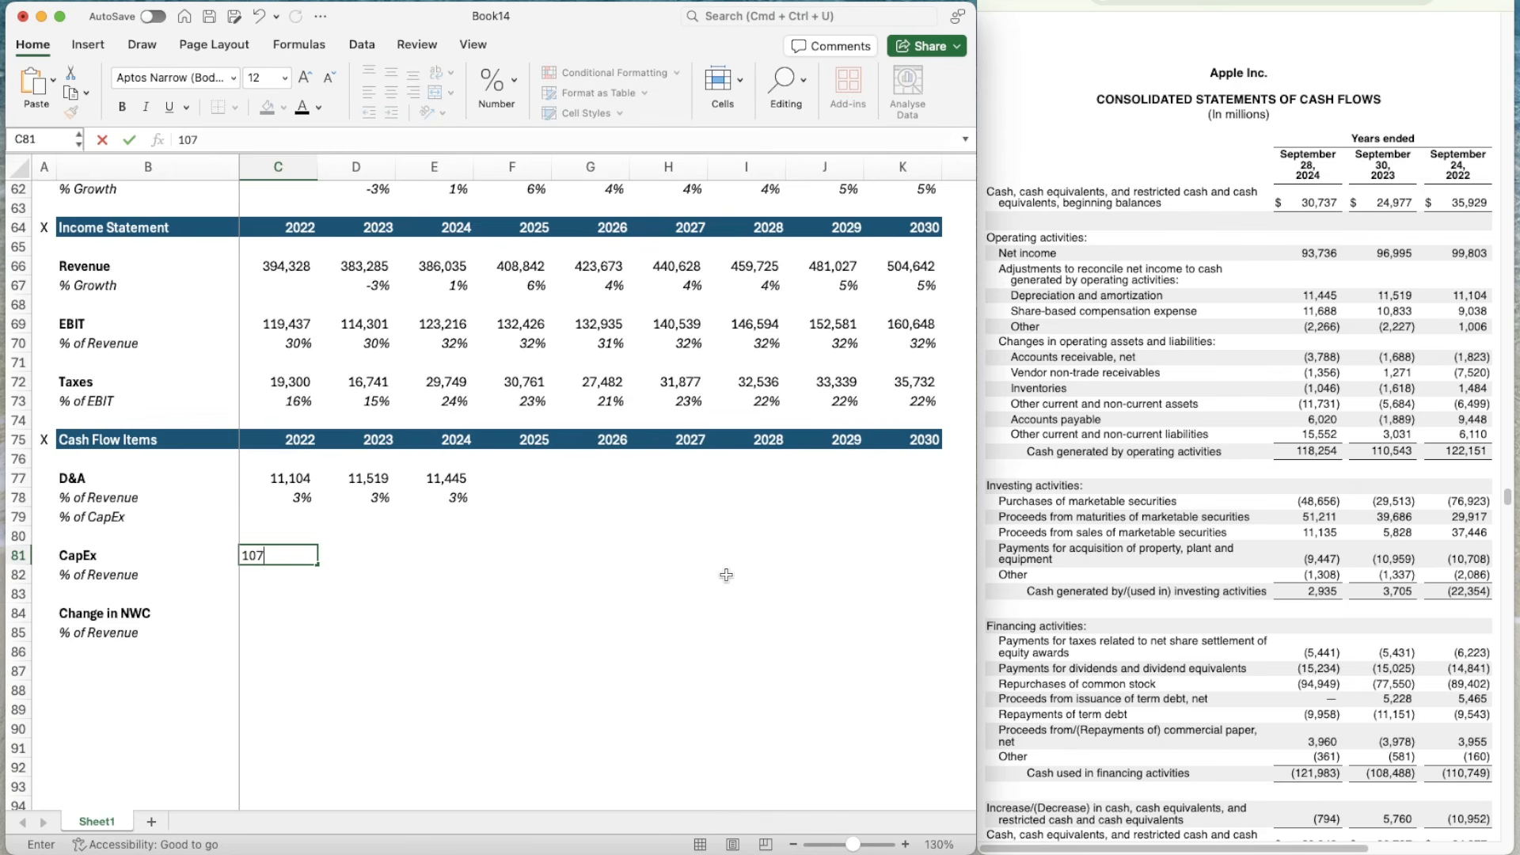
text(08)
key(Return)
- Enter 10959 as the 2023 CapEx in D81
key(Up)
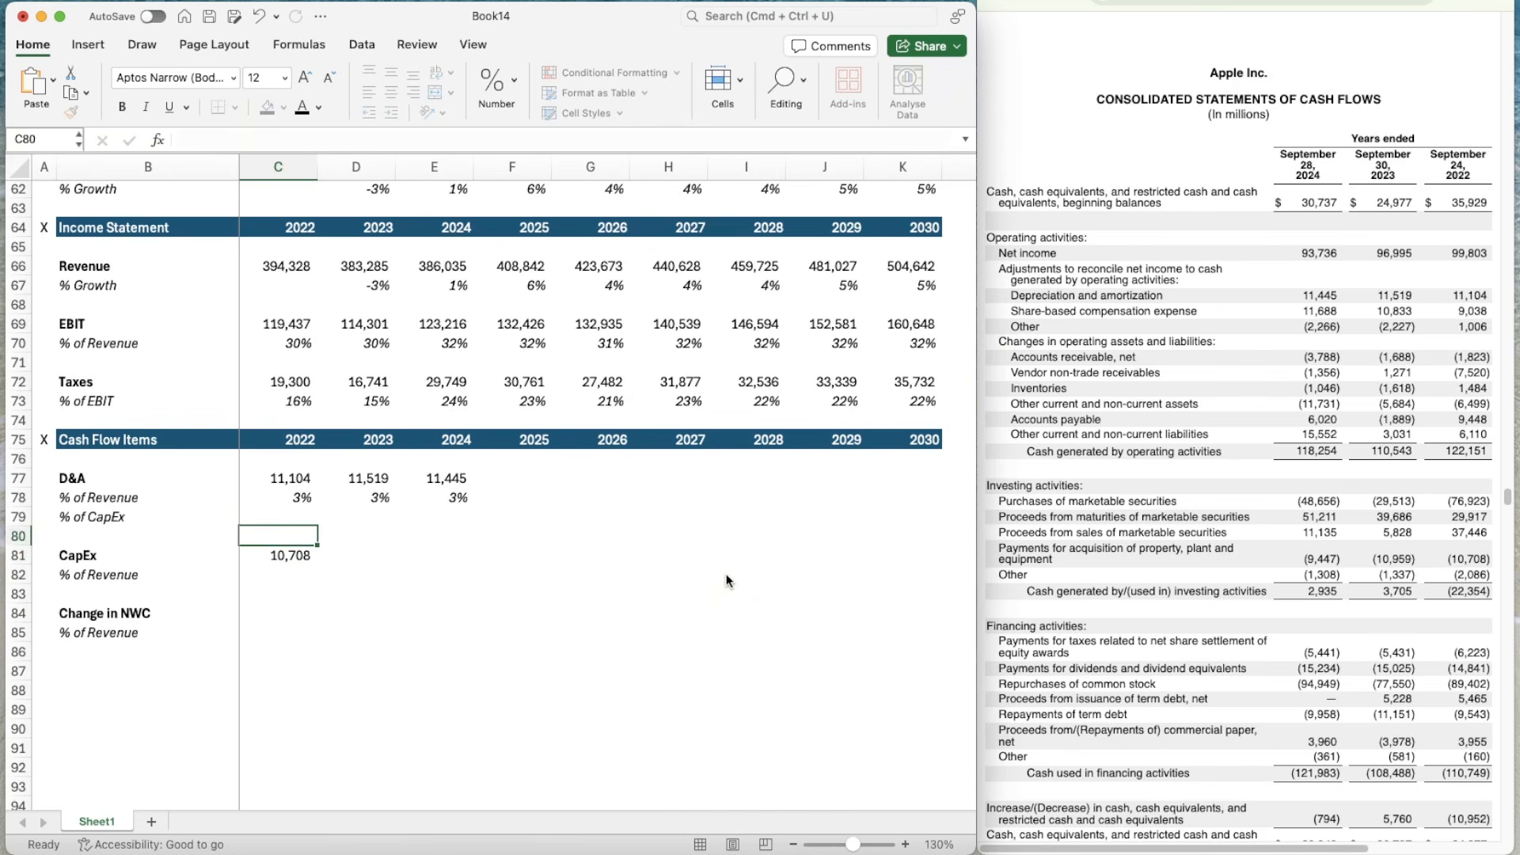
key(Down)
key(Right)
key(Up)
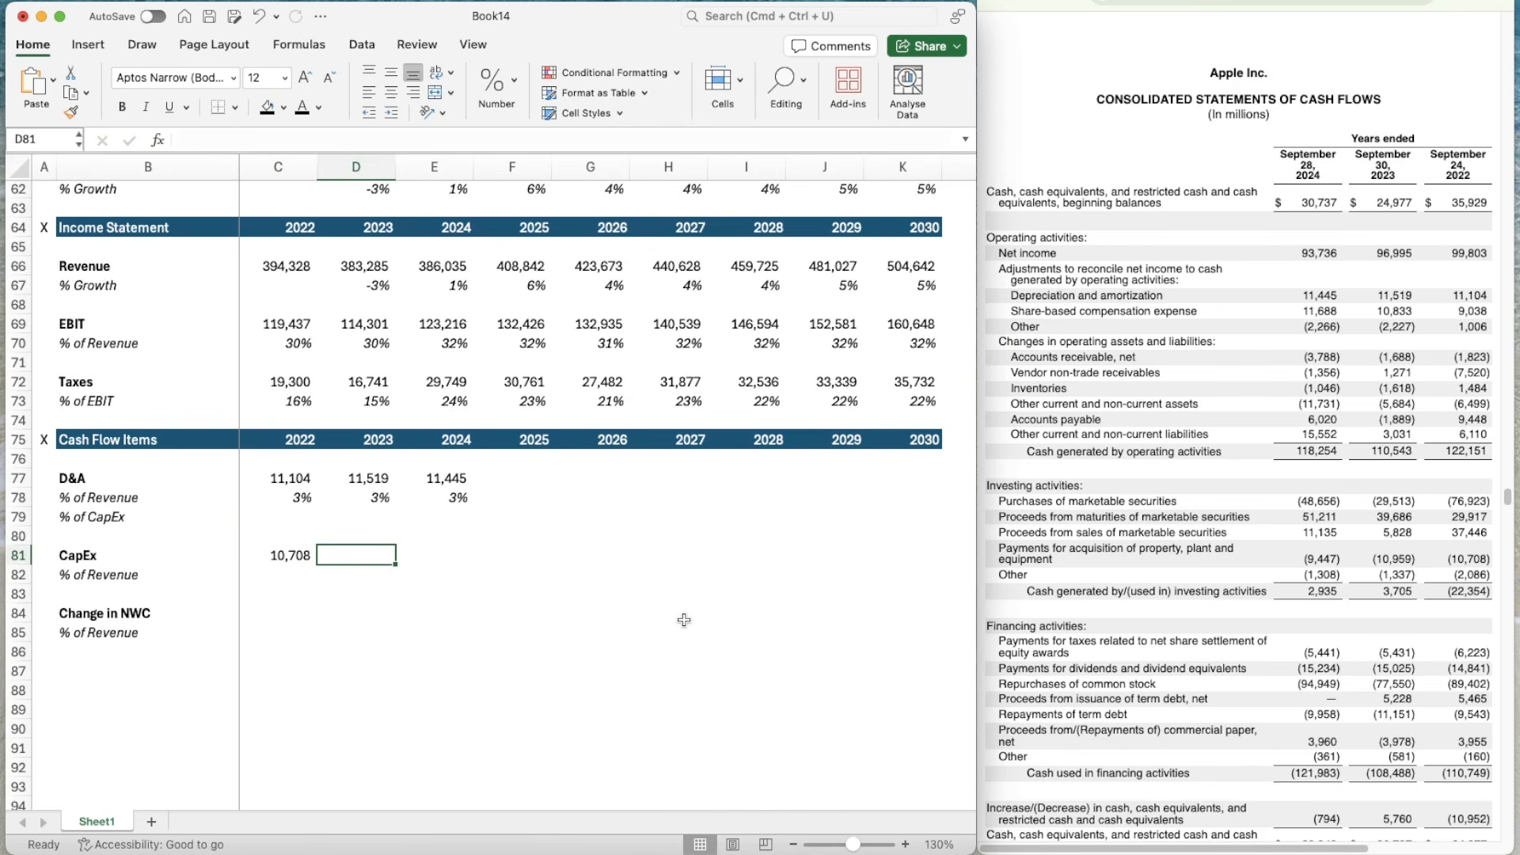
text(109)
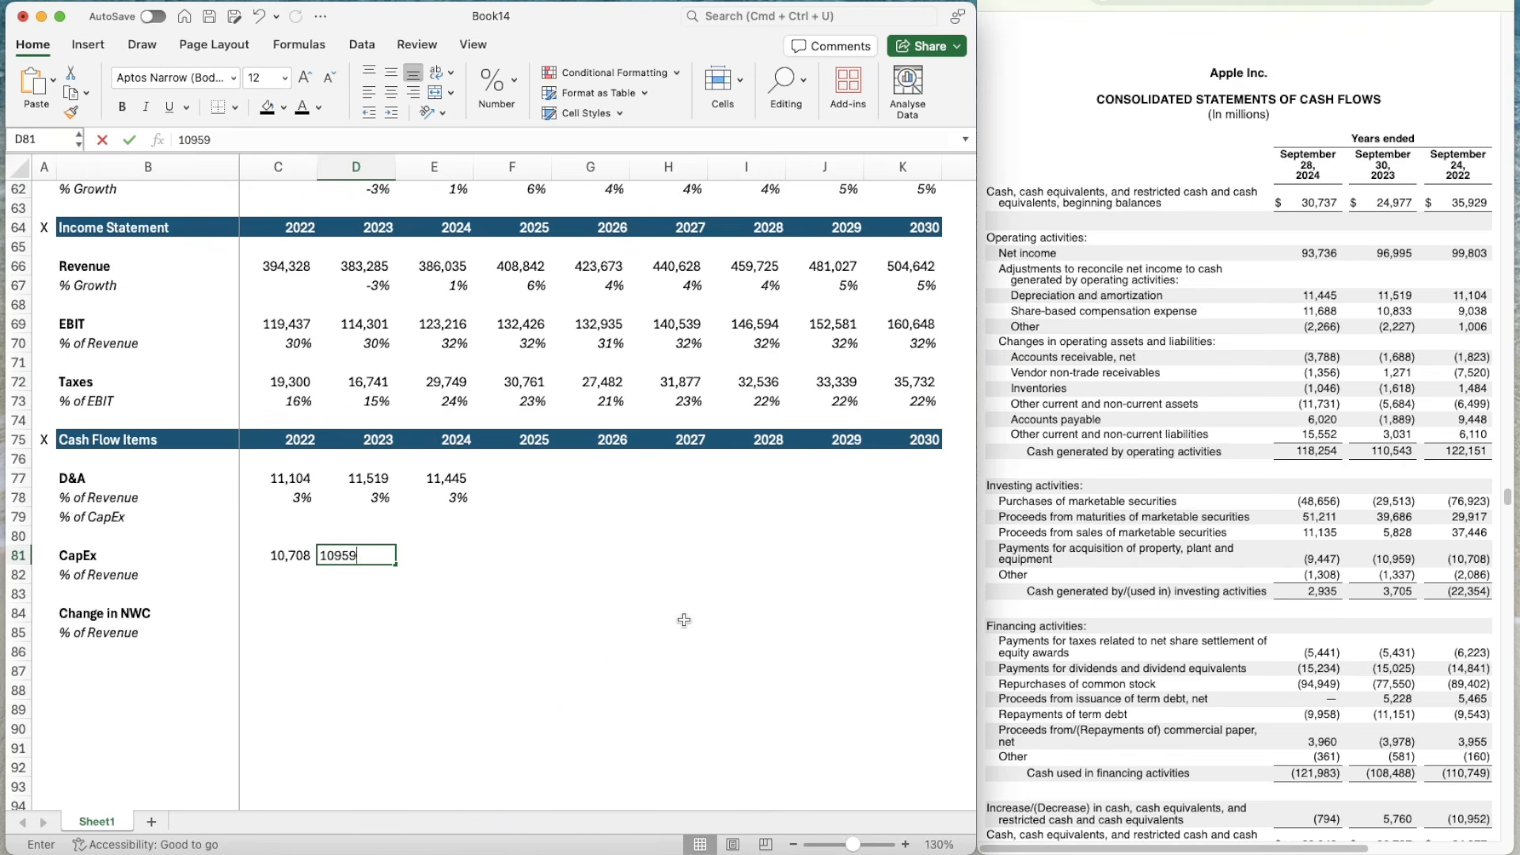
text(59)
- Copy C81's number format to D81 and E81, and enter 9447 as the 2024 CapEx in E81
key(Left)
key(super+shift+c)
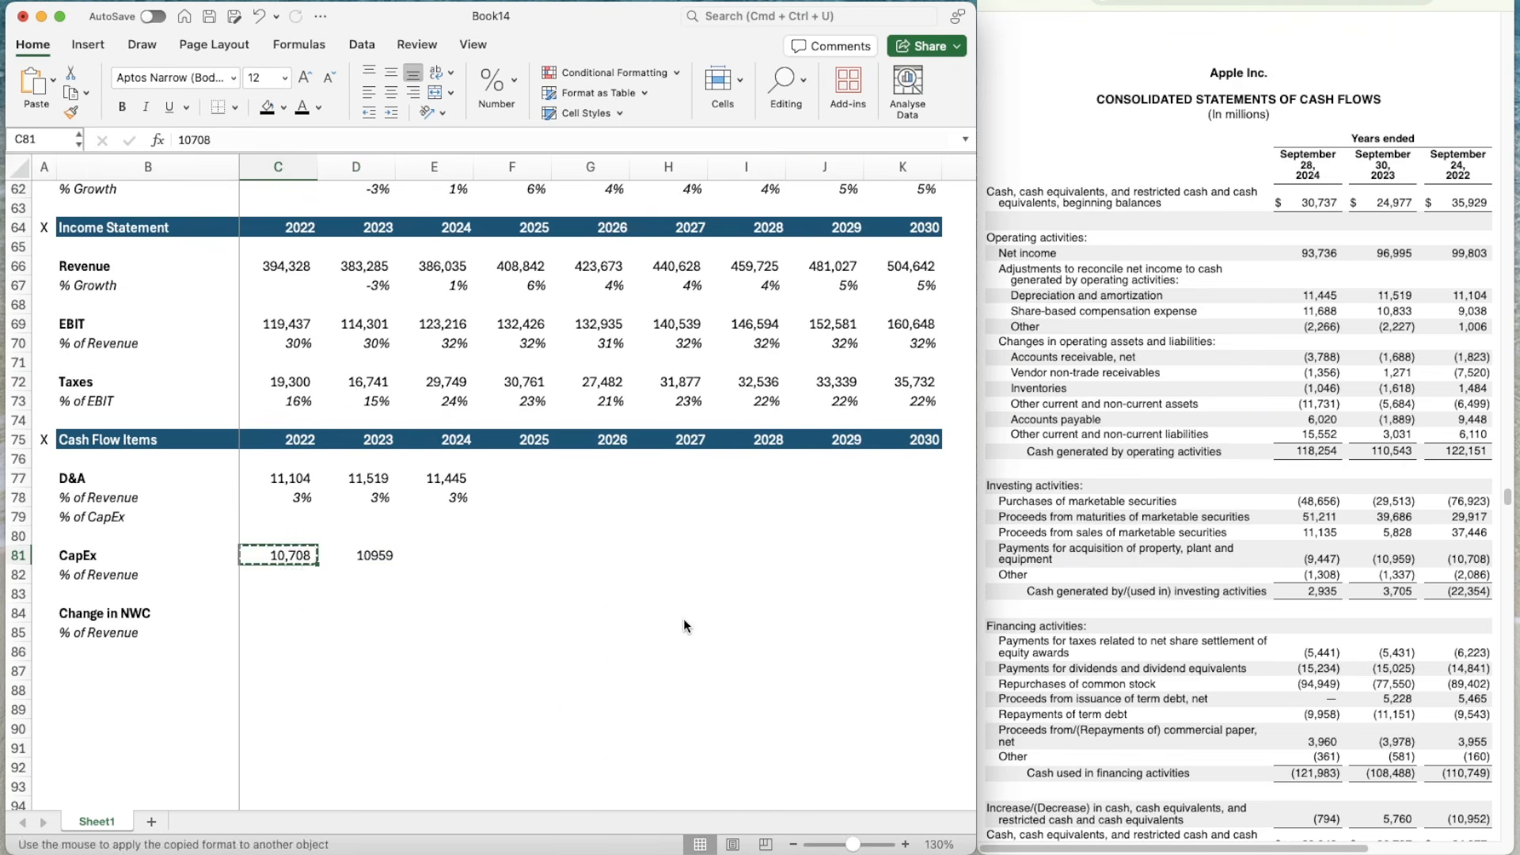
key(Right)
key(super+shift+v)
key(Right)
key(Left)
key(super+shift+c)
key(Right)
key(super+shift+v)
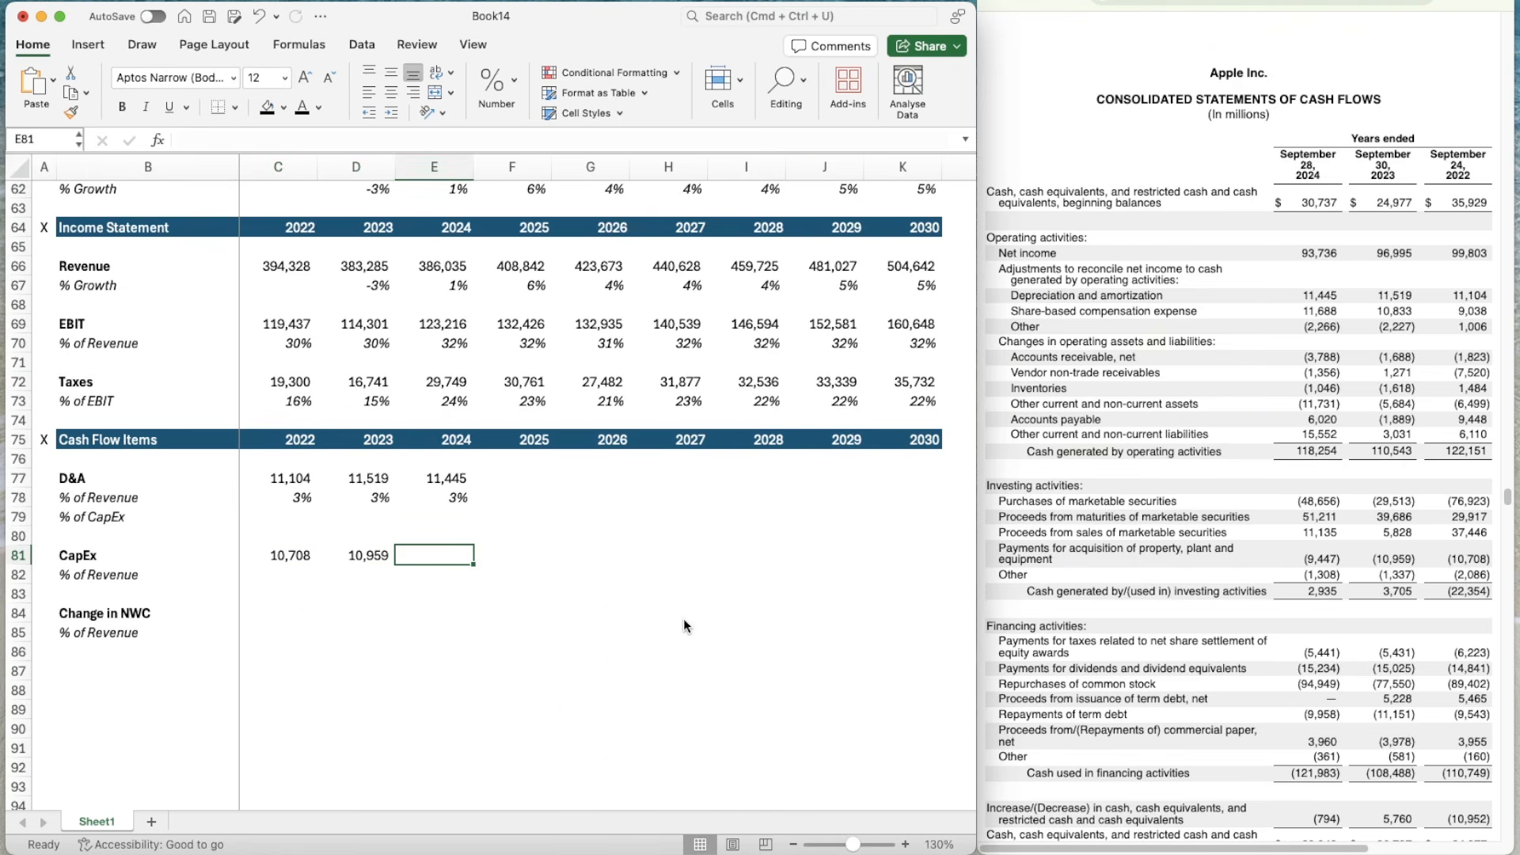
text(9447)
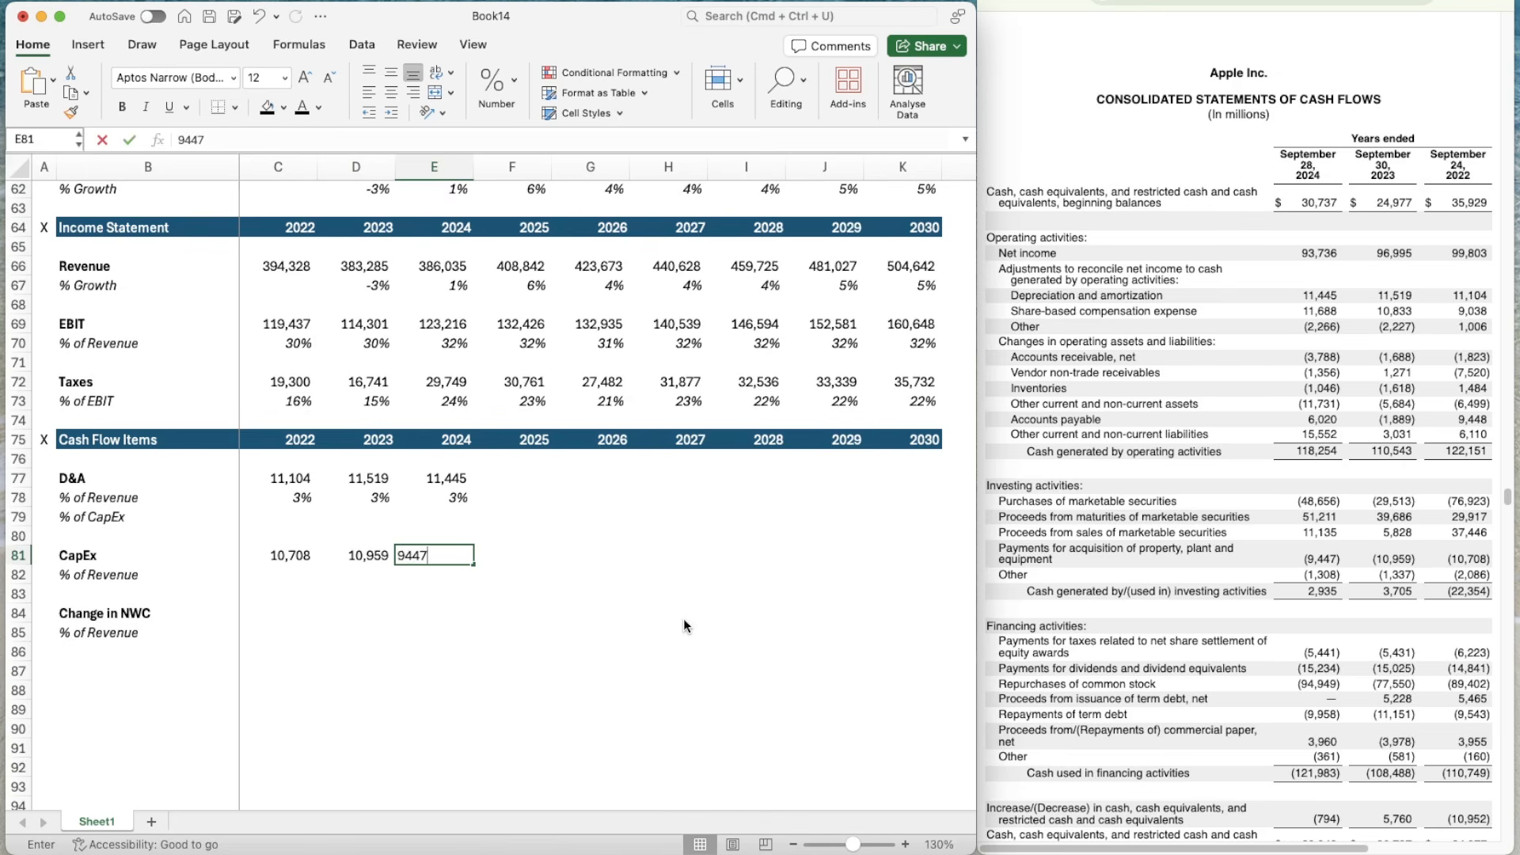
key(Return)
- Calculate 2022 CapEx as a percentage of revenue in C82 with =C81/C66
key(Up)
key(Left)
key(Down)
key(Down)
key(Left)
key(Up)
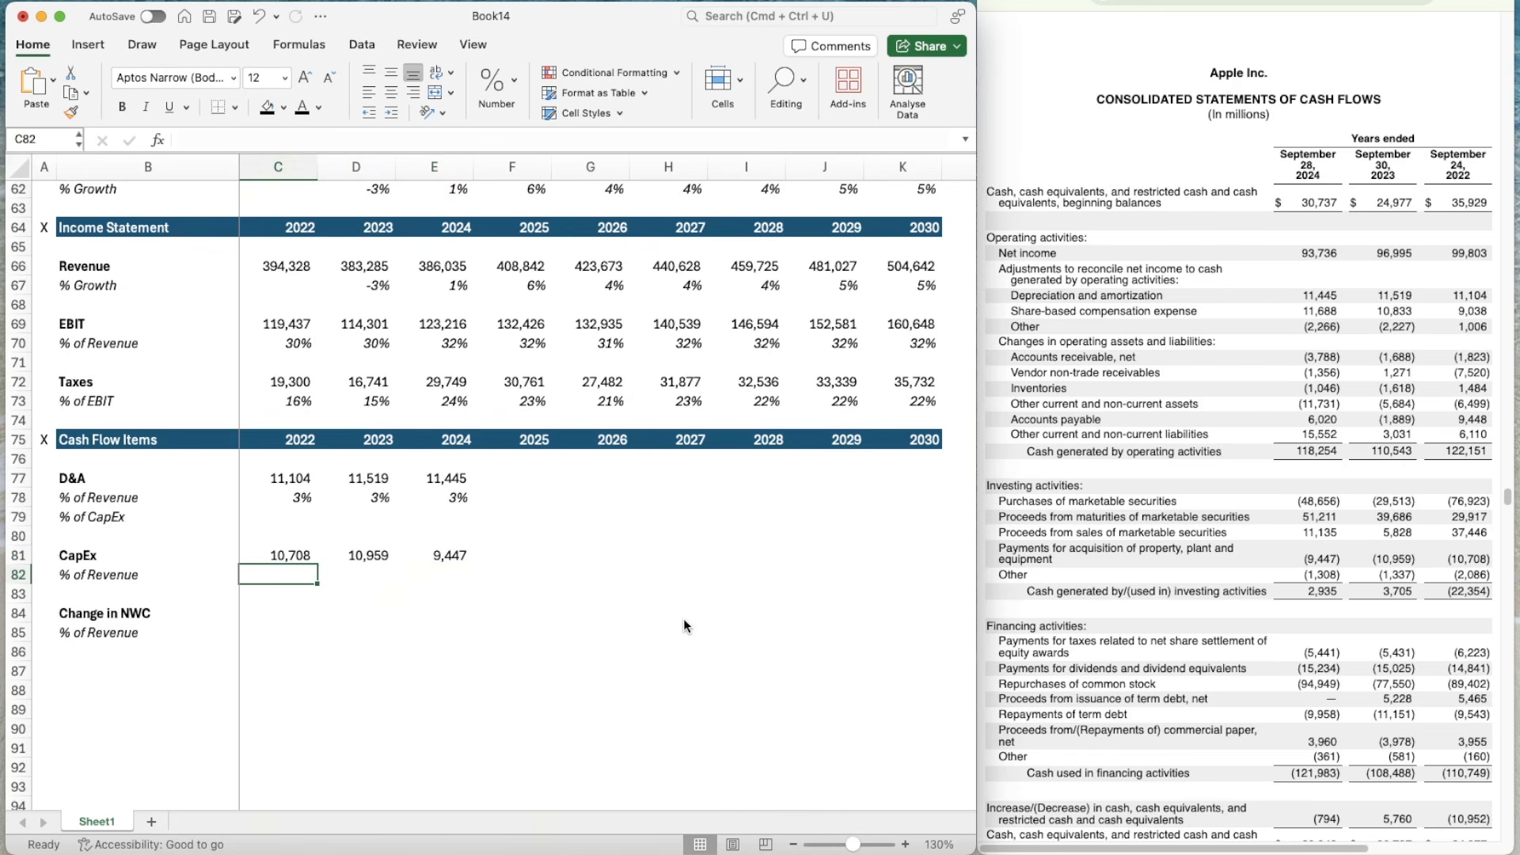
text(=)
key(Up)
text(/)
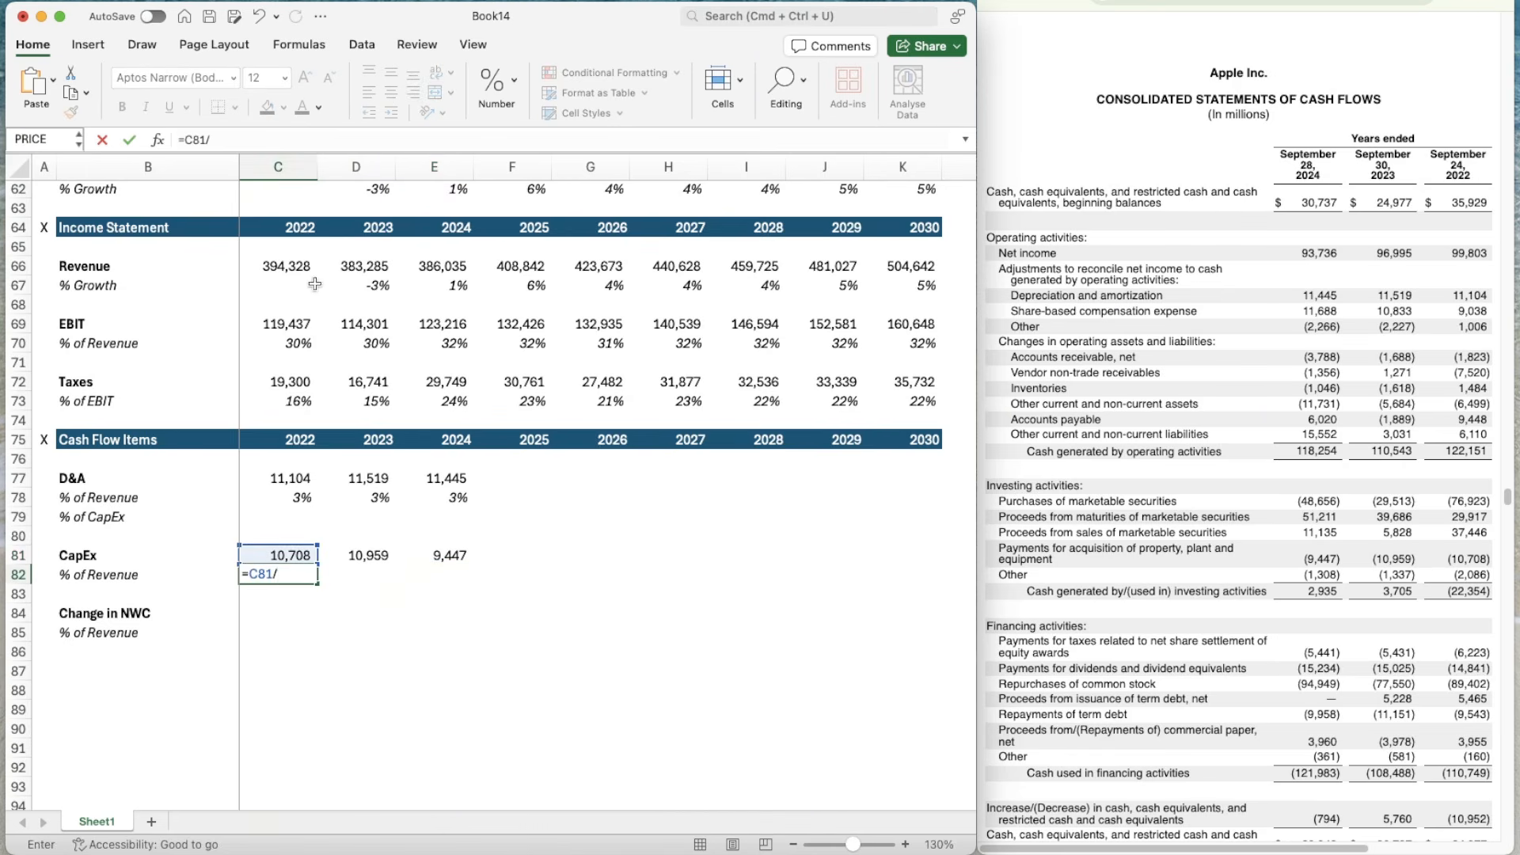
click(293, 266)
key(Return)
- Copy the italic percentage format from the D&A % of Revenue cell C78 to C82
key(Up)
key(Up)
key(Up)
key(Up)
key(Up)
key(Up)
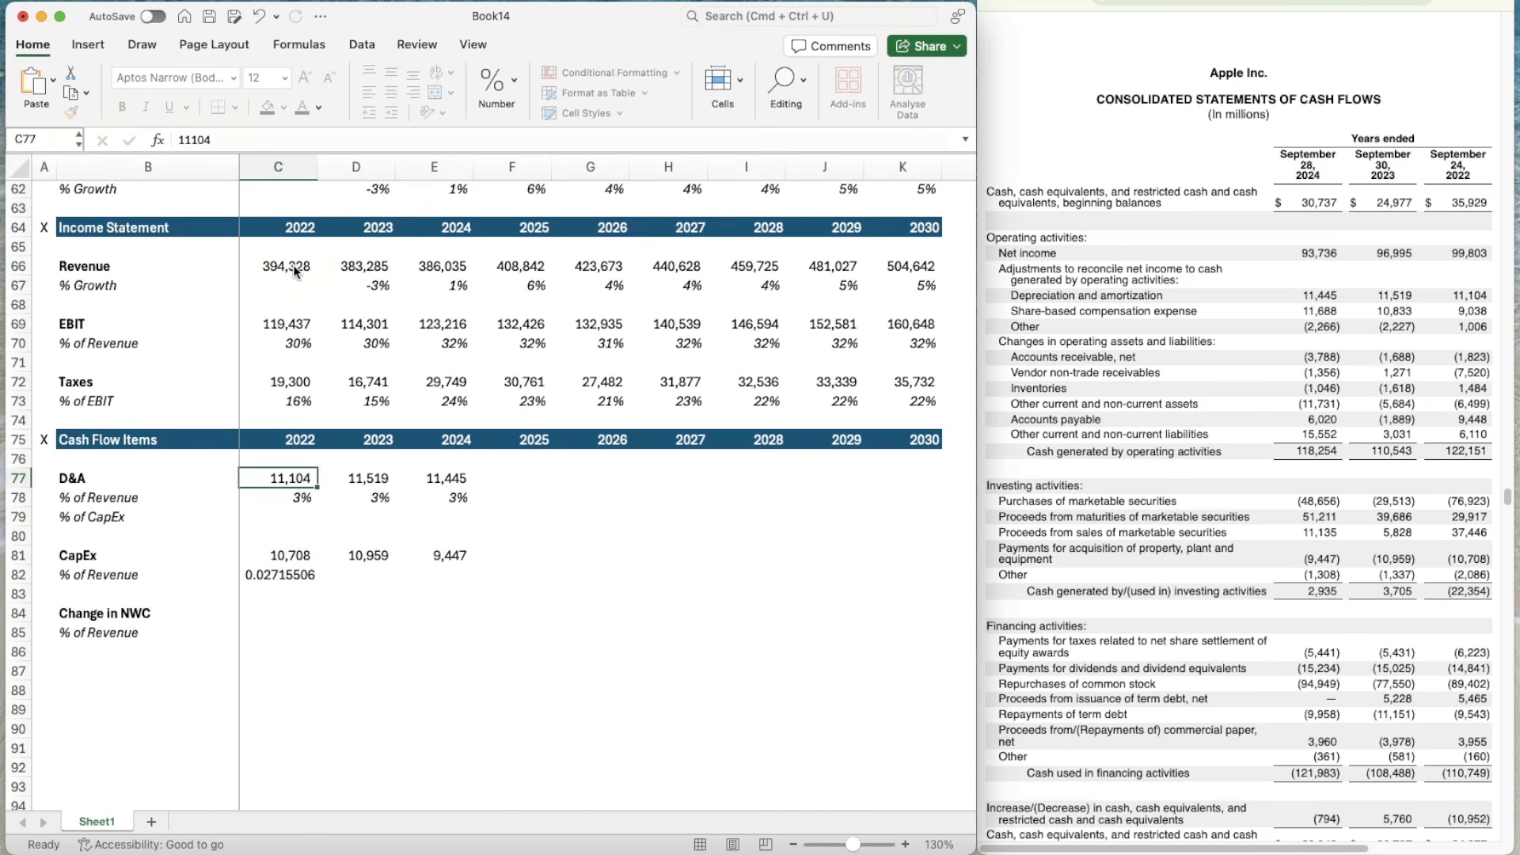
key(Down)
key(super+shift+c)
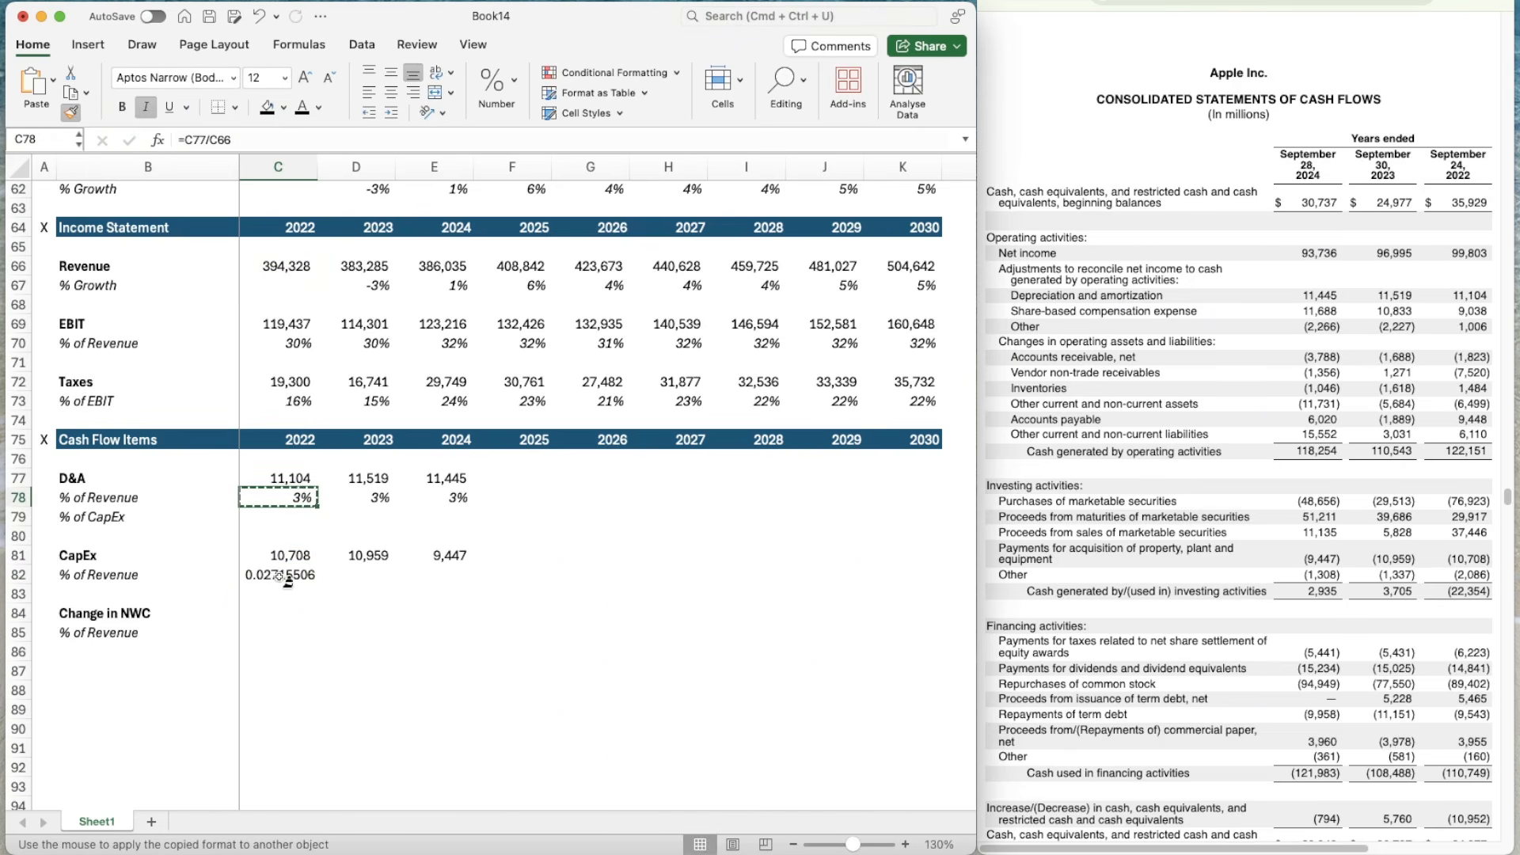
click(288, 581)
- Copy the CapEx % of Revenue formula from C82 to D82:E82 for 2023 and 2024
key(super+c)
key(shift+Right)
key(shift+Right)
key(cmd+v)
- Calculate 2022 D&A as a percentage of CapEx in C79 with =C77/C81
key(Right)
key(Right)
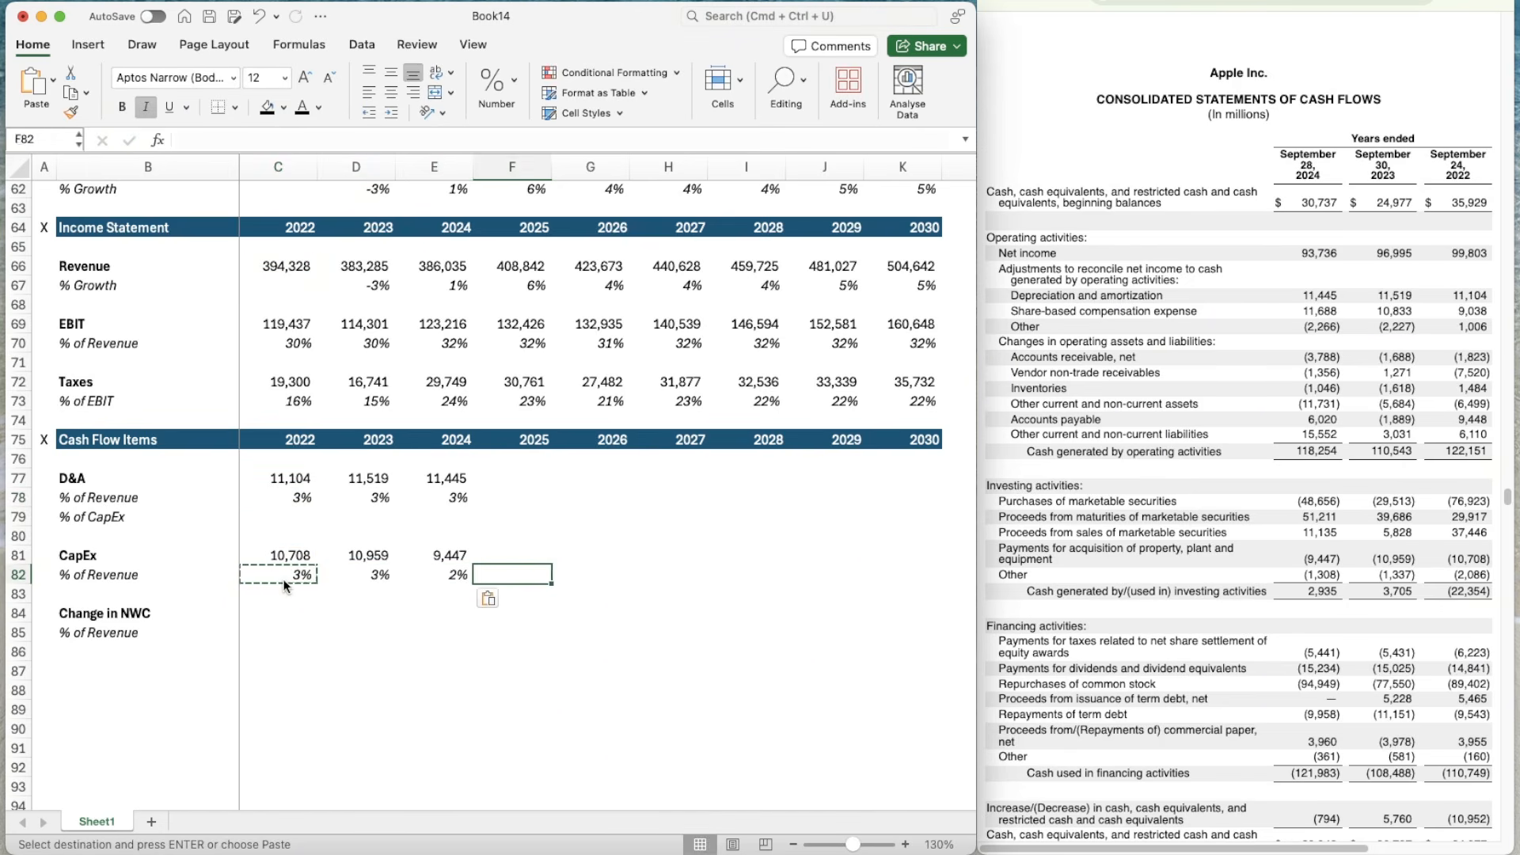
key(Up)
key(Up)
key(Up)
key(Up)
key(Up)
key(Left)
key(Left)
key(Left)
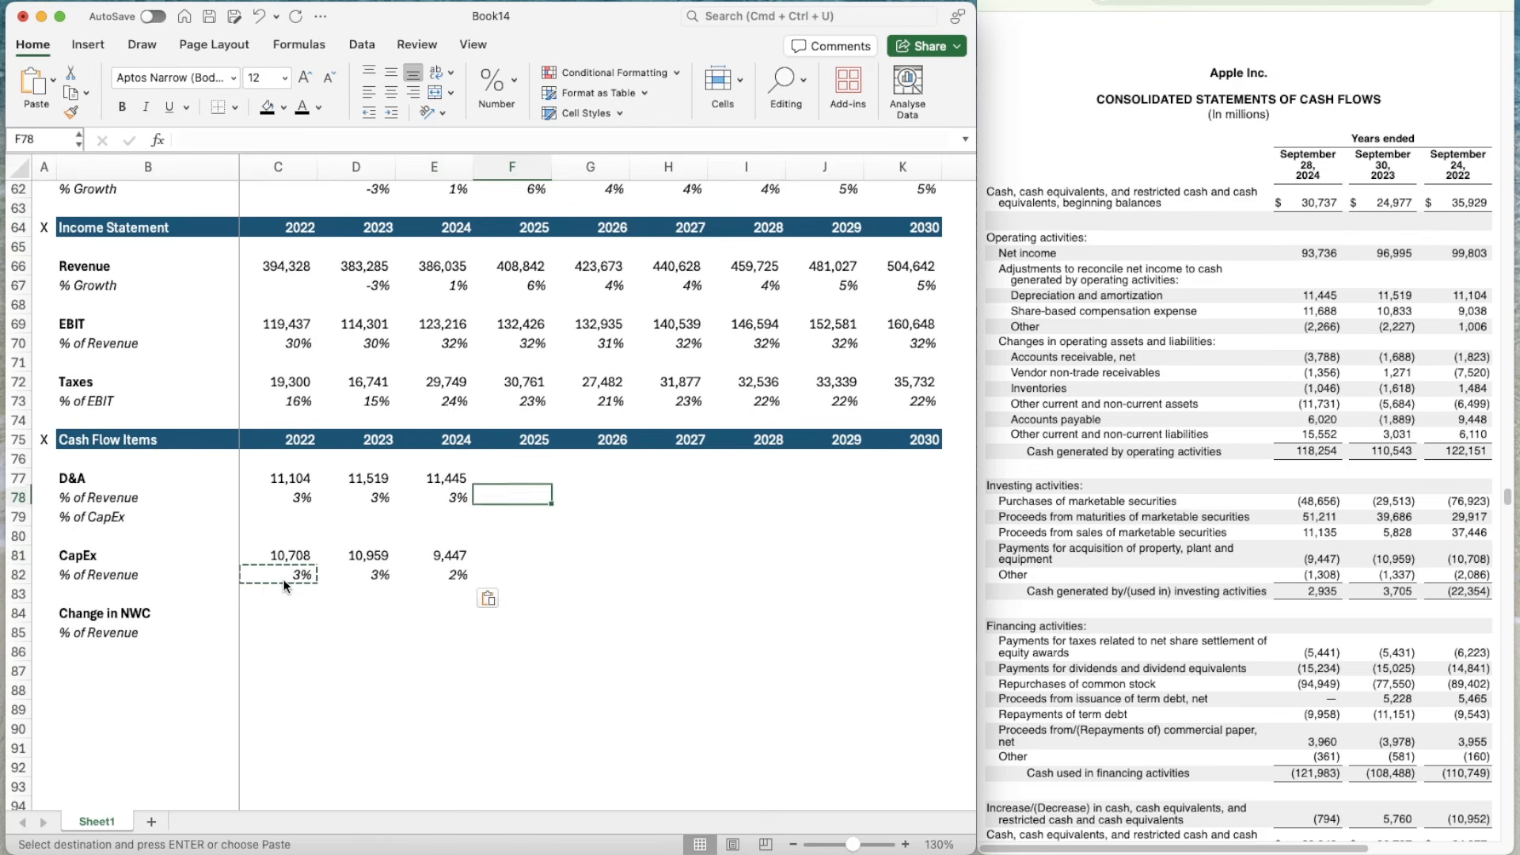
key(Down)
key(Down)
text(=)
key(Up)
key(Up)
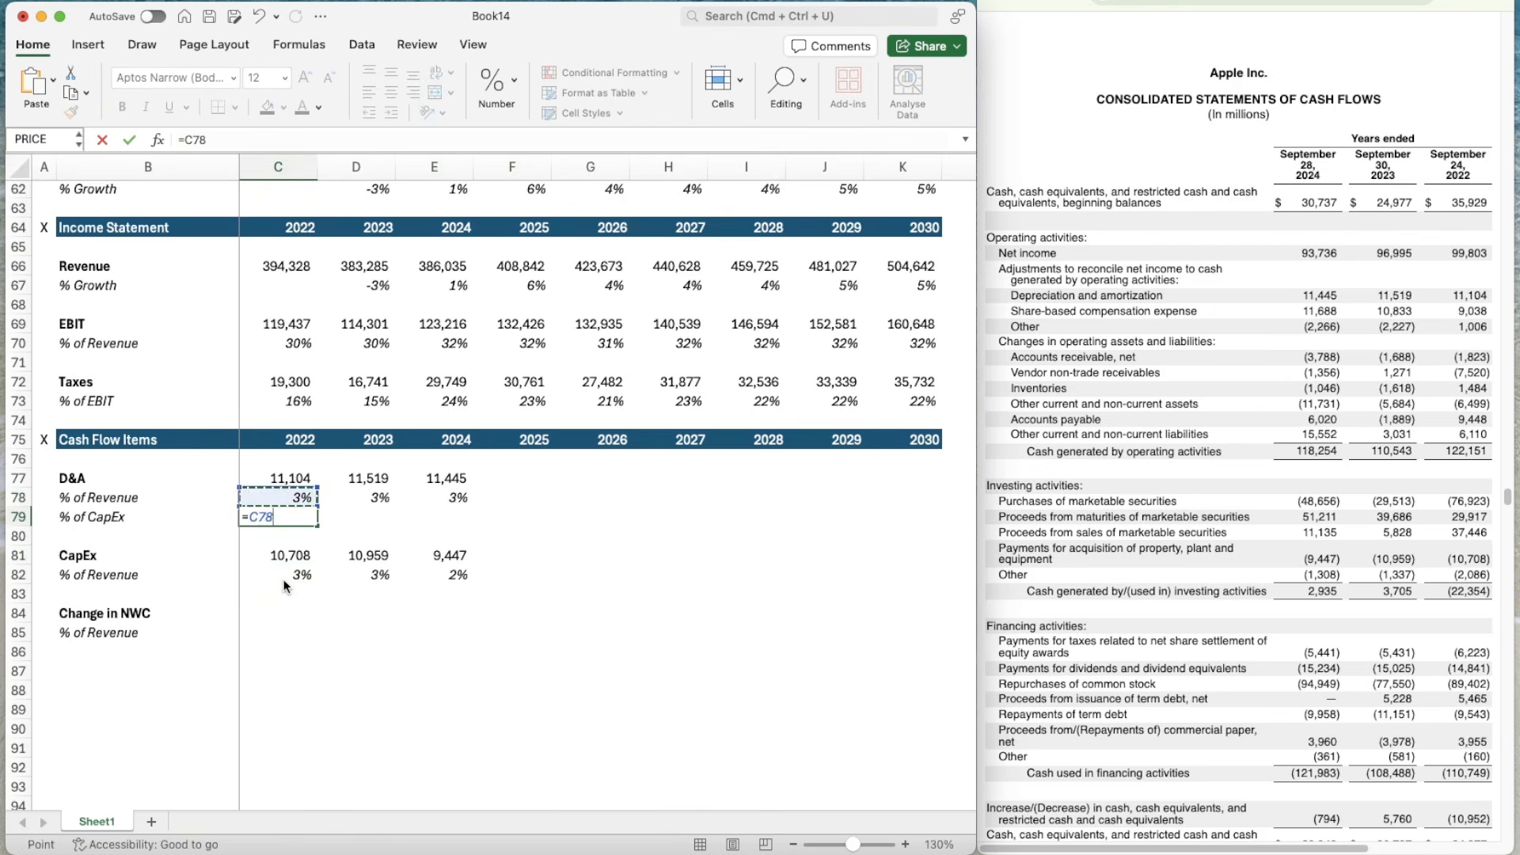
text(/)
key(Down)
key(Down)
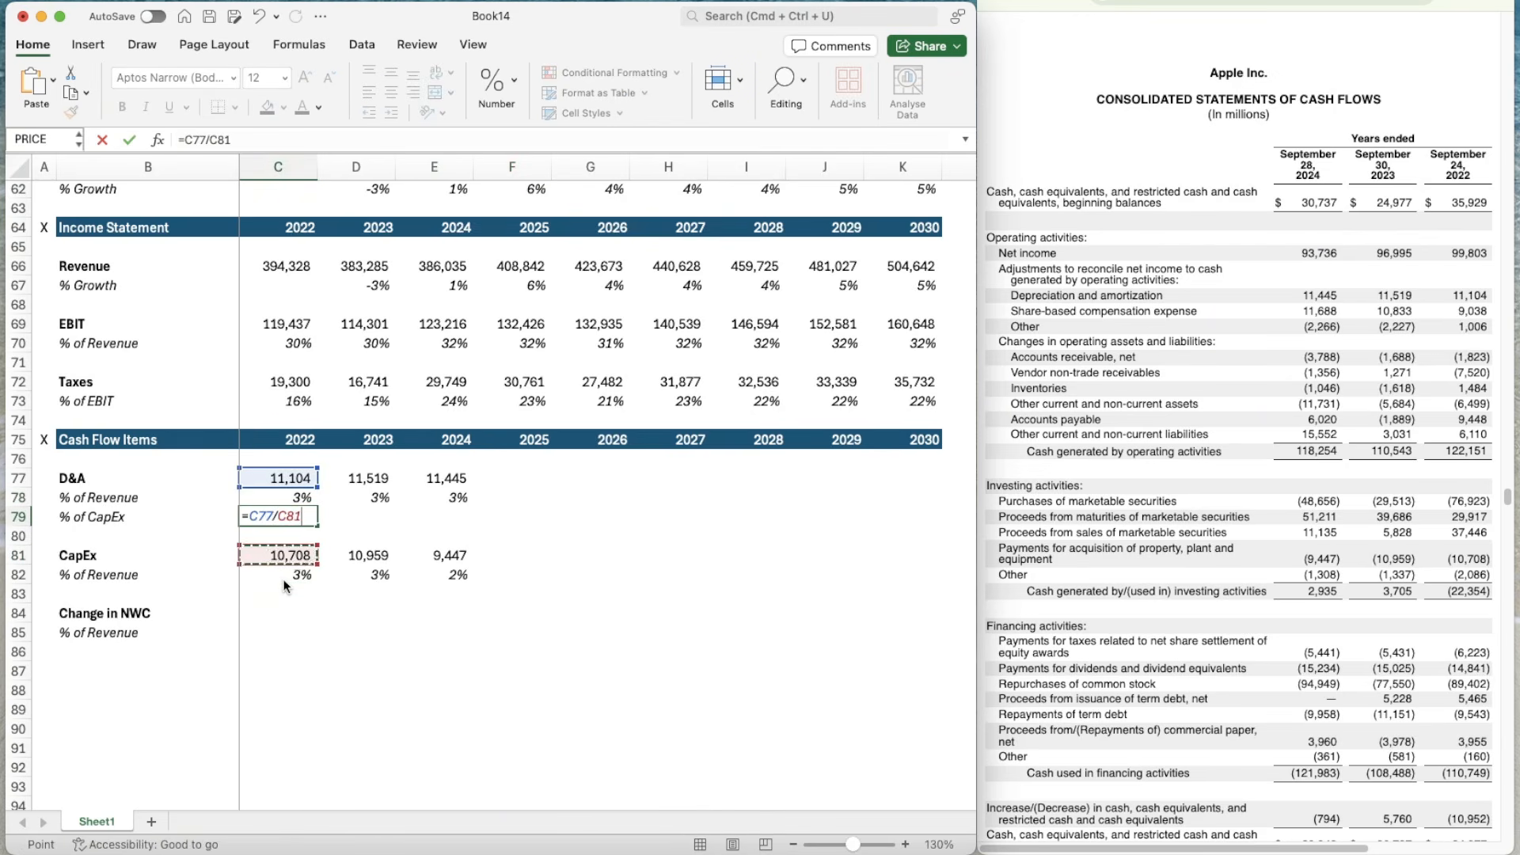
key(Return)
- Copy the percentage format from C78 to the 2022 % of CapEx cell C79
key(Up)
key(Up)
key(shift+super+c)
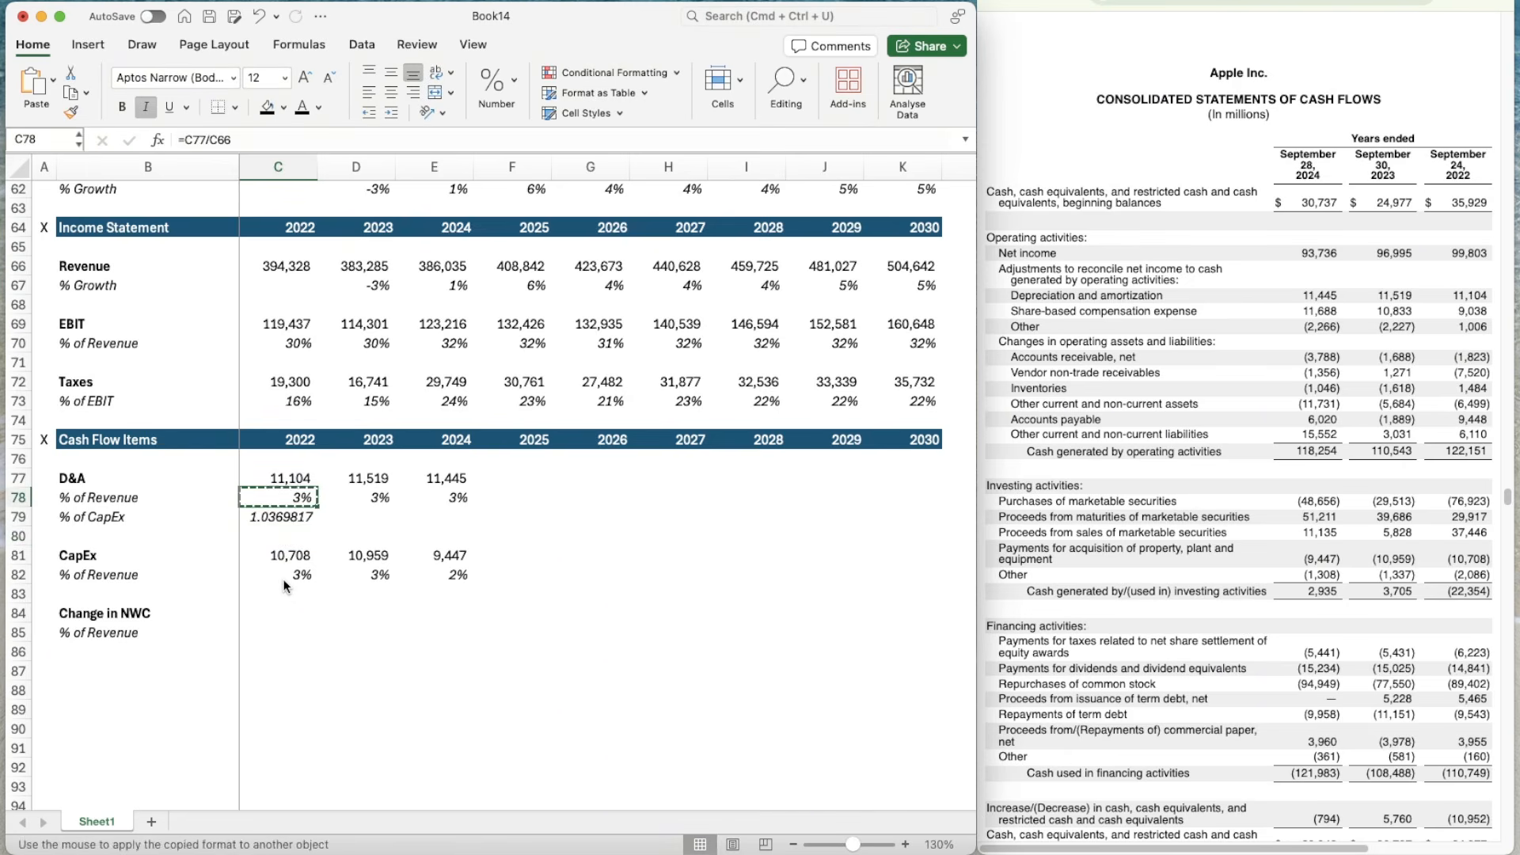
key(Down)
key(shift+super+v)
- Copy the % of CapEx formula from C79 to D79:E79 for 2023 and 2024
key(super+c)
key(shift+Right)
key(shift+Right)
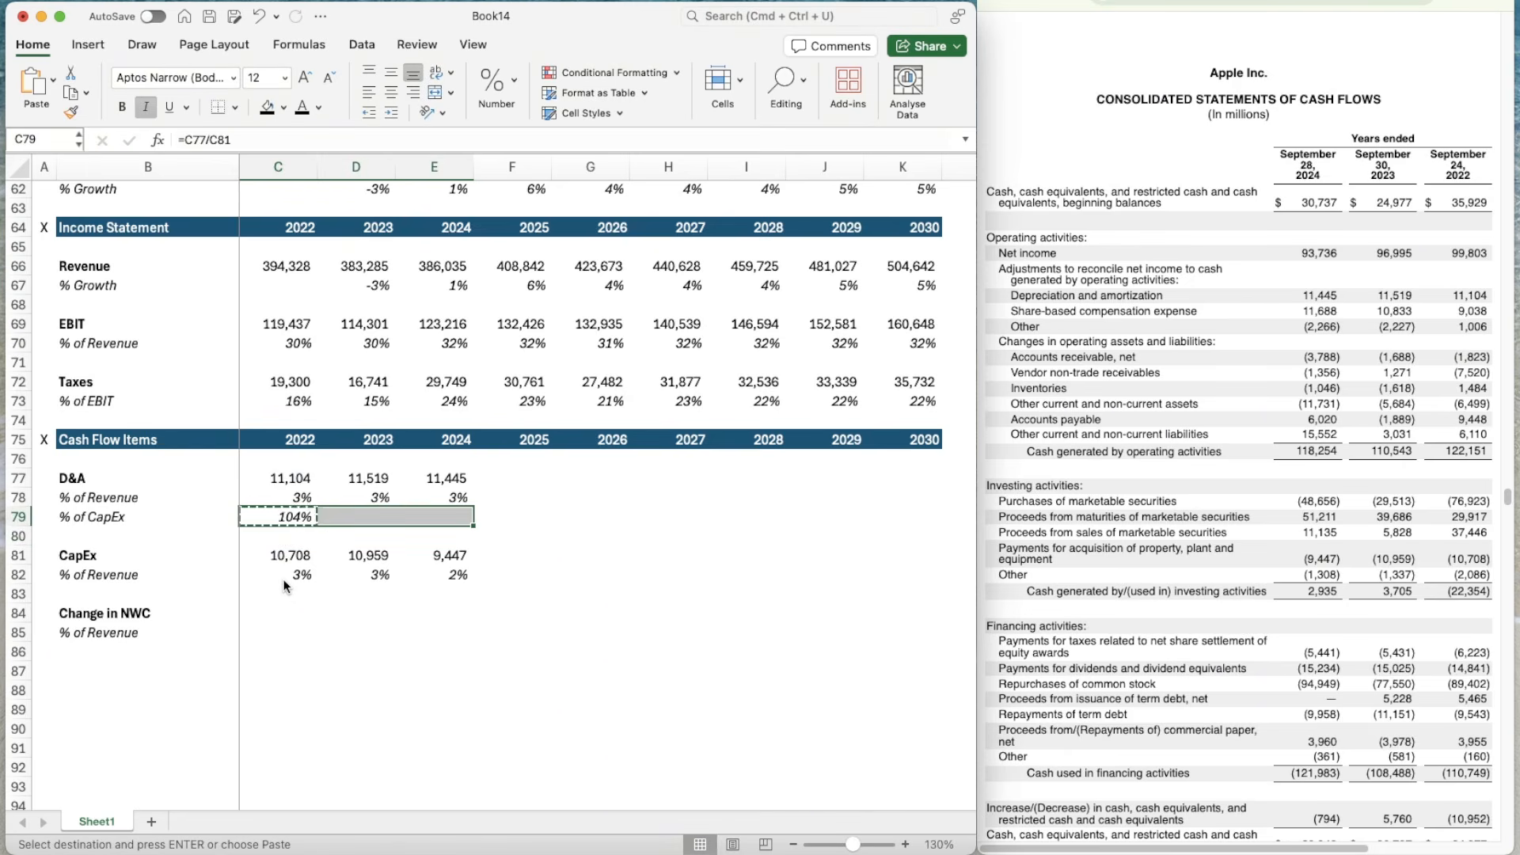
key(super+v)
key(Escape)
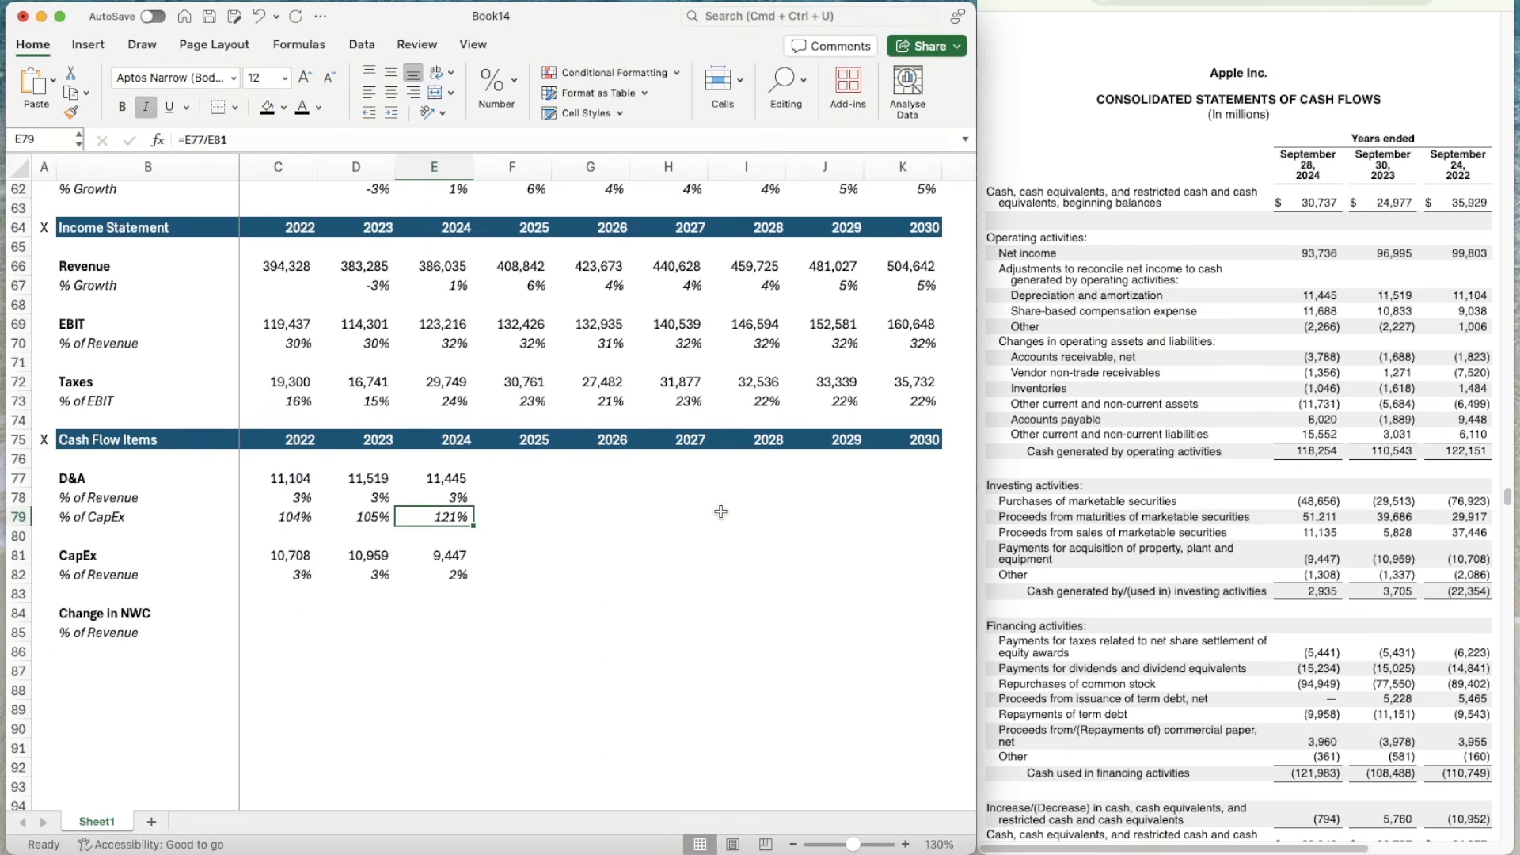
- Switch to Apple's quarterly filing showing the condensed cash flow statement for the nine months ended June 28, 2025
key(Down)
key(Right)
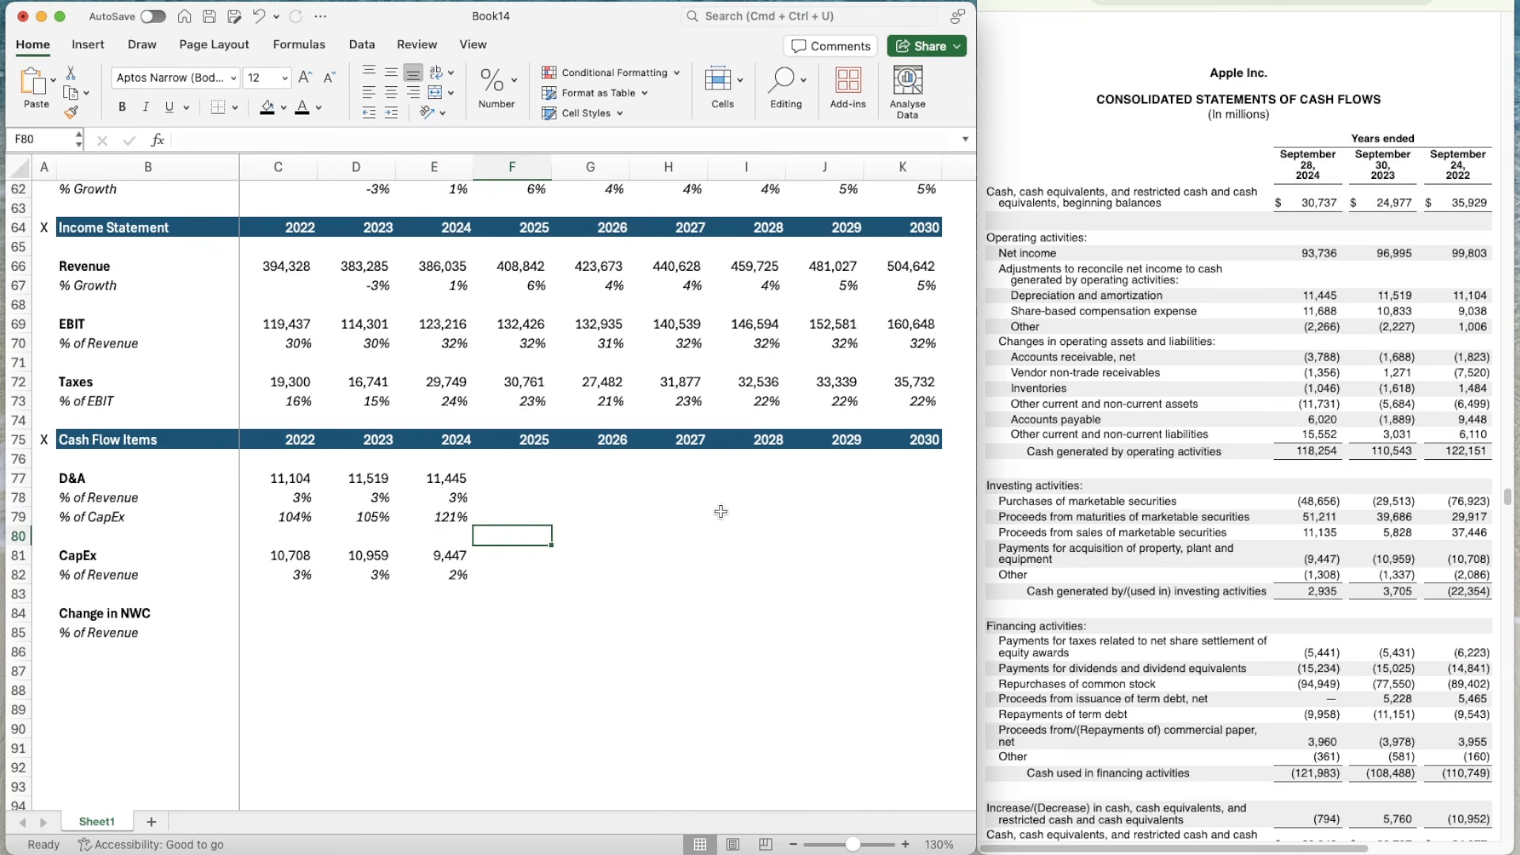
key(Down)
key(Down)
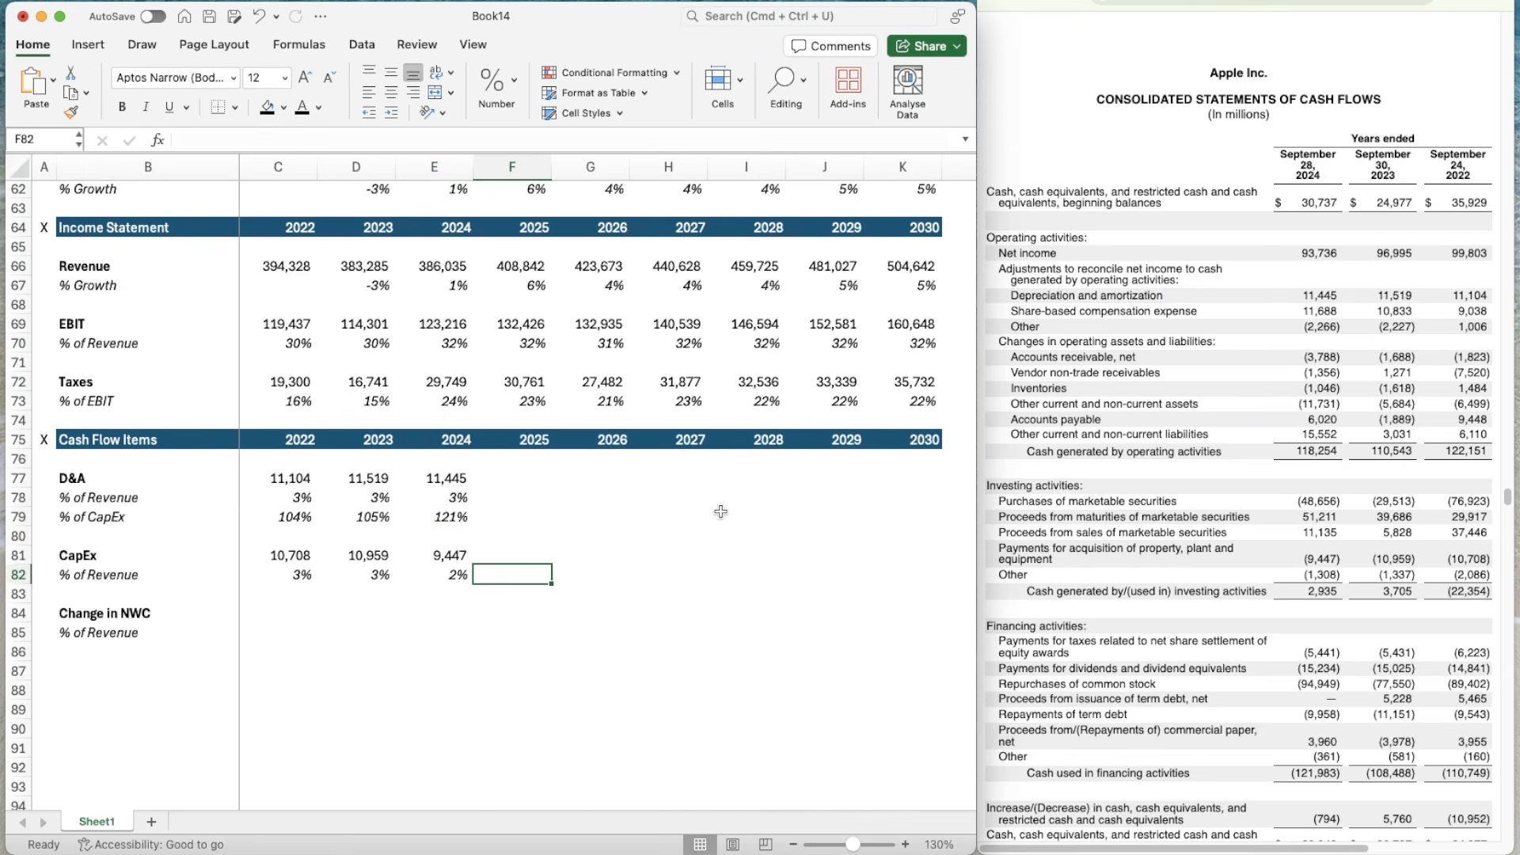
click(1108, 1)
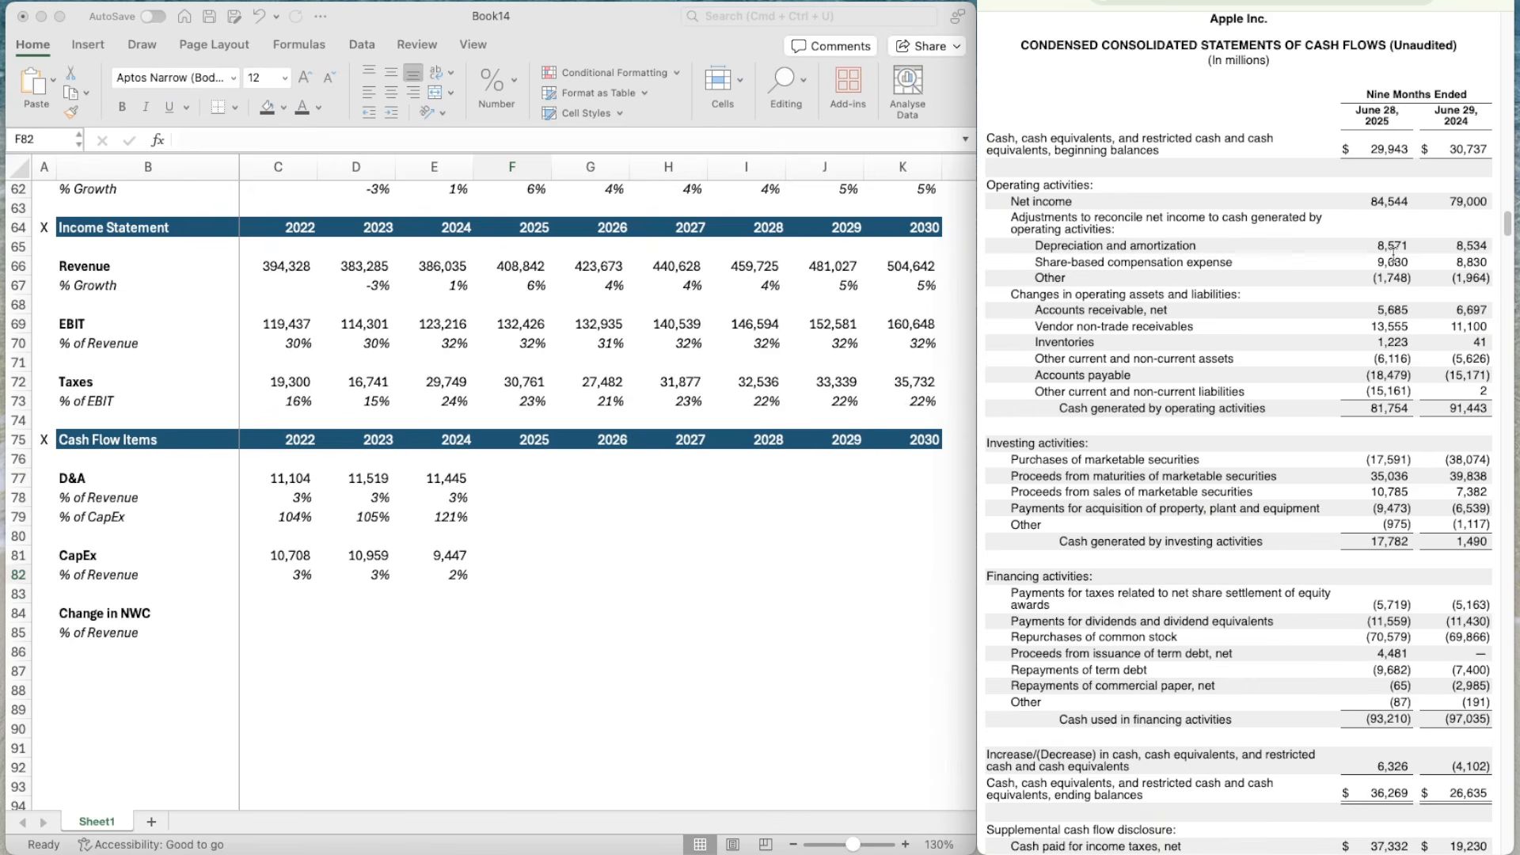
- Calculate the 2024 full-year to nine-month D&A ratio in spare cell F84 with =E77/8534
click(477, 611)
text(=)
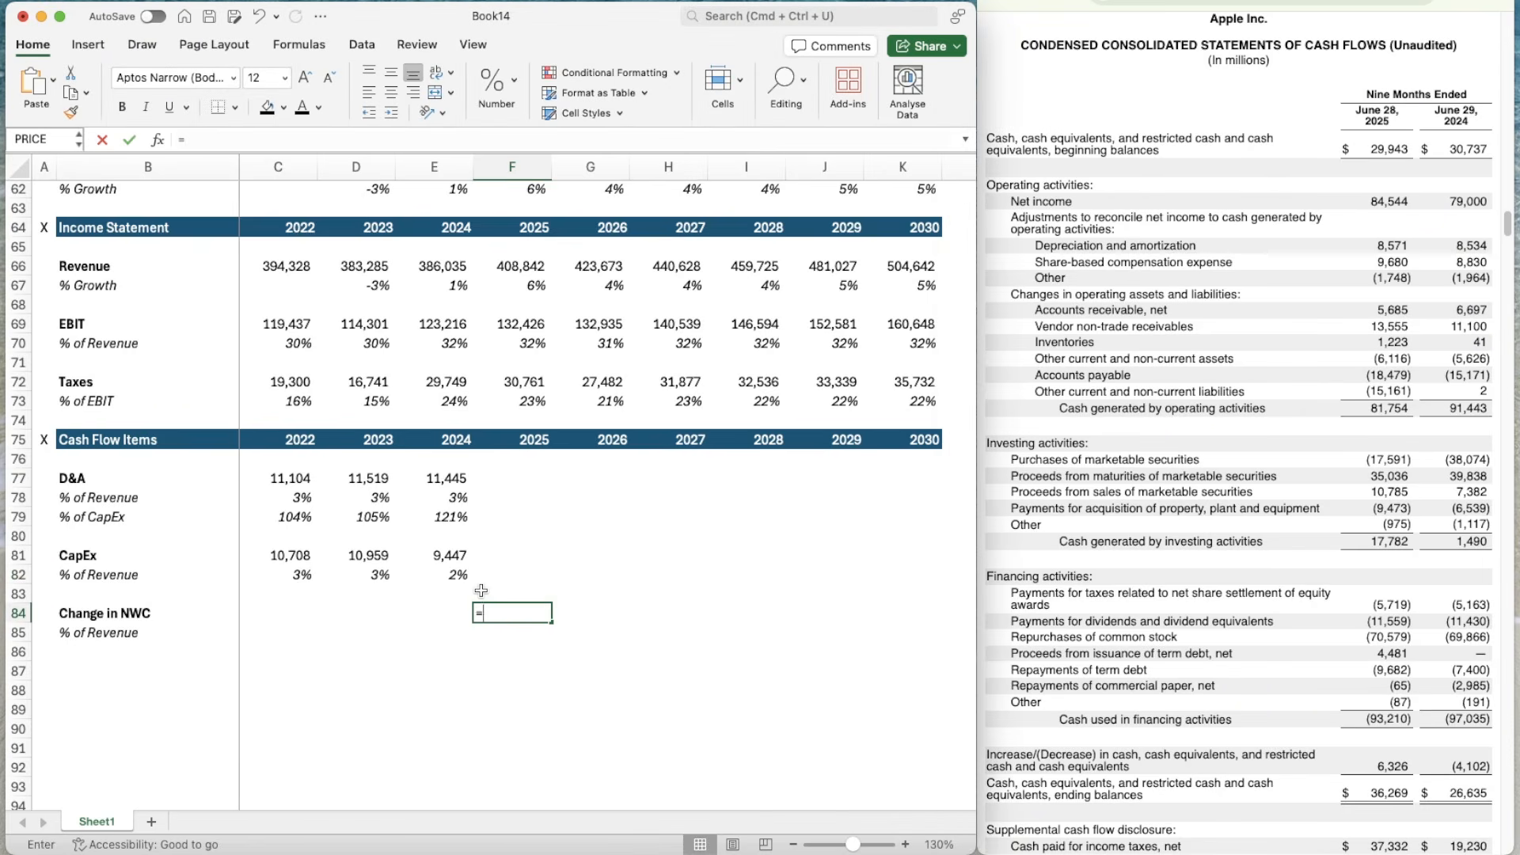
key(Left)
key(Up)
key(Up)
key(Up)
key(Up)
key(Up)
key(Up)
key(Up)
key(Up)
key(Down)
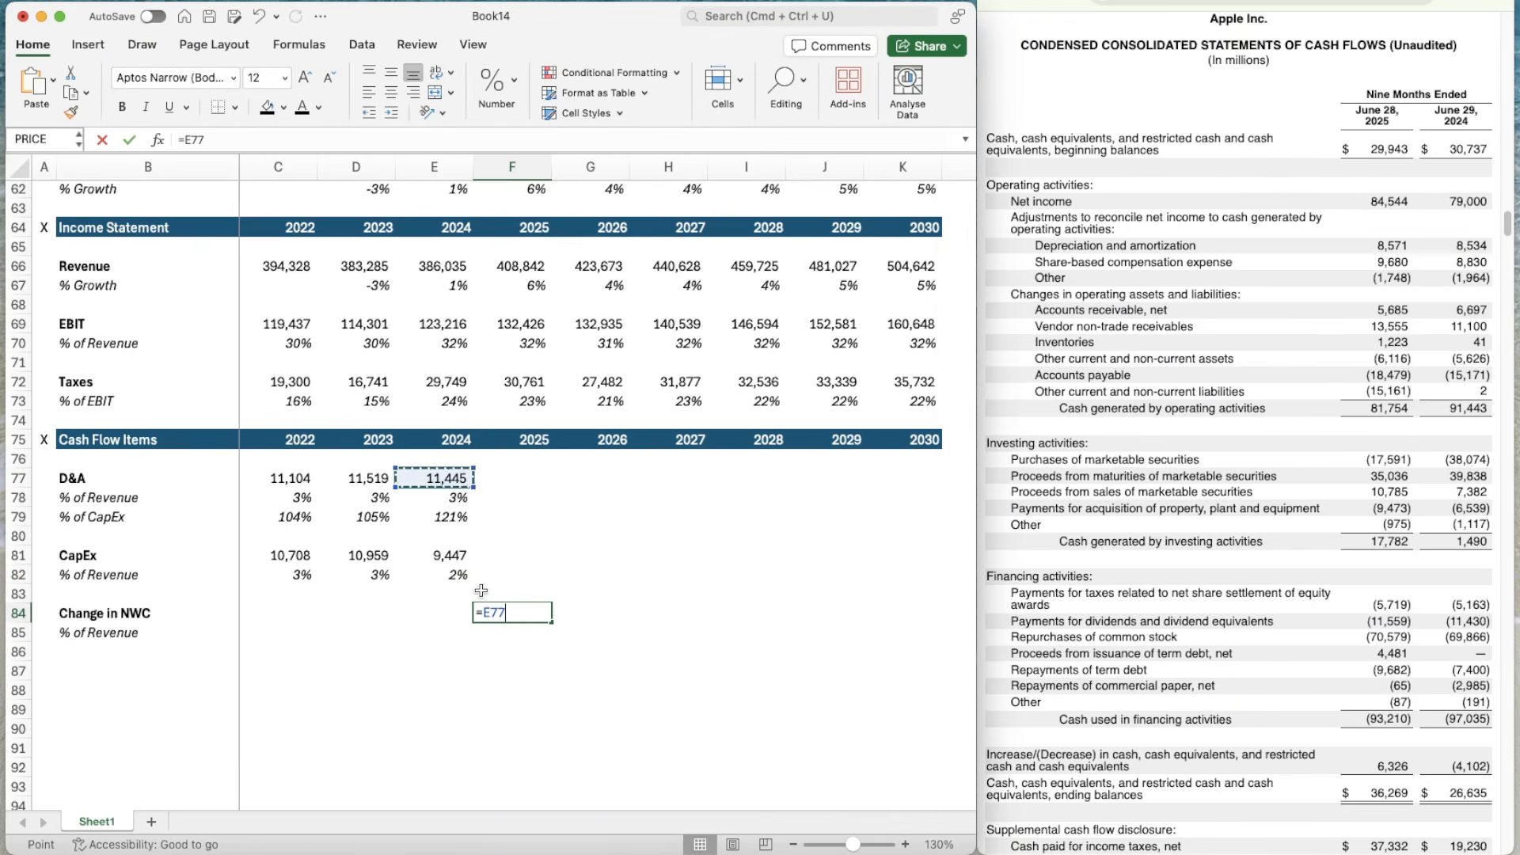
text(/)
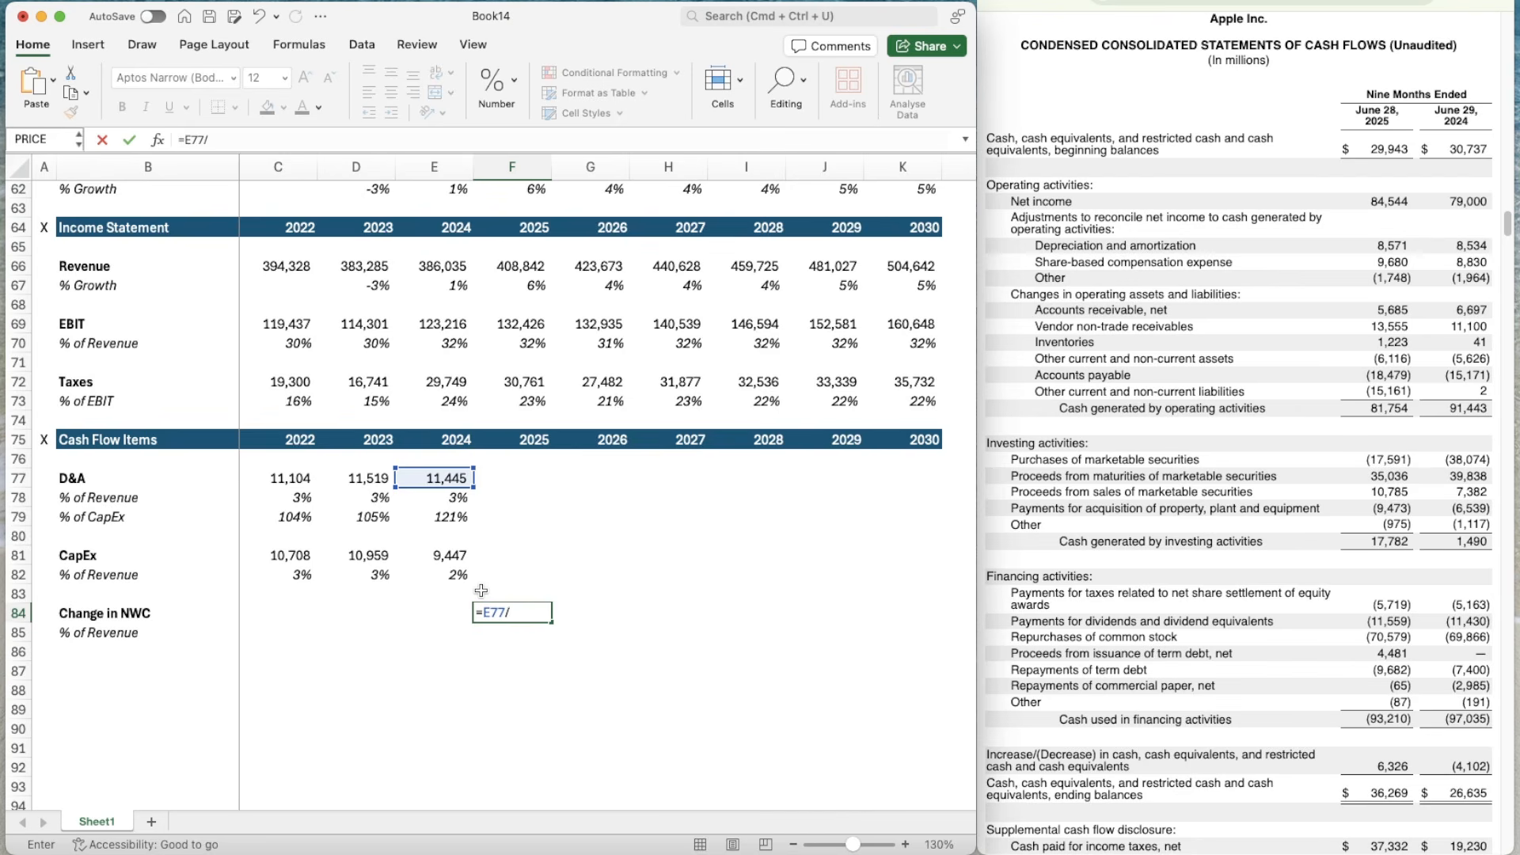
text(8534)
key(Return)
- Estimate full-year 2025 D&A in F77 with =9571*1.3411
key(Up)
key(Up)
key(Up)
key(Up)
key(Up)
key(Up)
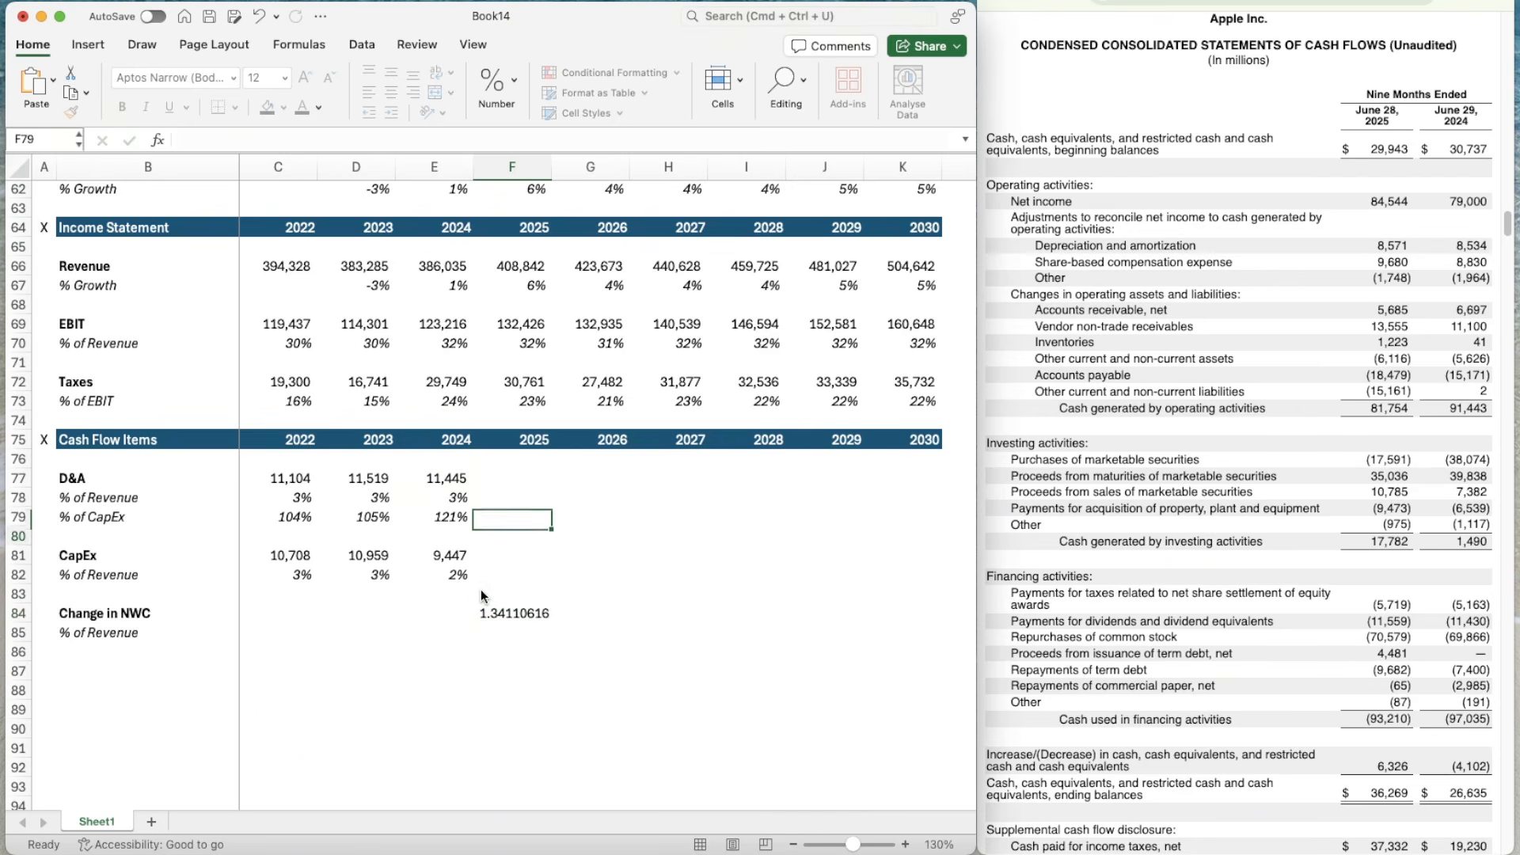
key(Up)
key(Up)
text(=)
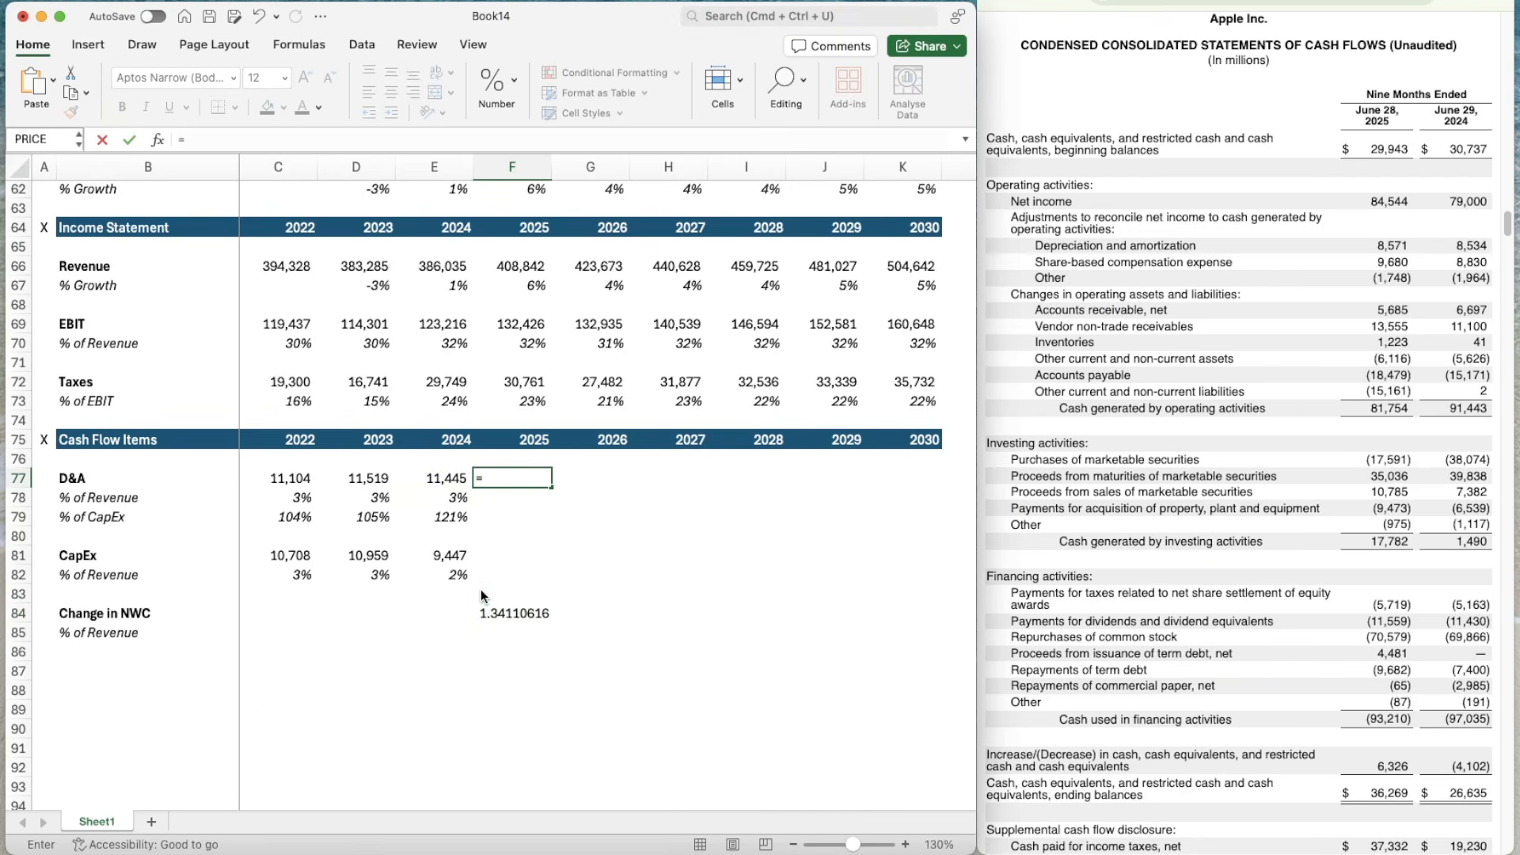
text(9571*1.3411)
key(Return)
- Copy the number format from E77 to the 2025 D&A cell F77
key(Left)
key(super+shift+c)
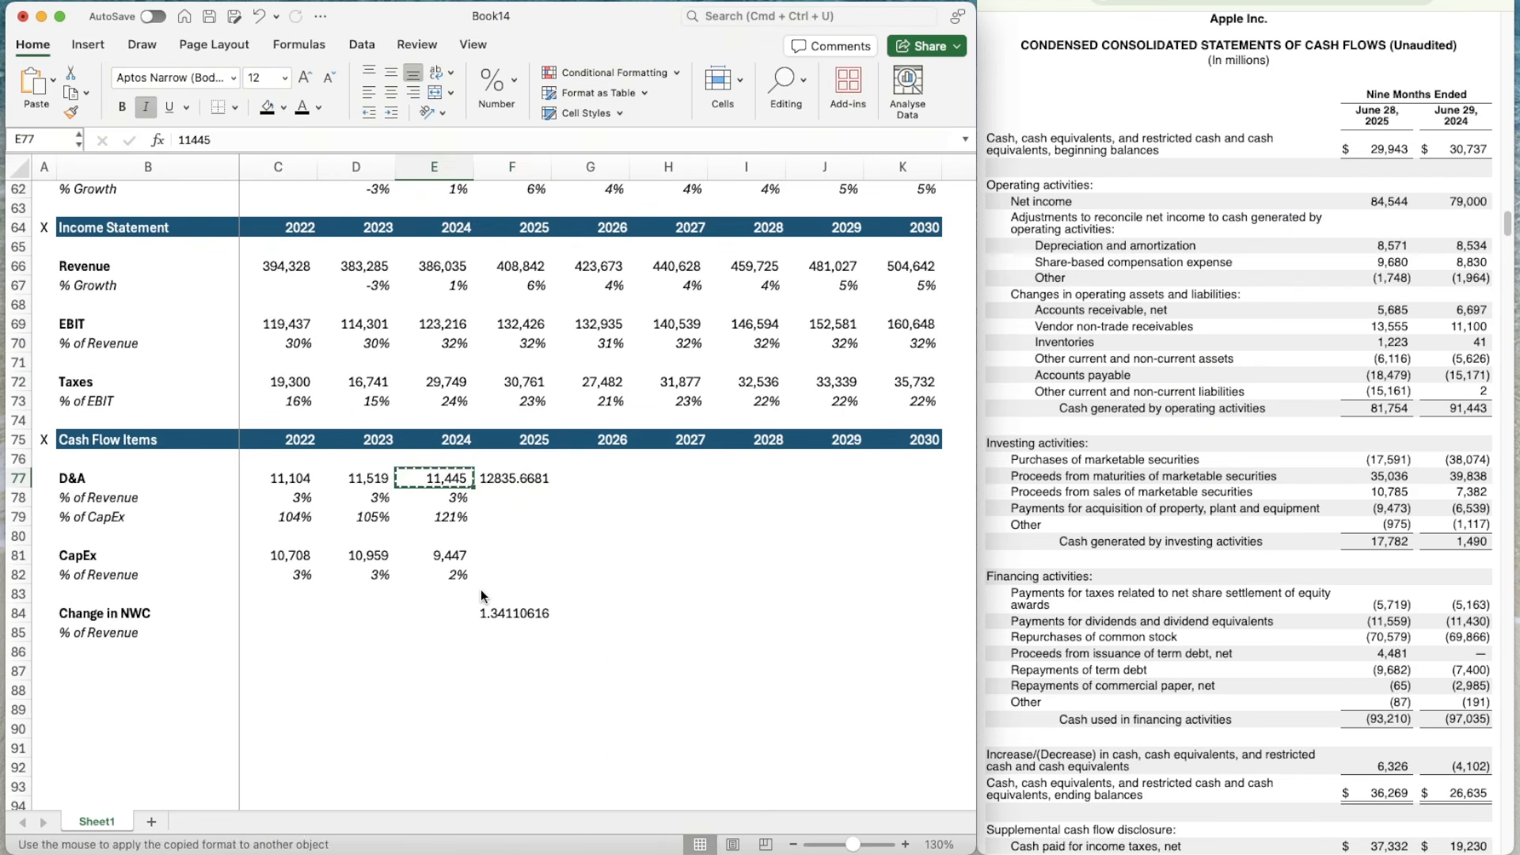
key(Right)
key(super+shift+v)
- Copy the D&A % of Revenue and % of CapEx formulas from E78 and E79 to 2025 cells F78 and F79
key(Down)
key(Left)
key(super+c)
key(Right)
key(super+v)
key(Down)
key(Left)
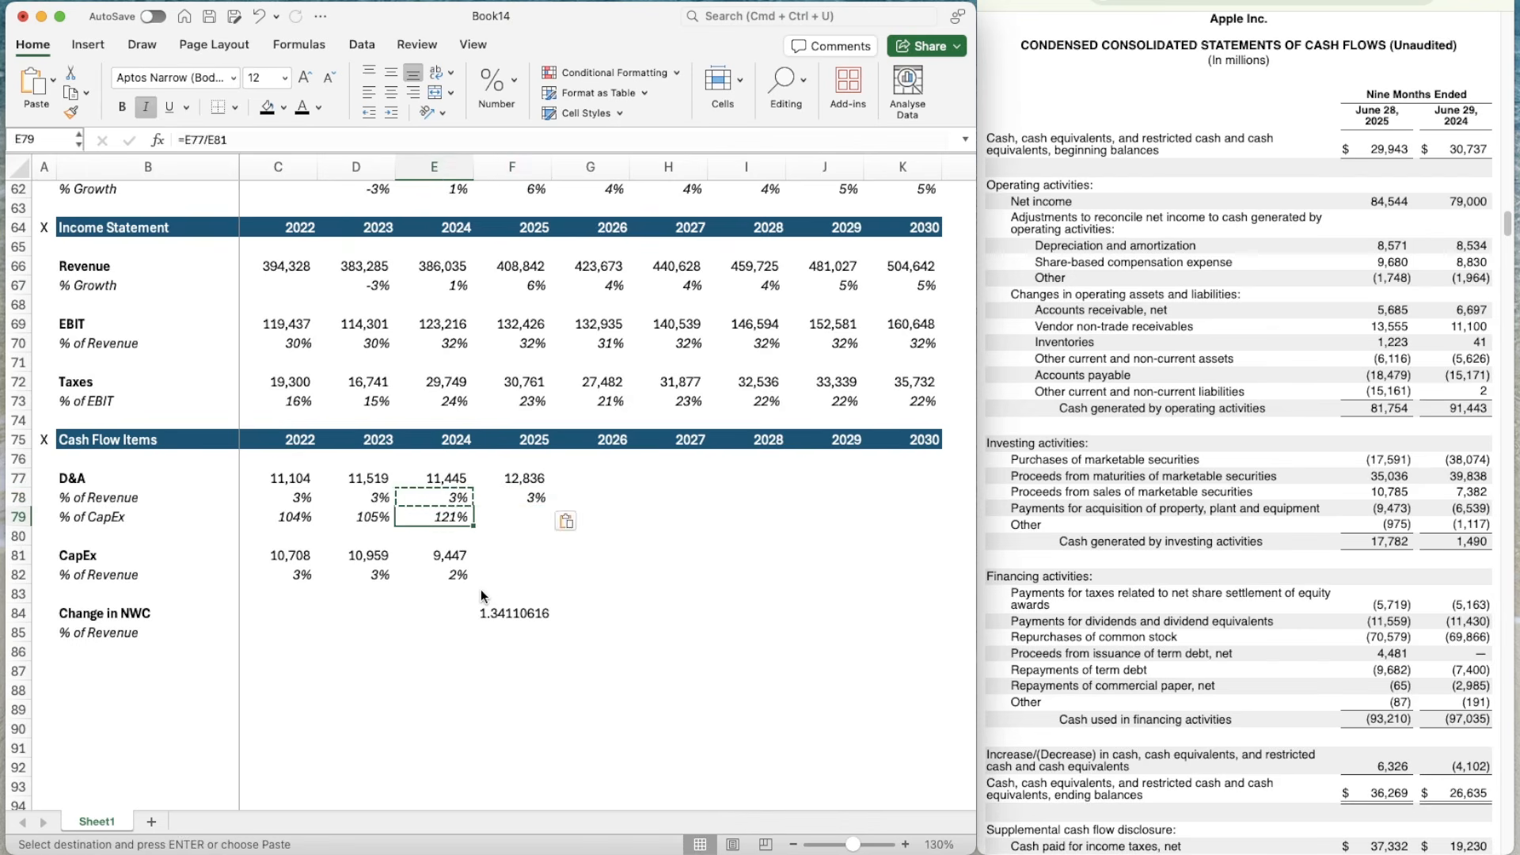
key(super+c)
key(Right)
key(super+v)
- Clear the temporary D&A ratio from F84
key(Down)
key(Down)
key(Down)
key(Down)
key(Down)
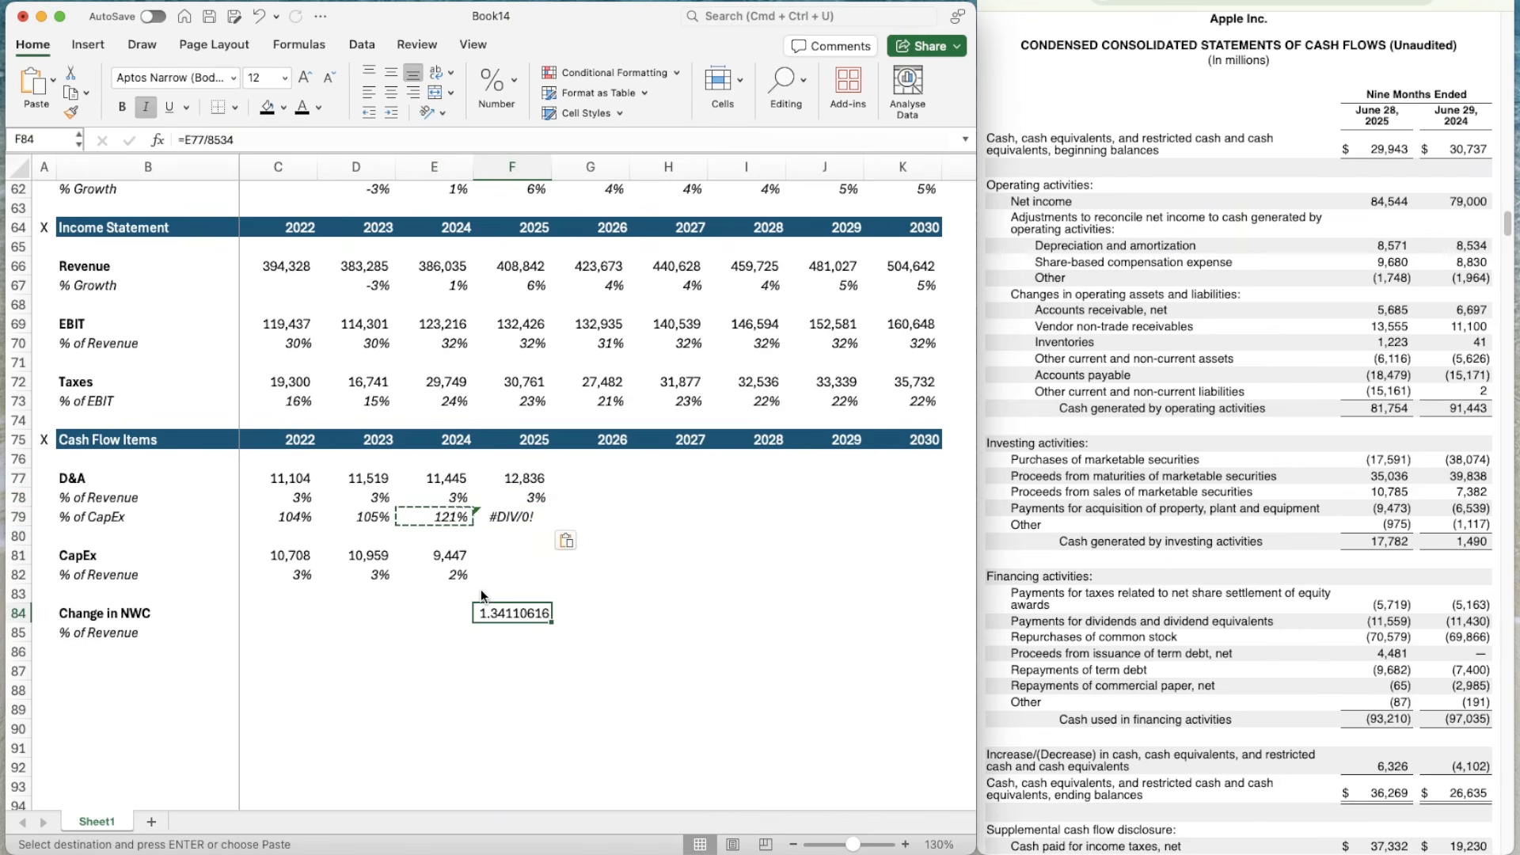
key(super+z)
- Calculate the 2024 full-year to nine-month CapEx ratio in spare cell E84 with =E81/6539
text(=)
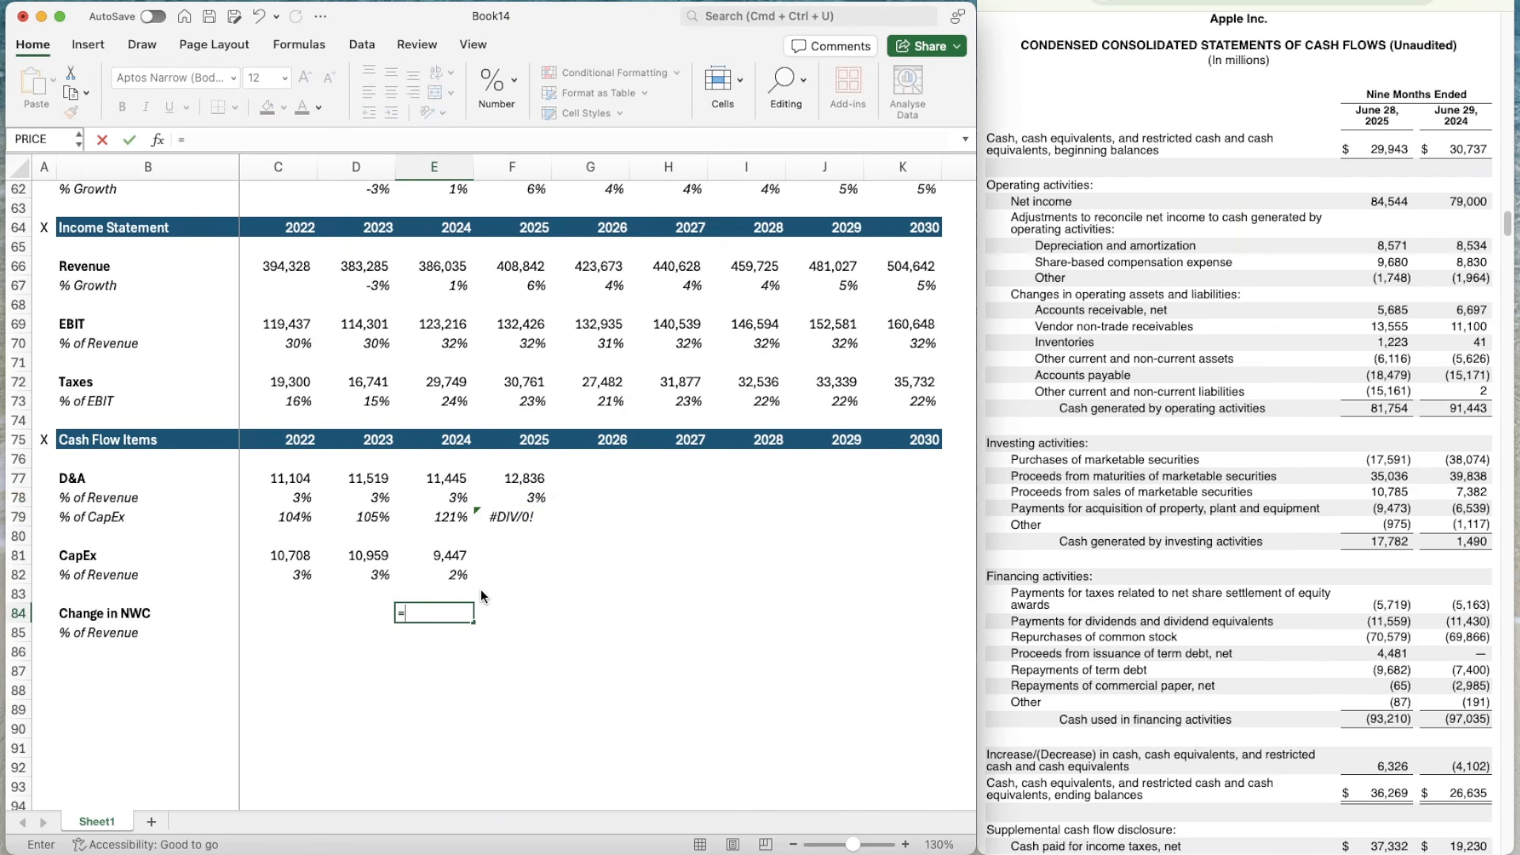
key(Up)
key(Up)
key(Up)
text(/)
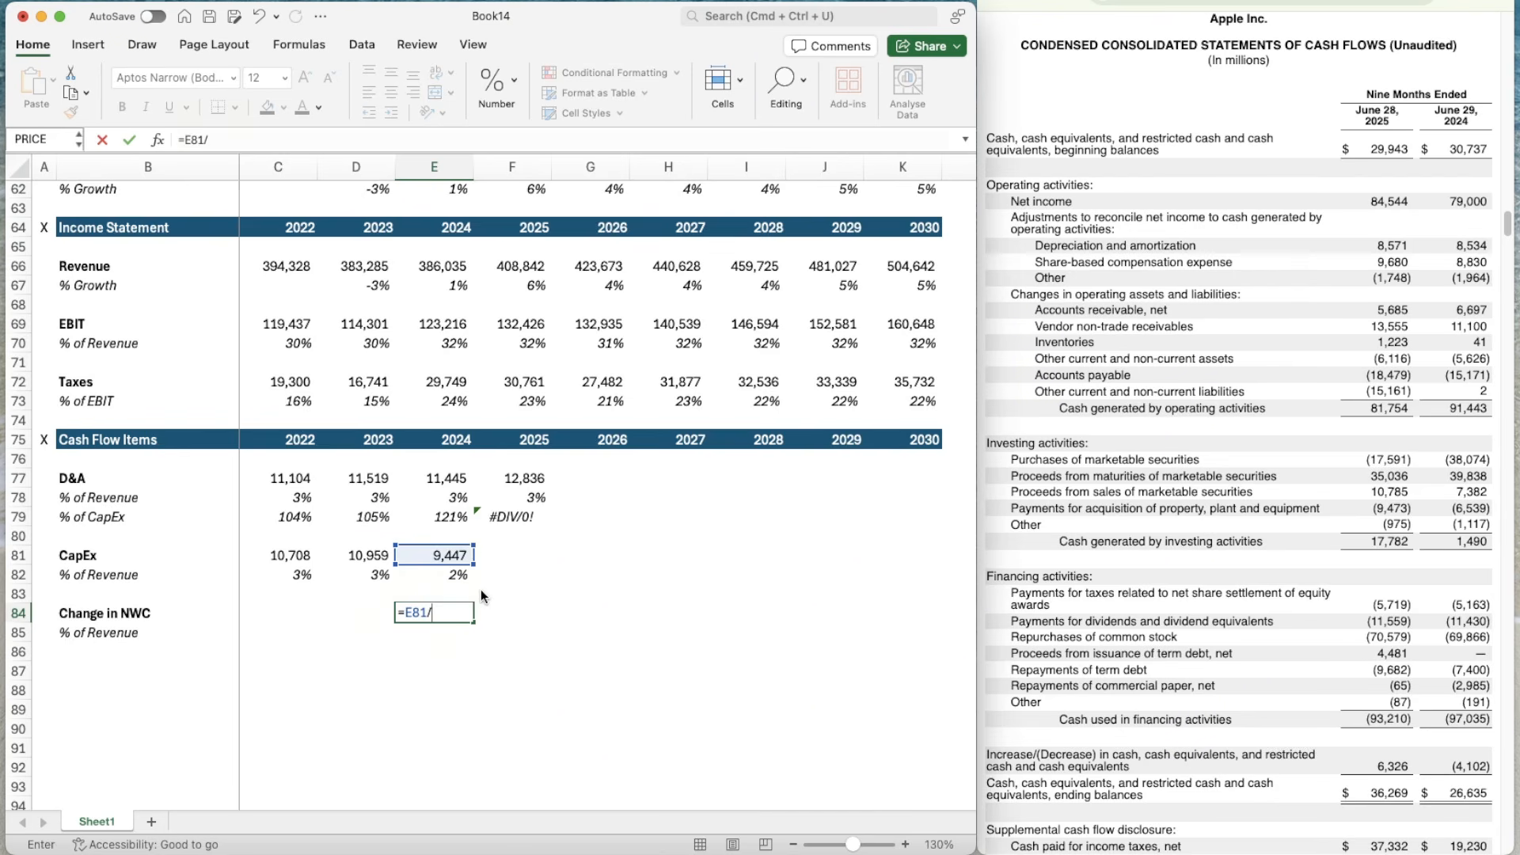
key(Return)
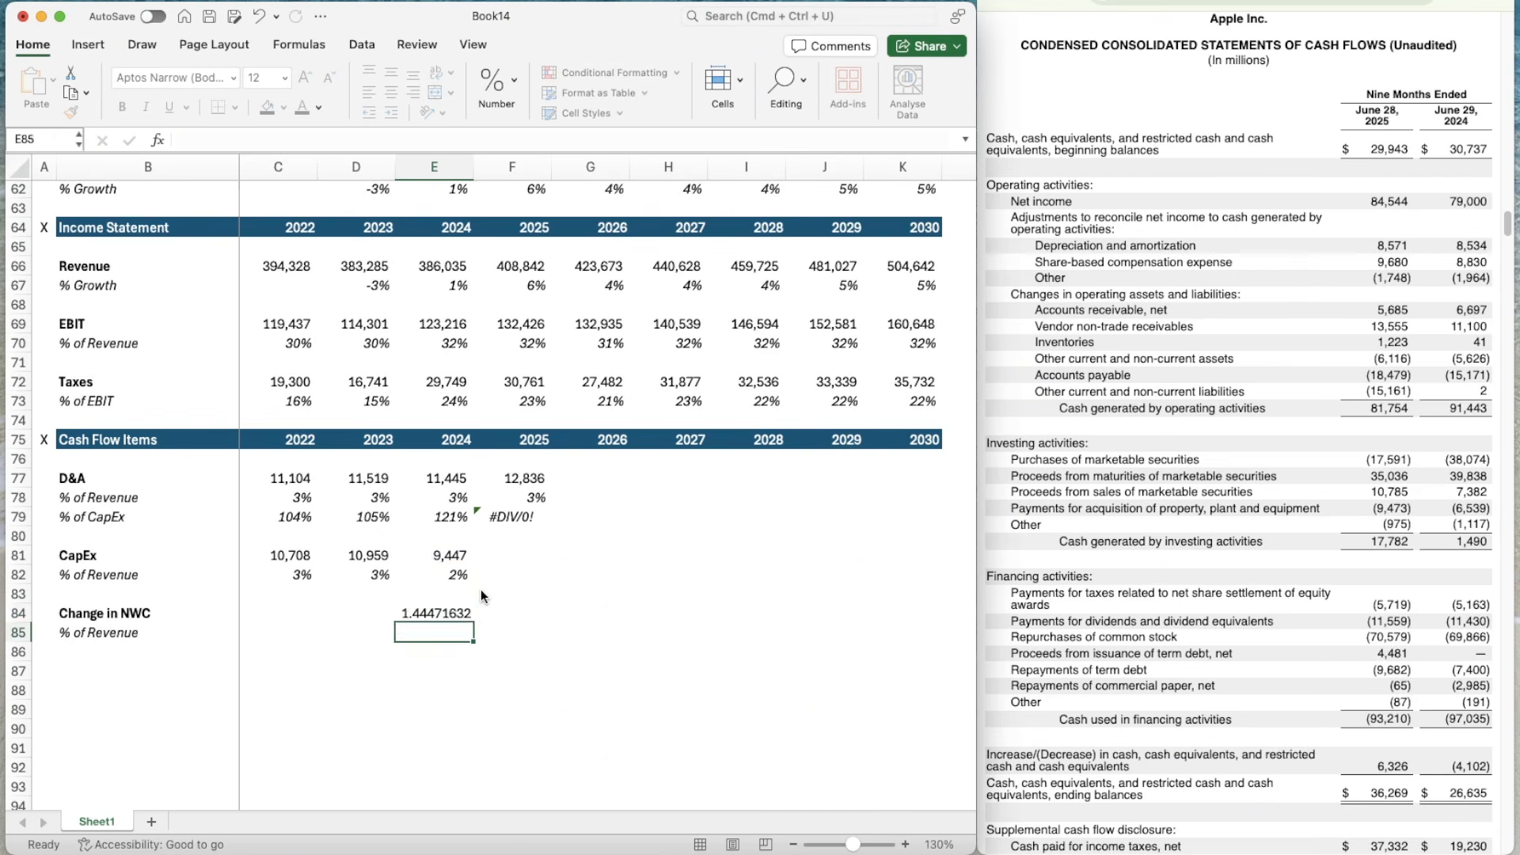
- Estimate full-year 2025 CapEx in F81 with =9473*1.44471
key(Up)
key(Up)
key(Up)
key(Up)
key(super+shift+c)
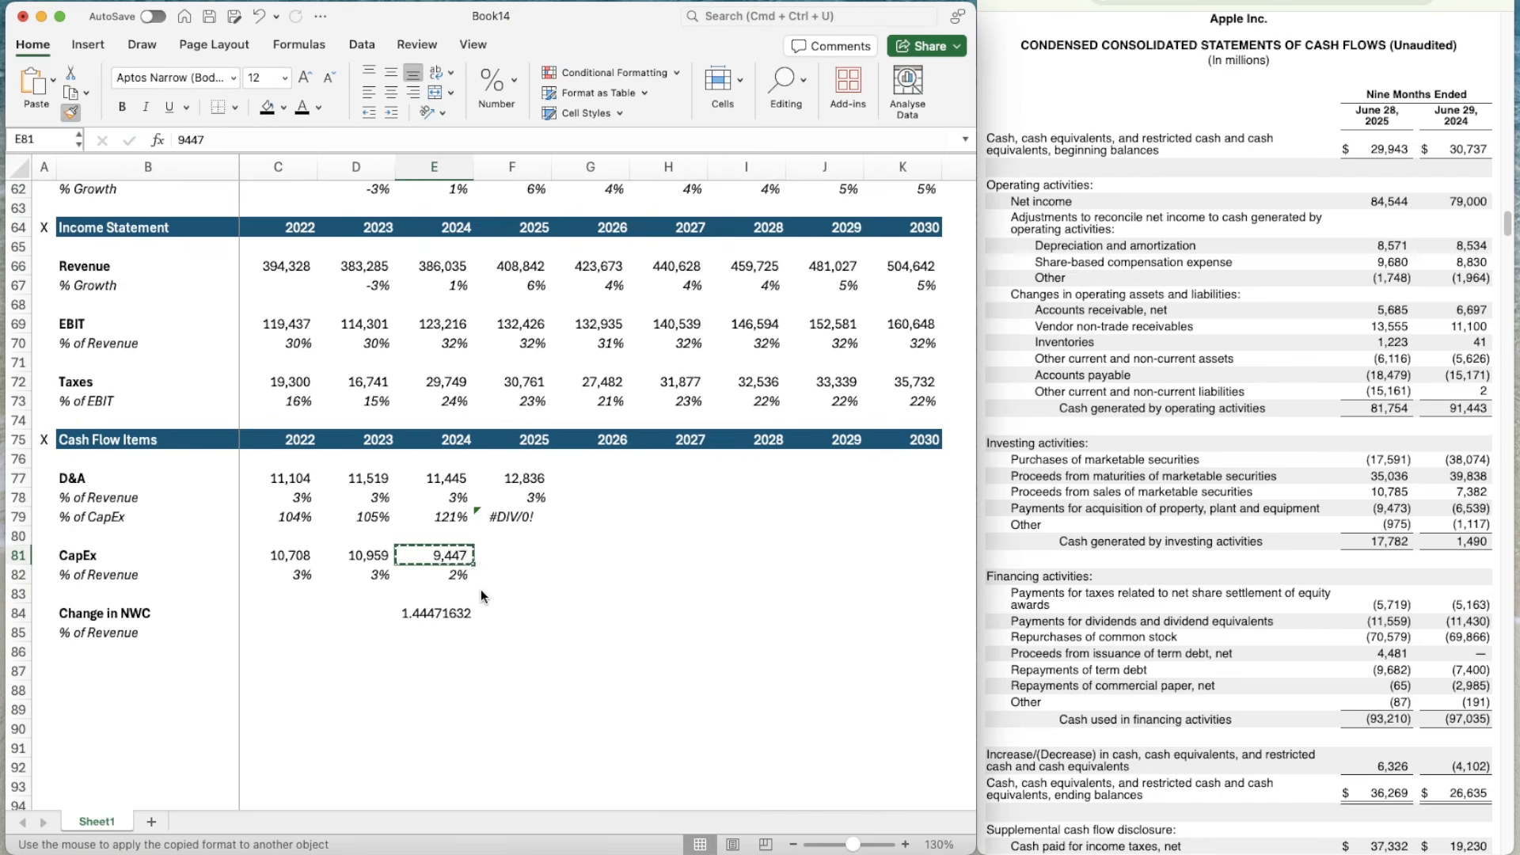
key(Escape)
key(Right)
text(=)
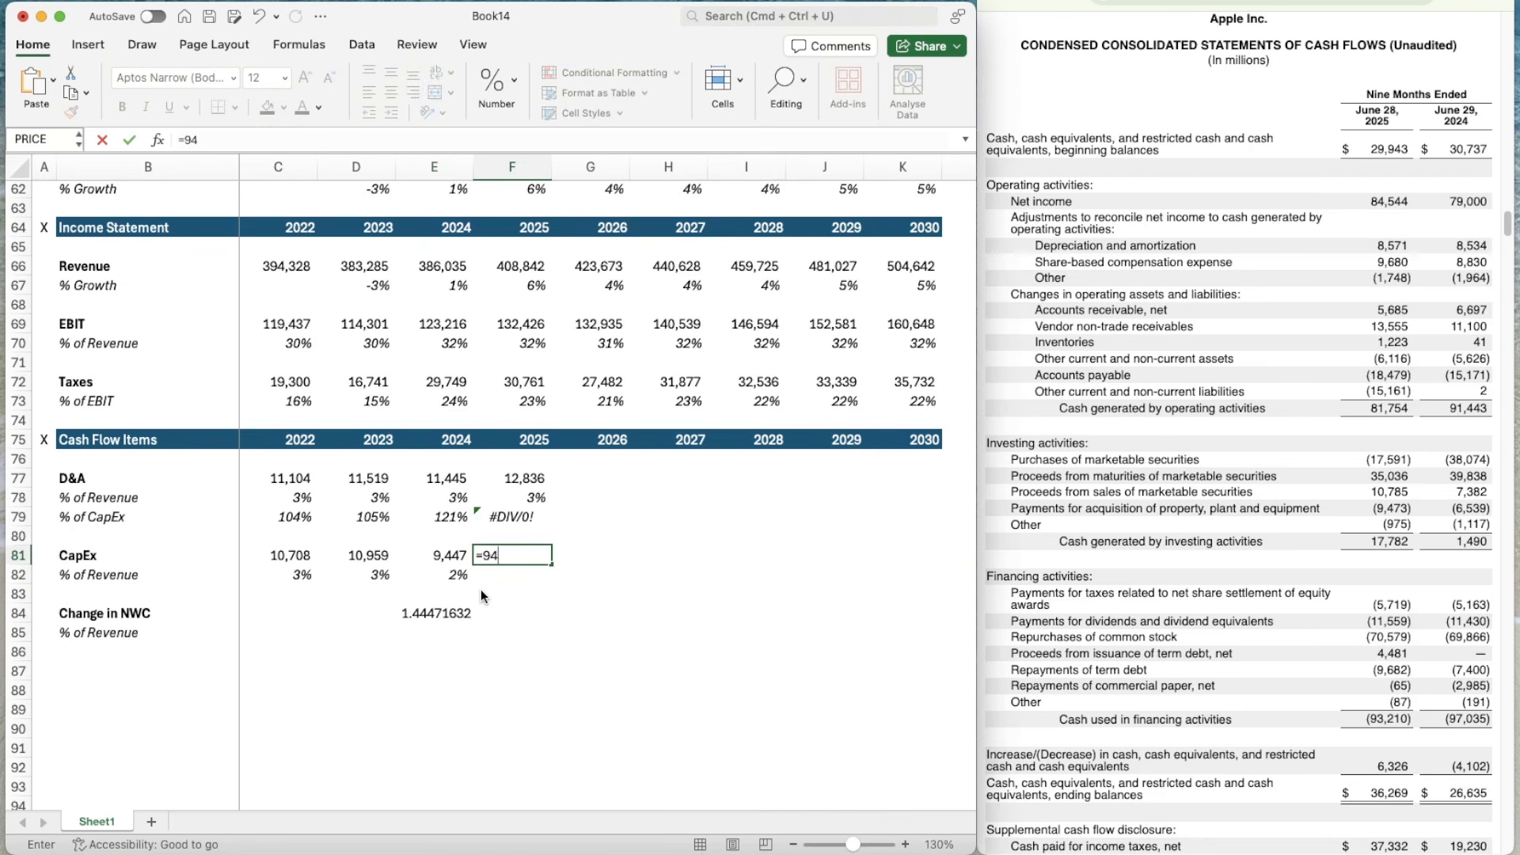
text(9473*1.44471)
- Copy the number format from E81 to the 2025 CapEx cell F81
key(Left)
key(super+shift+c)
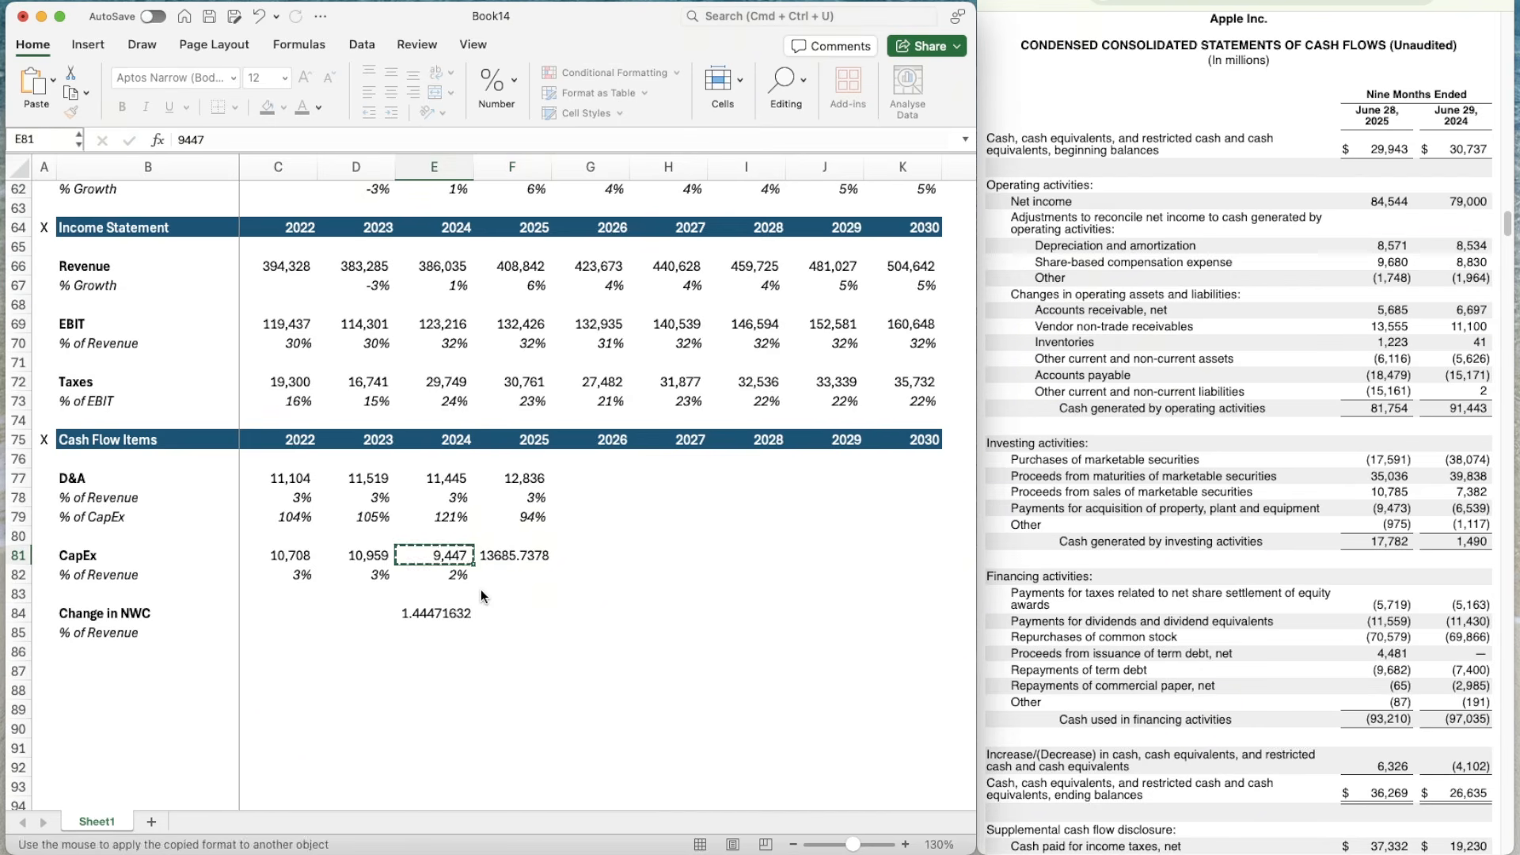
key(Right)
key(super+shift+v)
- Copy the CapEx % of Revenue formula from E82 to F82 for 2025
key(Down)
key(Left)
key(super+c)
key(Right)
key(super+v)
- Delete the temporary CapEx ratio from E84
key(Down)
key(Down)
key(Left)
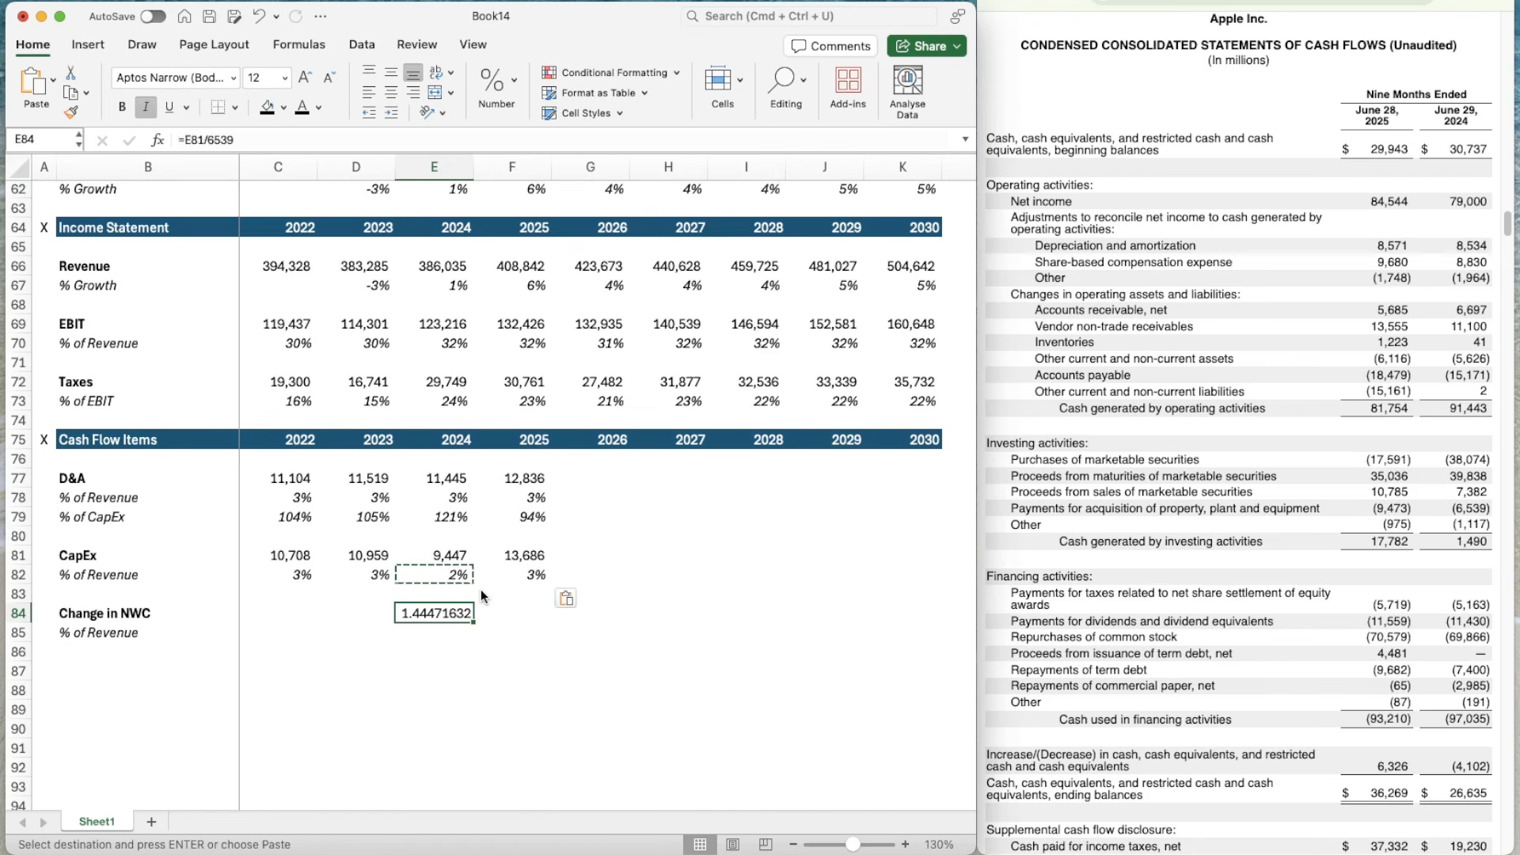
key(Delete)
key(Right)
key(Right)
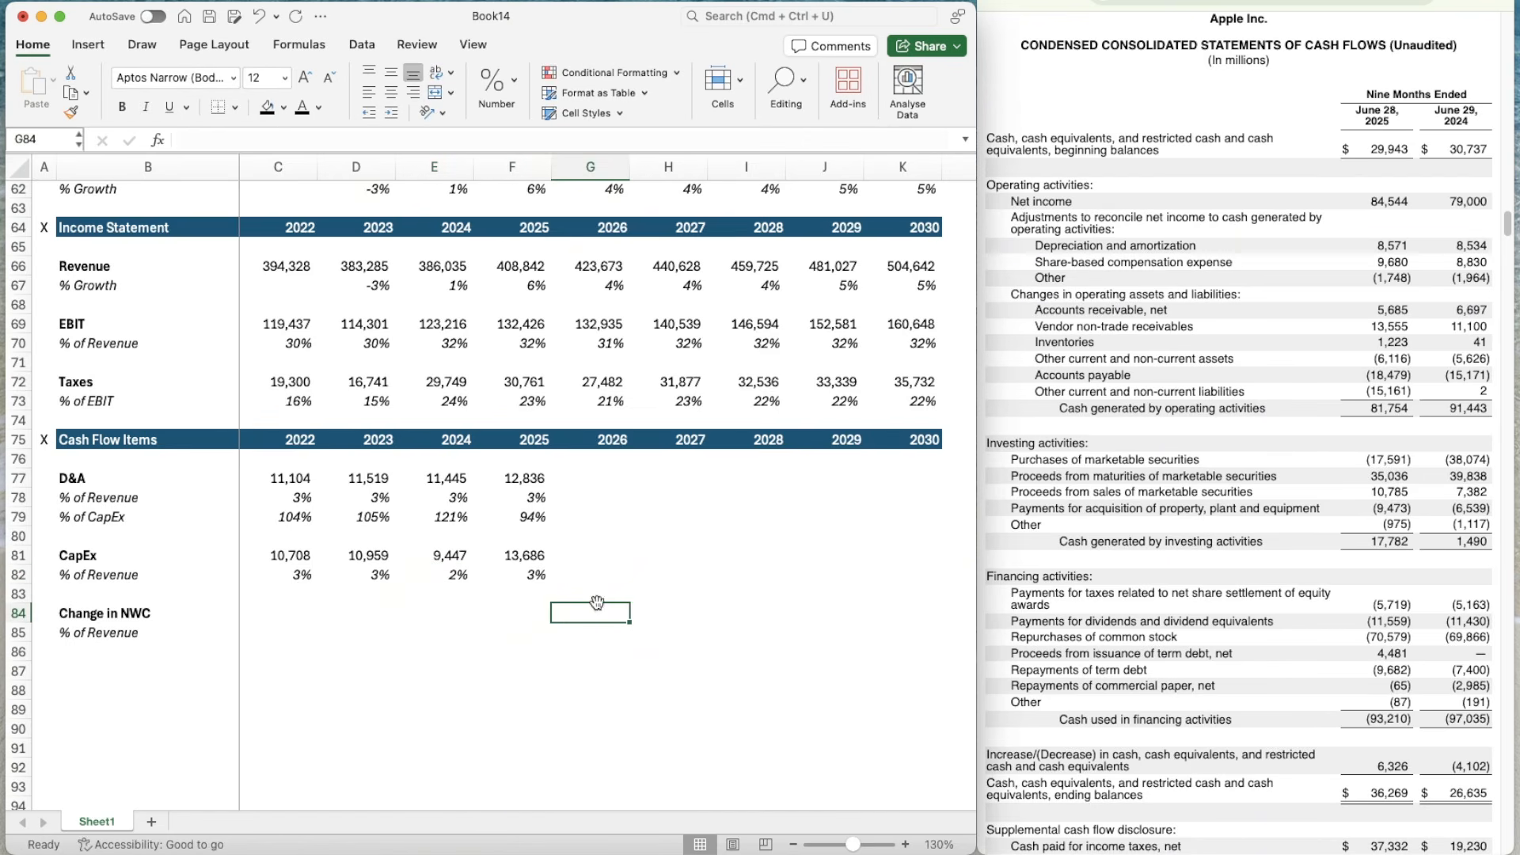
- Inspect the formula behind the 2025 CapEx % of Revenue in F82
key(Up)
key(Up)
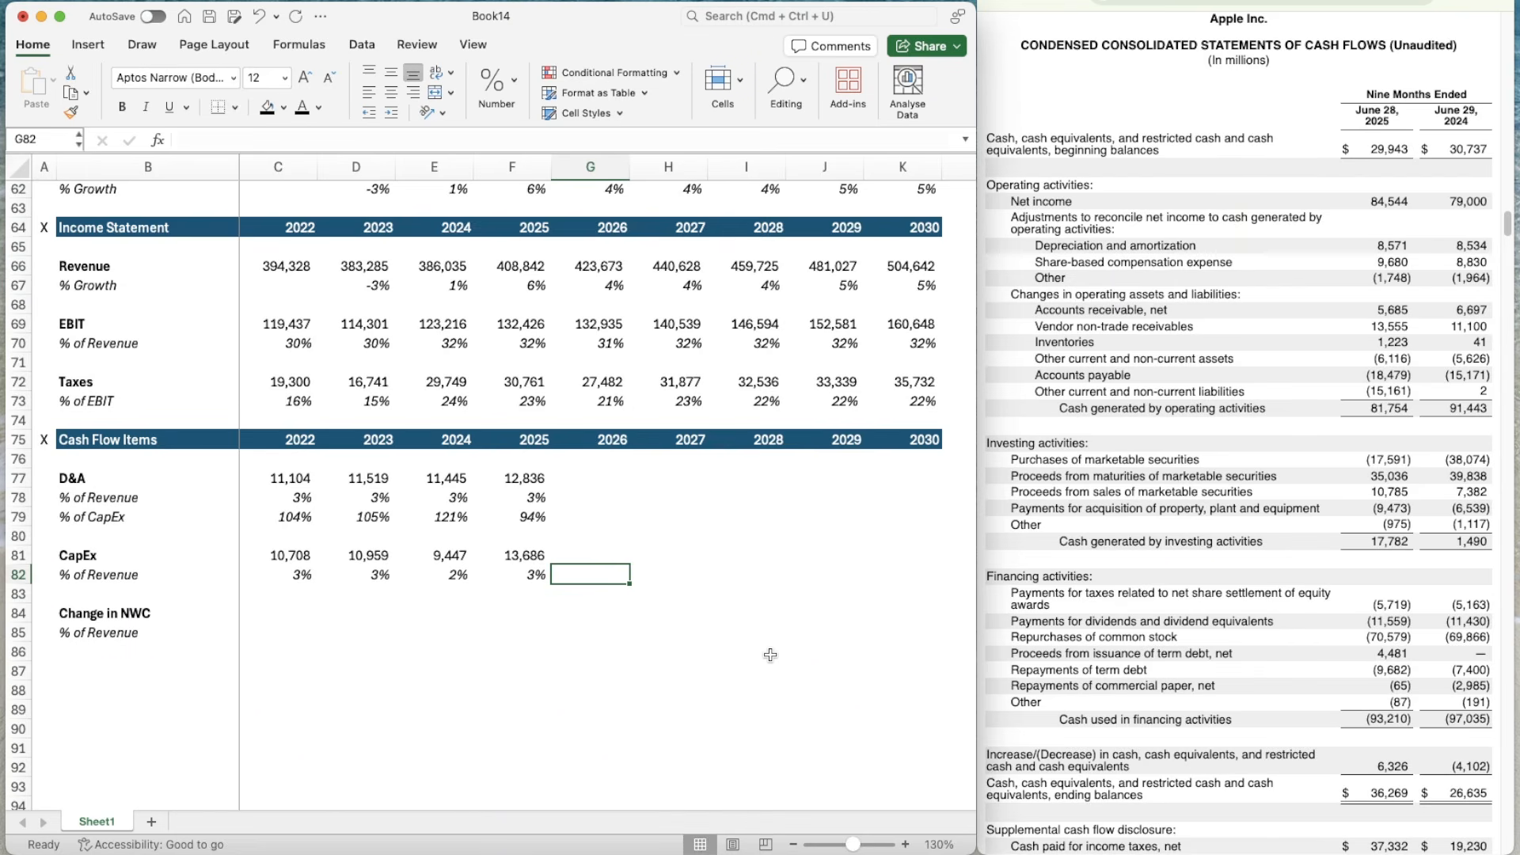
key(Left)
key(F2)
key(Escape)
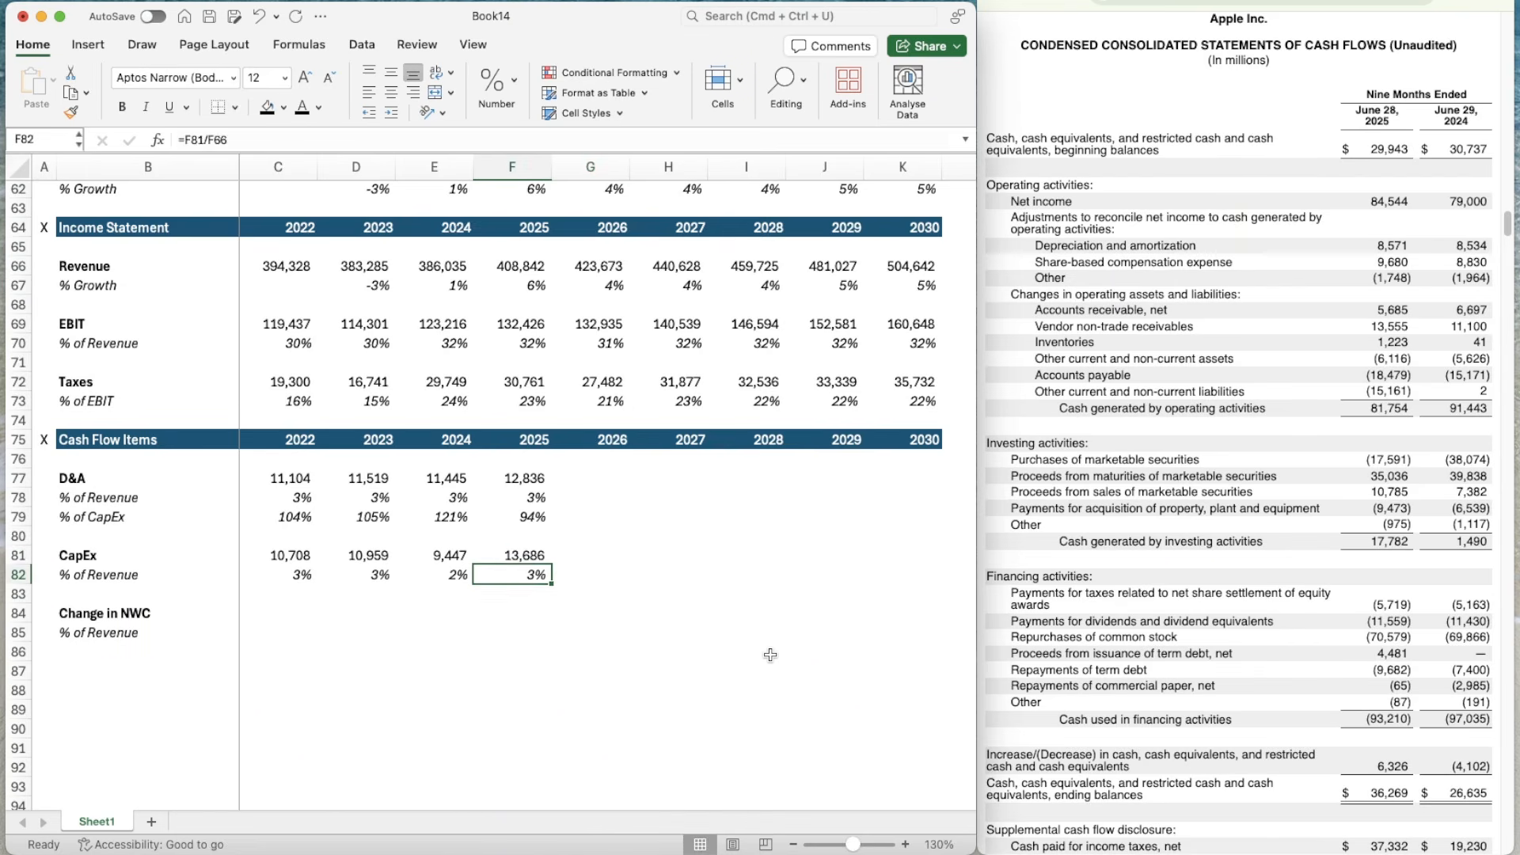
key(Down)
key(Down)
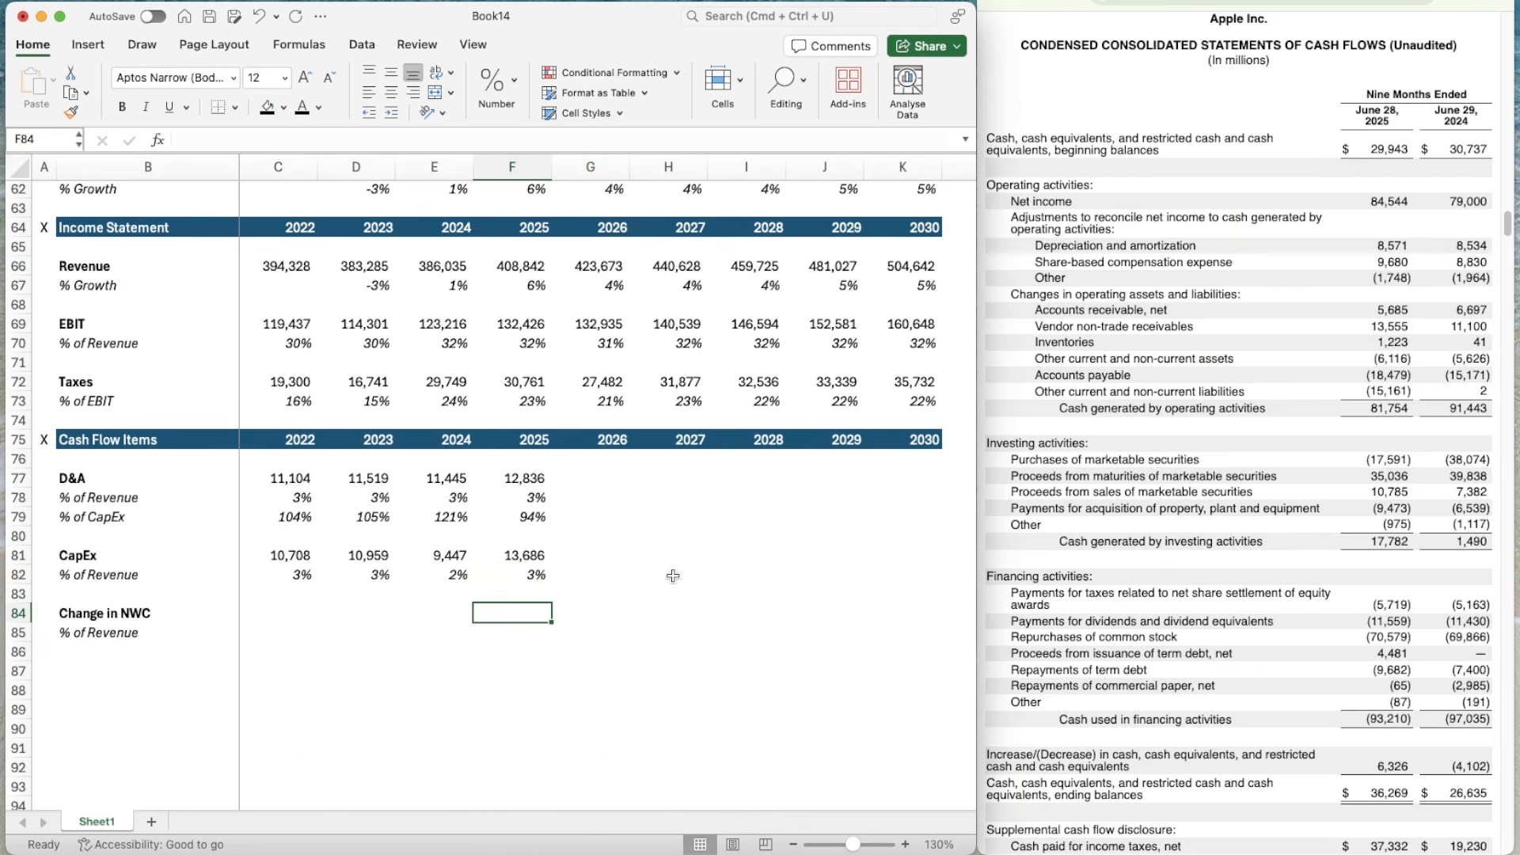
key(Up)
key(Up)
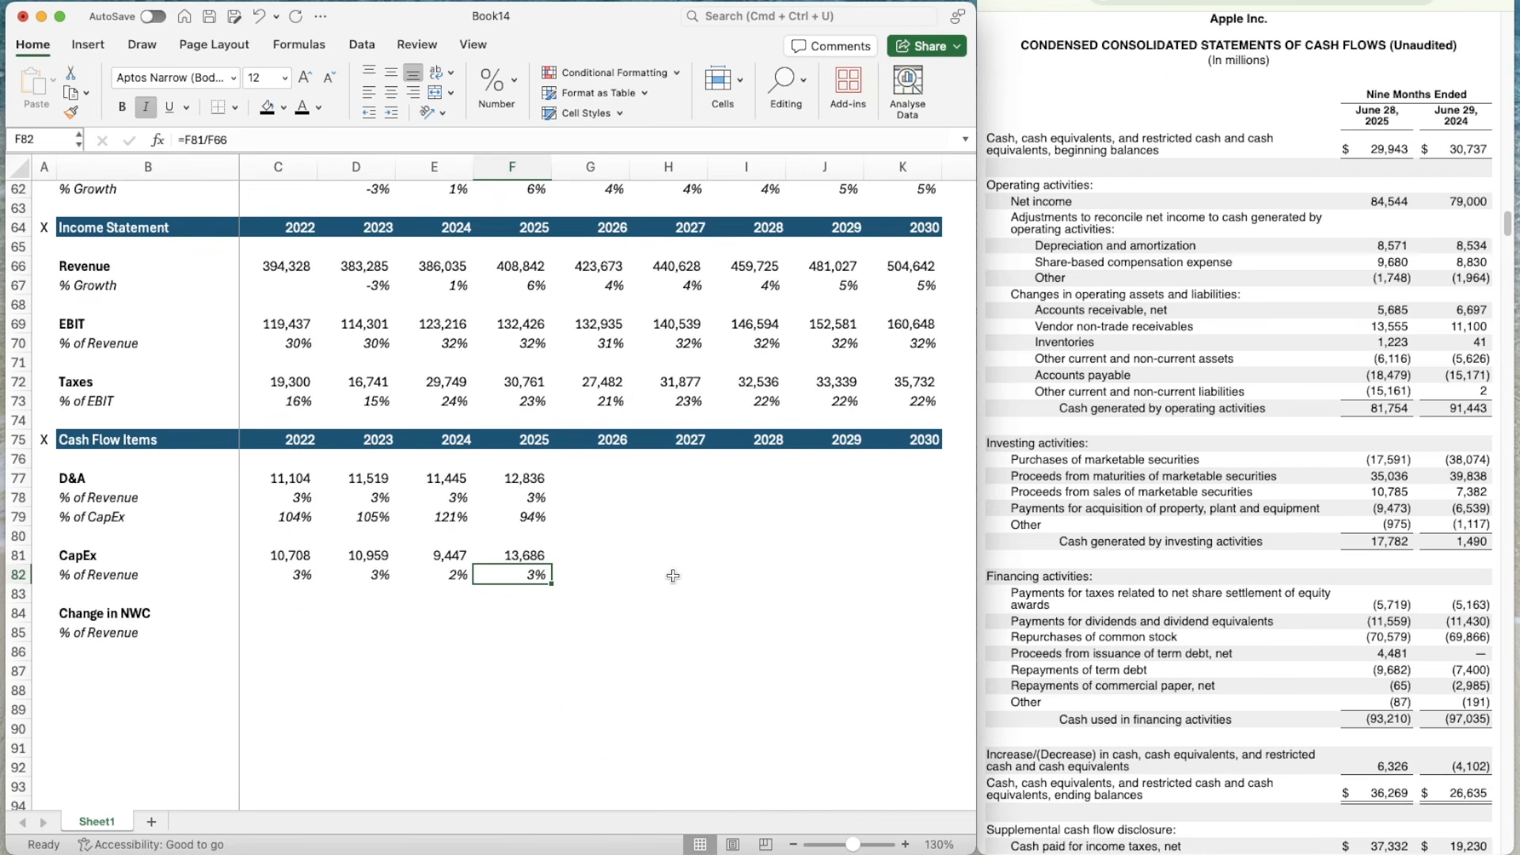
- Forecast 2026 D&A as a percentage of revenue in G78 with =AVERAGE(D78:F78)
key(Right)
key(Up)
key(Up)
key(Up)
key(Up)
text(=average)
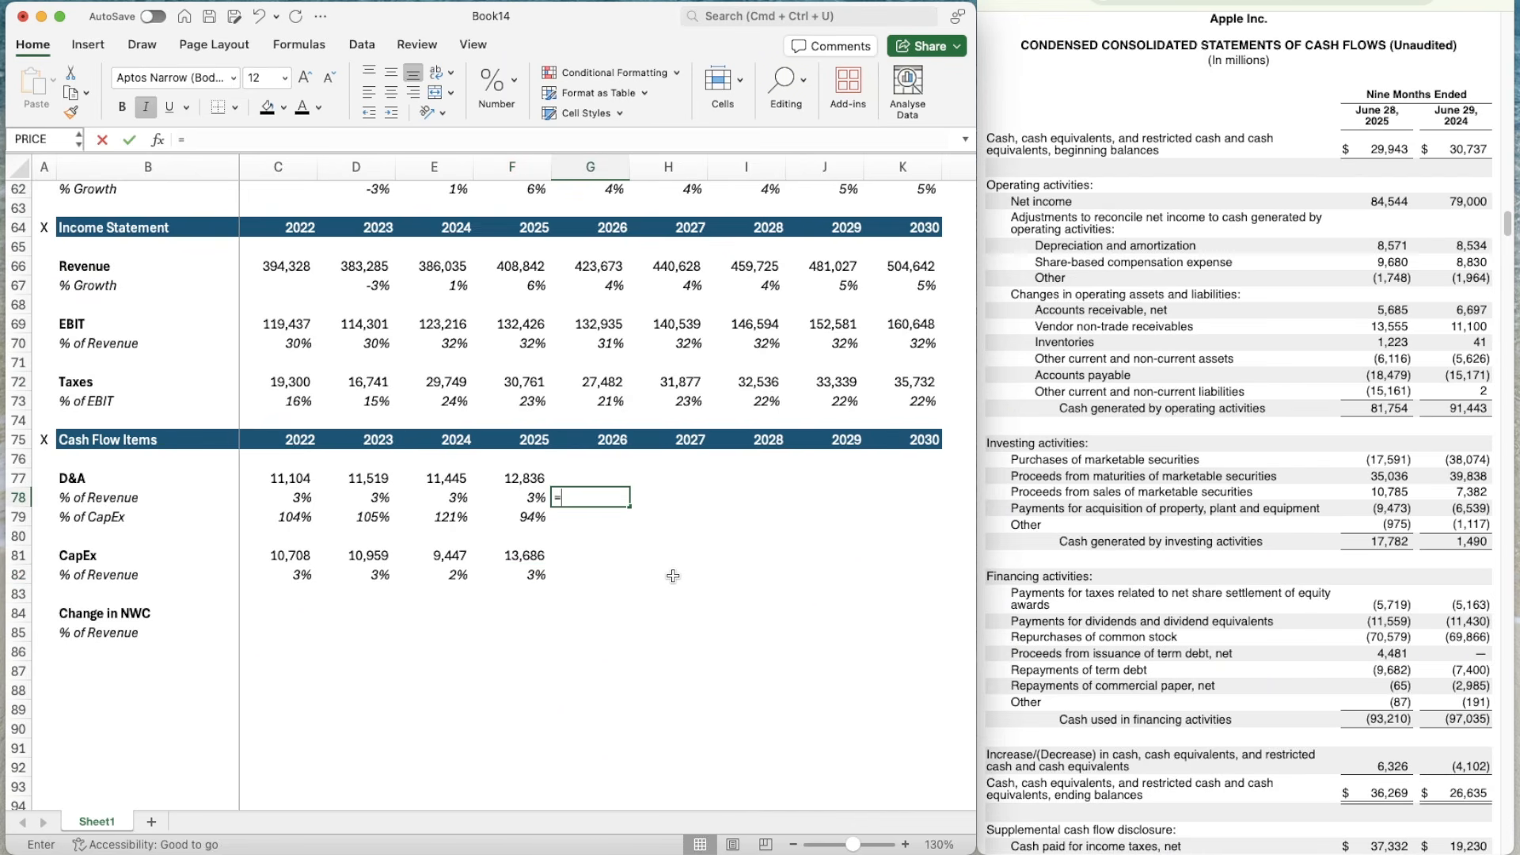
key(Tab)
key(Left)
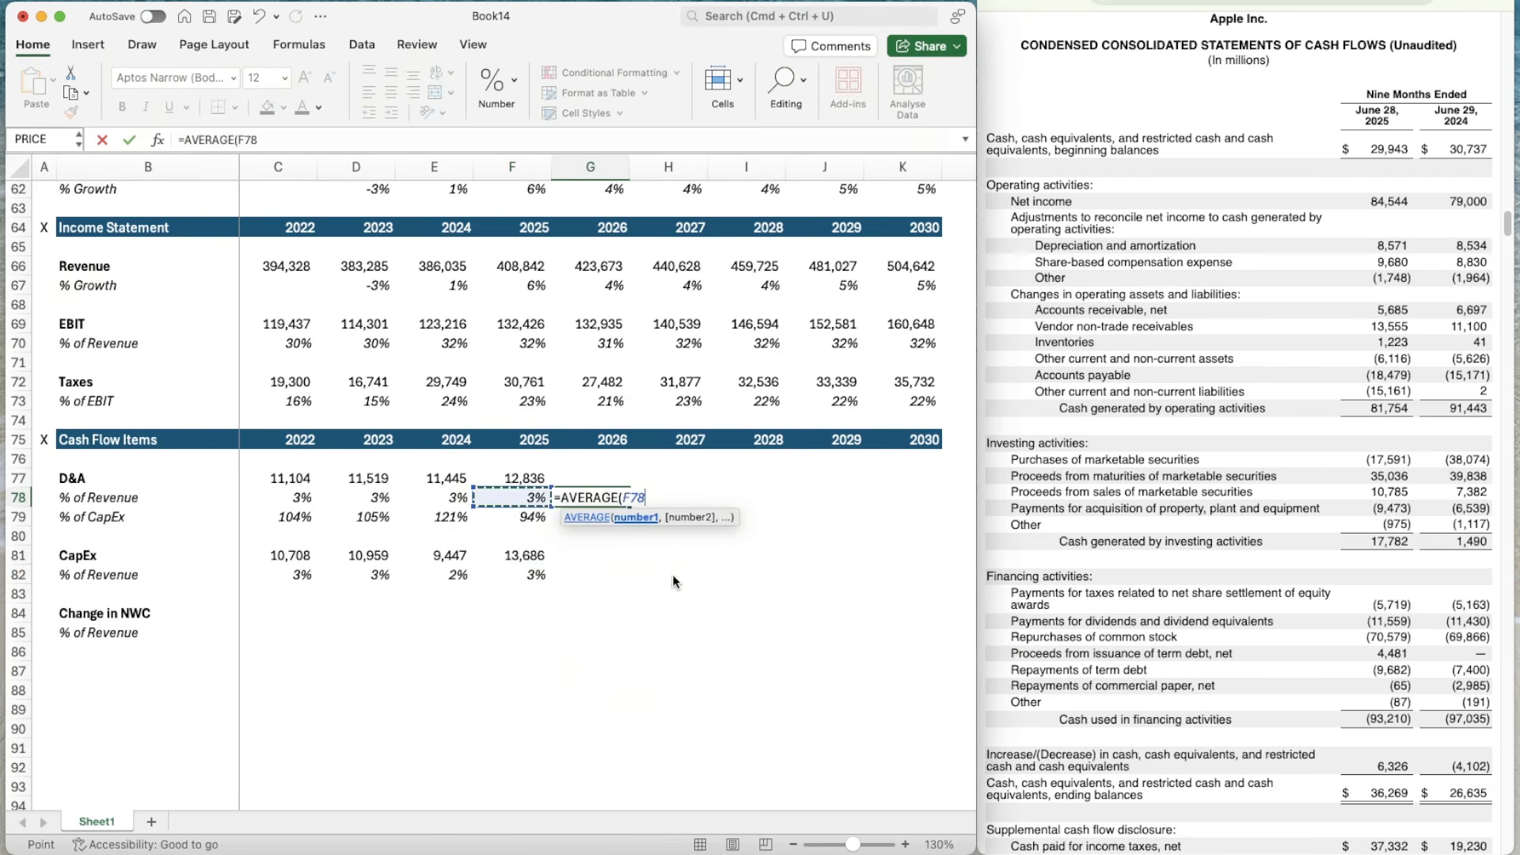
key(shift+Left)
key(shift+Left)
key(Return)
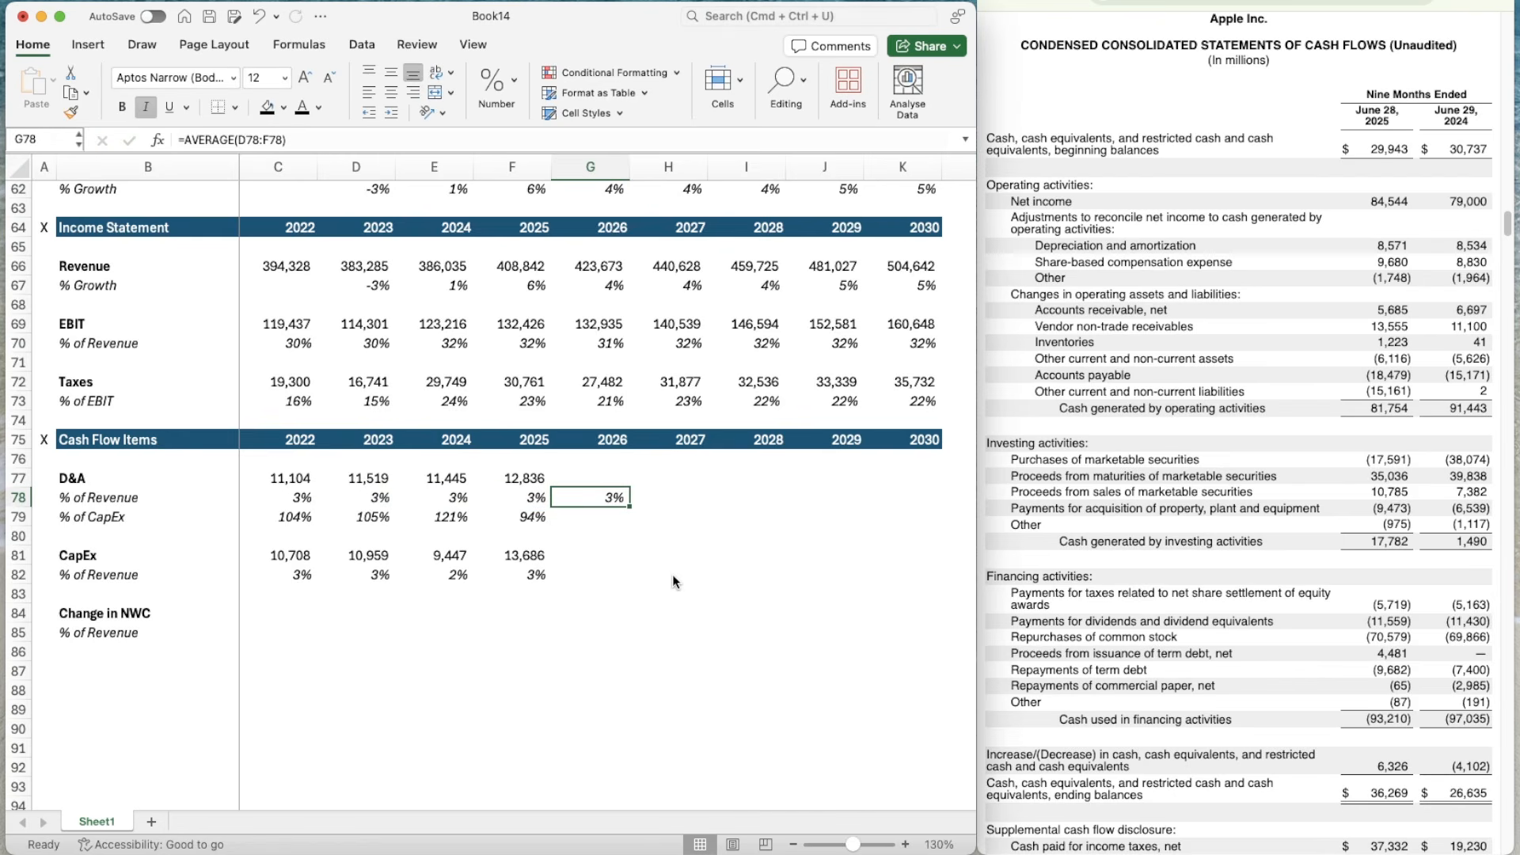
- Copy the D&A % of Revenue average formula from G78 across to K78 for 2027 to 2030
key(super+c)
key(shift+Right)
key(shift+Right)
key(shift+Right)
key(shift+Right)
key(super+v)
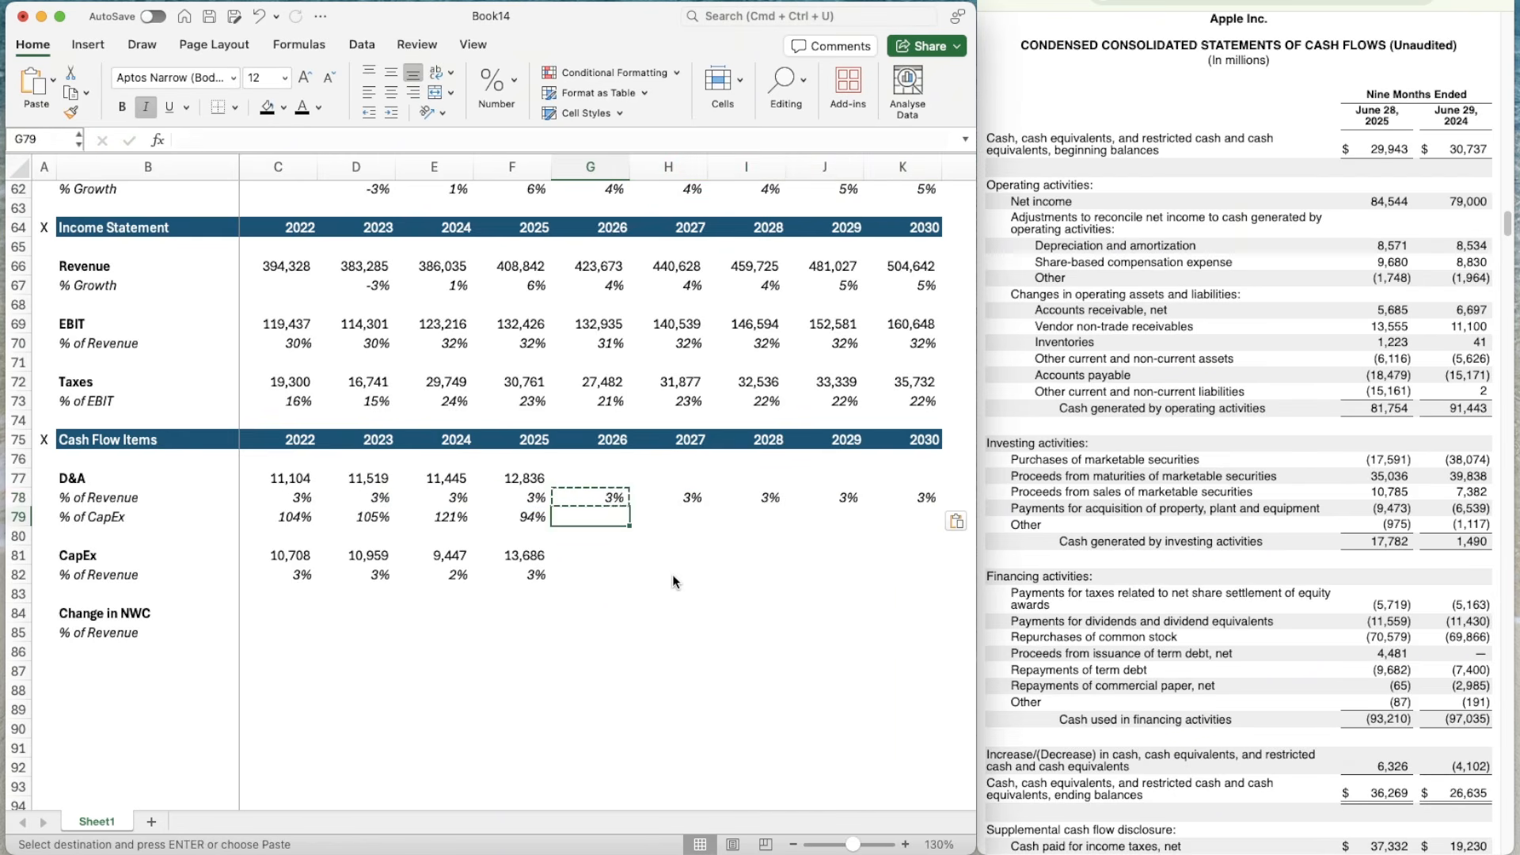
- Calculate forecast 2026 D&A in G77 with =G66*G78
key(Up)
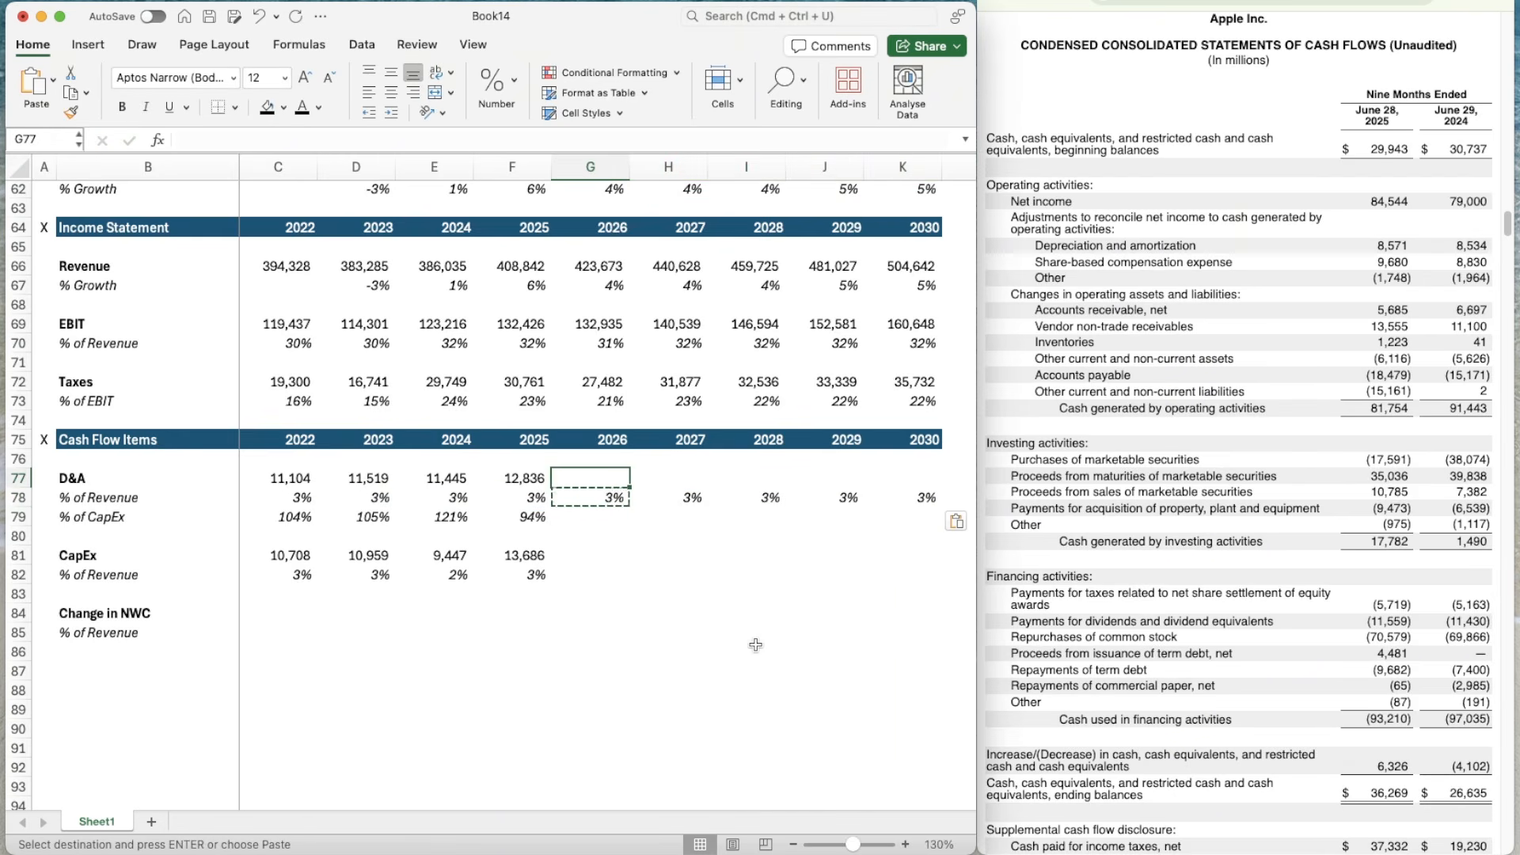
text(=)
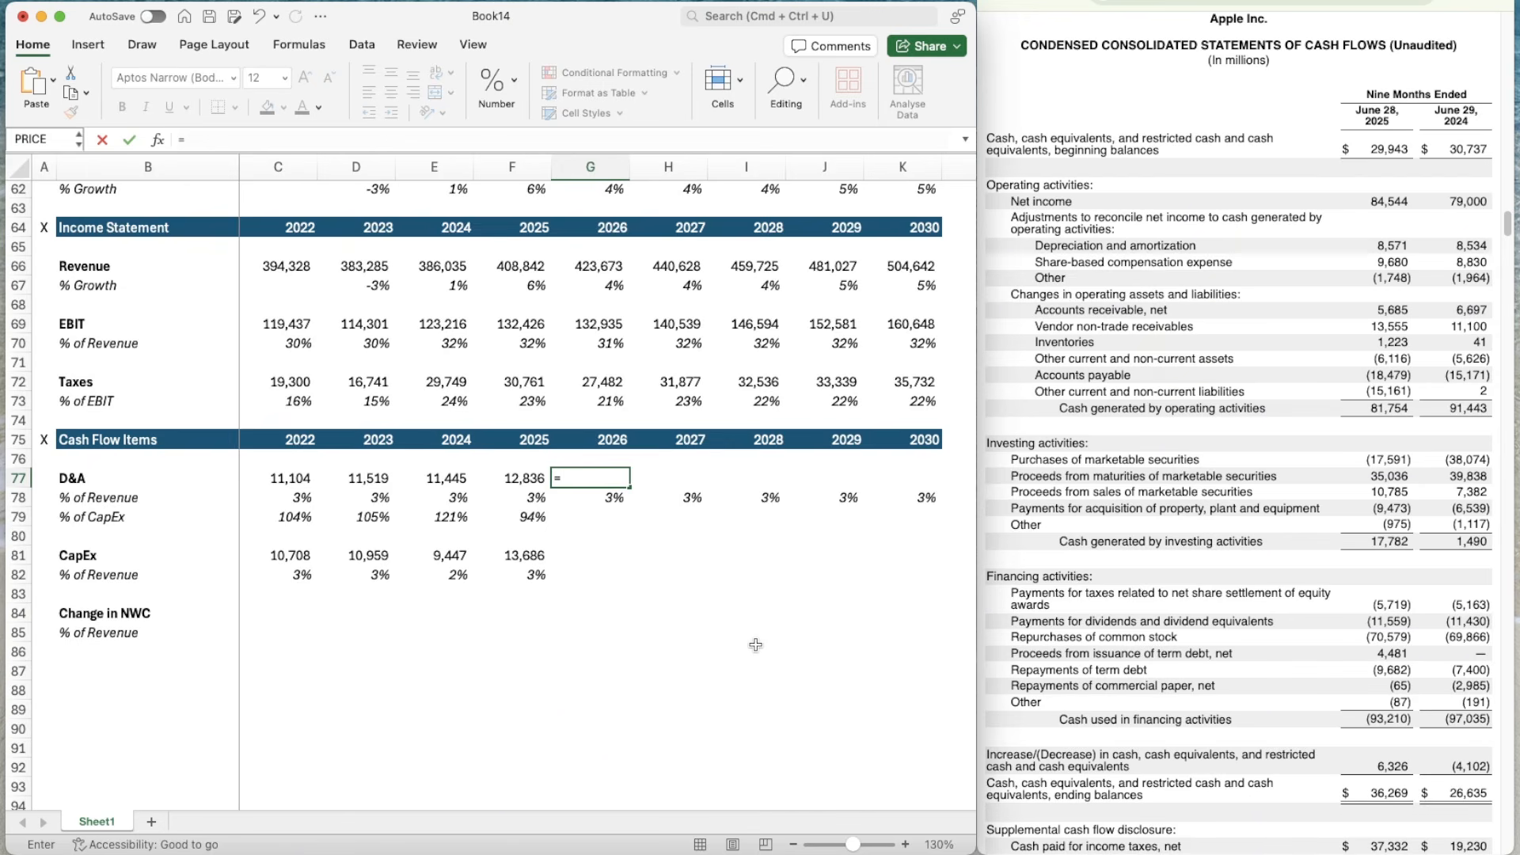
click(586, 268)
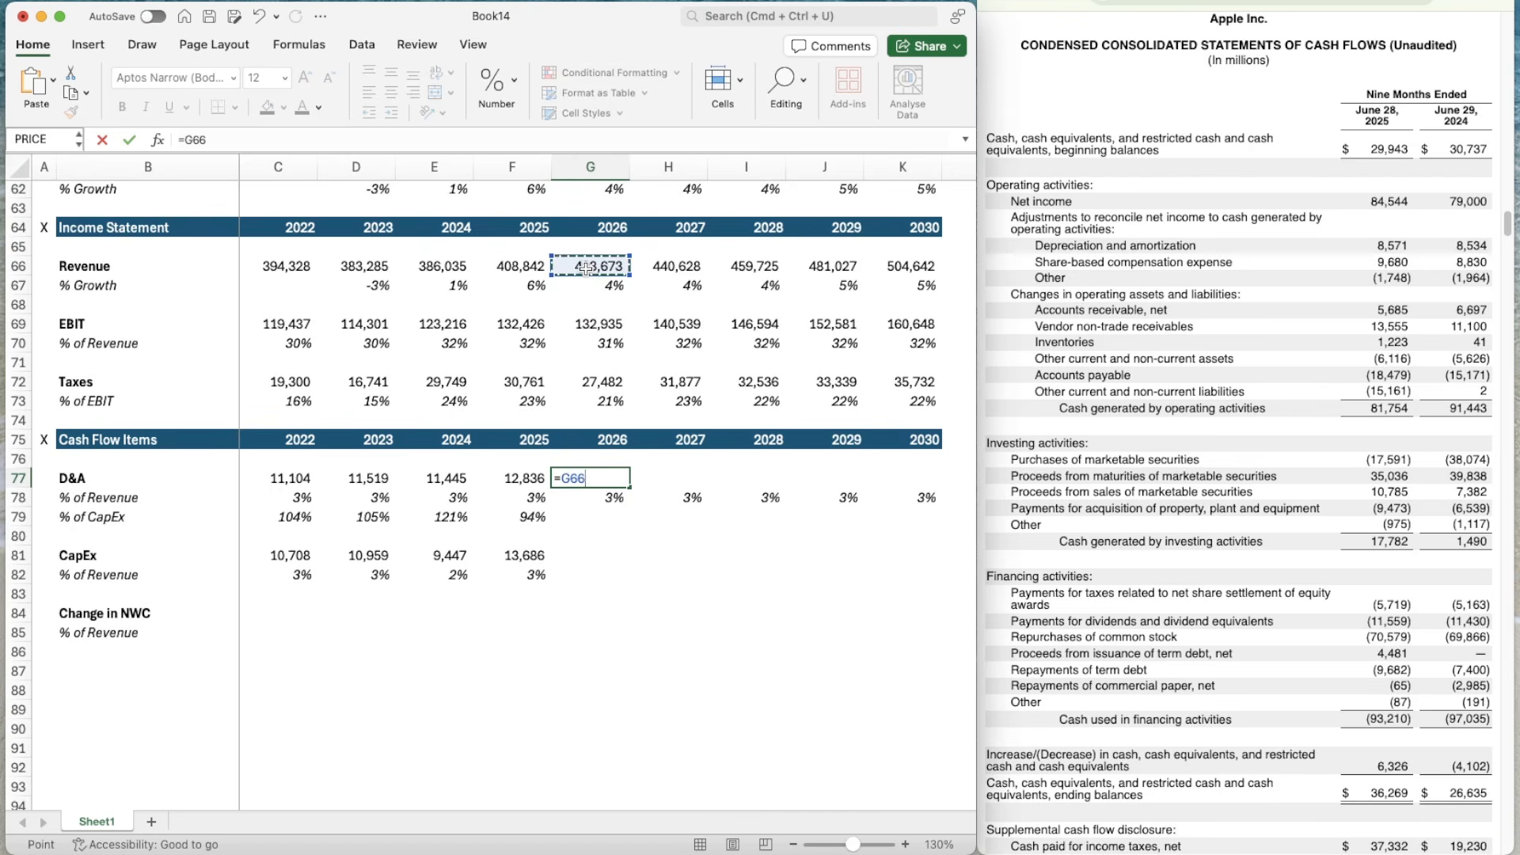
text(*)
key(Down)
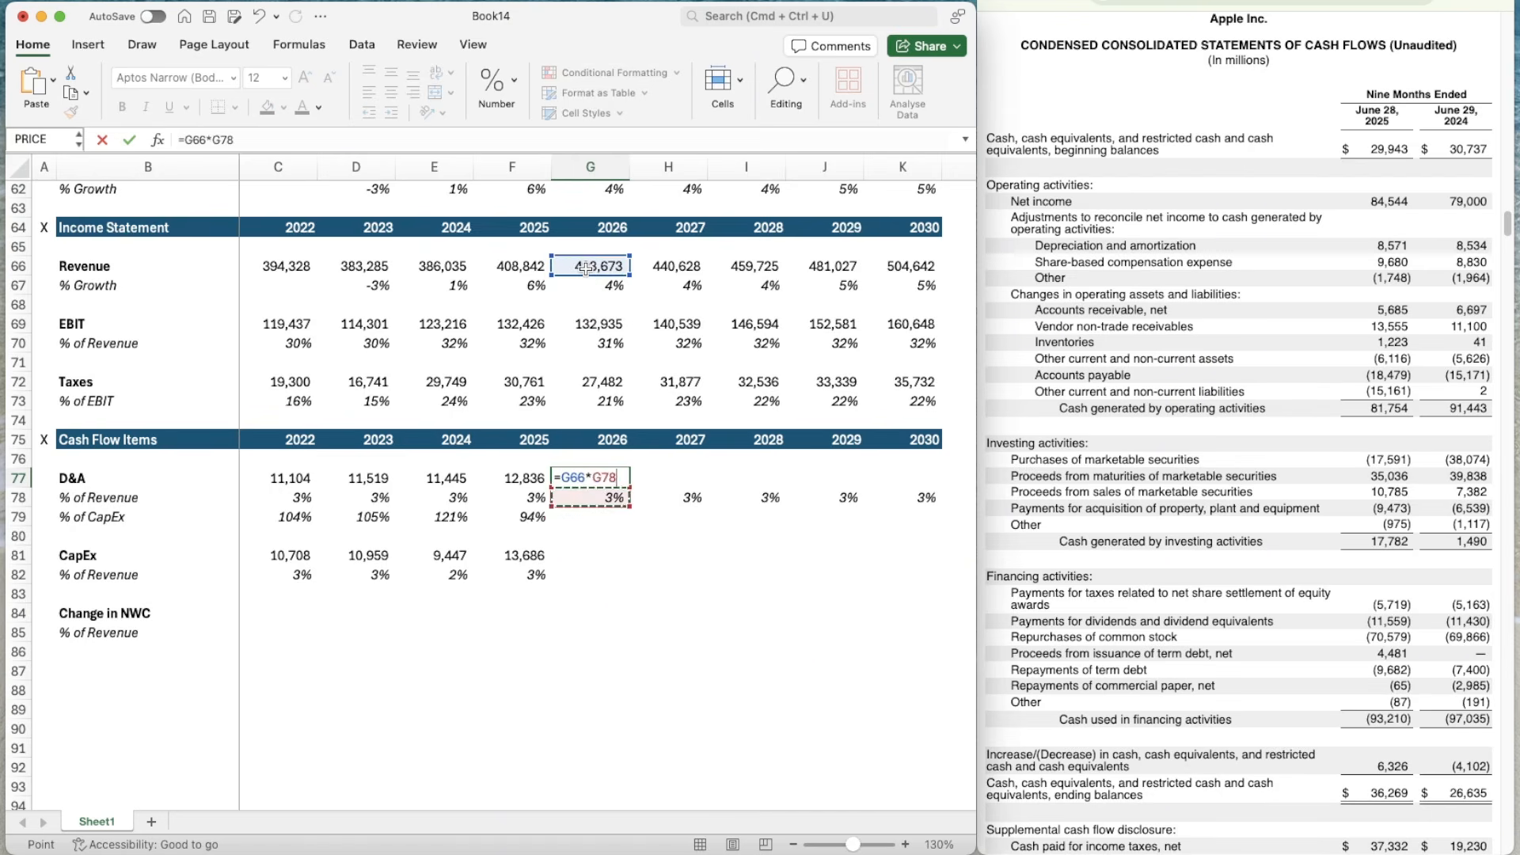
key(Return)
- Copy the number format from F77 to the 2026 D&A cell G77
key(Up)
key(Left)
key(super+shift+c)
key(Right)
key(super+shift+v)
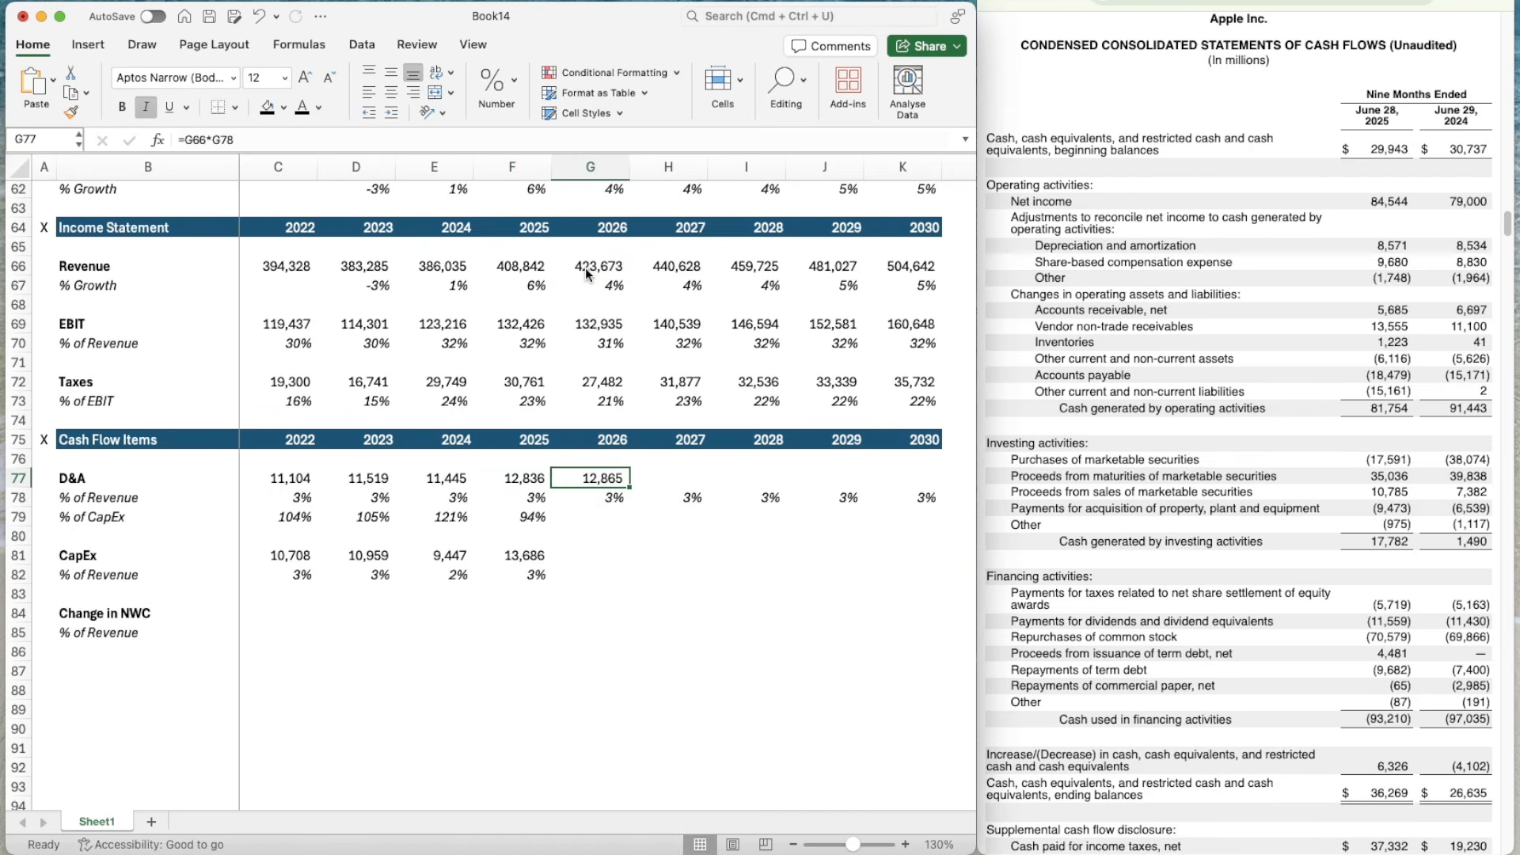
key(Down)
key(Left)
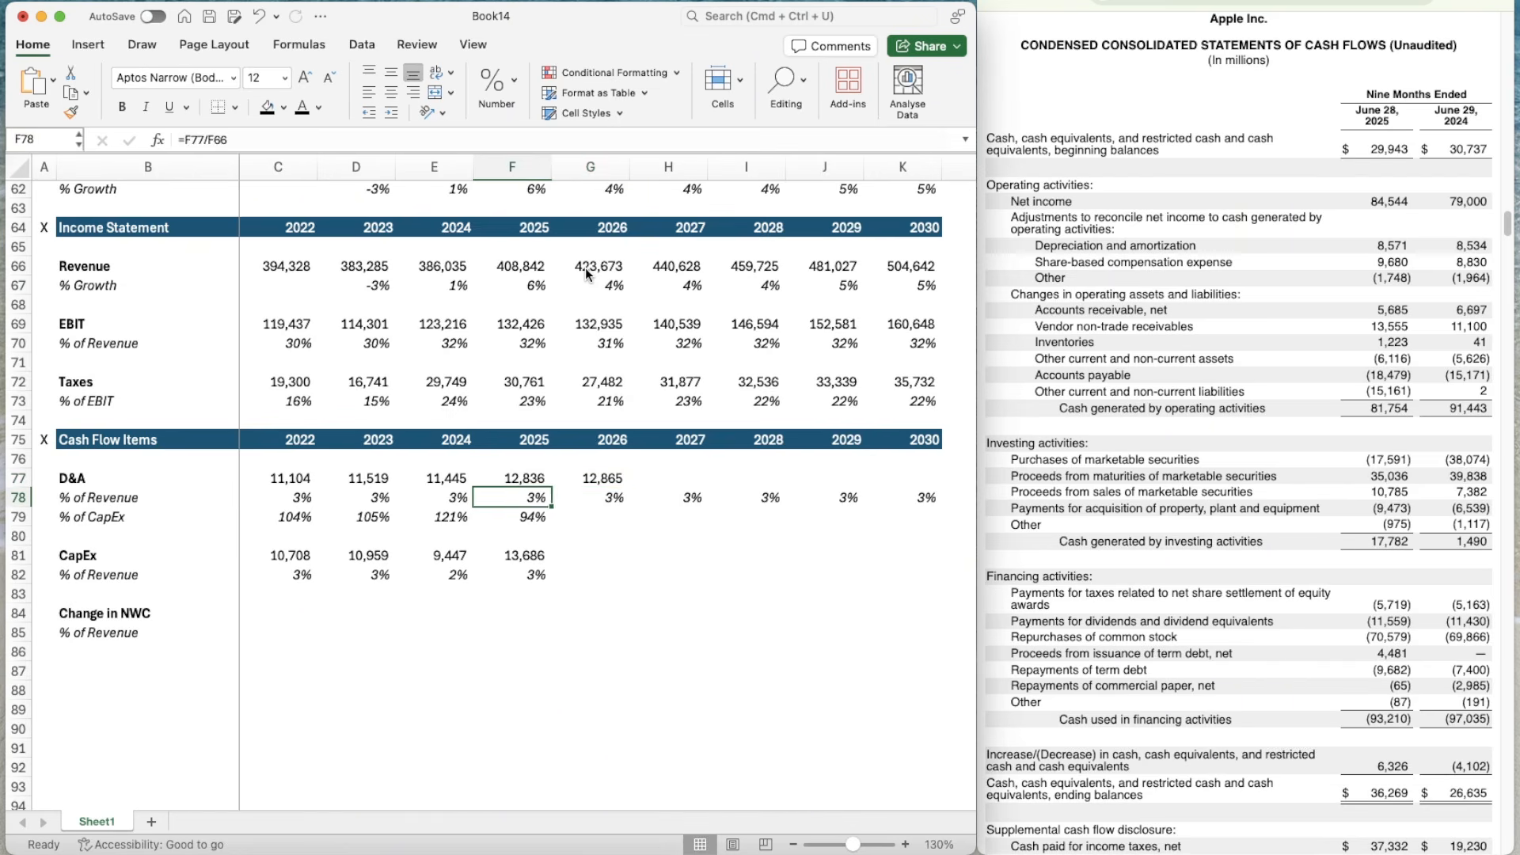
key(Right)
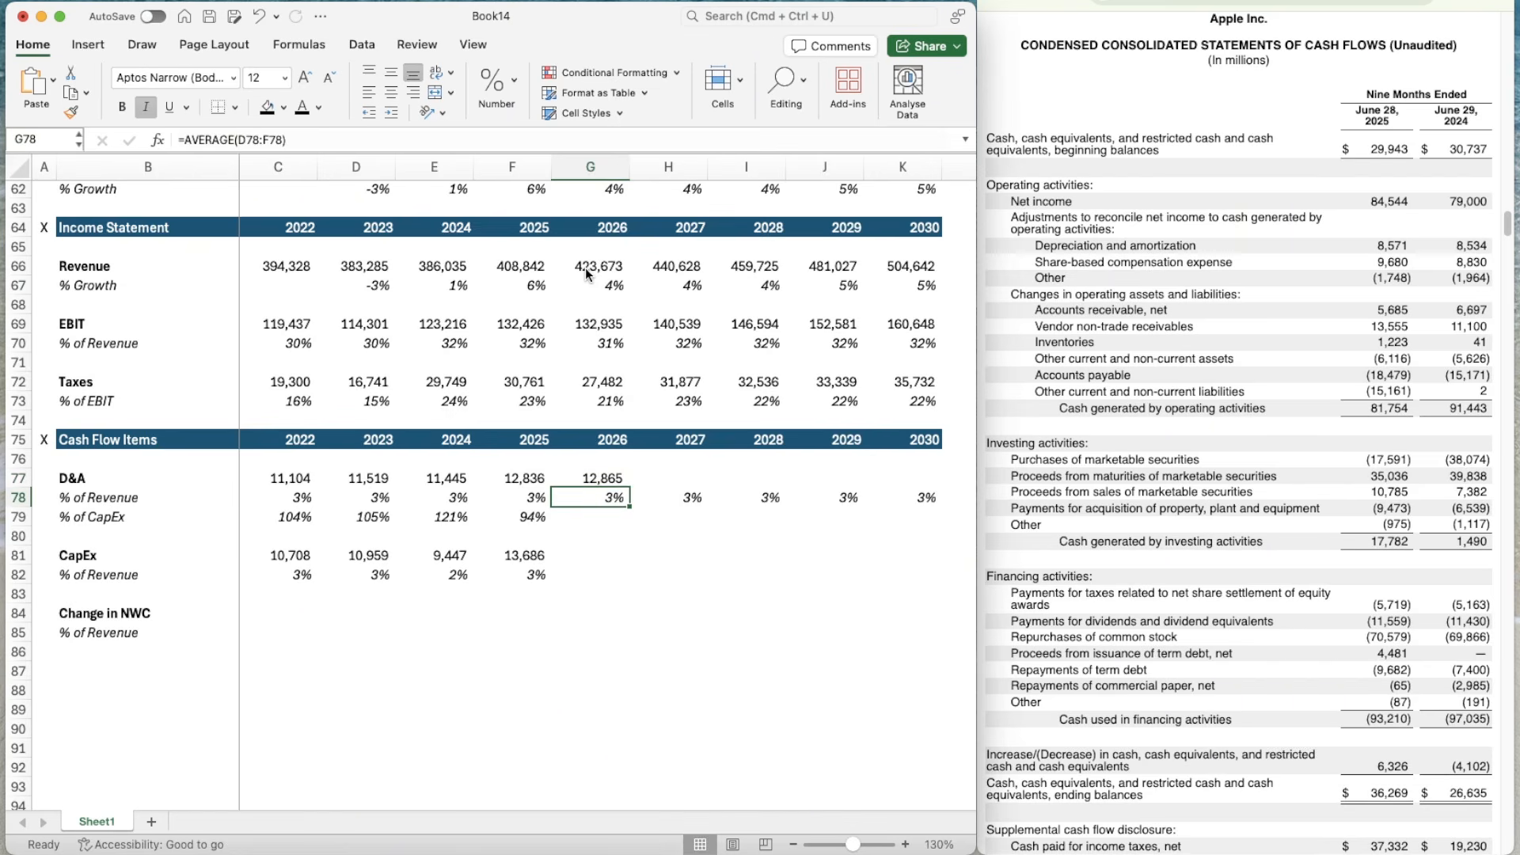
key(Left)
key(Right)
key(Up)
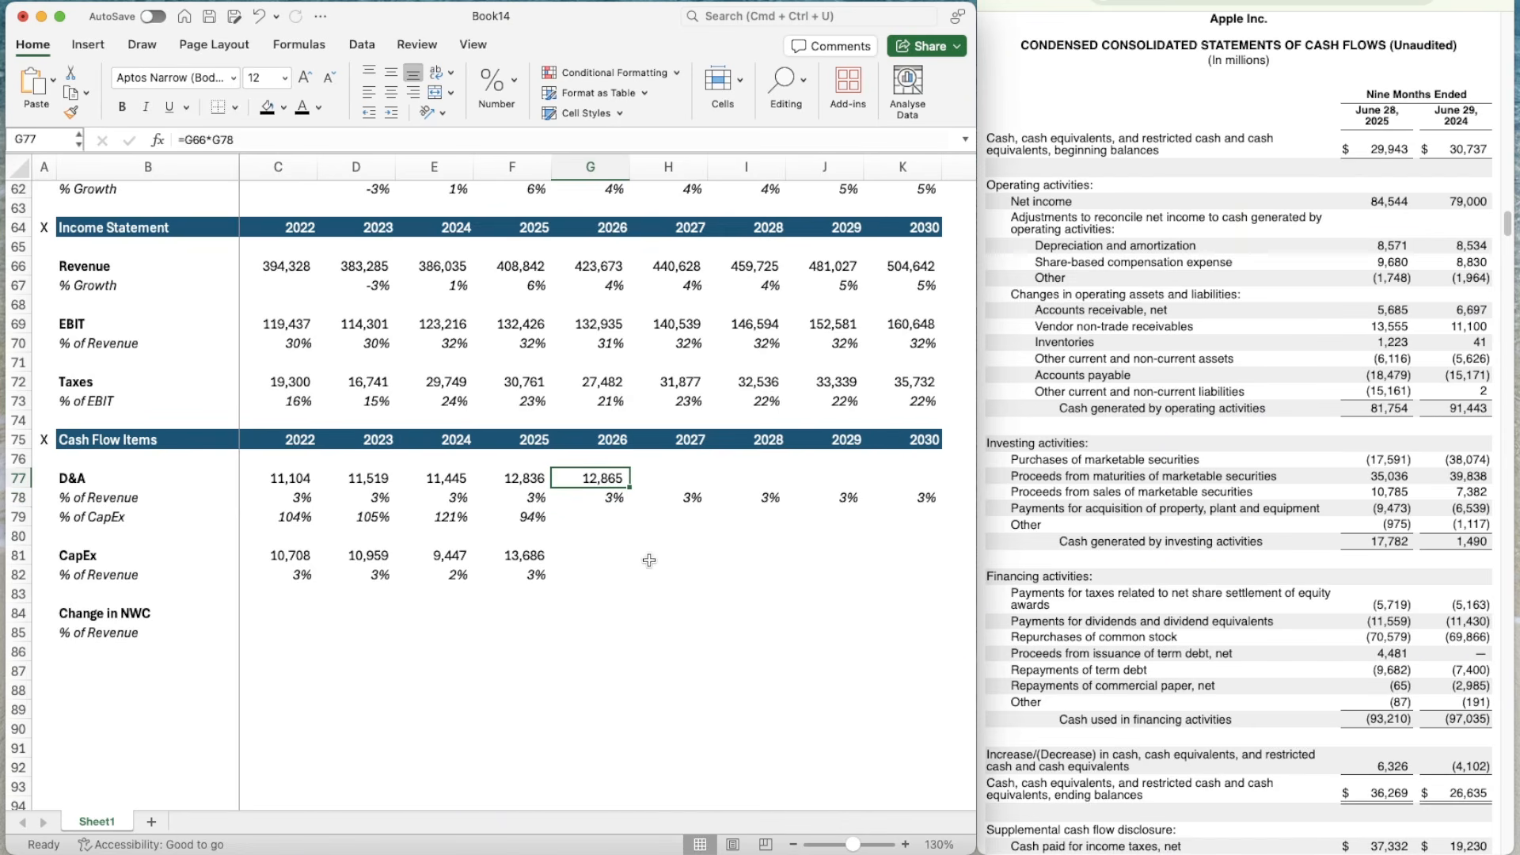
- Copy the forecast D&A formula from G77 across to K77 for 2027 to 2030
key(super+c)
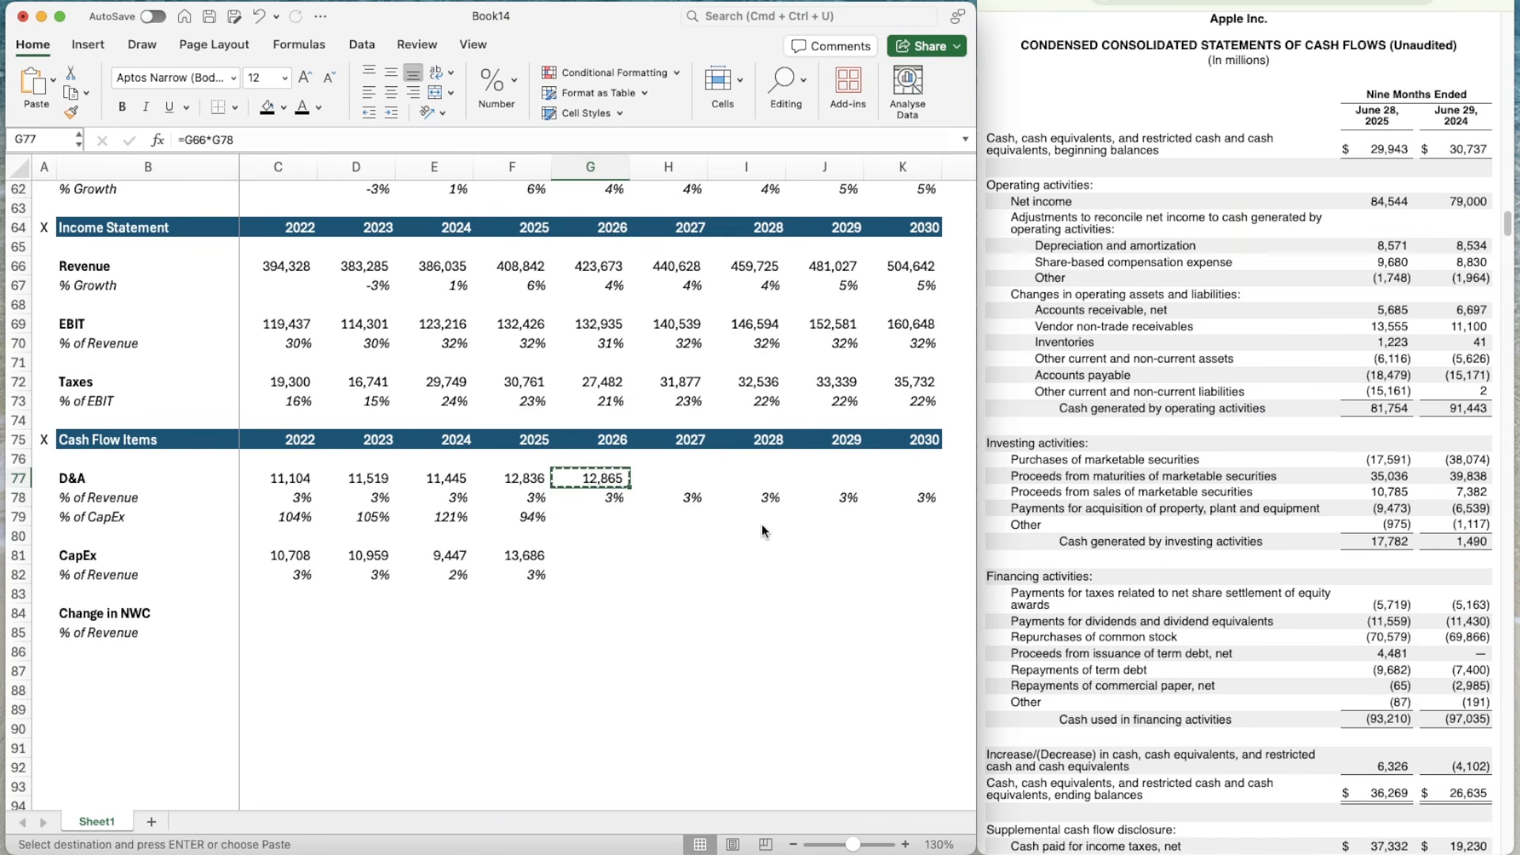
key(shift+Right)
key(shift+Right)
key(shift+Right)
key(shift+Right)
key(super+v)
- Copy the D&A % of CapEx formula from F79 across to K79 for 2026 to 2030
key(Down)
key(Down)
key(Left)
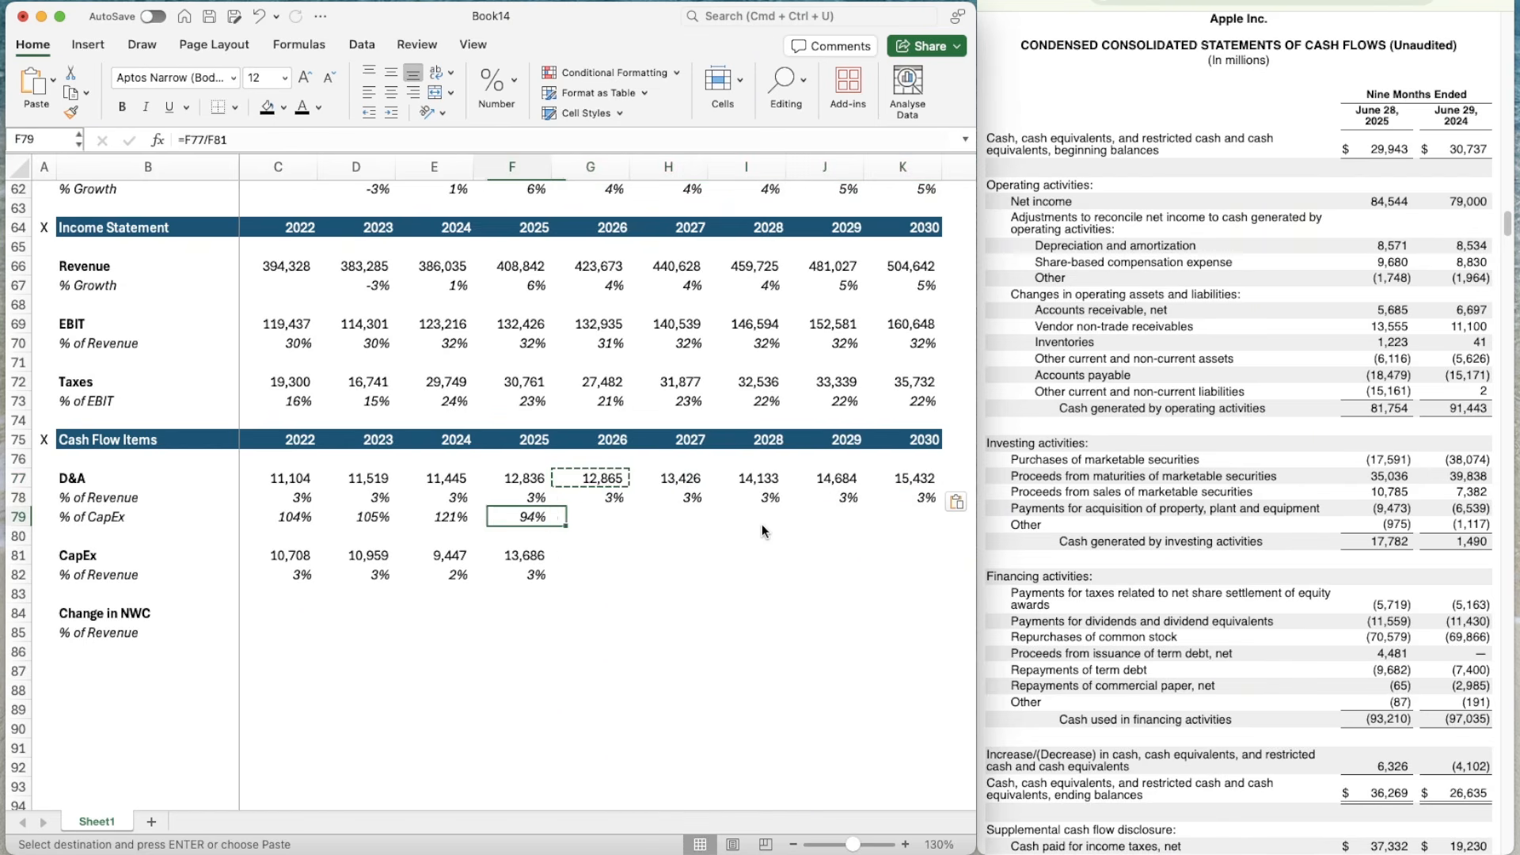
key(super+c)
key(shift+Right)
key(shift+Right)
key(shift+Right)
key(shift+Right)
key(shift+Right)
key(super+v)
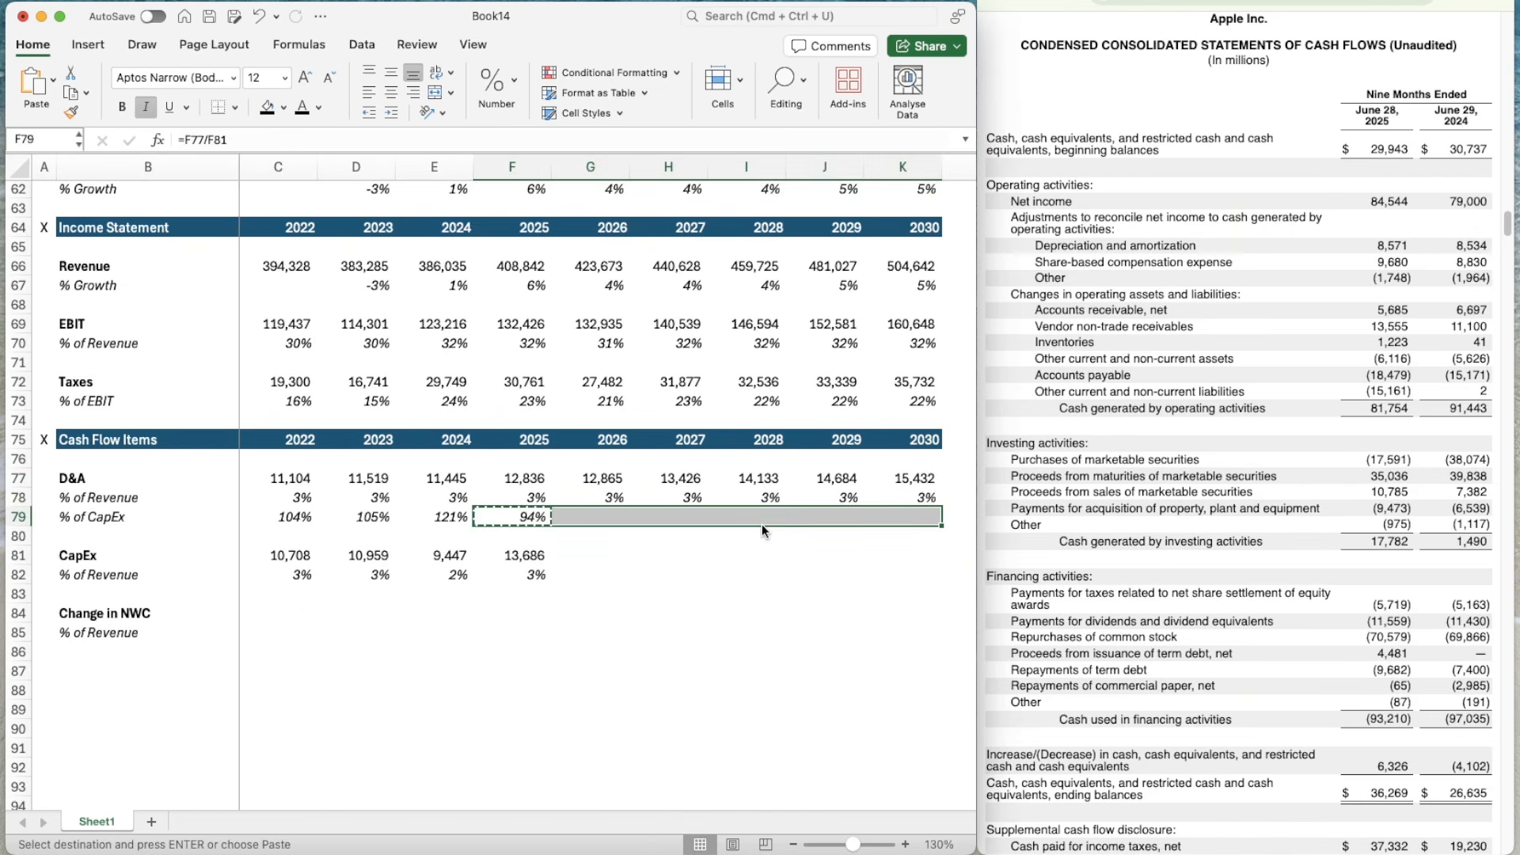
- Forecast 2026 CapEx as a percentage of revenue by copying the three-year average formula from G78 to G82
key(Down)
key(Down)
key(Right)
key(Up)
key(Up)
key(Up)
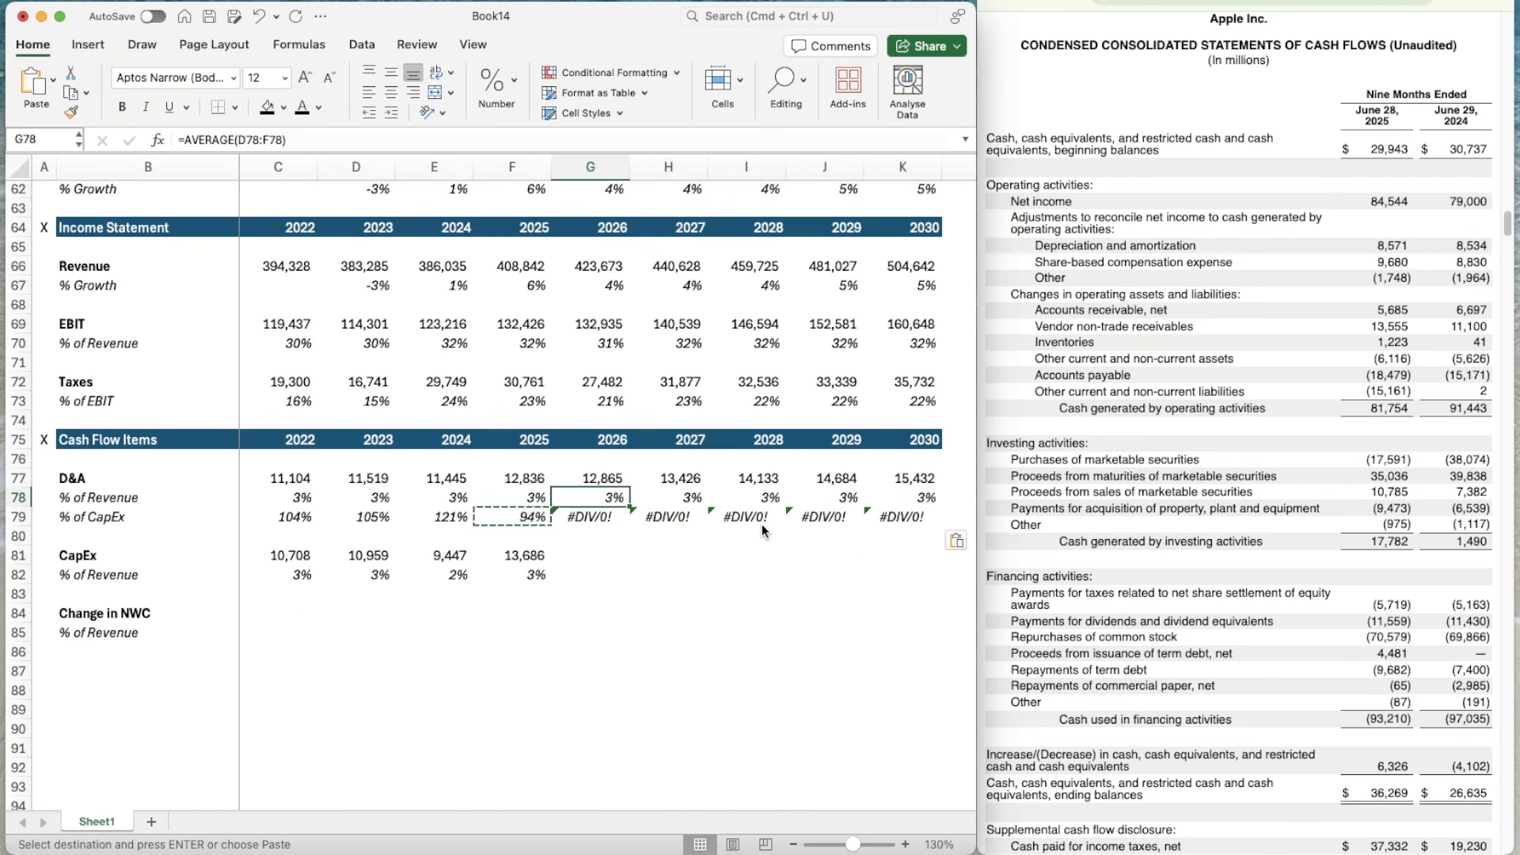
key(super+c)
key(Down)
key(Down)
key(Down)
key(Down)
key(super+v)
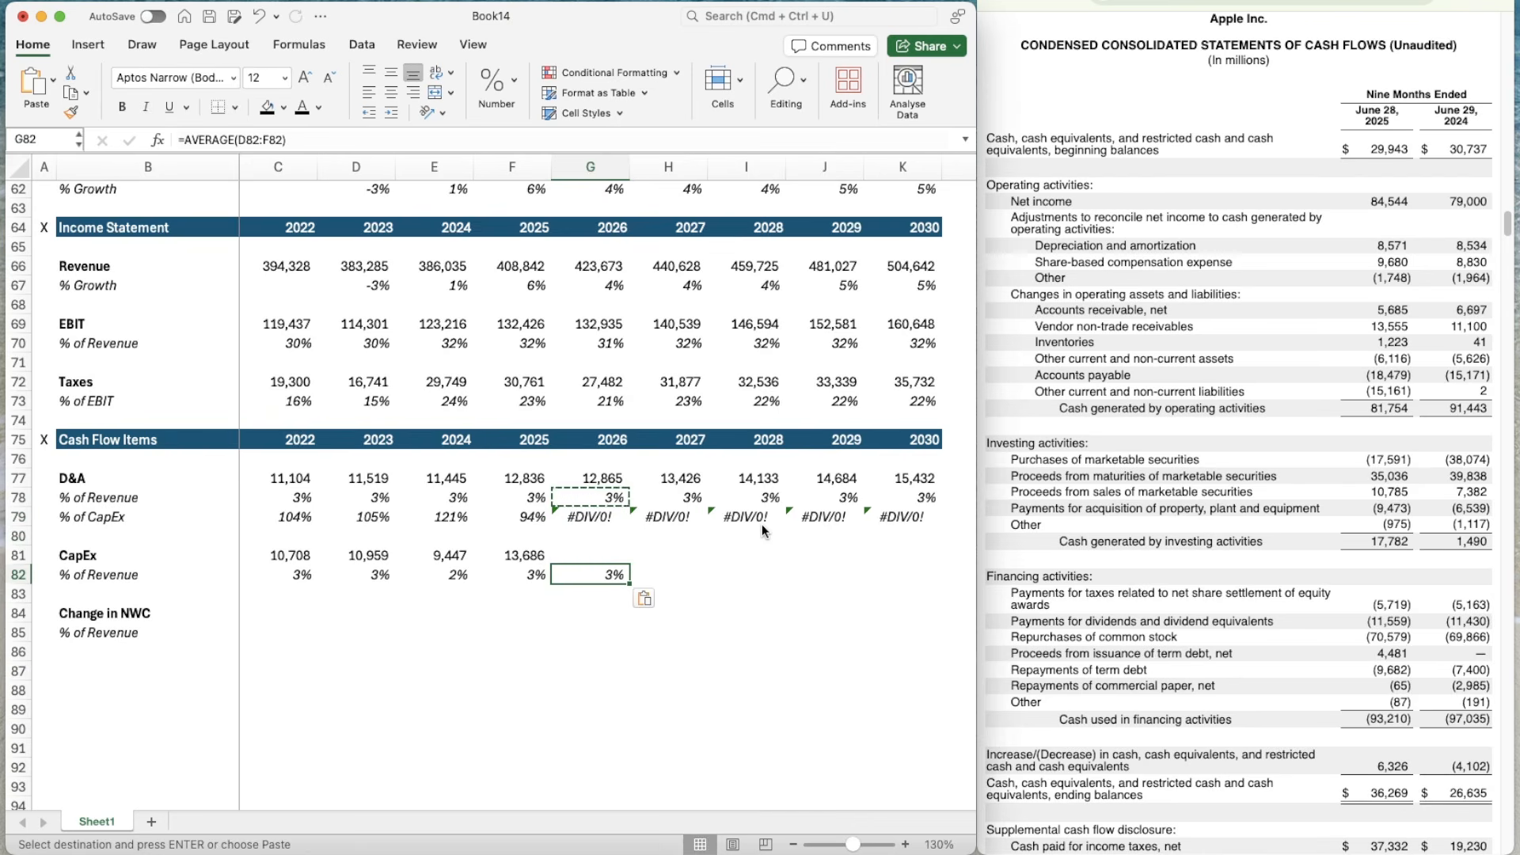
- Copy the CapEx % of Revenue average formula from G82 across to K82 for 2027 to 2030
key(super+c)
key(shift+Right)
key(shift+Right)
key(shift+Right)
key(shift+Right)
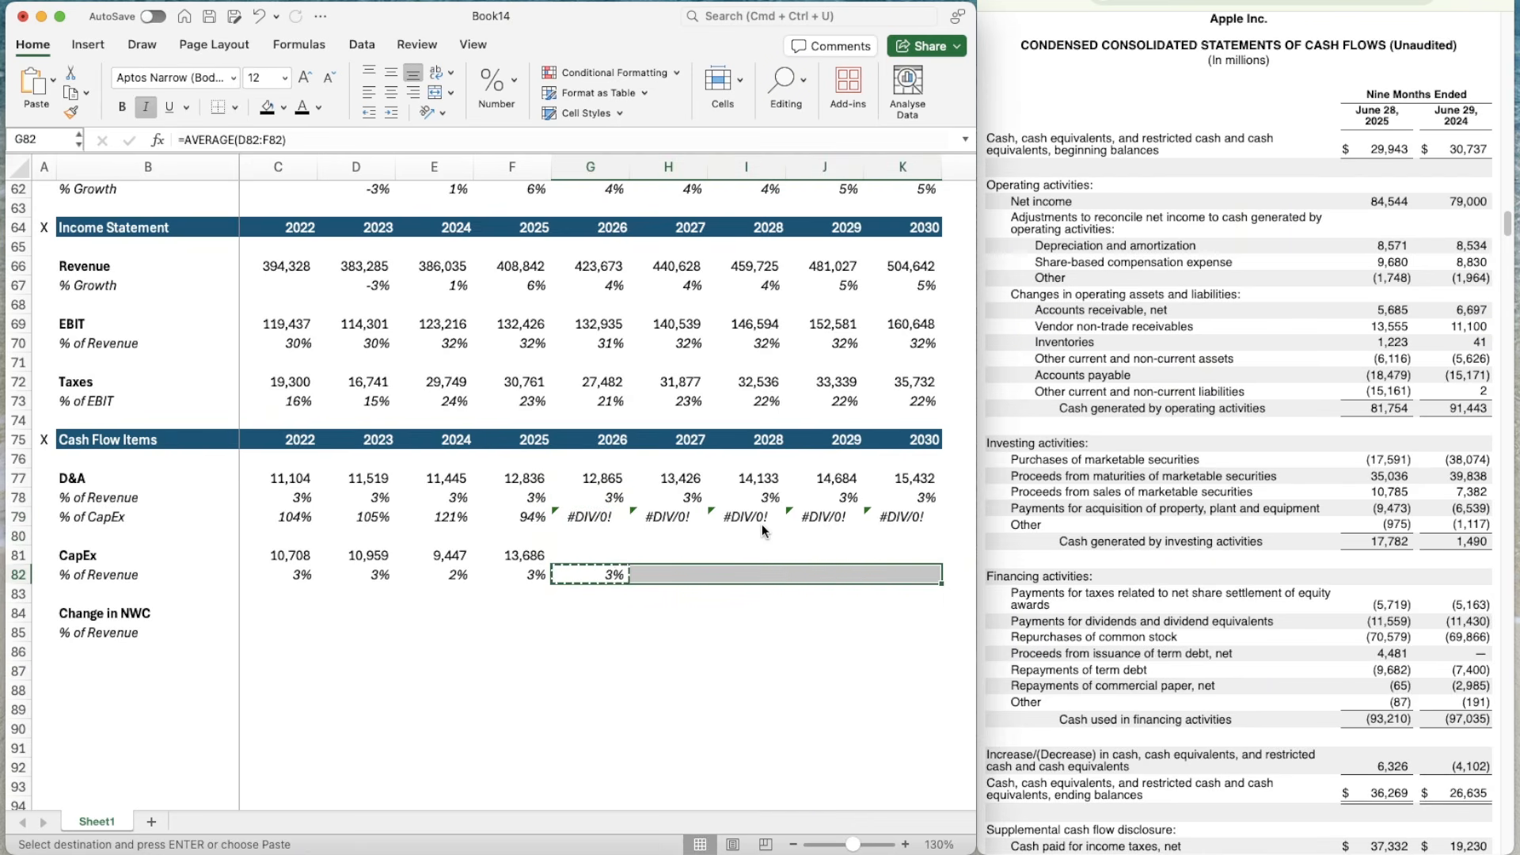
key(super+v)
- Calculate forecast 2026 CapEx in G81 with =G66*G82
key(Up)
key(Left)
key(Right)
key(Escape)
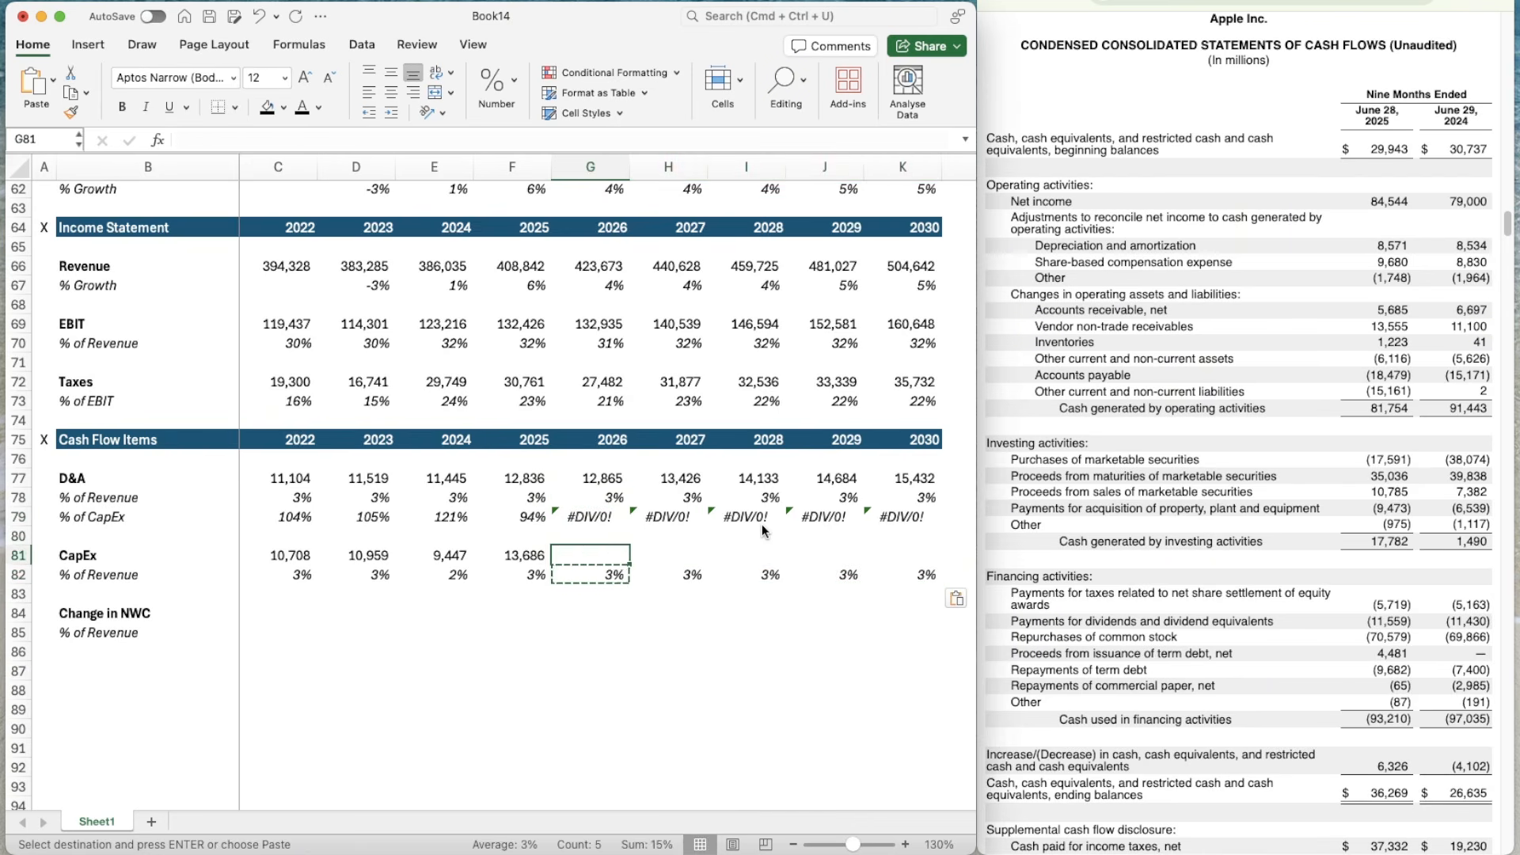
text(=)
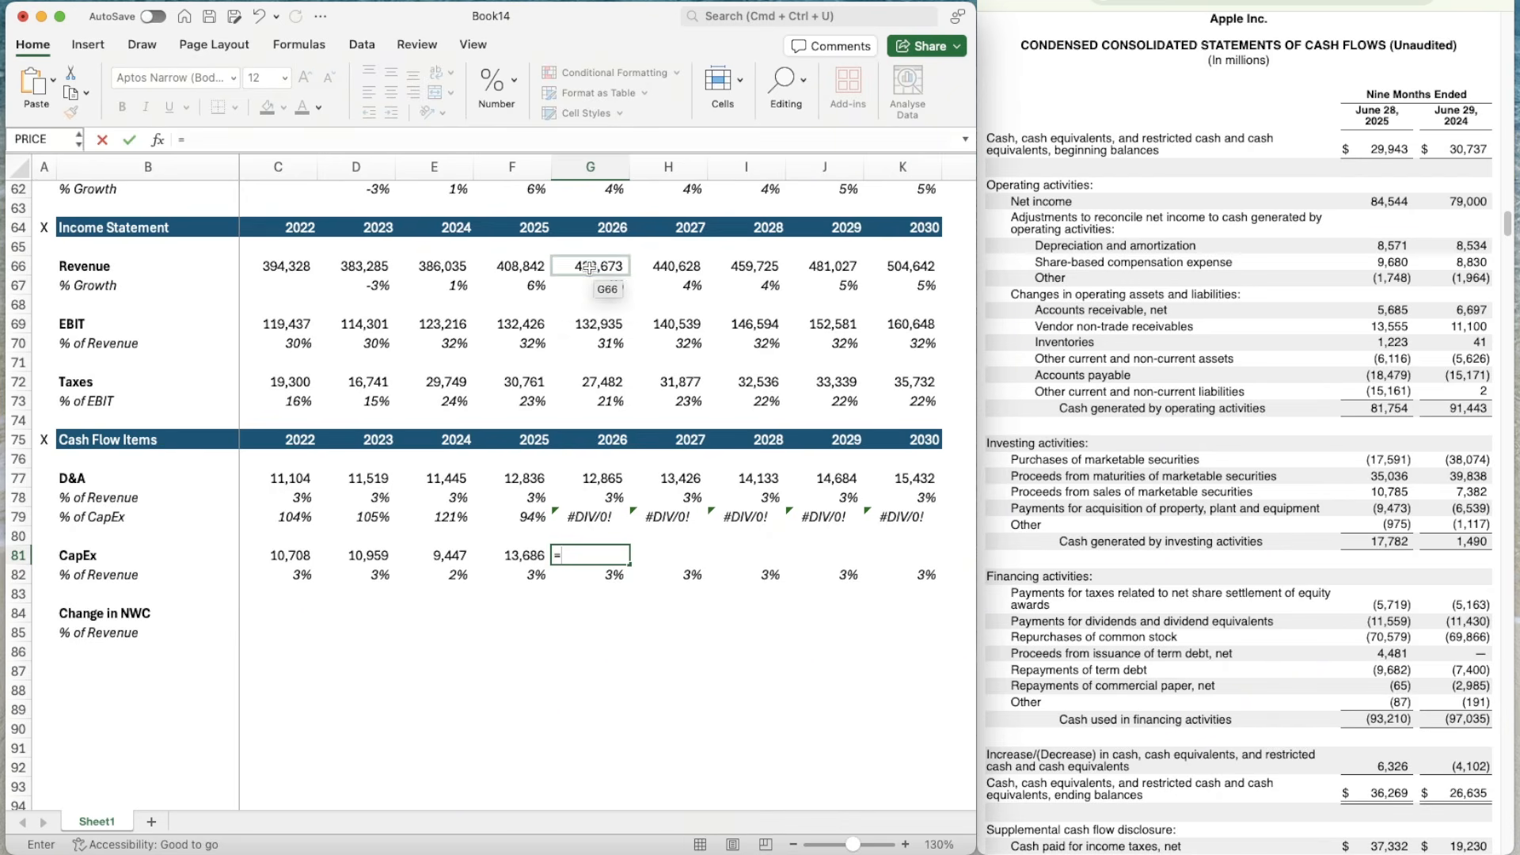
click(590, 268)
text(*)
key(Down)
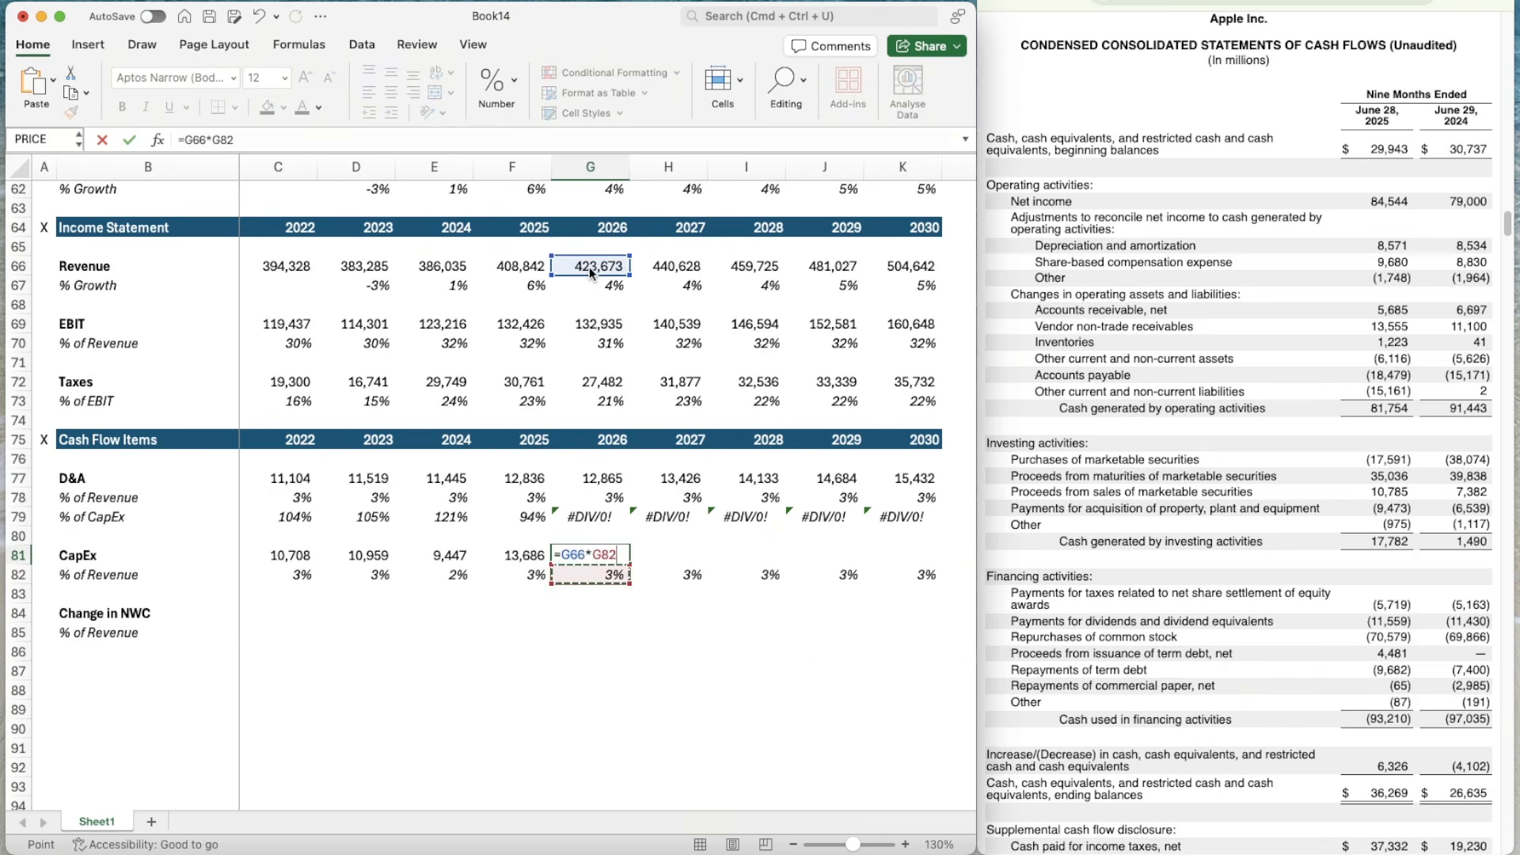
key(Return)
- Copy the number format from F81 to the 2026 CapEx cell G81
key(Up)
key(Left)
key(super+shift+c)
key(Right)
key(super+shift+v)
- Copy the forecast CapEx formula from G81 across to K81 for 2027 to 2030
key(super+c)
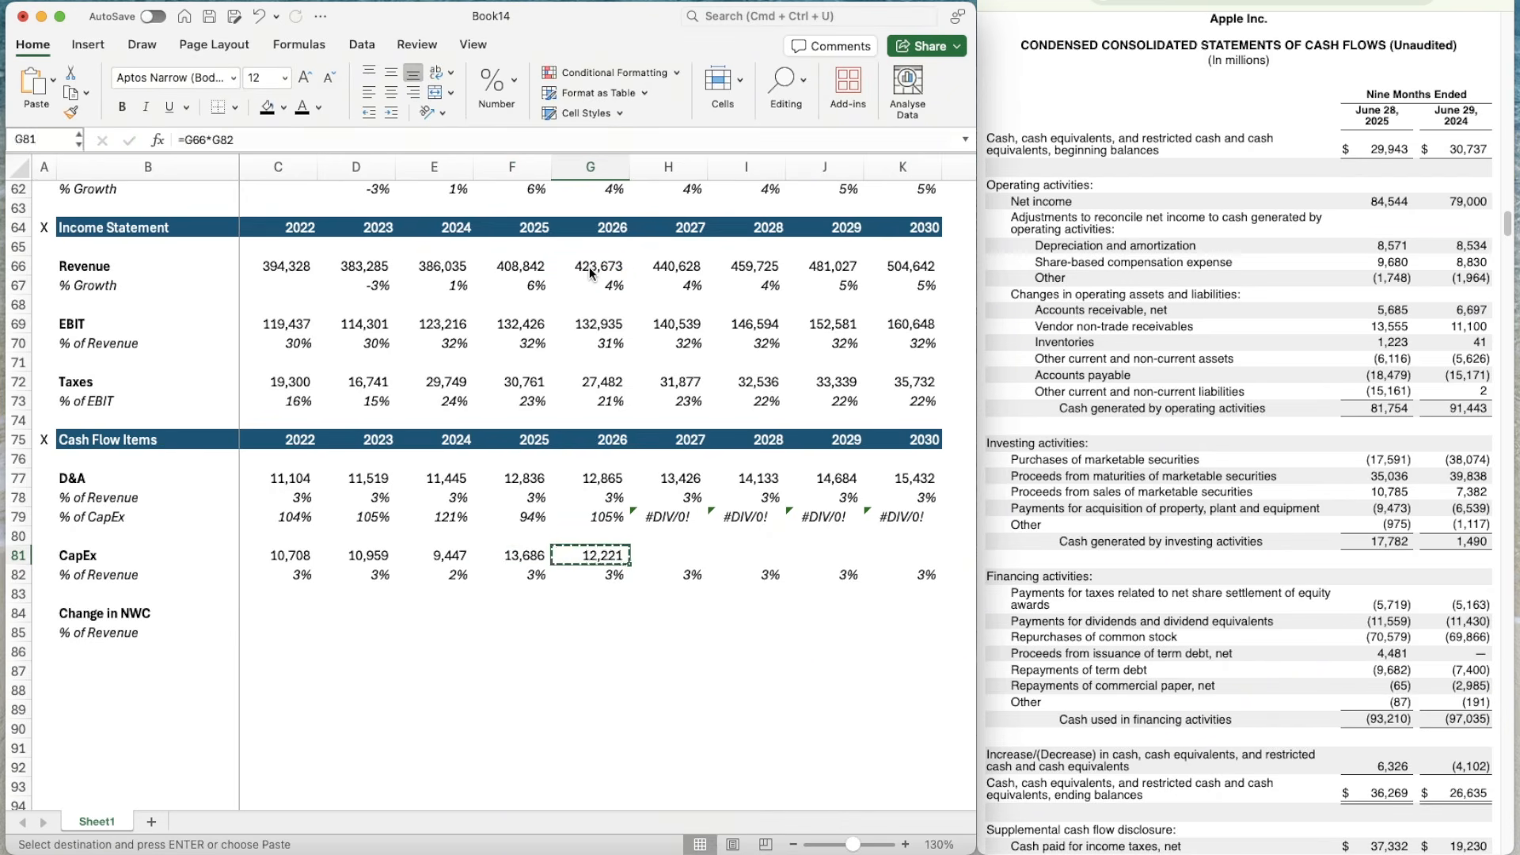
key(shift+Right)
key(shift+Right)
key(shift+Right)
key(shift+Right)
key(super+v)
- Enter the 2022 change in NWC in C84 from Apple's annual cash flow statement as =SUM(-1823,-7520,1484,-6499+9448+6110)
key(Down)
key(Down)
key(Down)
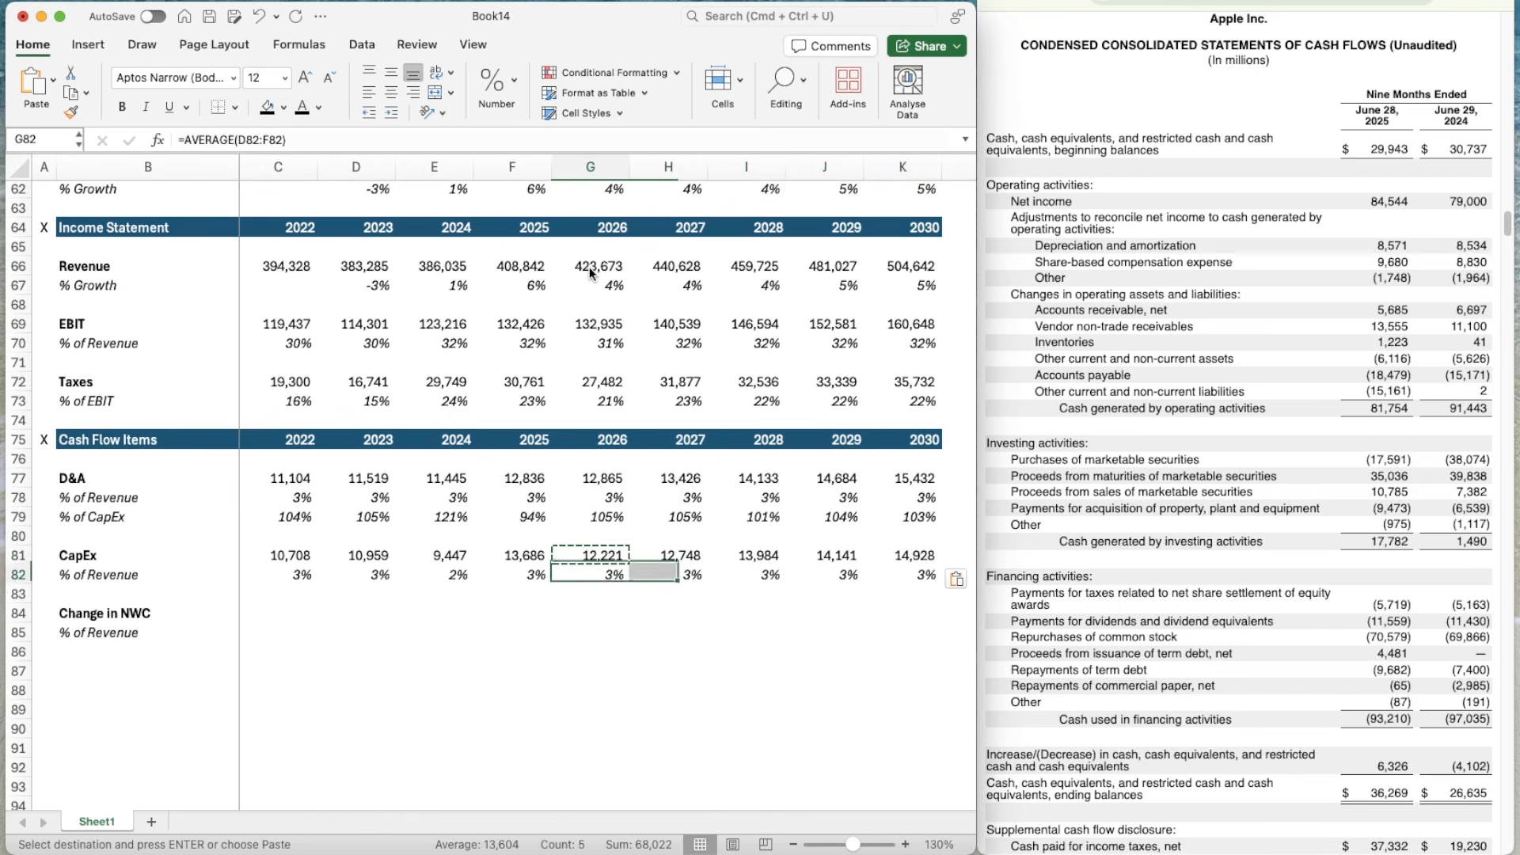
key(Left)
key(Left)
key(Left)
key(Left)
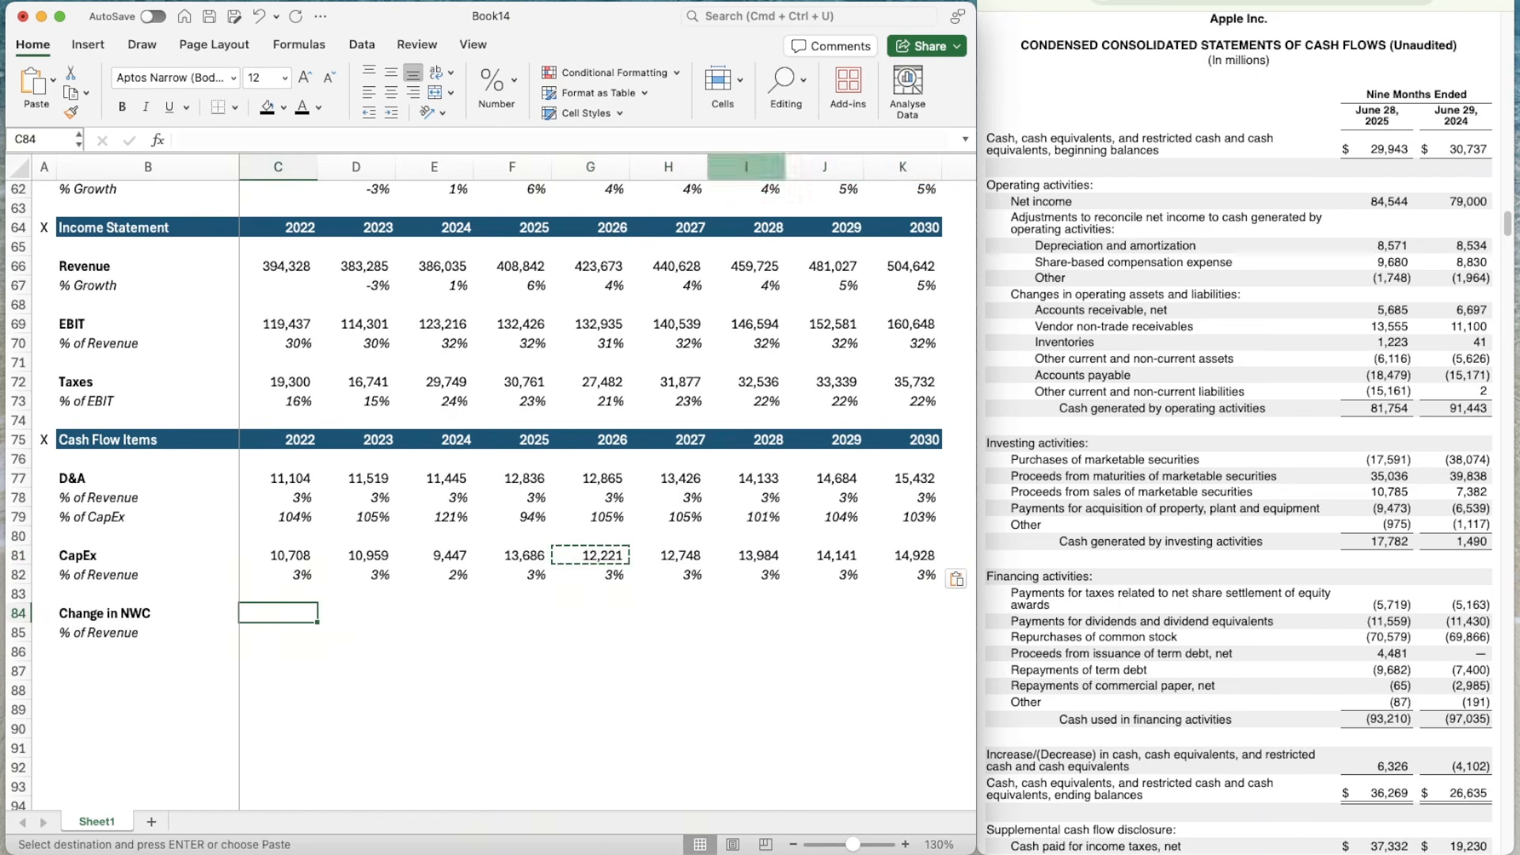
click(1172, 1)
scroll(1270, 374, down, 3)
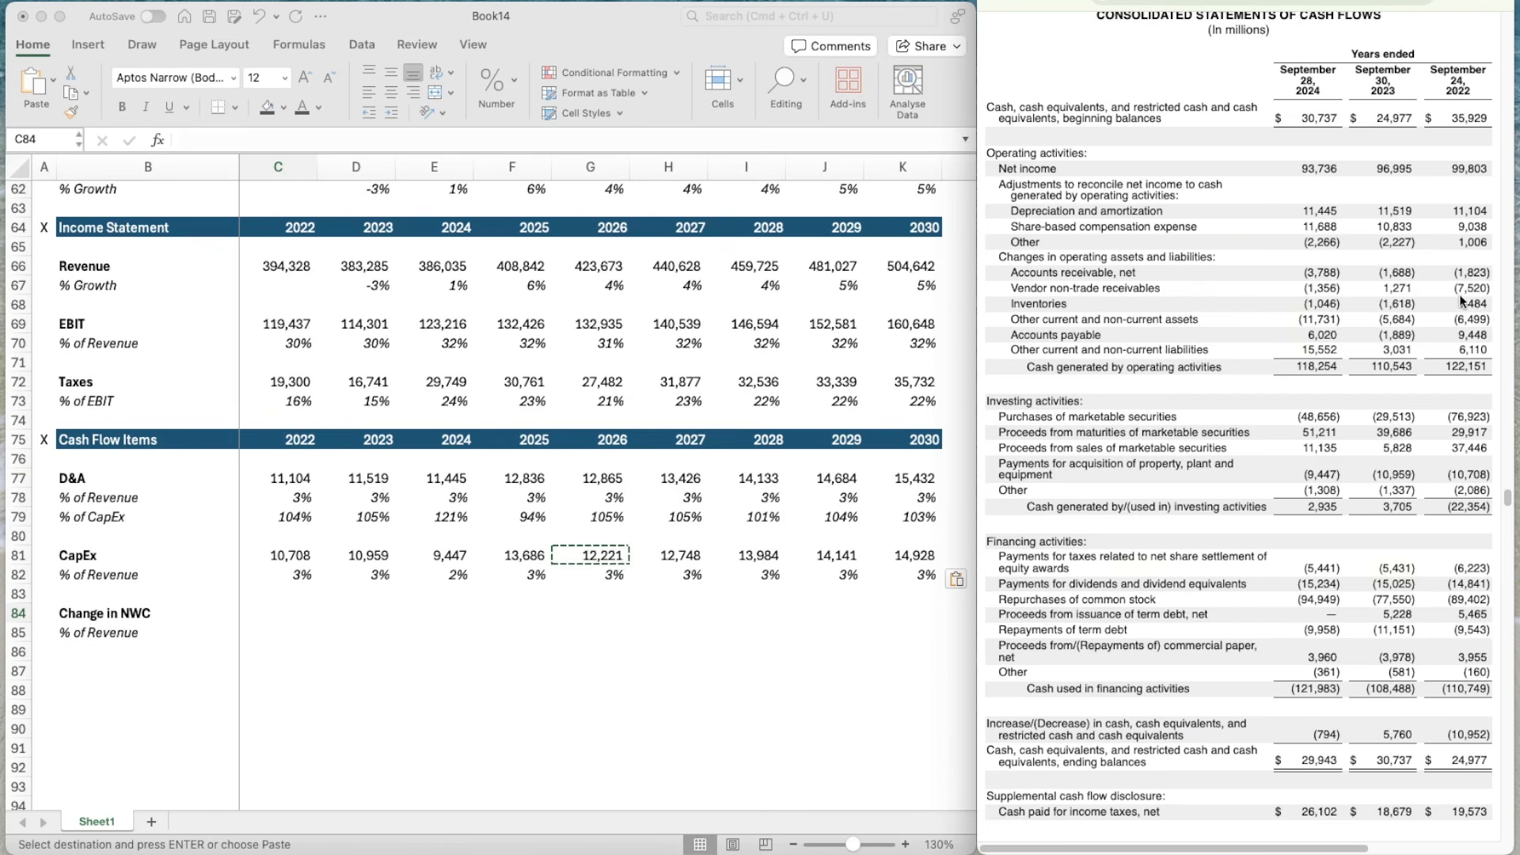
click(269, 614)
text(=)
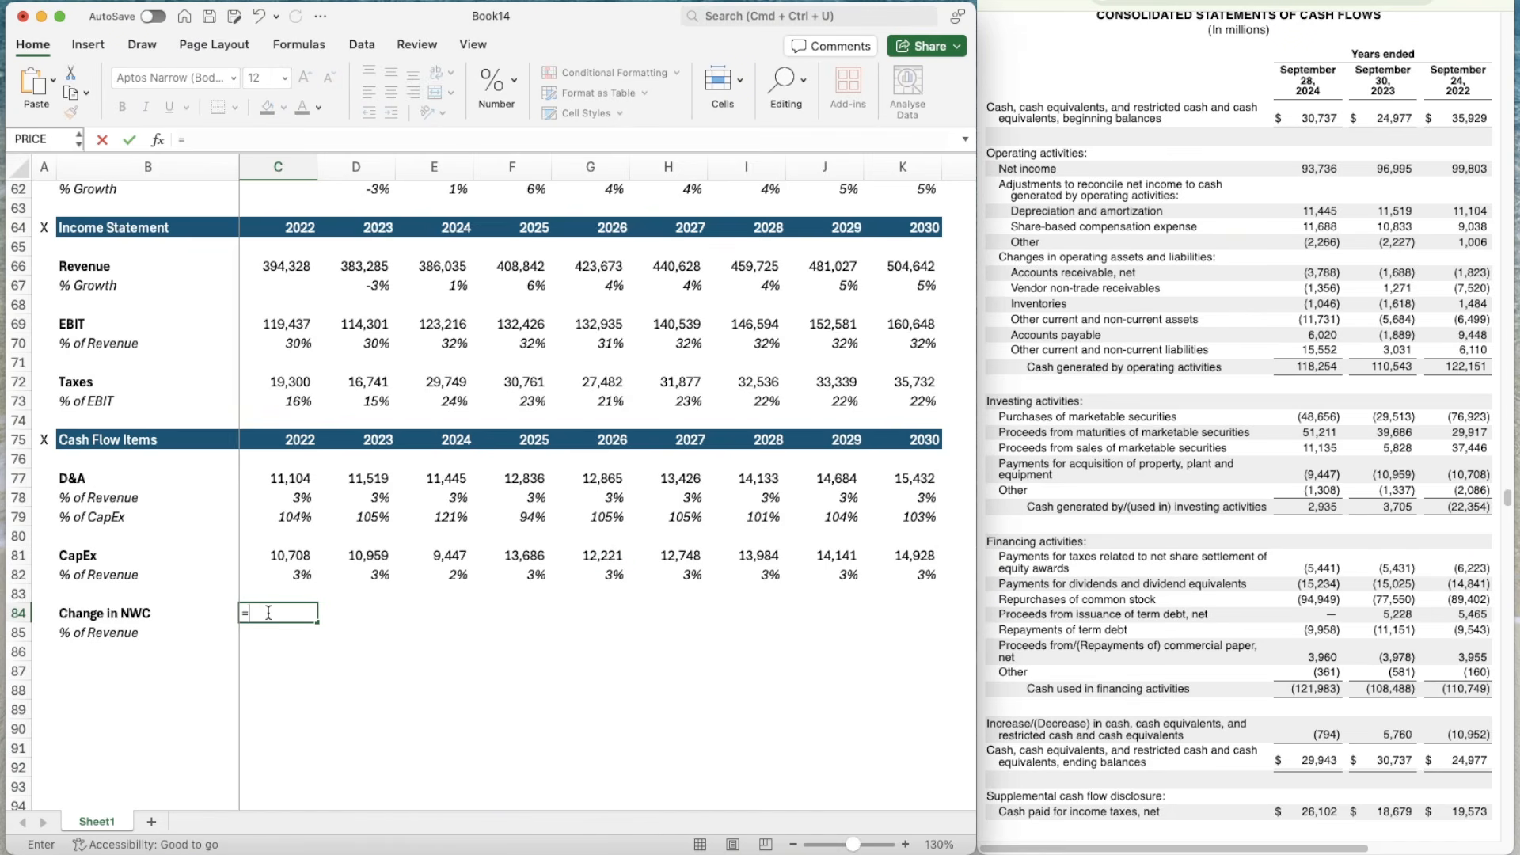
text(sum)
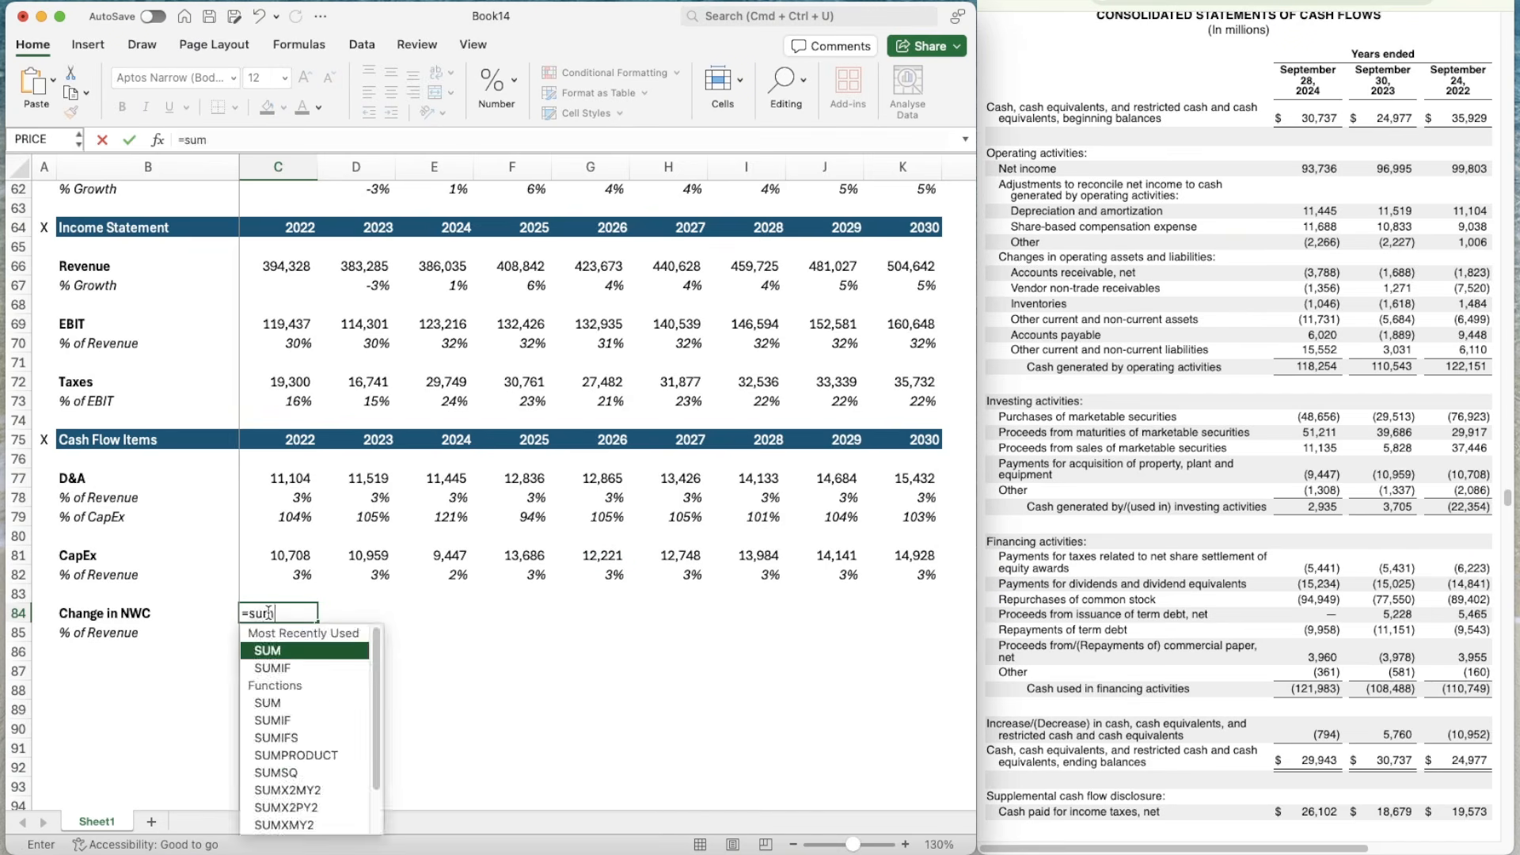
key(Tab)
text(-18)
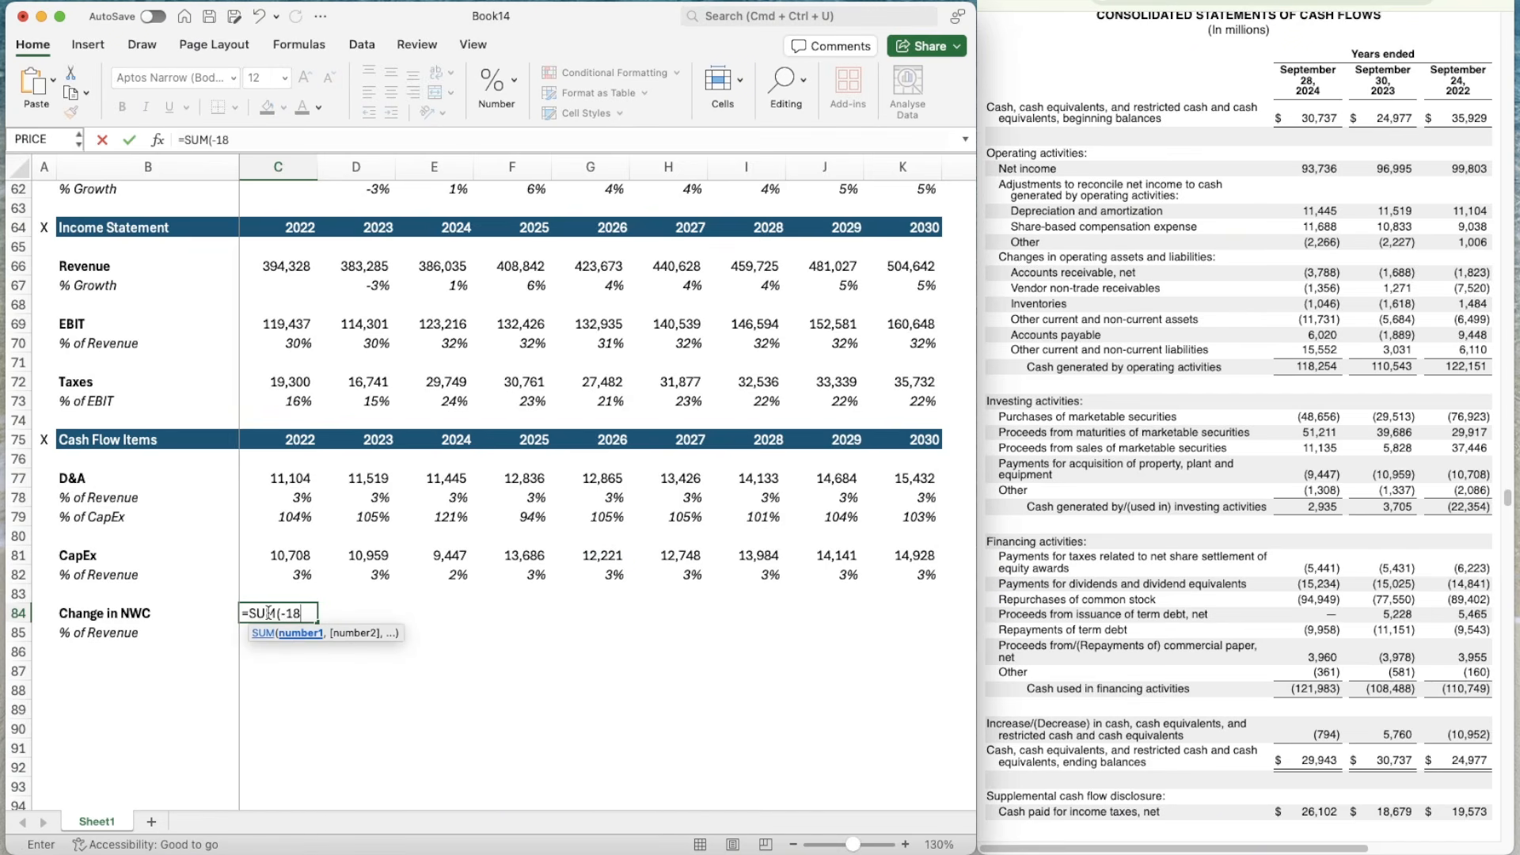
text(23,)
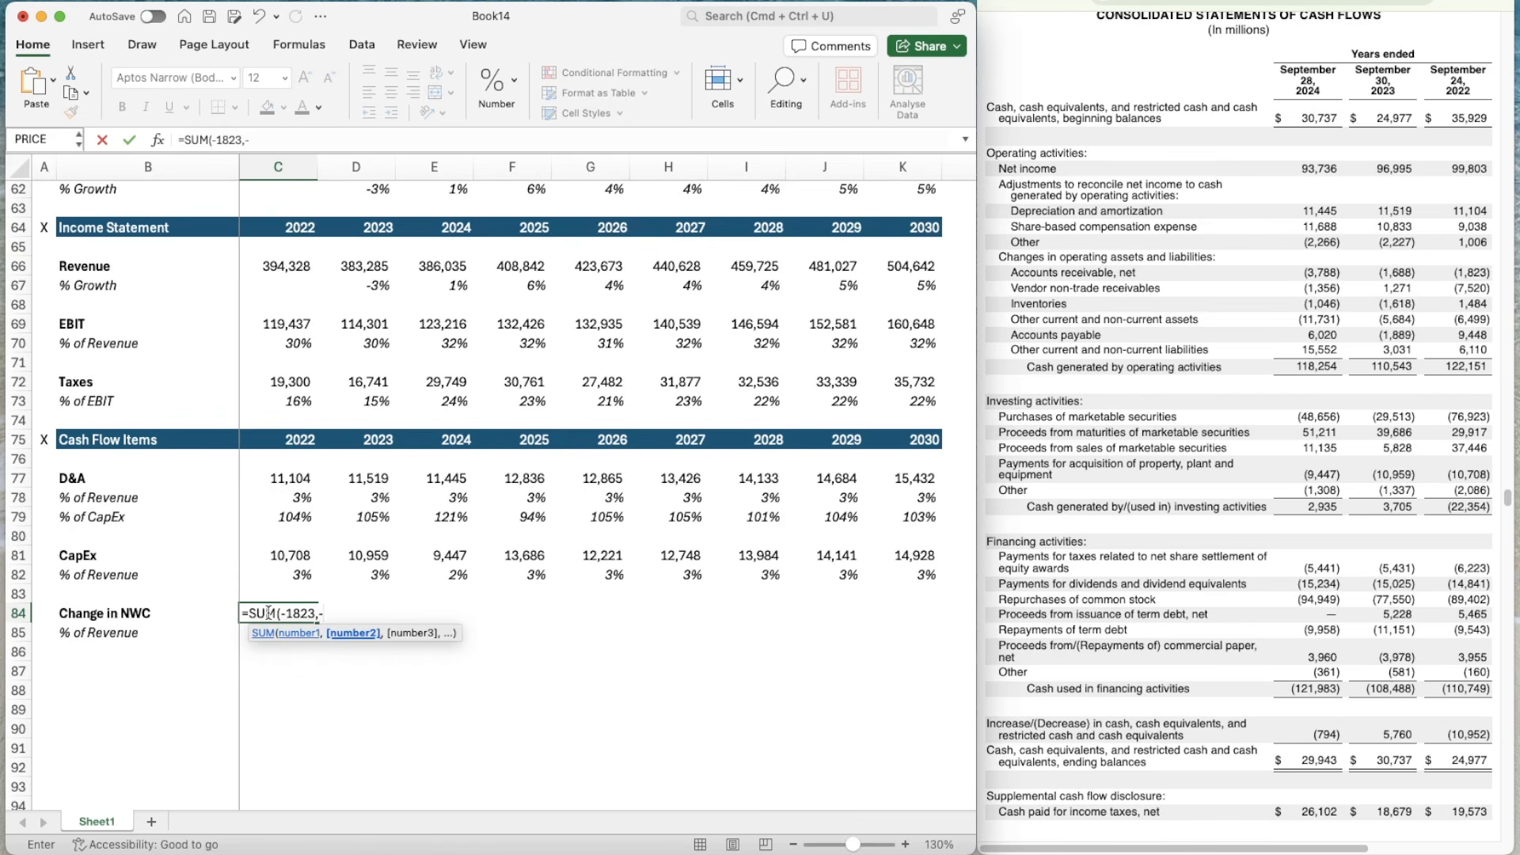
text(-7520,1484)
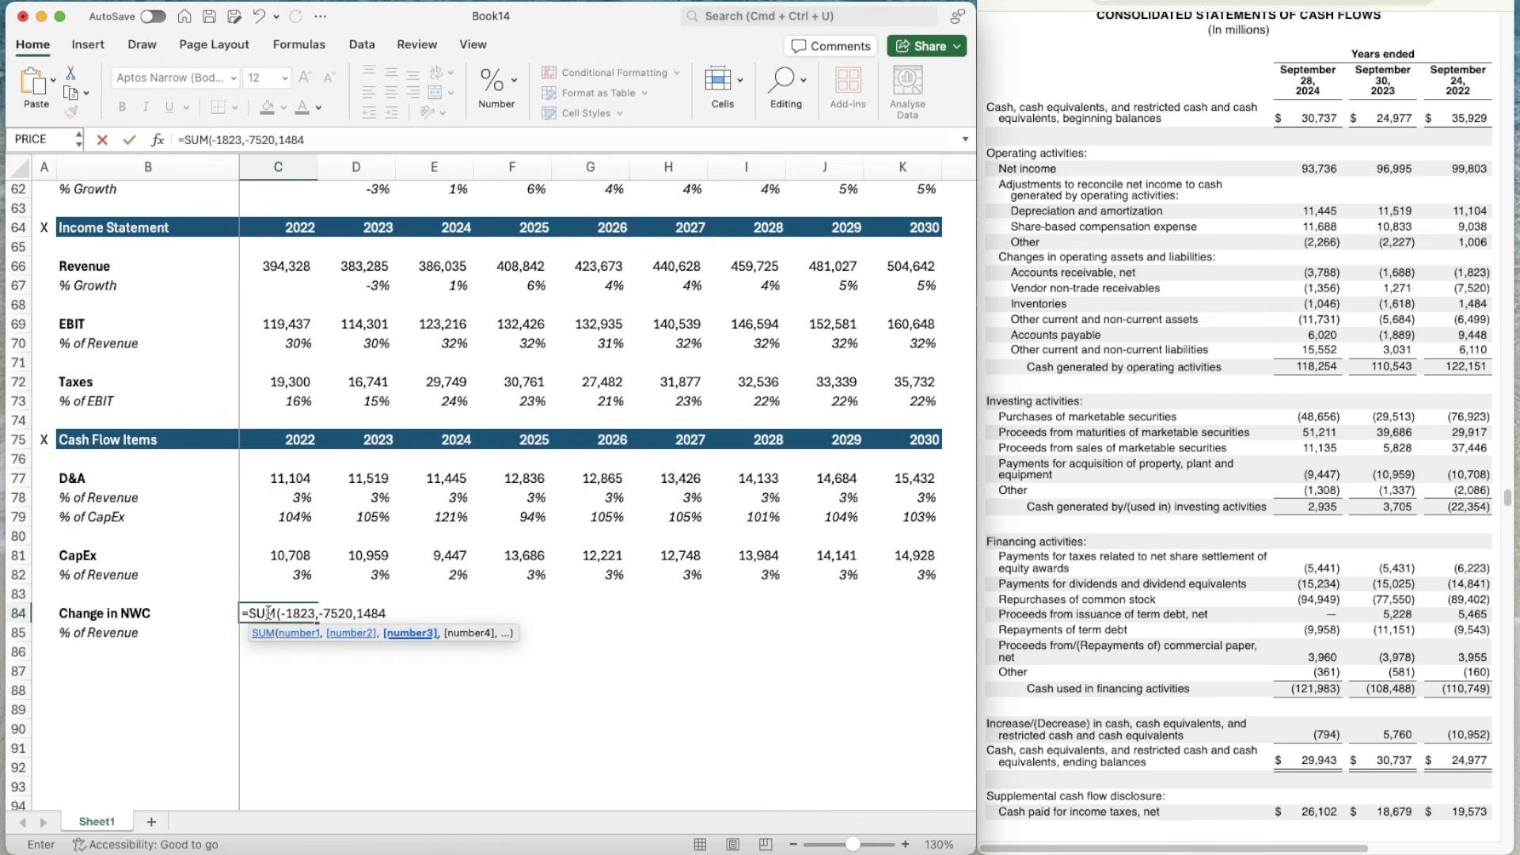
text(,-)
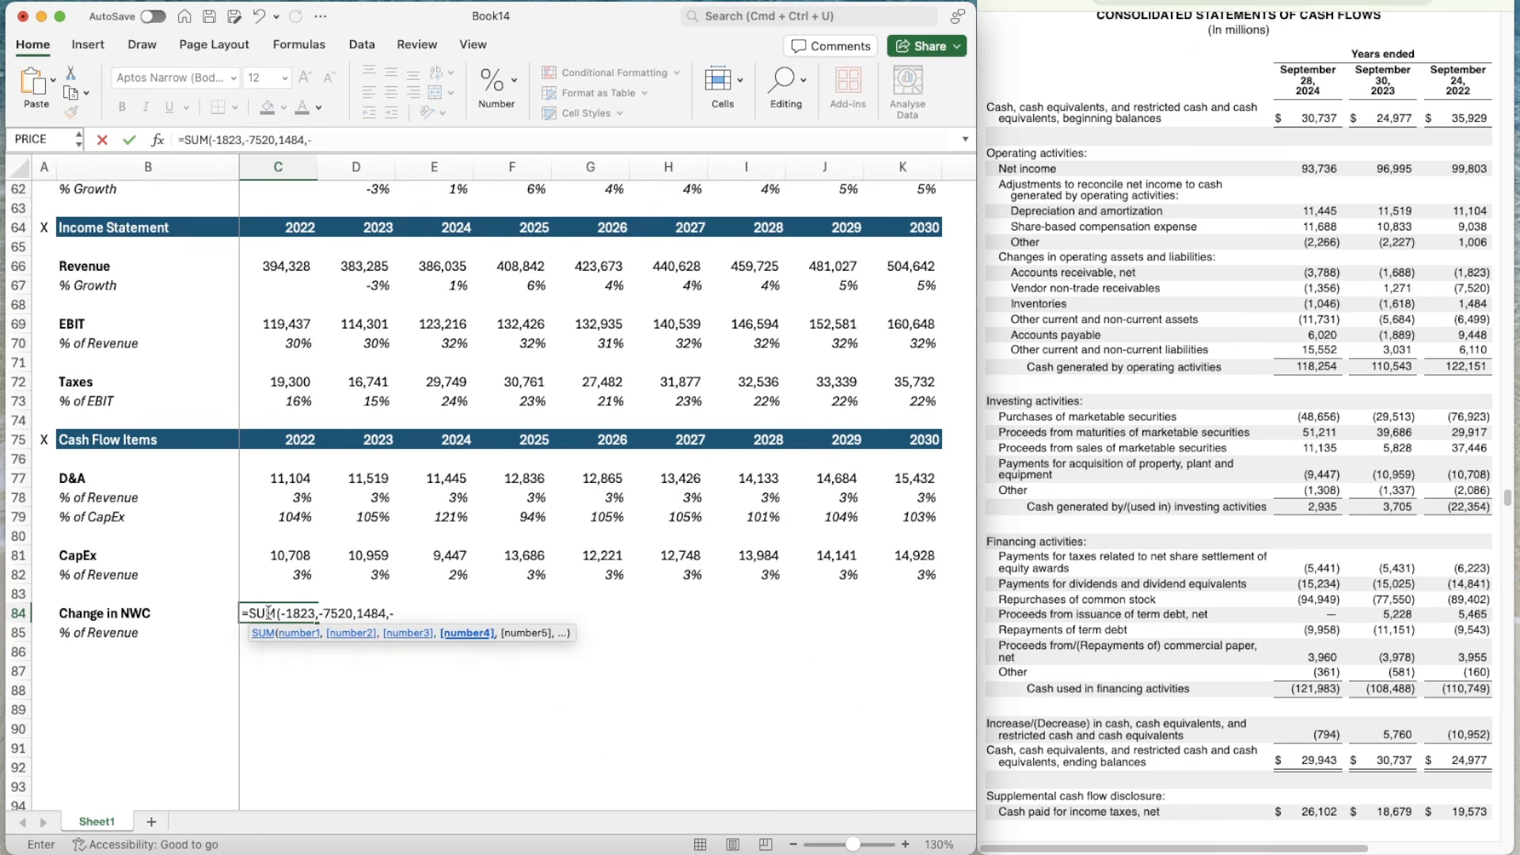
text(6499+9448+6110)
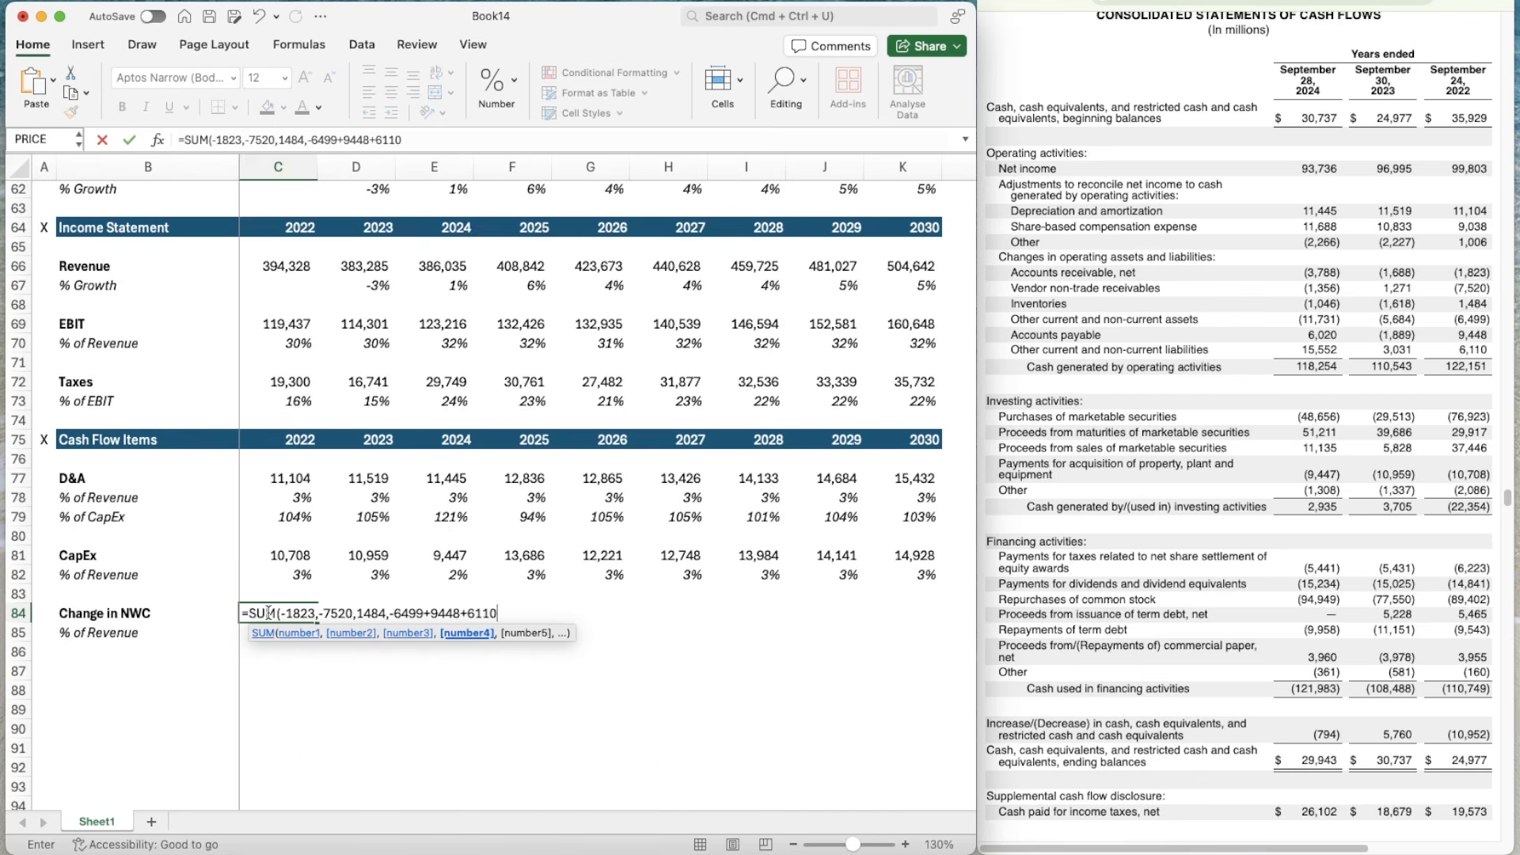
key(Return)
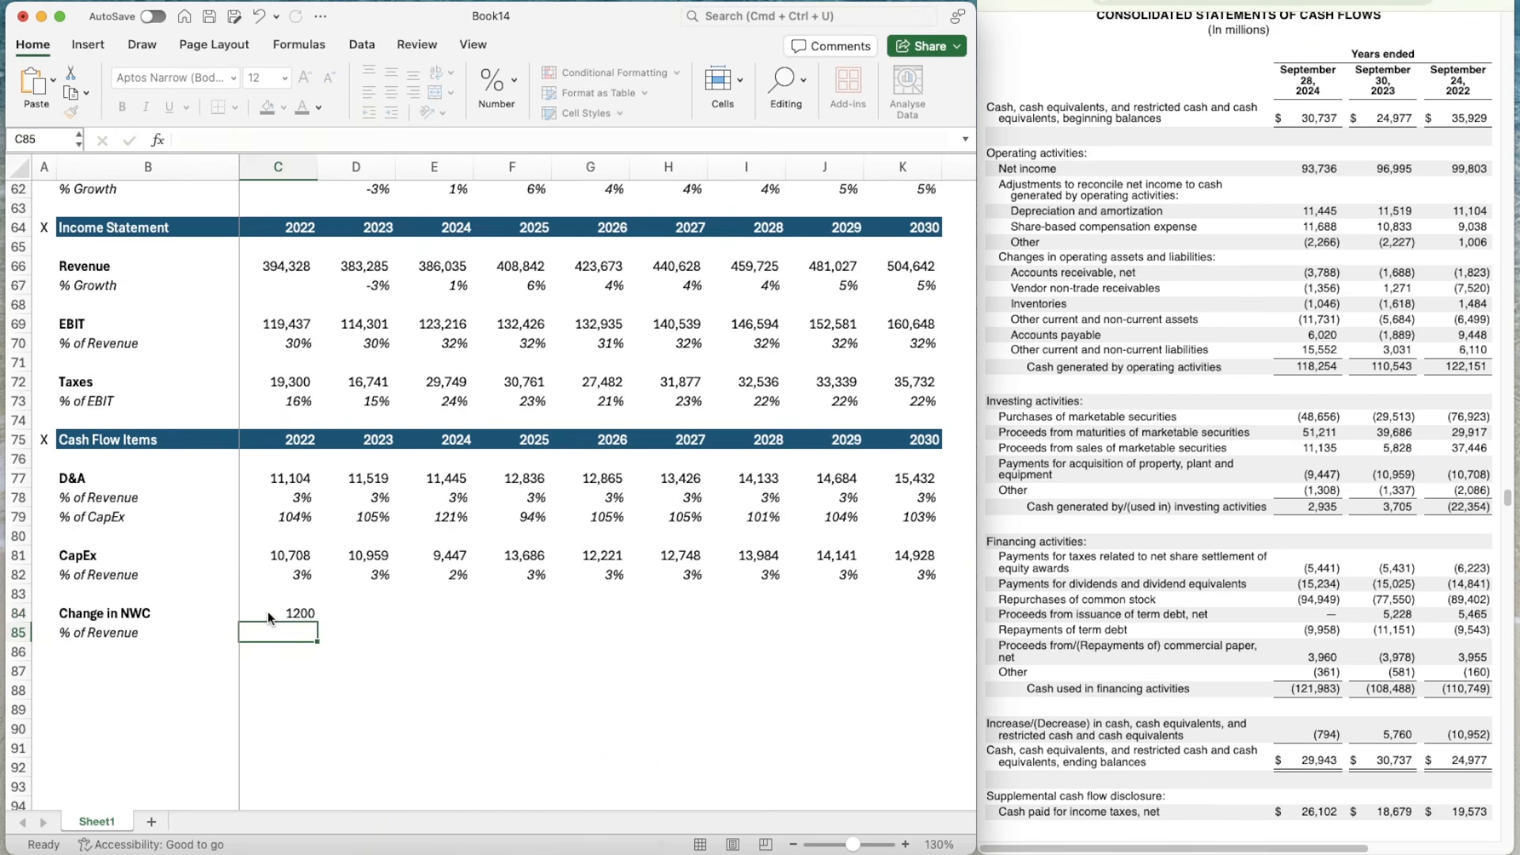
- Replace the plus signs in the C84 formula with commas so it reads =SUM(-1823,-7520,1484,-6499,9448,6110)
click(270, 616)
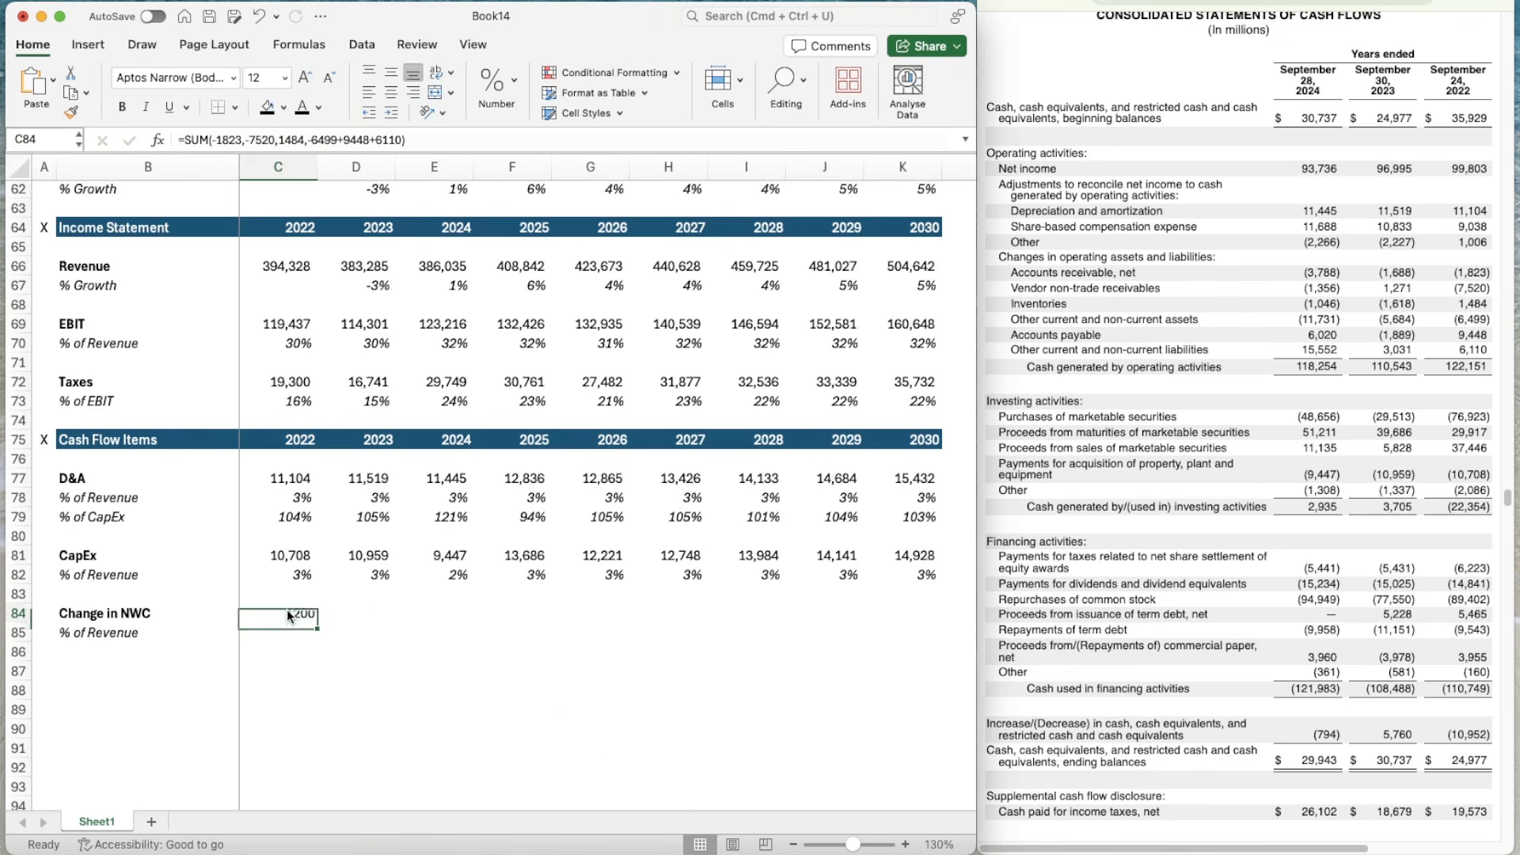
click(343, 139)
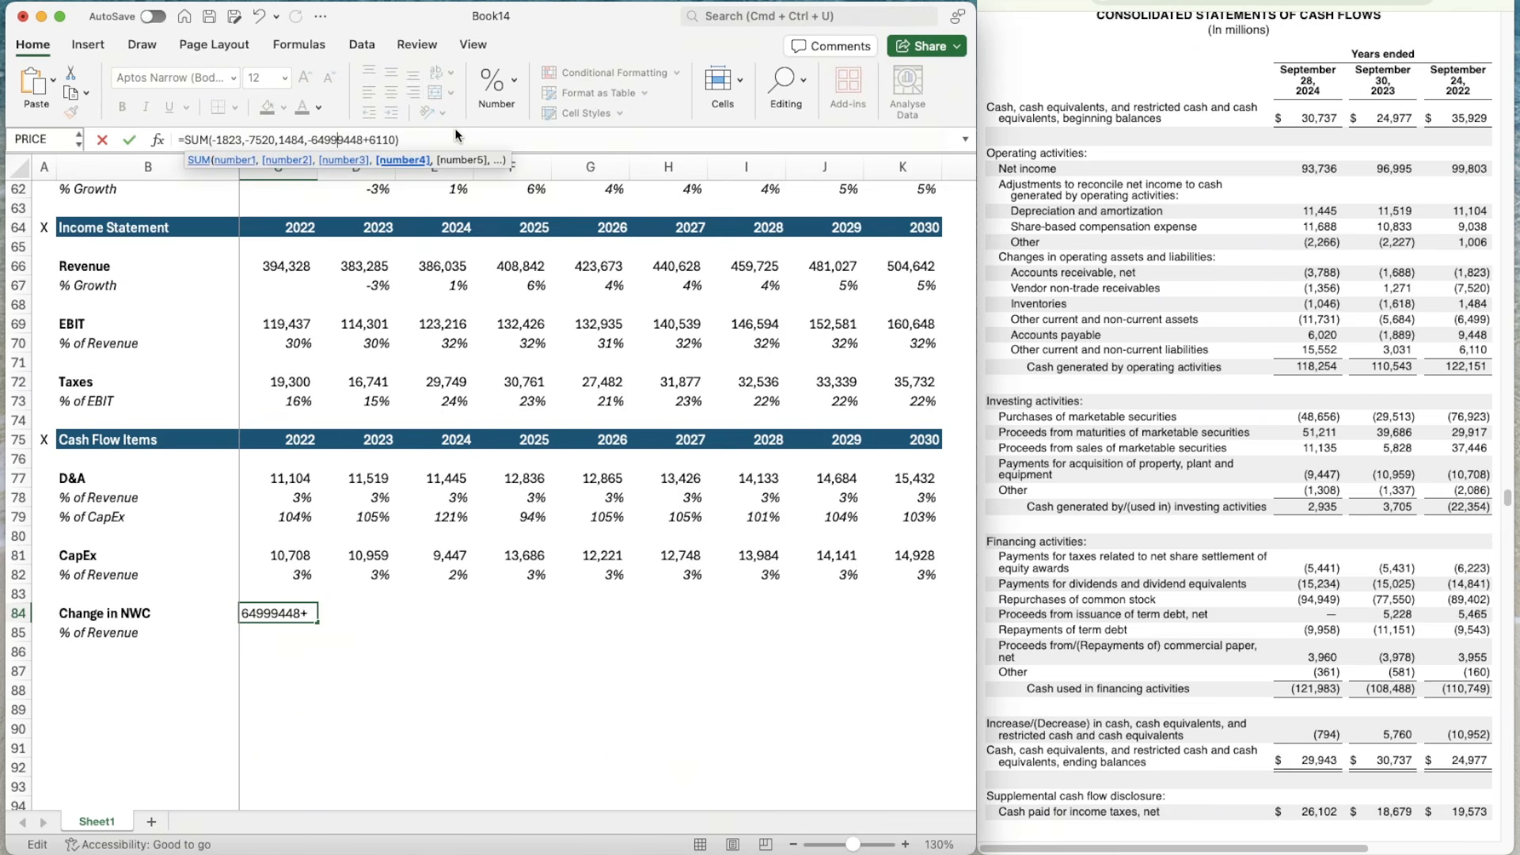
text(,)
click(375, 139)
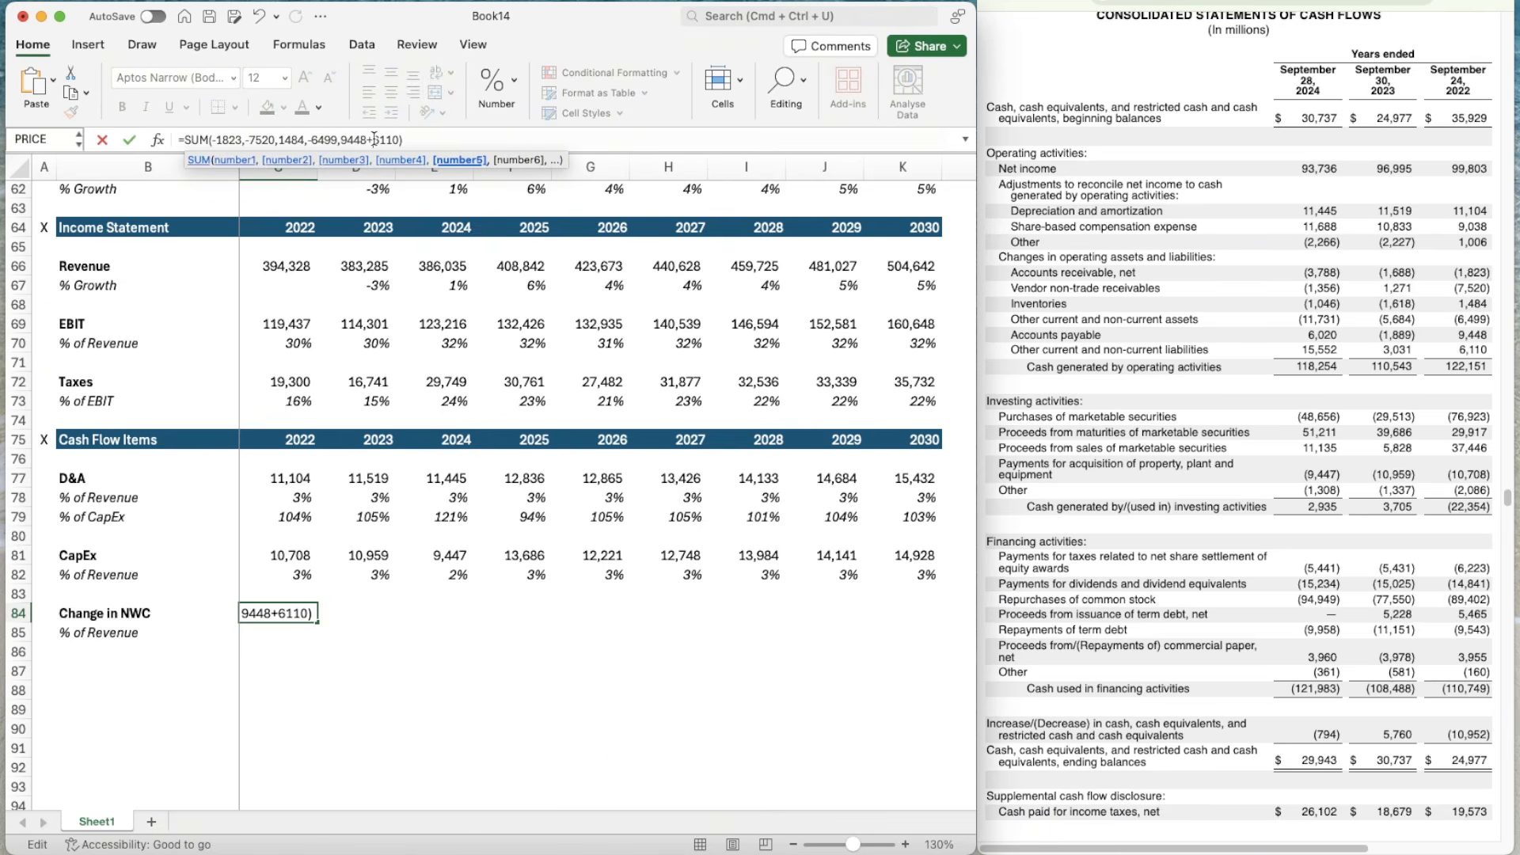
key(BackSpace)
text(,)
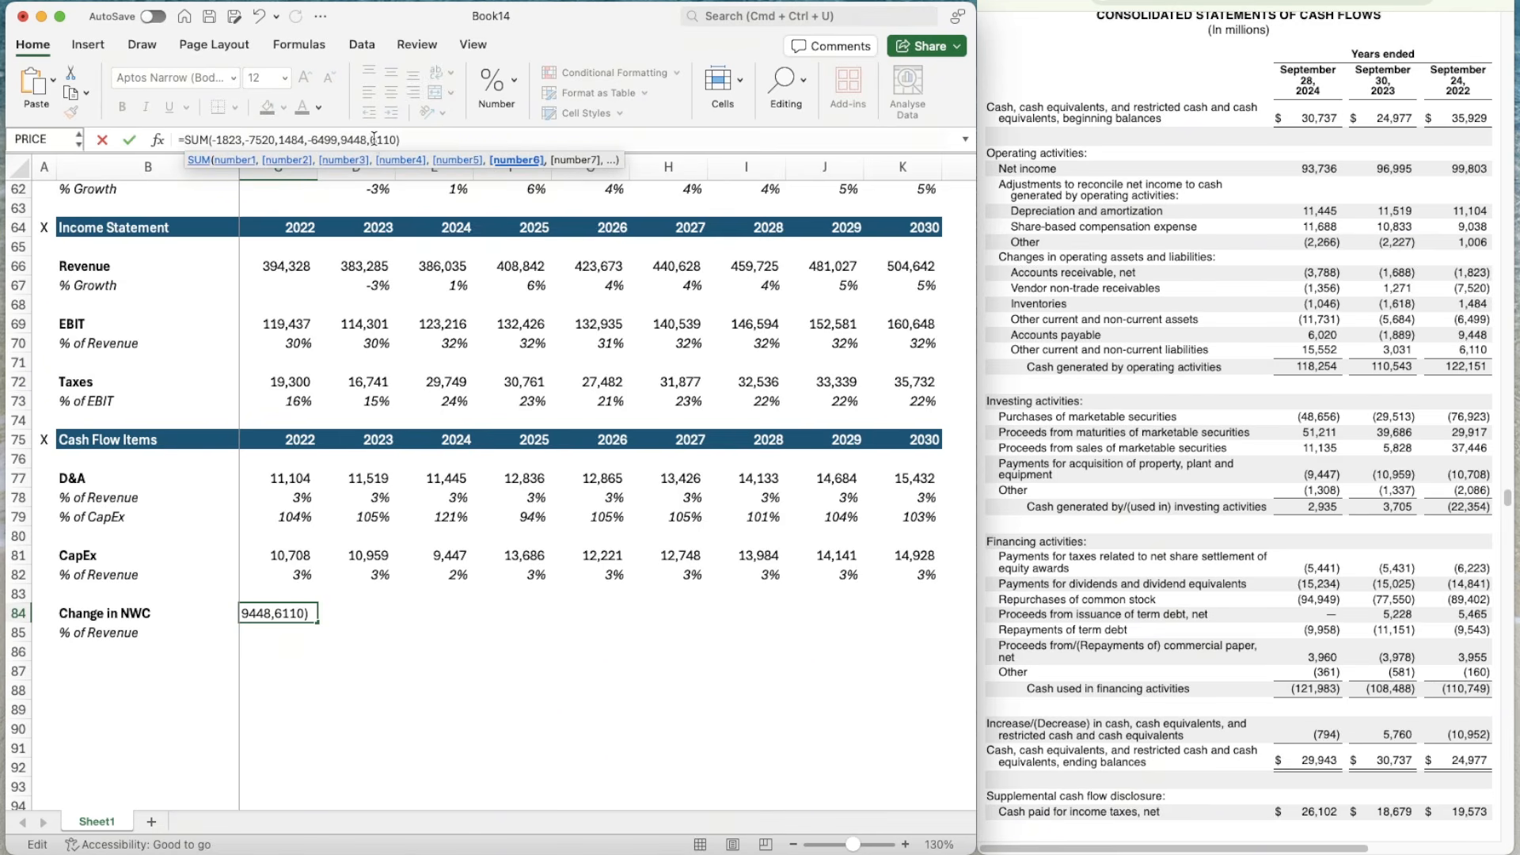
key(Return)
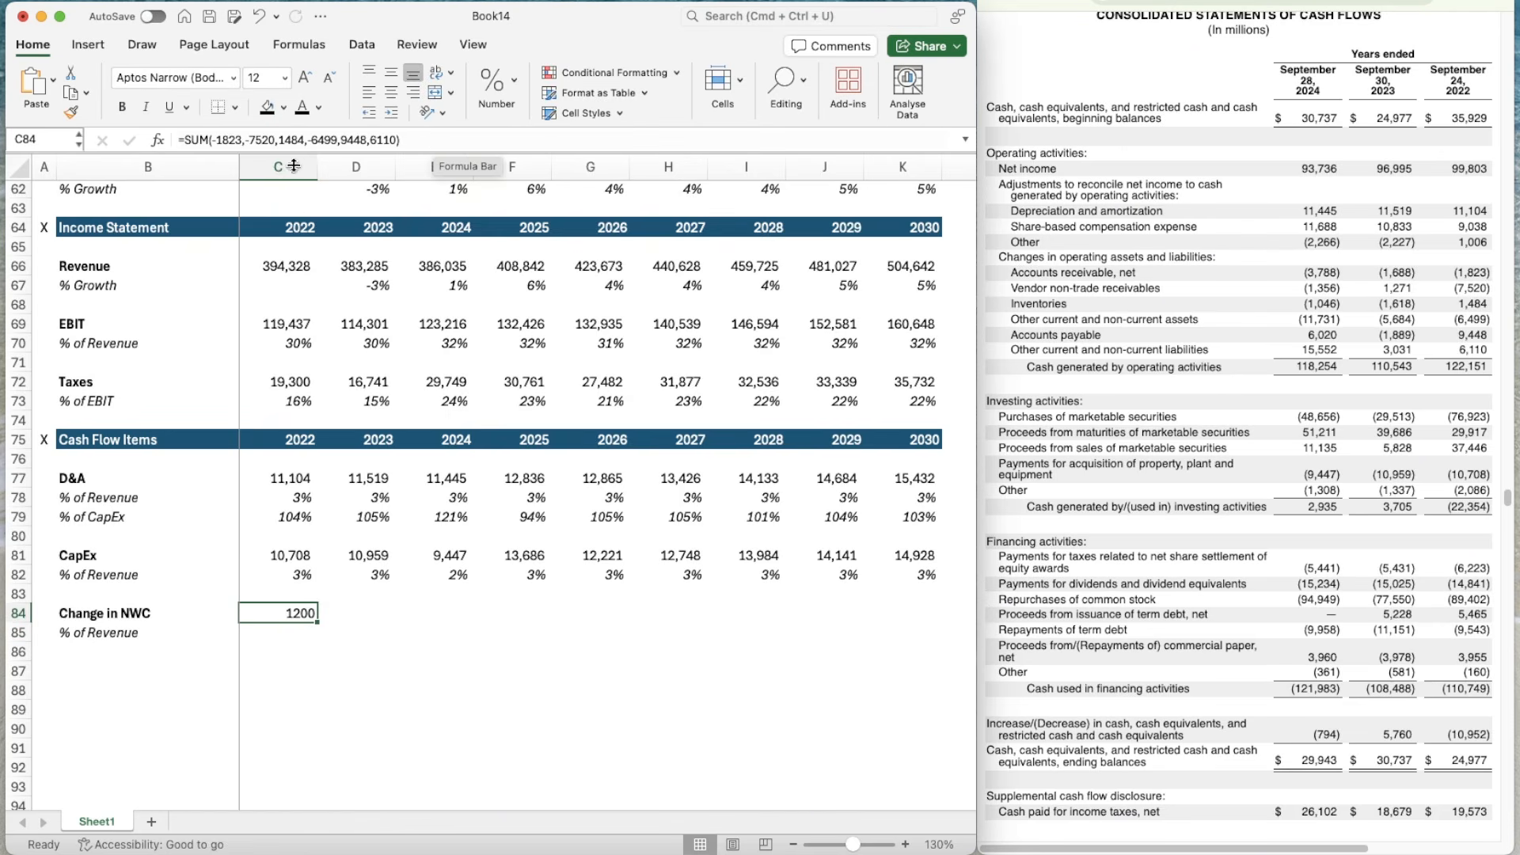
- Copy the number format from the 2022 CapEx cell C81 to the change in NWC cell C84
click(317, 653)
key(Up)
key(Up)
key(Left)
key(Left)
key(Up)
key(Up)
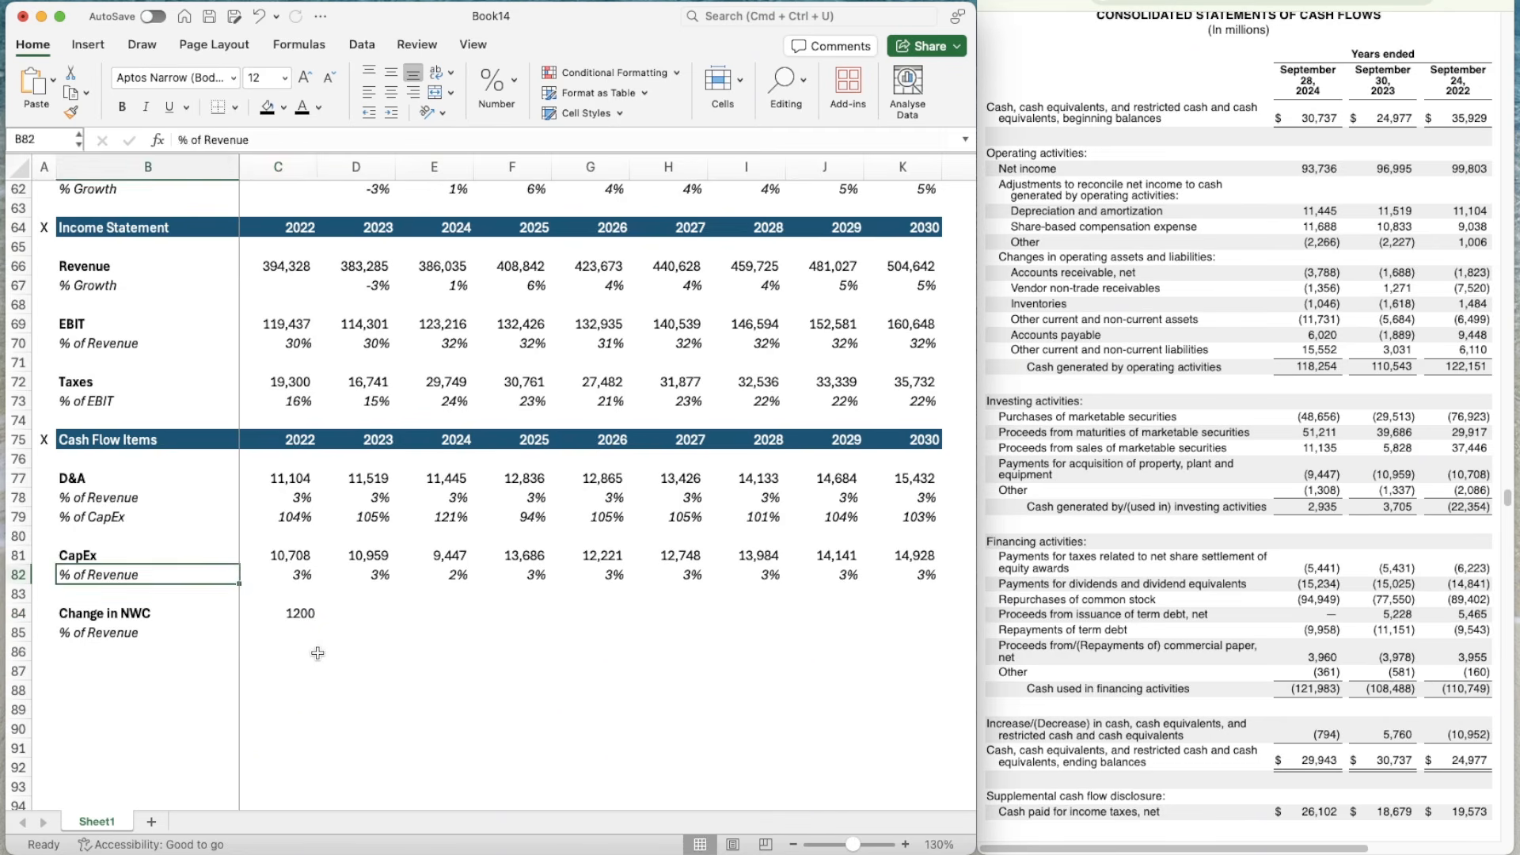
key(Right)
key(Up)
key(shift+super+c)
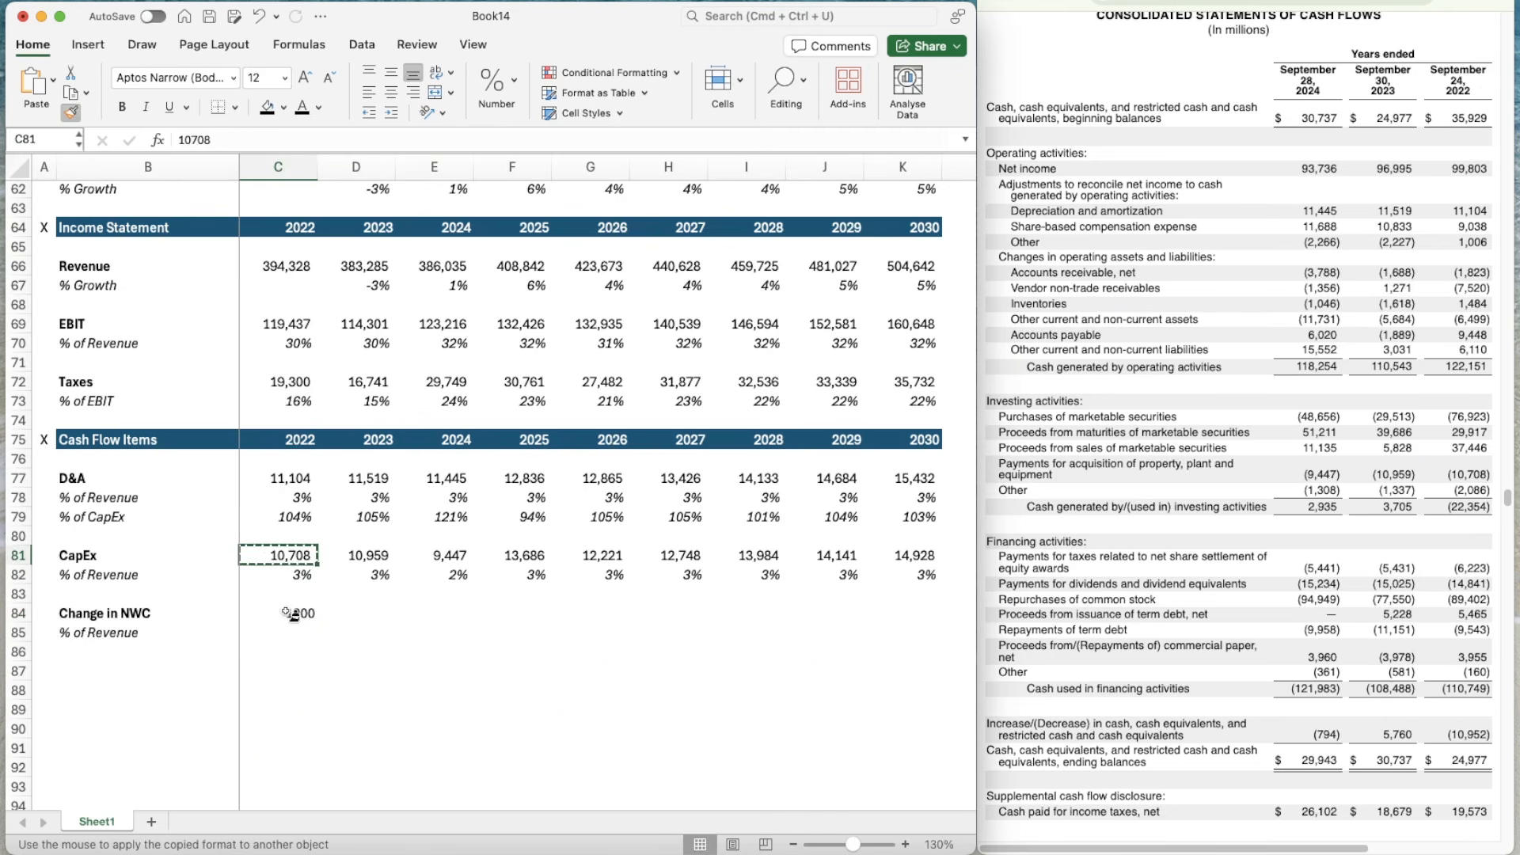
click(294, 618)
- Calculate 2022 change in NWC as a percentage of revenue in C85 with =C84/C66
click(299, 637)
text(=C84/)
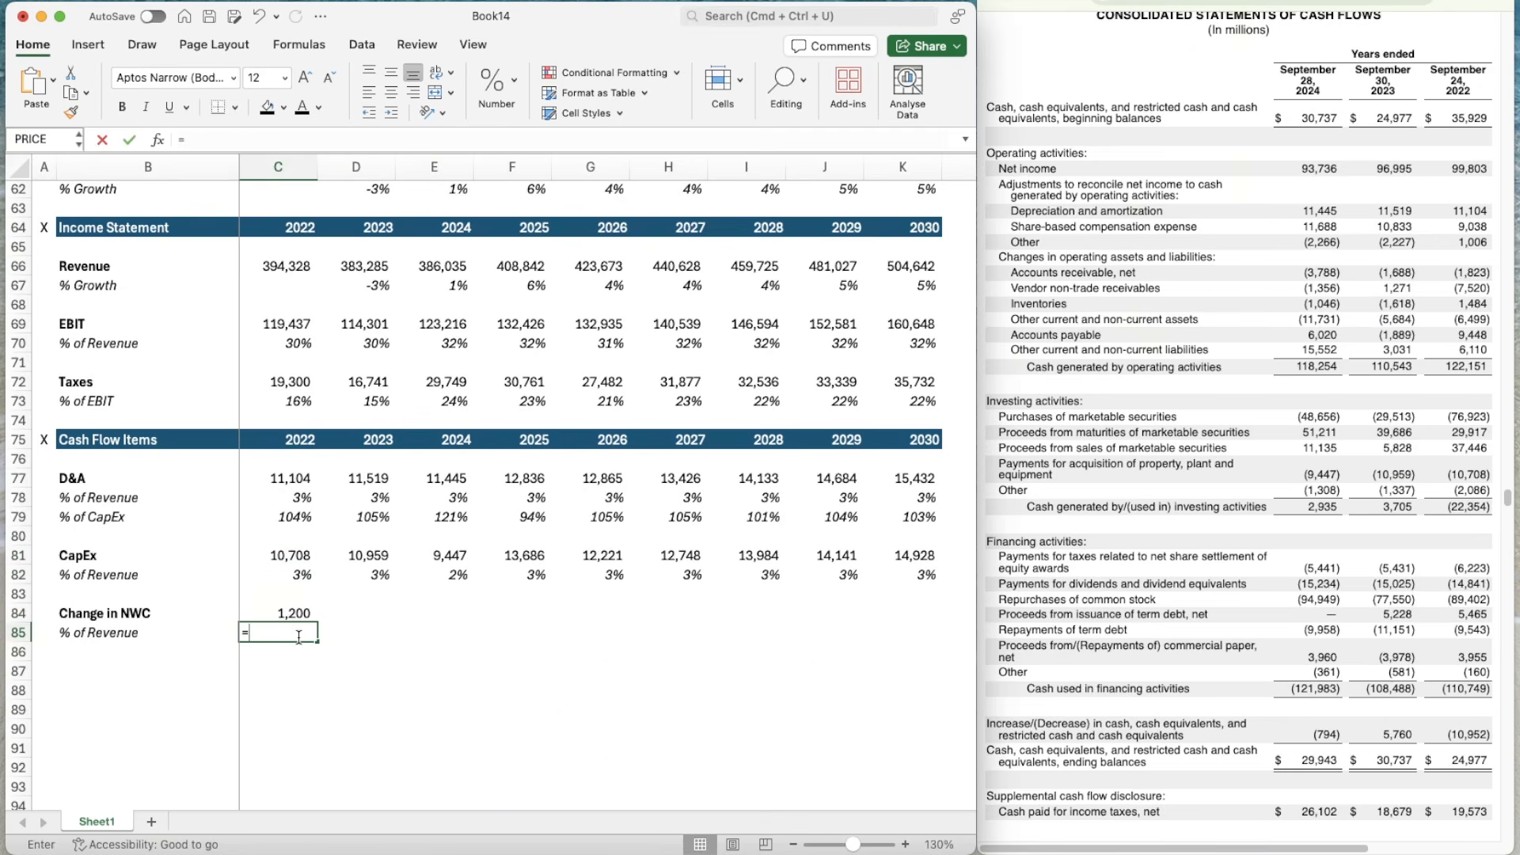
click(282, 269)
key(ctrl+Return)
- Copy the italic percentage format from C82 to the change in NWC % of Revenue cell C85
key(Up)
key(Up)
key(Up)
key(shift+super+c)
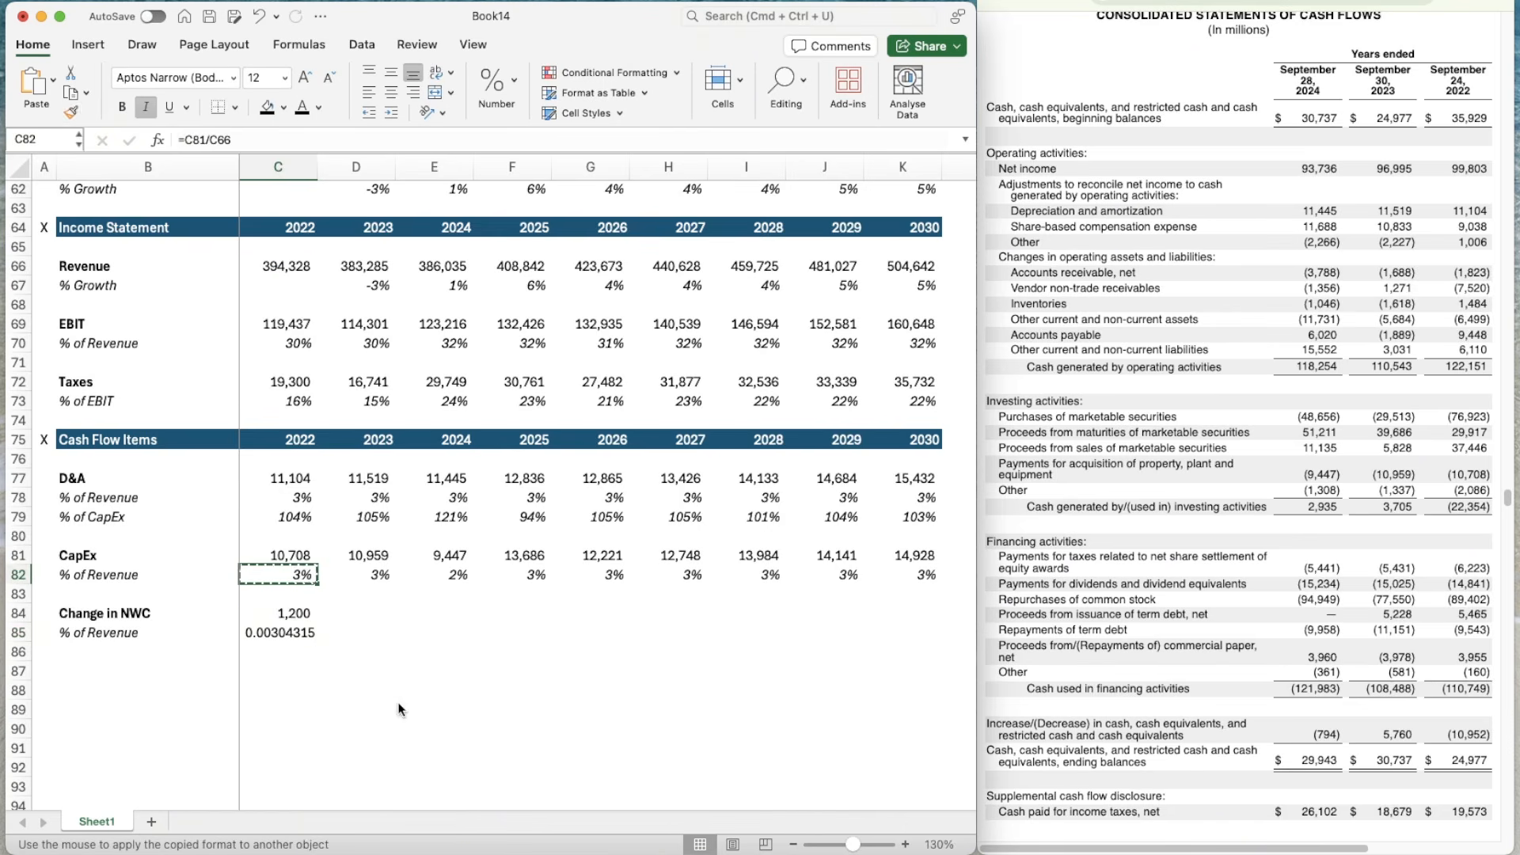
click(299, 635)
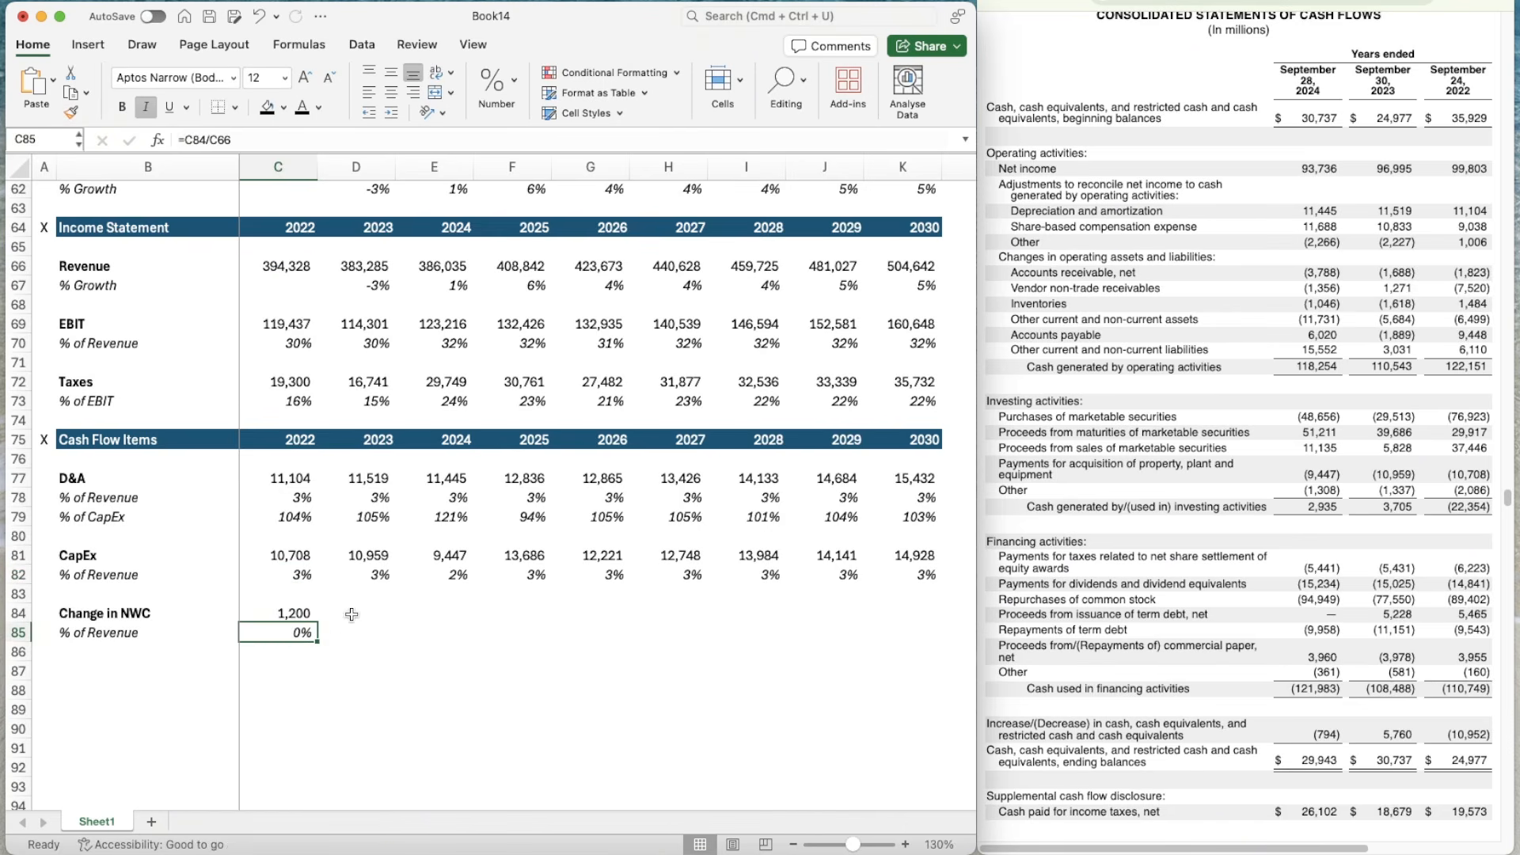
click(354, 618)
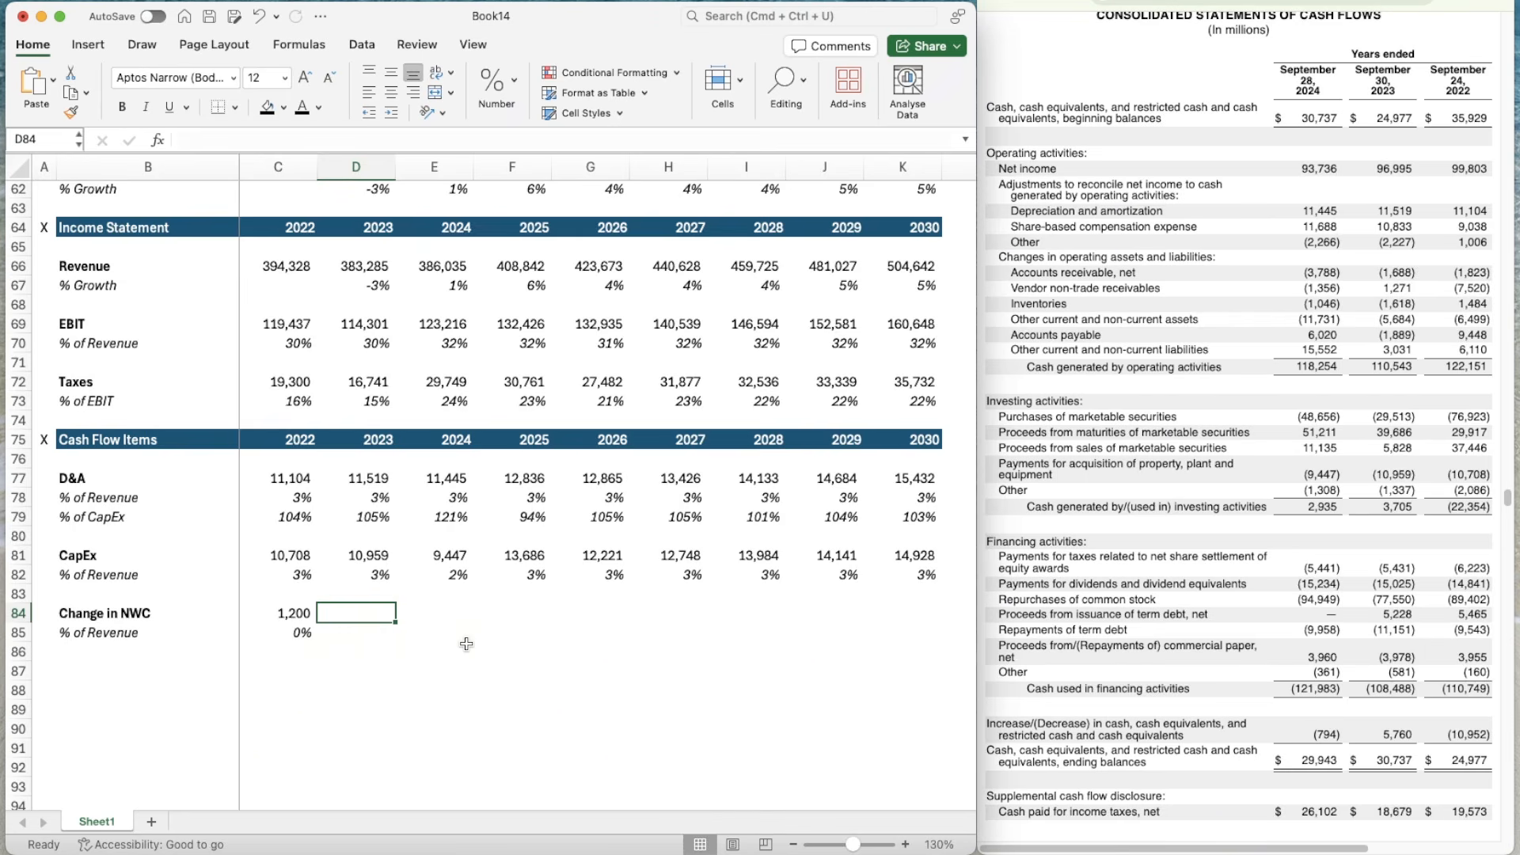
text(=)
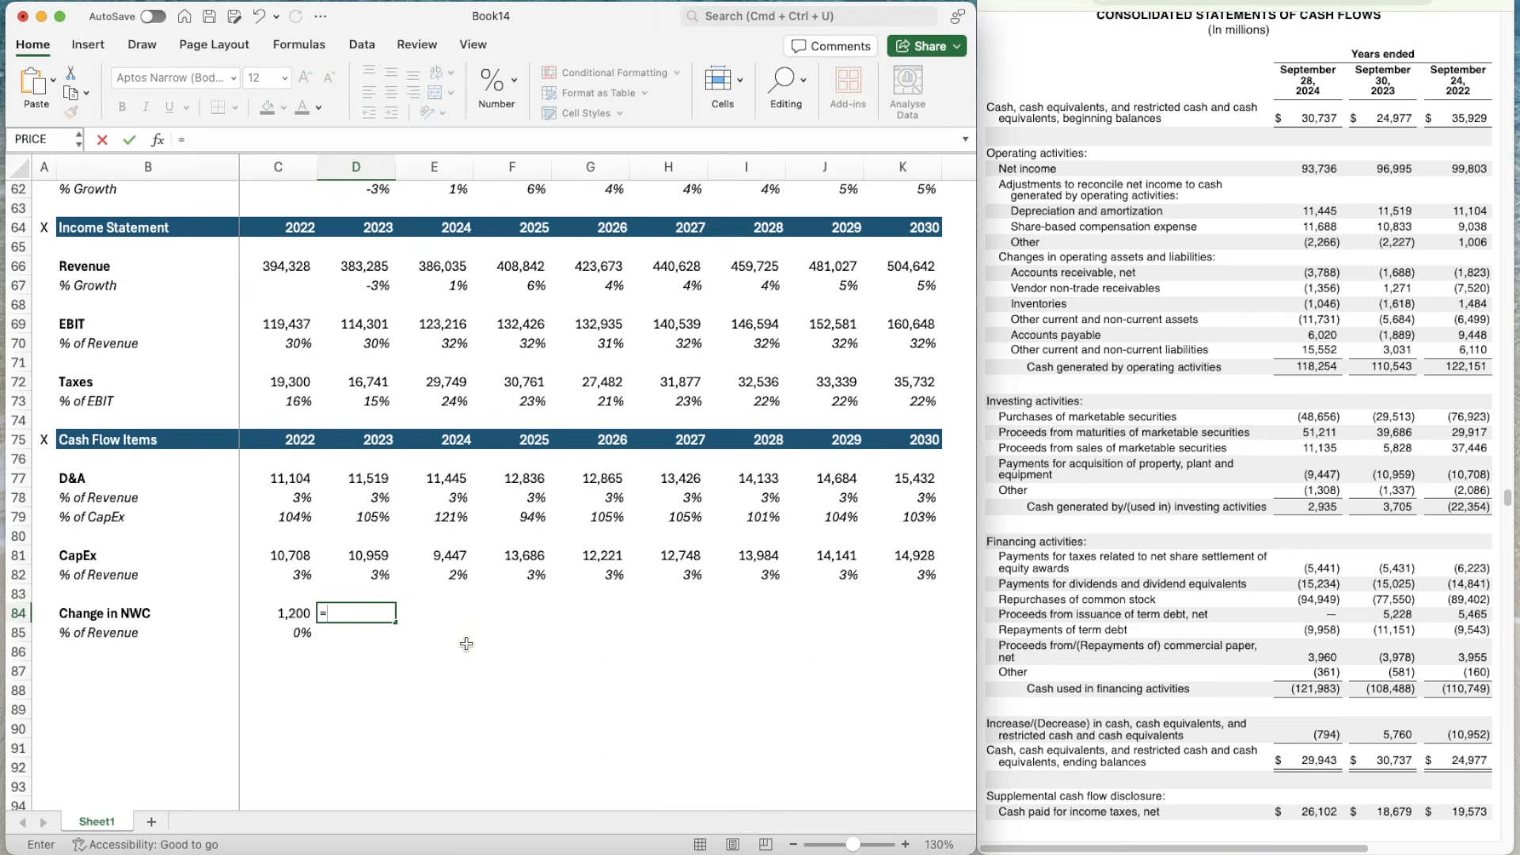
text(sum)
key(Tab)
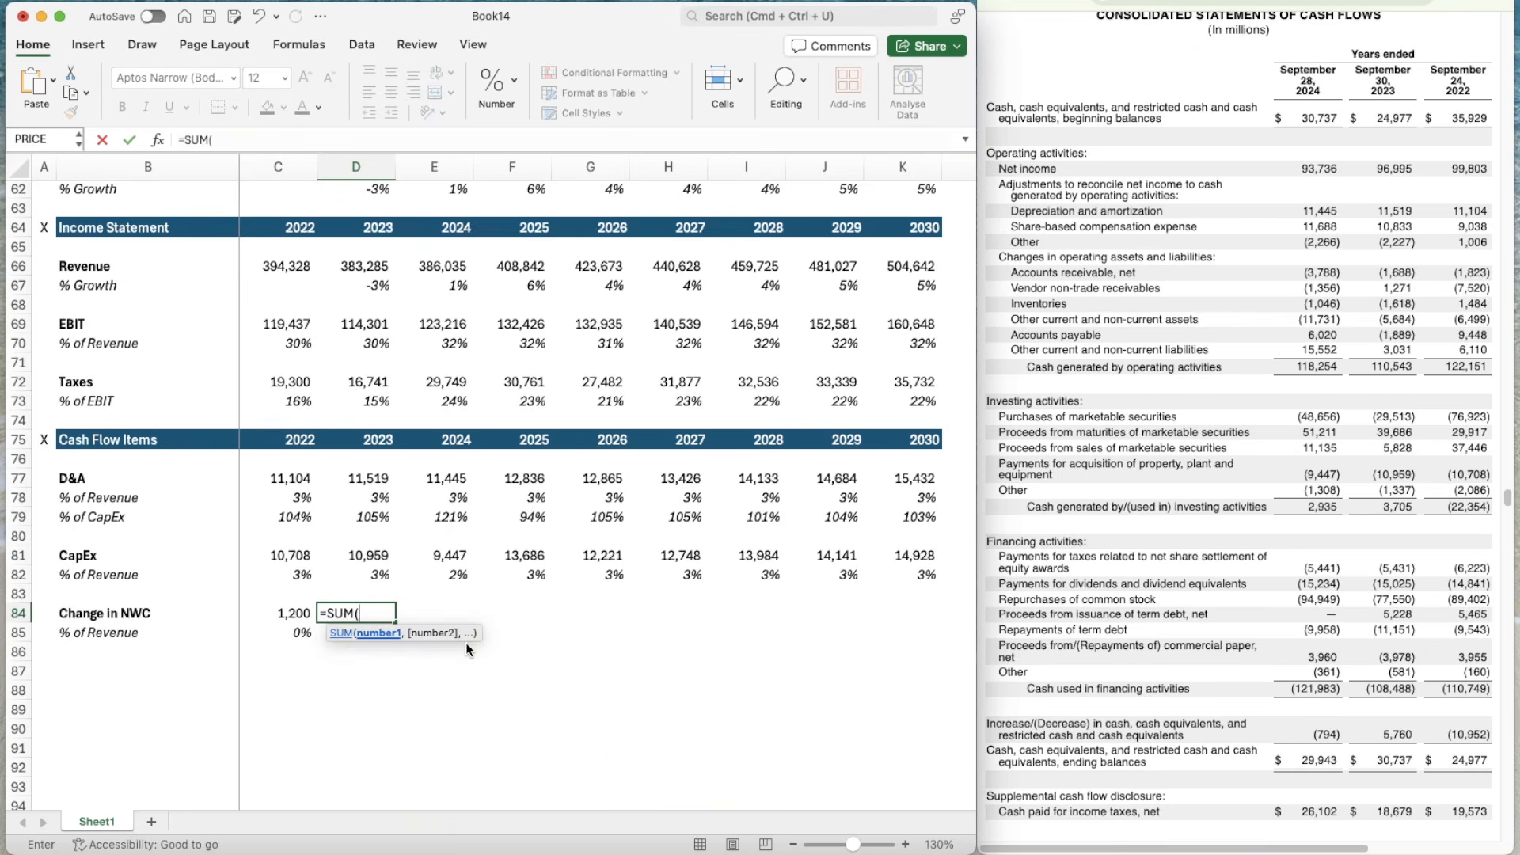
text(-1688,1271-1618-)
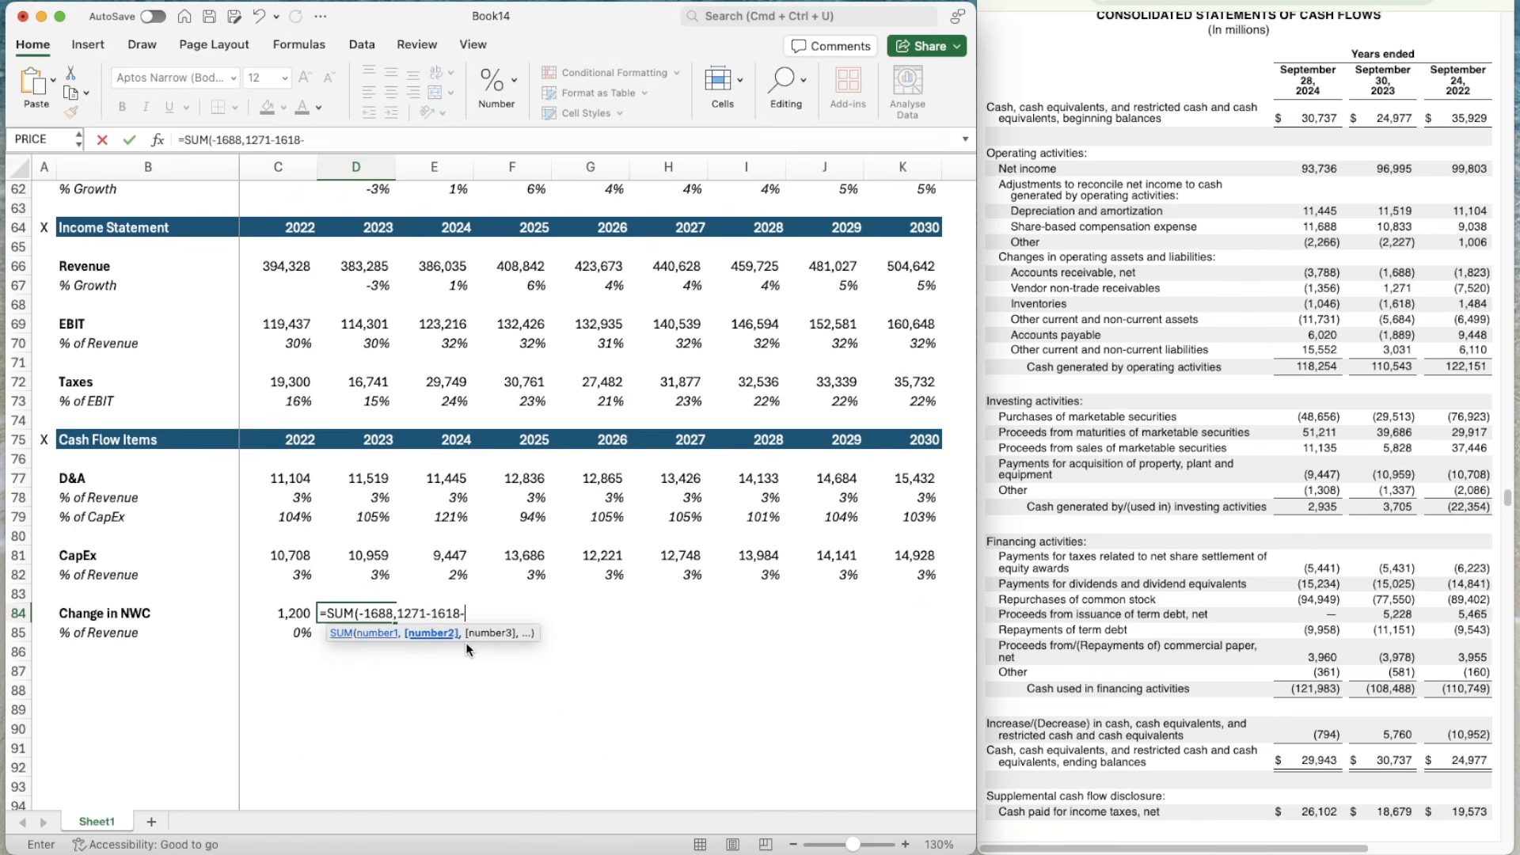
text(5684-1889+3)
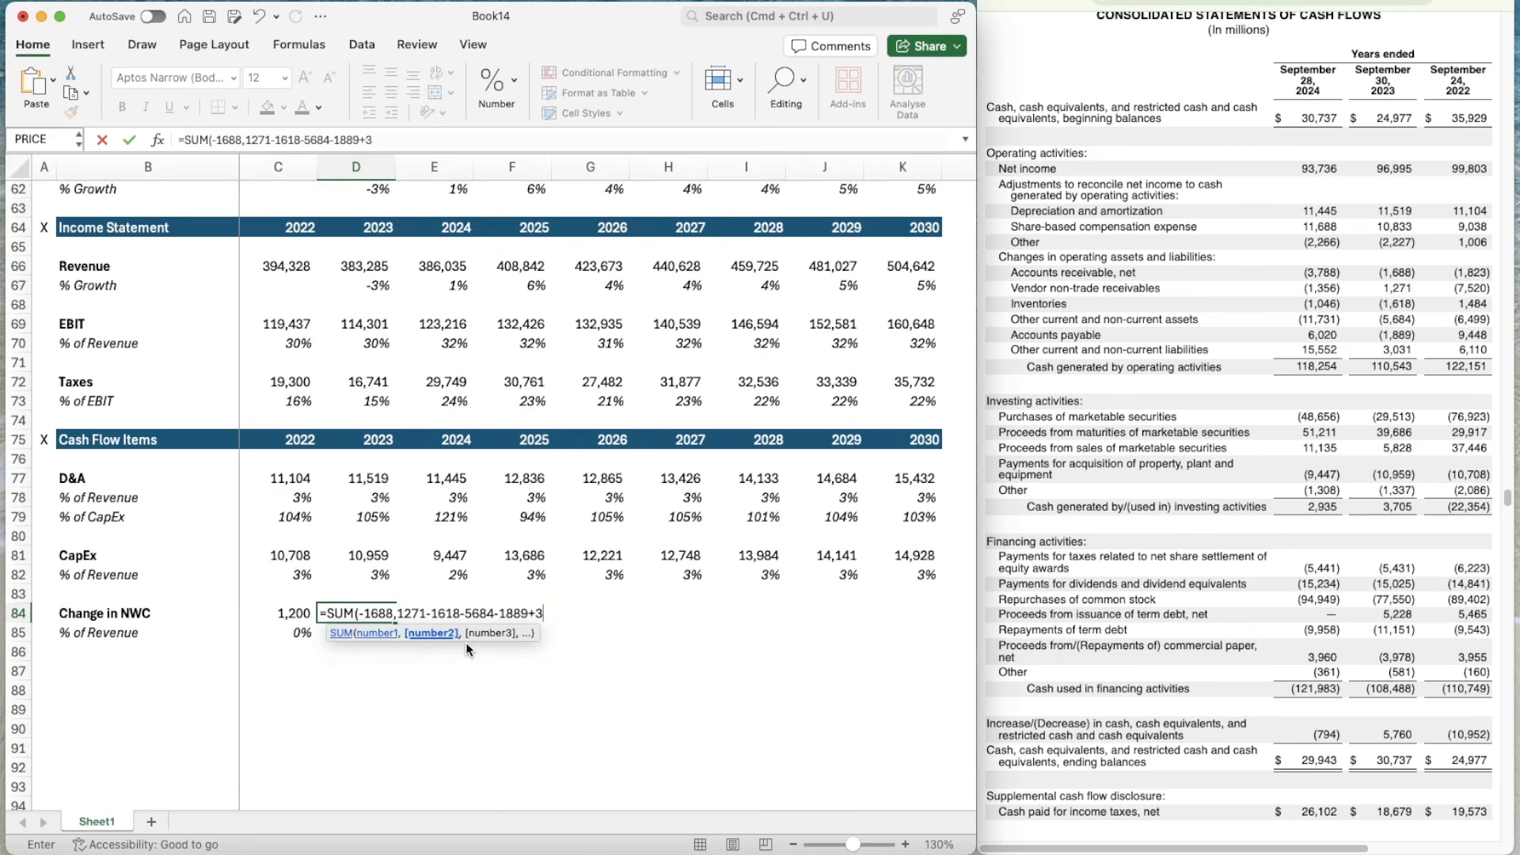
text(031)
key(Return)
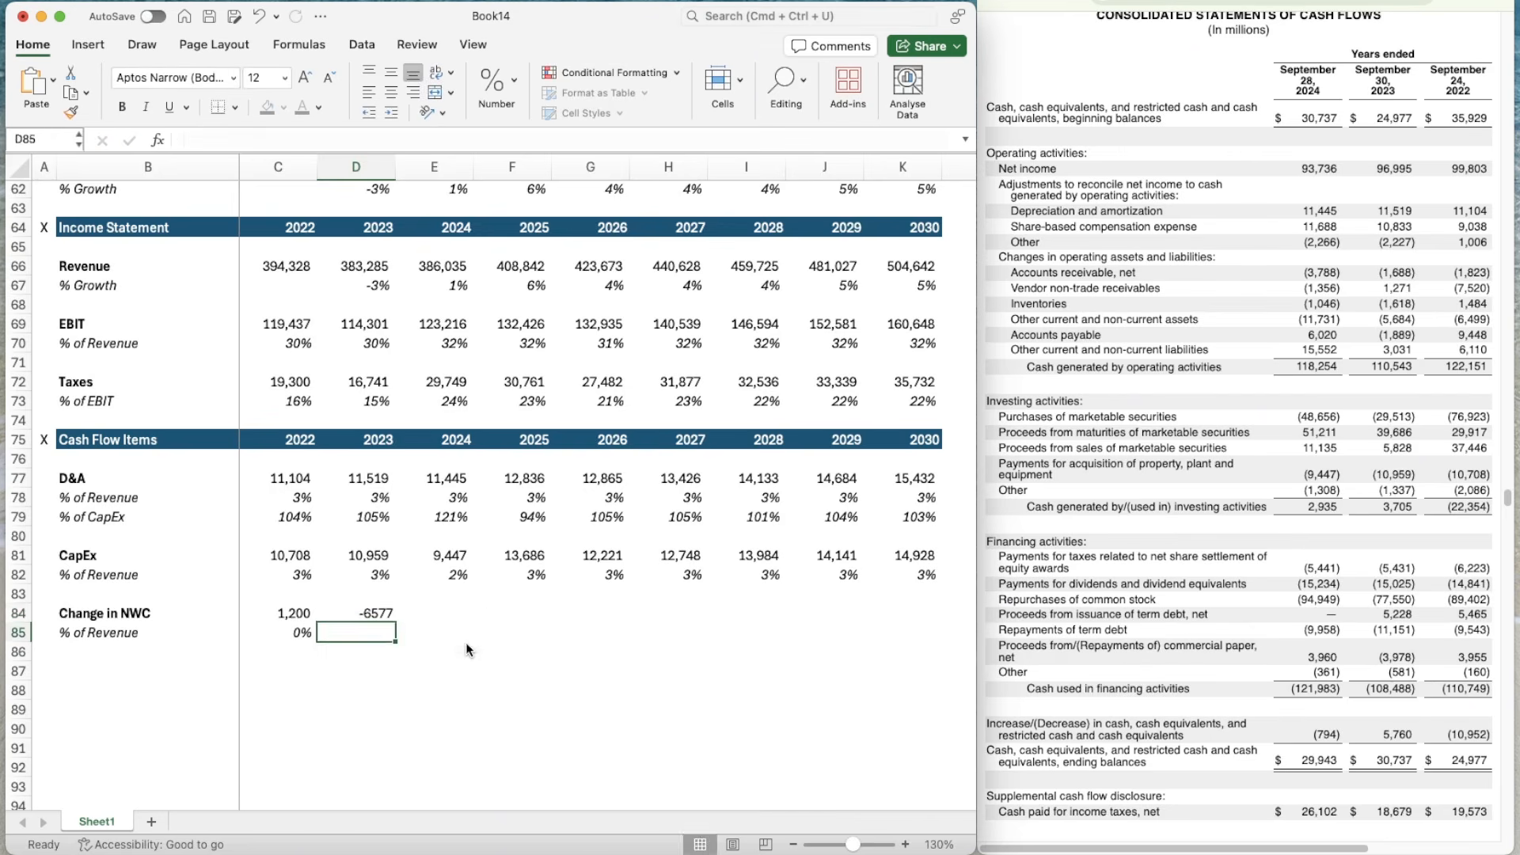
- Copy the number format of the 2022 change in NWC cell C84 to D84
key(Up)
key(Left)
key(super+shift+c)
key(Right)
key(super+shift+v)
- Copy the change in NWC % of Revenue formula from C85 to the 2023 cell D85
key(Down)
key(Left)
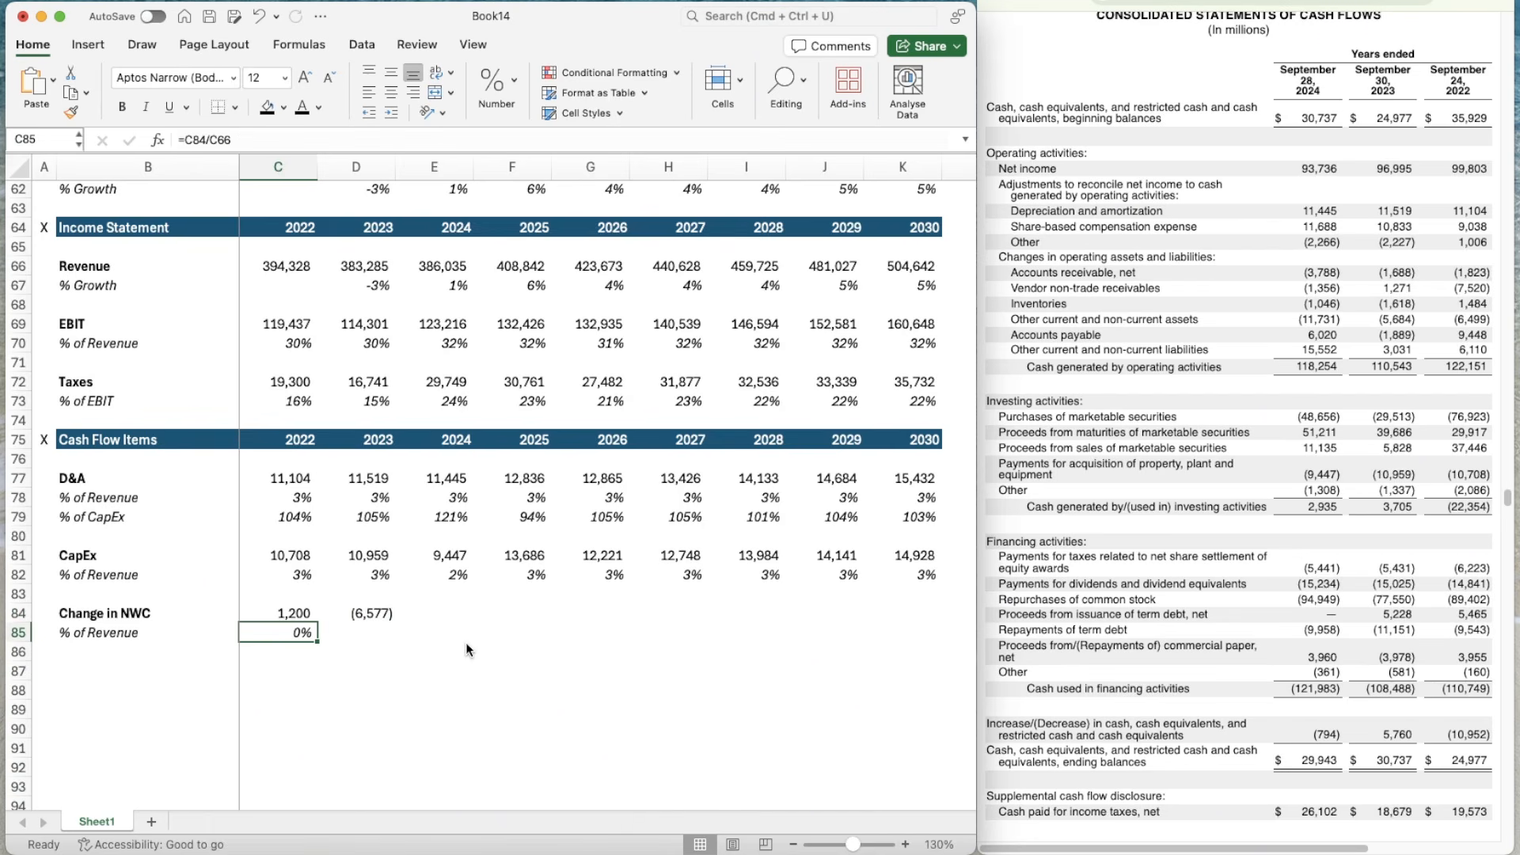
key(super+c)
key(Right)
key(super+v)
key(Right)
key(Right)
key(Left)
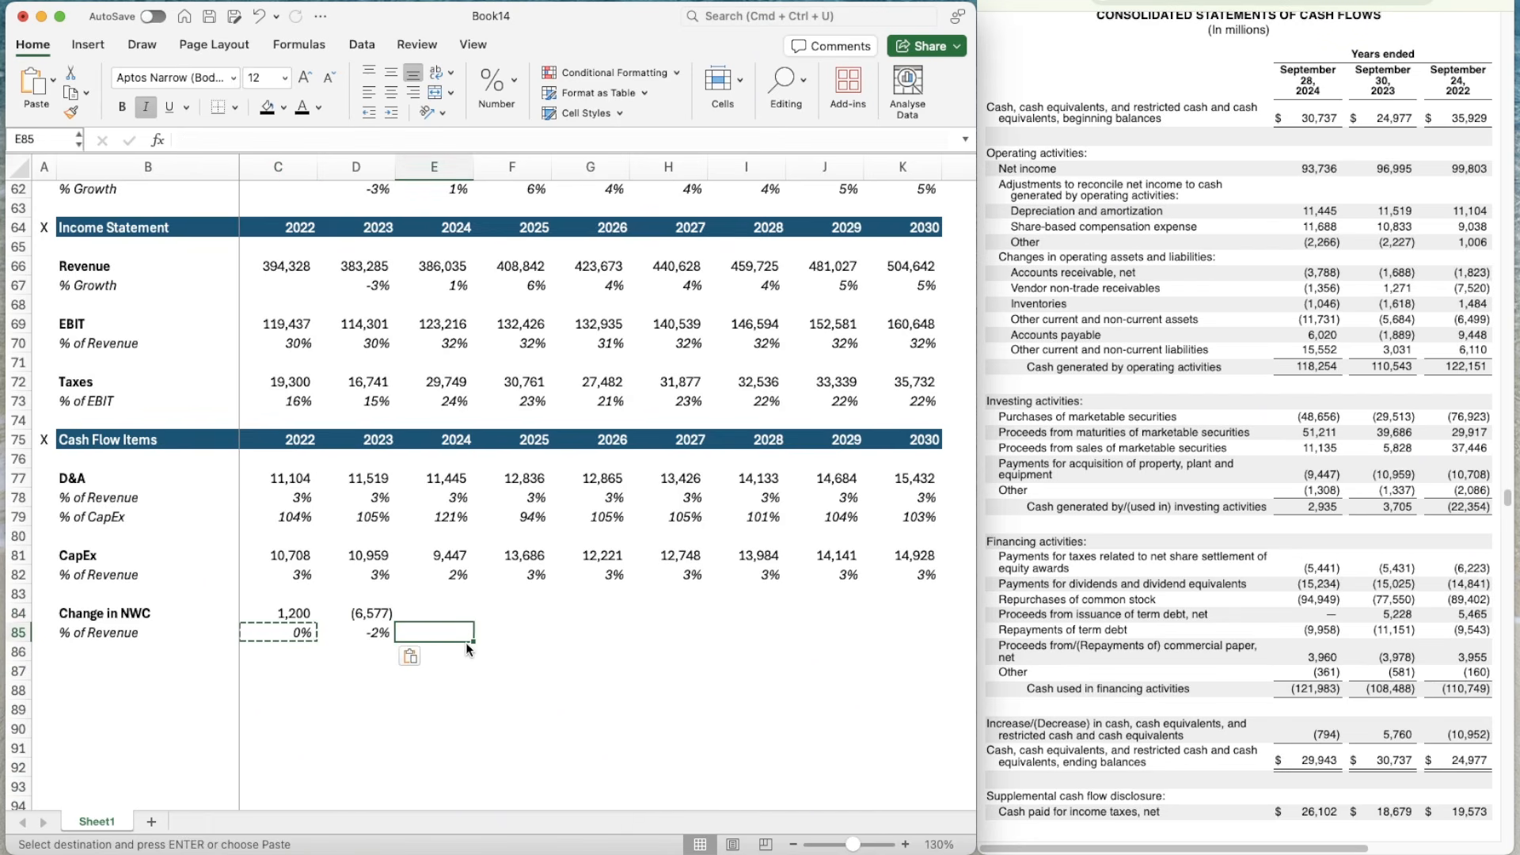
key(Escape)
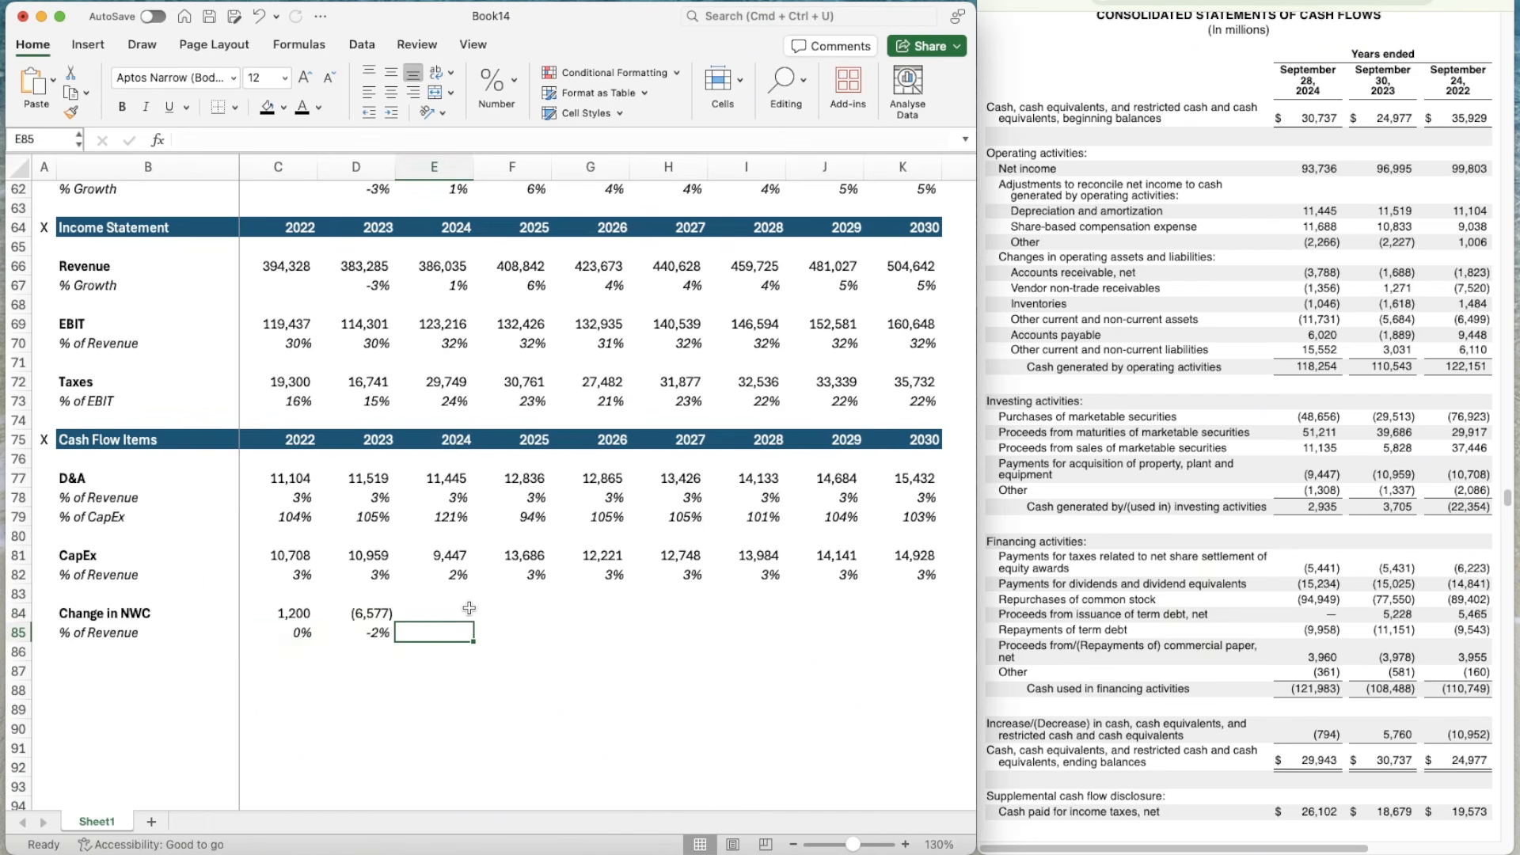
key(Up)
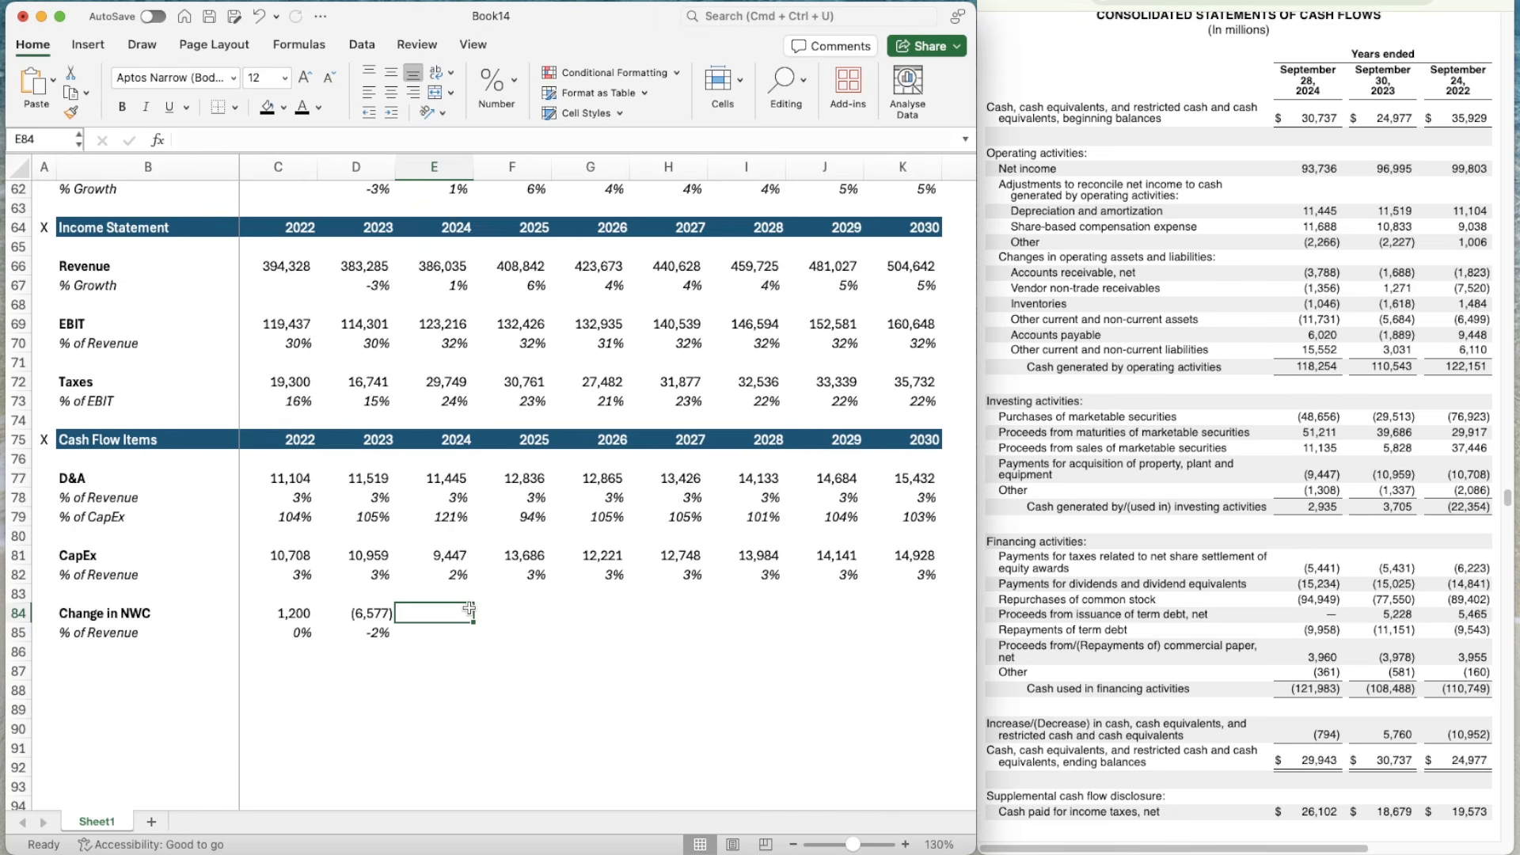
key(Up)
key(Left)
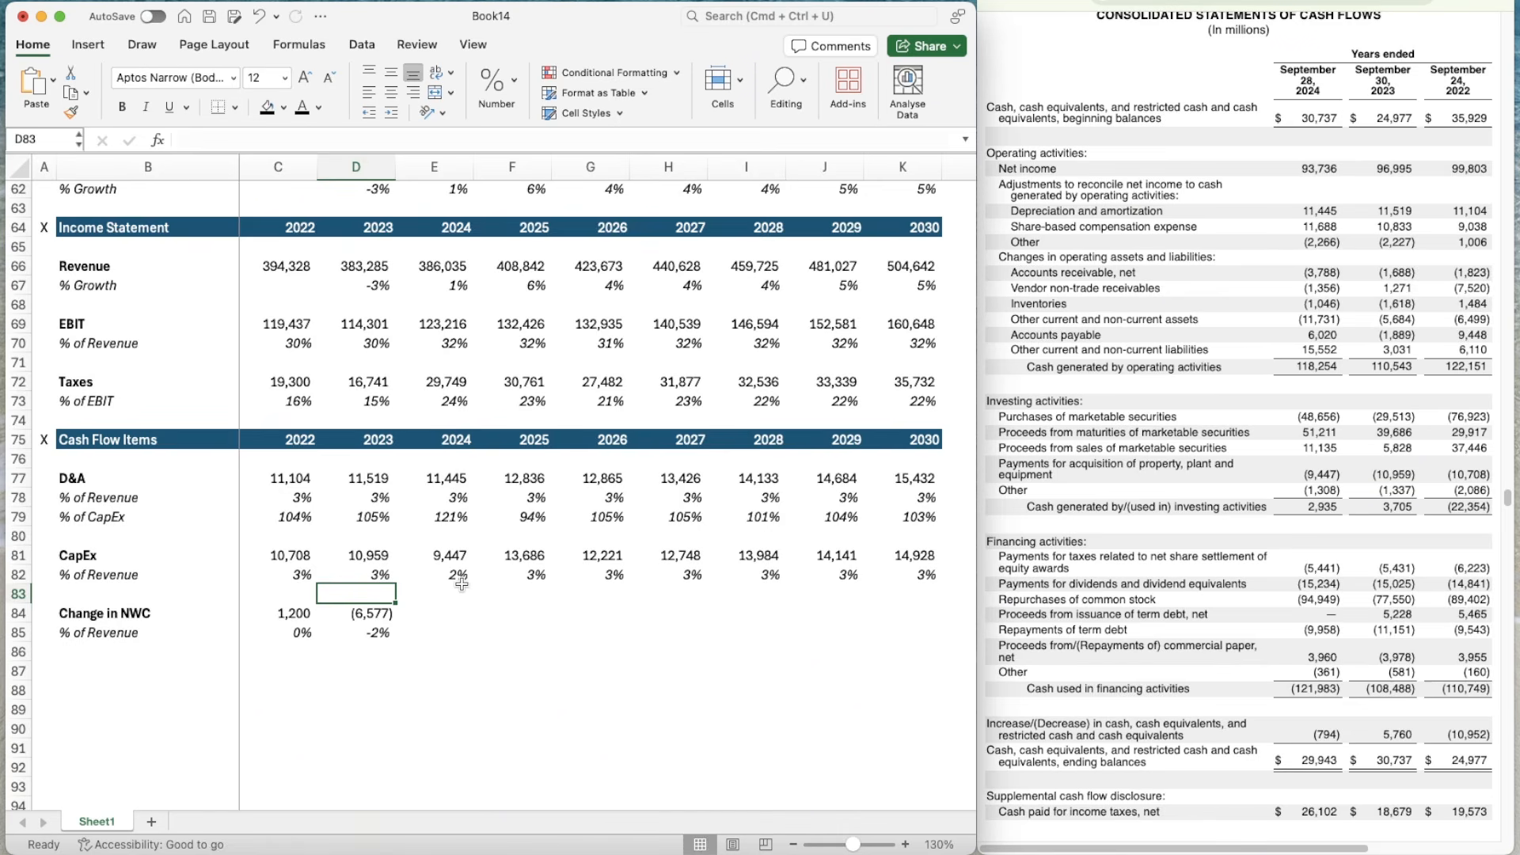
click(436, 620)
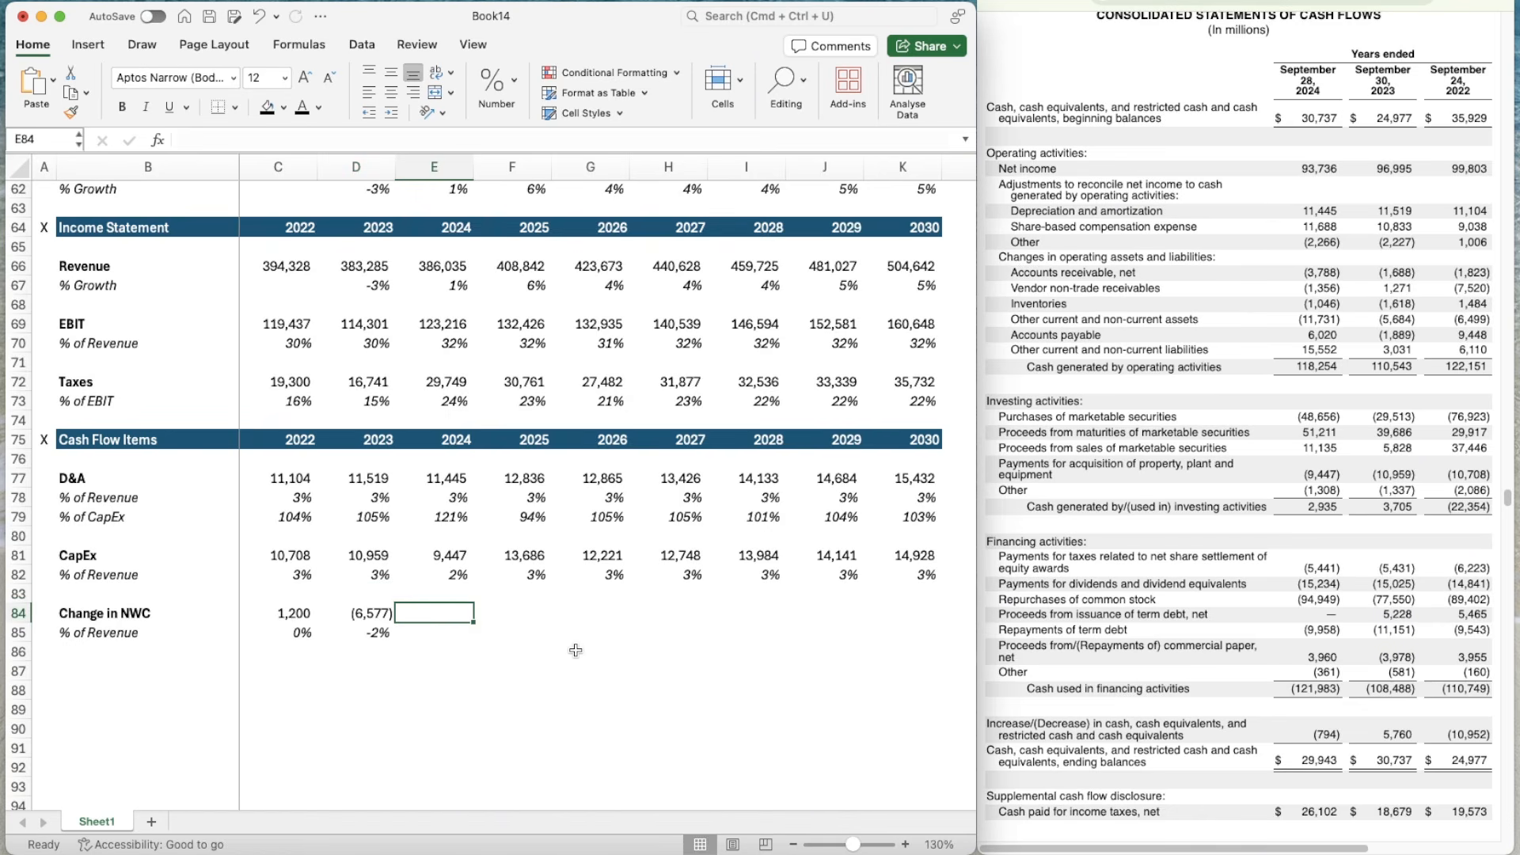
text(=-)
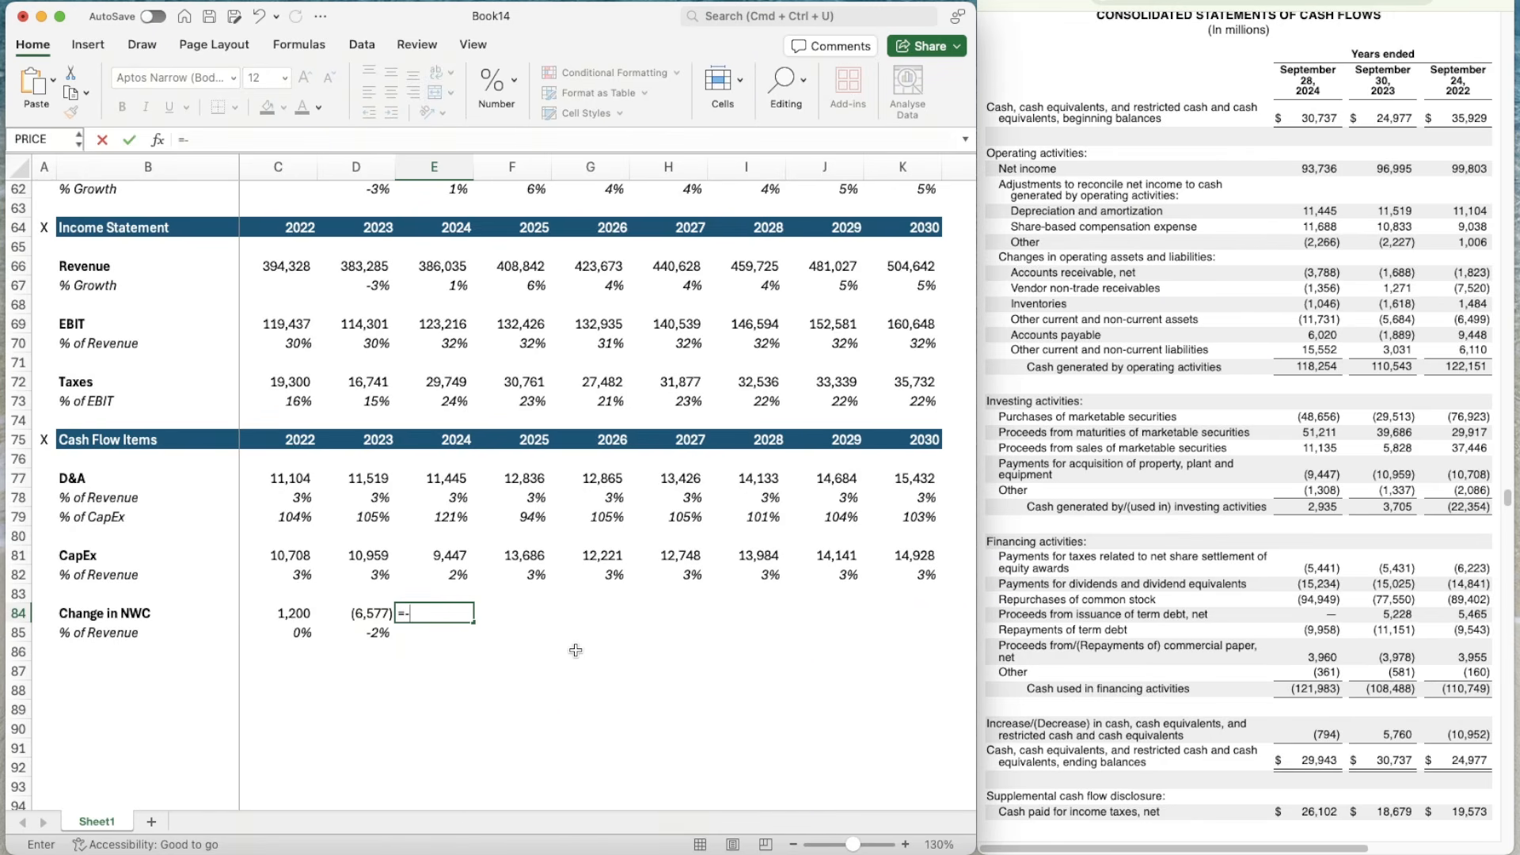
key(BackSpace)
text(SU)
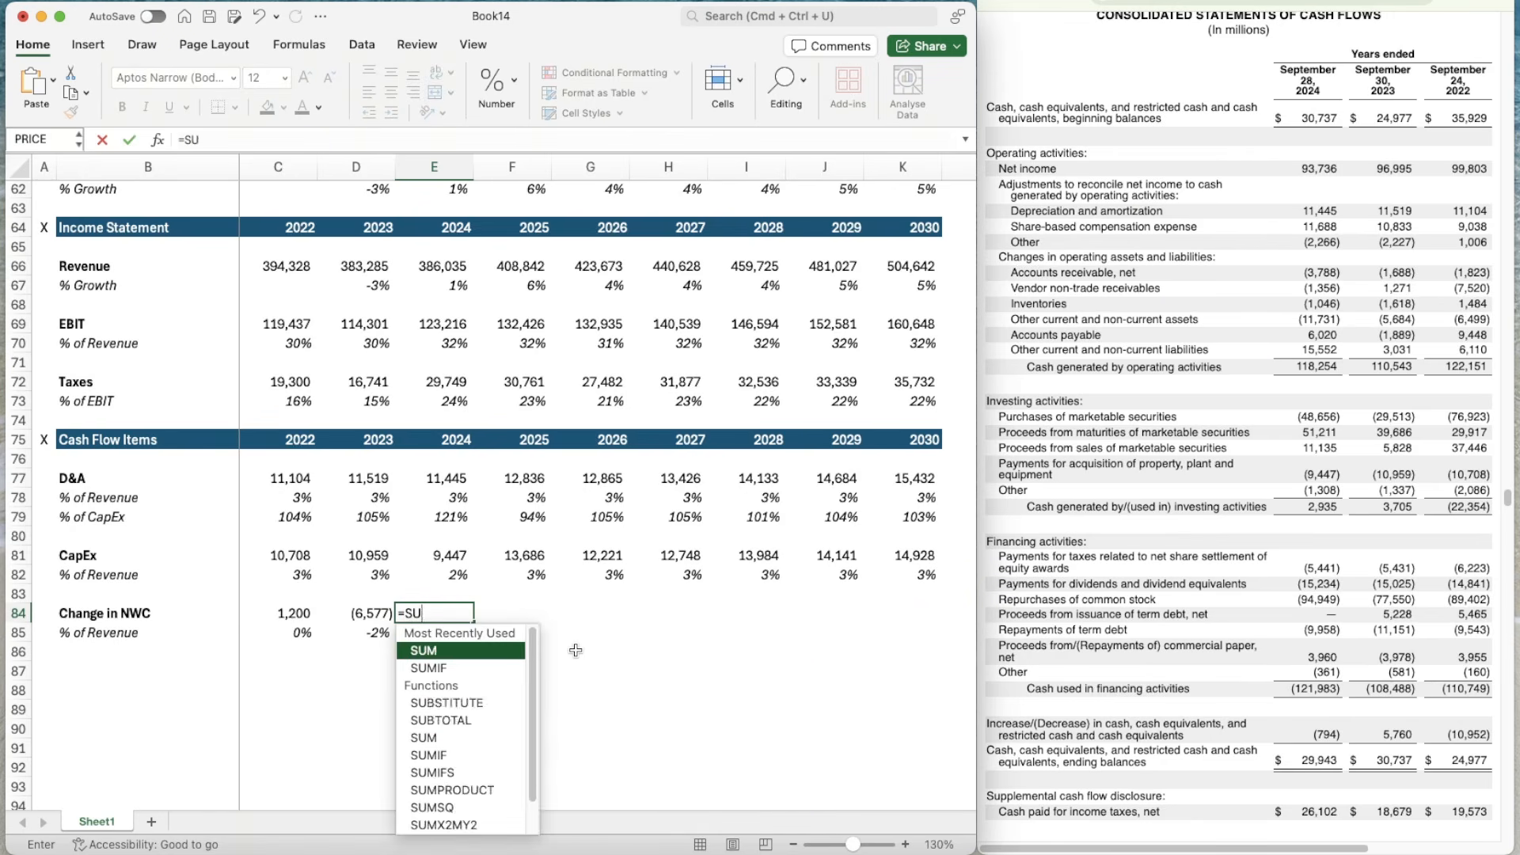
text(M(-)
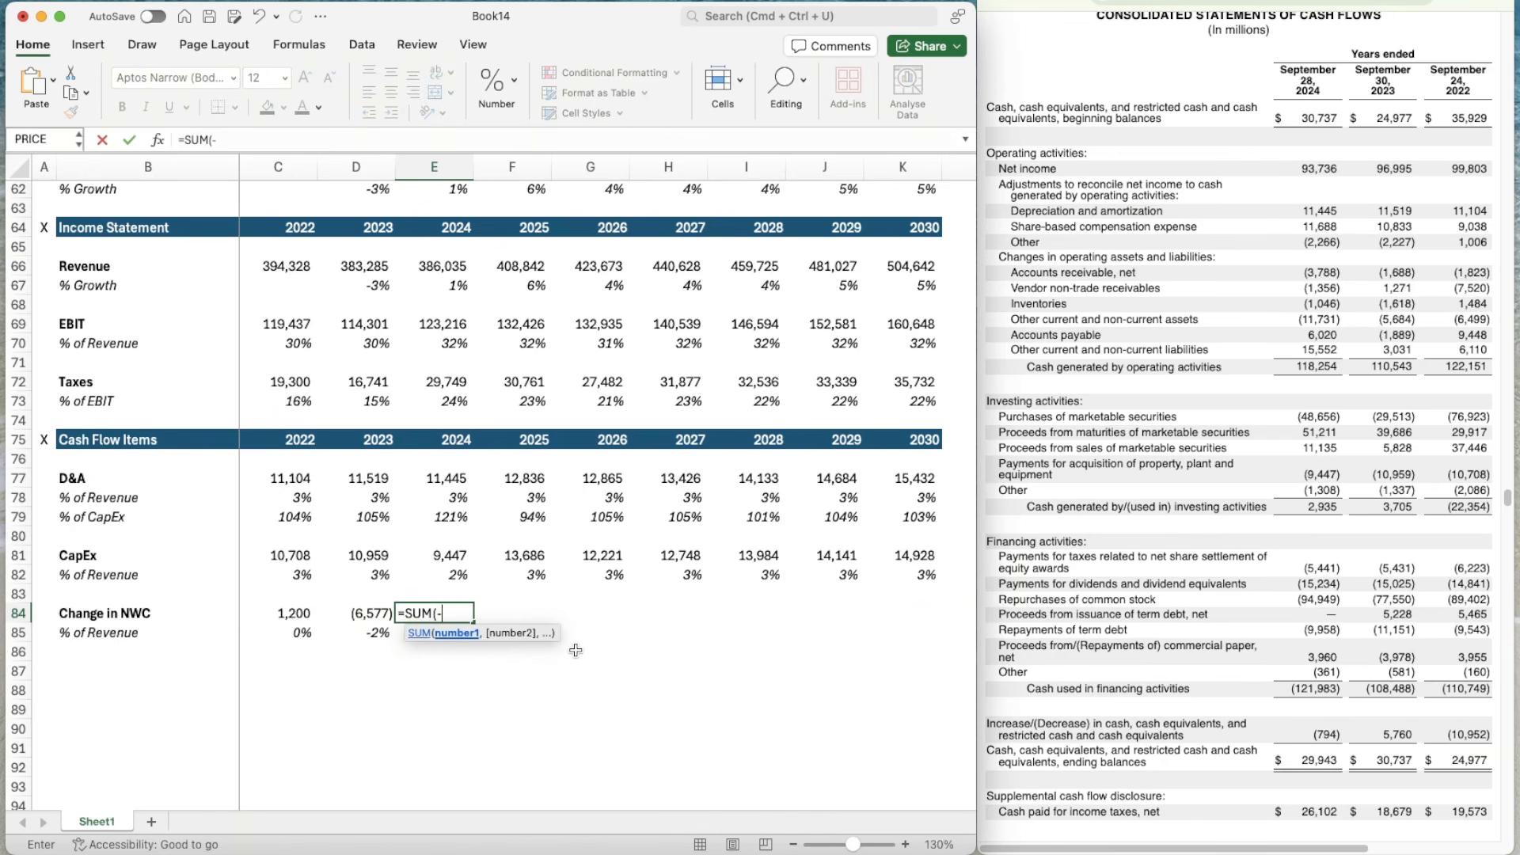
text(3788-1356-1046)
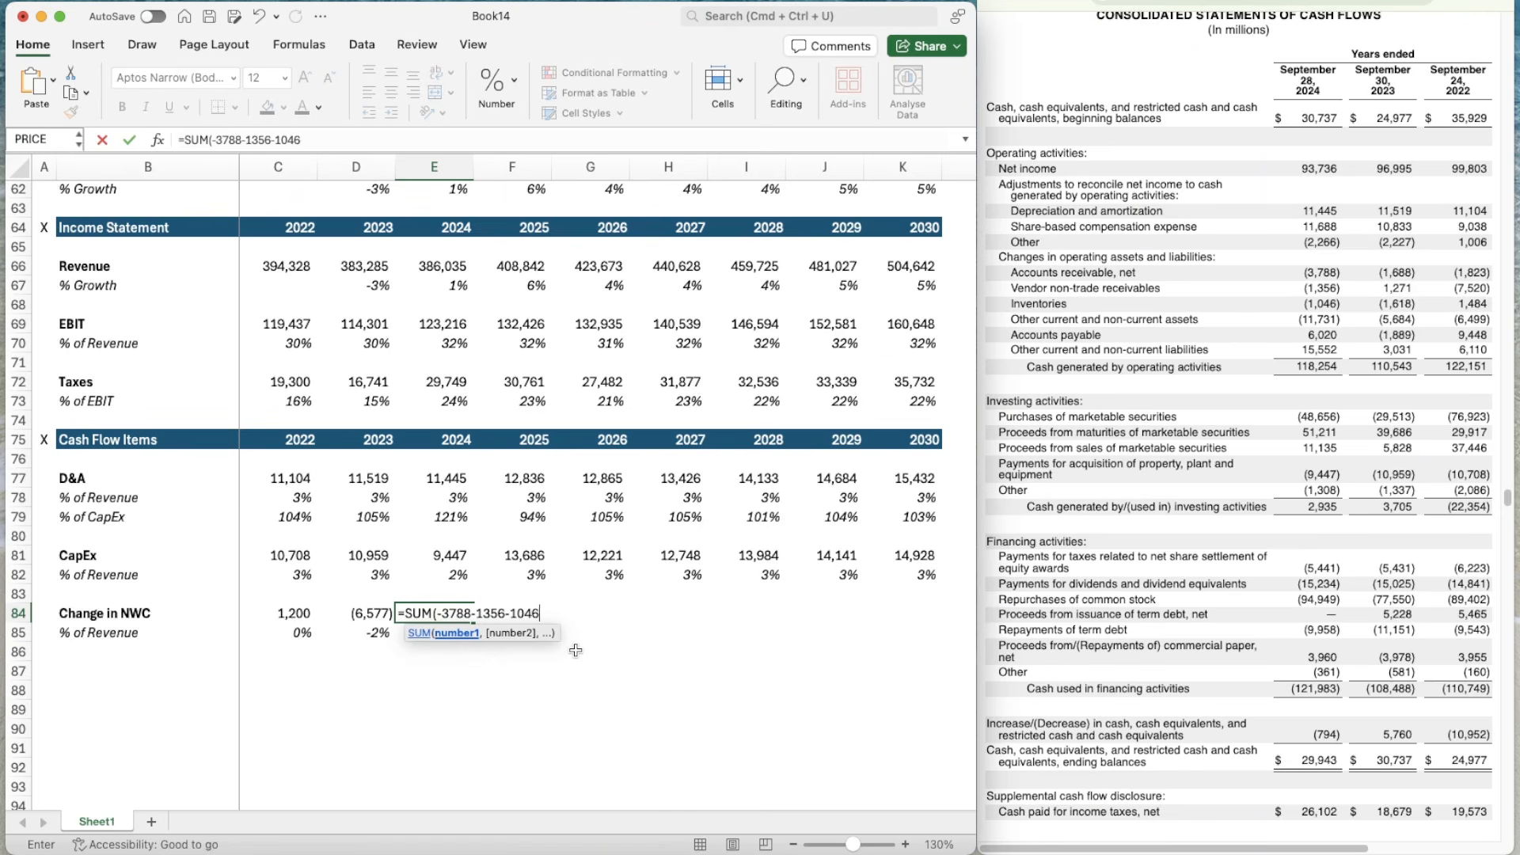
text(-11731+6020+)
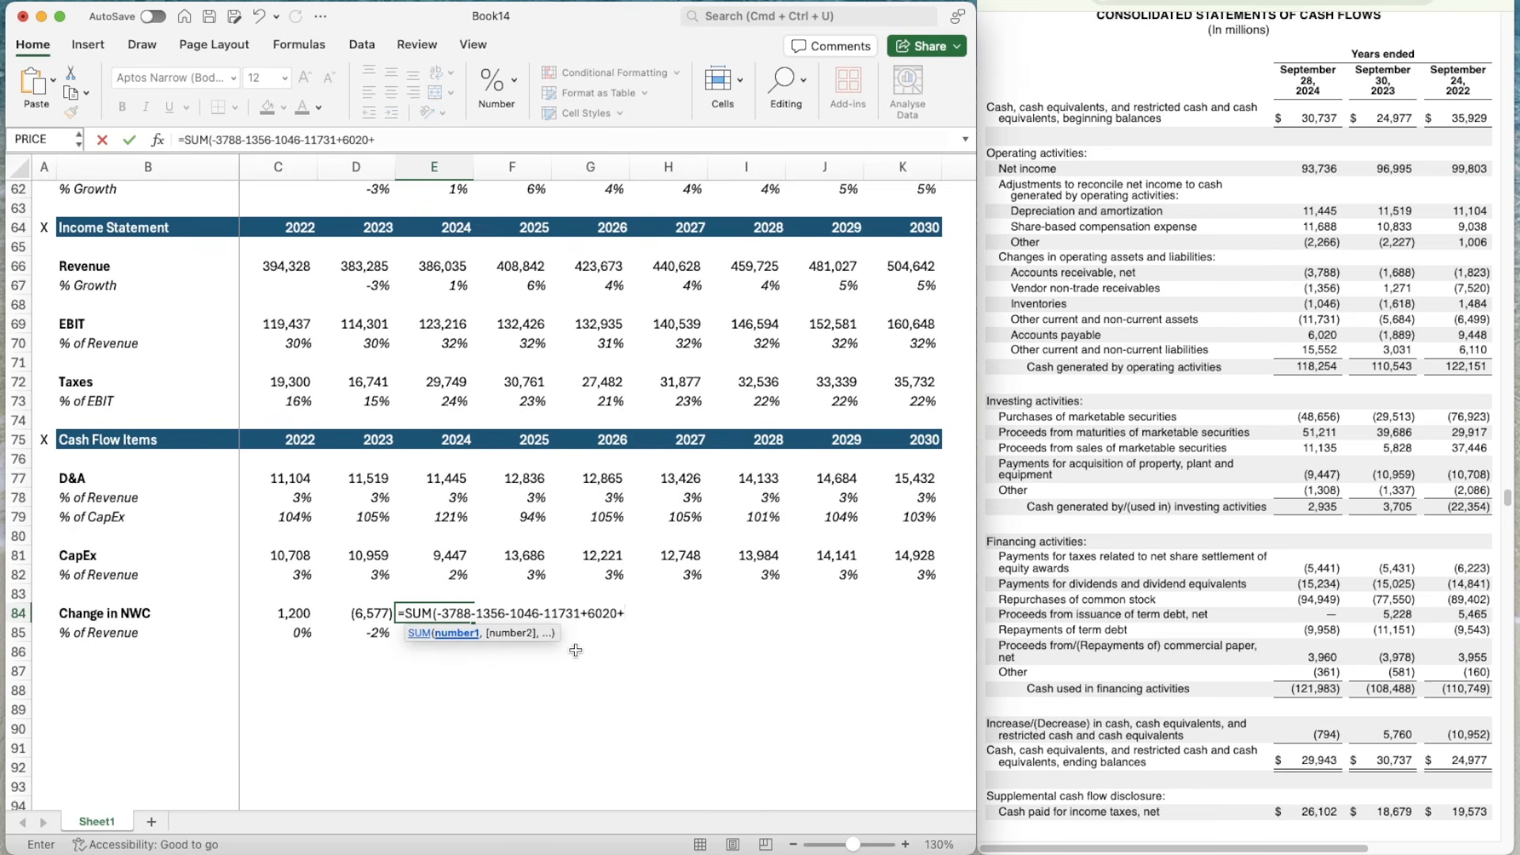
text(15552)
key(Left)
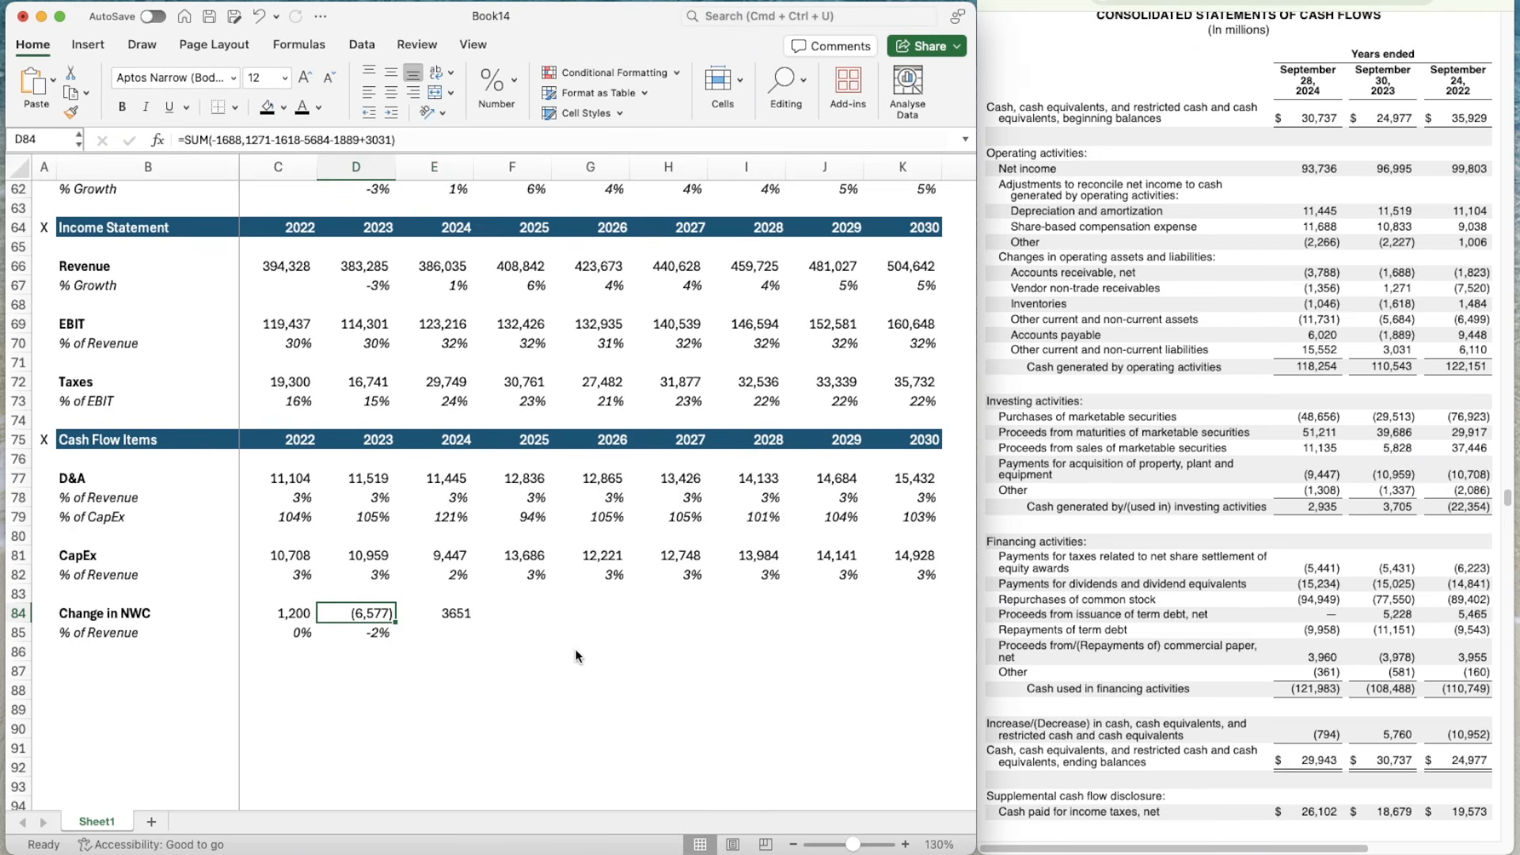
- Copy the number format of the 2023 change in NWC cell D84 to E84
key(super+shift+c)
key(Right)
key(super+shift+v)
- Copy the change in NWC % of Revenue formula from D85 to the 2024 cell E85
key(Down)
key(Down)
key(Left)
key(Up)
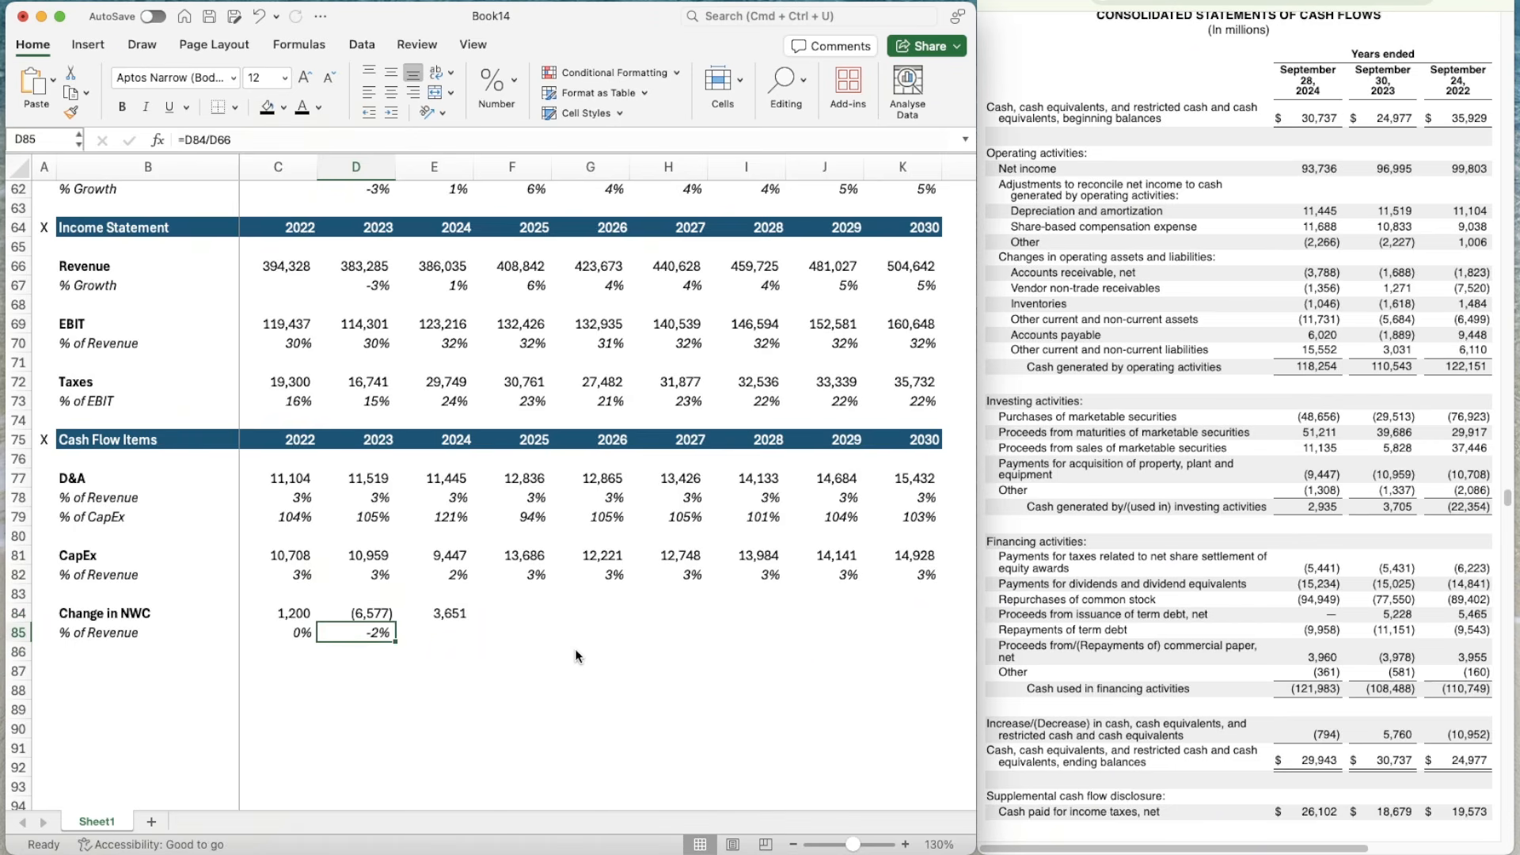
key(super+c)
key(Right)
key(super+v)
- Switch the filing to Apple's condensed cash flow statement for the nine months ended June 28, 2025
key(Right)
key(Up)
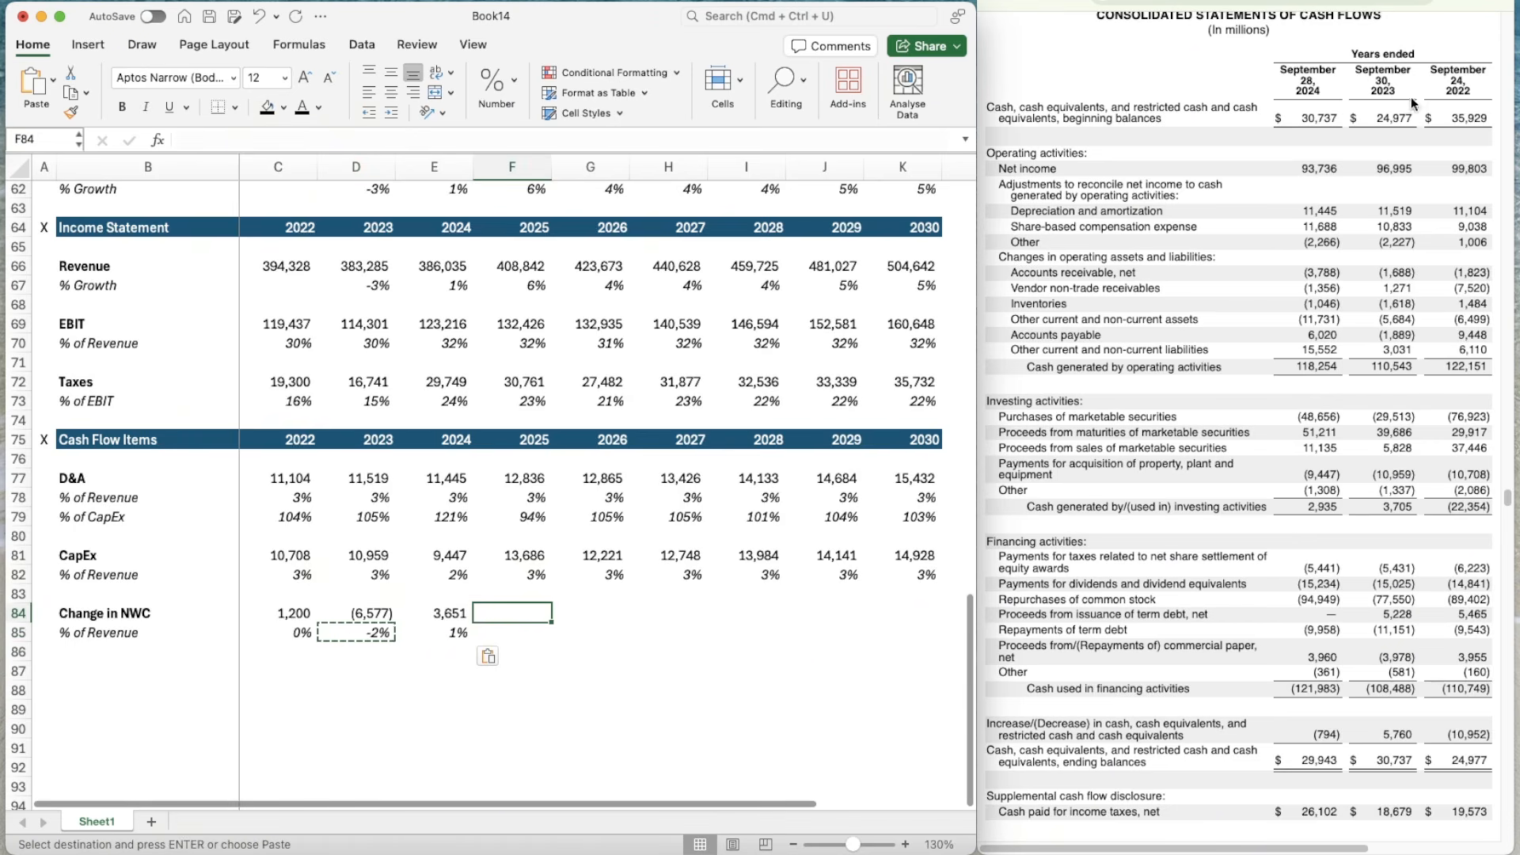
click(1387, 2)
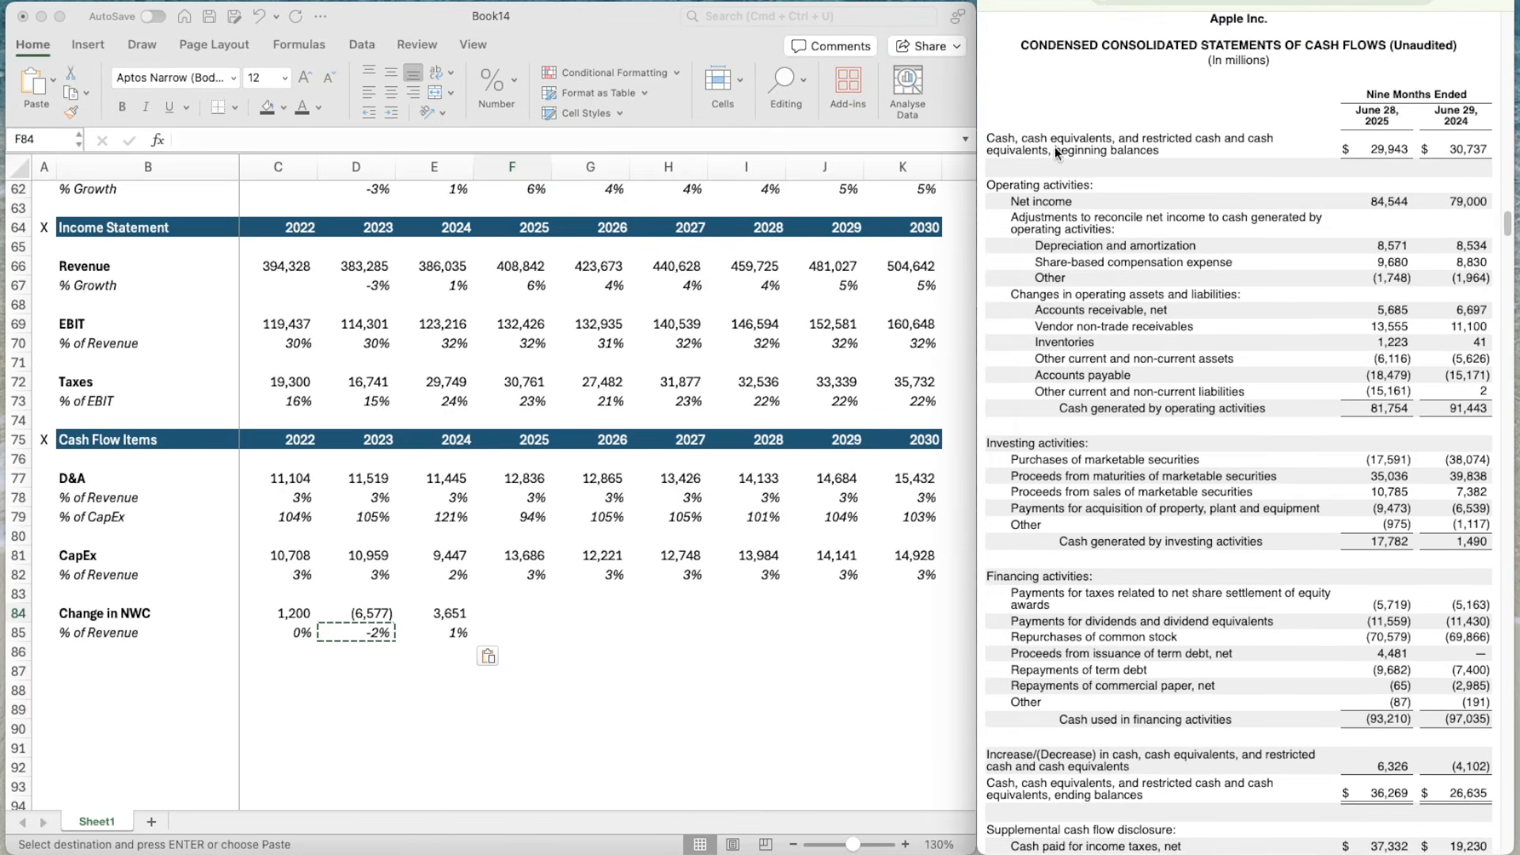
- Enter the nine-month 2025 working capital changes in F84 as =SUM(5685,13555,1223,-6116,18479,-15161)
click(509, 615)
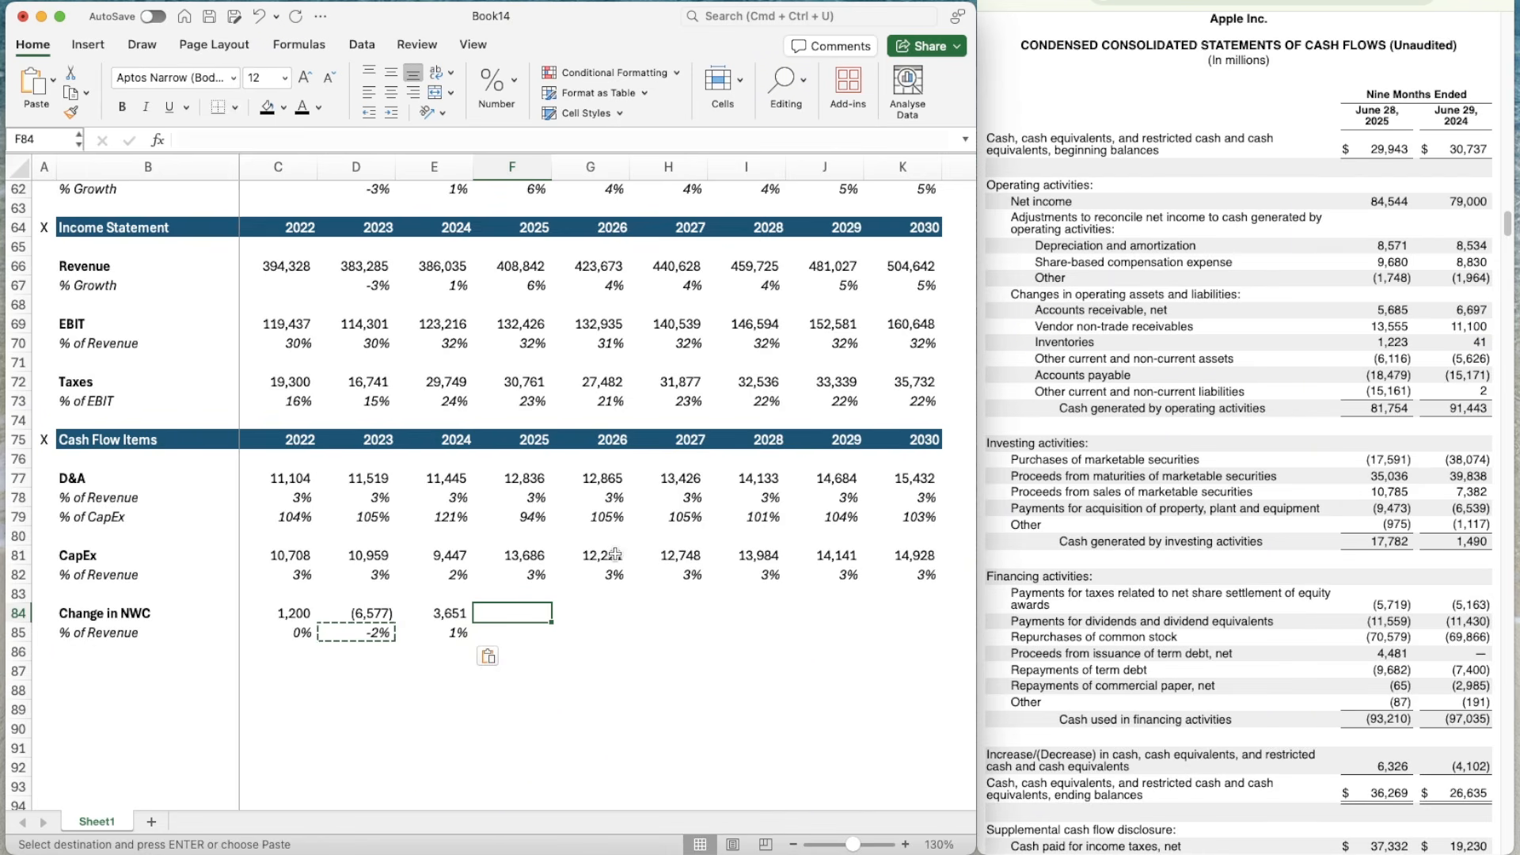
text(=)
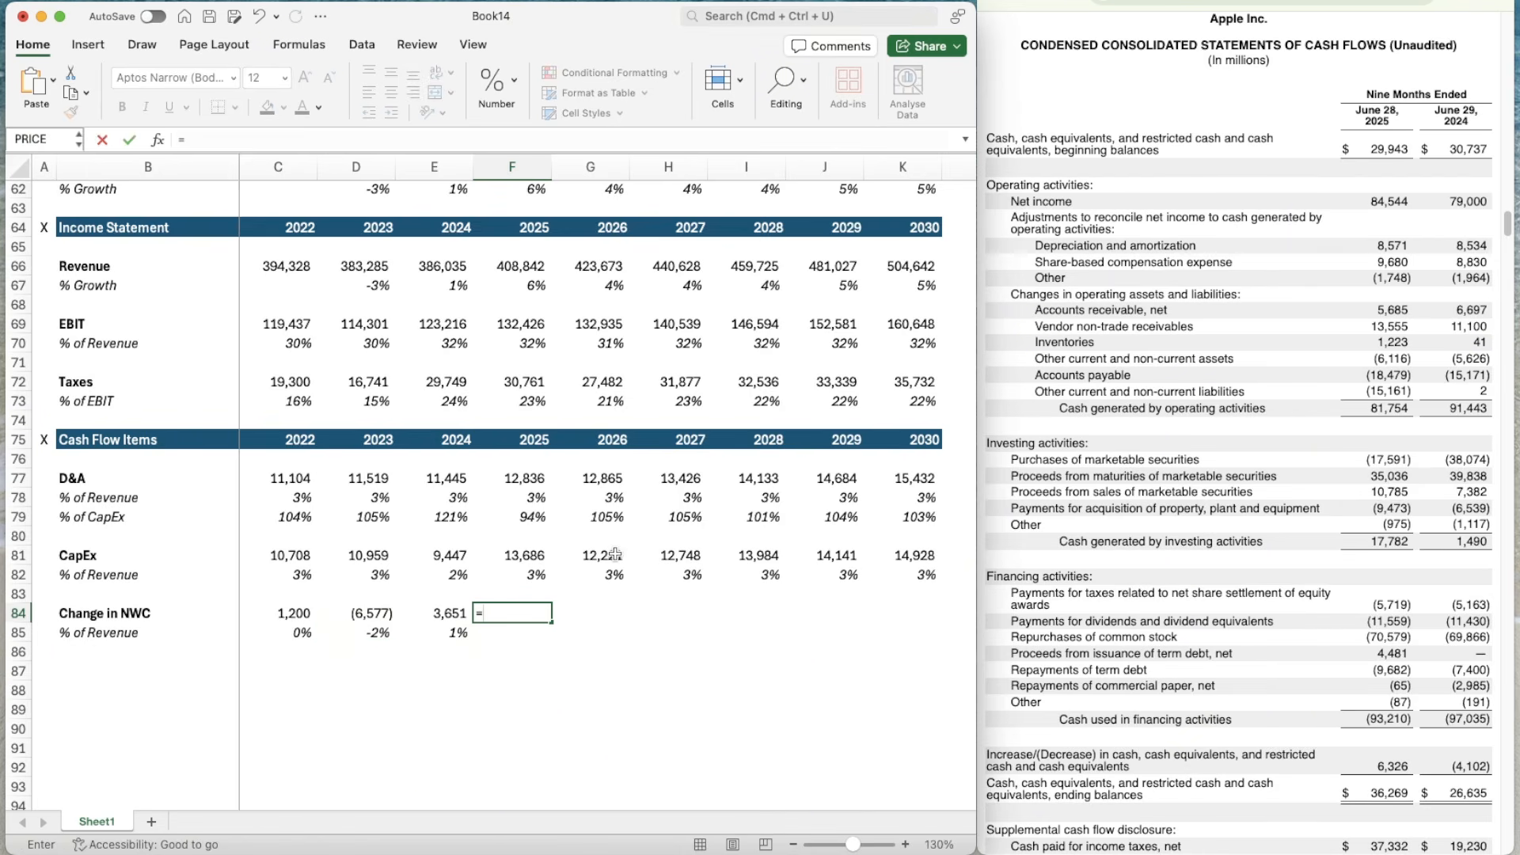
text(SUM()
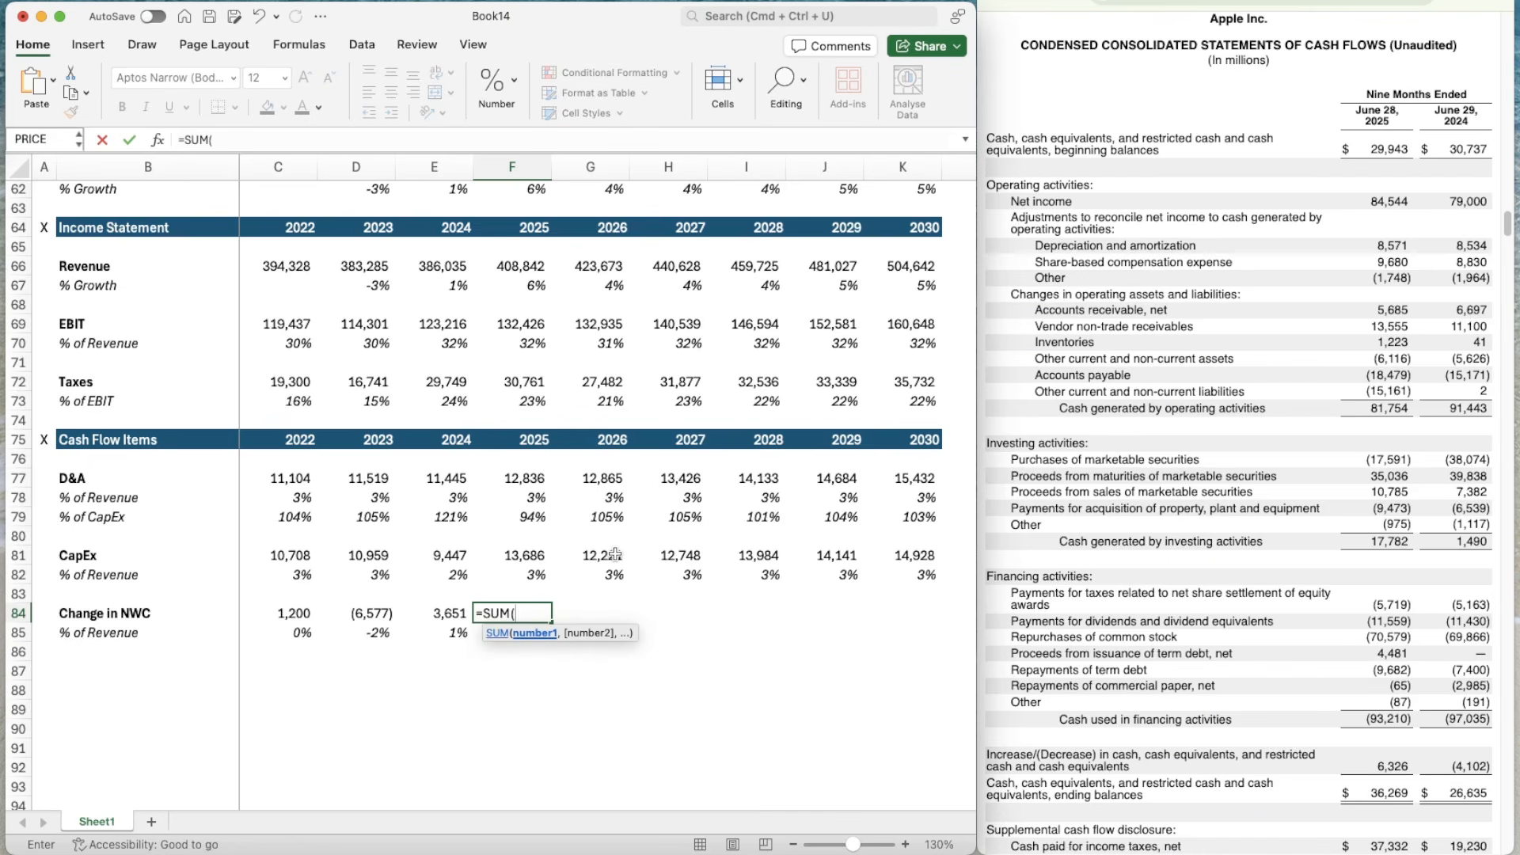
text(5685,)
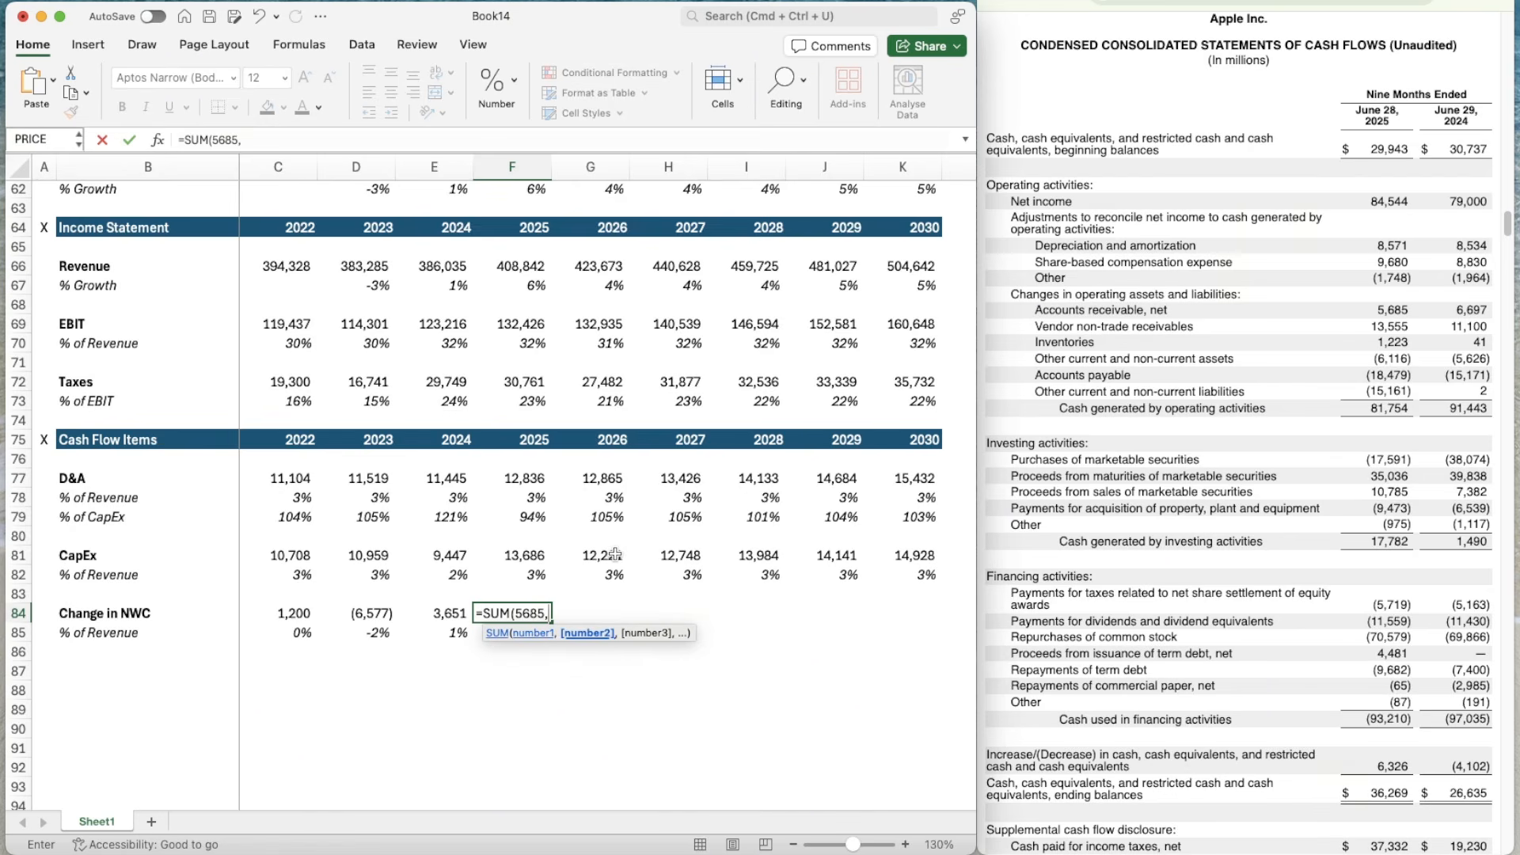
text(13555,12)
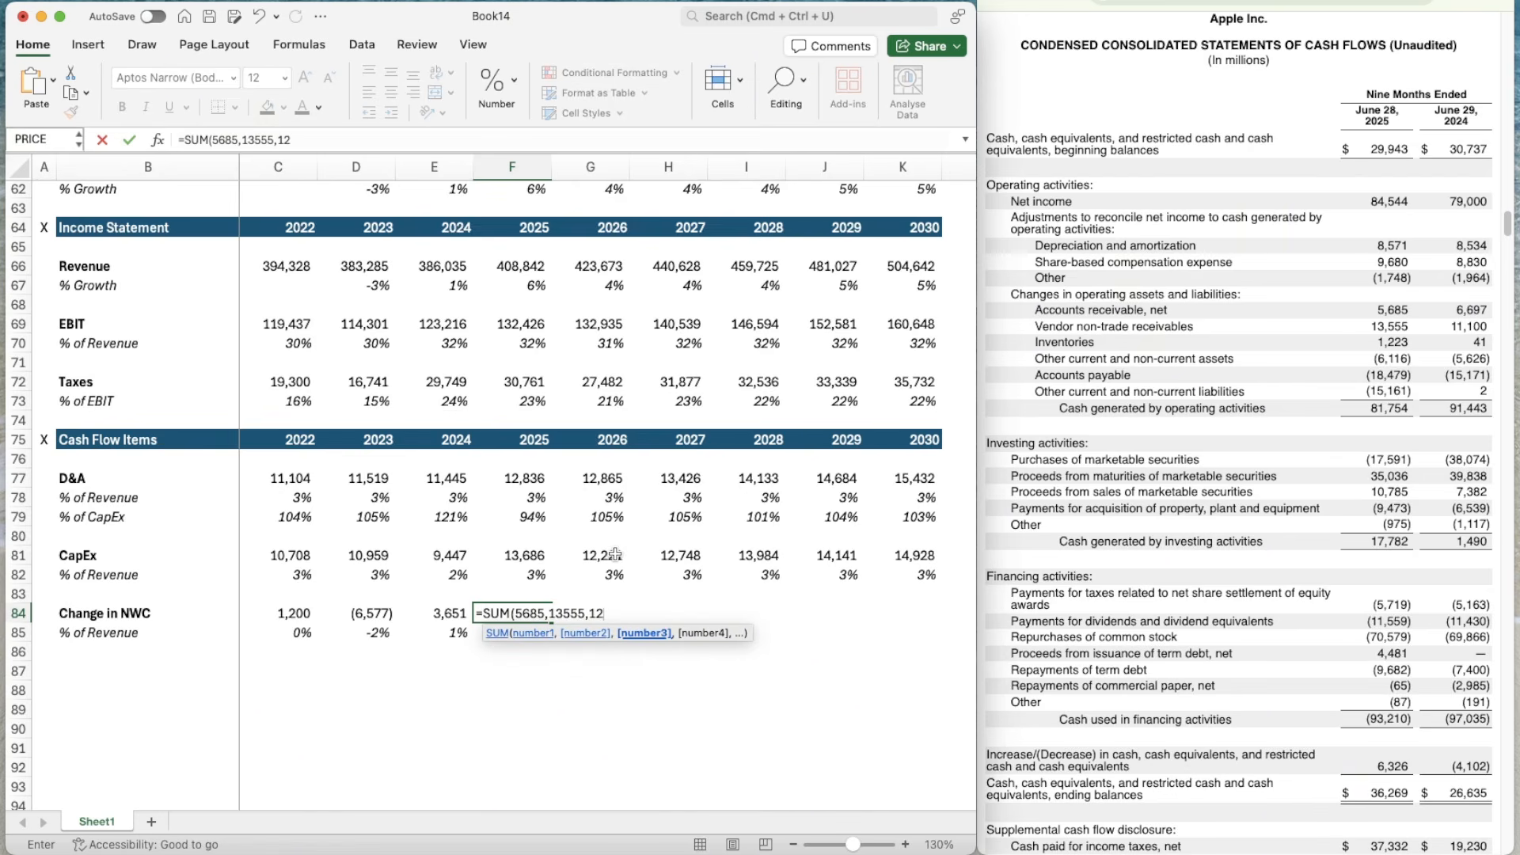
text(23,)
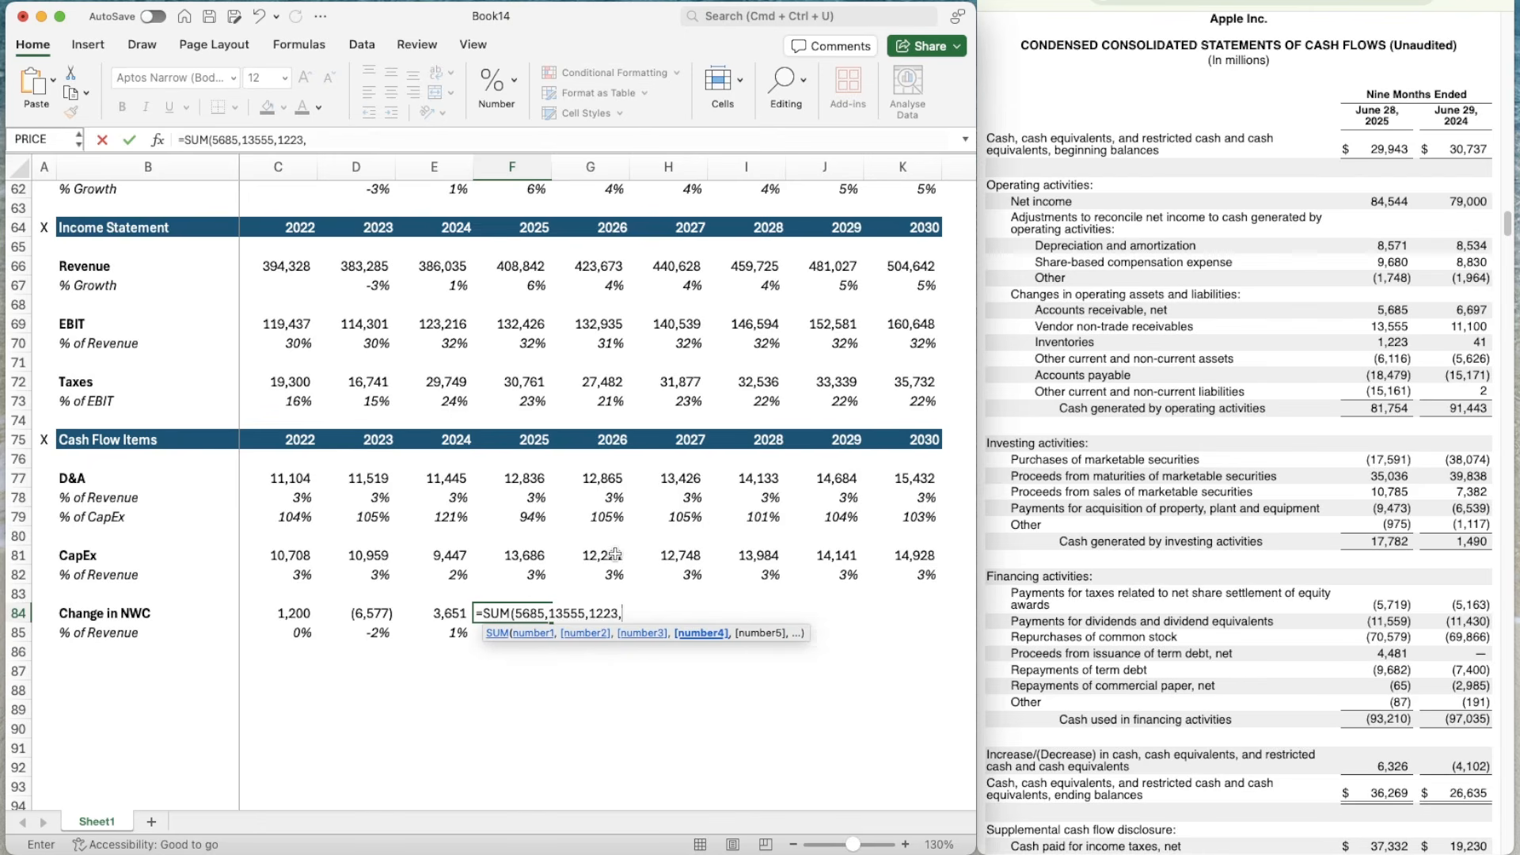
text(-6116,18)
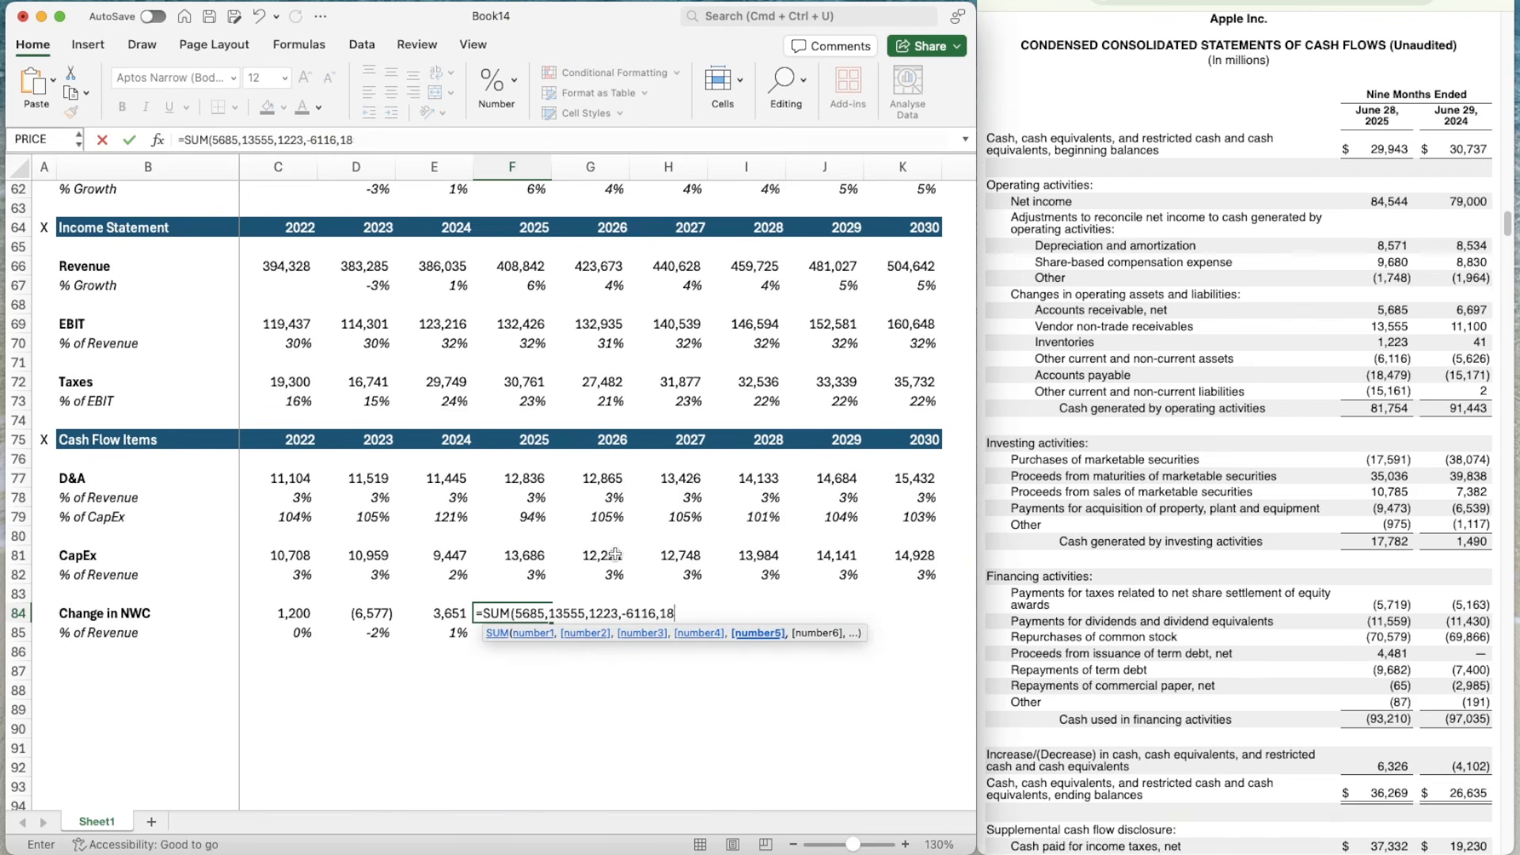
text(479-15161))
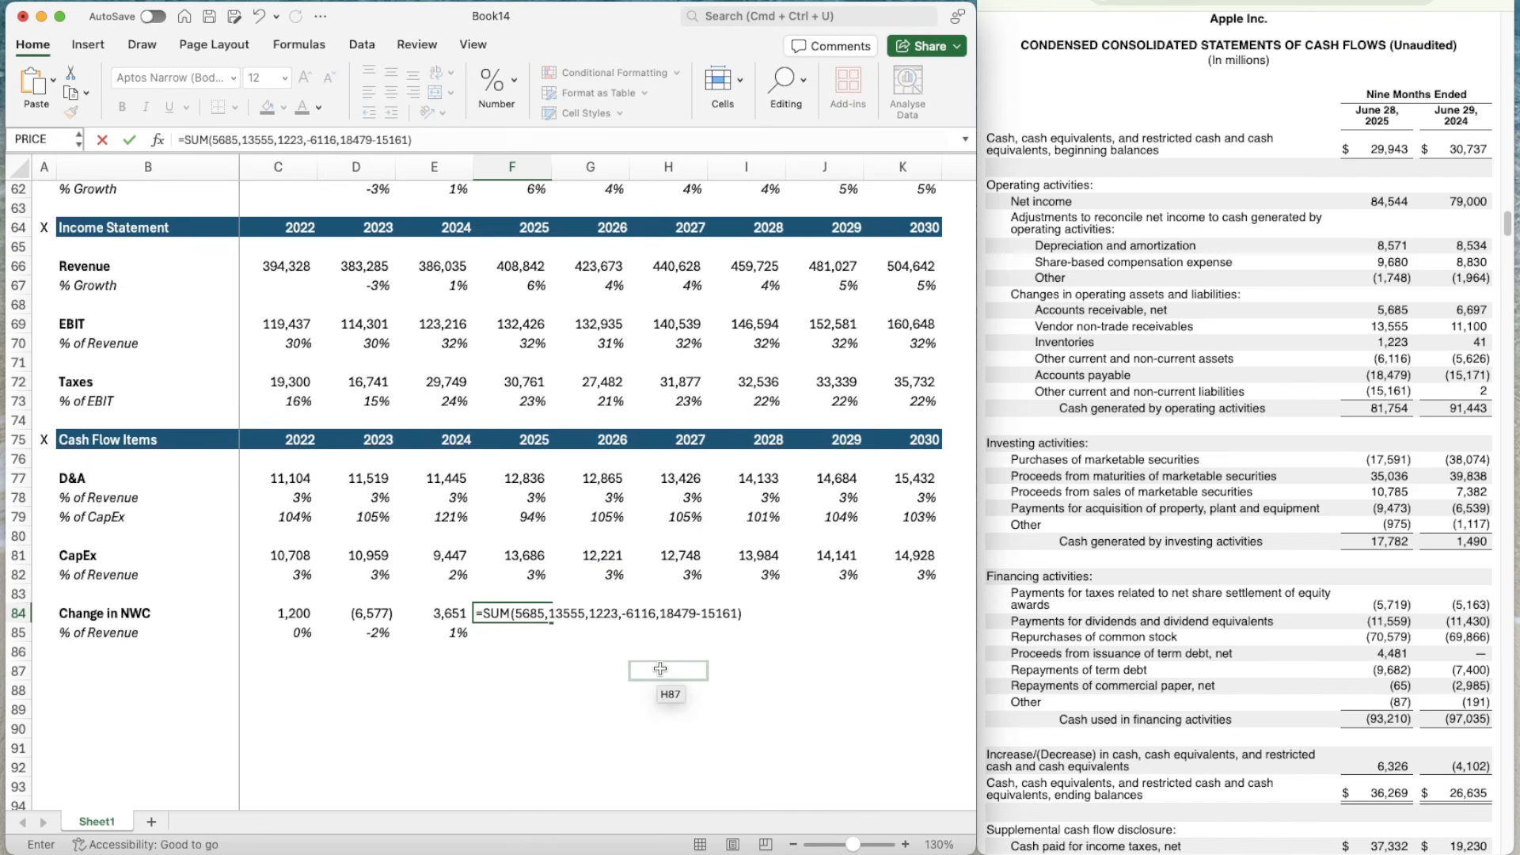
click(696, 614)
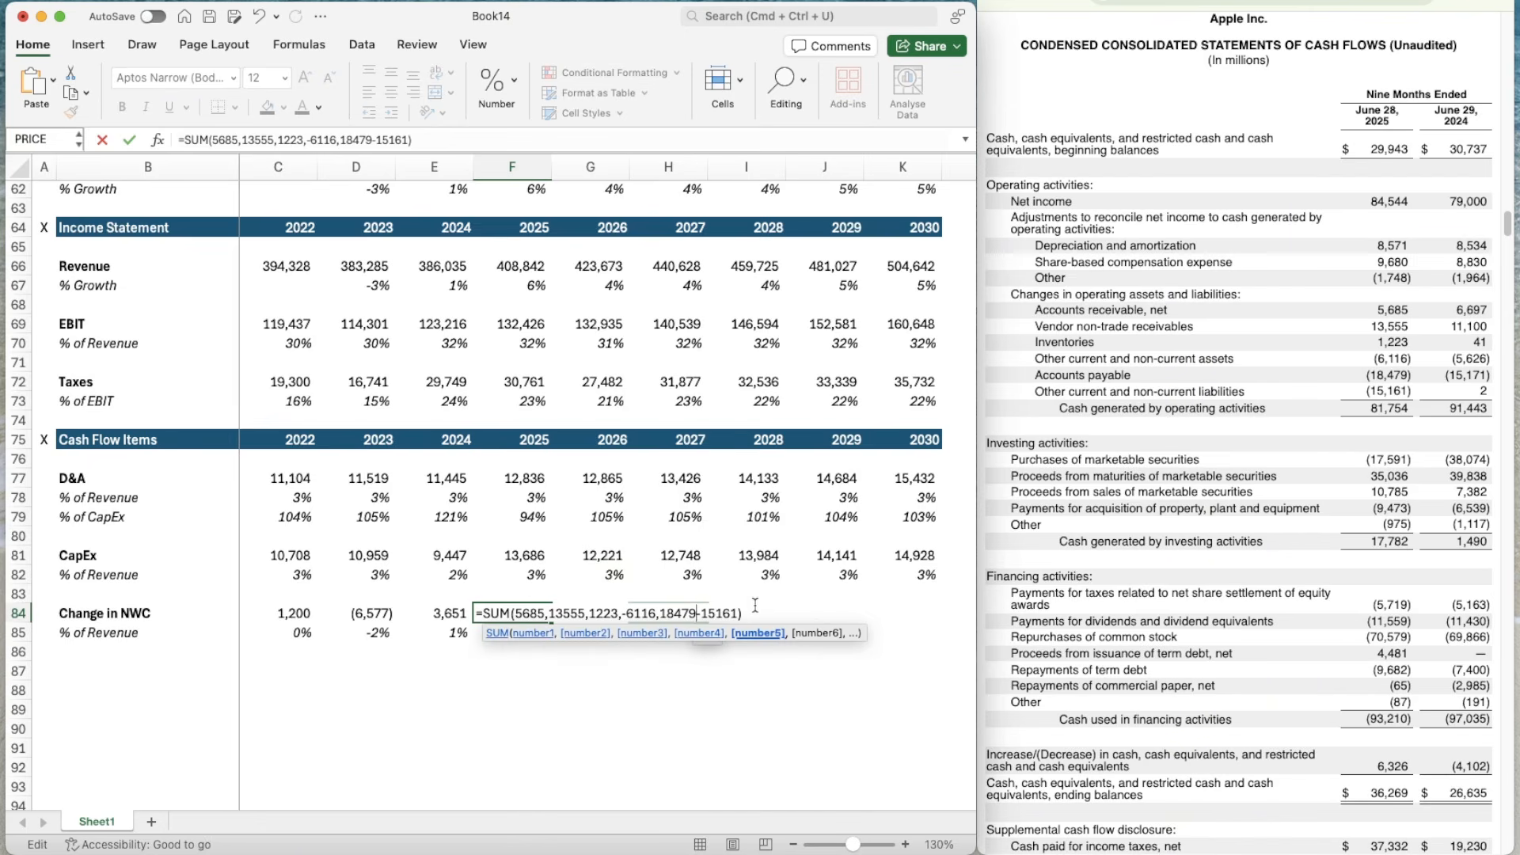
text(,)
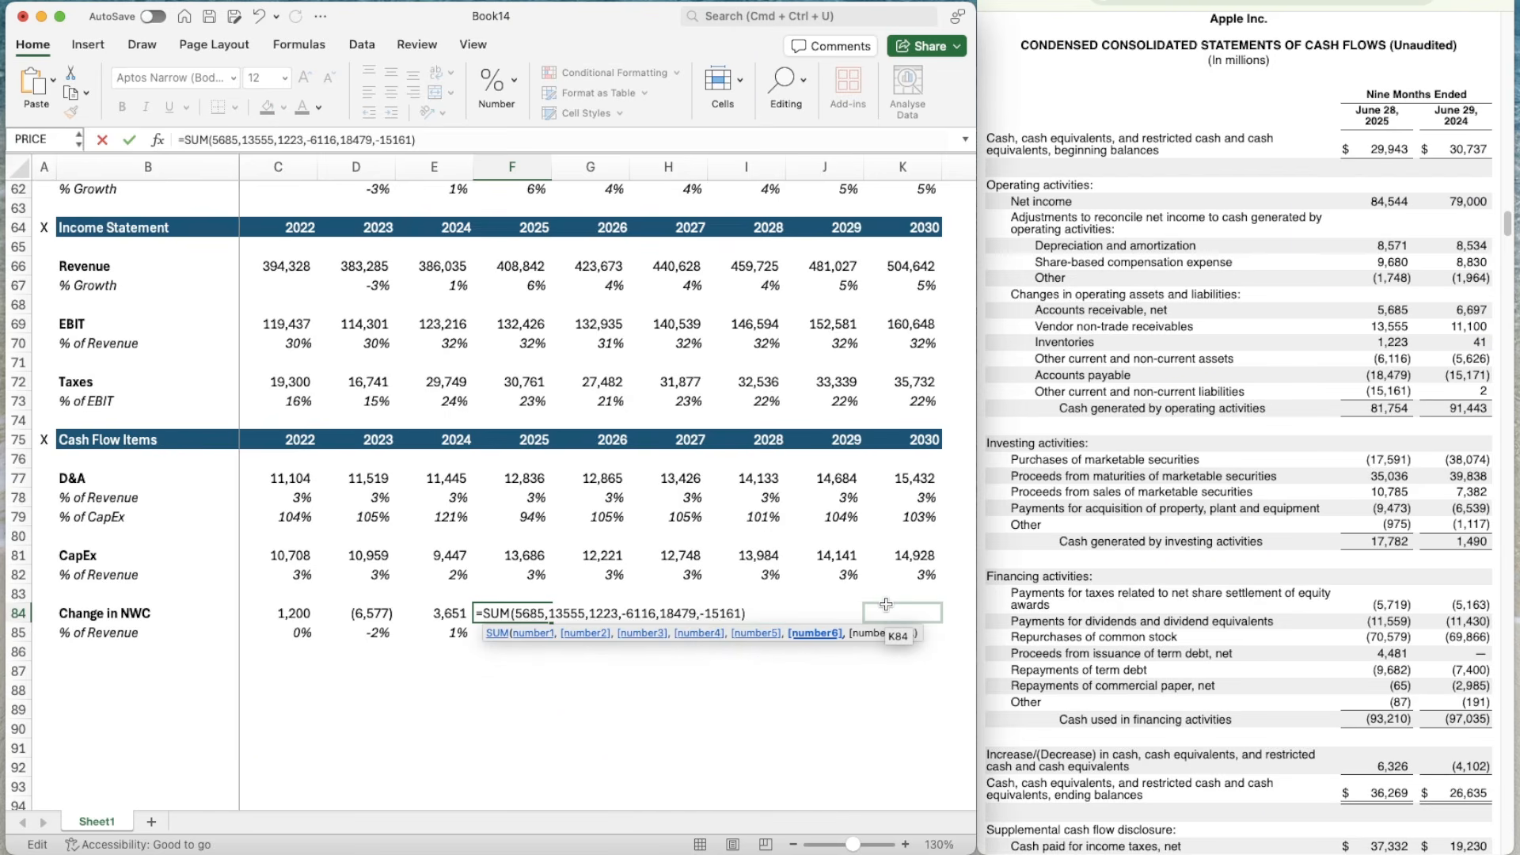
key(Return)
key(Up)
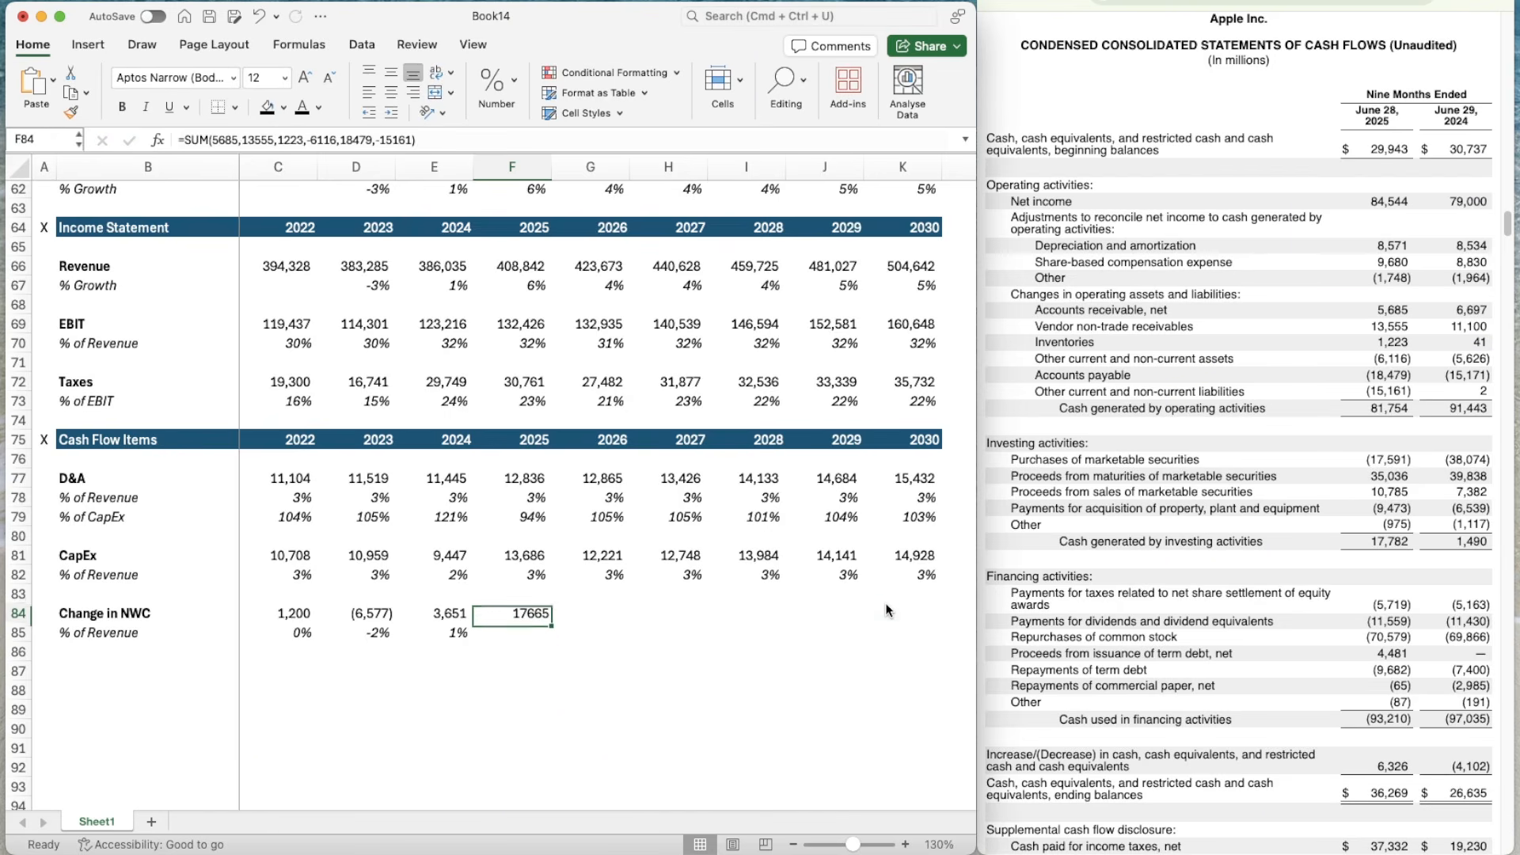
- Copy the number format of the 2024 change in NWC cell E84 to F84
key(Left)
key(super+shift+c)
key(Right)
key(super+shift+v)
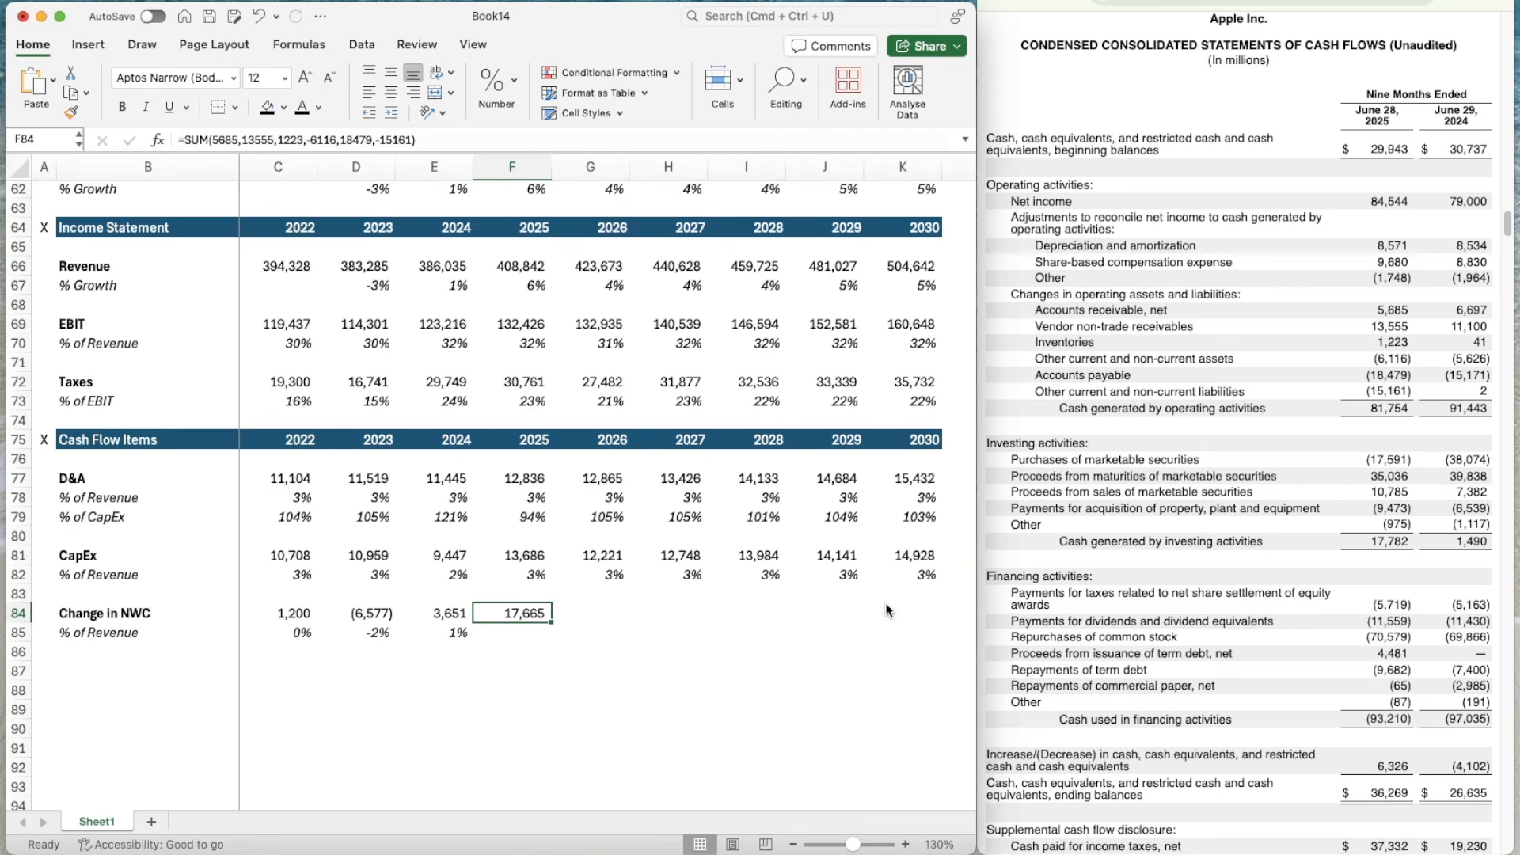
- Re-enter the 2025 change in NWC in F84 as =SUM(5685,13555,1223,-6116,-18479,-15161)
key(Delete)
text(=)
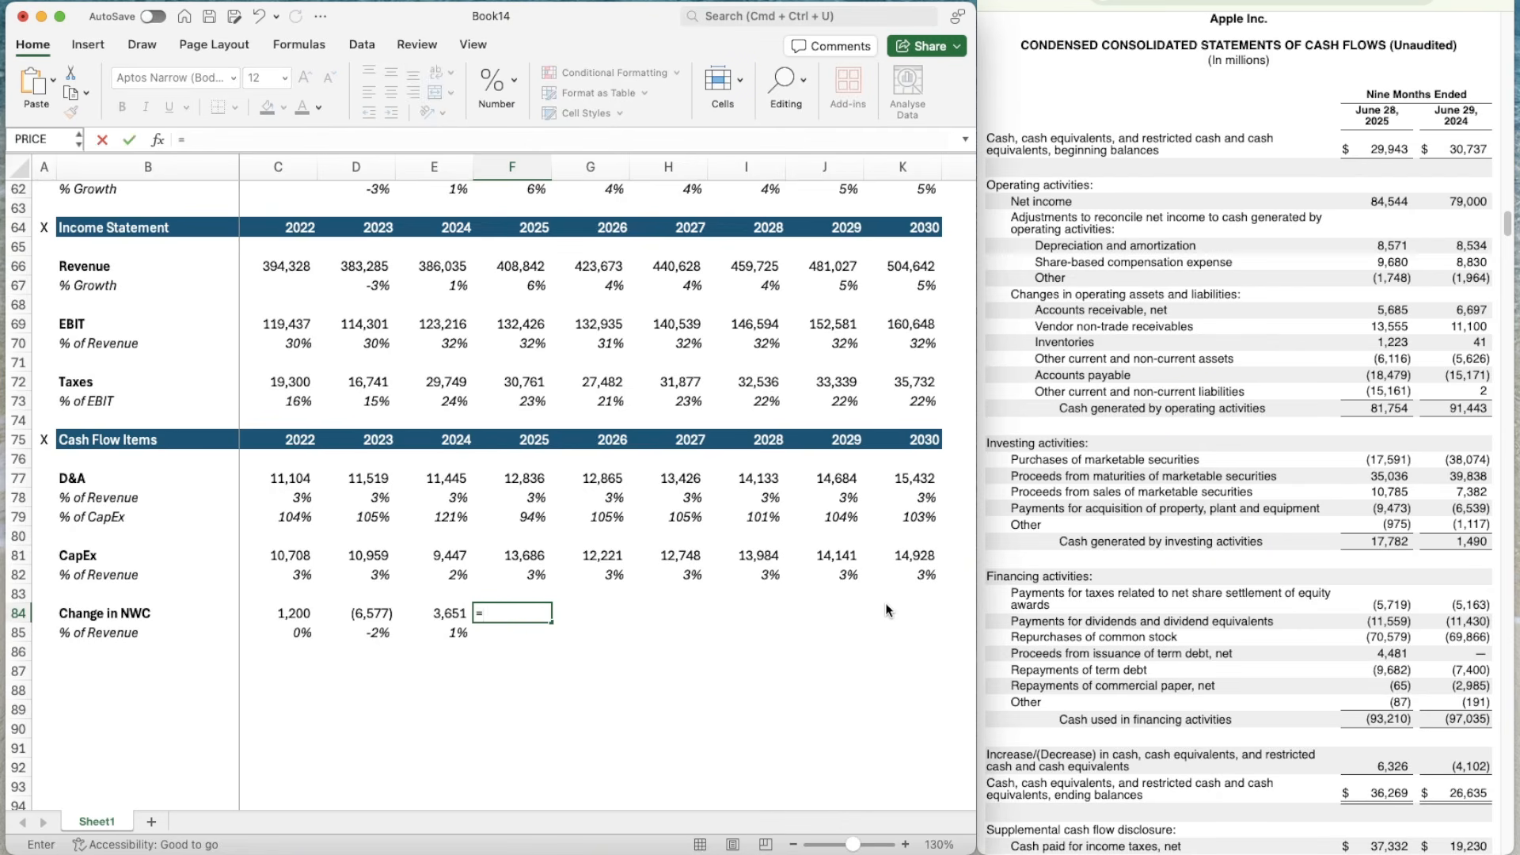
text(SUM()
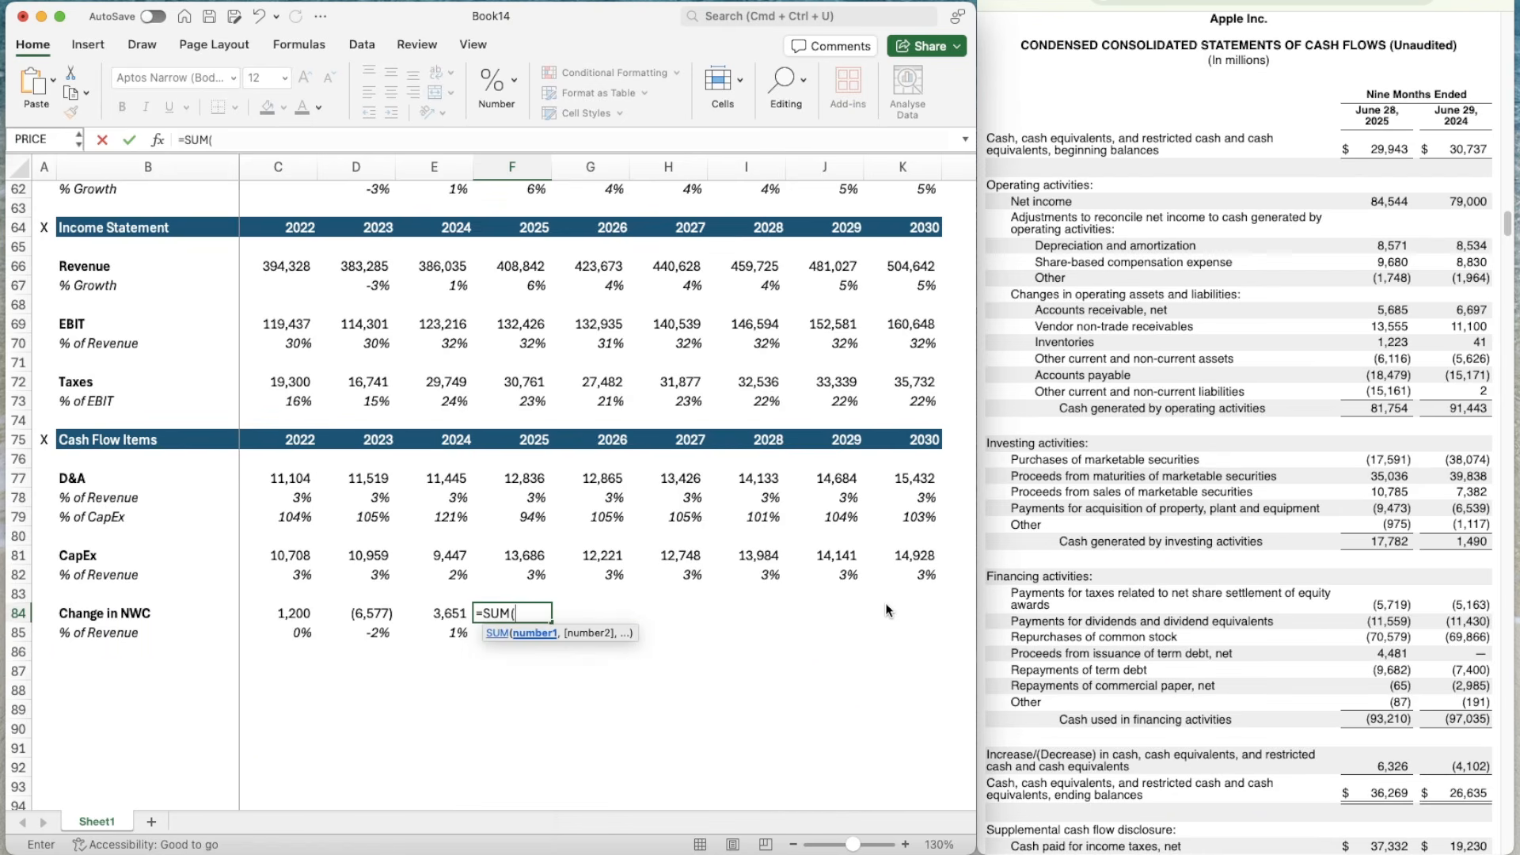
text(5685,13555,)
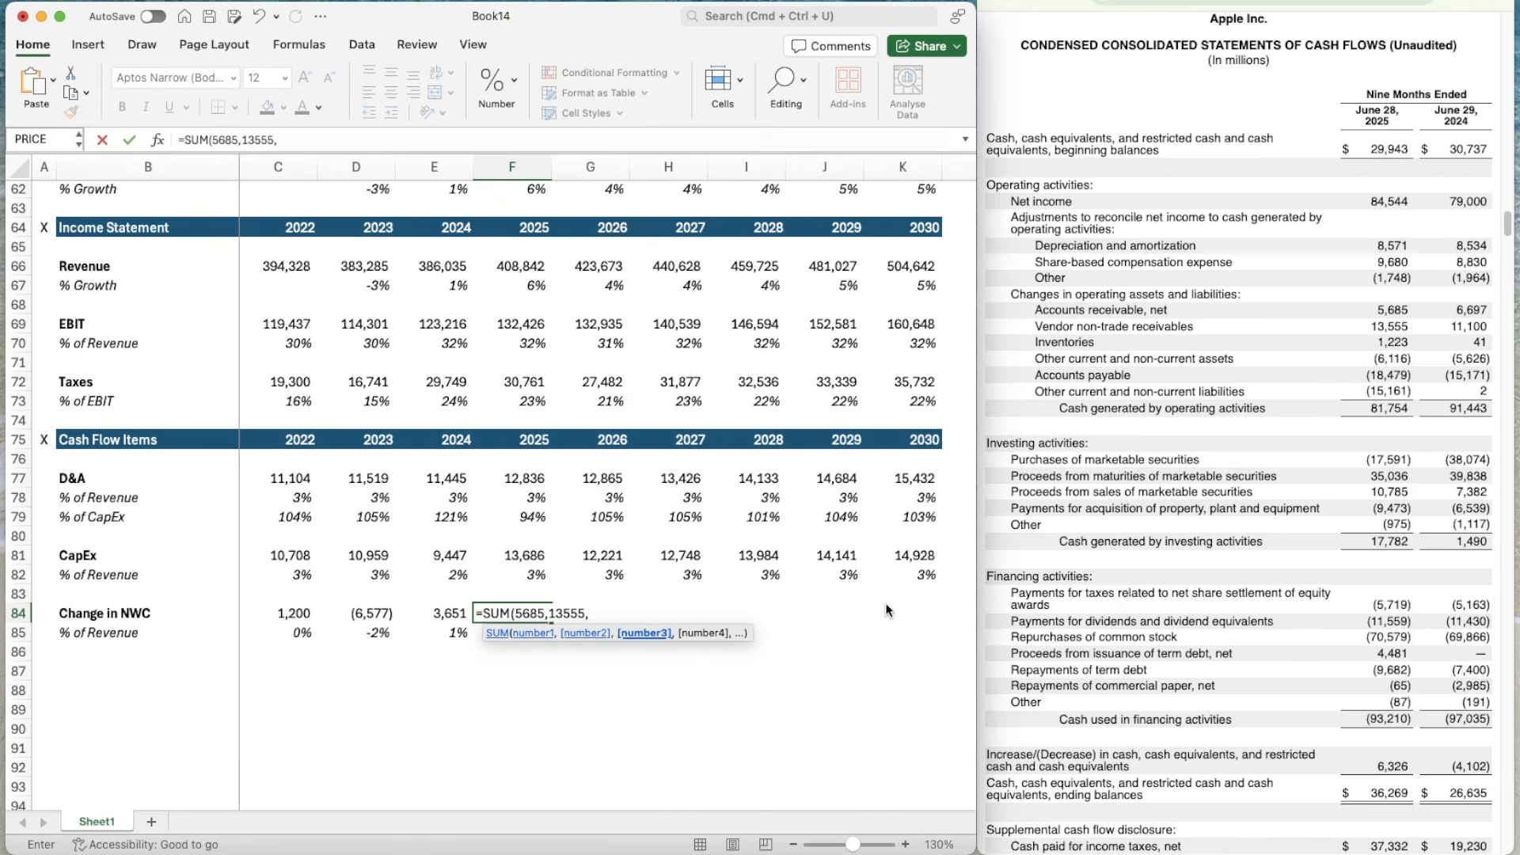
text(1223-6116,)
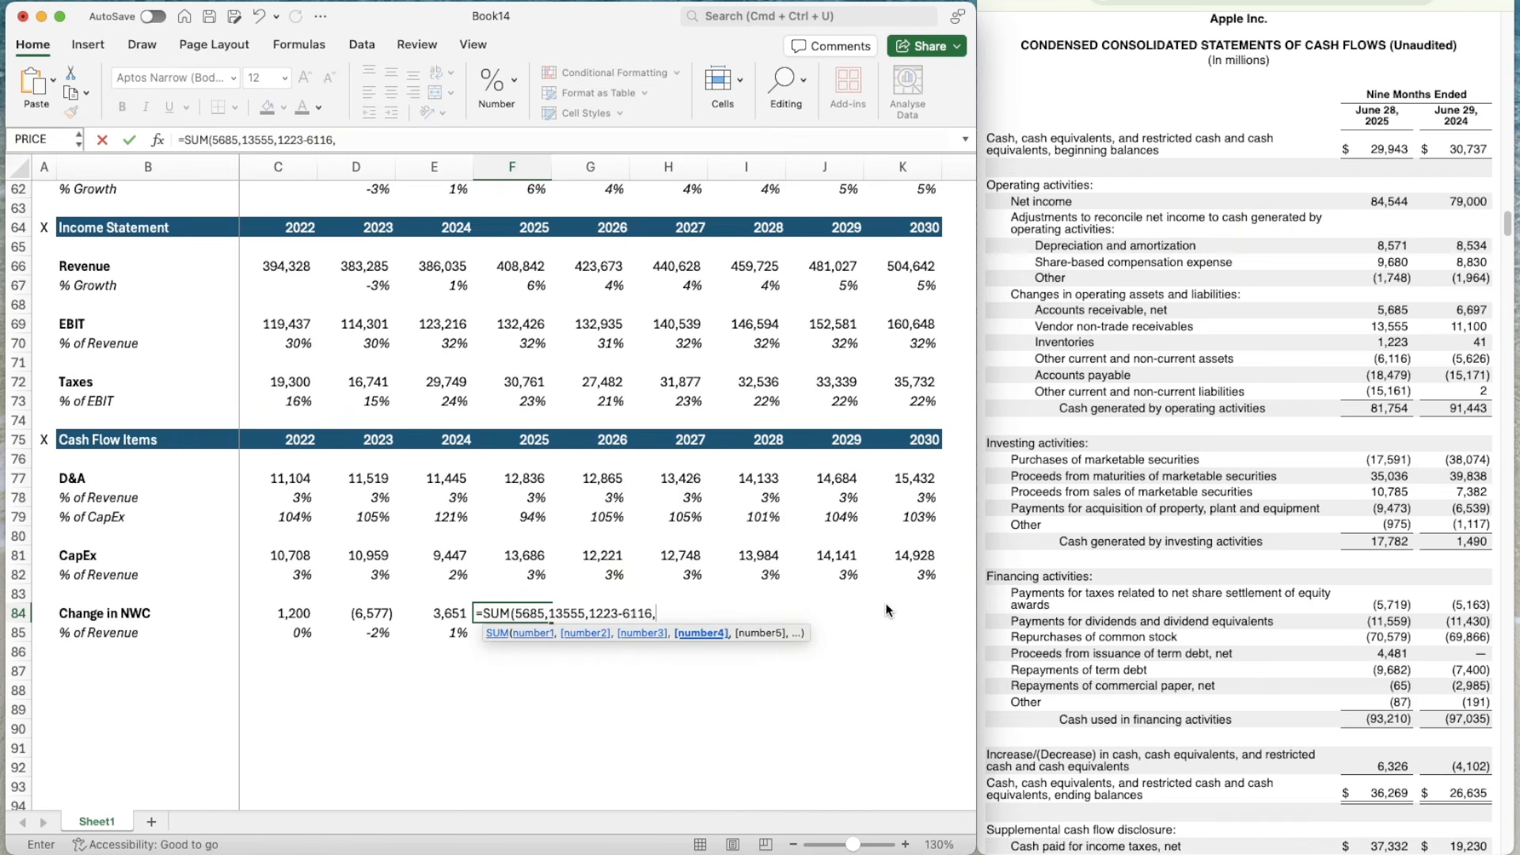
click(619, 614)
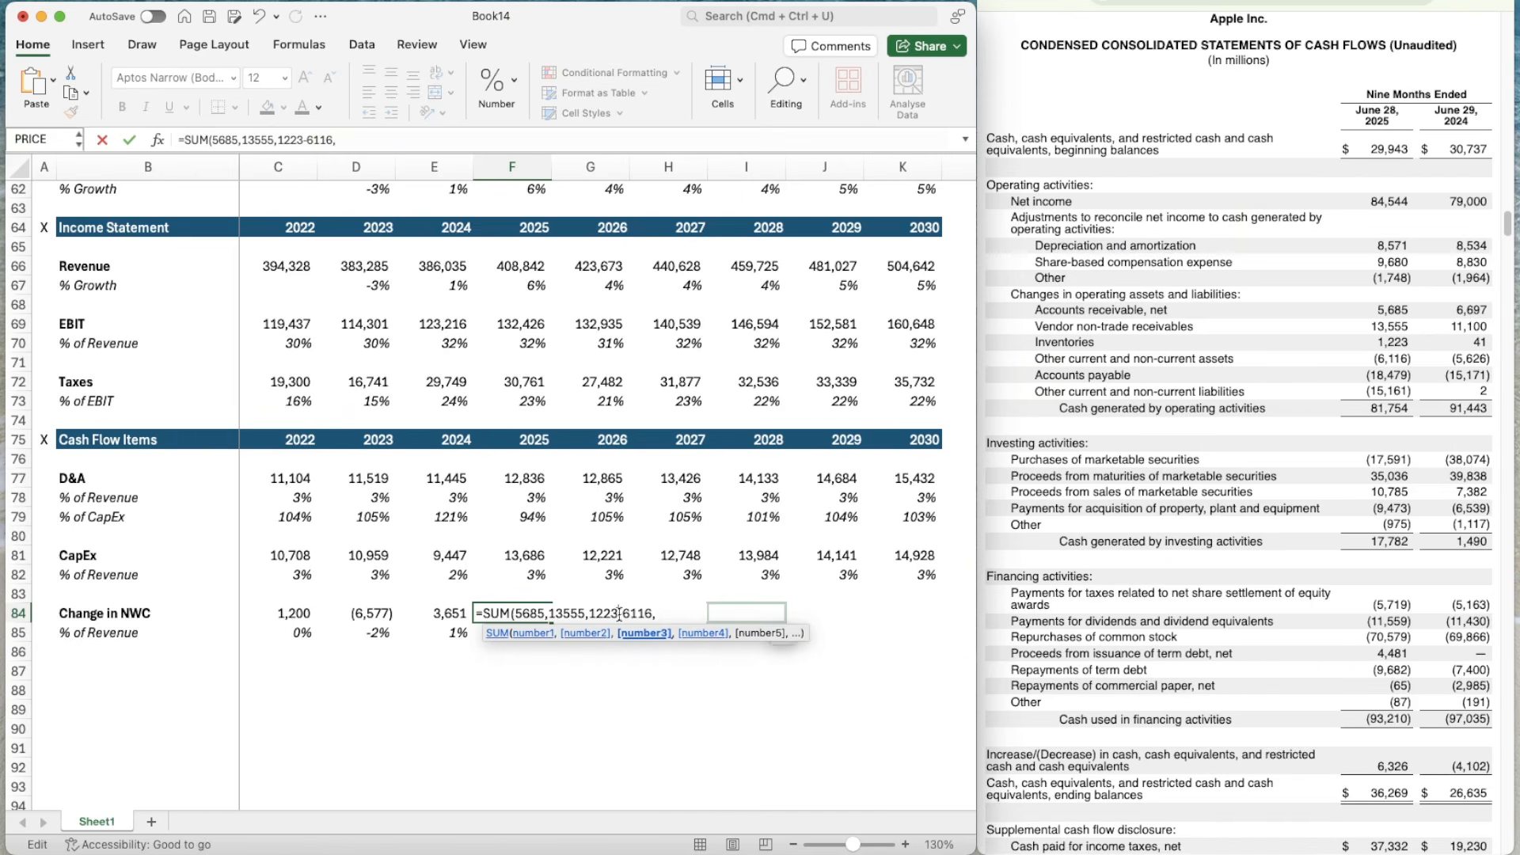
text(,)
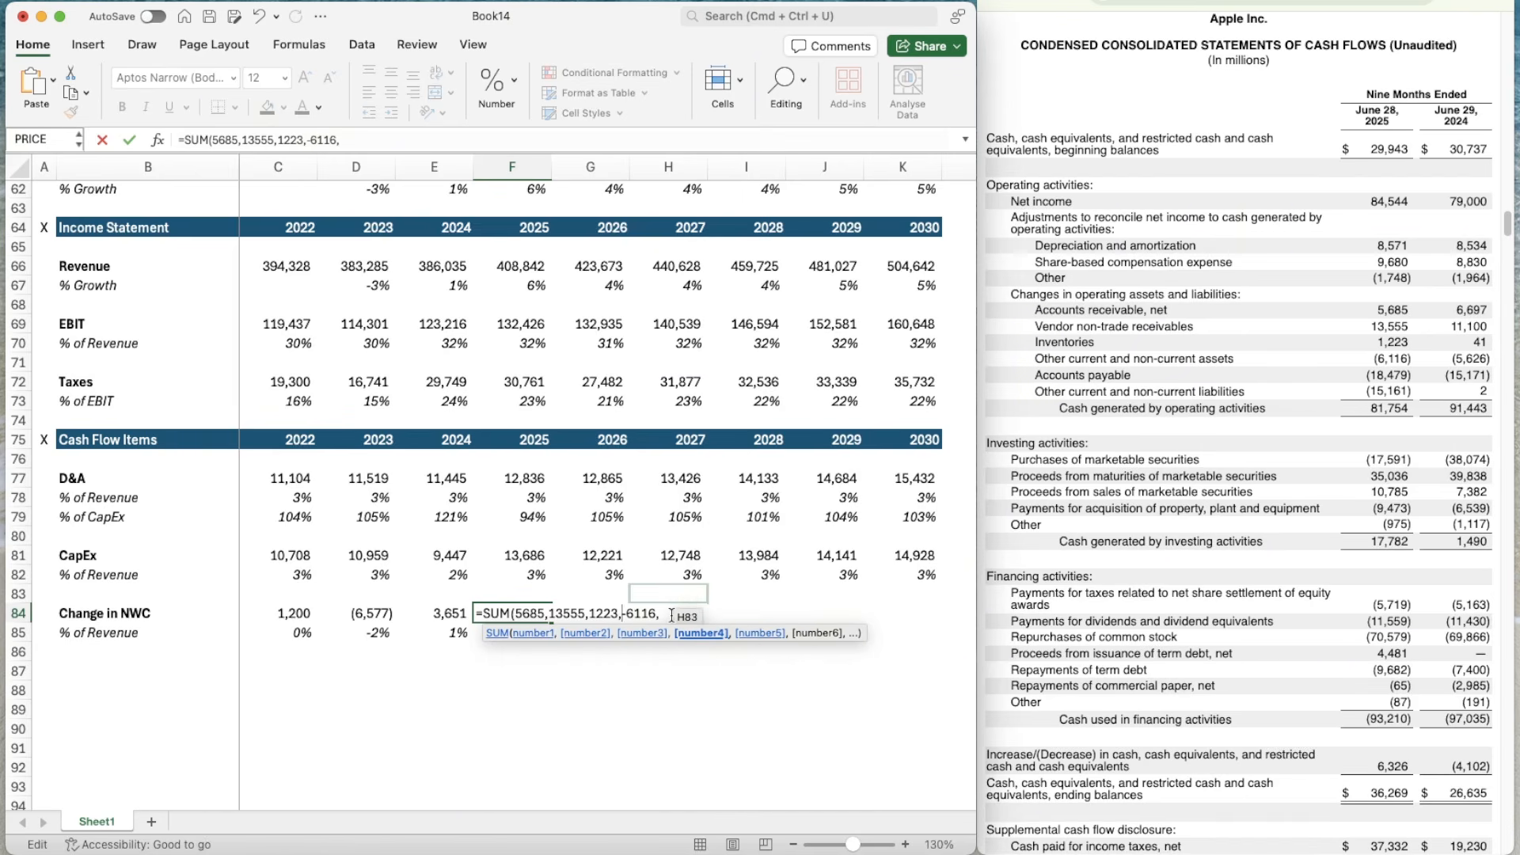
click(671, 615)
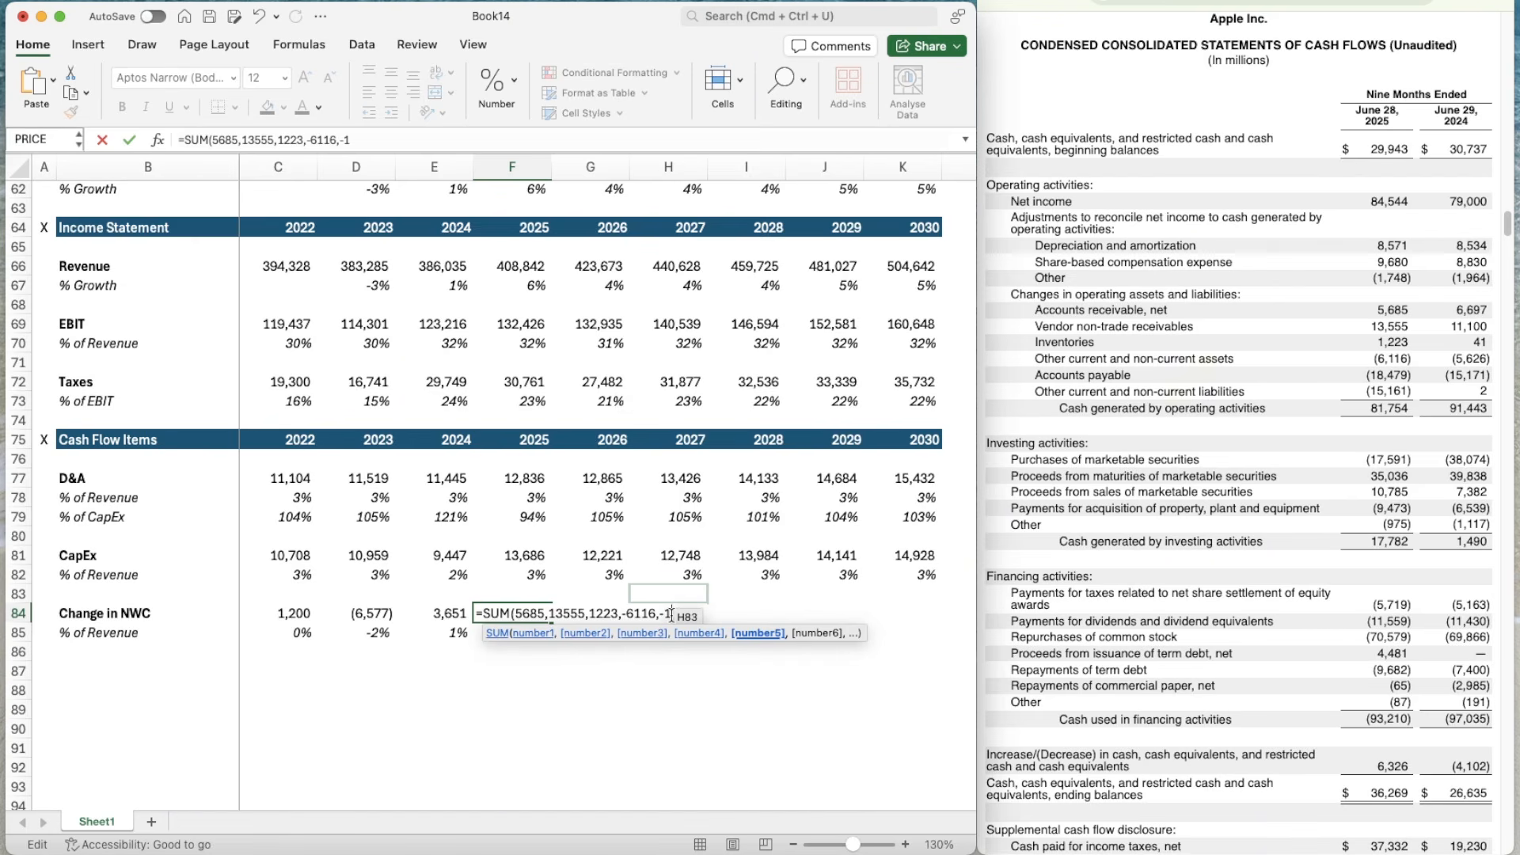
text(-18479,-)
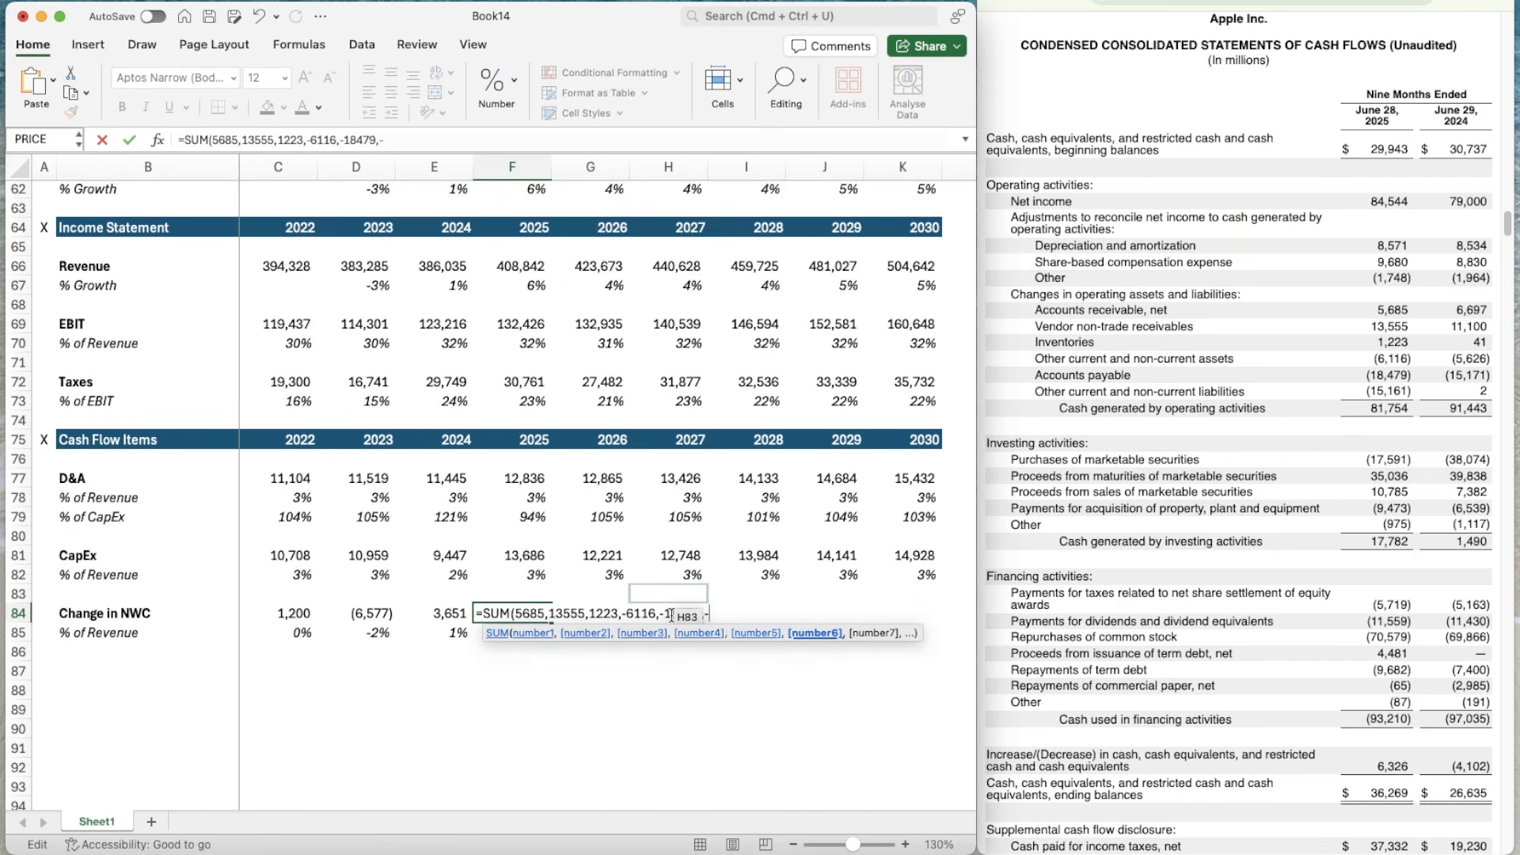
text(15161)
key(Return)
- Copy the change in NWC % of Revenue formula from E85 to the 2025 cell F85
key(Left)
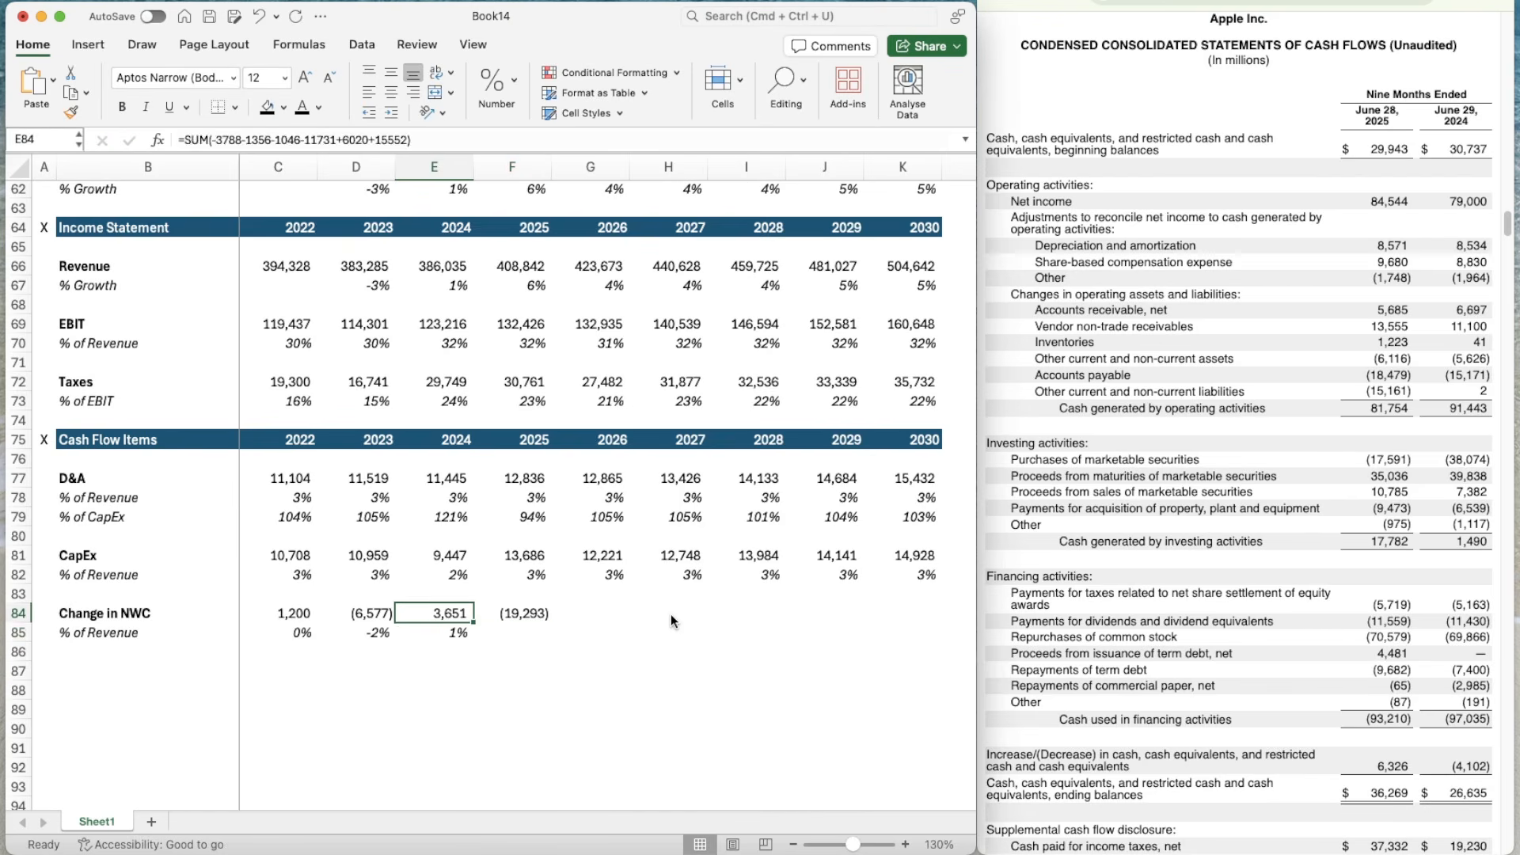
key(Down)
key(super+c)
key(Right)
key(Right)
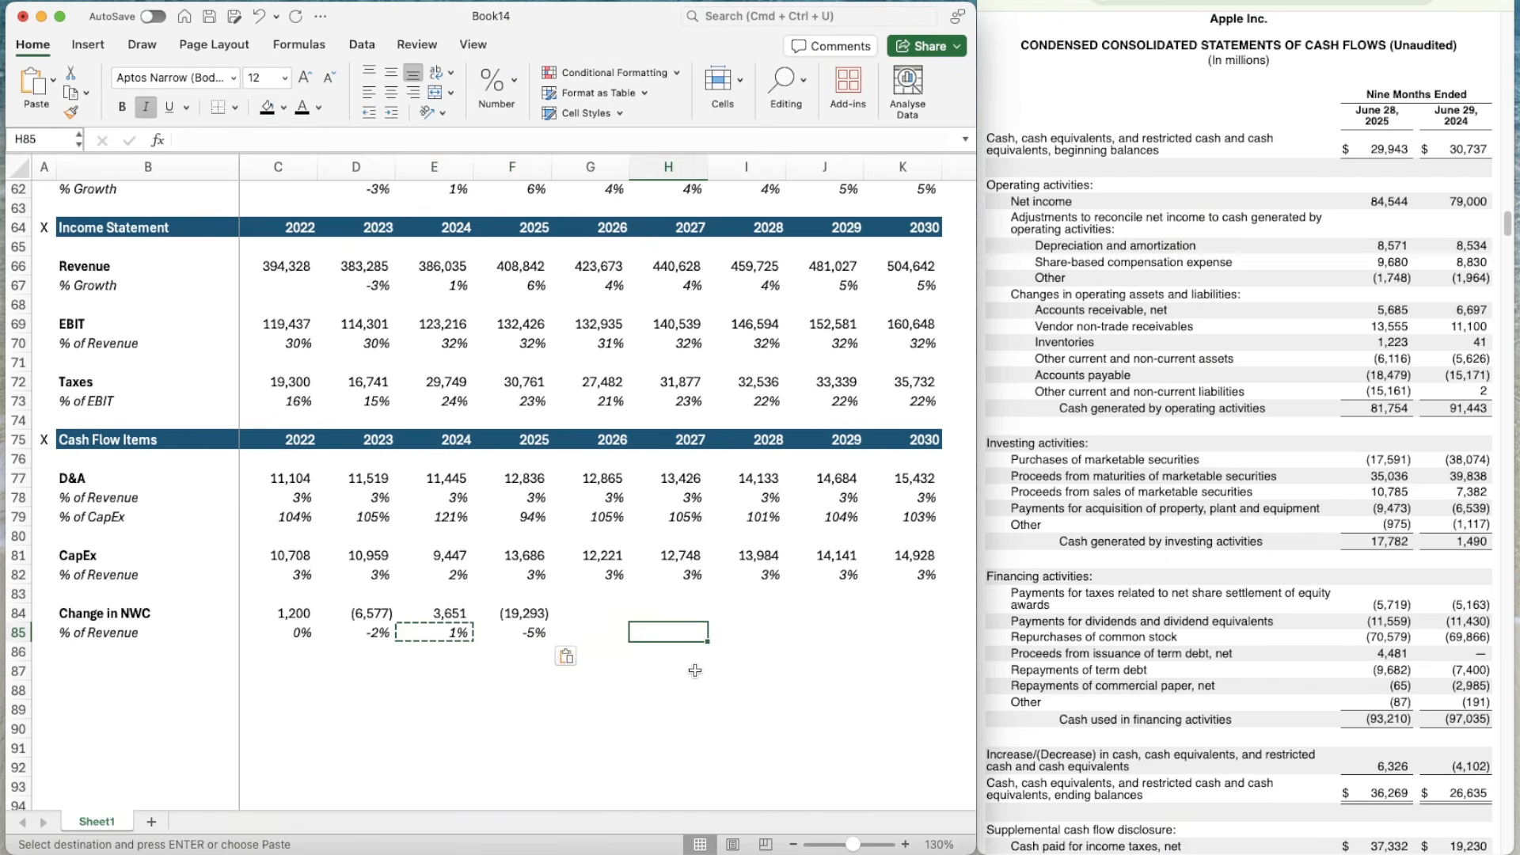
- Enter the 2026 change in NWC % of Revenue in G85 as =AVERAGE(D85:F85)
key(Left)
text(=AVERAGE()
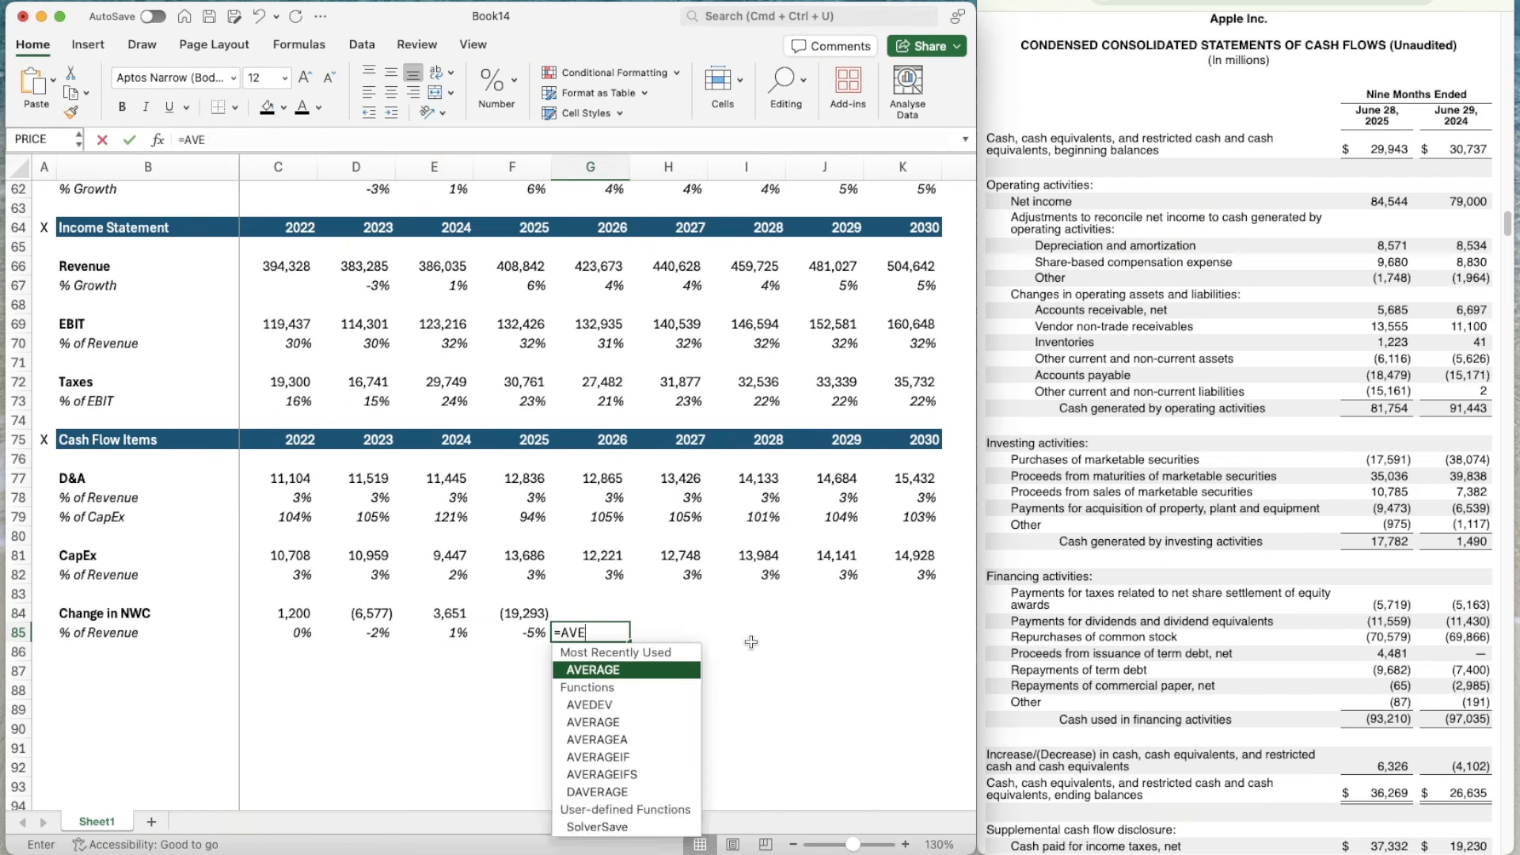
key(Left)
key(shift+Left)
key(shift+Left)
key(ctrl+Return)
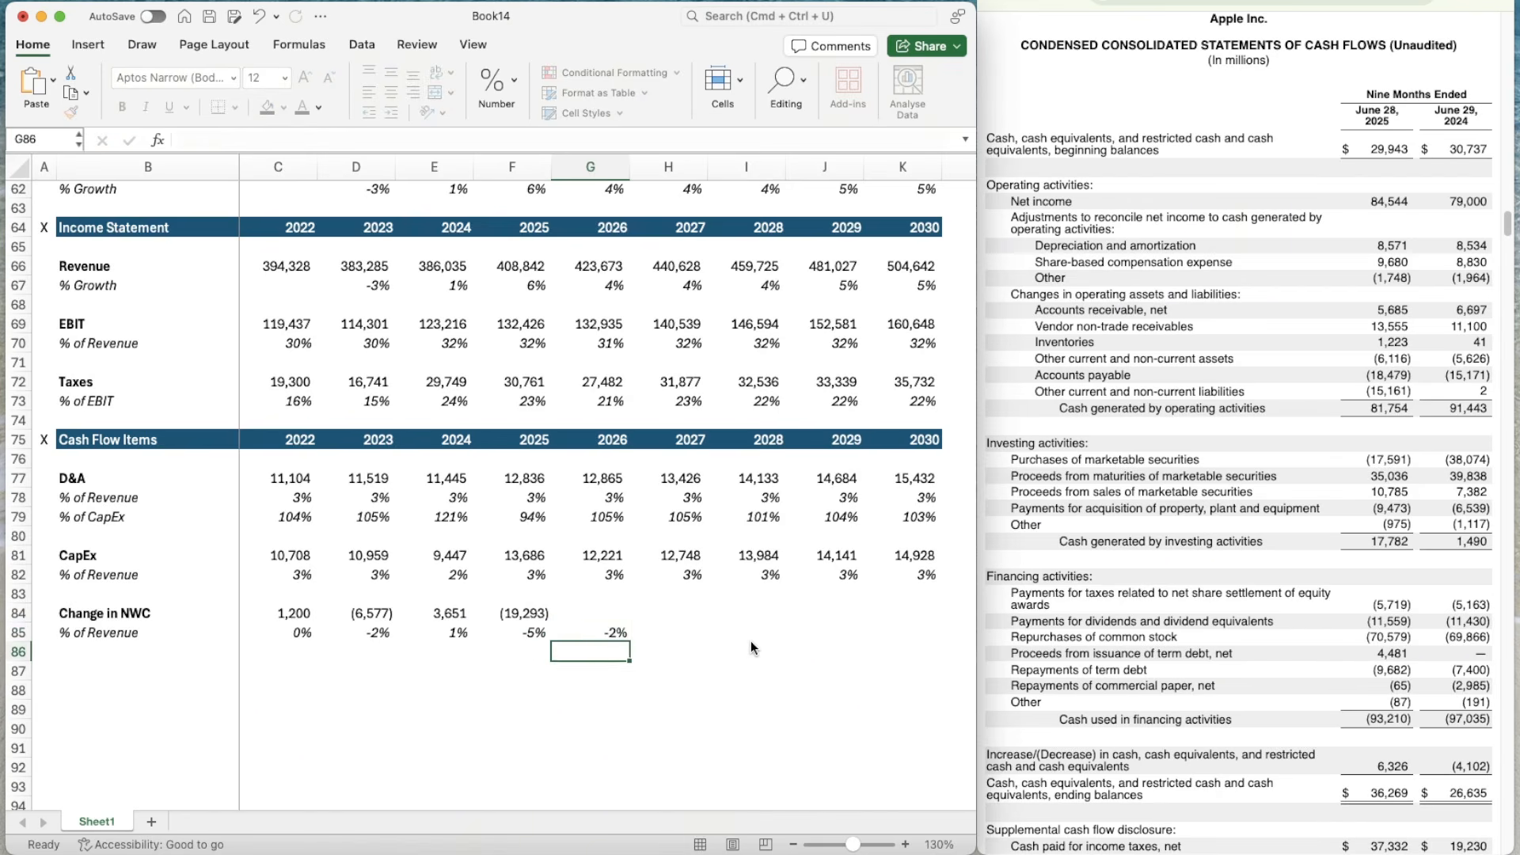
- Copy the average % of Revenue formula from G85 across to 2030 in K85
key(super+c)
key(shift+Right)
key(shift+Right)
key(shift+Right)
key(shift+Right)
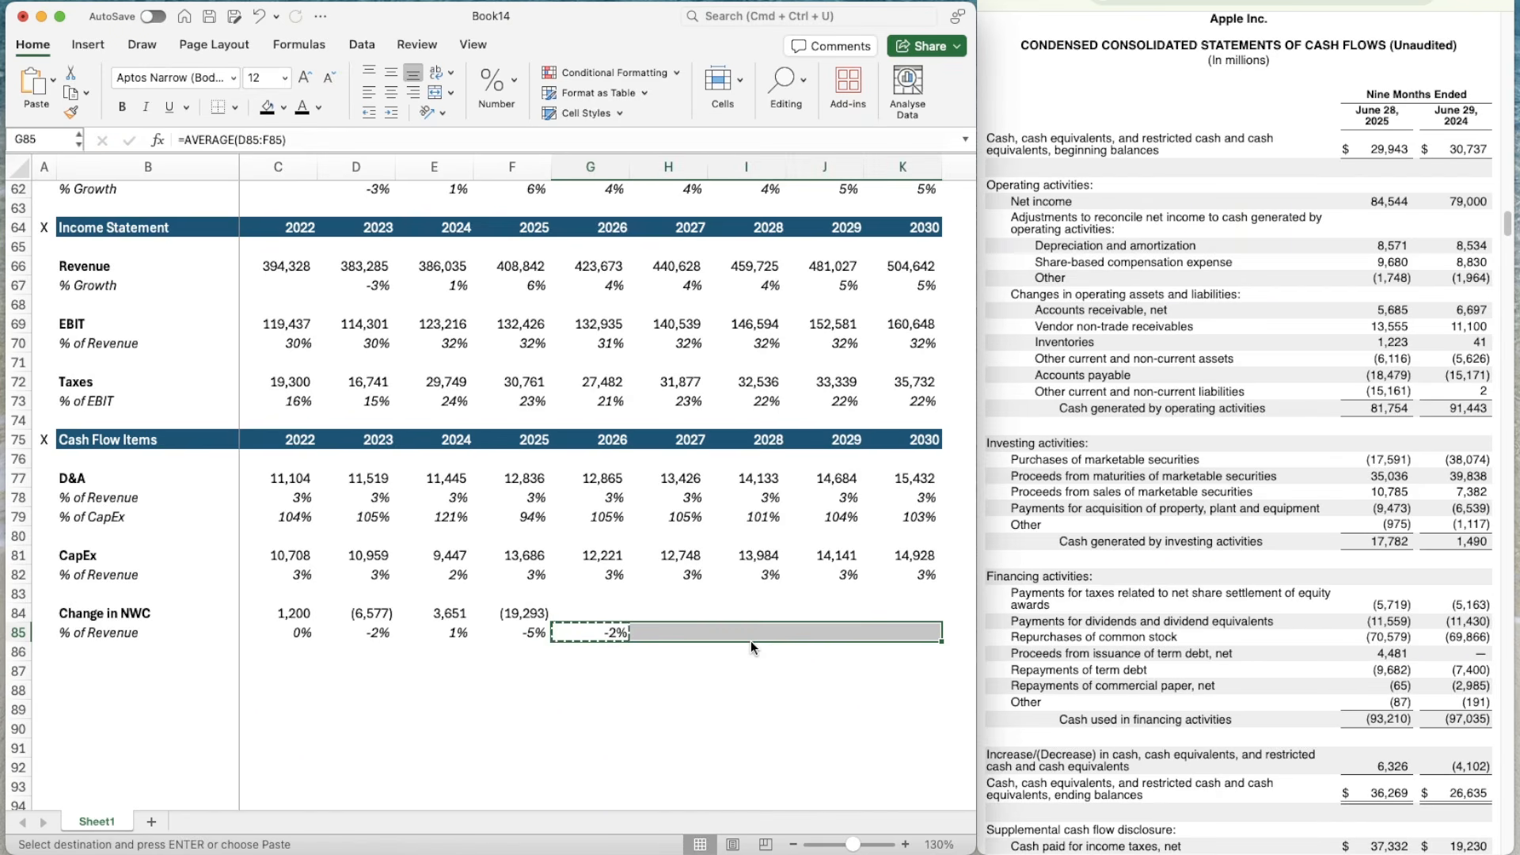
key(Return)
- Calculate the 2026 change in NWC in G84 as =G66*G85
key(Up)
text(=)
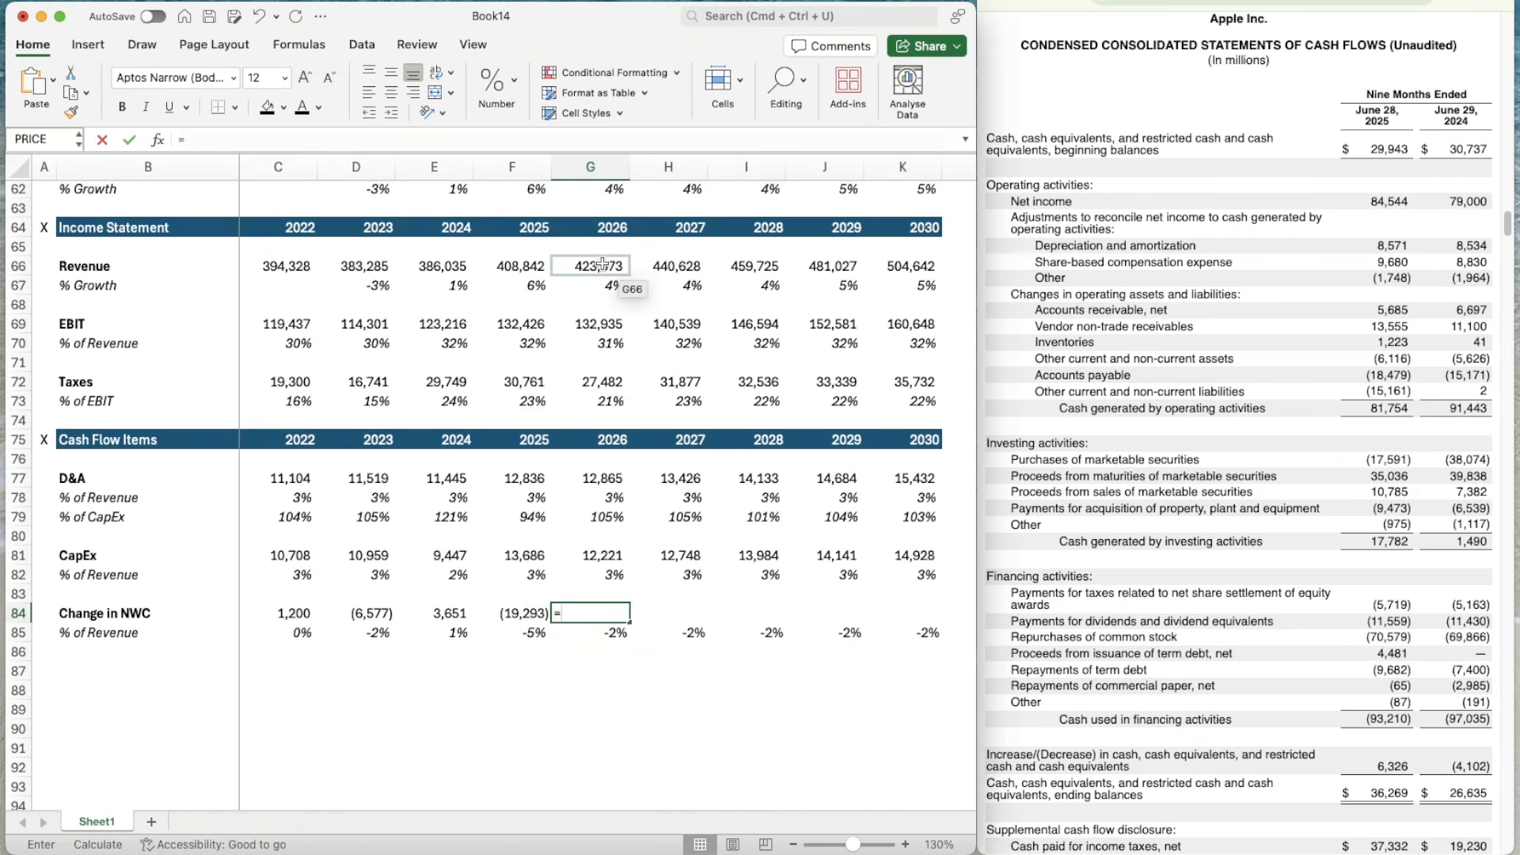
click(602, 266)
text(*)
key(Down)
key(Return)
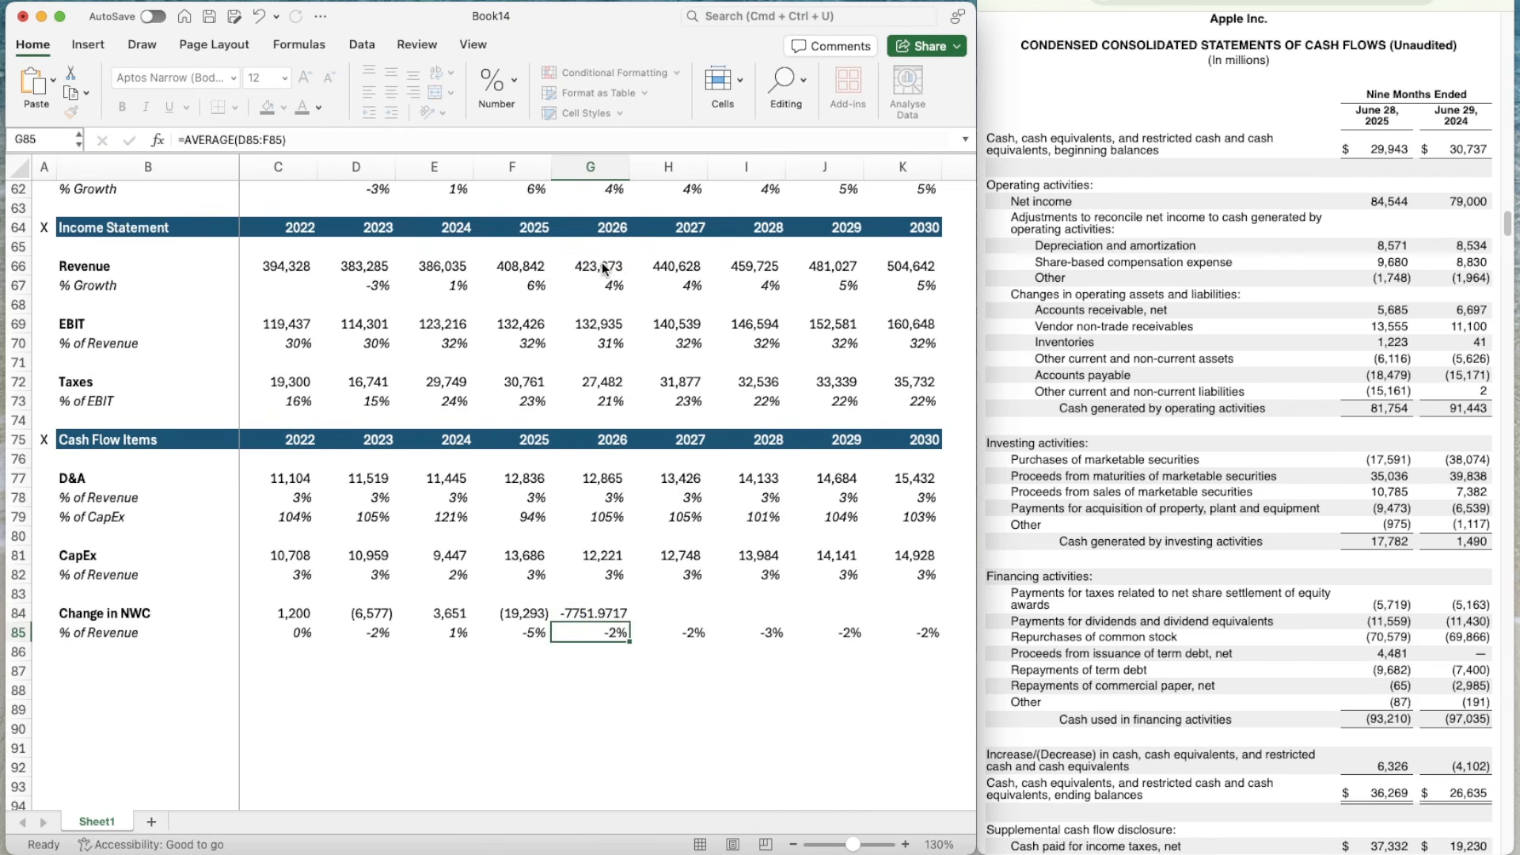
- Copy the number format of the 2025 change in NWC cell F84 to G84
key(Up)
key(Left)
key(super+shift+c)
key(Right)
key(super+shift+v)
- Copy the 2026 change in NWC formula from G84 across to 2030 in K84
key(super+c)
key(shift+Right)
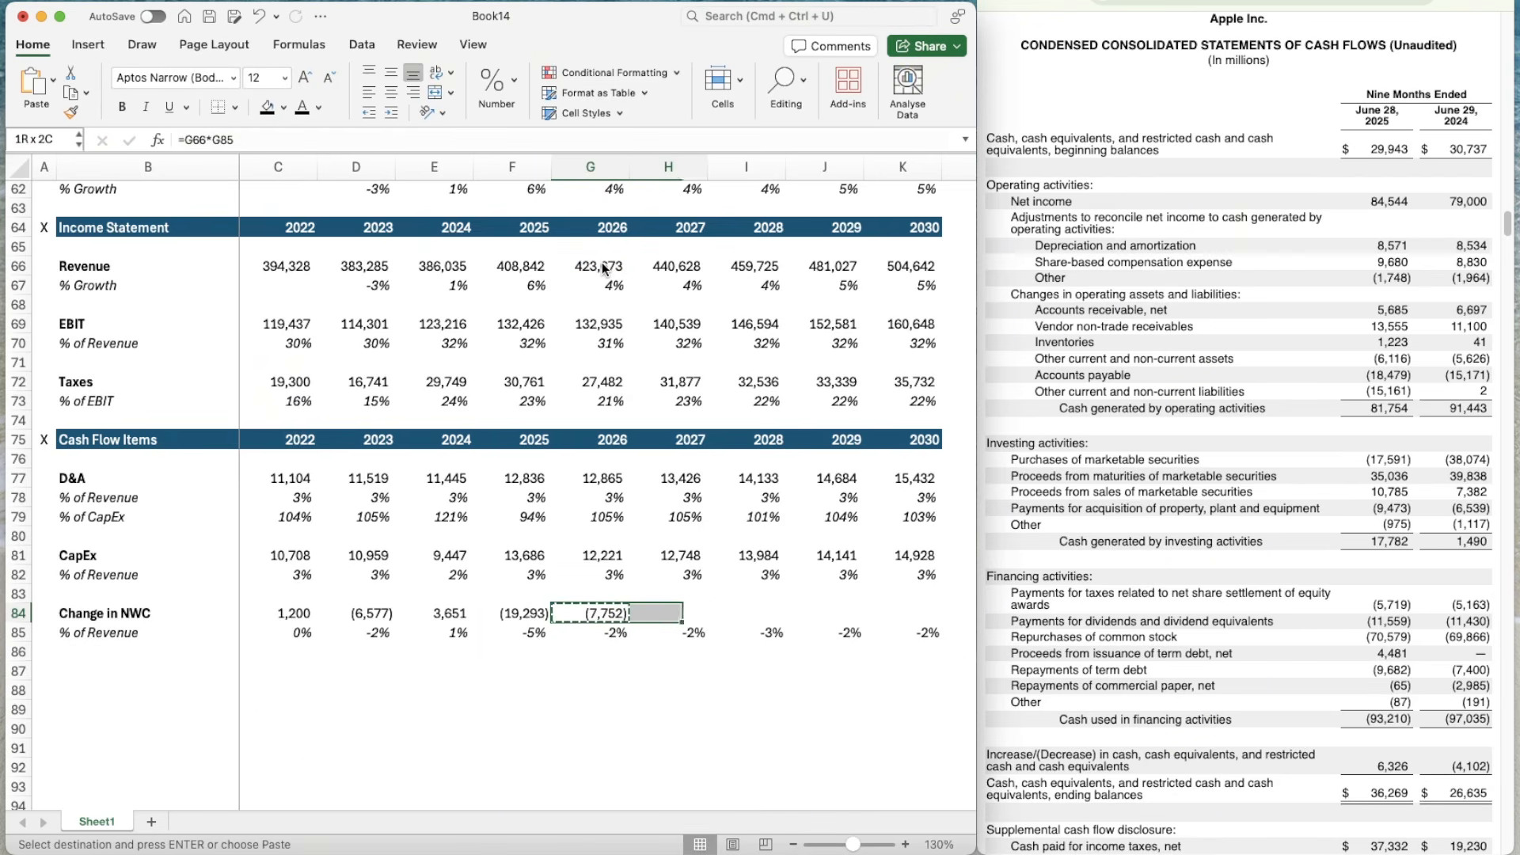
key(shift+Right)
key(shift+Right)
key(shift+Right)
key(super+v)
key(Down)
key(Down)
key(Down)
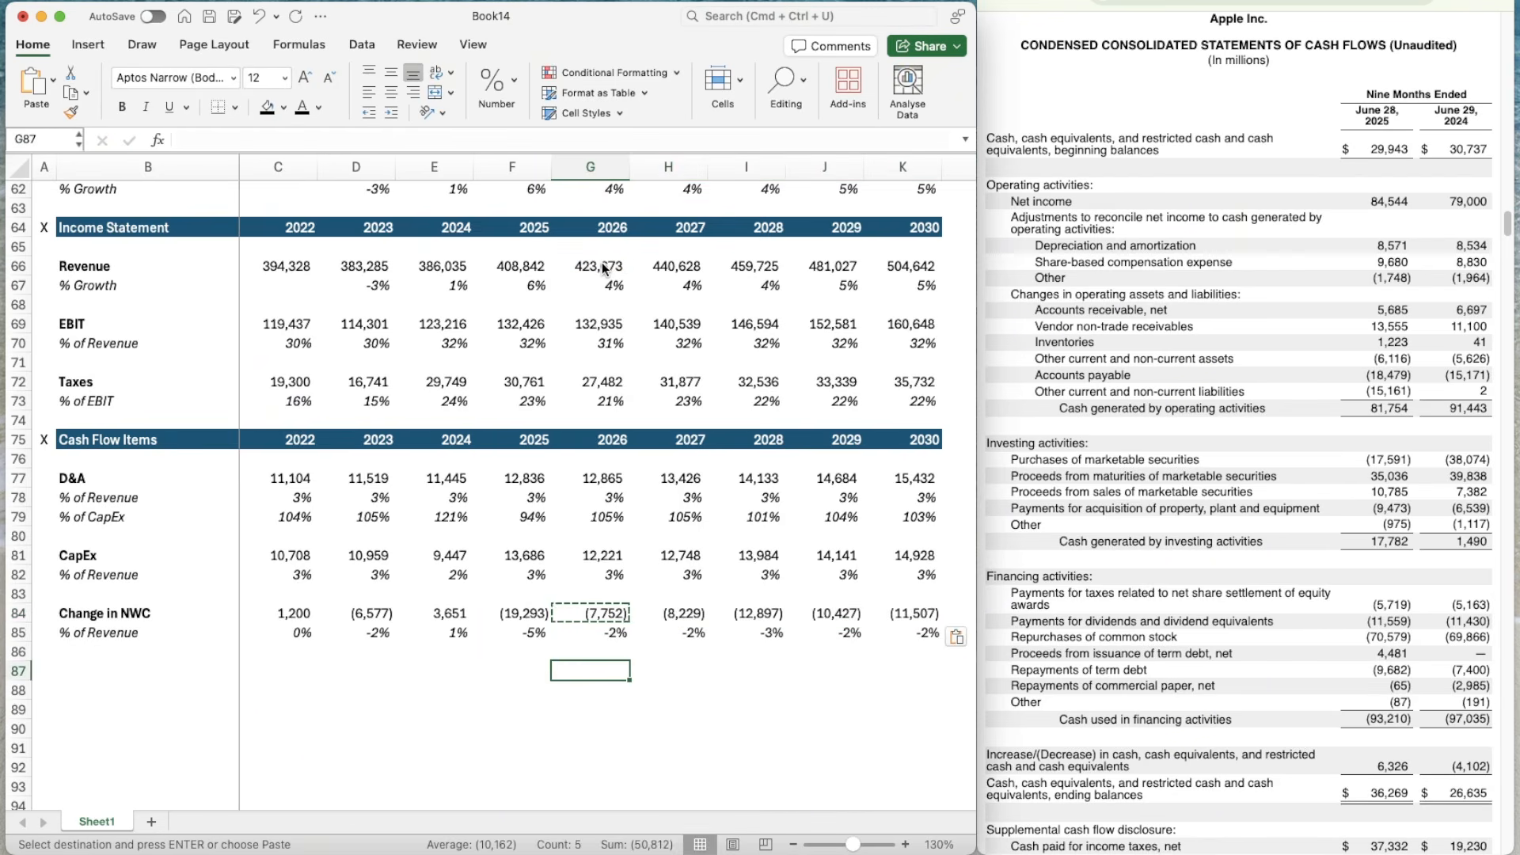
- Copy the Cash Flow Items header row A75:K75 to row 87 as a new section header
scroll(444, 573, down, 3)
key(Escape)
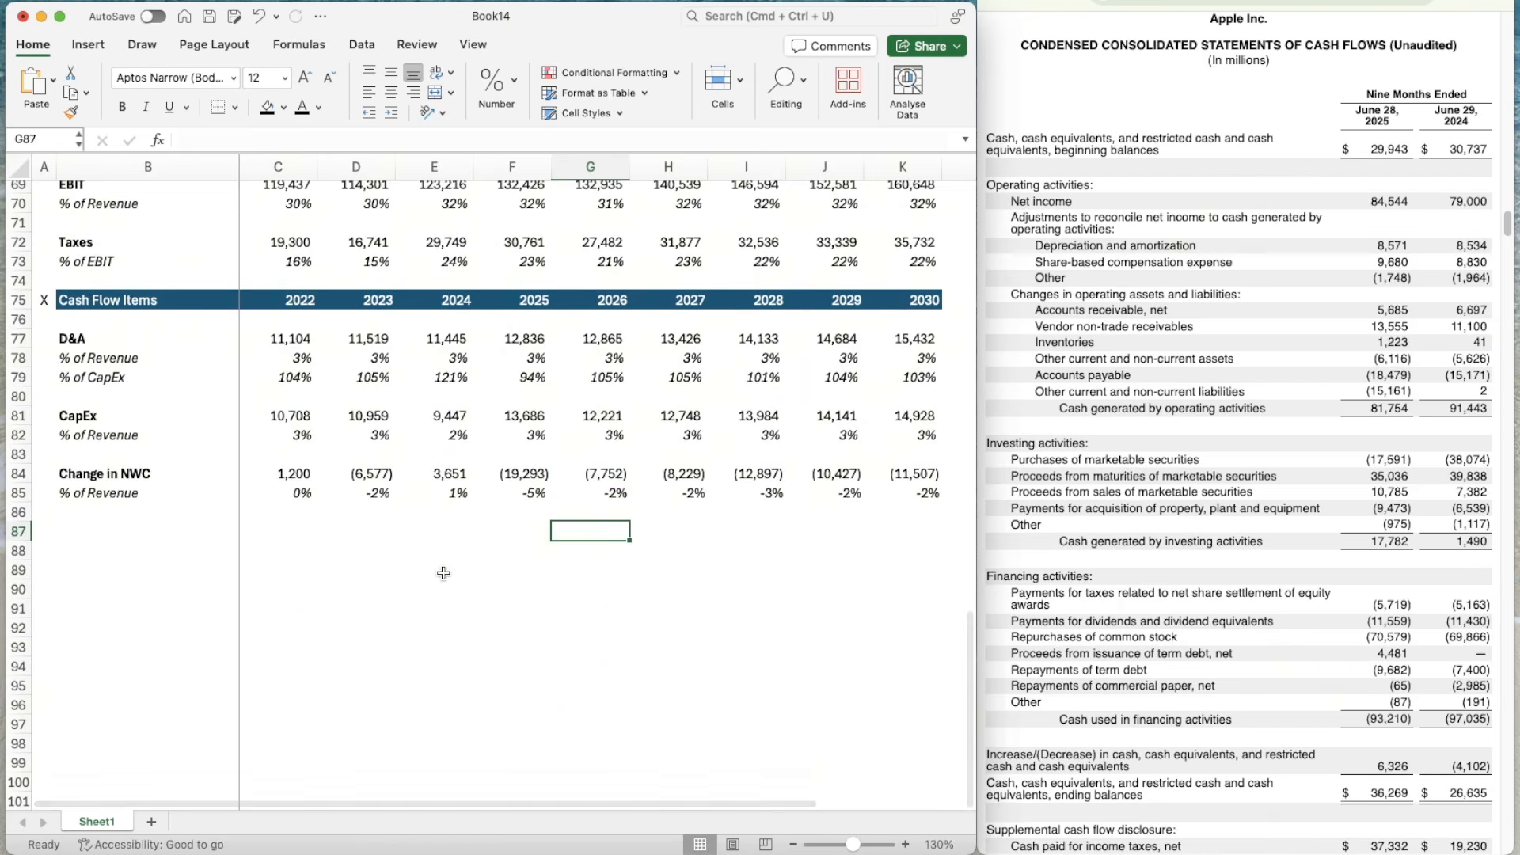
scroll(444, 573, down, 1)
click(57, 523)
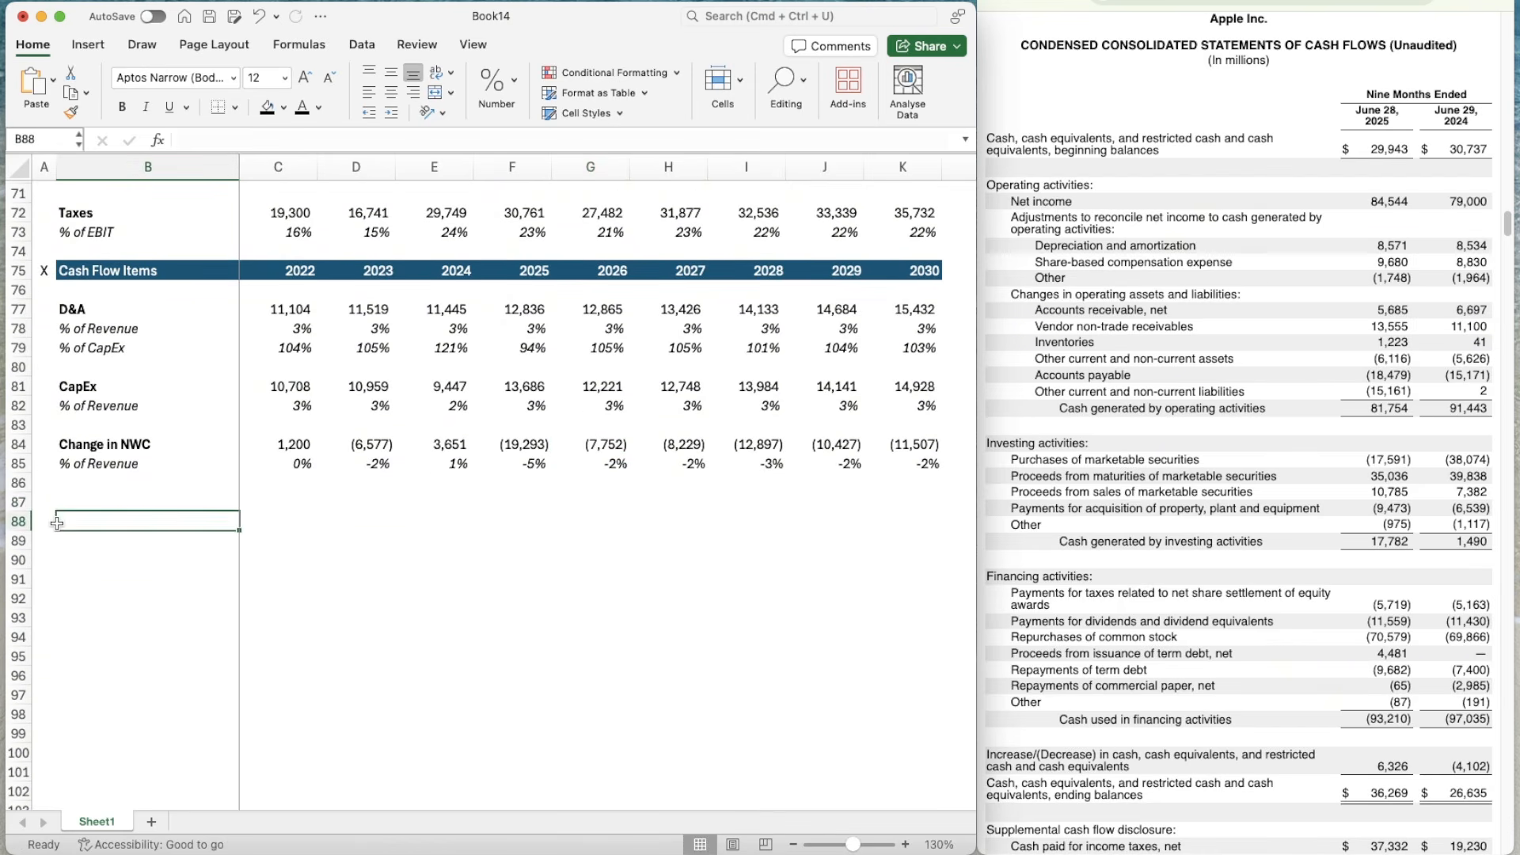
key(Up)
key(Up)
key(Up)
key(Up)
key(Up)
key(Up)
key(Up)
key(Up)
key(Up)
key(Up)
key(Up)
key(Up)
key(Up)
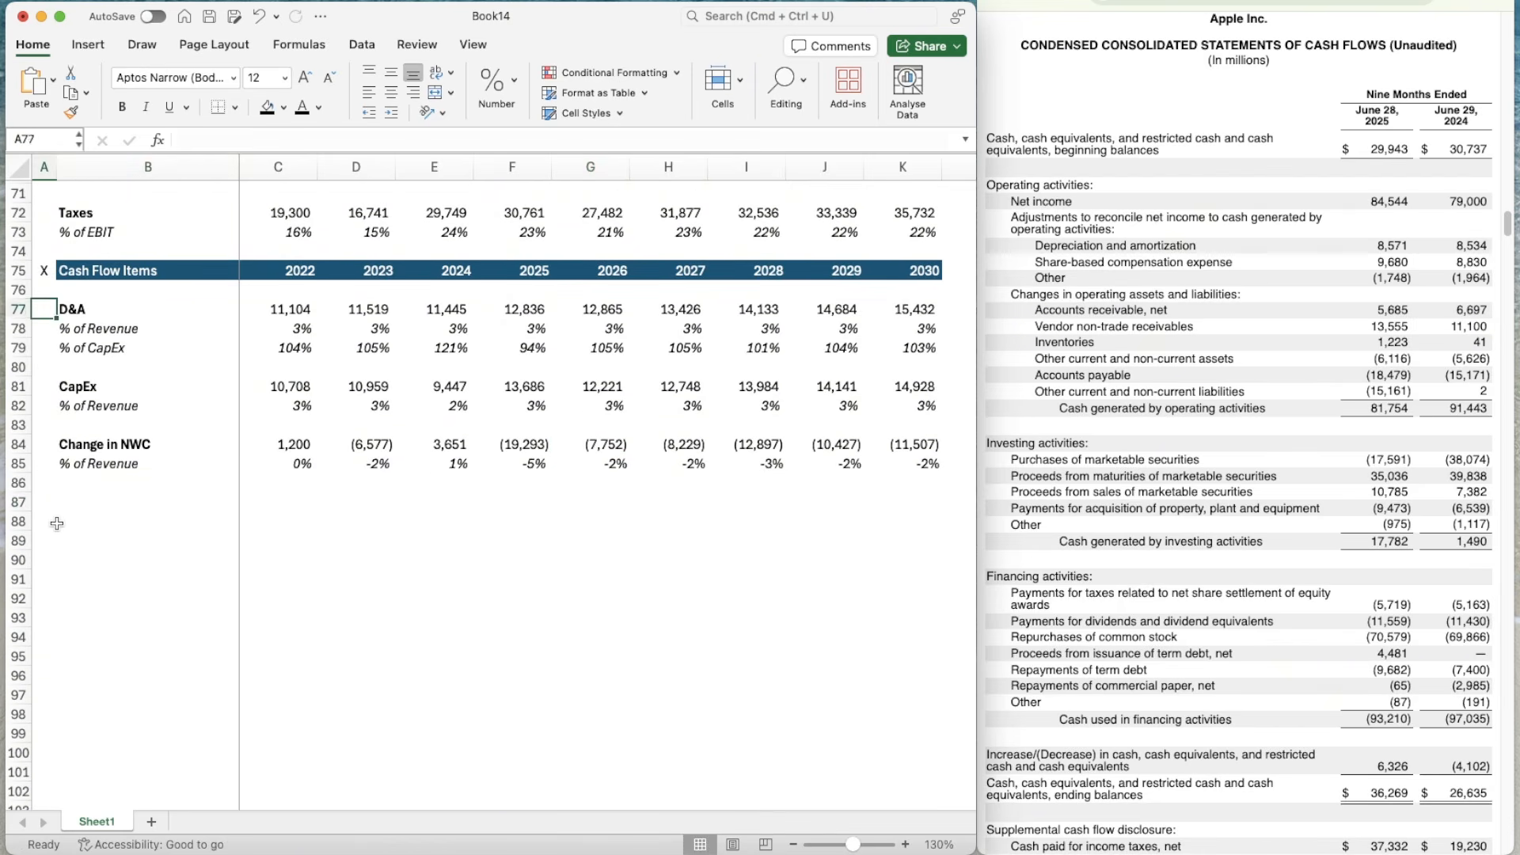
key(Left)
key(shift+Right)
key(shift+Right)
key(shift+Right)
key(shift+Right)
key(shift+Right)
key(shift+Right)
key(shift+Right)
key(shift+Right)
key(shift+Right)
key(shift+Right)
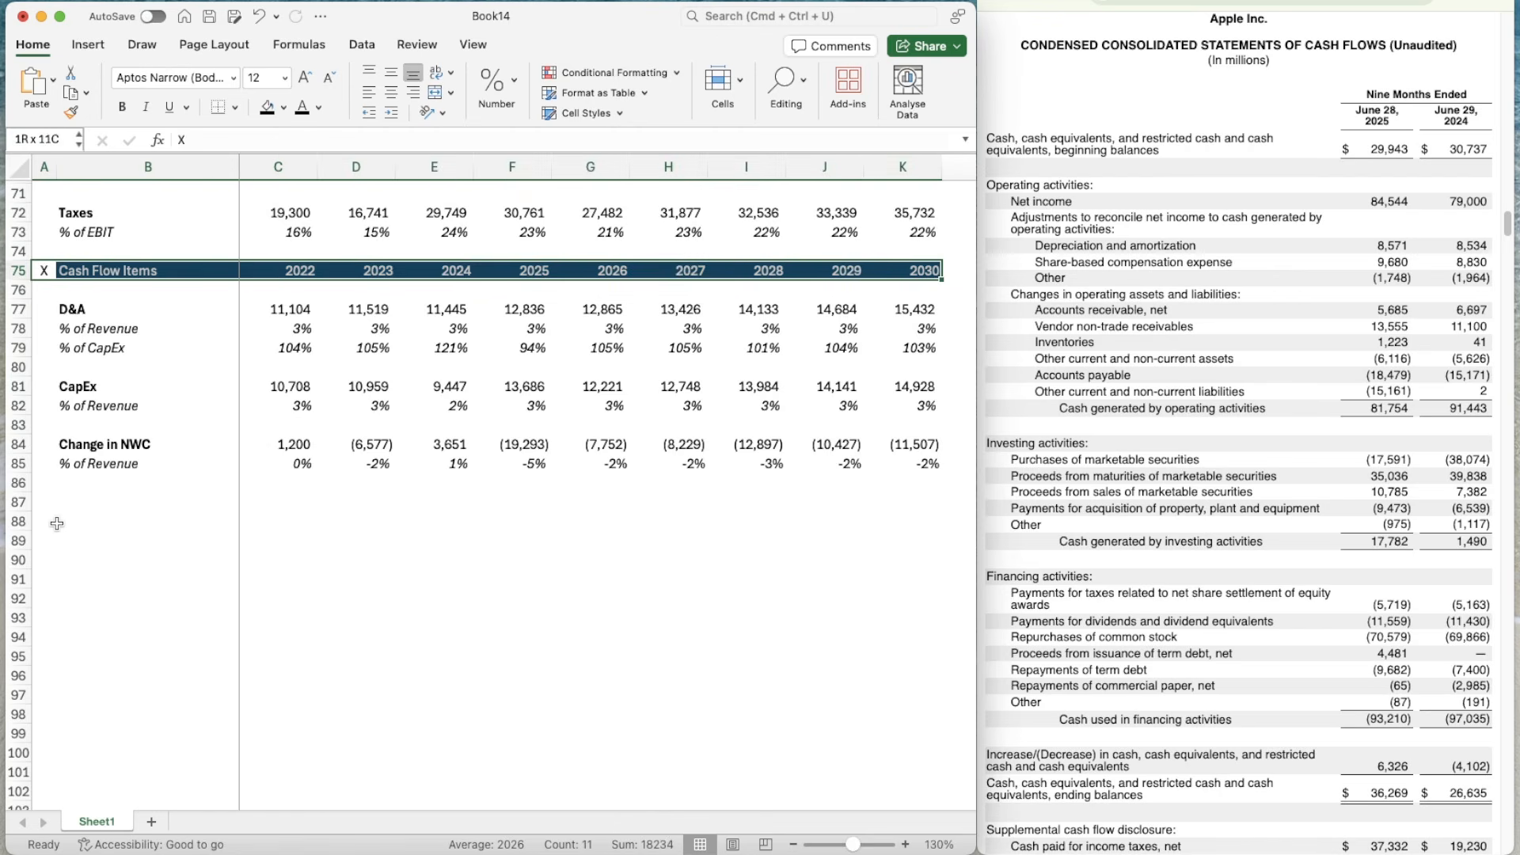
key(cmd+c)
key(Down)
key(Down)
key(Down)
key(Down)
key(Down)
key(Down)
key(Down)
key(Down)
key(Down)
key(Down)
key(Down)
key(Down)
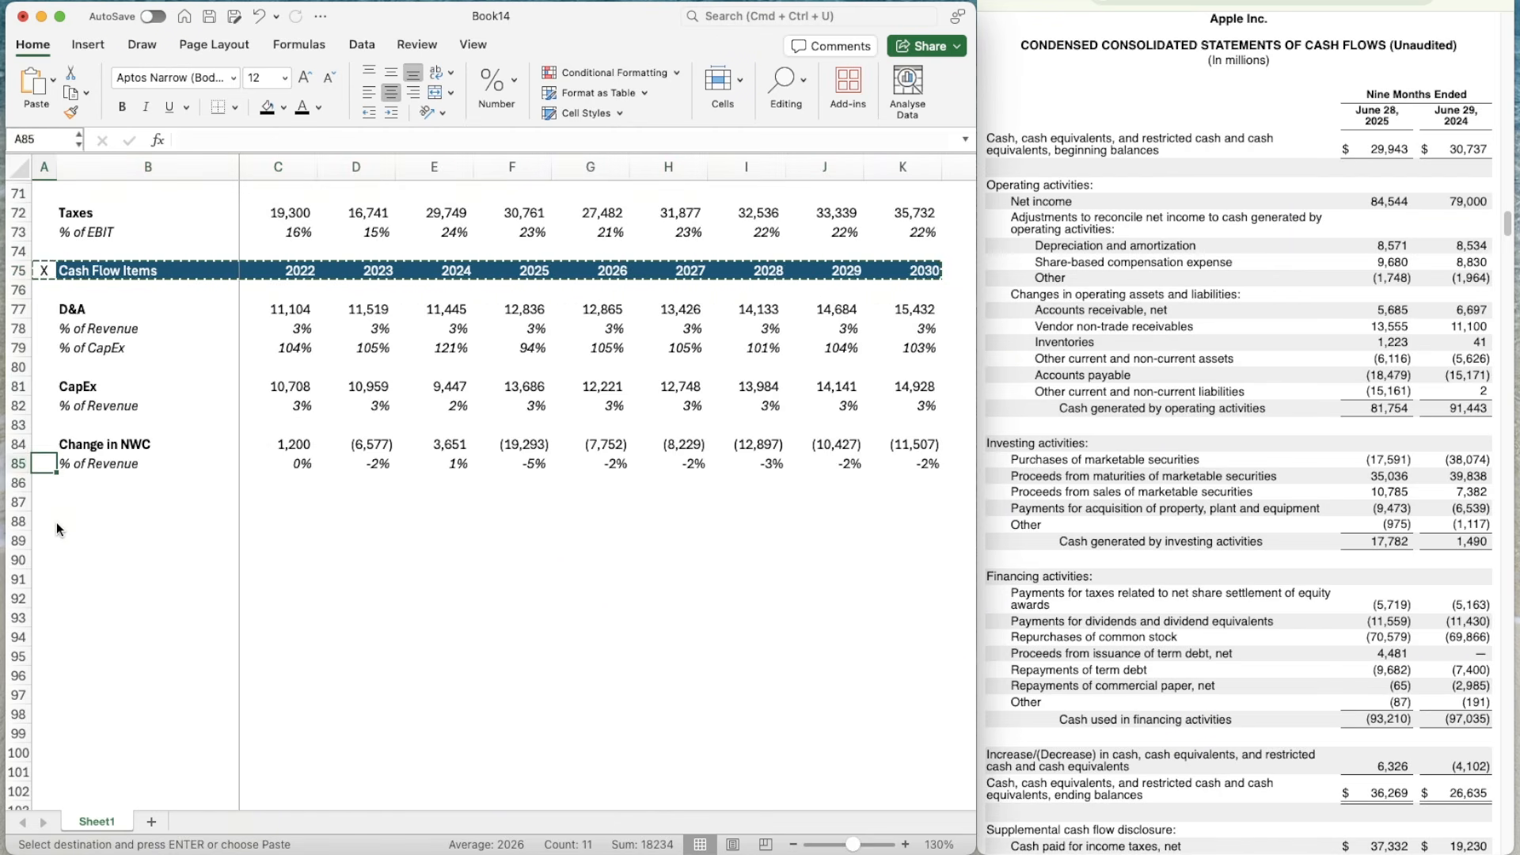
key(cmd+v)
- Retitle the copied section header in B87 as DCF and move to cell B89
key(Right)
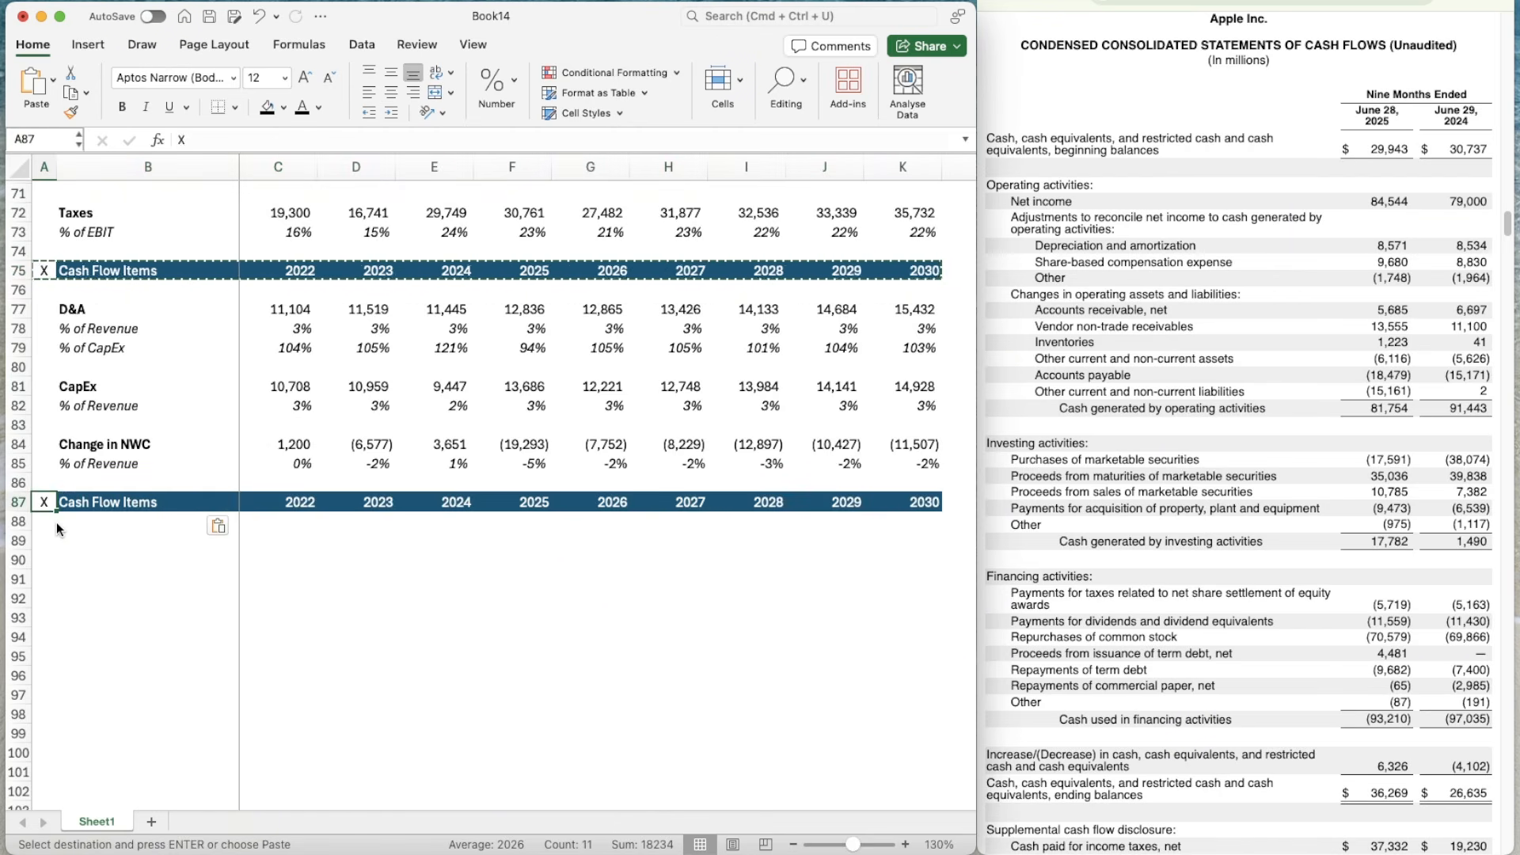
text(DCF)
key(Down)
key(Down)
key(Right)
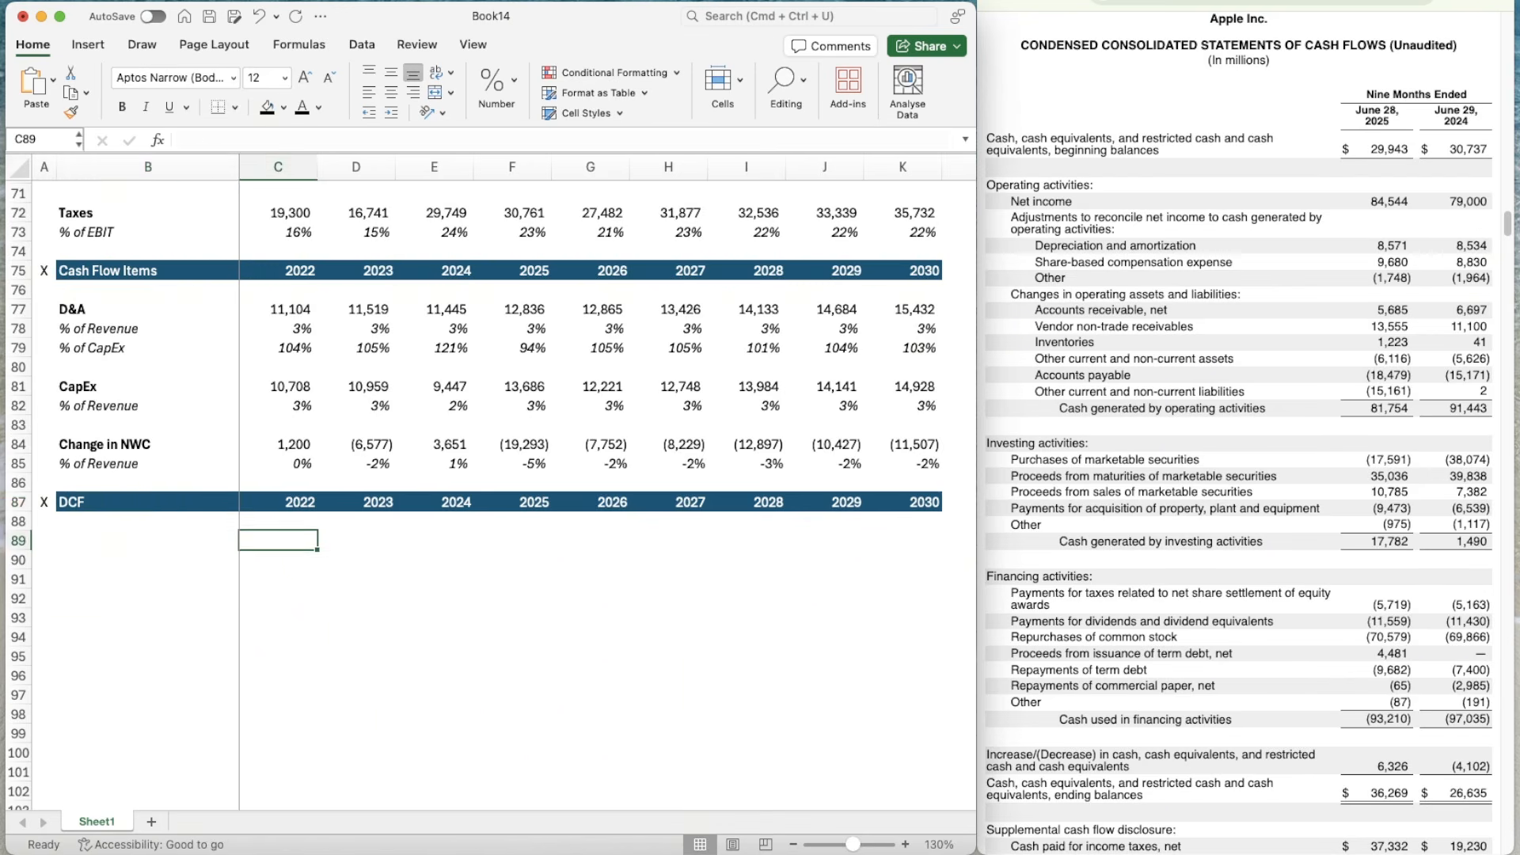
scroll(111, 635, down, 3)
click(112, 434)
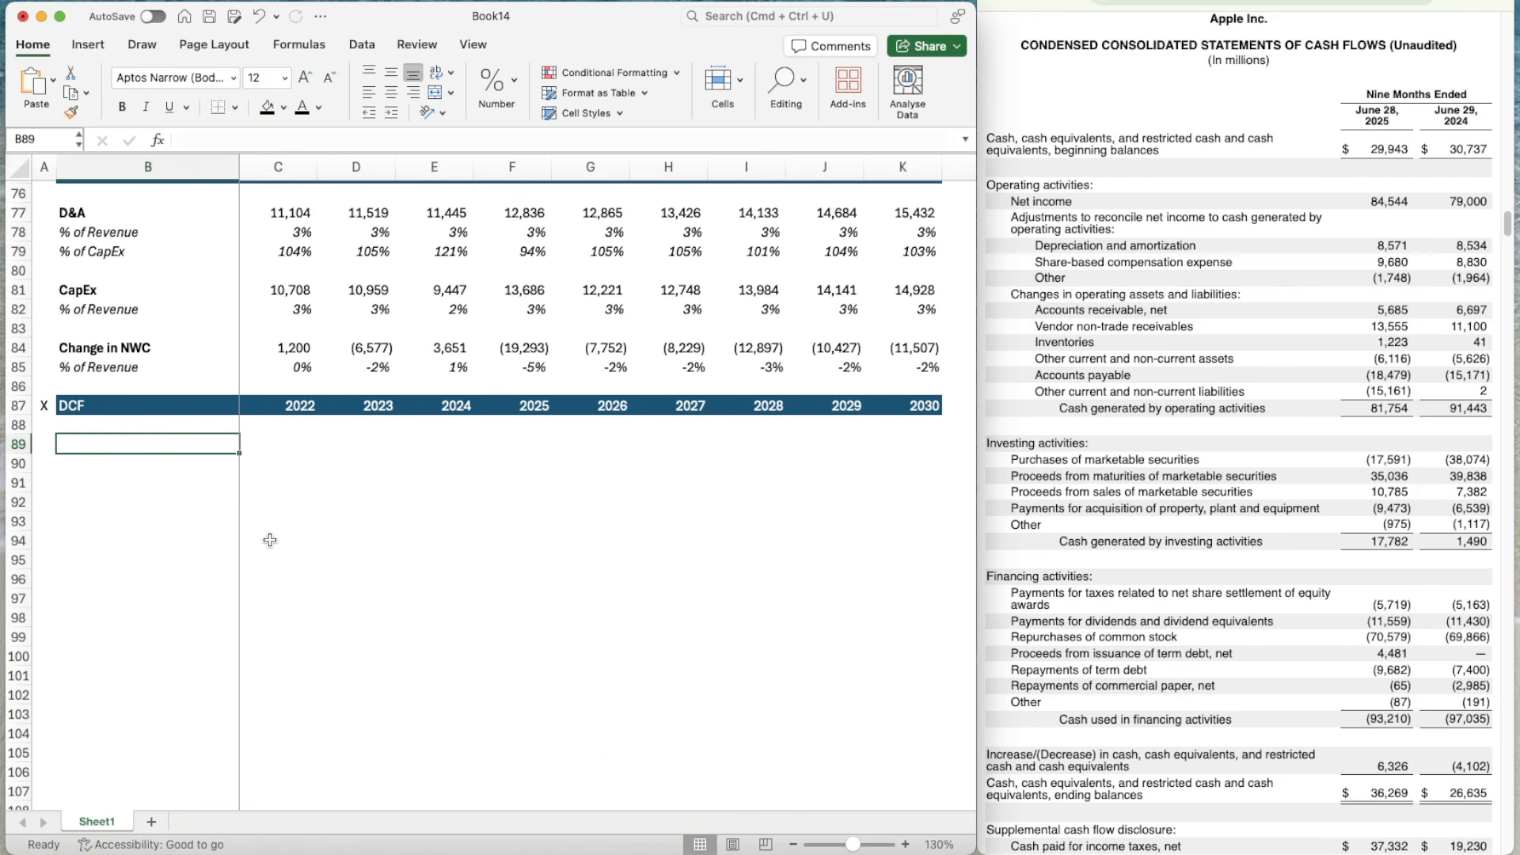
text(REVENUE)
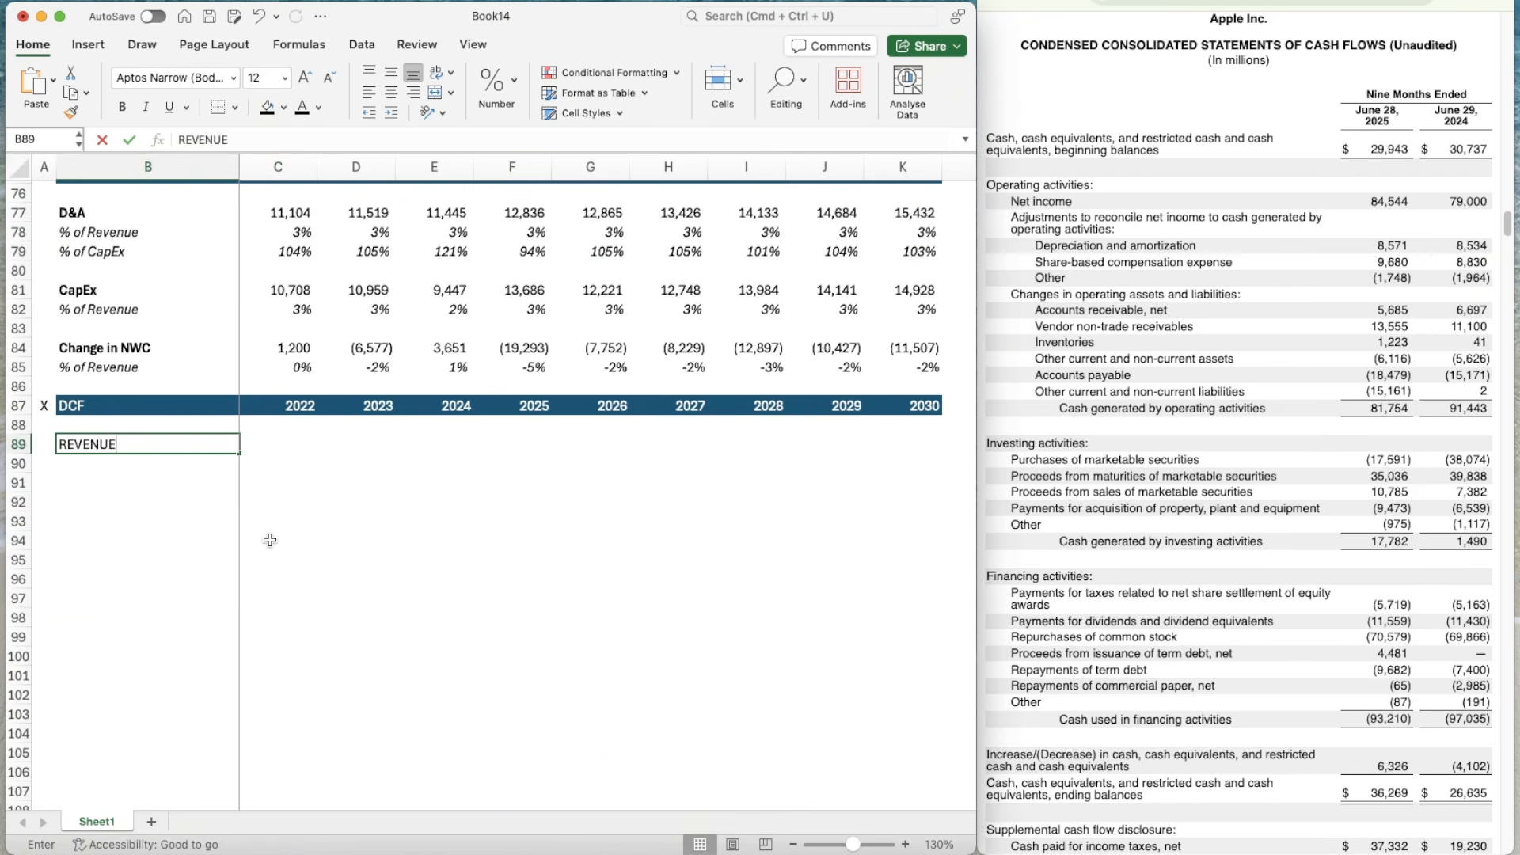
key(Return)
key(Up)
key(Delete)
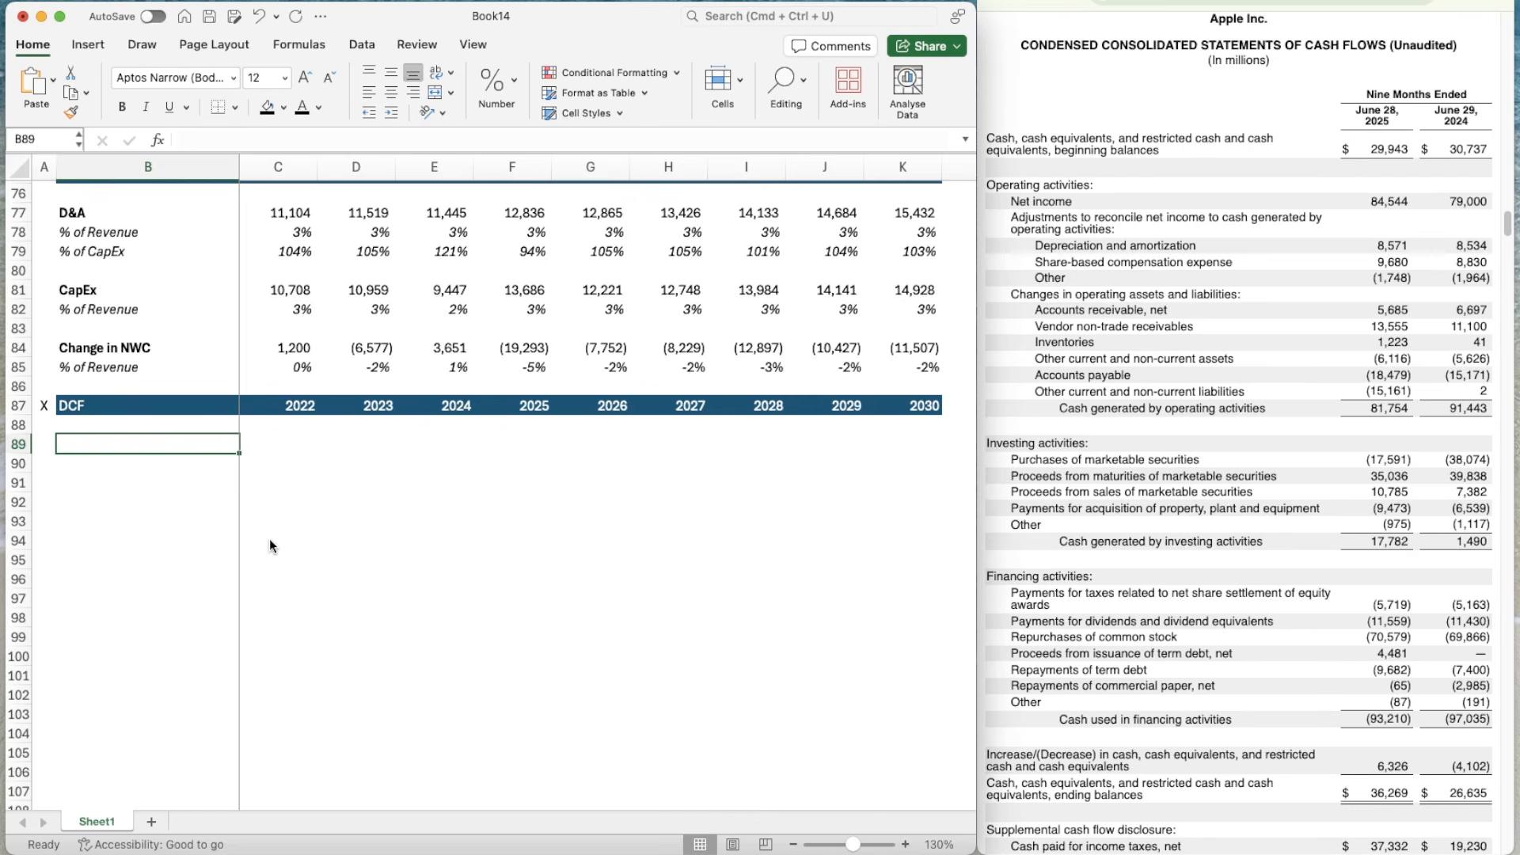
- Enter the label Revenue in B89 and make it bold
text(Revenue)
key(Return)
key(Up)
key(super+b)
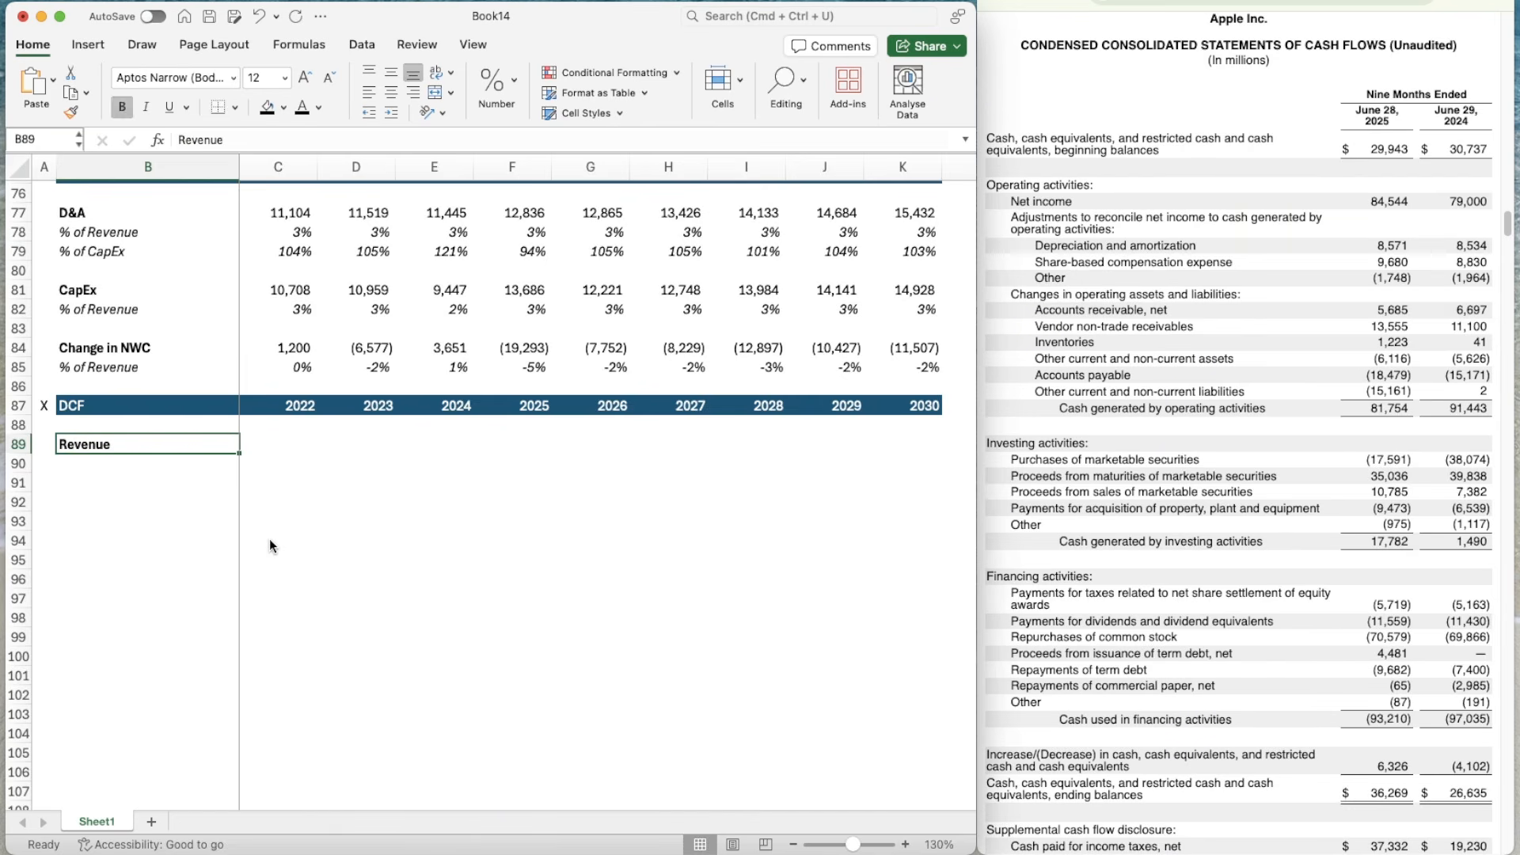
- Link the 2022 DCF revenue in C89 to the Income Statement revenue with =C66
key(Right)
text(=)
scroll(324, 403, up, 4)
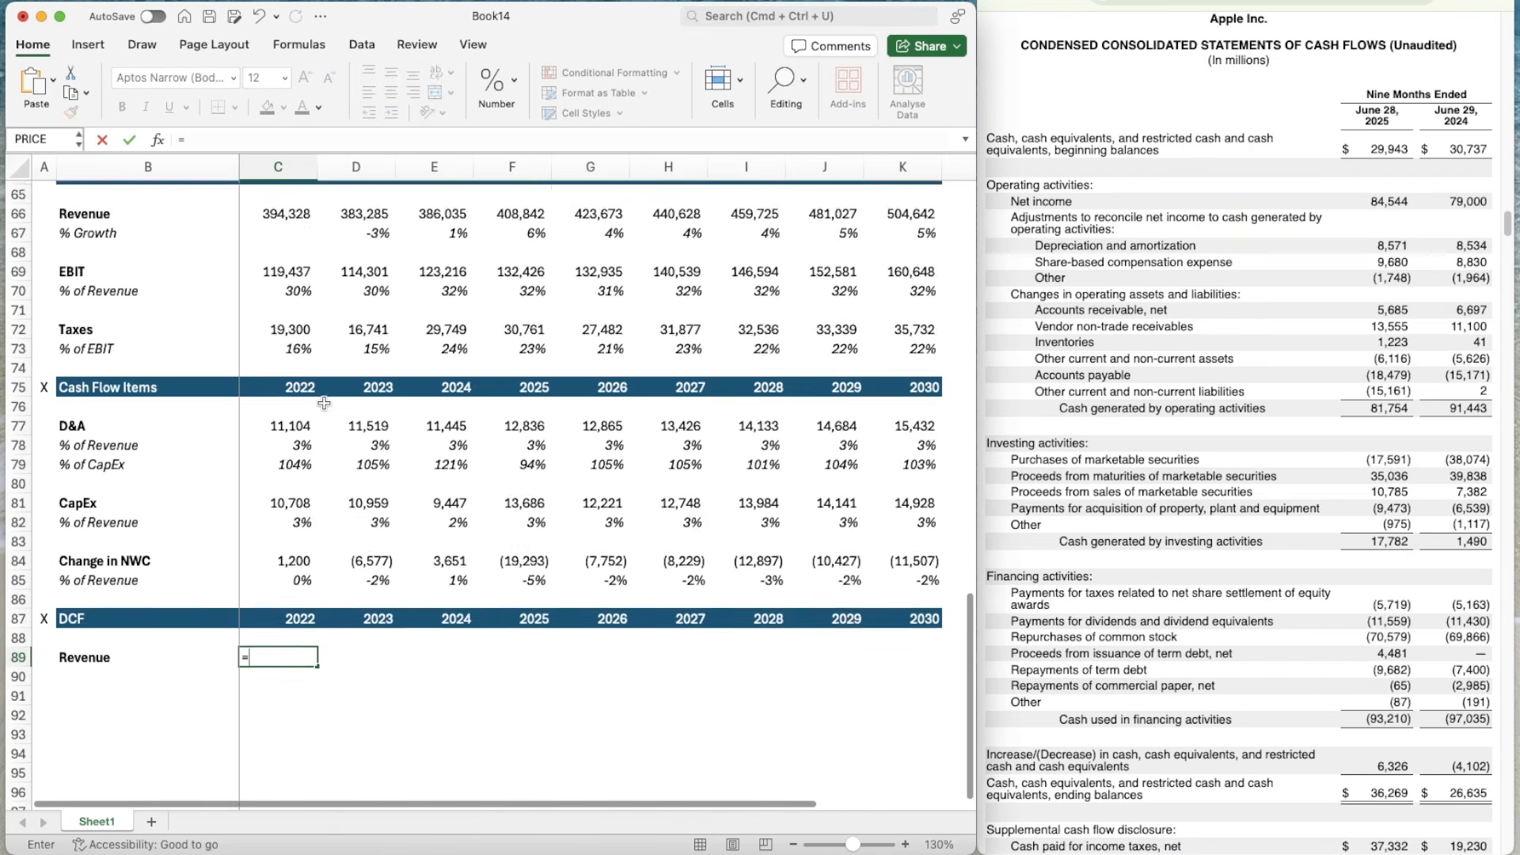
scroll(324, 403, up, 1)
click(281, 259)
key(Return)
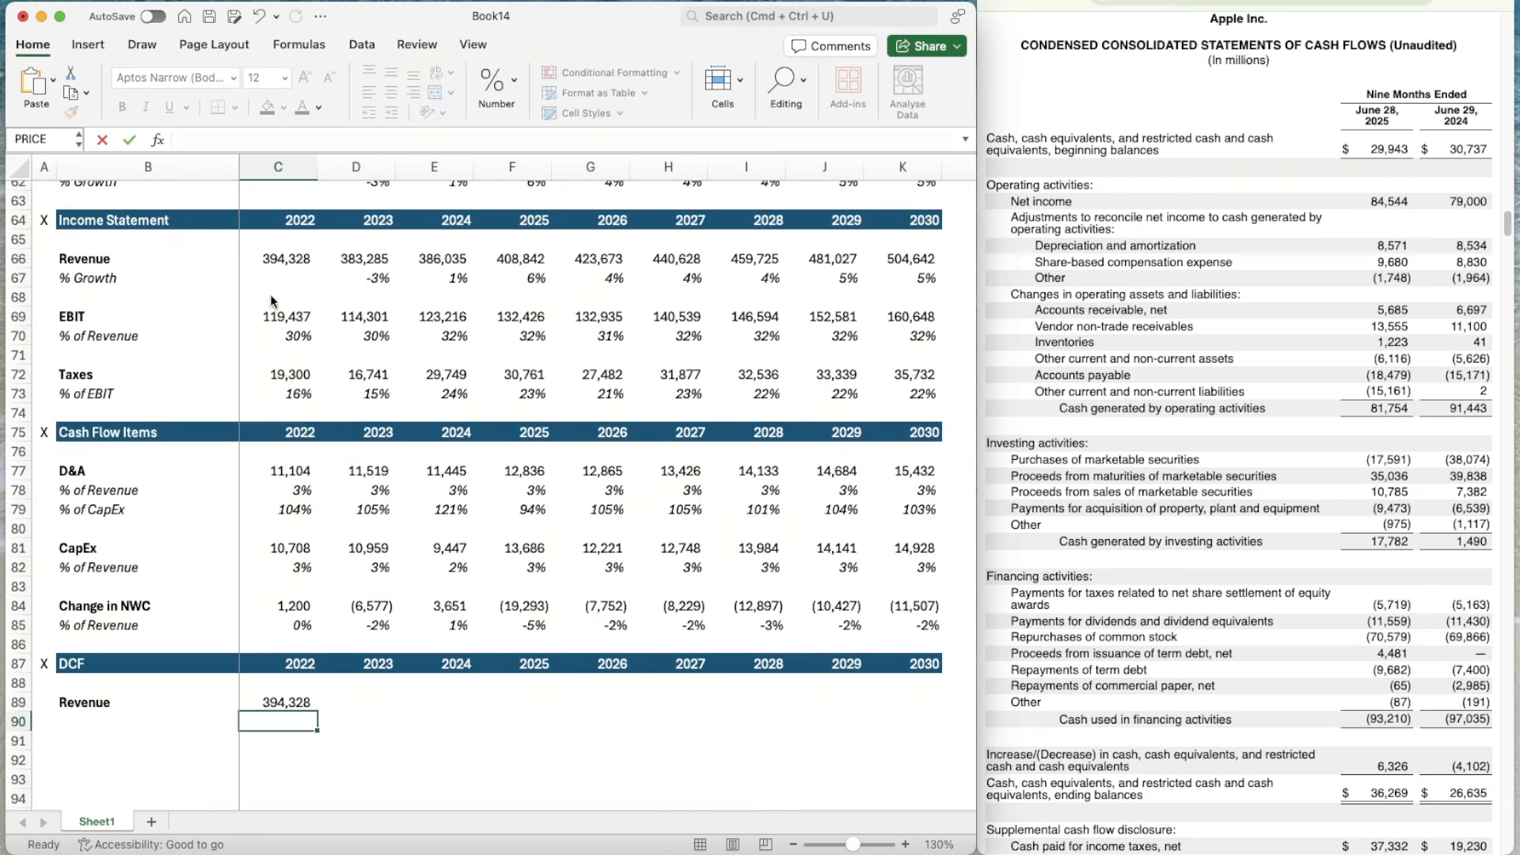
- Copy the revenue link from C89 across the DCF row to 2030 in K89
scroll(346, 614, down, 5)
key(Up)
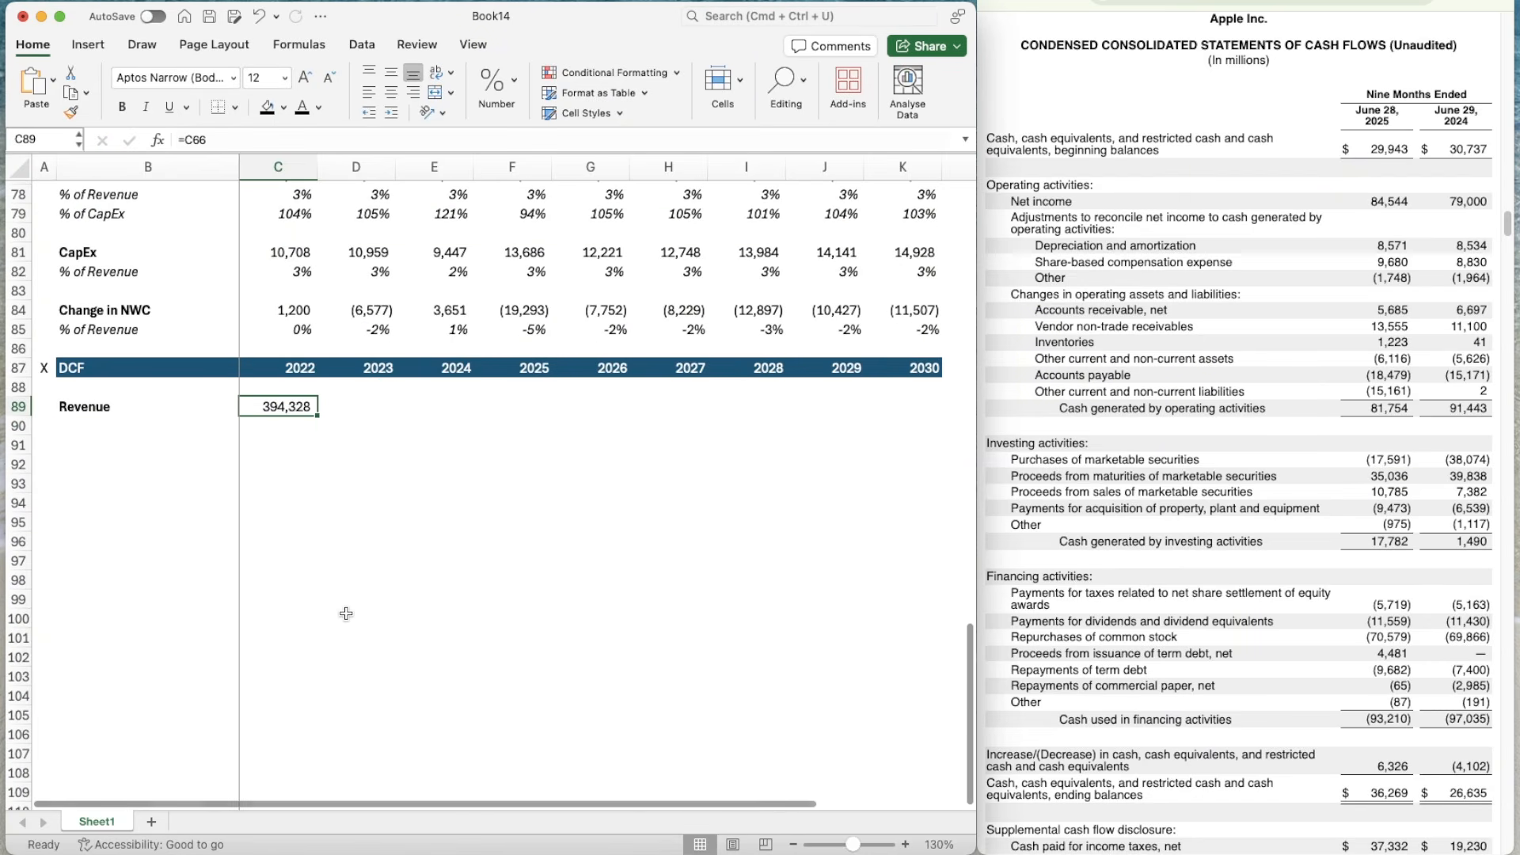
key(super+c)
key(shift+Right)
key(shift+Right)
key(shift+Right)
key(shift+Right)
key(shift+Right)
key(shift+Right)
key(shift+Right)
key(shift+Right)
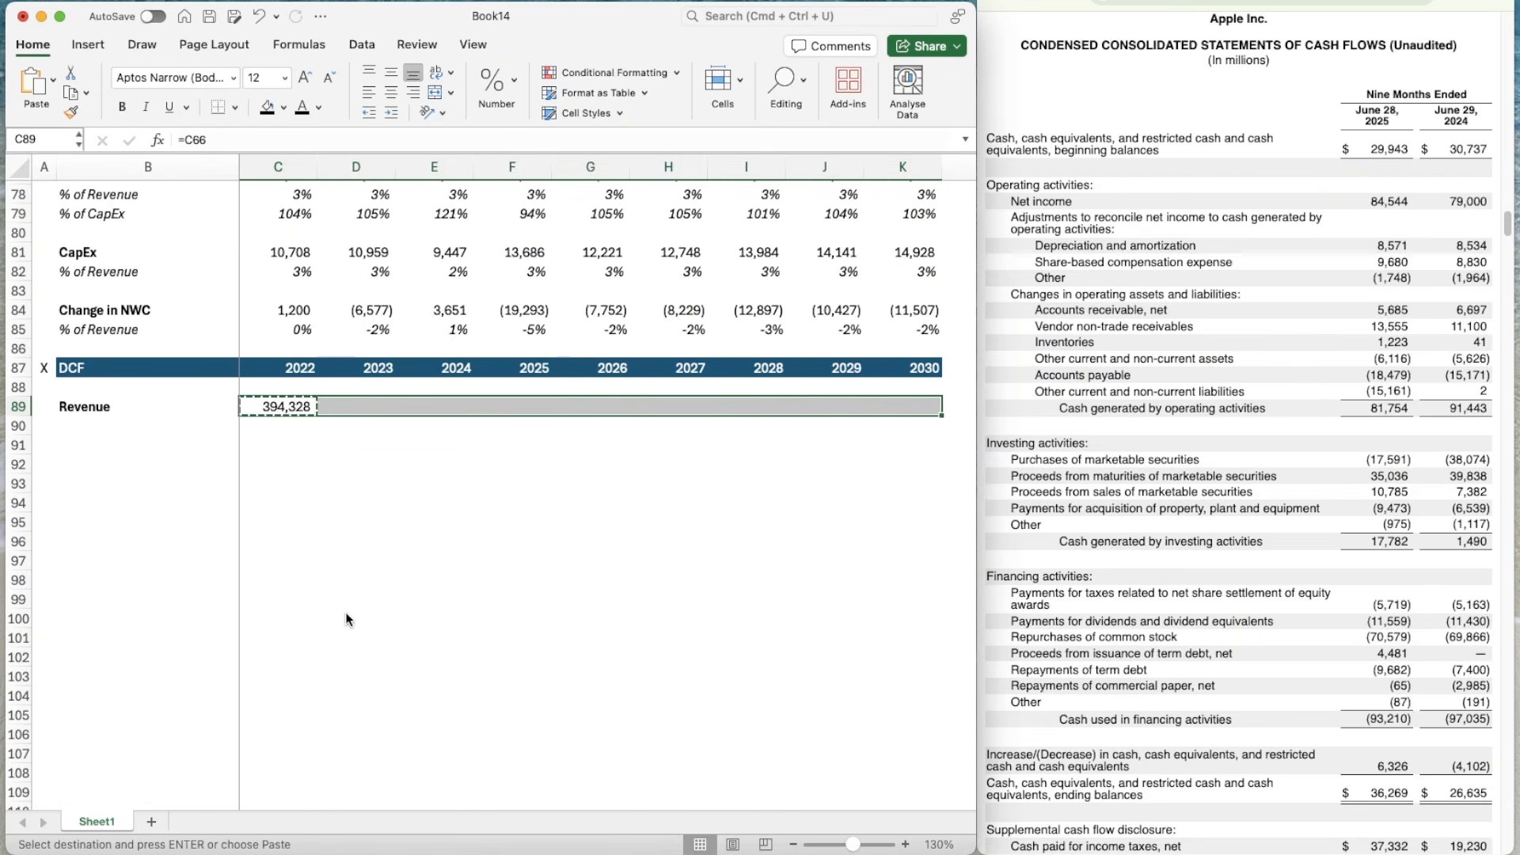
key(super+v)
- Add the label % Growth in B90 and italicize the whole of row 90
key(Down)
key(Left)
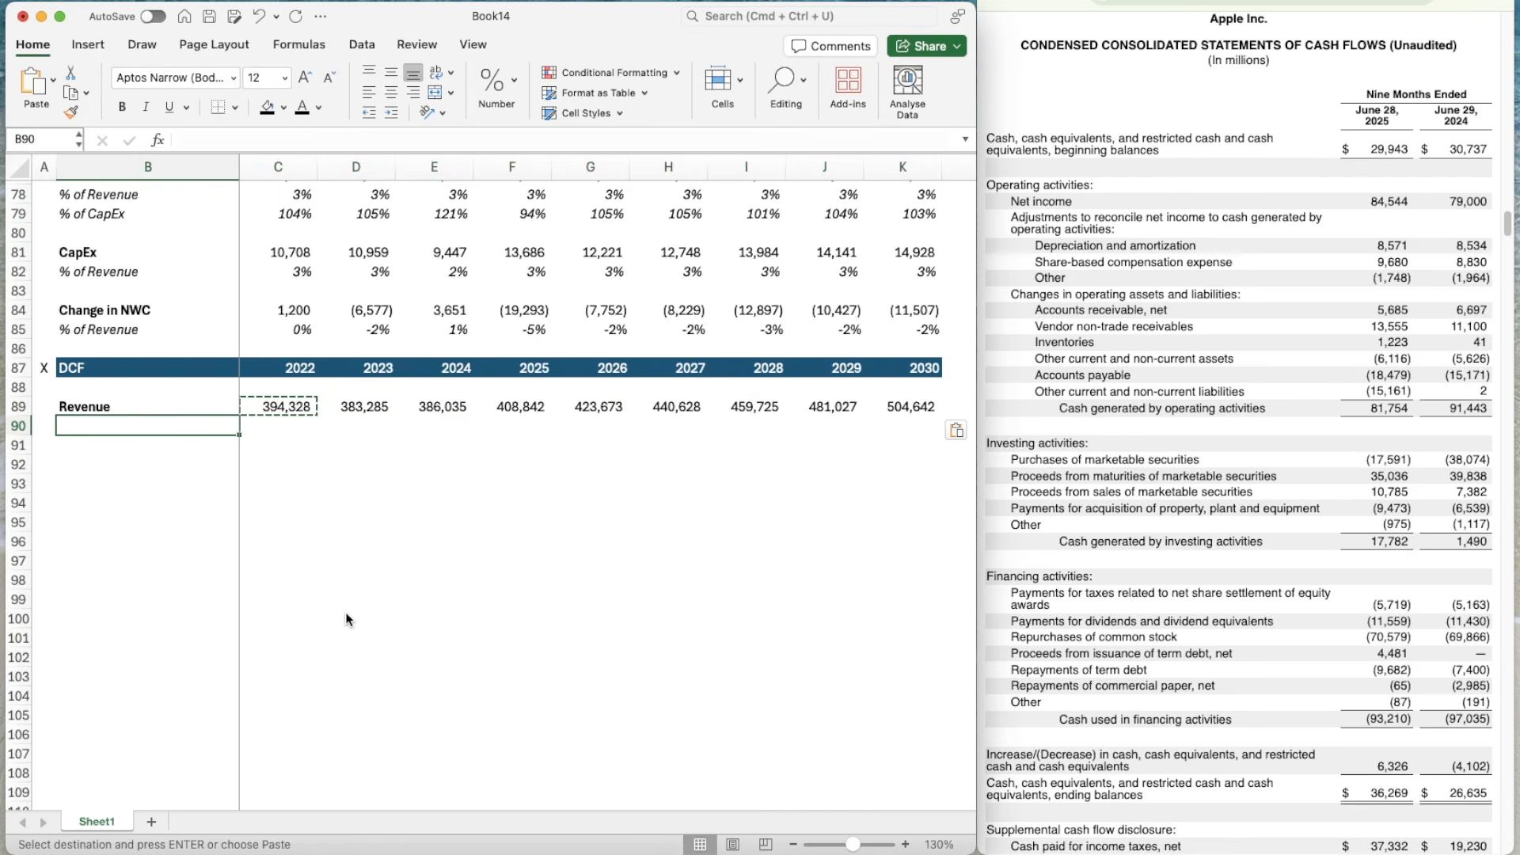
text(% Growth)
key(Return)
key(Up)
key(shift+space)
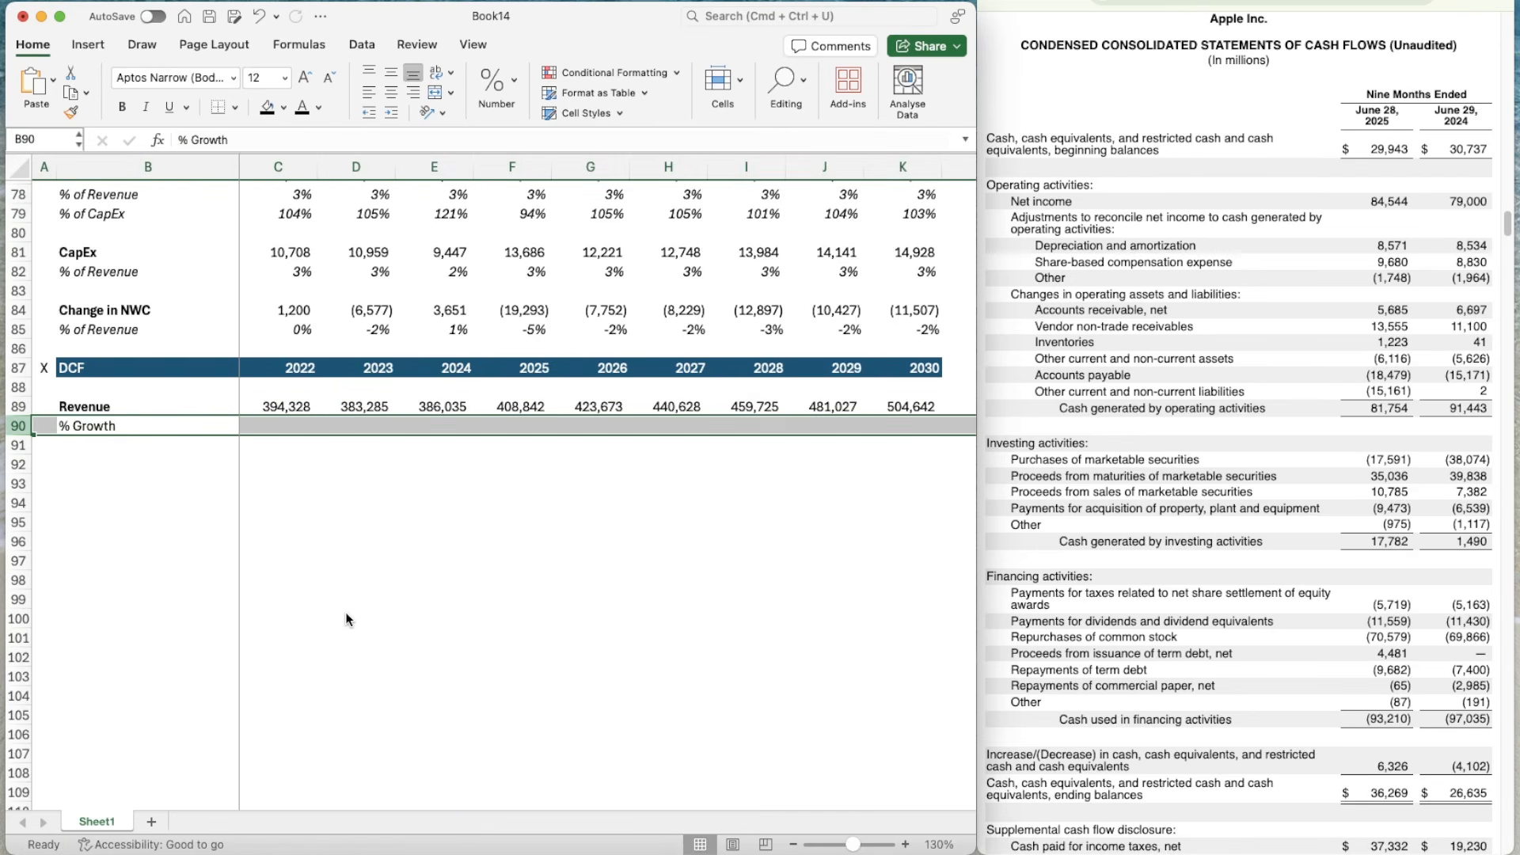
key(super+u)
key(super+i)
key(super+u)
key(Right)
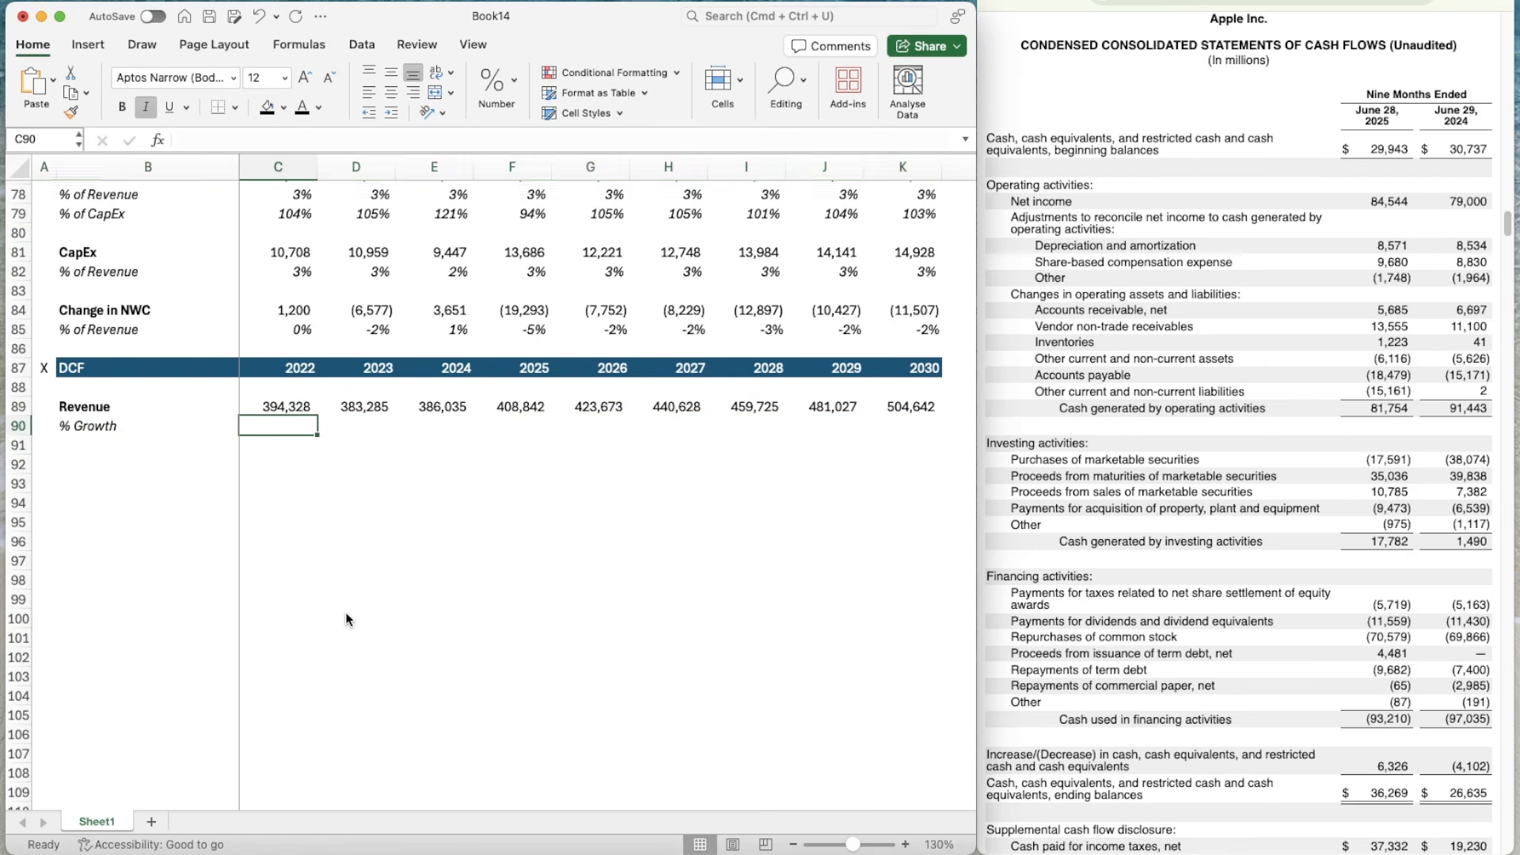
- Calculate the 2023 revenue growth in D90 with the formula =D89/C89-1
key(Right)
text(=)
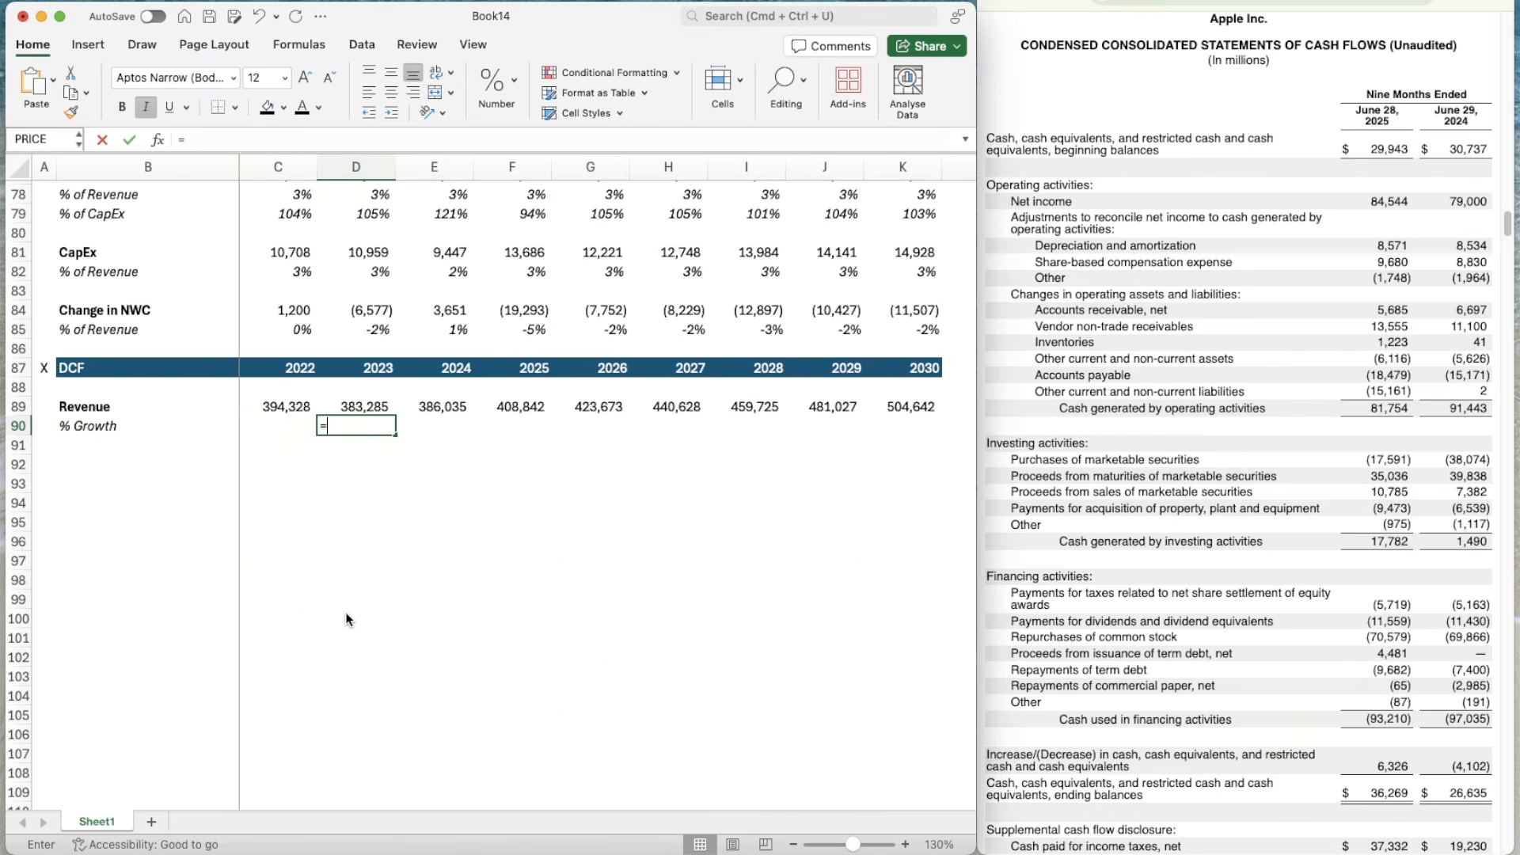
key(Up)
text(/)
key(Left)
key(Up)
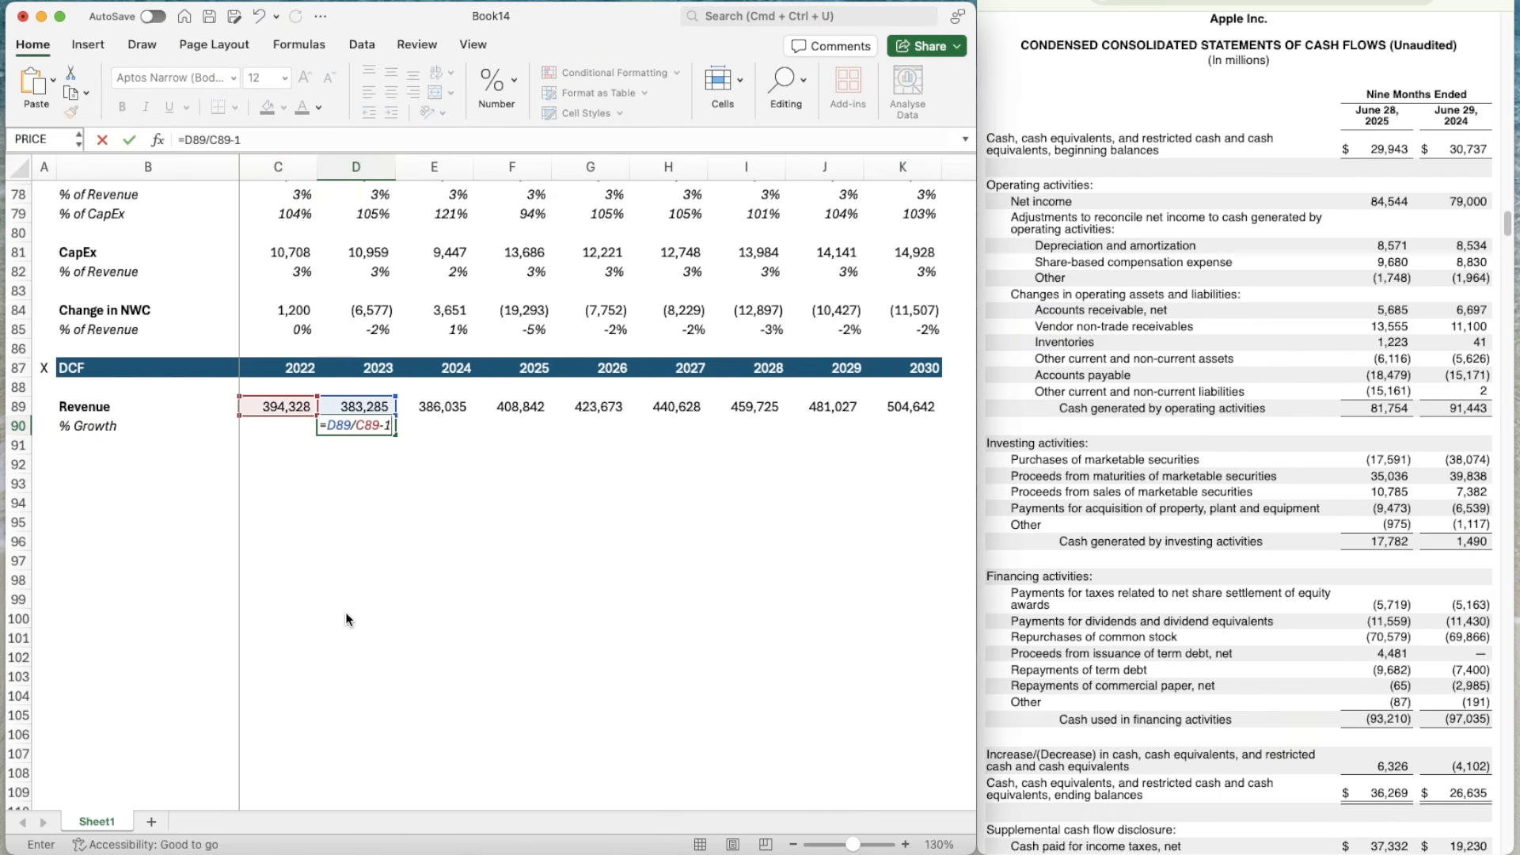
key(Return)
- Apply the percentage format of the 2023 Change in NWC ratio in D85 to D90
key(Up)
key(Up)
key(Up)
key(Up)
key(Up)
key(Up)
key(super+shift+c)
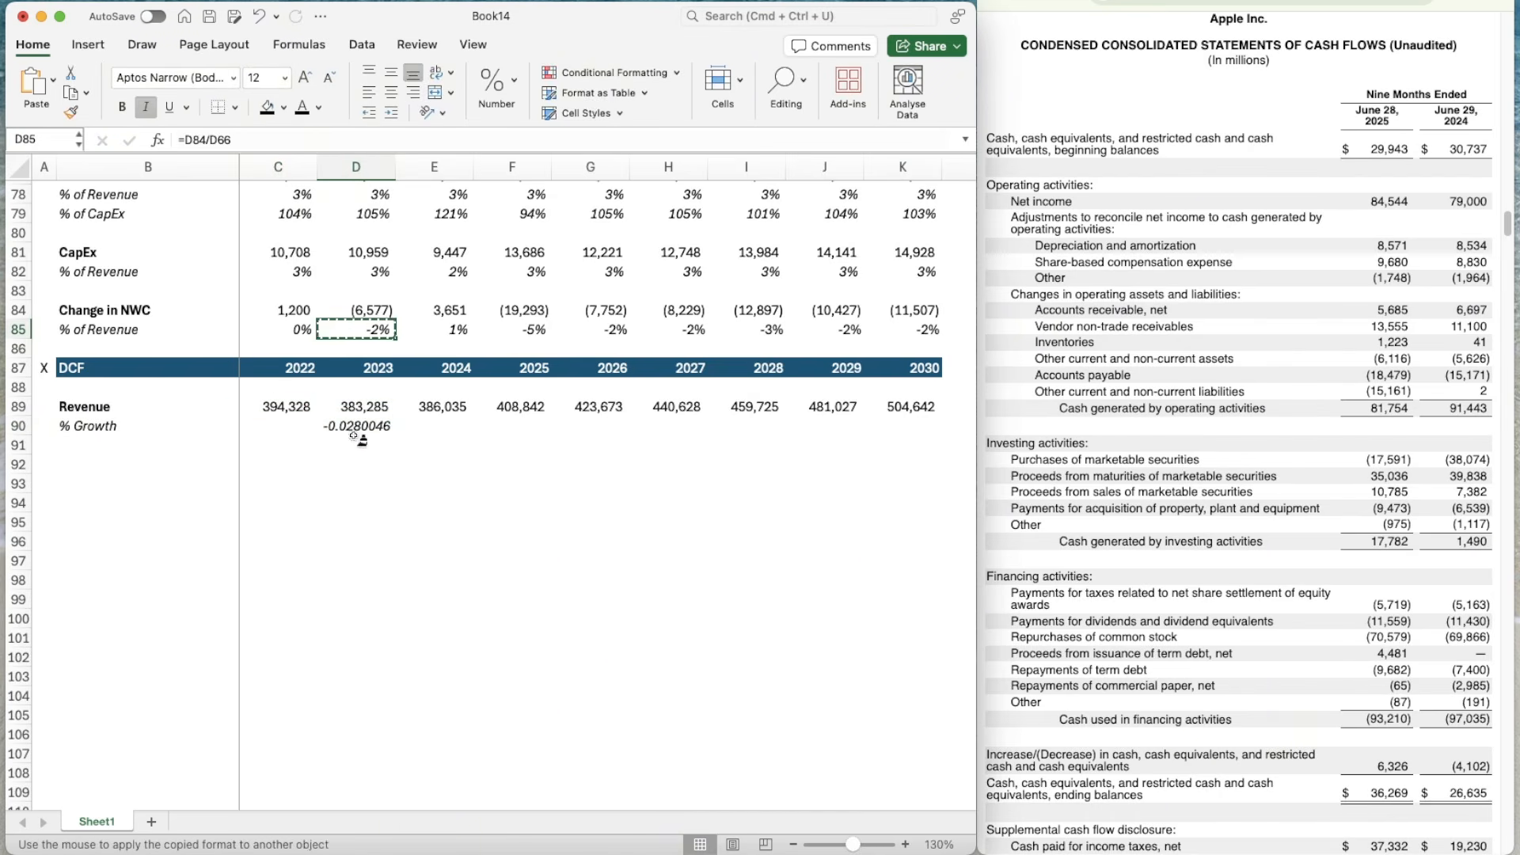
click(360, 426)
- Copy the growth formula from D90 across the DCF row to 2030 in K90
key(super+c)
key(shift+Right)
key(shift+Right)
key(shift+Right)
key(shift+Right)
key(shift+Right)
key(shift+Right)
key(shift+Right)
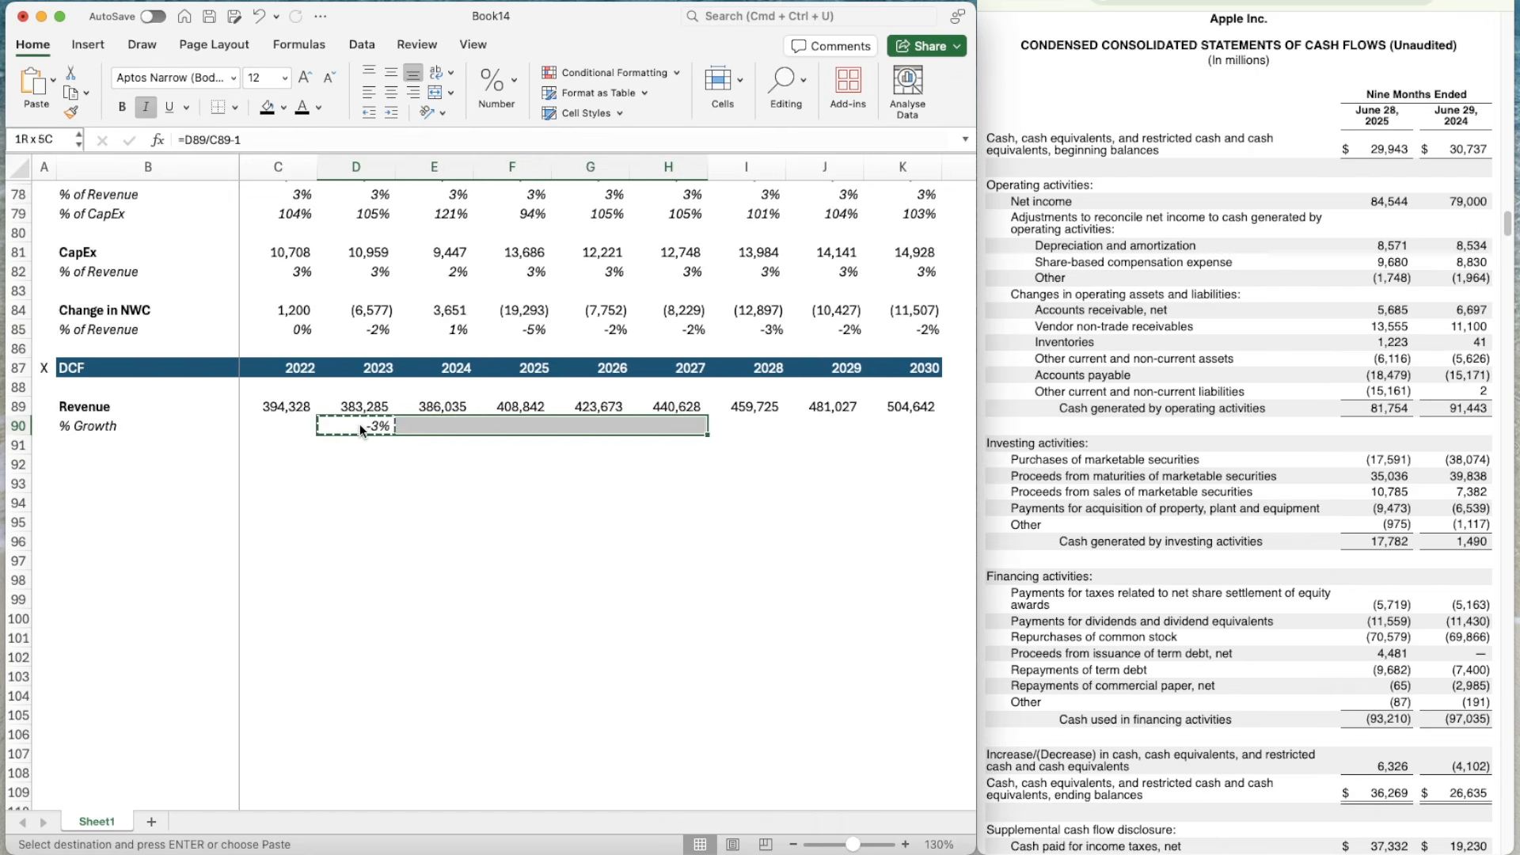
key(super+v)
- Label B92 as EBIT in bold and link that label to the EBIT entry in the Assumptions section
key(Down)
key(Down)
key(Left)
key(Left)
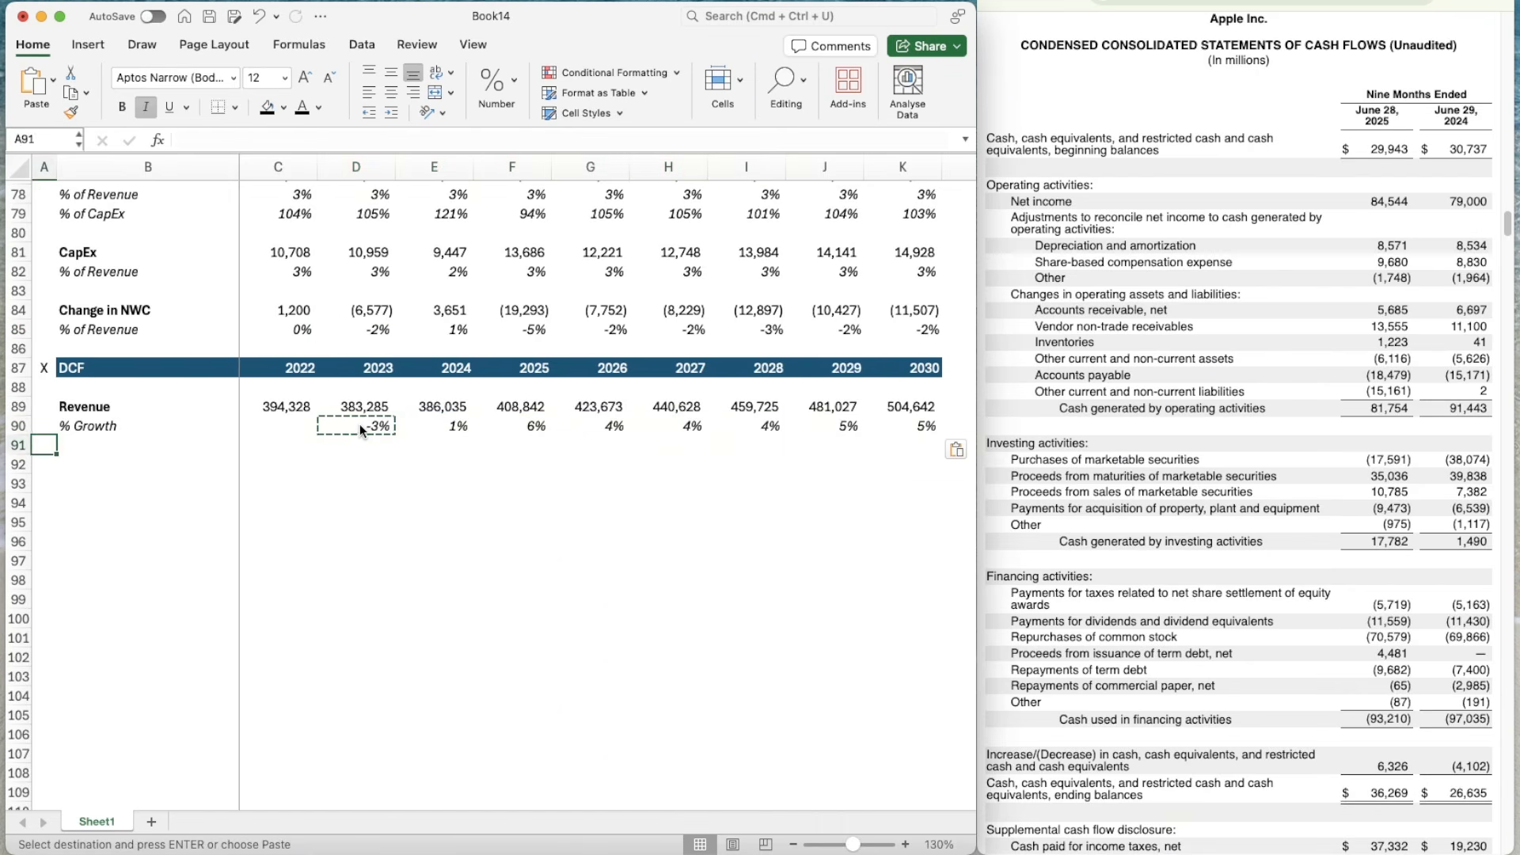
text(EBIT)
key(ctrl+Return)
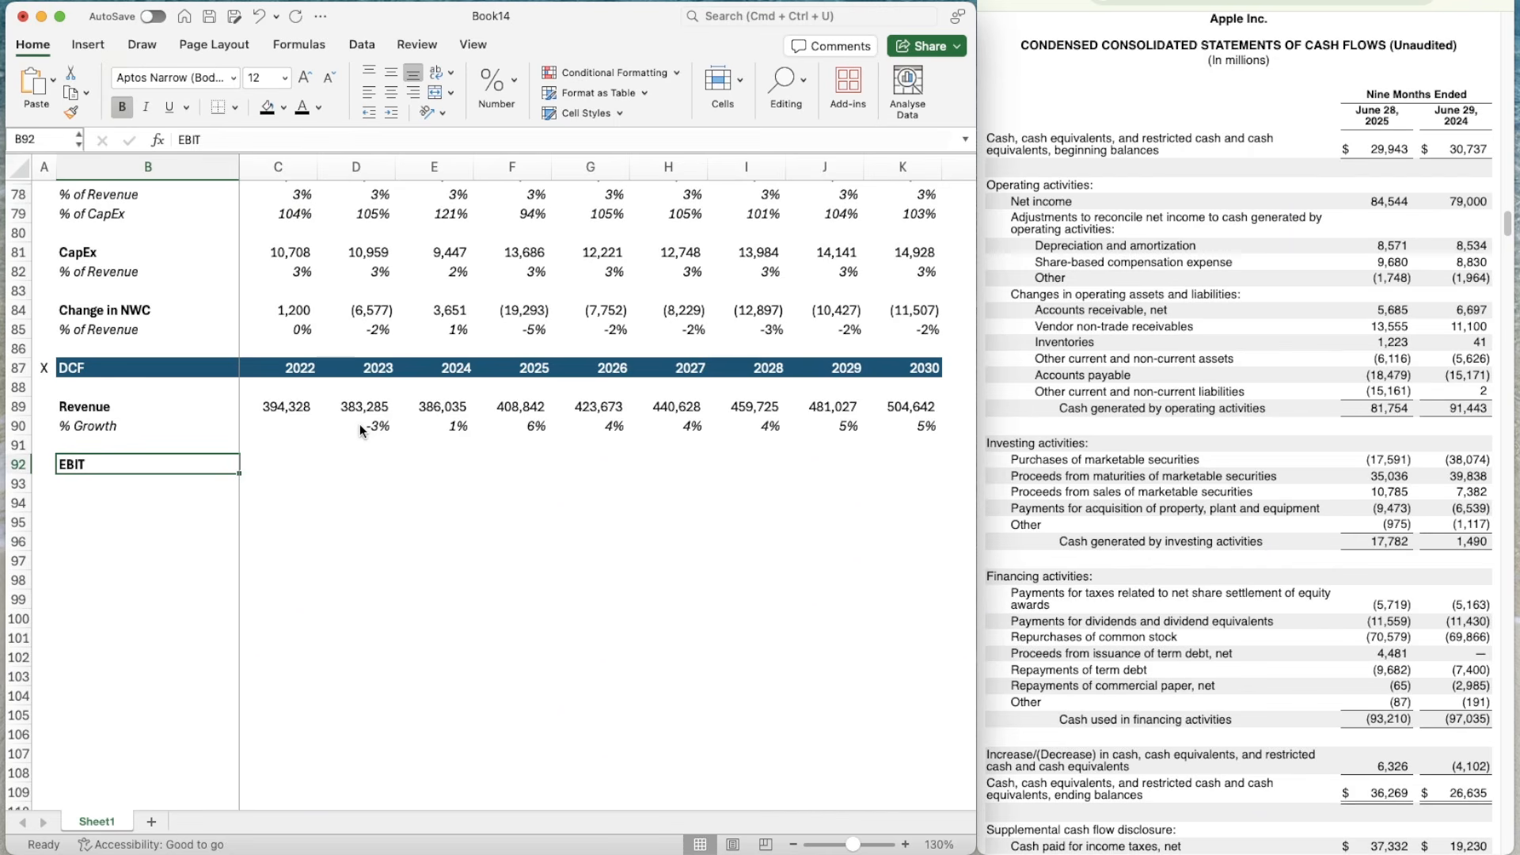
text(=)
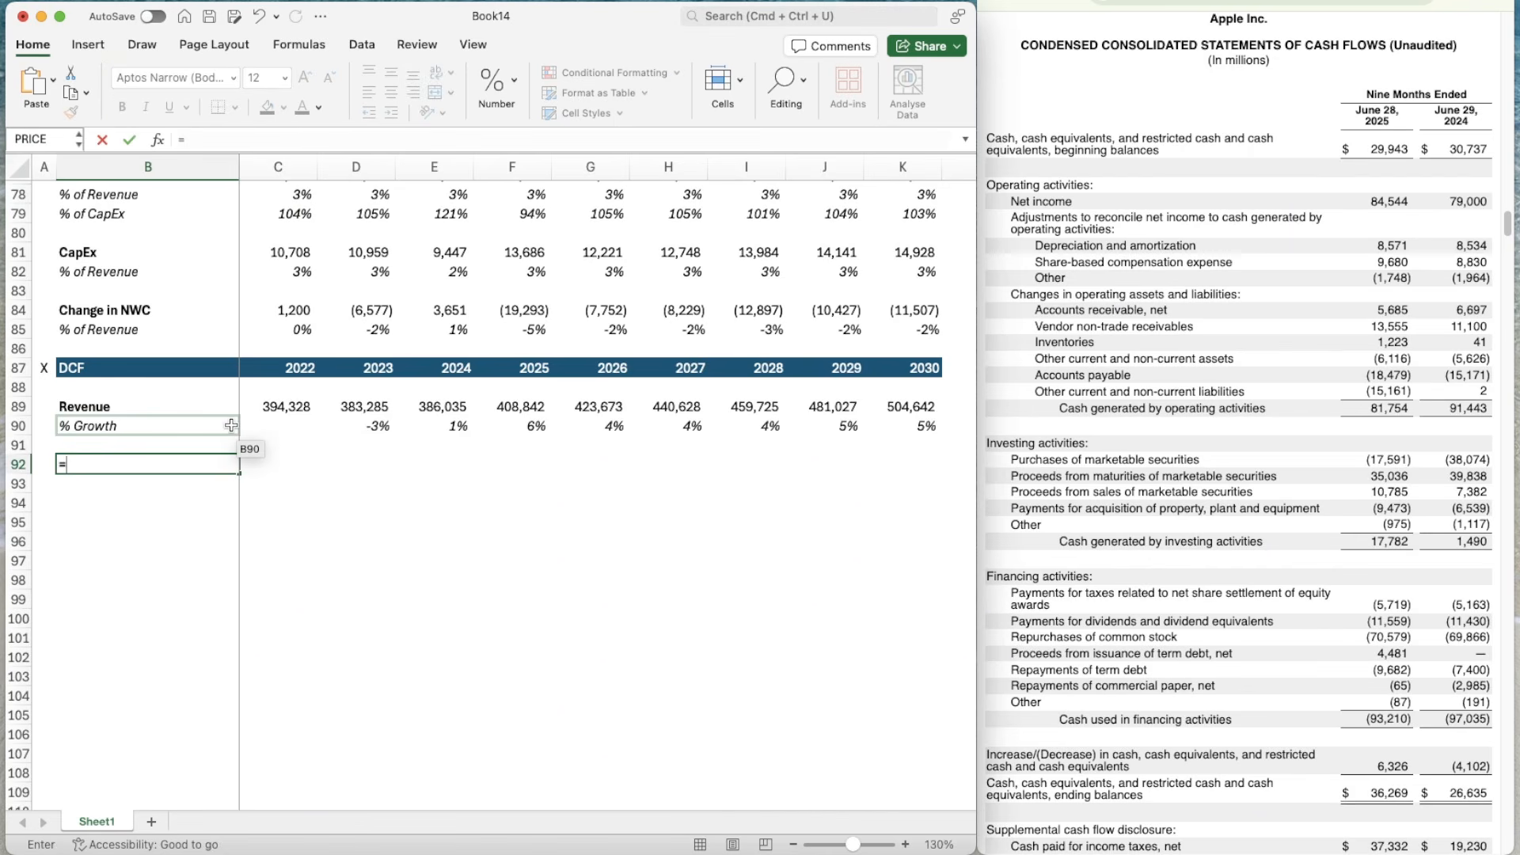
scroll(224, 421, up, 20)
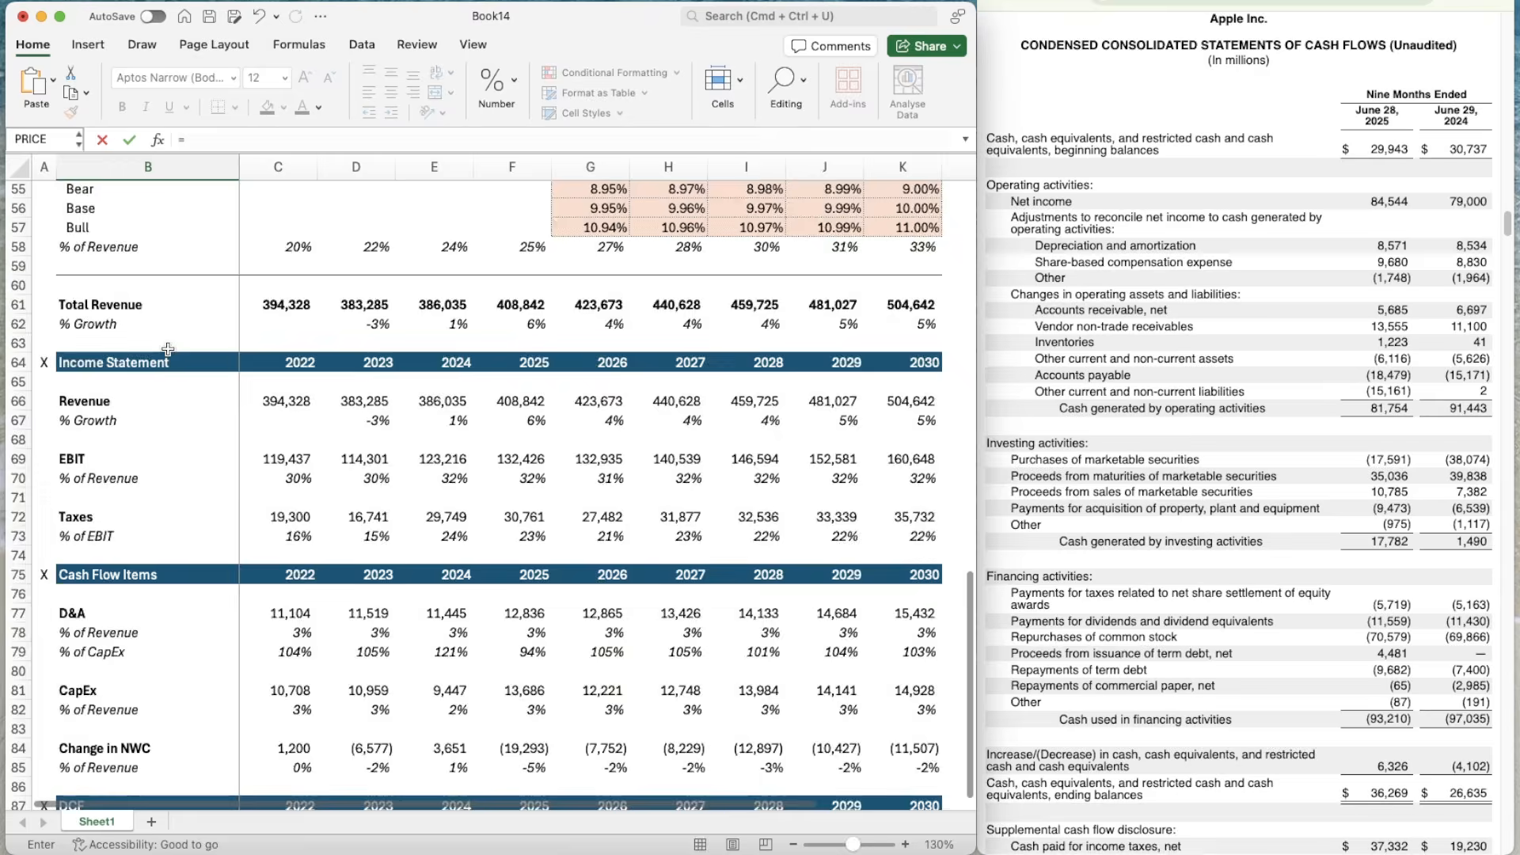
click(94, 460)
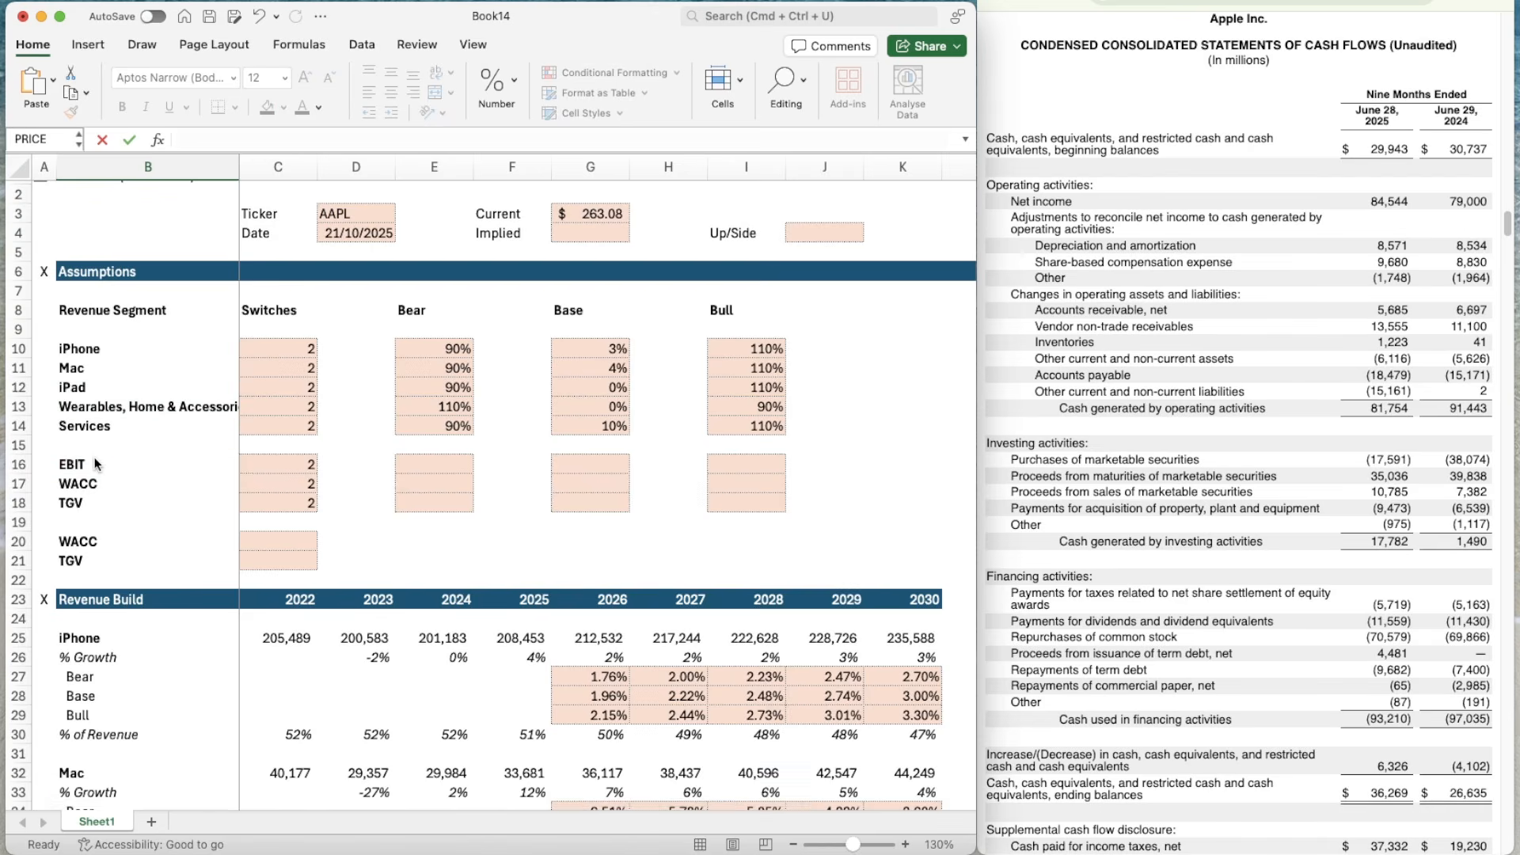
key(Return)
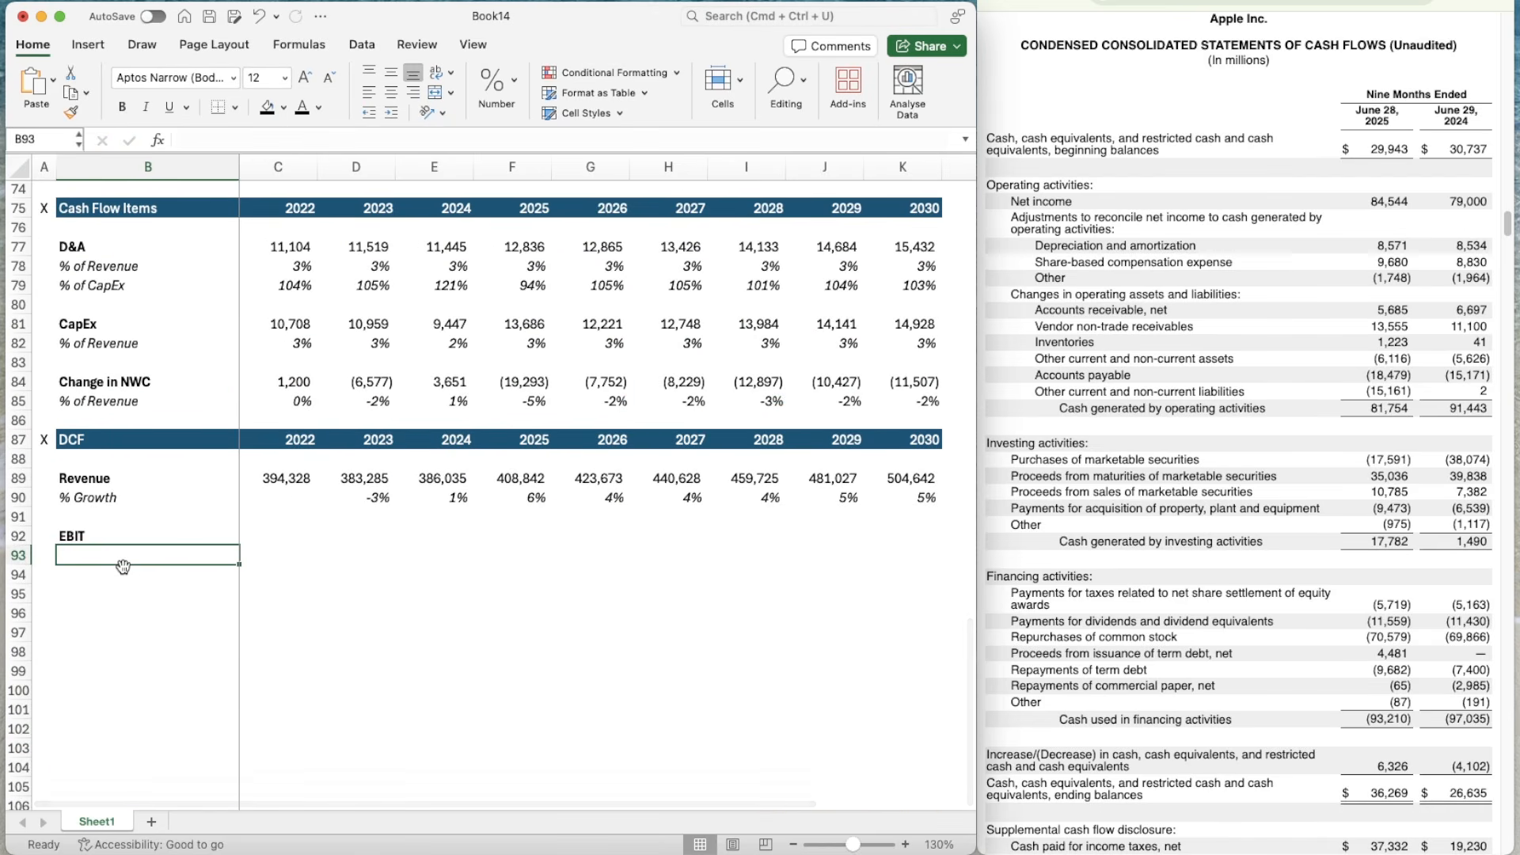
- Add the label % of Revenue in B93 and italicize the whole of row 93
text(% of Reve)
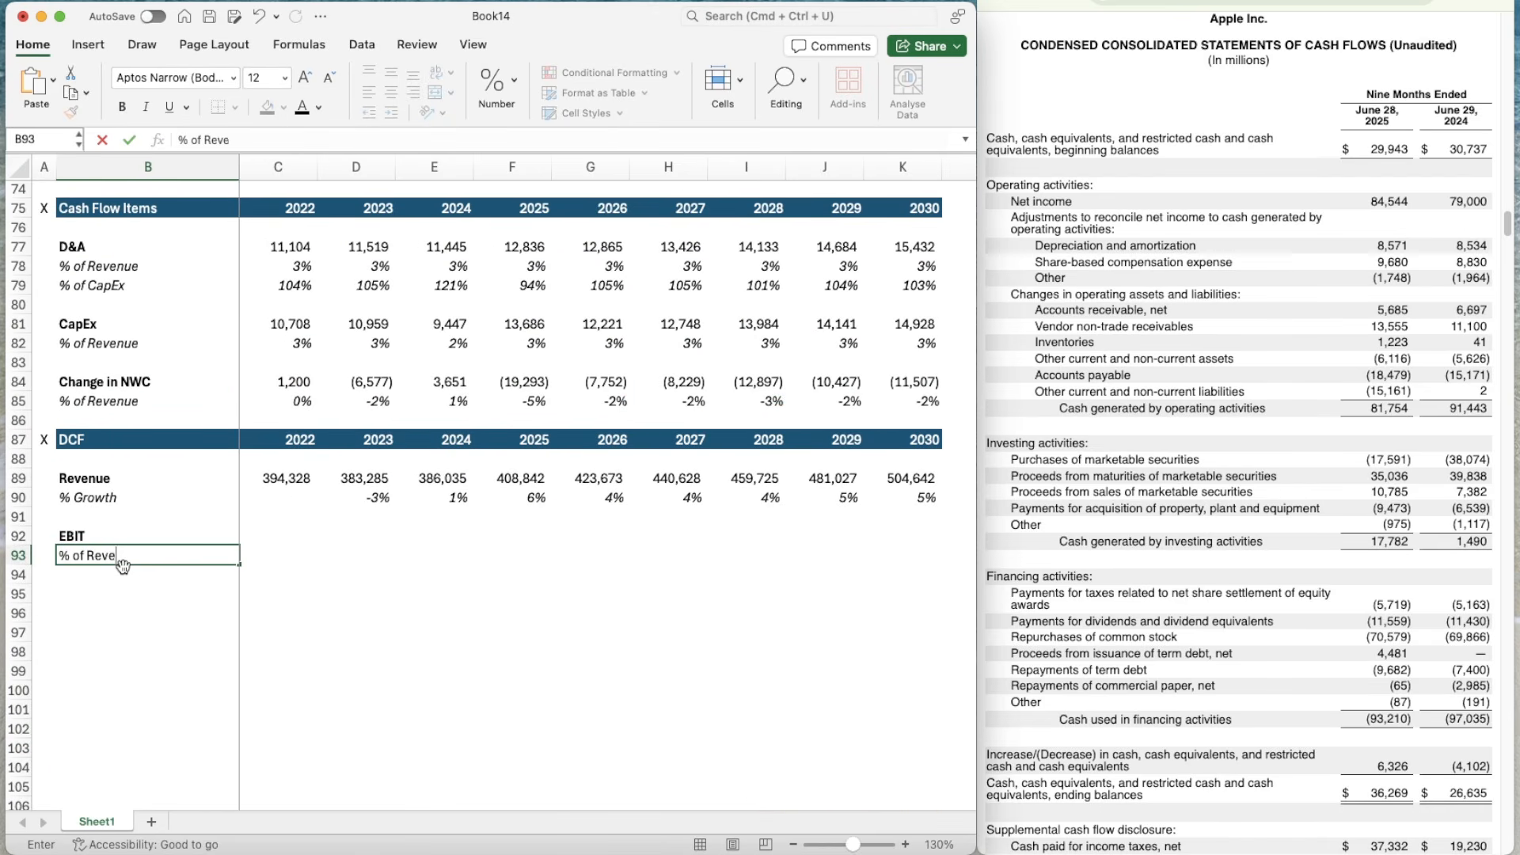
text(nue)
key(Return)
key(Up)
key(shift+space)
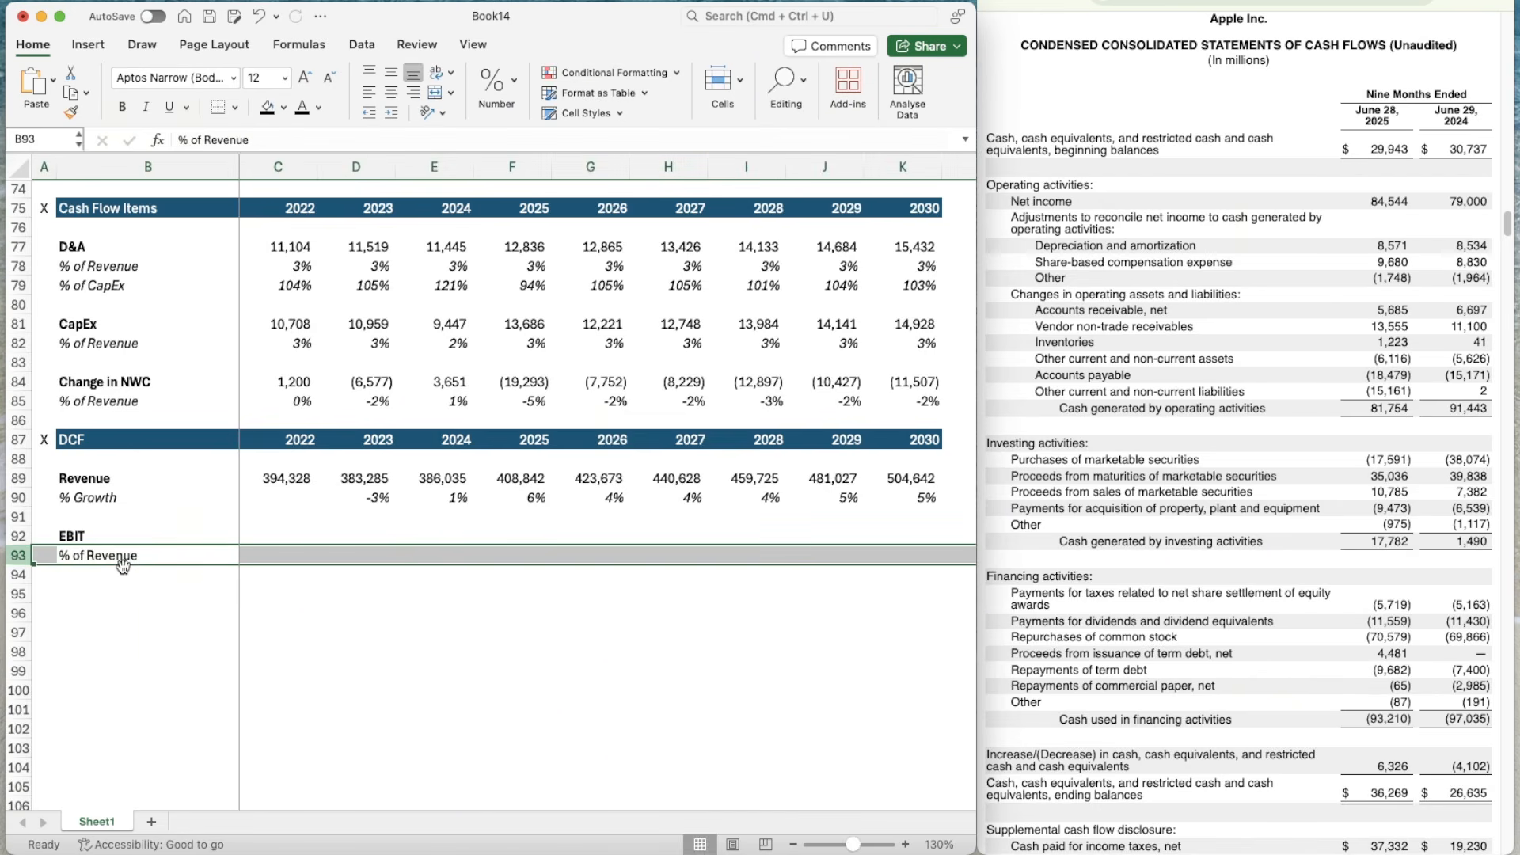
key(super+i)
- Link the 2022 DCF EBIT in C92 to the Income Statement EBIT with =C69
key(Up)
key(Right)
text(=)
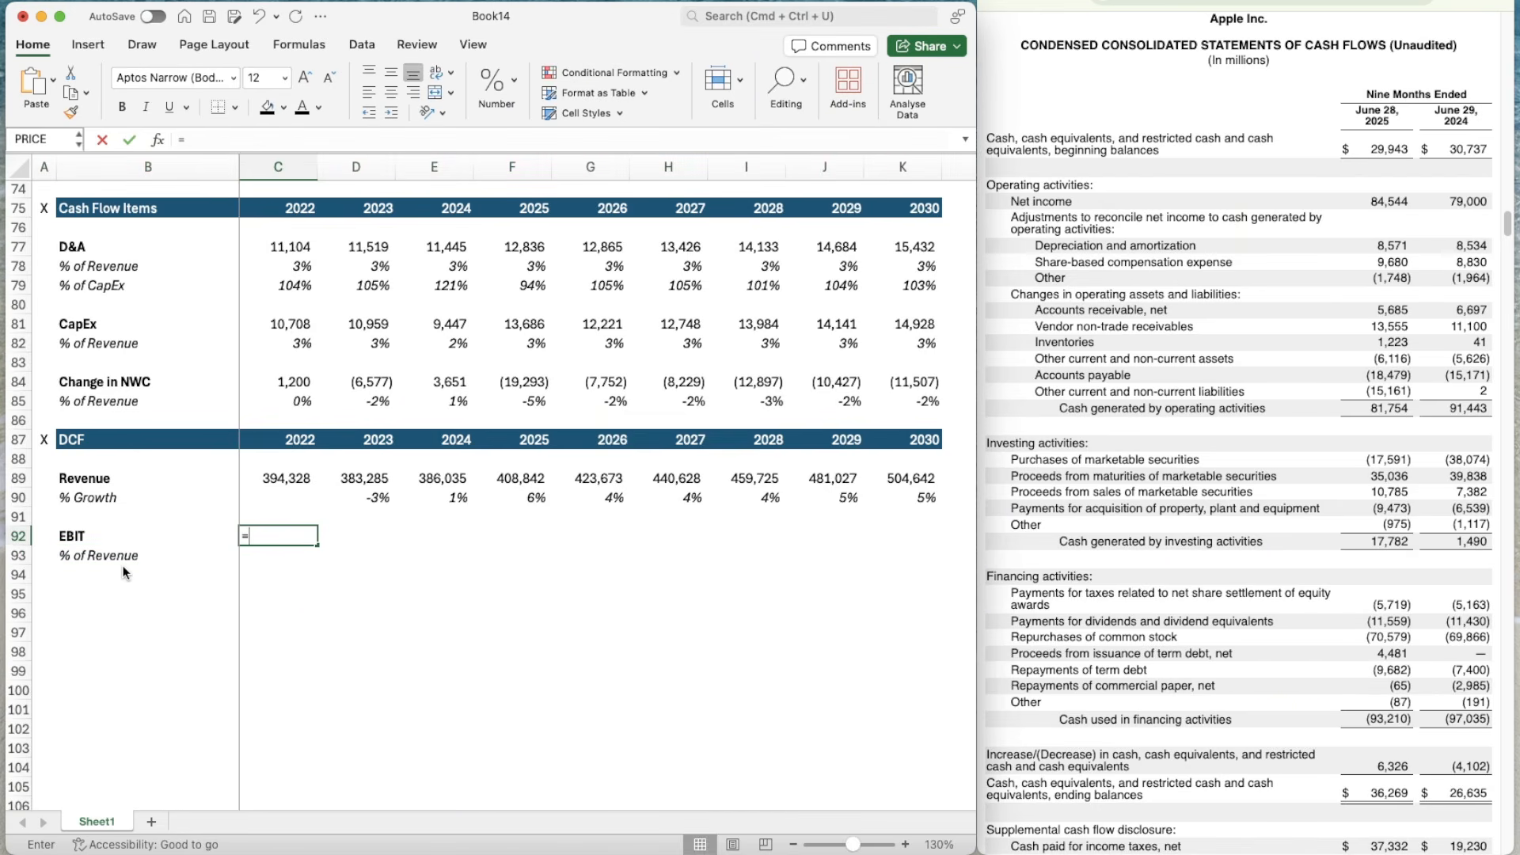
scroll(279, 346, up, 5)
click(286, 286)
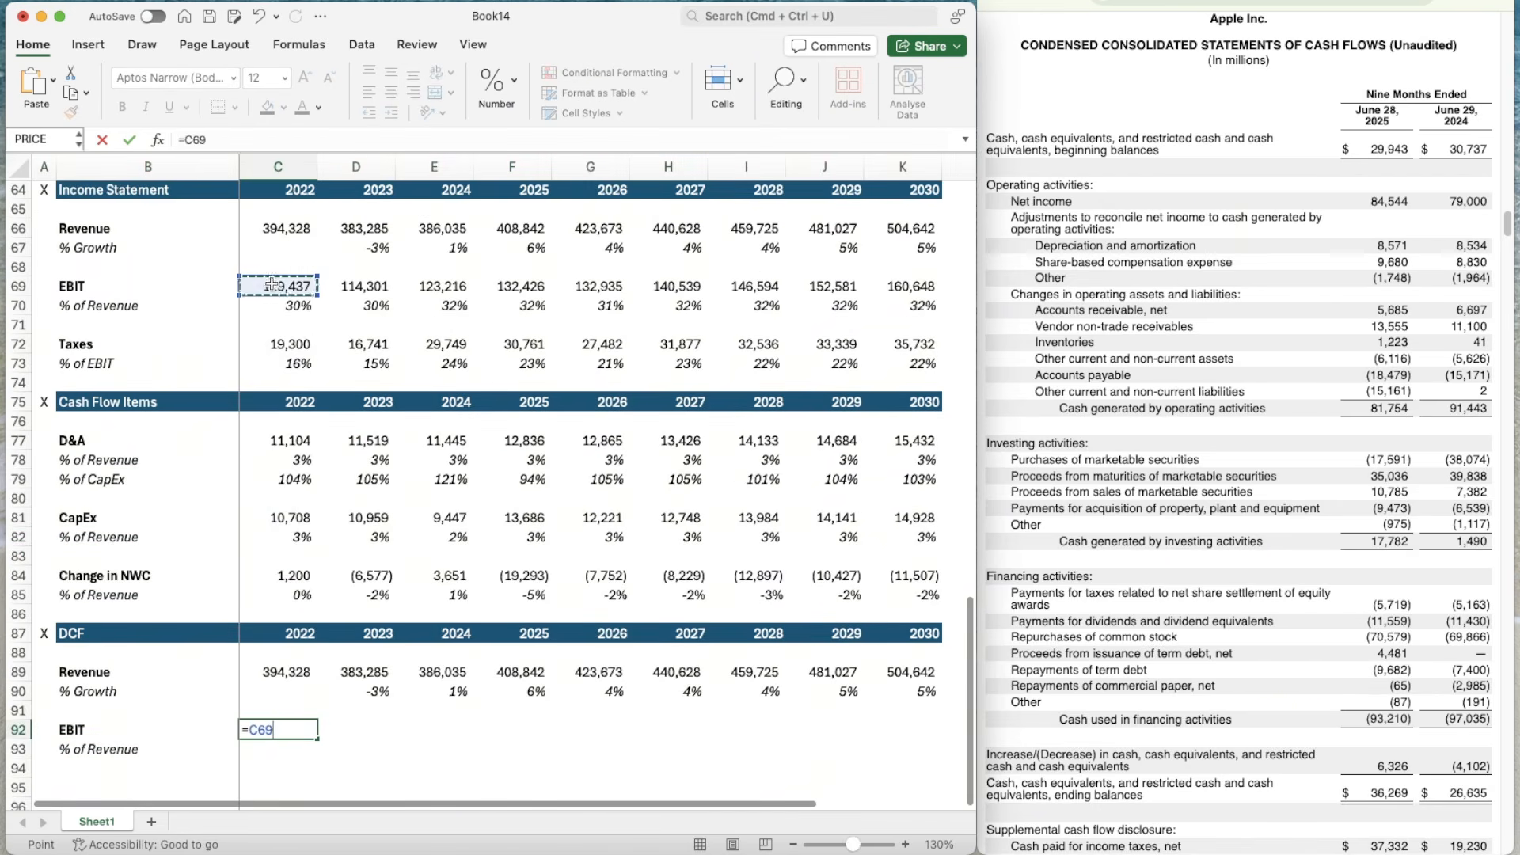
key(Return)
scroll(293, 483, down, 5)
- Copy the EBIT link from C92 across the historical years to 2025 in F92
key(Up)
key(super+c)
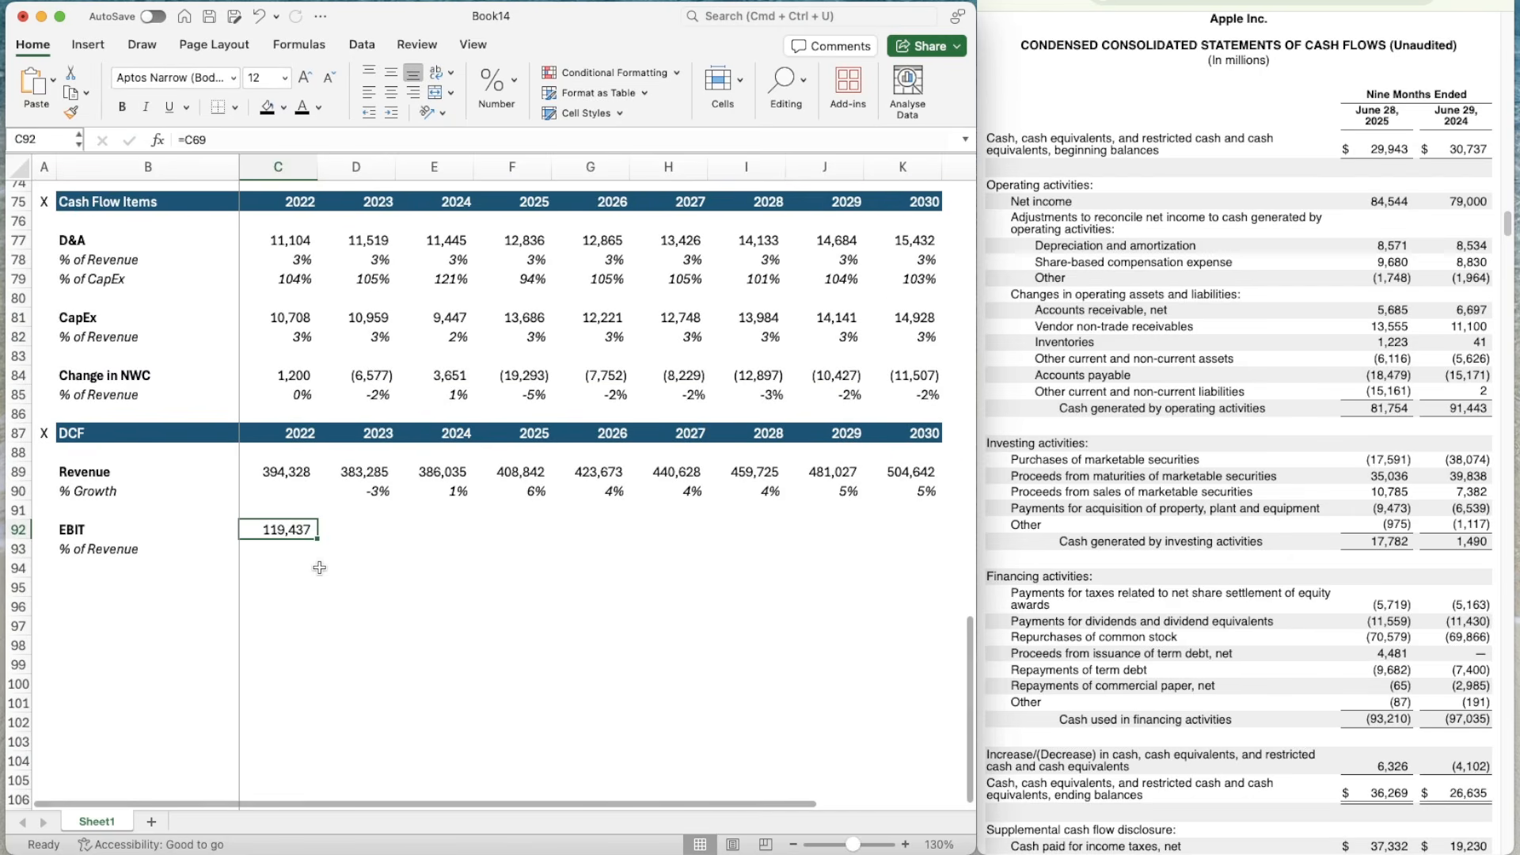
key(shift+Right)
key(shift+Right)
key(shift+Right)
key(super+v)
key(Right)
key(Right)
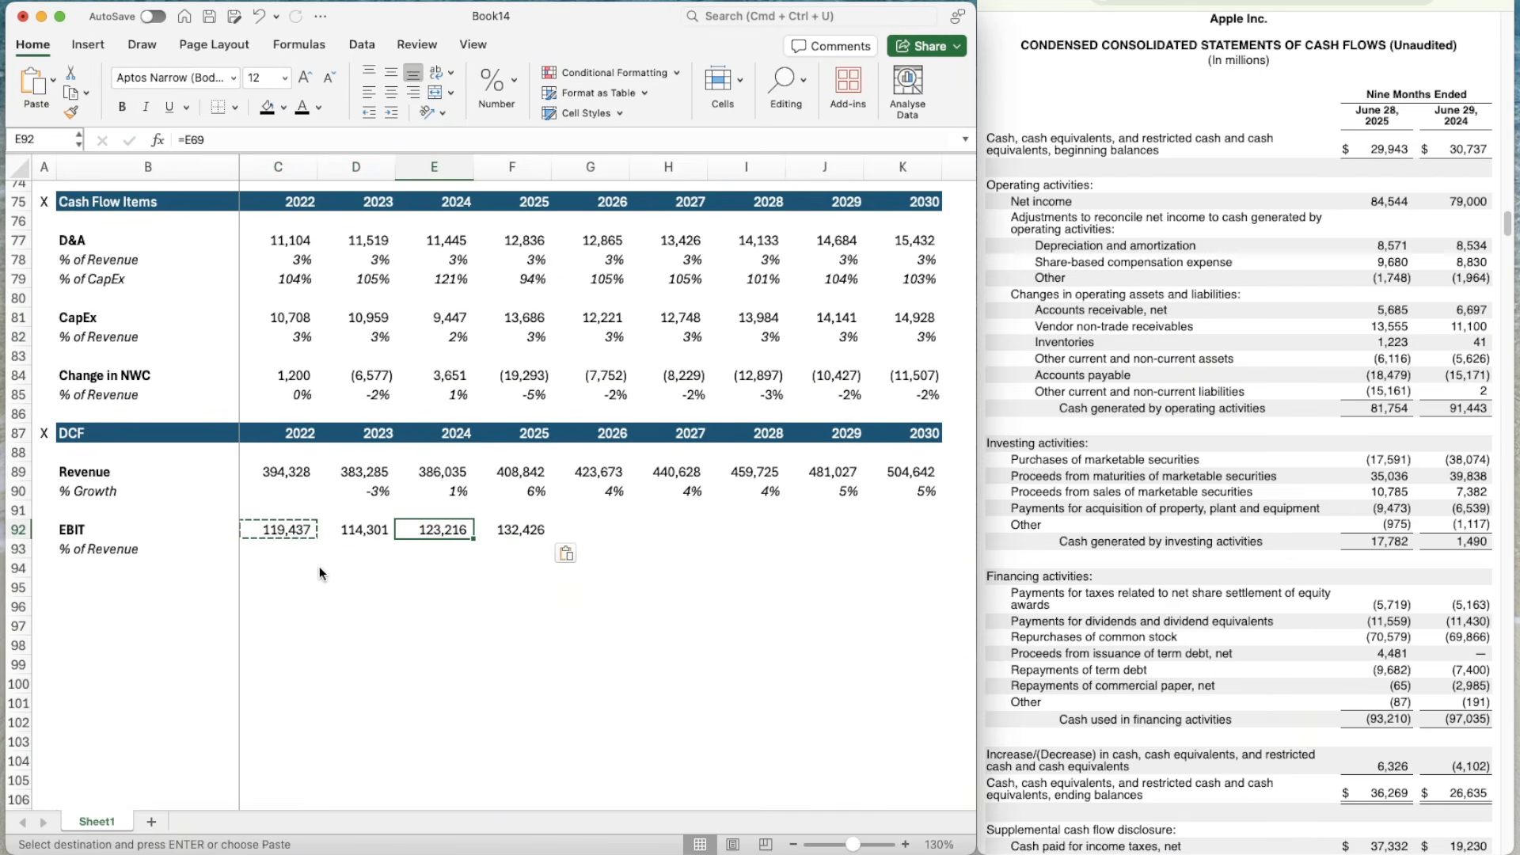
key(Right)
key(Right)
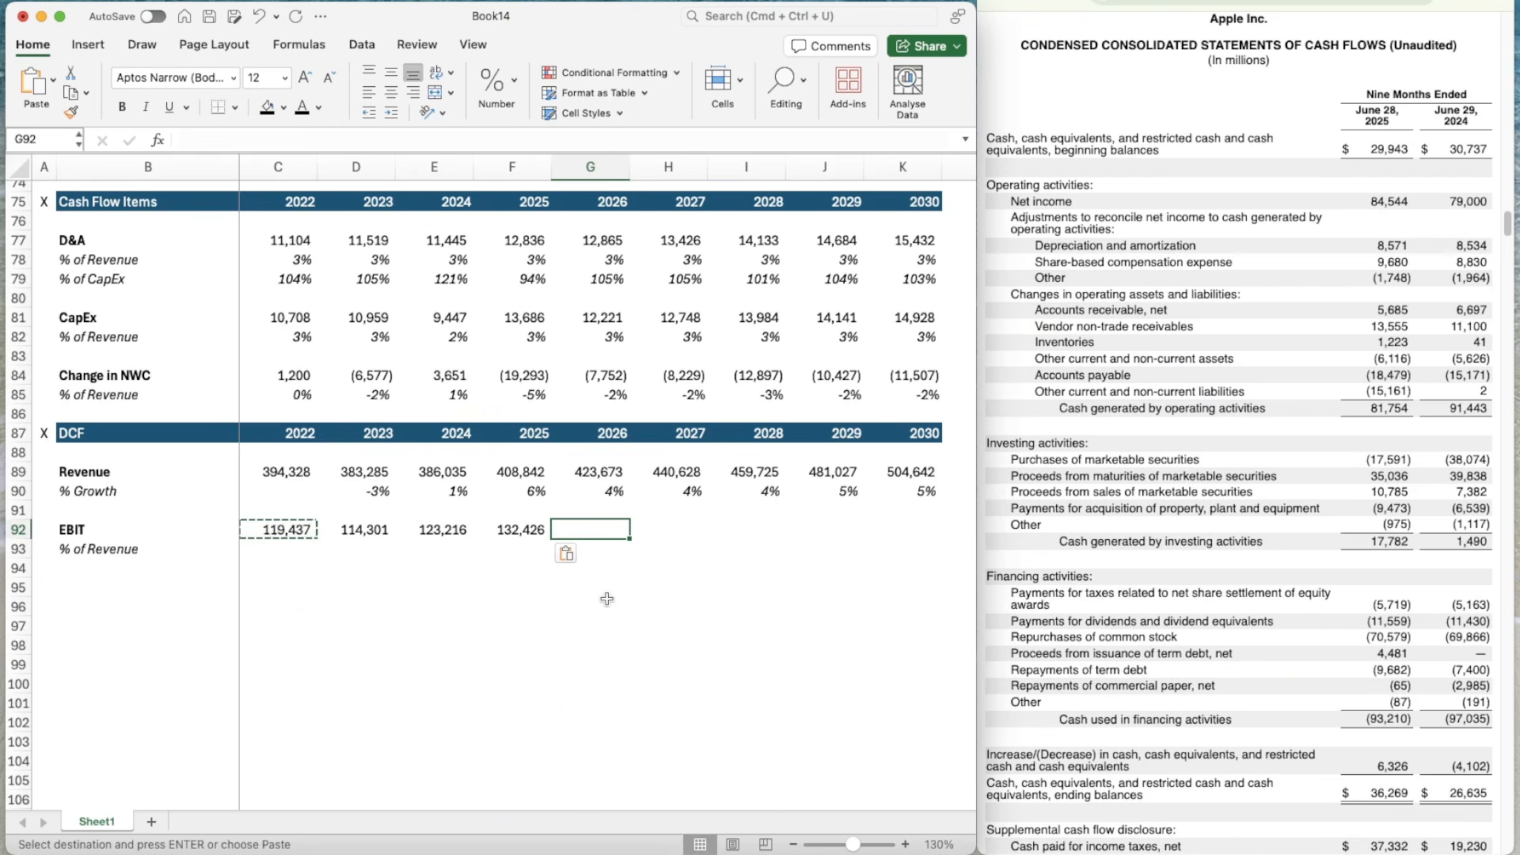
- Try to calculate the 2022 DCF EBIT as a percentage of revenue in C93
key(Left)
key(Down)
key(Right)
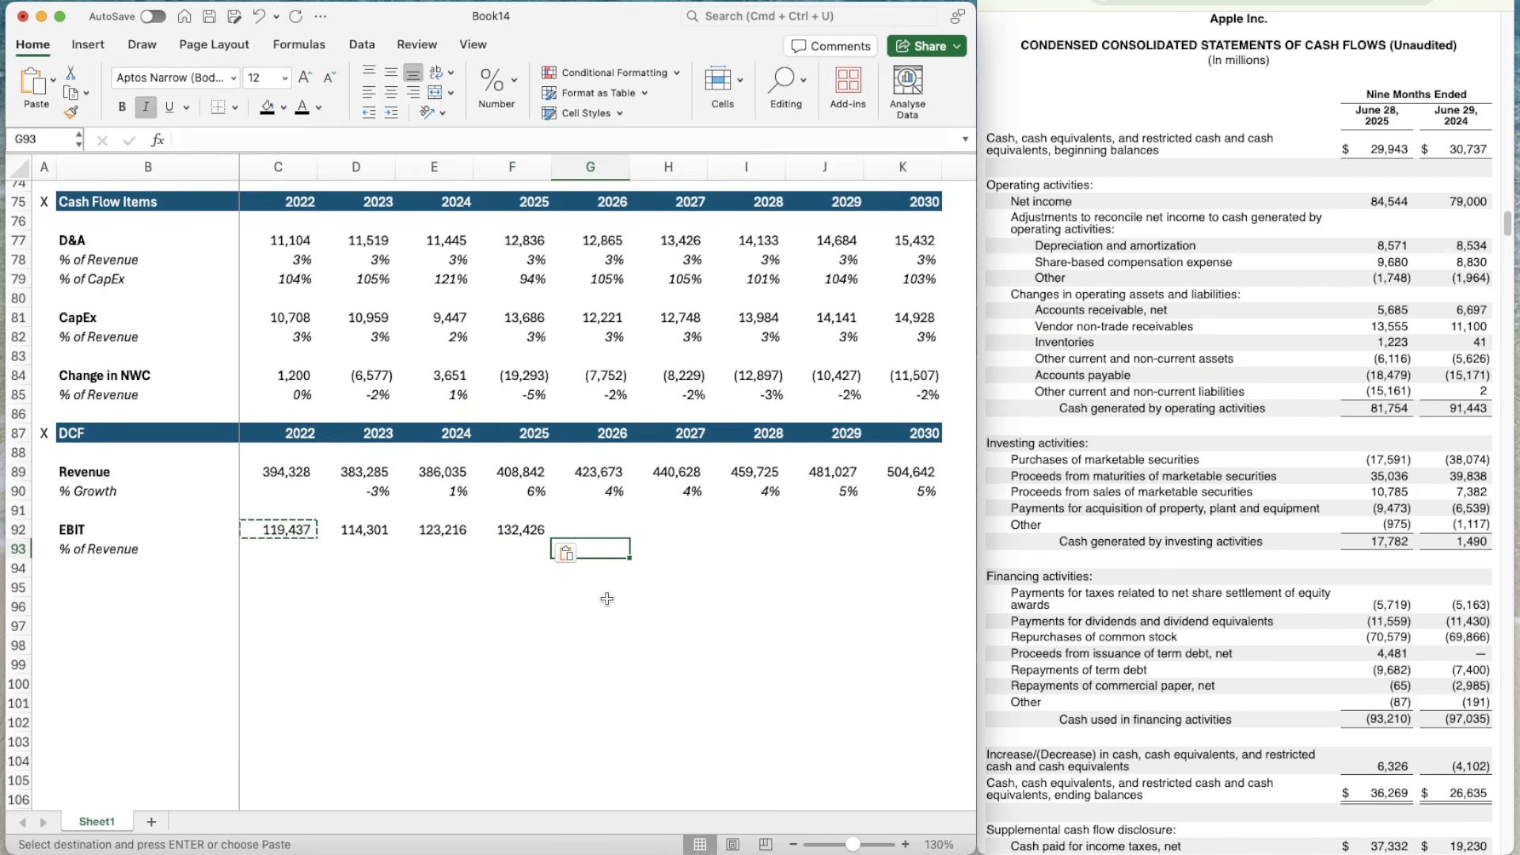
key(Left)
key(Left)
key(Left)
key(Left)
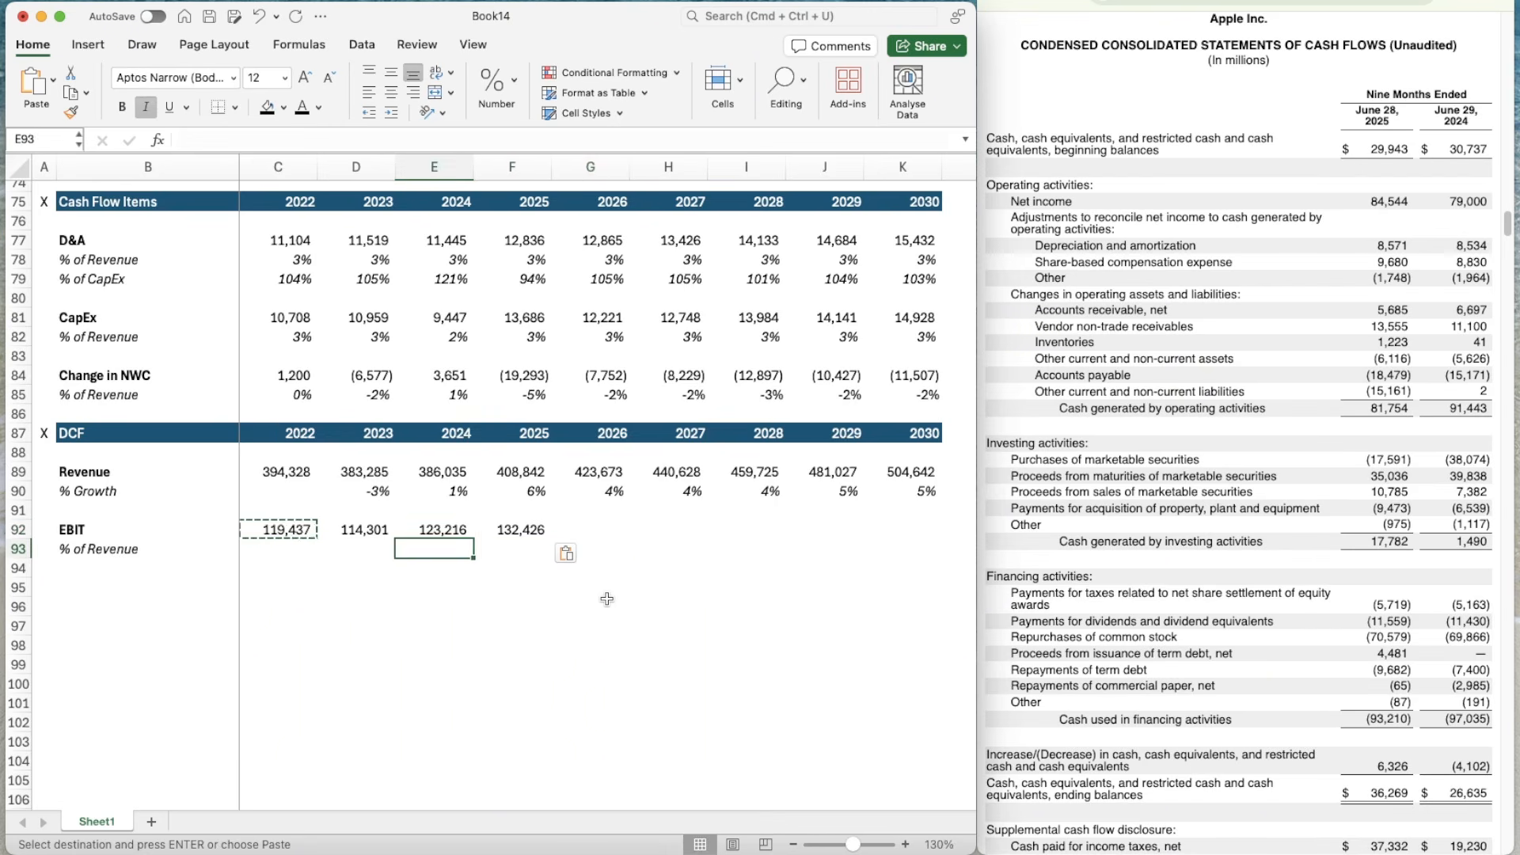
text(=)
key(Up)
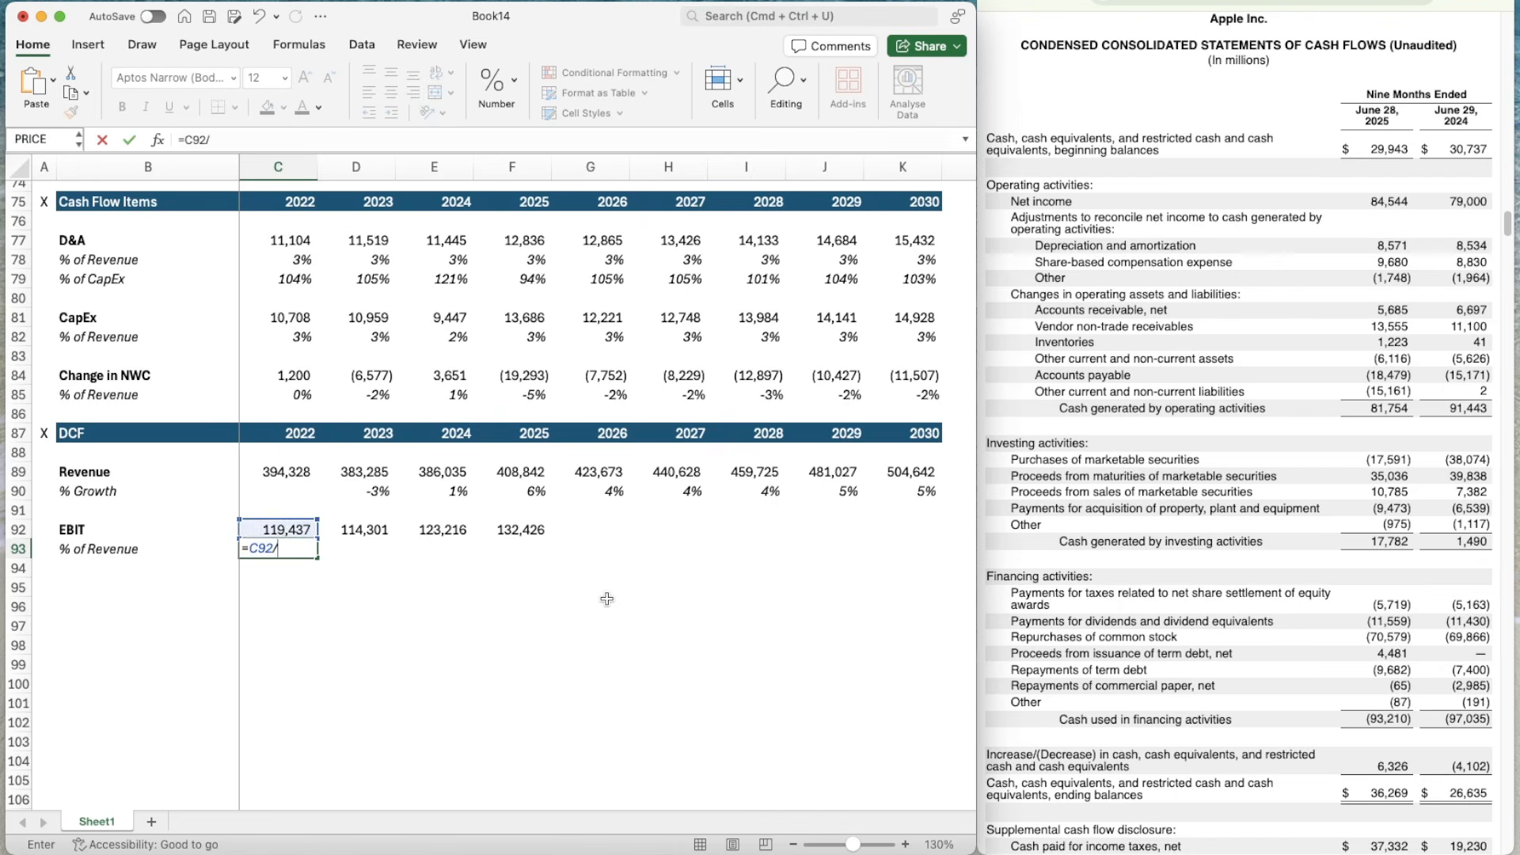
text(/)
key(Up)
key(Up)
key(Up)
key(Up)
key(Up)
key(Return)
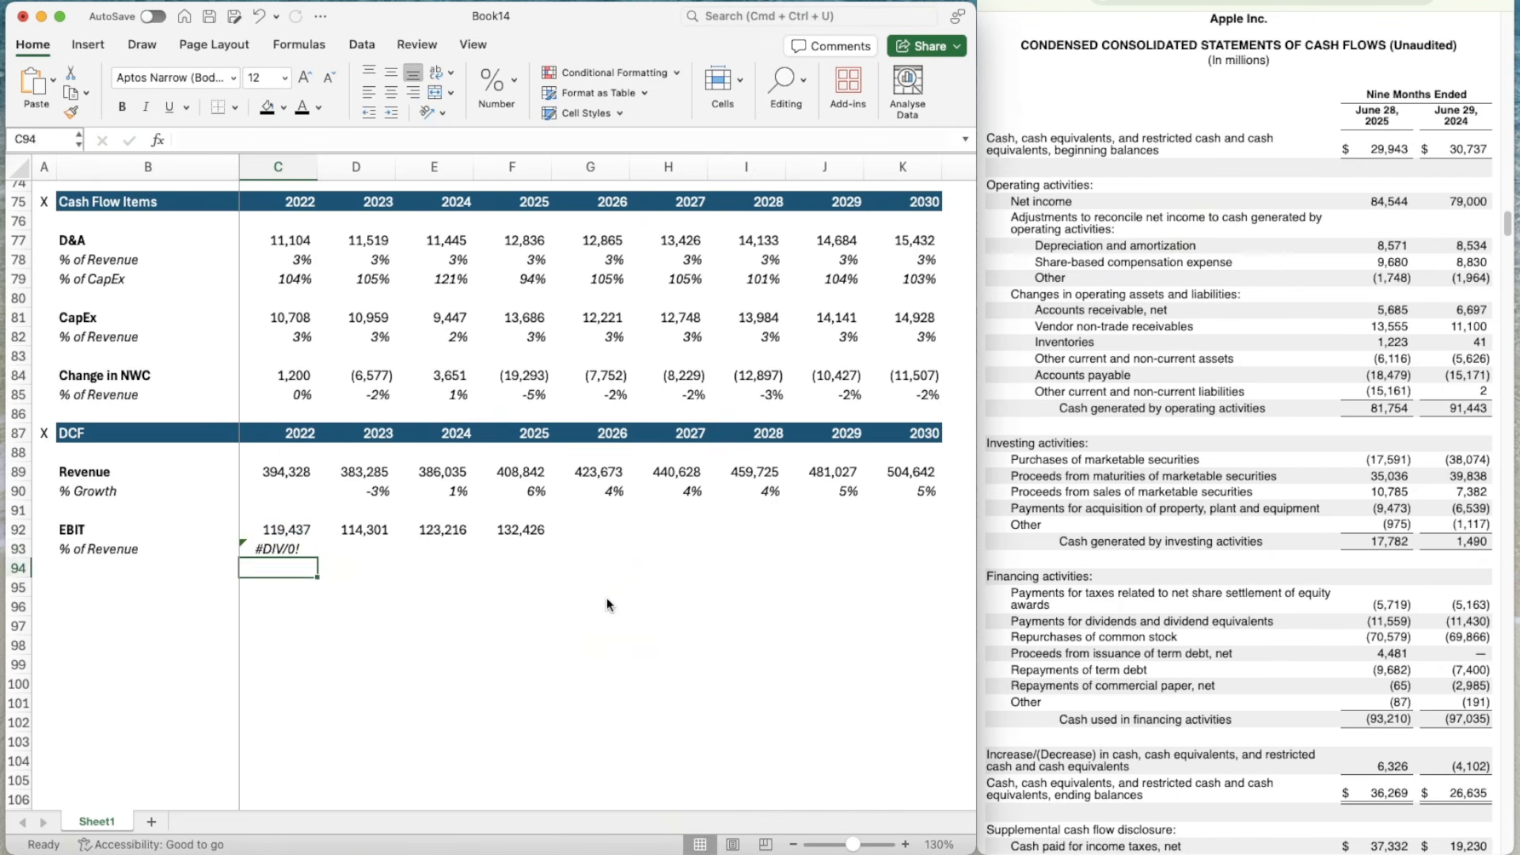
- Calculate the 2022 EBIT share of revenue in C93 with the formula =C92/C89
key(Up)
text(=)
key(Up)
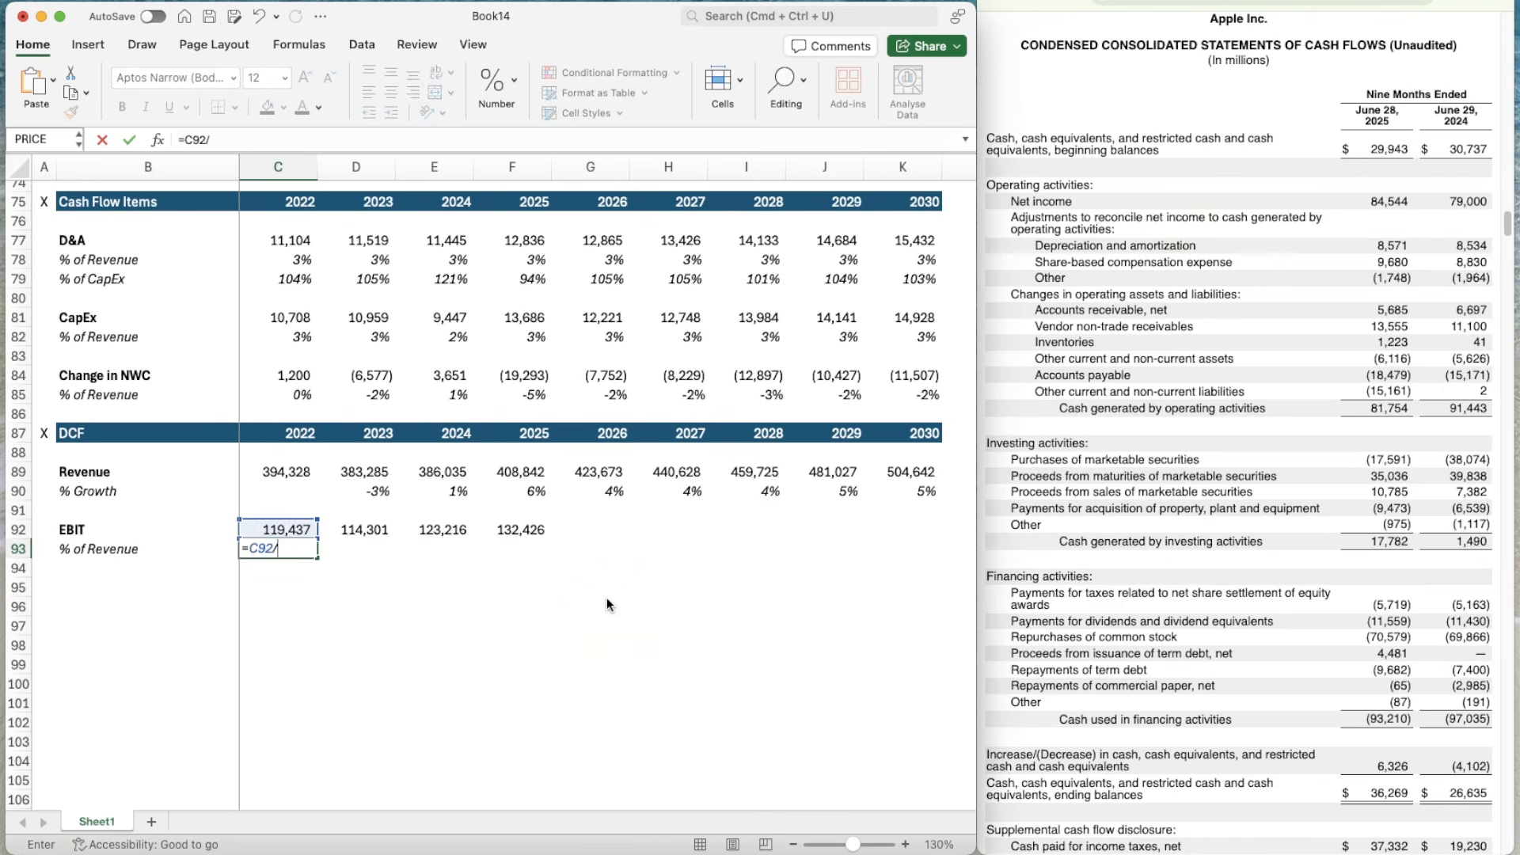
text(/)
key(Up)
key(Up)
key(Up)
key(Return)
- Apply the percentage format of the growth cell D90 to the EBIT ratio in C93
key(Up)
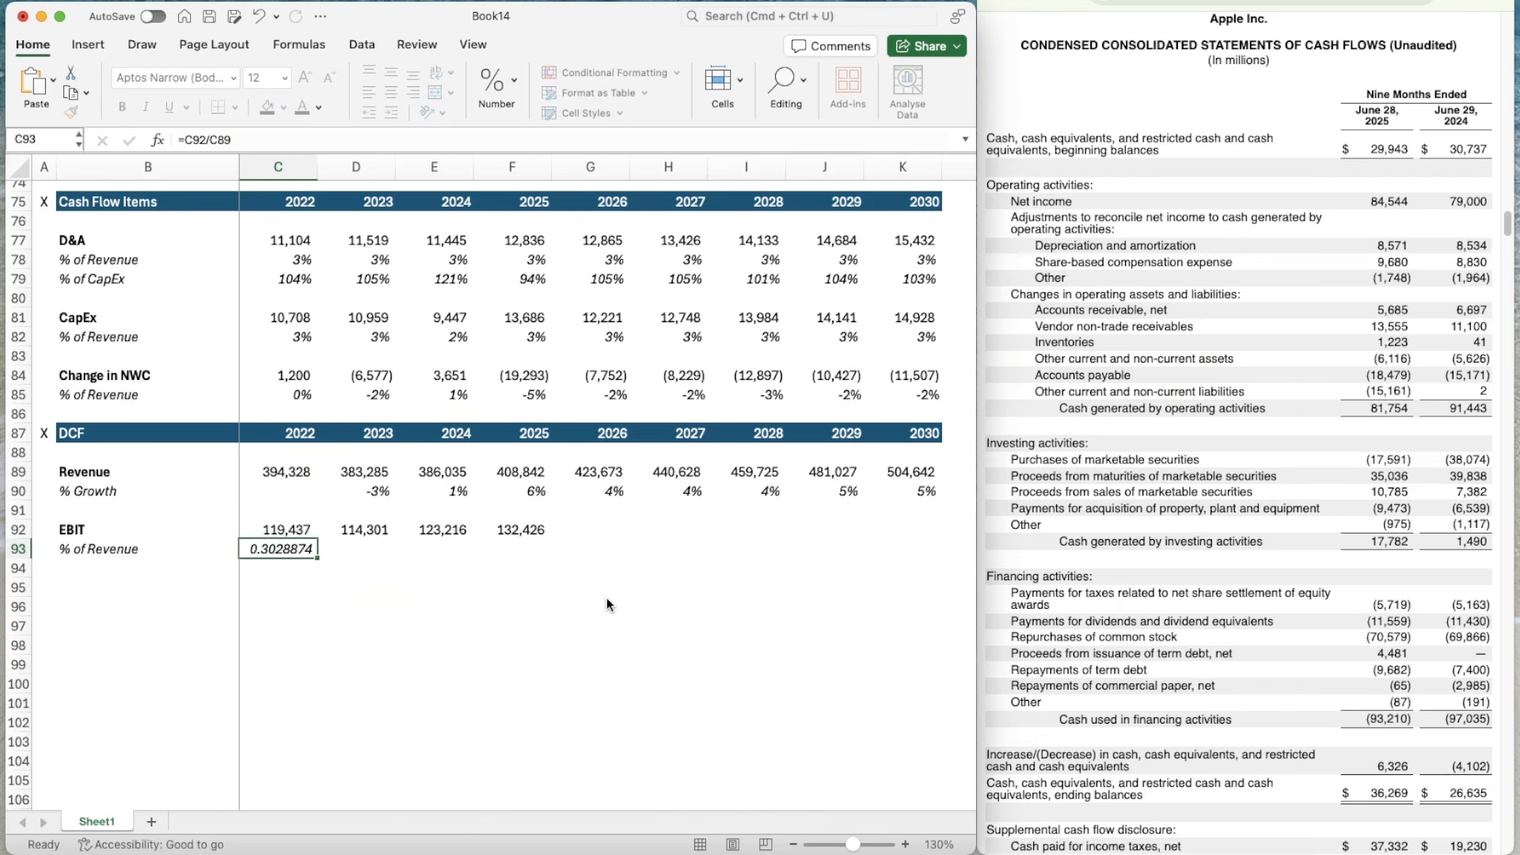
key(Right)
key(Up)
key(Up)
key(Up)
key(super+shift+c)
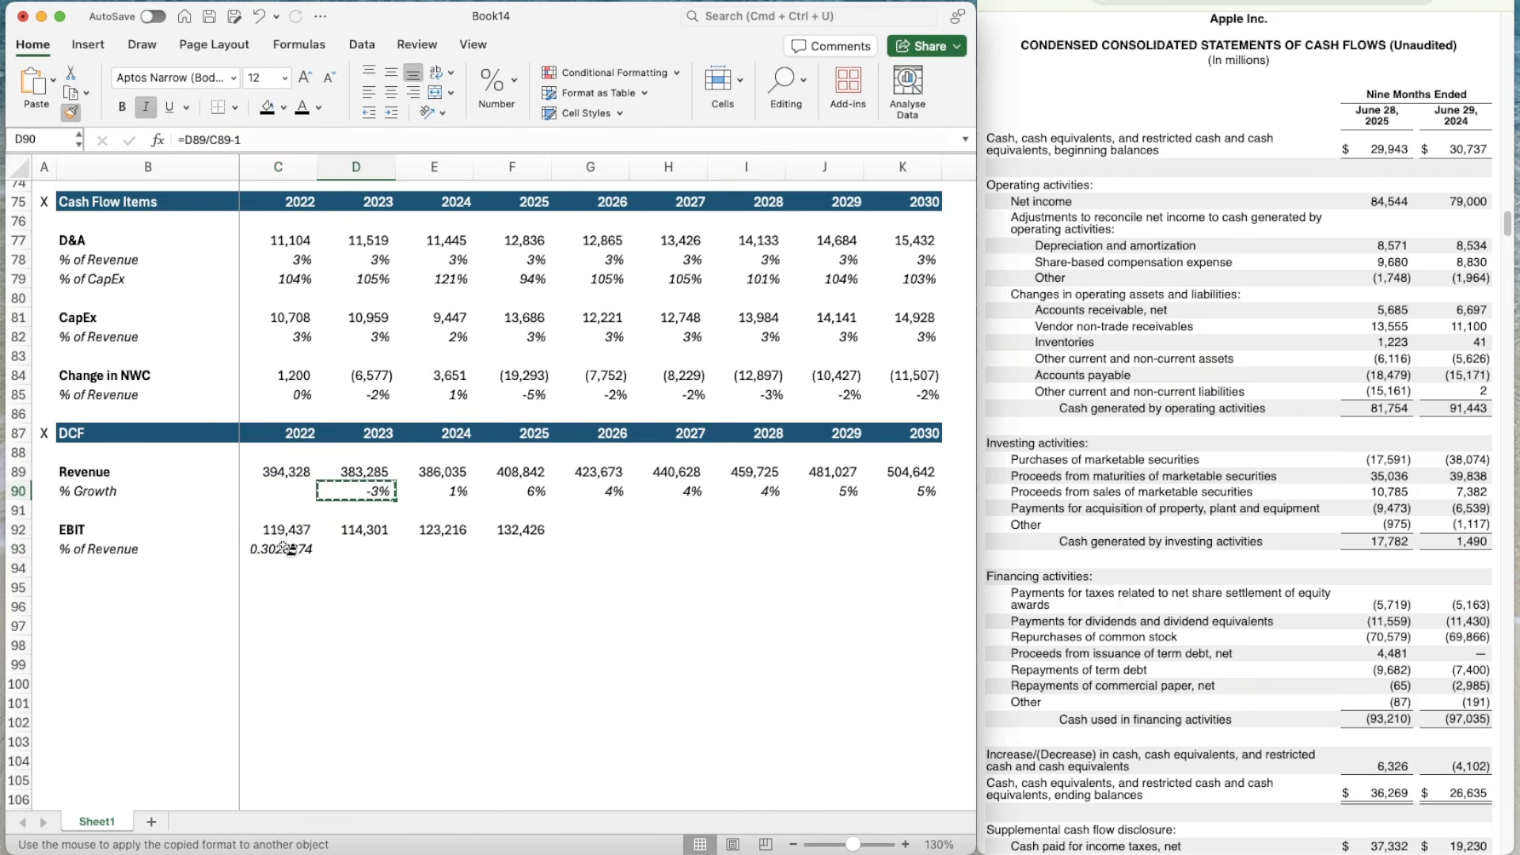
click(287, 548)
- Copy the EBIT % of Revenue formula from C93 across to 2025 in F93
key(super+c)
key(shift+Right)
key(shift+Right)
key(shift+Right)
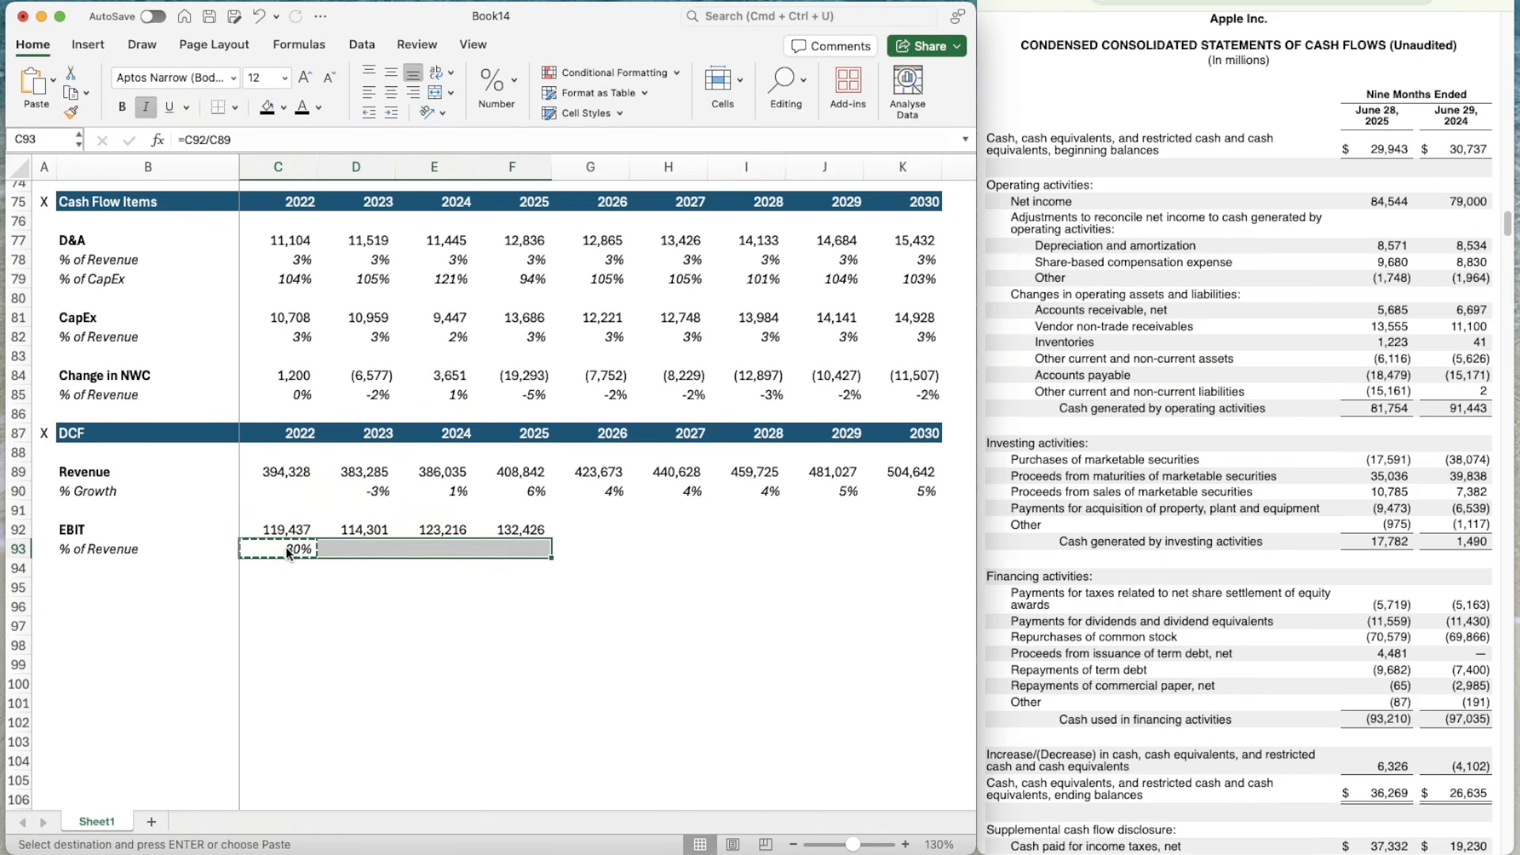
key(super+v)
key(Right)
key(Right)
key(Right)
key(Right)
key(Down)
key(Down)
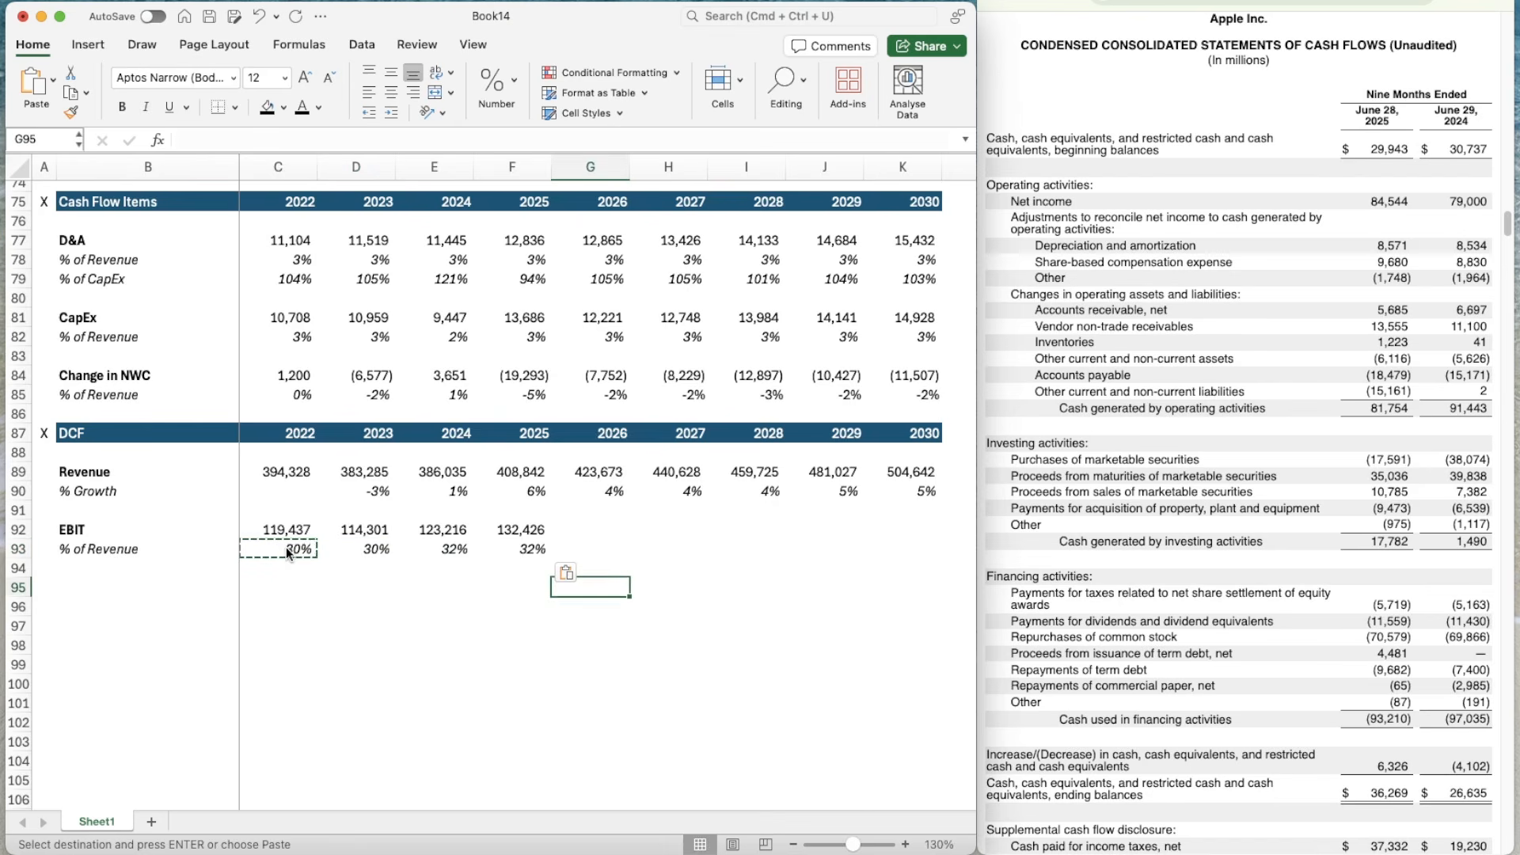
- Copy the Services Bear, Base and Bull block G55:K57 into G94:K96 beneath the DCF EBIT rows
key(Up)
scroll(560, 441, up, 10)
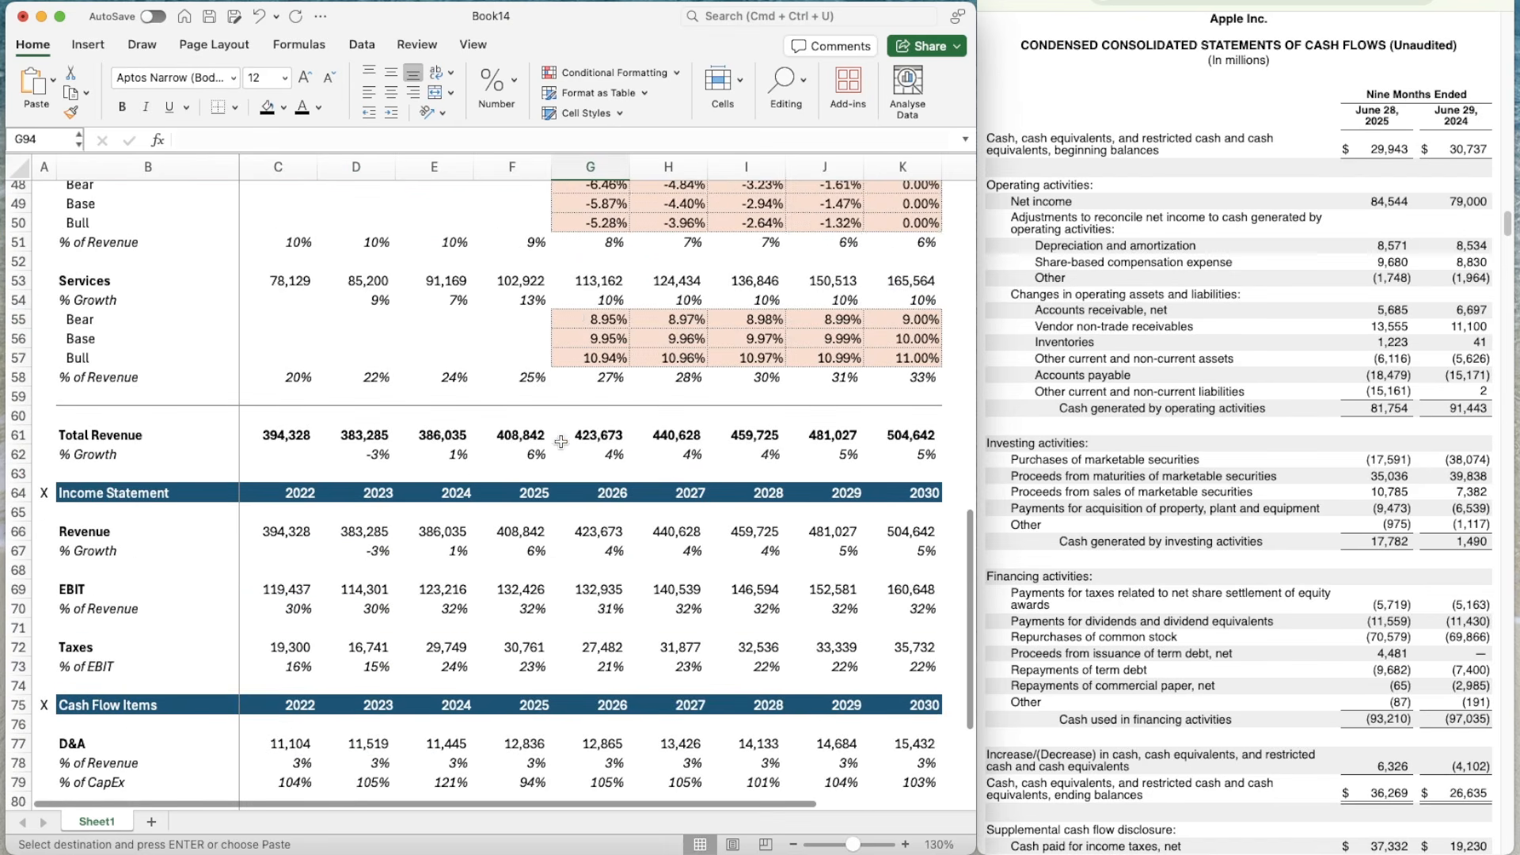
click(576, 318)
key(shift+Down)
key(shift+Down)
key(shift+Right)
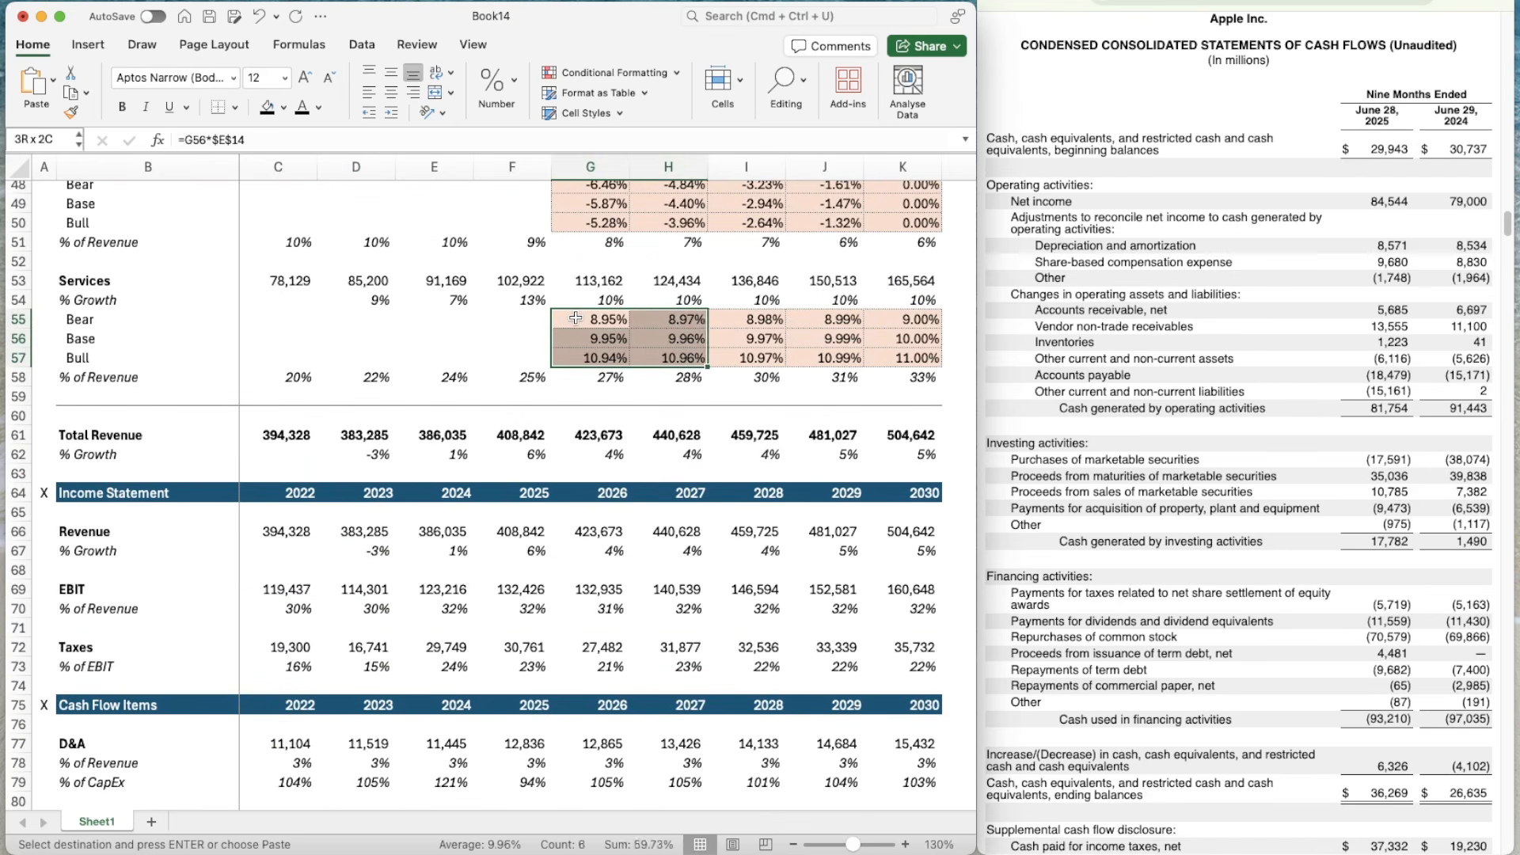
key(shift+Right)
key(shift+Right)
key(shift+Right)
scroll(573, 436, down, 10)
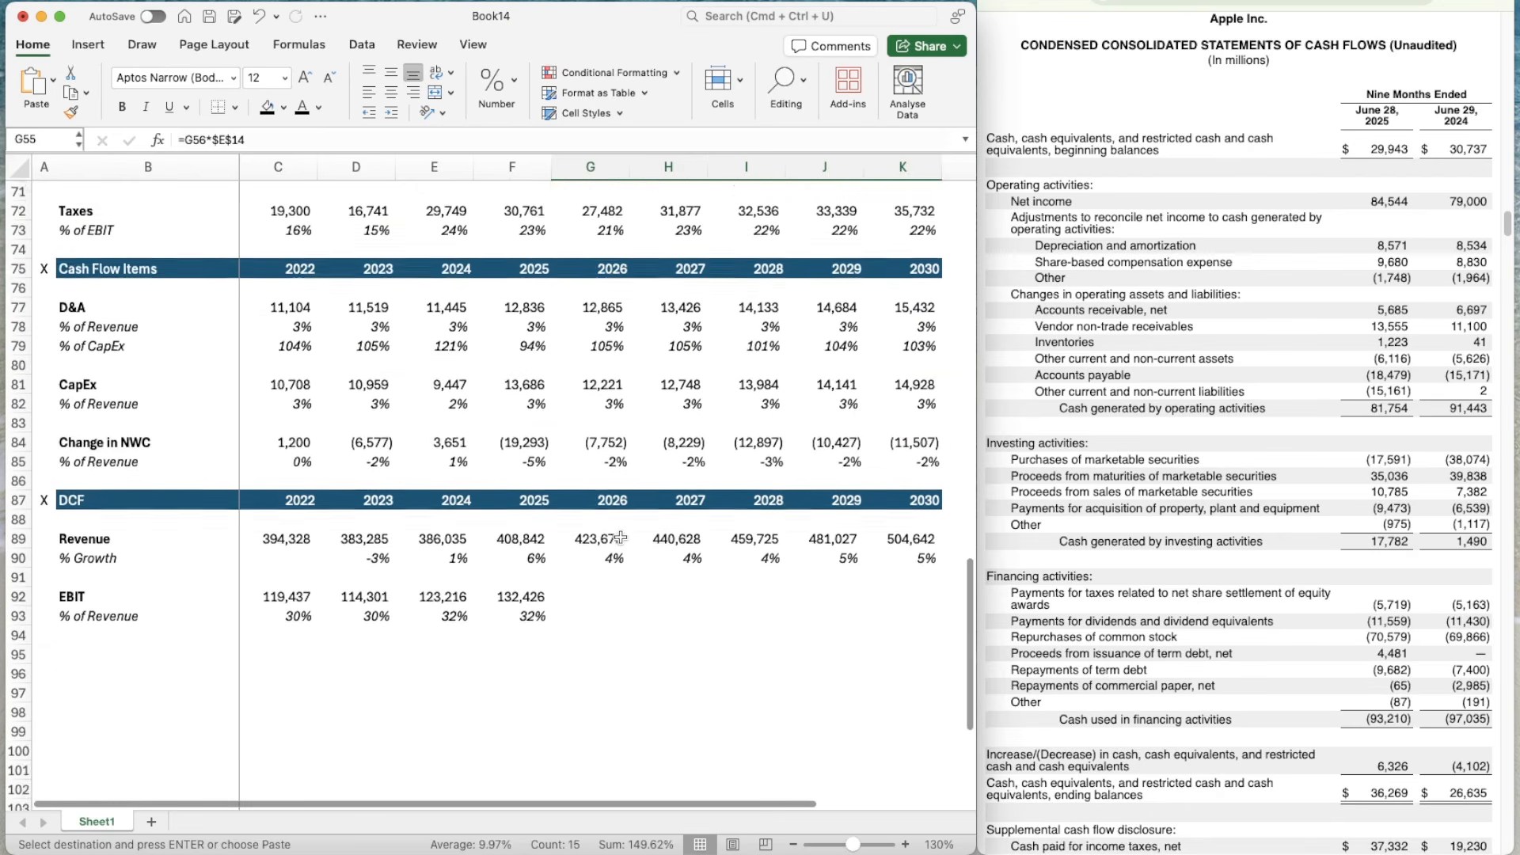
click(574, 537)
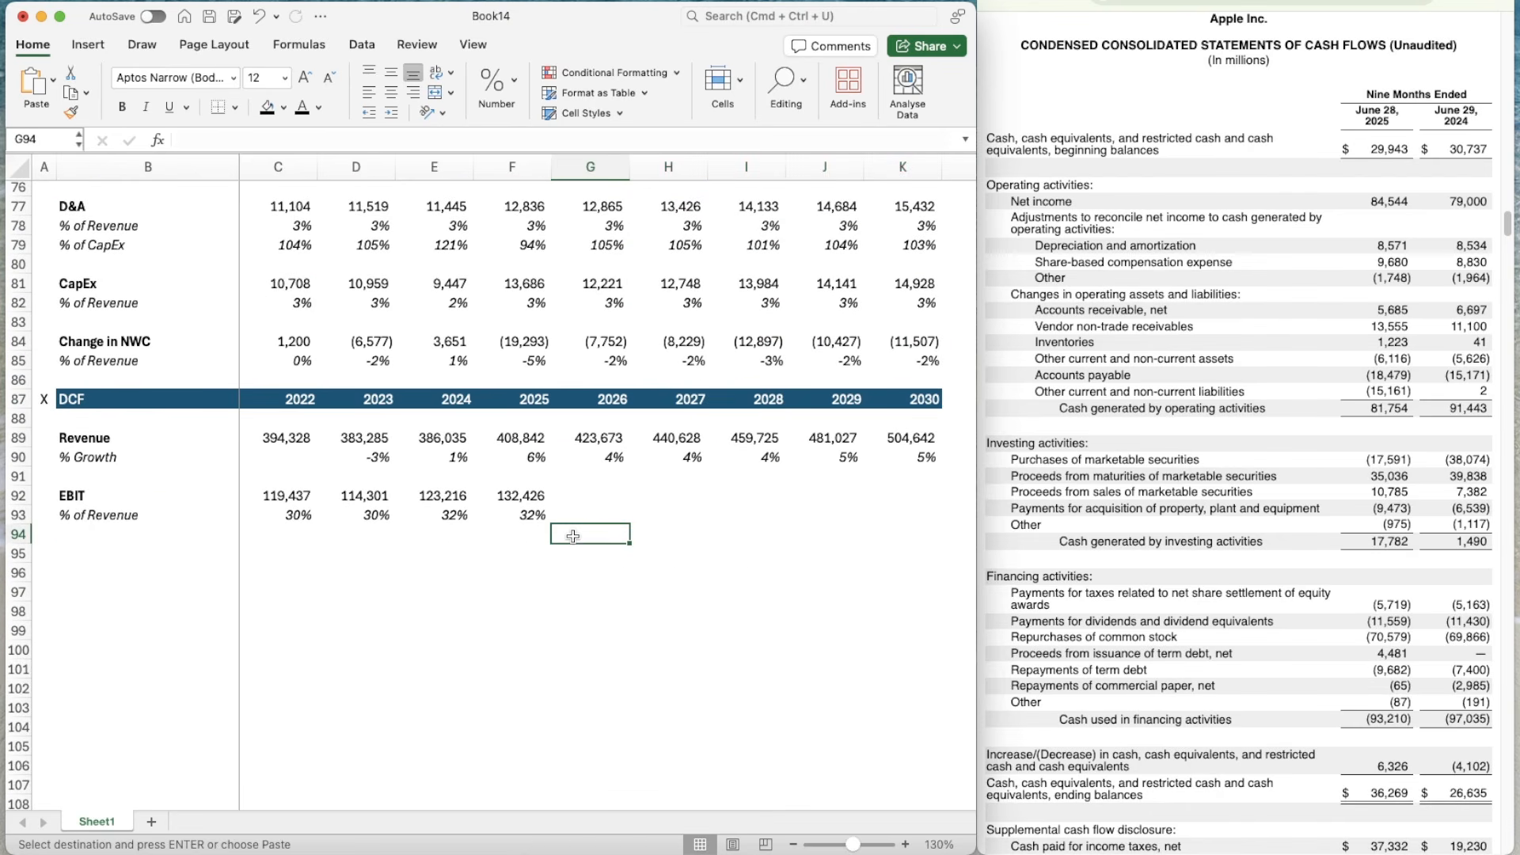
key(super+v)
- Set the 2026 base-case EBIT margin in G95 to the average of the 2023–2025 margins, =AVERAGE(D93:F93)
key(Down)
key(Right)
key(Right)
key(Right)
key(Right)
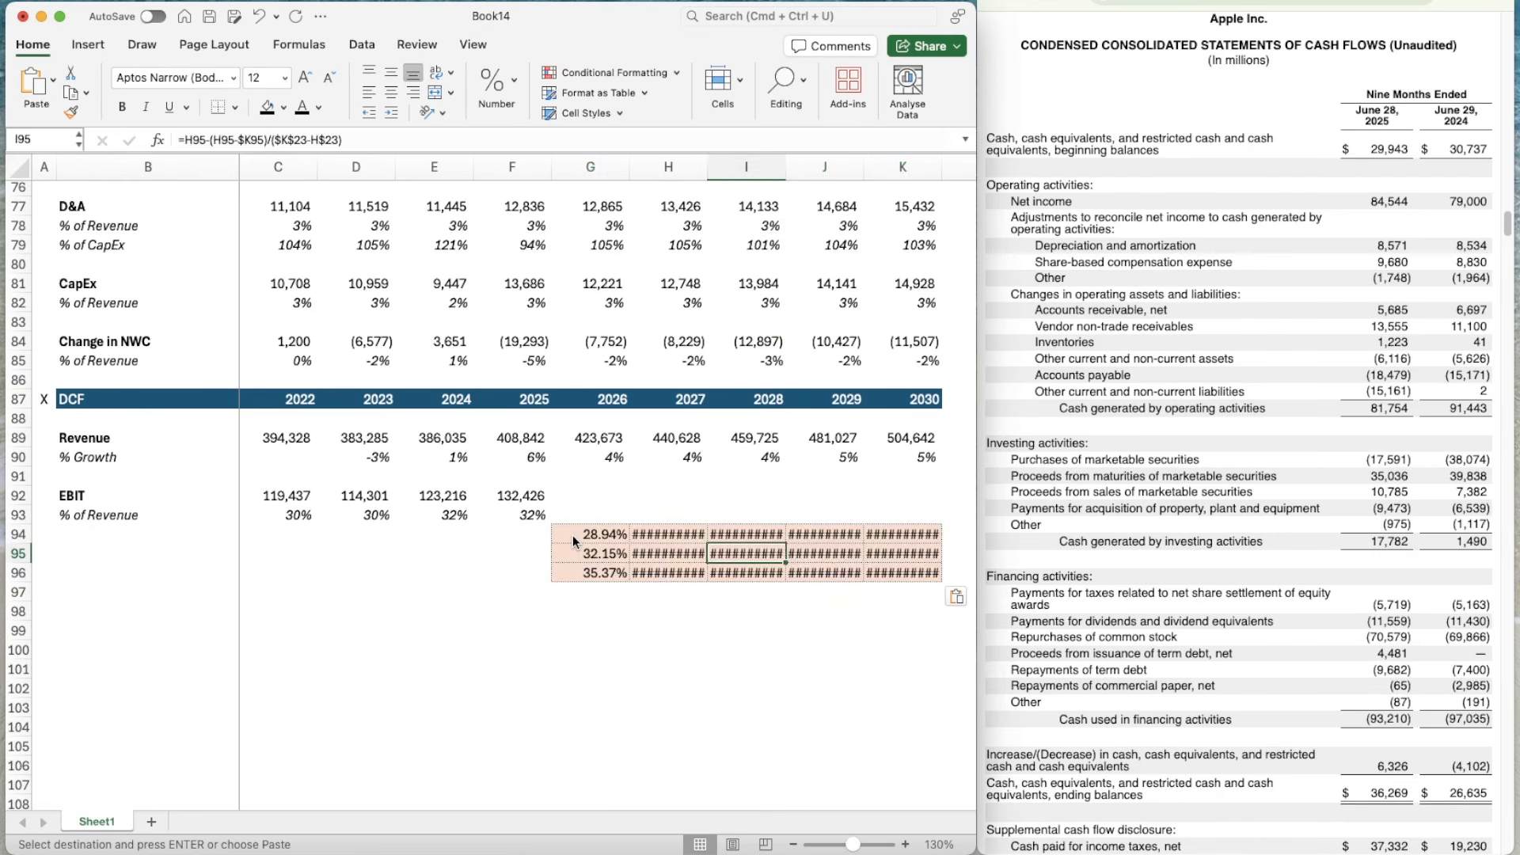
click(555, 546)
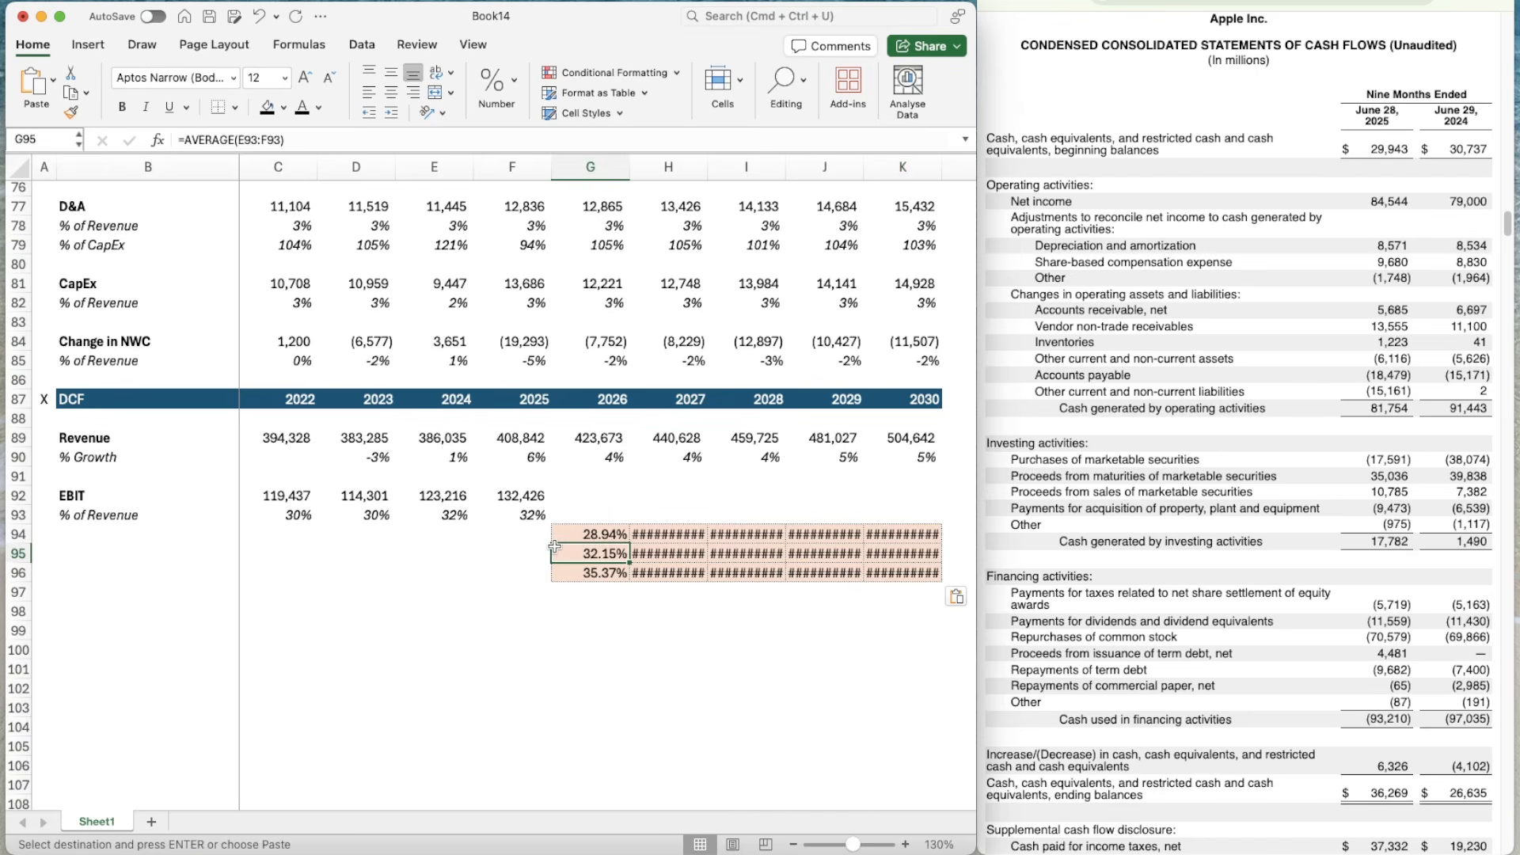
text(=average)
key(Tab)
key(Left)
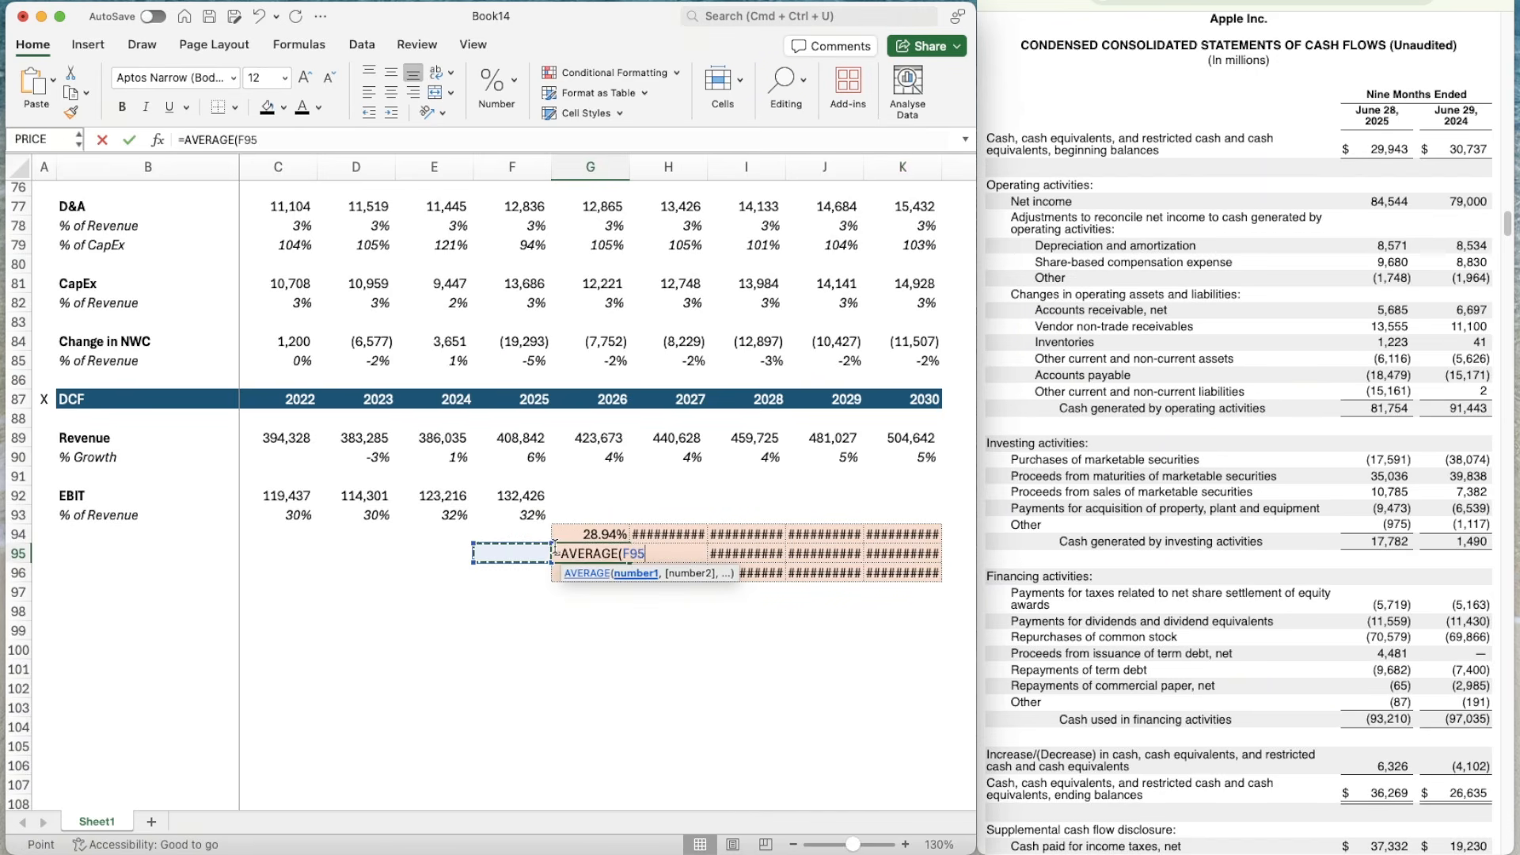
key(Up)
key(Up)
key(shift+Left)
key(shift+Left)
key(Tab)
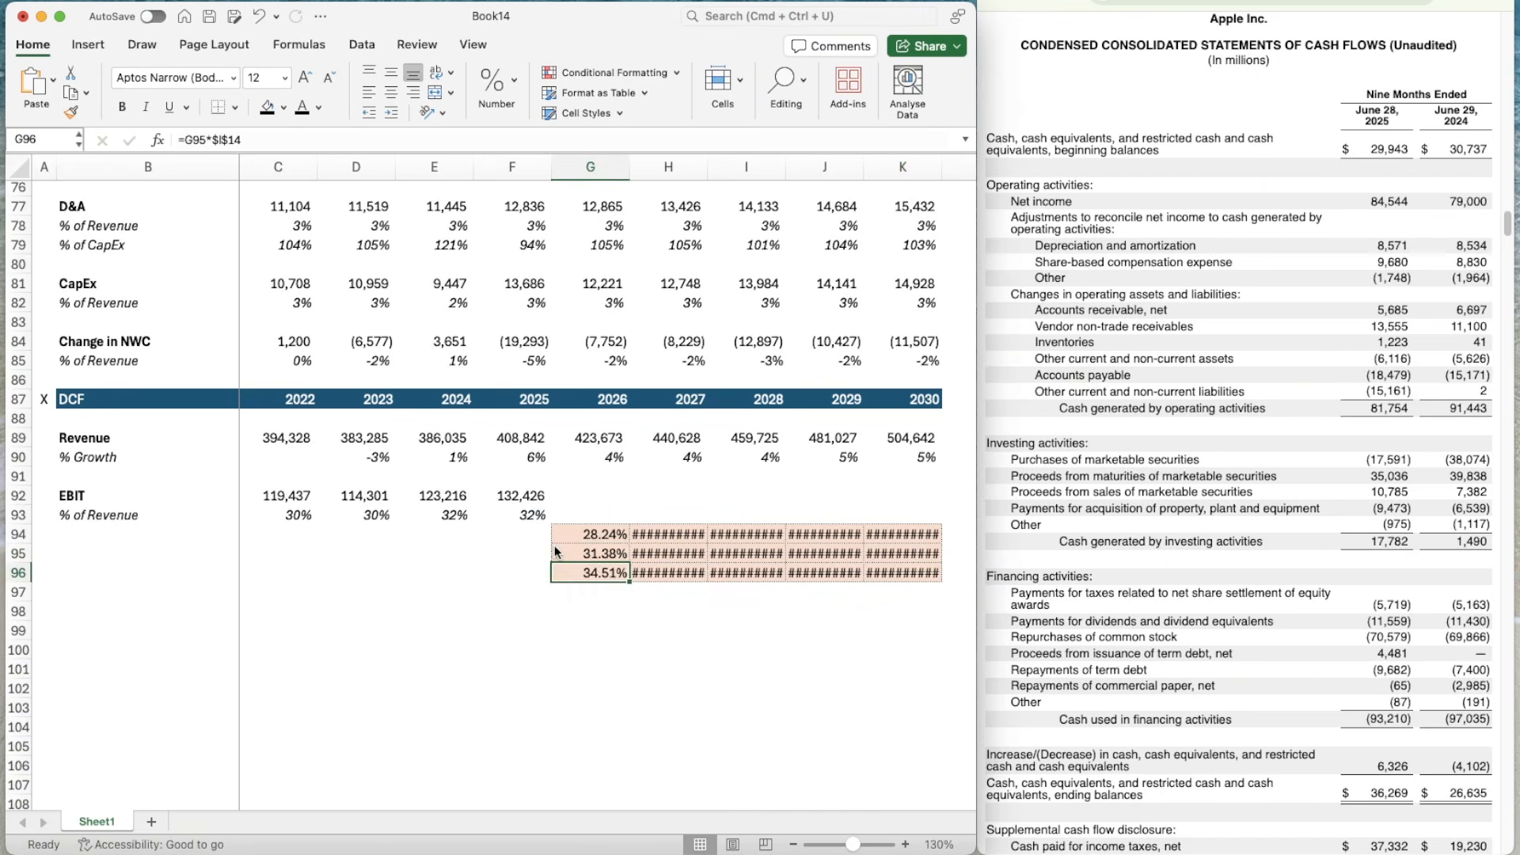
key(super+Right)
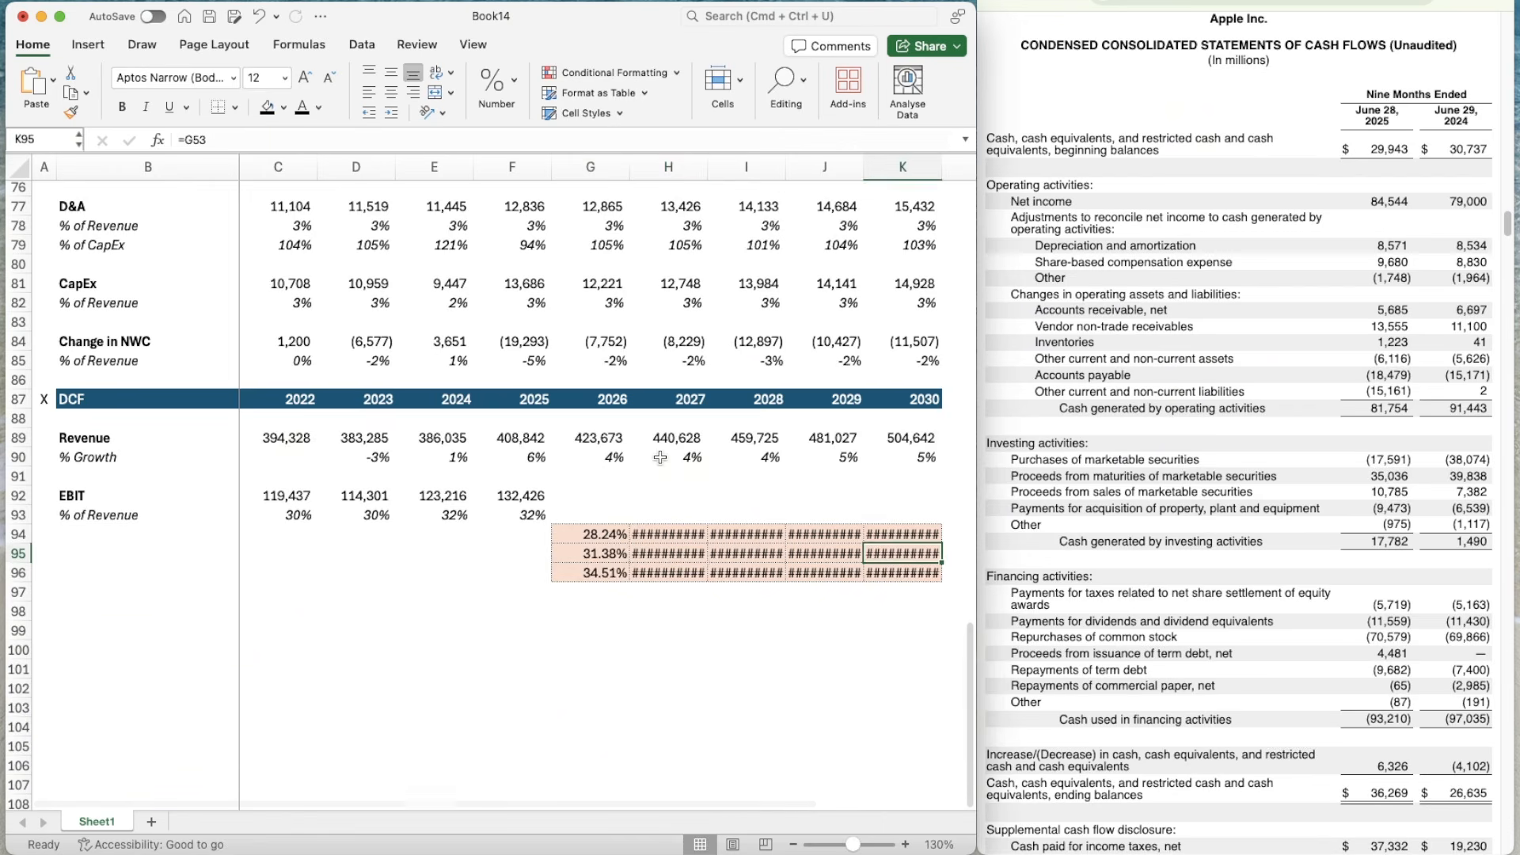
- Set the base-case EBIT margin assumption in G16 to 32%
scroll(660, 458, up, 11)
scroll(660, 457, up, 7)
click(591, 467)
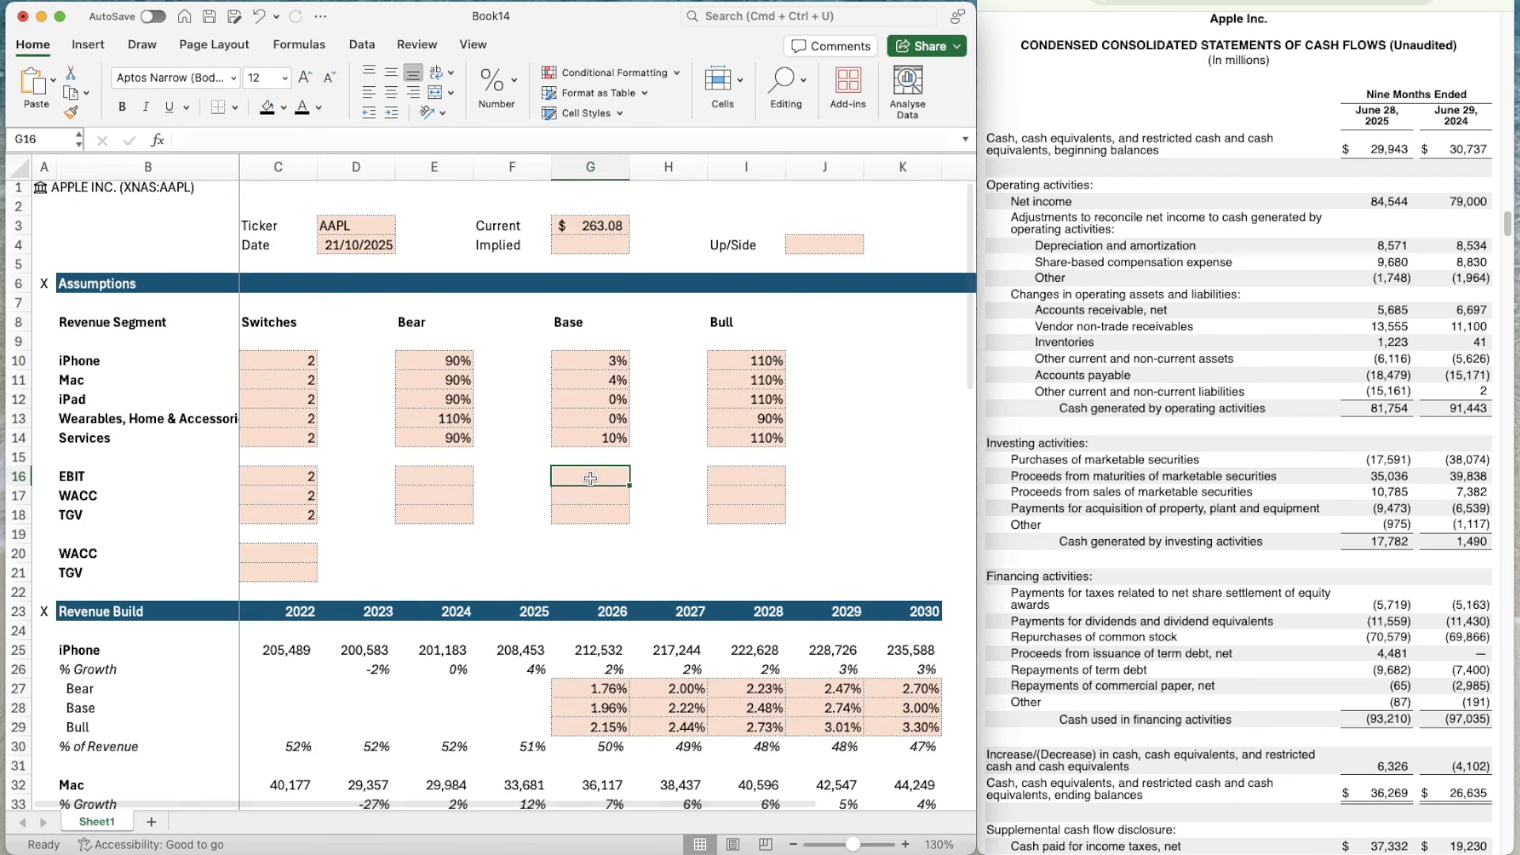
text(32)
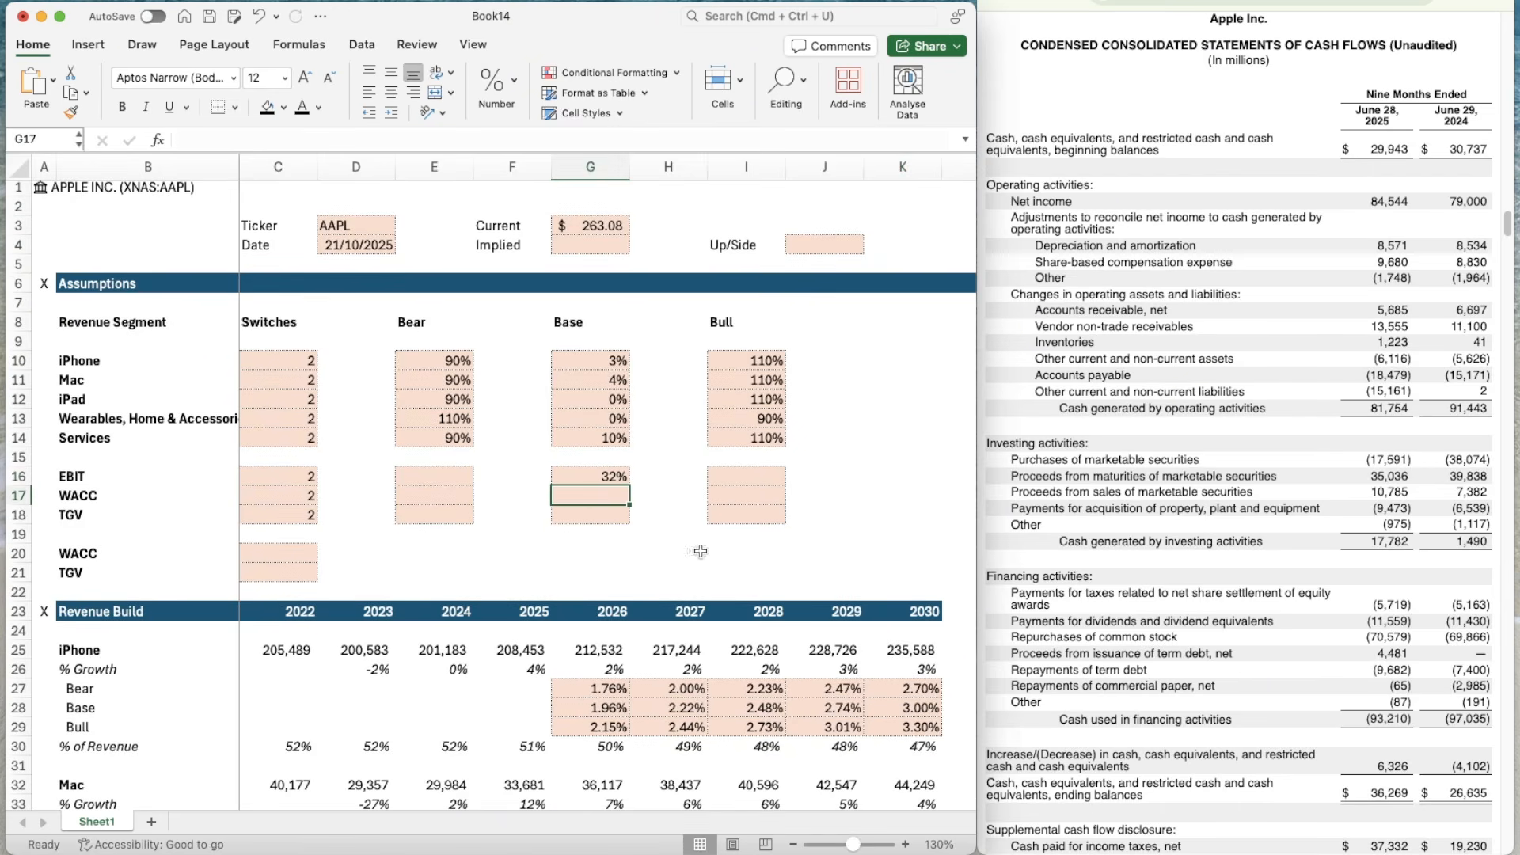
- Copy the Services bull factor from I14 to the EBIT bull cell I16 and change it to 105%
click(731, 483)
key(Up)
key(Up)
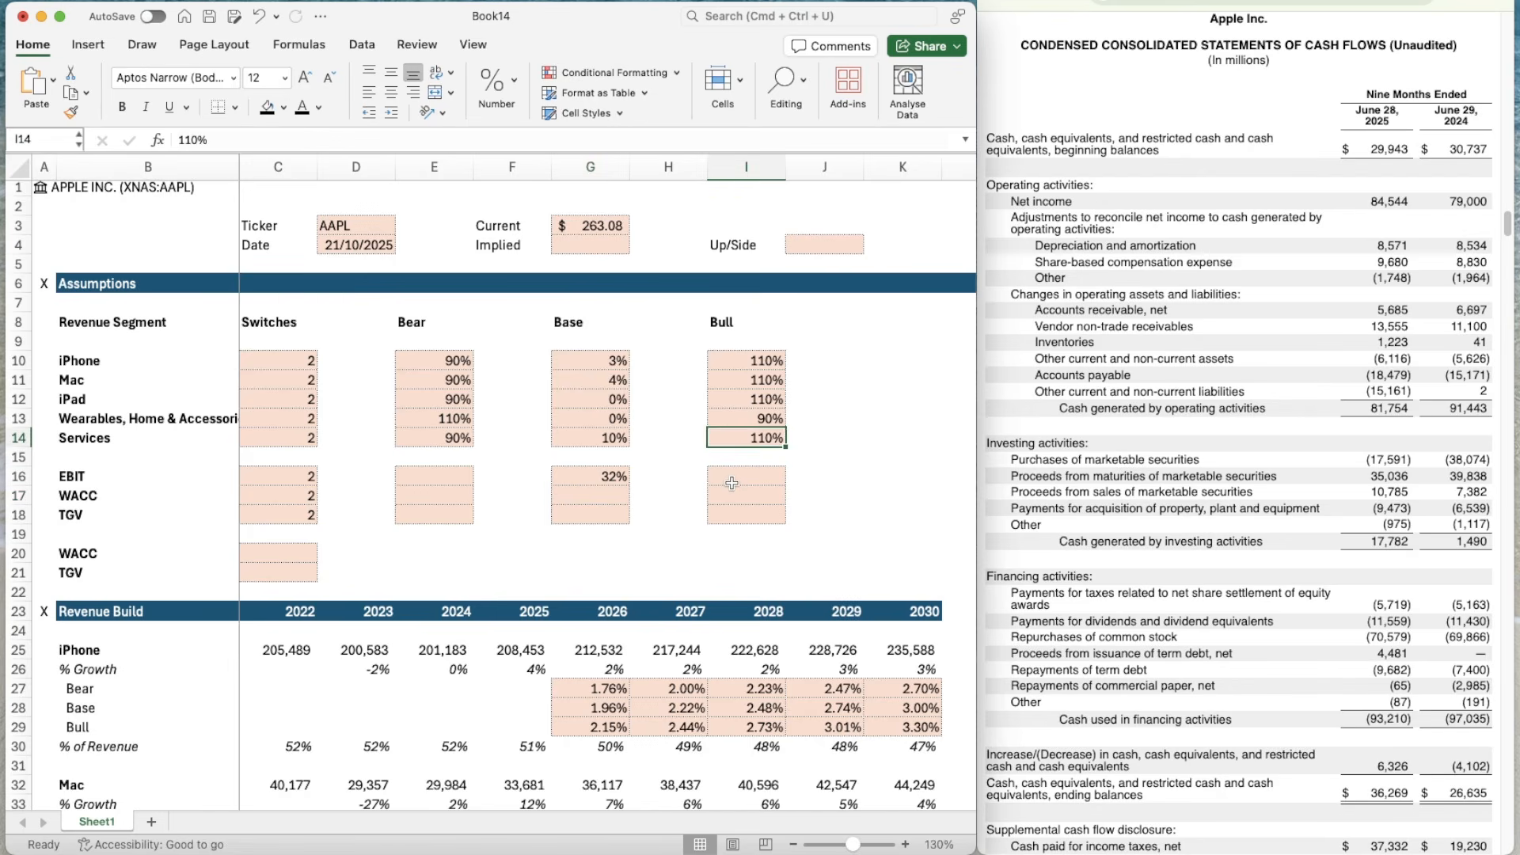
key(super+c)
key(Down)
key(Down)
key(super+v)
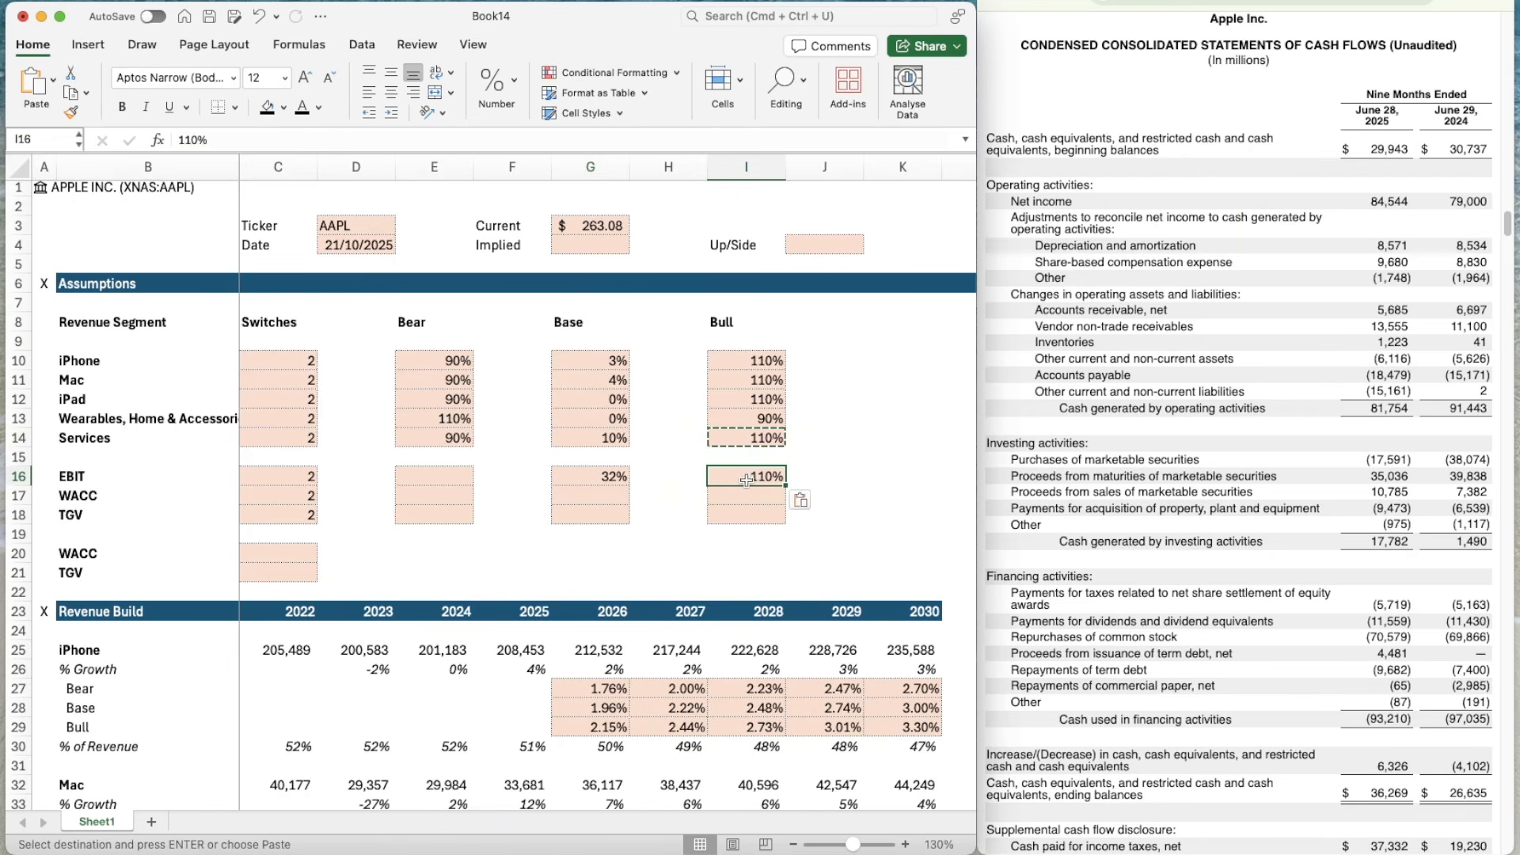
double_click(766, 480)
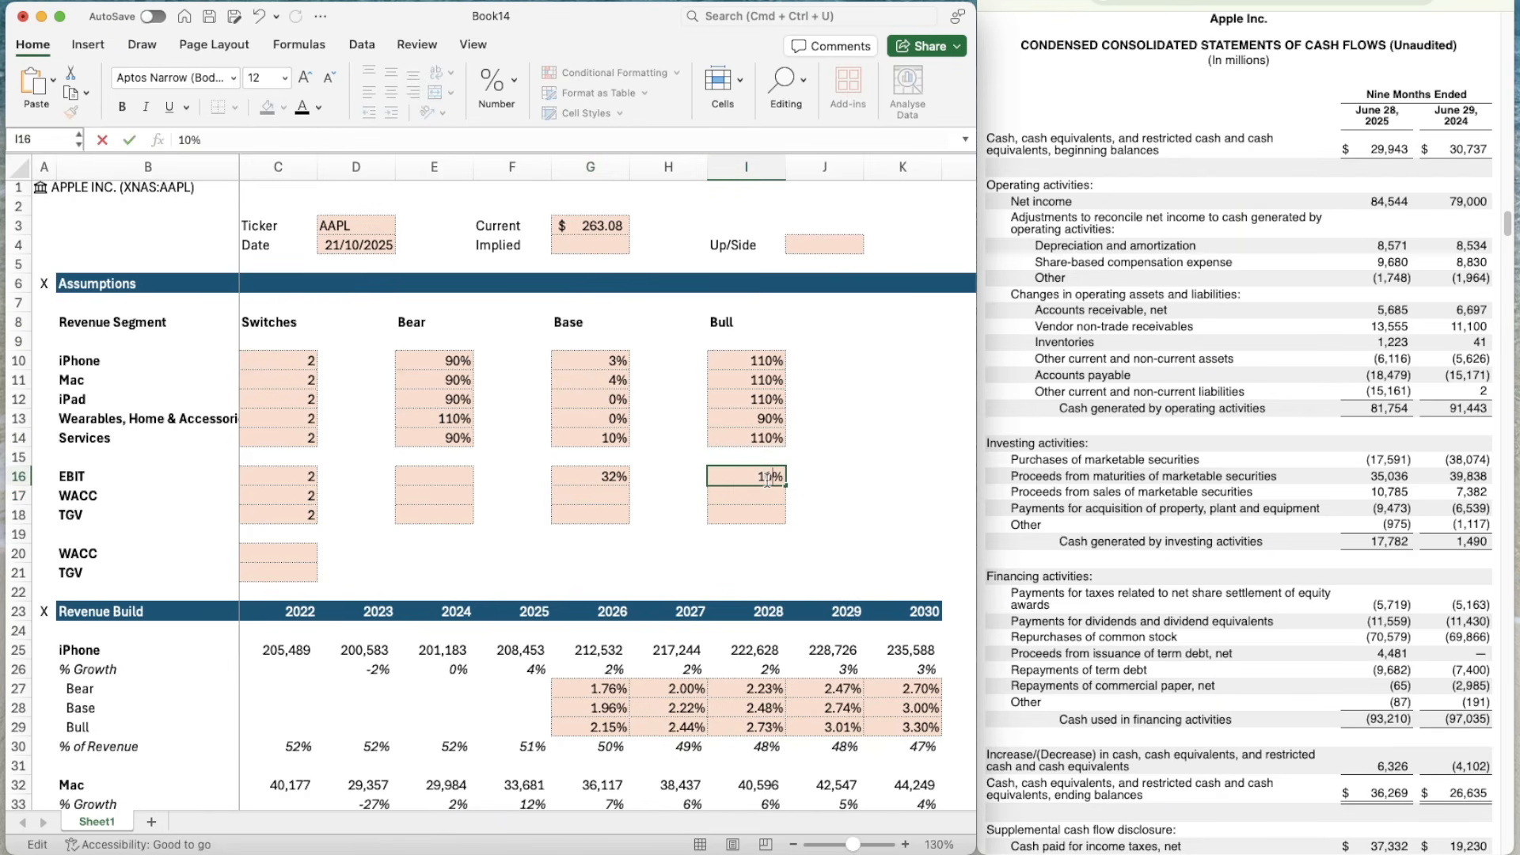
key(Return)
- Copy the 90% Services bear factor from E14 to the EBIT bear cell E16
key(Up)
key(Left)
key(Left)
key(Left)
key(Left)
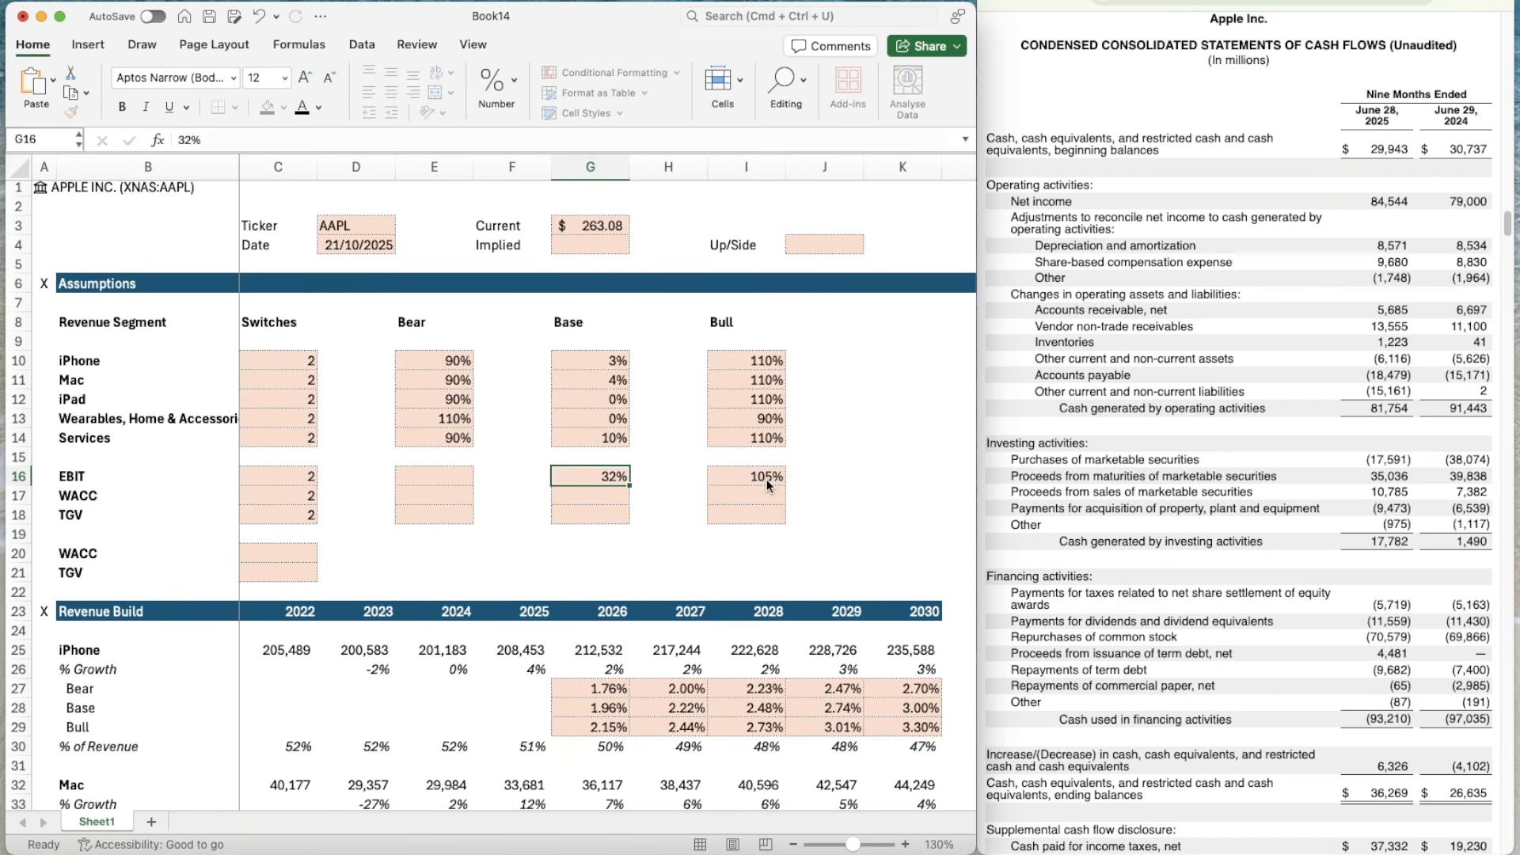
key(Up)
key(Up)
key(super+c)
key(Down)
key(Down)
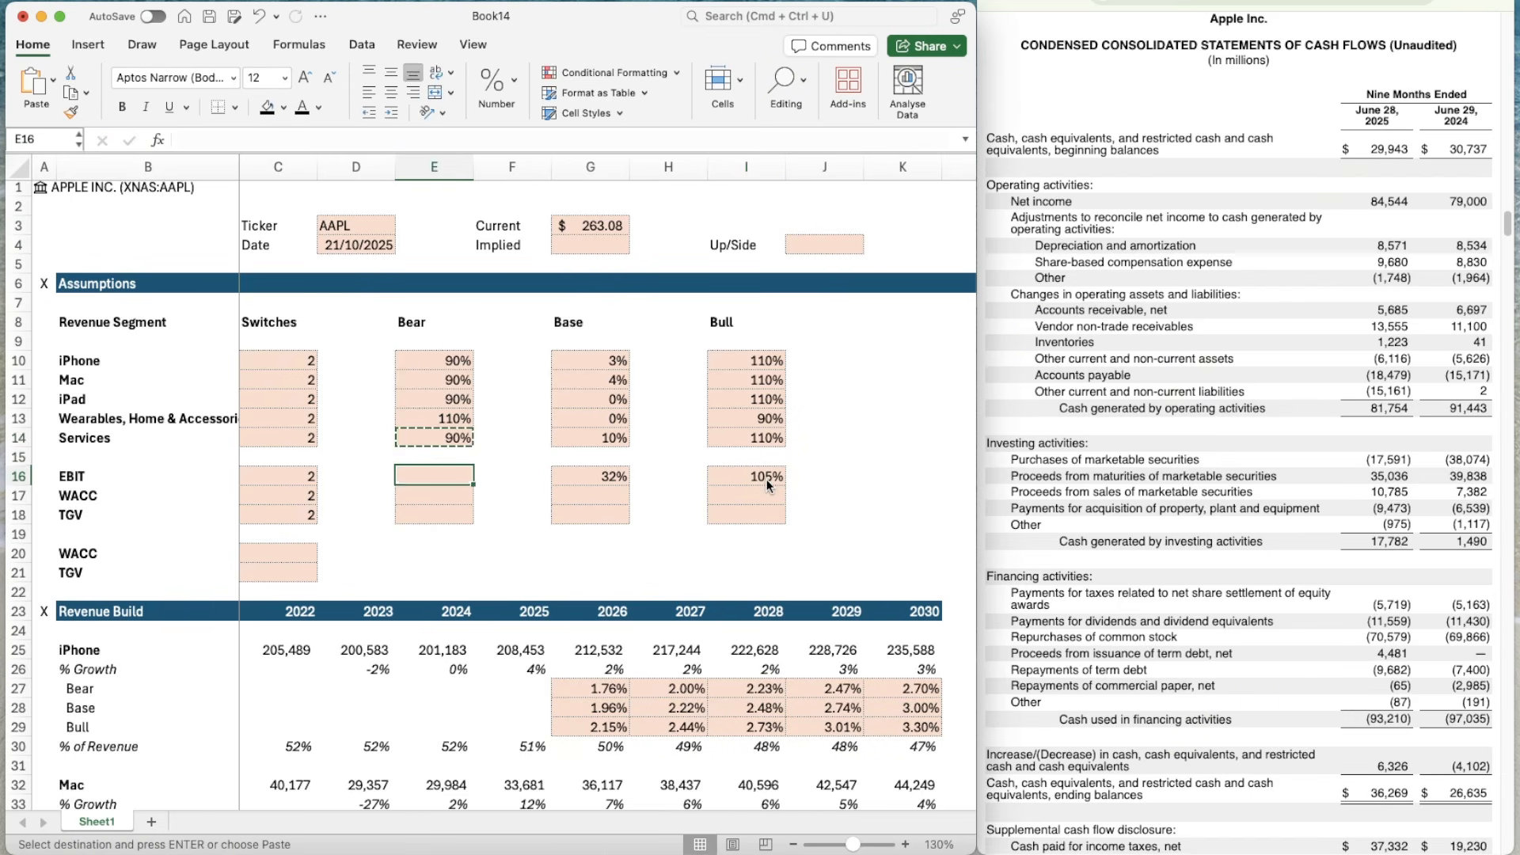
key(Down)
key(Up)
key(super+v)
key(Right)
key(Down)
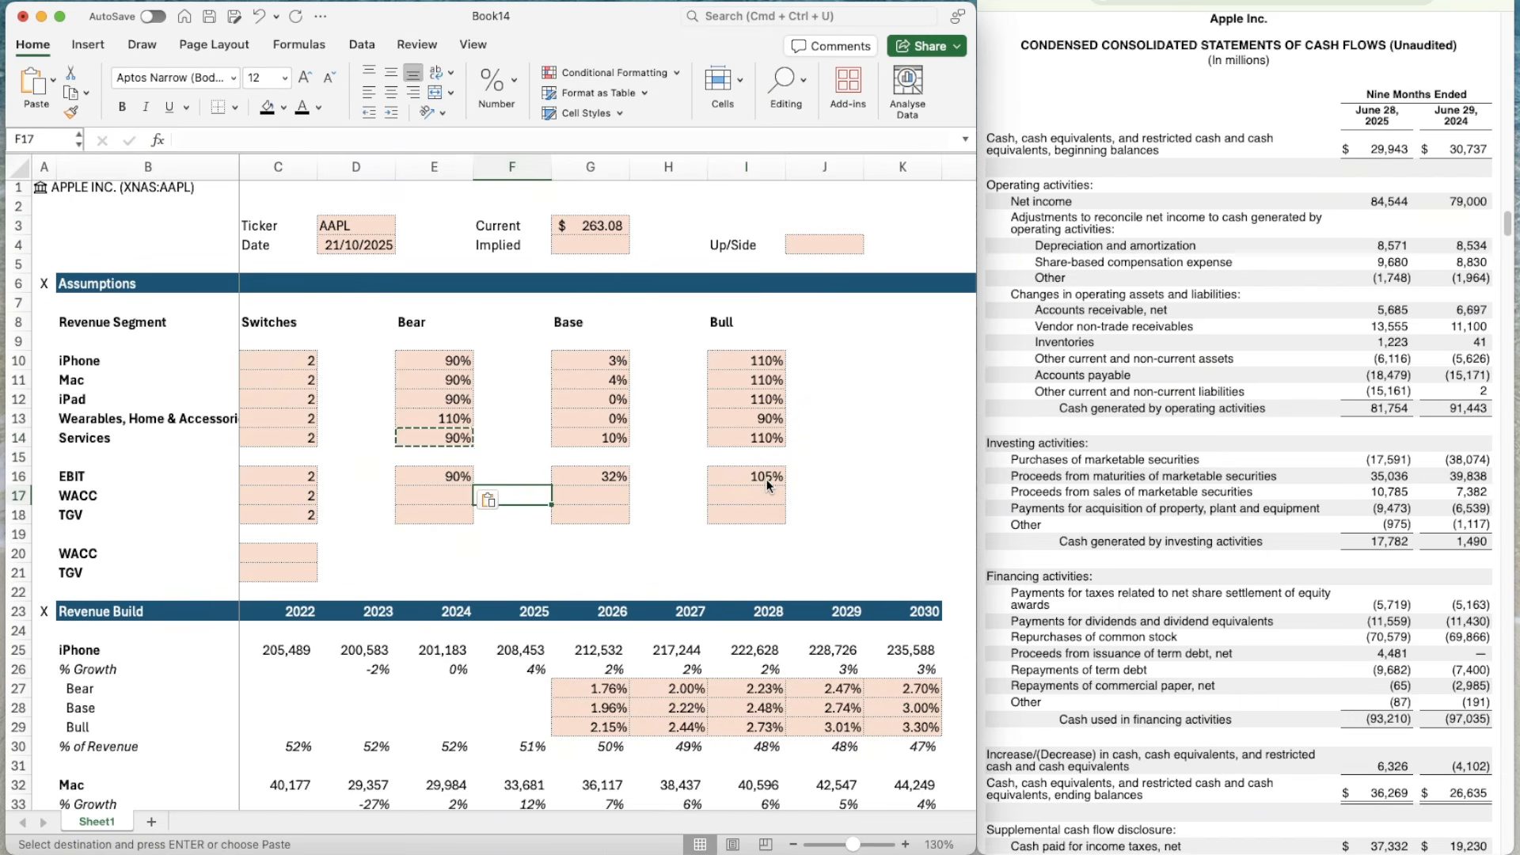
- Link the 2030 base-case EBIT margin in K95 to the base assumption with =G16
scroll(683, 506, down, 20)
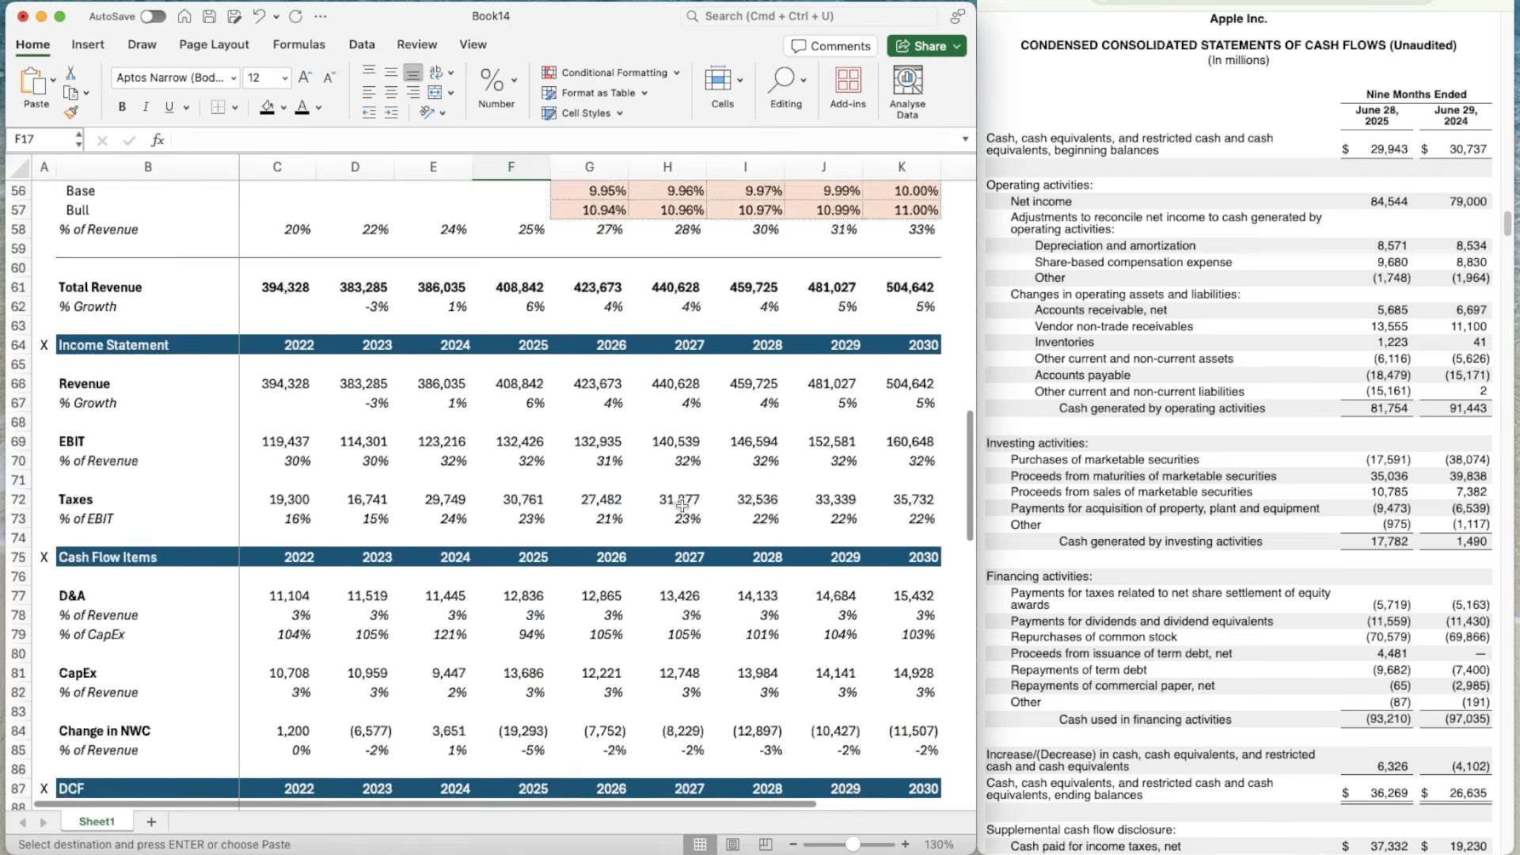
click(865, 574)
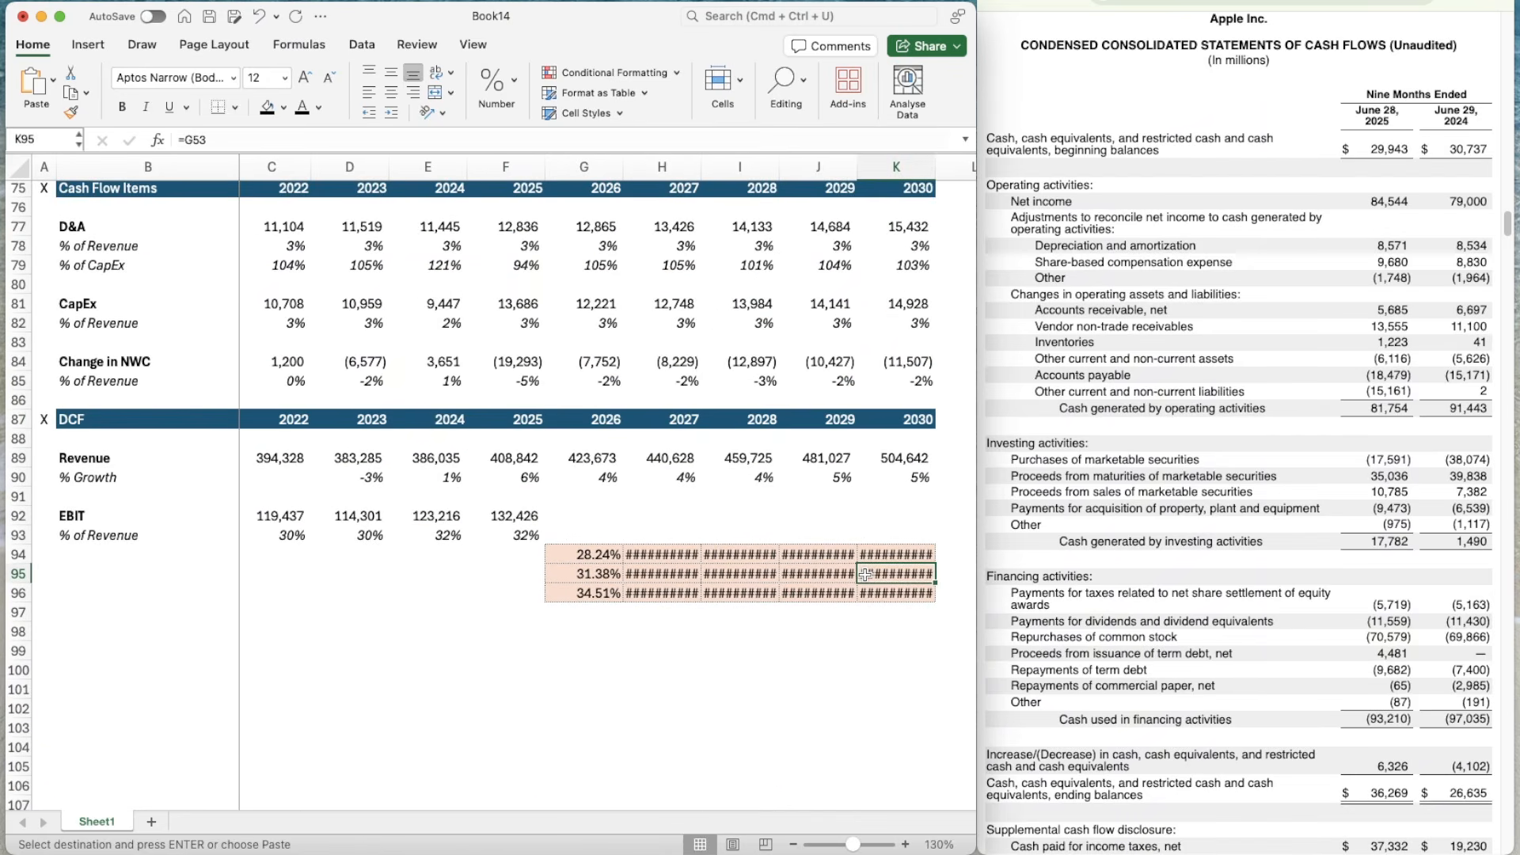
text(=G16)
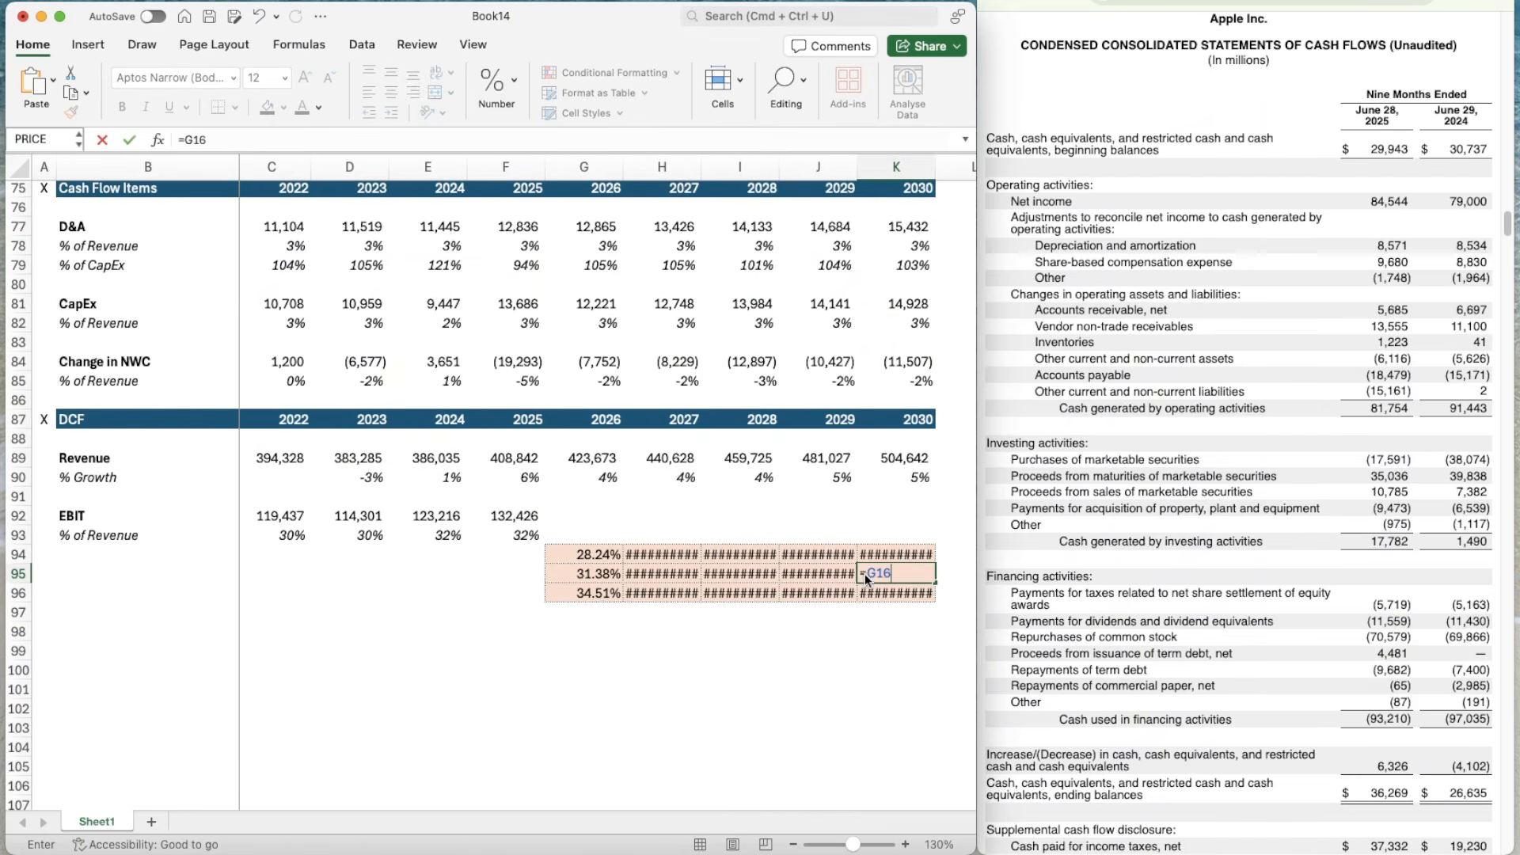
key(Return)
- Change the 2026 bear-case EBIT margin formula in G94 to =G95*$E$16
key(Up)
key(Left)
key(Left)
key(Left)
key(Left)
key(Up)
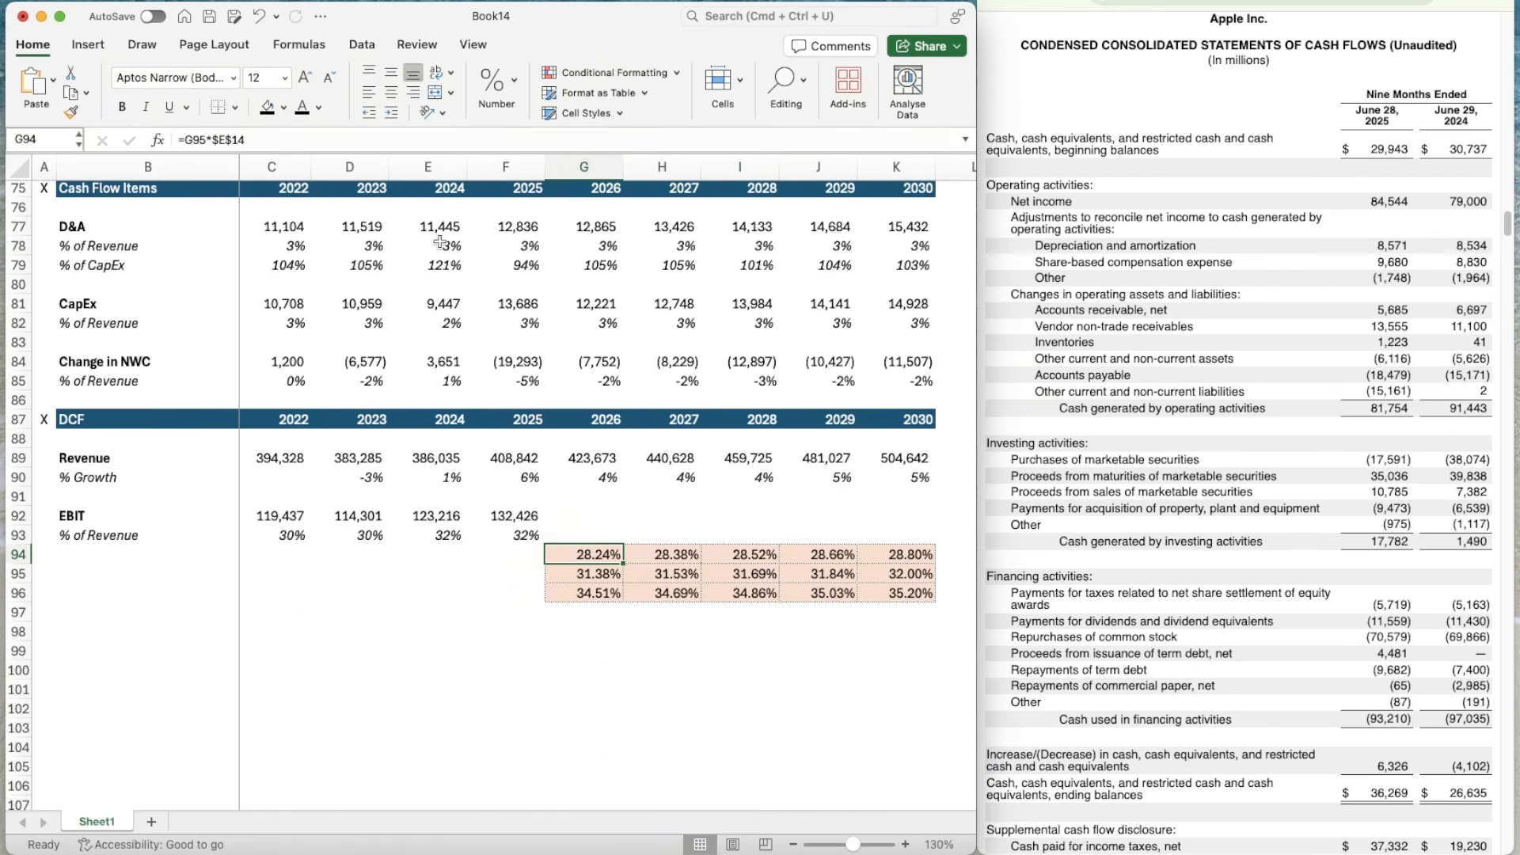
click(296, 143)
key(BackSpace)
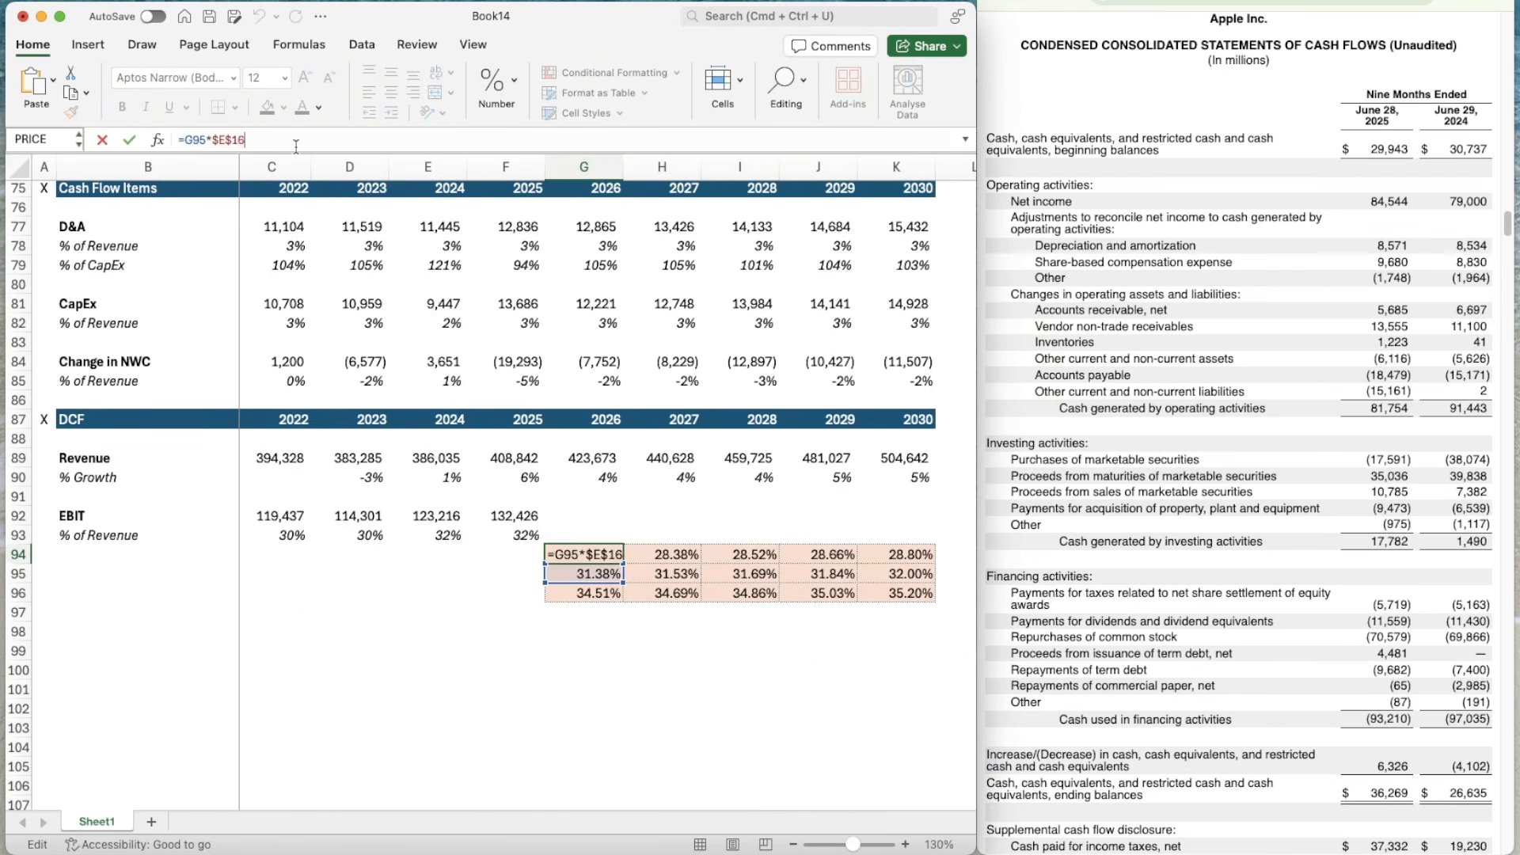
key(Return)
- Copy the bear-case EBIT margin formula from G94 across to 2030 in K94
key(Up)
key(super+c)
key(shift+Right)
key(shift+Right)
key(shift+Right)
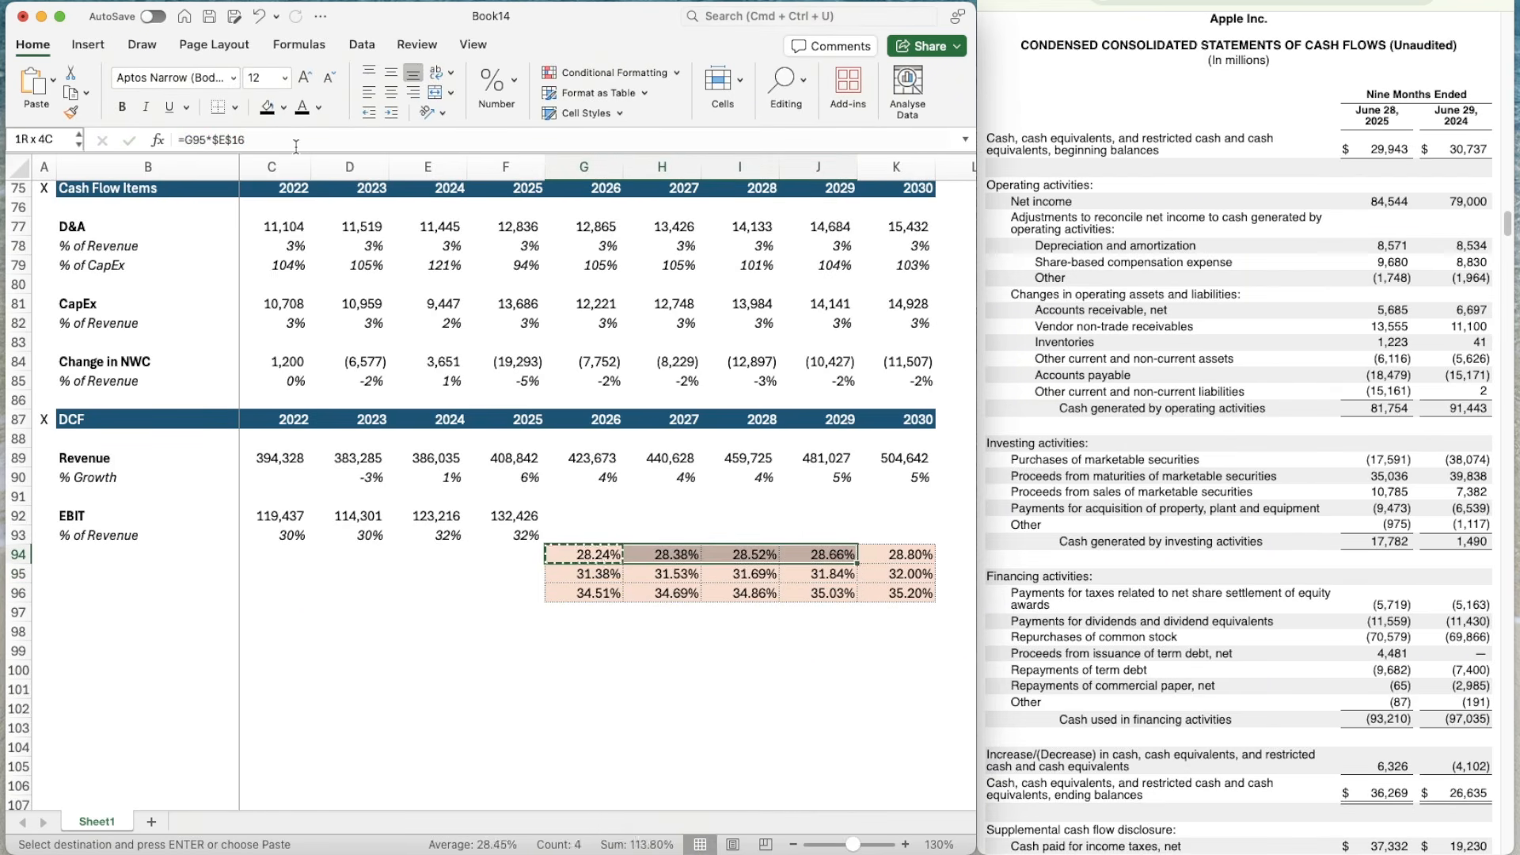
key(shift+Right)
key(super+v)
- Change the 2026 bull-case EBIT margin formula in G96 to =G95*$I$16
key(Down)
key(Down)
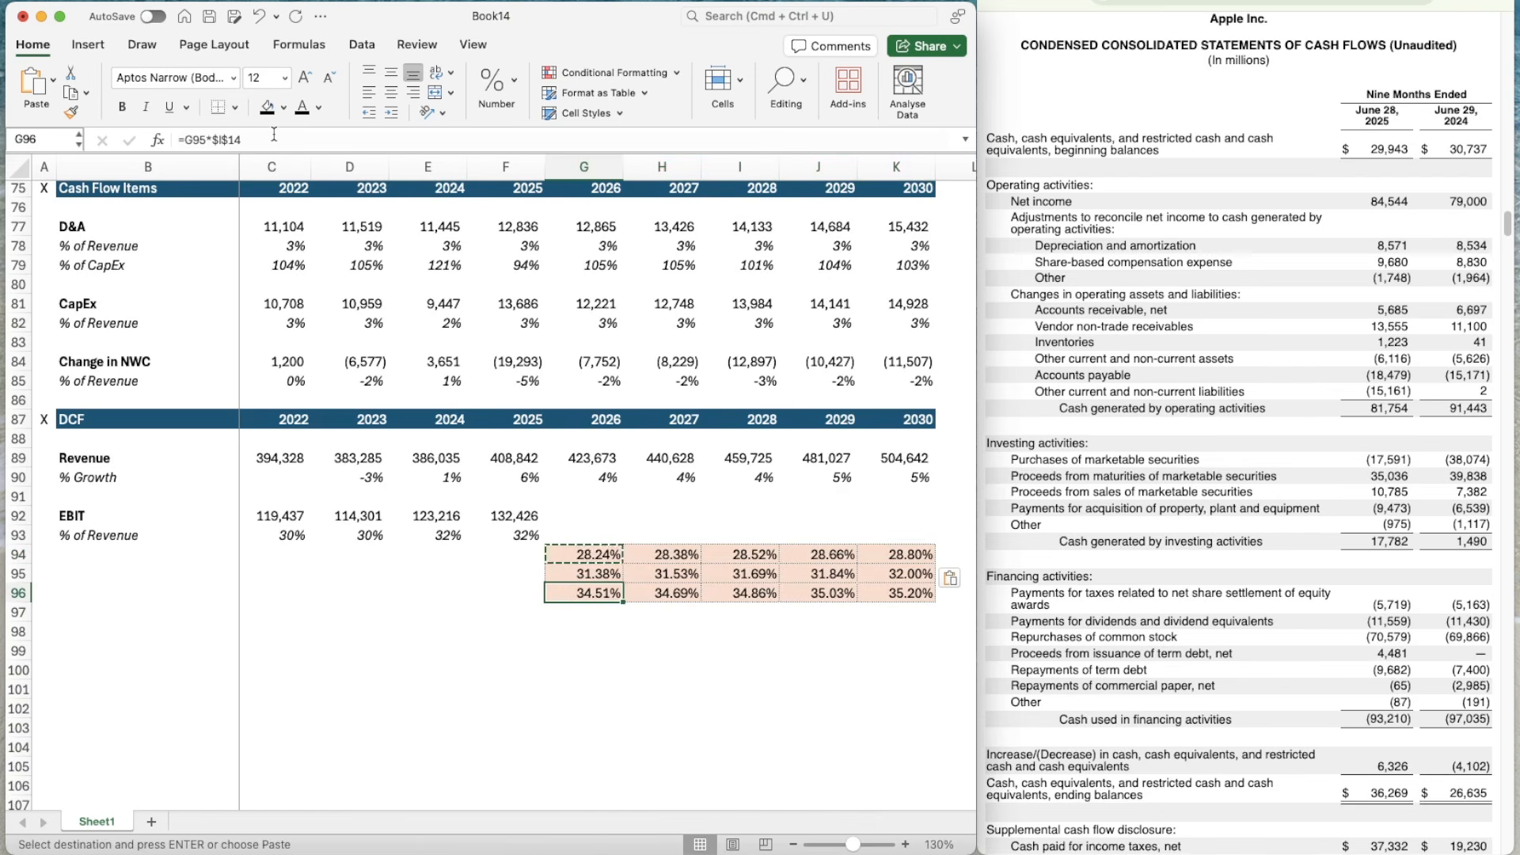
click(273, 135)
key(BackSpace)
key(Return)
- Copy the bull-case EBIT margin formula from G96 across to 2030 in K96
key(Up)
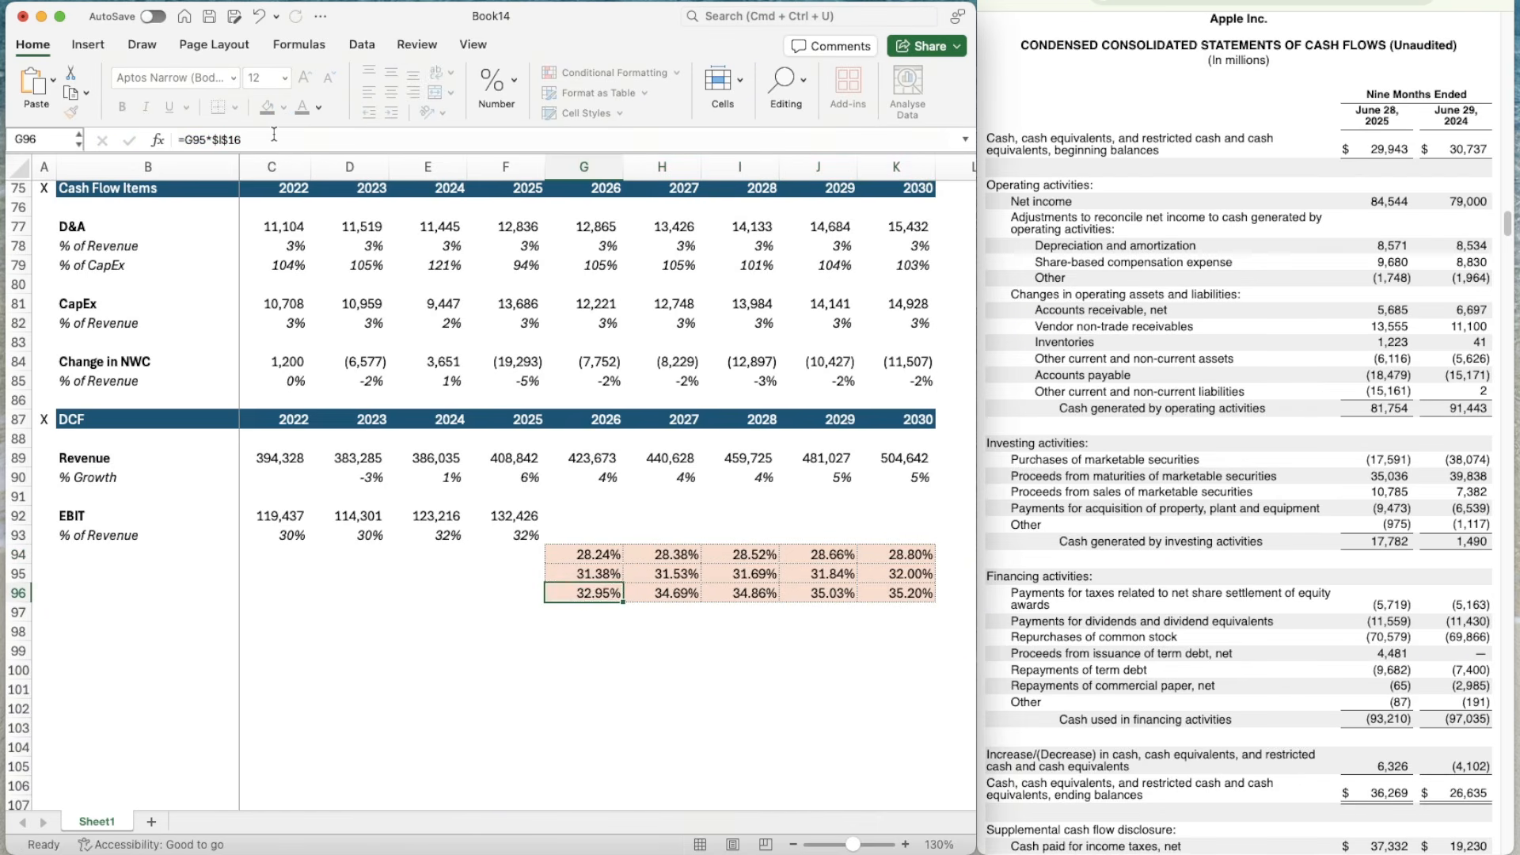
key(super+c)
key(shift+Right)
key(shift+Right)
key(shift+Right)
key(shift+Right)
key(super+v)
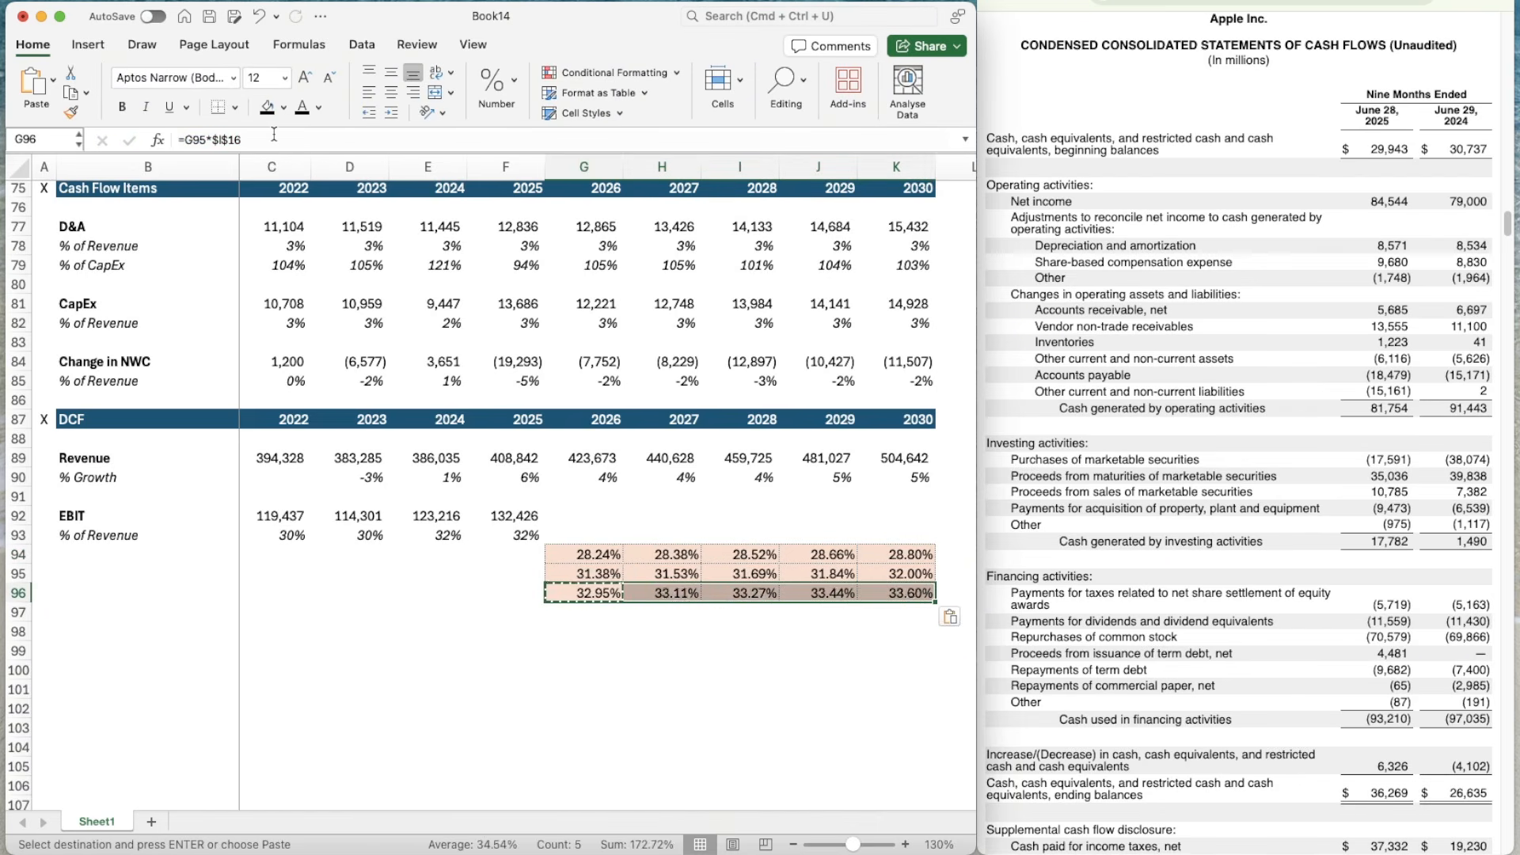
- Make the 2026 EBIT % of Revenue in G93 follow the EBIT scenario switch with =OFFSET(G93,$C$16,0)
key(Up)
key(Up)
key(Up)
text(=offs)
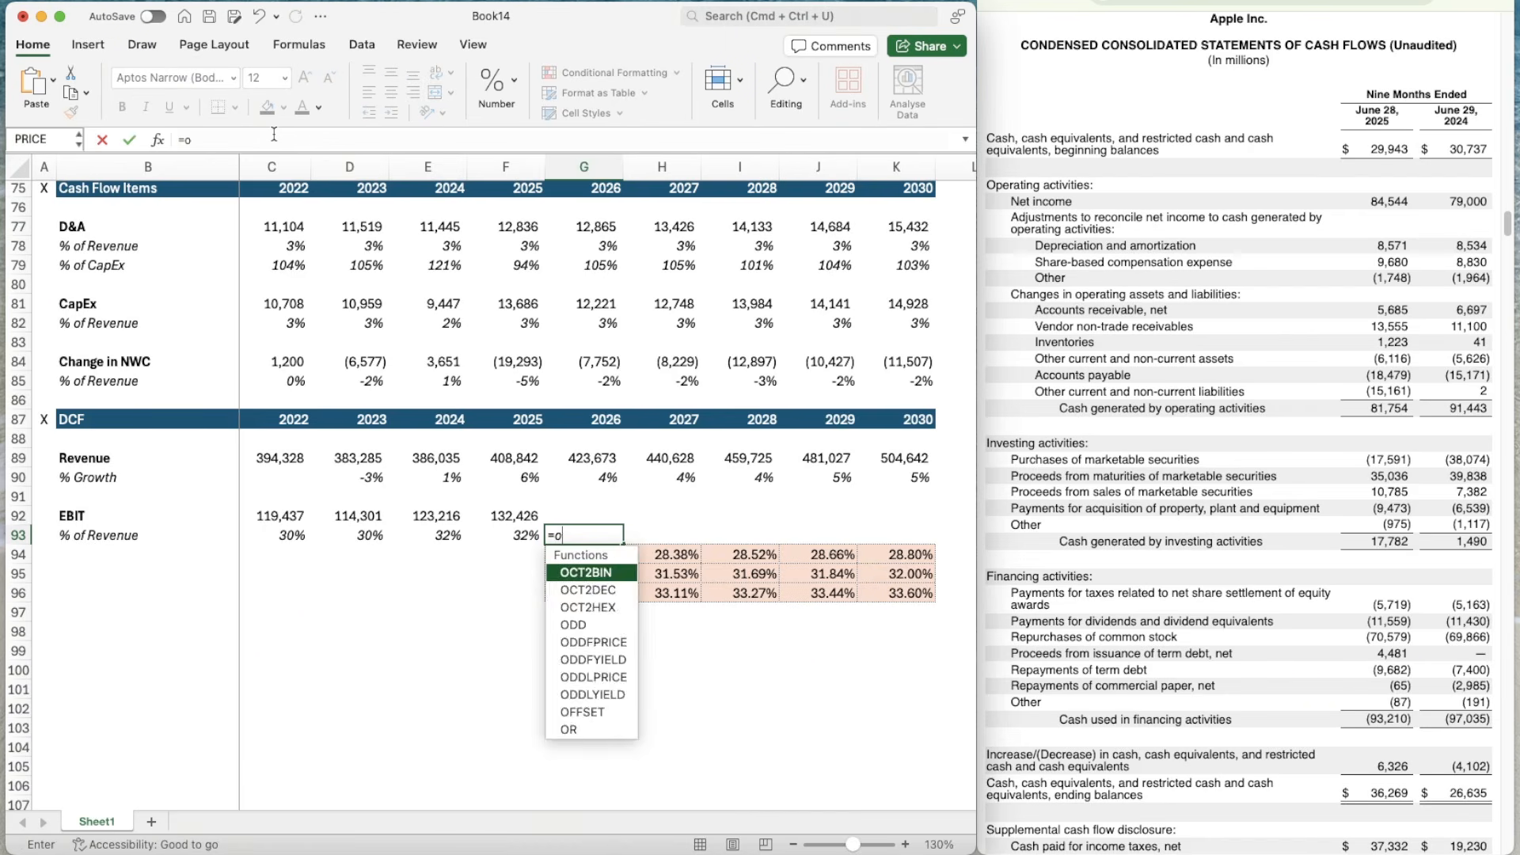
key(Tab)
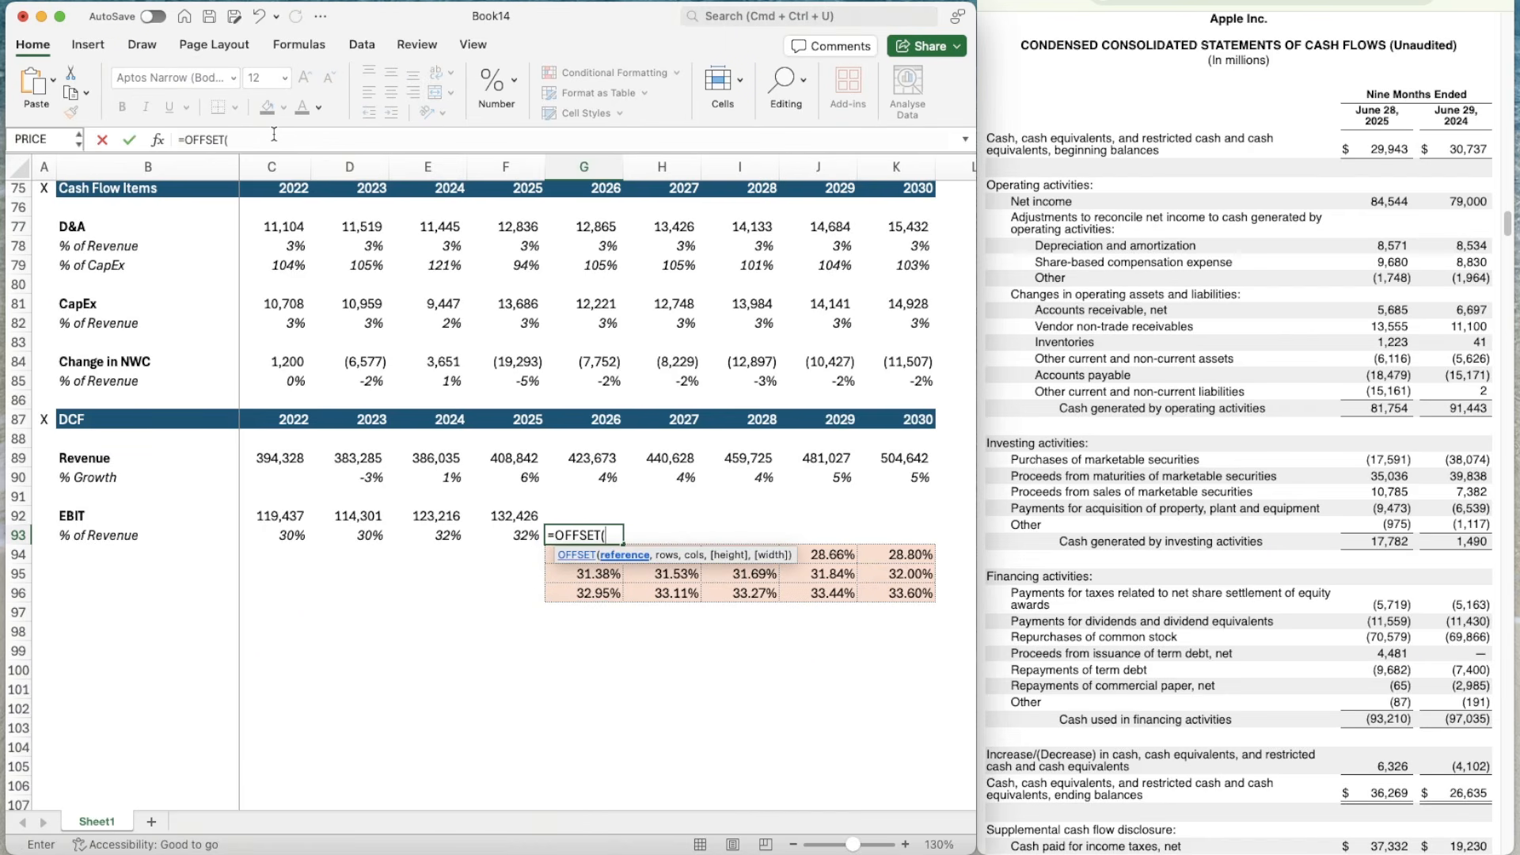
text(g93,)
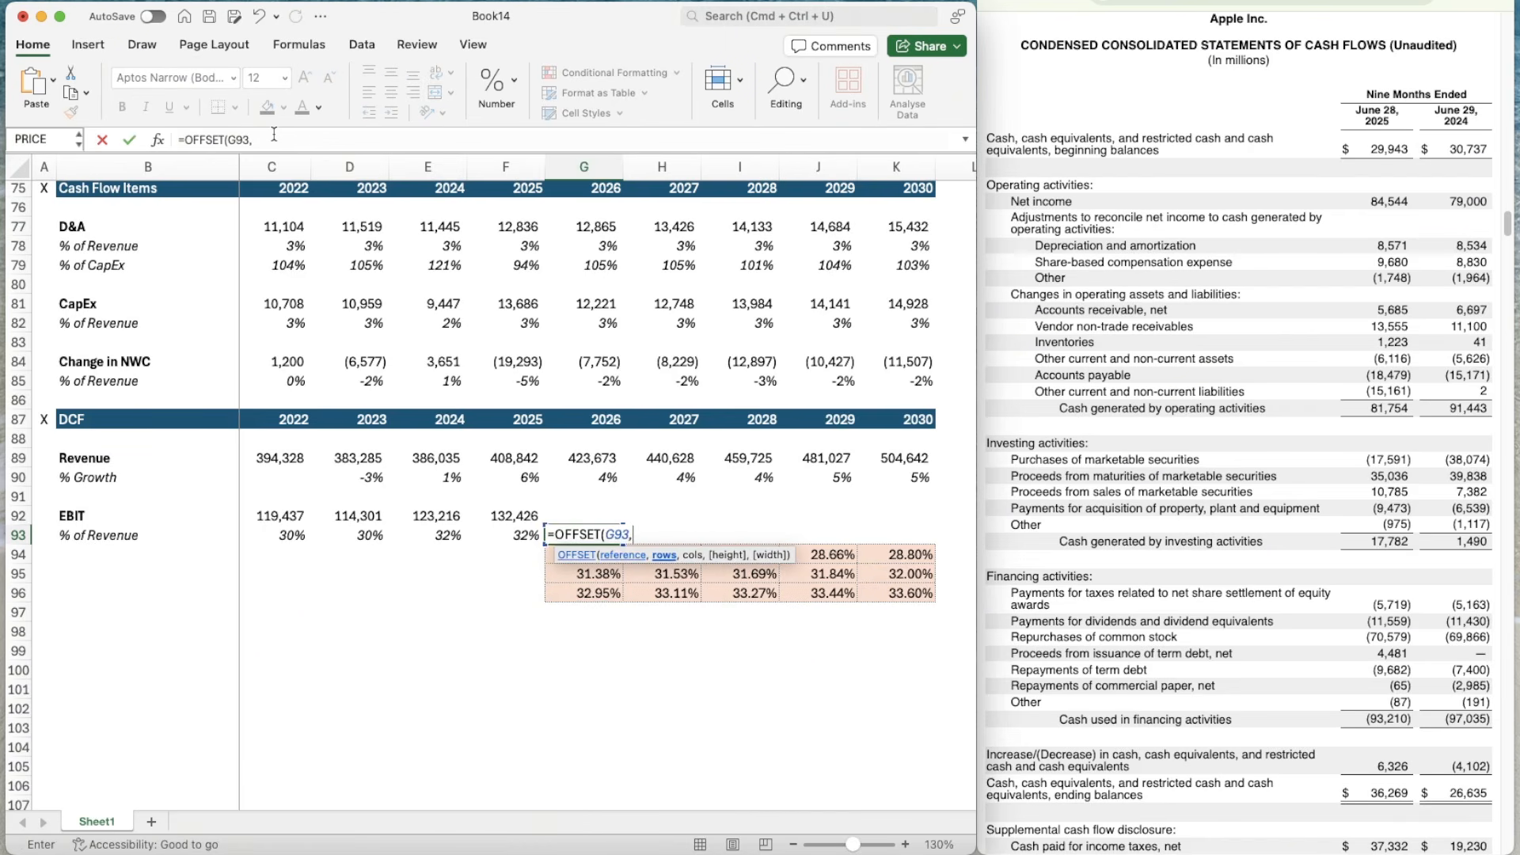
text(c)
key(BackSpace)
text(,0))
key(Return)
- Apply the percentage format of the 2025 EBIT margin F93 to G93
key(Up)
key(Left)
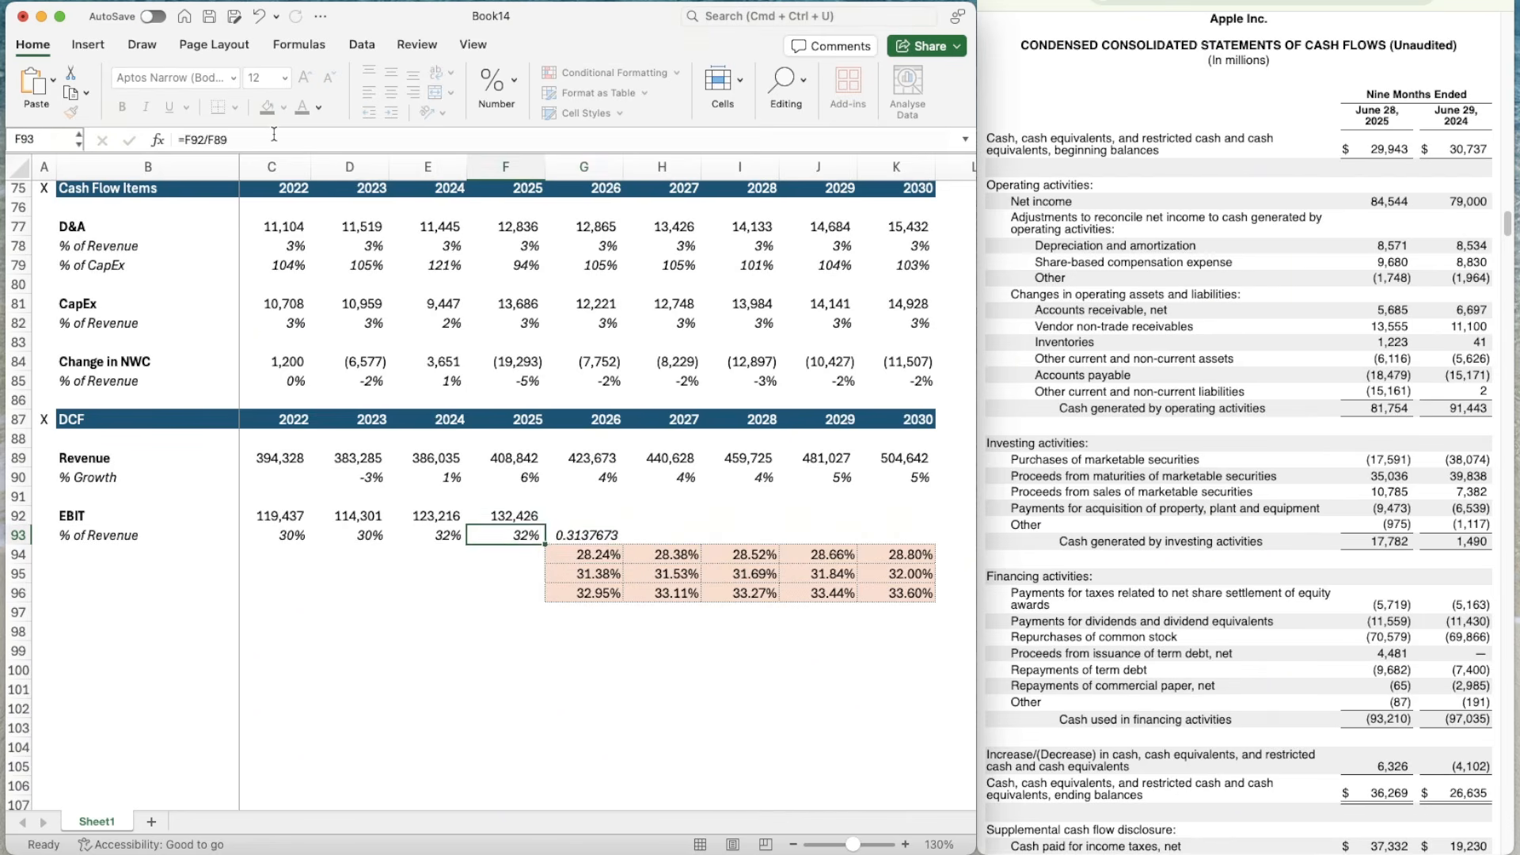
key(super+shift+c)
key(Right)
key(super+shift+v)
- Copy the scenario-driven EBIT margin formula from G93 across to 2030 in K93
key(super+c)
key(shift+Right)
key(shift+Right)
key(shift+Right)
key(shift+Right)
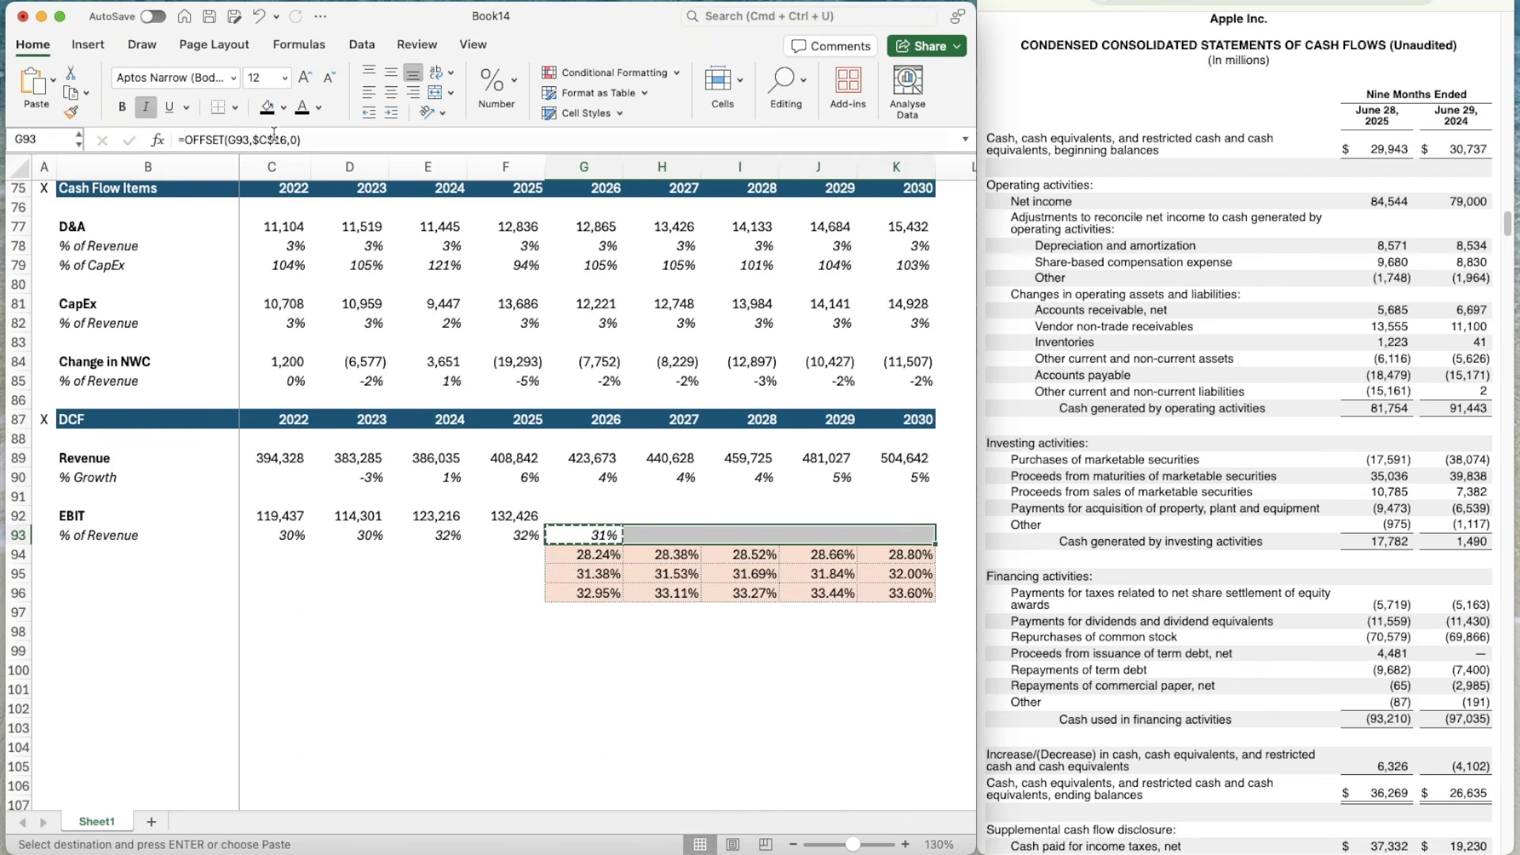
key(super+v)
- Calculate 2026 EBIT in G92 as revenue times the EBIT margin, =G89*G93
key(Up)
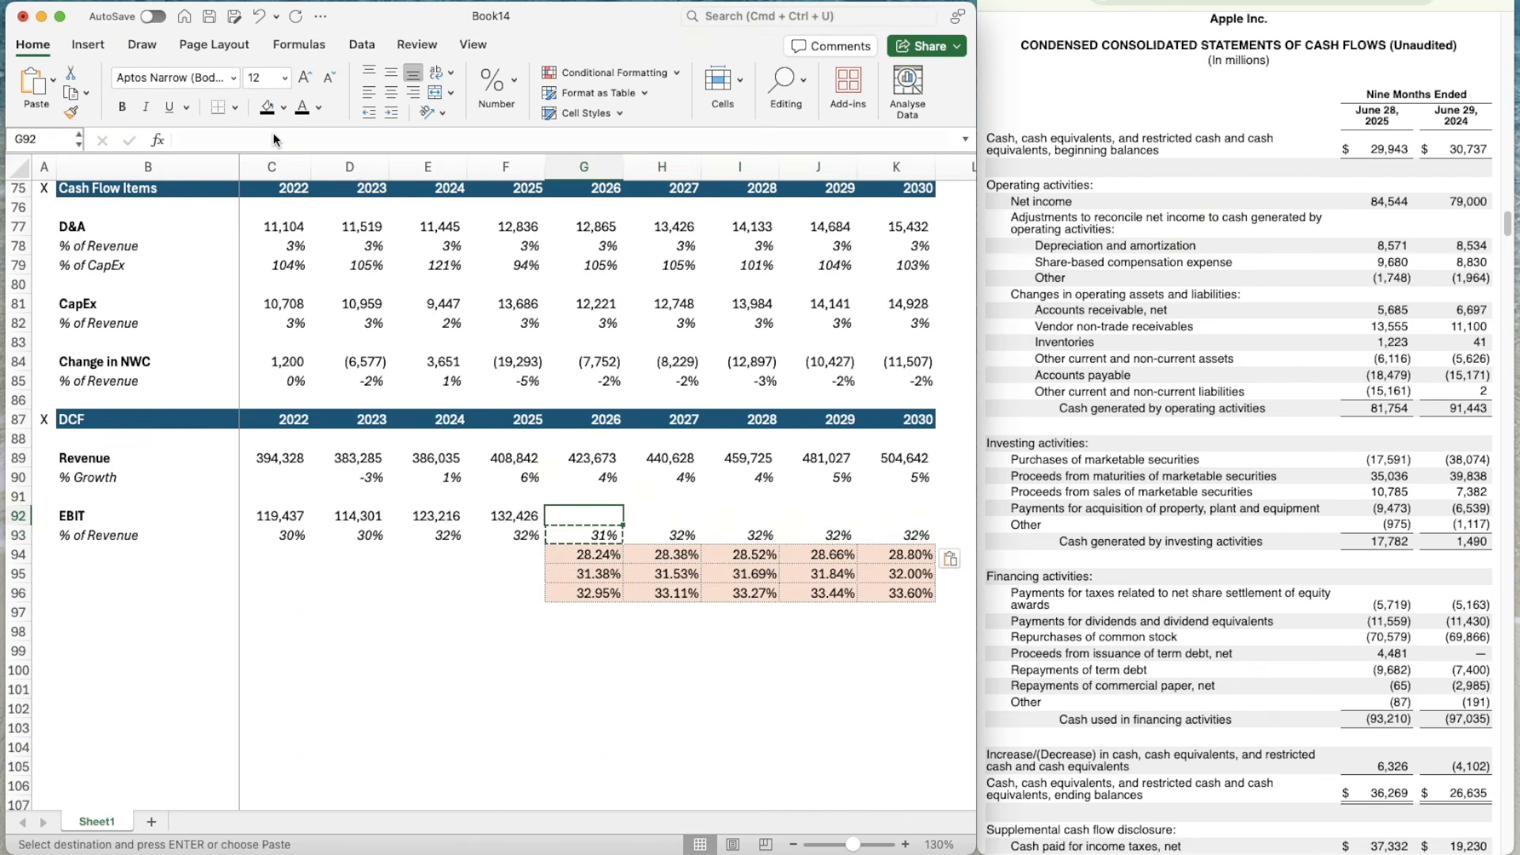
text(=)
key(Up)
key(Up)
key(Up)
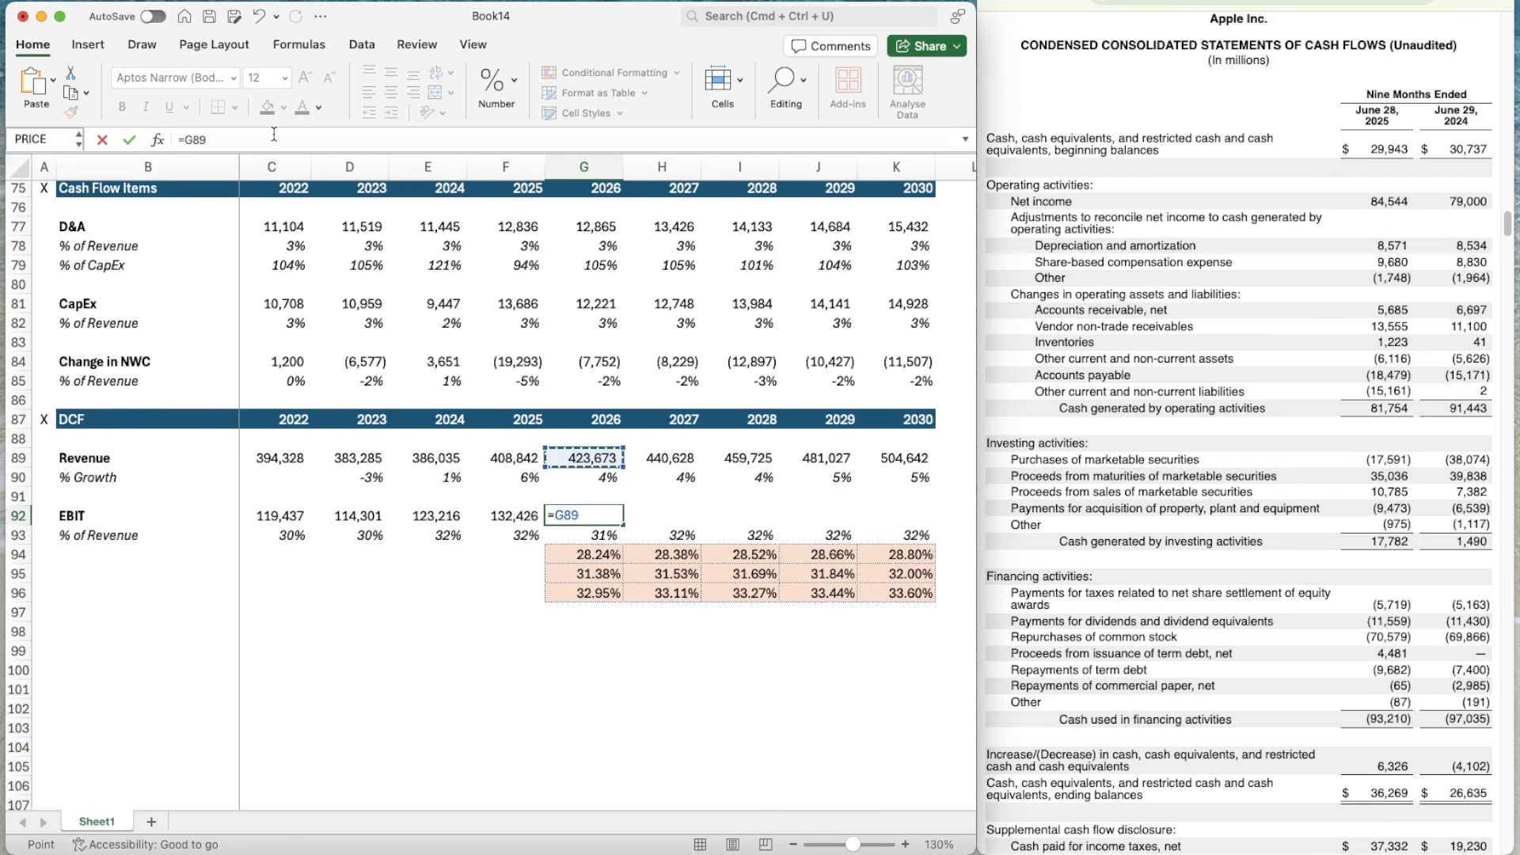
text(*)
key(Down)
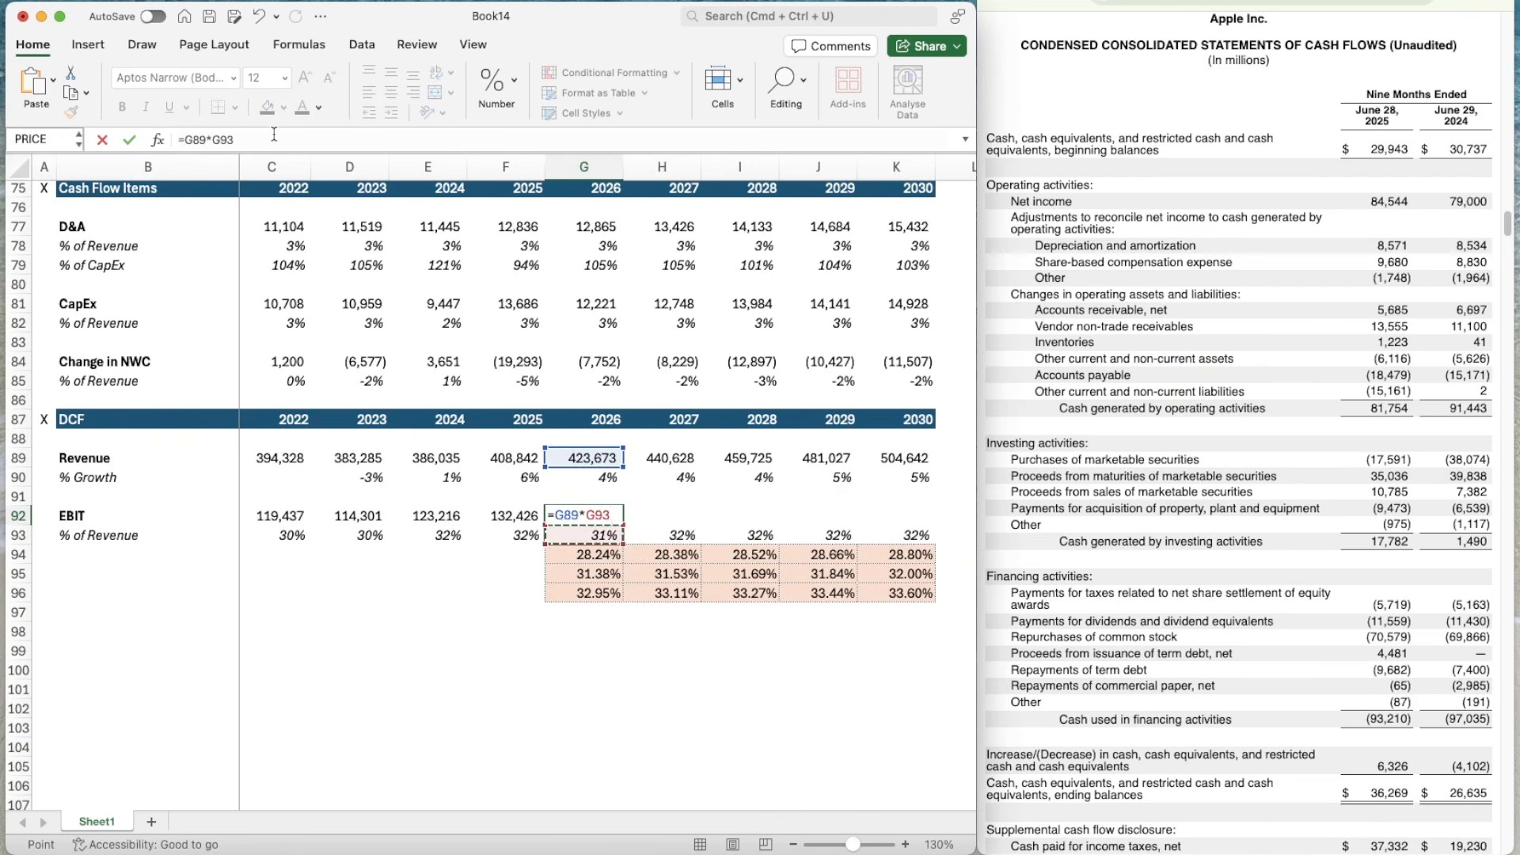
key(ctrl+Return)
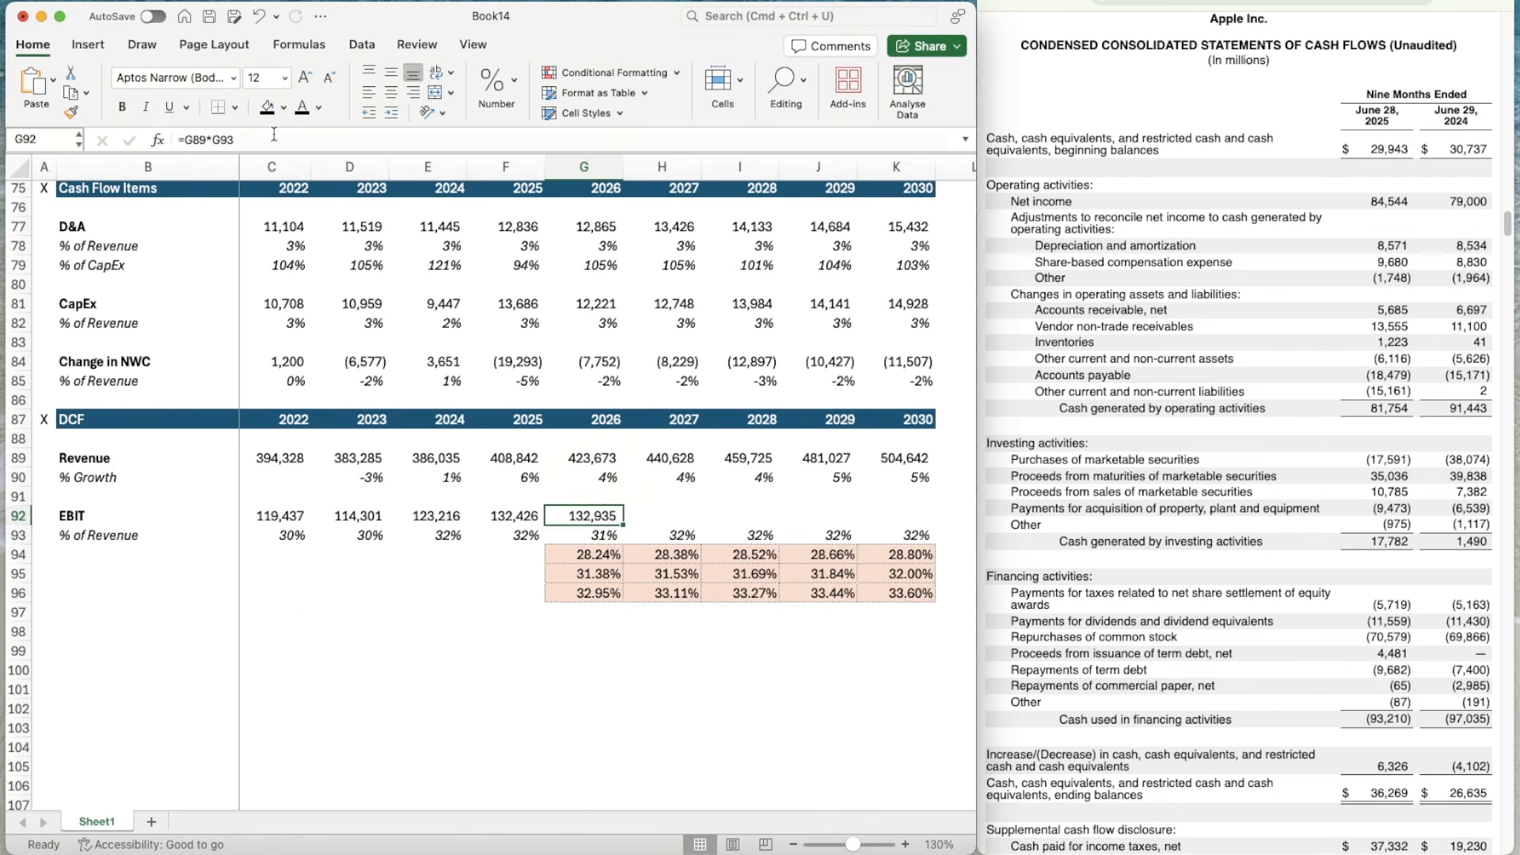
- Copy the EBIT formula from G92 across to 2030 in K92
key(super+c)
key(shift+Right)
key(shift+Right)
key(shift+Right)
key(shift+Right)
key(super+v)
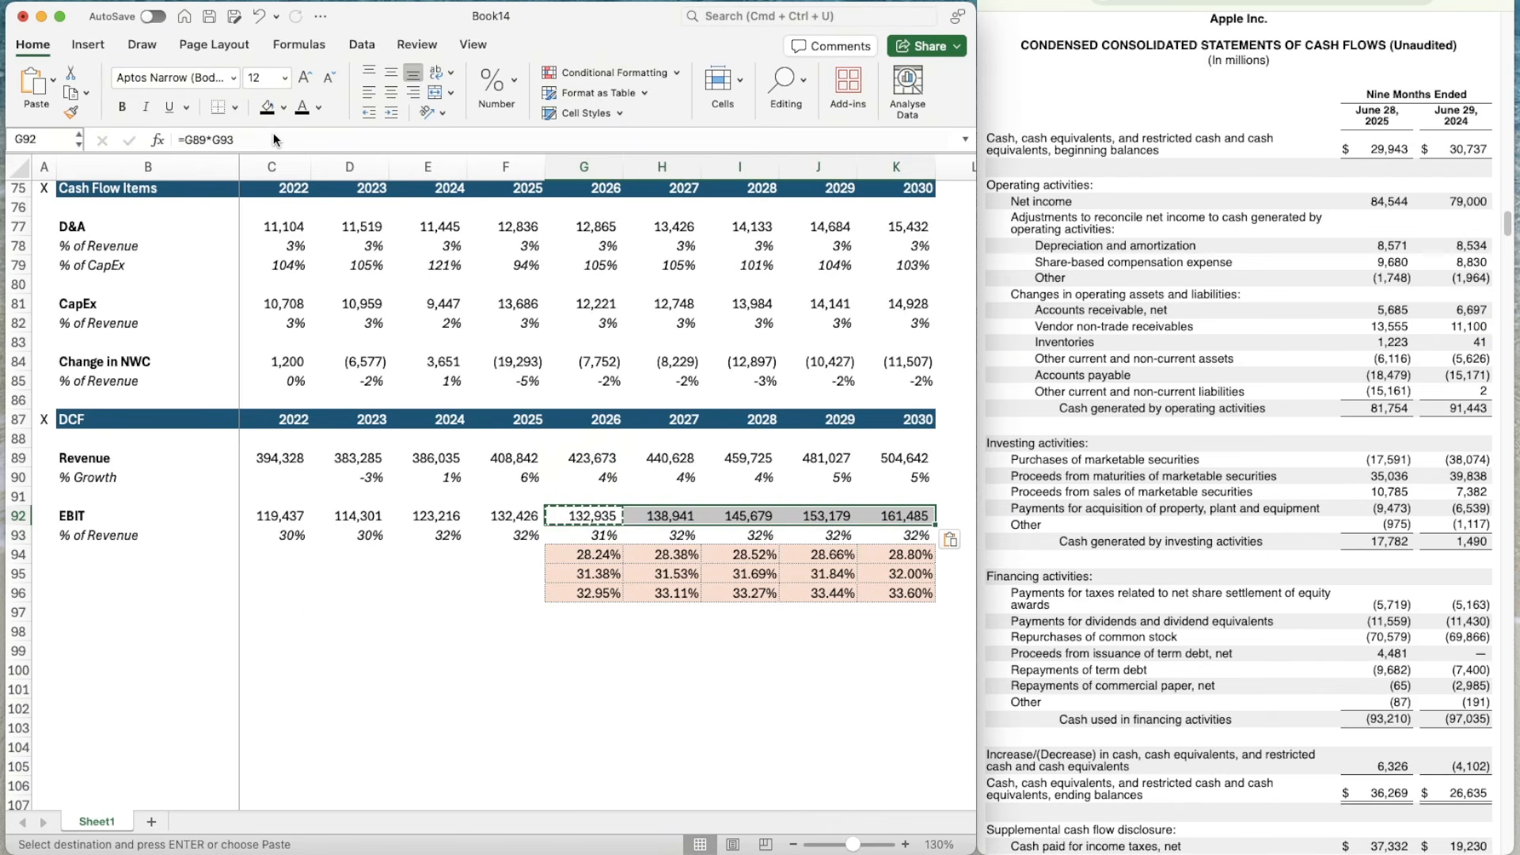
key(Escape)
- Select cell A98, two rows beneath the DCF EBIT scenario block
key(Down)
key(Down)
key(Down)
key(Down)
key(Left)
key(Left)
key(Left)
key(Left)
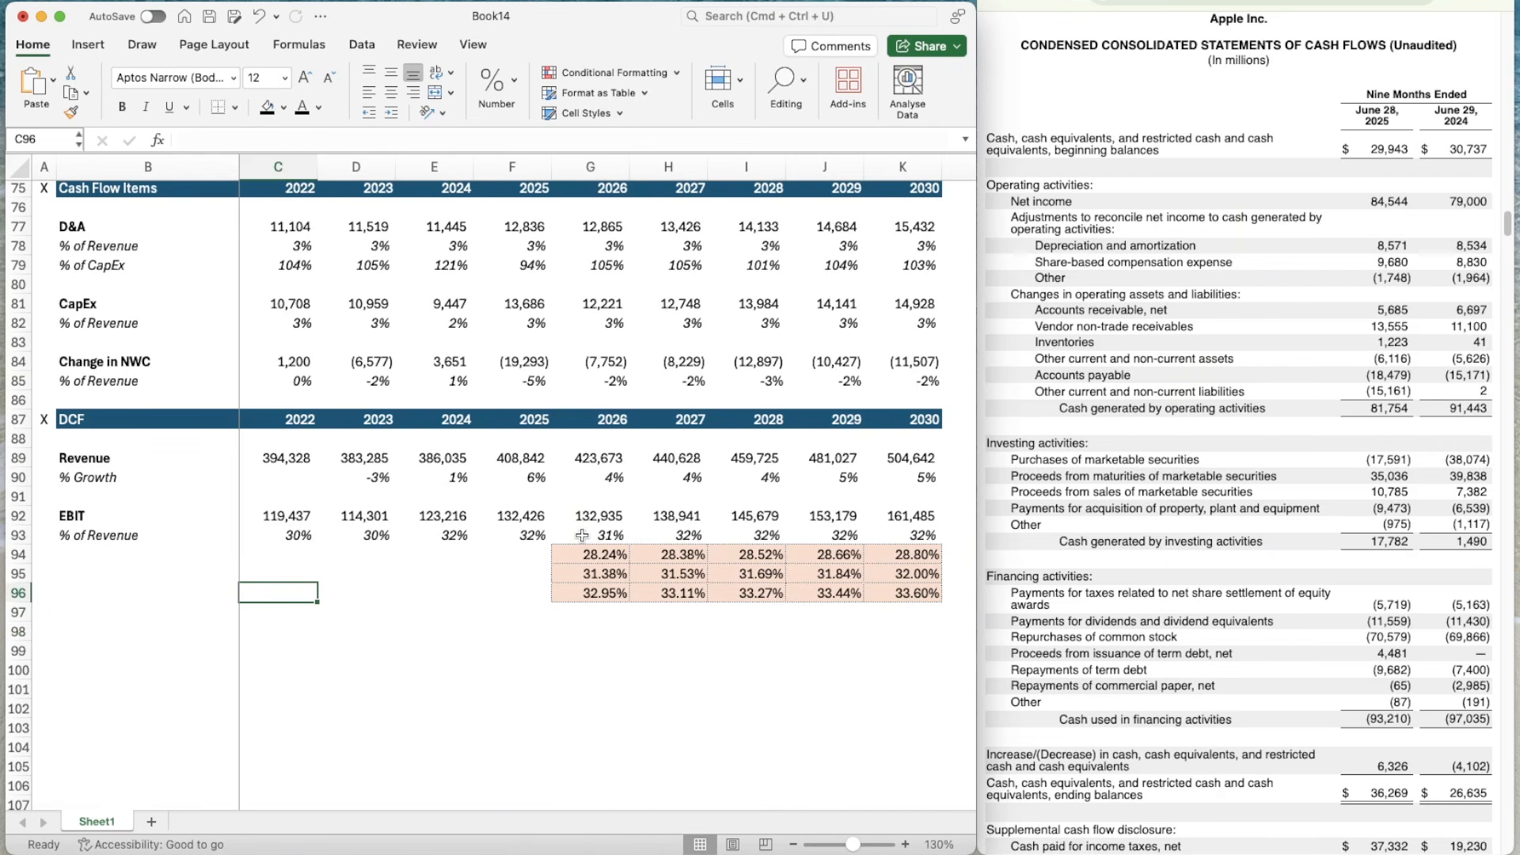
scroll(696, 637, down, 2)
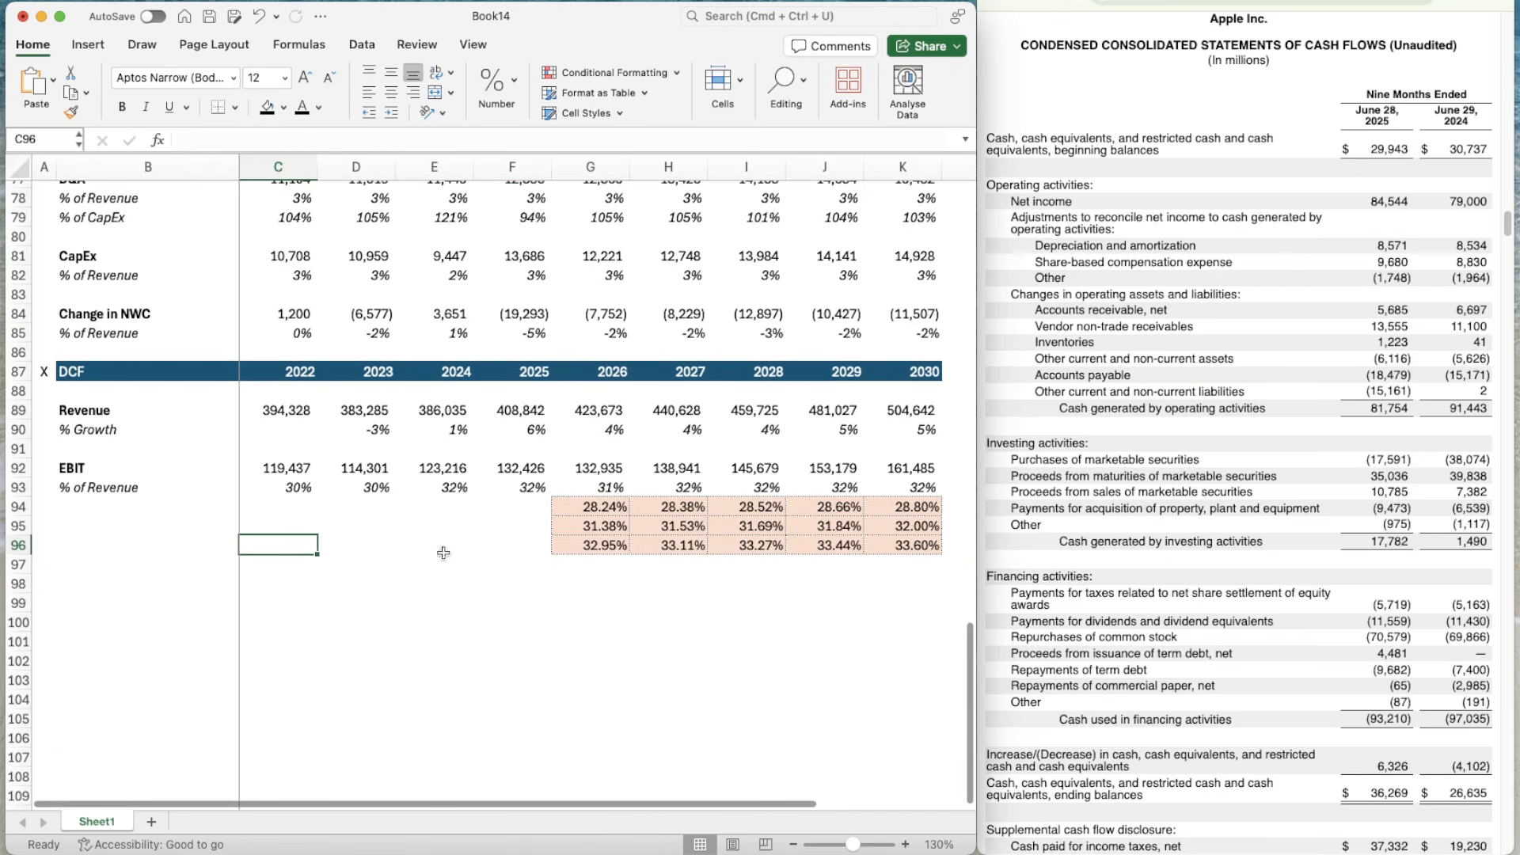
click(197, 599)
key(Up)
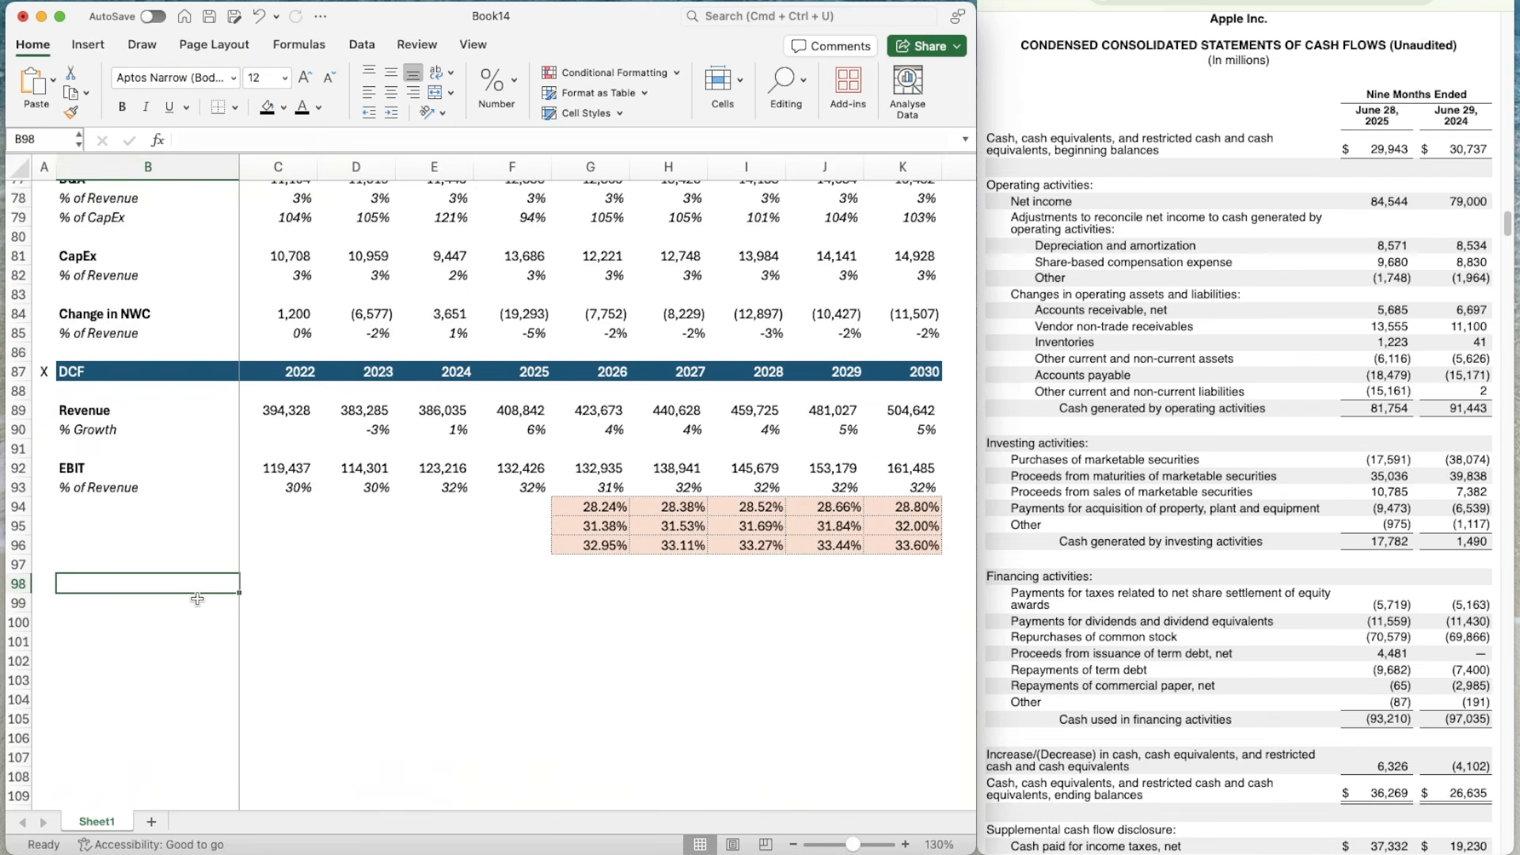
key(Left)
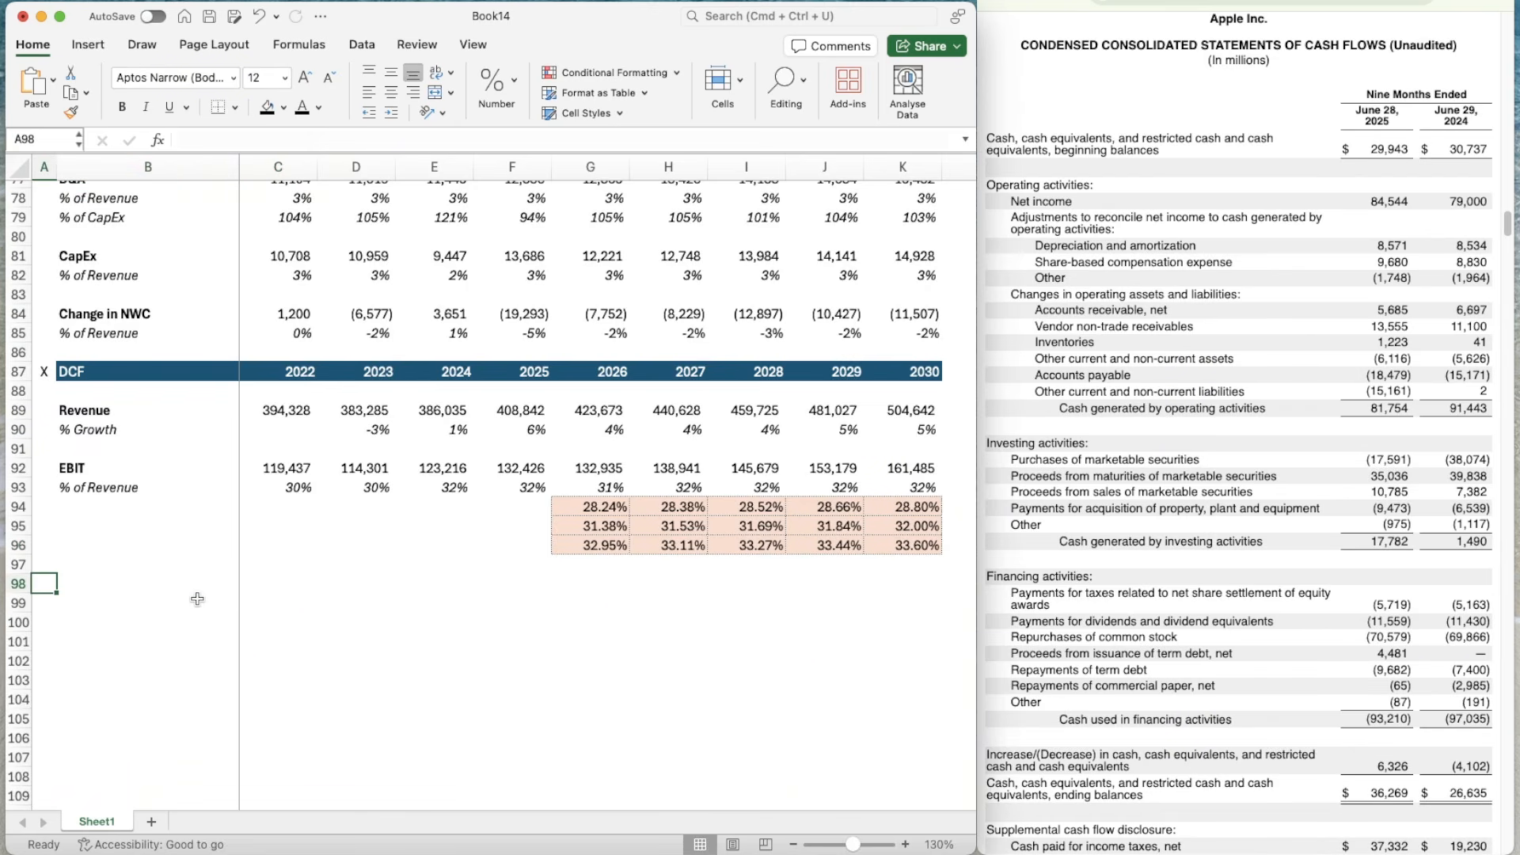
- Add a bold "Taxes" label in cell B98, below the EBIT block of the DCF section
key(Up)
key(Right)
key(Right)
key(Right)
key(Right)
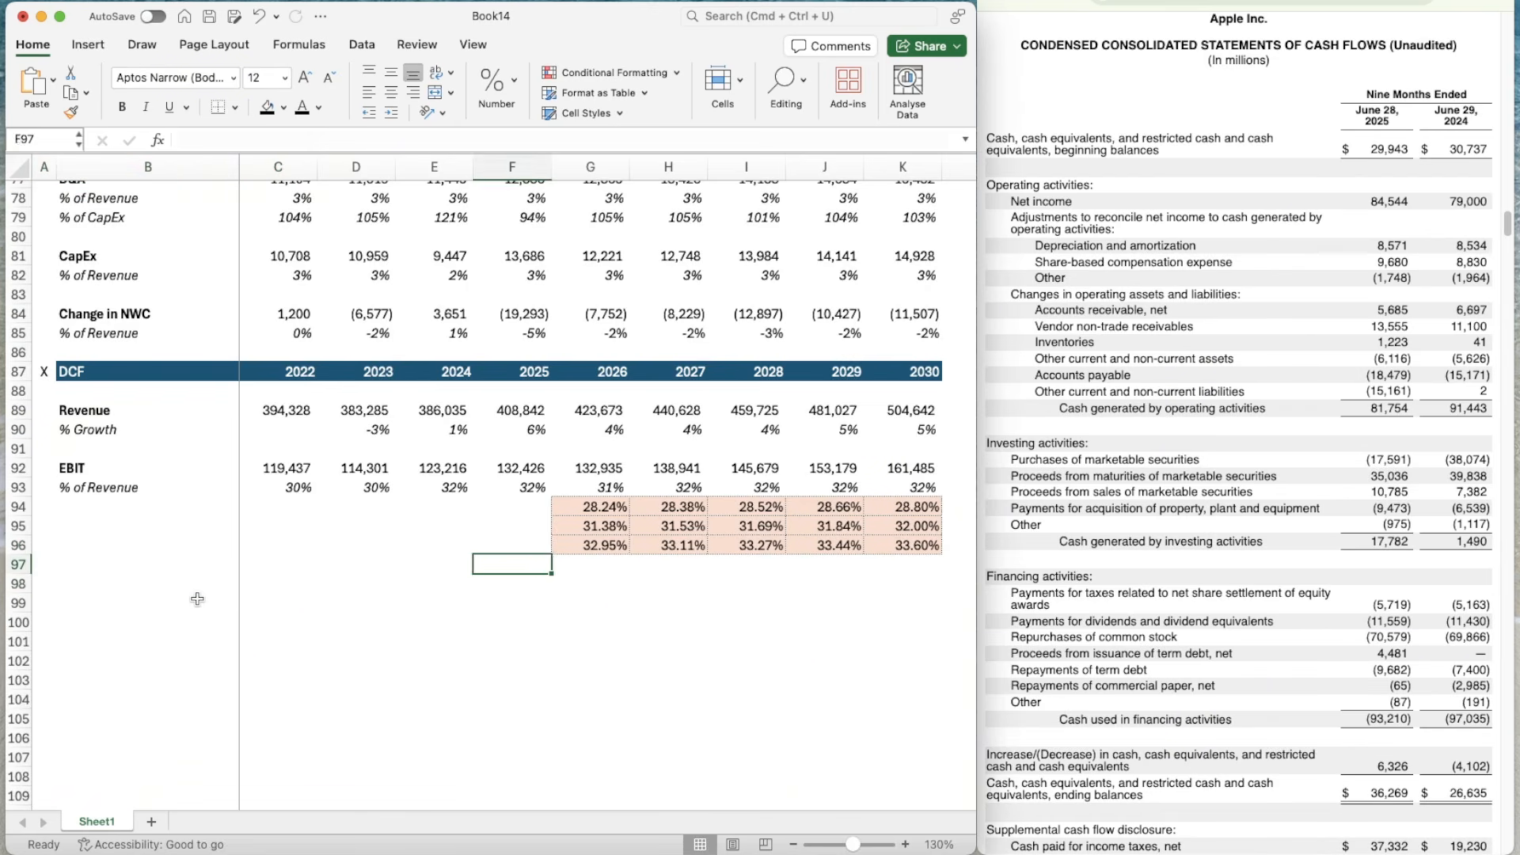
key(Left)
key(Left)
key(Left)
key(Left)
key(Left)
key(Down)
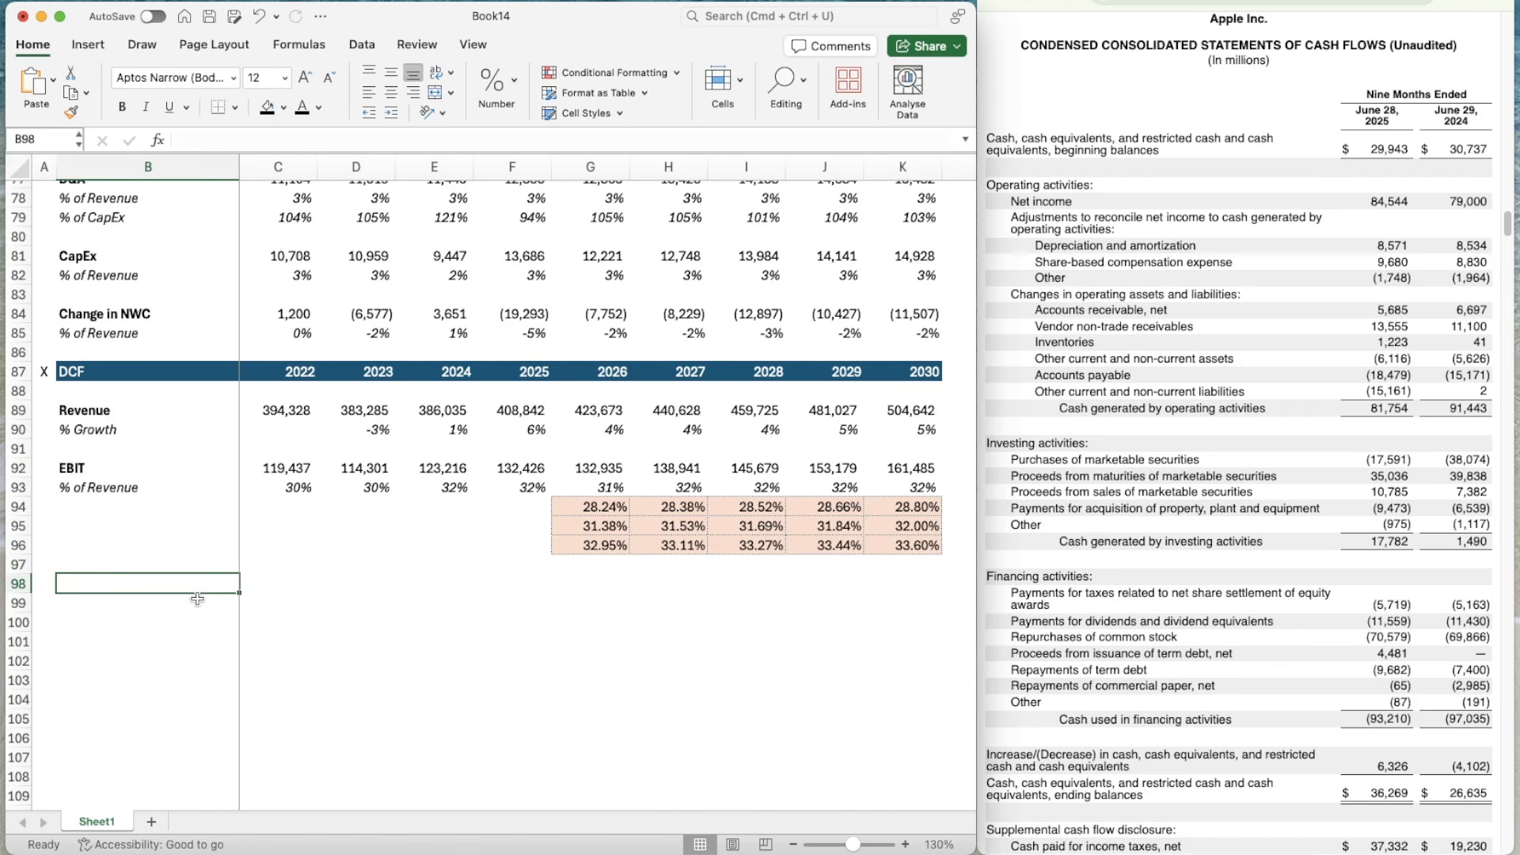
text(Taxes)
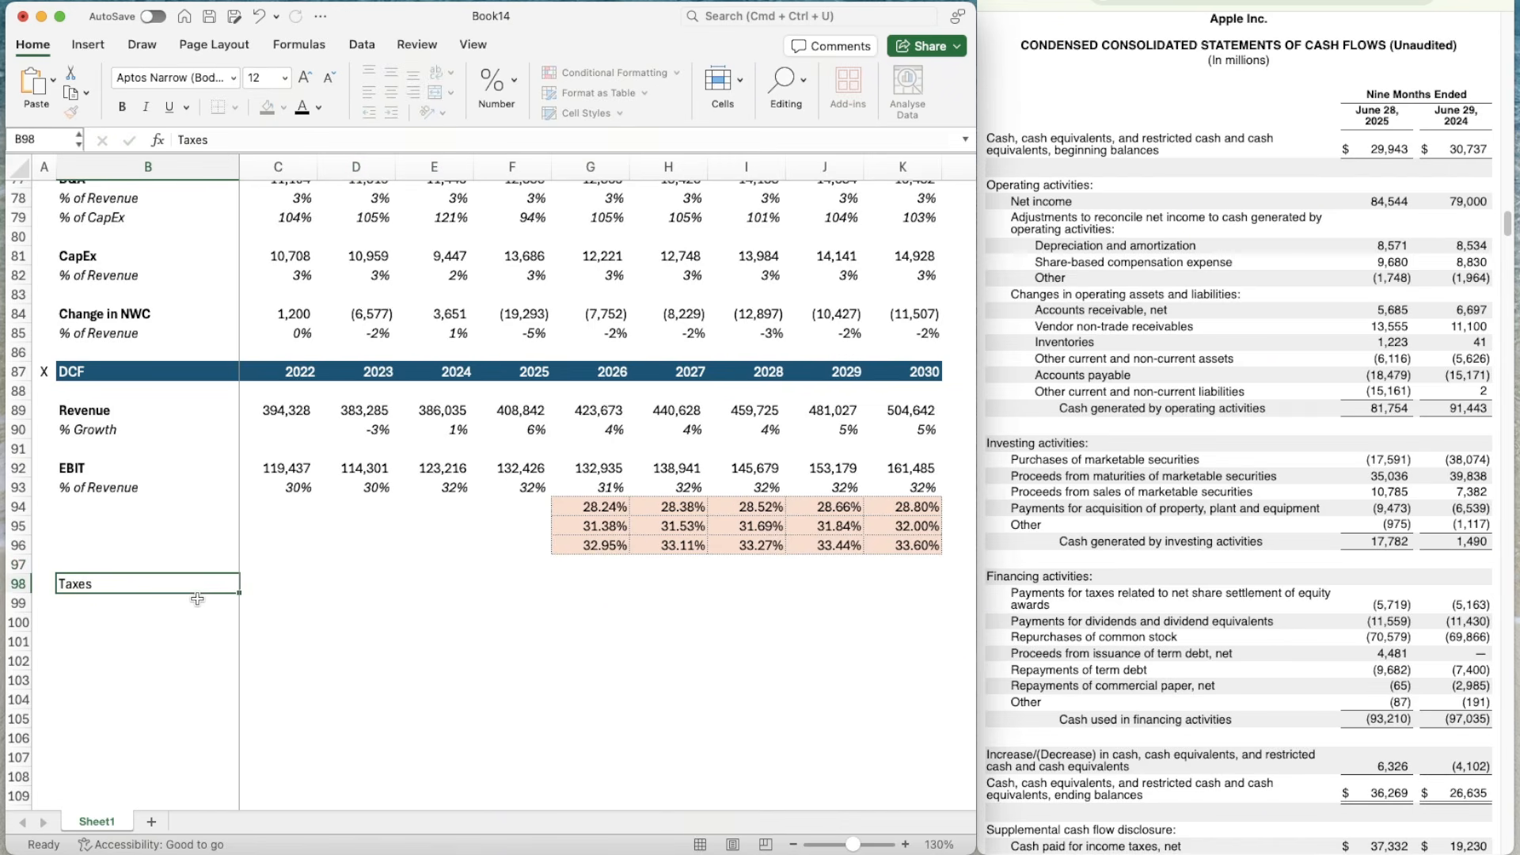
key(super+b)
key(Return)
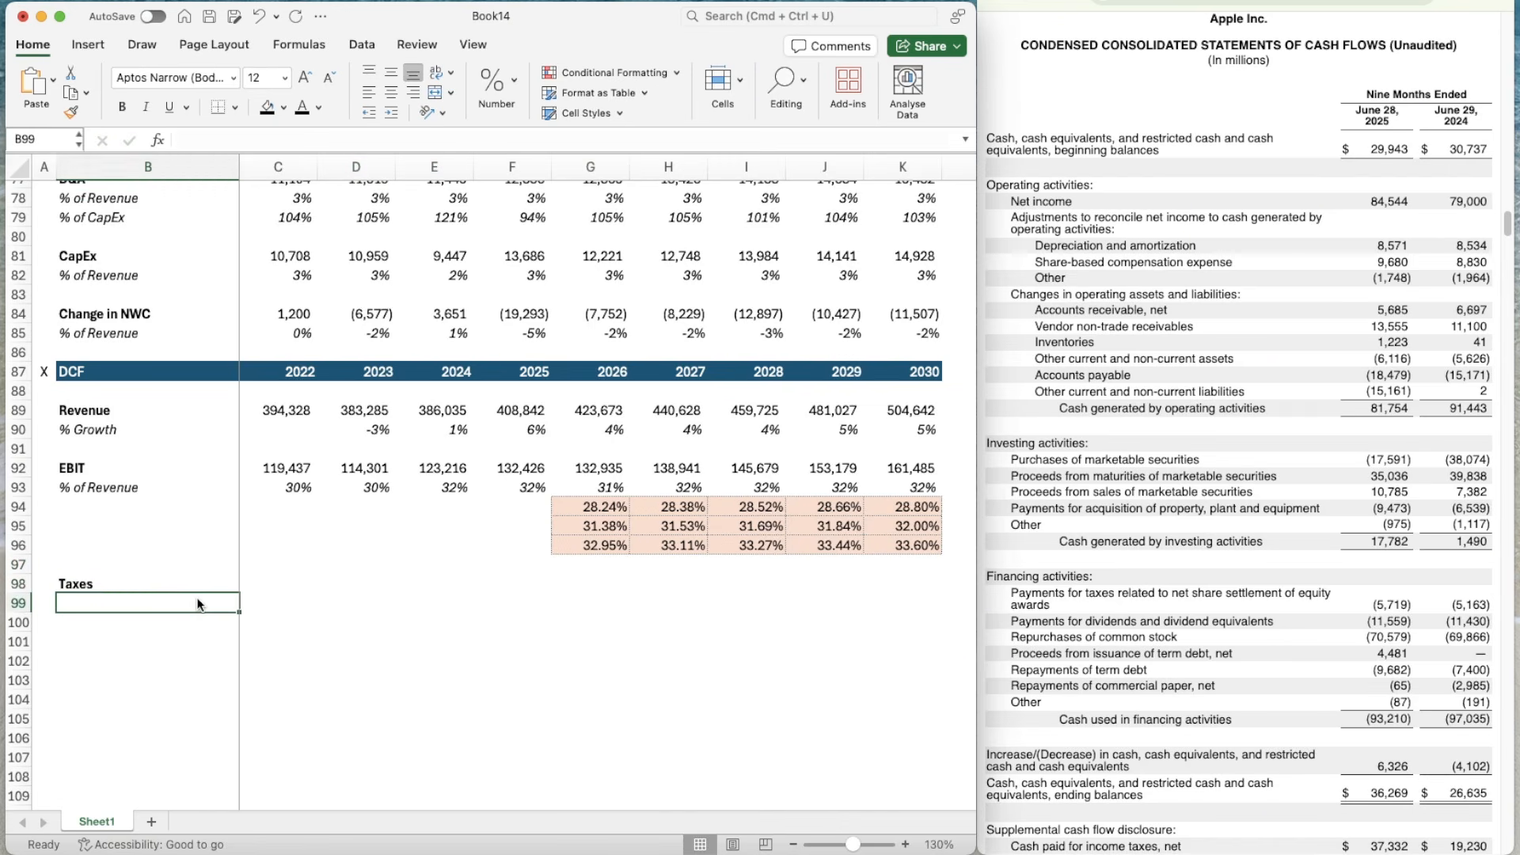
- Label cell B99 "% of EBIT" and italicize the whole of row 99
text(% of EBIT)
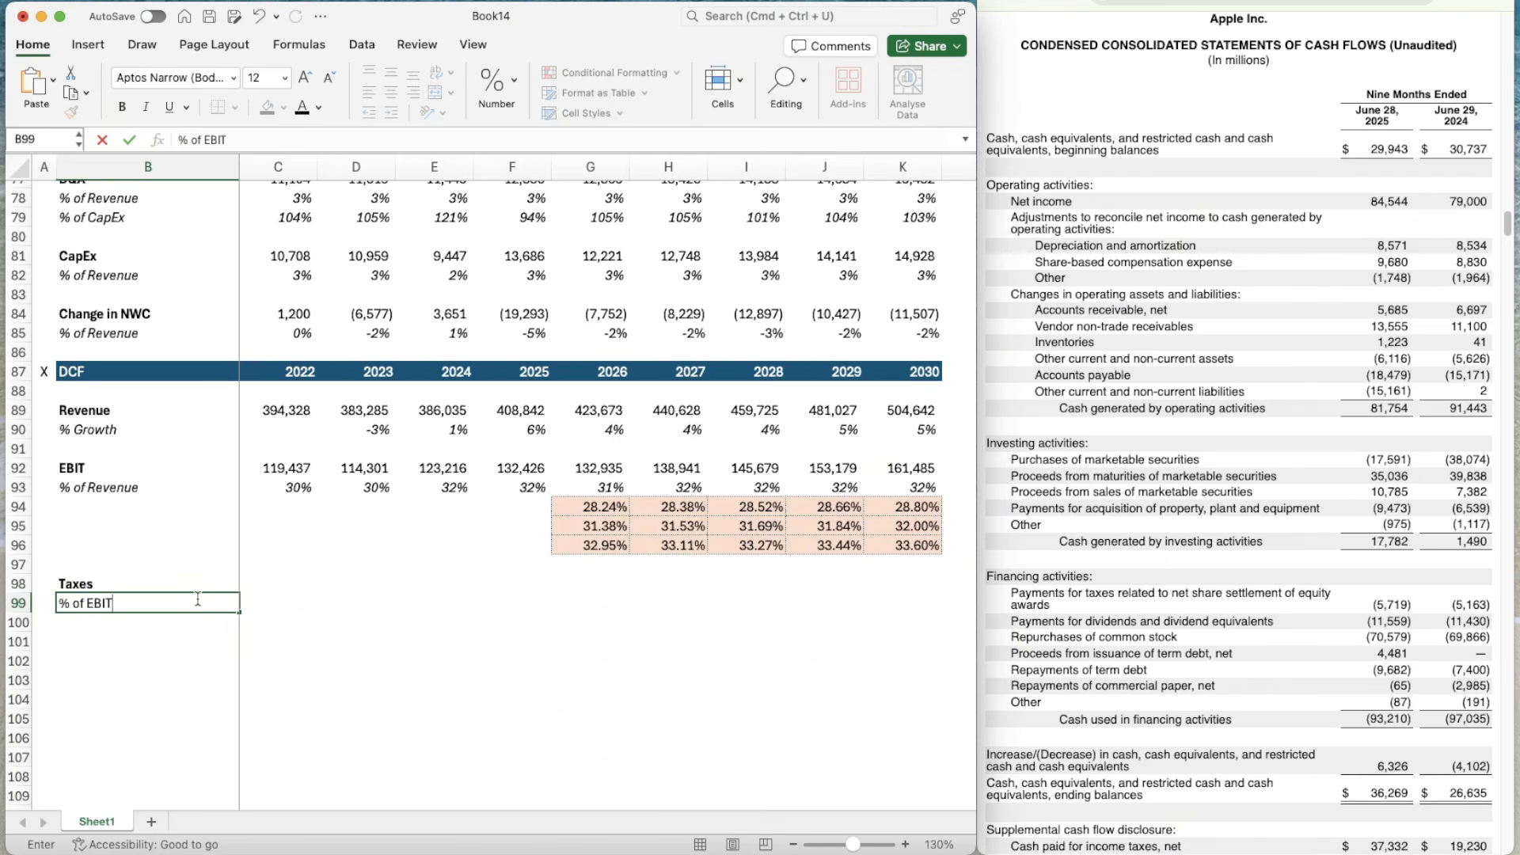
key(ctrl+Return)
key(shift+space)
key(super+i)
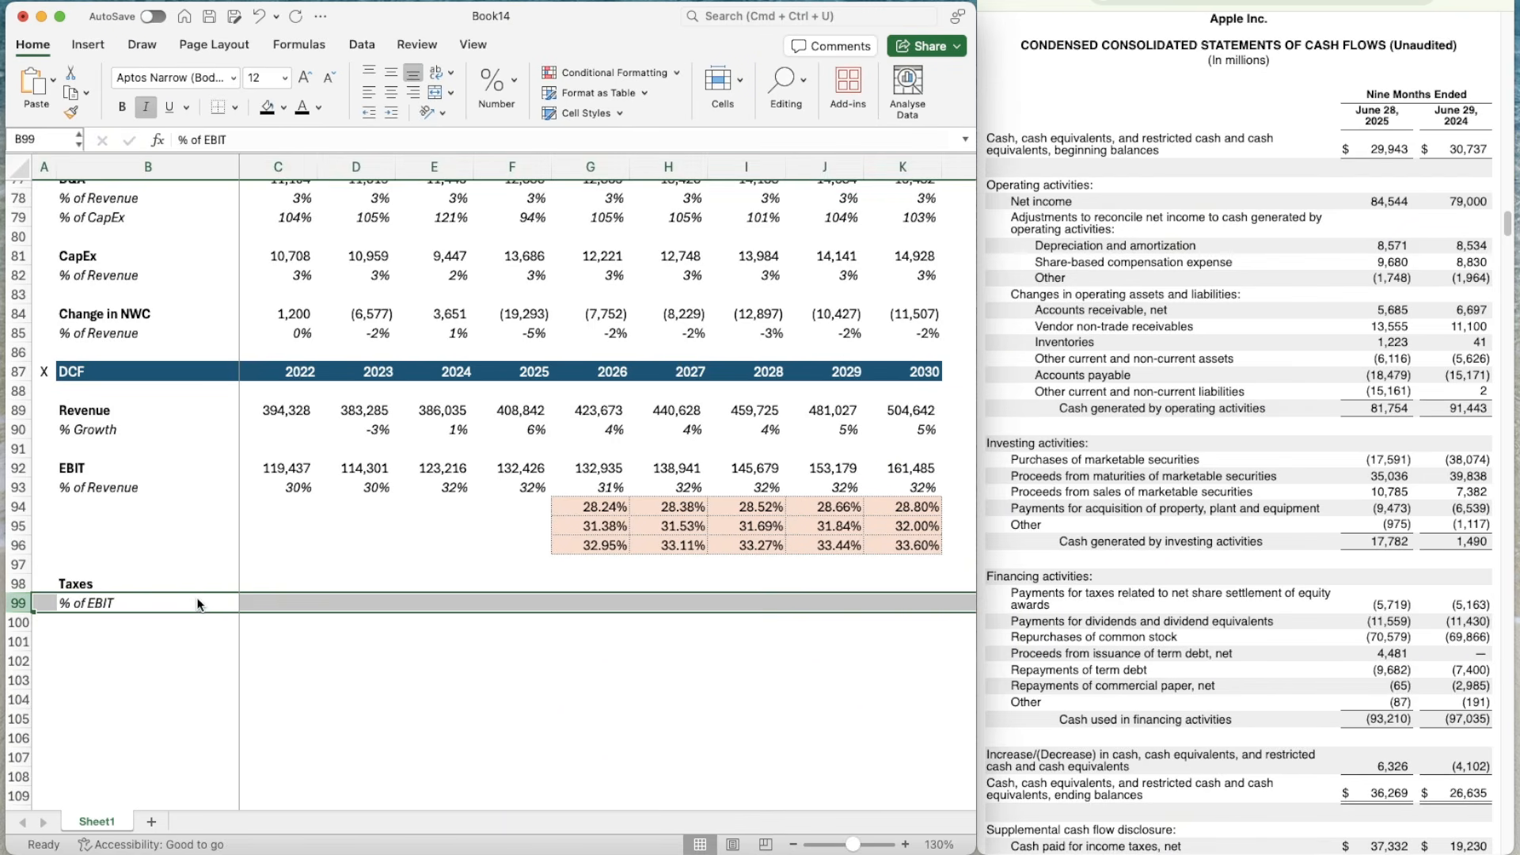
- Link the 2022 Taxes cell C98 to the earlier tax figure with =C72
key(Up)
key(Right)
scroll(285, 332, up, 5)
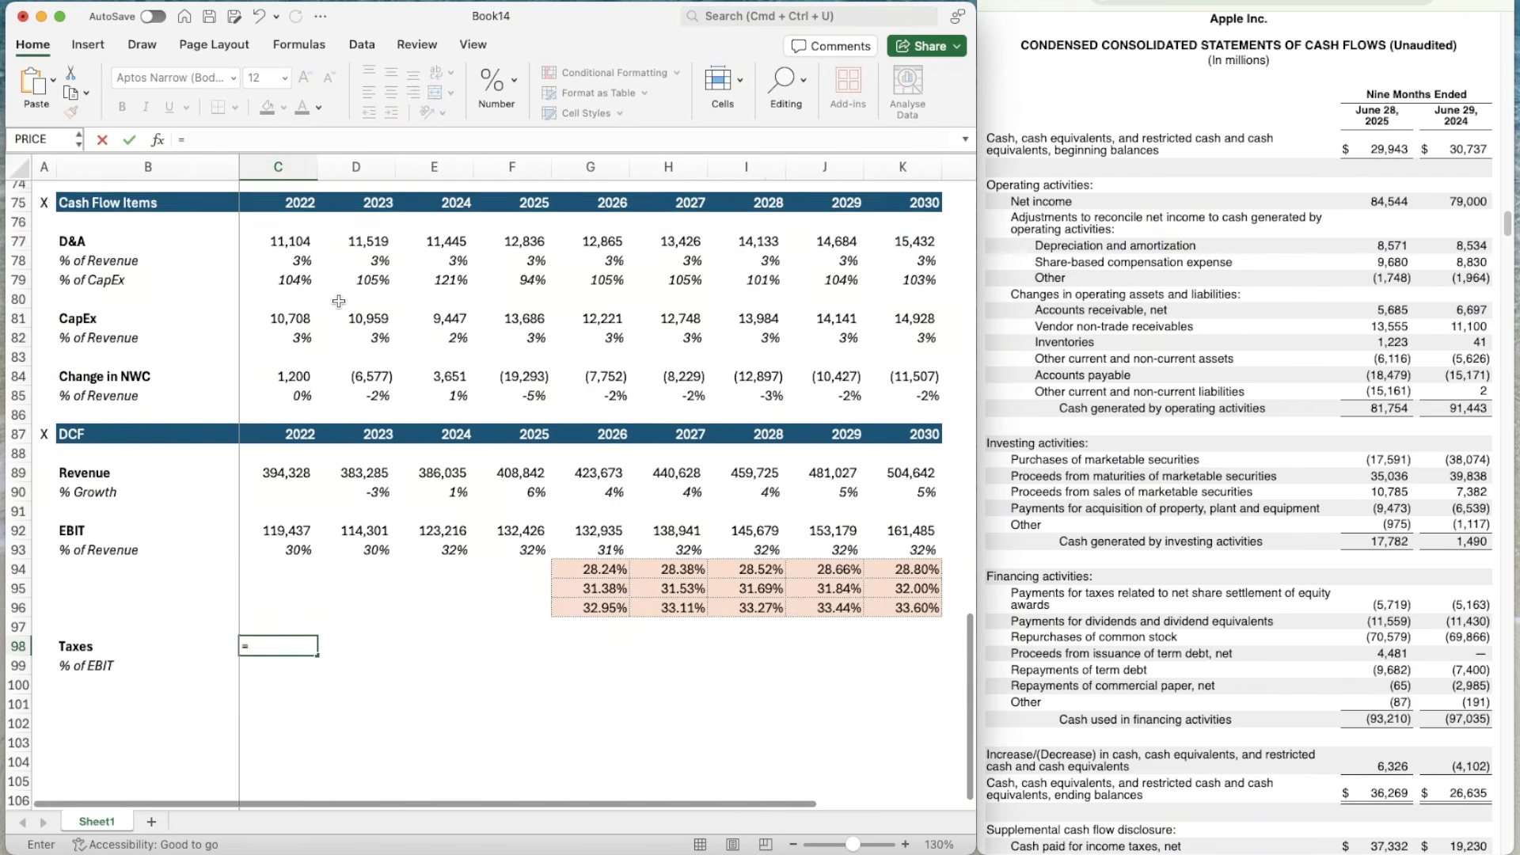
text(=)
click(285, 295)
key(ctrl+Return)
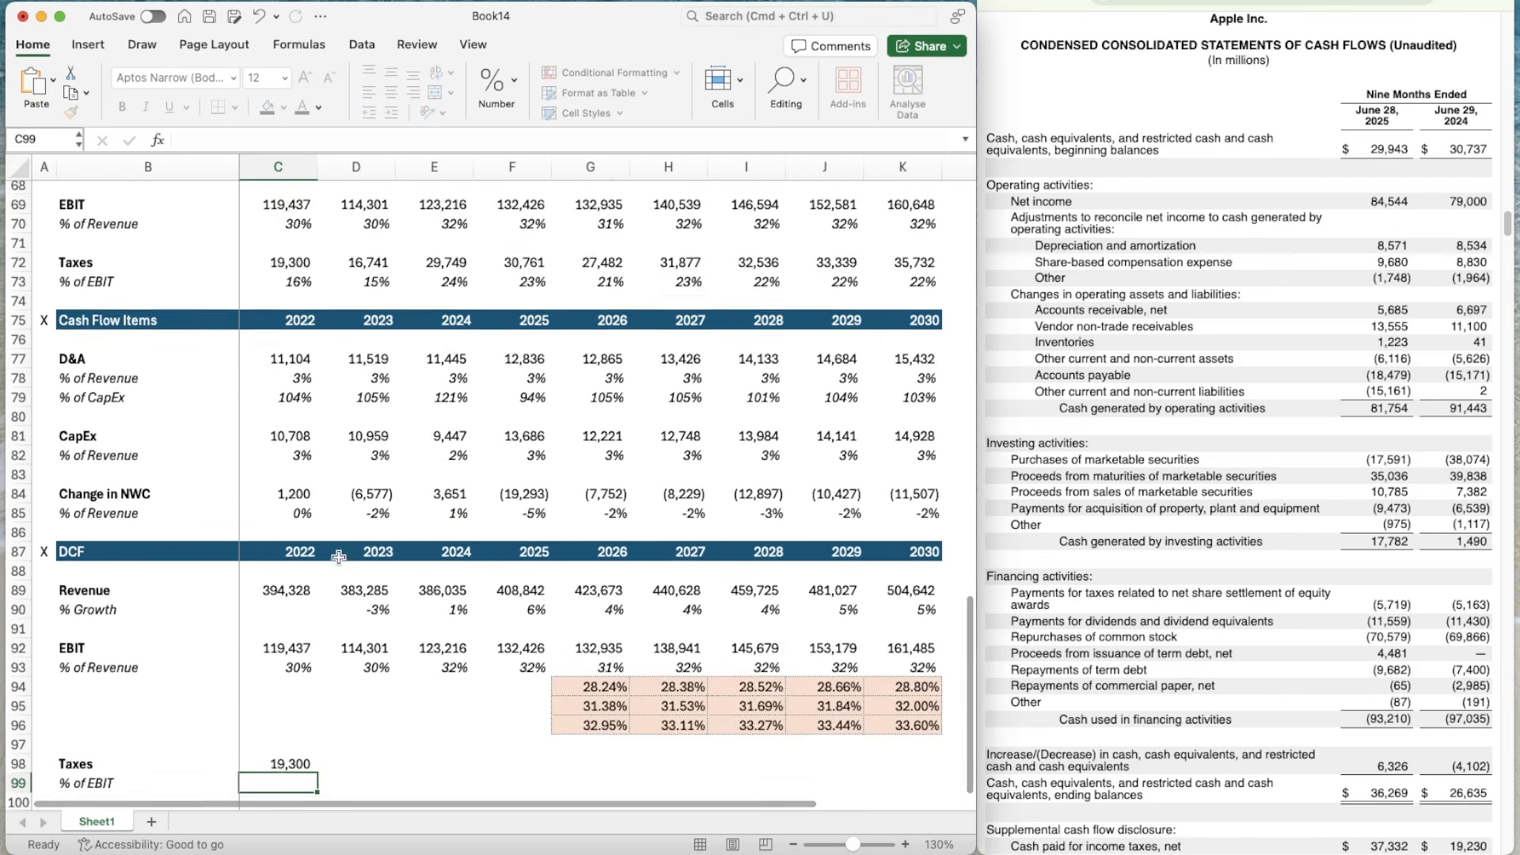
- Copy the Taxes link formula from C98 across the historical years through 2025 in F98
key(super+c)
key(Right)
key(shift+Right)
key(shift+Right)
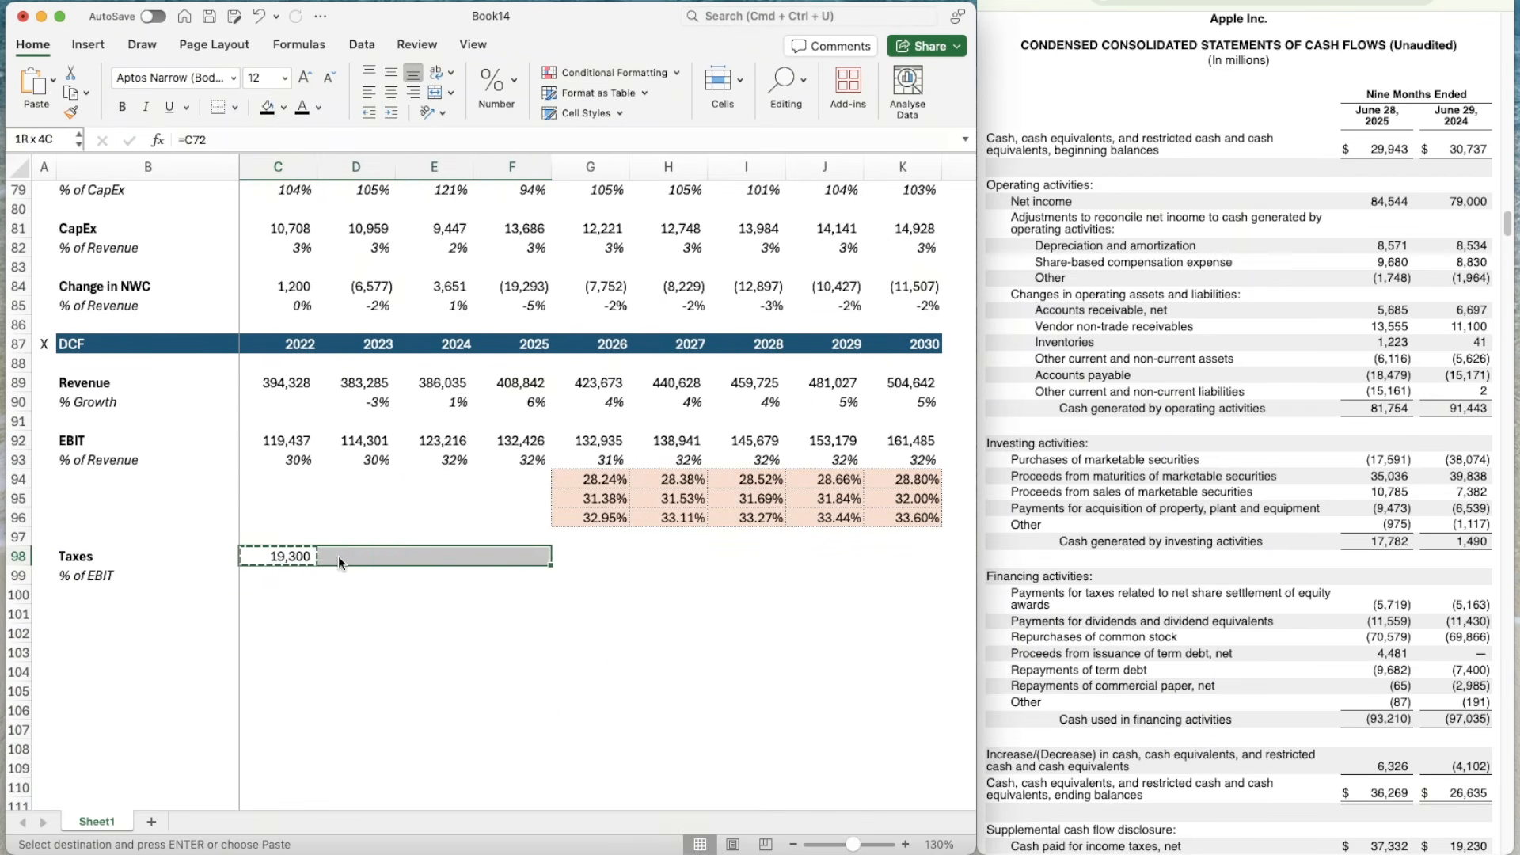
key(super+v)
- Calculate 2022 taxes as a share of EBIT in C99 with =C98/C92
key(Down)
text(=)
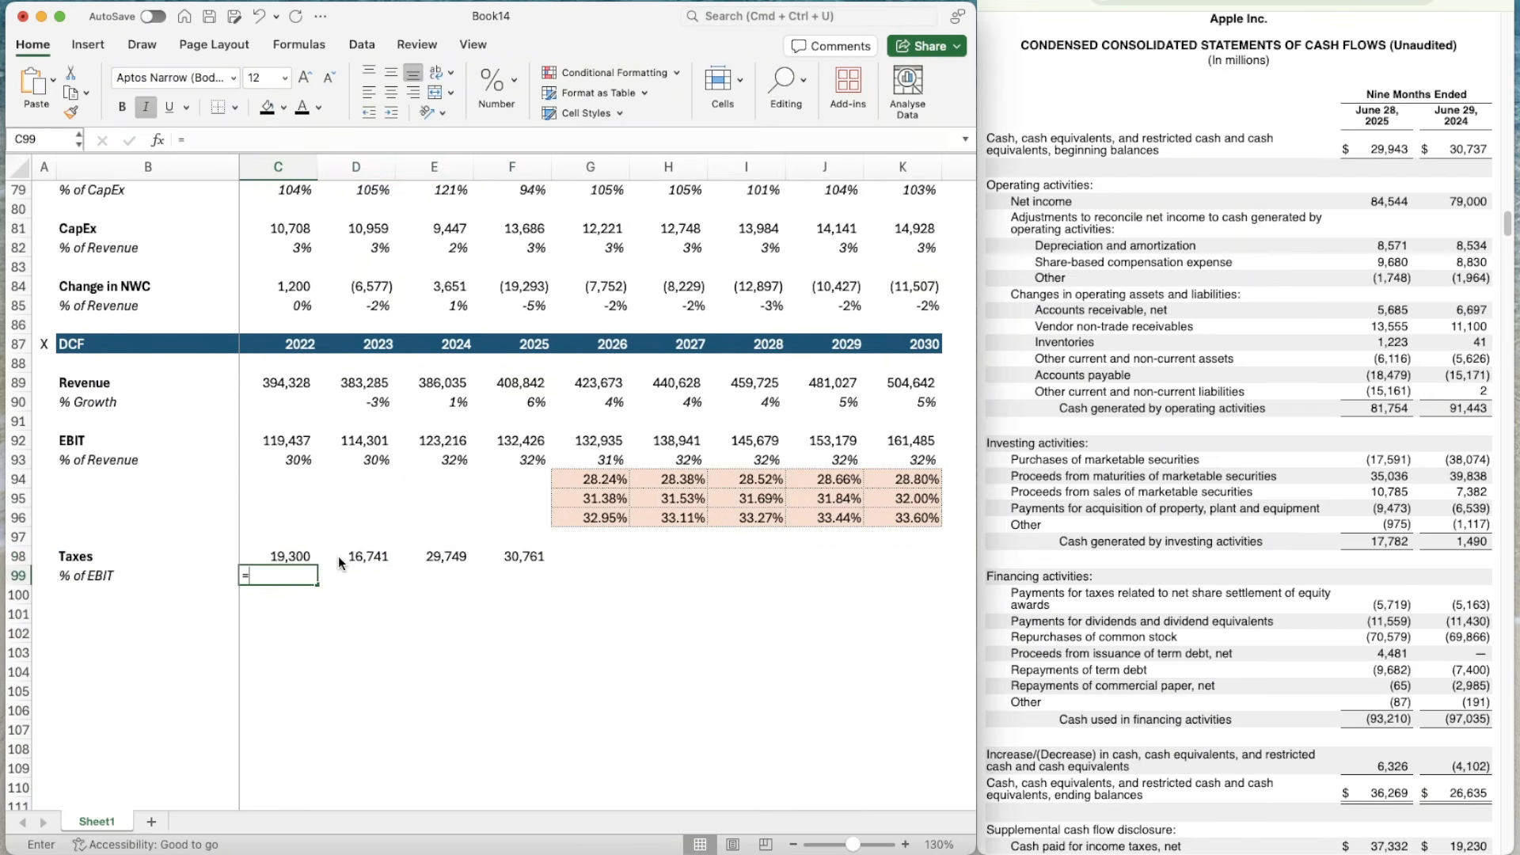
key(Up)
text(/)
key(Up)
key(Up)
key(Up)
key(Up)
key(Up)
key(Up)
key(Up)
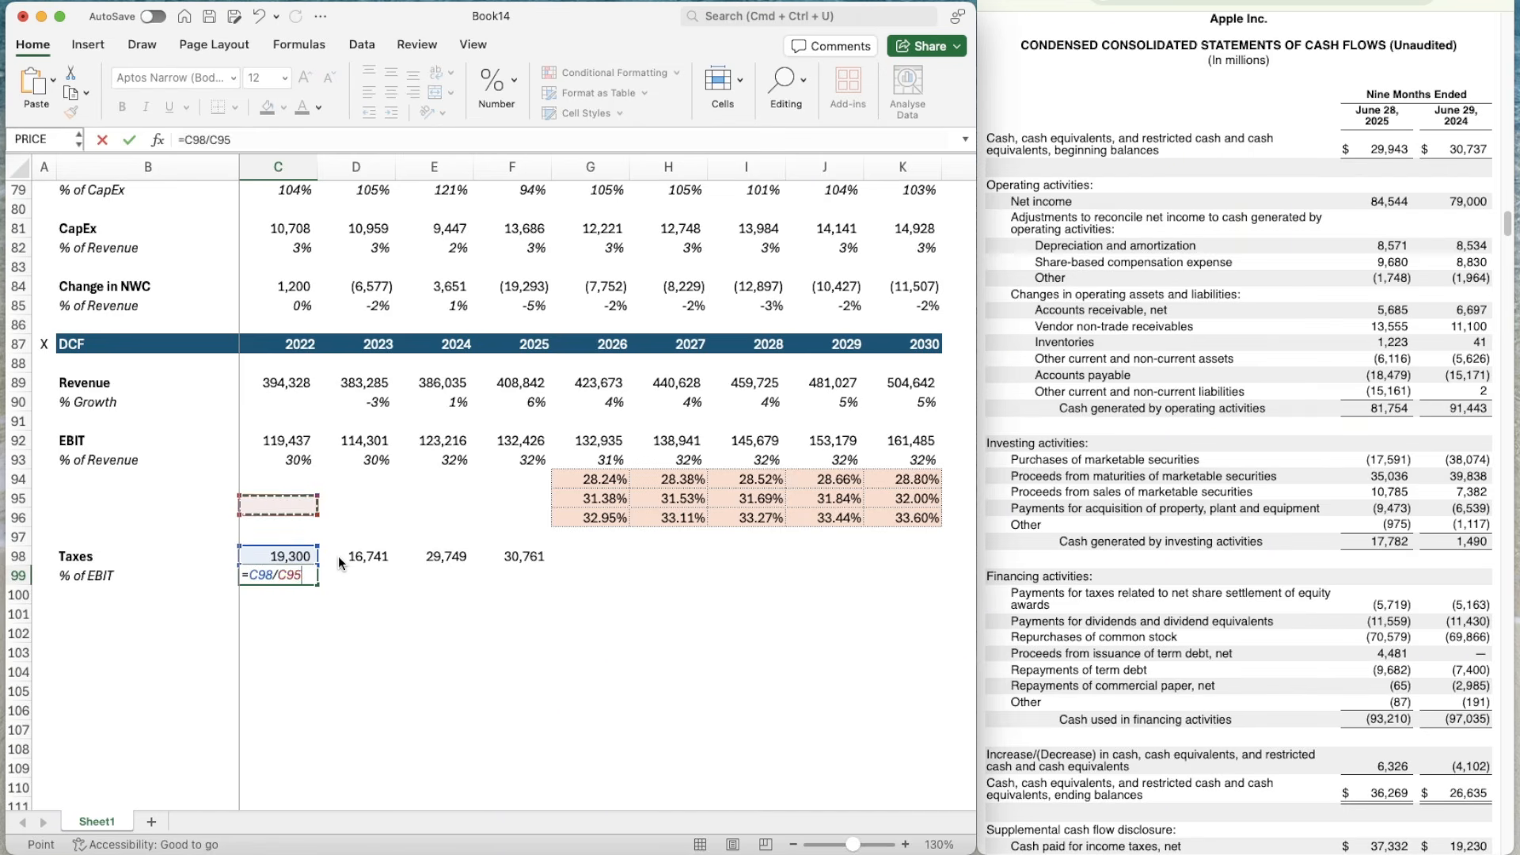
key(Return)
- Apply the percentage format of the EBIT margin cell C93 to the tax rate cell C99
key(Up)
key(Up)
key(Up)
key(Up)
key(Up)
key(Up)
key(Up)
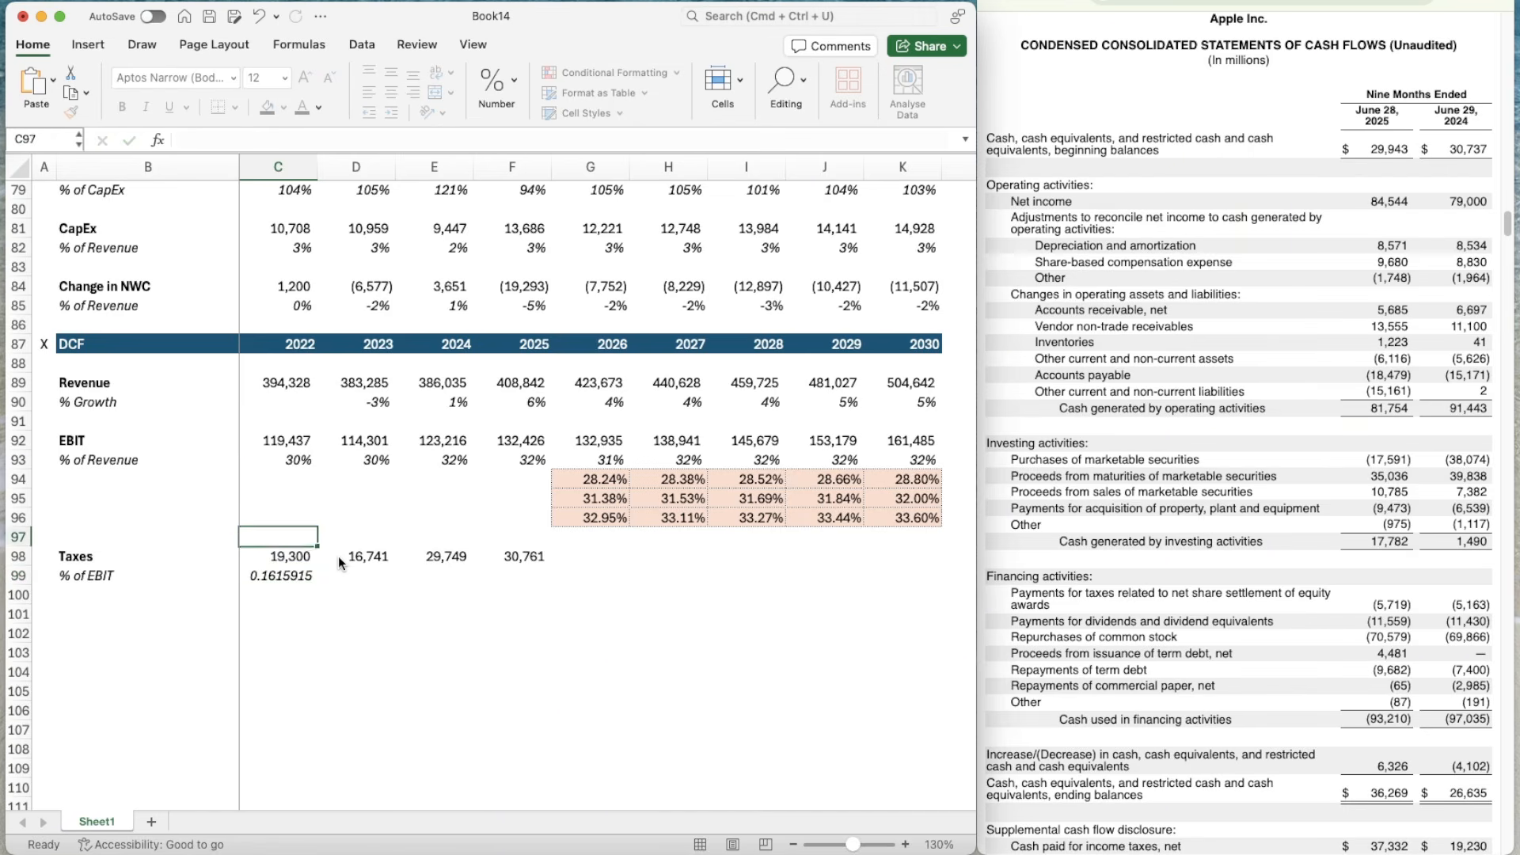
key(Down)
key(Up)
key(super+shift+c)
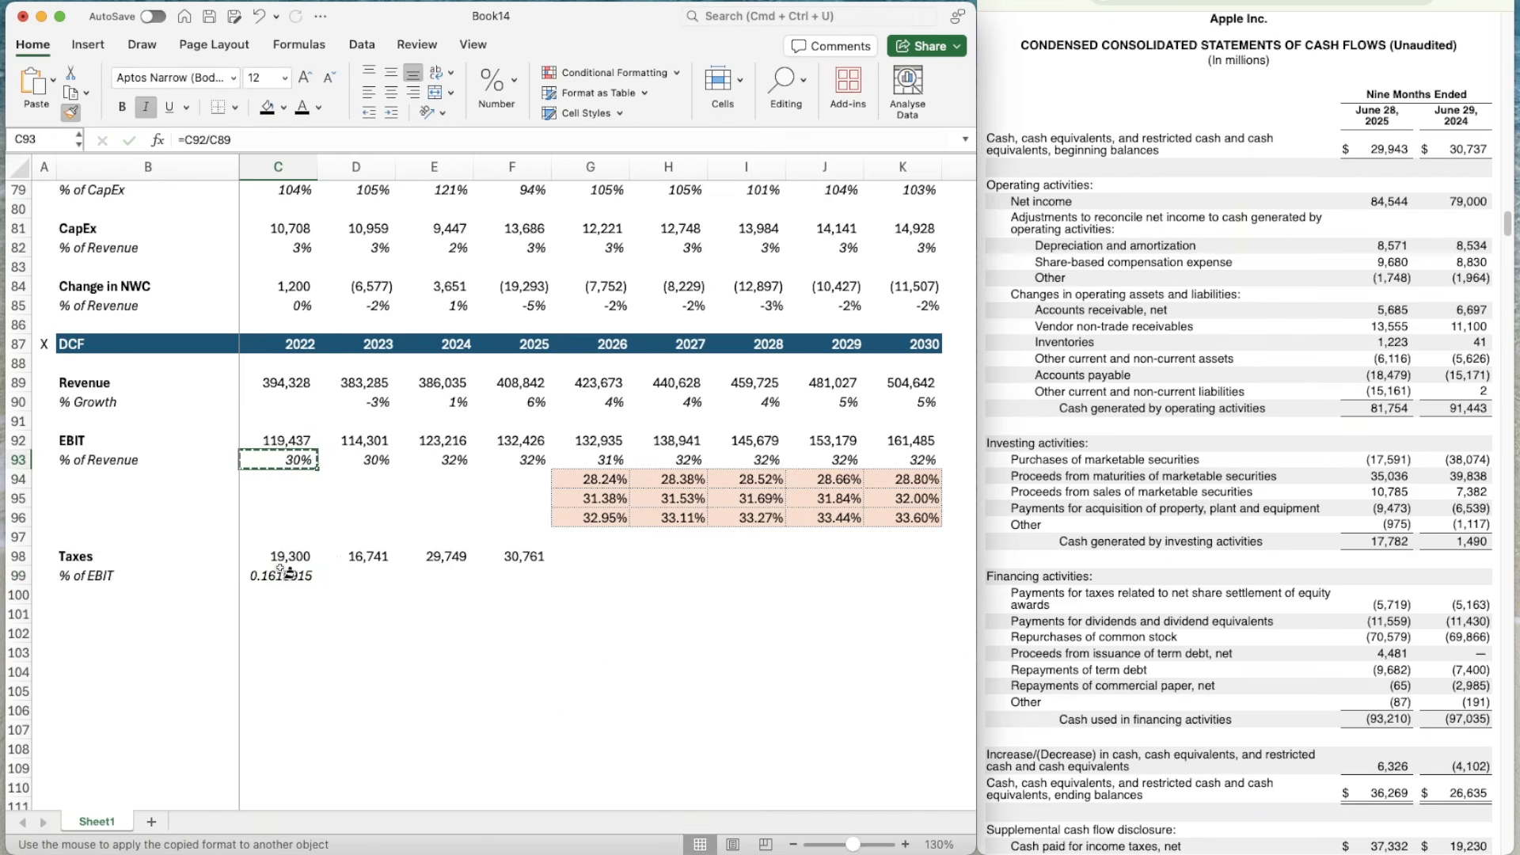
click(286, 573)
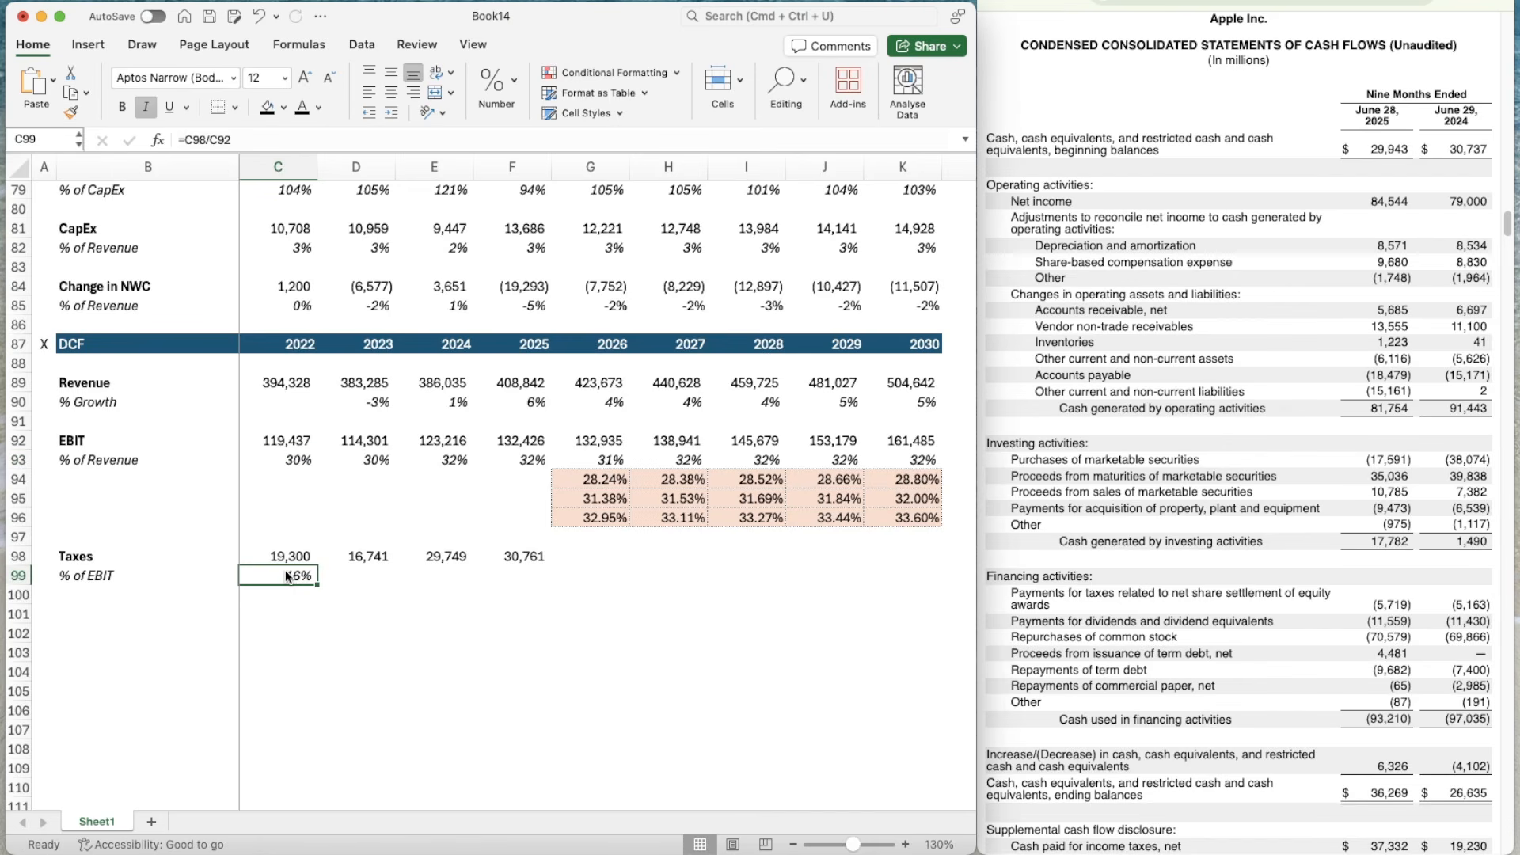
- Copy the % of EBIT formula from C99 across the historical years through F99
key(super+c)
key(shift+Right)
key(shift+Right)
key(shift+Right)
key(super+v)
- Forecast the 2026 tax rate in G99 as the average of the prior three years, =AVERAGE(D99:F99)
key(Right)
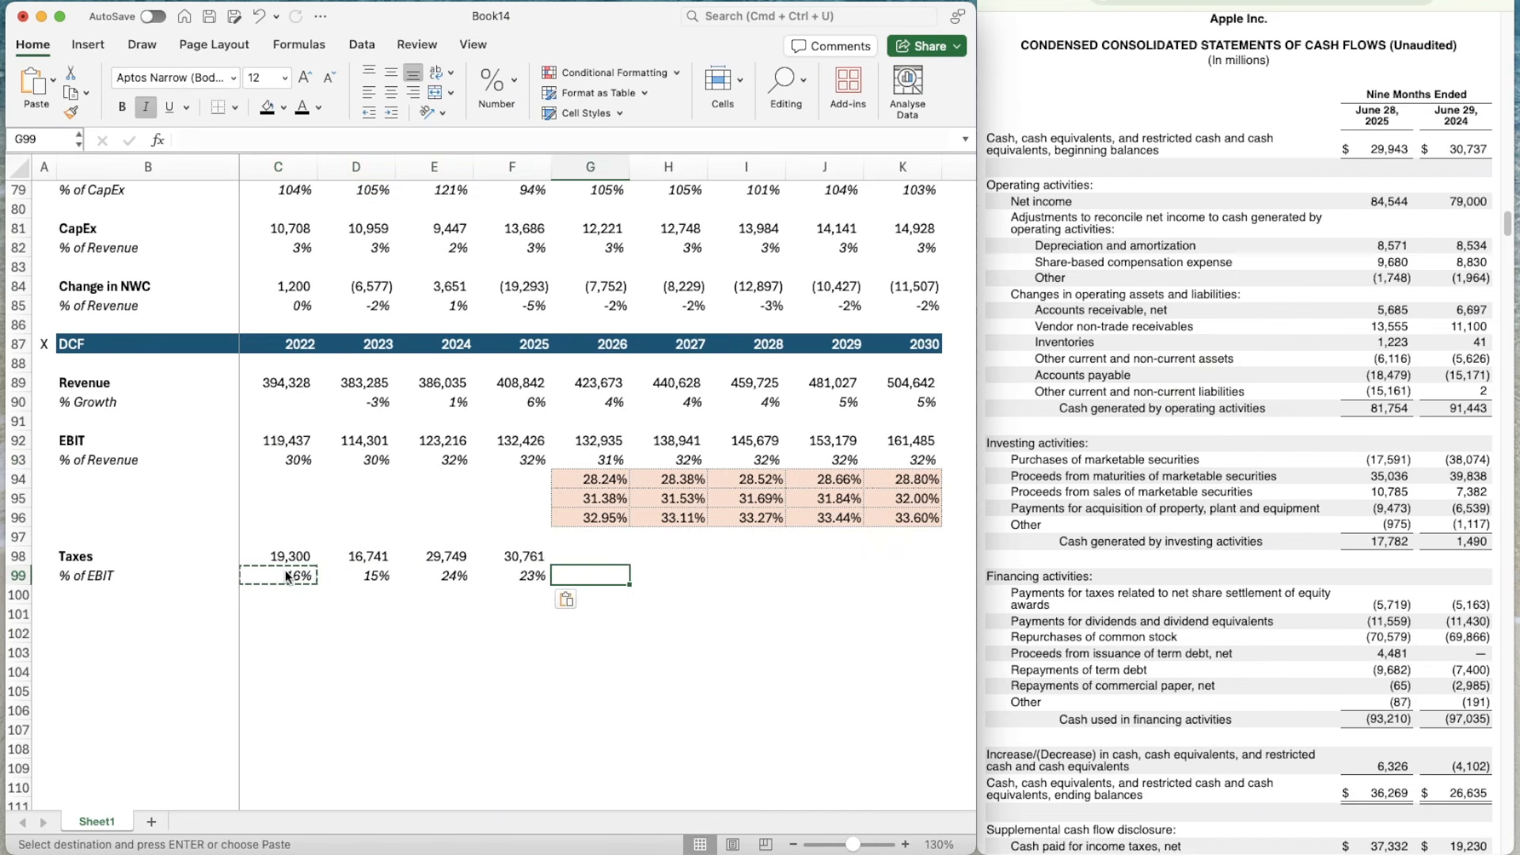
text(=ave)
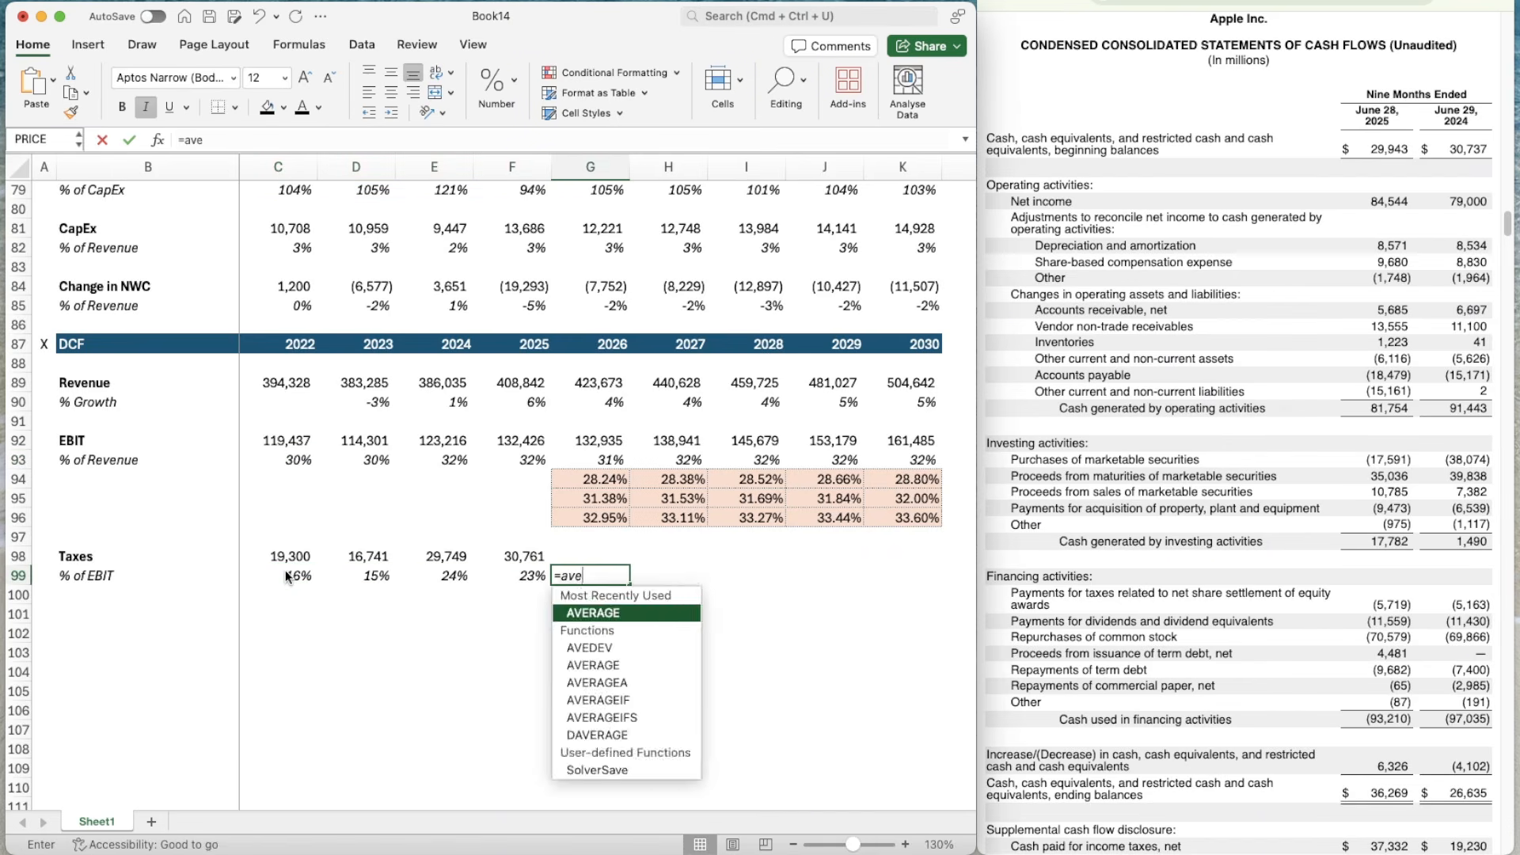
text(ra)
key(Tab)
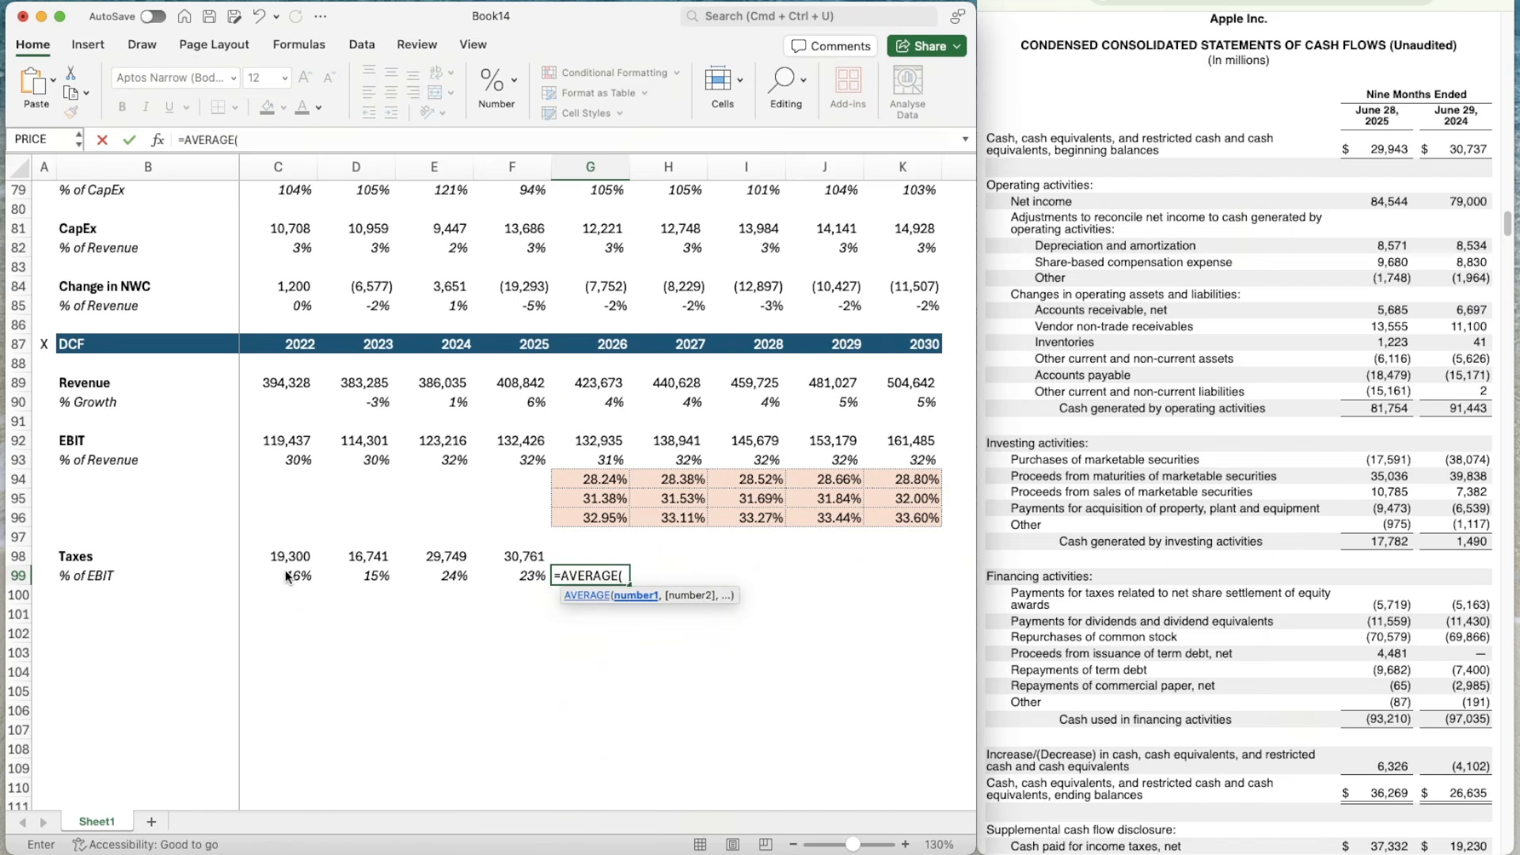
key(Left)
key(shift+Left)
key(shift+Left)
key(Return)
- Extend the average tax rate formula from G99 through 2030 in K99
key(super+c)
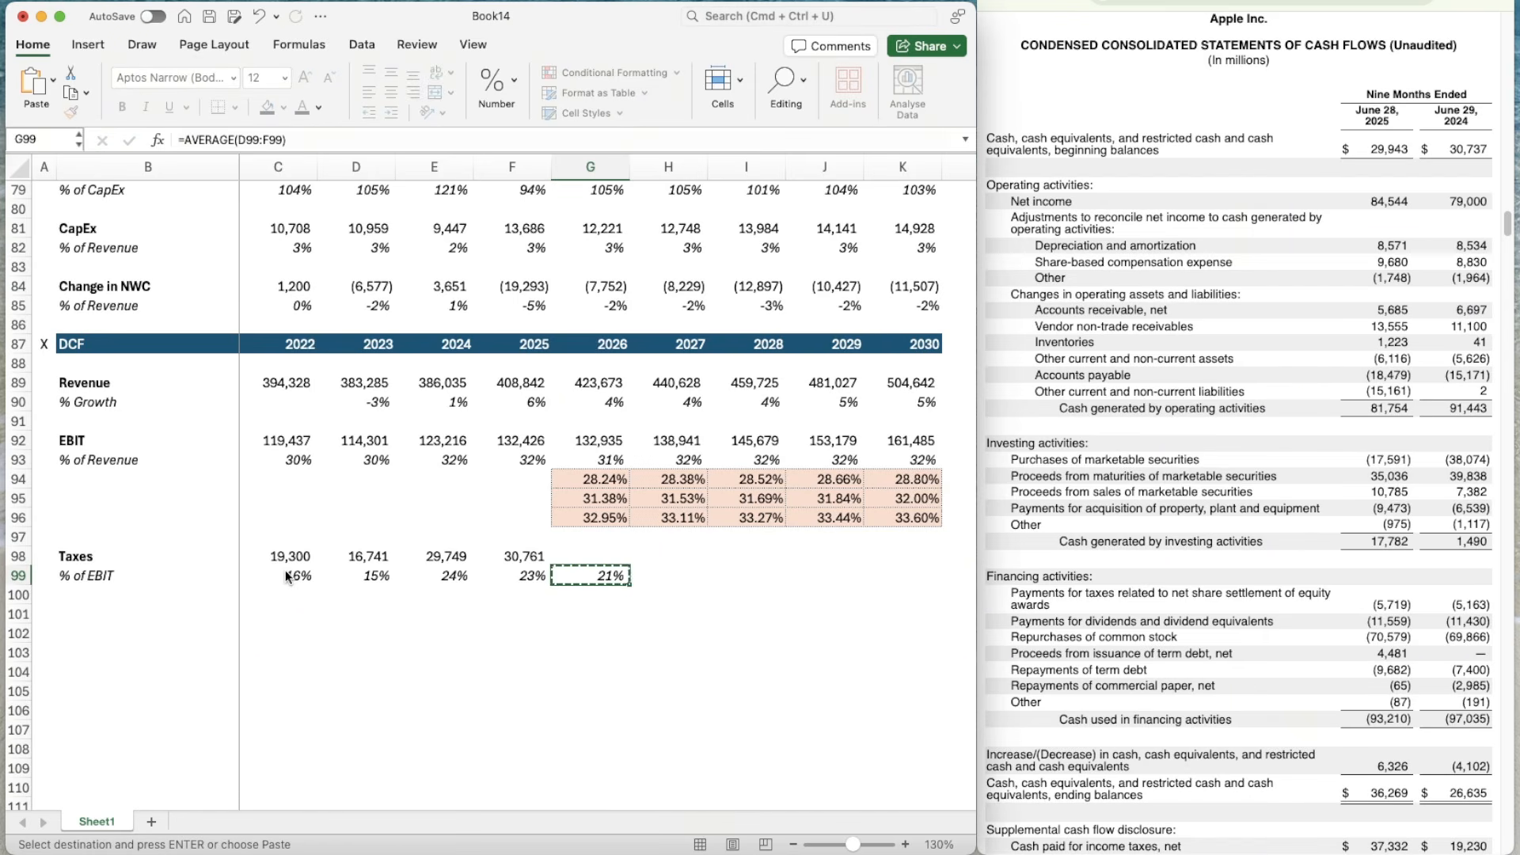
key(shift+Right)
key(shift+Right)
key(shift+Right)
key(shift+Right)
key(super+v)
- Calculate 2026 taxes in G98 as EBIT times the tax rate, =G92*G99
key(Up)
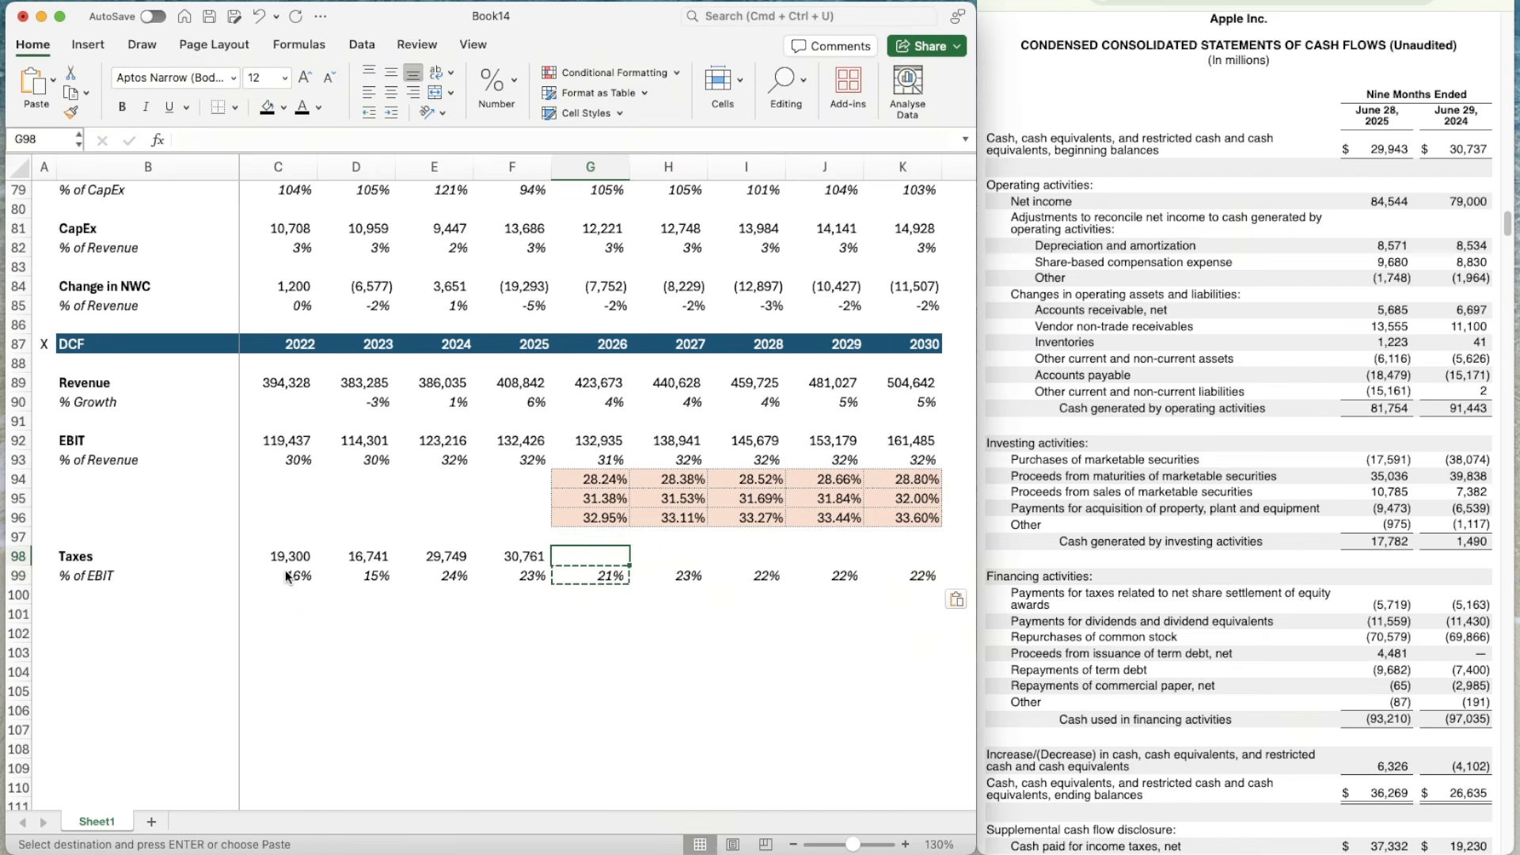
text(=)
key(Up)
key(Up)
key(Up)
key(Up)
key(Up)
key(Up)
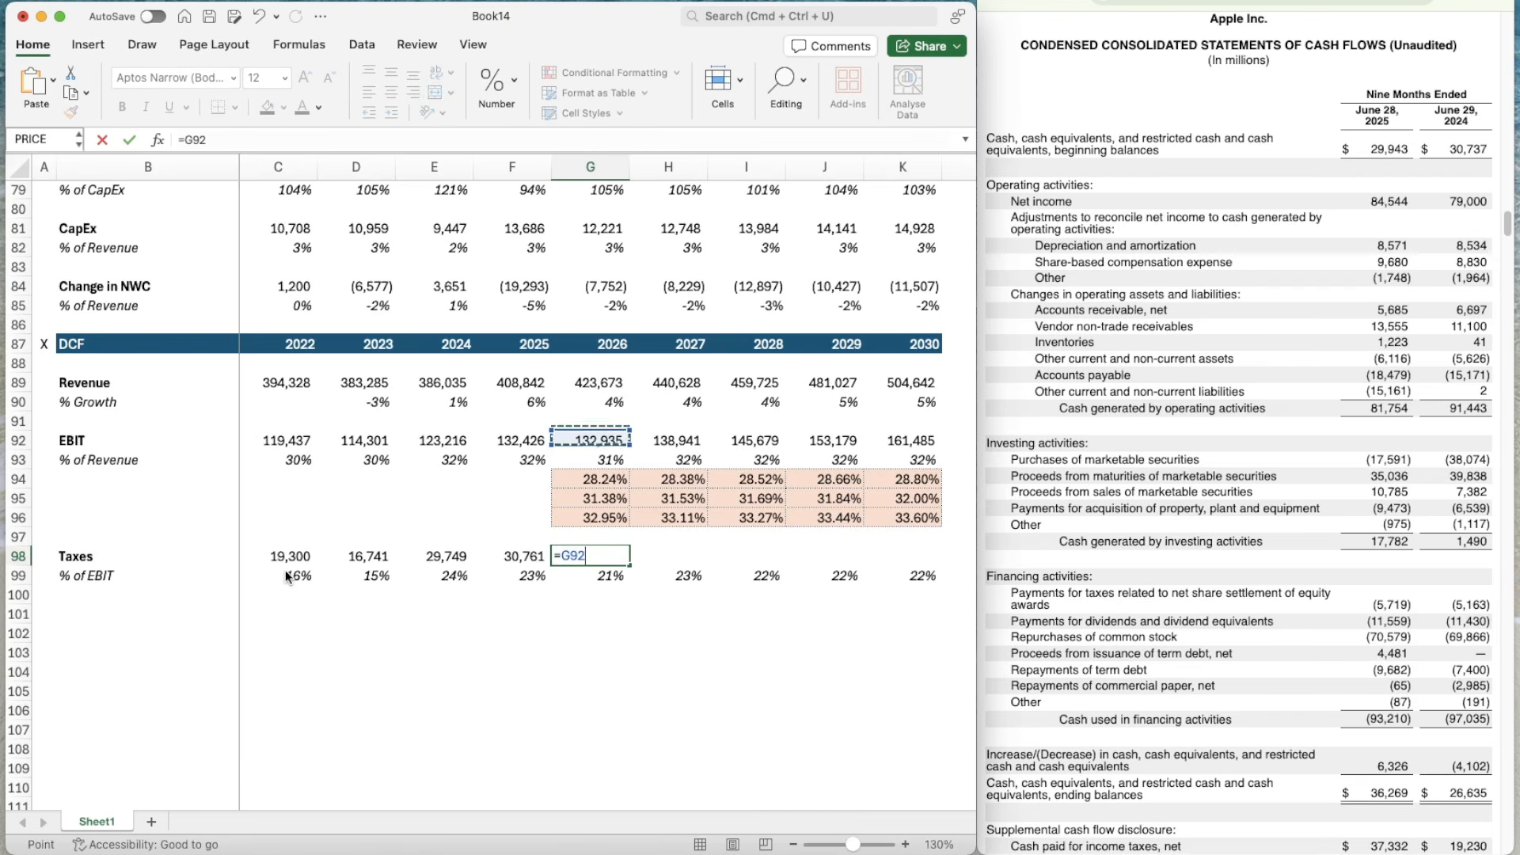
text(*)
key(Down)
key(Return)
- Copy the forecast Taxes formula from G98 through 2030 in K98
key(Up)
key(super+c)
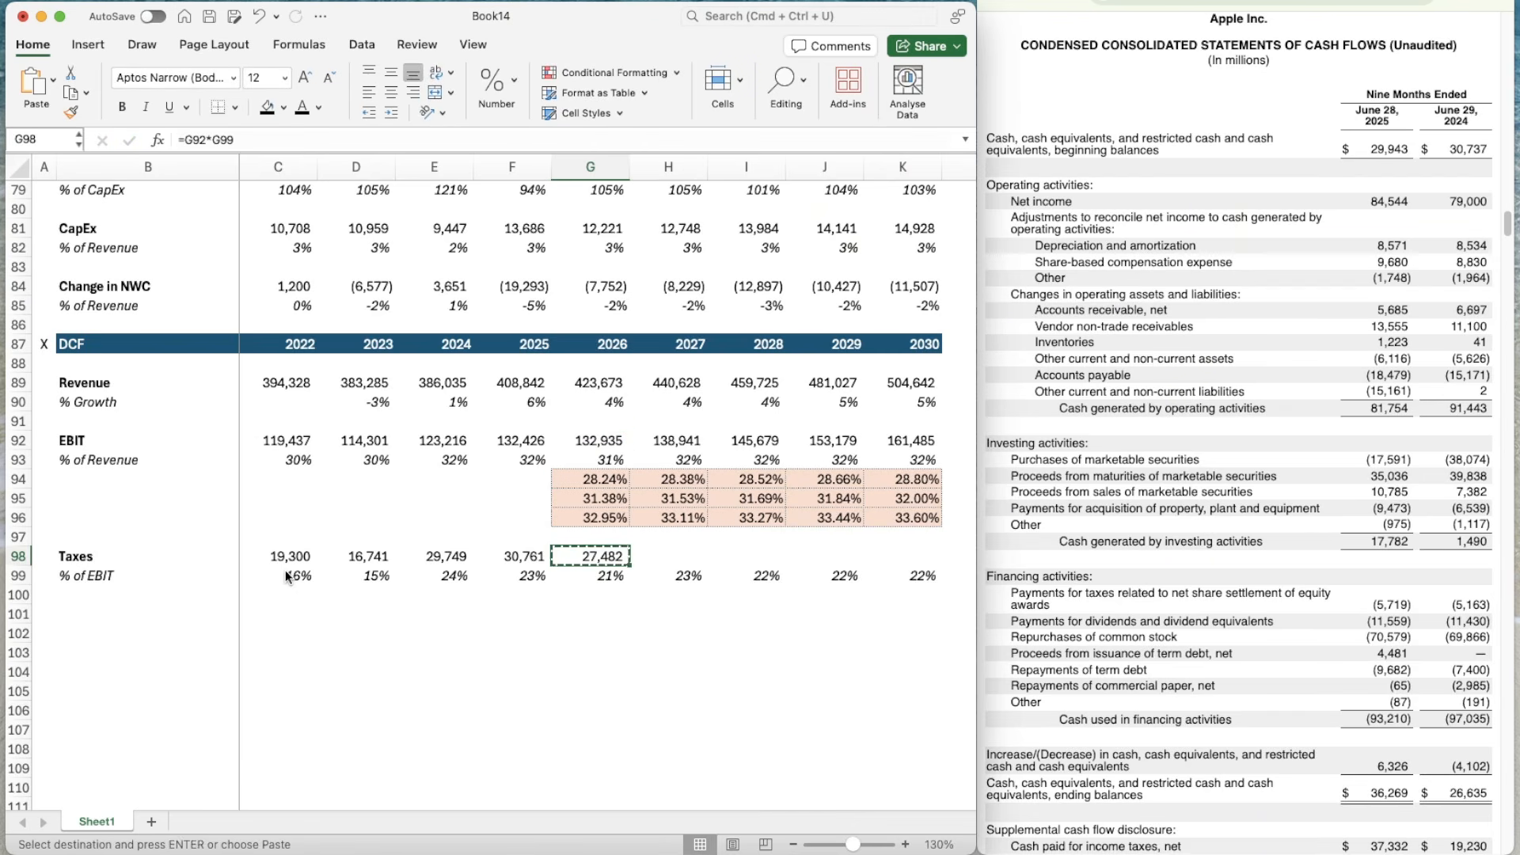
key(shift+Right)
key(shift+Right)
key(shift+Right)
key(shift+Right)
key(super+v)
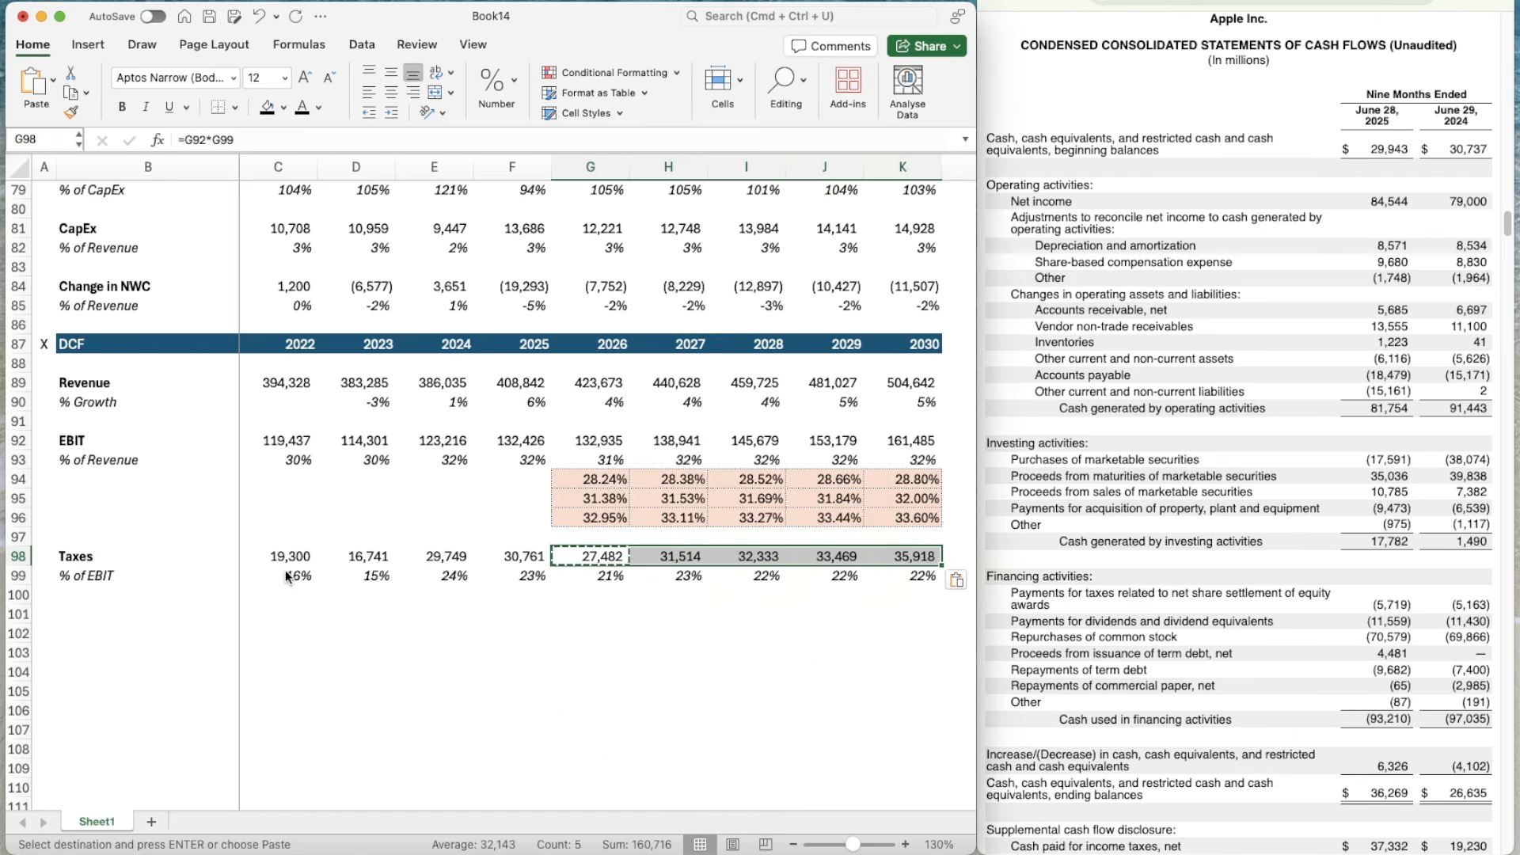
key(Escape)
key(Down)
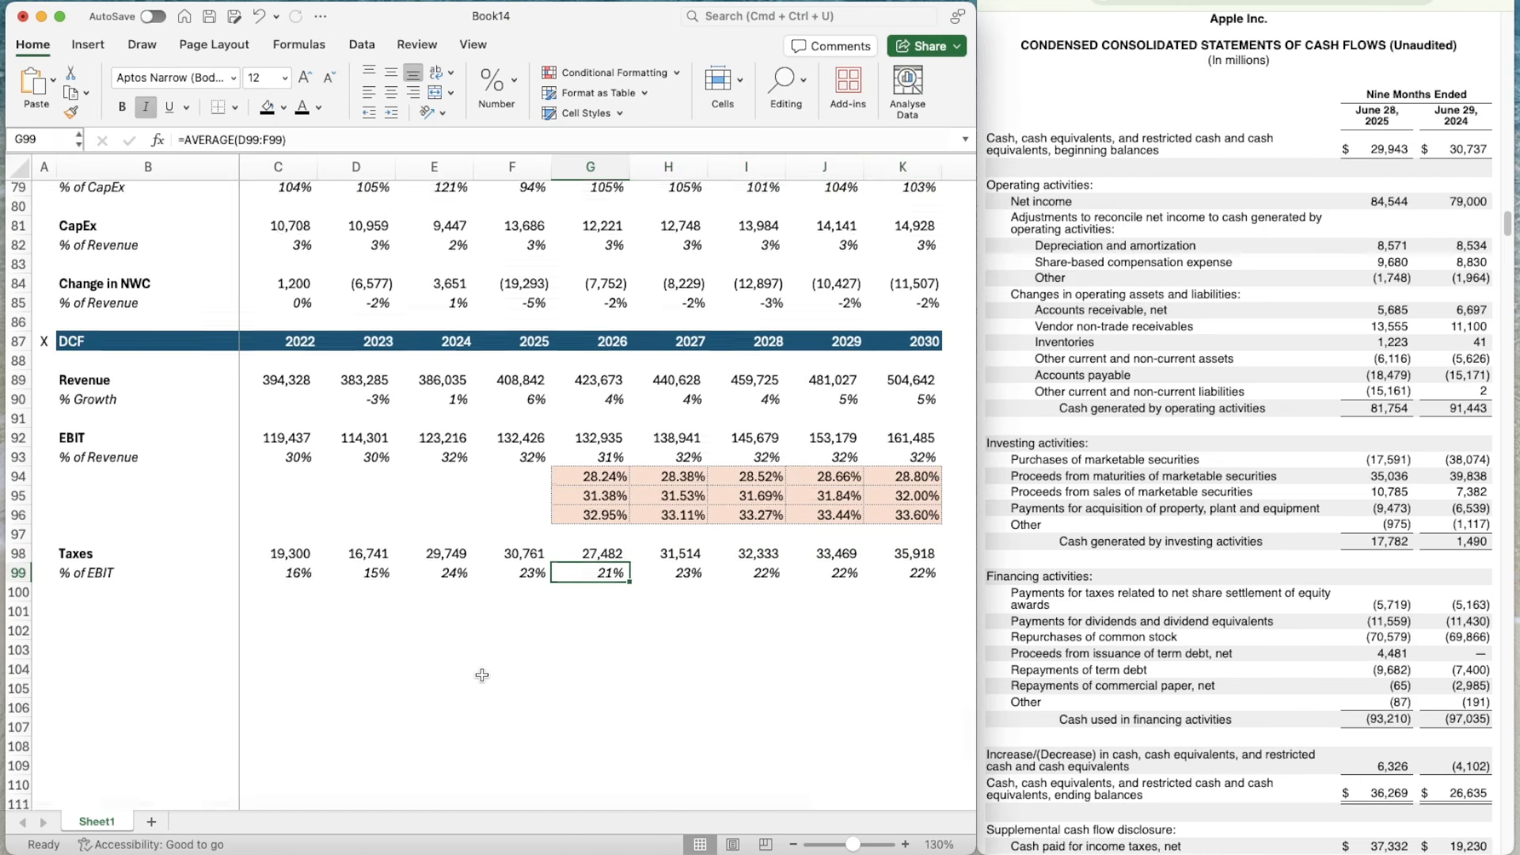
- Set the EBIT scenario switch in C16 to 3 and check the forecast EBIT and taxes in the DCF section
scroll(548, 607, down, 1)
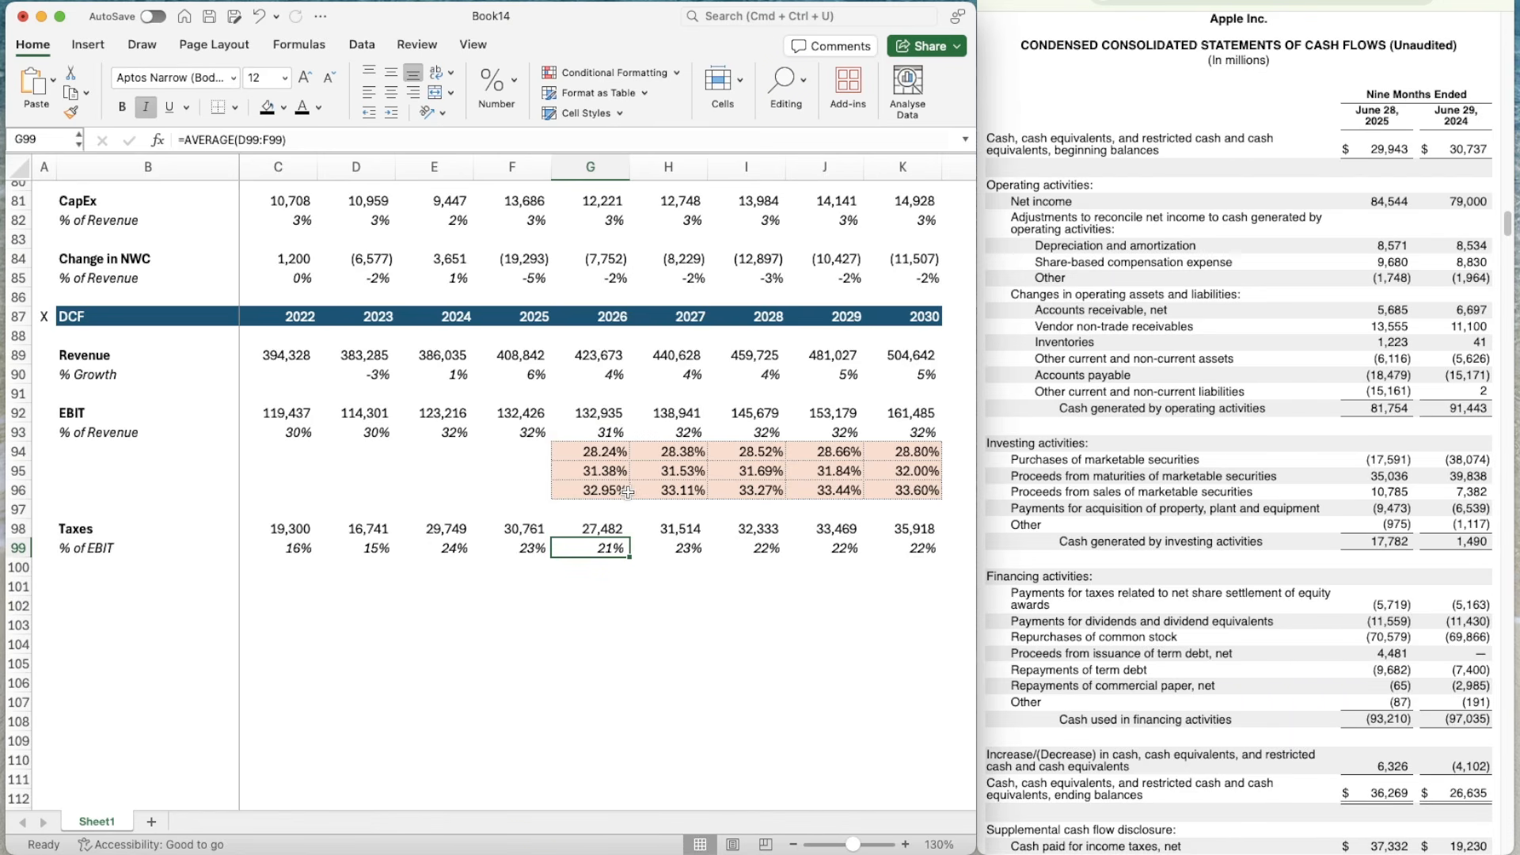
scroll(627, 491, up, 20)
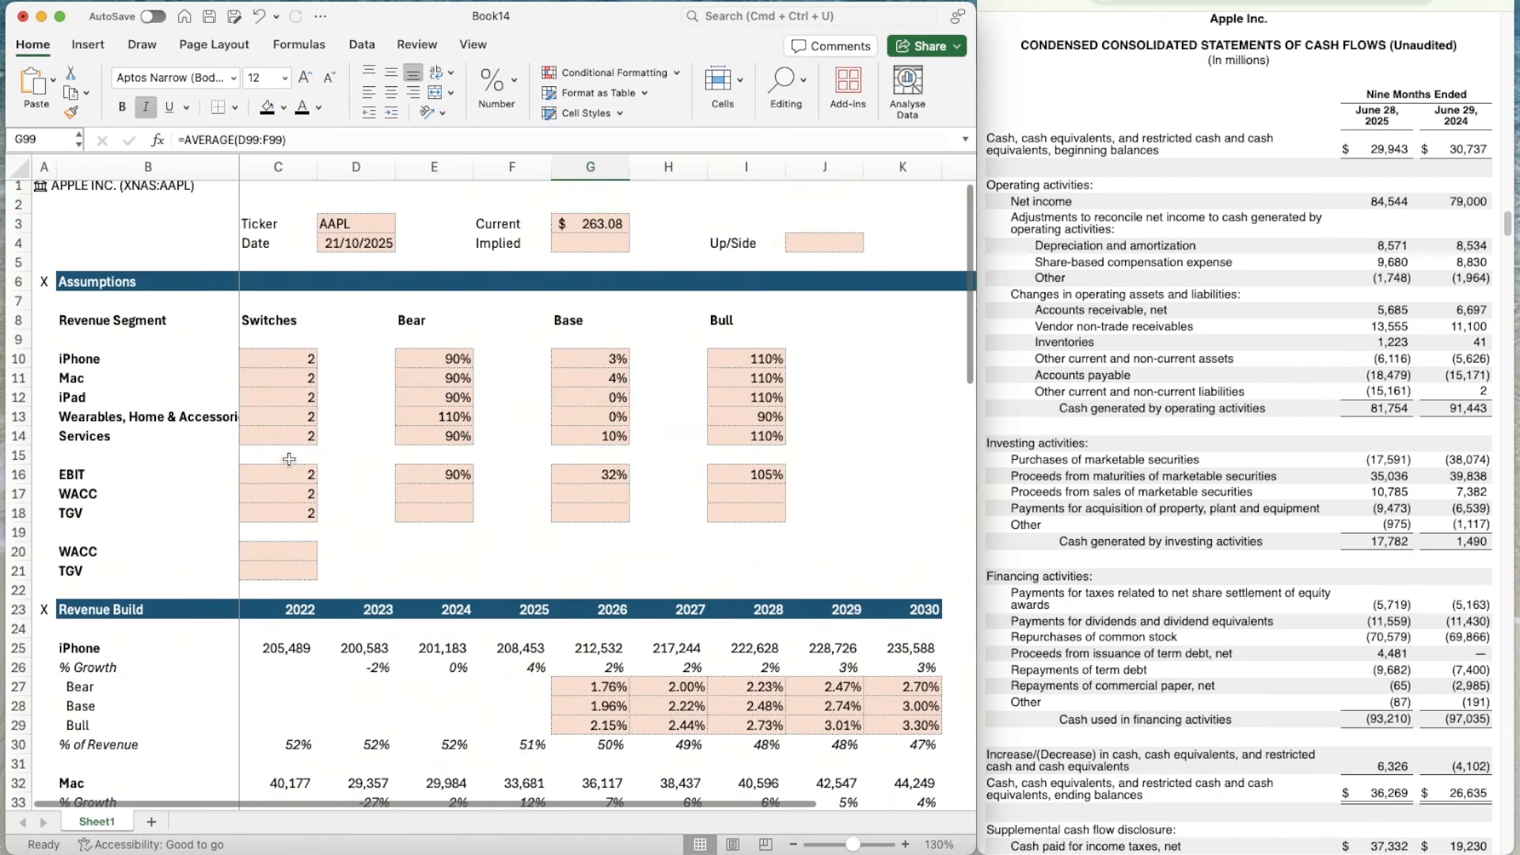
click(287, 470)
key(Down)
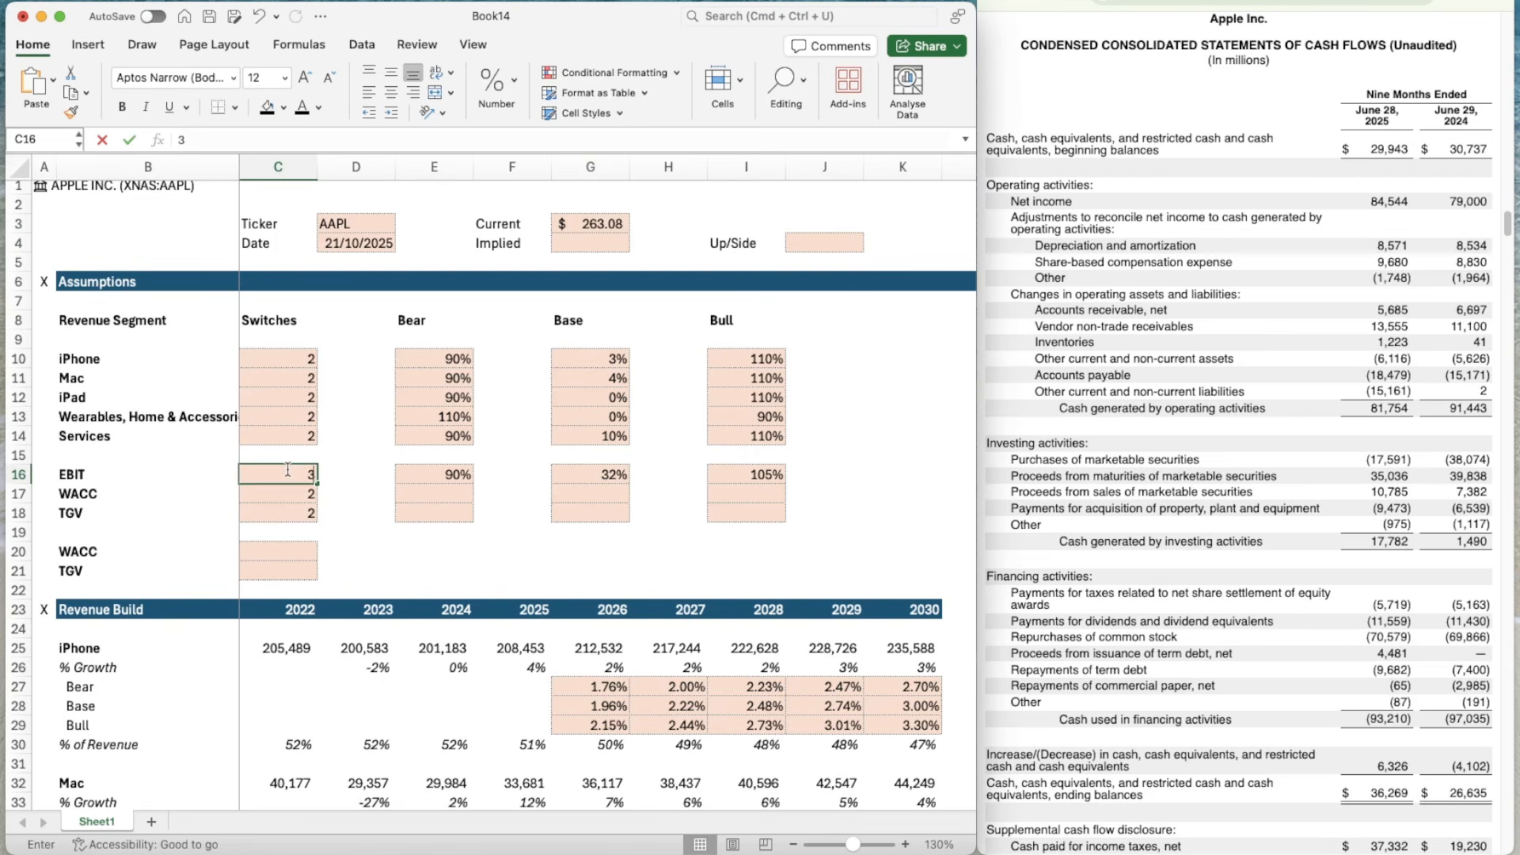
scroll(602, 628, down, 10)
scroll(602, 628, down, 13)
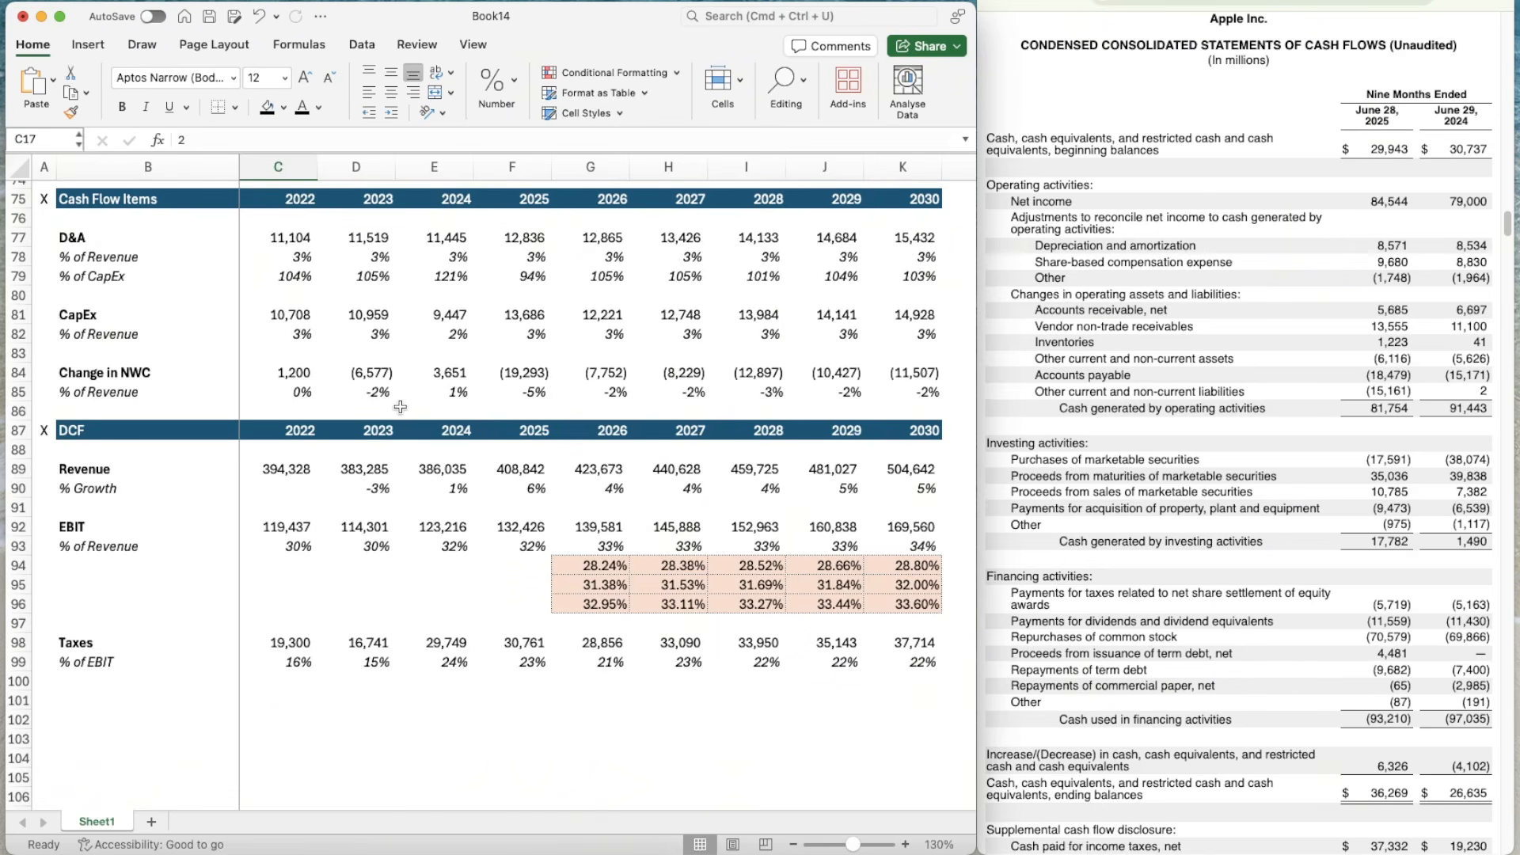
- Set the EBIT scenario switch in C16 back to 2 and recheck the DCF section
scroll(415, 378, up, 20)
click(282, 469)
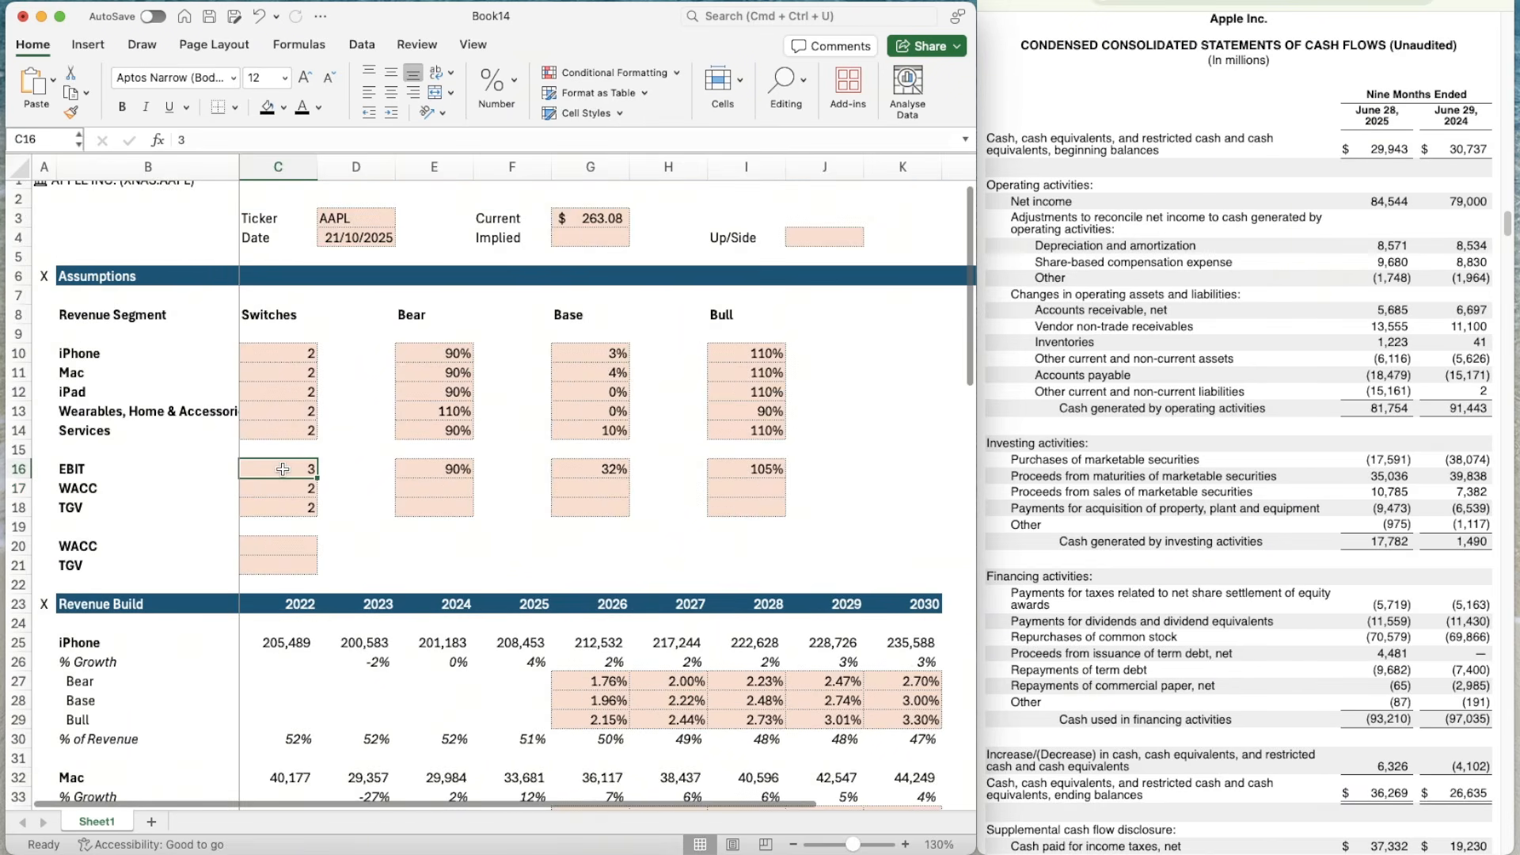
text(2)
key(Return)
scroll(458, 631, down, 15)
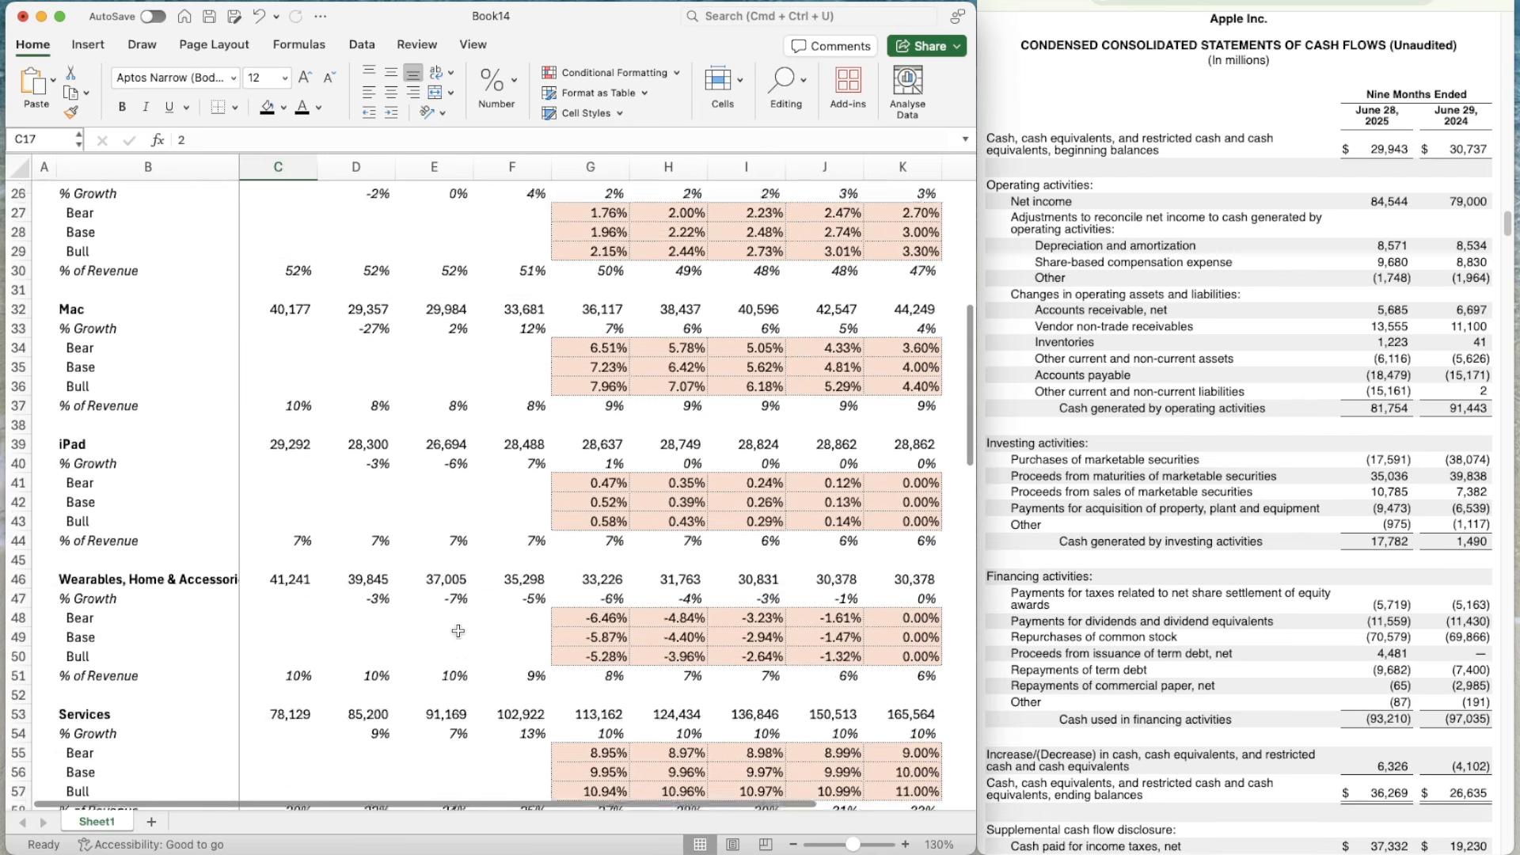
scroll(458, 631, down, 11)
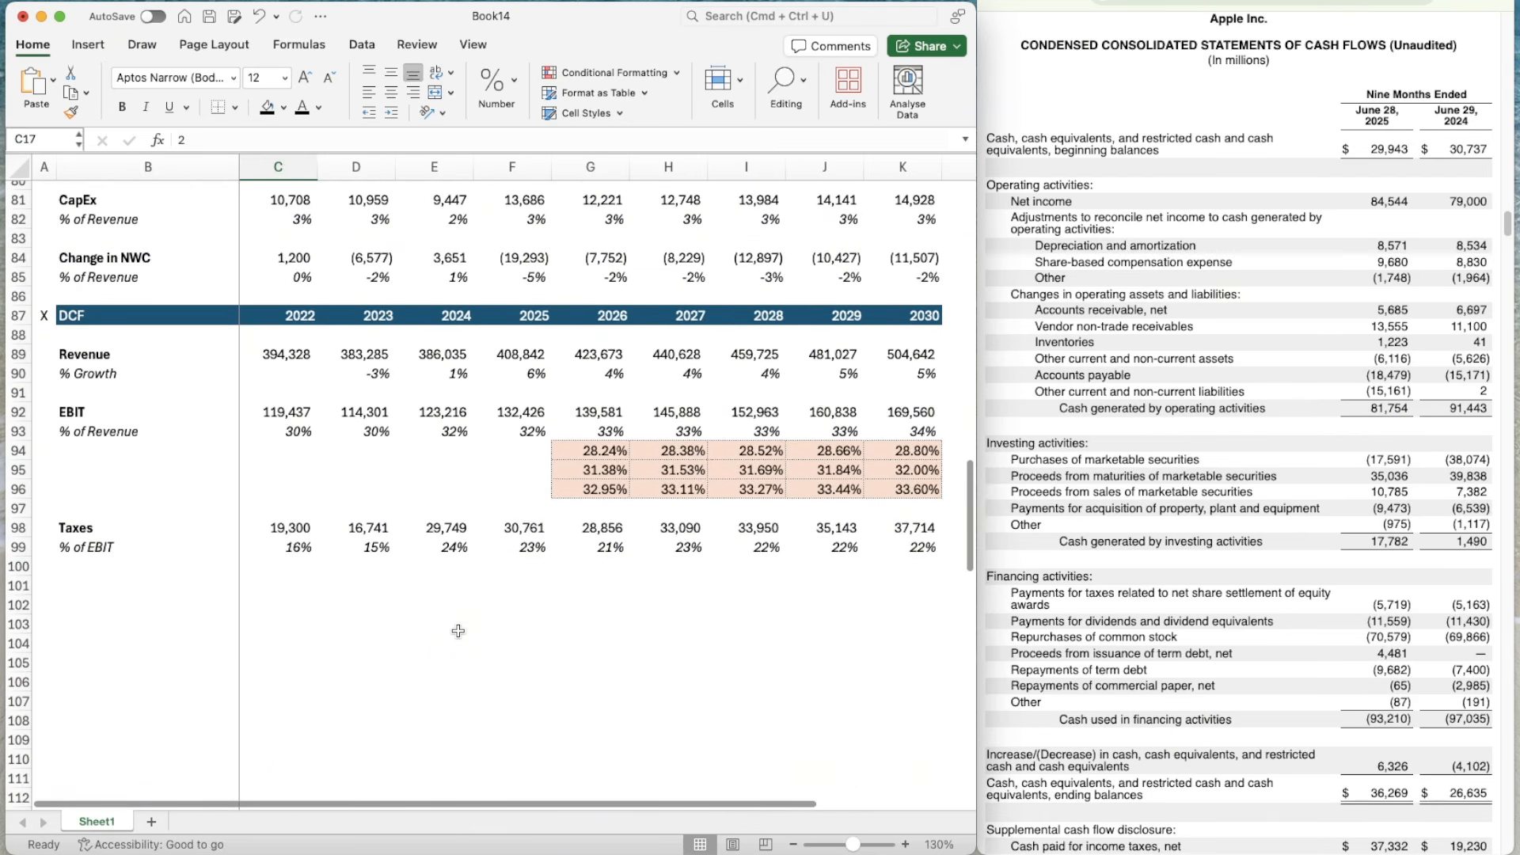
scroll(458, 631, down, 2)
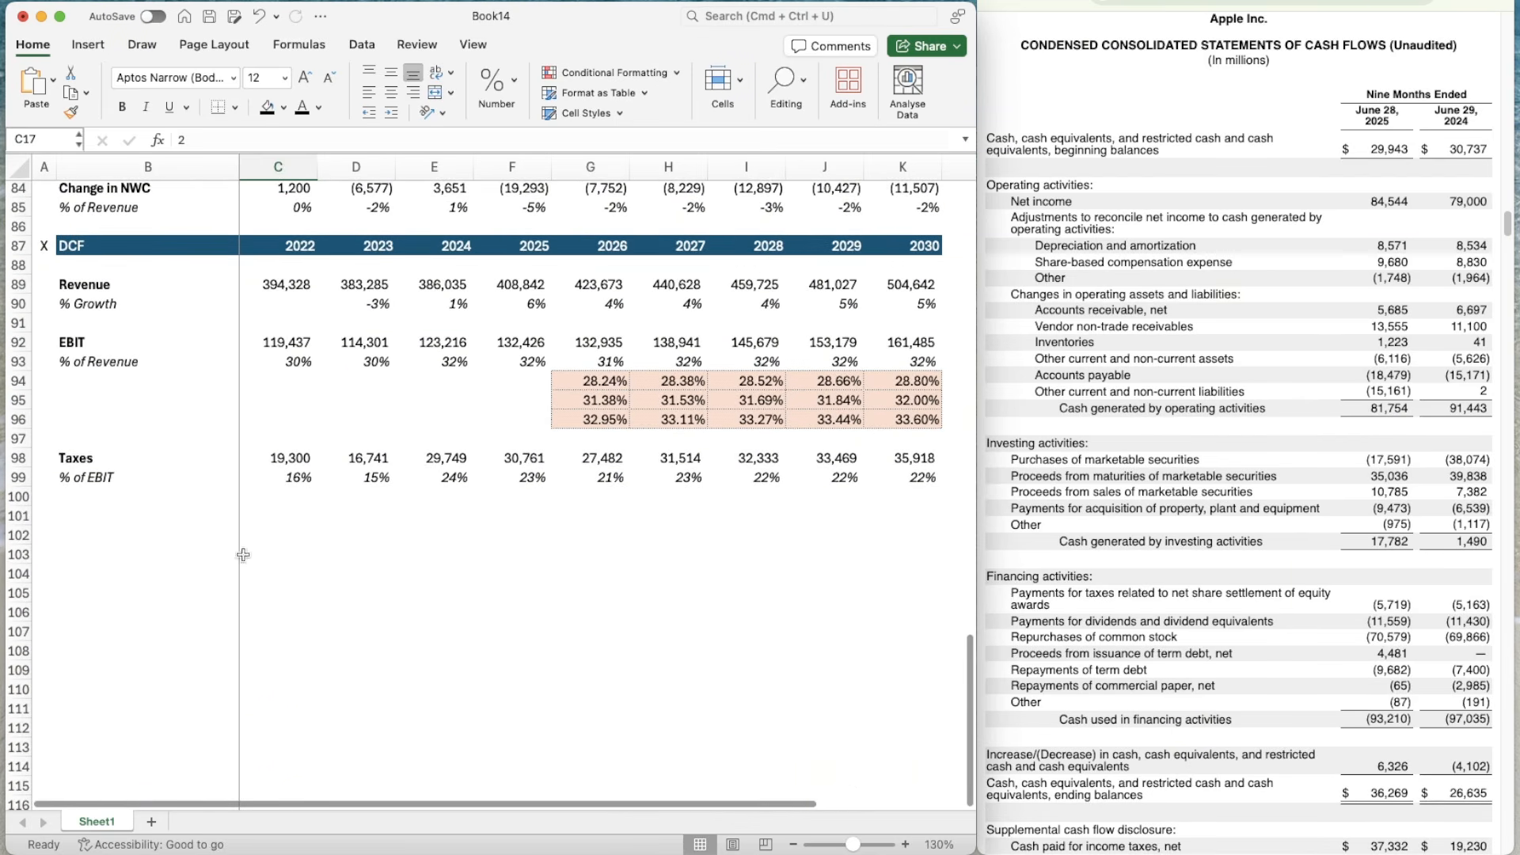
- Add a thin solid top border across B101:K101, below the Taxes block
click(106, 543)
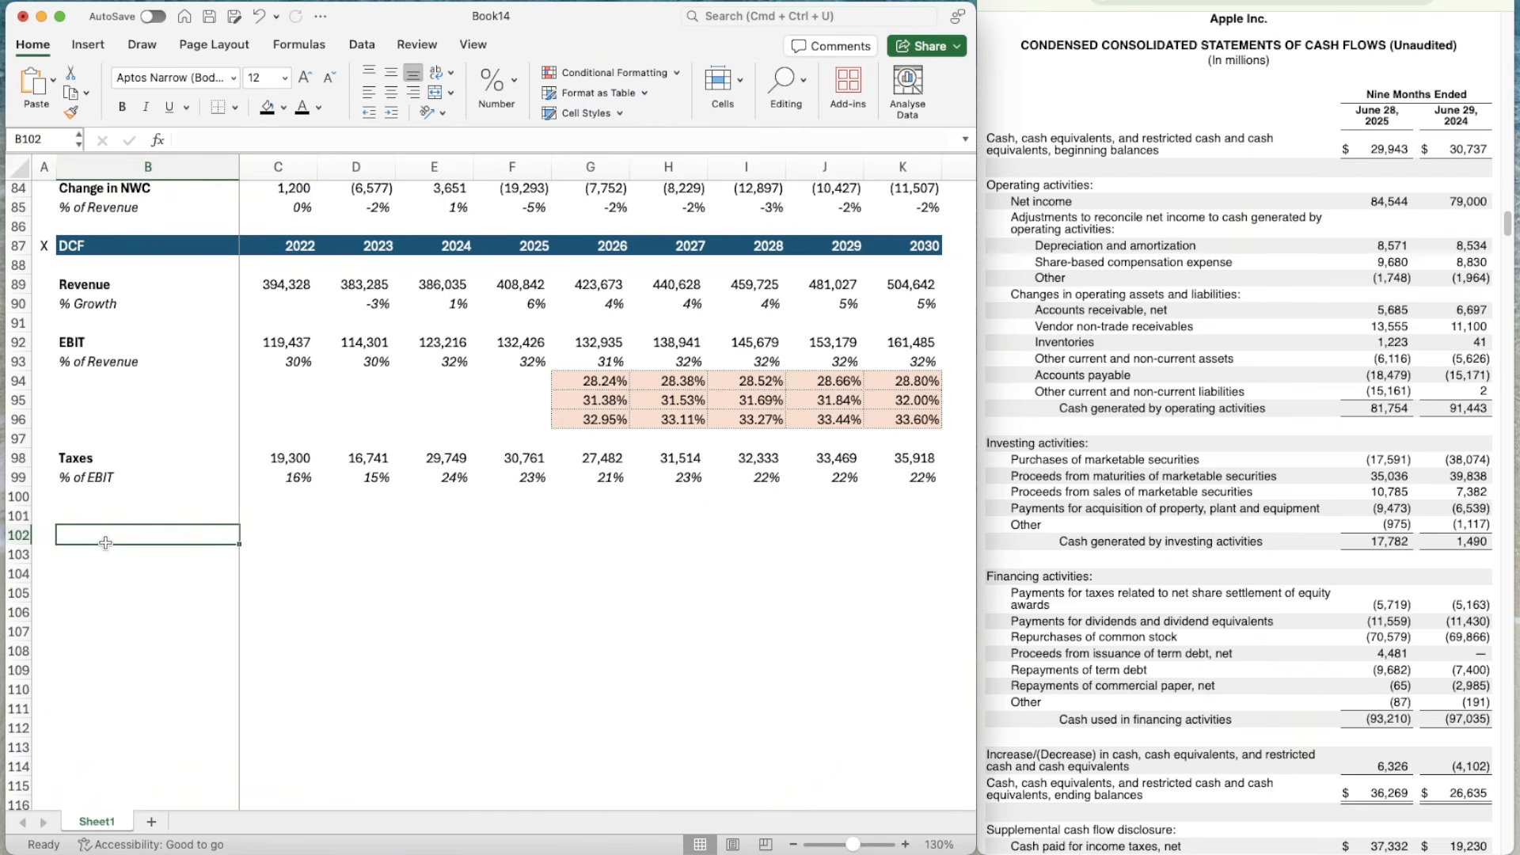
key(Up)
key(shift+Right)
key(shift+Right)
key(shift+Right)
key(shift+Right)
key(shift+Right)
key(shift+Right)
key(shift+Right)
key(shift+Right)
key(shift+Right)
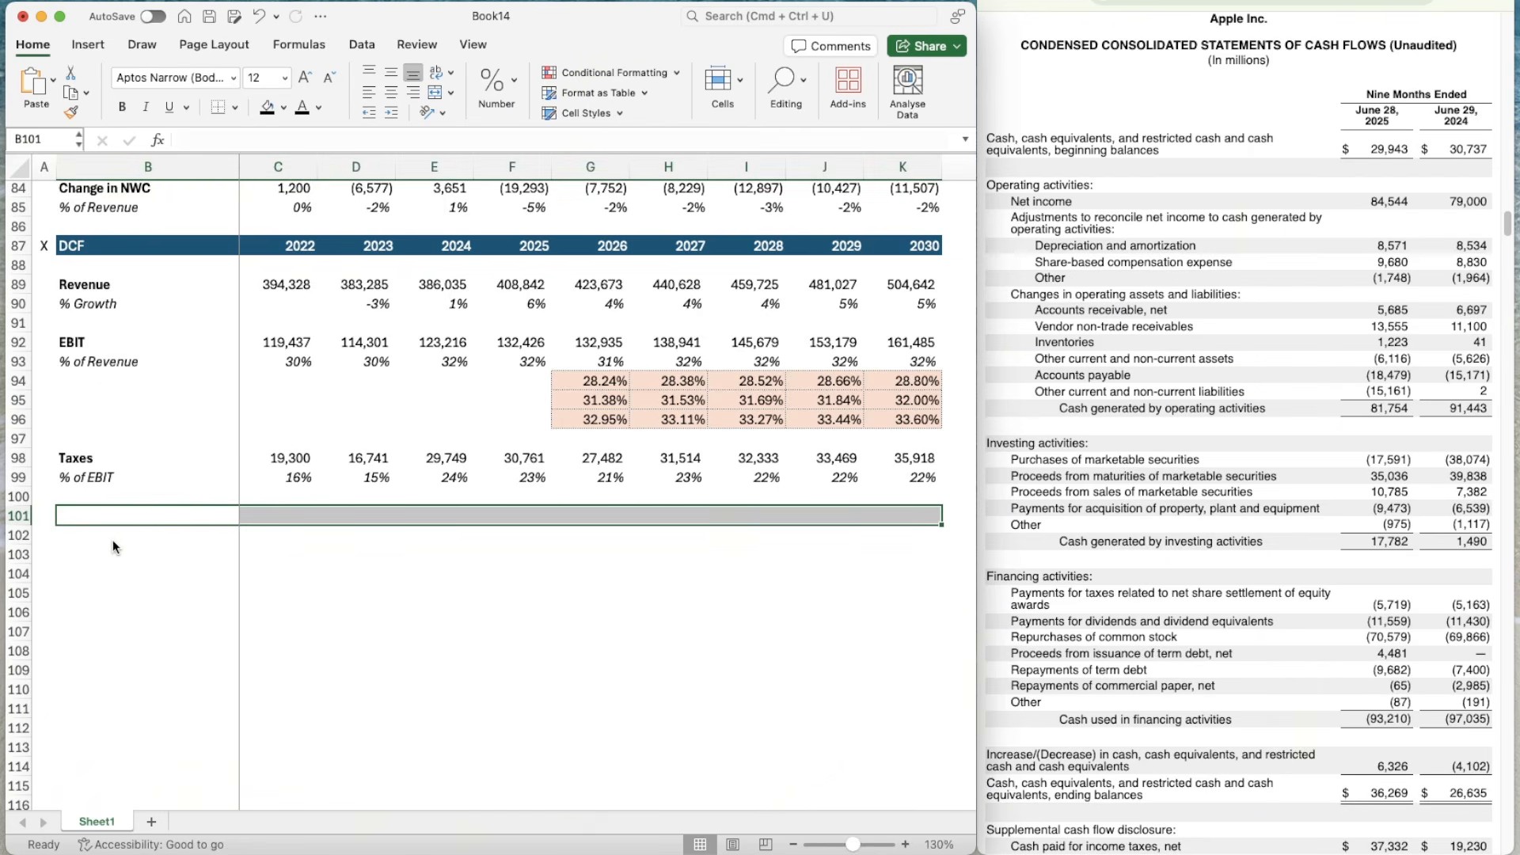
key(super+1)
click(688, 293)
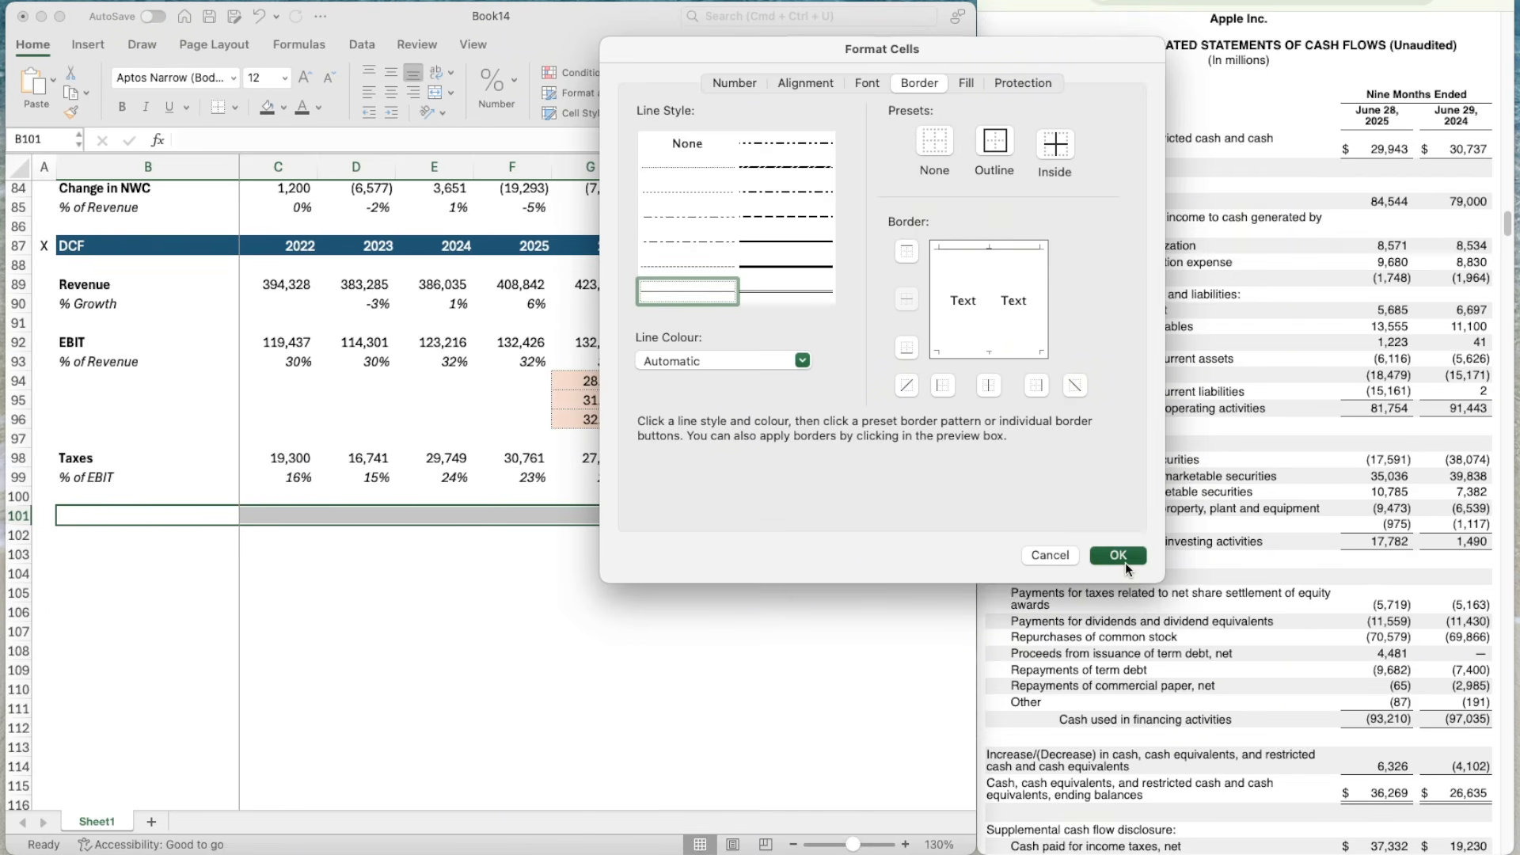
key(Return)
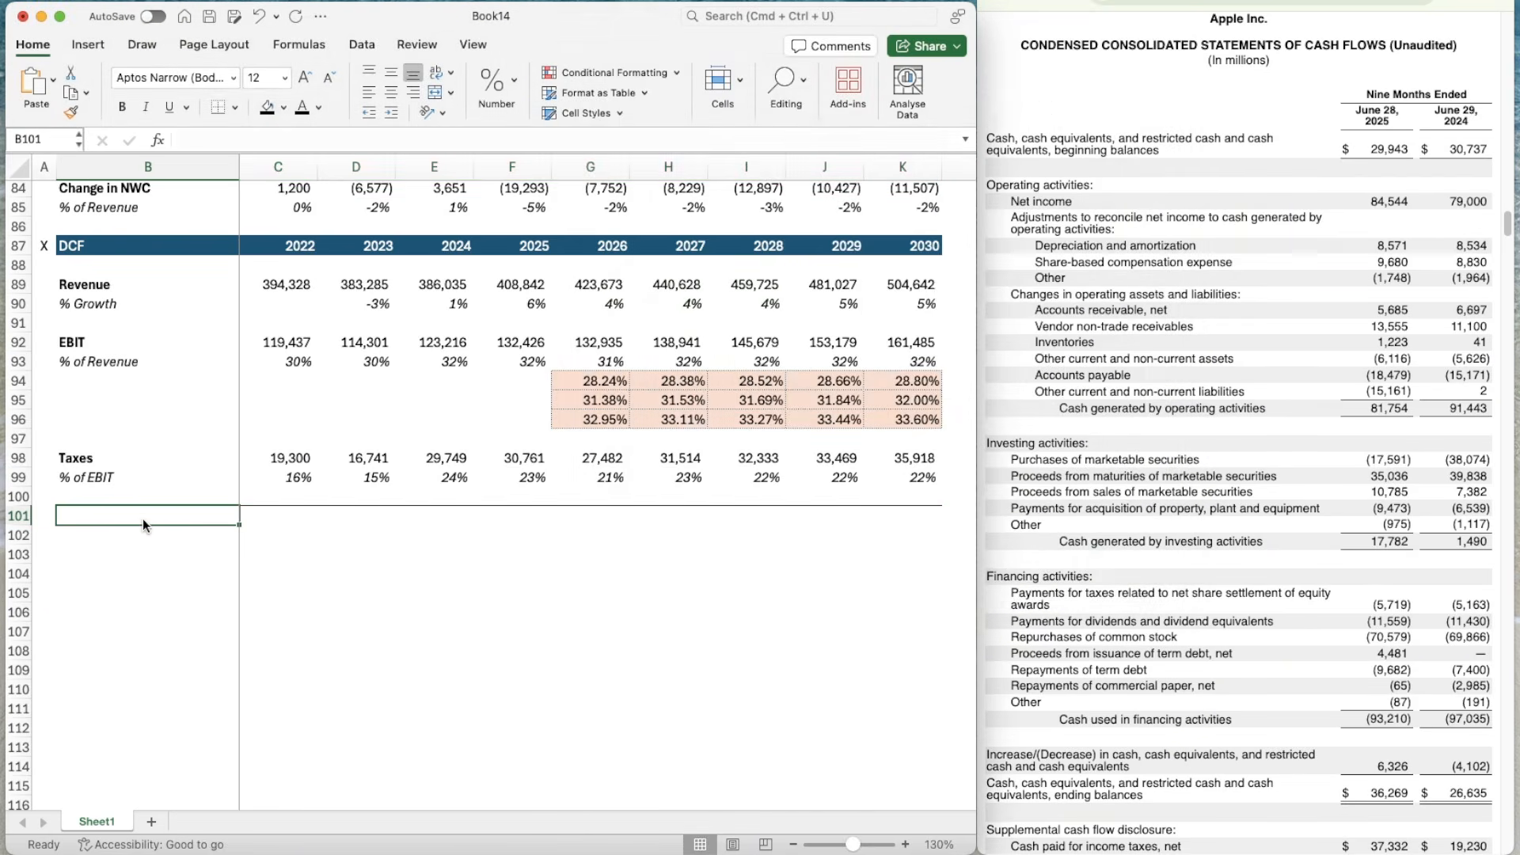
- Label B102 as EBIAT in bold, below the border line under Taxes
click(141, 548)
key(Up)
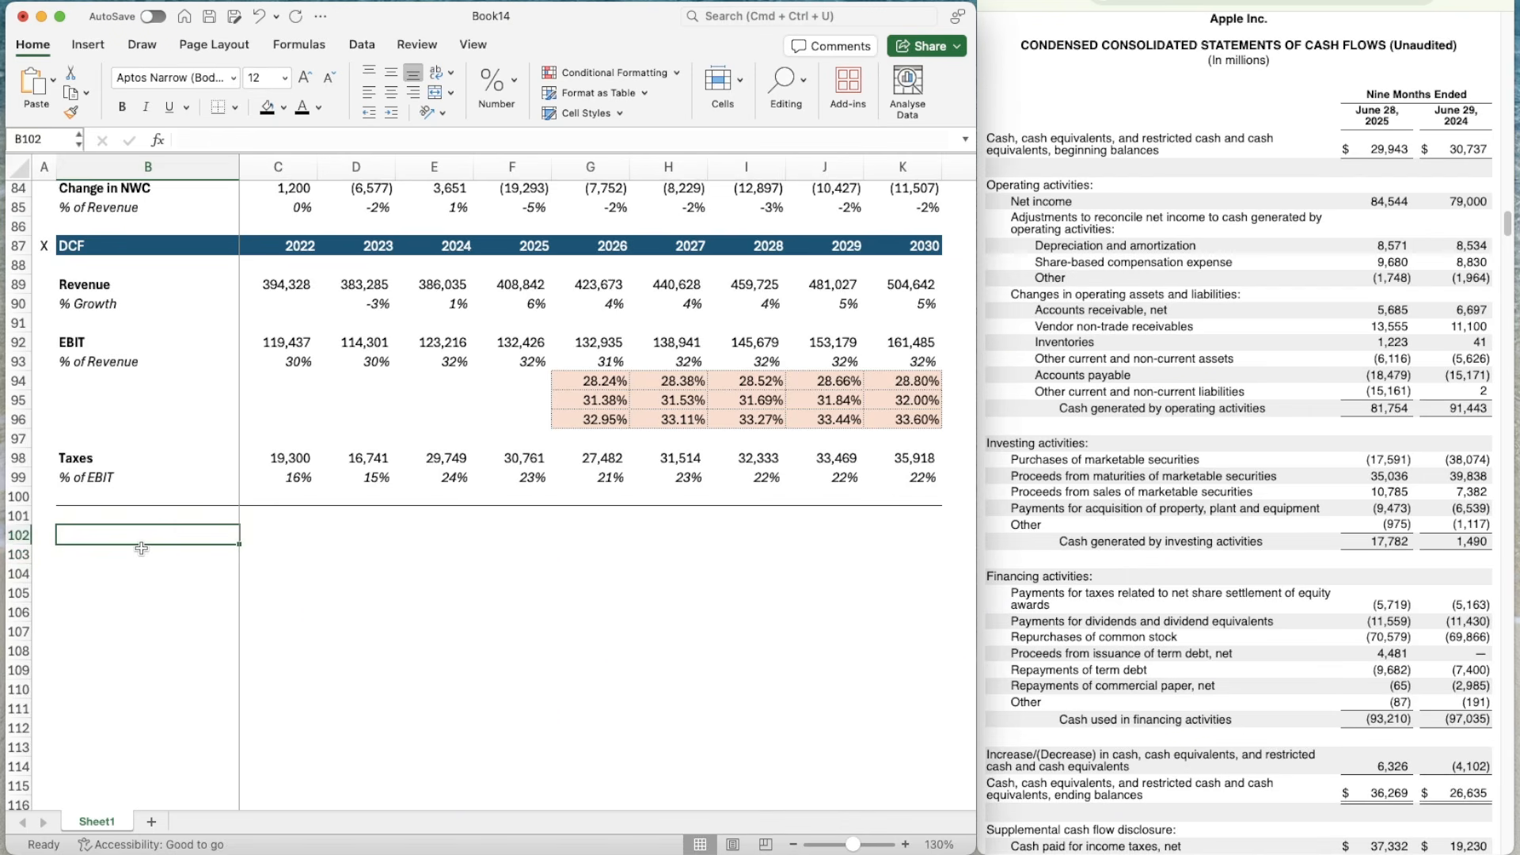
text(EBIAT)
key(Return)
key(Up)
key(super+b)
- Calculate 2026 EBIAT in G102 as EBIT minus taxes with =G92-G98
key(Right)
key(Right)
key(Right)
key(Right)
key(Right)
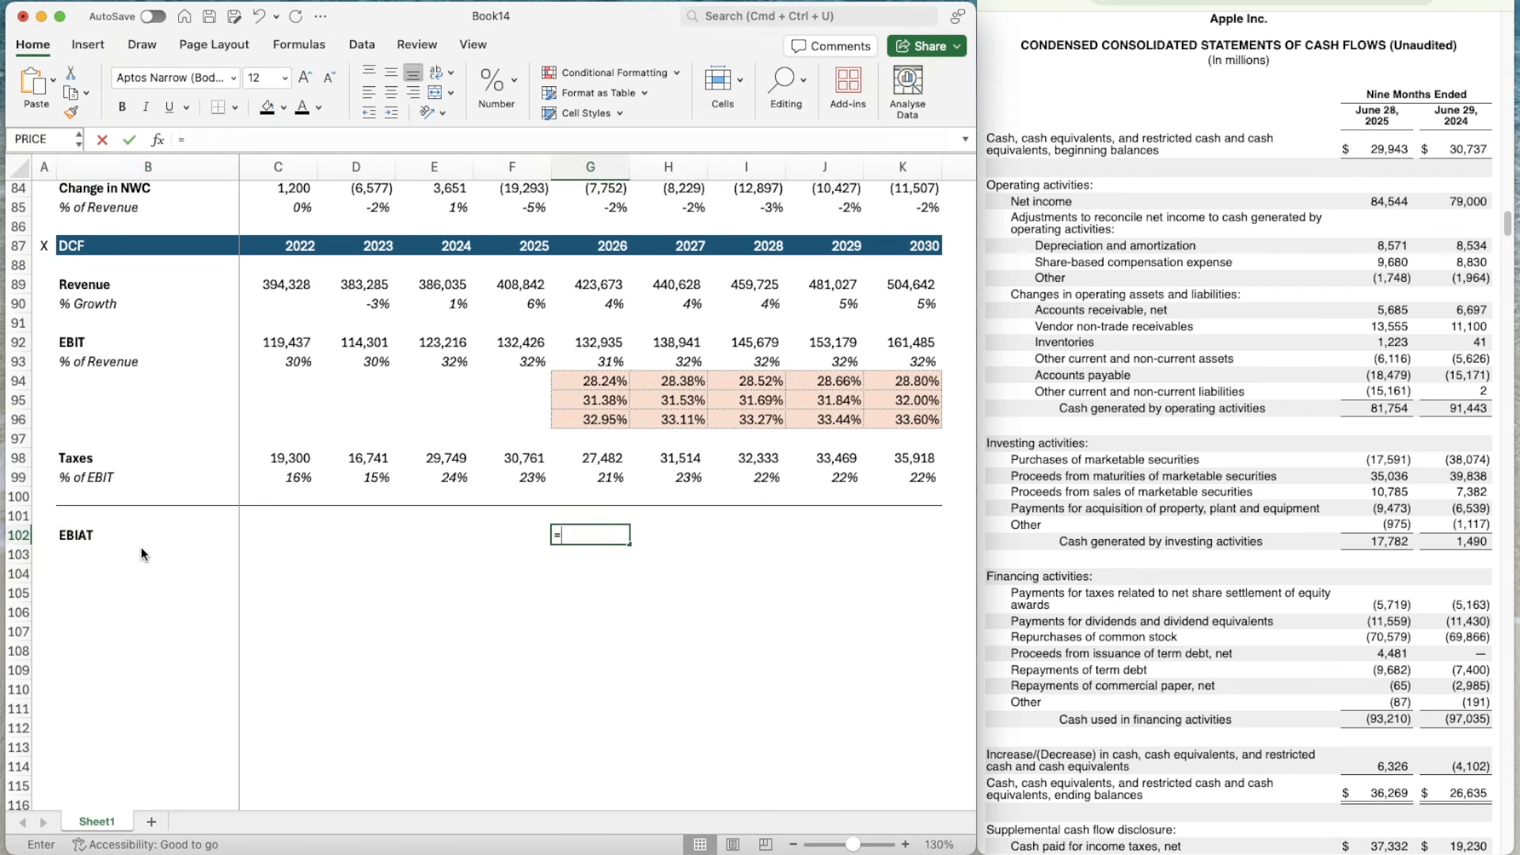
text(=)
key(Up)
key(Up)
key(Up)
key(Up)
key(Up)
key(Up)
key(Up)
key(Up)
key(Up)
key(Up)
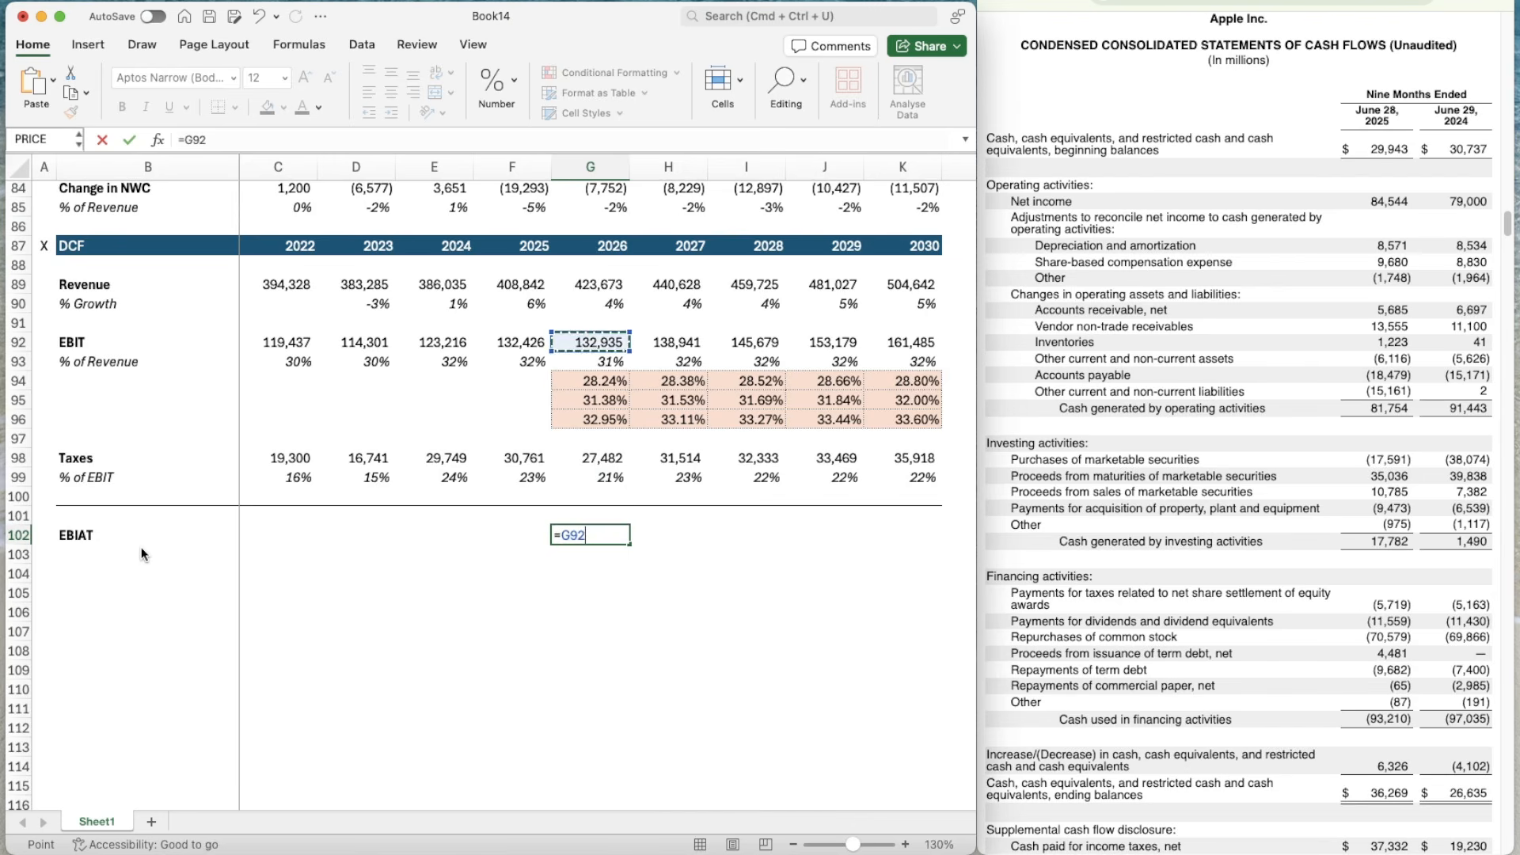
text(-)
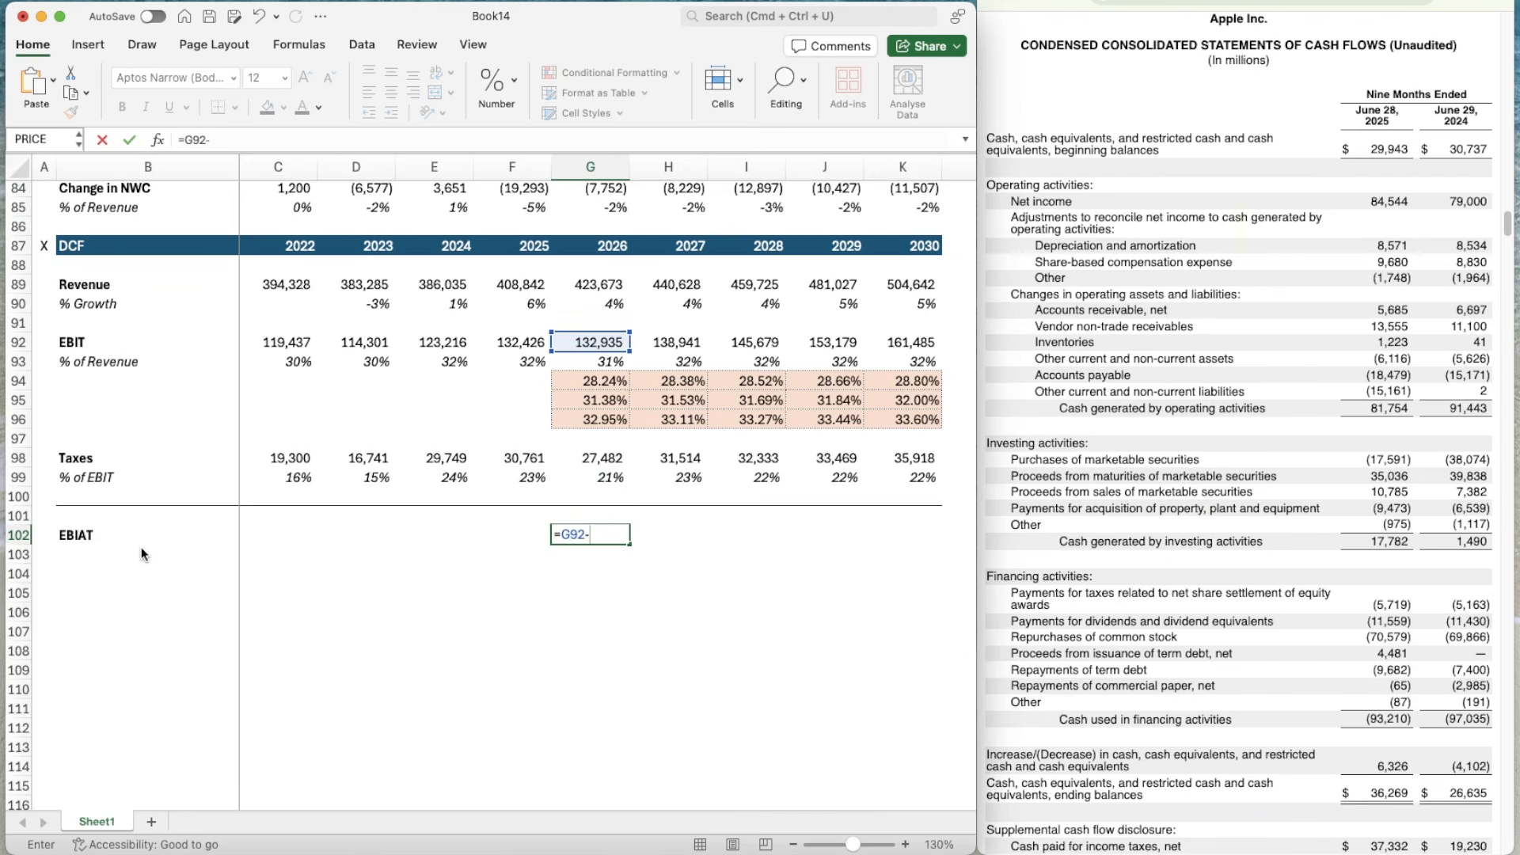
key(Up)
key(Up)
key(Up)
key(Up)
key(Return)
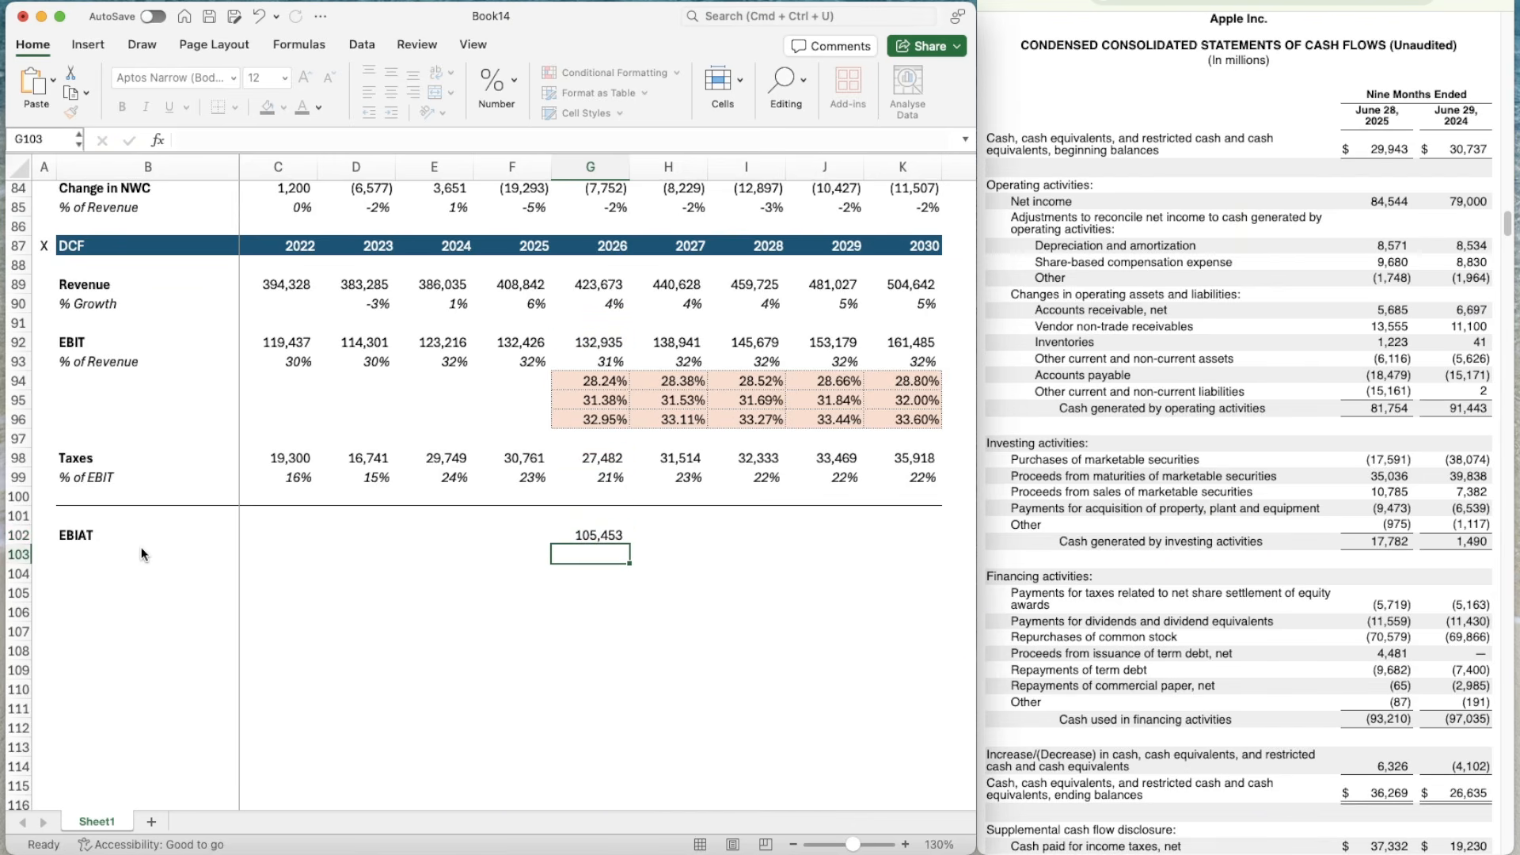
- Make the 2026 EBIAT in G102 bold and copy its formula through 2030 in K102
key(Up)
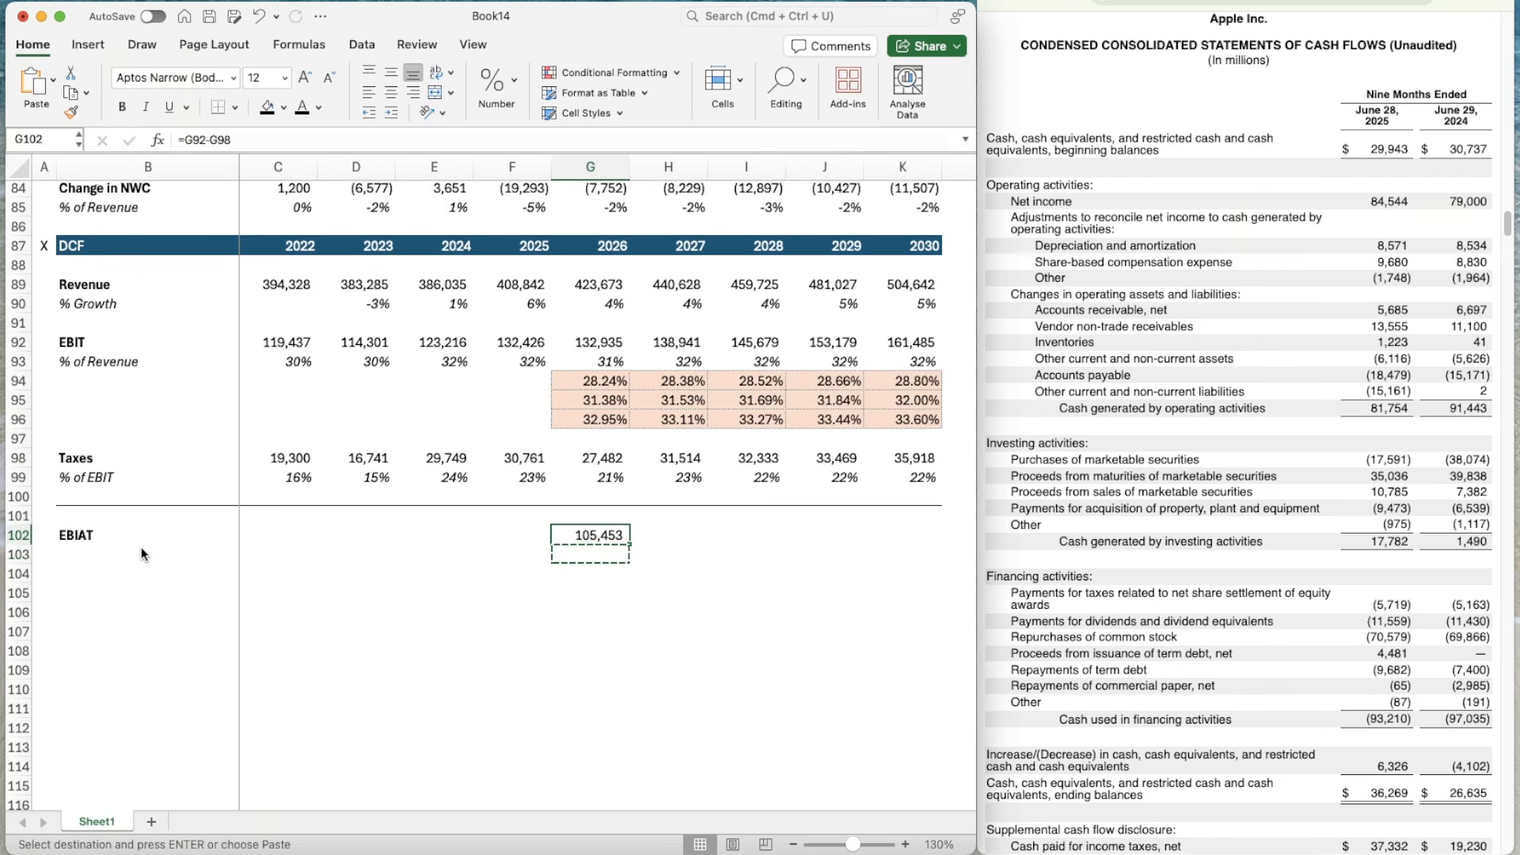
key(super+b)
key(super+c)
key(shift+Right)
key(shift+Right)
key(shift+Right)
key(shift+Right)
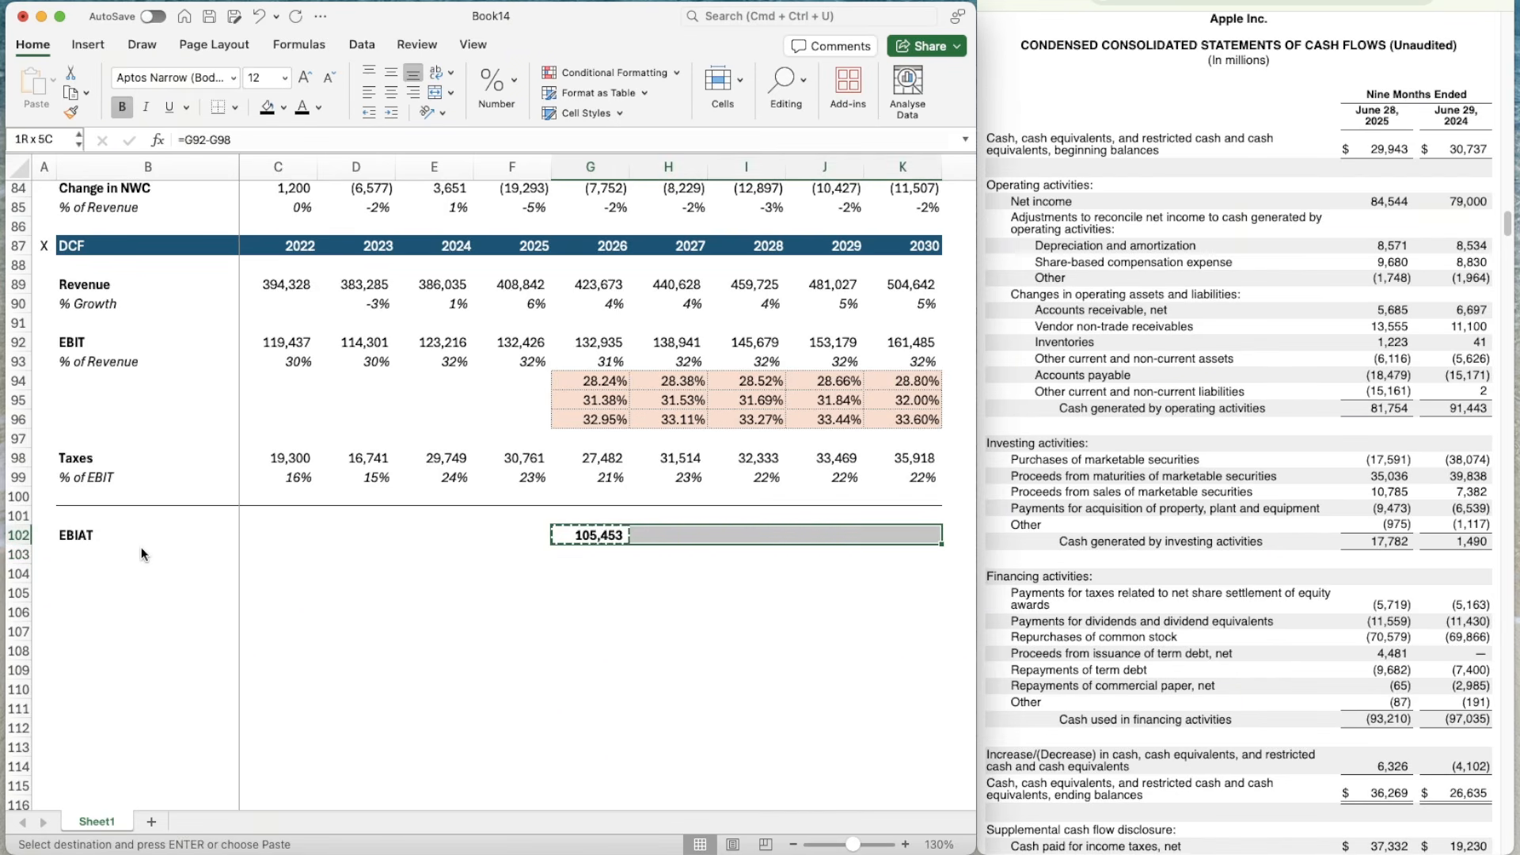
key(super+v)
- Enter the row labels D&A in B104, CapEx in B106 and Change in NWC in B108
key(Down)
key(Down)
key(Left)
key(Left)
key(Left)
key(Left)
key(Left)
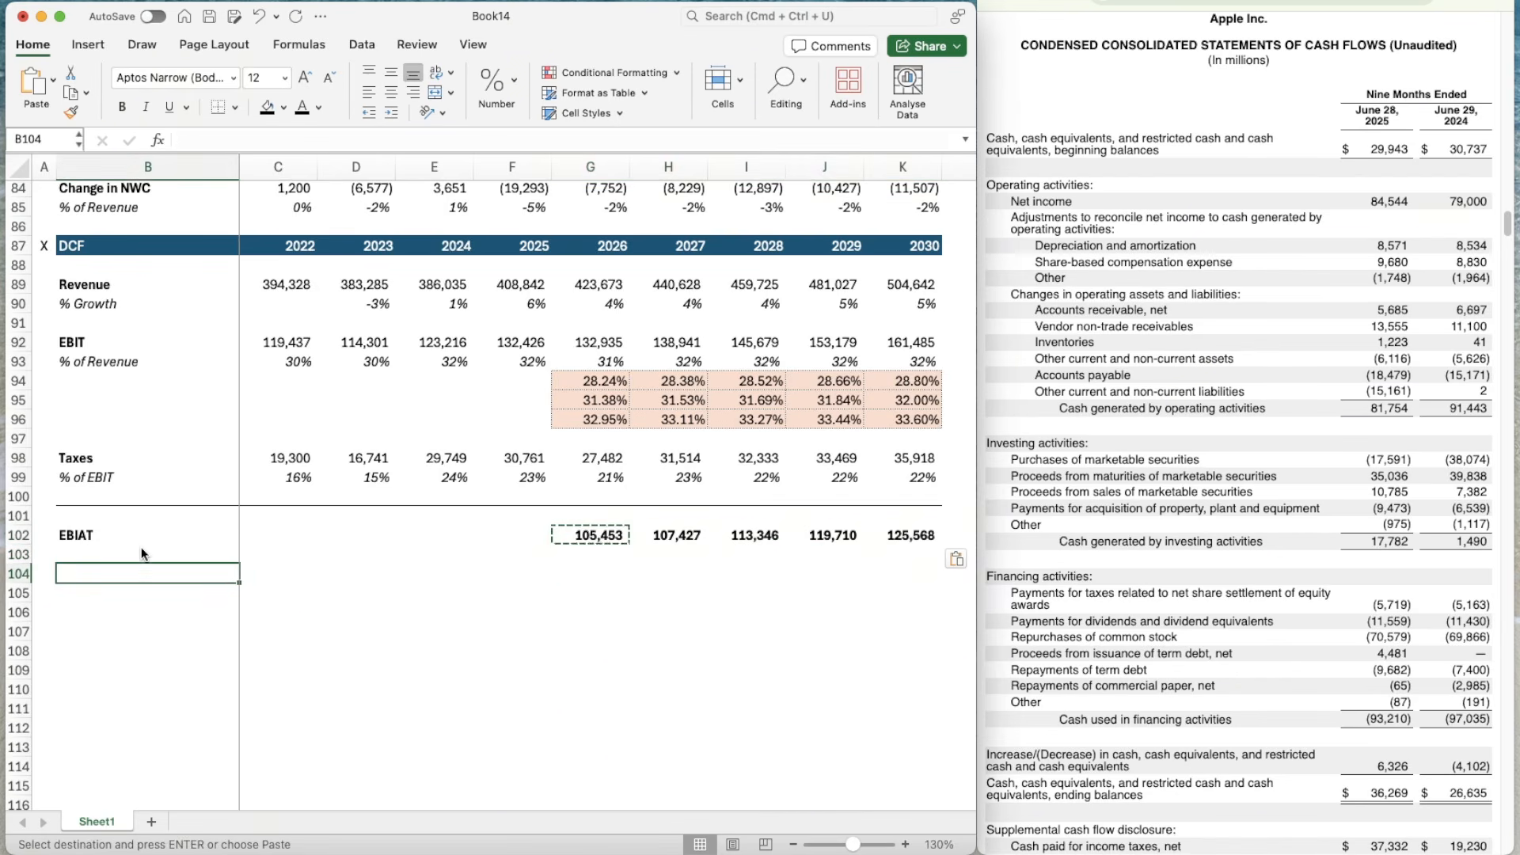
text(D)
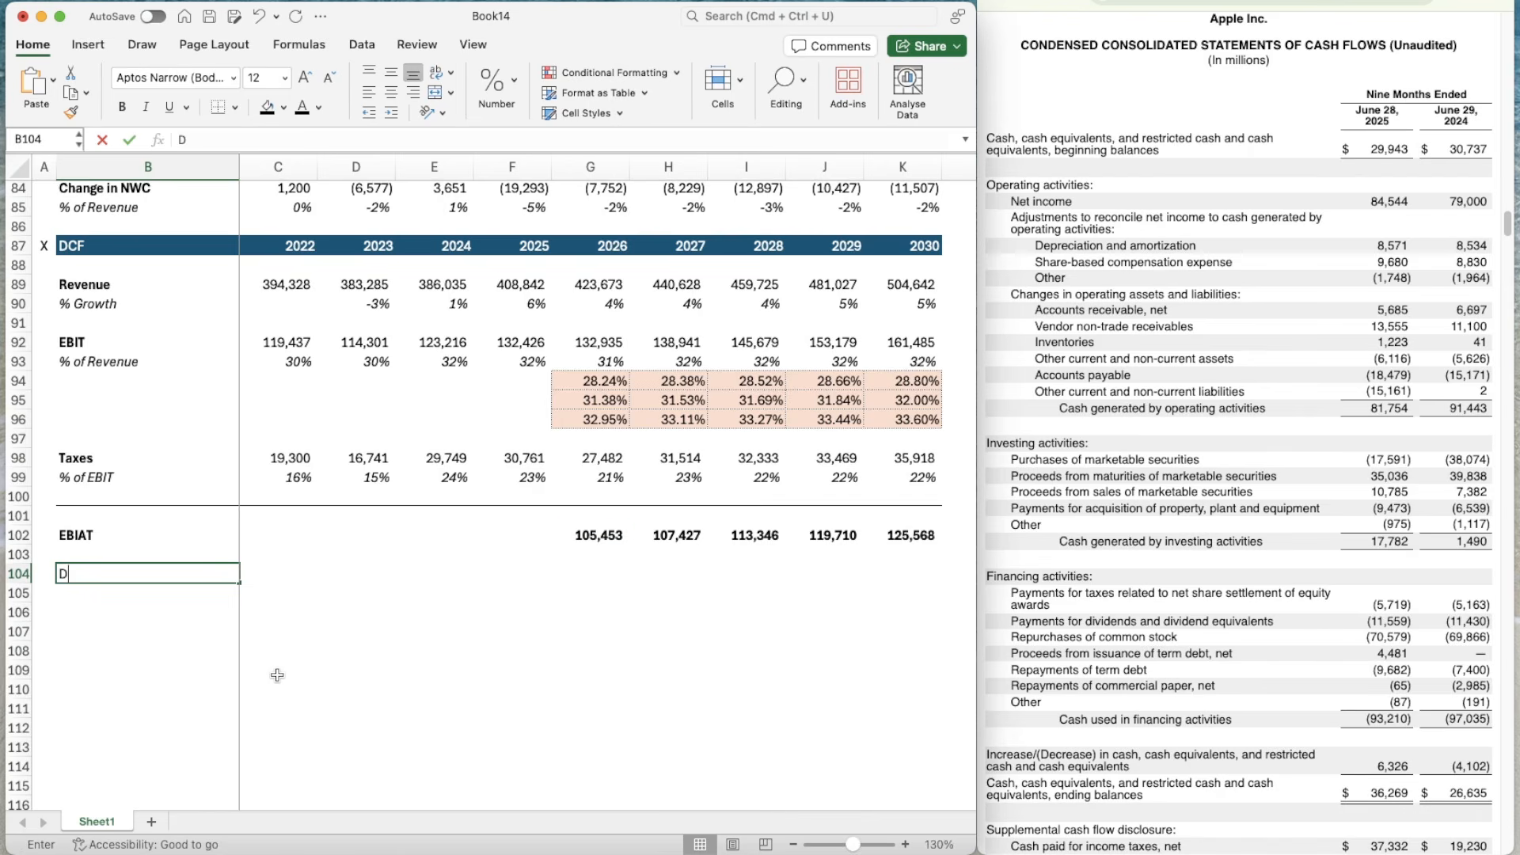
key(Return)
key(Return)
text(Ca)
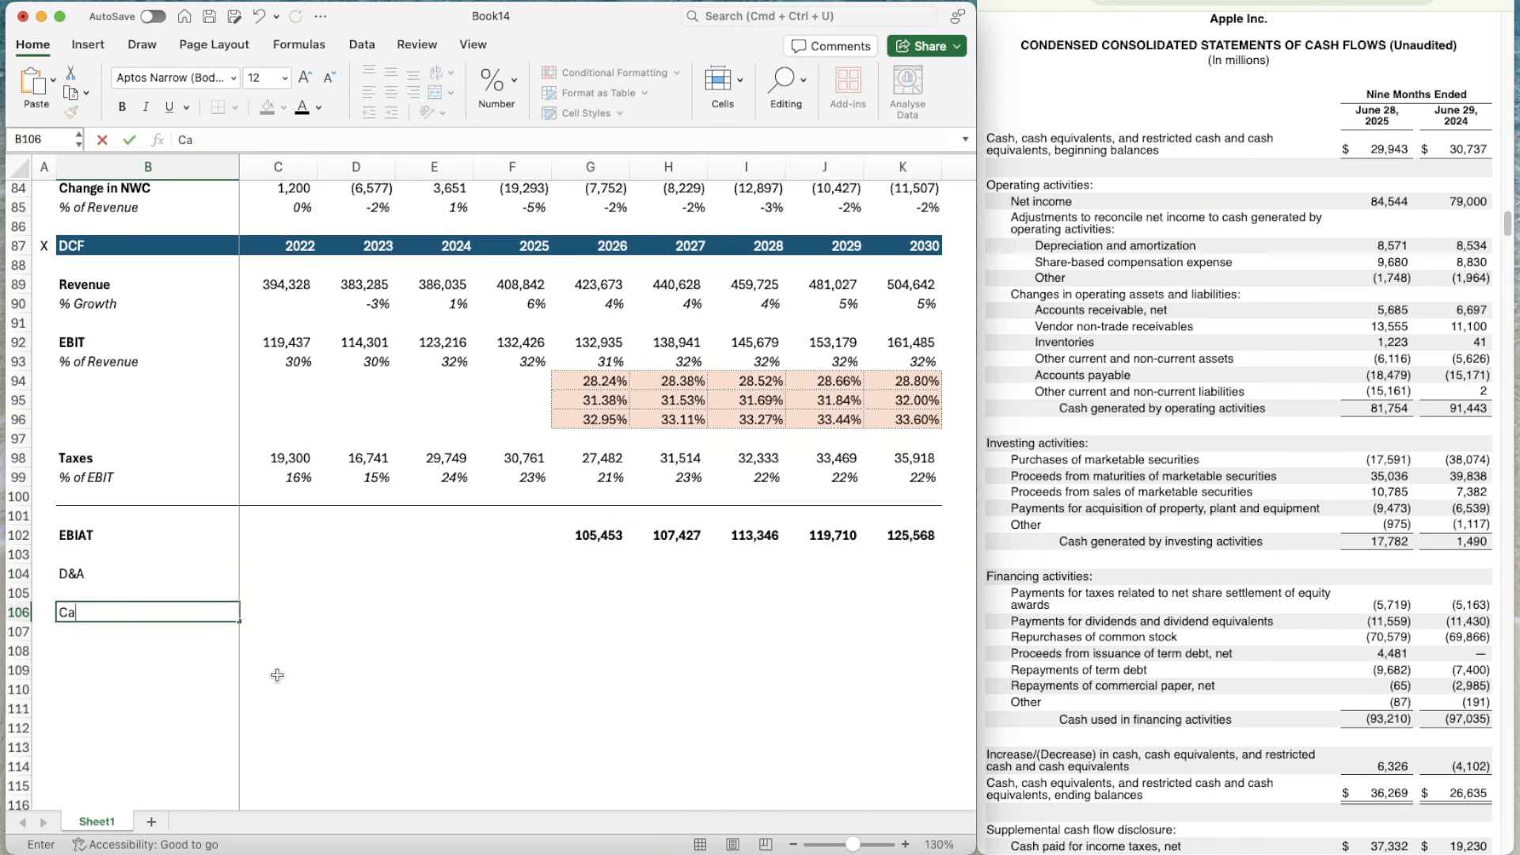
key(Return)
key(Return)
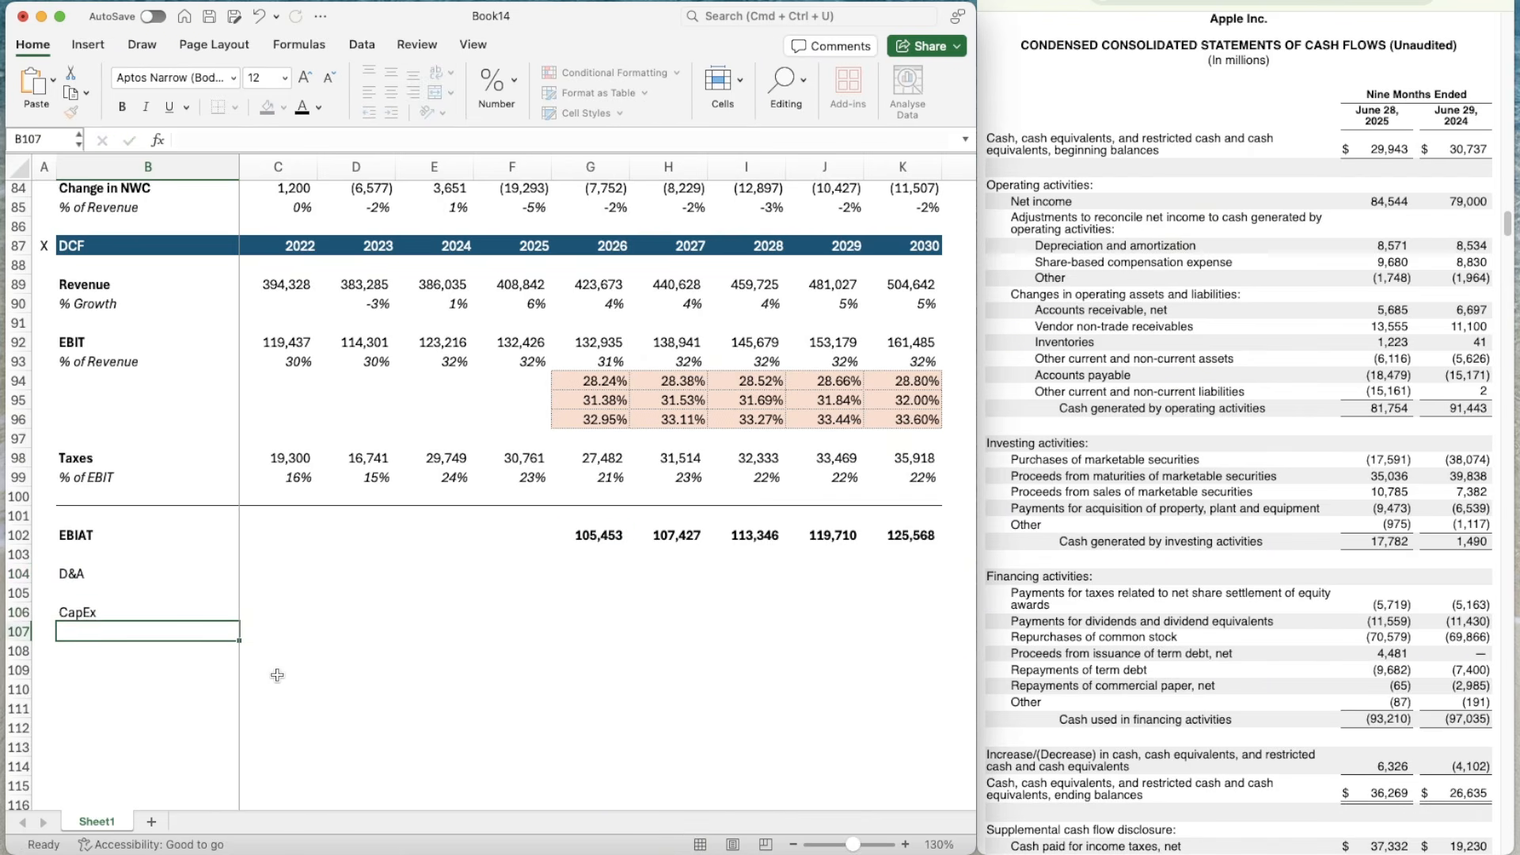
text(Change in )
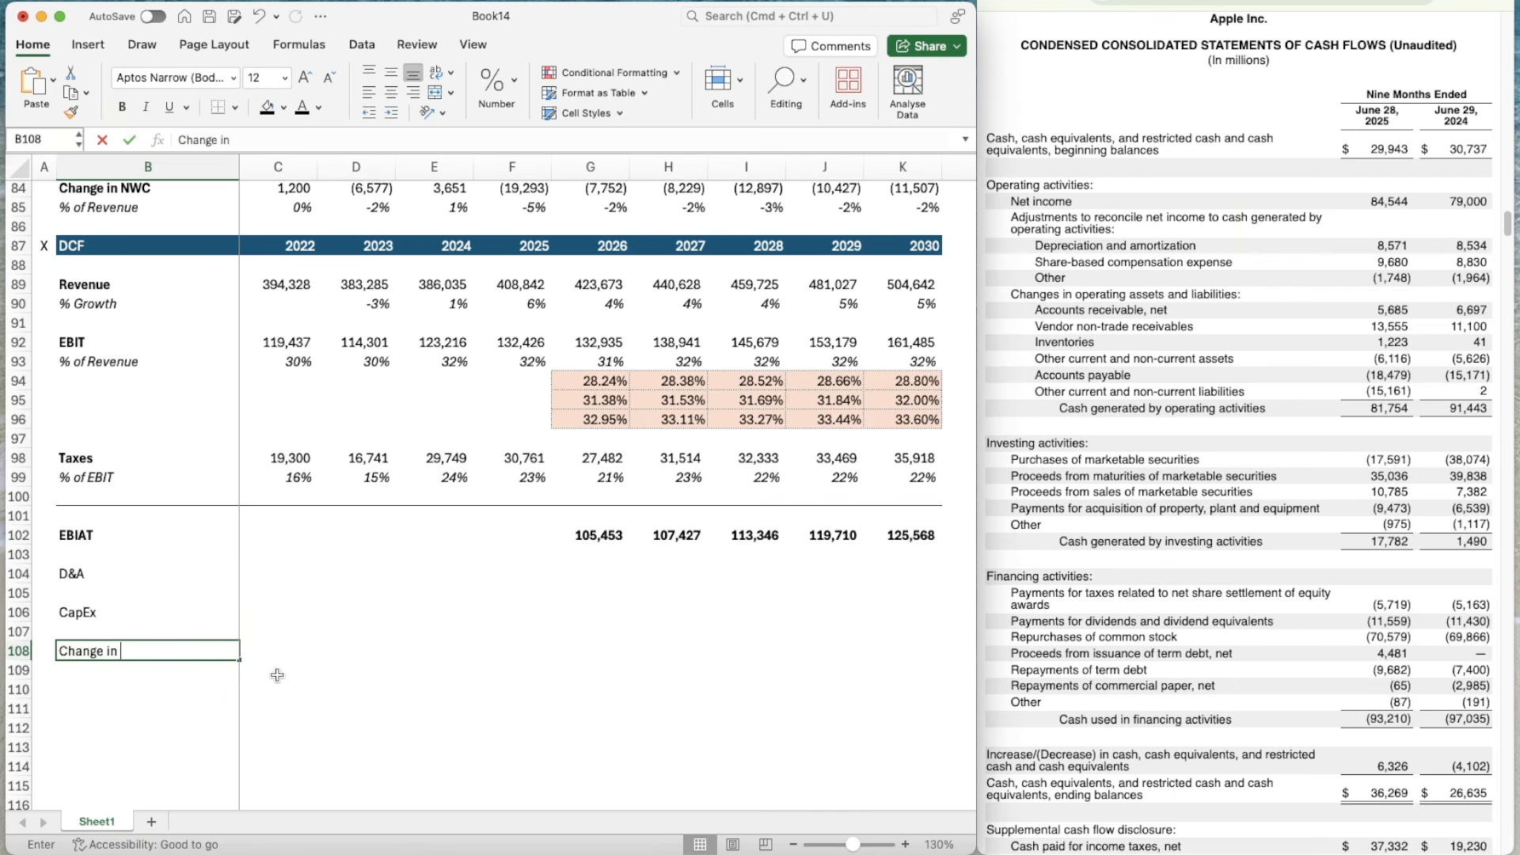
text(NW)
- Make the D&A, CapEx and Change in NWC labels in B104:B108 bold
key(shift+Up)
key(shift+Up)
key(shift+Up)
key(shift+Up)
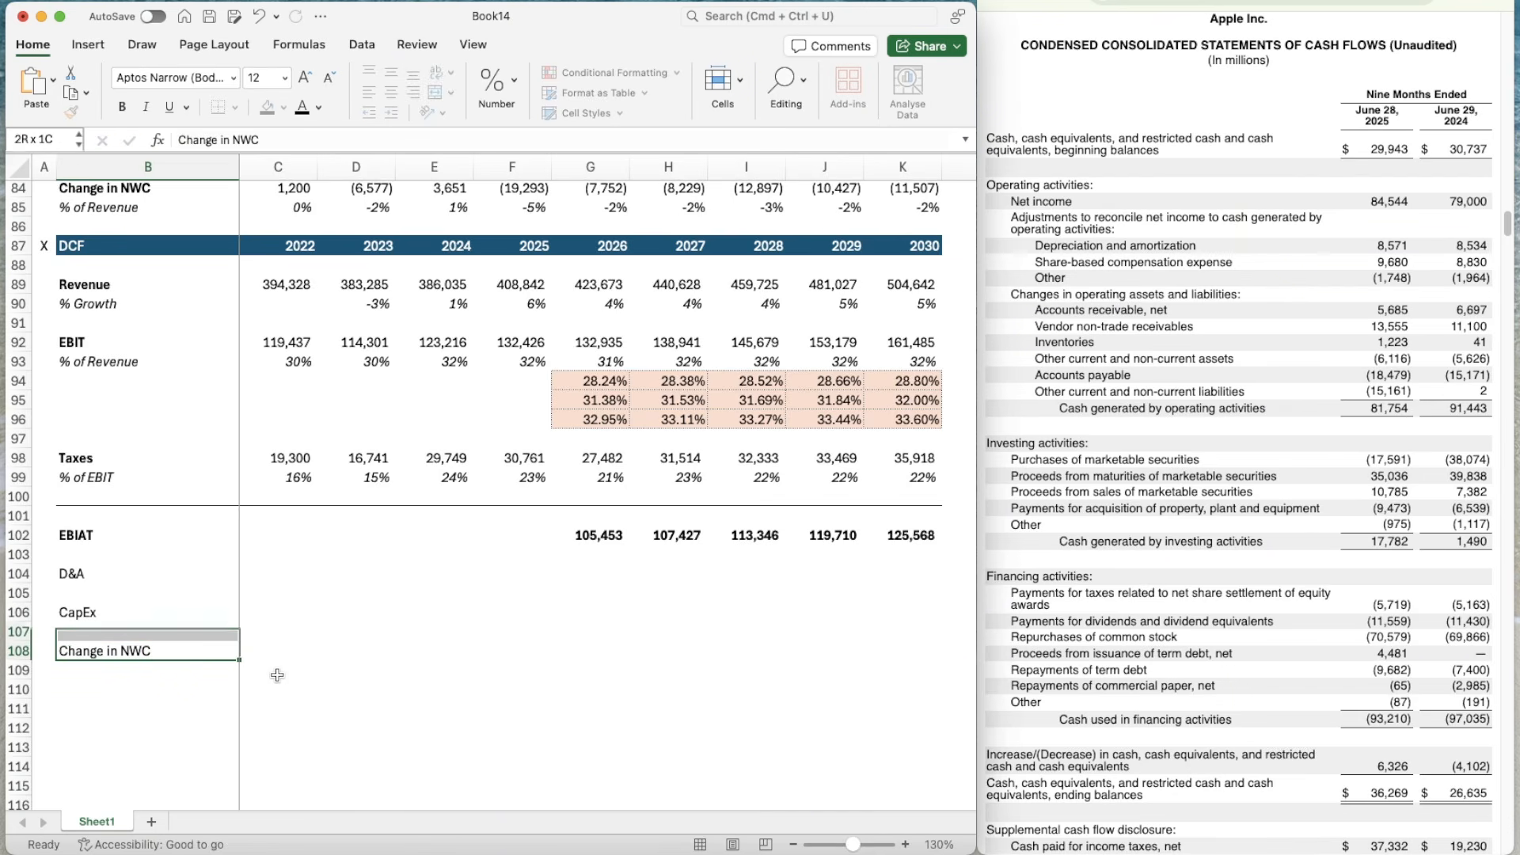
key(super+b)
- Link 2022 D&A in C104 to the Cash Flow Items section with =C77
key(Right)
key(Right)
key(Up)
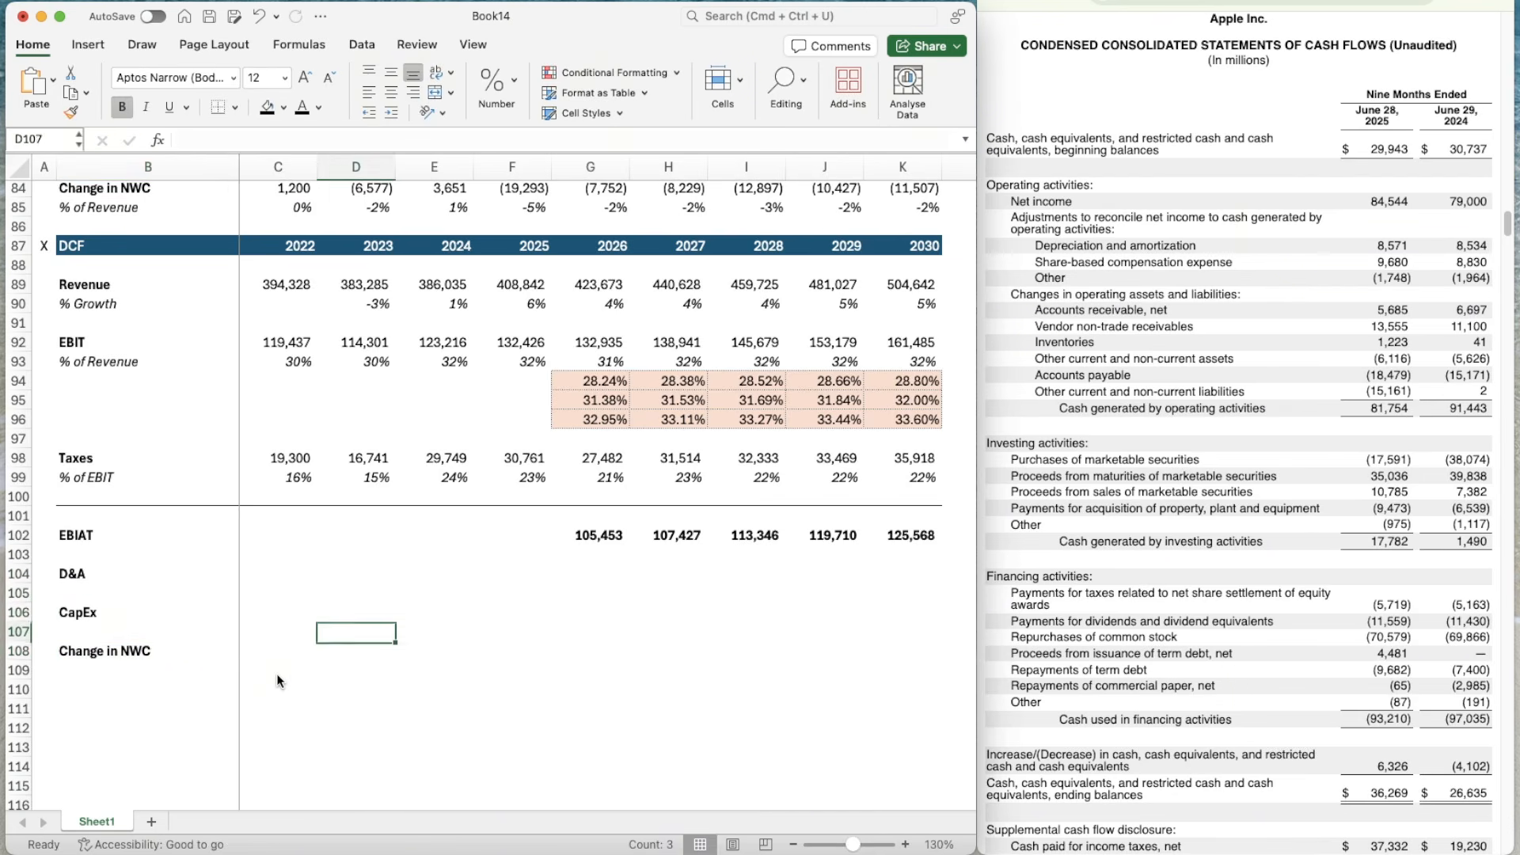
key(Up)
key(Up)
key(Left)
key(Up)
text(=)
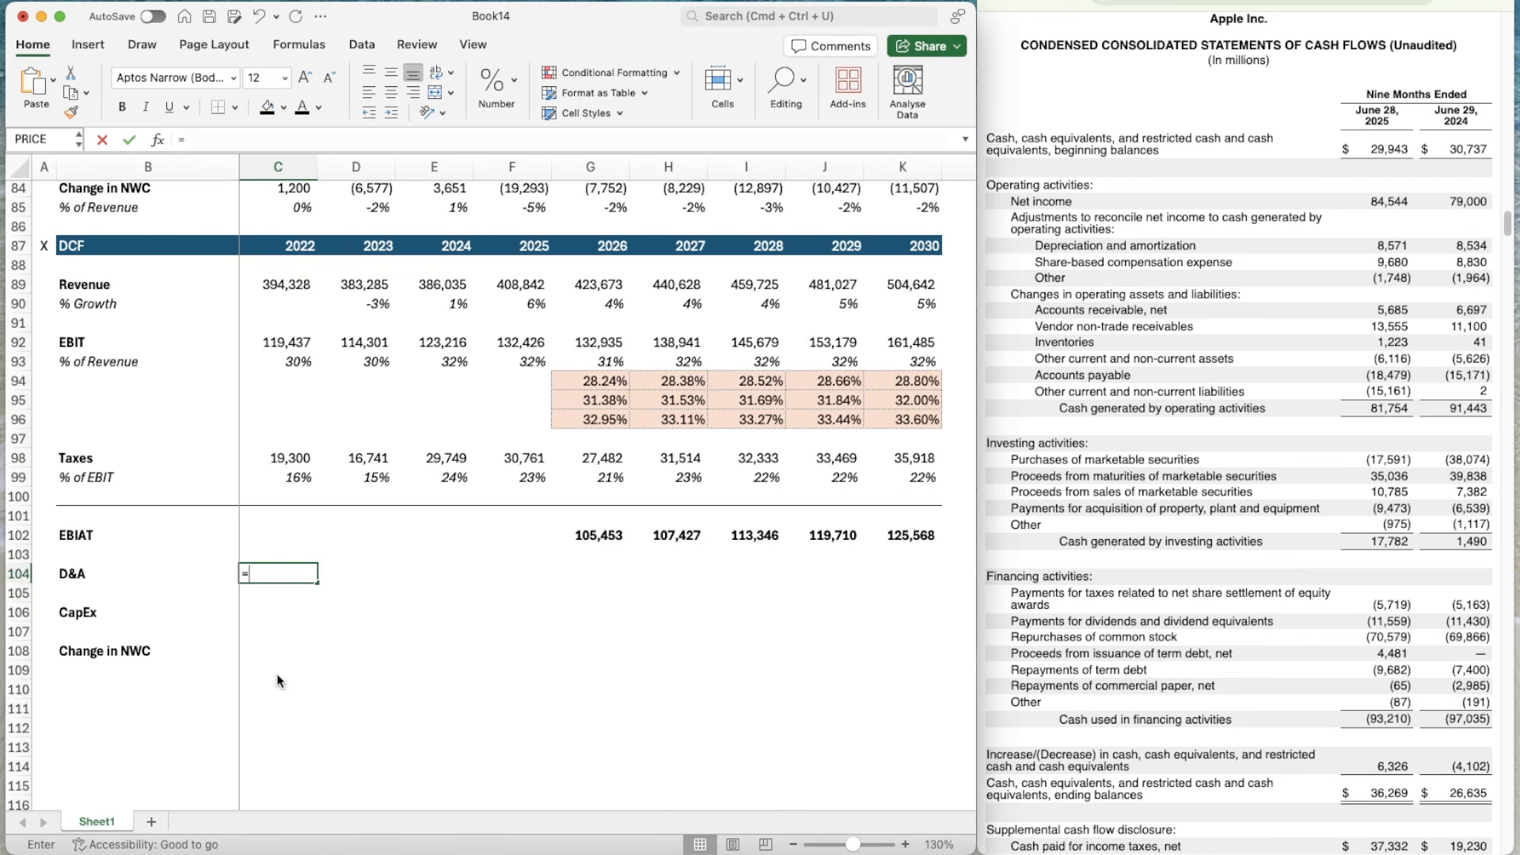
scroll(289, 396, up, 5)
click(289, 242)
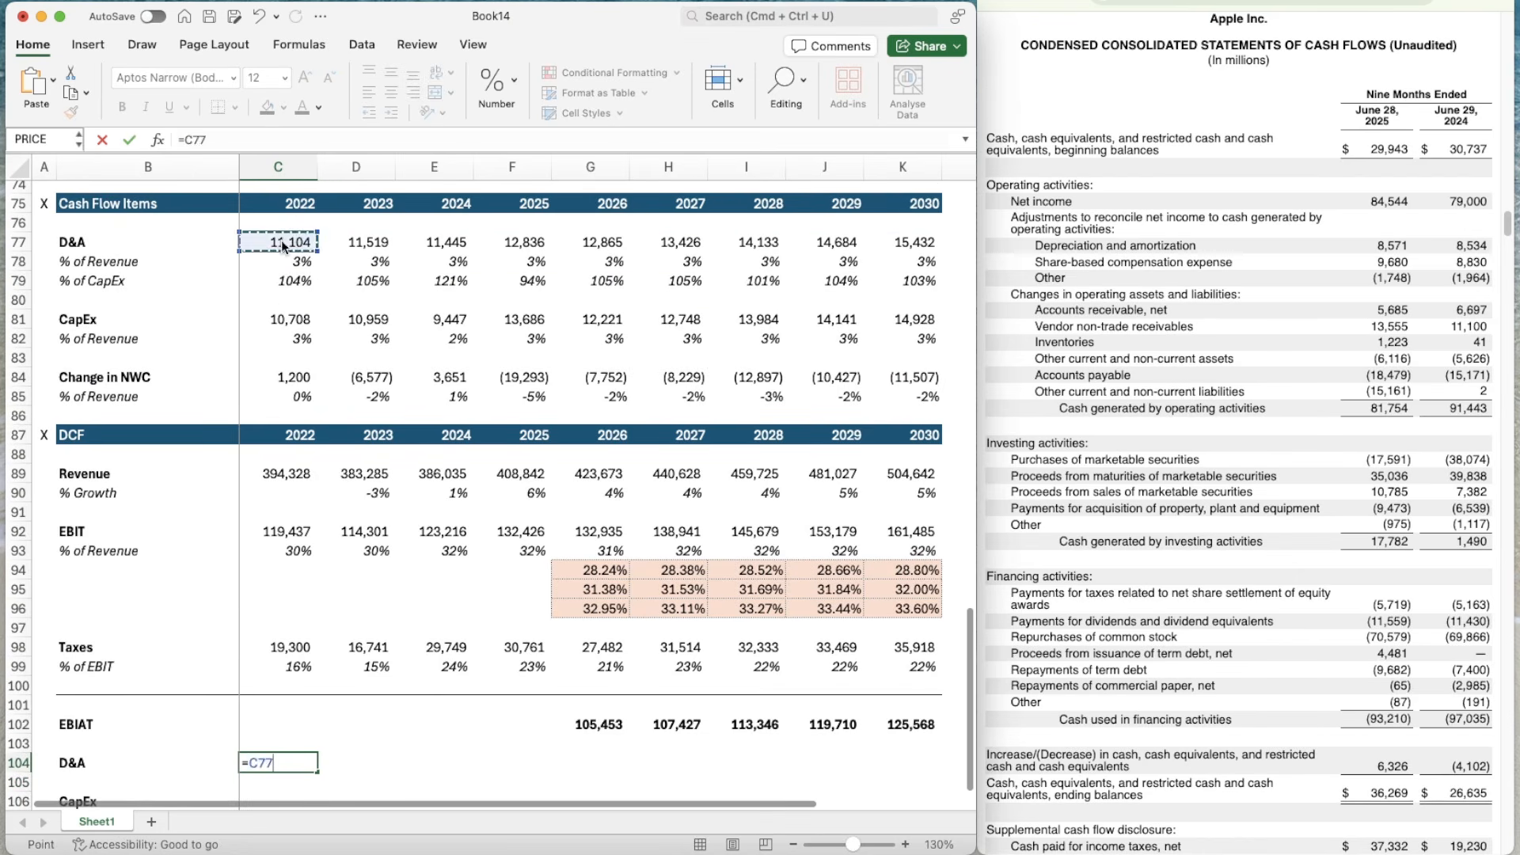
key(Return)
- Copy the D&A link from C104 across through 2030 in K104
scroll(293, 445, down, 6)
click(287, 441)
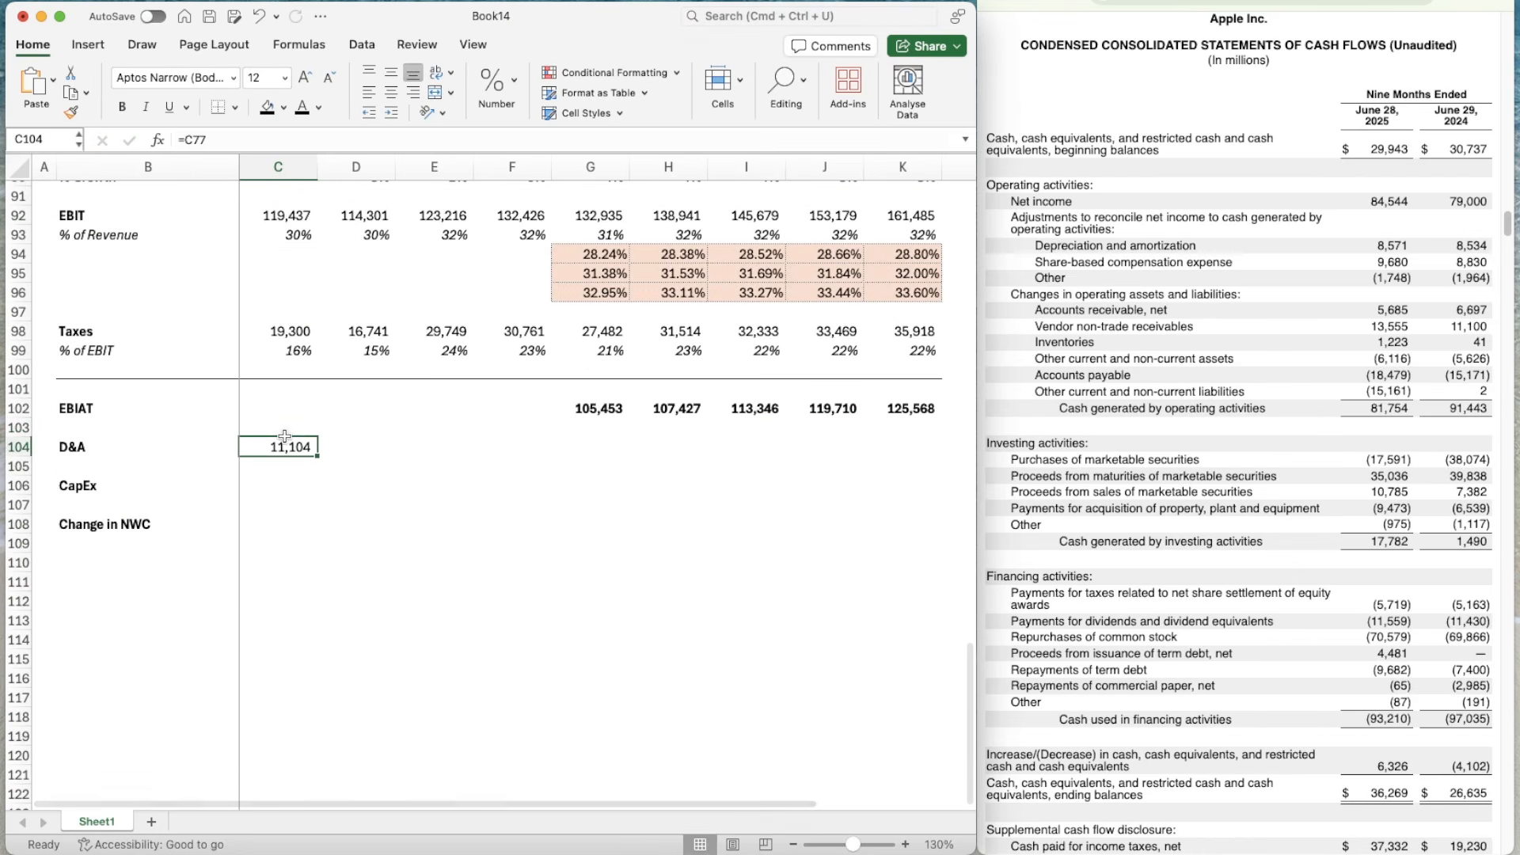
key(super+c)
key(shift+Right)
key(shift+Right)
key(shift+Right)
key(shift+Right)
key(shift+Right)
key(shift+Right)
key(shift+Right)
key(shift+Right)
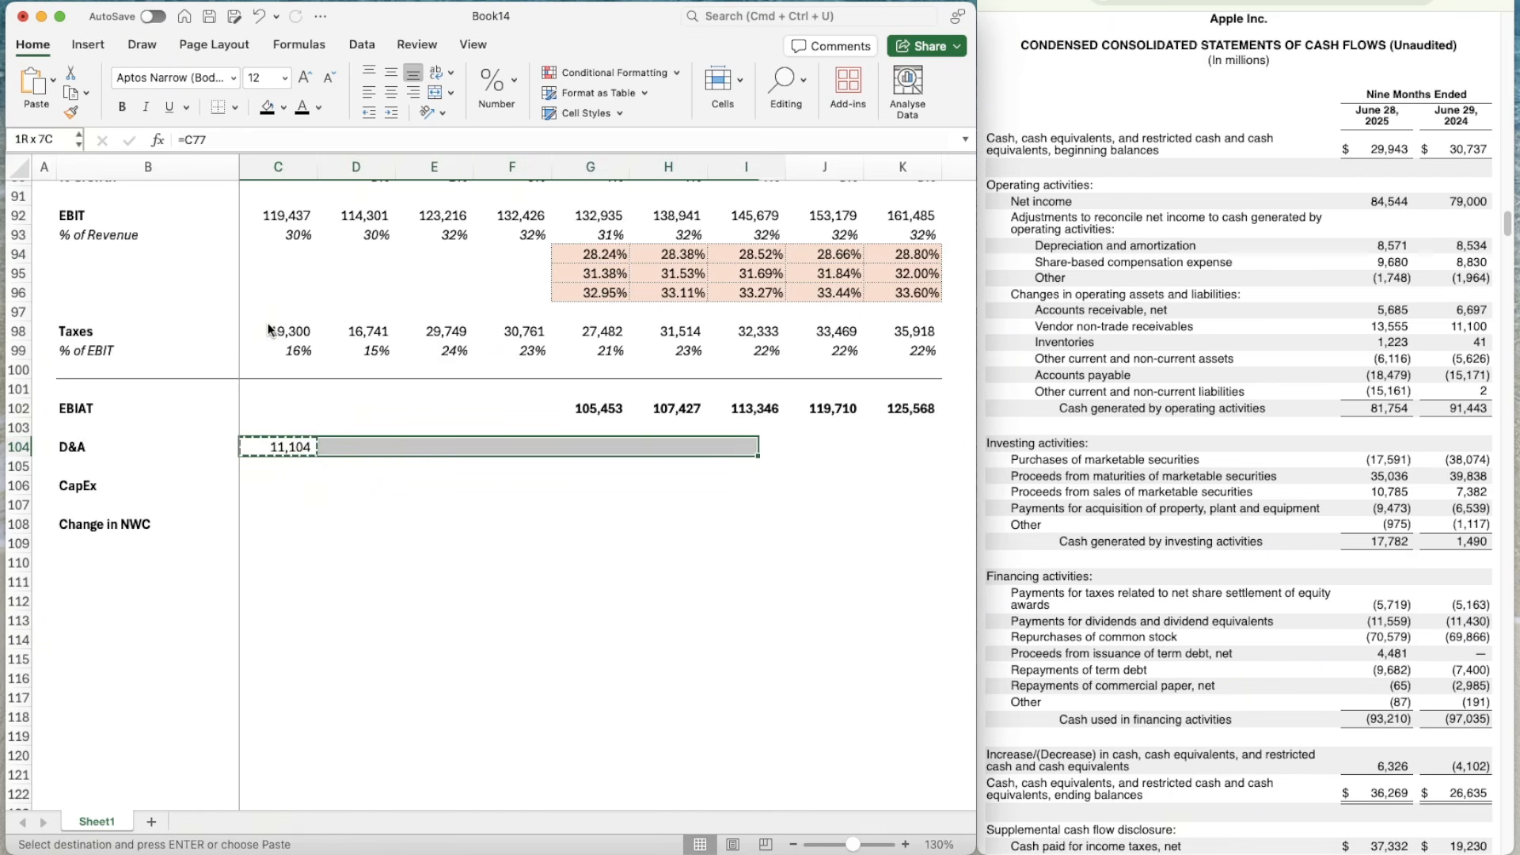
key(super+v)
- Link 2022 CapEx in C106 to the Cash Flow Items section with =C81
key(Down)
key(Down)
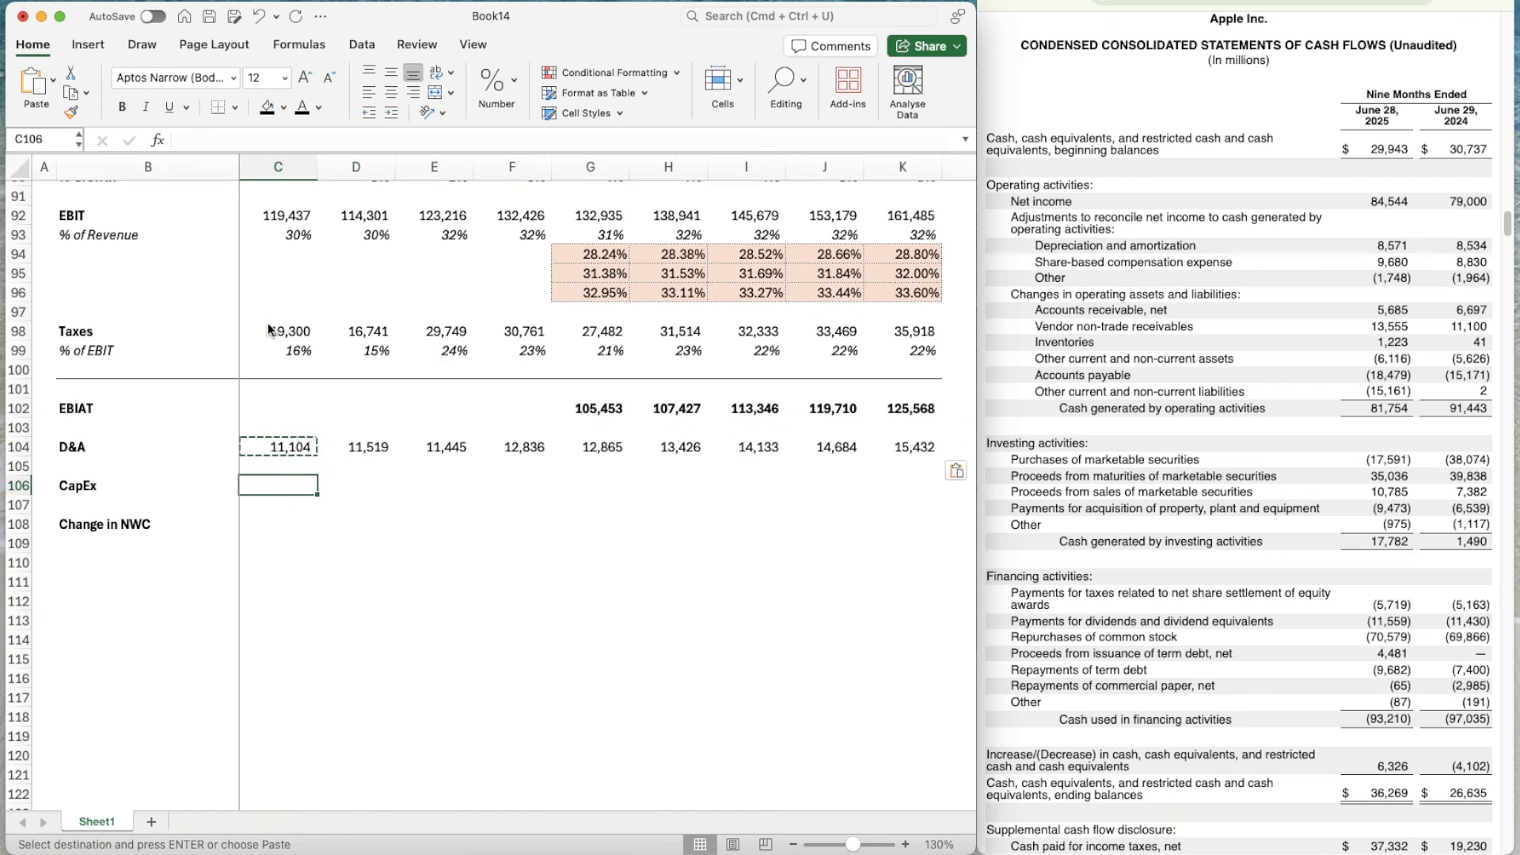
text(=)
scroll(277, 317, up, 4)
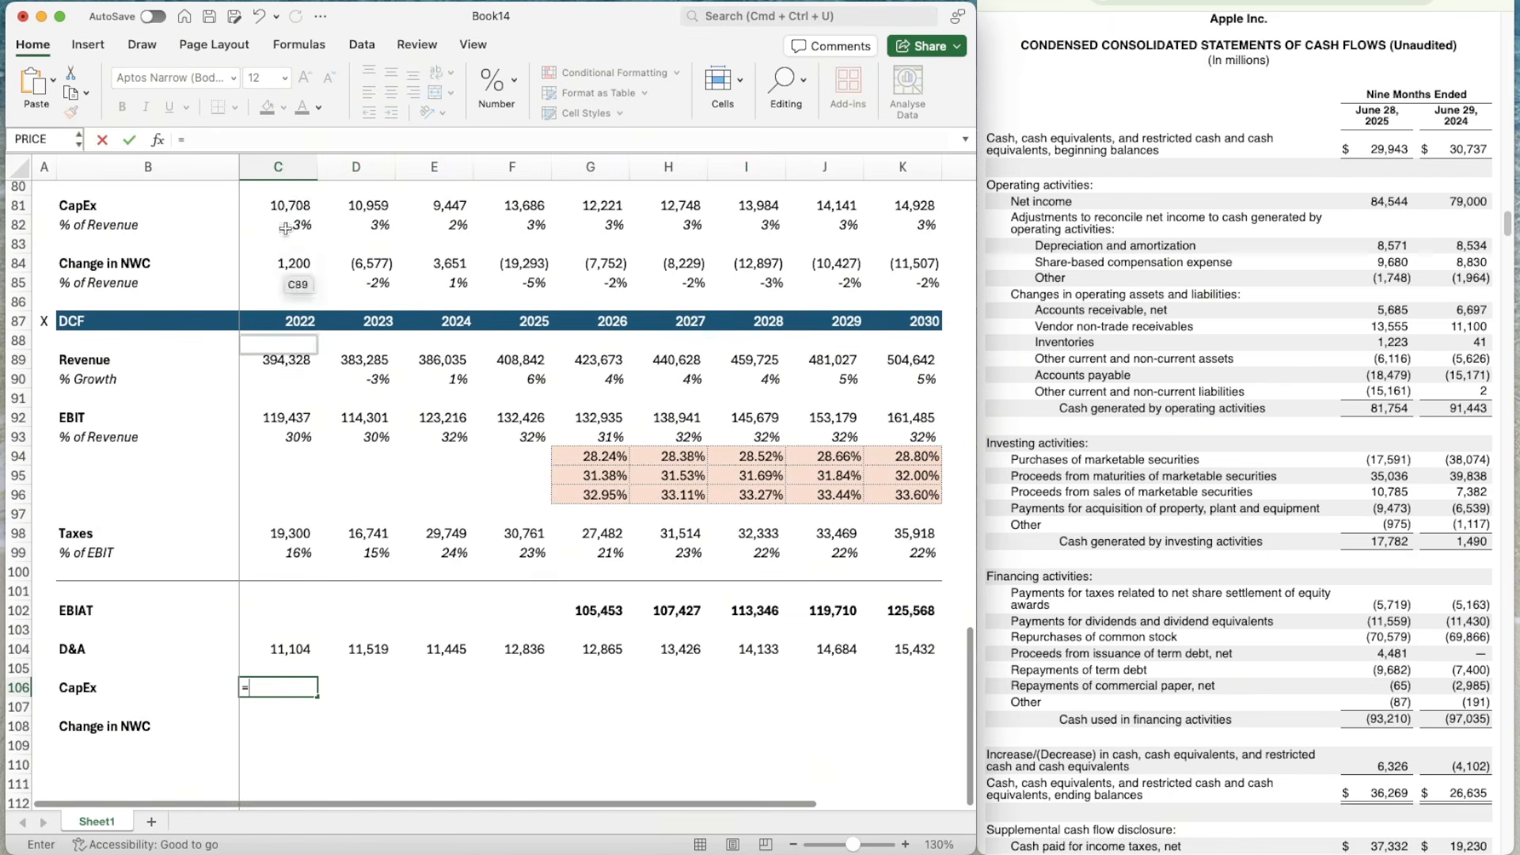
click(287, 208)
key(Return)
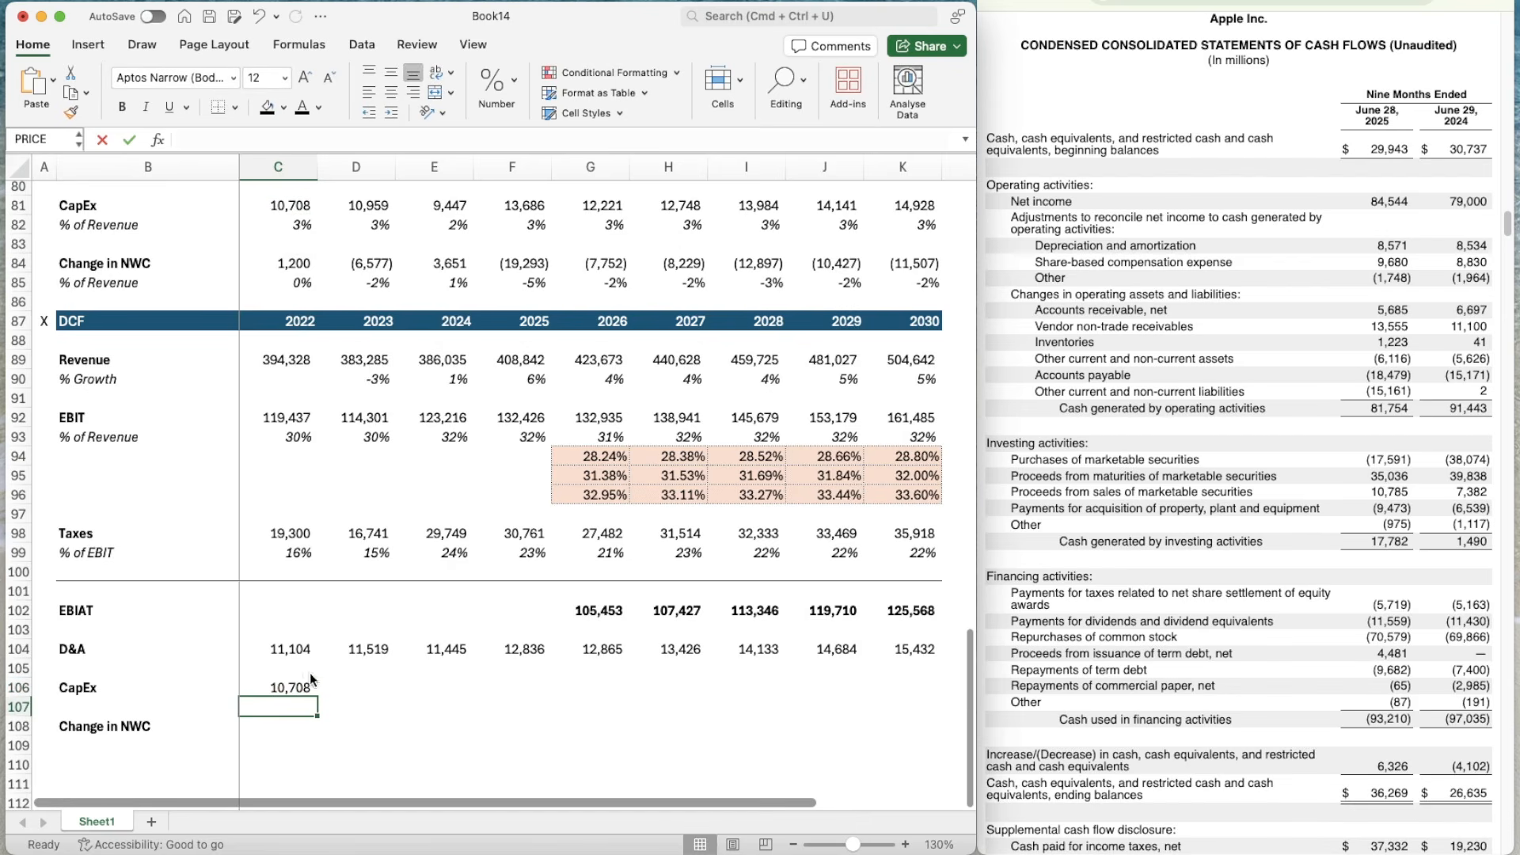
- Copy the CapEx link from C106 across through 2030 in K106
scroll(311, 672, down, 5)
click(273, 497)
key(super+c)
key(shift+Right)
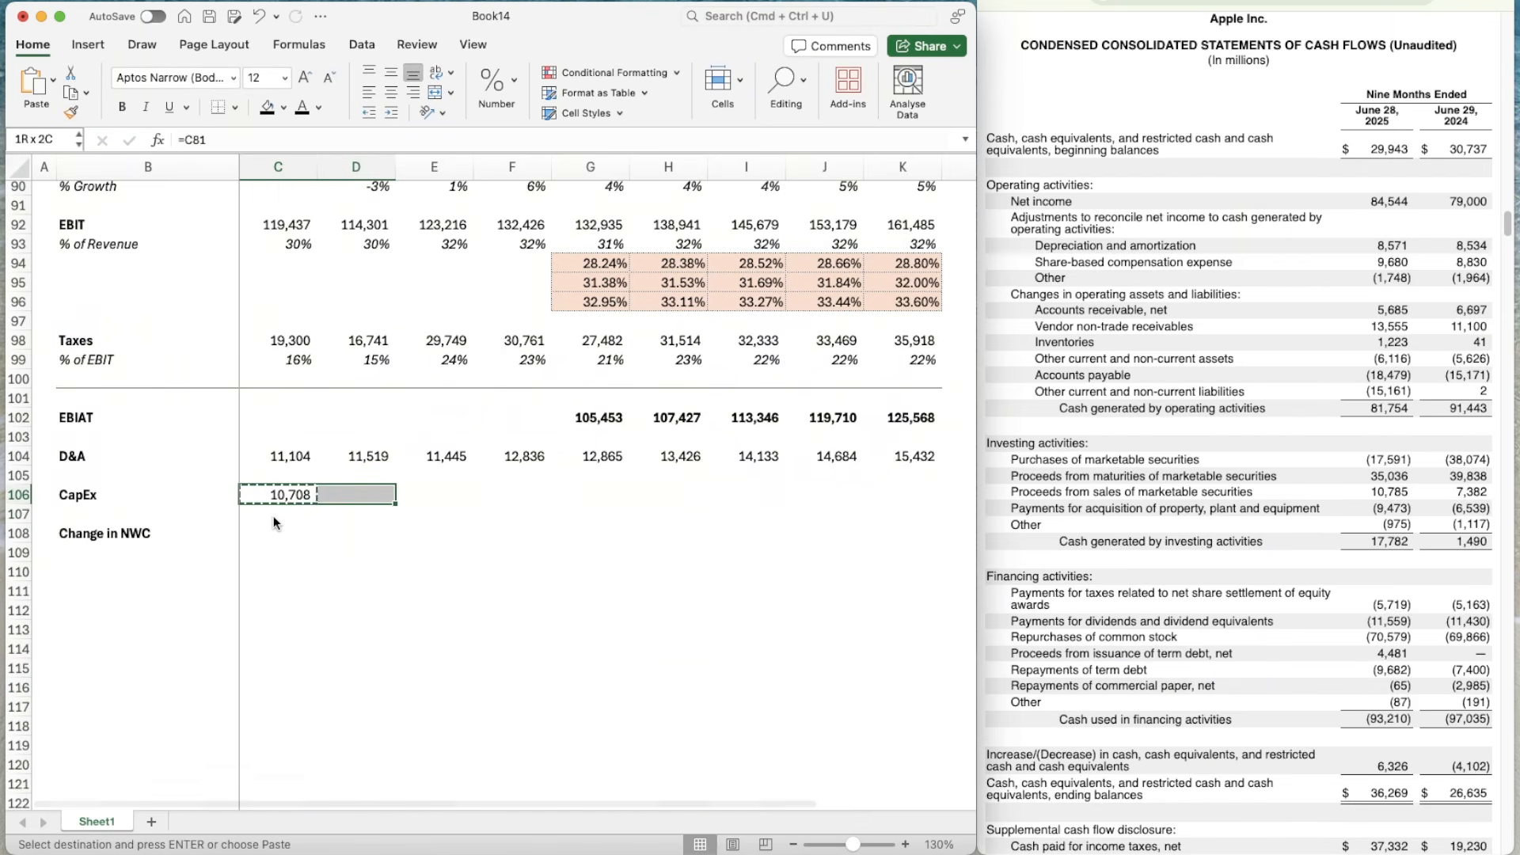
key(shift+Right)
key(shift+Right)
key(shift+Right)
key(shift+Right)
key(shift+Right)
key(shift+Right)
key(shift+Right)
key(super+v)
- Link the 2022 Change in NWC in C108 to the Cash Flow Items section with =C84
click(273, 518)
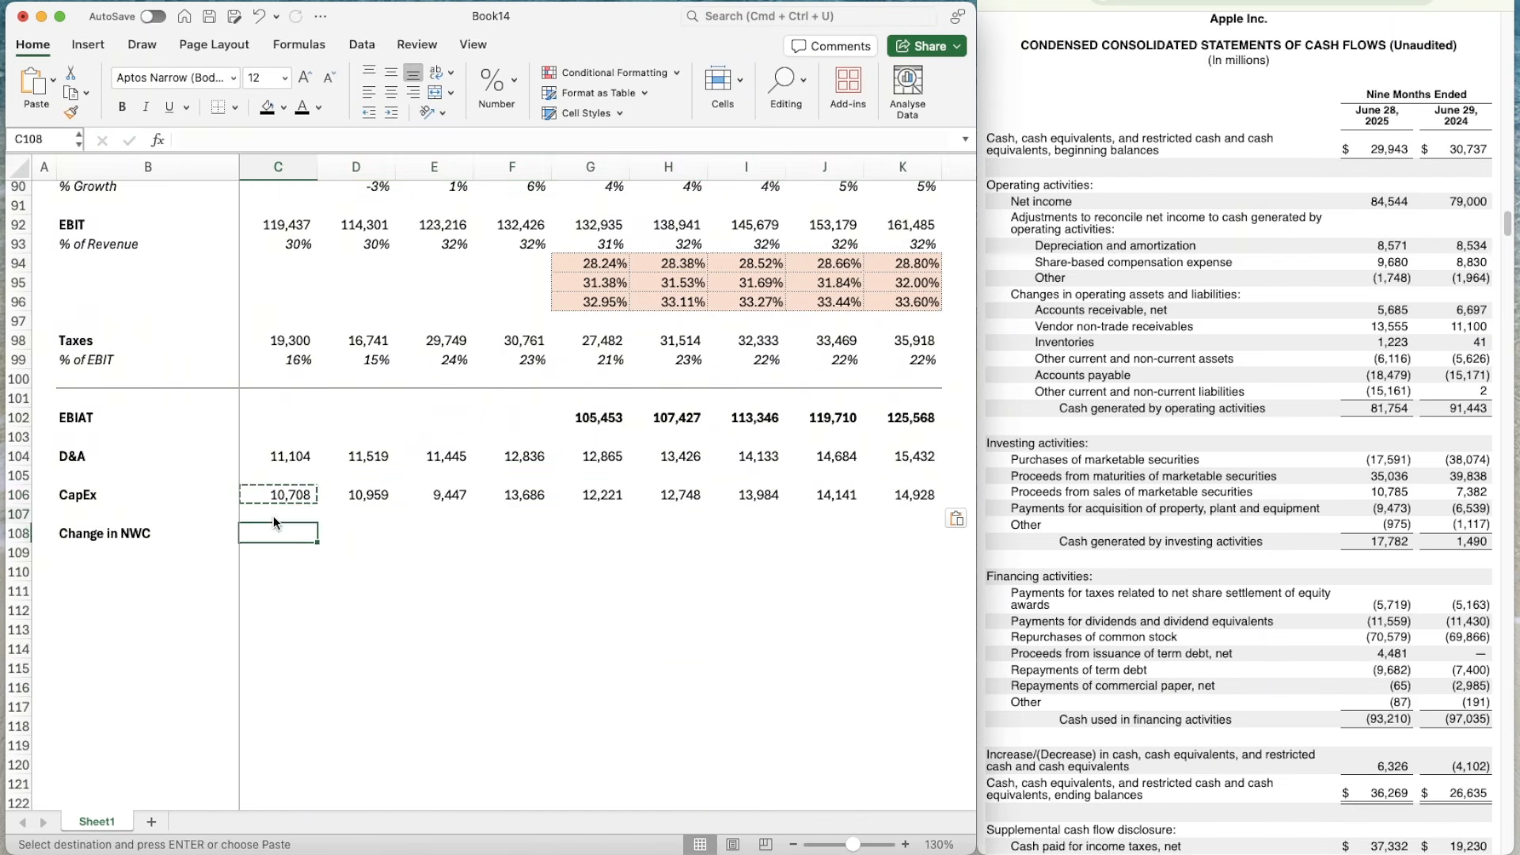
text(=)
key(Up)
key(Up)
key(Up)
key(Up)
key(Up)
key(Up)
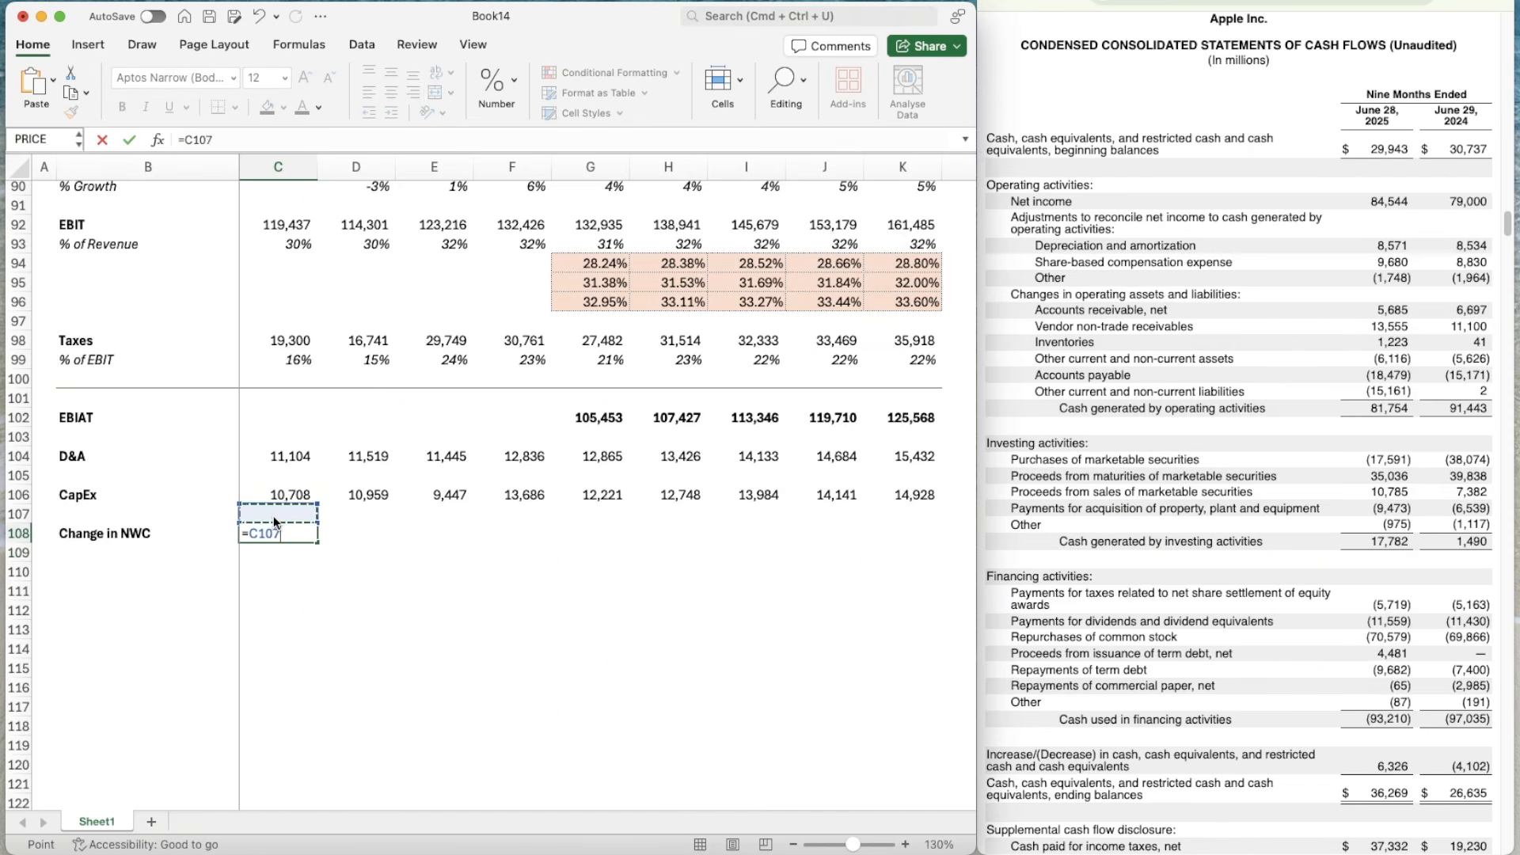
key(Up)
key(Up)
key(Up)
key(Up)
key(Up)
key(Up)
key(Up)
key(Up)
key(Up)
key(Up)
key(Up)
key(Up)
key(Up)
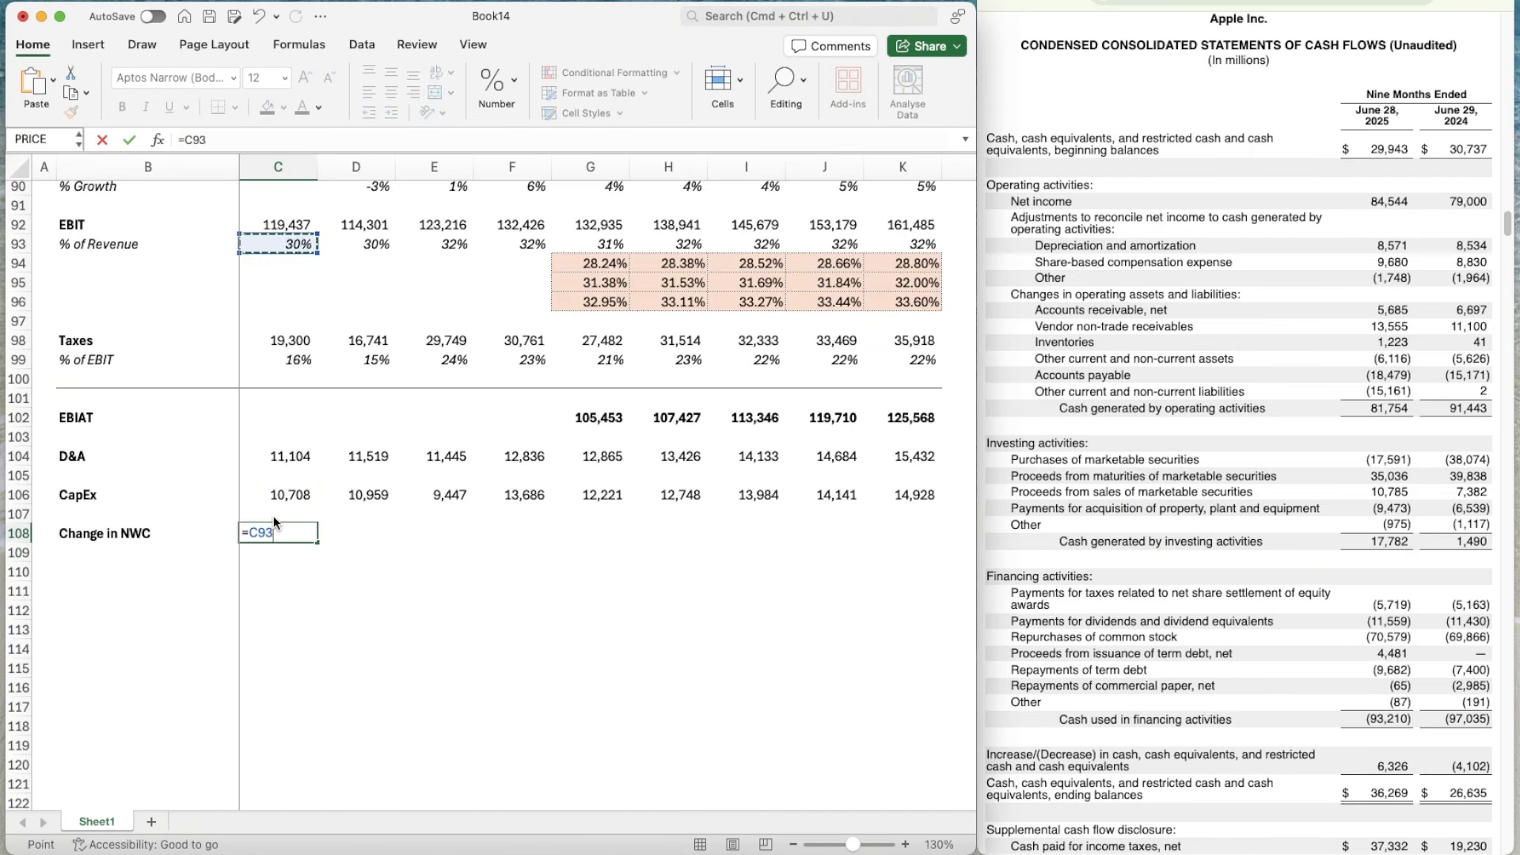
key(Up)
key(Up)
key(Up)
key(Up)
key(Up)
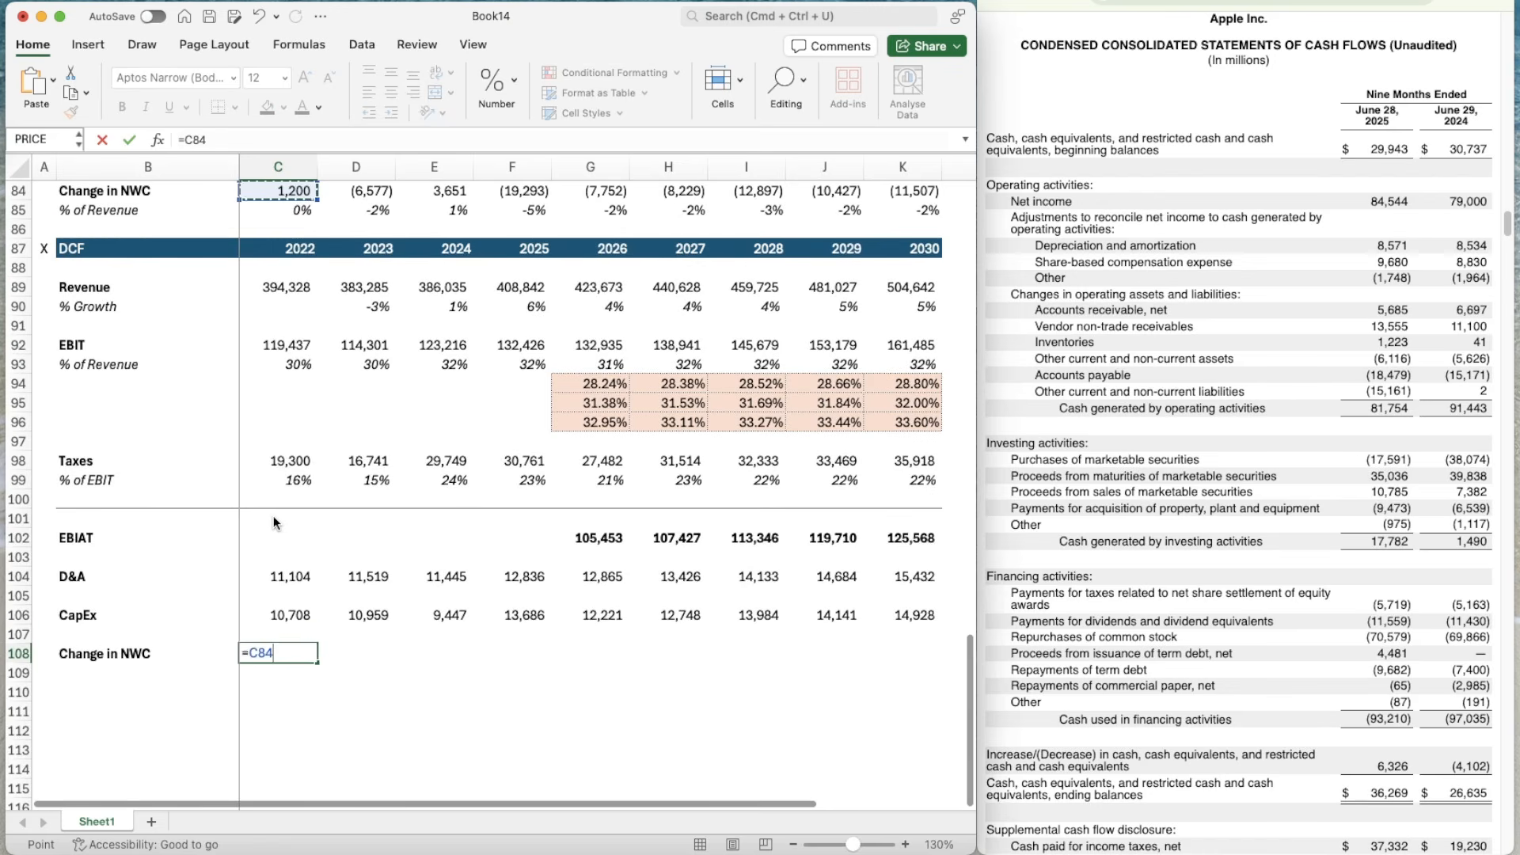
key(ctrl+Return)
- Copy the Change in NWC link from C108 across through 2030 in K108
key(super+c)
key(shift+Right)
key(shift+Right)
key(shift+Right)
key(shift+Right)
key(shift+Right)
key(shift+Right)
key(shift+Right)
key(shift+Right)
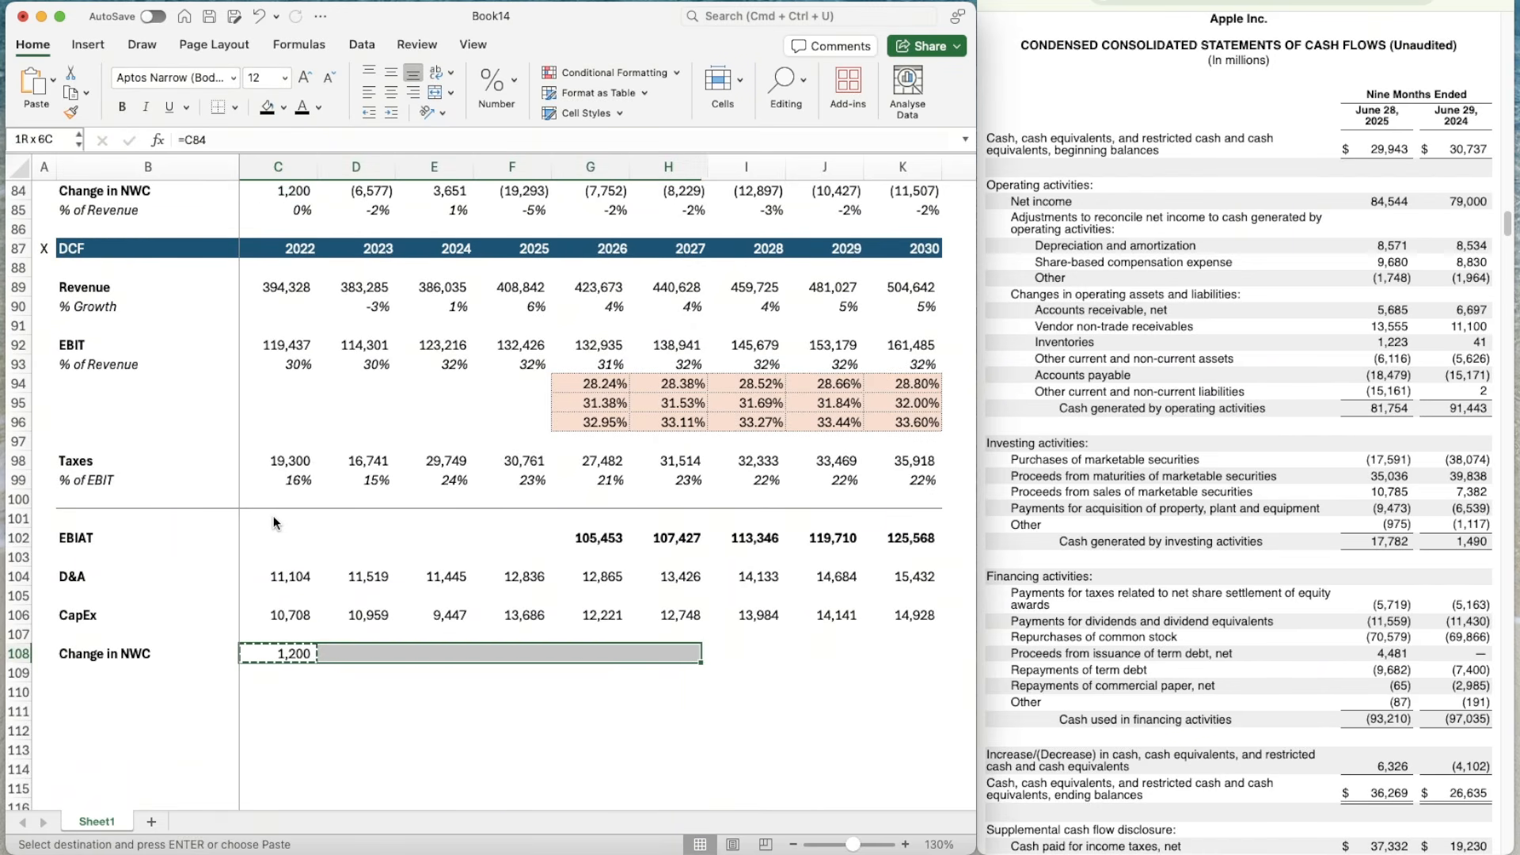
key(super+v)
- Try to copy the top-border formatting of B101:K101 to row 109 below Change in NWC, and undo it
key(Down)
key(Left)
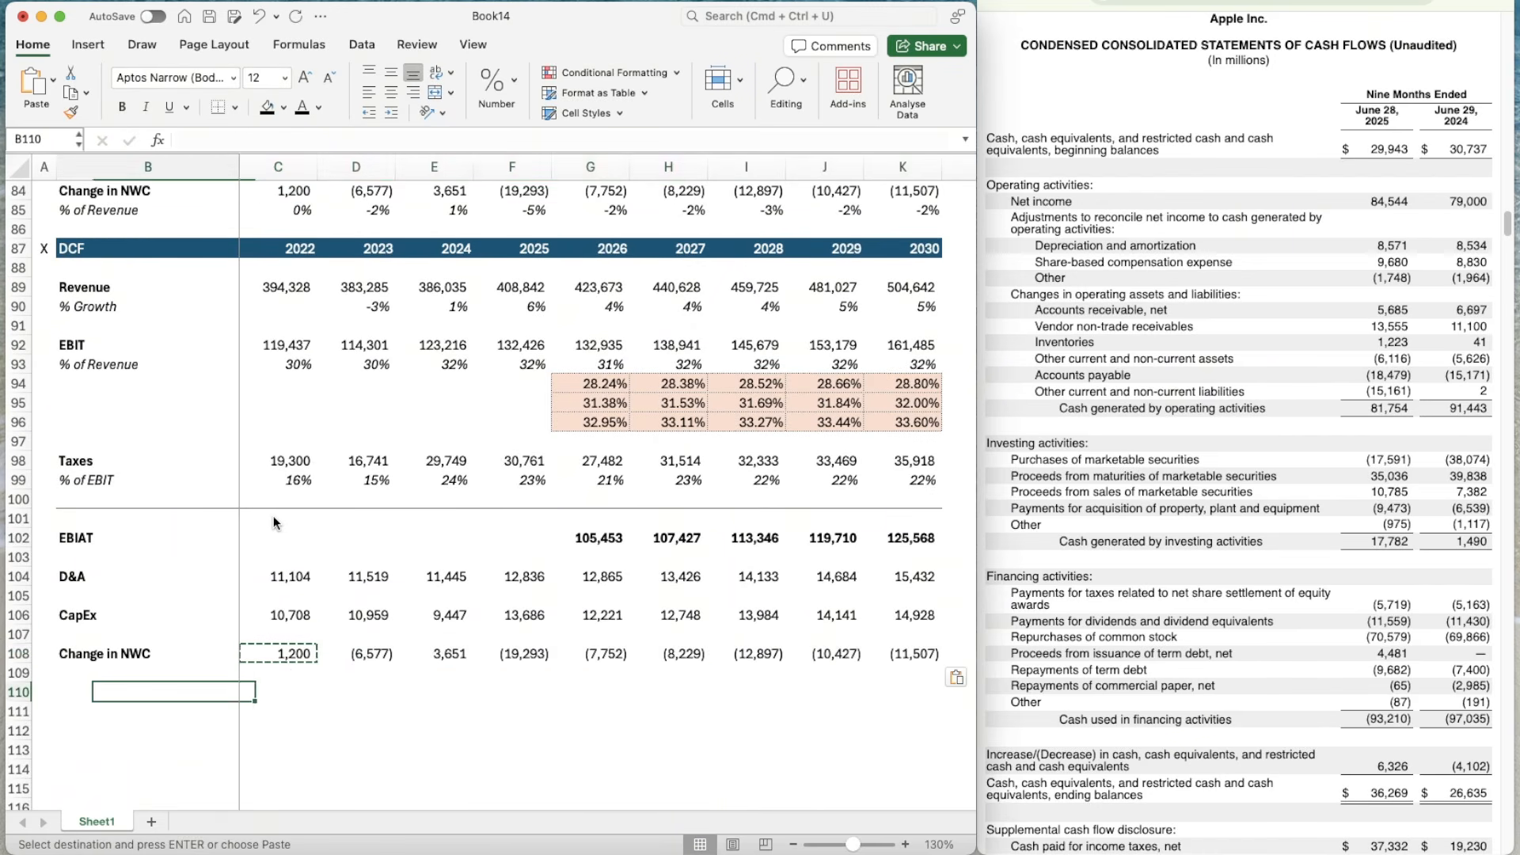
key(Up)
key(Up)
key(Up)
key(Up)
key(Up)
key(Up)
key(Up)
key(Up)
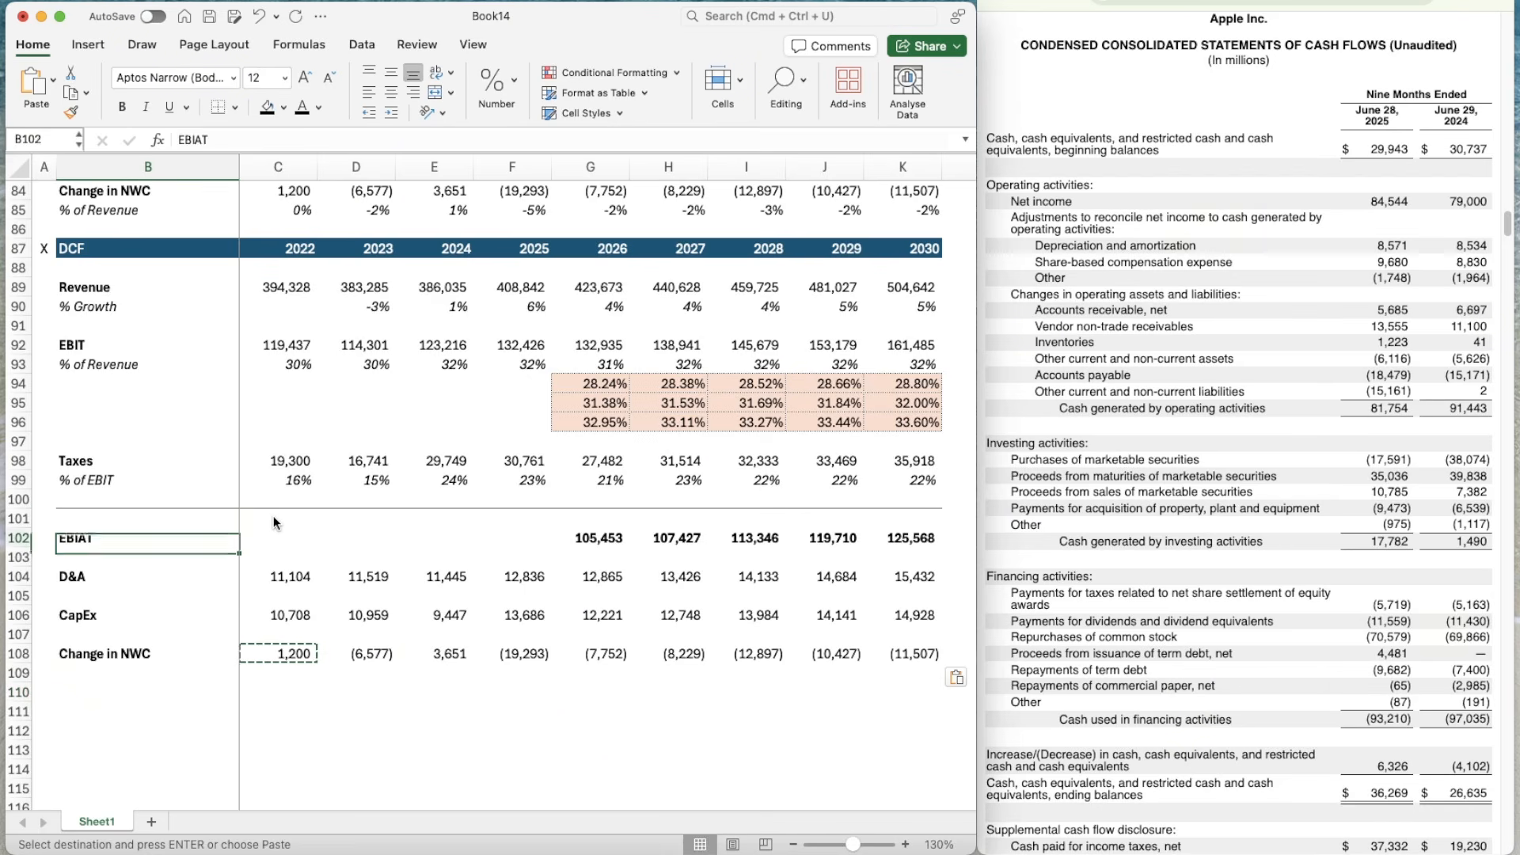
key(shift+Right)
key(shift+Right)
key(shift+Right)
key(shift+Right)
key(shift+Right)
key(shift+Right)
key(shift+Right)
key(shift+Right)
key(shift+Right)
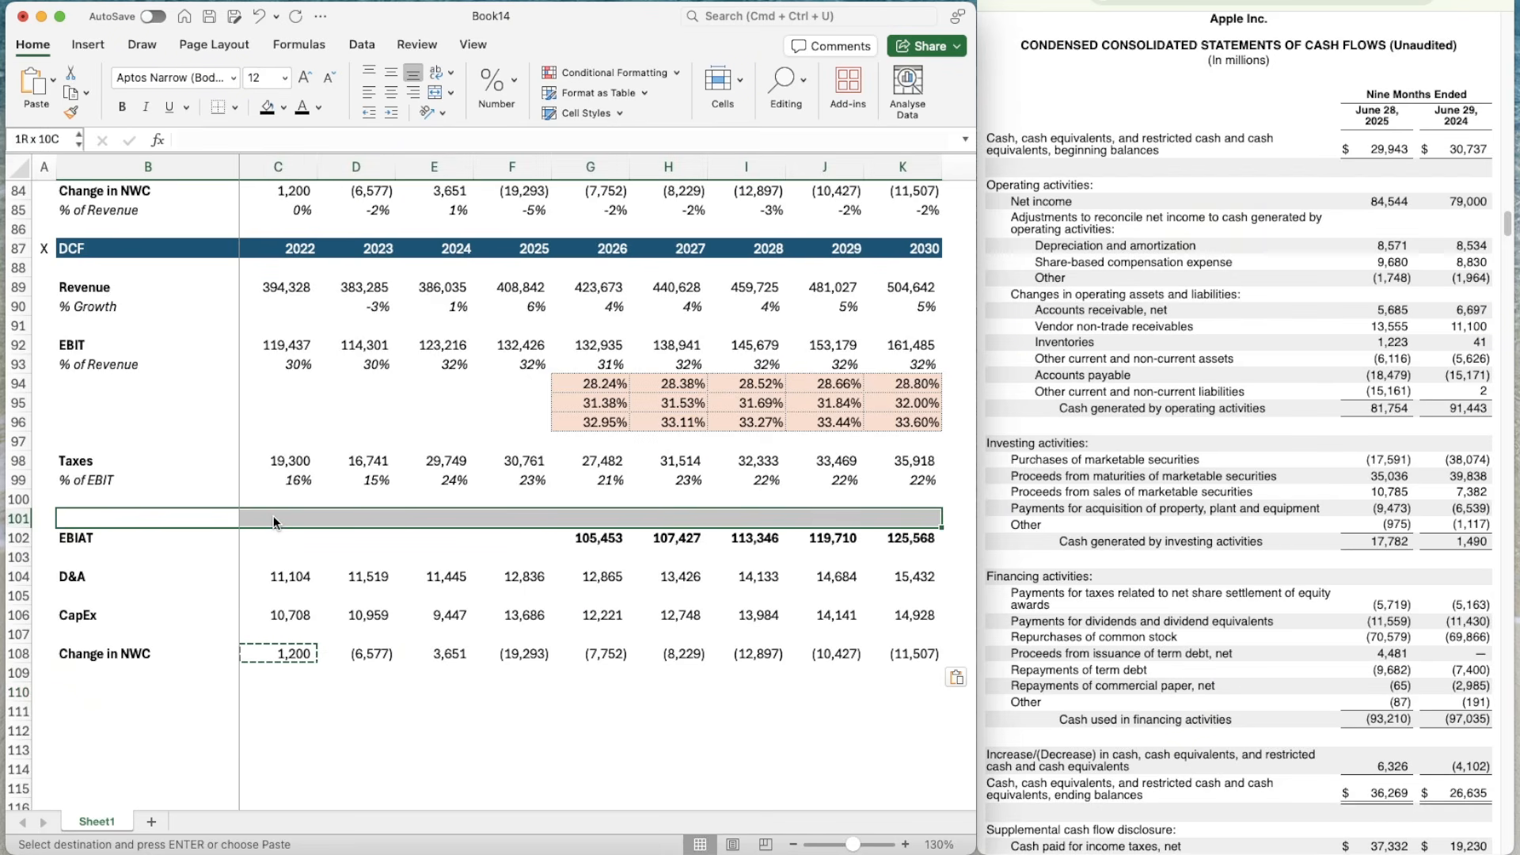
key(super+shift+c)
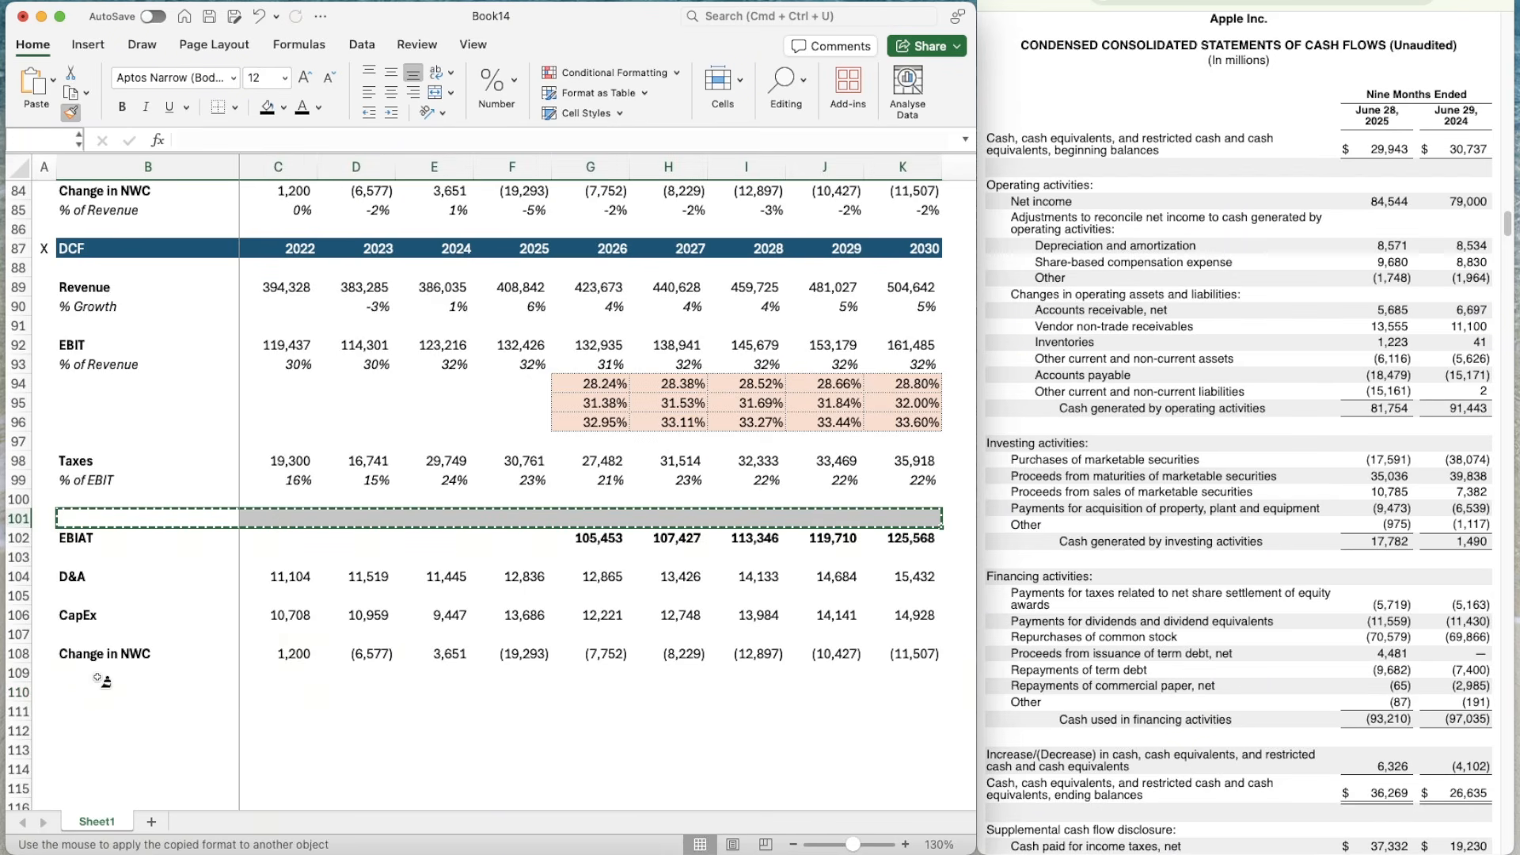
click(102, 679)
click(106, 707)
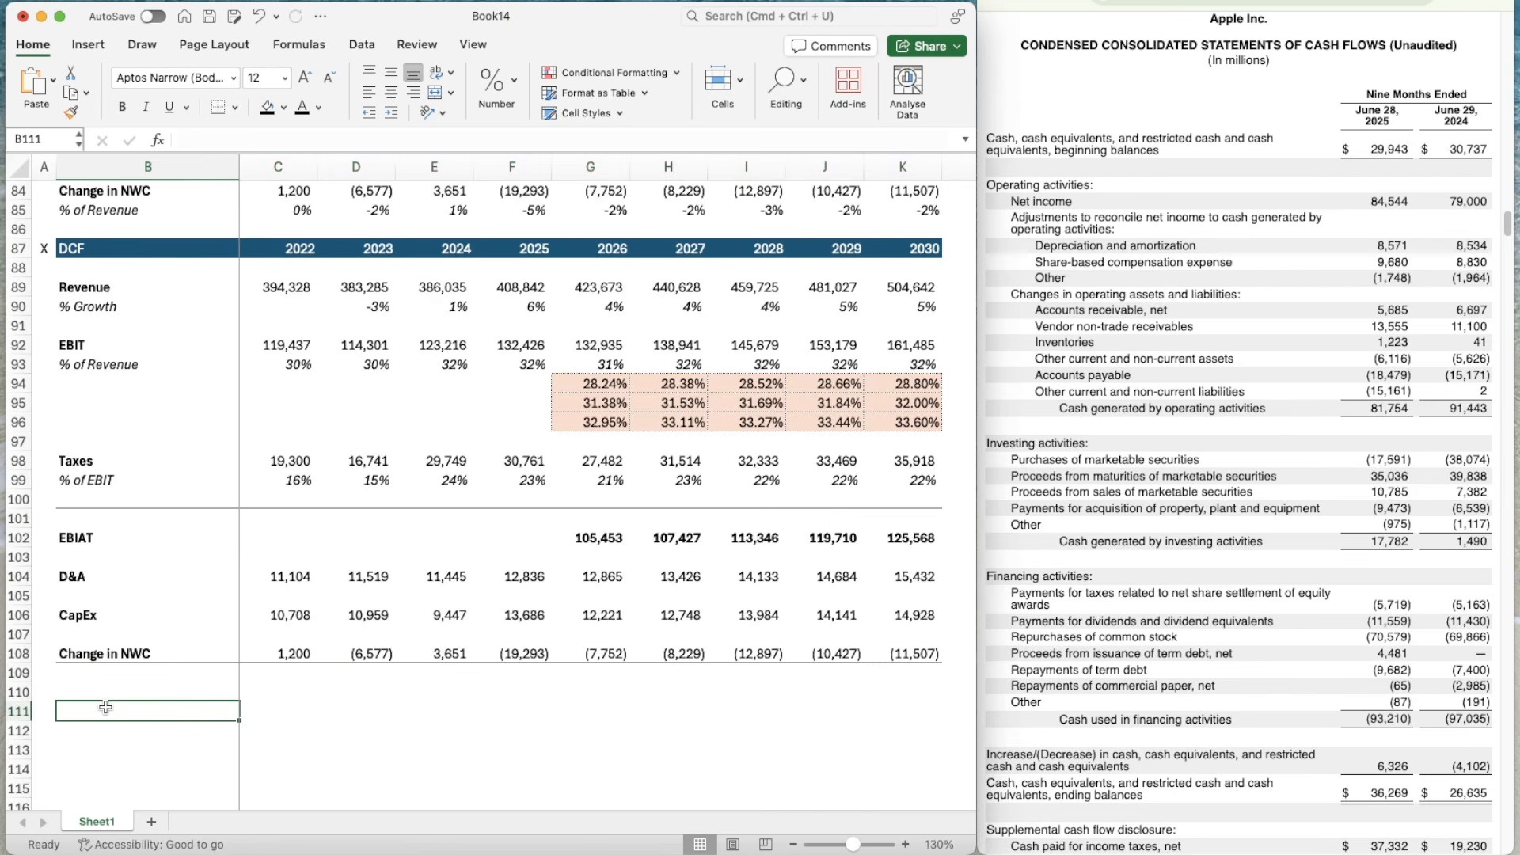
key(super+z)
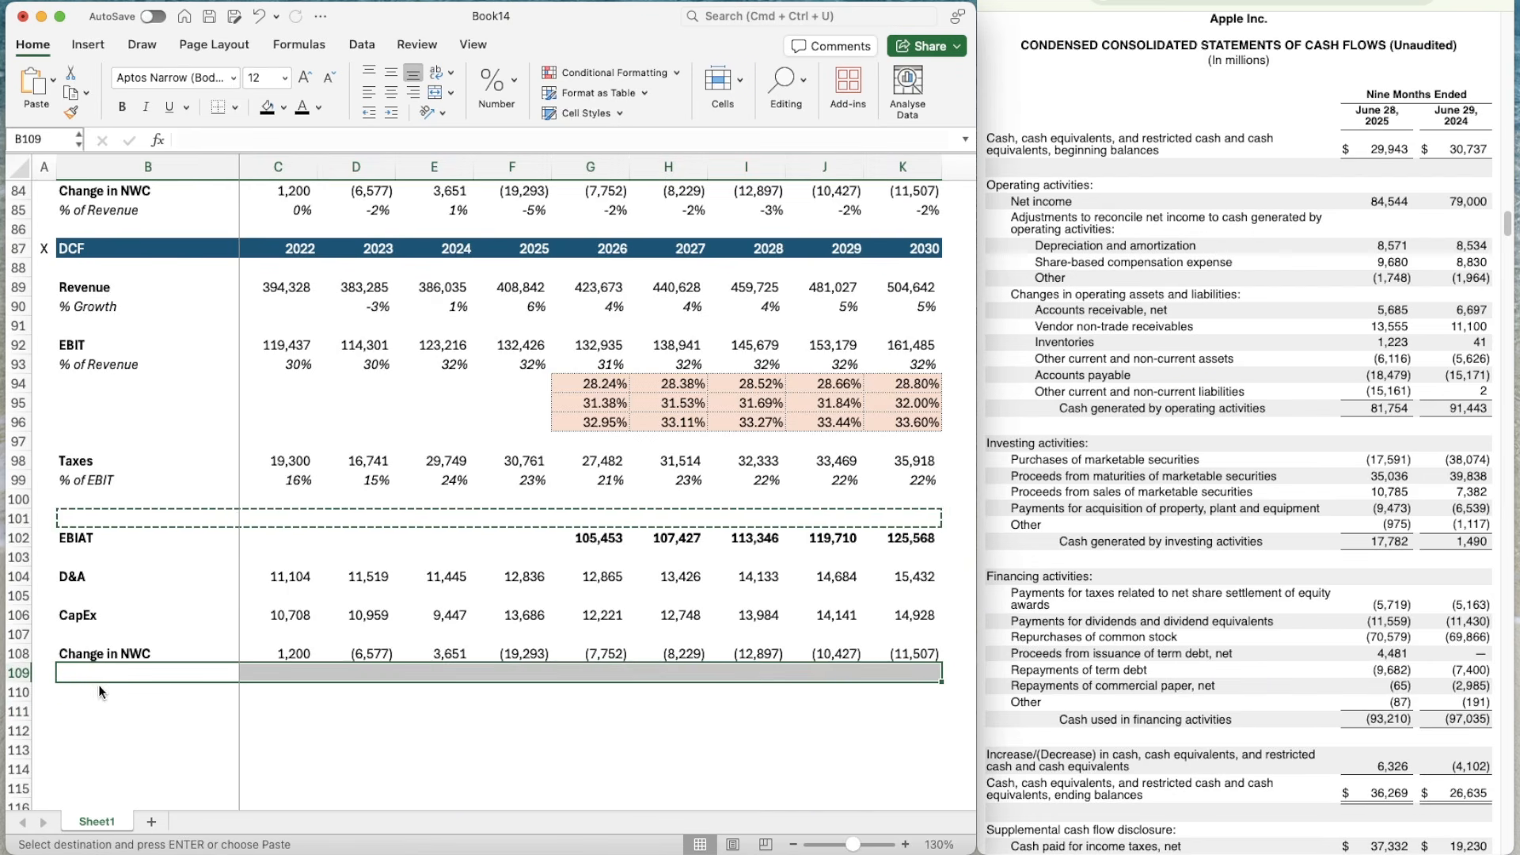
click(93, 690)
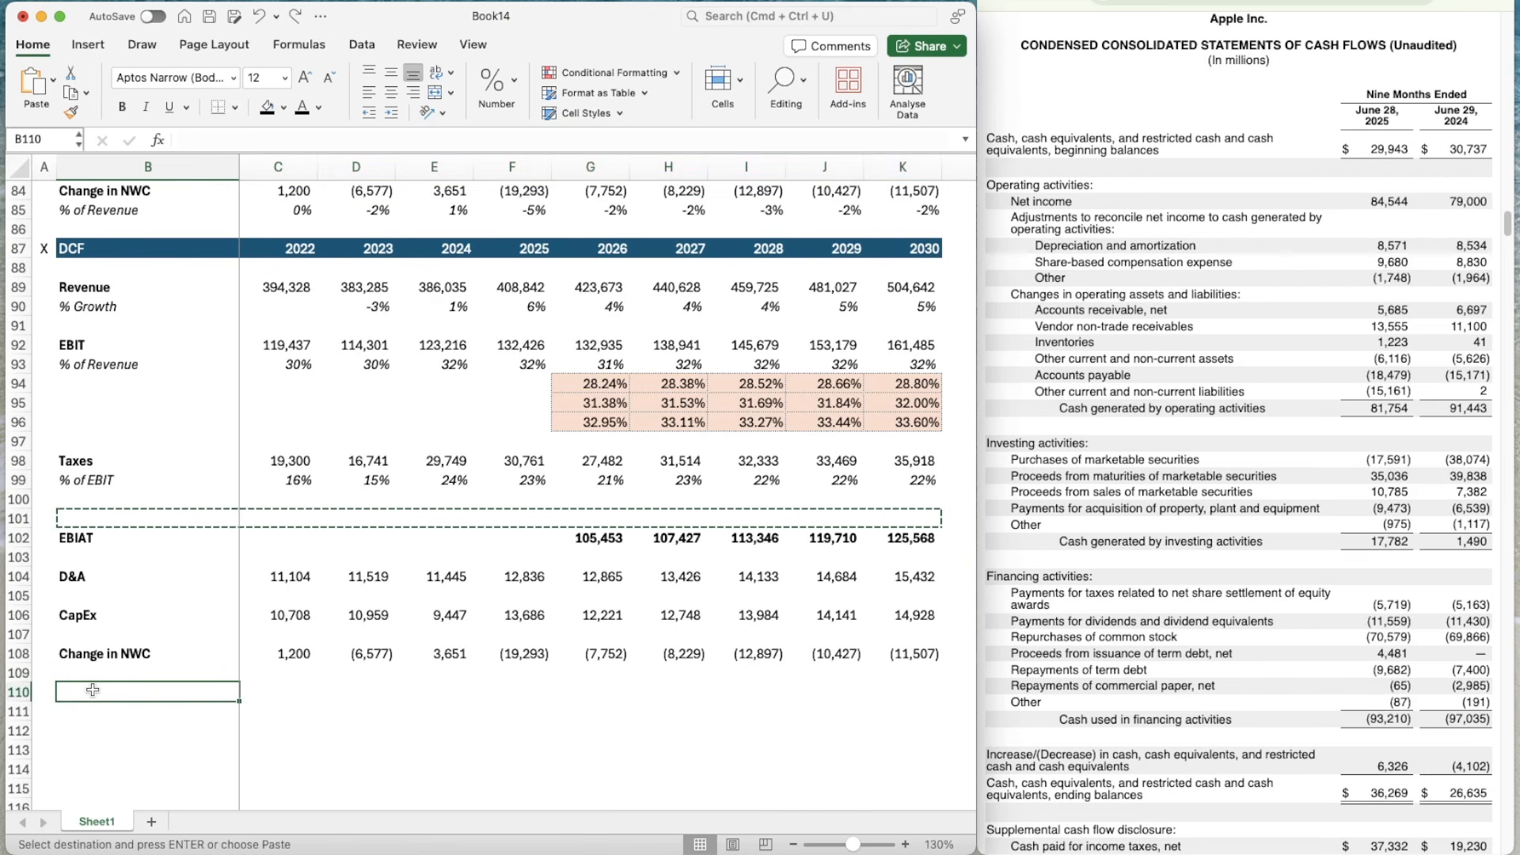
key(super+shift+c)
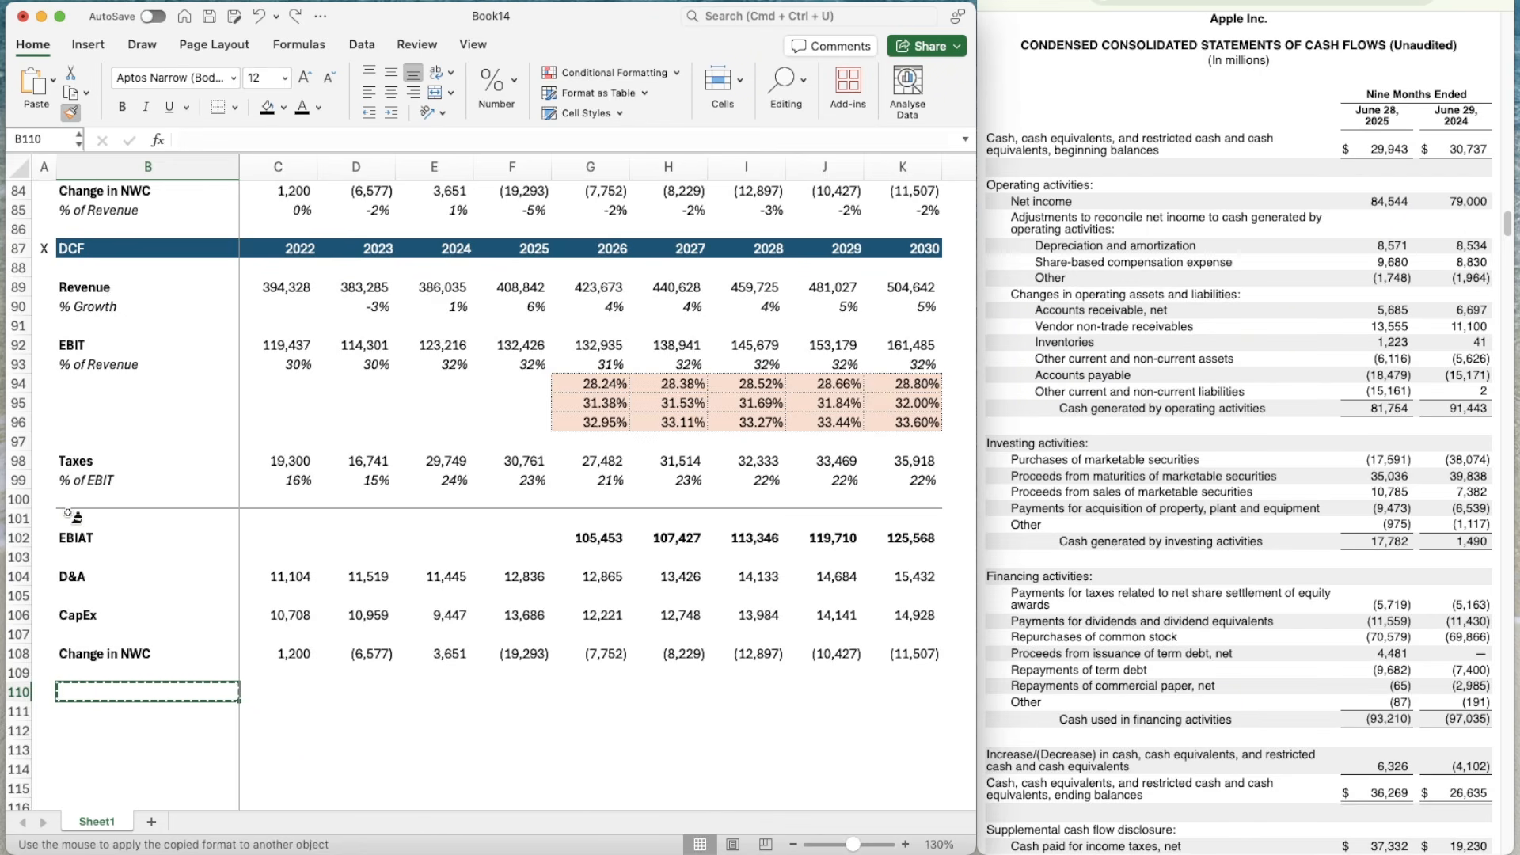
key(super+z)
key(Escape)
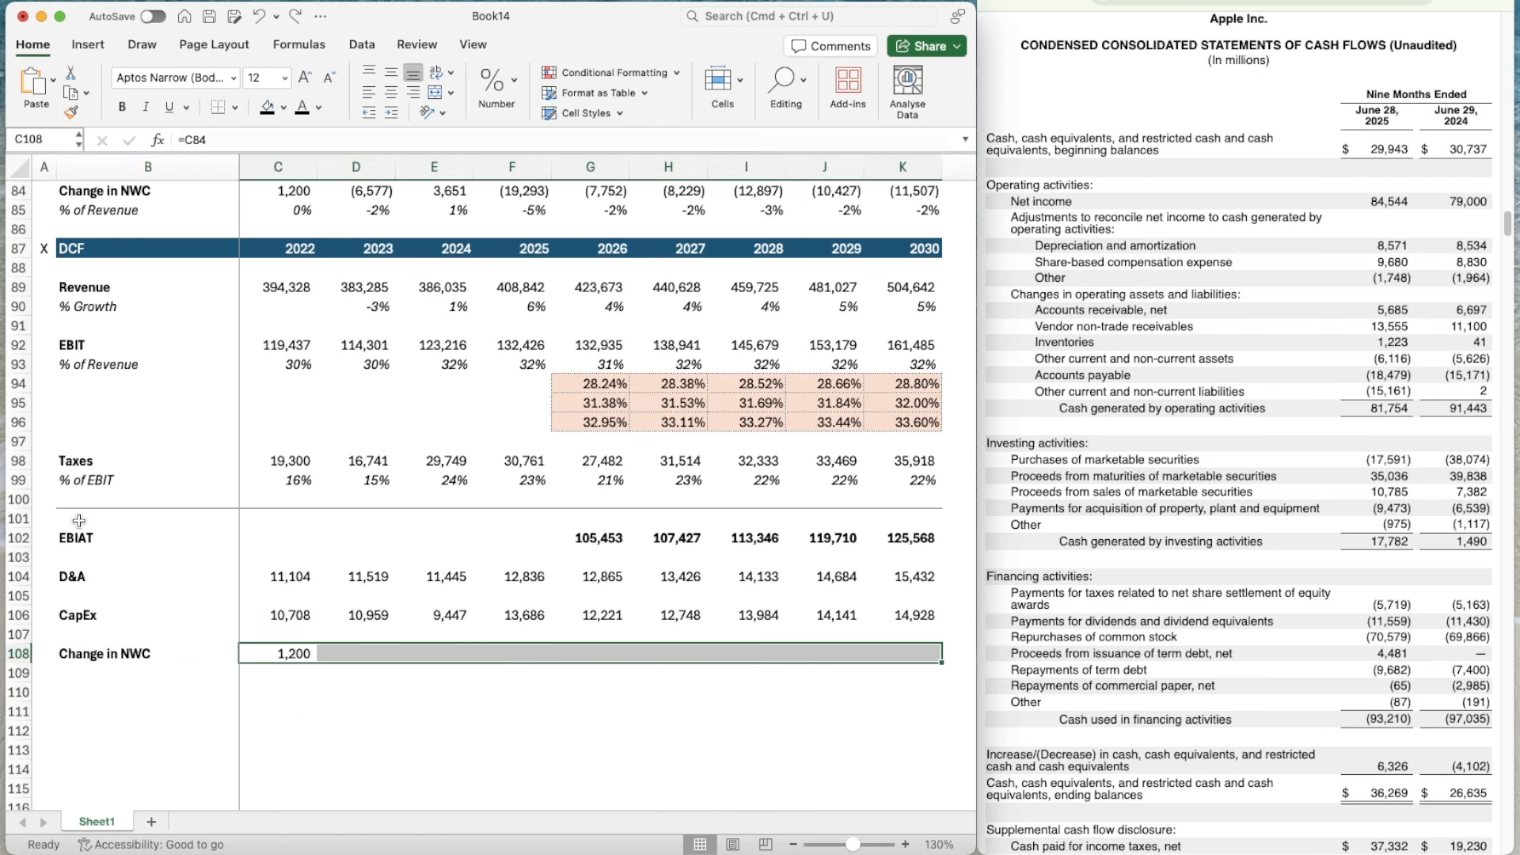
- Copy the top-border formatting of B101:K101 to row 110 beneath the Change in NWC row
click(73, 516)
key(shift+Right)
key(shift+Right)
key(shift+Right)
key(shift+Right)
key(shift+Right)
key(shift+Right)
key(shift+Right)
key(shift+Right)
key(shift+Right)
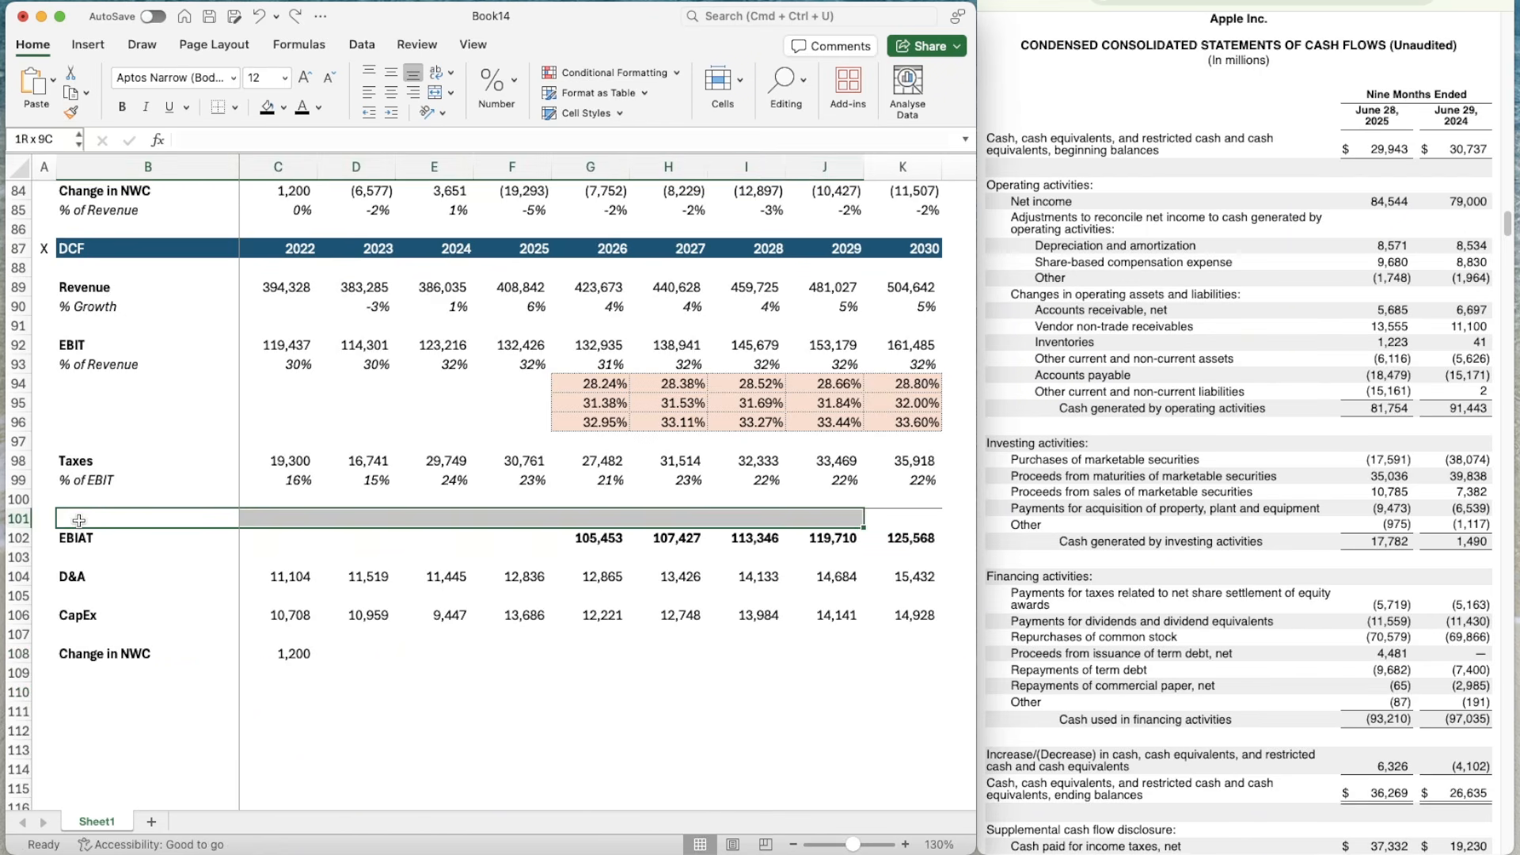
key(super+shift+c)
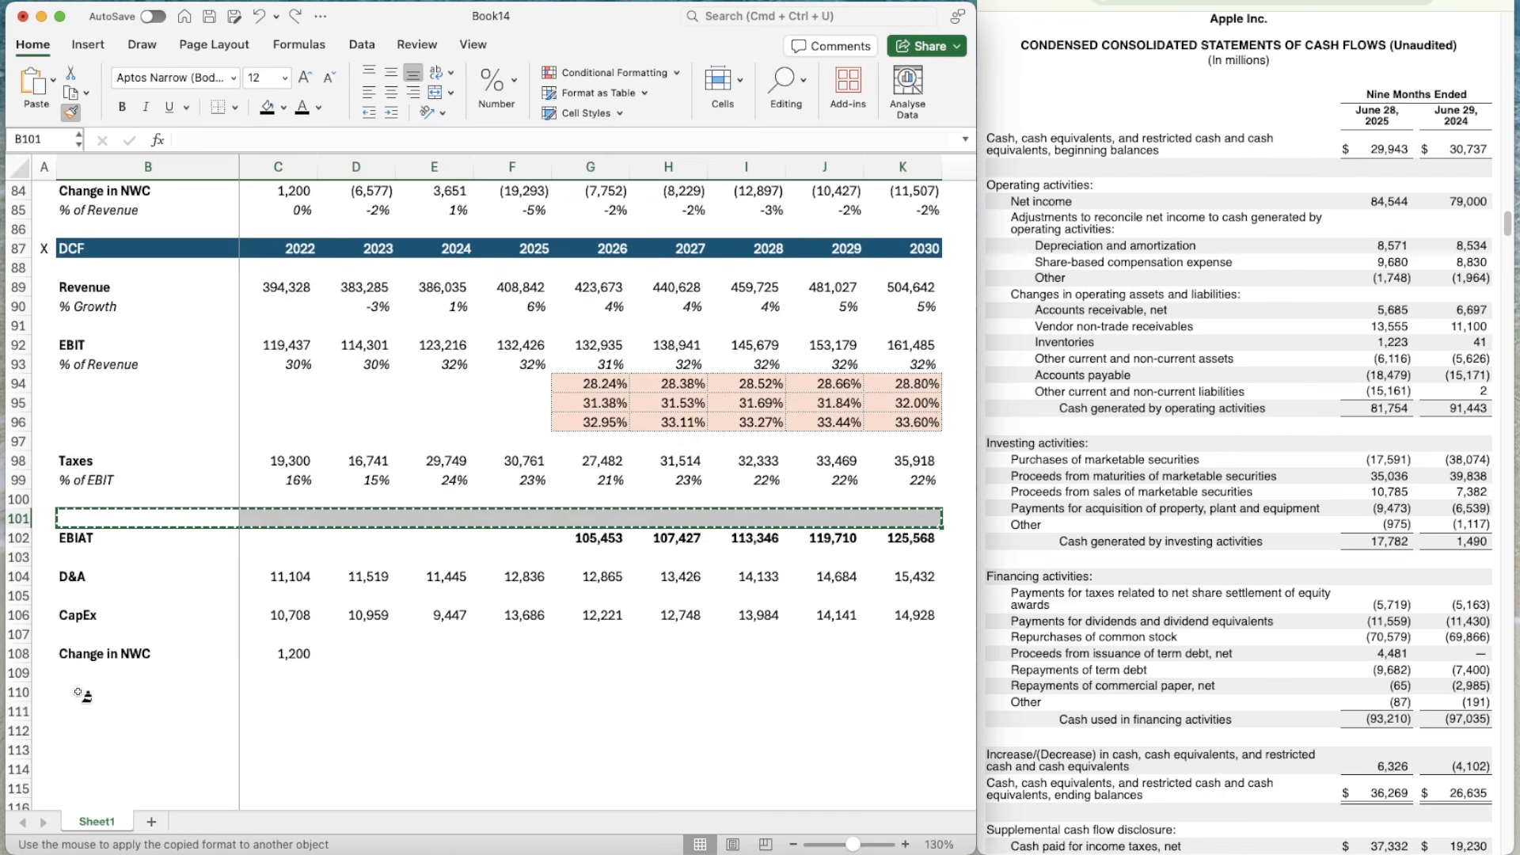
click(82, 694)
- Add a bold Unlevered Free Cash Flow label in B111
click(84, 703)
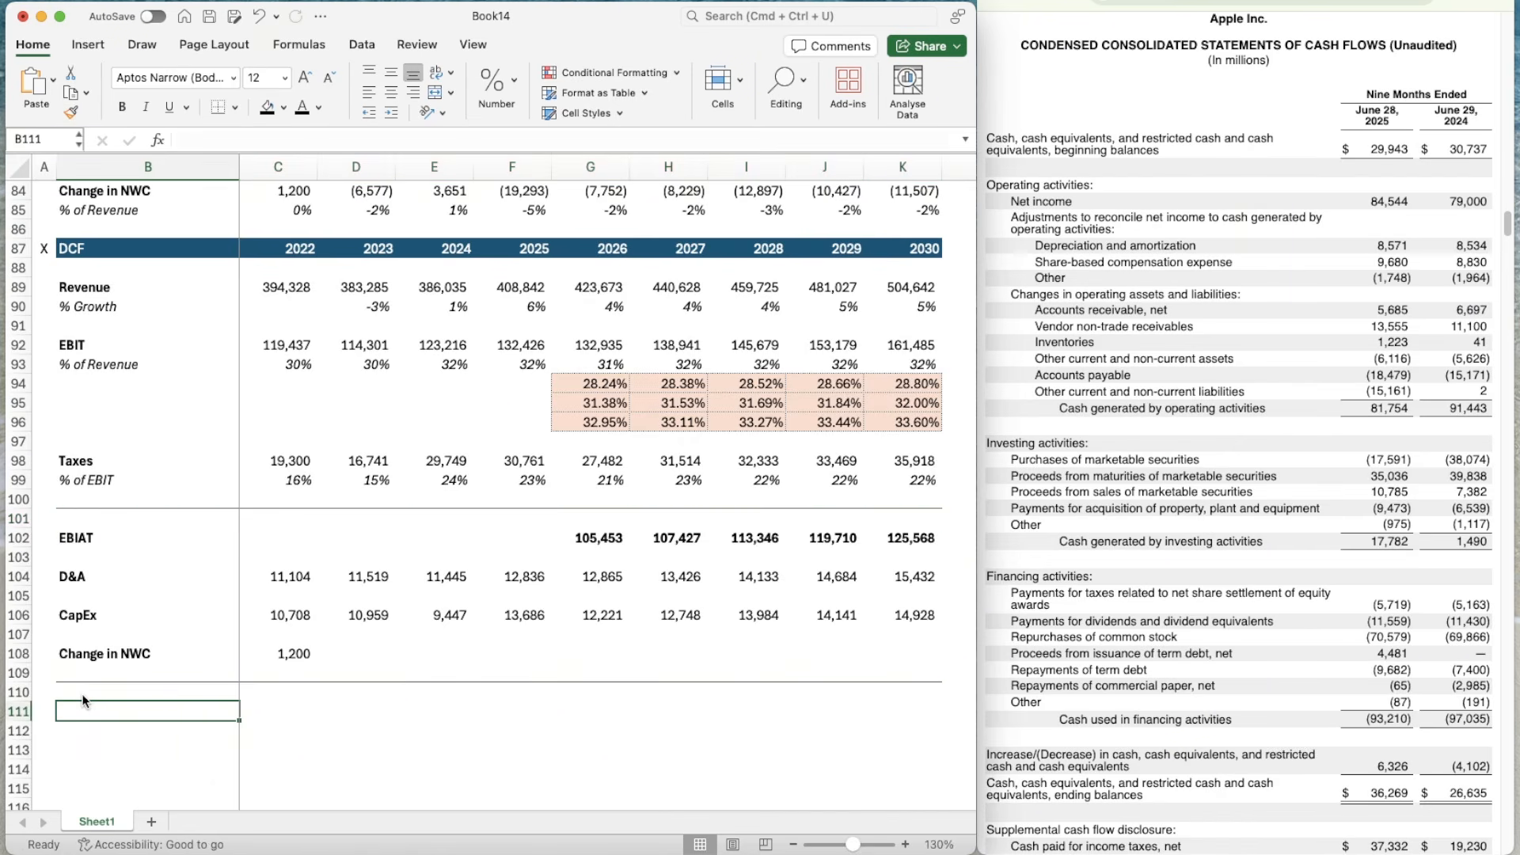
text(Unlevered Free Cash Flow)
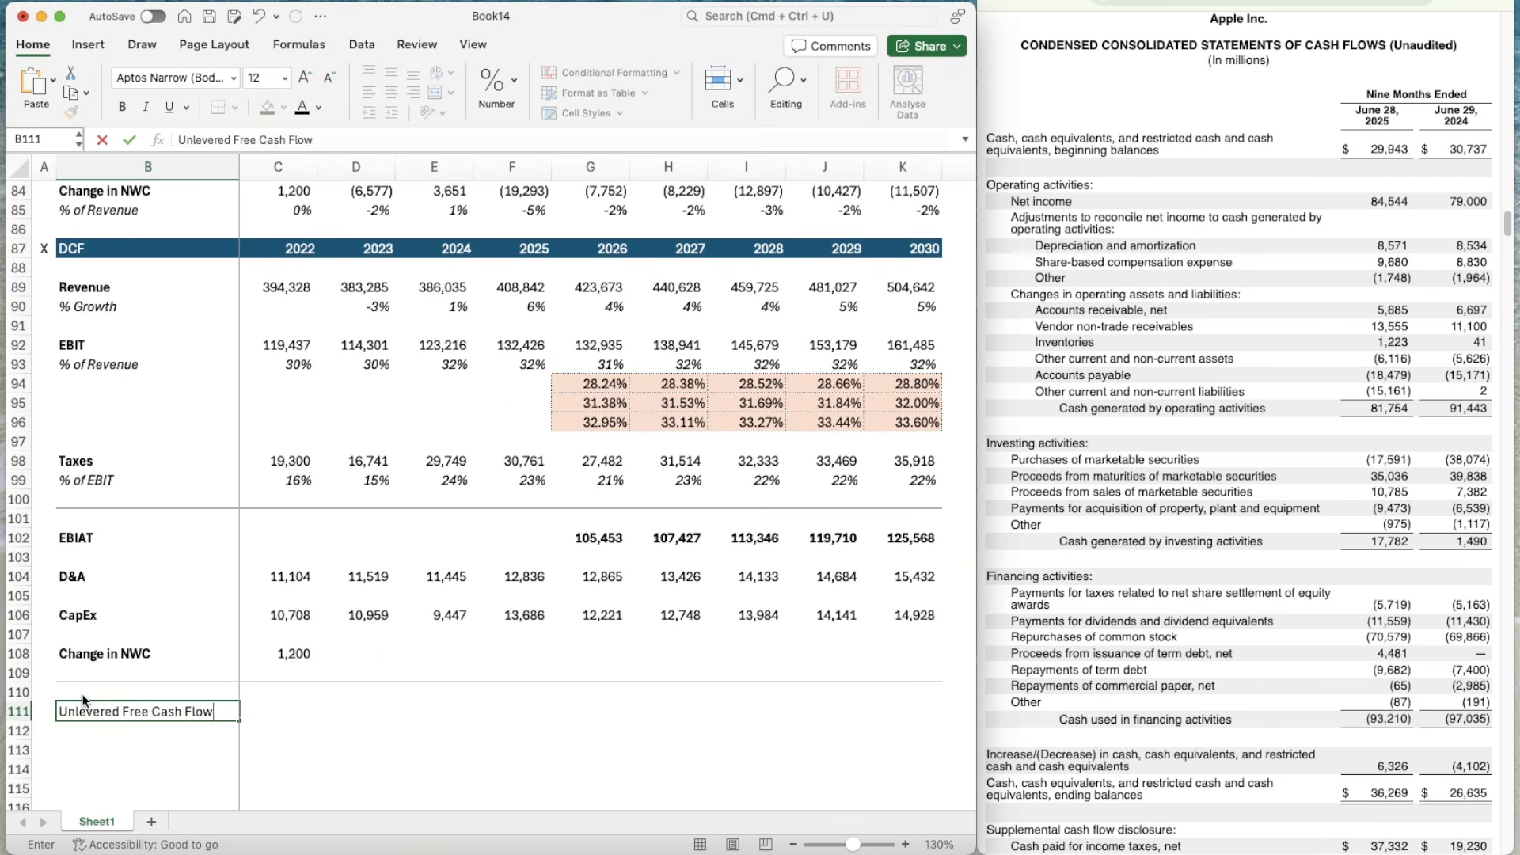
key(Return)
key(Up)
key(super+b)
key(Right)
key(Right)
key(Right)
key(Right)
key(Right)
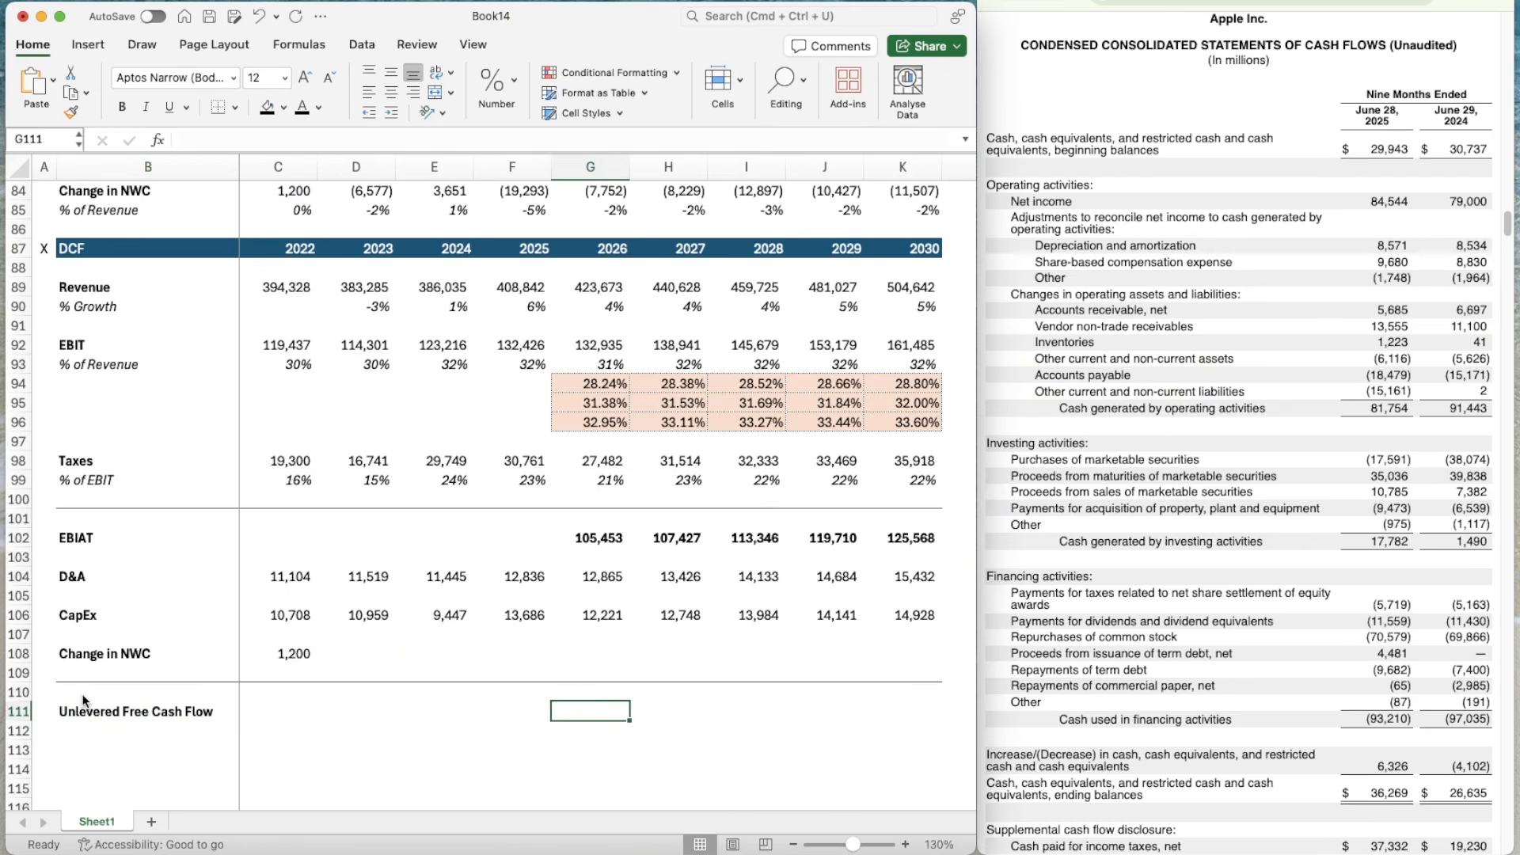
- Fill the Change in NWC row again by copying the link in C108 across through K108
key(Left)
key(Up)
key(Left)
key(Up)
key(Left)
key(Up)
key(Left)
key(super+c)
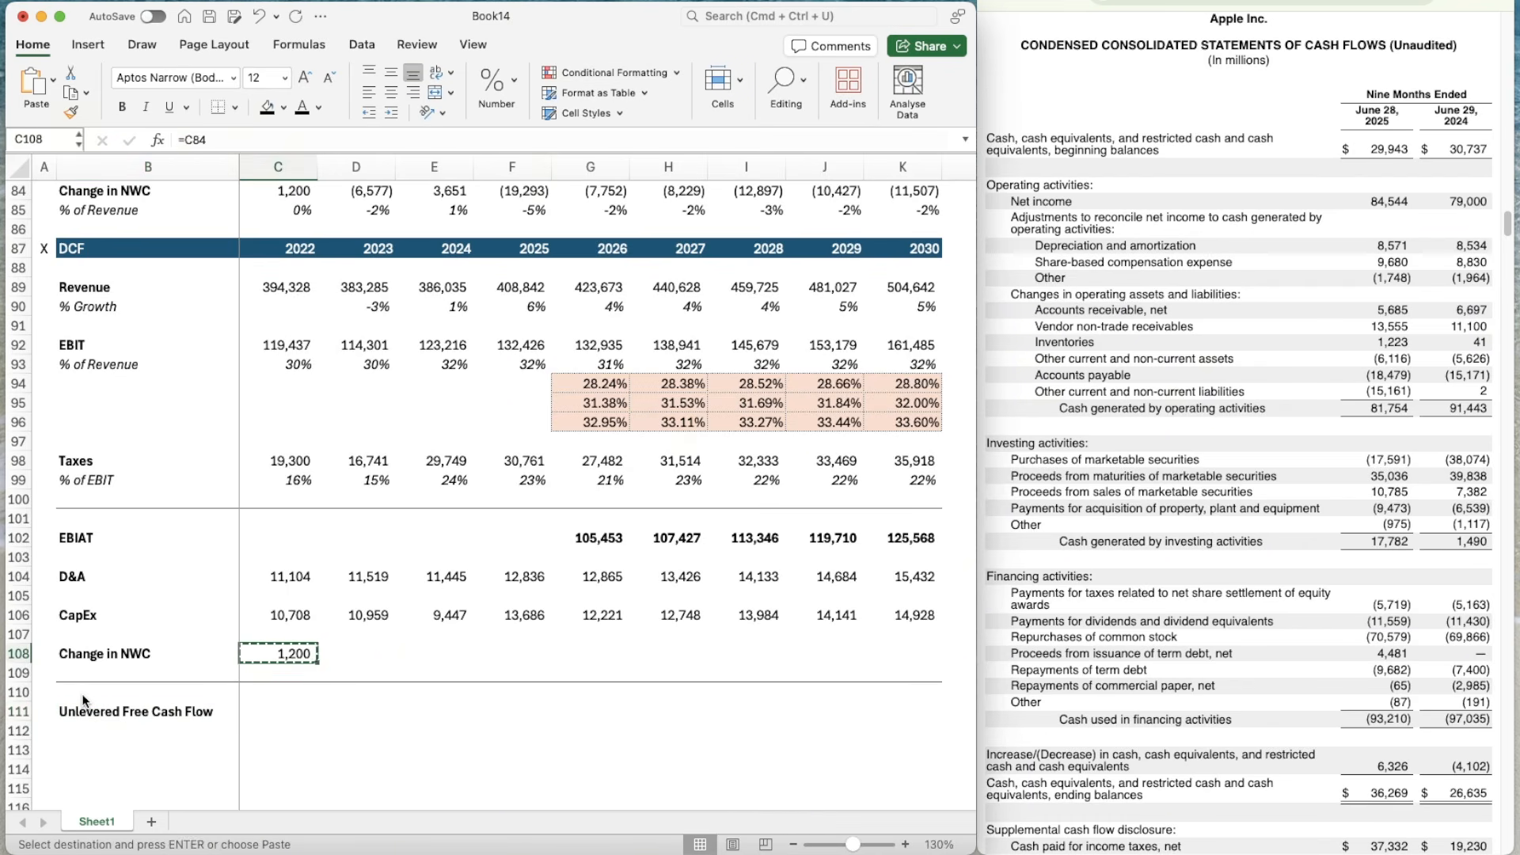
key(shift+Right)
key(shift+Right)
key(shift+Right)
key(shift+Right)
key(shift+Right)
key(shift+Right)
key(shift+Right)
key(shift+Right)
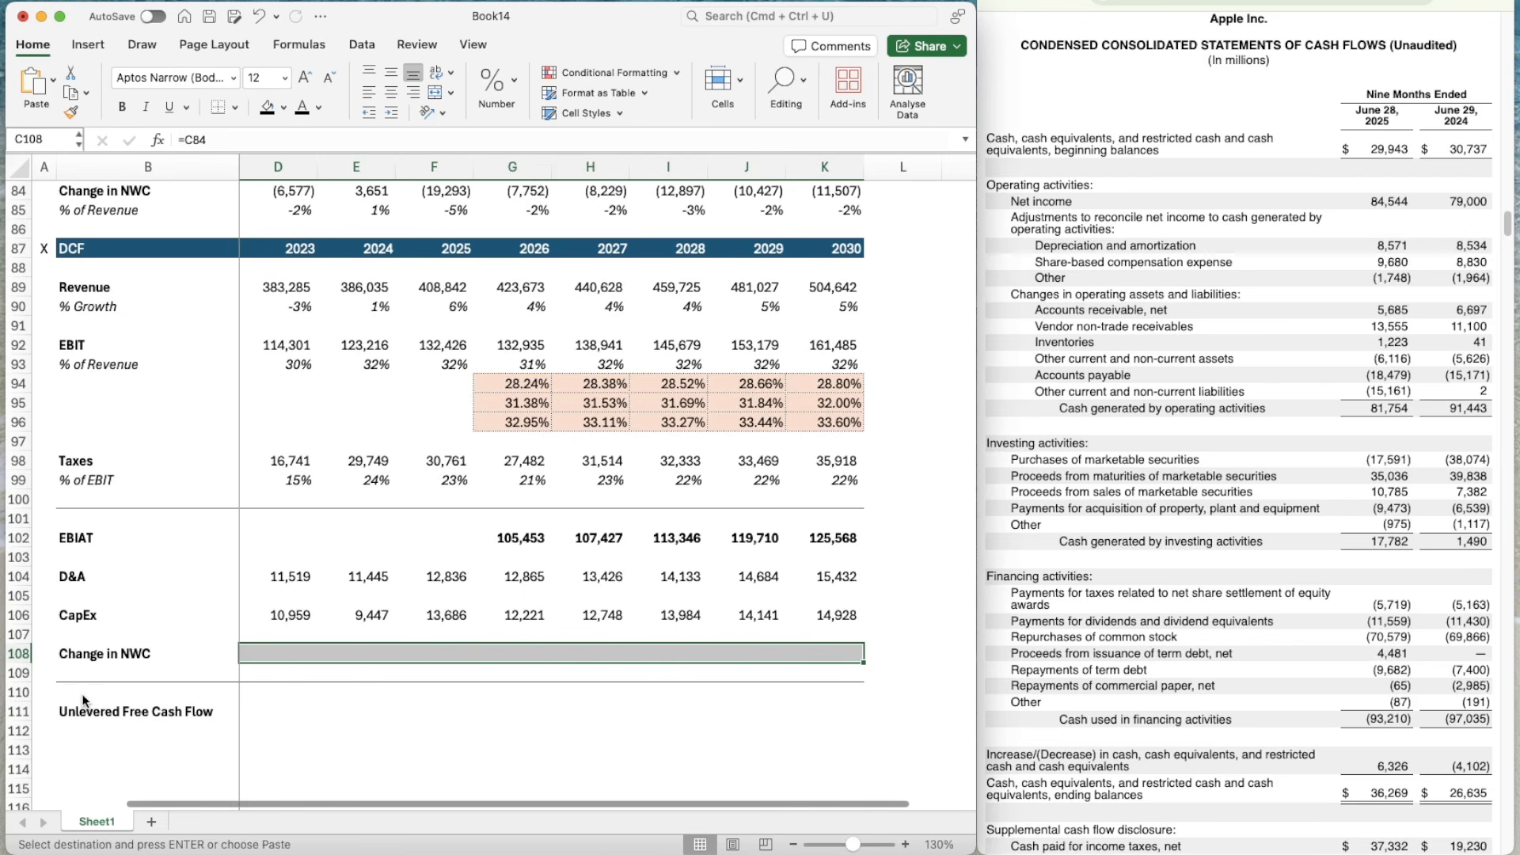
key(super+v)
key(Down)
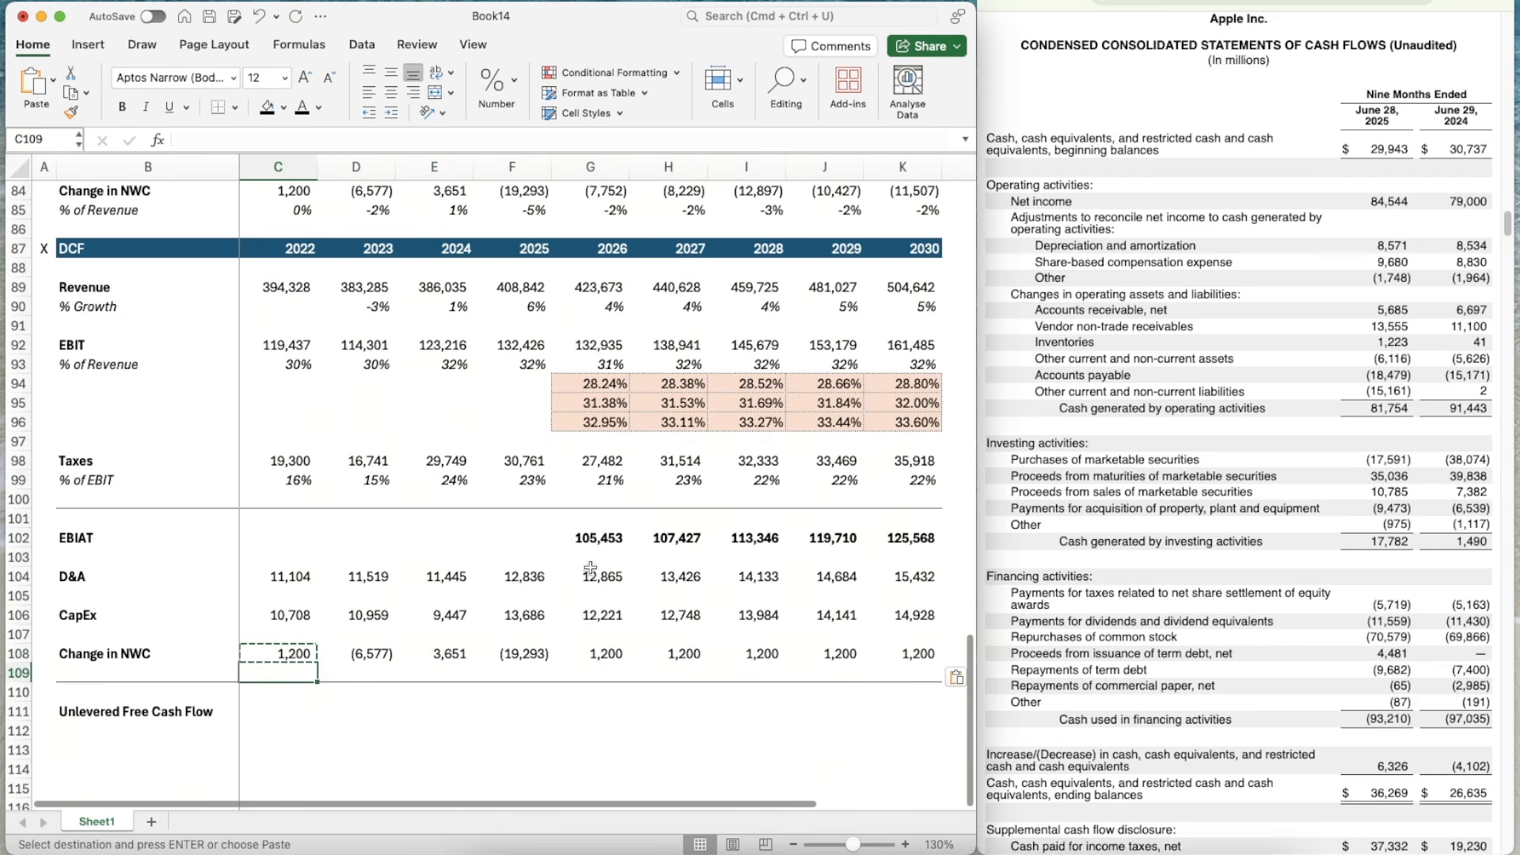
scroll(584, 582, down, 1)
scroll(583, 582, down, 1)
key(Up)
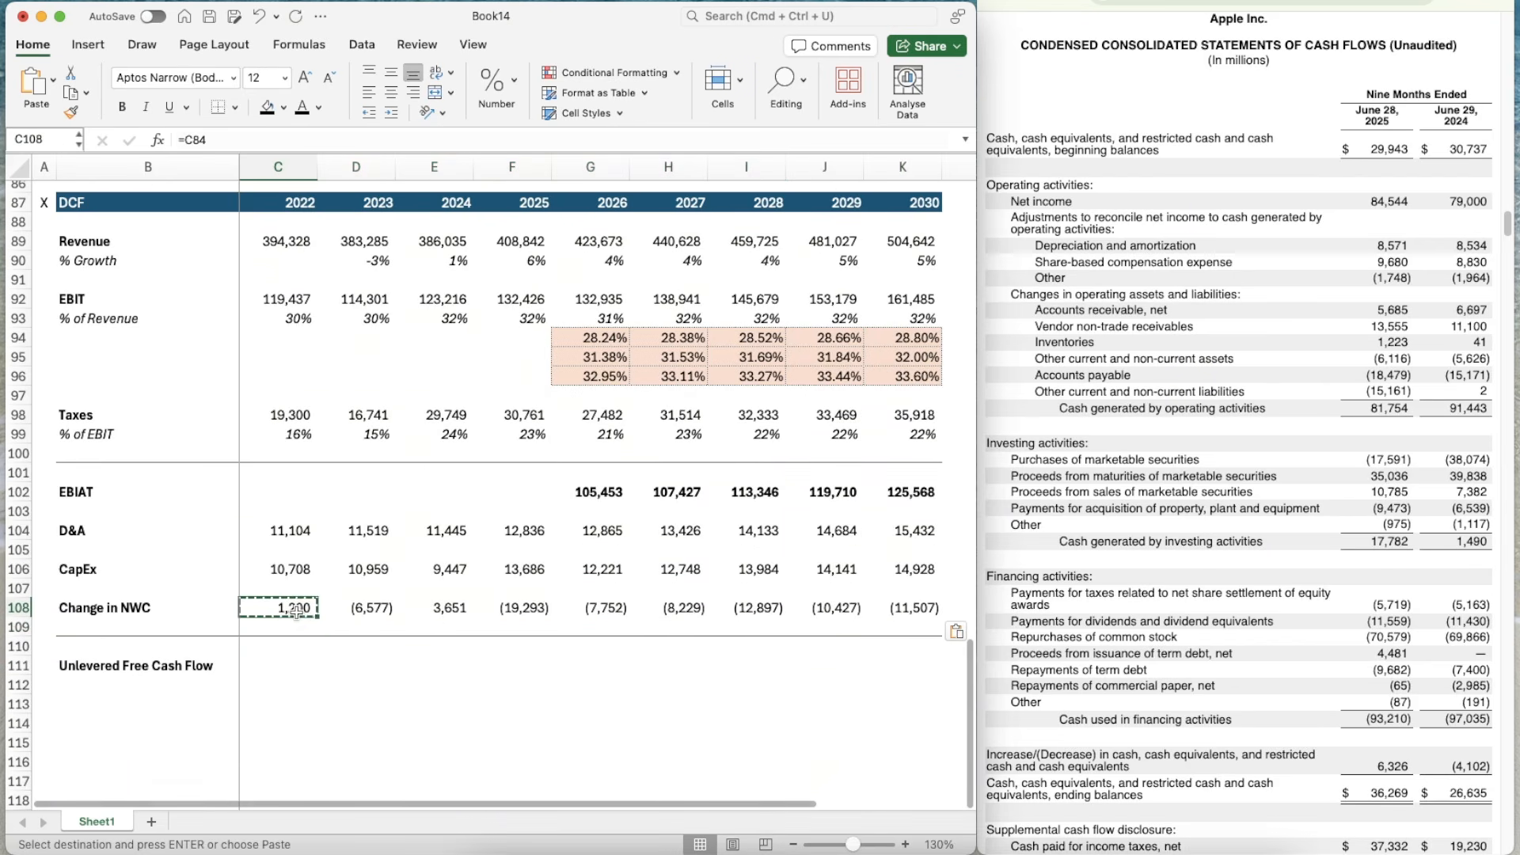
- Calculate 2026 Unlevered Free Cash Flow in G111 as EBIAT plus D&A minus CapEx and Change in NWC, with =G102+G104-G106-G108
click(641, 661)
key(Left)
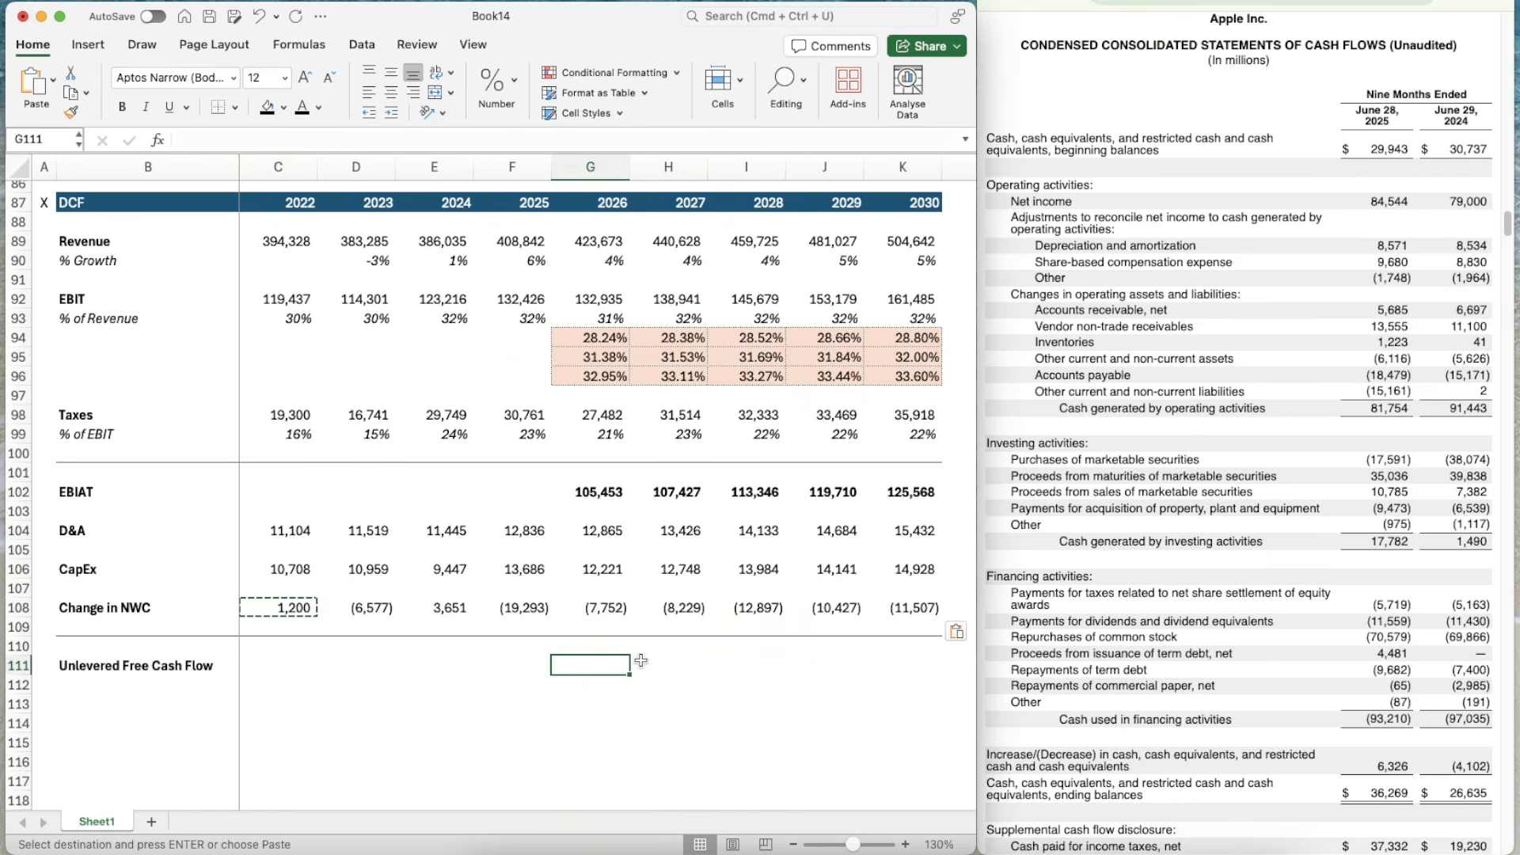
text(=)
key(Up)
key(Up)
key(Up)
key(Up)
key(Up)
key(Up)
key(Up)
key(Up)
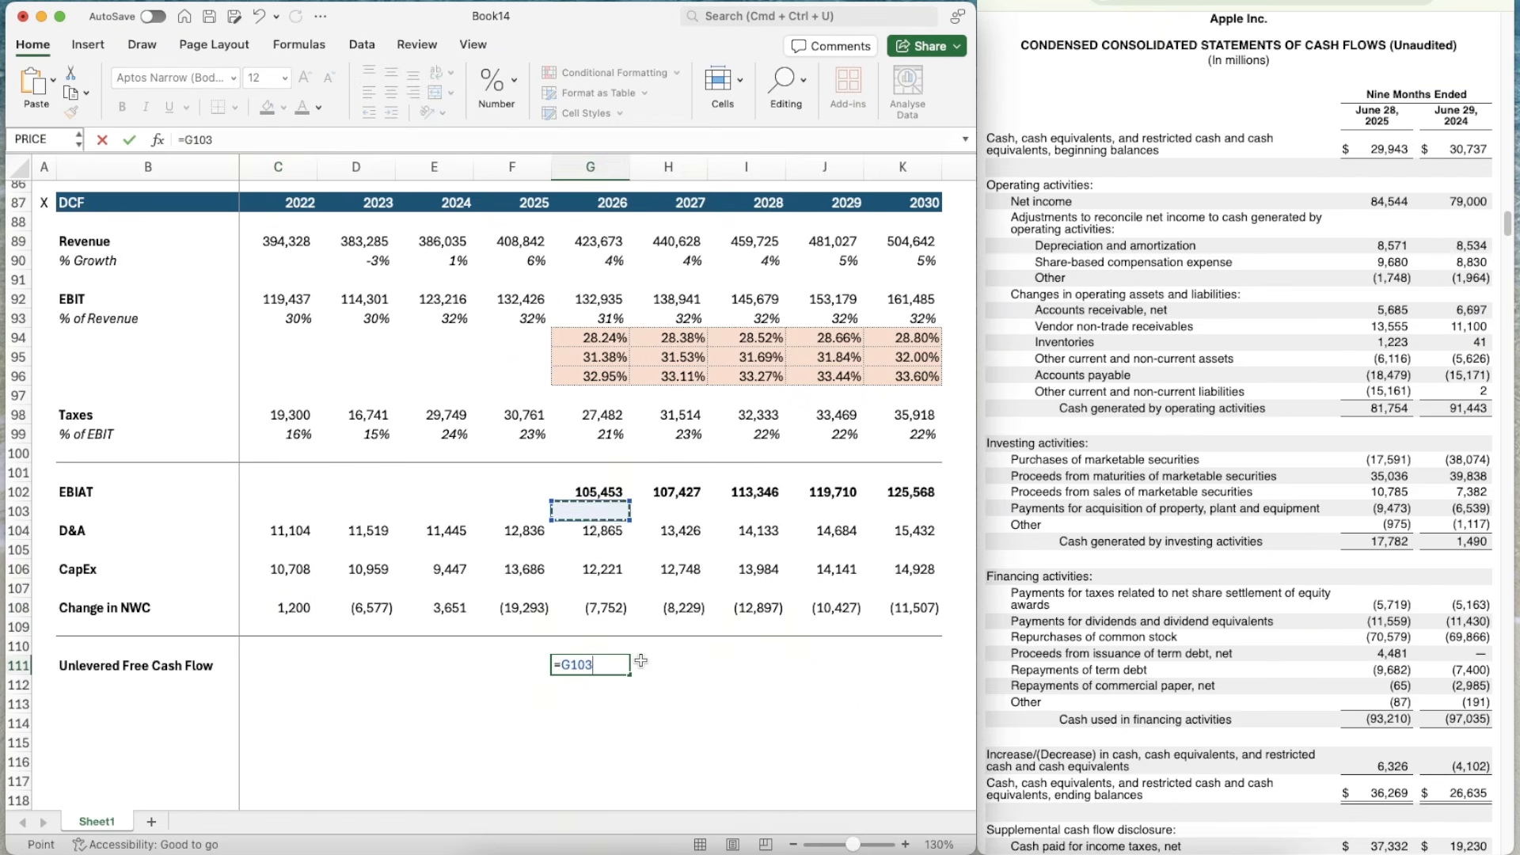
key(Up)
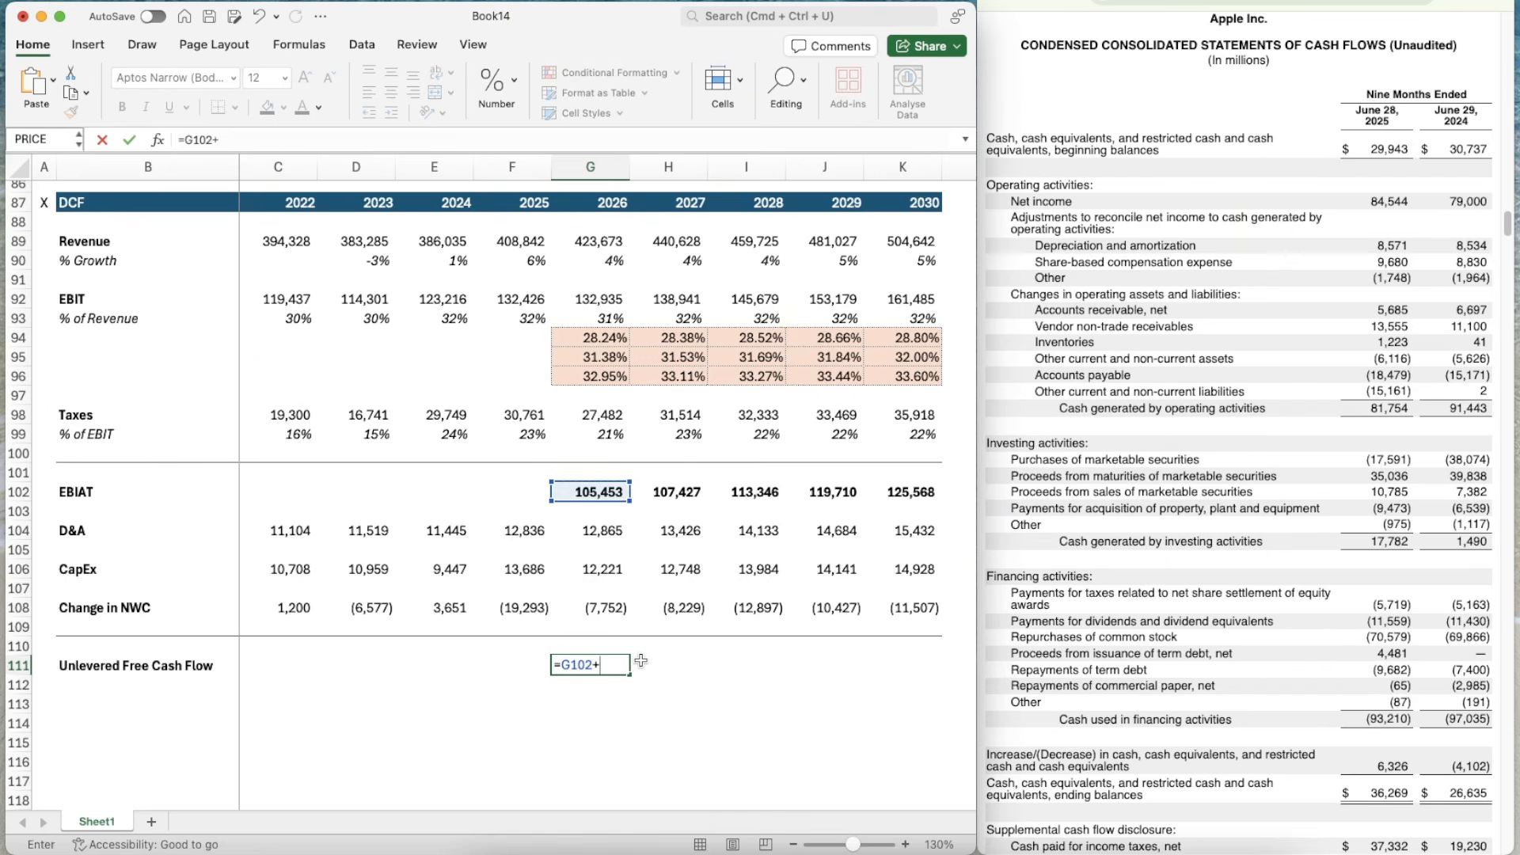
text(+)
key(Up)
key(Up)
key(Up)
key(Up)
key(Up)
key(Up)
key(Up)
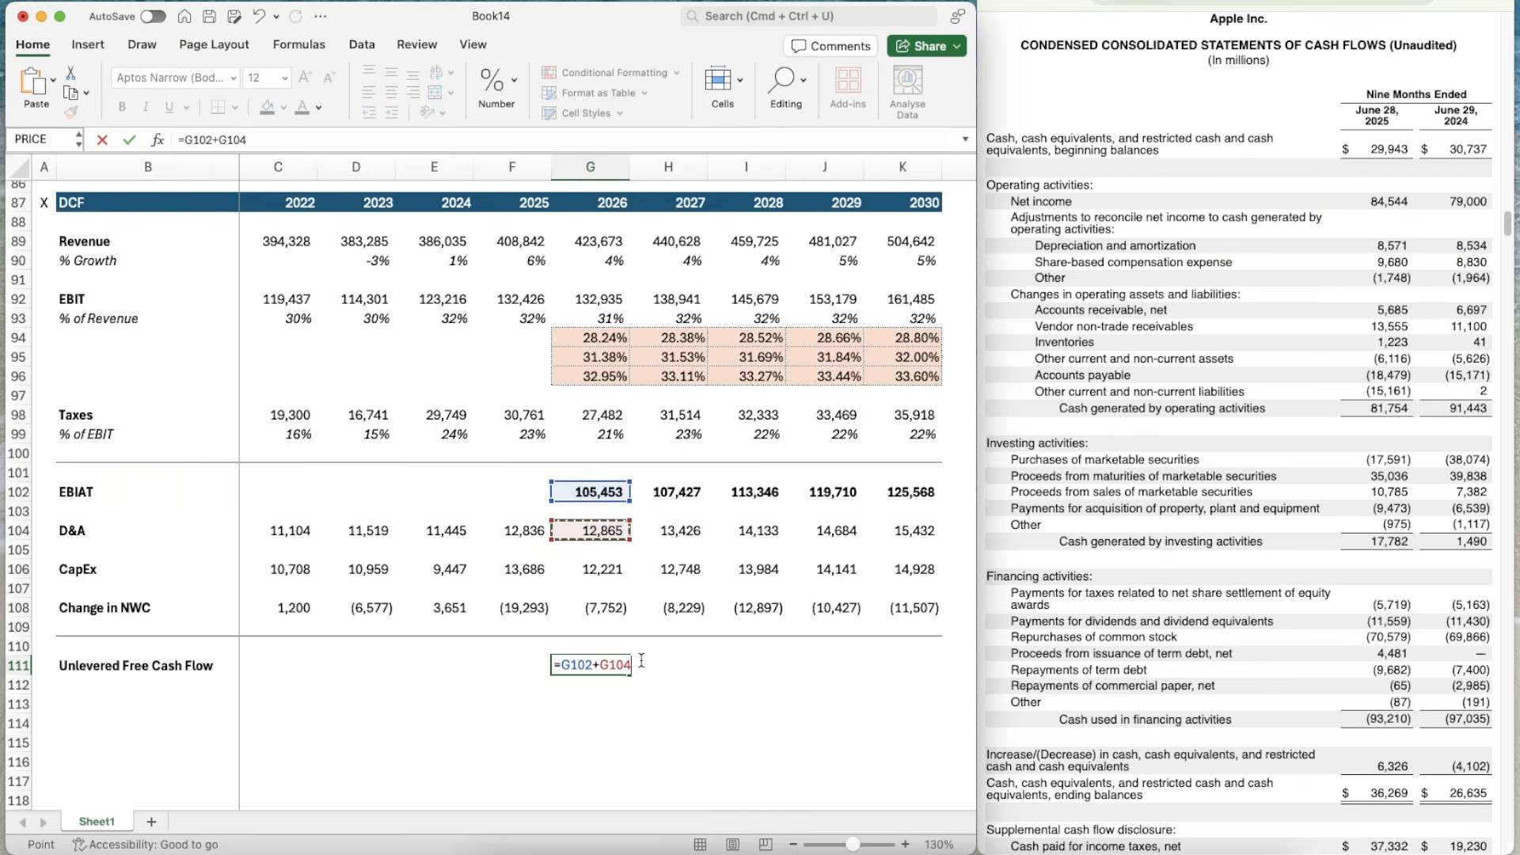
text(-)
key(Up)
key(Up)
key(Up)
key(Up)
key(Up)
key(Up)
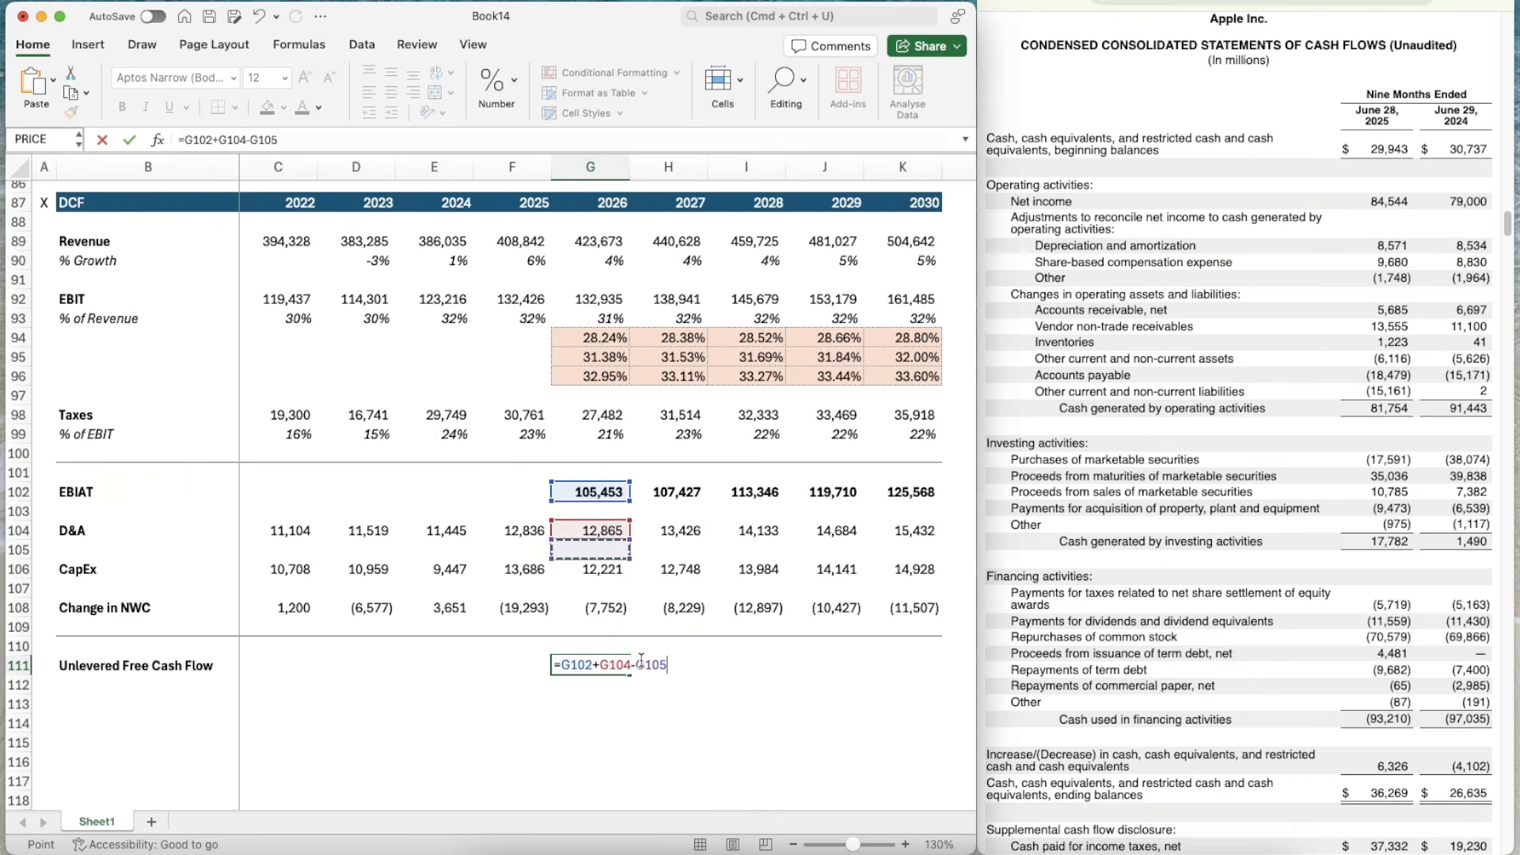
key(Down)
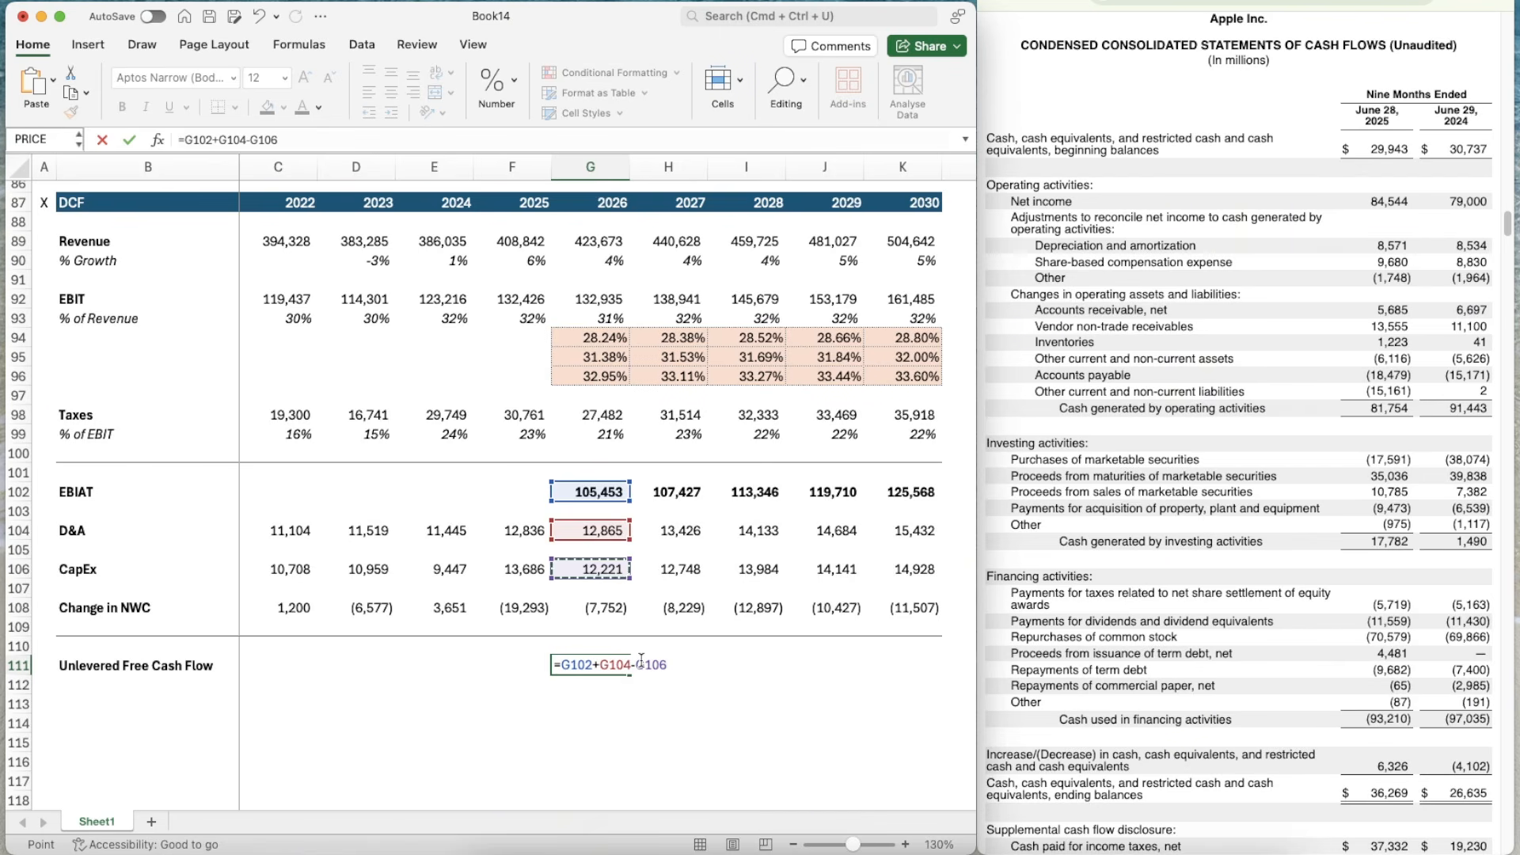
text(-)
key(Up)
key(Up)
key(Up)
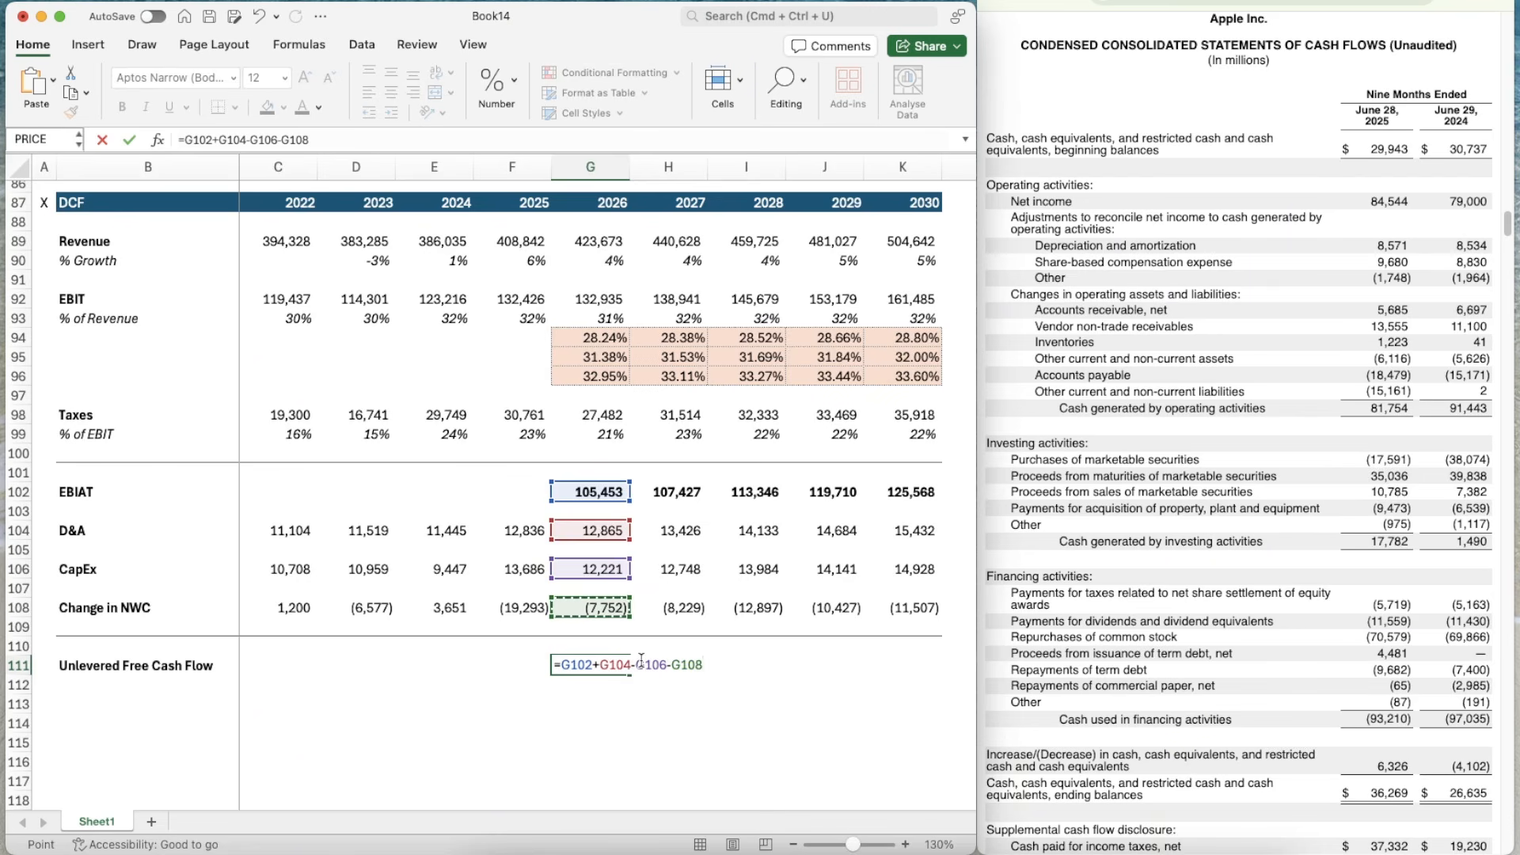
key(ctrl+Return)
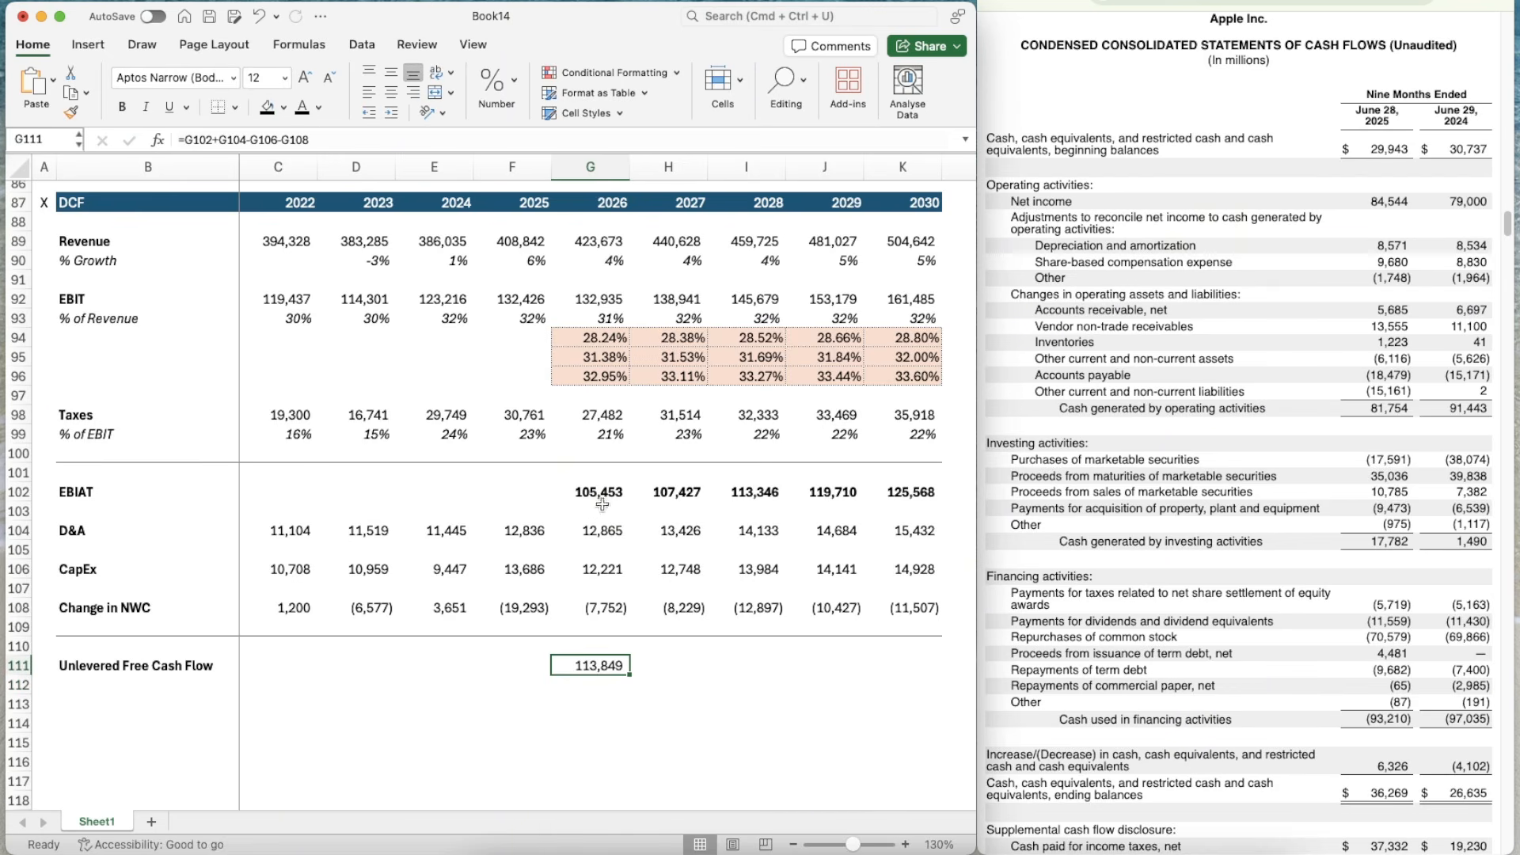
- Bold the 2026 Unlevered Free Cash Flow in G111 and copy it across through 2030 in K111
key(super+b)
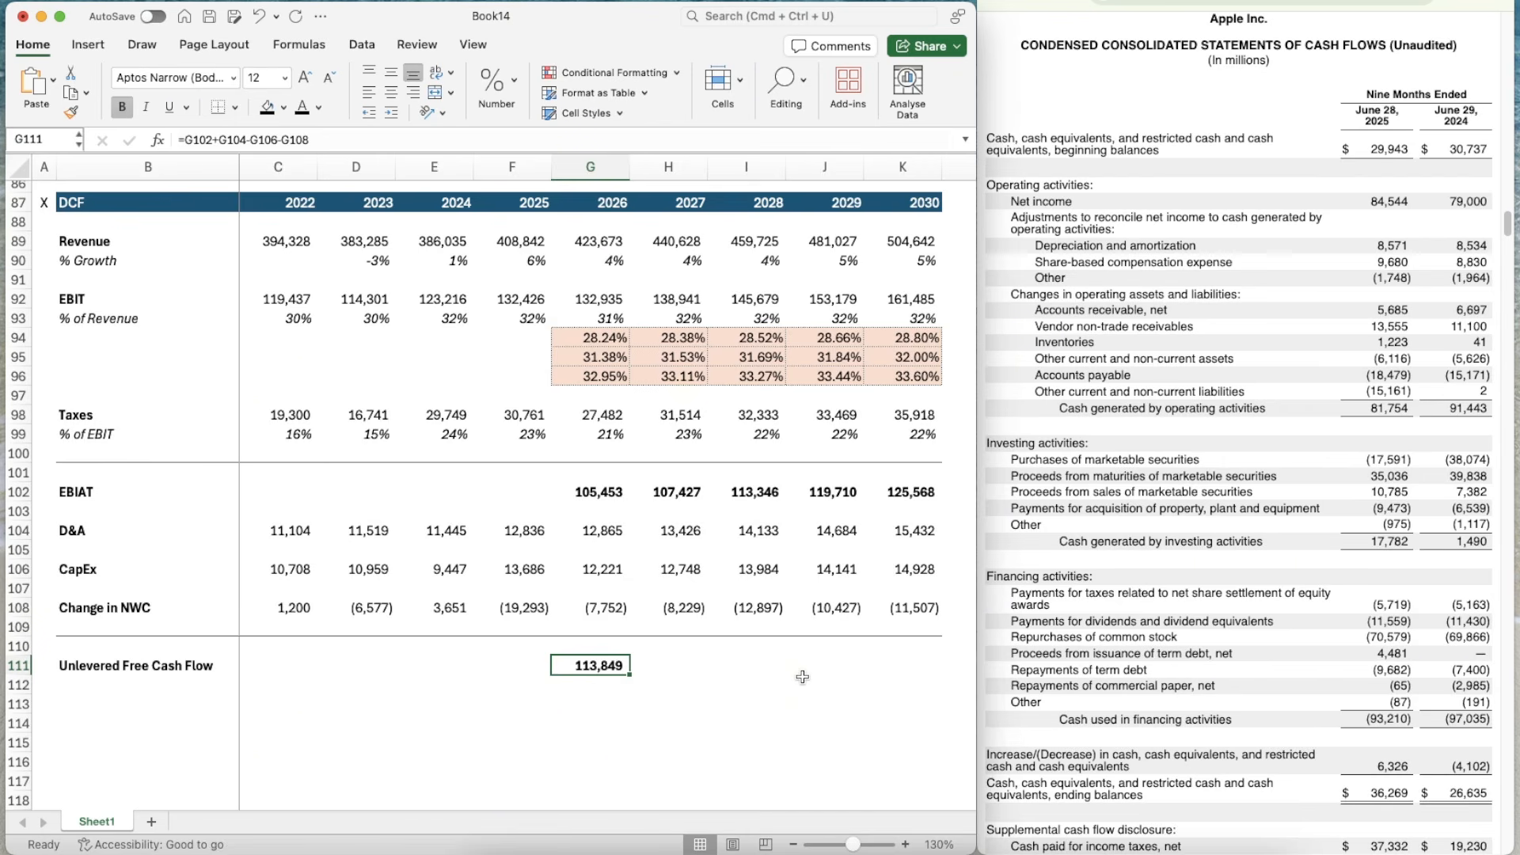
key(super+c)
key(shift+Right)
key(shift+Right)
key(shift+Right)
key(shift+Right)
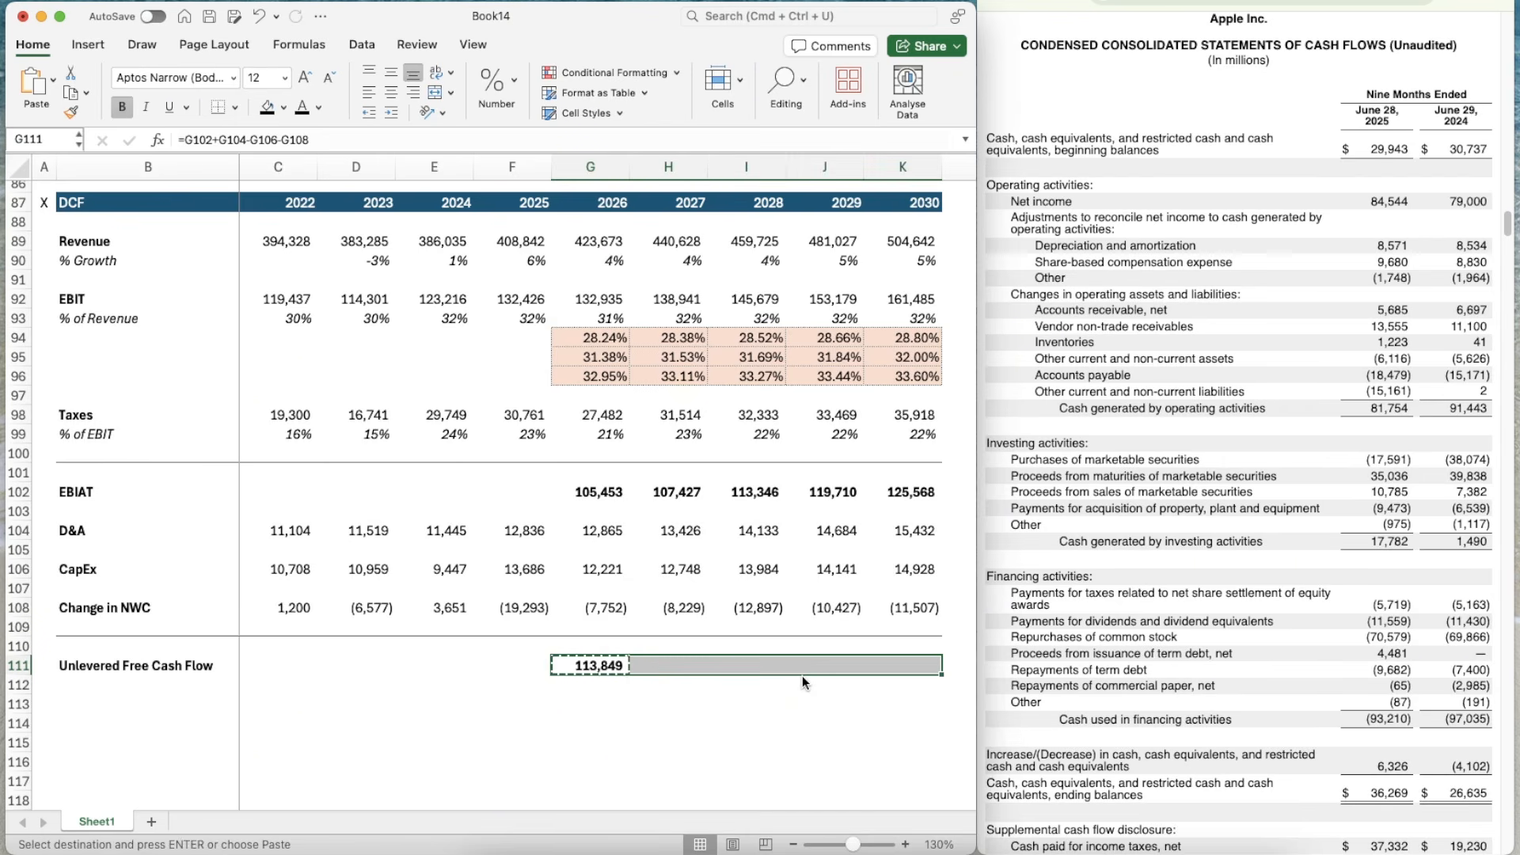
key(super+v)
- Label B112 as Present Value of UFCF and select the 2026 cell G112
click(512, 742)
key(Left)
key(Left)
key(Left)
key(Left)
key(Up)
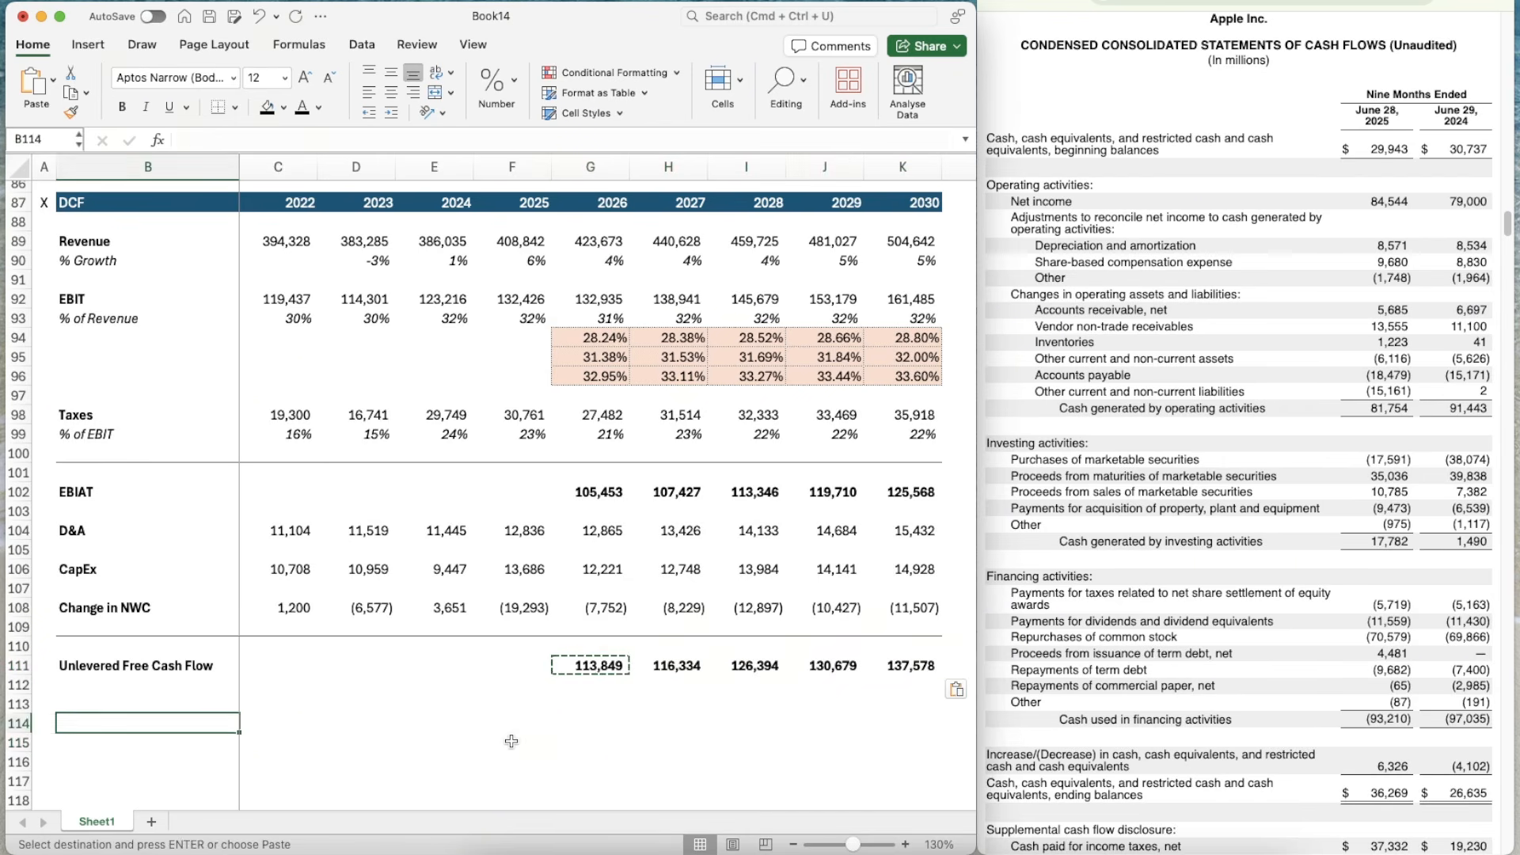
key(Up)
key(Up)
text(P)
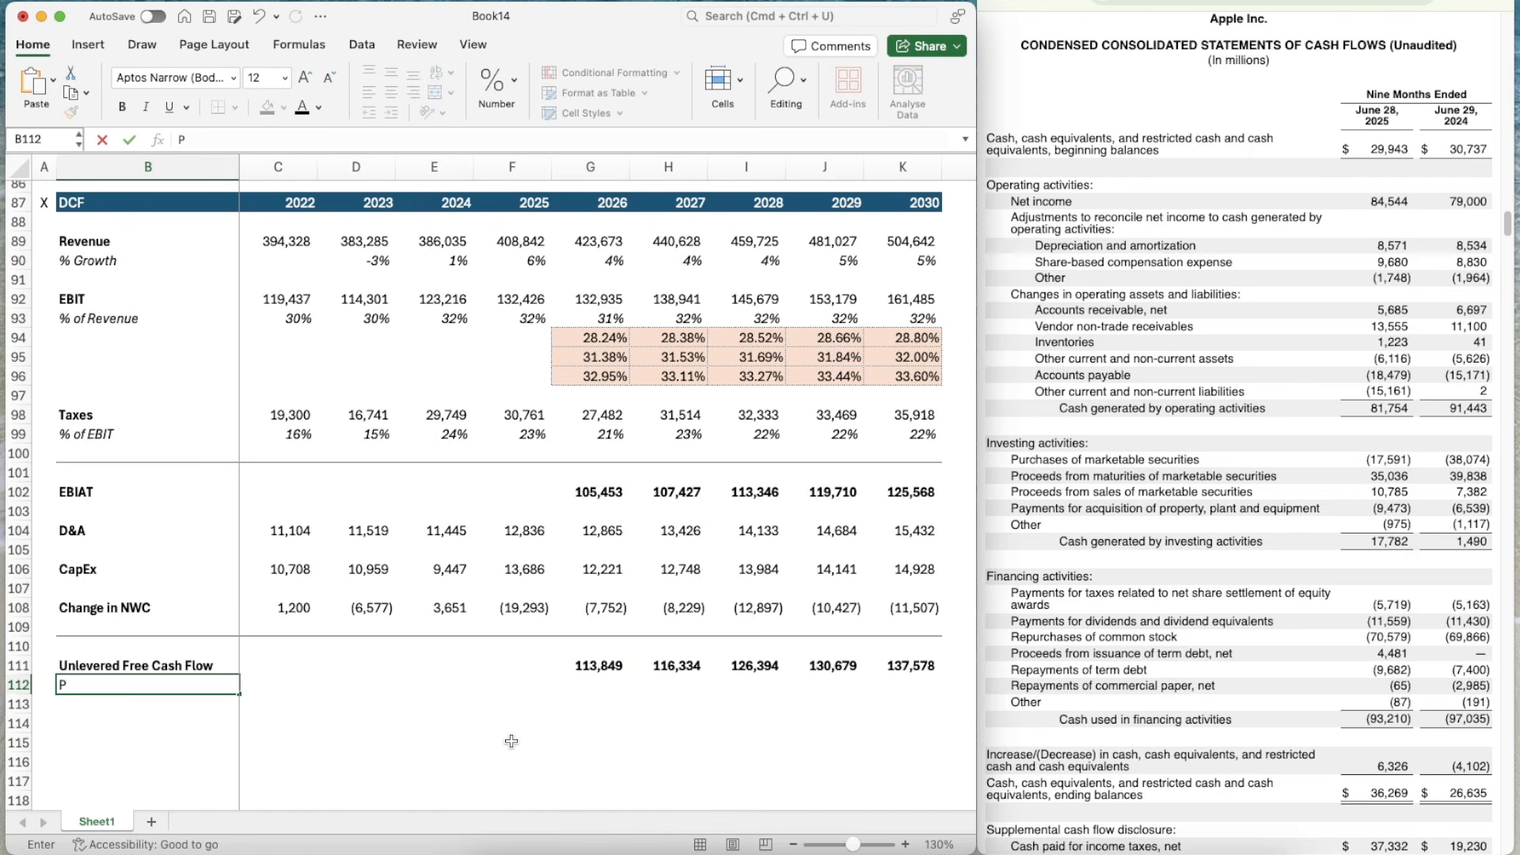
text(reseb)
key(BackSpace)
text(nt v)
key(BackSpace)
text(Vale )
text(ue of)
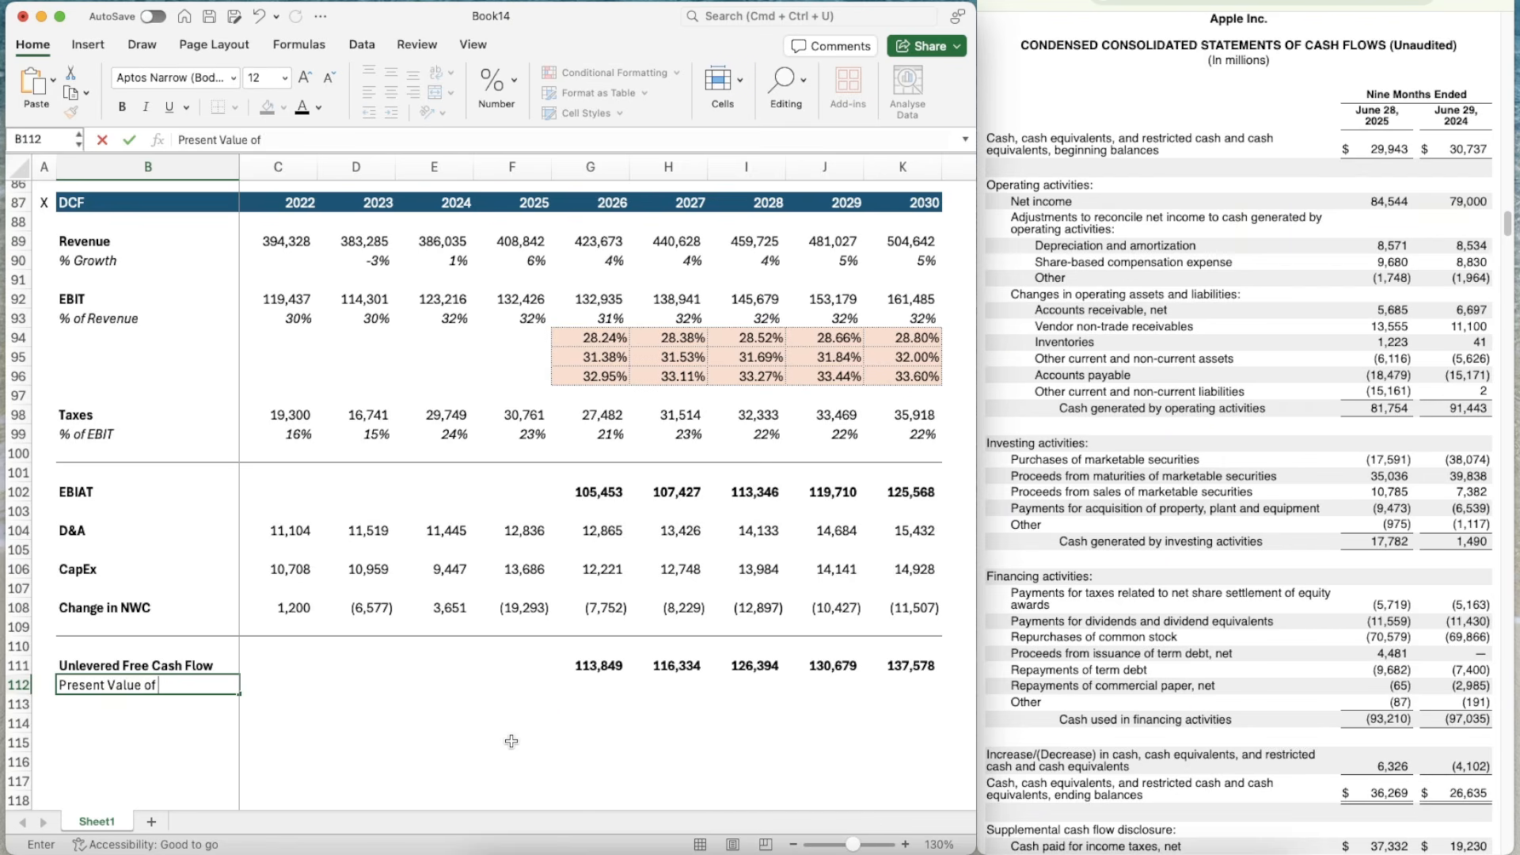
text( UFCF)
click(693, 687)
key(Left)
scroll(790, 753, down, 5)
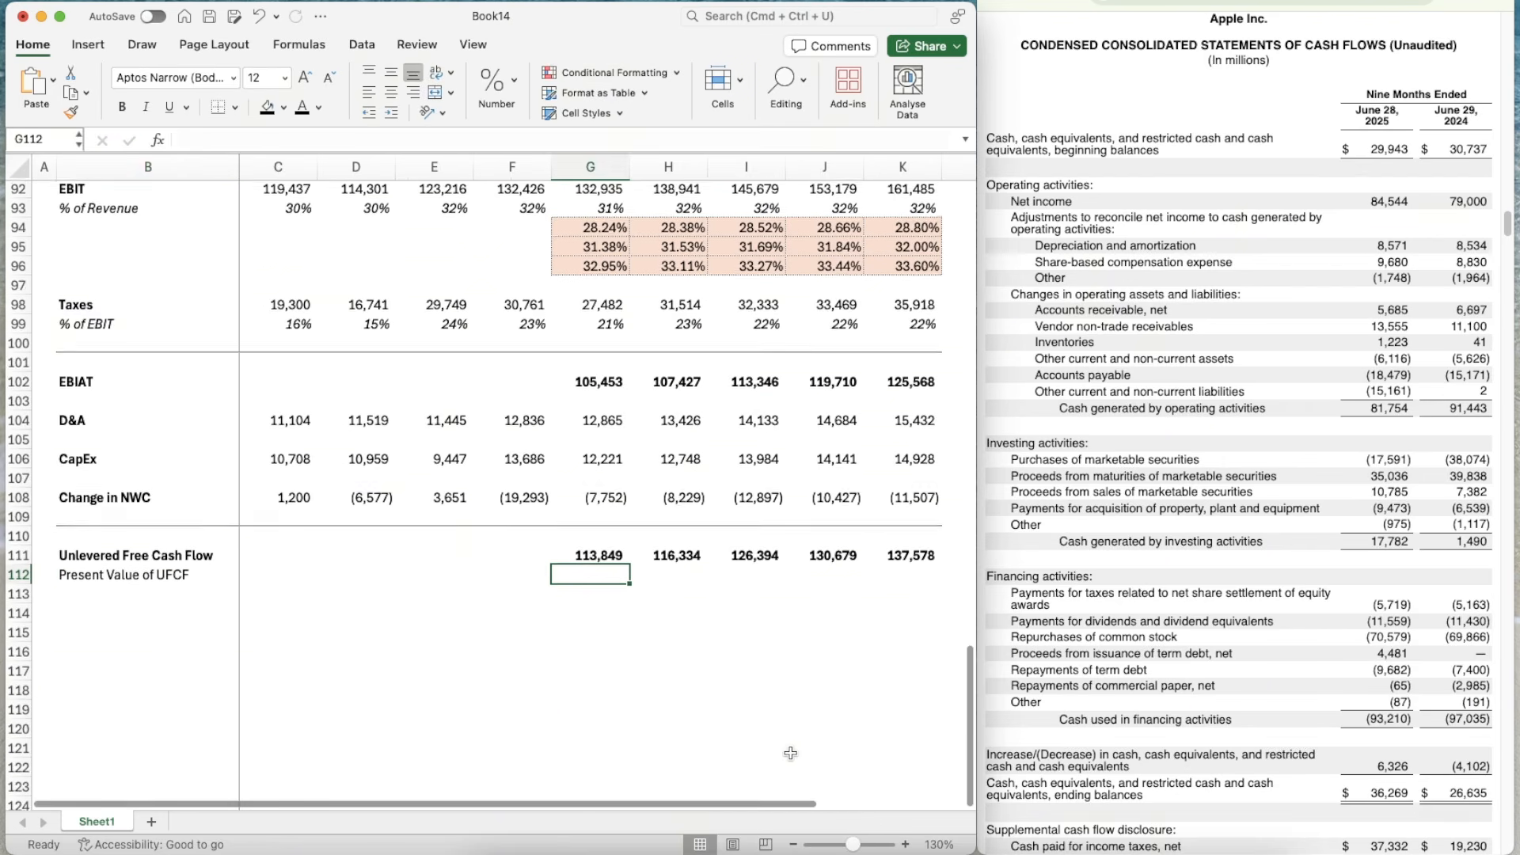
scroll(790, 753, down, 2)
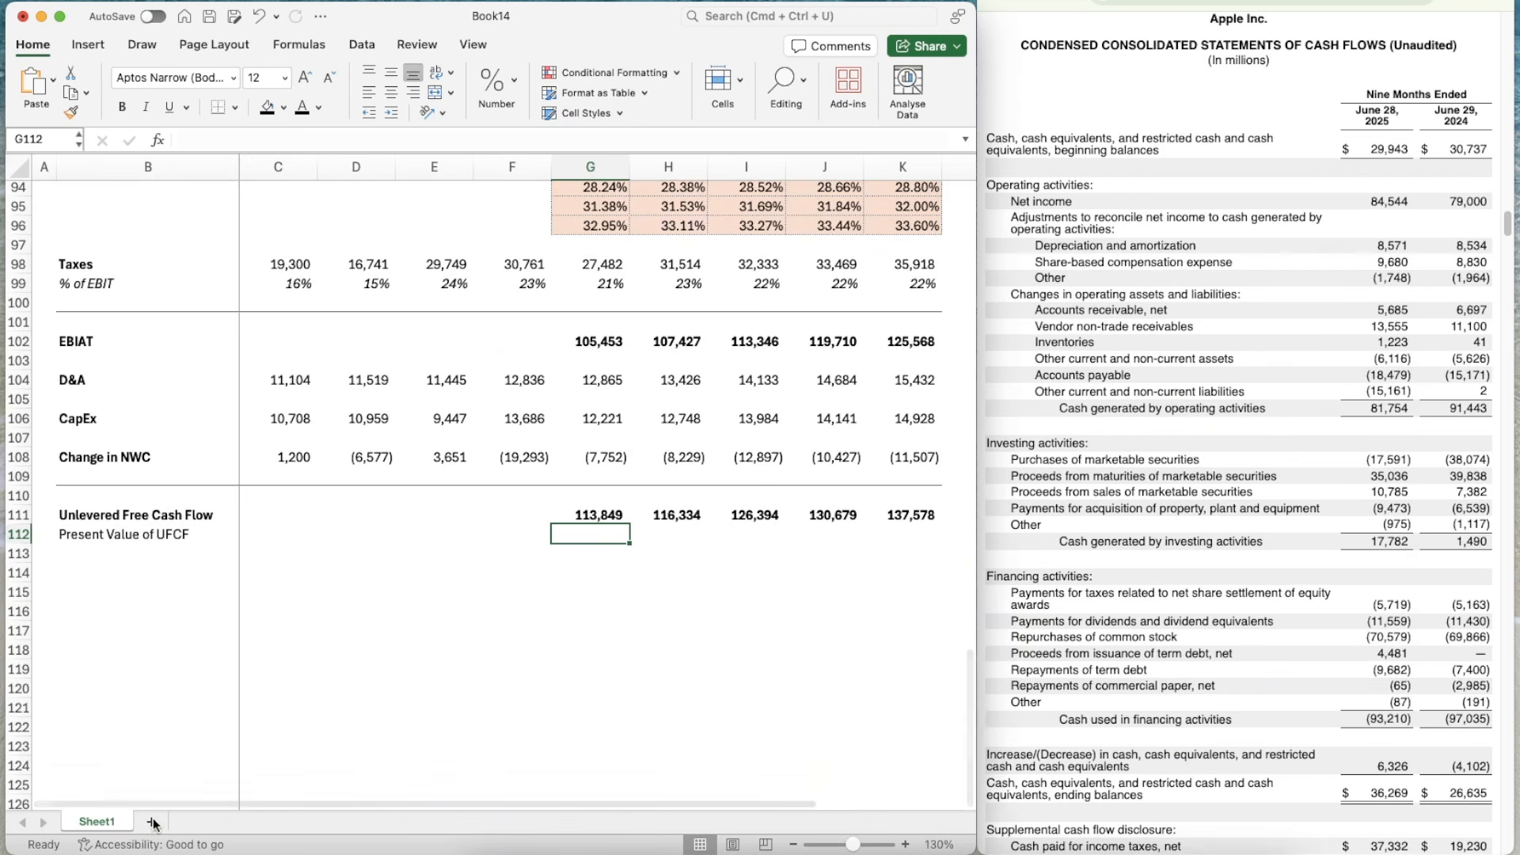
- Add a new worksheet to the workbook and hide its gridlines
click(153, 824)
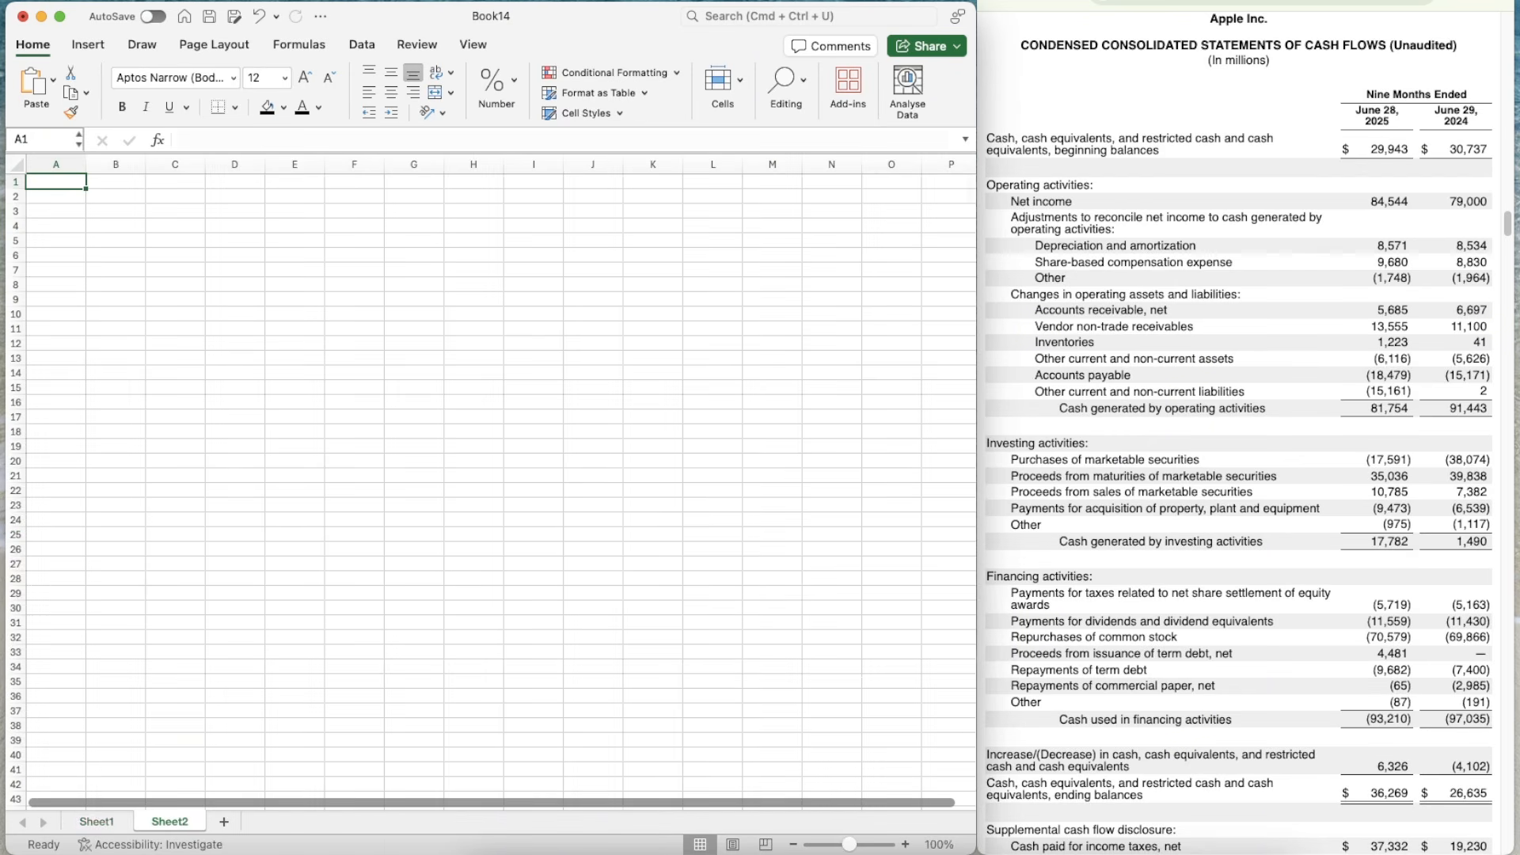
key(shift+super+4)
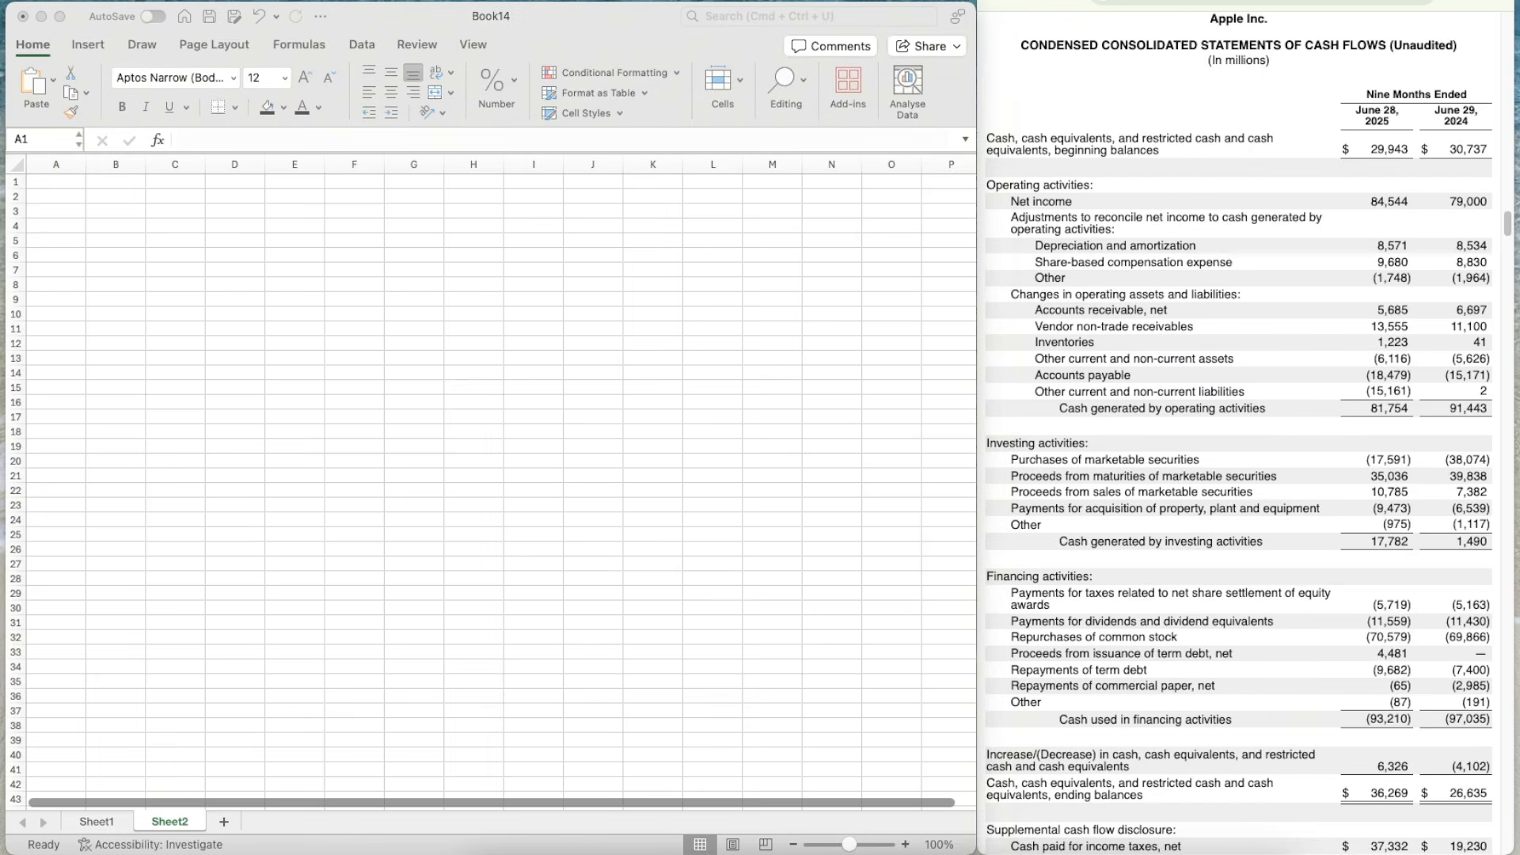
key(Escape)
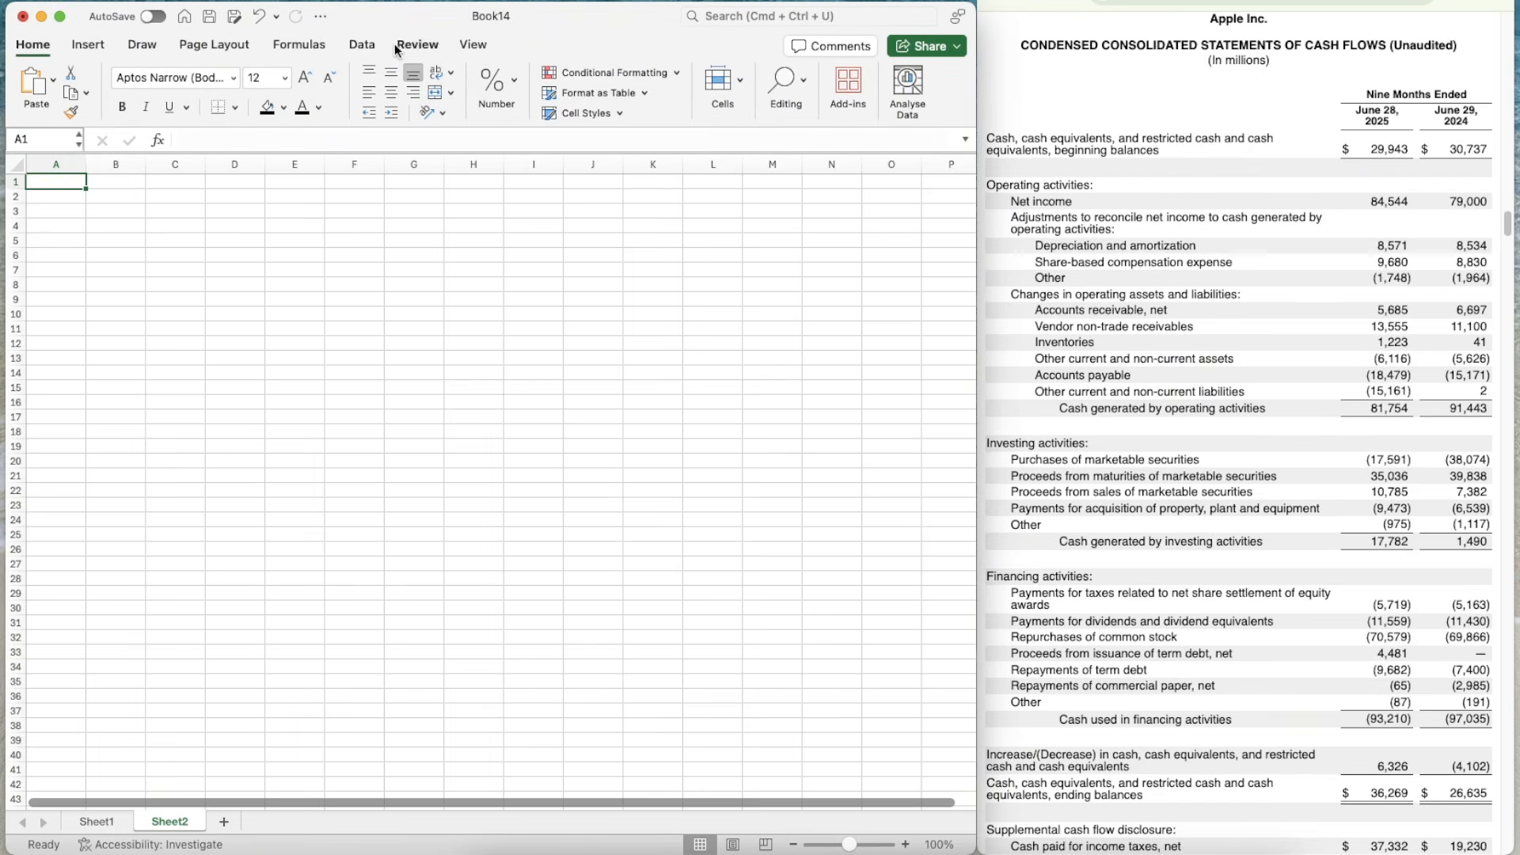
click(221, 46)
click(728, 90)
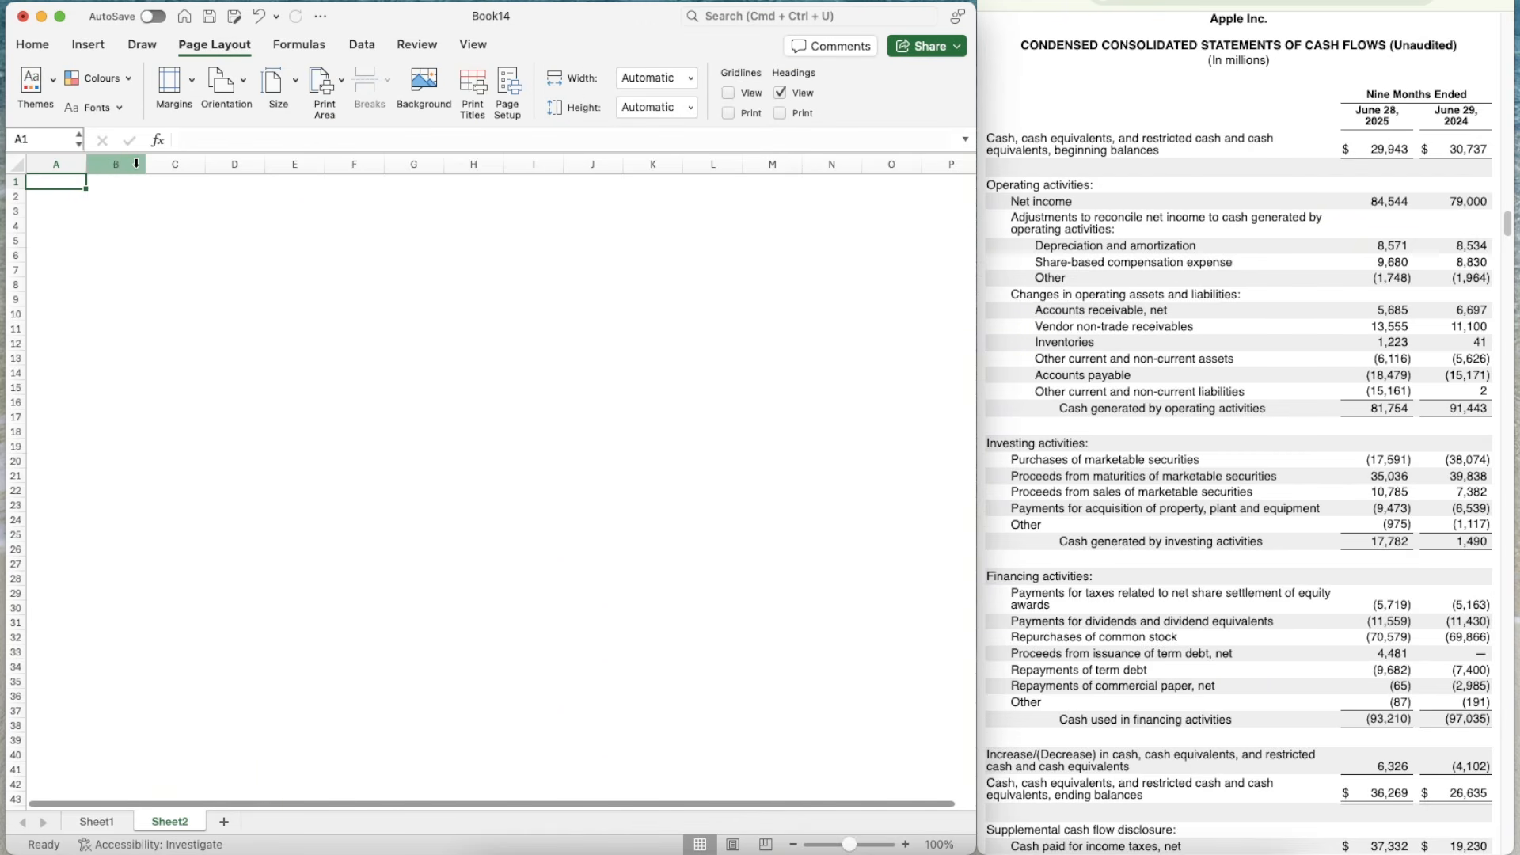
- Narrow column A and widen column B on the new sheet, and enter AAPL in A1
drag(86, 164, 169, 163)
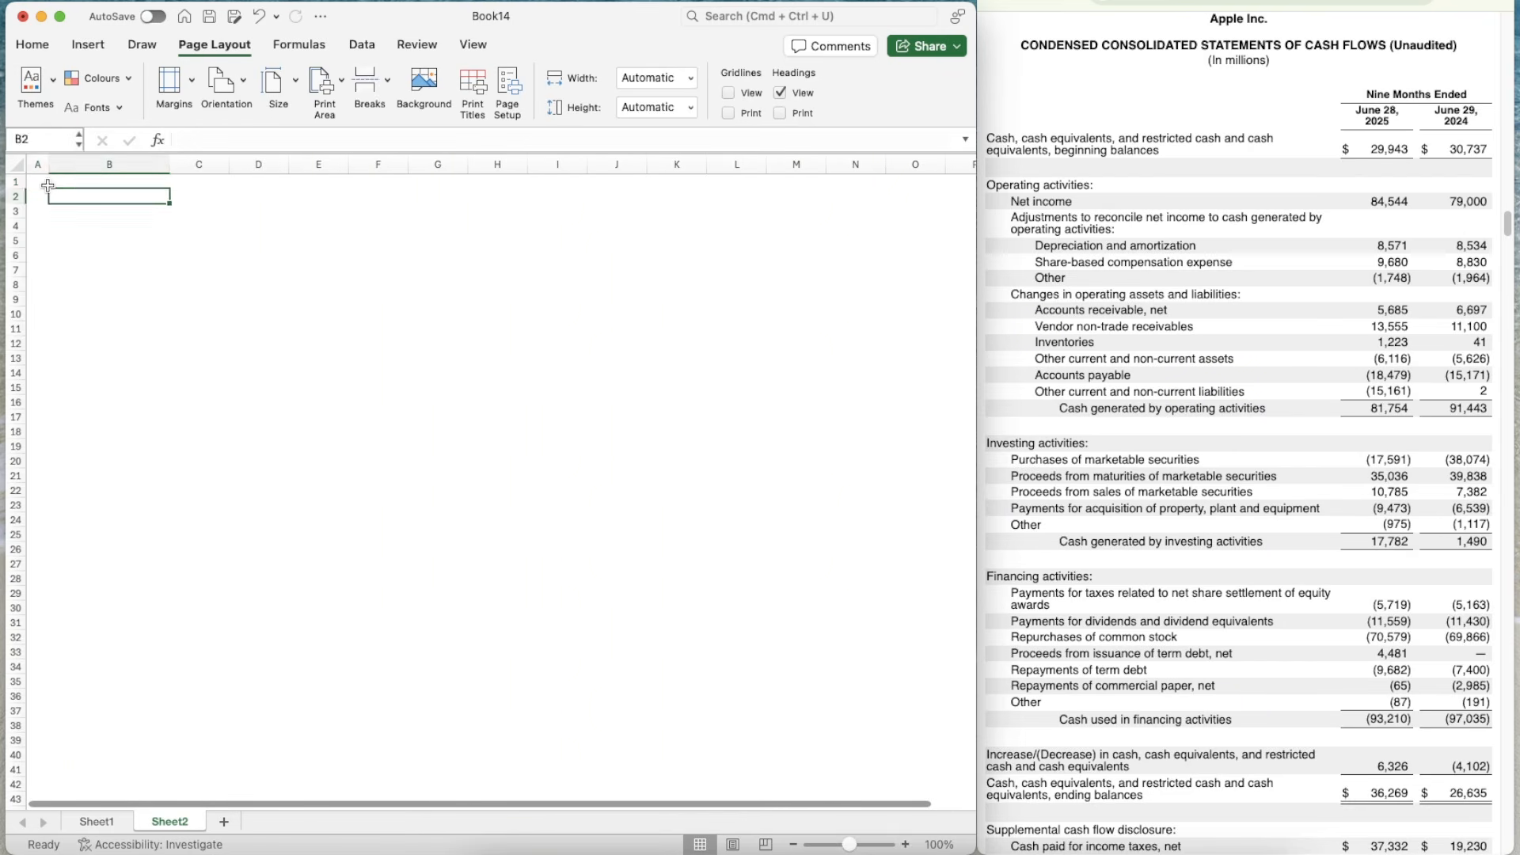
text(AAPL)
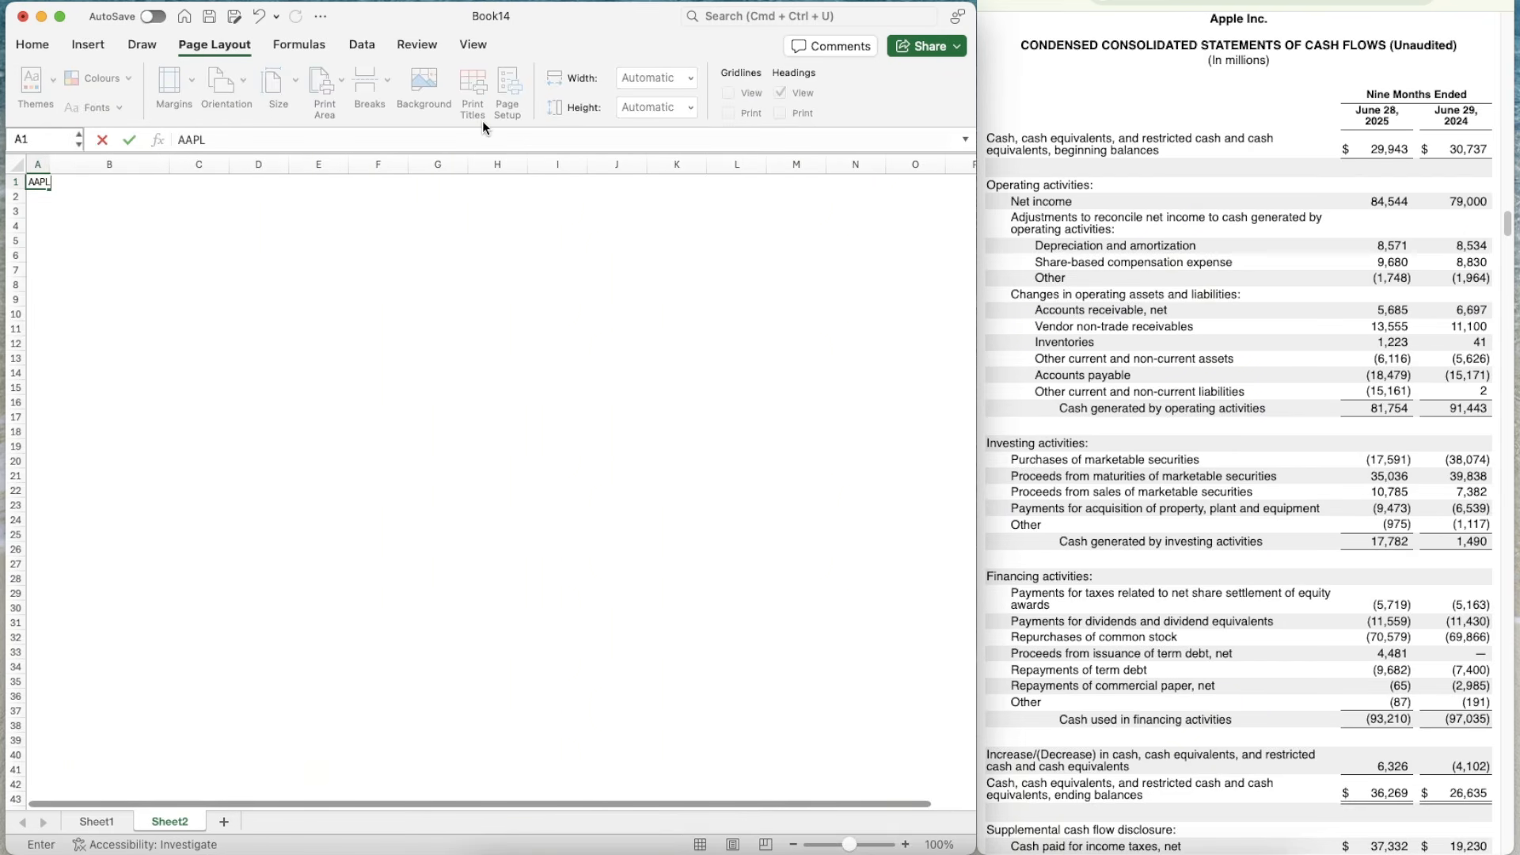
key(Return)
key(Up)
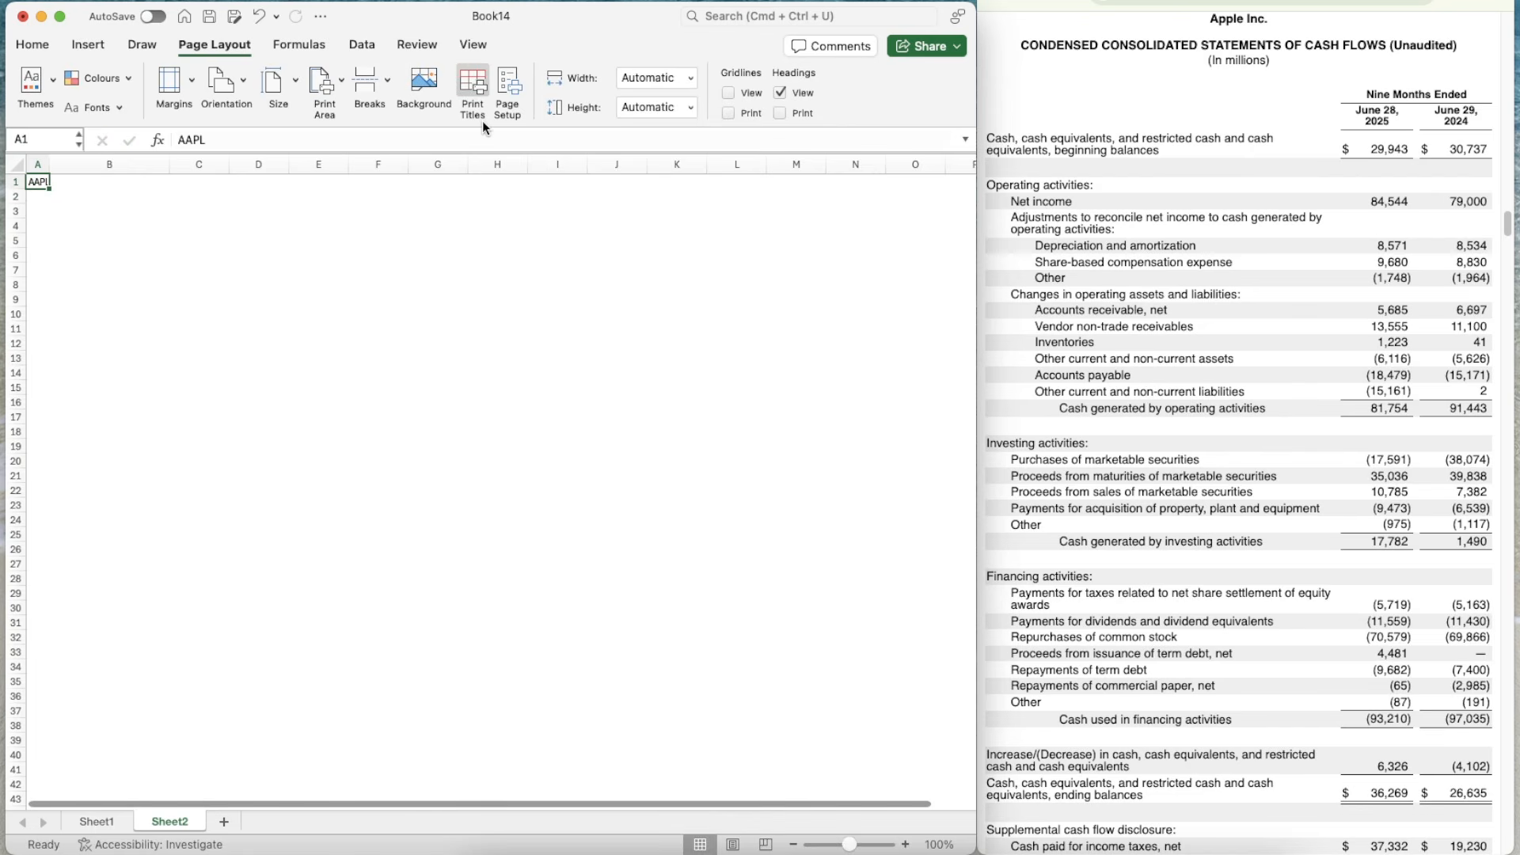
click(907, 846)
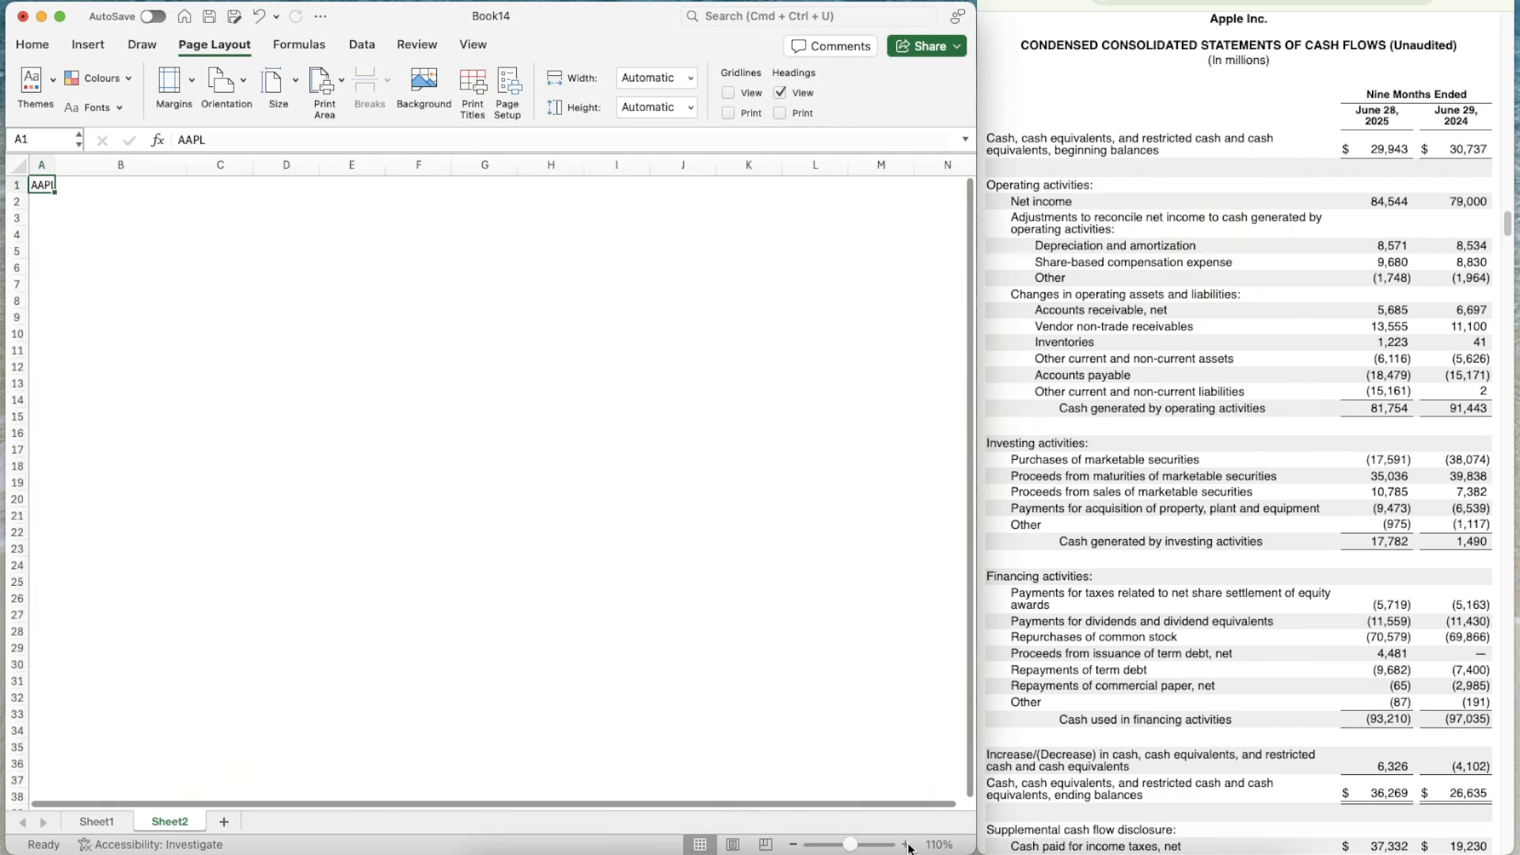
- Convert AAPL in A1 to the Stocks data type, choosing the Nasdaq Stock Market listing of Apple Inc
click(907, 846)
click(907, 845)
click(201, 279)
click(123, 209)
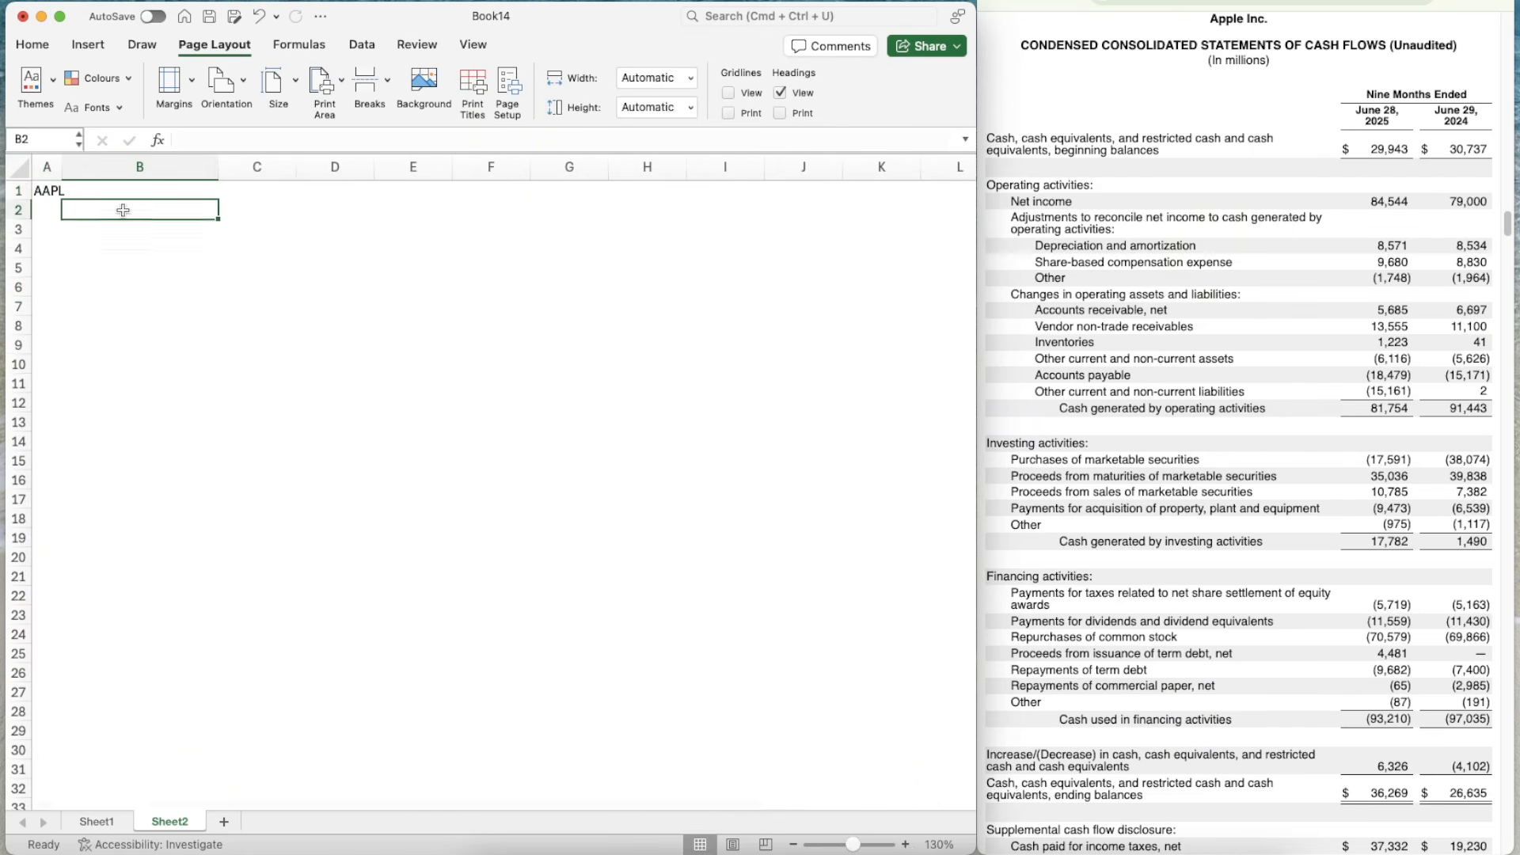
key(Left)
key(Up)
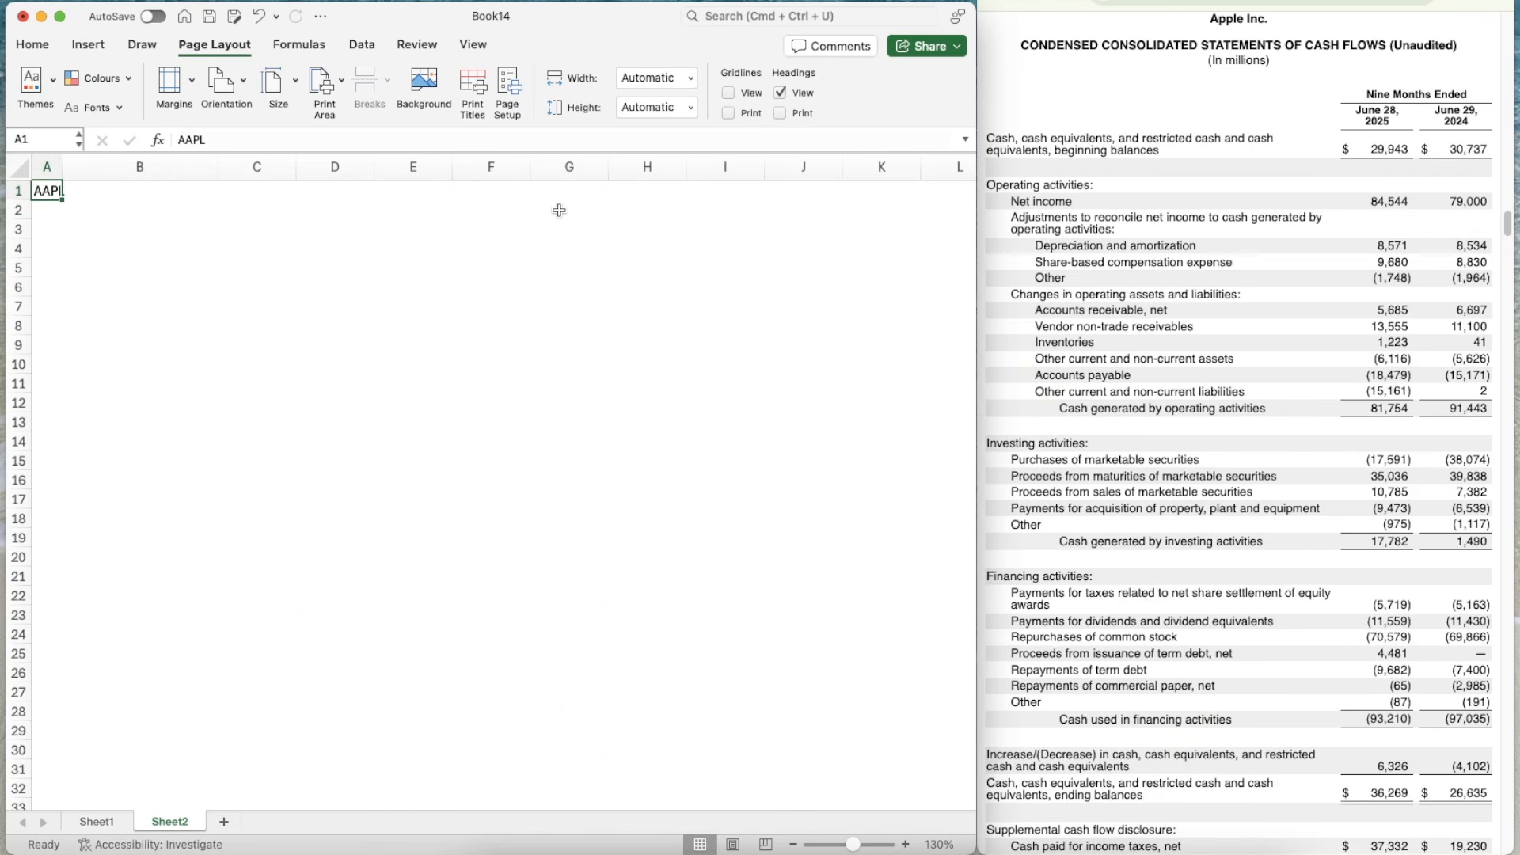
click(361, 46)
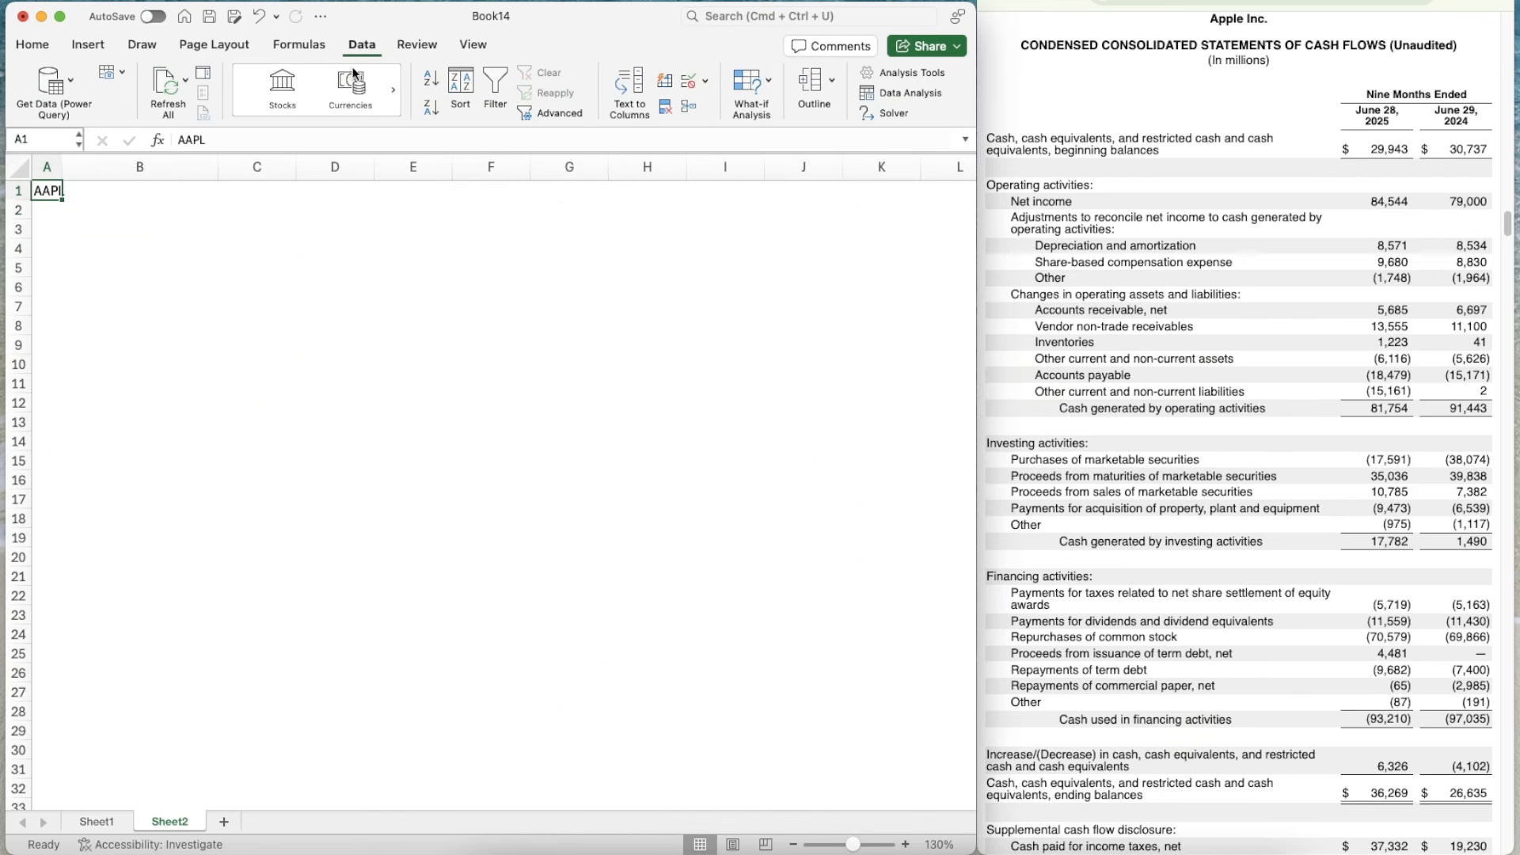
click(270, 98)
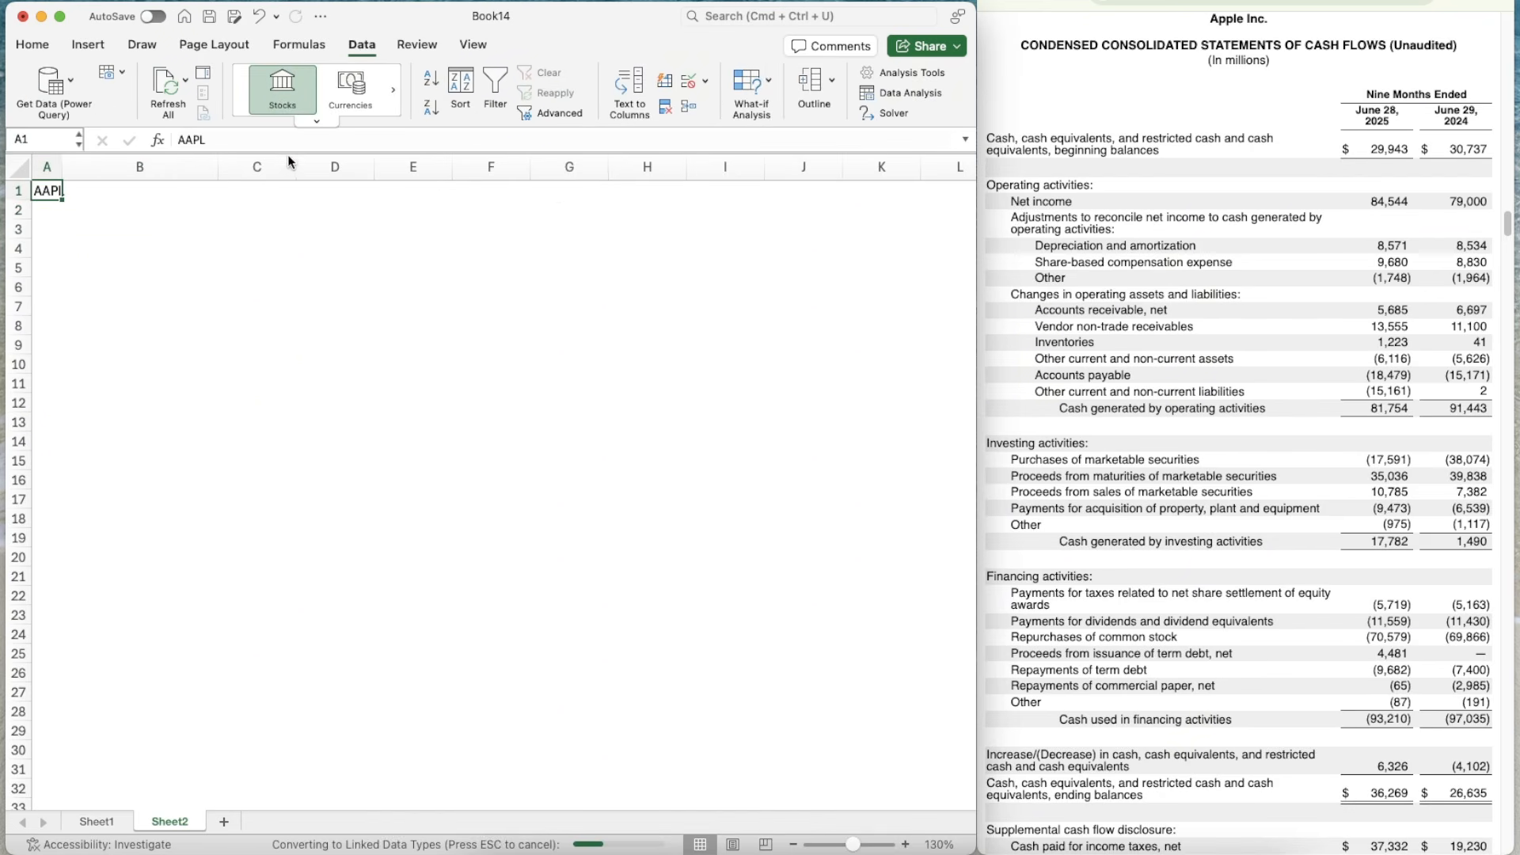
click(179, 264)
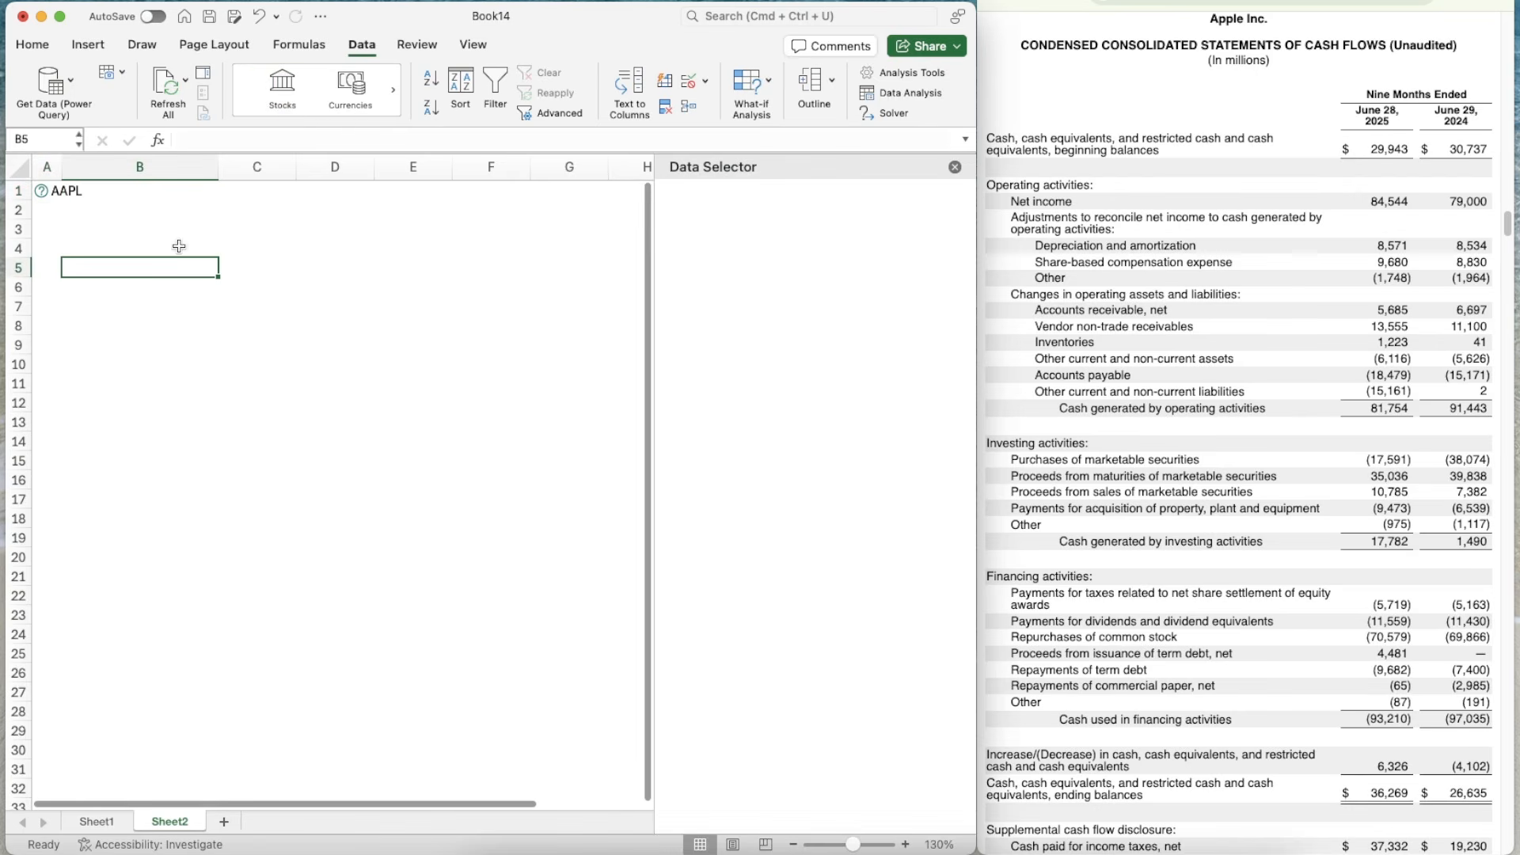
click(66, 193)
click(40, 190)
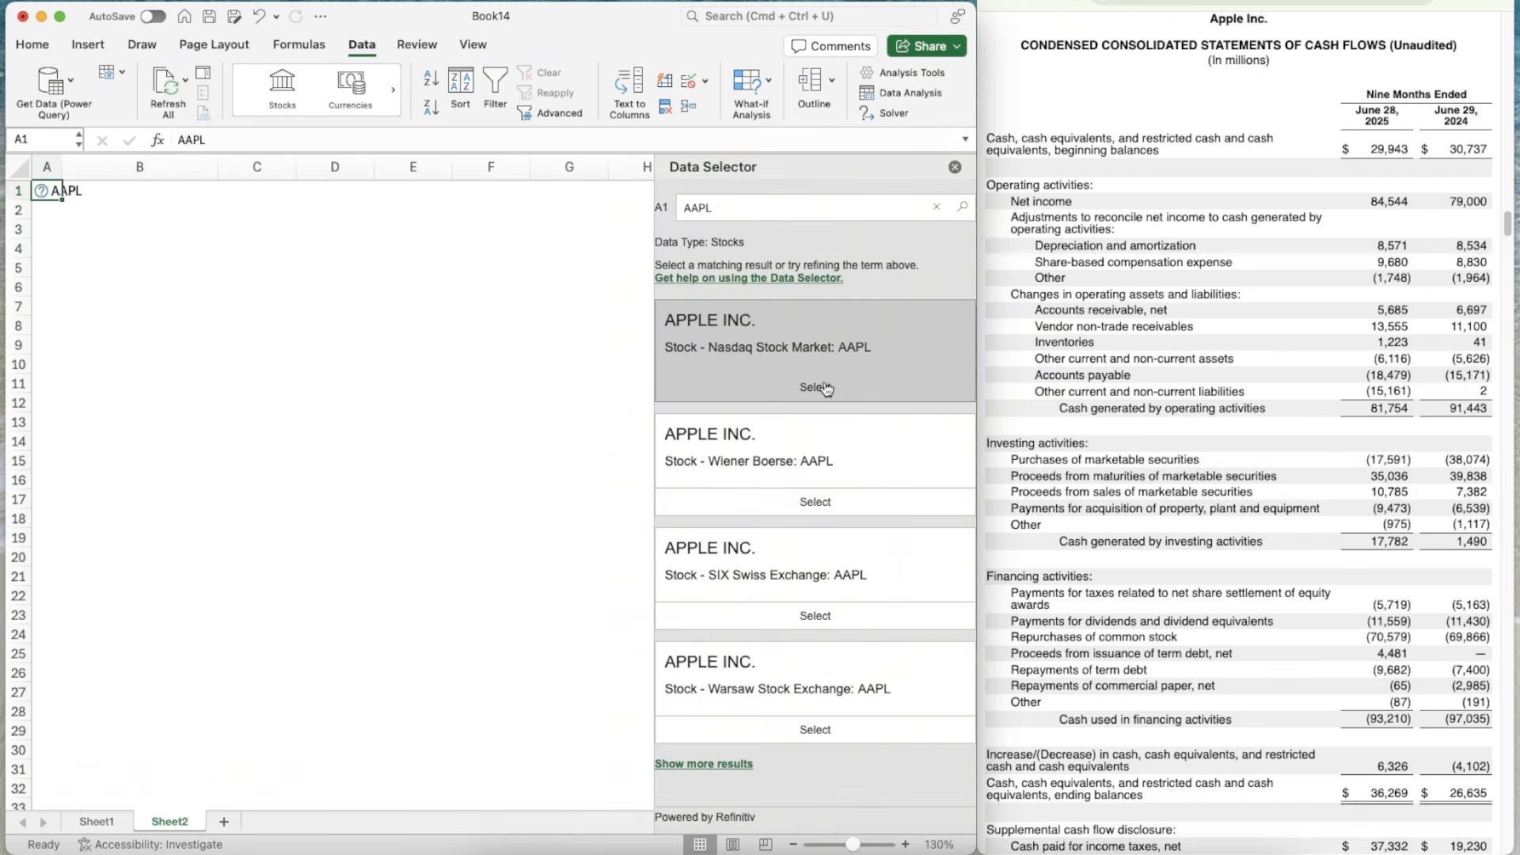
click(820, 386)
- Enter the note "WACC = % of equity * cost of equity + % of debt * cost of debt * (1-Tax Rate)" in B3
click(173, 249)
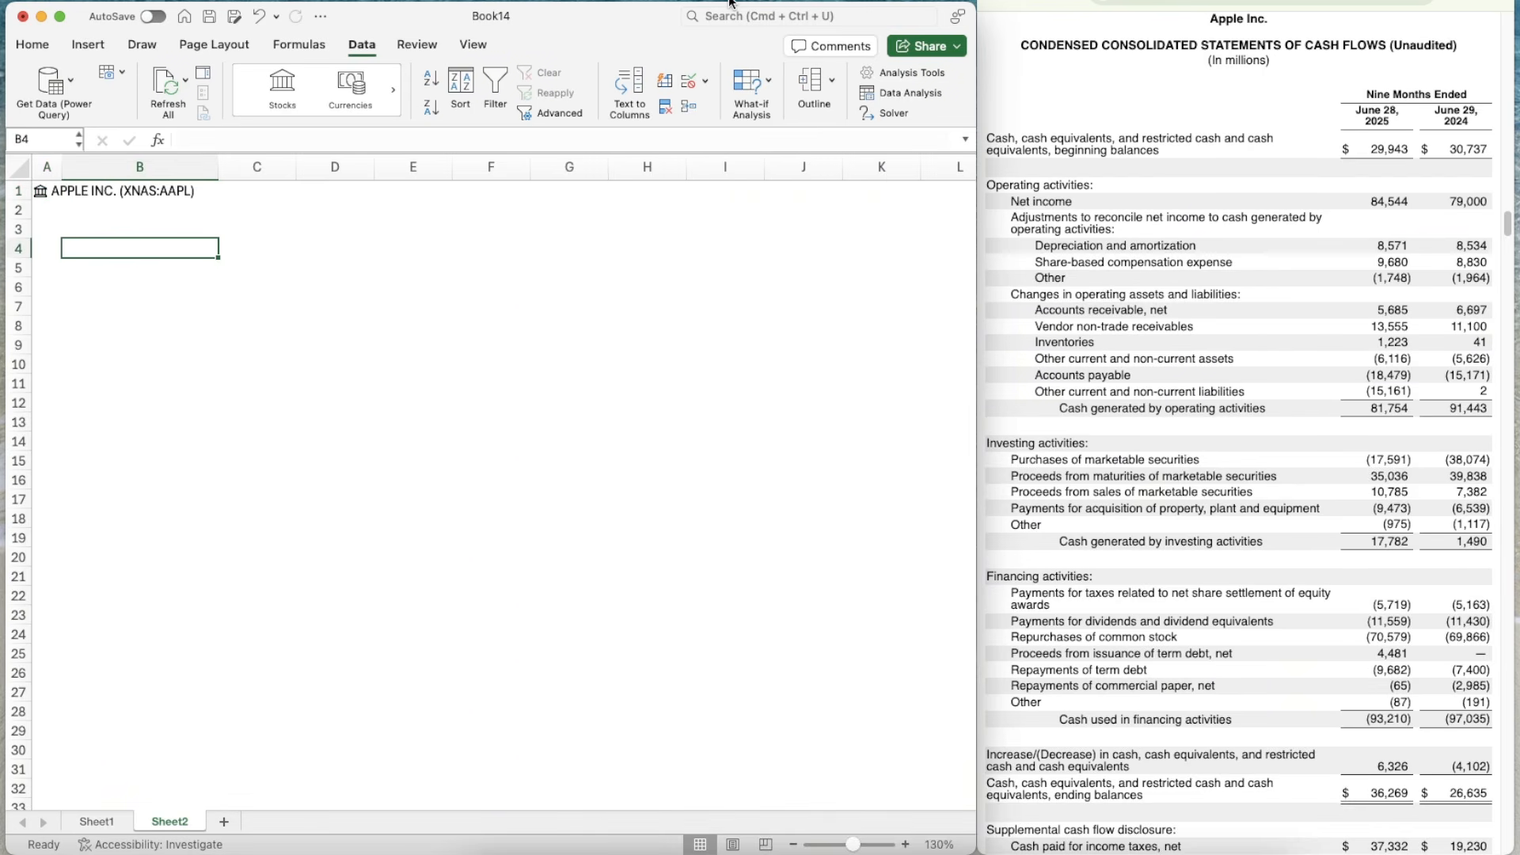
key(Up)
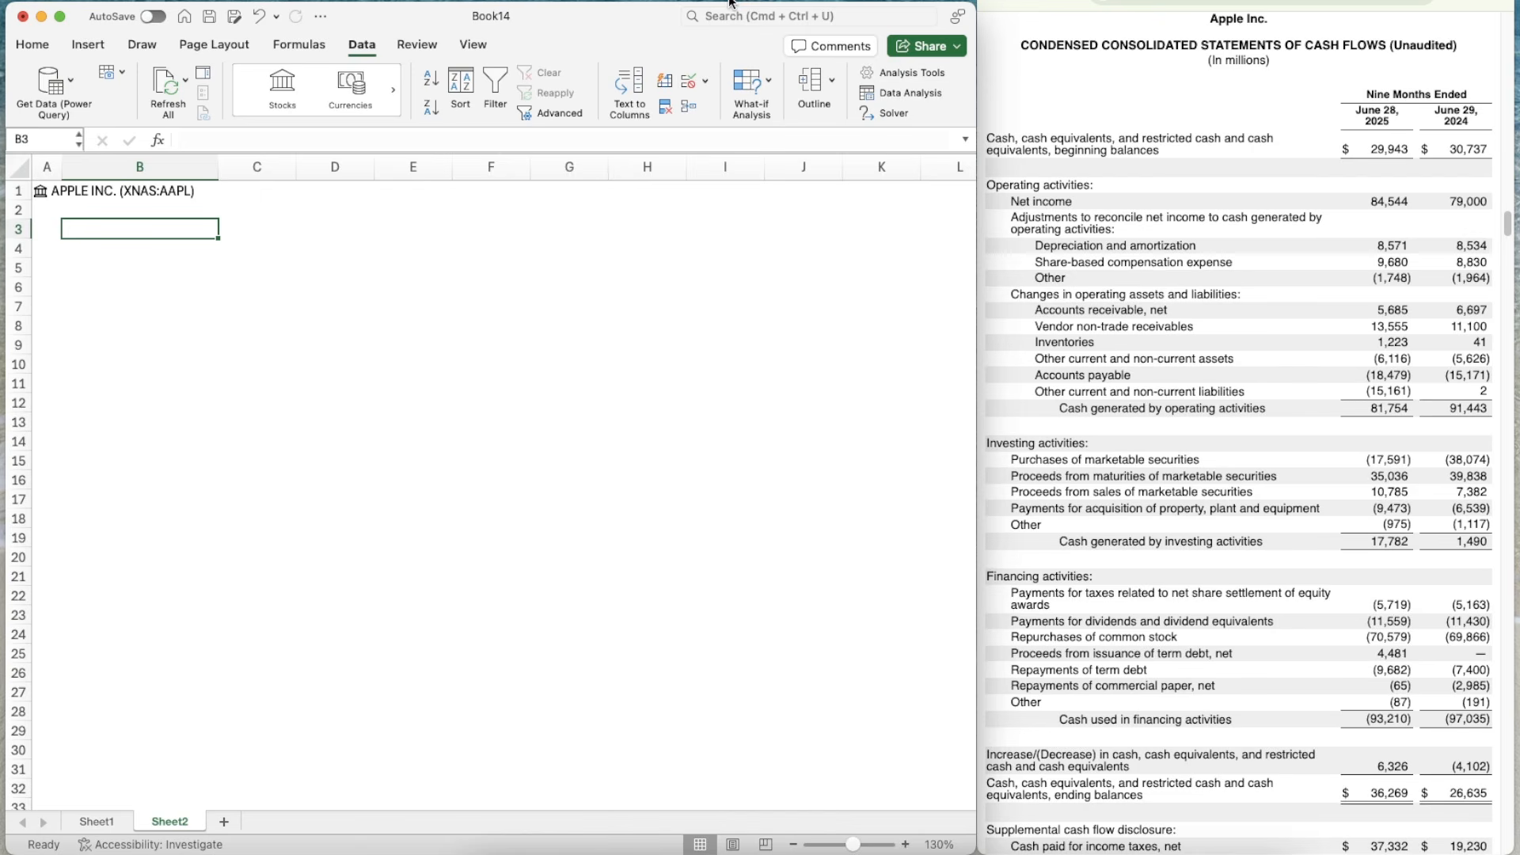
text(WACC)
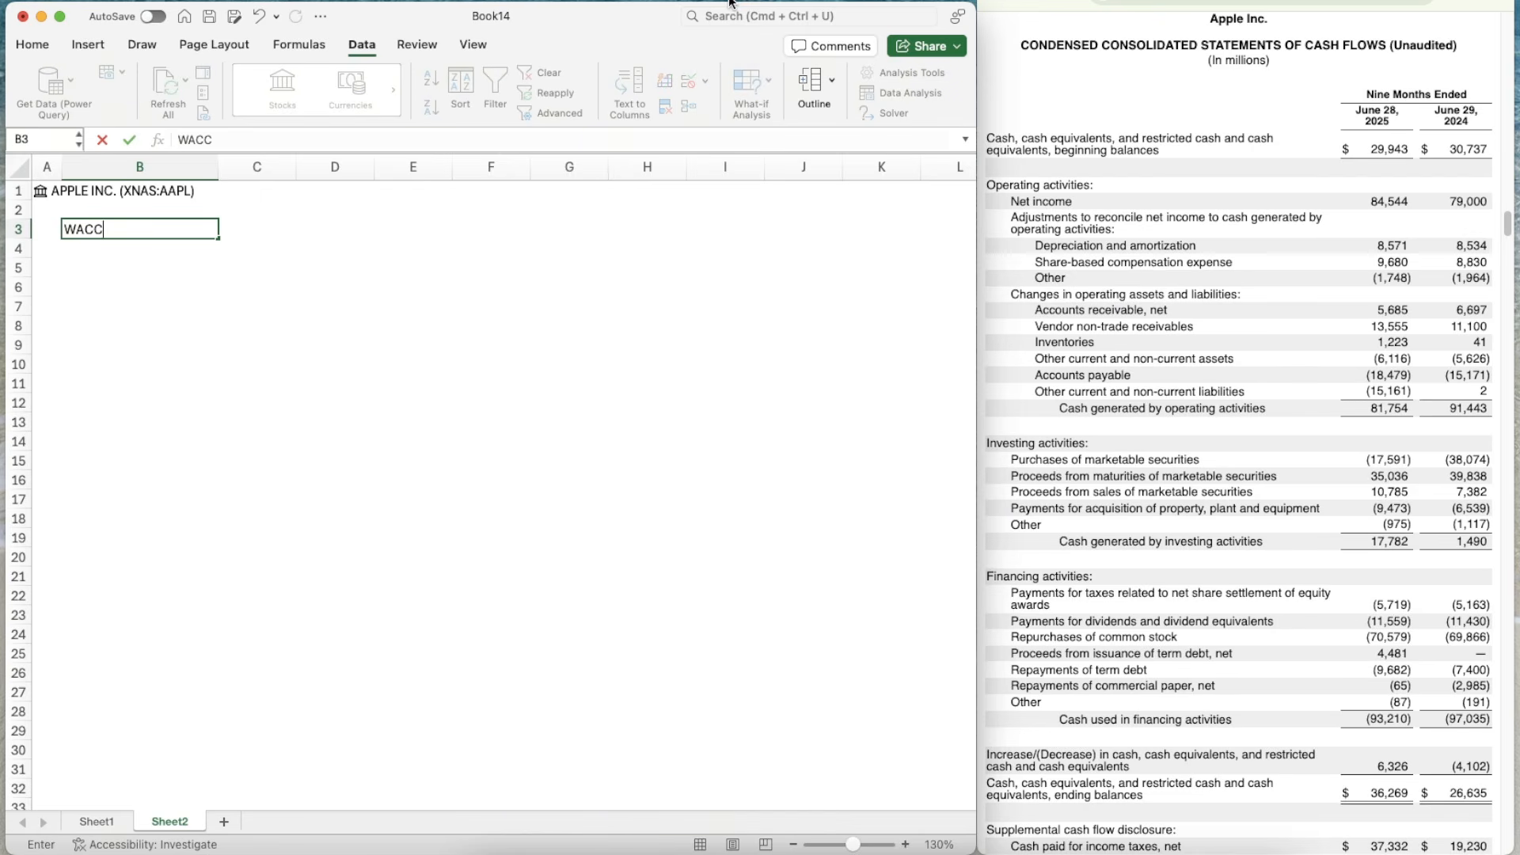
text( =)
text( % of equi)
text(ry )
text(cost of equity)
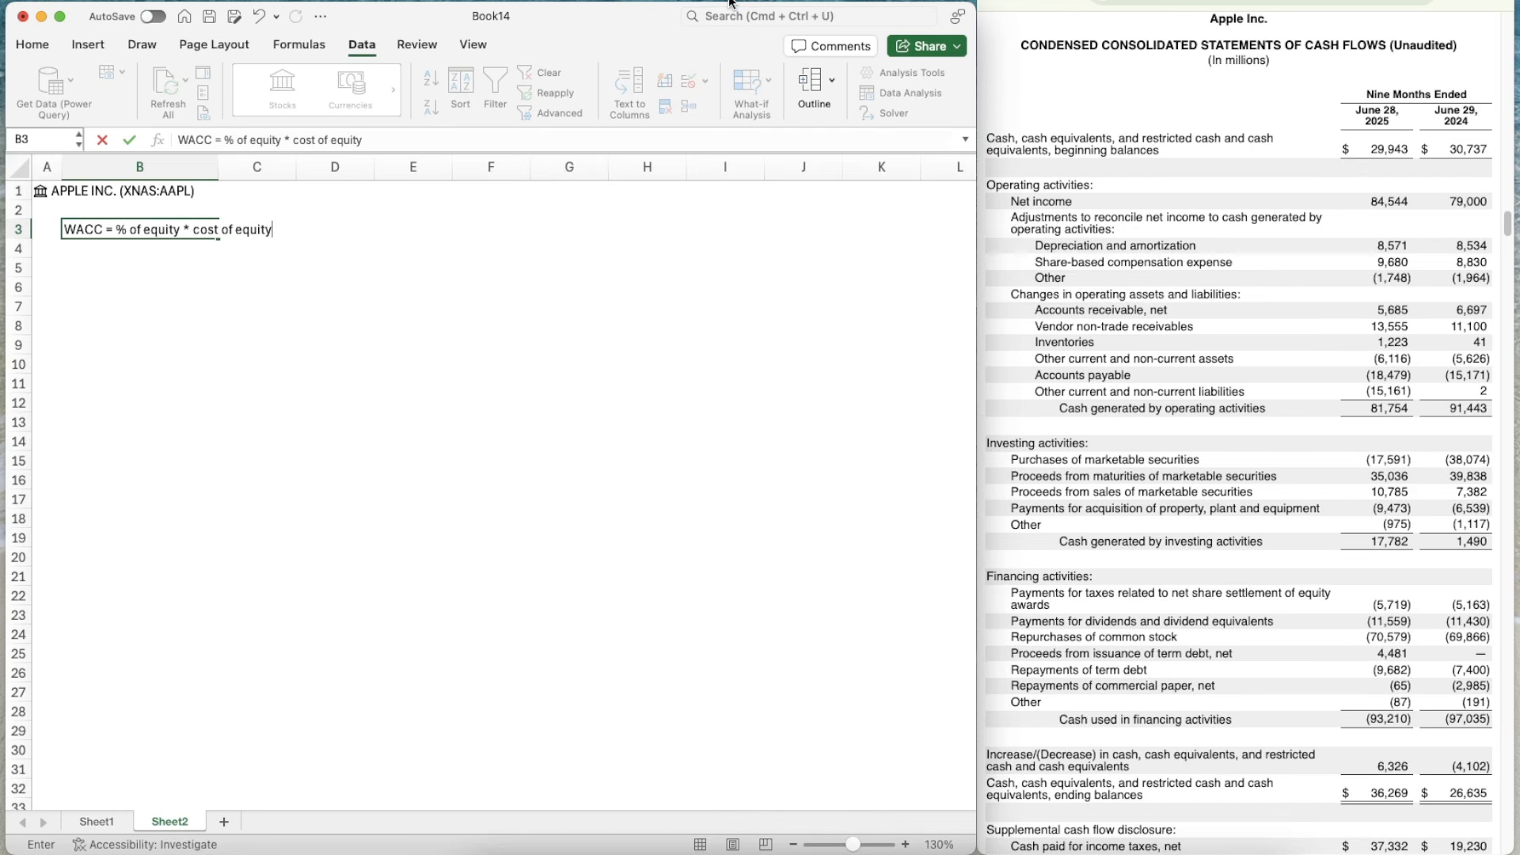
text( + % of debt * cost of debt)
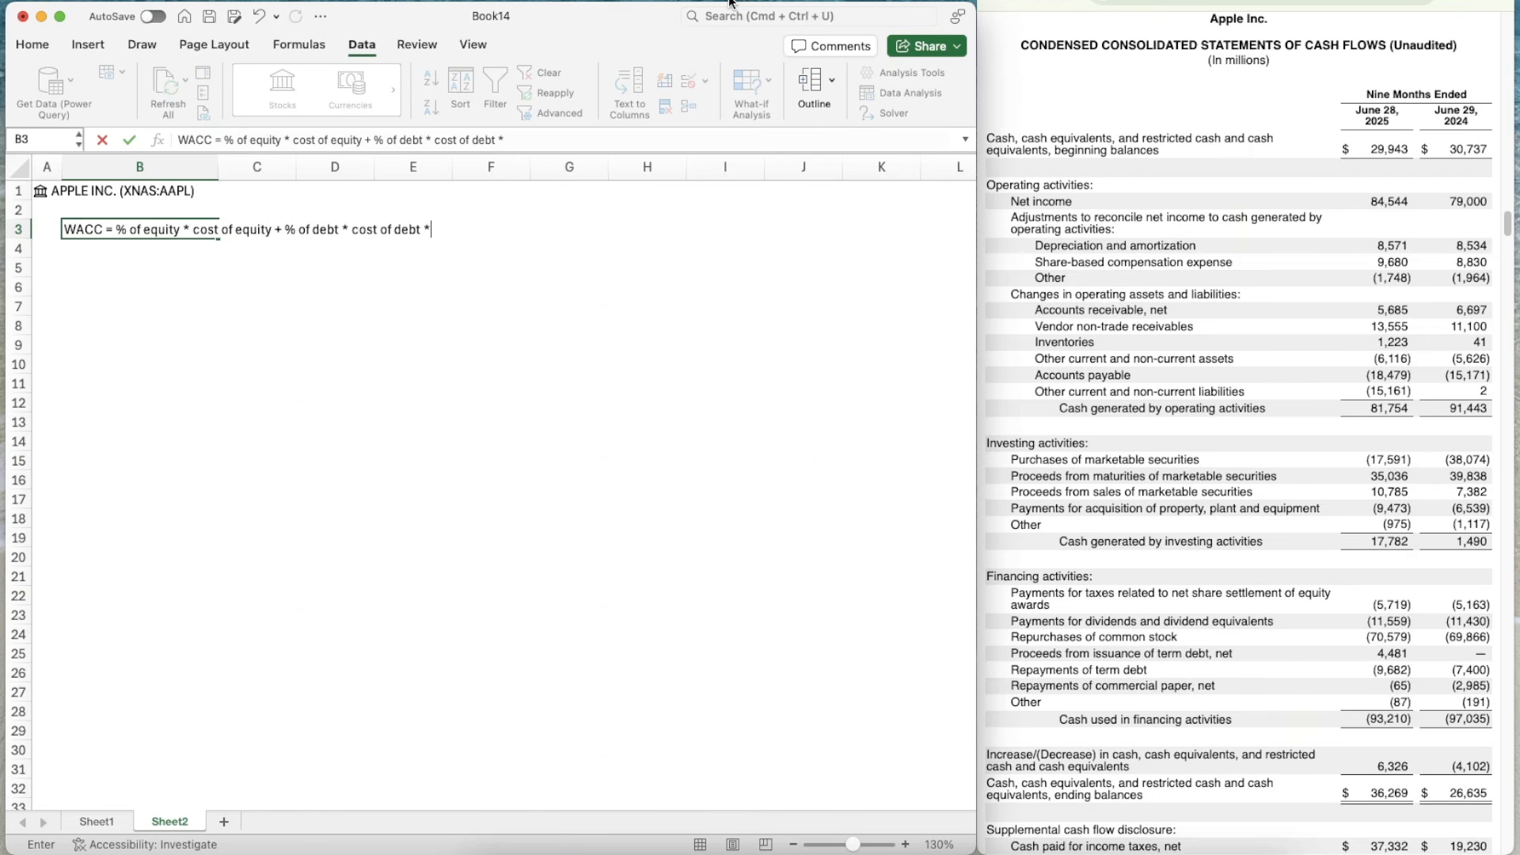
text( * (1-Tax RATE)
key(BackSpace)
key(BackSpace)
text(ate))
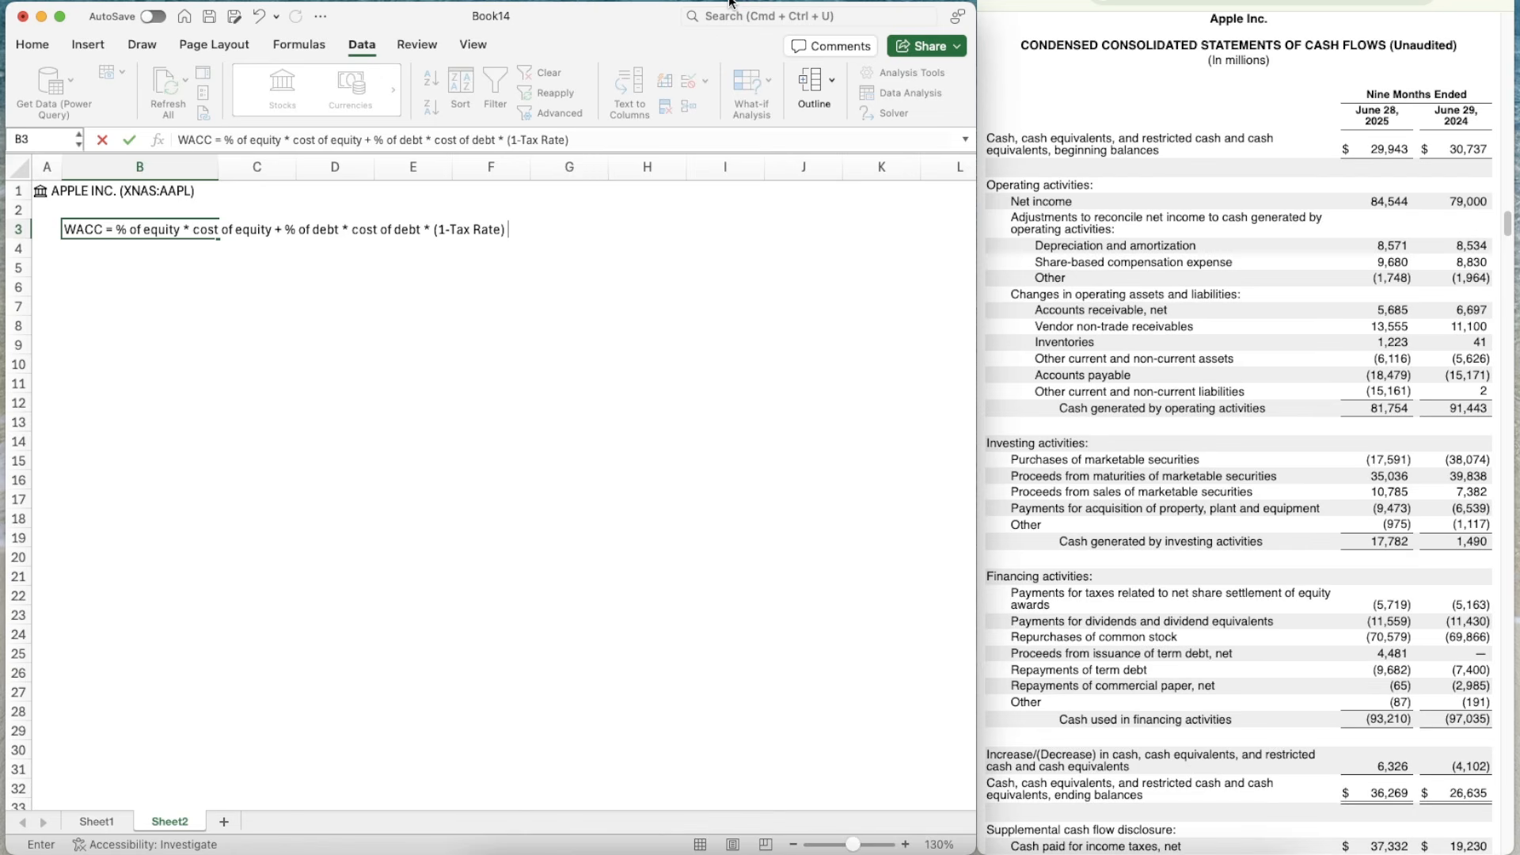
key(Return)
- Label B6 as Market Cap
key(Down)
key(Down)
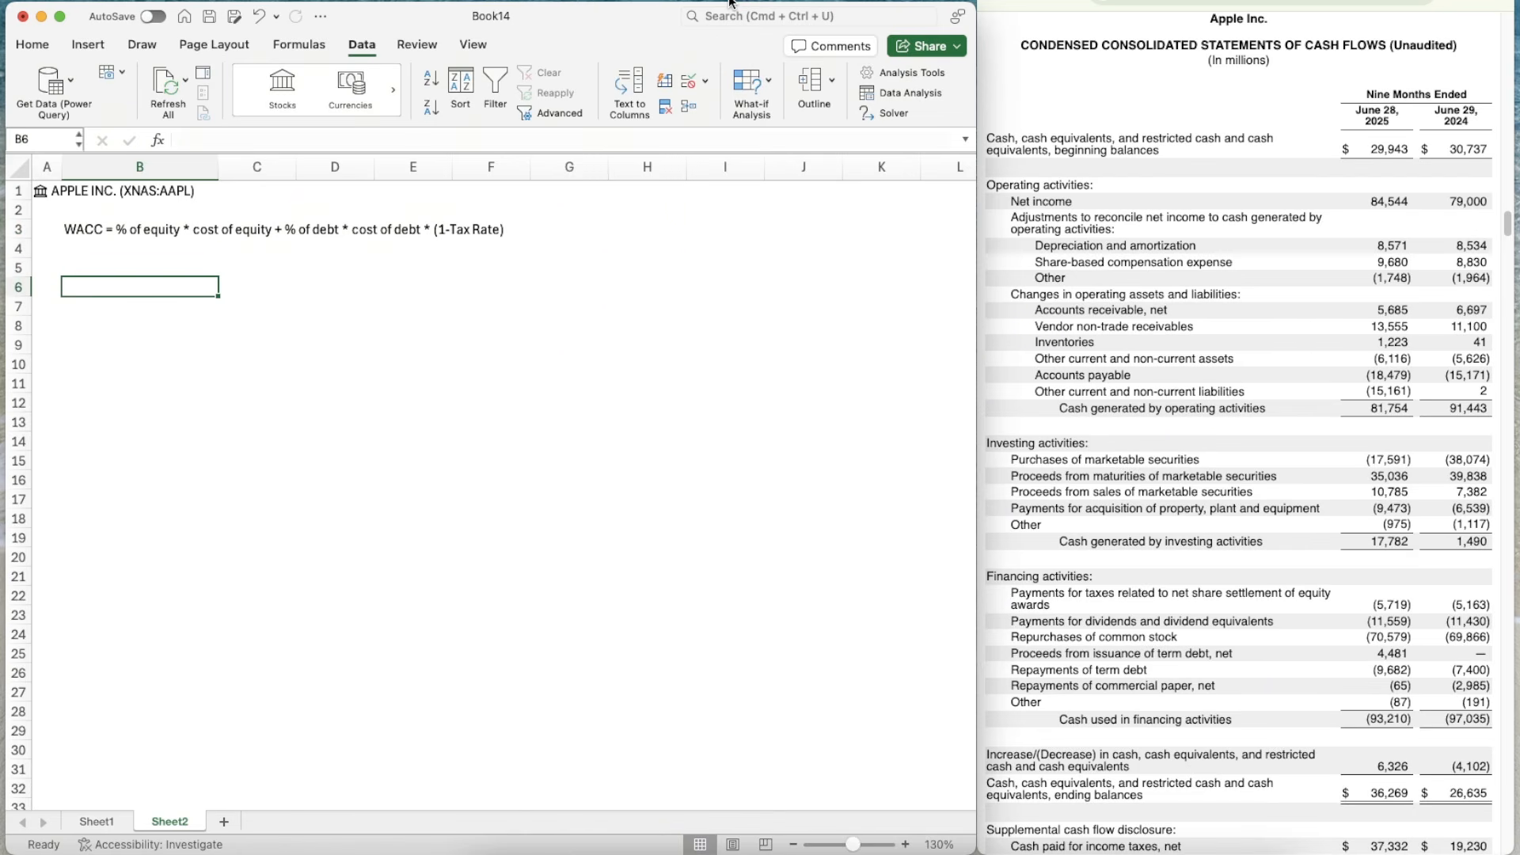
key(Up)
key(Down)
key(Up)
key(Down)
key(Up)
key(Down)
key(Up)
key(Down)
text(Market C)
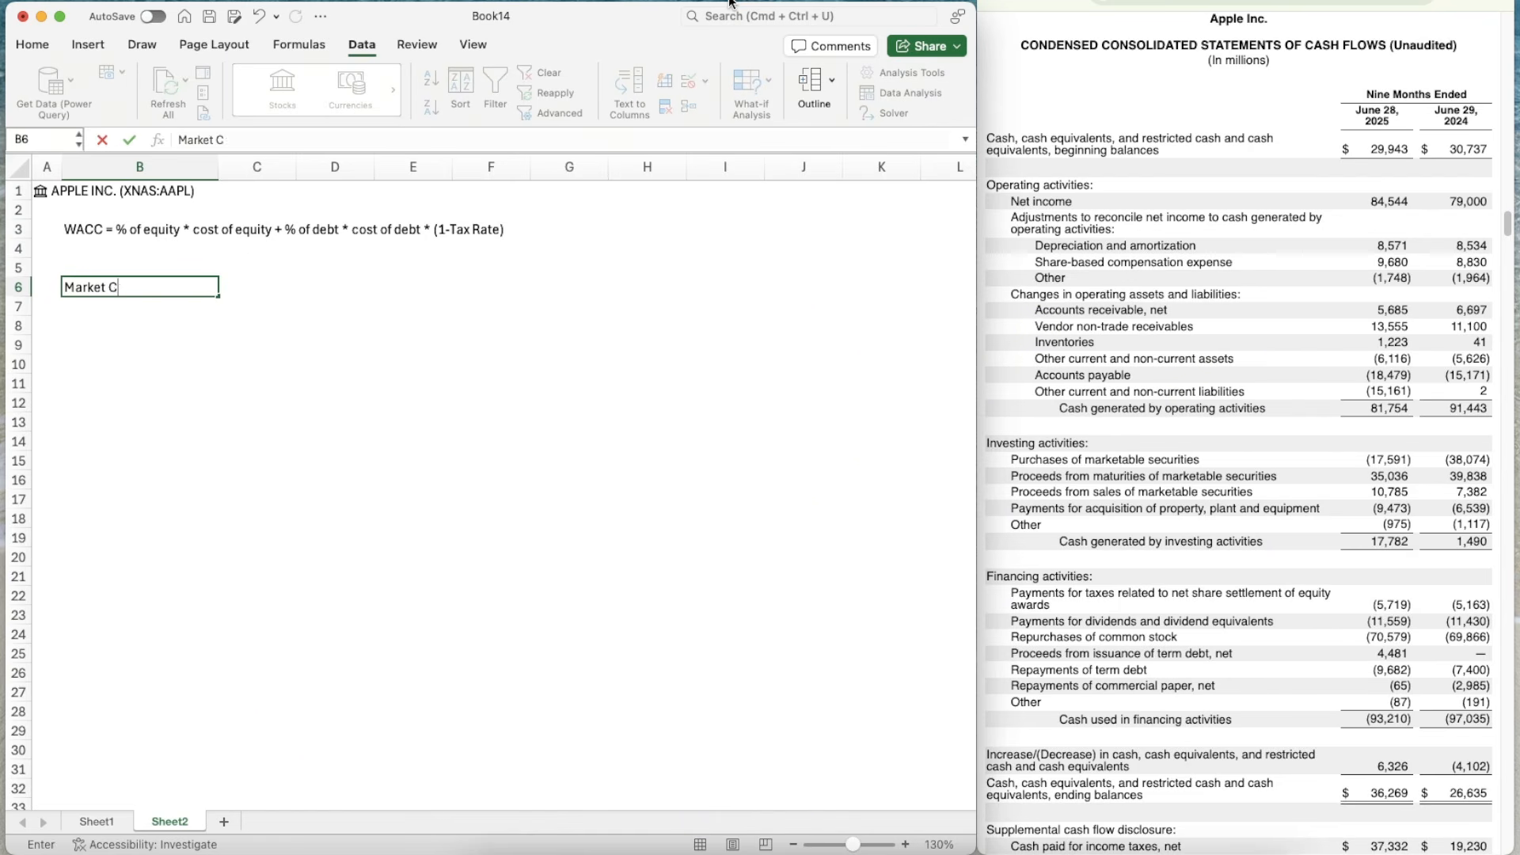
text(ap)
key(Tab)
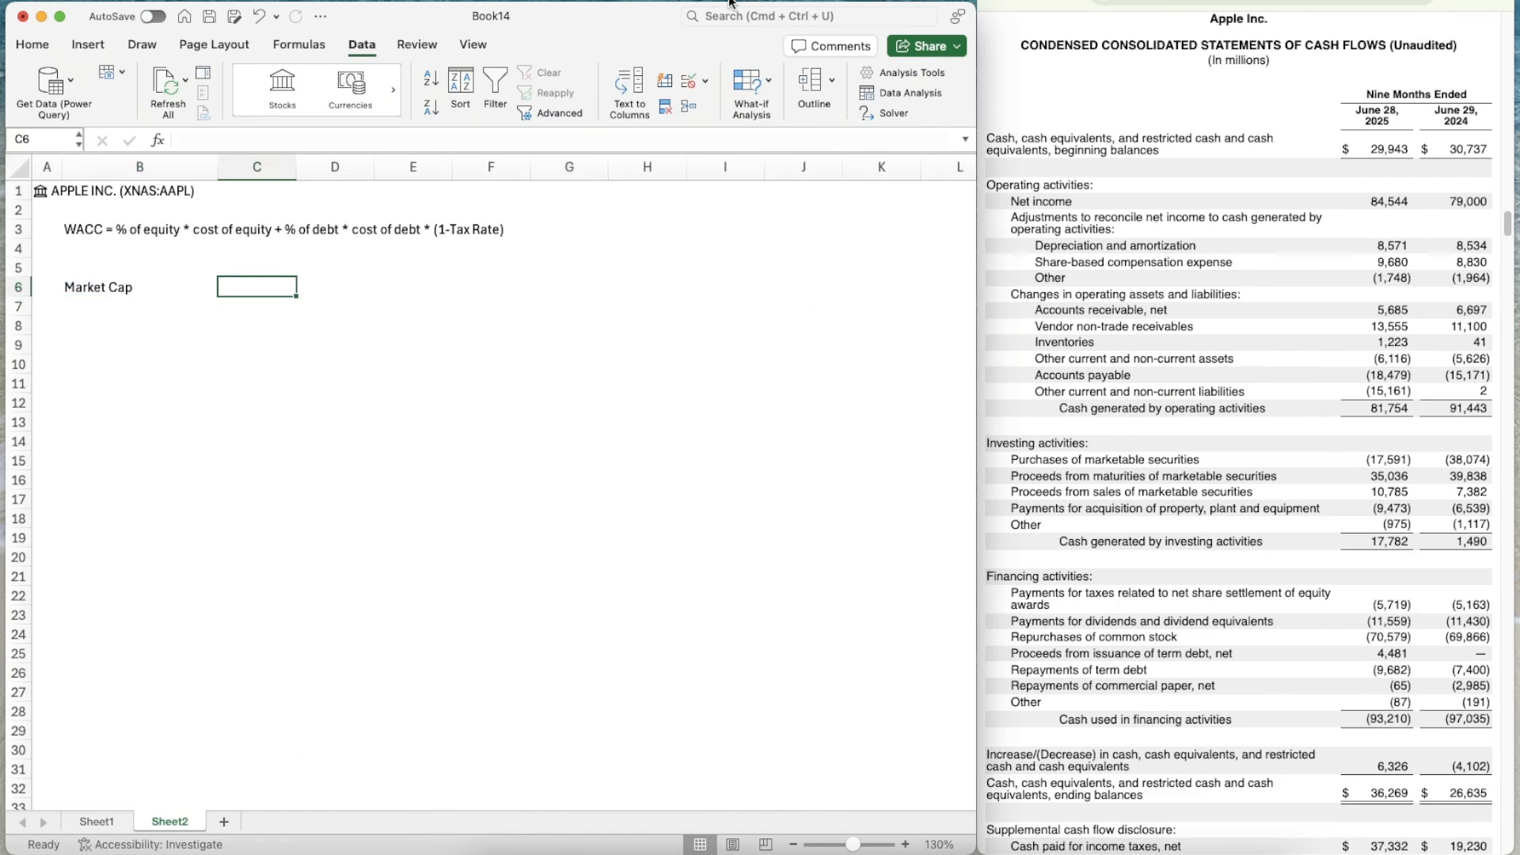
- Calculate the market cap in millions in C6 with =A1.[Market cap]/1000000
text(=)
key(Left)
key(Right)
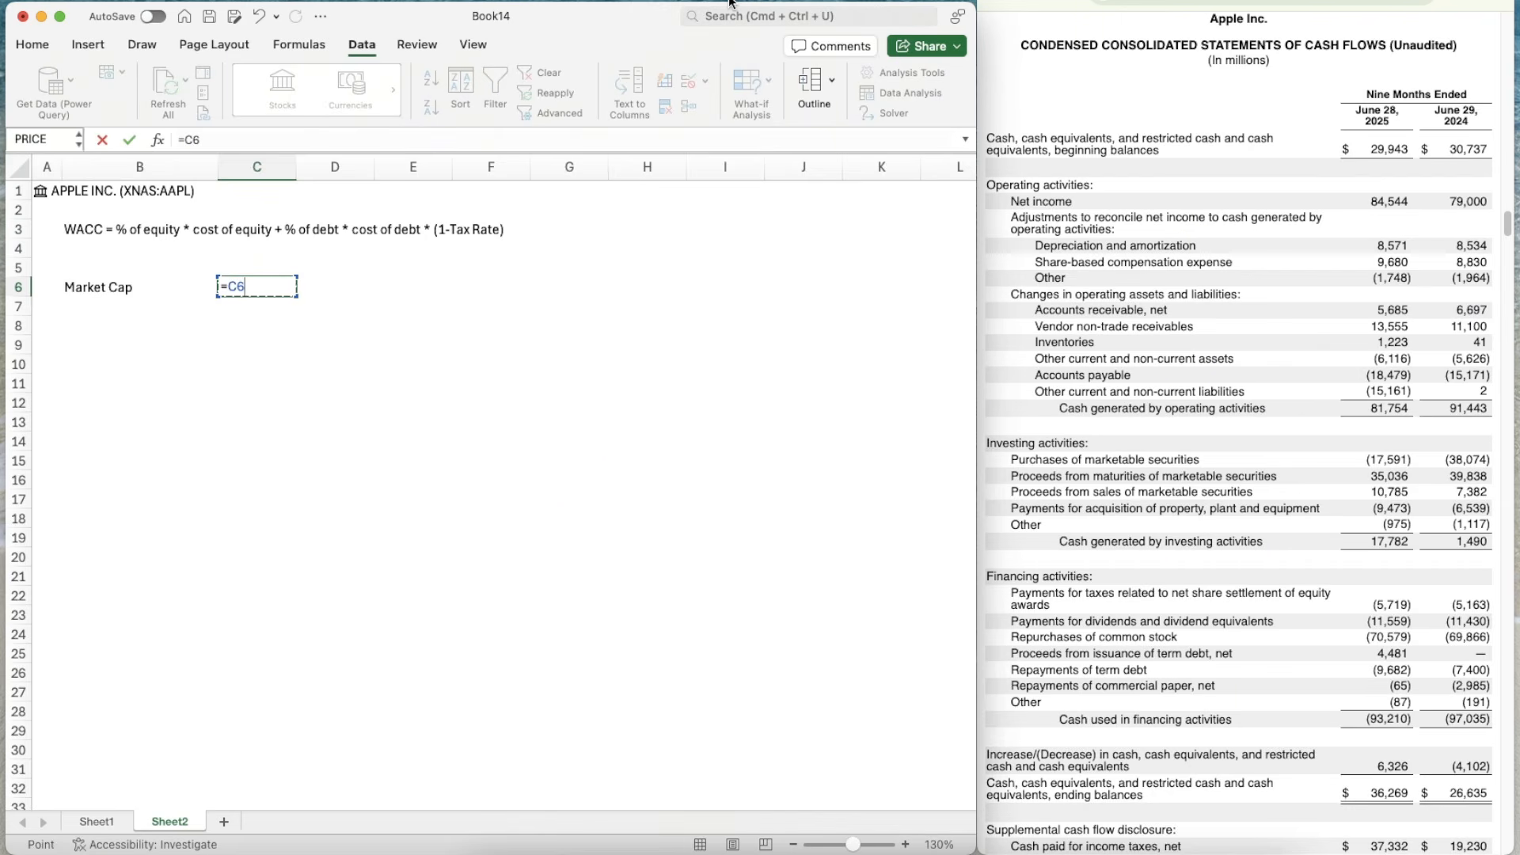
key(BackSpace)
key(BackSpace)
text(A1)
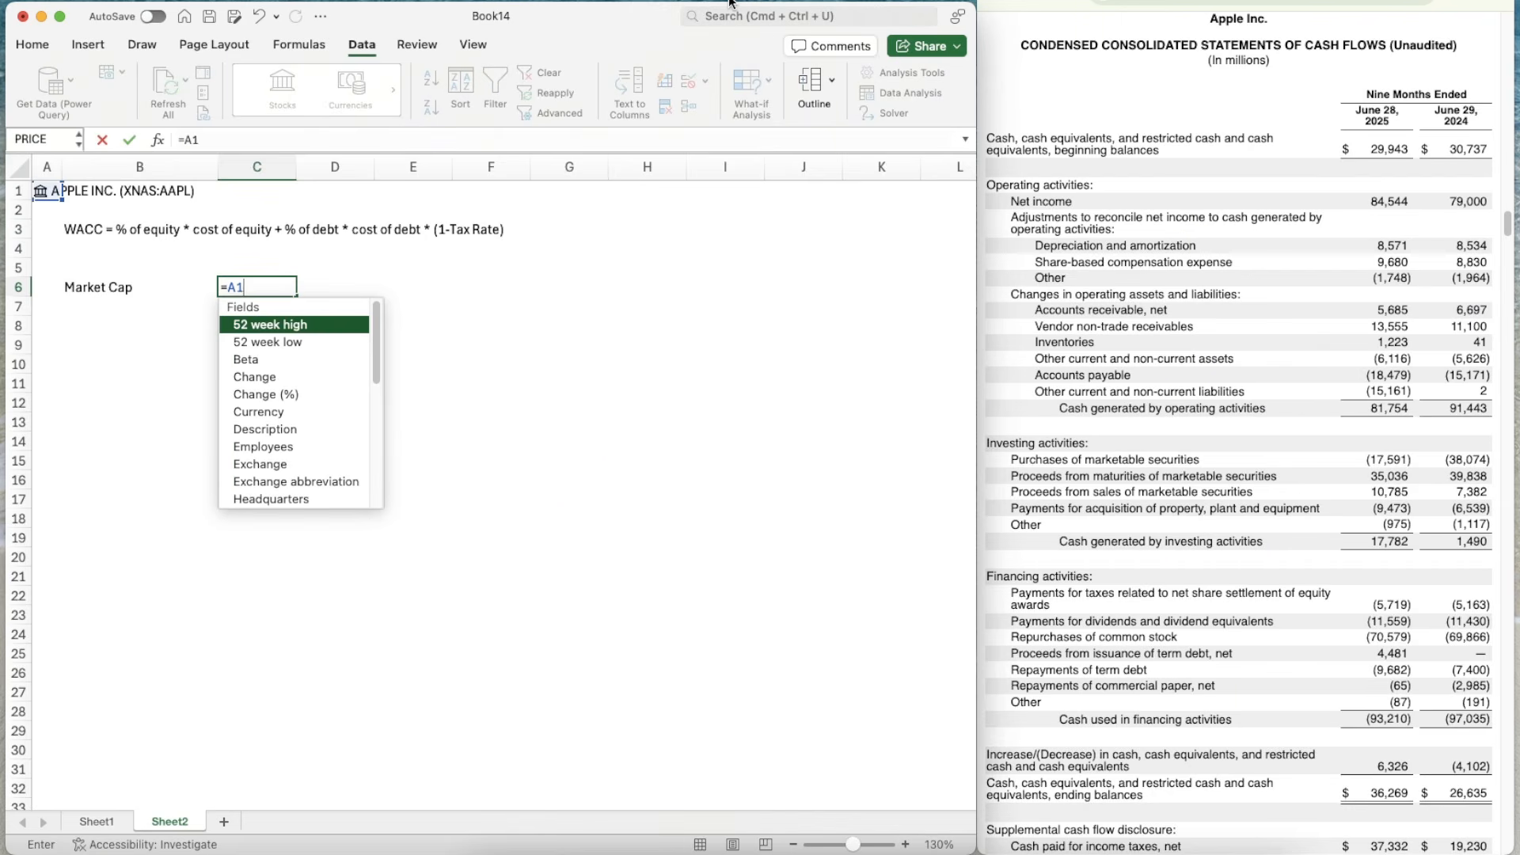
text(.[Market)
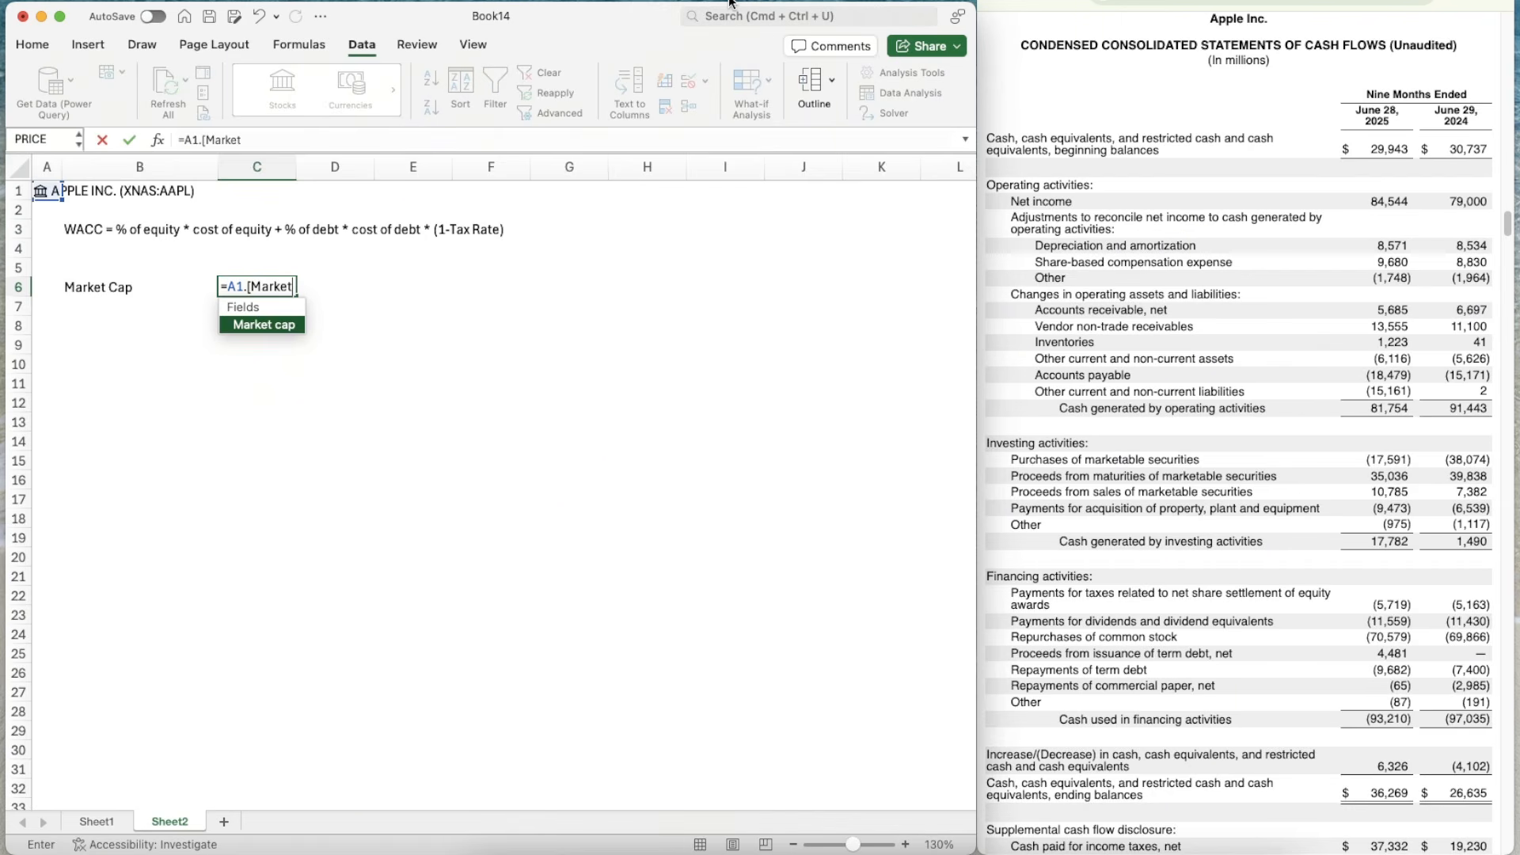
text( cap]/1000000)
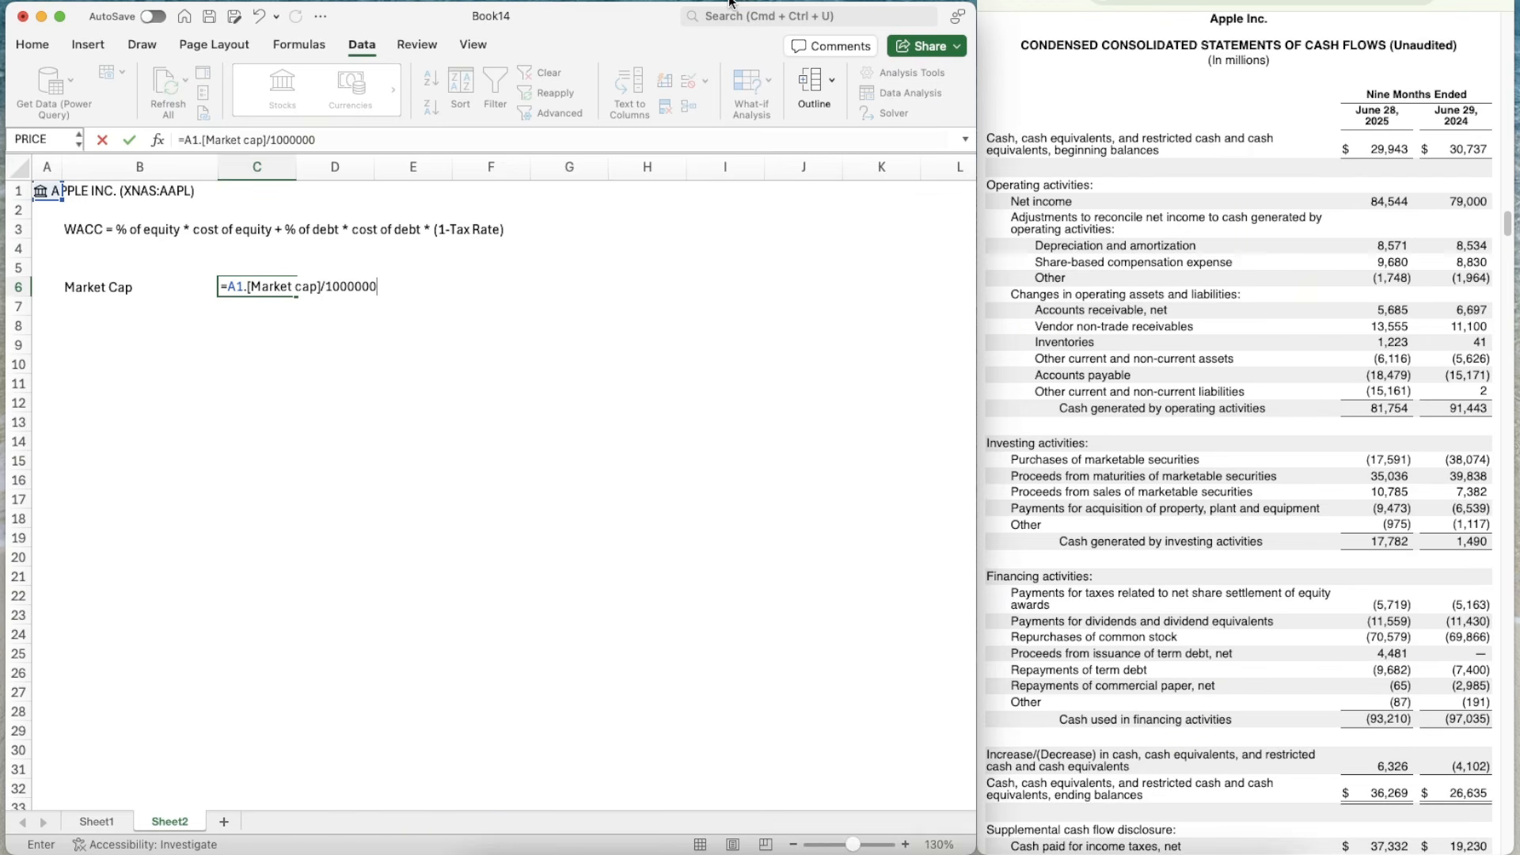
key(Return)
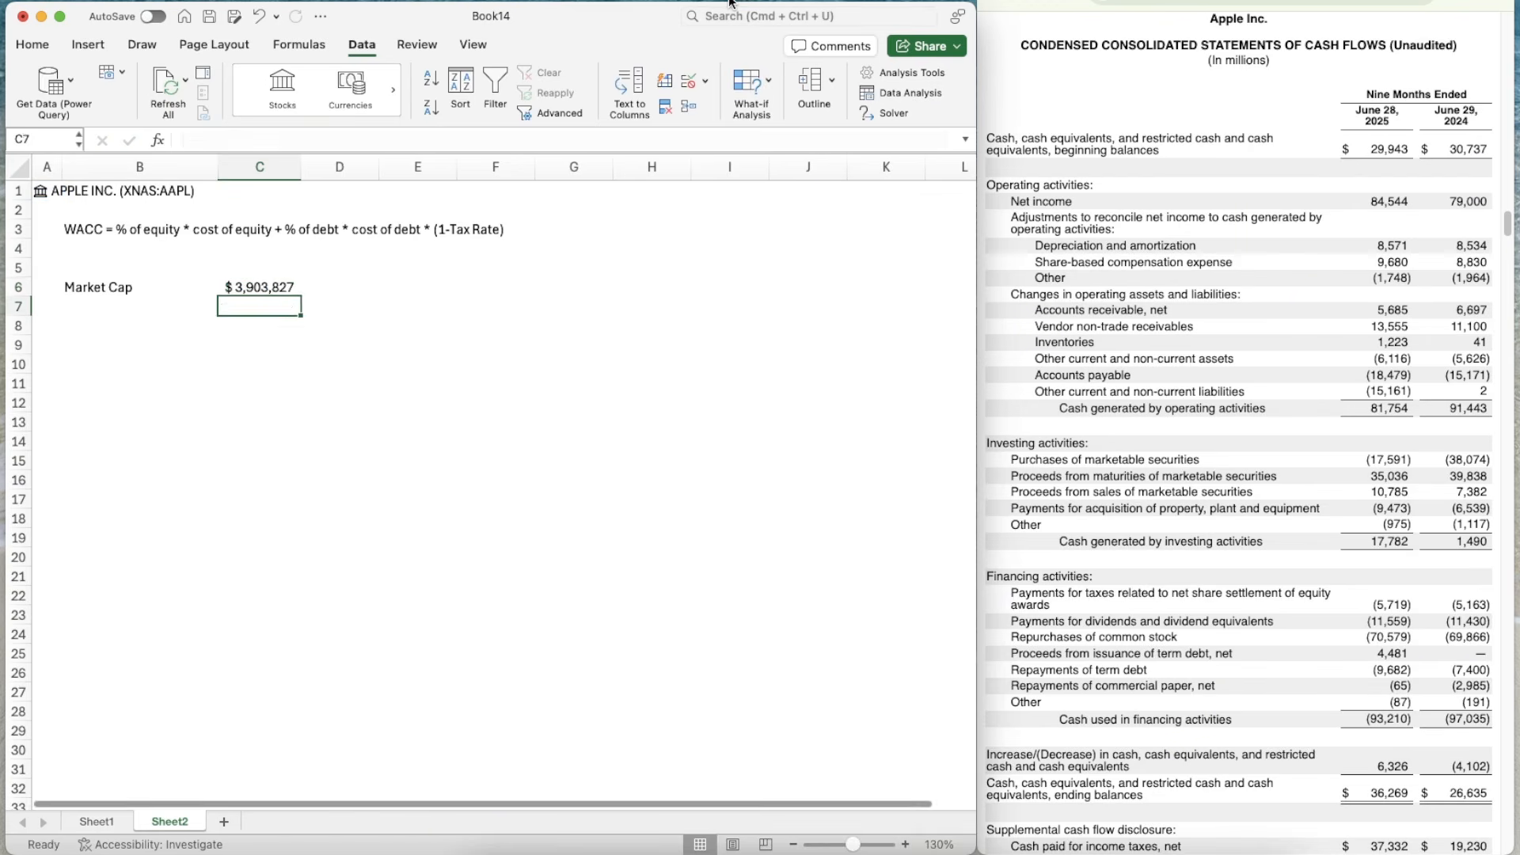
- Add the labels % of Equity in B7 and Cost of Equity in B8
key(Up)
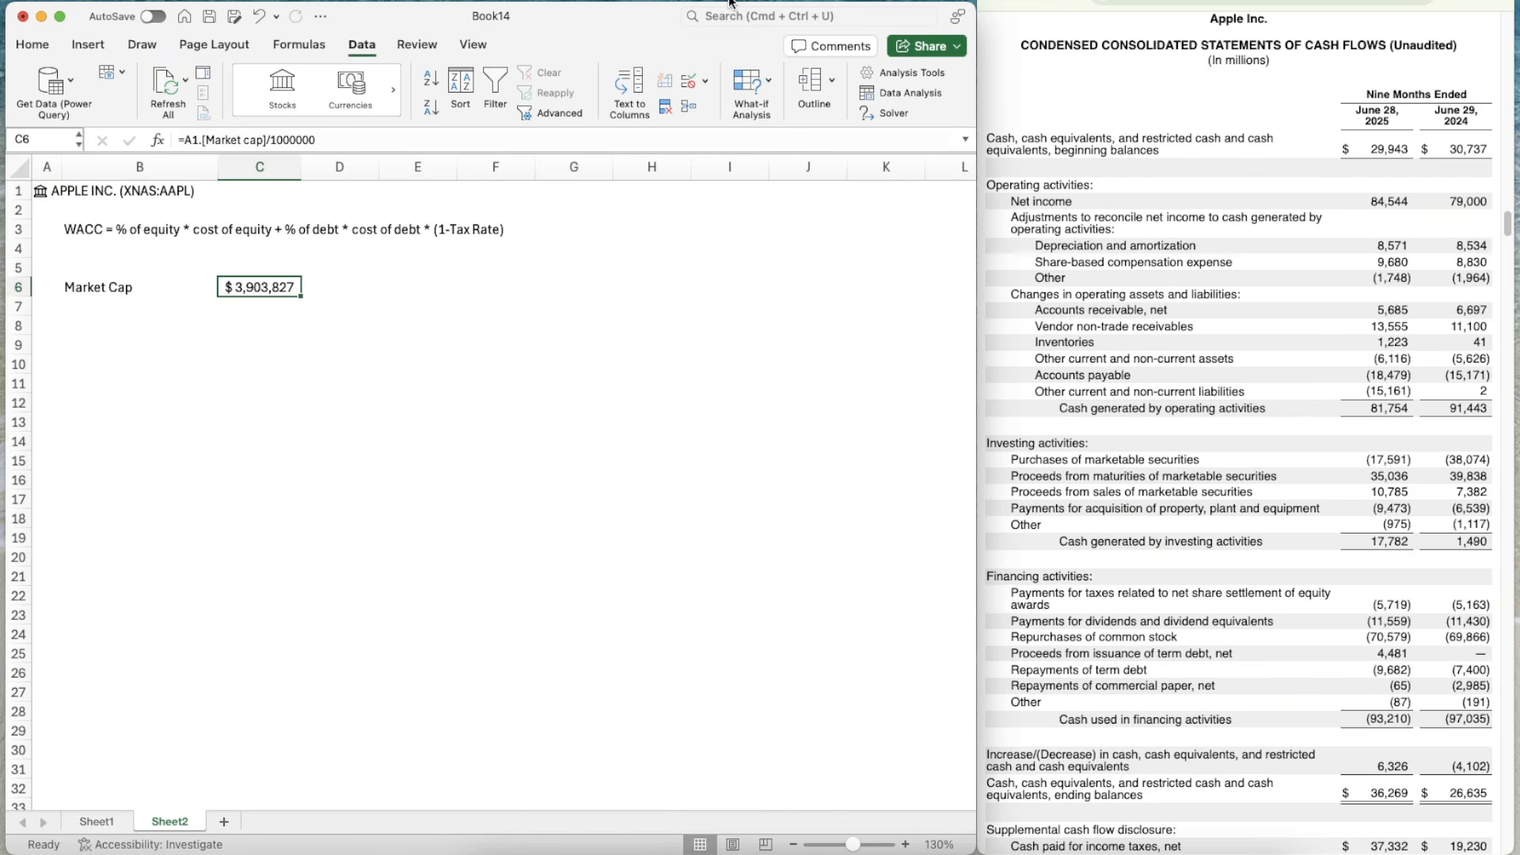
key(Down)
key(Down)
key(Up)
key(Left)
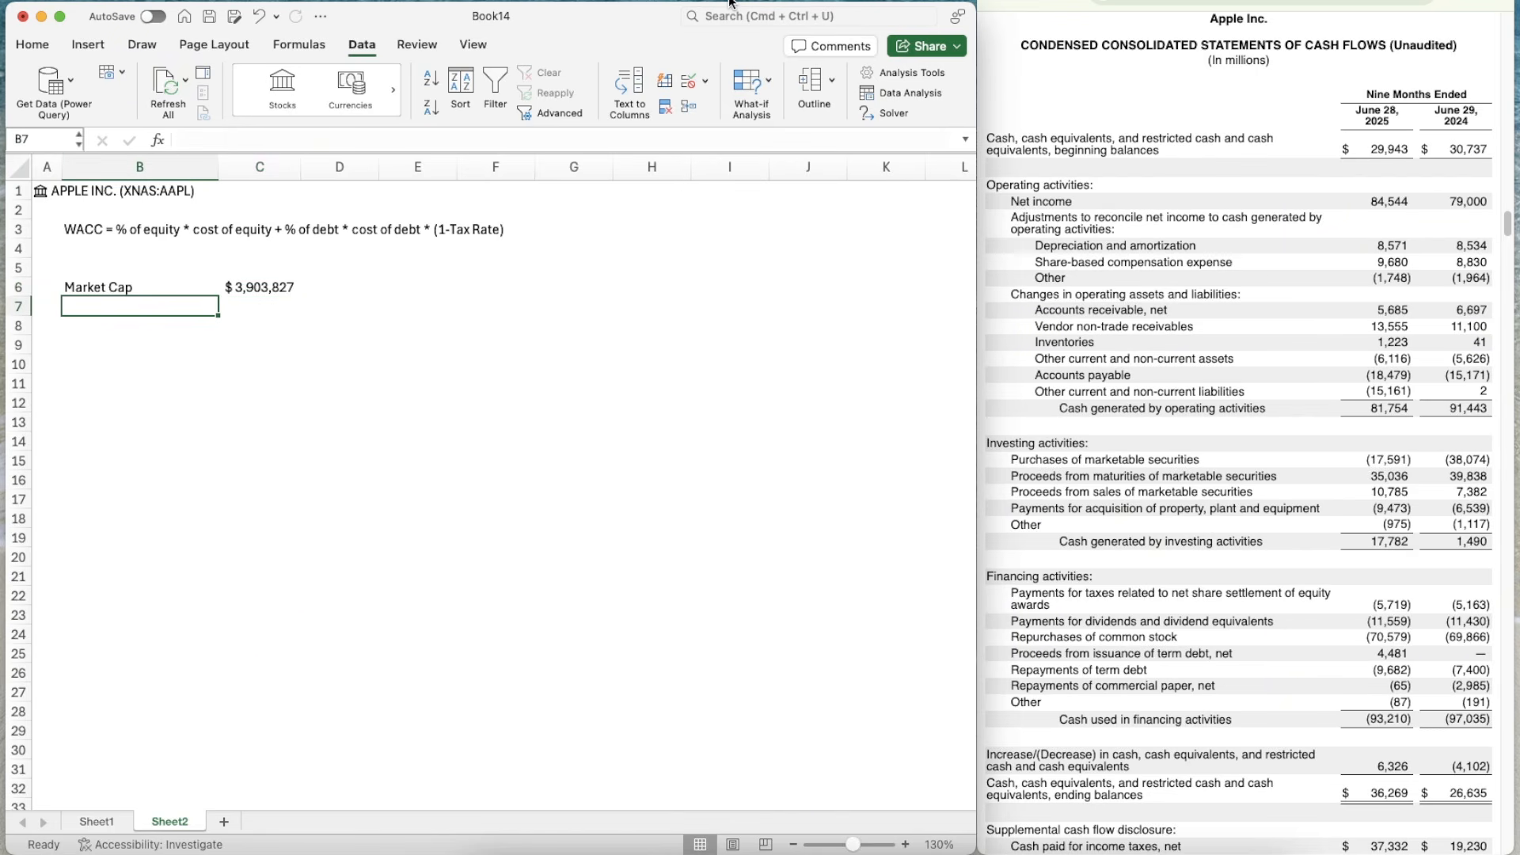
text(% of Equity)
key(Return)
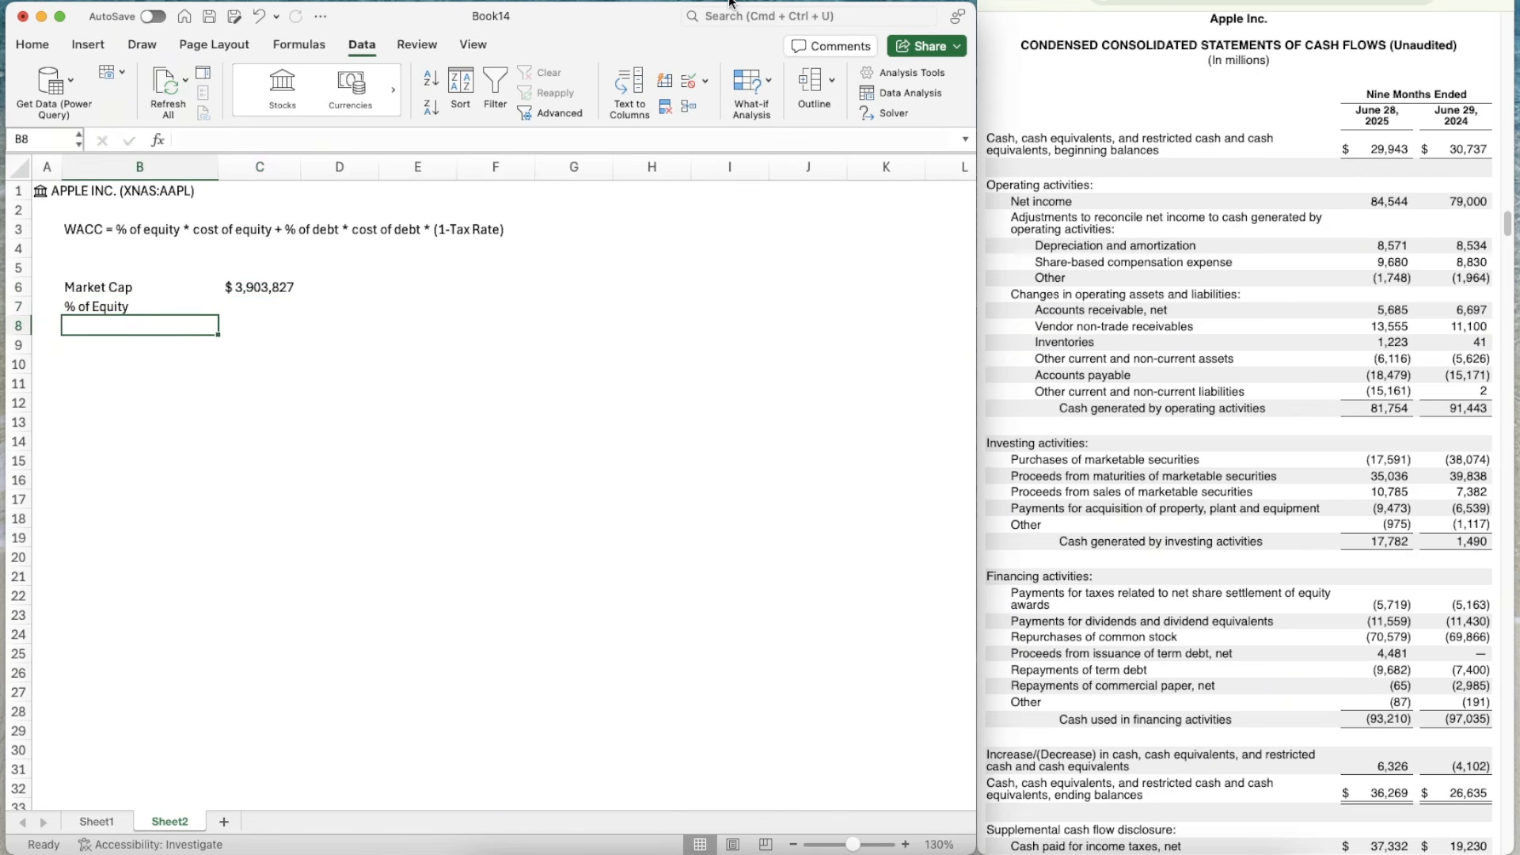
text(Cost of Equity)
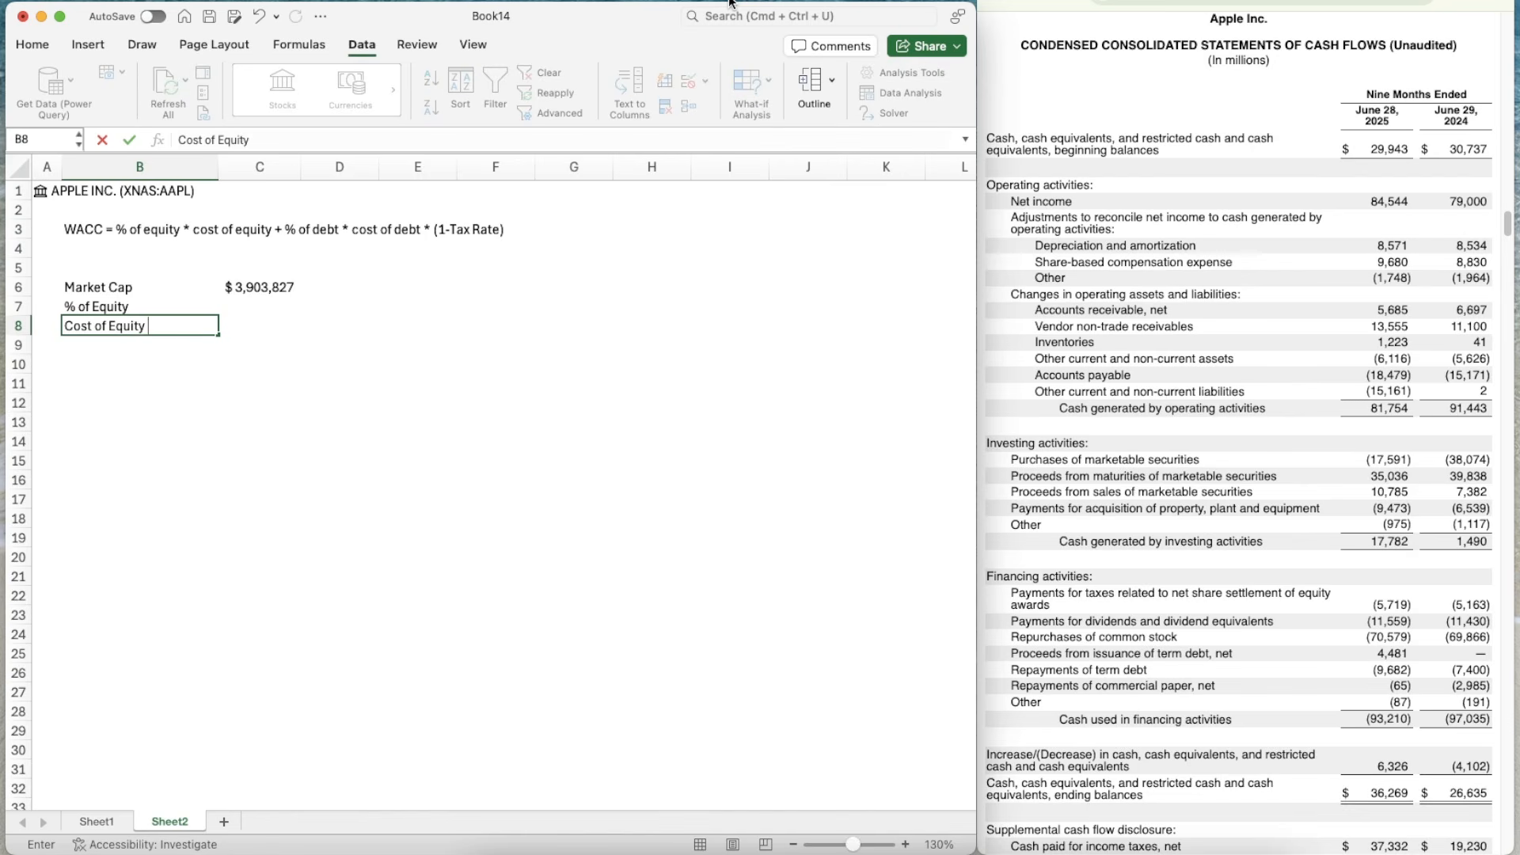
key(Return)
- List the cost of equity inputs Risk Free Rate, Beta and Equity Risk Premium in B9 through B11
text(Ris)
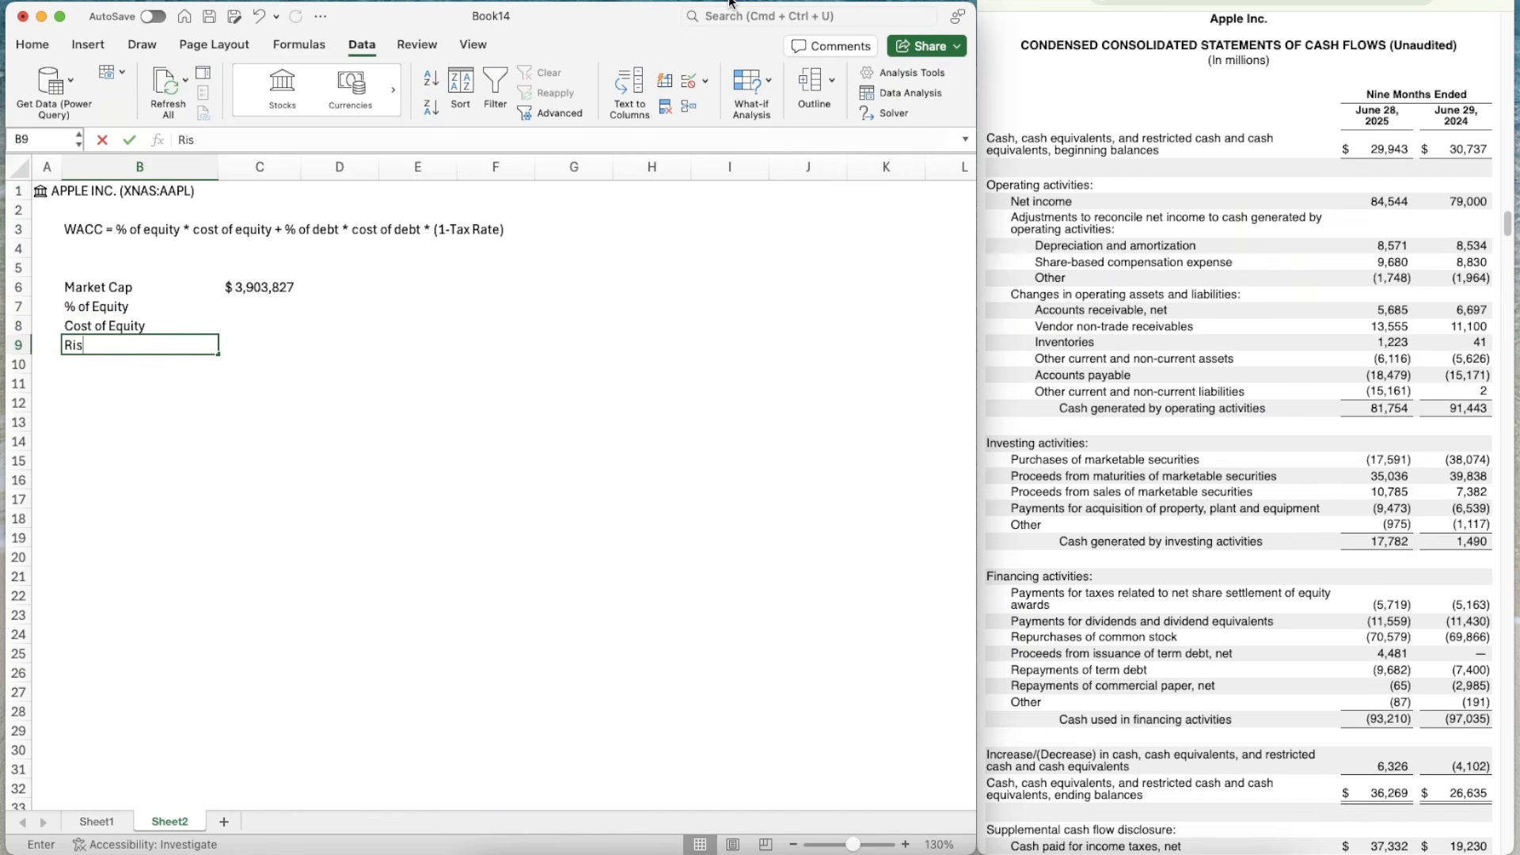
text(k Free Rate)
key(Return)
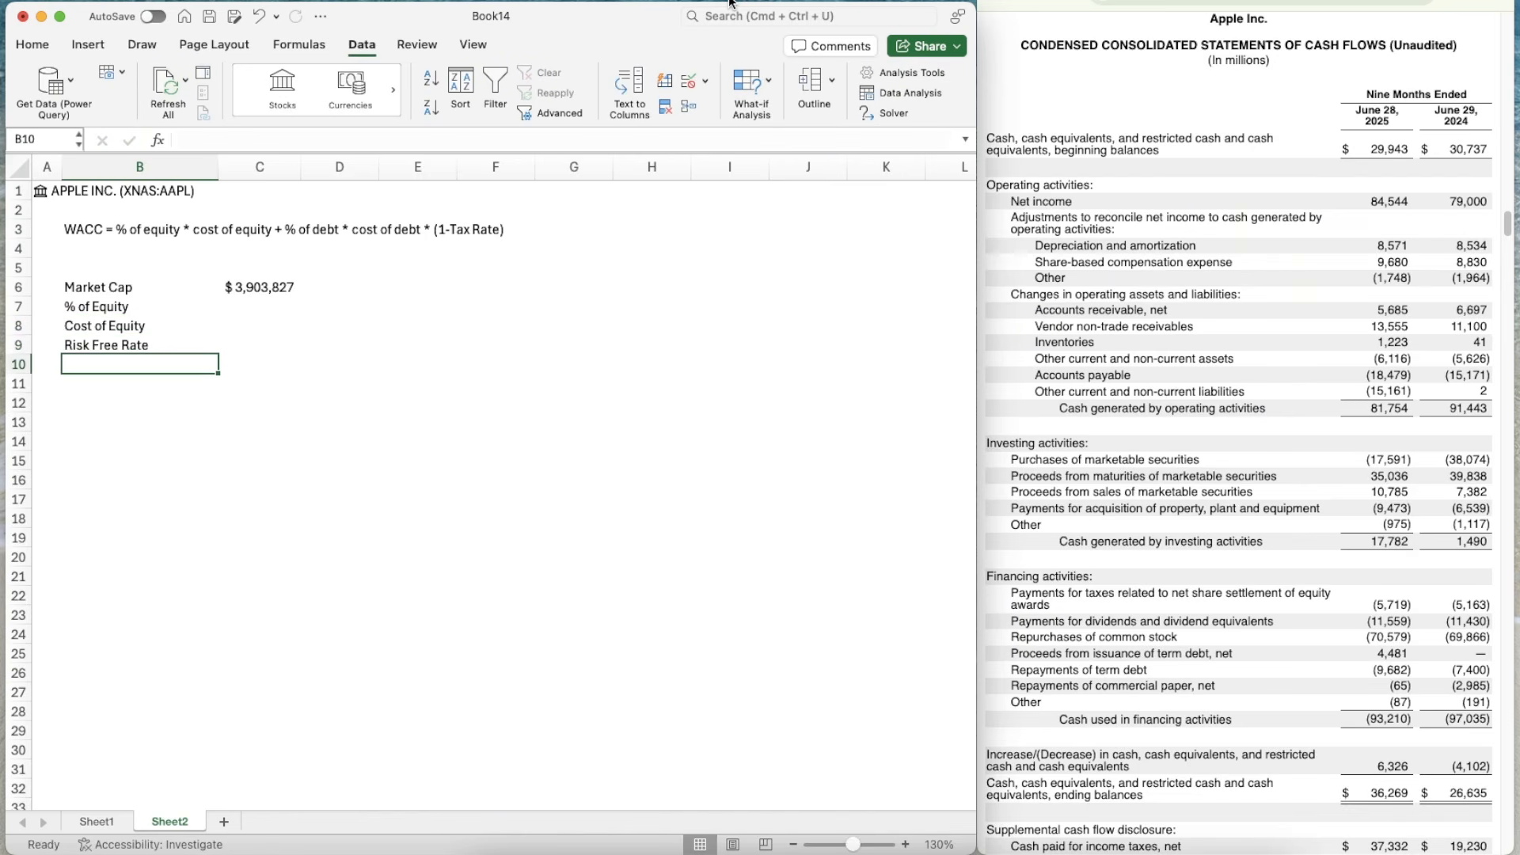
text(Beta)
key(Return)
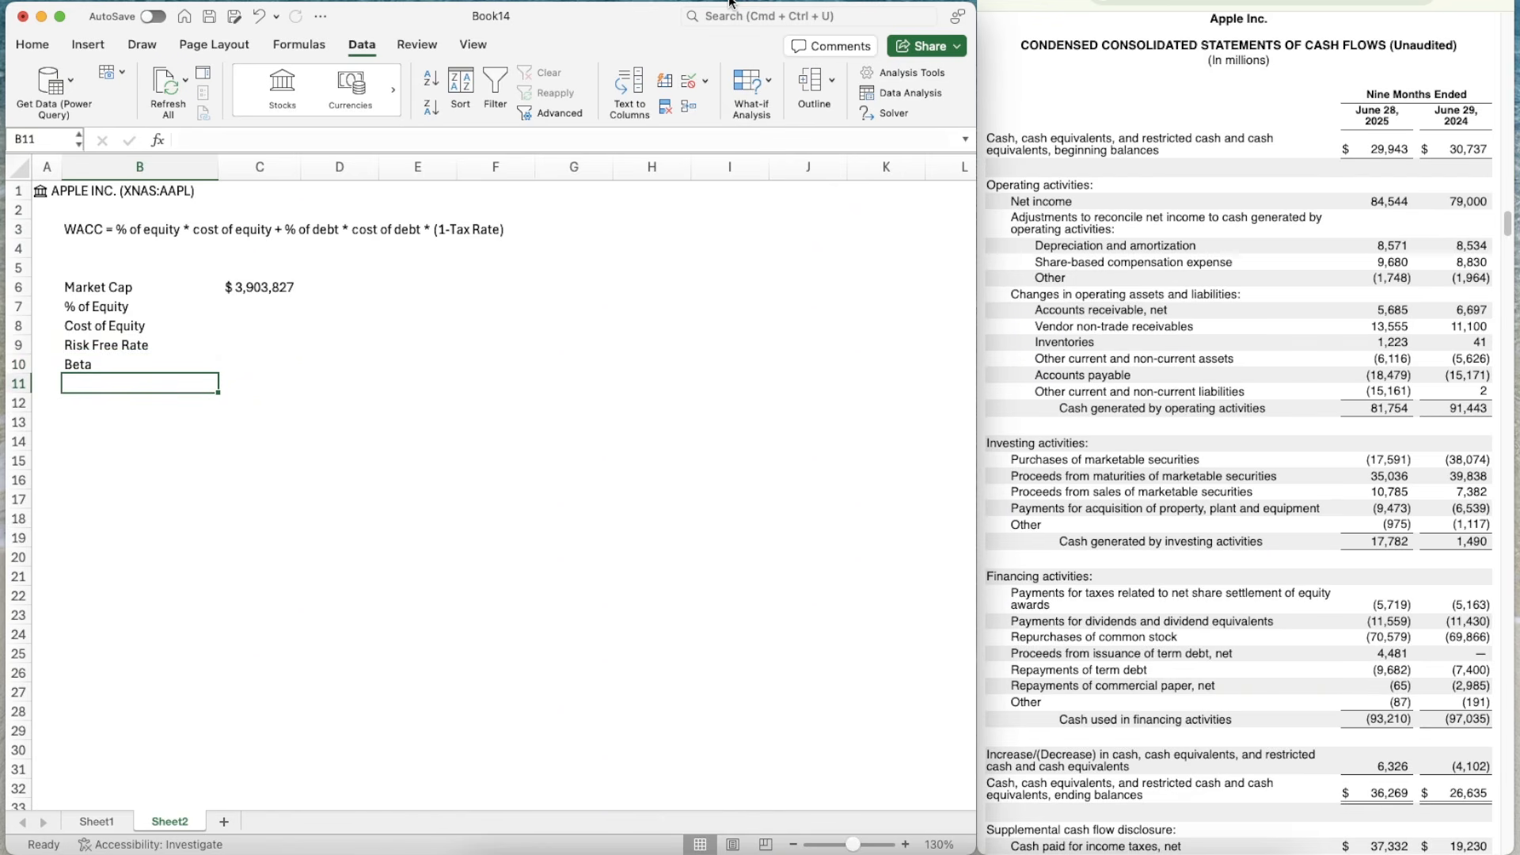
text(Equity Risk Premium)
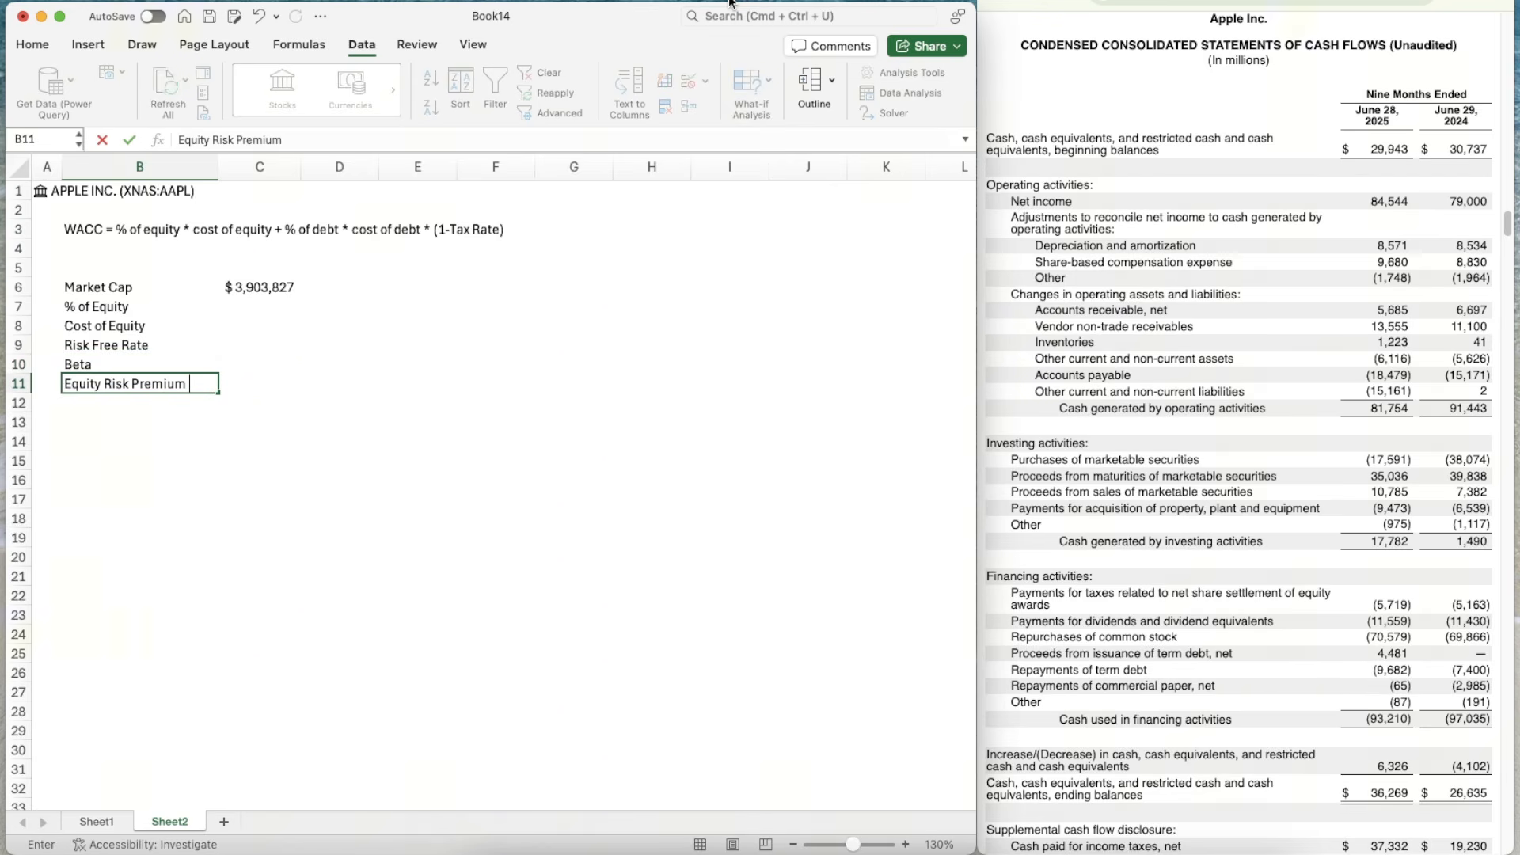
key(Return)
- Indent the Risk Free Rate, Beta and Equity Risk Premium labels in B9:B11 by one level
key(Left)
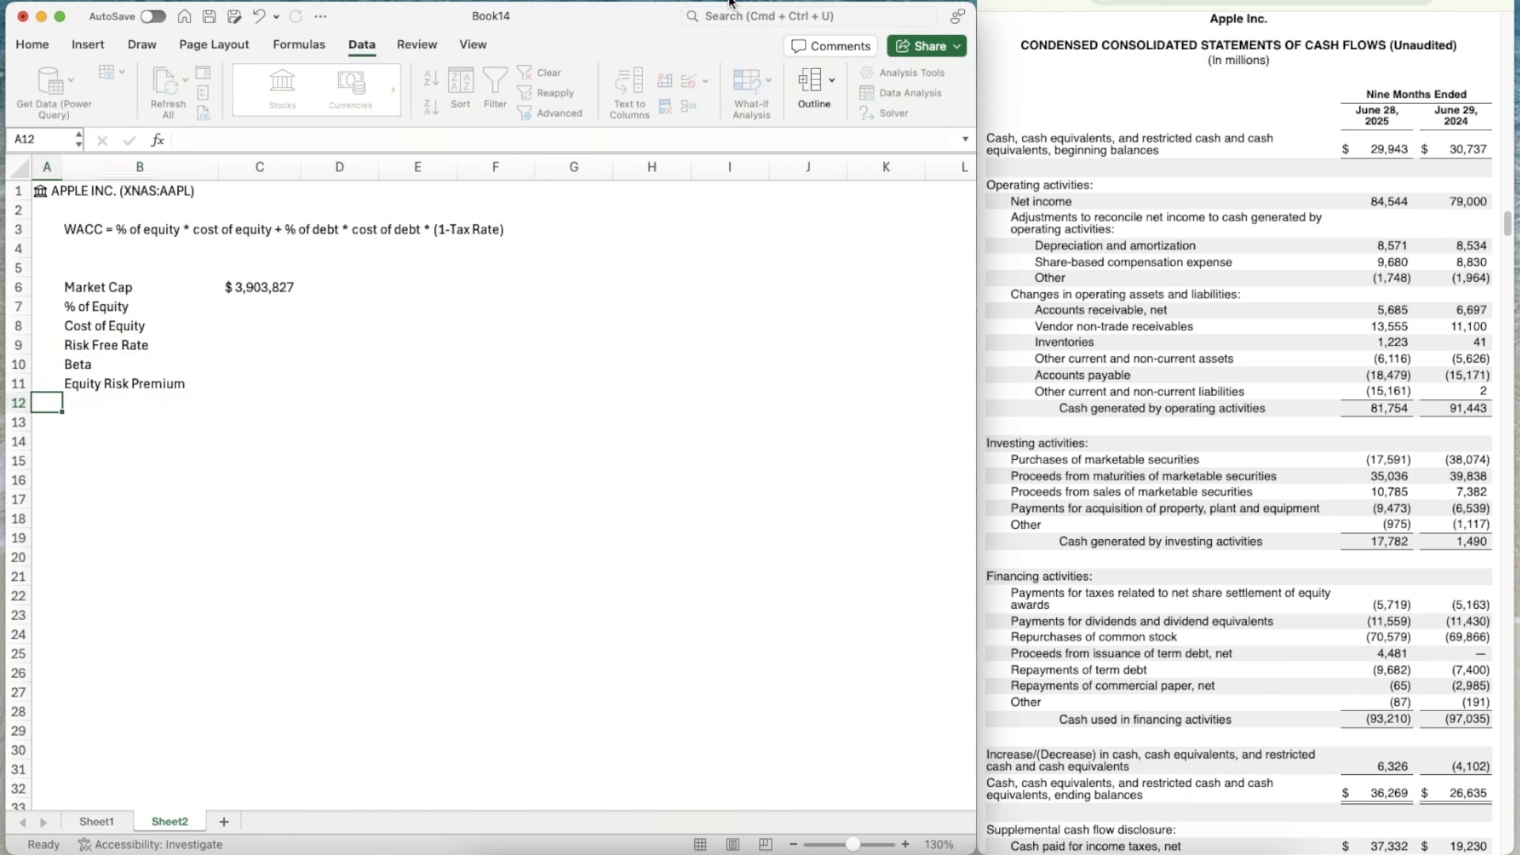
key(Right)
key(Up)
key(shift+Up)
key(shift+Up)
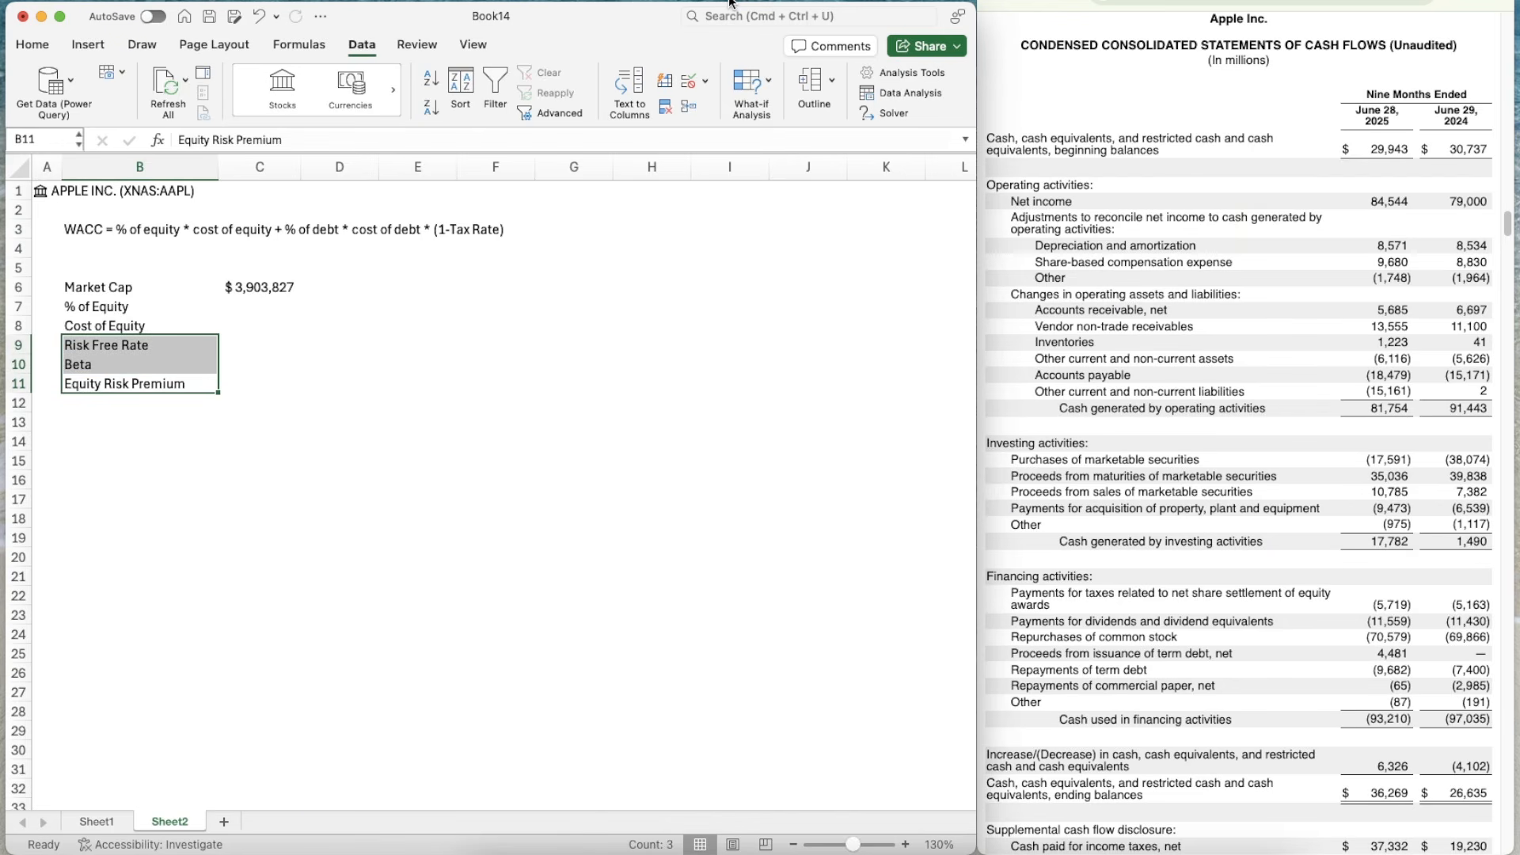
click(33, 45)
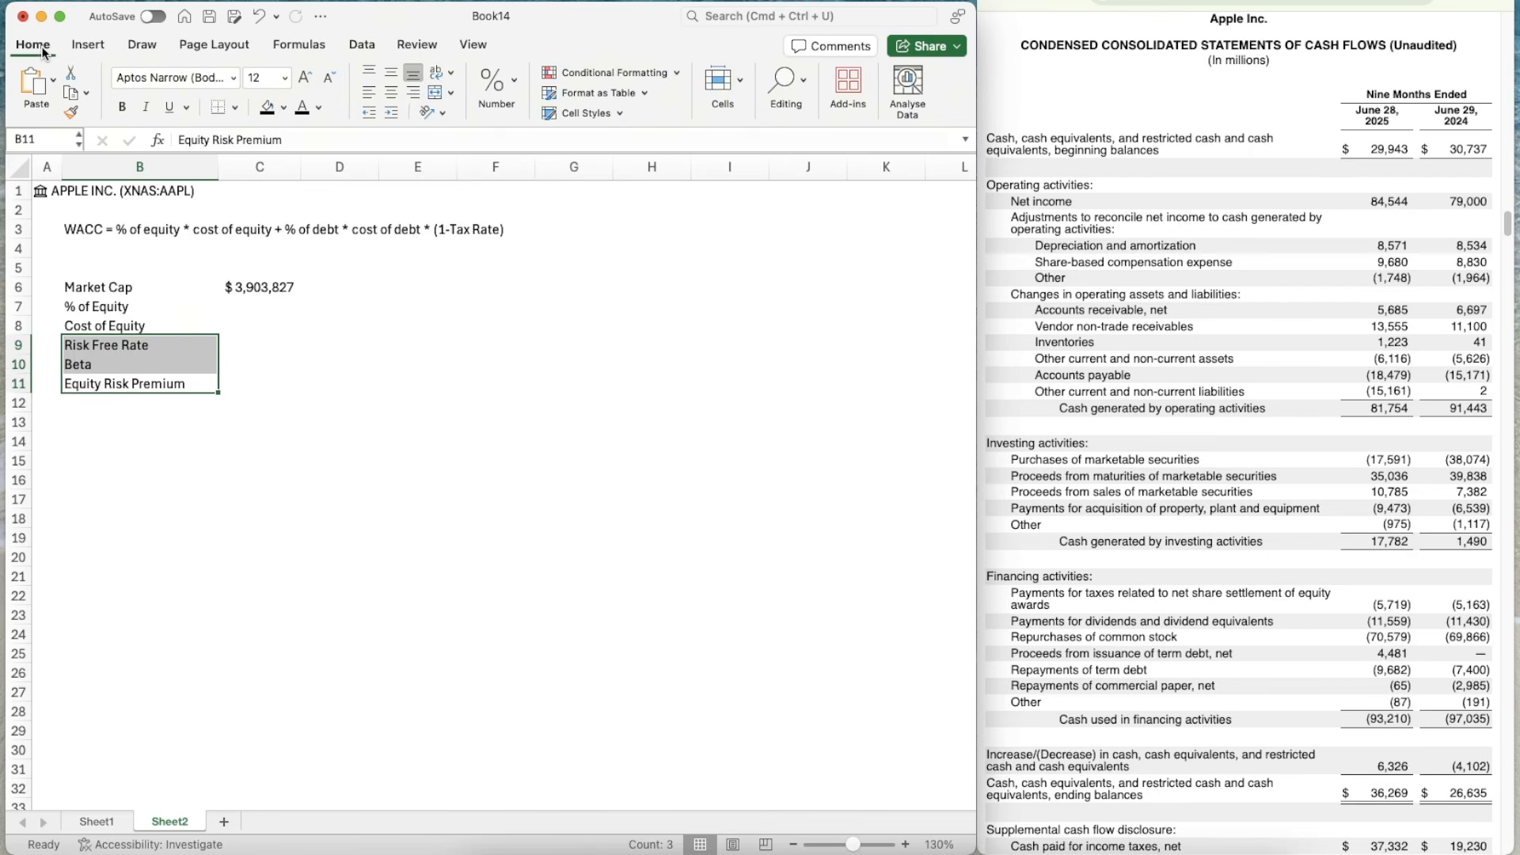
click(396, 114)
- Label B13 as Debt without an indent and select B14 below it
click(132, 456)
key(Up)
key(Up)
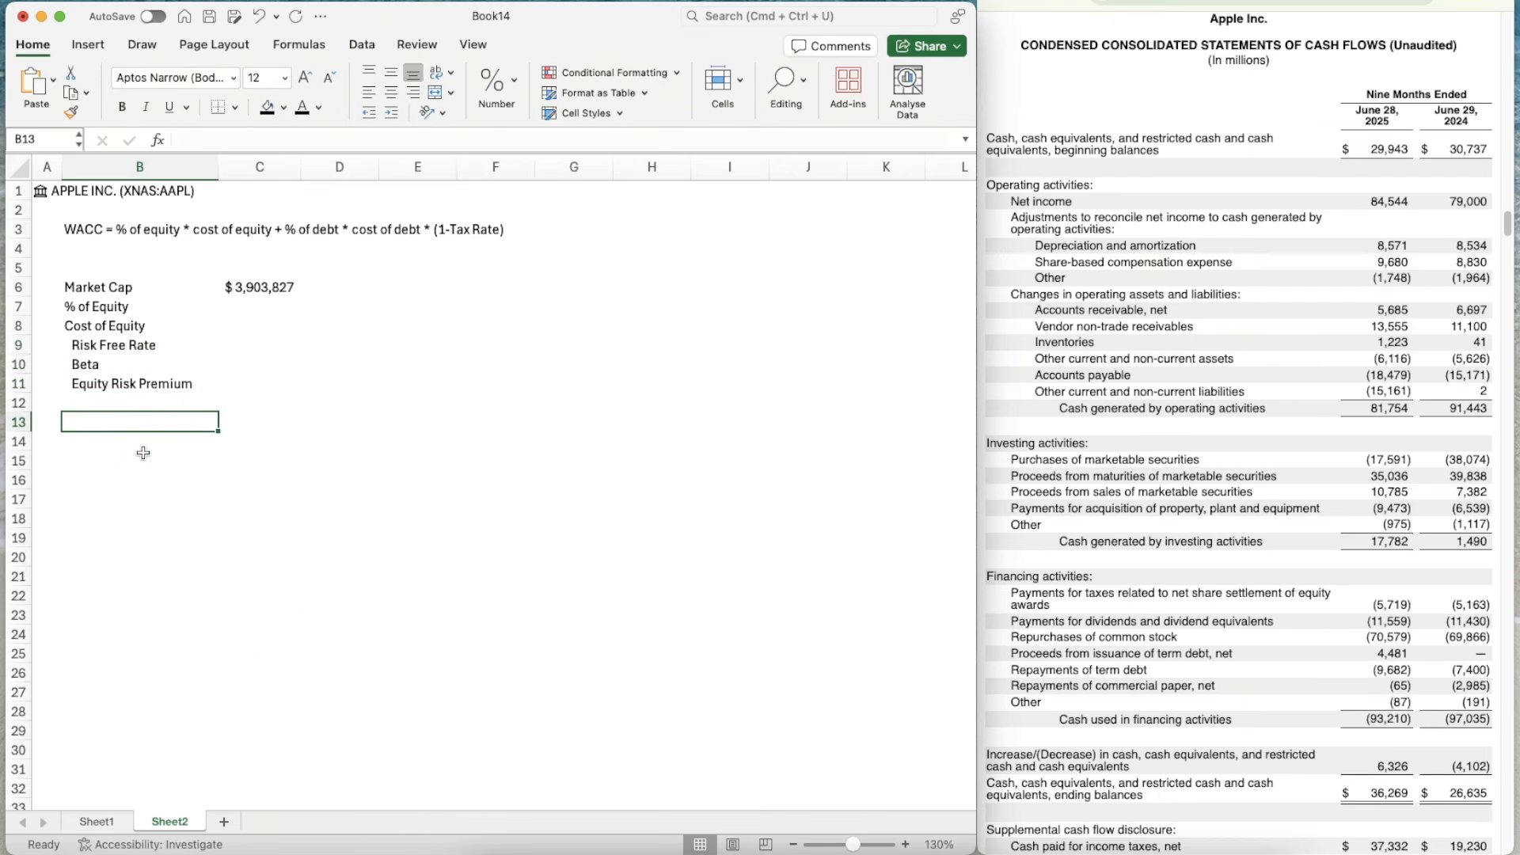
text(Debt)
key(Return)
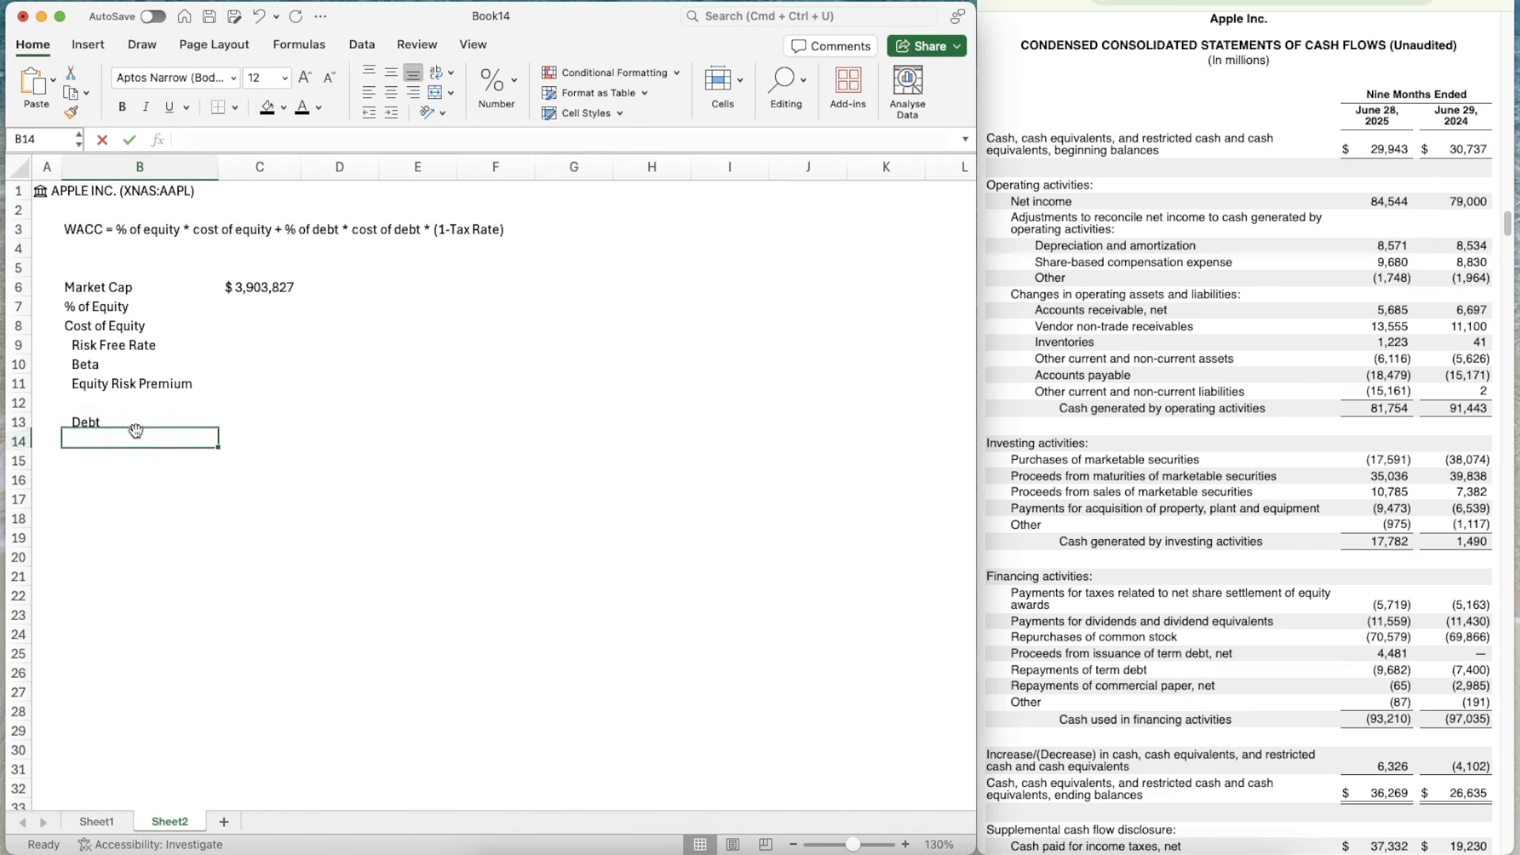
key(Up)
click(369, 112)
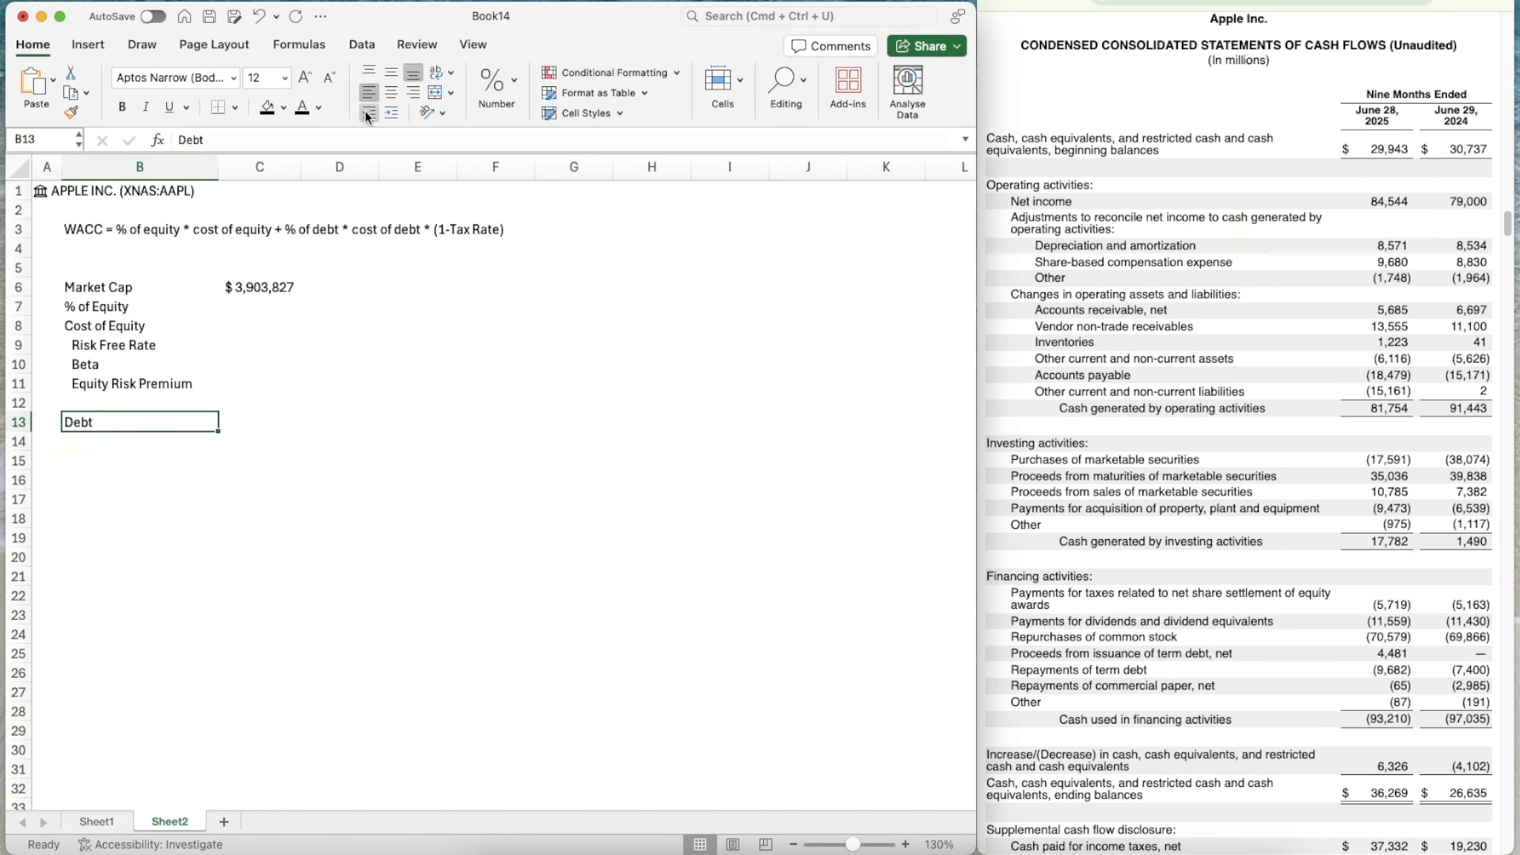
click(126, 455)
key(Up)
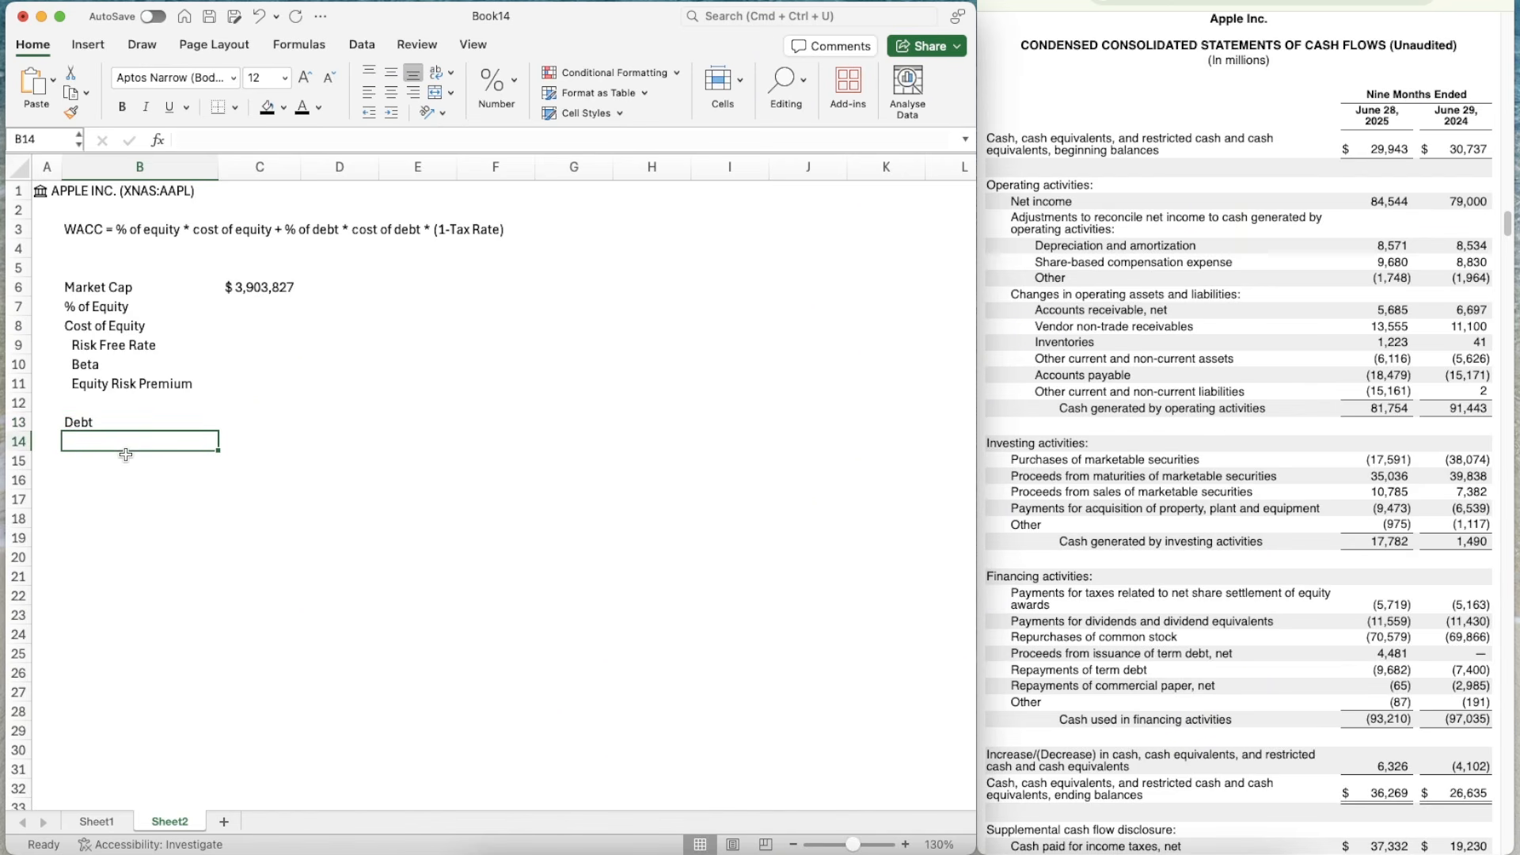
- Label B14 as % of Debt and indent it by one level
text(% of Debt)
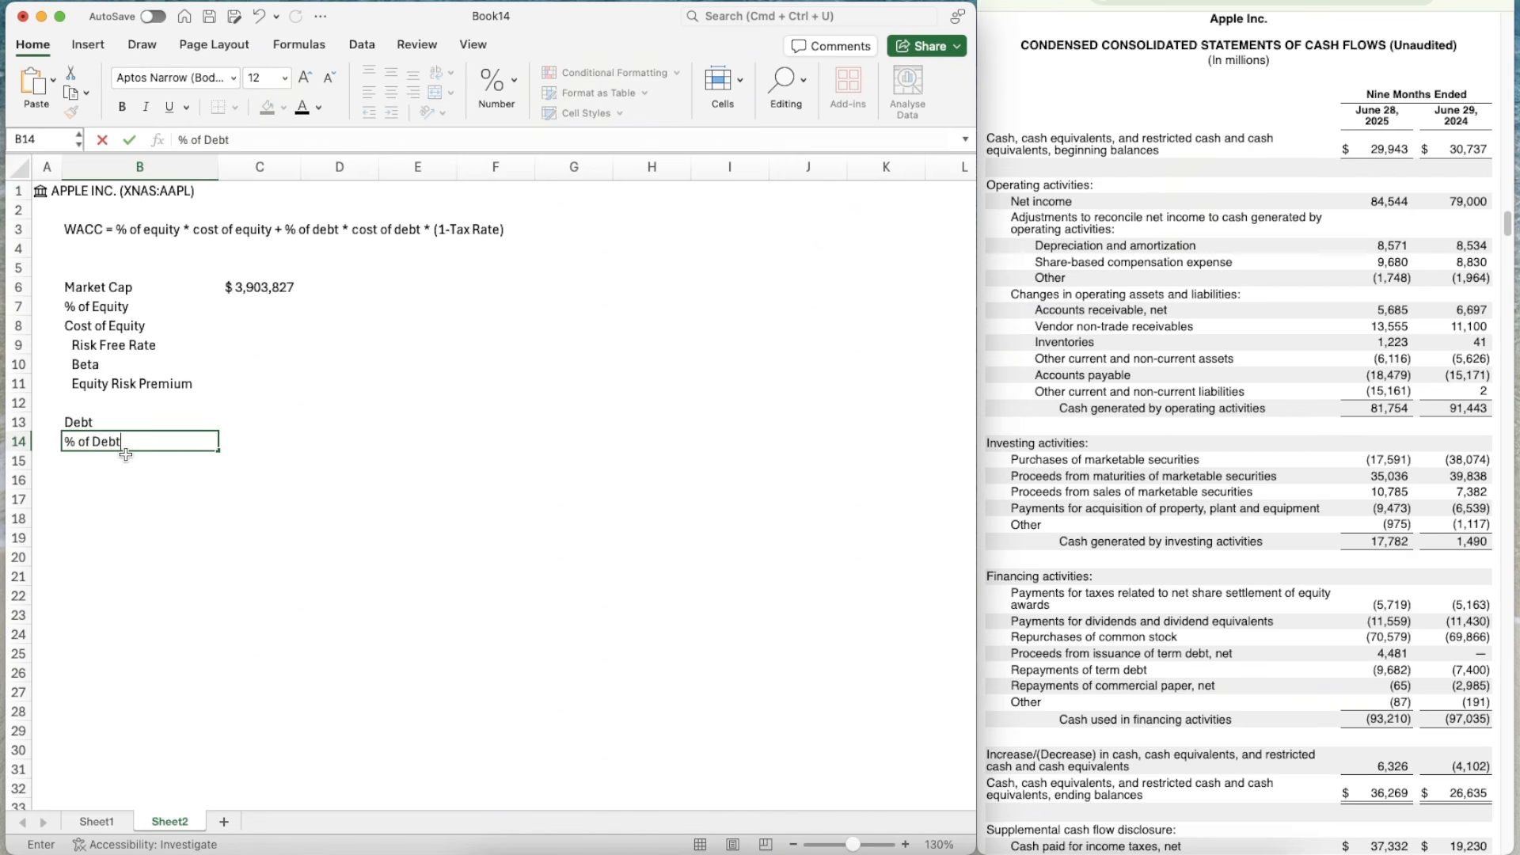
key(Return)
key(Up)
key(ctrl+alt+Tab)
key(Up)
key(Down)
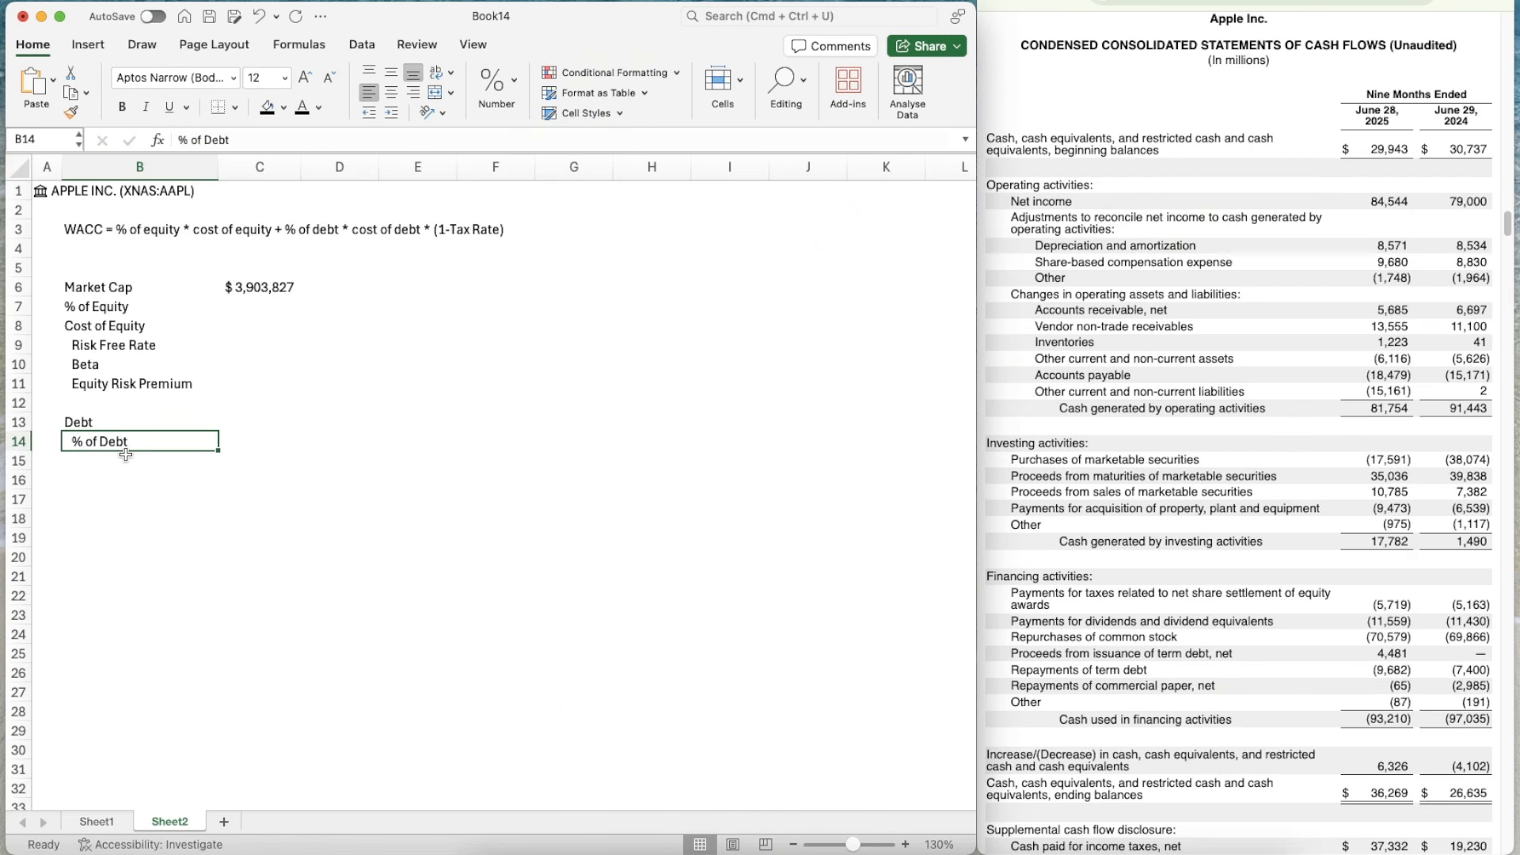
- Label B15 as Cost of Debt and indent it by one level
key(Down)
text(Cost of Debt)
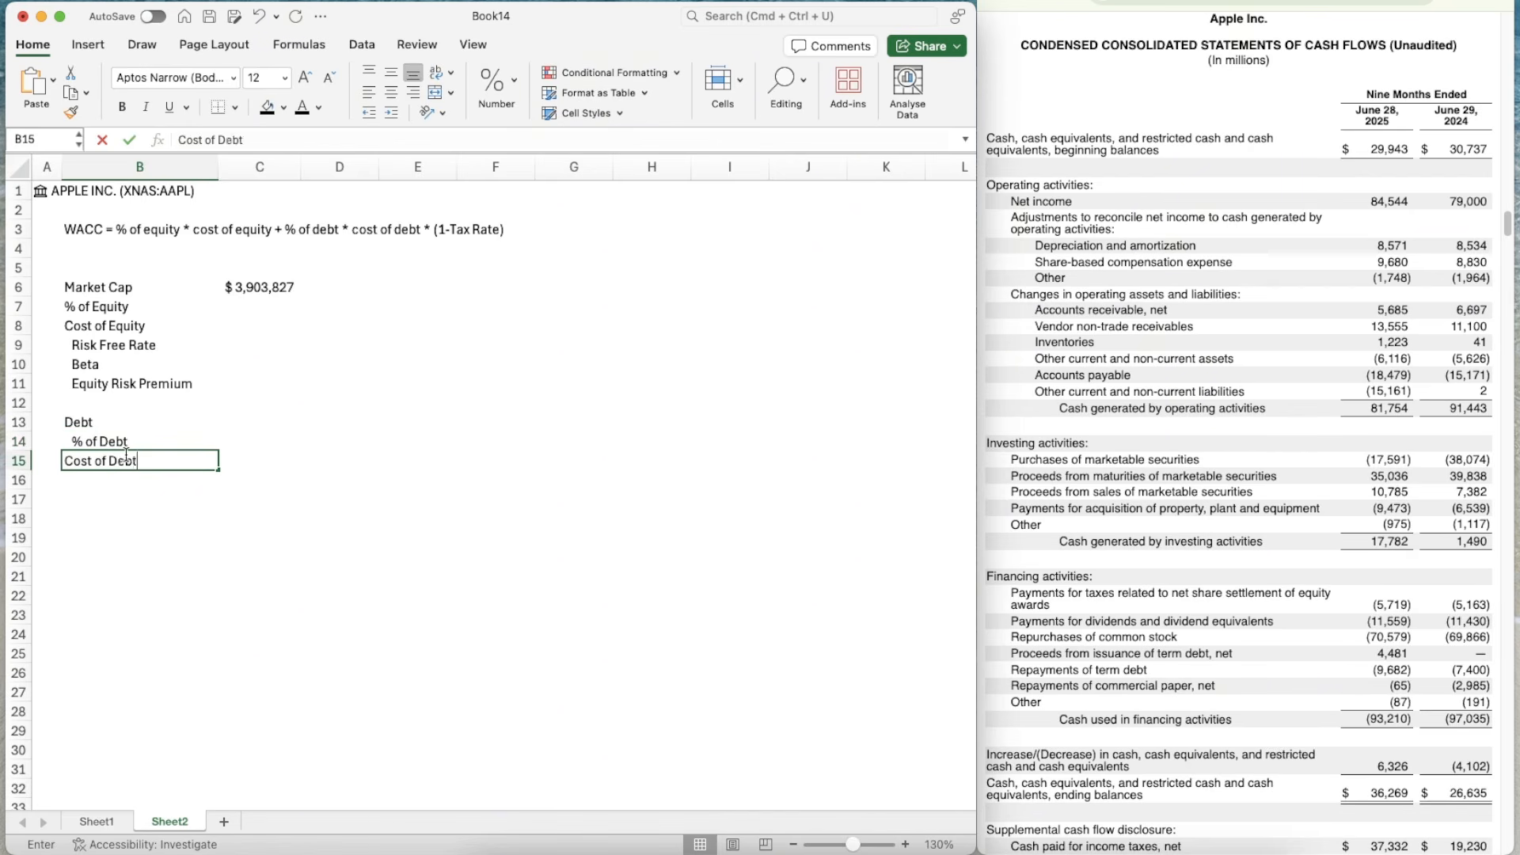
key(Return)
key(Up)
key(ctrl+alt+Tab)
key(shift+Up)
- Copy the unindented formatting of the % of Equity label in B7 onto the % of Debt and Cost of Debt labels in B14 and B15
drag(127, 455, 162, 424)
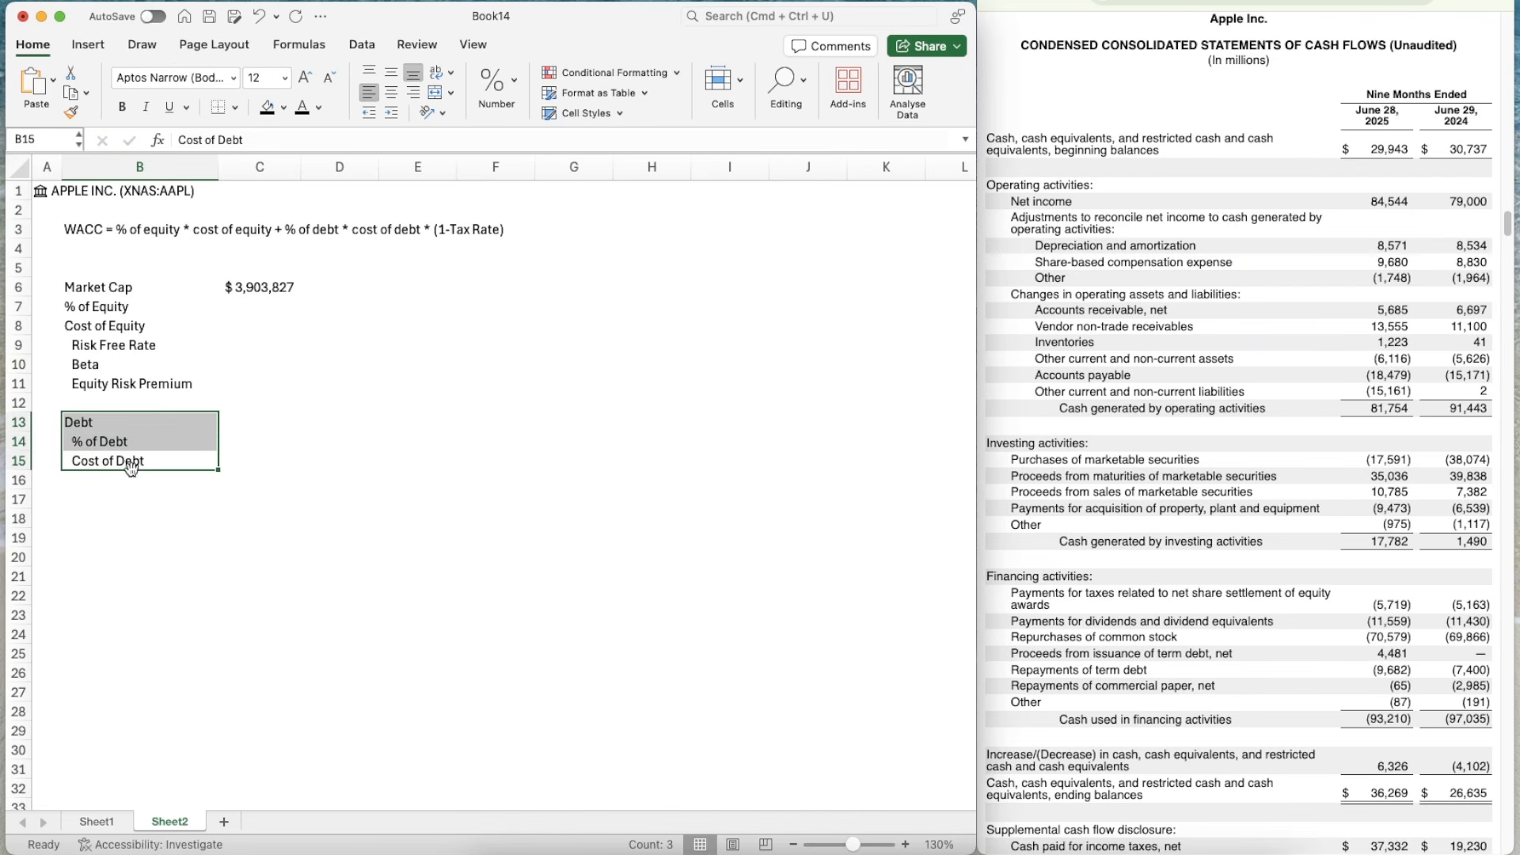
click(121, 430)
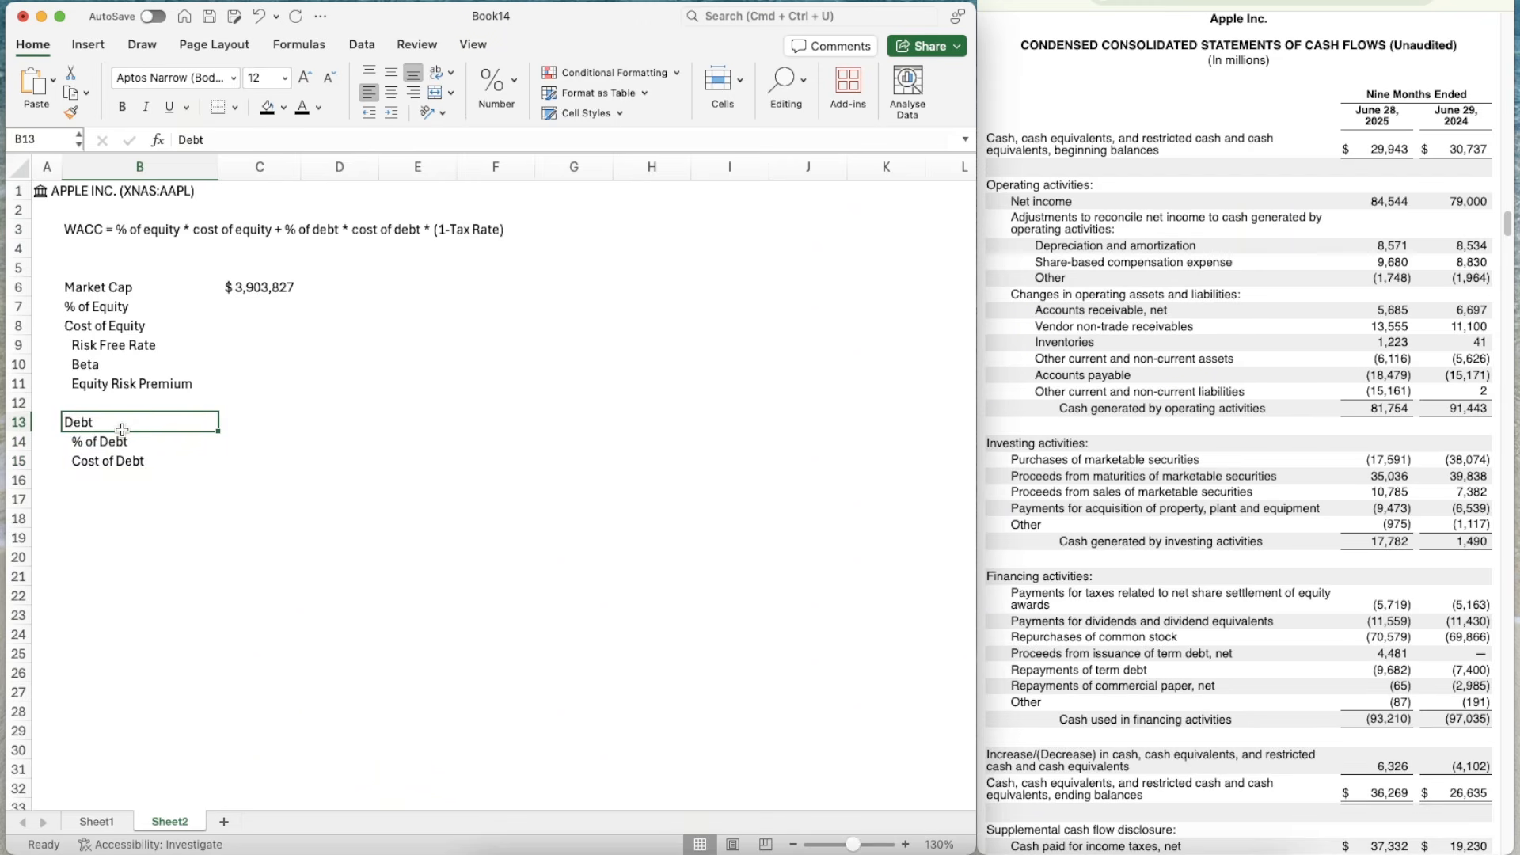
key(shift+Down)
key(shift+Down)
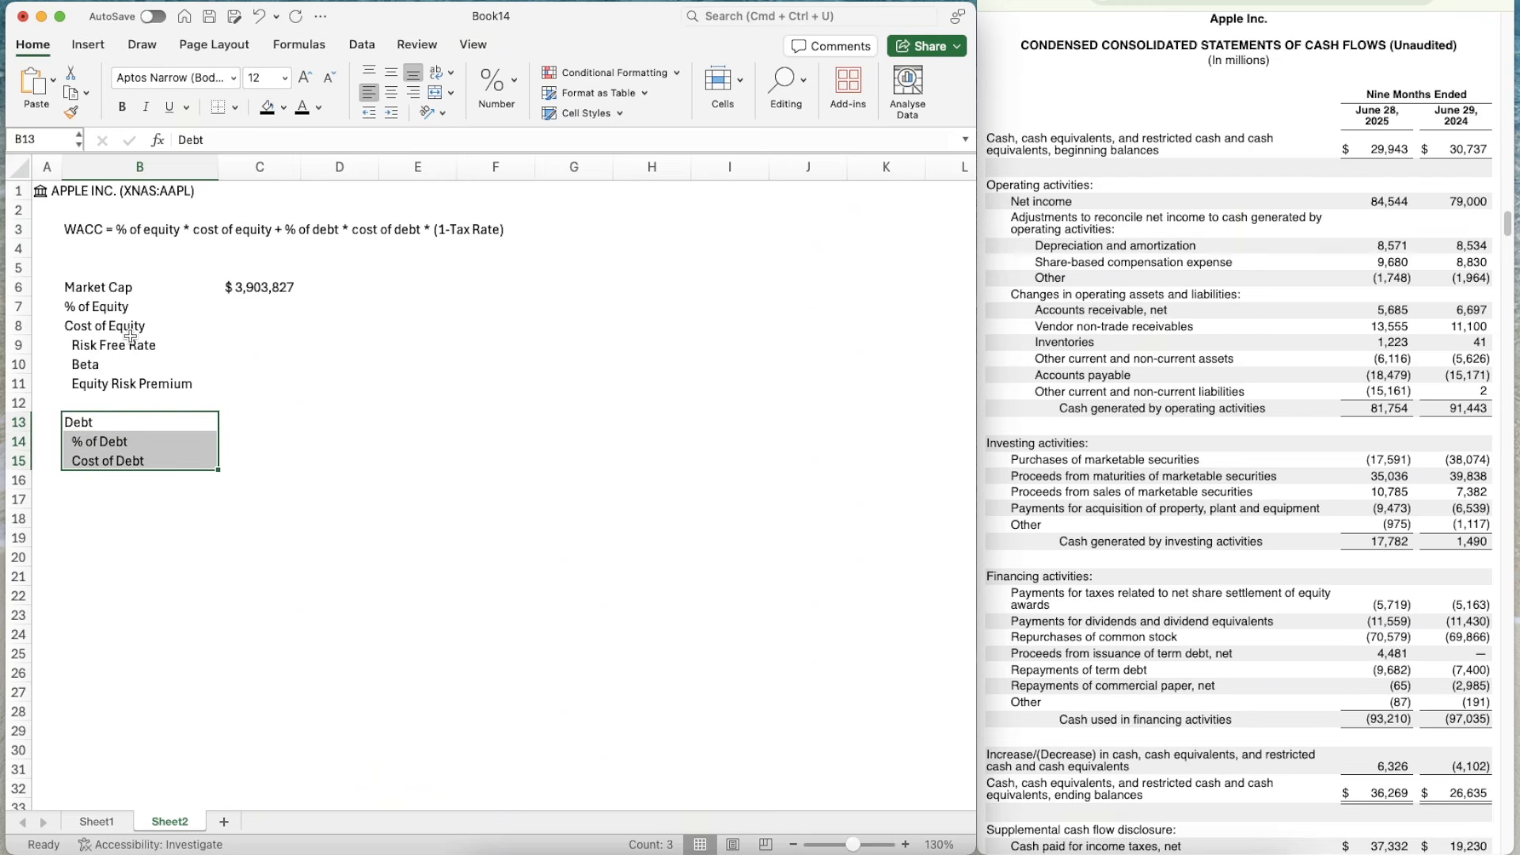
click(116, 309)
click(70, 112)
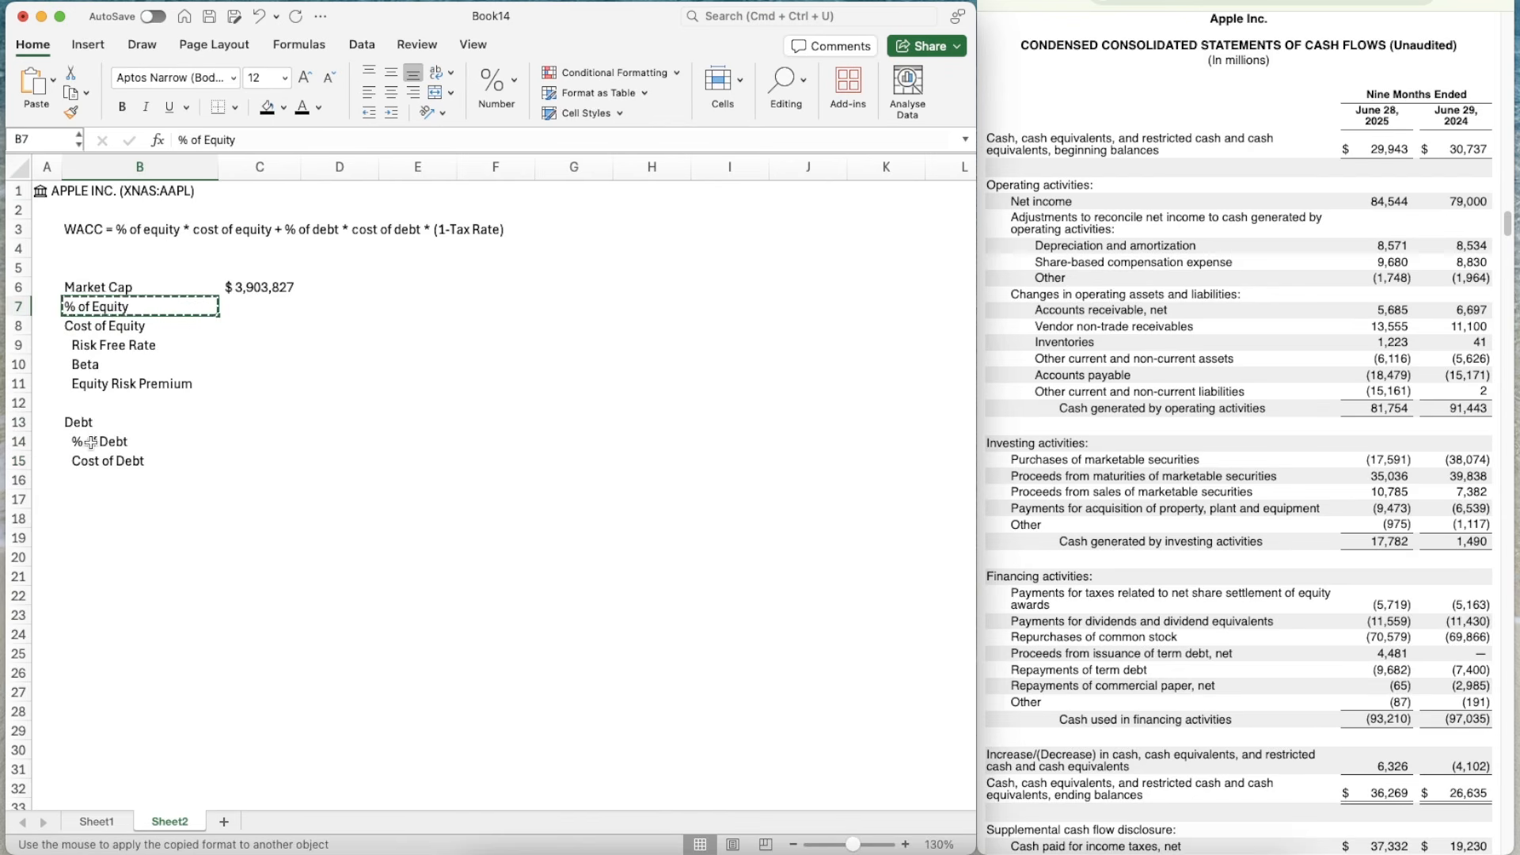
click(91, 444)
key(super+shift+c)
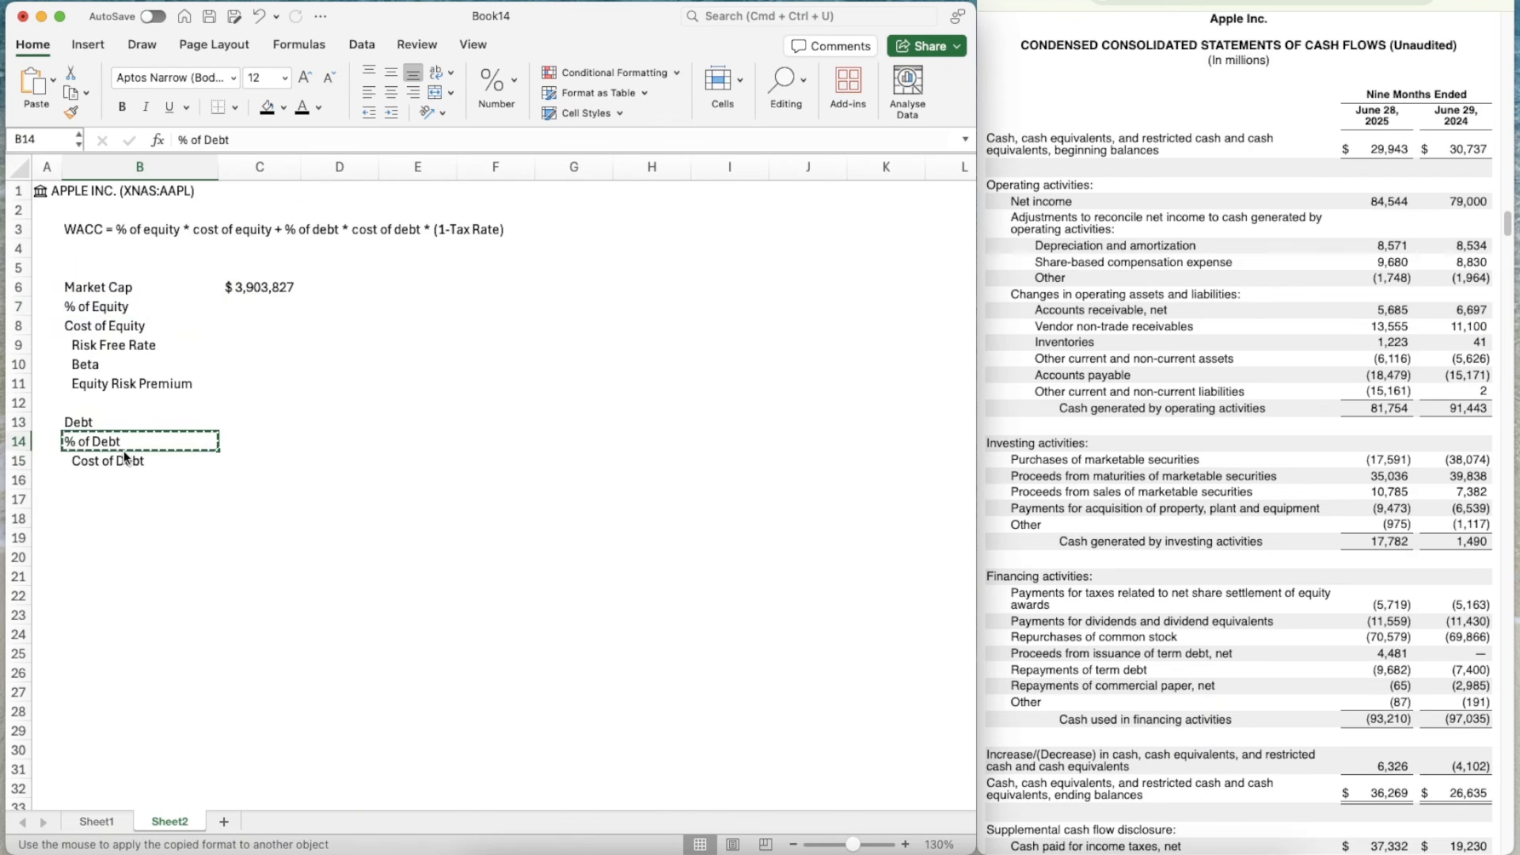
click(127, 457)
key(Down)
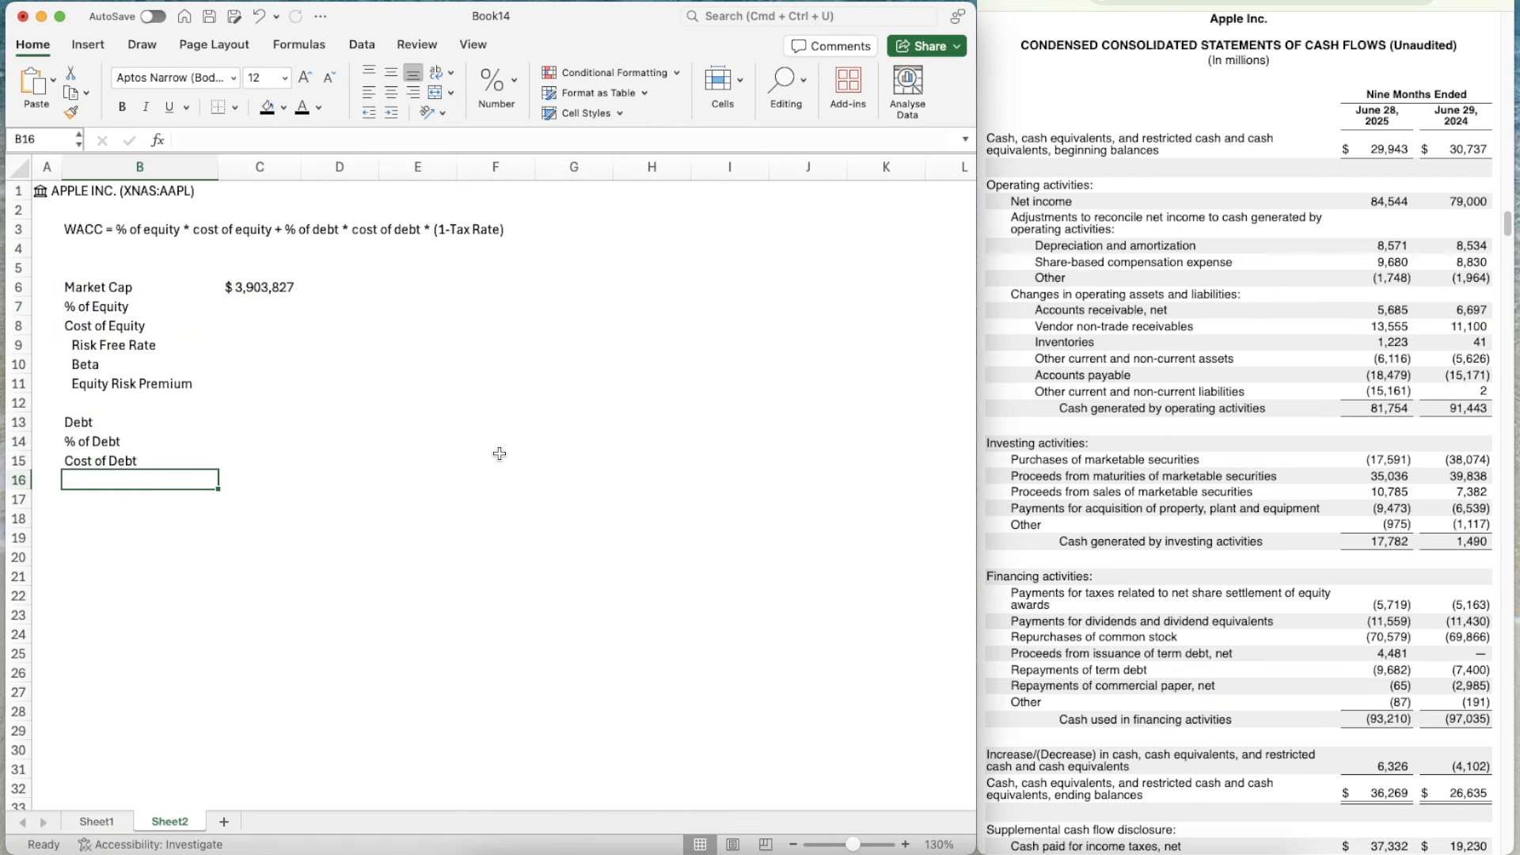
- Add the labels Tax Rate in B16 and Total in B18
key(Up)
key(Up)
key(Down)
key(Down)
text(Tax Rate)
key(Return)
key(Return)
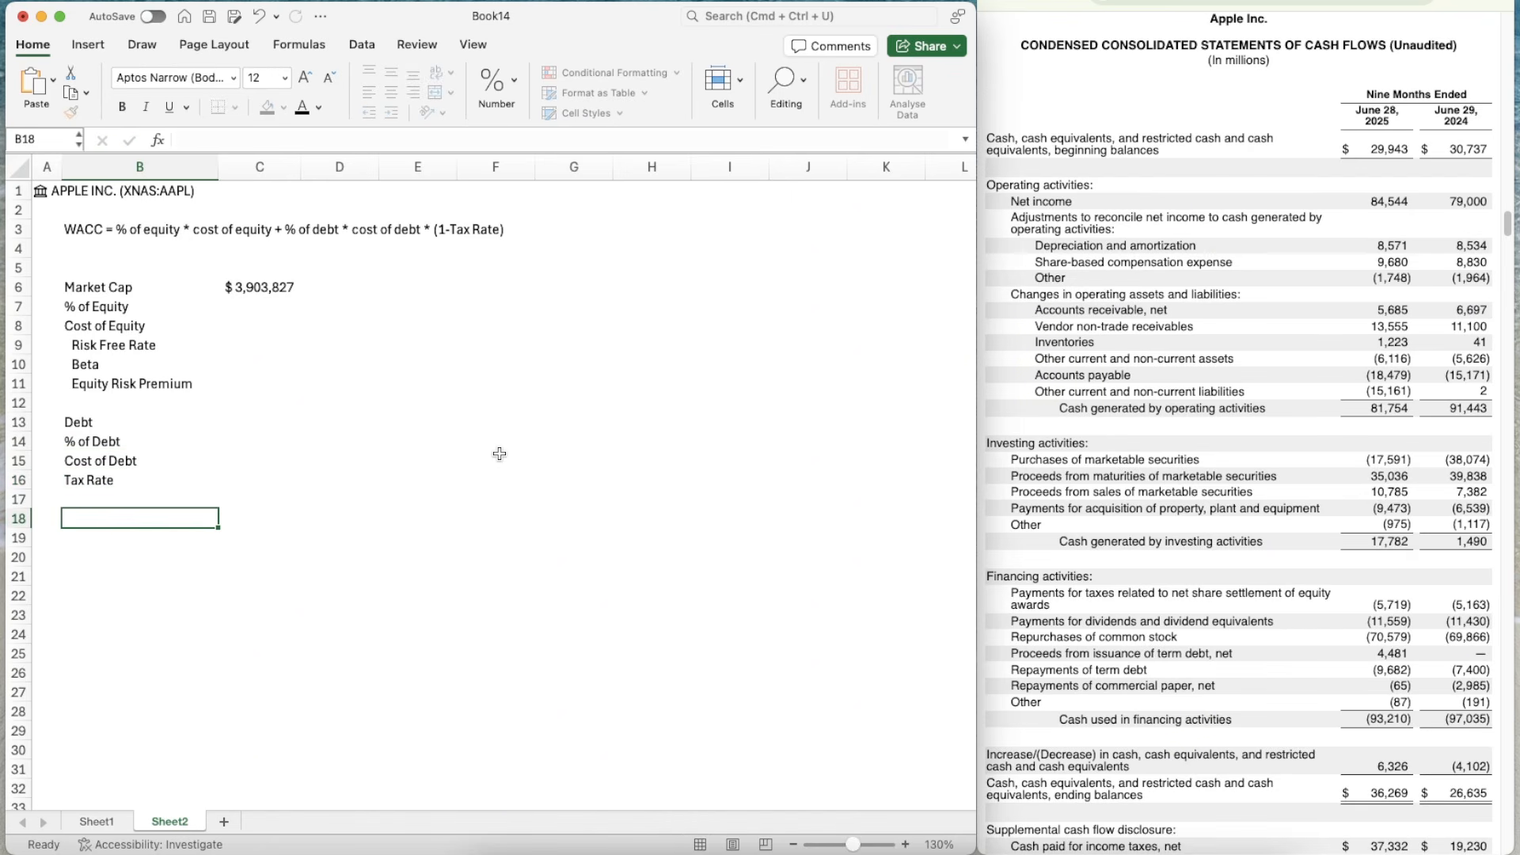
text(Total)
key(Return)
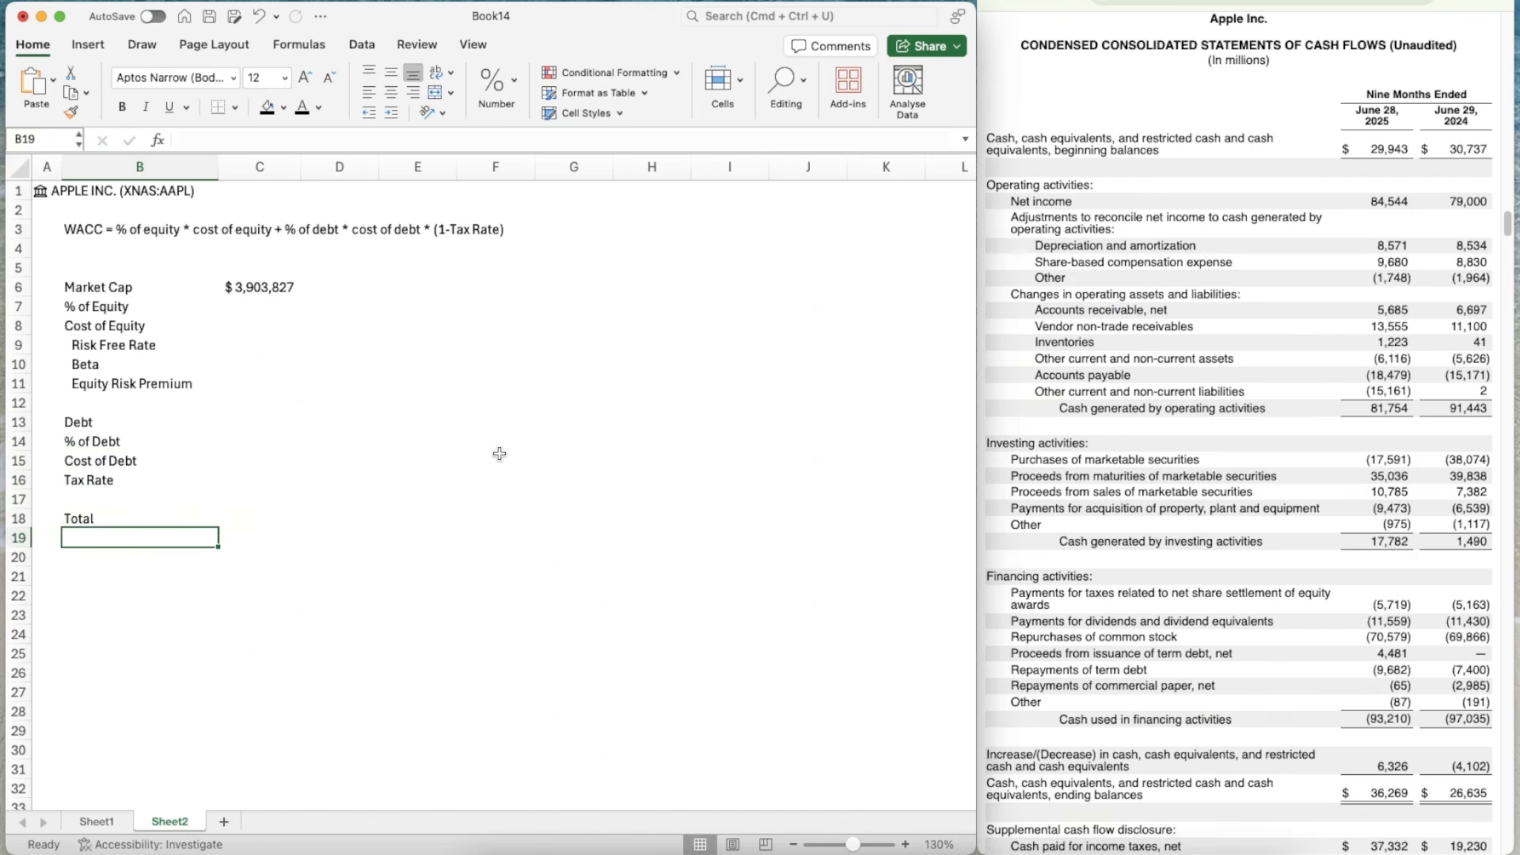
- Label B20 as WACC
click(905, 845)
click(905, 845)
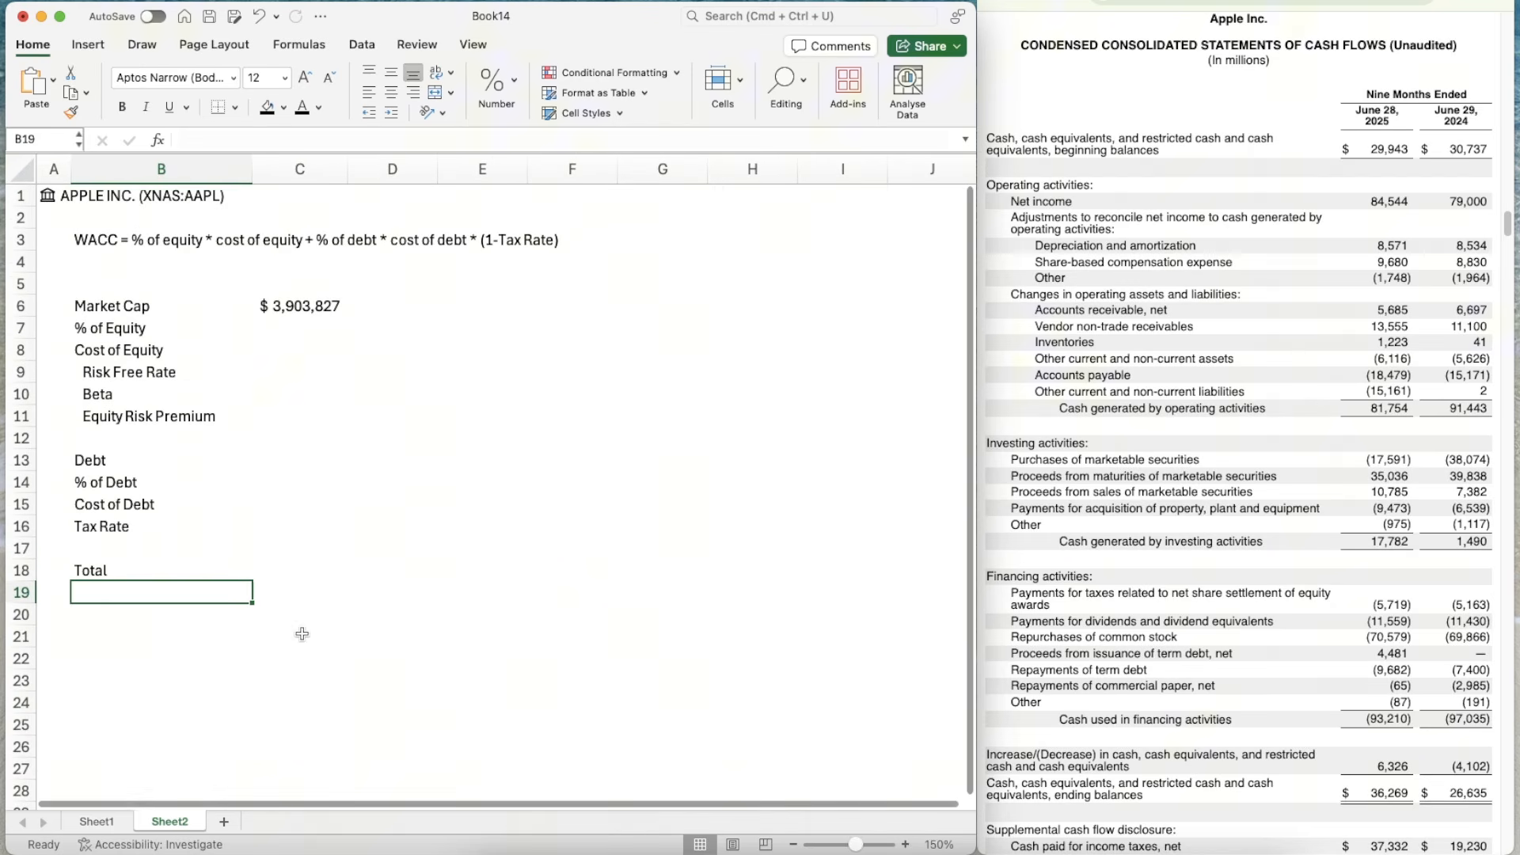
click(133, 615)
text(WACC)
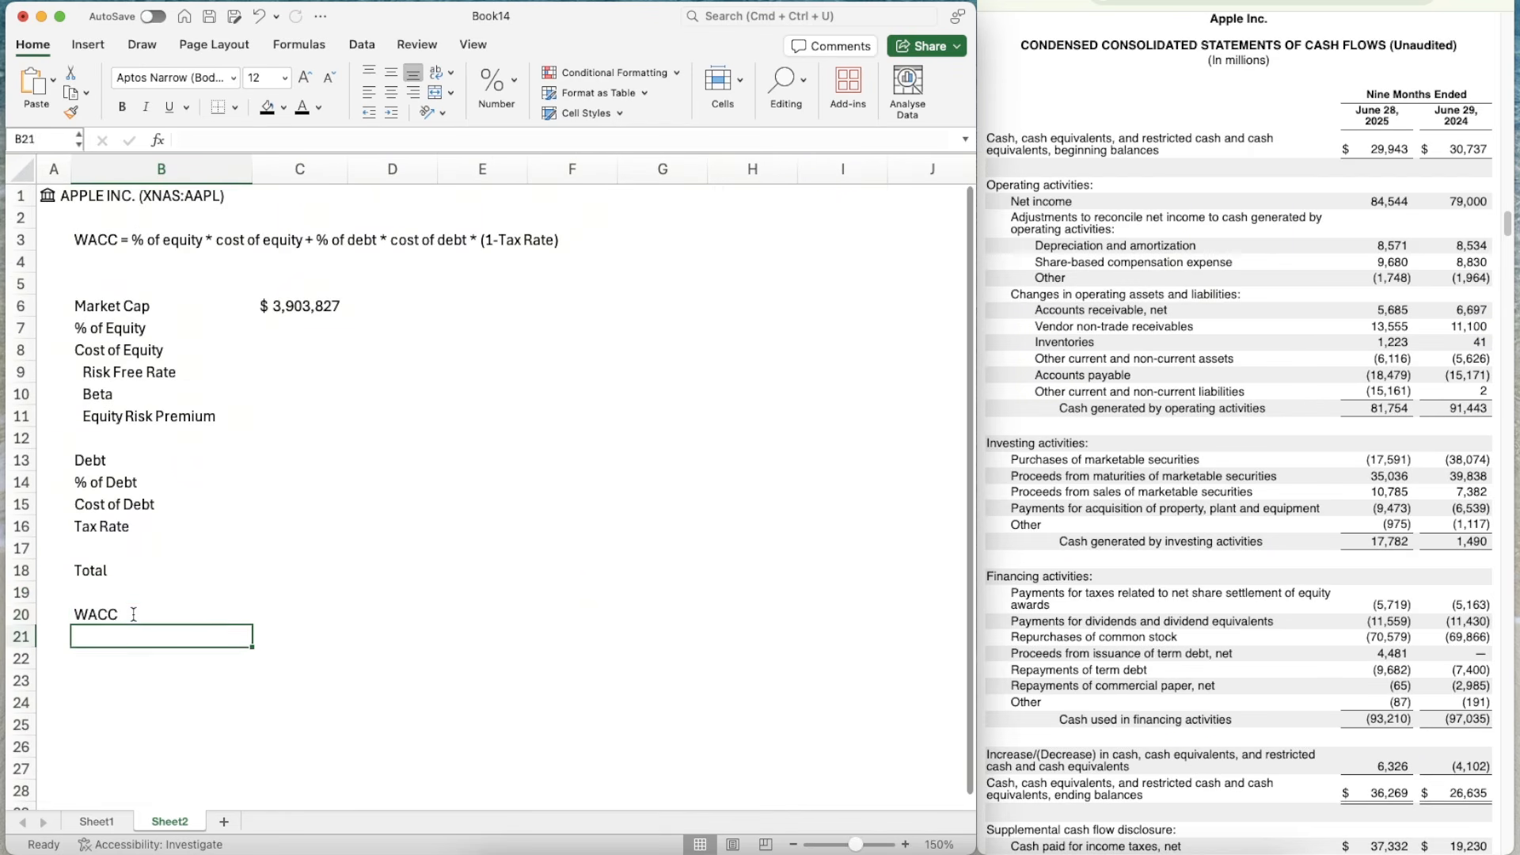
- Enter the debt in C13 as non-current plus current term debt from the June 28, 2025 balance sheet, using =82430+9345
key(Tab)
key(Up)
key(Up)
key(Up)
key(Up)
key(Up)
key(Up)
key(Up)
key(Up)
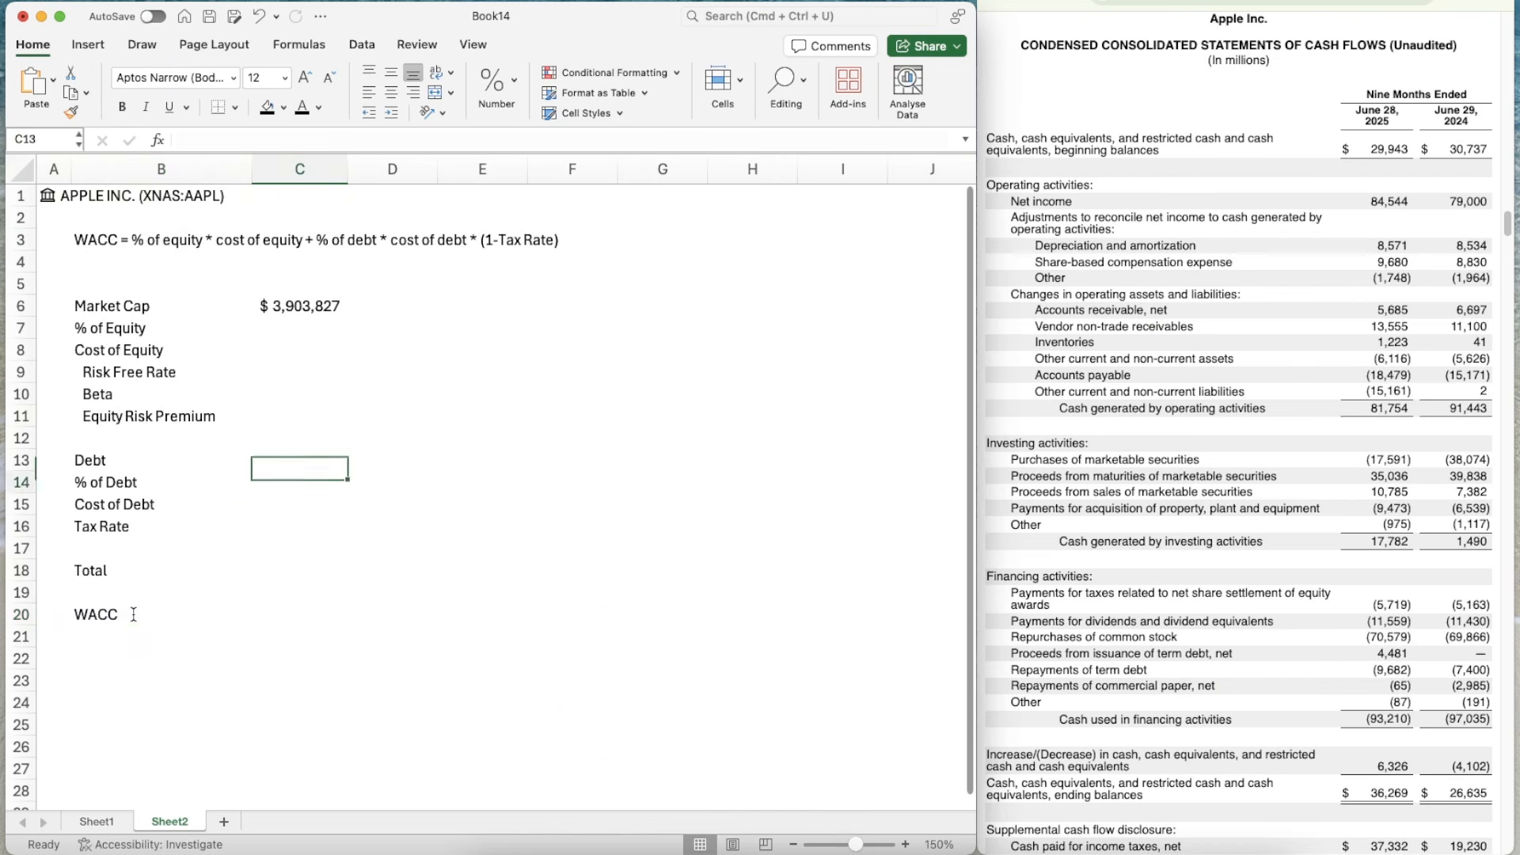
key(Down)
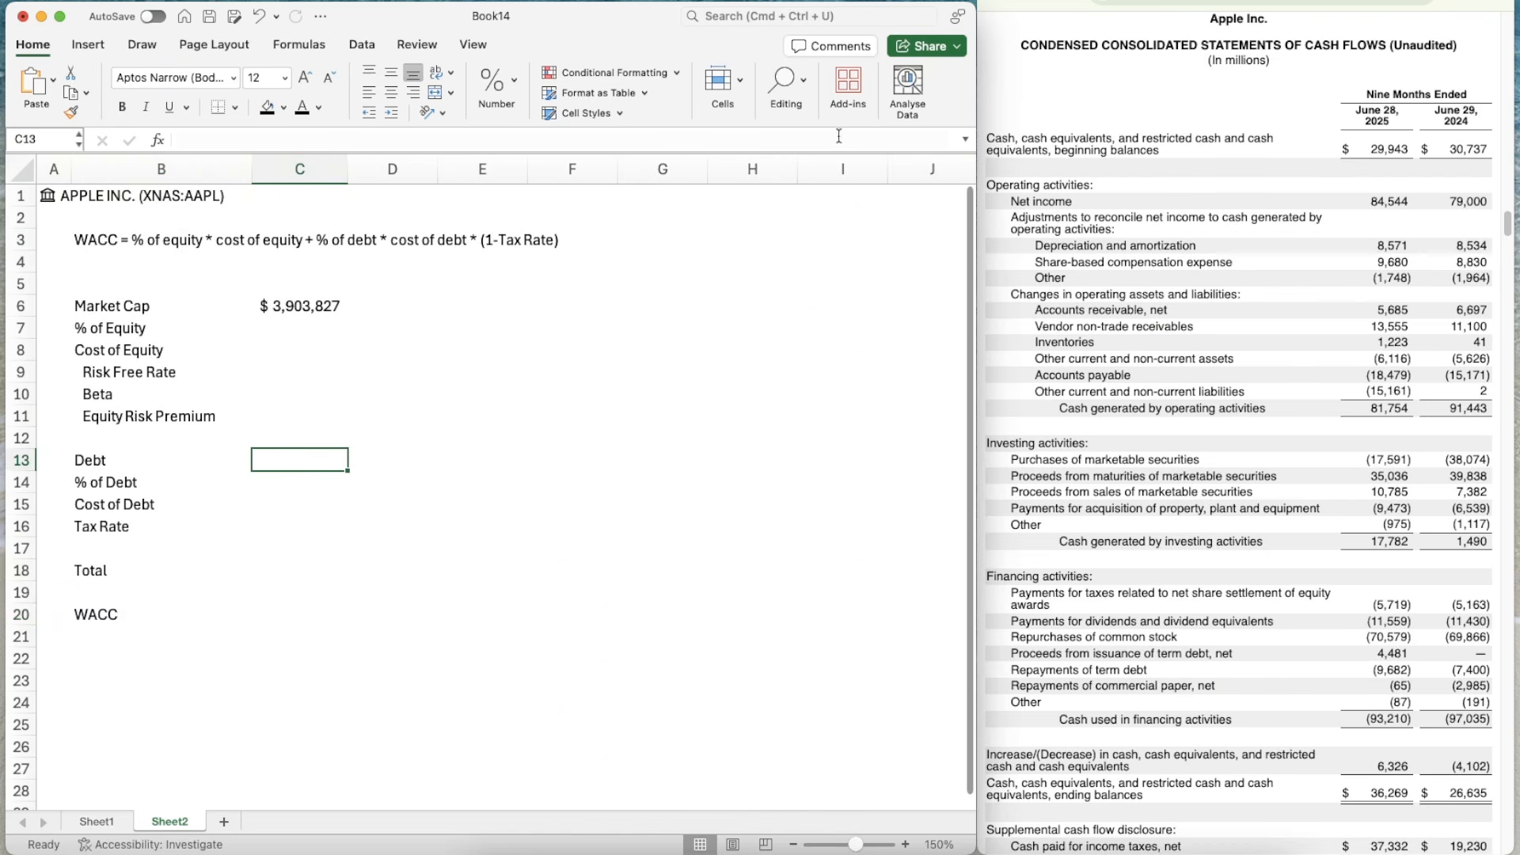
scroll(1148, 467, down, 2)
scroll(1148, 467, up, 10)
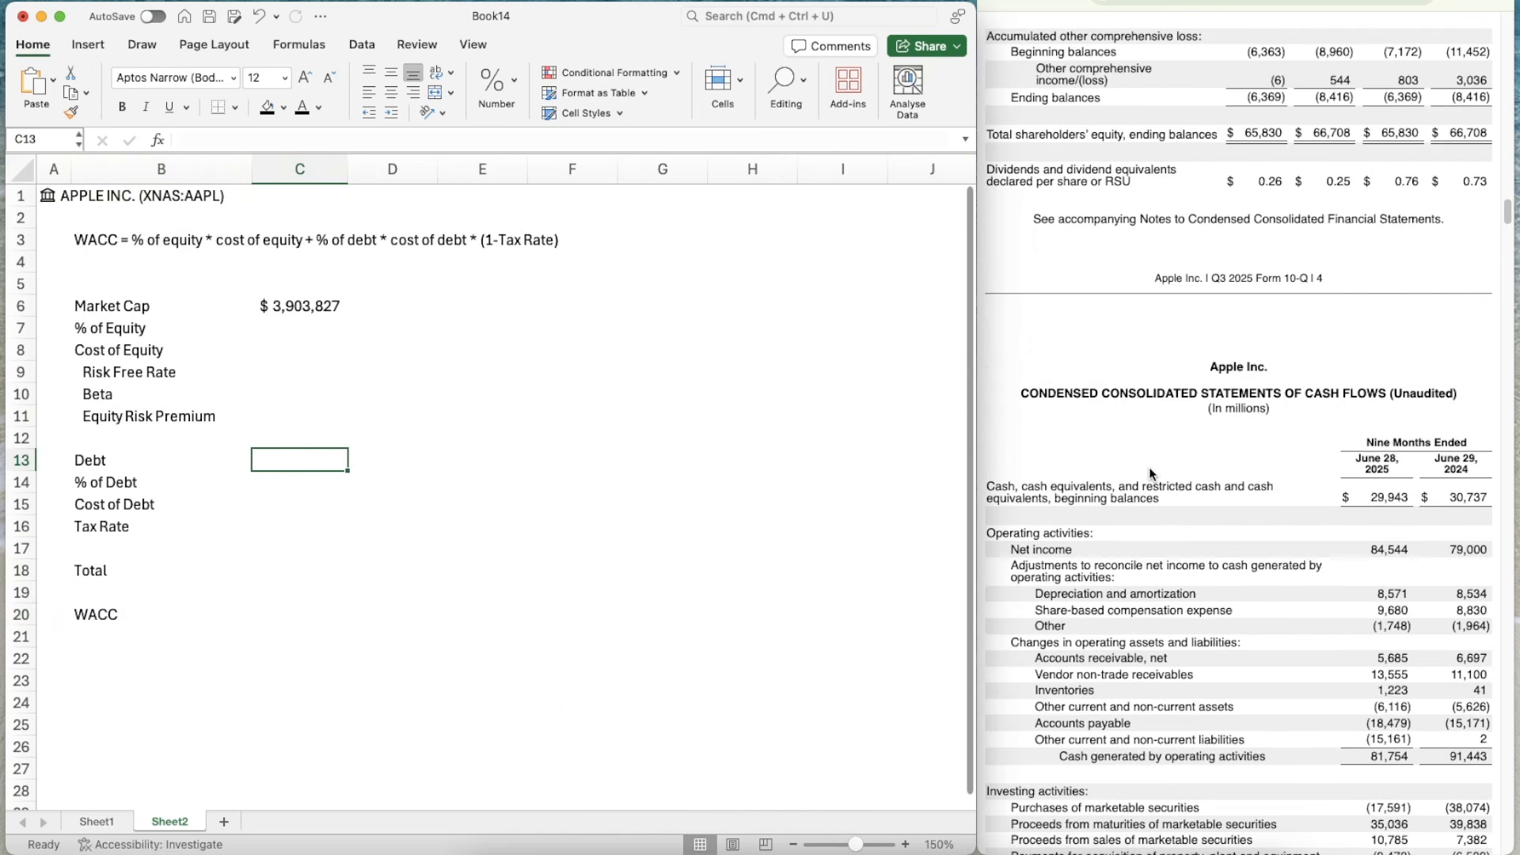
scroll(1148, 468, up, 10)
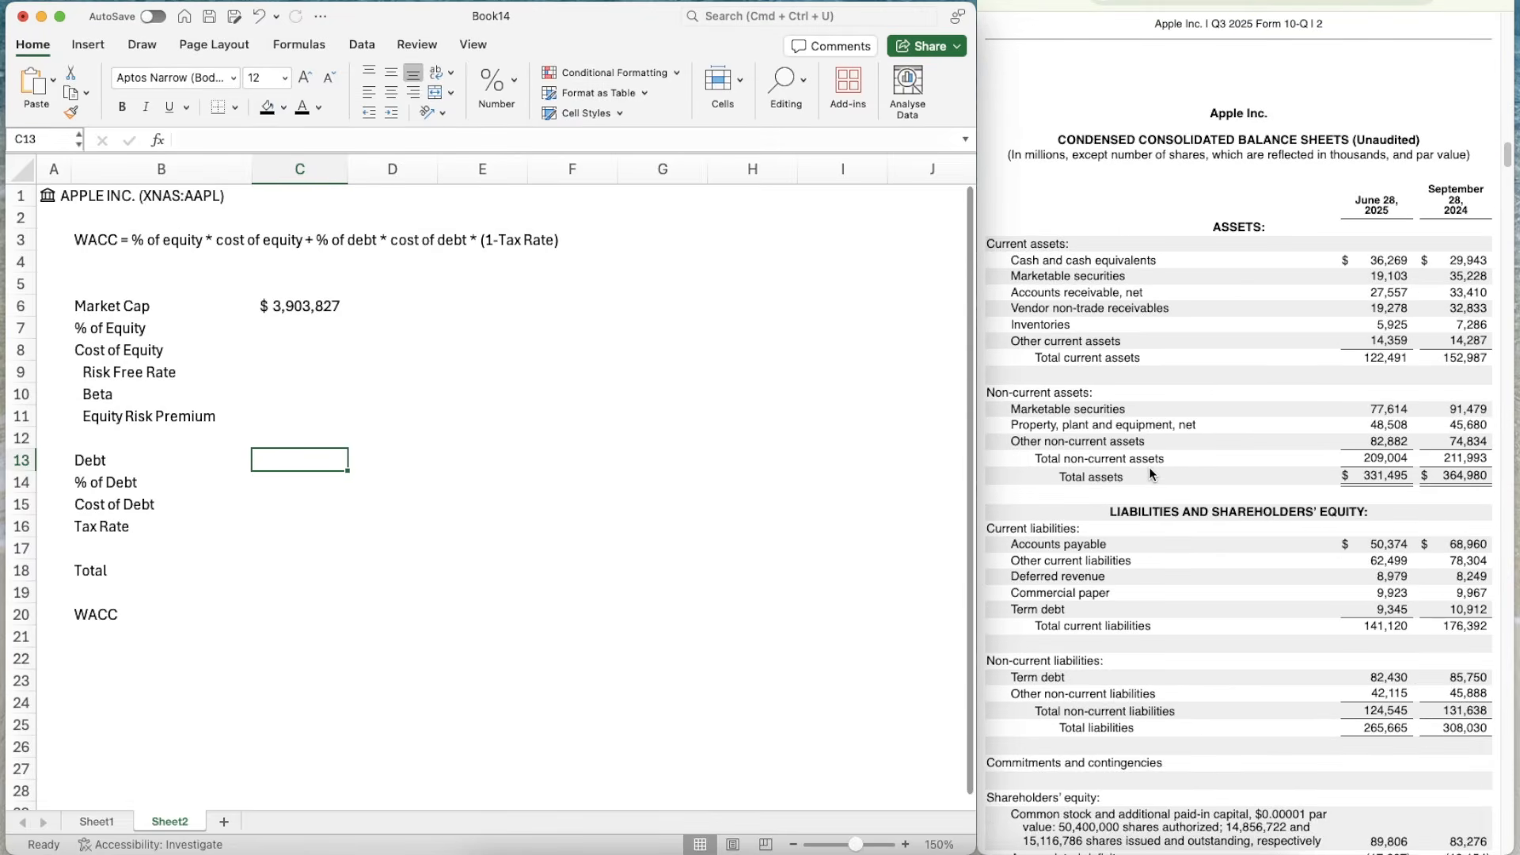
scroll(1132, 455, down, 5)
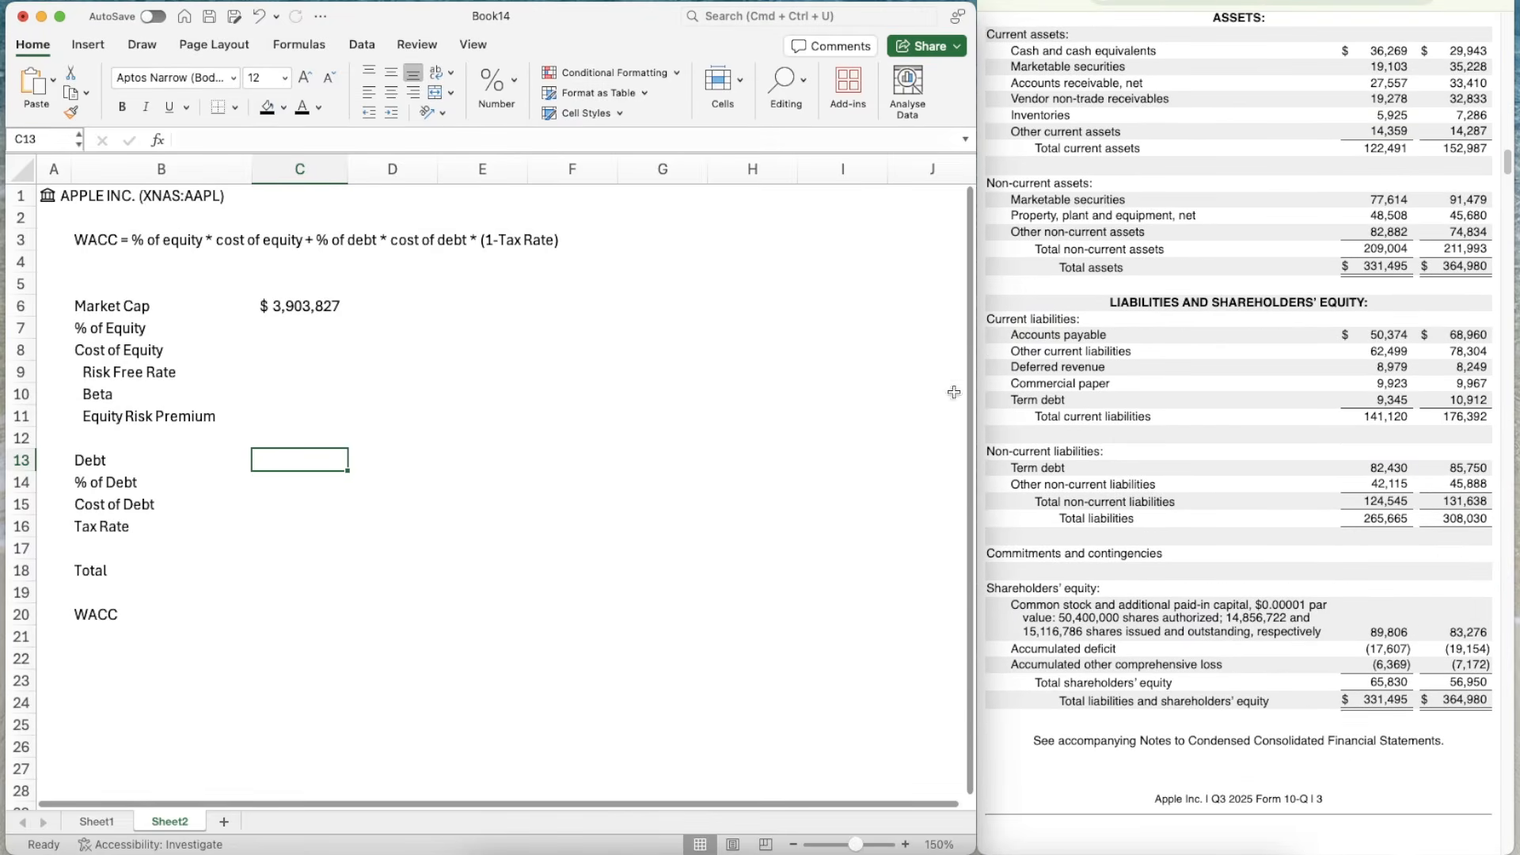
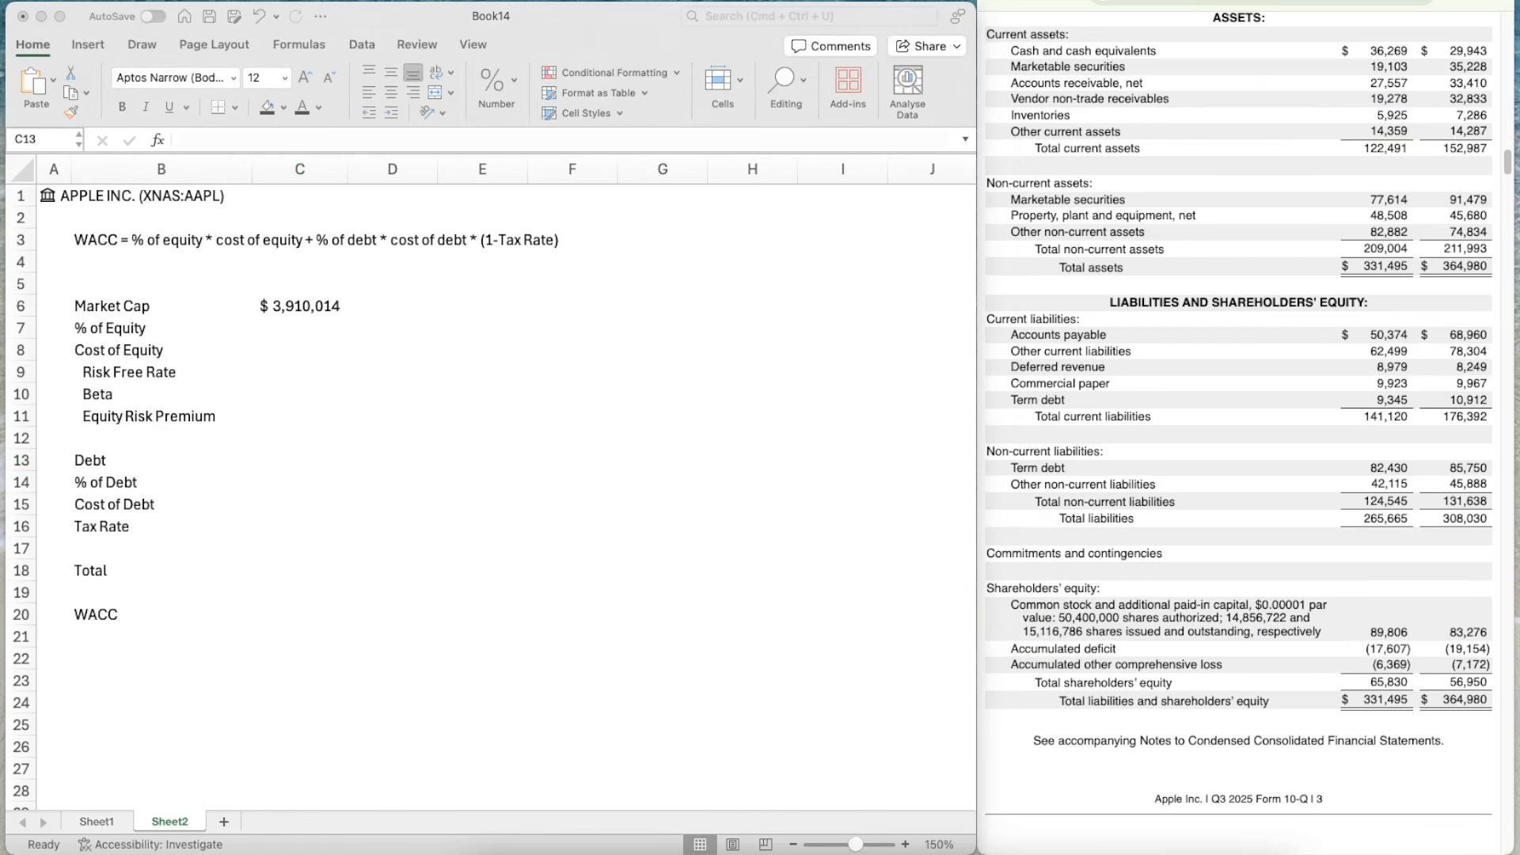
click(1139, 472)
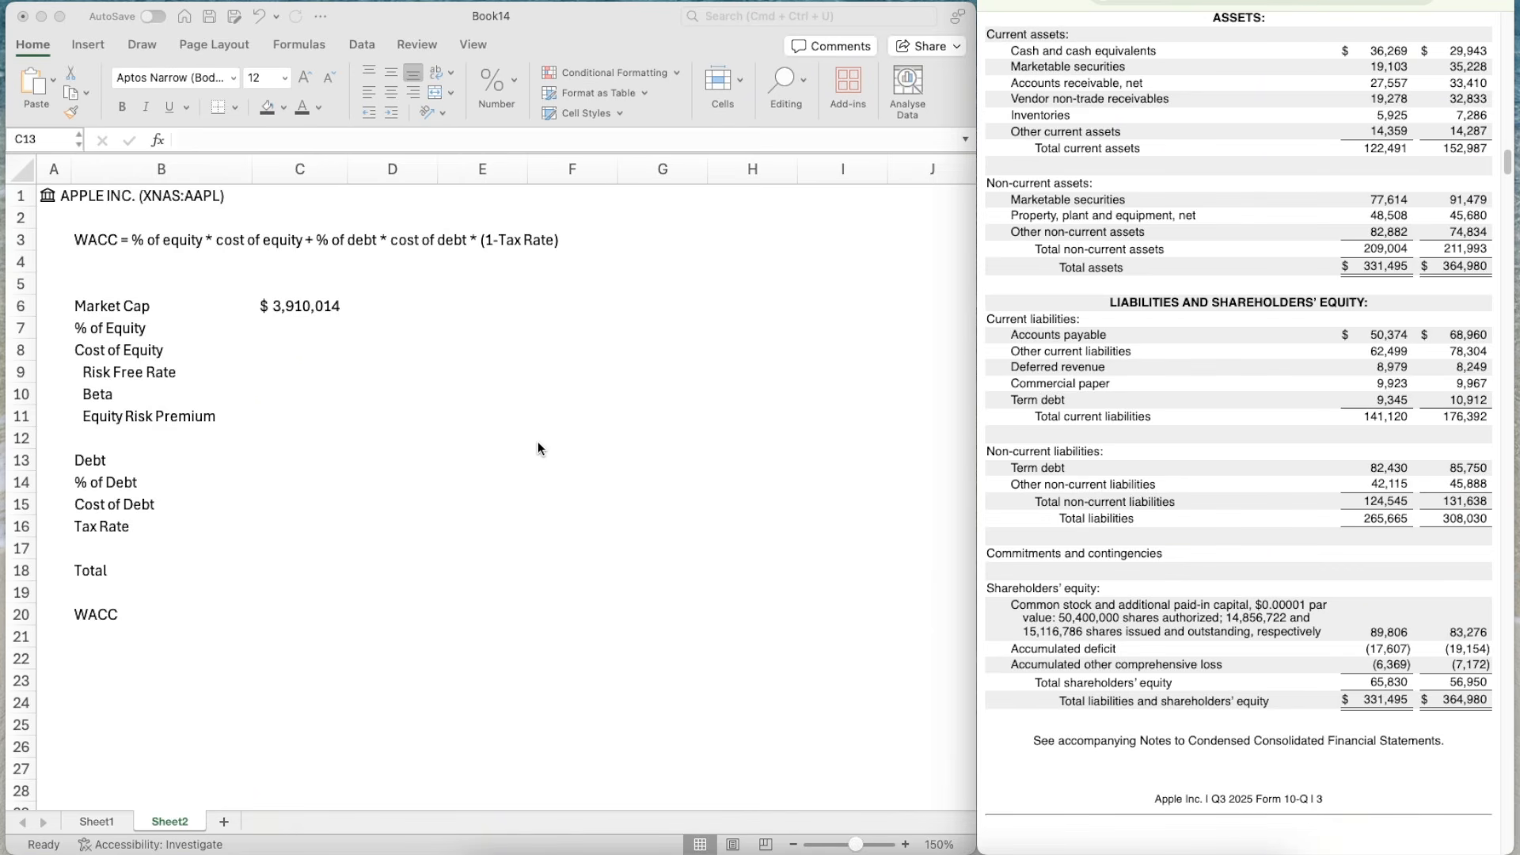
click(308, 470)
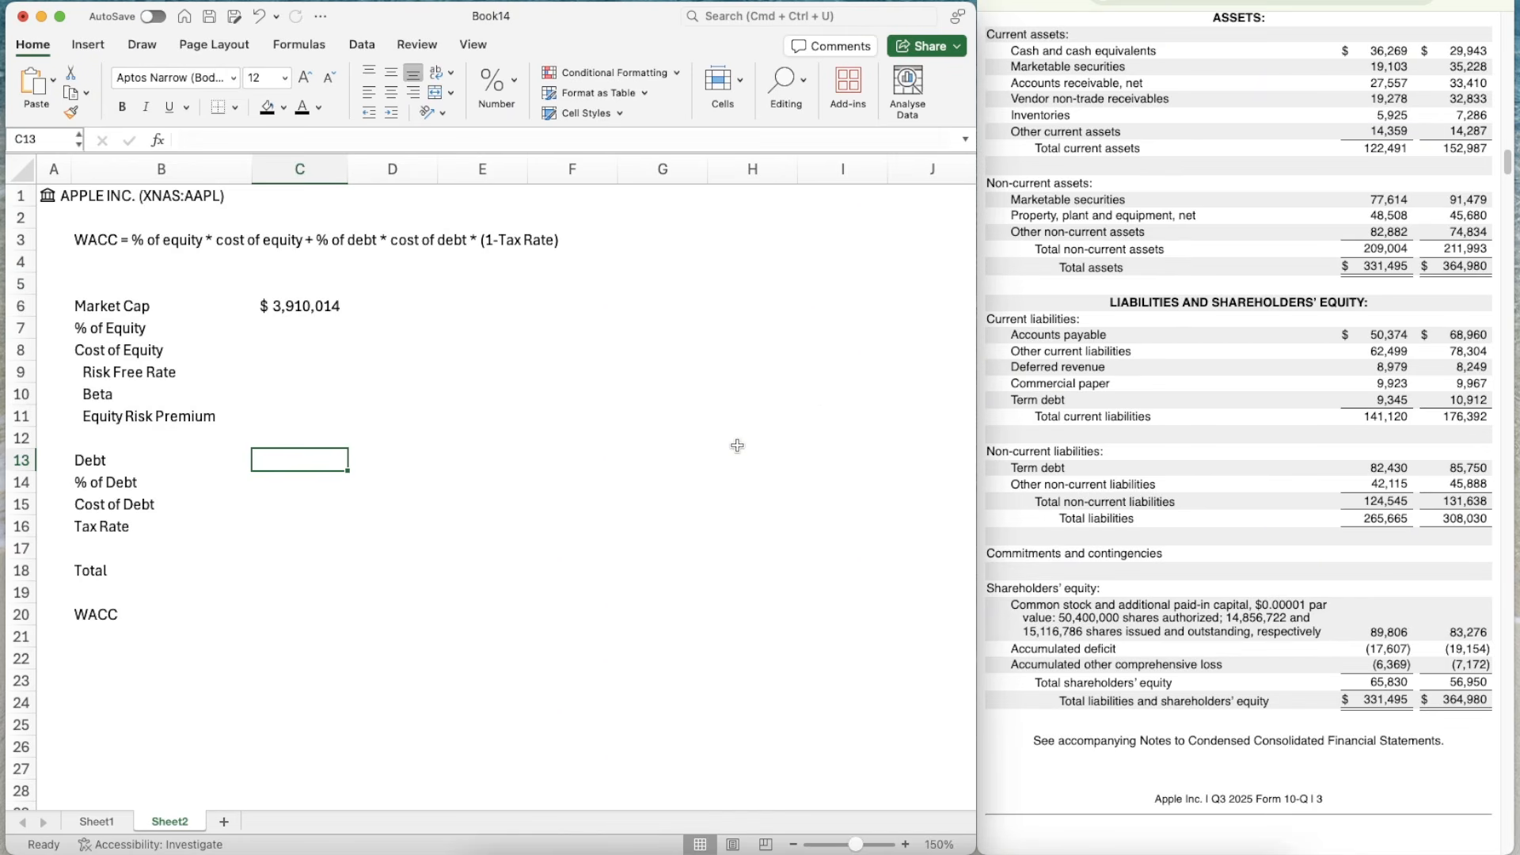
text(=8243)
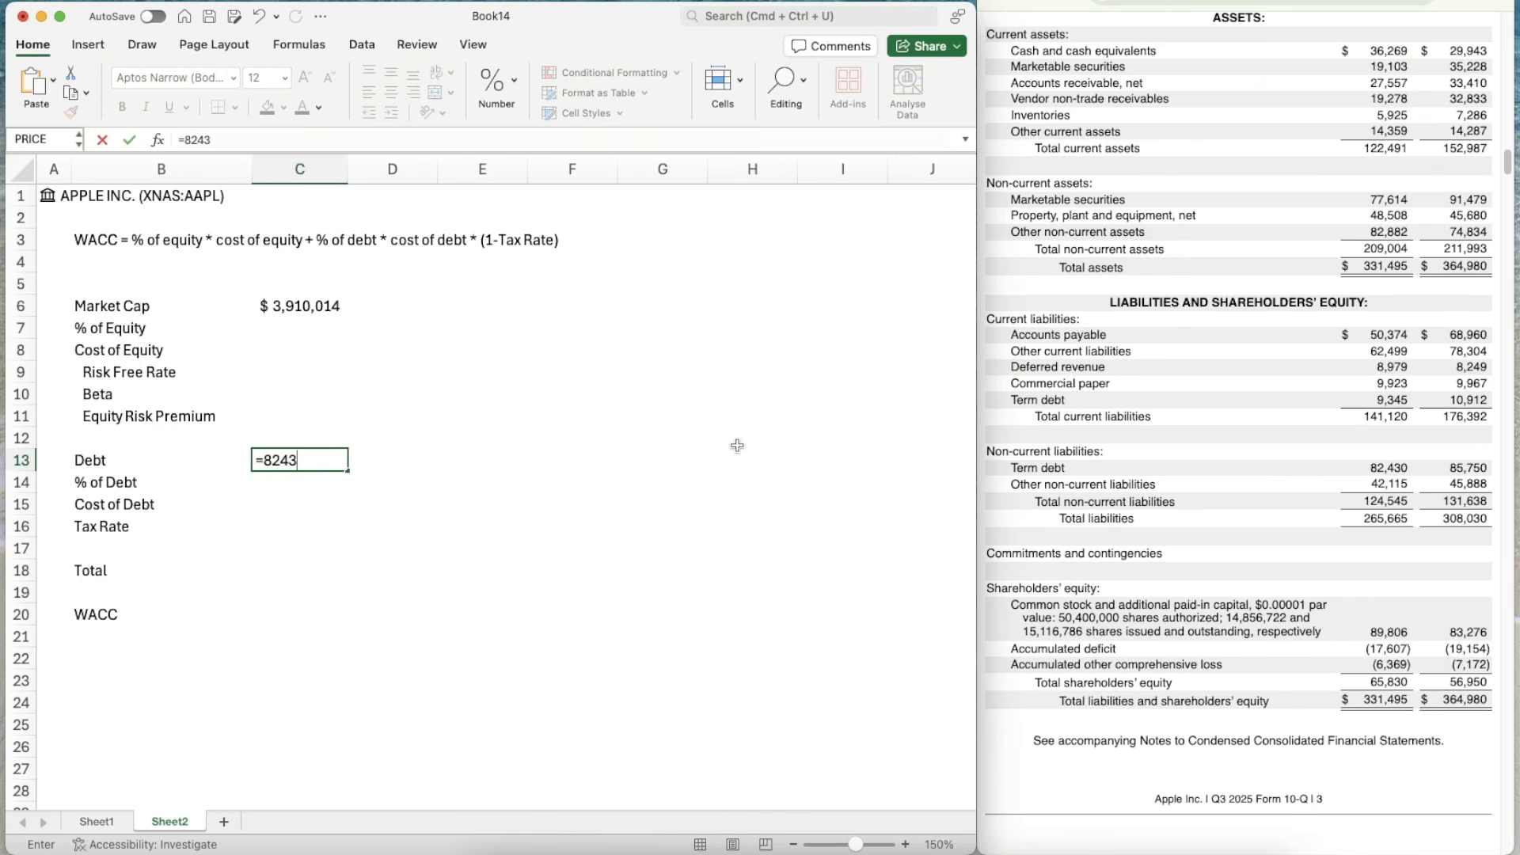
text(0+9345)
key(Return)
key(Up)
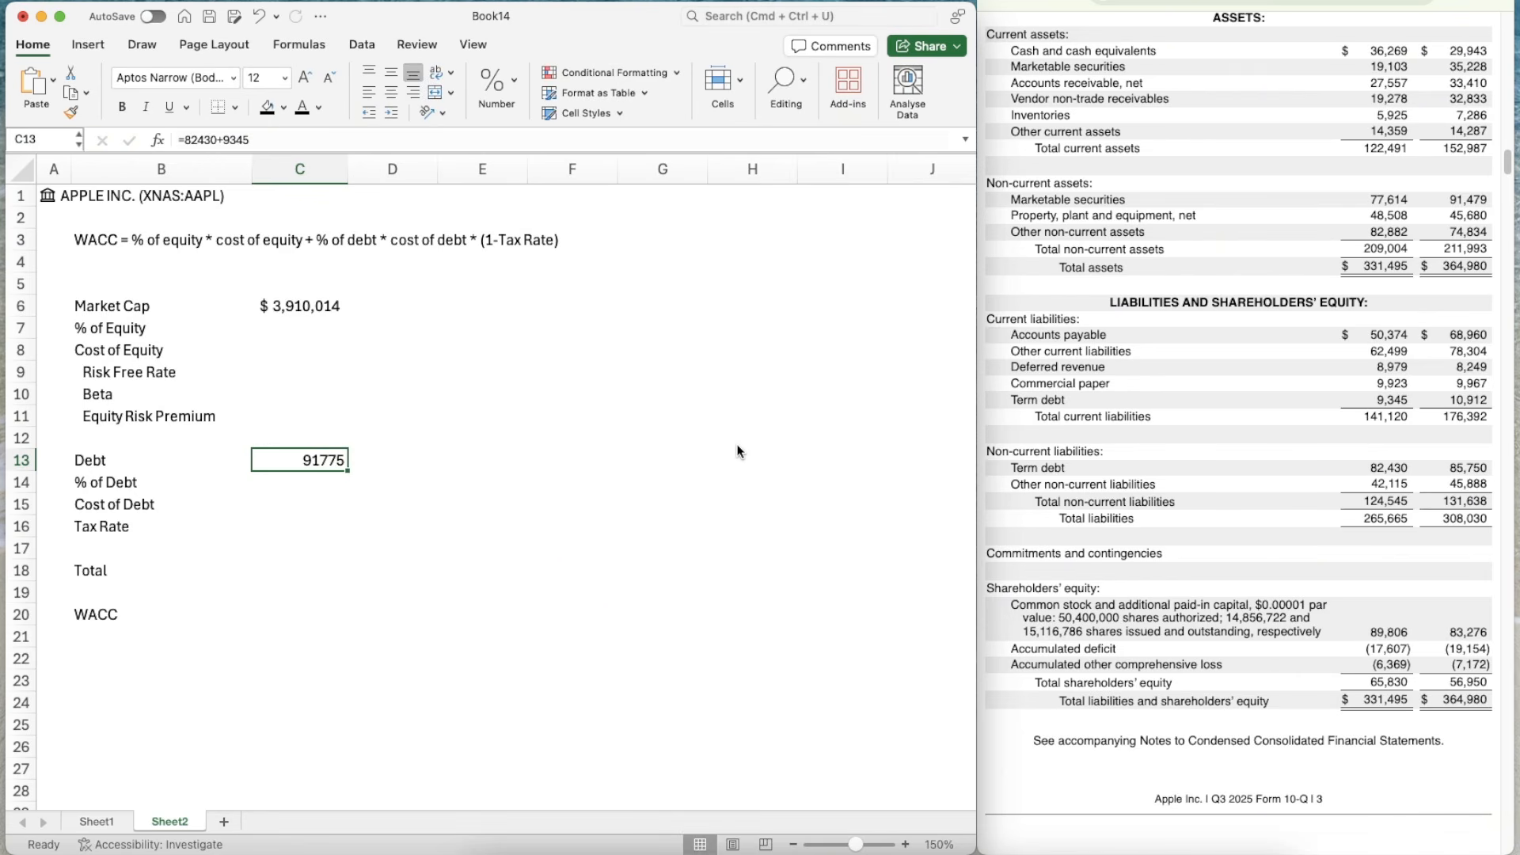
- Format the debt value in C13 in the comma-separated Accounting style with no decimal places
click(511, 99)
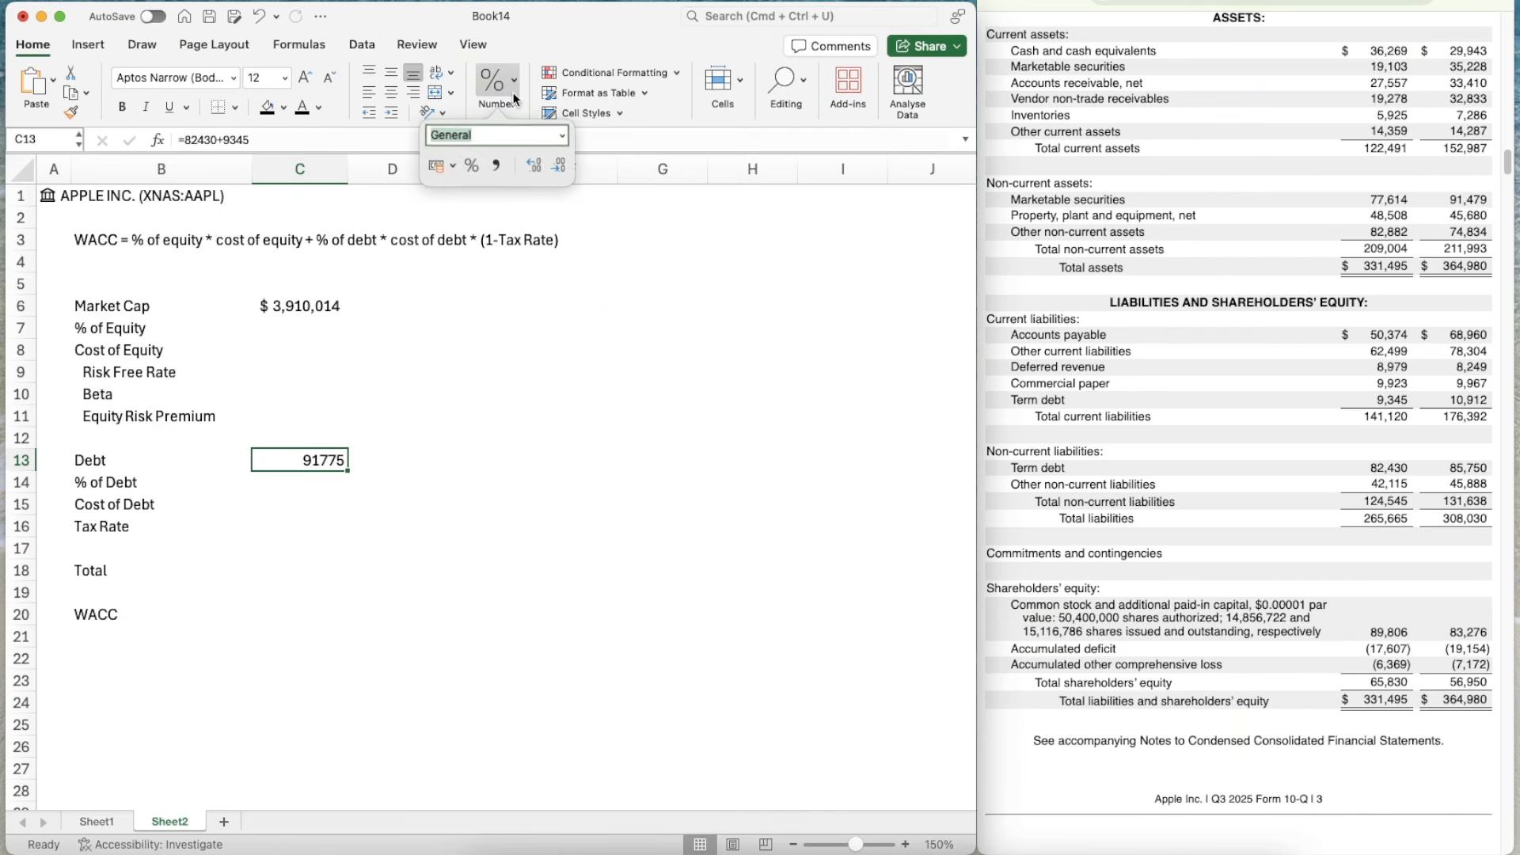
click(561, 138)
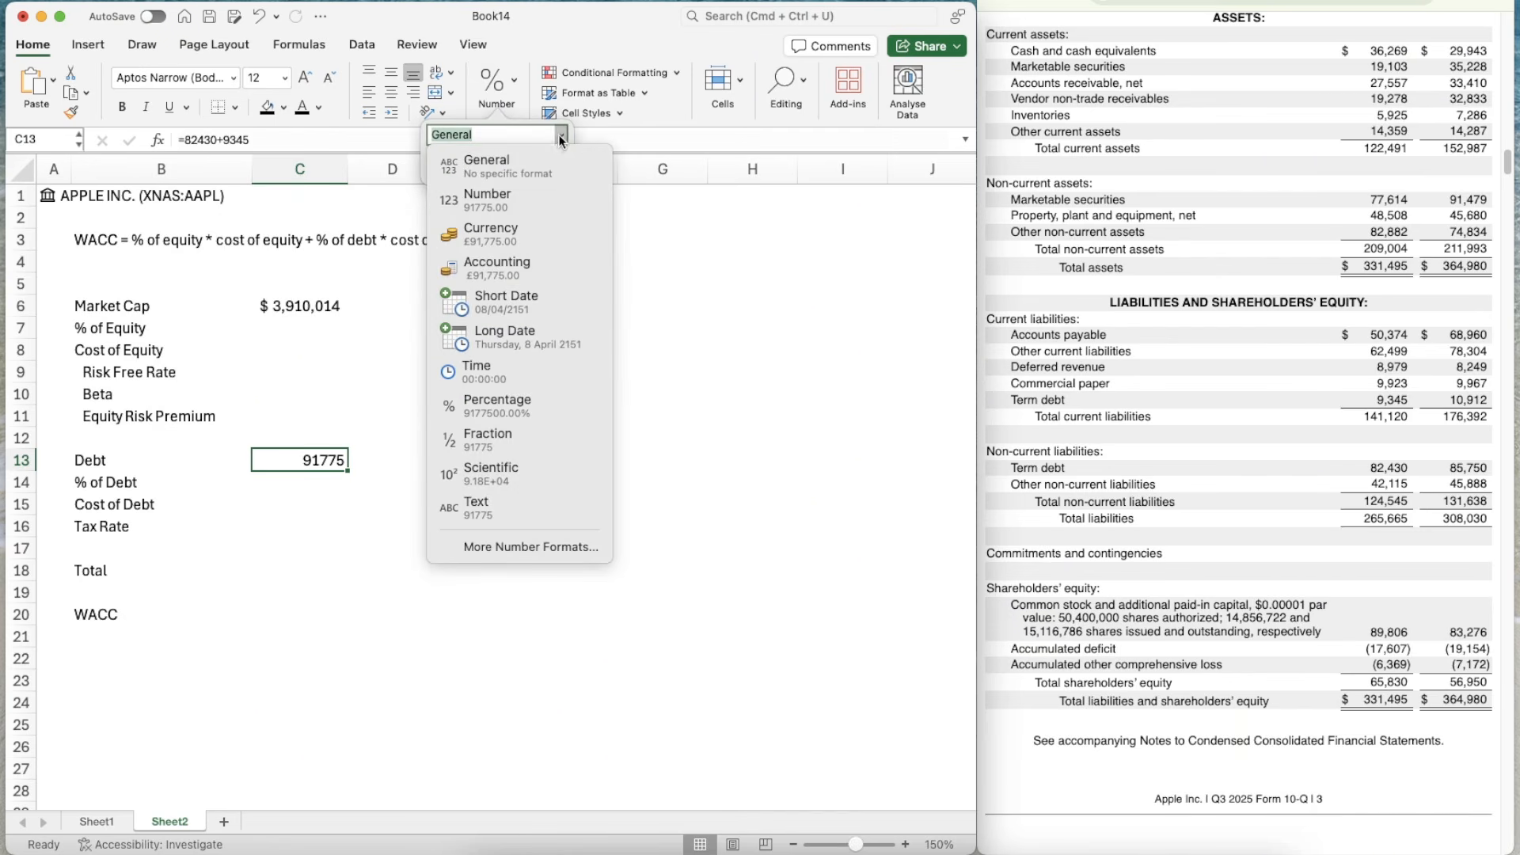
click(504, 191)
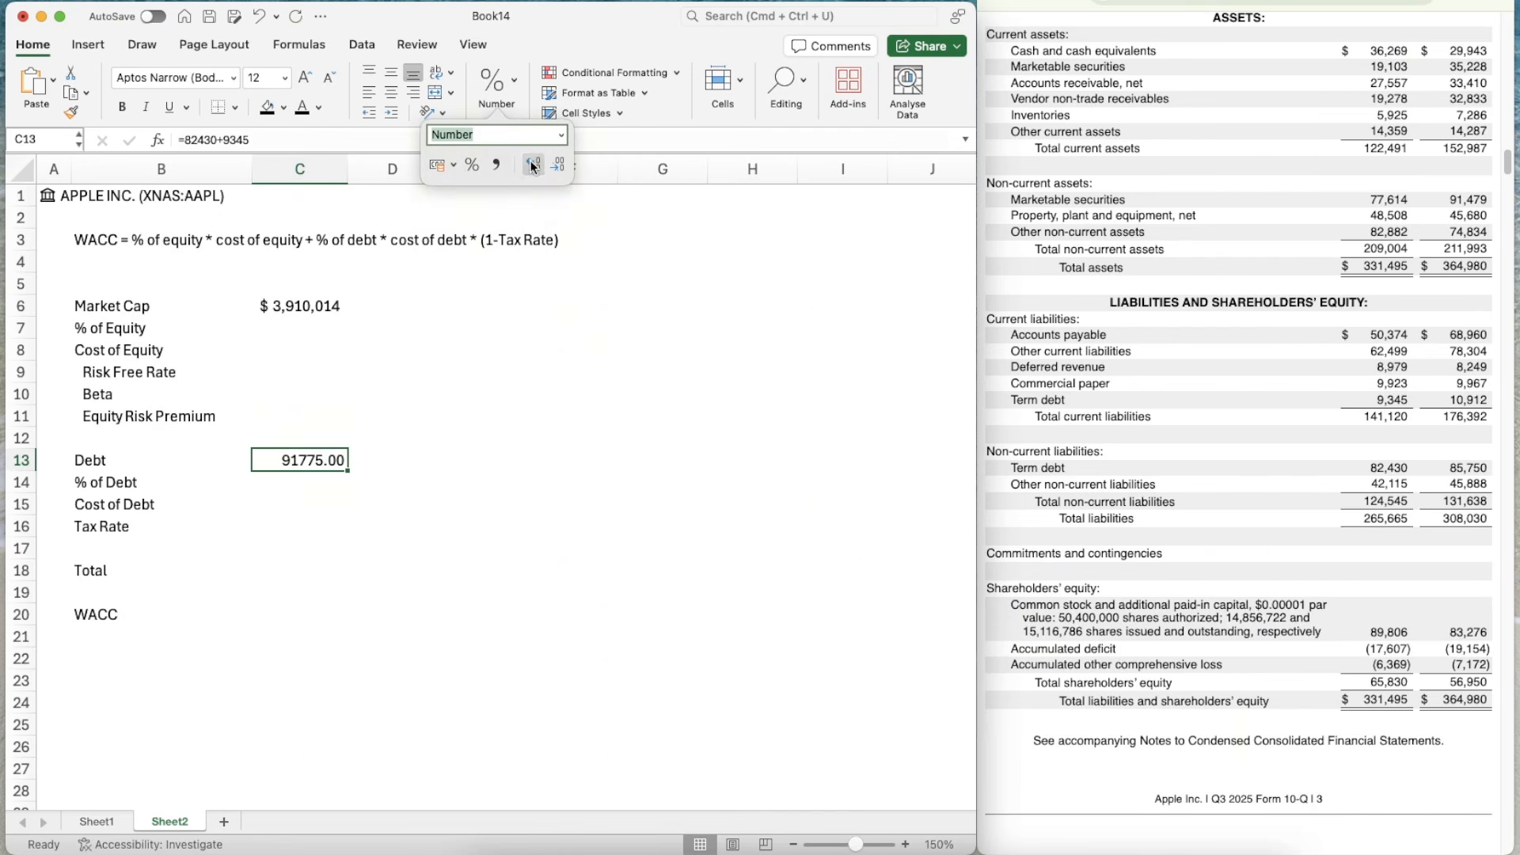
click(530, 163)
click(530, 163)
click(553, 162)
click(553, 163)
click(553, 163)
click(557, 165)
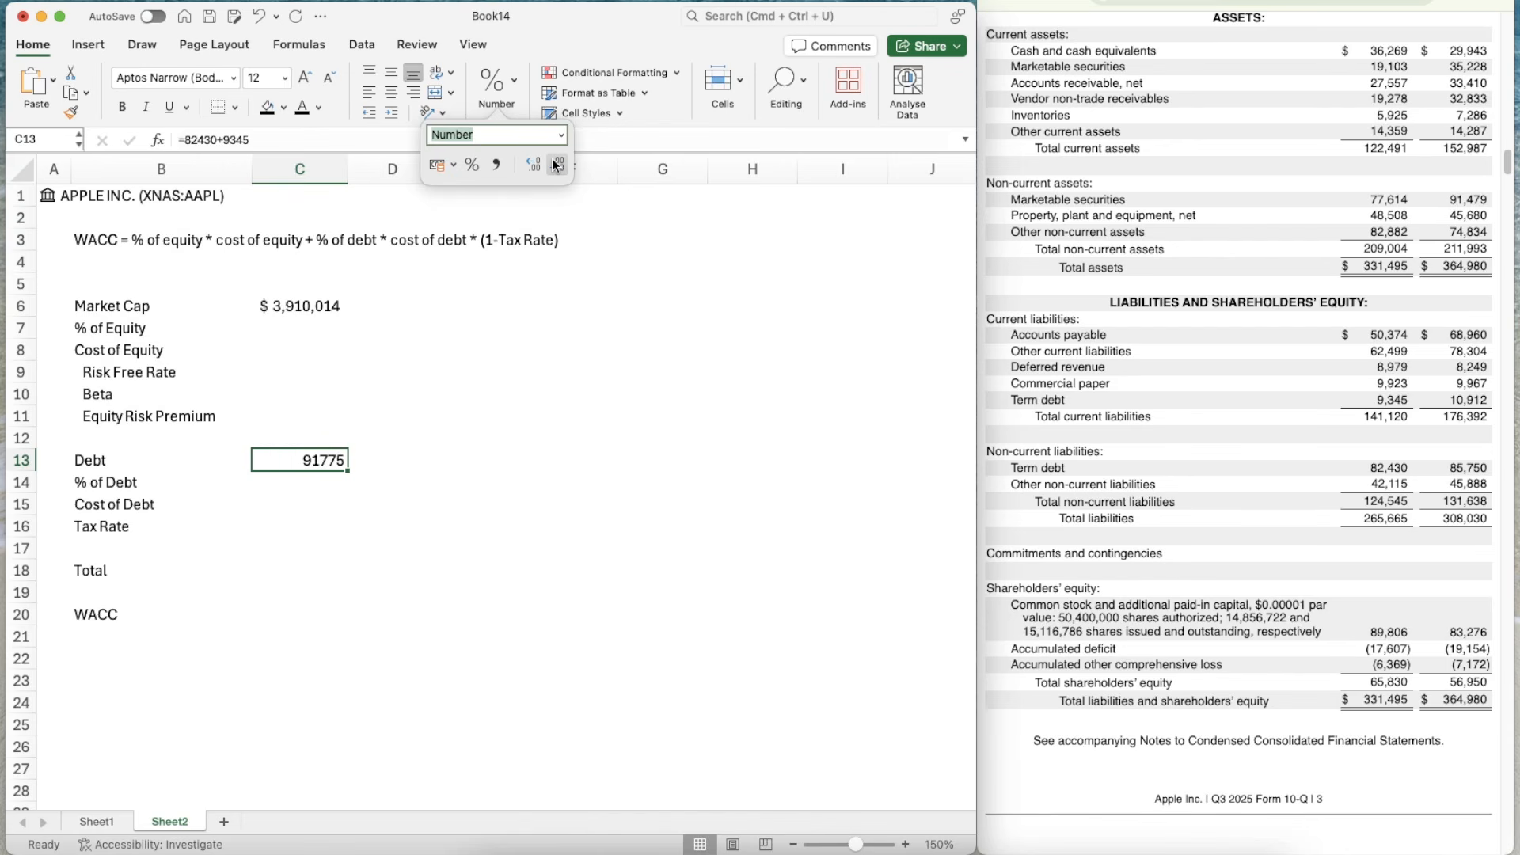
click(496, 165)
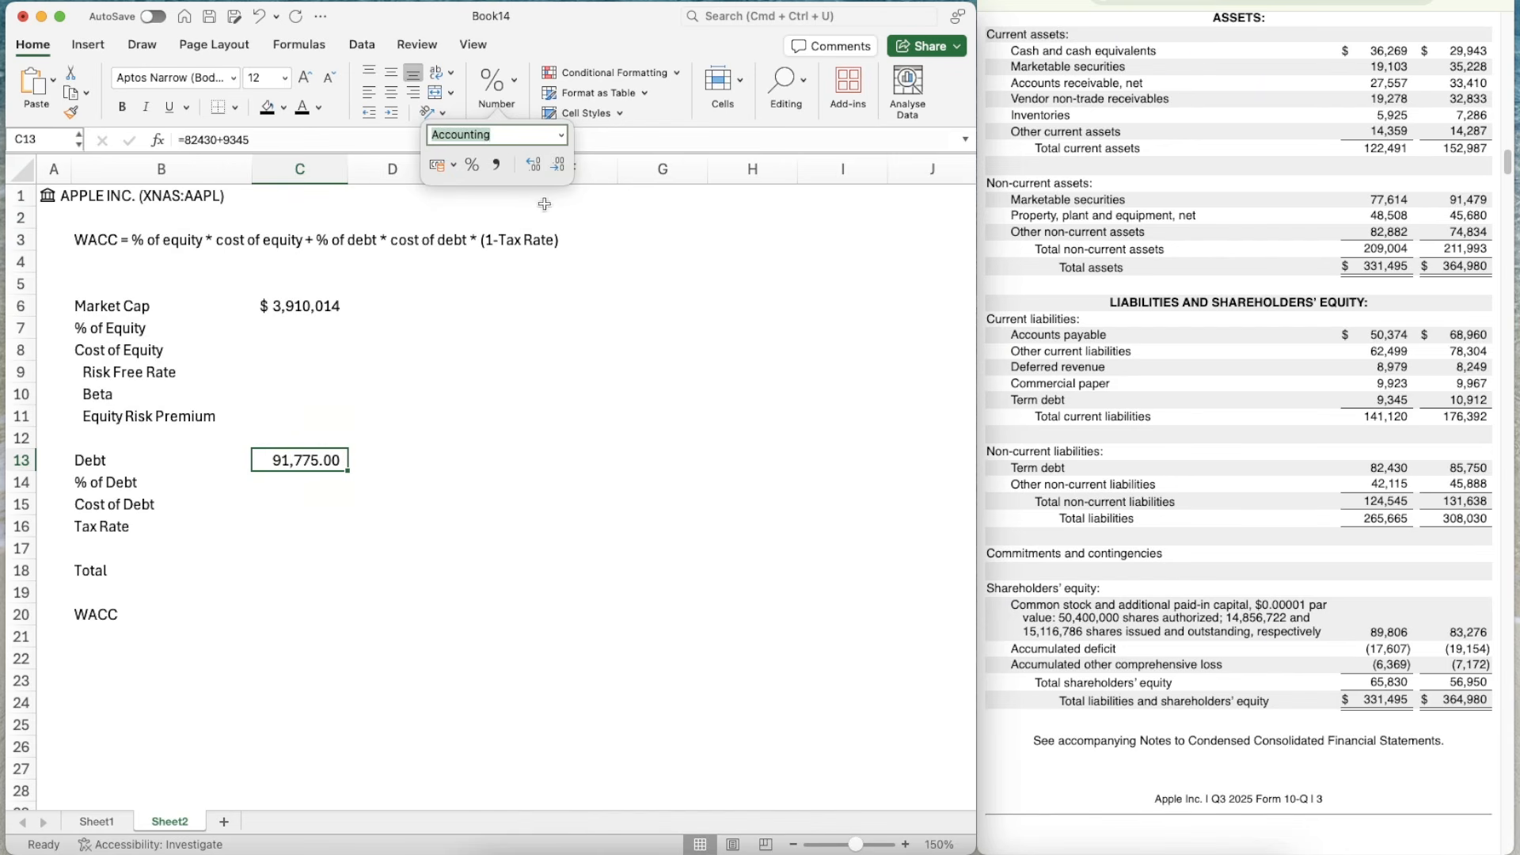
click(561, 173)
click(561, 174)
click(414, 463)
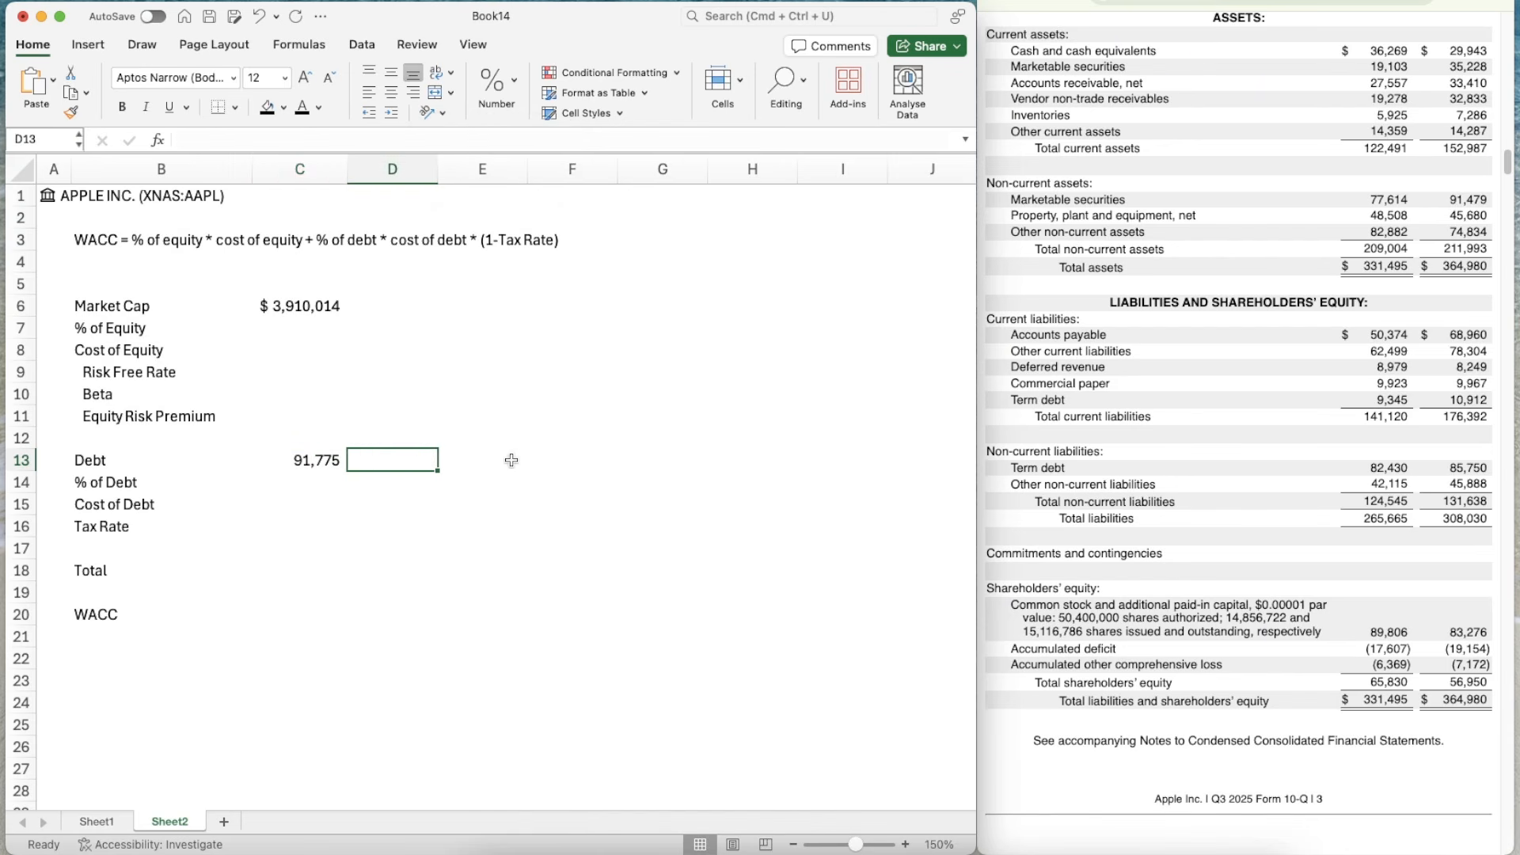
- Calculate the Total in C18 by adding the debt and the market cap with =SUM(C13,C6)
key(Left)
key(Left)
key(Right)
key(Right)
key(Up)
key(Up)
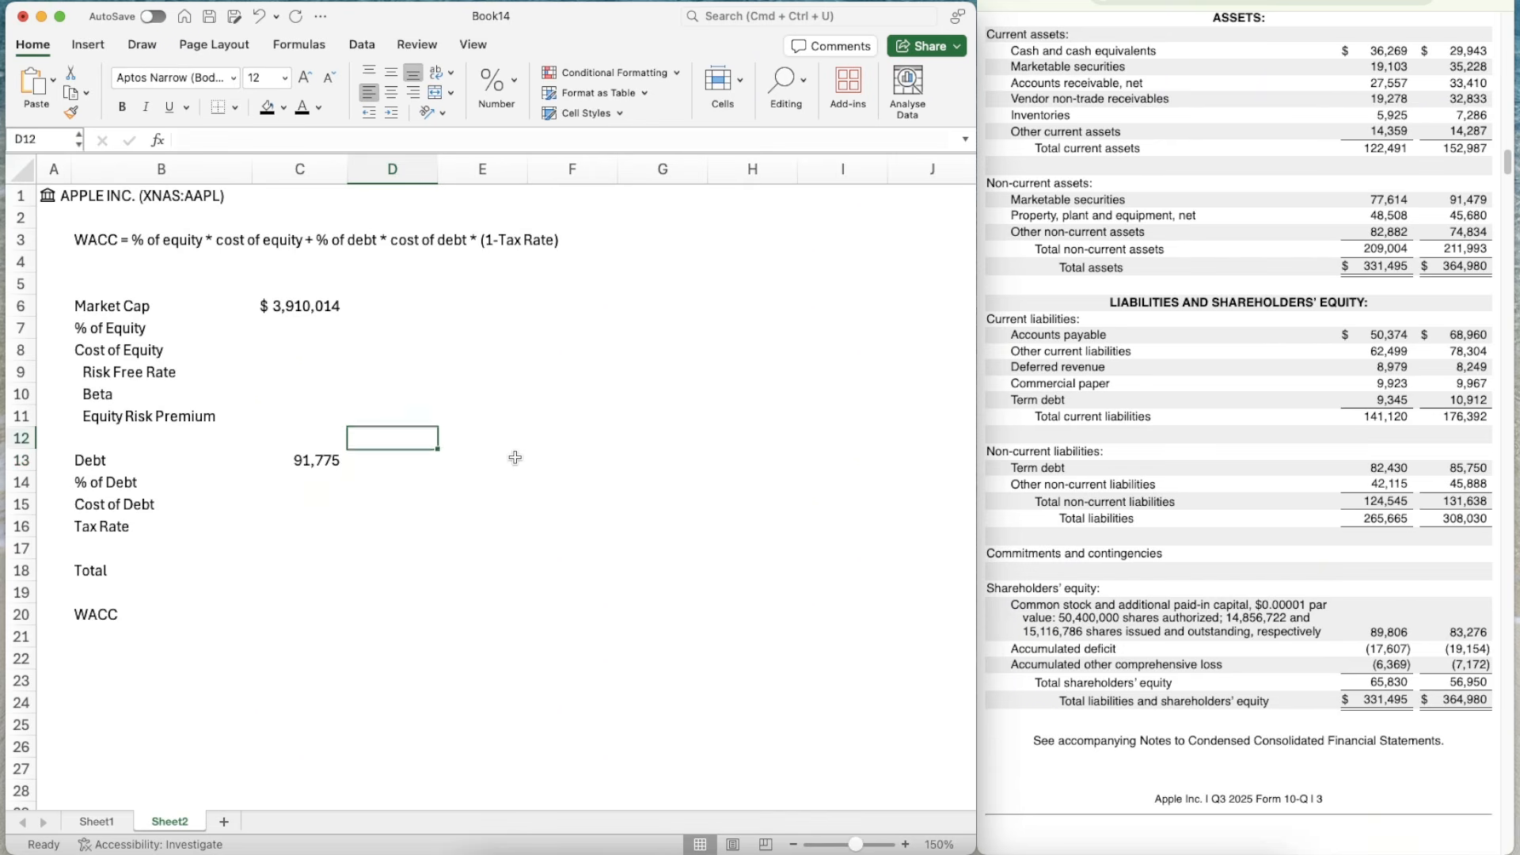
key(Left)
key(Down)
key(Down)
key(Down)
key(Down)
key(Down)
key(Down)
key(Down)
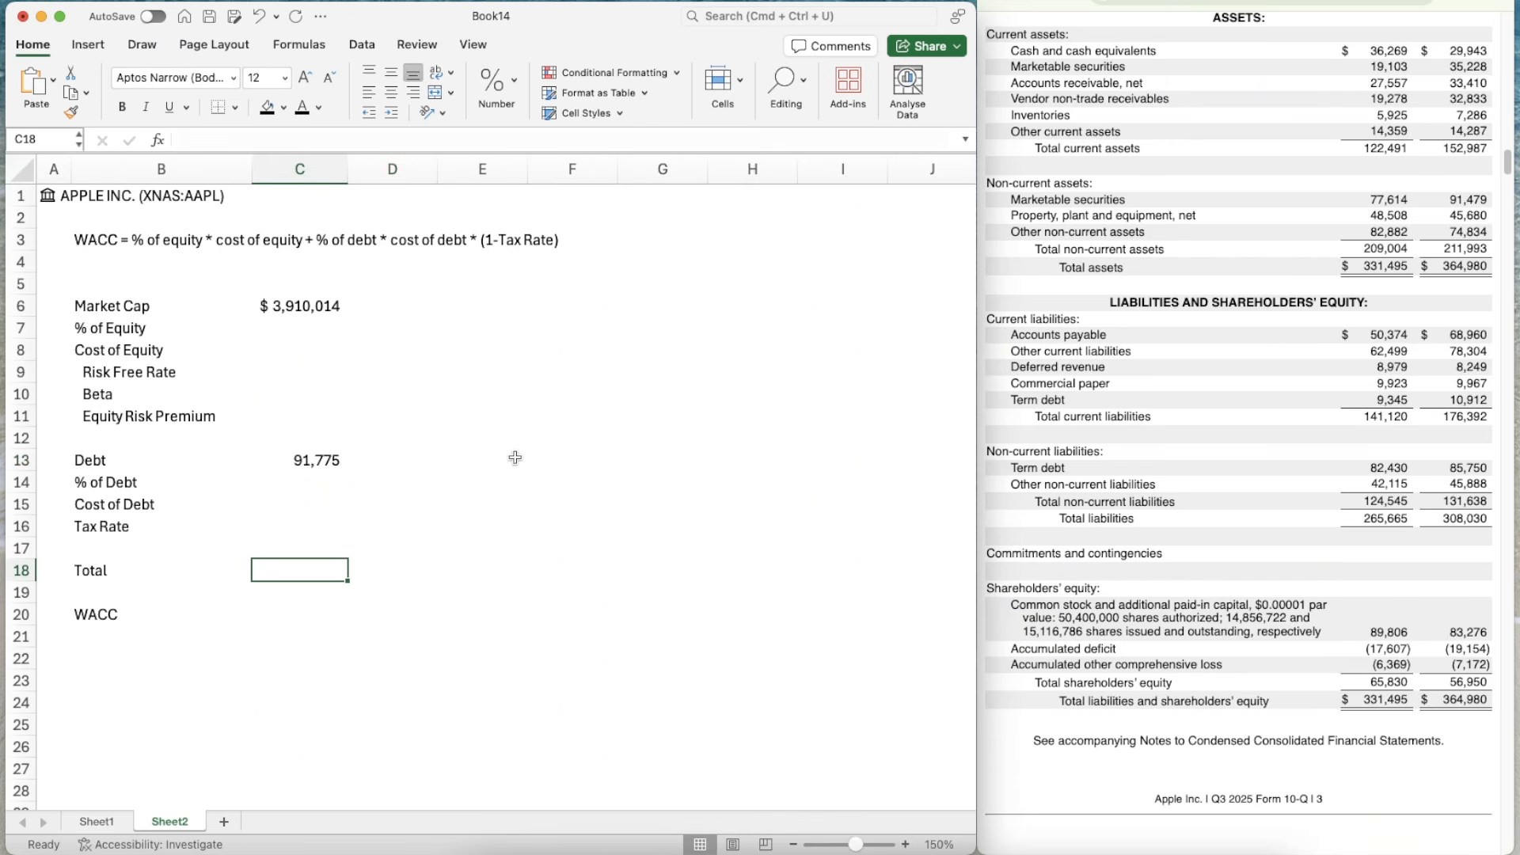
text(=sum)
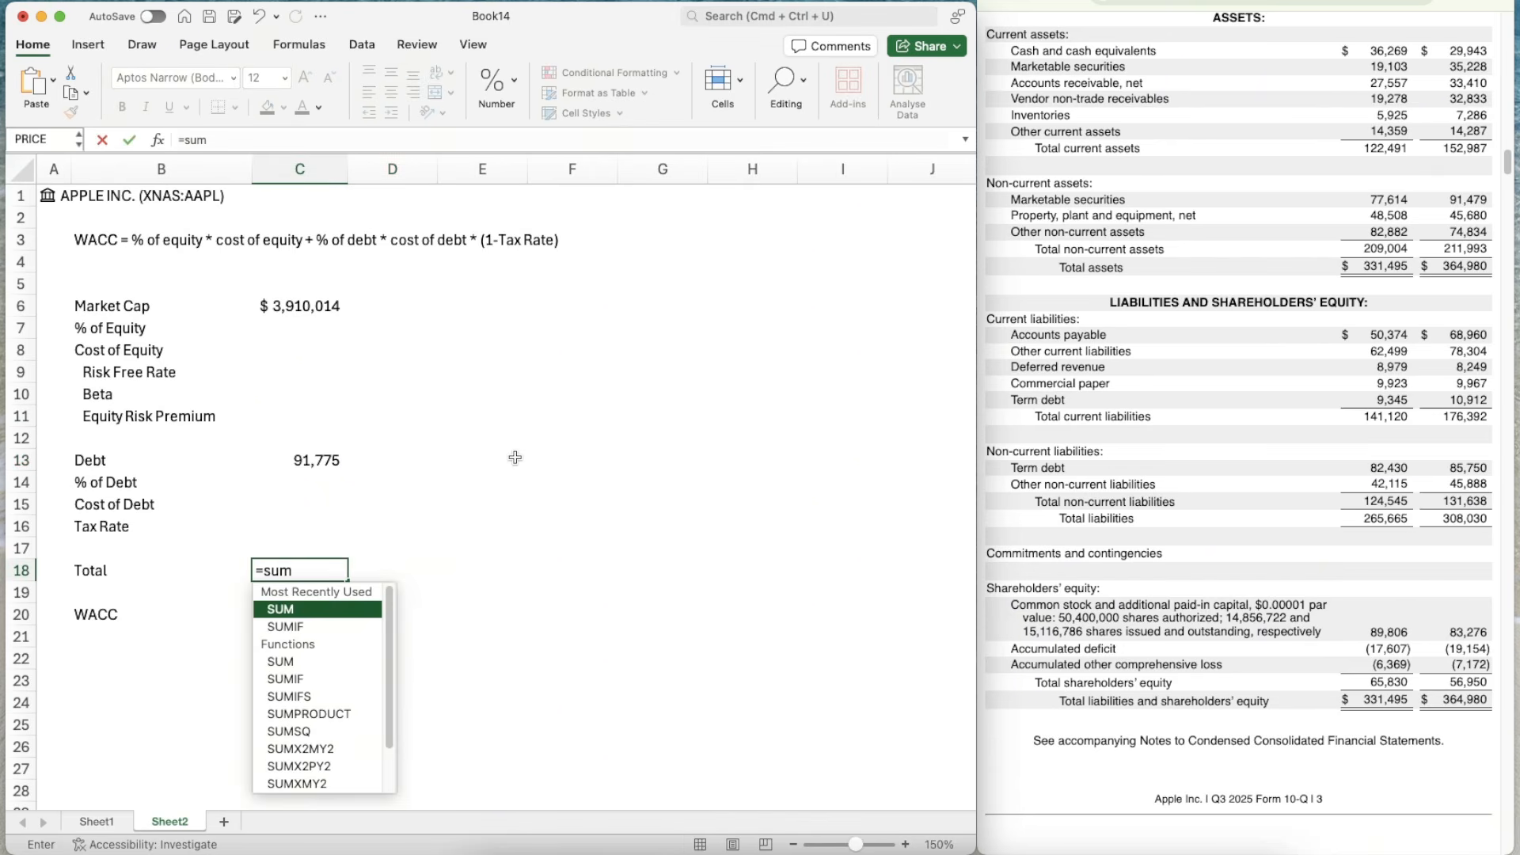
key(Tab)
key(Up)
key(Up)
key(Up)
key(Up)
key(Up)
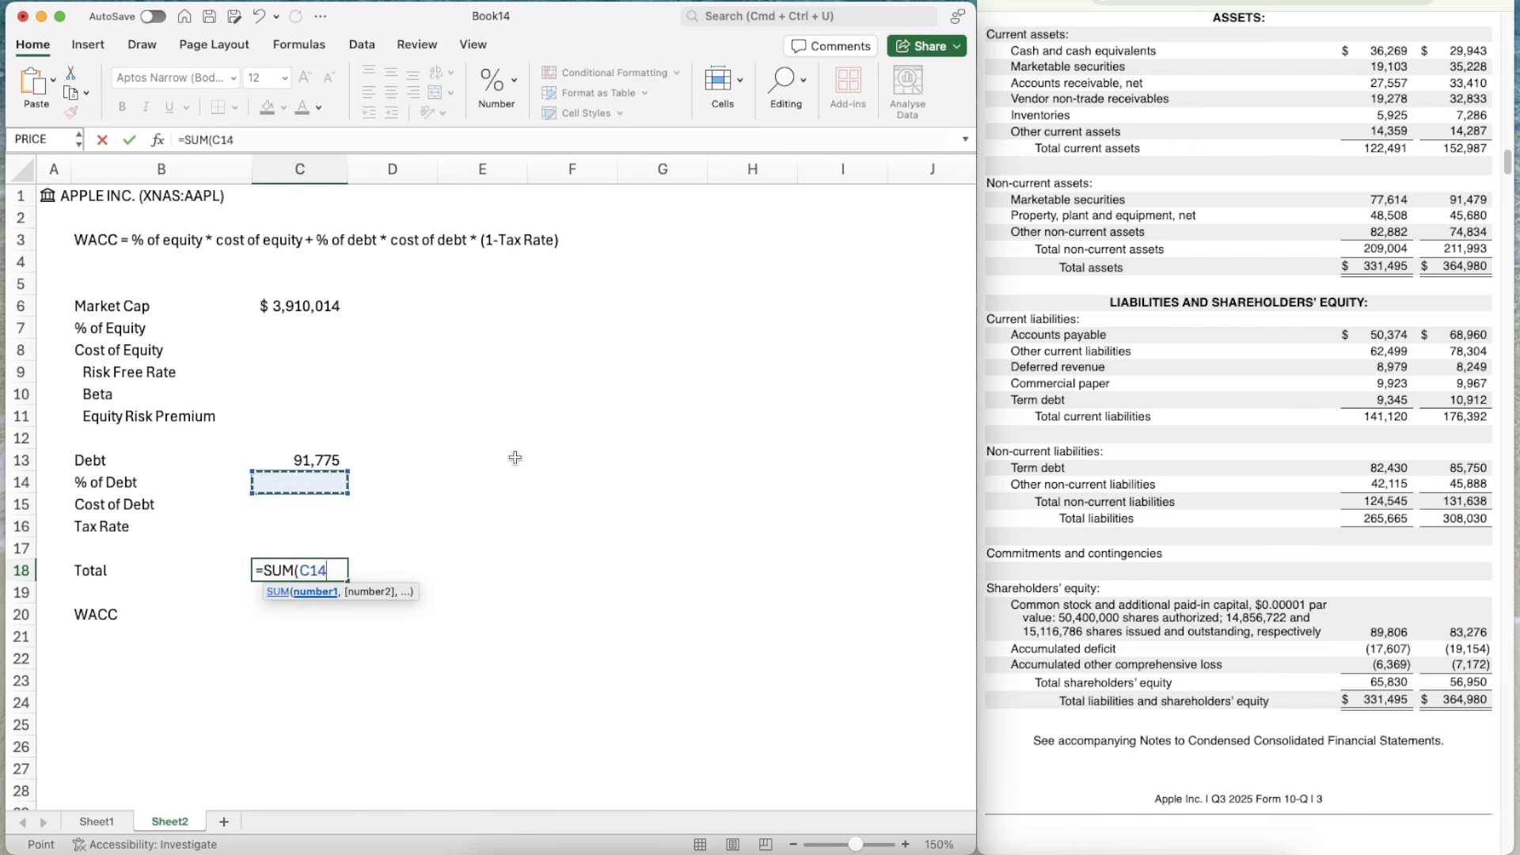
text(,)
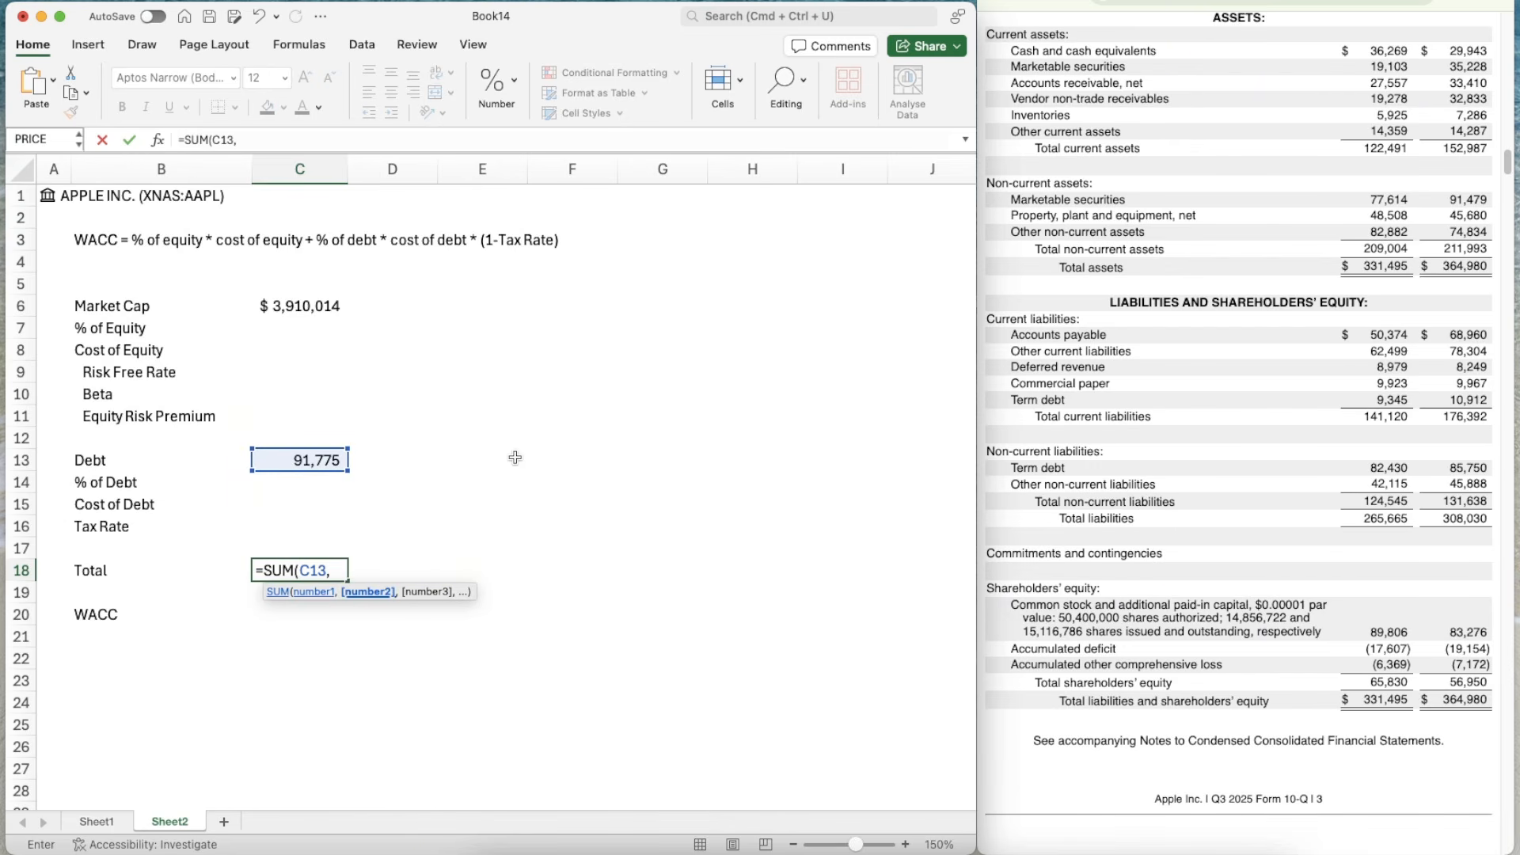
key(Up)
key(Up)
key(Up)
key(Up)
key(Up)
key(Up)
key(Up)
key(Up)
key(Up)
key(Up)
key(Up)
key(Up)
key(Return)
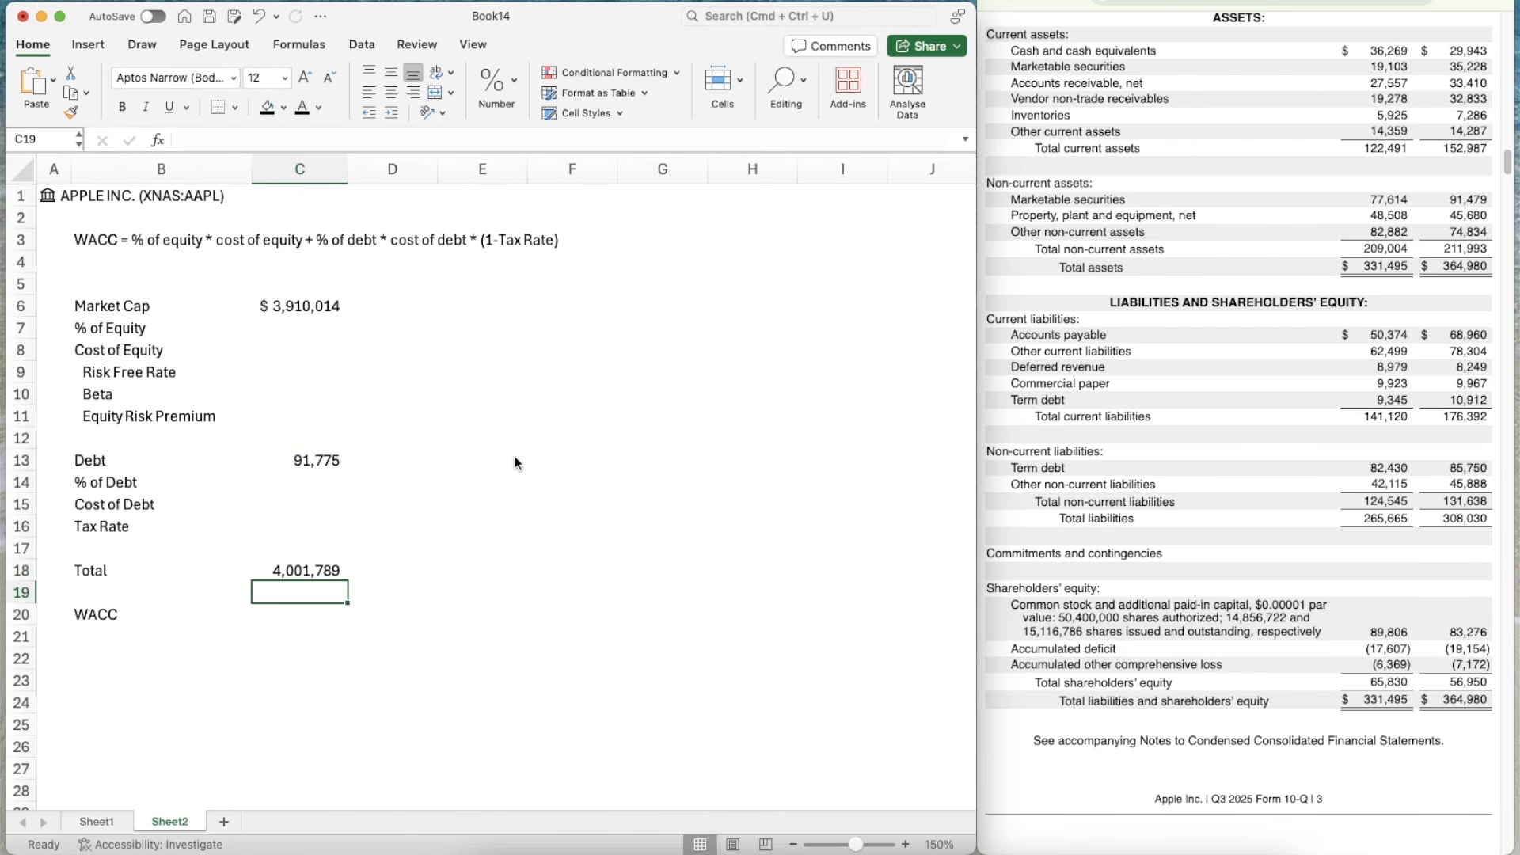
- Calculate the % of Equity in C7 by dividing the market cap by the total with =C6/C18
key(Up)
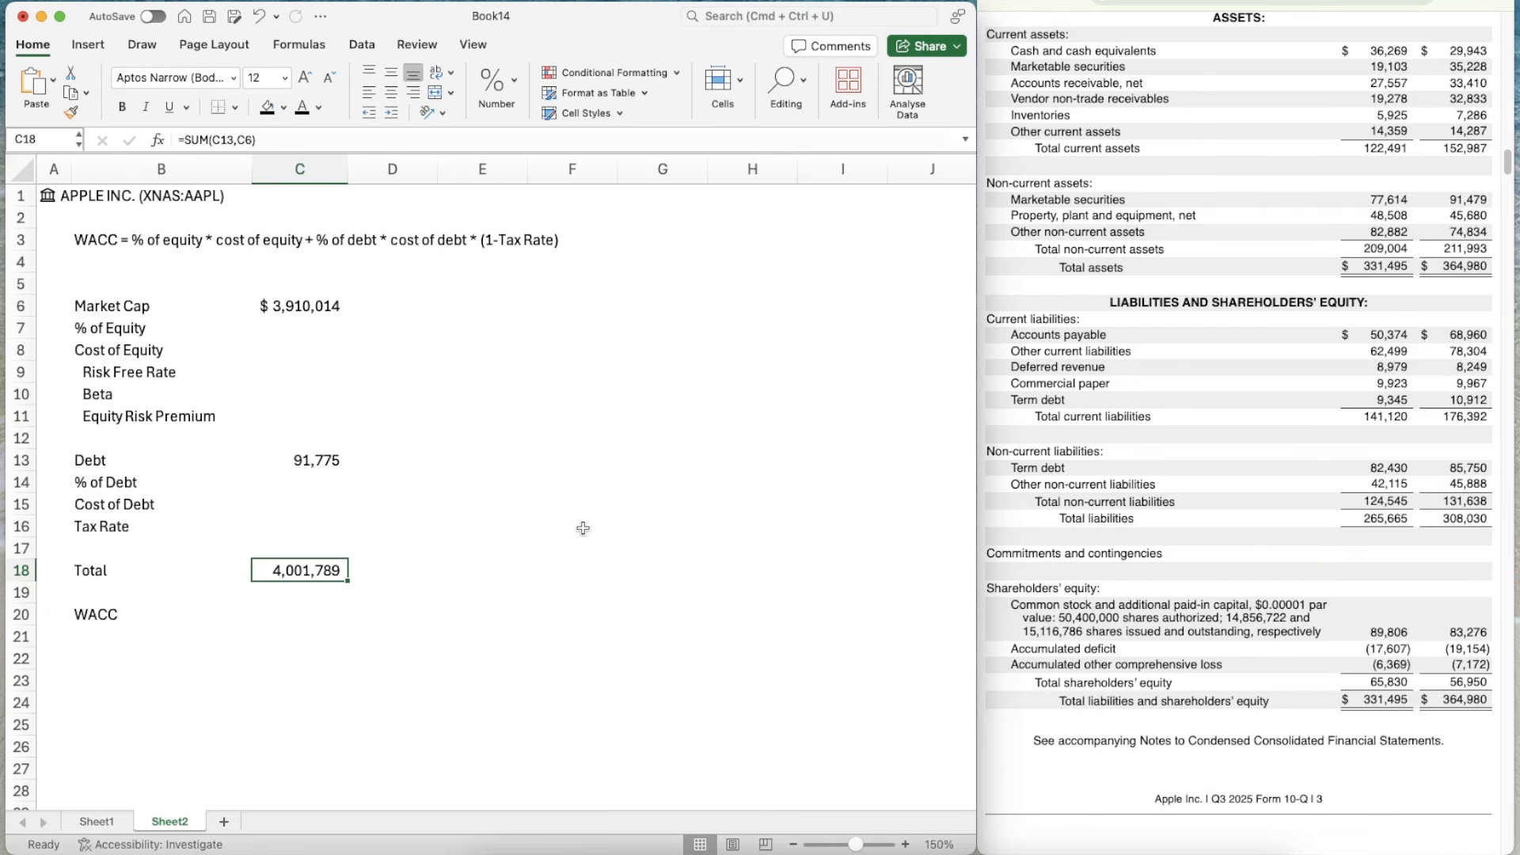
key(Up)
key(Up)
key(Up)
key(Up)
key(Up)
key(Up)
key(Up)
key(Up)
key(Up)
key(Up)
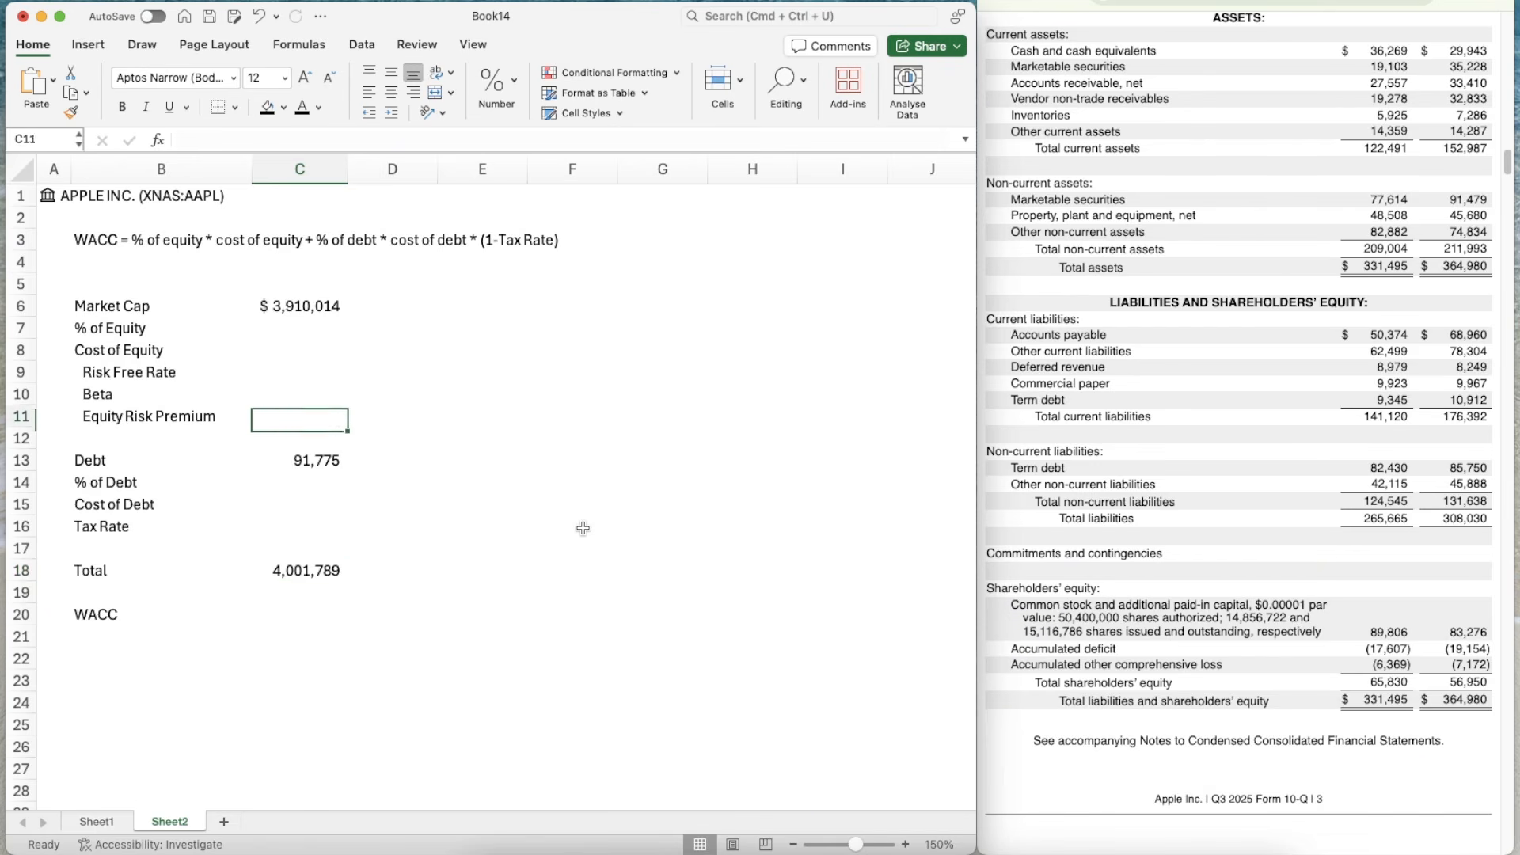
key(Up)
text(=)
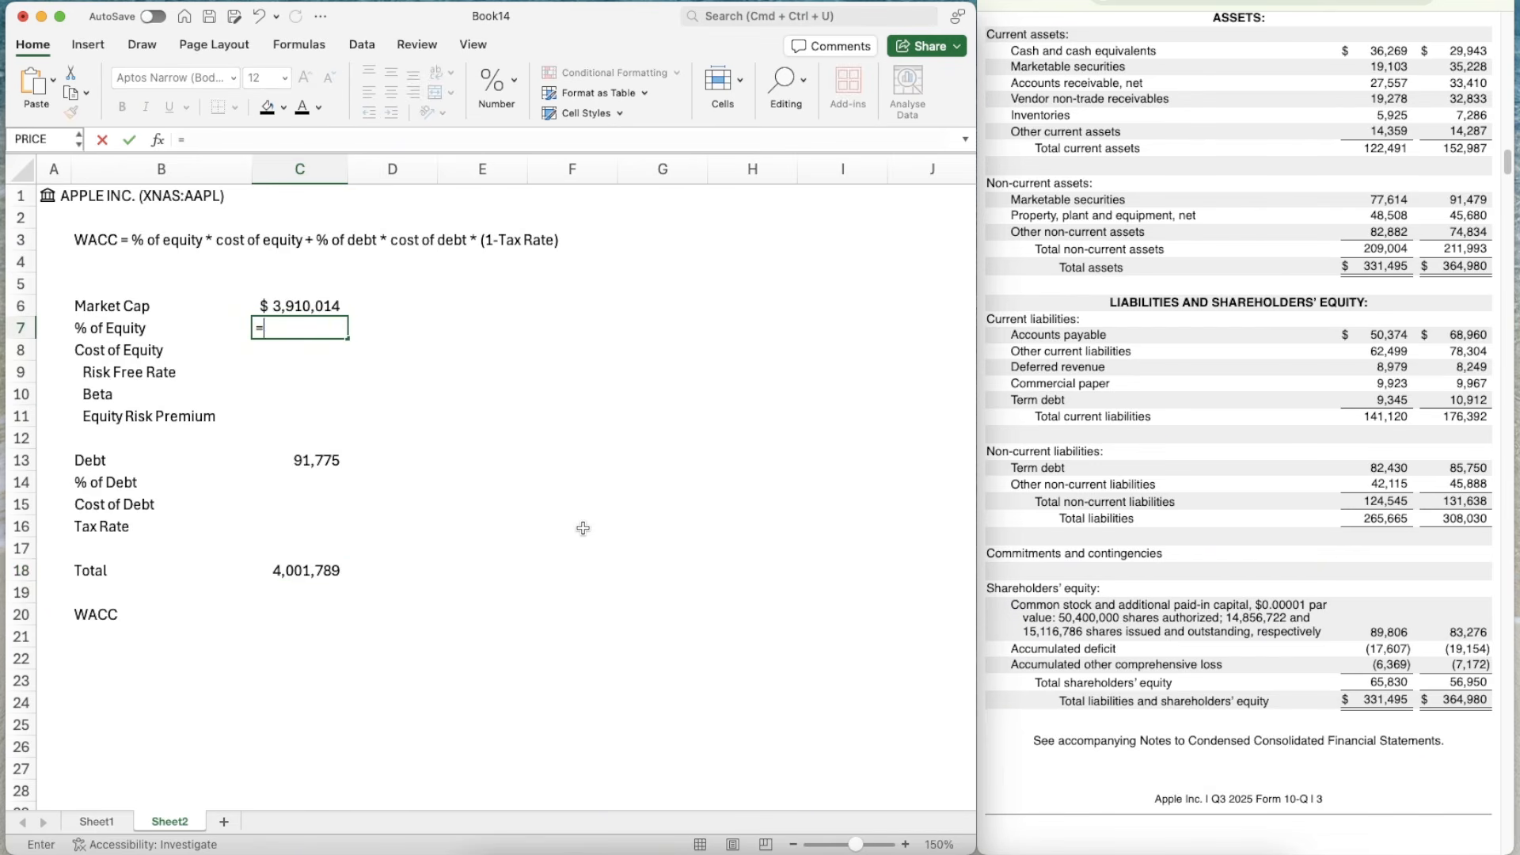
key(Up)
text(/)
click(302, 572)
key(Return)
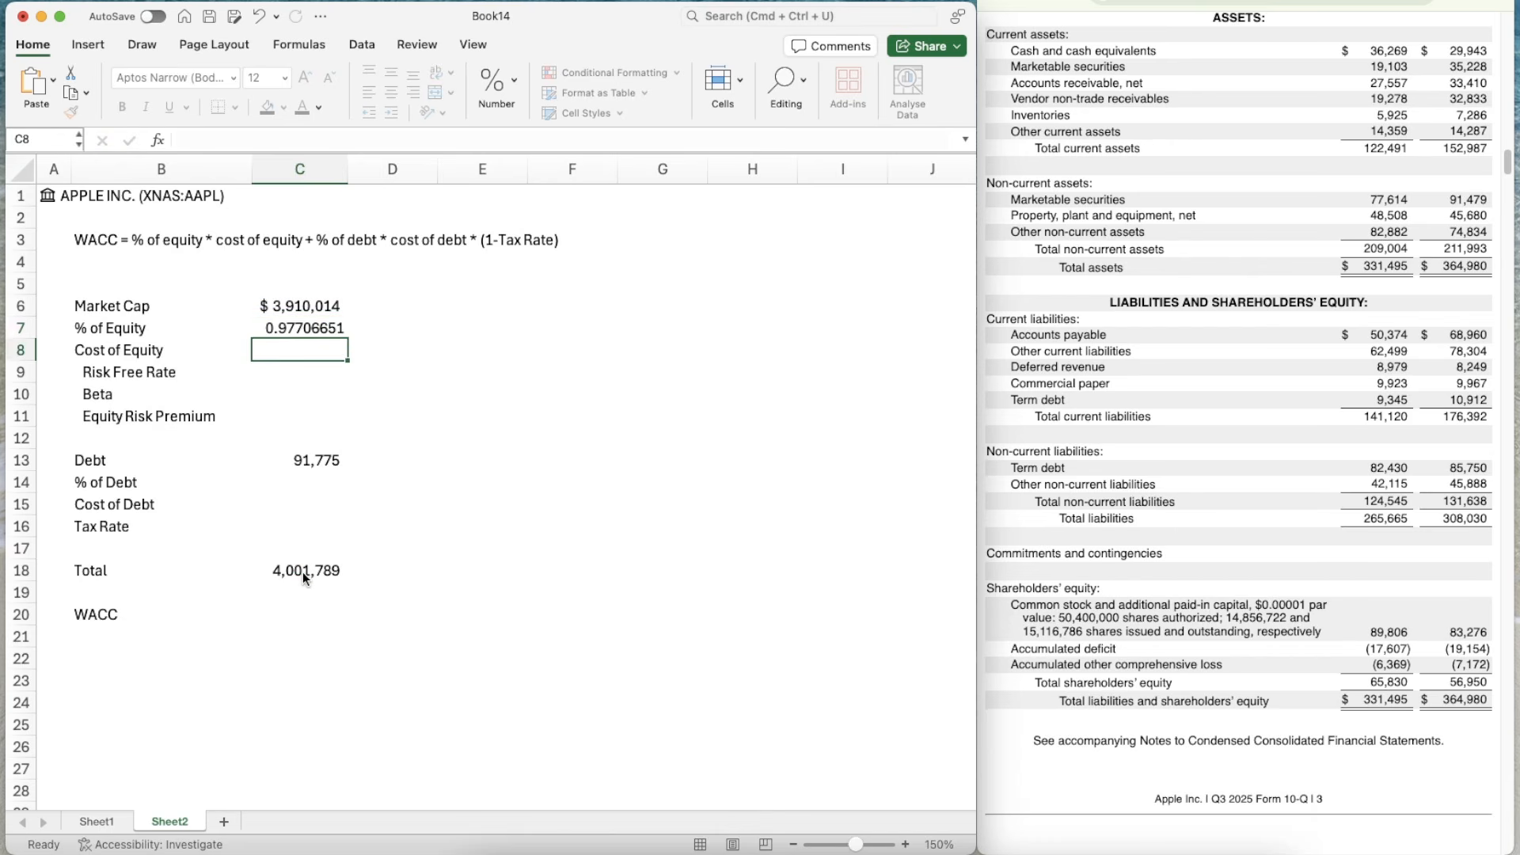
- Format the % of Equity value in C7 as a percentage
key(Up)
click(494, 83)
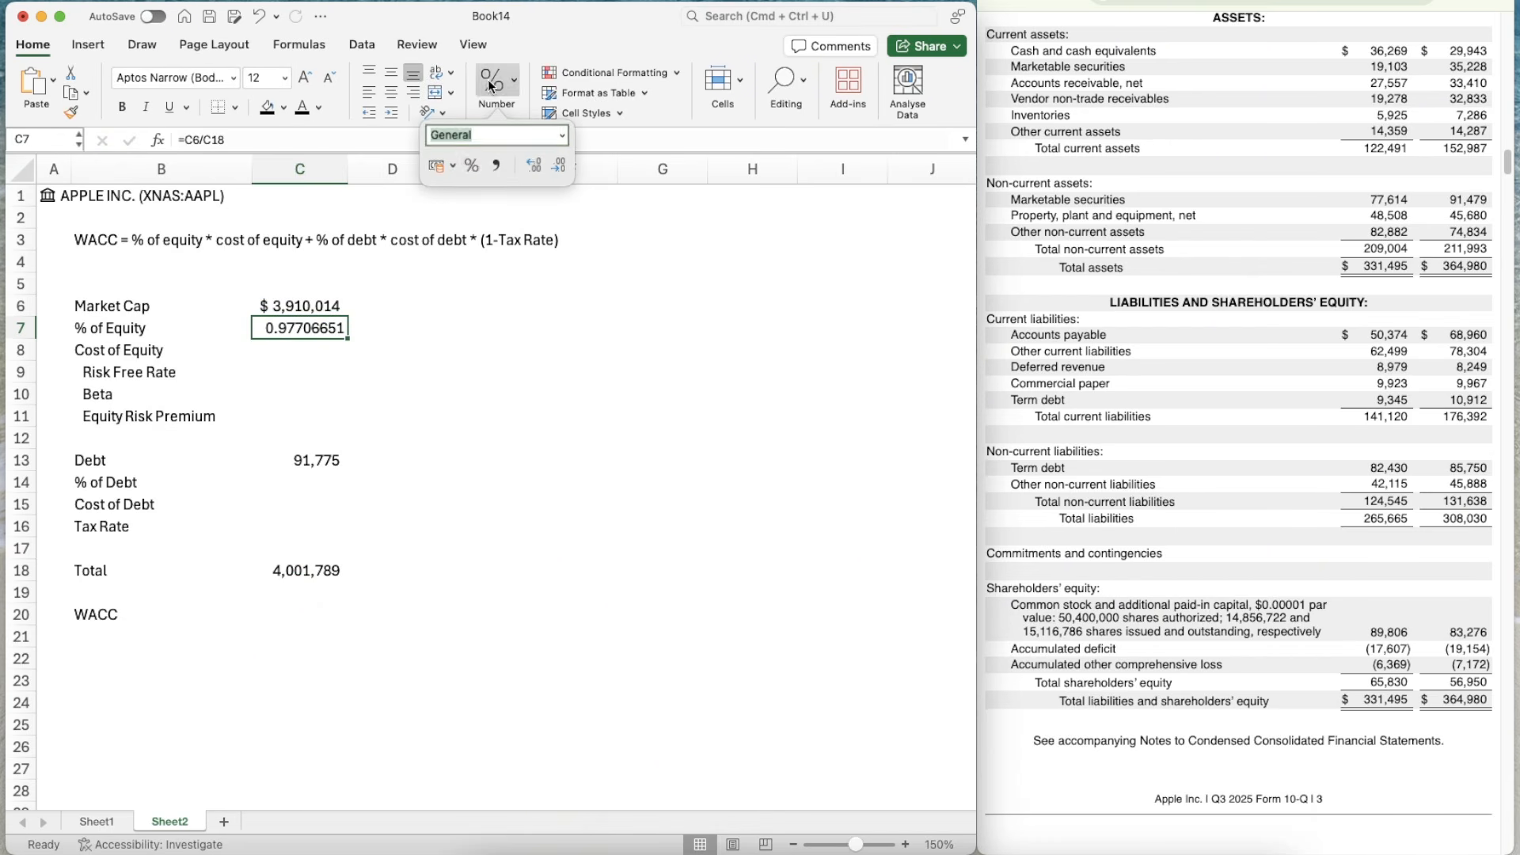
click(472, 164)
- Calculate the % of Debt in C14 by dividing the debt by the total with =C13/C18
click(317, 482)
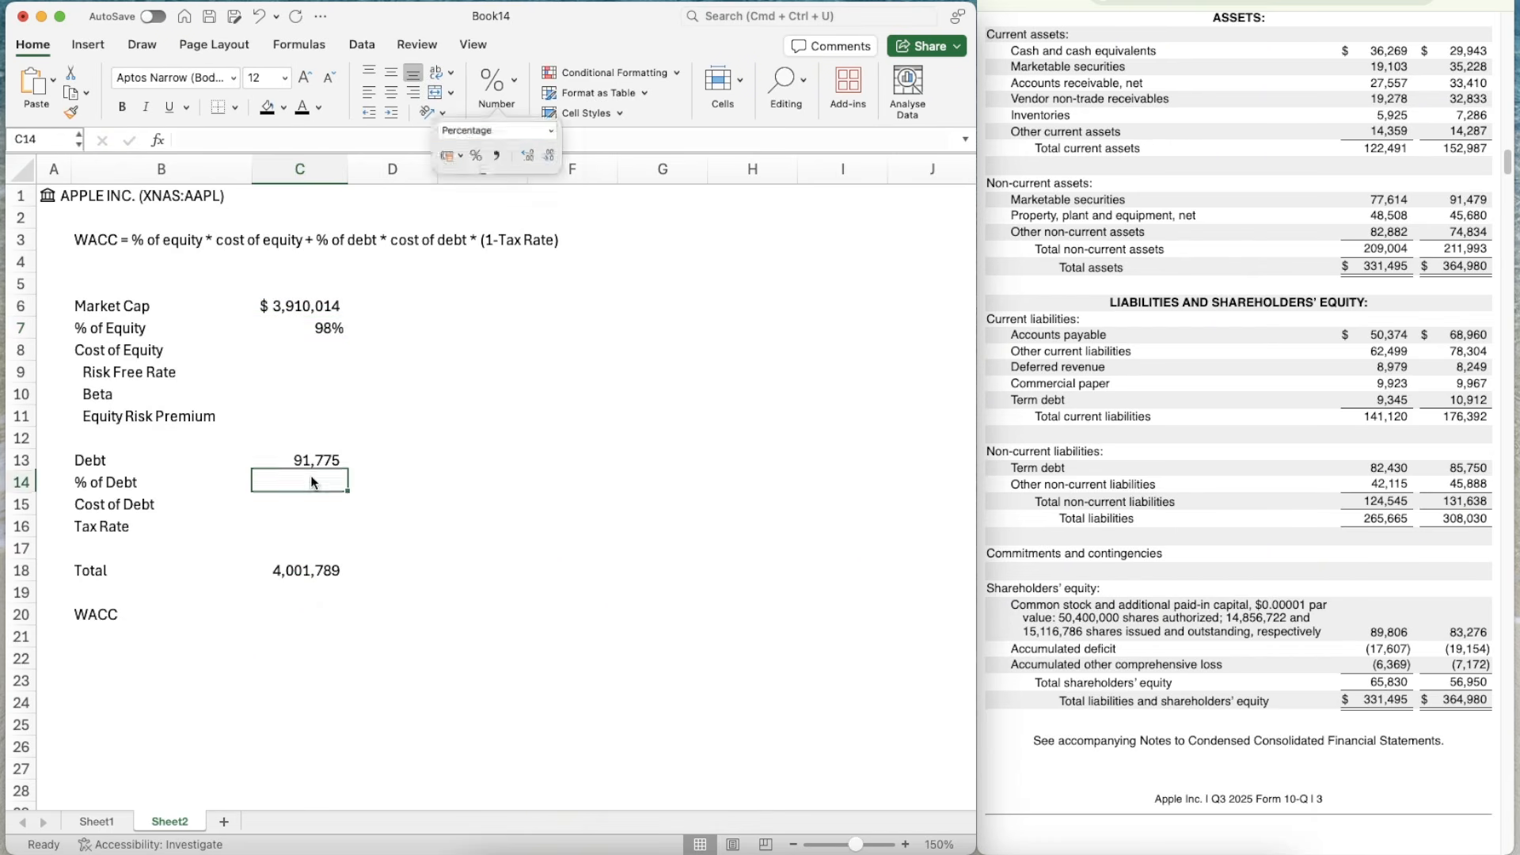
text(=)
key(Up)
text(/)
key(Down)
key(Down)
key(Down)
key(Down)
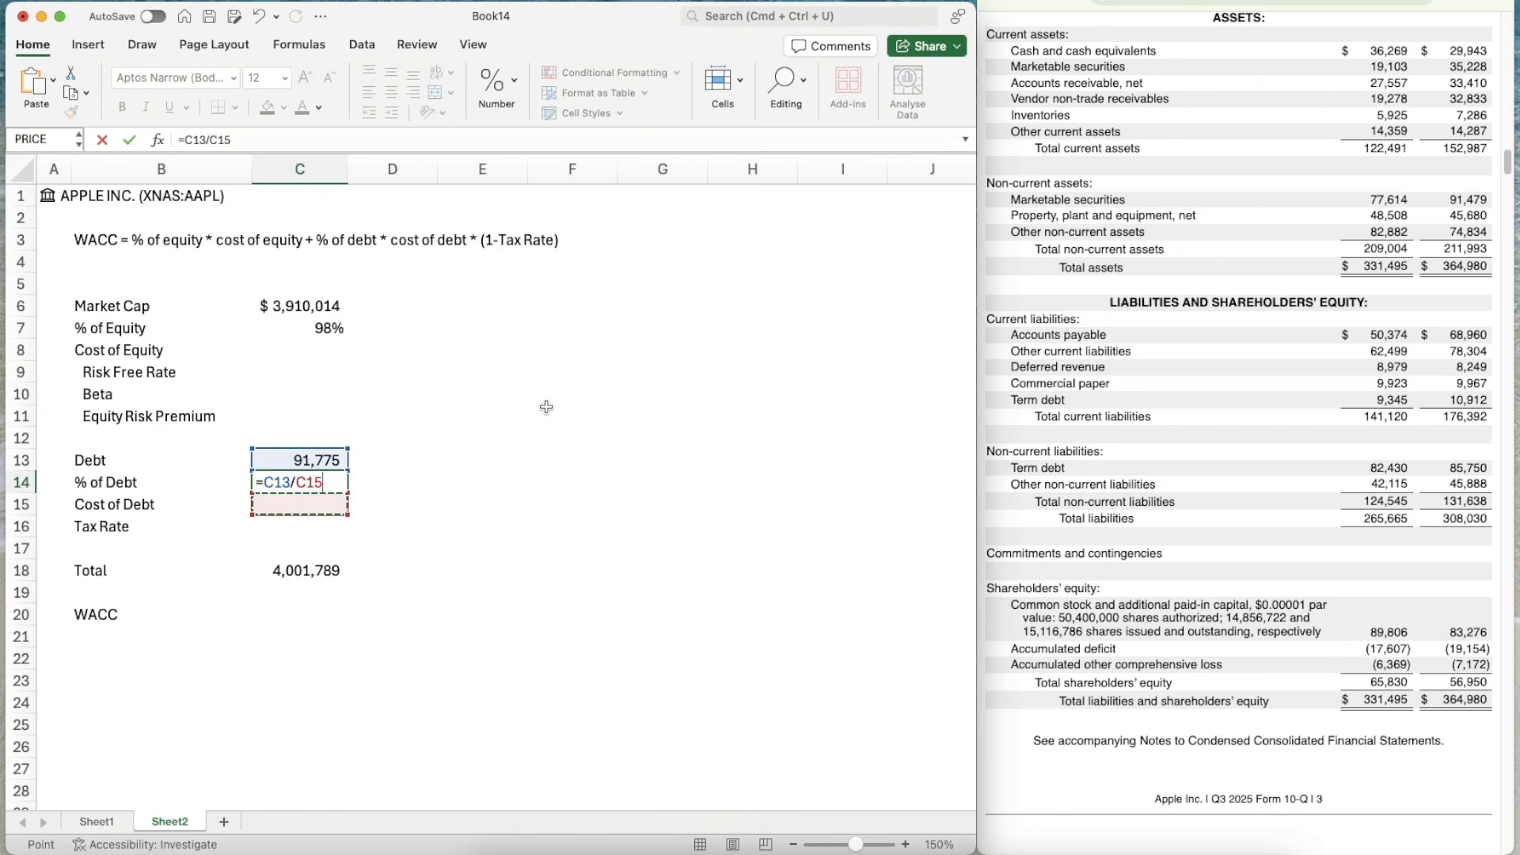
key(Return)
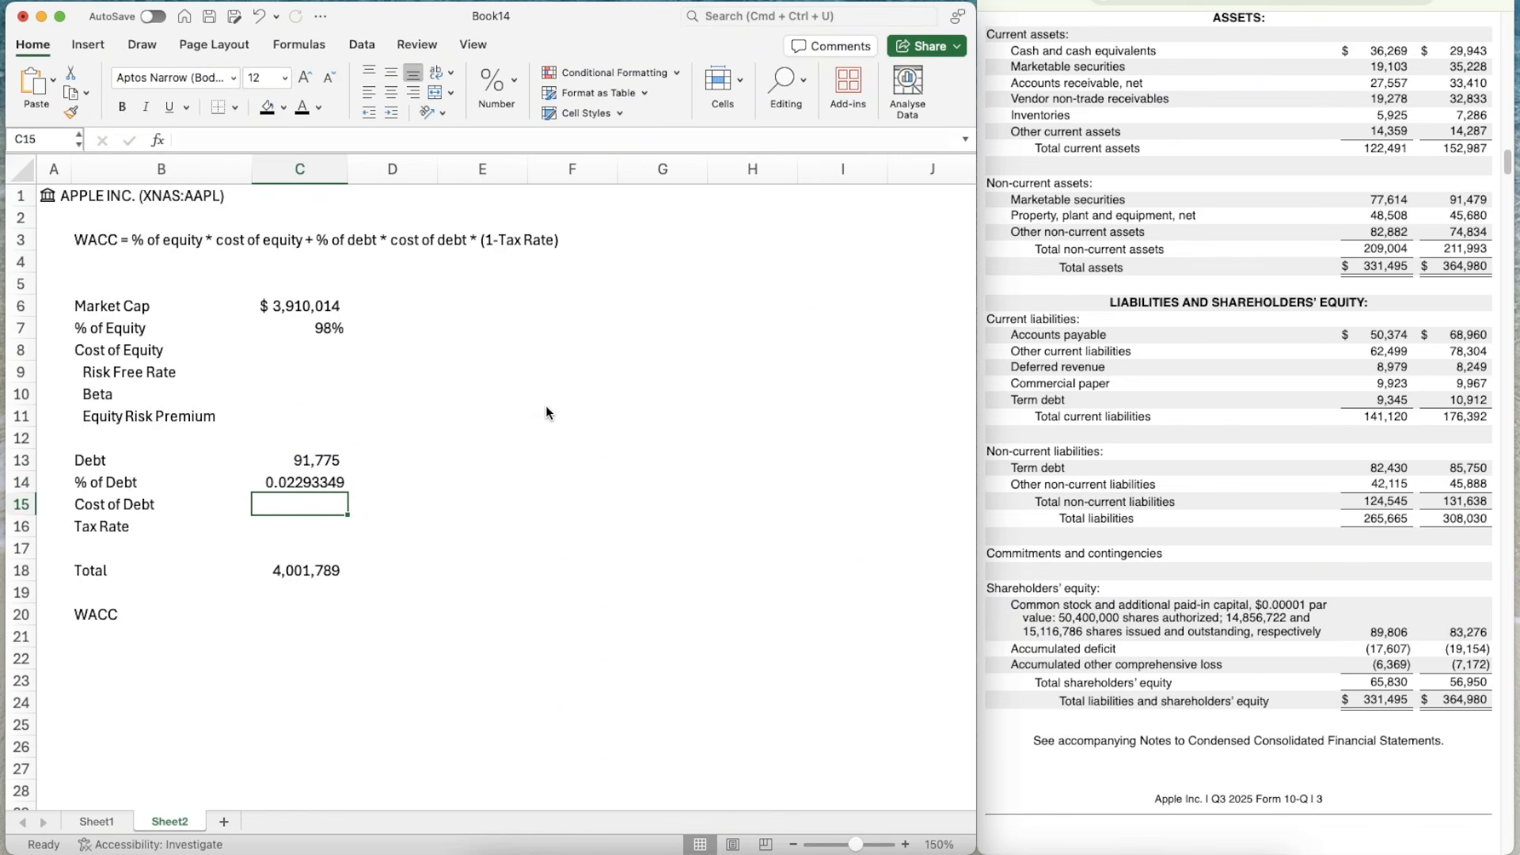
- Copy the percentage formatting of the % of Equity cell C7 onto the % of Debt cell C14
click(320, 329)
key(super+shift+c)
click(308, 485)
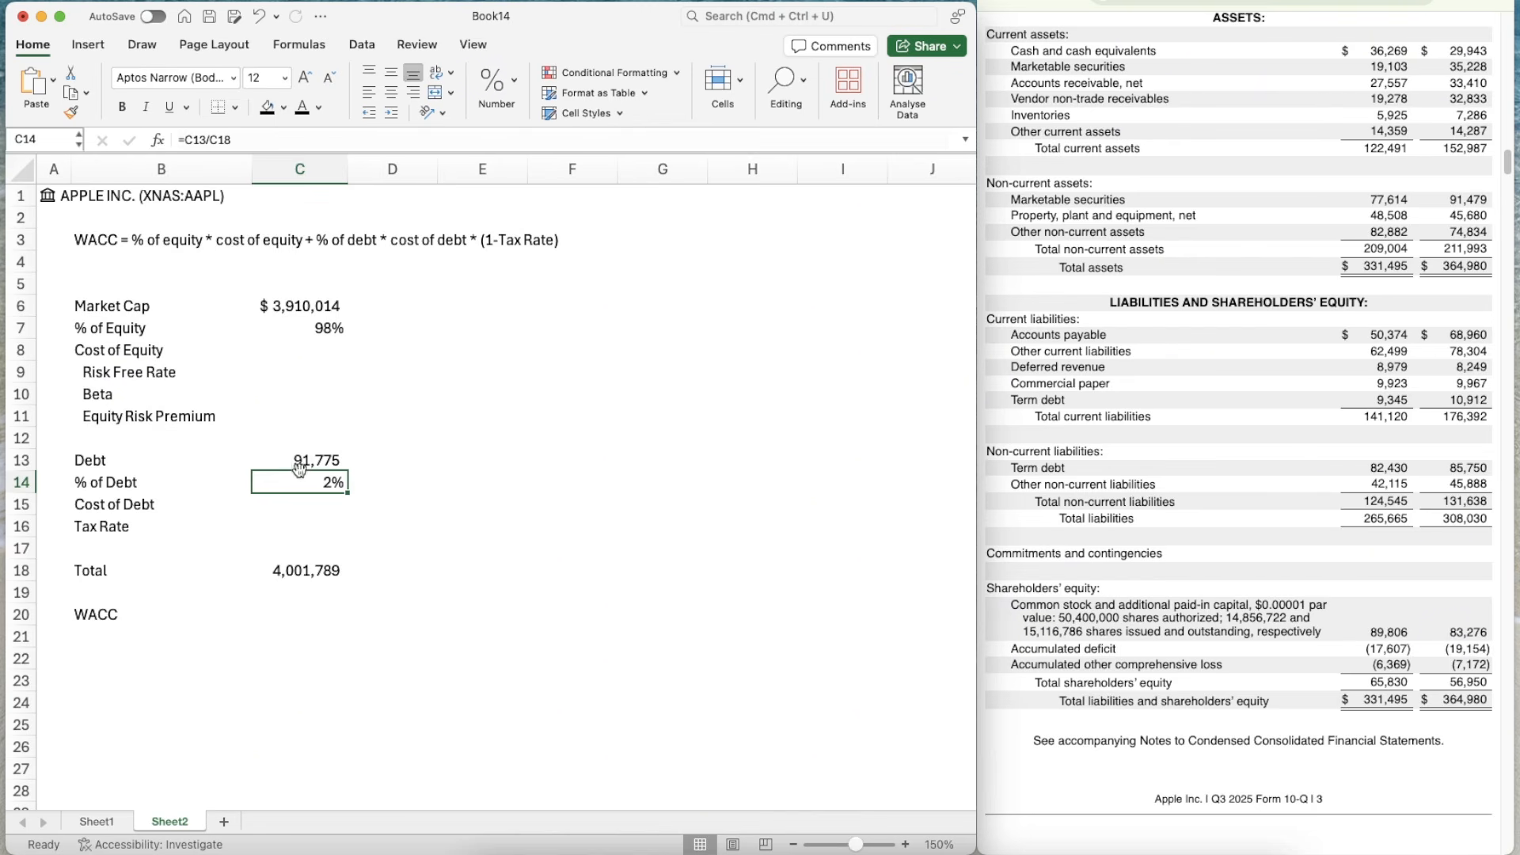
- Enter 15.40% as the Tax Rate in C16, taken from the nine-month June 28, 2025 effective tax rate in the 10-Q's Provision for Income Taxes table
click(310, 529)
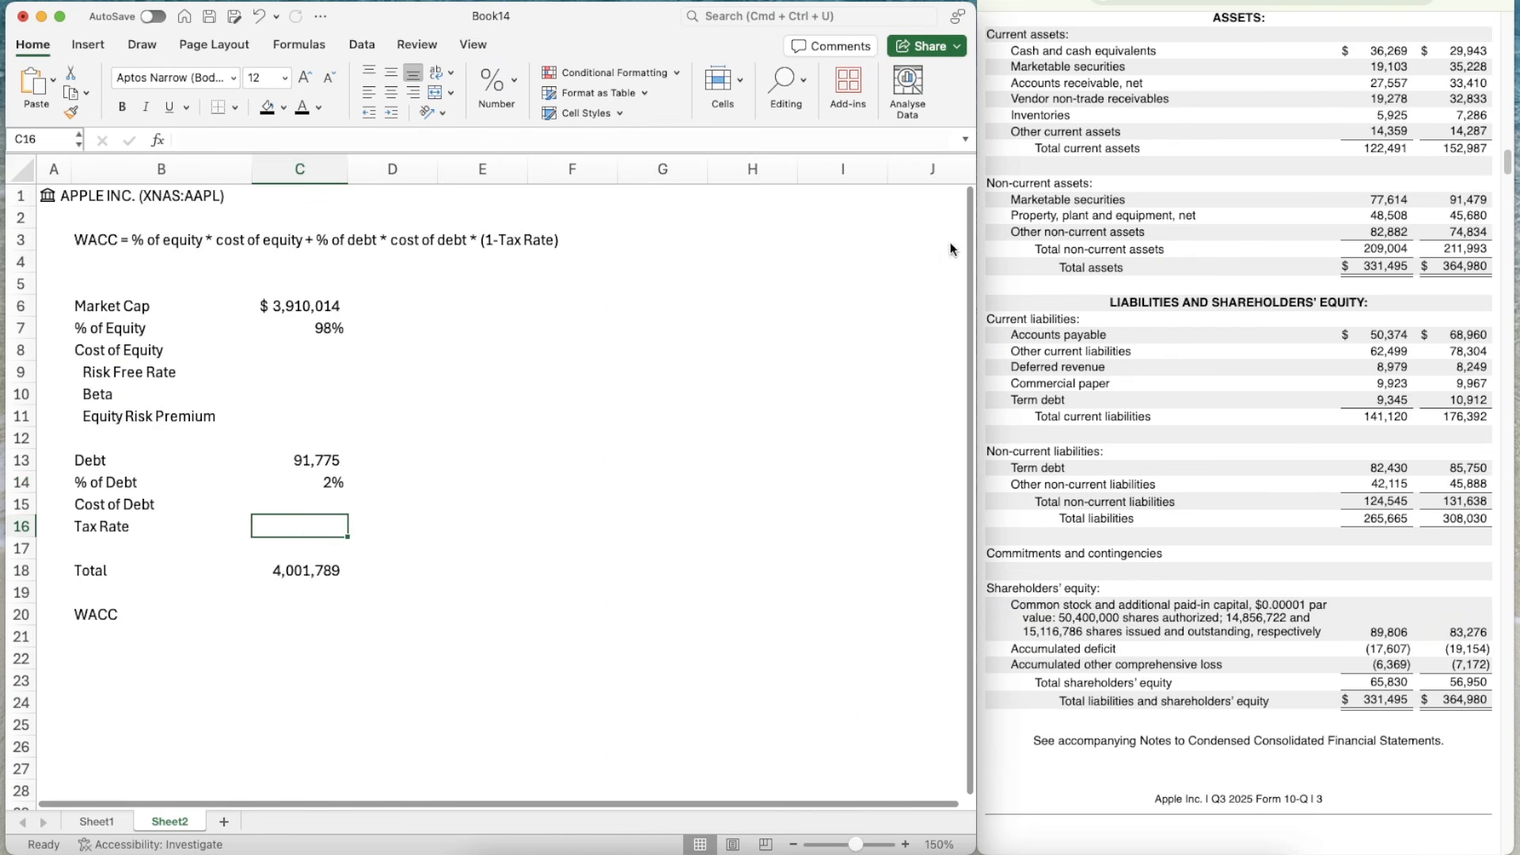
scroll(1188, 469, down, 20)
scroll(1188, 469, down, 20)
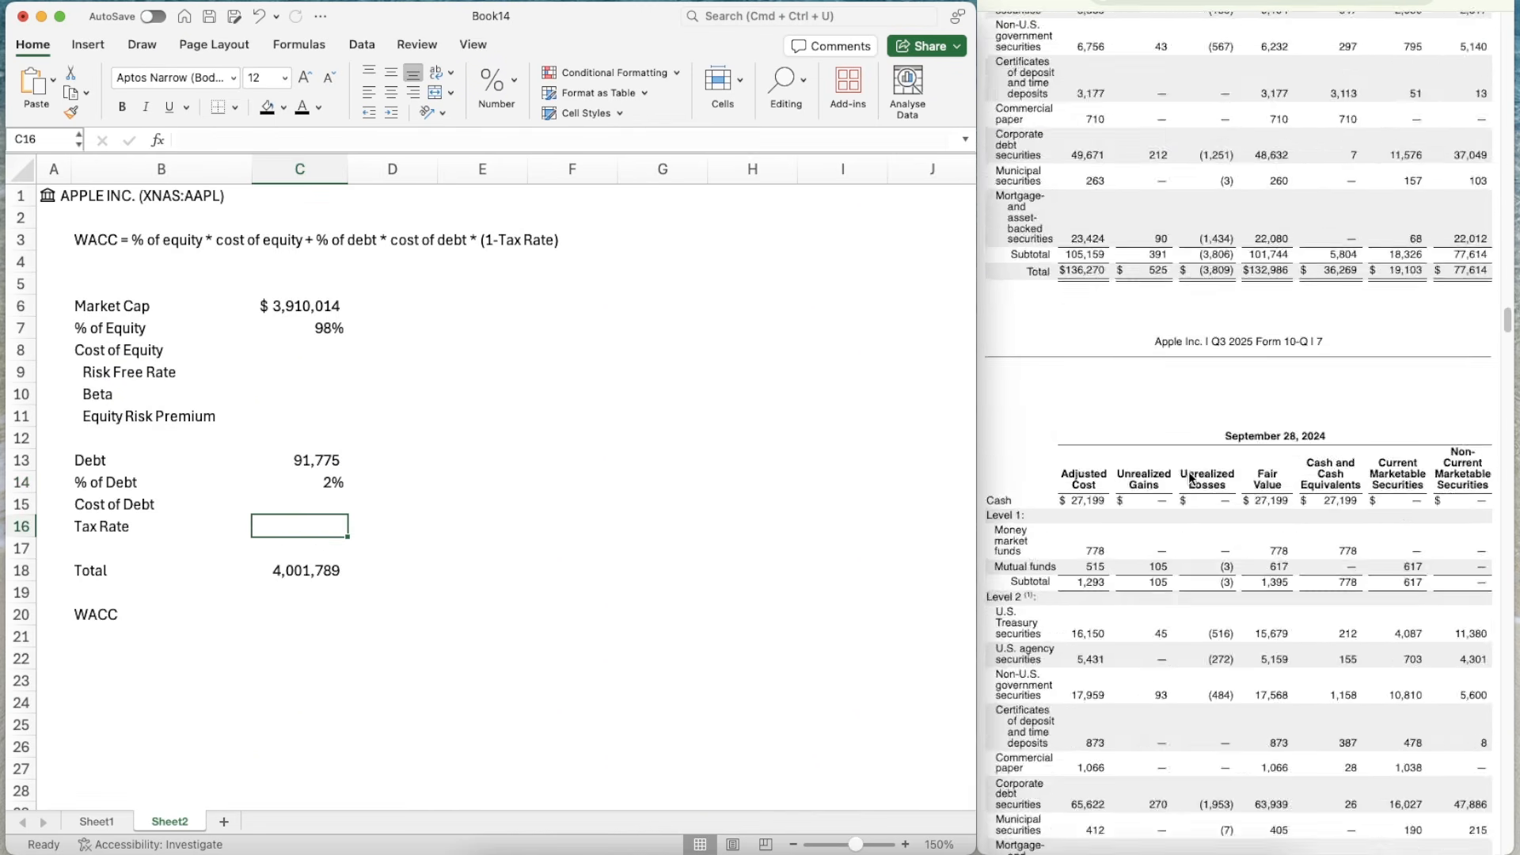
scroll(1193, 469, up, 10)
scroll(1209, 479, up, 8)
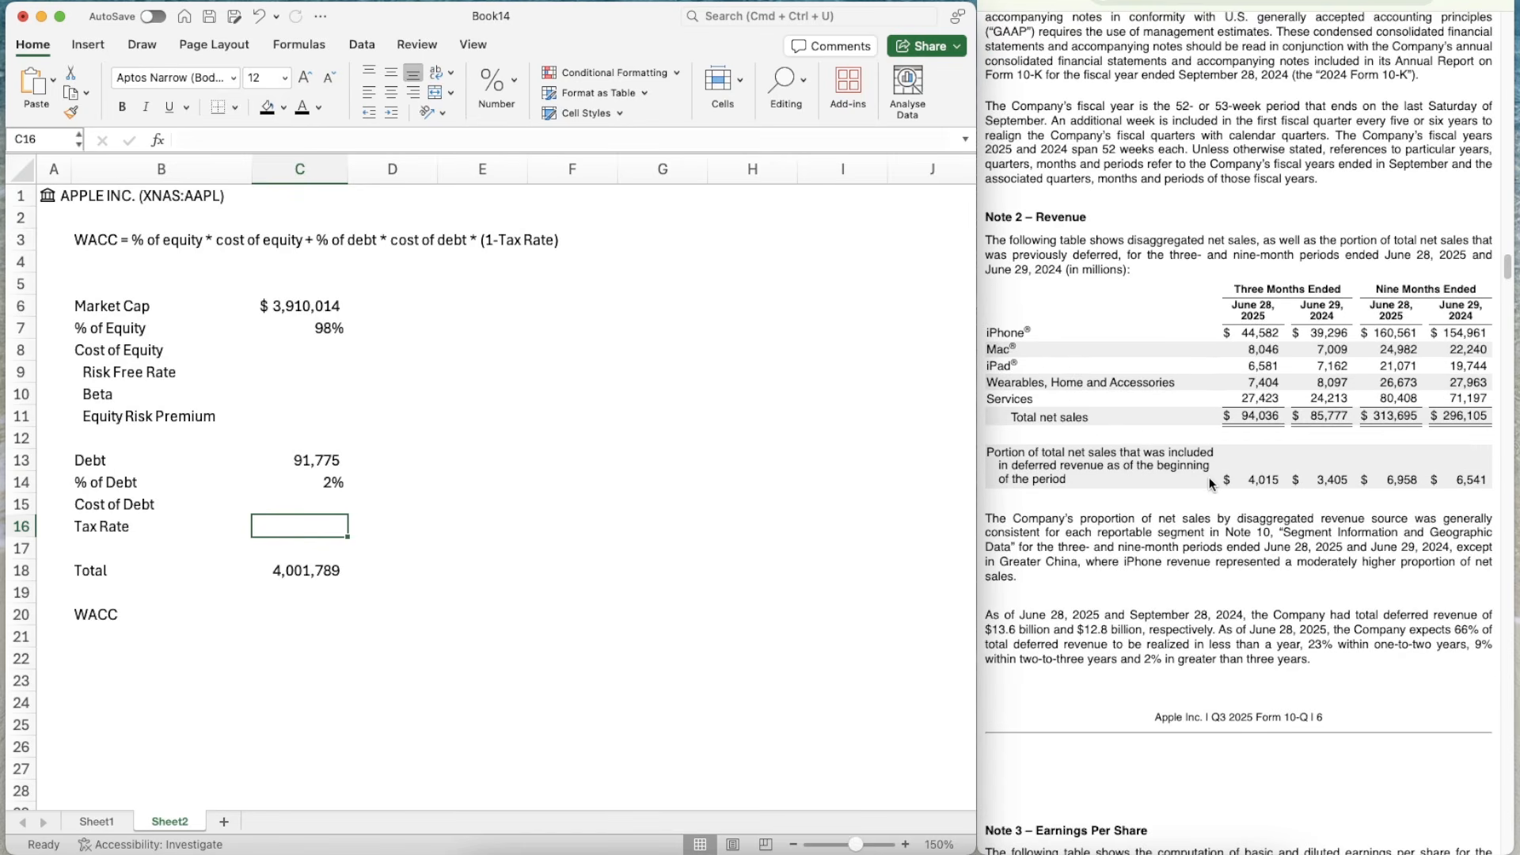
scroll(1209, 478, down, 20)
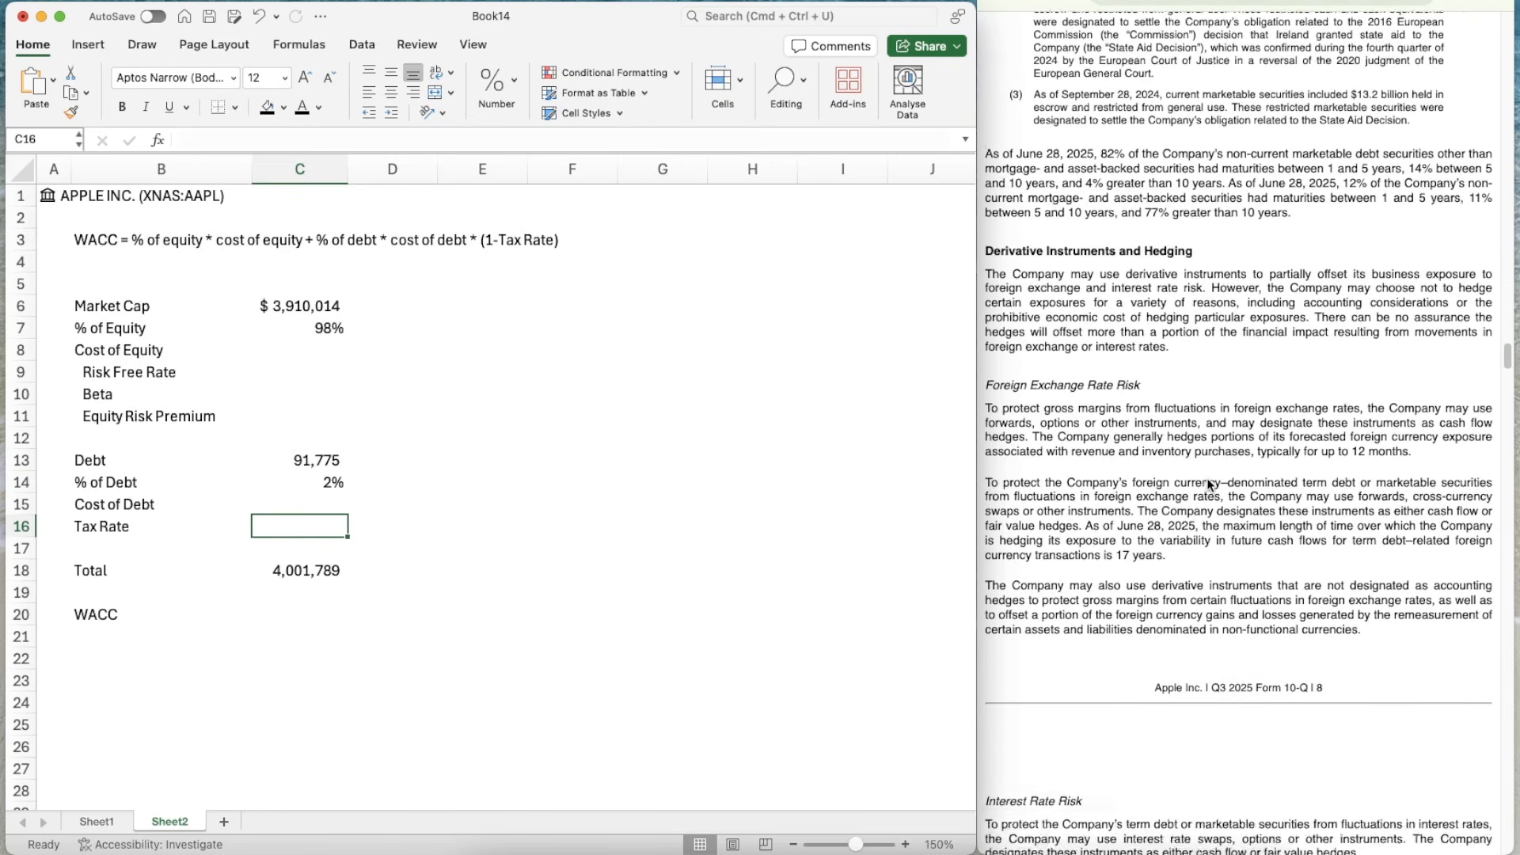
scroll(1207, 478, down, 15)
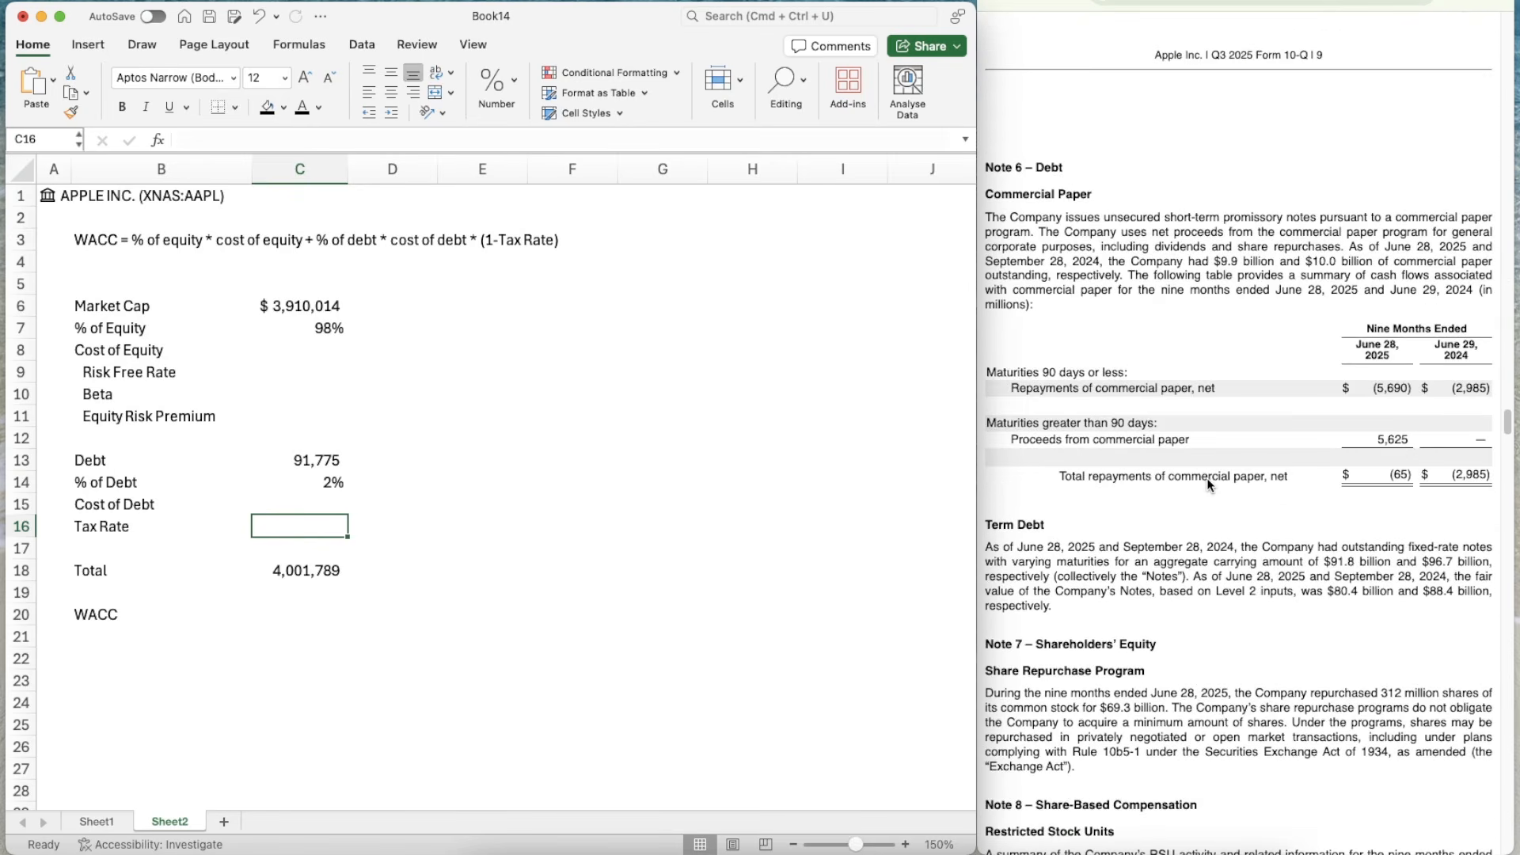
scroll(1209, 483, down, 2)
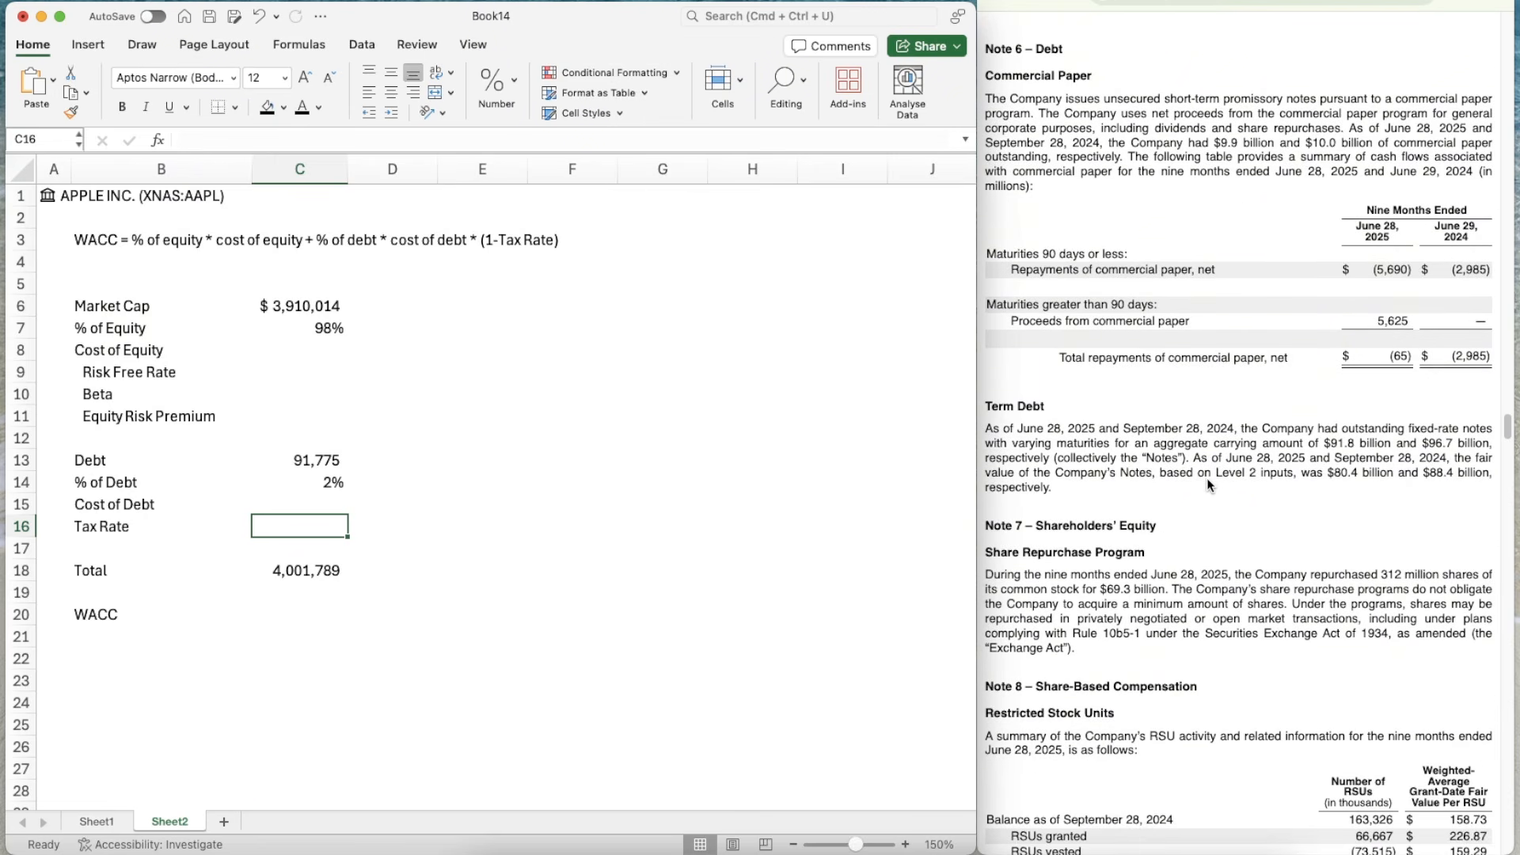
scroll(1182, 513, down, 12)
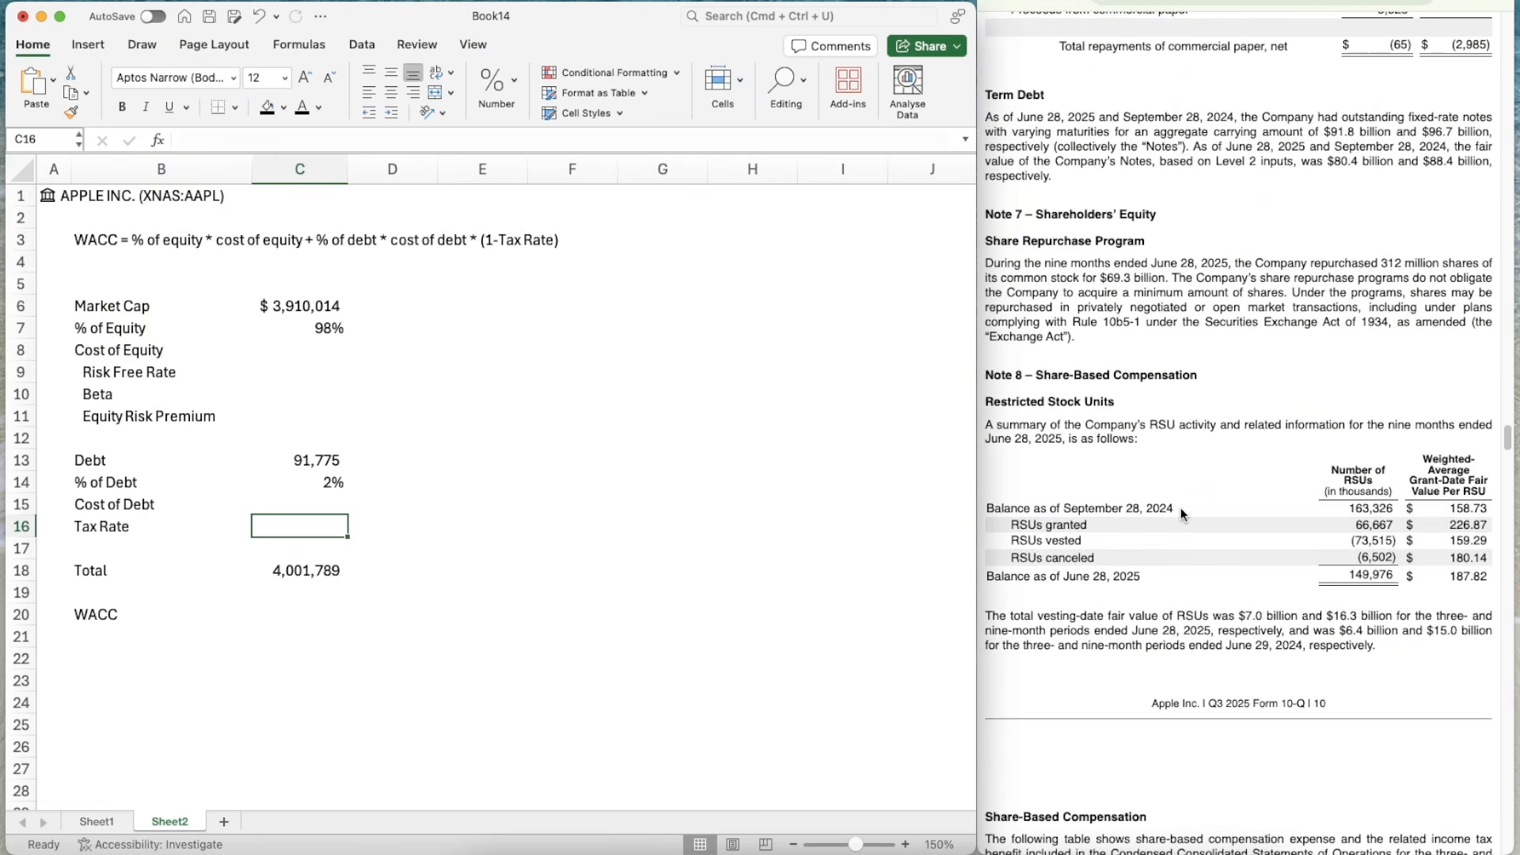
scroll(1182, 513, down, 6)
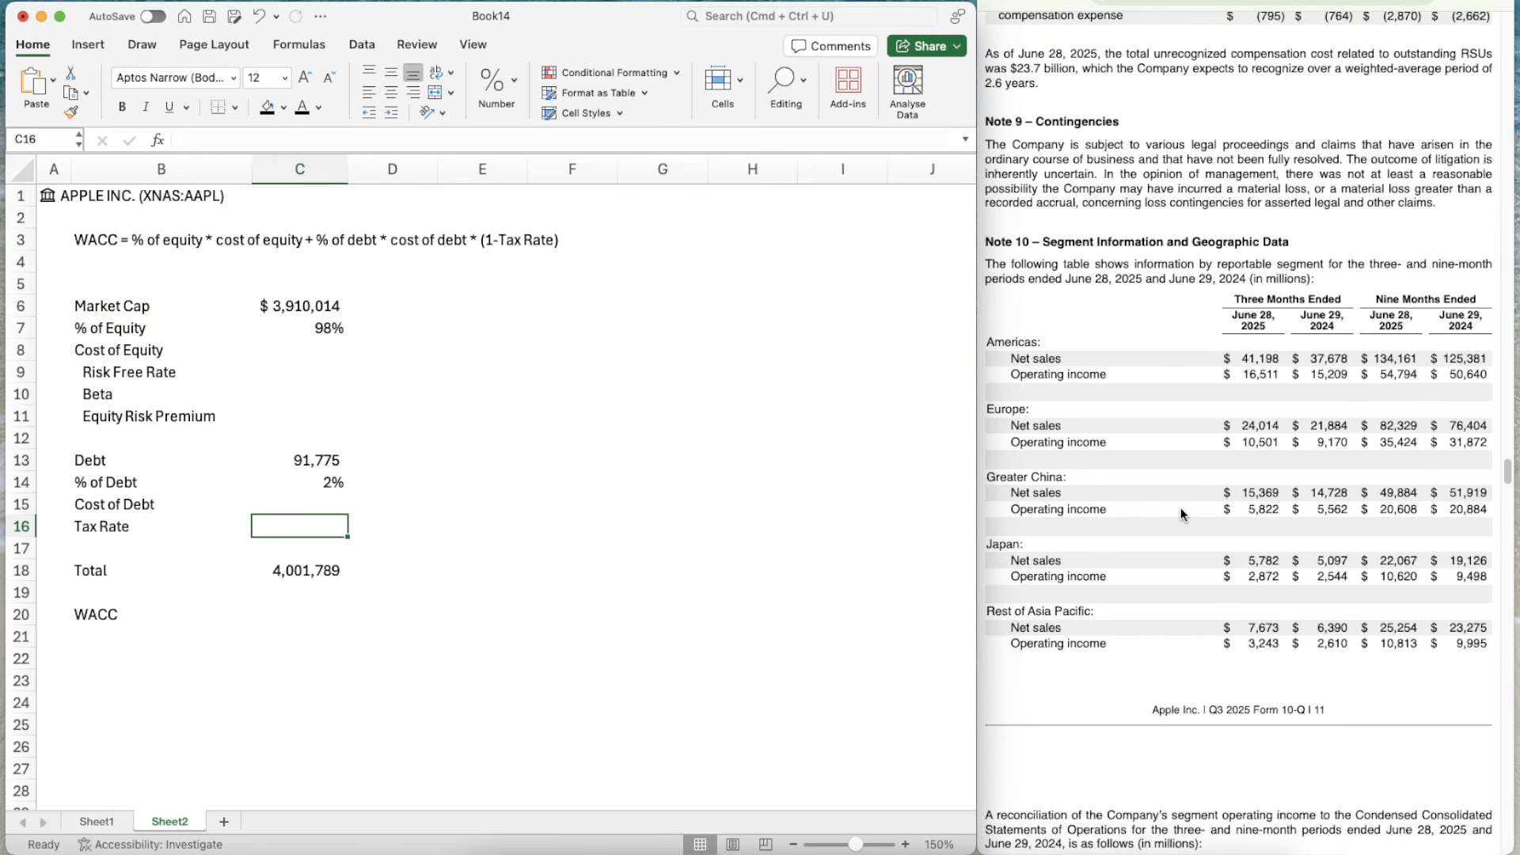
scroll(1181, 513, down, 20)
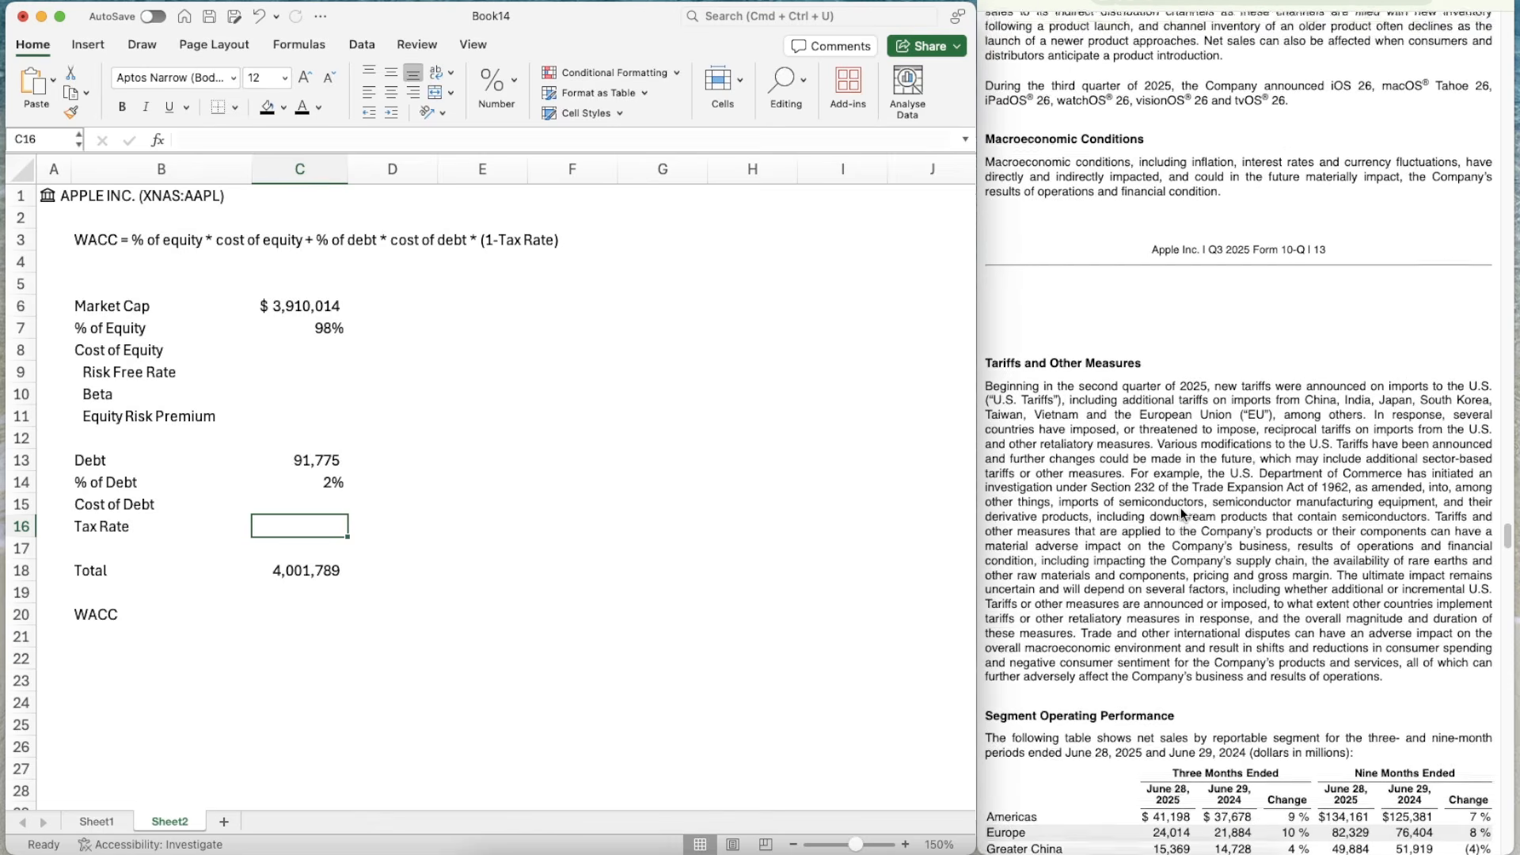
scroll(1180, 511, up, 12)
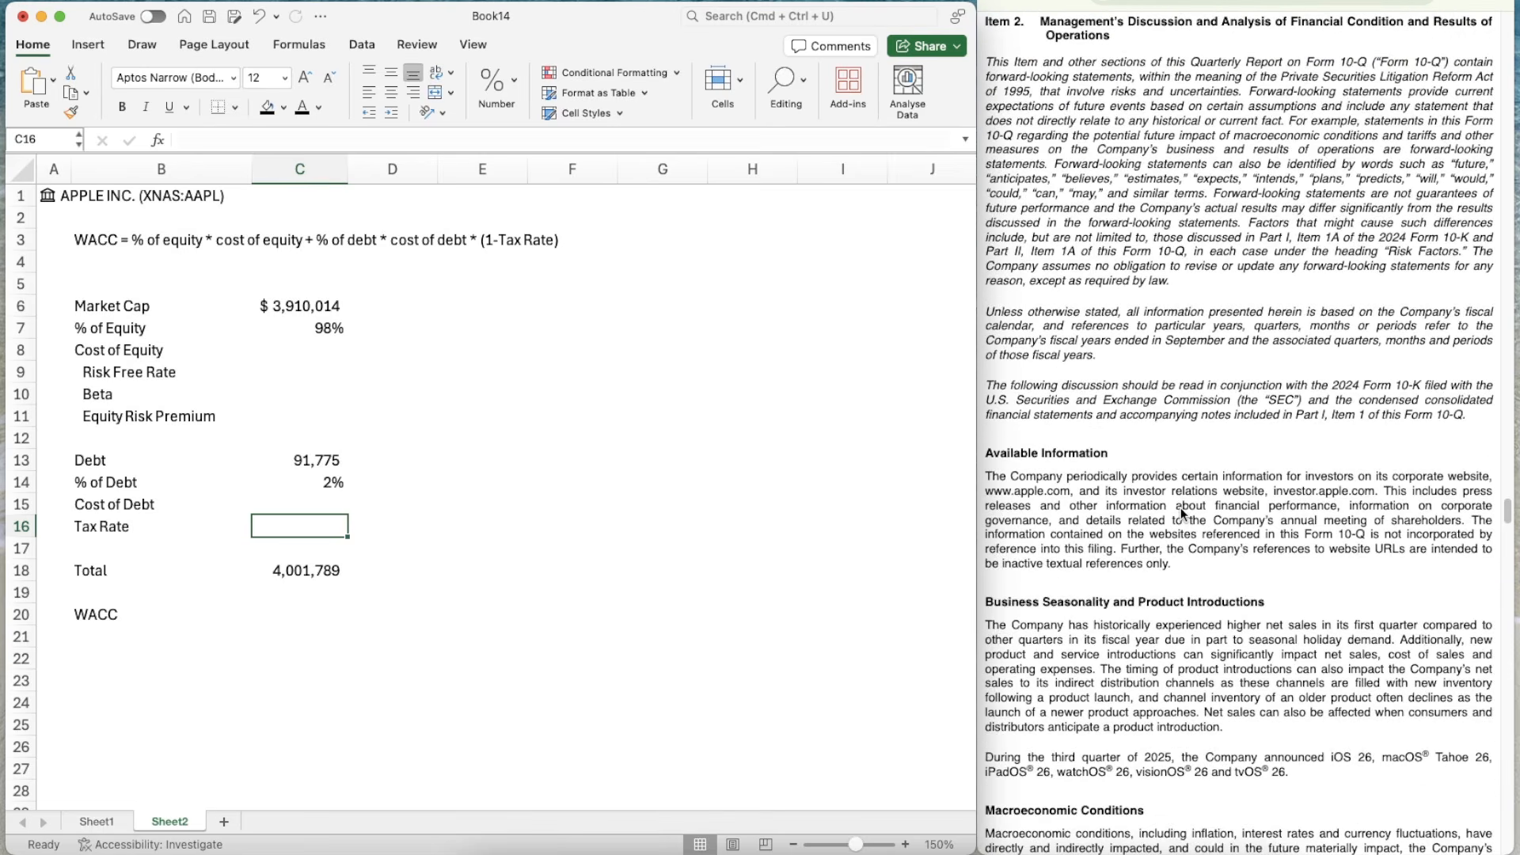
scroll(1180, 511, down, 15)
scroll(1181, 513, down, 20)
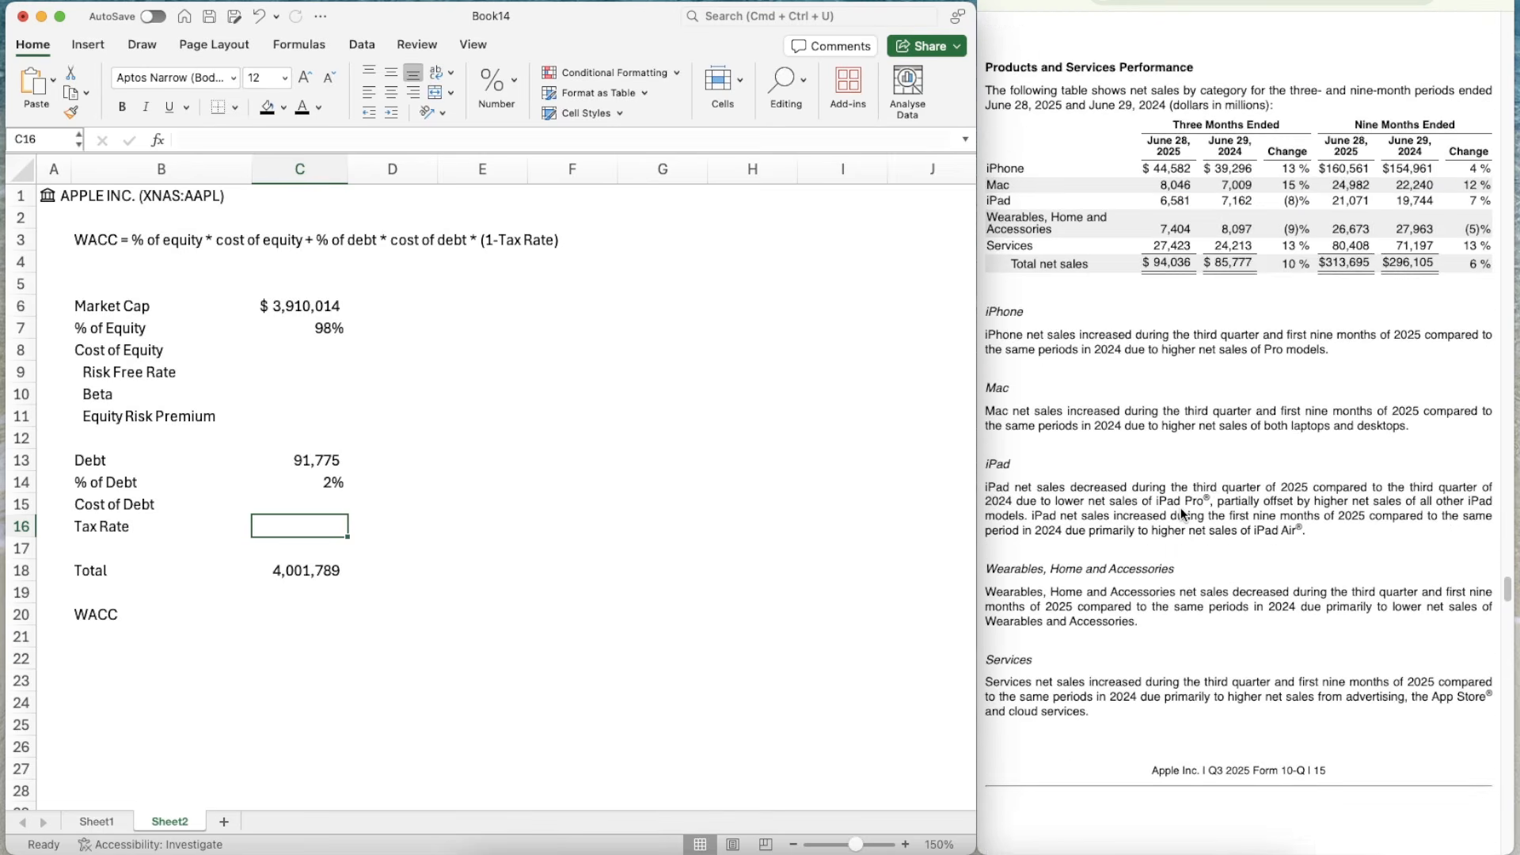
scroll(1182, 515, down, 20)
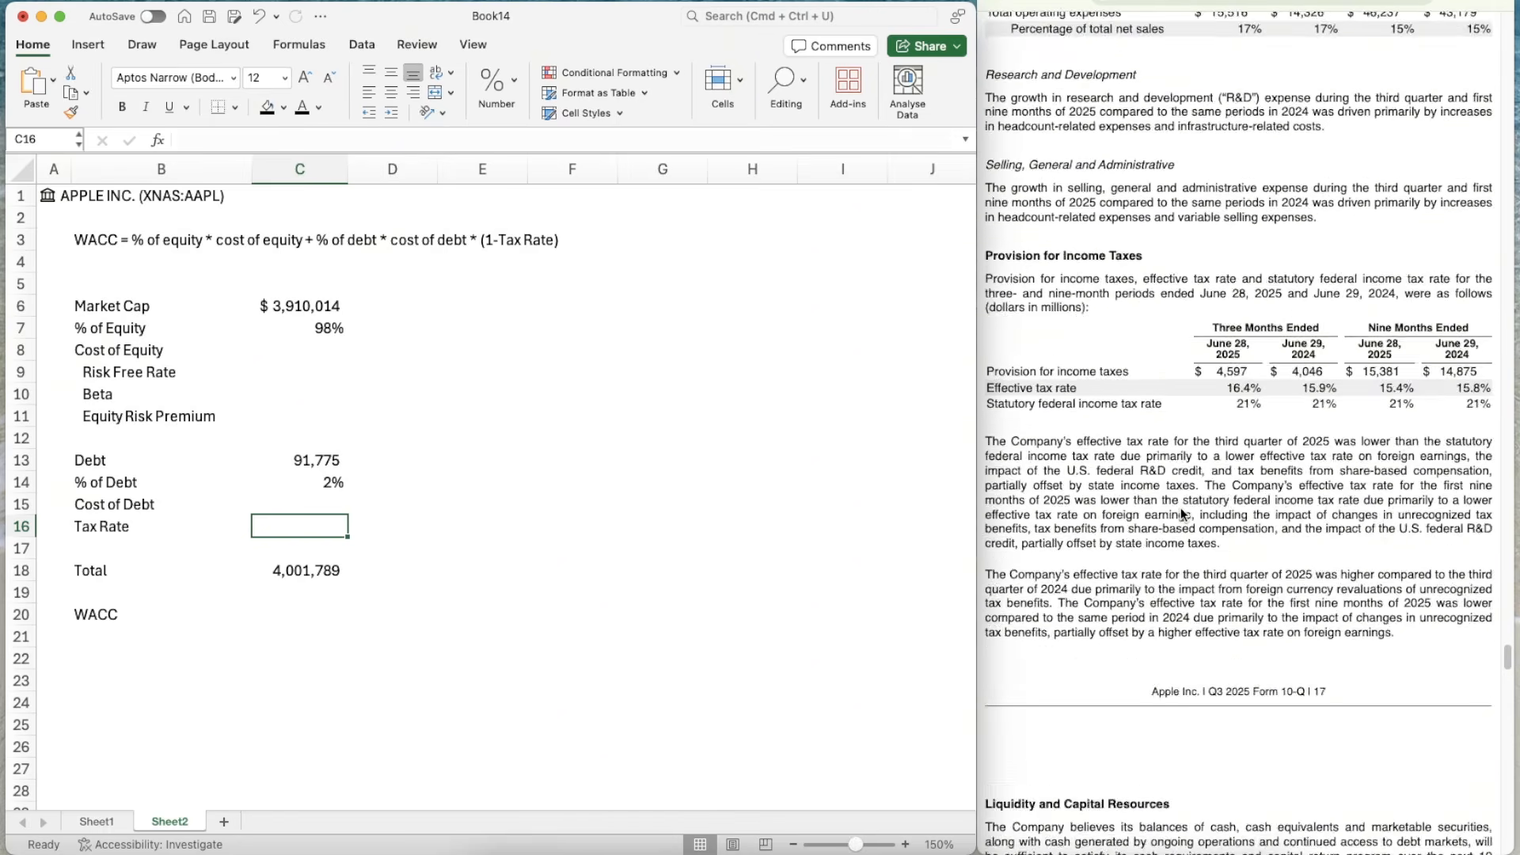
scroll(1182, 515, up, 8)
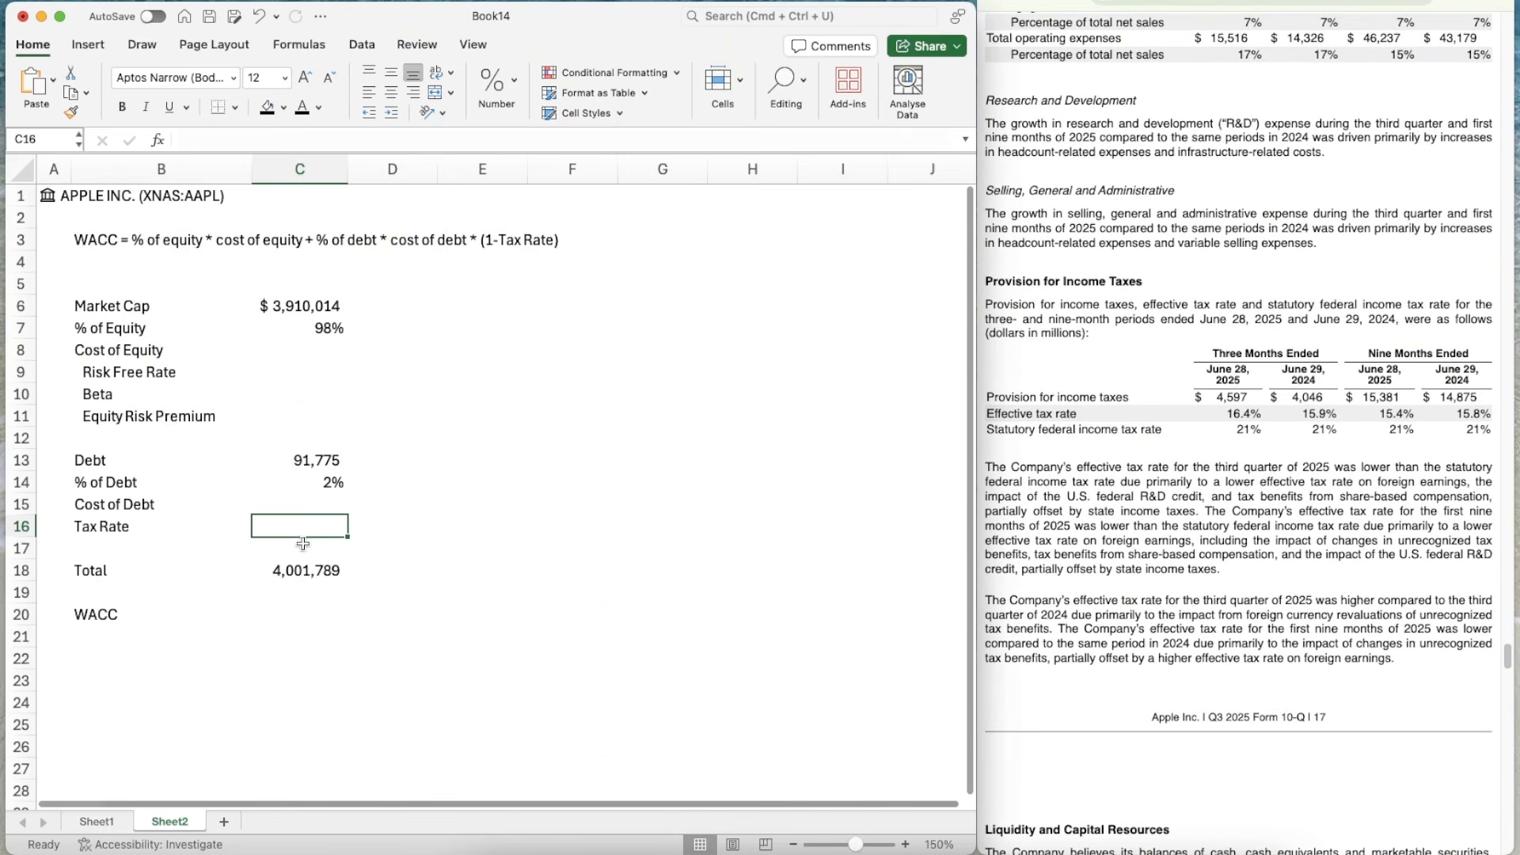
text(15.4)
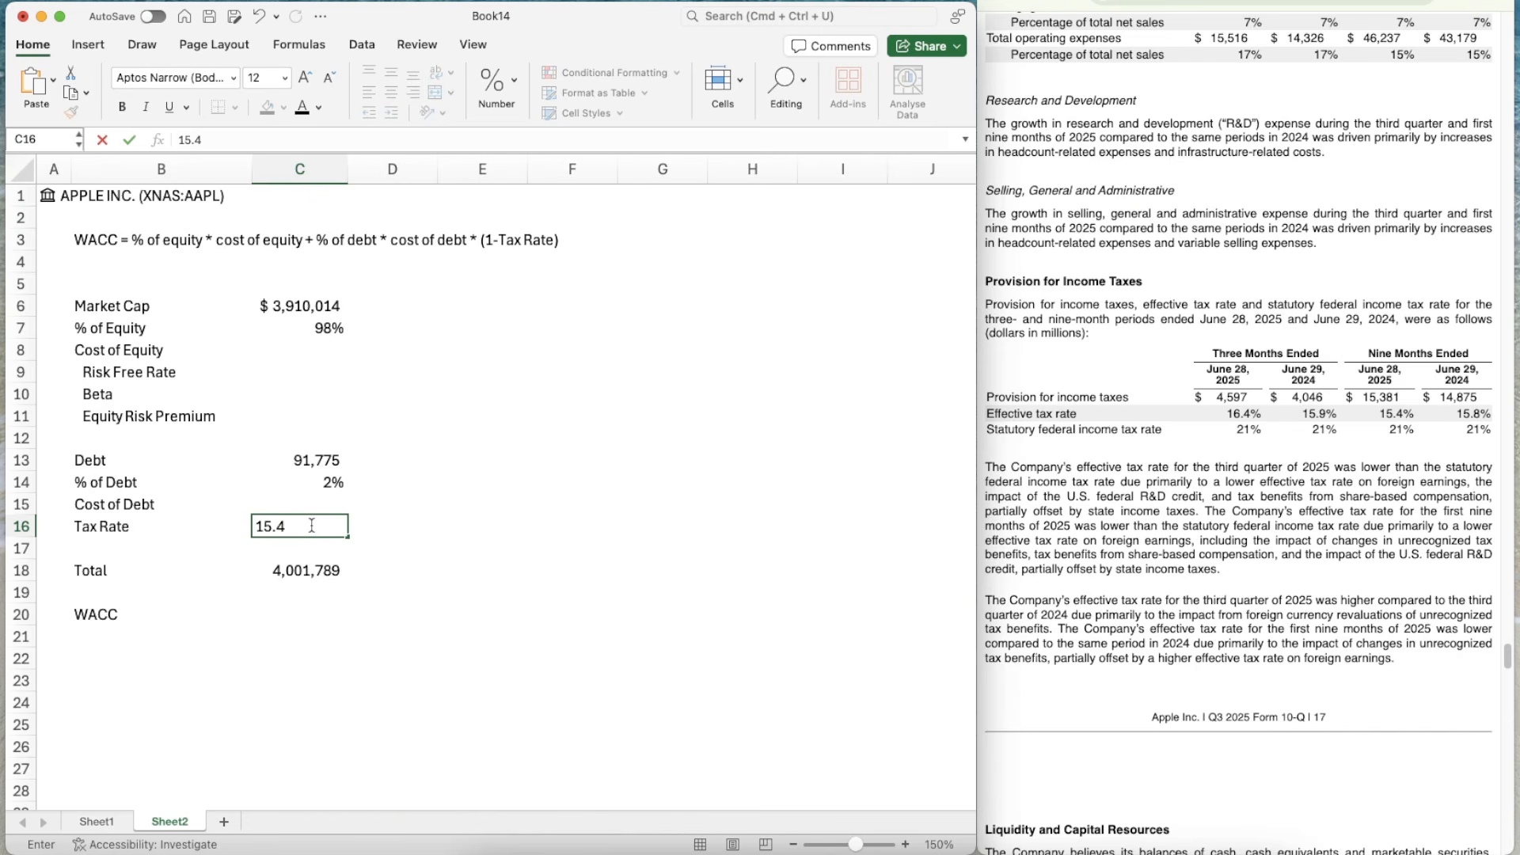
text(0%)
key(Up)
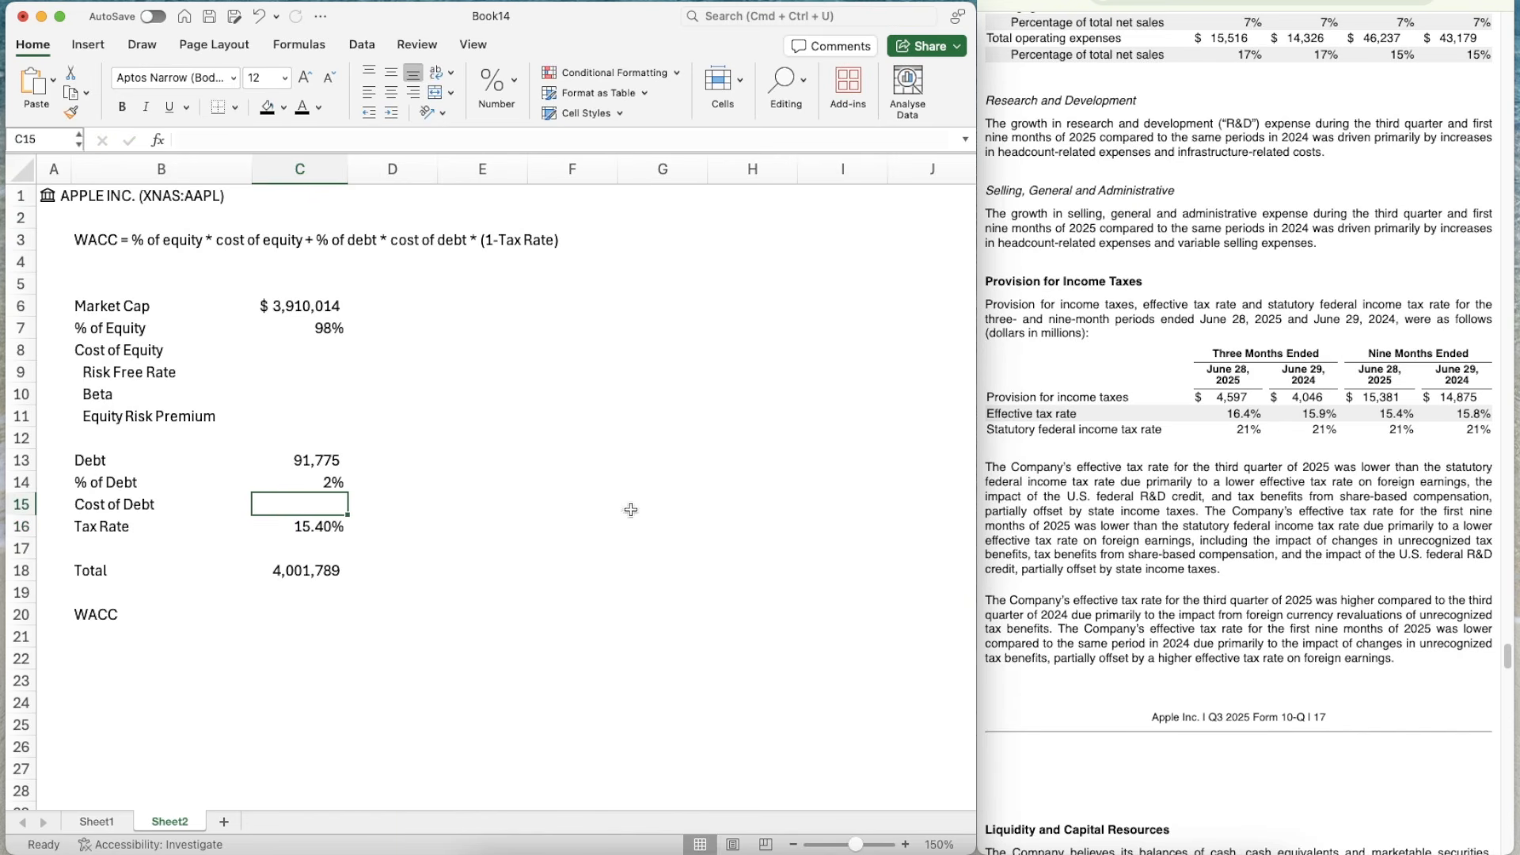
- Annualize the nine-month other income/(expense), net from the 10-Q's statements of operations in E15 with =(698/3)*4
scroll(1236, 475, up, 15)
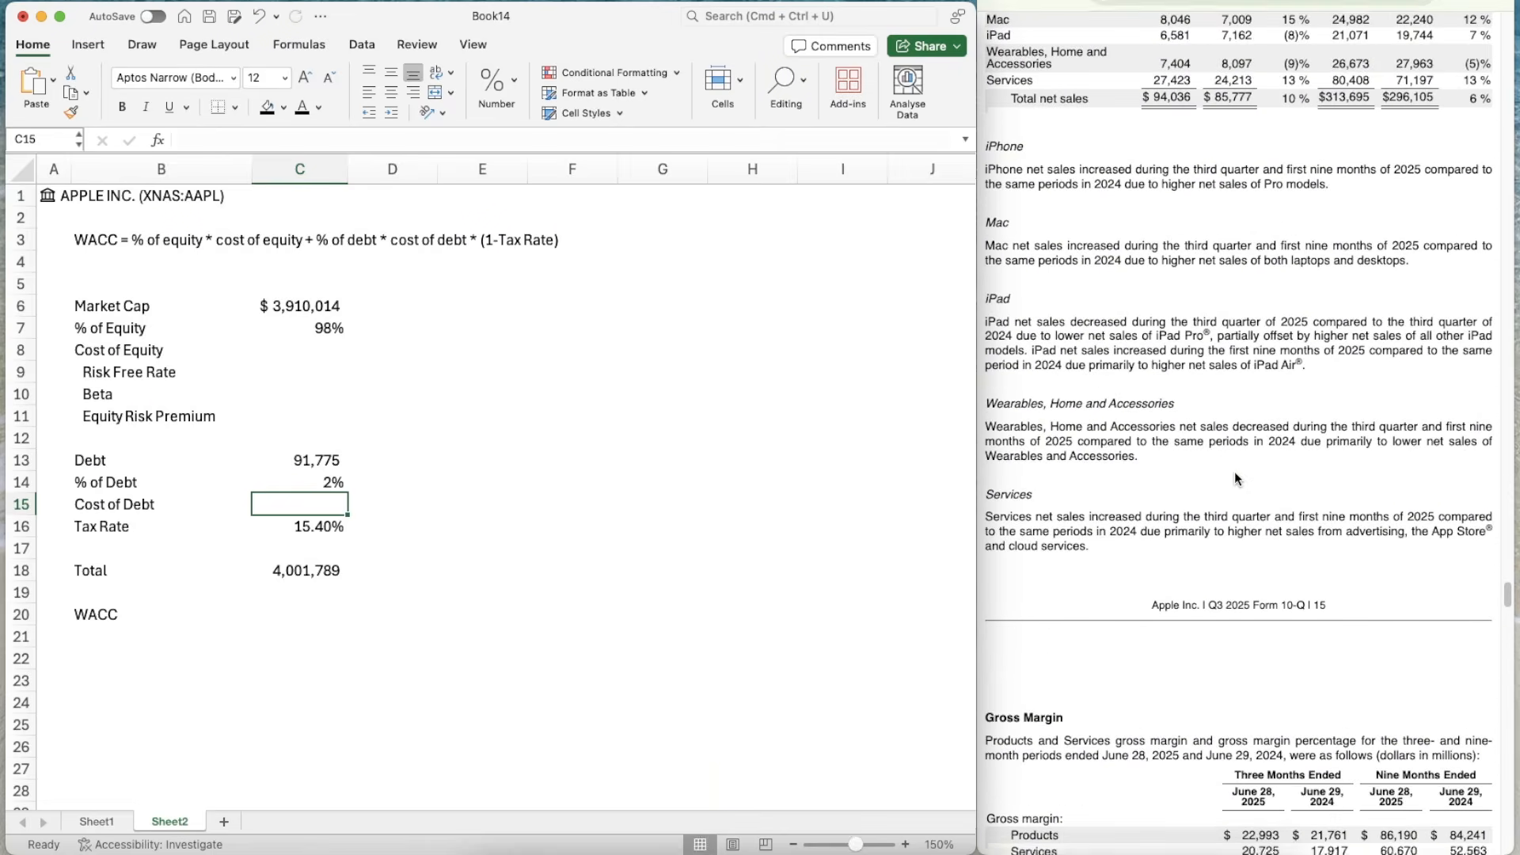
scroll(1235, 473, up, 20)
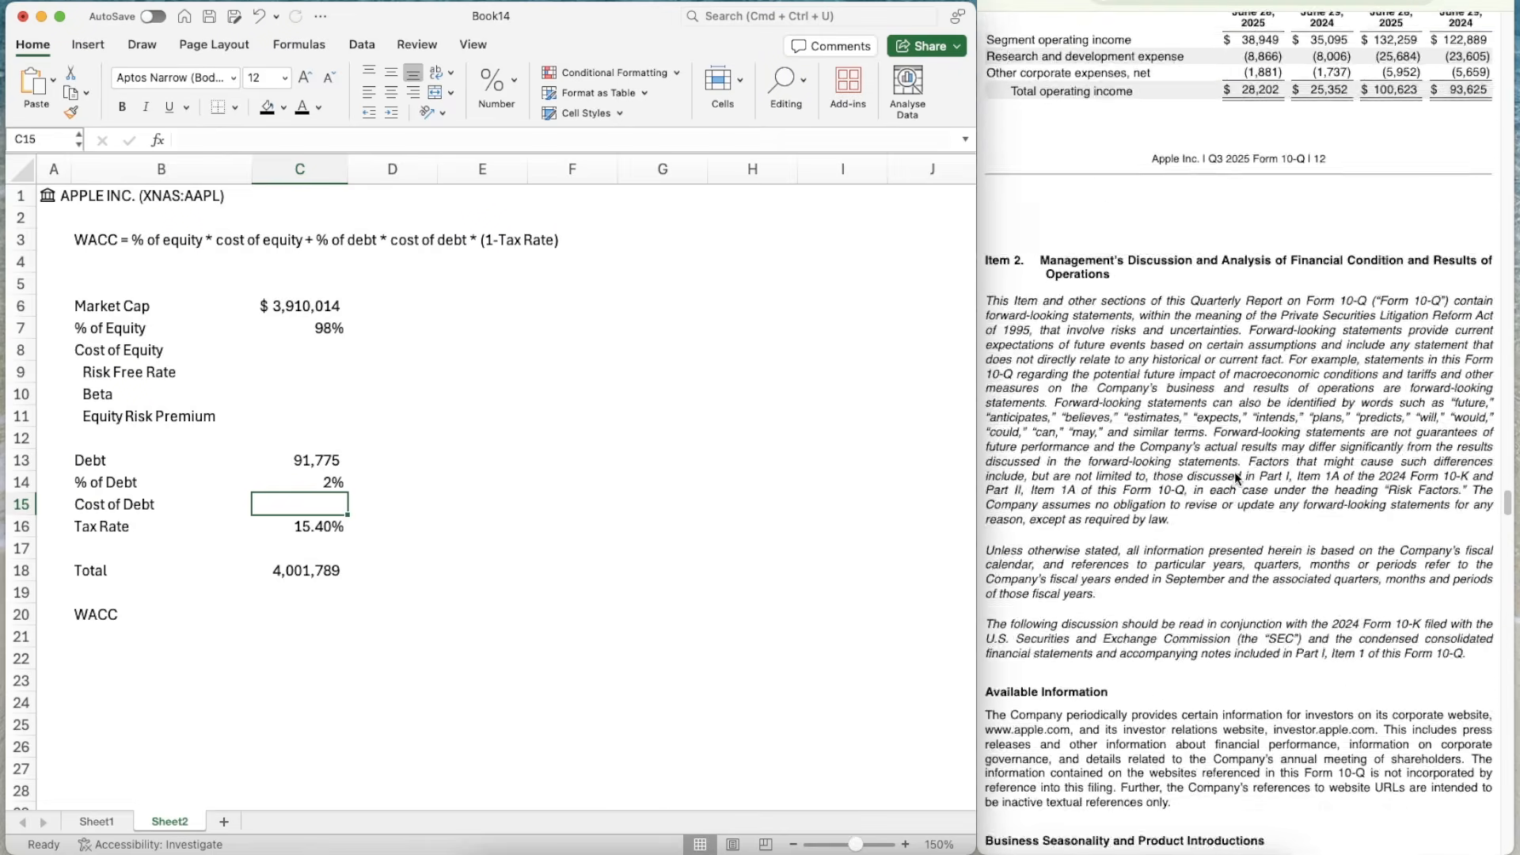
scroll(1234, 472, up, 20)
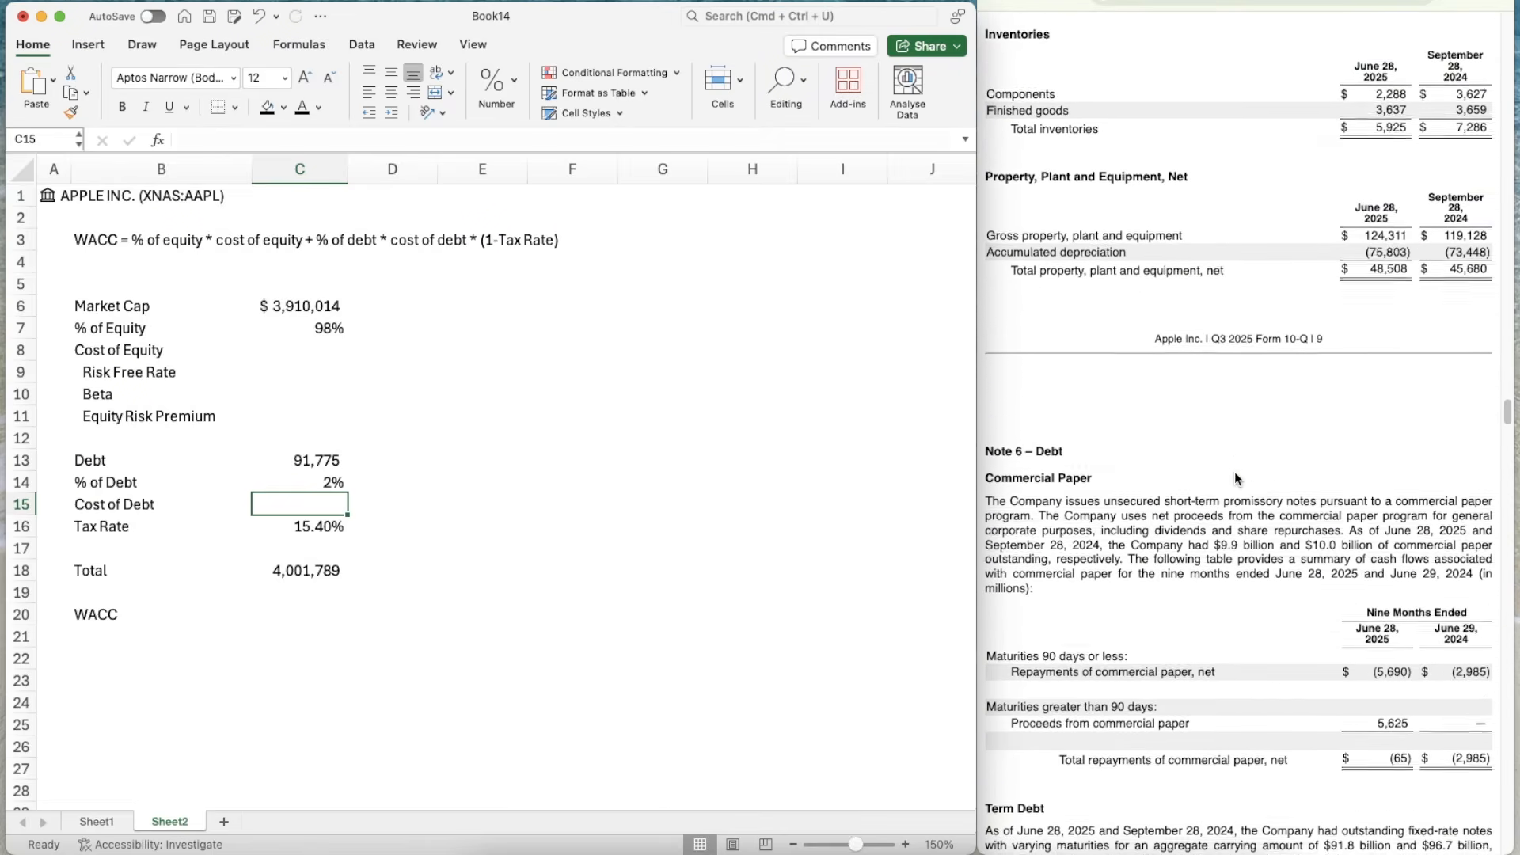
scroll(1233, 472, down, 5)
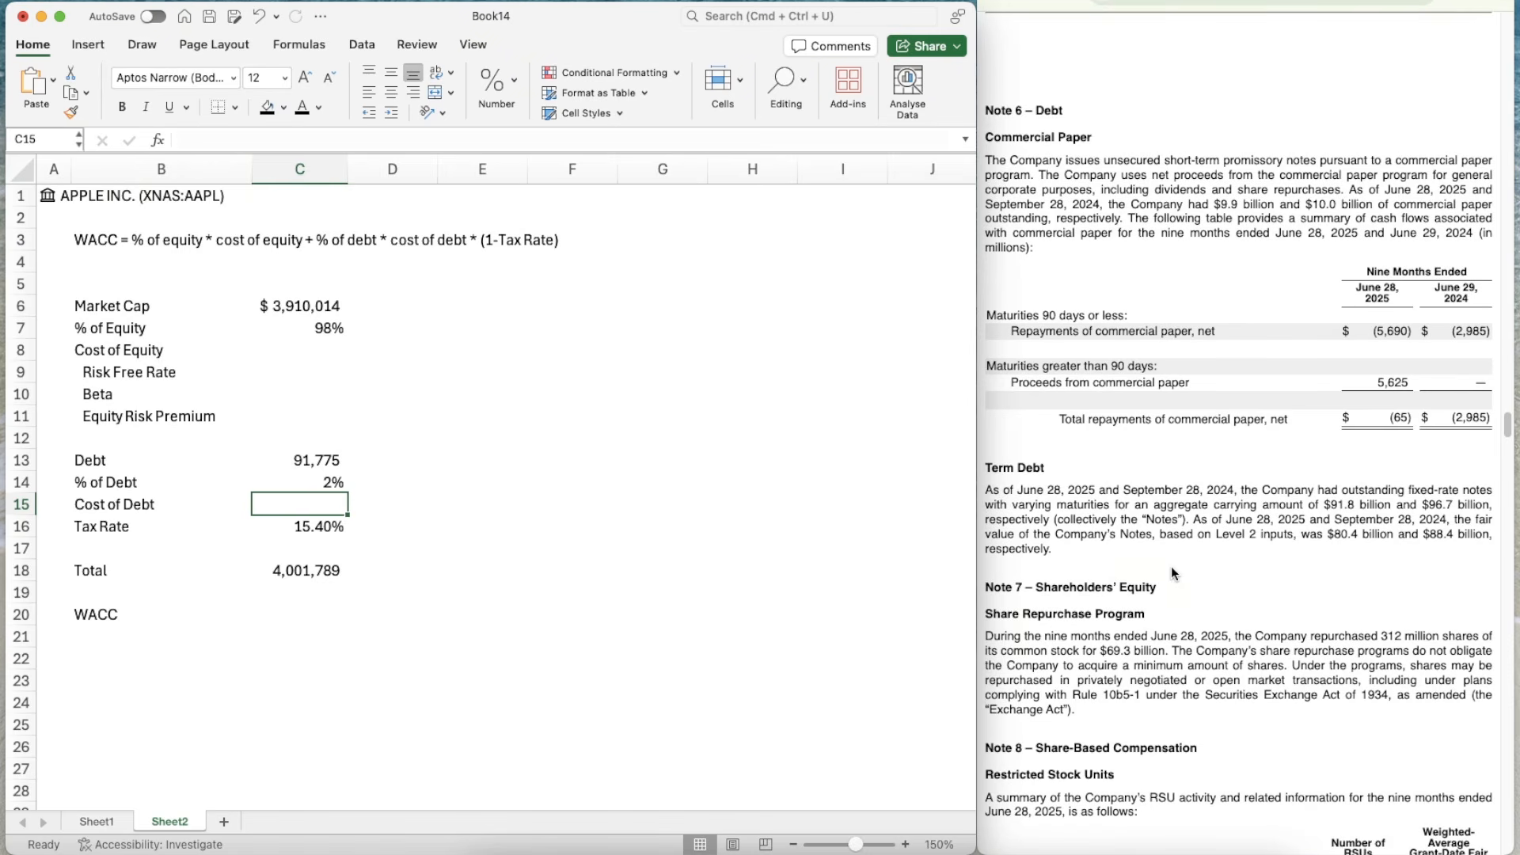
scroll(1172, 567, up, 20)
scroll(1237, 569, up, 20)
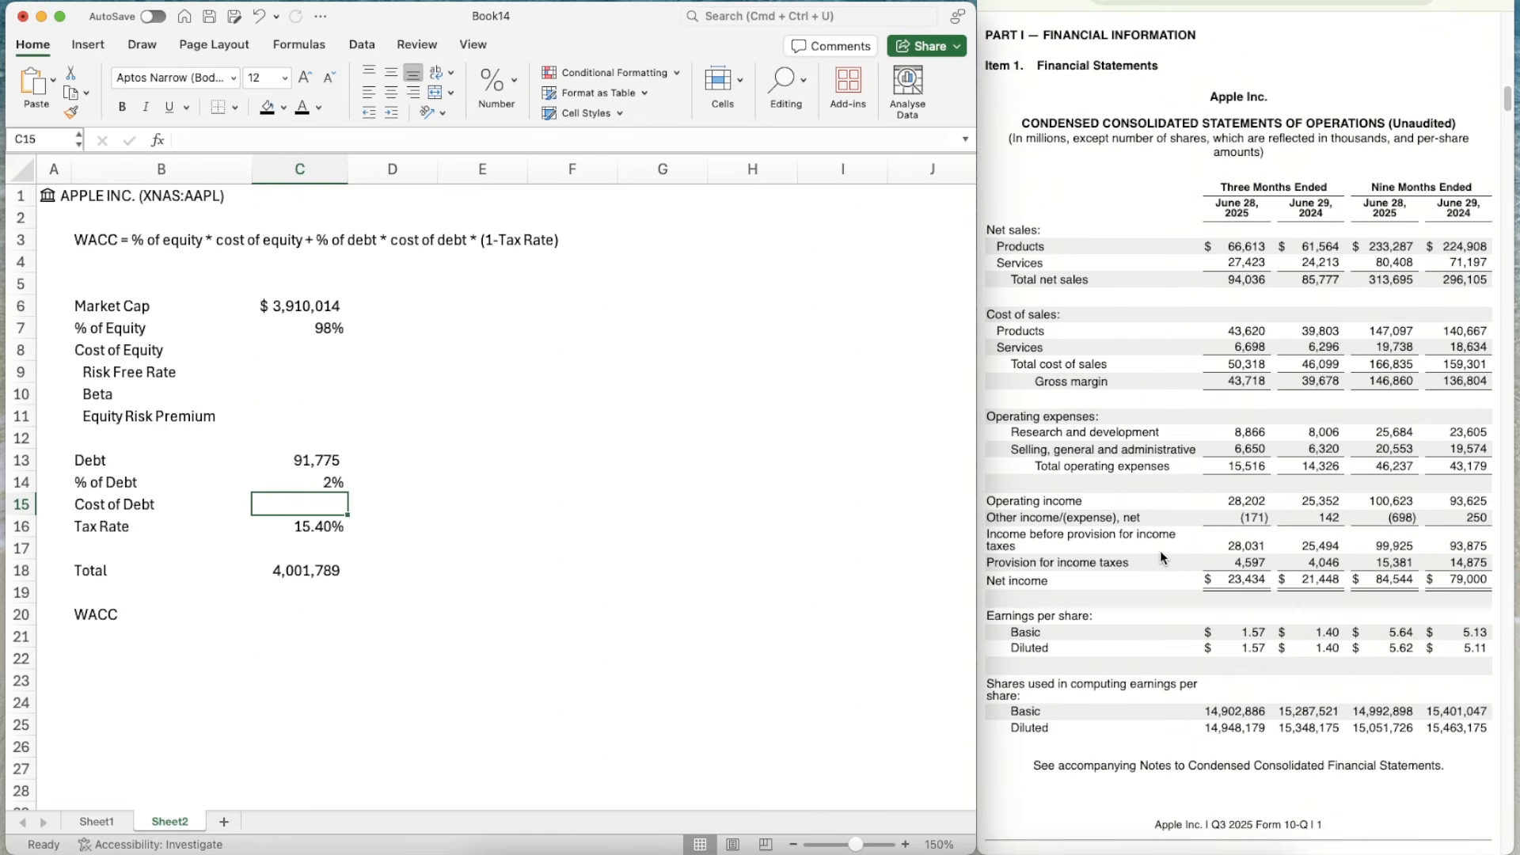
scroll(1161, 556, down, 2)
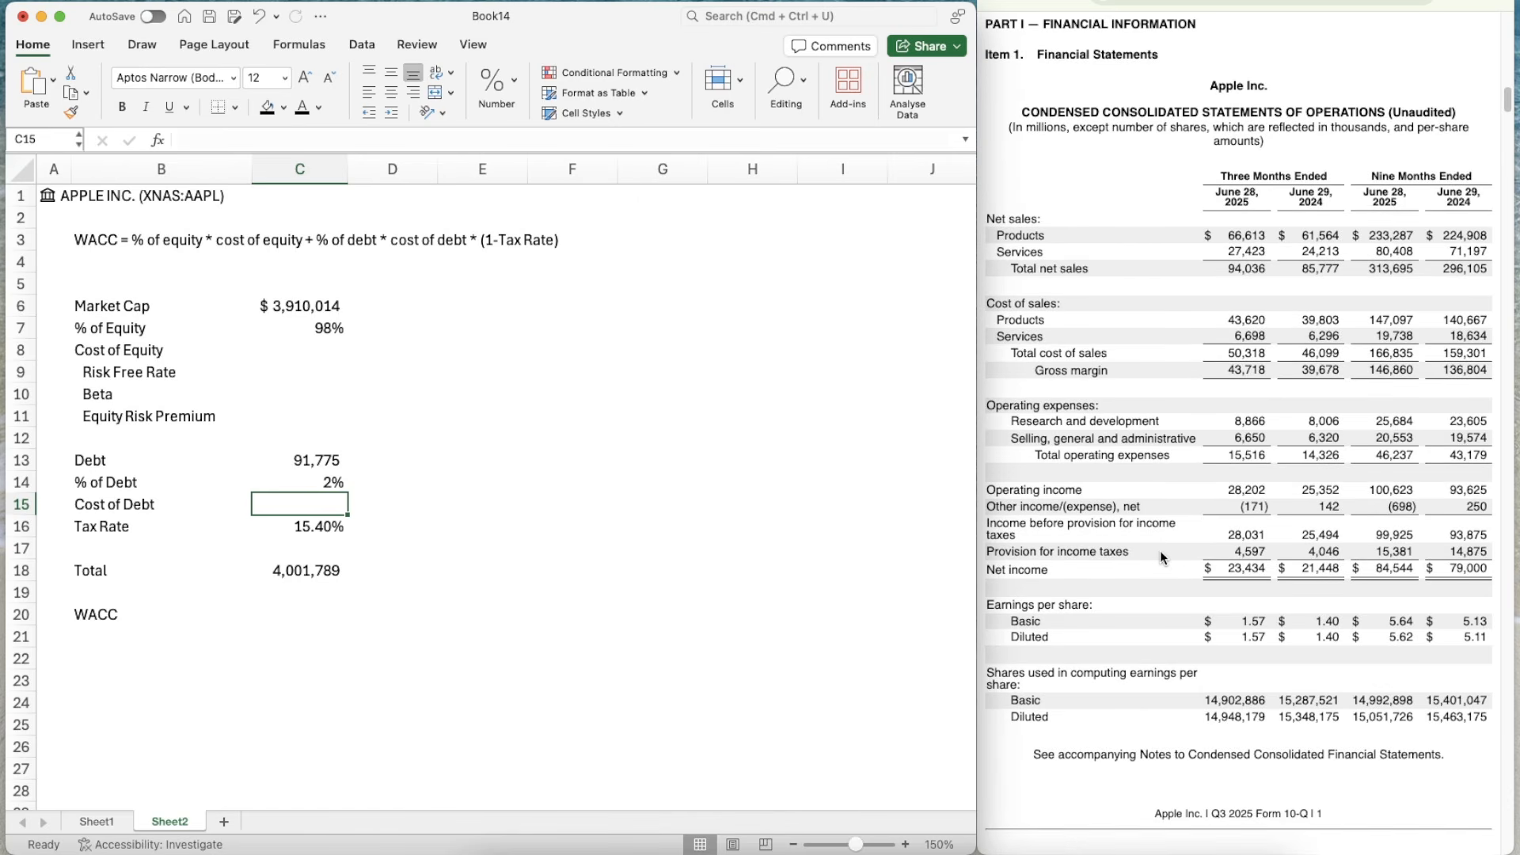
scroll(1162, 555, down, 1)
scroll(1161, 556, down, 1)
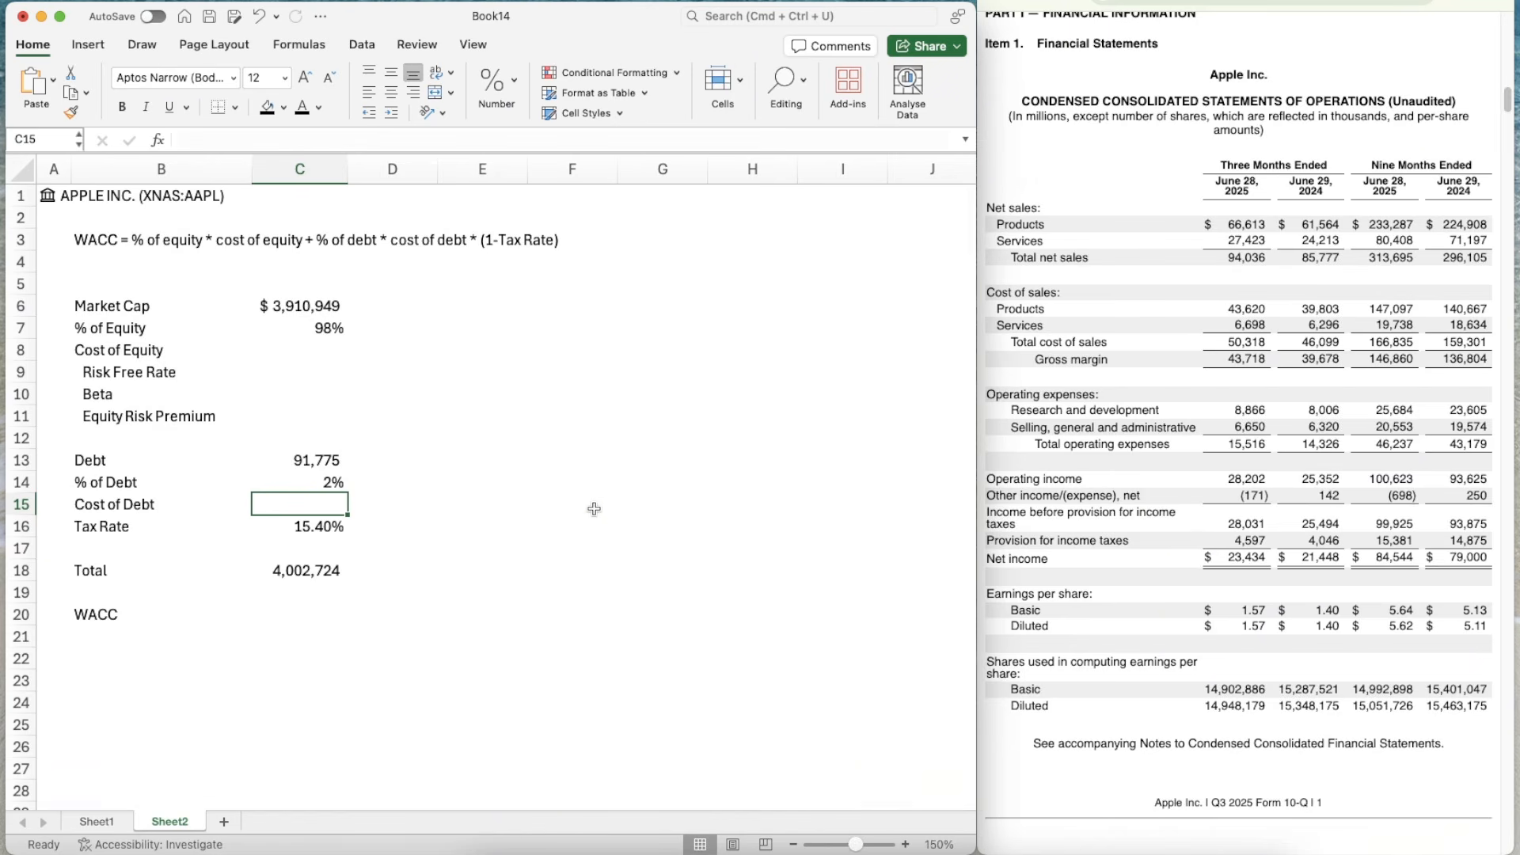
click(506, 500)
text(=)
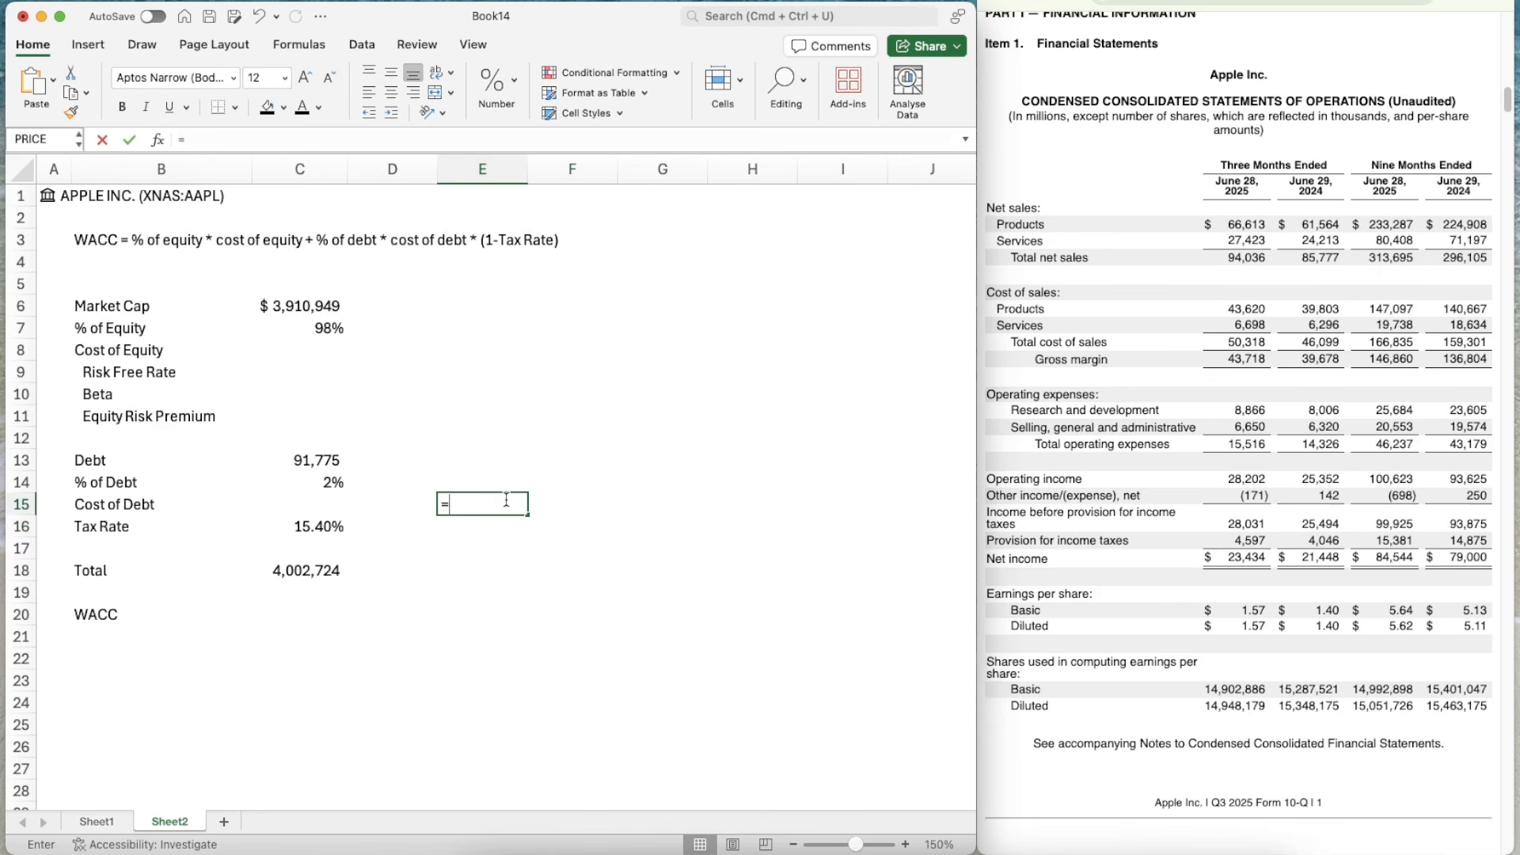
text(698/3)
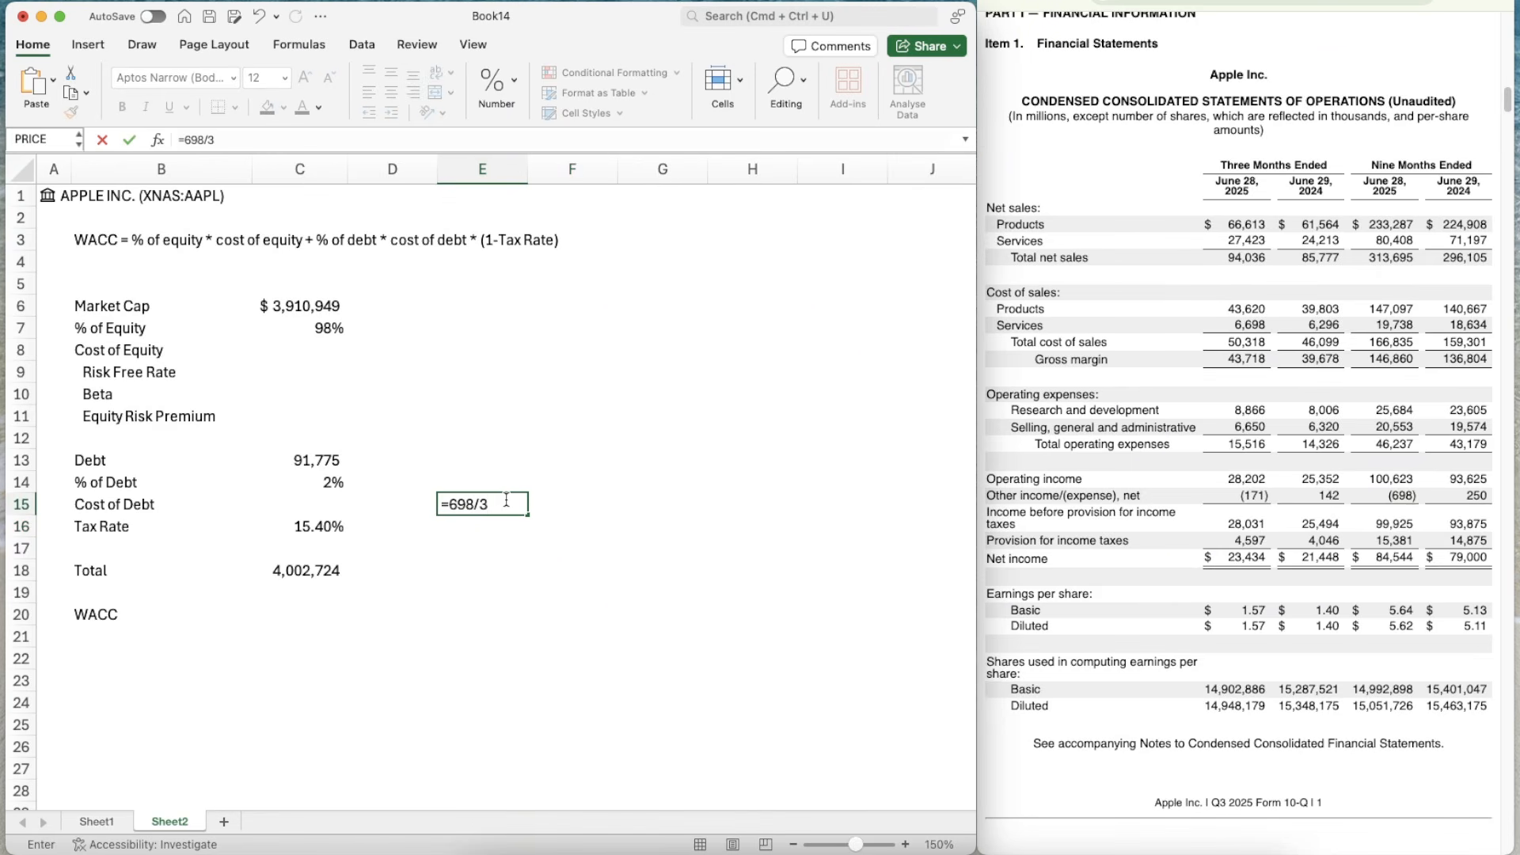
text()*4)
click(449, 504)
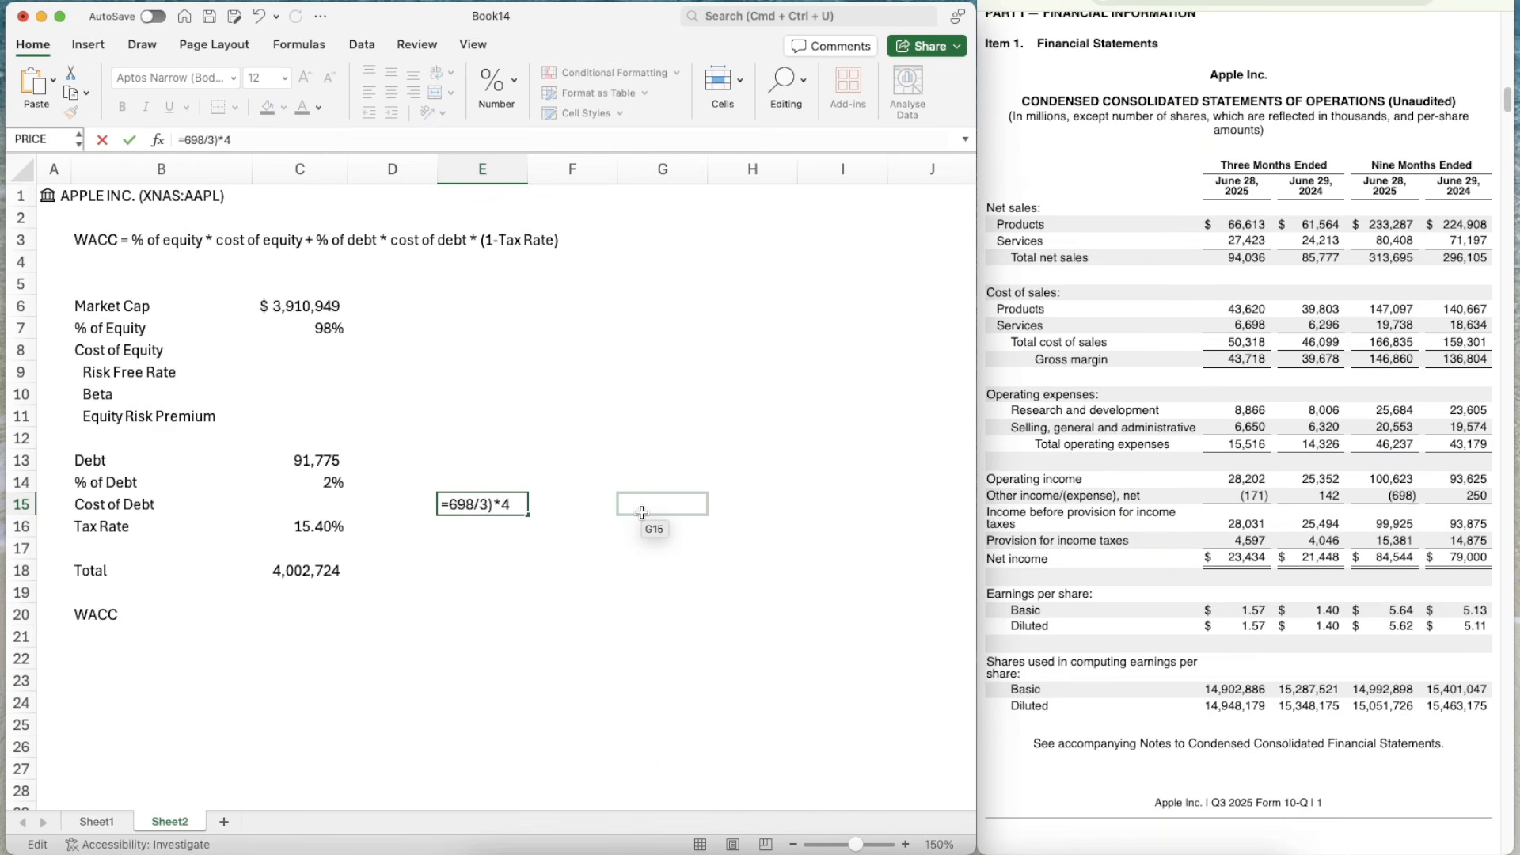
text(()
key(Return)
key(Up)
key(Left)
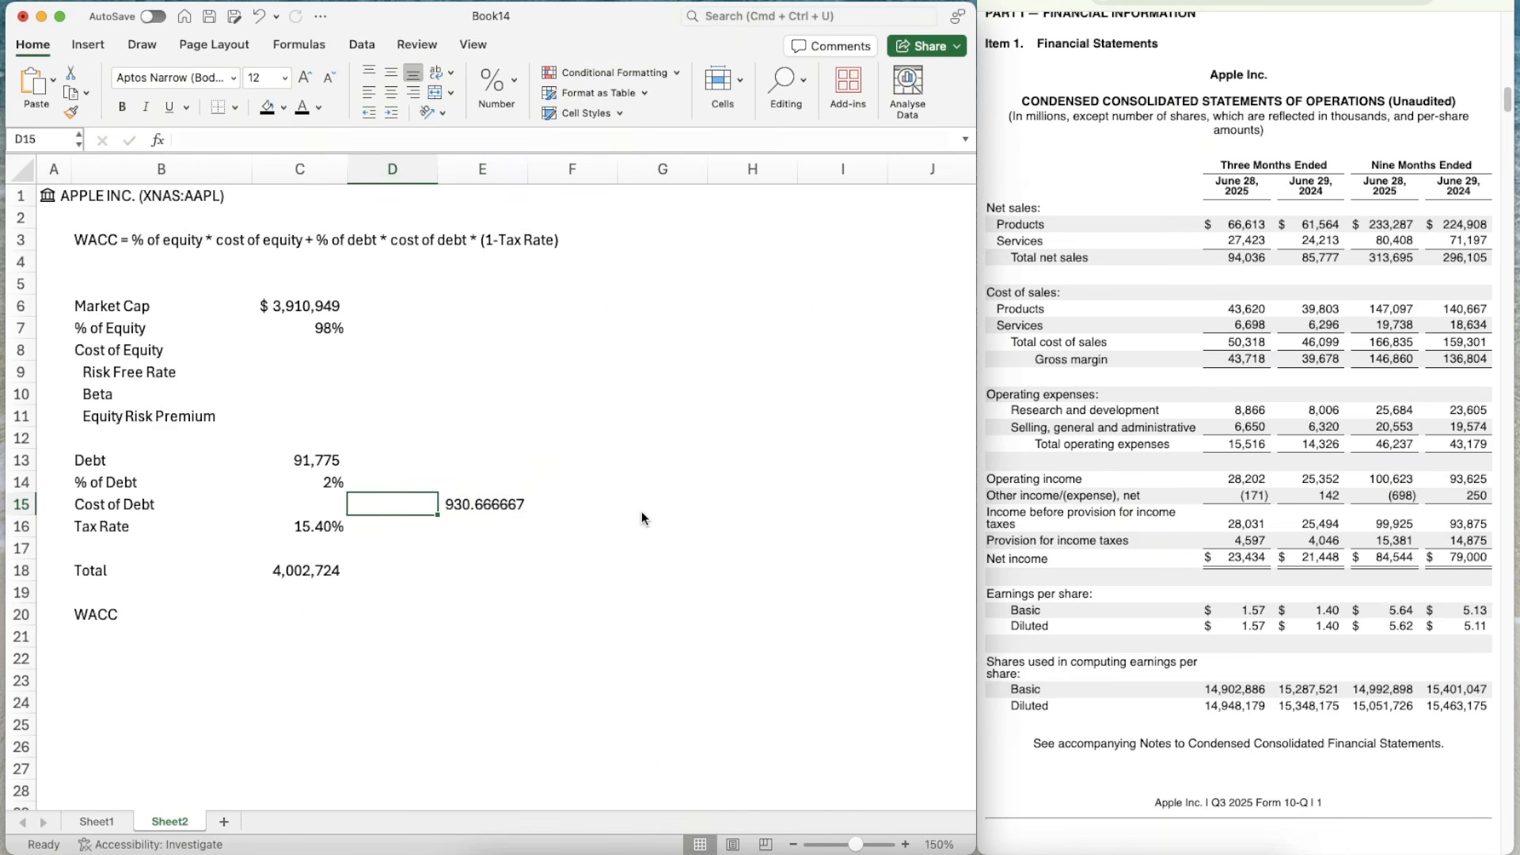
- Calculate the Cost of Debt in C15 by dividing the annualized other expense by the debt with =930.66667/C13
key(Left)
text(=)
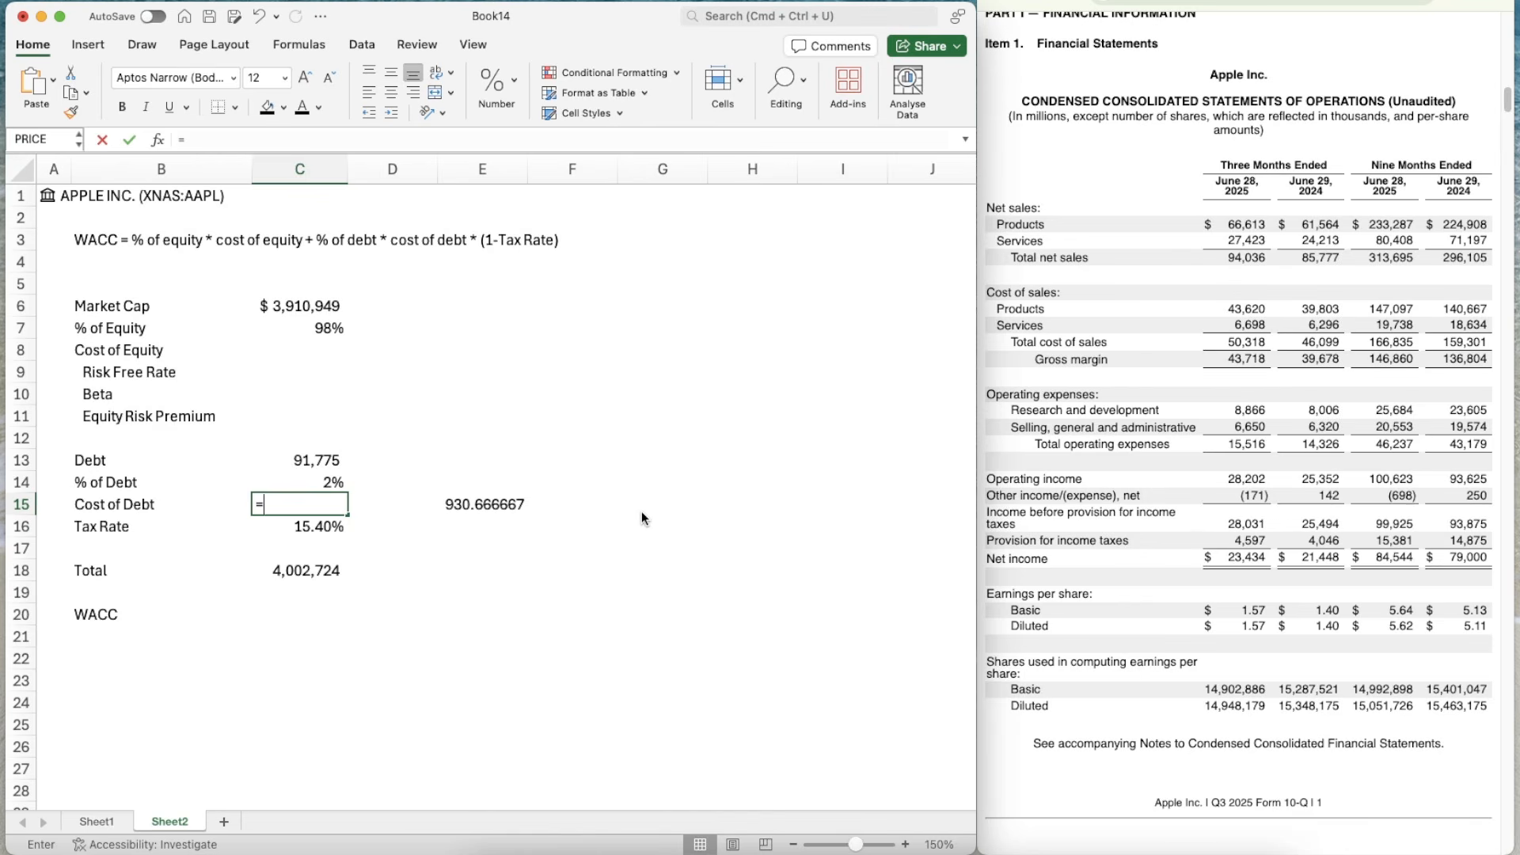
text(930)
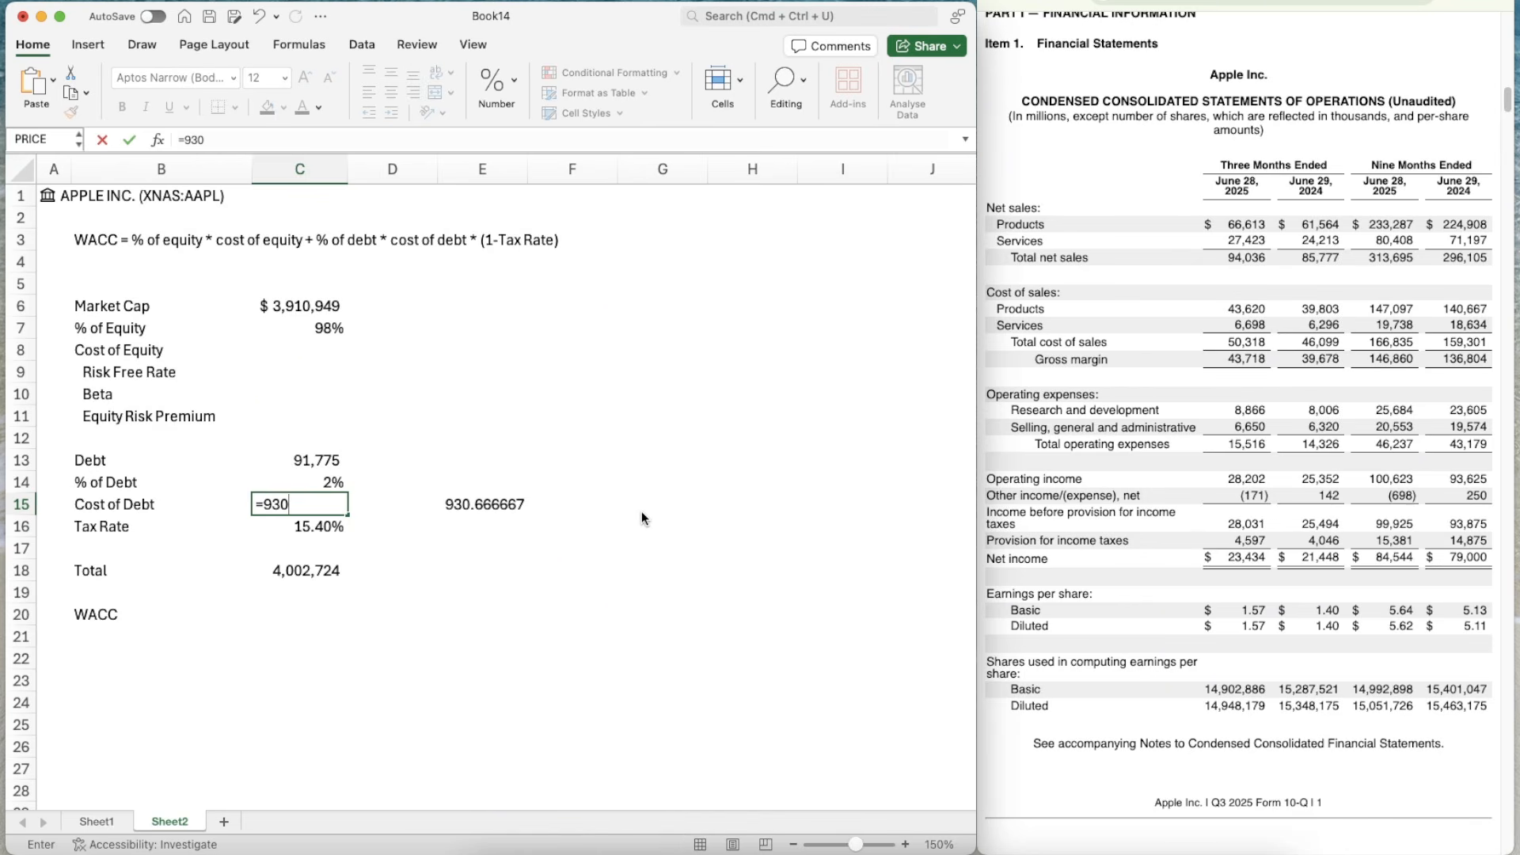
text(.6666666)
key(BackSpace)
key(BackSpace)
key(BackSpace)
text(7/)
key(Up)
key(Up)
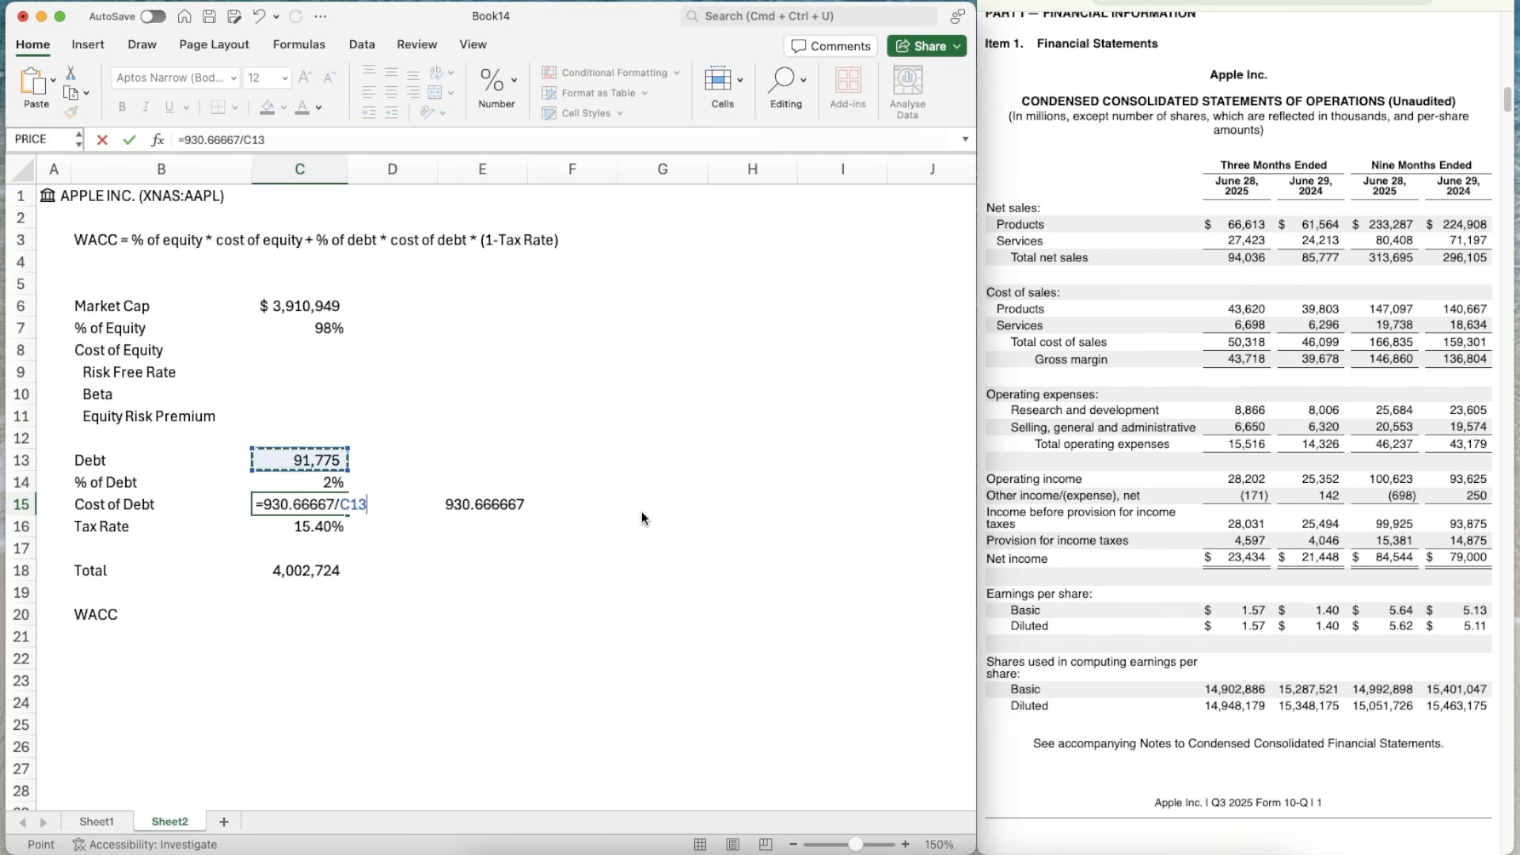
key(Return)
- Format the Cost of Debt in C15 as a percentage
key(Up)
key(Up)
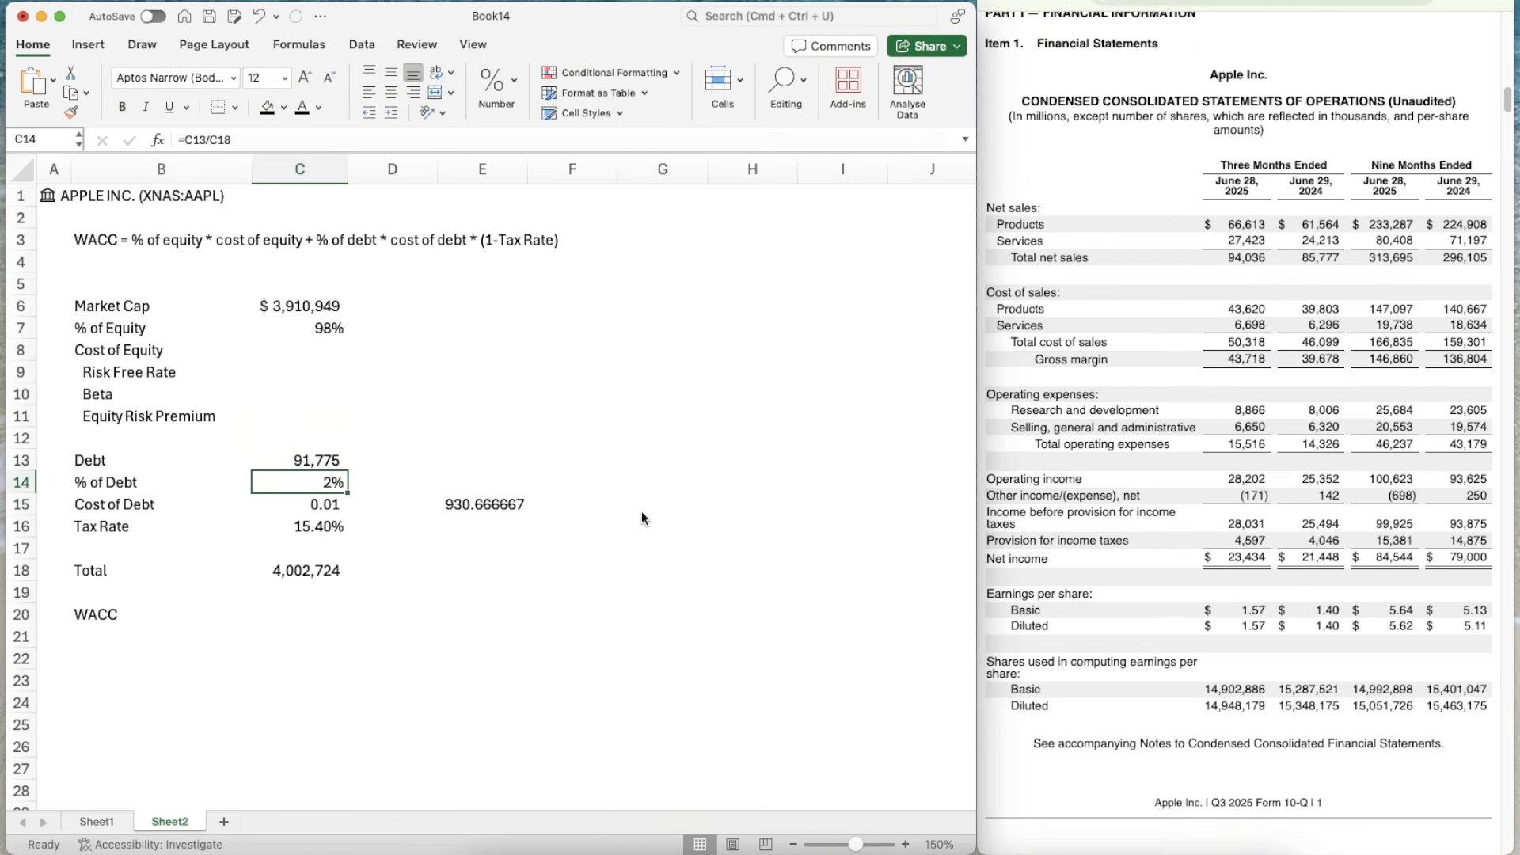
key(Down)
key(ctrl+shift+5)
- Clear the annualized other expense helper calculation from E15
key(Right)
key(Right)
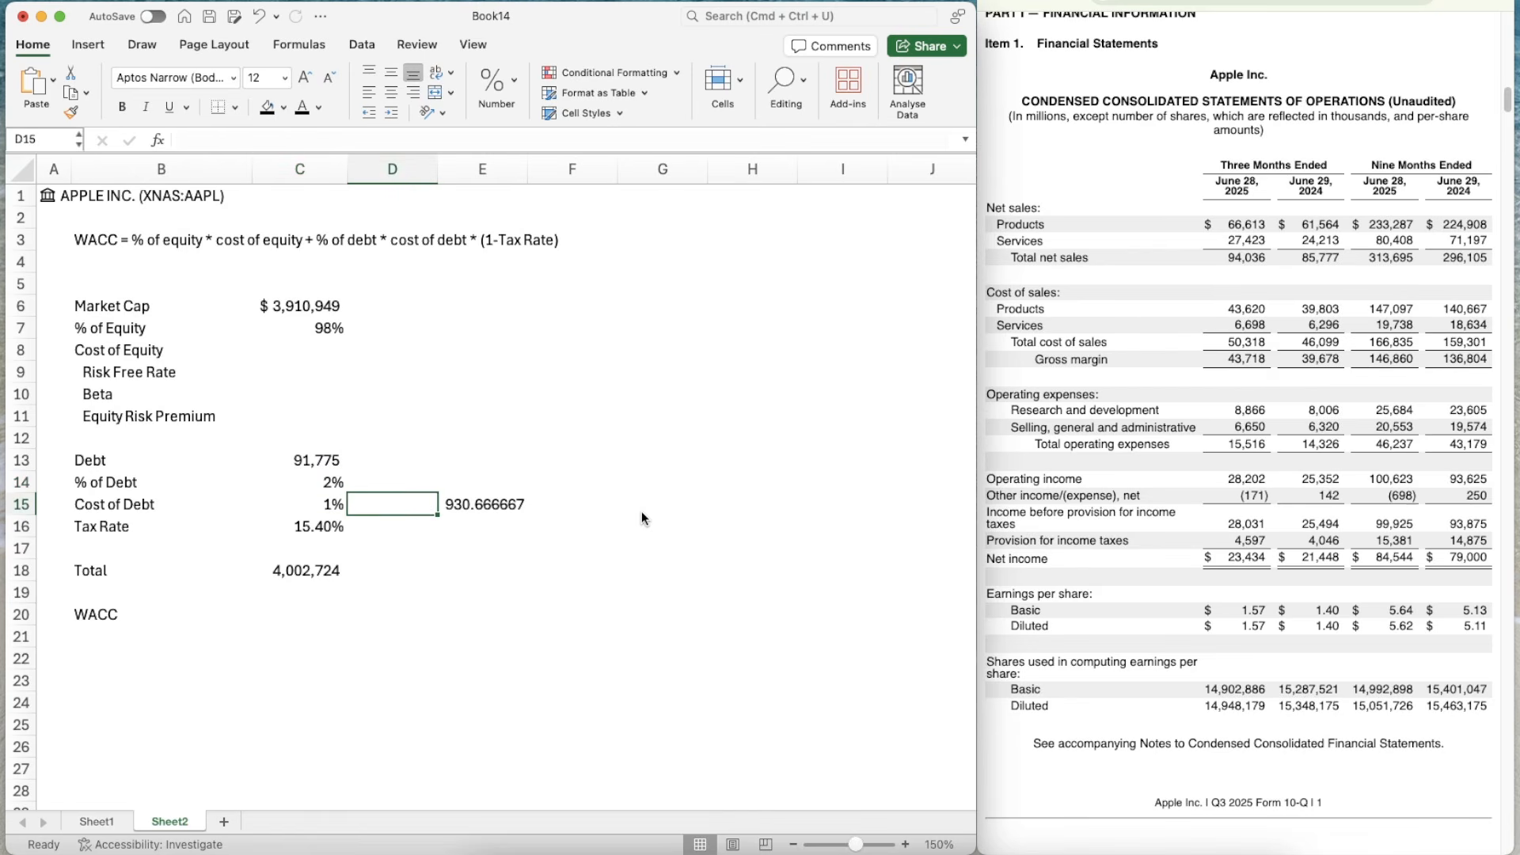
key(Delete)
key(Down)
key(Down)
key(Left)
key(Left)
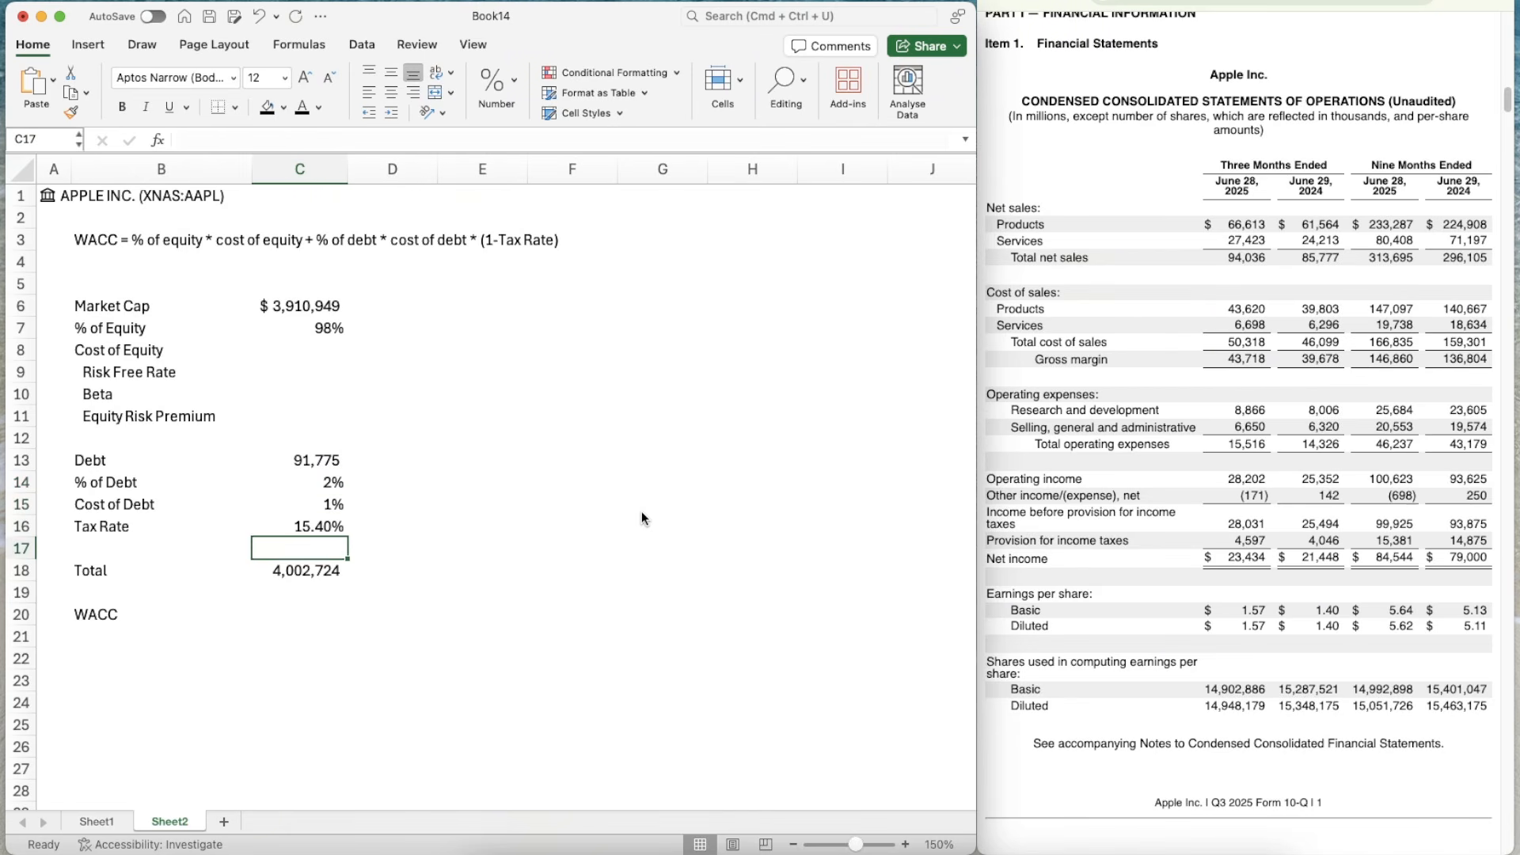
key(Down)
key(Down)
key(Down)
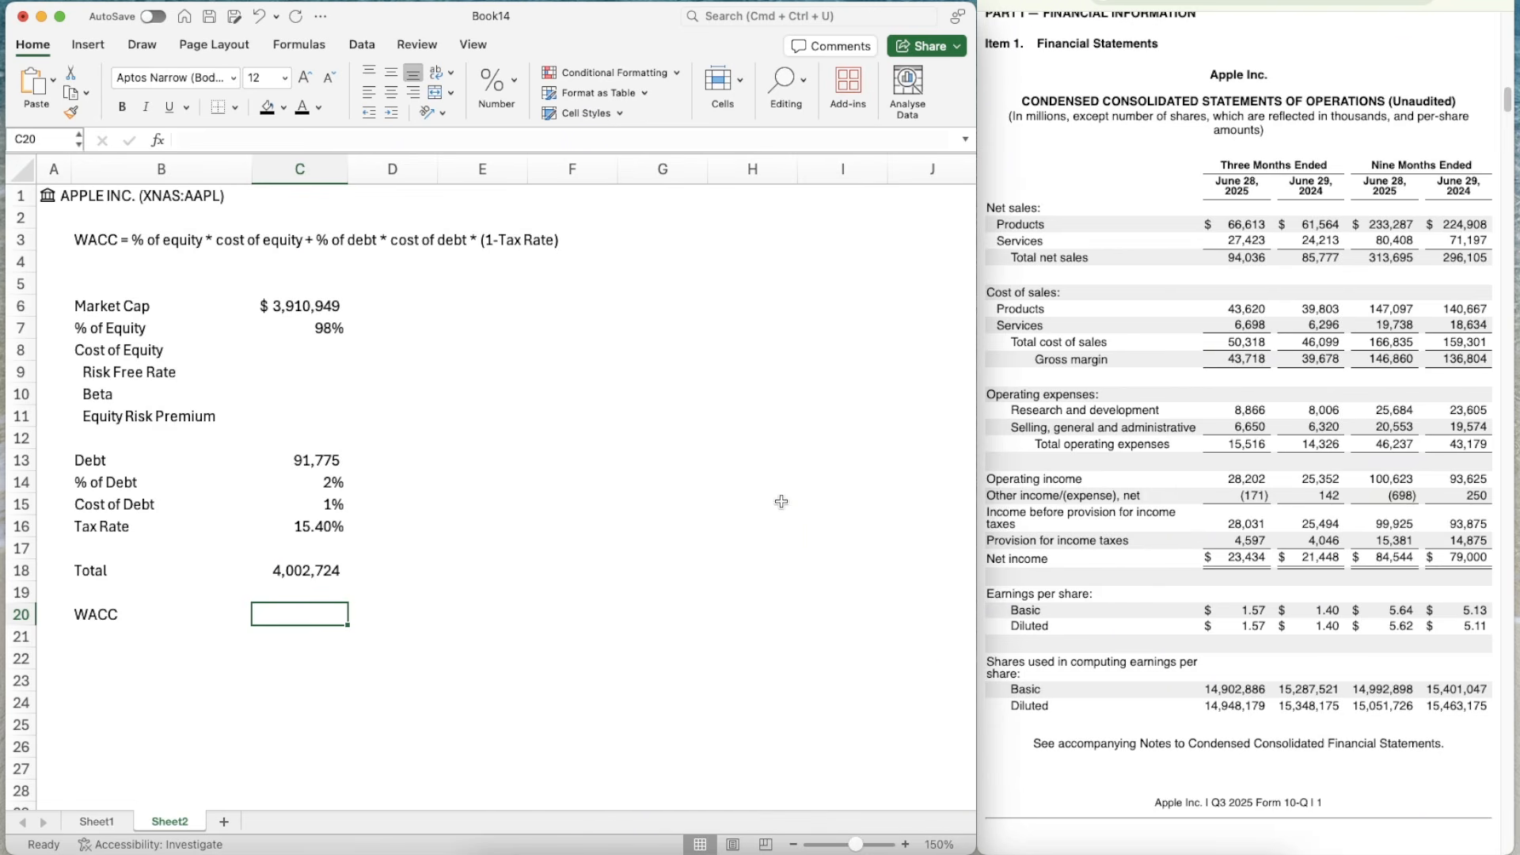
- Switch to the CNBC site in the browser and search its quotes for US 10
click(365, 365)
click(319, 350)
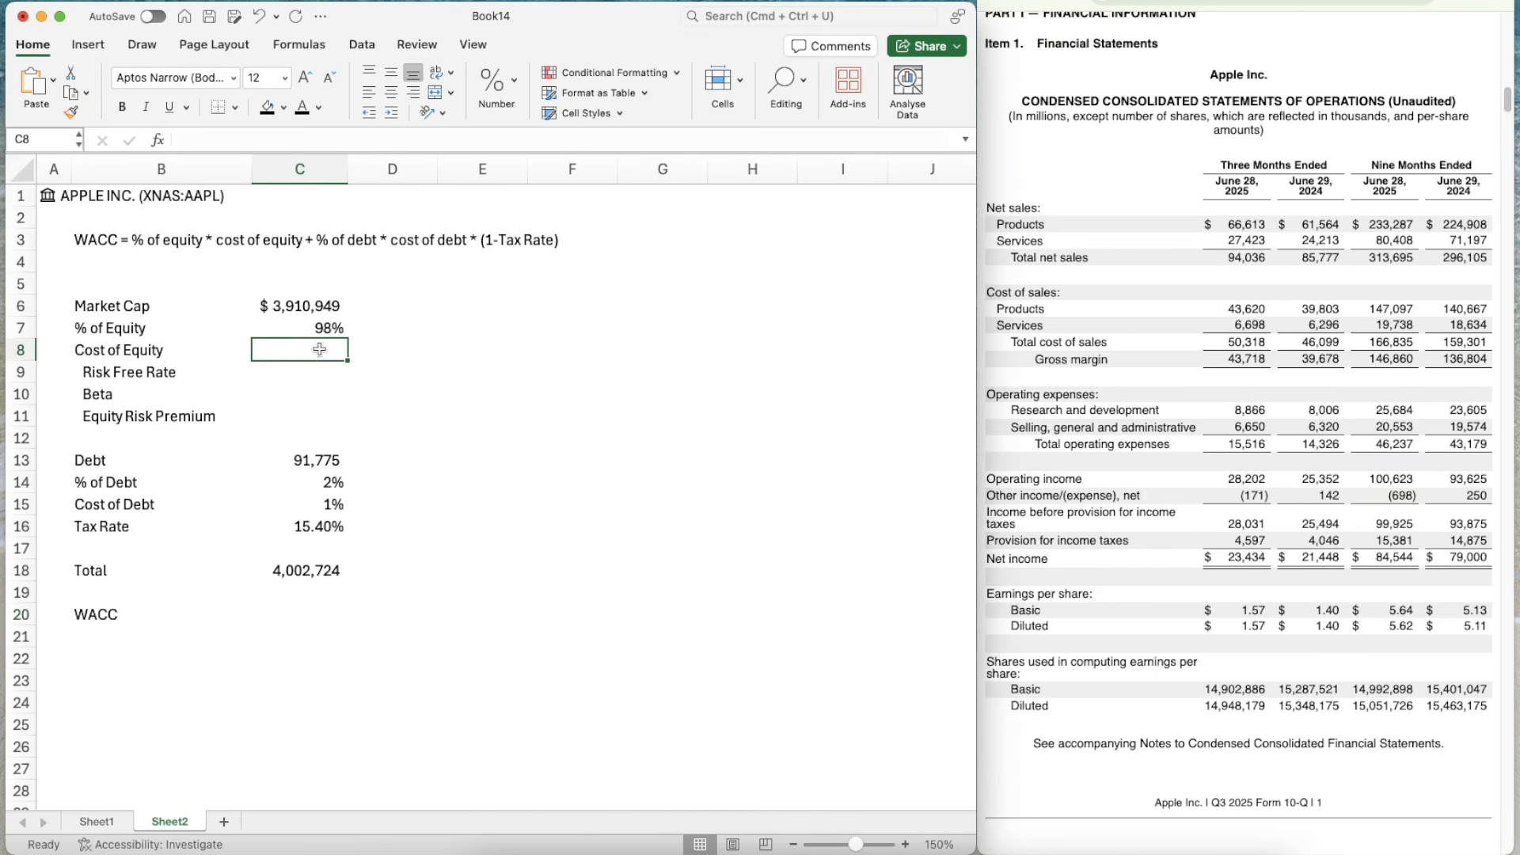
click(1219, 2)
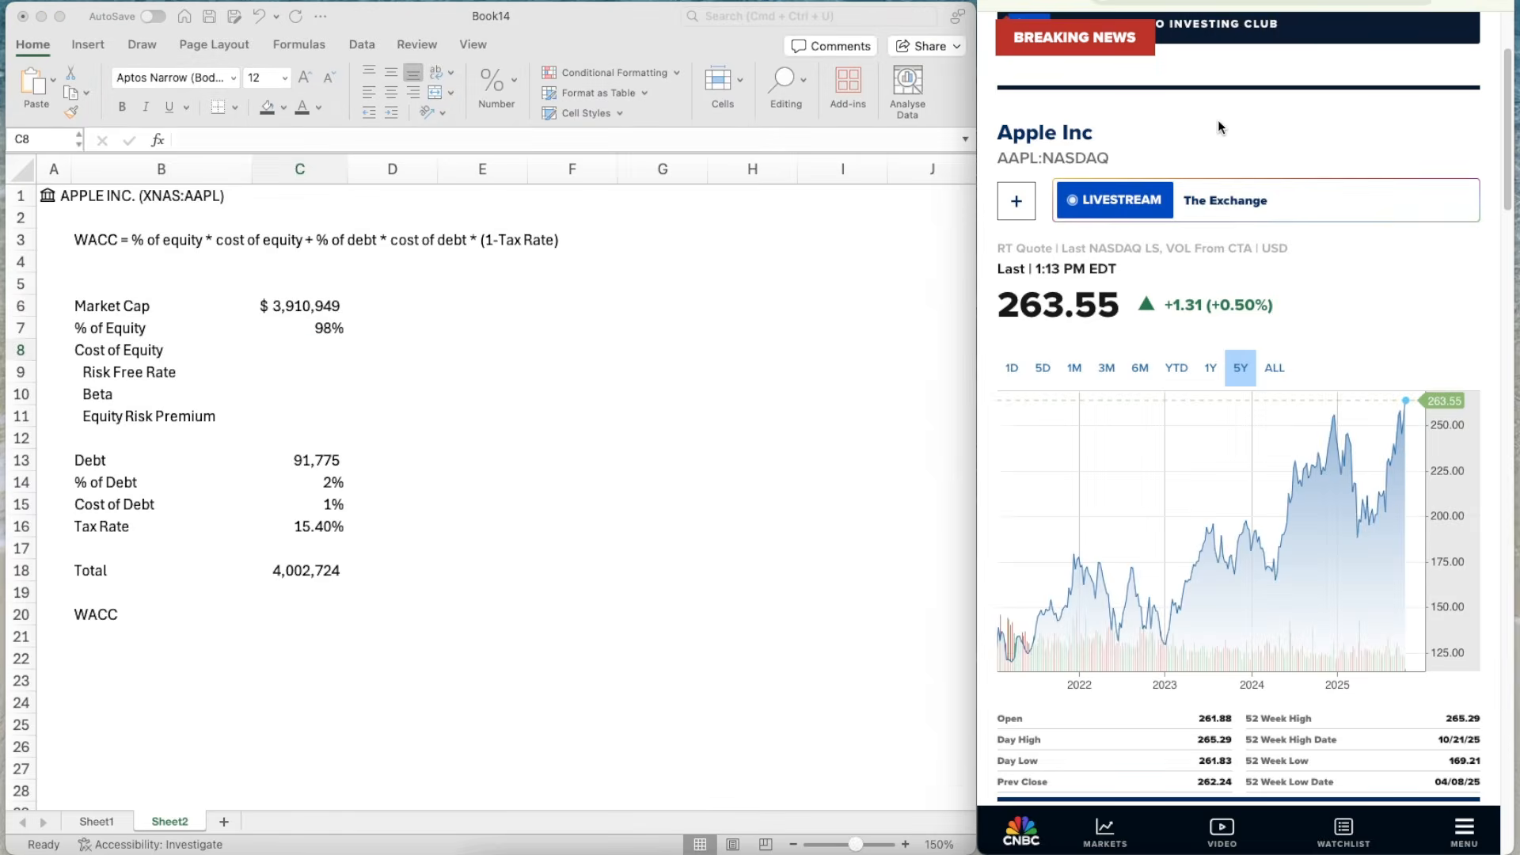
scroll(1219, 222, down, 8)
scroll(1218, 241, up, 10)
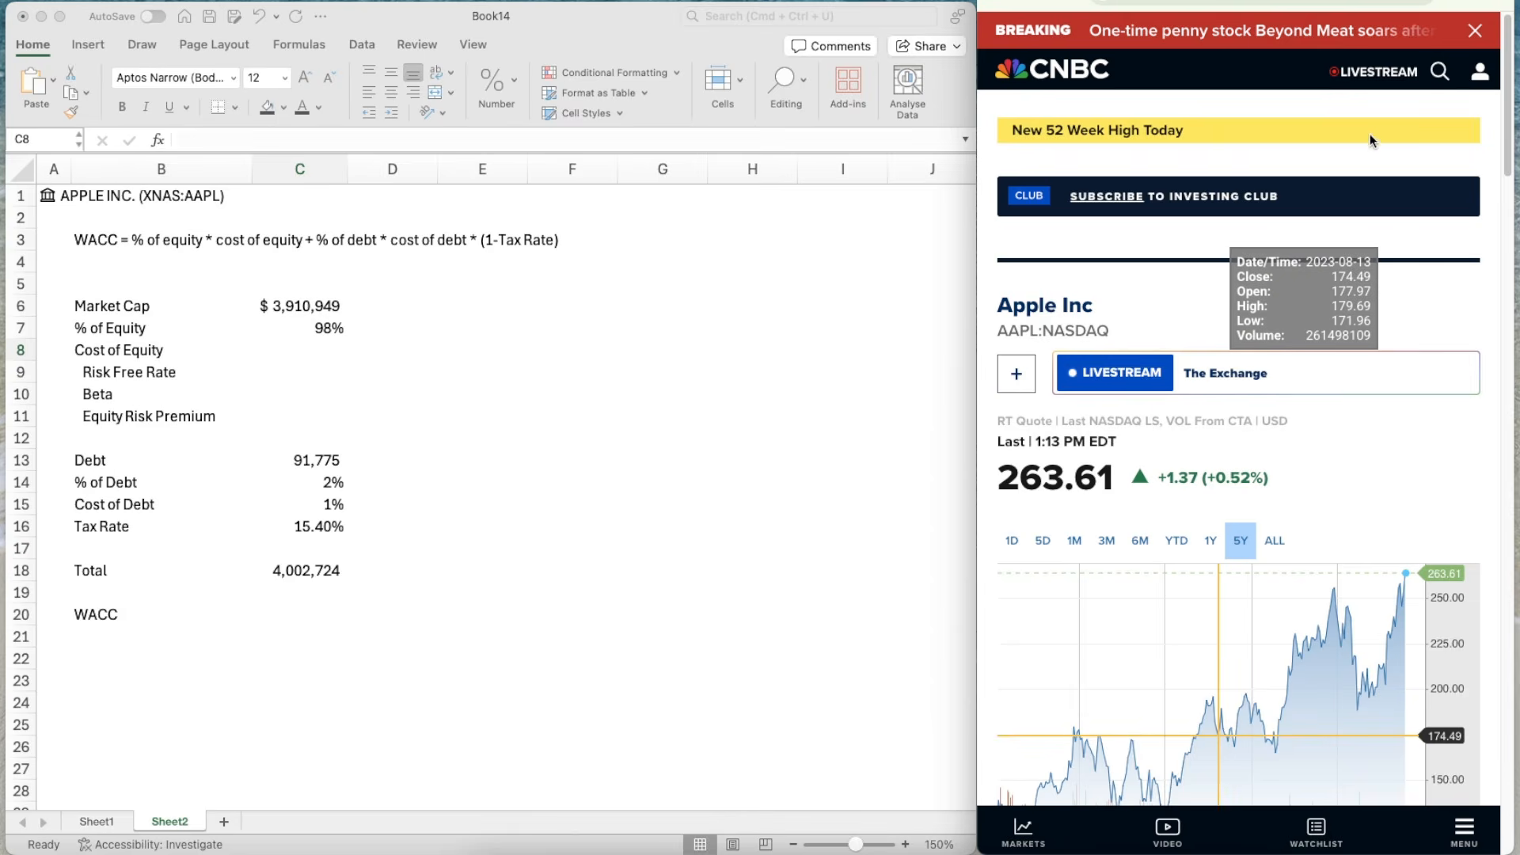
click(1440, 71)
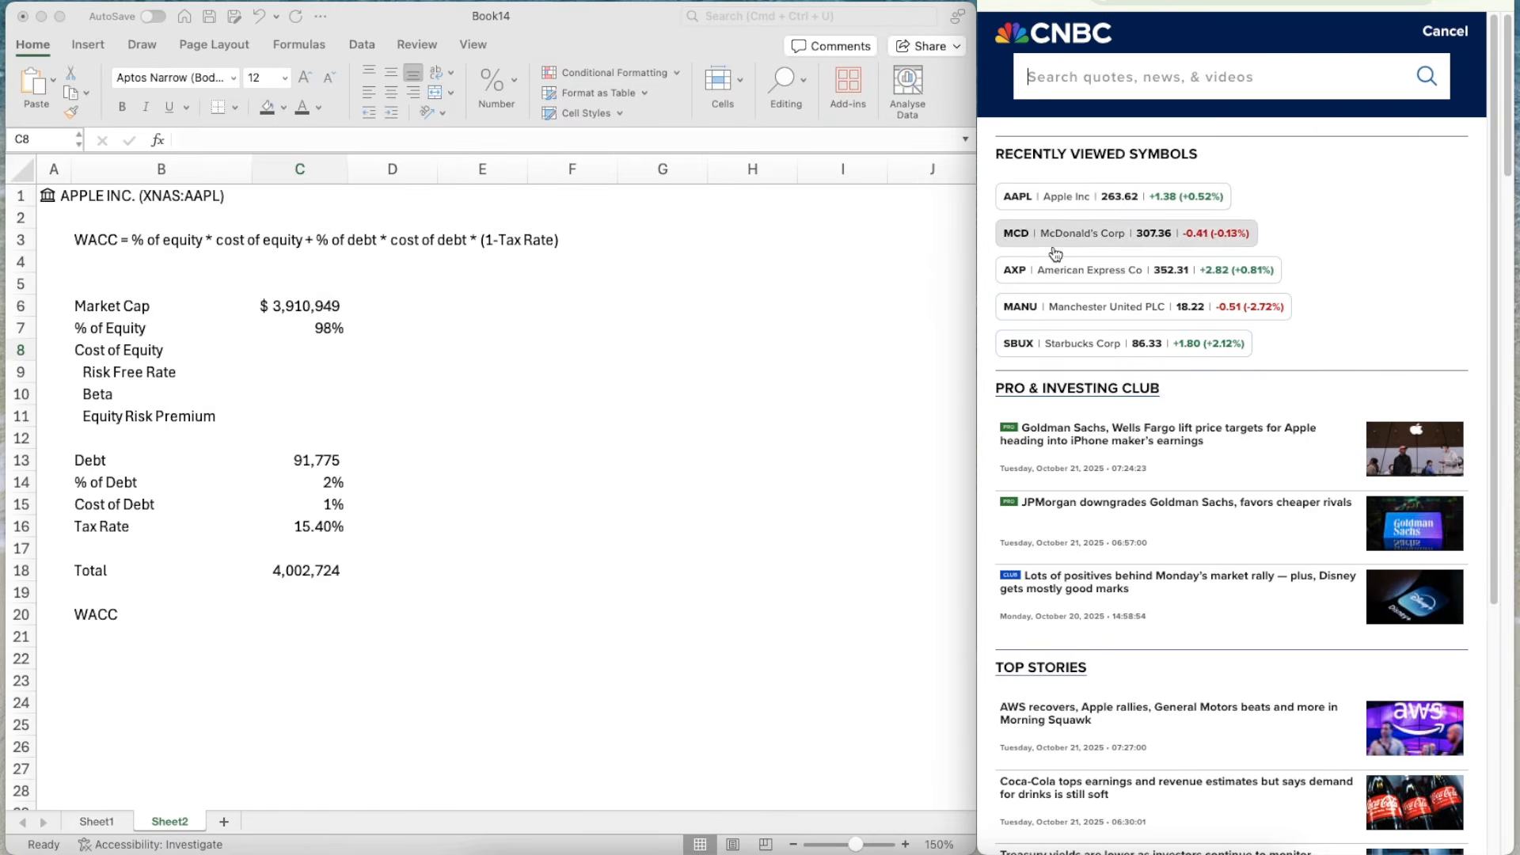
text(us)
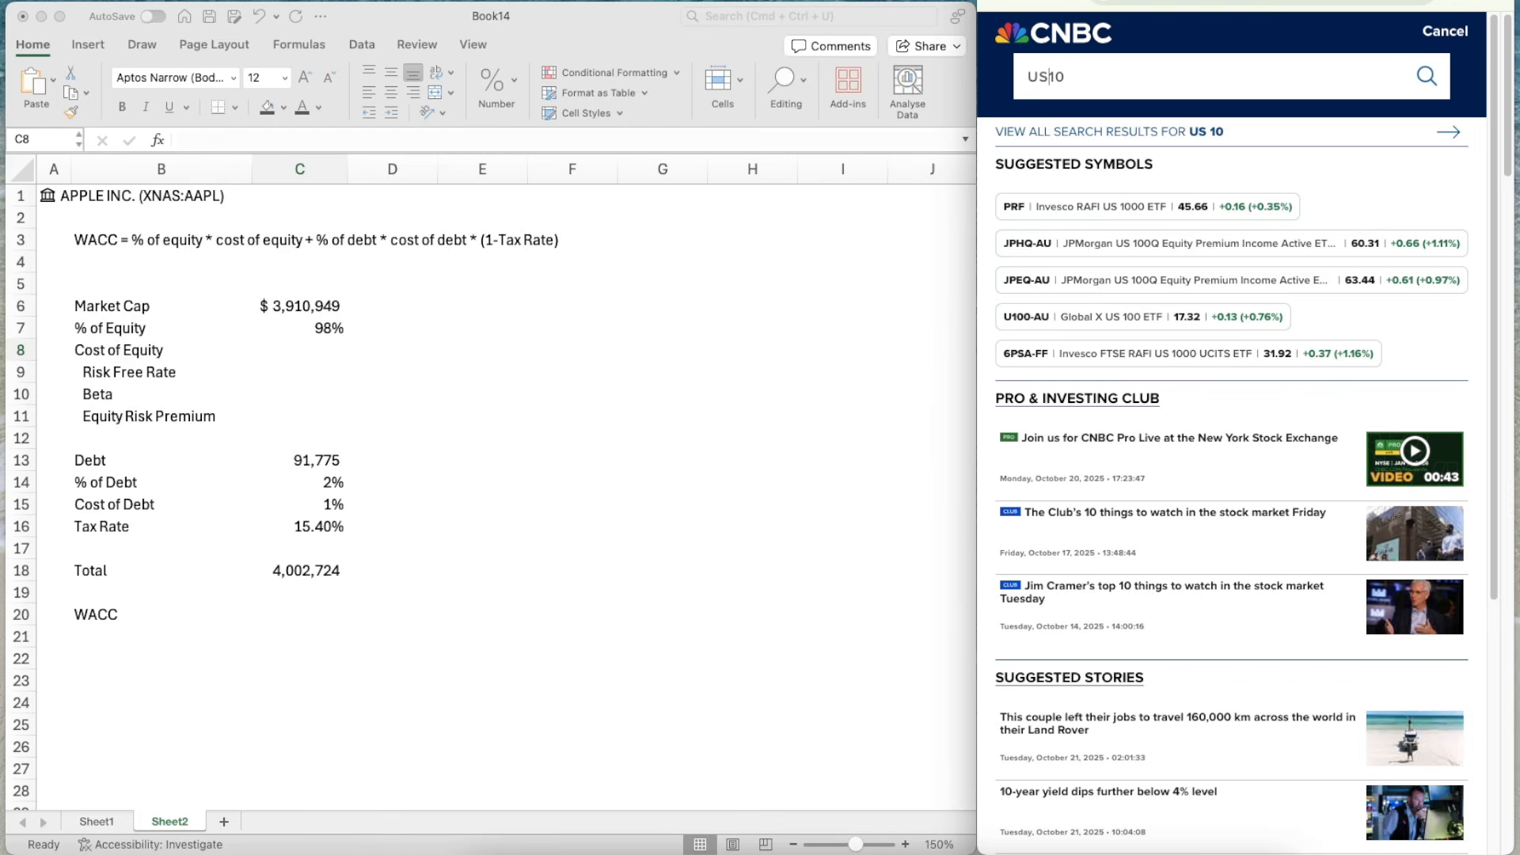
key(BackSpace)
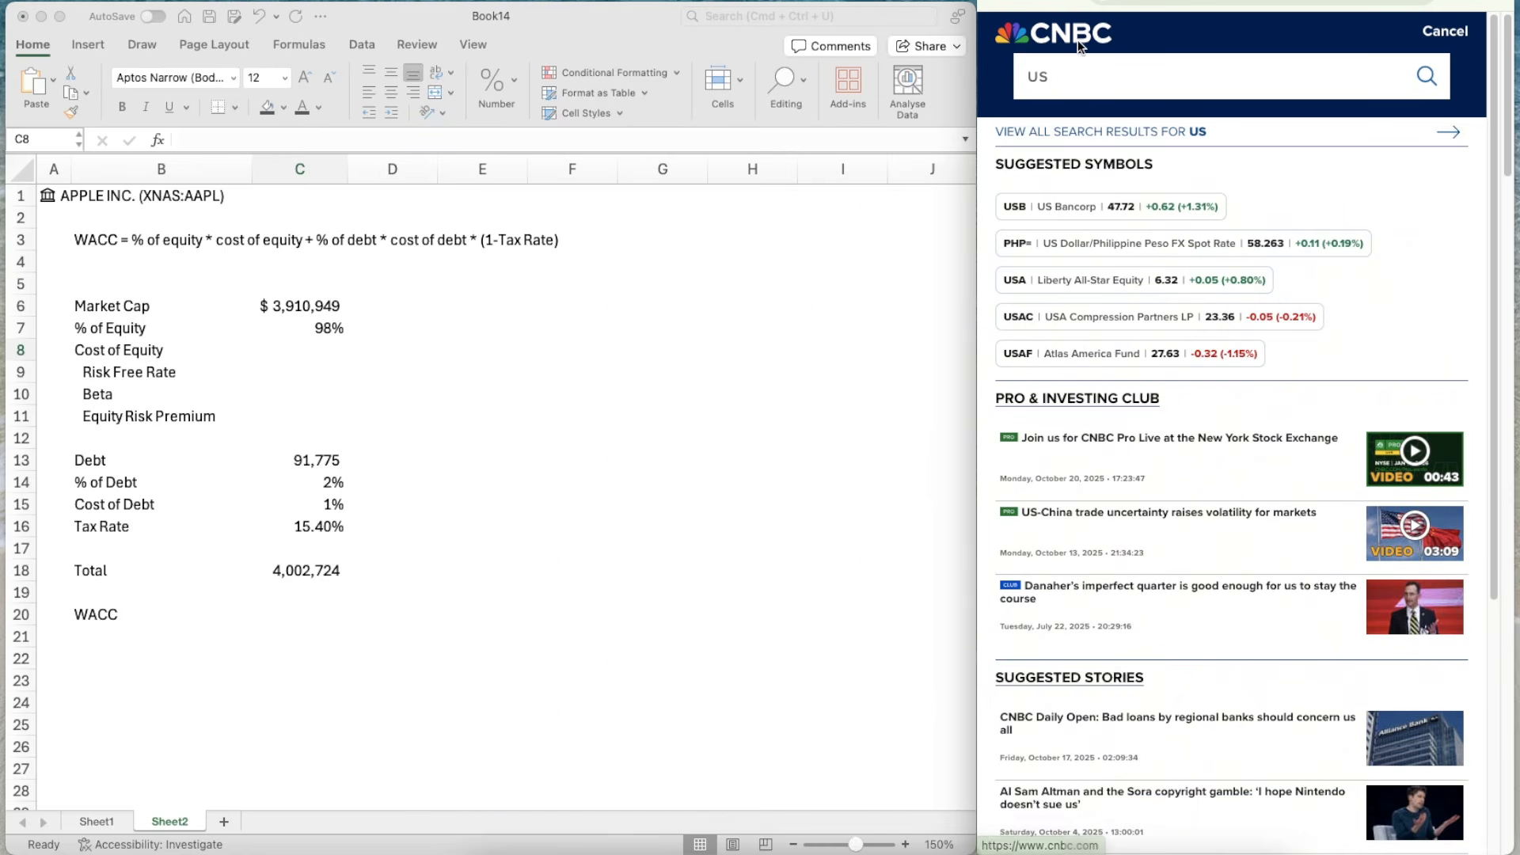
- Enter 3.955% as the Risk Free Rate in C9, taken from the US 10-YR yield in CNBC's bond quotes
click(1077, 40)
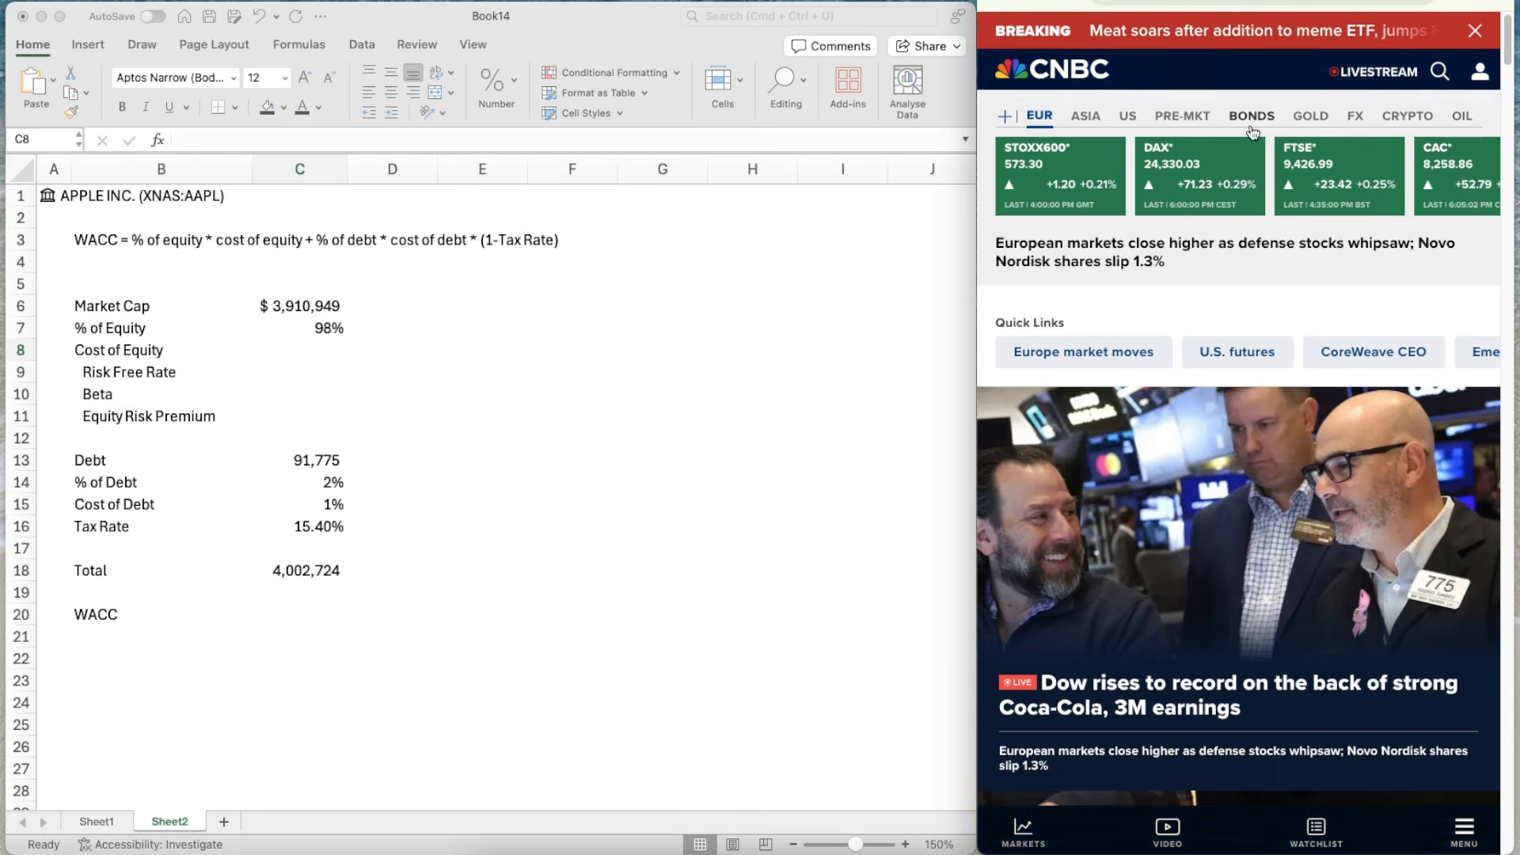
click(1252, 119)
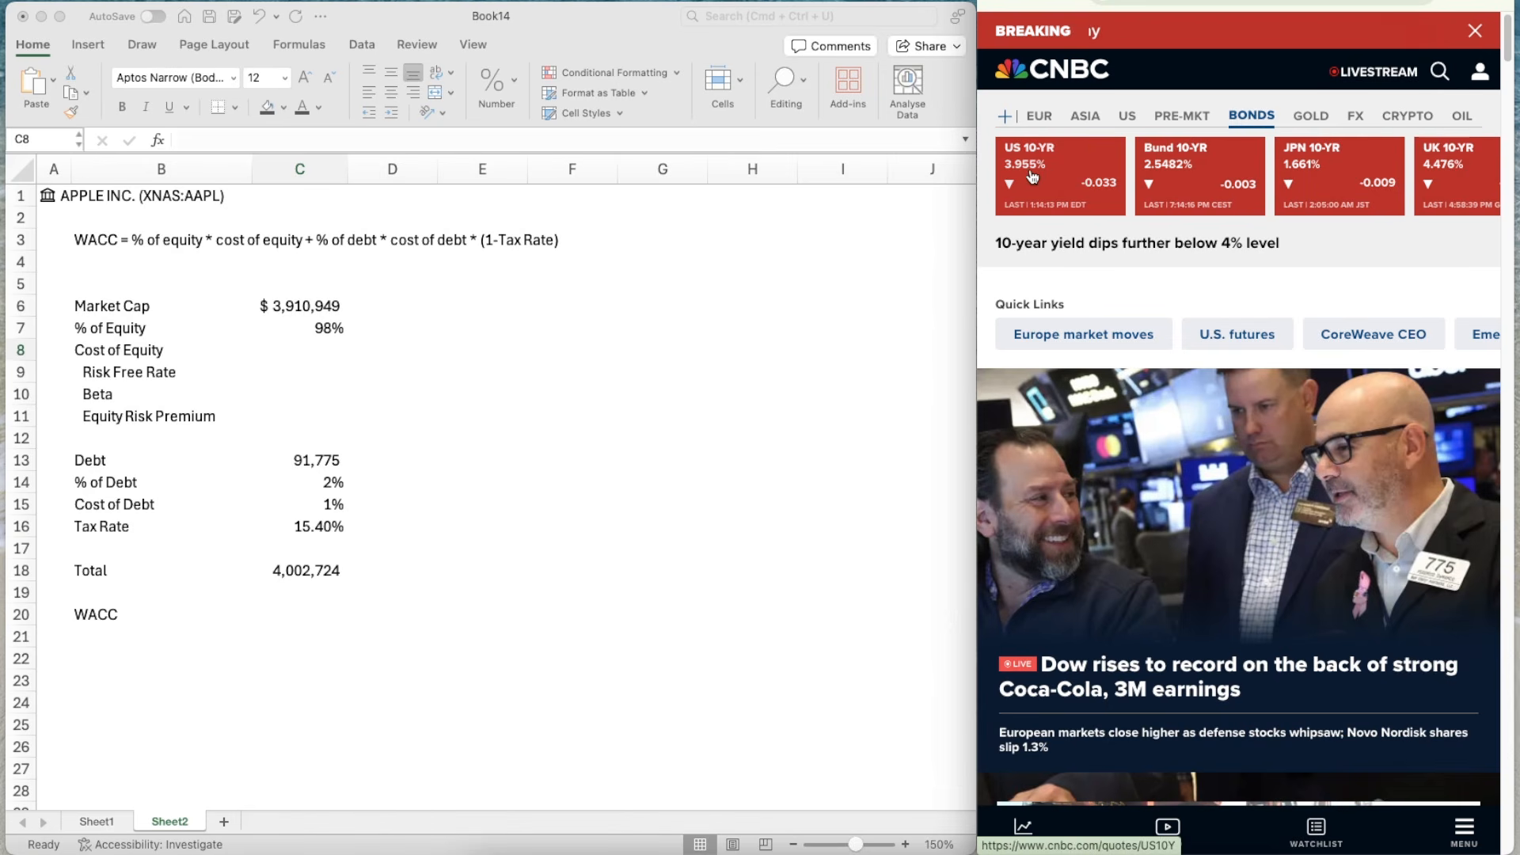
click(314, 350)
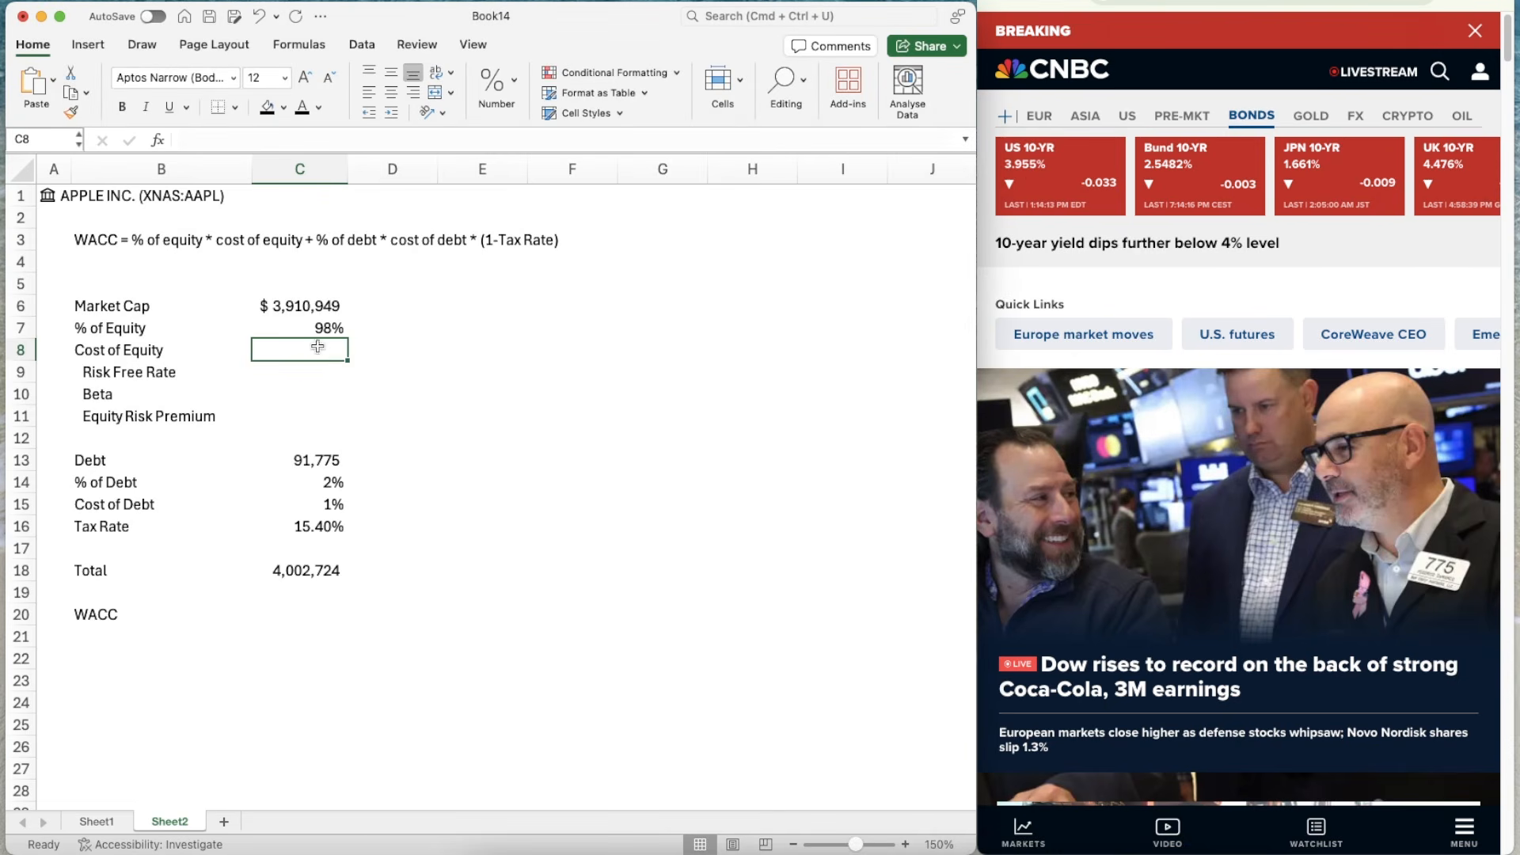
click(305, 370)
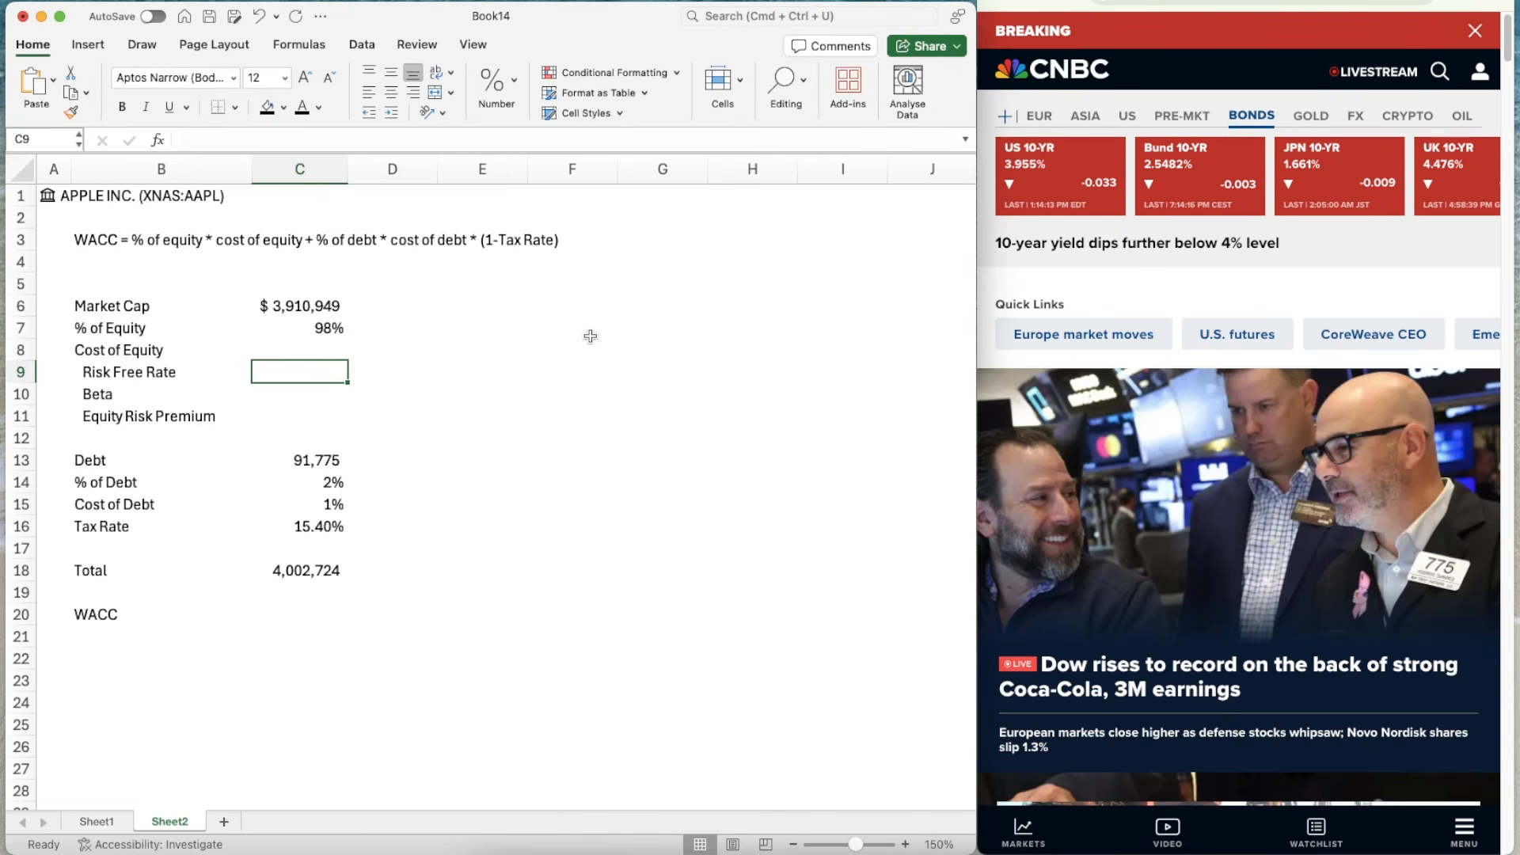
text(3.955%)
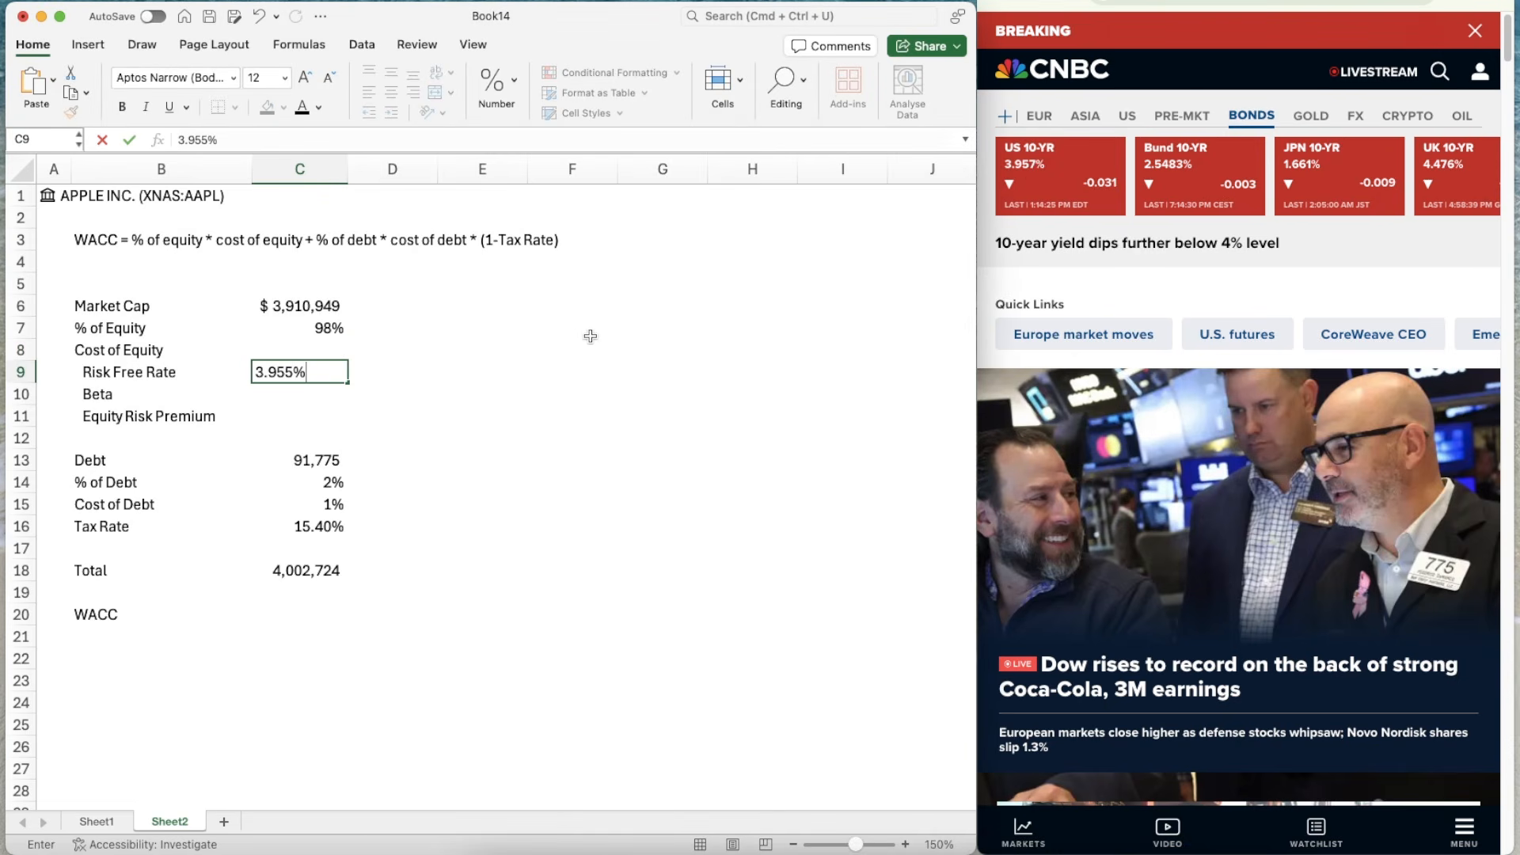
key(Return)
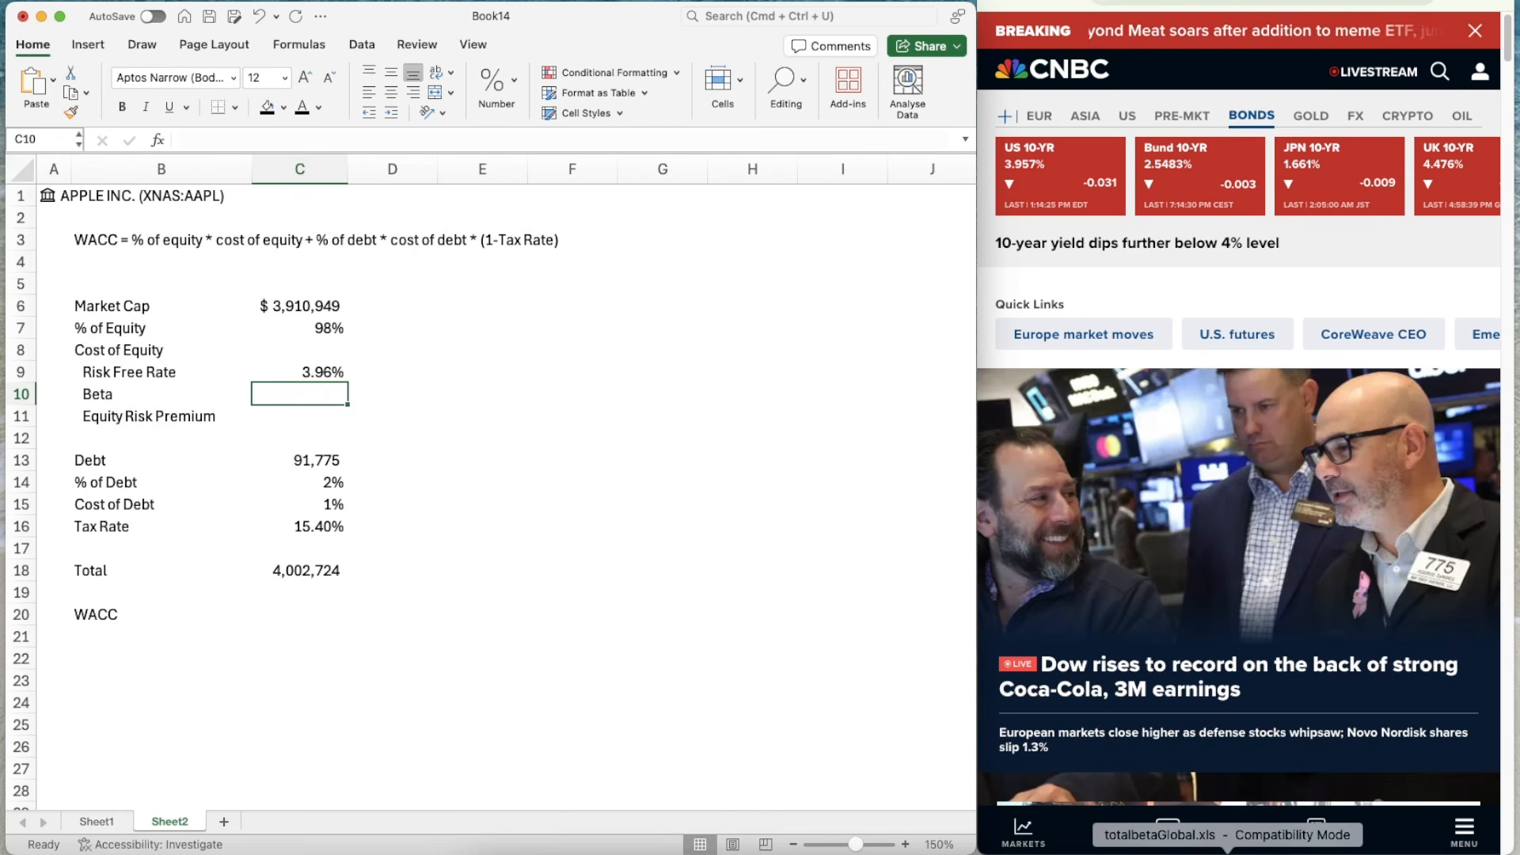
- Switch to the totalbetaGlobal.xls workbook and reset the Industry Name filter to include all industries
click(1240, 852)
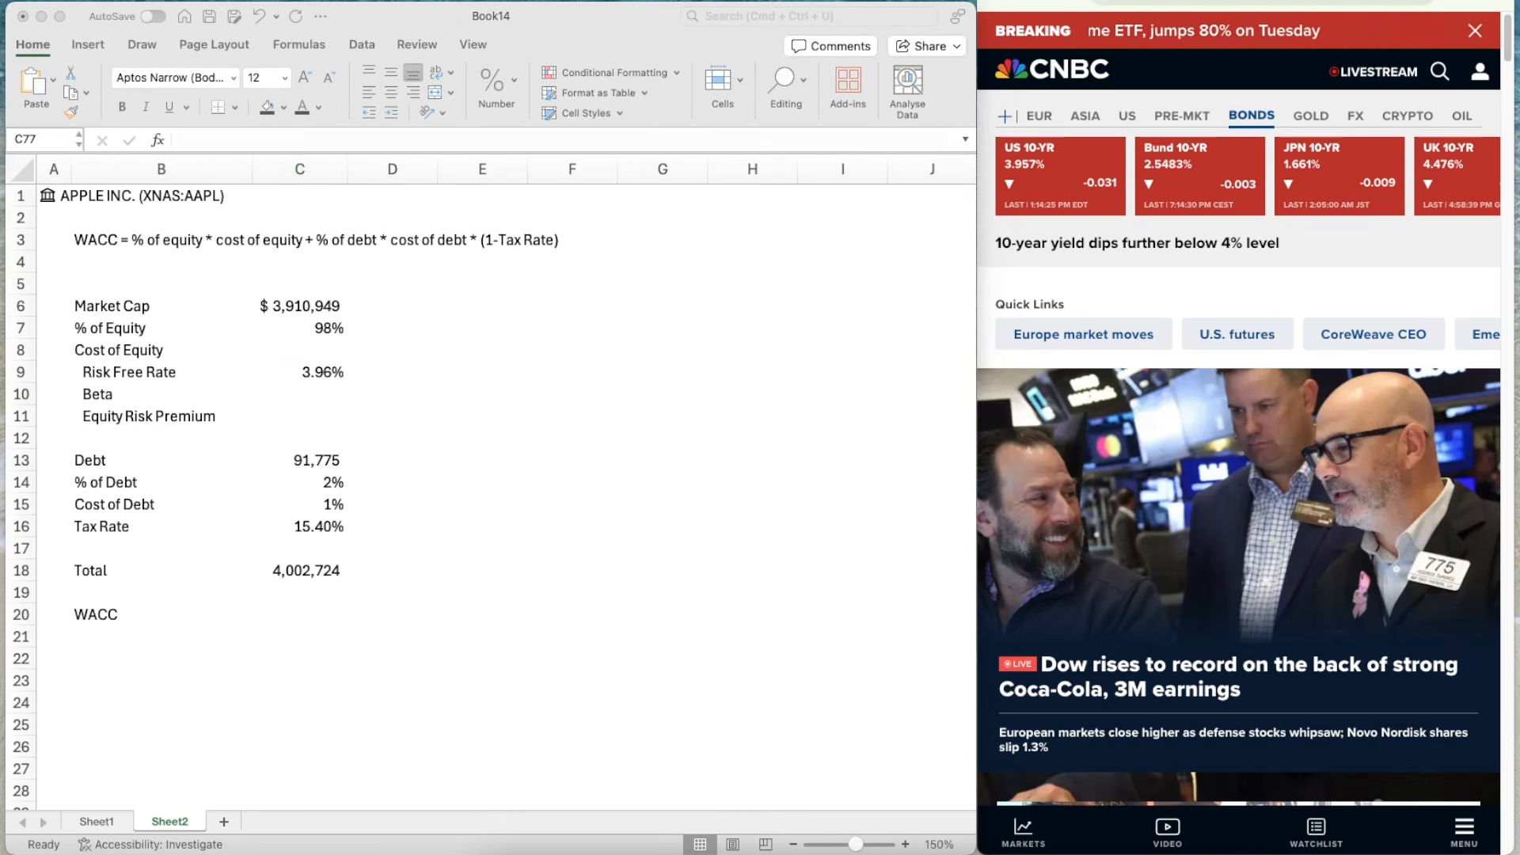
drag(0, 12, 441, 24)
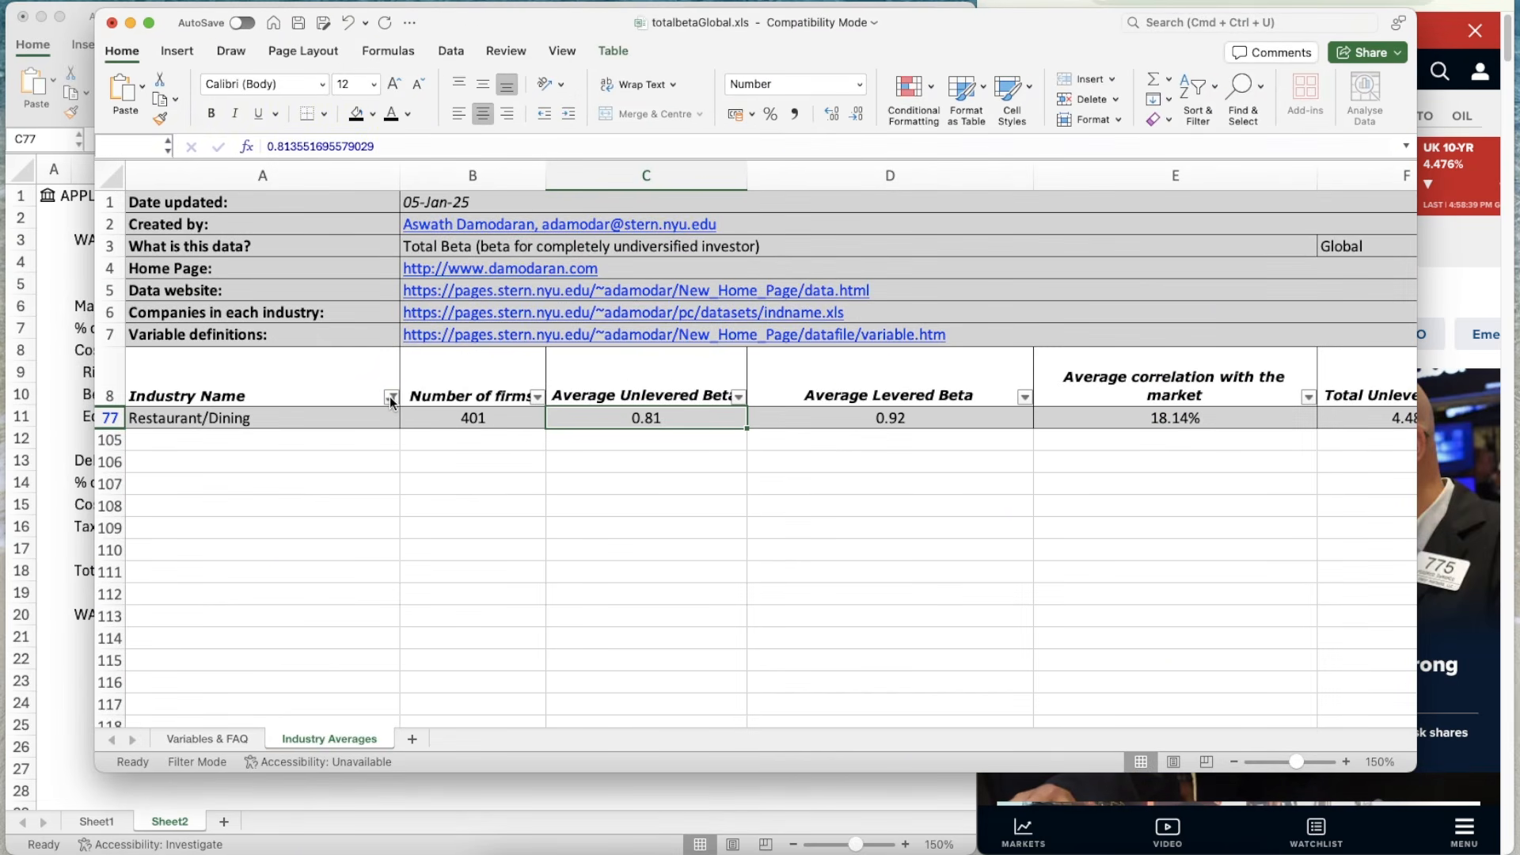
click(390, 396)
click(391, 396)
click(452, 663)
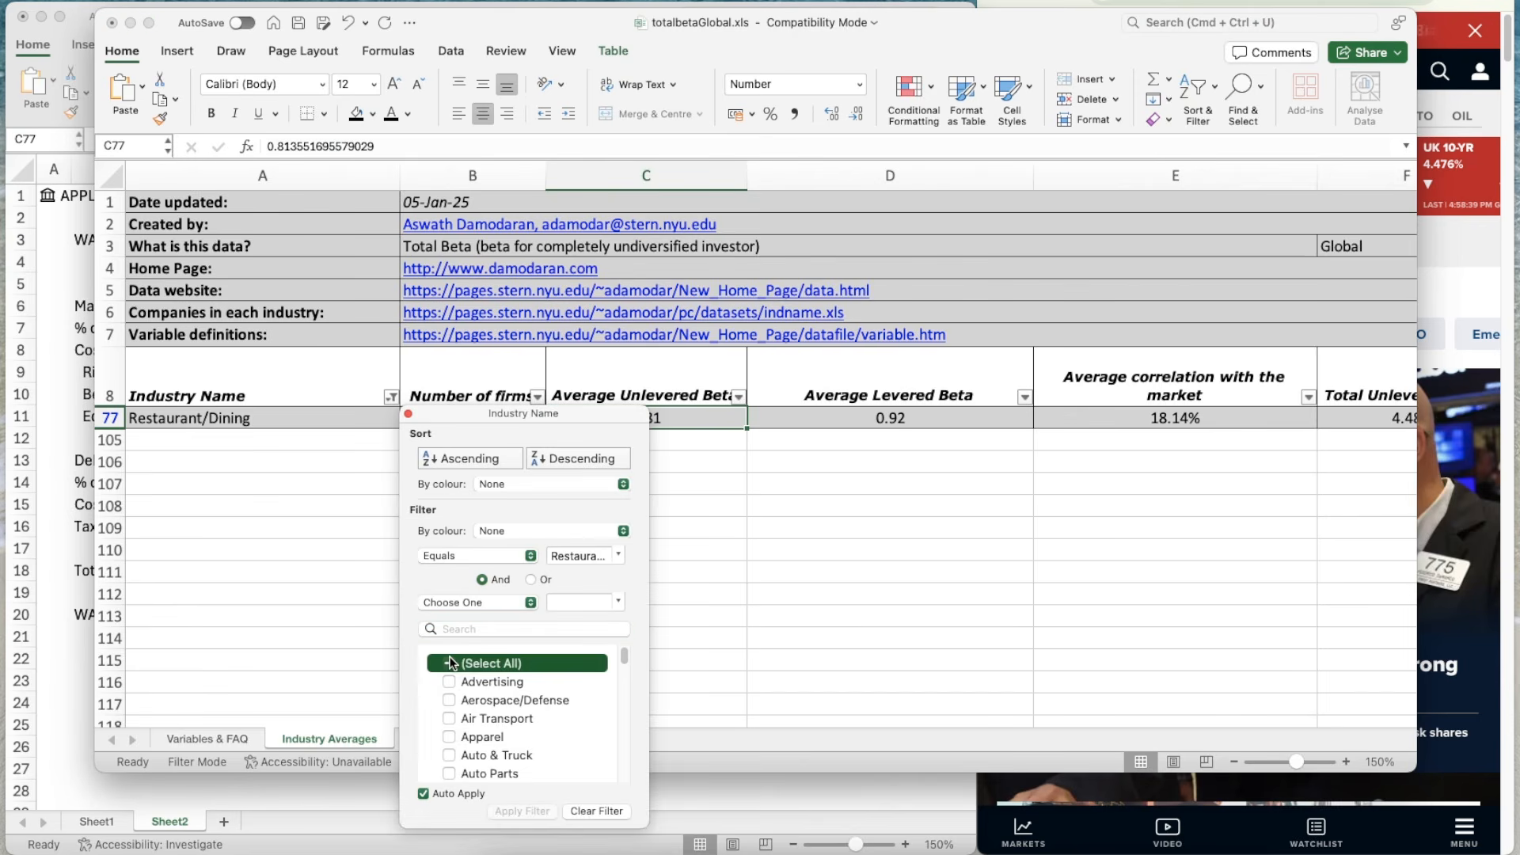
click(346, 592)
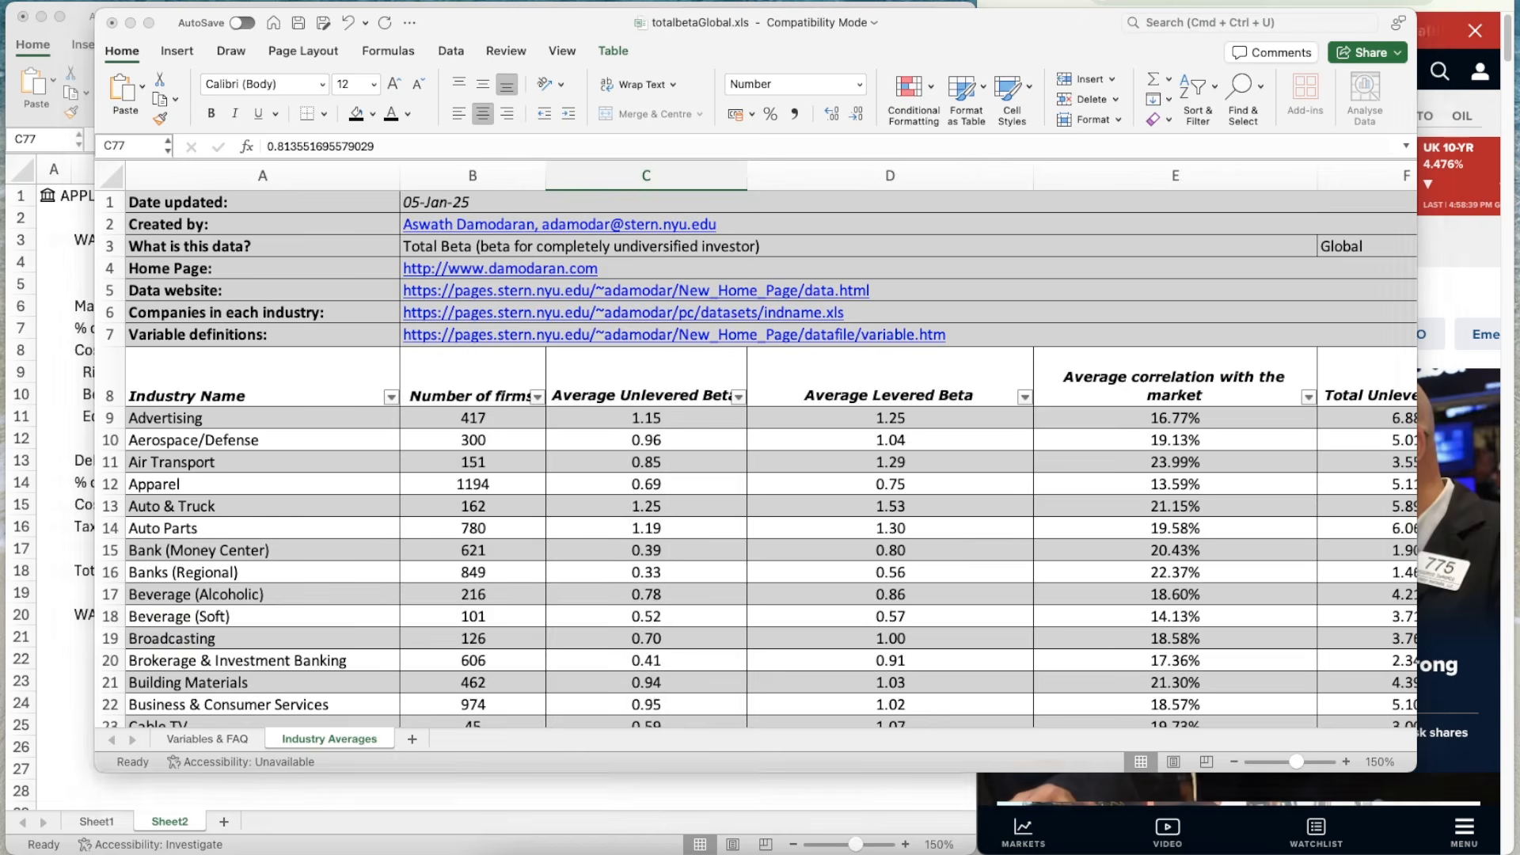
- Look through the Industry Averages table for industries matching Apple's businesses and their average unlevered betas
scroll(597, 482, down, 4)
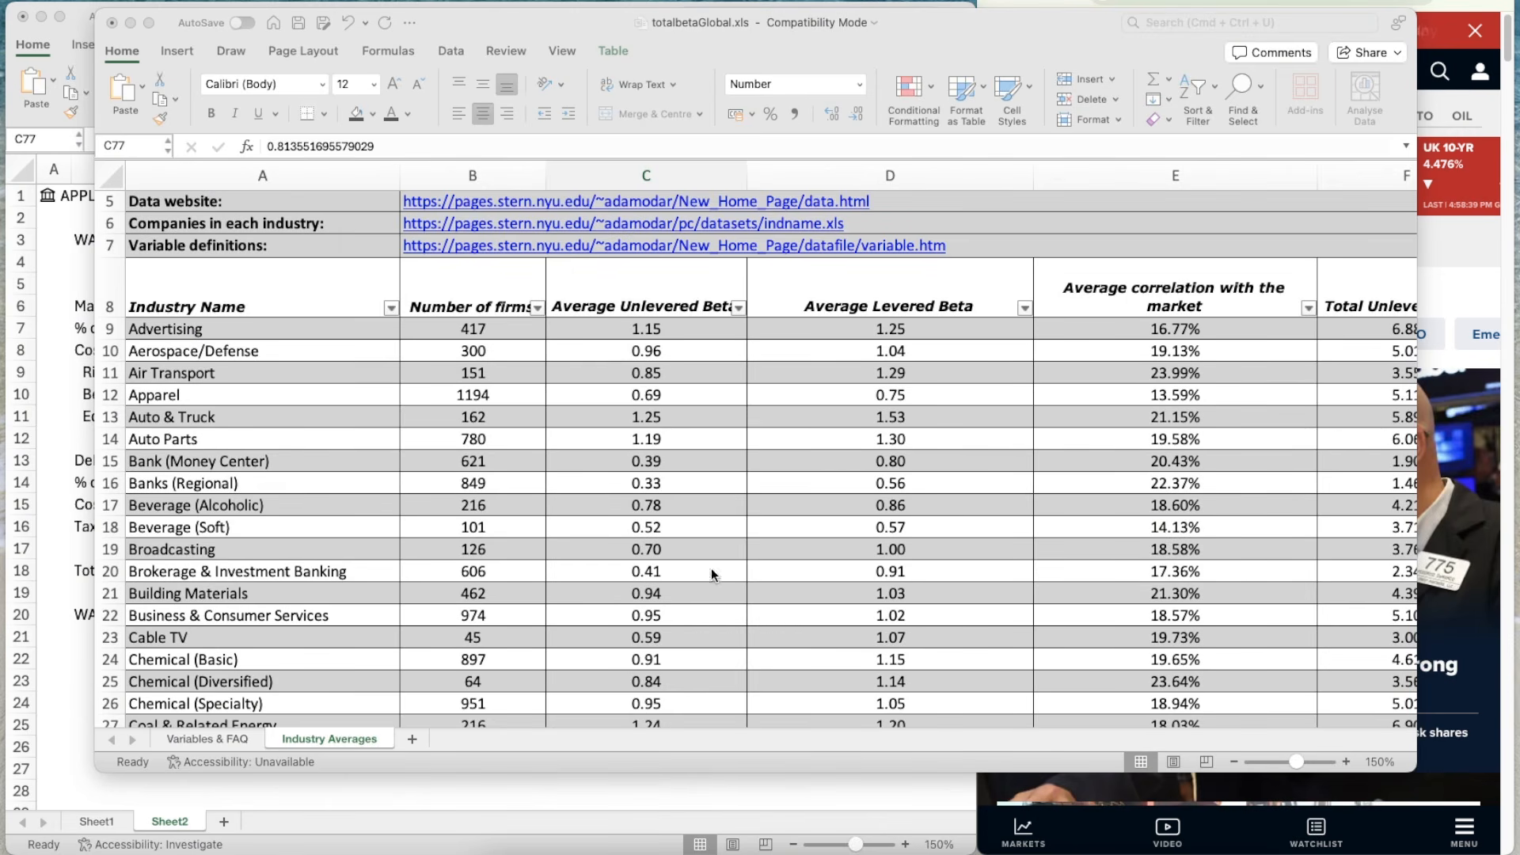
scroll(521, 606, down, 9)
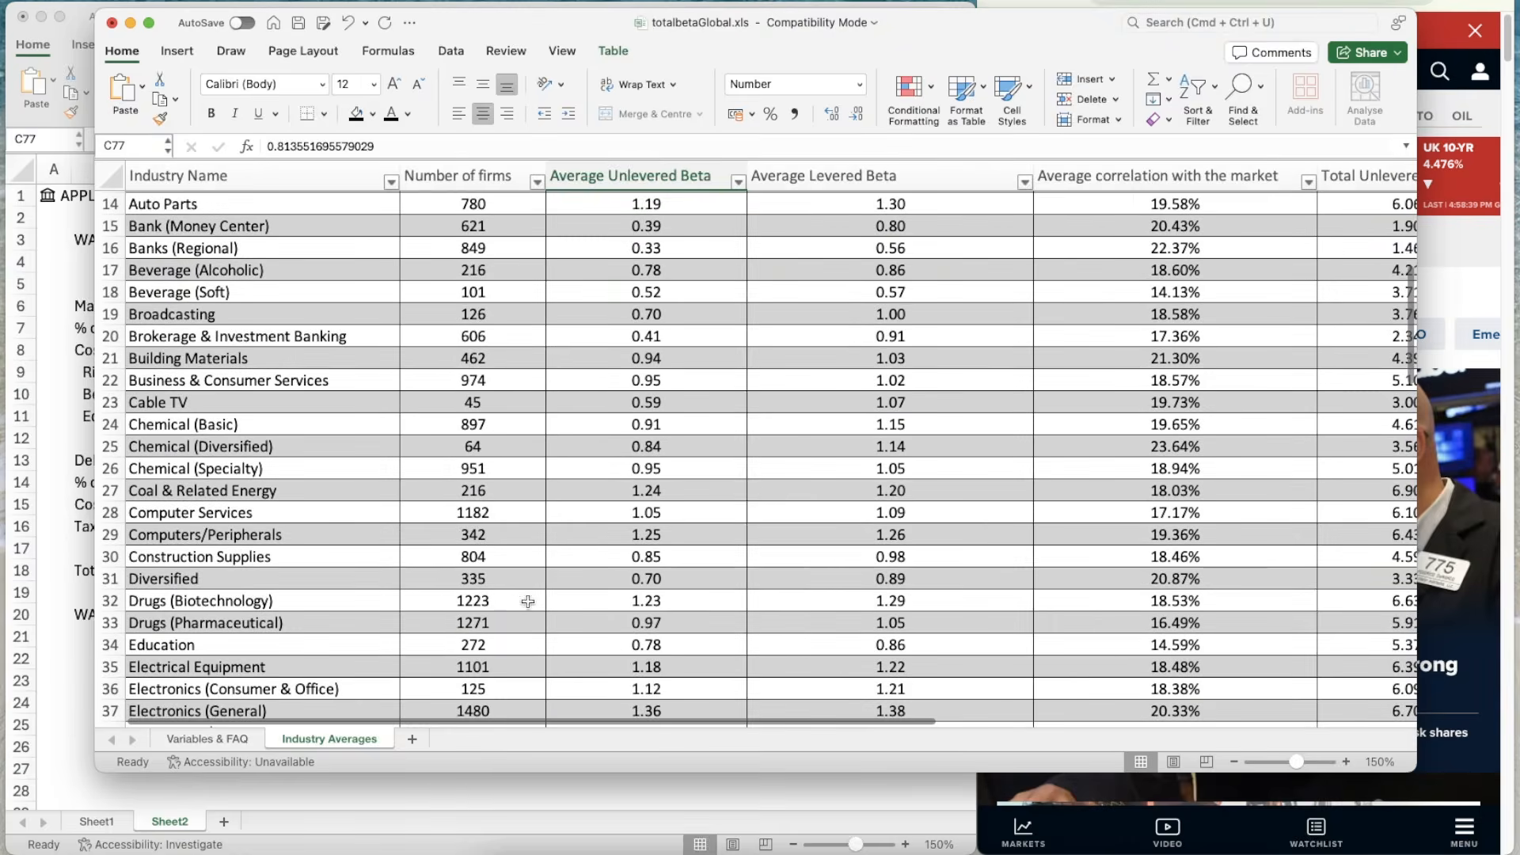
scroll(460, 569, down, 13)
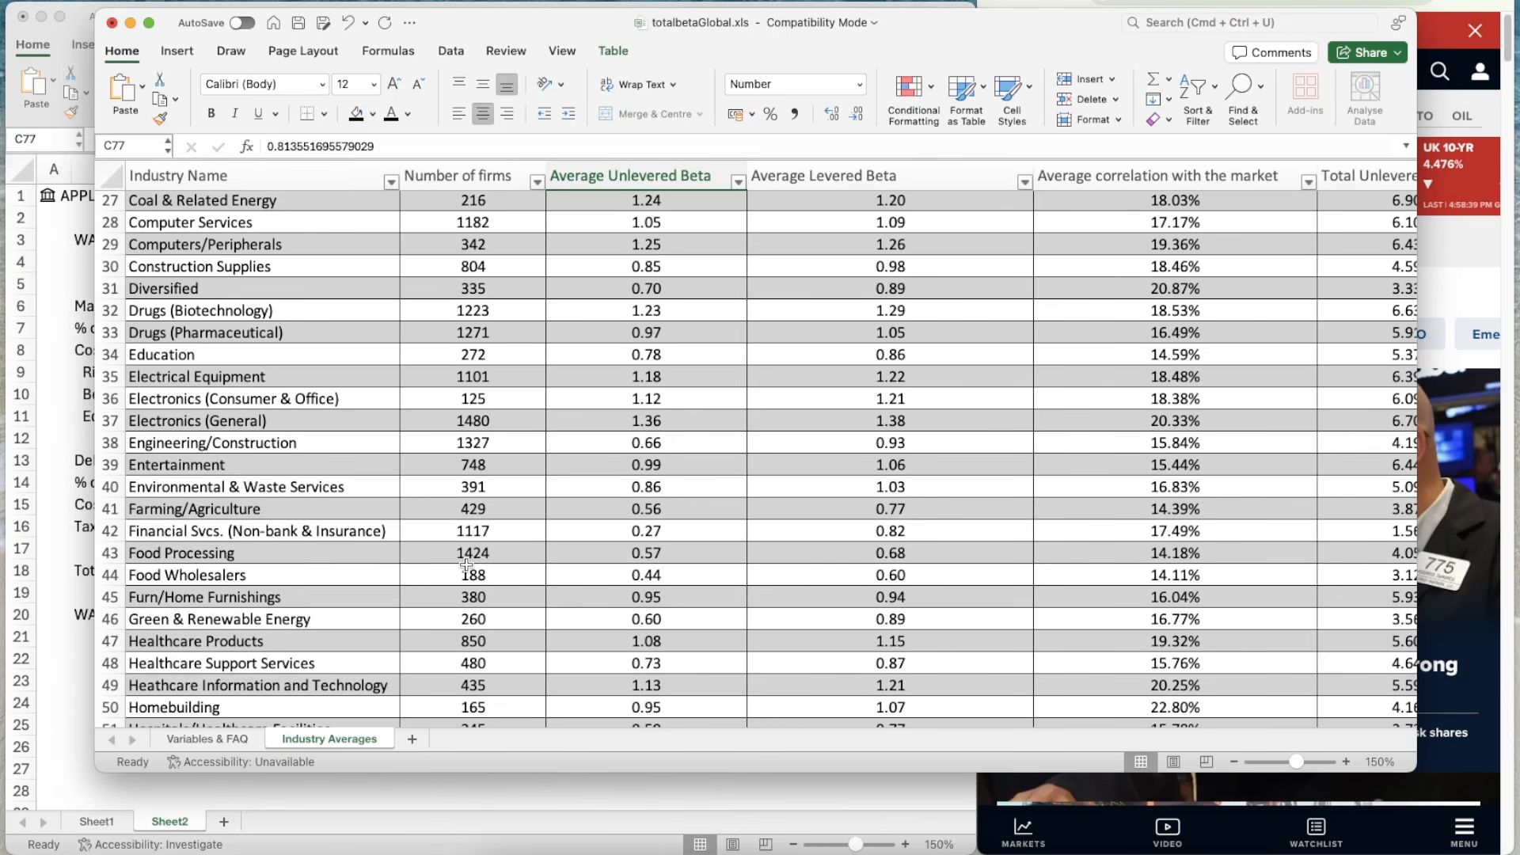
scroll(467, 564, up, 3)
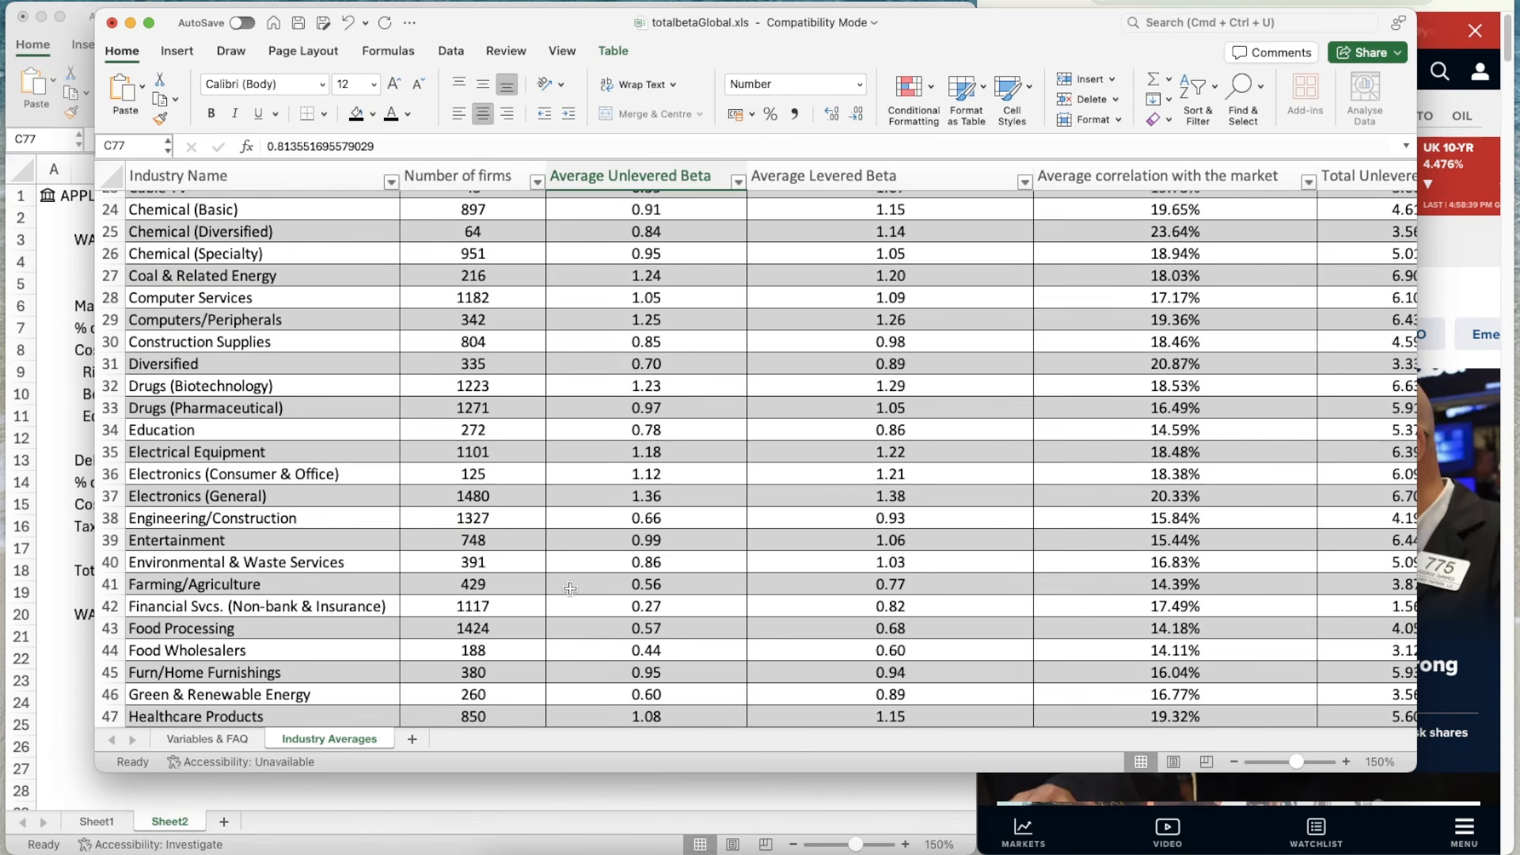
scroll(570, 588, down, 5)
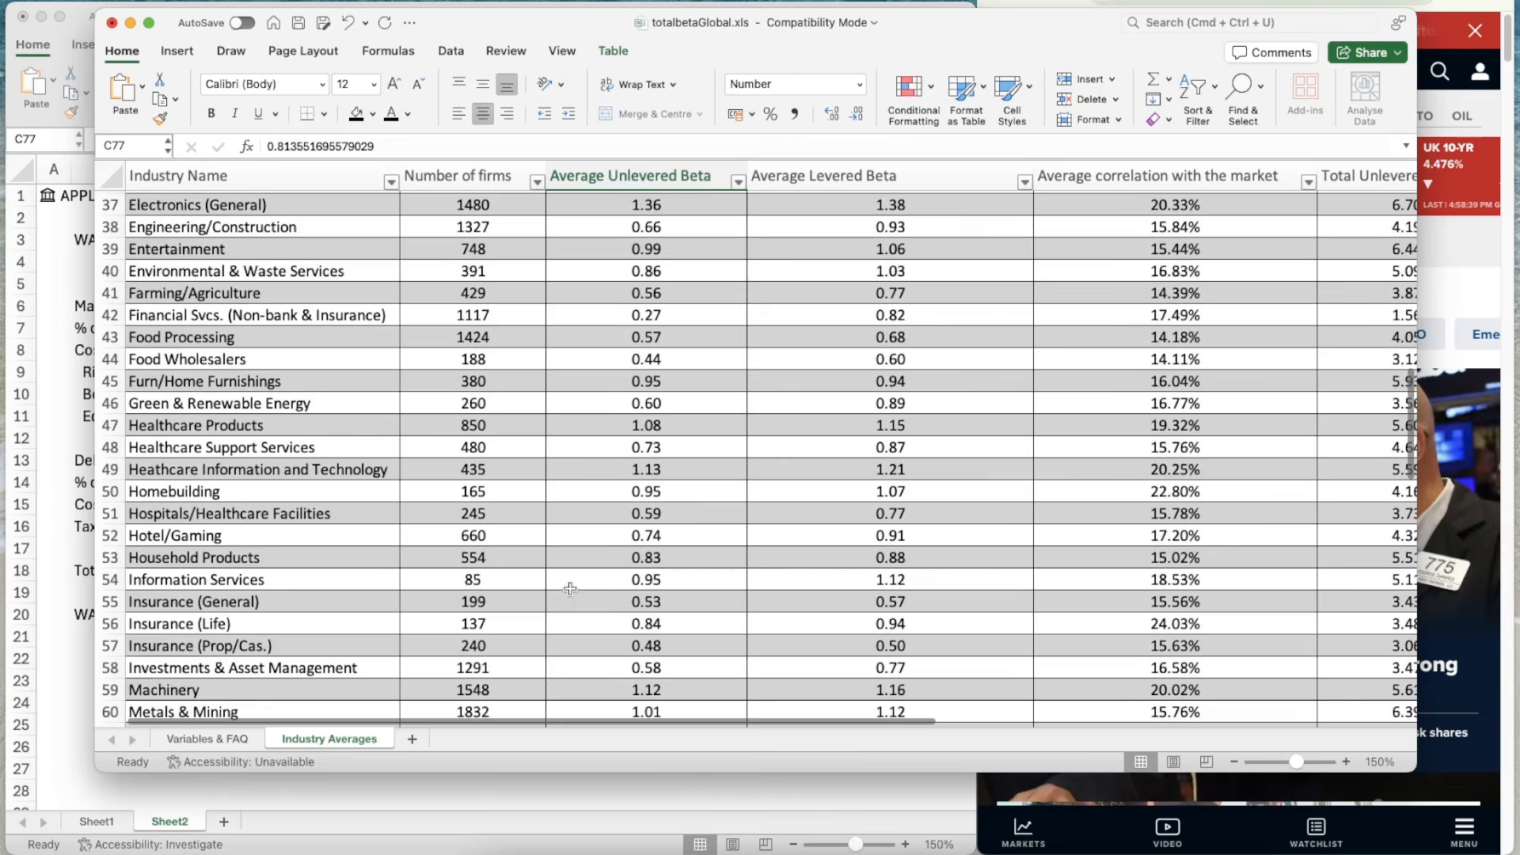
scroll(570, 588, down, 3)
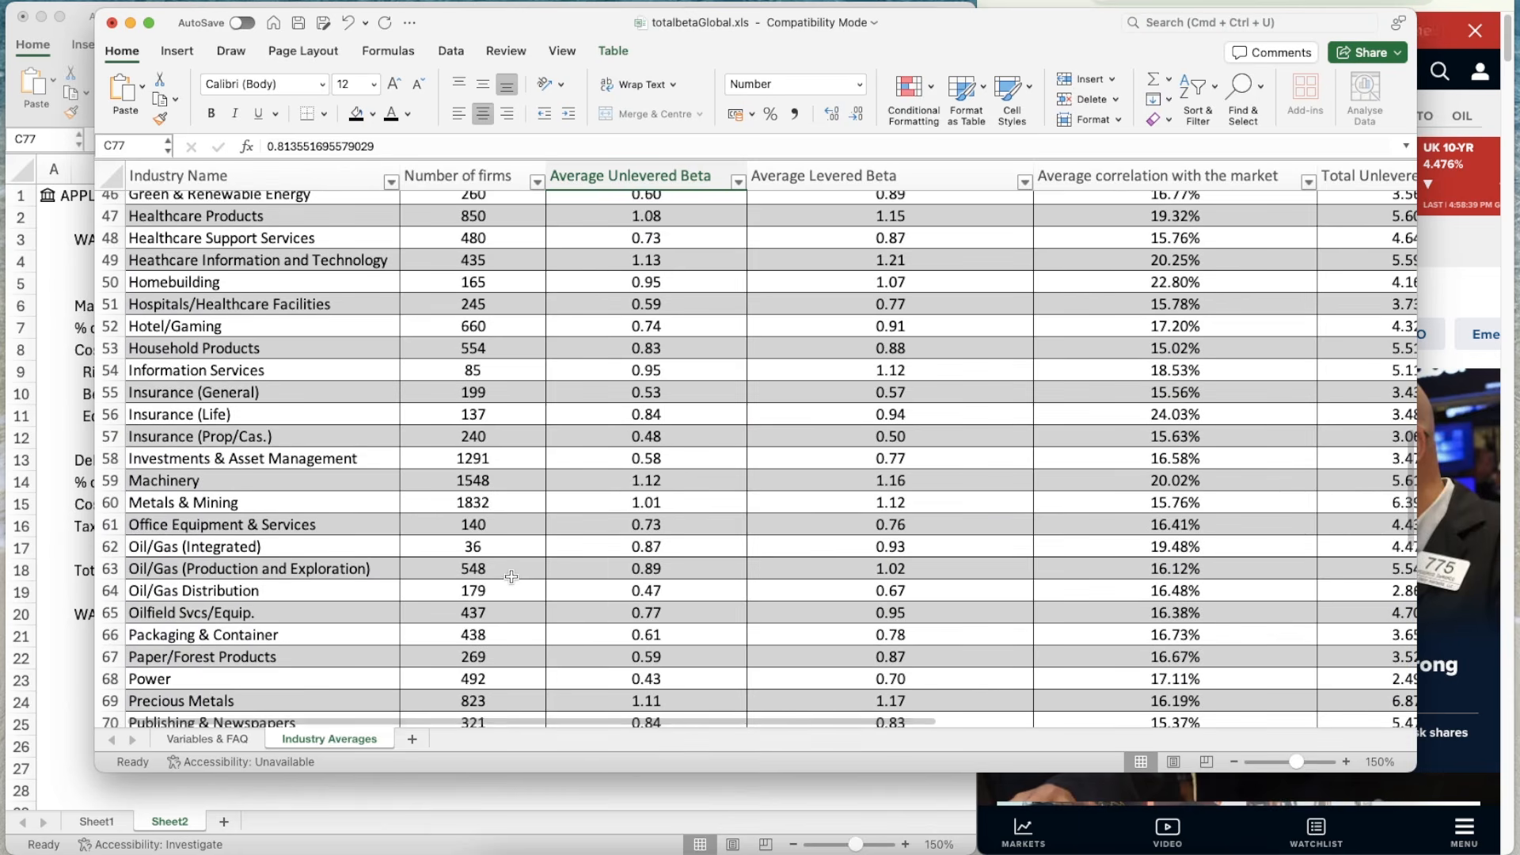
scroll(512, 577, down, 1)
scroll(511, 577, down, 11)
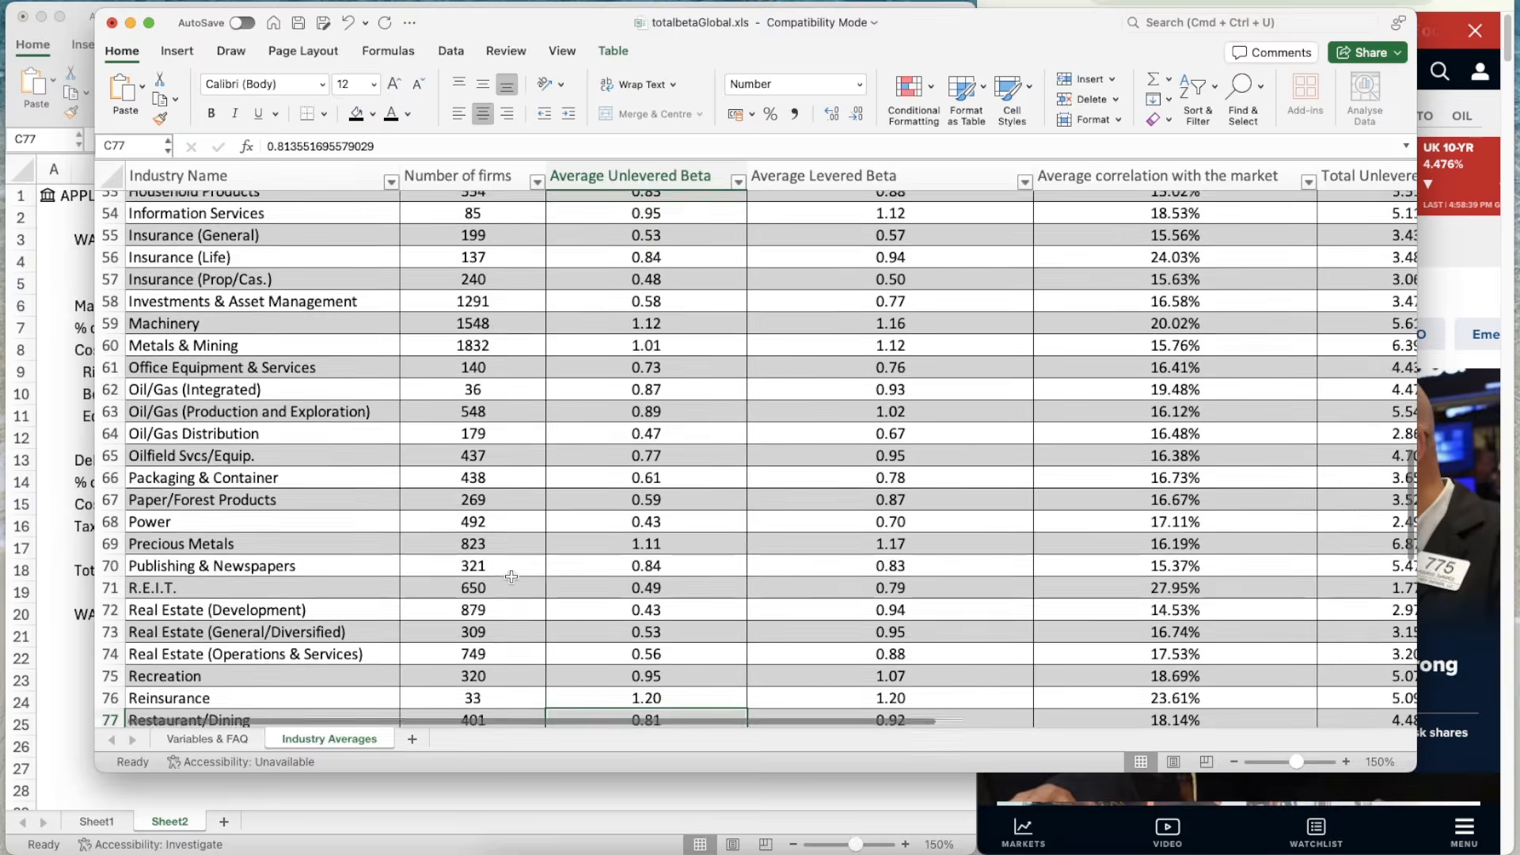
scroll(512, 577, down, 2)
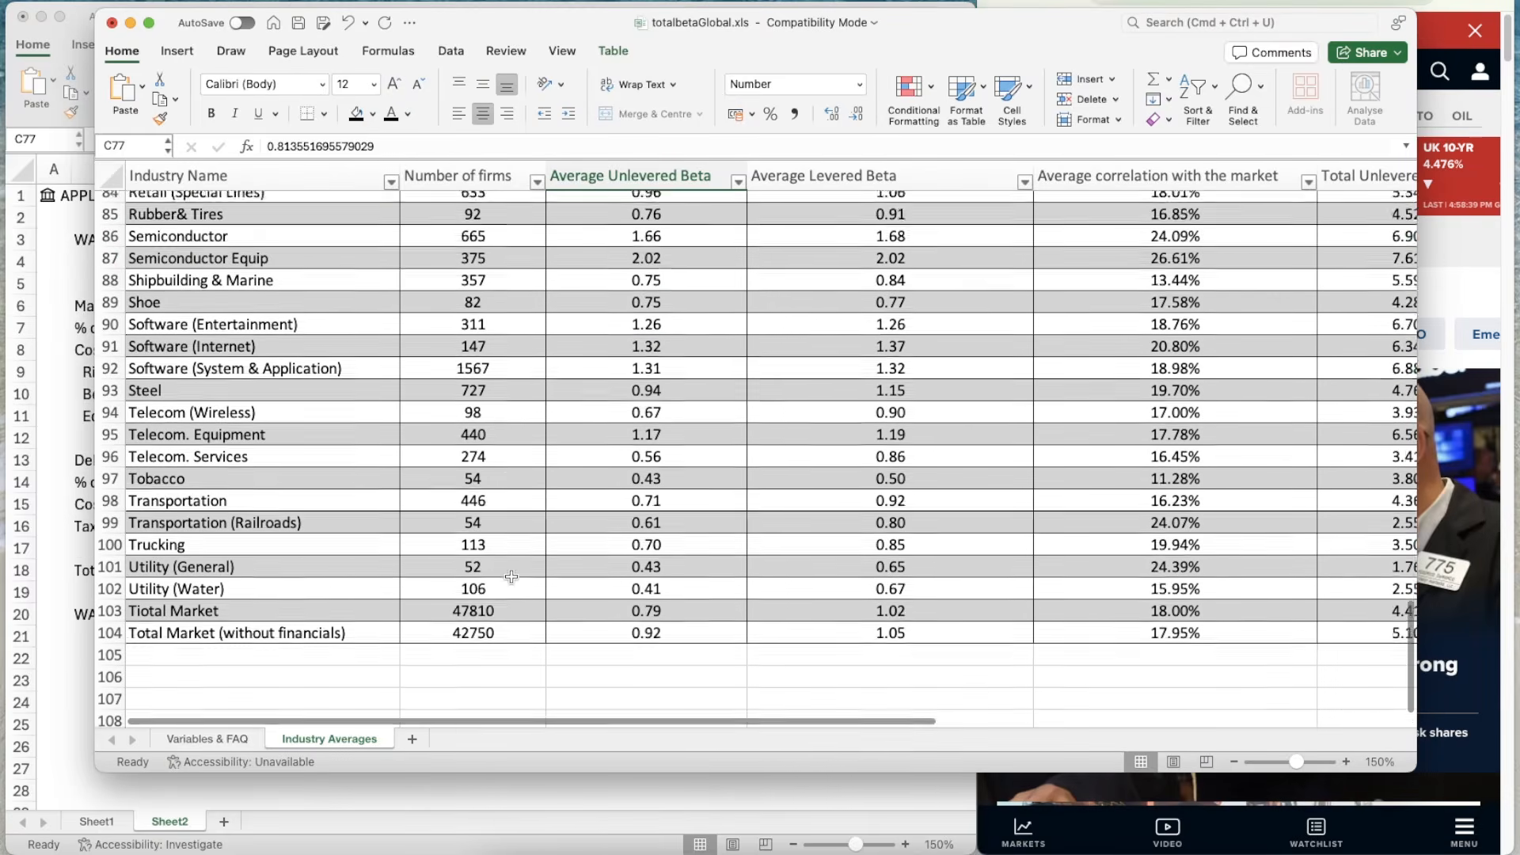
scroll(512, 577, up, 1)
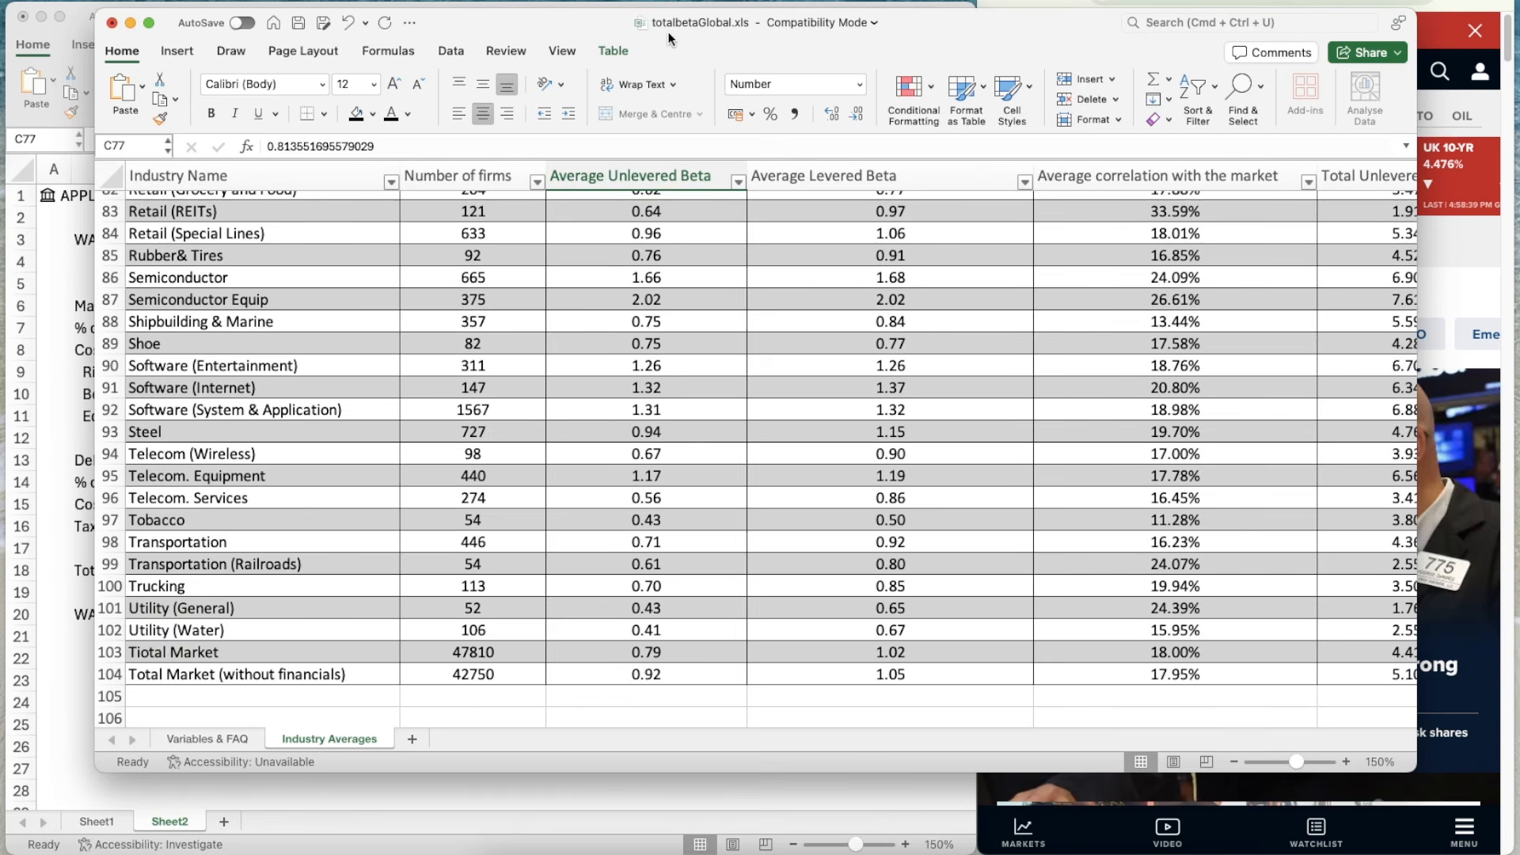
- Move the totalbetaGlobal.xls window aside and return to Sheet2 of the Book14 workbook
drag(668, 32, 1088, 5)
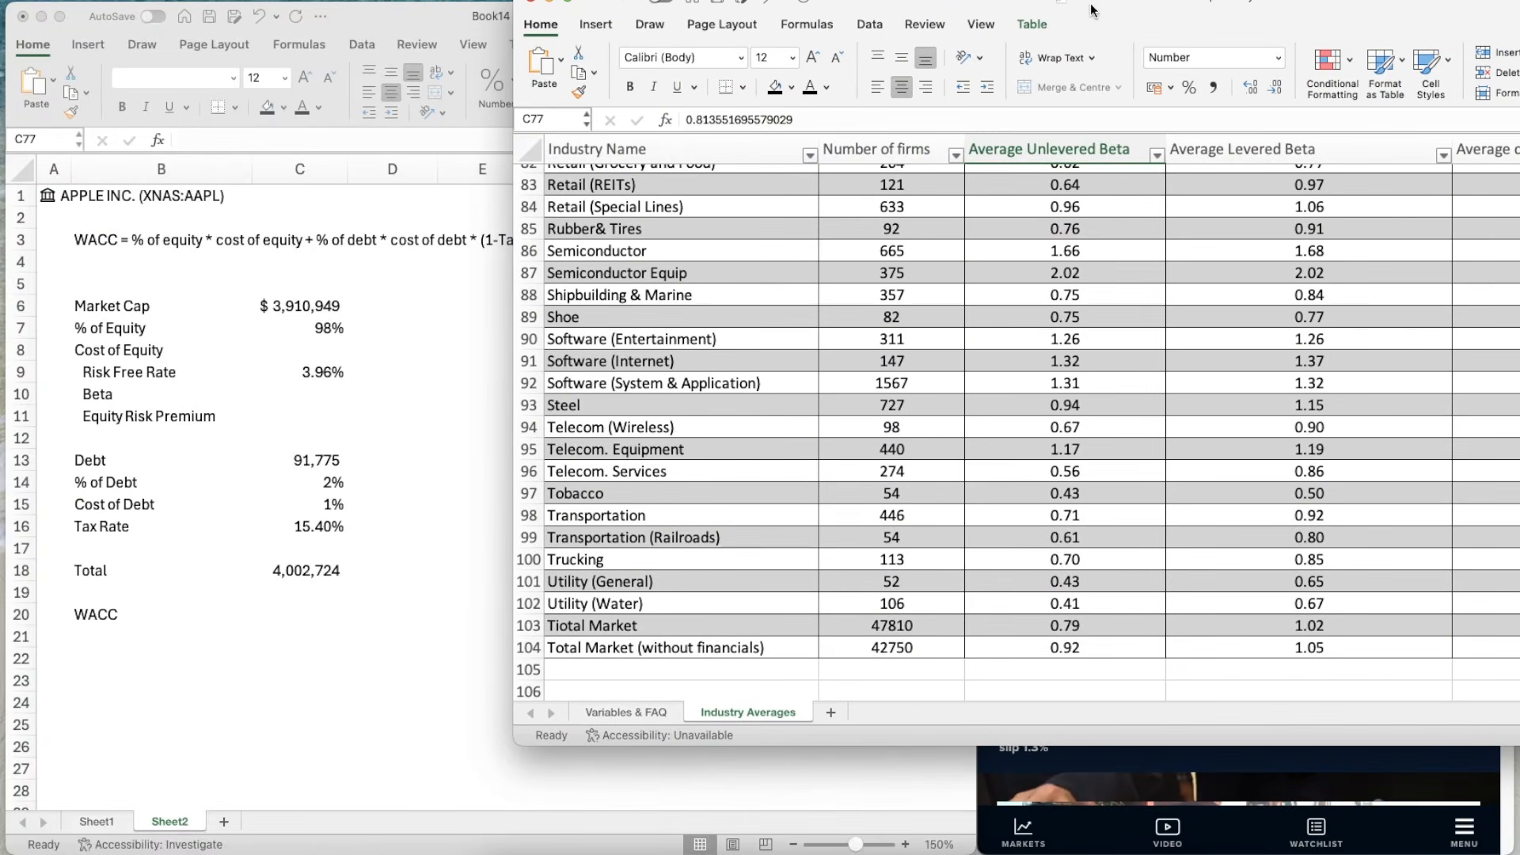
click(382, 606)
click(158, 722)
click(131, 659)
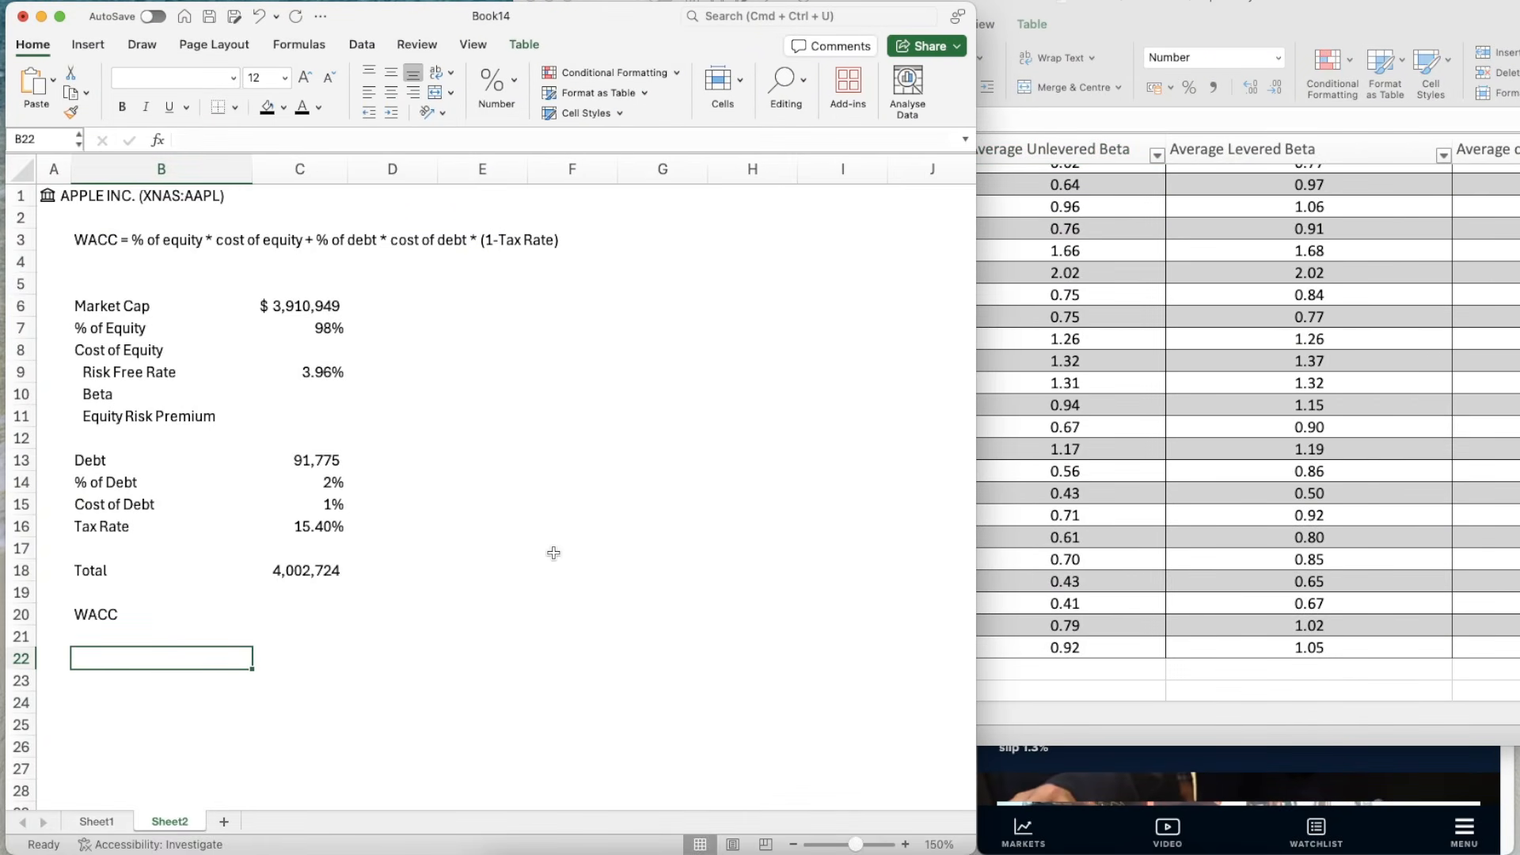
click(1079, 404)
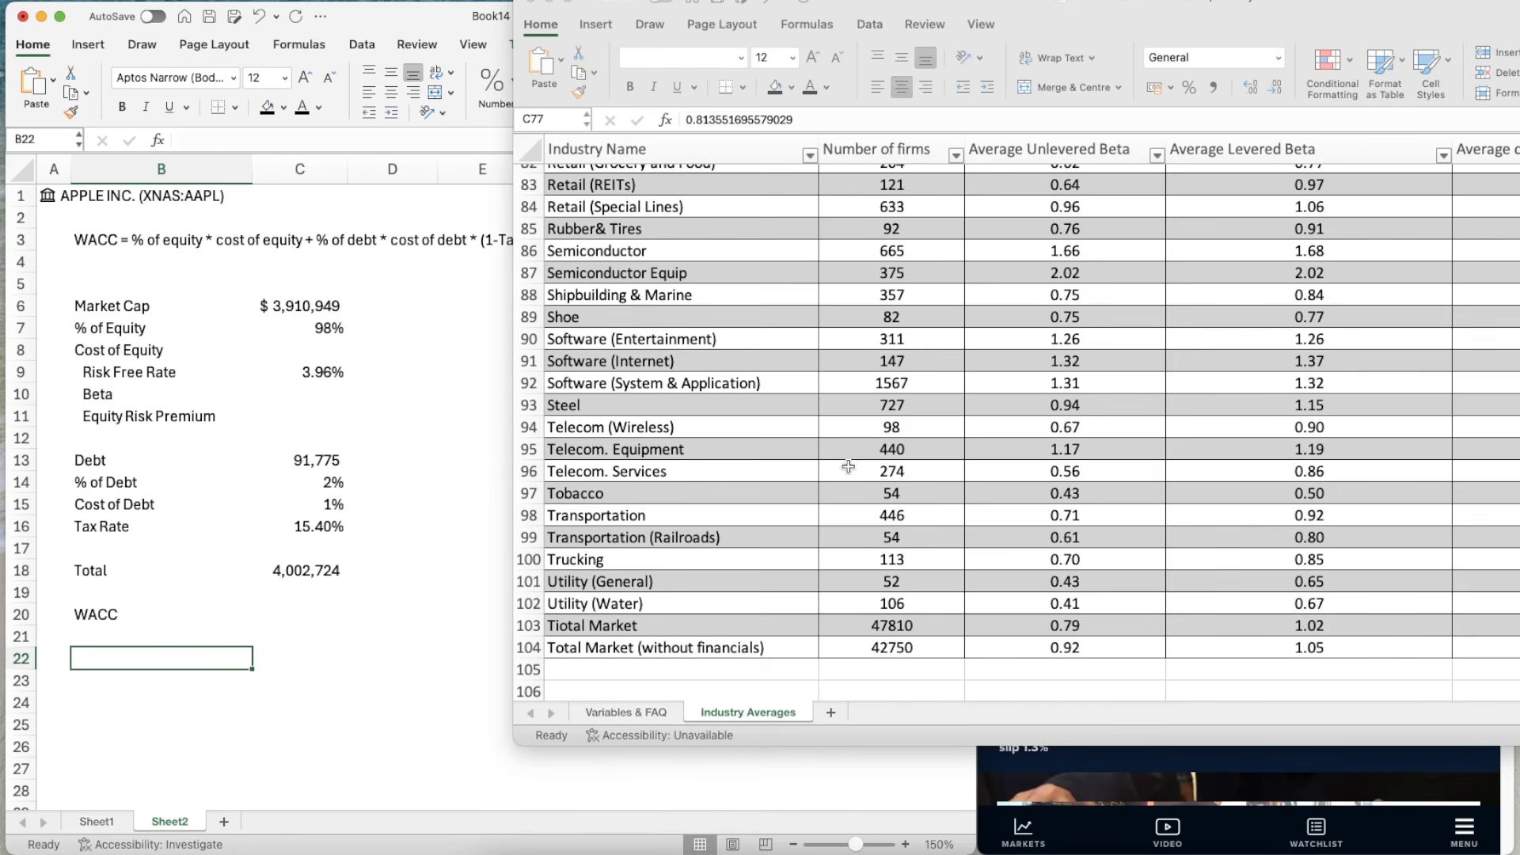
scroll(702, 385, down, 2)
click(698, 385)
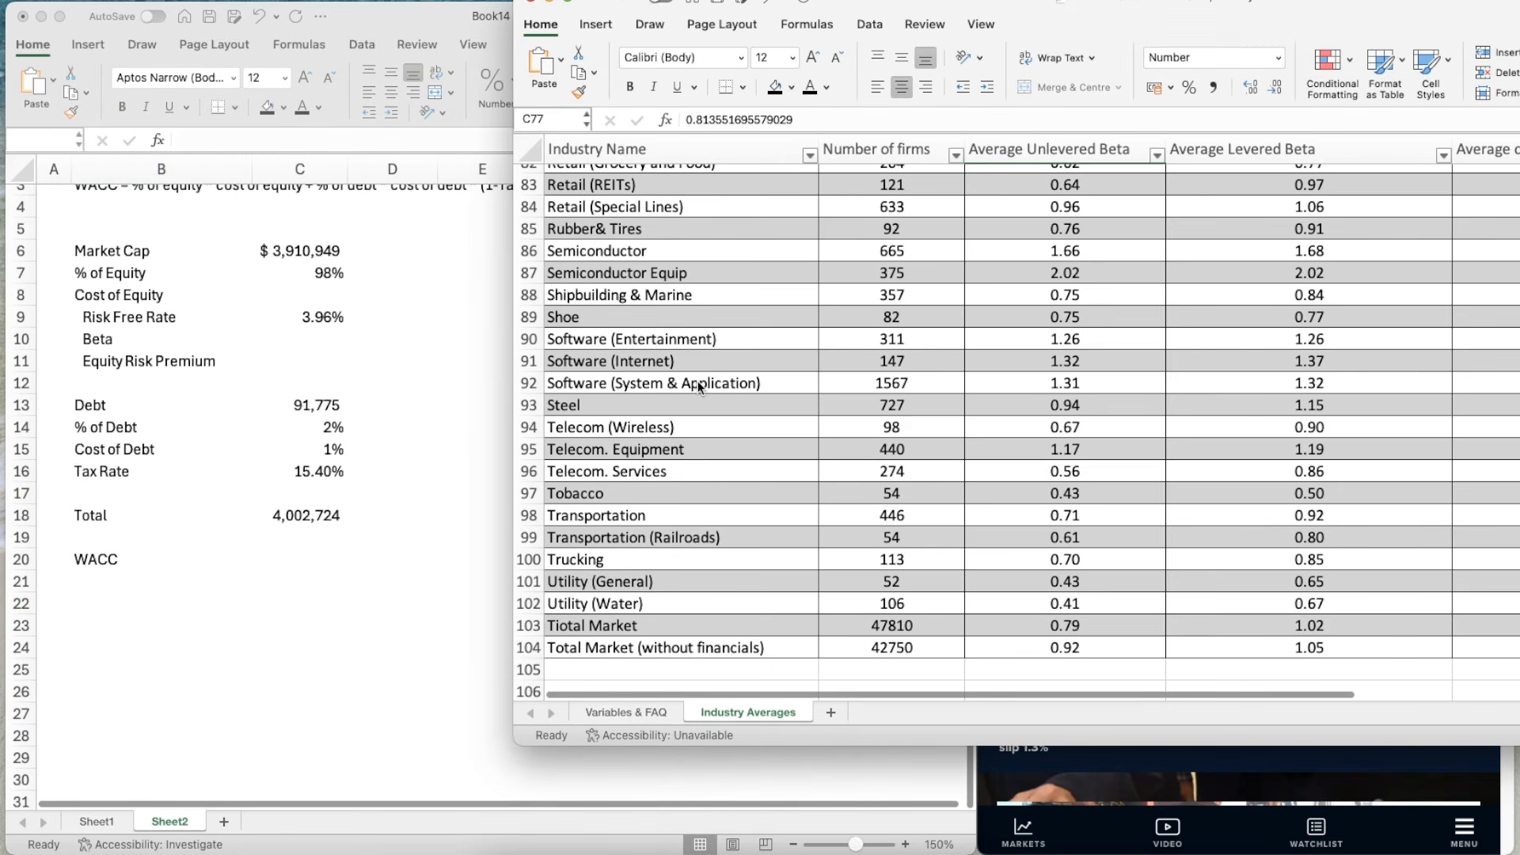
scroll(238, 475, down, 4)
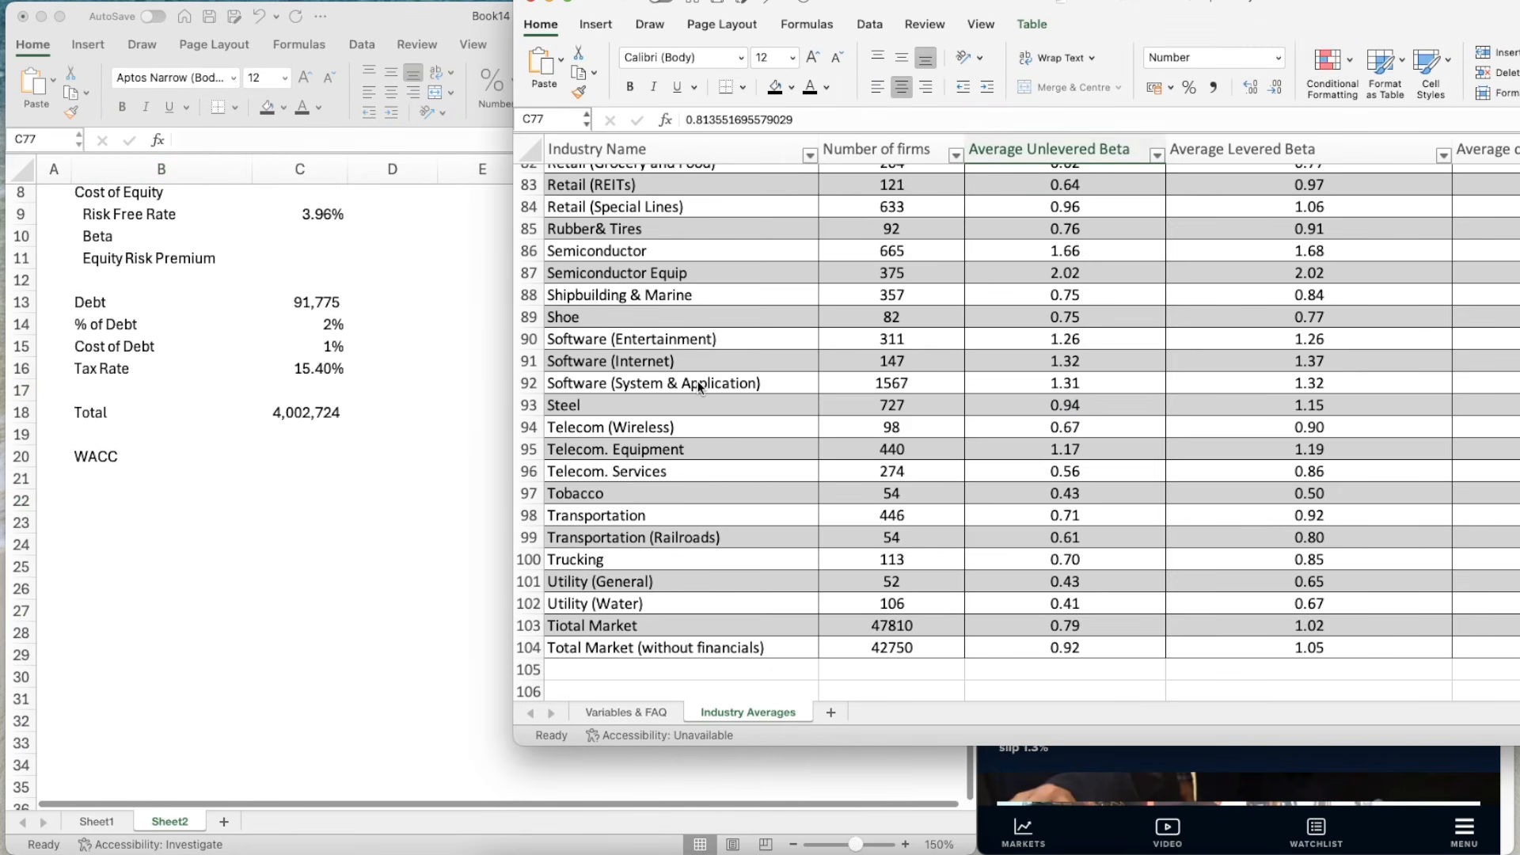
click(139, 509)
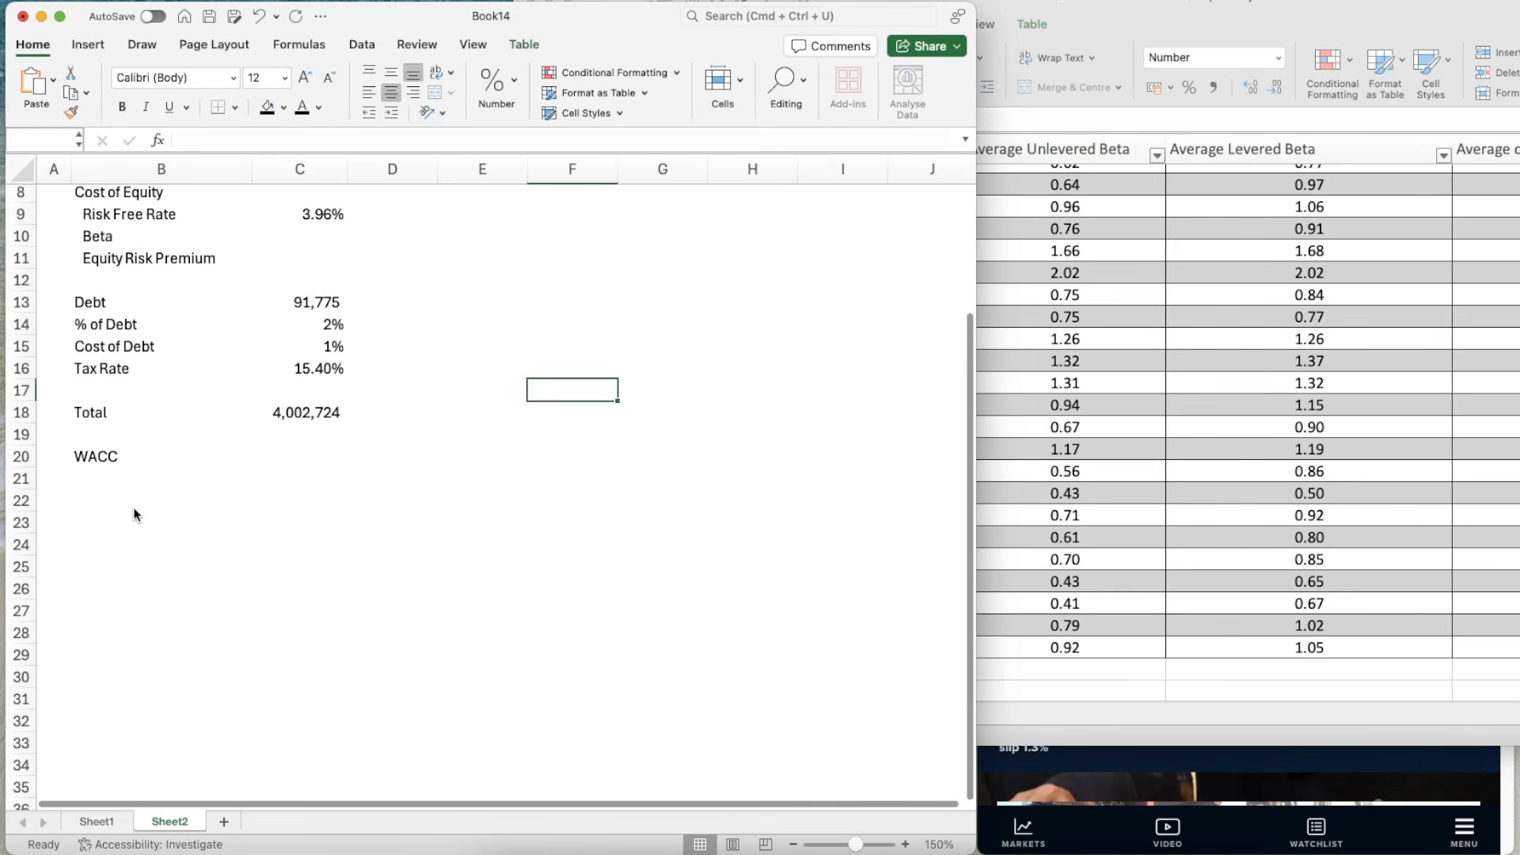
click(134, 511)
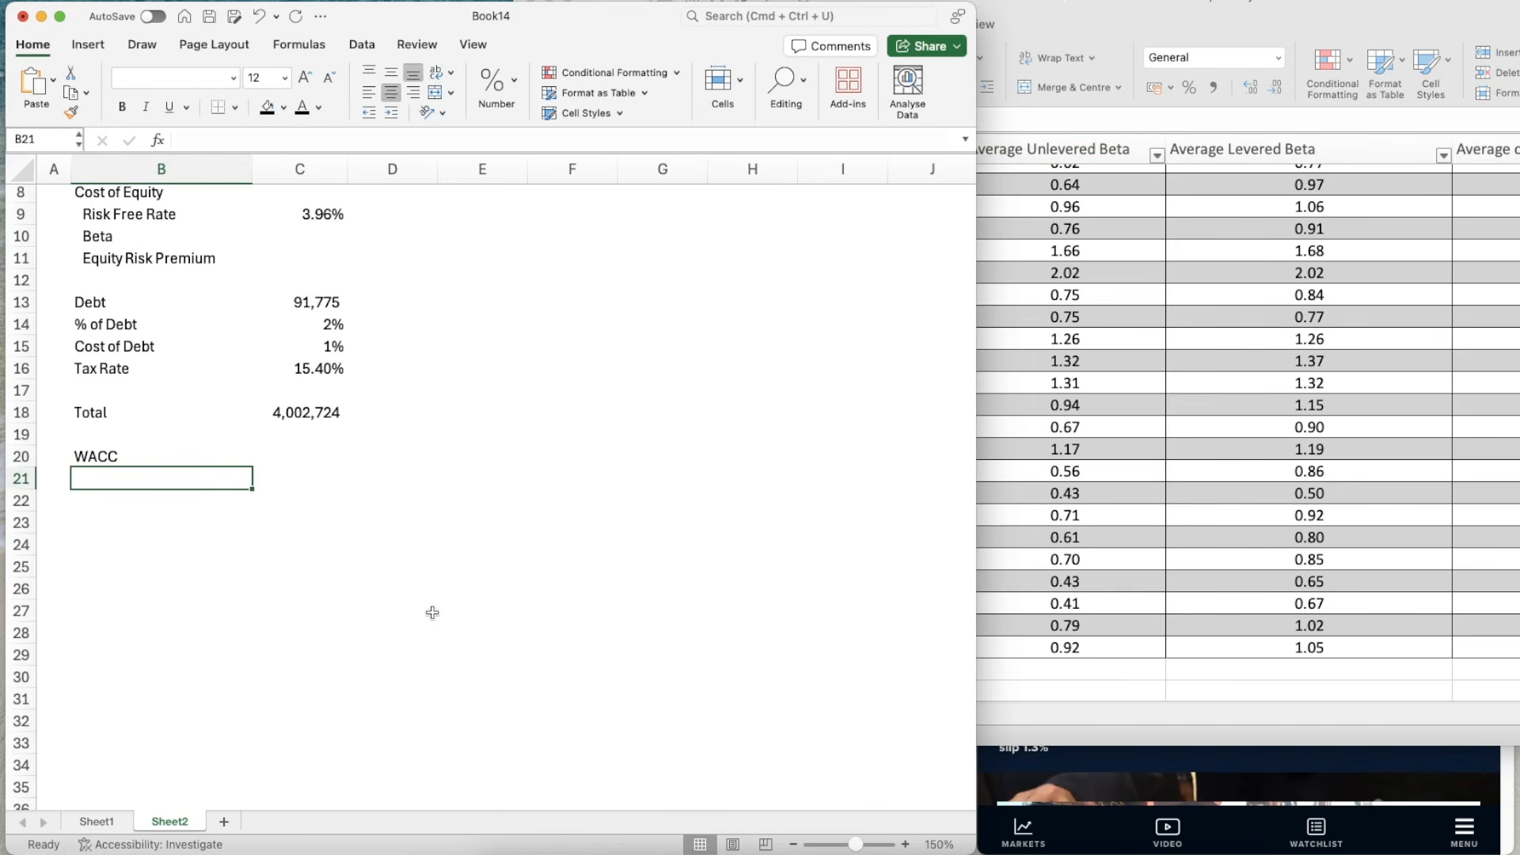
key(Down)
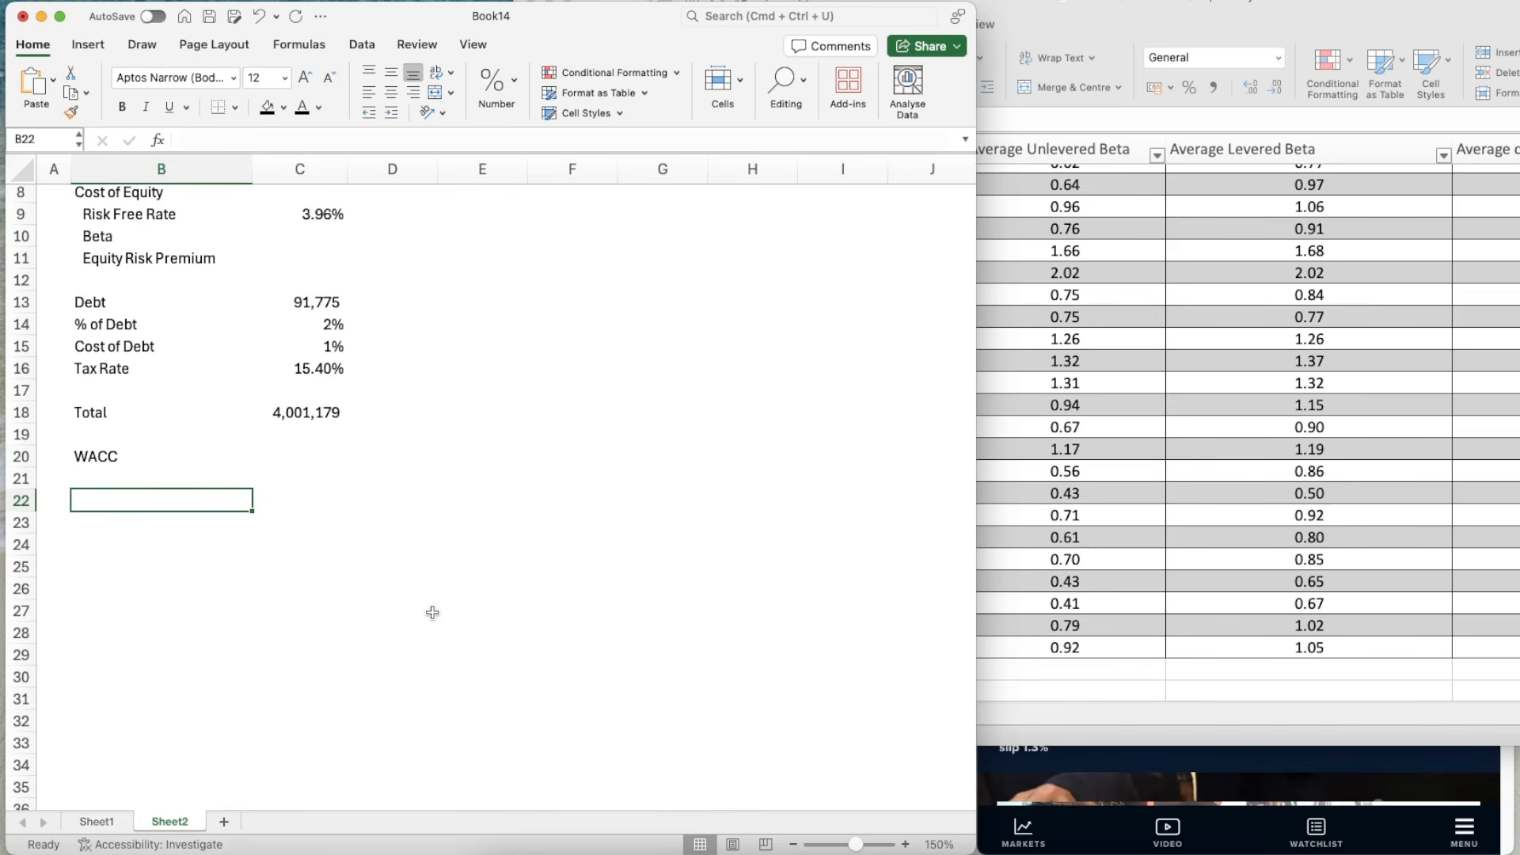
- Examine the software and electronics rows of the Industry Averages table in totalbetaGlobal.xls for their average unlevered betas
click(1275, 307)
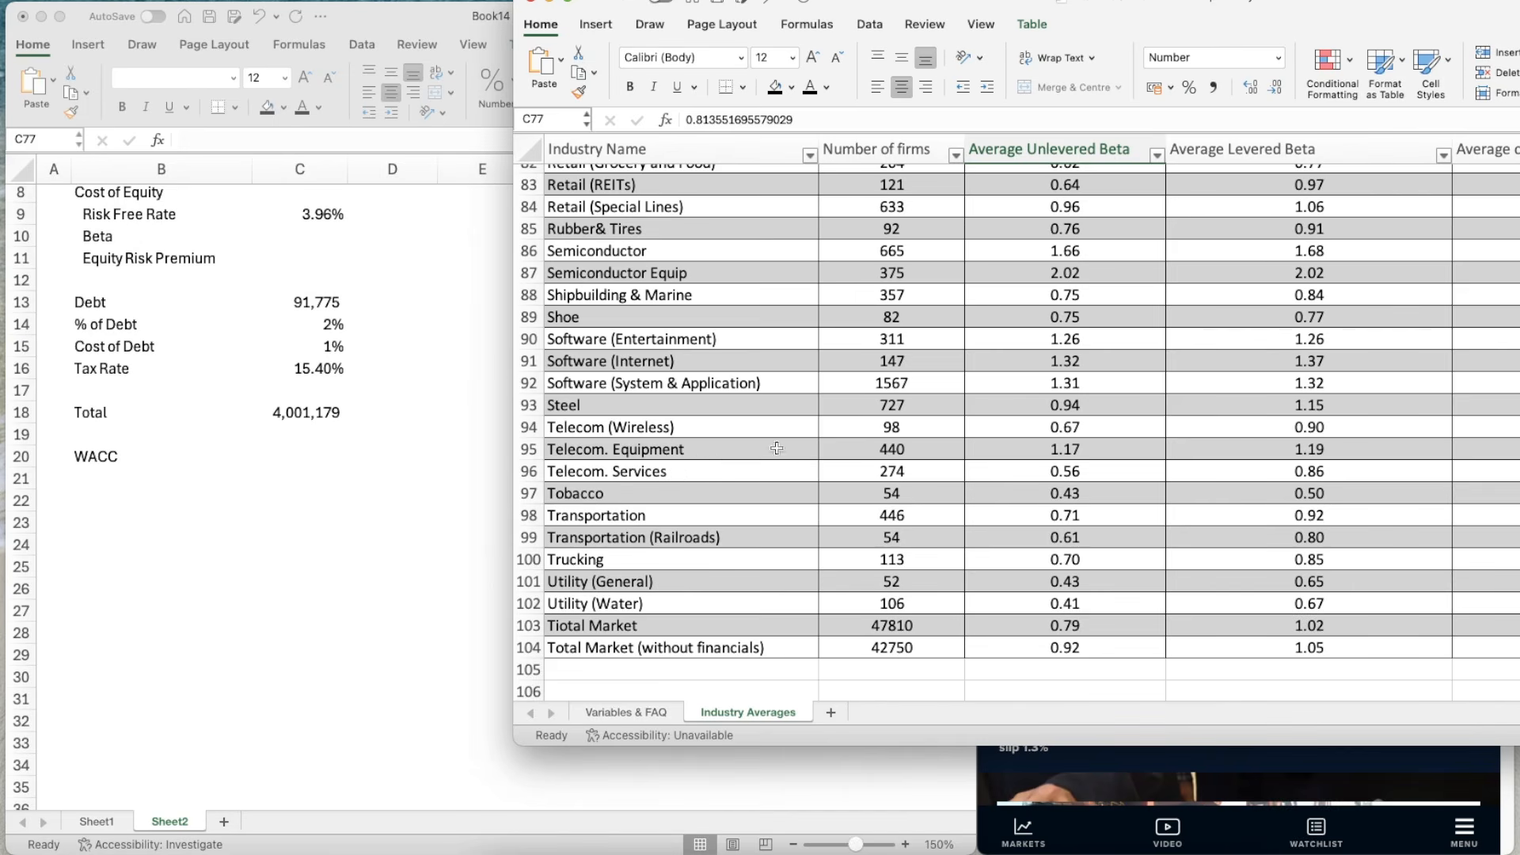
scroll(877, 449, down, 1)
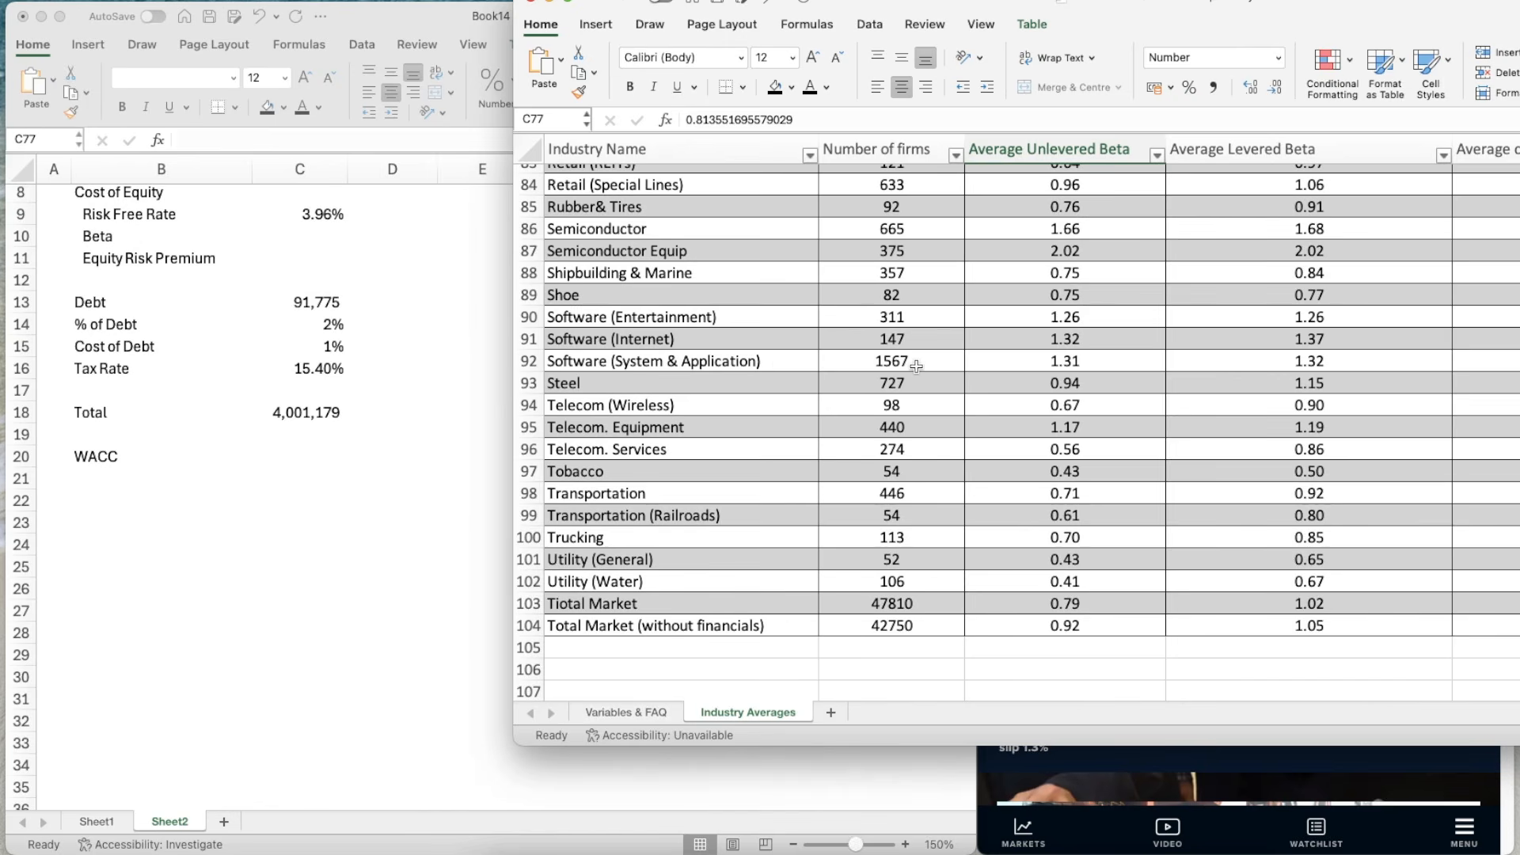
scroll(916, 366, up, 10)
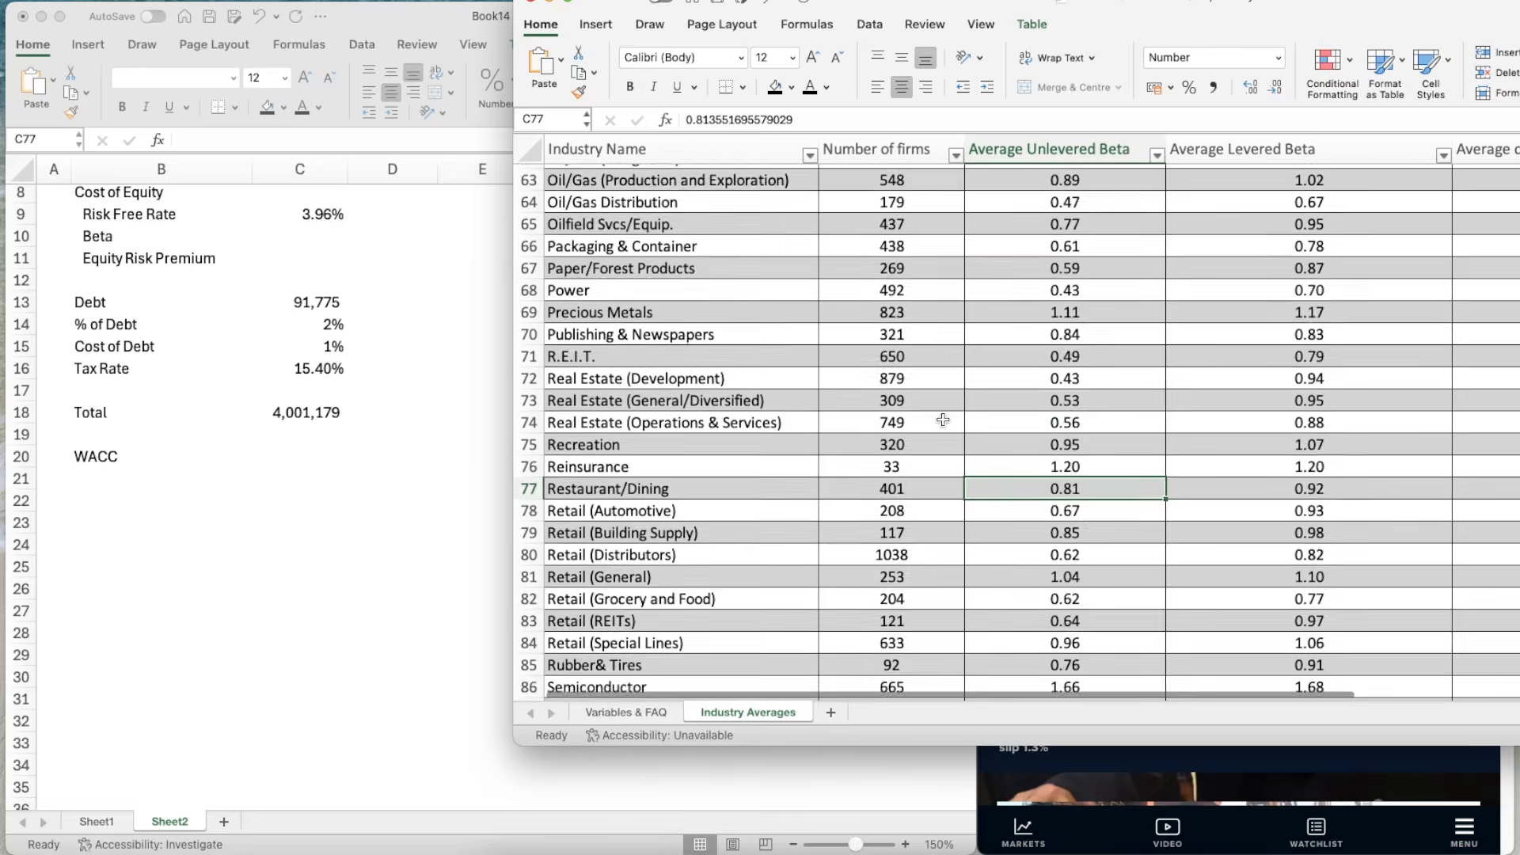
scroll(943, 419, up, 12)
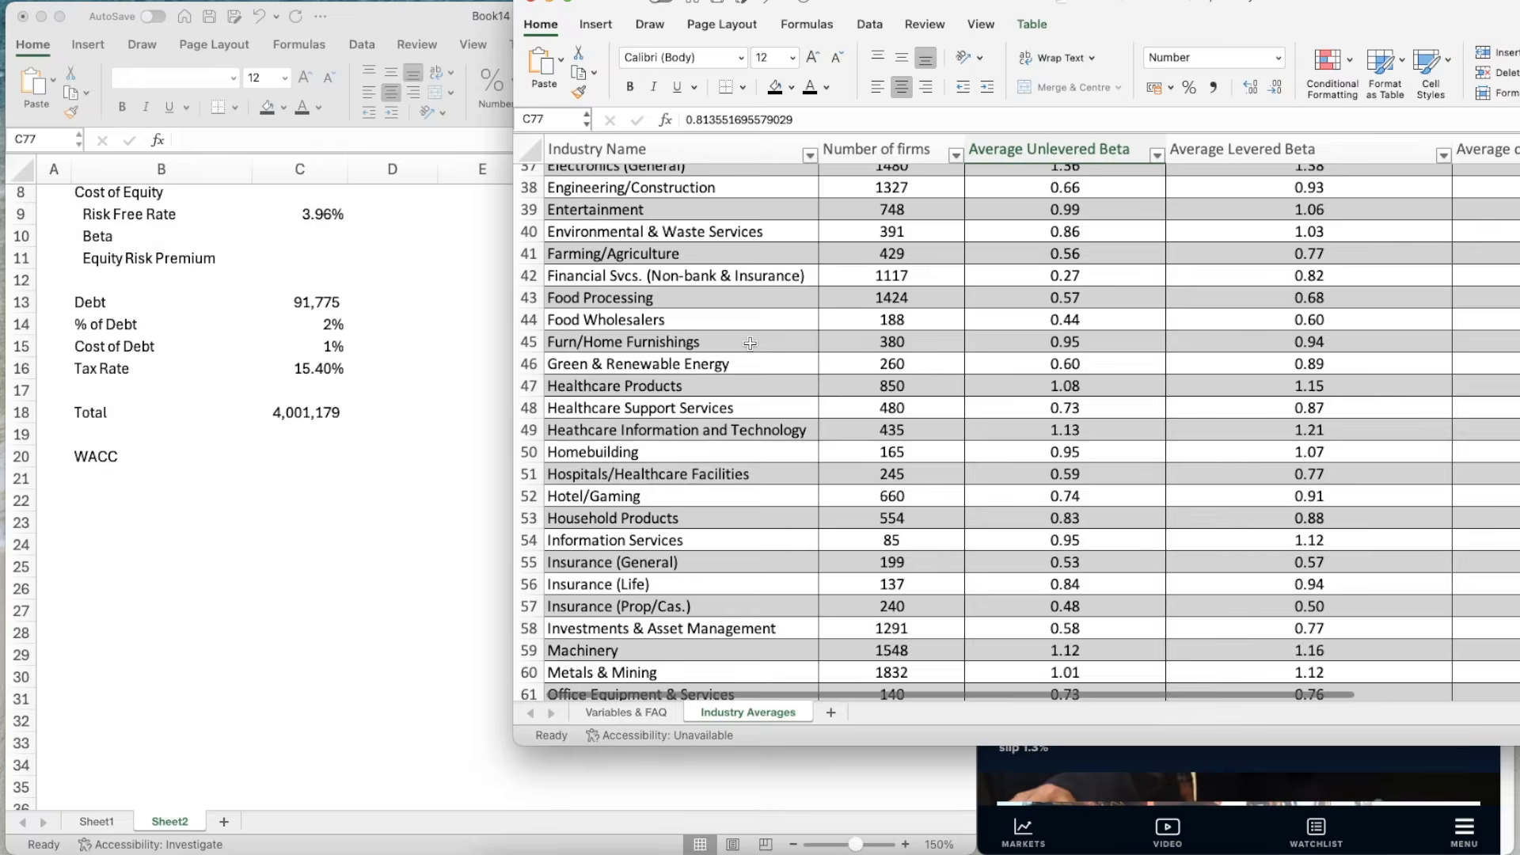
scroll(750, 342, up, 2)
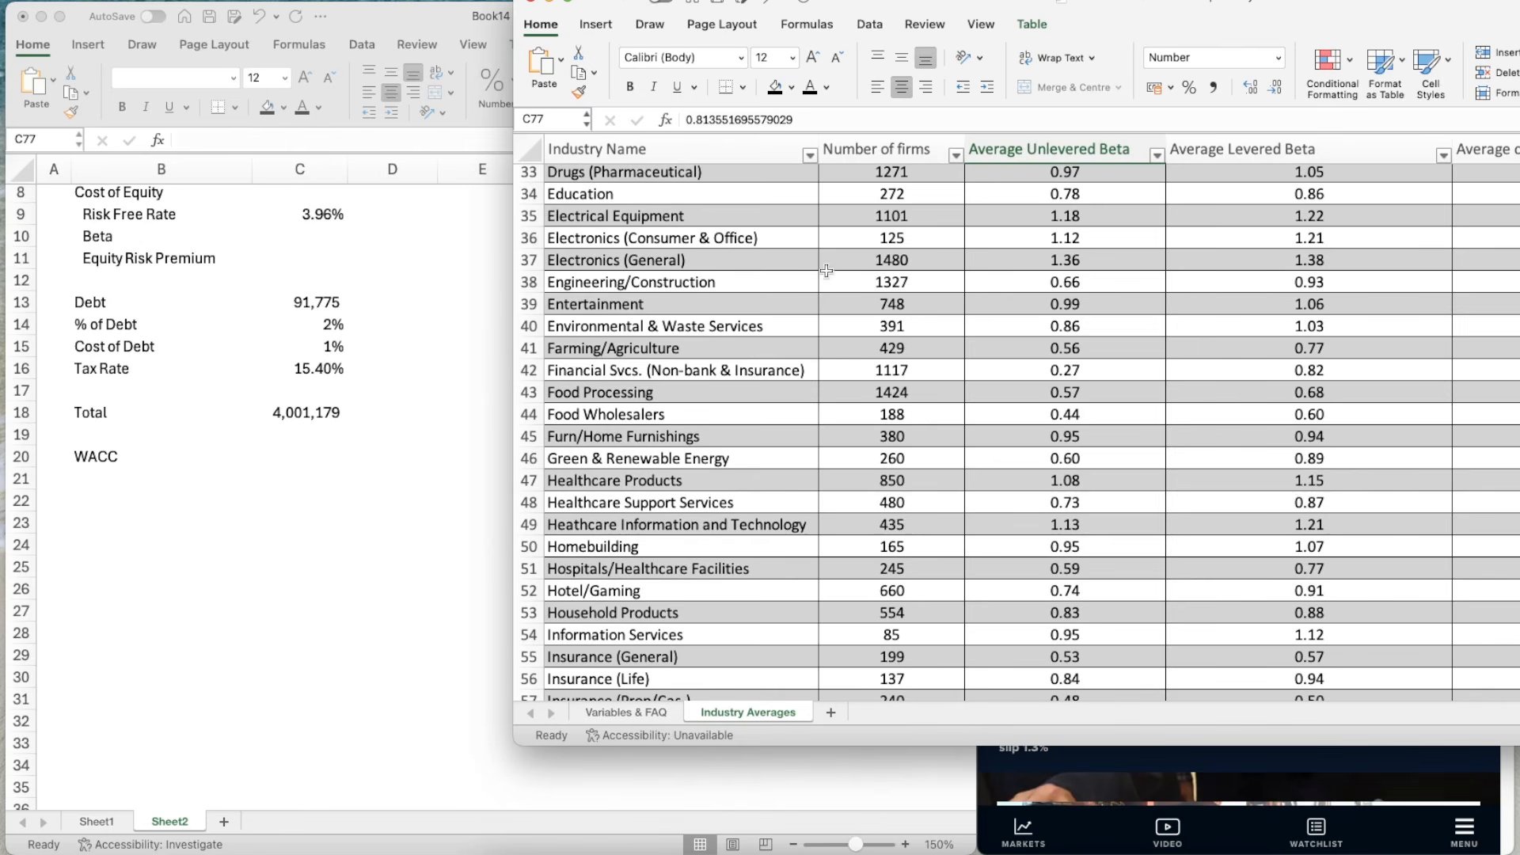
scroll(843, 300, up, 1)
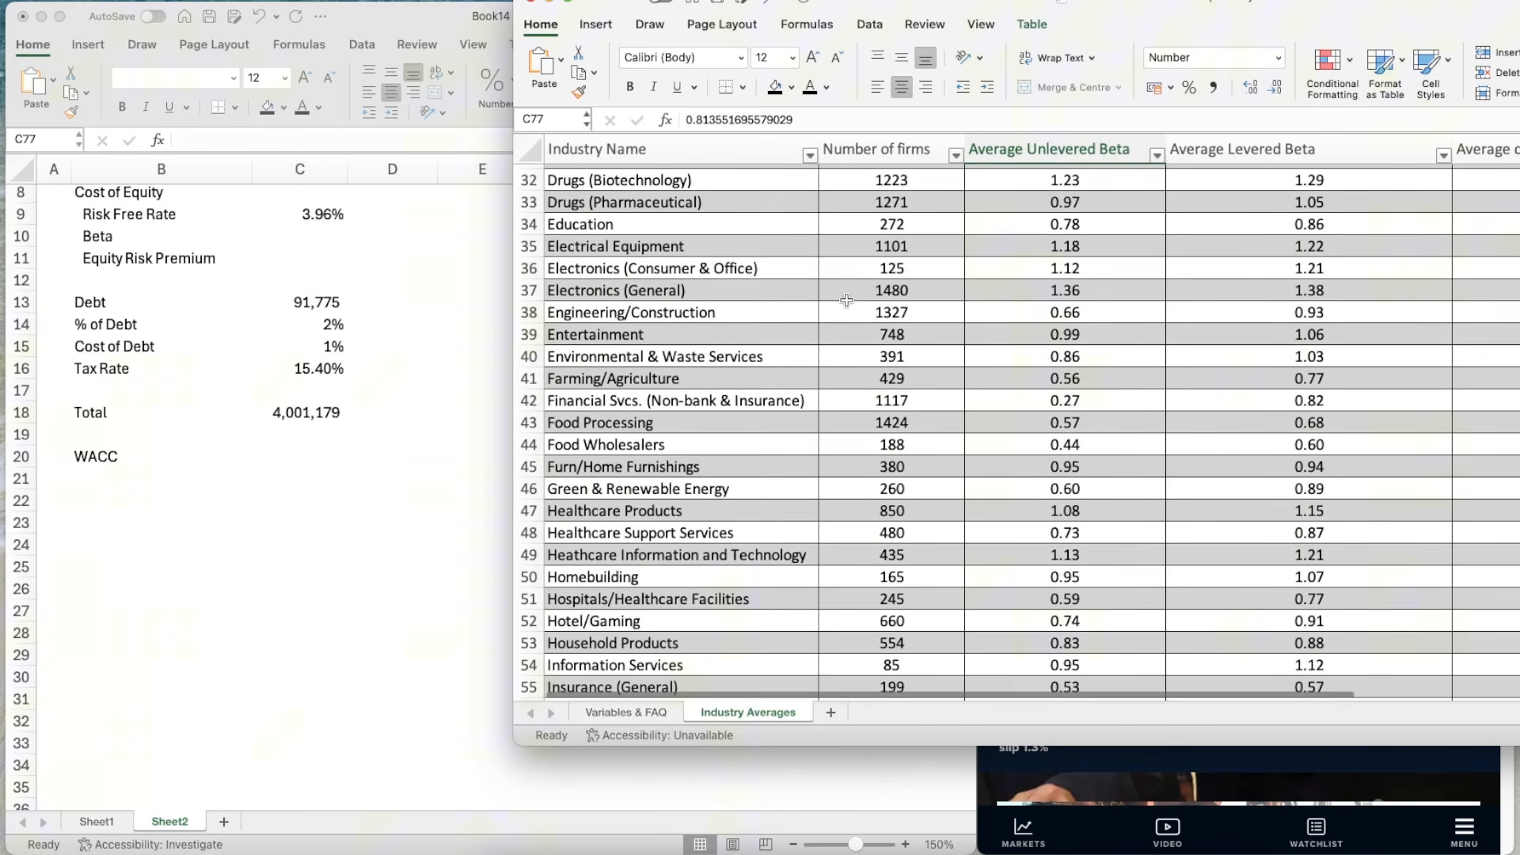
- Start a beta section on Sheet2 of Book14 with the title Beta in B25 and the heading Industry in B27
click(258, 539)
click(112, 567)
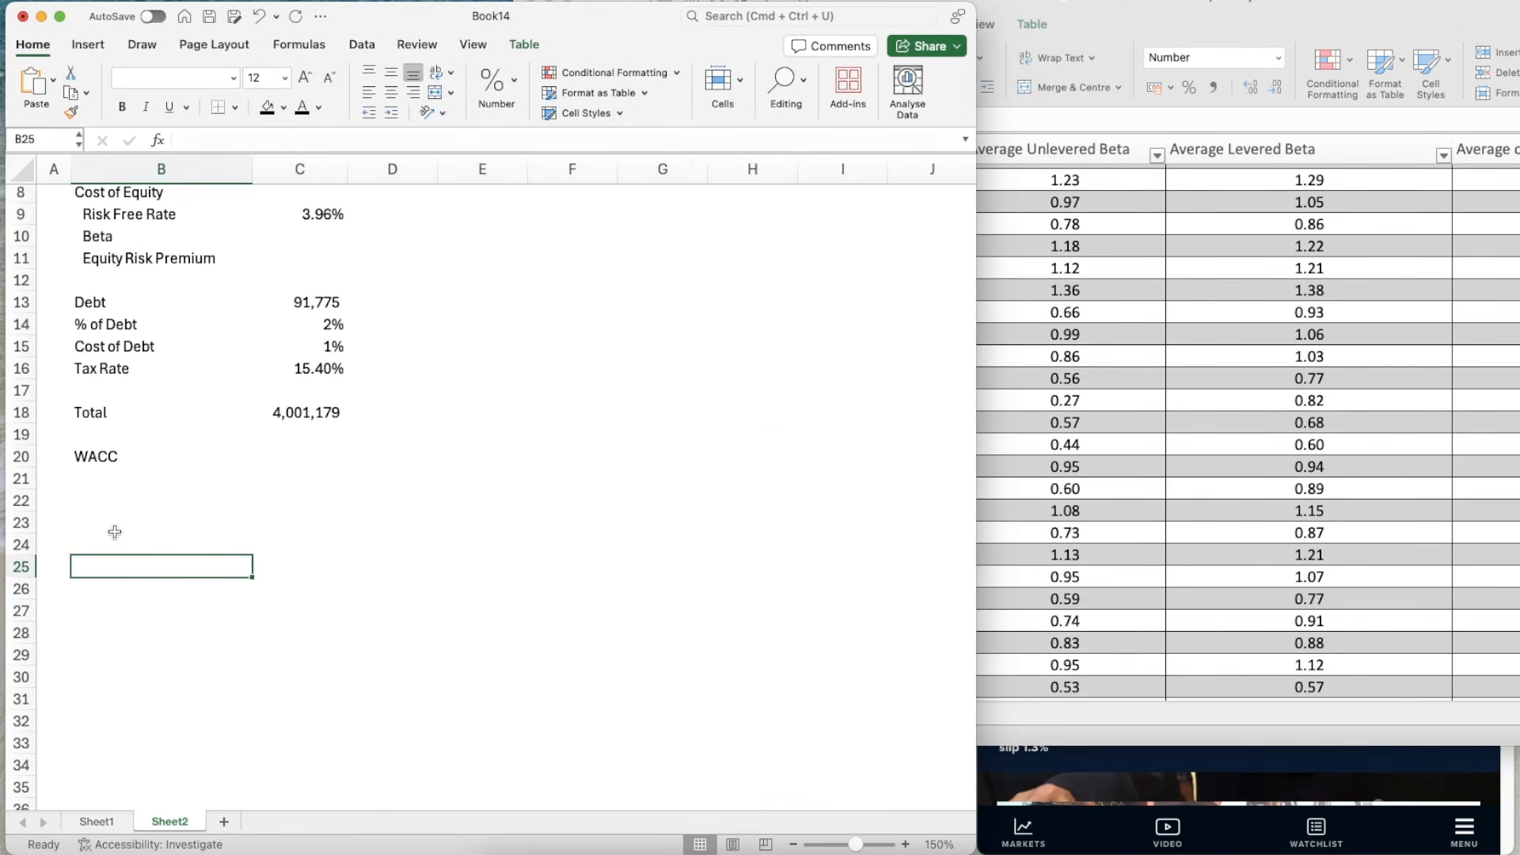
text(Beta)
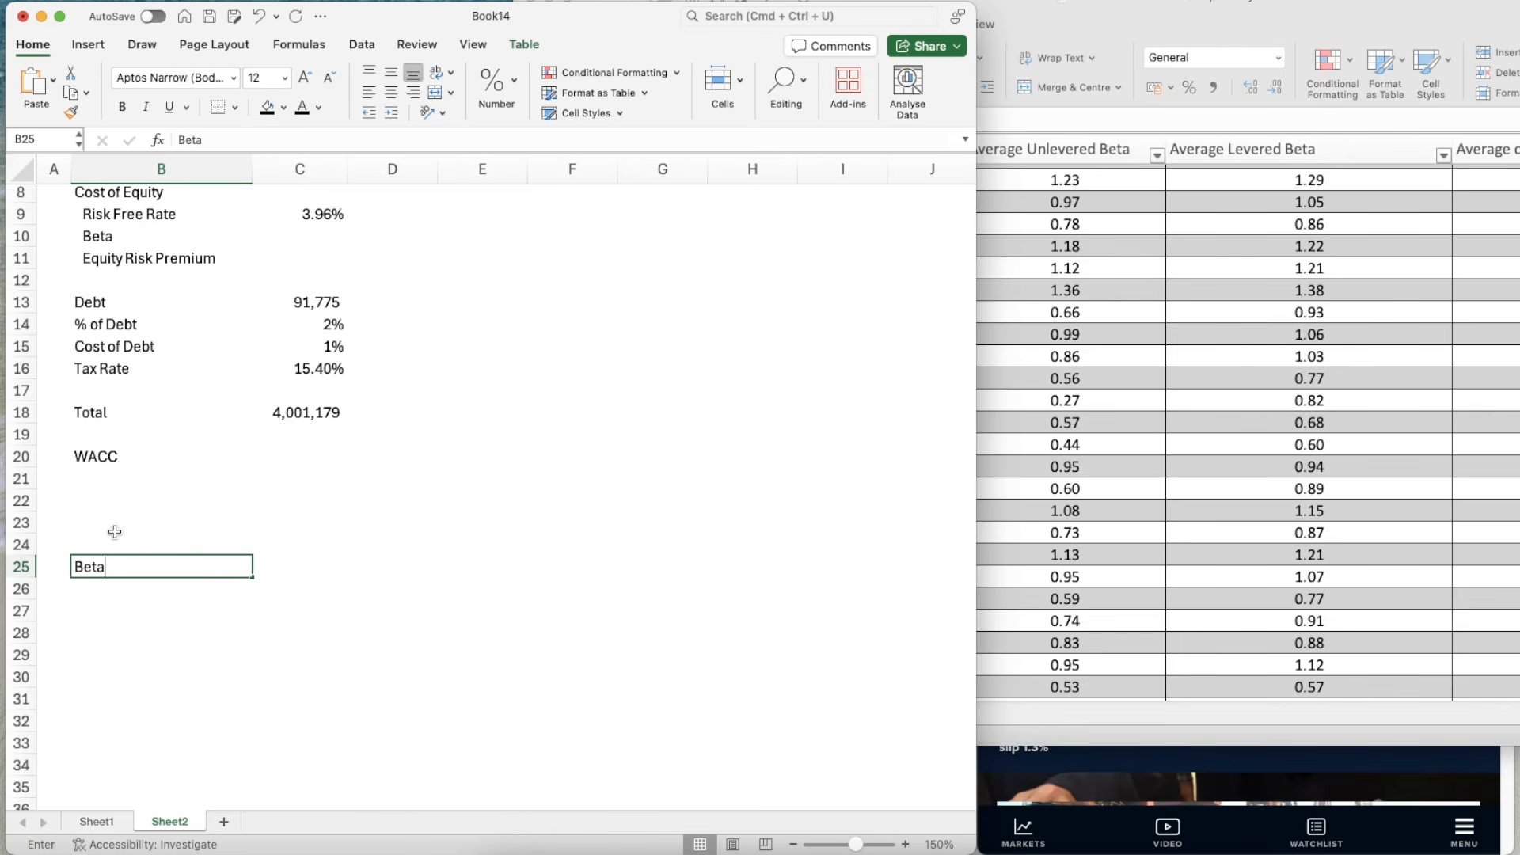
key(Return)
key(Return)
text(Industry)
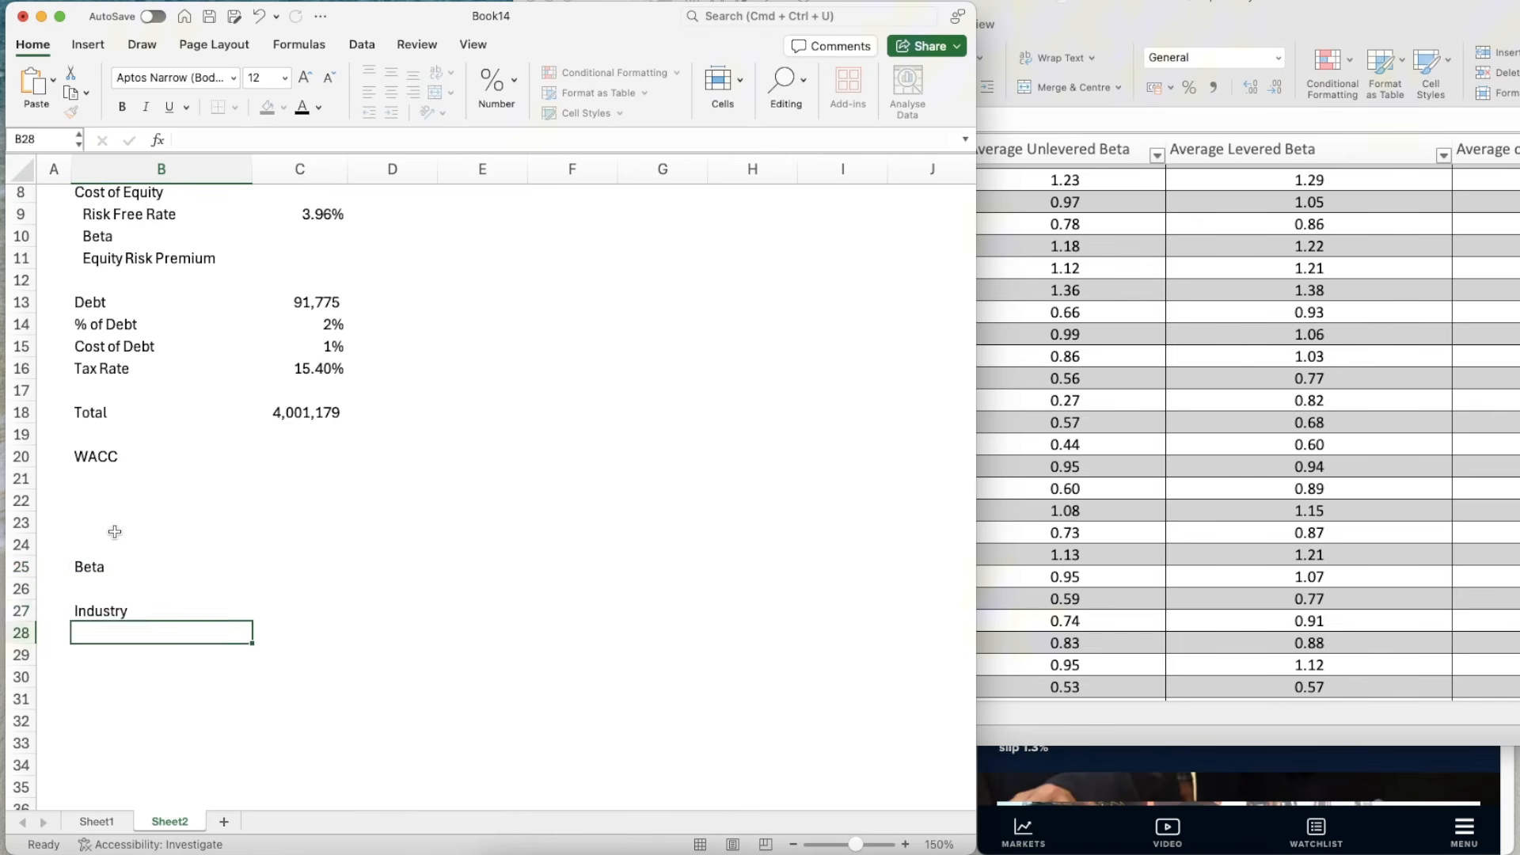
- Add the column headings Unlev Beta in C27 and Revenues in D27
key(Tab)
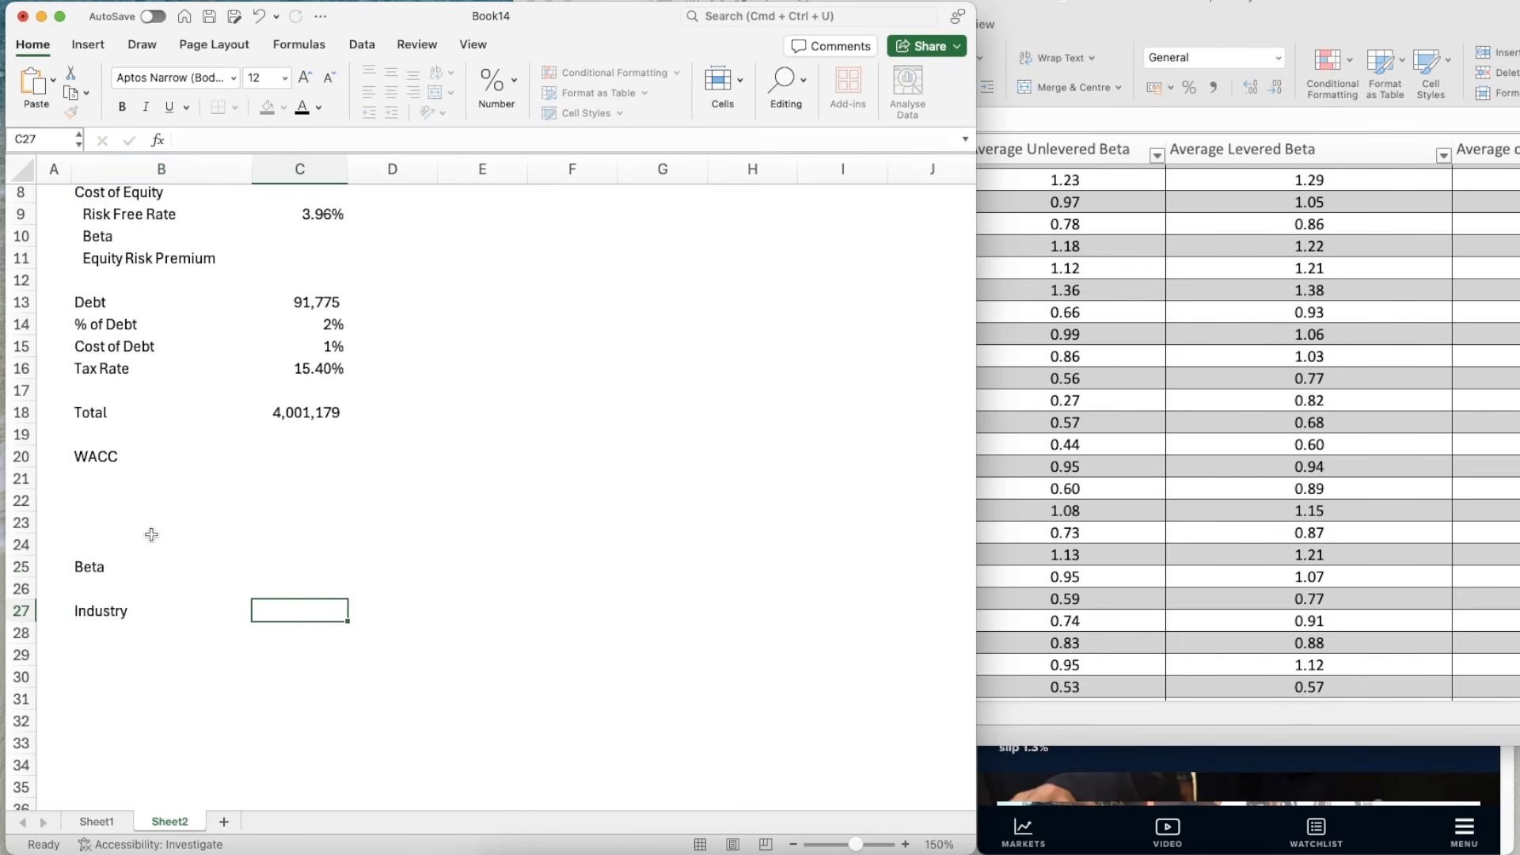
scroll(372, 552, down, 3)
scroll(373, 552, down, 1)
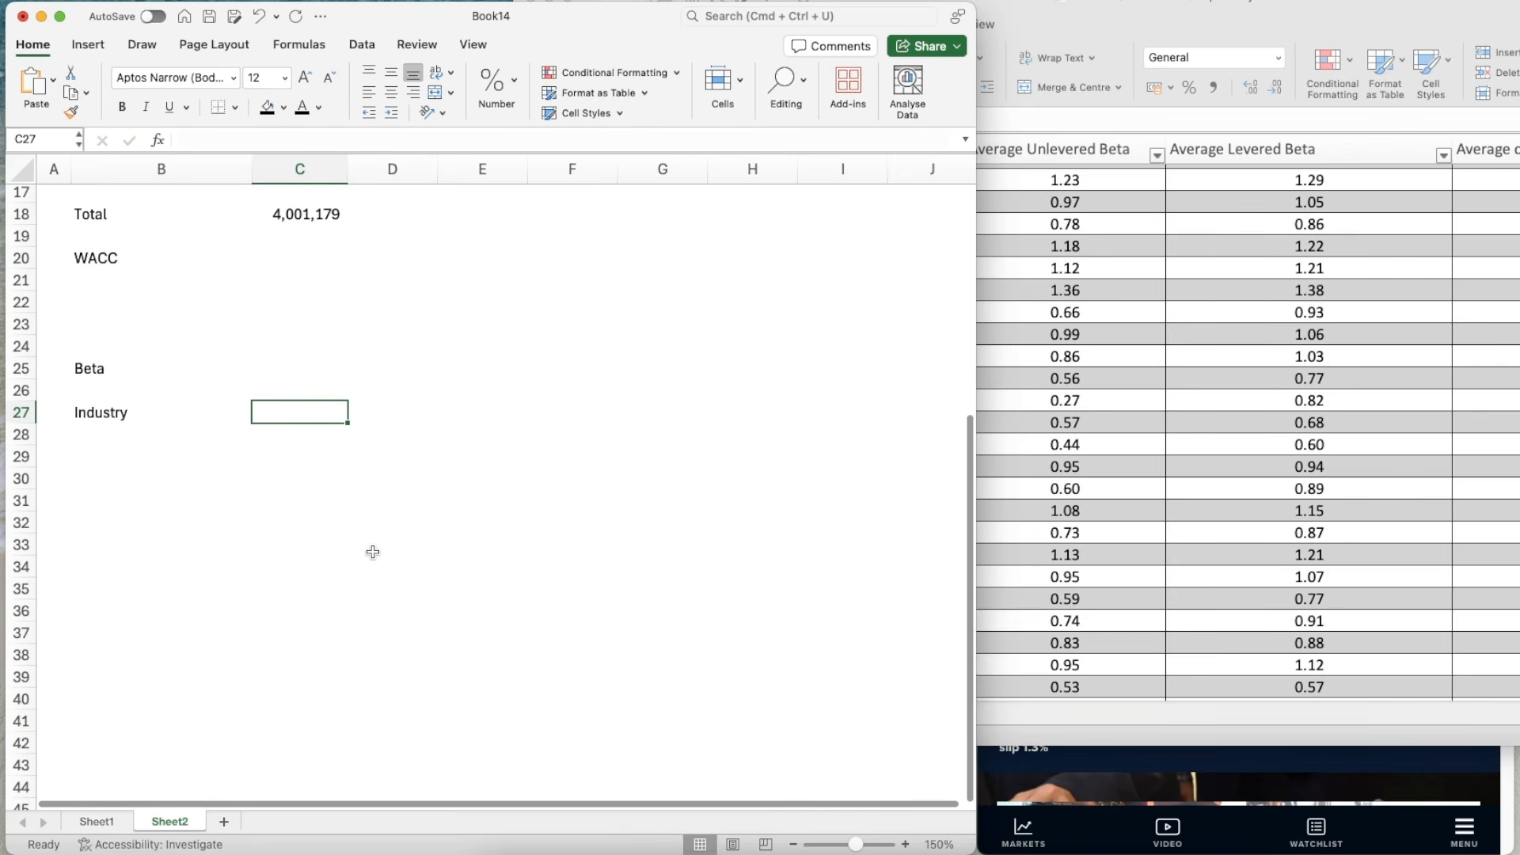
text(Unlev Beta)
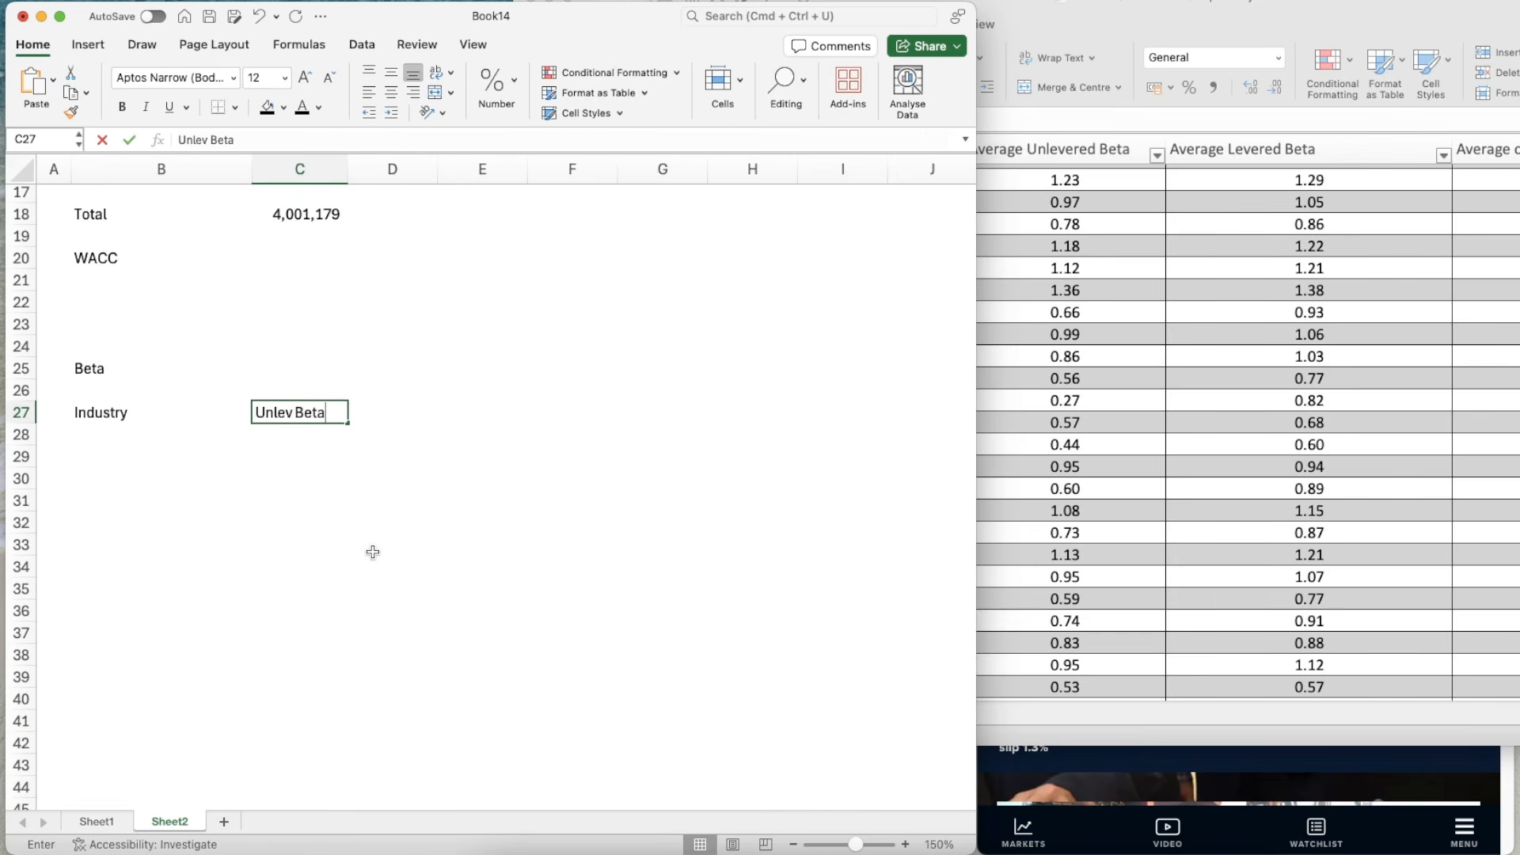
key(Tab)
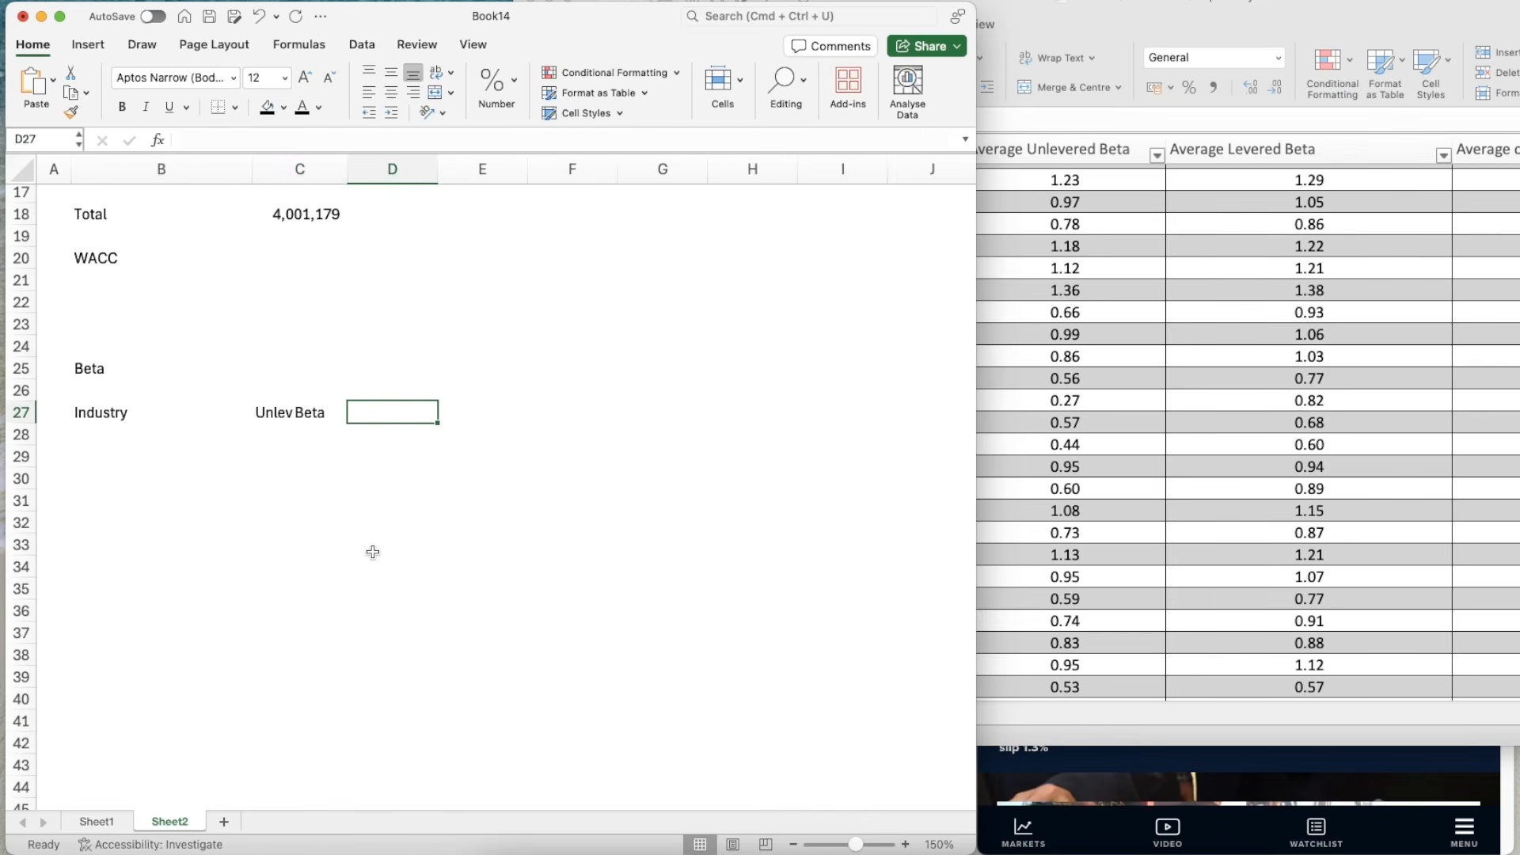
text(evenue)
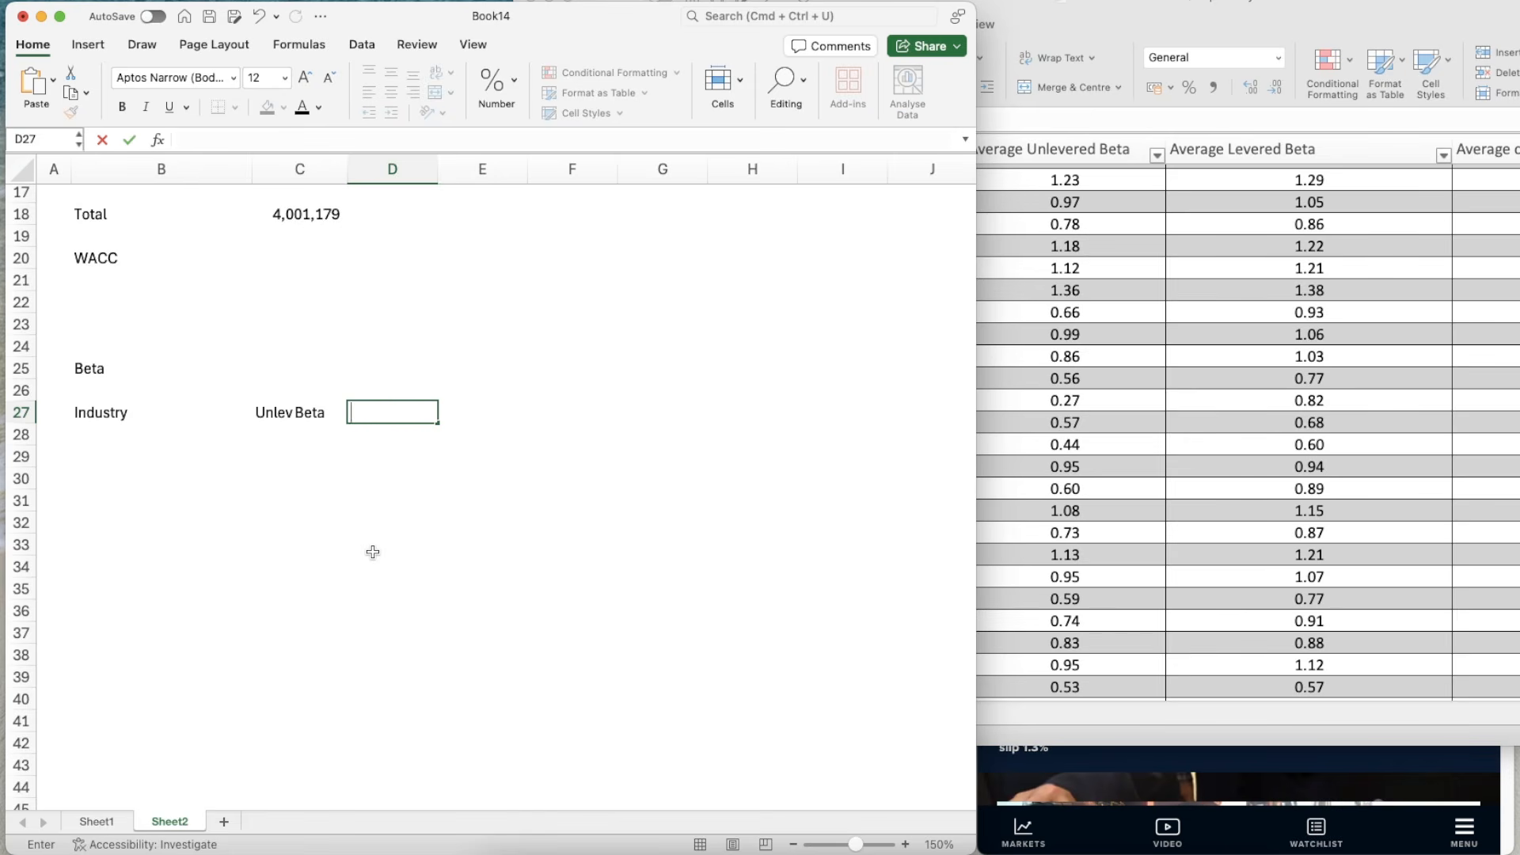
text(Revenues)
key(Return)
key(Up)
key(Right)
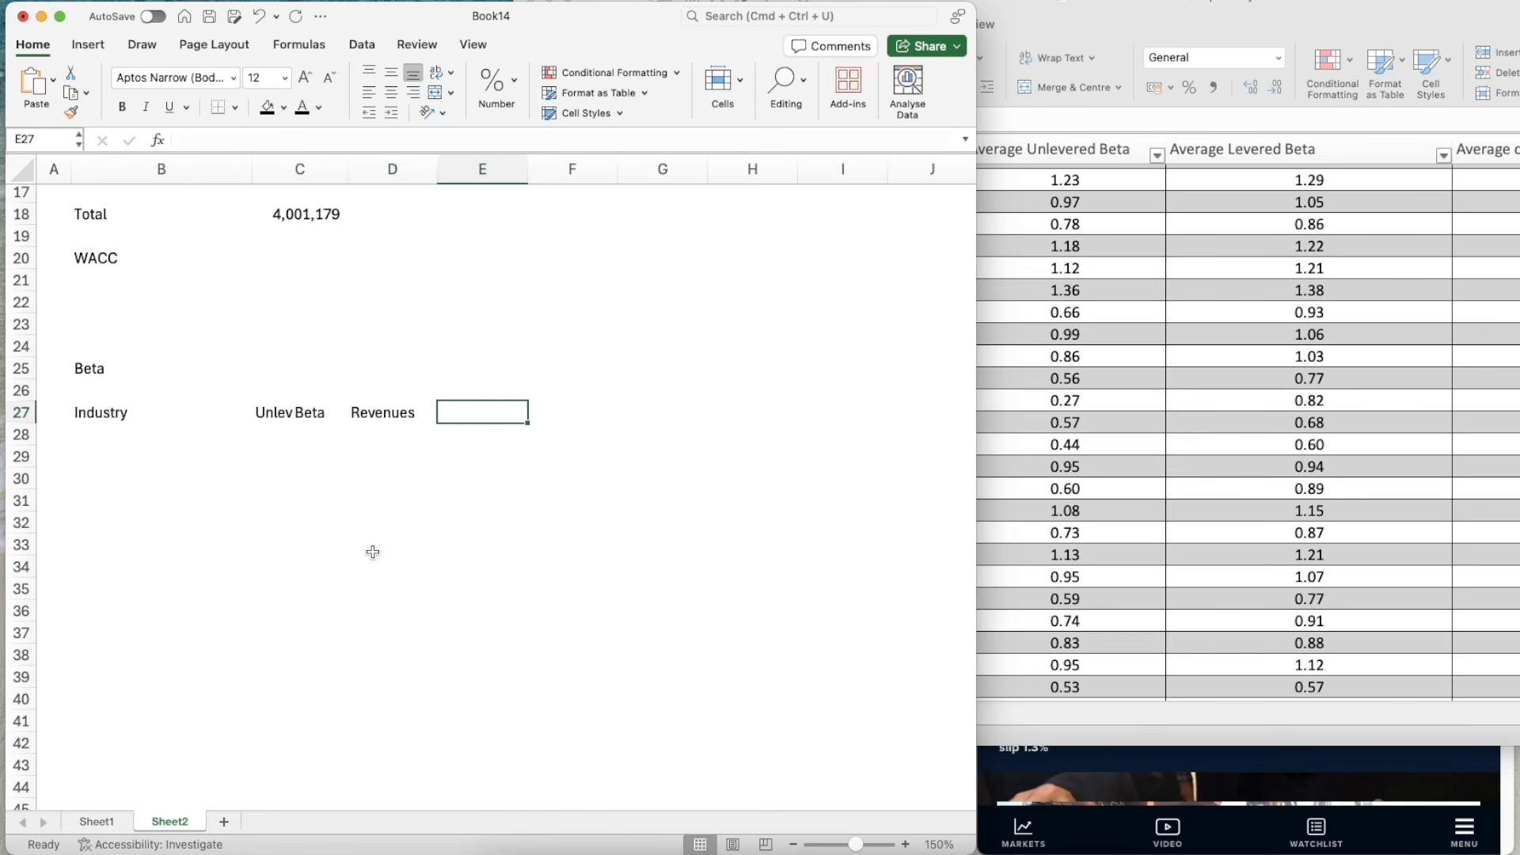
- Add the column headings EV/Sales, Value, Weight and Weight Beta in E27 through H27
text(E)
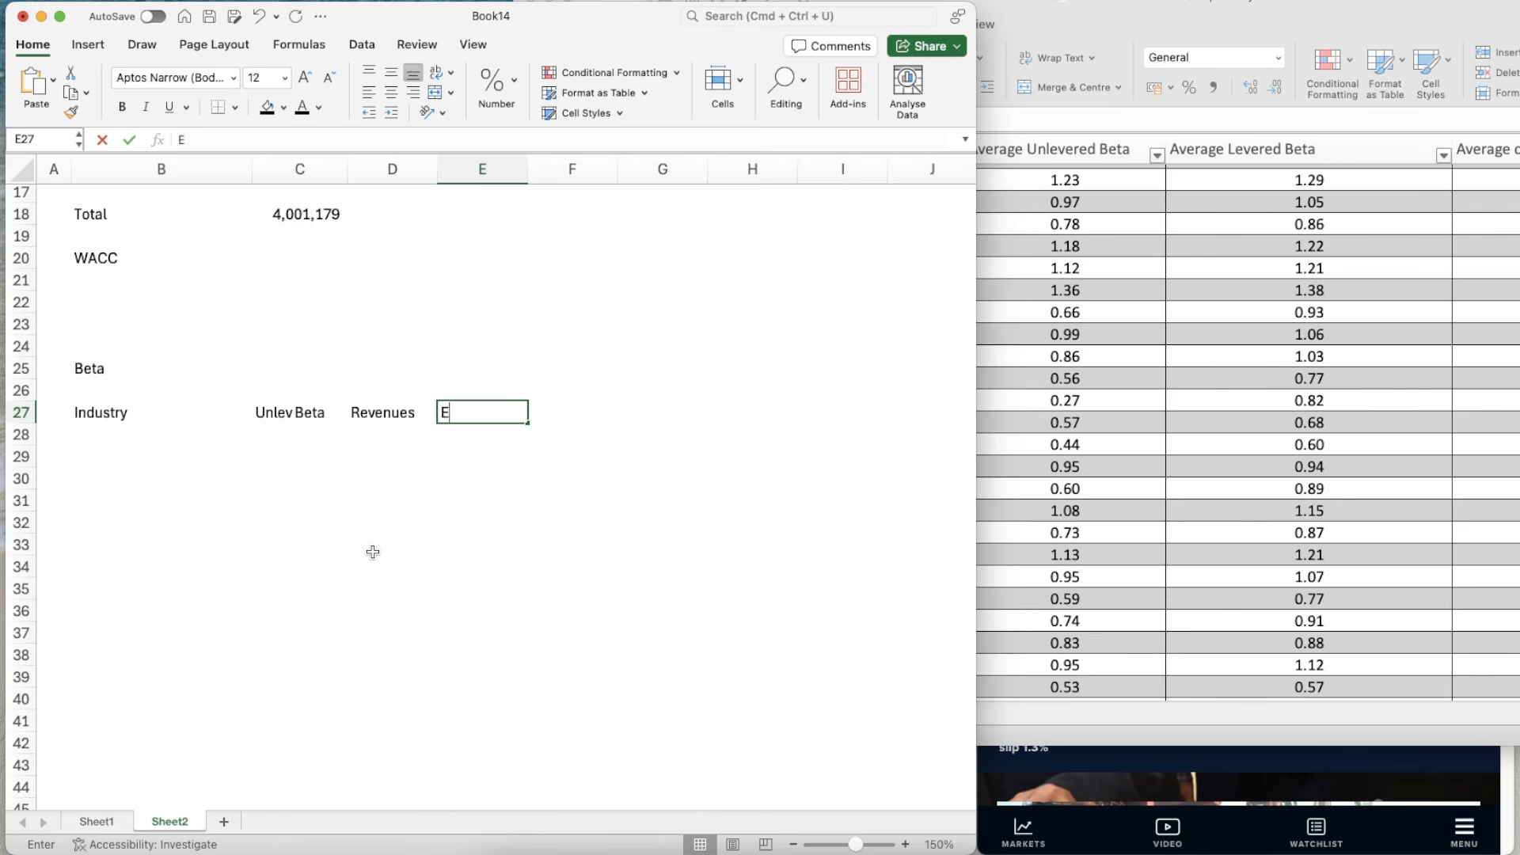
text(V/Sa)
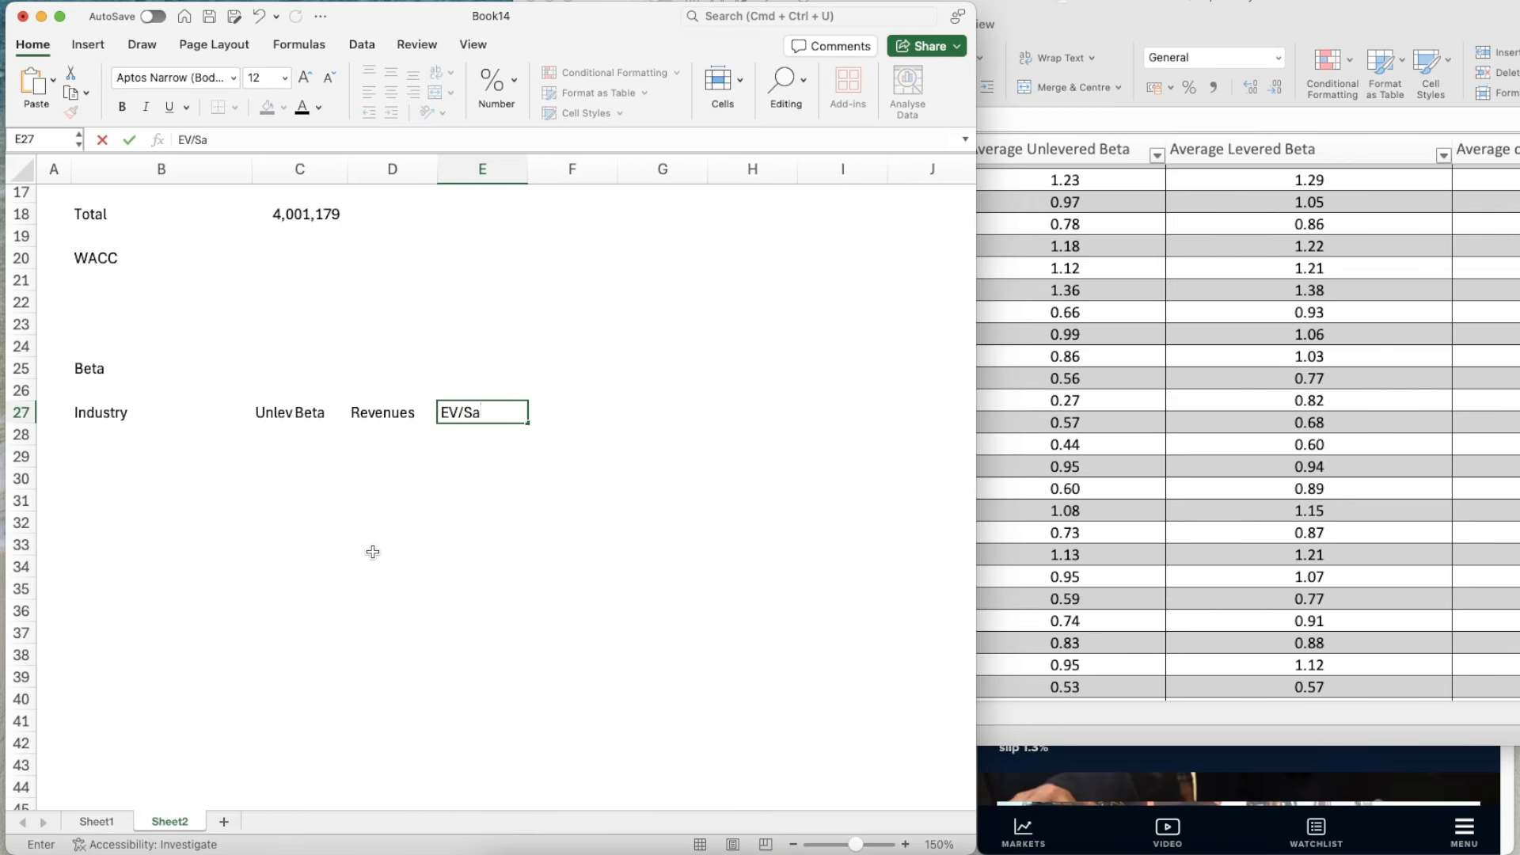
text(les)
key(Tab)
text(Value)
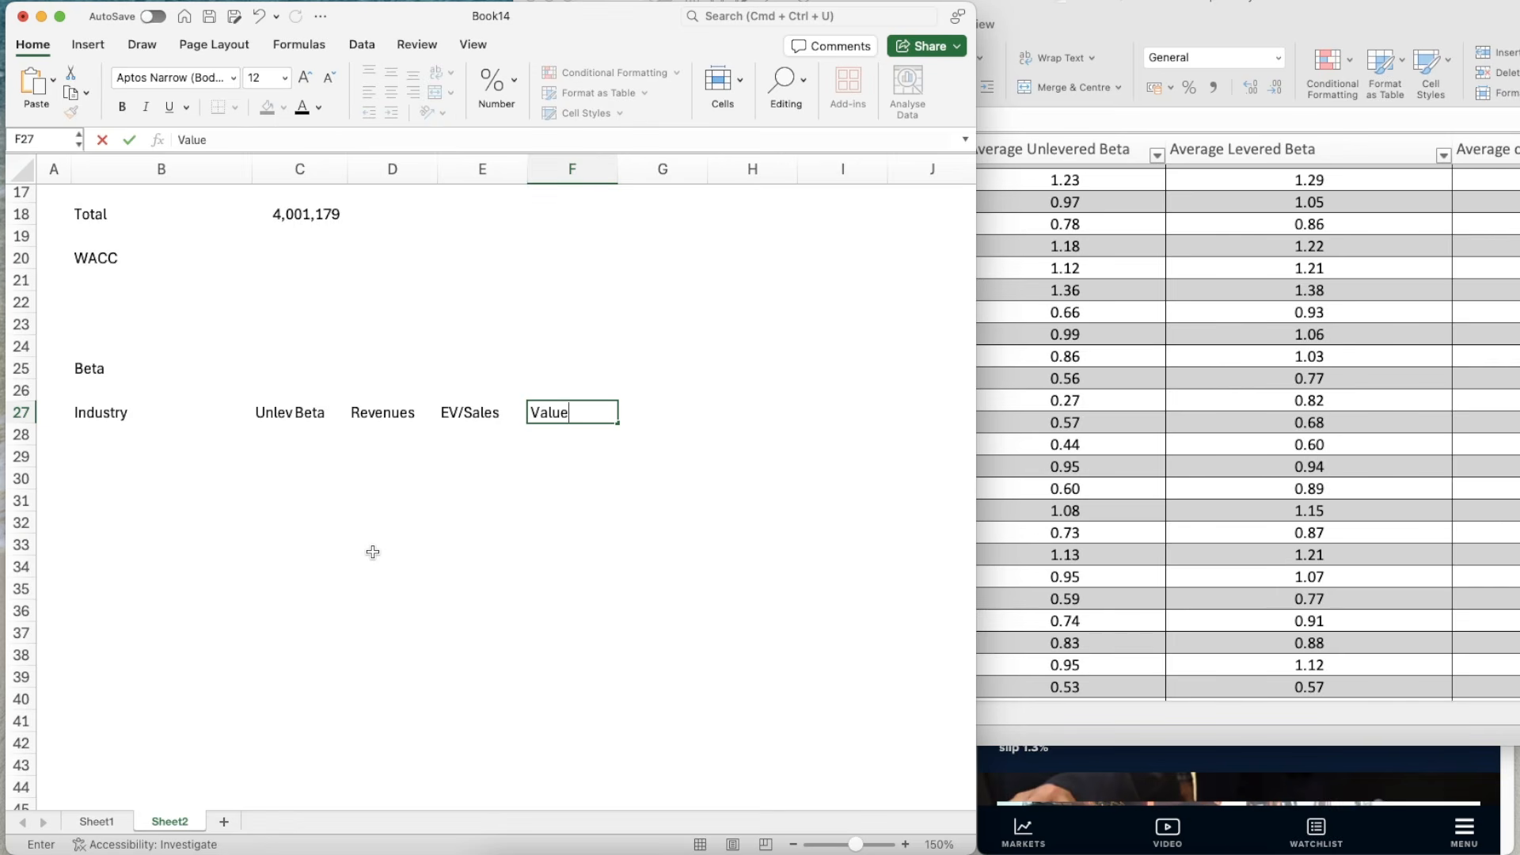
key(Tab)
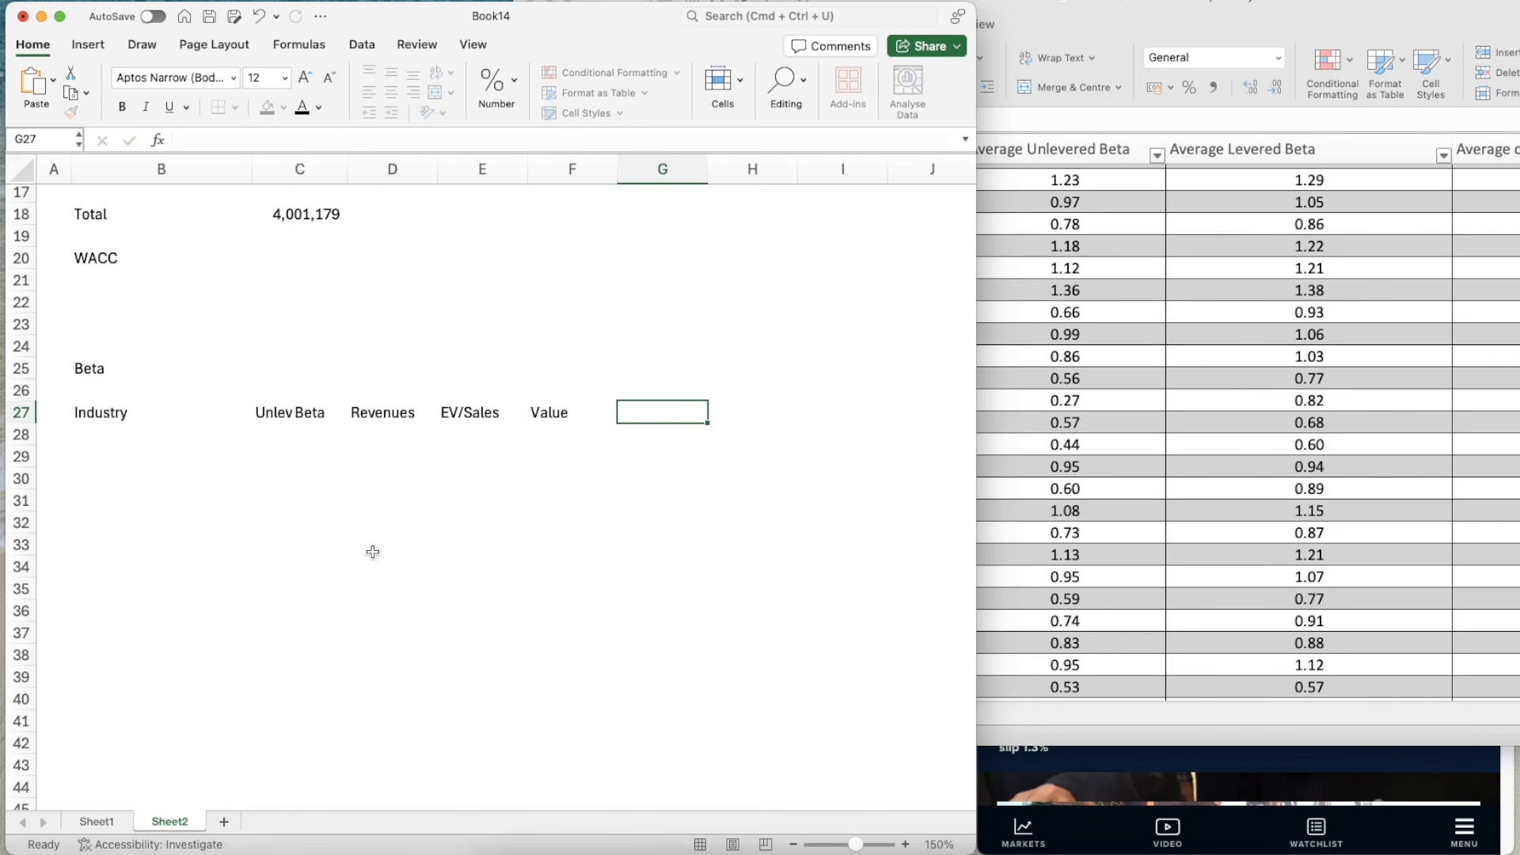
text(Weight)
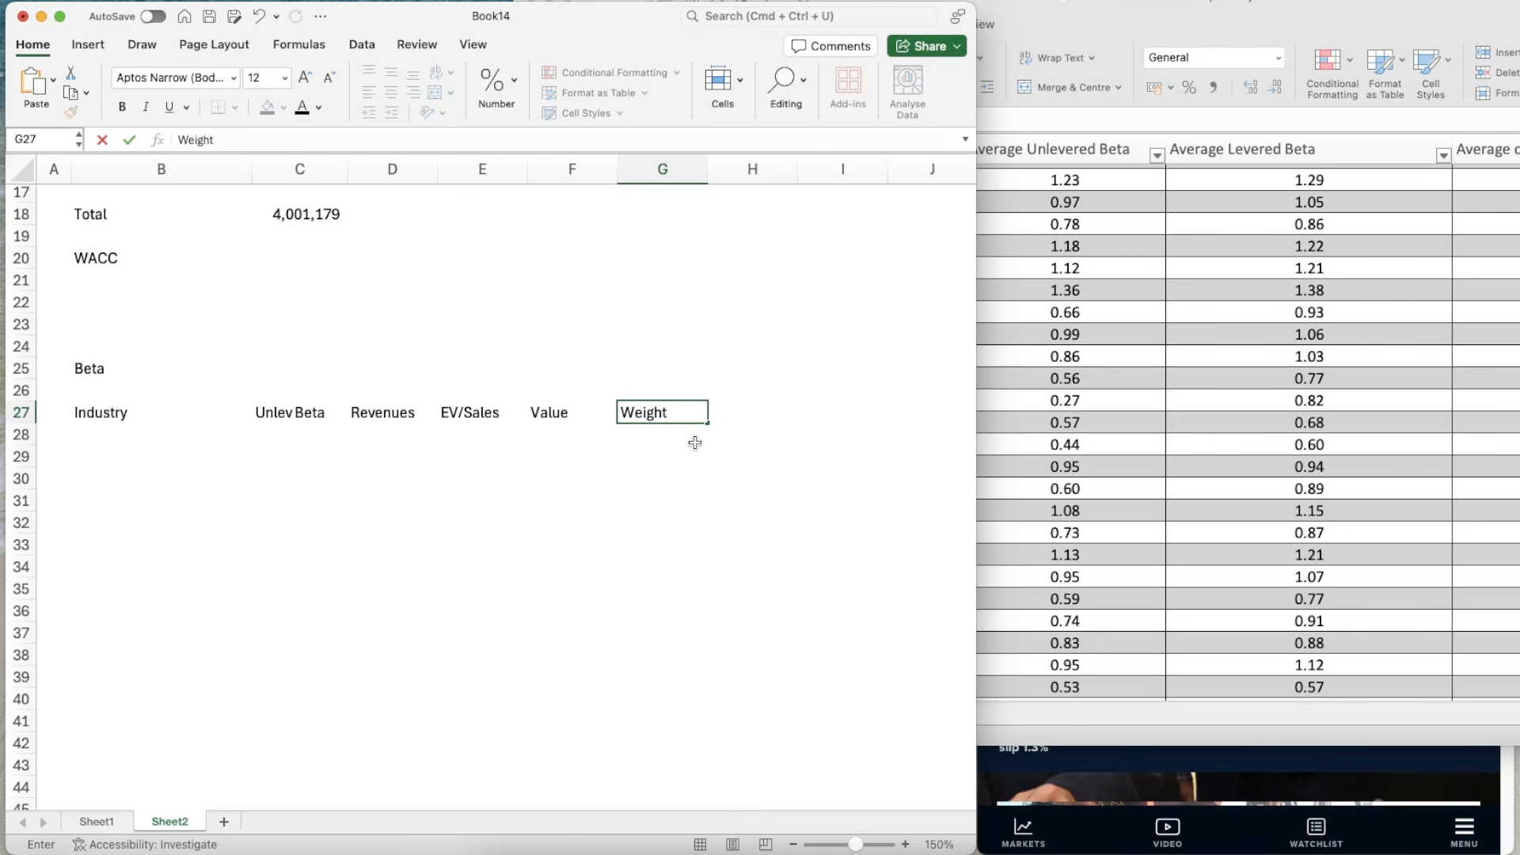
key(Return)
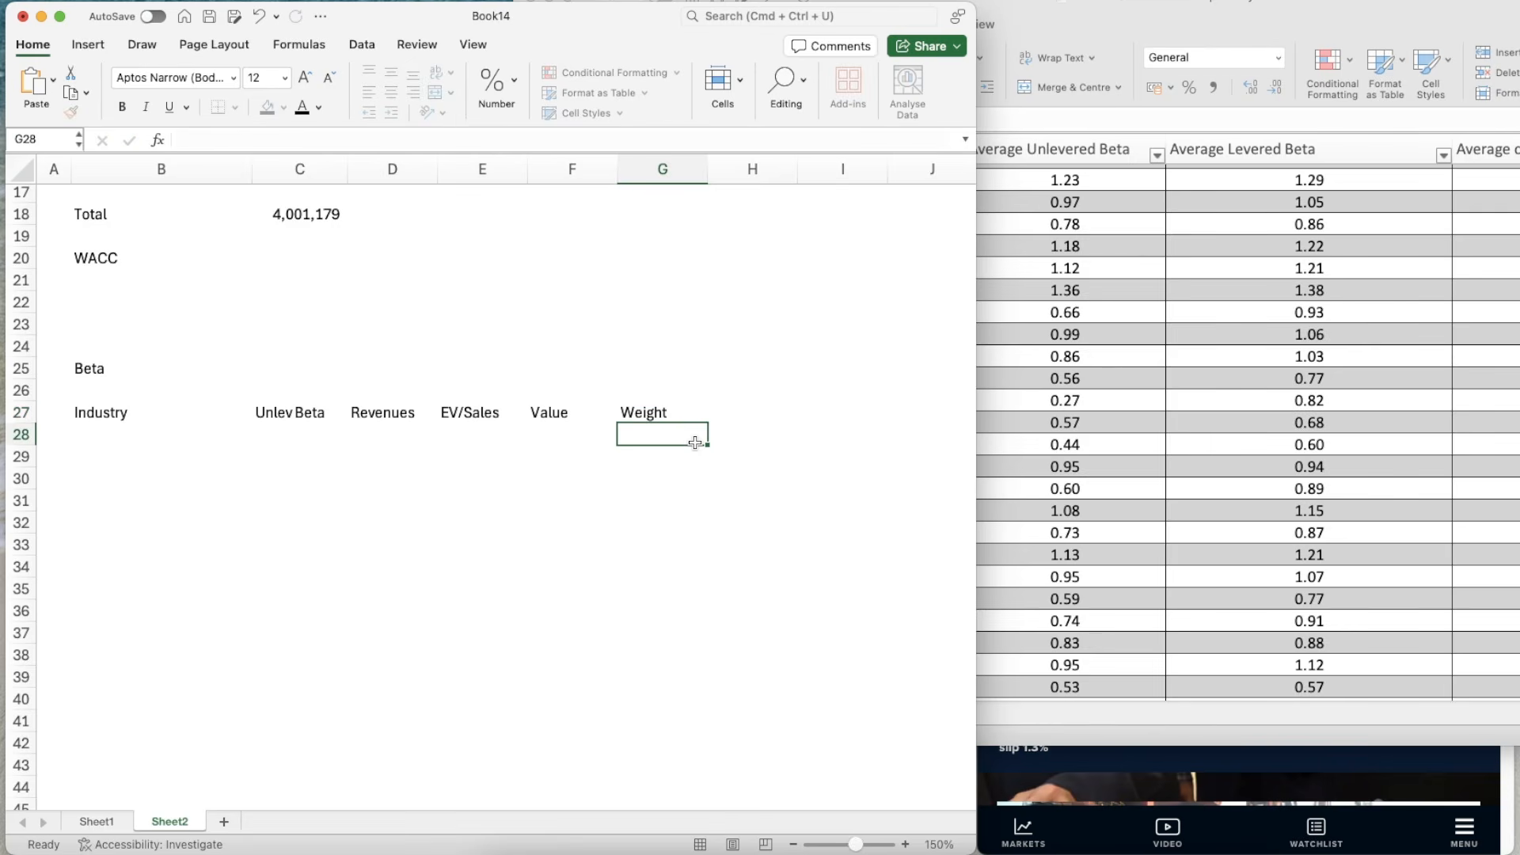
key(Right)
key(Up)
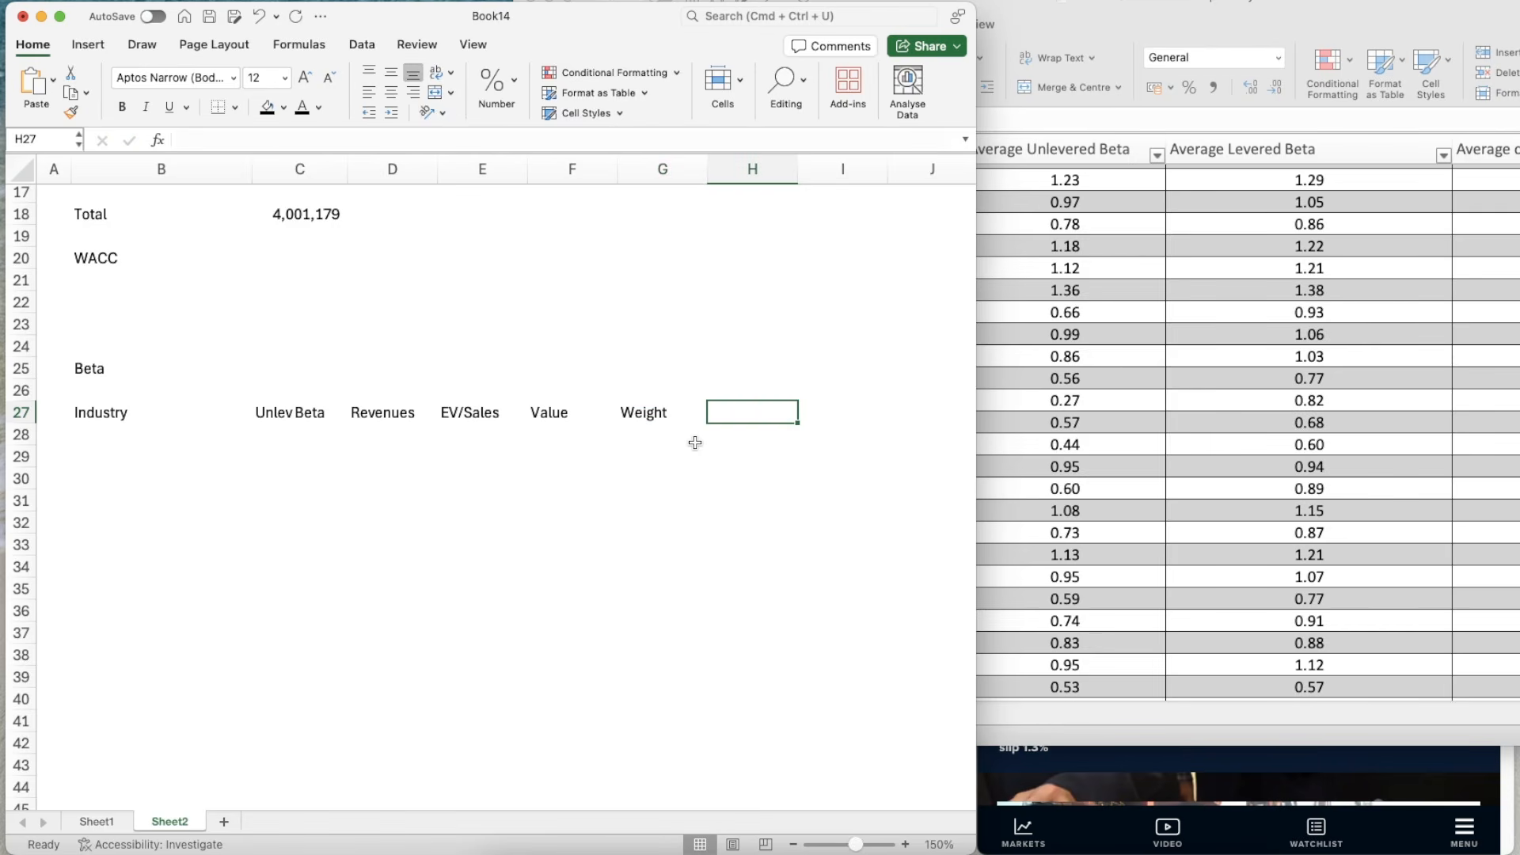
text(WEight Beta)
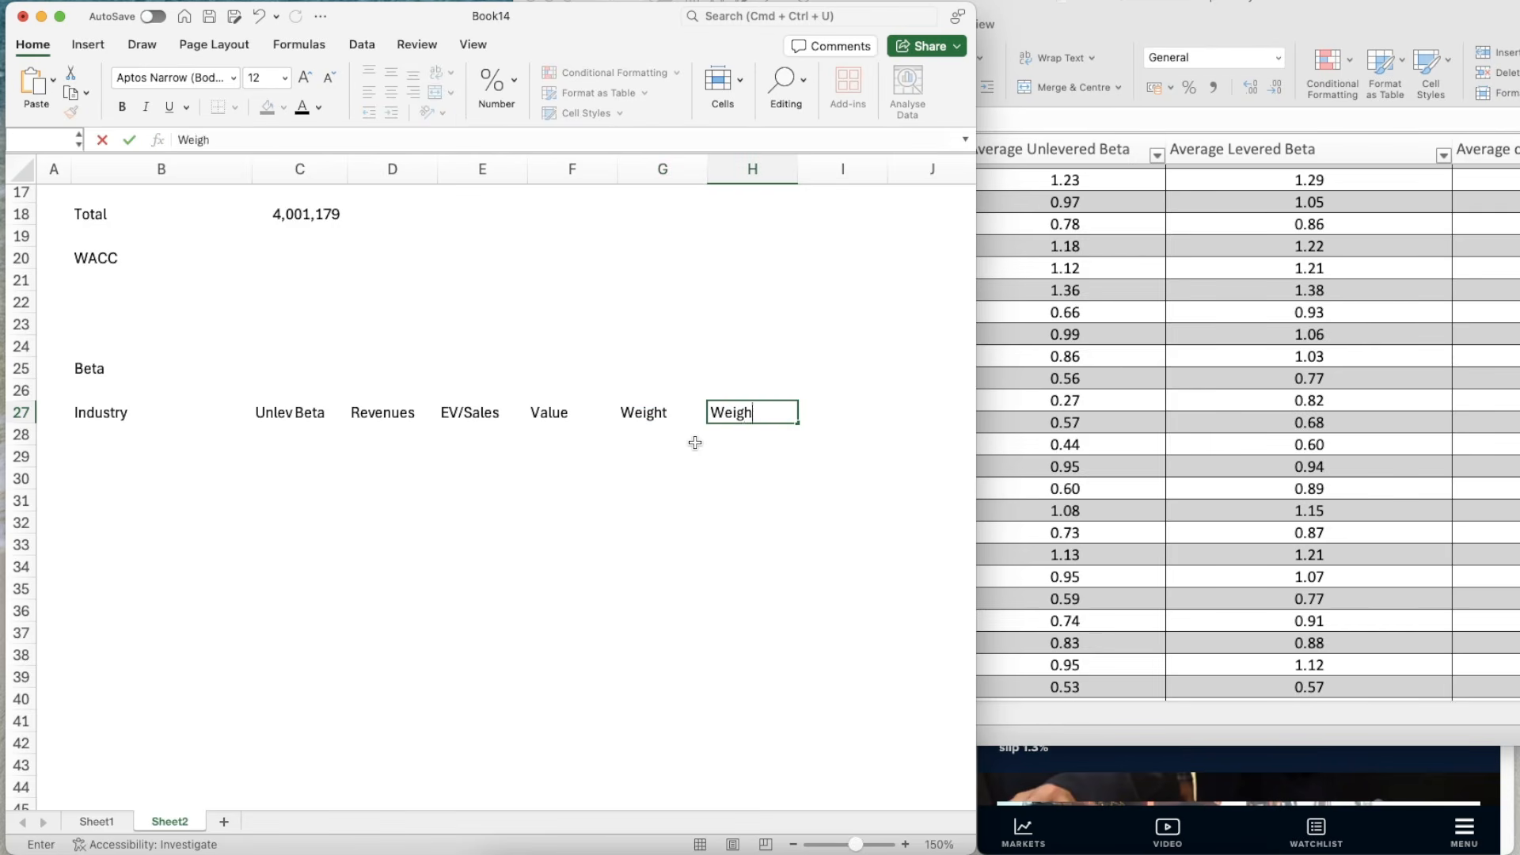
key(Return)
- Enter Electronics as the first industry in B29 of the beta table
key(Return)
key(Left)
key(Left)
key(Left)
key(Left)
key(Left)
key(Left)
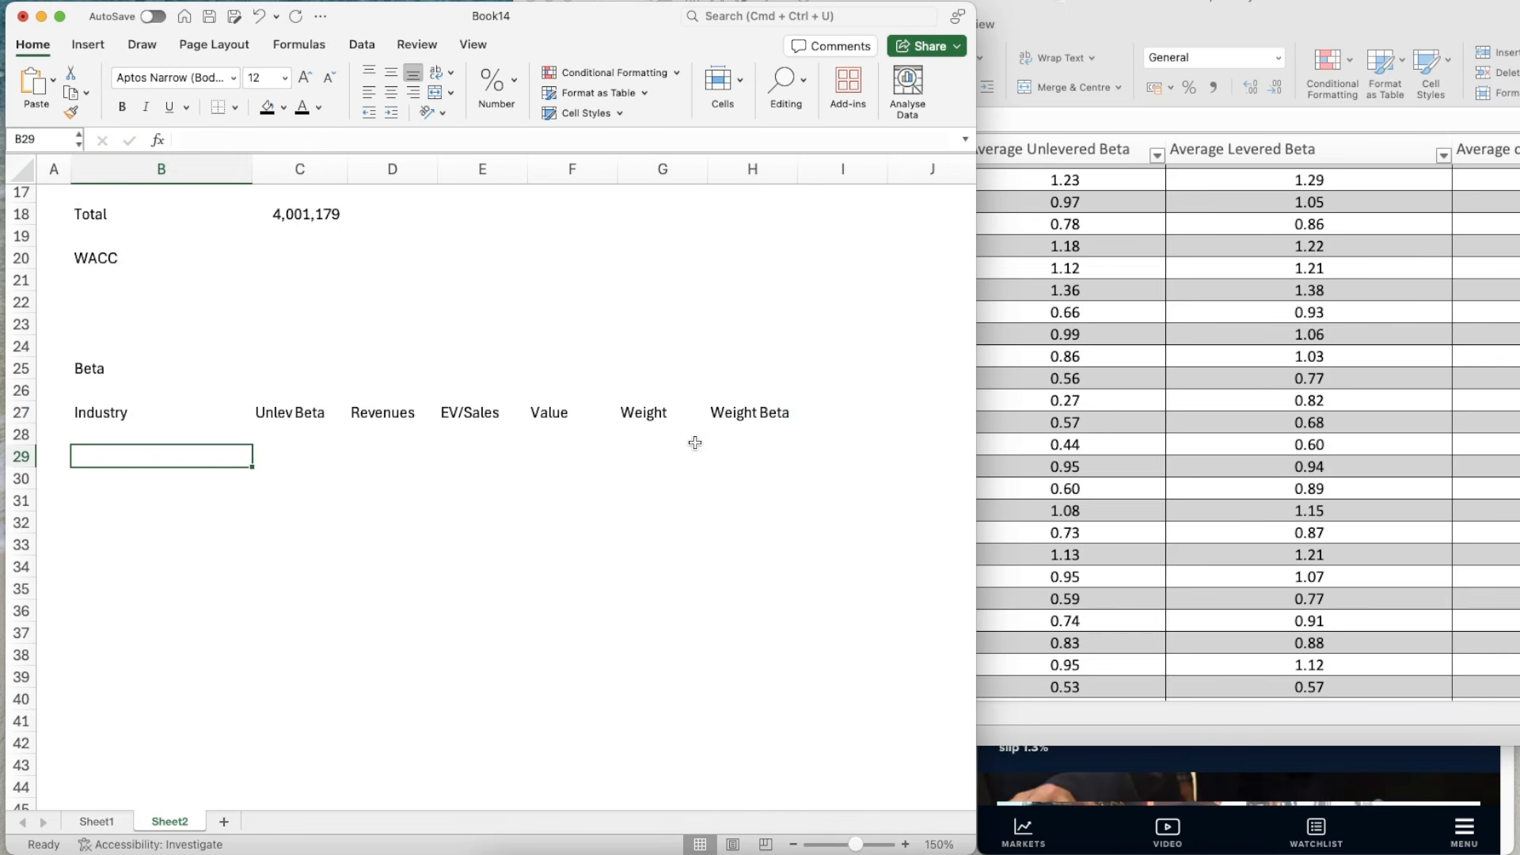
text(Electorni)
key(BackSpace)
key(BackSpace)
key(BackSpace)
key(BackSpace)
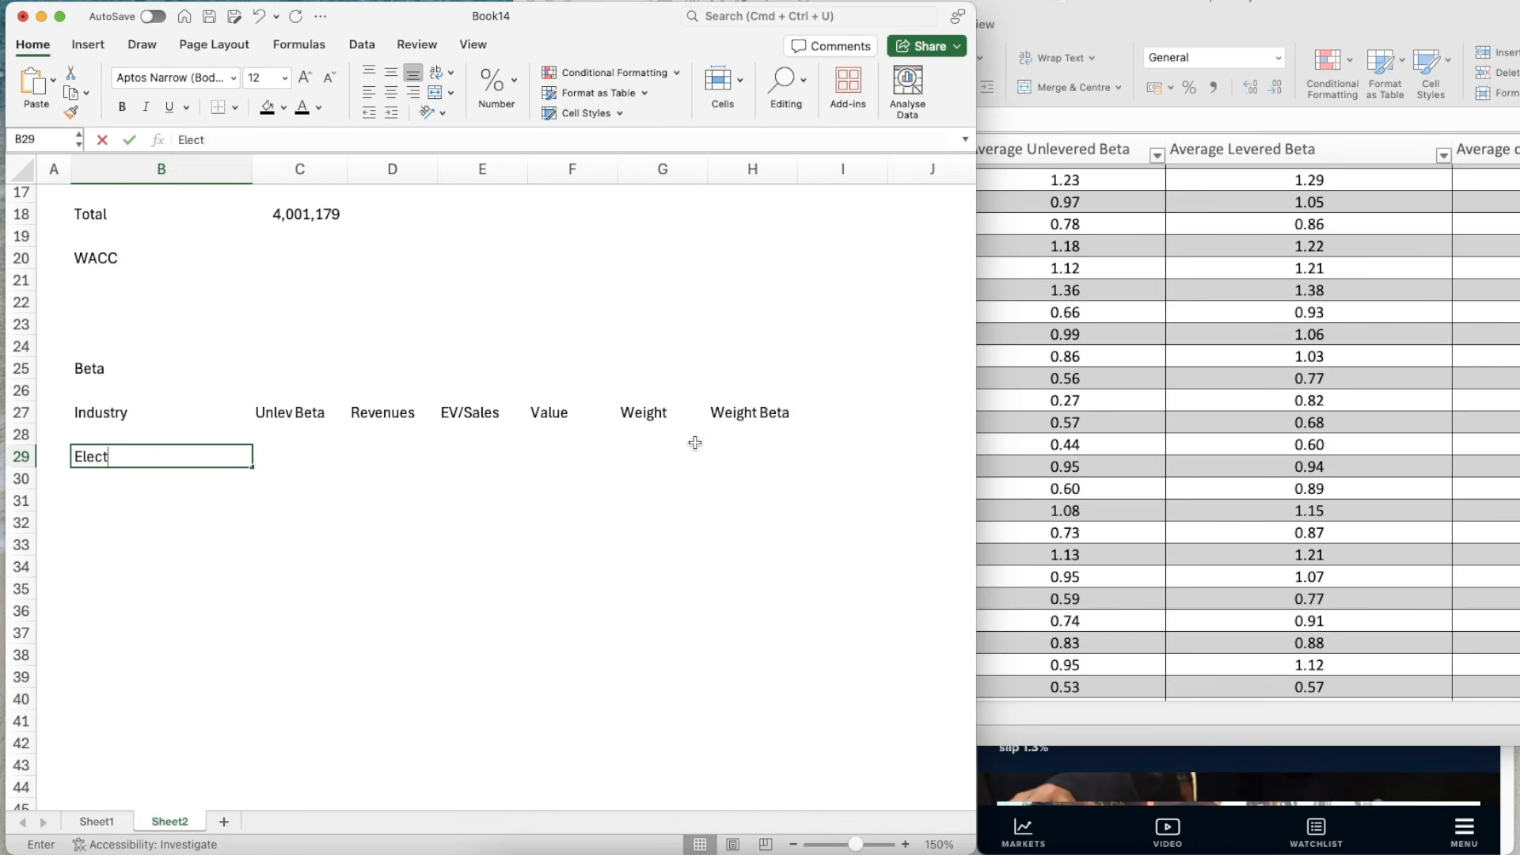
text(ronics)
key(Return)
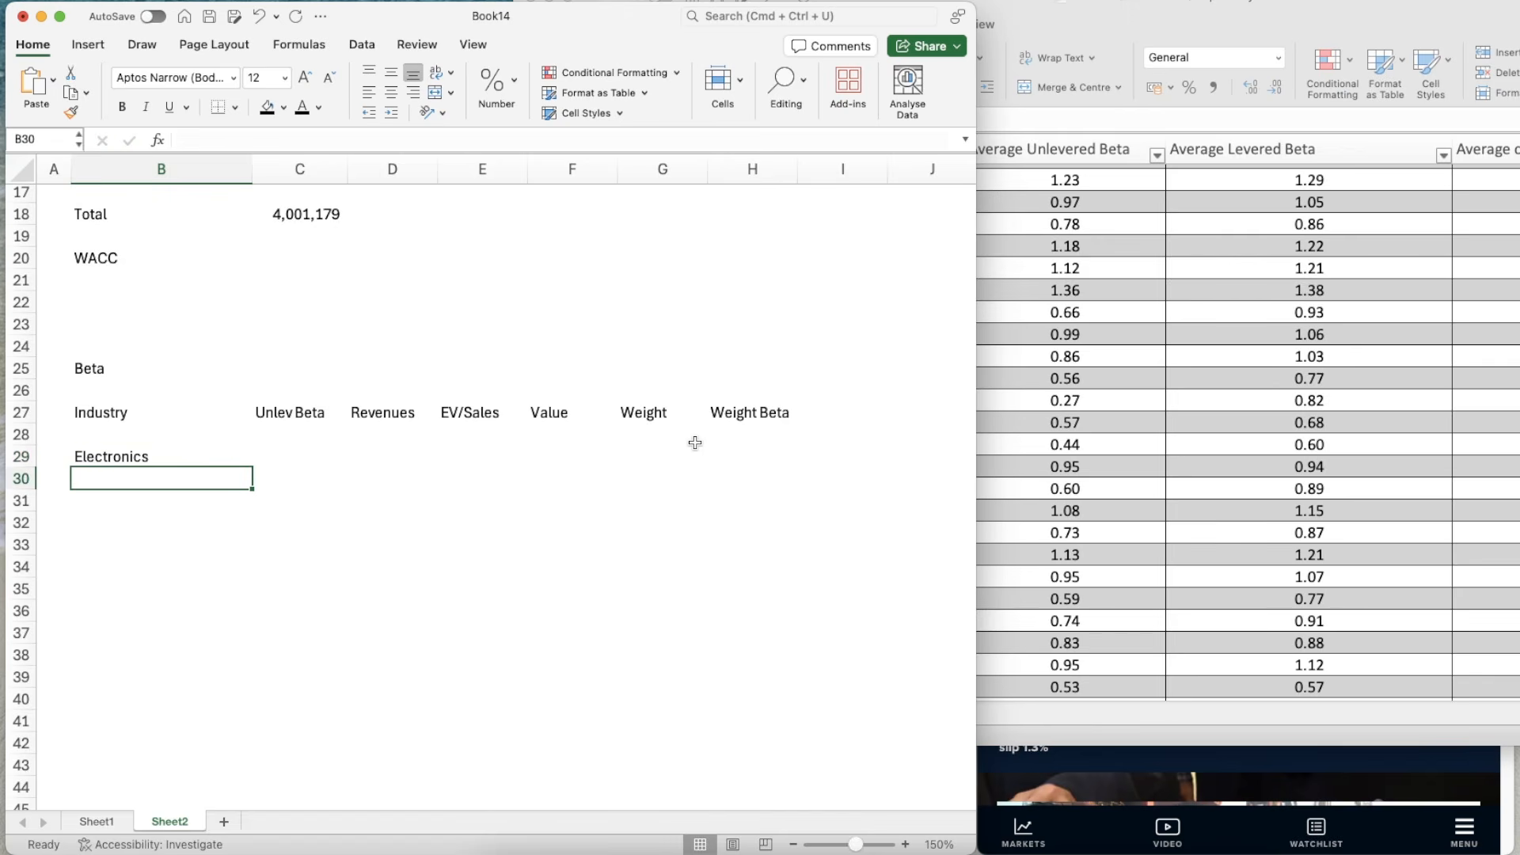
- Enter Software (System & App) as the second industry in B30
text(Software (S)
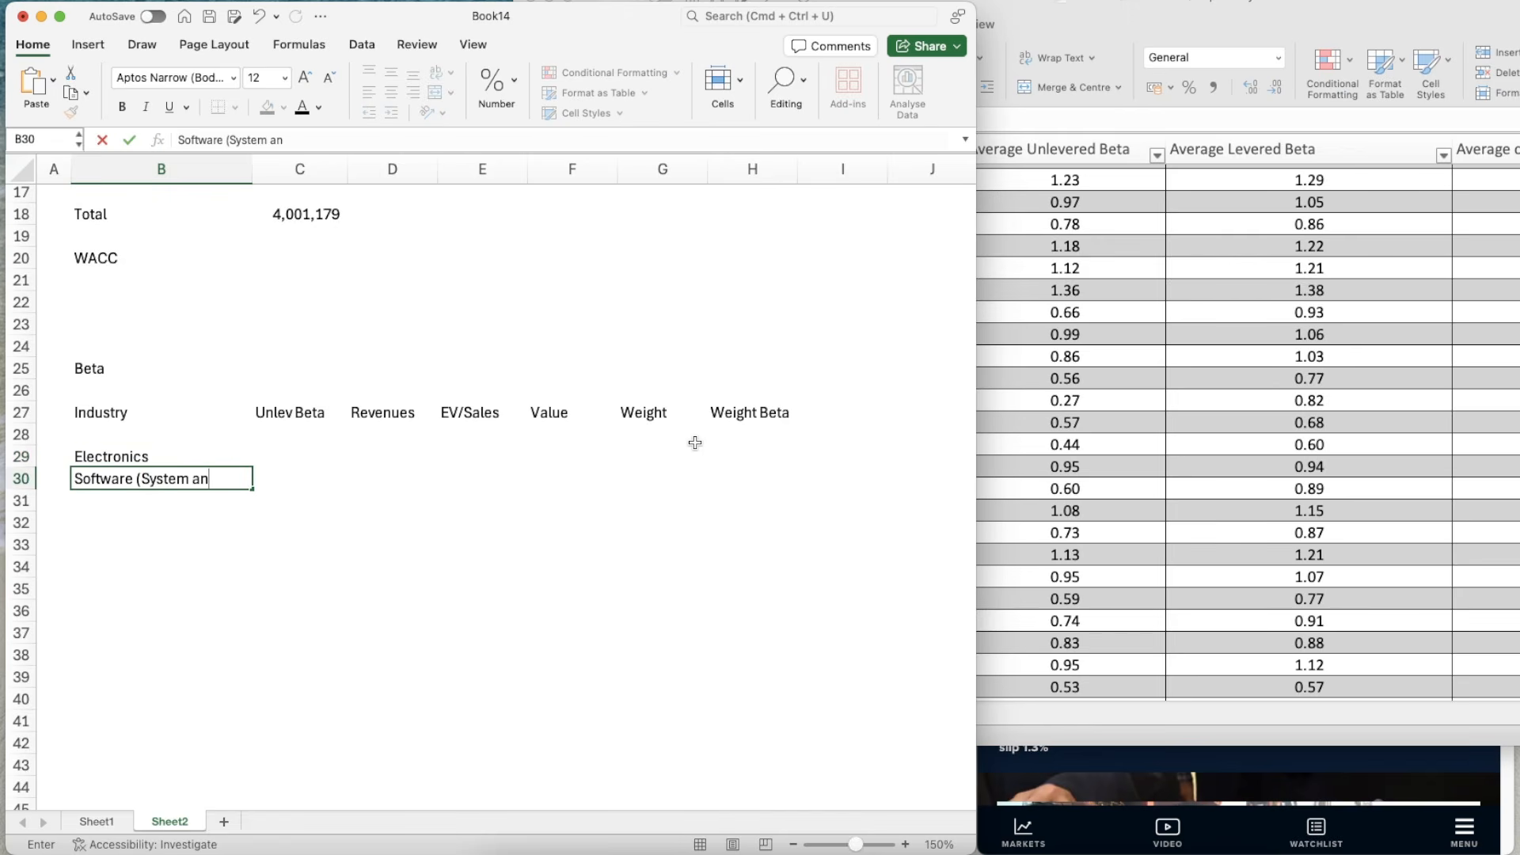
text(ystem an)
key(BackSpace)
key(BackSpace)
key(Return)
- Look up the average unlevered beta for Electronics (General) in totalbetaGlobal.xls and enter 1.36 in C29 of Sheet2
key(Up)
key(Right)
key(Up)
click(1329, 359)
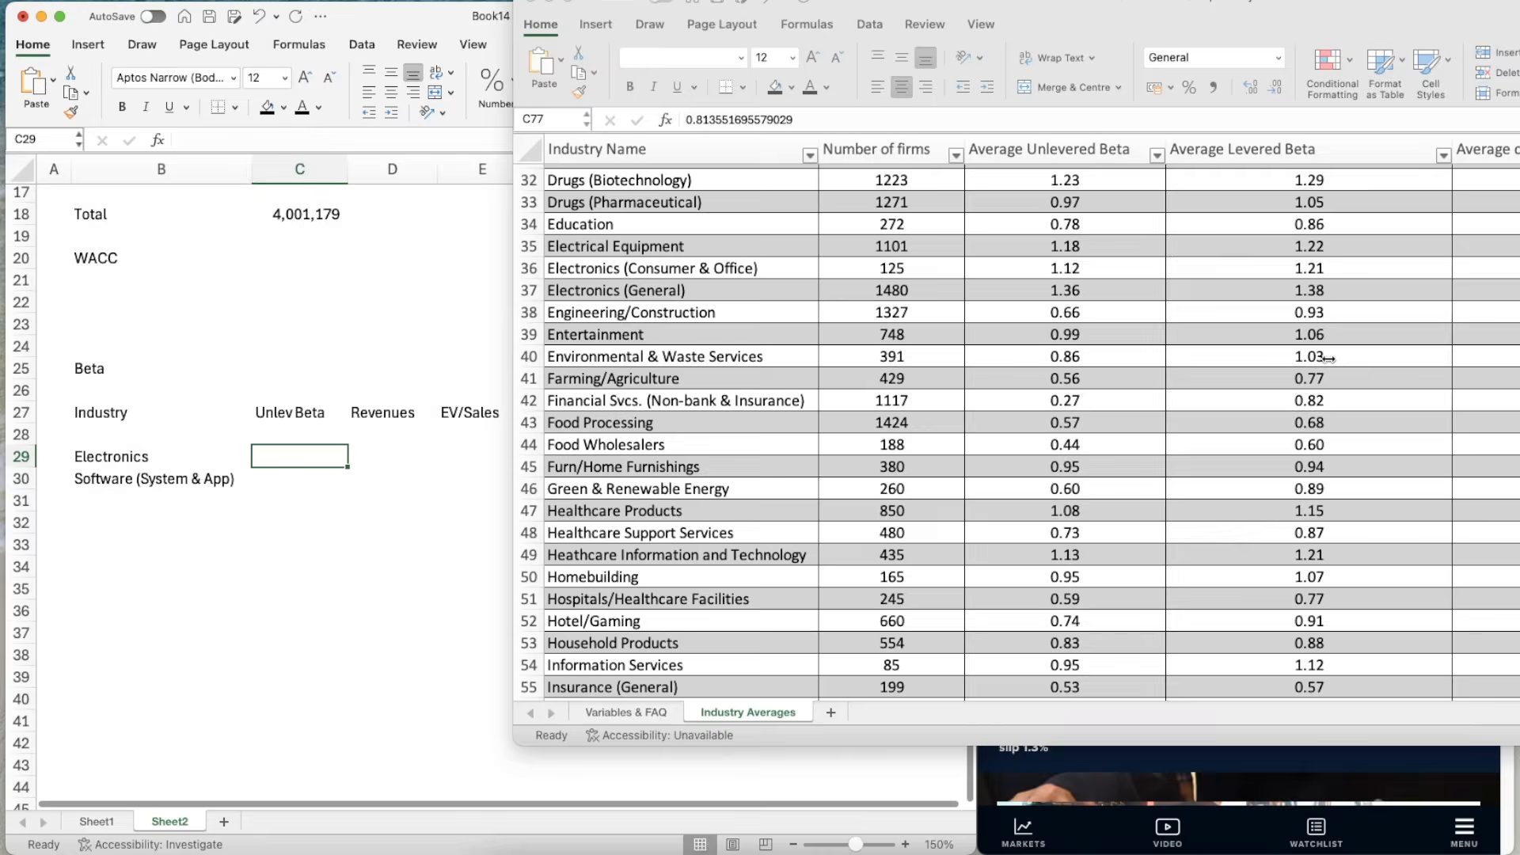
click(830, 493)
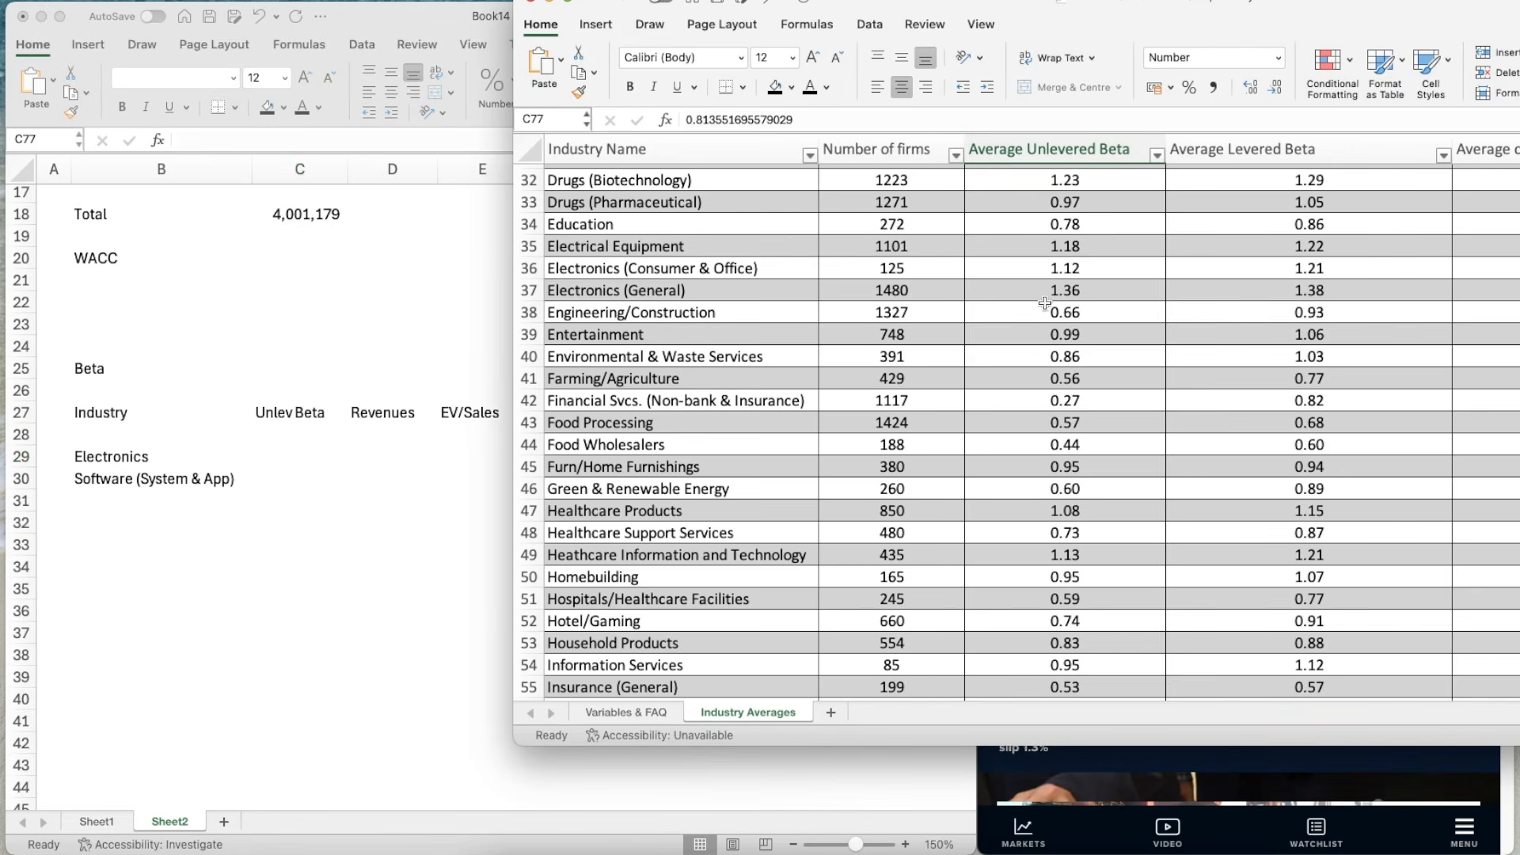
click(325, 444)
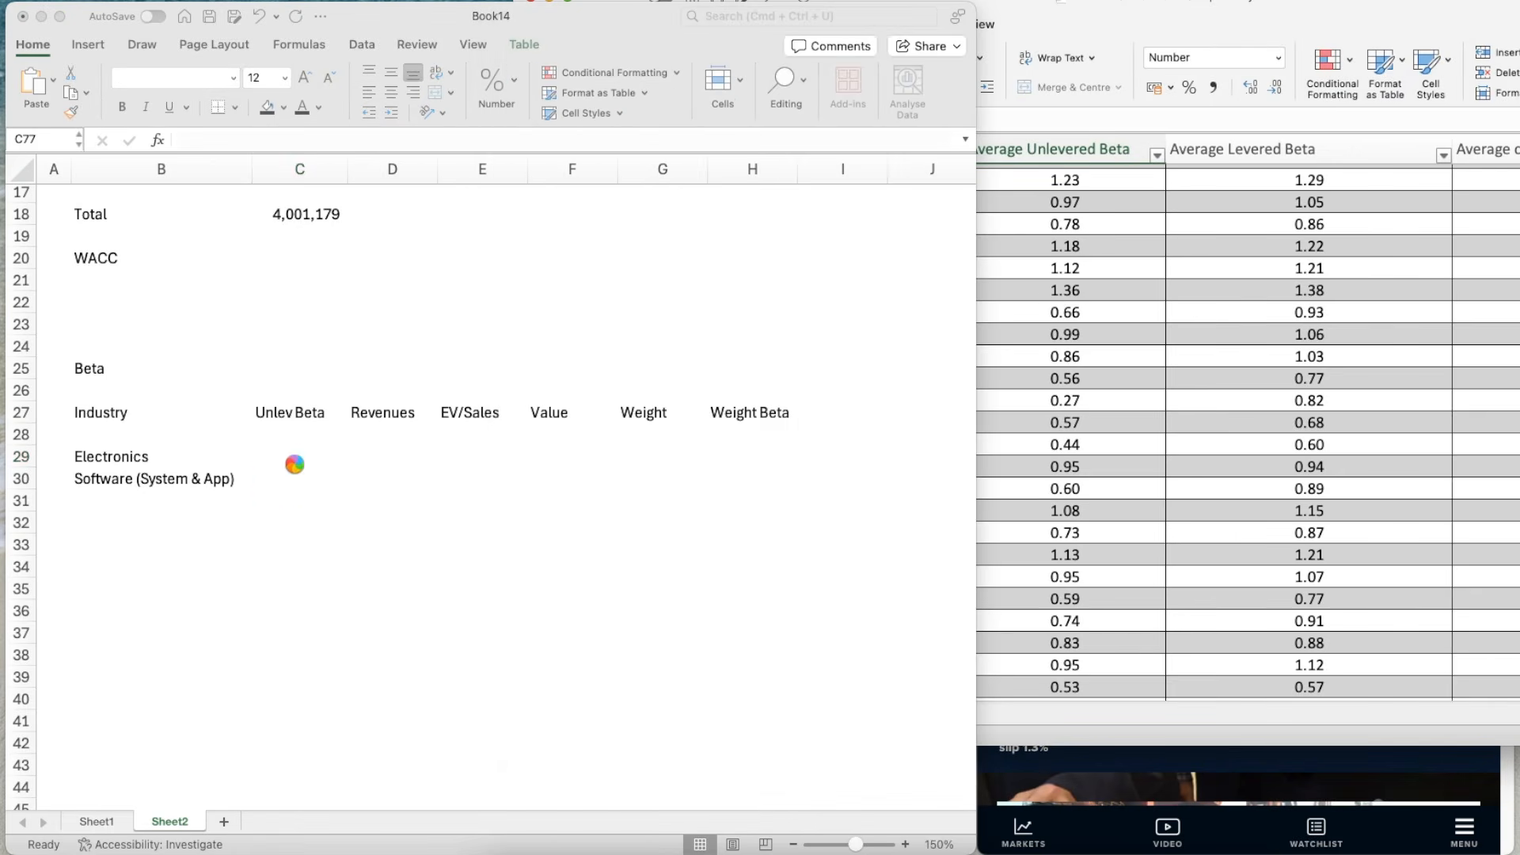
click(292, 457)
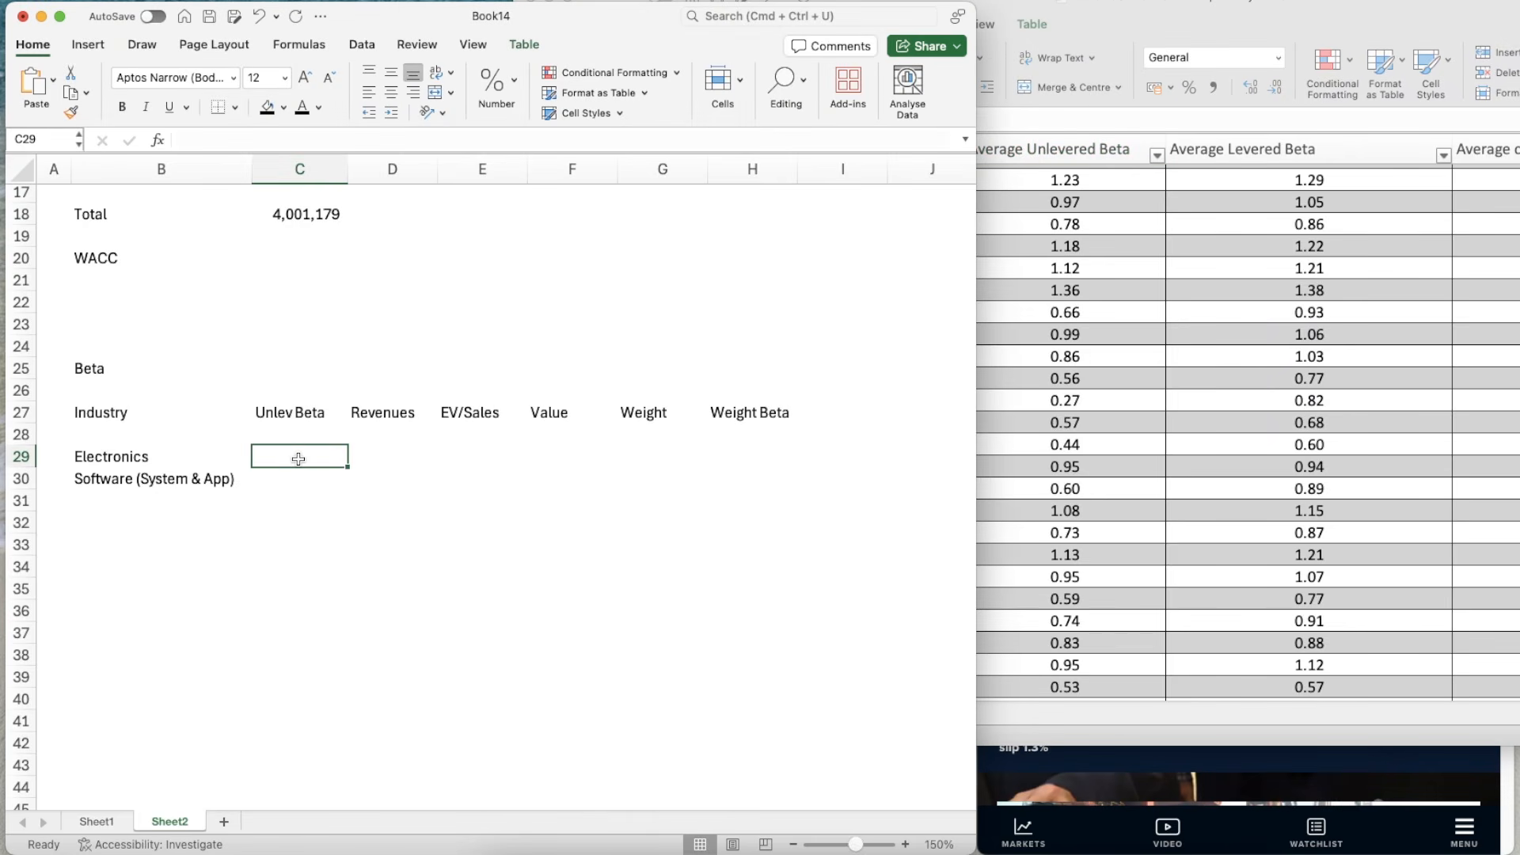
text(1.36)
key(Return)
- Look up the average unlevered beta for Software (System & Application) in the Industry Averages table and enter 1.31 in C30
click(1257, 438)
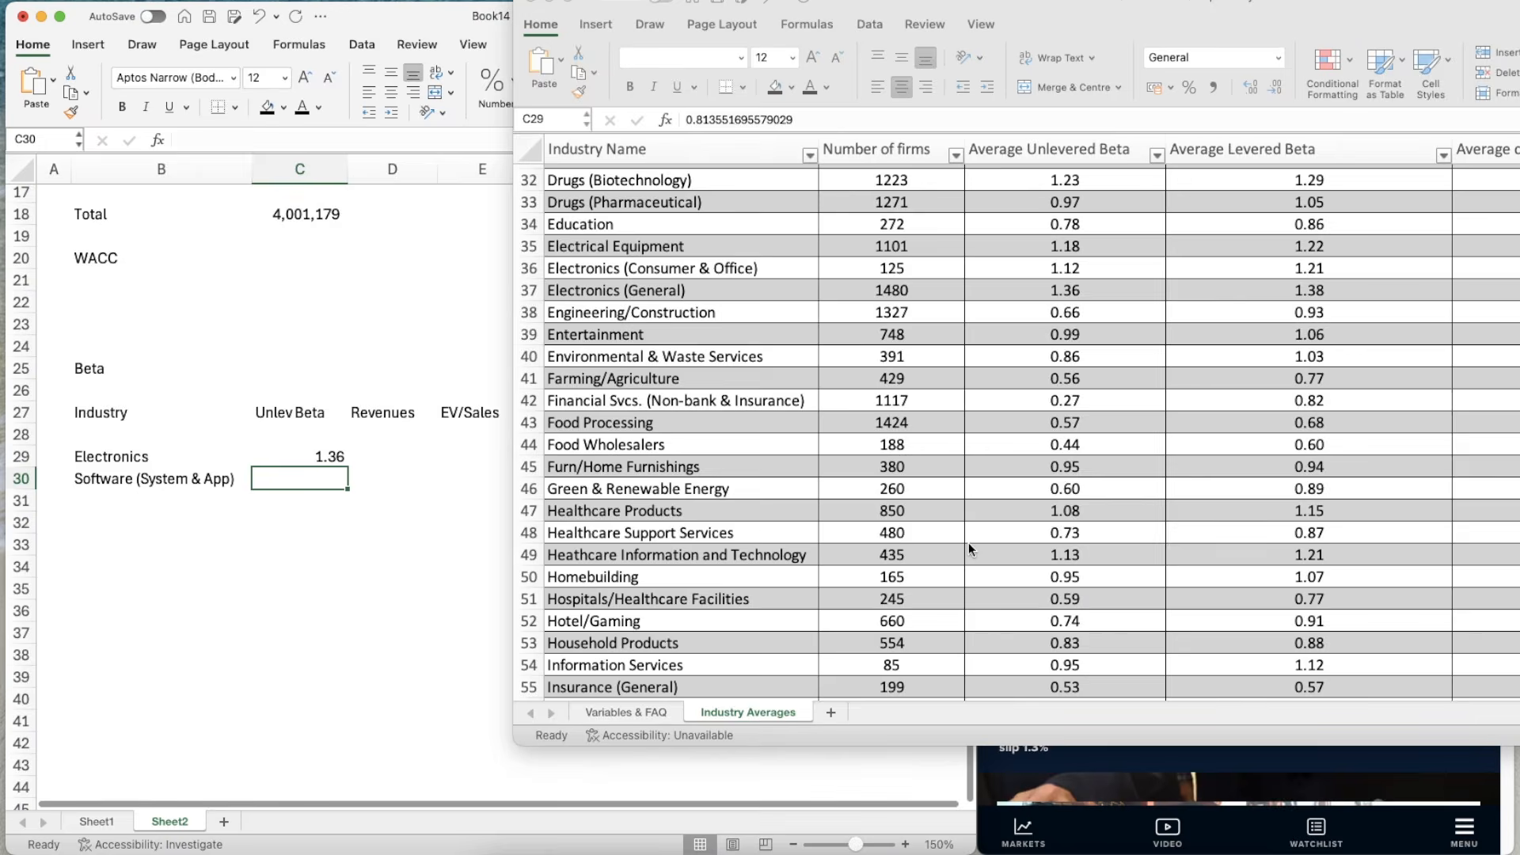
scroll(942, 554, down, 9)
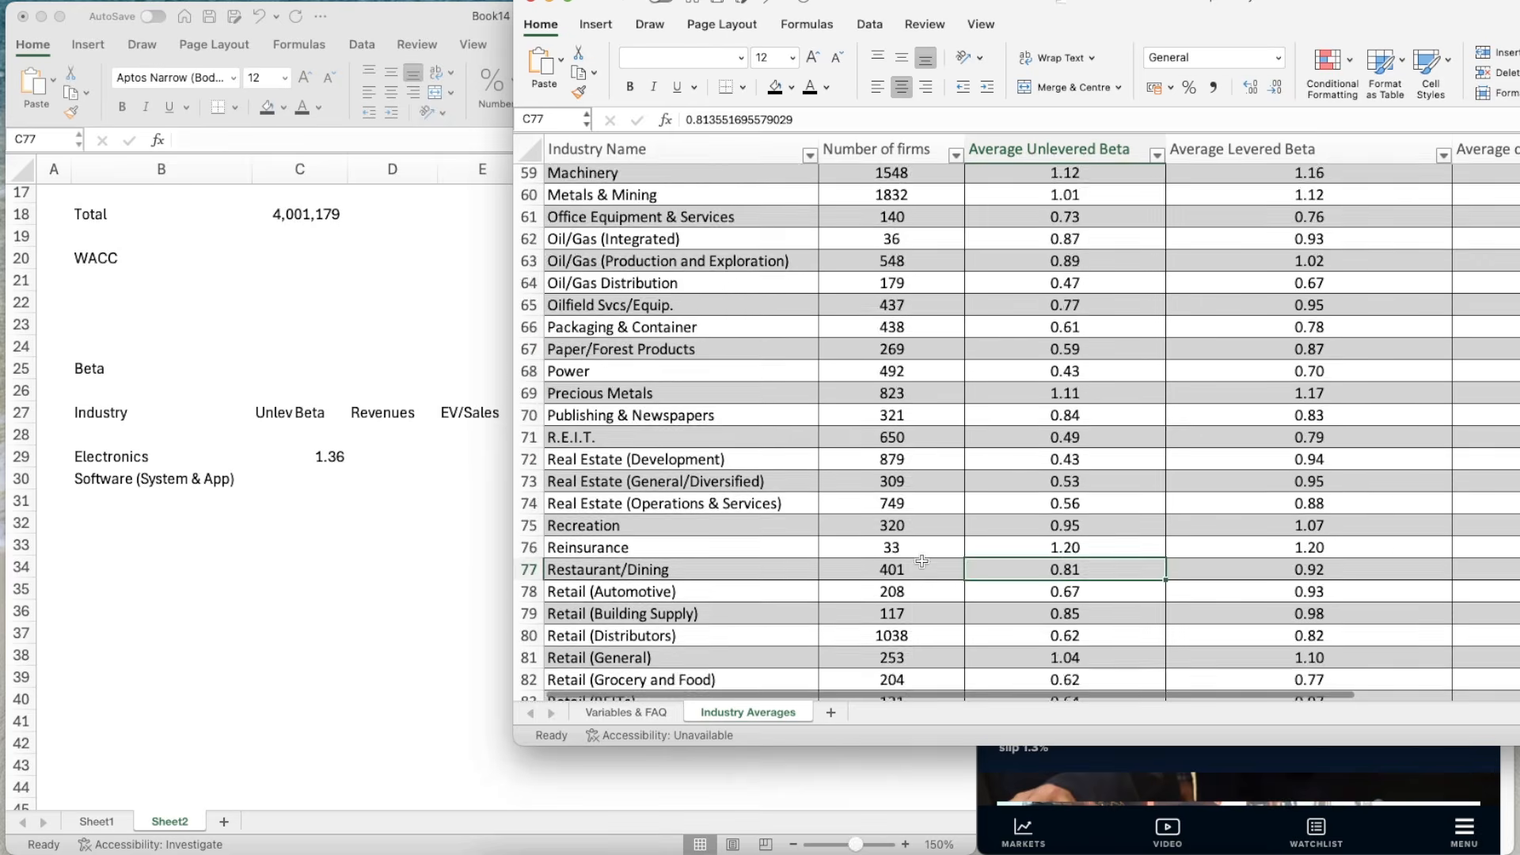
scroll(923, 561, down, 10)
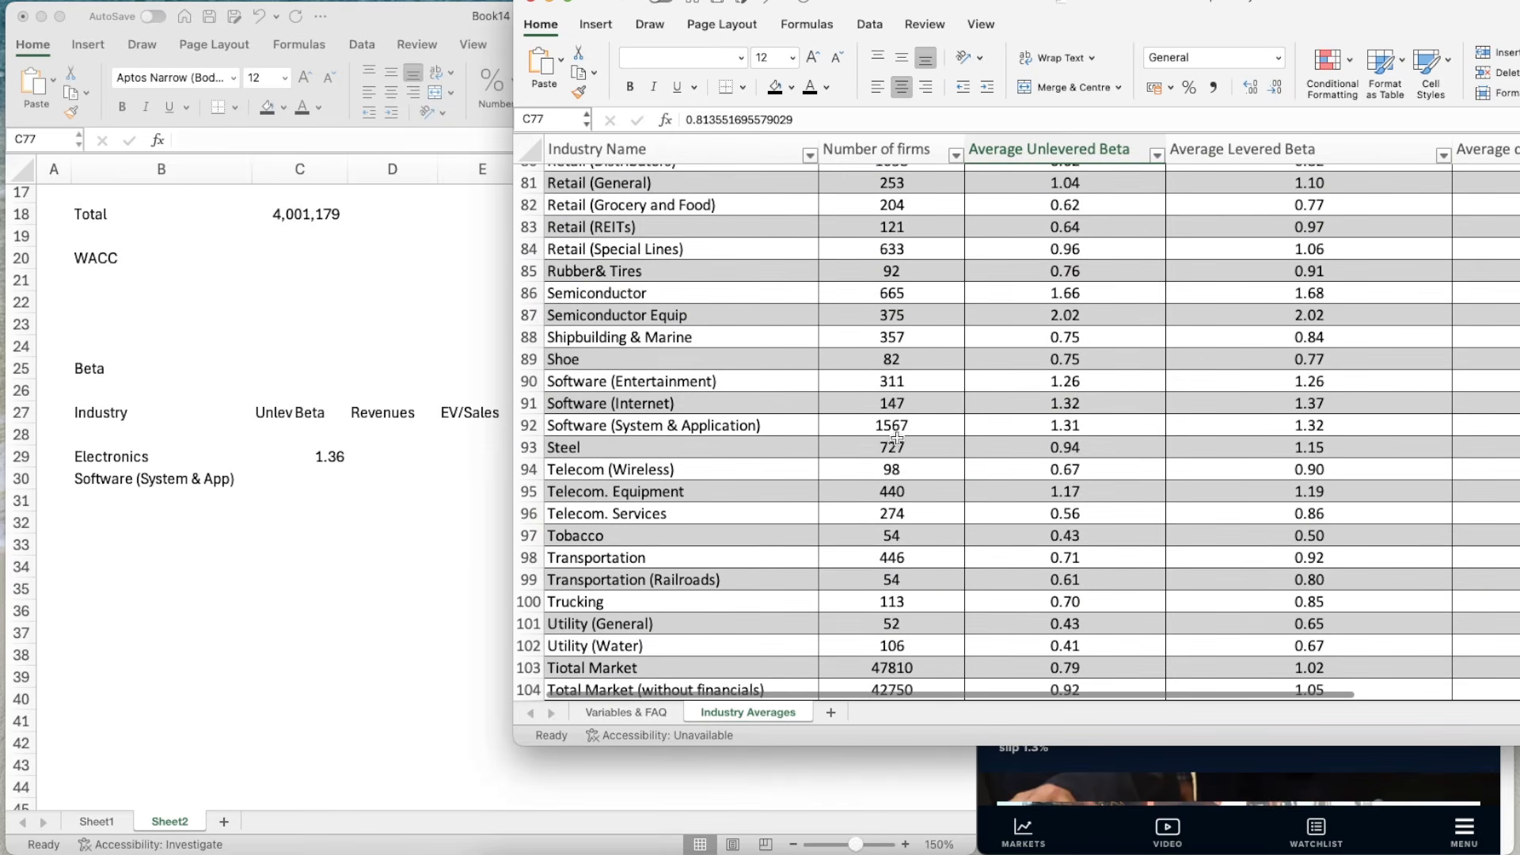
click(305, 483)
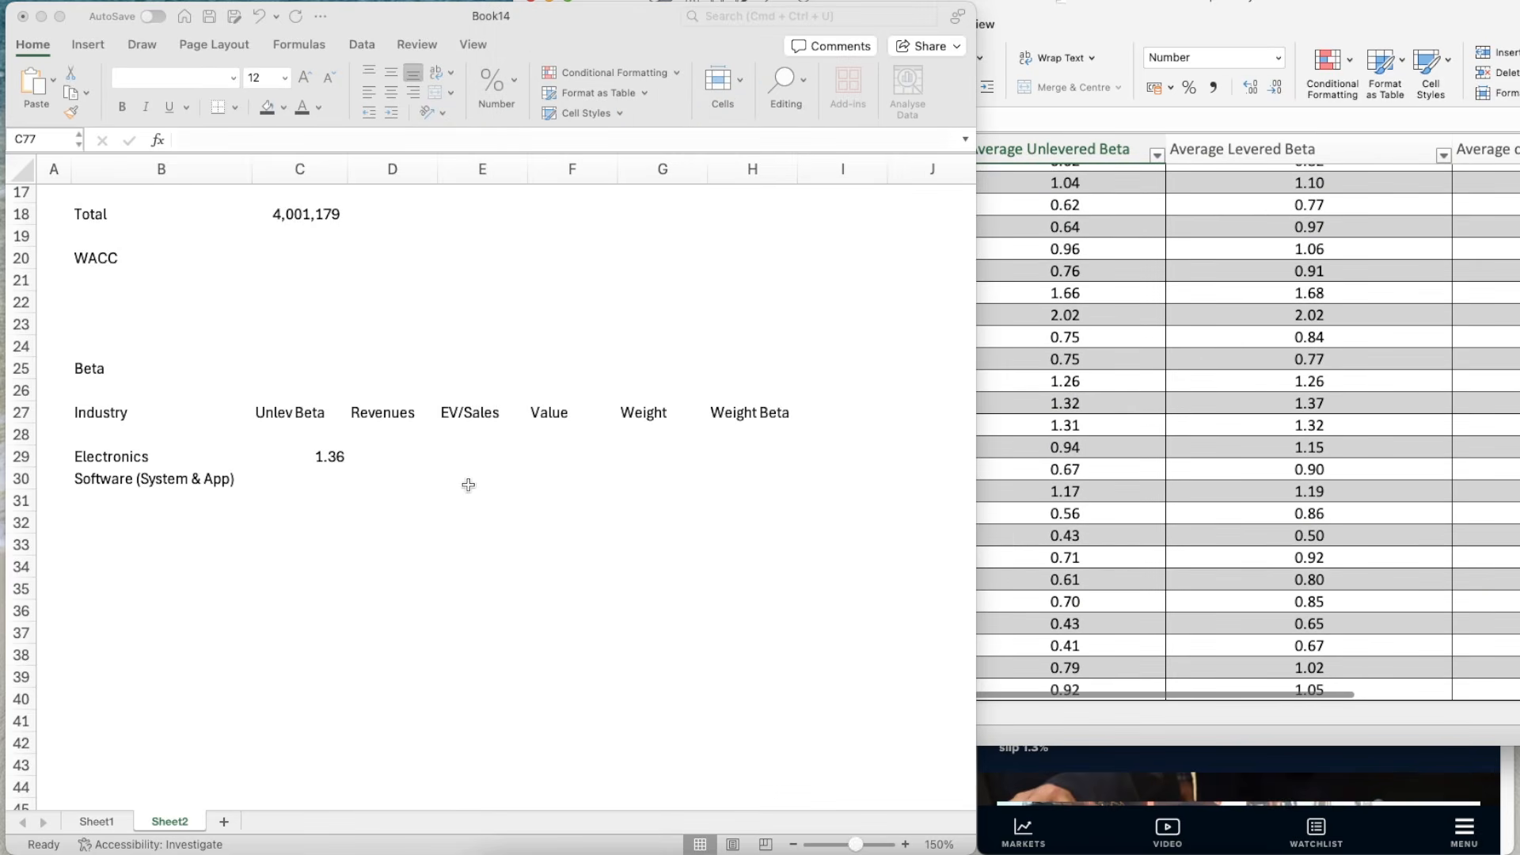
click(303, 475)
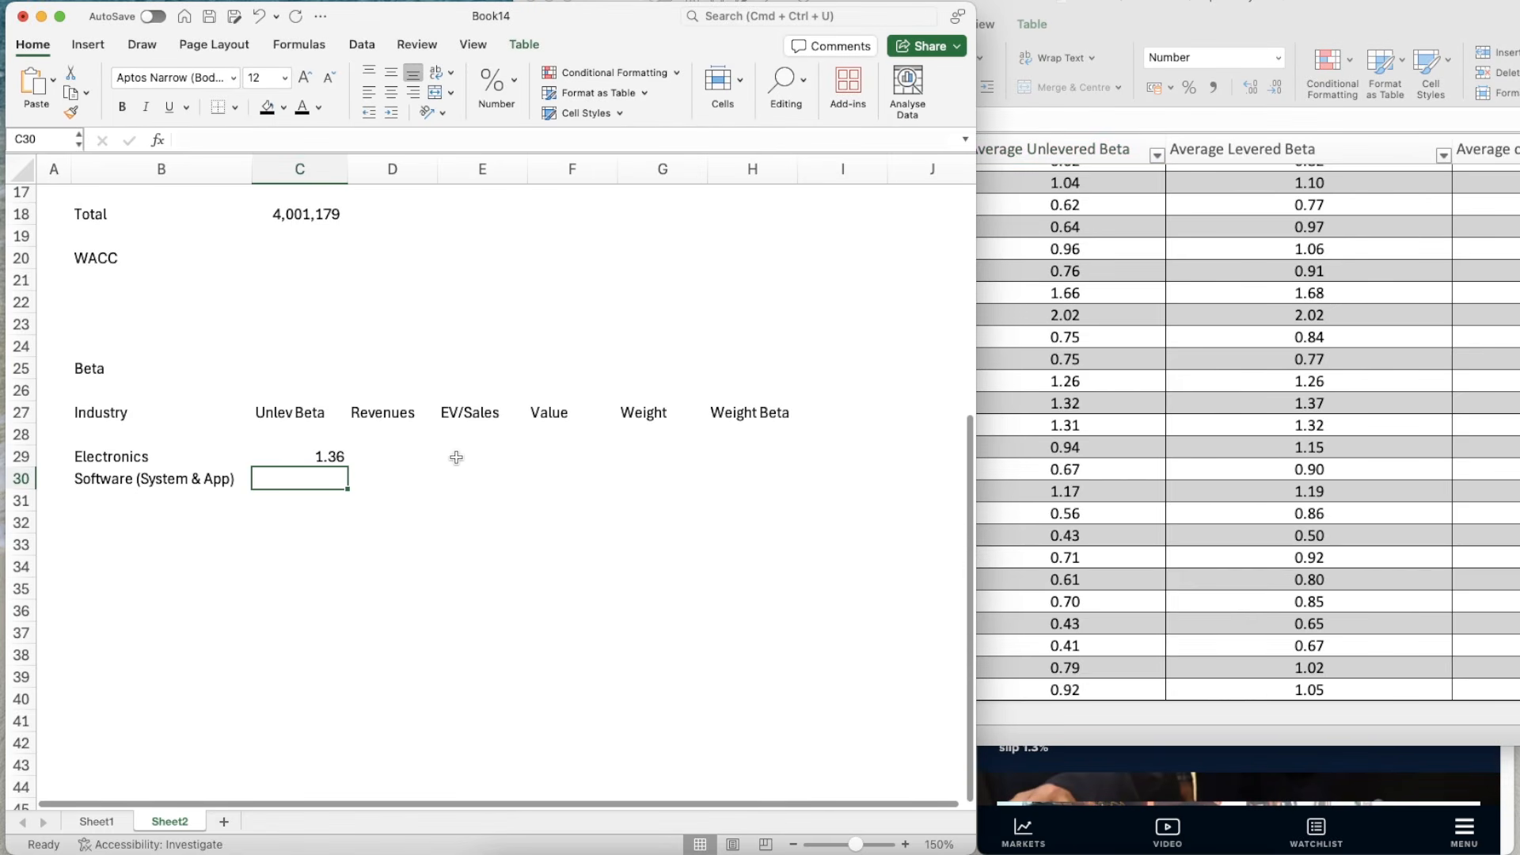
text(1.31)
key(Return)
- In D29, sum the 2025 iPhone, Mac, iPad and Wearables revenues from Sheet1 cells F25, F32, F39 and F46
key(Up)
key(Right)
key(Right)
key(Left)
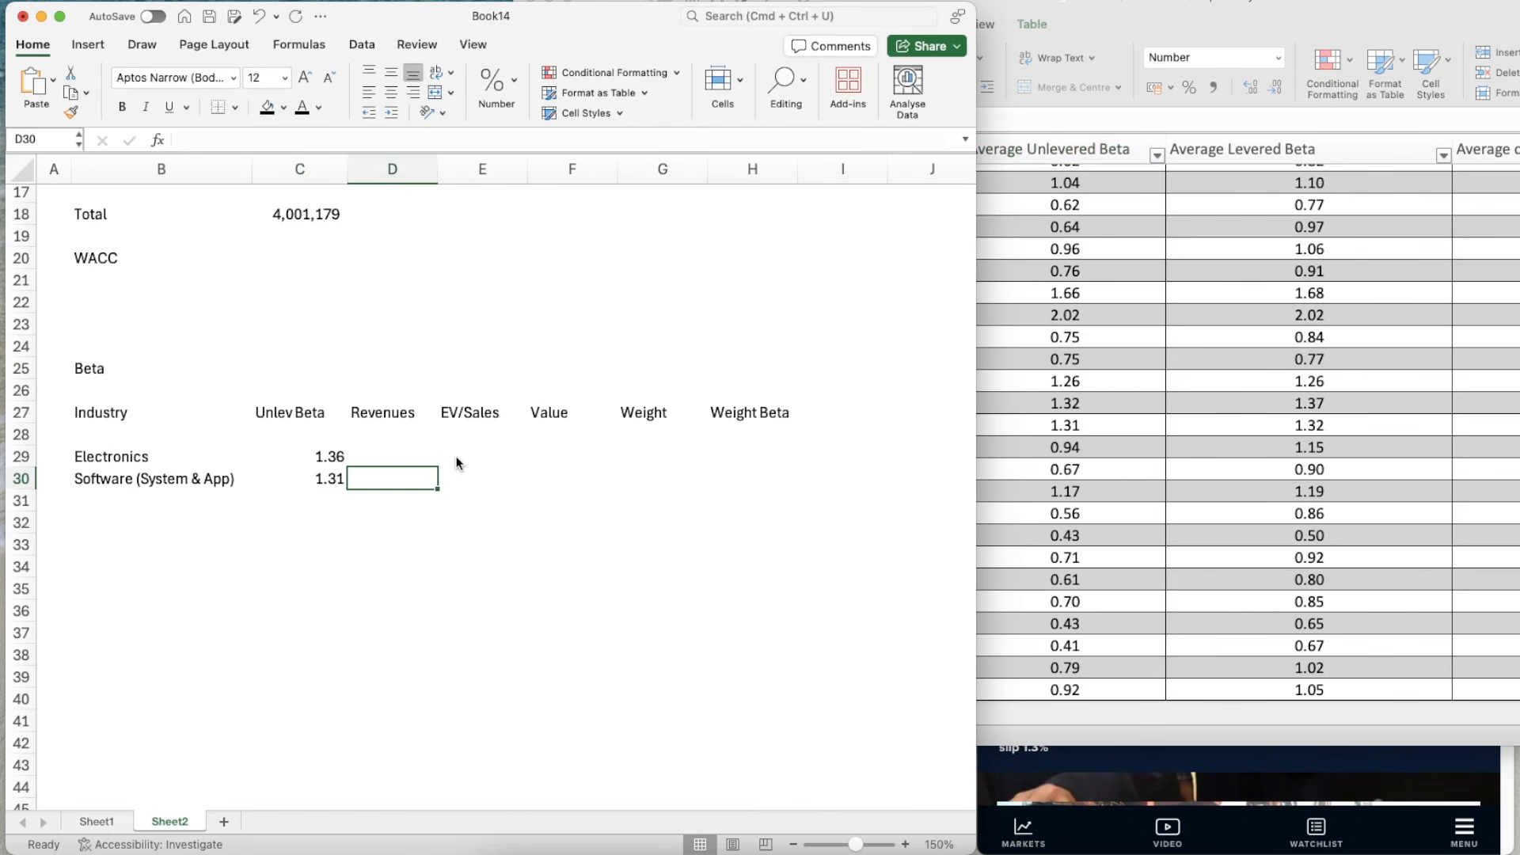
key(Up)
text(=)
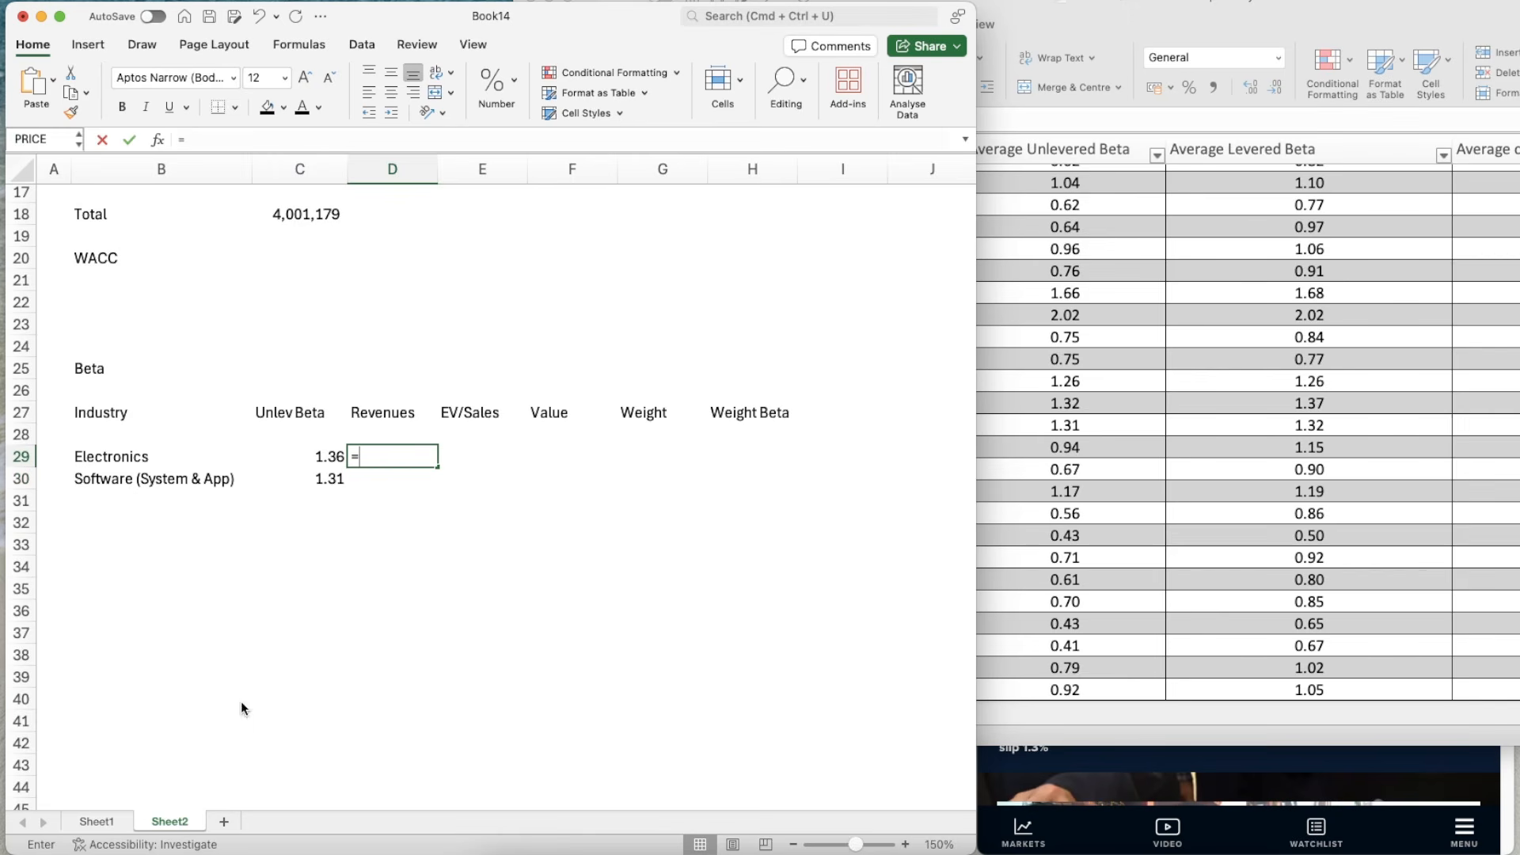
click(105, 809)
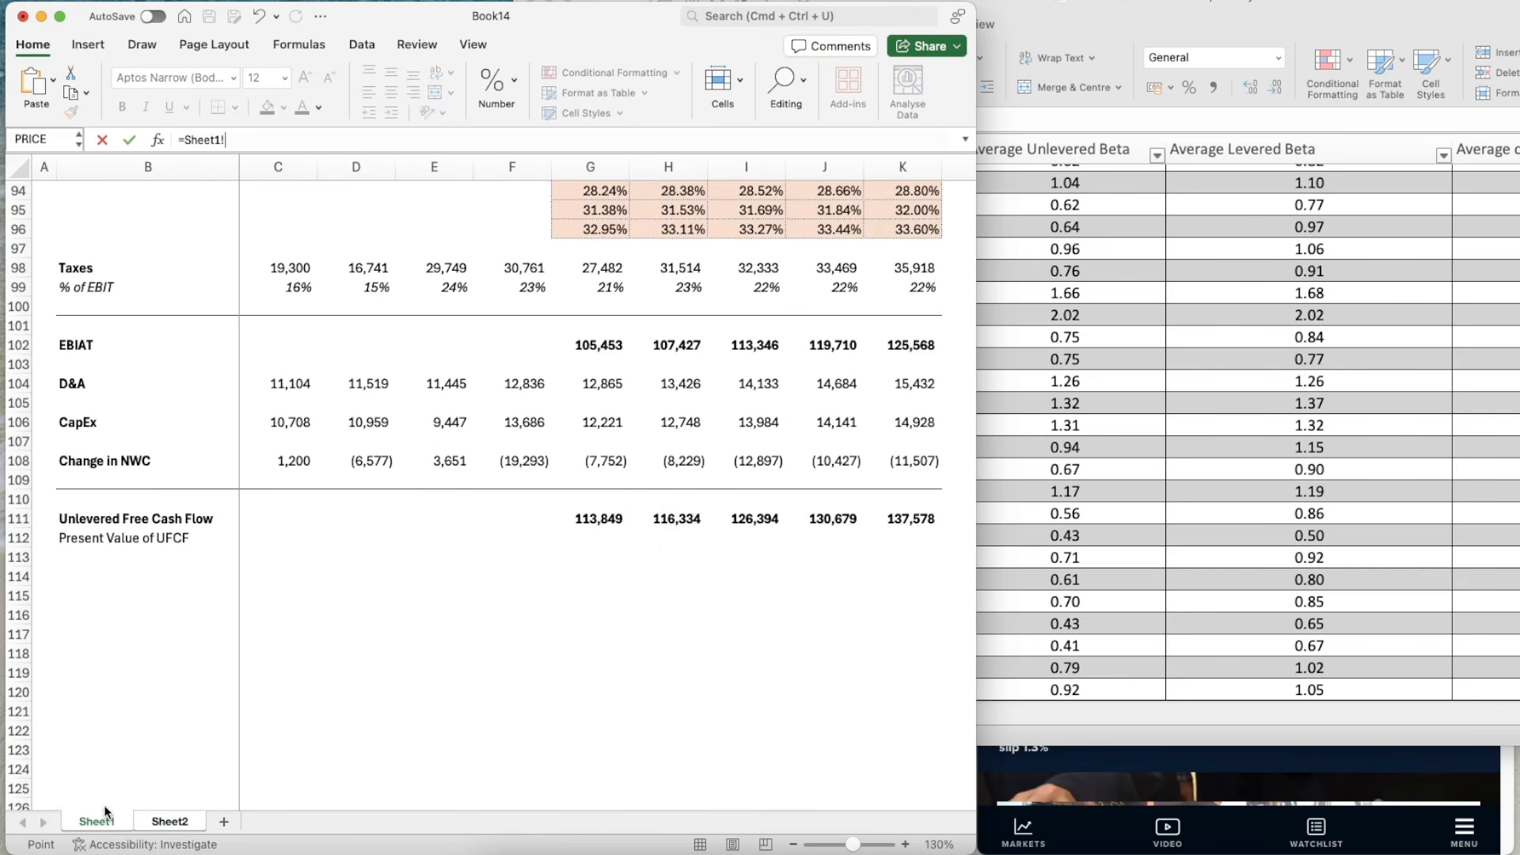
scroll(638, 519, down, 2)
scroll(638, 521, up, 20)
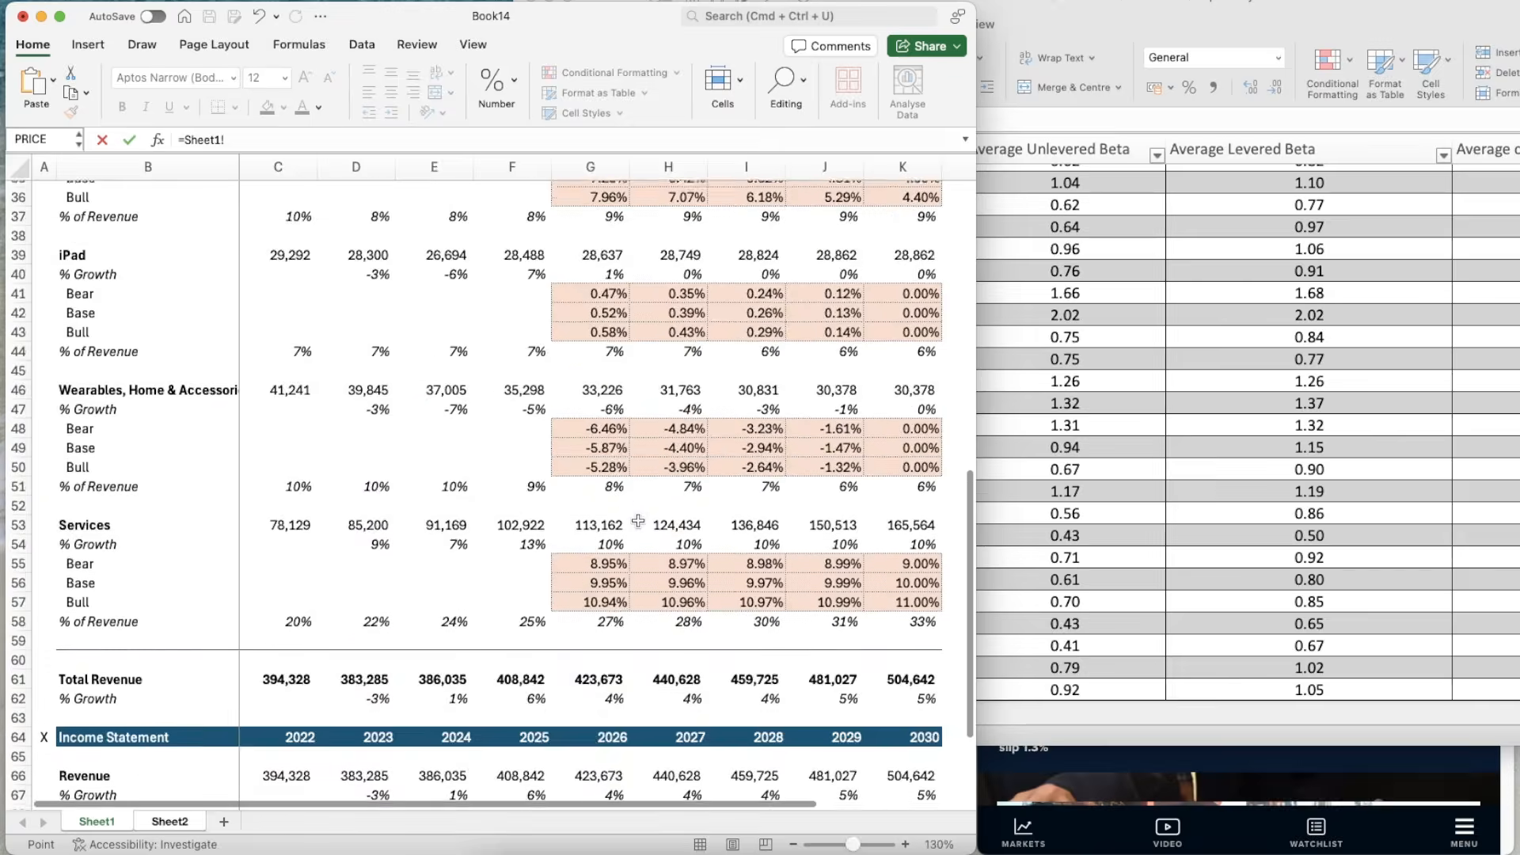
scroll(638, 521, up, 8)
scroll(554, 396, down, 2)
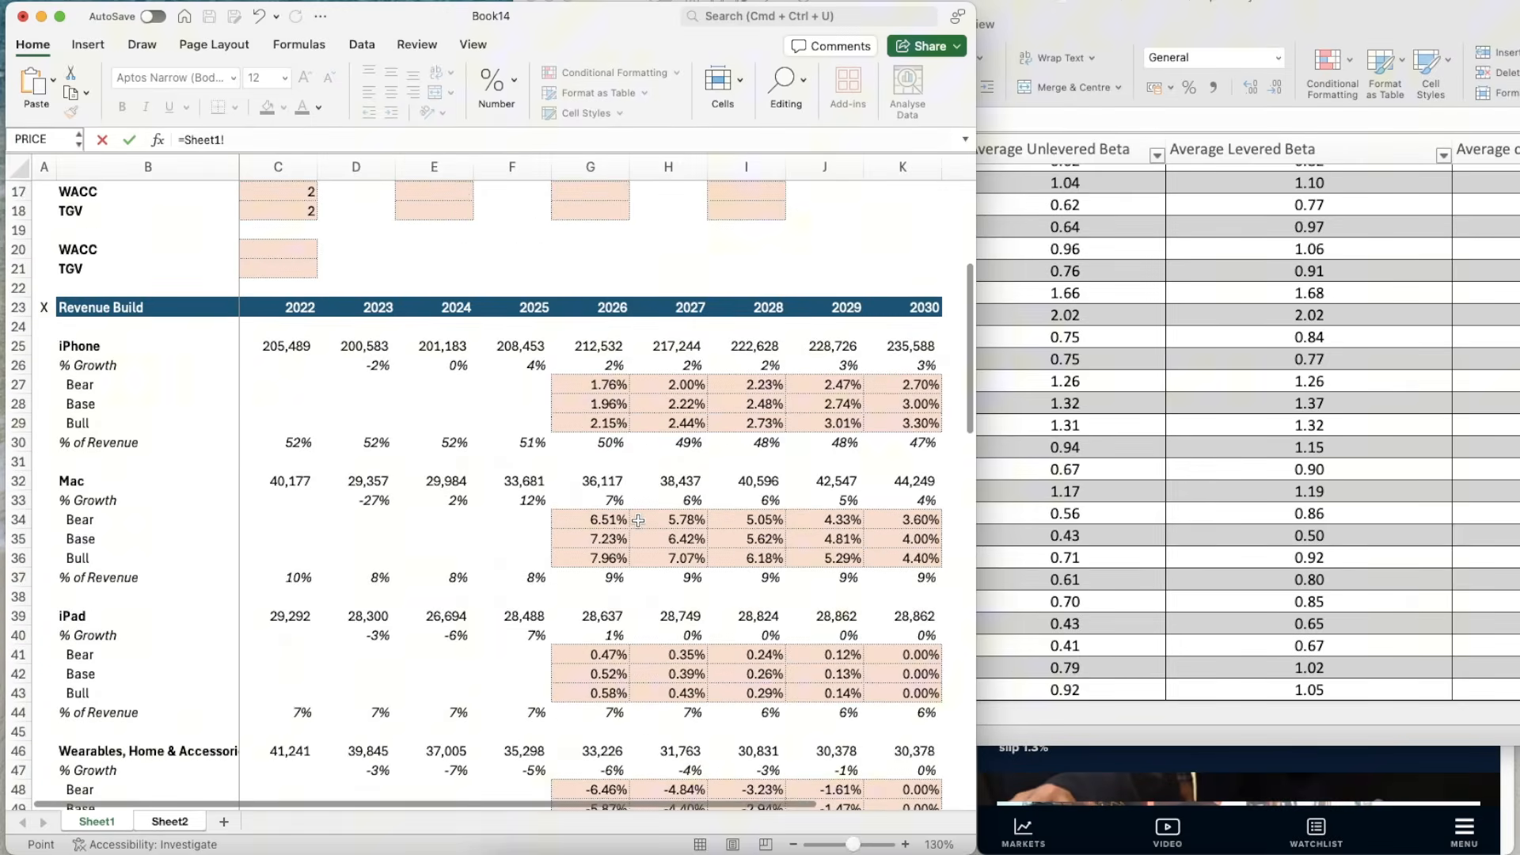
click(537, 346)
text(+)
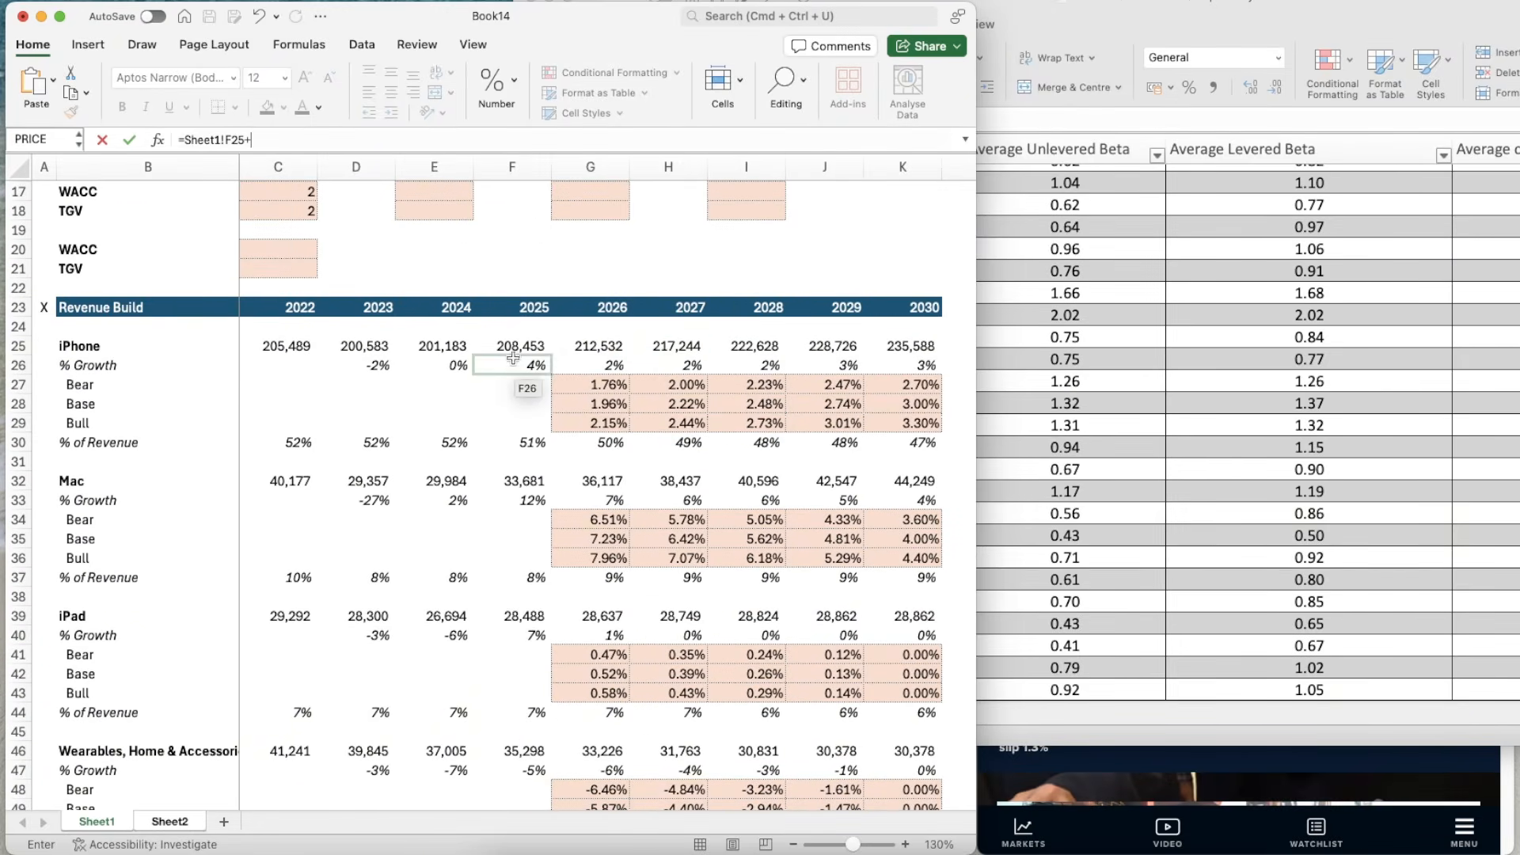
click(520, 478)
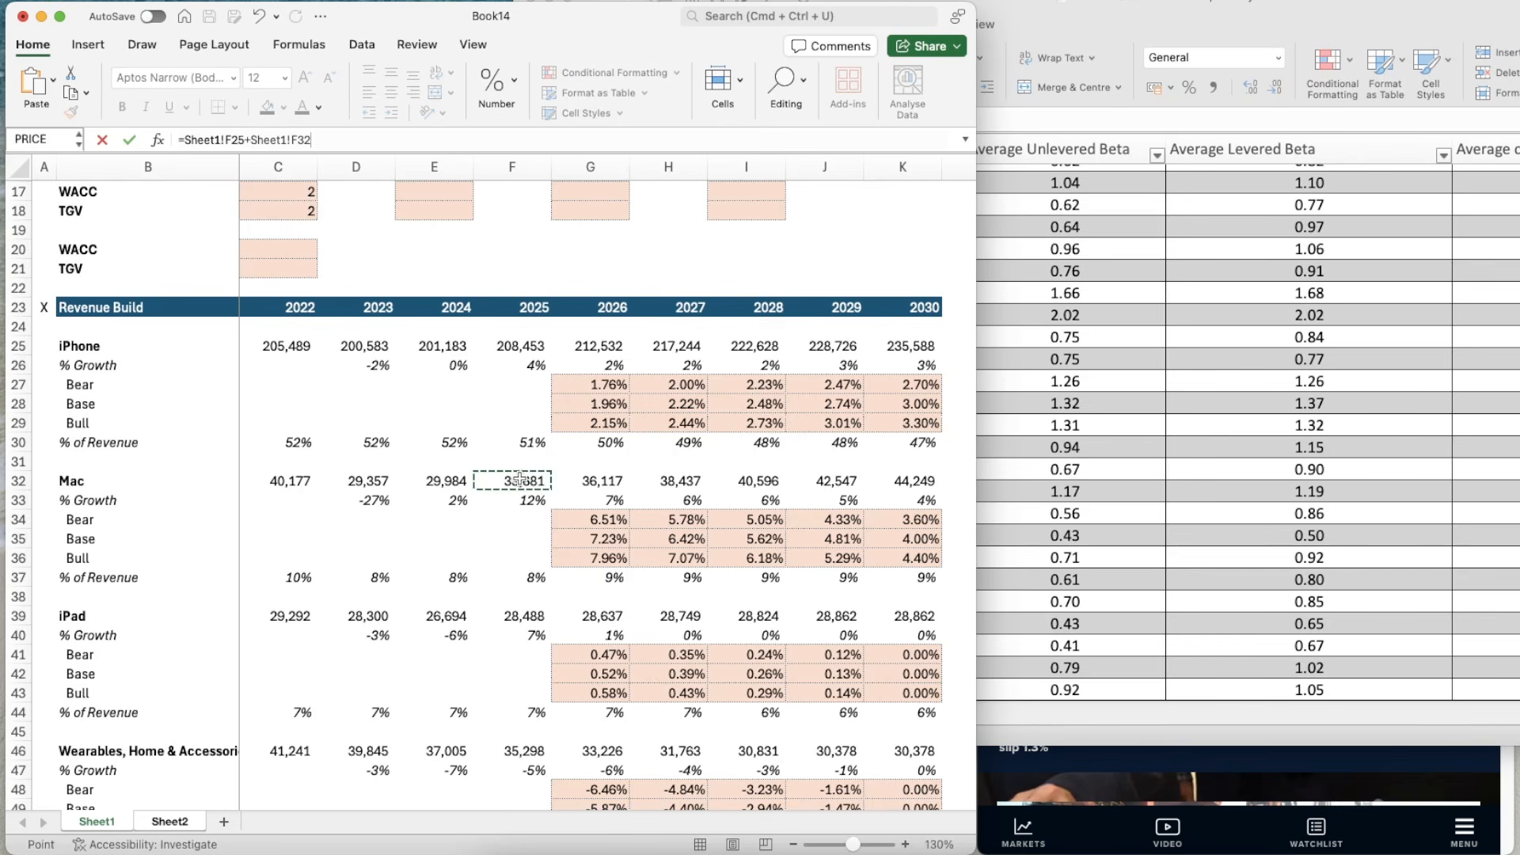
text(+)
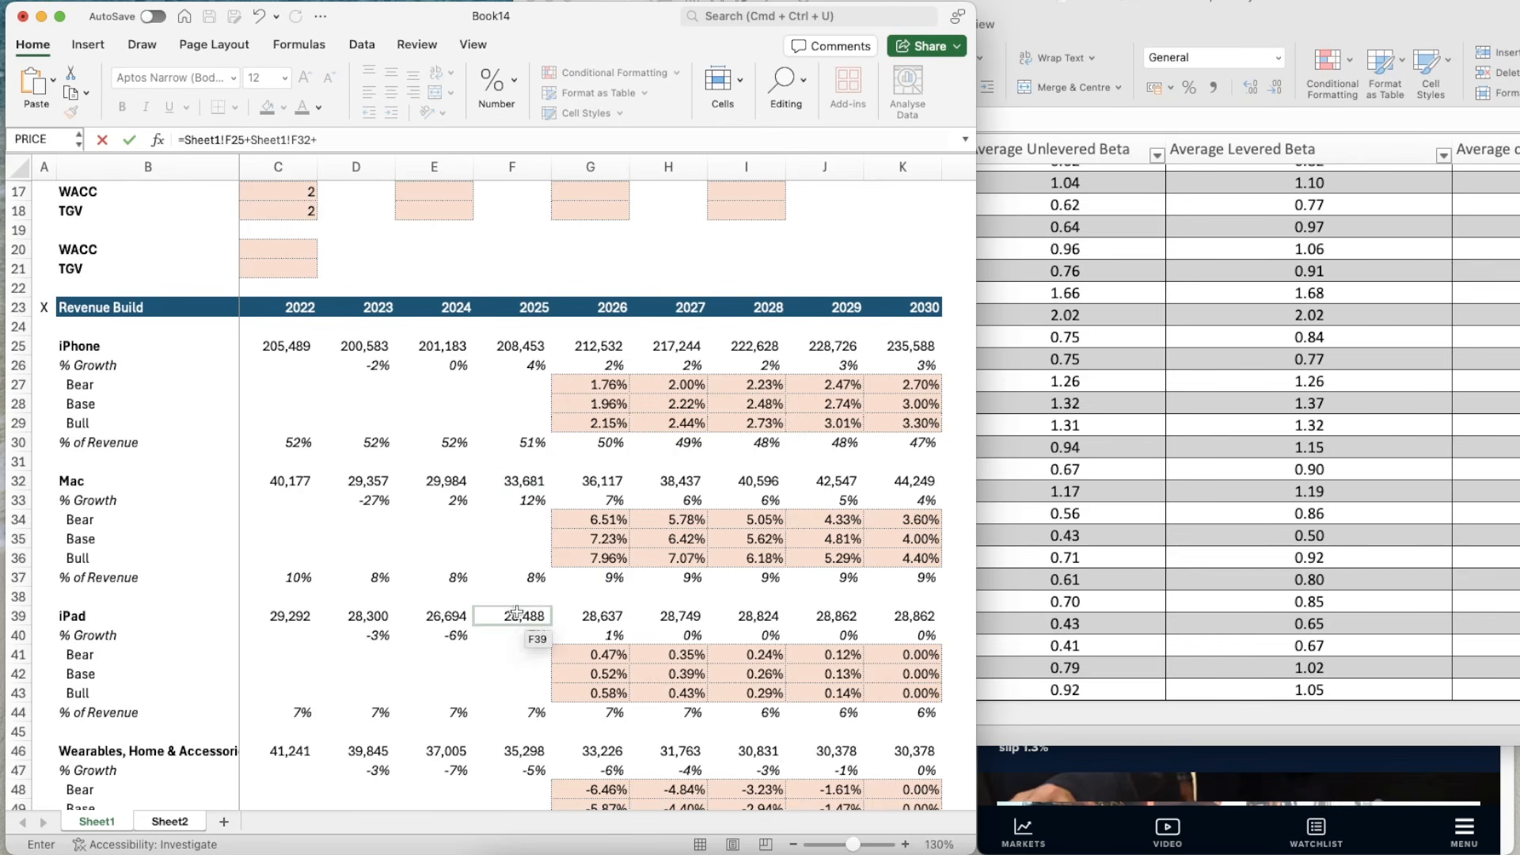
click(516, 613)
text(+)
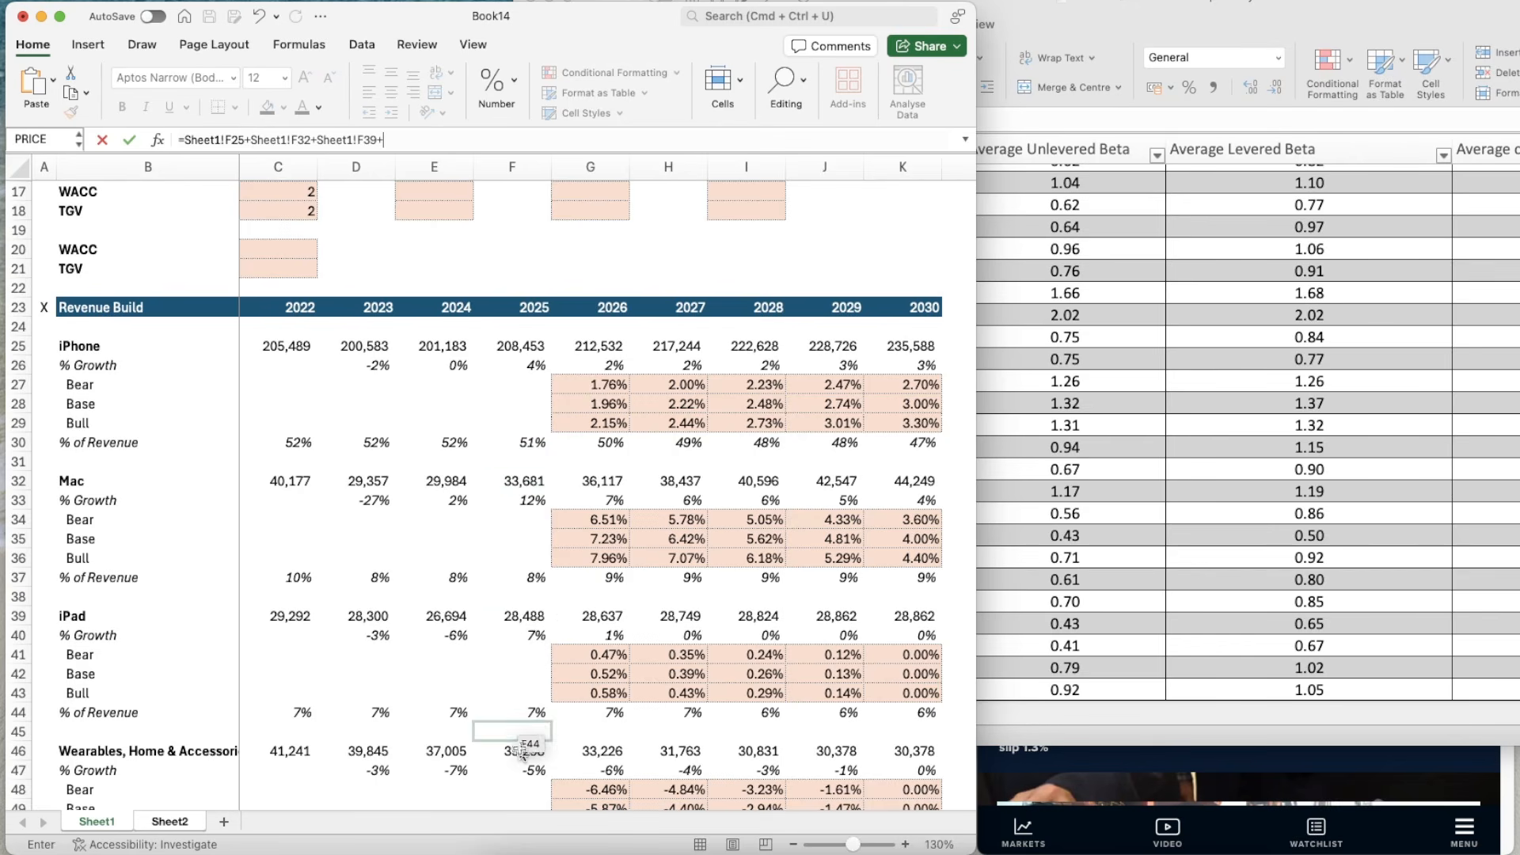
scroll(464, 654, down, 4)
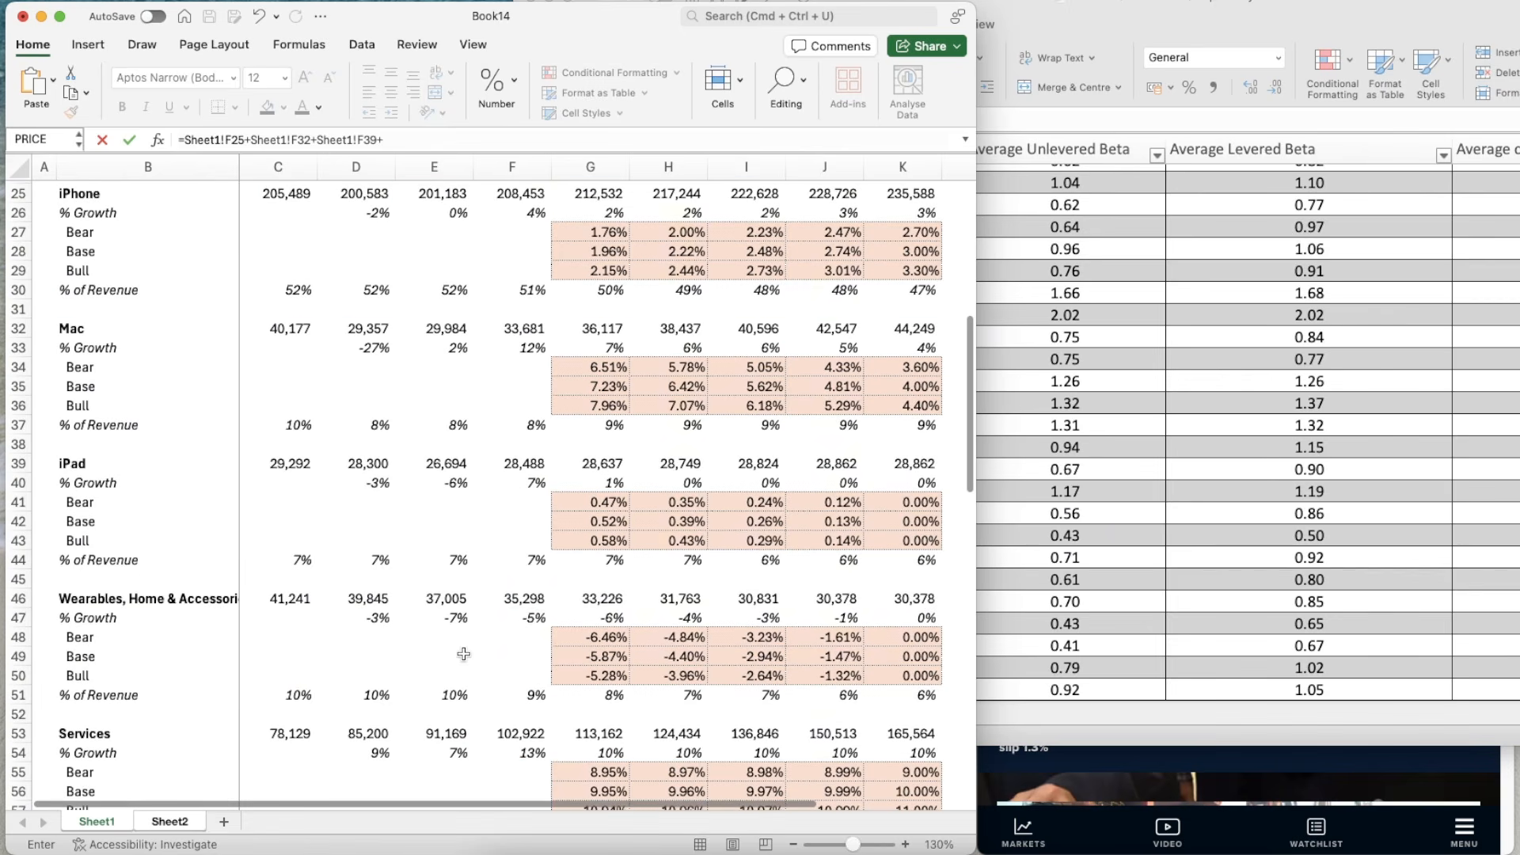
click(515, 600)
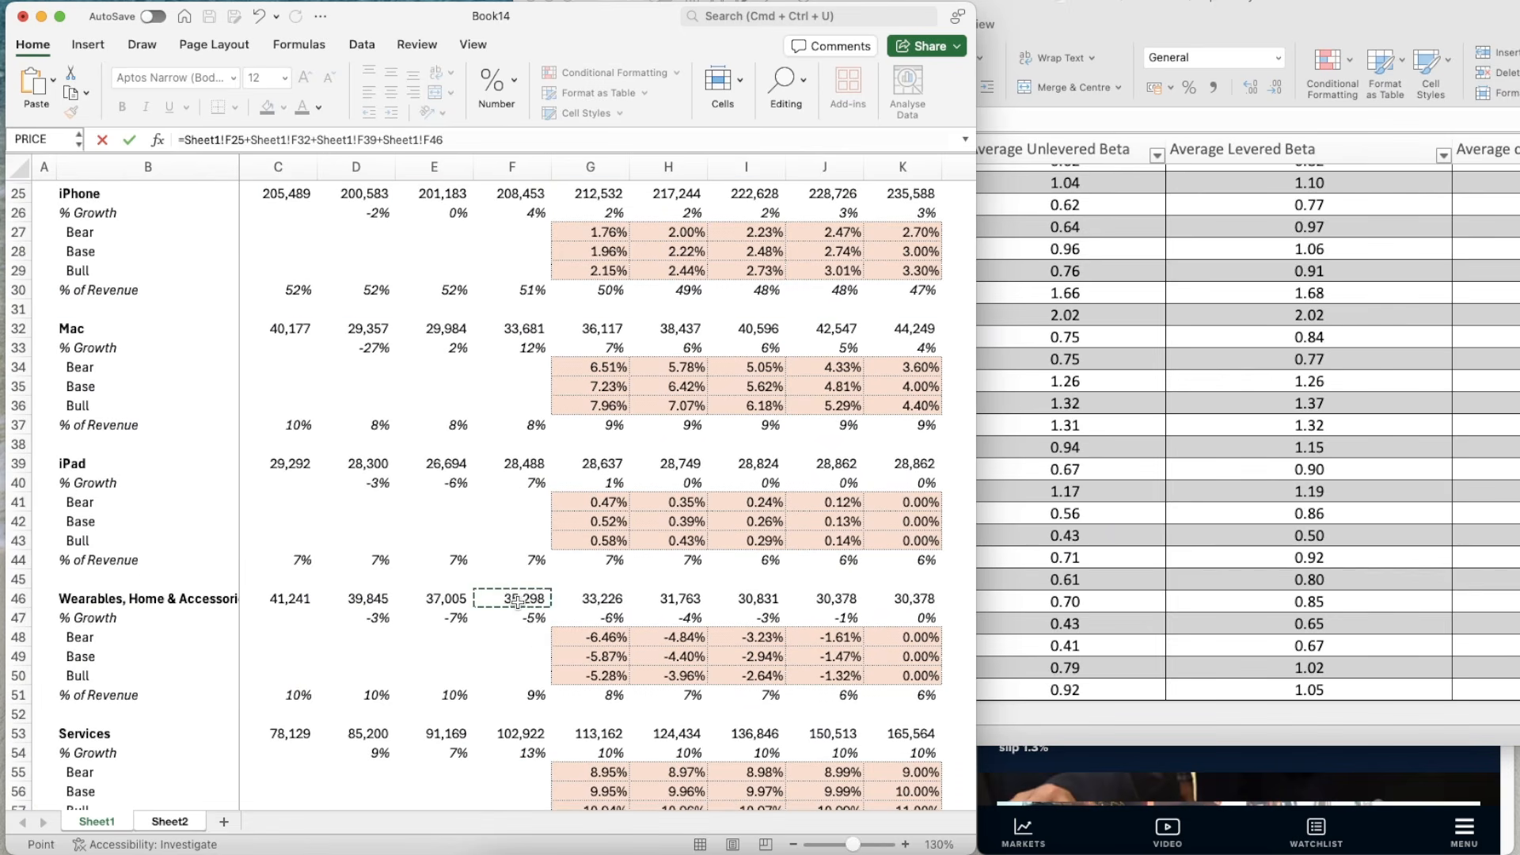
key(Escape)
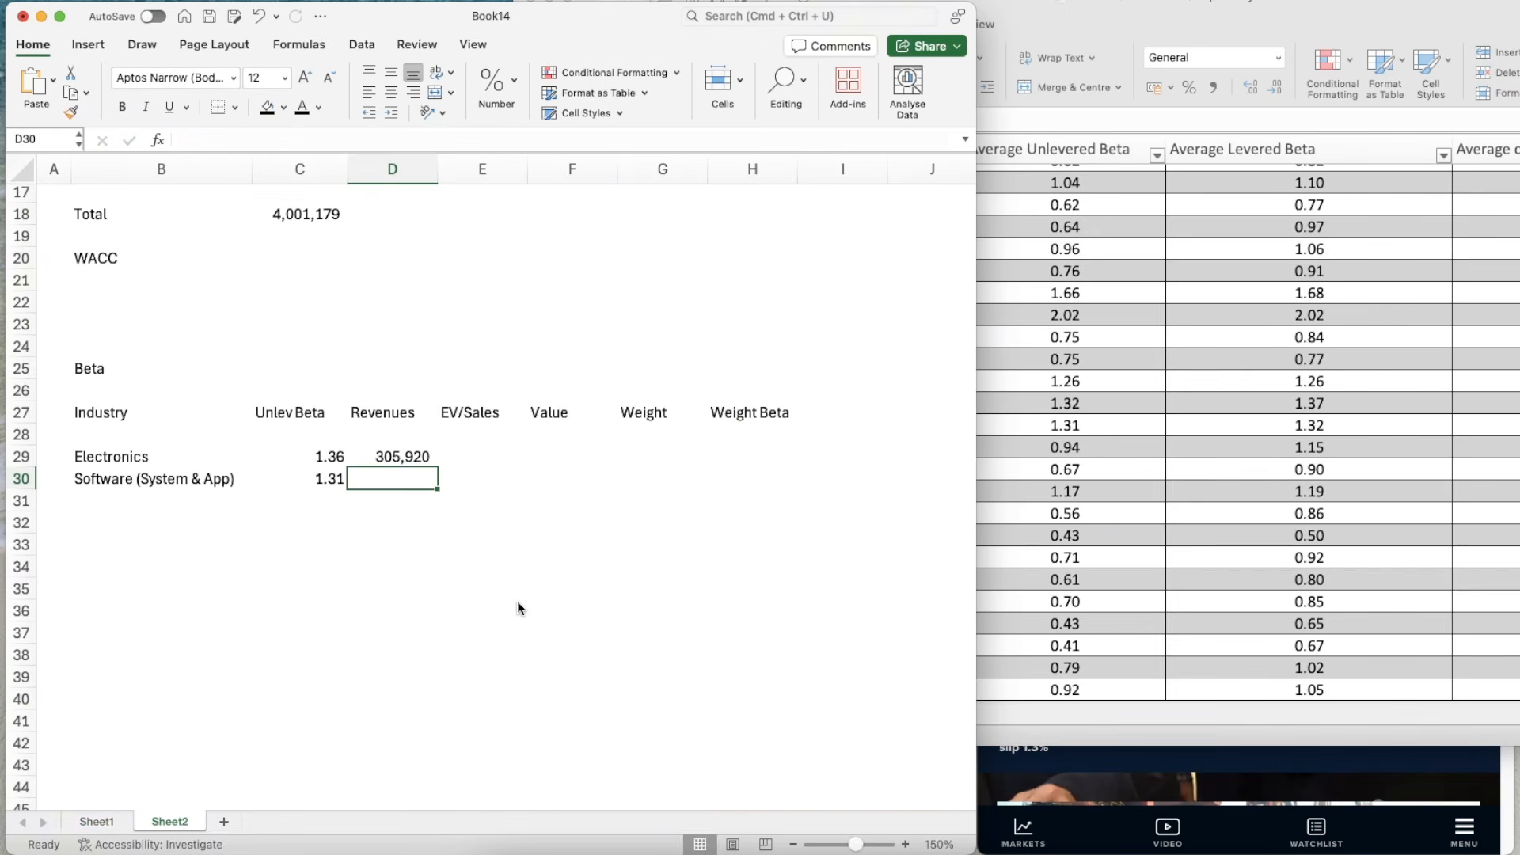
- Link the software revenues in D30 to the 2025 Services revenue in Sheet1 cell F53
text(=)
click(91, 821)
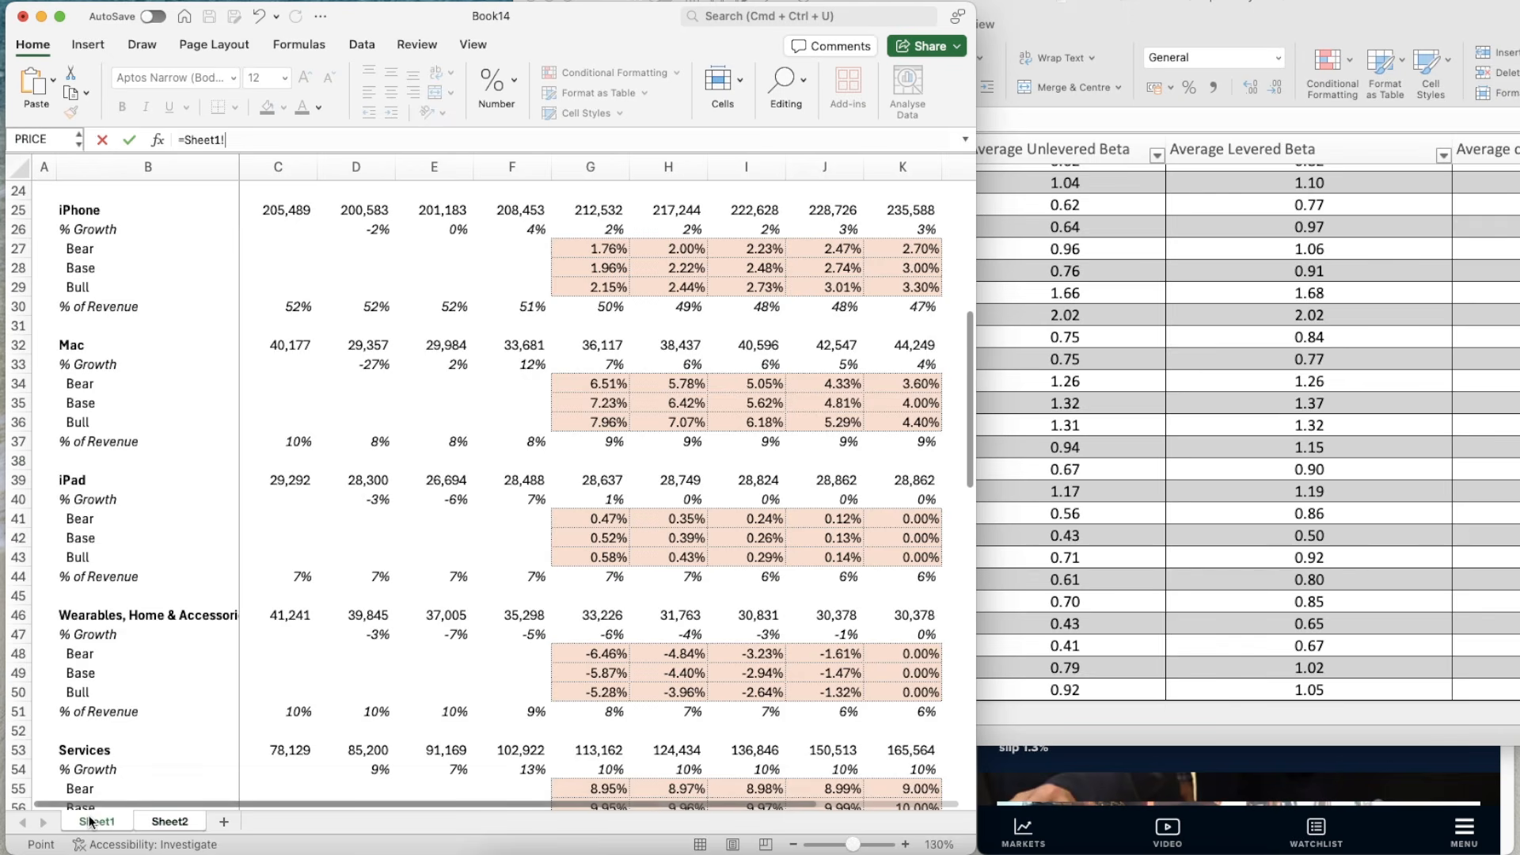
click(501, 749)
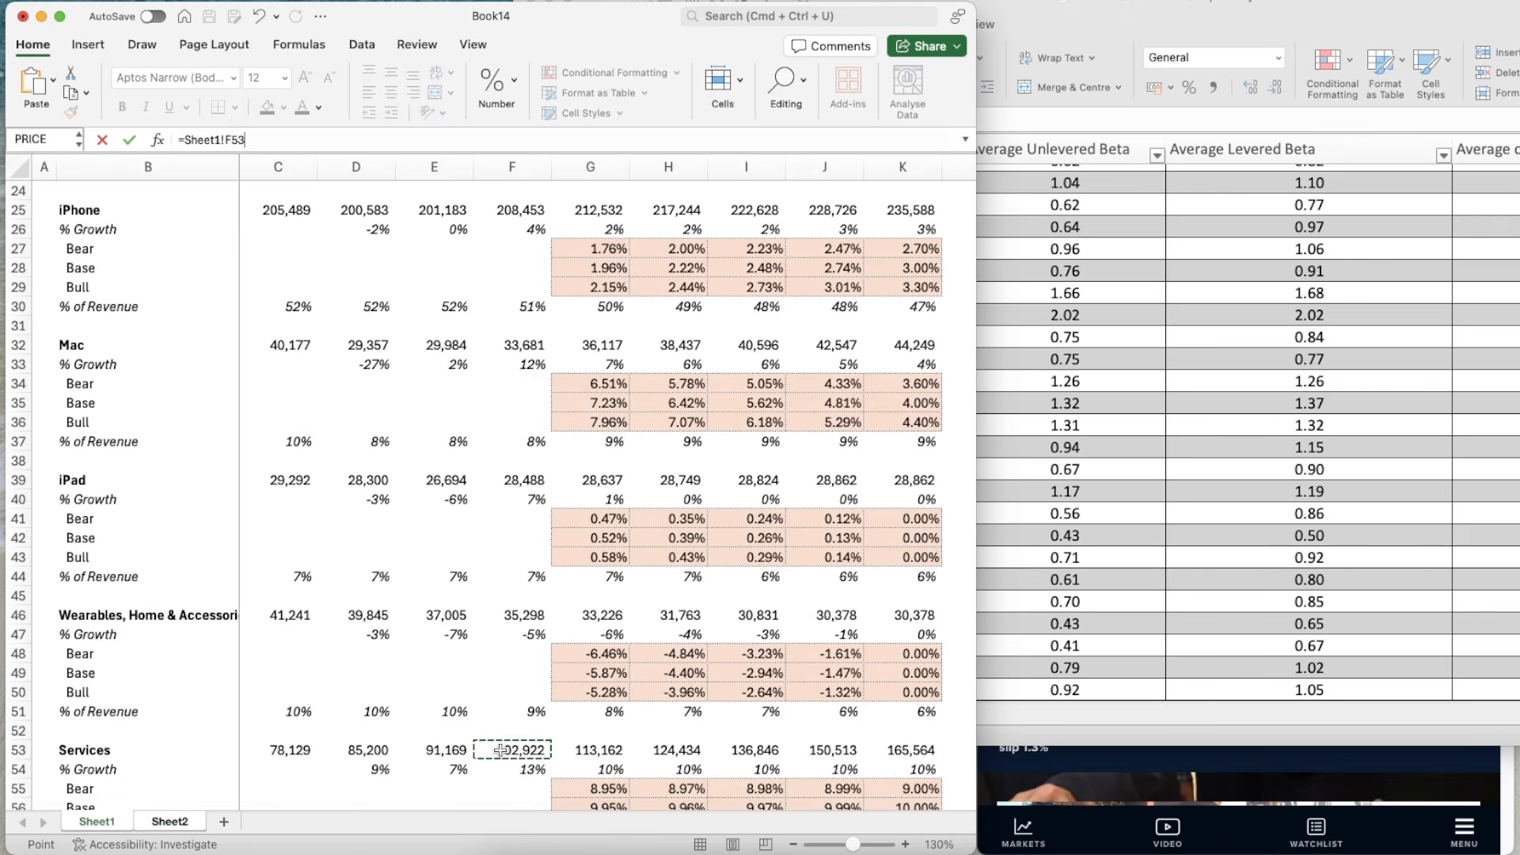
key(Return)
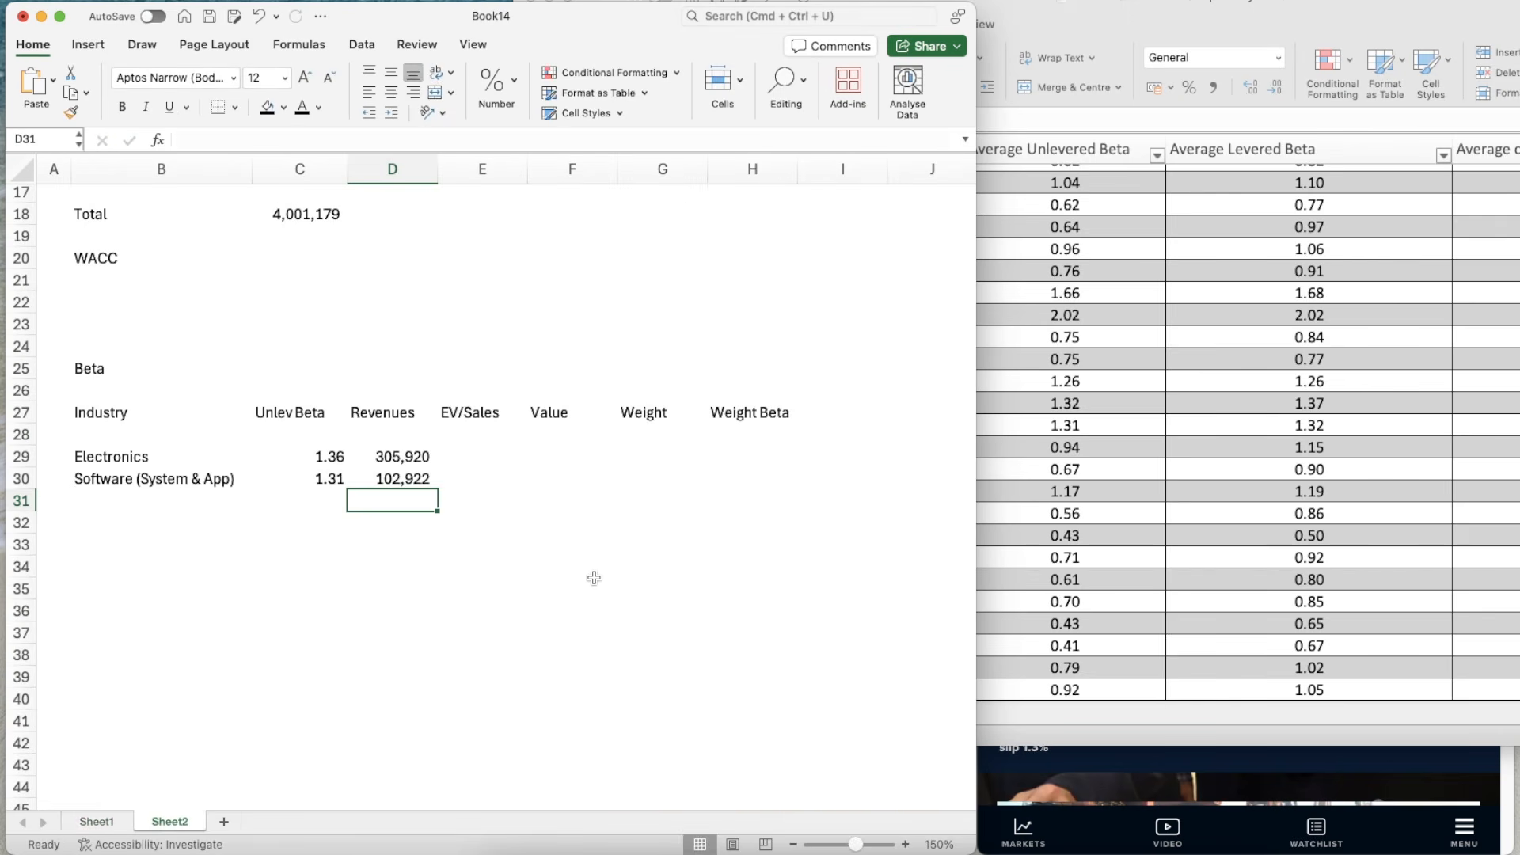
- Total the revenues in D31 with a SUM of D29:D30 and make the total bold
text(=s)
key(Tab)
key(Up)
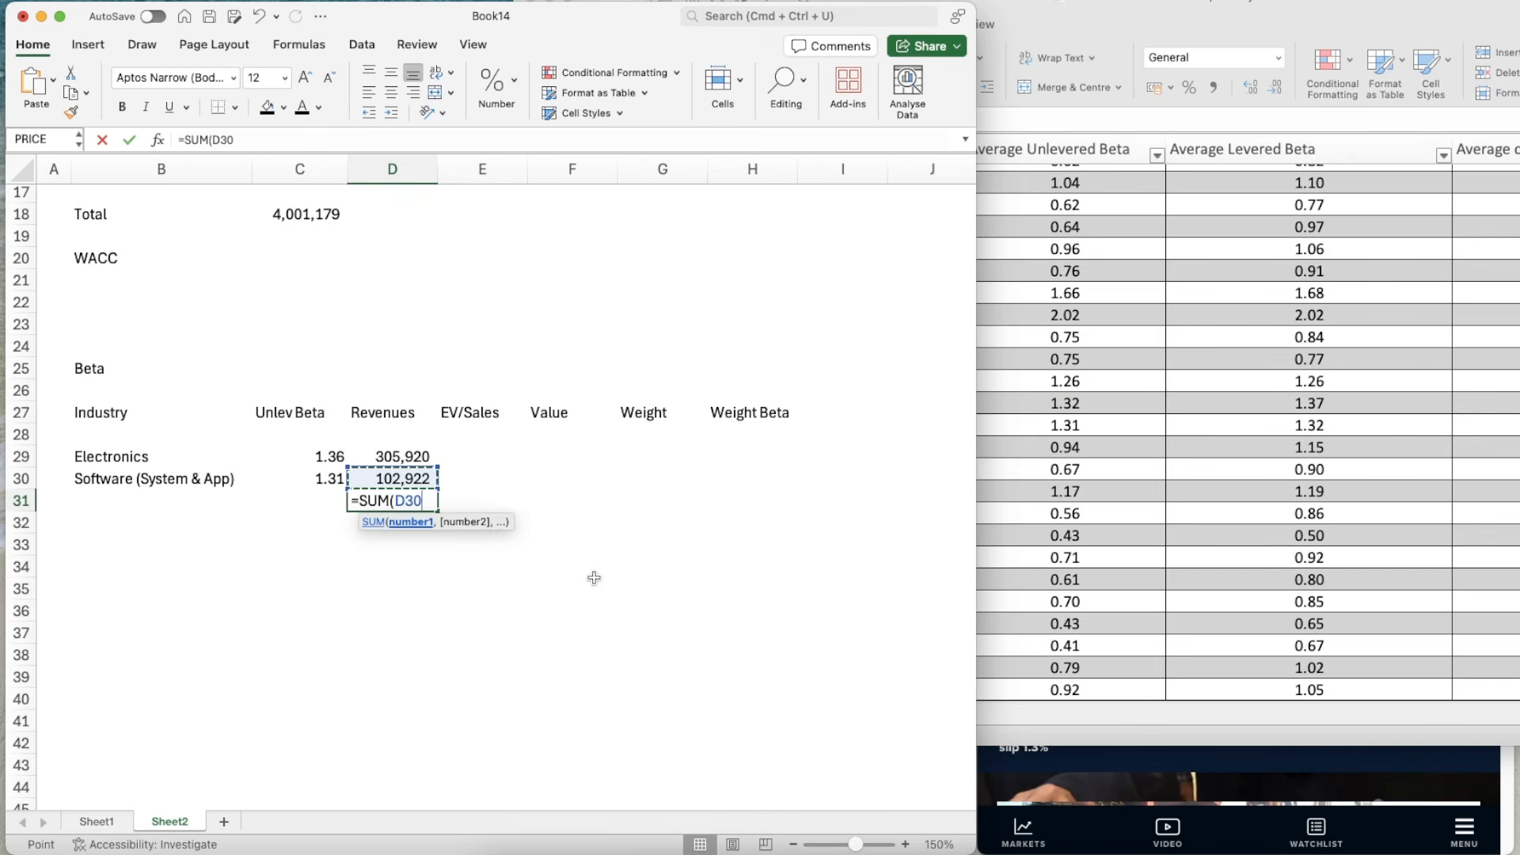
key(shift+Up)
key(Return)
key(Up)
key(Right)
key(Left)
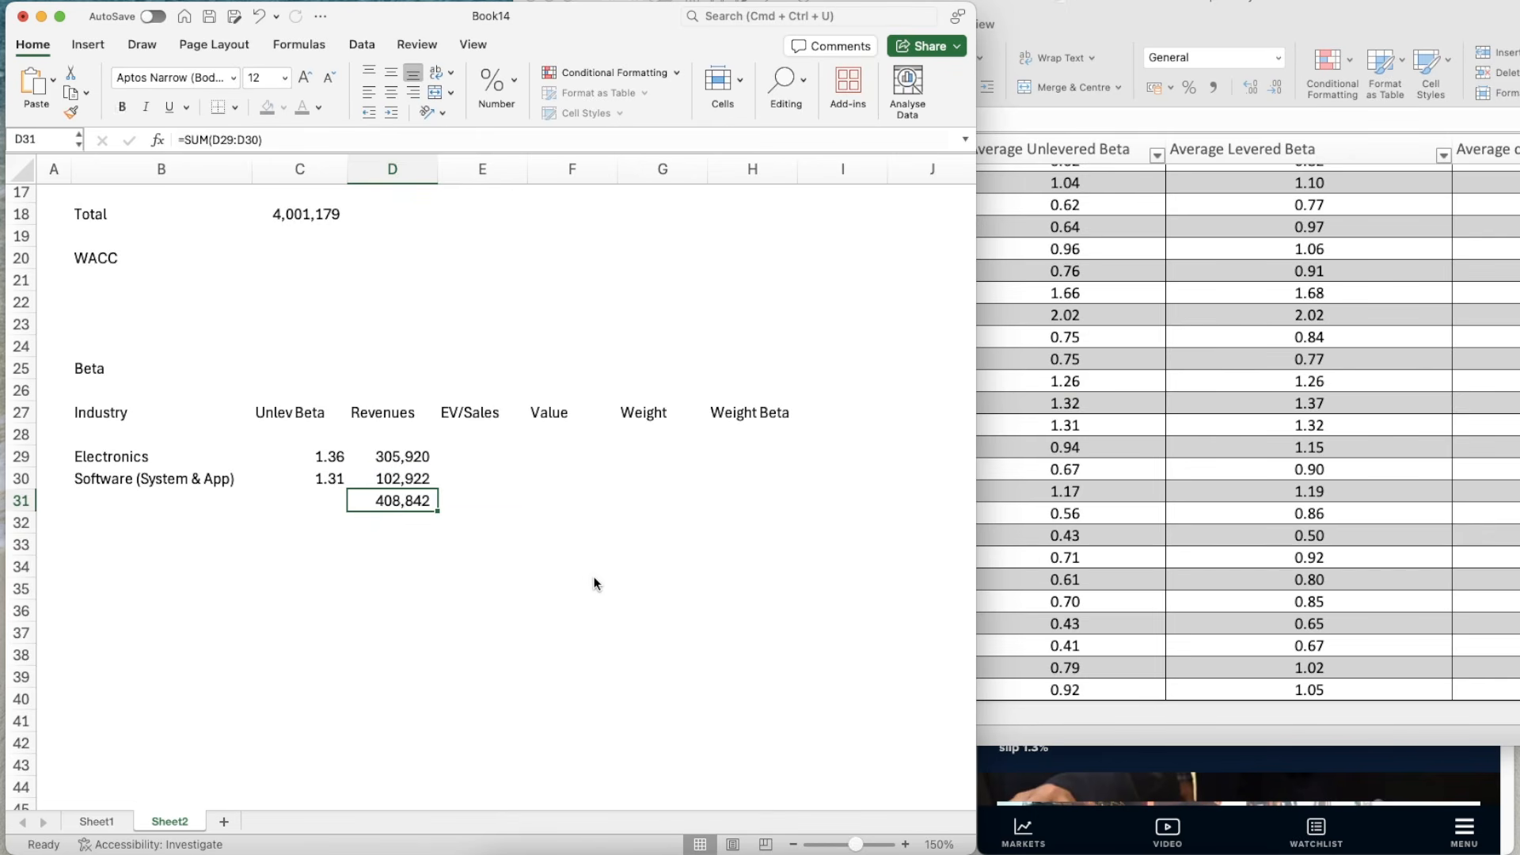
key(super+b)
- Select E29 for the electronics EV/Sales, minimise totalbetaGlobal.xls and bring up the psdata.xls workbook
key(Right)
key(Up)
key(Up)
click(1356, 270)
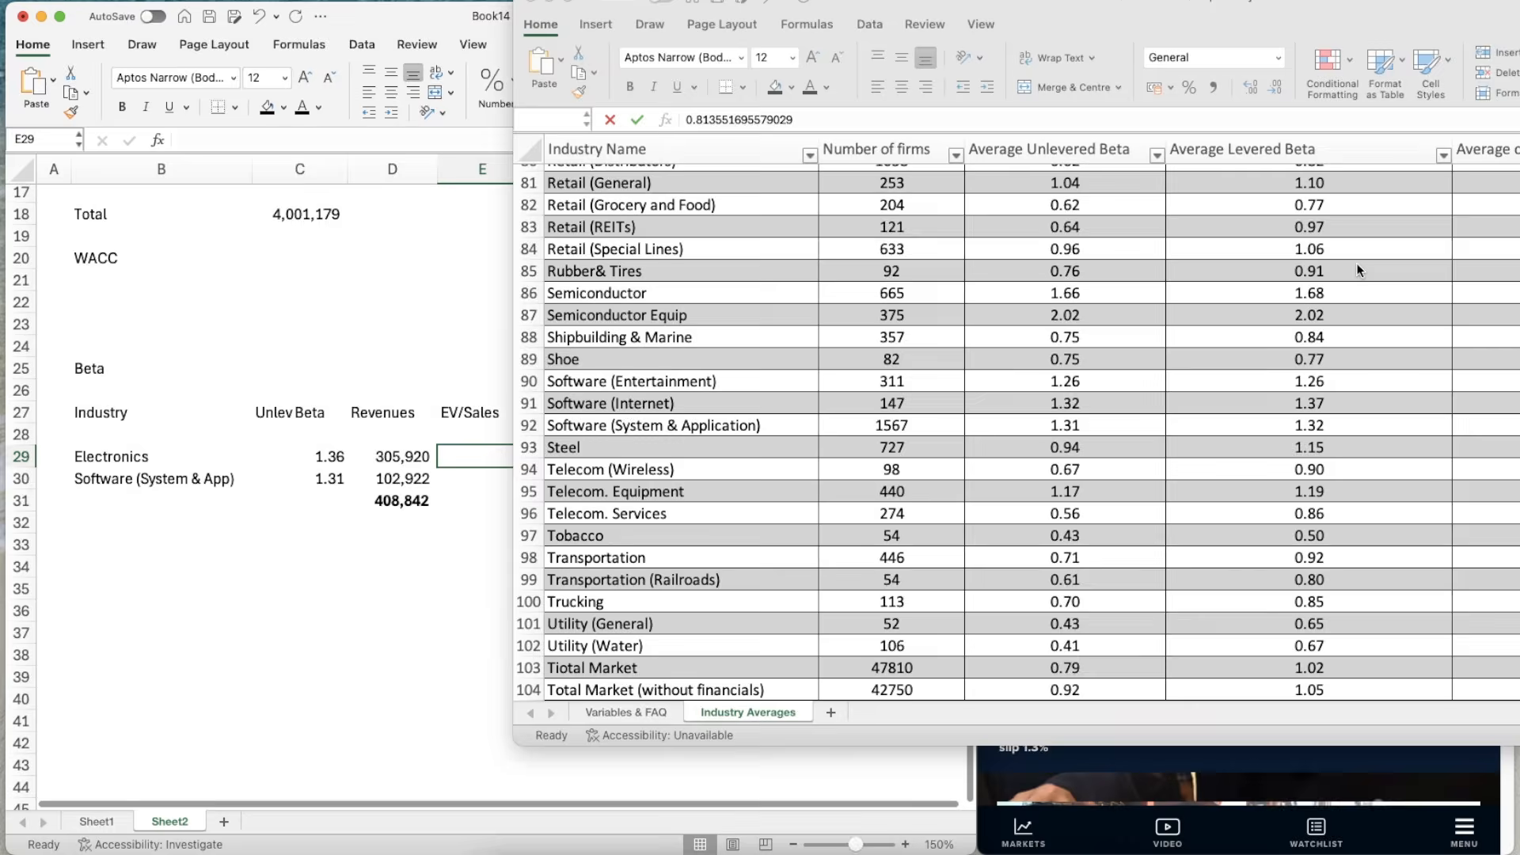
click(549, 1)
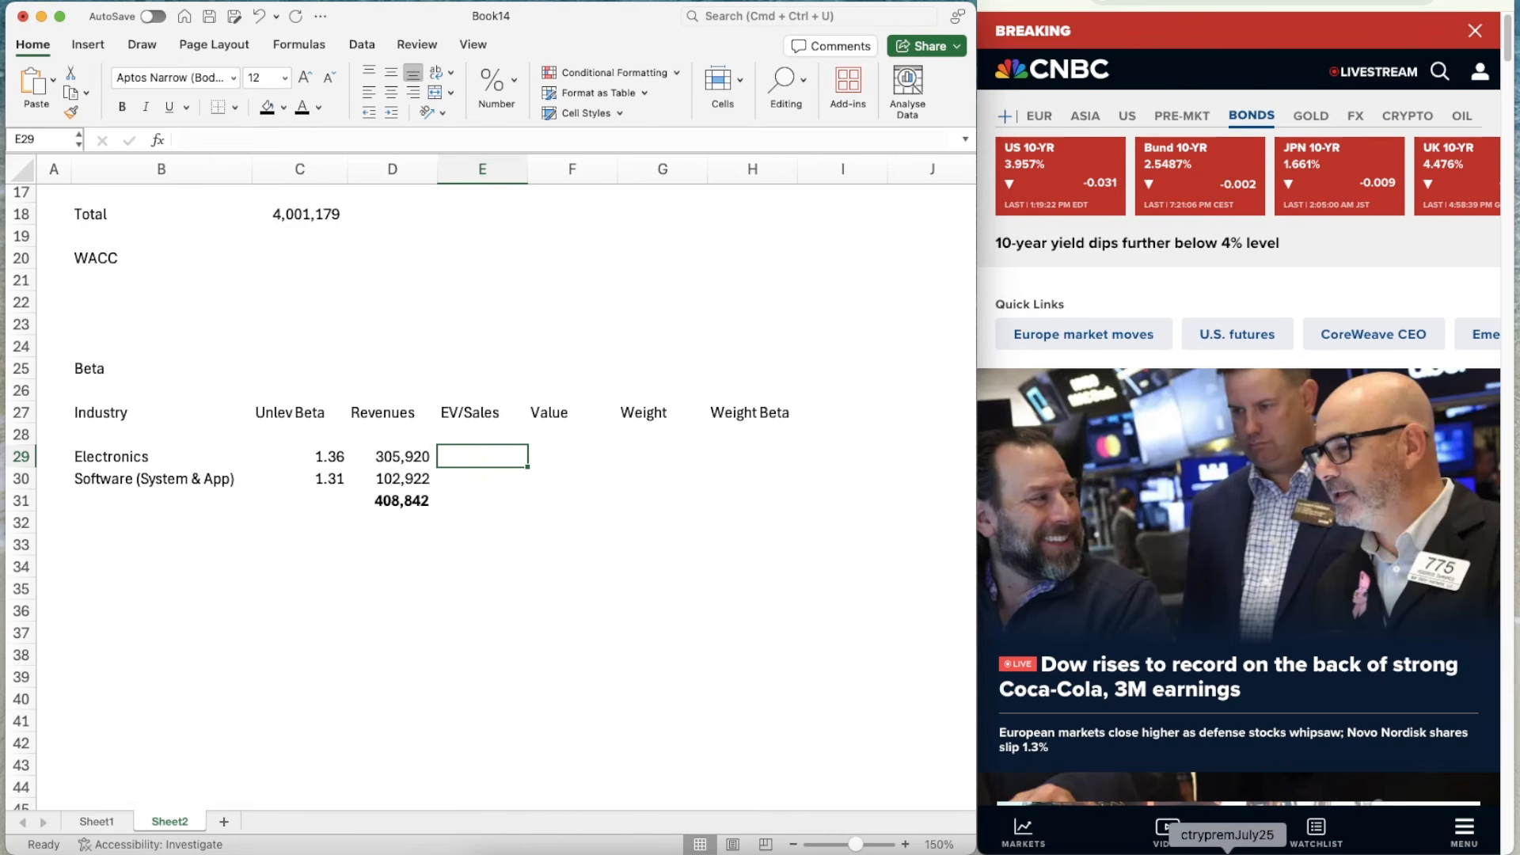
click(1202, 853)
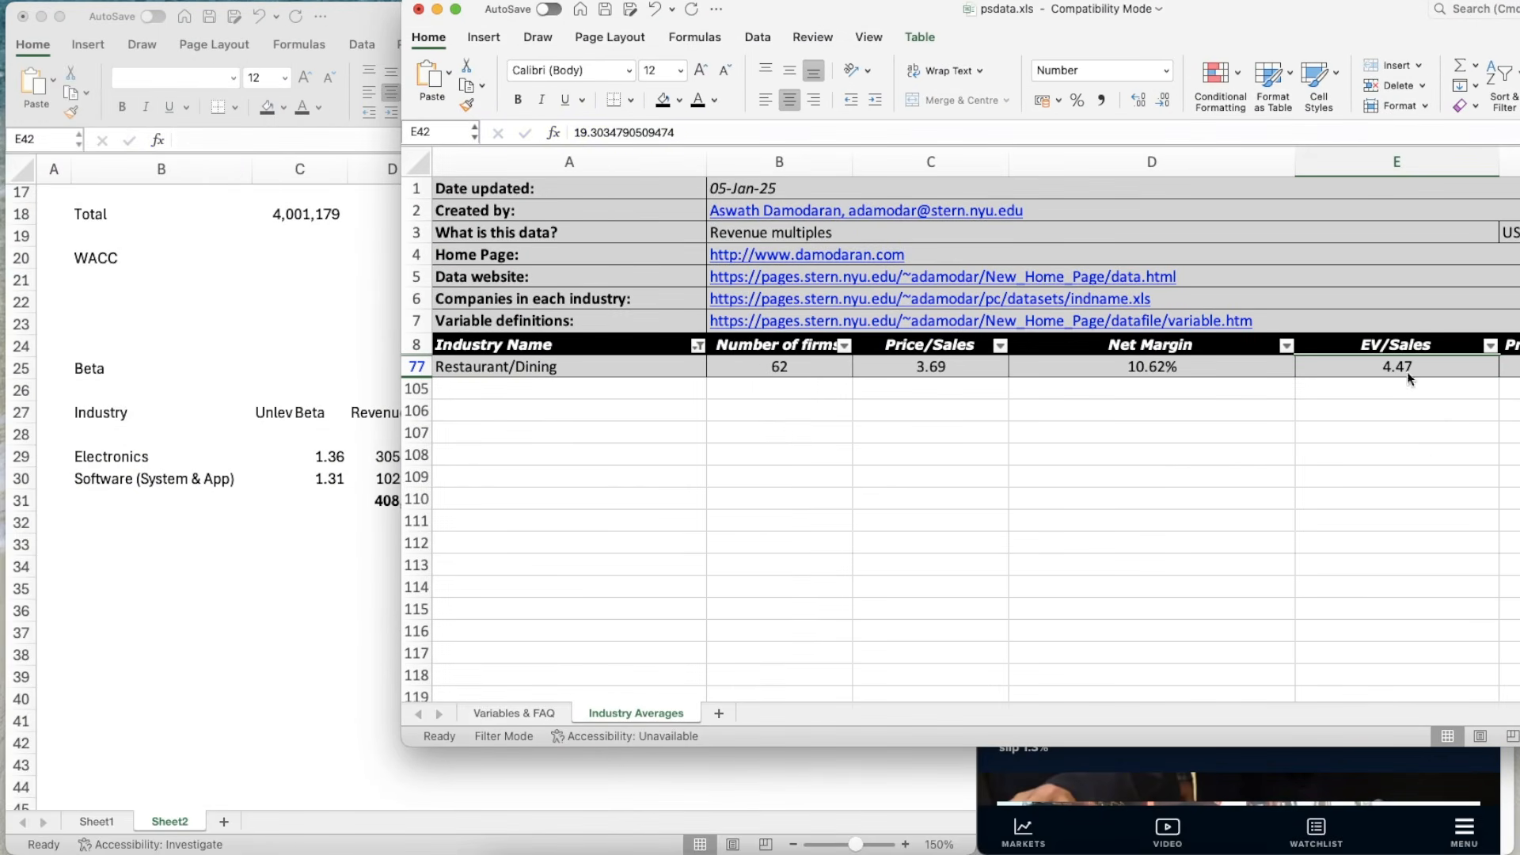
- In psdata.xls, replace the Industry Name filter selection with only Electronics (Consumer & Office)
click(697, 346)
click(698, 346)
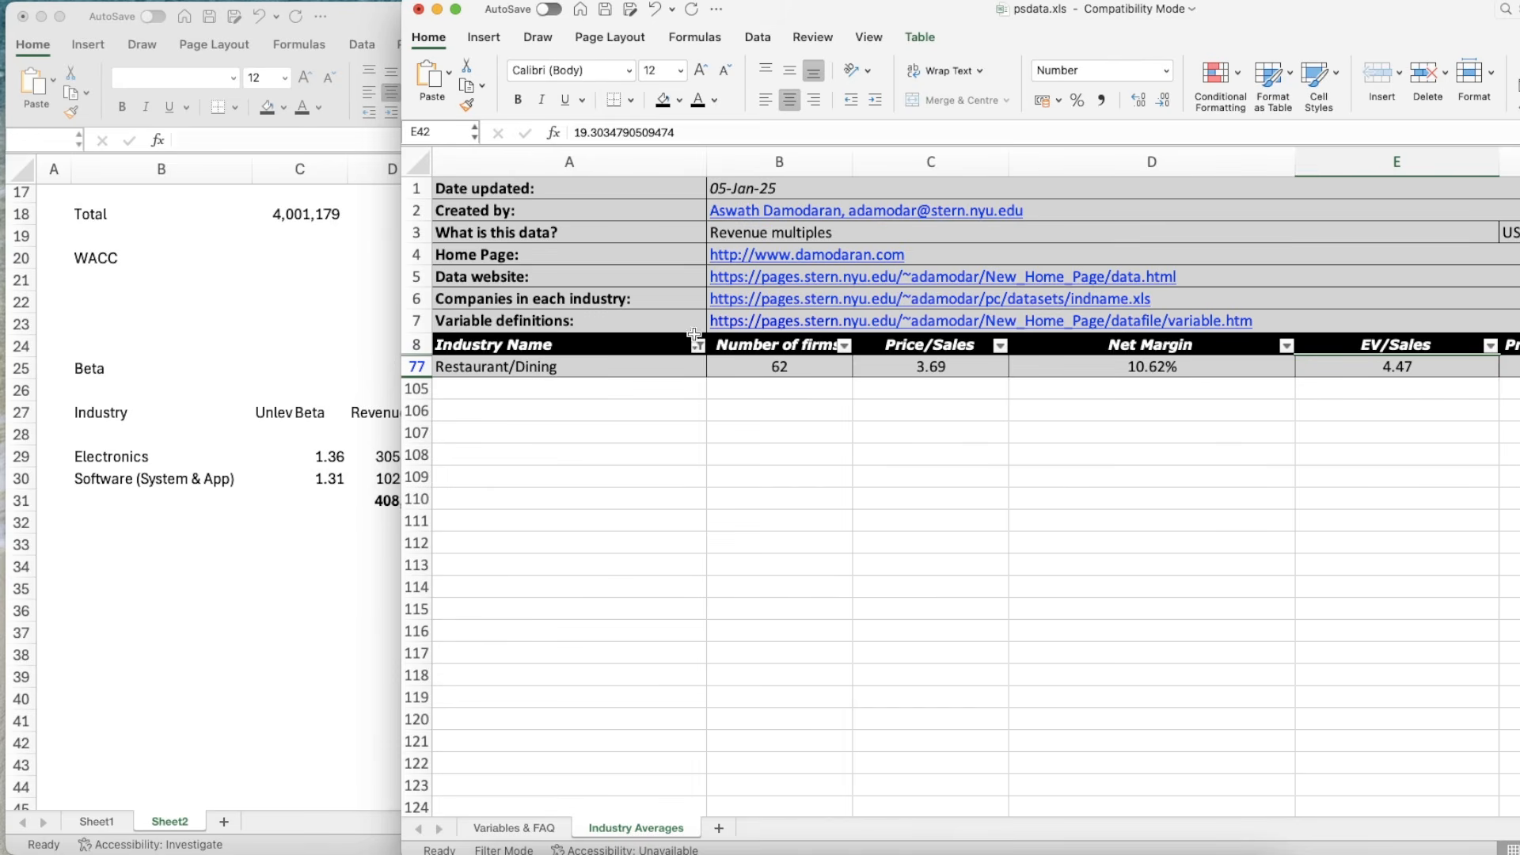
click(697, 345)
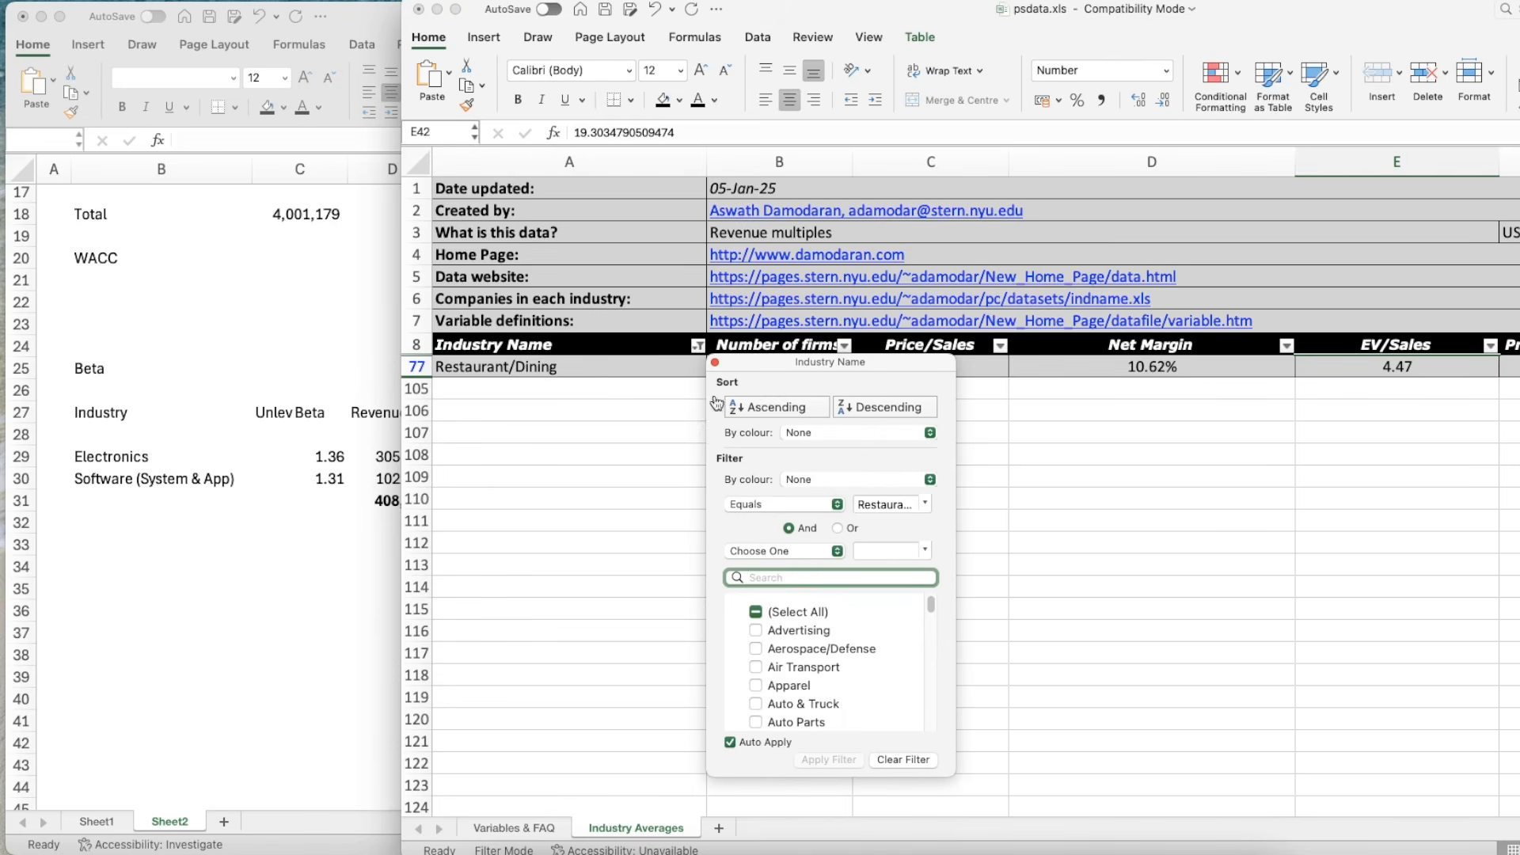
click(756, 612)
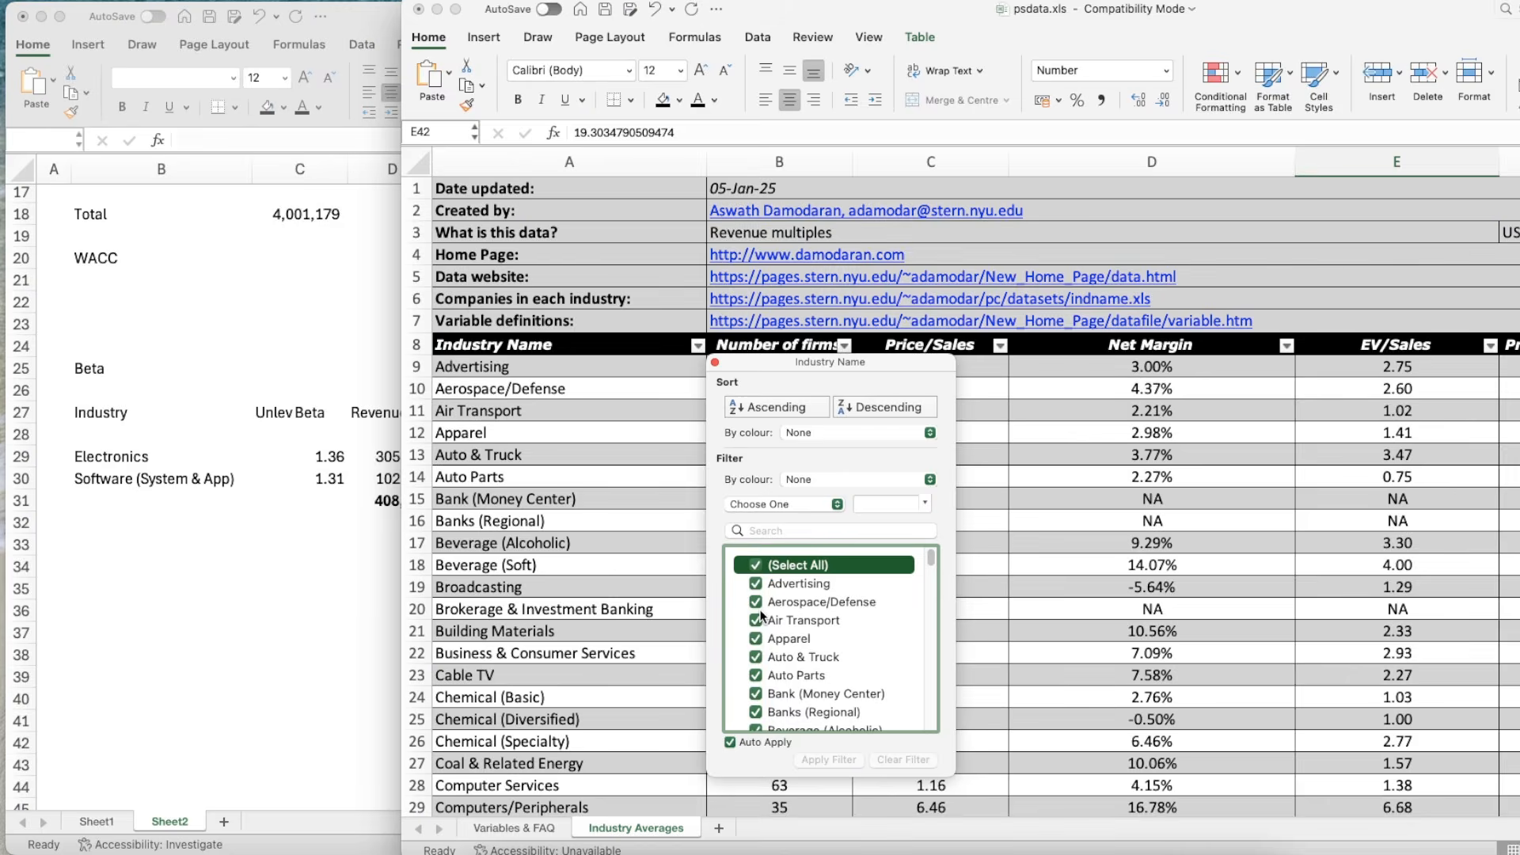
click(756, 565)
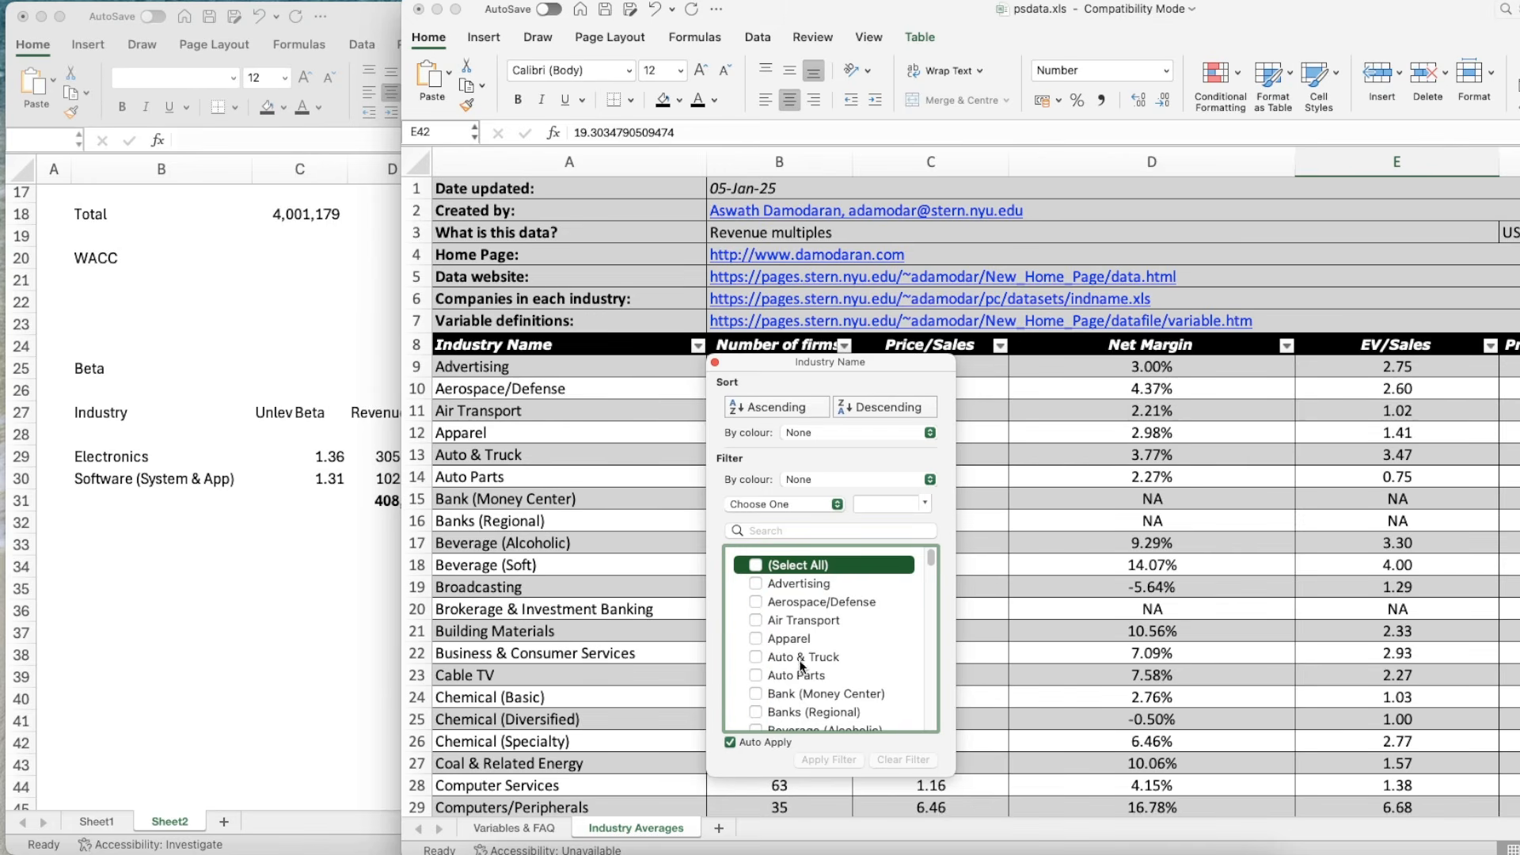
scroll(825, 663, down, 10)
scroll(825, 663, up, 4)
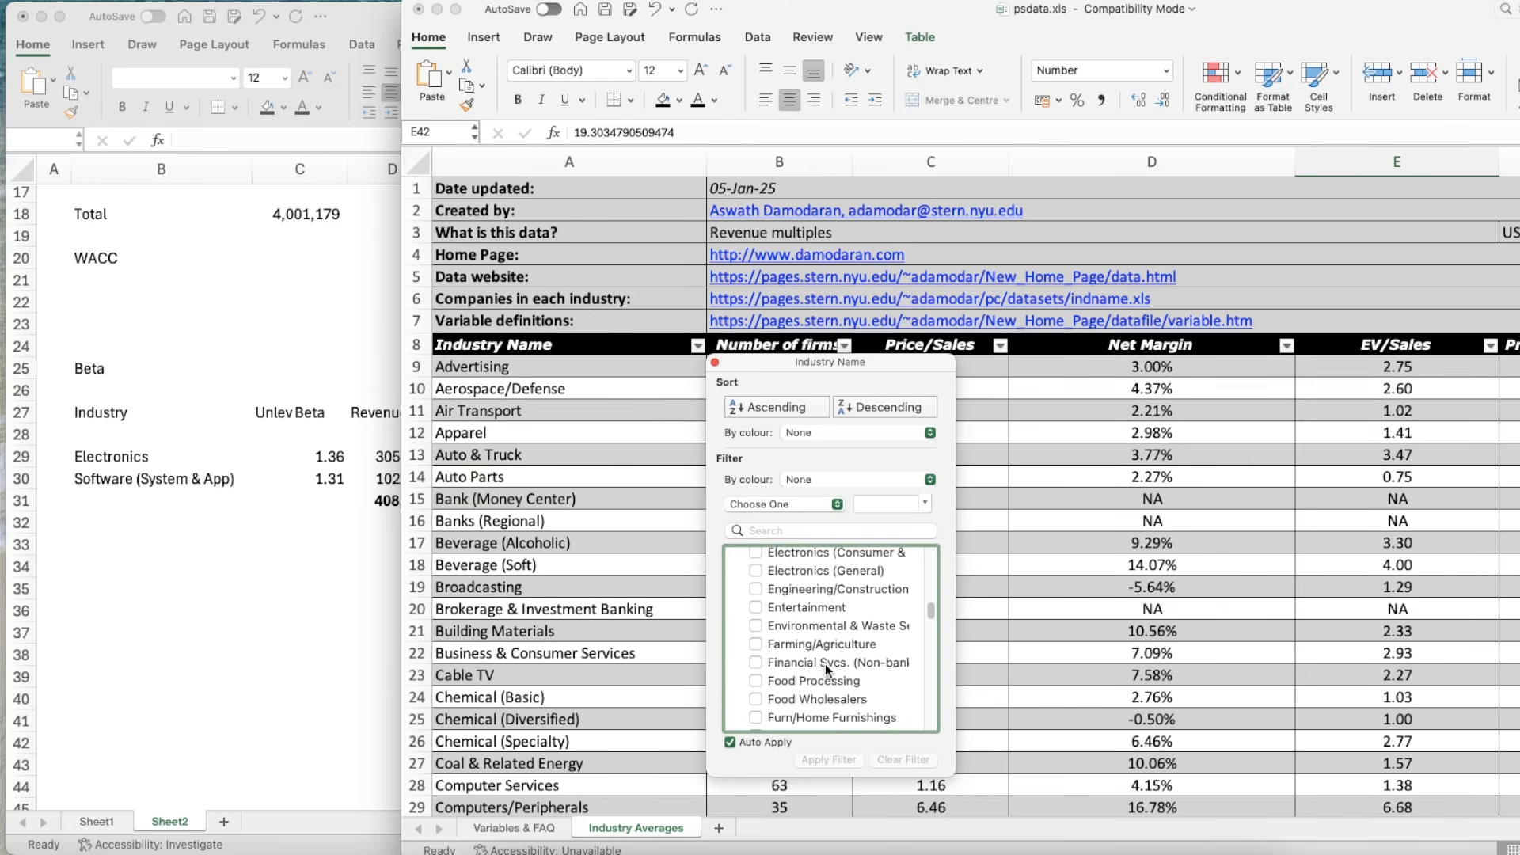
click(756, 570)
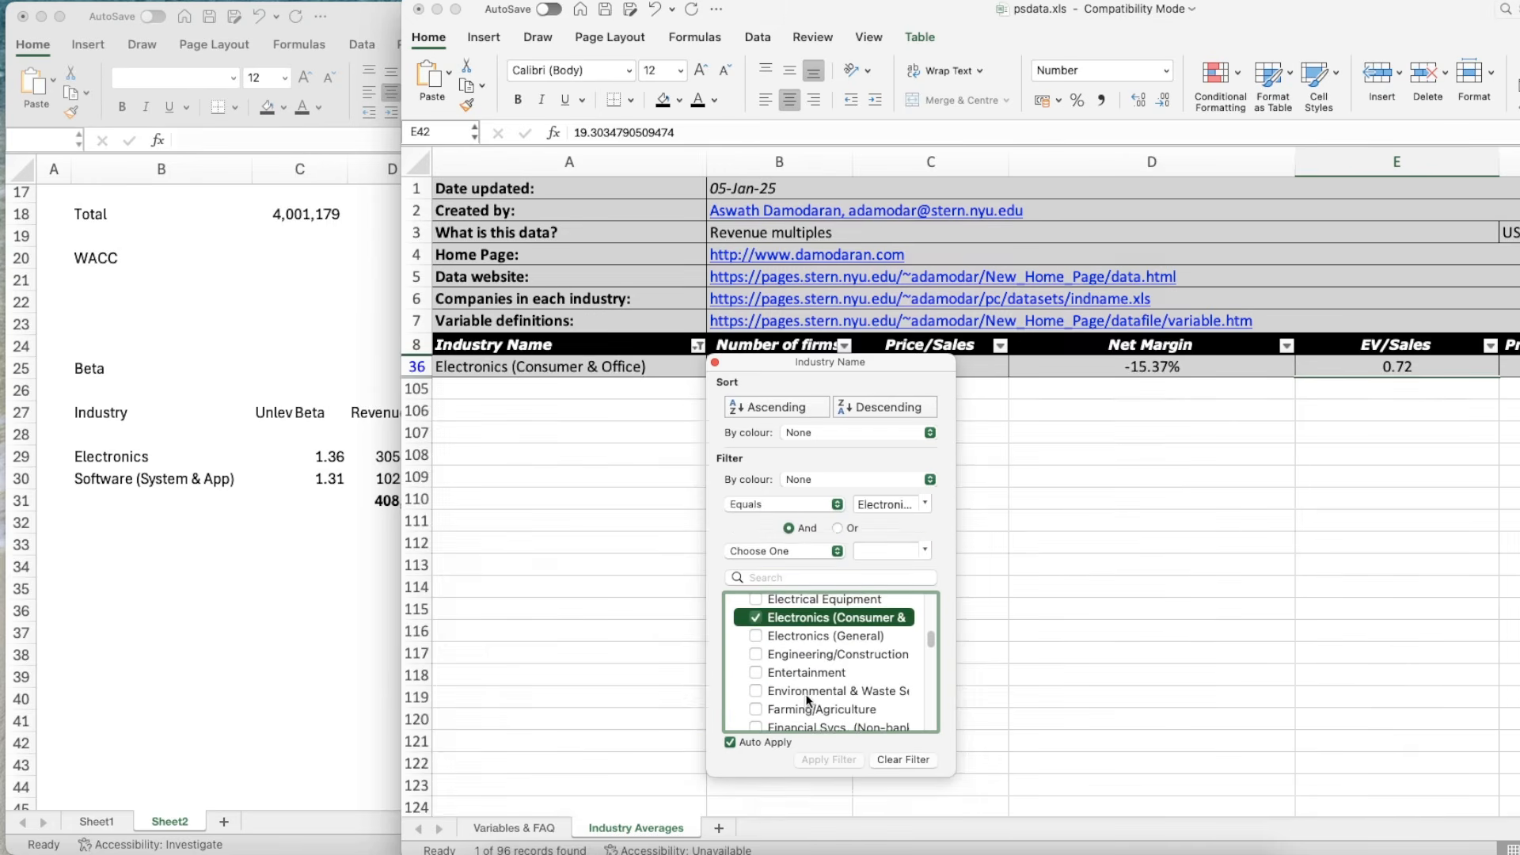
- Add Software (System & Application) to the Industry Name filter and close the filter window
scroll(812, 697, down, 12)
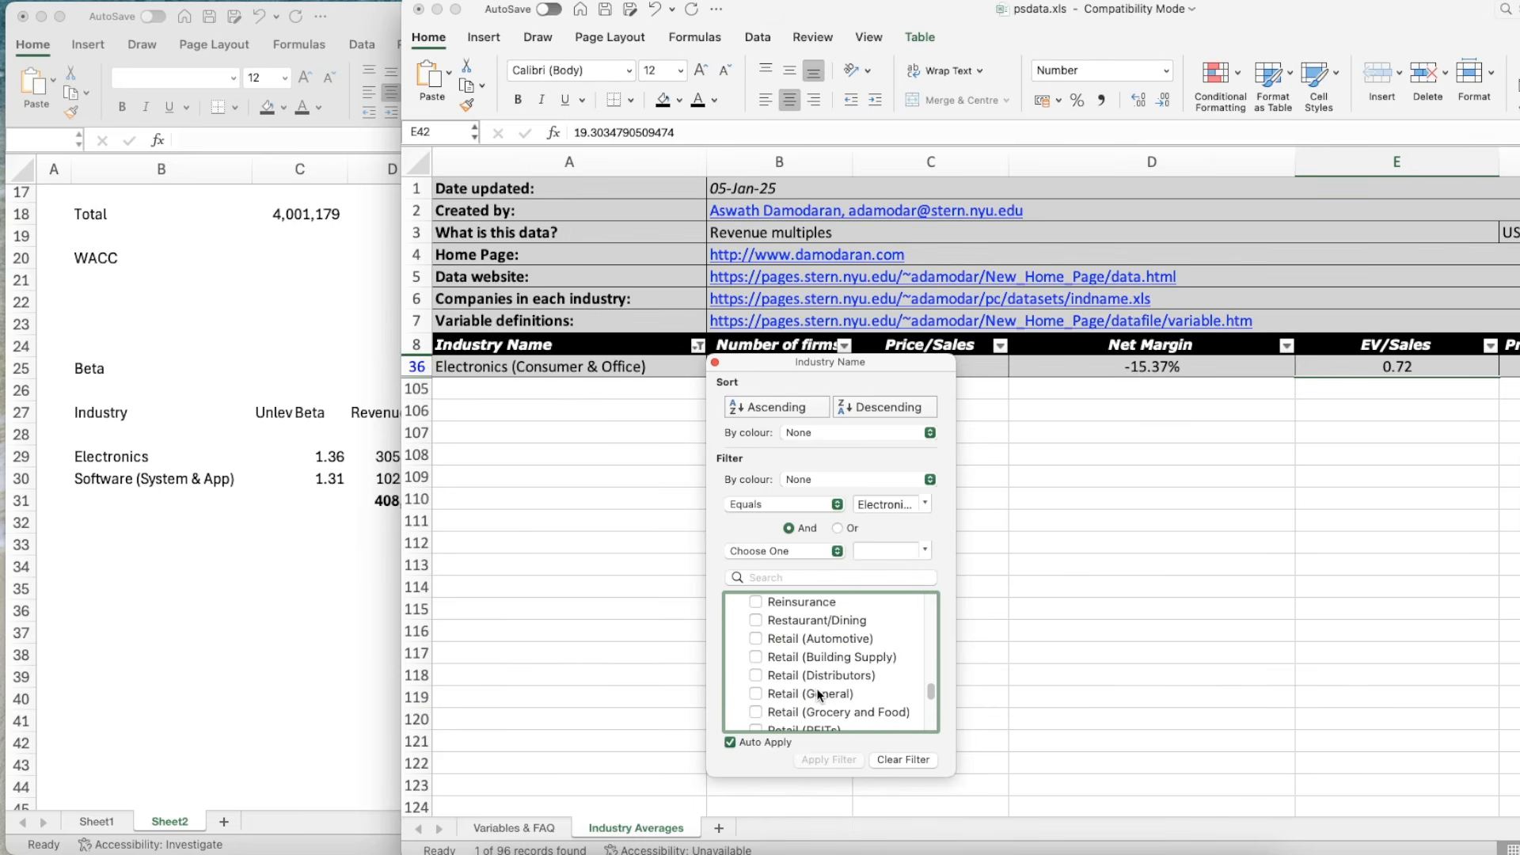
scroll(819, 694, down, 8)
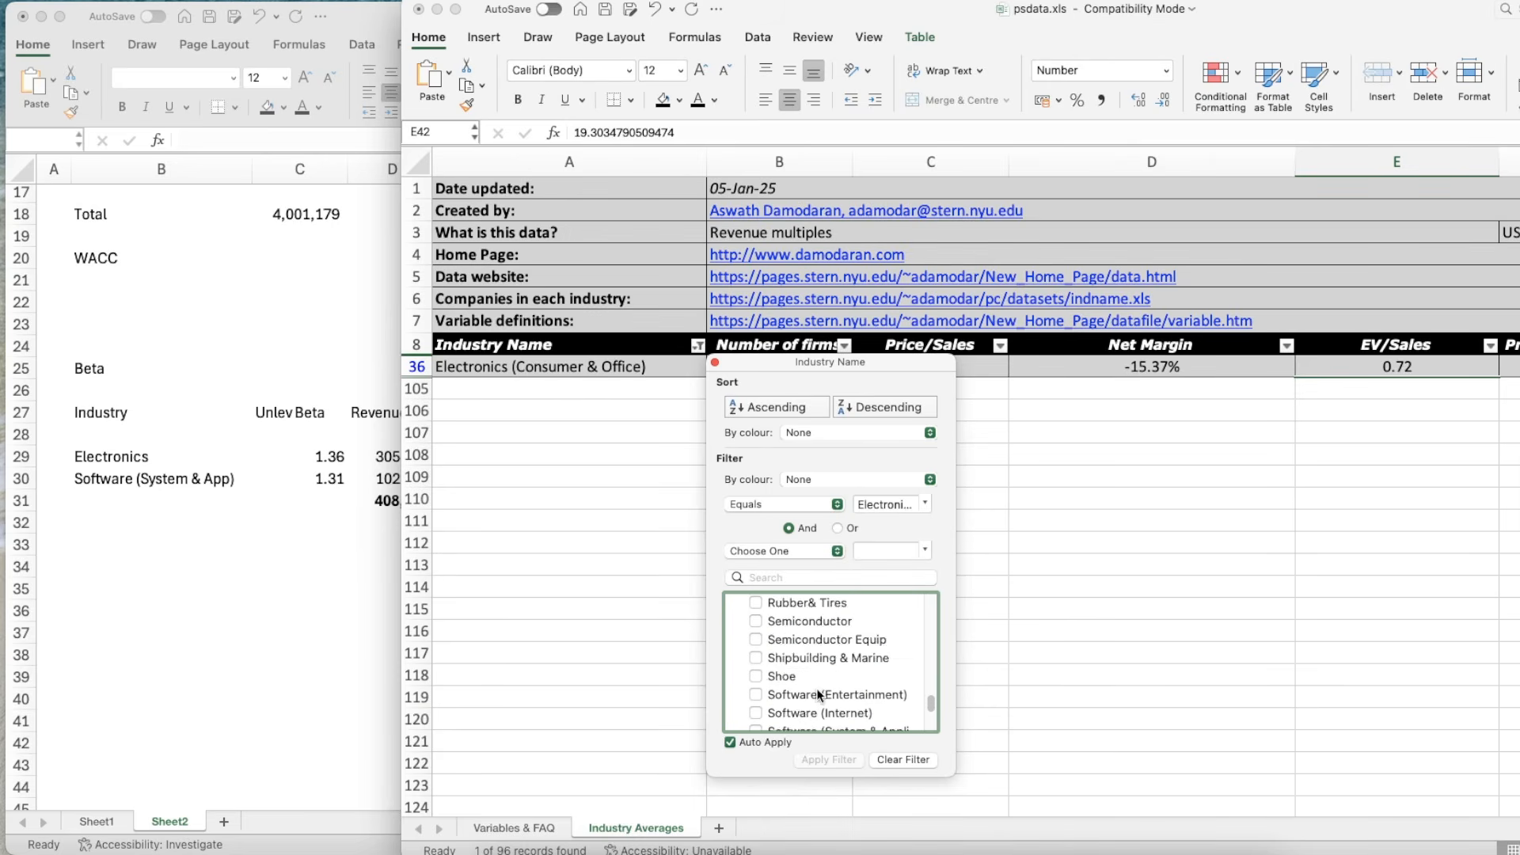
click(780, 670)
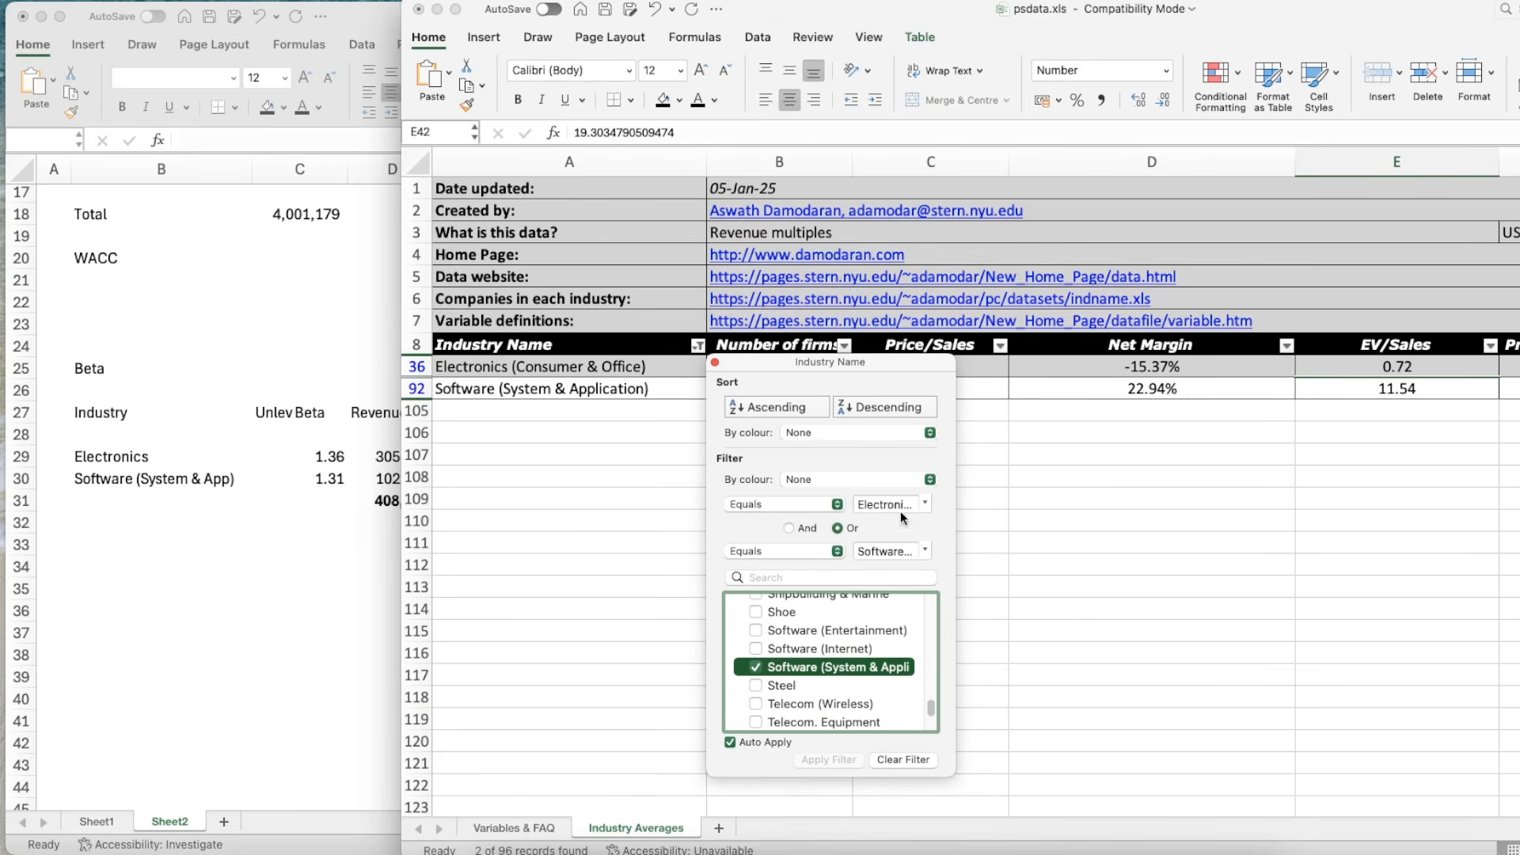
click(714, 362)
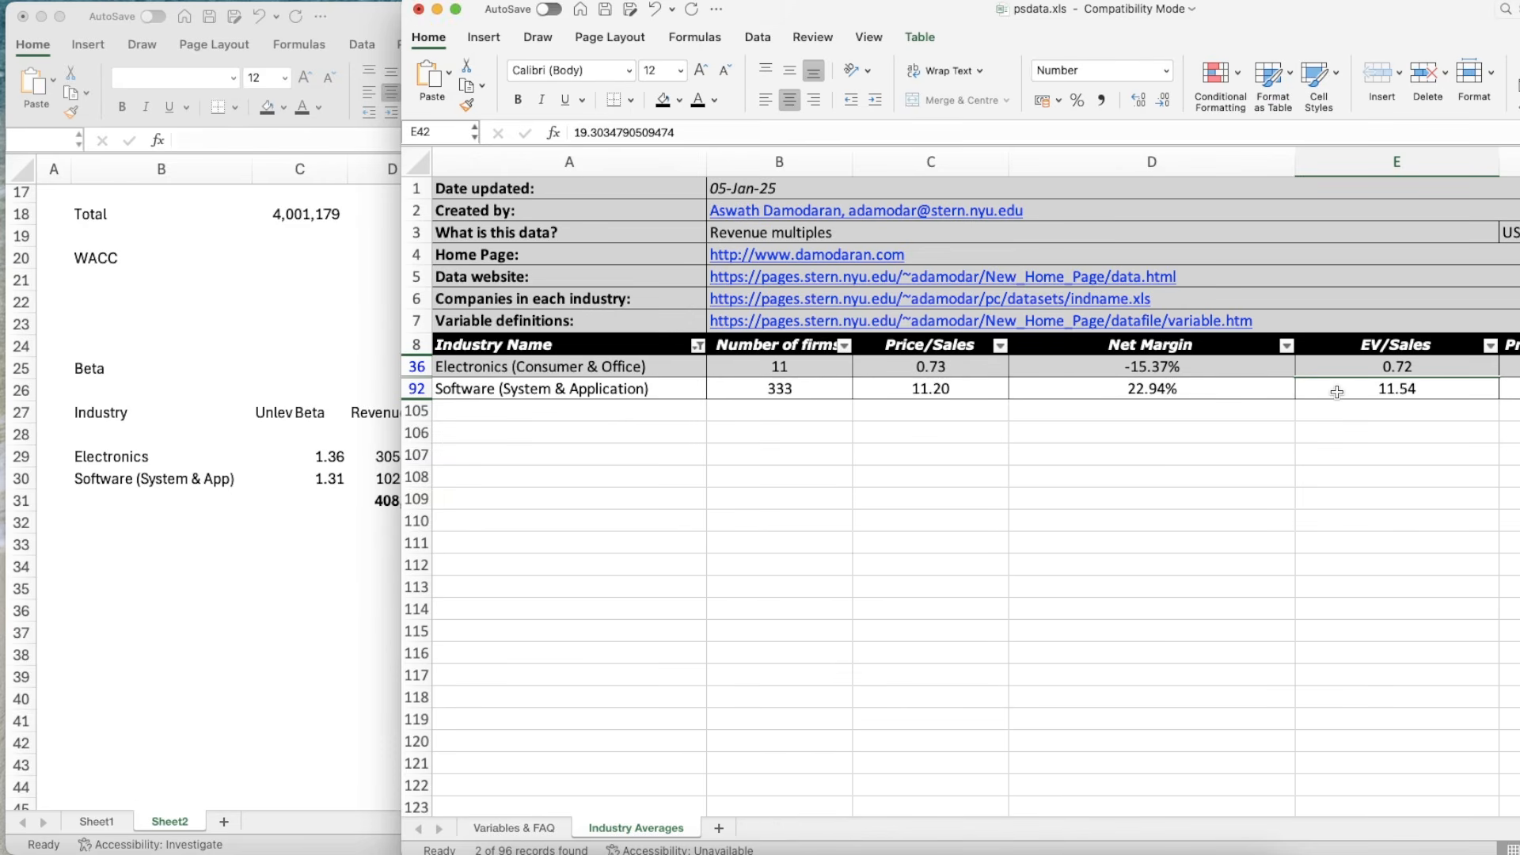
- In Sheet2 of Book14, enter the EV/Sales multiples: 0.72 for Electronics in E29 and 11.54 for Software in E30
click(282, 553)
click(477, 456)
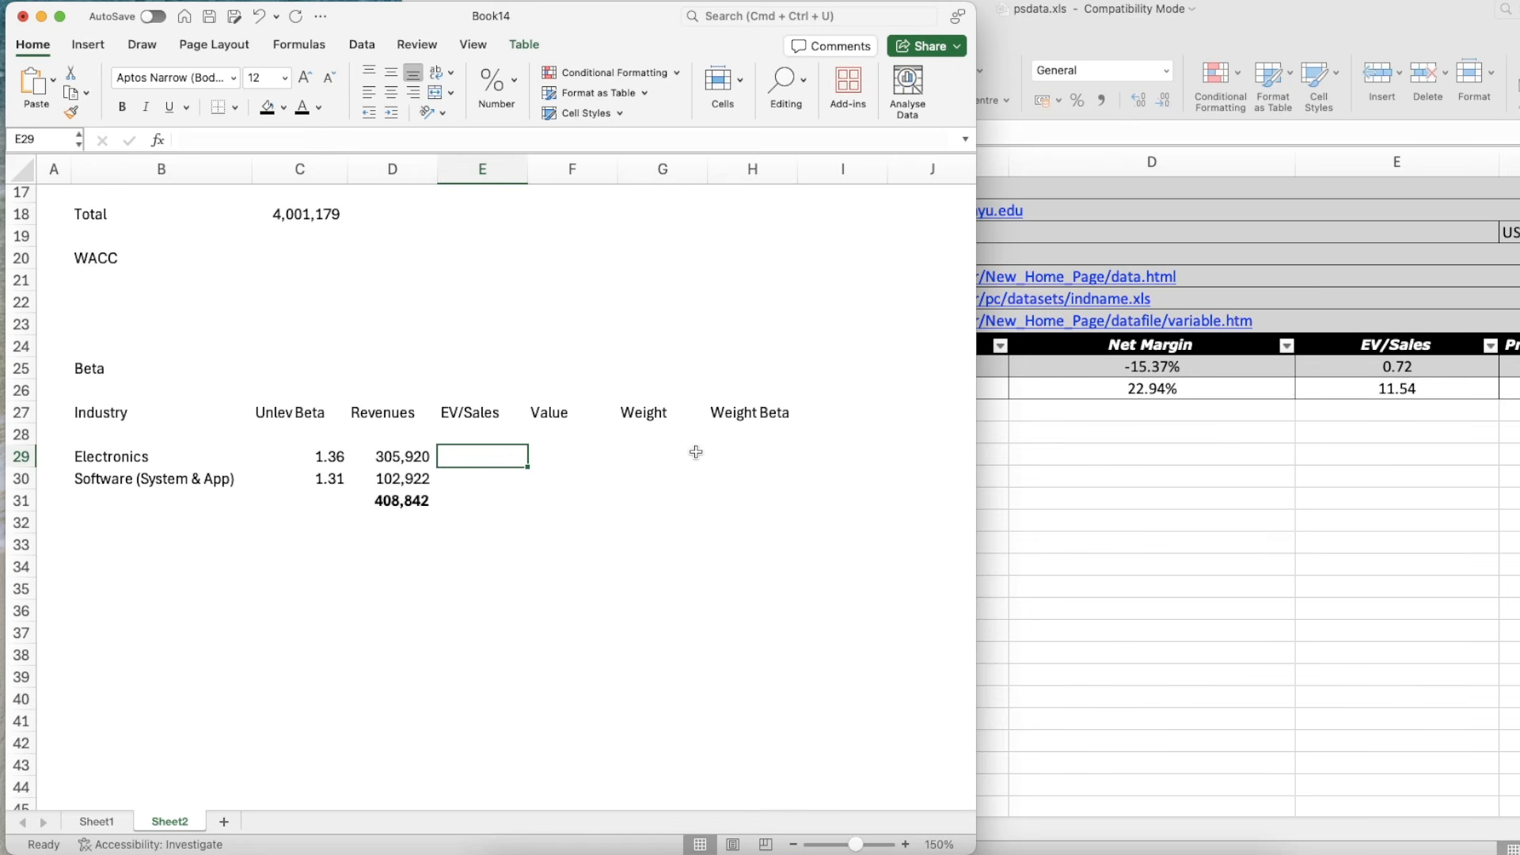
text(0.7)
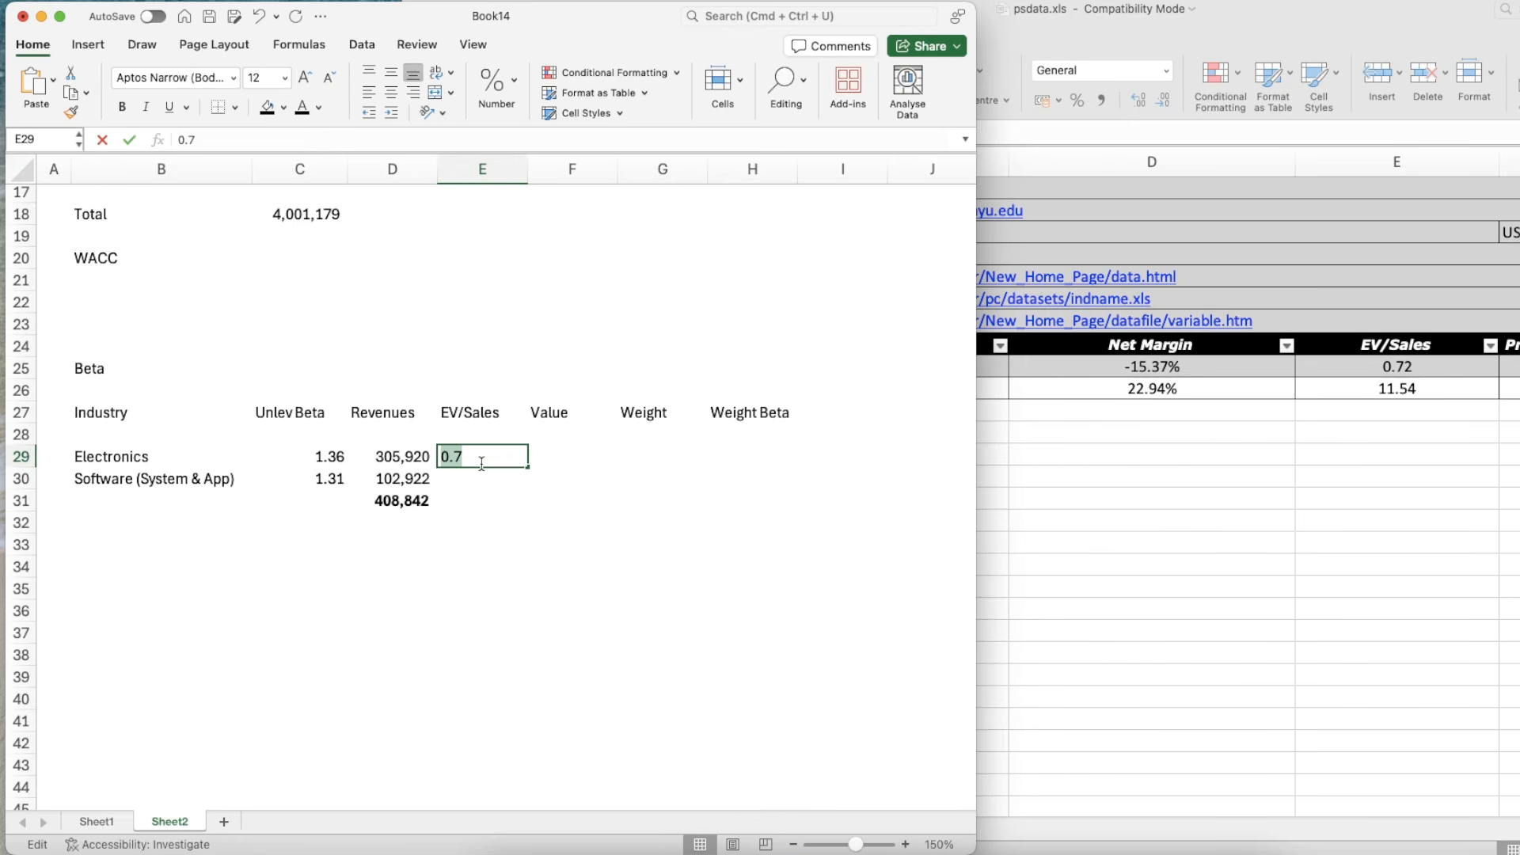
text(2)
key(Return)
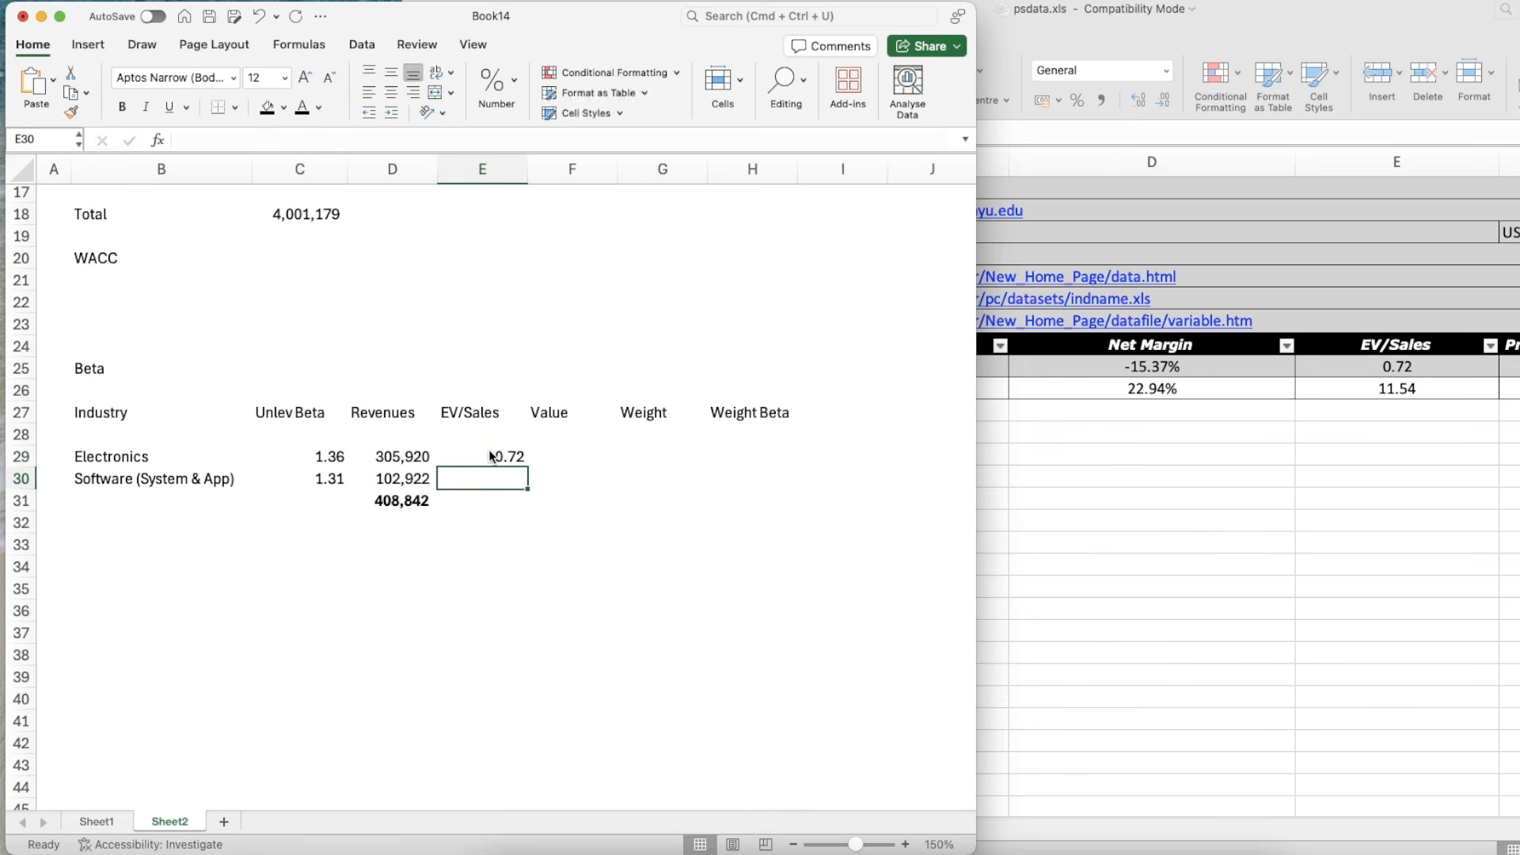
text(11.54)
key(Return)
- Calculate the Electronics value in F29 by multiplying revenues by EV/Sales with =D29*E29
key(Up)
key(Up)
key(Right)
text(=)
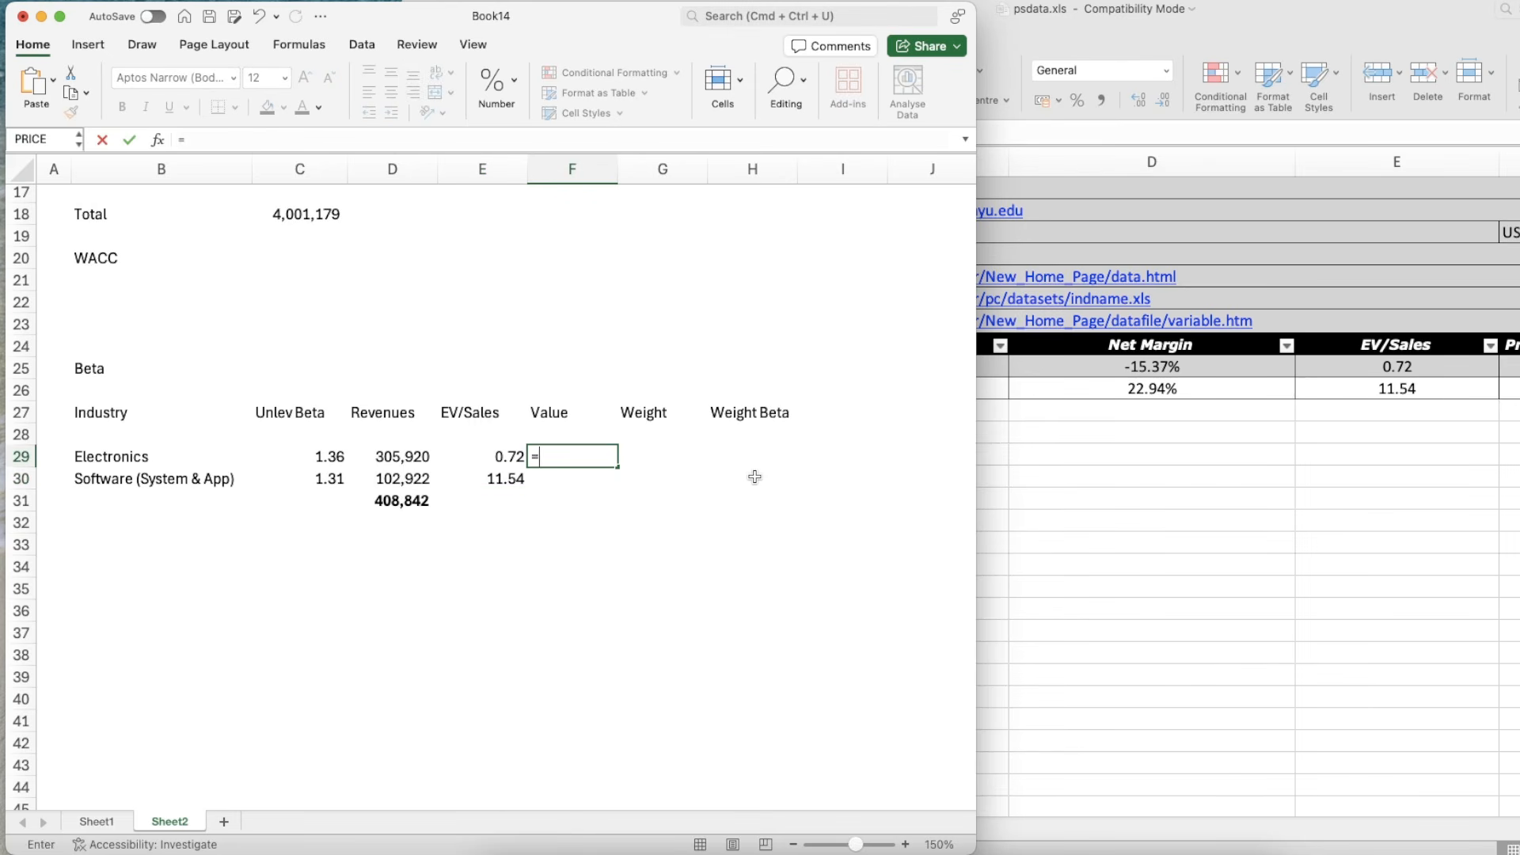
key(Left)
key(Left)
text(*)
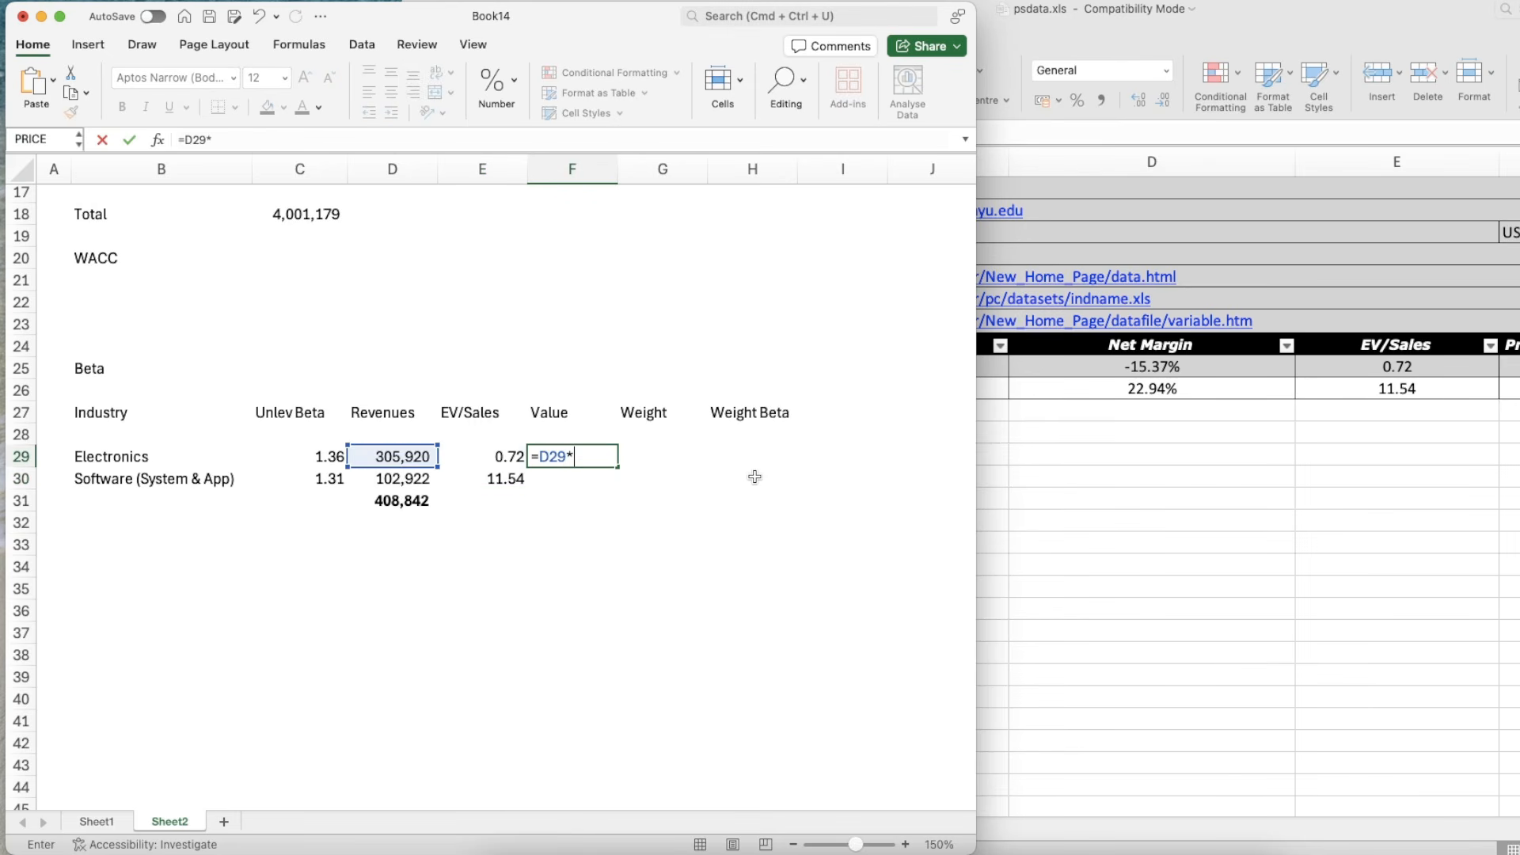
key(Left)
key(Return)
- Apply the number format of the Electronics revenues in D29 to the value in F29
key(Up)
key(Left)
key(Left)
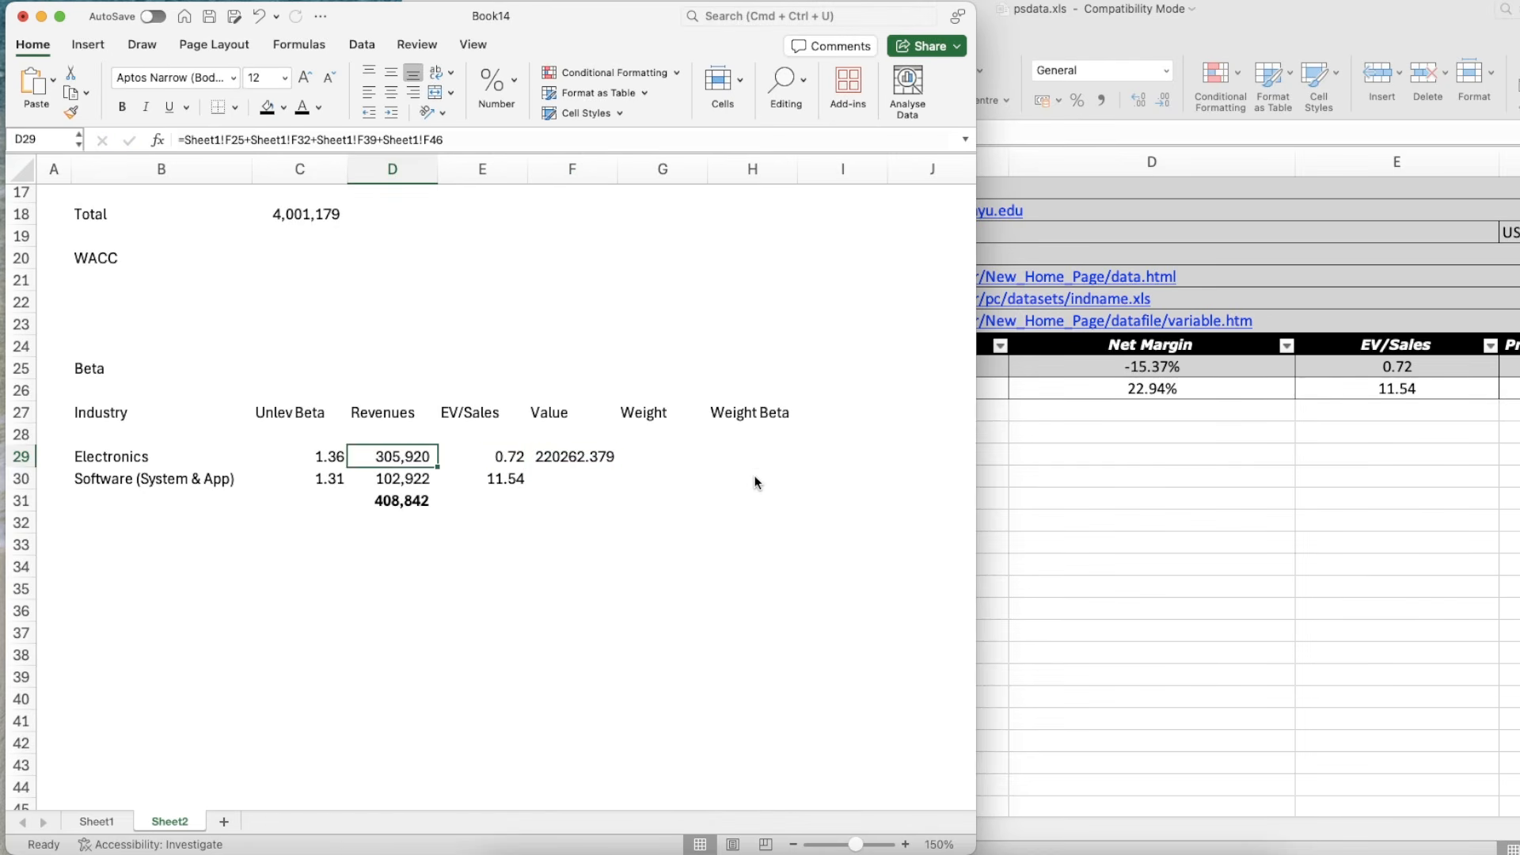
key(super+shift+c)
click(570, 459)
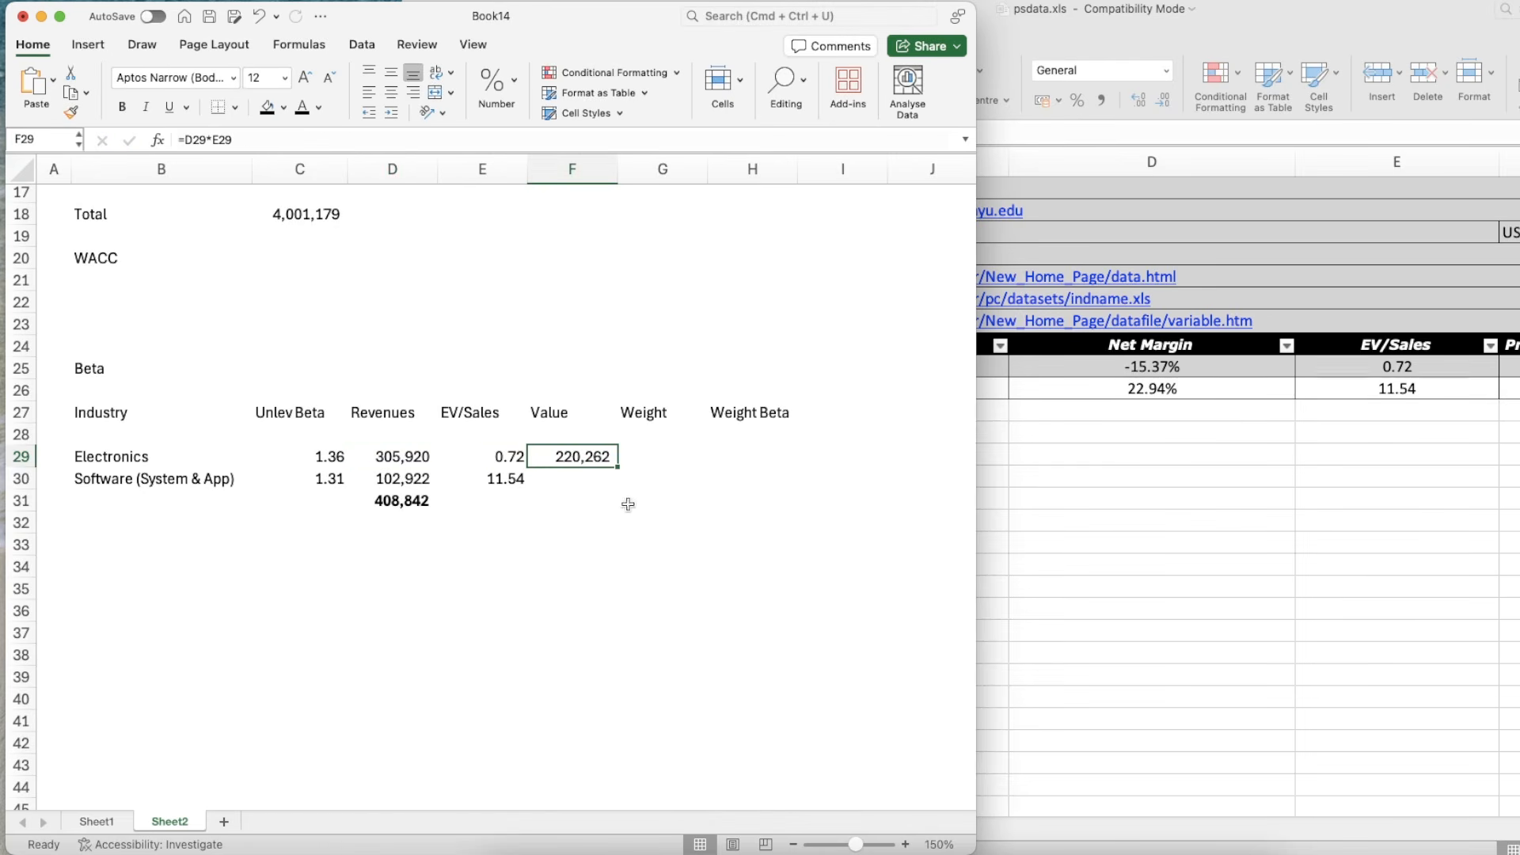
- Copy the value formula from F29 to the Software row in F30
key(Down)
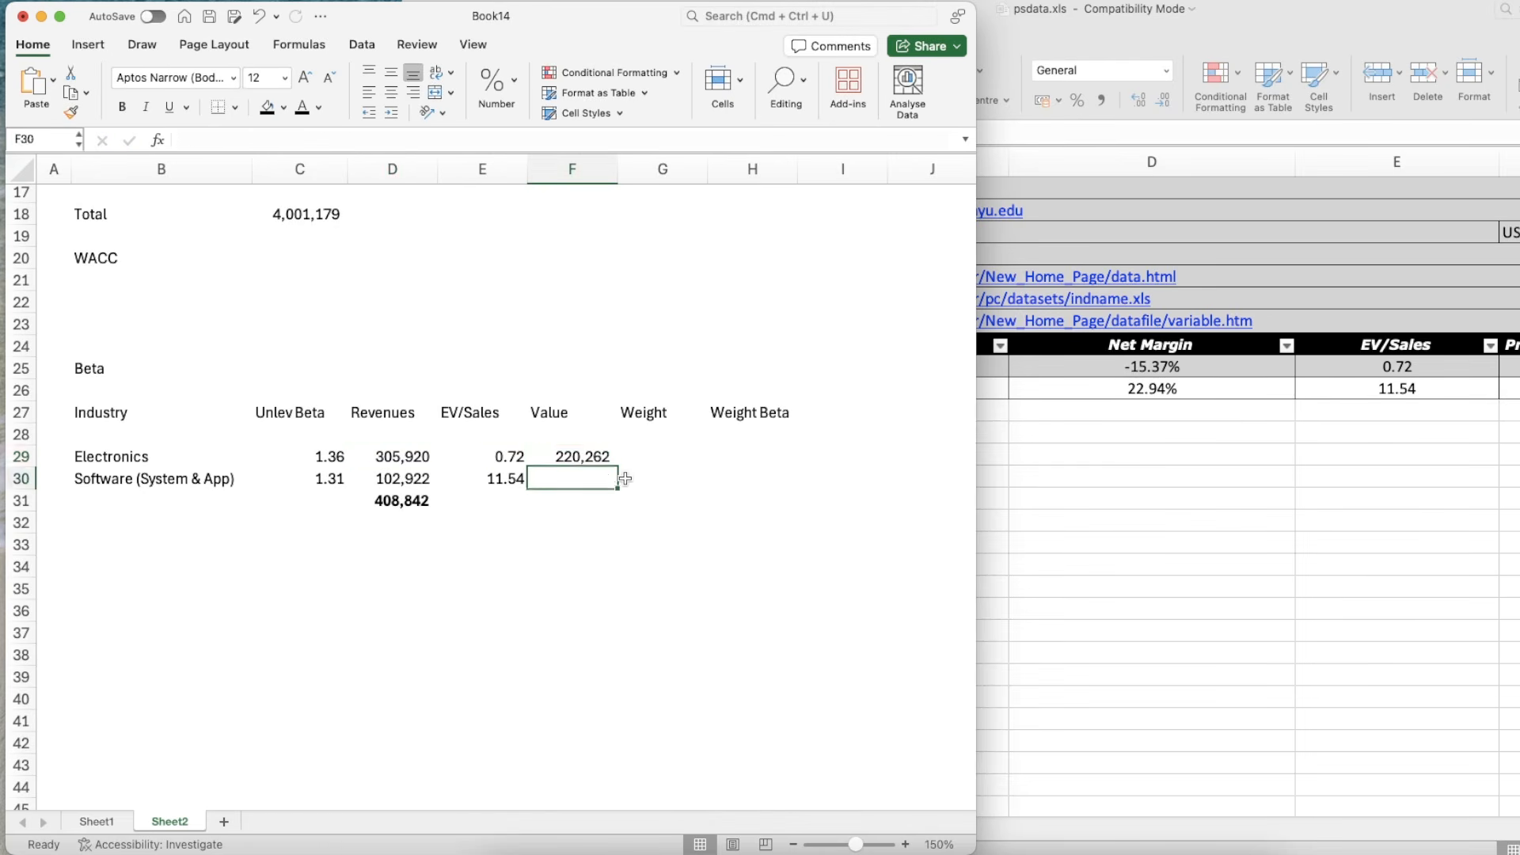
key(Up)
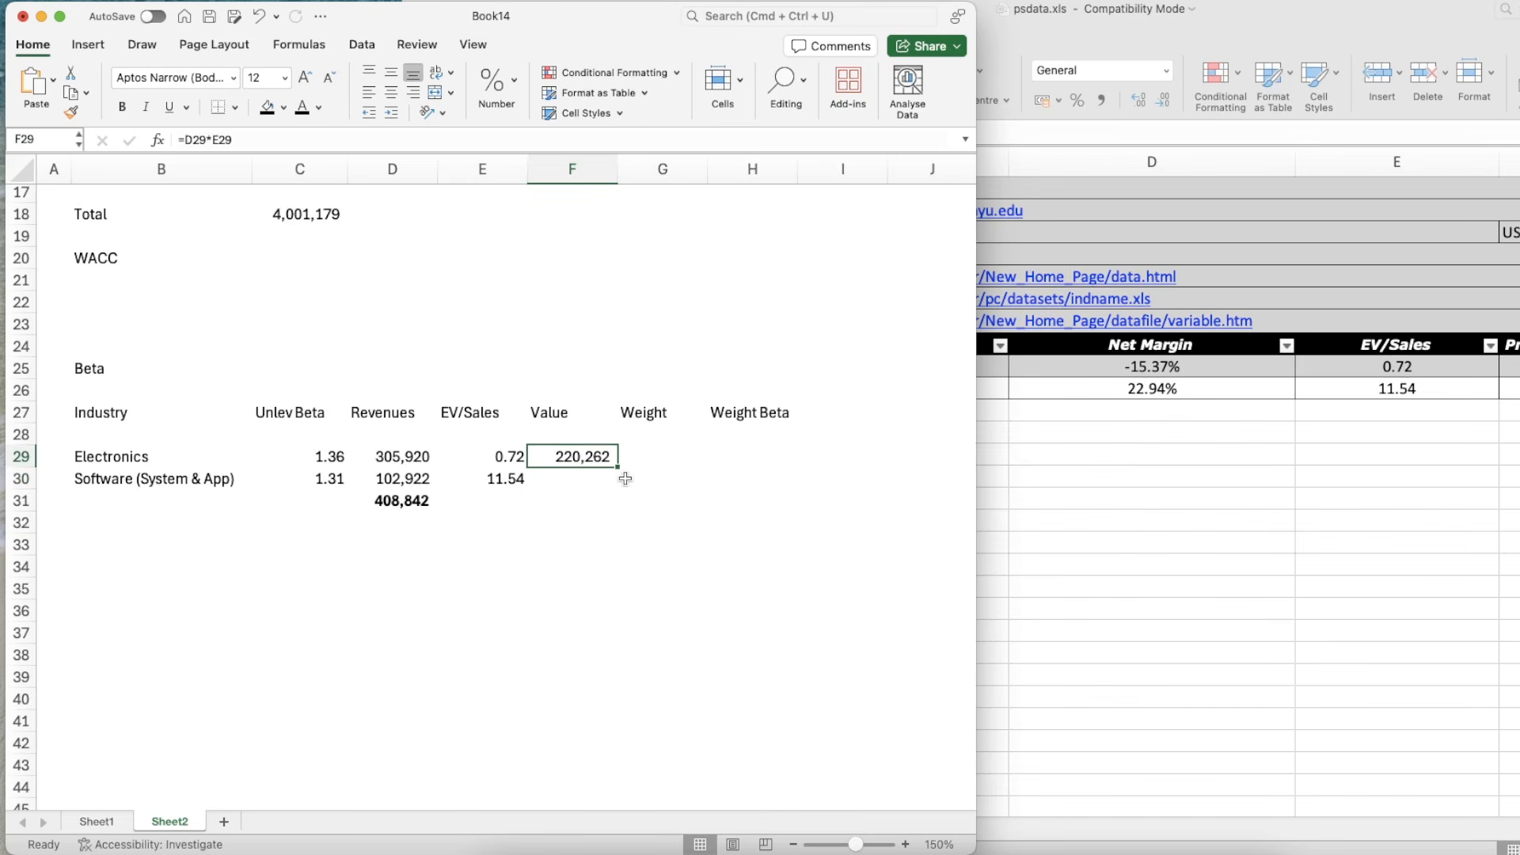
key(super+c)
key(Down)
key(super+v)
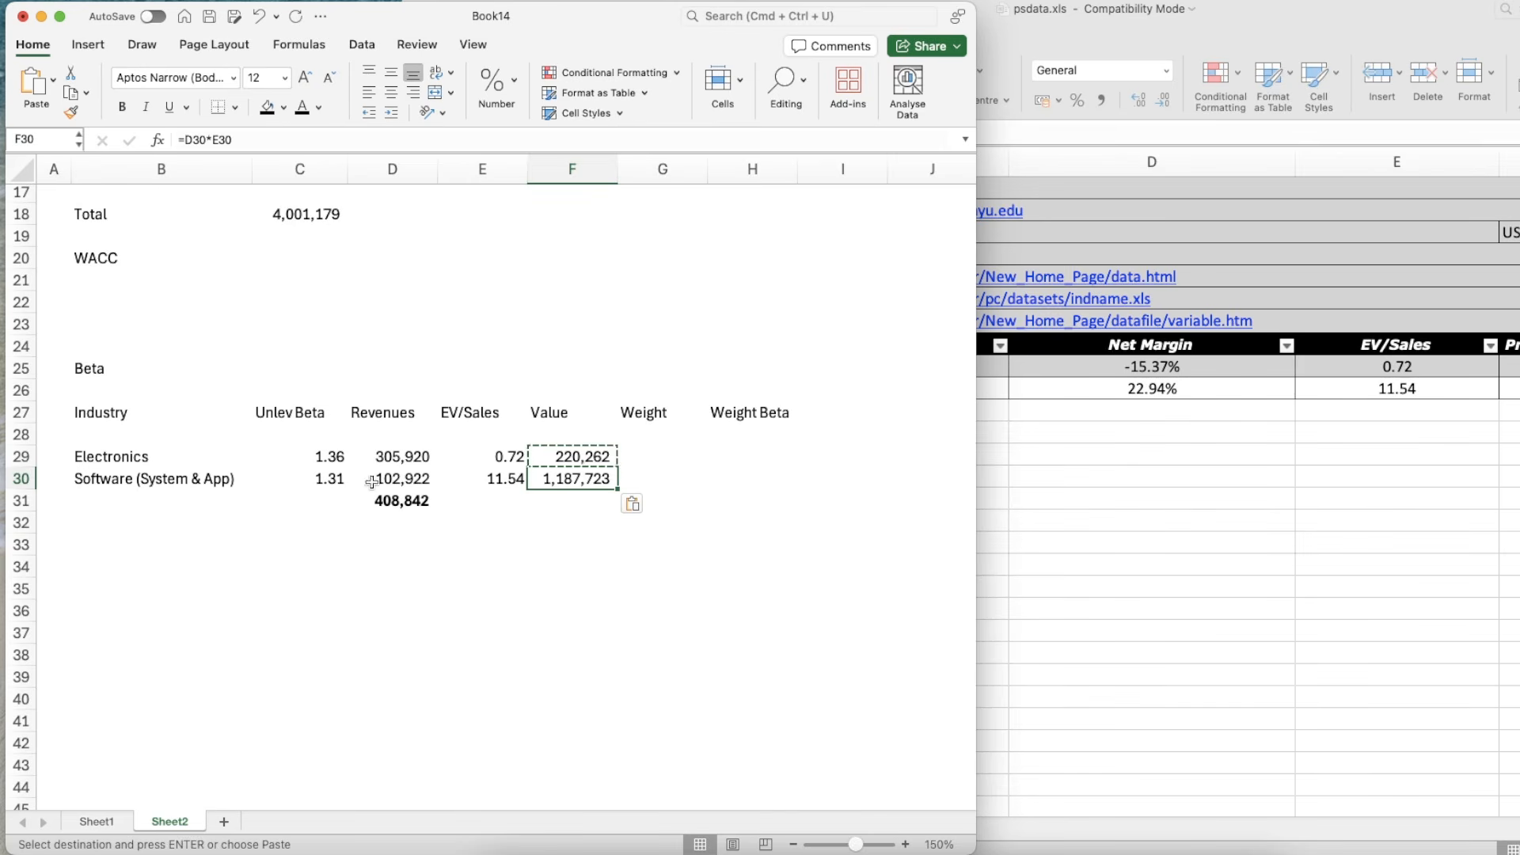
- Total the industry values in F31 with a SUM of F29:F30 and make the total bold
click(662, 522)
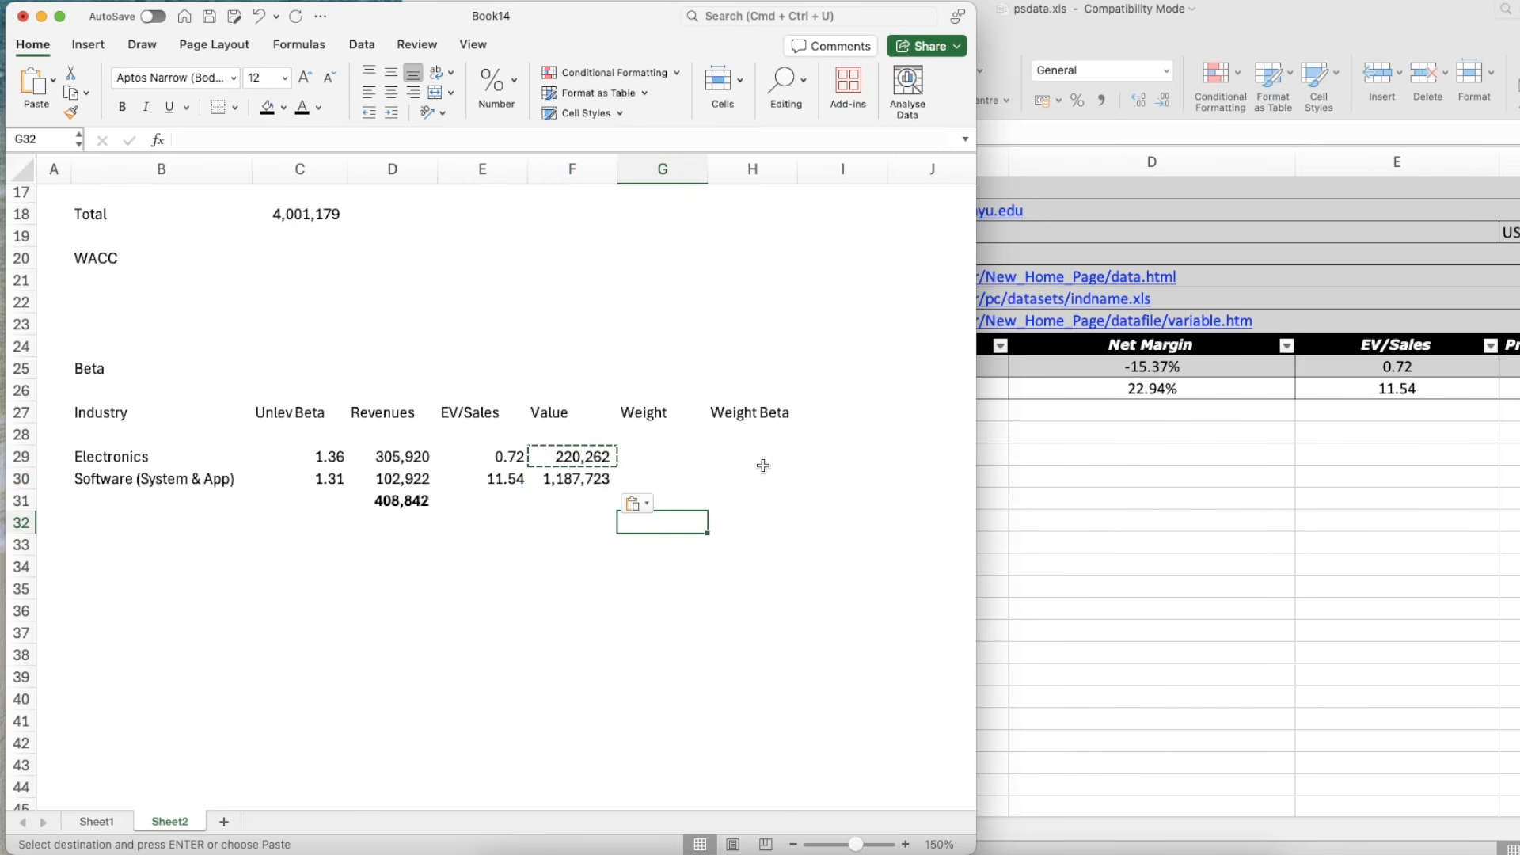
key(Escape)
key(Up)
key(Left)
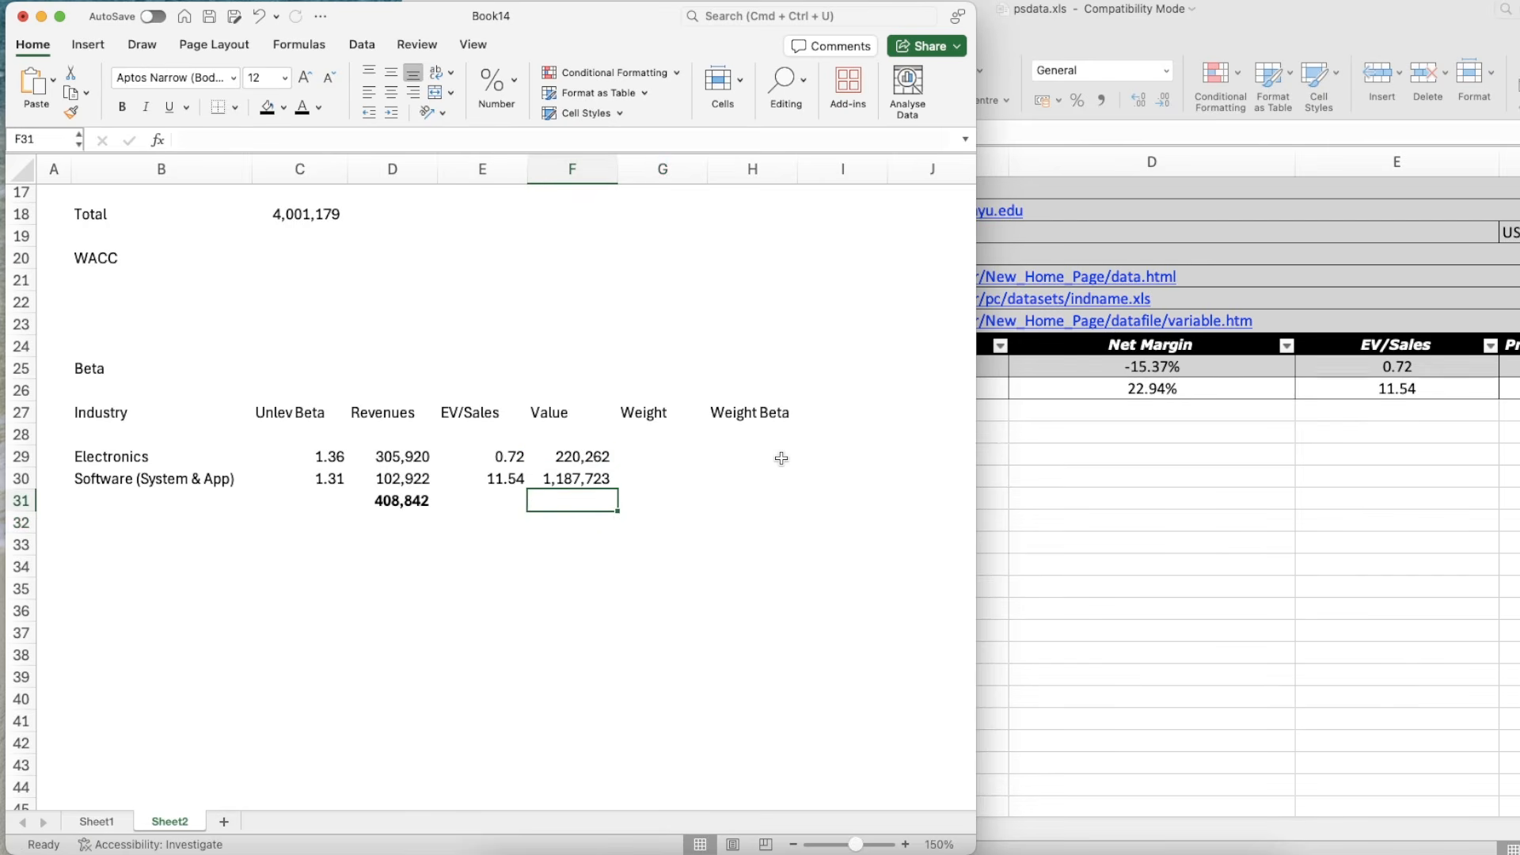
text(=su)
key(Tab)
key(Up)
key(shift+Up)
key(Return)
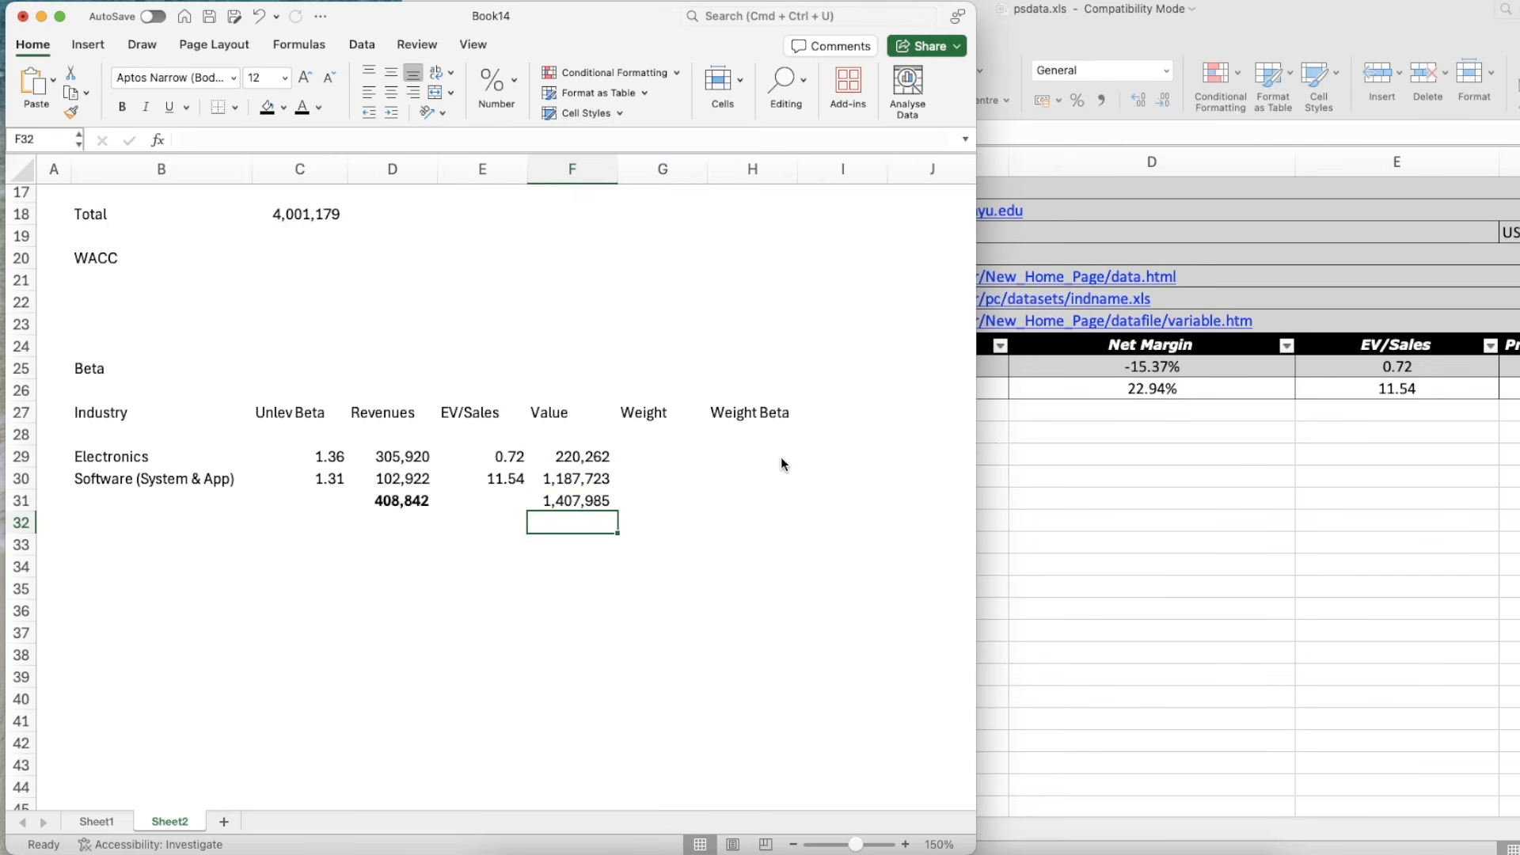
key(Up)
key(super+b)
- Calculate the Electronics weight in G29 as its share of the total value with =F29/$F$31
key(Right)
key(Up)
key(Up)
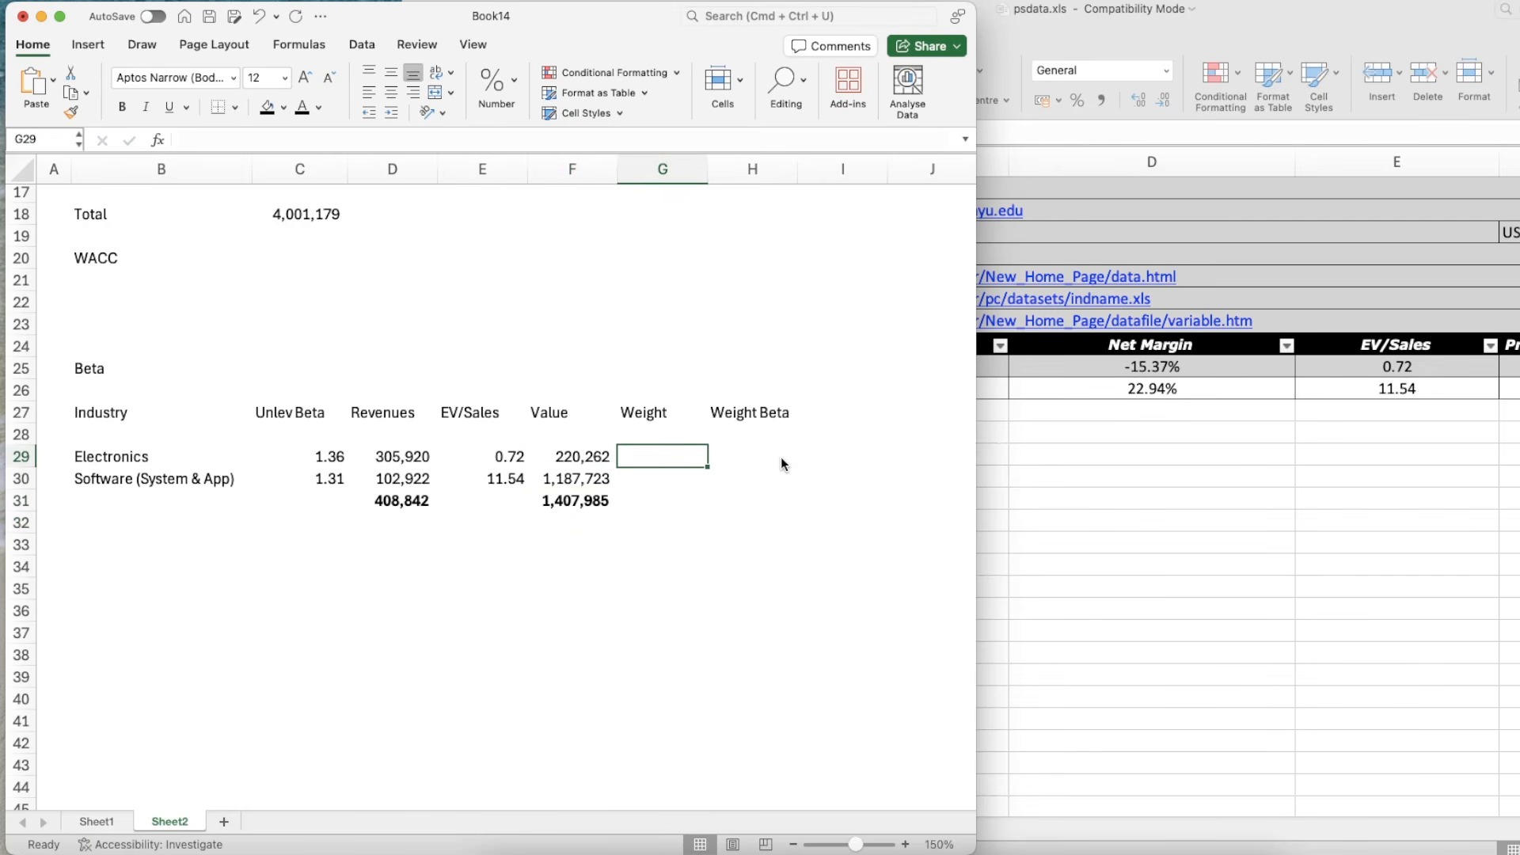
text(=)
key(Left)
text(/)
key(Left)
key(Down)
key(Left)
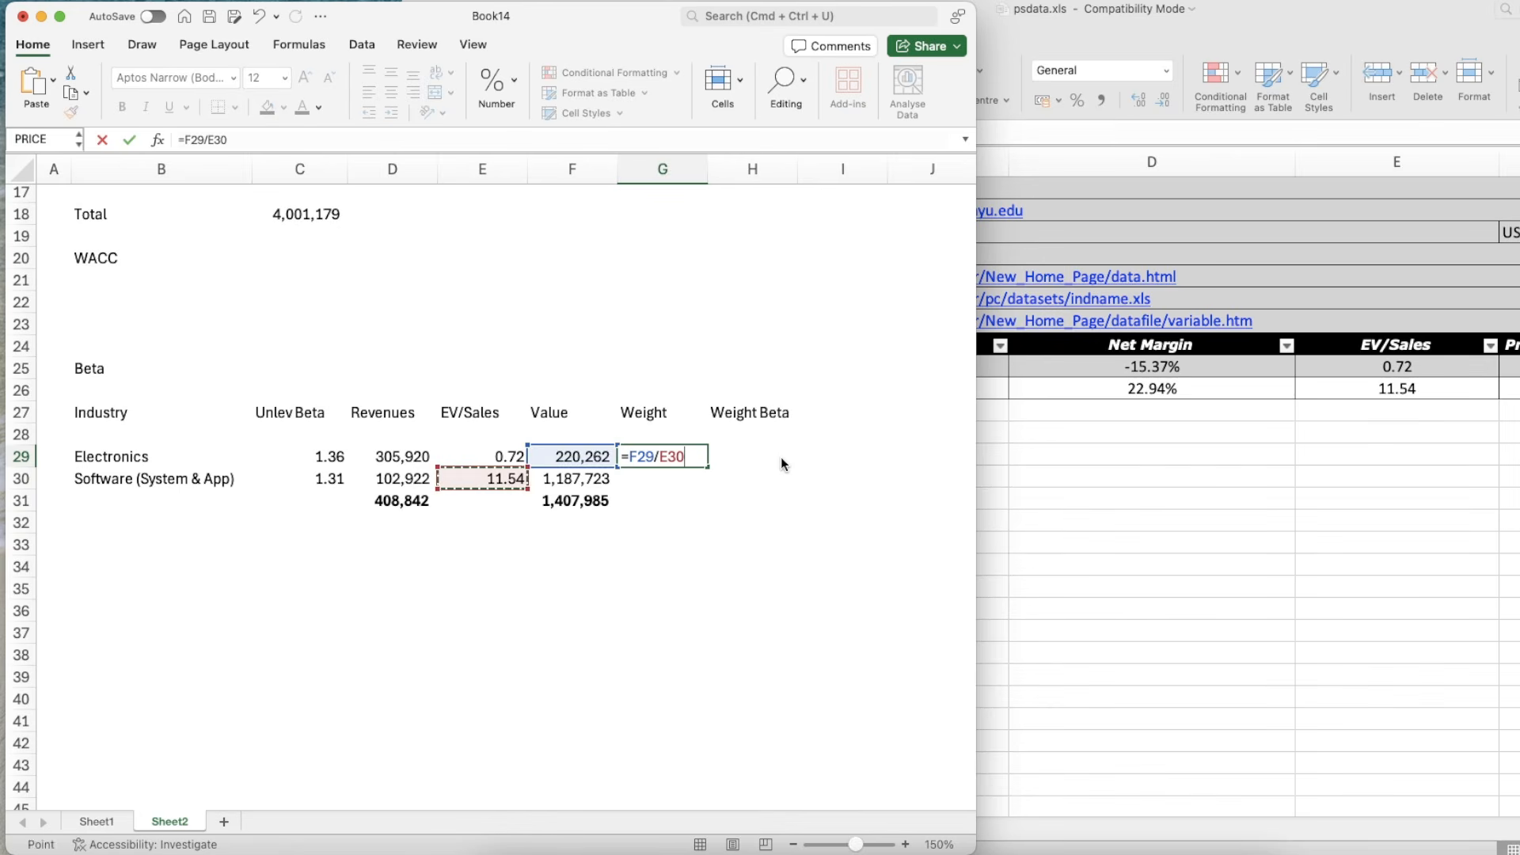
key(Right)
key(Down)
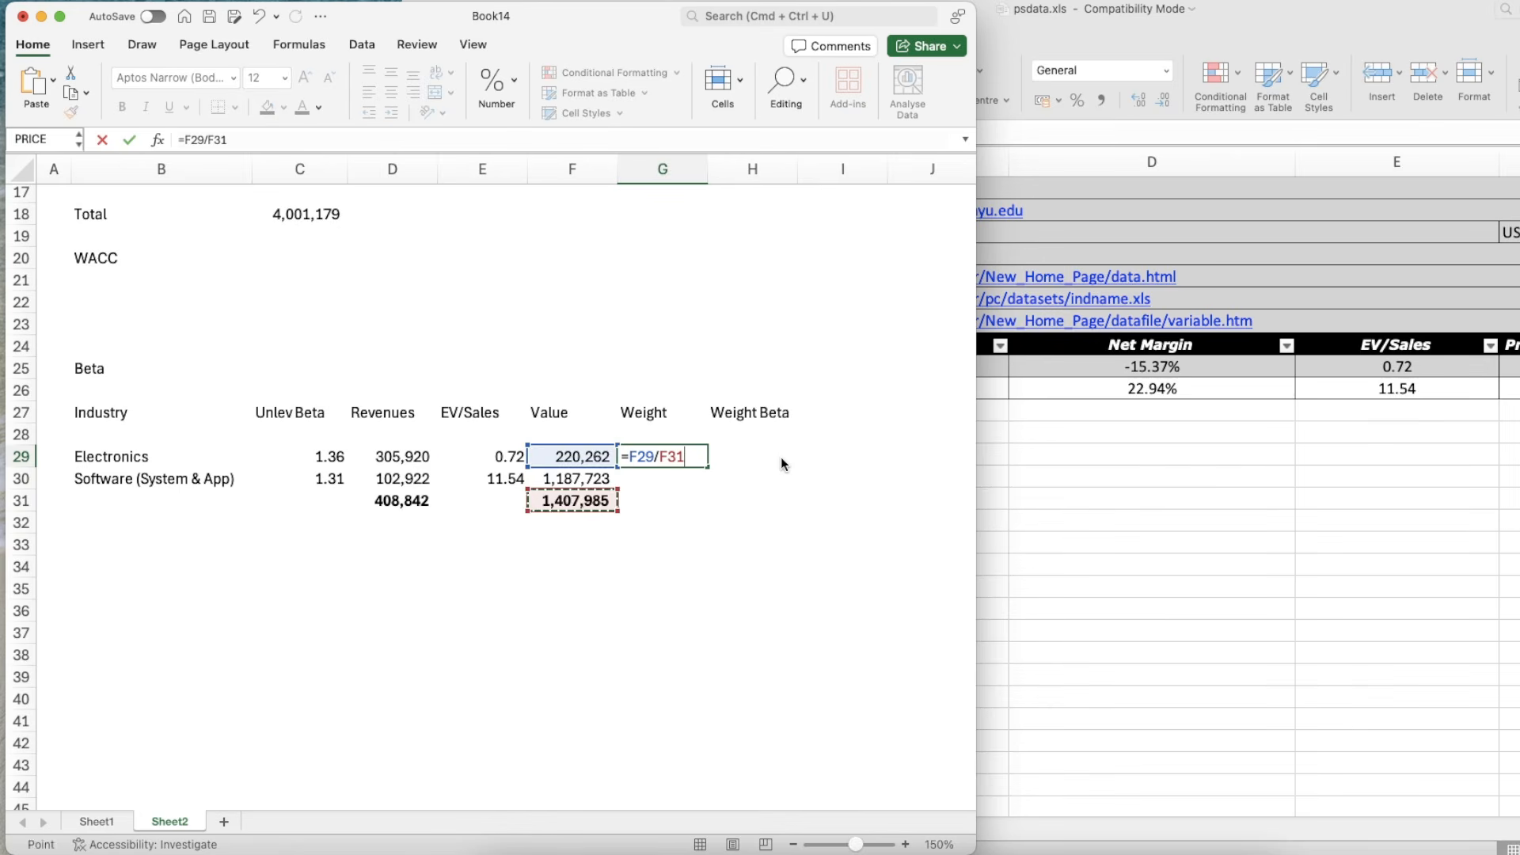
click(660, 457)
text($)
key(Right)
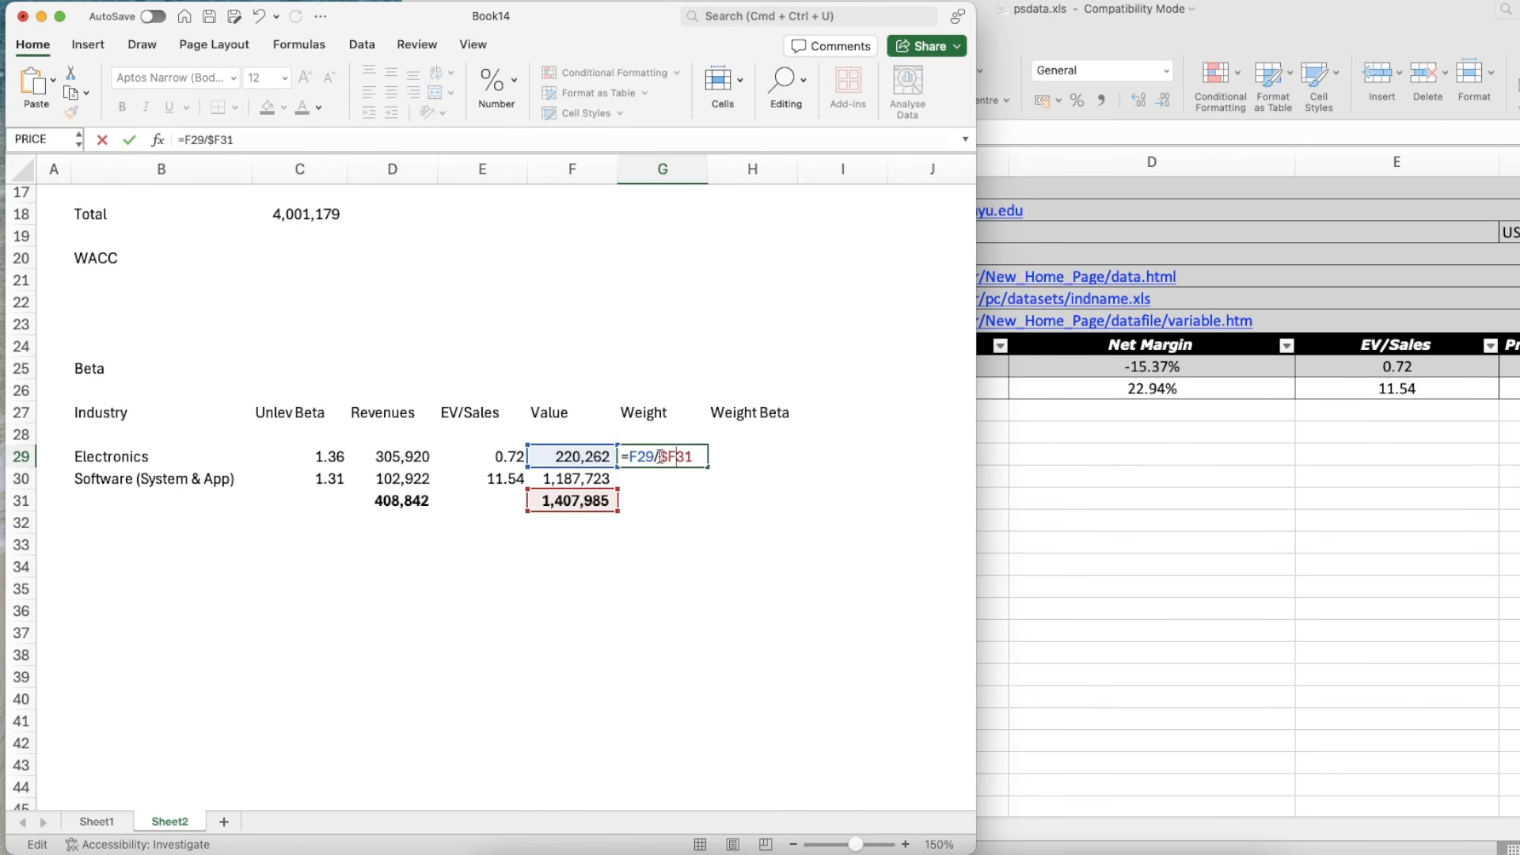
text($)
key(Return)
- Format the weight cells G29:G30 as Number with two decimal places
key(Up)
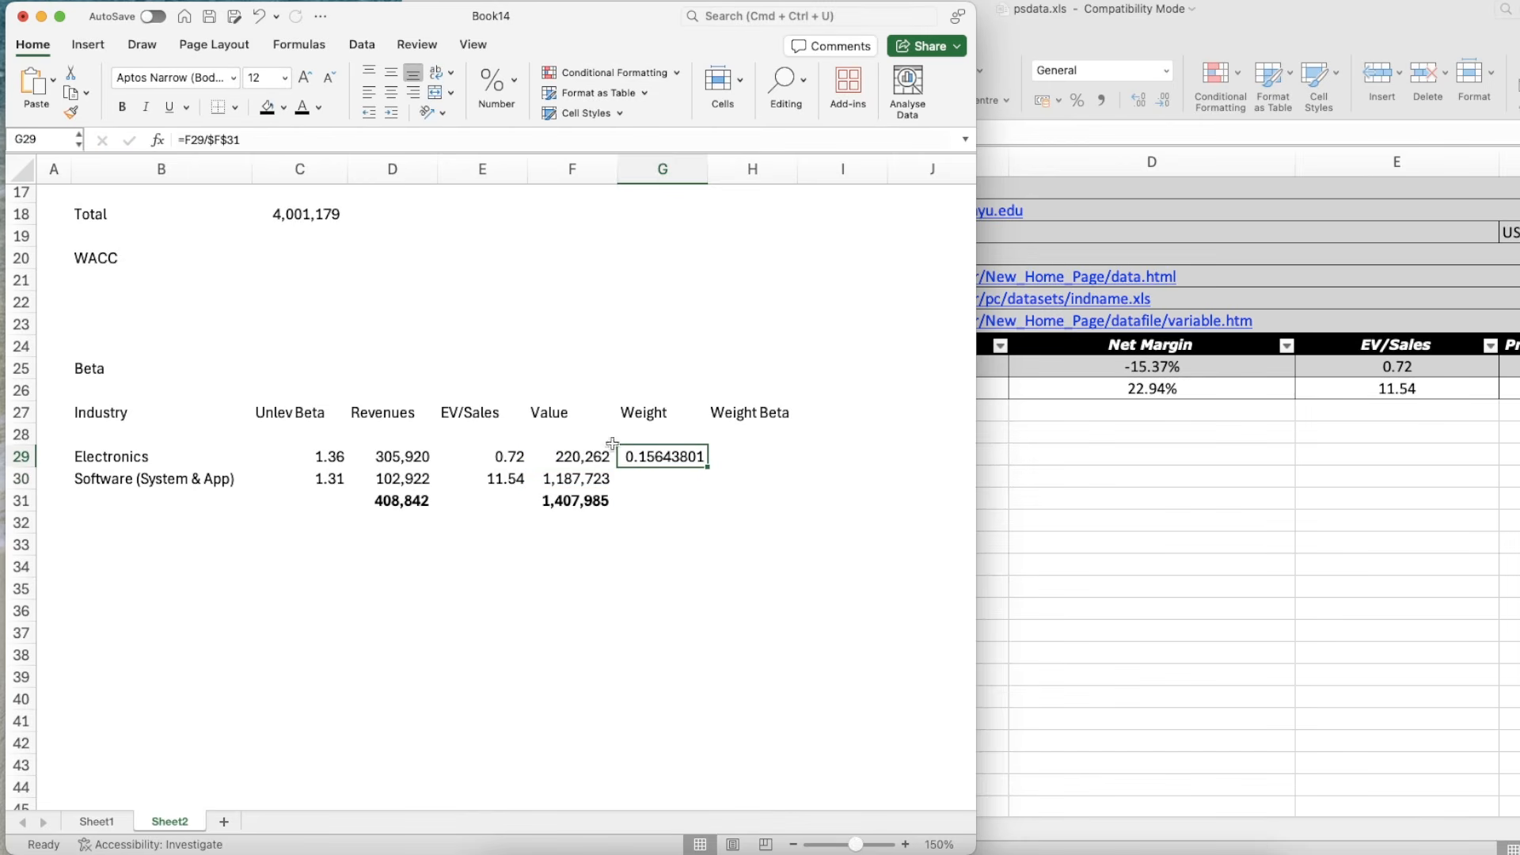
key(shift+Down)
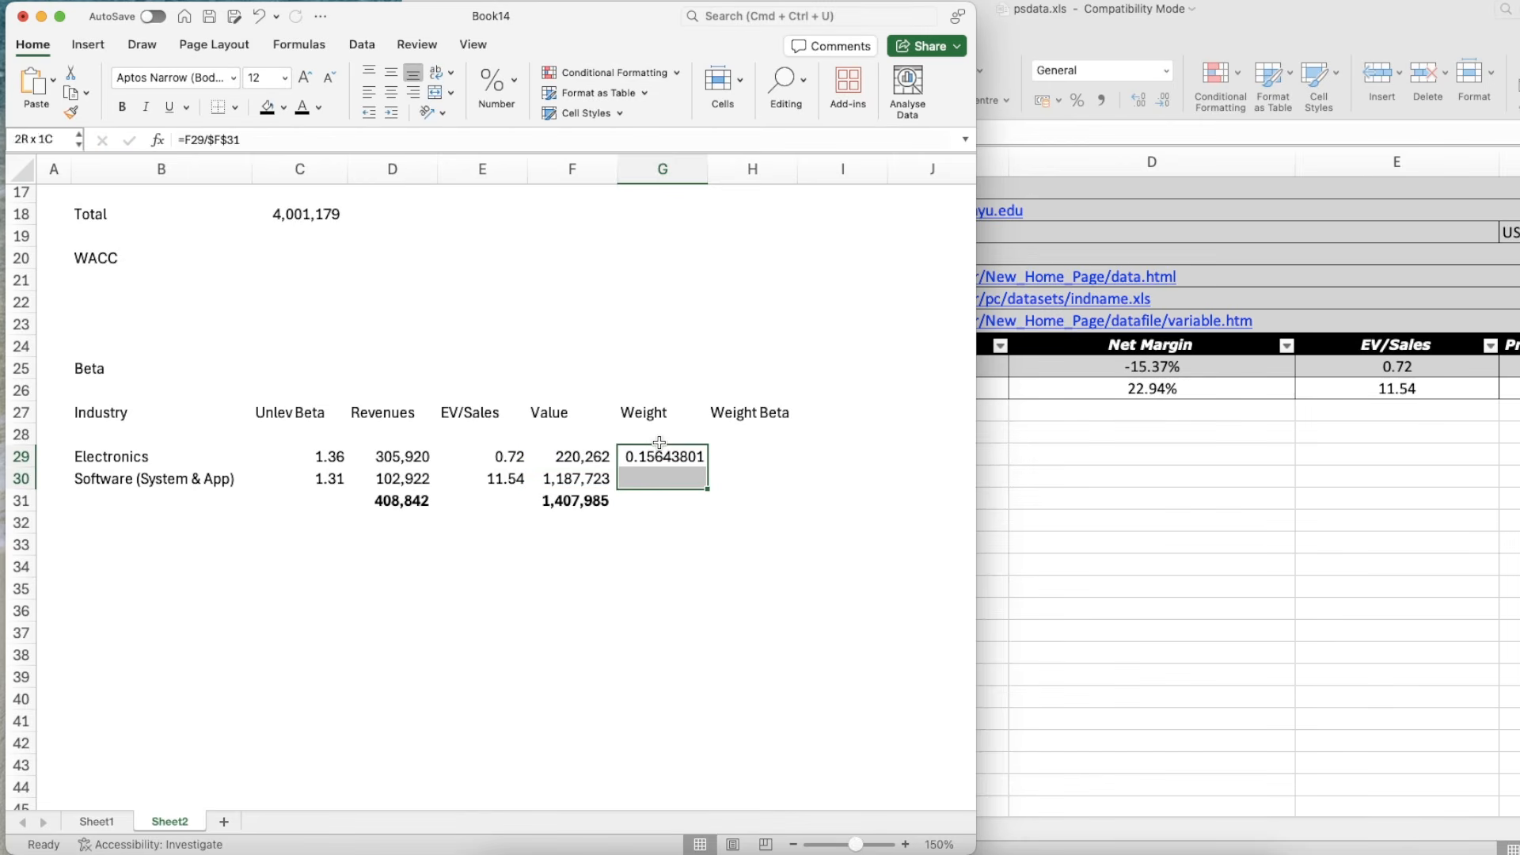
click(516, 81)
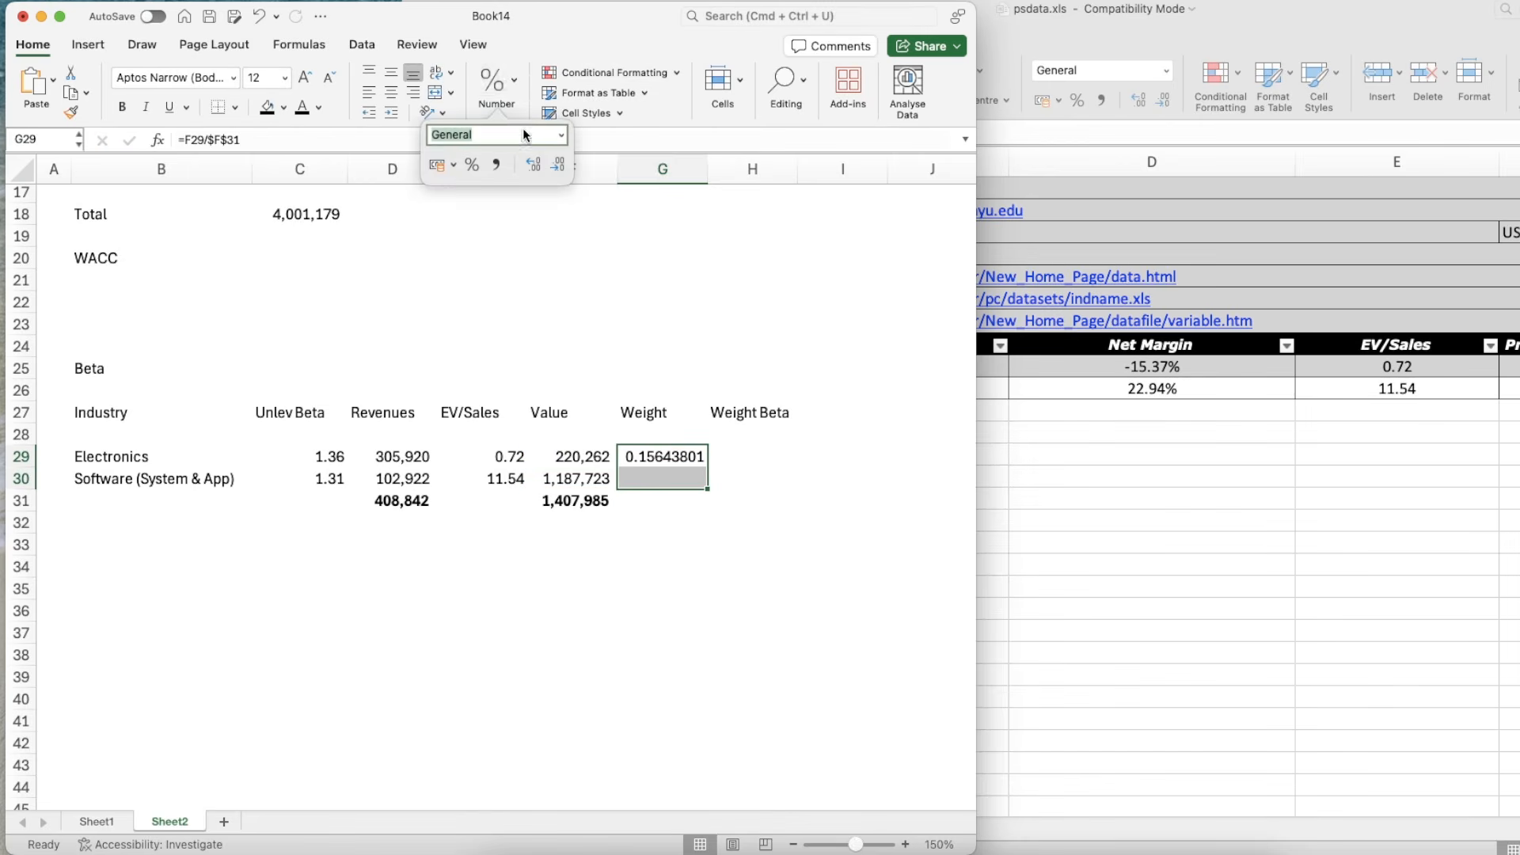
click(561, 141)
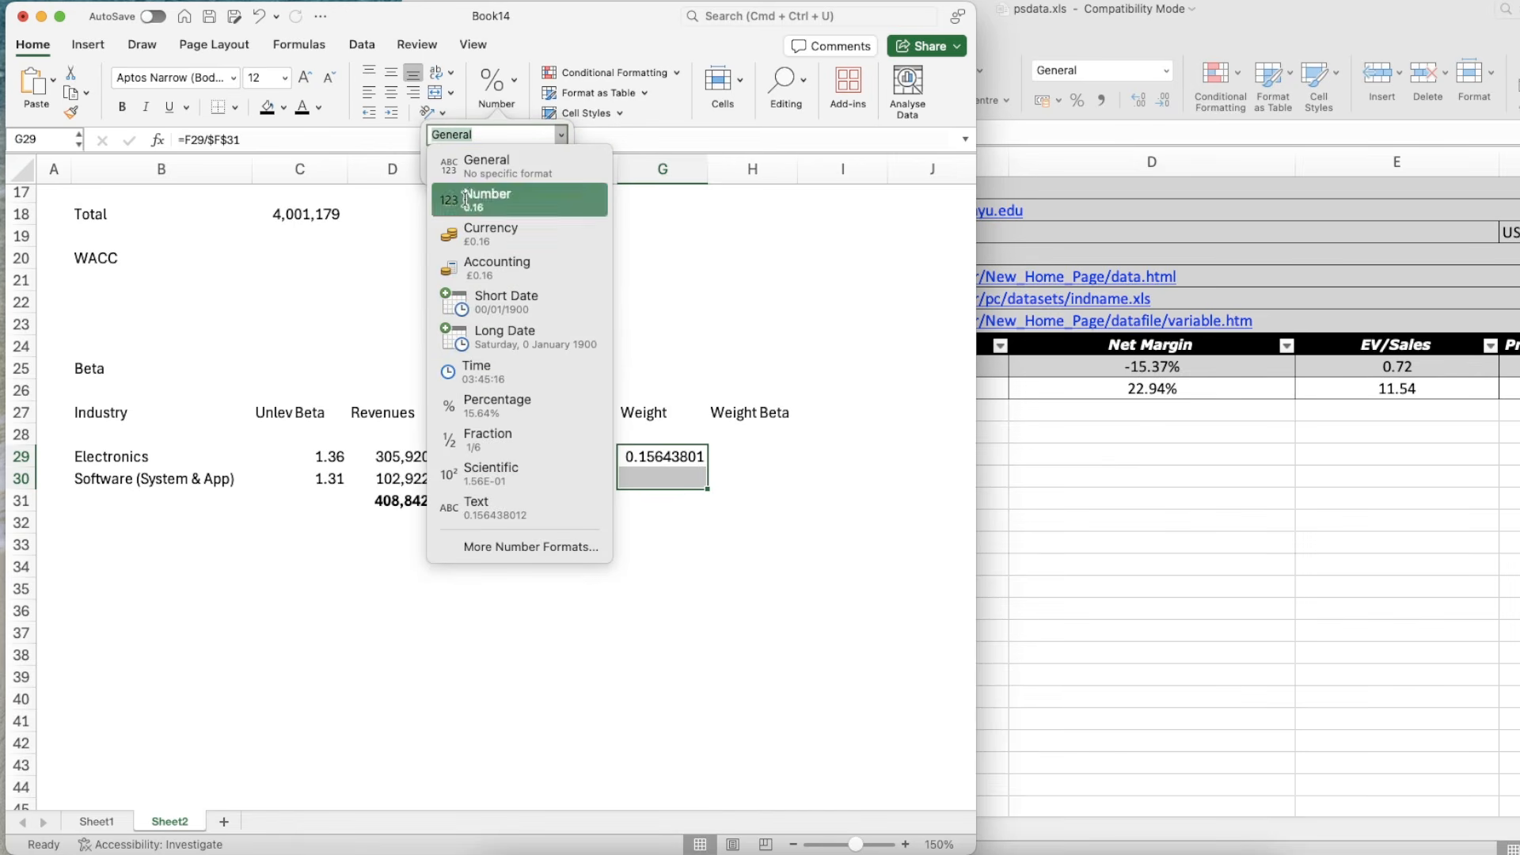
click(475, 198)
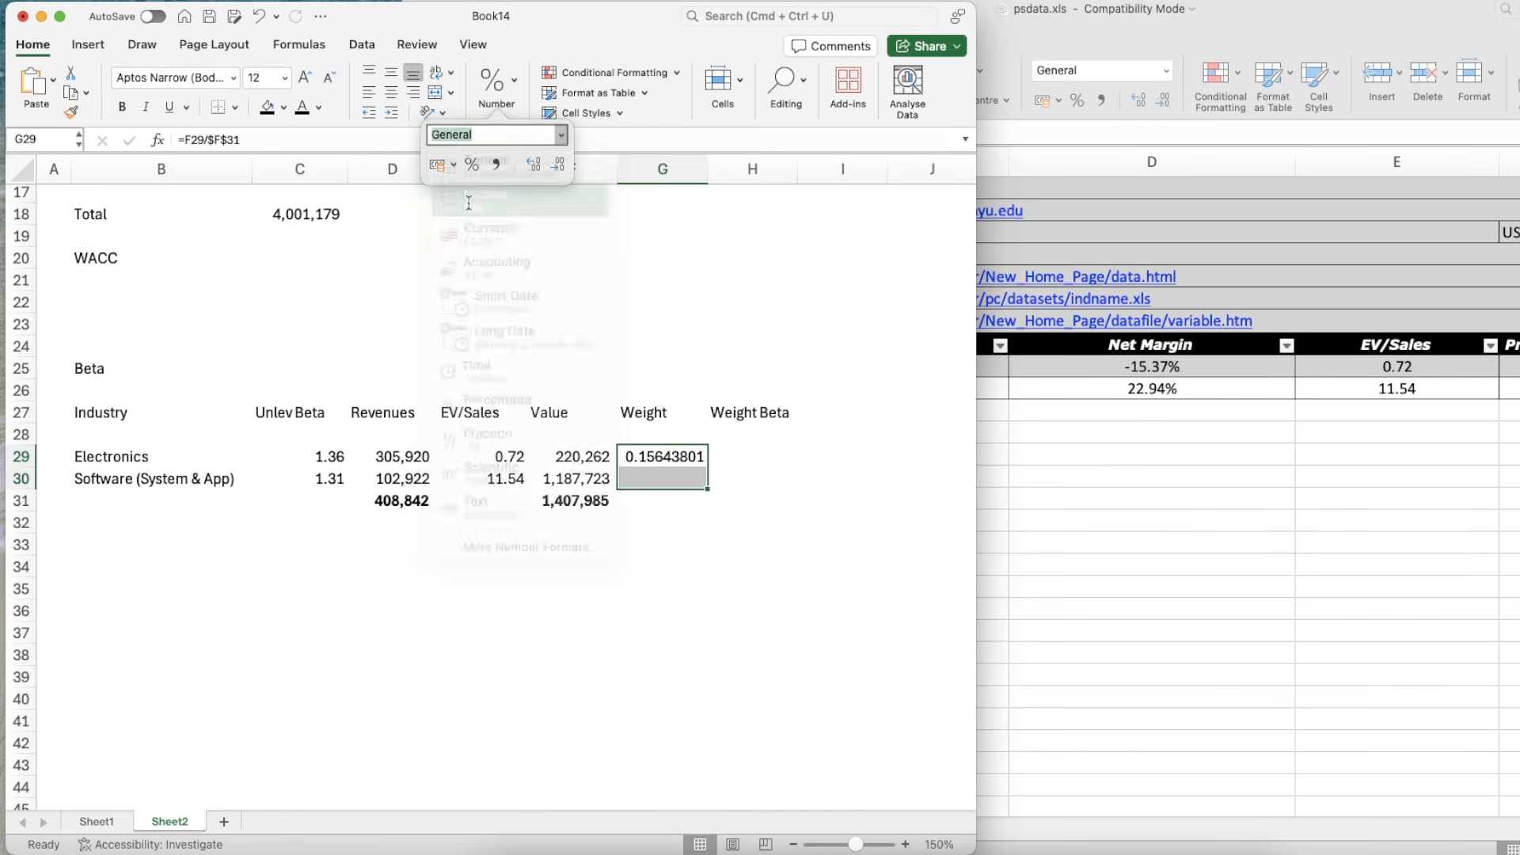
click(666, 484)
- Copy the weight formula from G29 to the Software row in G30
key(Up)
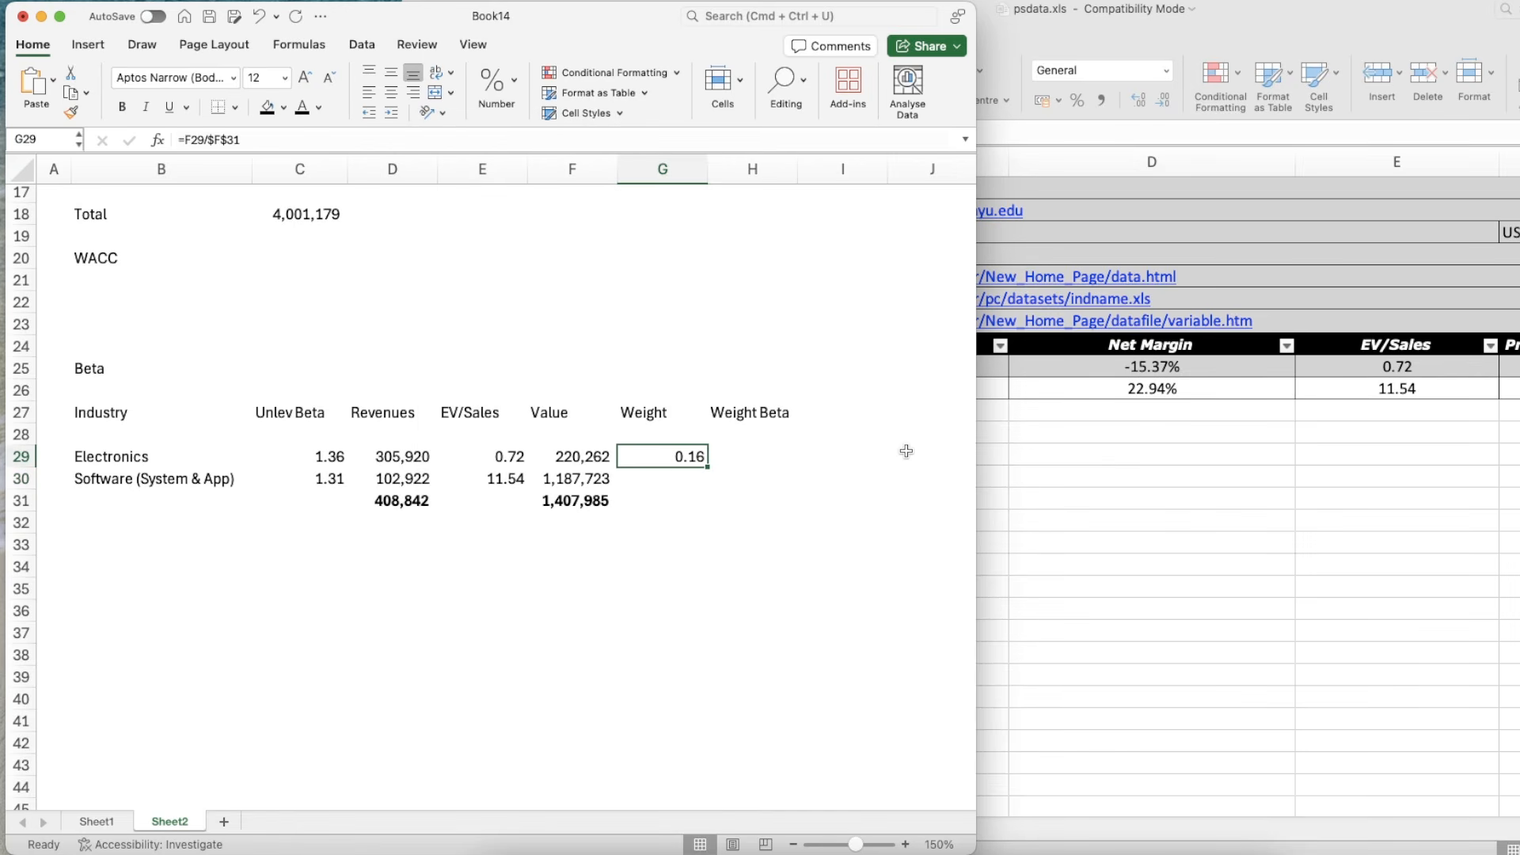
key(super+c)
key(Down)
key(super+v)
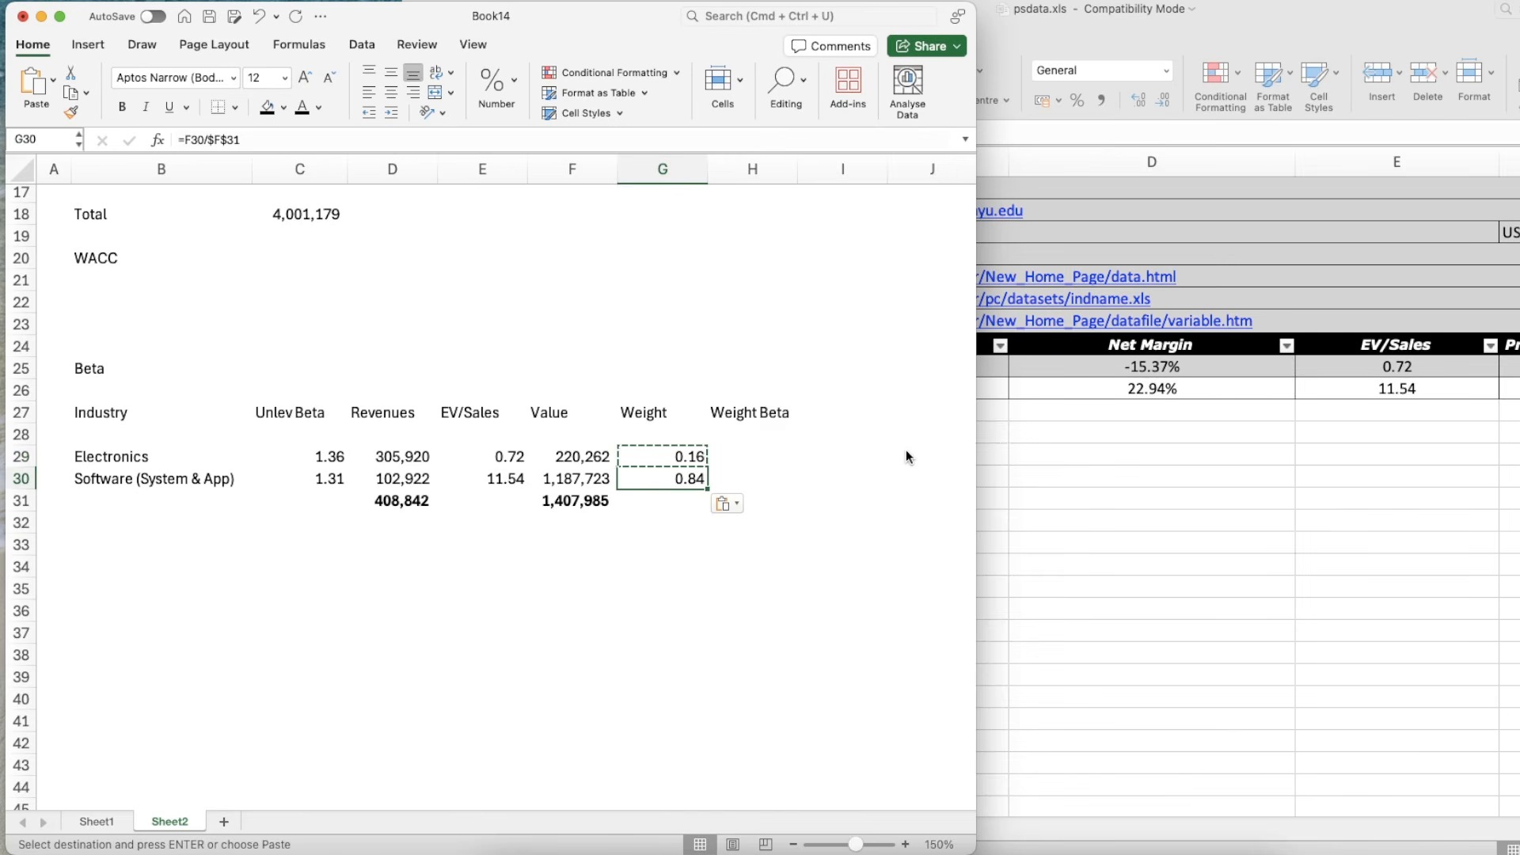
- Select H29 for the Electronics weighted beta
key(Down)
key(Right)
key(Up)
key(Up)
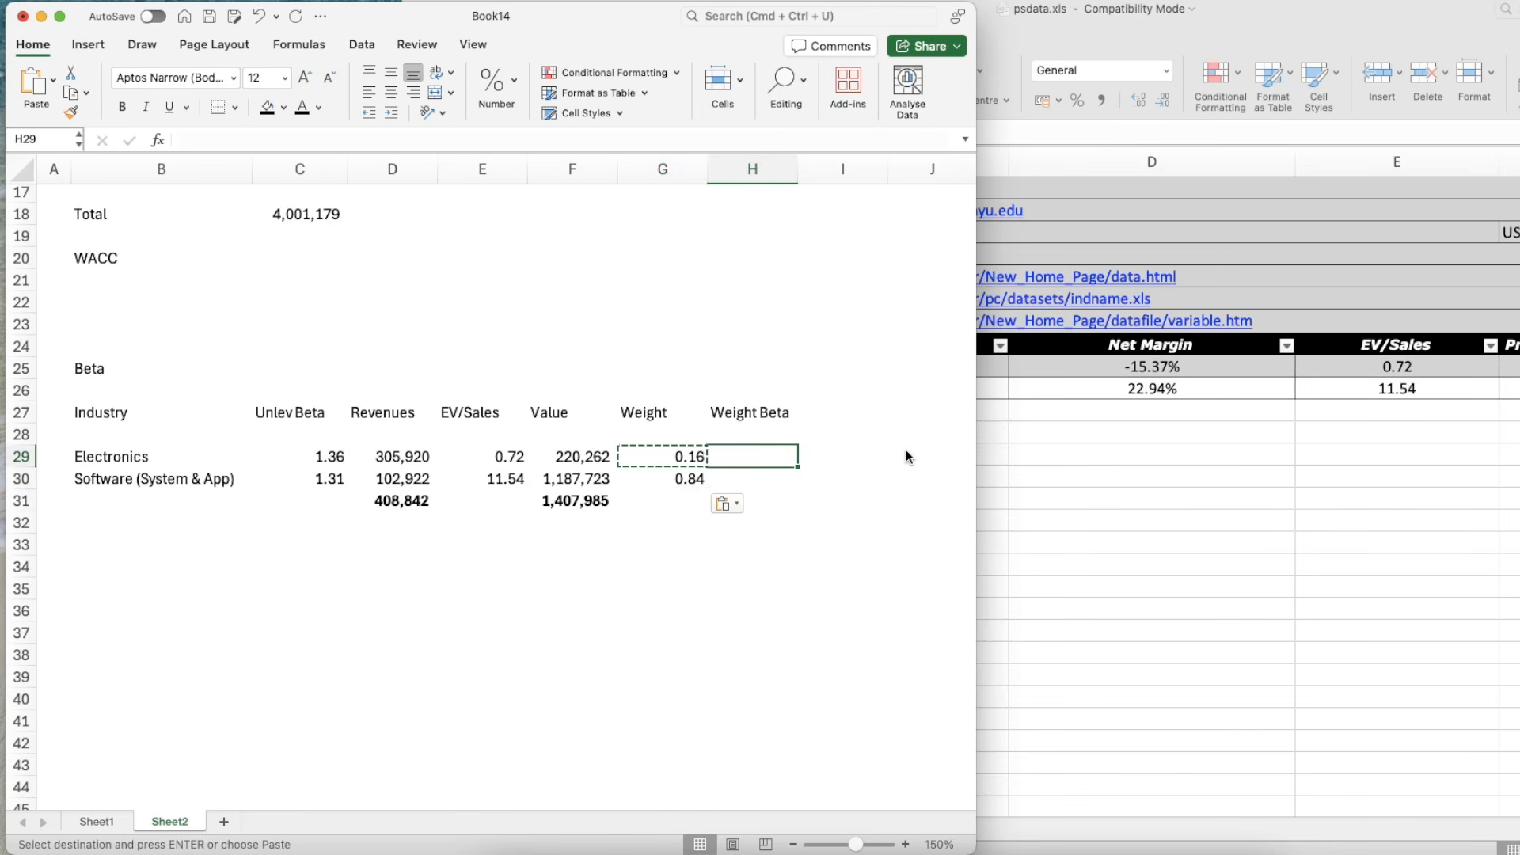
- Calculate the Electronics weighted beta in H29 by multiplying its unlevered beta by its weight with =C29*G29
text(=)
key(Left)
key(Left)
key(Left)
key(Left)
key(Left)
key(Left)
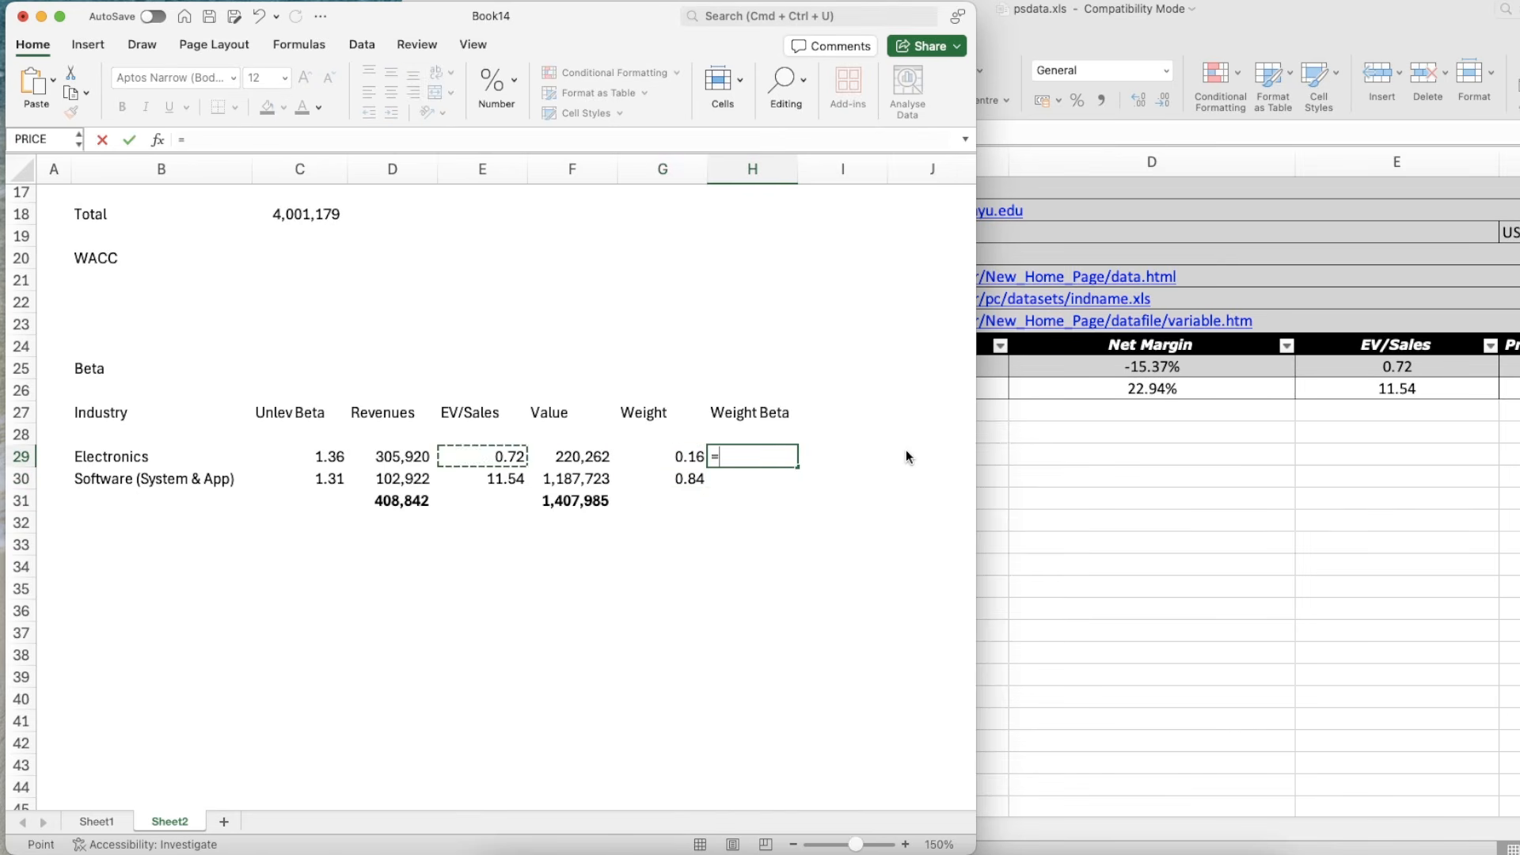
key(Right)
text(*)
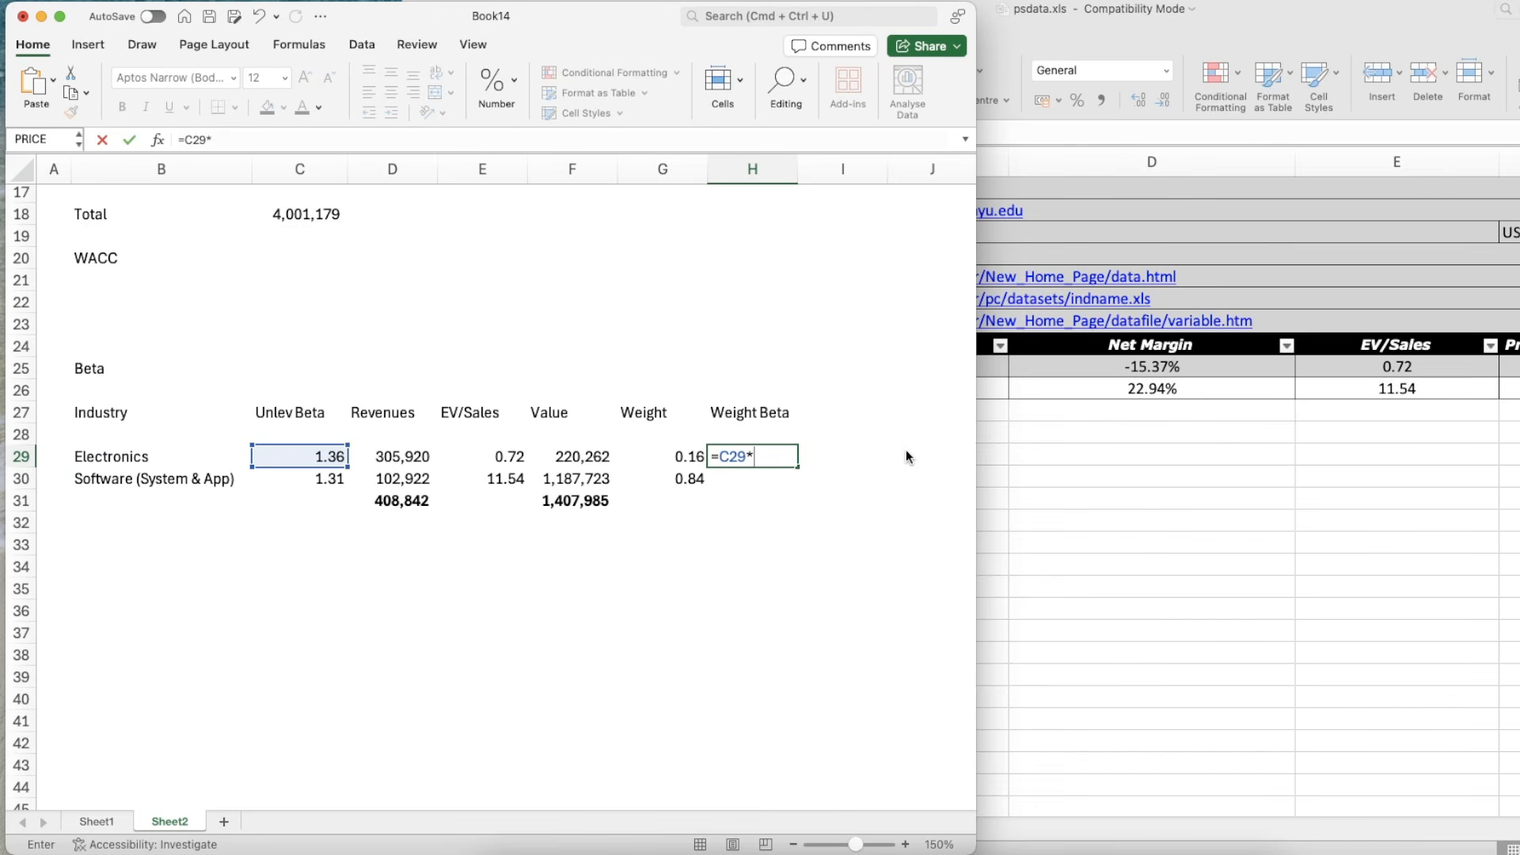
key(Left)
key(Return)
key(Up)
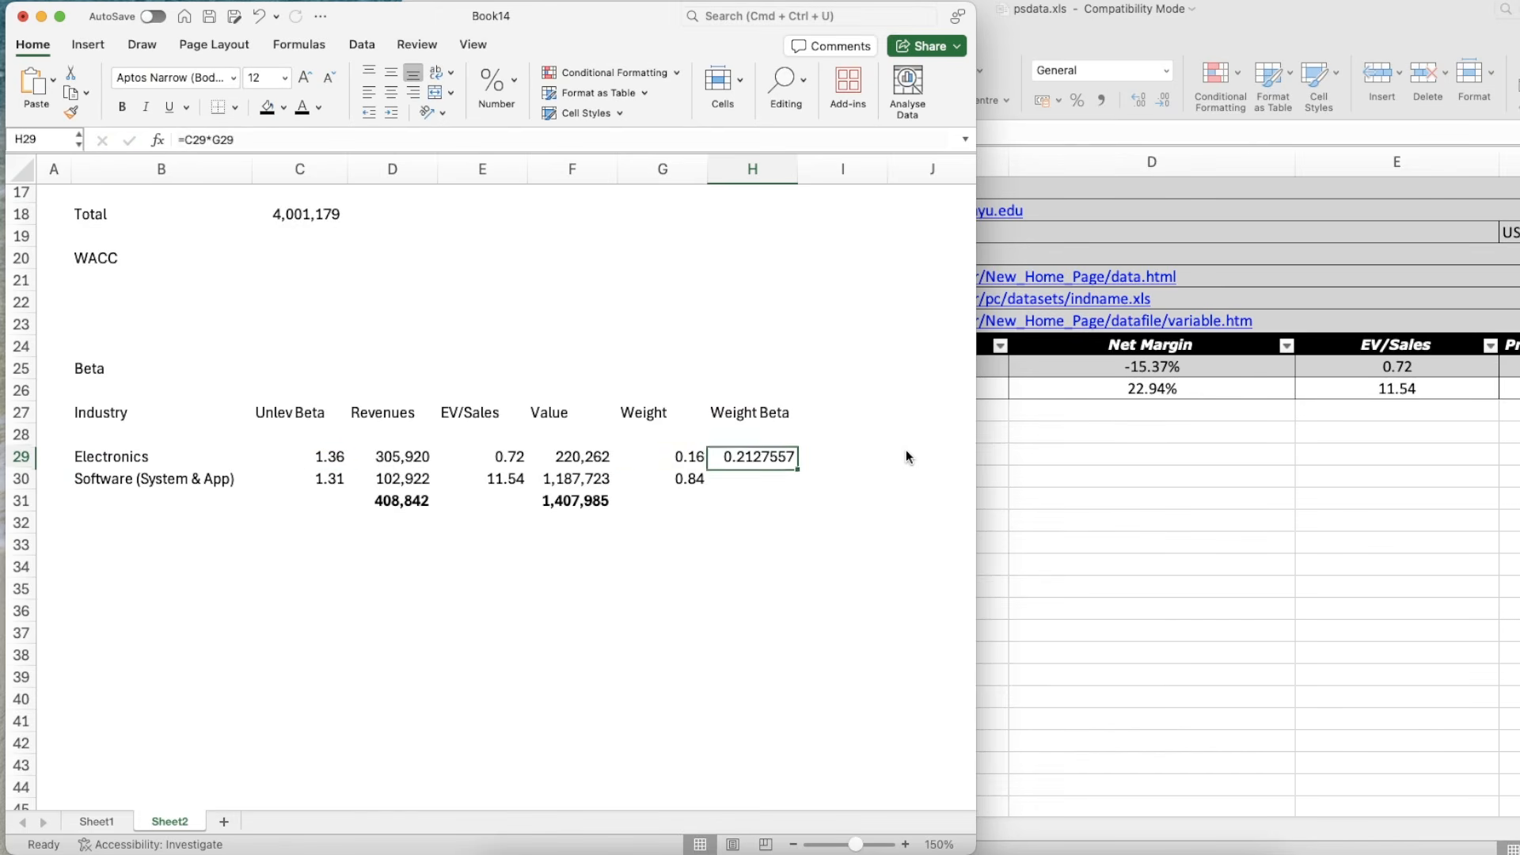
- Show the Electronics weighted beta with two decimals and copy its formula to the Software (System & App) row
key(Left)
key(Right)
key(super+c)
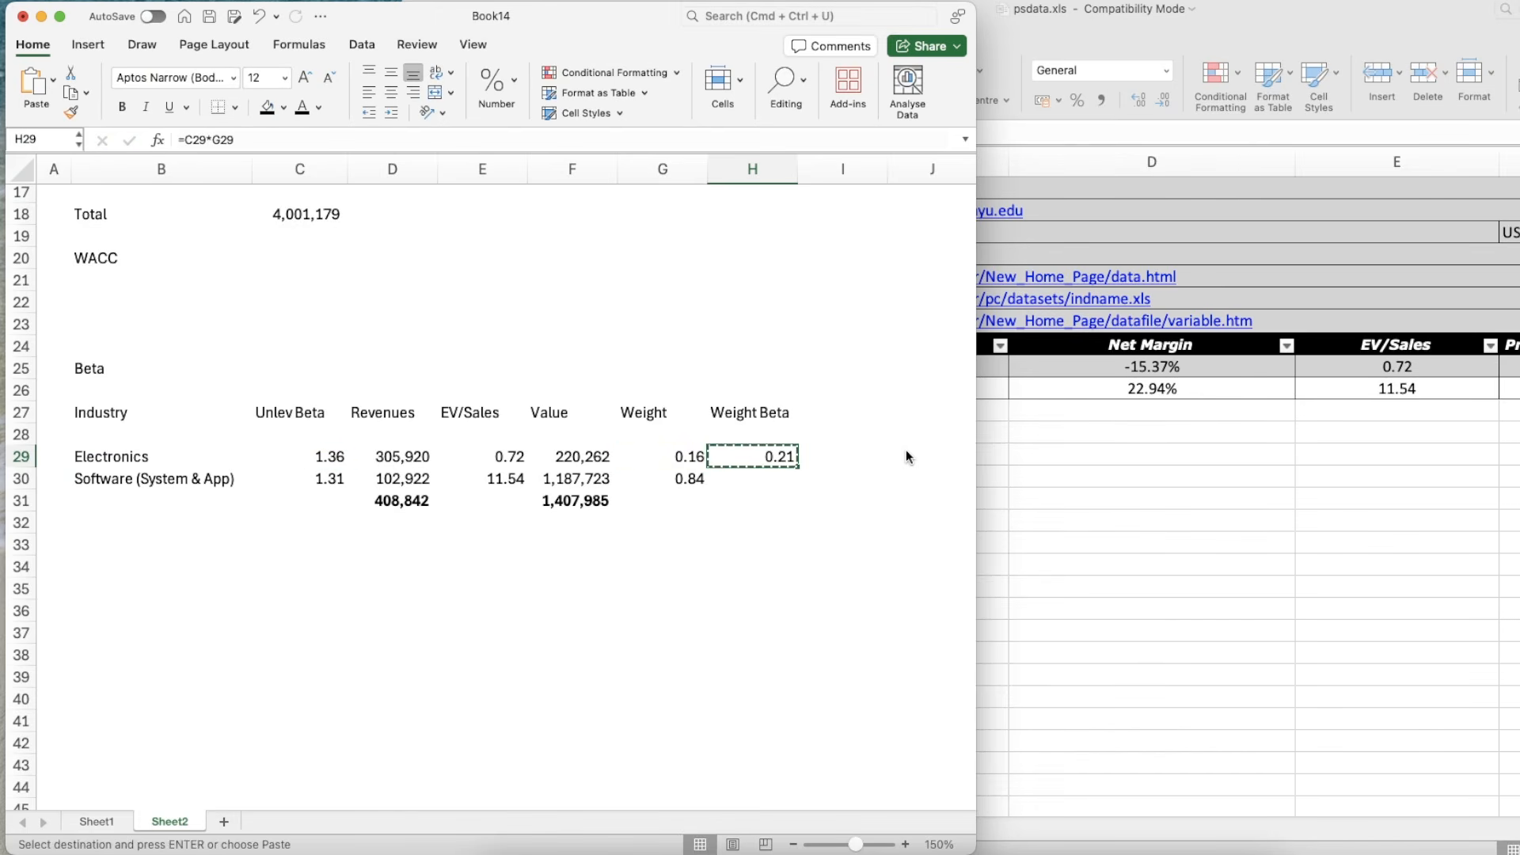
key(Down)
key(super+v)
key(Down)
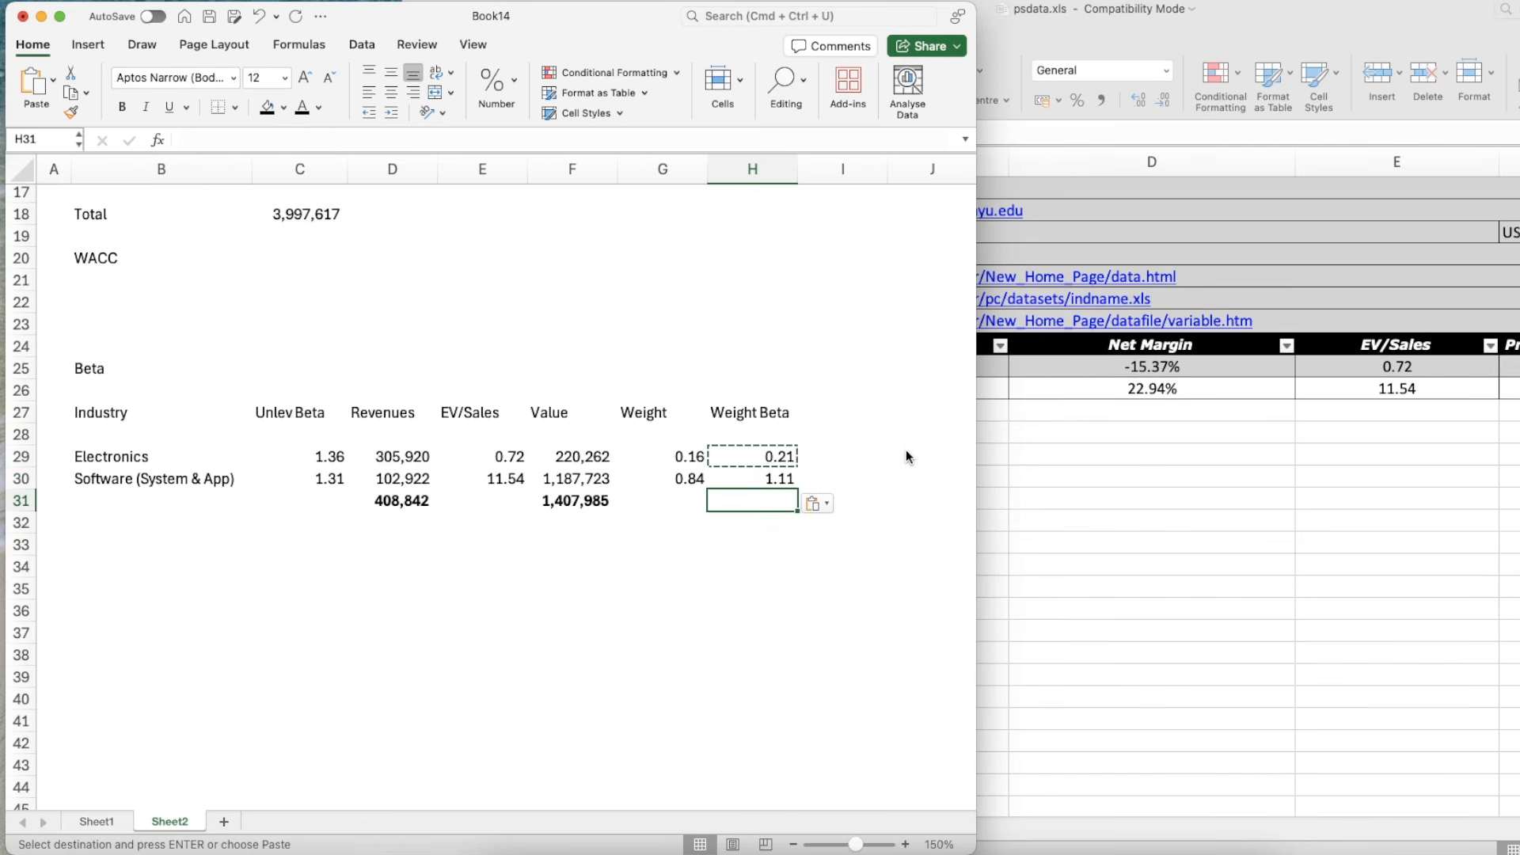
- Sum the two industries' weighted betas in H31
text(=su)
key(Tab)
key(Up)
key(shift+Up)
key(Return)
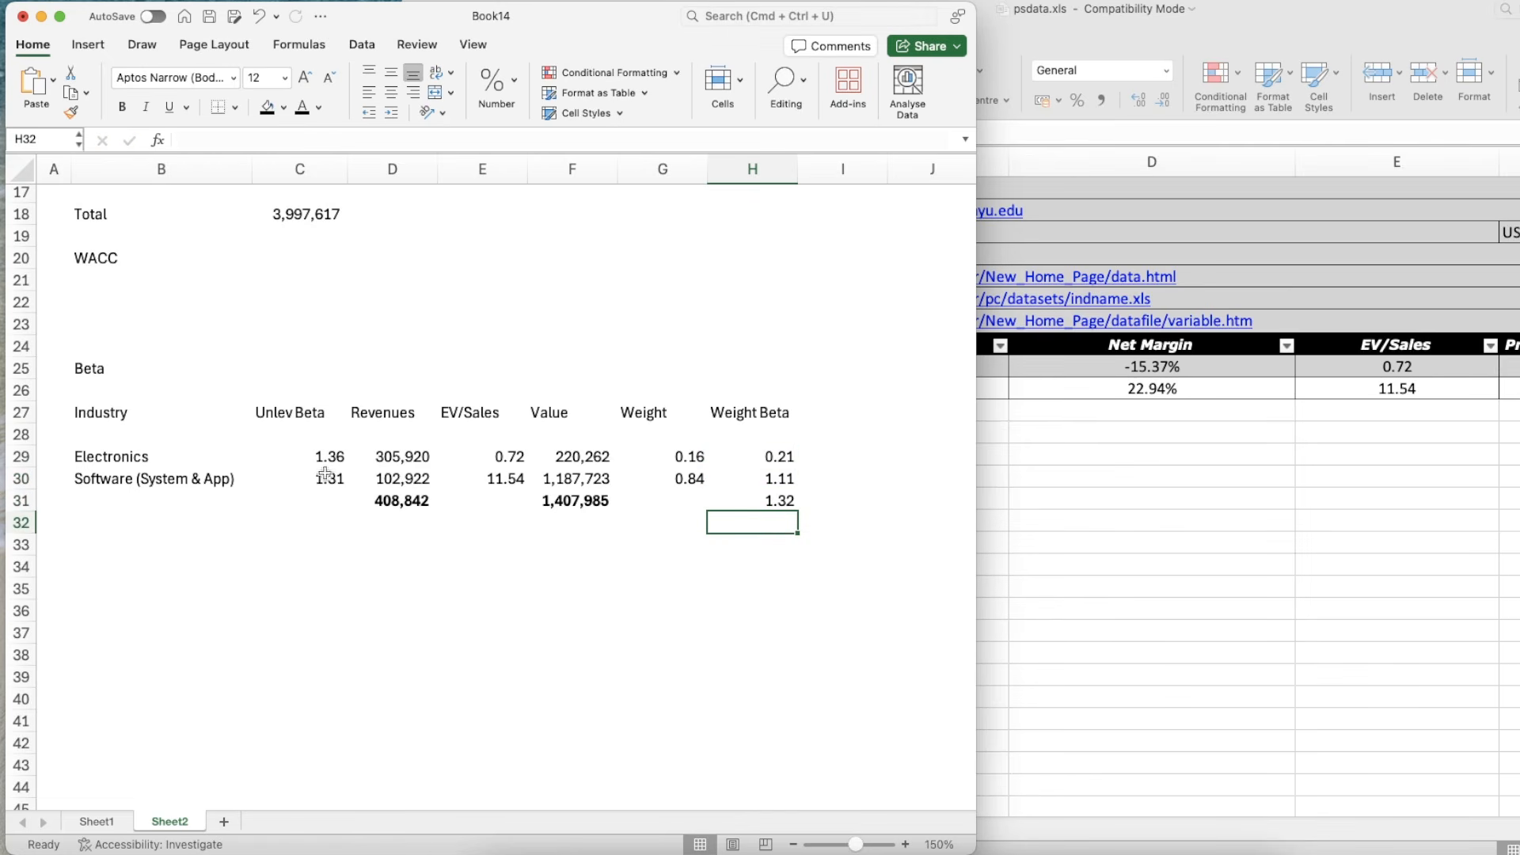
- Fill the Beta under Cost of Equity in C10 with the total weighted beta of the industry table
scroll(300, 432, up, 5)
scroll(300, 431, down, 4)
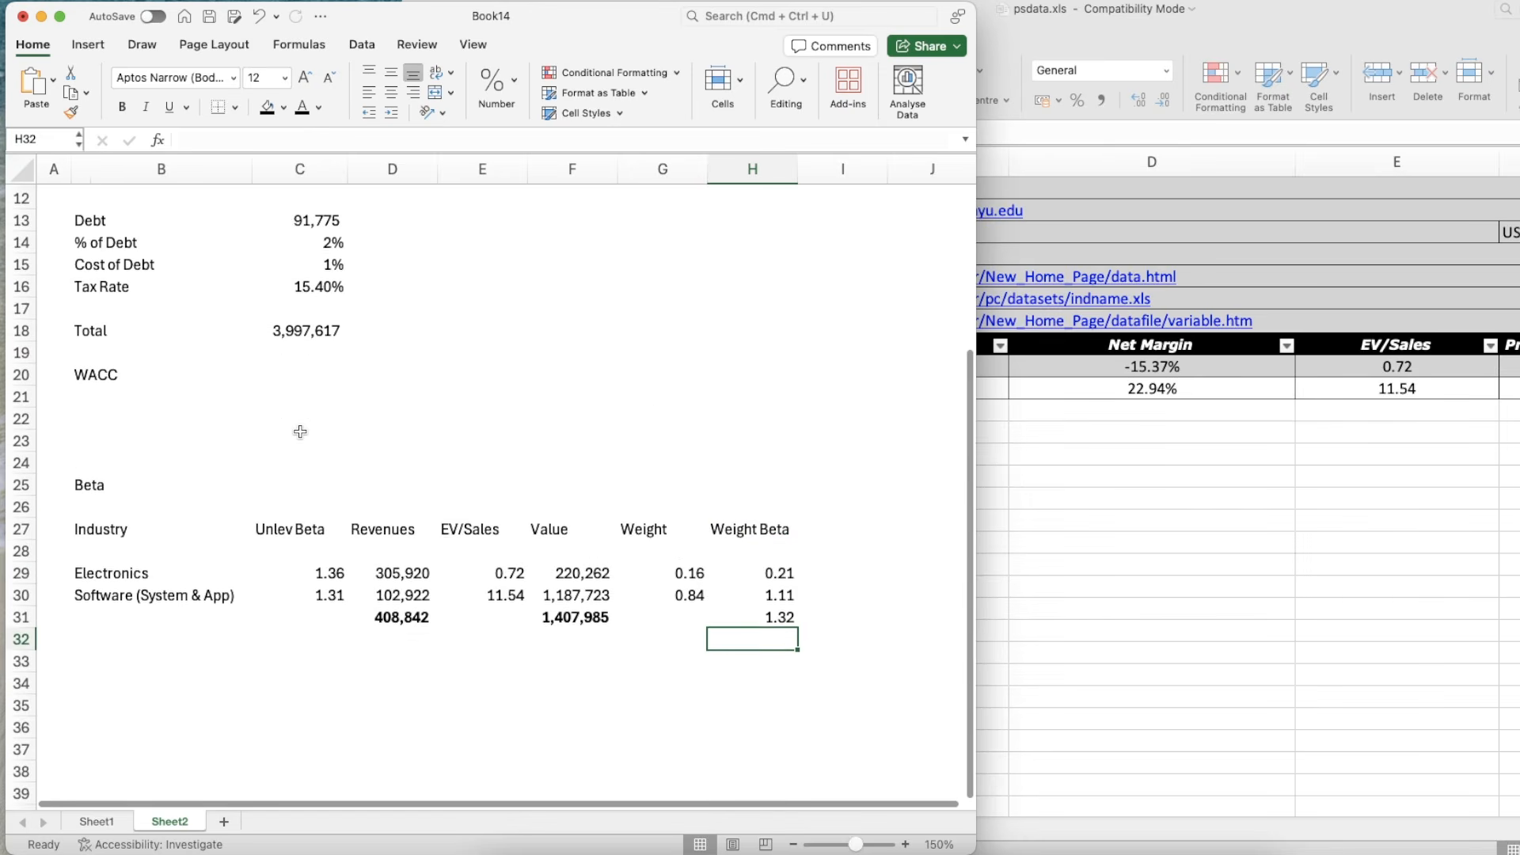
scroll(300, 432, up, 5)
scroll(305, 390, down, 1)
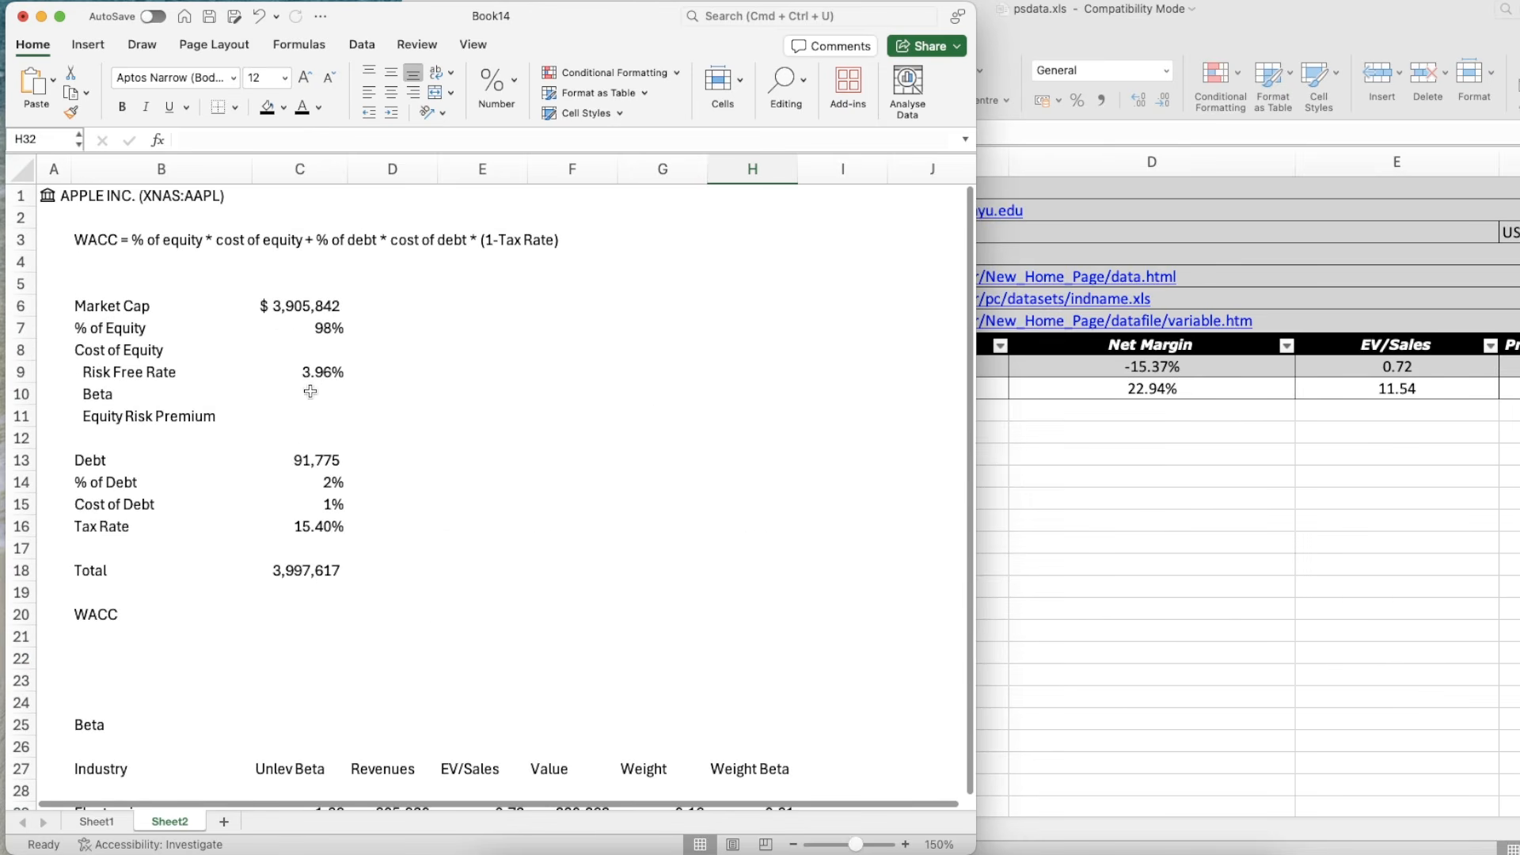
click(306, 390)
click(306, 388)
text(1.32)
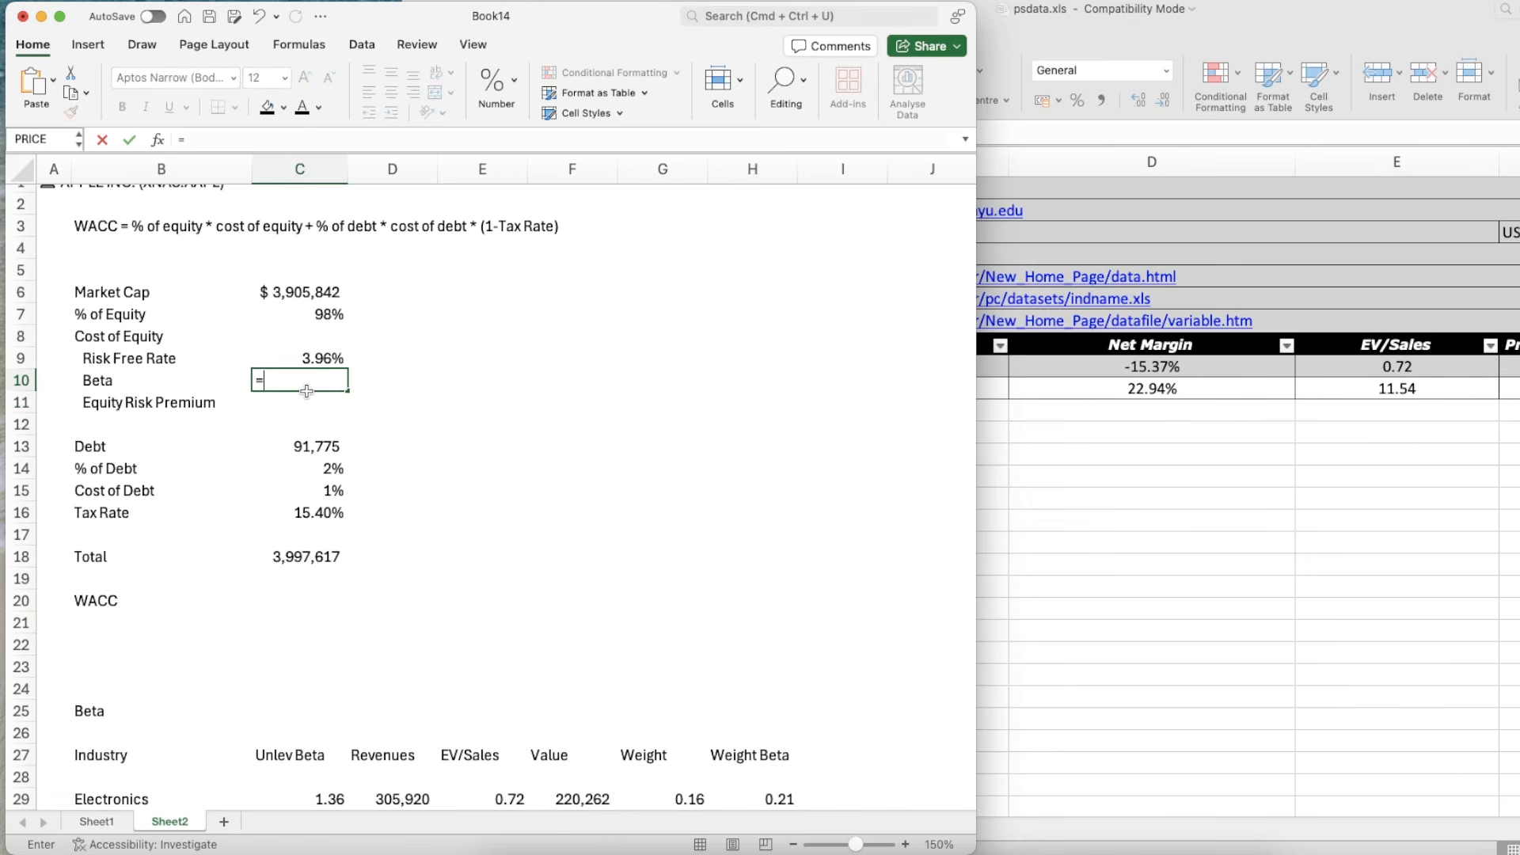
key(Return)
key(Return)
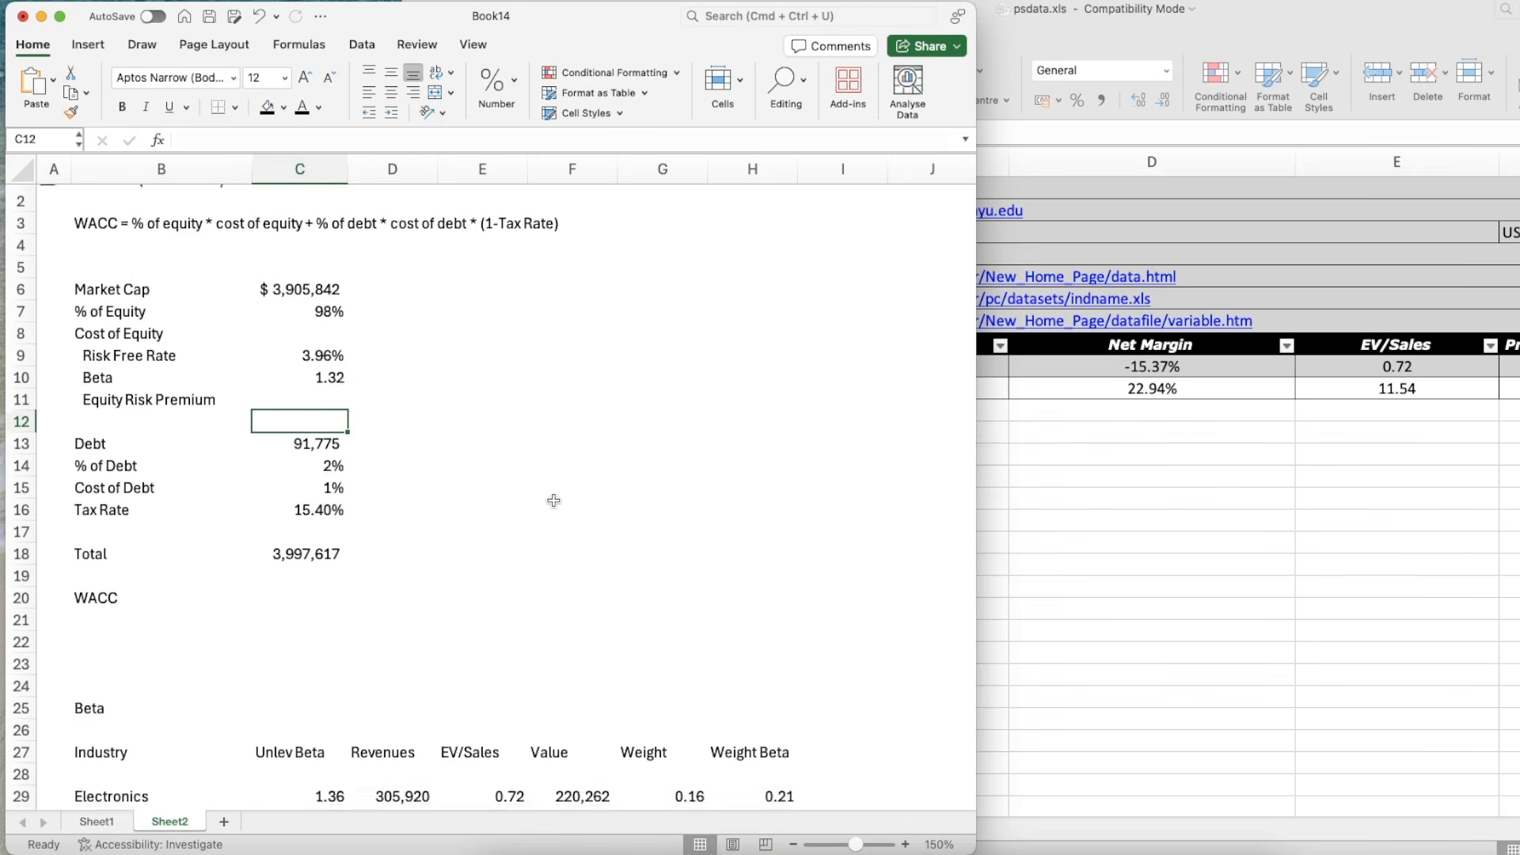
- Select B34 below the beta table and look through Apple's 2024 Form 10-K for net sales by reportable segment
scroll(553, 499, down, 8)
click(168, 430)
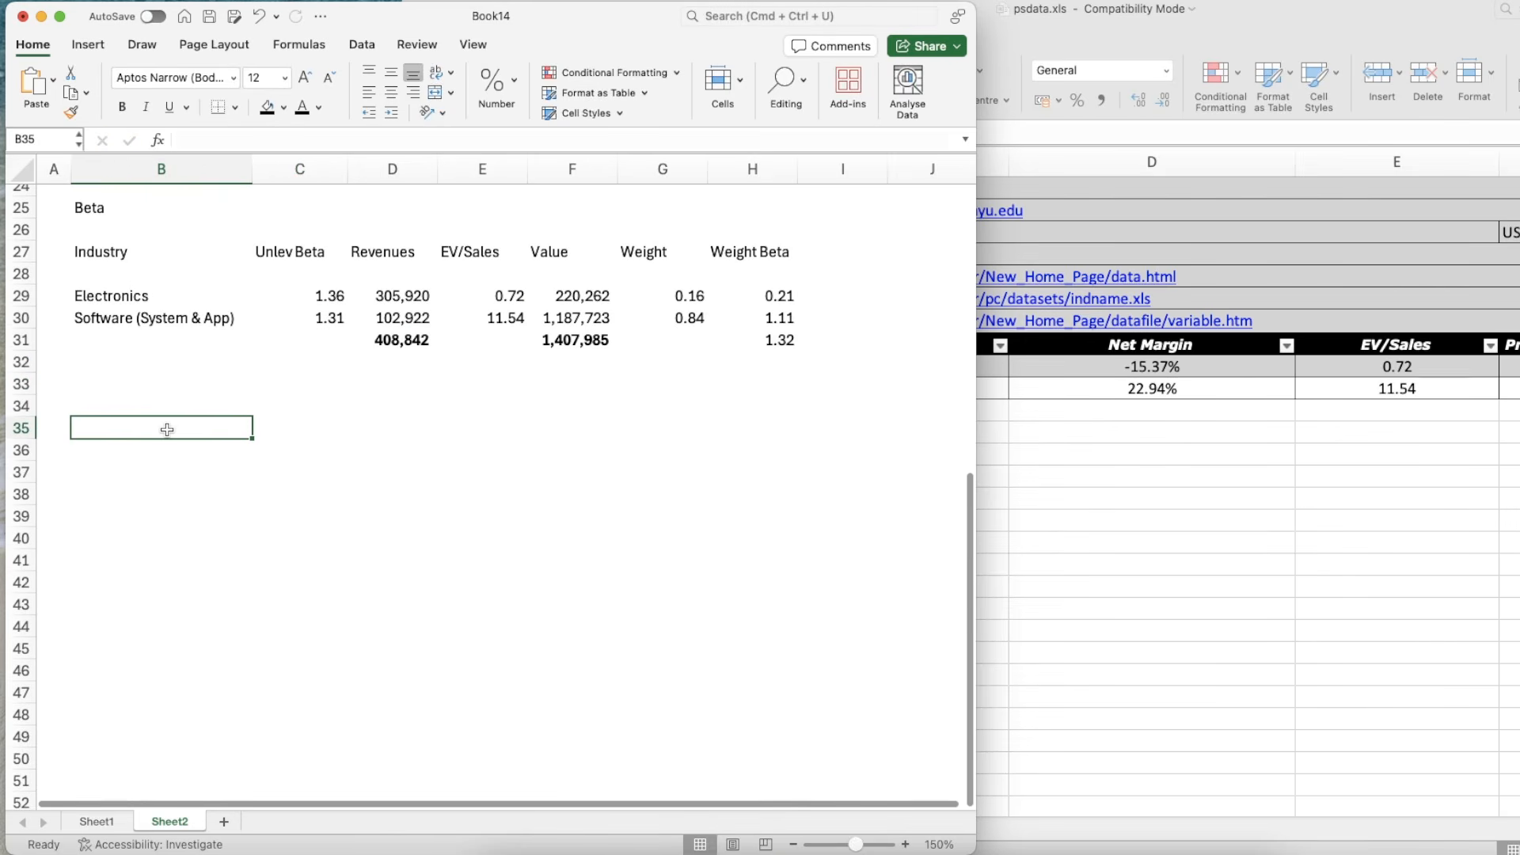
key(Up)
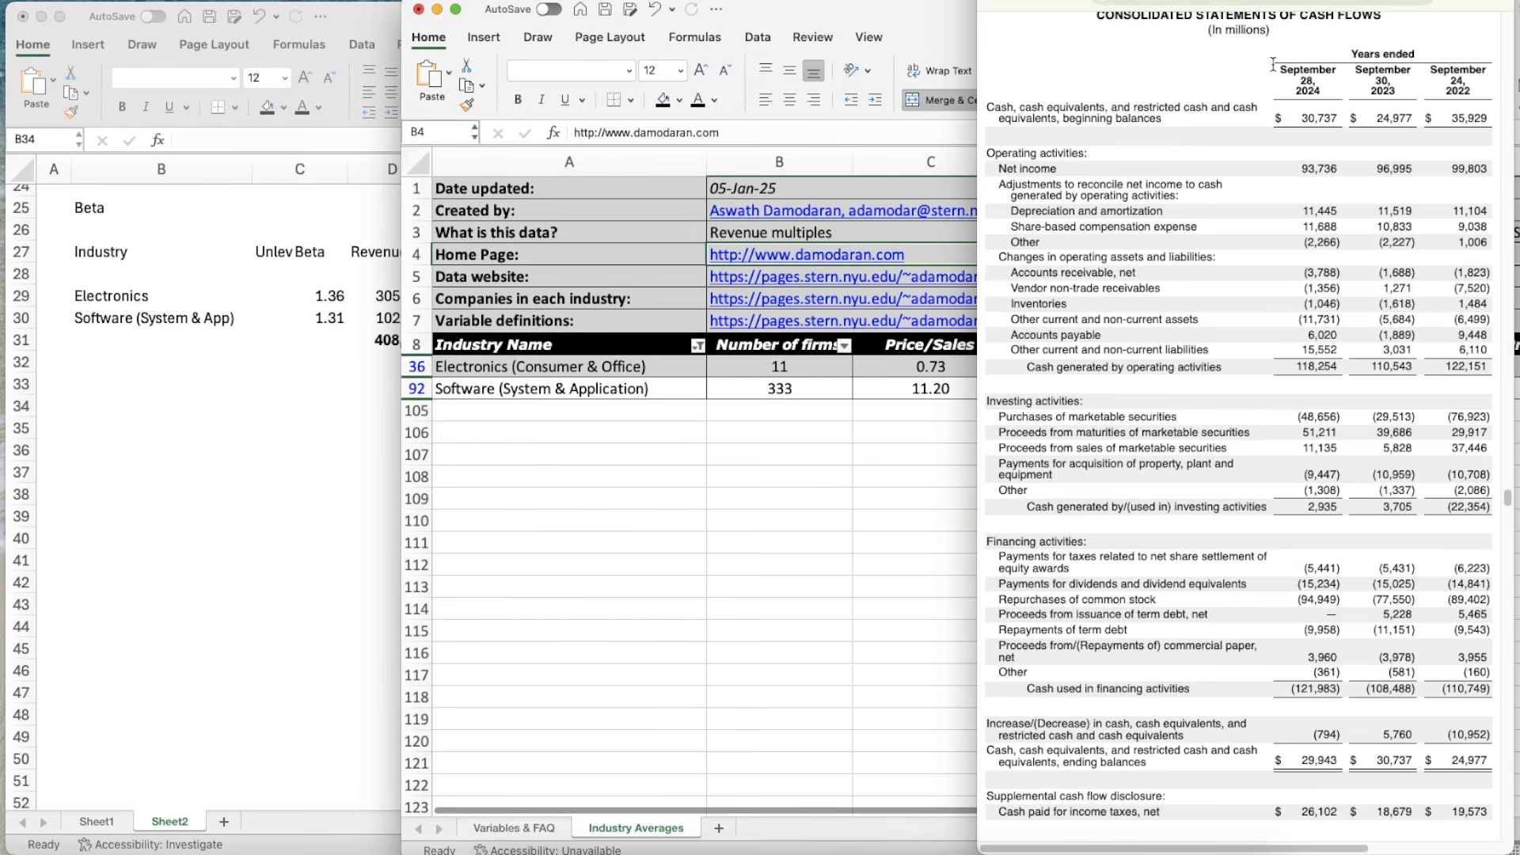
scroll(1203, 263, down, 20)
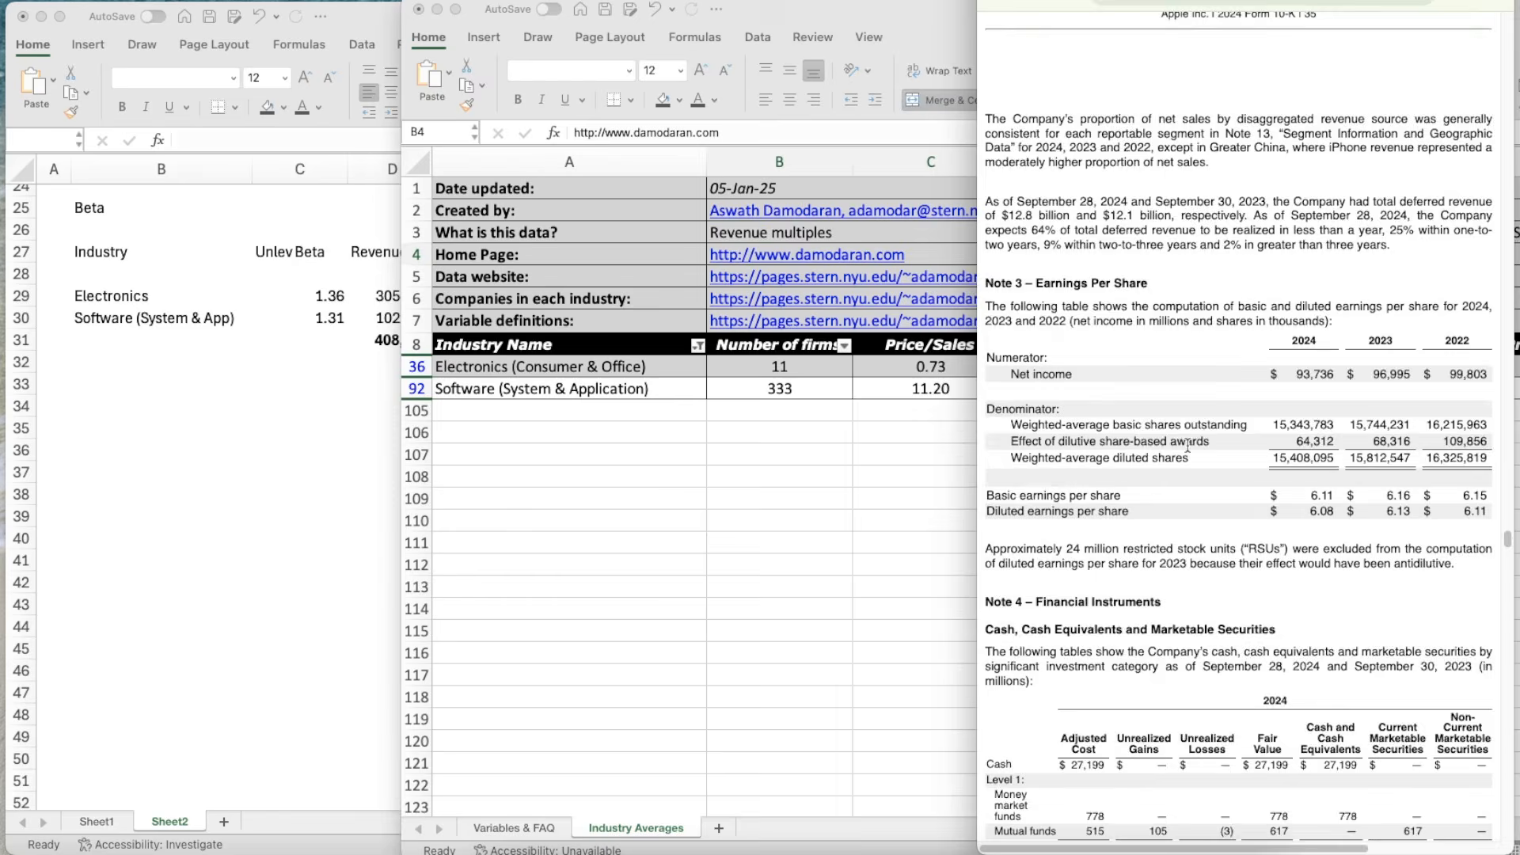
scroll(1188, 445, down, 8)
click(223, 486)
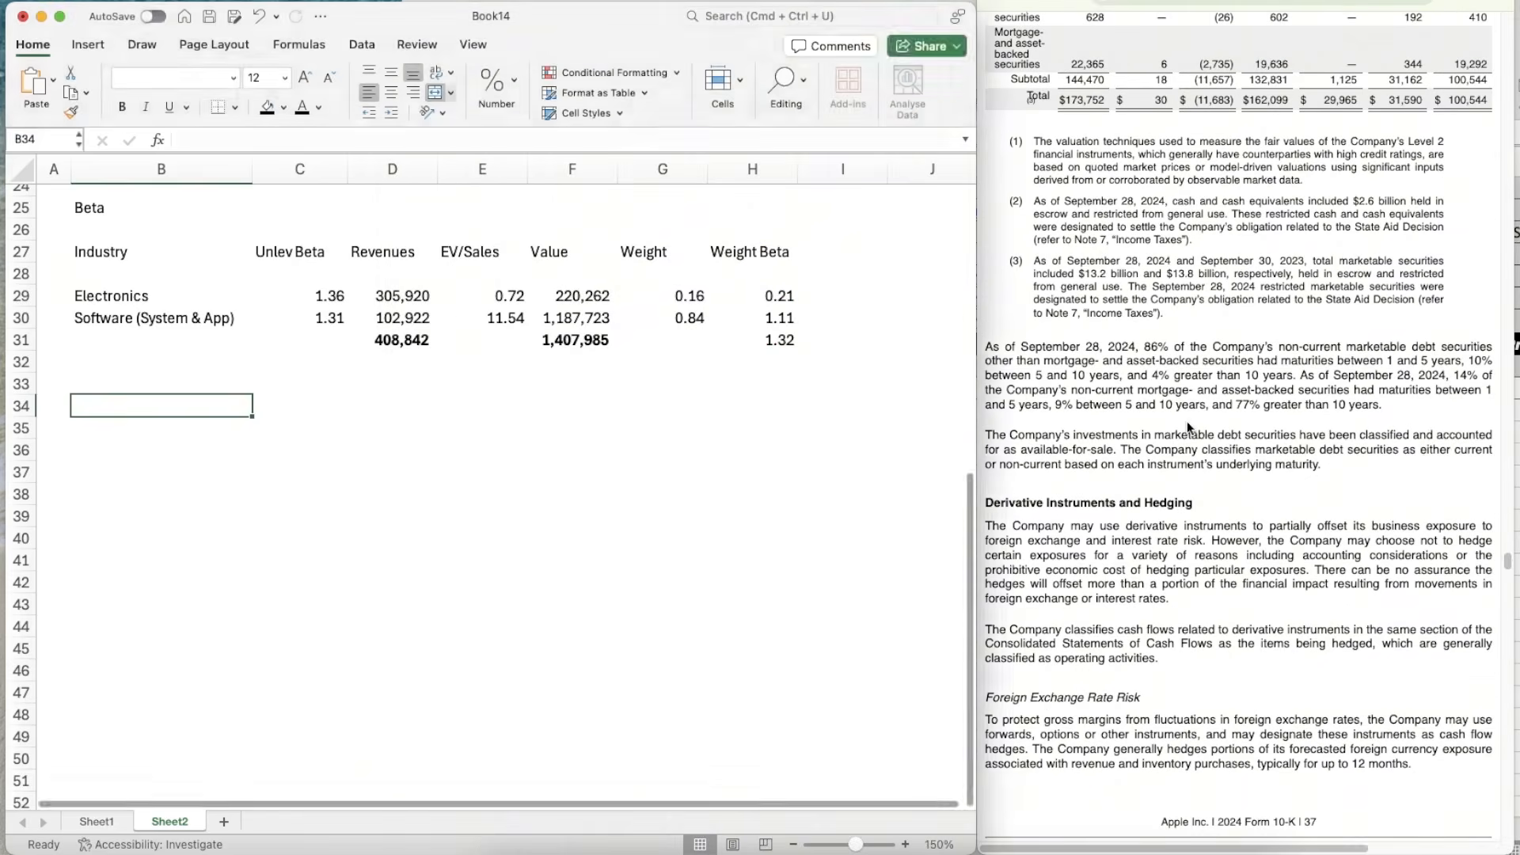
scroll(1188, 428, down, 15)
scroll(1188, 428, down, 20)
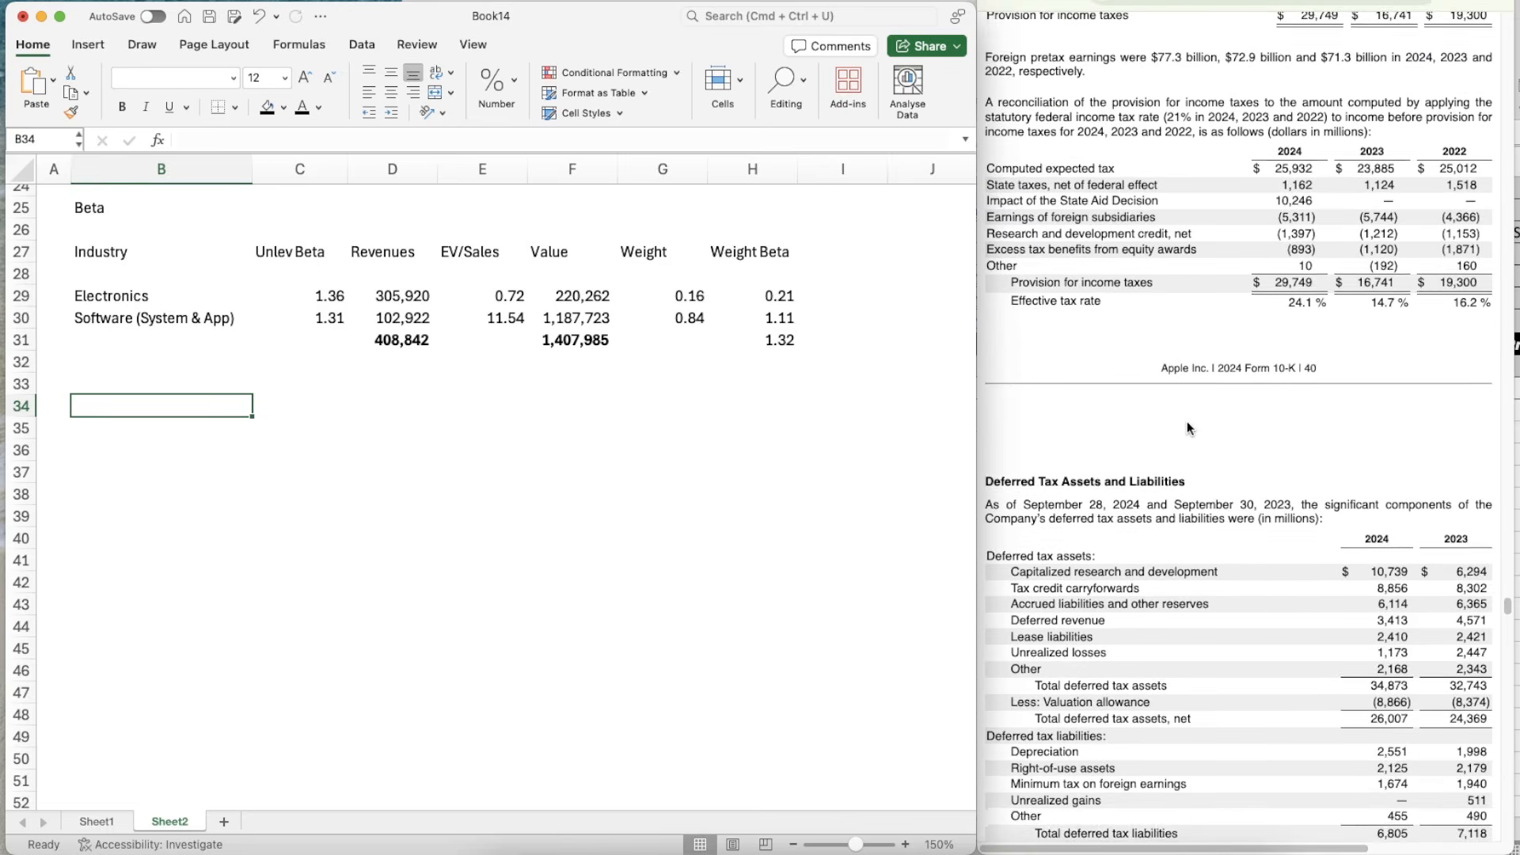
scroll(1186, 428, down, 20)
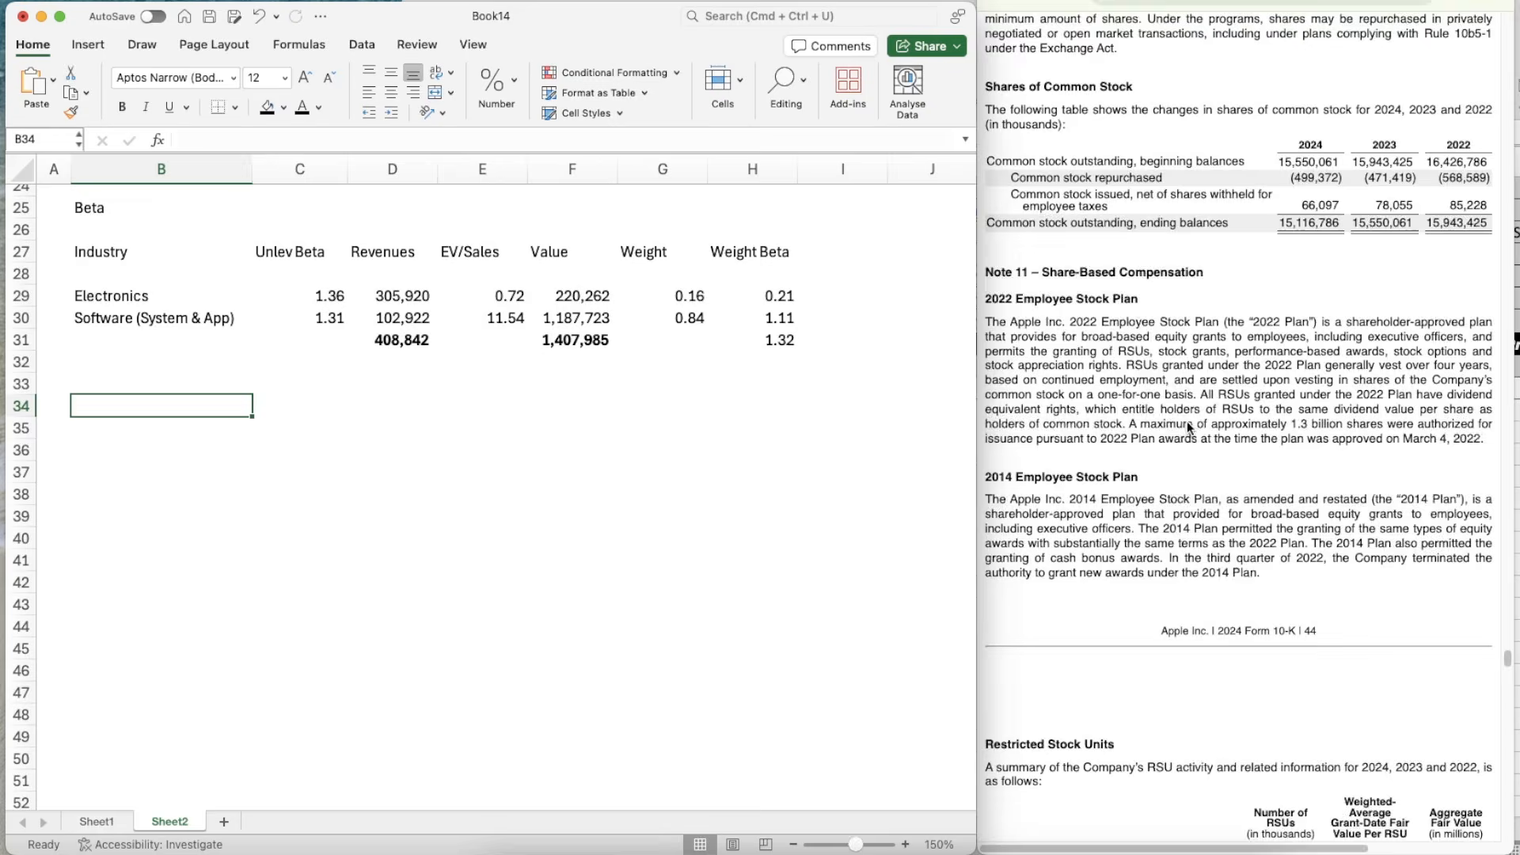
scroll(1186, 429, down, 20)
scroll(1186, 428, up, 15)
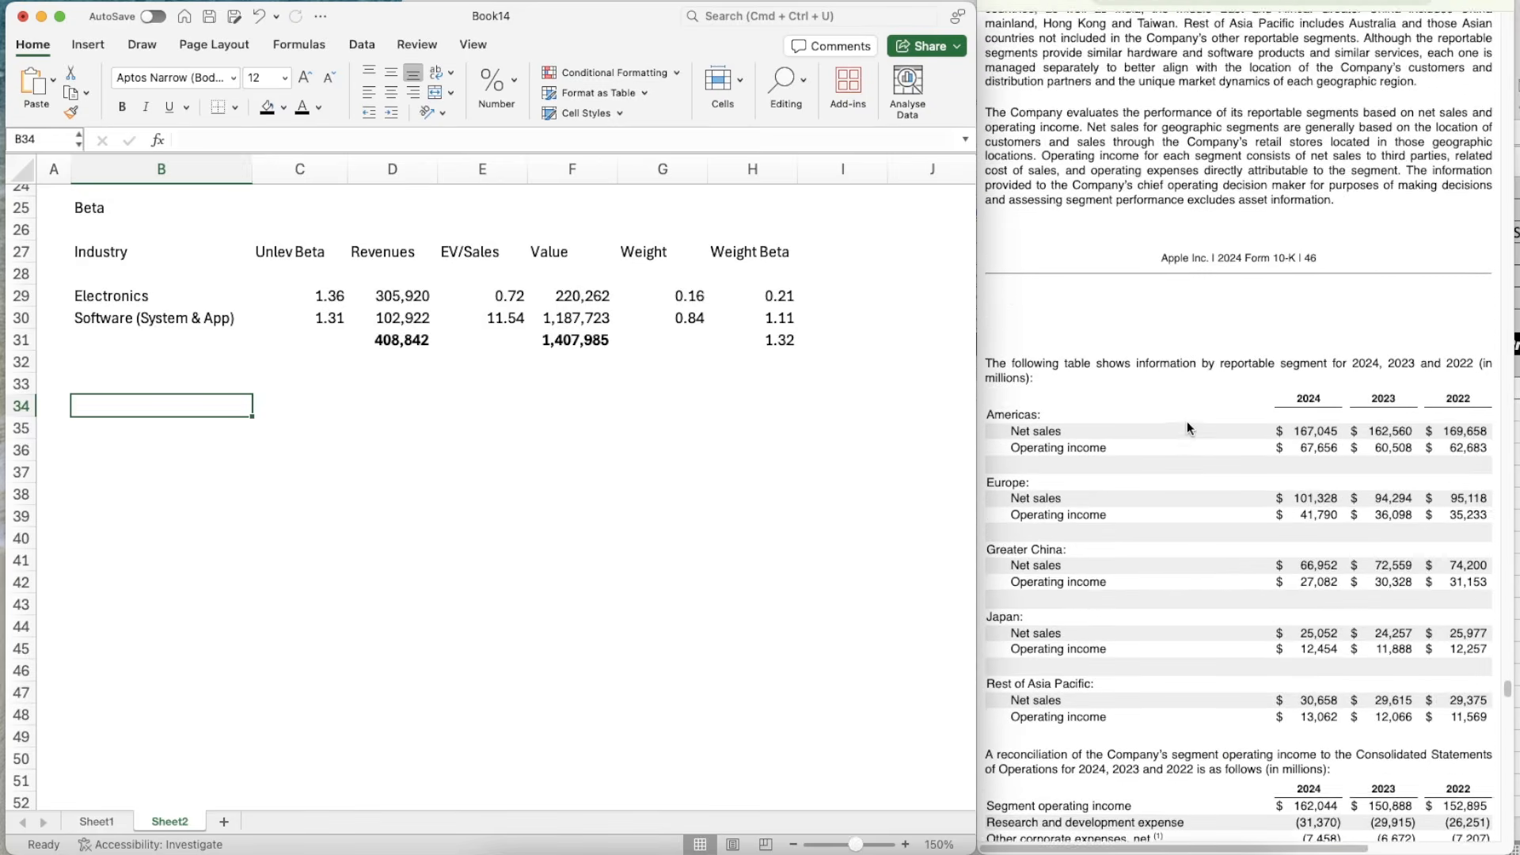
scroll(1186, 428, down, 8)
scroll(1187, 427, up, 6)
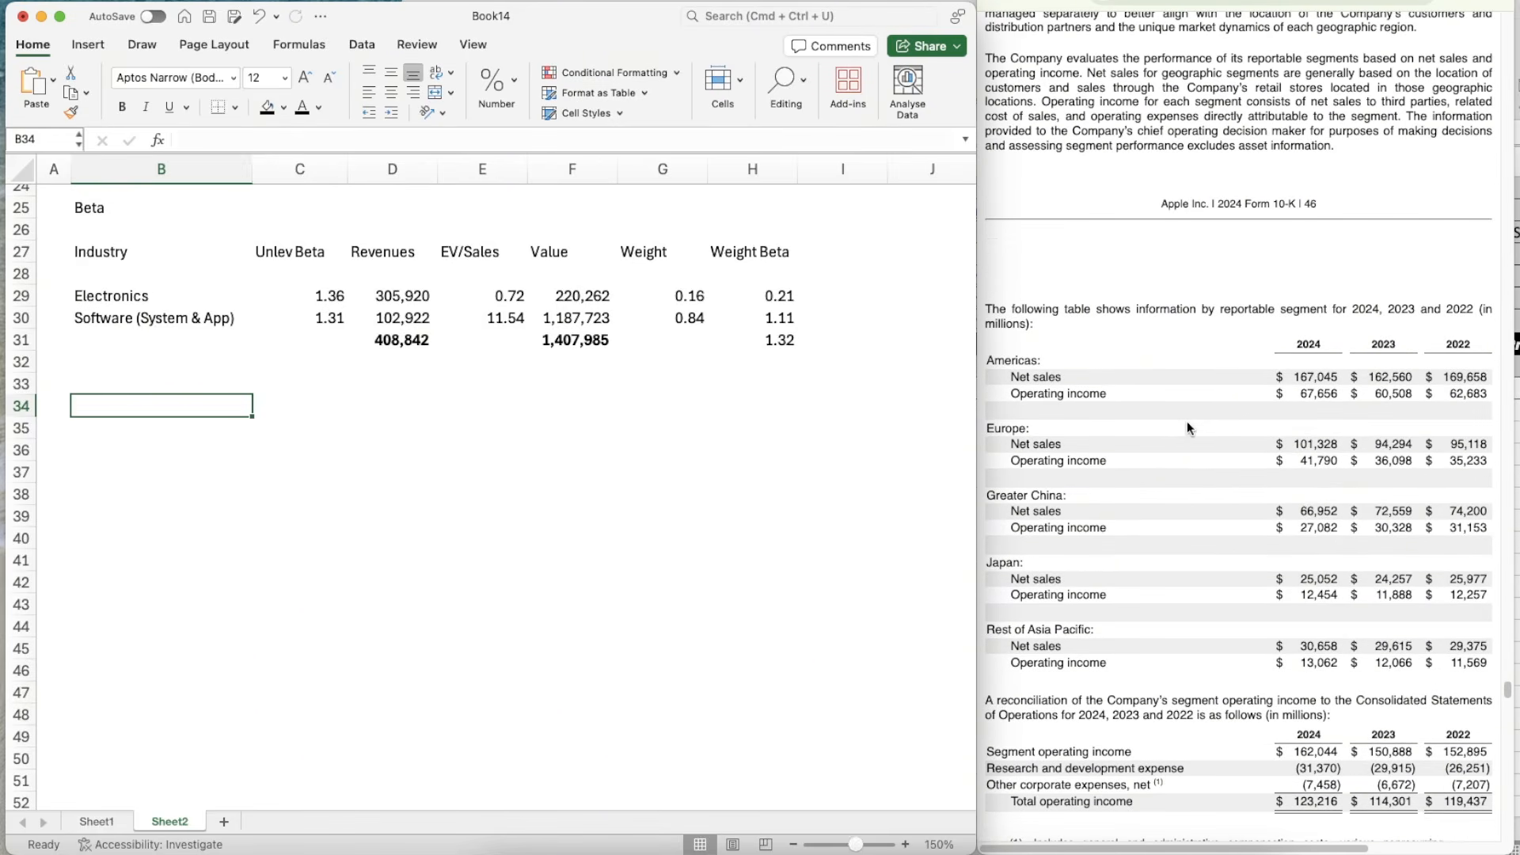
scroll(1186, 429, down, 1)
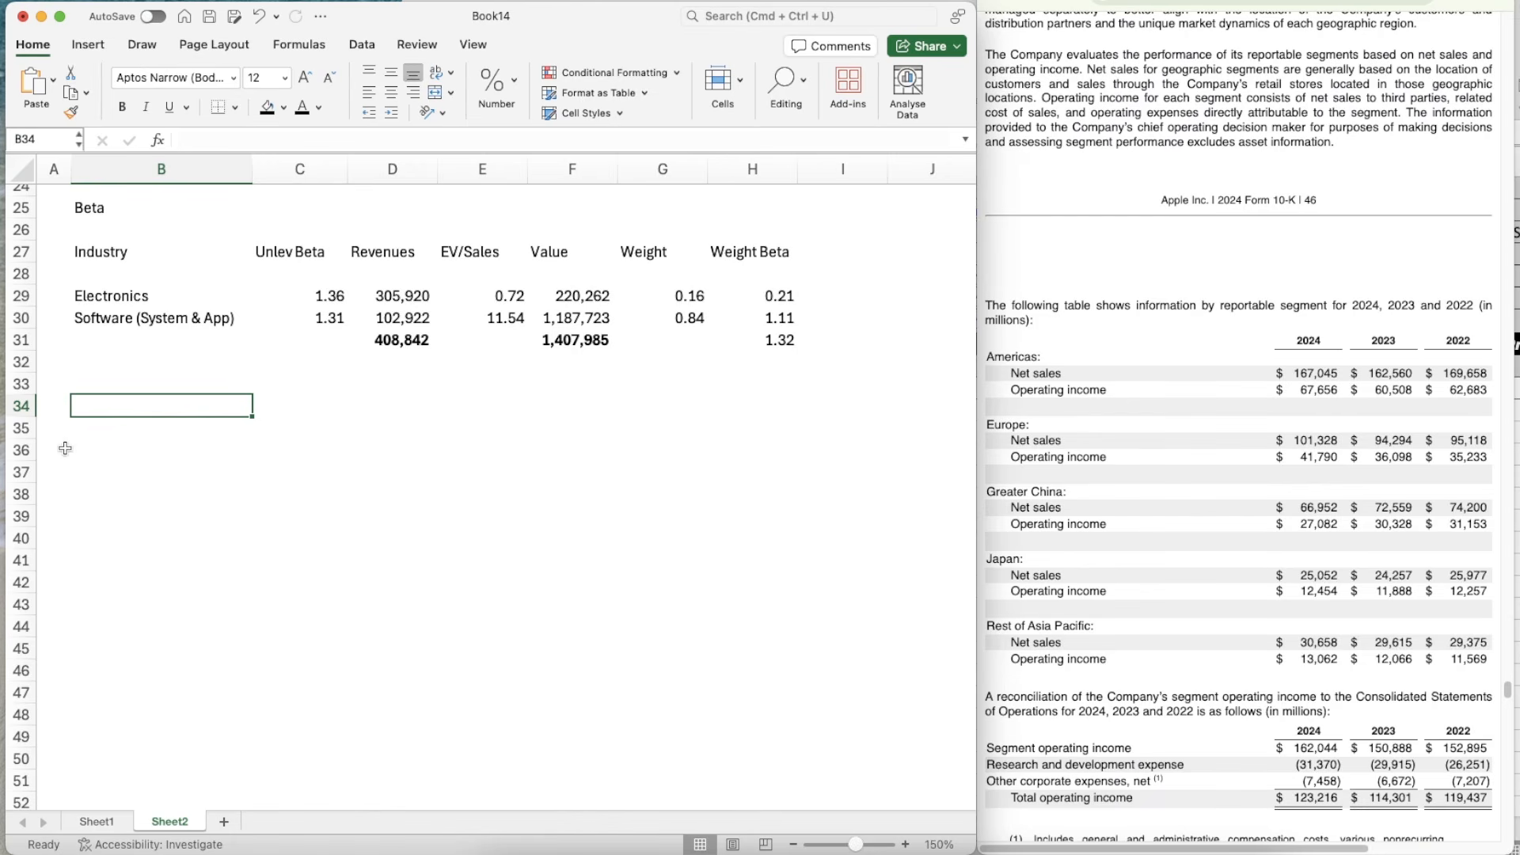
- Switch to Apple's Q3 2025 Form 10-Q and locate the Note 10 table of net sales by geographic segment
key(ctrl+Tab)
key(ctrl+Tab)
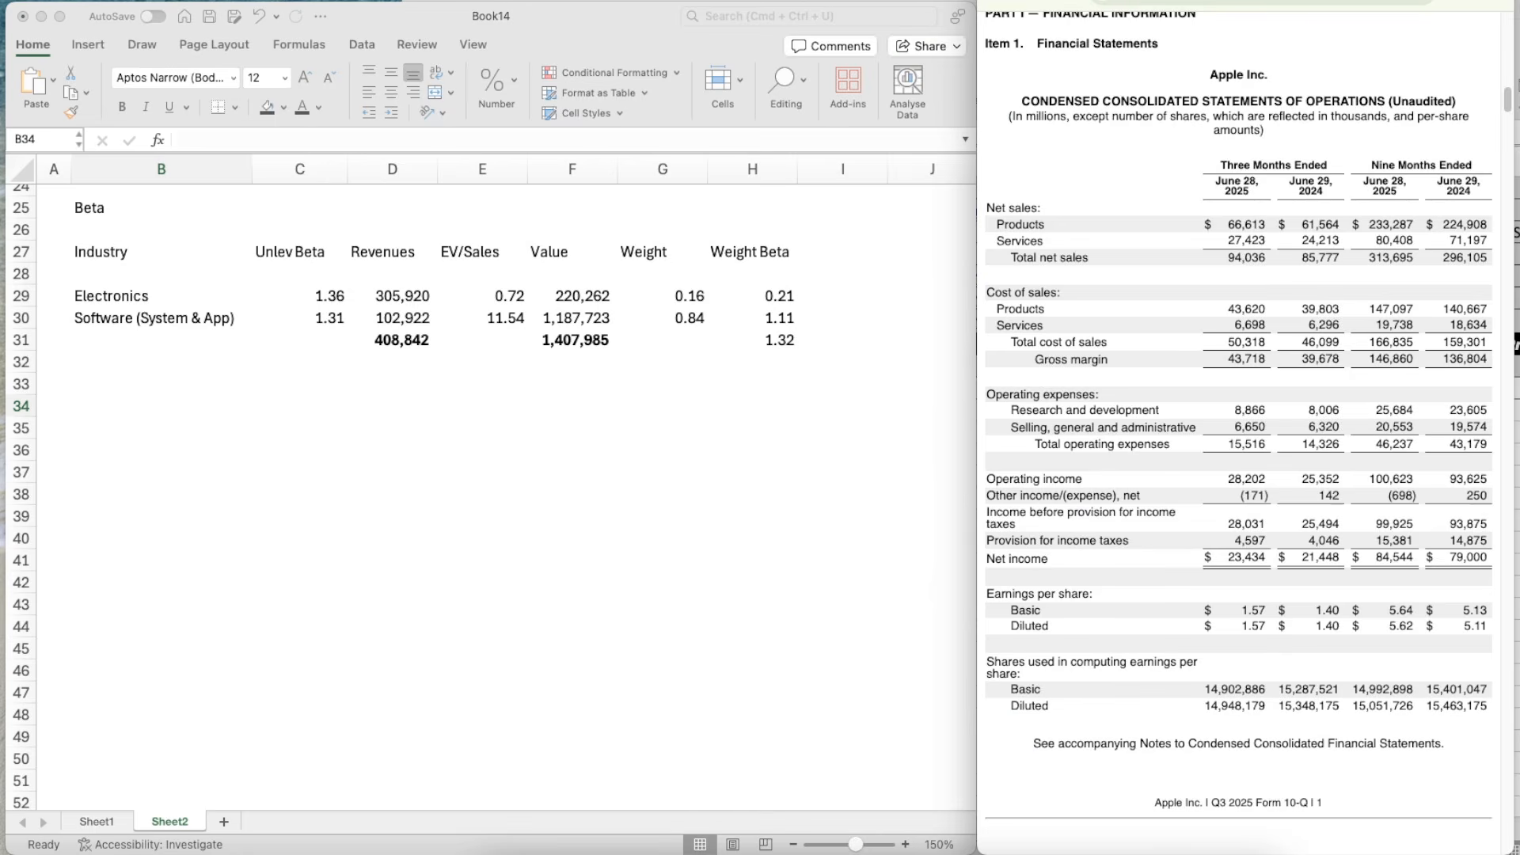
scroll(1233, 388, down, 20)
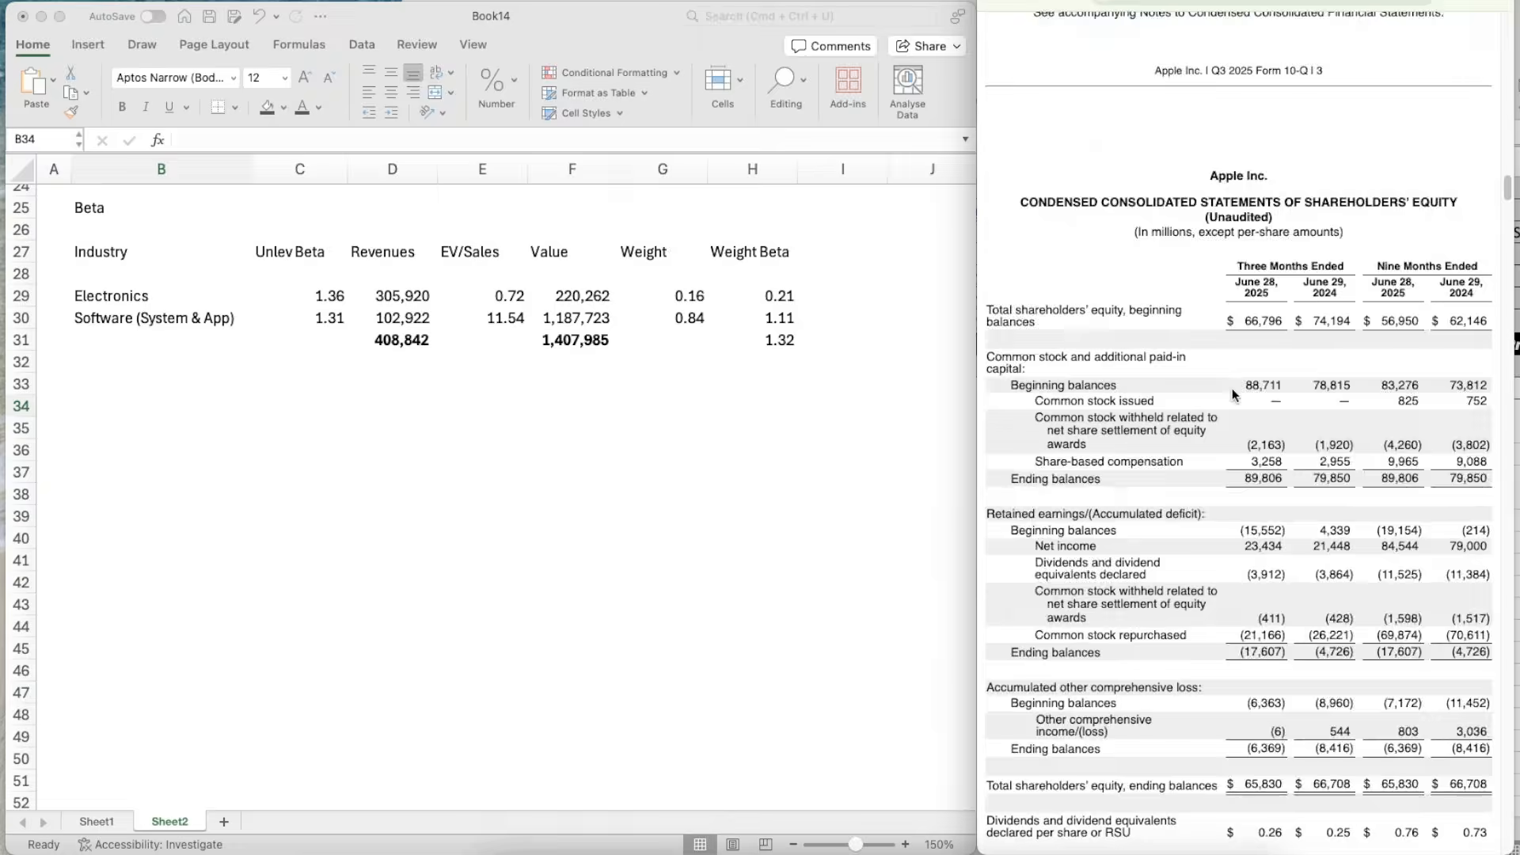
scroll(1232, 391, down, 12)
scroll(1232, 390, up, 9)
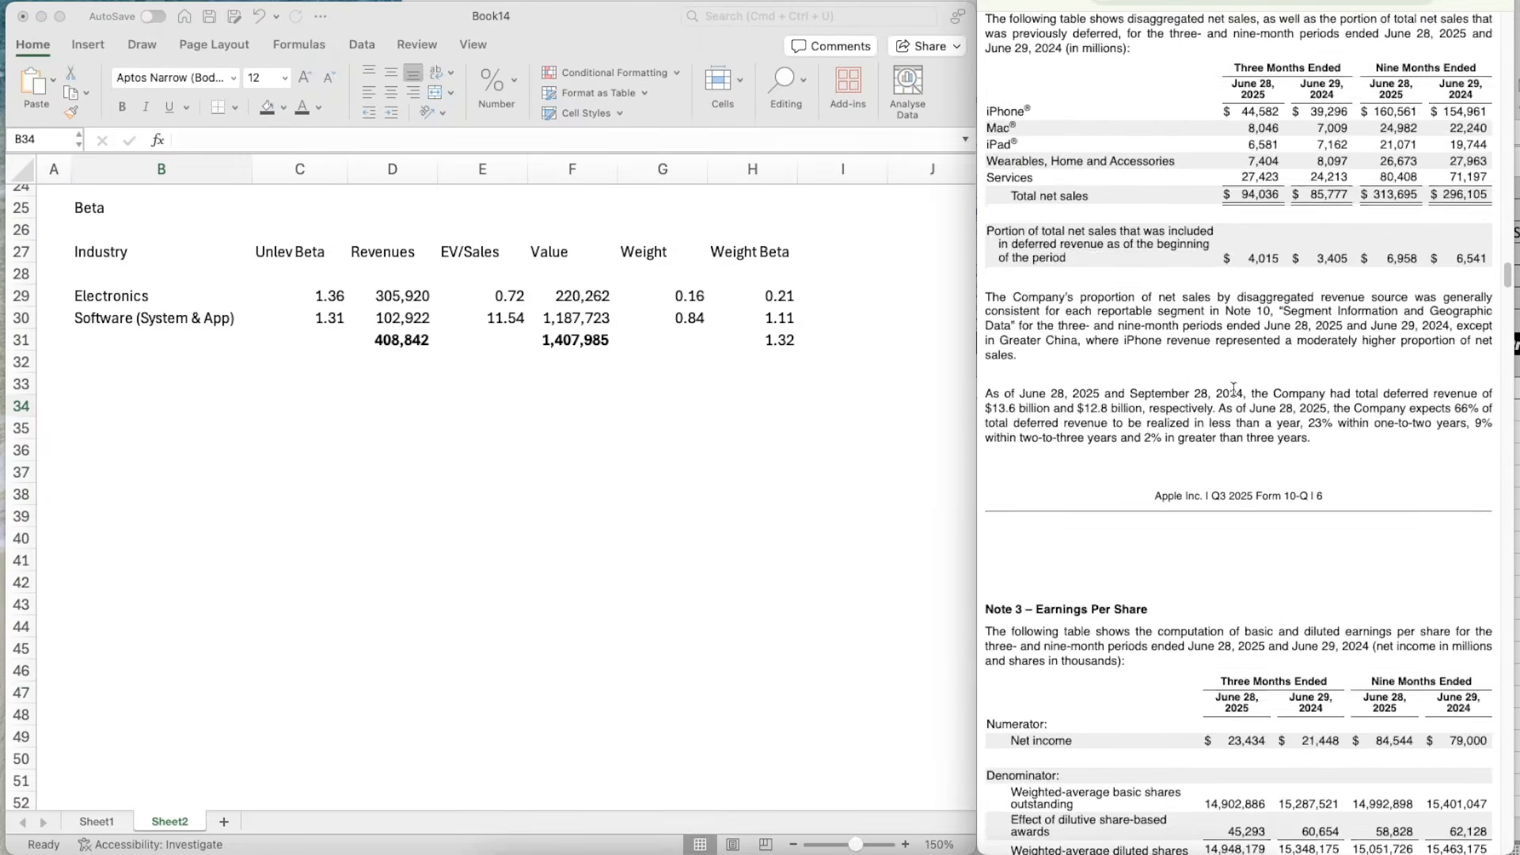
scroll(1234, 388, up, 5)
scroll(1234, 387, down, 20)
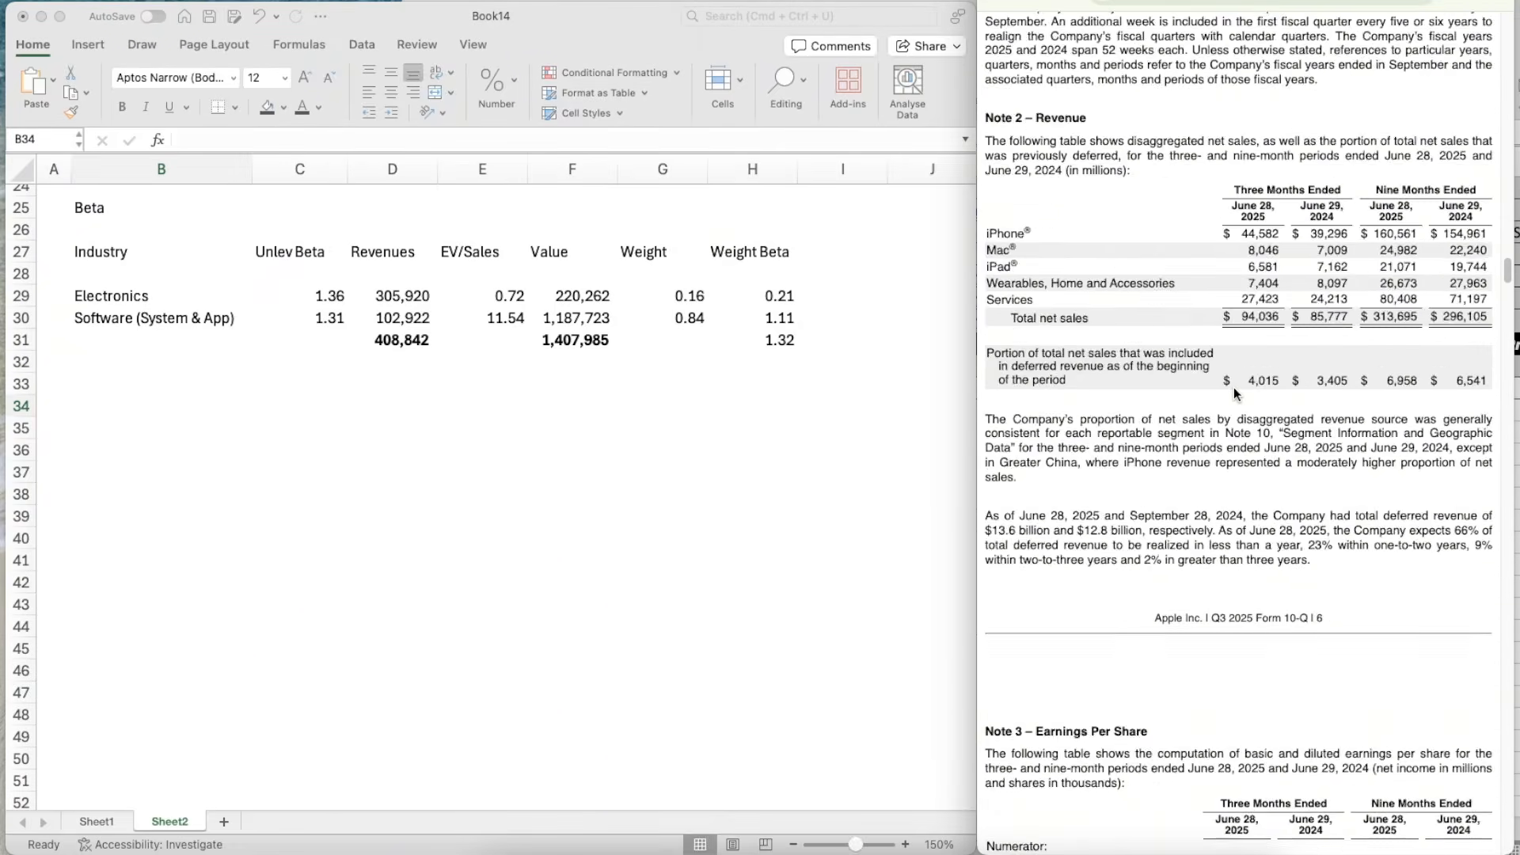
scroll(1236, 394, up, 20)
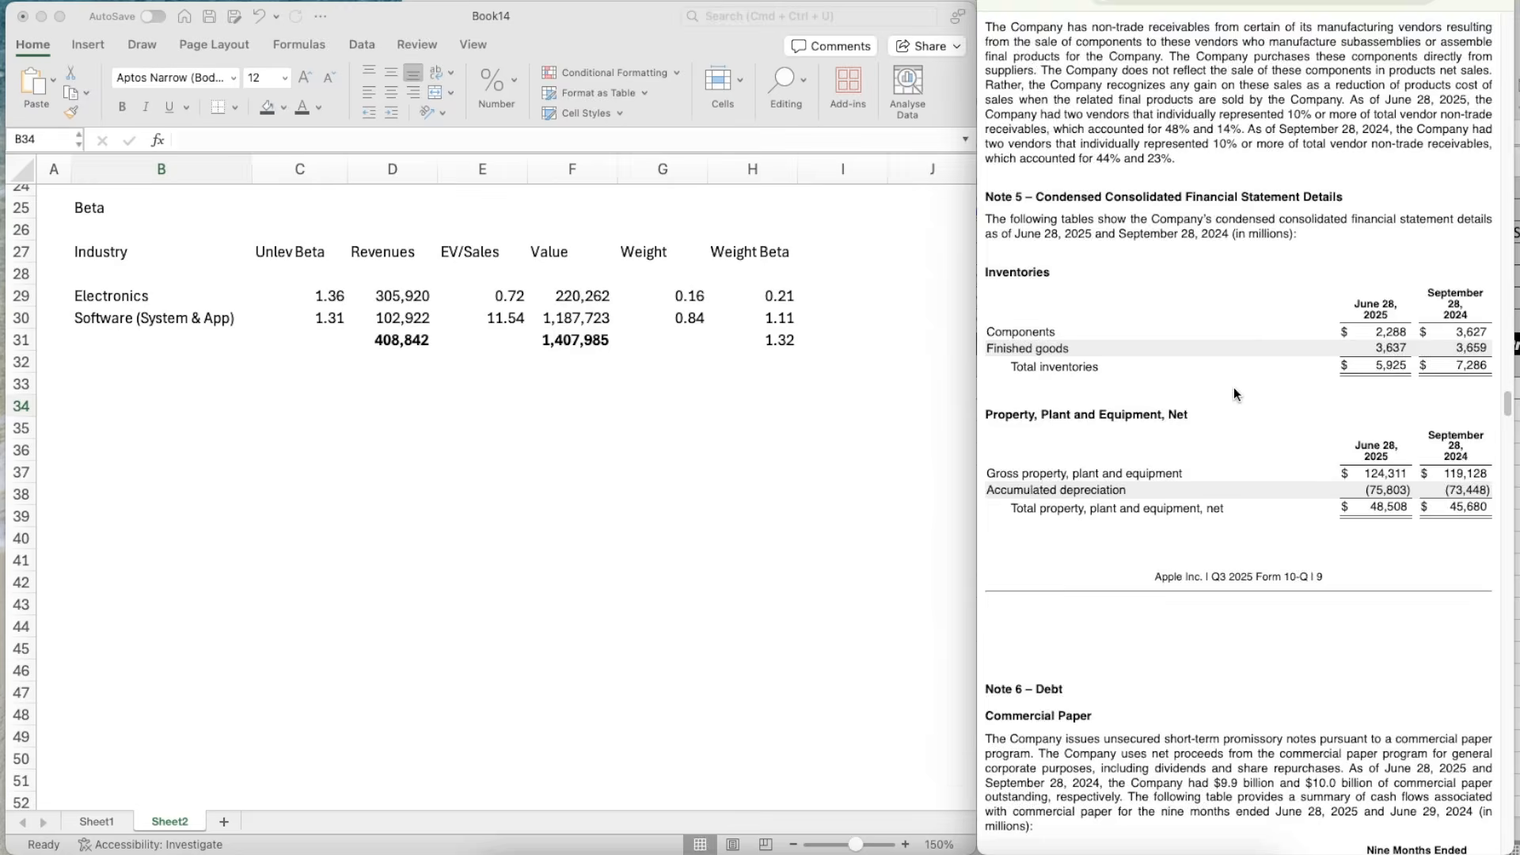
scroll(1234, 393, up, 20)
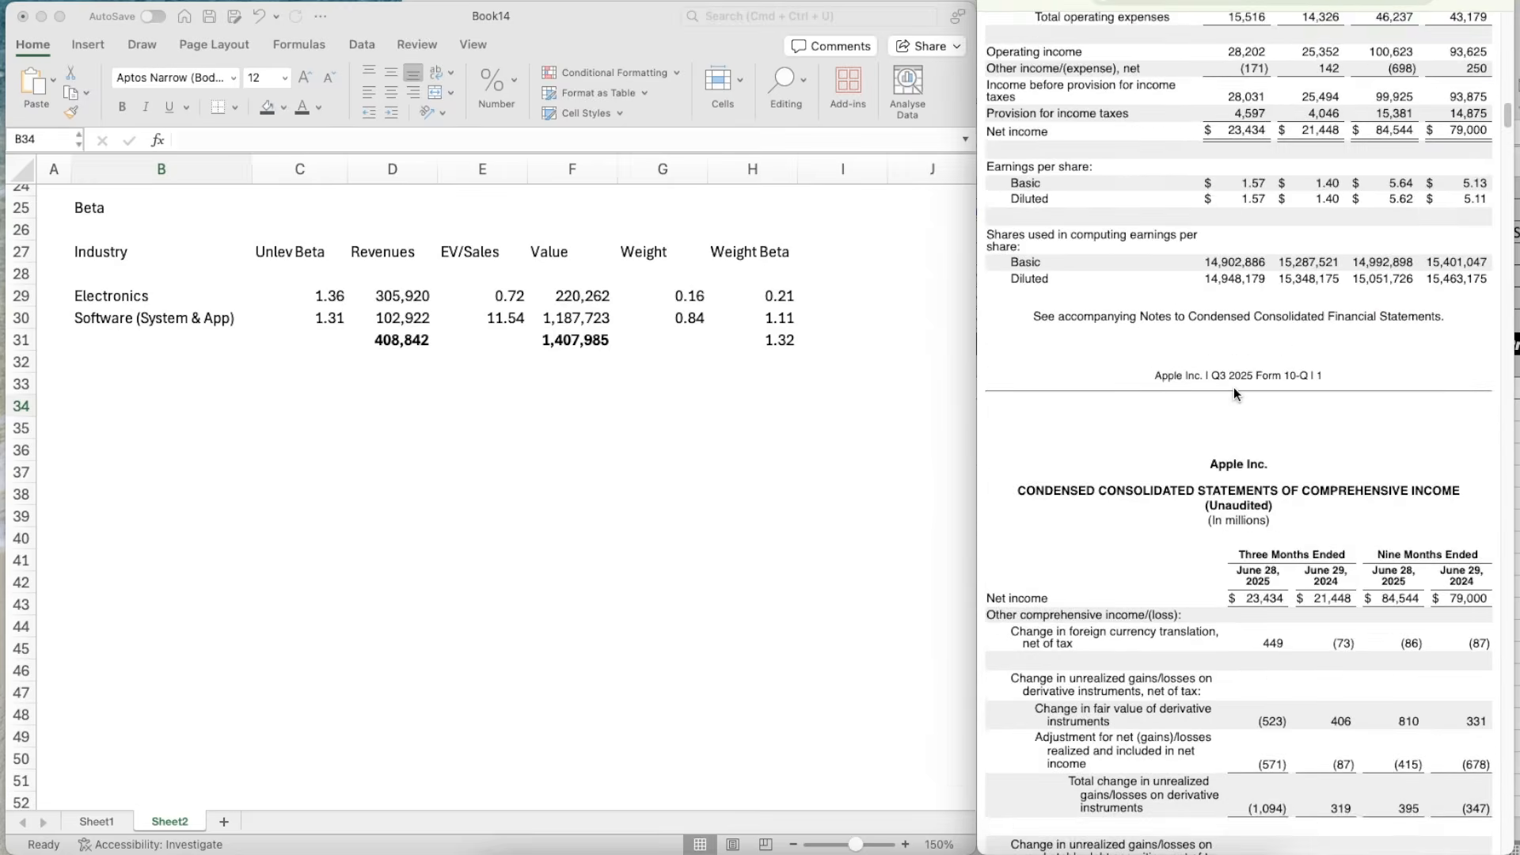
scroll(1235, 390, down, 20)
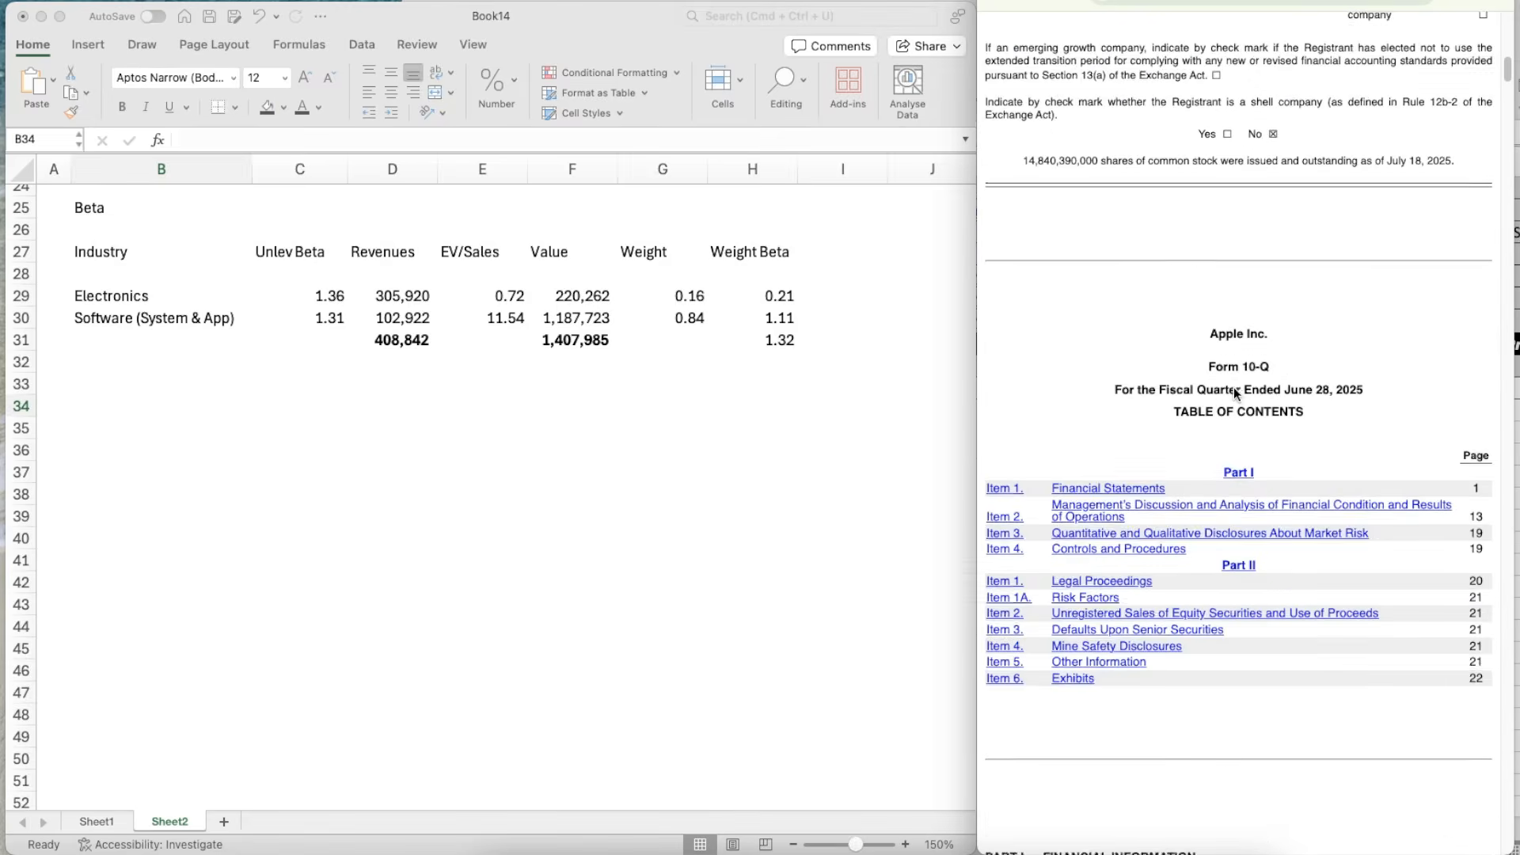
scroll(1234, 393, down, 10)
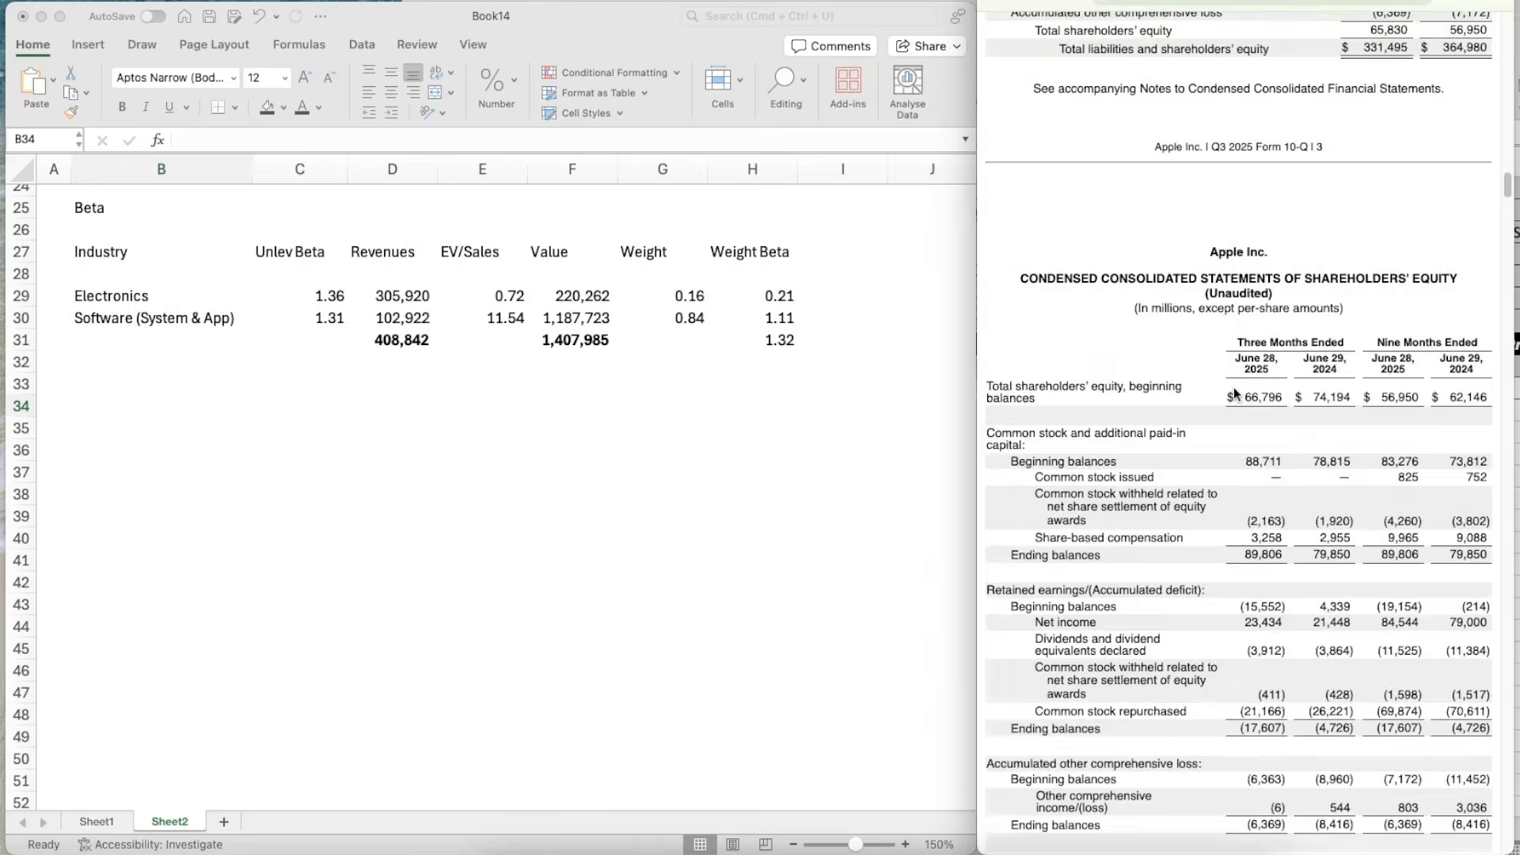
scroll(1234, 390, down, 20)
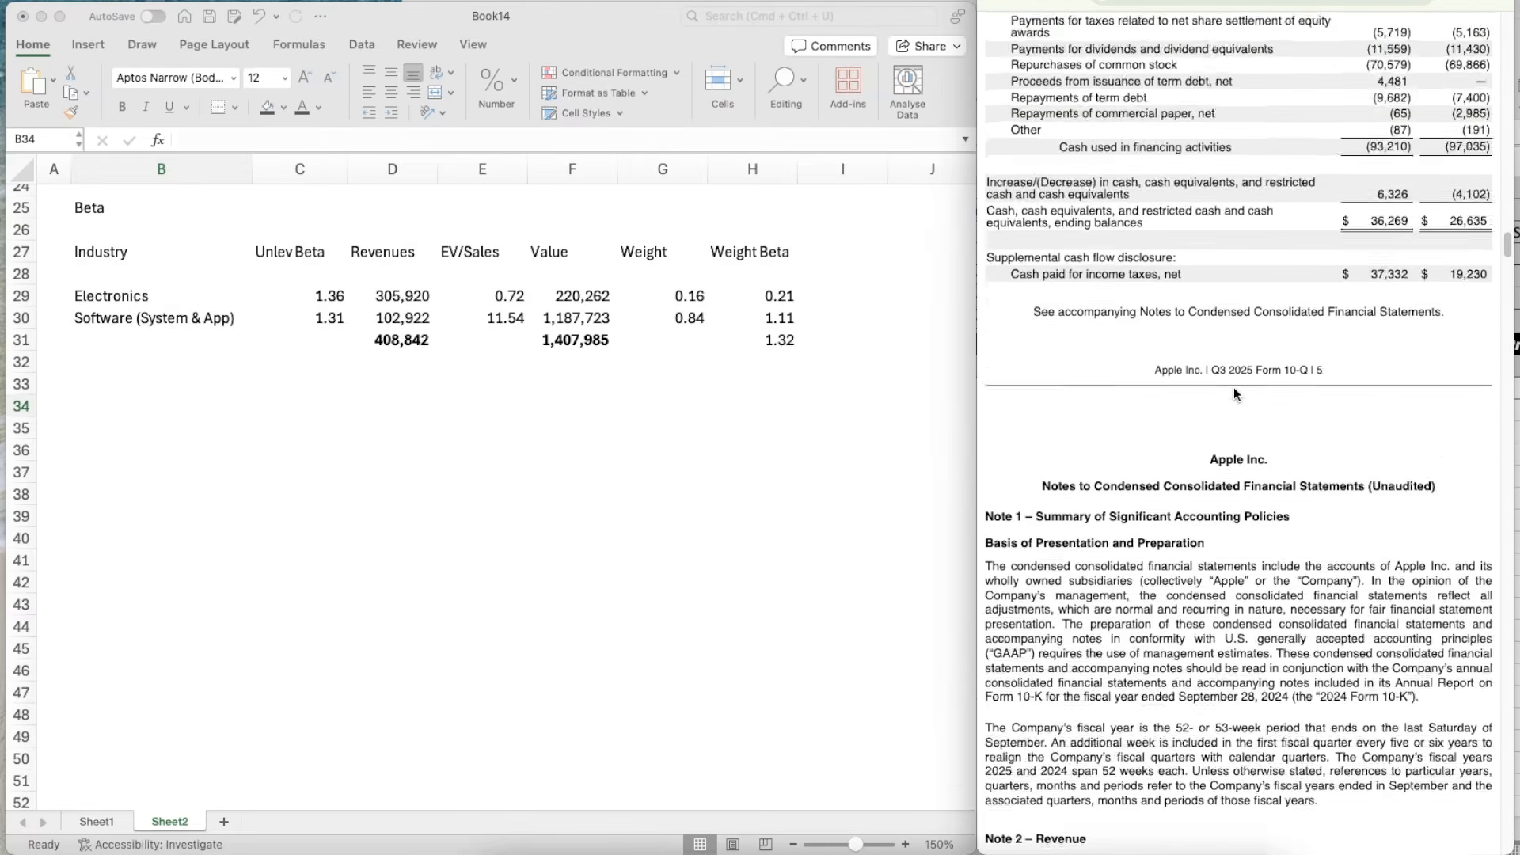
scroll(1233, 393, down, 20)
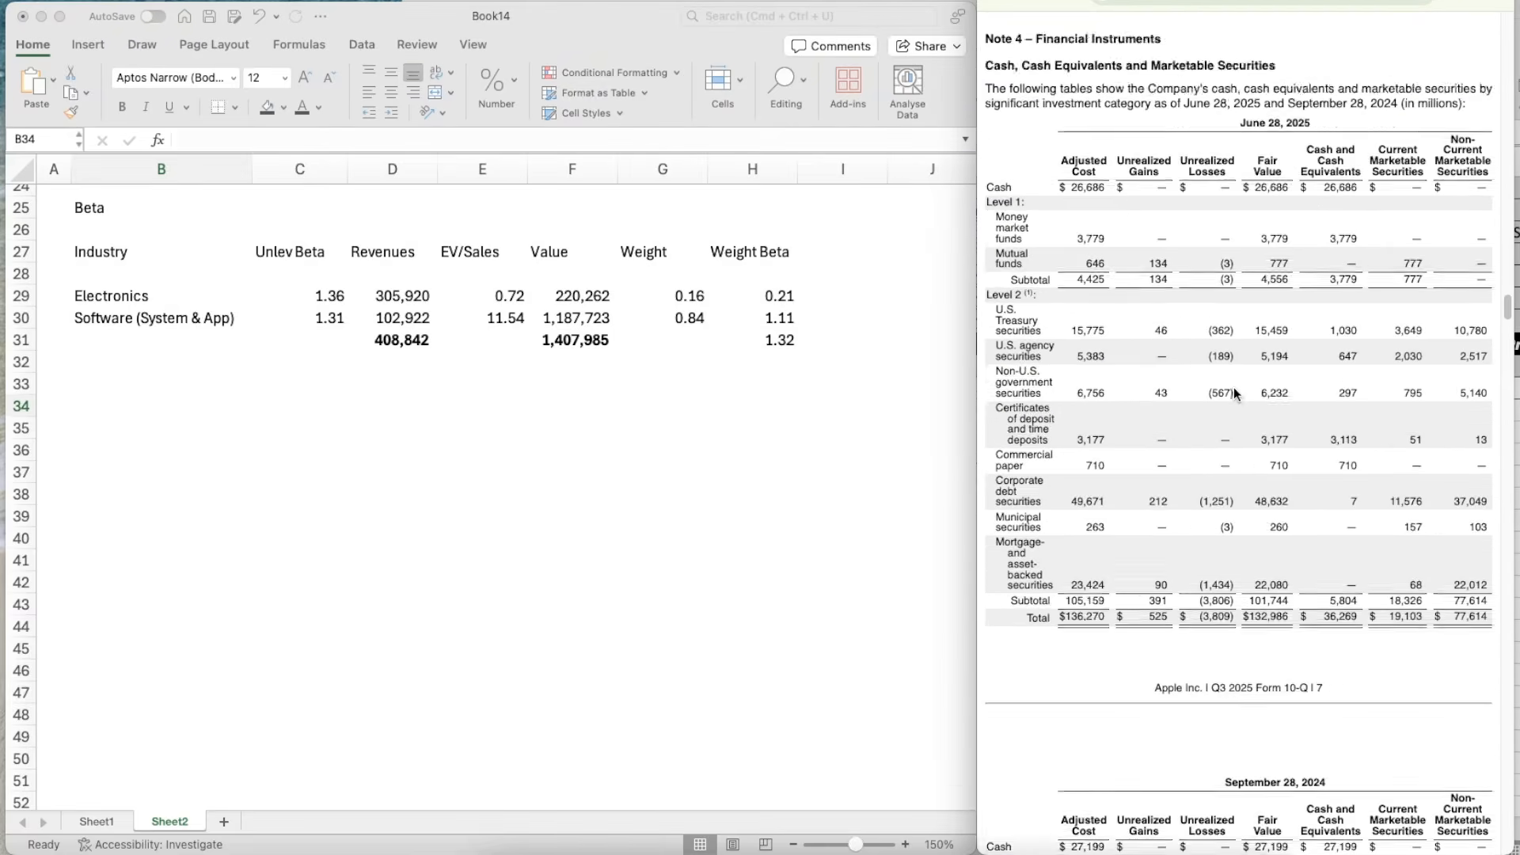
scroll(1234, 394, down, 20)
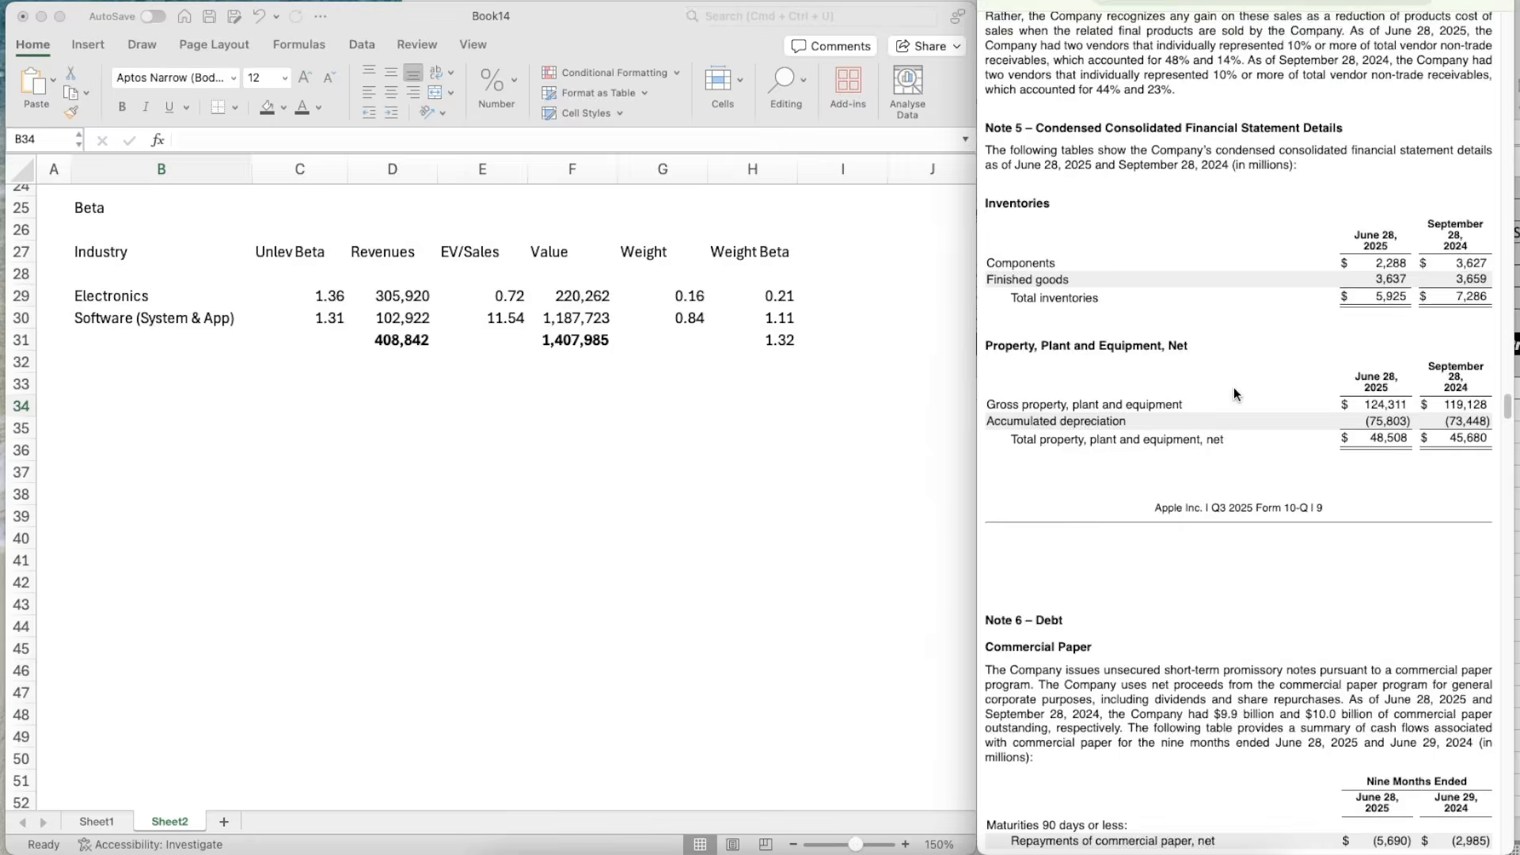
scroll(1234, 387, down, 15)
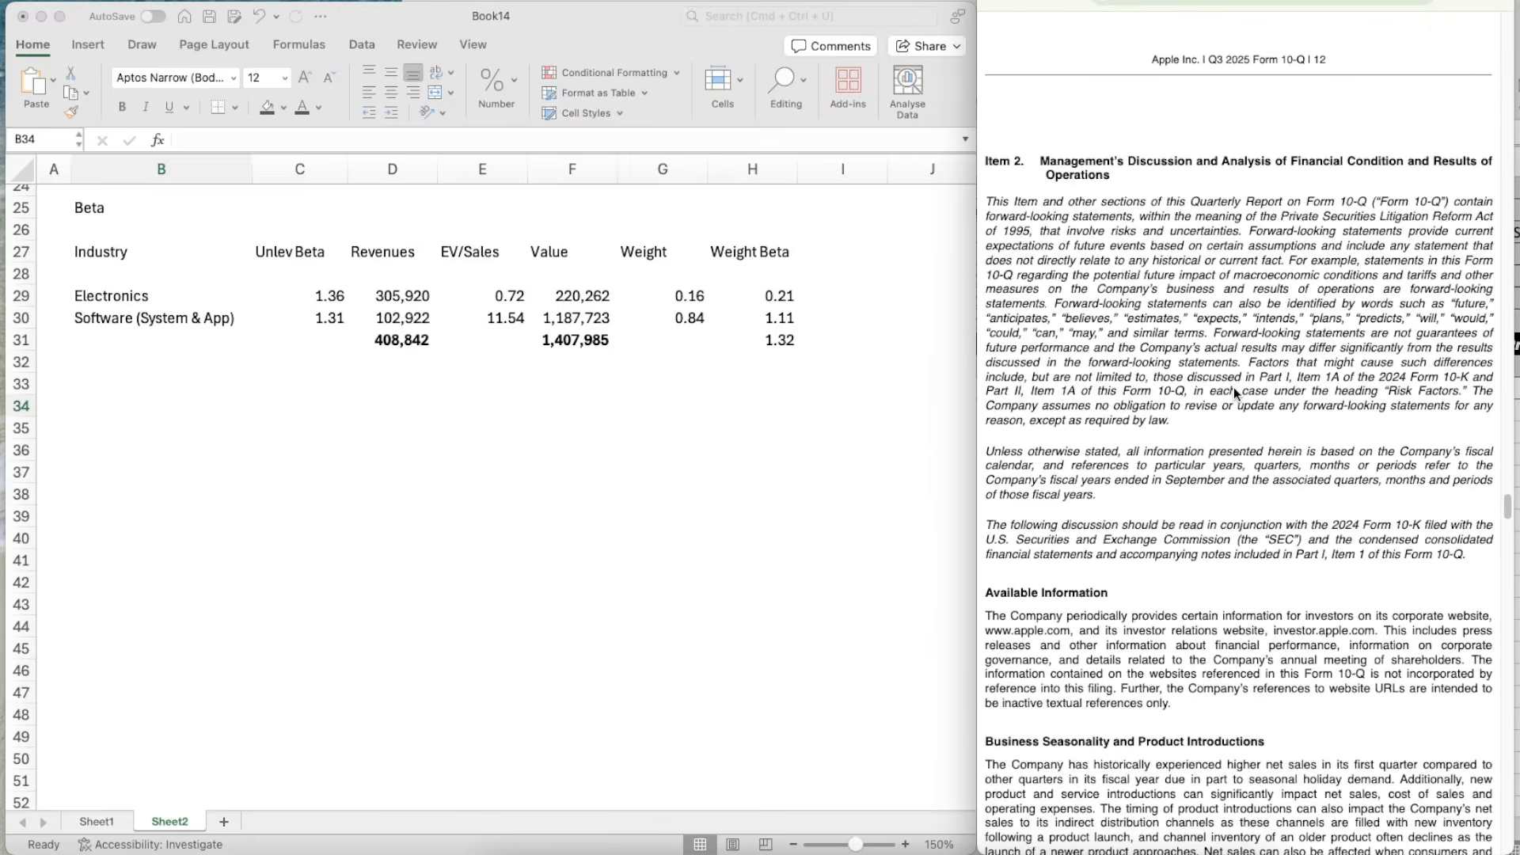
scroll(1233, 387, up, 10)
scroll(1234, 389, down, 3)
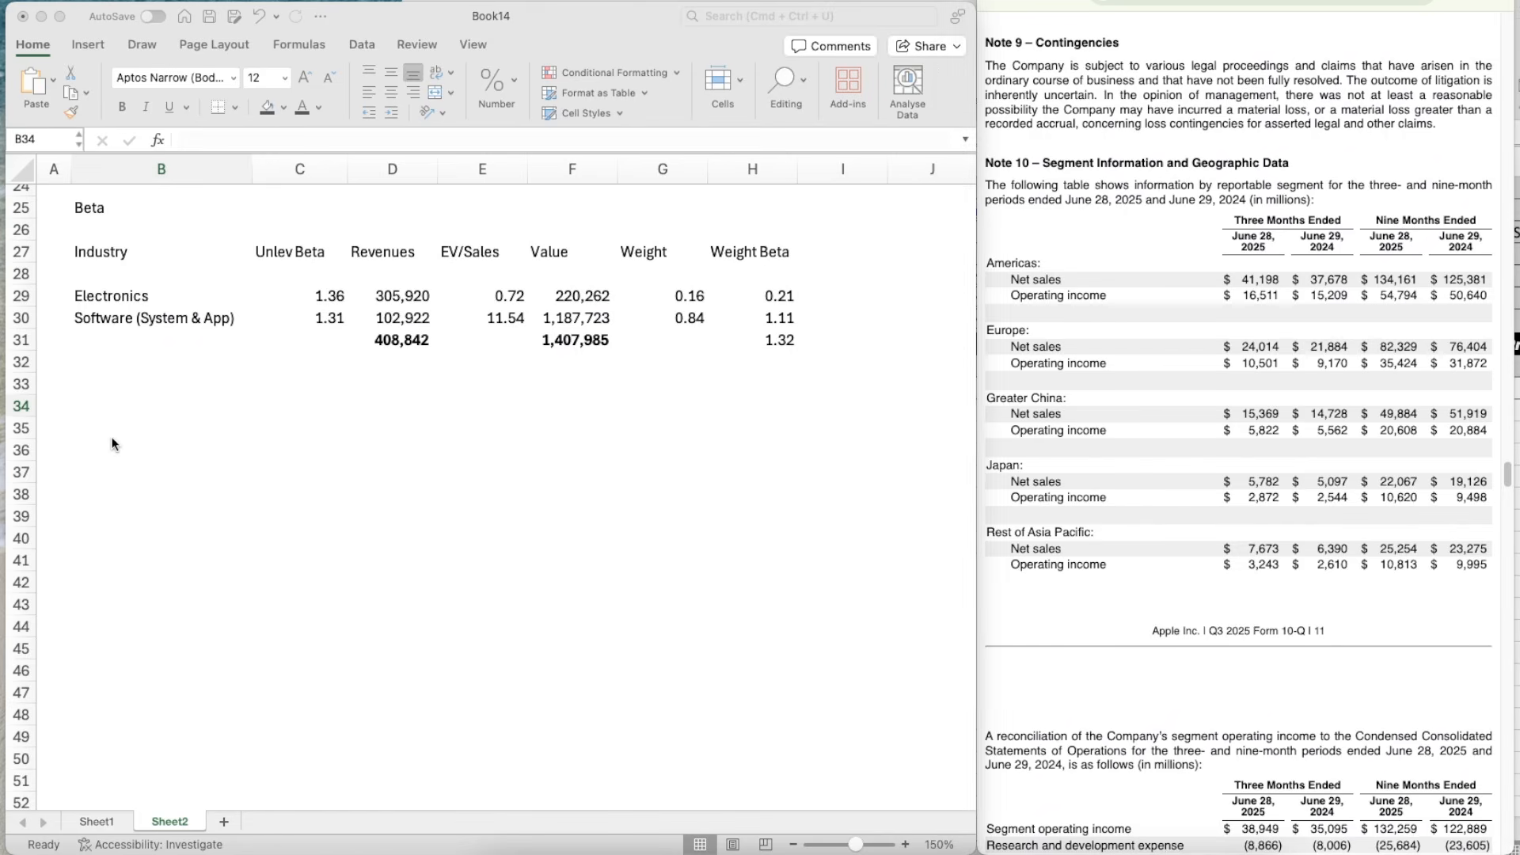
- List the regions Americas, Europe, Greater China, Japan and Rest of APAC down column B in B34:B38
click(130, 408)
text(Am)
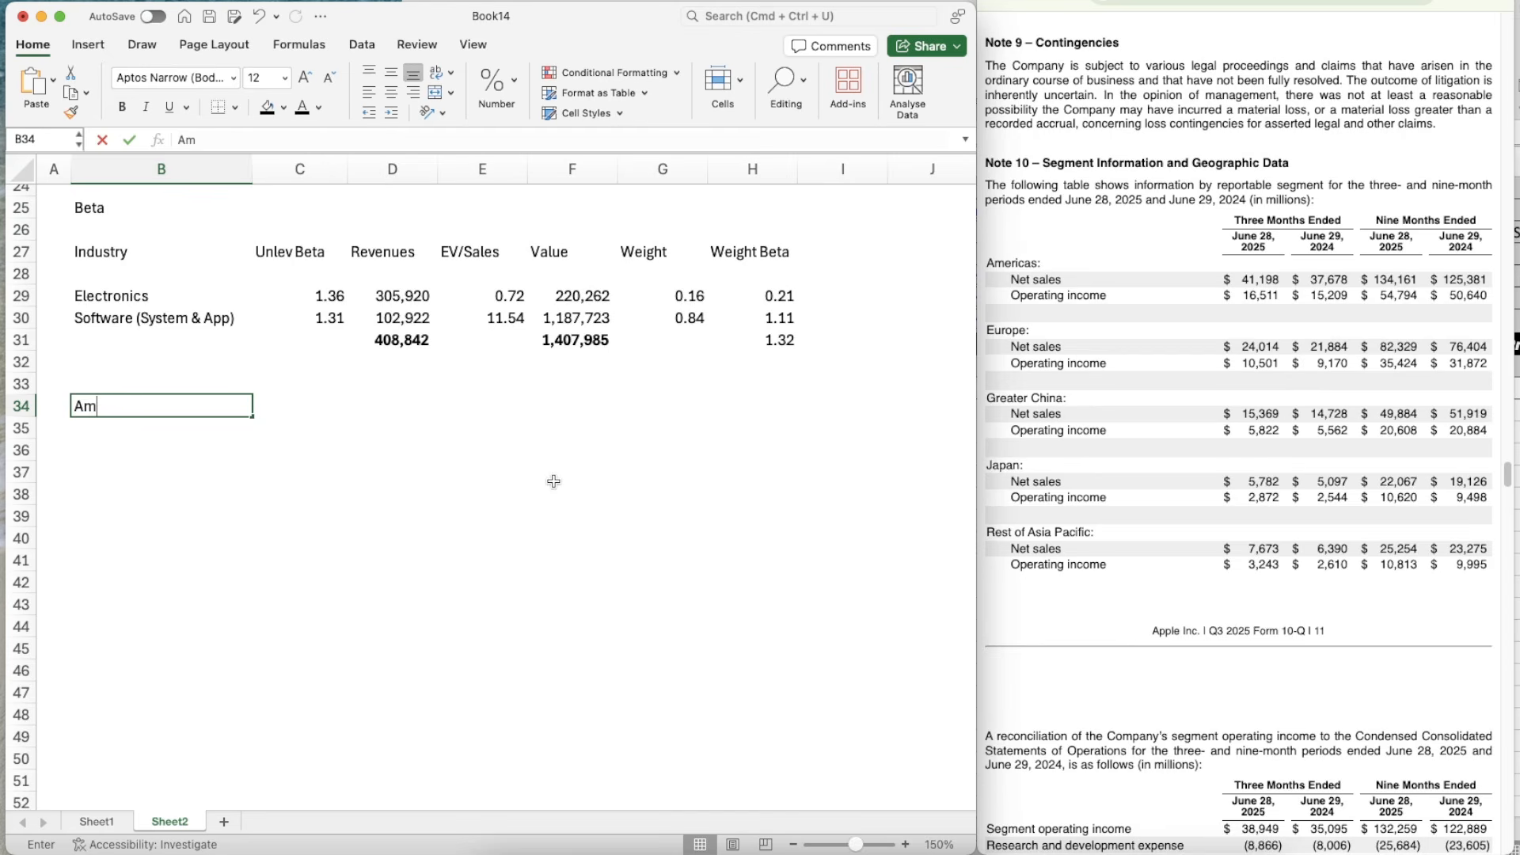
text(ericas)
key(Return)
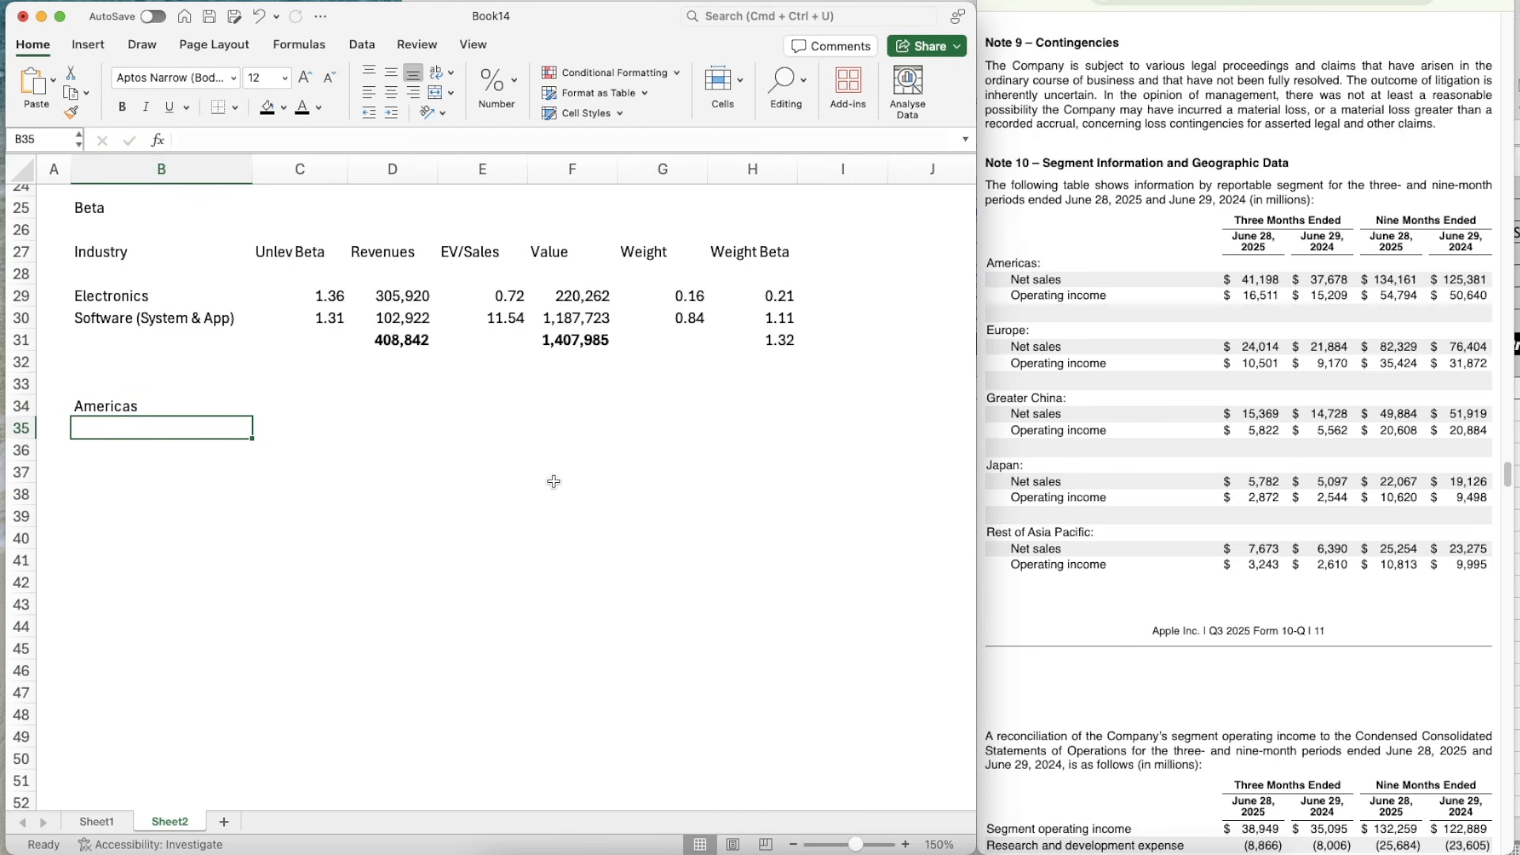
text(Europe)
key(Return)
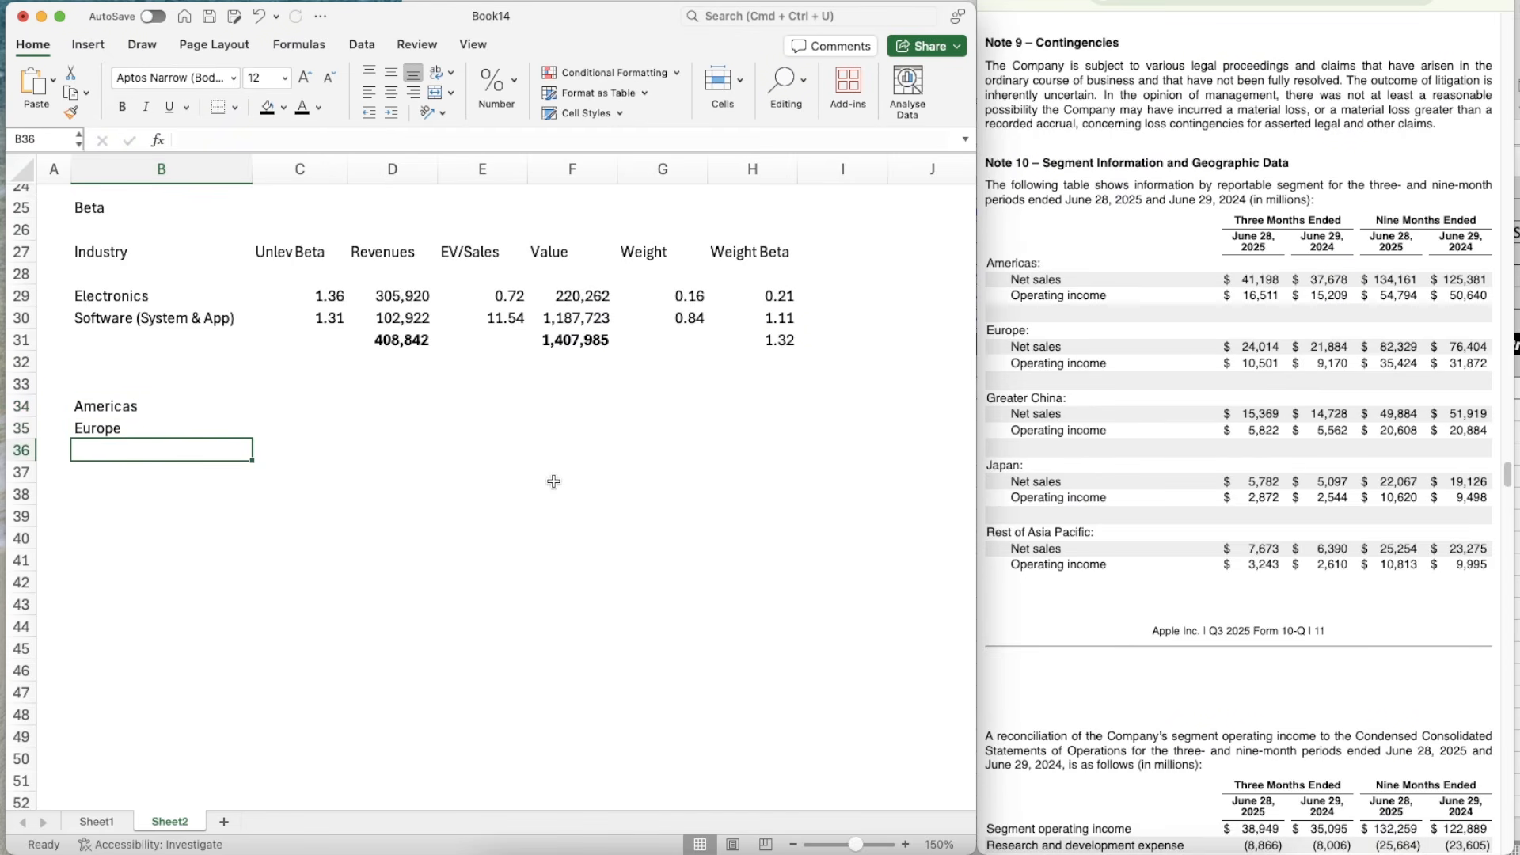
text(Greater CHina)
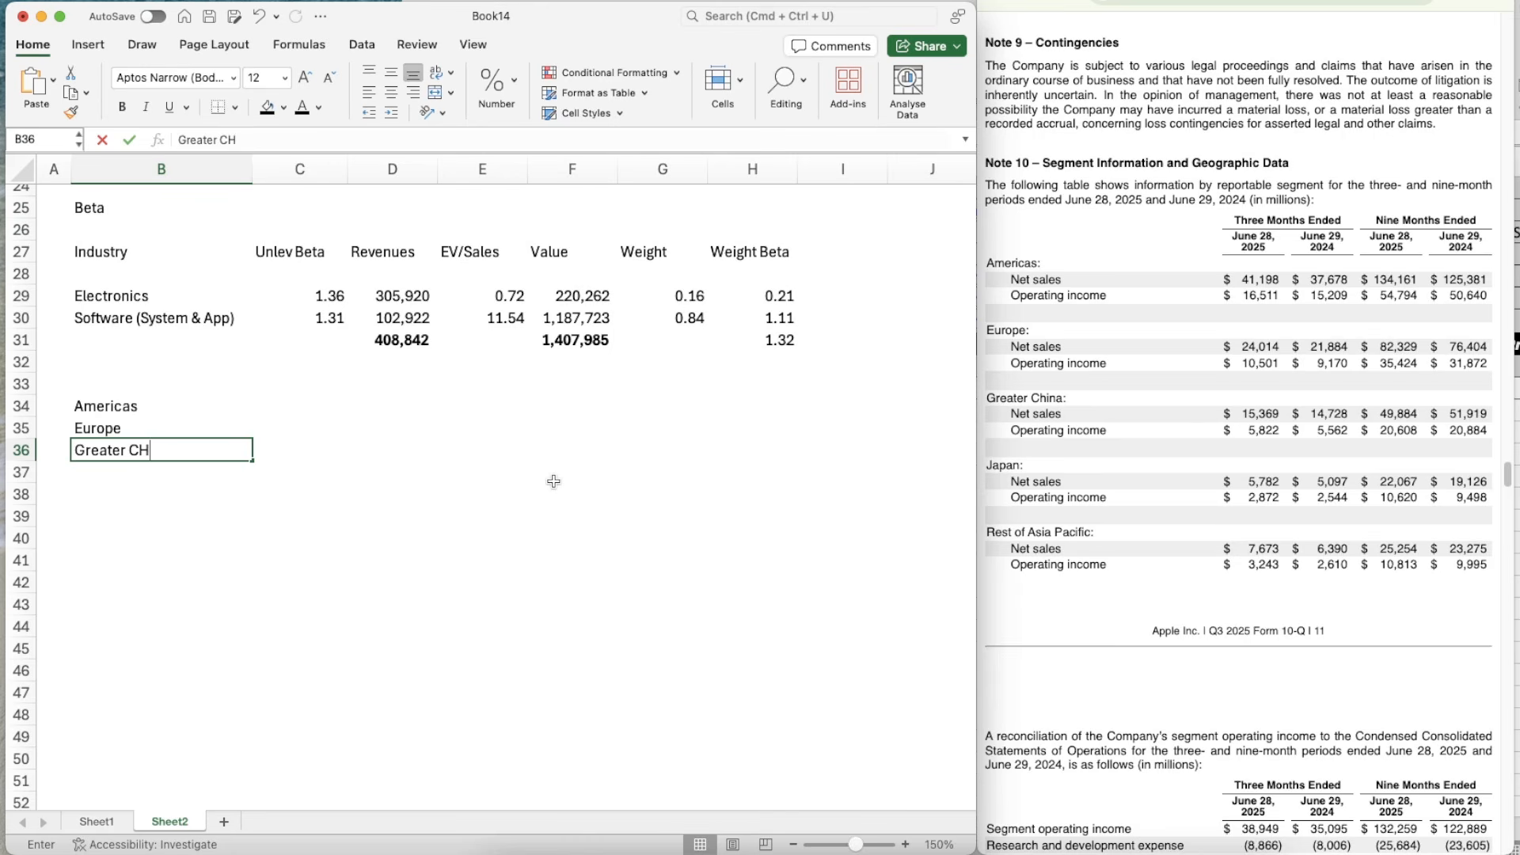
key(BackSpace)
text(hina)
key(Return)
text(Japan)
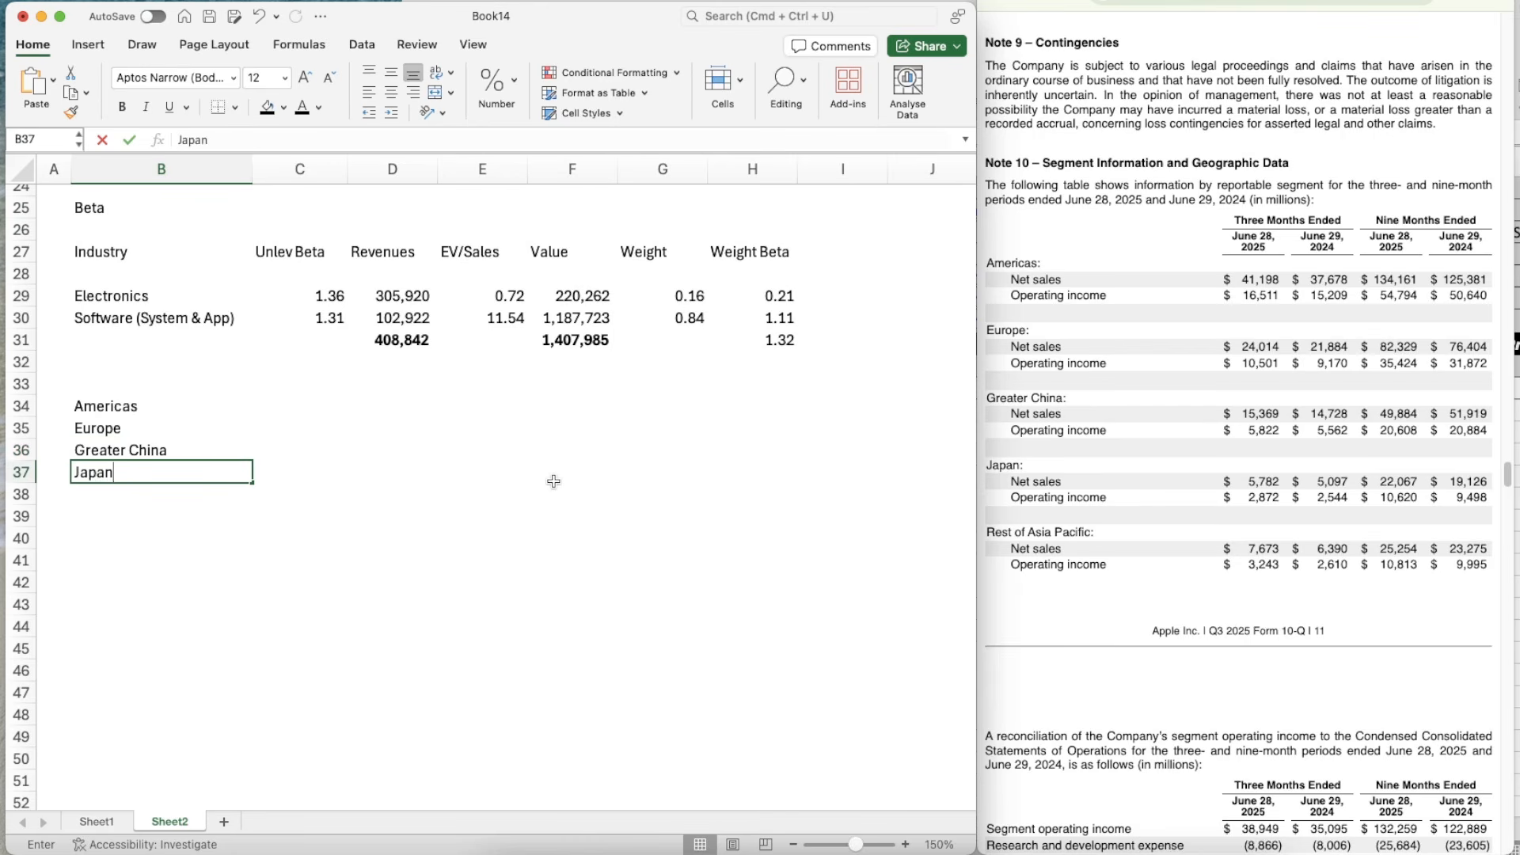
key(Return)
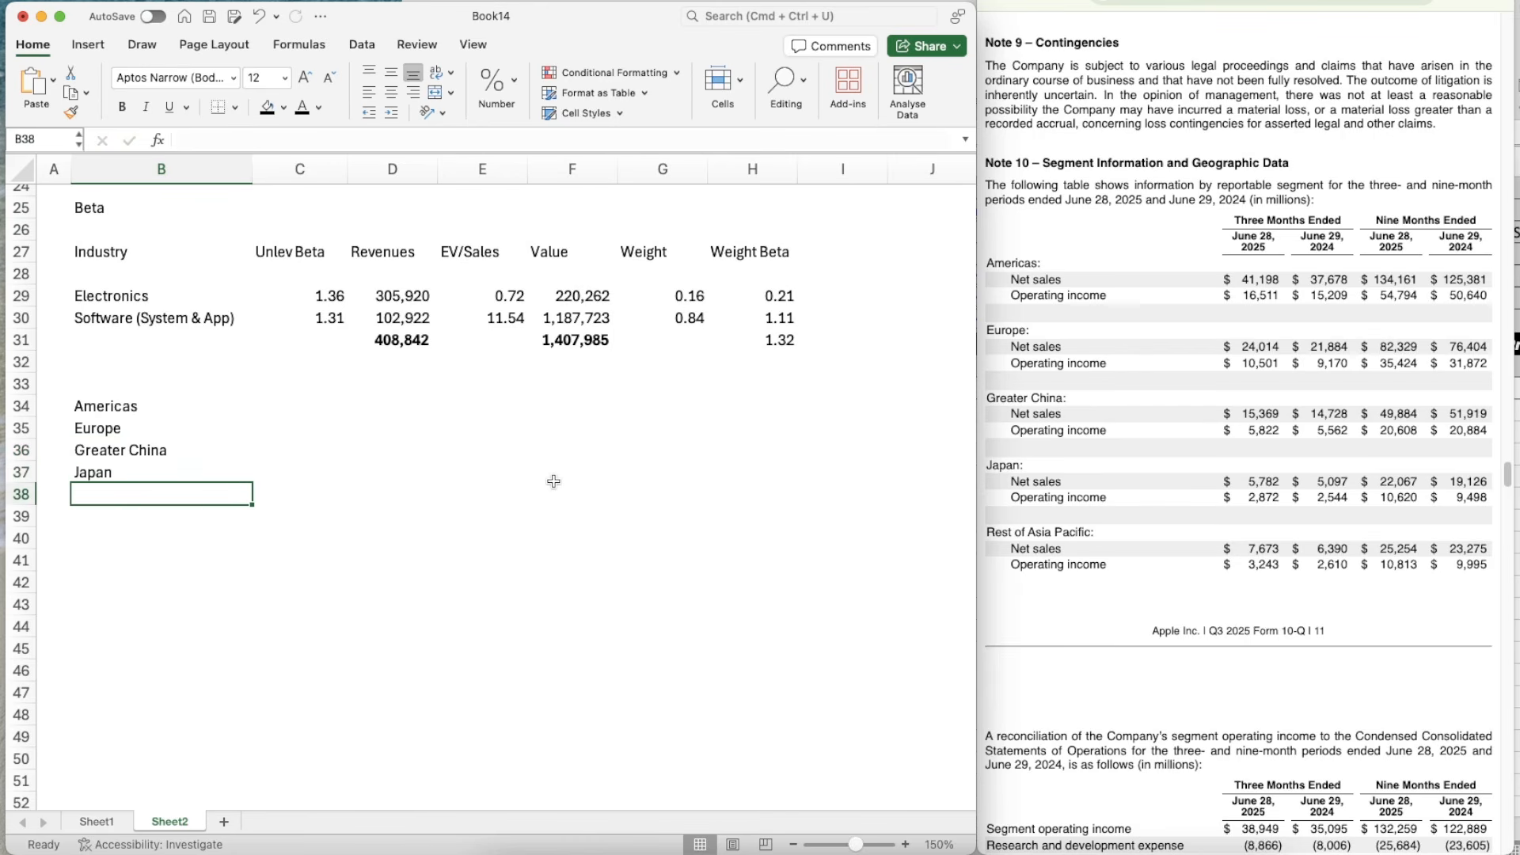
text(Rest of APAC)
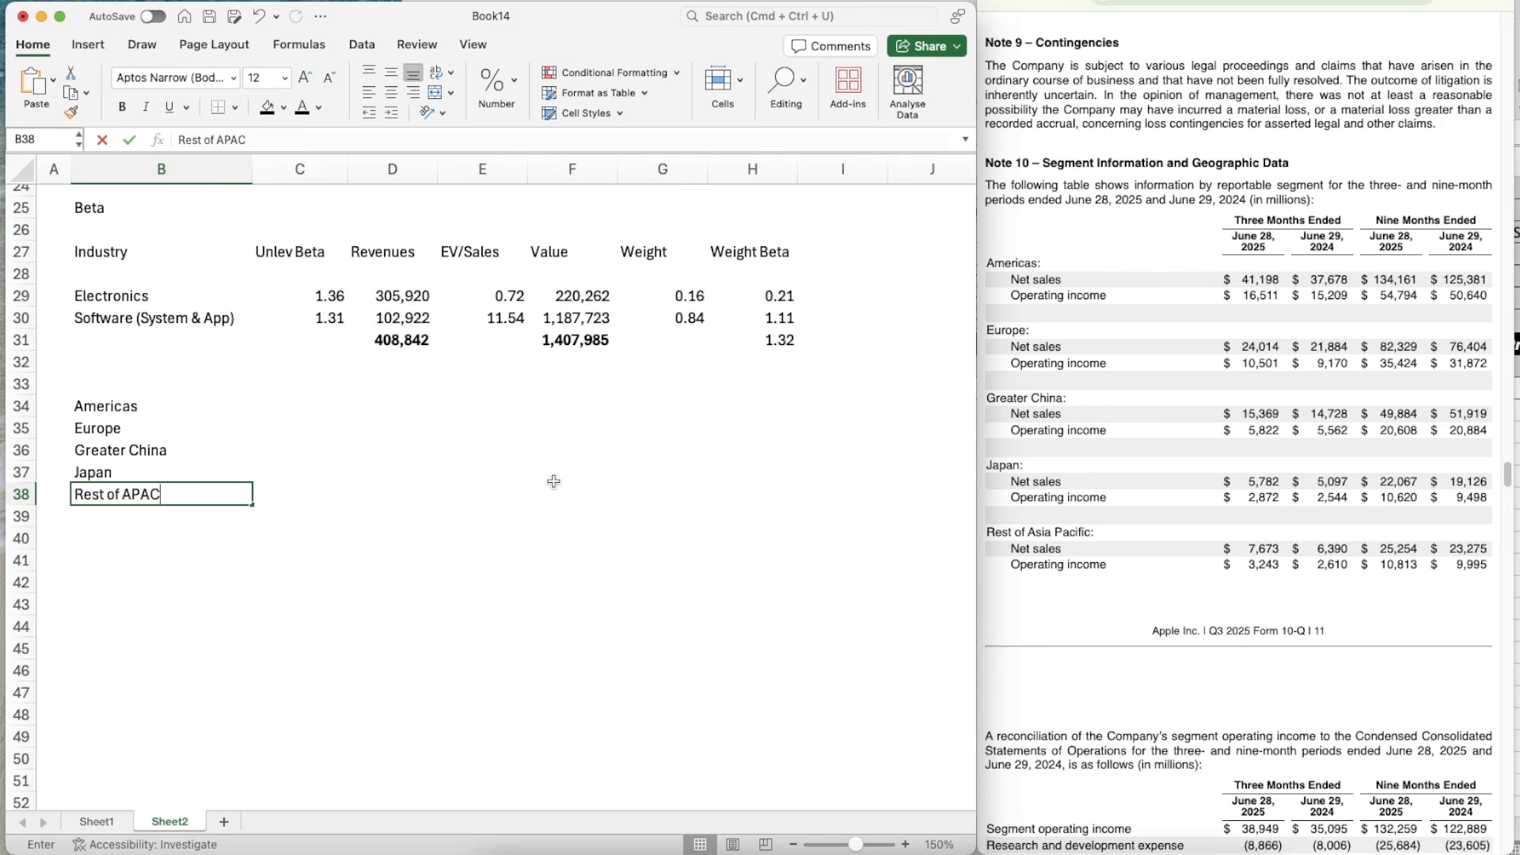
key(Return)
- Enter the column header Revenues in C33, above the column beside the region names
key(Up)
key(Right)
key(Up)
key(Up)
key(Up)
key(Up)
key(Up)
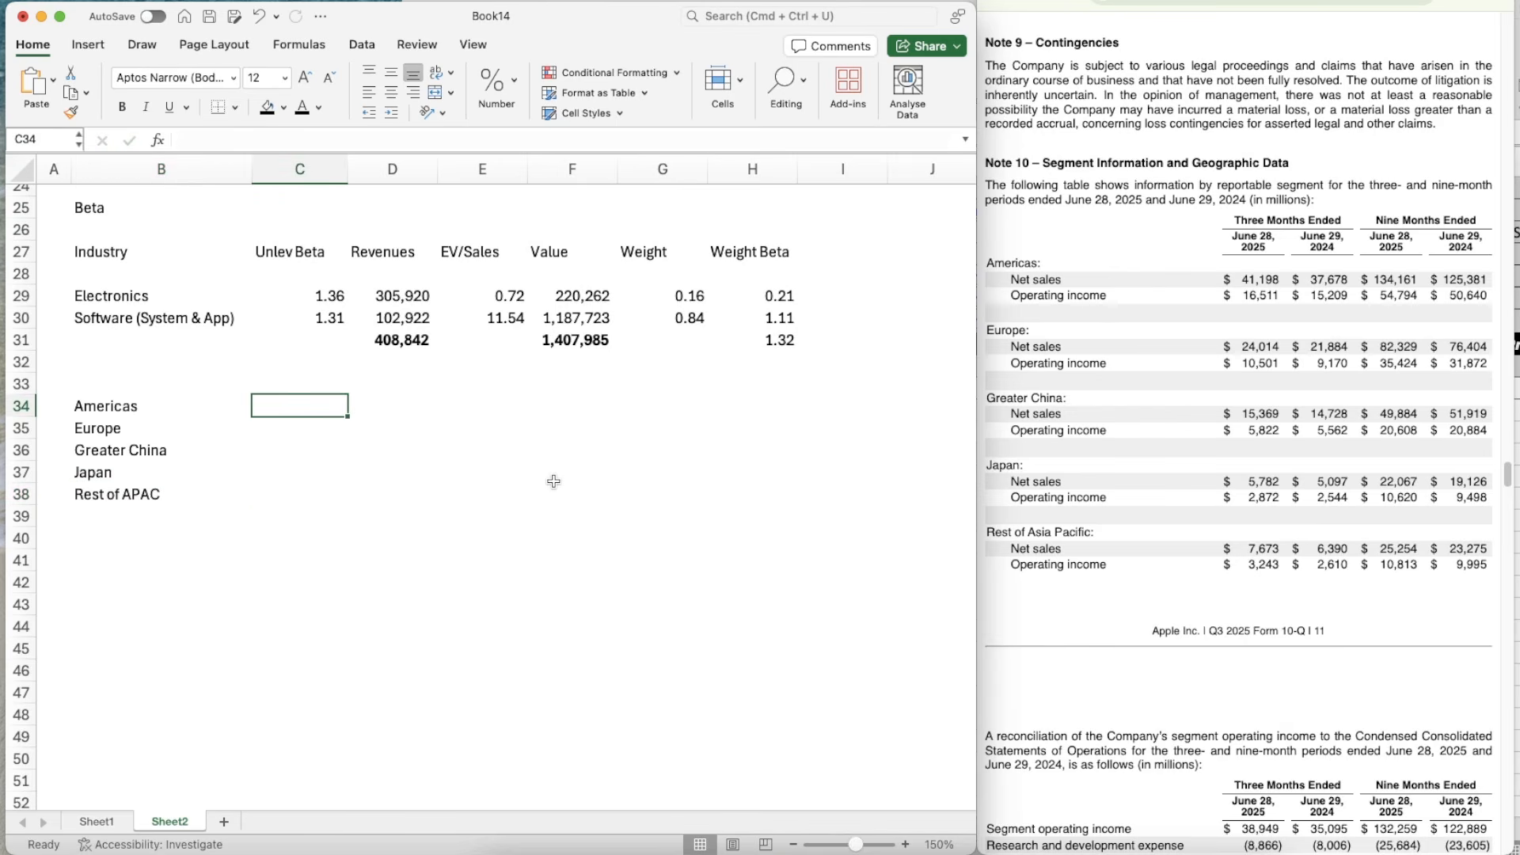
key(Down)
key(Left)
key(Right)
key(Up)
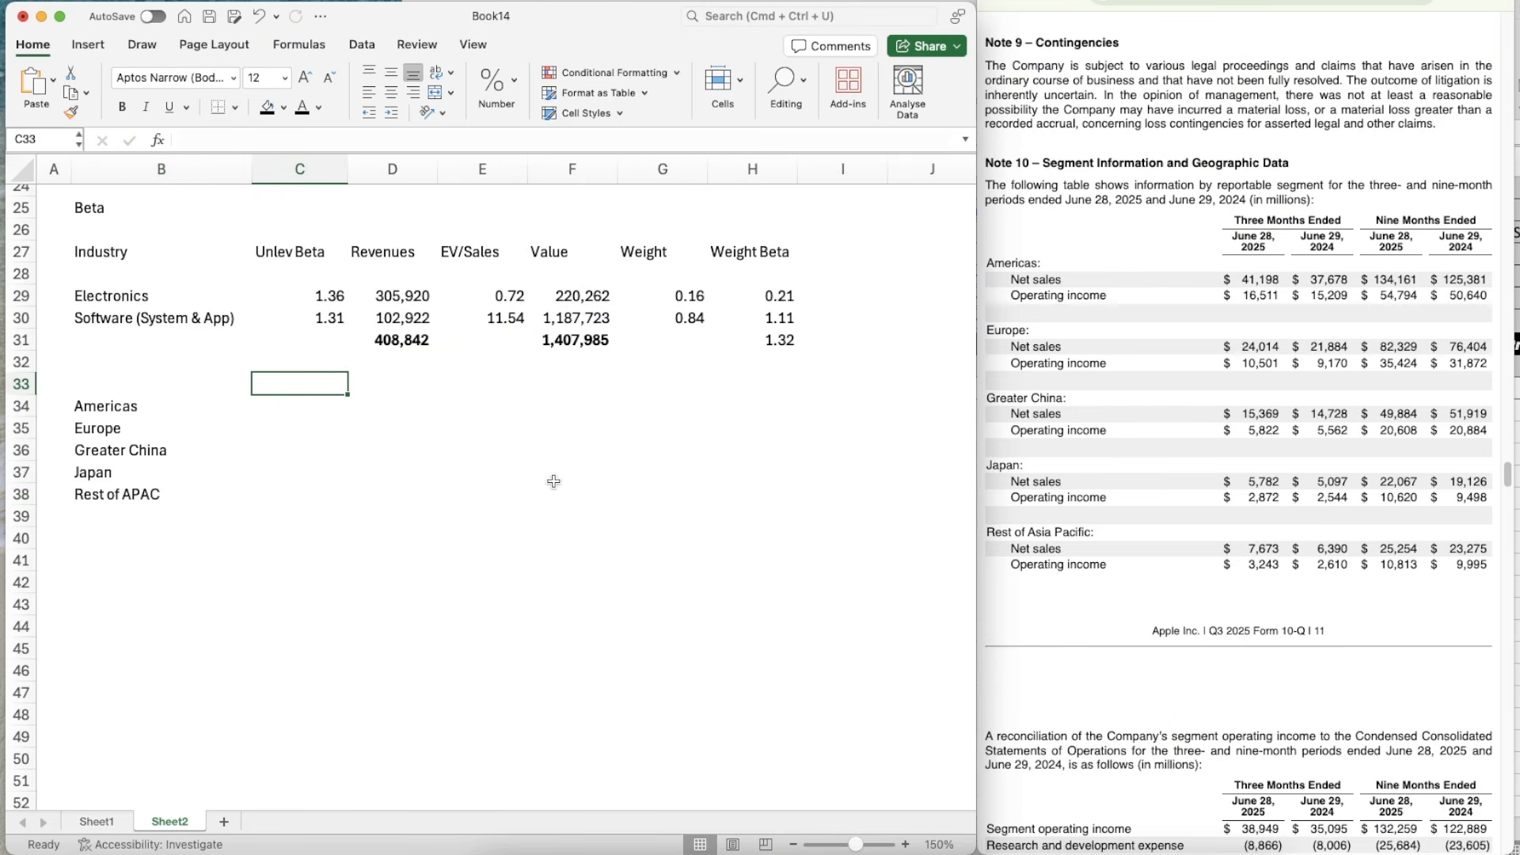
text(Revnu)
key(BackSpace)
key(BackSpace)
text(e)
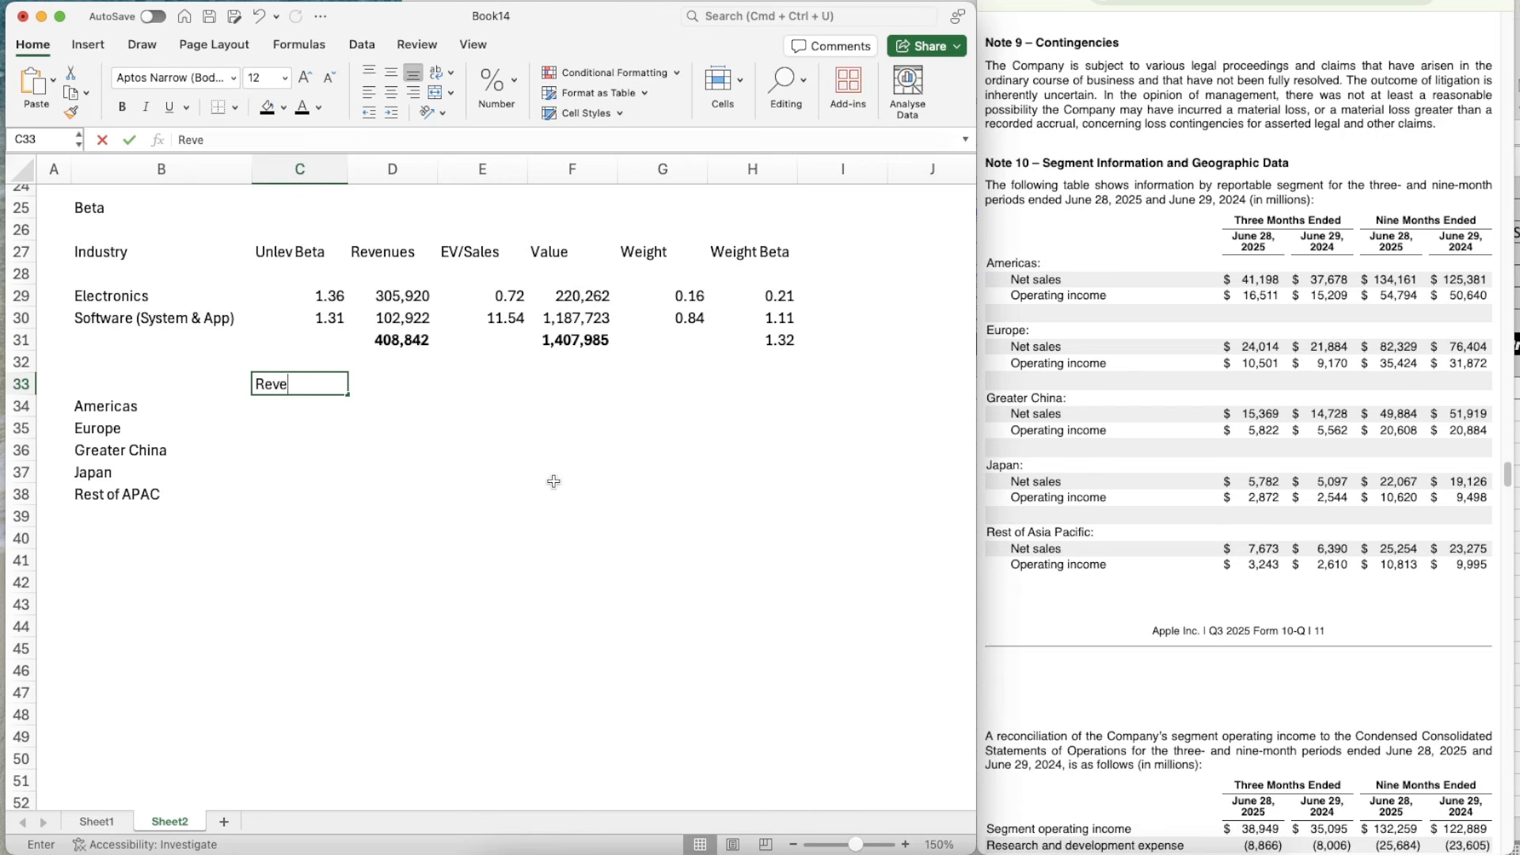
text(nnu)
text(s)
key(Tab)
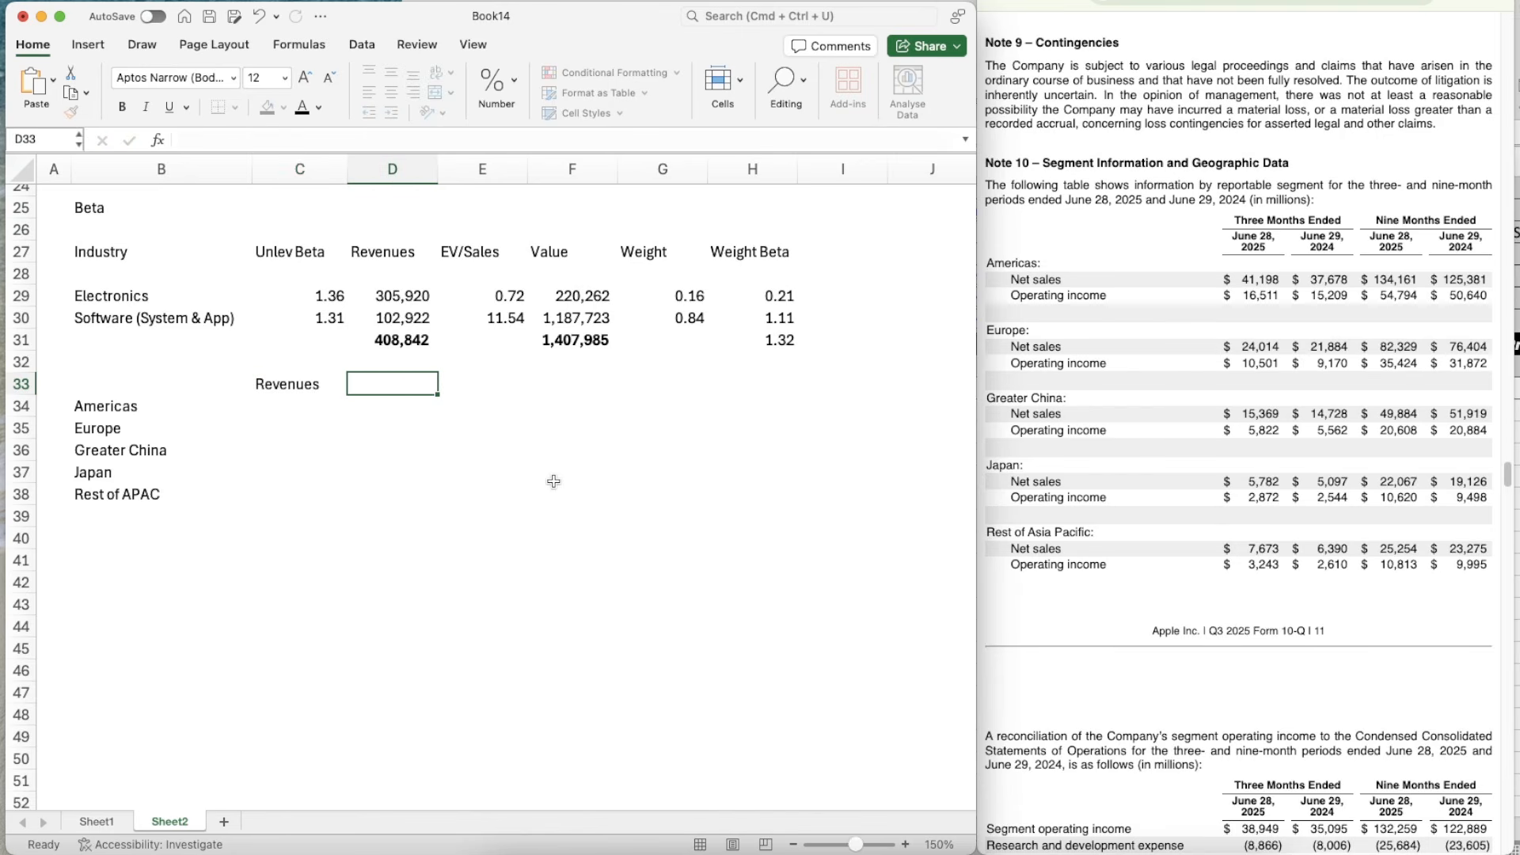
- Add the column headers ERP, Weight and Weight ERP in D33:F33 of the regional table
text(ERP)
key(Tab)
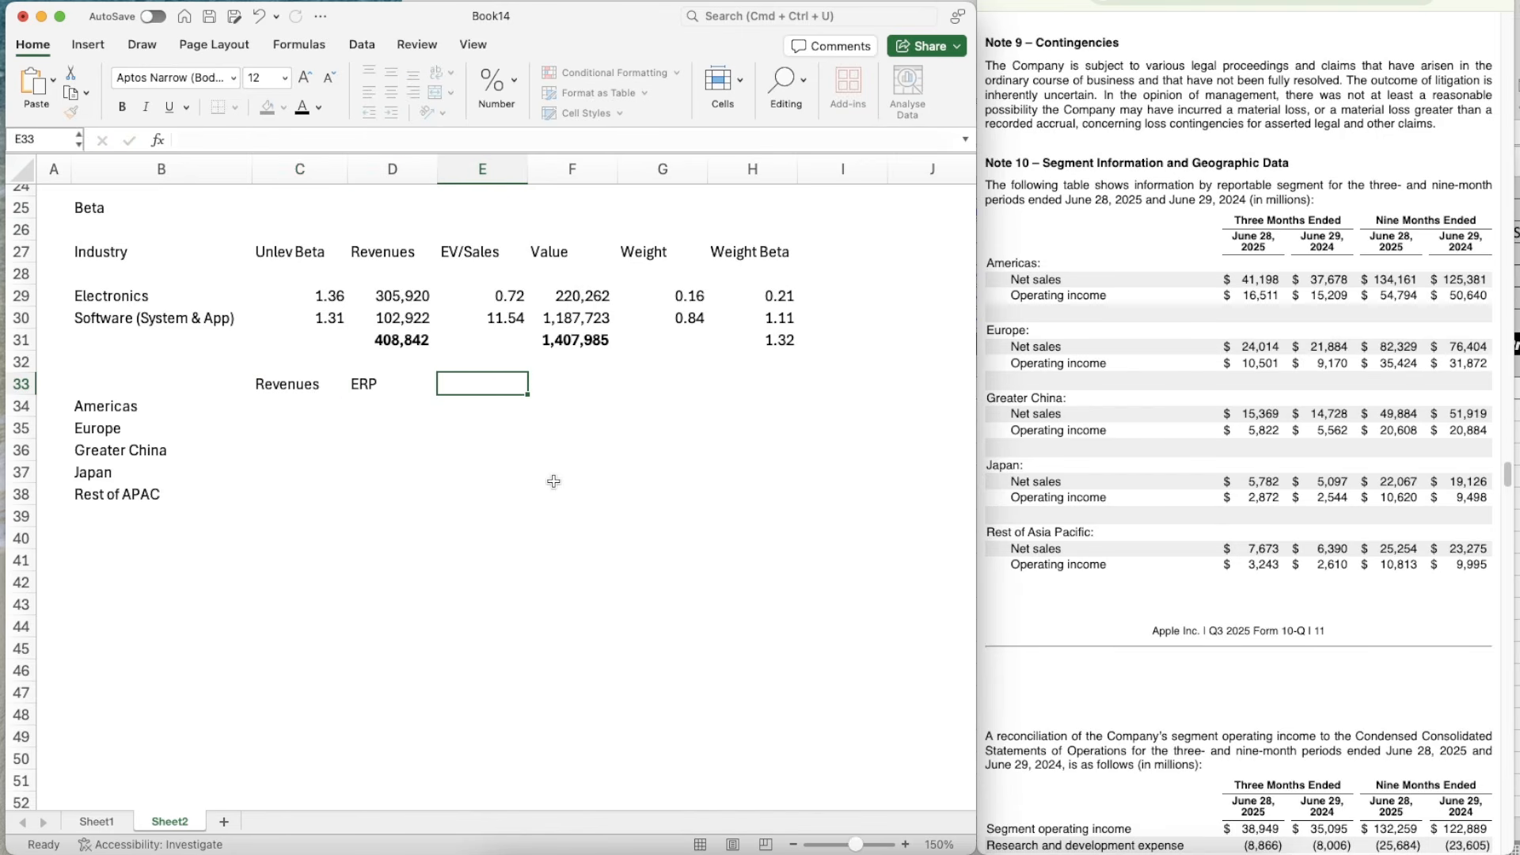
text(Weight)
key(Tab)
text(WE)
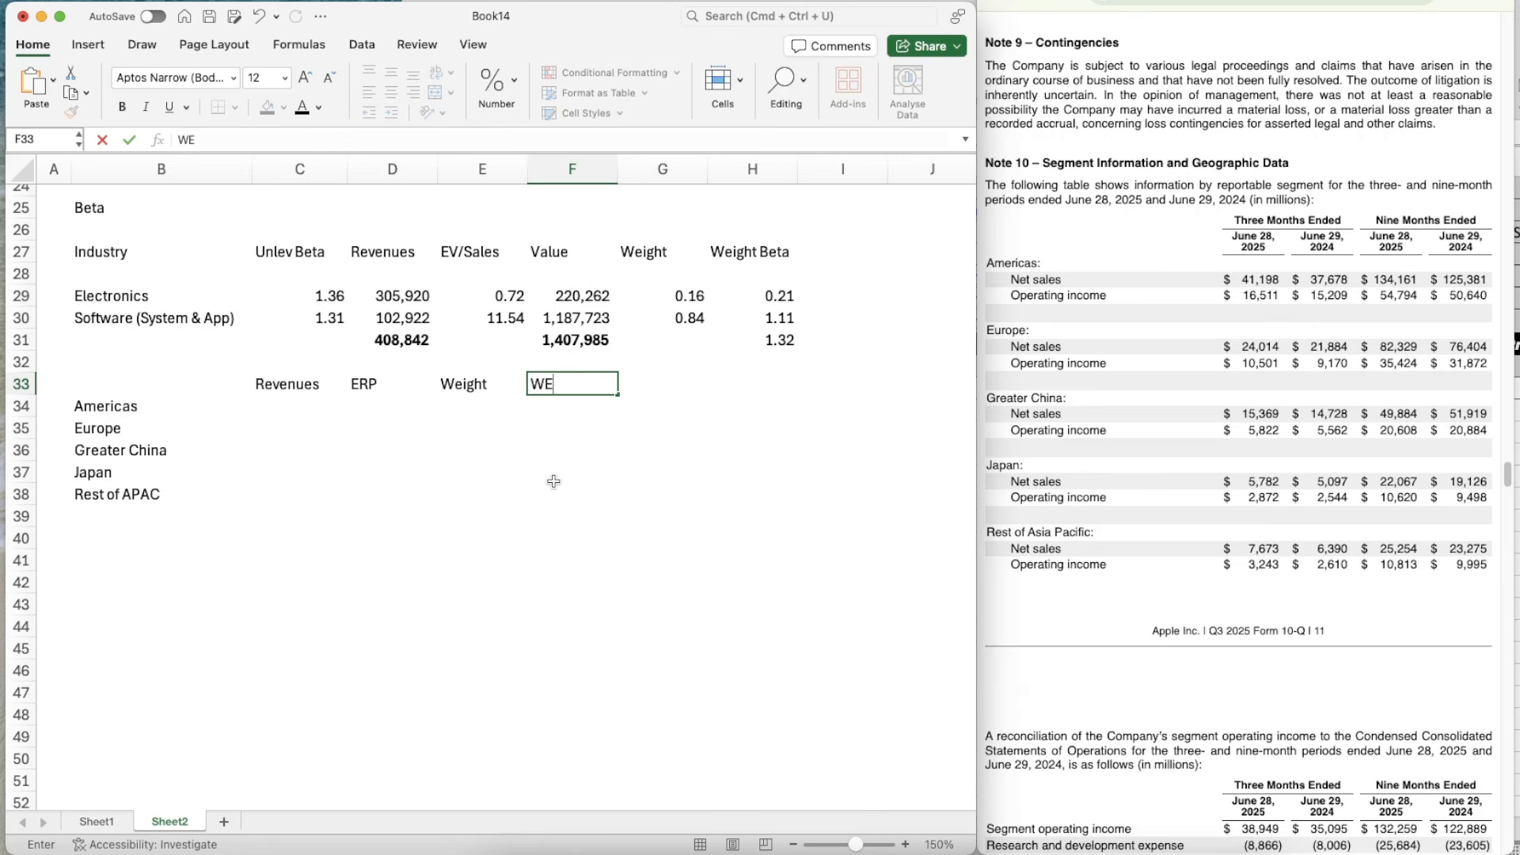
text(eight ERP)
- Make the four regional table headers in C33:F33 bold
key(Left)
key(Left)
key(Left)
key(shift+Right)
key(shift+Right)
key(shift+Right)
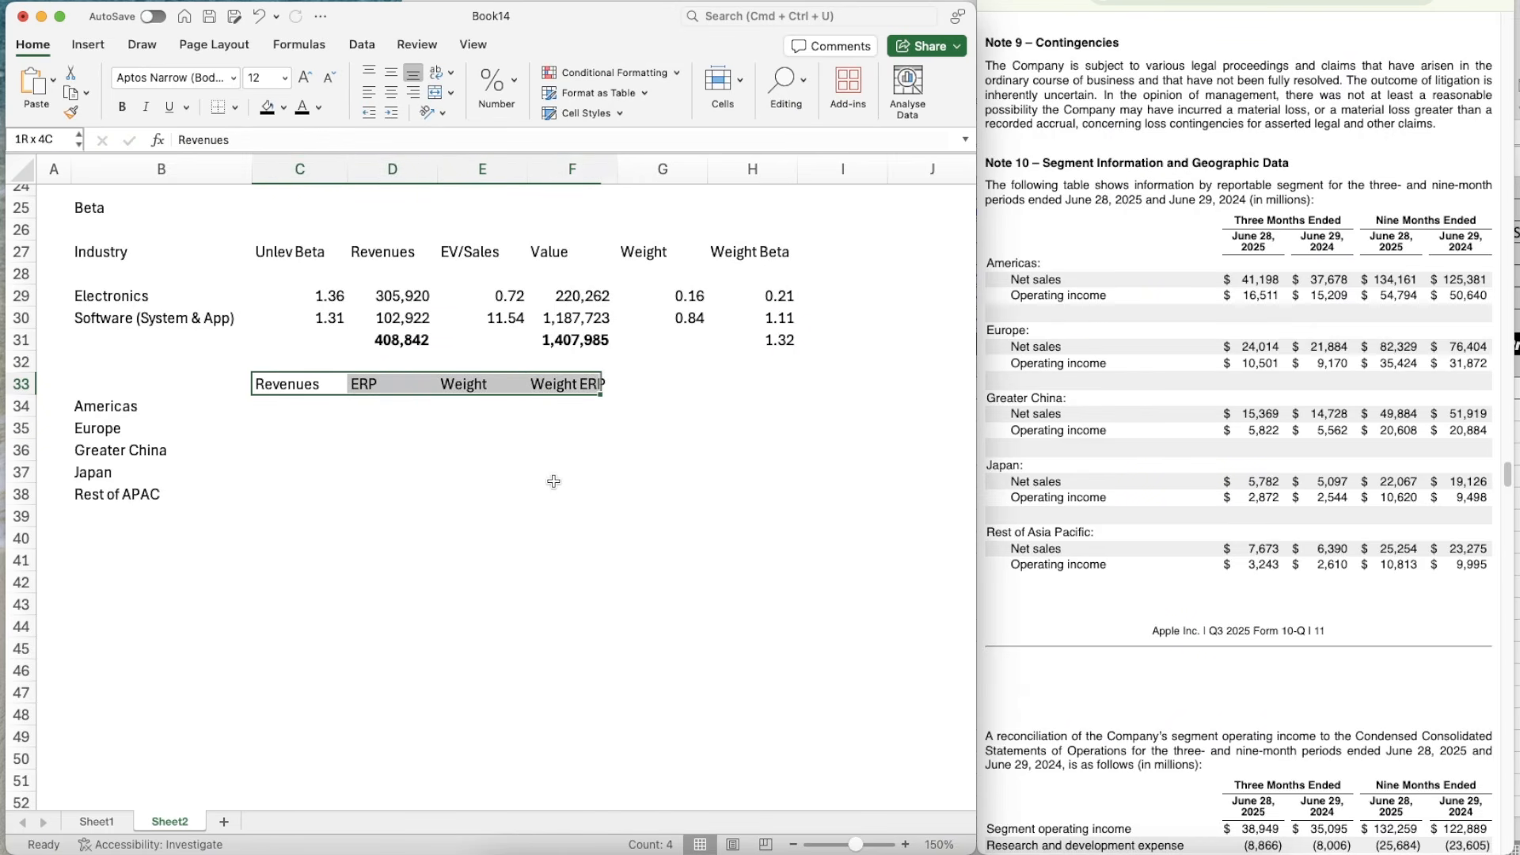
key(super+b)
- Enter Apple's nine-month 2025 Americas net sales, 134161, as the region's revenue in C34
key(Down)
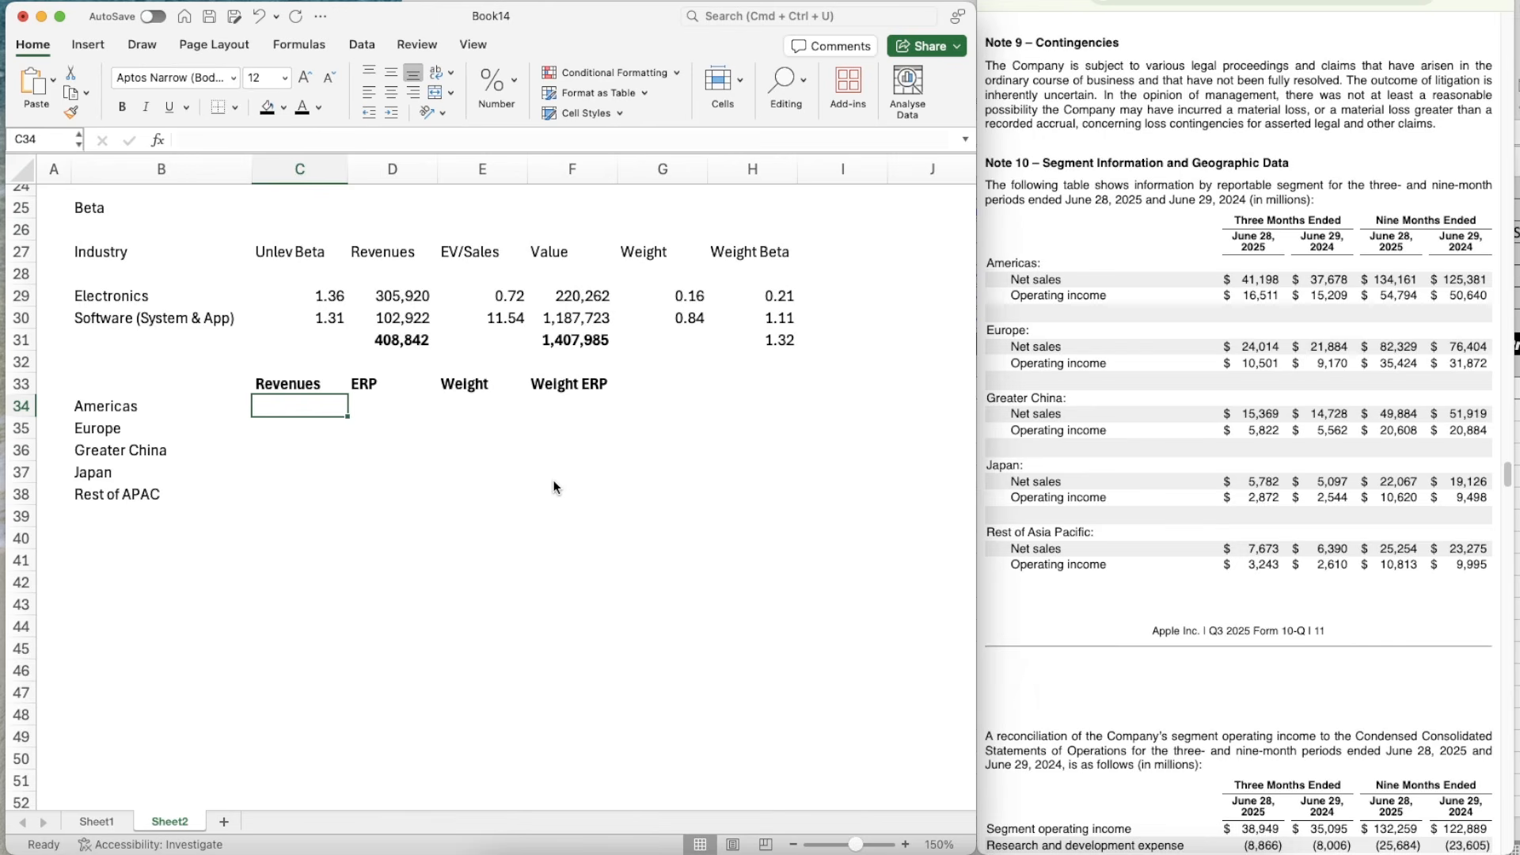
text(134161)
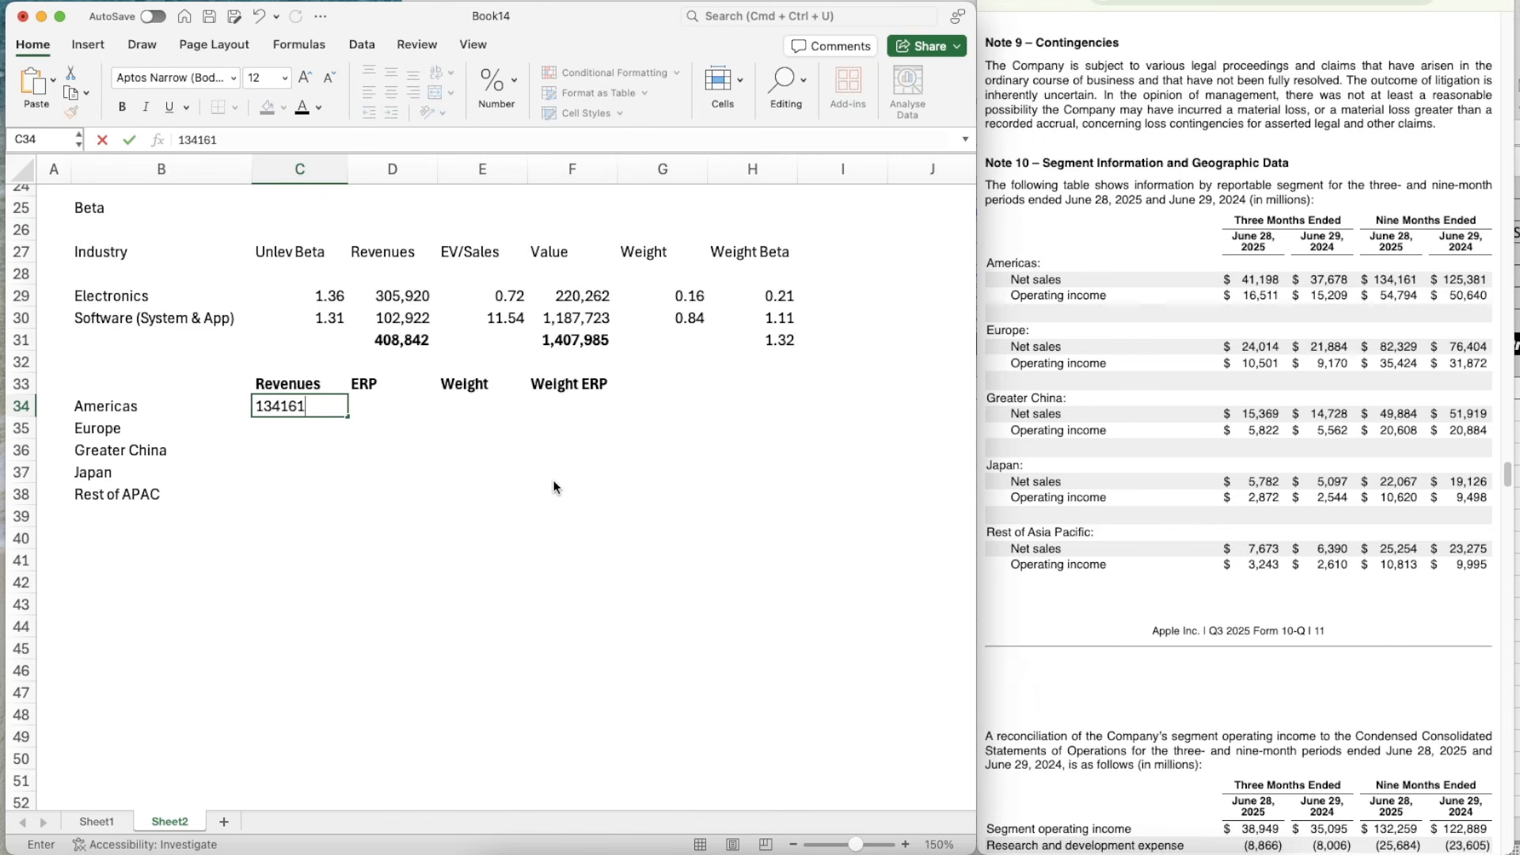
key(Return)
- Copy the thousands-separated number format of the software revenue in D30 onto the Americas revenue in C34
key(Up)
key(Up)
key(Up)
key(Up)
key(Right)
key(Up)
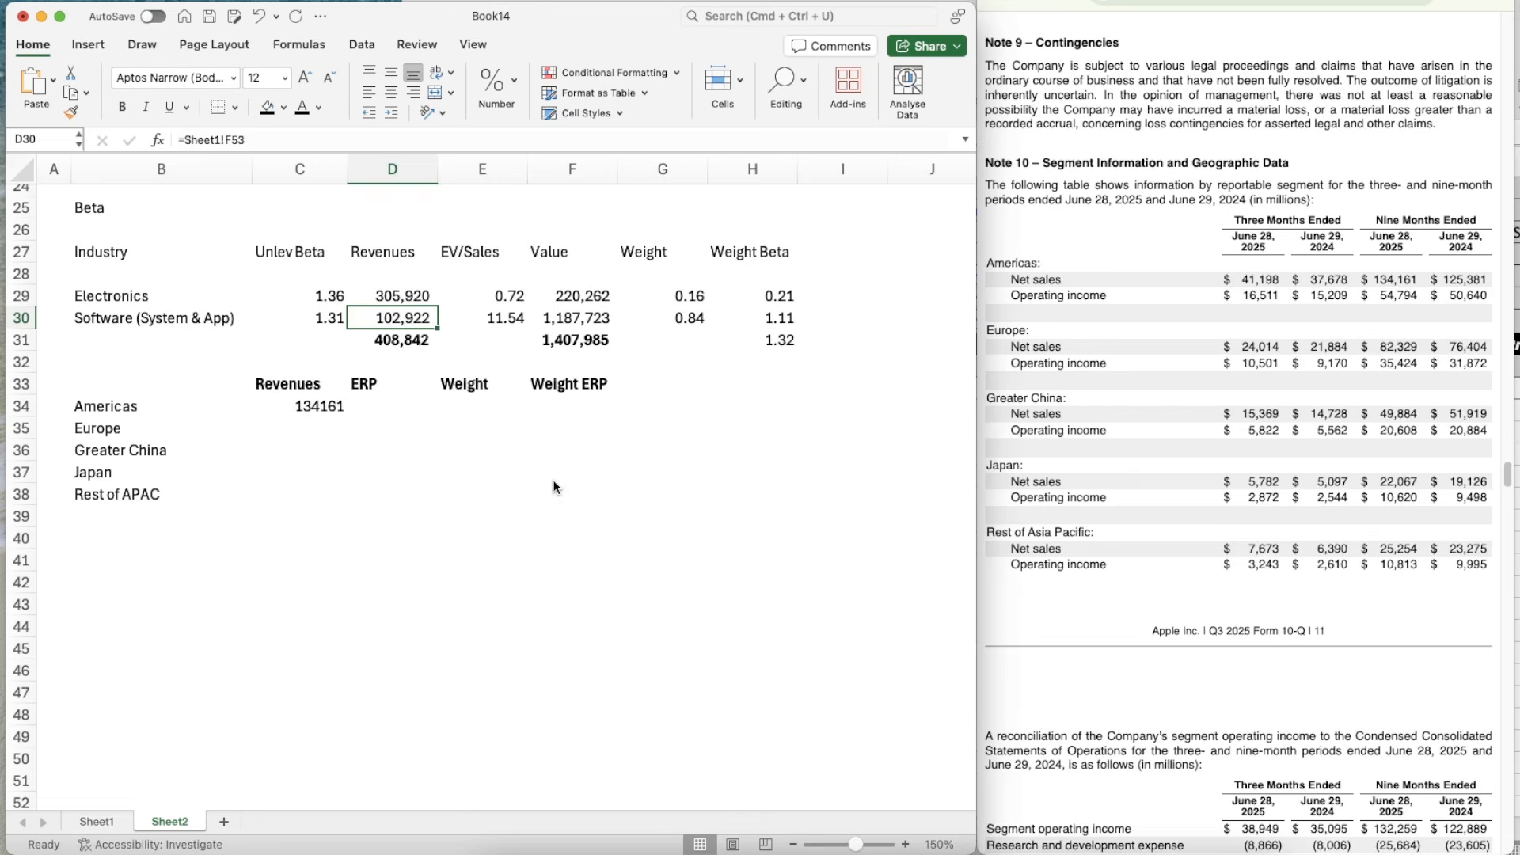
key(super+shift+c)
click(306, 413)
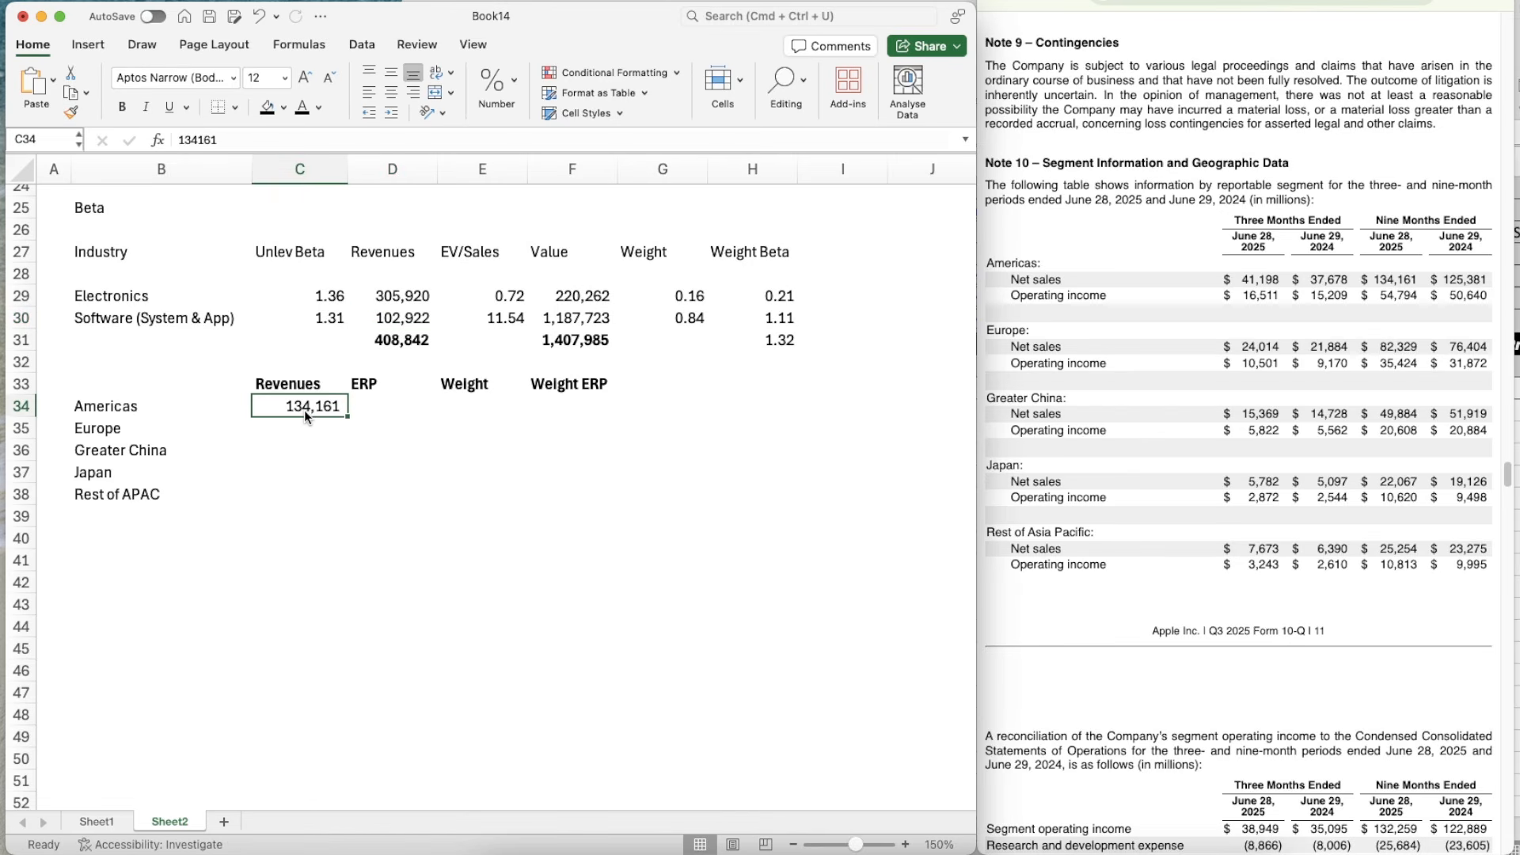
key(Return)
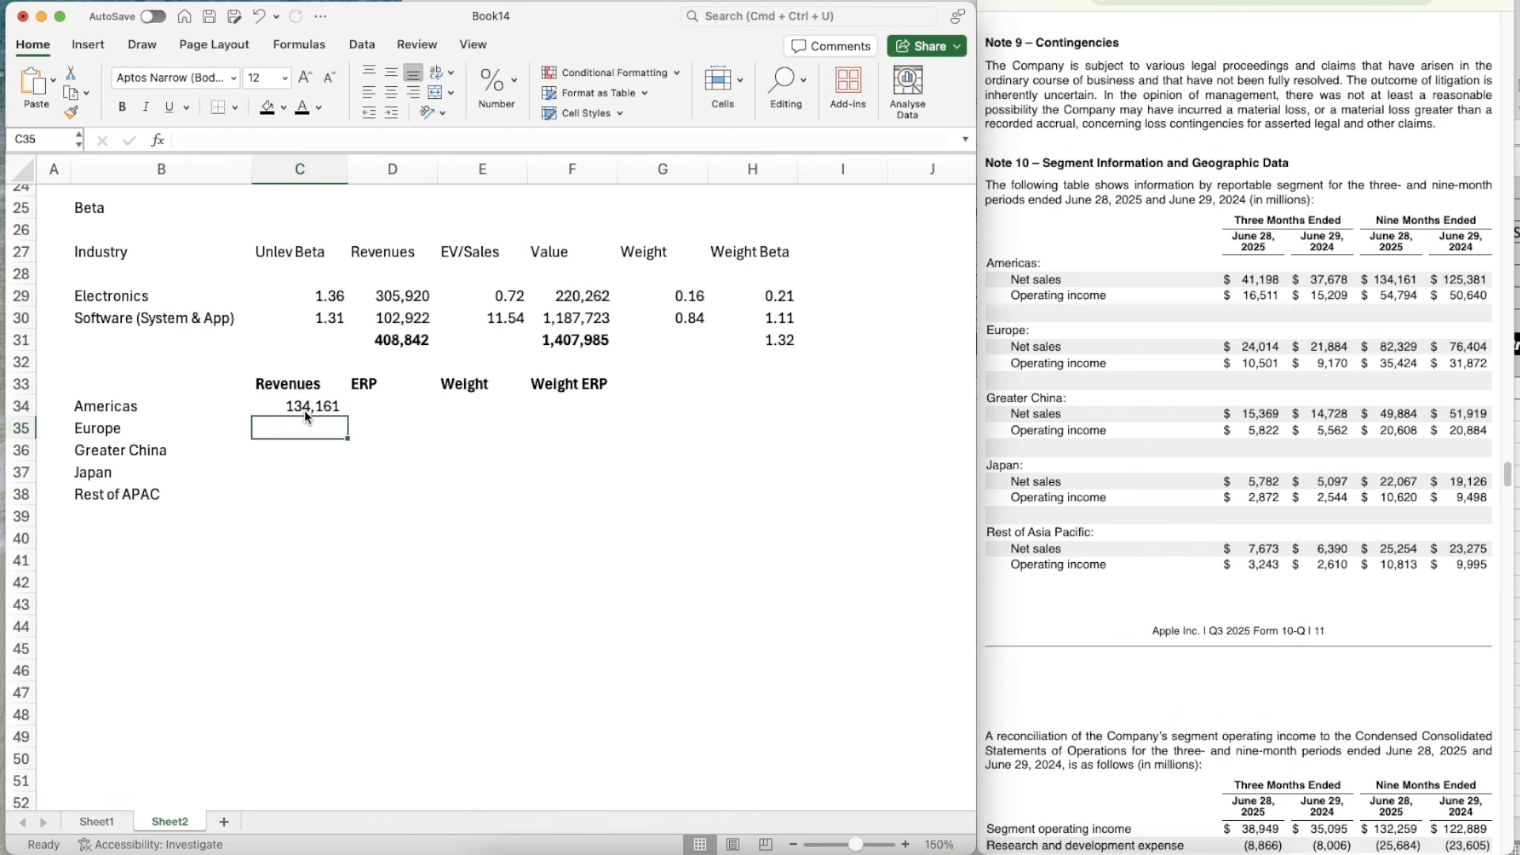
- Enter 82,329 as Europe's revenue in C35, using the same number format as the Americas revenue
key(Up)
key(super+shift+c)
key(Down)
click(516, 519)
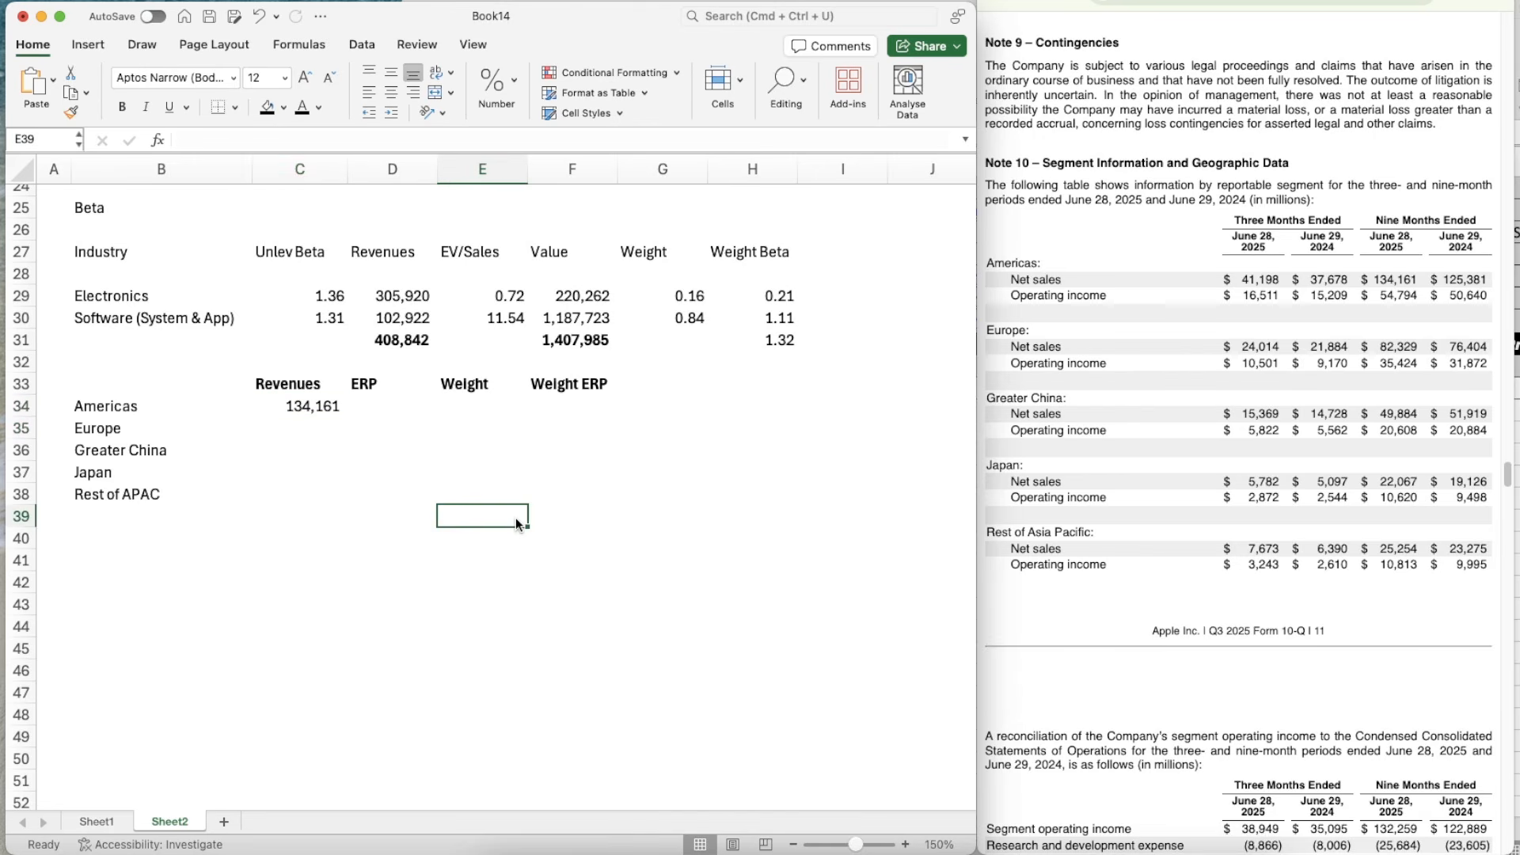
click(321, 435)
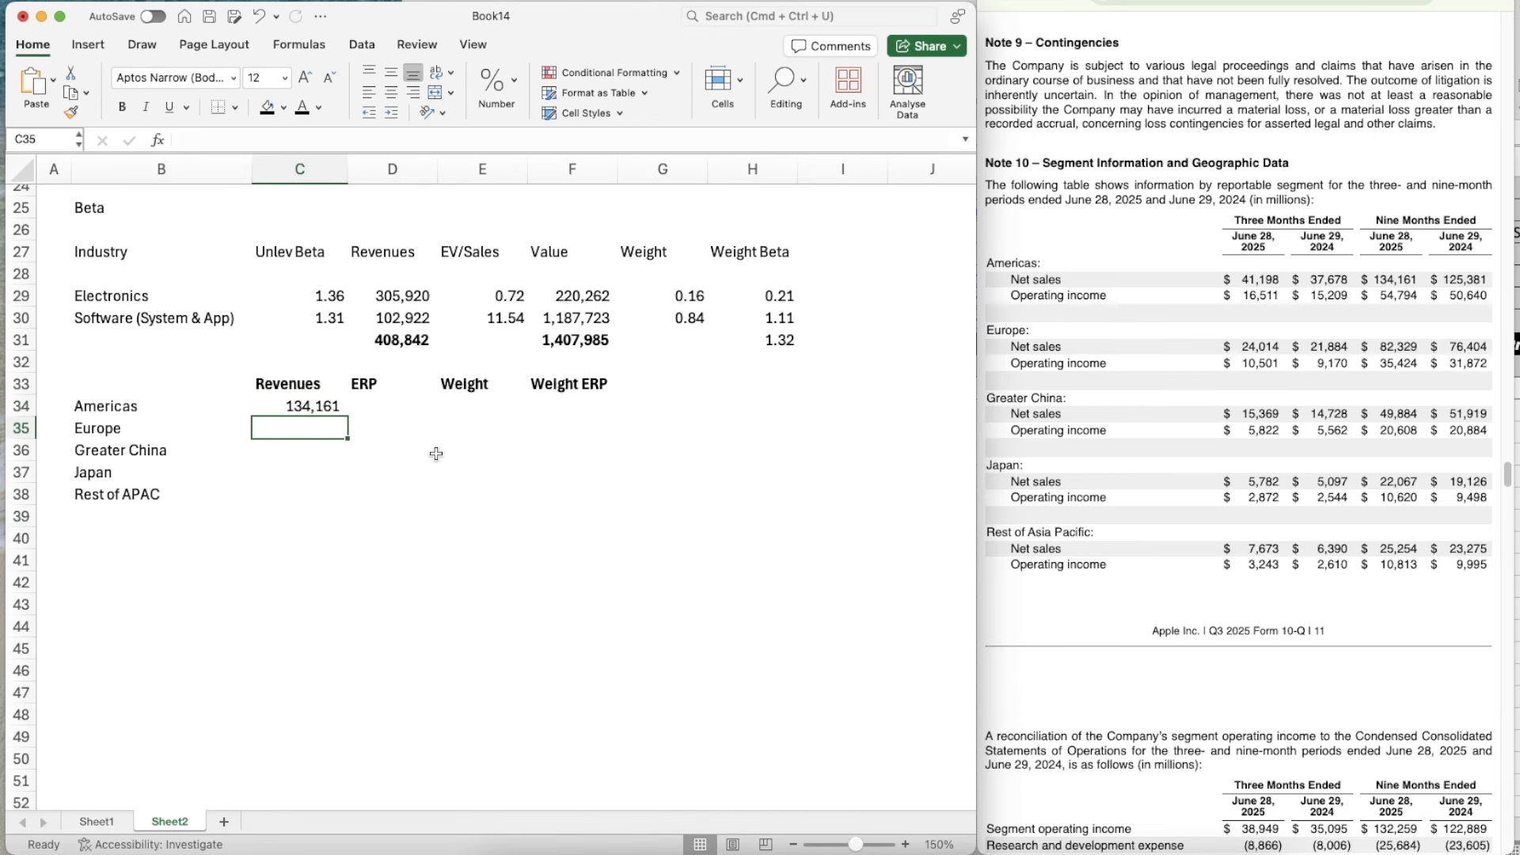
text(82)
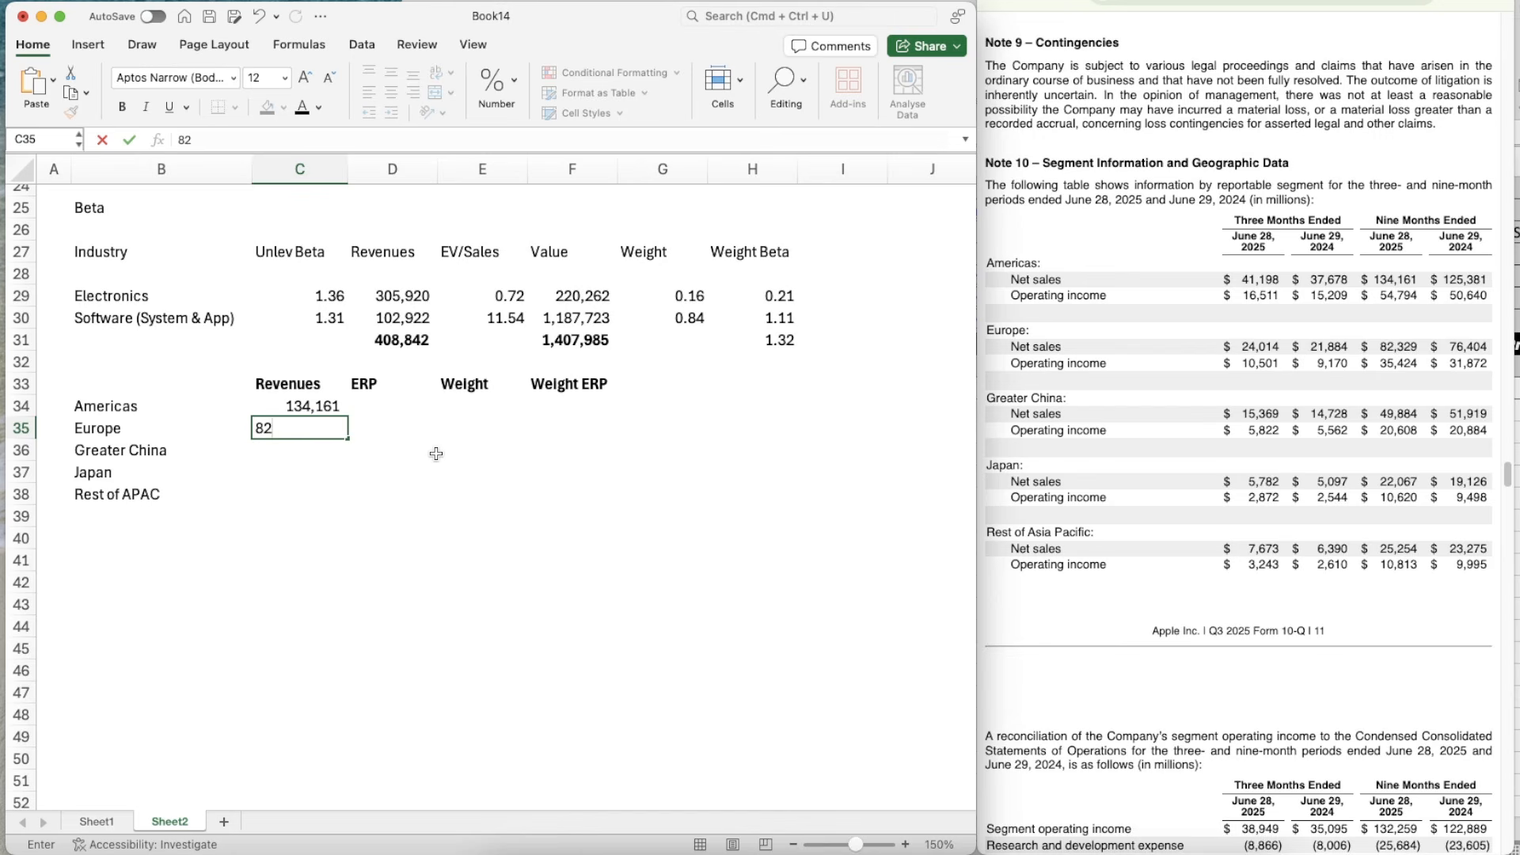
text(329)
key(Return)
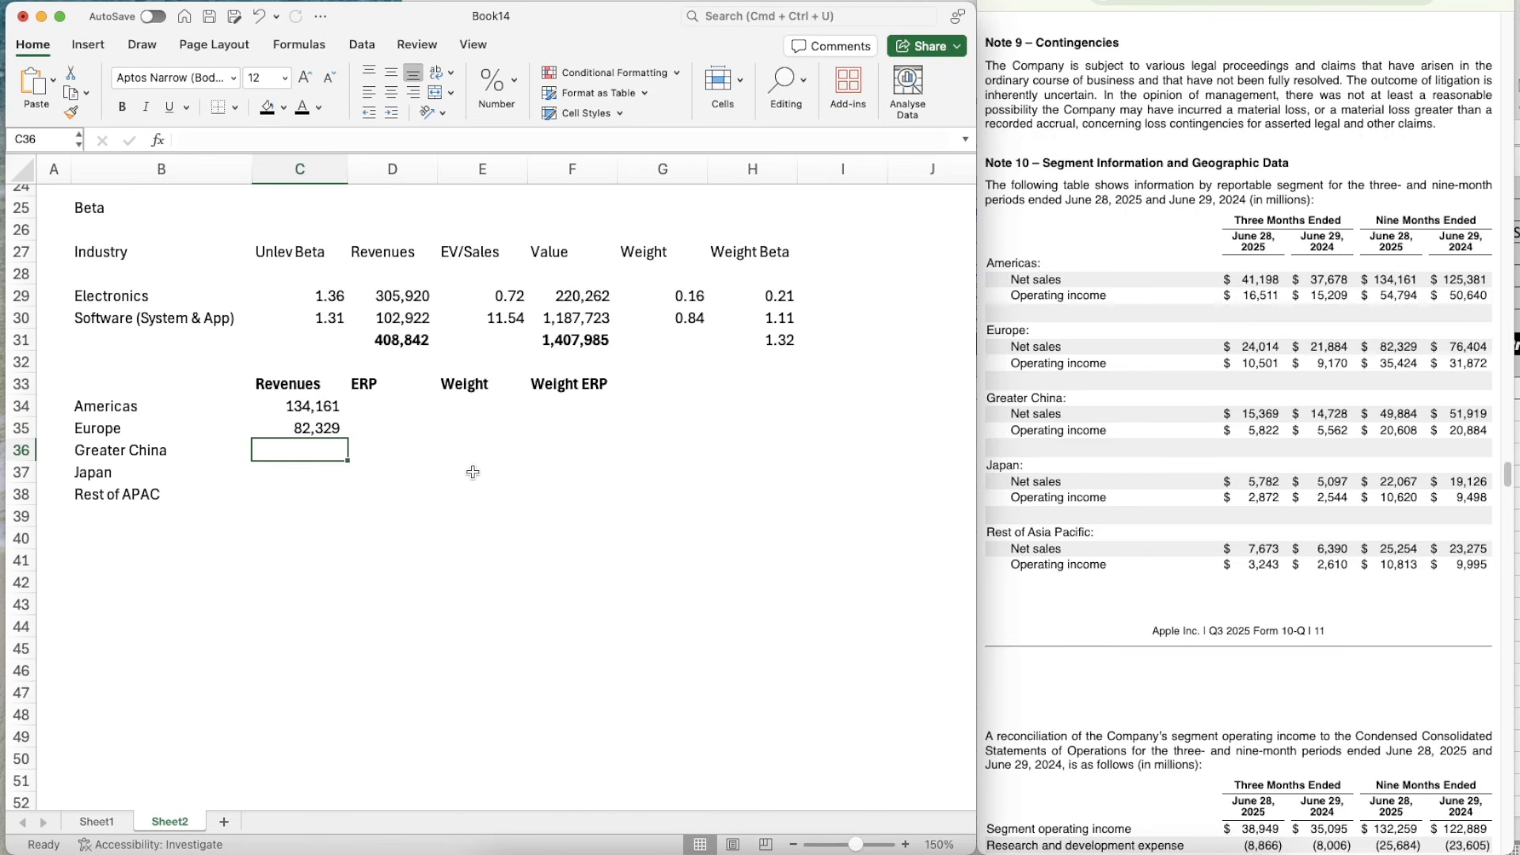
- Enter 49884 as Greater China's revenue in C36 and copy the number format of Europe's revenue onto it
text(49)
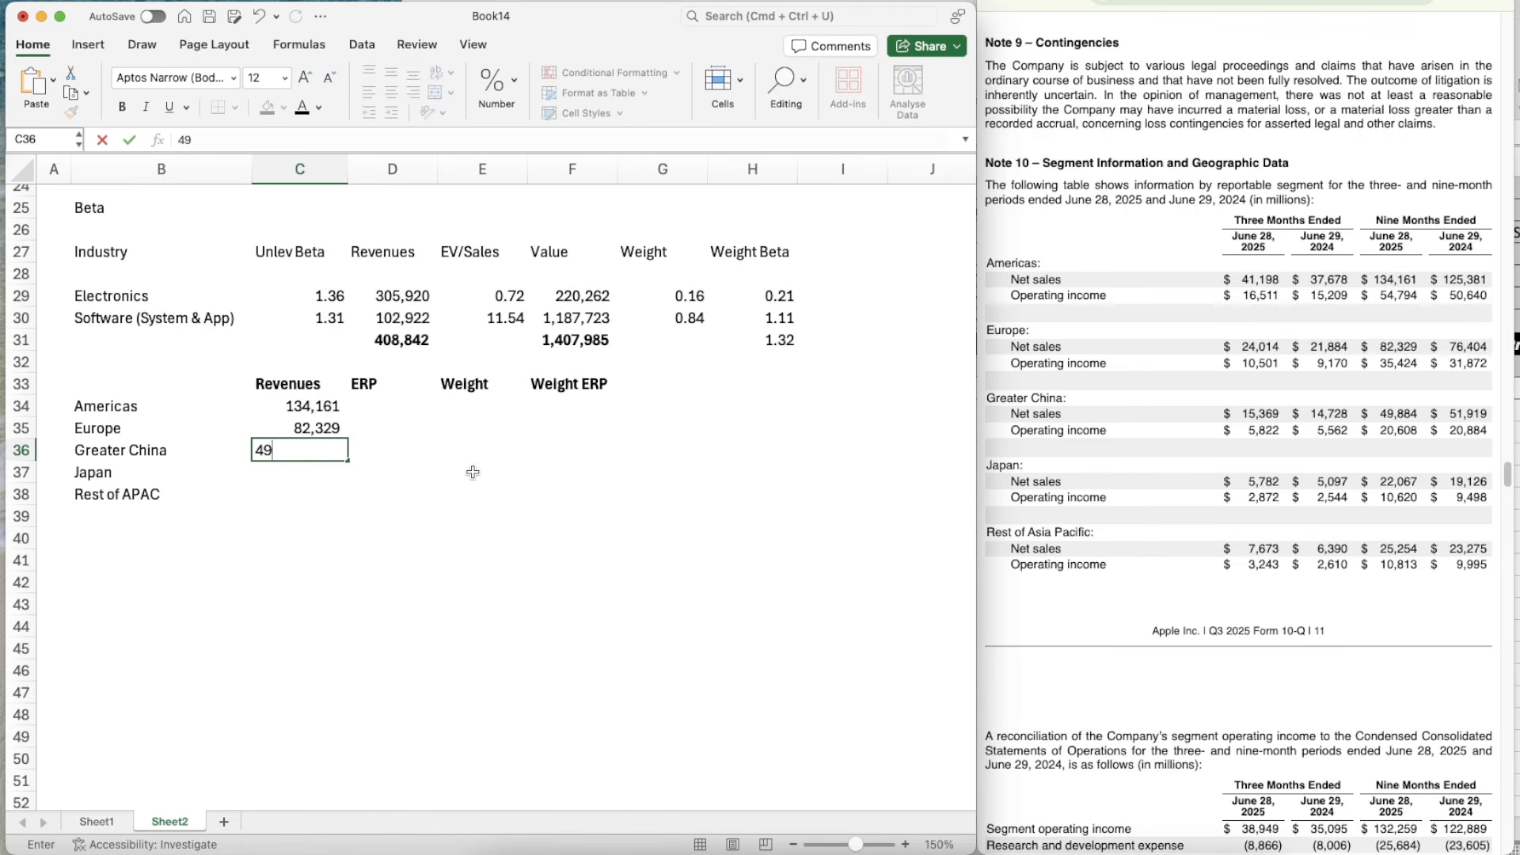
text(884)
key(Return)
key(Up)
key(Up)
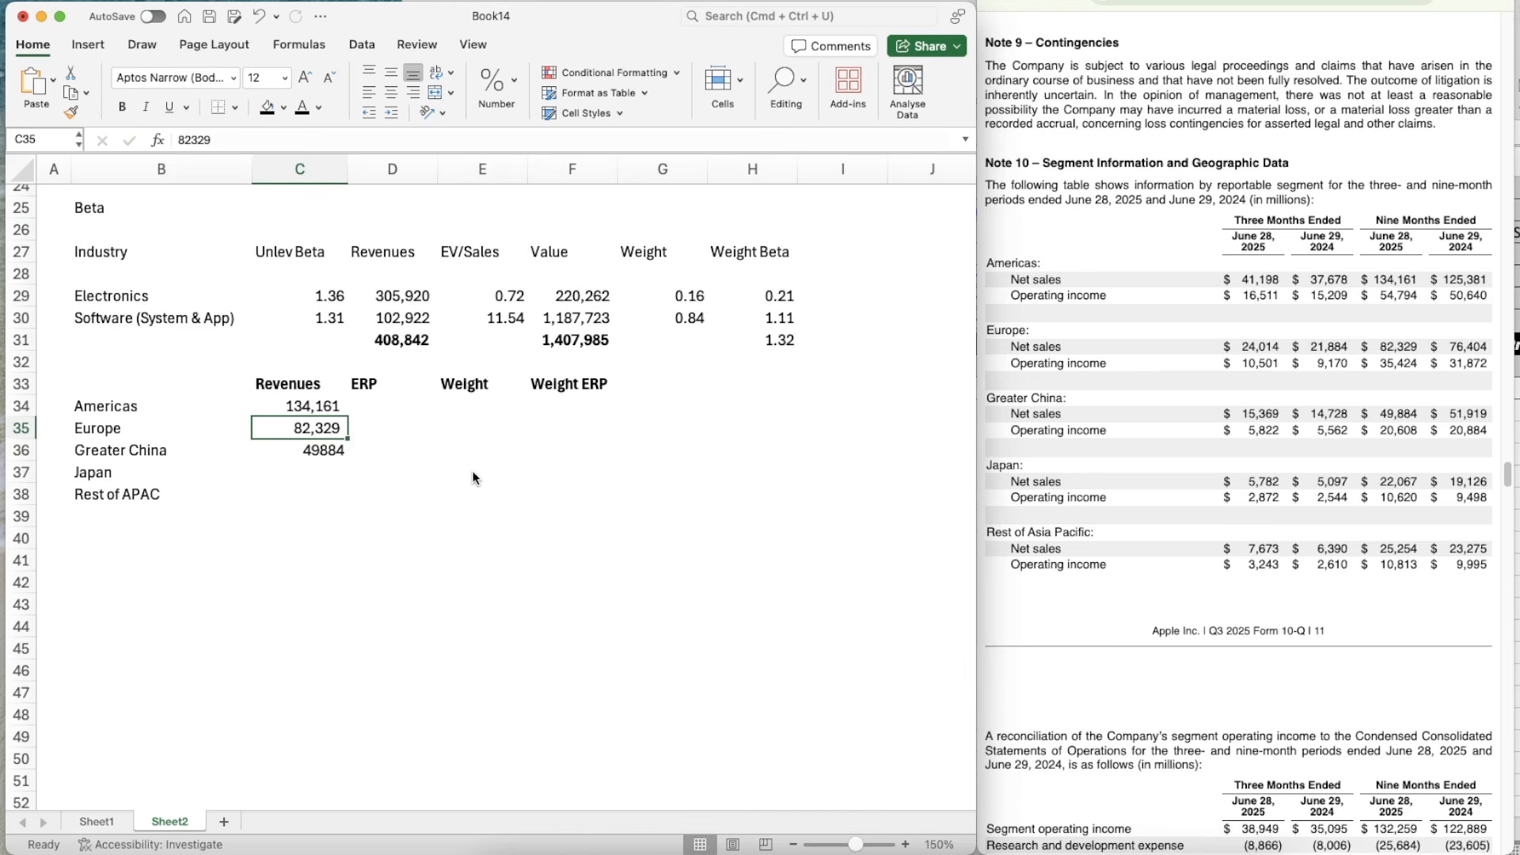
key(super+shift+c)
key(Down)
key(super+shift+v)
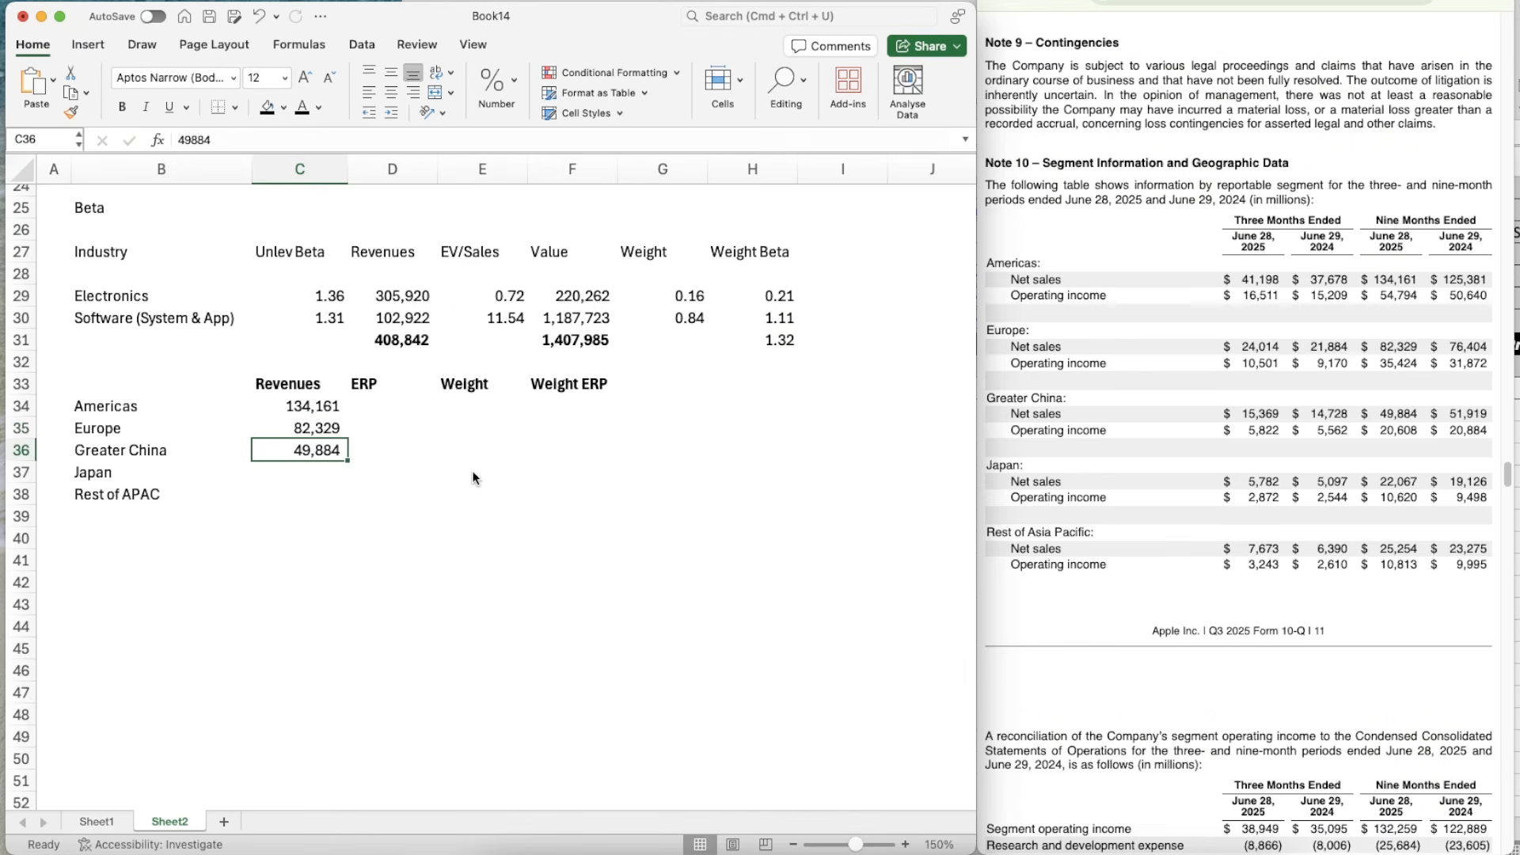
text(22067)
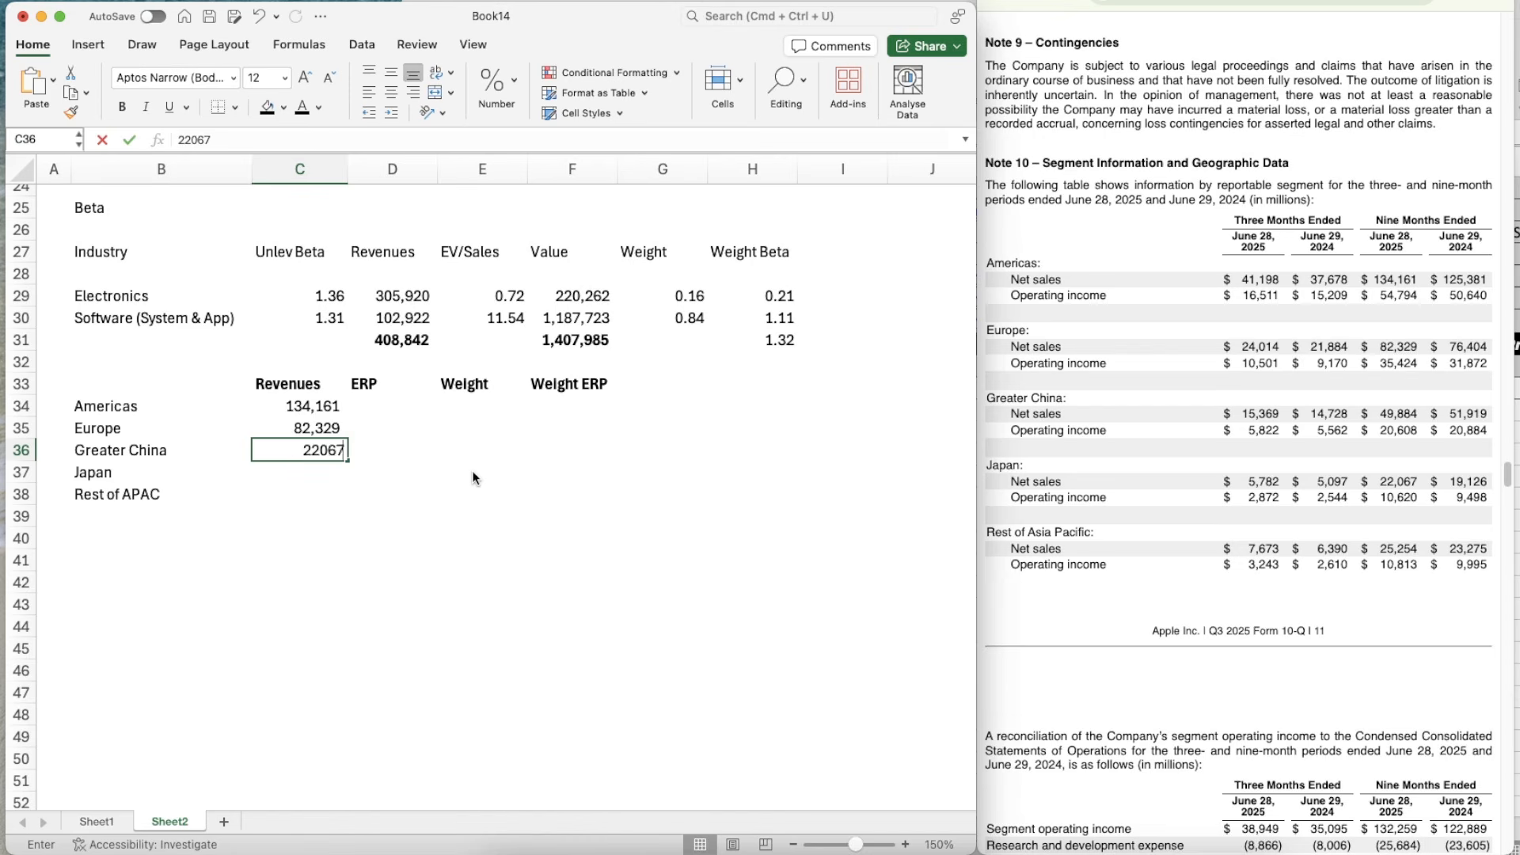
key(Return)
key(Up)
key(Down)
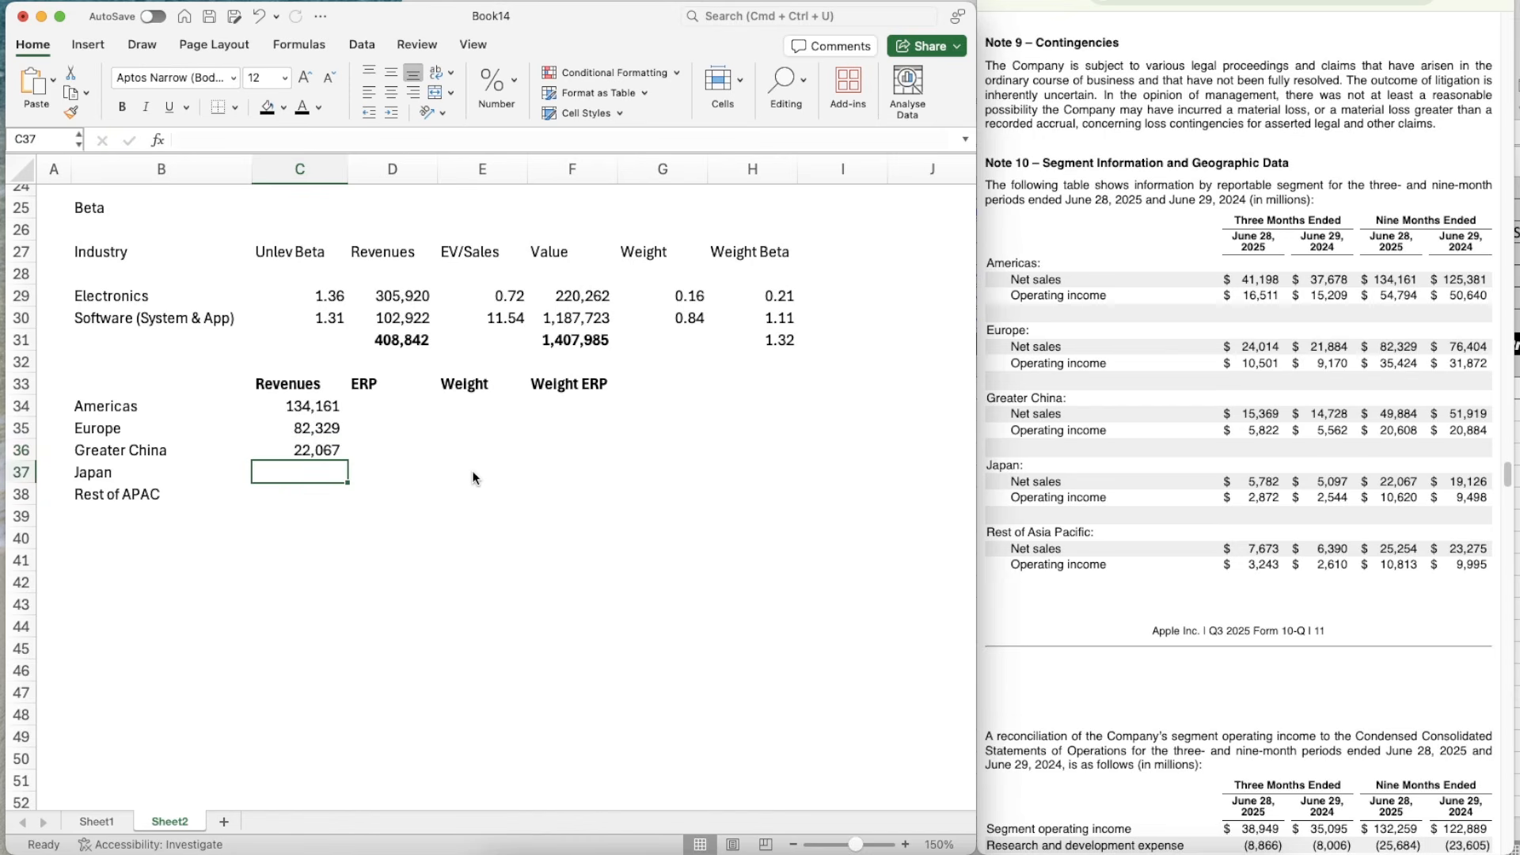
key(Up)
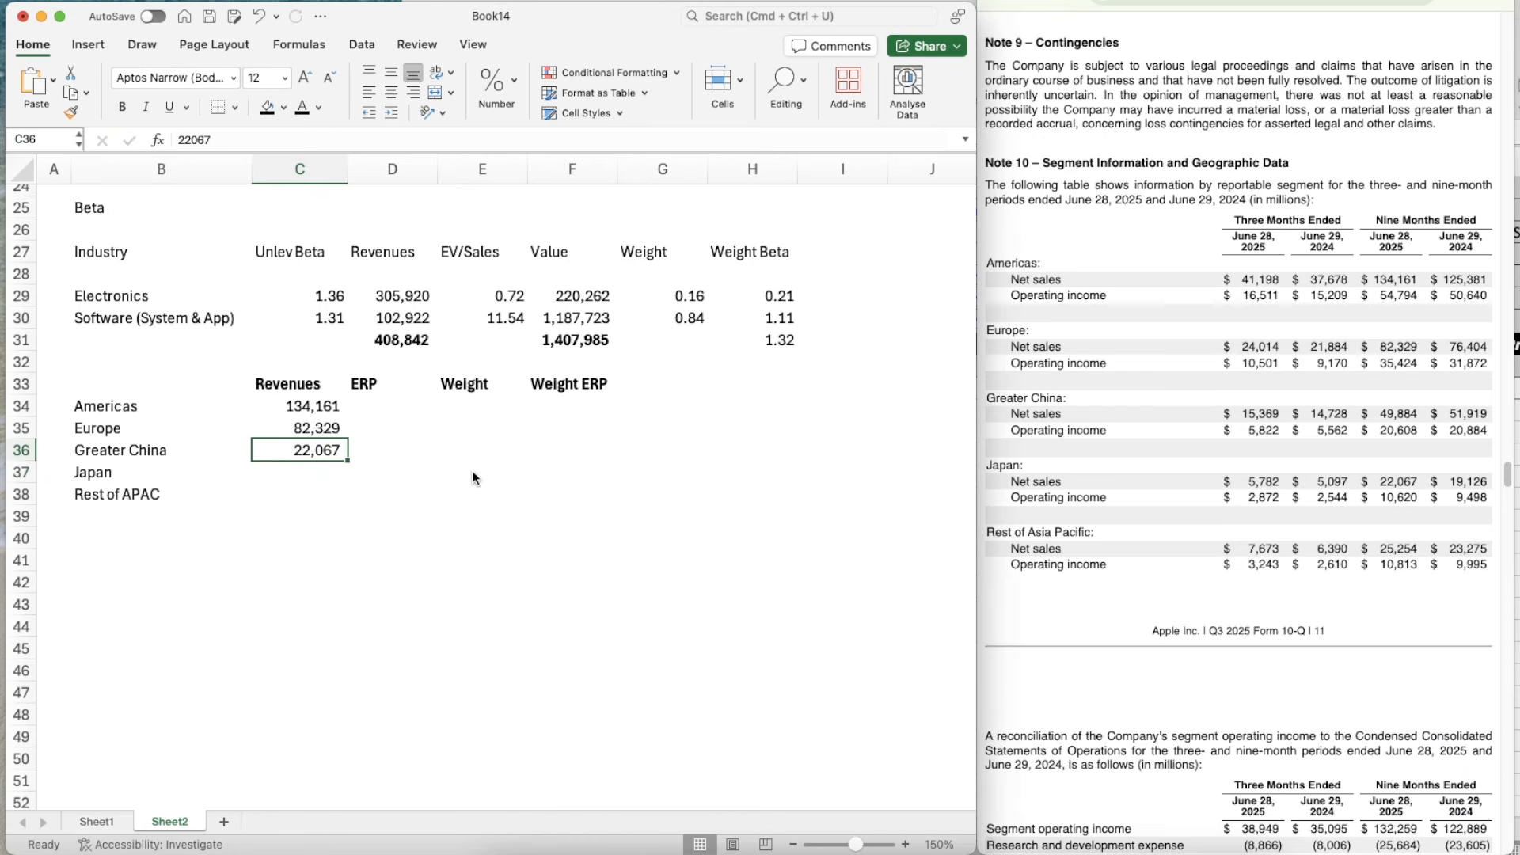
text(49884)
key(Return)
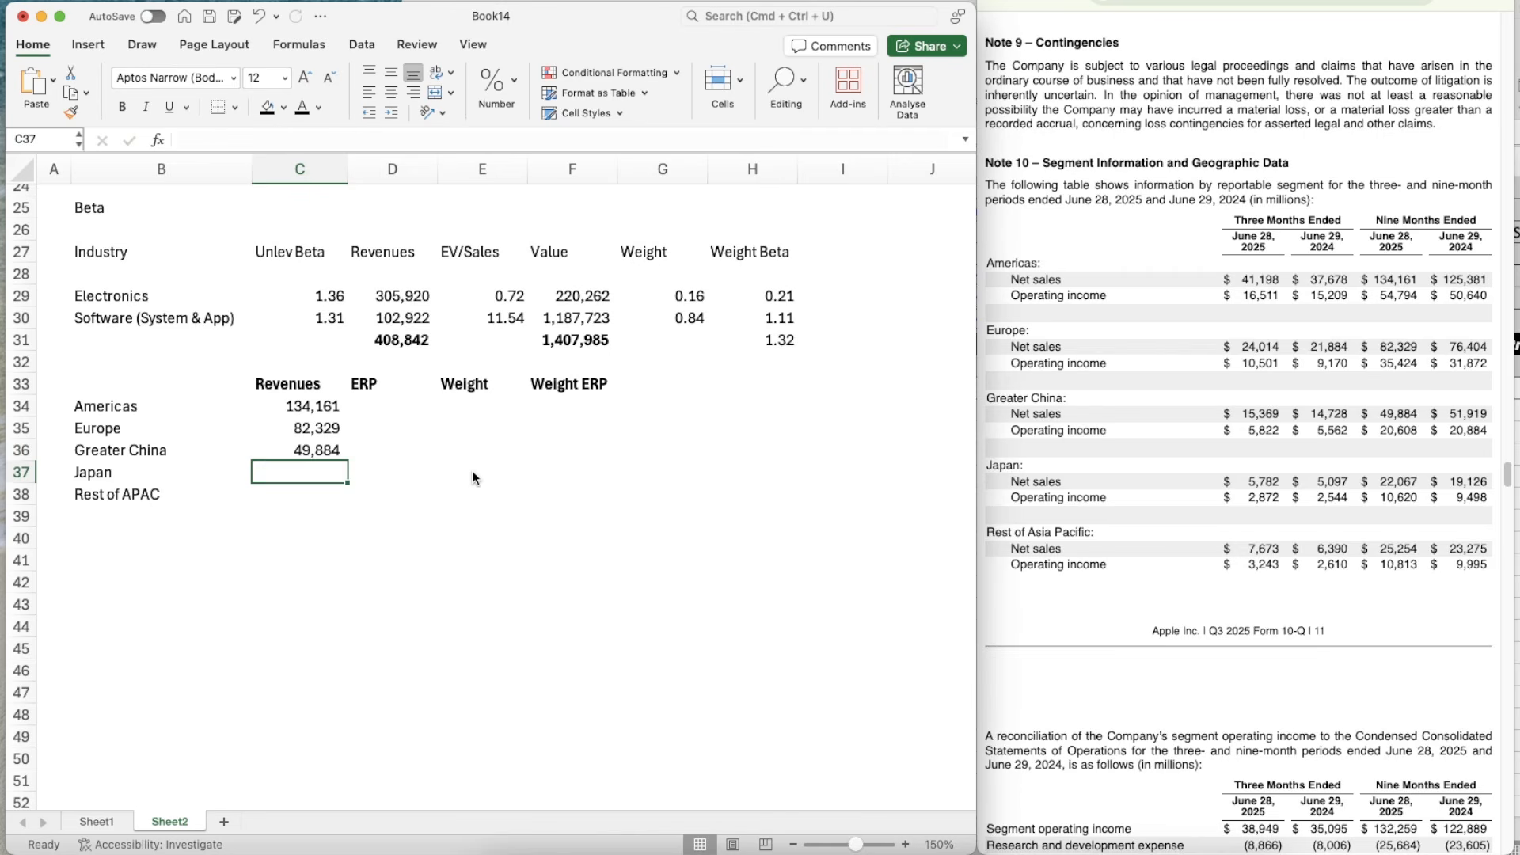
- Enter the remaining regional revenues: 22,067 for Japan in C37 and 25,254 for Rest of APAC in C38
text(22067)
key(Return)
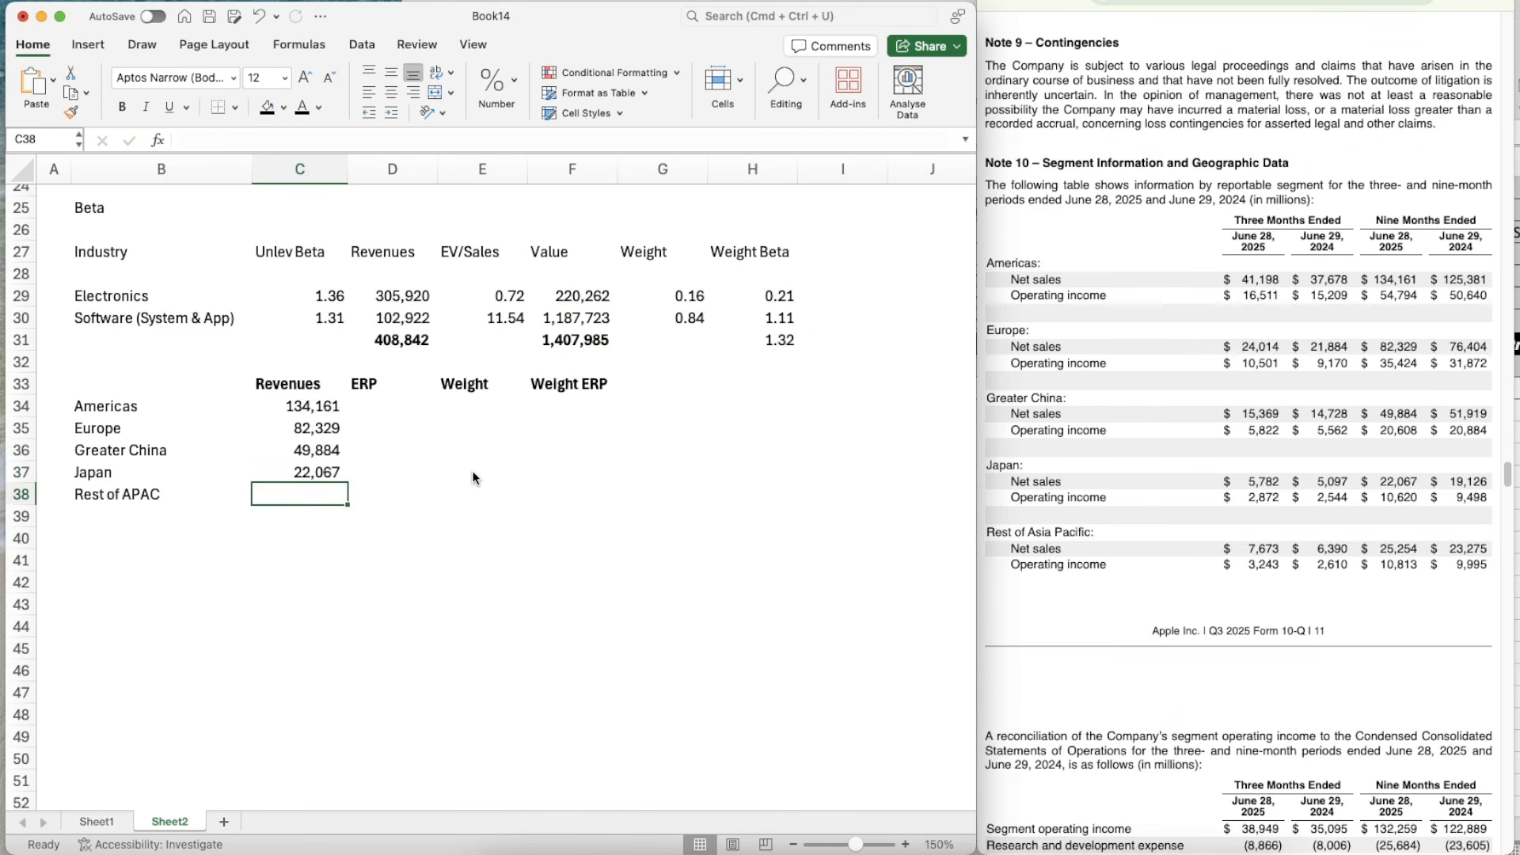
text(25)
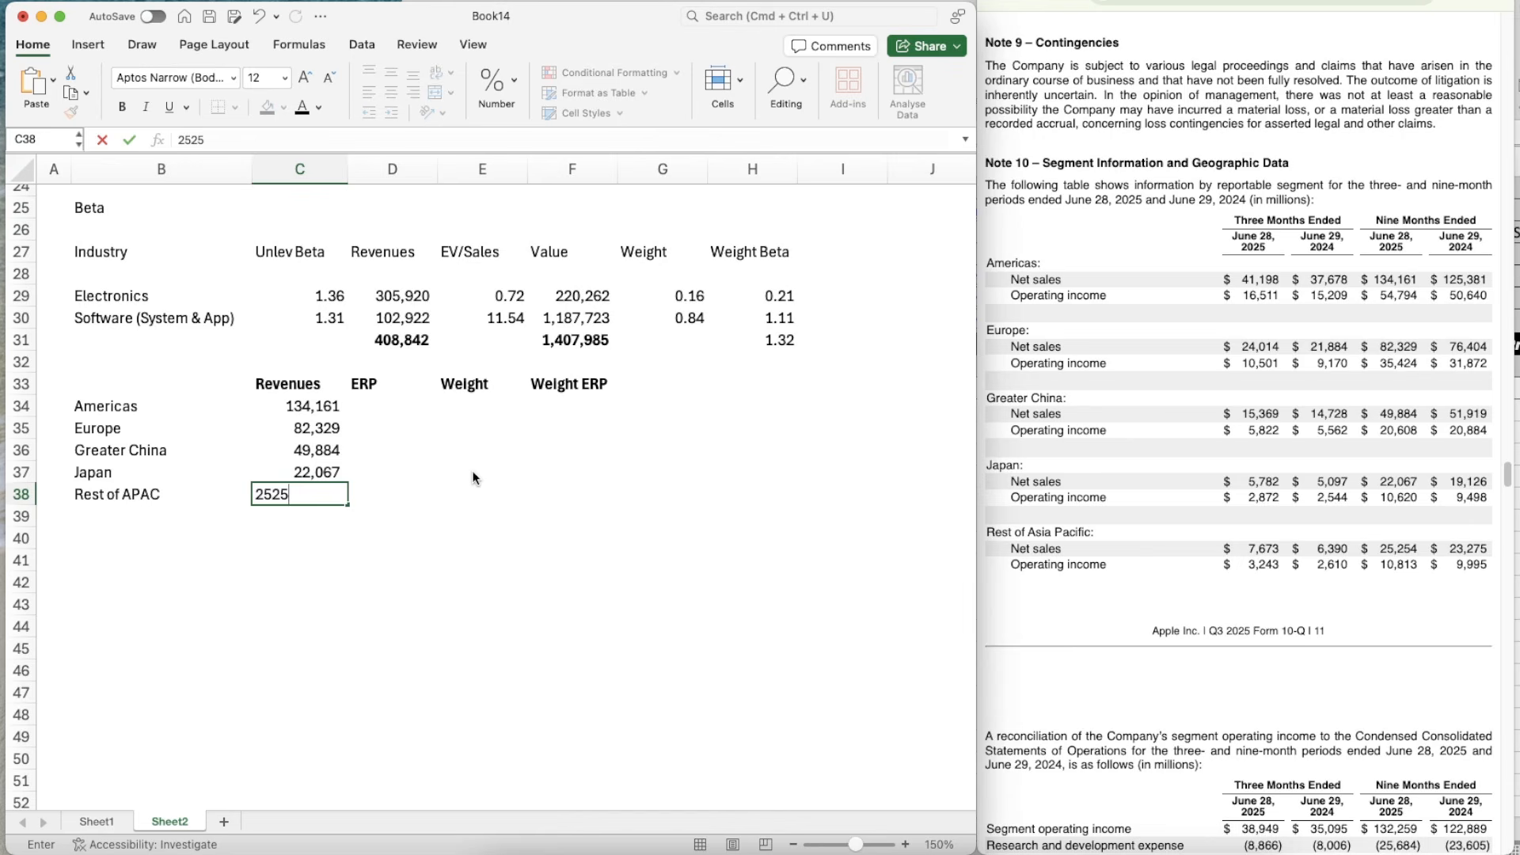
text(,254)
key(Return)
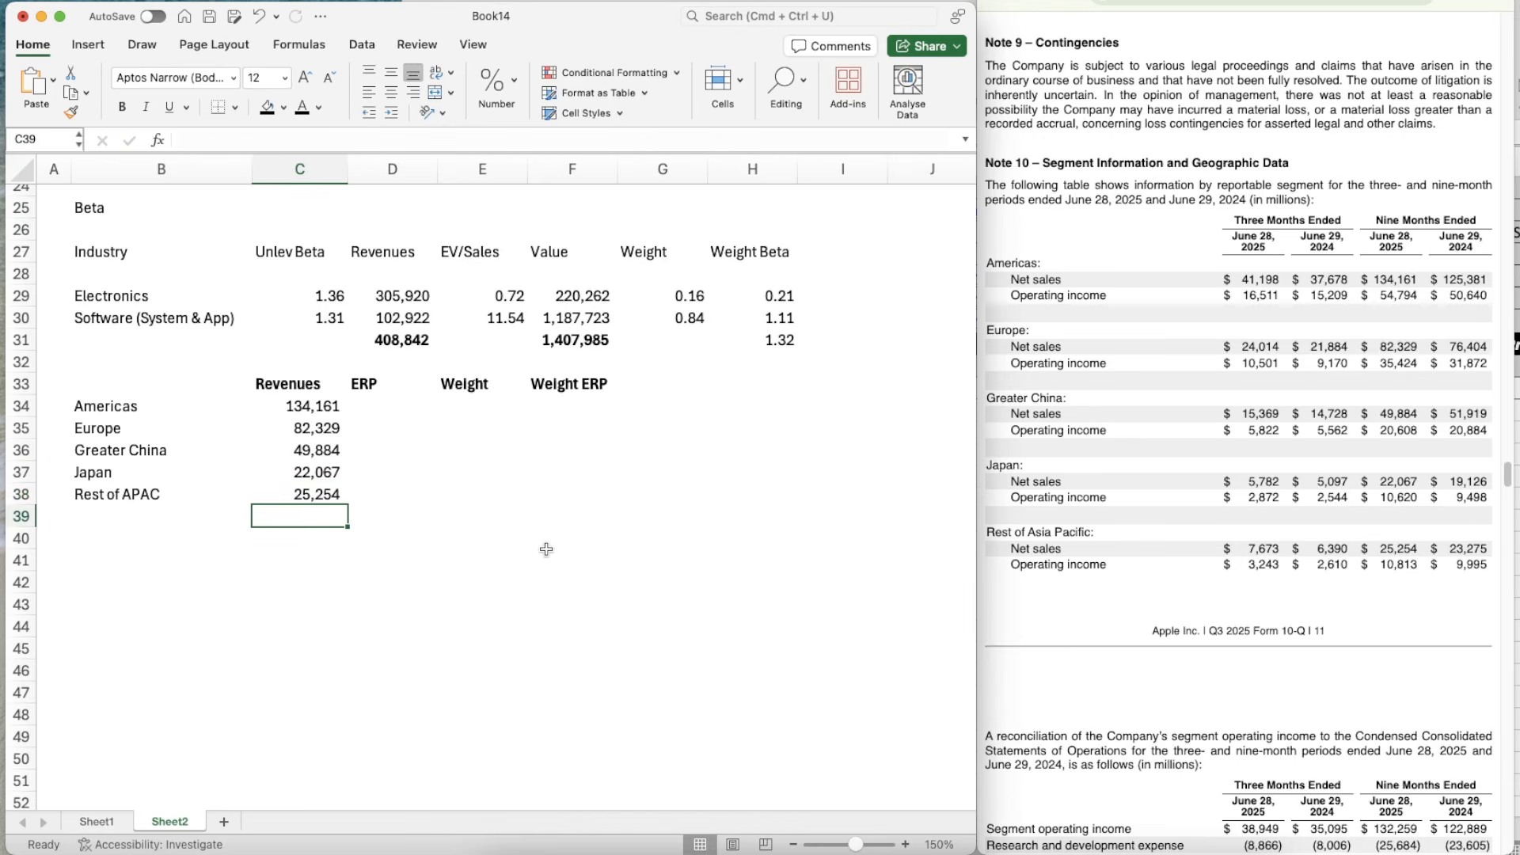
key(Right)
key(Up)
key(Up)
key(Up)
key(Up)
key(Up)
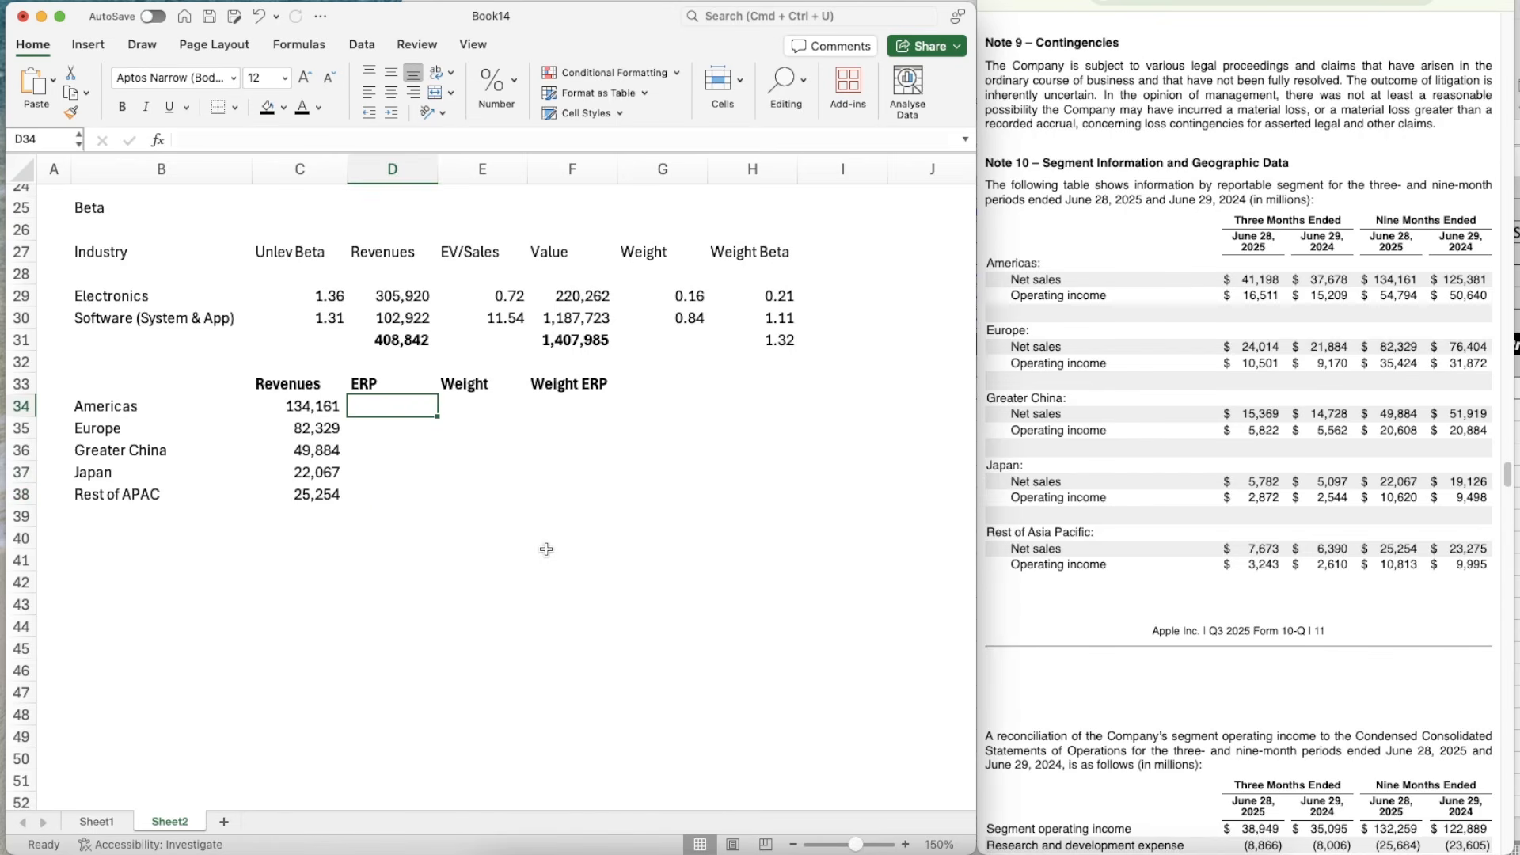
- Total the regional revenues in C39 with a SUM of C34:C38 and make the total bold
click(316, 523)
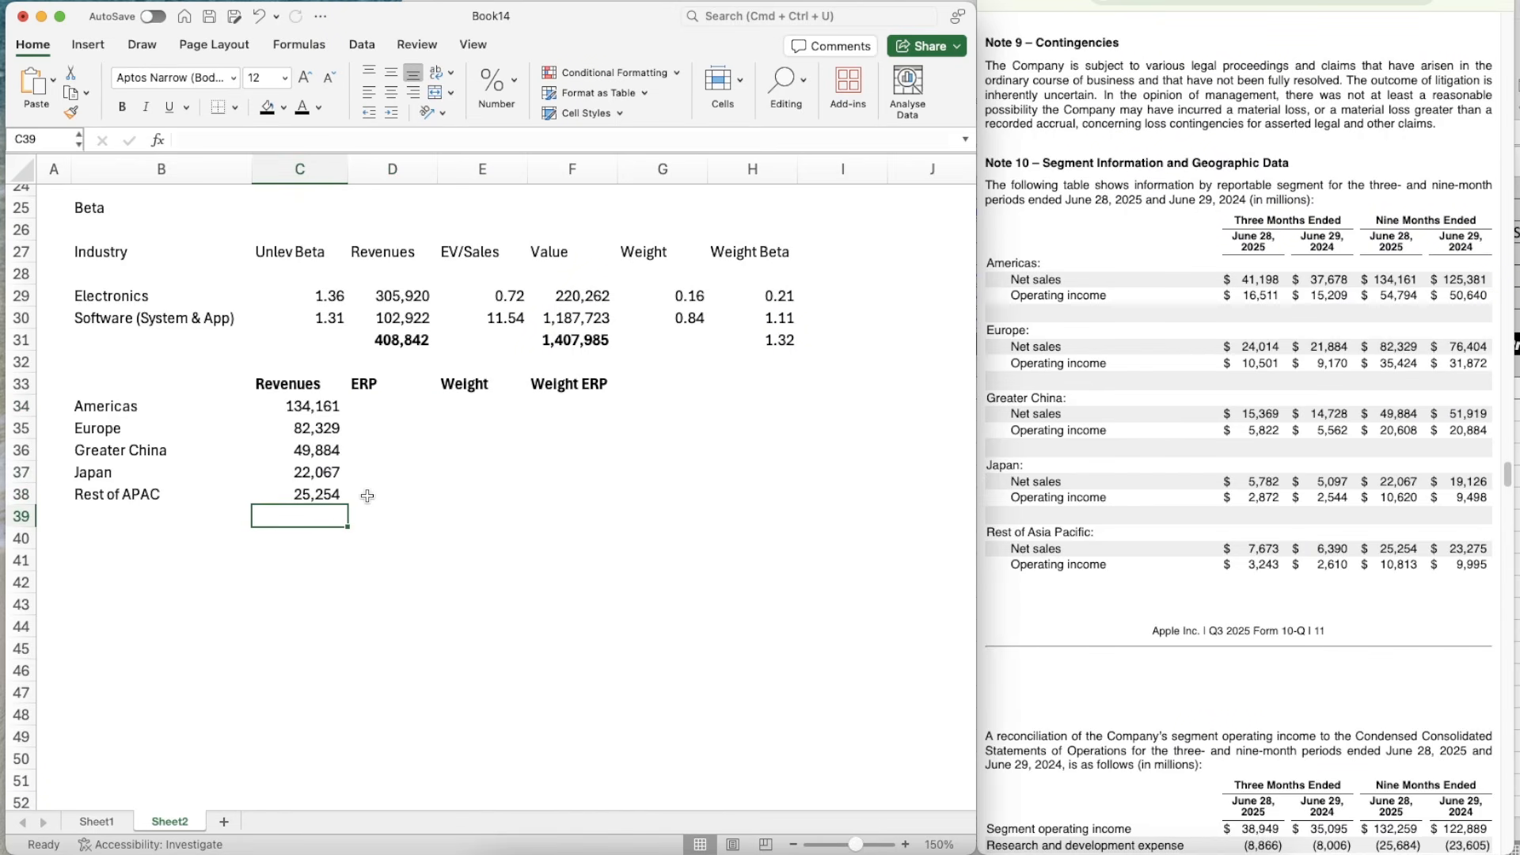
text(=sum)
key(Tab)
key(Up)
key(shift+Up)
key(shift+Up)
key(shift+Up)
key(shift+Up)
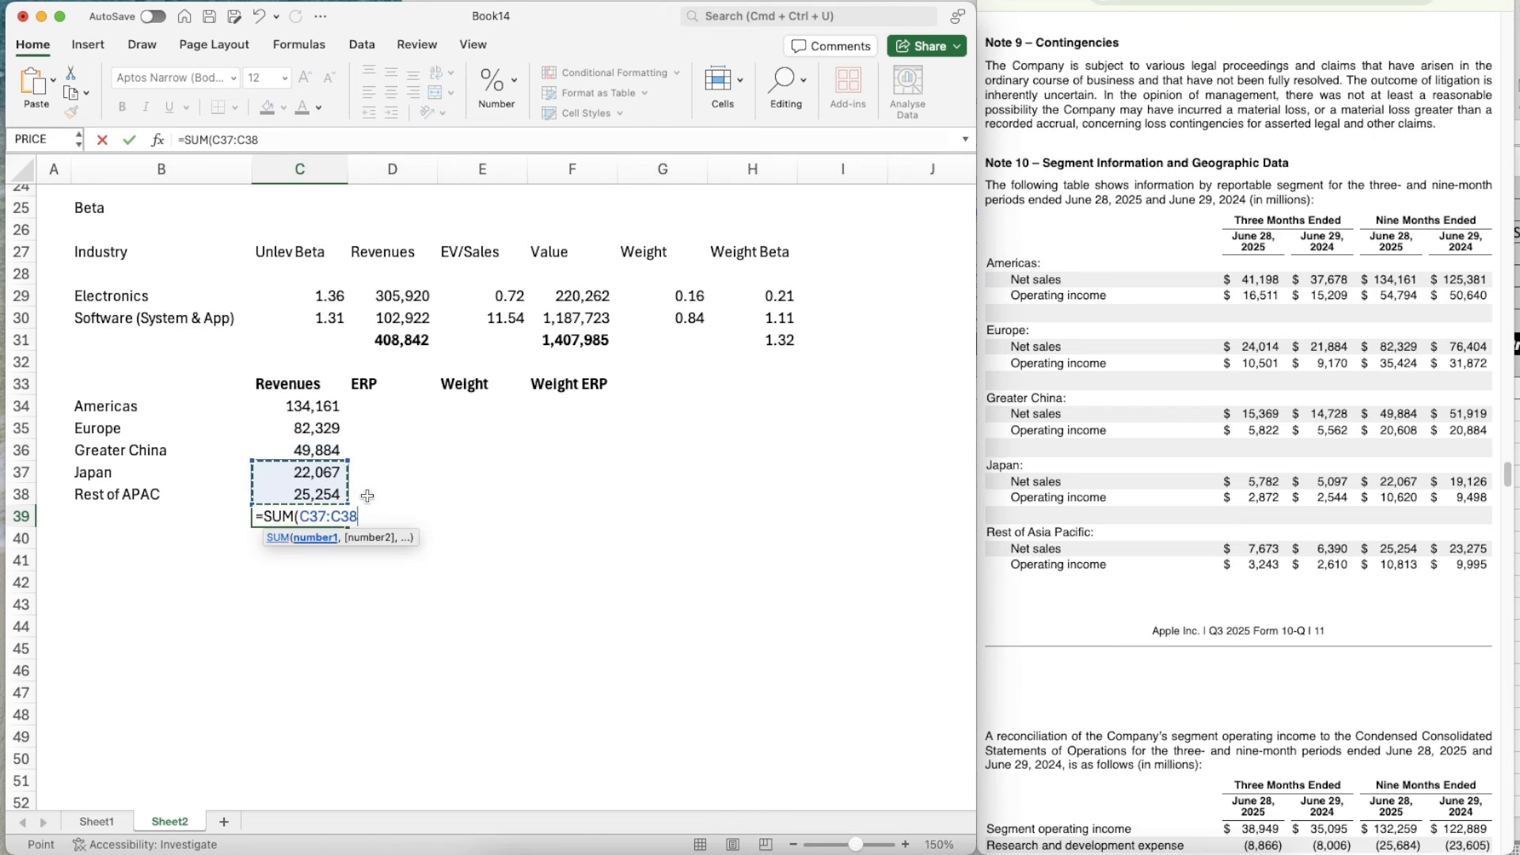
key(Return)
key(Up)
key(super+b)
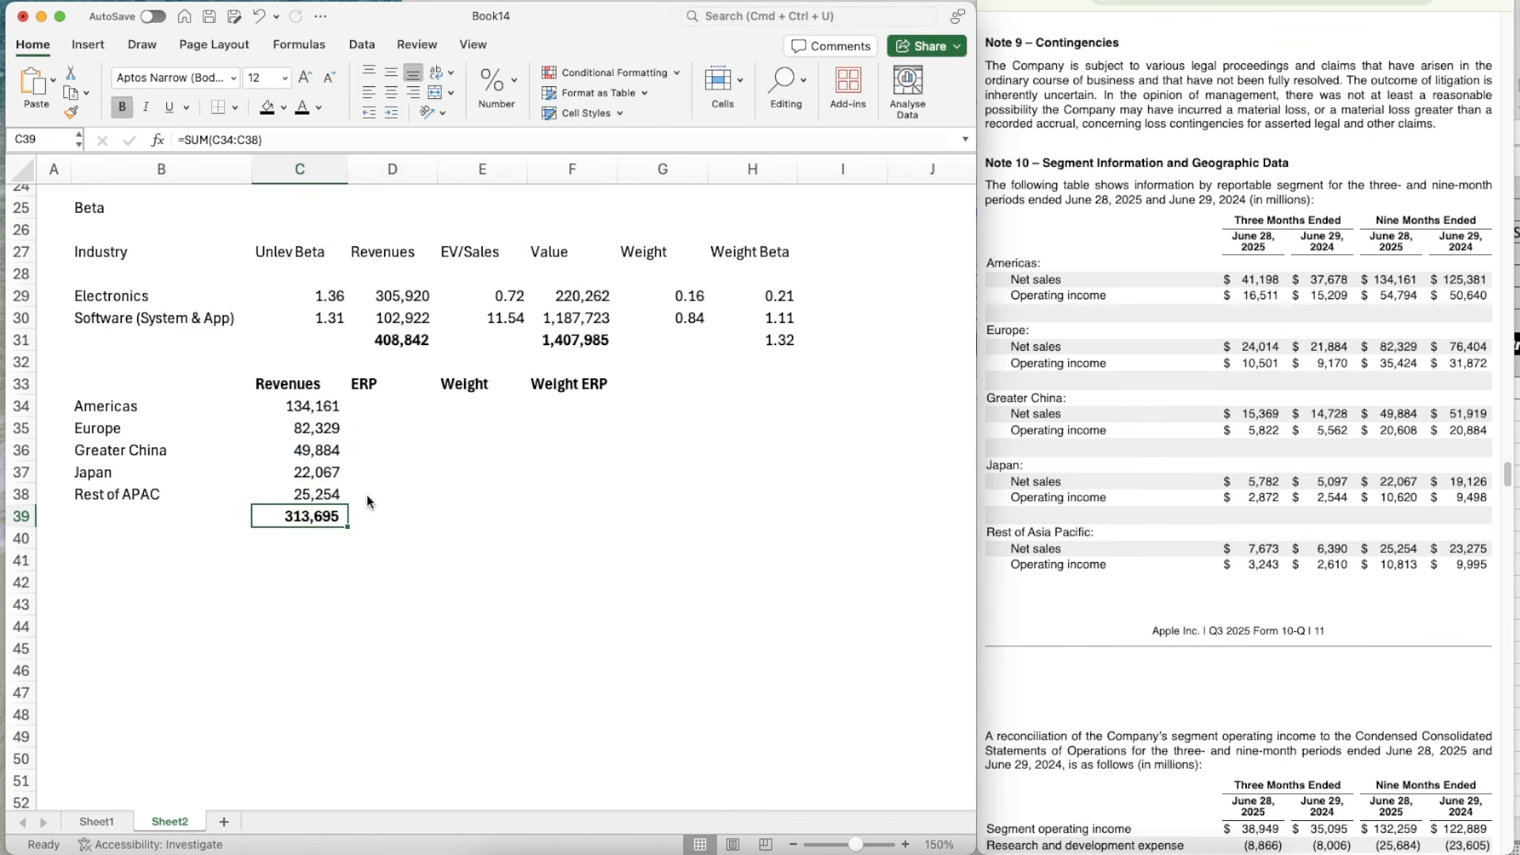
- With Americas' ERP cell D34 selected, minimize the psdata.xls window and bring up the workbook containing the Regional Weighted Averages sheet
key(Right)
key(Up)
key(Up)
key(Up)
key(Up)
key(Up)
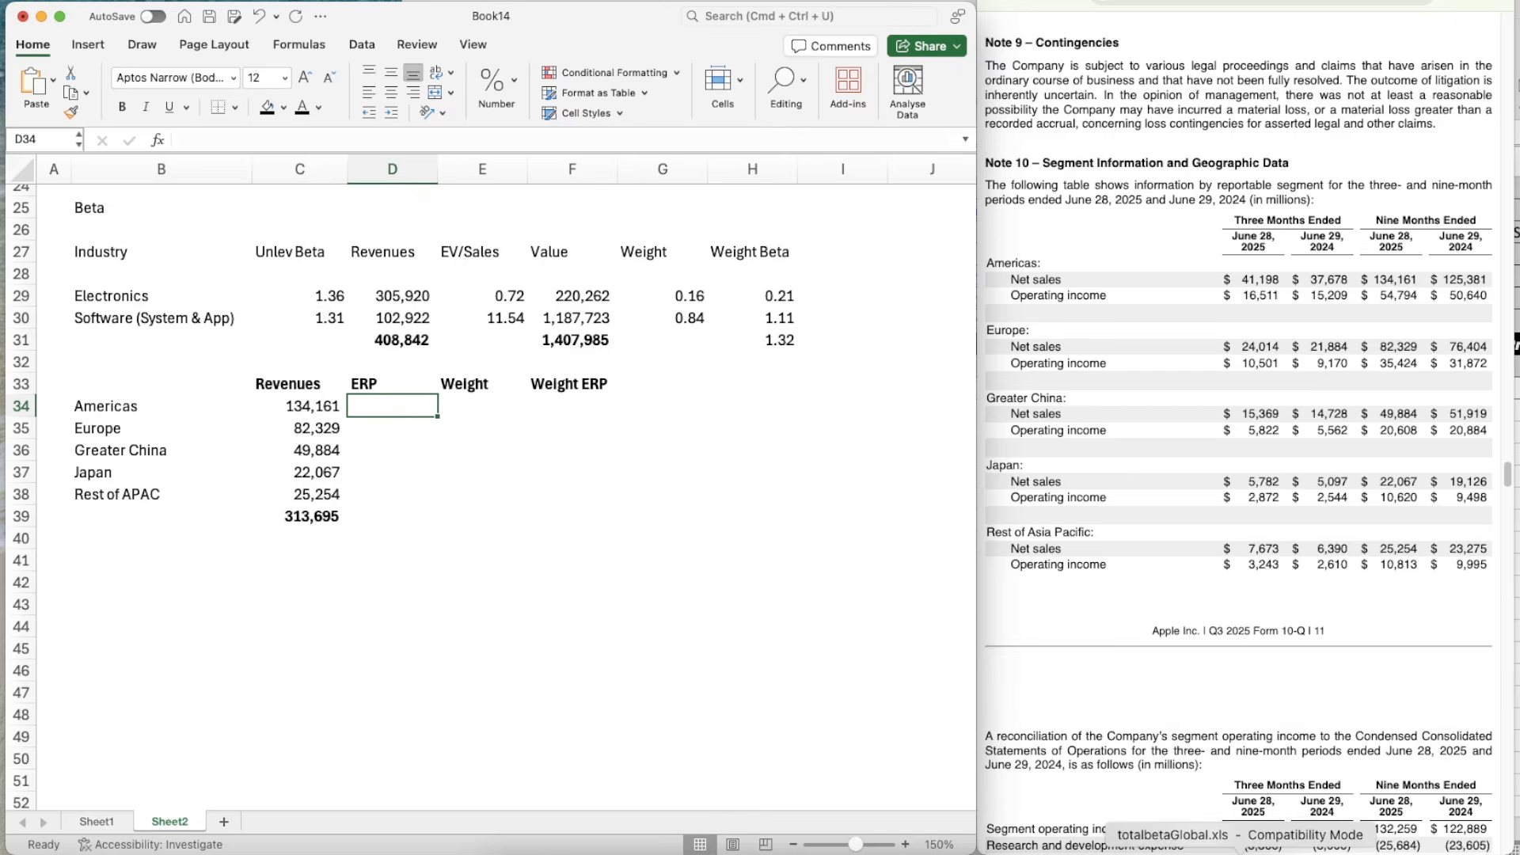
click(1518, 262)
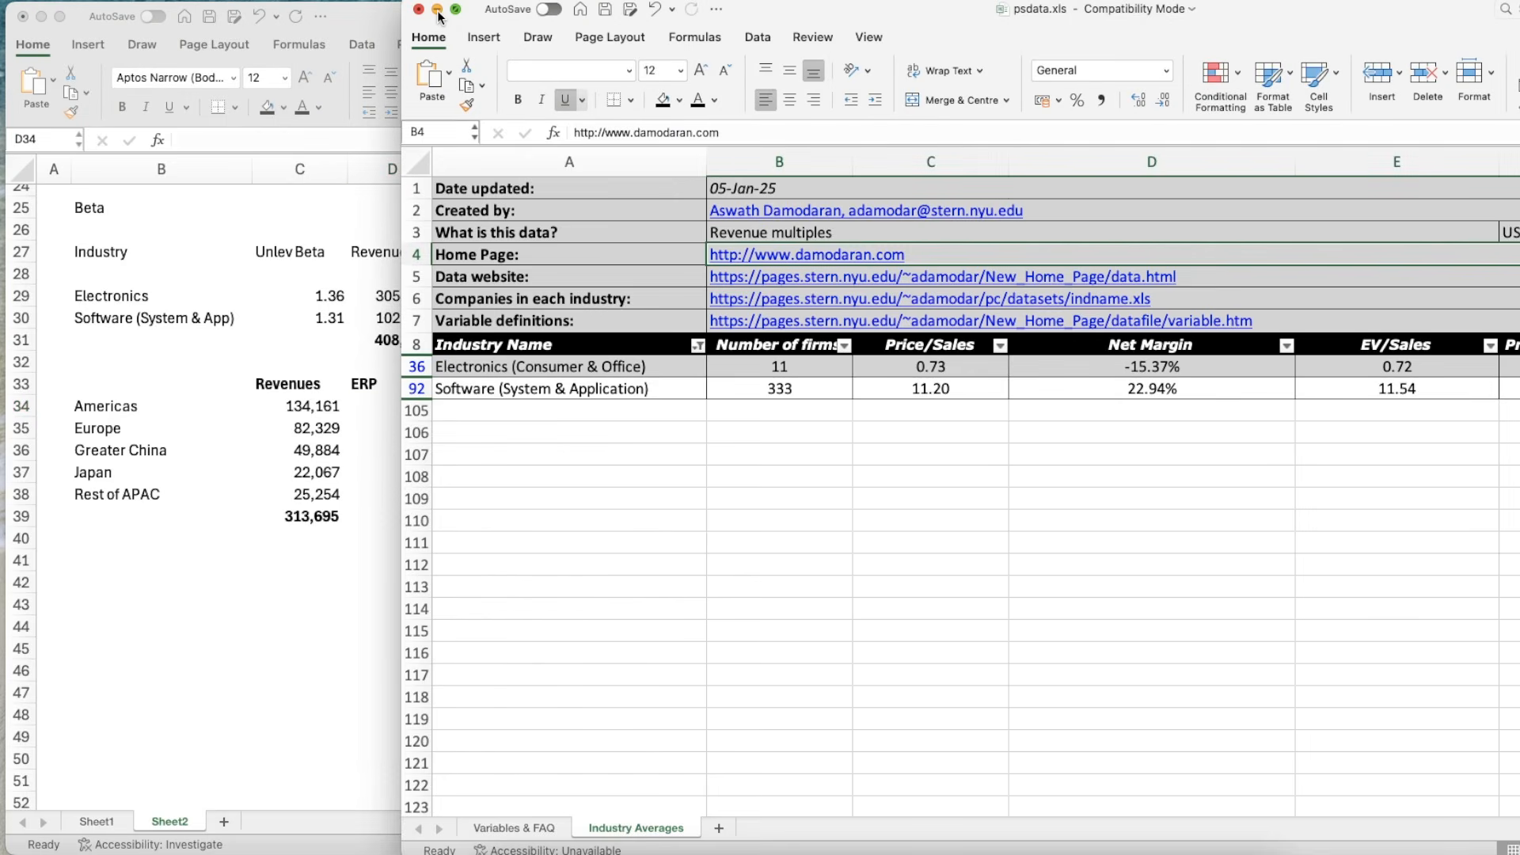
click(436, 9)
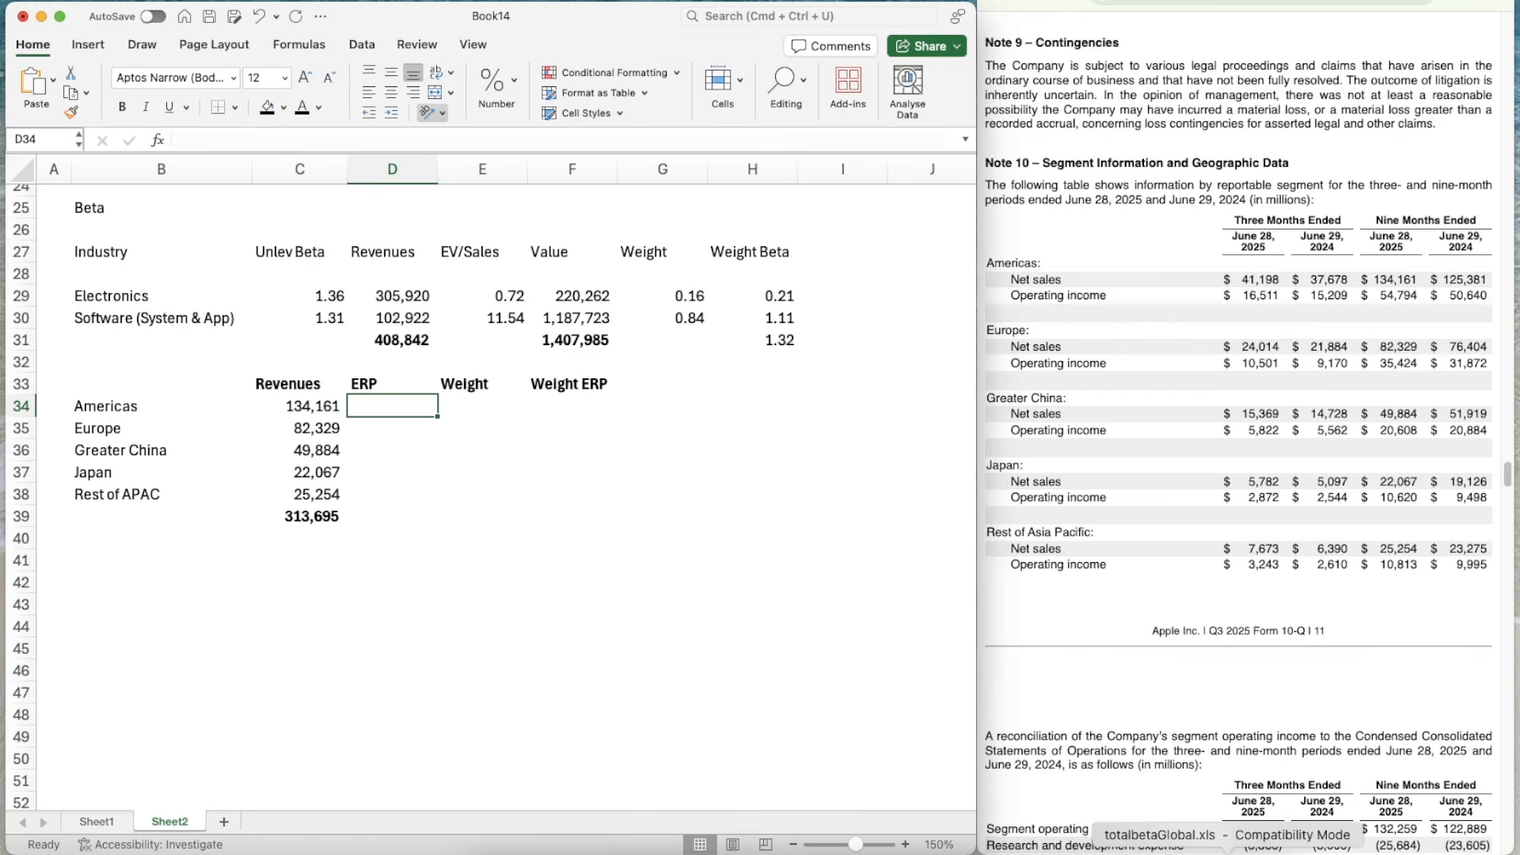
click(1203, 854)
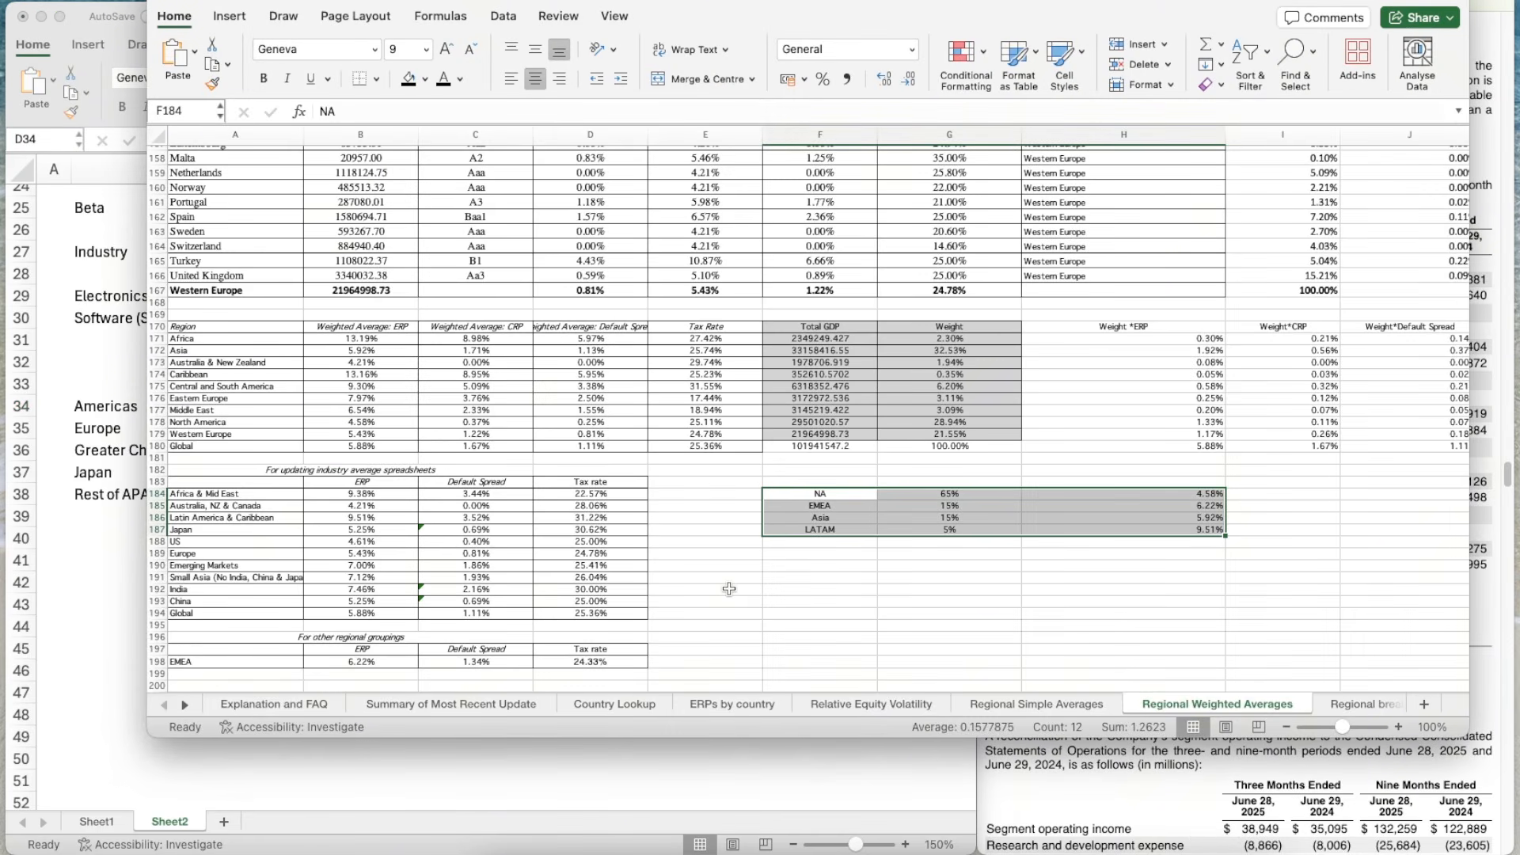
- Examine the country list and the regional summary tables on the Regional Weighted Averages sheet for ERPs matching Apple's regions
scroll(729, 588, down, 1)
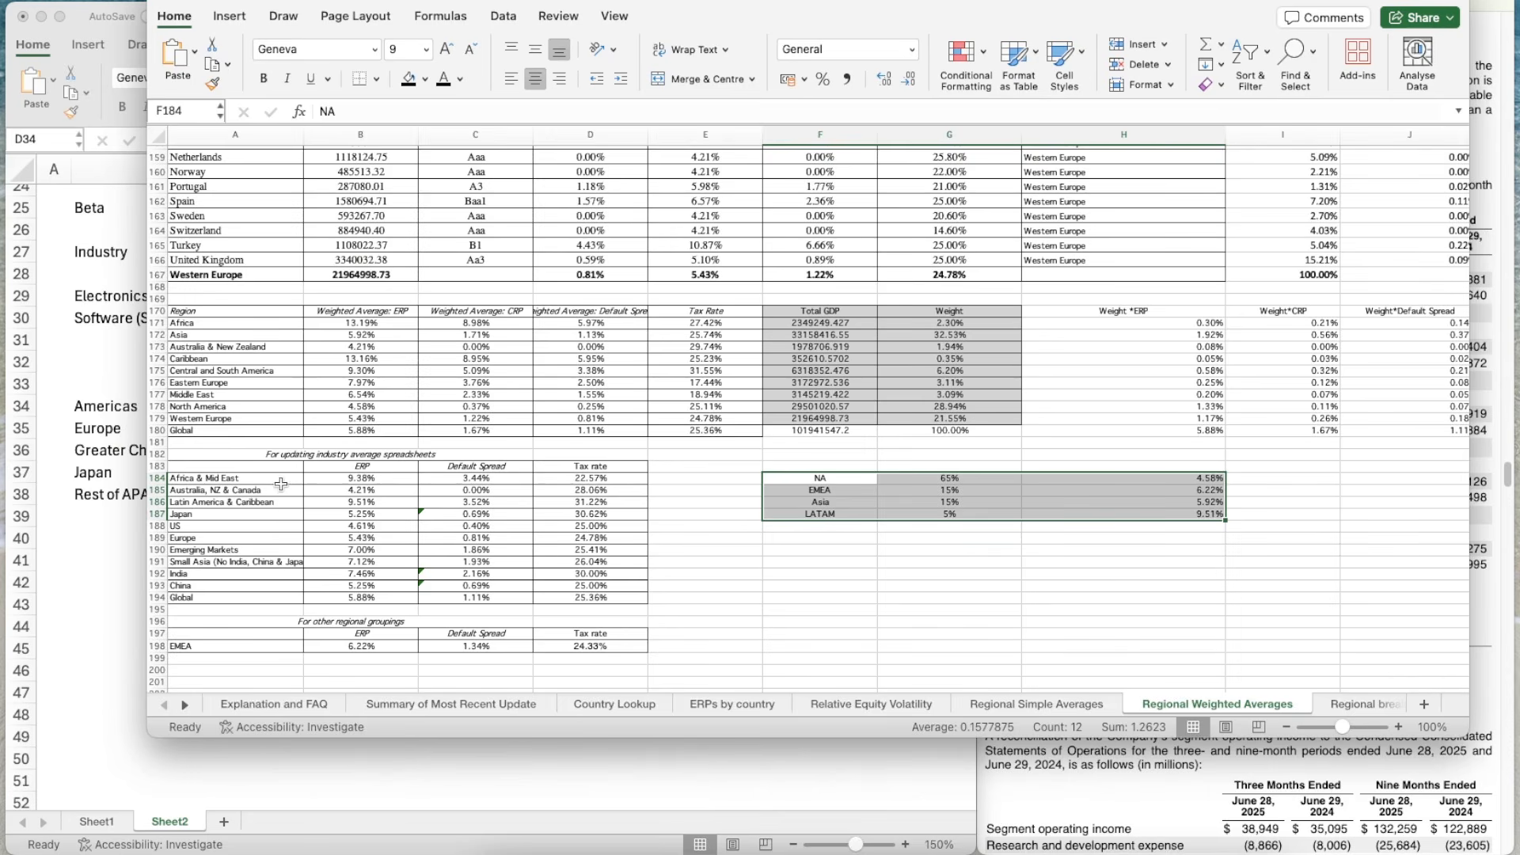
scroll(708, 590, up, 1)
scroll(708, 589, up, 1)
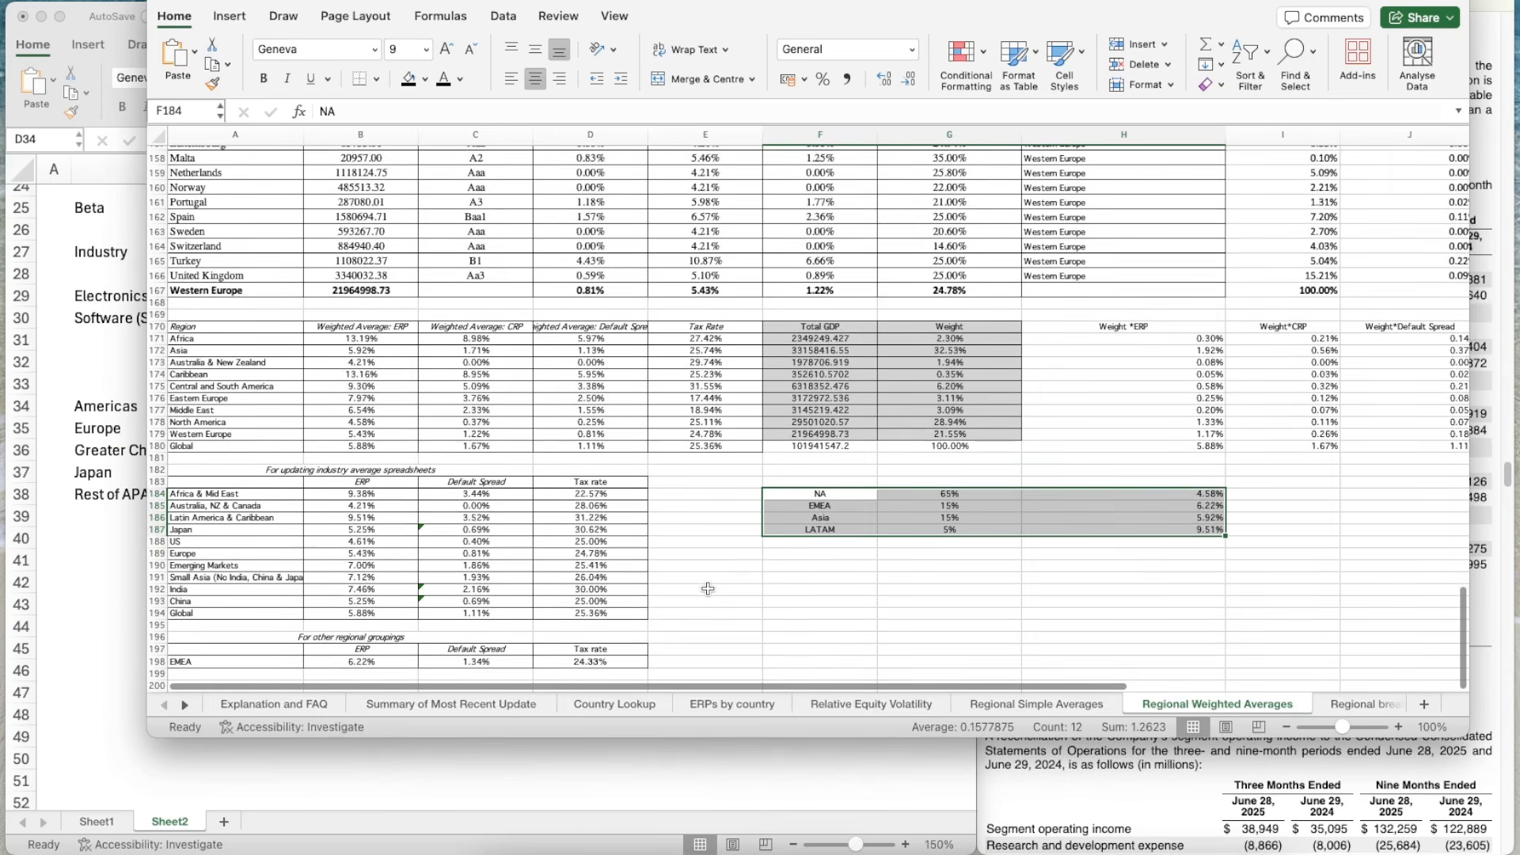
scroll(708, 589, up, 1)
scroll(708, 588, up, 10)
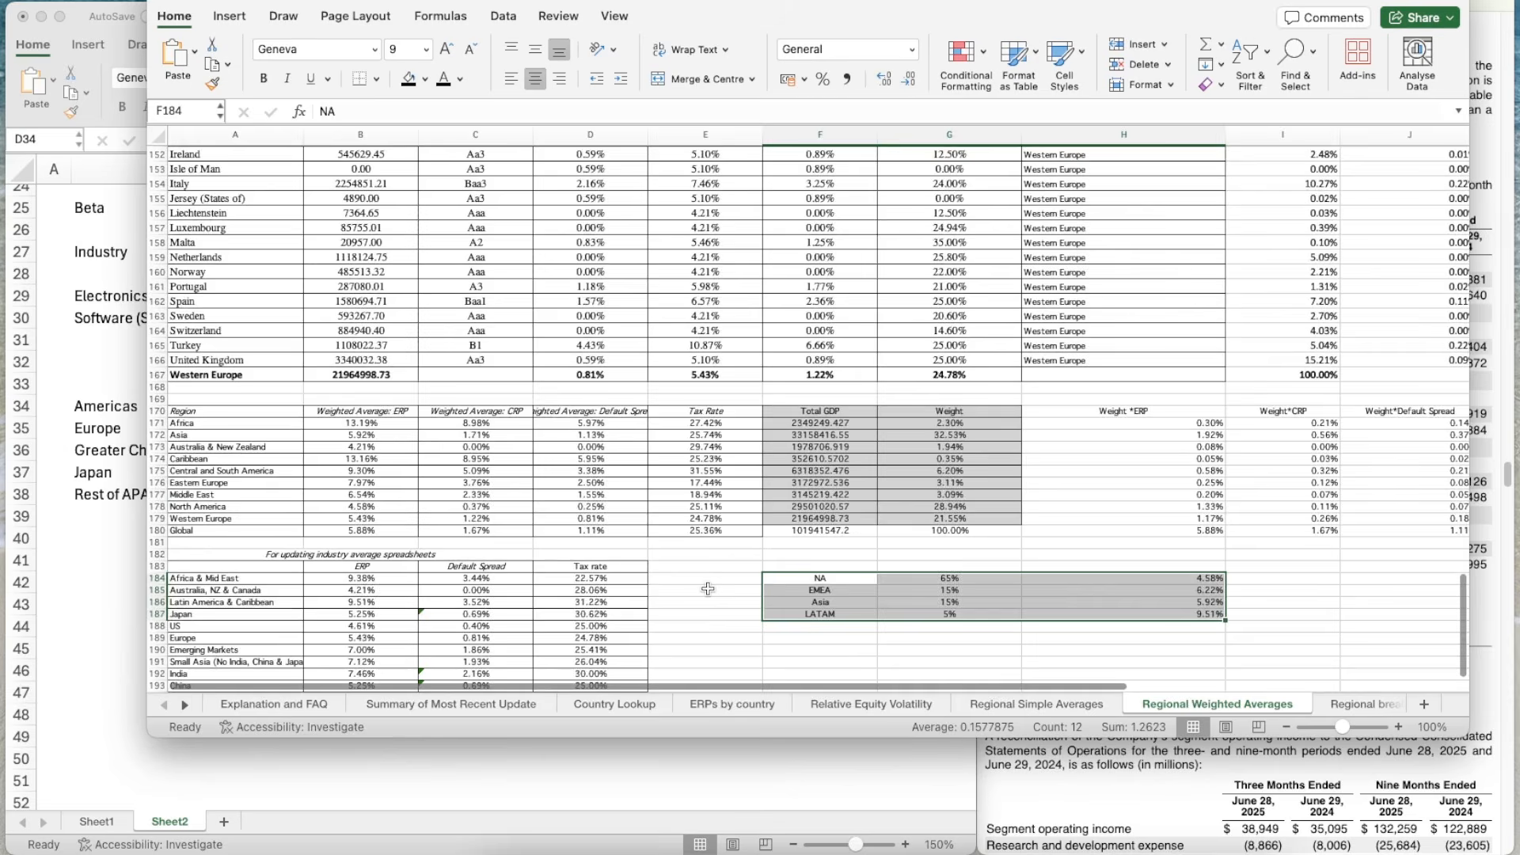
scroll(708, 588, up, 20)
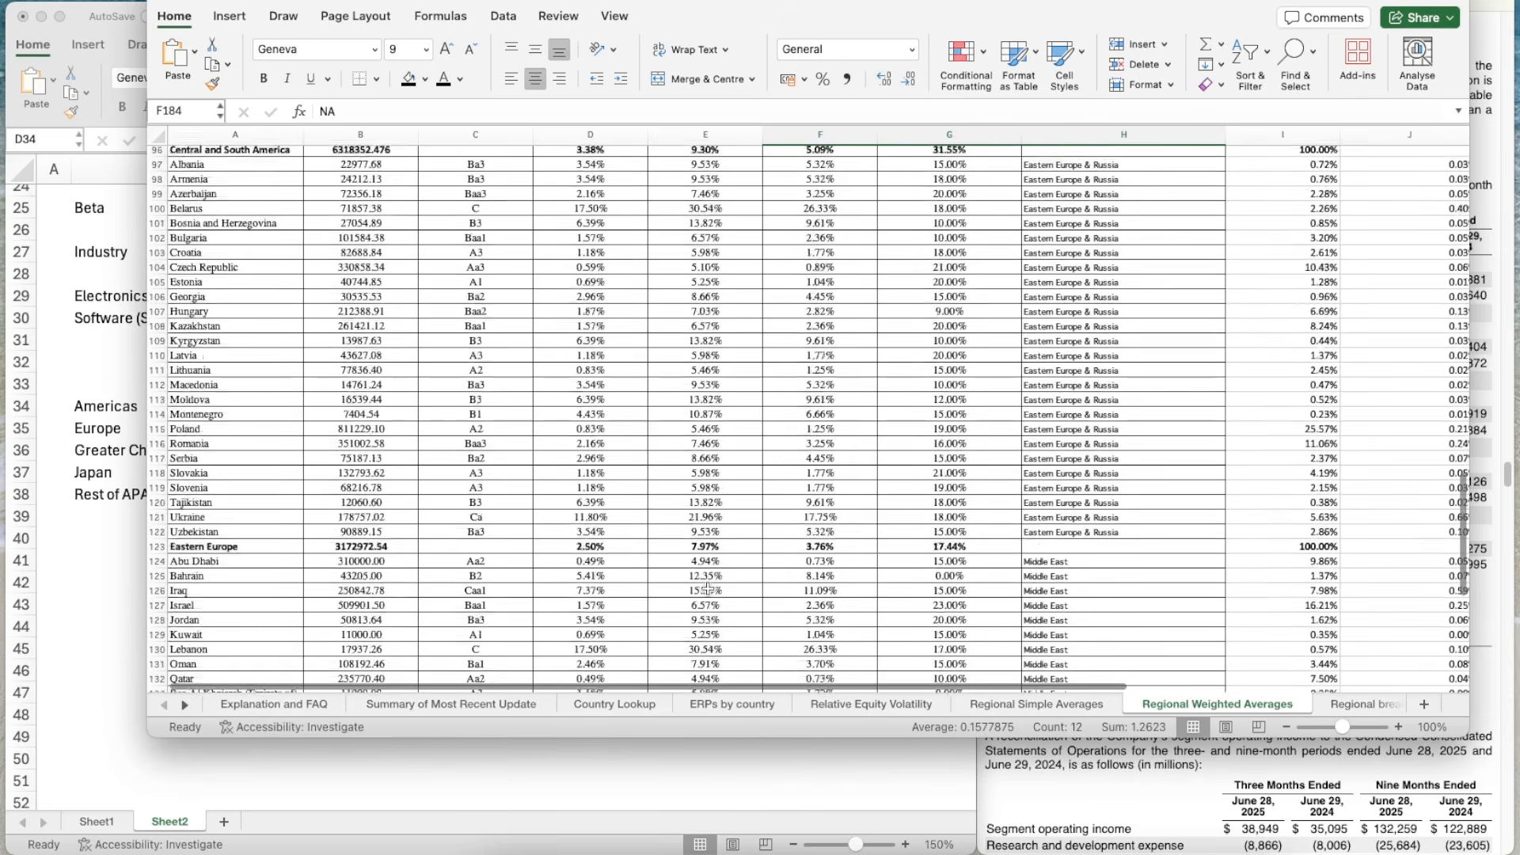
scroll(708, 588, up, 2)
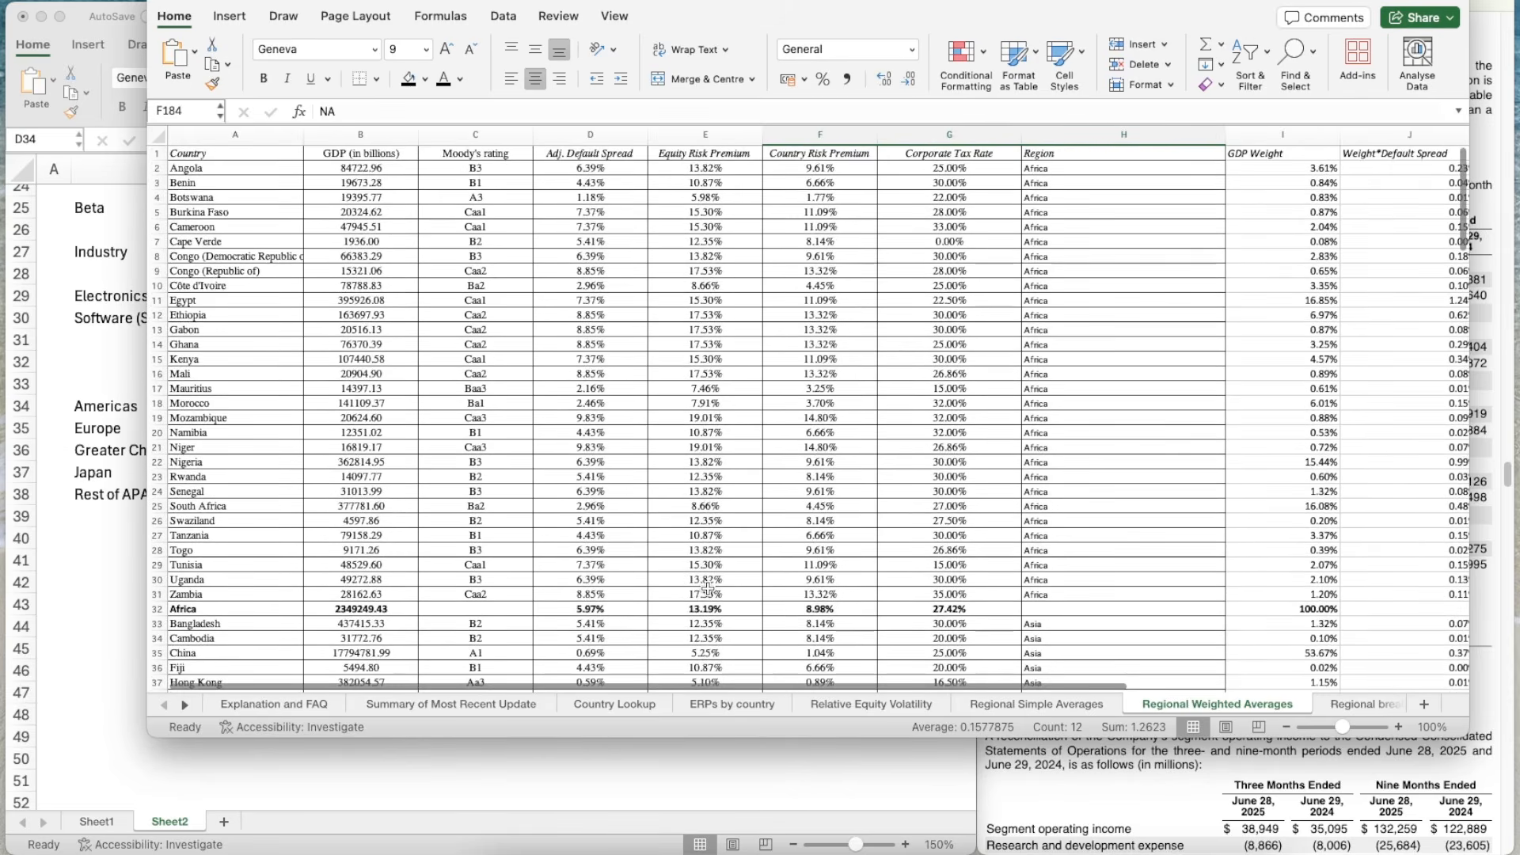
scroll(708, 589, down, 6)
scroll(708, 589, down, 20)
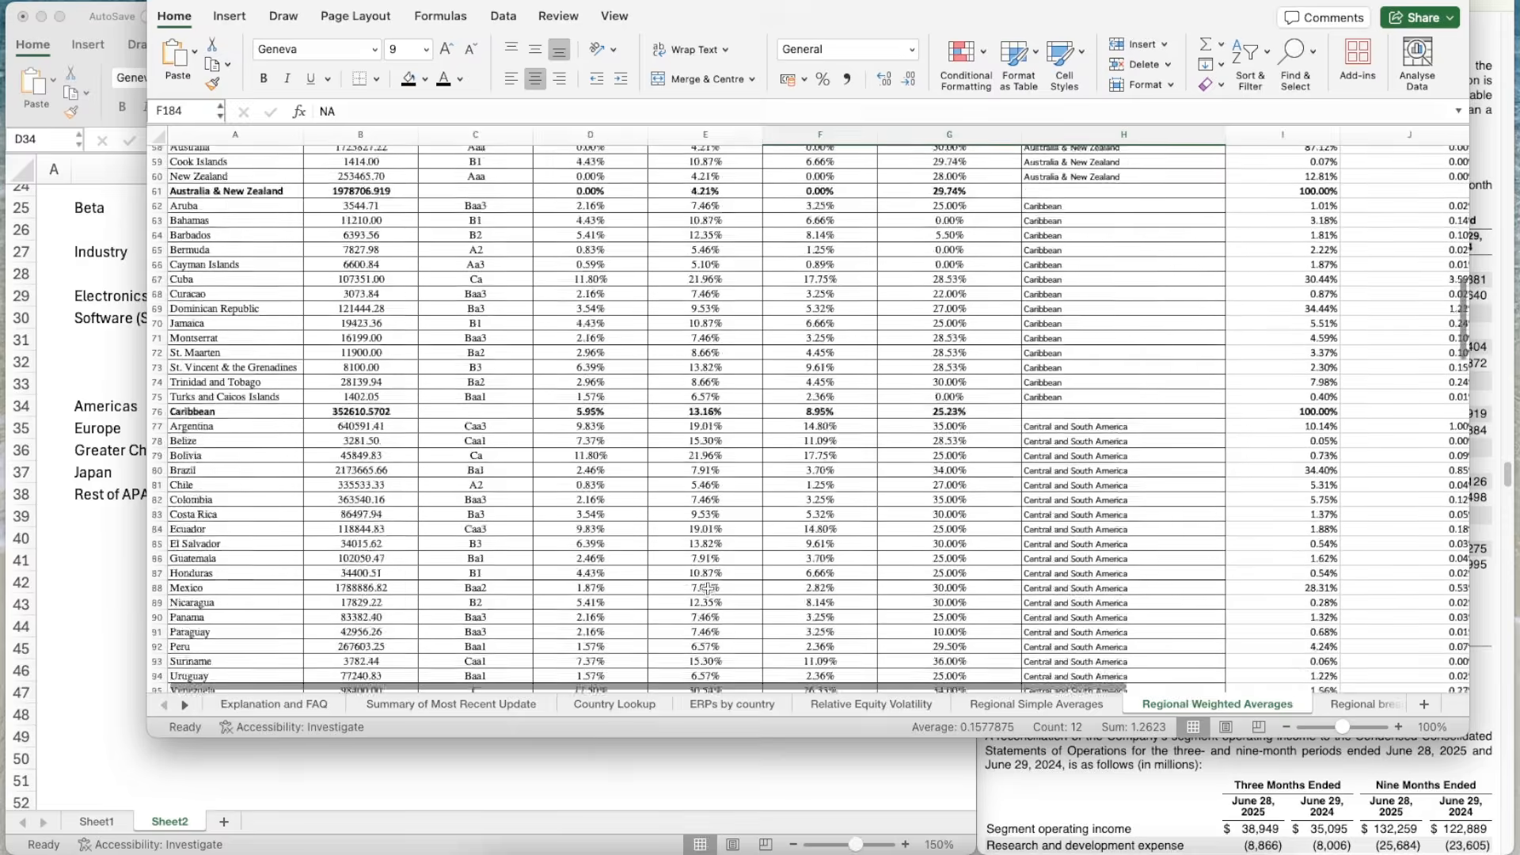
scroll(717, 581, down, 4)
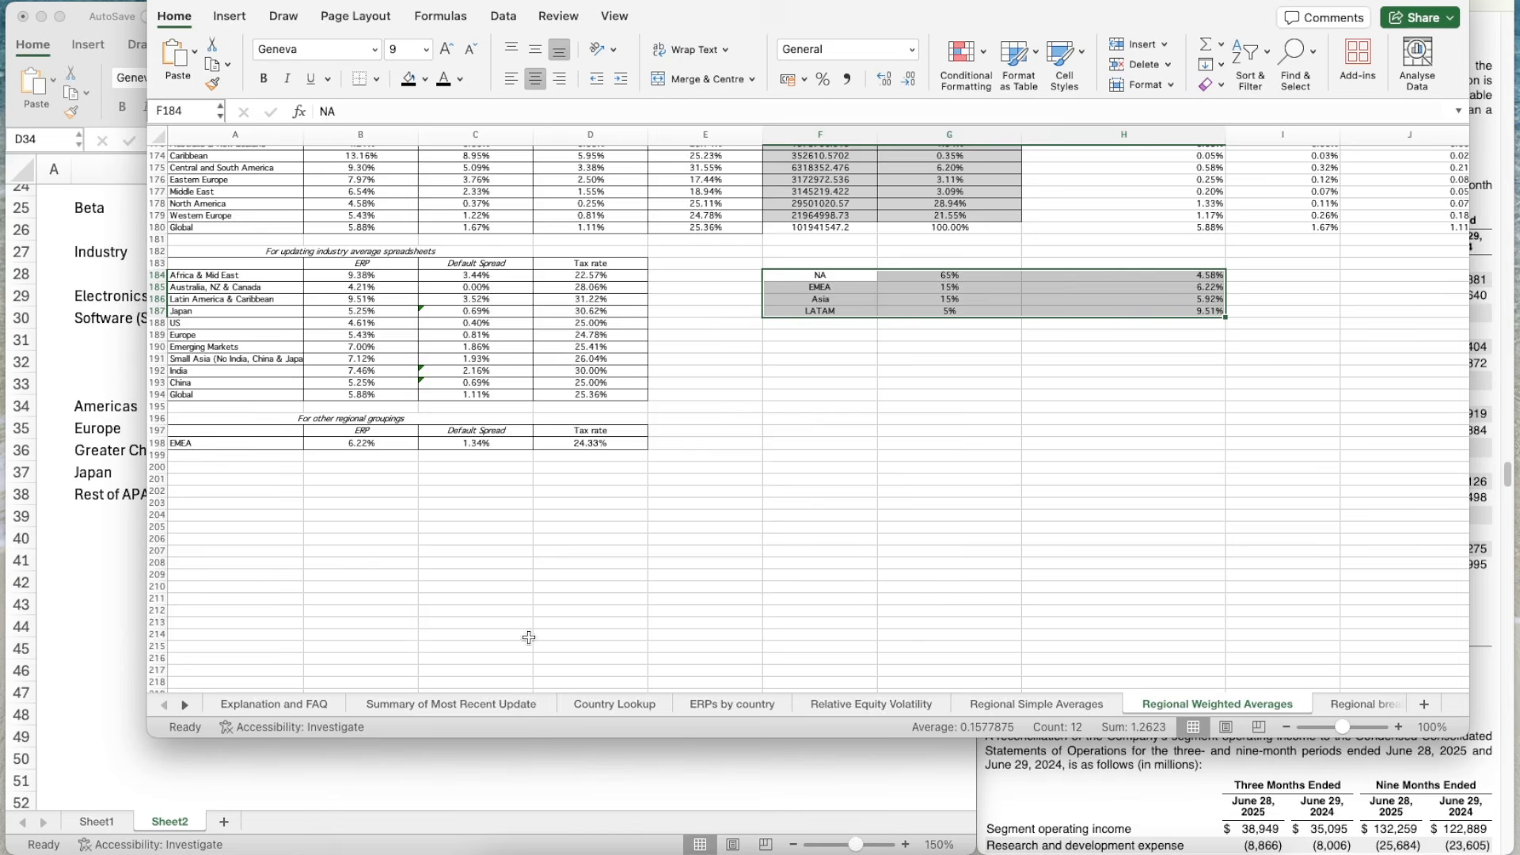
scroll(528, 637, up, 3)
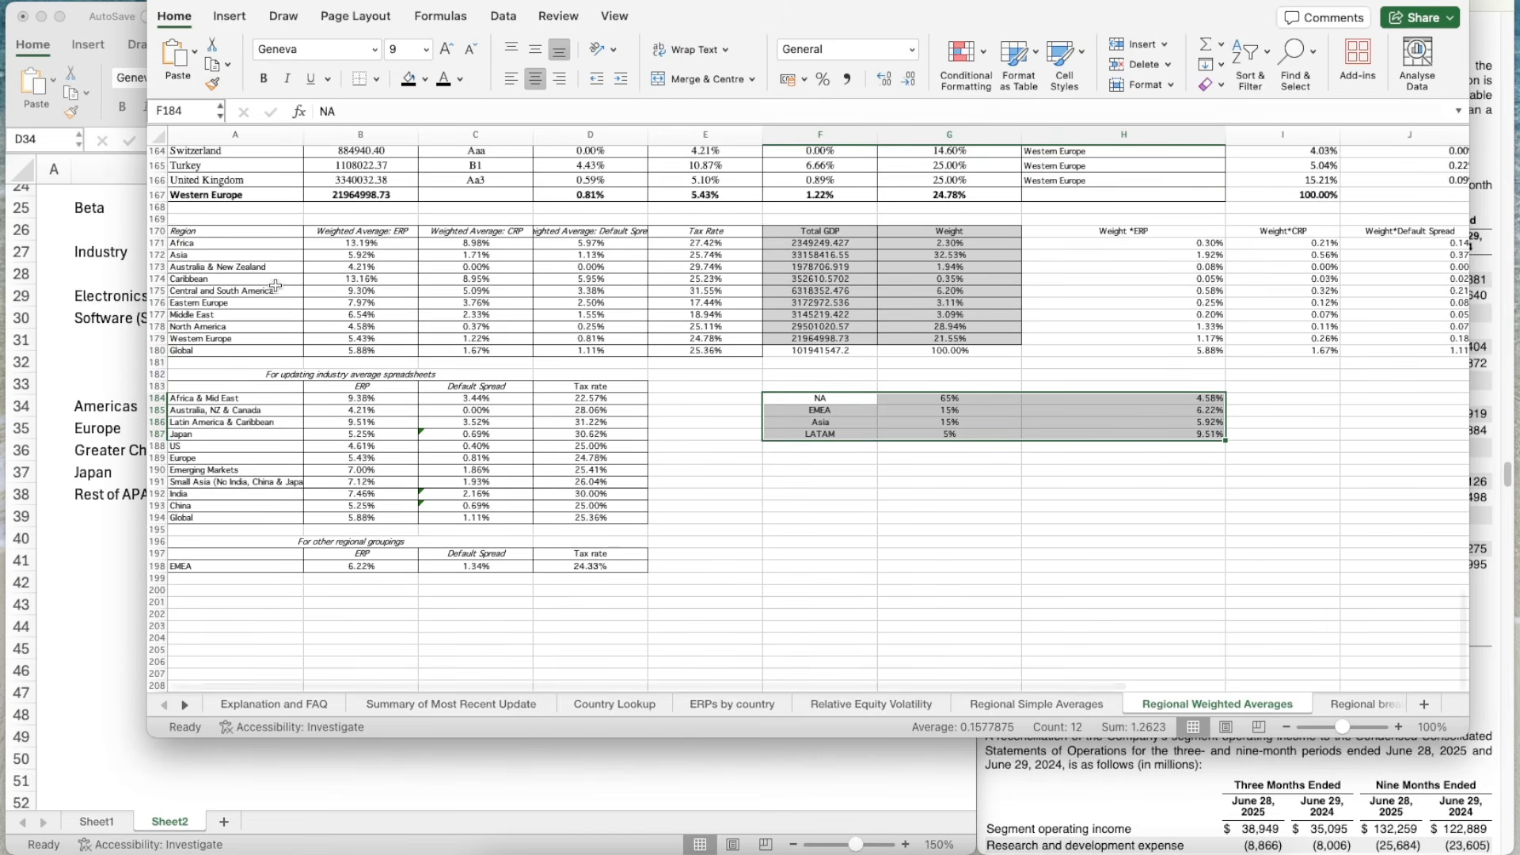
scroll(429, 346, up, 1)
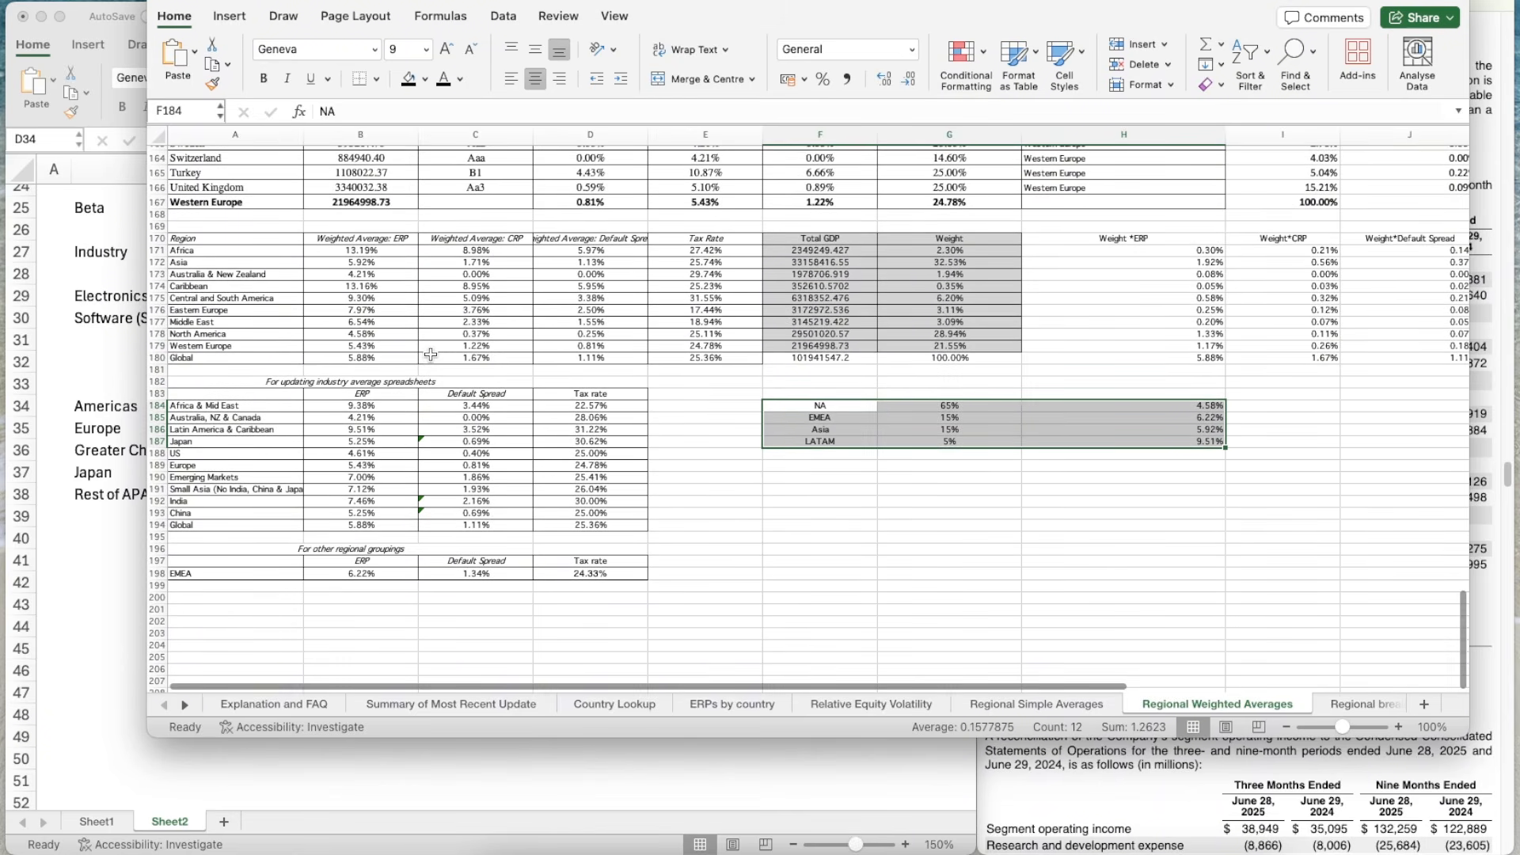
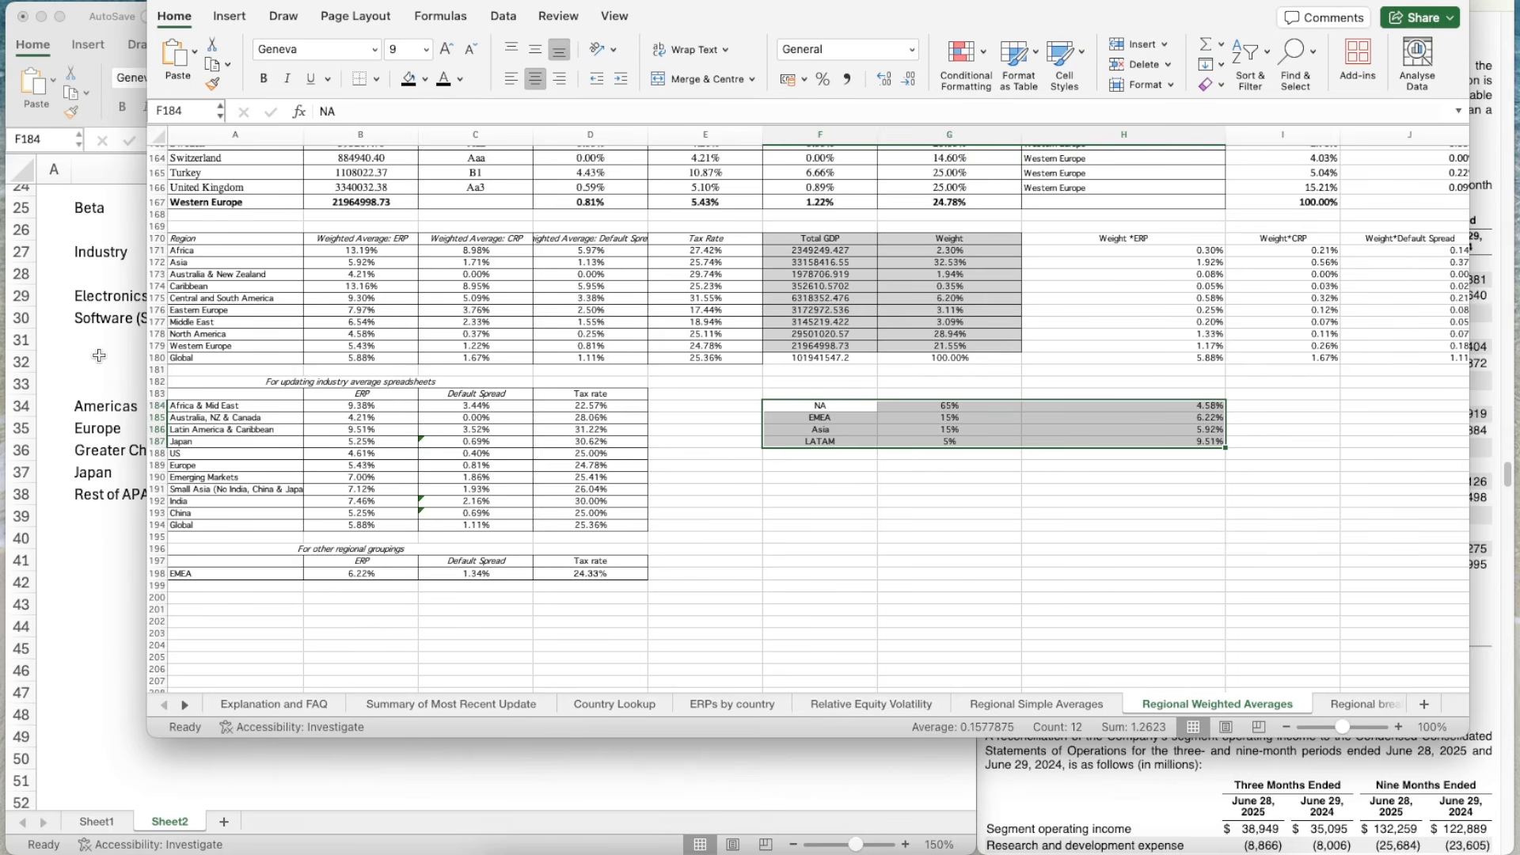
- Enter the ERPs in Book14: North America's 4.58% for Americas in D34 and 5.43% for Europe in D35
click(421, 407)
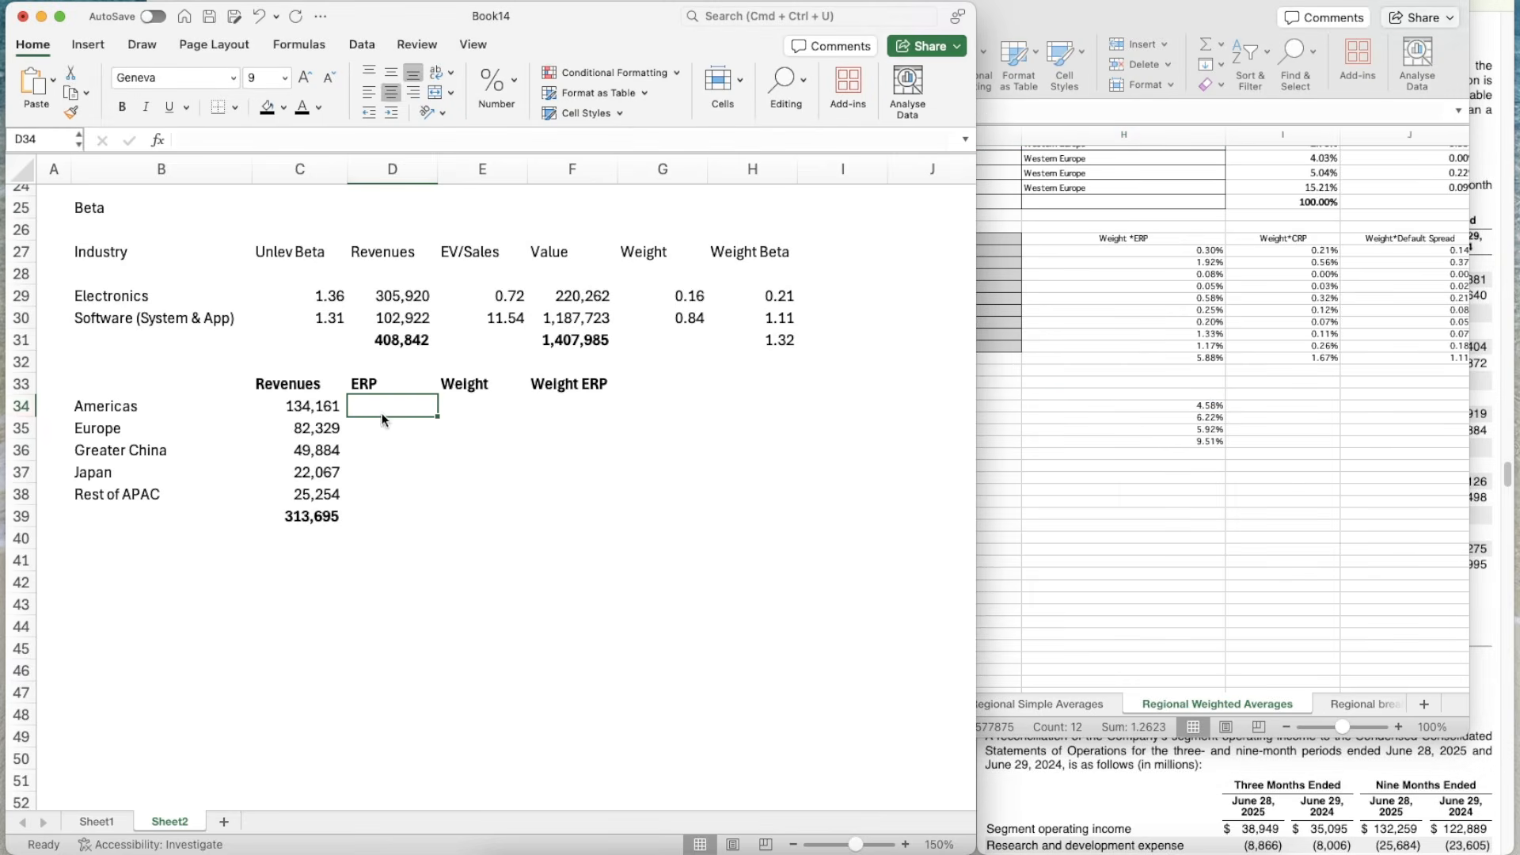
text(4.58)
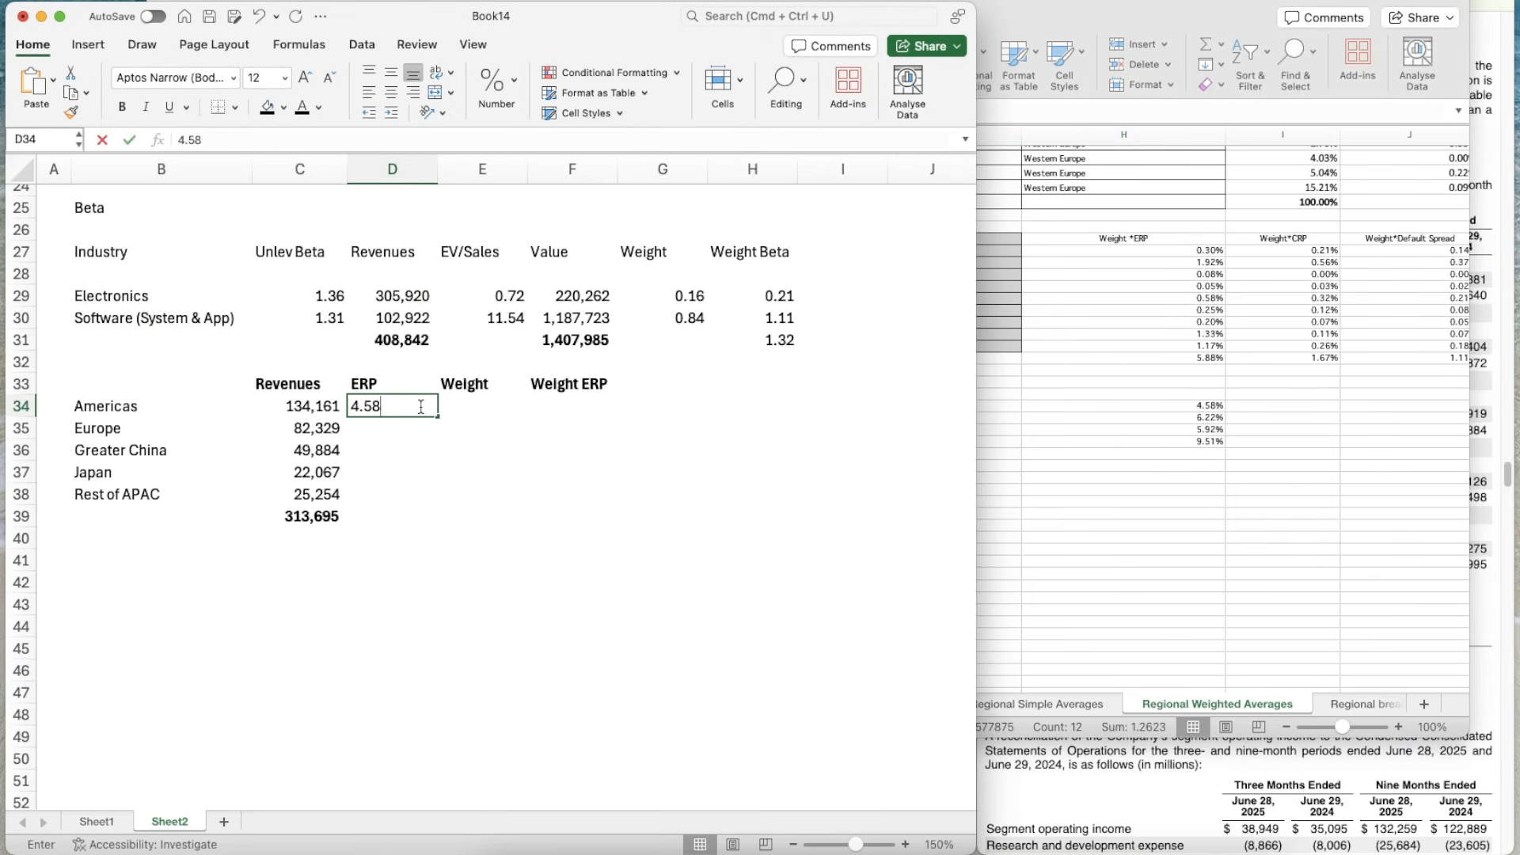
key(Return)
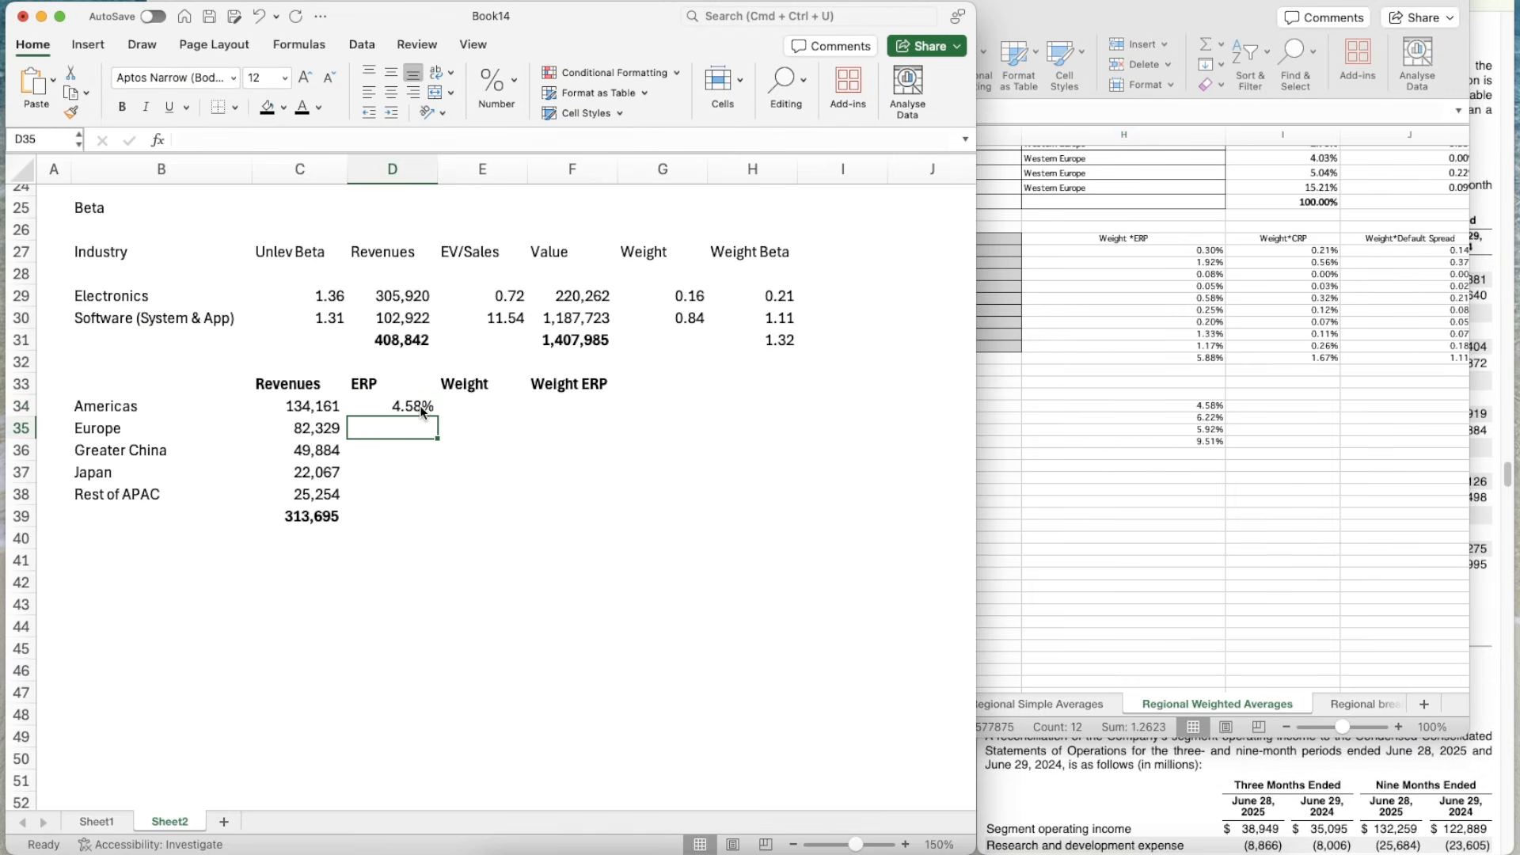
click(1108, 457)
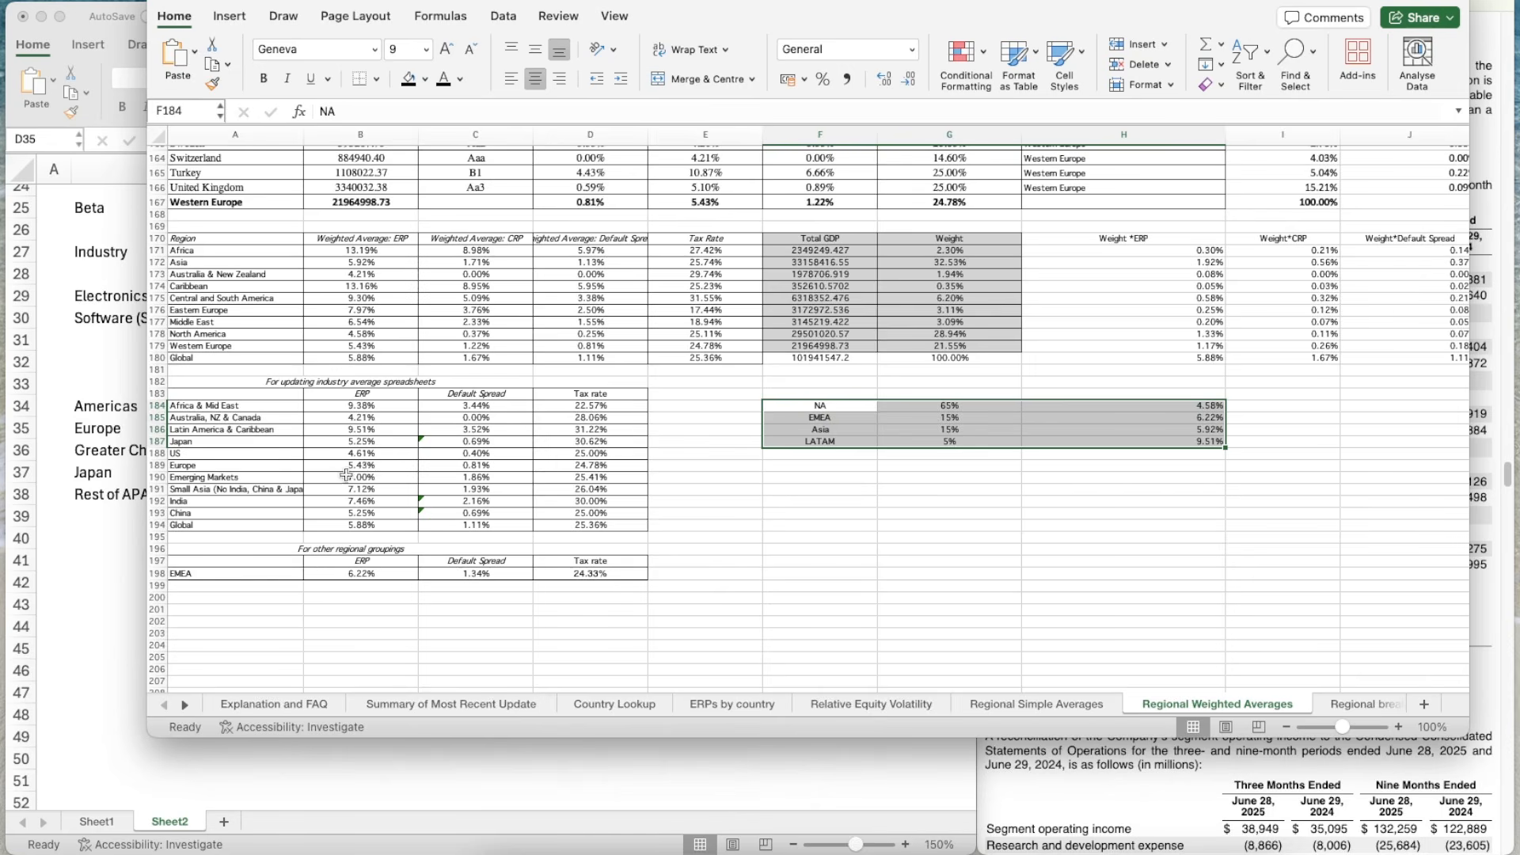
click(110, 557)
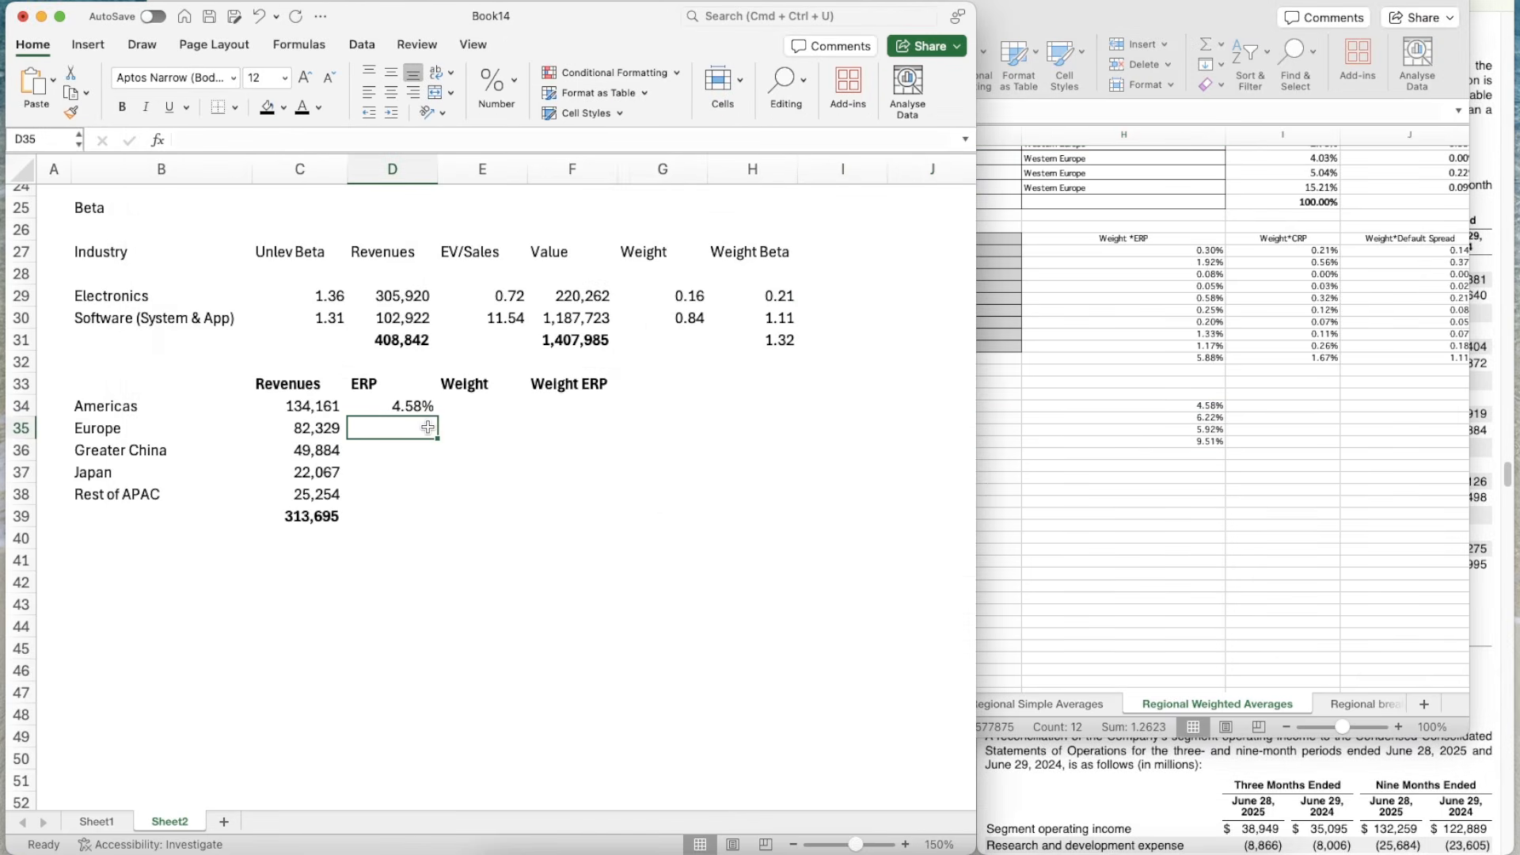
text(5.43%)
key(Return)
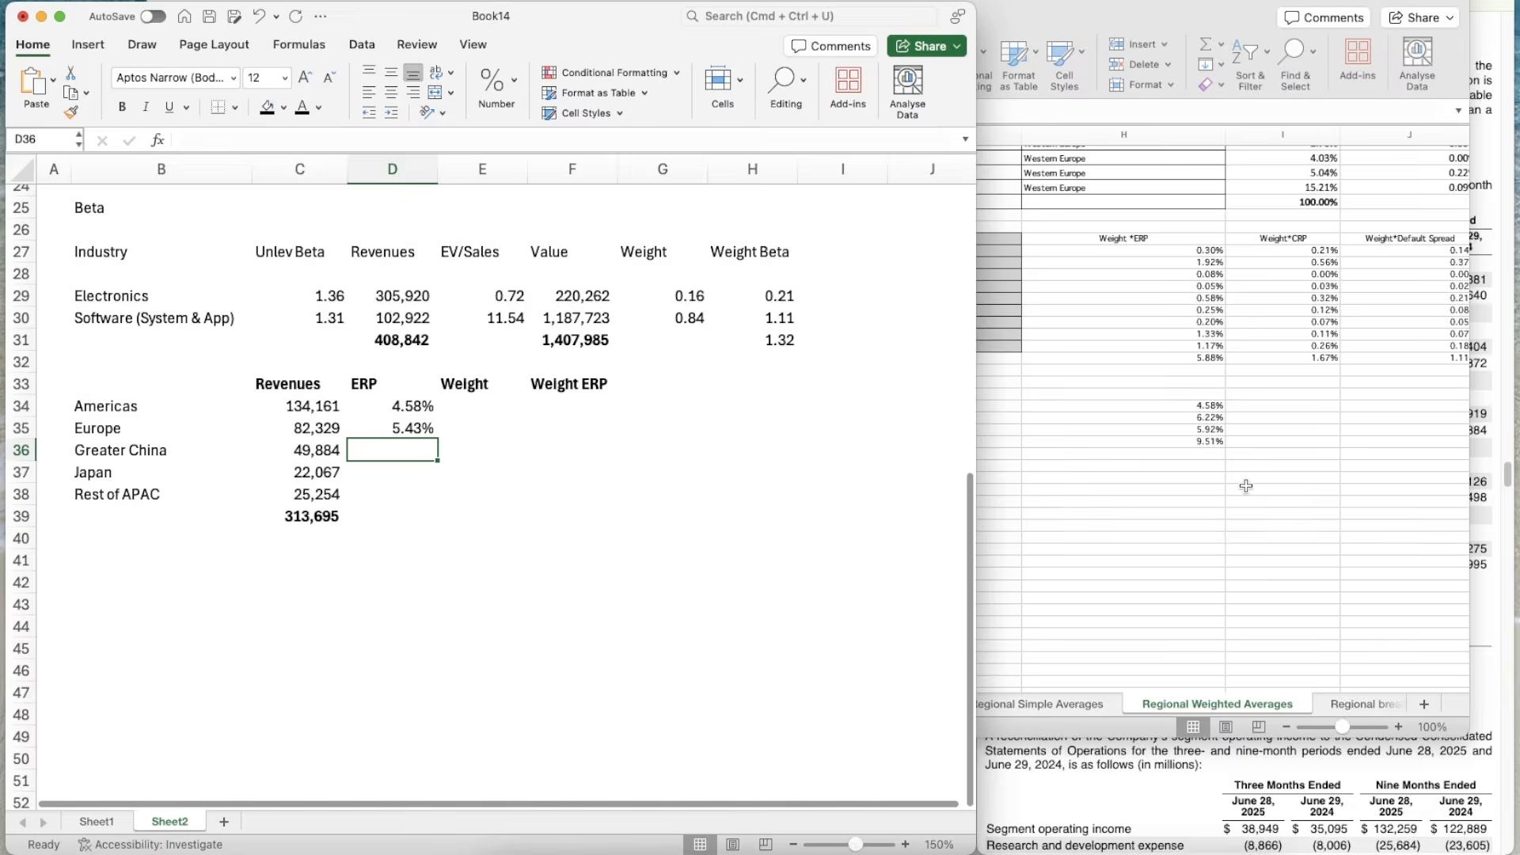
- Look up the China and Japan ERPs and enter 5.25% for Greater China in D36 and 5.25% for Japan in D37
key(super+grave)
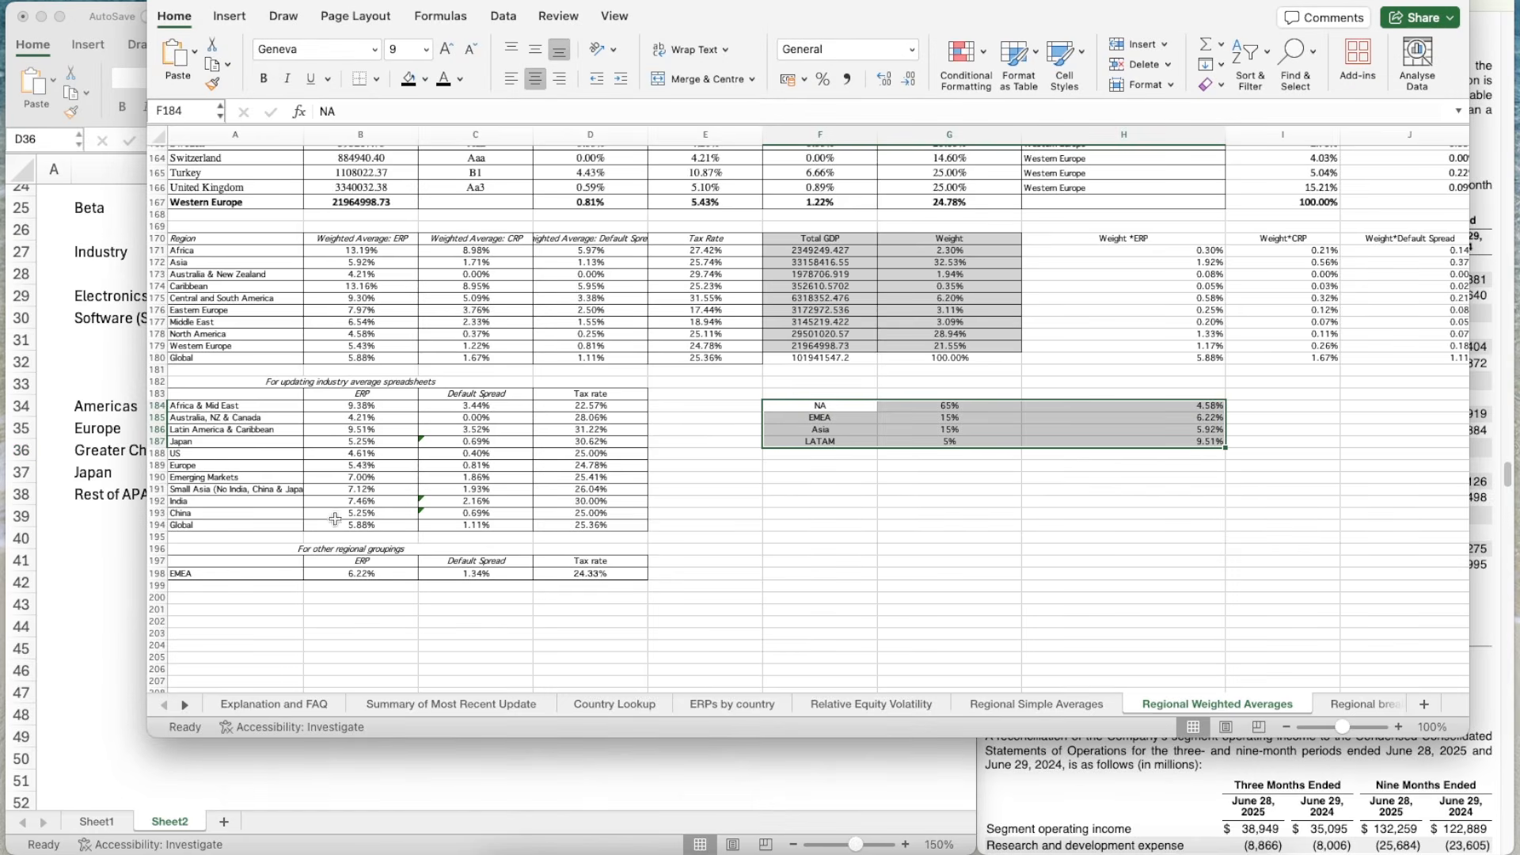
key(super+grave)
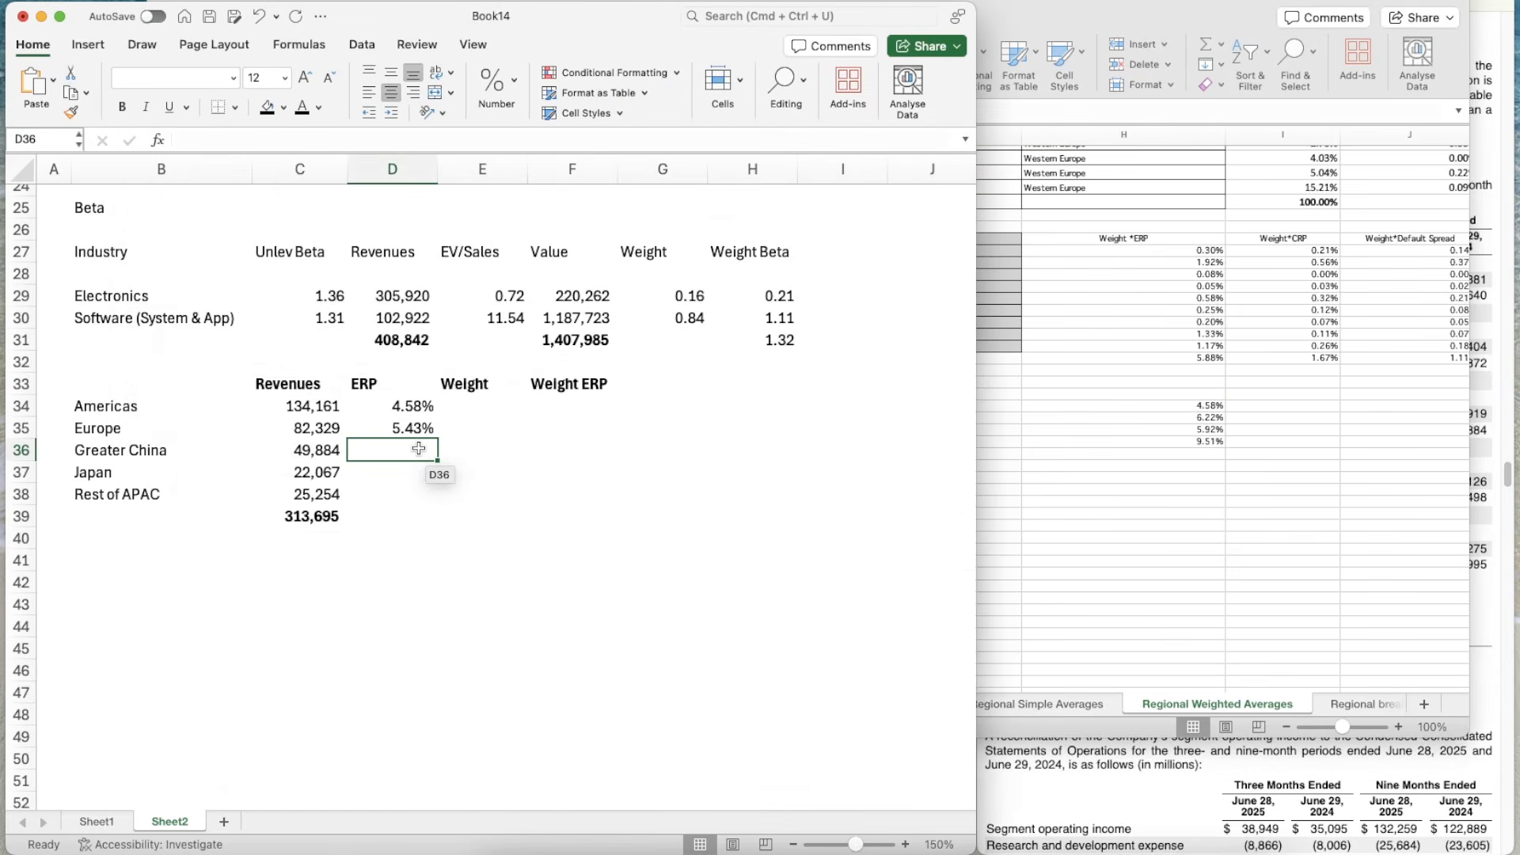
text(5.25%)
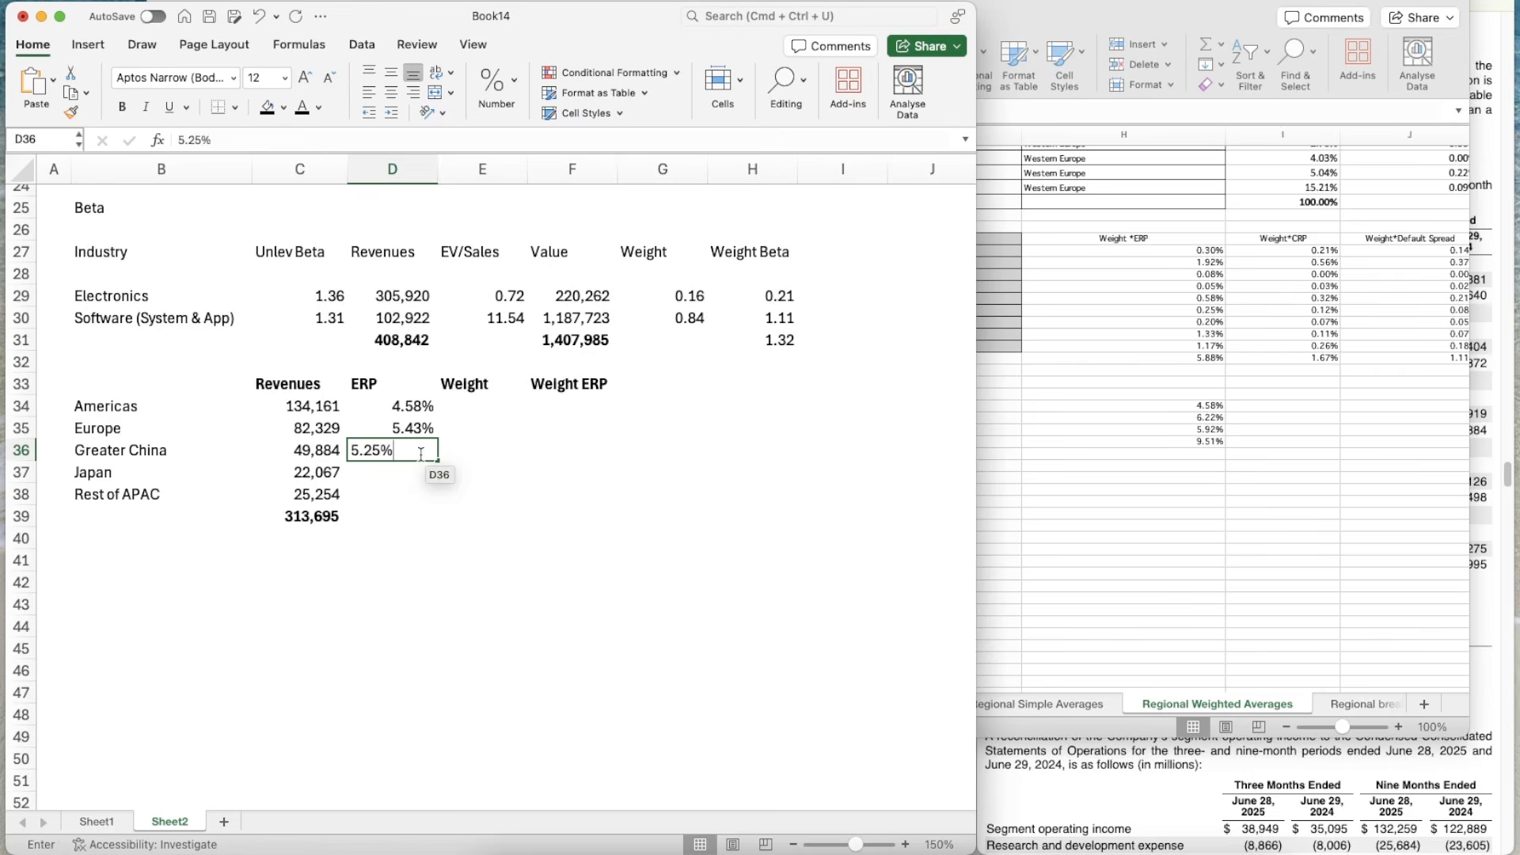
key(Return)
key(super+grave)
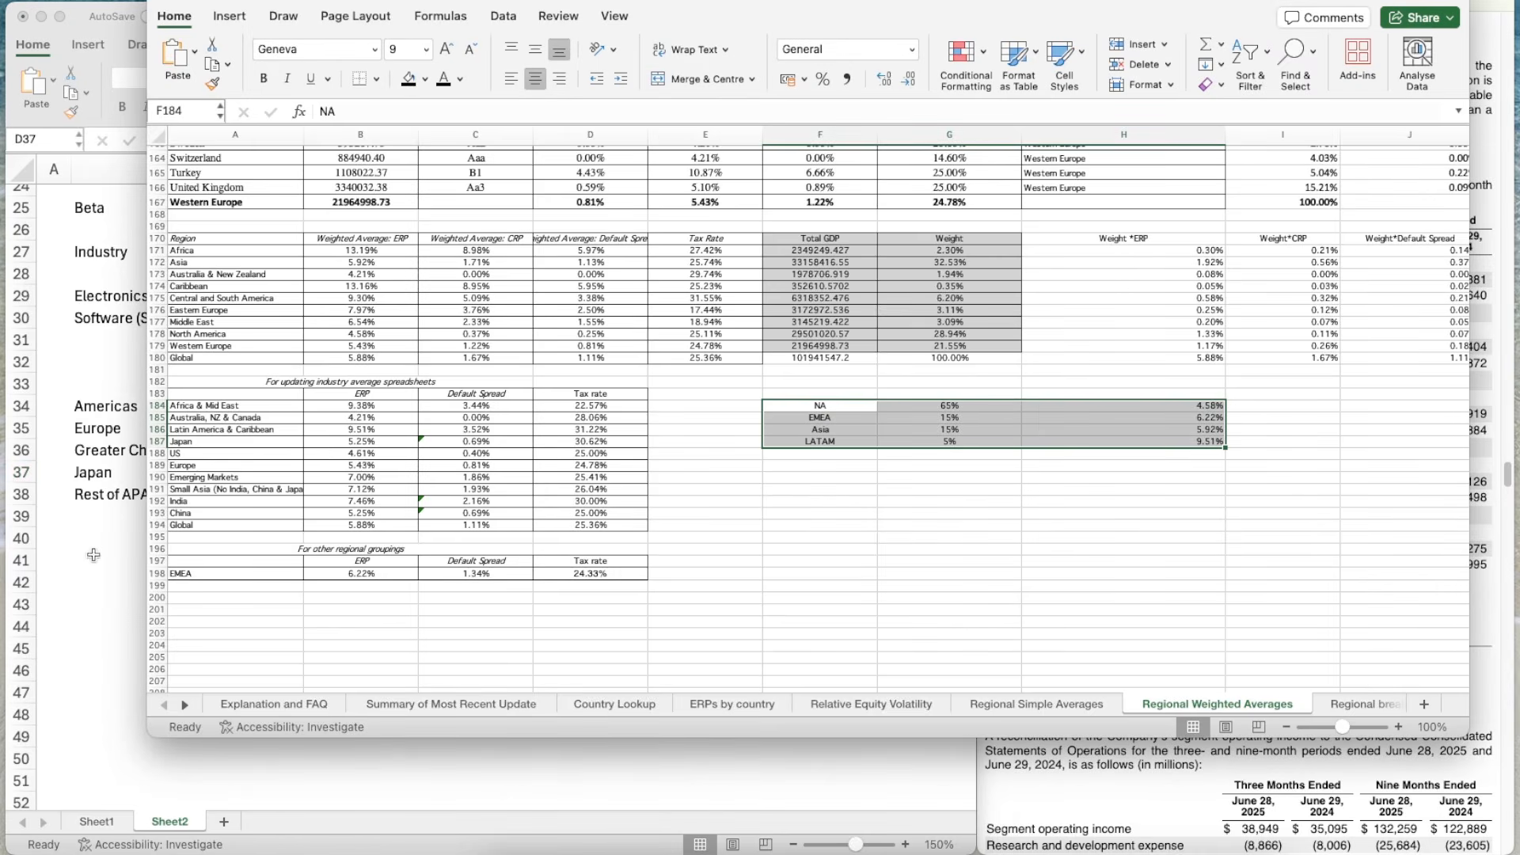
key(super+grave)
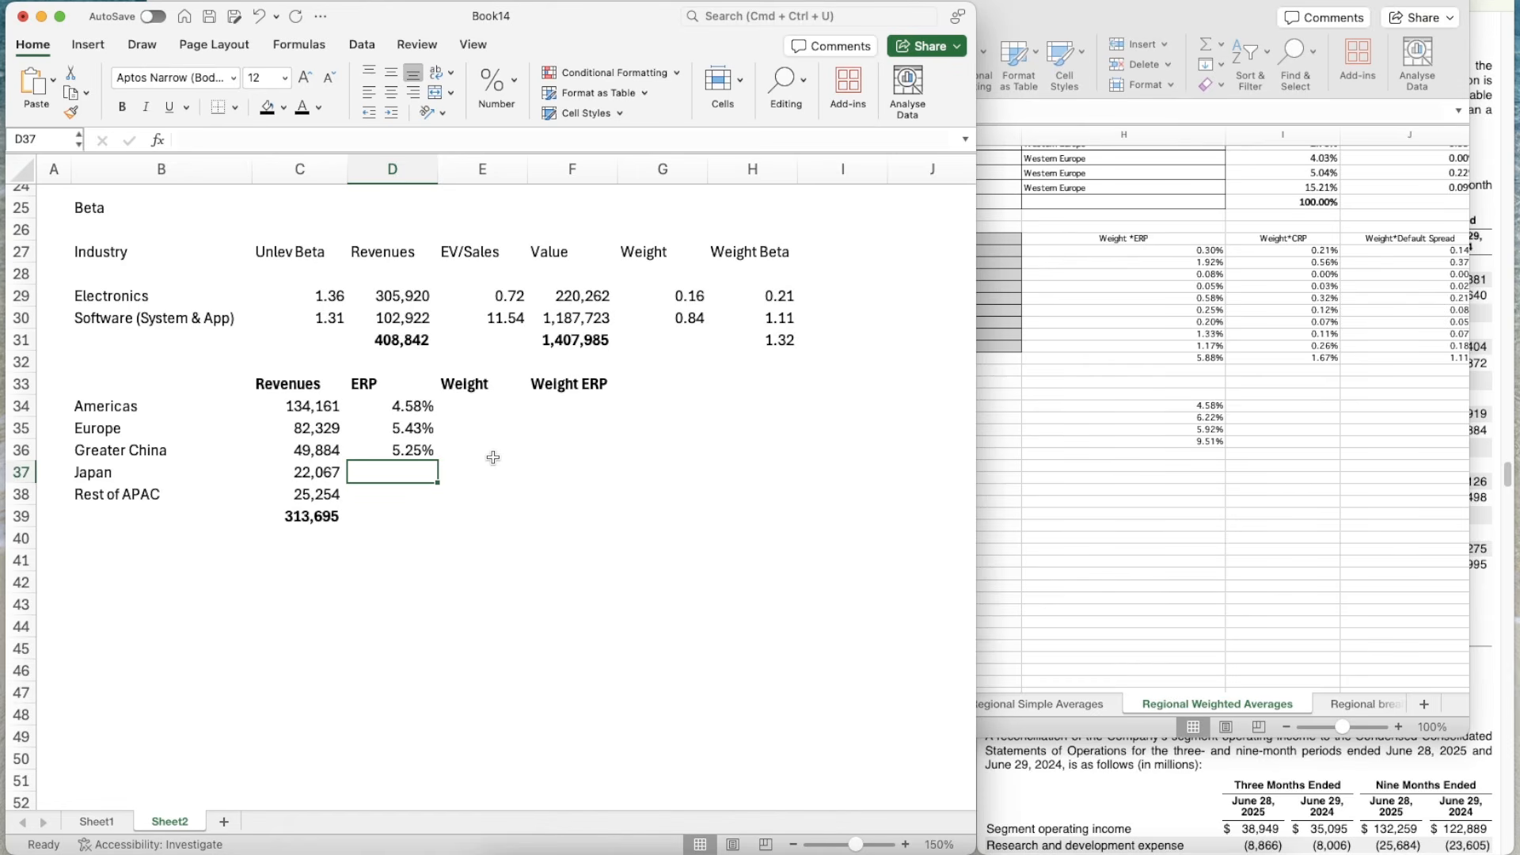
text(5.252)
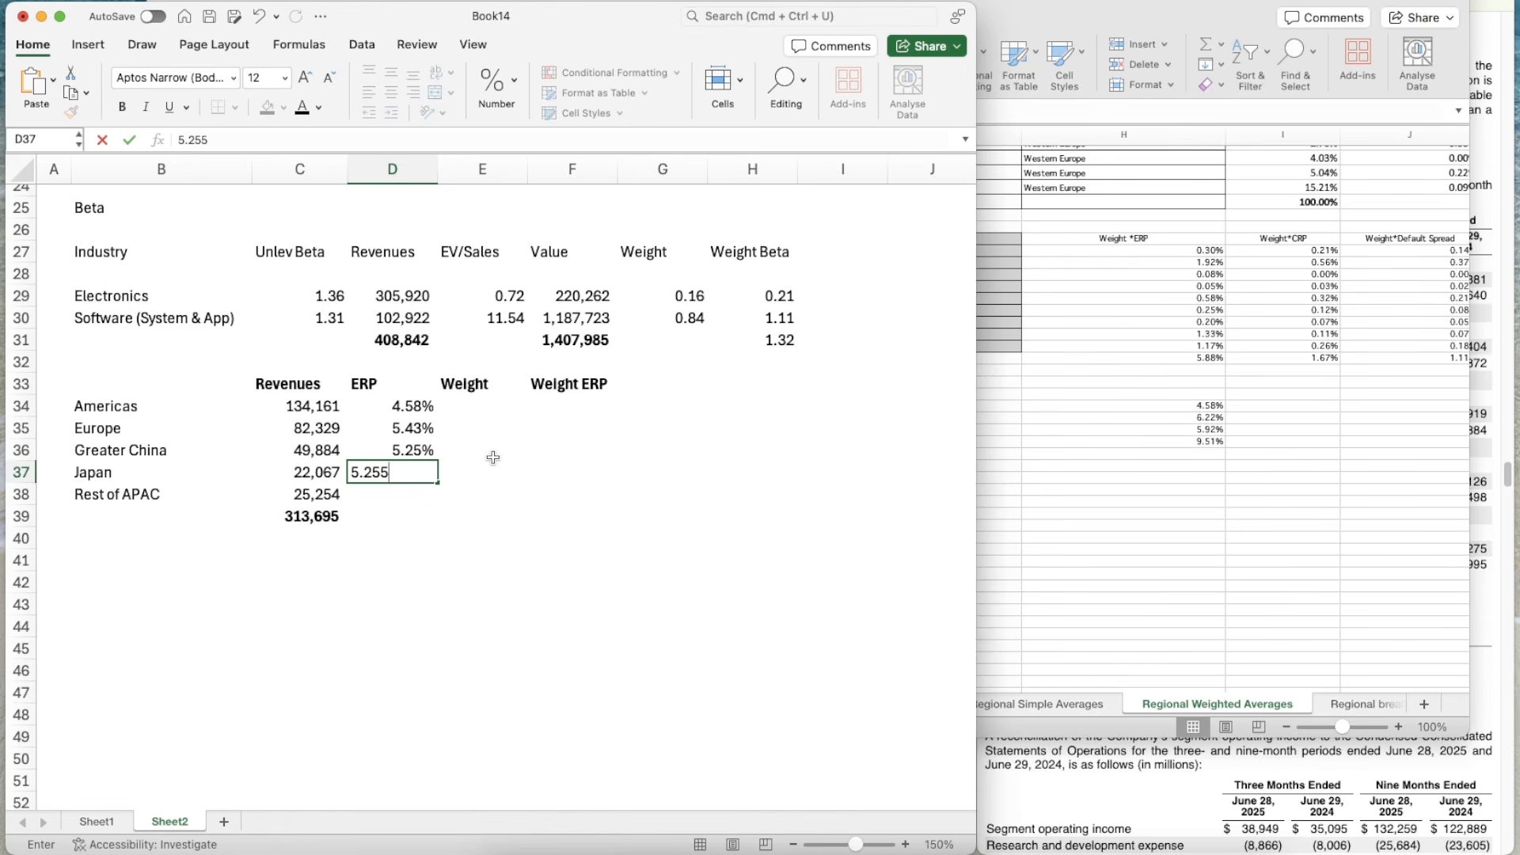
key(Return)
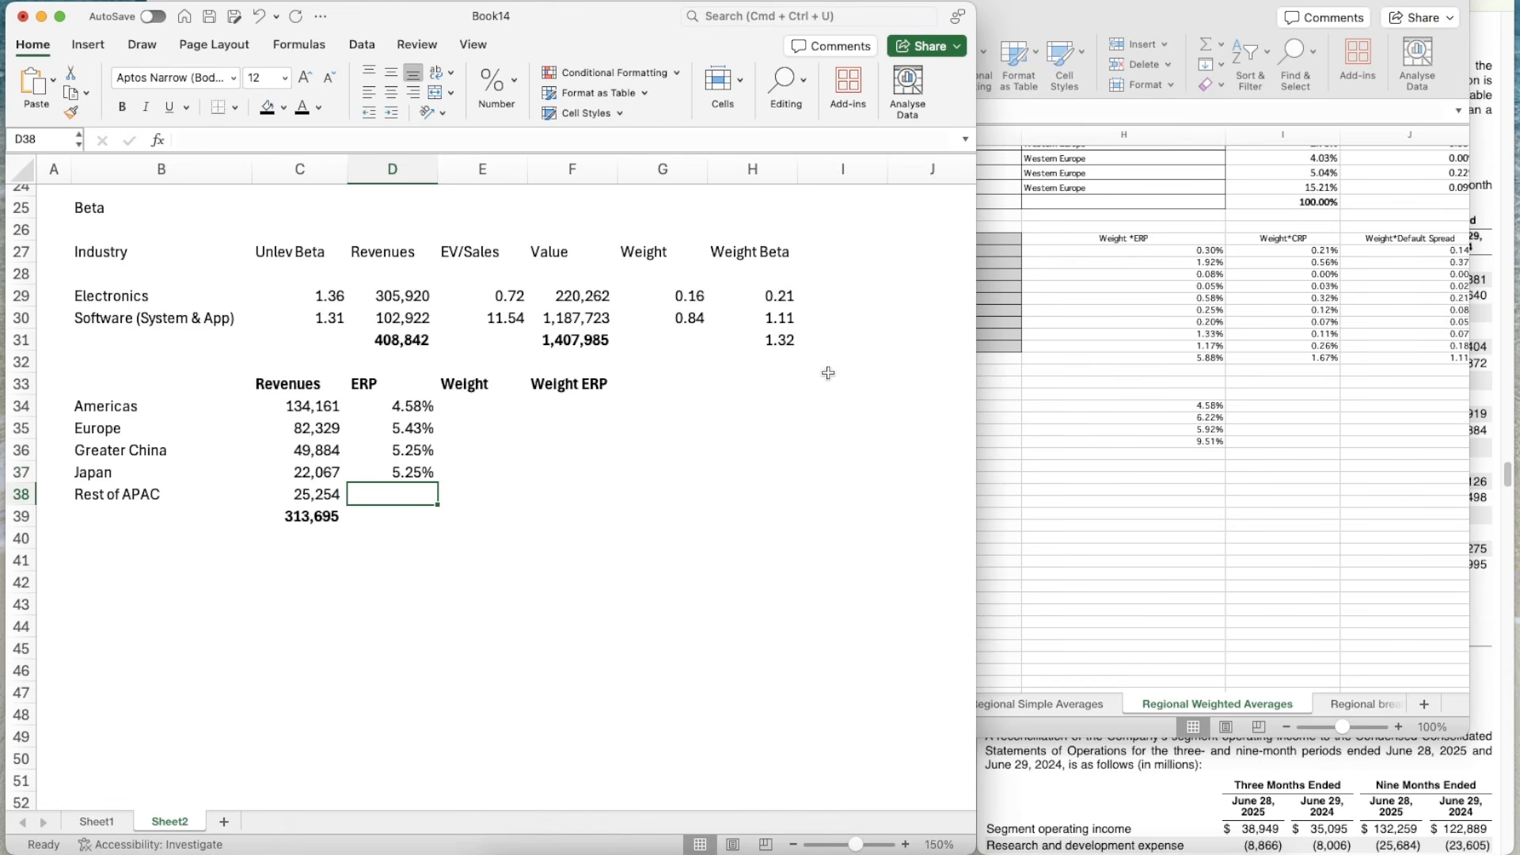
- Look up the Small Asia ERP and enter 7.12% for Rest of APAC in D38
key(super+grave)
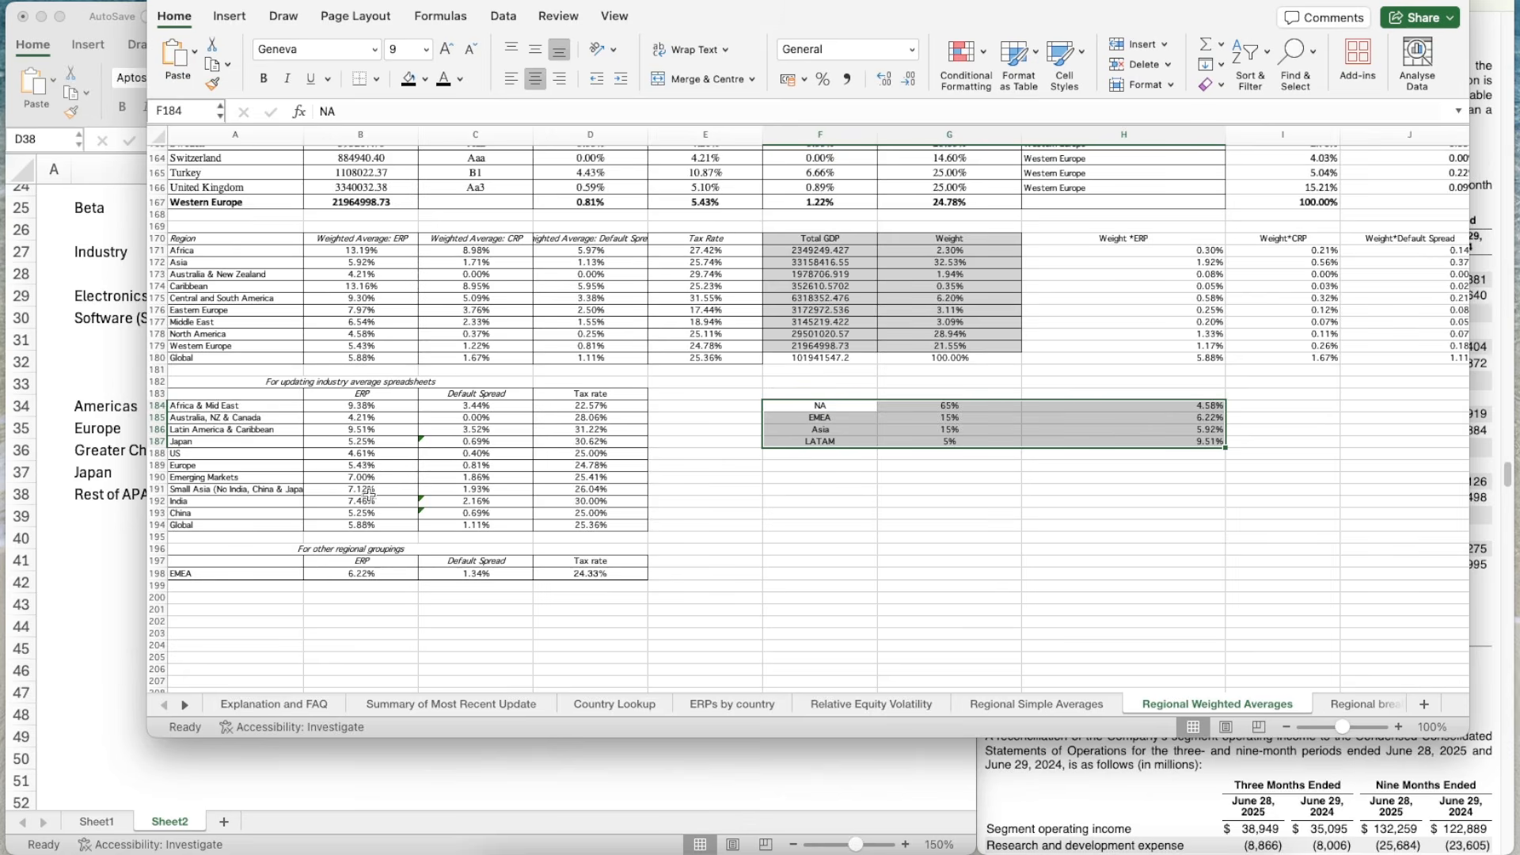
click(61, 579)
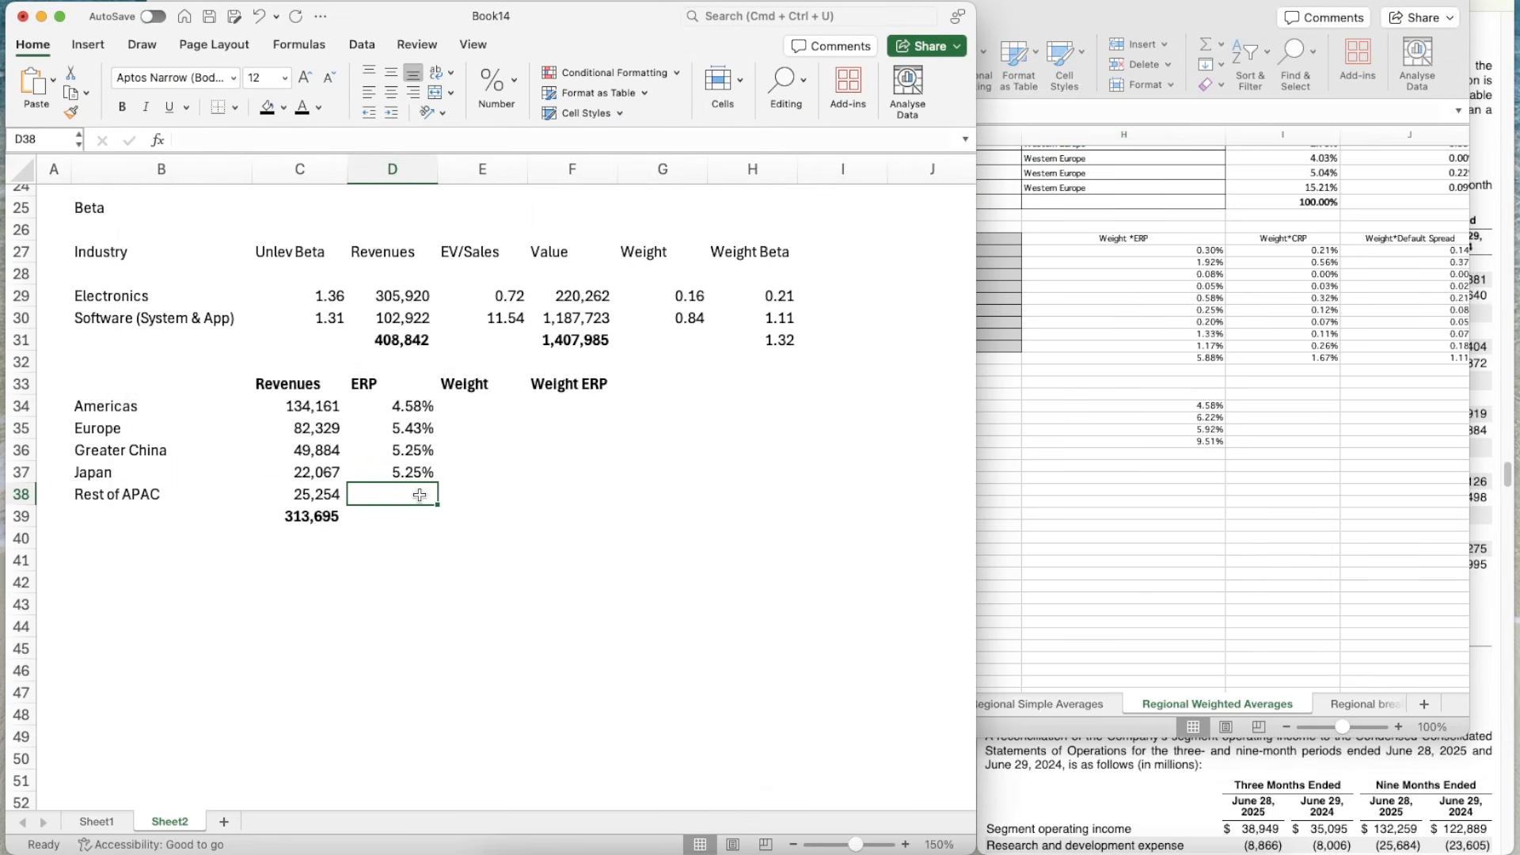
text(7.12%)
key(Return)
- Recheck the NA, EMEA, Asia and LATAM block and the country and regional ERP tables on the Regional Weighted Averages sheet, returning to Book14
click(1140, 546)
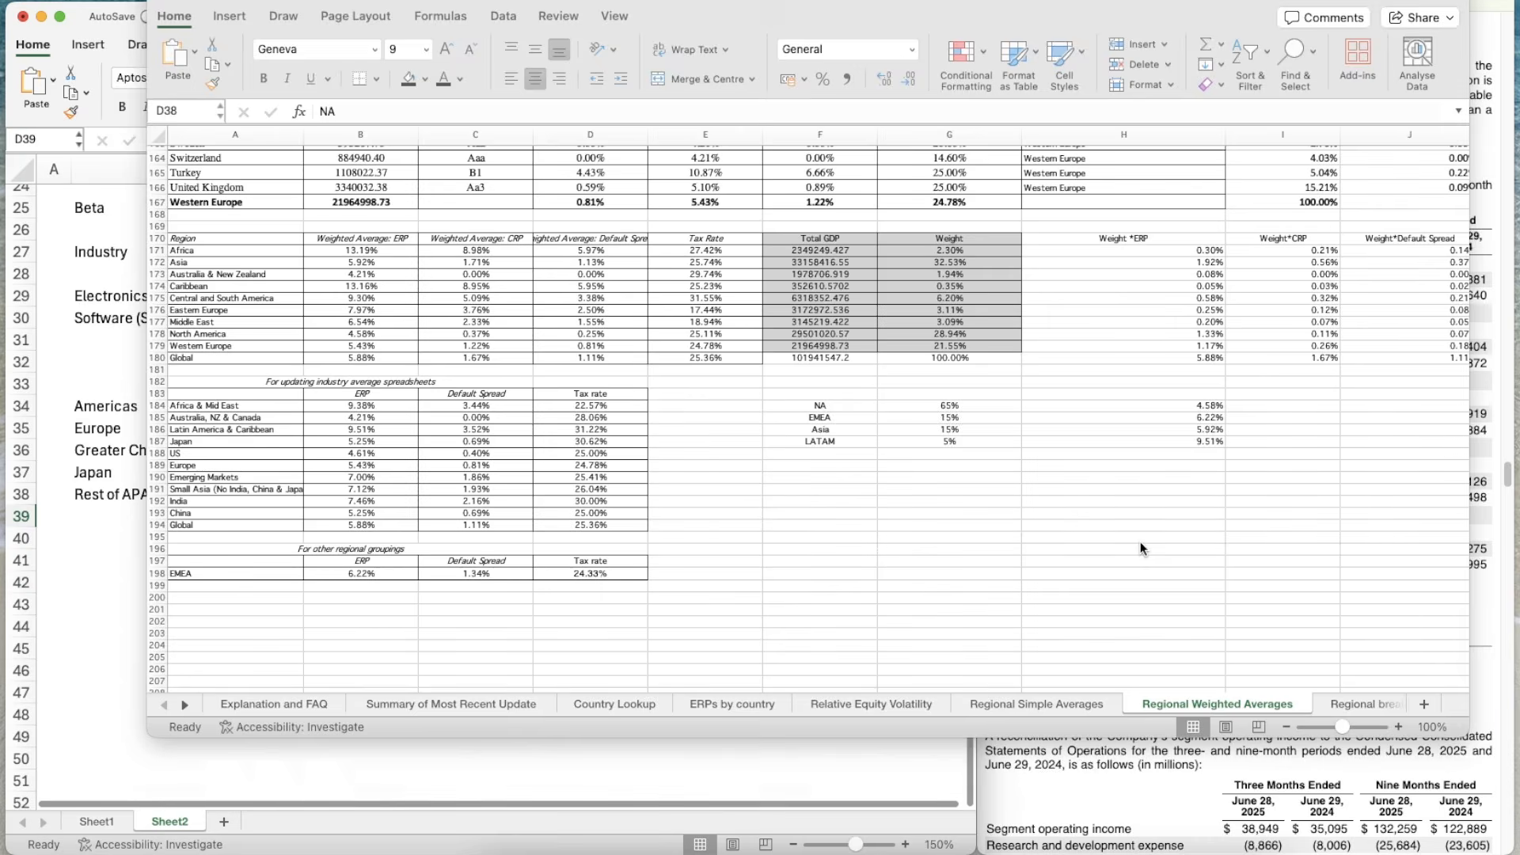
drag(821, 406, 1188, 441)
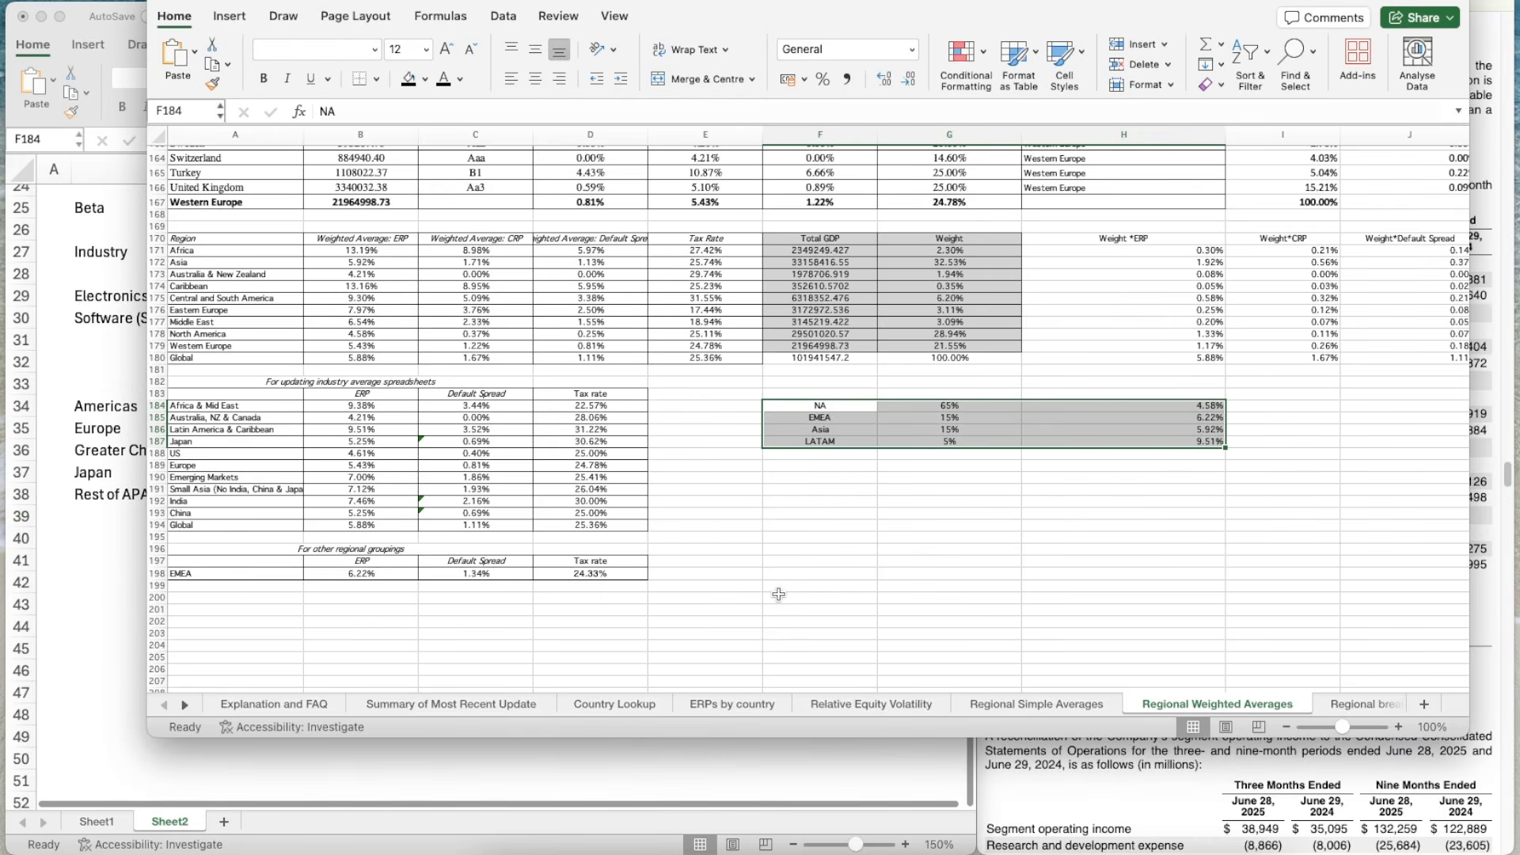
click(737, 525)
scroll(736, 526, down, 1)
scroll(737, 547, up, 6)
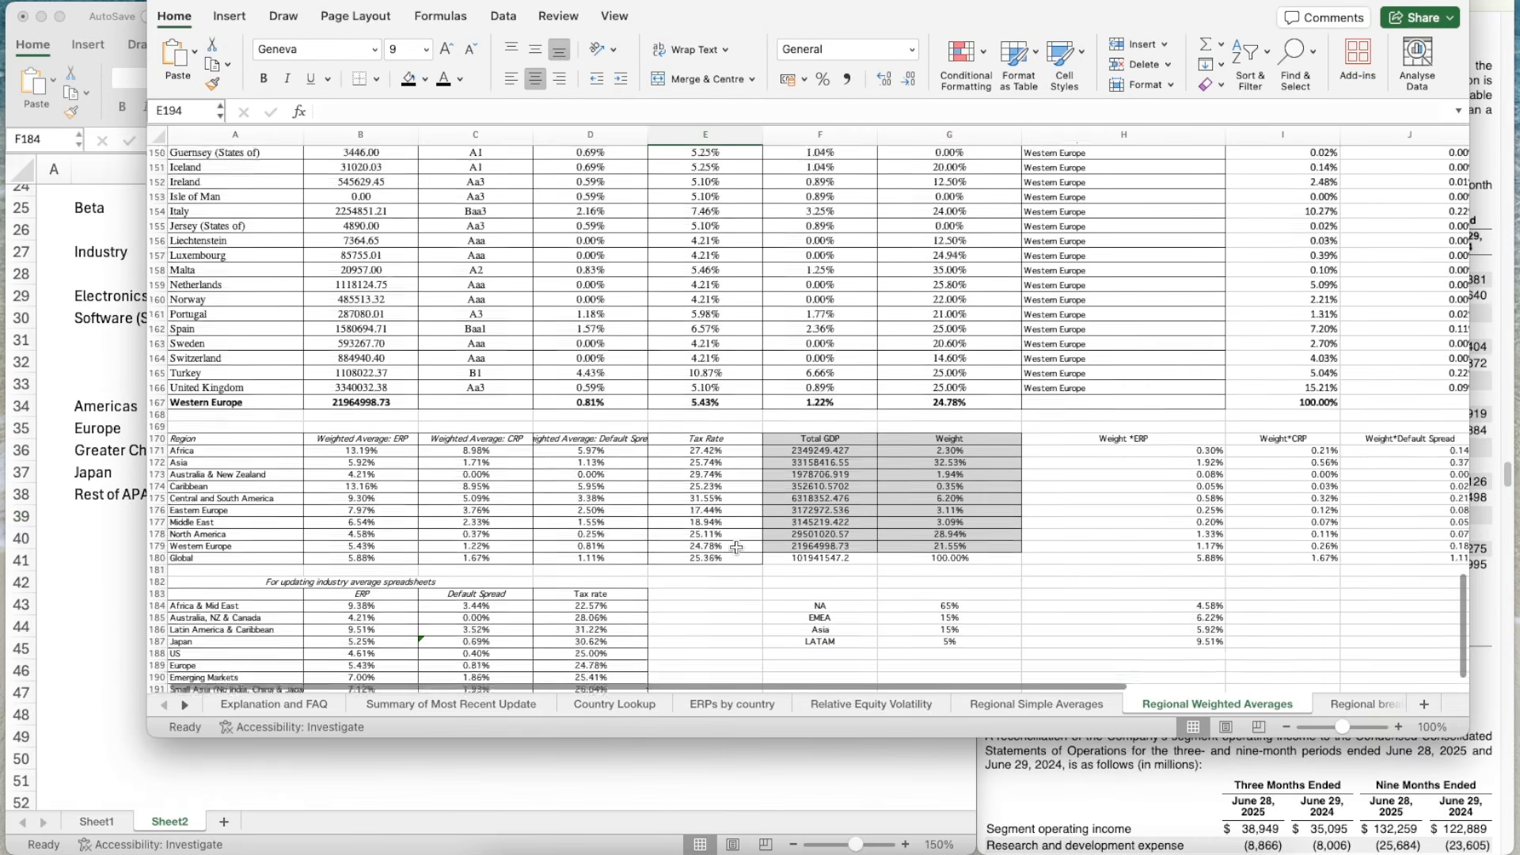
scroll(736, 548, up, 10)
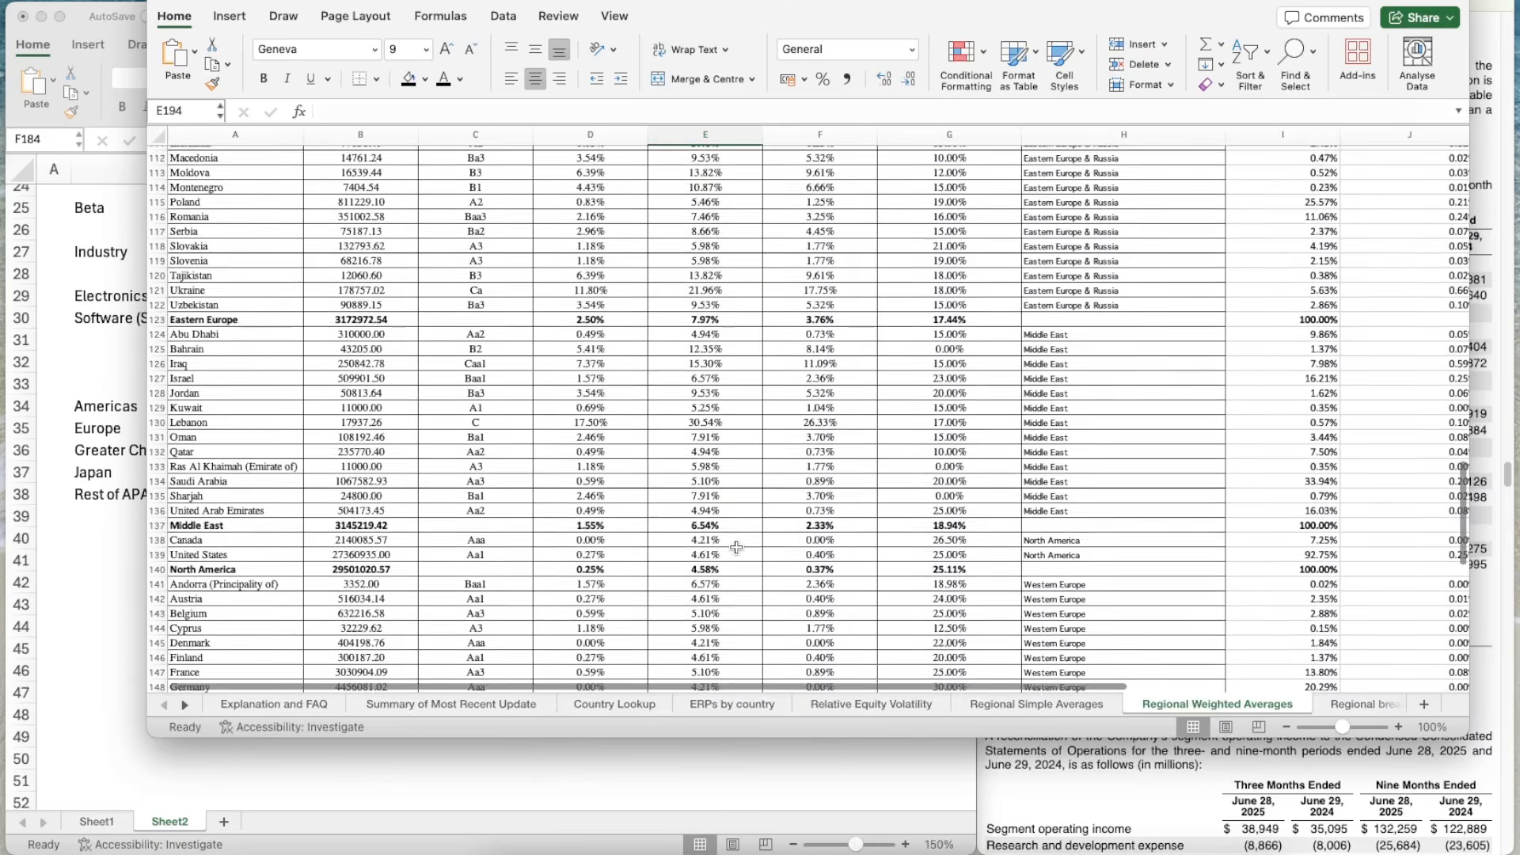
scroll(736, 547, down, 1)
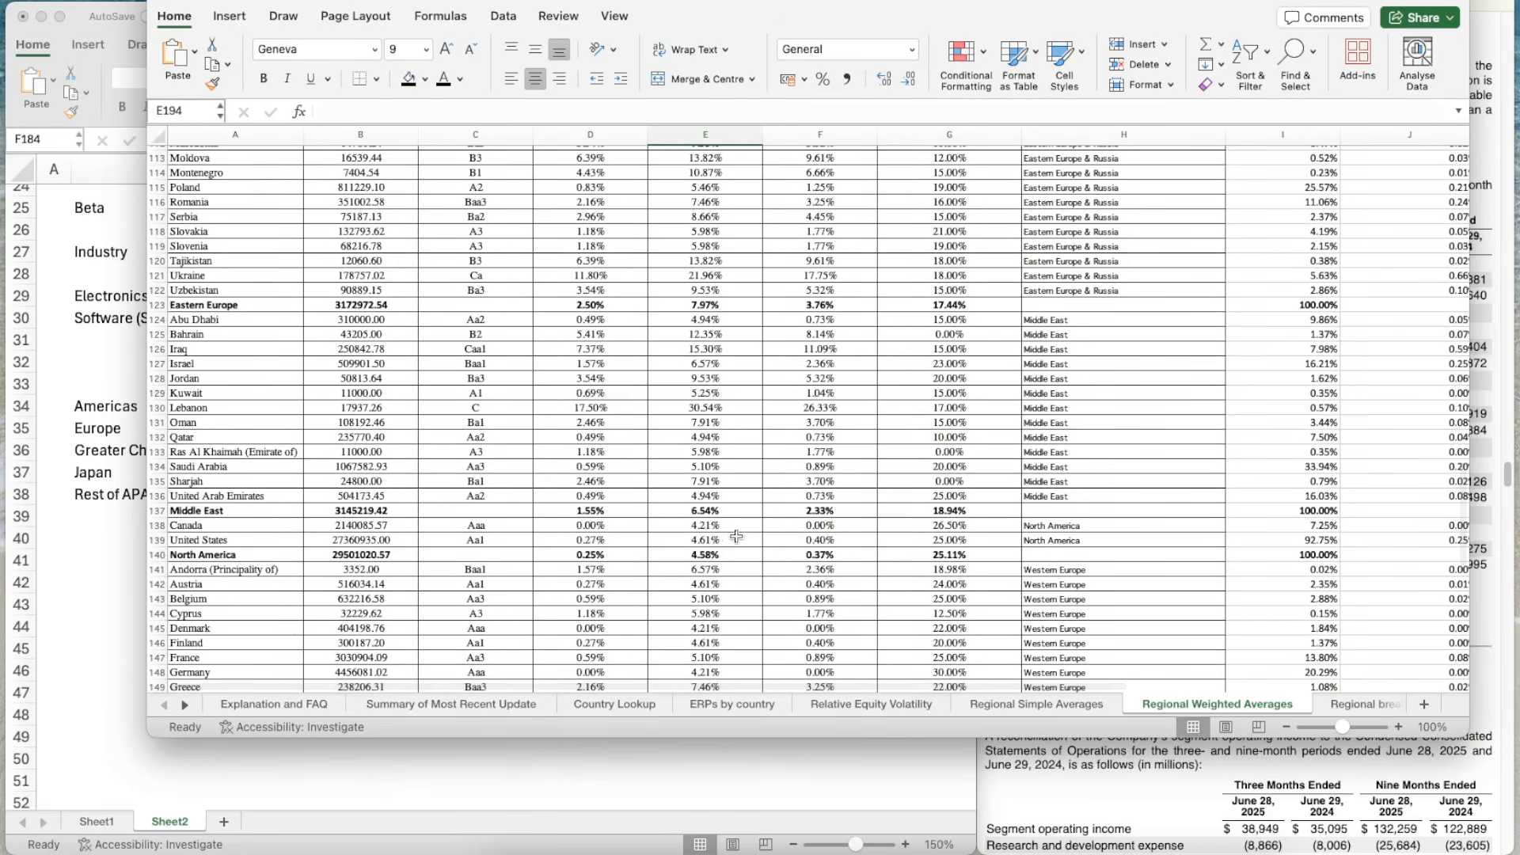
scroll(704, 565, down, 5)
scroll(704, 564, down, 12)
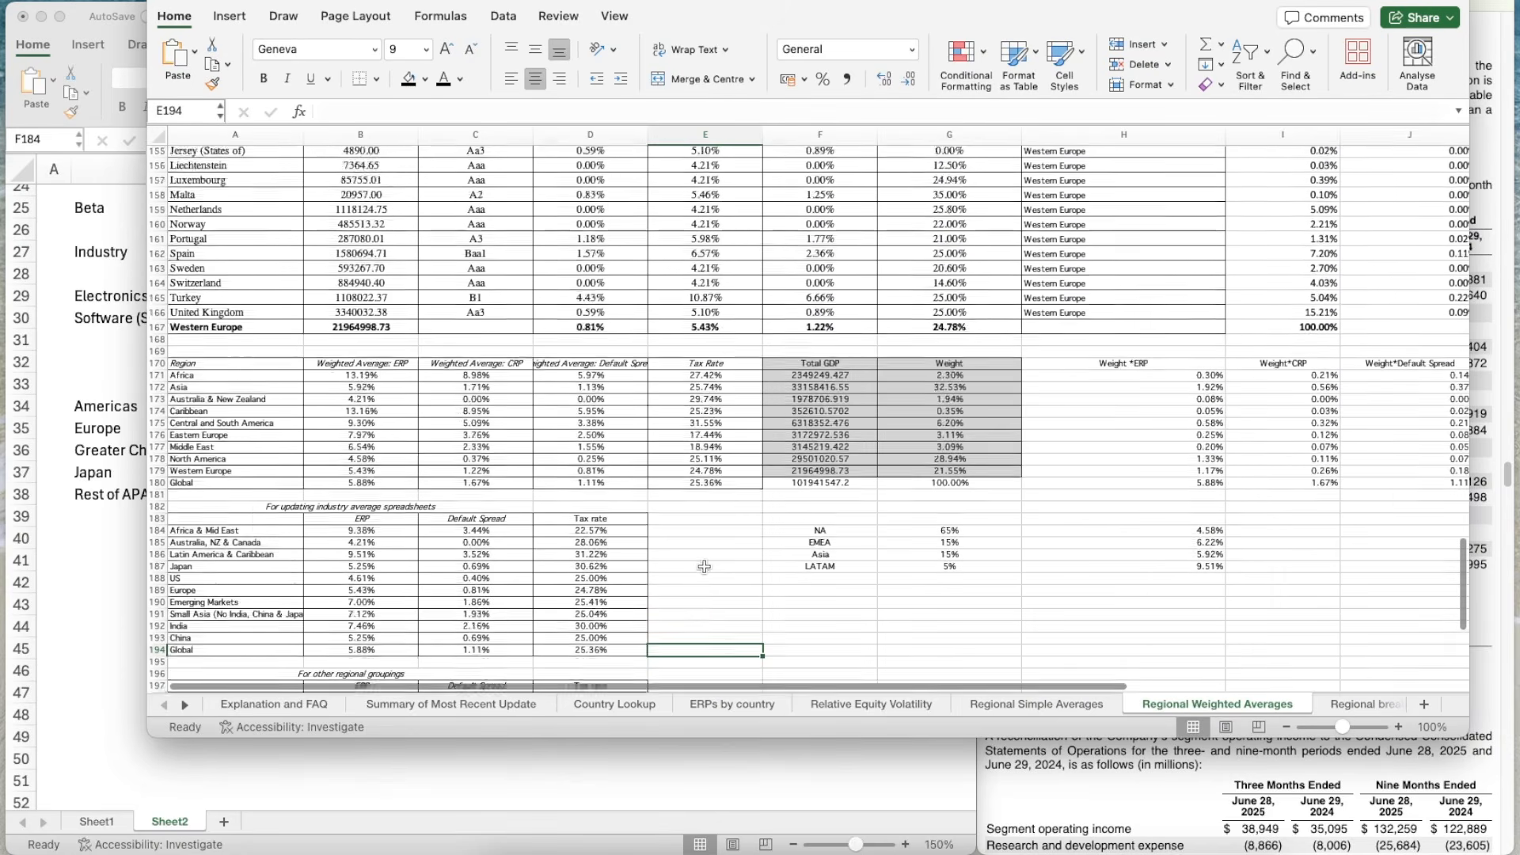
click(87, 568)
click(394, 517)
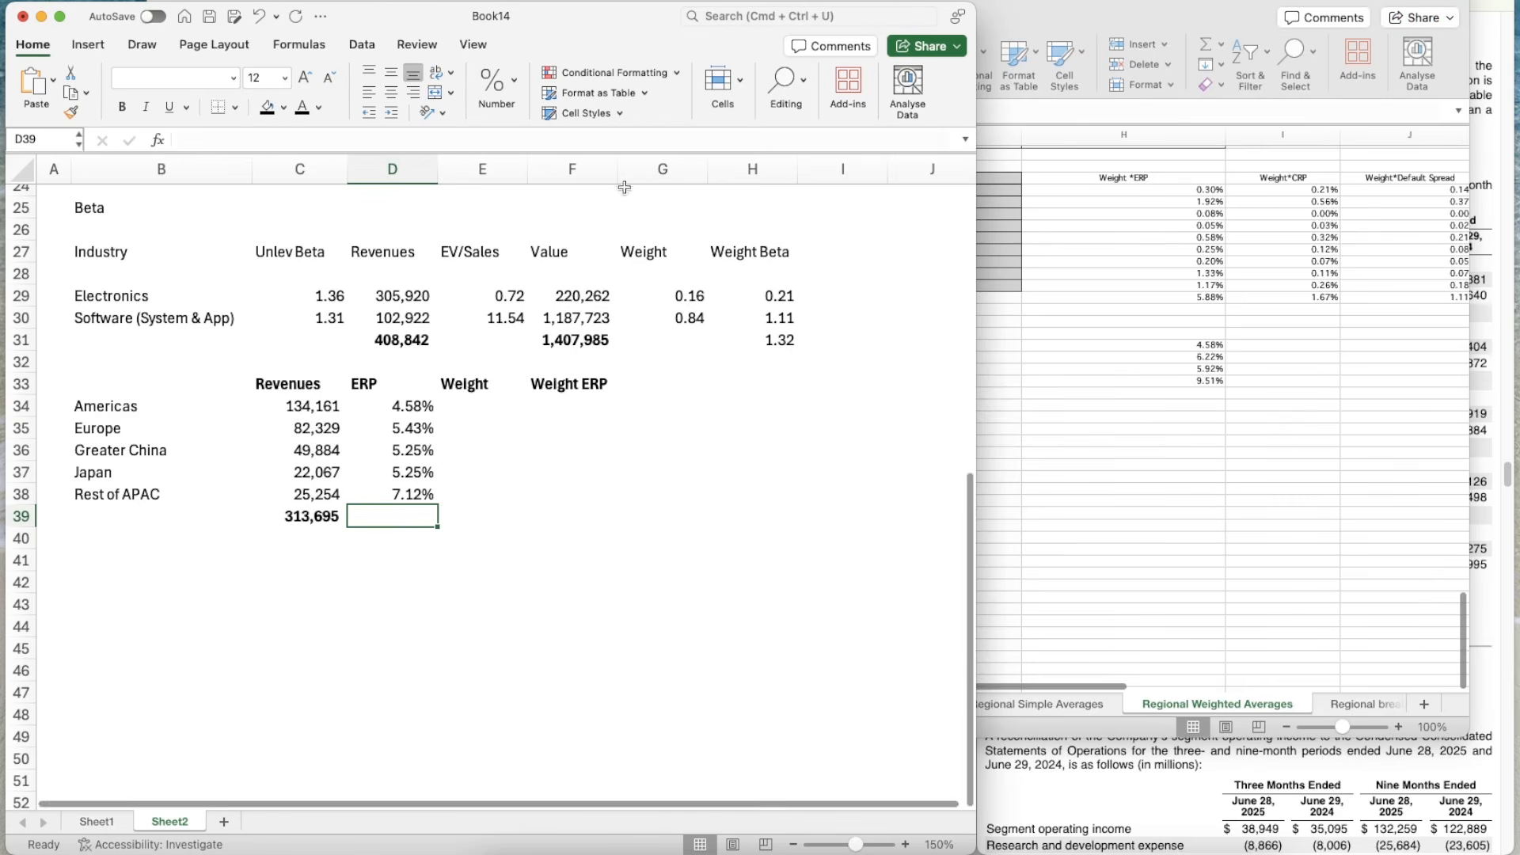
- Calculate the Americas revenue weight in E34 with =C34/$C$39, keeping the total revenue reference absolute
click(480, 406)
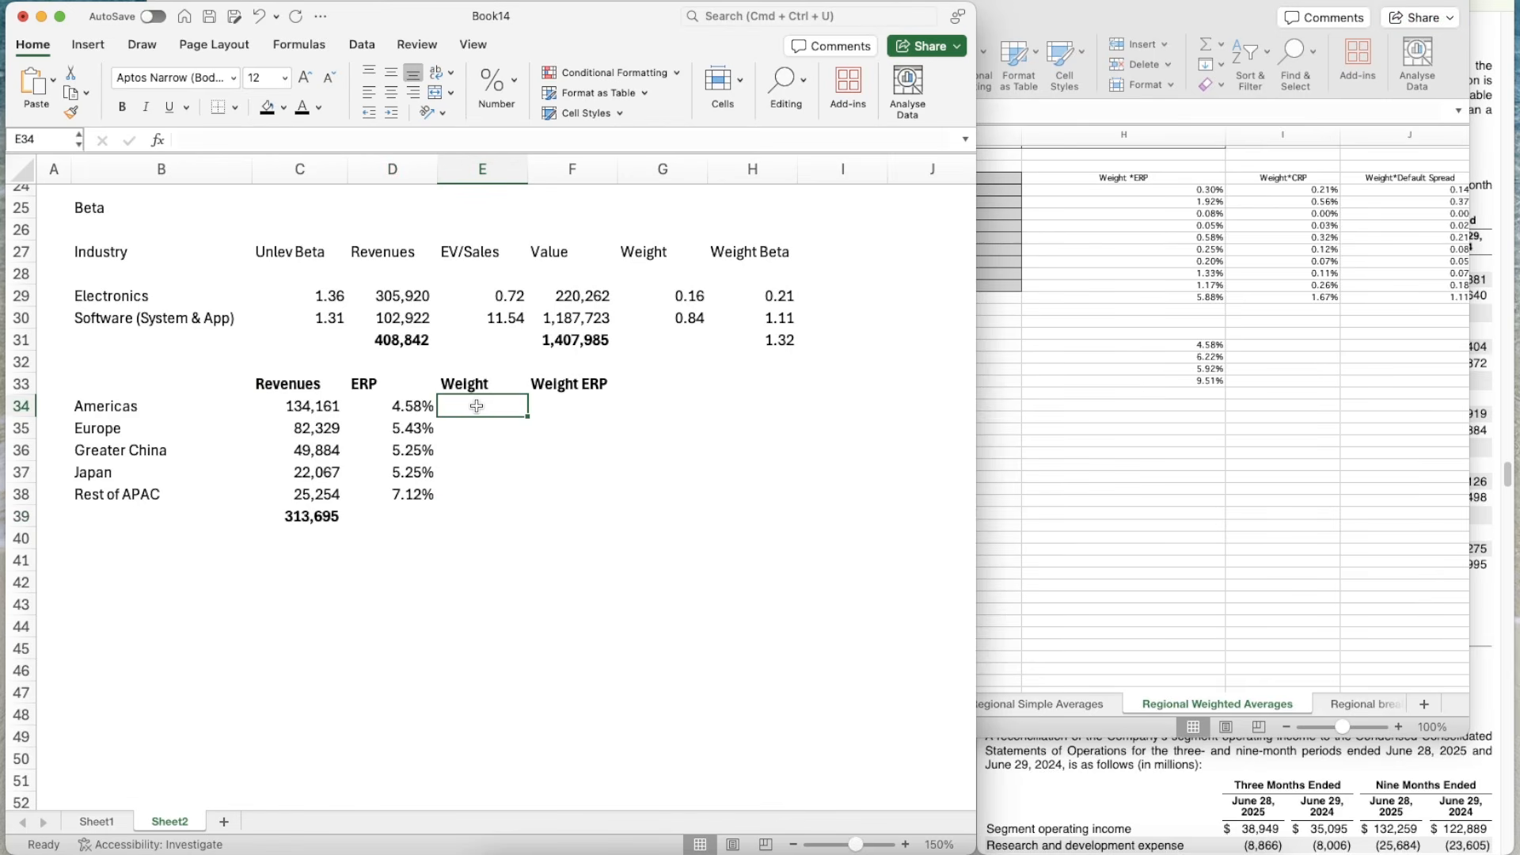
text(=)
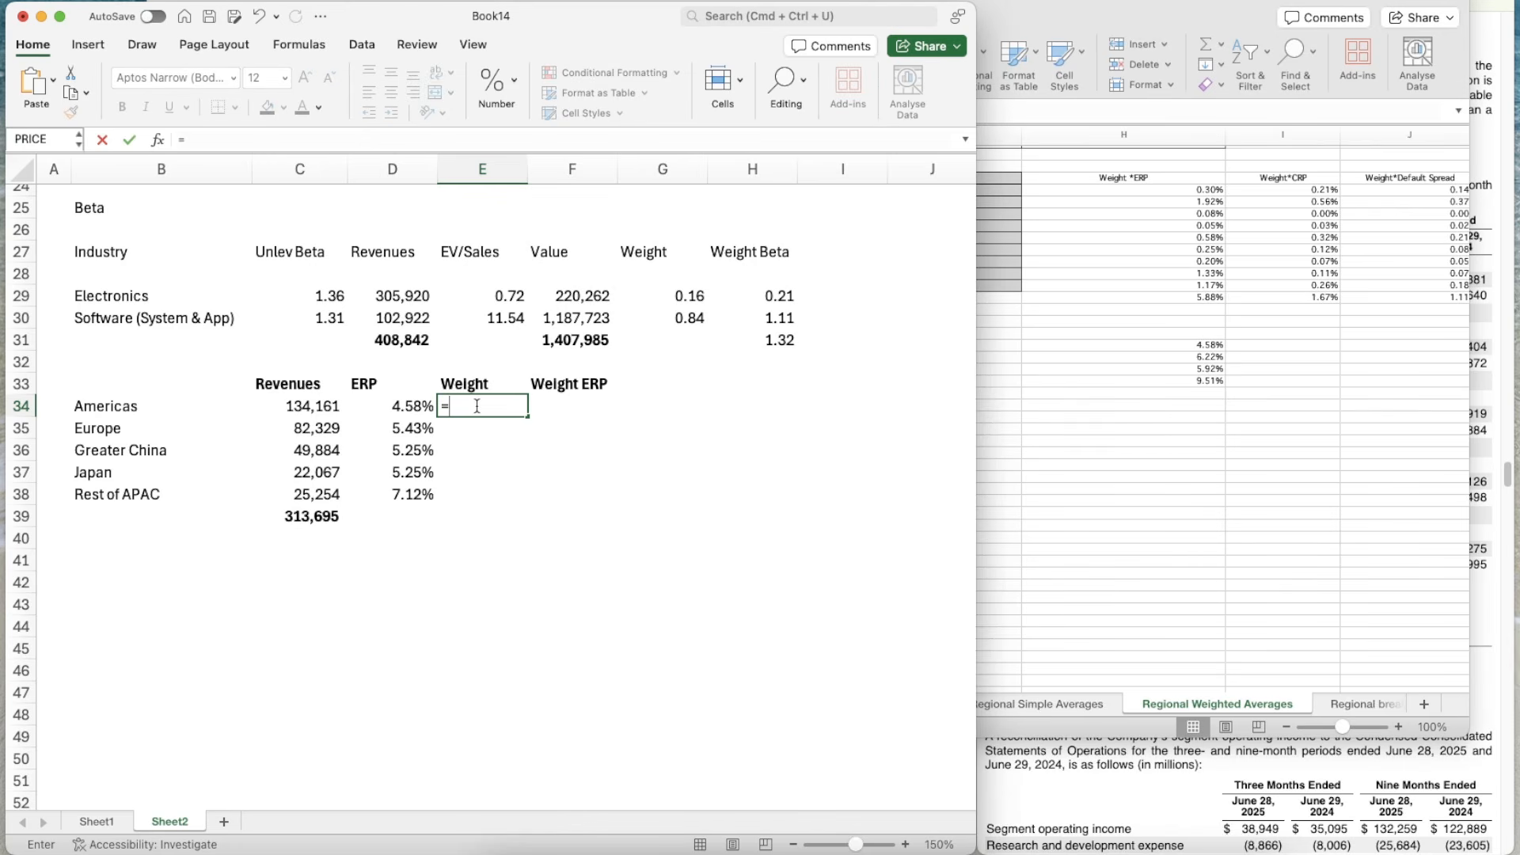
key(Left)
key(Left)
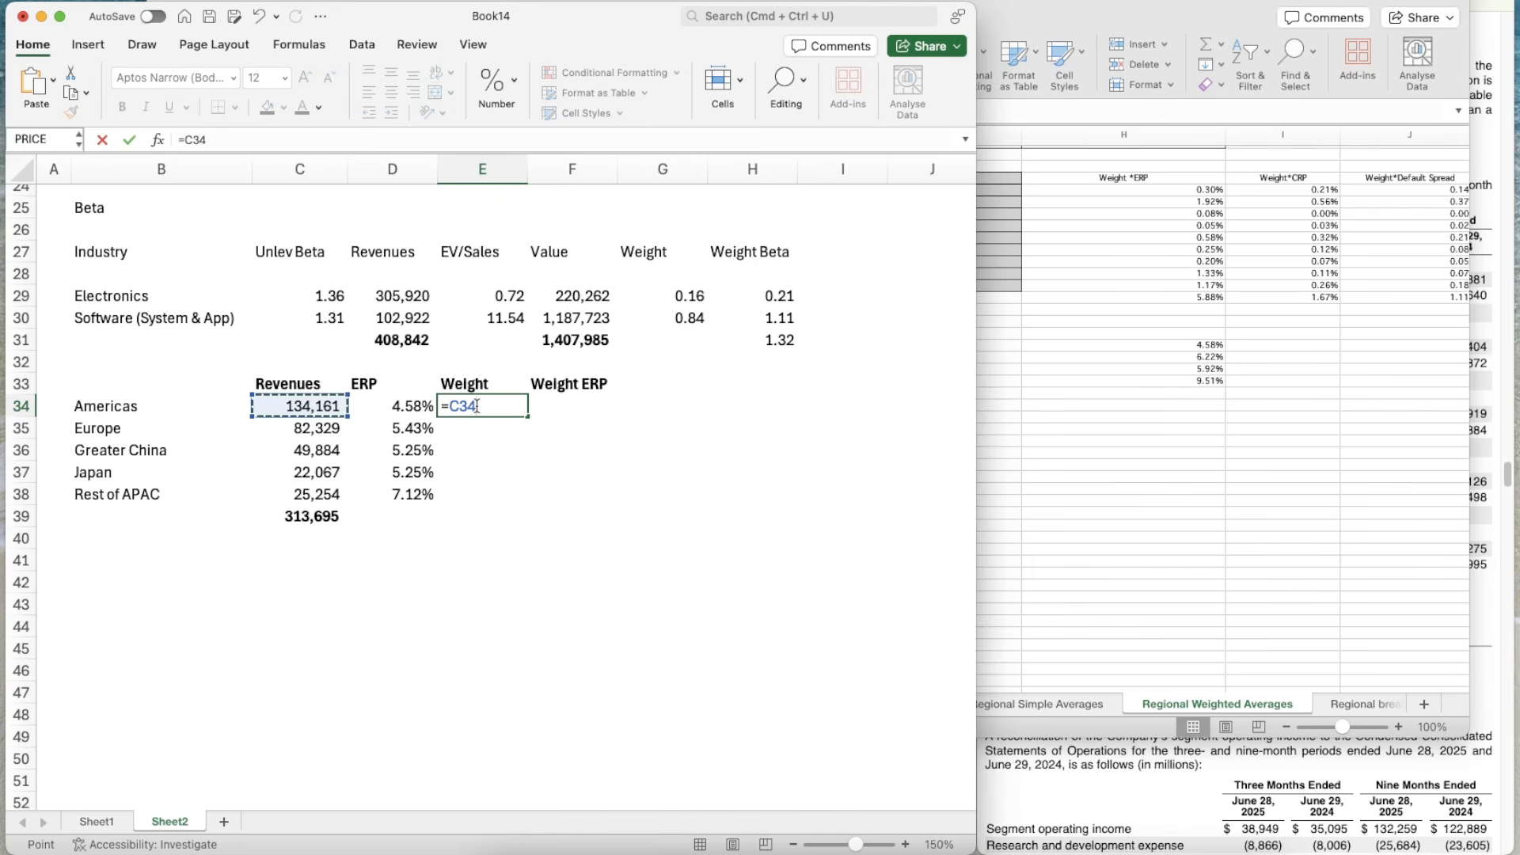
text(/)
key(Down)
key(Left)
key(Down)
key(Left)
key(Down)
key(Down)
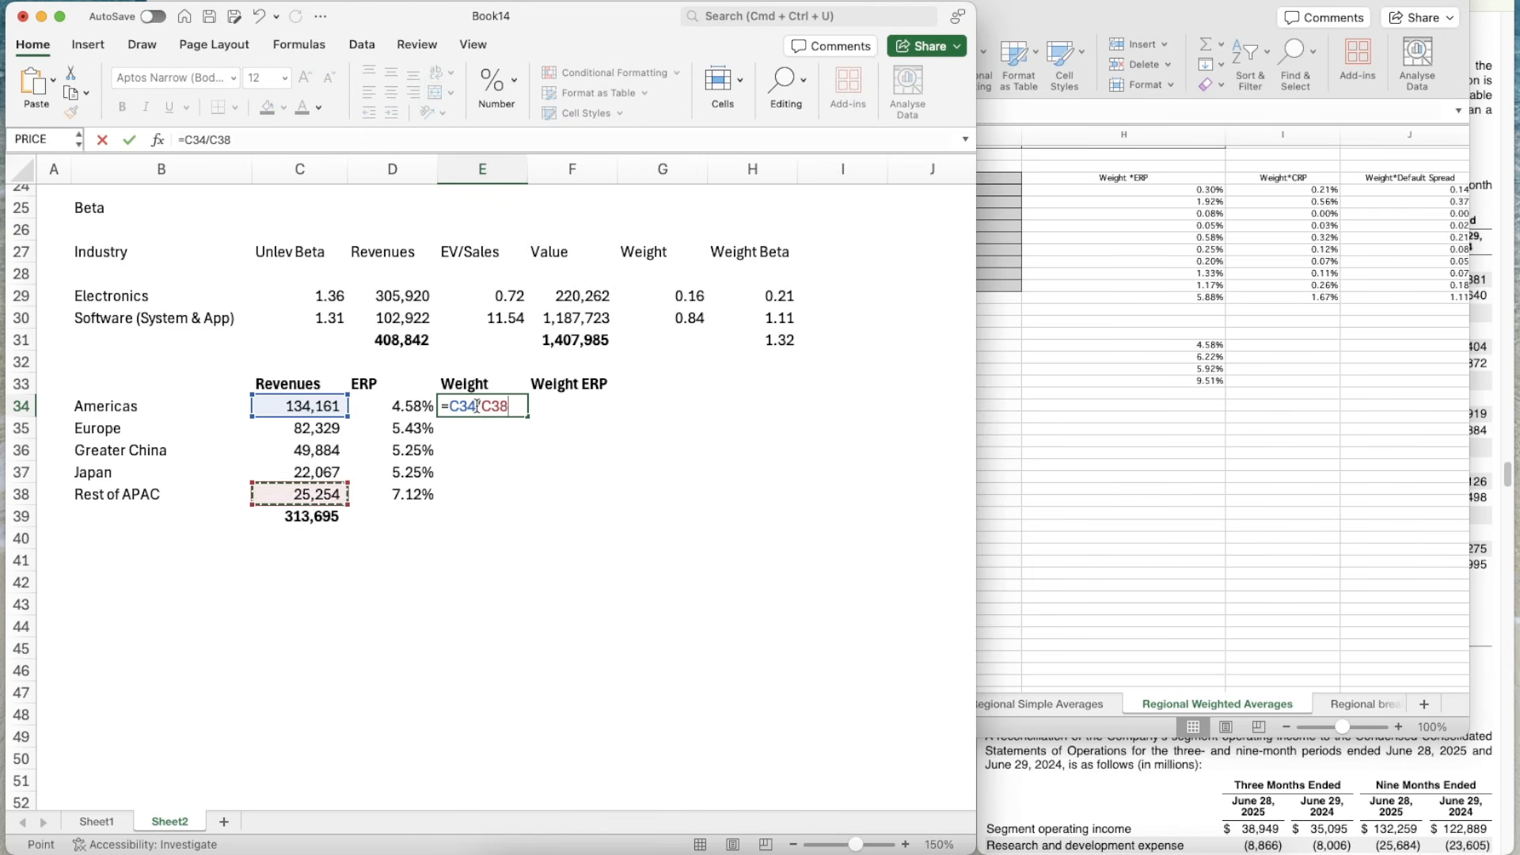
key(Down)
click(480, 405)
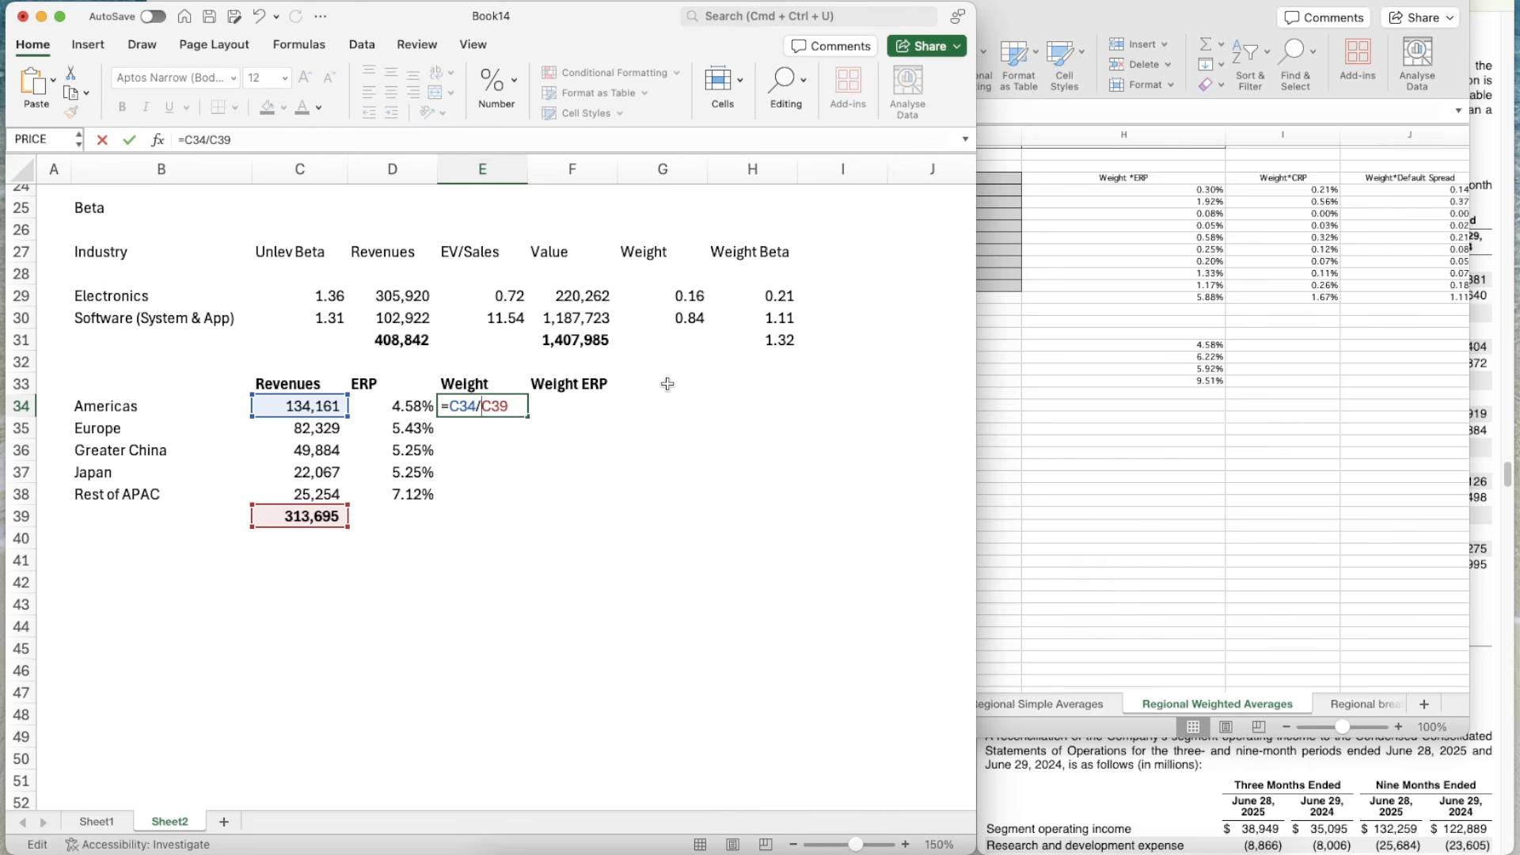
key(Return)
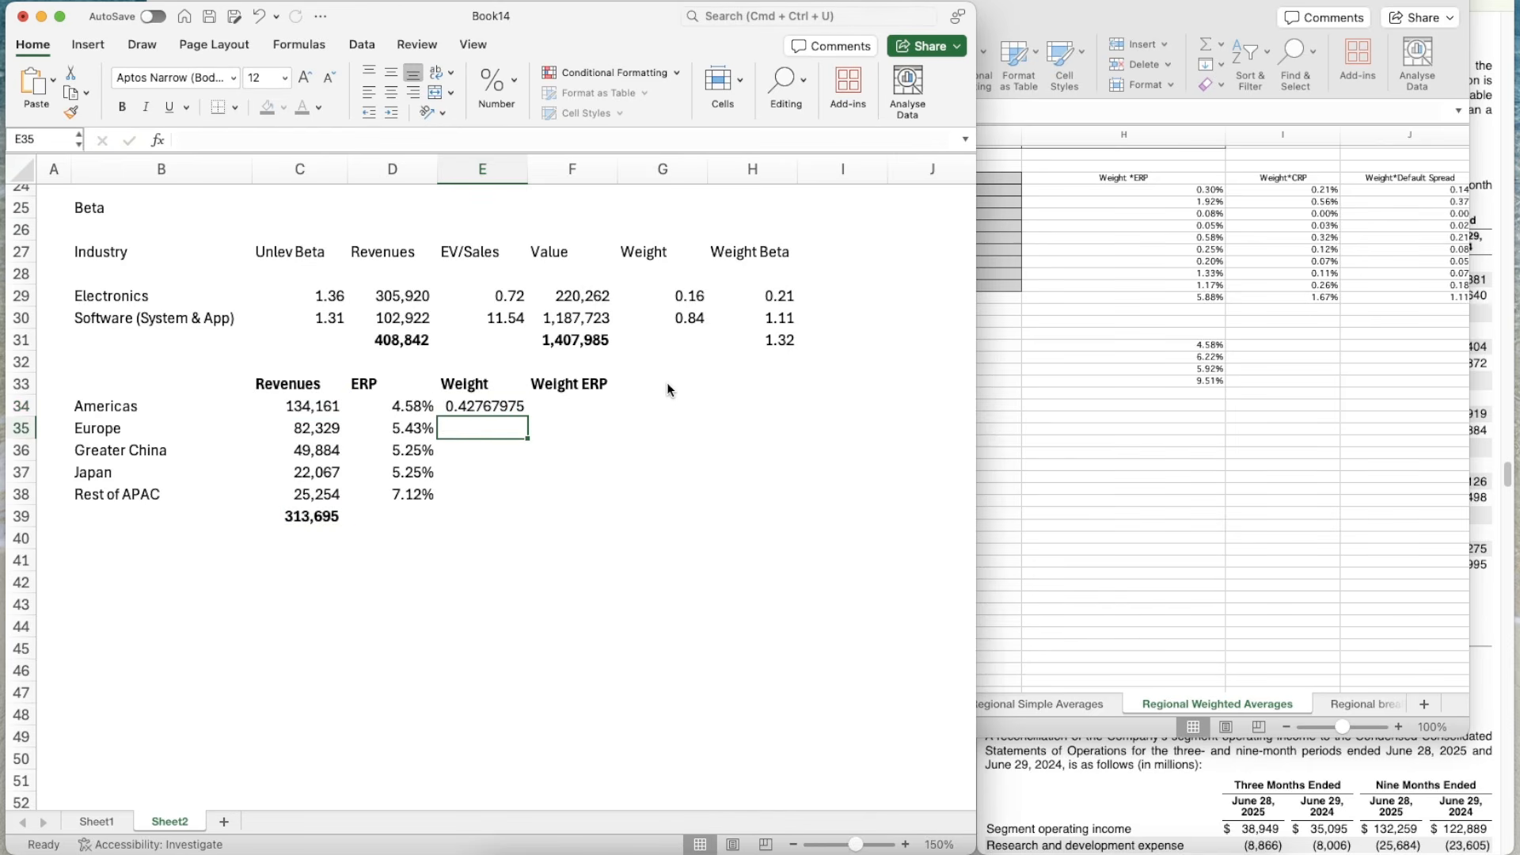
- Copy the two-decimal number format of the Software weight in G30 onto the Americas weight in E34
key(Up)
click(668, 321)
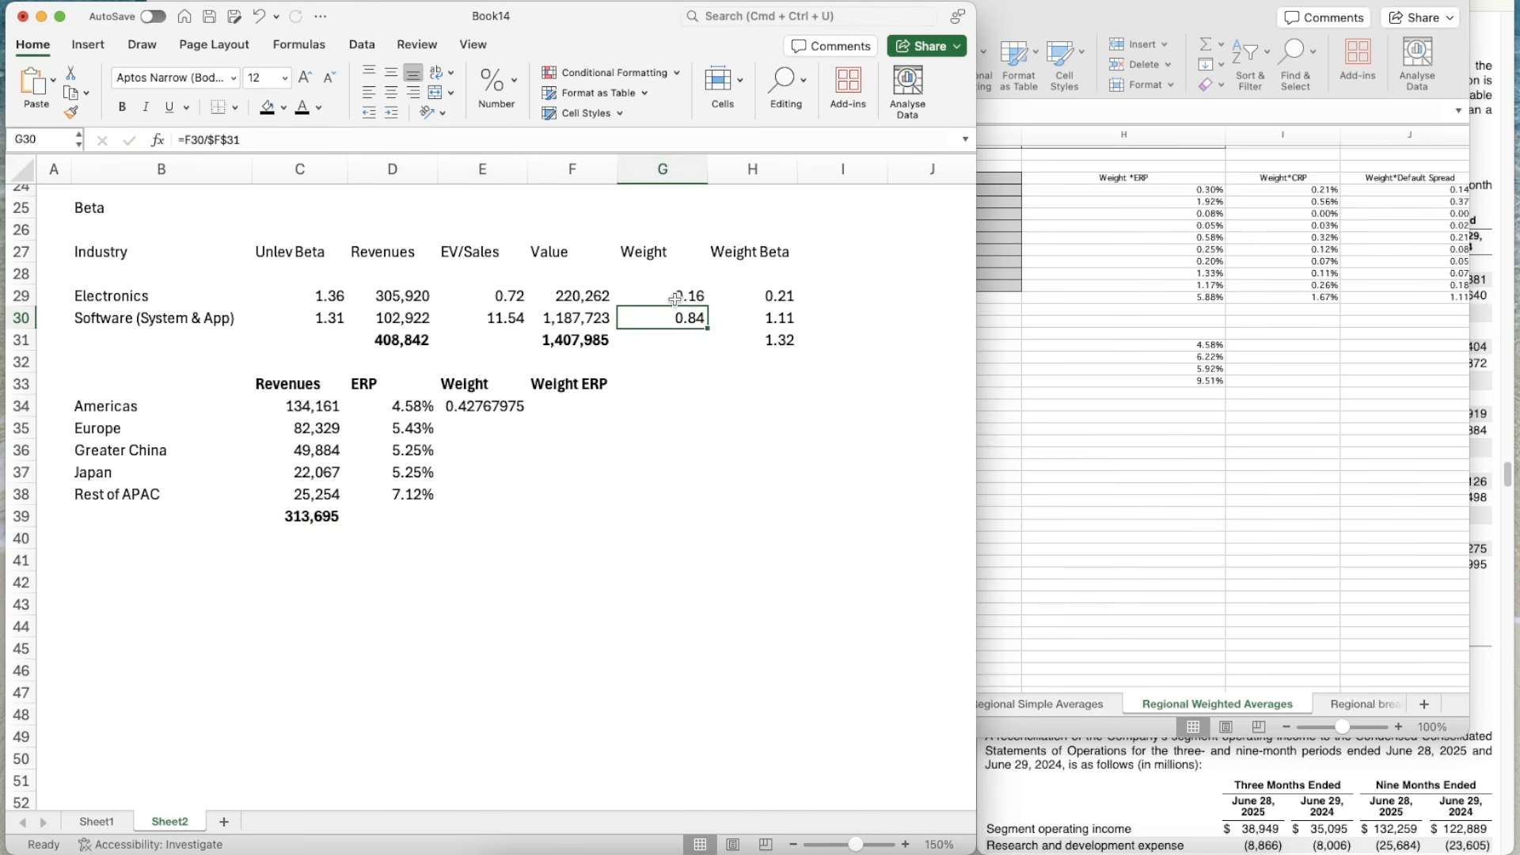
key(super+shift+c)
click(478, 404)
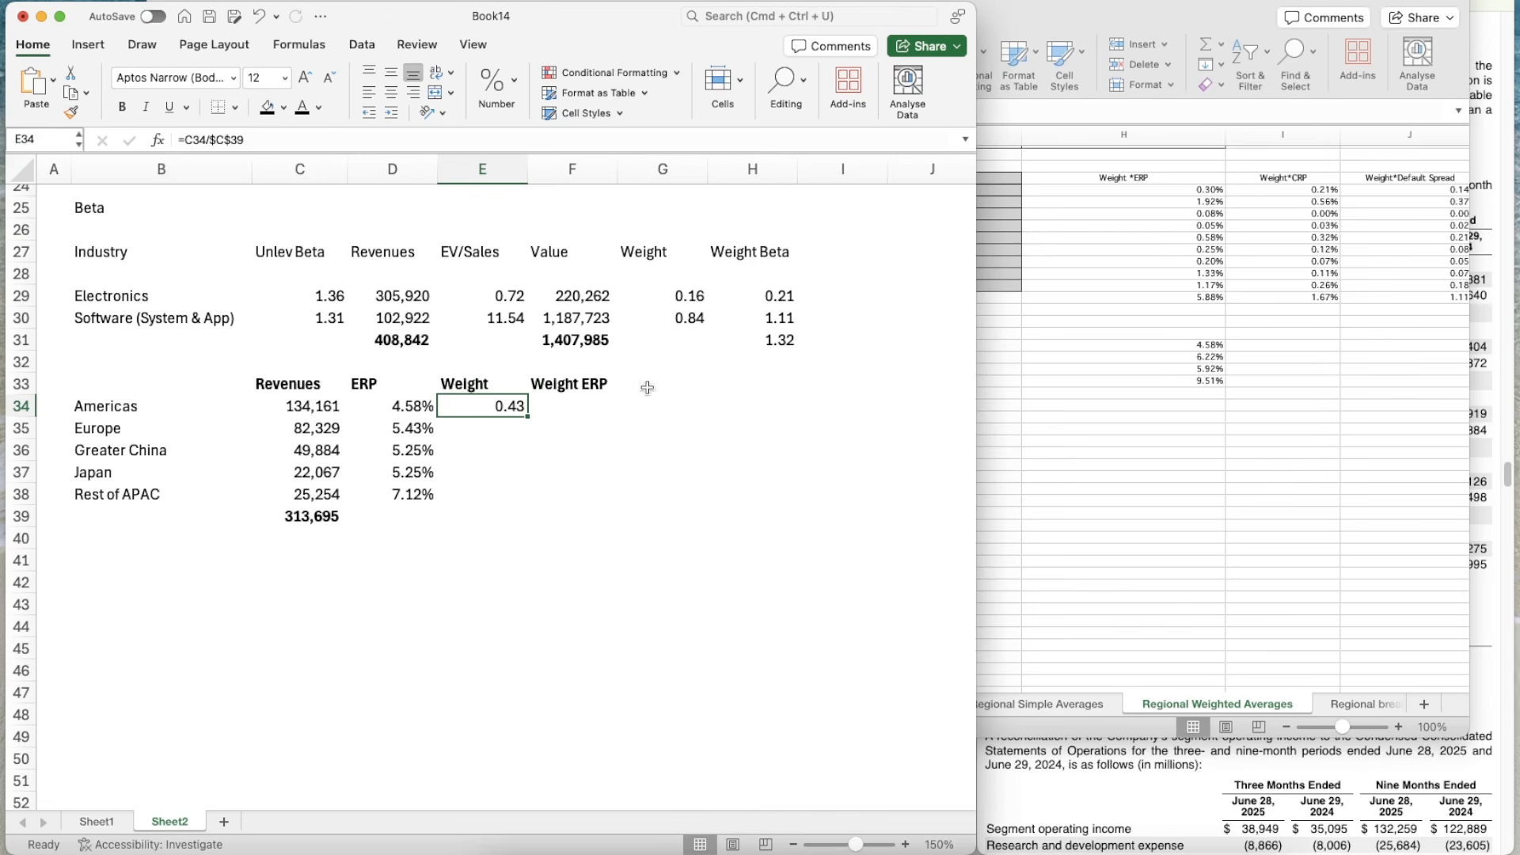
- Copy the weight formula from E34 down through E38 for the remaining regions
key(super+c)
key(shift+Down)
key(shift+Down)
key(shift+Down)
key(shift+Down)
key(super+v)
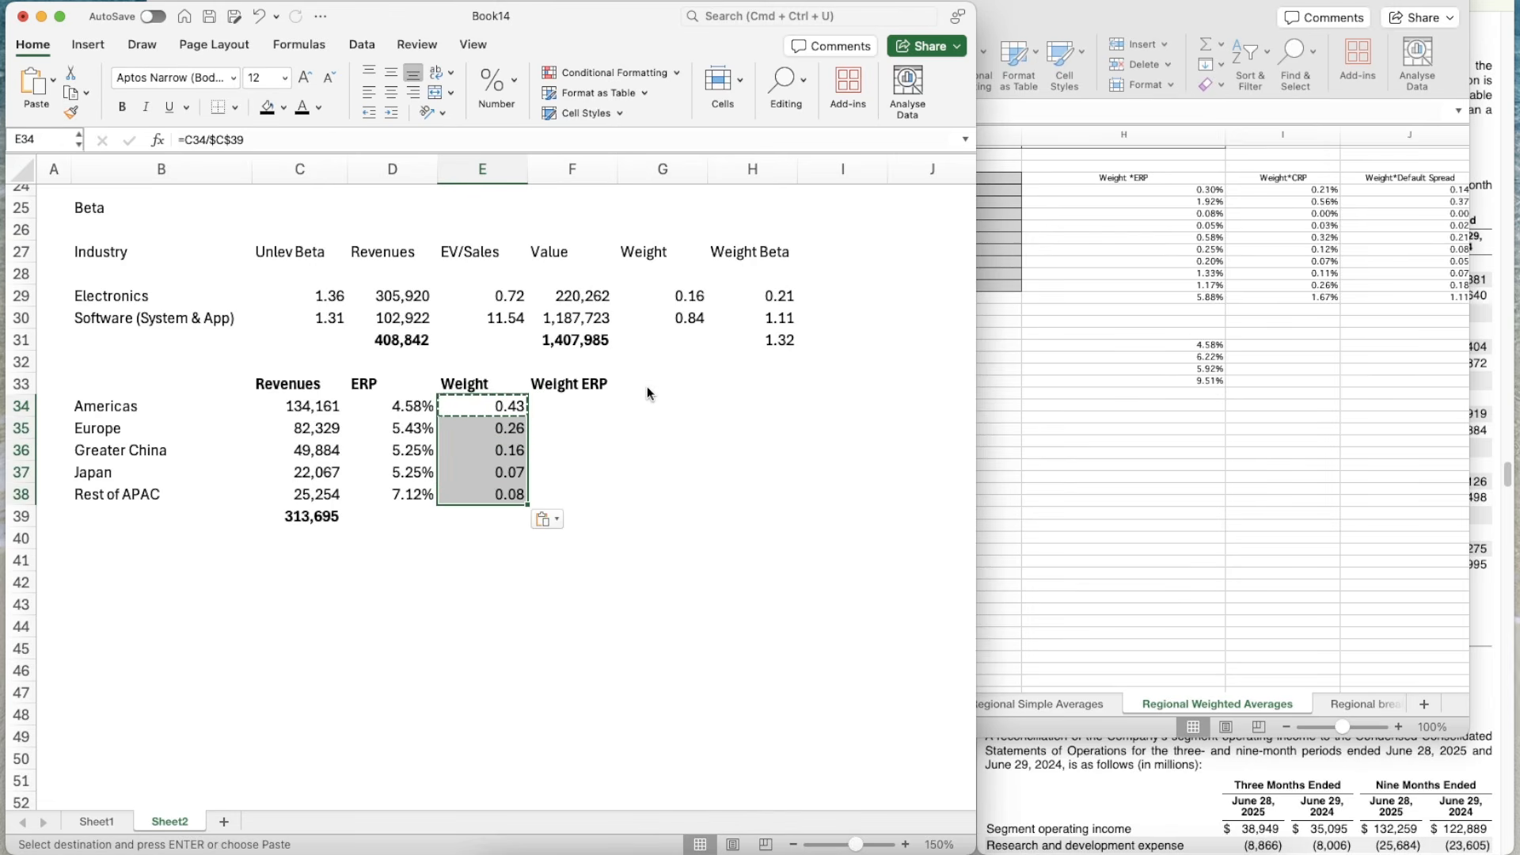
- Check the sum of the regional weights in E34:E38
key(Down)
key(Down)
key(Down)
key(Down)
key(Up)
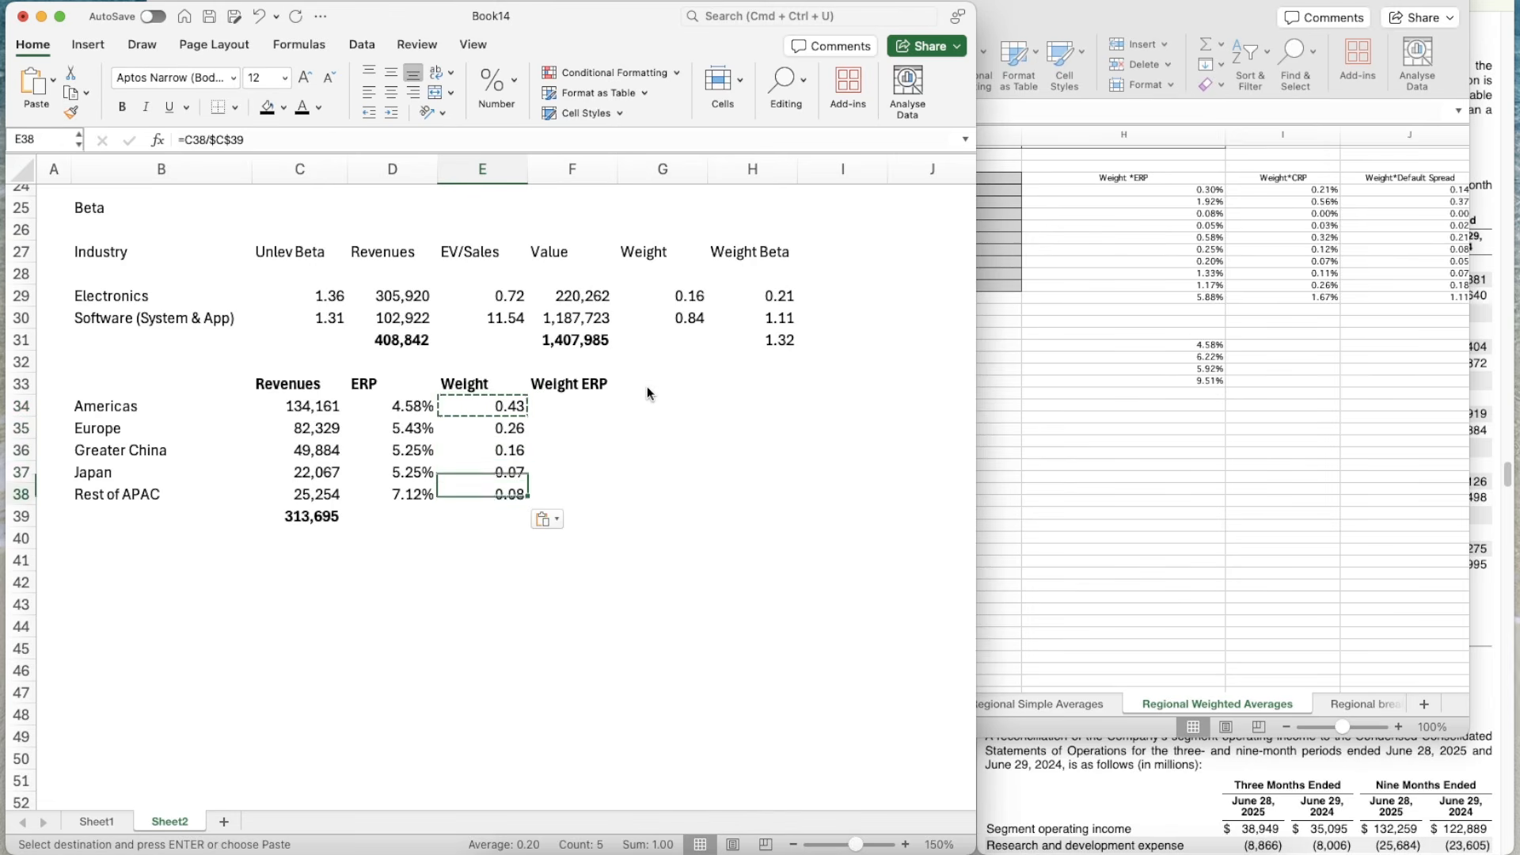
key(Down)
key(shift+Up)
key(shift+Up)
key(shift+Up)
key(shift+Up)
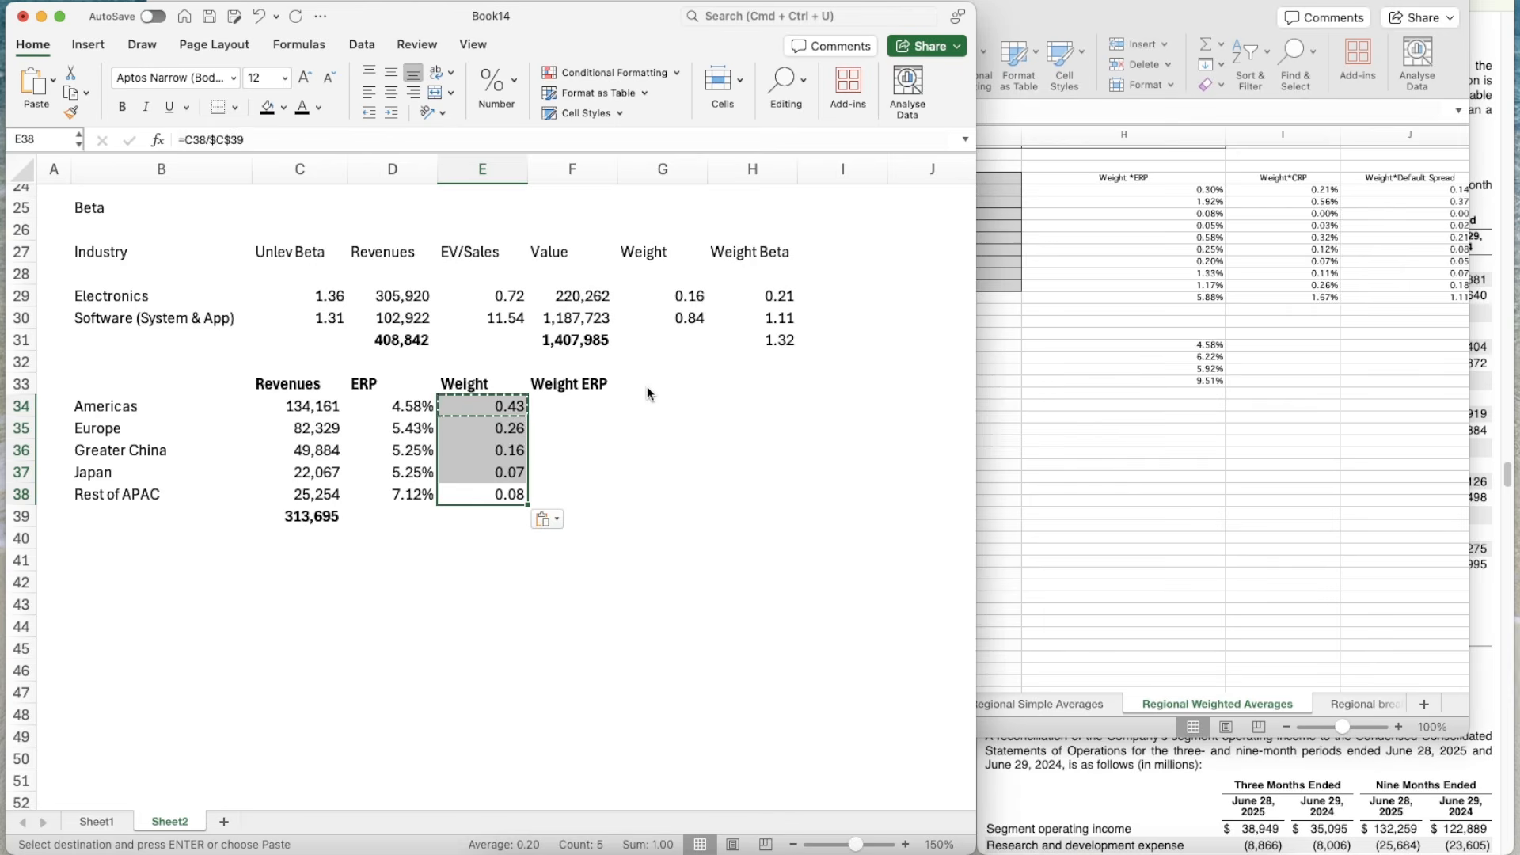
- Calculate the Americas weighted ERP in F34 with =D34*E34
key(Right)
key(Up)
key(Up)
key(Up)
key(Up)
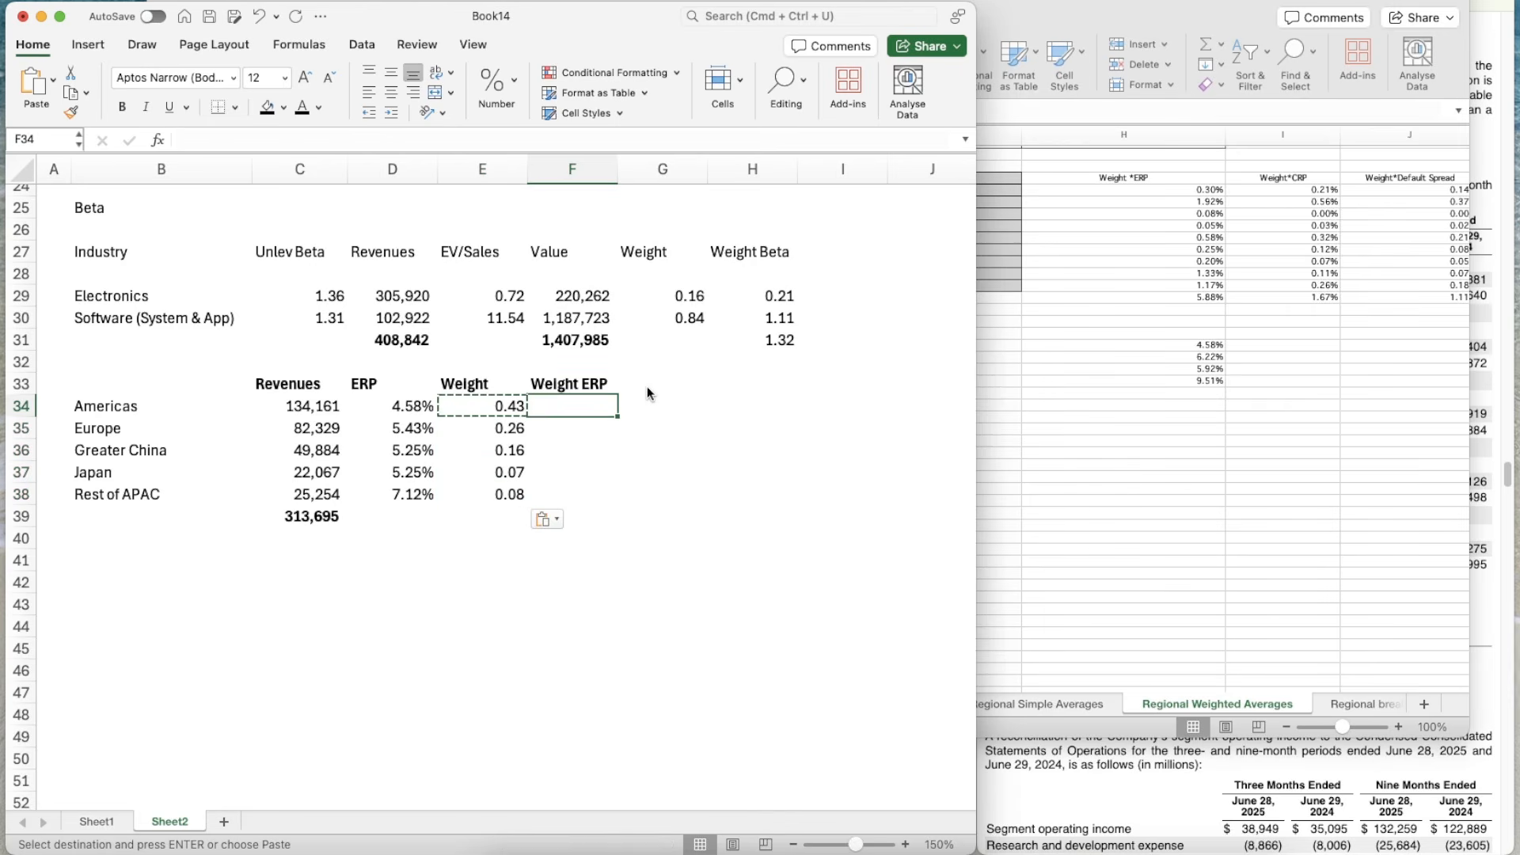
text(=)
key(Left)
key(Left)
text(*)
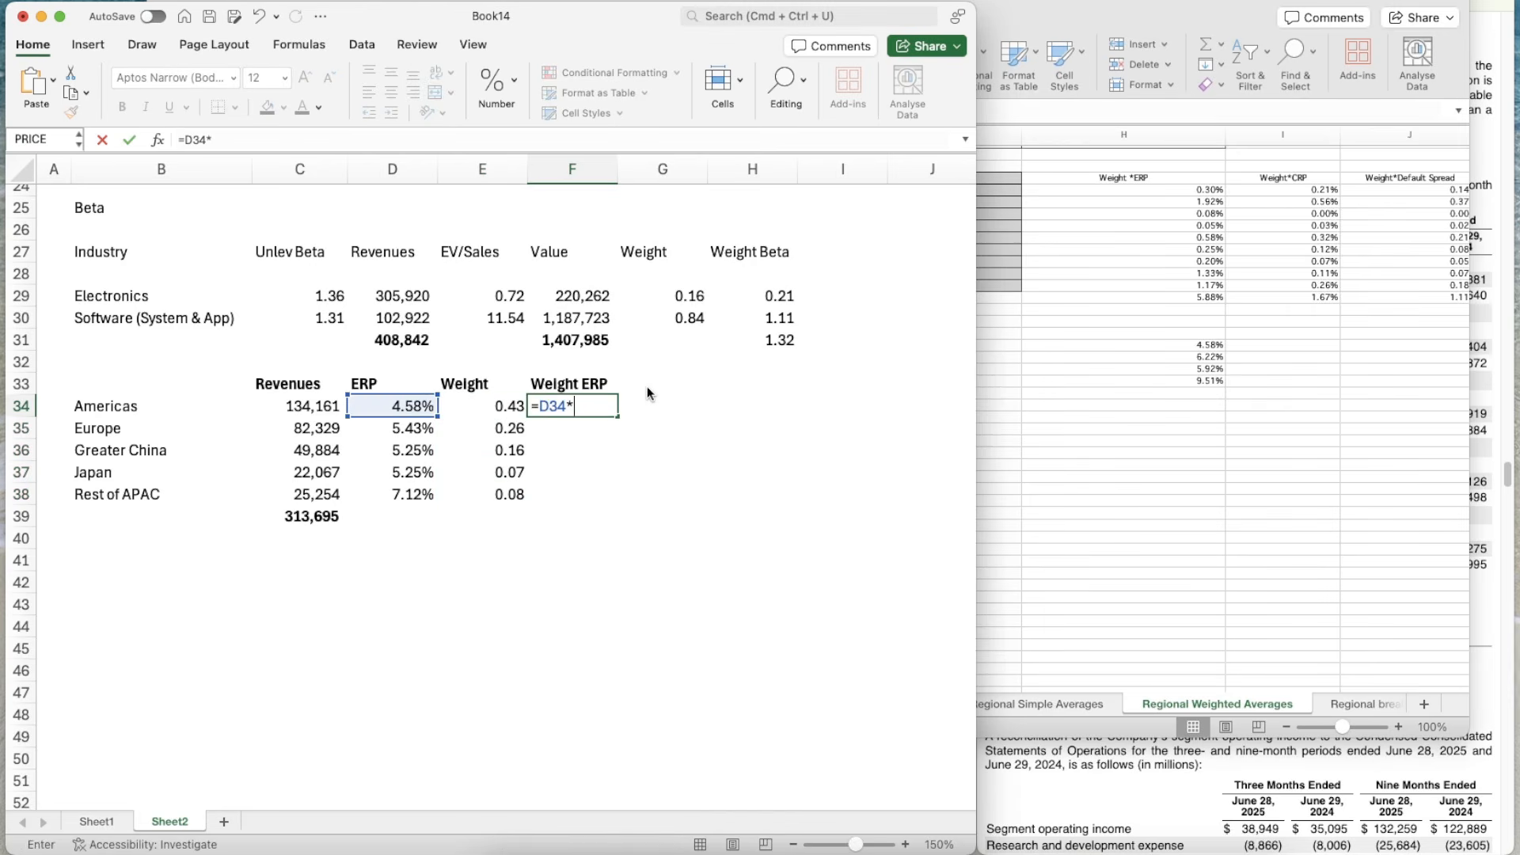
key(Left)
key(Return)
- Apply the two-decimal number format to F34 and copy its weighted ERP formula down through F38
key(Up)
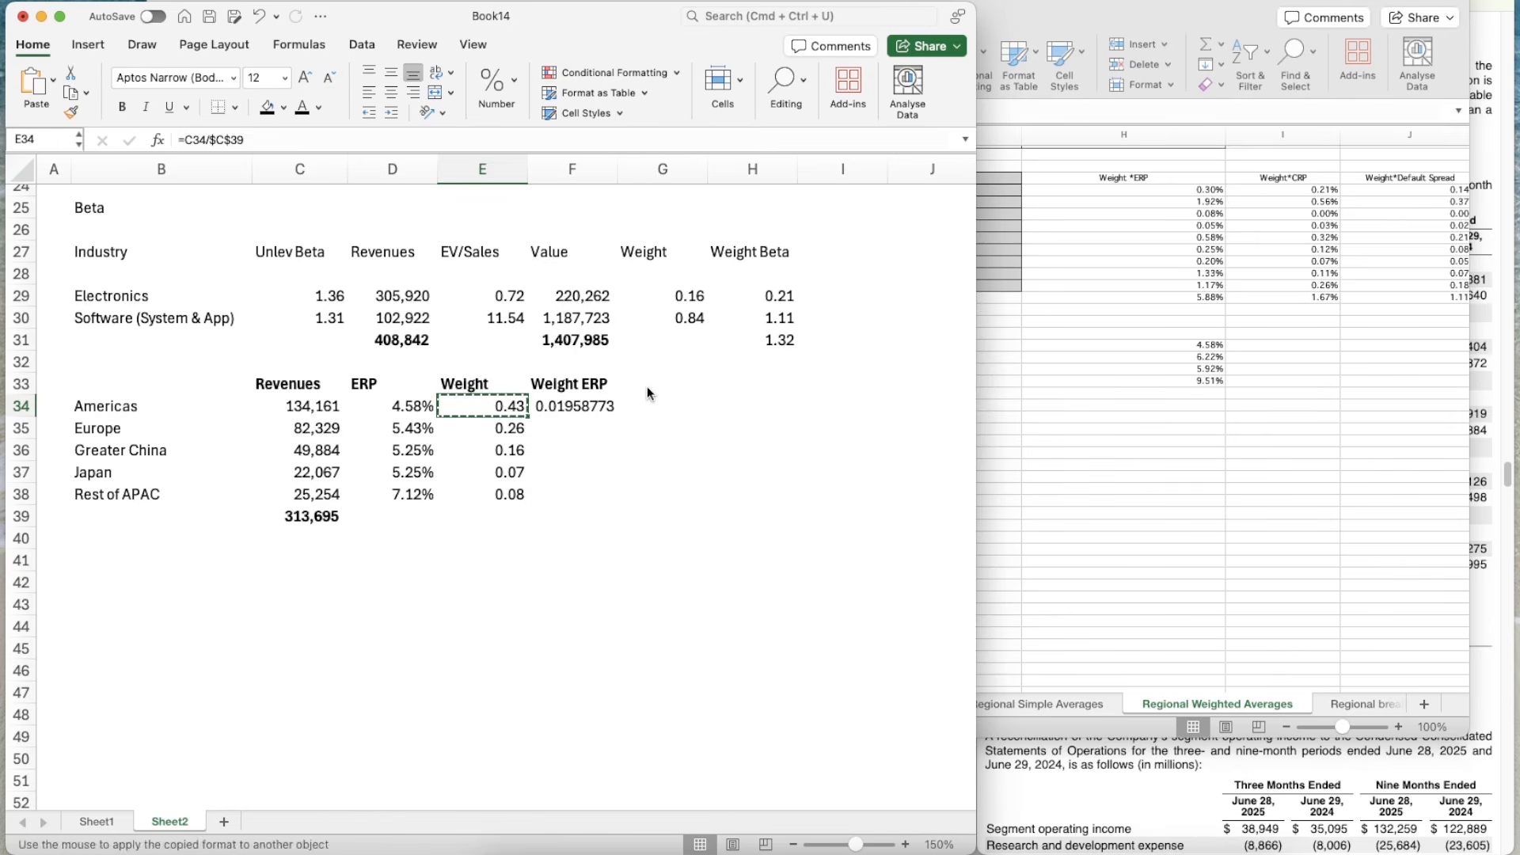
key(super+c)
key(shift+Down)
key(shift+Down)
key(shift+Down)
key(shift+Down)
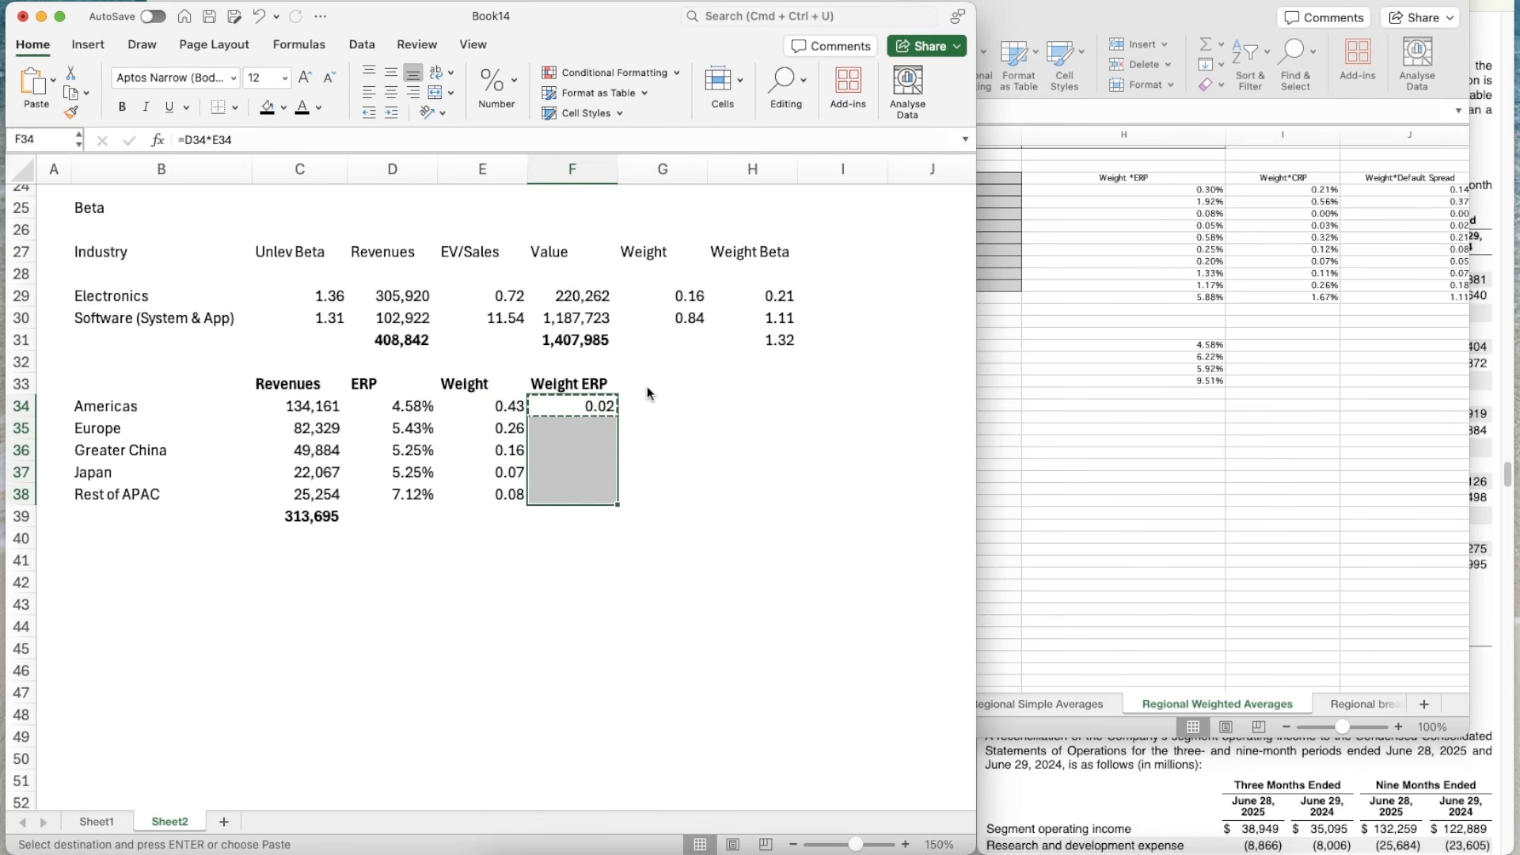
key(super+v)
key(Down)
key(Down)
key(Down)
key(Down)
- Format the weighted ERPs in F34:F38 as percentages with two decimal places
key(Up)
key(Up)
key(Up)
key(Up)
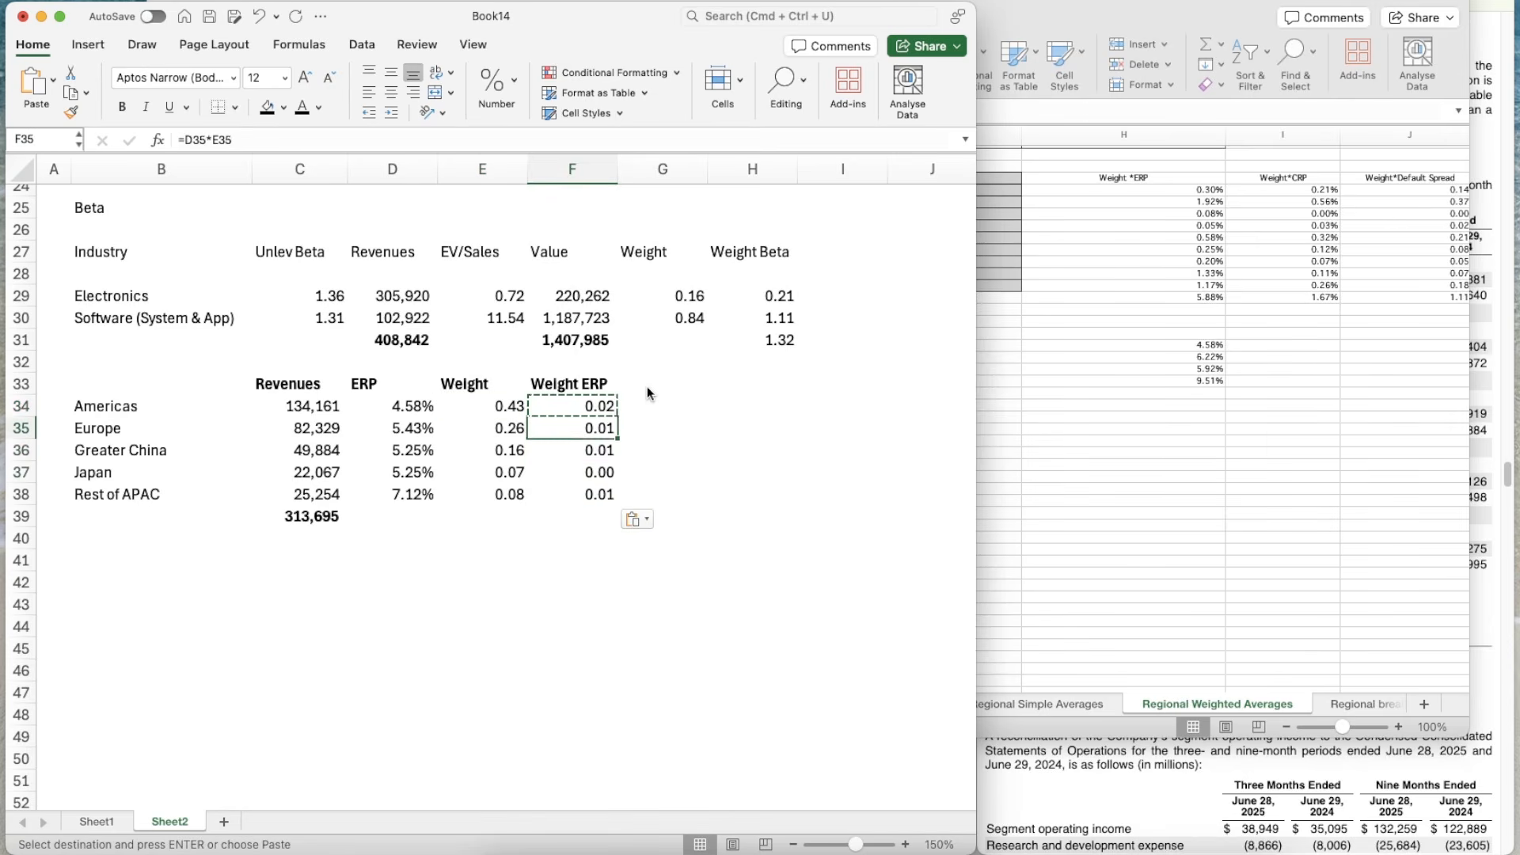
key(shift+Down)
key(shift+Down)
key(shift+Down)
key(shift+Down)
click(495, 83)
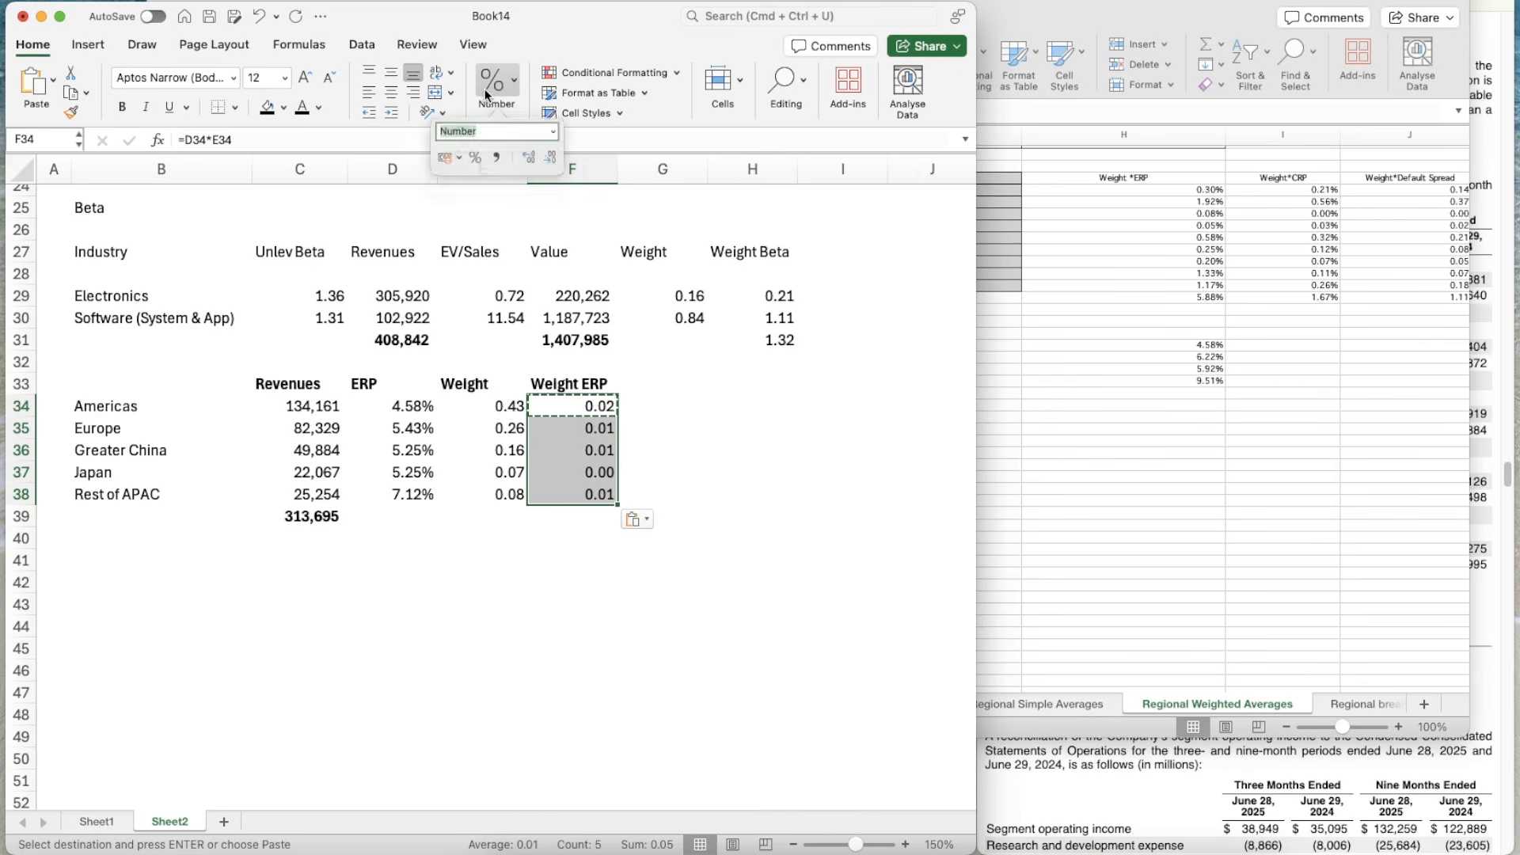
click(473, 165)
click(533, 164)
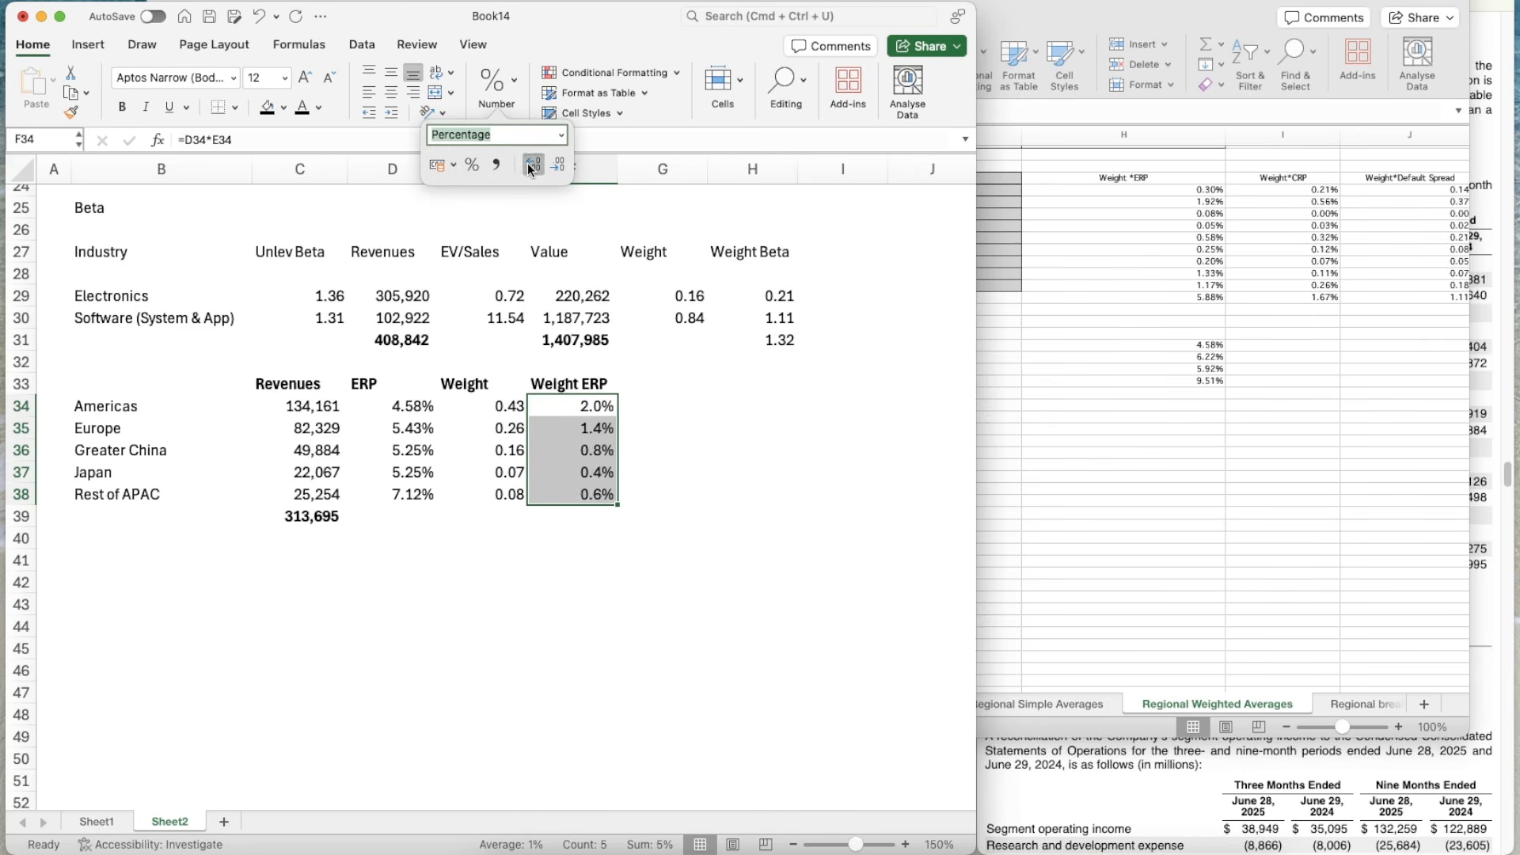
click(532, 164)
click(671, 510)
- Total the weighted ERPs in F39 with =SUM(F34:F38) and make the total bold
click(577, 516)
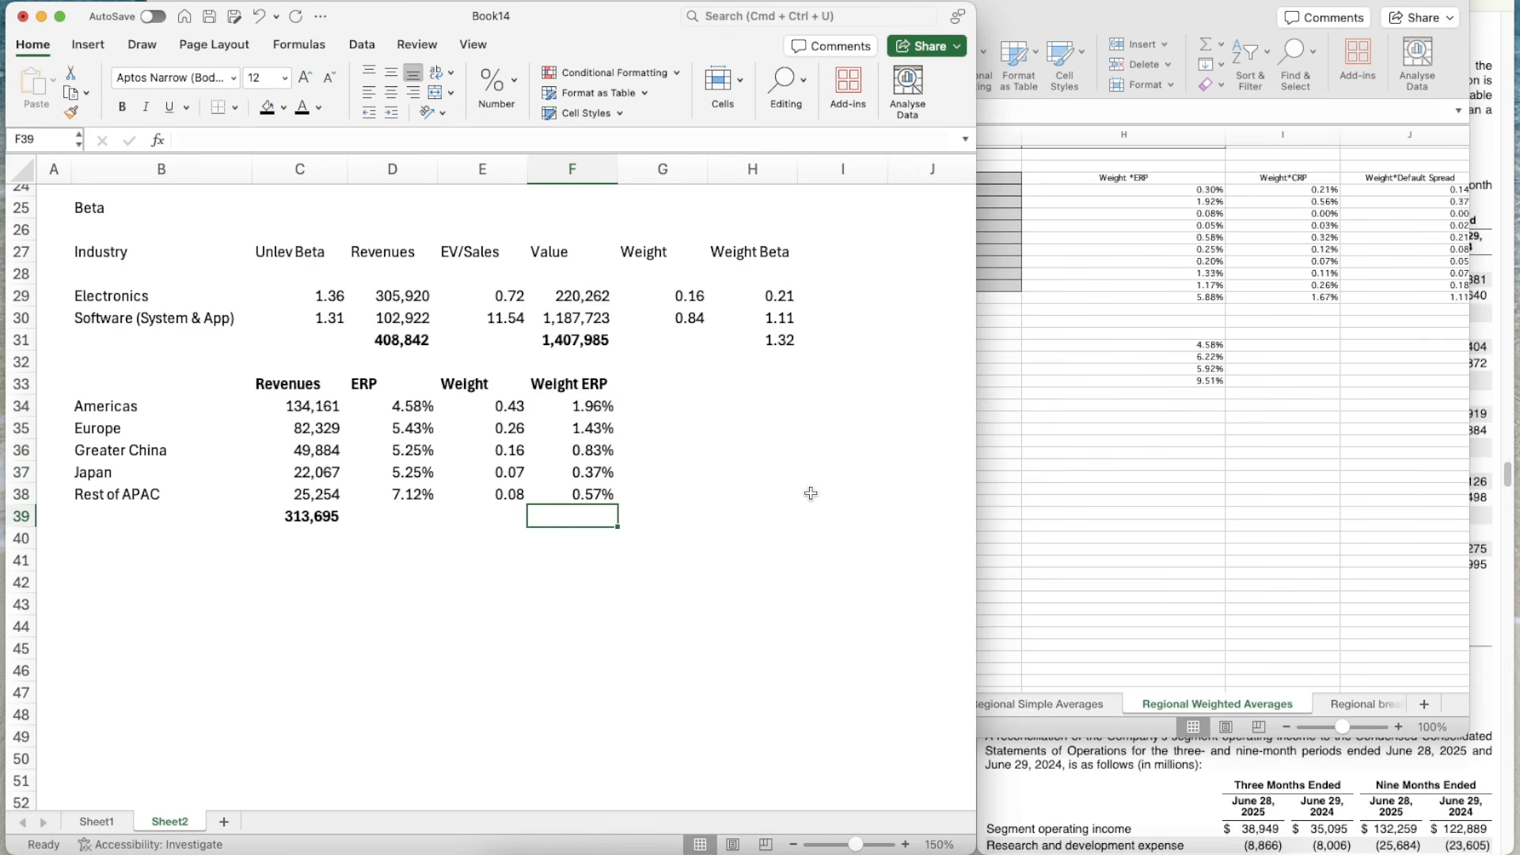
text(=su)
key(Tab)
key(Up)
key(shift+Up)
key(shift+Up)
key(shift+Up)
key(shift+Up)
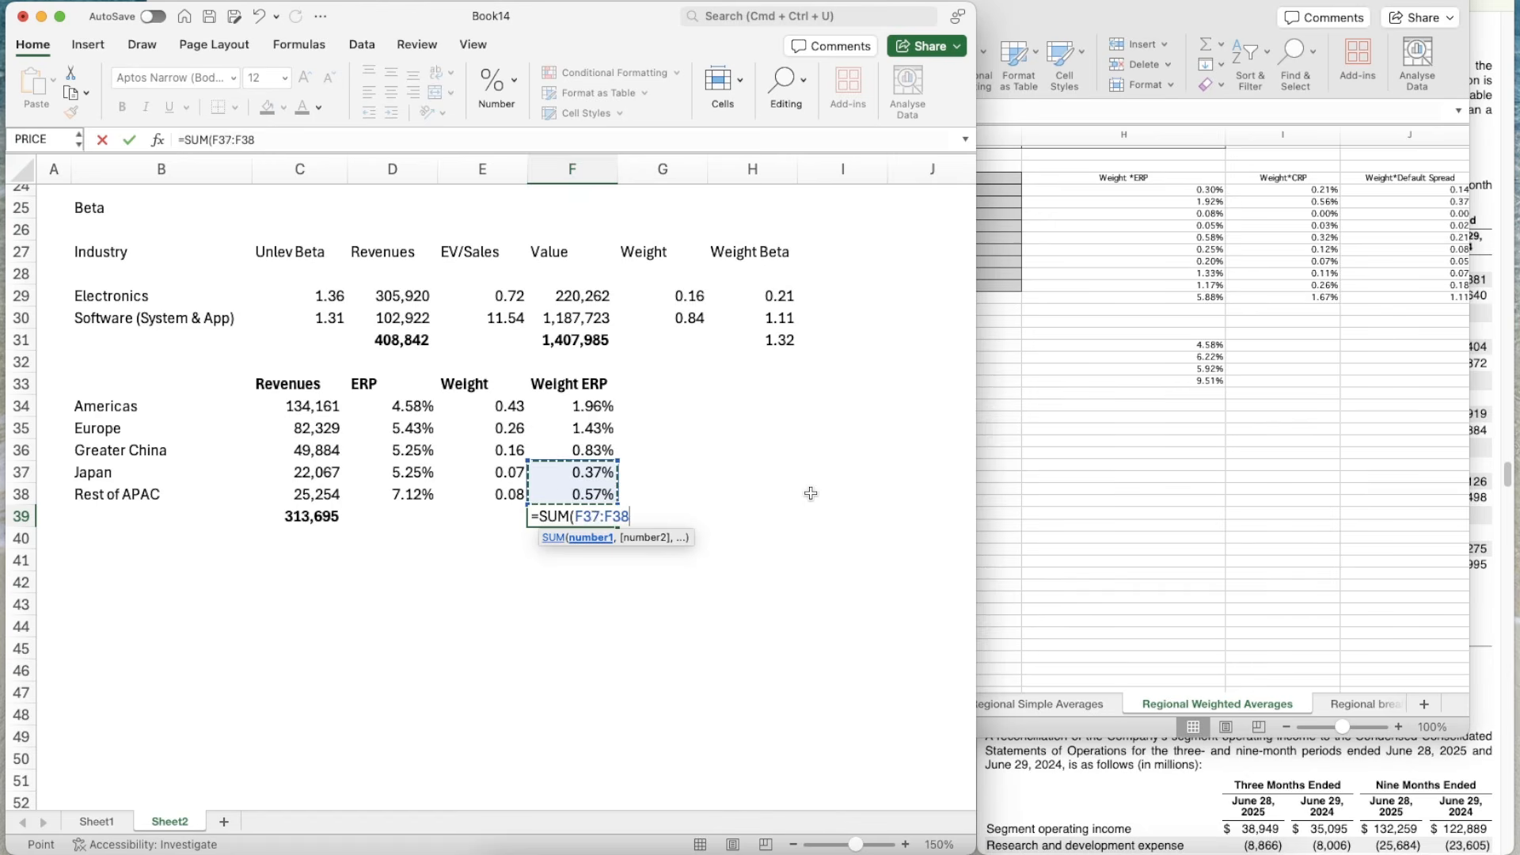
key(Return)
key(Up)
key(super+b)
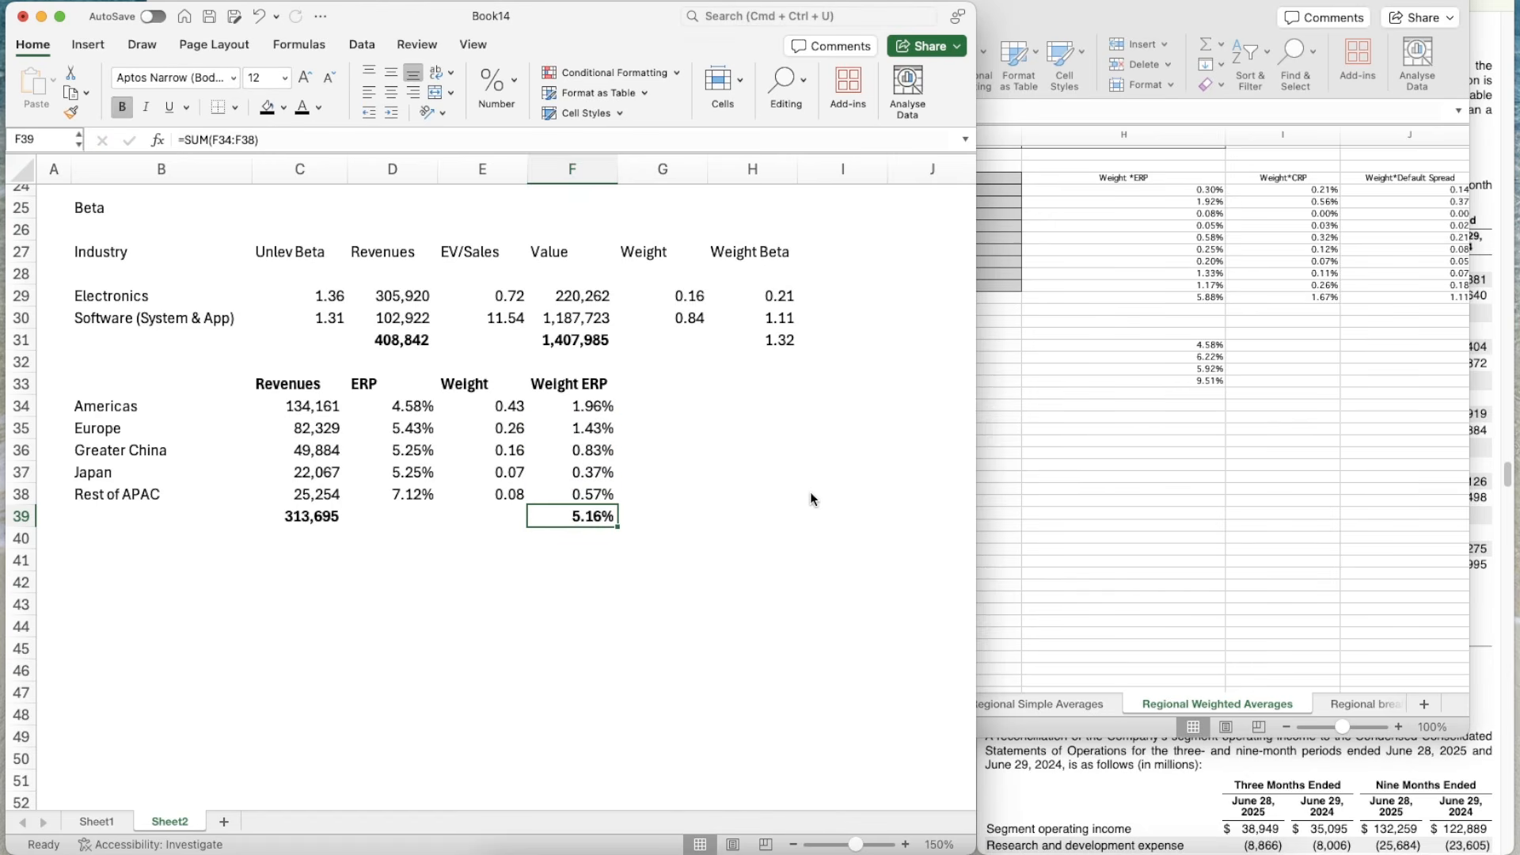
key(Down)
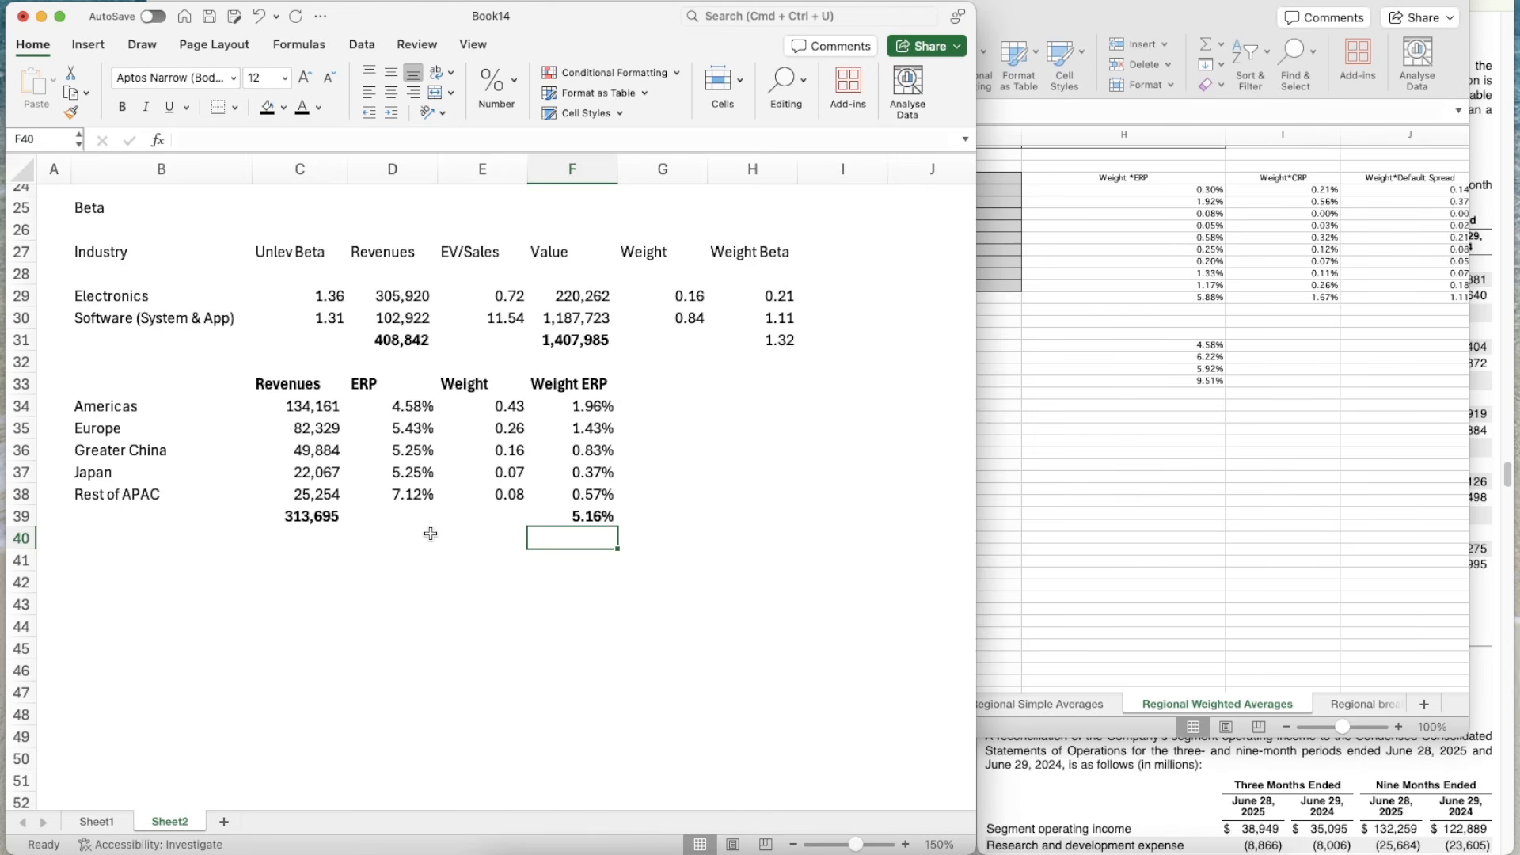
- Link the Equity Risk Premium in C11 to the weighted ERP total with =F39
click(561, 515)
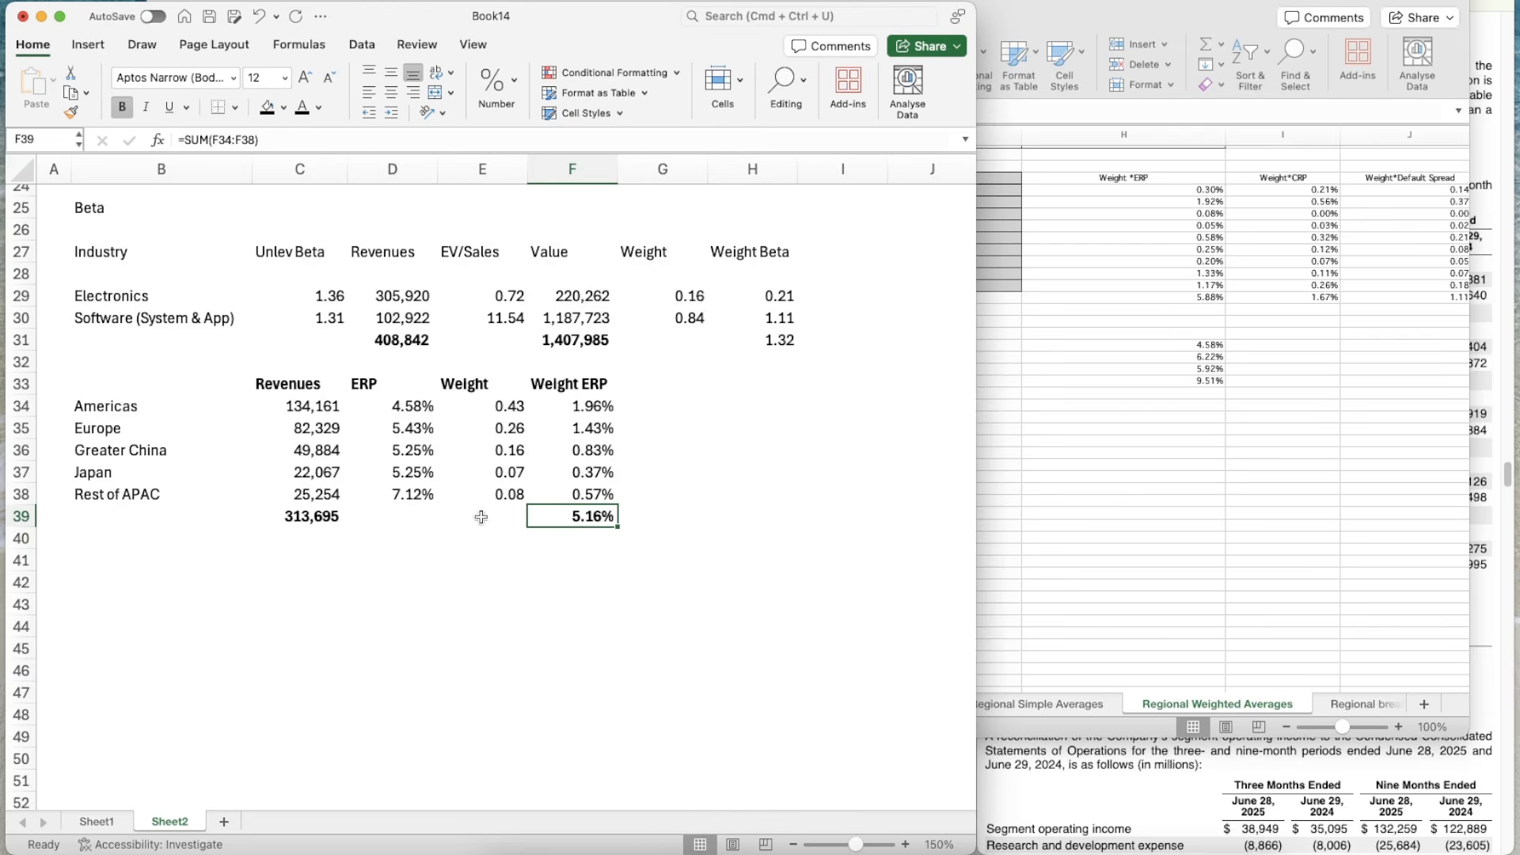
scroll(554, 475, up, 10)
click(323, 420)
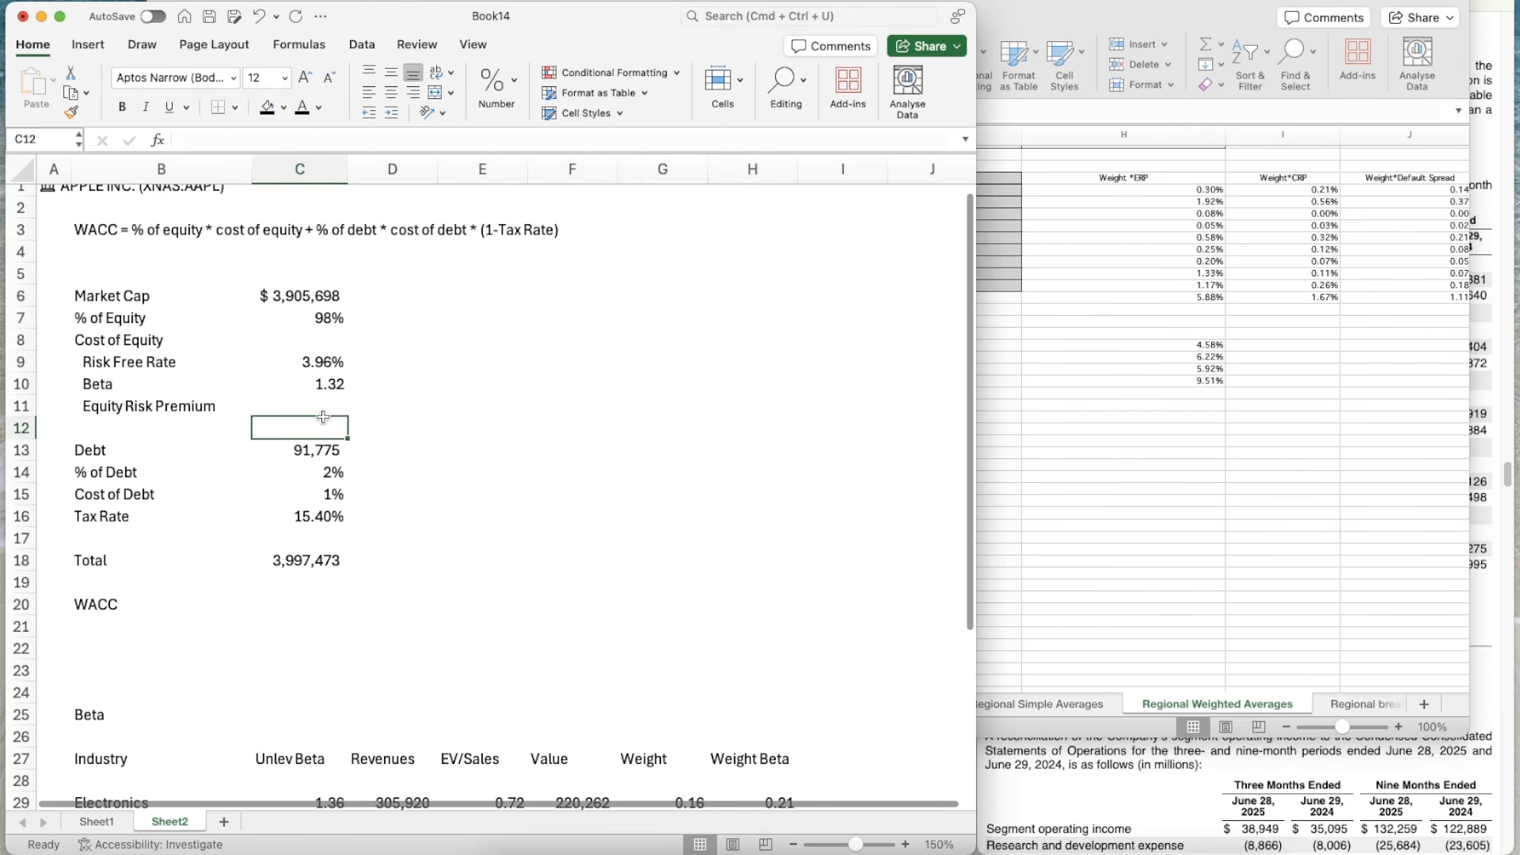
key(Up)
text(=f39)
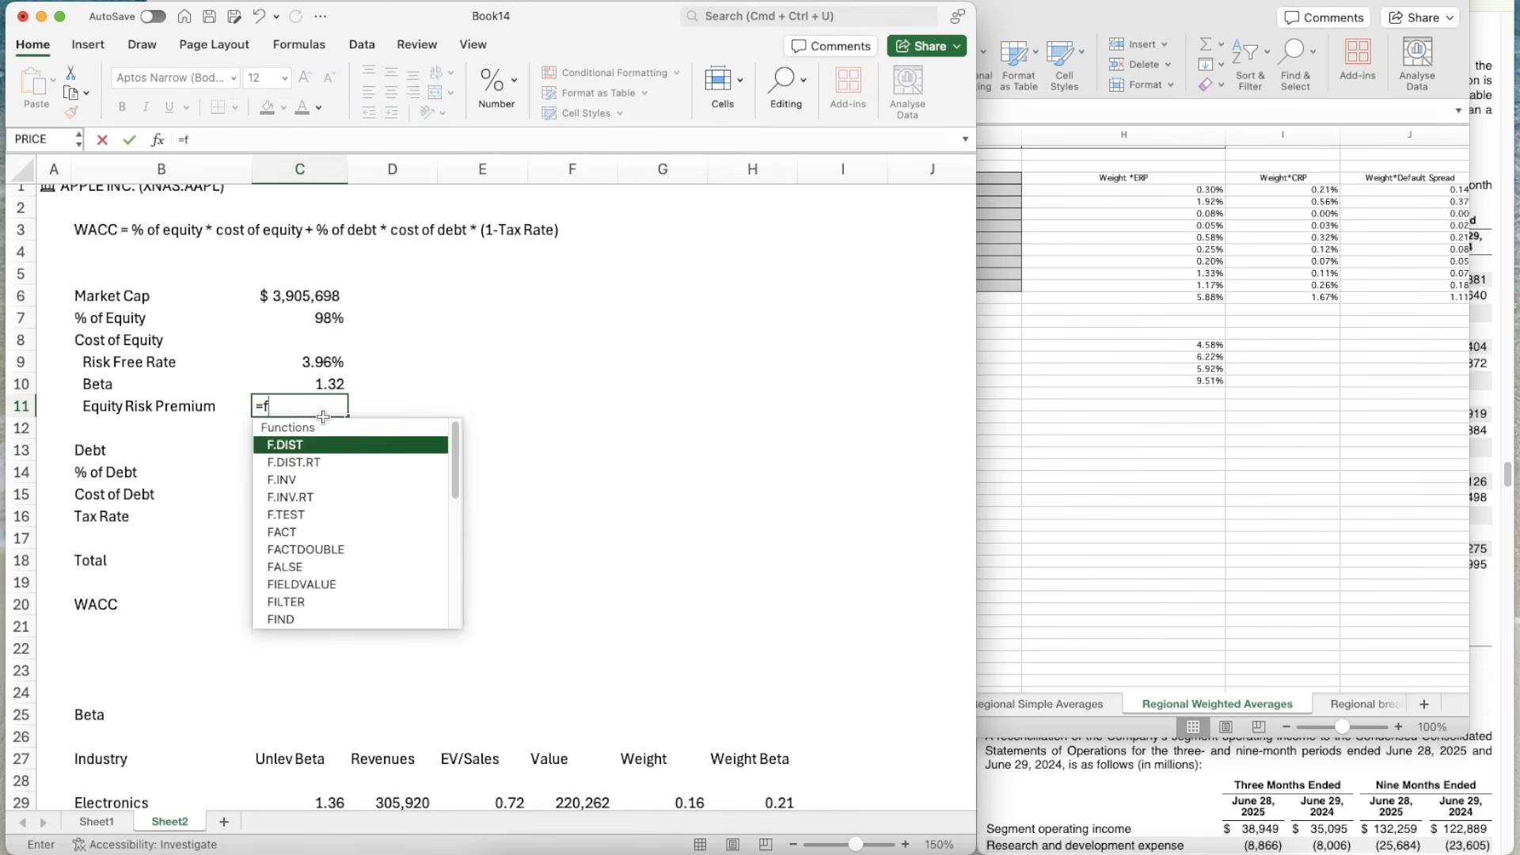
key(Return)
- Write the note "cost of equity = risk free rate + beta * equity risk premium" in cell E9
key(Up)
key(Right)
key(Right)
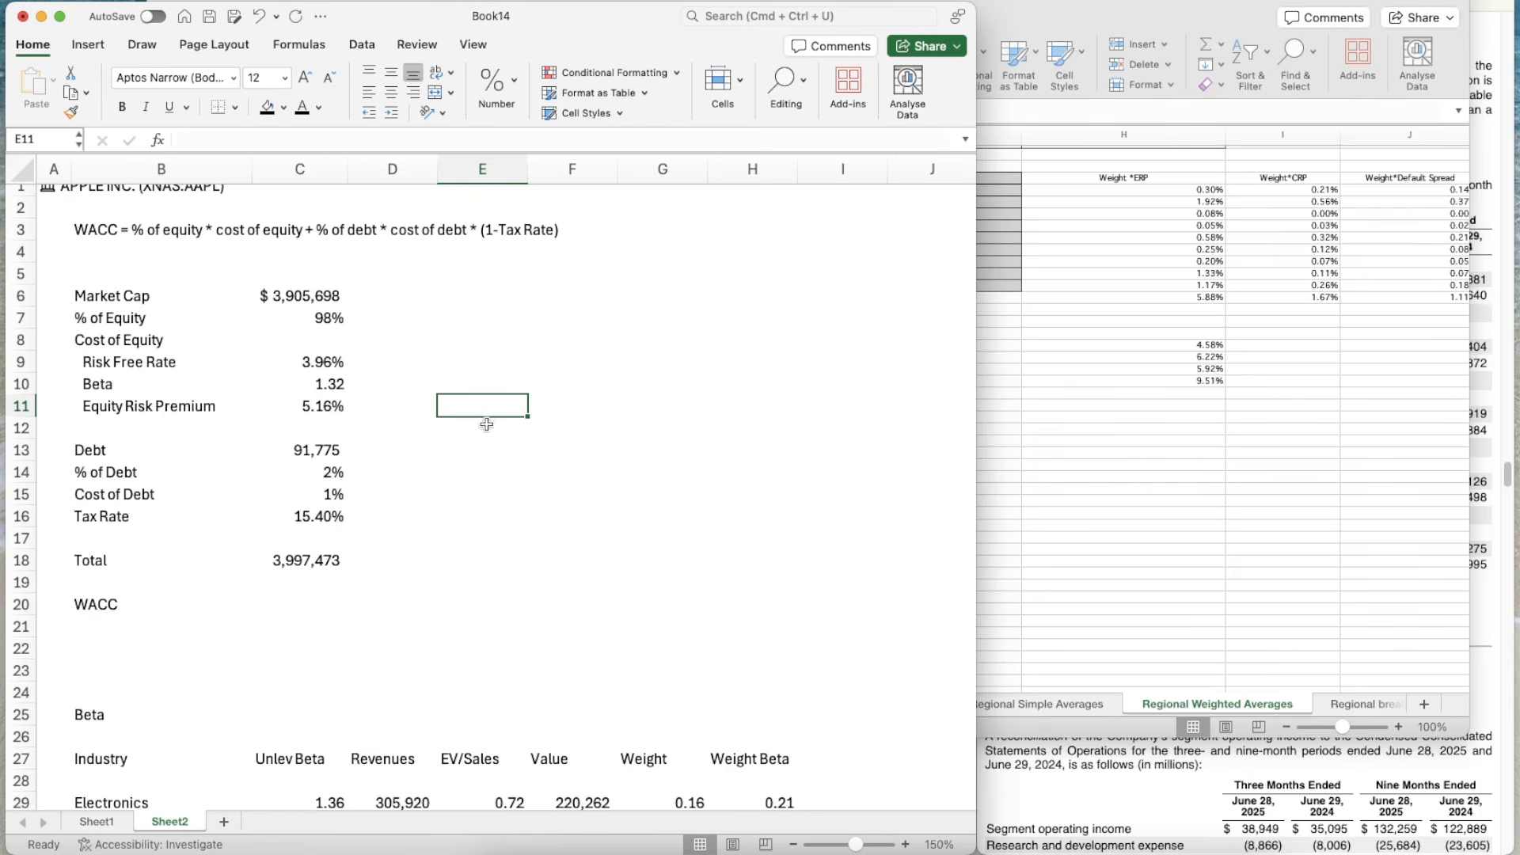
key(Up)
key(Up)
key(Left)
key(Left)
key(Right)
key(Right)
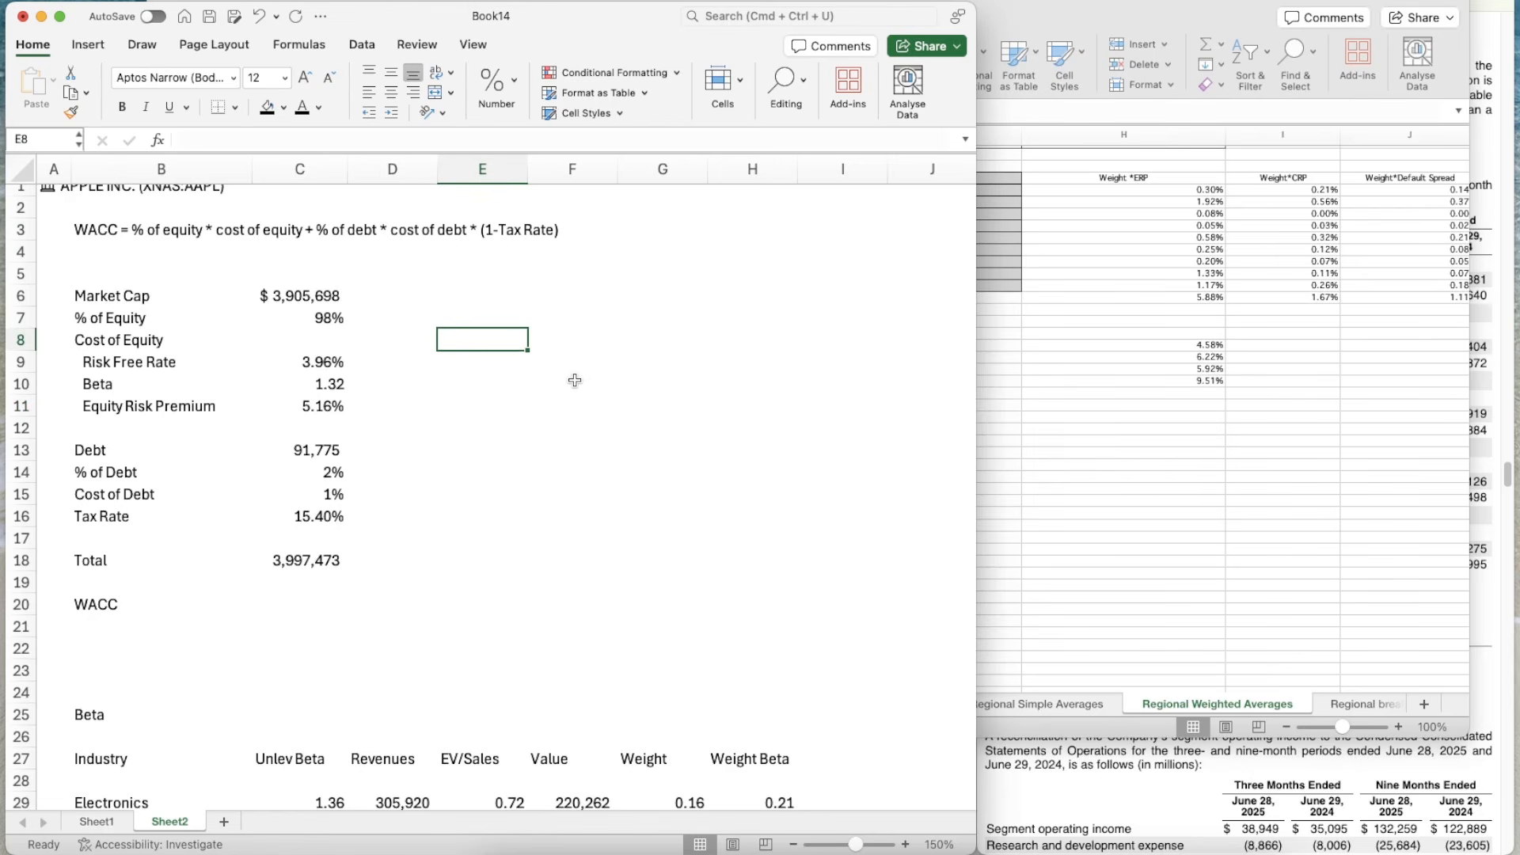
text(cost of e)
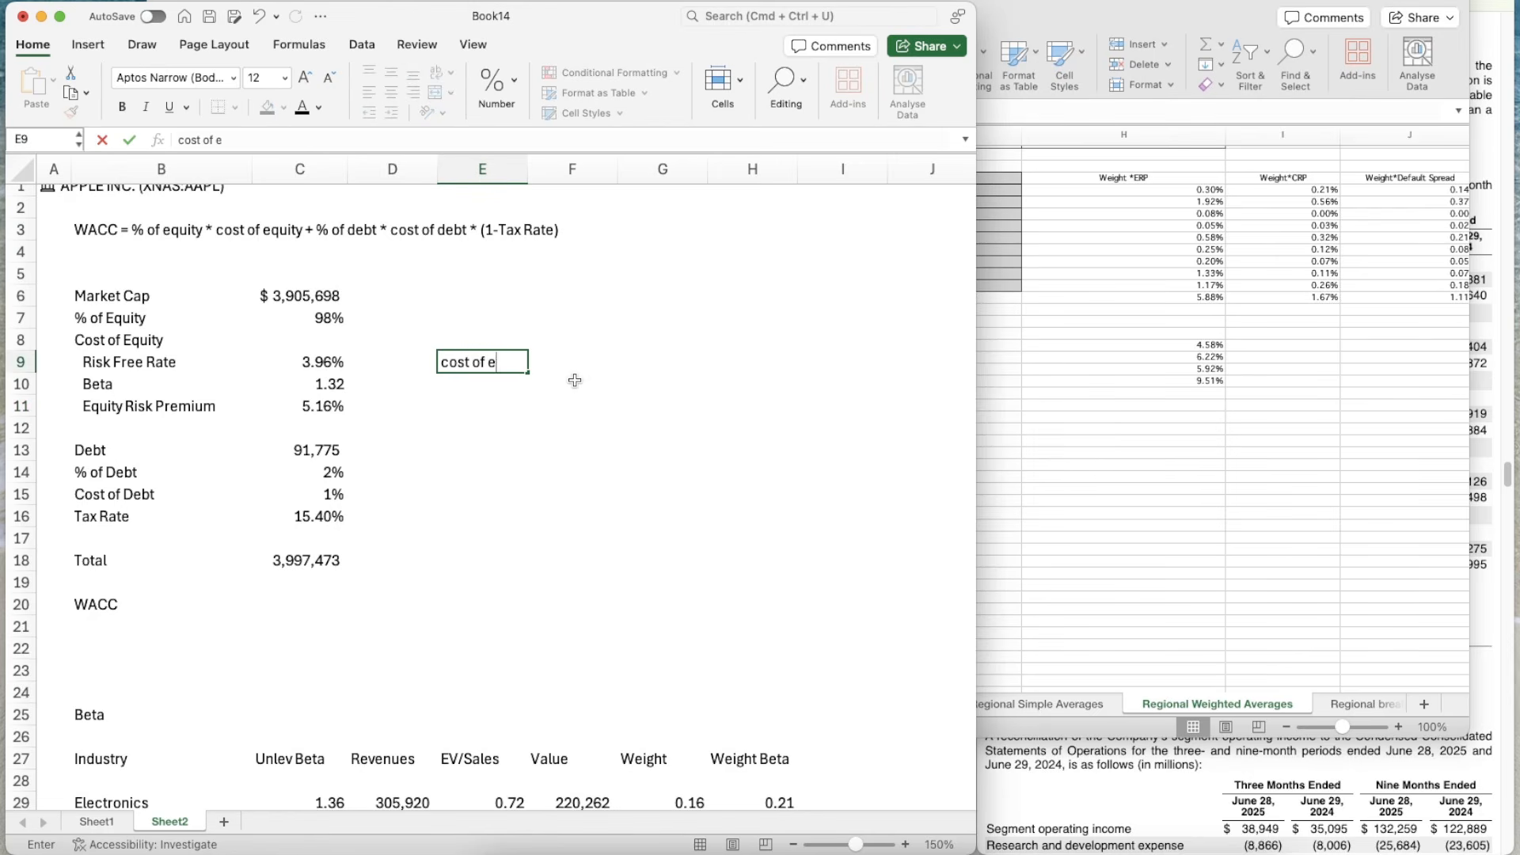
text(quity = risk free rate + beta * equity r)
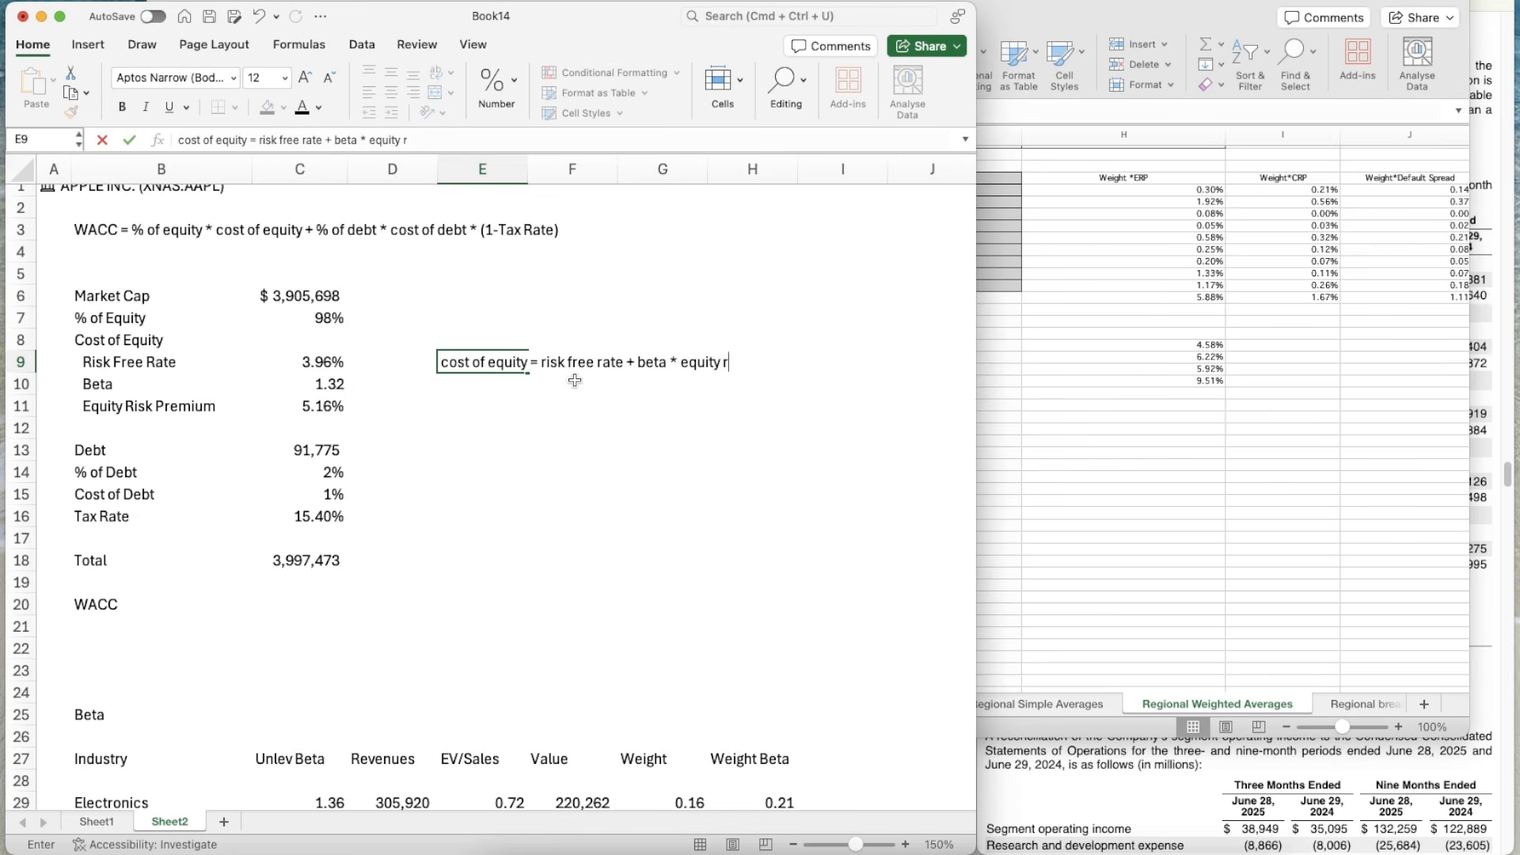
text(premium)
key(Return)
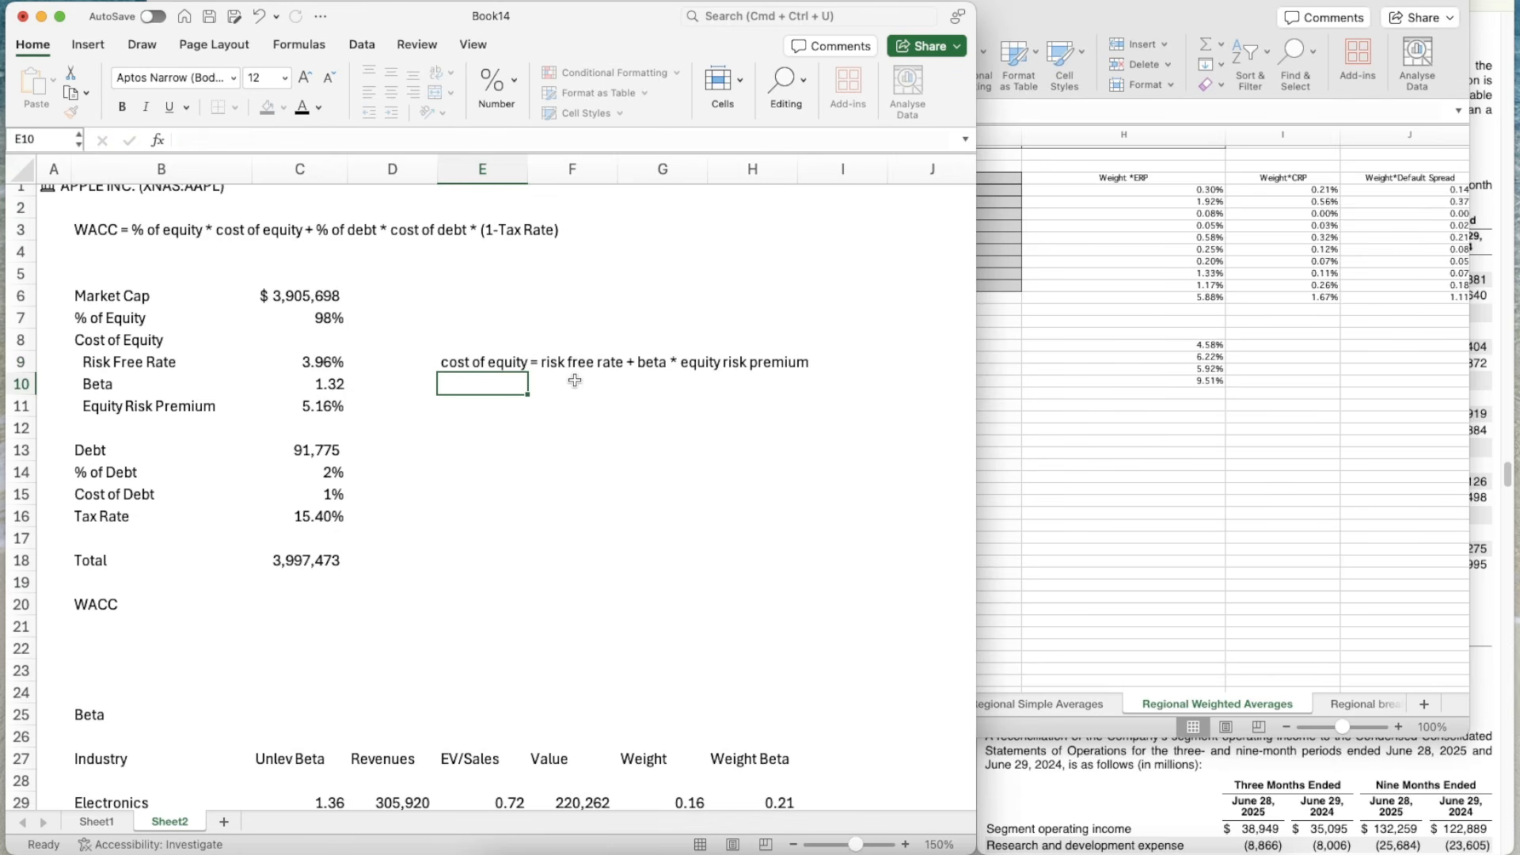
- Calculate the Cost of Equity in C8 with =C9+C10*C11 and format it as a percentage without decimals
key(Left)
key(Left)
key(Up)
key(Up)
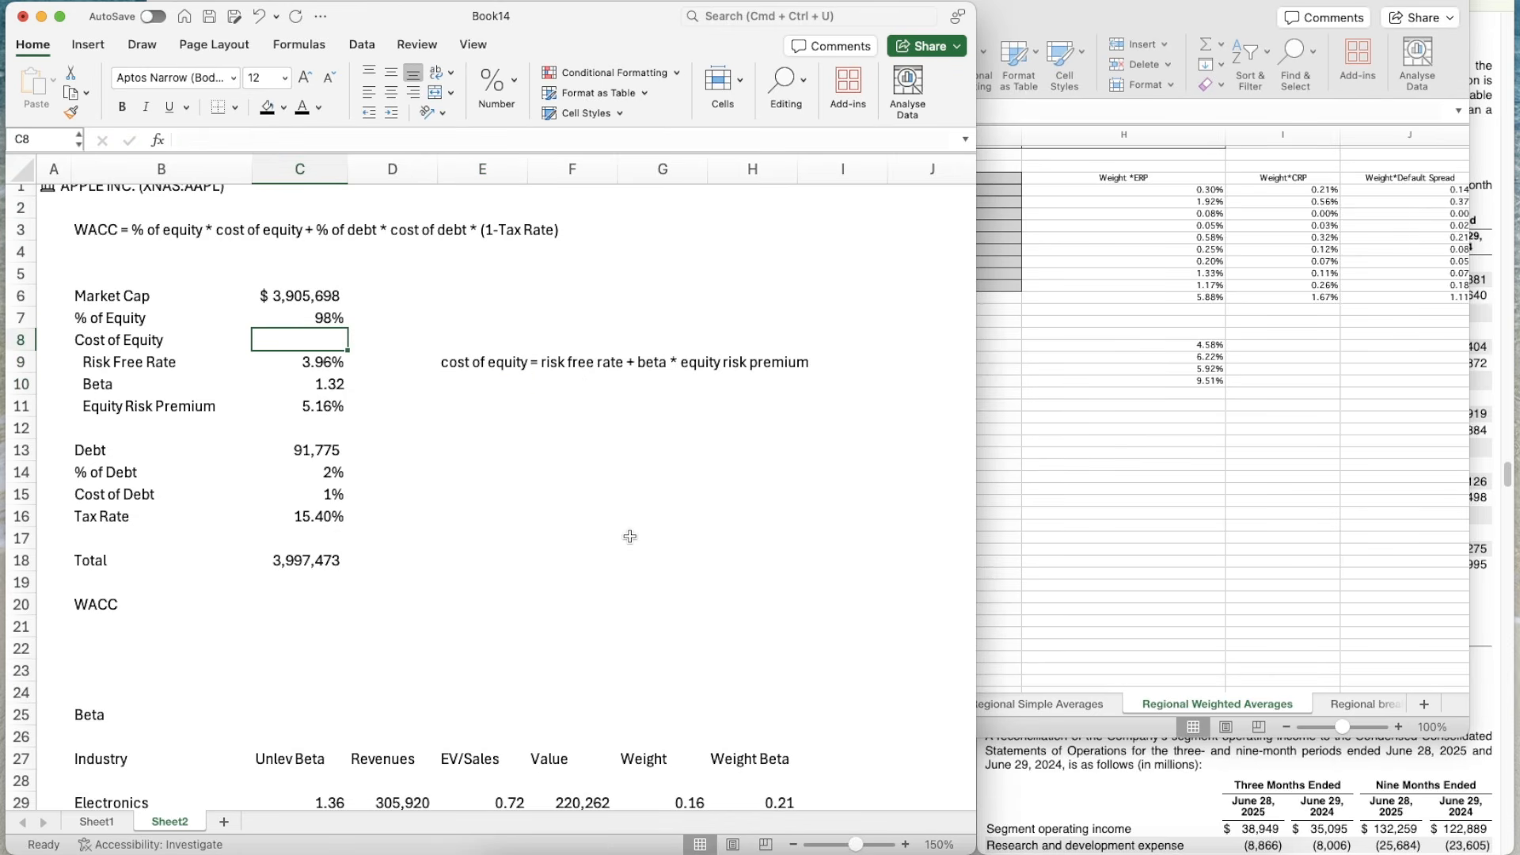
text(=)
key(Down)
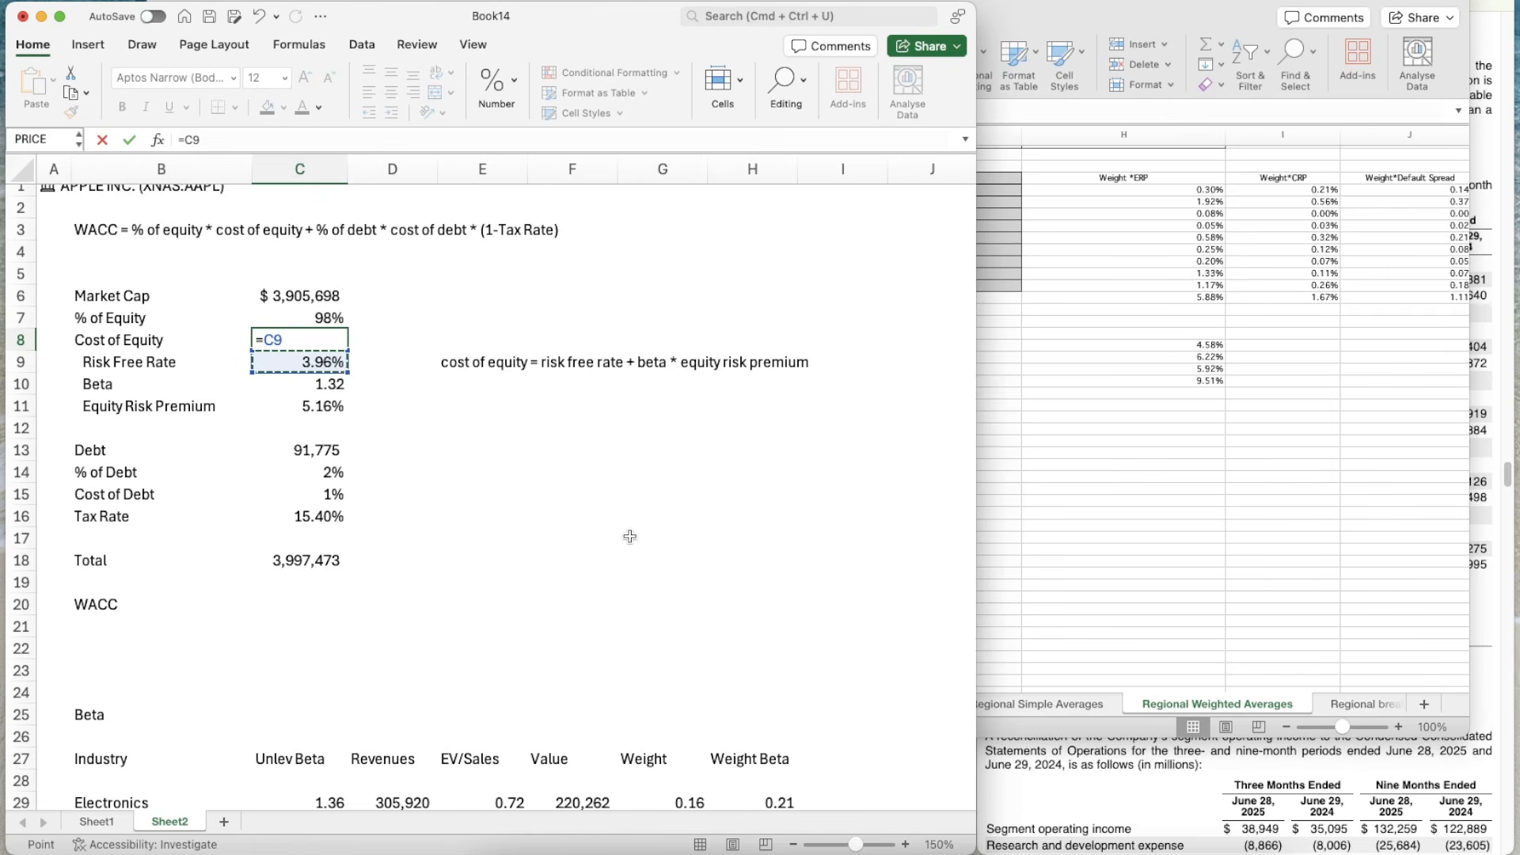
text(+)
key(Down)
key(Down)
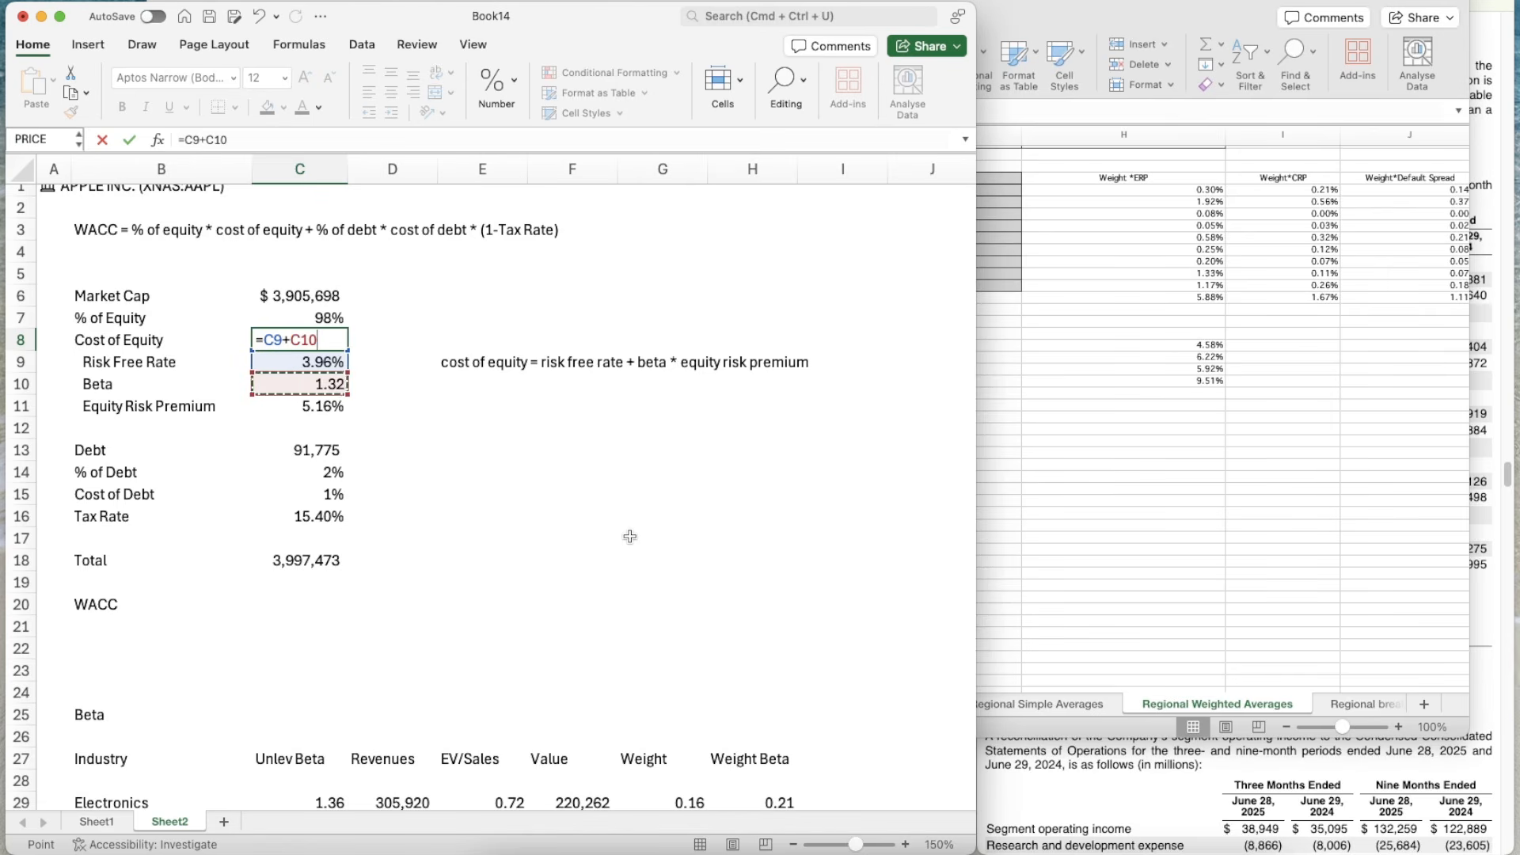
text(*)
key(Down)
key(Down)
key(Down)
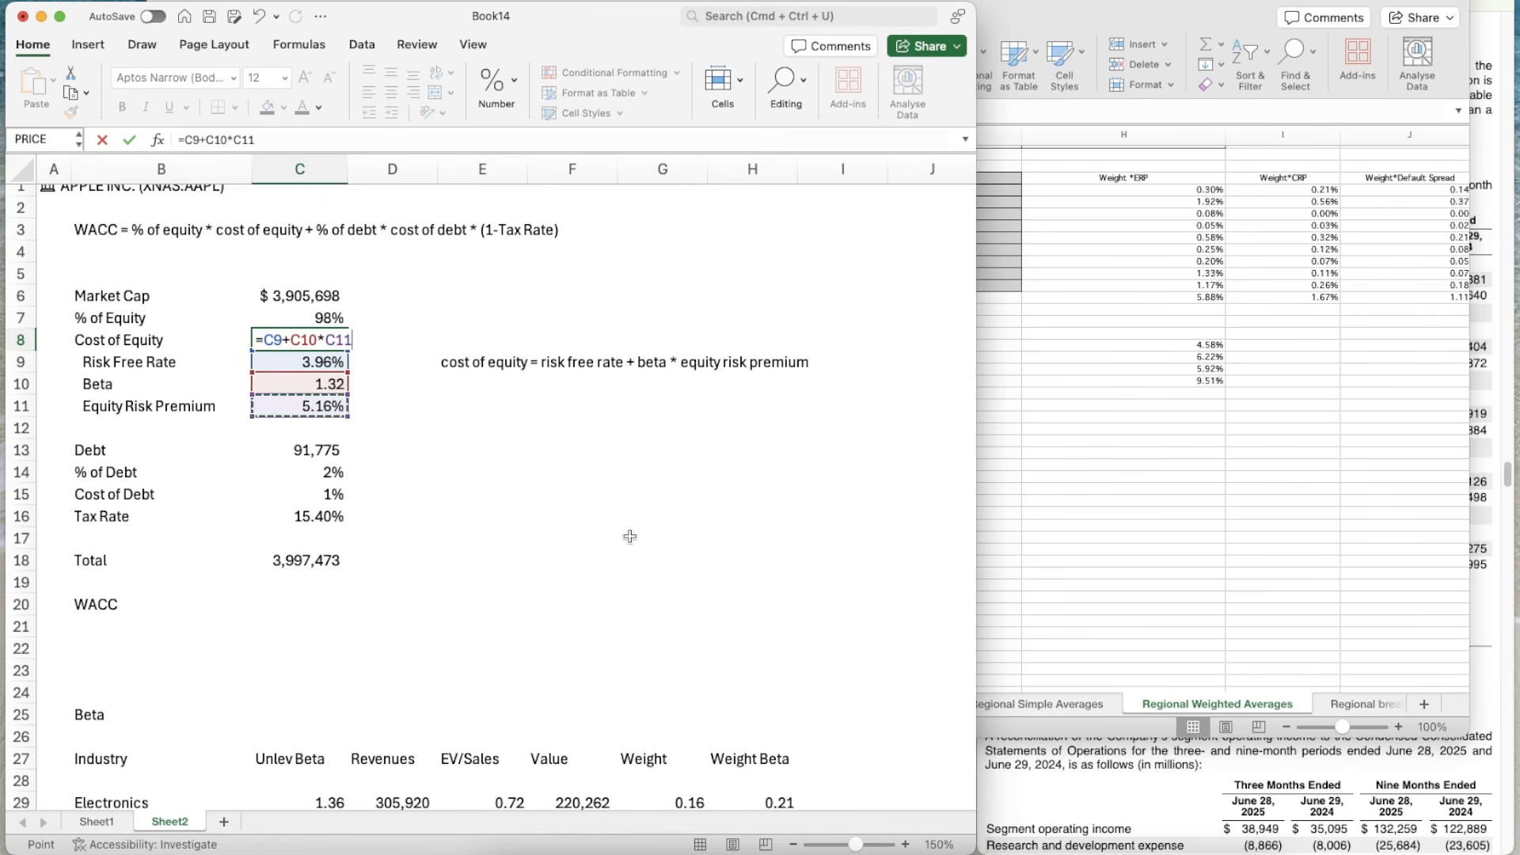
key(ctrl+Return)
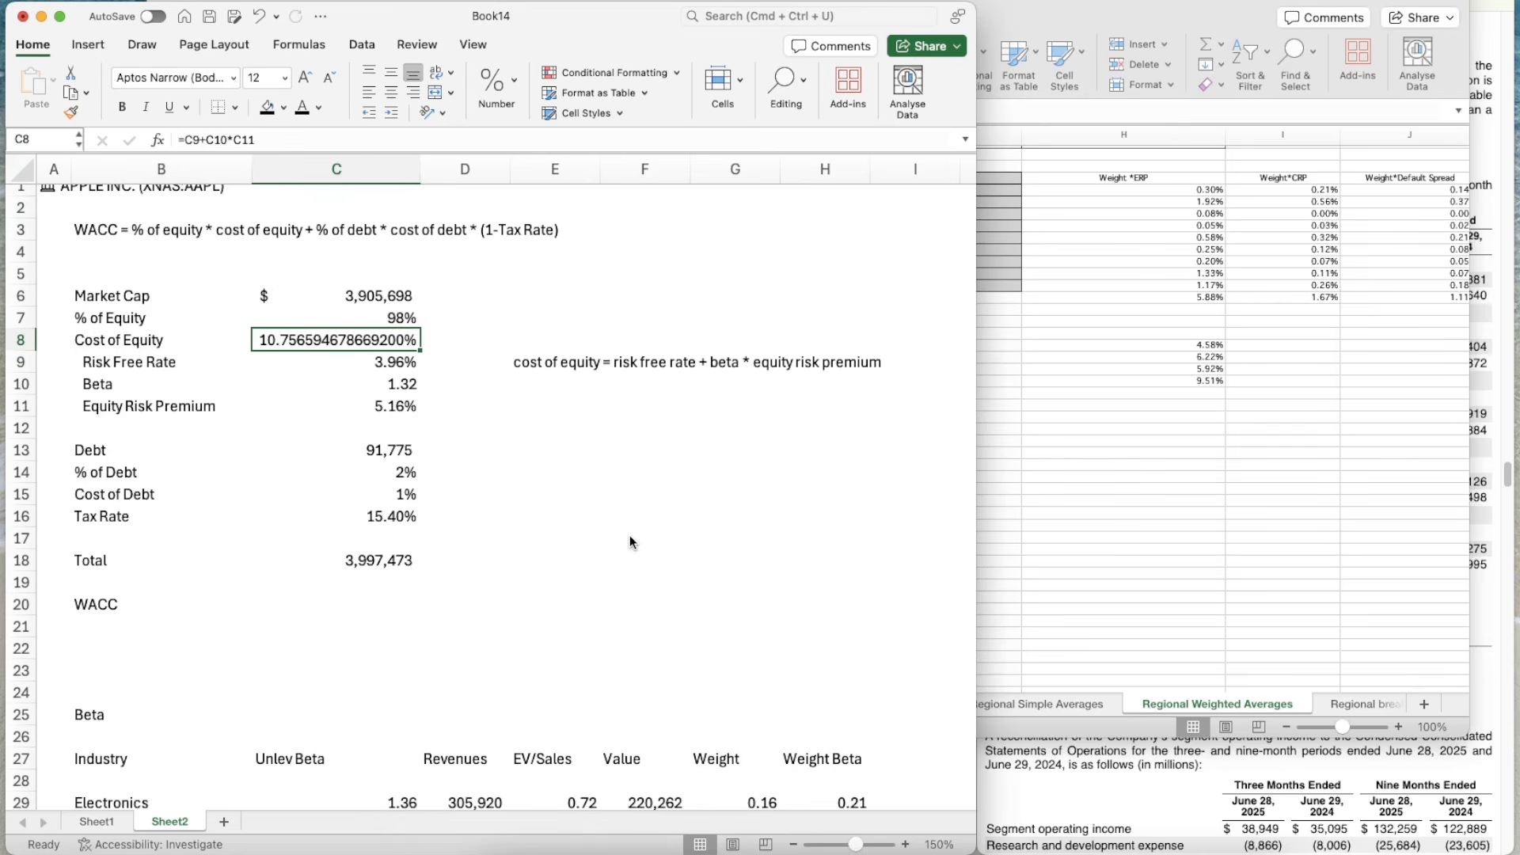
key(super+shift+5)
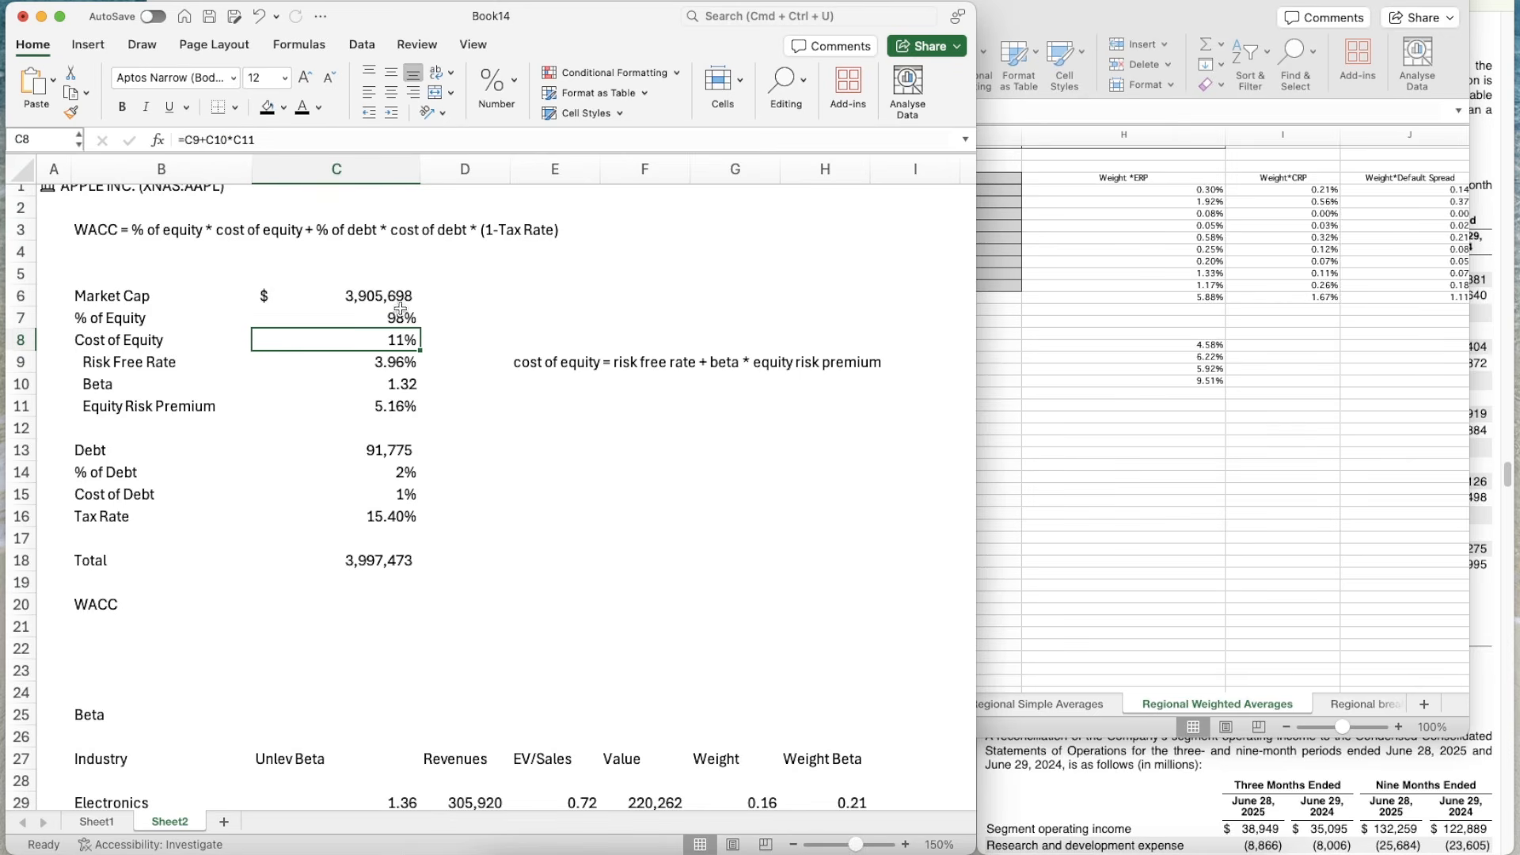
- Set the width of column C to 10
right_click(339, 169)
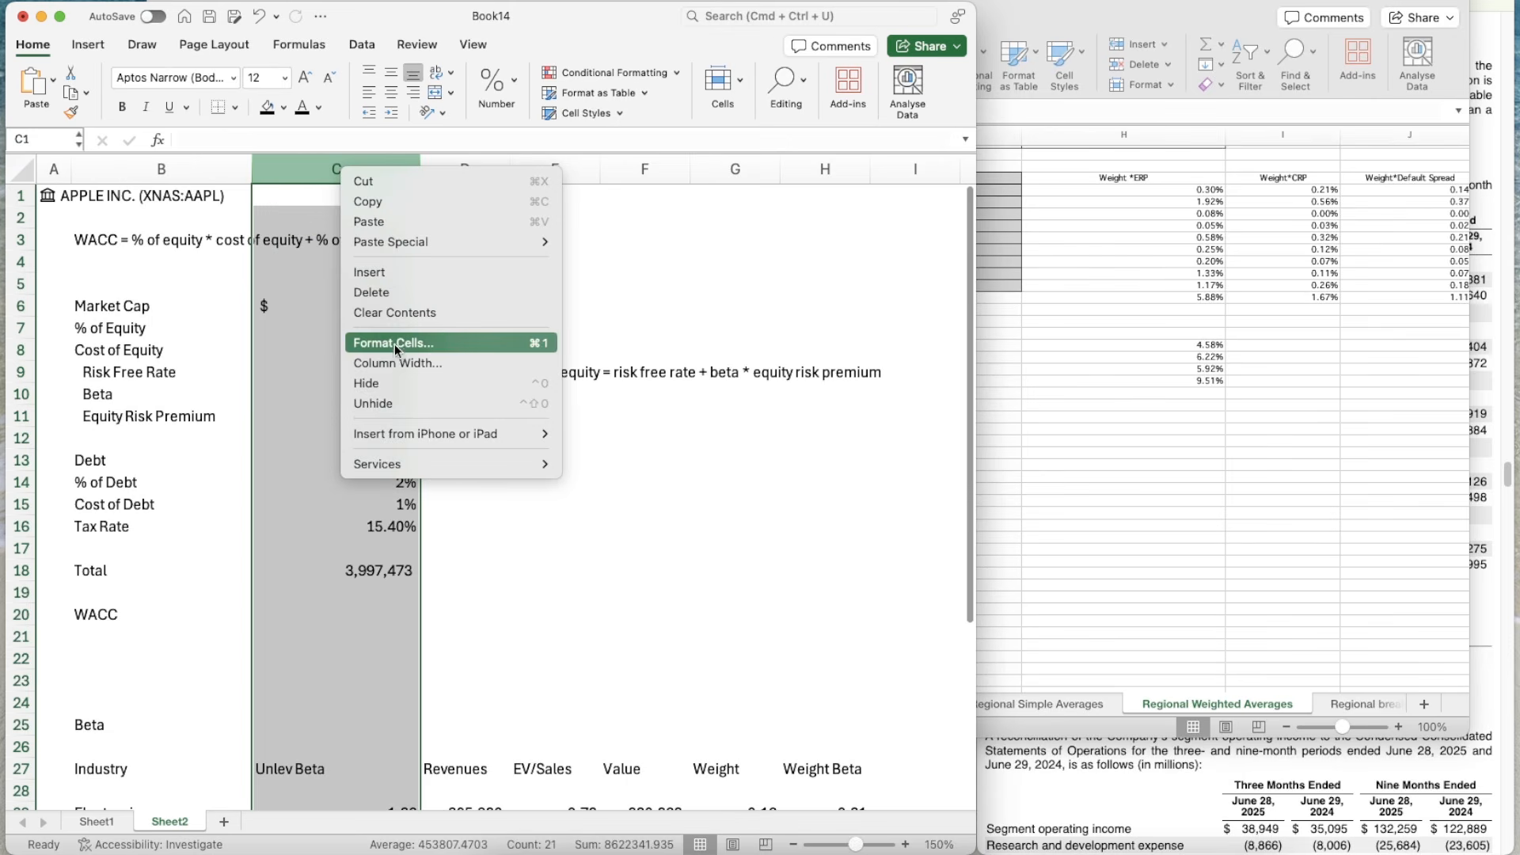
click(395, 344)
text(10)
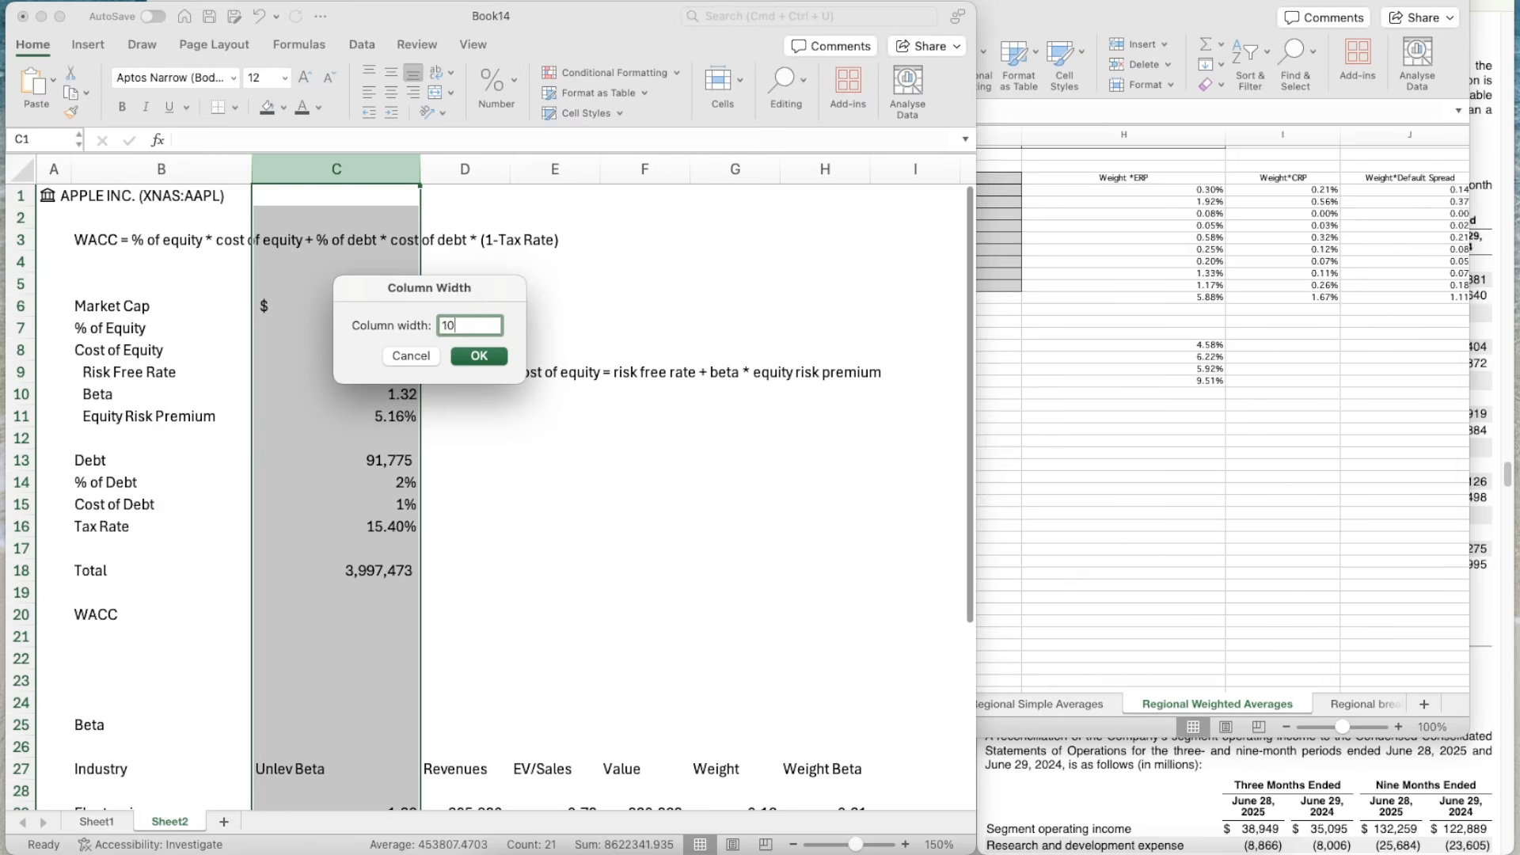
key(Return)
key(Down)
key(Down)
key(Down)
key(Down)
key(Down)
key(Down)
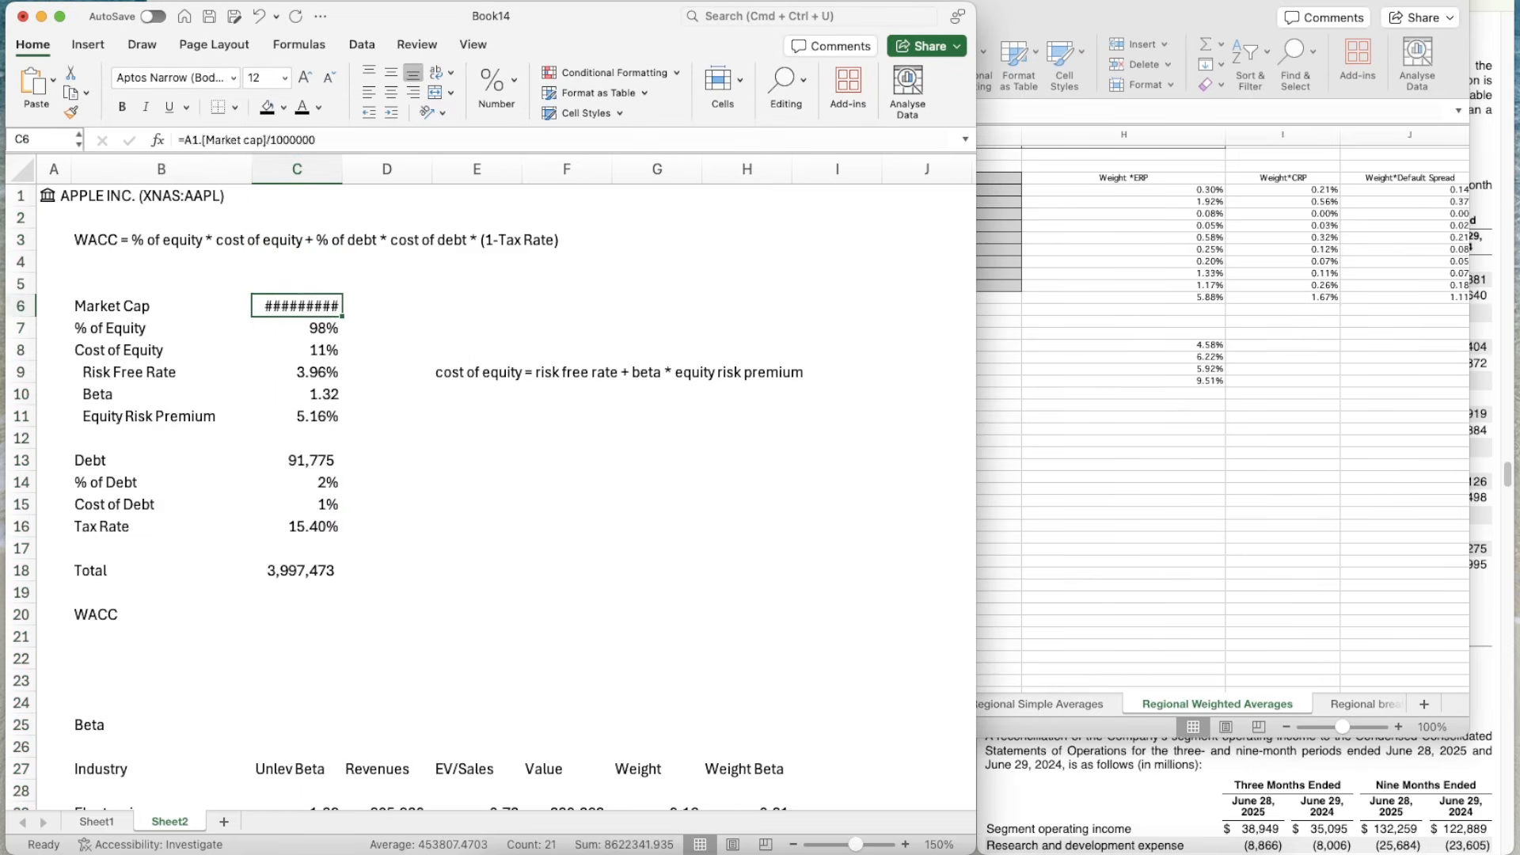
key(Down)
key(Down)
key(Down)
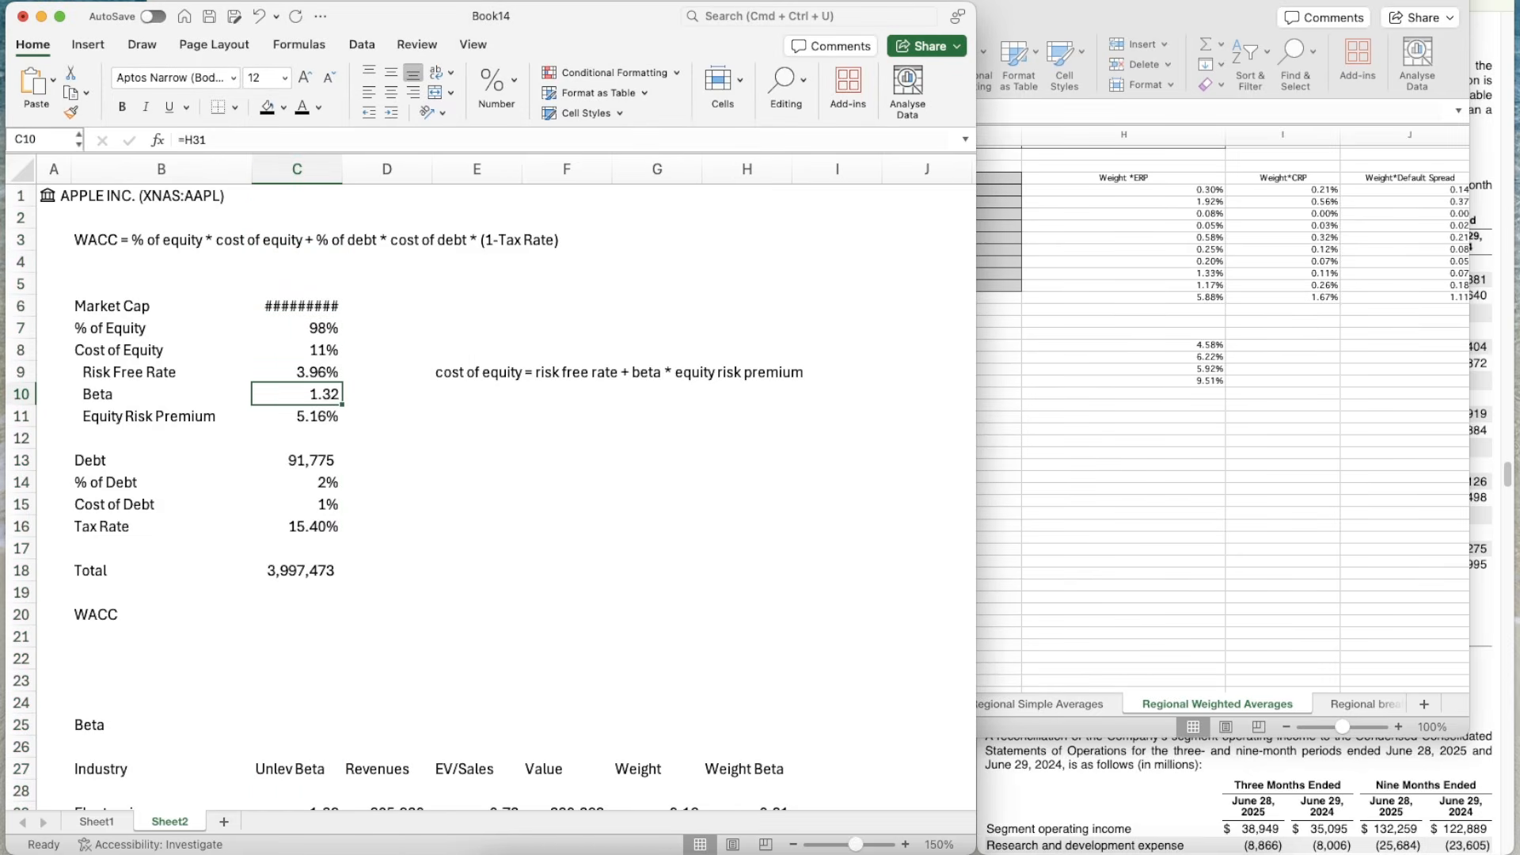
- Copy the number format of the Total in C18 onto the Market Cap in C6
click(299, 568)
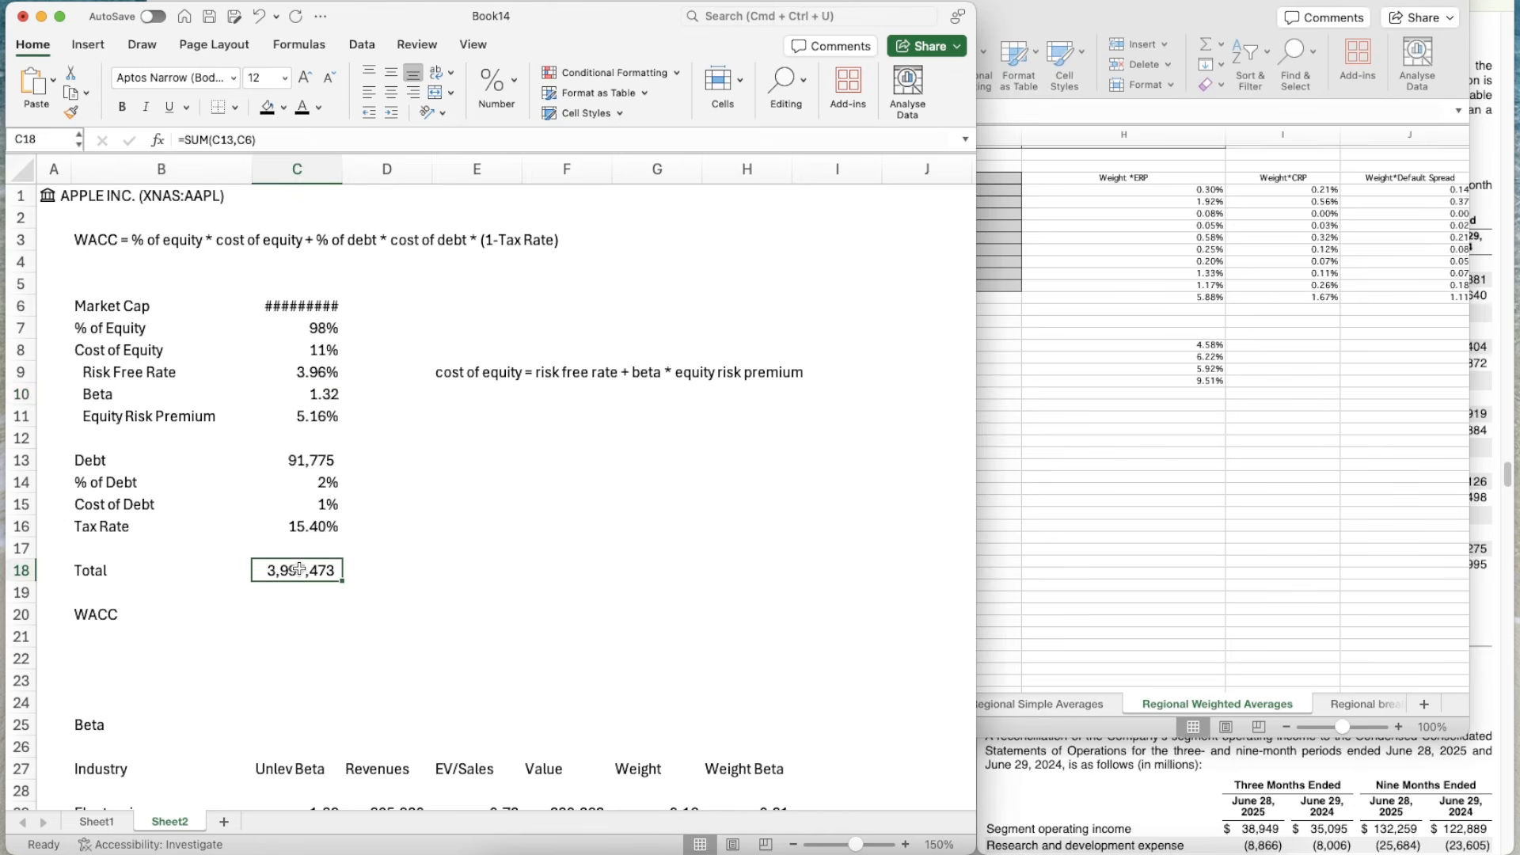
click(282, 309)
click(432, 589)
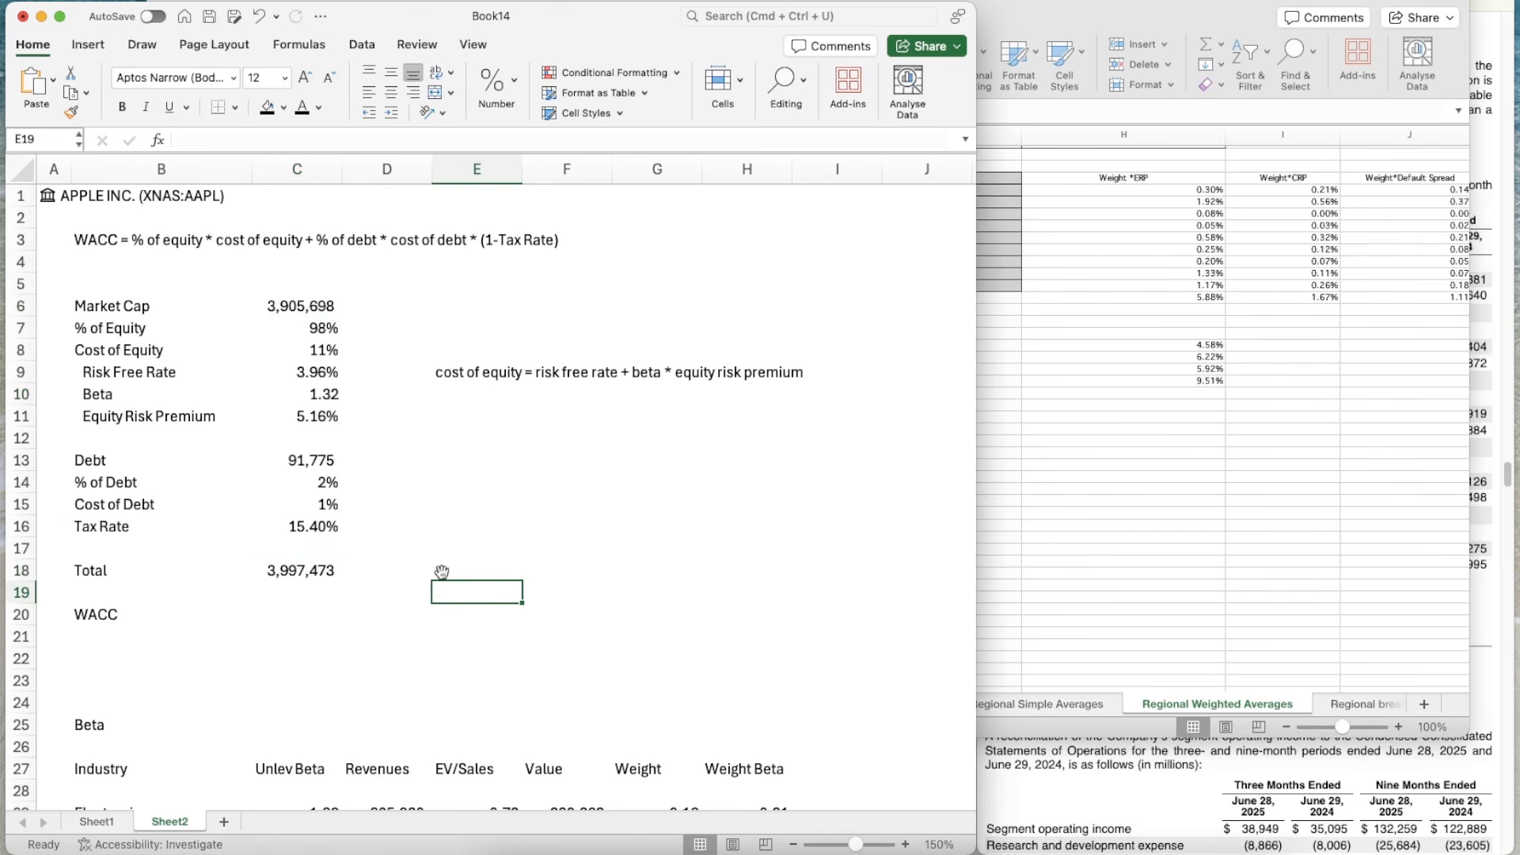
- Delete the cost of equity formula note from cell E9
click(472, 366)
key(Delete)
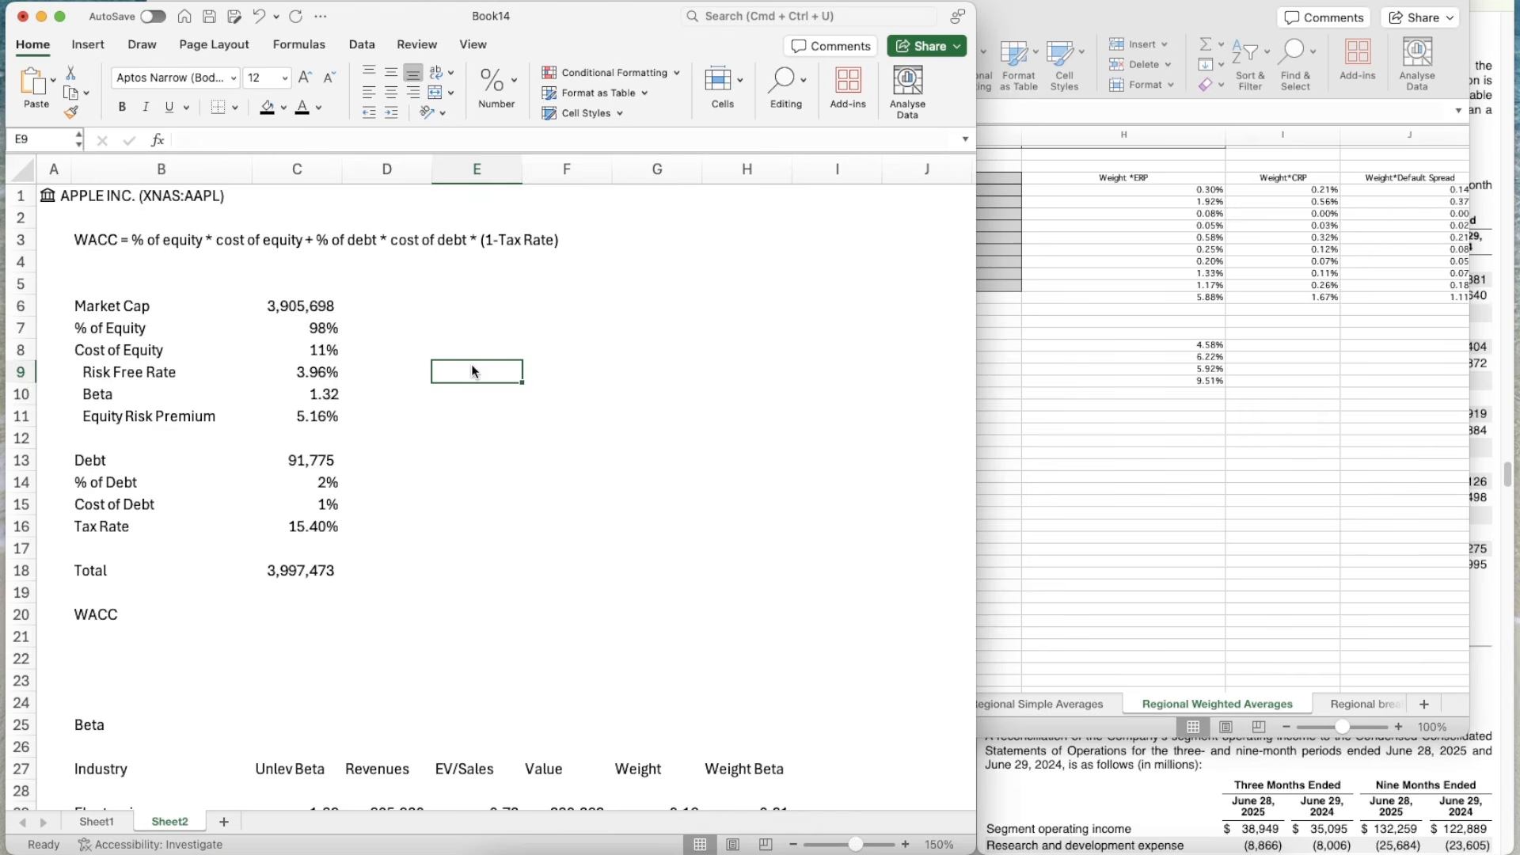
key(Down)
key(Down)
key(Left)
key(Down)
key(Down)
key(Down)
key(Down)
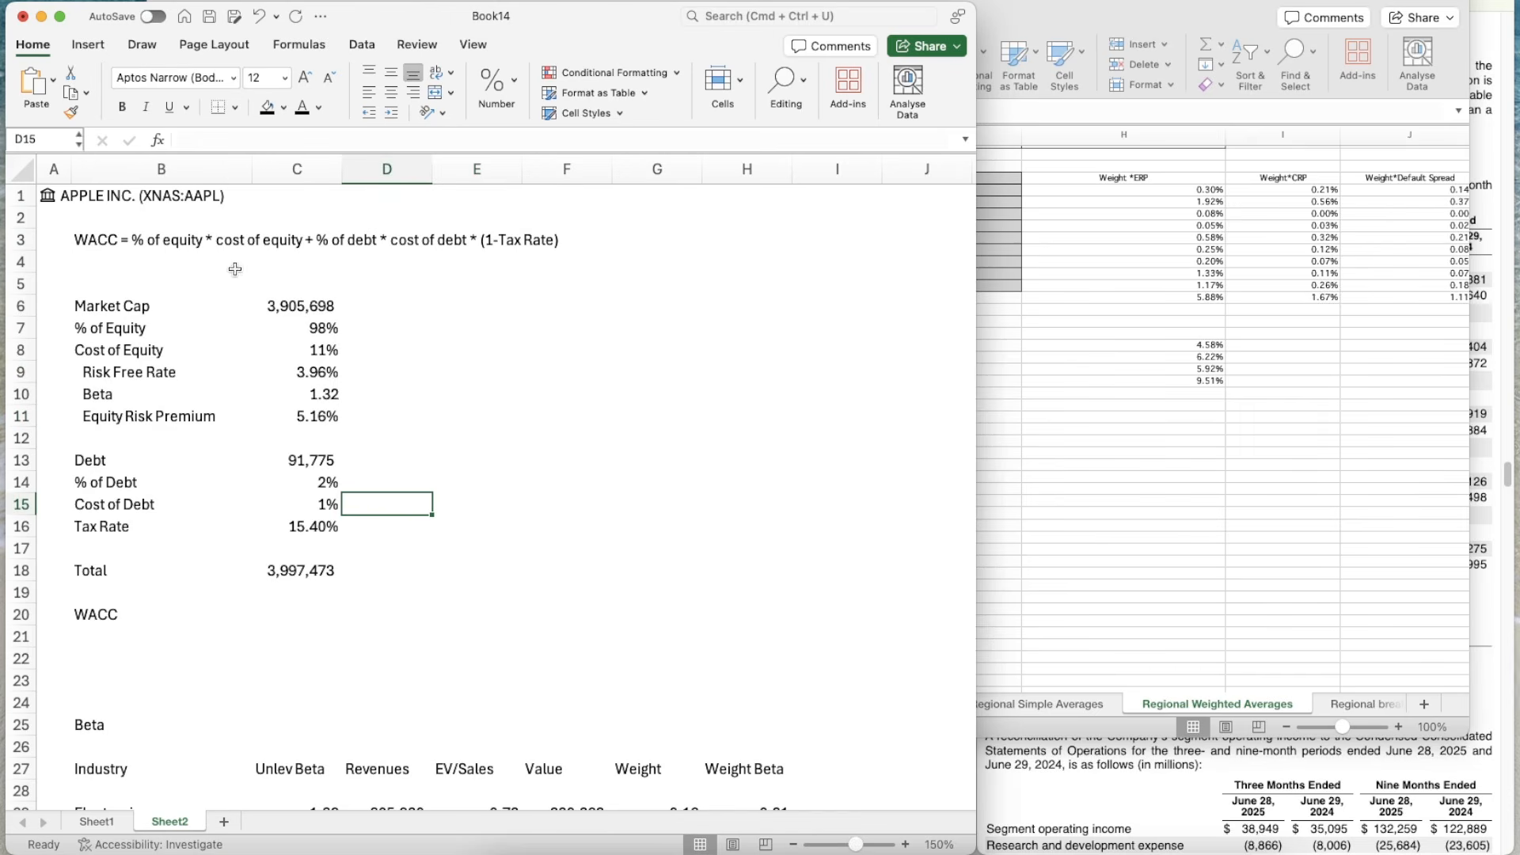
- Calculate the WACC in C20 with the formula =(C7*C8)+(C14*C15*(1-C16))
click(289, 621)
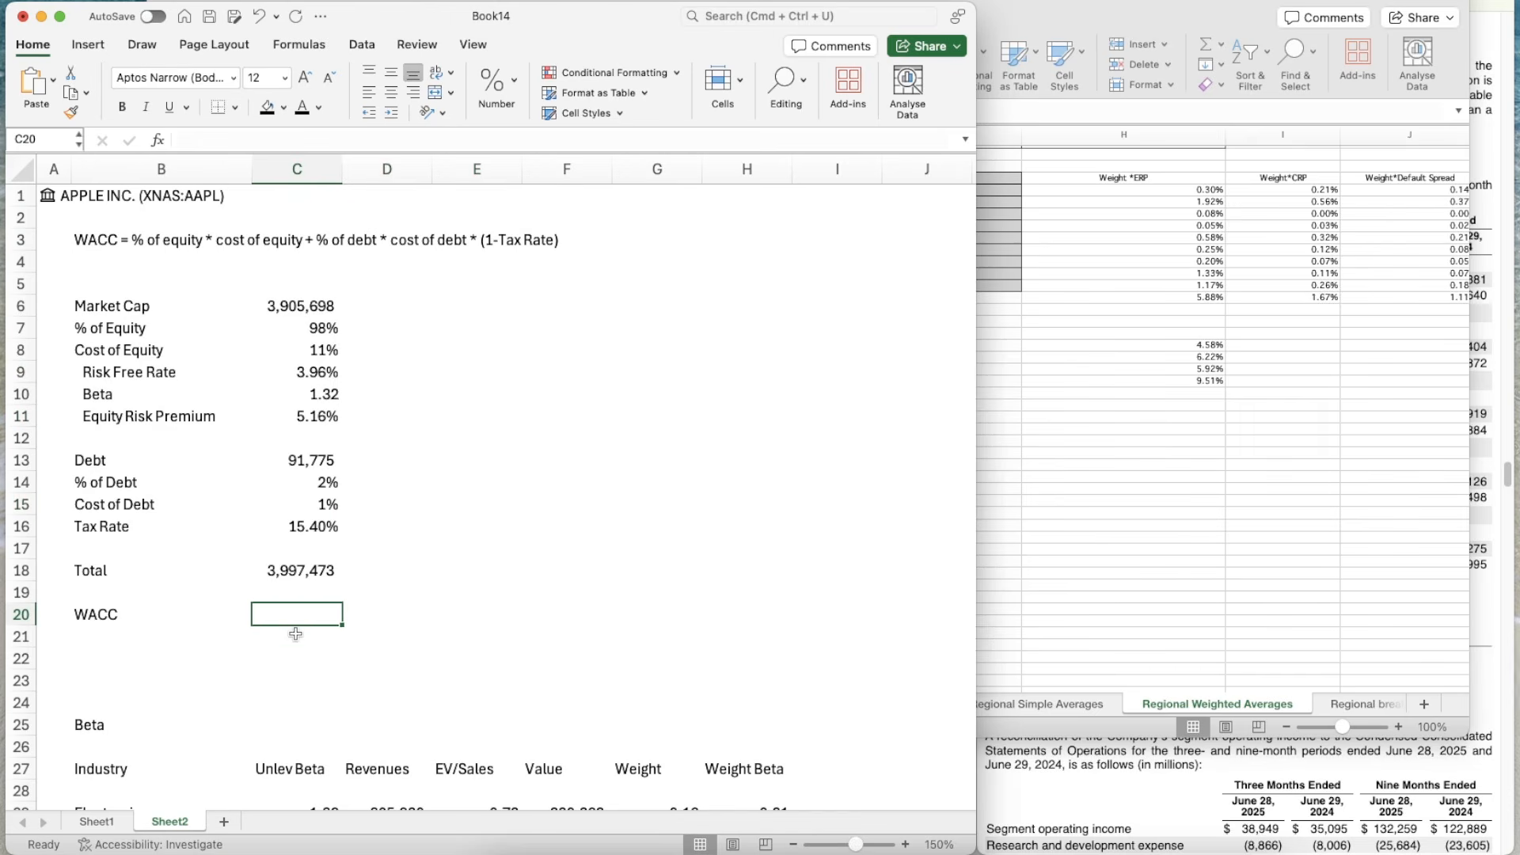
text(=)
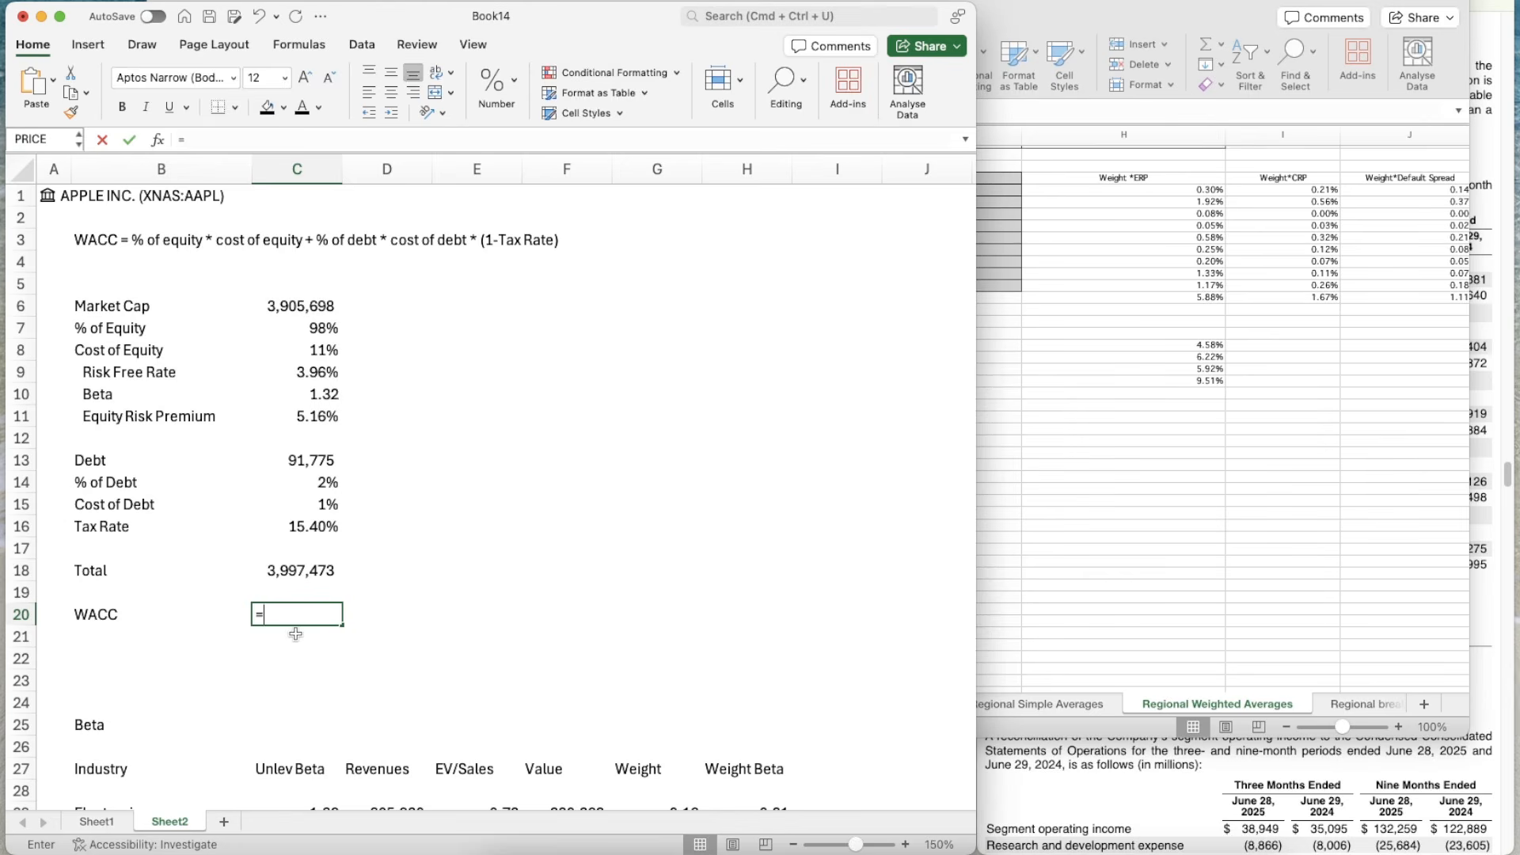
click(296, 330)
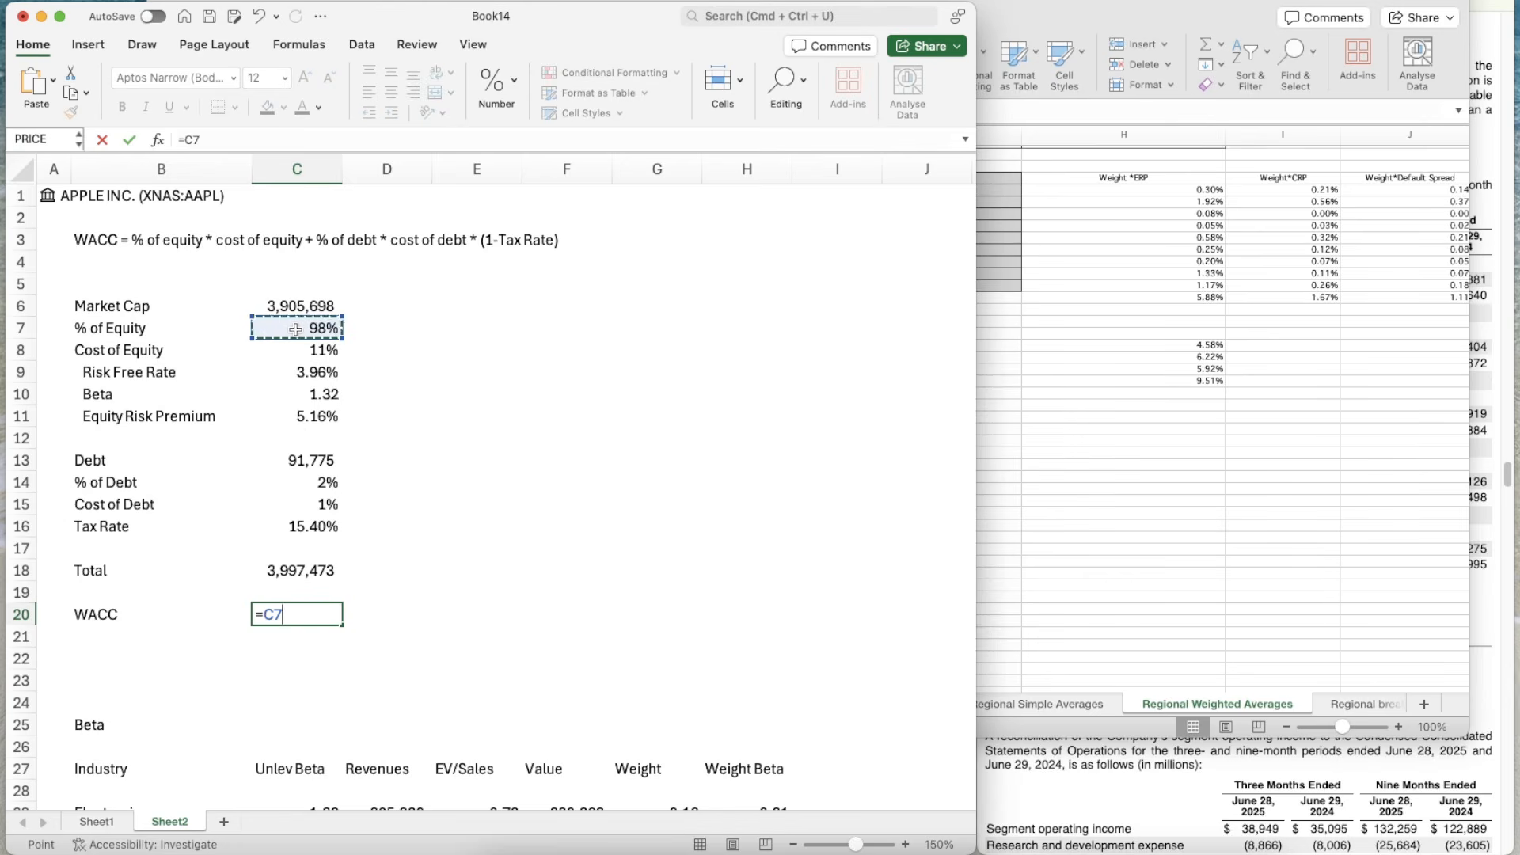
text(*)
key(Up)
key(Up)
key(Up)
key(Up)
key(Up)
key(Up)
key(Up)
key(Up)
key(Up)
key(Up)
key(Up)
key(Up)
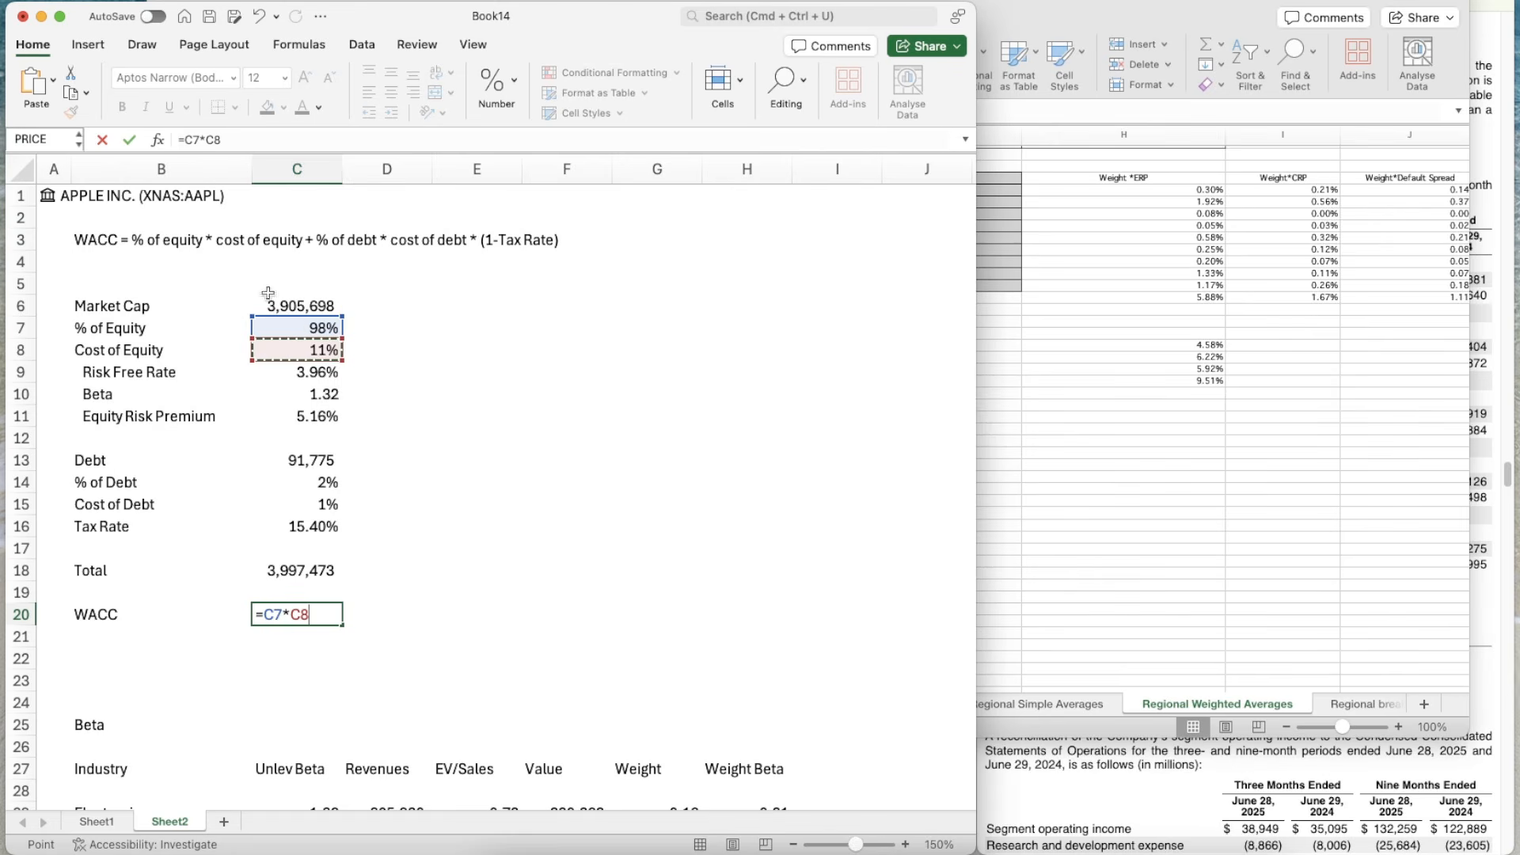
click(184, 140)
text(()
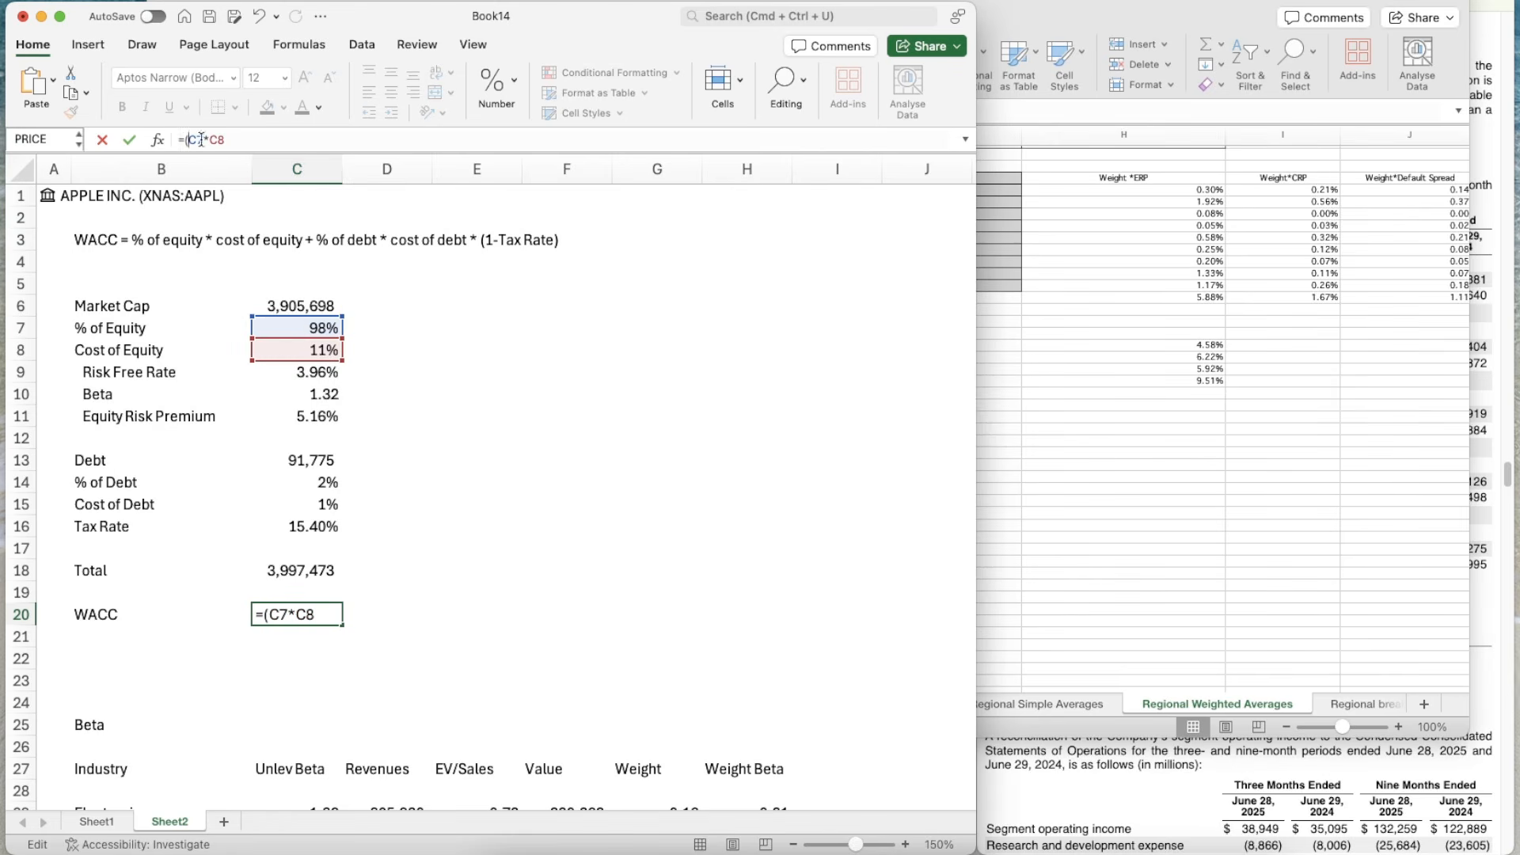
text()+C14)
text(*)
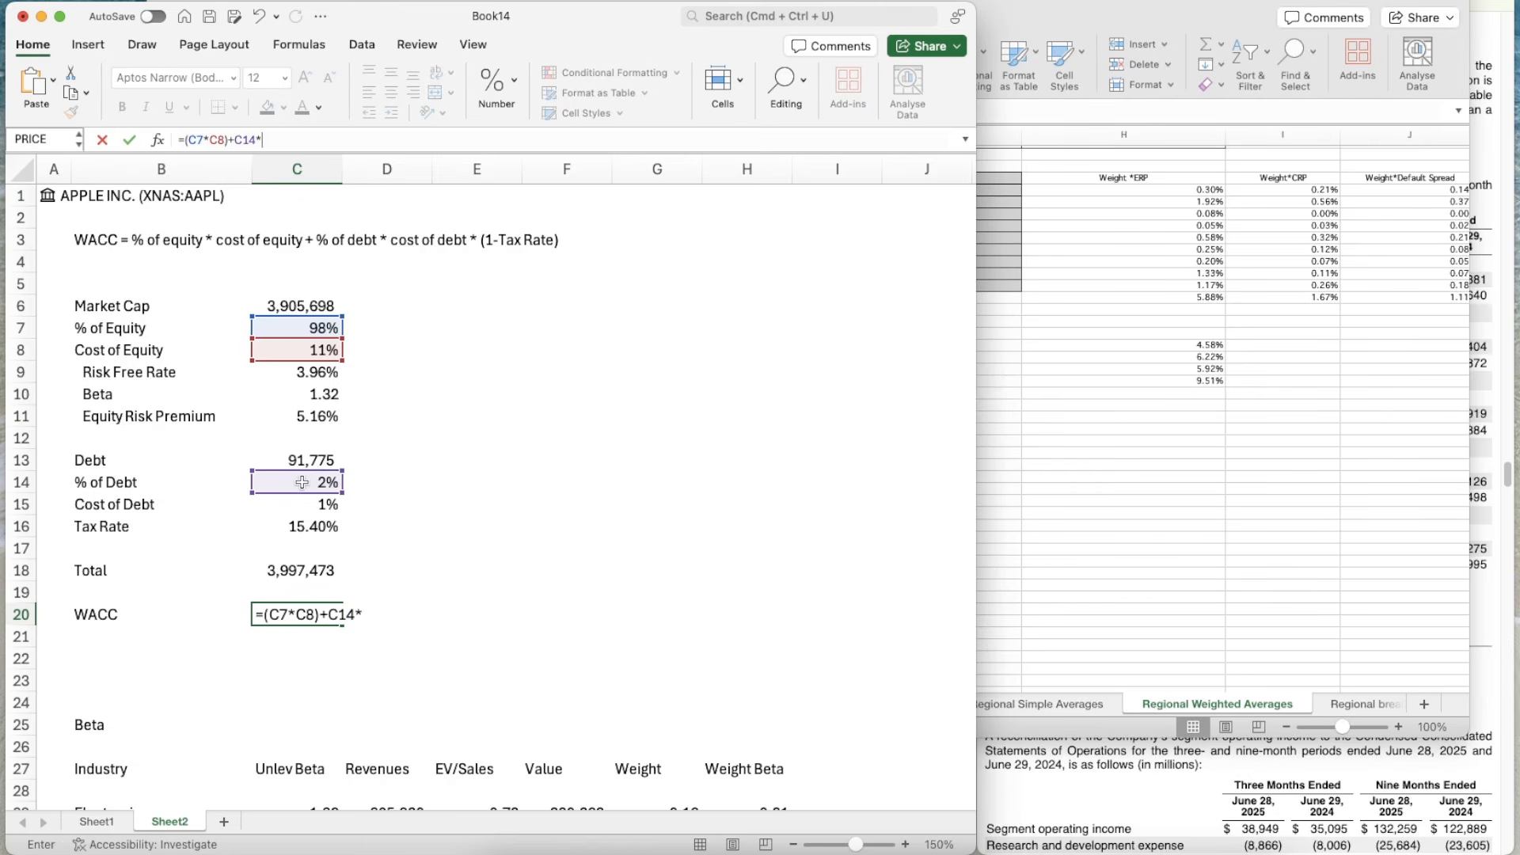
click(304, 510)
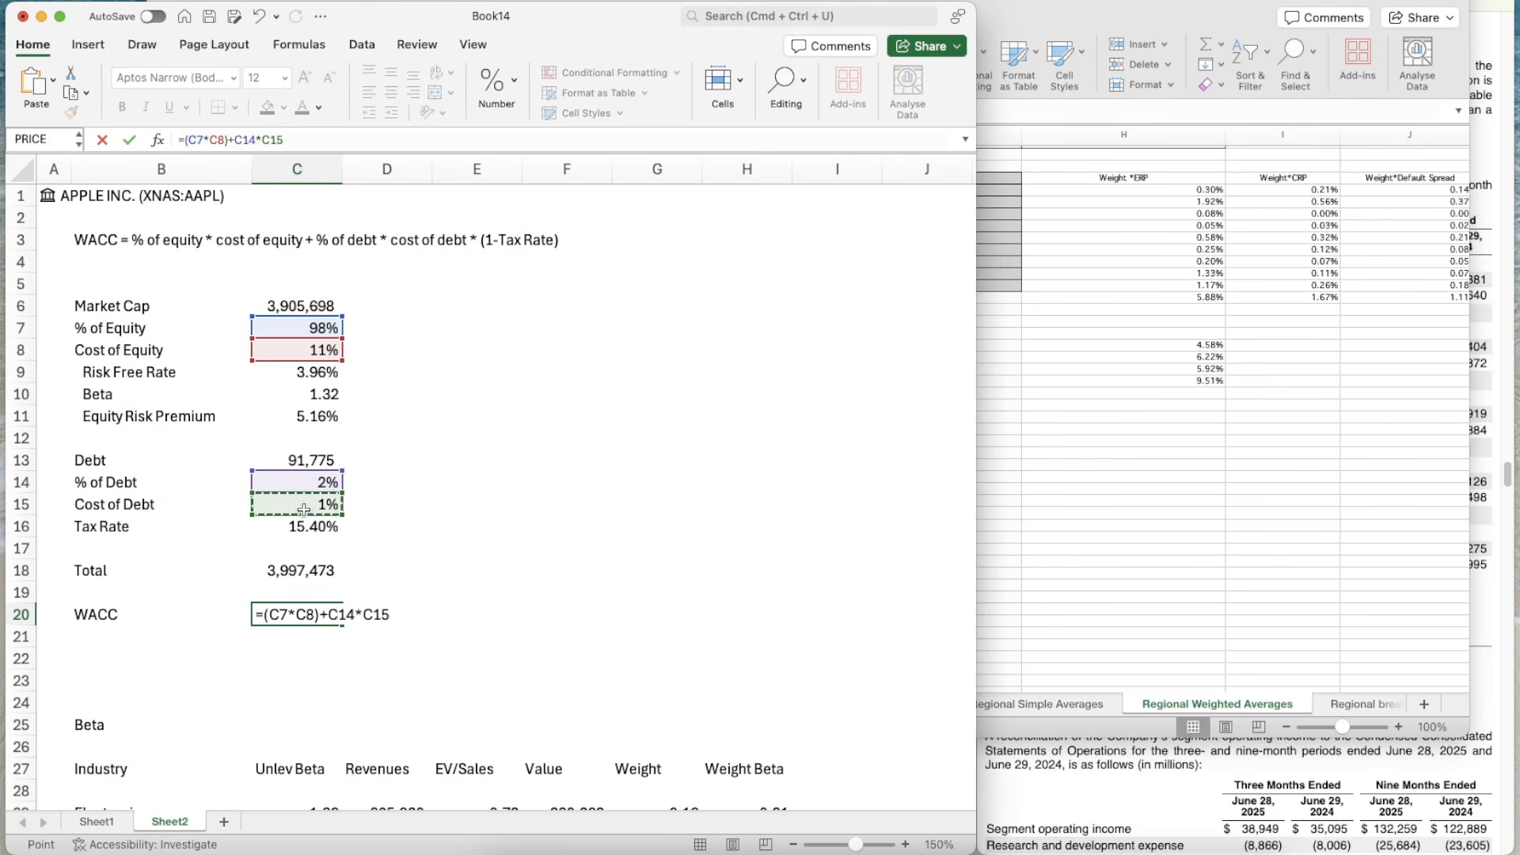
text(*(1-)
click(308, 529)
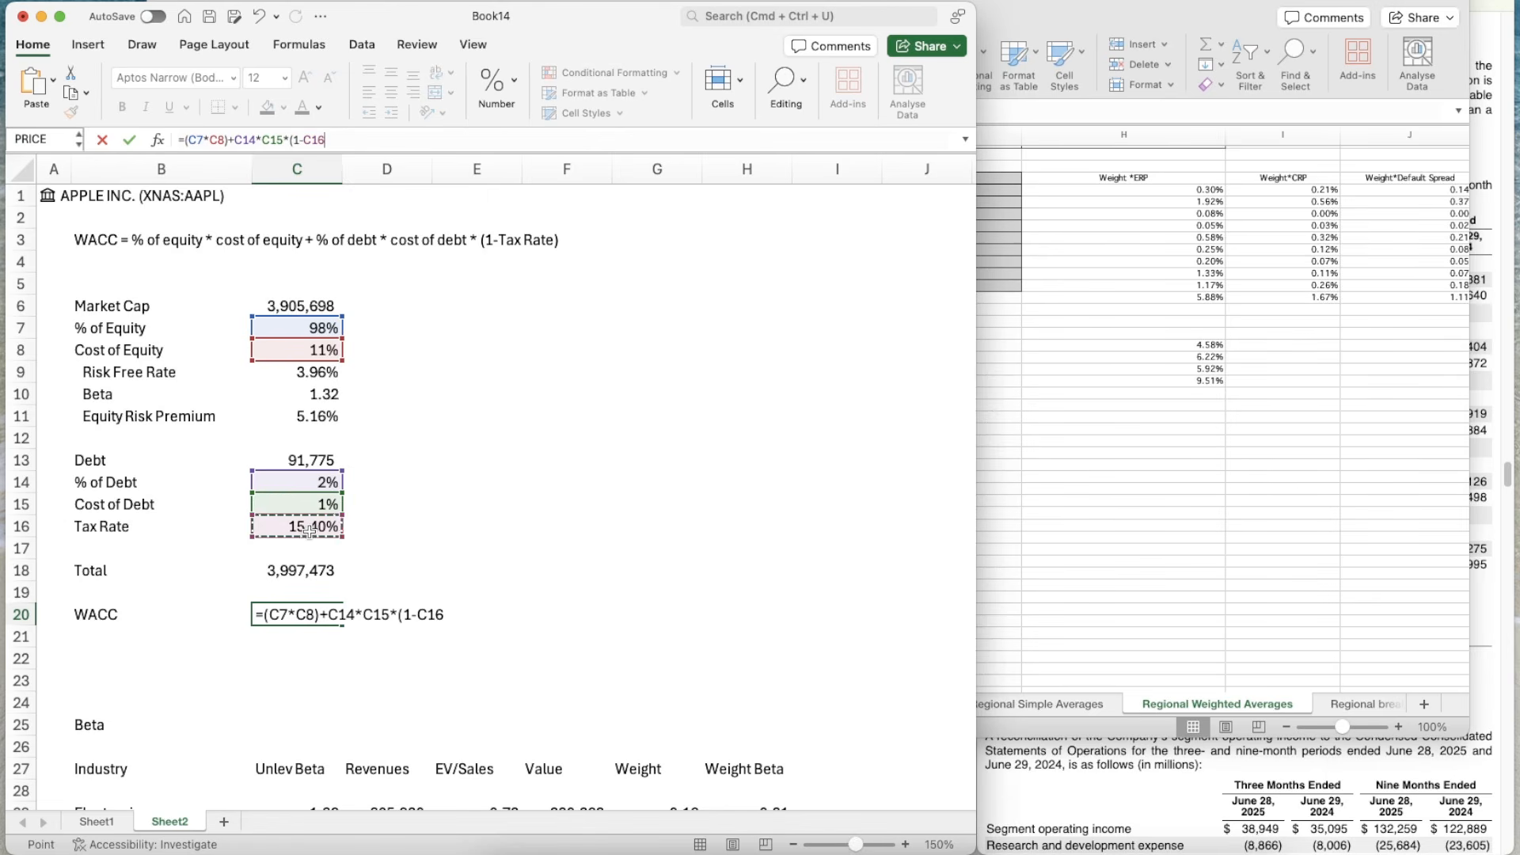
text())
click(232, 136)
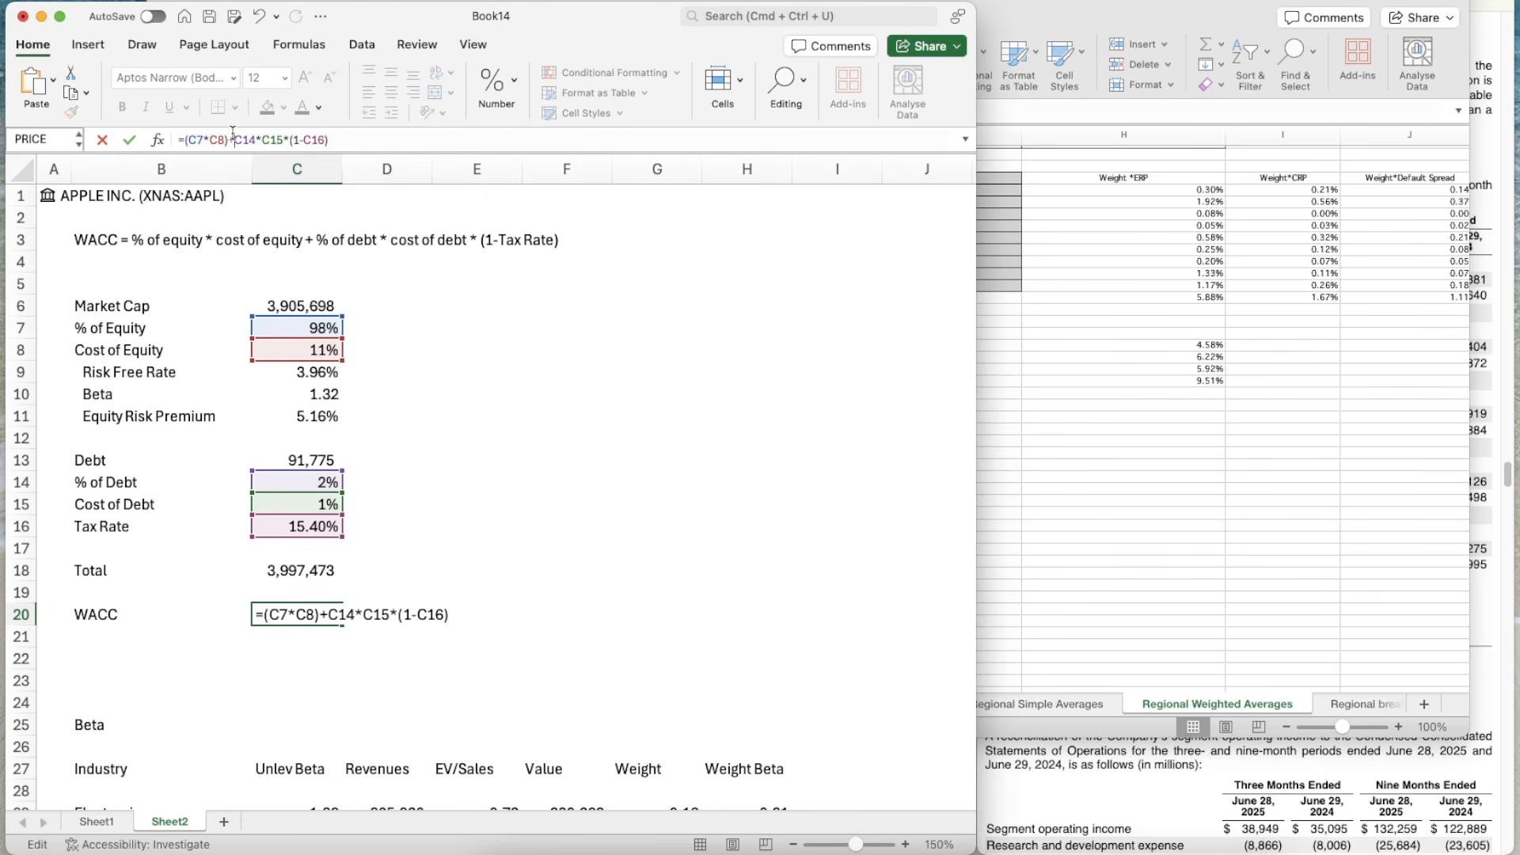
text(()
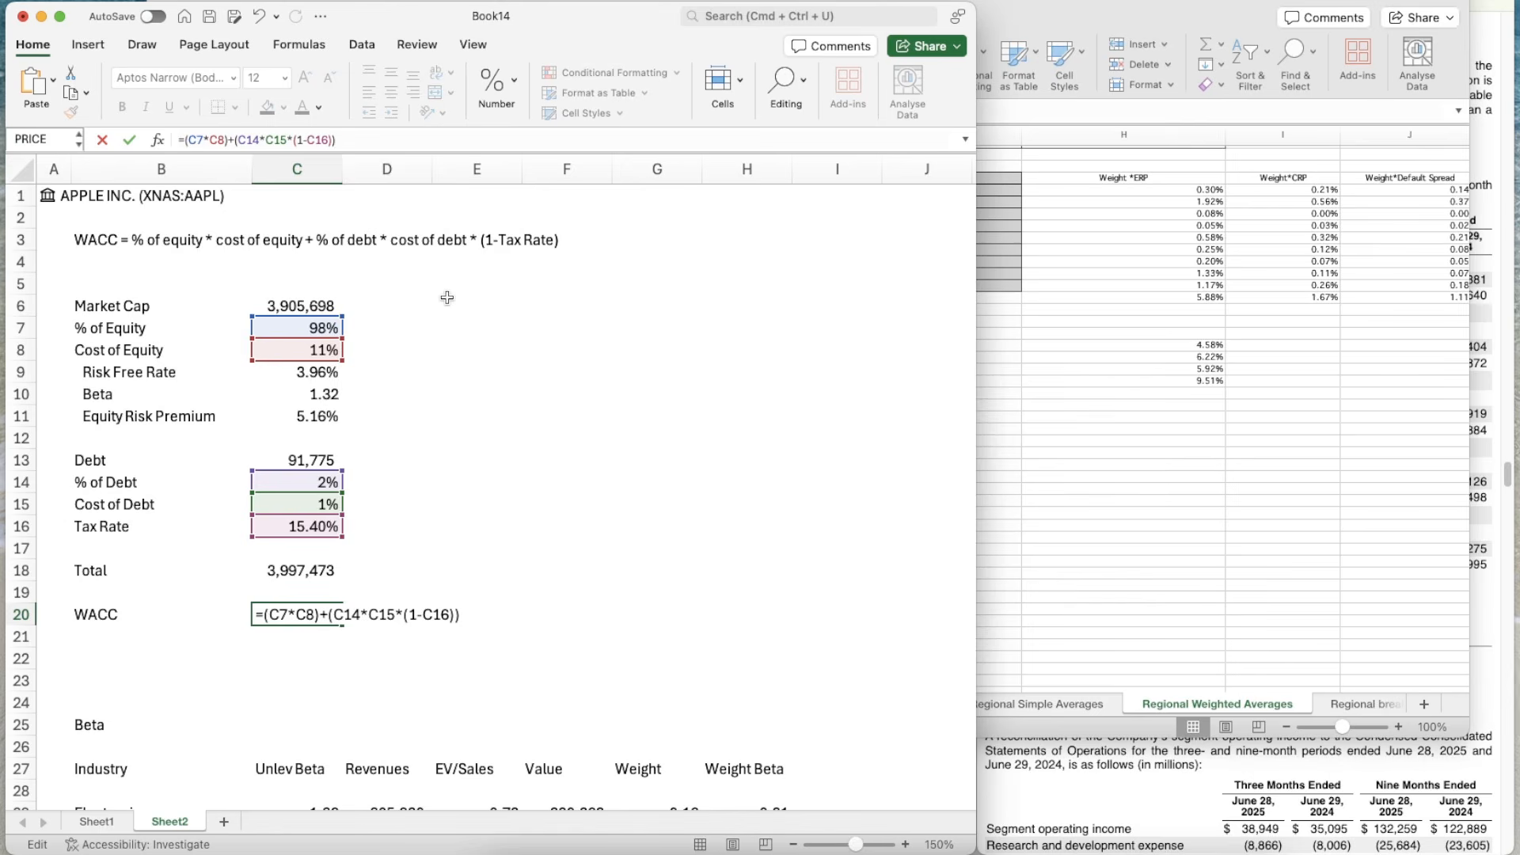
key(Return)
- Copy the two-decimal percentage format of the Tax Rate in C16 onto the WACC in C20
key(Up)
key(Up)
key(Up)
key(Up)
key(Up)
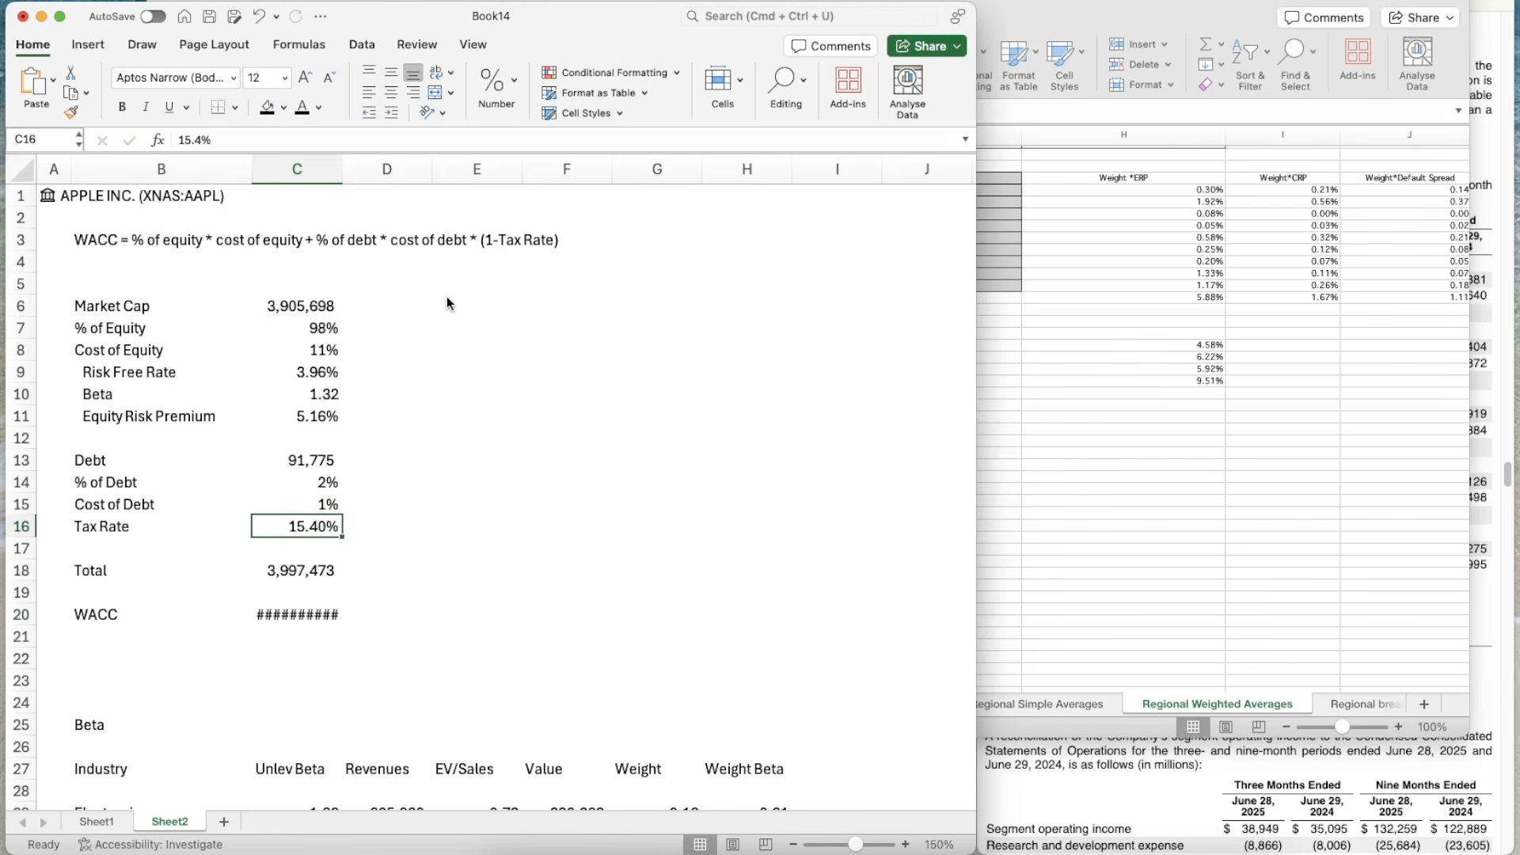
key(super+shift+c)
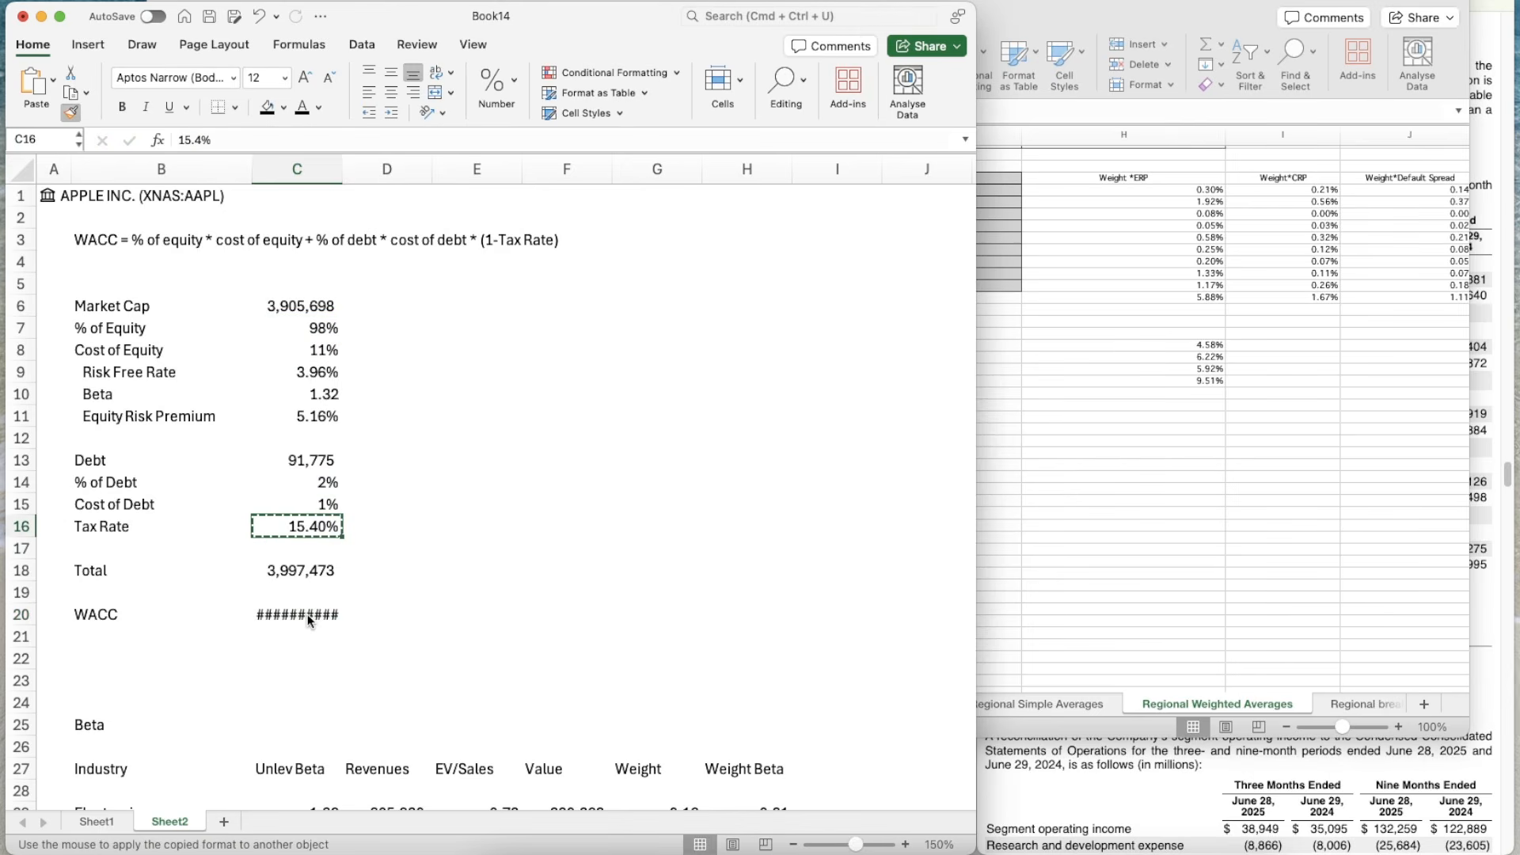
click(295, 619)
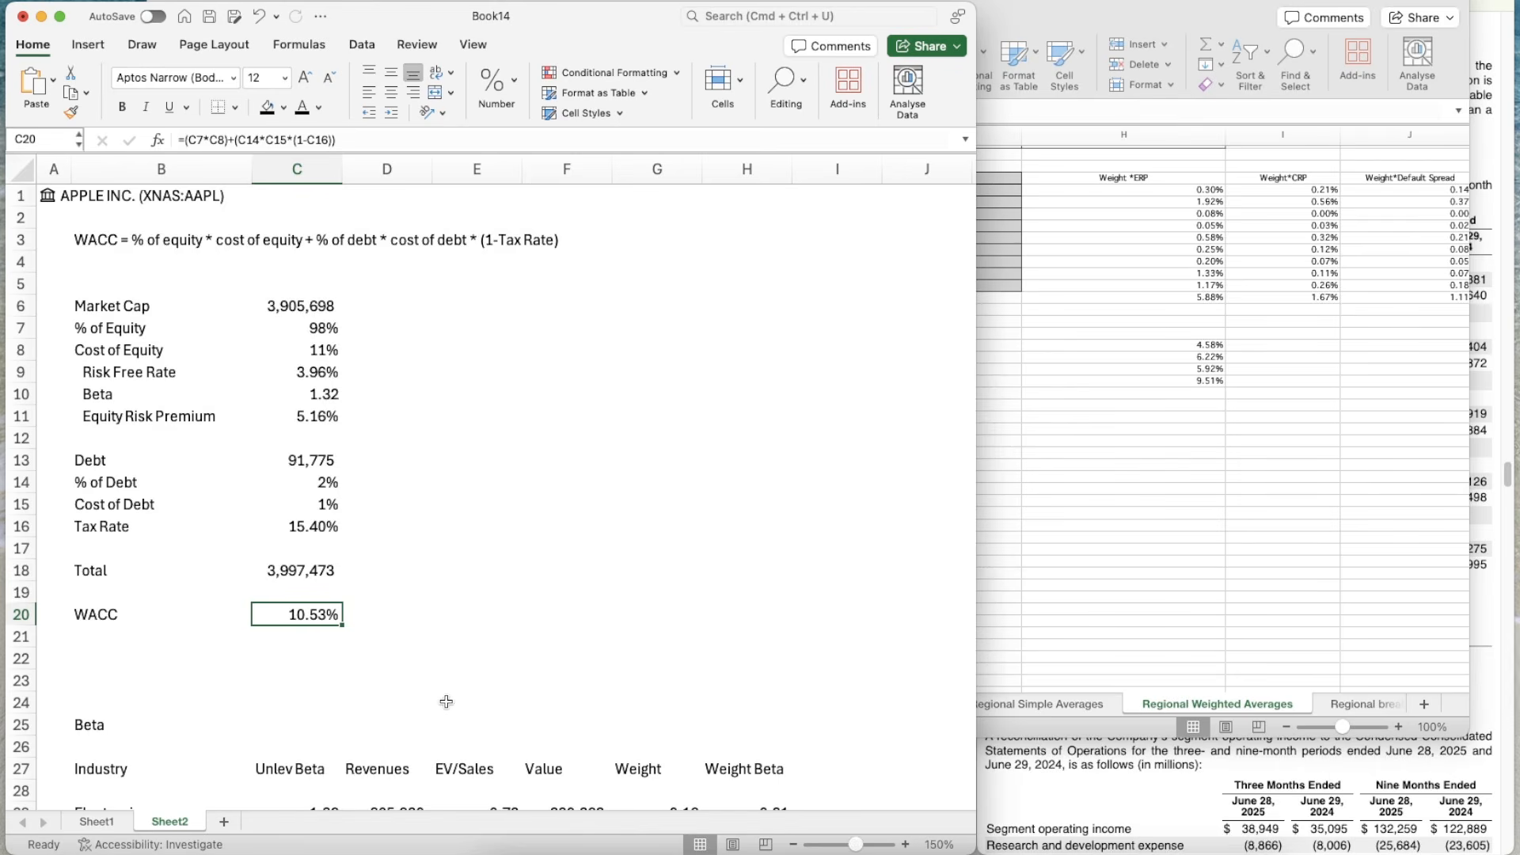
- Switch to Sheet1 with the product segment revenue forecasts
scroll(446, 701, down, 3)
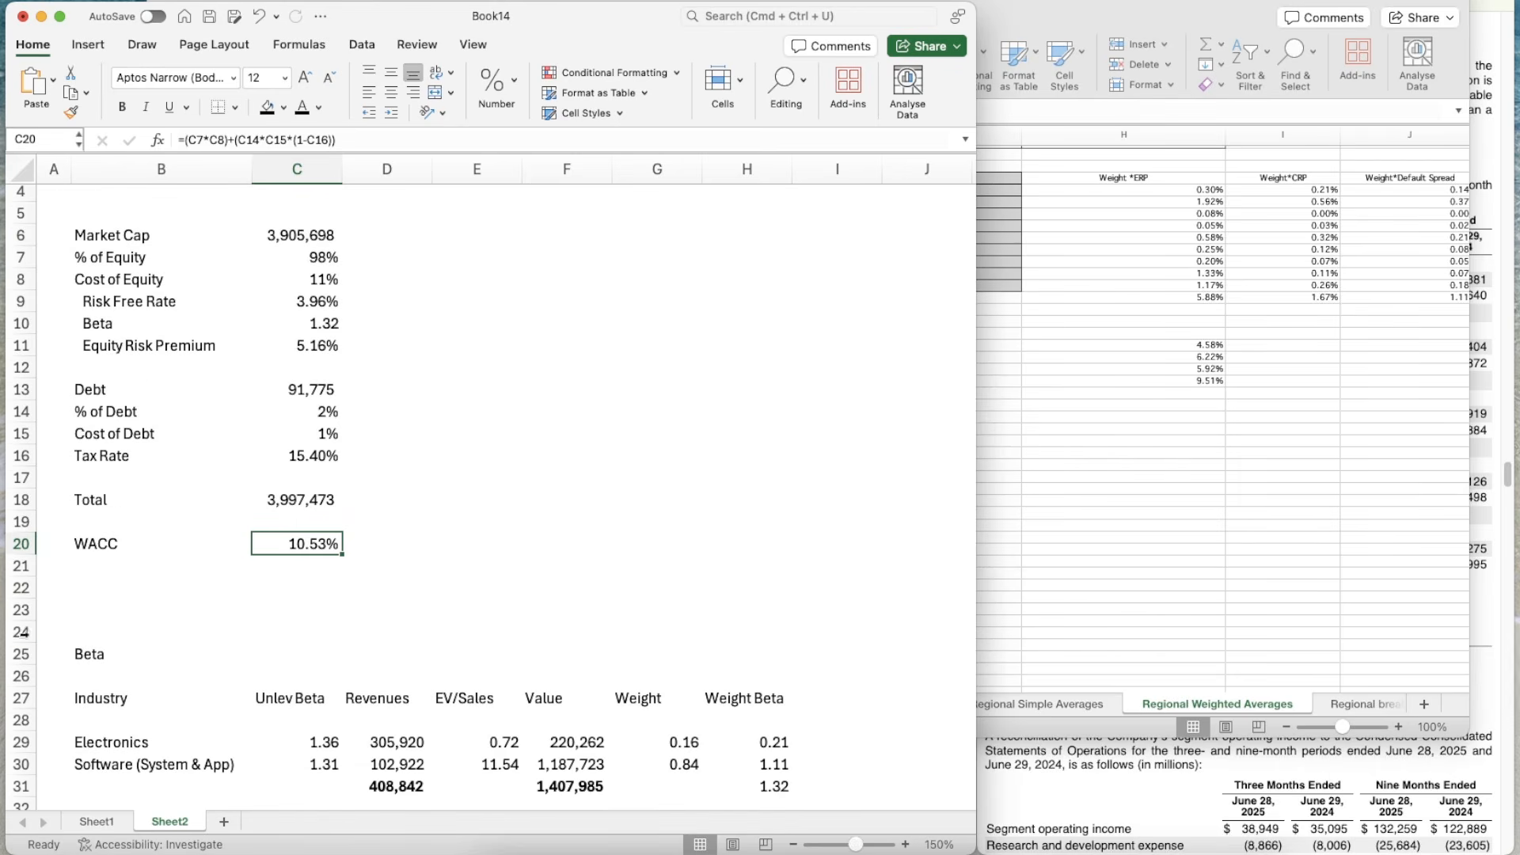
key(super+Tab)
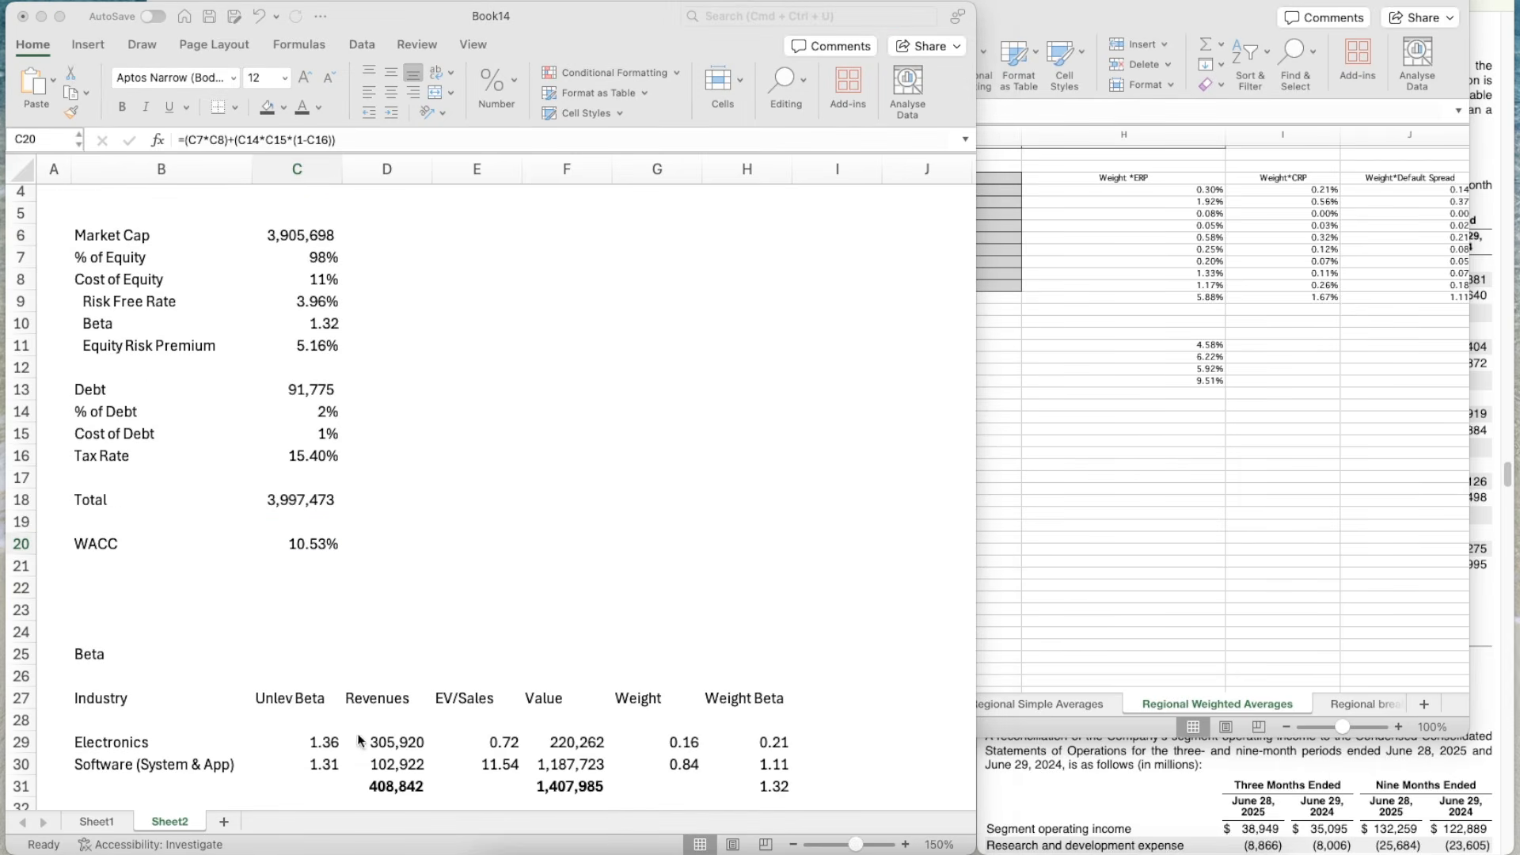
key(super+Tab)
click(87, 821)
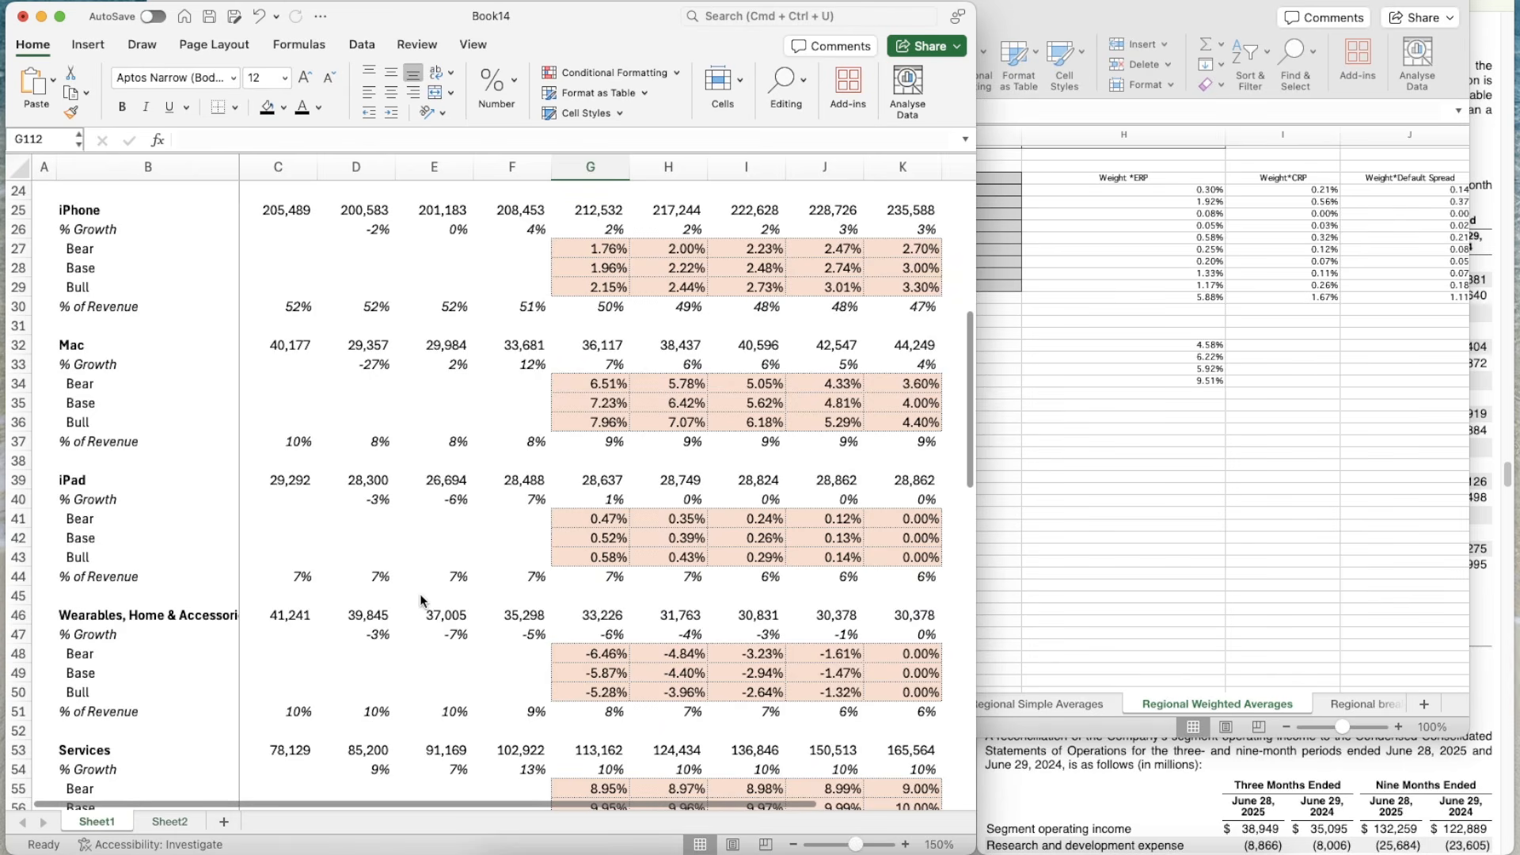
- Link the Base WACC in G17 of the Assumptions to the calculated WACC in Sheet2 cell C20
click(427, 586)
scroll(429, 592, up, 8)
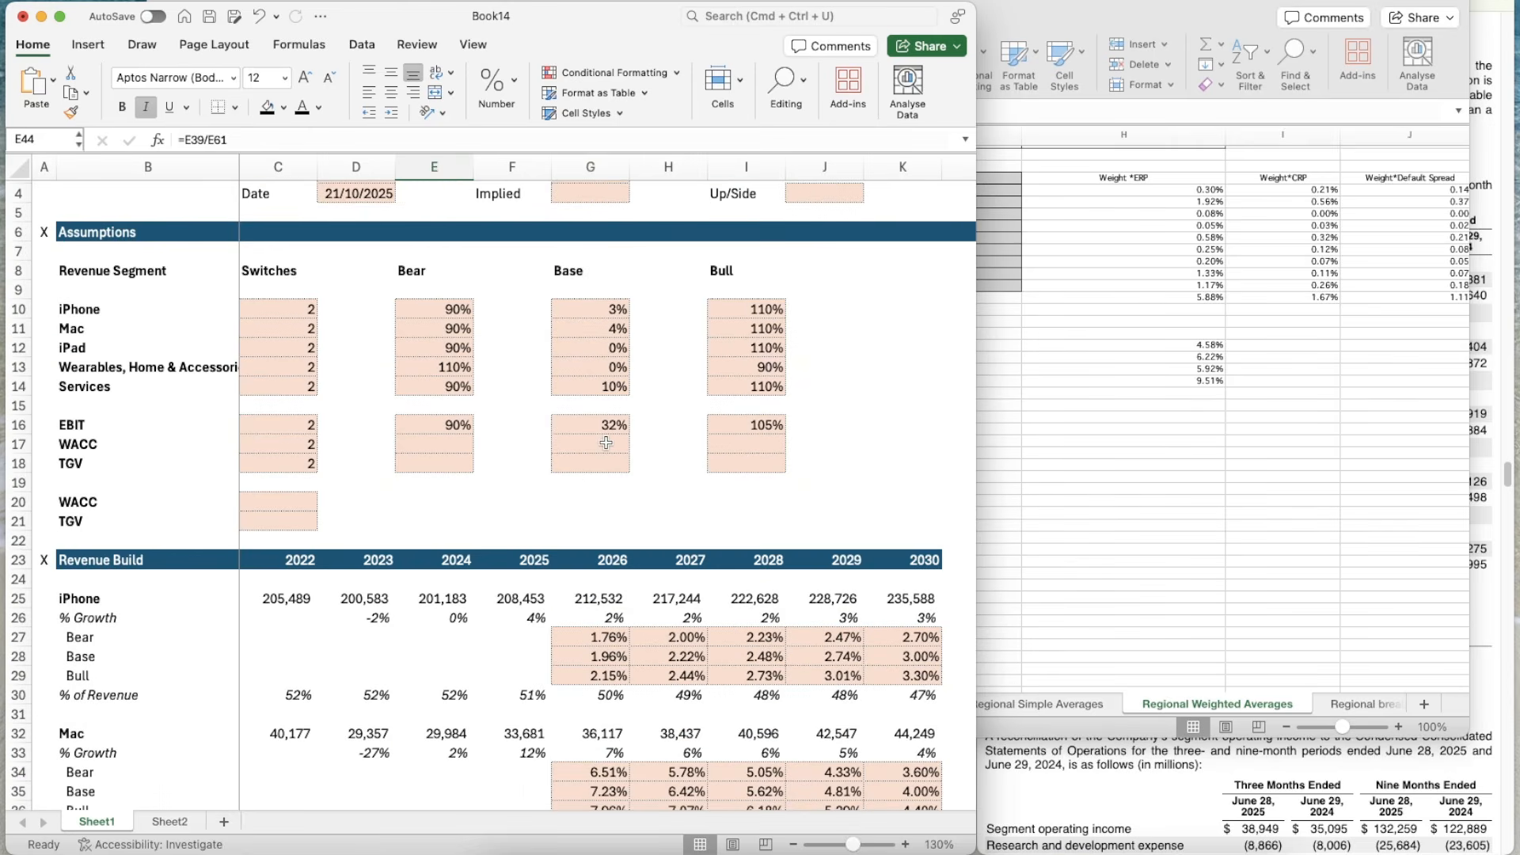
click(606, 443)
text(=)
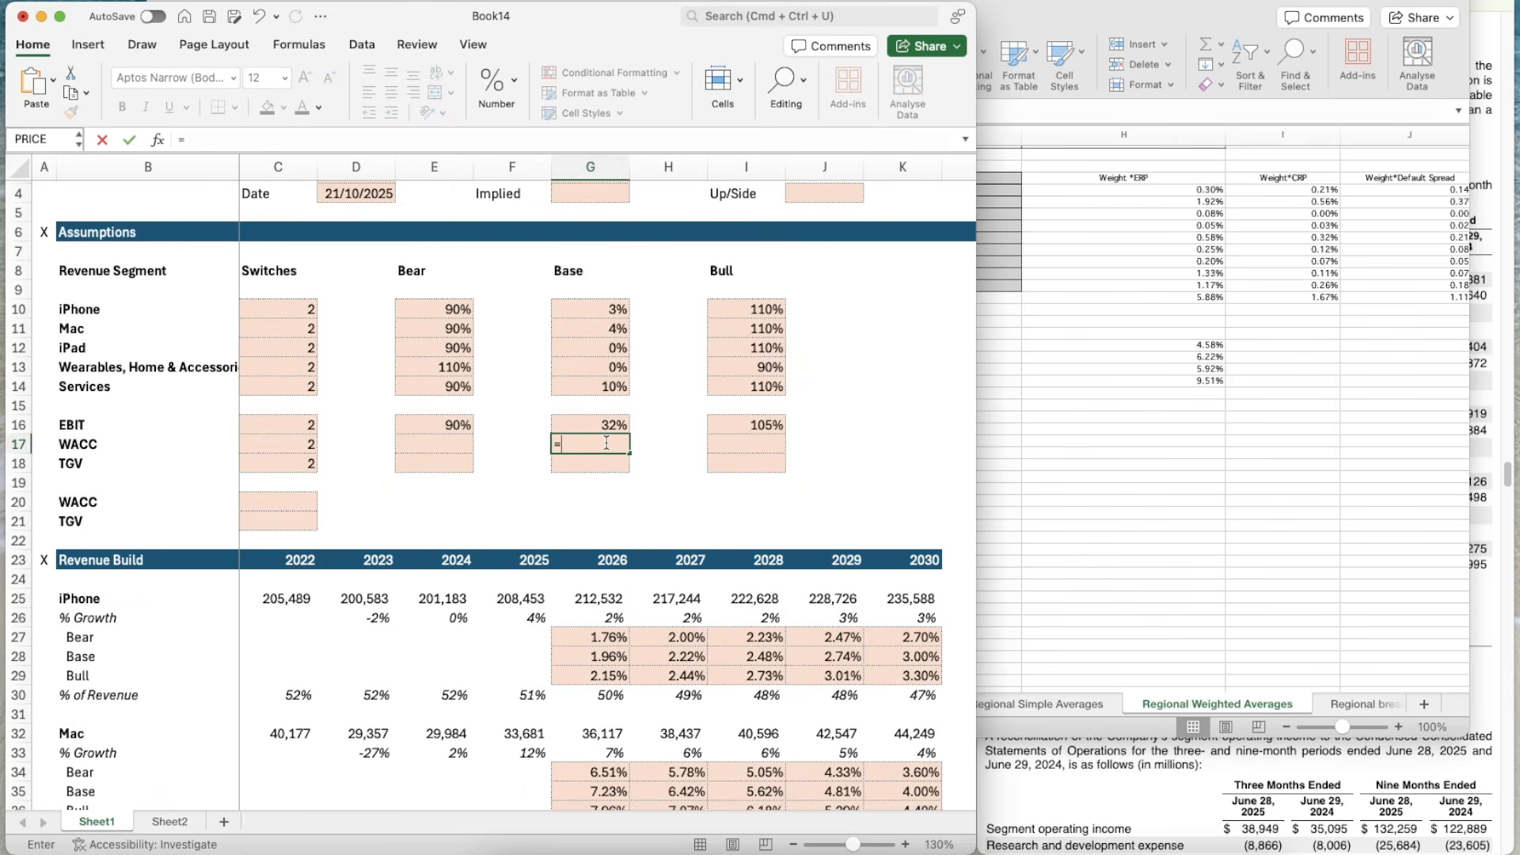
click(169, 821)
click(291, 552)
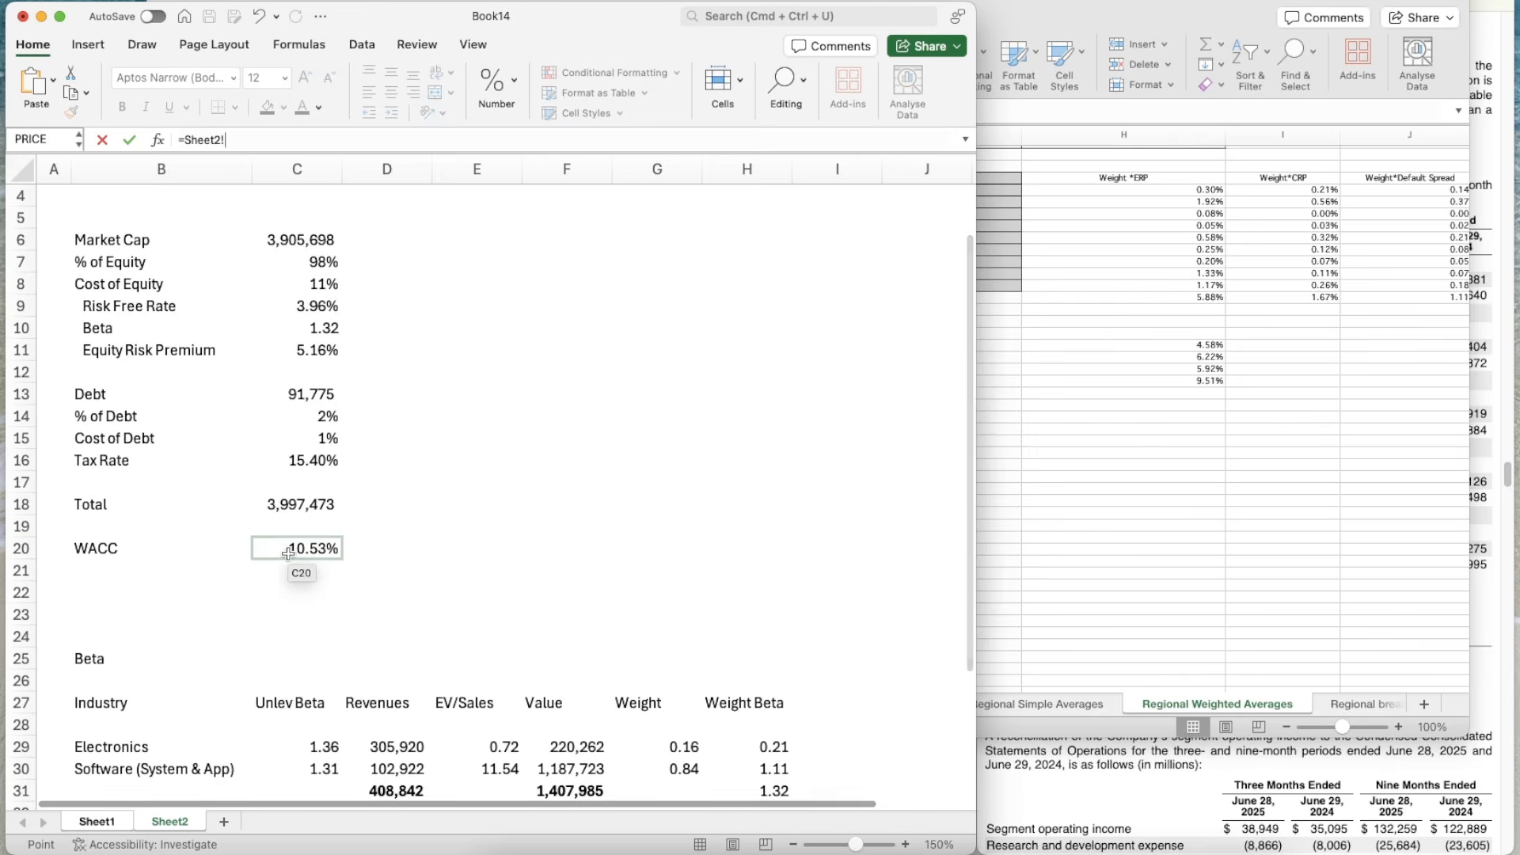
key(Return)
- Calculate the Bear WACC in E17 with the formula =G17+0.5%
key(Left)
key(Left)
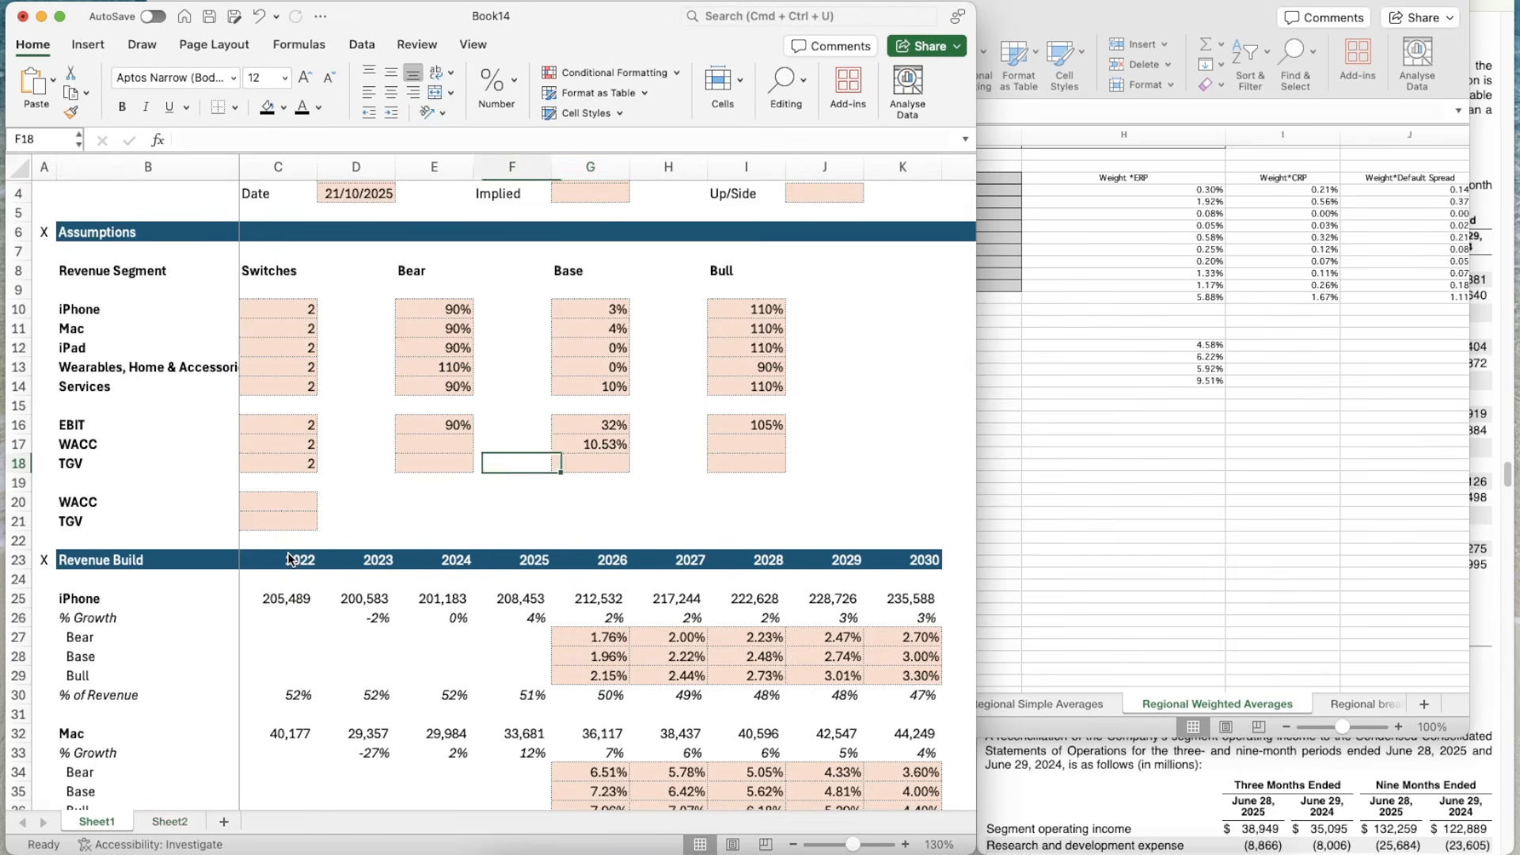
key(Up)
text(=)
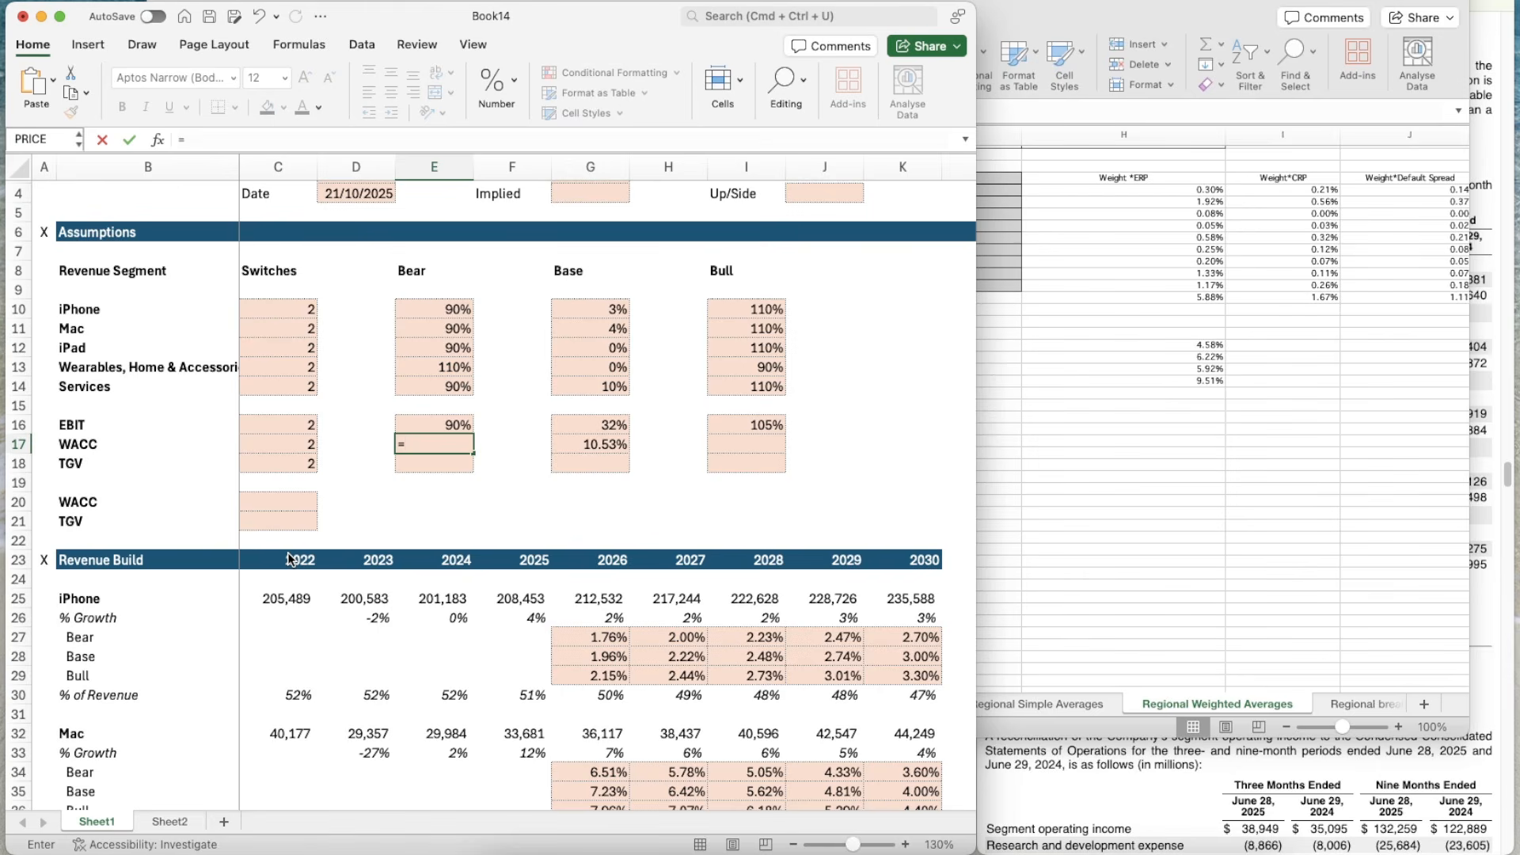
key(Right)
key(Right)
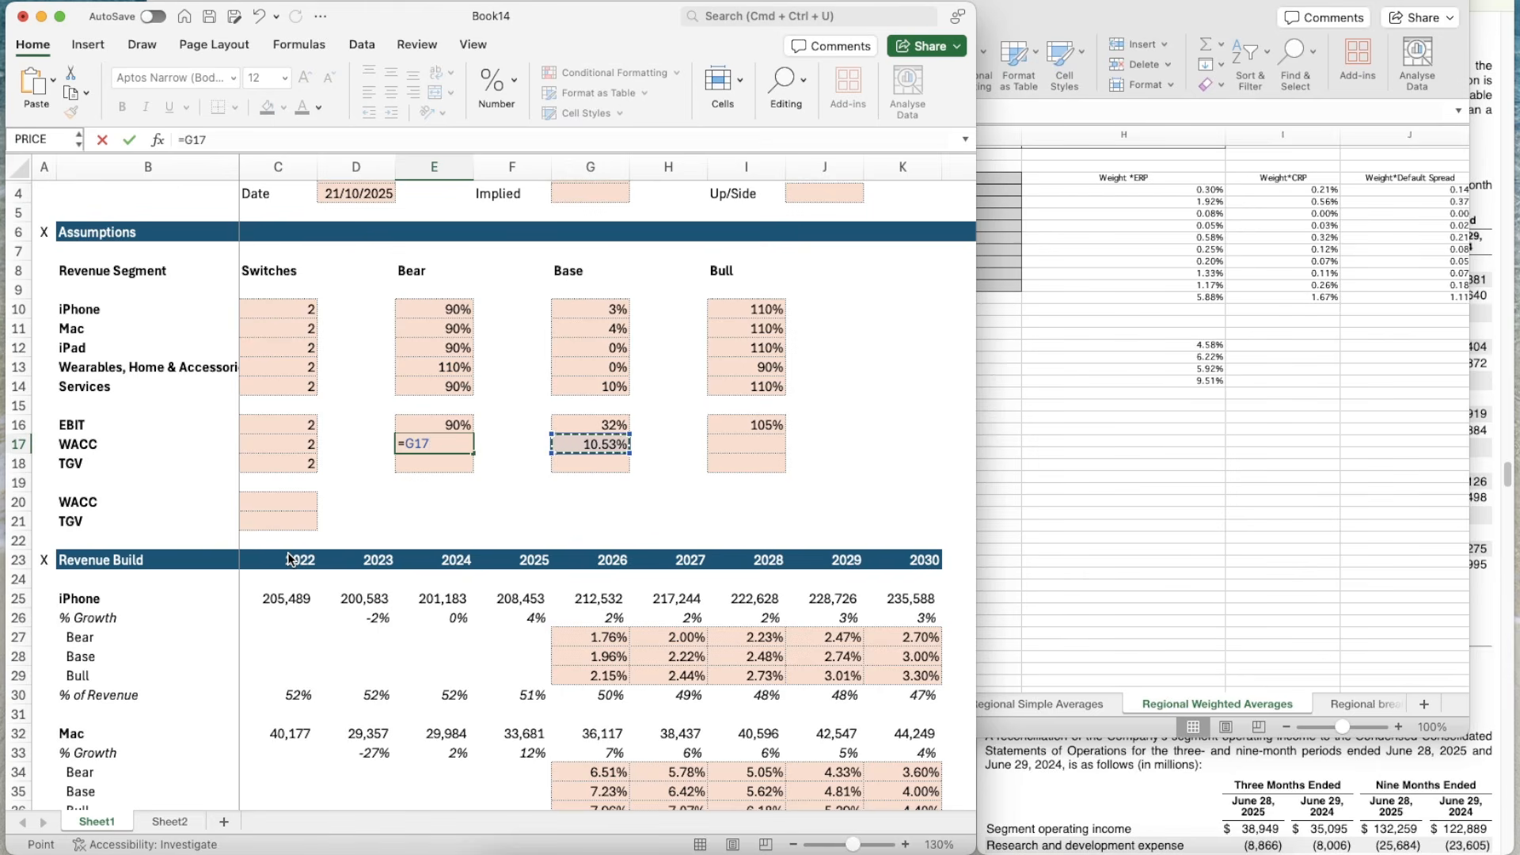
text(+0.5%)
key(ctrl+Return)
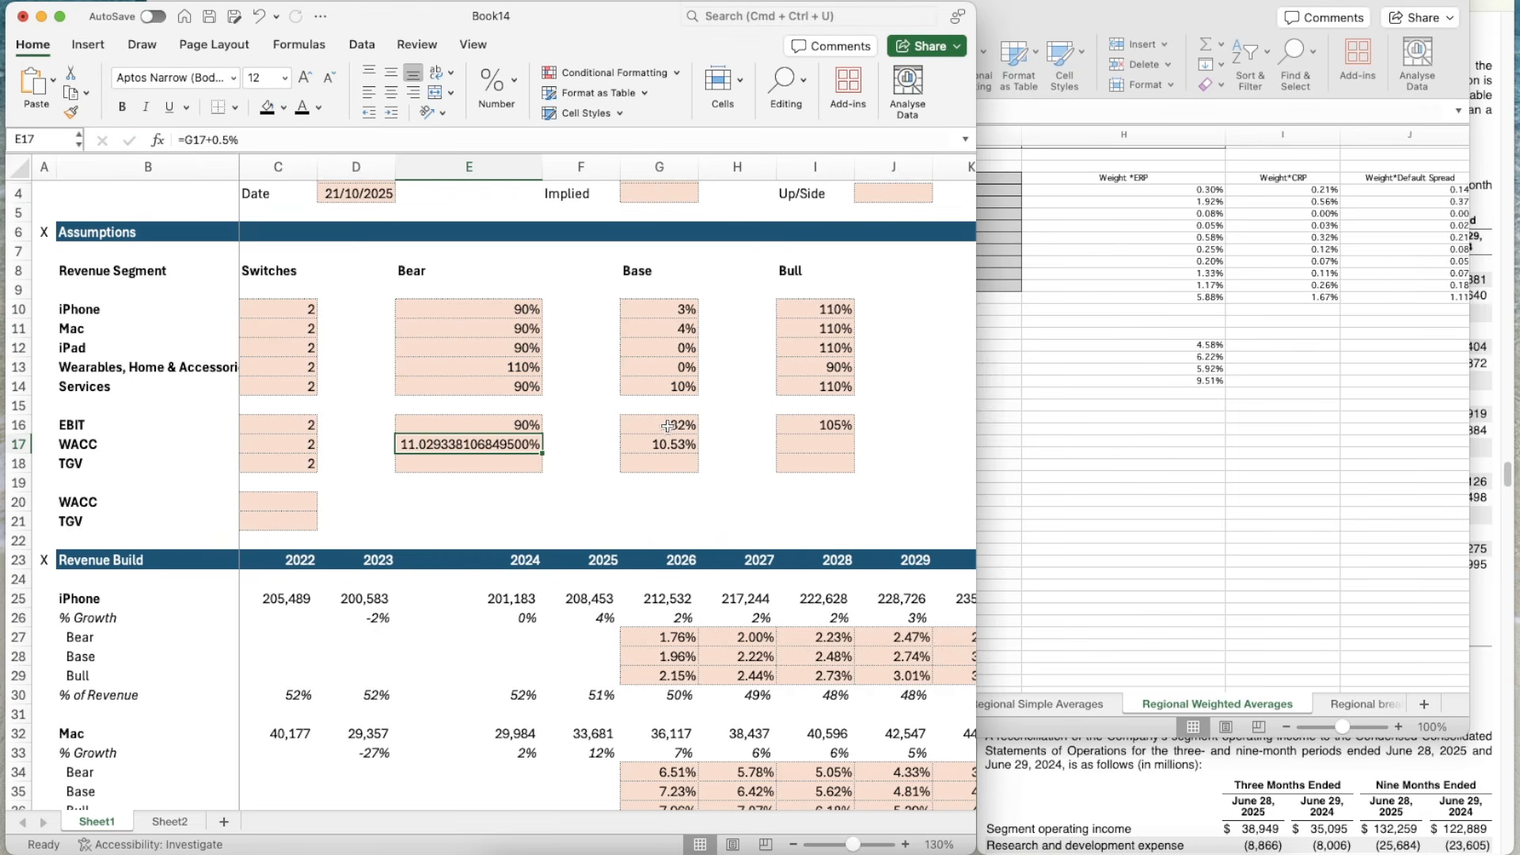
- Copy the two-decimal percentage format of the Base WACC in G17 onto the Bear WACC in E17
click(668, 444)
click(70, 113)
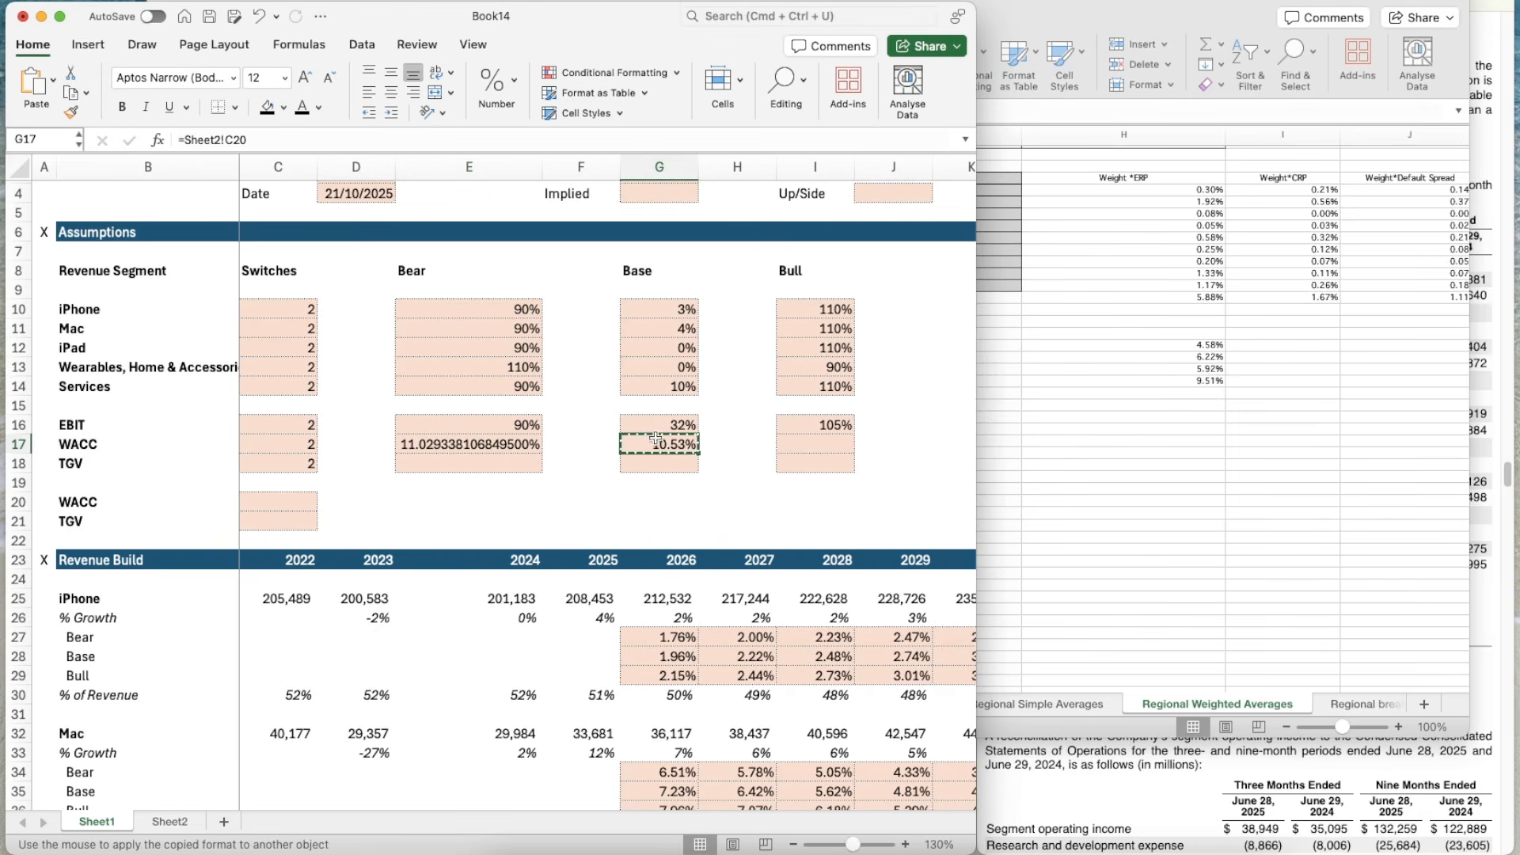
click(500, 450)
- Set the width of column E to 10
scroll(469, 168, up, 1)
right_click(469, 168)
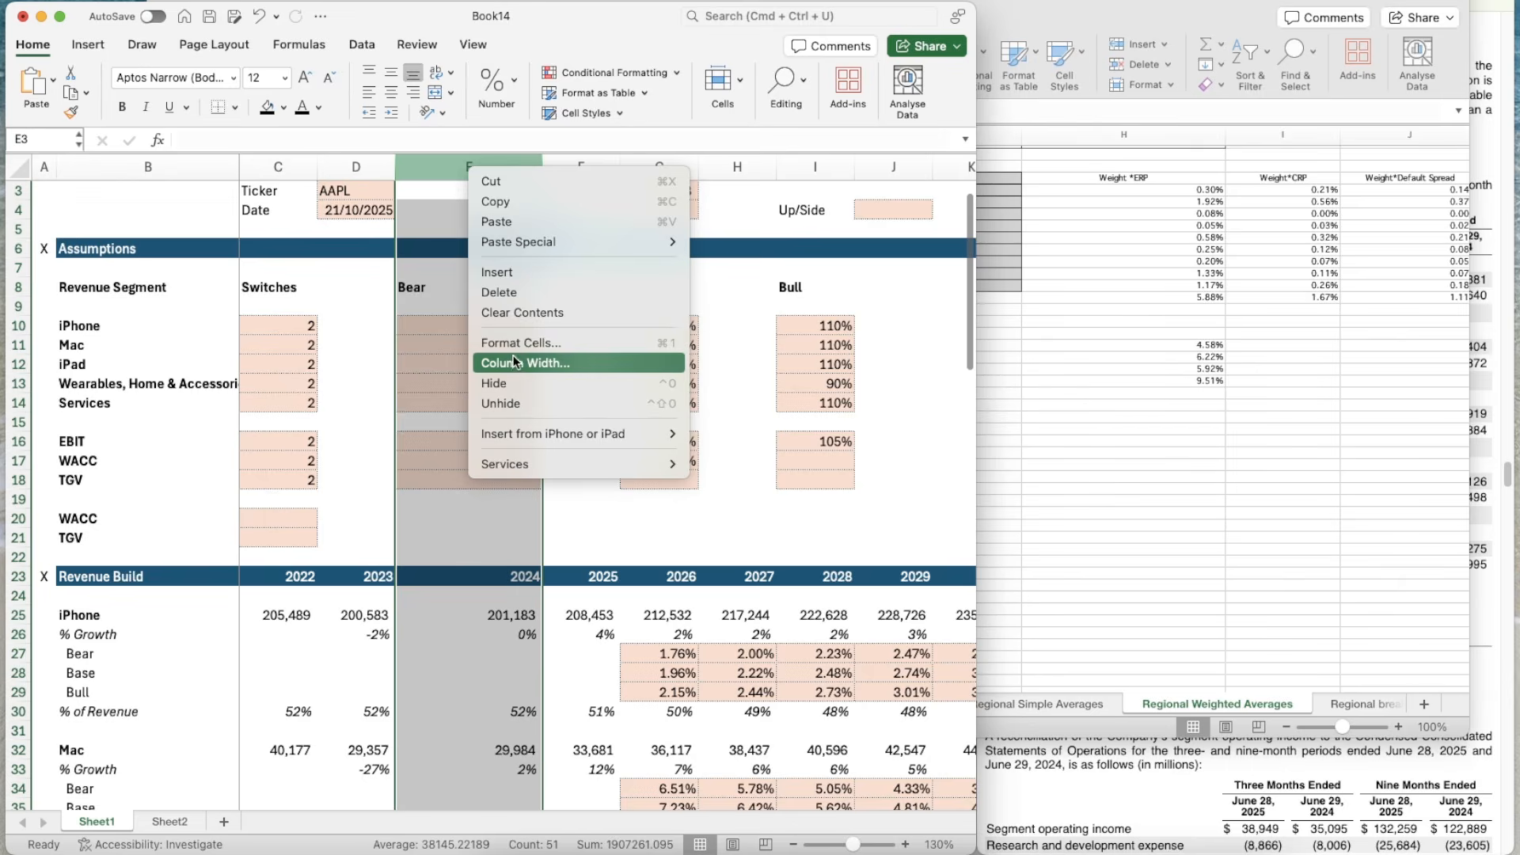
click(514, 362)
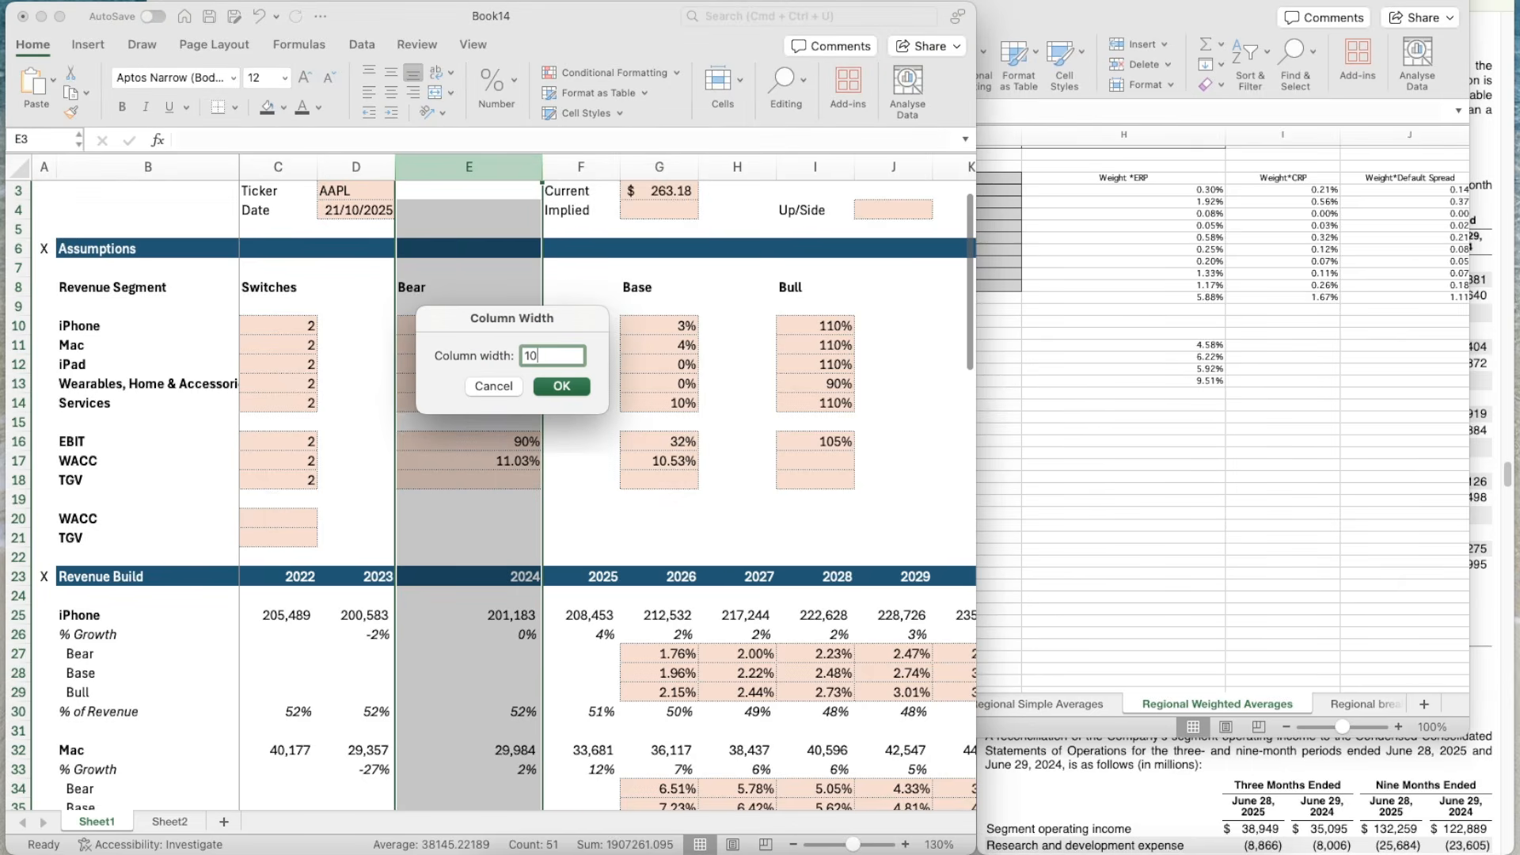
key(Return)
- Copy the Bear WACC formula from E17 into the Bull WACC cell I17
click(434, 249)
key(Down)
key(Down)
key(Down)
key(Down)
key(Down)
key(Down)
key(Down)
key(Down)
key(Down)
key(Down)
key(Down)
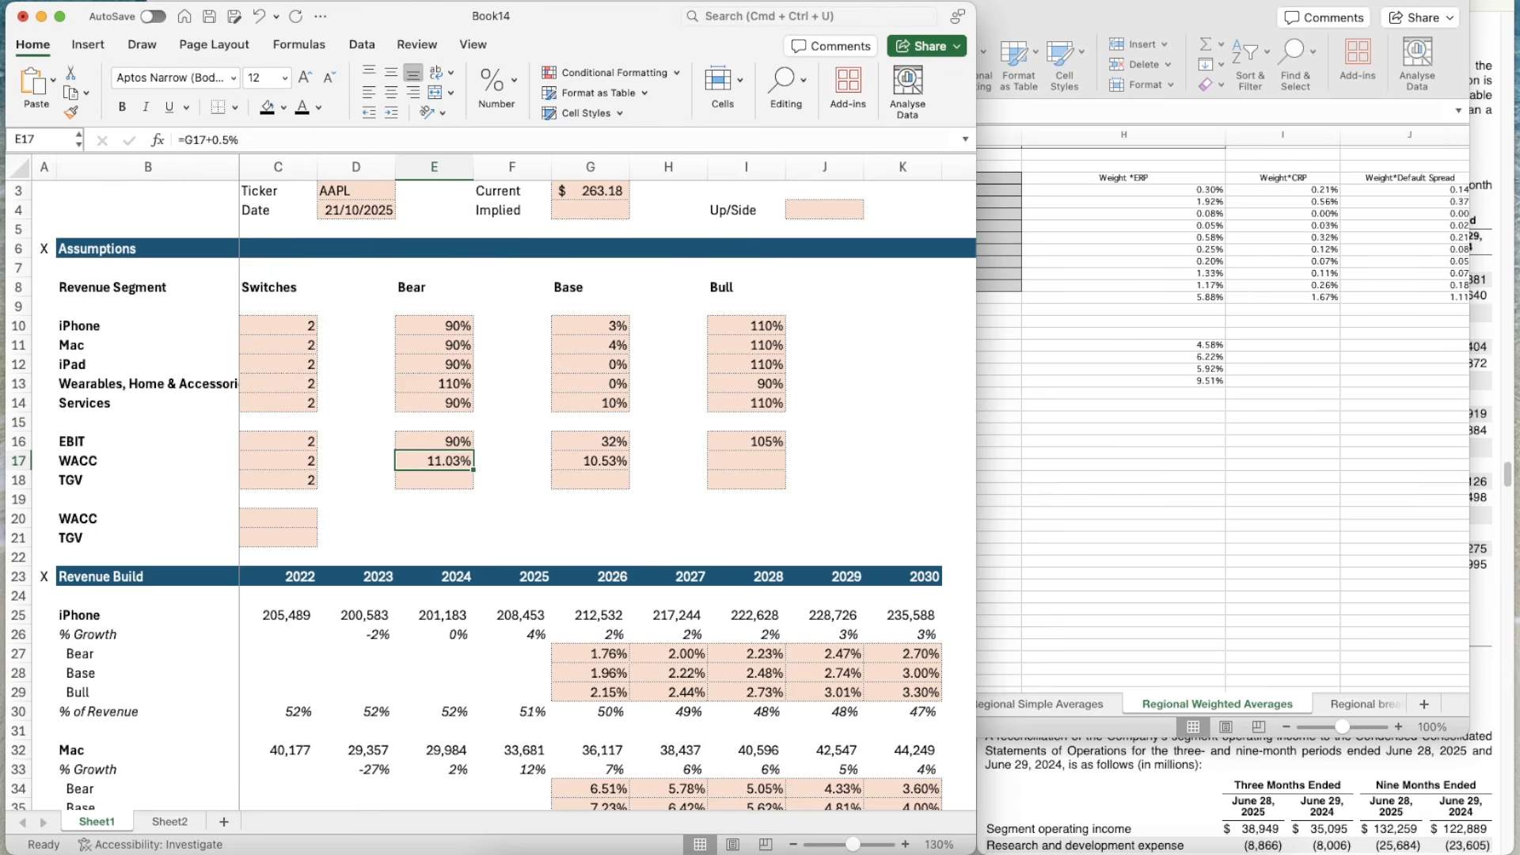
key(super+c)
key(Right)
key(Right)
key(Right)
key(Right)
key(super+v)
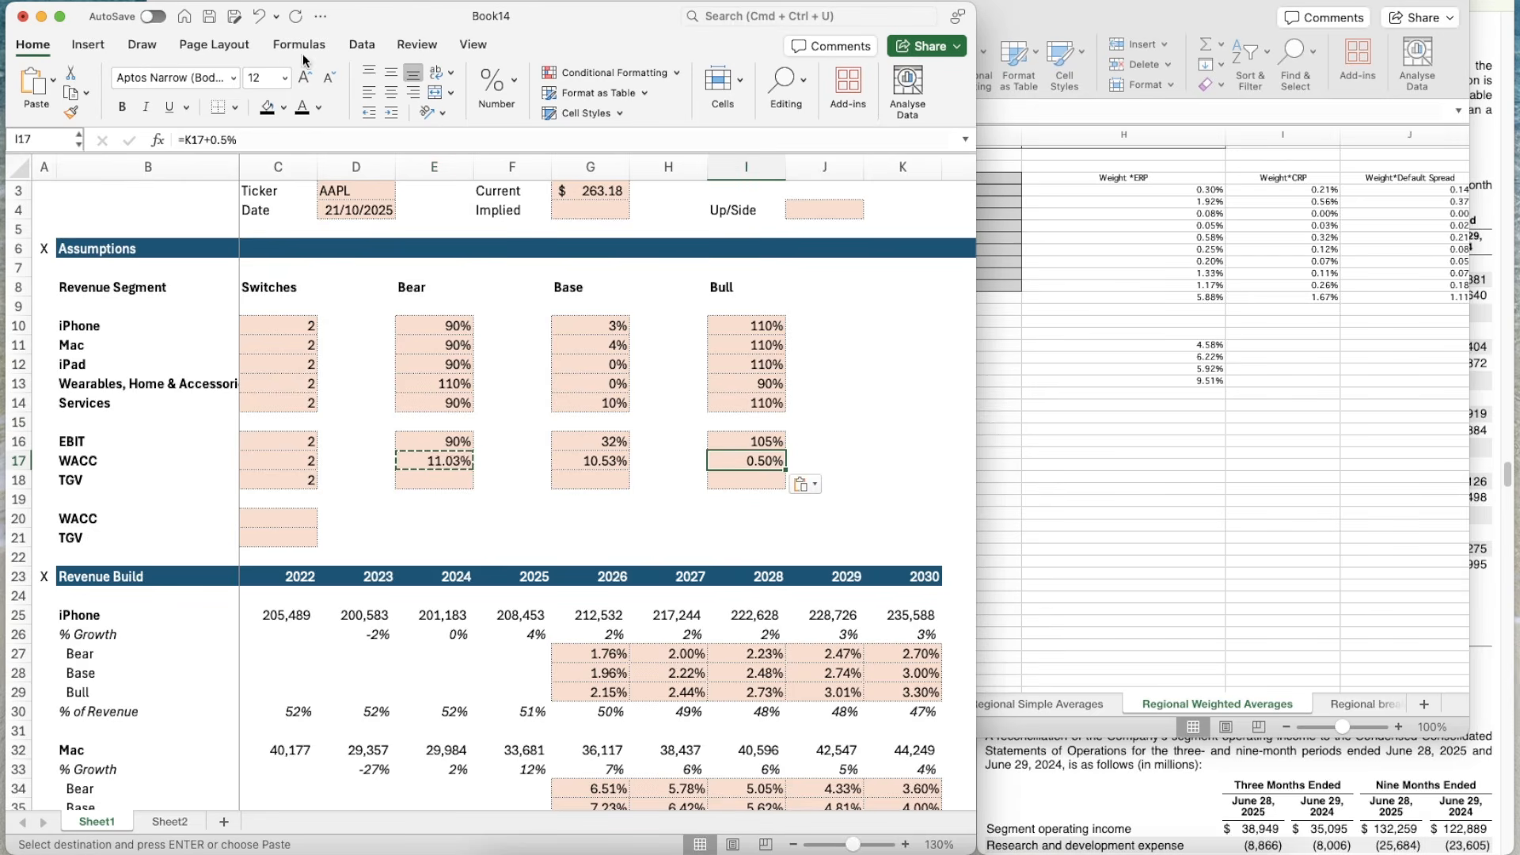
- Change the Bull WACC formula in I17 to =G17-0.5%
click(185, 139)
key(Delete)
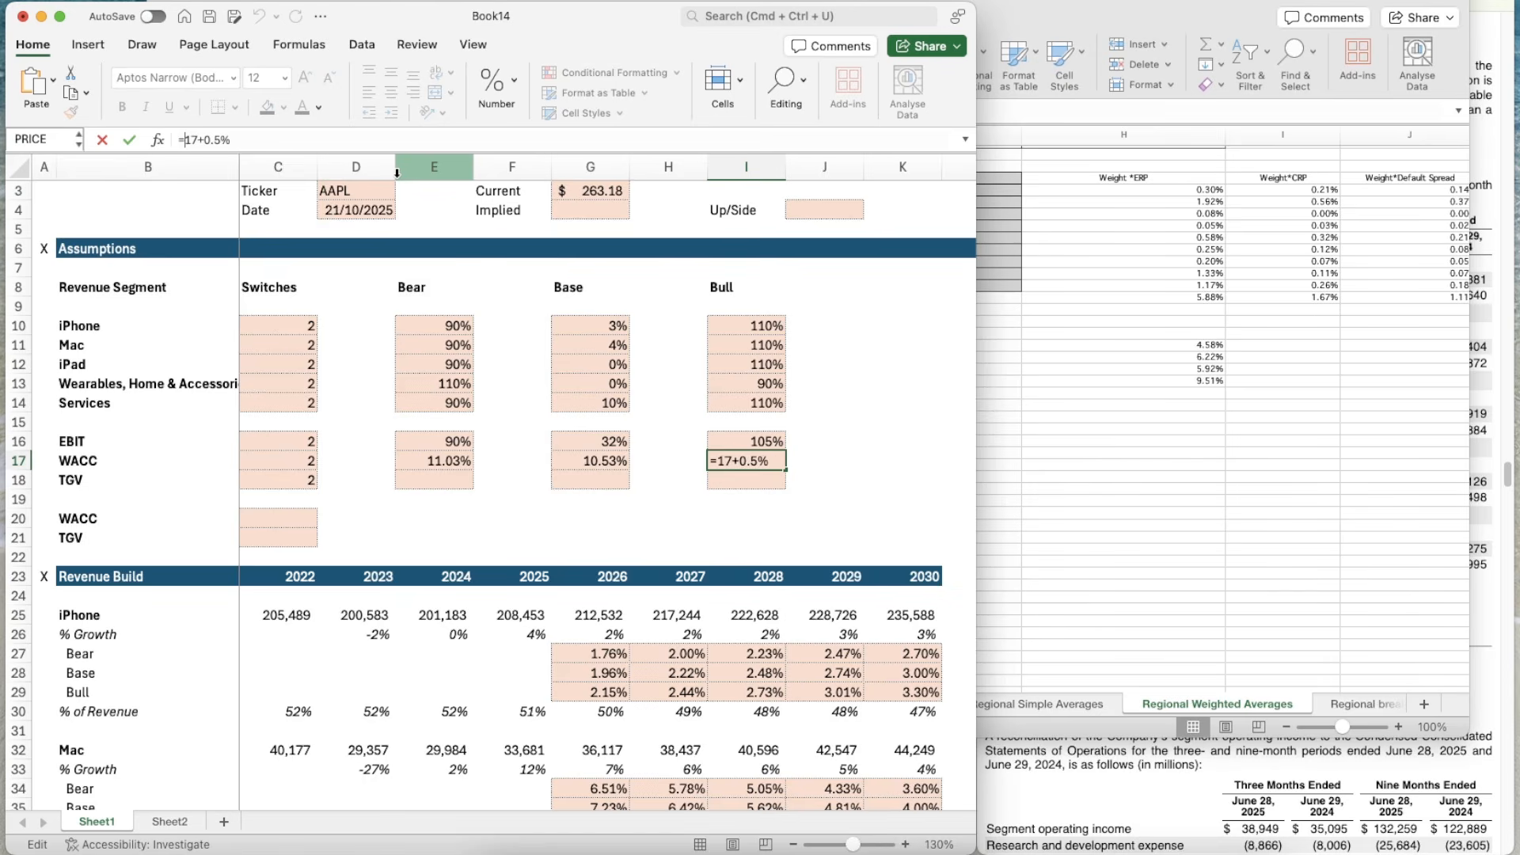
text(G)
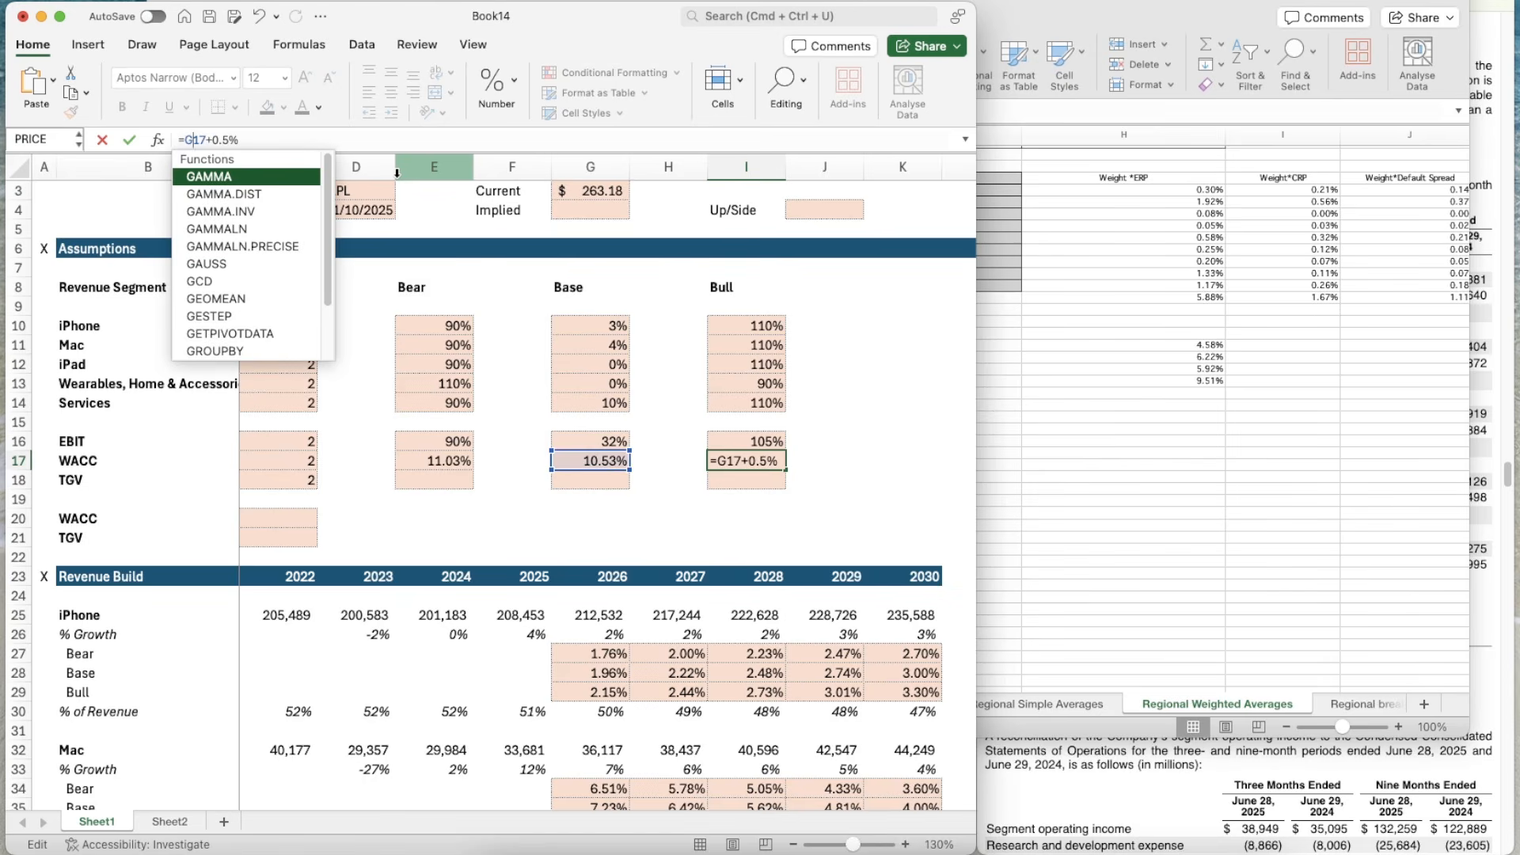
click(213, 139)
key(BackSpace)
text(-)
key(Return)
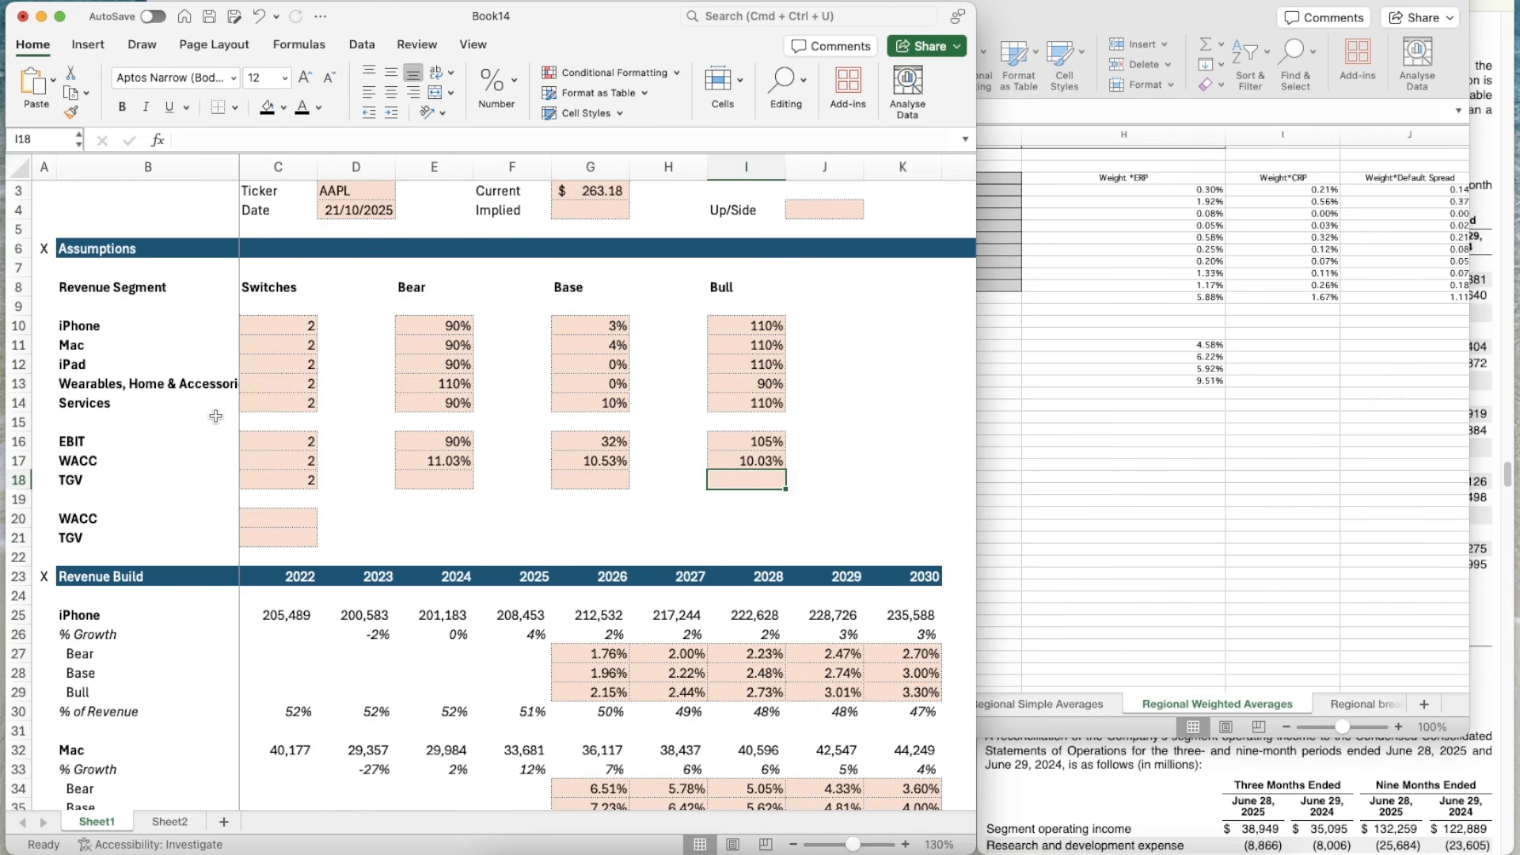
- Enter 2.5% as the Base TGV in G18
key(Left)
key(Left)
text(2.5%)
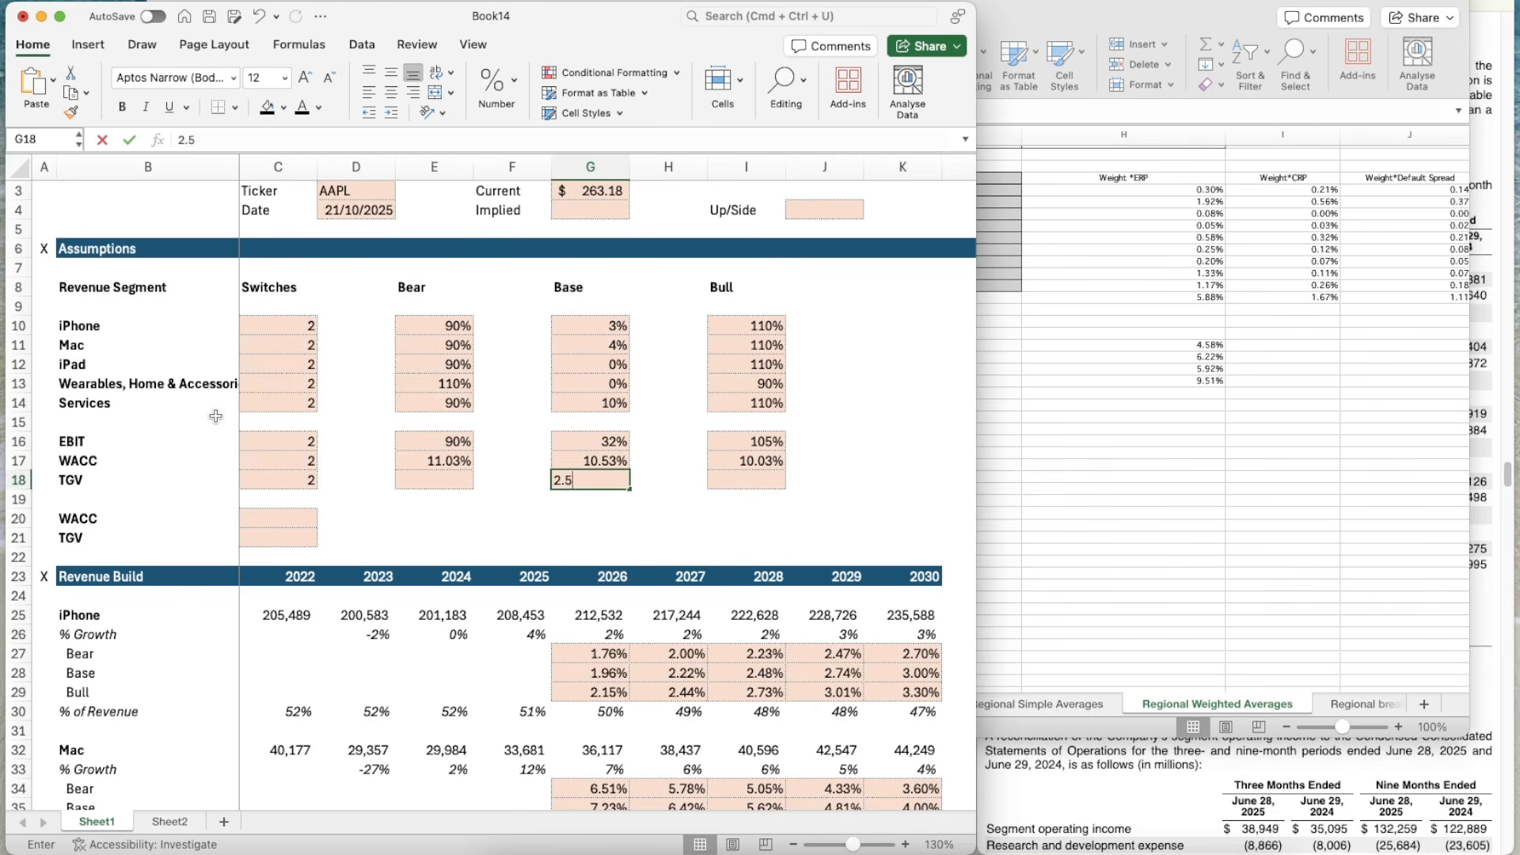
key(Left)
- Calculate the Bear TGV in E18 with the formula =G18-0.5%
key(Left)
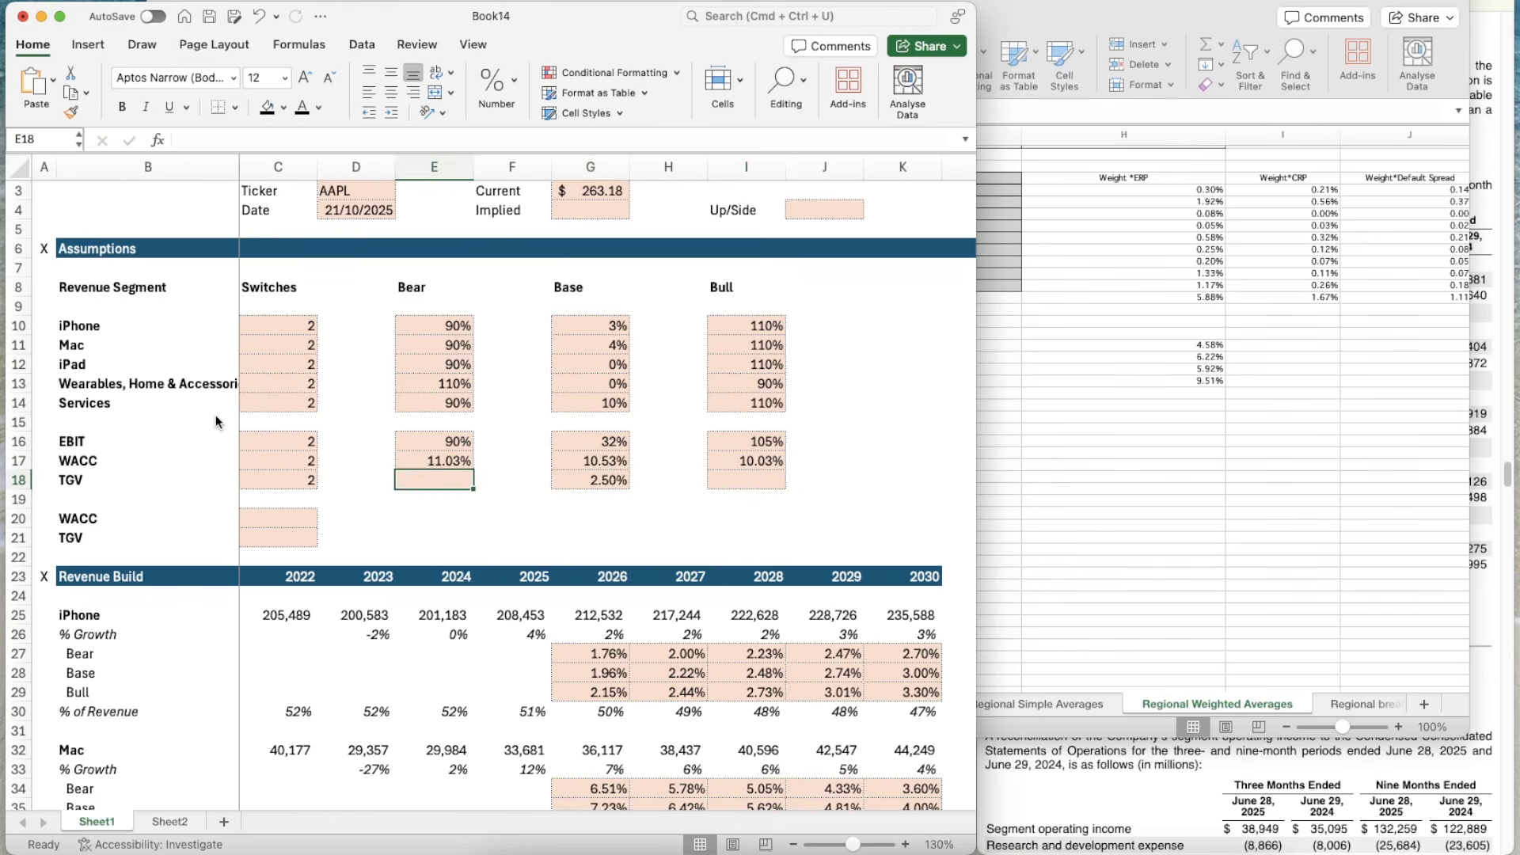
text(=)
key(Right)
key(Right)
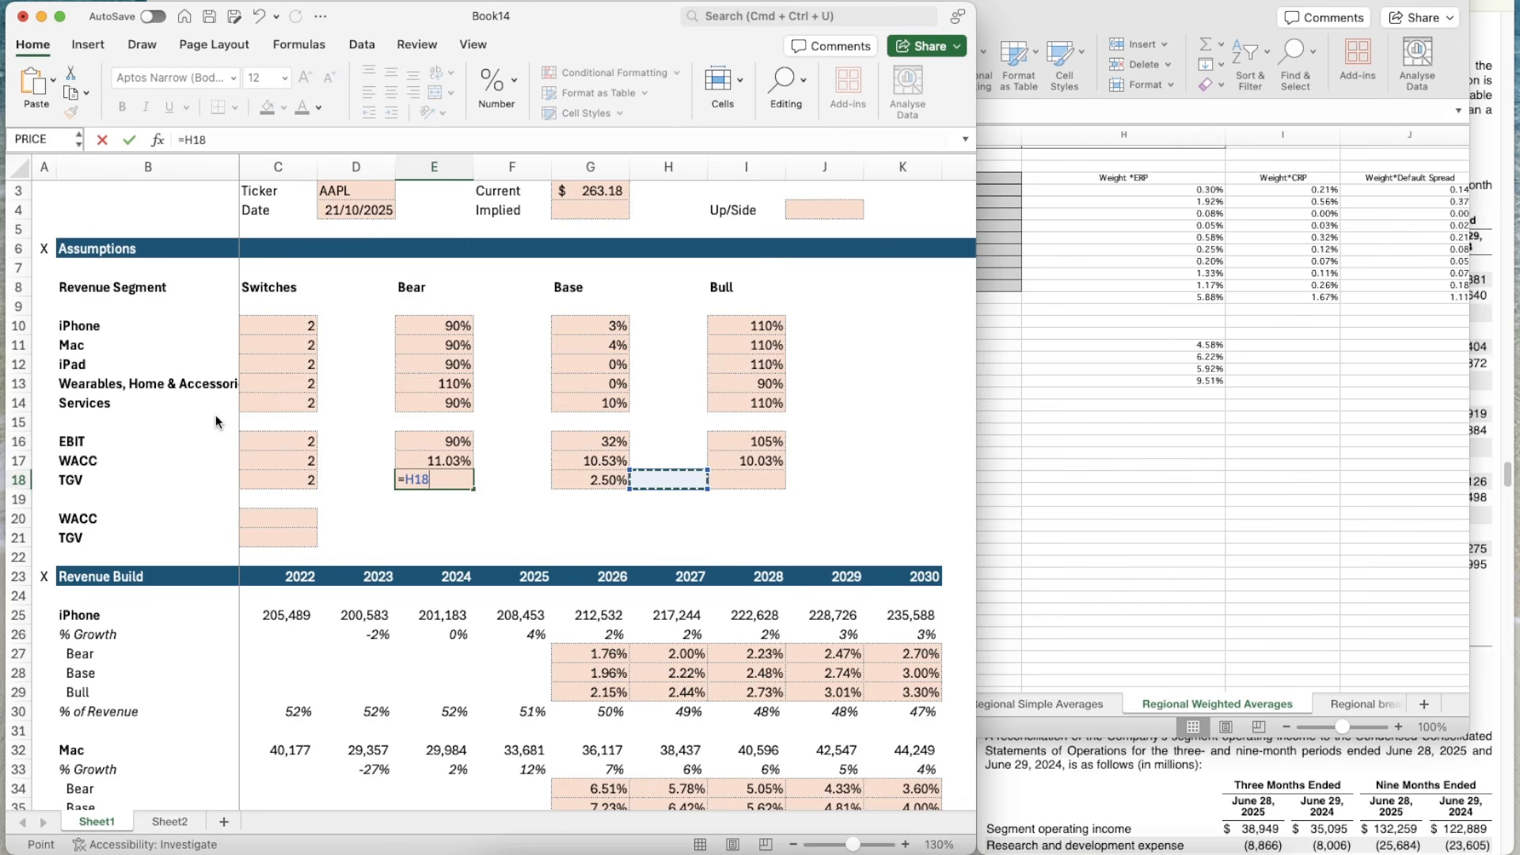
text(-)
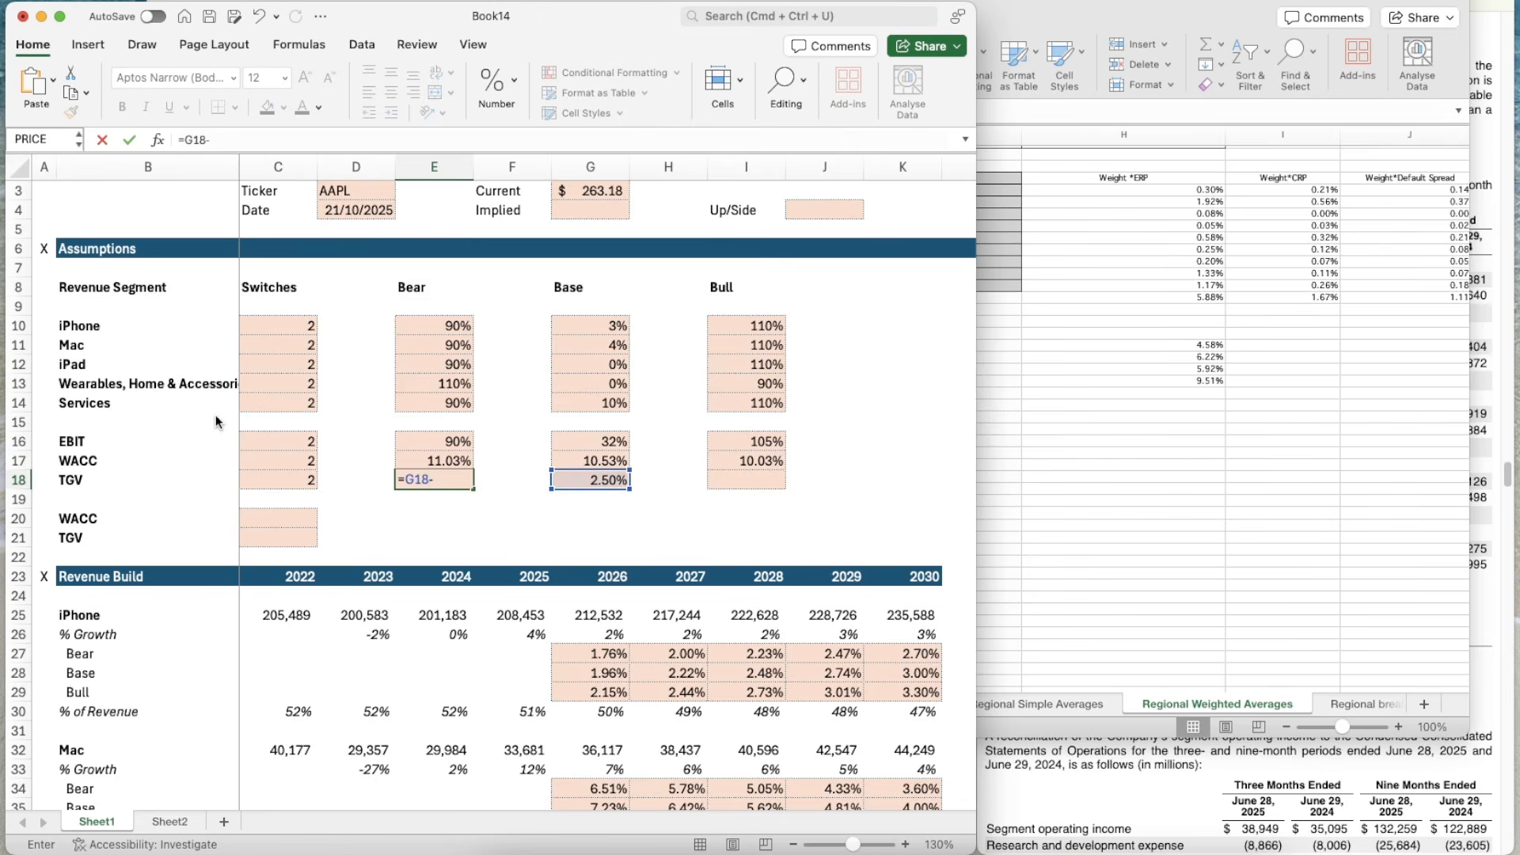
text(0.5%)
key(Tab)
- Calculate the Bull TGV in I18 with the formula =G18+0.5%
key(Tab)
key(Tab)
key(Tab)
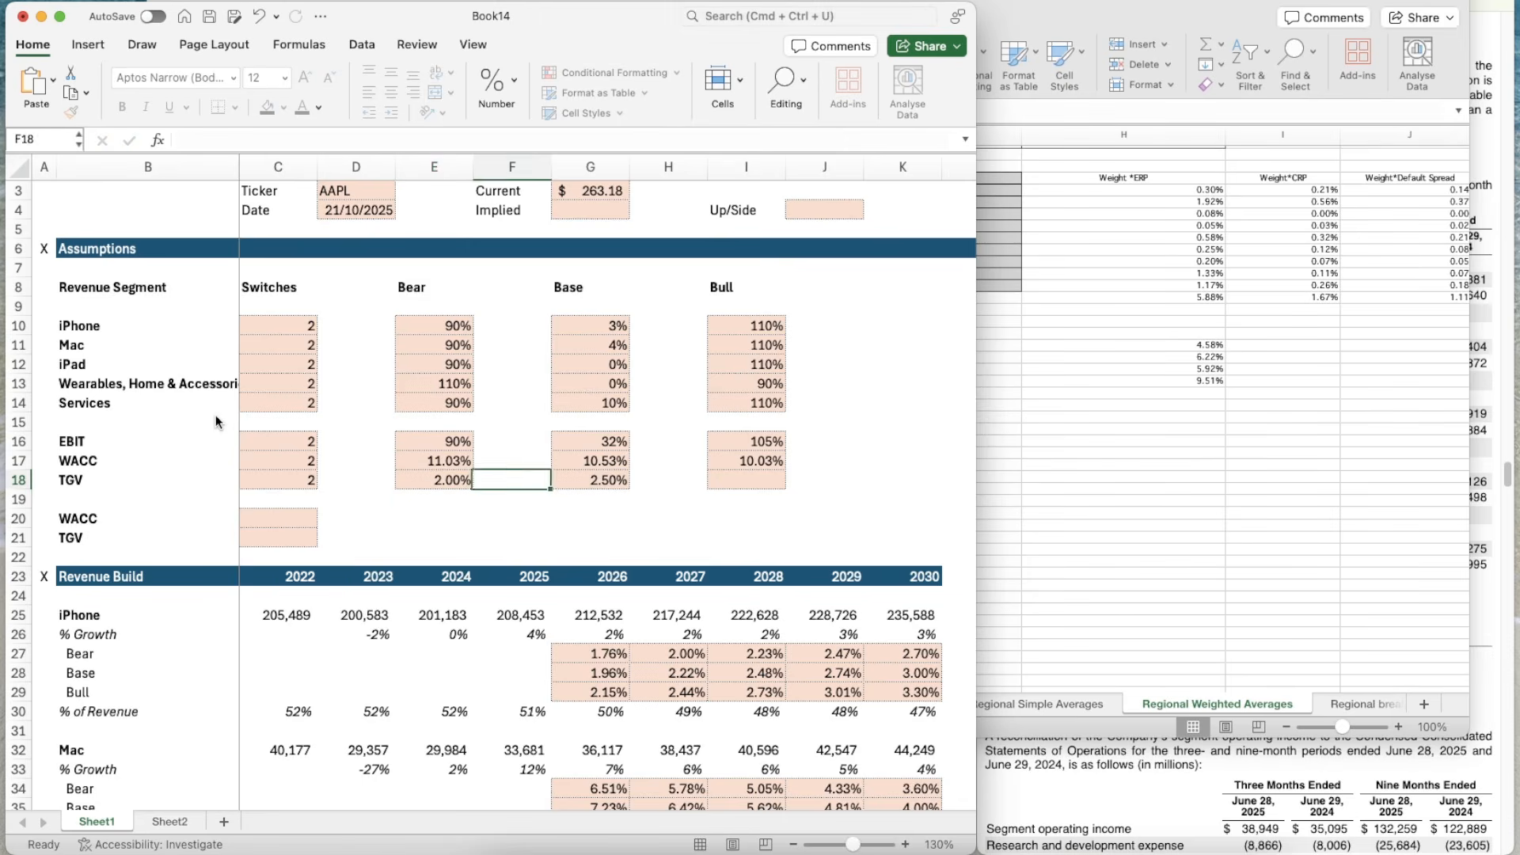
text(=)
key(Left)
key(Left)
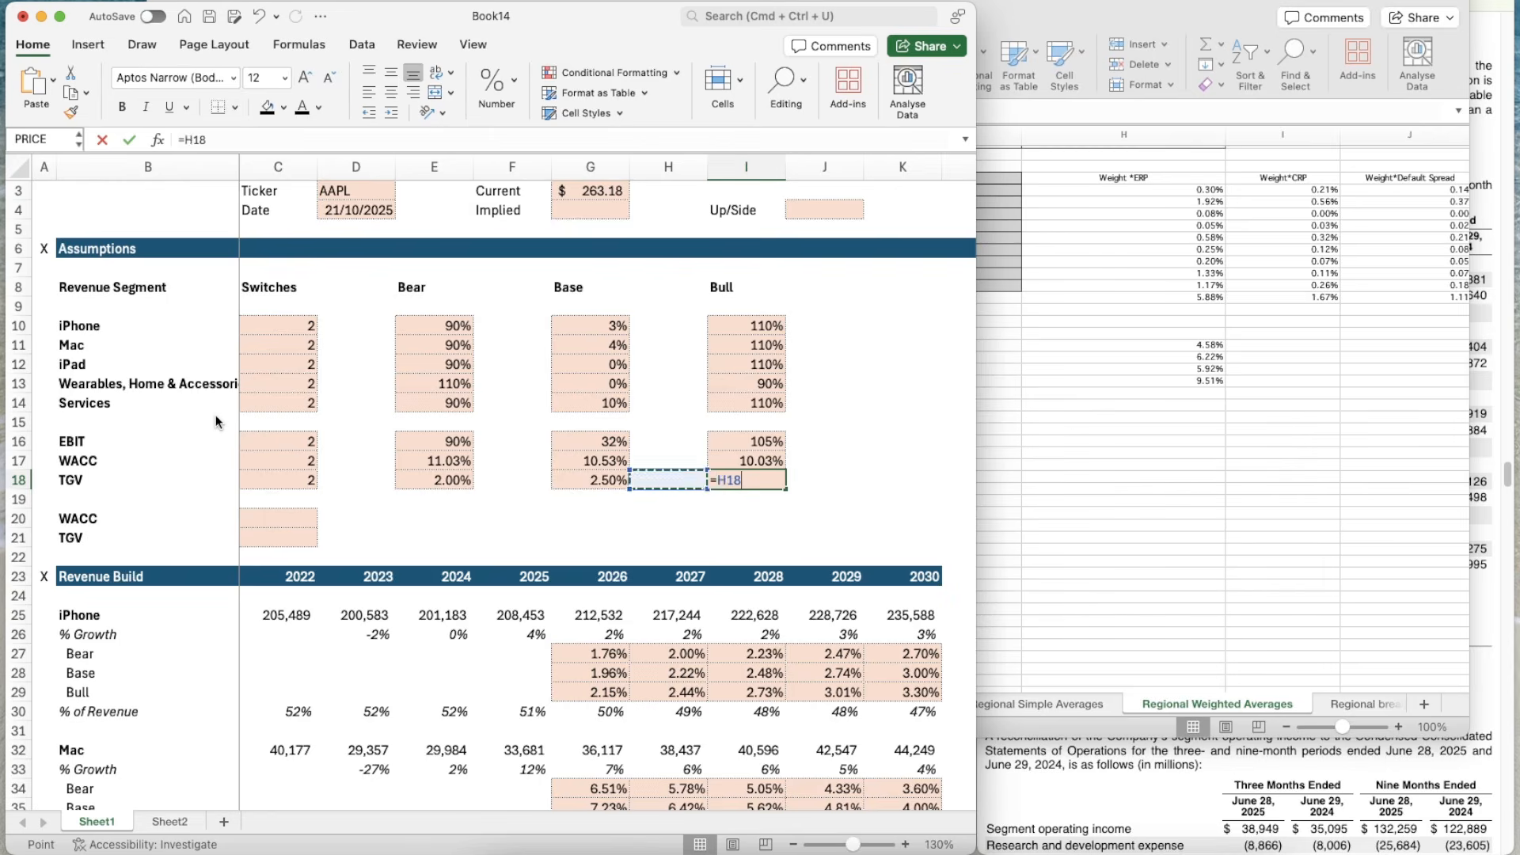
text(+0.)
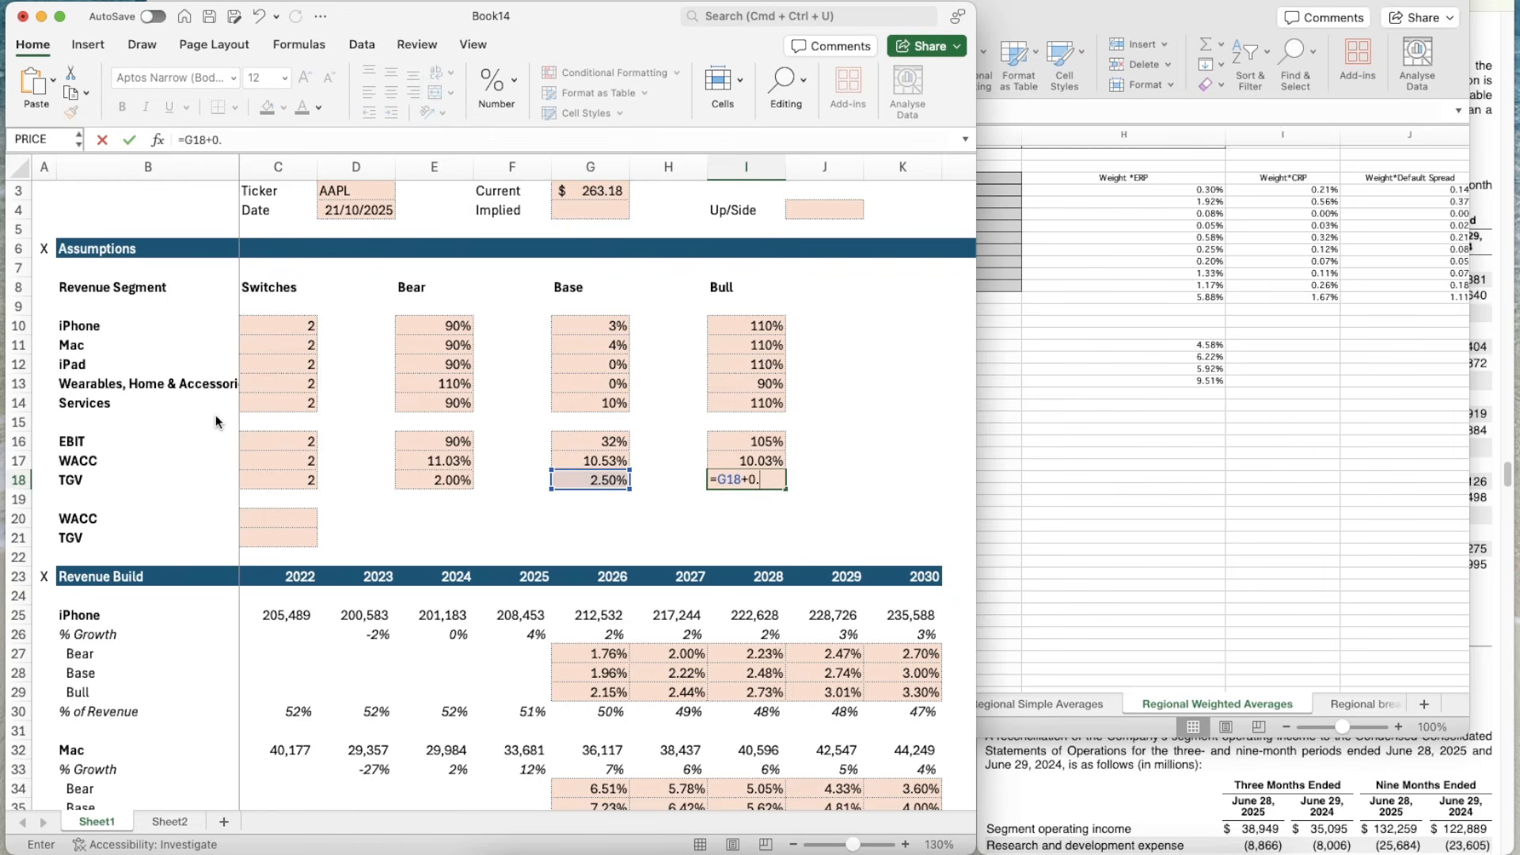
text(5%)
key(Return)
- Make the WACC in C20 follow its scenario switch with the formula =CHOOSE(C17,E17,G17,I17)
key(Down)
key(Left)
key(Left)
key(Left)
key(Left)
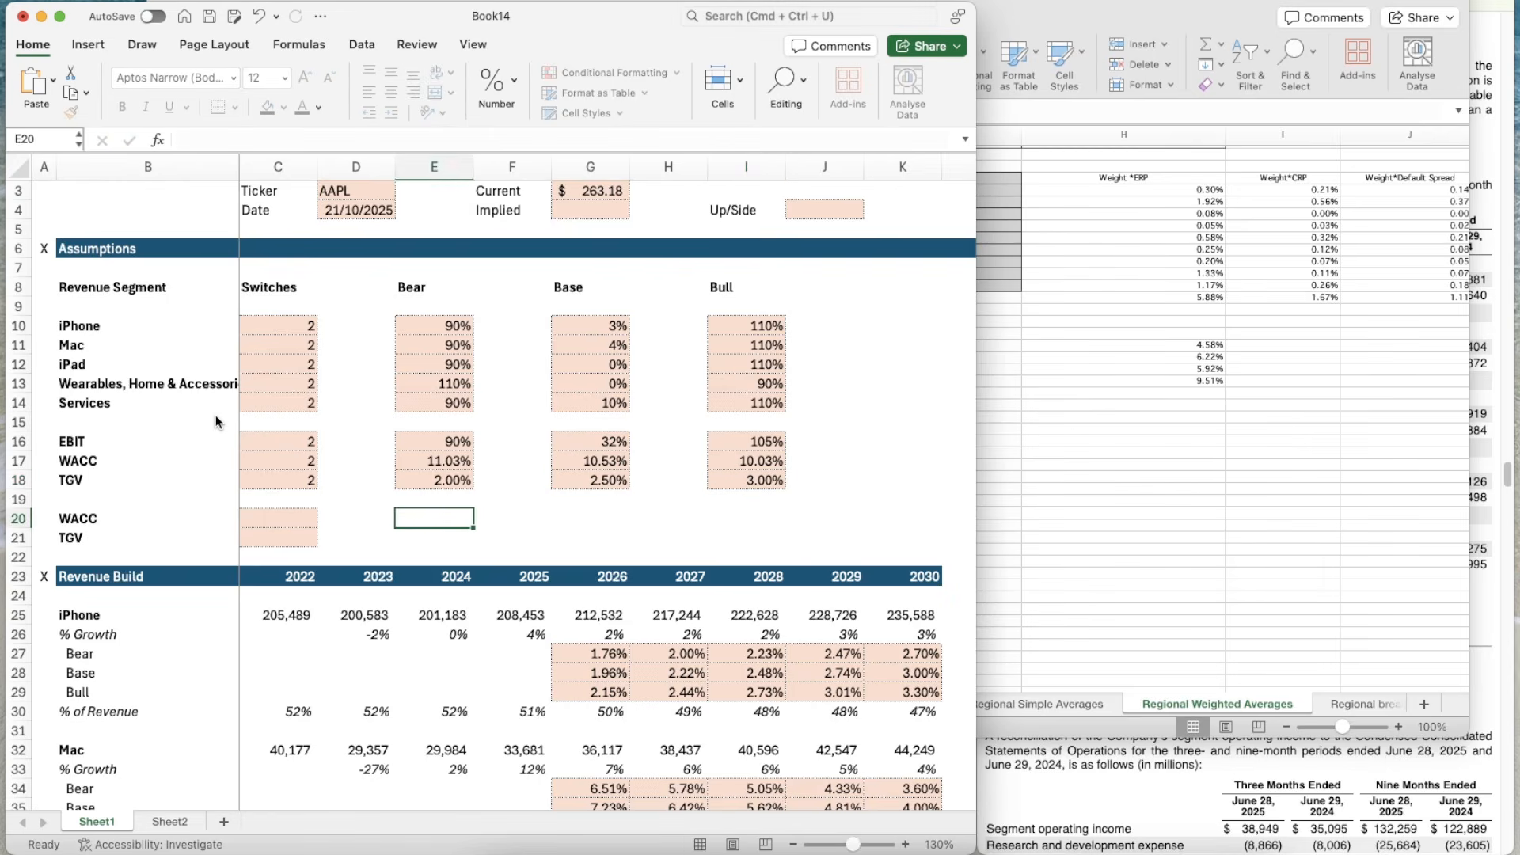
key(Left)
key(Left)
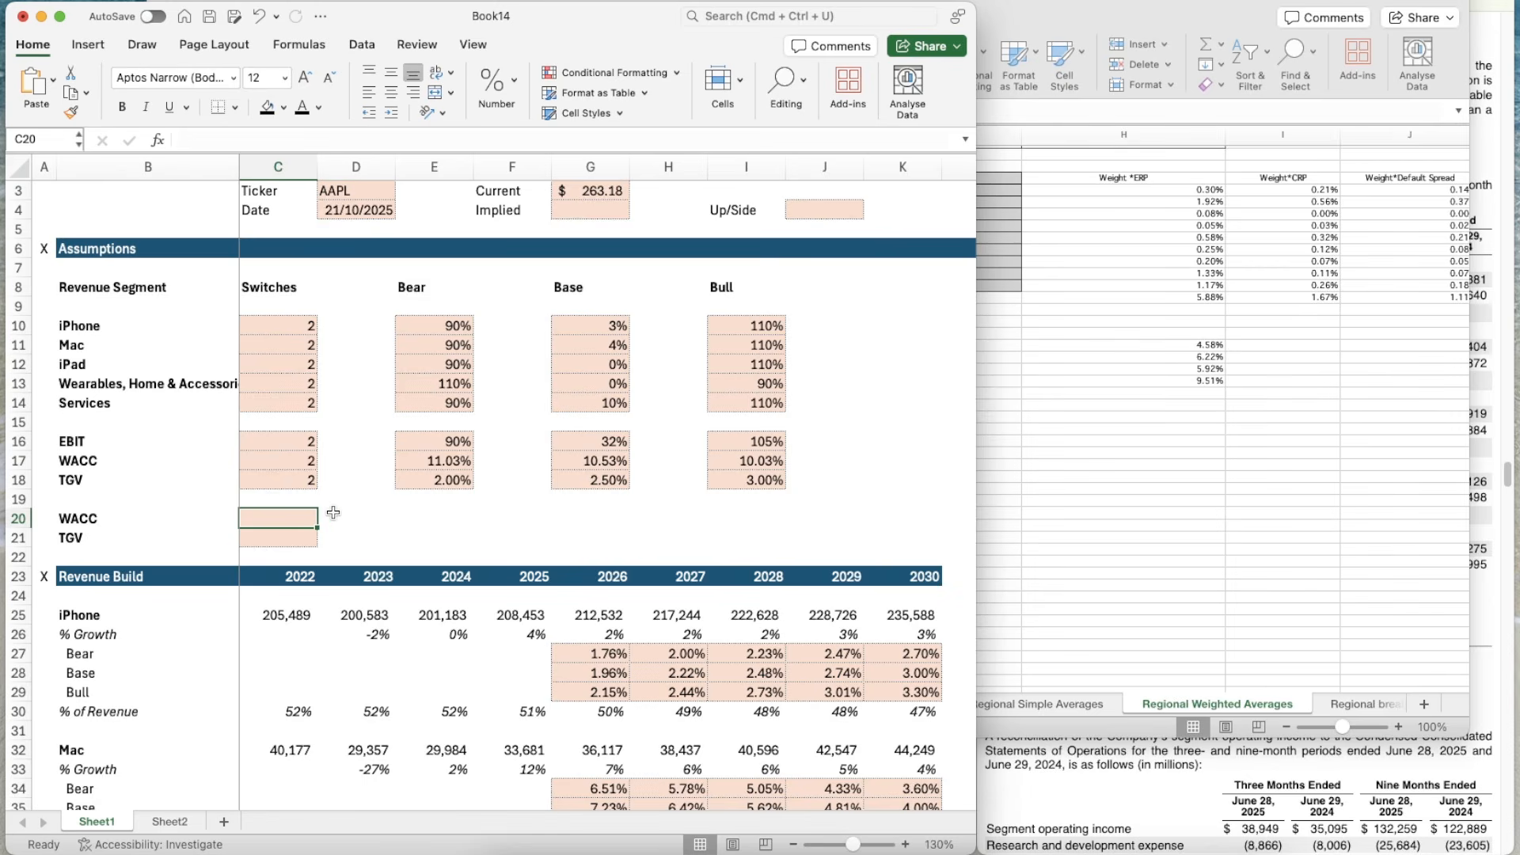
text(=choose)
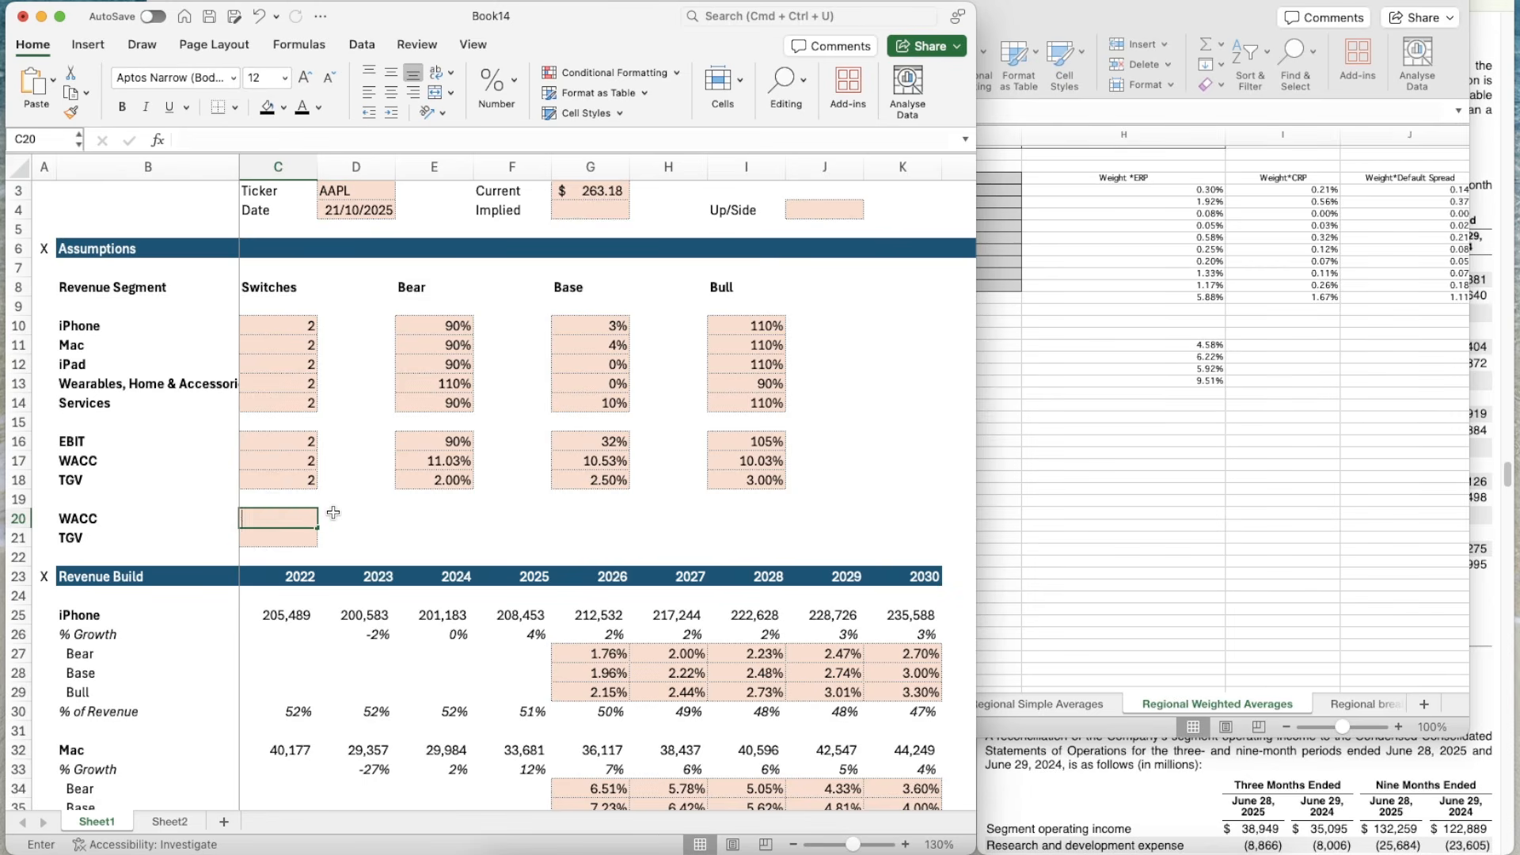
key(Tab)
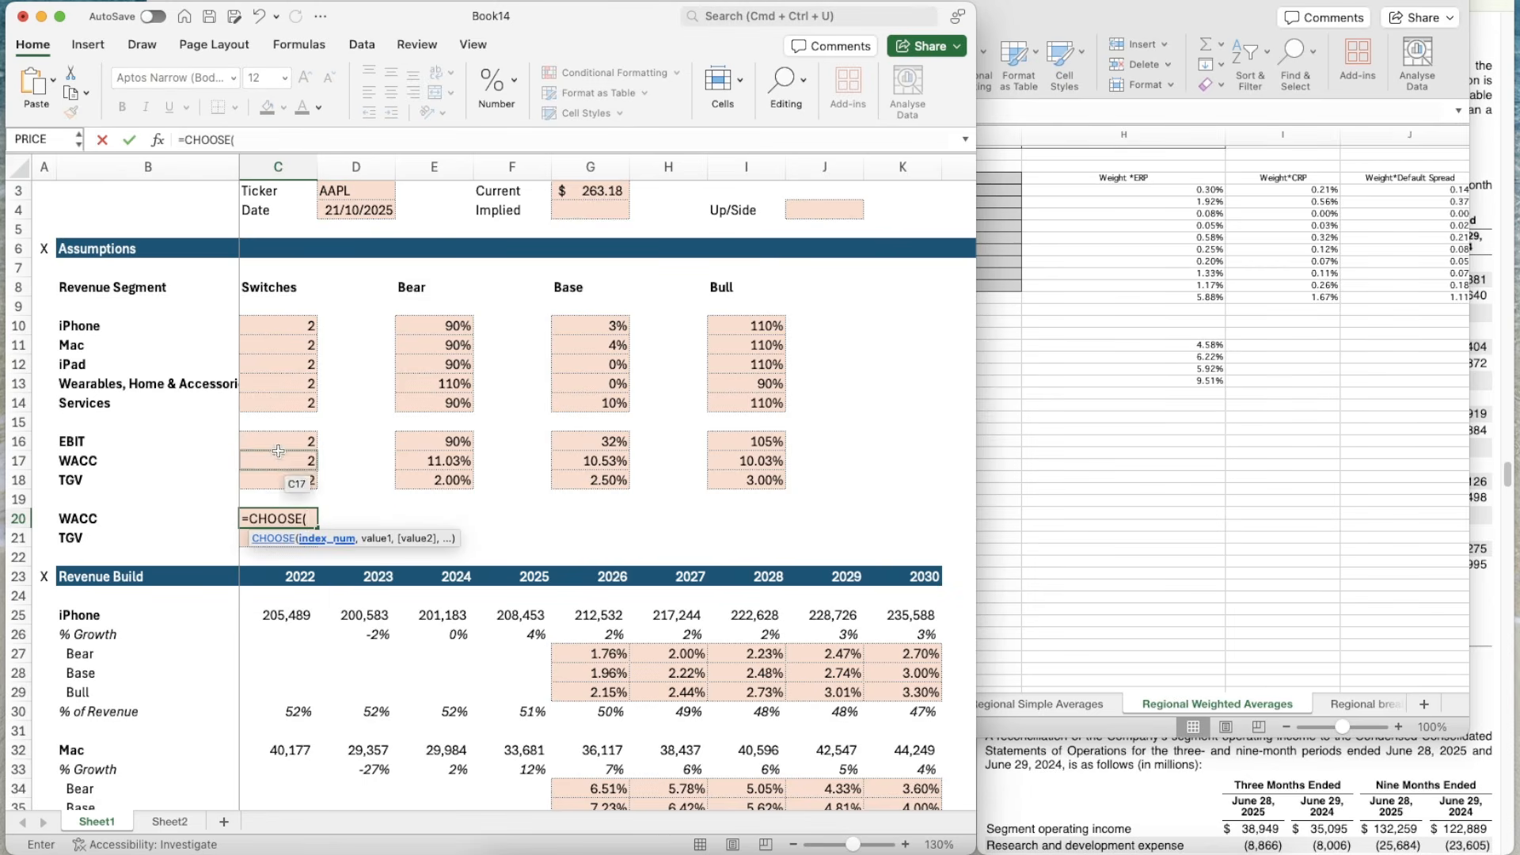
click(274, 459)
text(,)
key(Right)
key(Up)
key(Up)
key(Up)
key(Right)
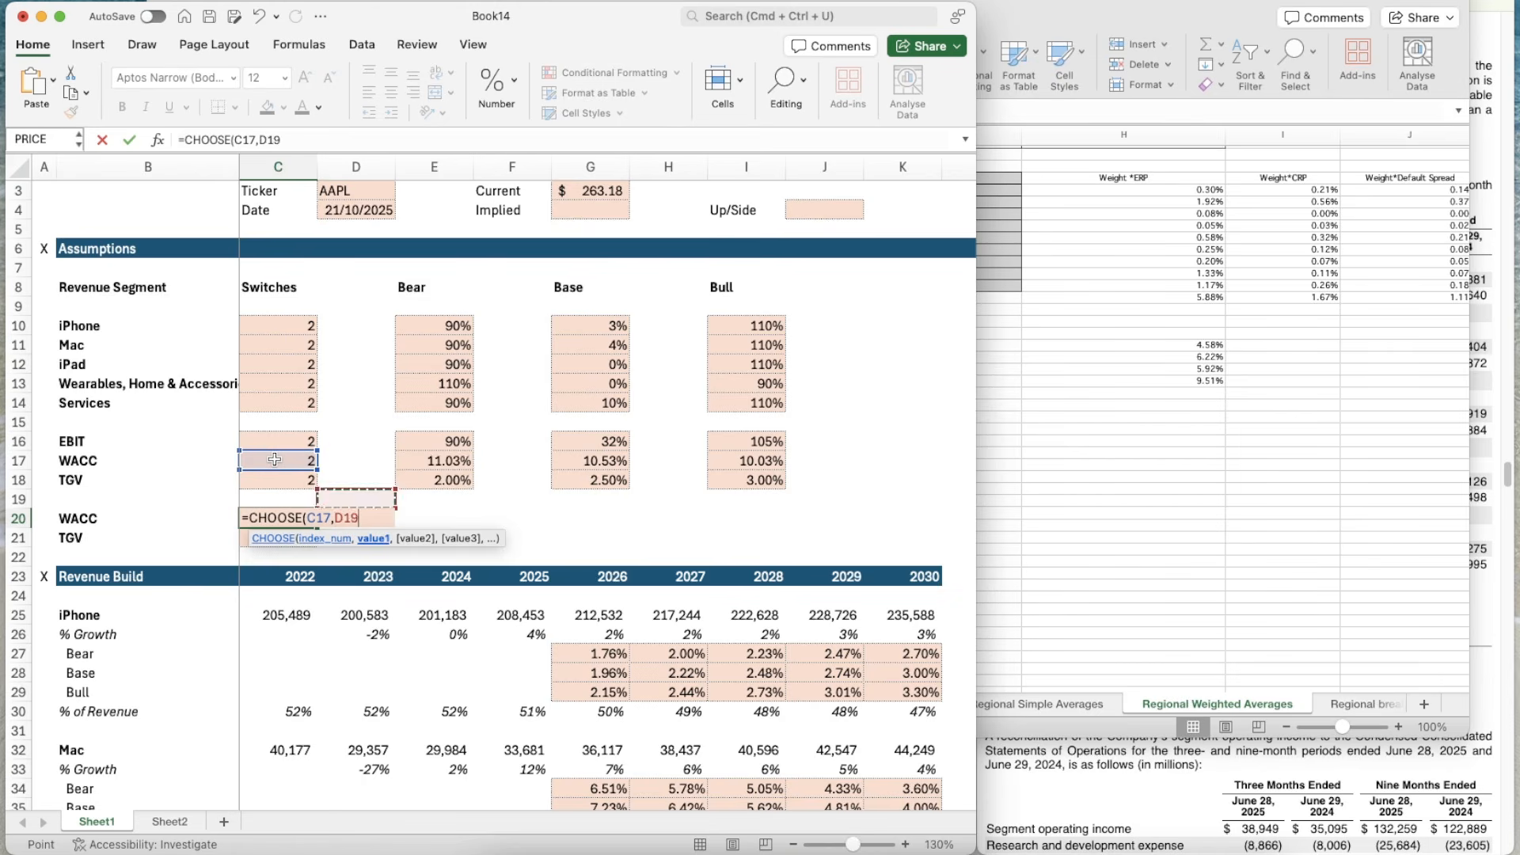
text(,)
key(Right)
key(Right)
key(Right)
key(Right)
key(Up)
key(Up)
key(Up)
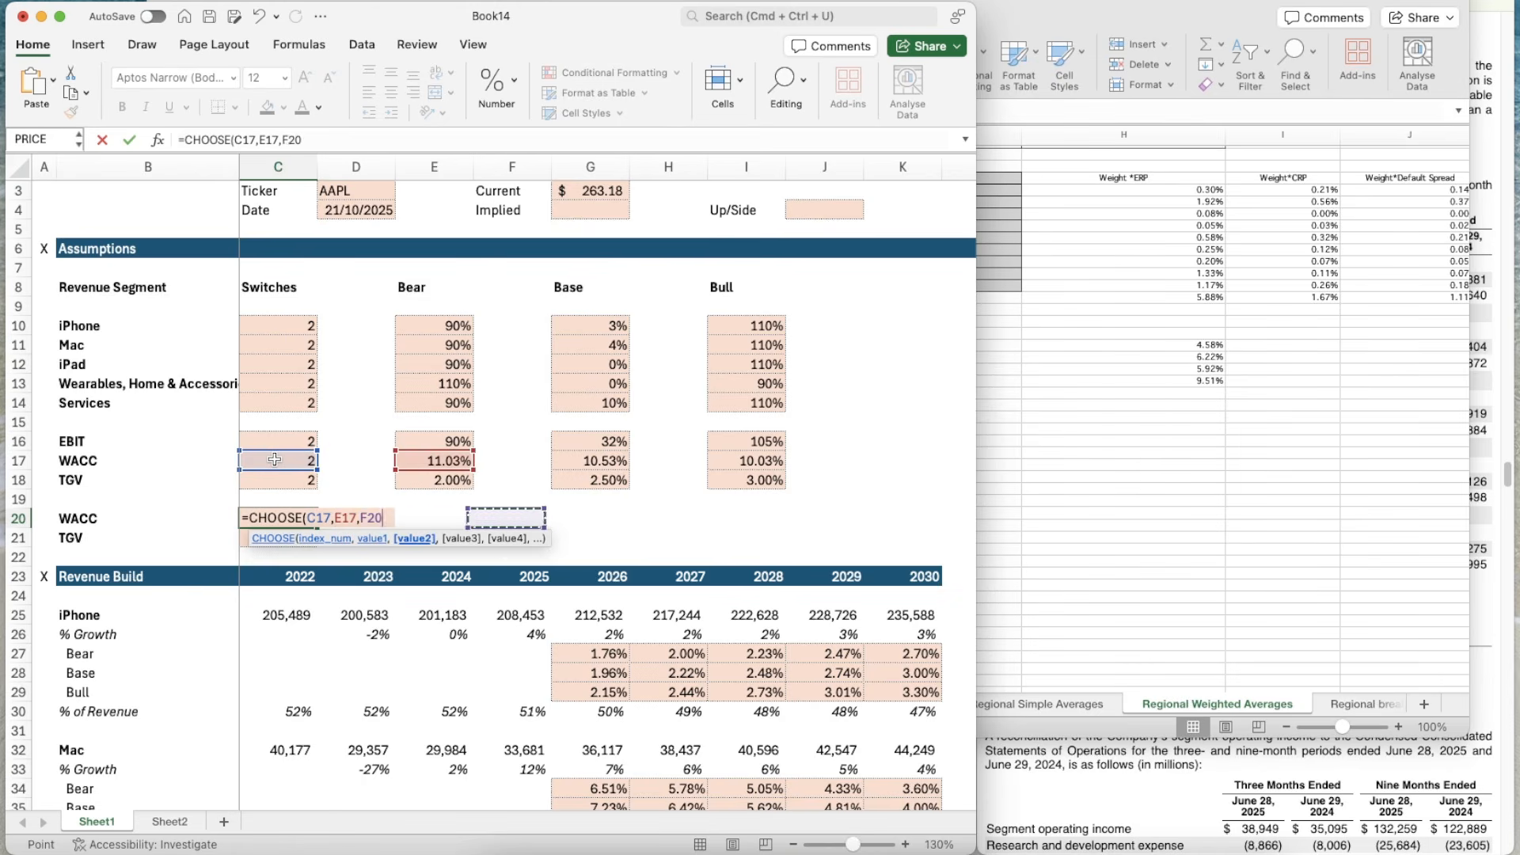
text(,)
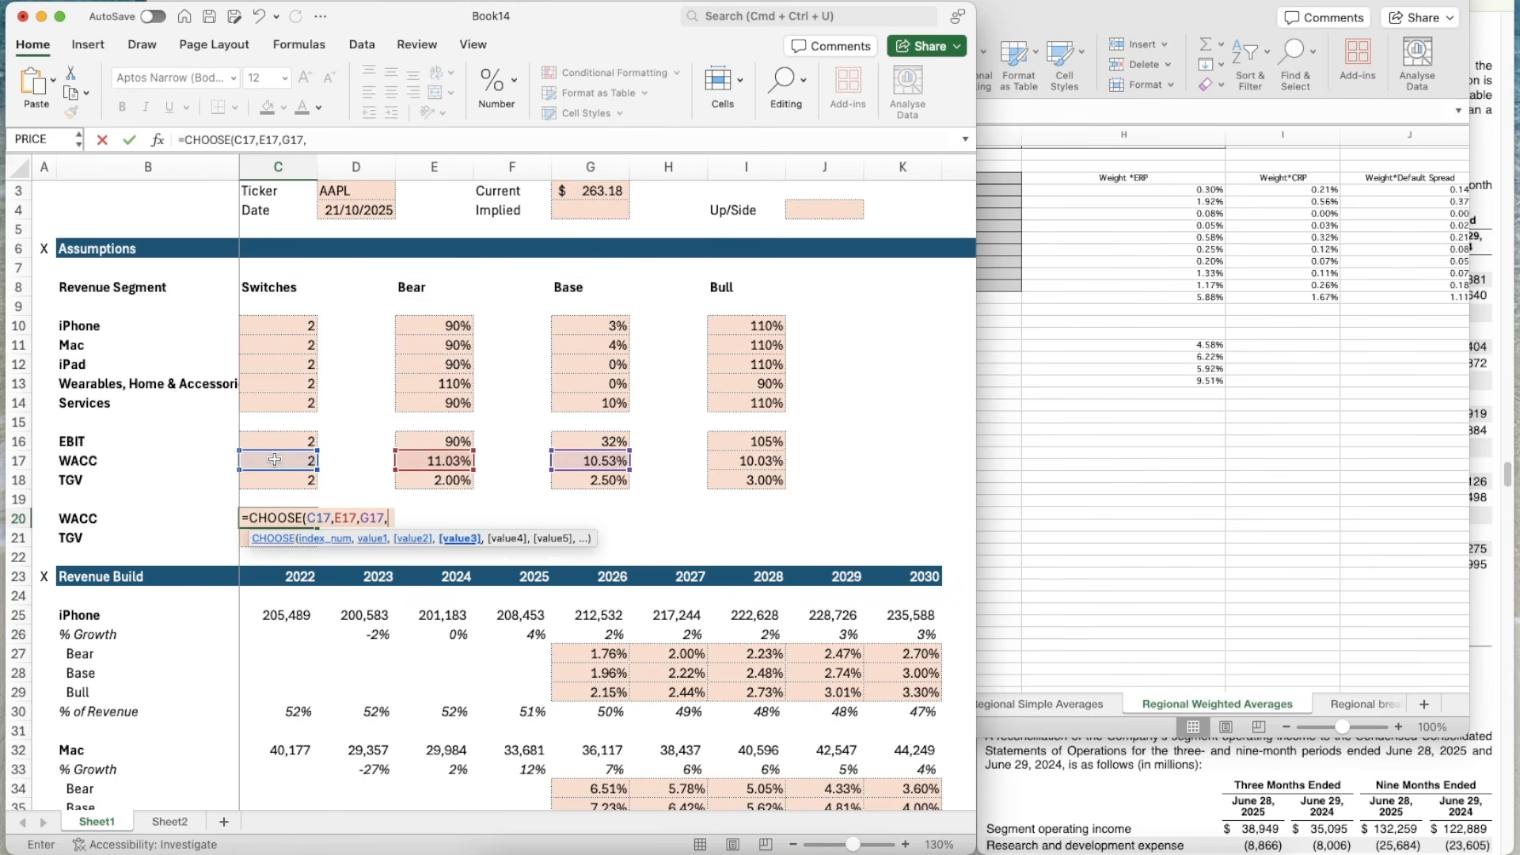
key(Right)
key(Right)
key(Right)
key(Up)
key(Up)
key(Right)
key(Right)
key(Right)
key(Up)
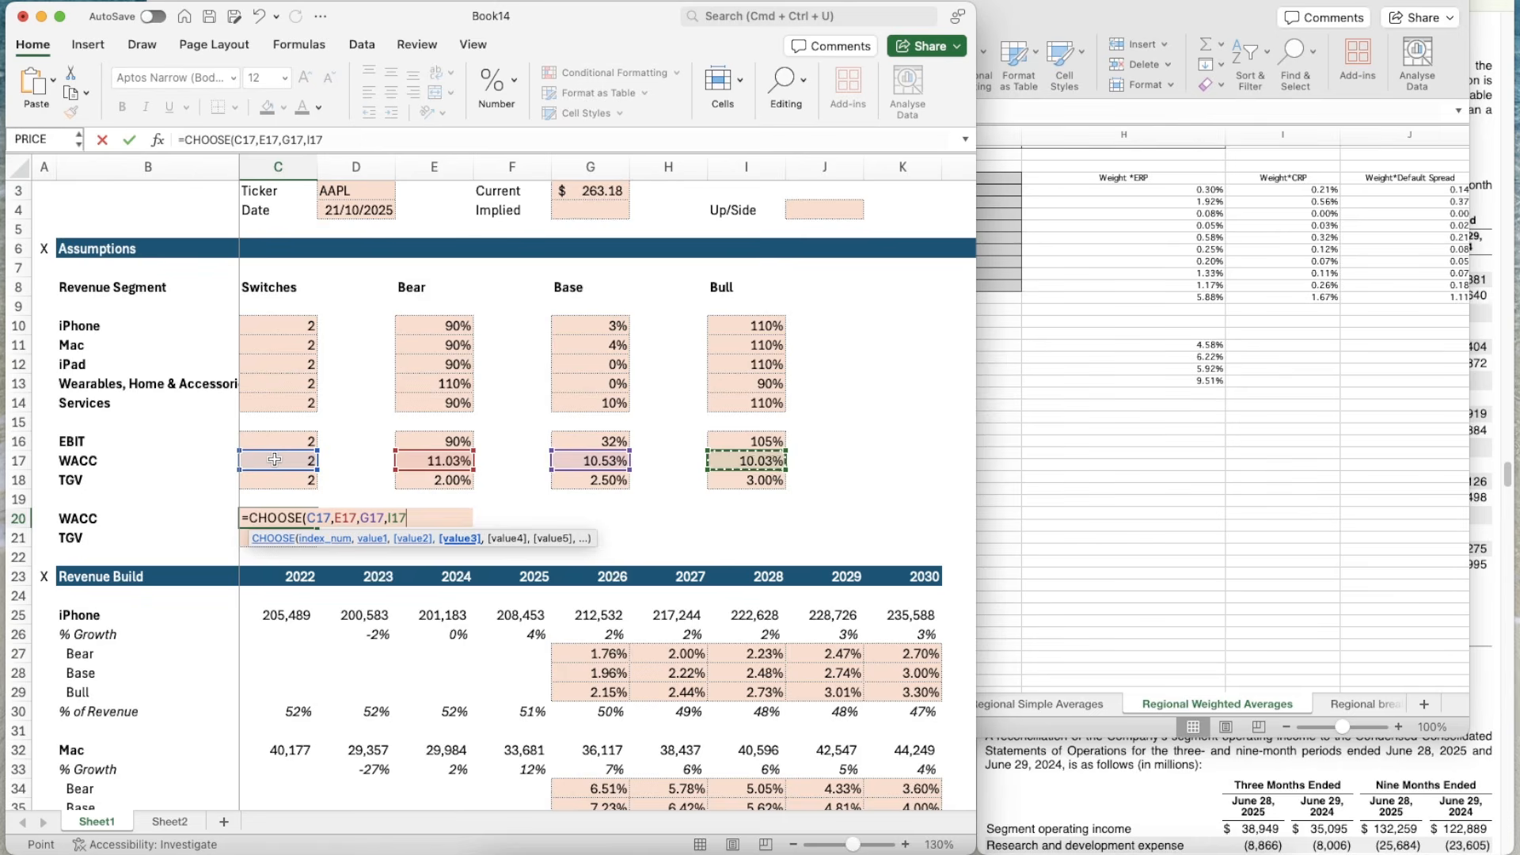
text())
key(Return)
- Copy the two-decimal percentage format of the Base WACC in G17 onto the selected WACC in C20
key(Up)
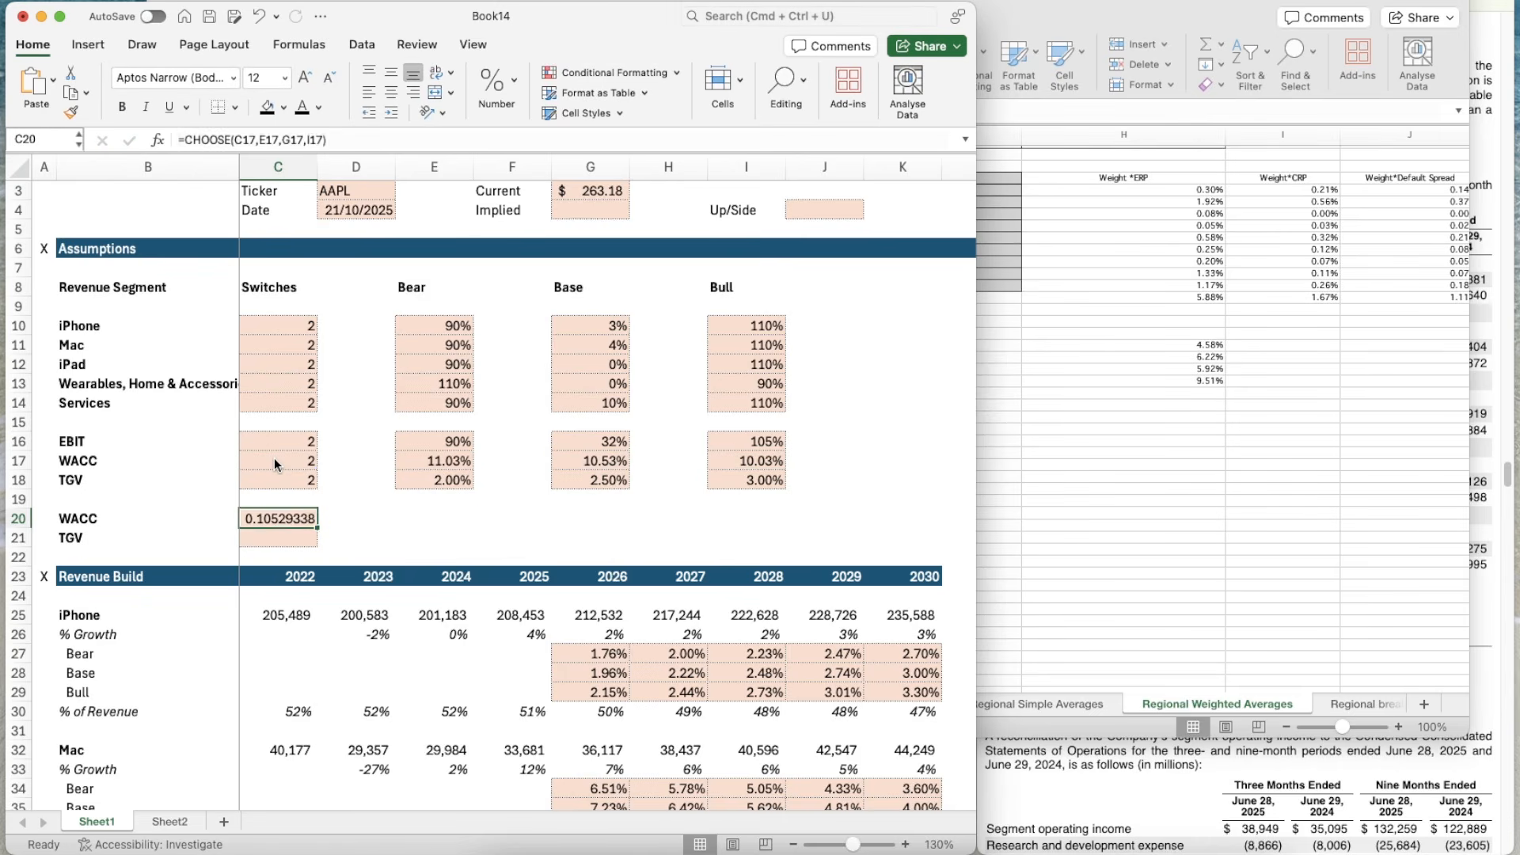
key(Right)
key(Right)
key(Right)
key(Right)
key(Up)
key(Up)
key(Up)
key(super+shift+c)
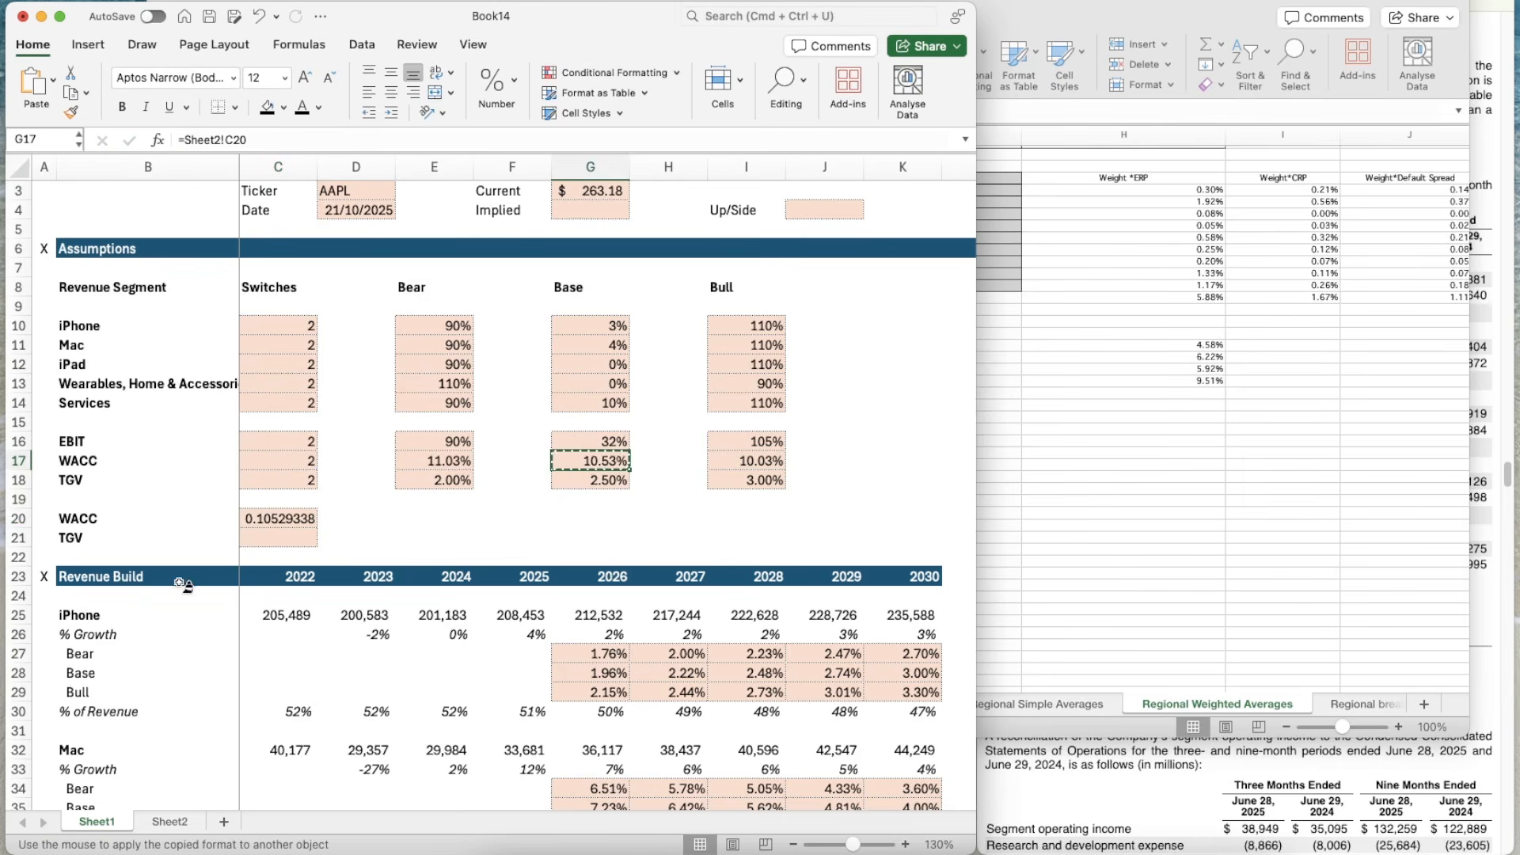
click(267, 516)
- Copy the scenario selection formula from the WACC in C20 down to the TGV in C21
key(super+c)
key(Down)
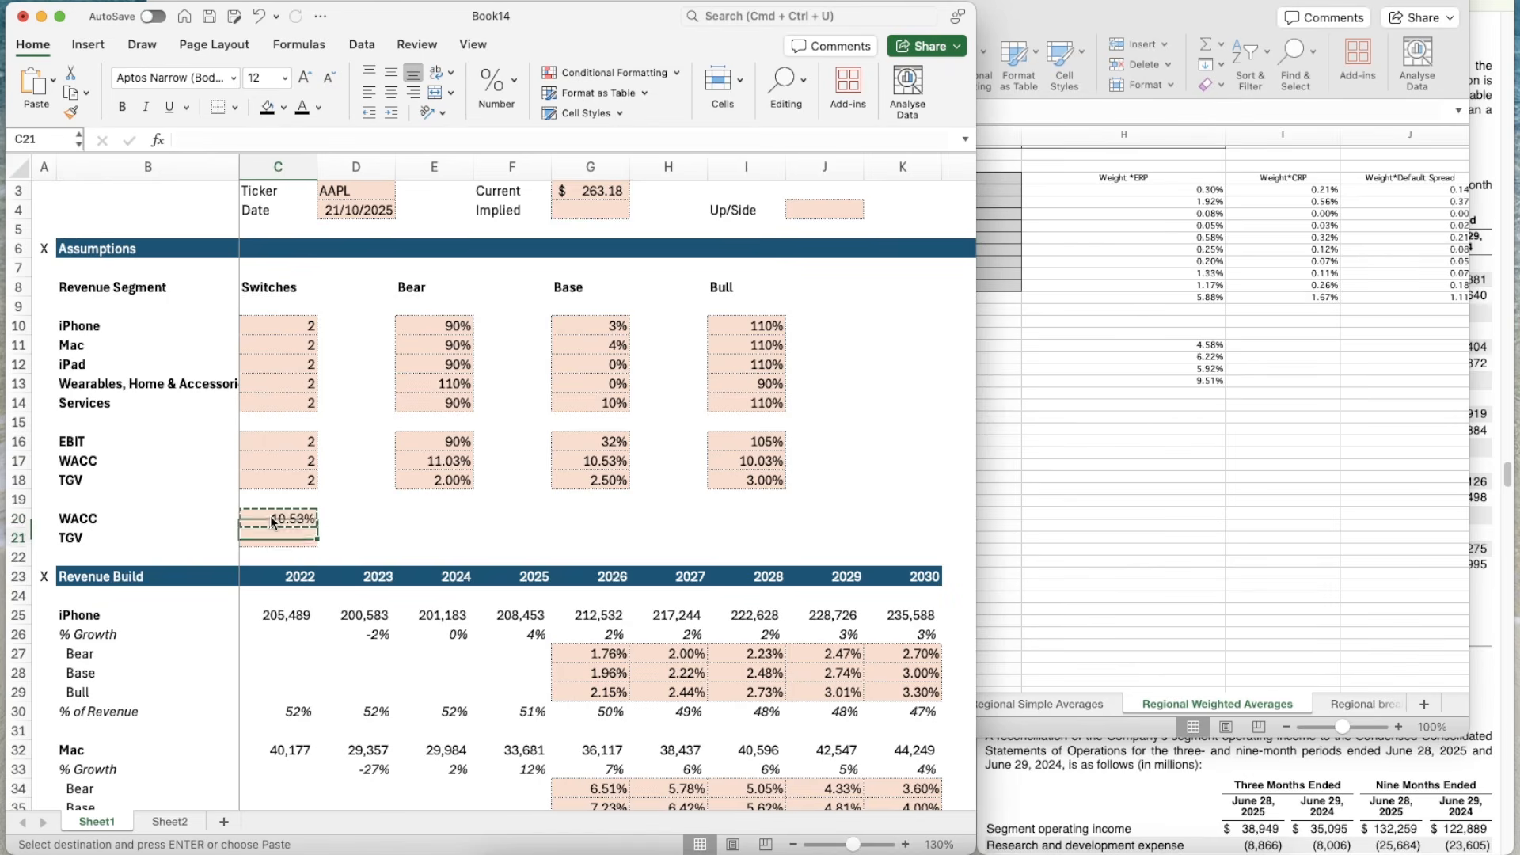
key(super+v)
key(Down)
key(Down)
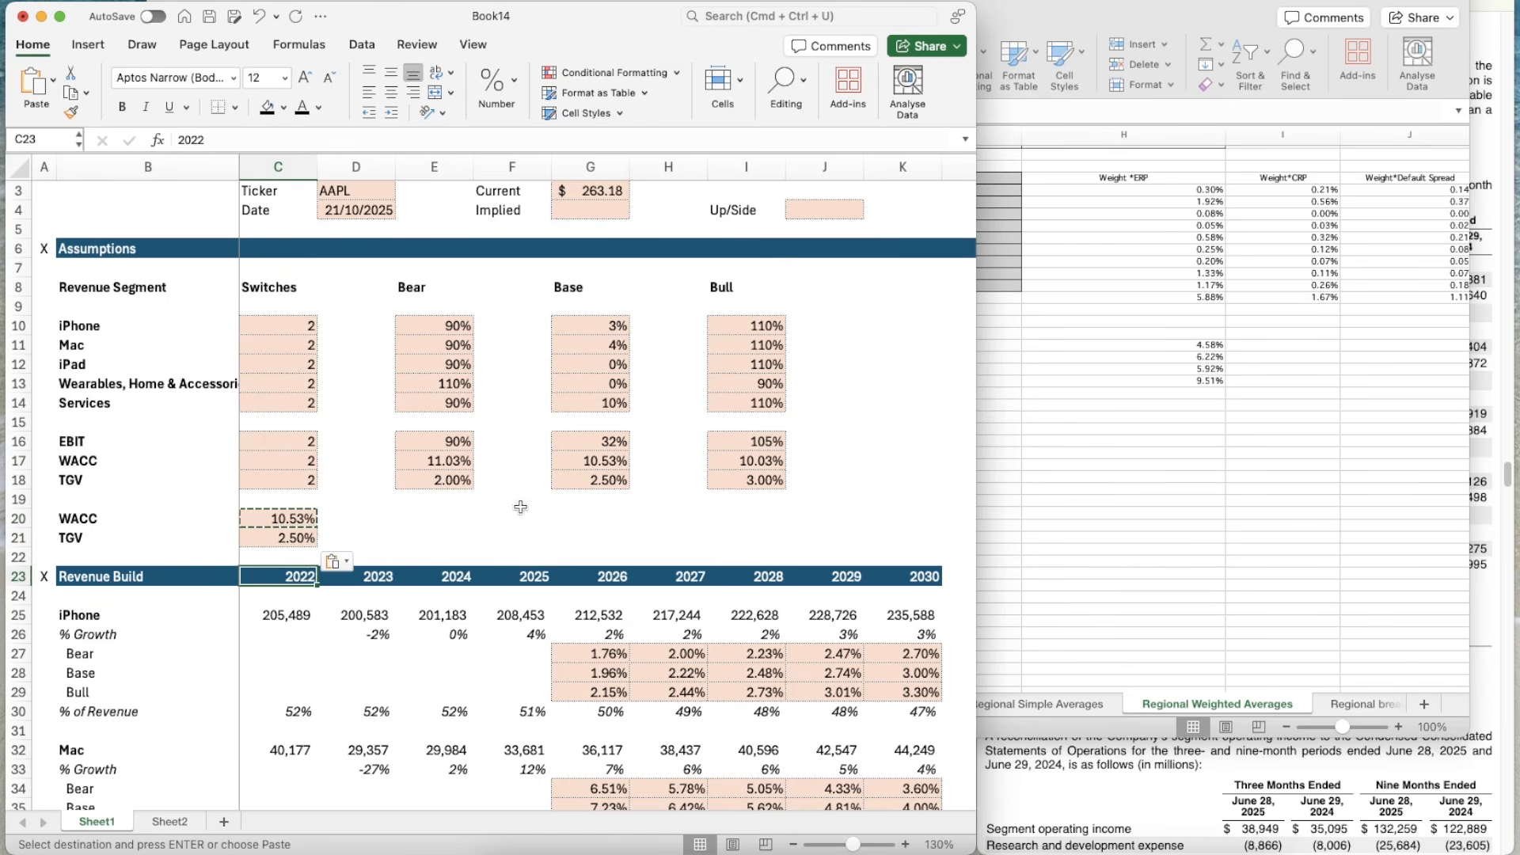
key(Escape)
scroll(625, 541, down, 9)
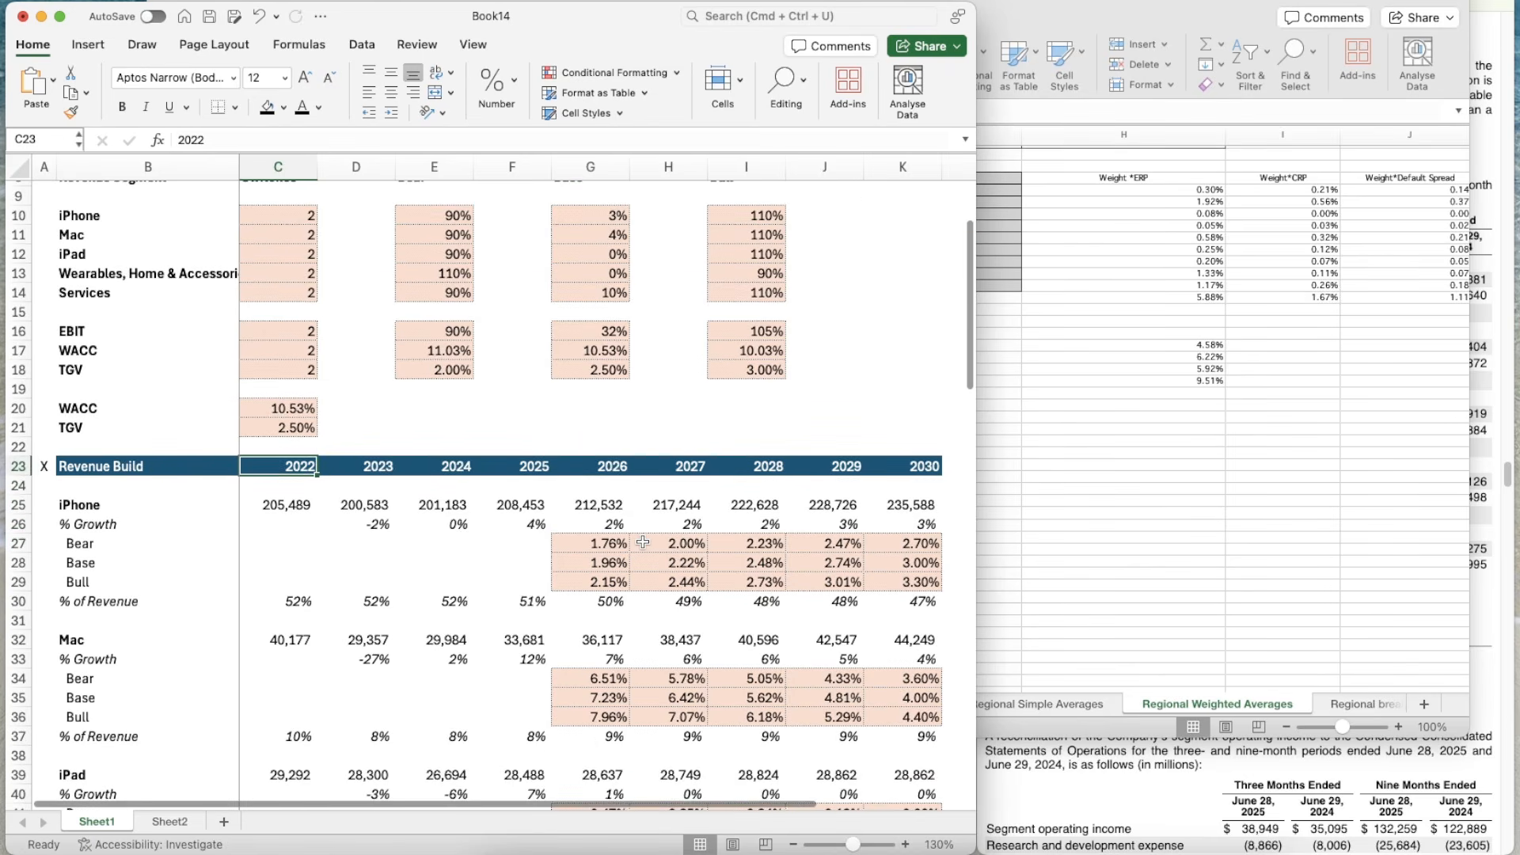
- Insert an empty row at row 86, between the Change in NWC block and the DCF header
scroll(643, 542, down, 15)
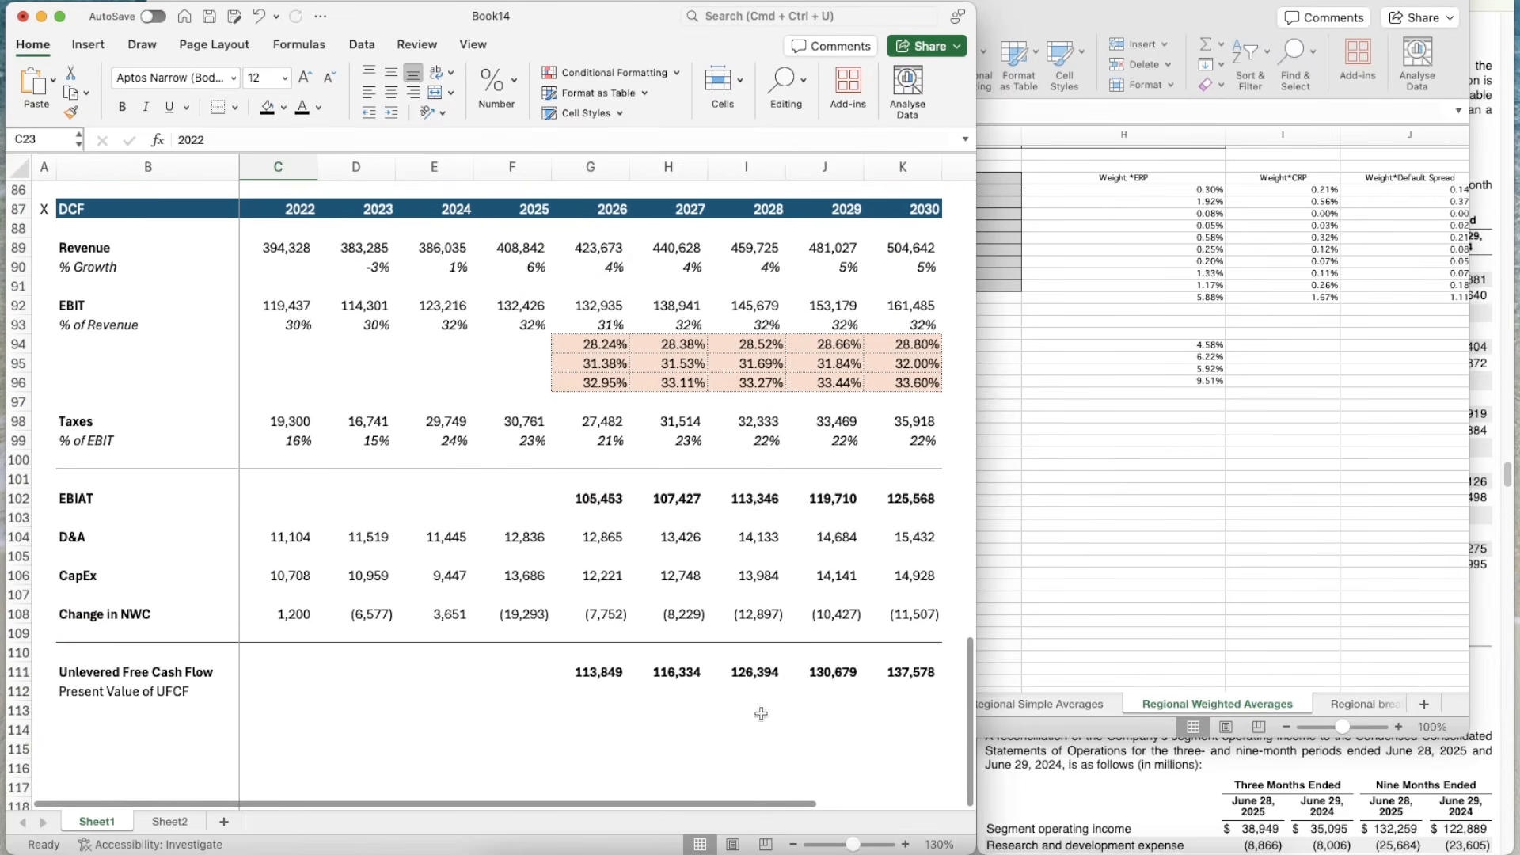
scroll(681, 594, up, 2)
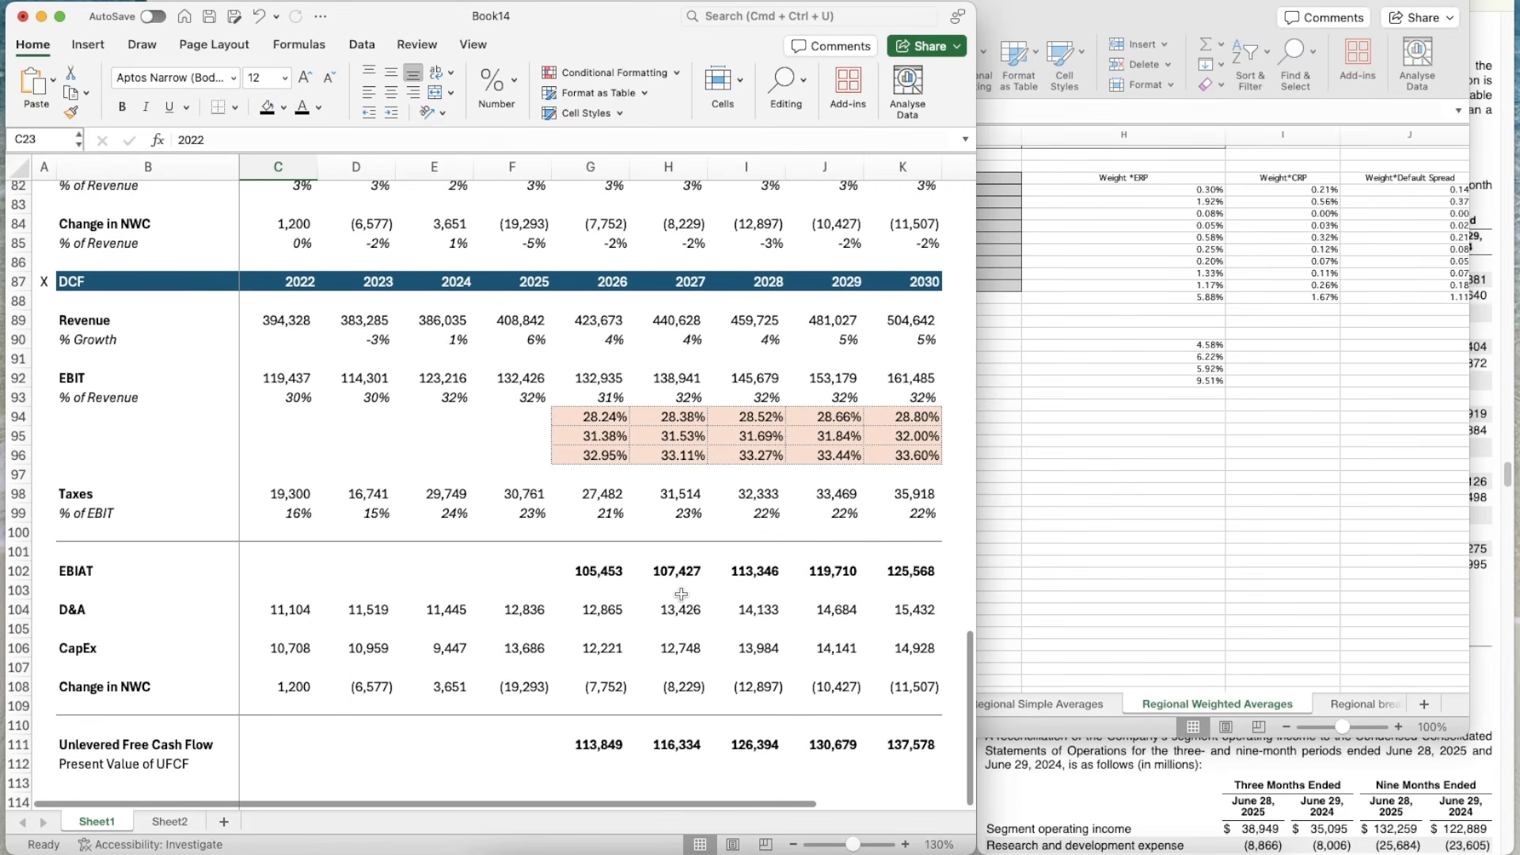
click(599, 262)
key(shift+space)
key(ctrl+shift+plus)
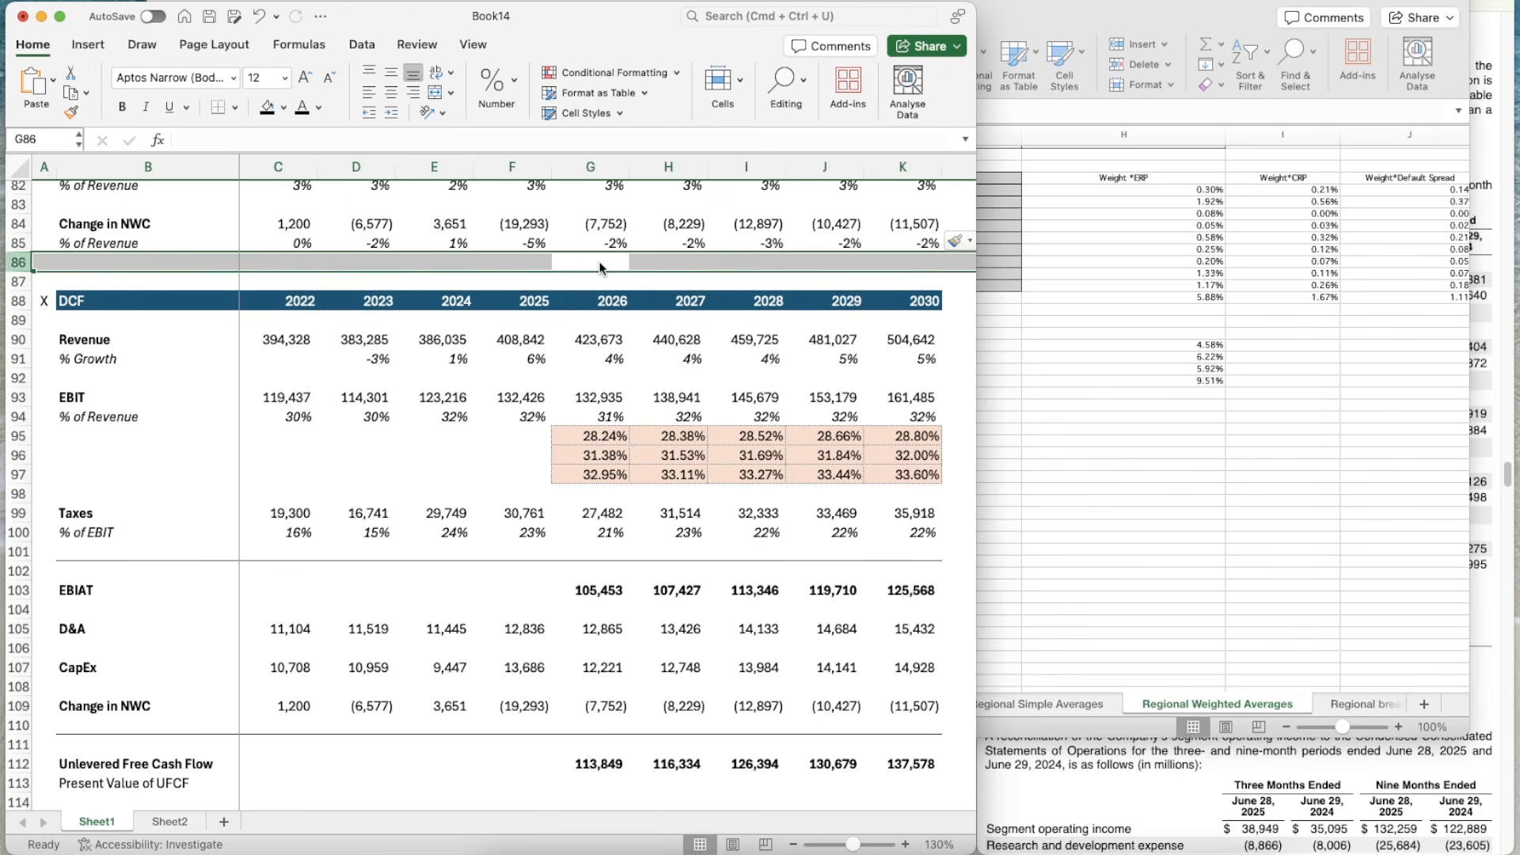
- Start a period counter above the DCF years with 1 in G87 and the formula =G87+1 in H87
key(Down)
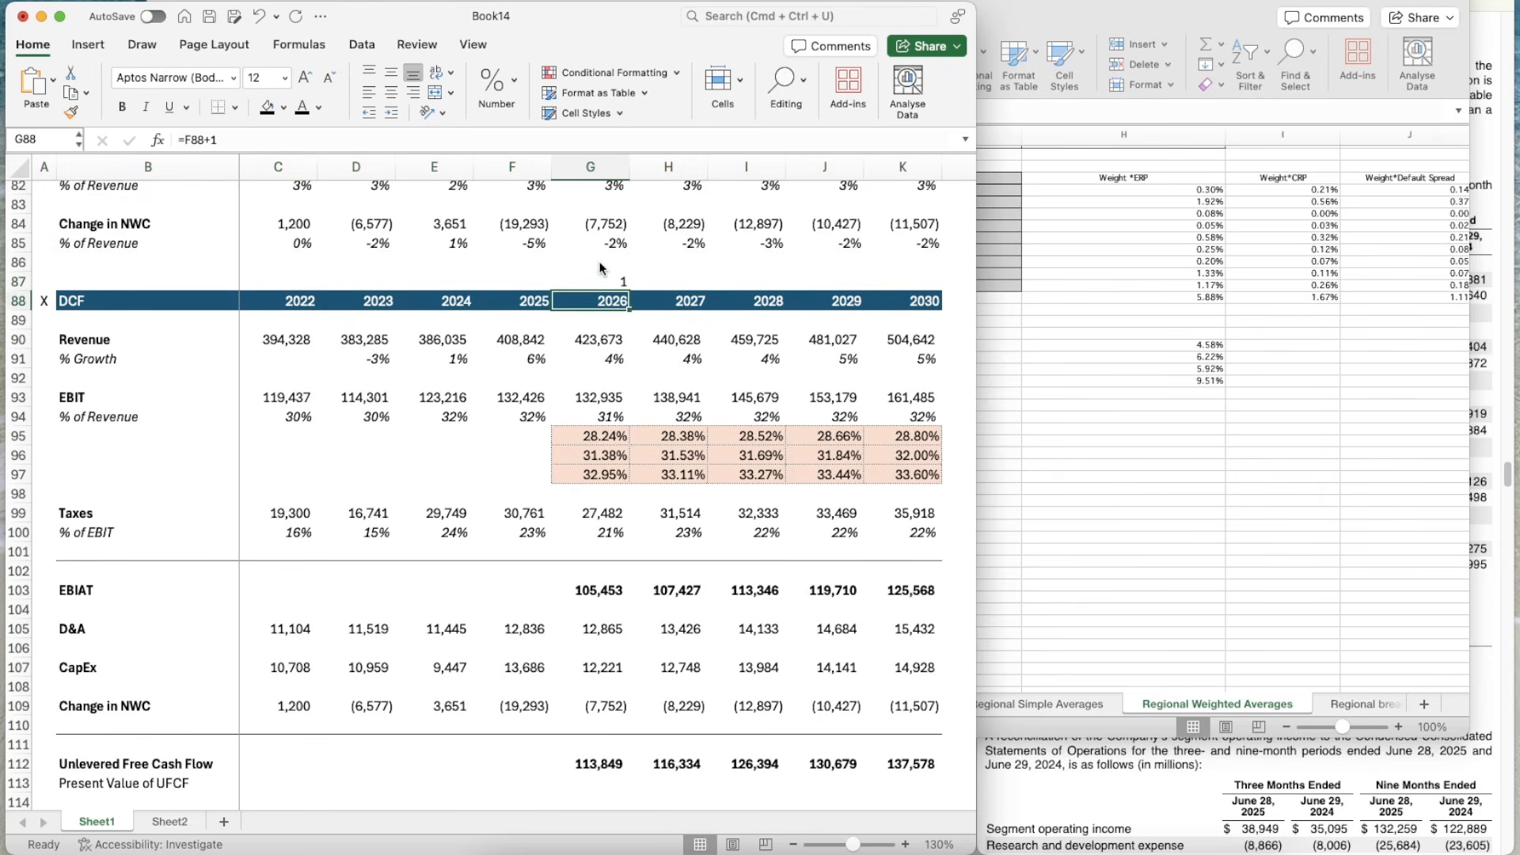
text(1)
key(Right)
text(=)
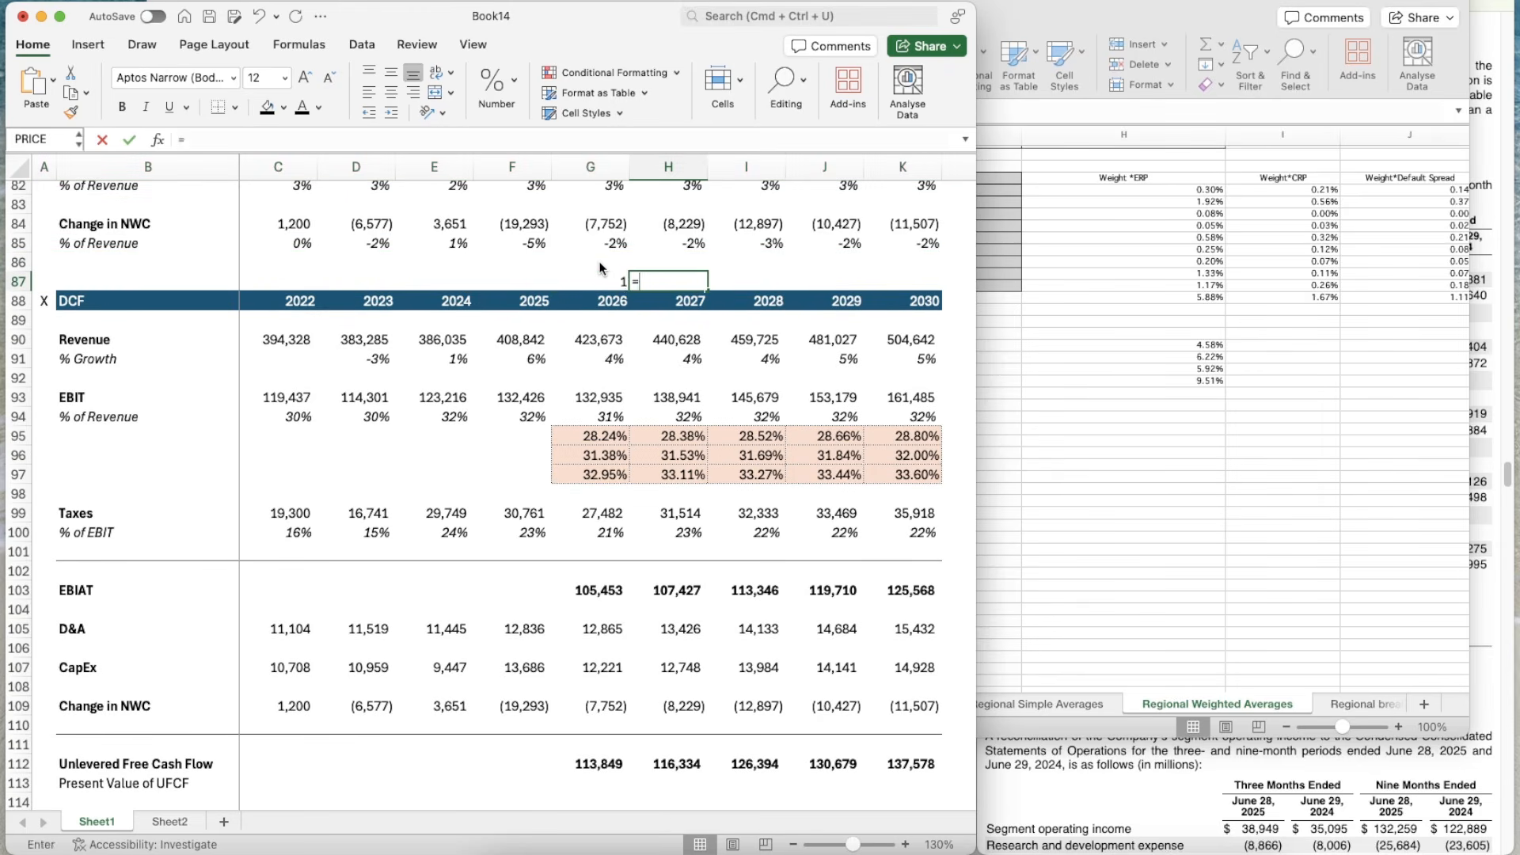
key(Left)
text(+)
key(Return)
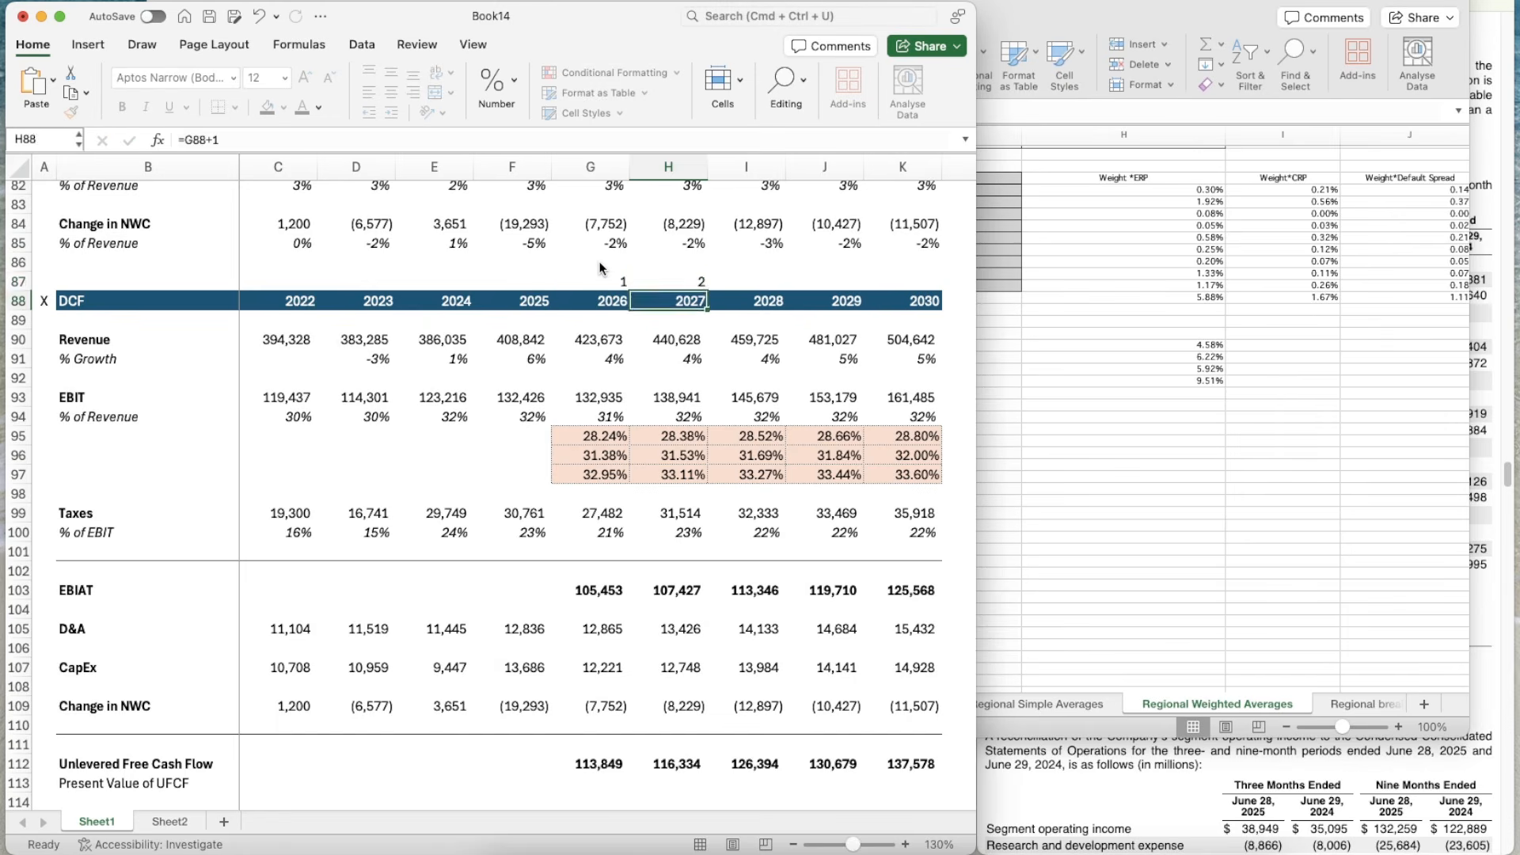
- Copy the period counter formula from H87 across to K87
key(Up)
key(super+c)
key(shift+Right)
key(shift+Right)
key(shift+Right)
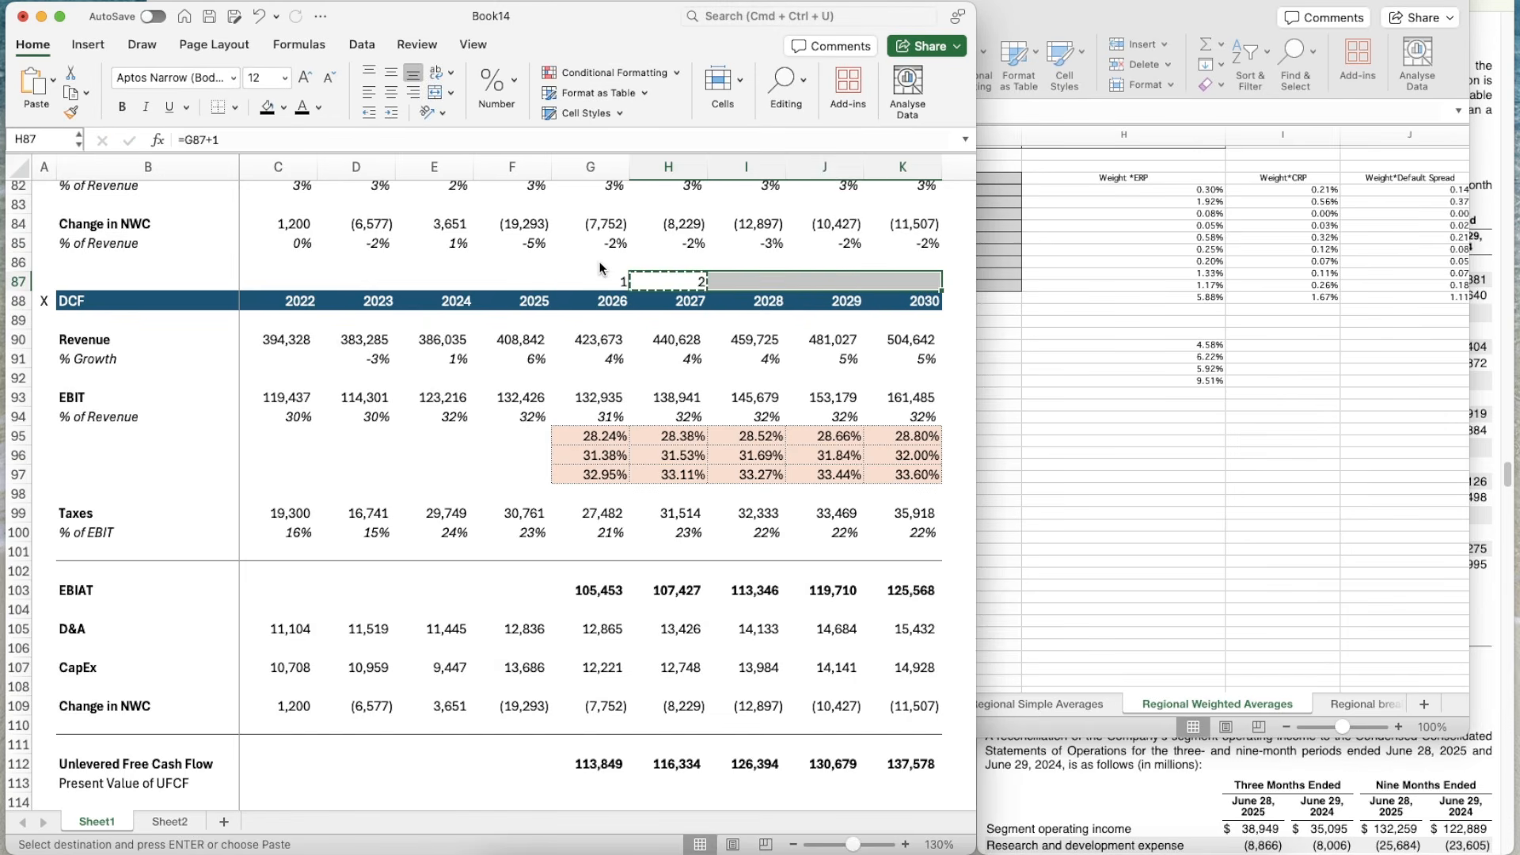
key(super+v)
- Calculate the 2026 Present Value of UFCF in G113 with the formula =G112/(1+$C$20)^G87
scroll(621, 519, down, 3)
click(597, 687)
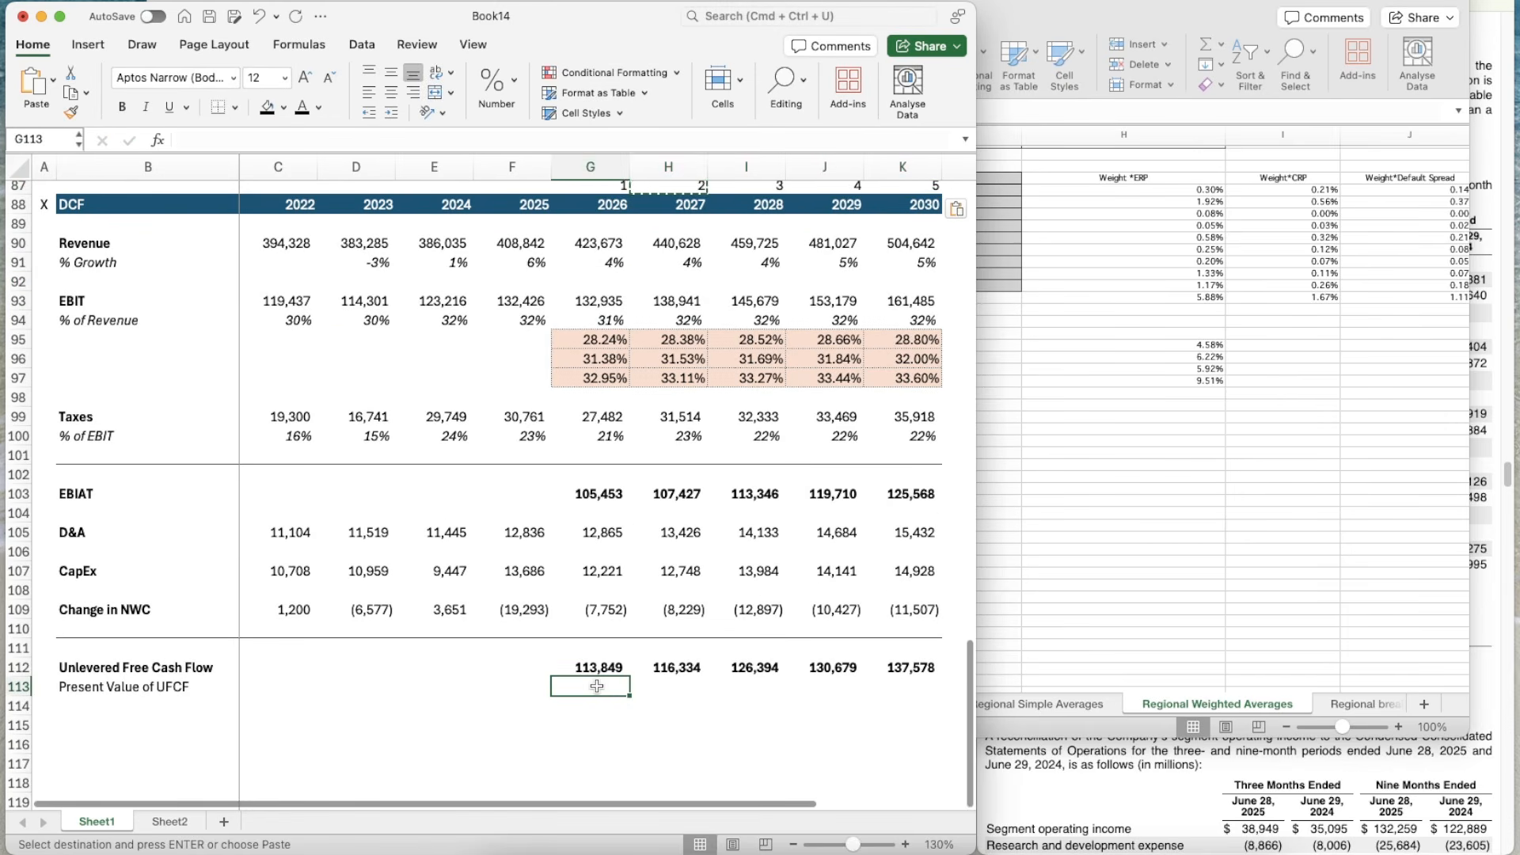
text(=)
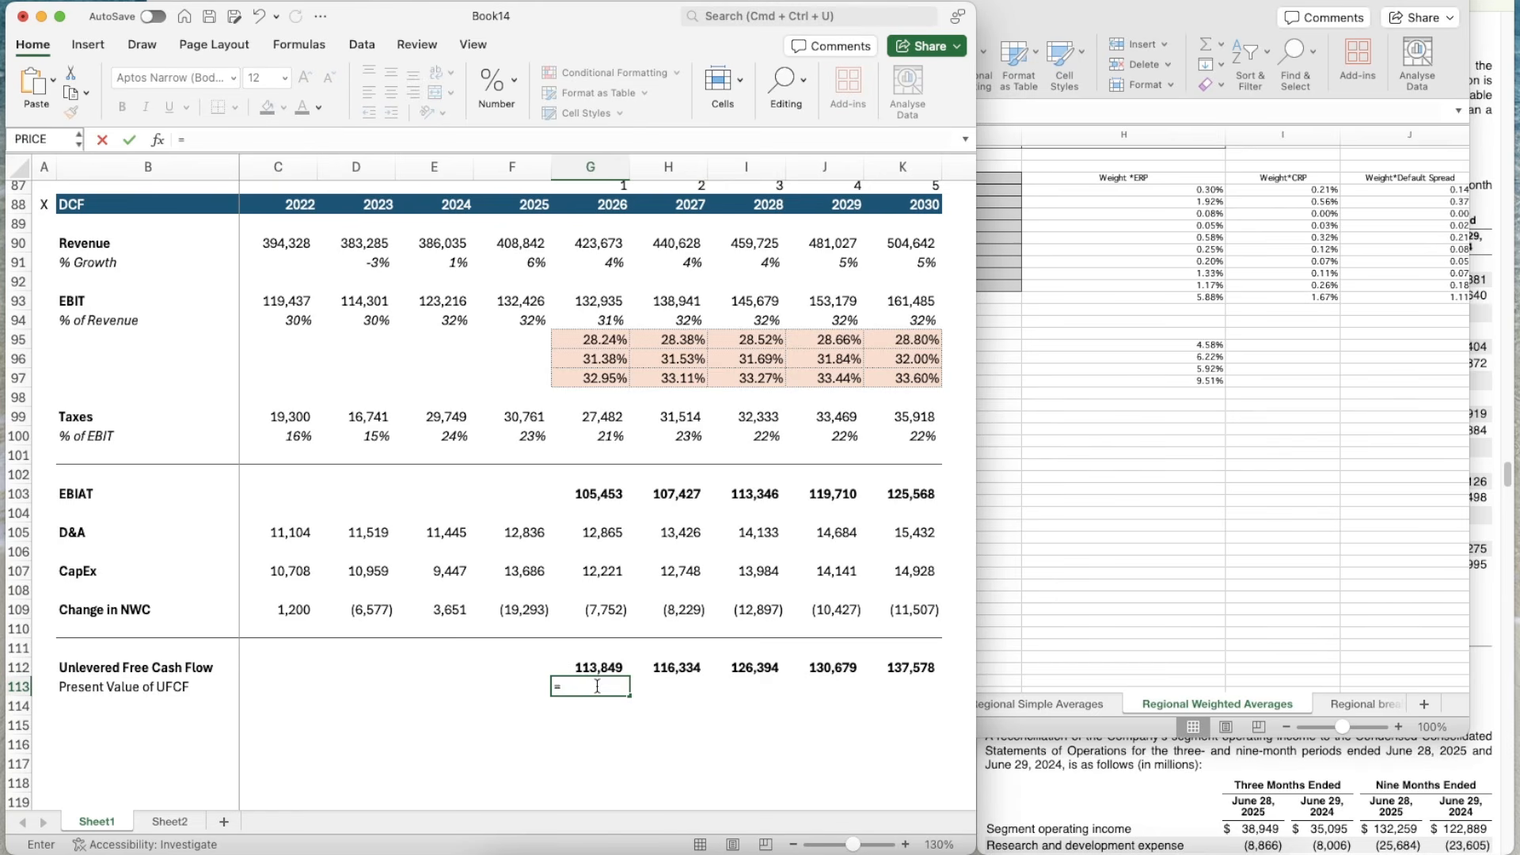
key(Up)
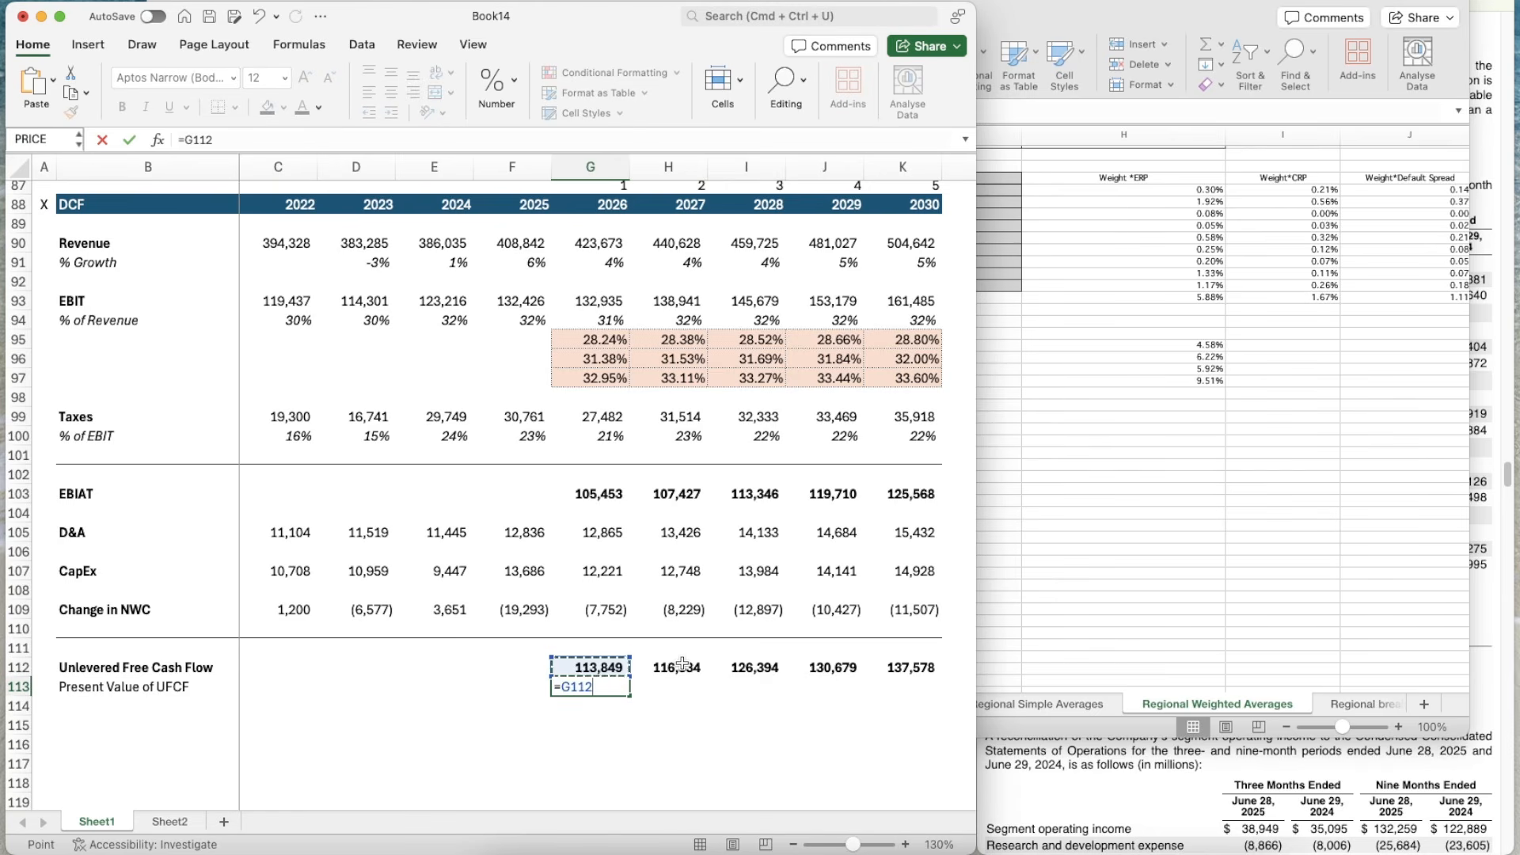
text(/(1+)
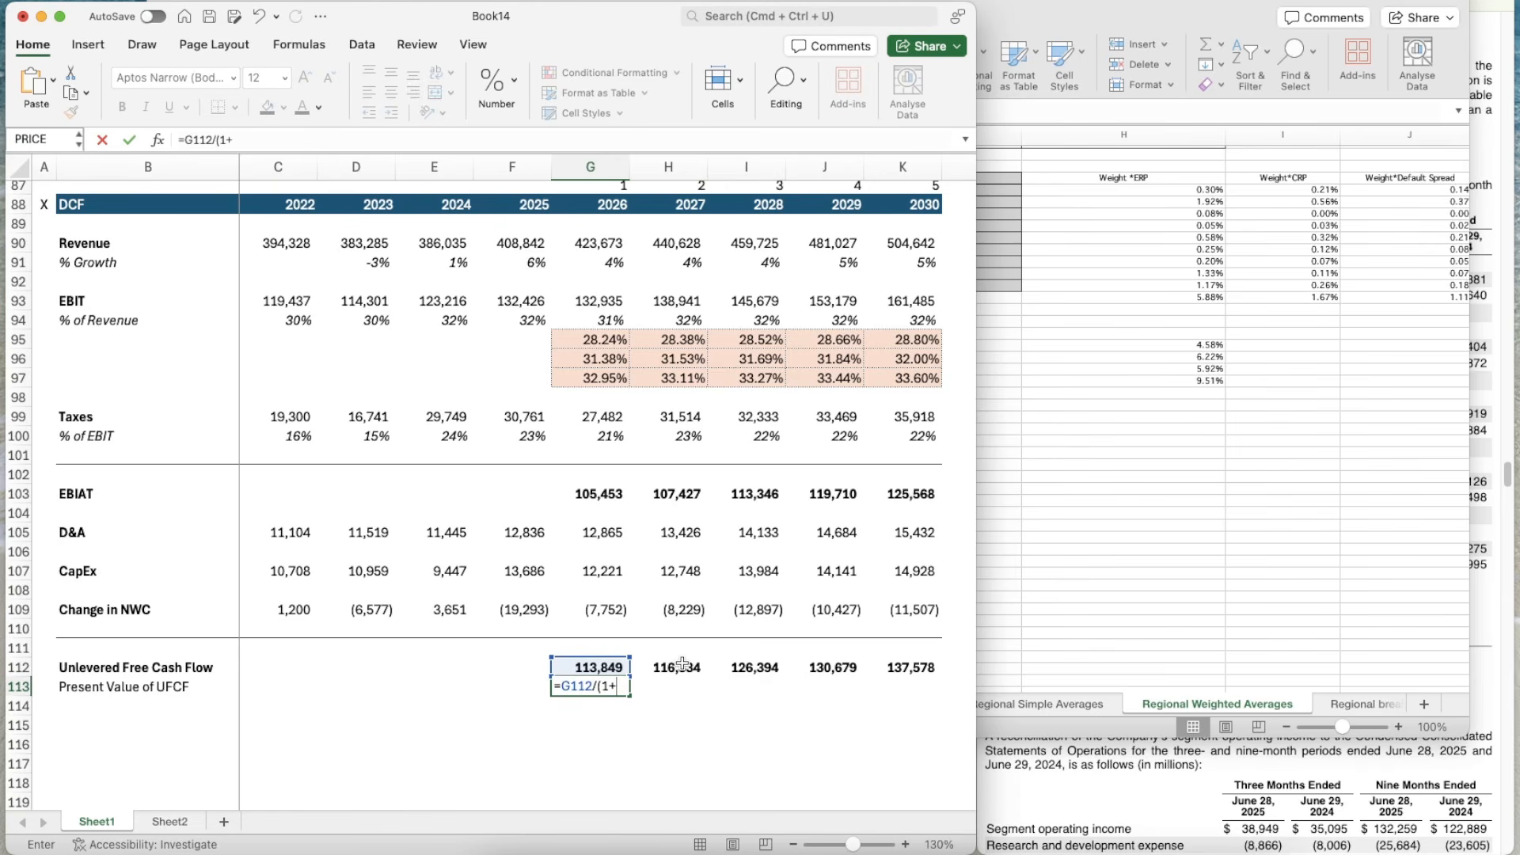
scroll(323, 460, up, 20)
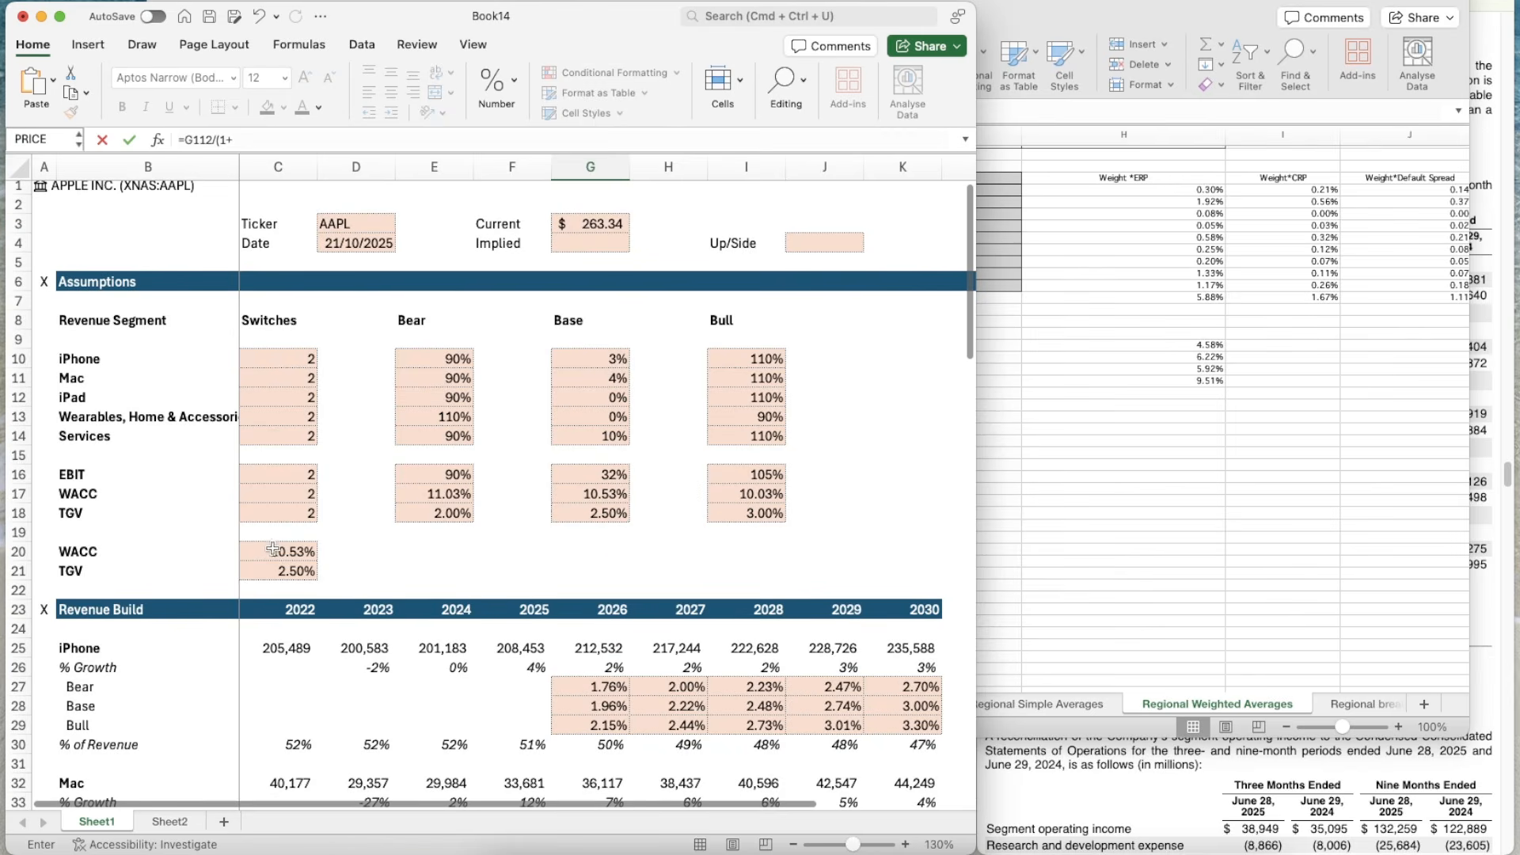
click(273, 549)
click(226, 138)
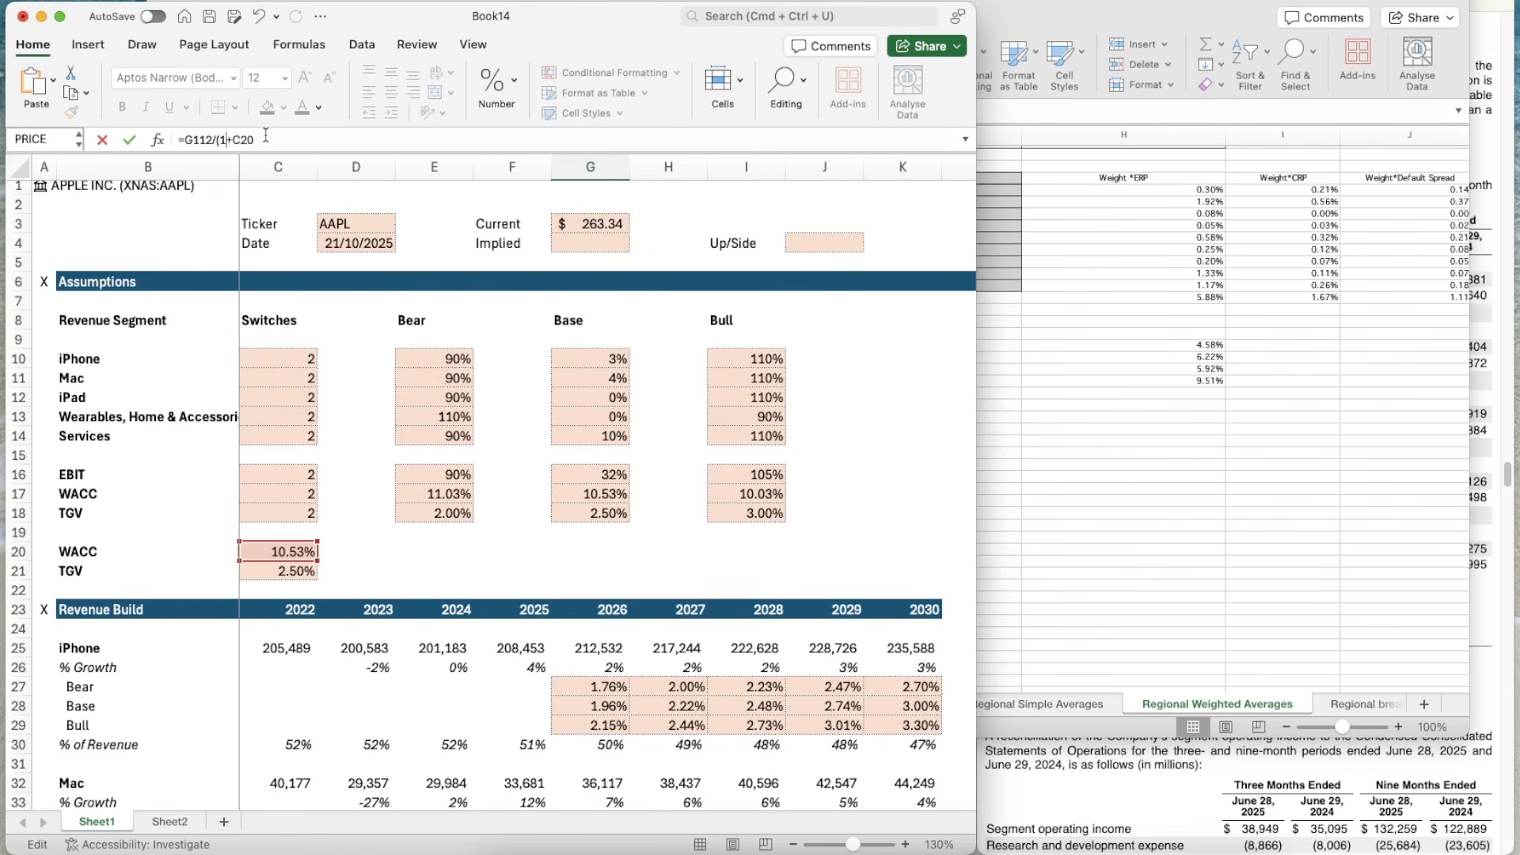
text($)
key(Right)
scroll(631, 430, down, 20)
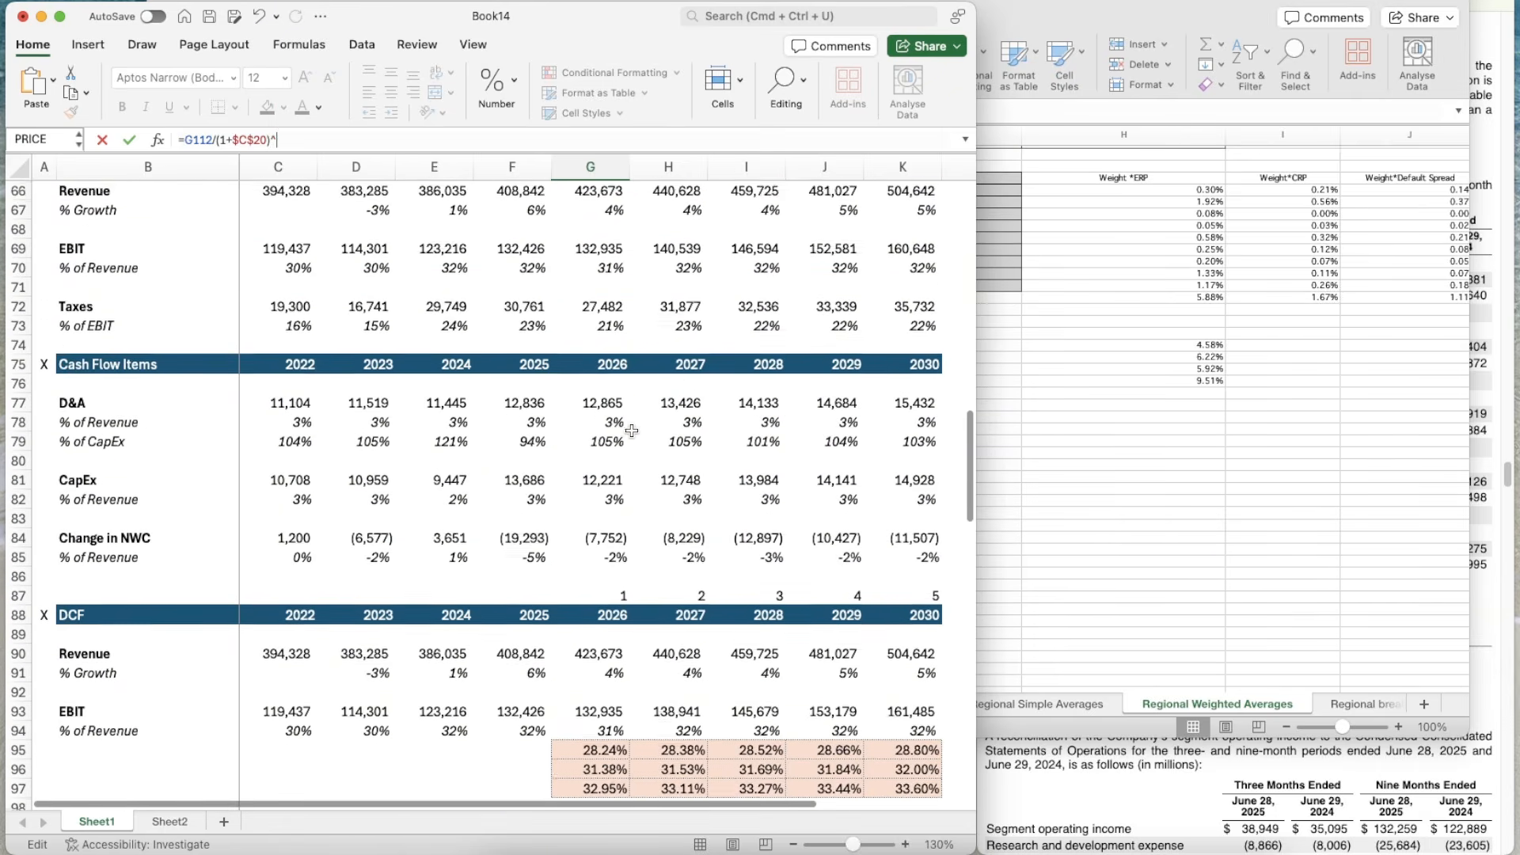
click(591, 585)
key(Return)
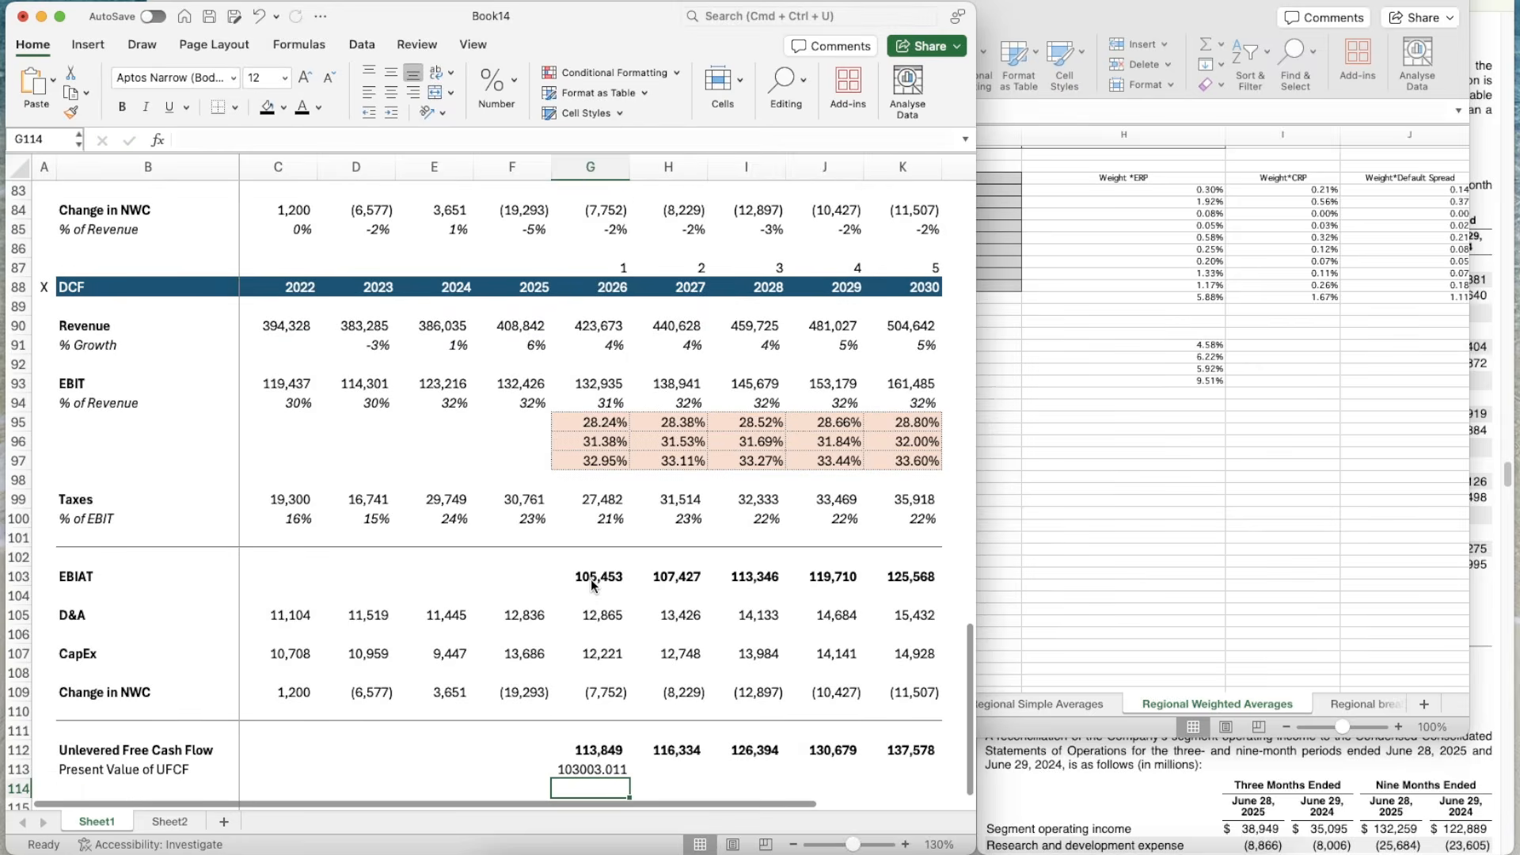
- Copy the number format of the Unlevered Free Cash Flow in G112 onto the present value in G113
scroll(590, 585, down, 4)
key(Up)
key(Up)
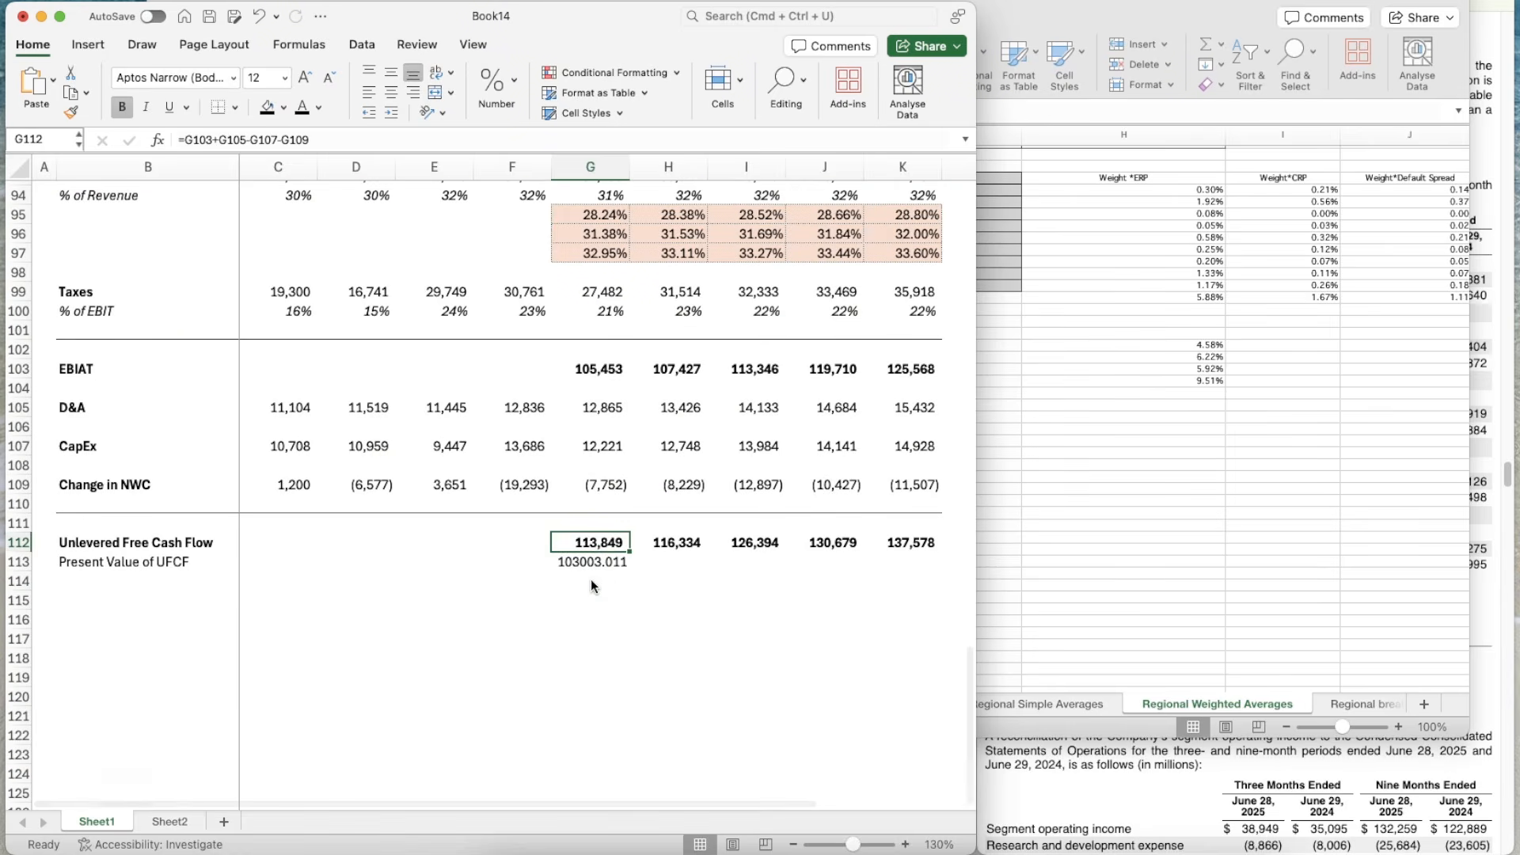
key(super+shift+c)
key(Down)
key(super+shift+v)
- Copy the present value formula from G113 across the forecast years to K113
key(super+c)
key(shift+Right)
key(shift+Right)
key(shift+Right)
key(shift+Right)
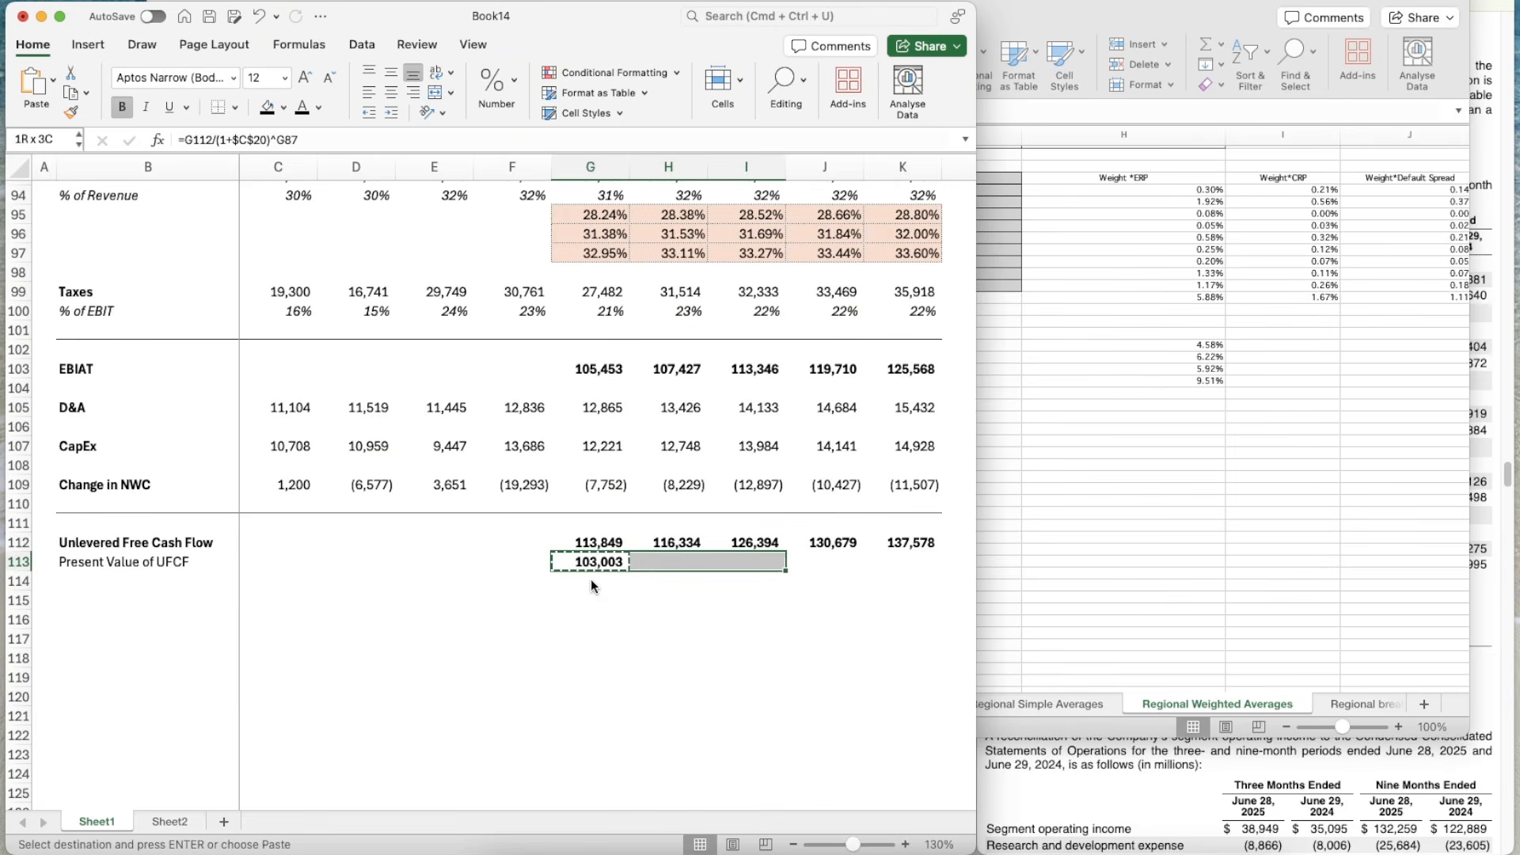
key(super+v)
- Add the bold label "Terminal Value" in B115
key(Down)
key(Down)
key(Down)
key(Left)
key(Left)
key(Left)
key(Left)
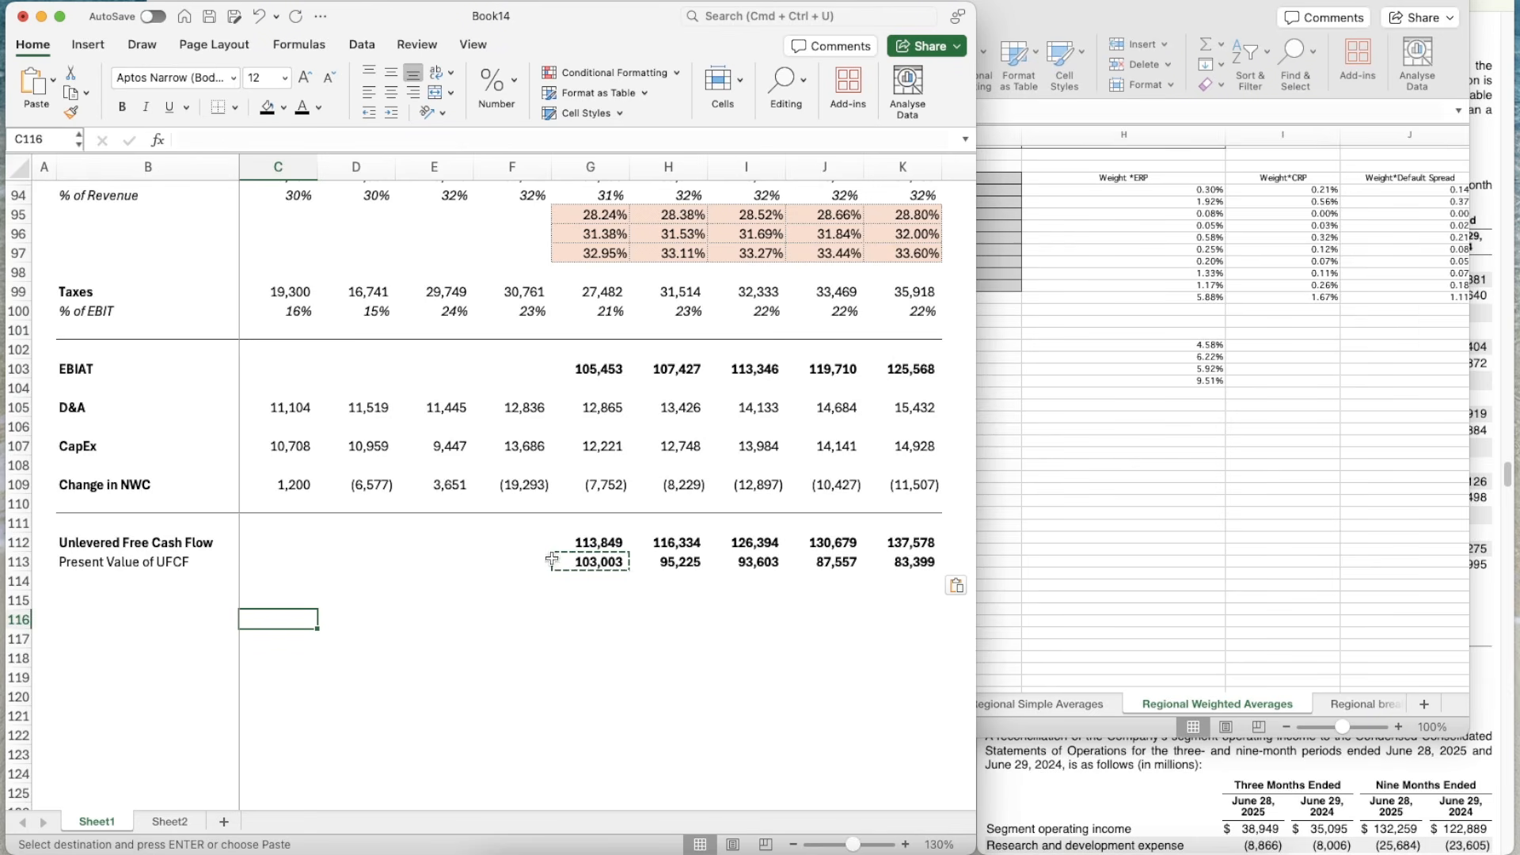
click(133, 586)
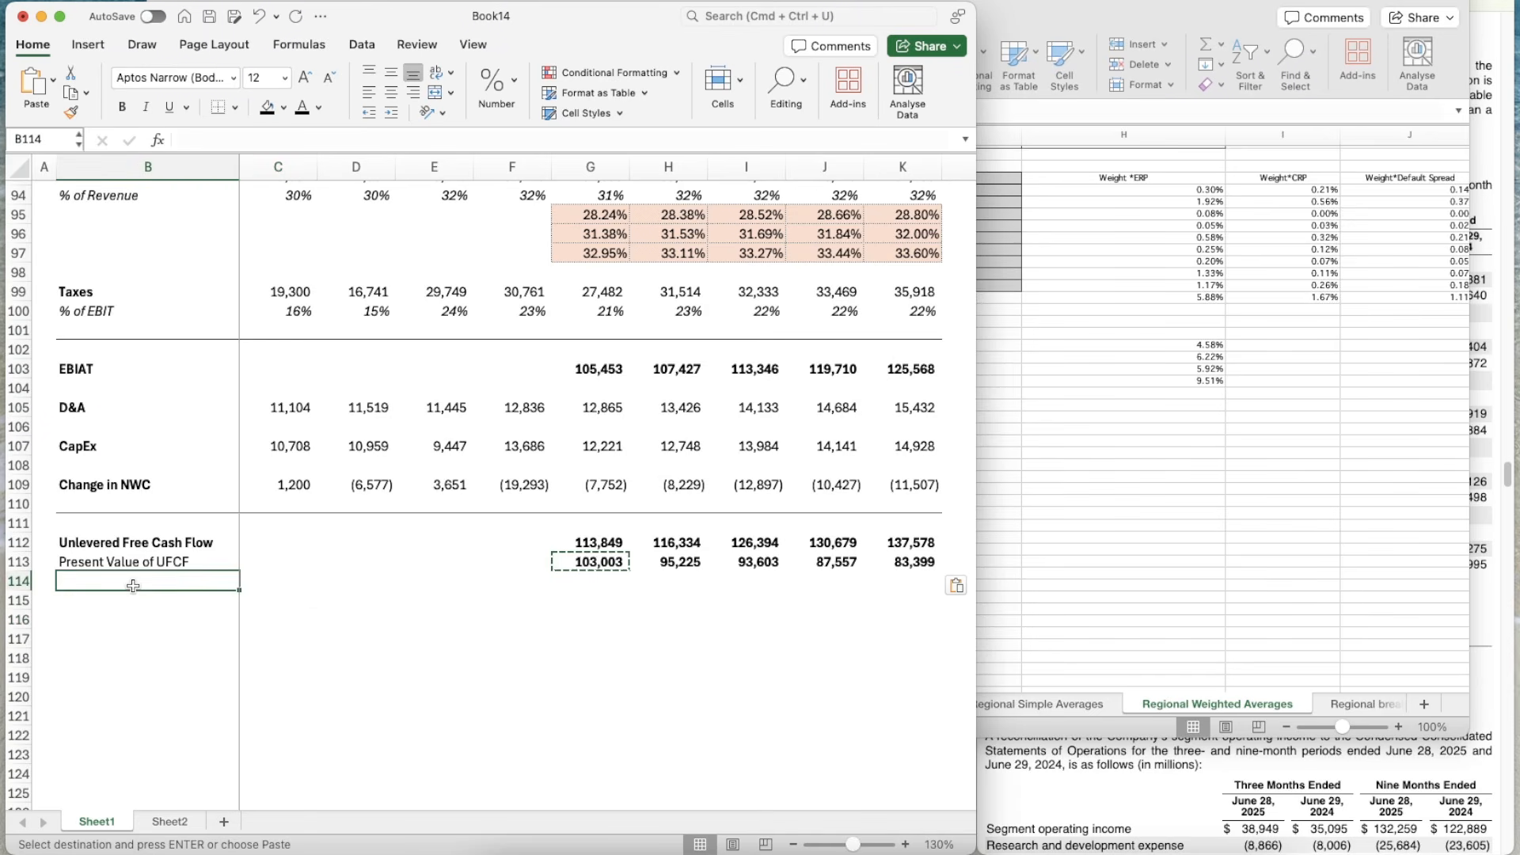
key(Down)
text(Termin)
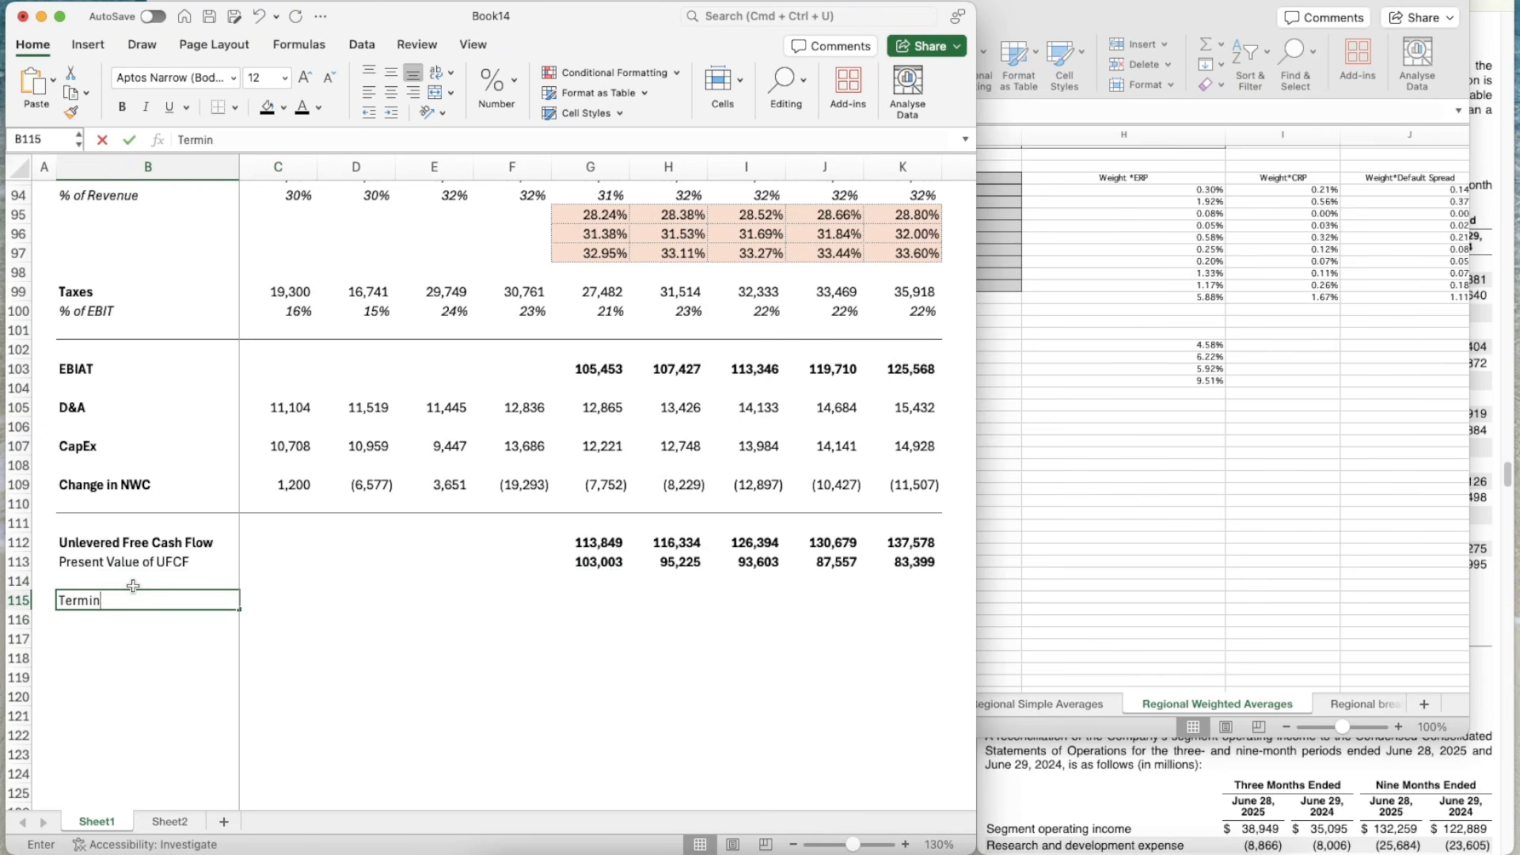
text(al Value)
key(ctrl+Return)
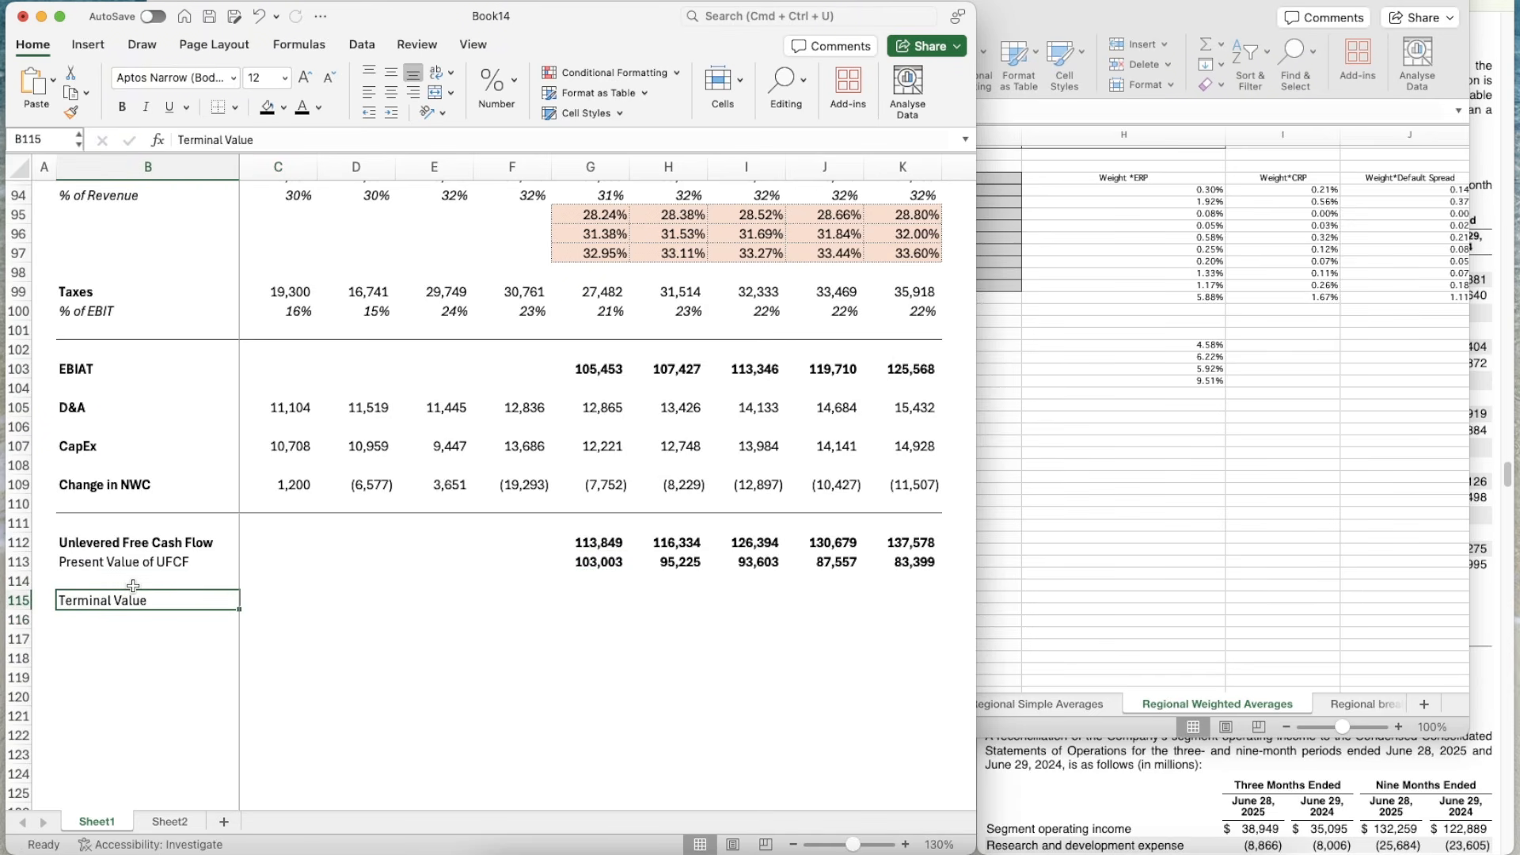
key(cmd+b)
- Calculate the Terminal Value in K115 with the formula =K112*(1+C20)/(C20-C21)
key(Right)
key(Right)
key(Right)
key(Right)
key(Right)
key(Right)
key(Right)
key(Right)
key(Right)
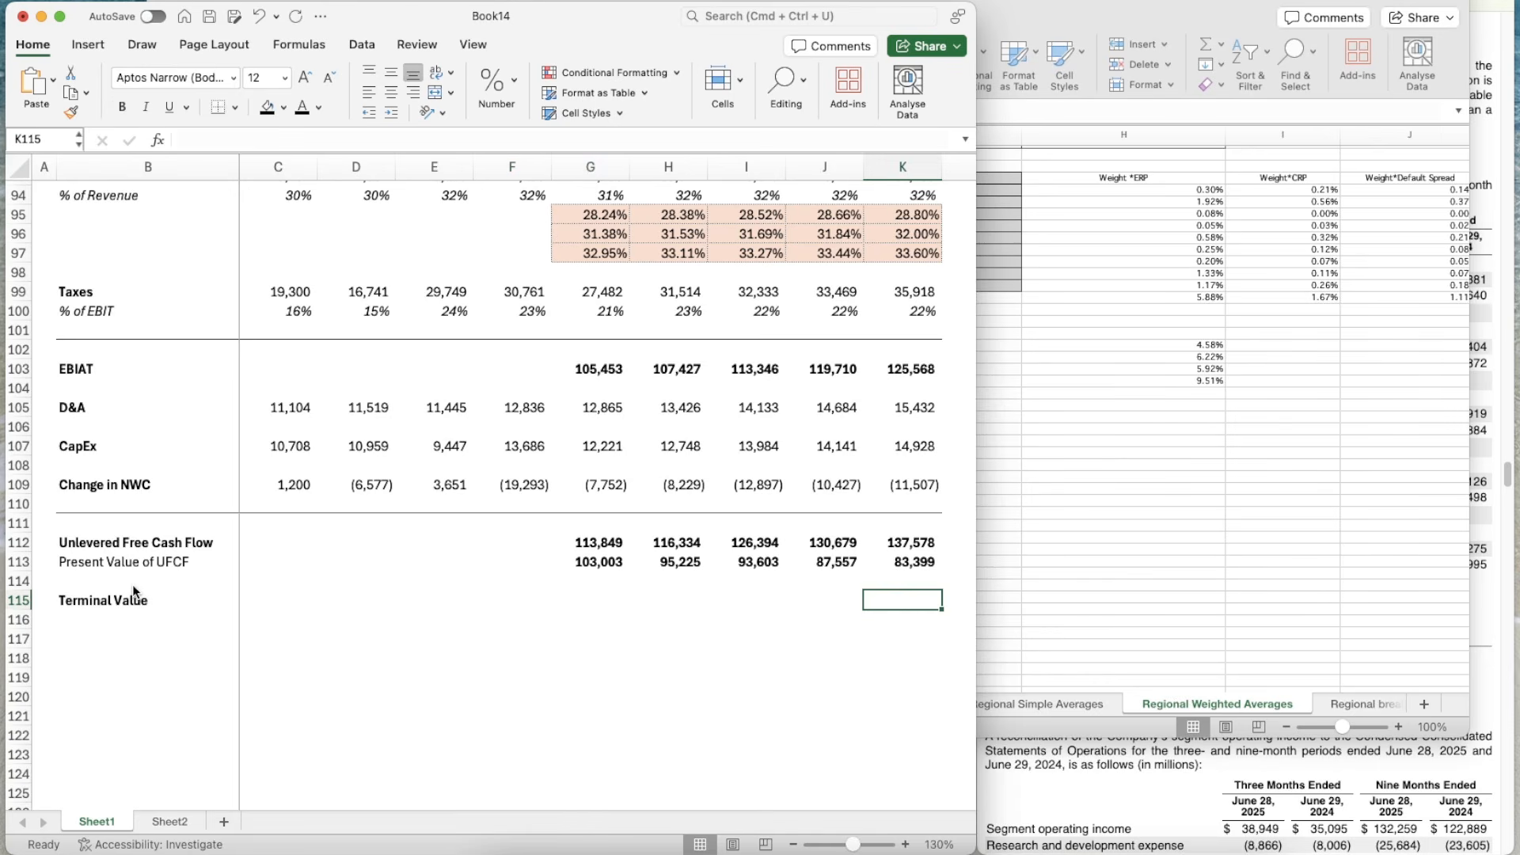
text(=)
click(147, 543)
click(897, 542)
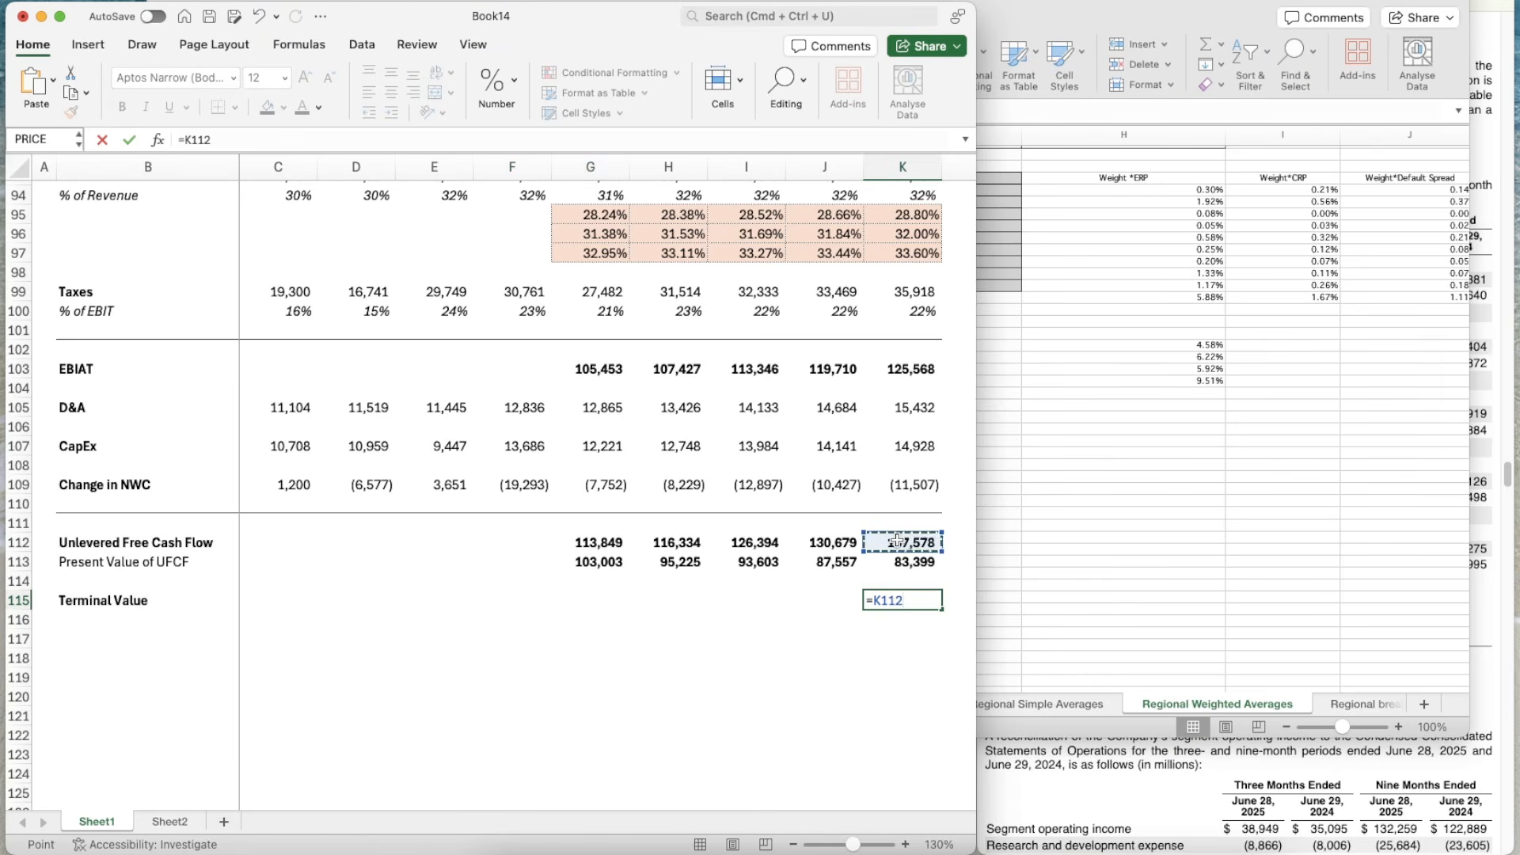
text(*(1+)
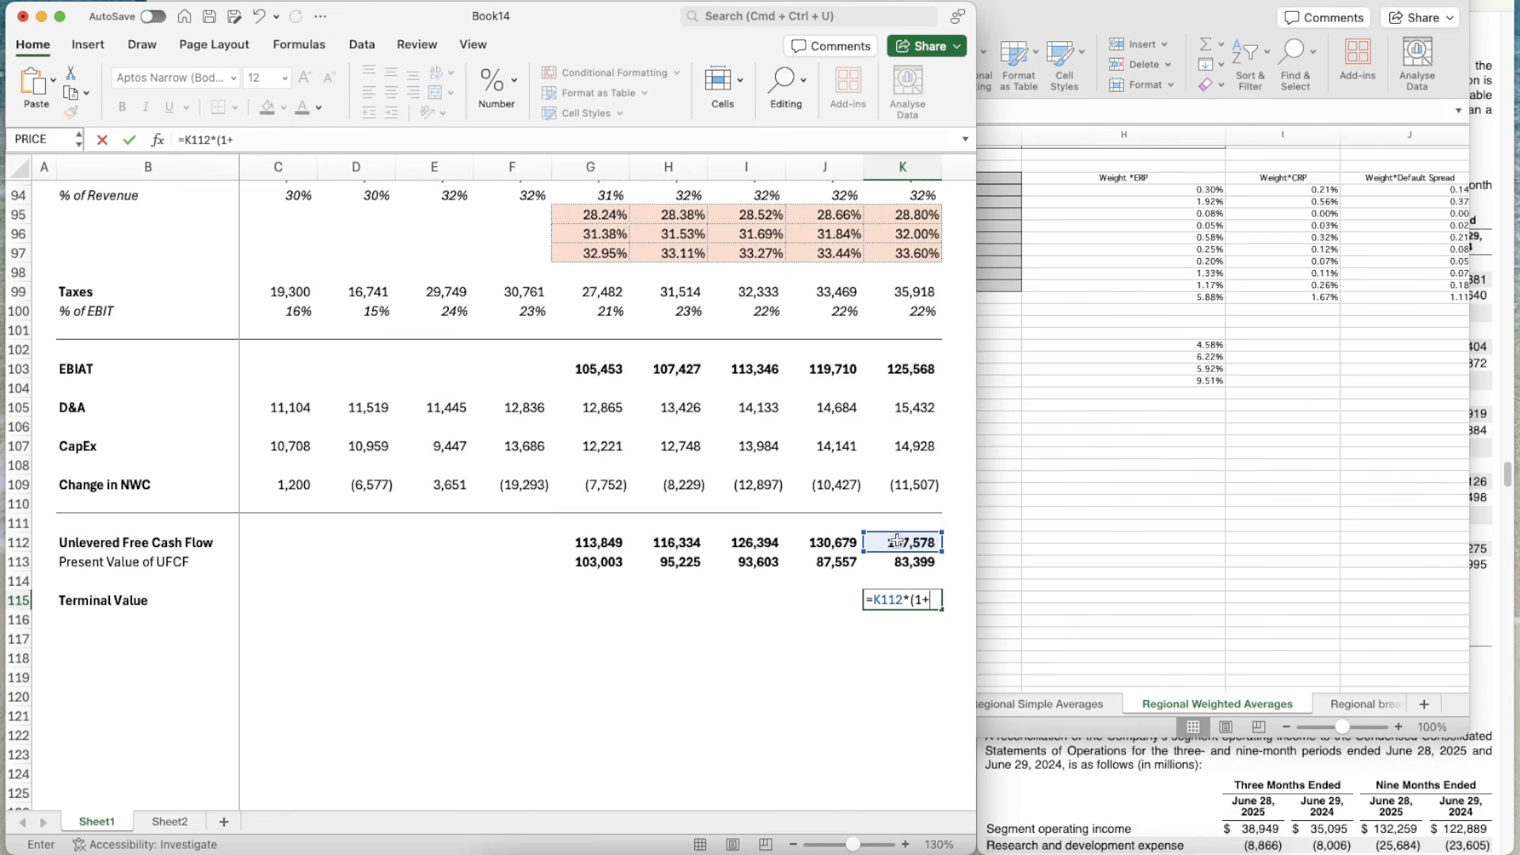
scroll(645, 448, up, 20)
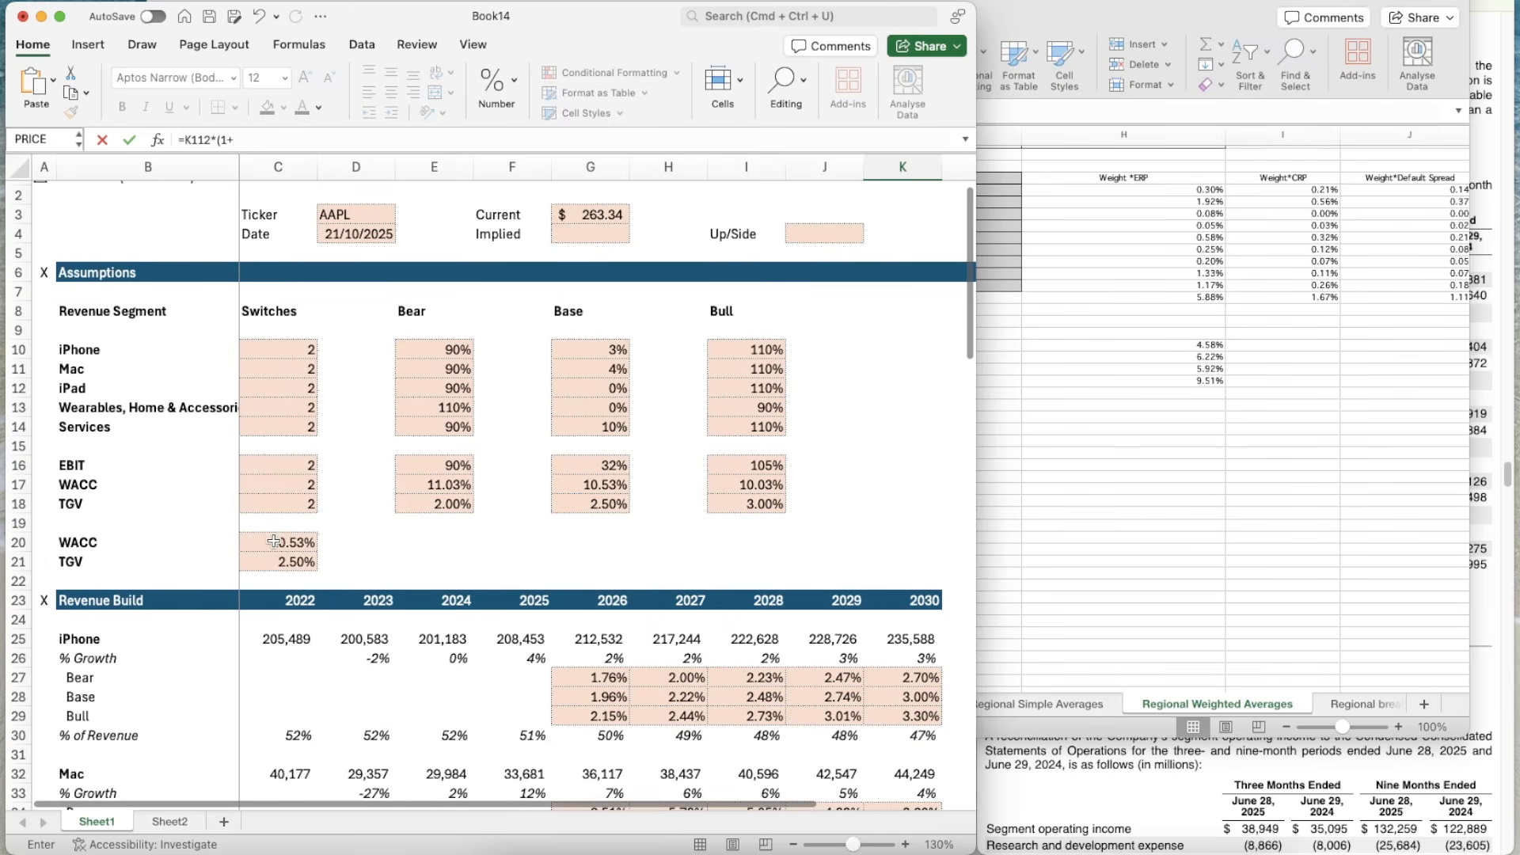
click(274, 541)
text())
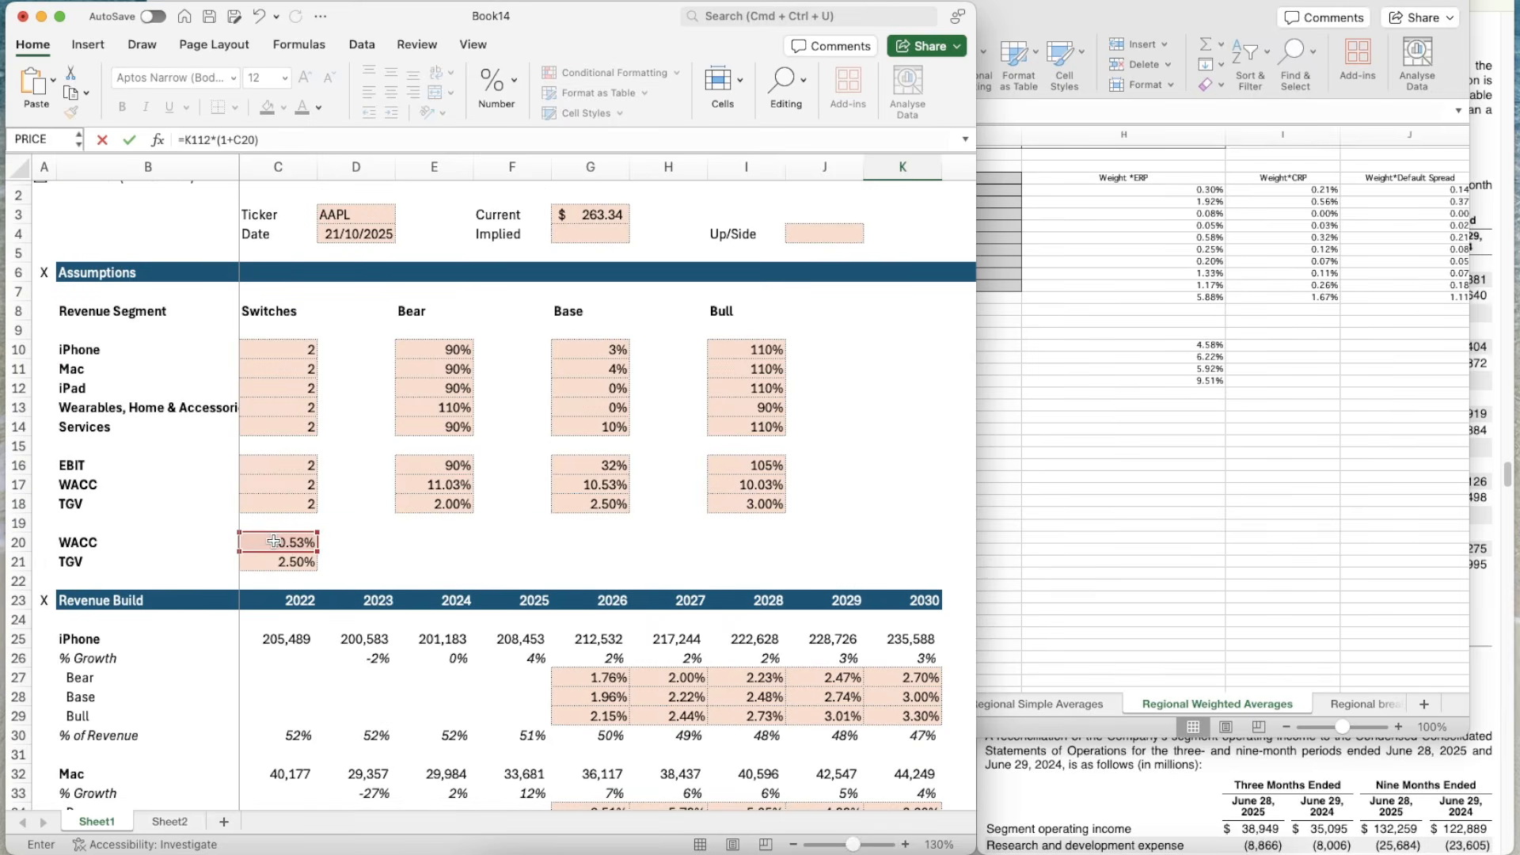
text(/()
click(274, 542)
text(-)
click(285, 564)
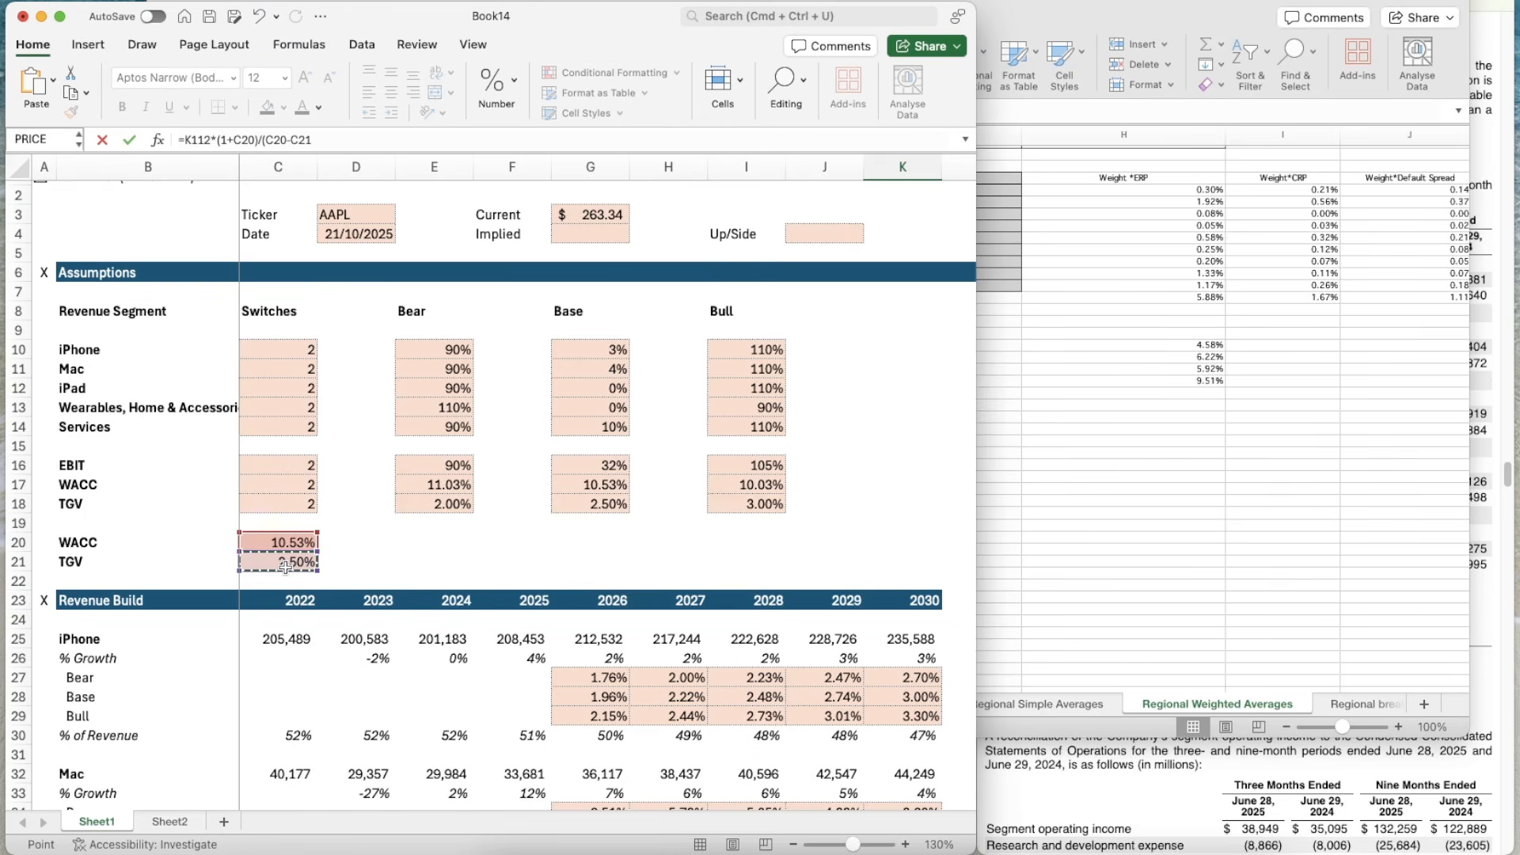
key(Escape)
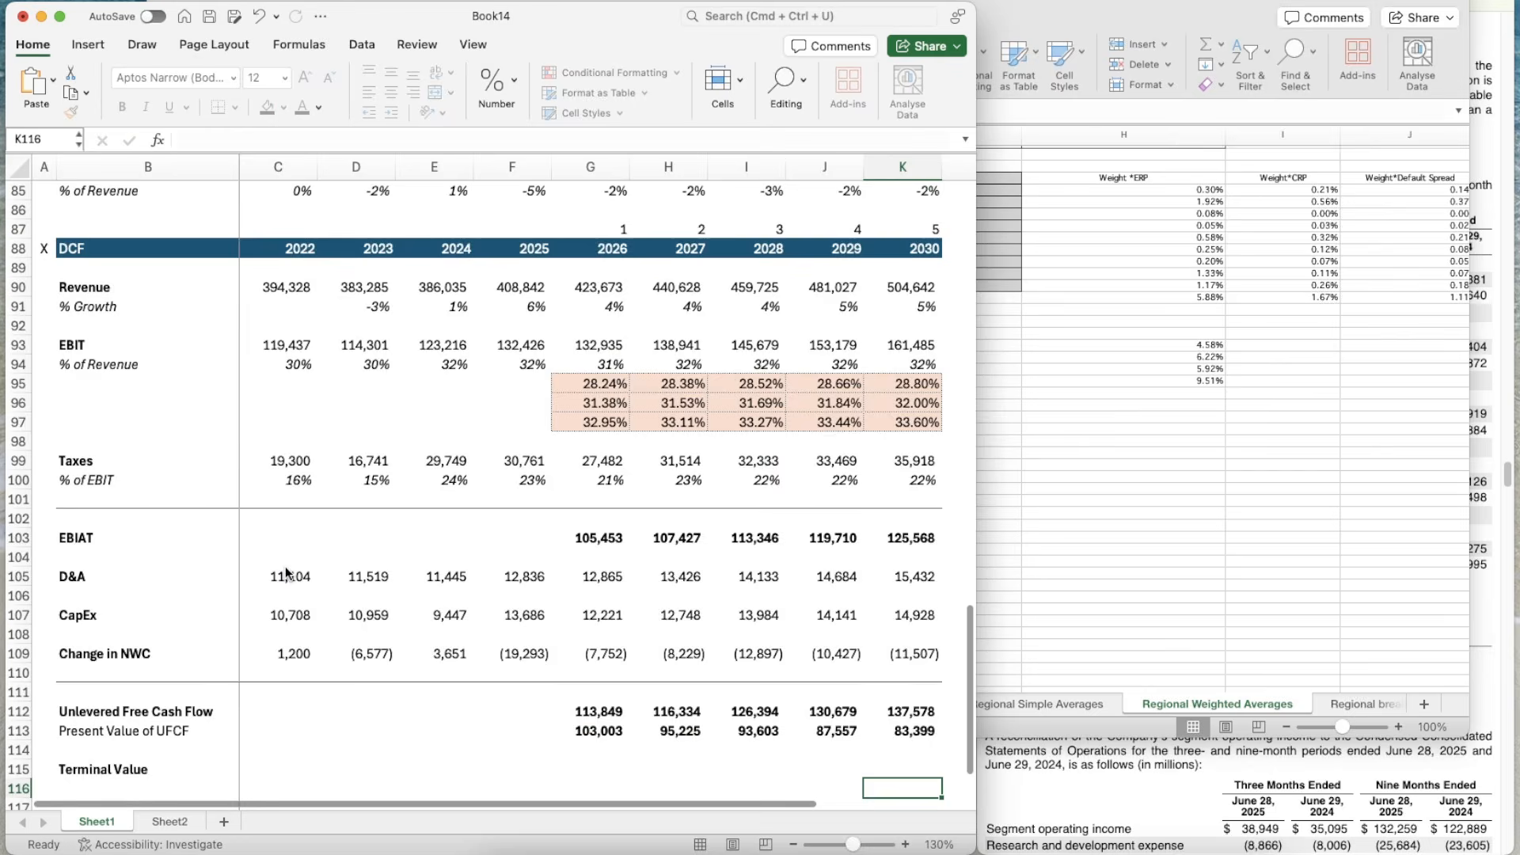
- Add the label "PV of TV" in B116
scroll(237, 649, down, 5)
click(149, 659)
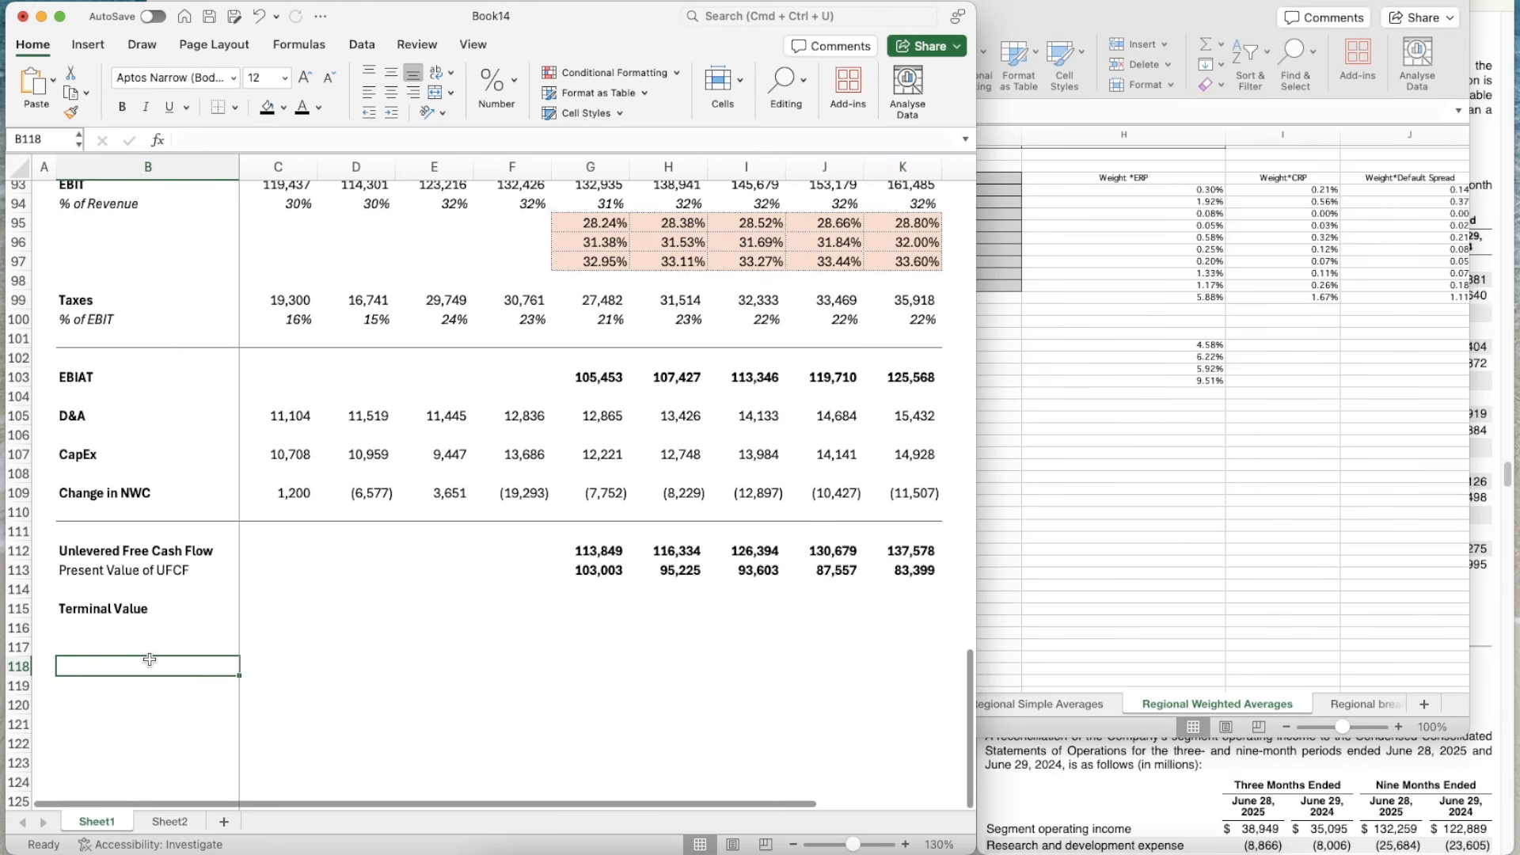
key(Up)
text(P)
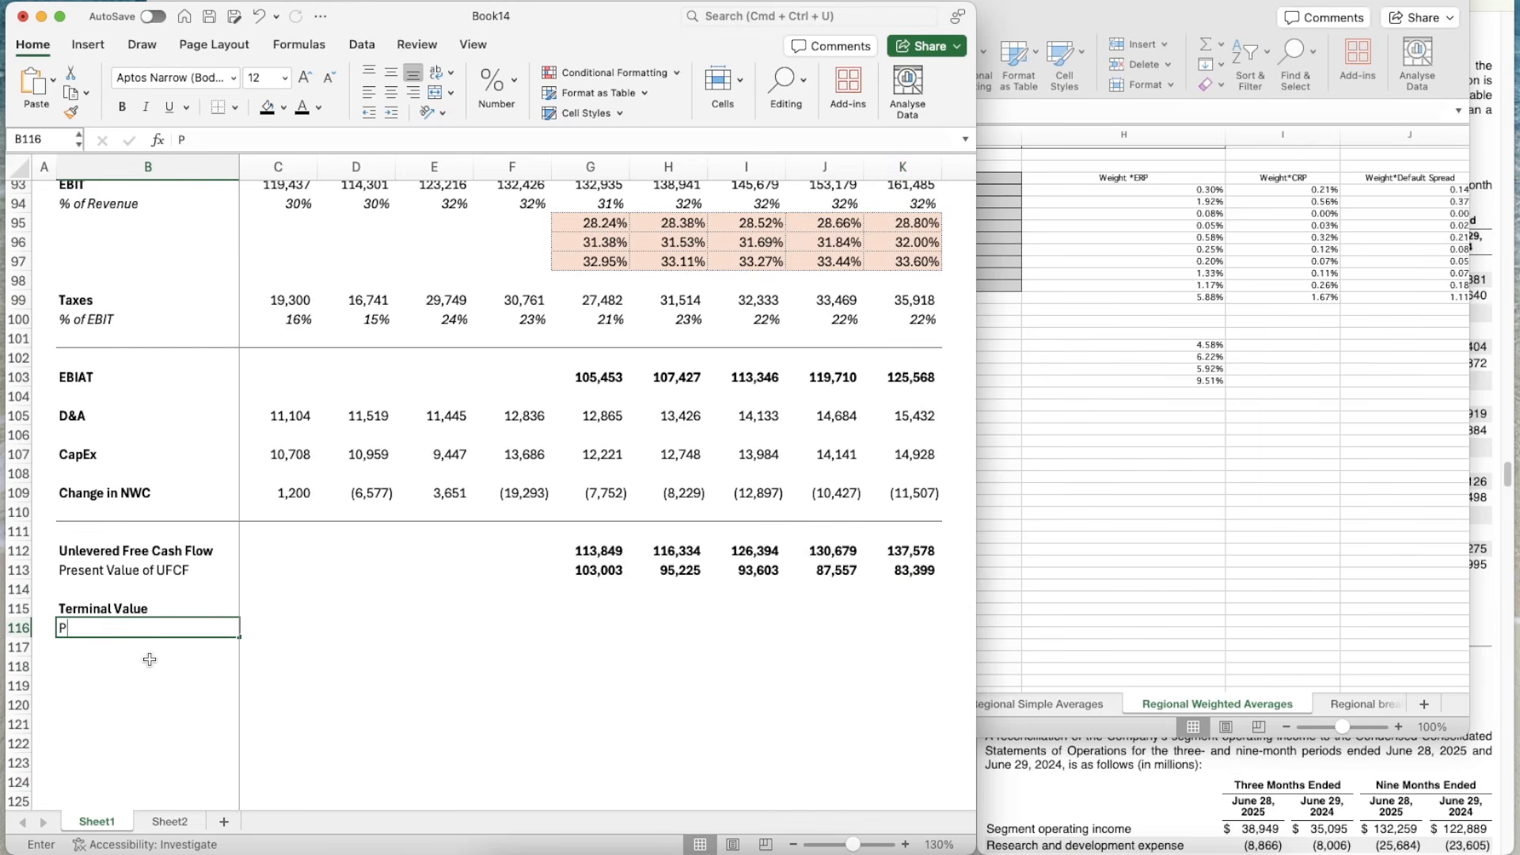
text(V of TV)
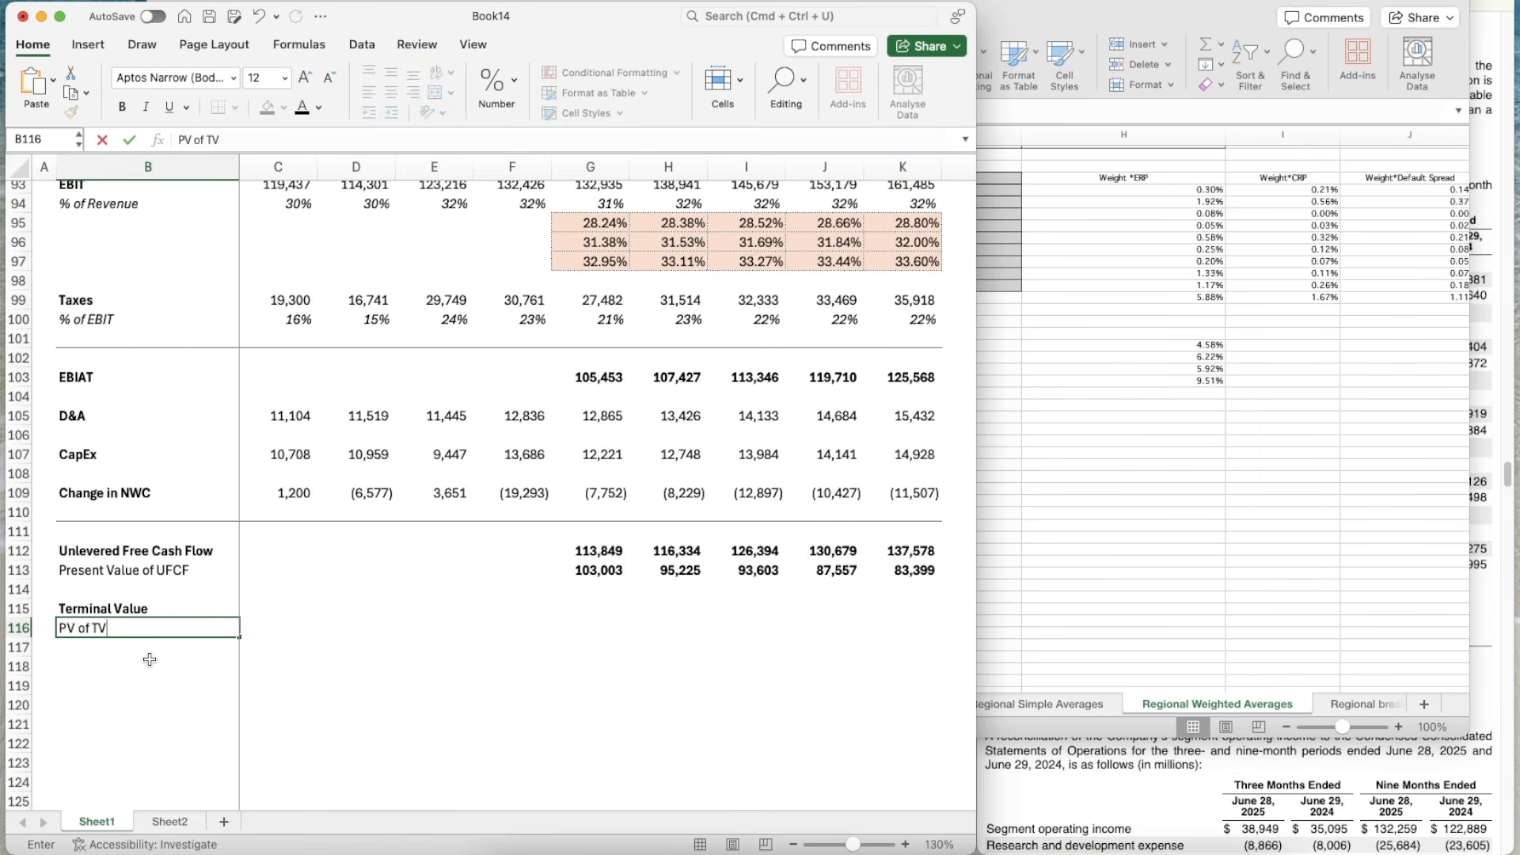
key(Up)
- Copy the number format of the 2030 present value in K113 onto the Terminal Value in K115
key(Right)
key(Right)
key(Right)
key(Right)
key(Right)
key(Right)
key(Right)
key(Right)
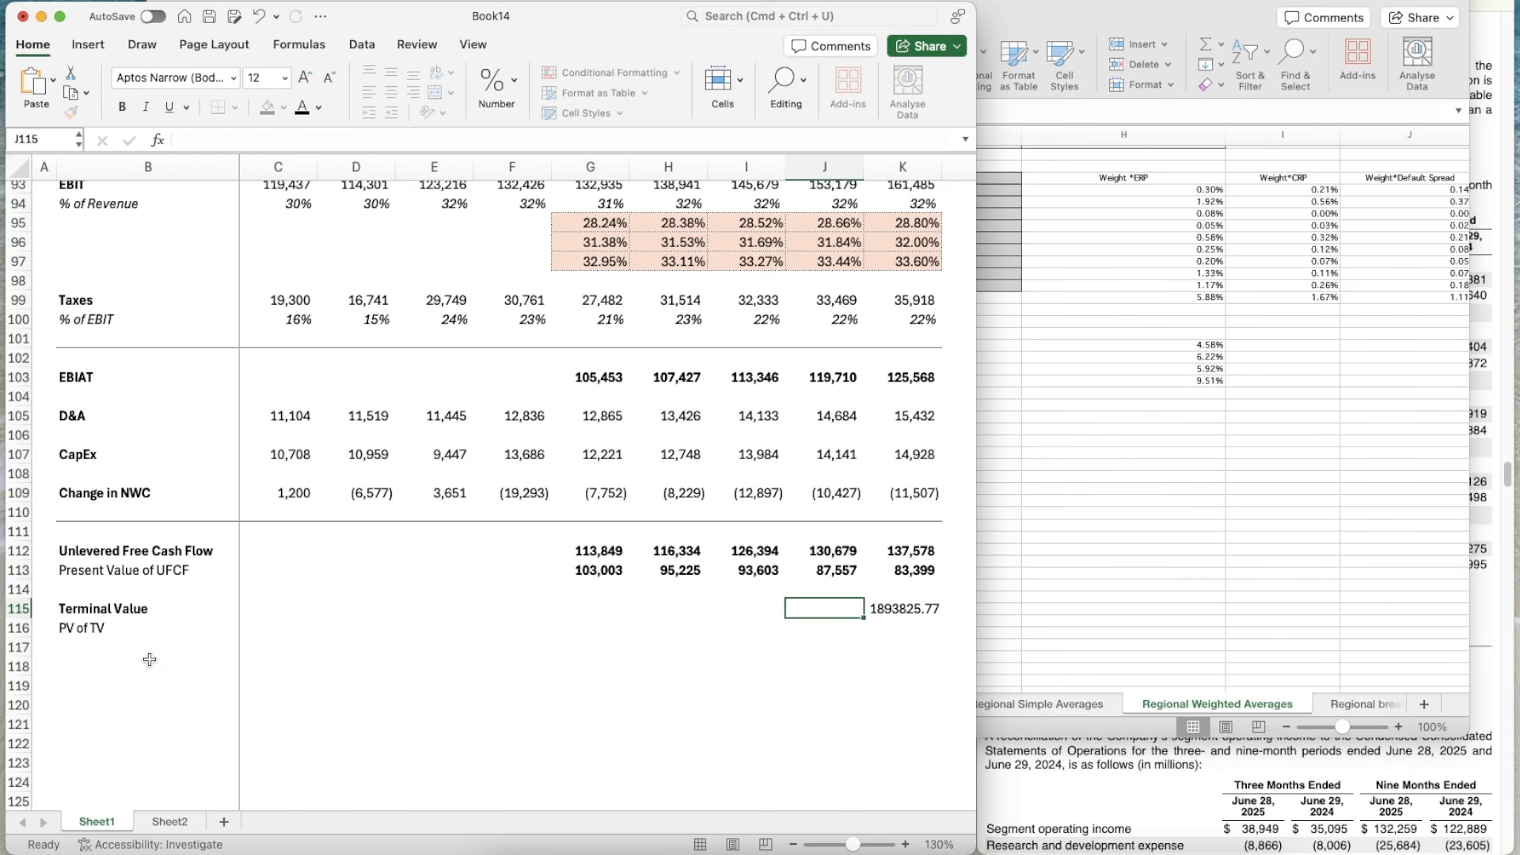
key(Right)
key(Up)
key(Up)
key(super+shift+c)
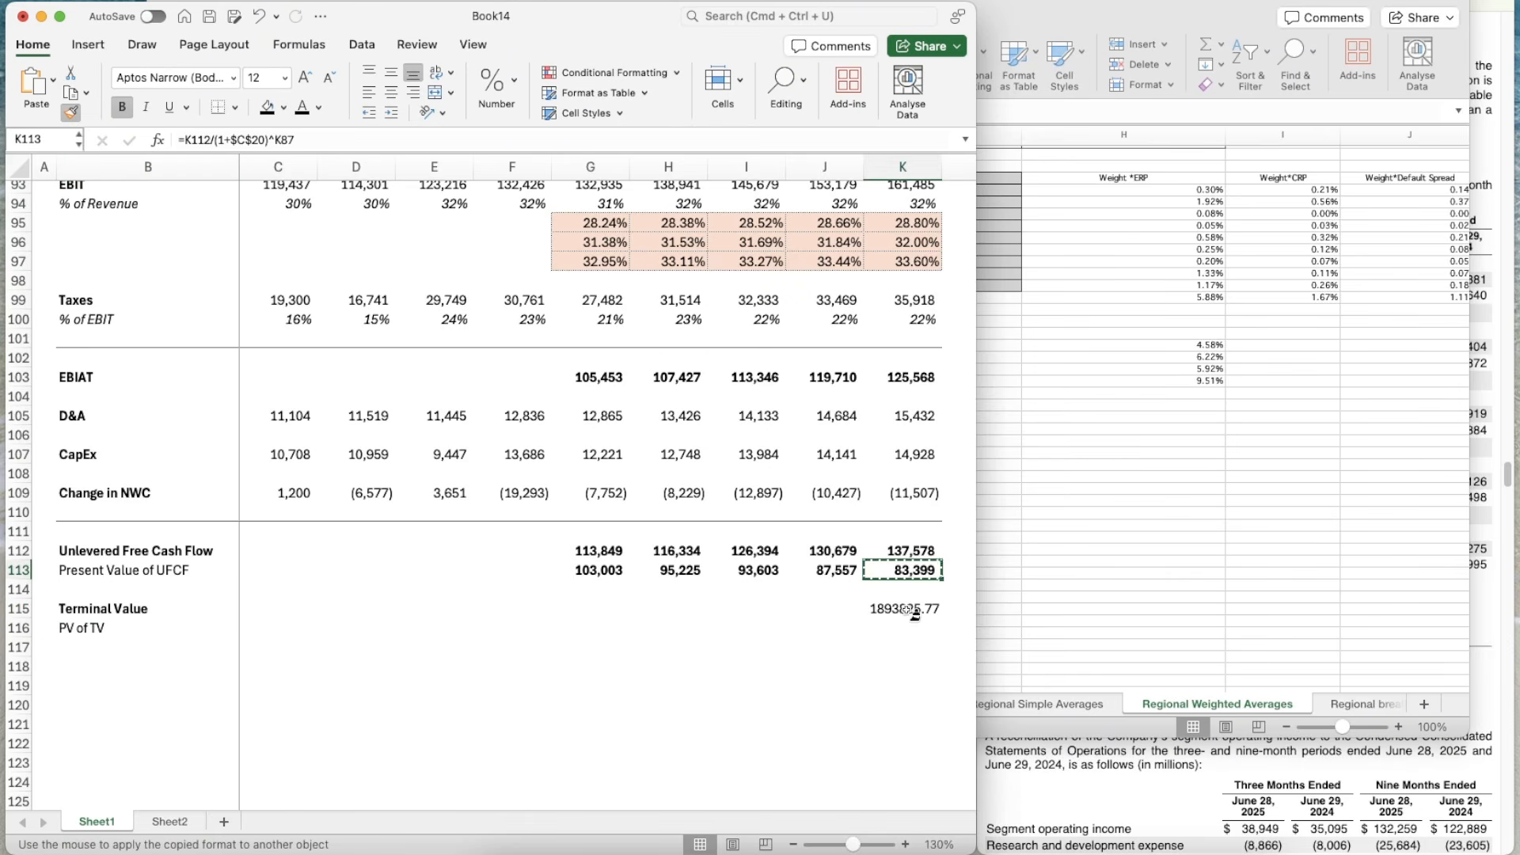
click(907, 610)
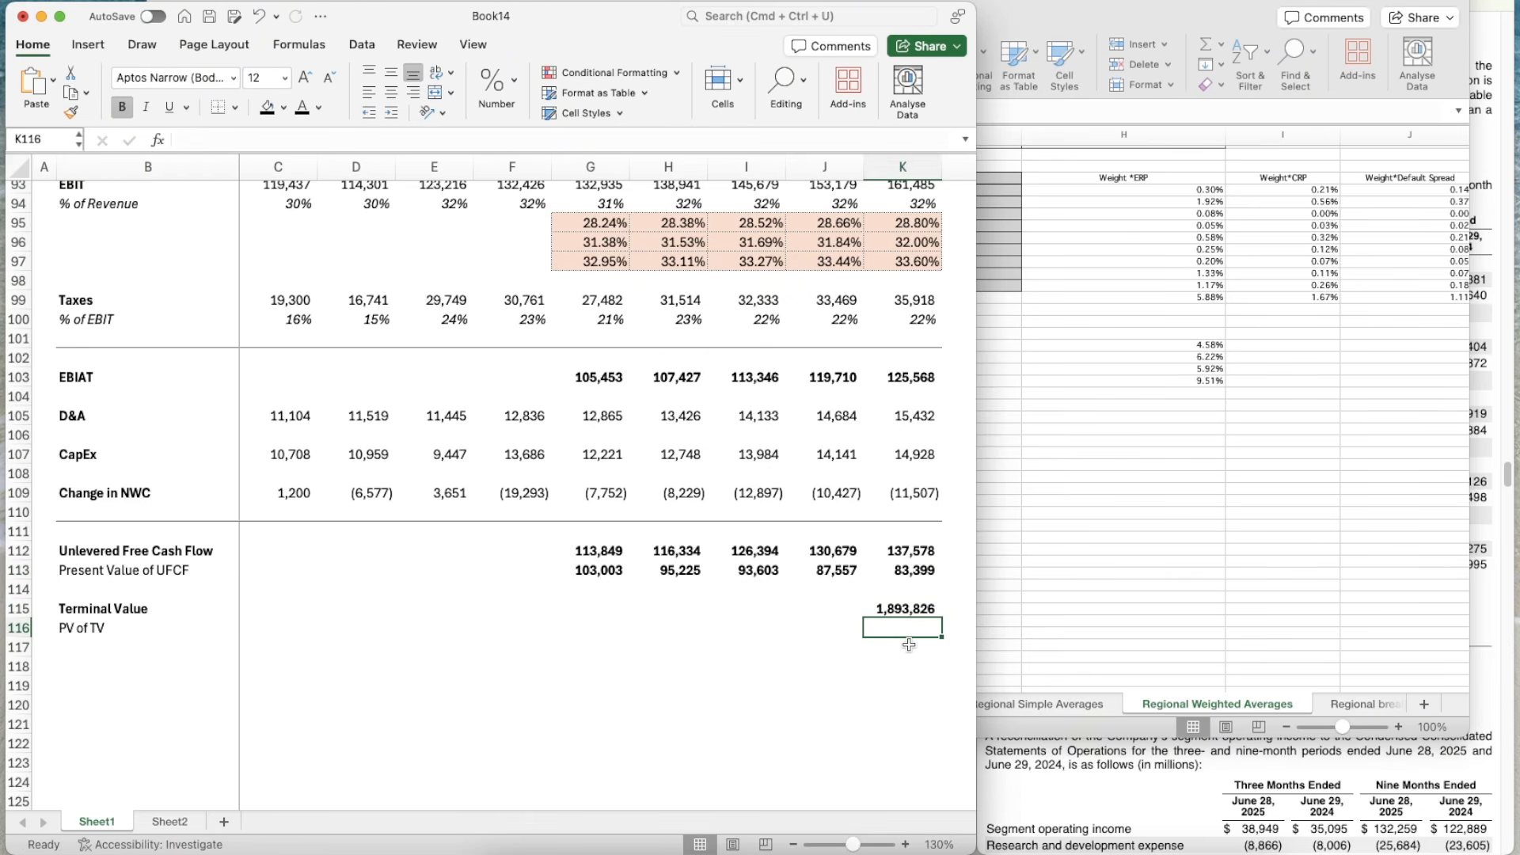
- Calculate the present value of the Terminal Value in K116 with the formula =K115/(1+C20)^K87
key(Down)
text(=K115/)
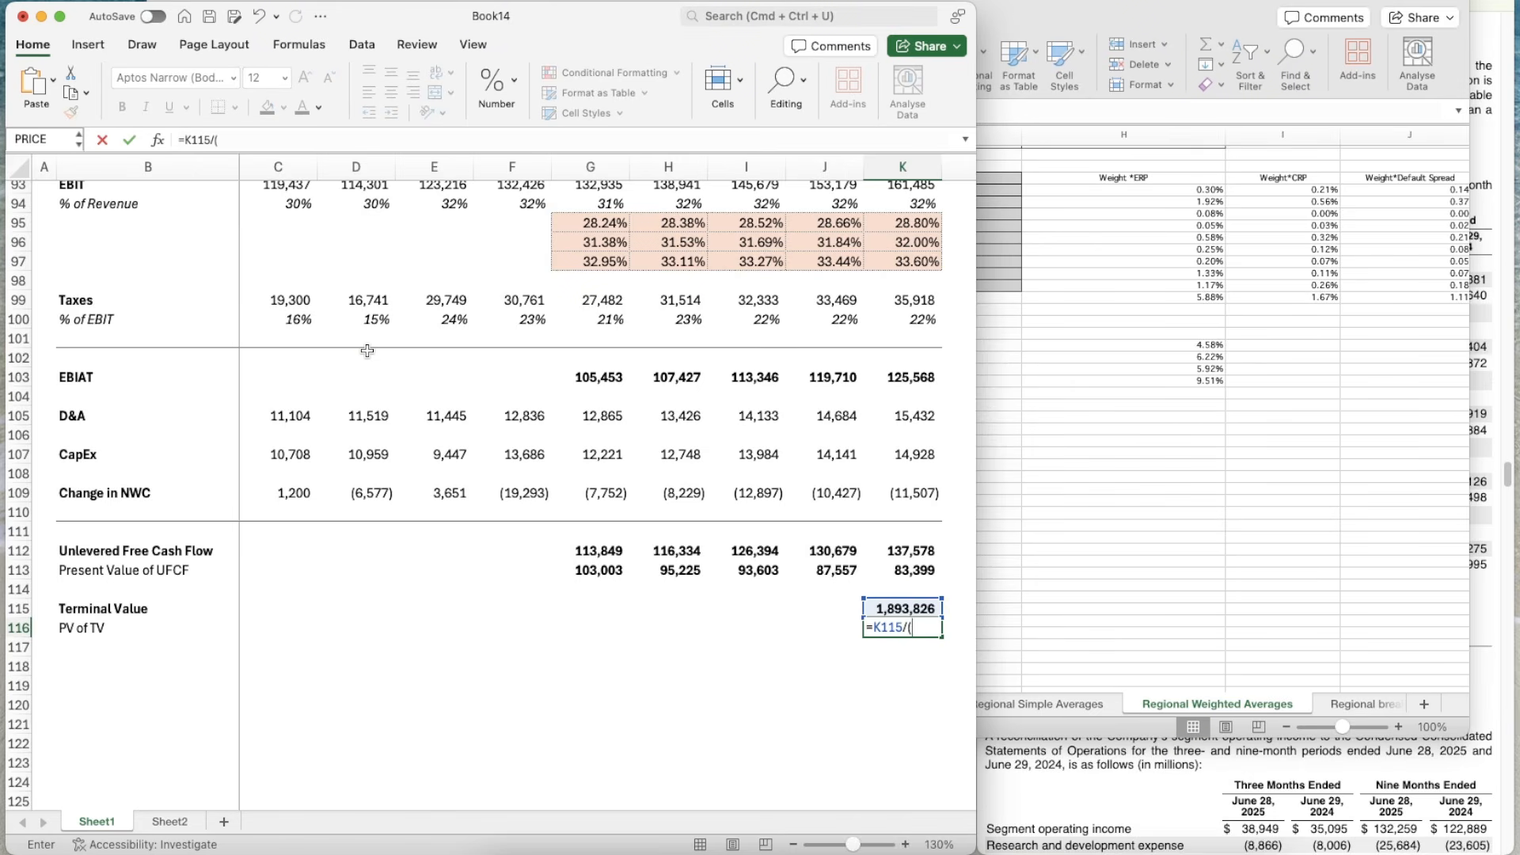
scroll(368, 350, up, 20)
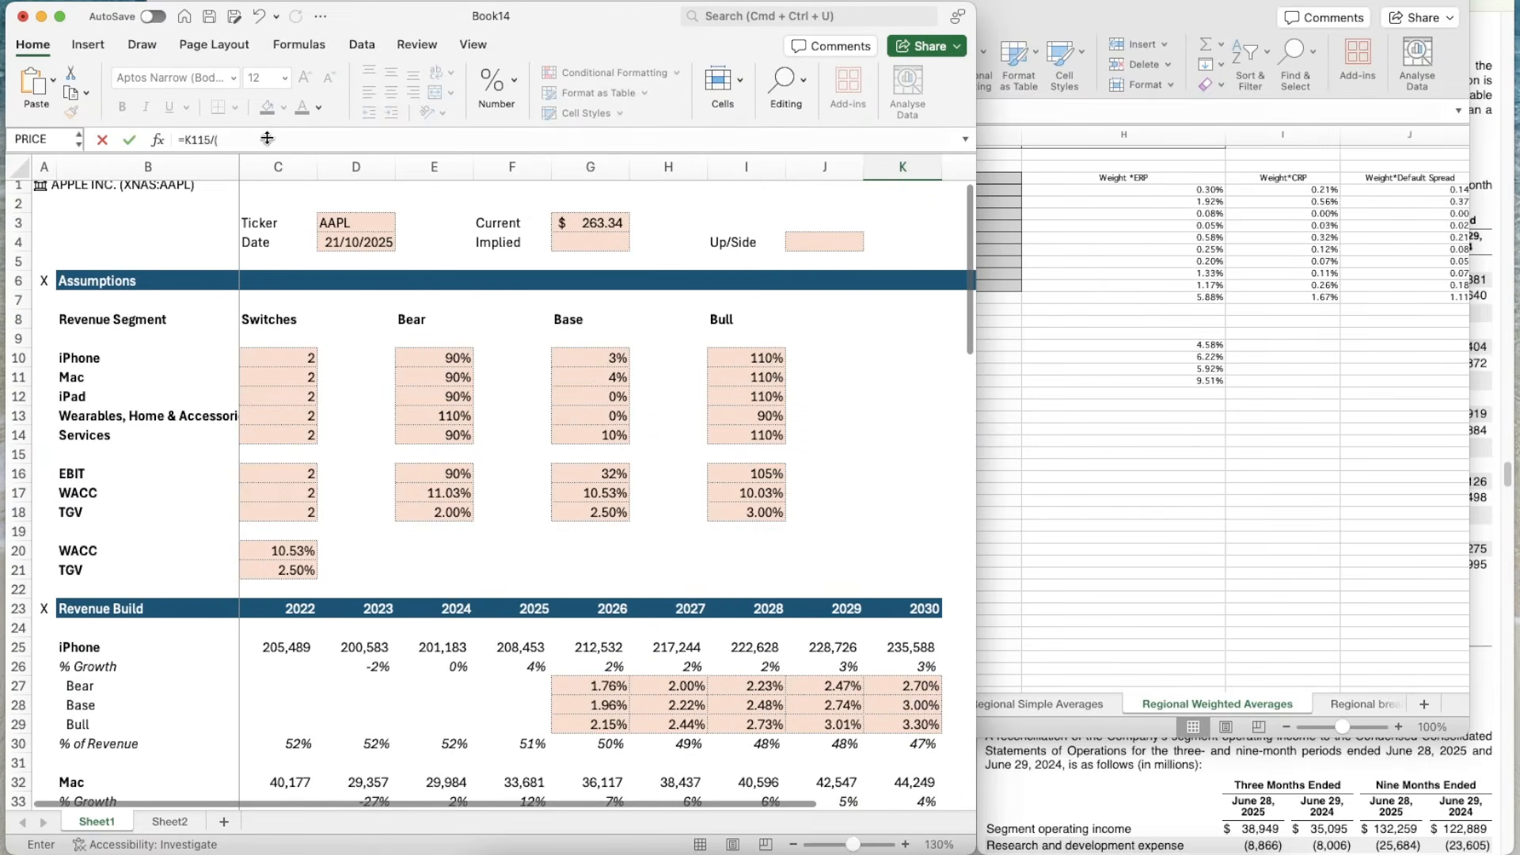
click(249, 140)
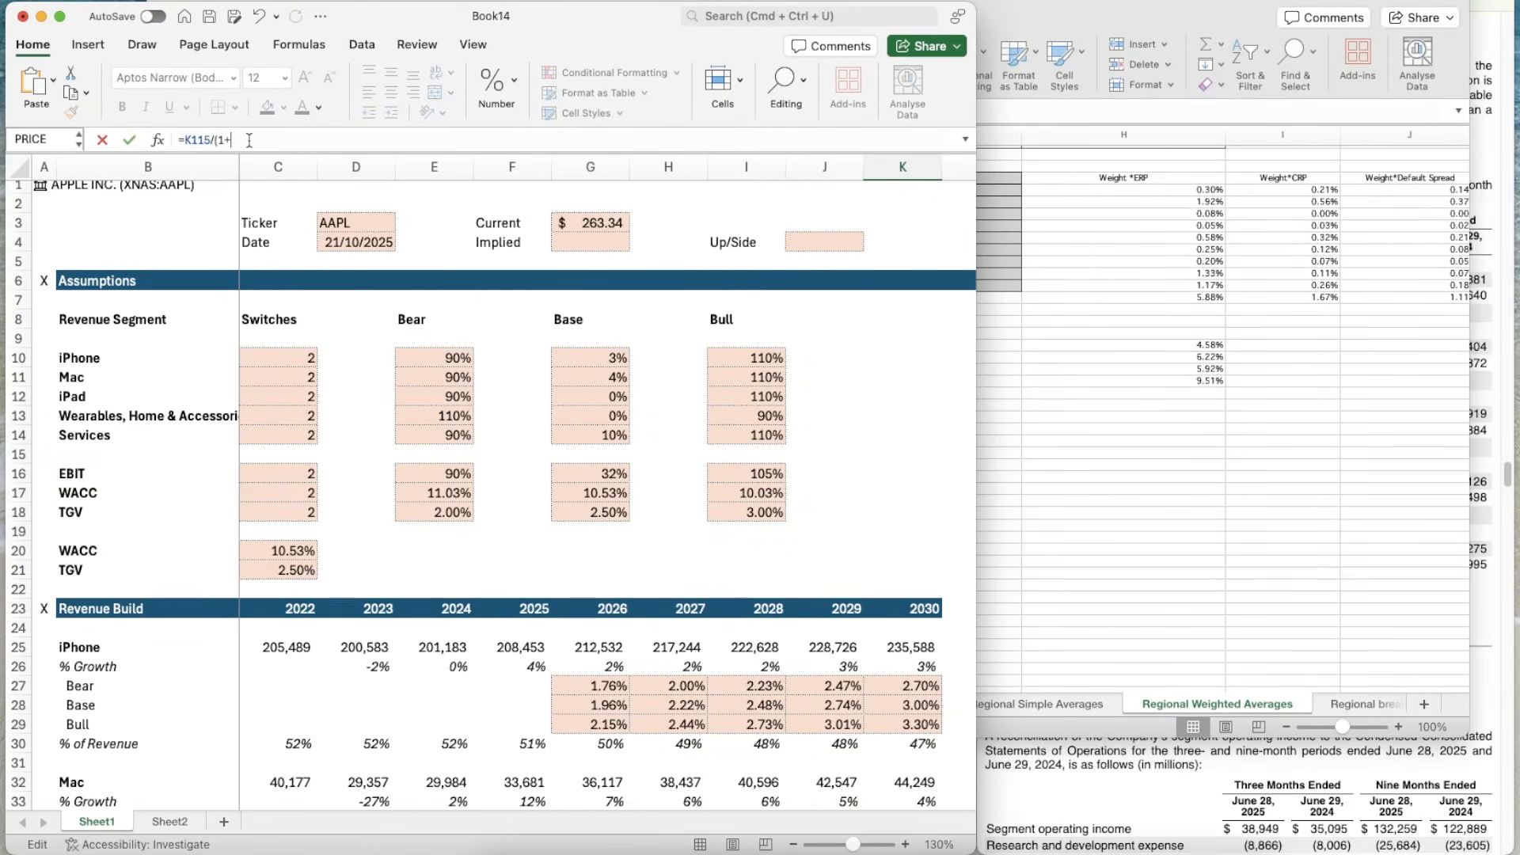
text(1+)
click(279, 550)
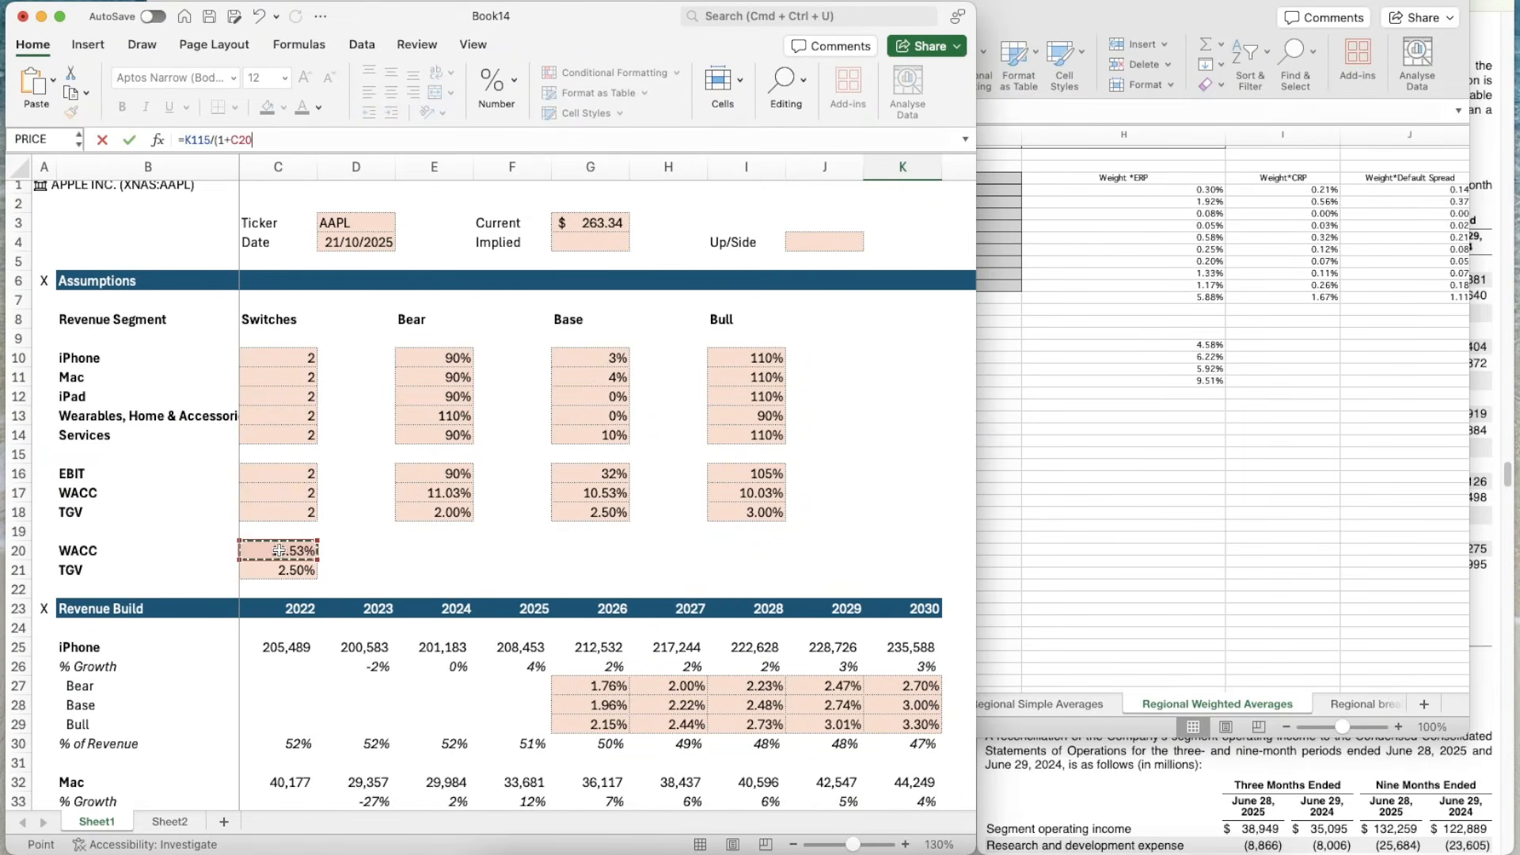
text()^)
scroll(933, 702, down, 20)
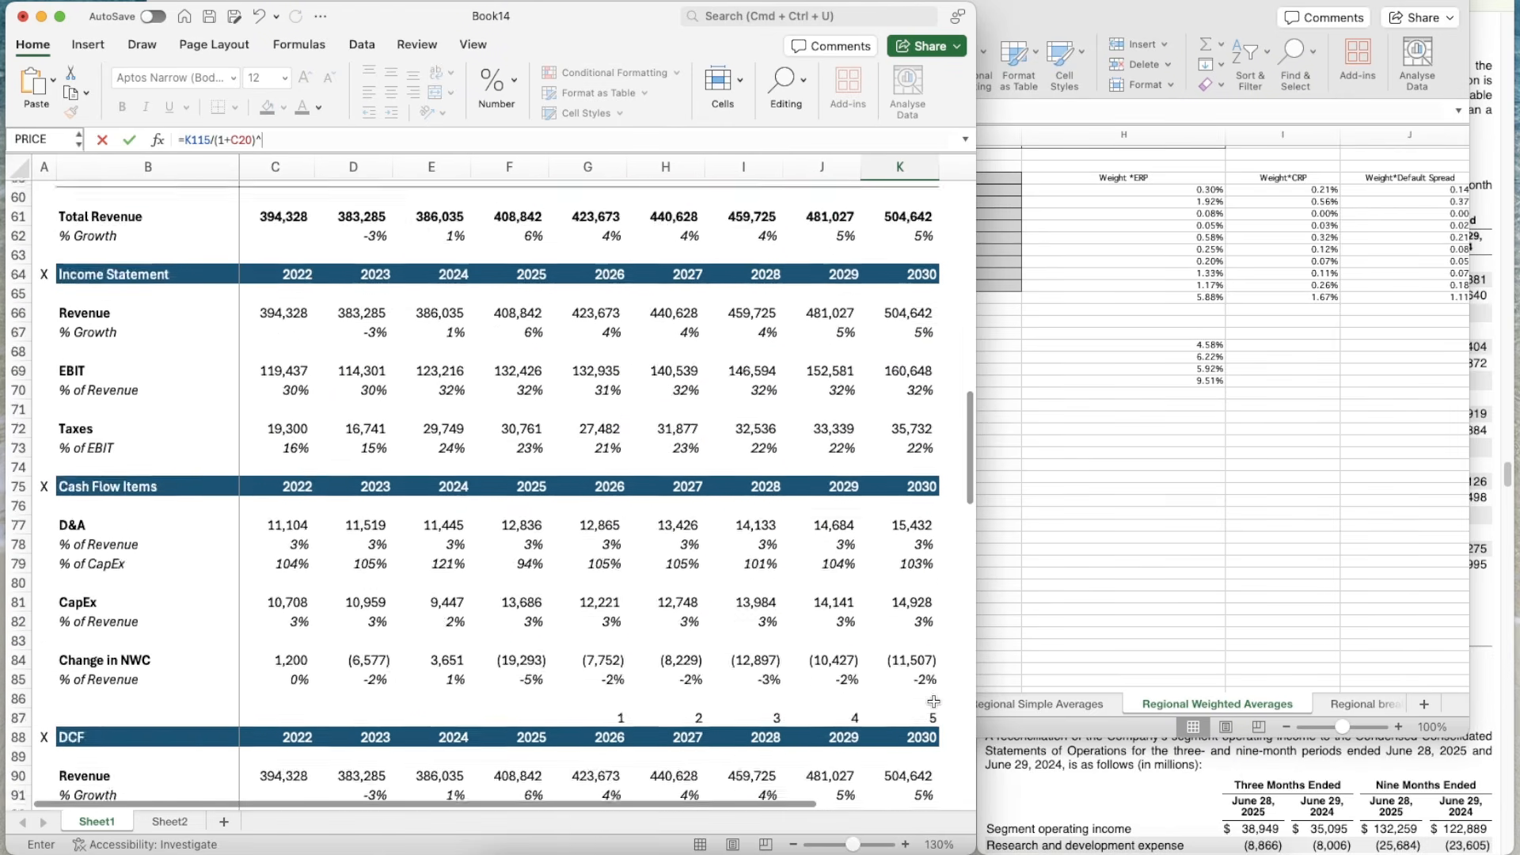
scroll(933, 702, down, 15)
click(913, 209)
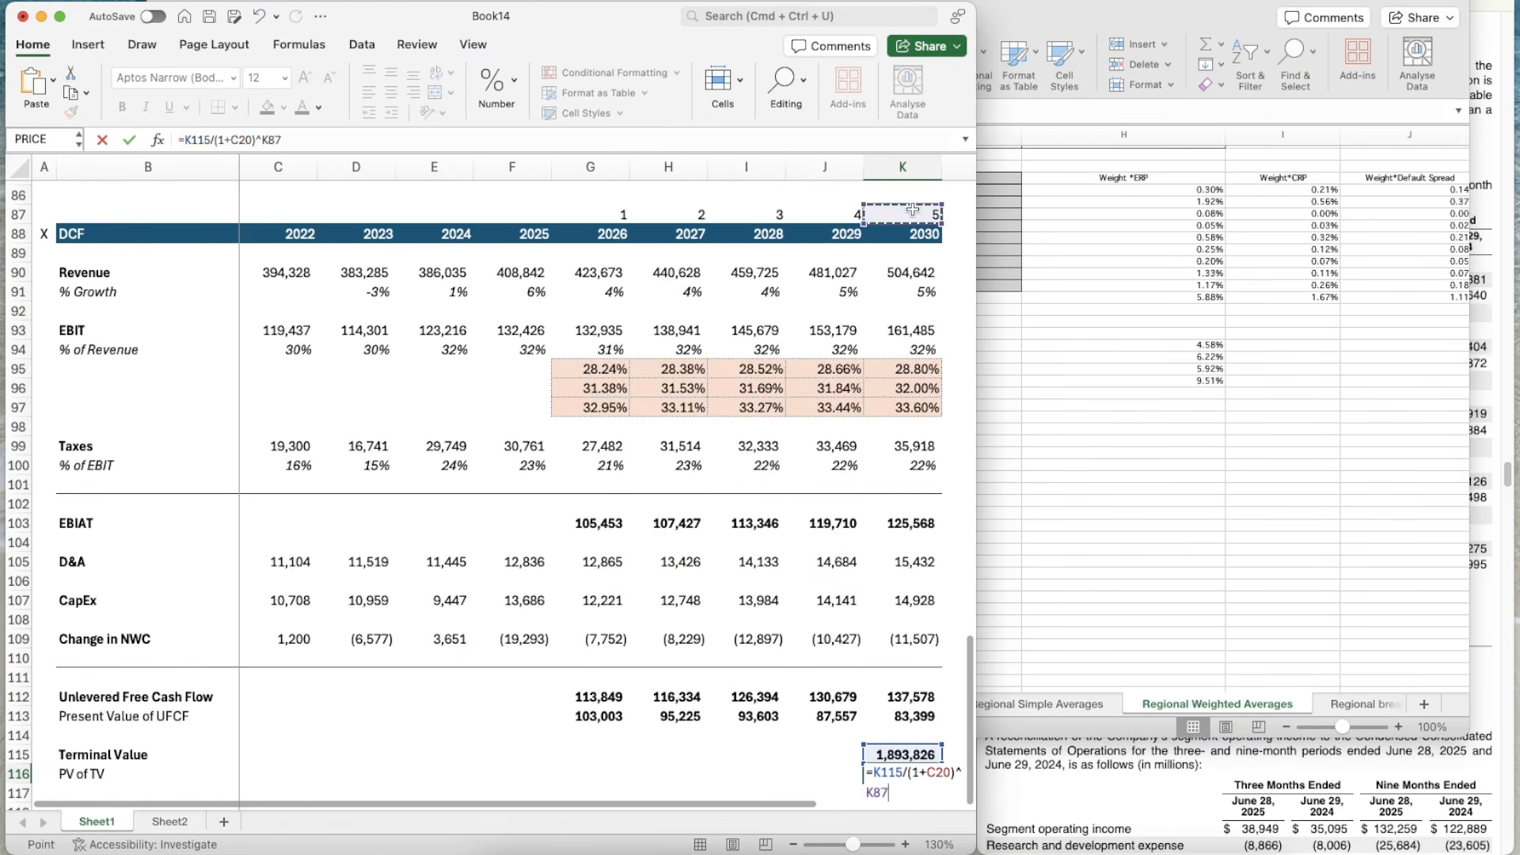
key(Return)
- Copy the format of the Terminal Value in K115 onto its present value in K116
scroll(865, 600, down, 5)
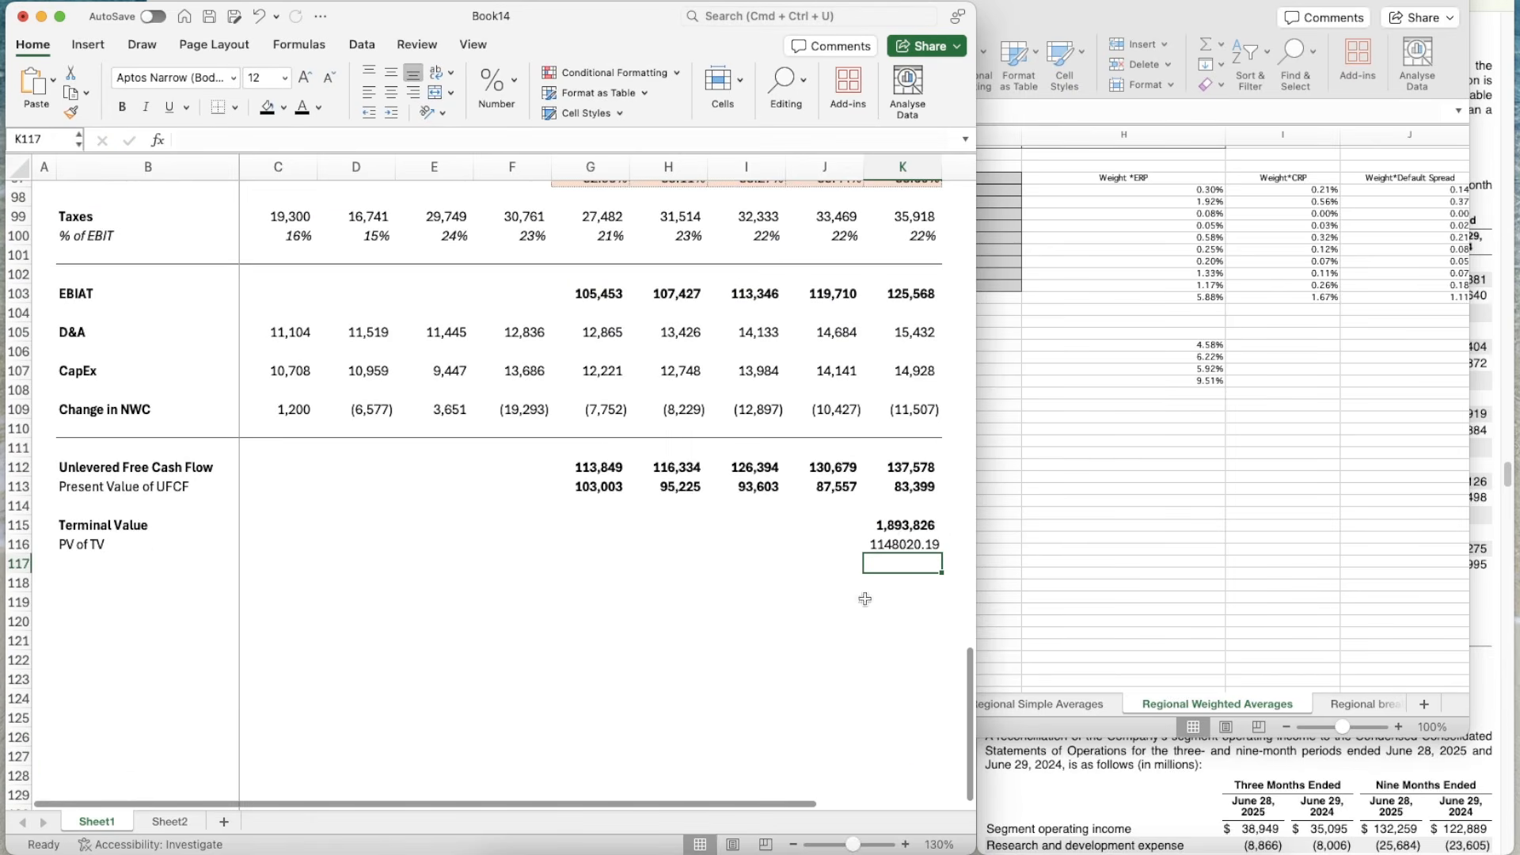
click(901, 527)
key(super+shift+c)
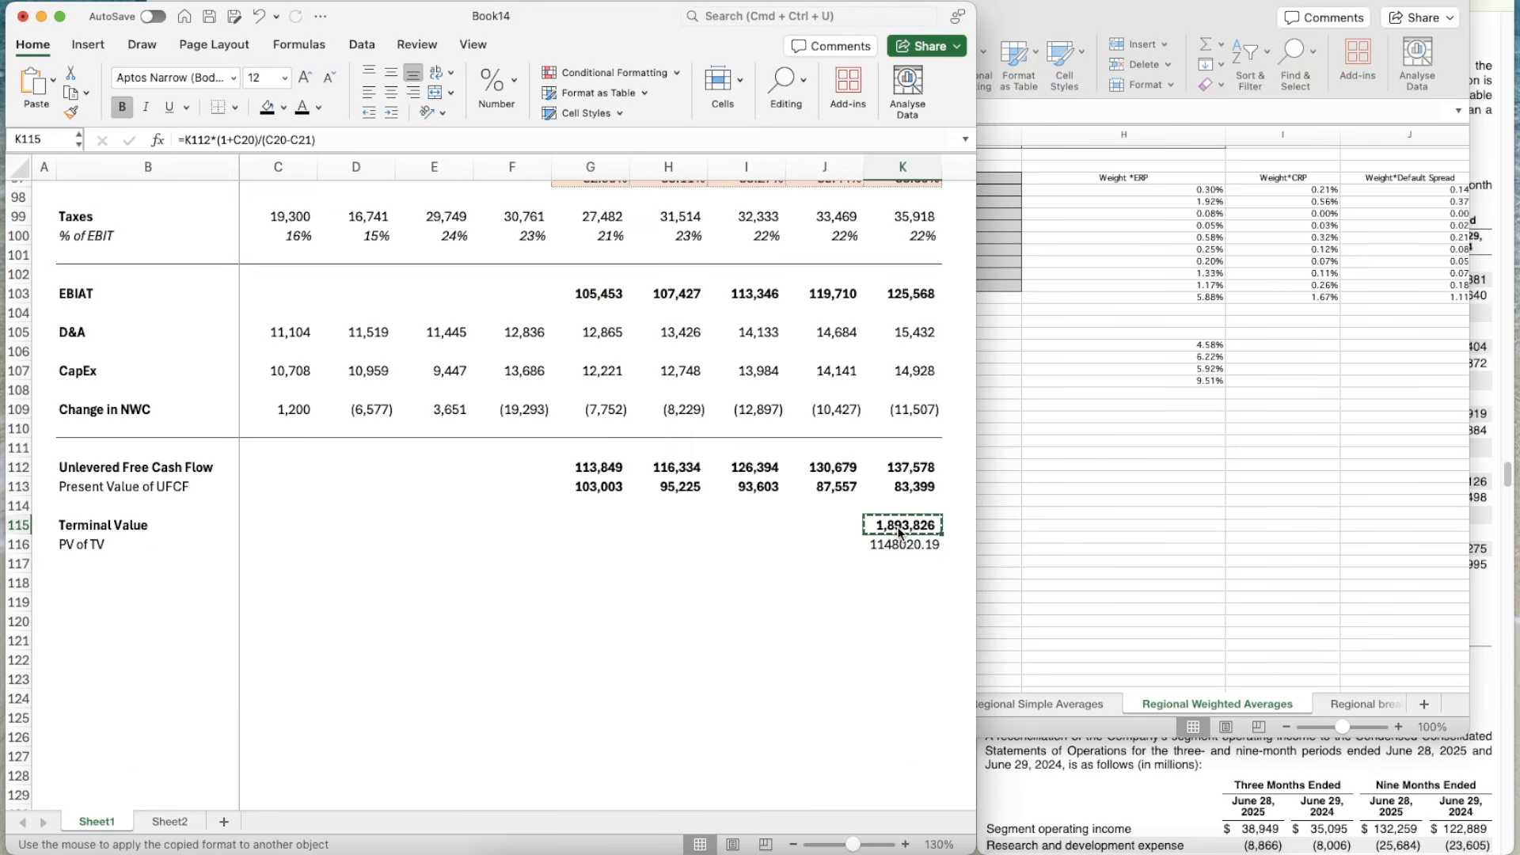
click(901, 545)
key(Down)
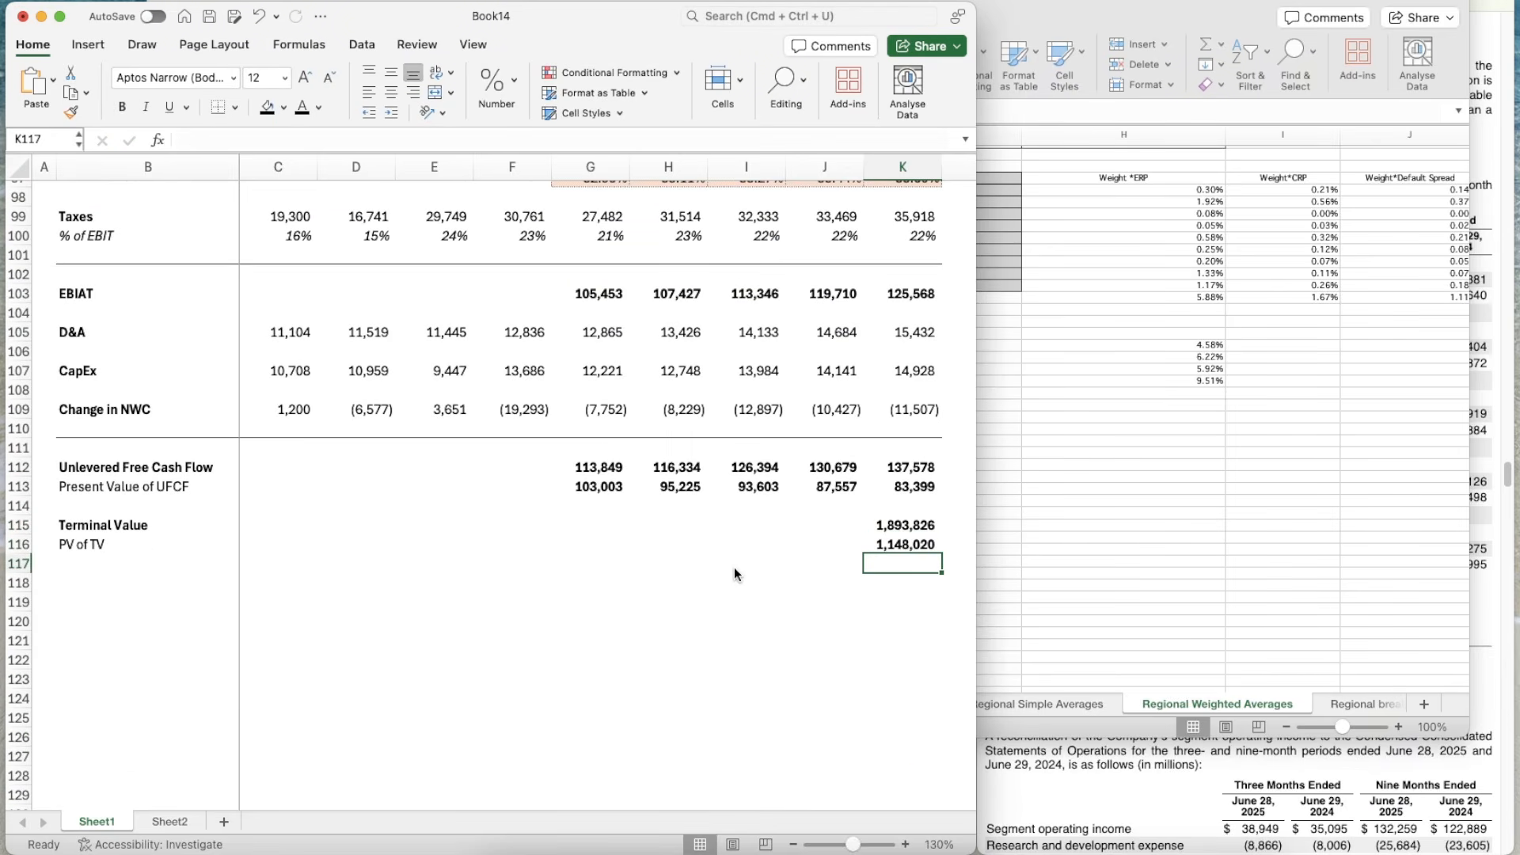
- Add the bold label "Enterprise Value" in B118
key(Left)
key(Left)
key(Left)
key(Left)
key(Left)
key(Left)
key(Left)
key(Left)
key(Left)
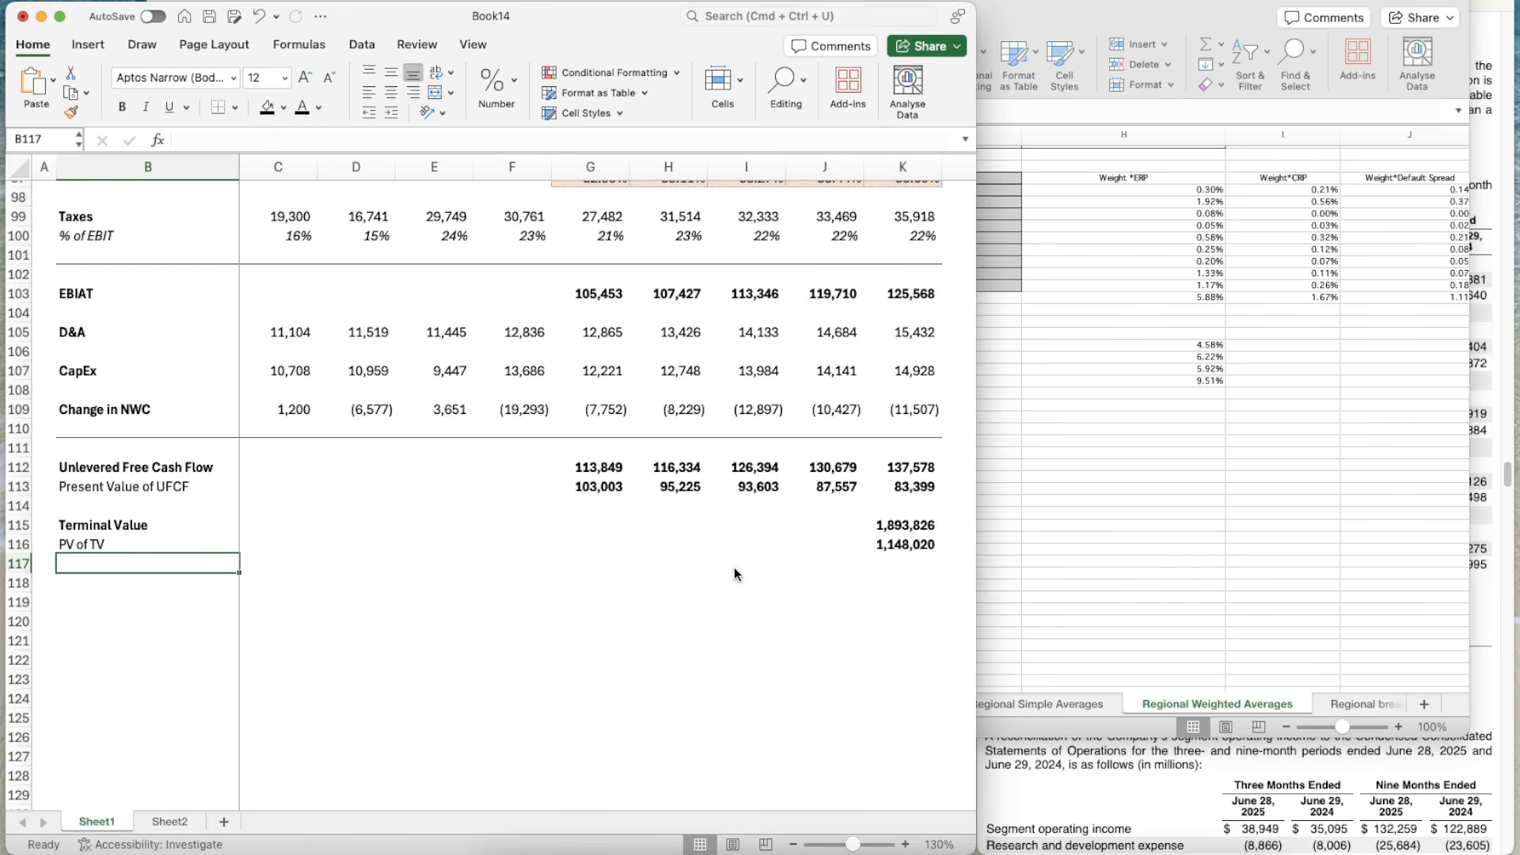
key(Down)
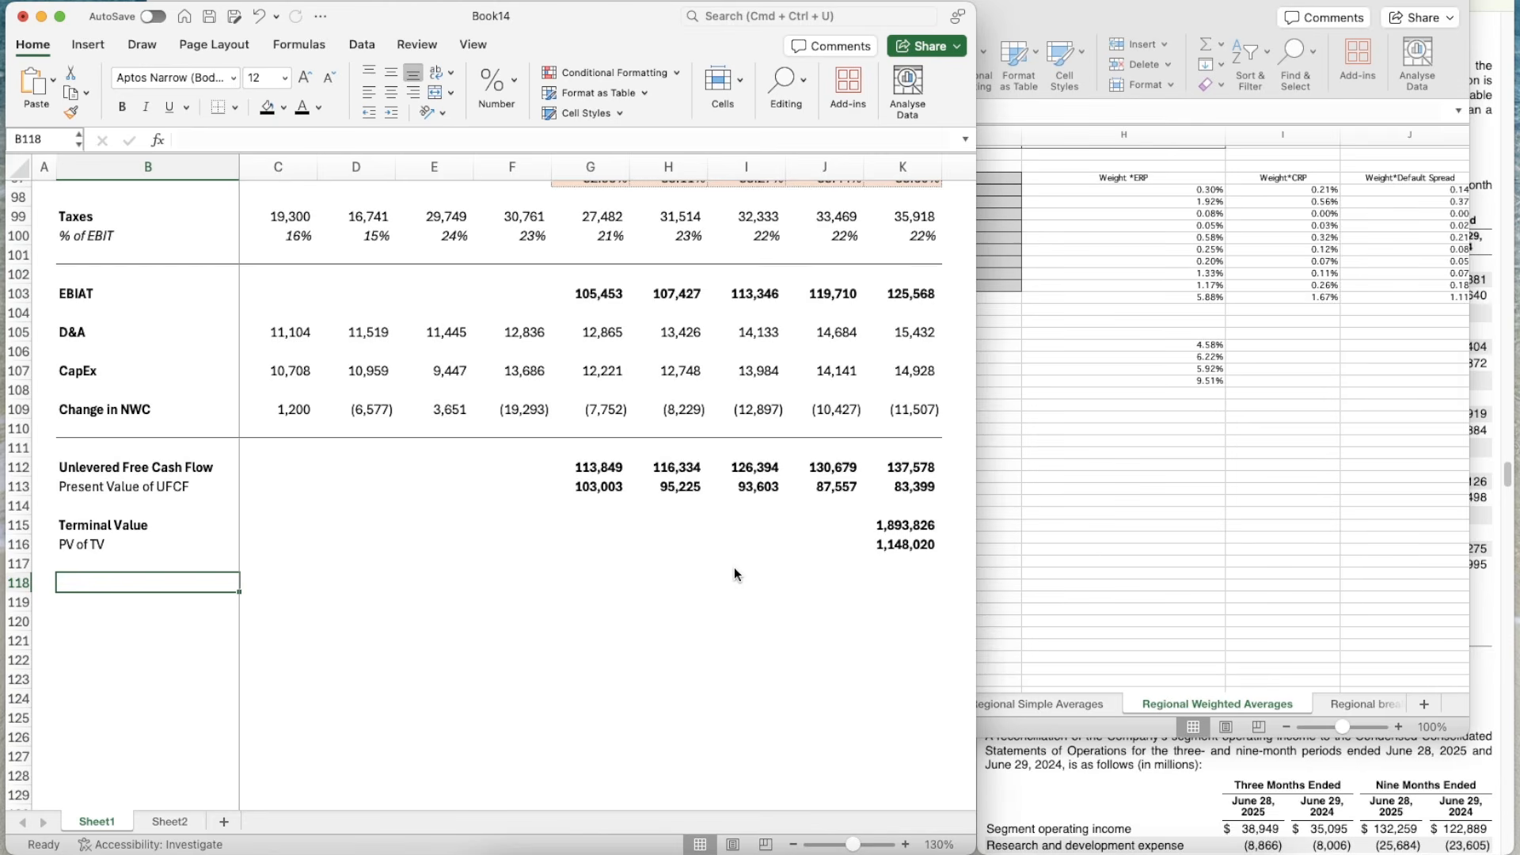
text(Enterp)
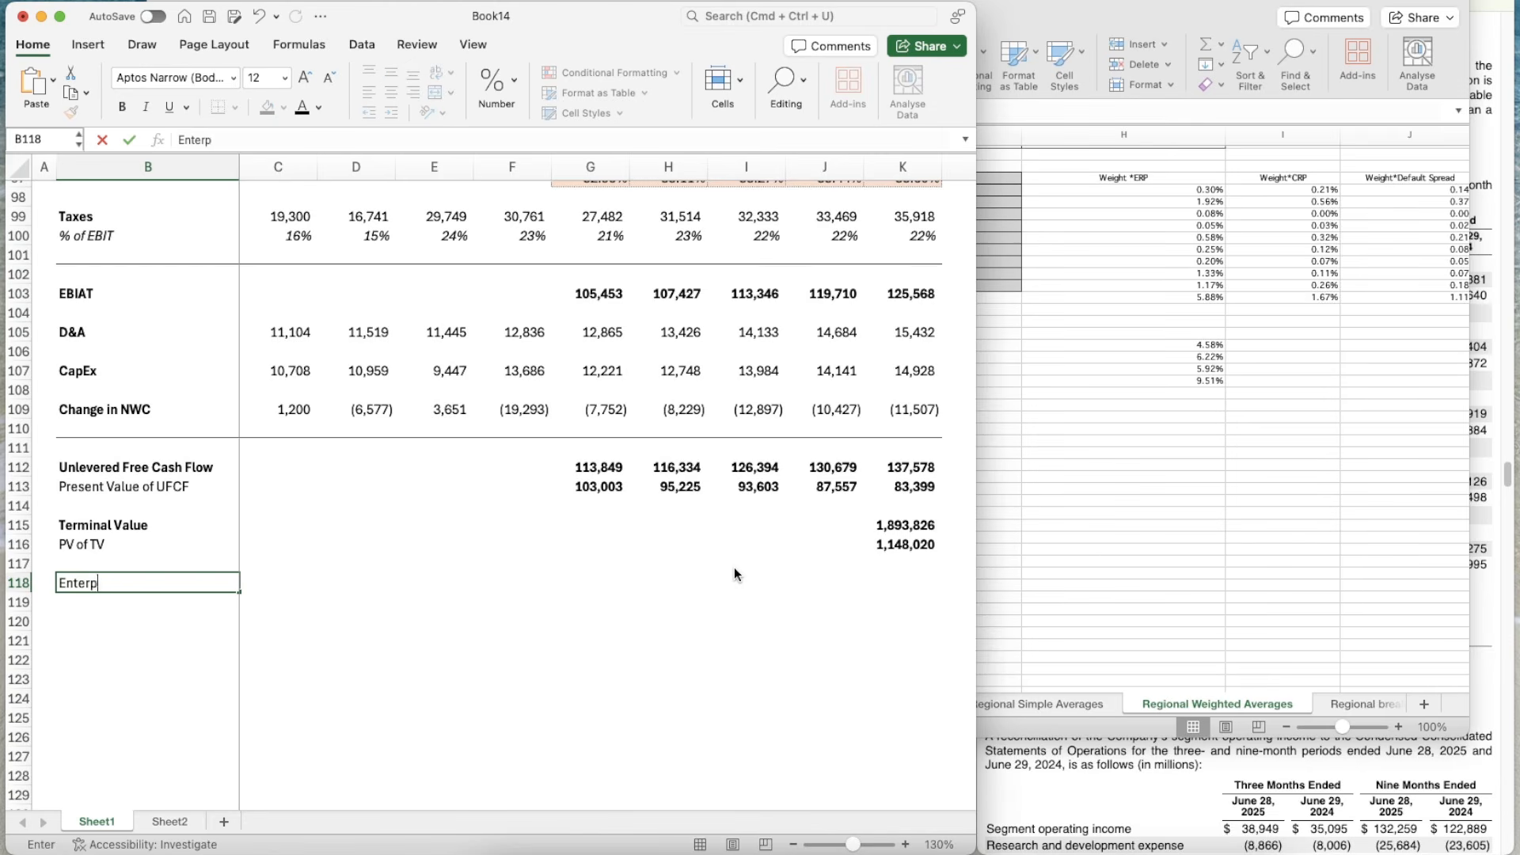
text(rise Value)
key(Return)
key(Up)
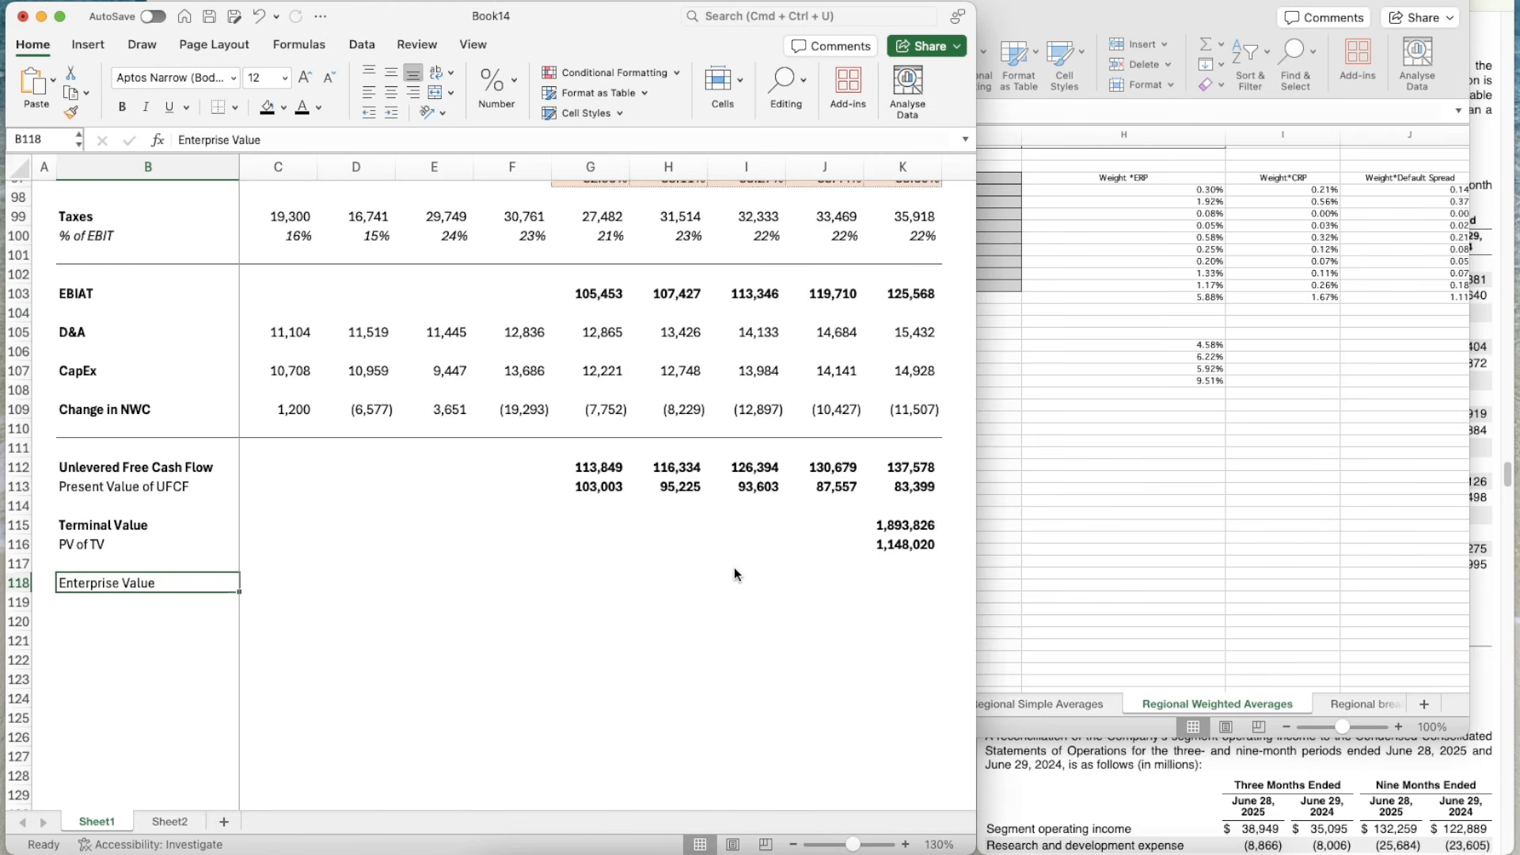
key(super+b)
- Calculate the Enterprise Value in K118 with the formula =SUM(K116,G113:K113)
key(Right)
key(Right)
key(Right)
key(Right)
key(Right)
key(Right)
key(Right)
key(Right)
key(Right)
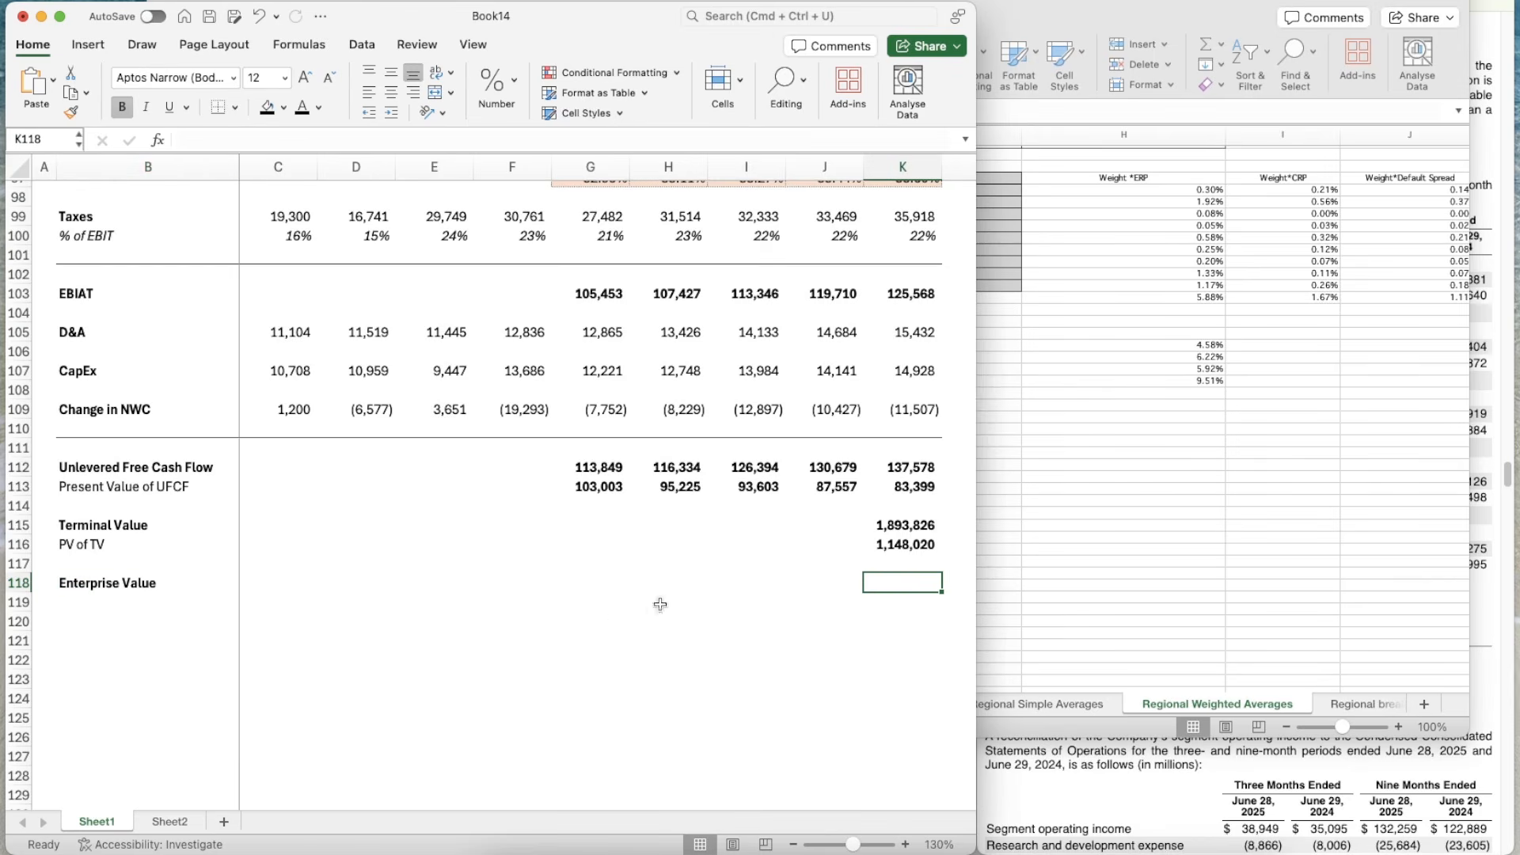
text(=SUM()
key(Up)
key(Up)
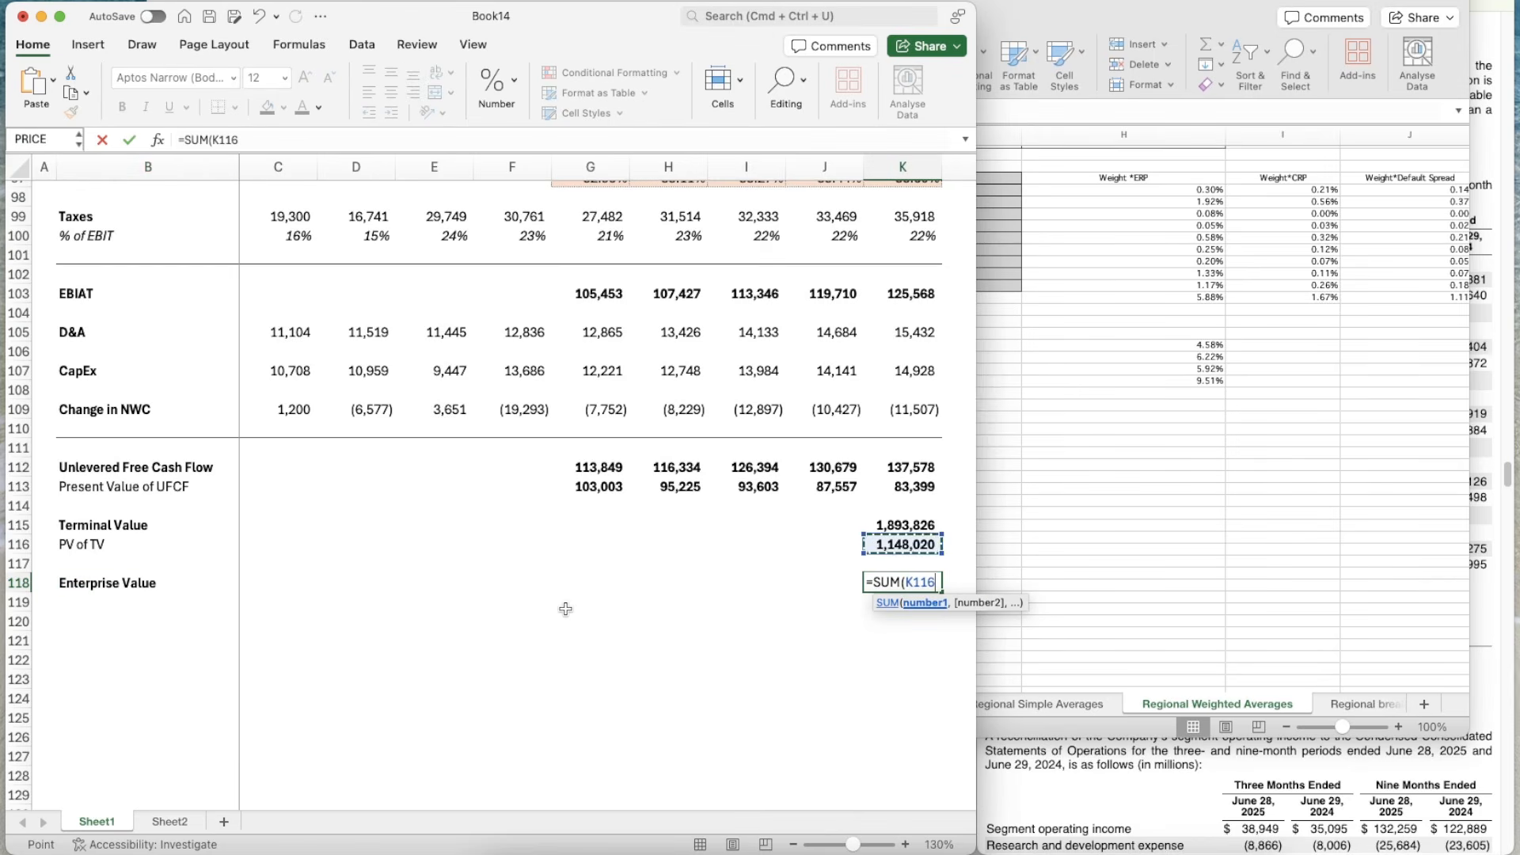
text(,)
key(Up)
key(Up)
key(Up)
key(Up)
key(Up)
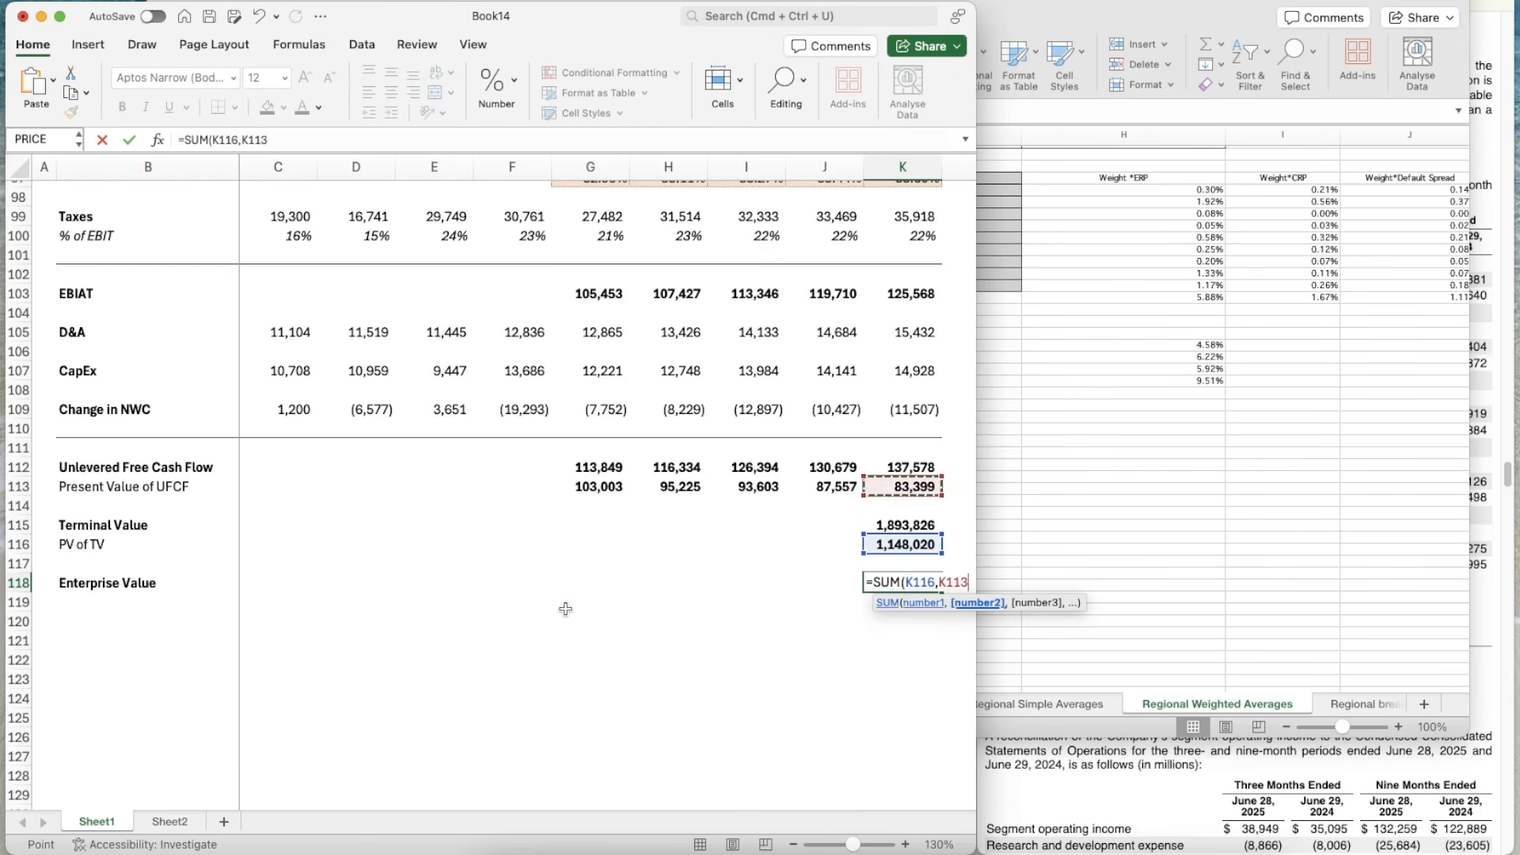
key(shift+Left)
key(shift+Left)
key(shift+Left)
key(shift+Left)
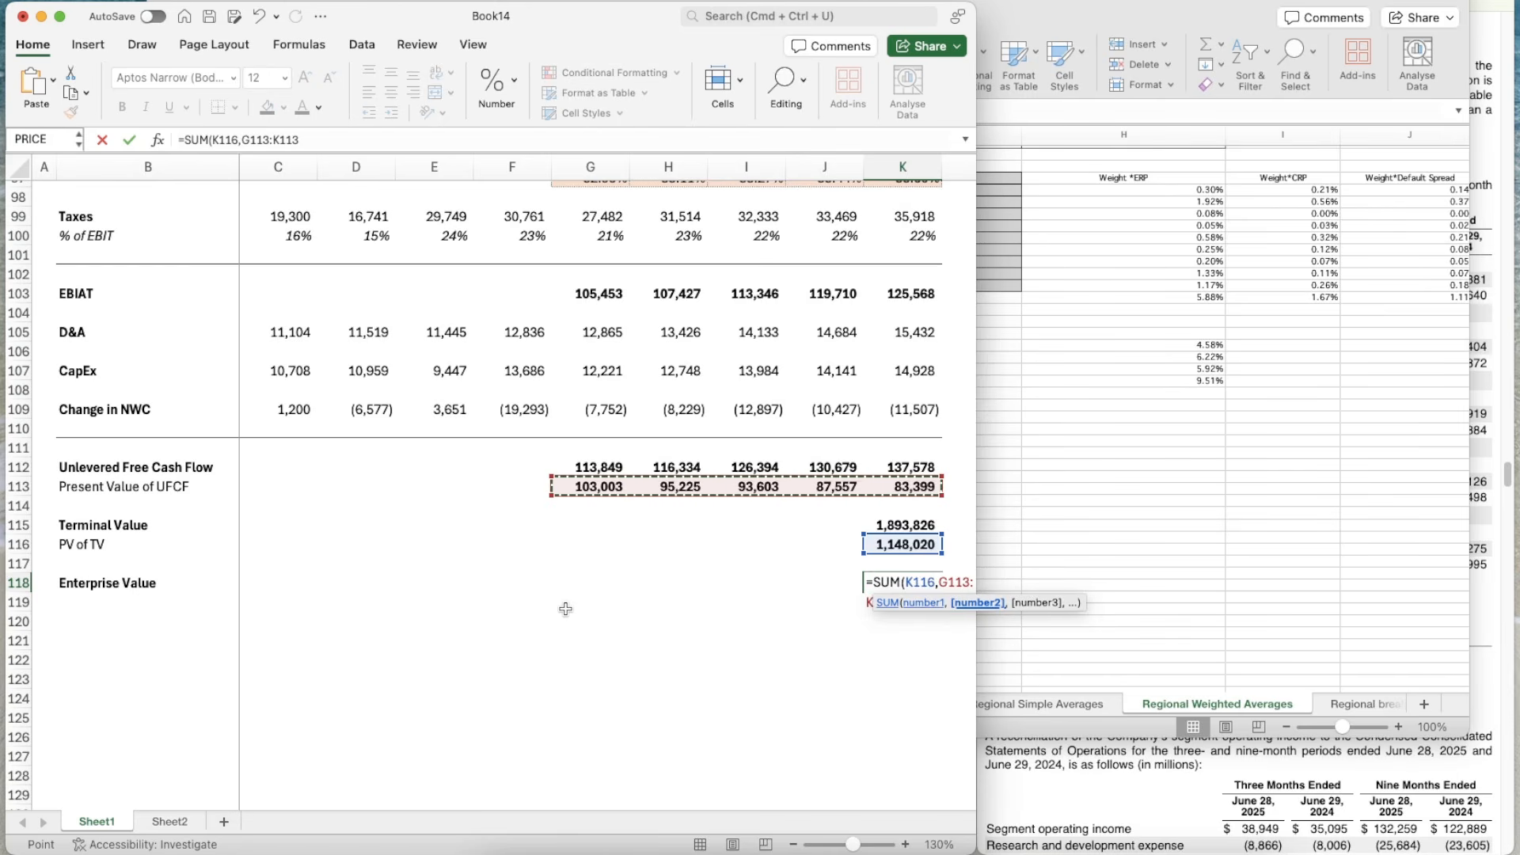
text())
key(Return)
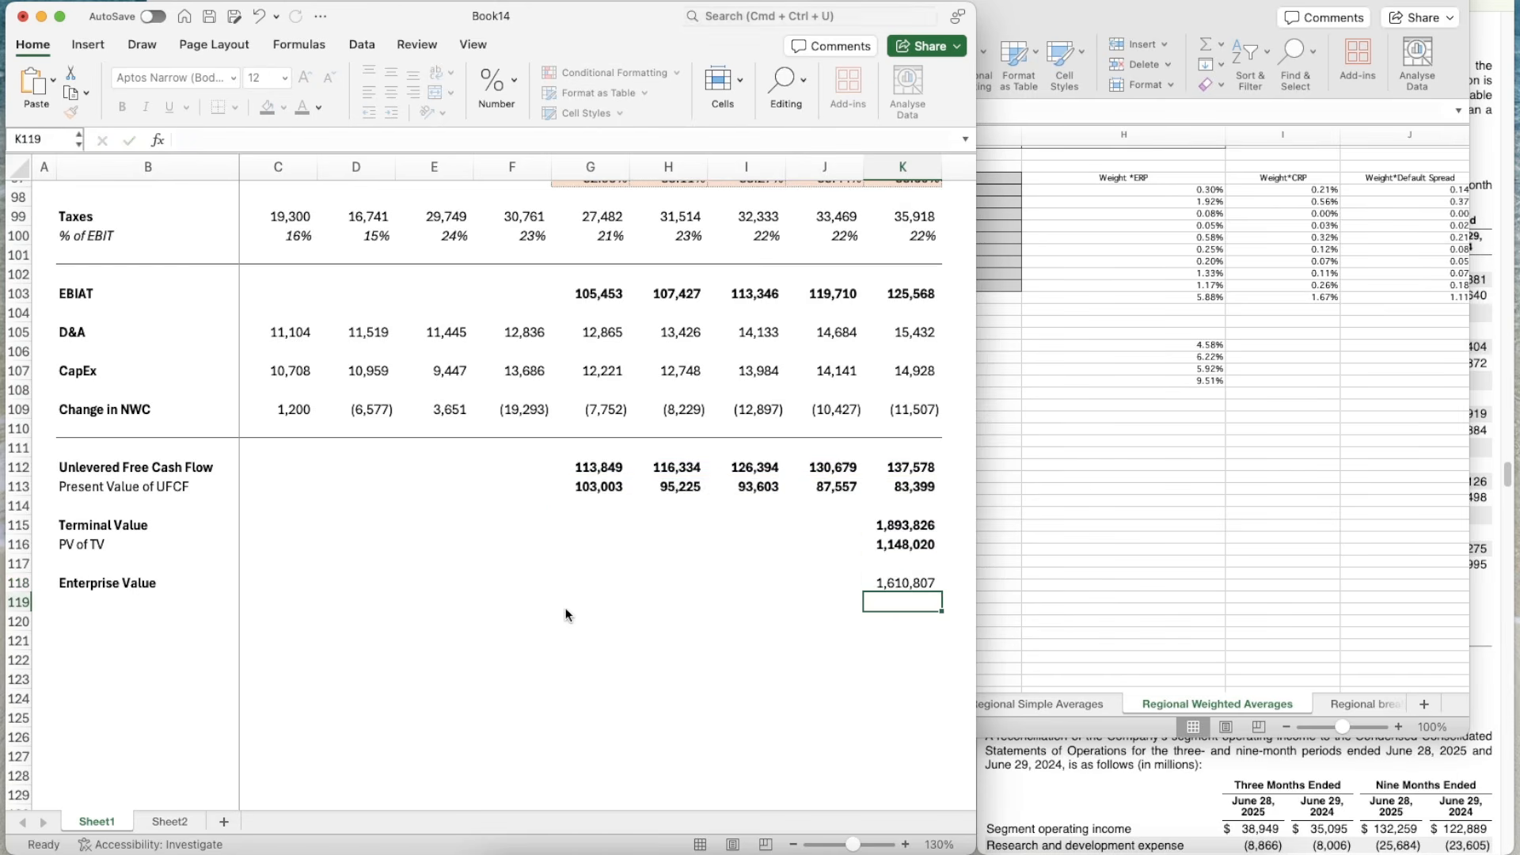
- Copy the format of the PV of TV in K116 onto the Enterprise Value in K118
key(Up)
key(Up)
key(Up)
key(super+shift+c)
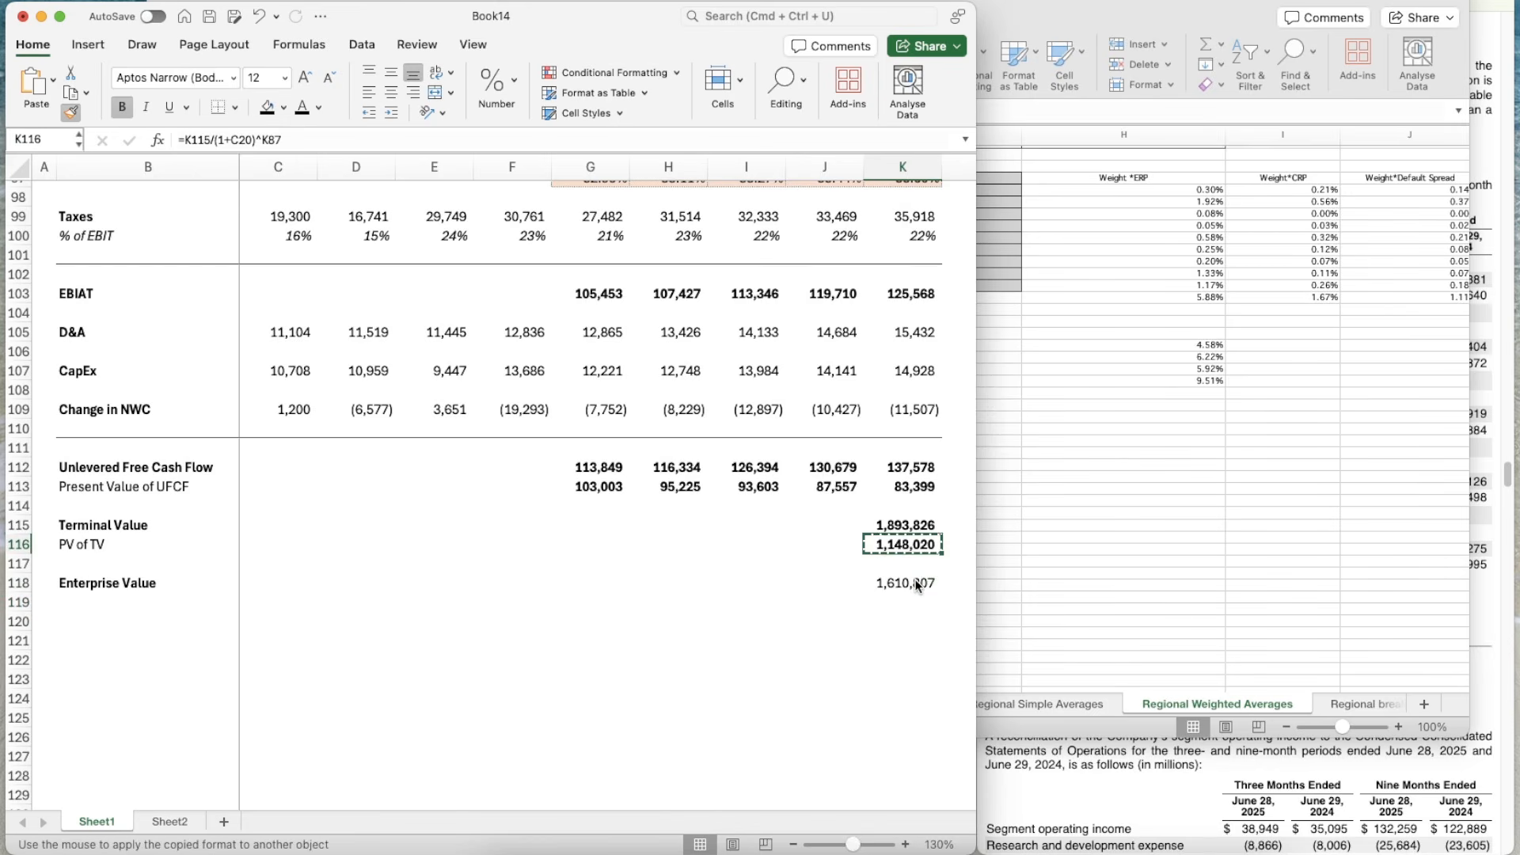
click(918, 585)
- Add the labels "(+) Cash" in B119 and "(-) Debt" in B120
key(Down)
key(Left)
key(Left)
key(Left)
key(Left)
key(Left)
key(Left)
key(Left)
key(Left)
key(Left)
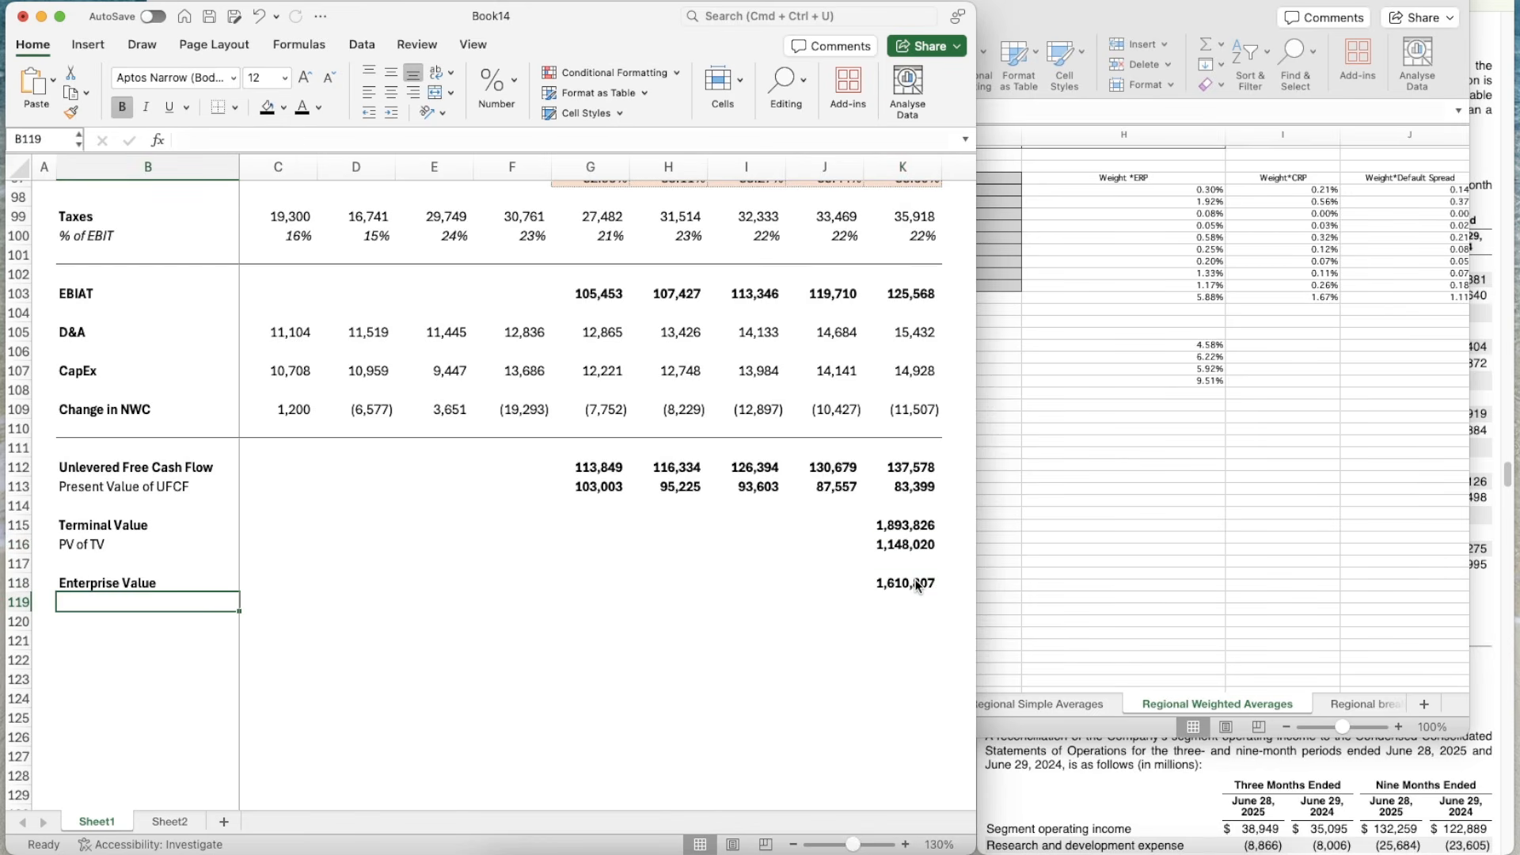
text((+) )
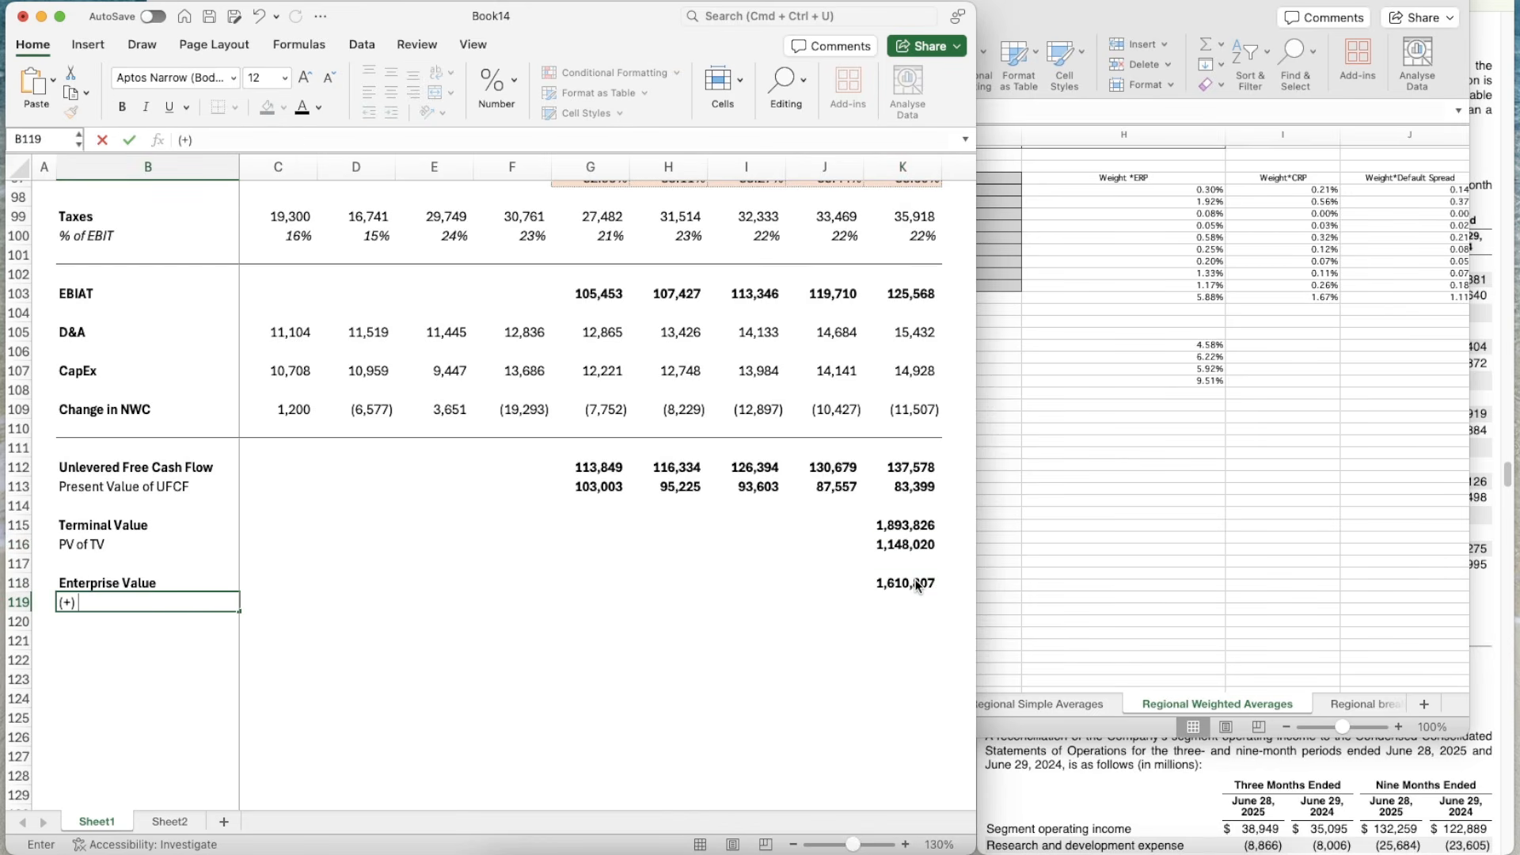
text(Cash)
key(Return)
text(()
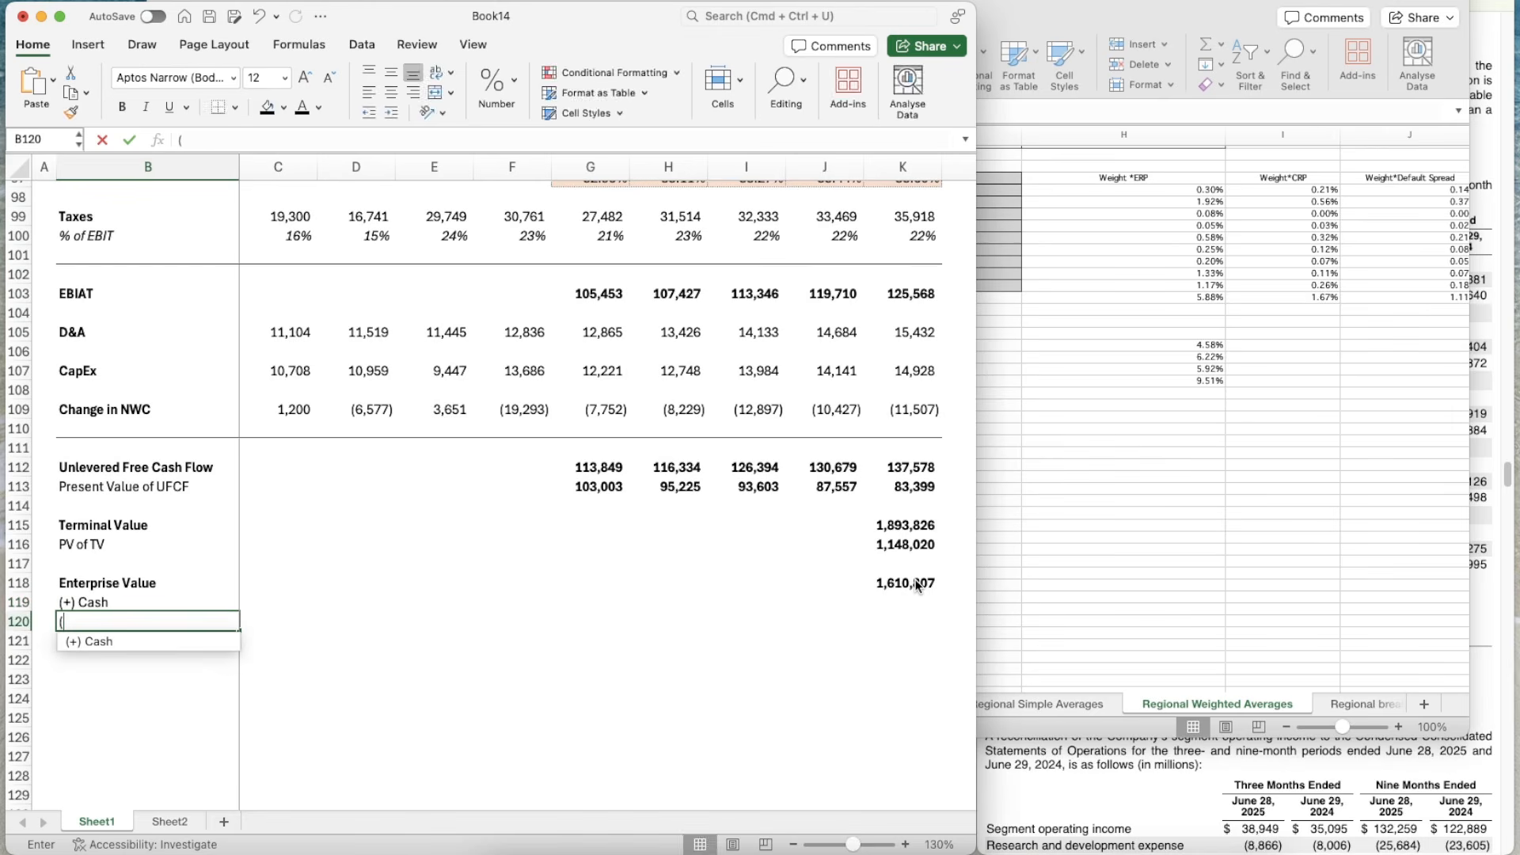
text(-) Debt)
key(Return)
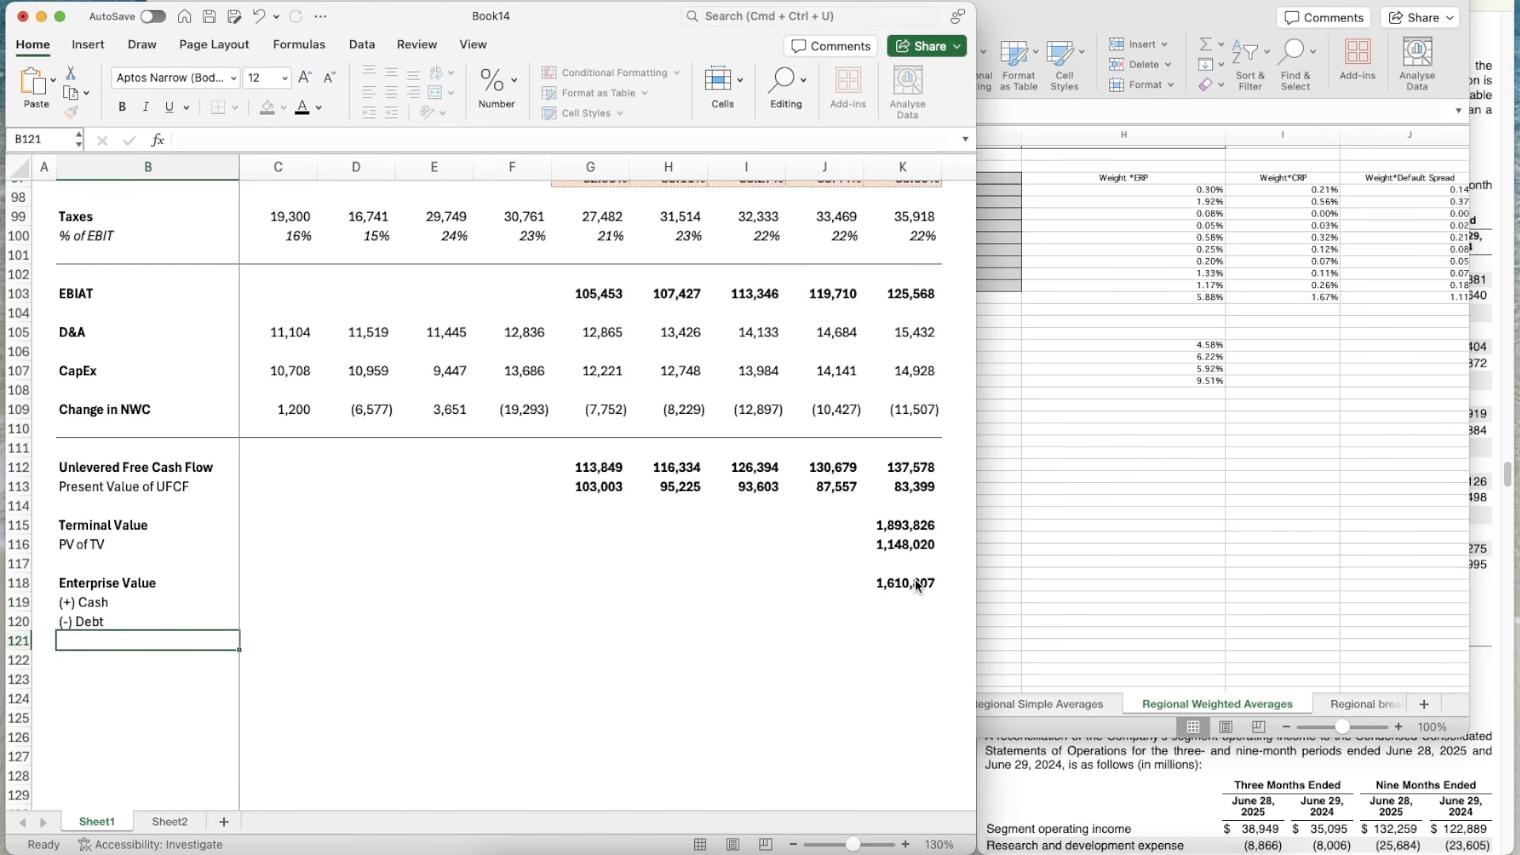
- Add the bold label "Equity Value" in B122
key(Return)
text(Equity Value)
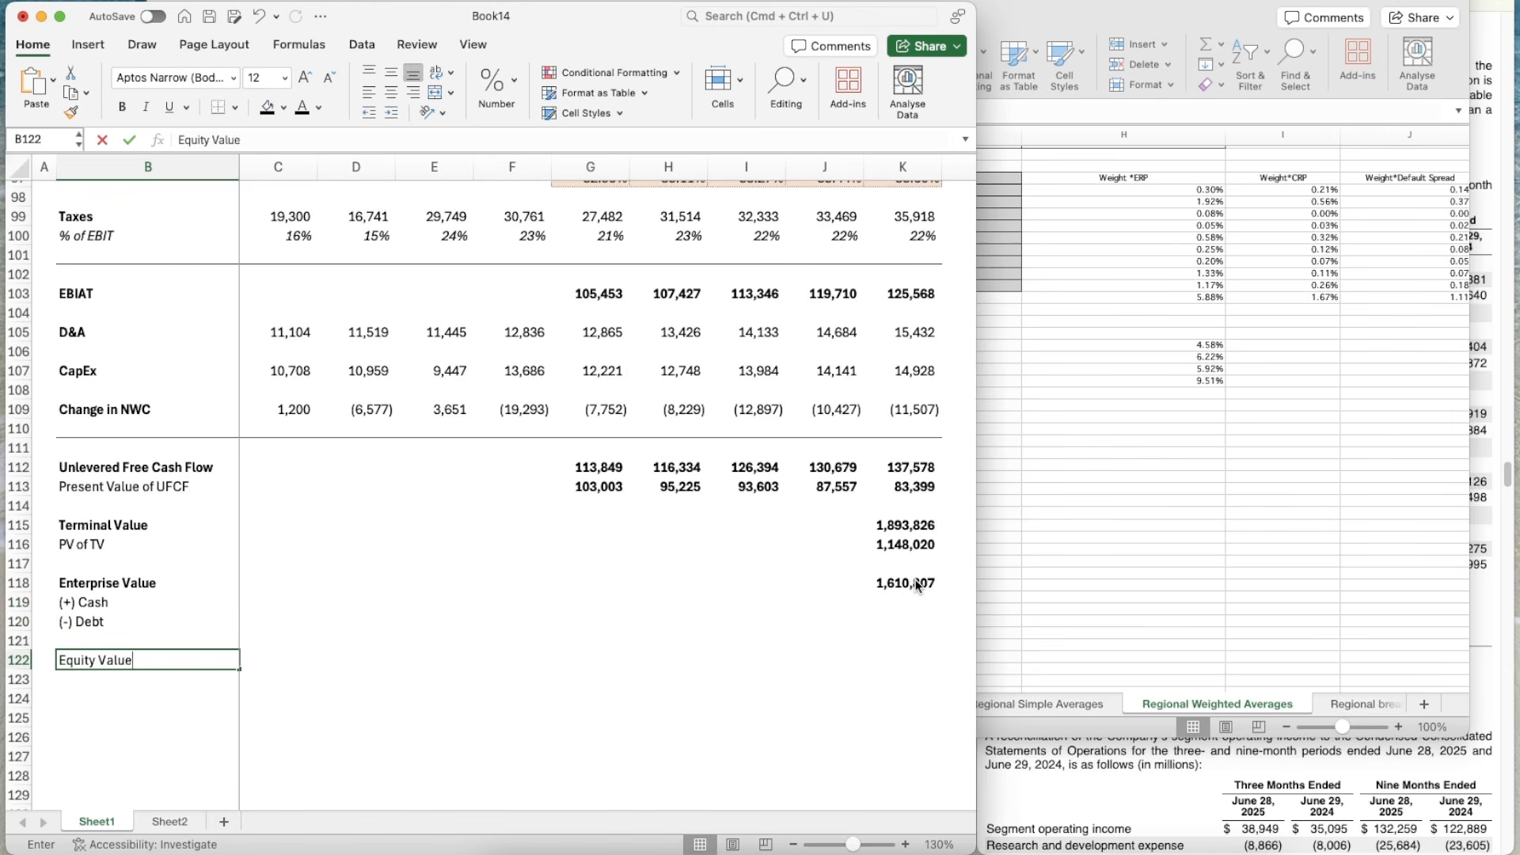
key(Return)
key(Up)
key(super+b)
- Make the "(+) Cash" and "(-) Debt" labels in B119:B120 bold
key(Up)
key(Up)
key(shift+Up)
key(super+b)
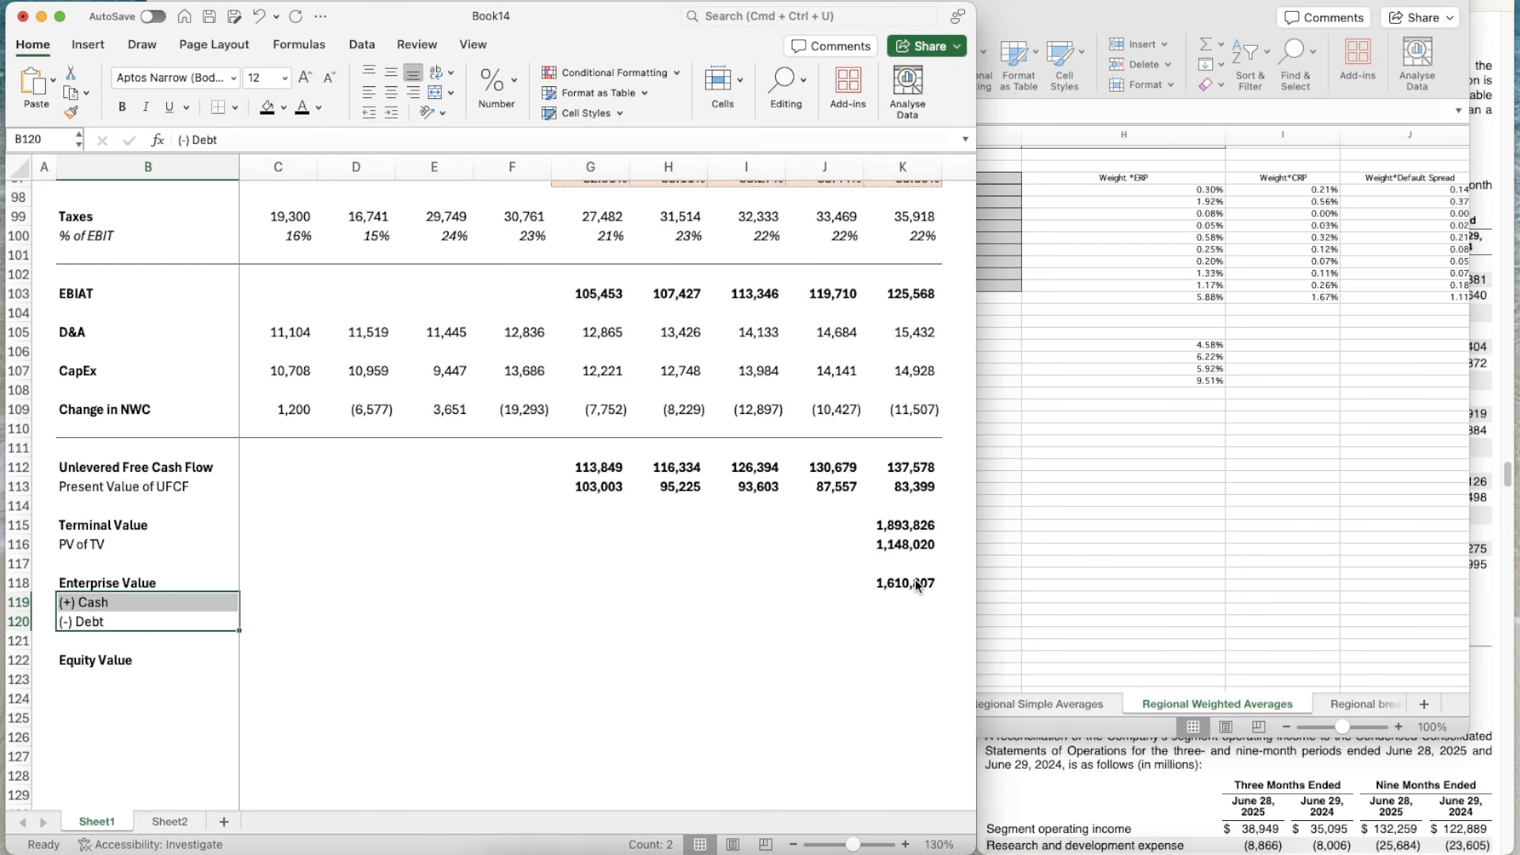
- Link the Debt amount in K120 to the debt figure on Sheet2 with the formula =Sheet2!C13
key(Right)
key(Right)
key(Right)
key(Right)
key(Right)
key(Right)
key(Right)
key(Right)
key(Right)
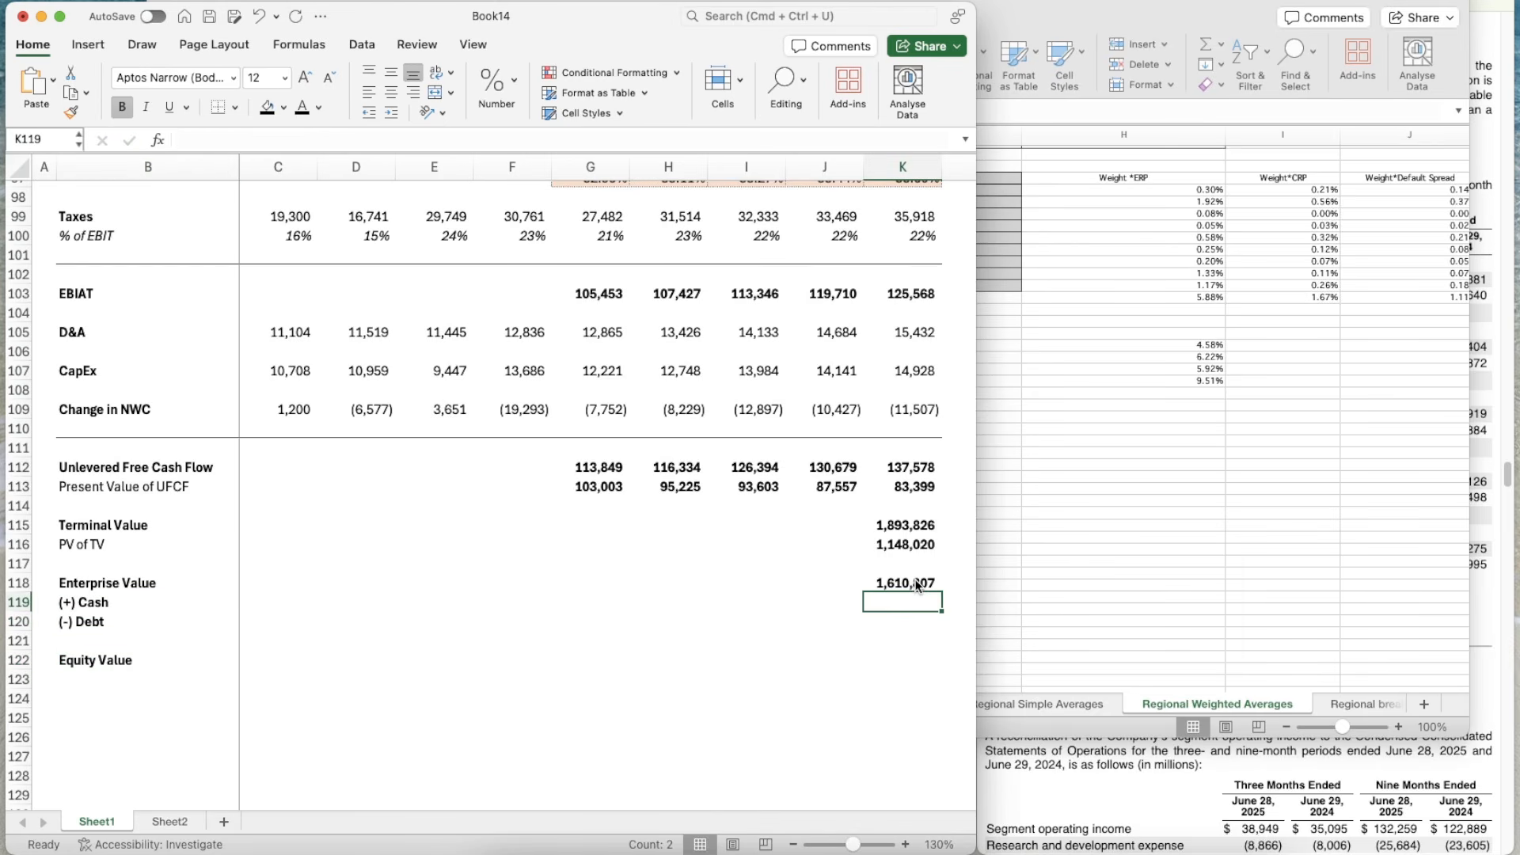
key(Down)
text(=)
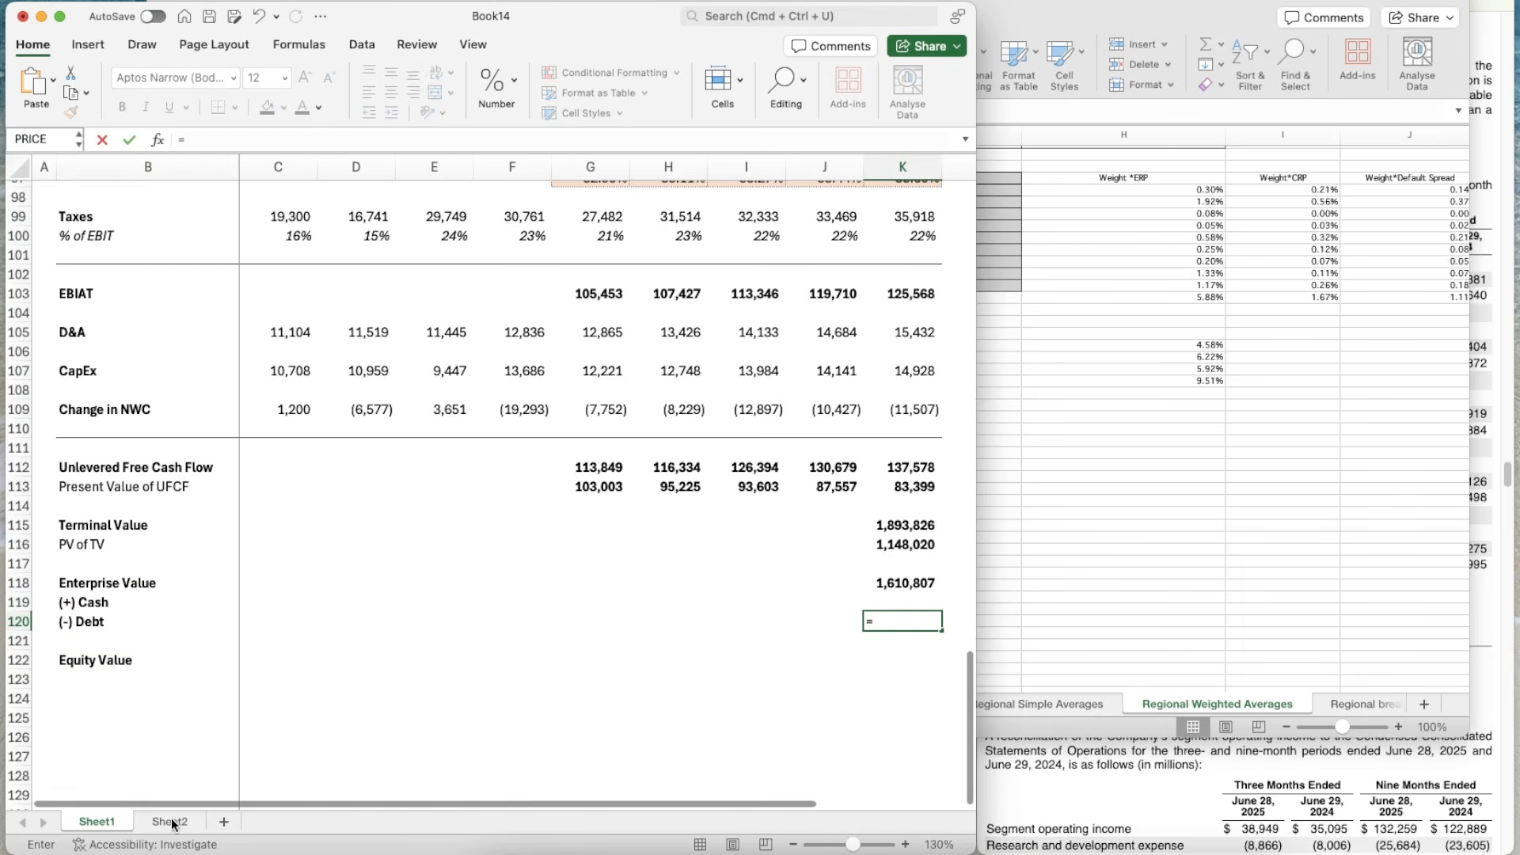
click(169, 821)
click(321, 395)
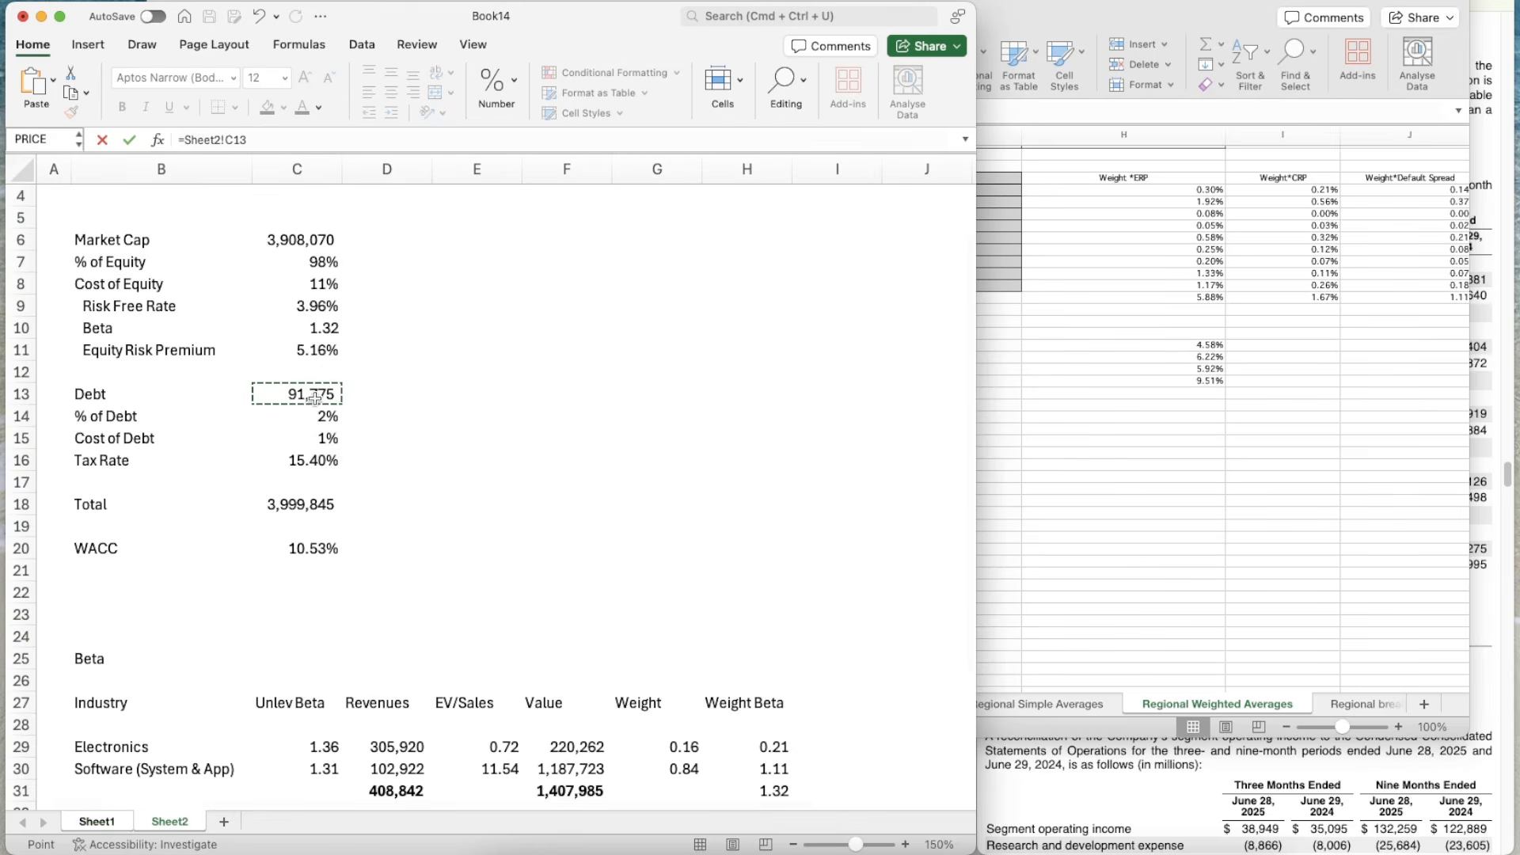
key(Return)
- Copy the format of the Enterprise Value in K118 onto the Debt amount in K120
click(887, 584)
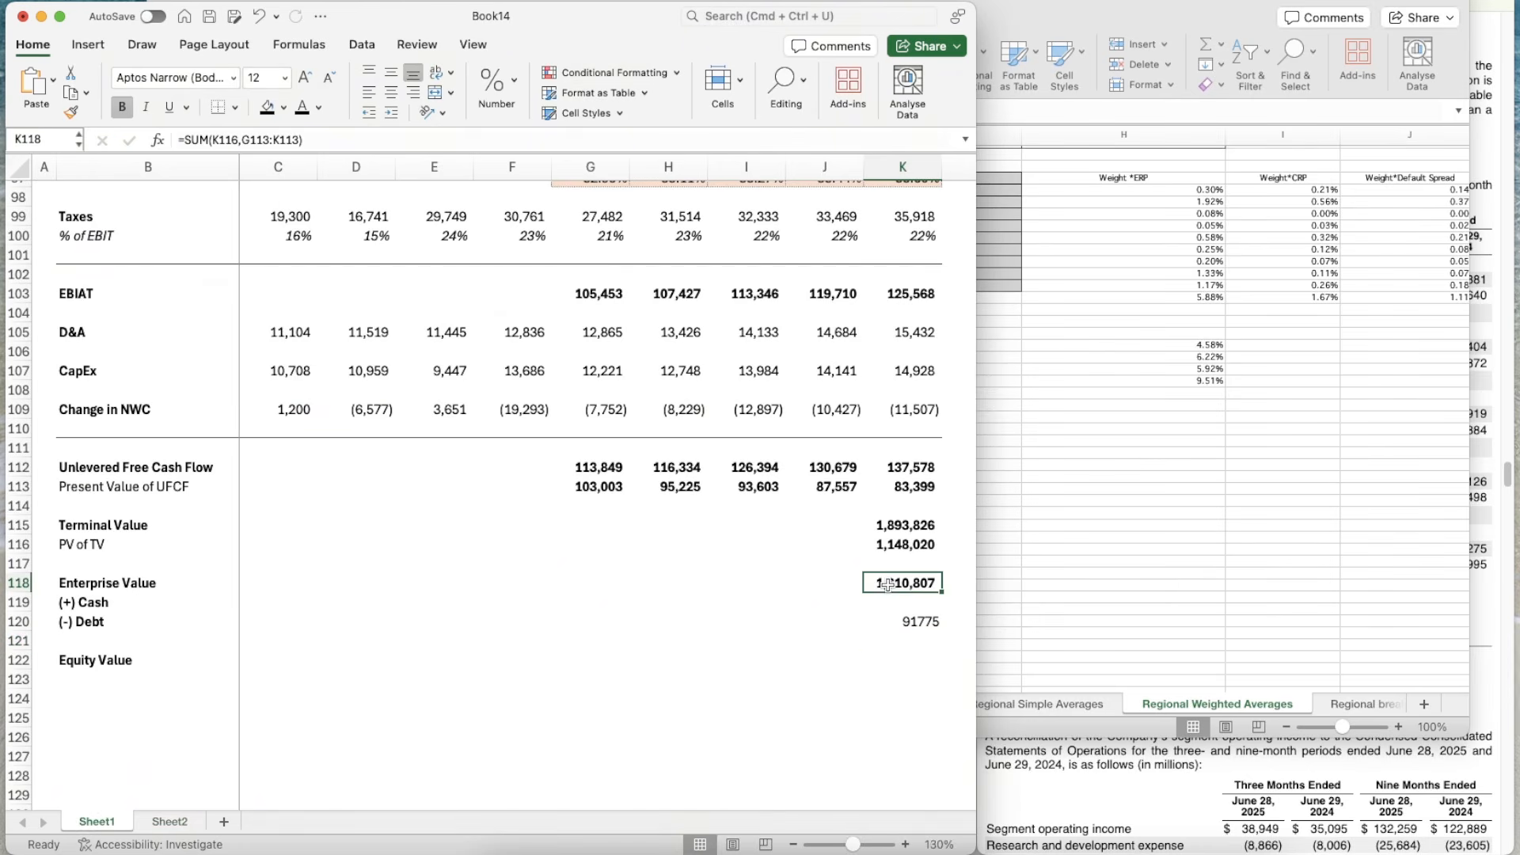
key(super+shift+c)
click(909, 623)
- Enter the Cash amount in K119 as =36269+19103, using cash and equivalents plus current marketable securities from the 10-Q balance sheet
click(889, 605)
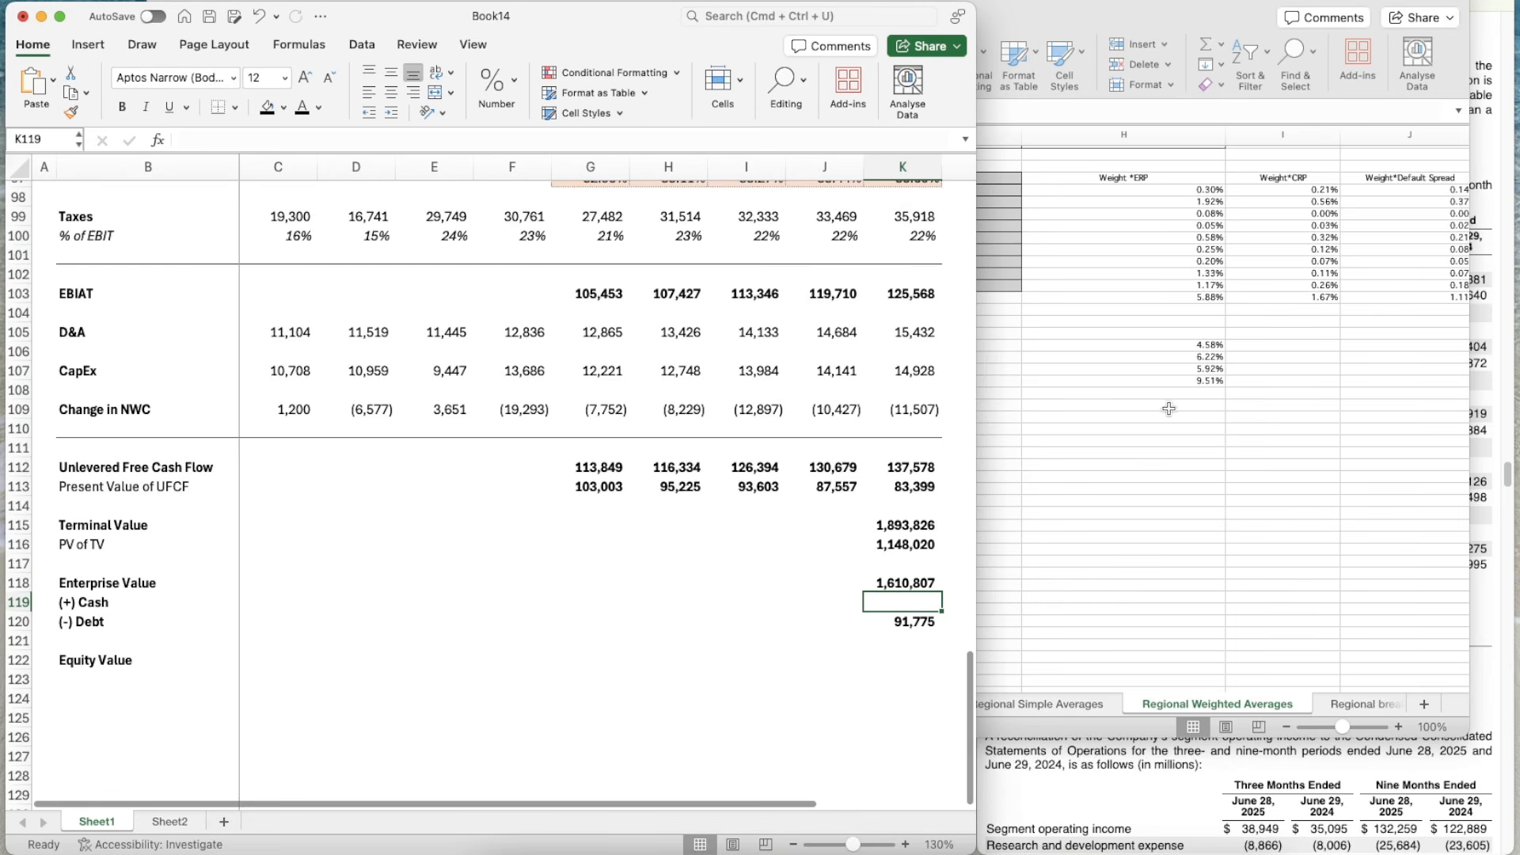
key(super+Tab)
scroll(1302, 361, up, 20)
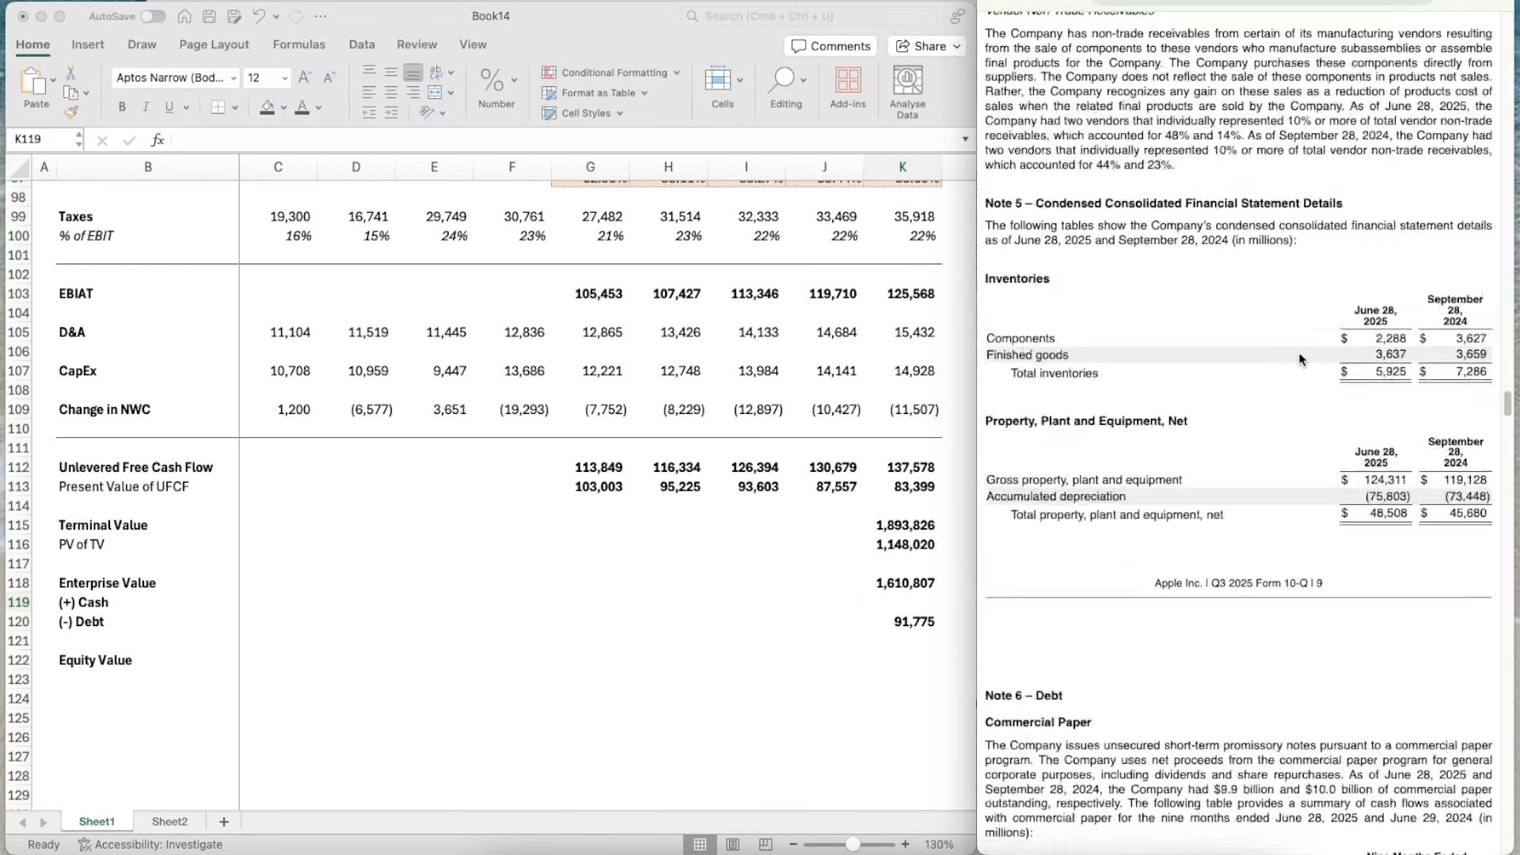
scroll(1302, 360, down, 10)
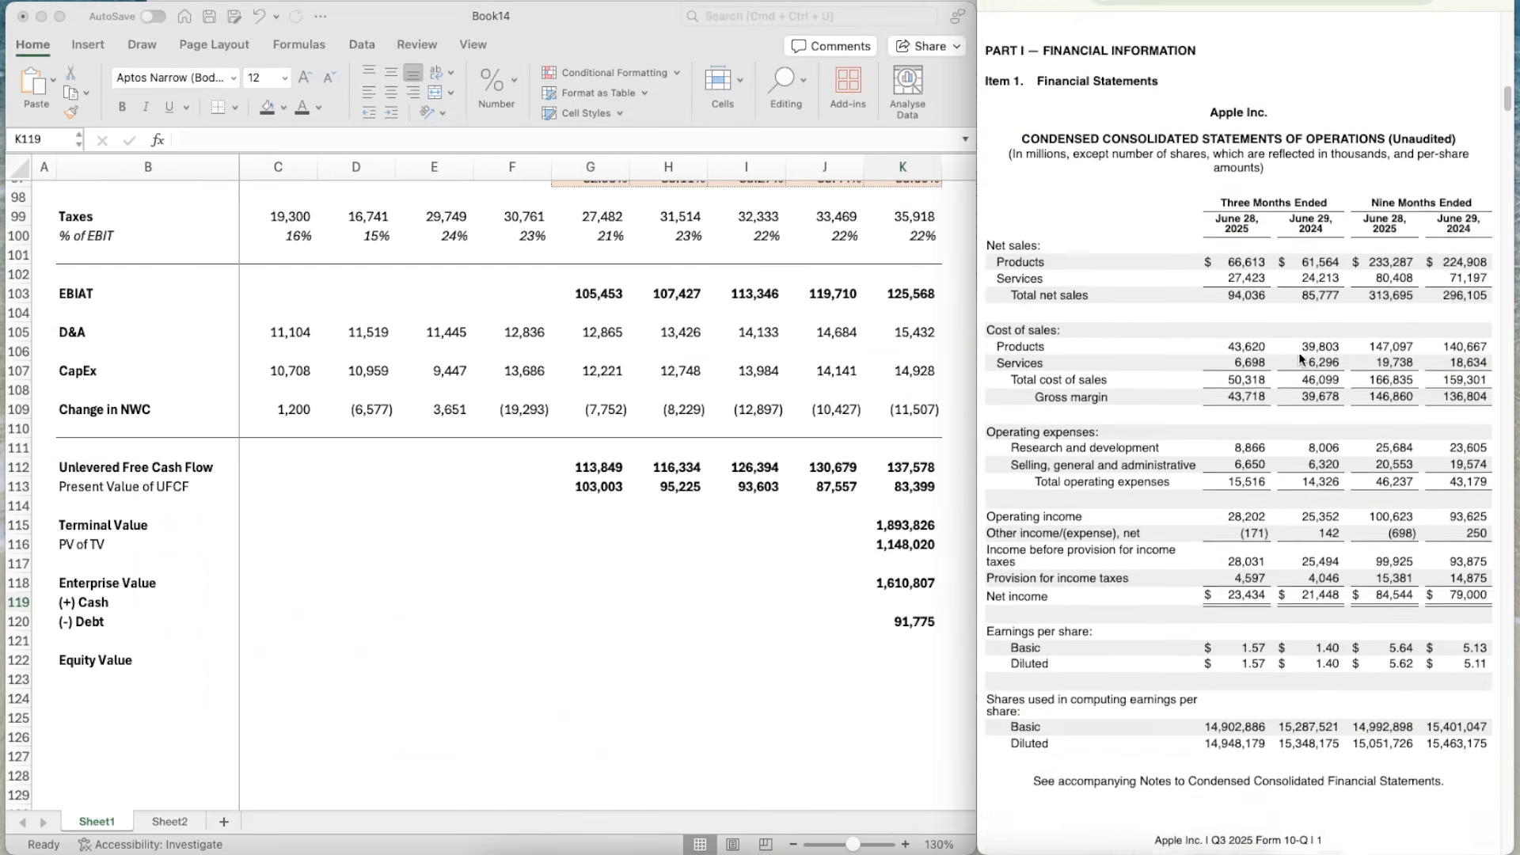
scroll(1298, 357, down, 15)
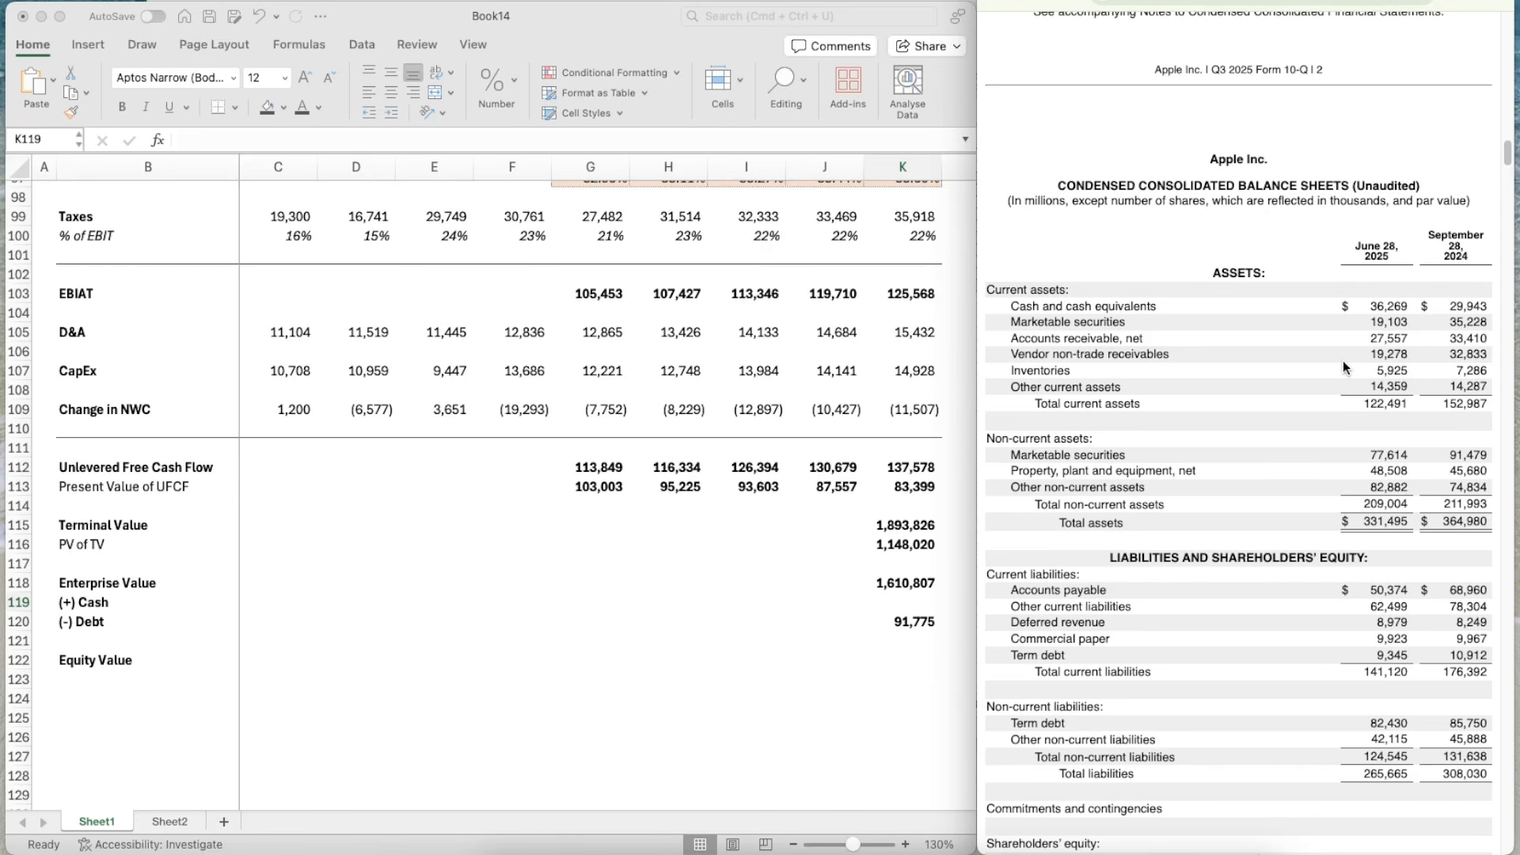
click(828, 682)
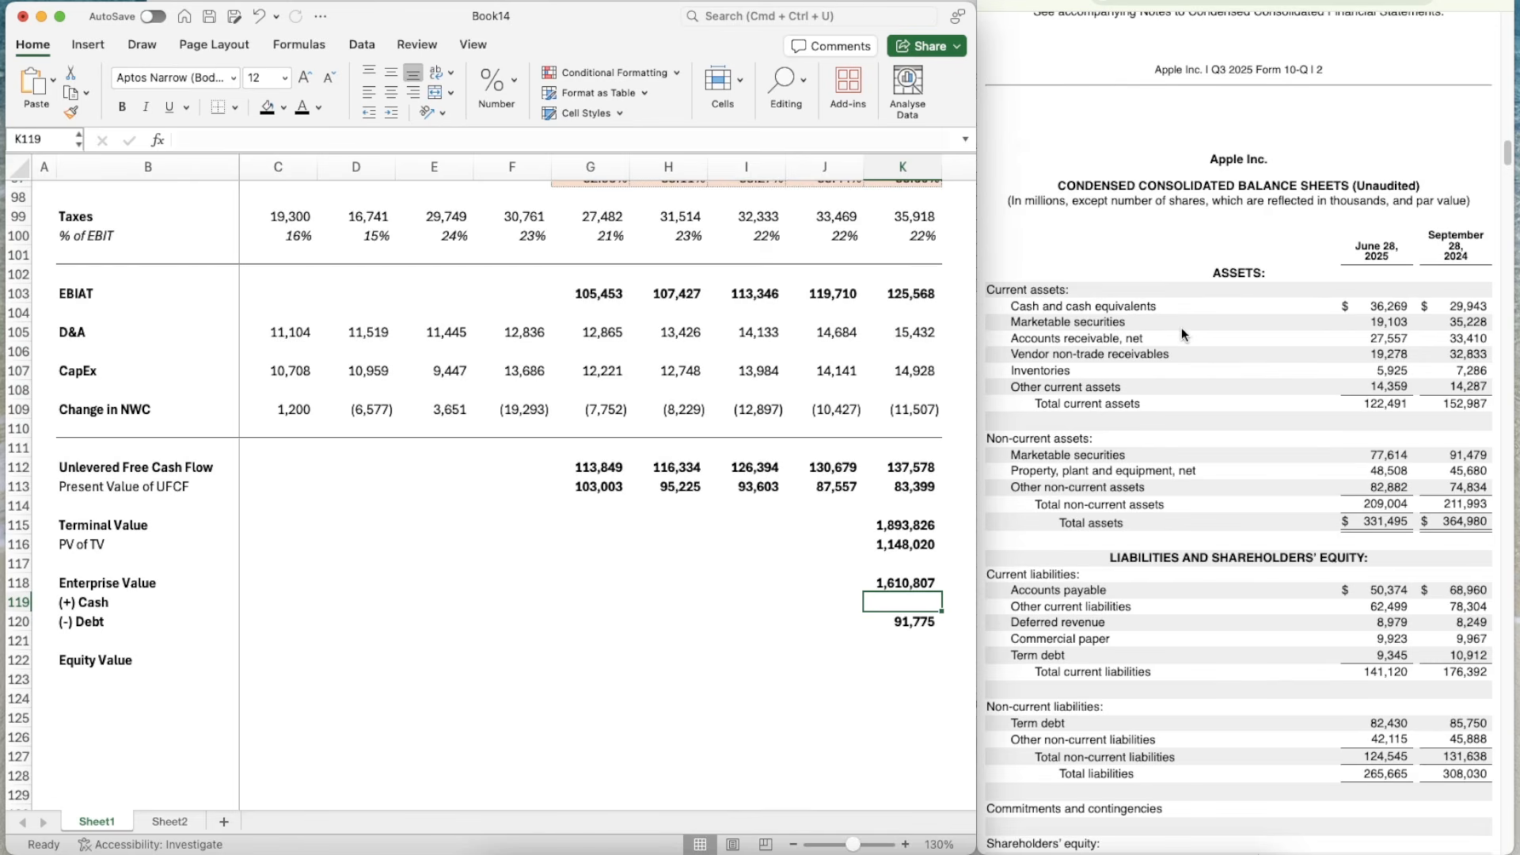
text(=3626)
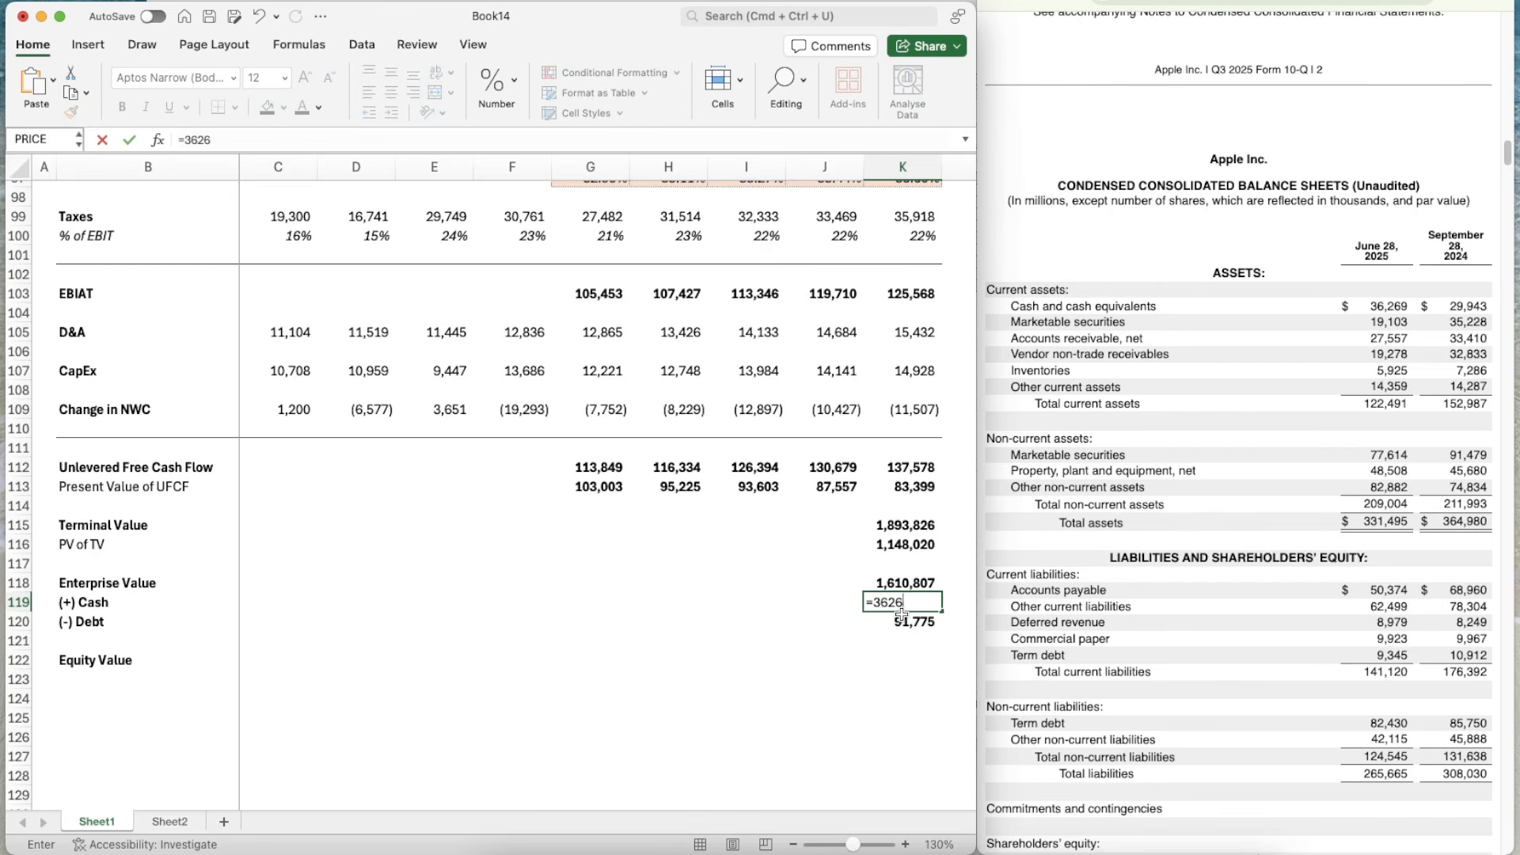
text(9+)
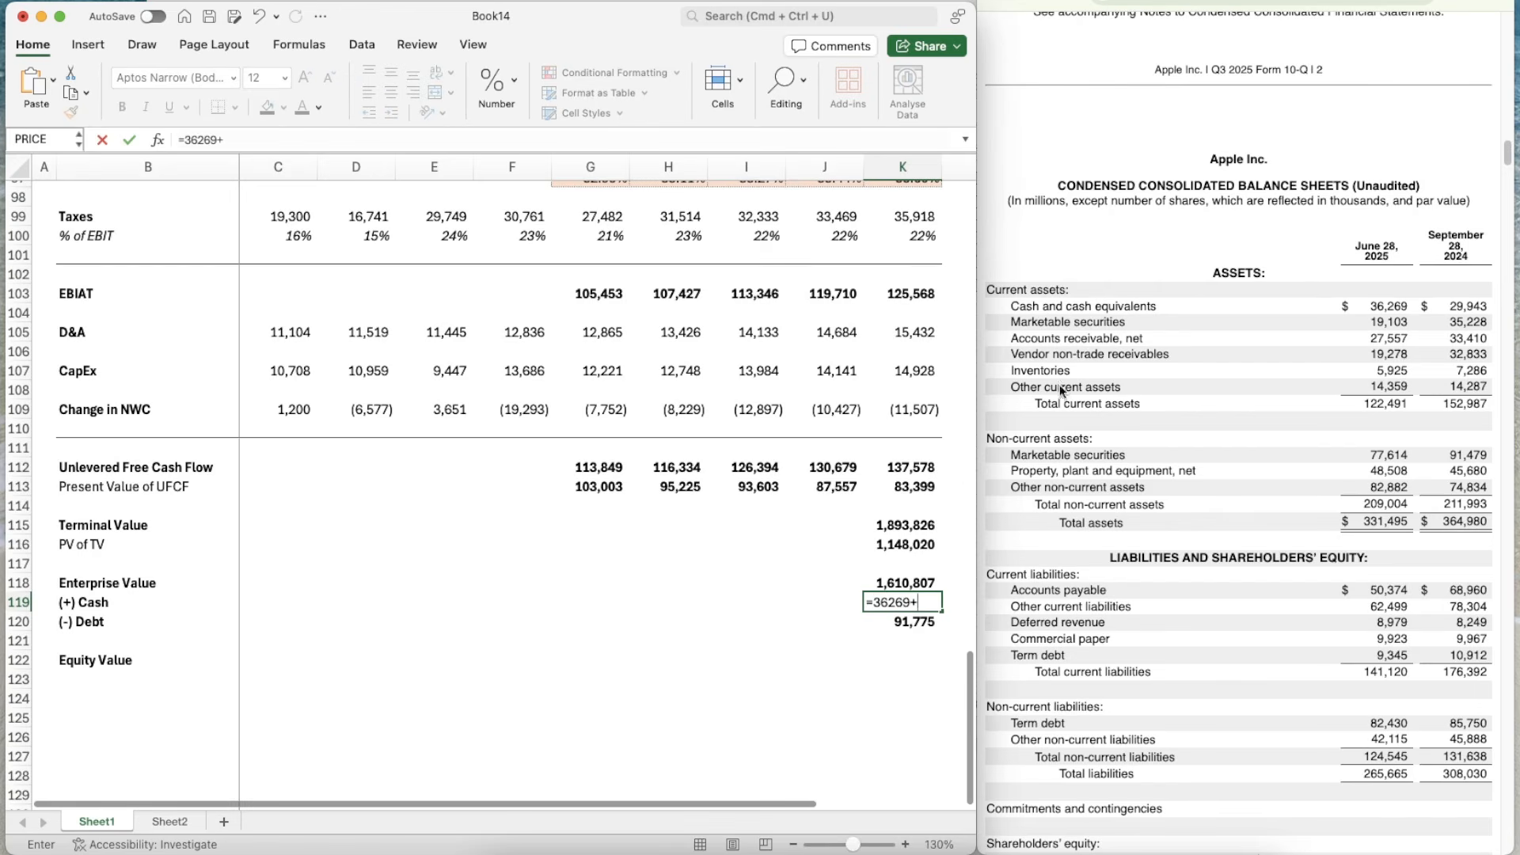
text(19103)
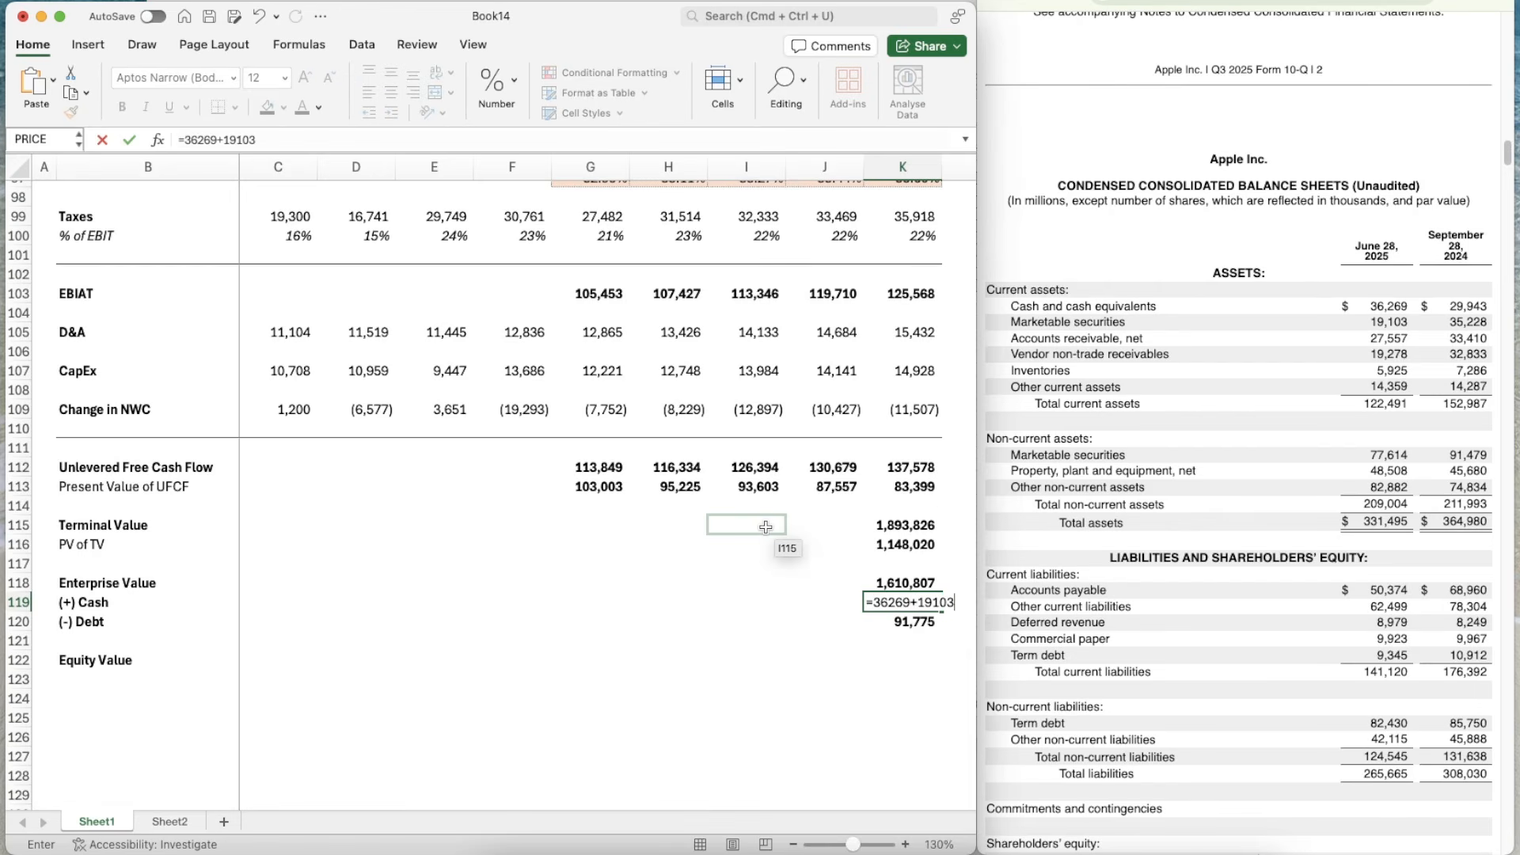
key(Return)
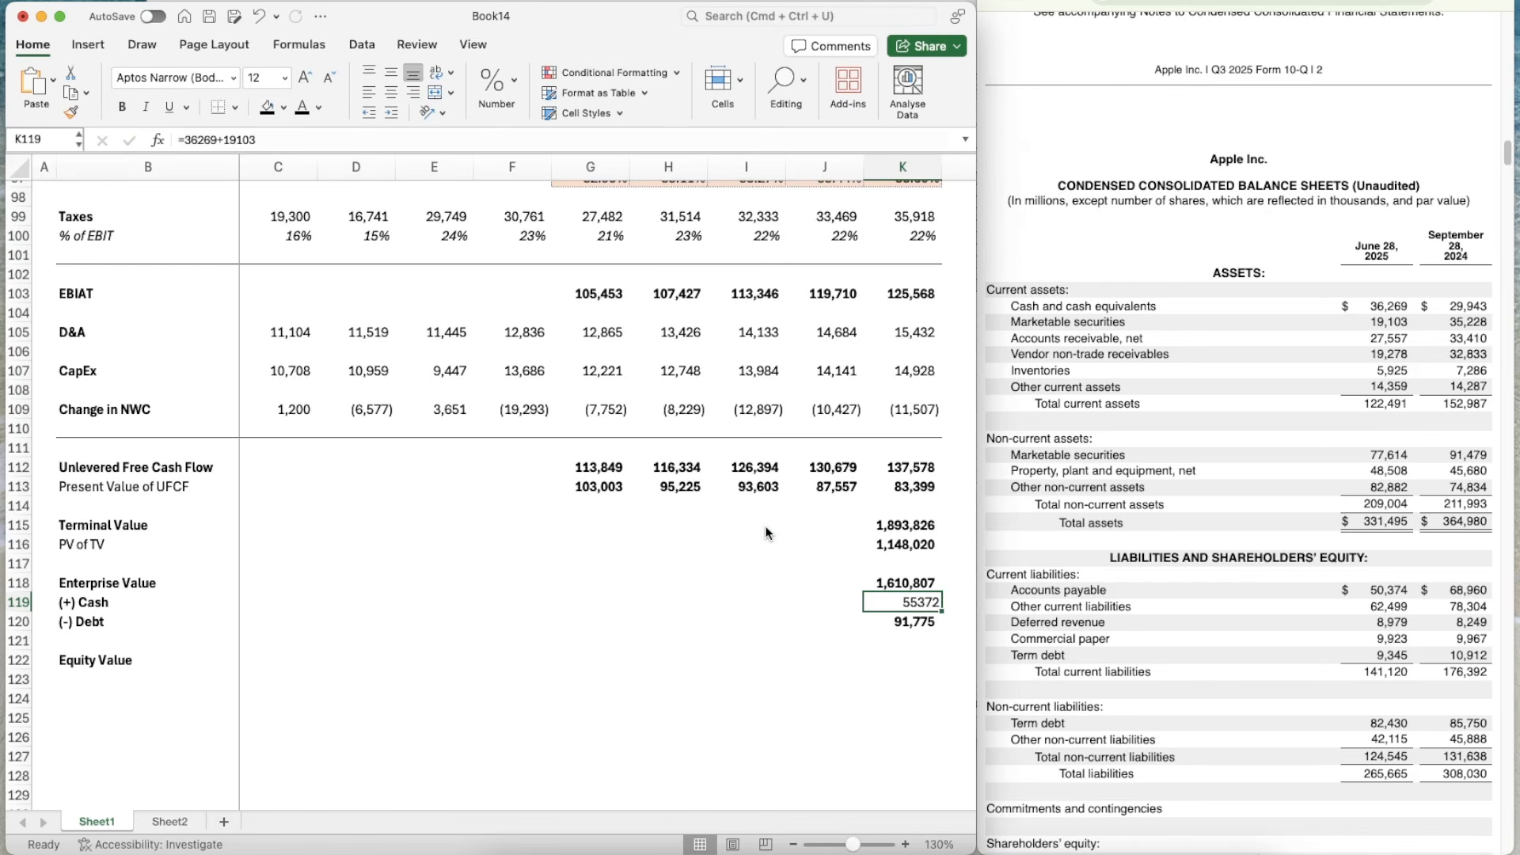
- Copy the bold, comma-separated number format of the neighbouring bridge amounts onto the Cash amount in K119
key(super+shift+c)
key(Up)
key(super+shift+v)
- Calculate Equity Value in K122 with the formula =K118+K119-K120 and make the result bold
key(Down)
key(Down)
key(Down)
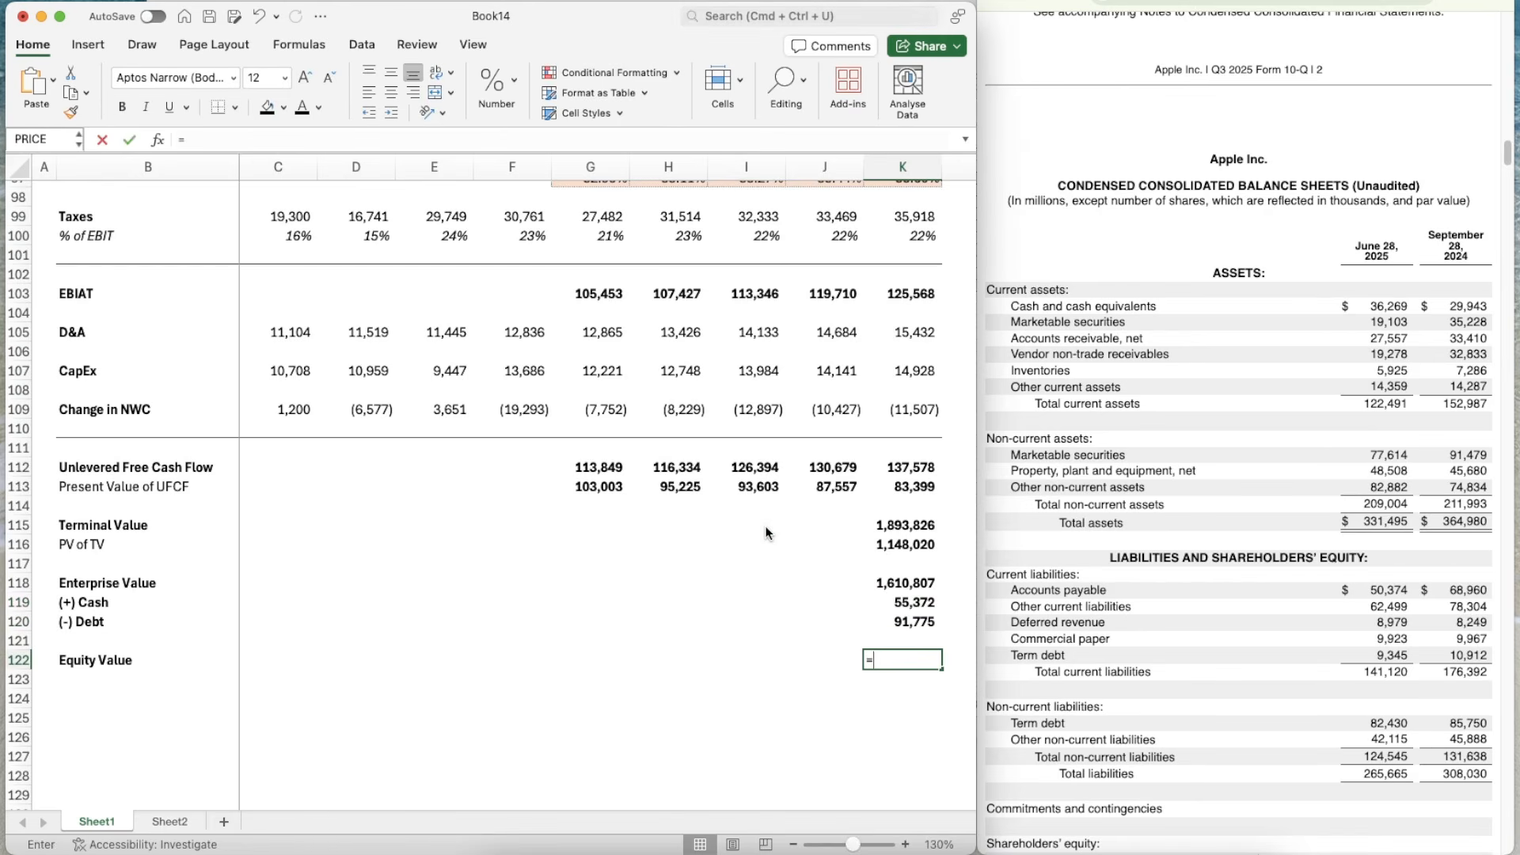
text(=)
key(Up)
key(Up)
key(Up)
key(Up)
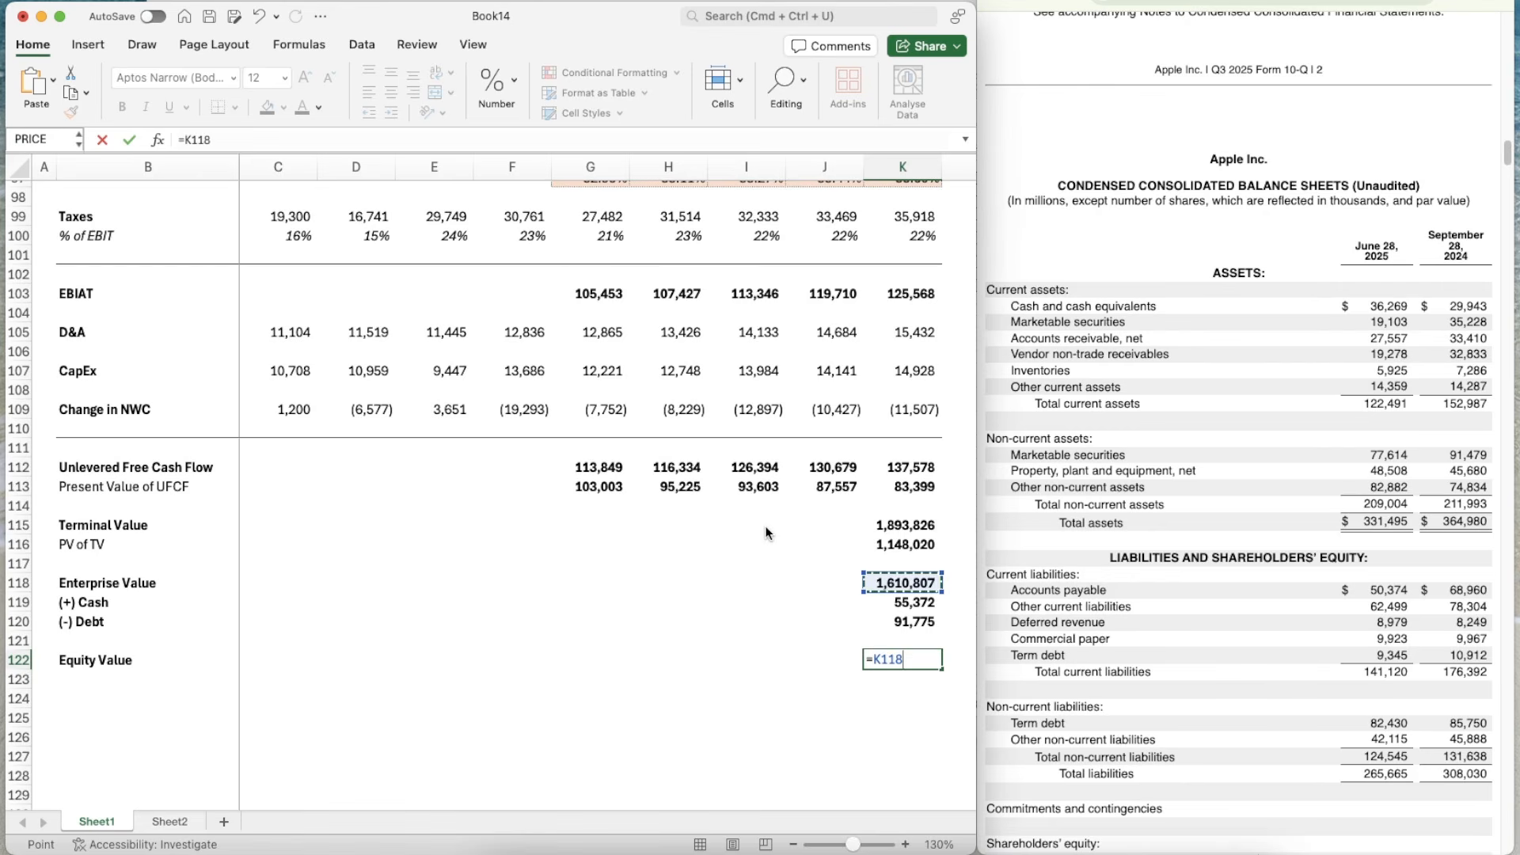
text(+)
key(Up)
key(Up)
key(Up)
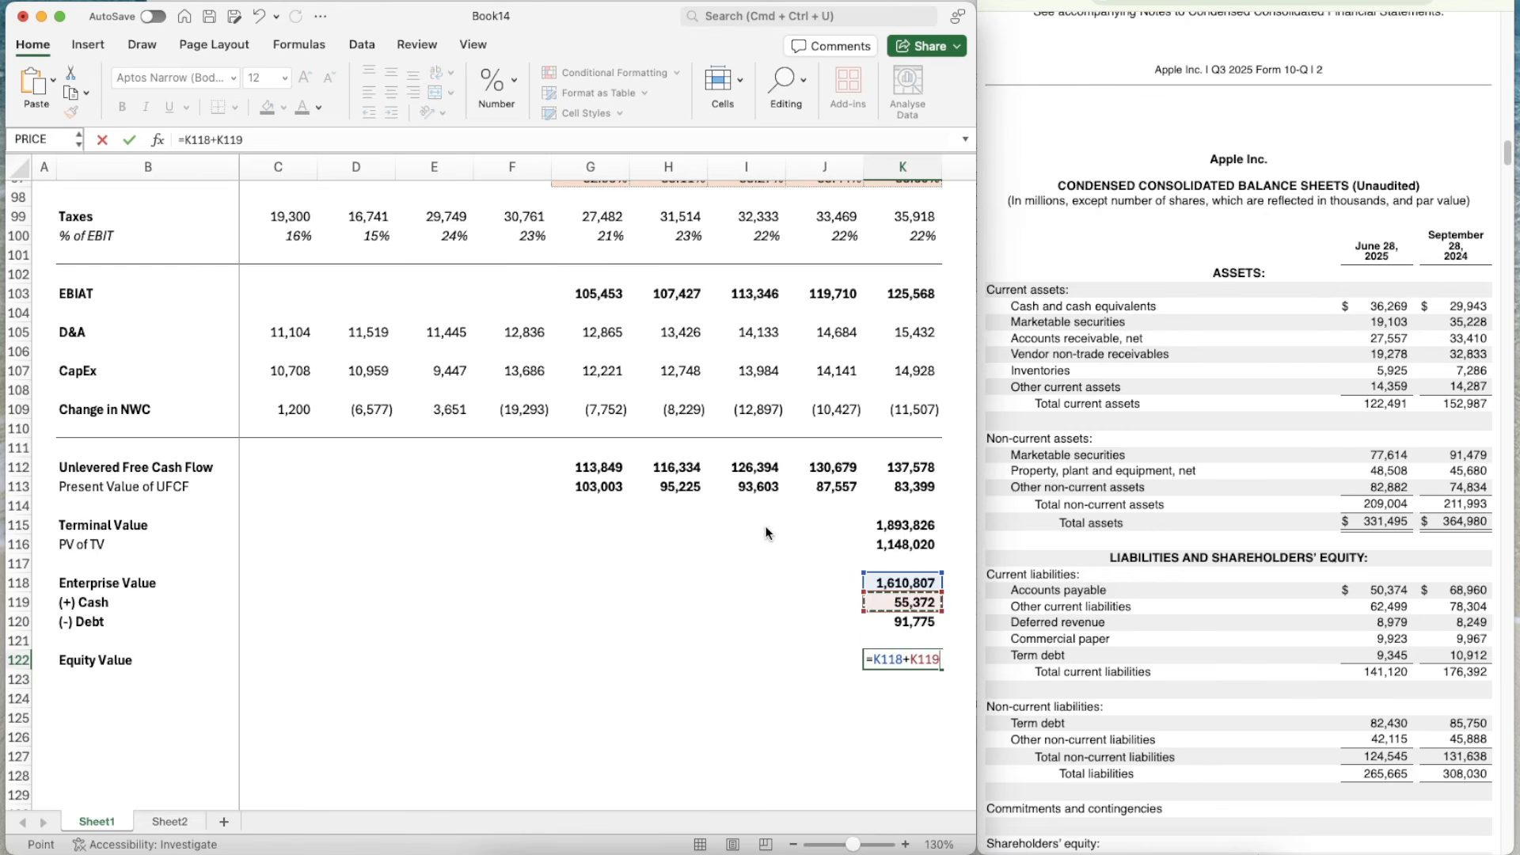
text(-)
key(Up)
key(Up)
key(Return)
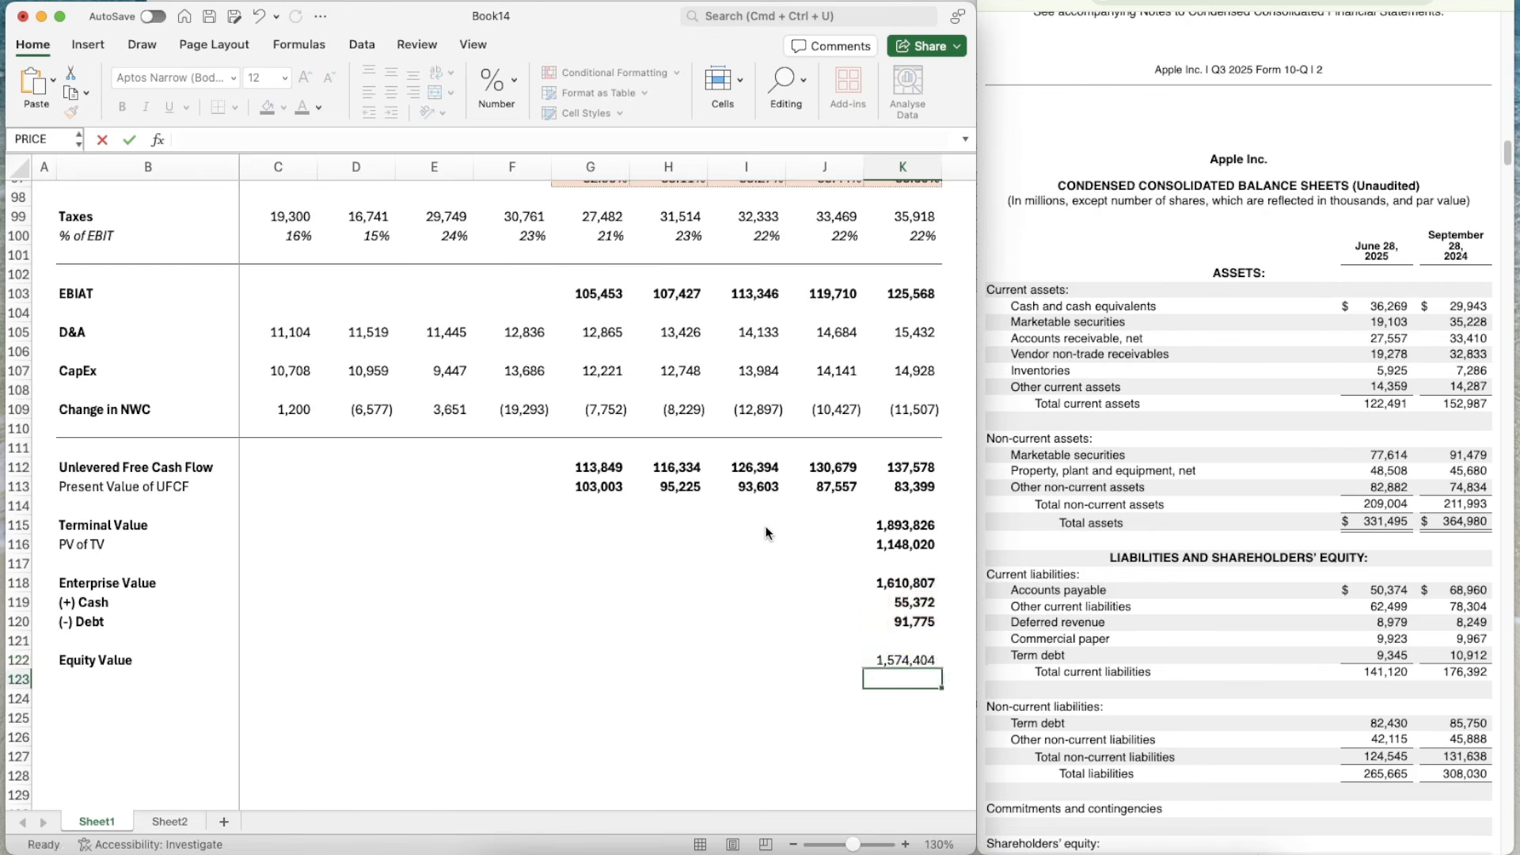
key(Up)
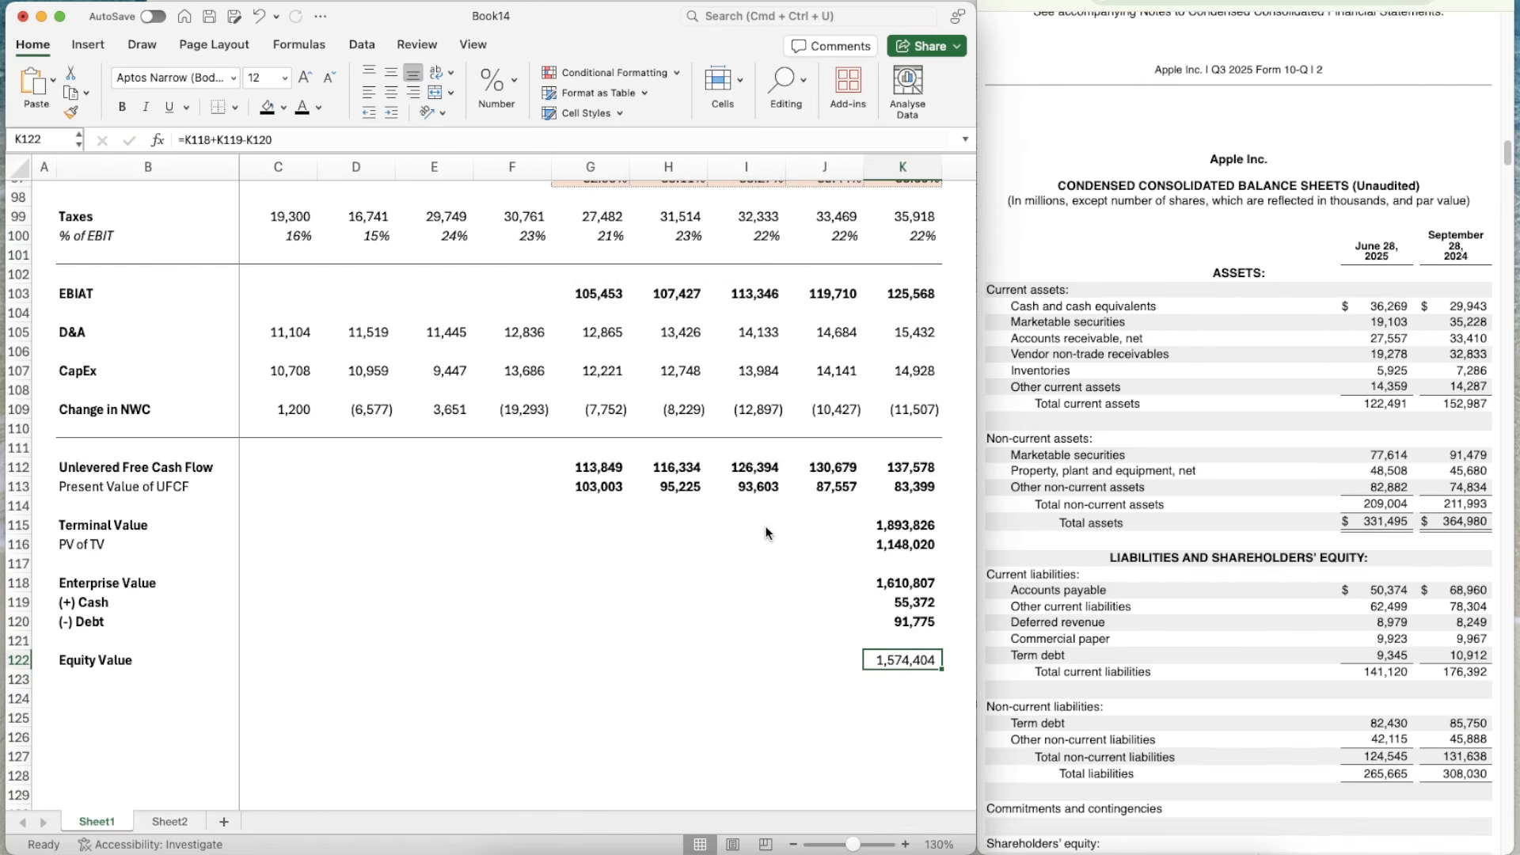
- Add the bold label "Diluted Shares Outstanding" in B123
key(Down)
key(Down)
key(Left)
key(Left)
key(Left)
key(Left)
key(Left)
key(Left)
key(Left)
key(Left)
key(Left)
key(Left)
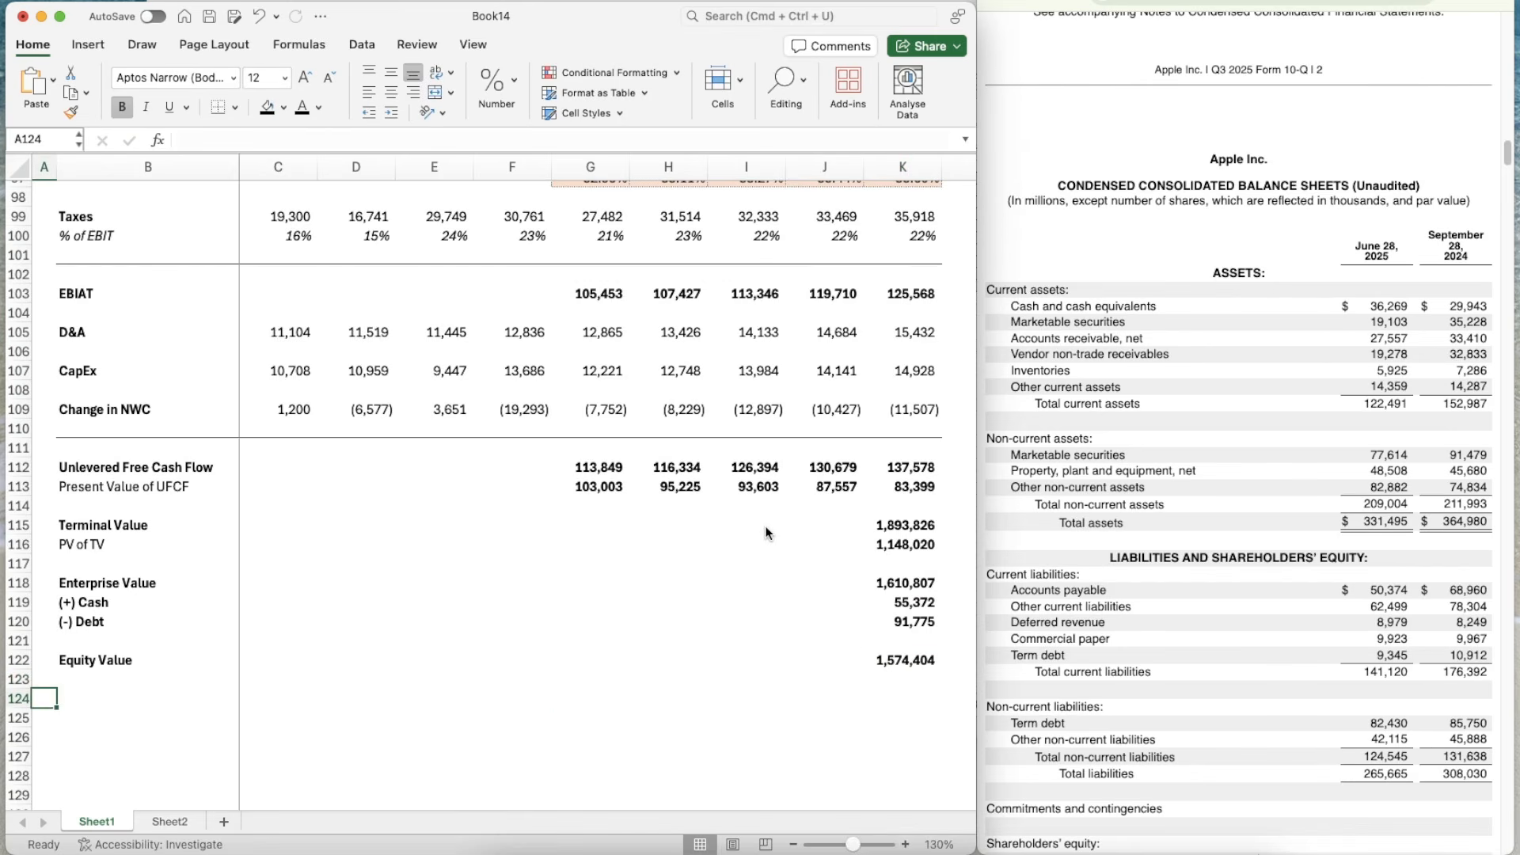
key(Up)
key(Right)
text(Dil)
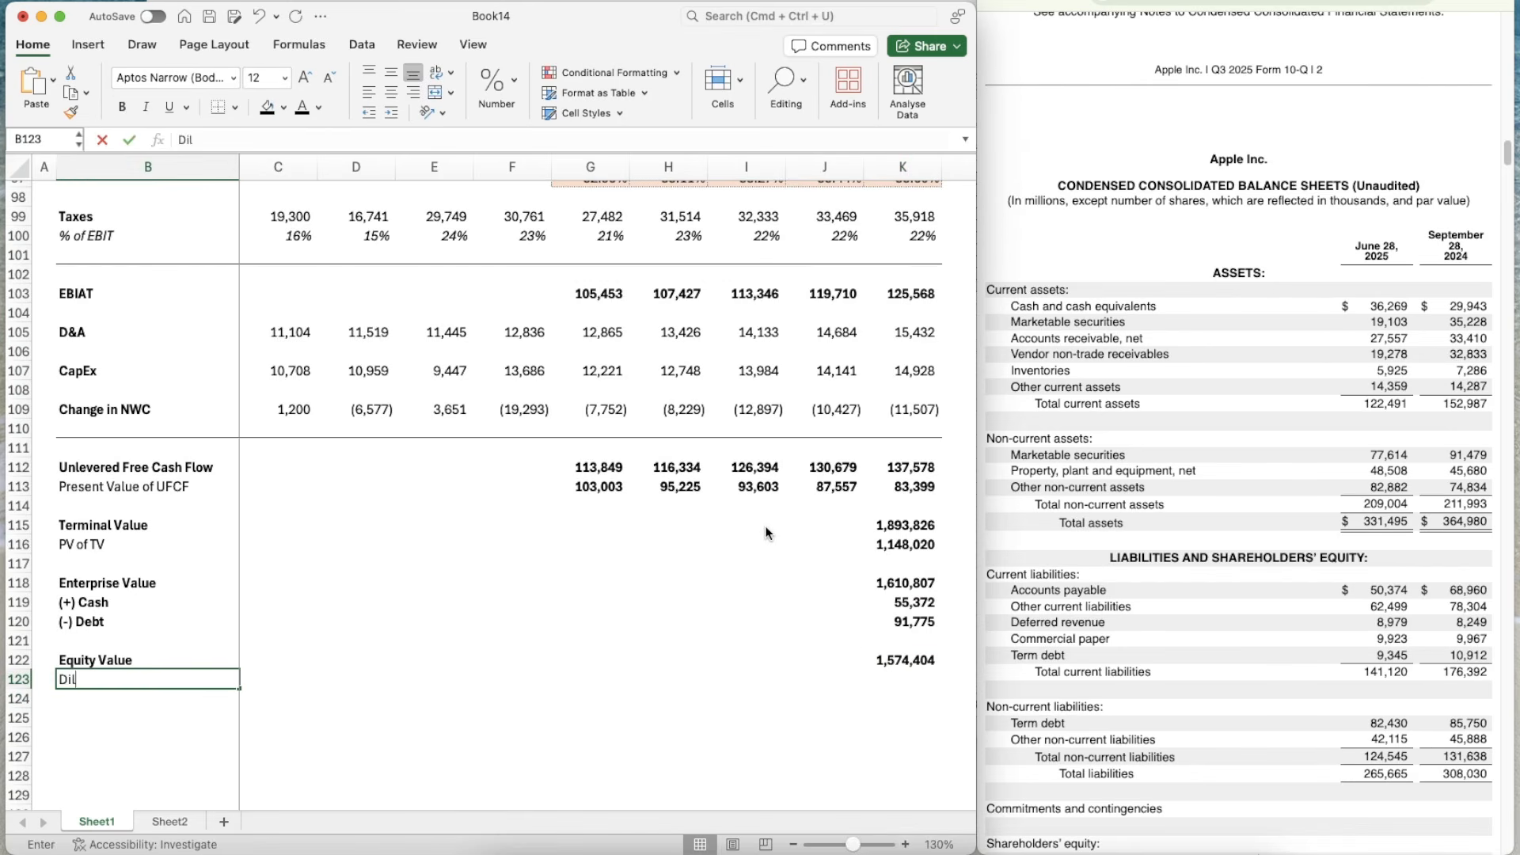
text(uted Shares )
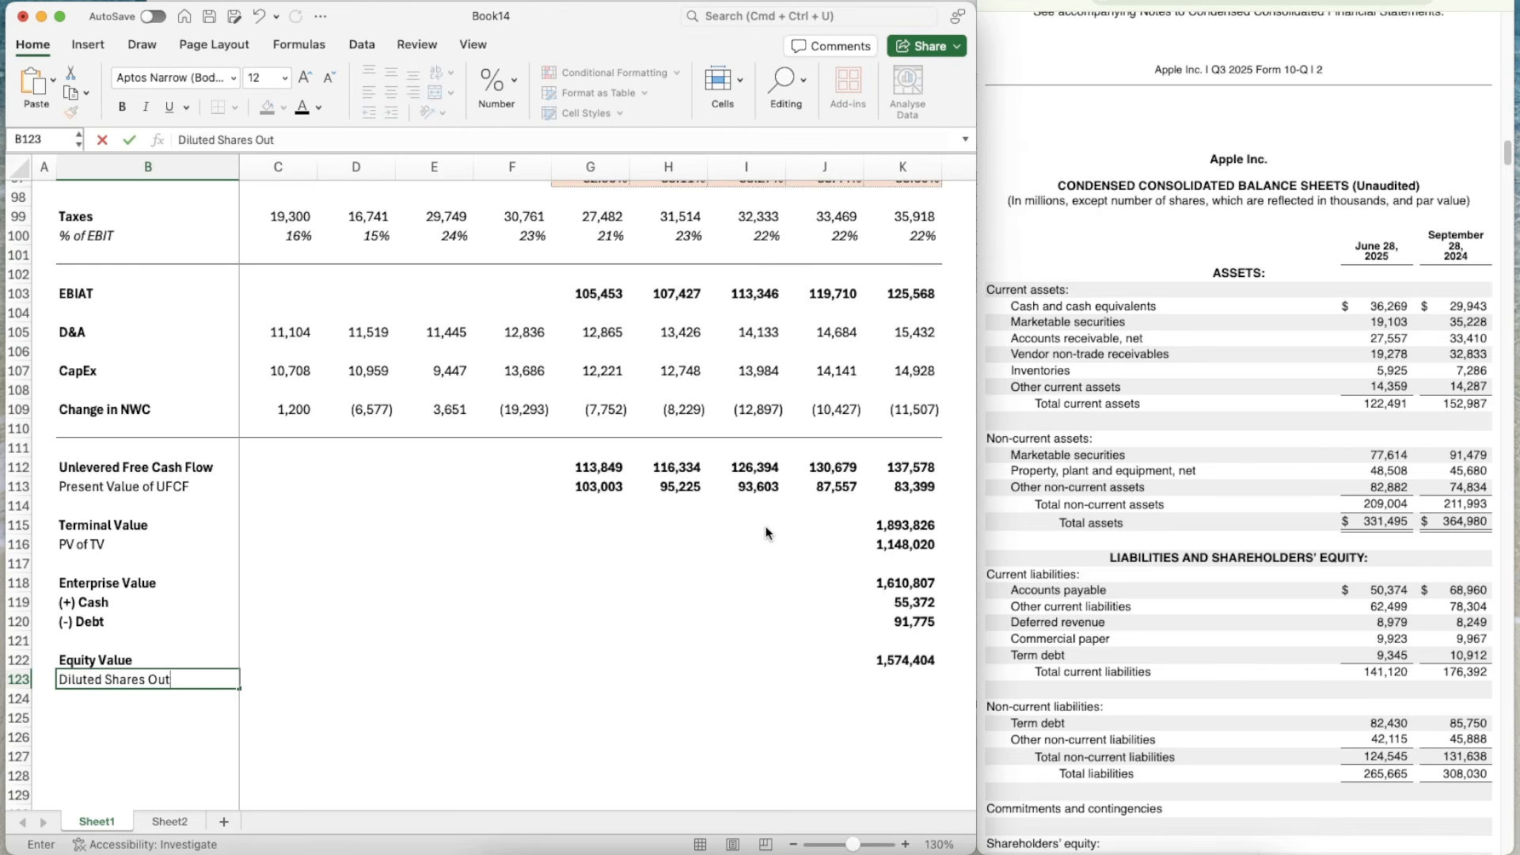
text(Outstanding)
key(BackSpace)
key(BackSpace)
key(BackSpace)
text(ding)
key(Return)
key(Up)
- Add the bold label "Implied Share Price" in B124
key(Down)
text(Imp)
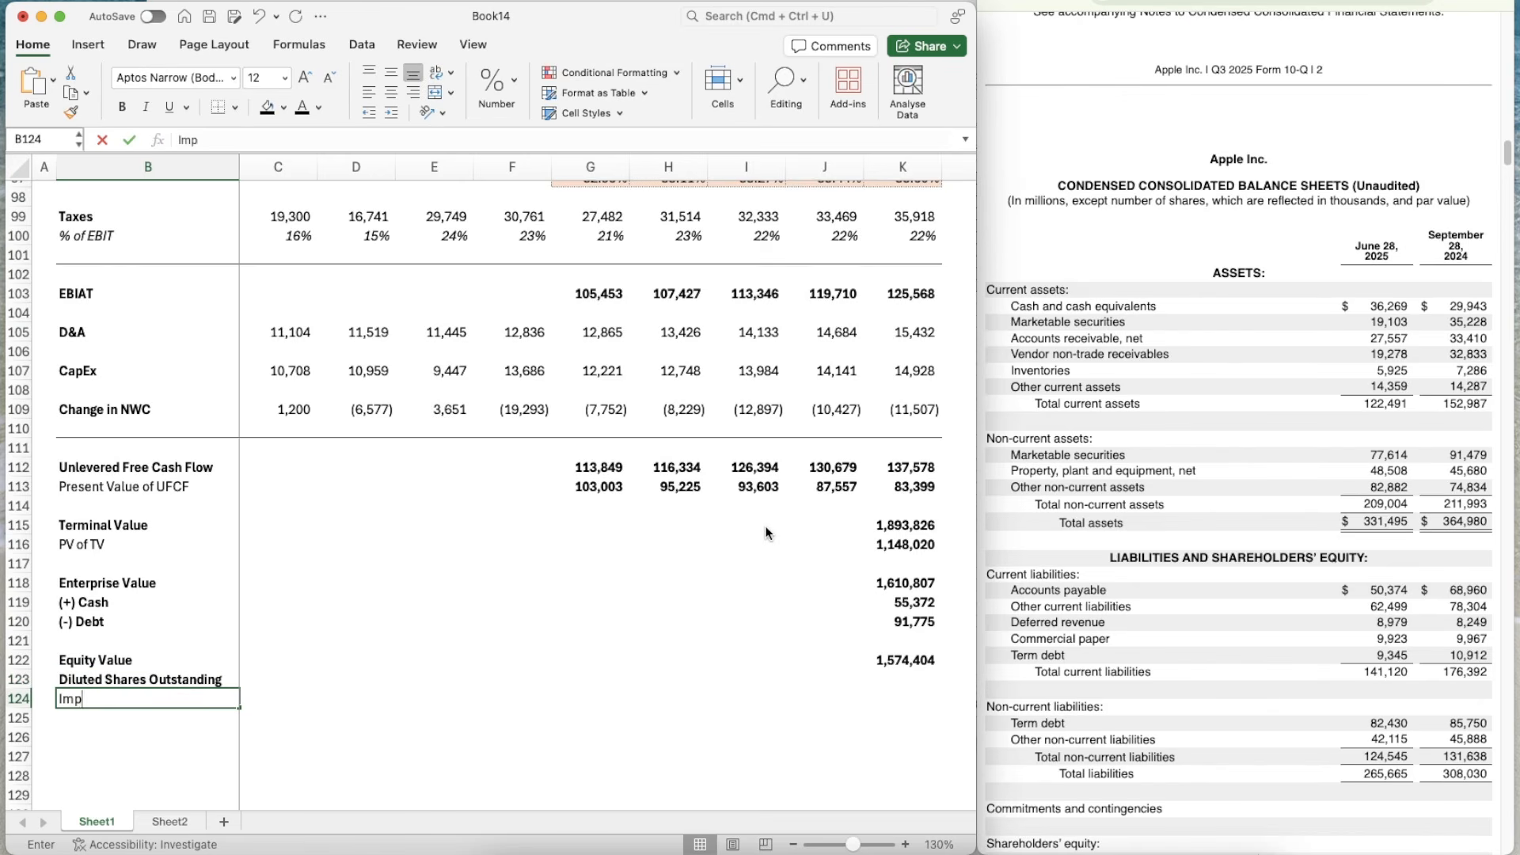
text(lied Share Price)
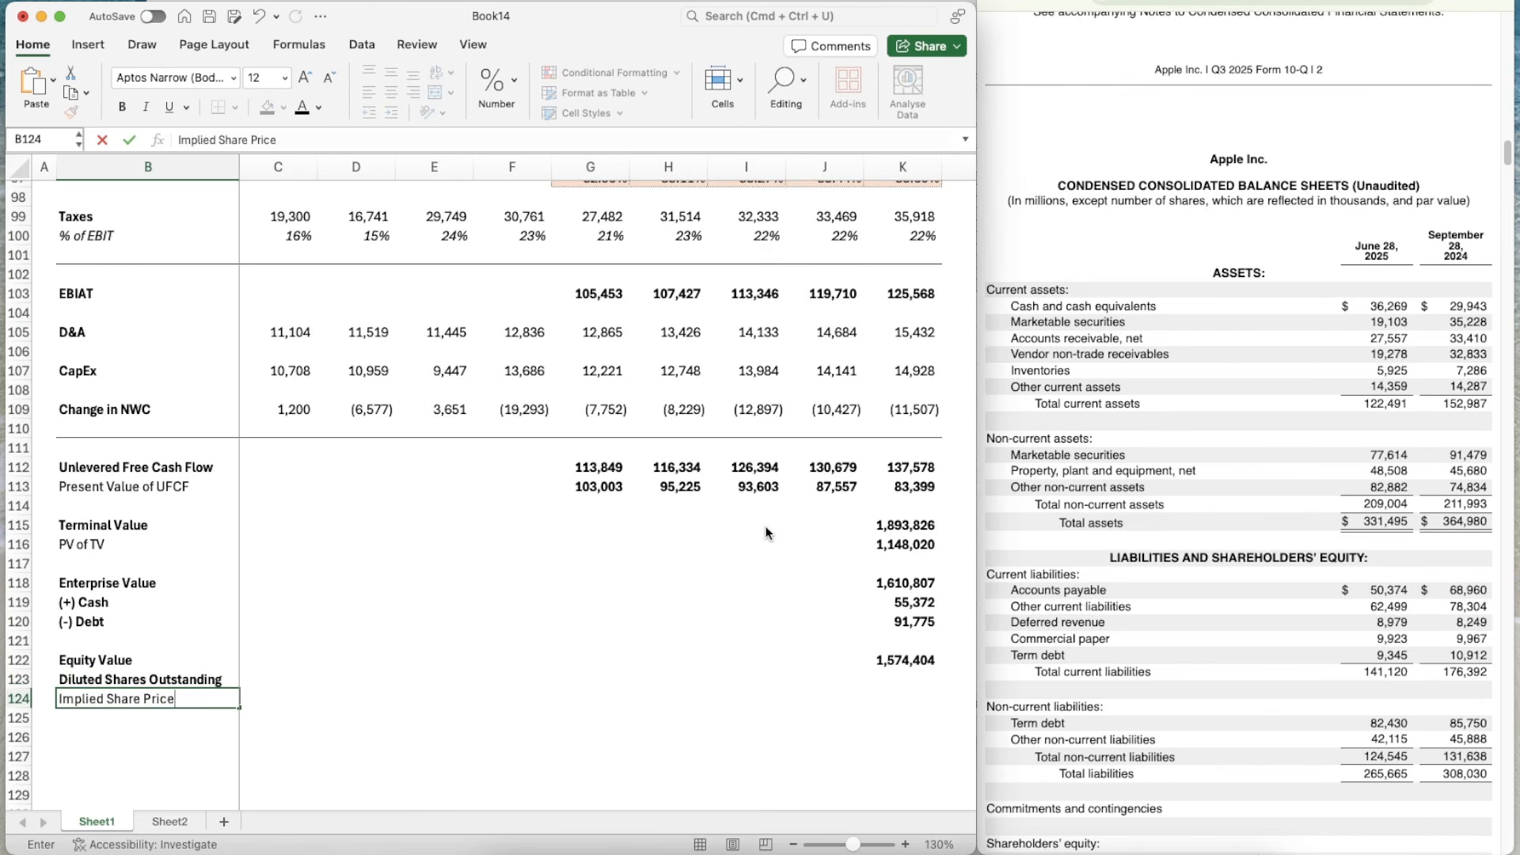
key(Return)
- Enter =15051.726 in K123, using the nine-month diluted share count from the 10-Q statement of operations, expressed in millions
key(Up)
key(Up)
key(Right)
key(Right)
key(Right)
key(Right)
key(Right)
key(Right)
key(Right)
key(Right)
key(Right)
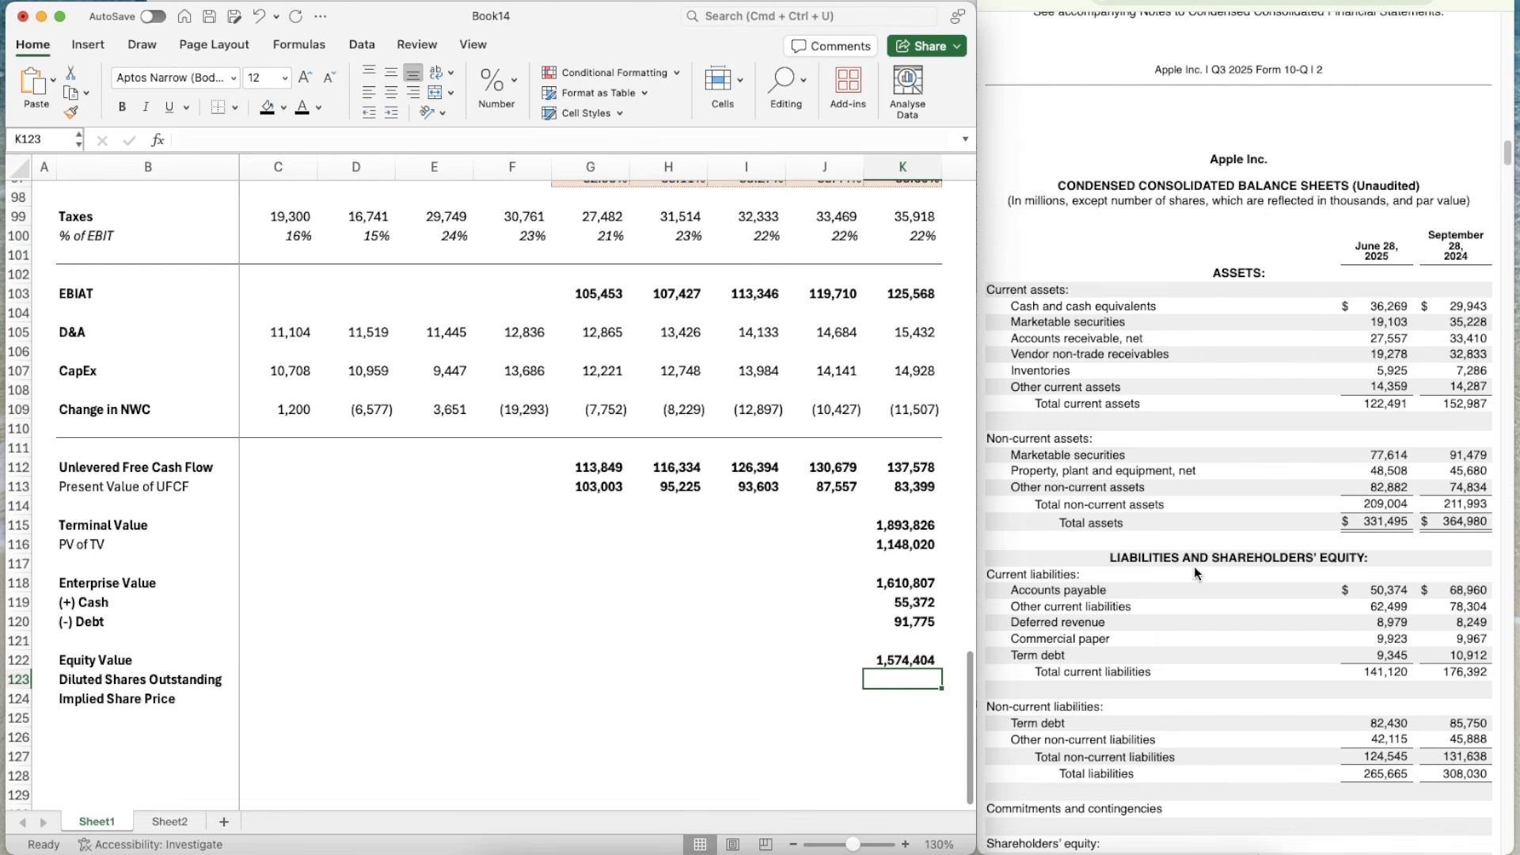
scroll(1195, 567, down, 6)
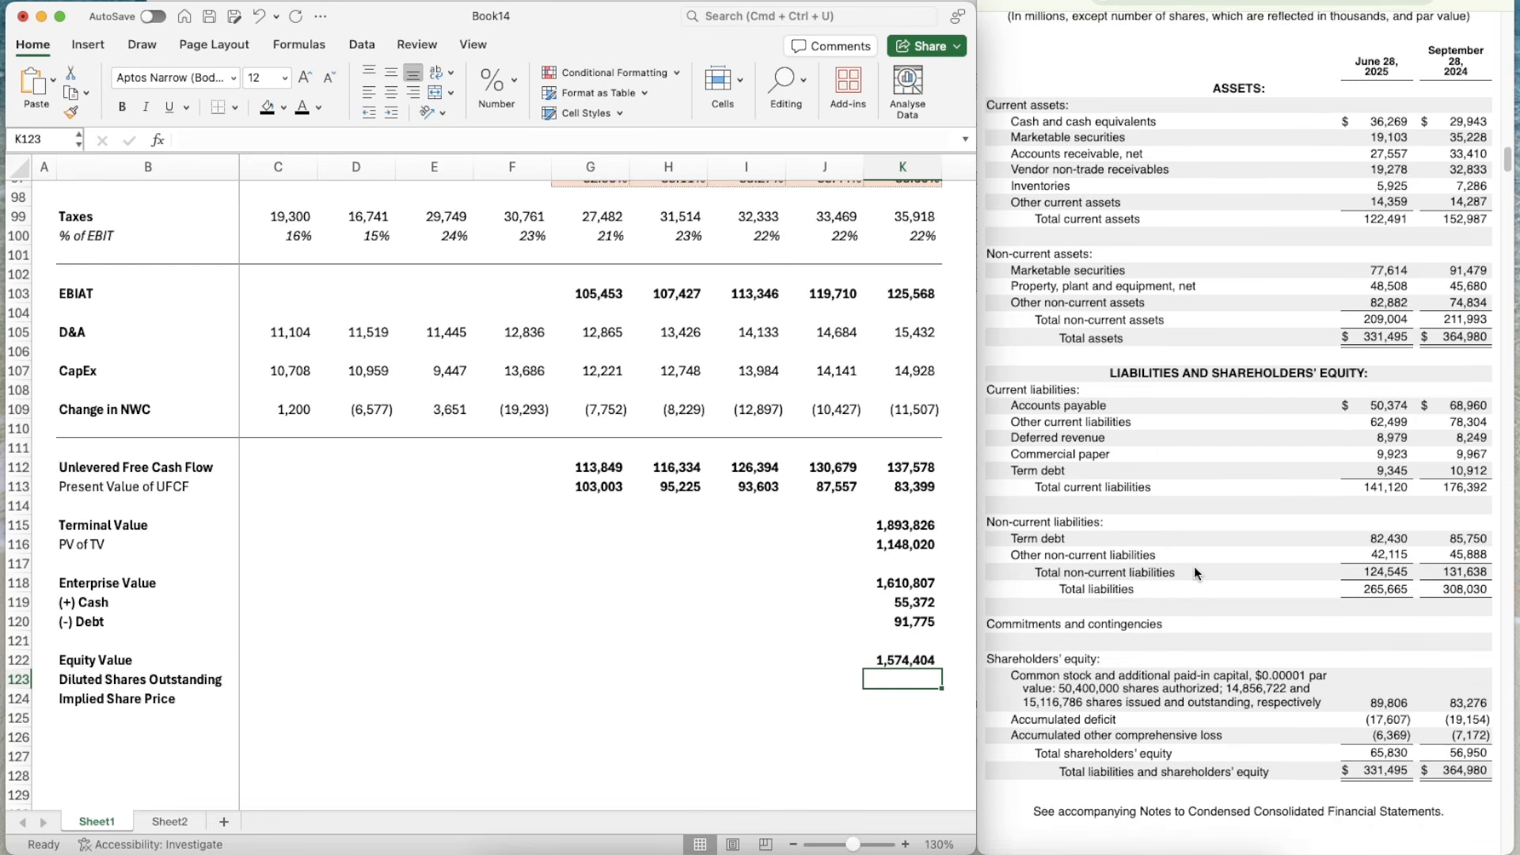
click(1194, 567)
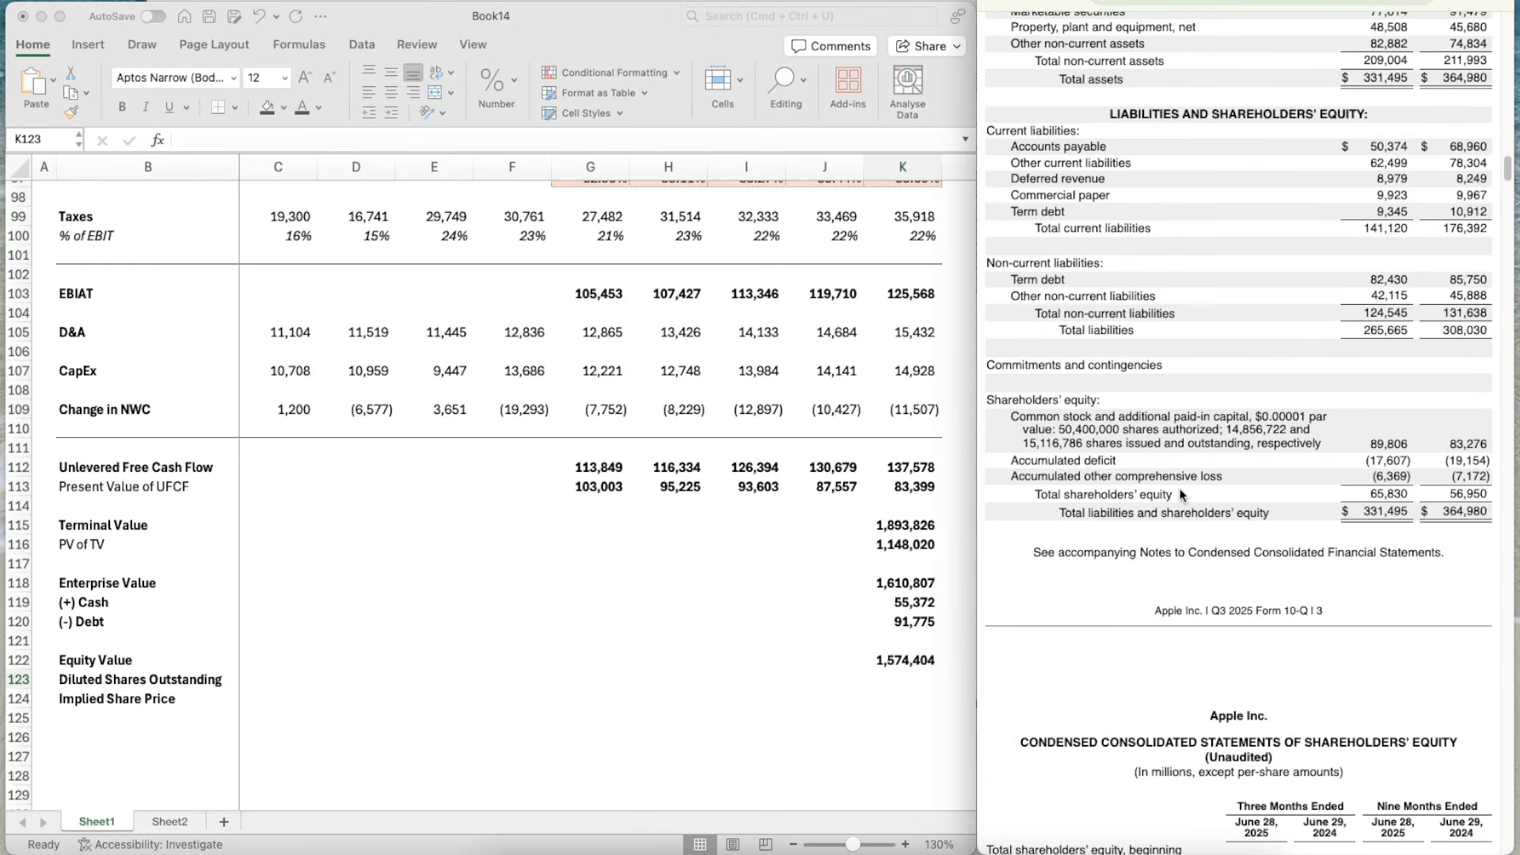
scroll(1192, 547, down, 1)
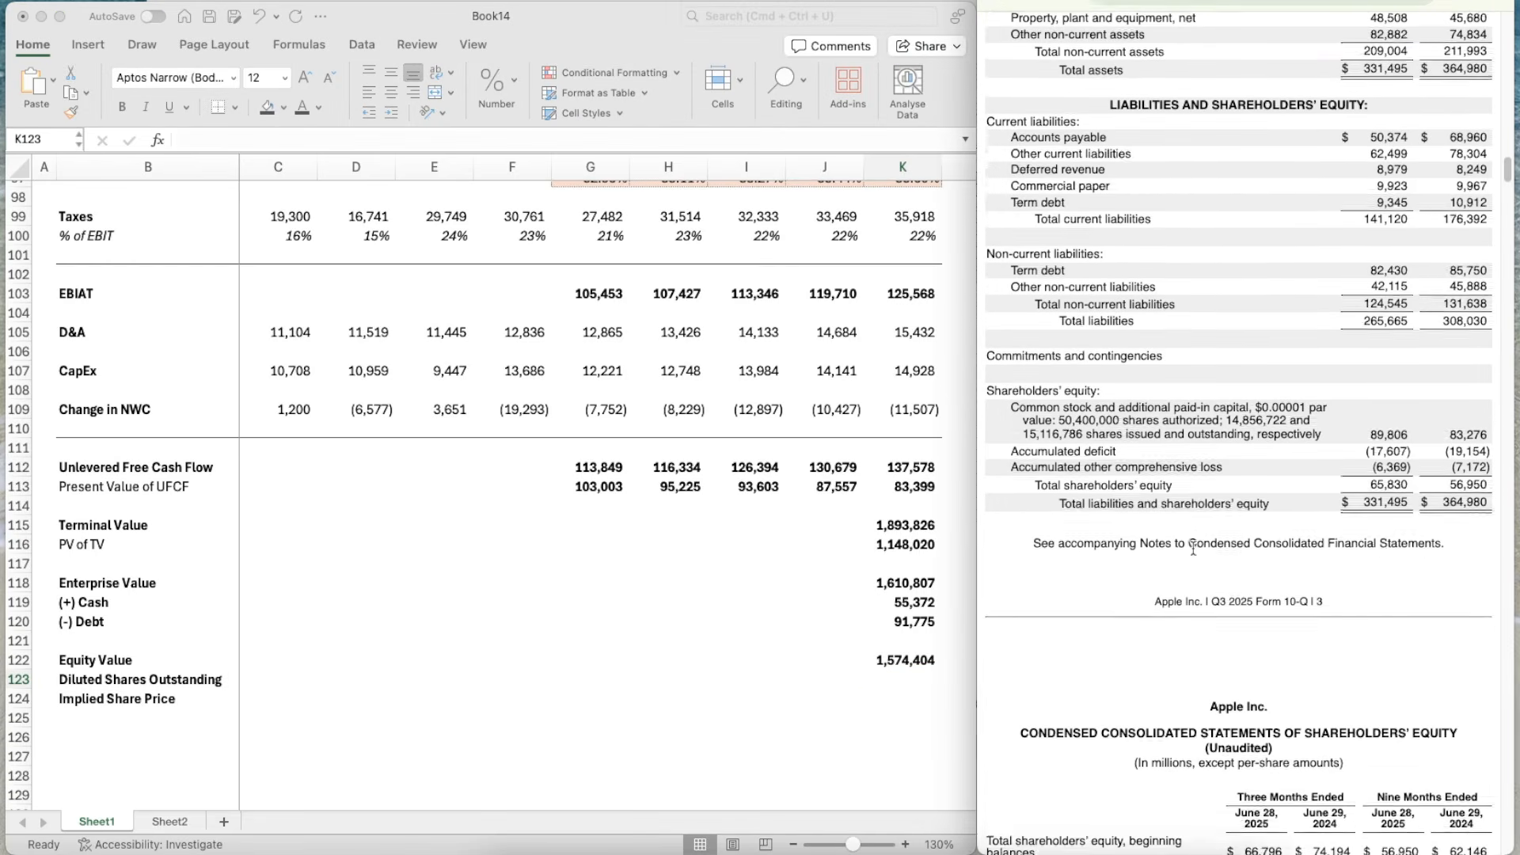
scroll(1192, 548, up, 12)
scroll(1193, 548, up, 12)
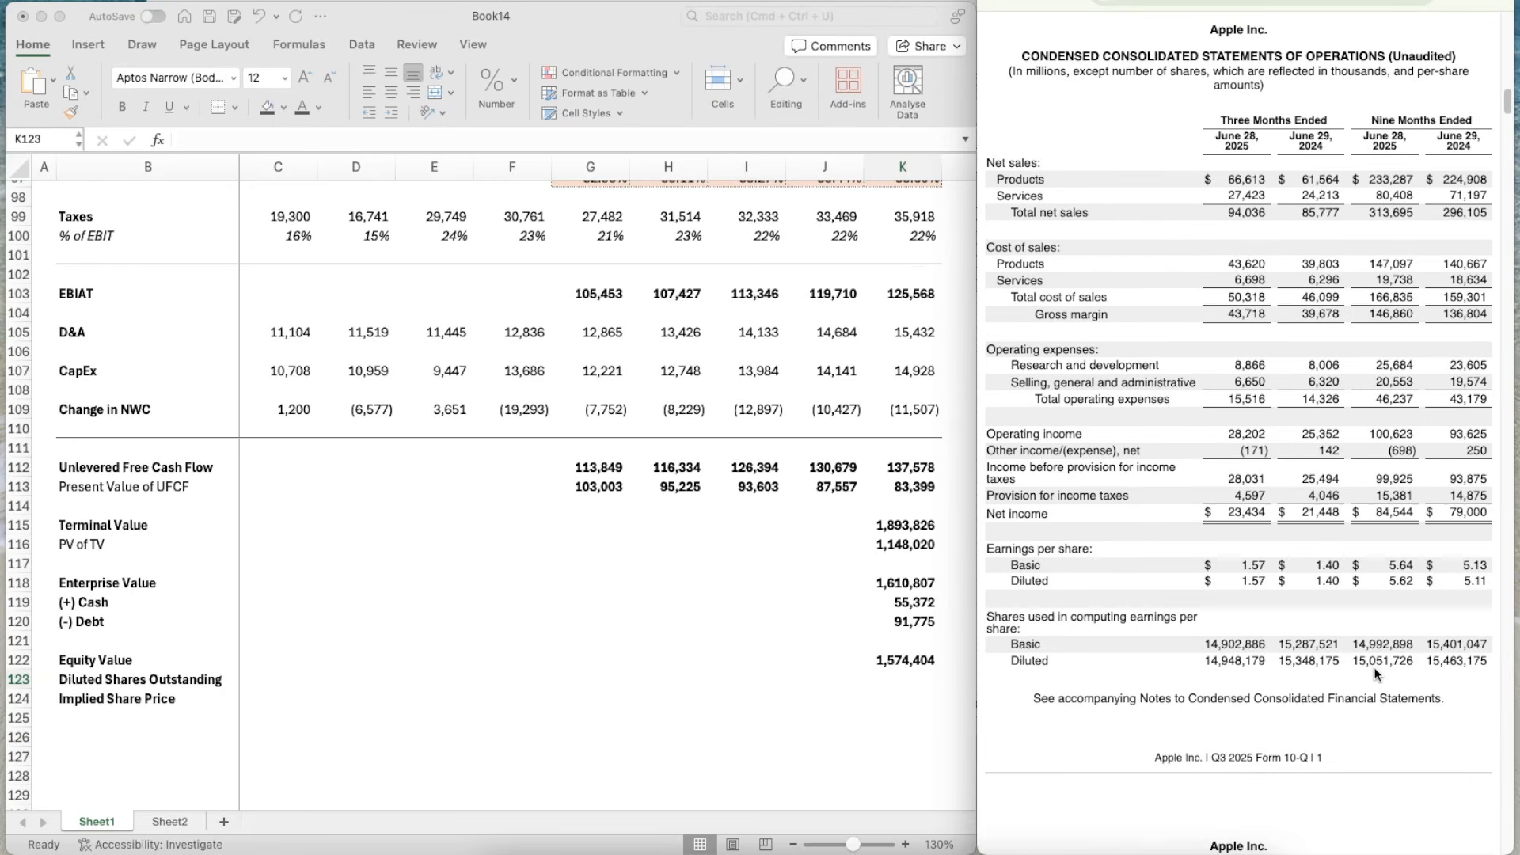
right_click(1375, 674)
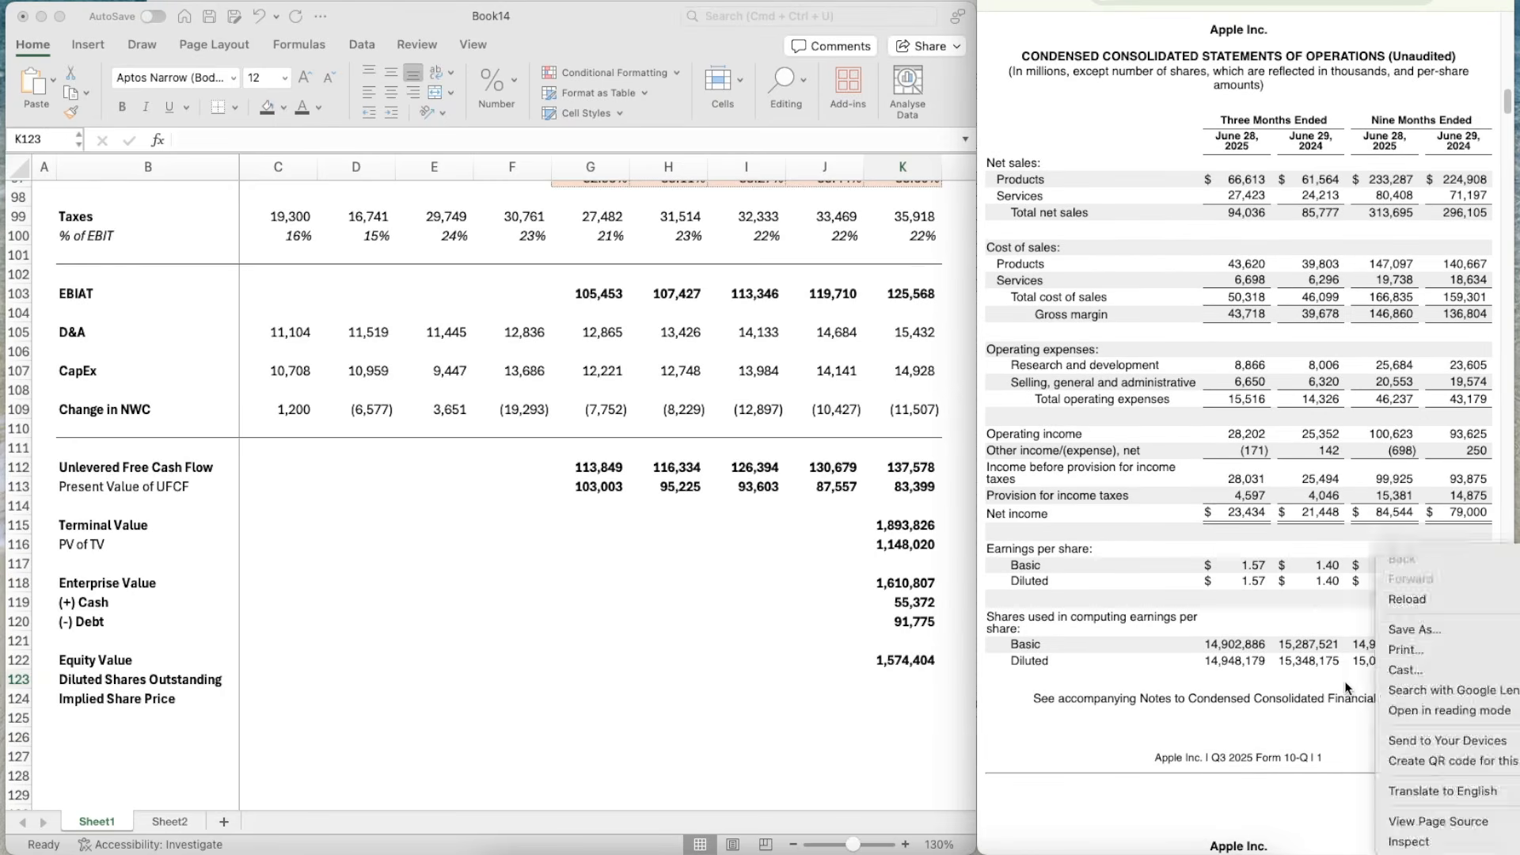
click(1348, 681)
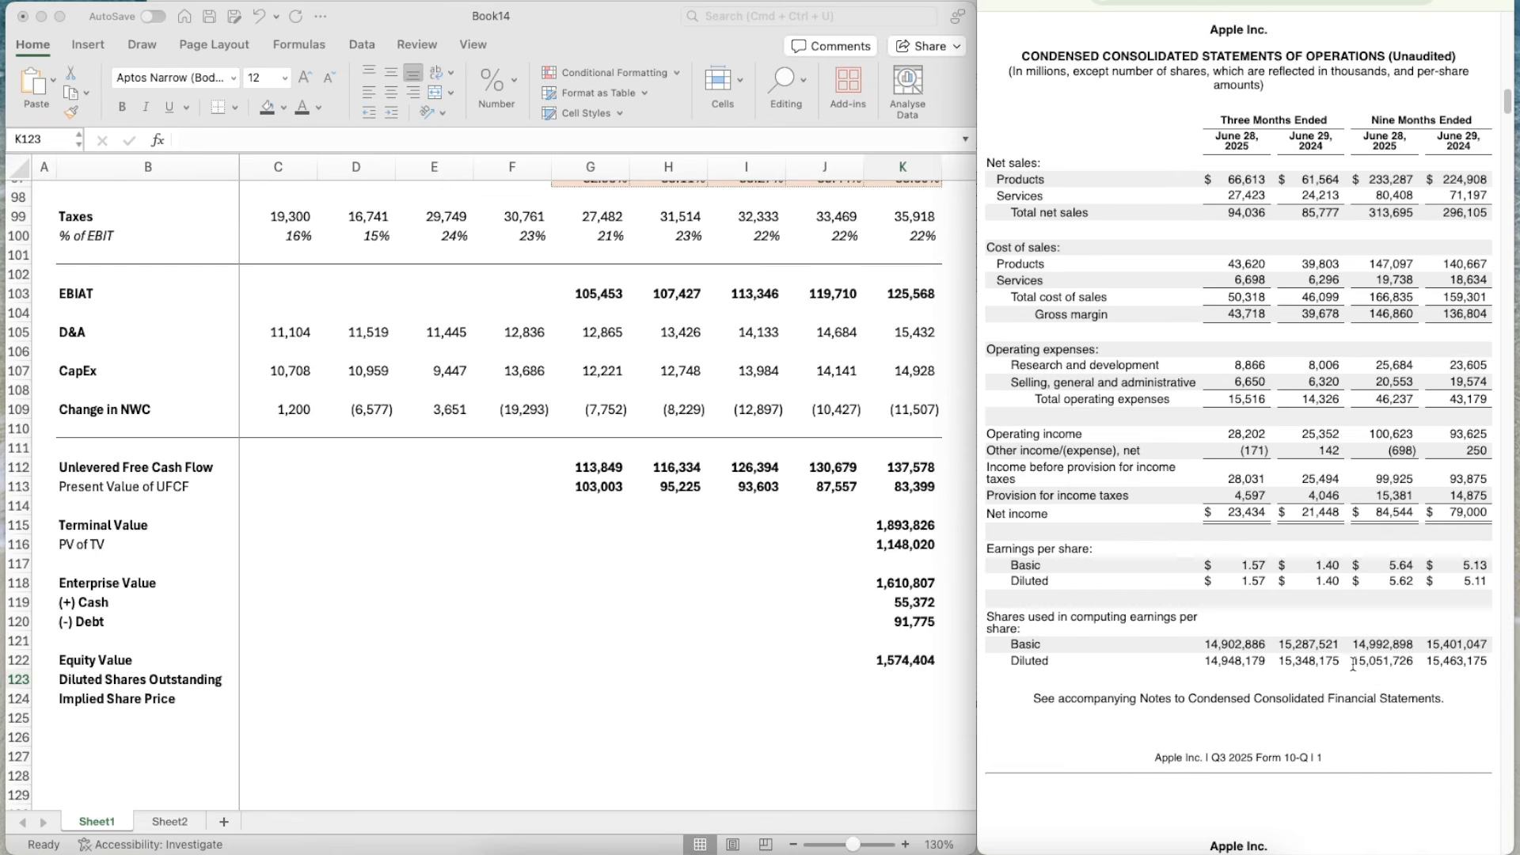
click(904, 684)
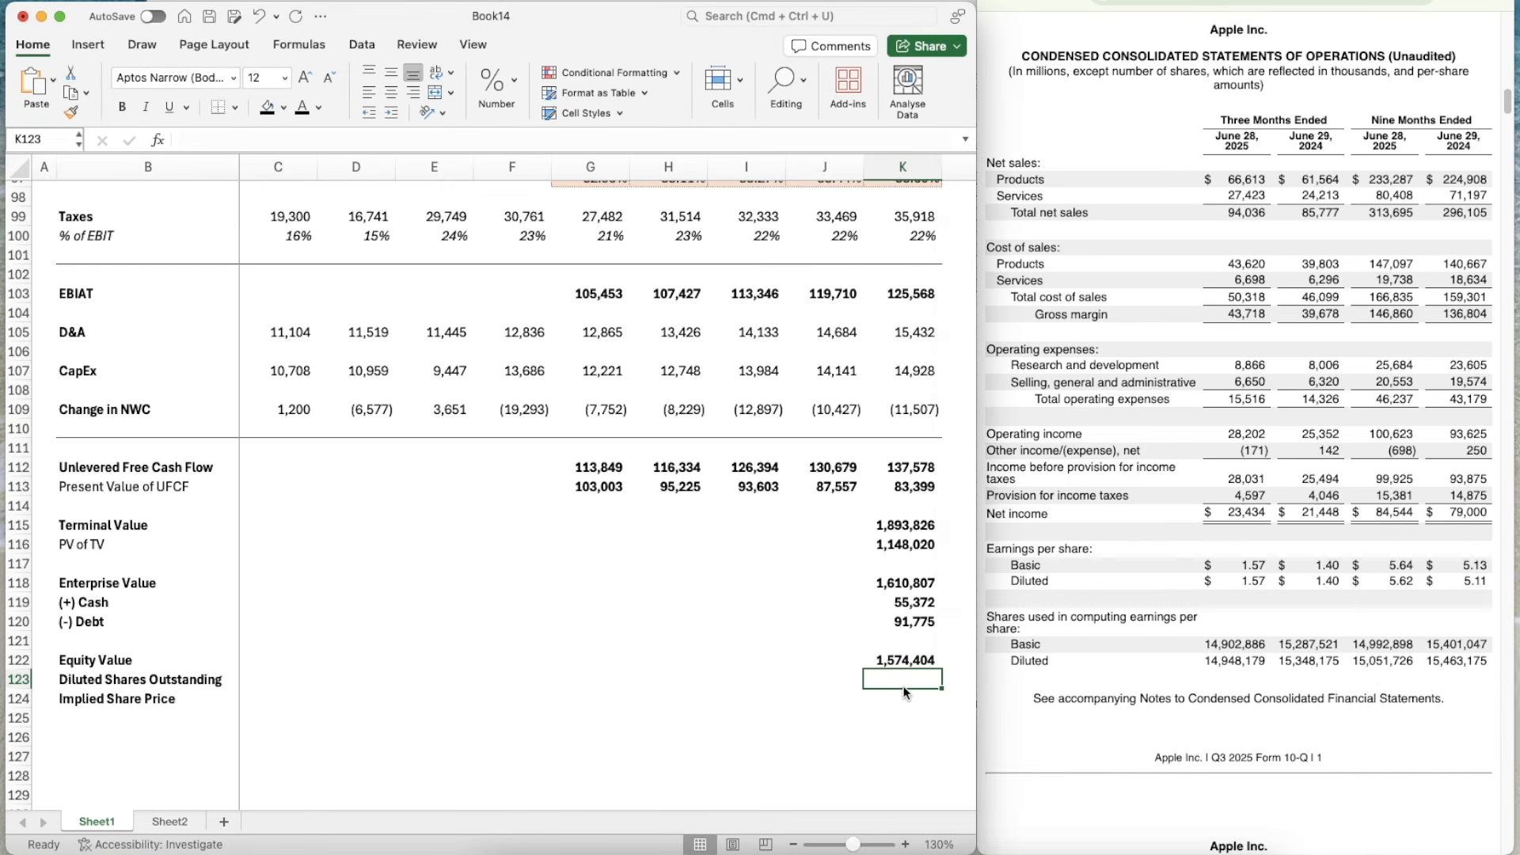
text(=15051)
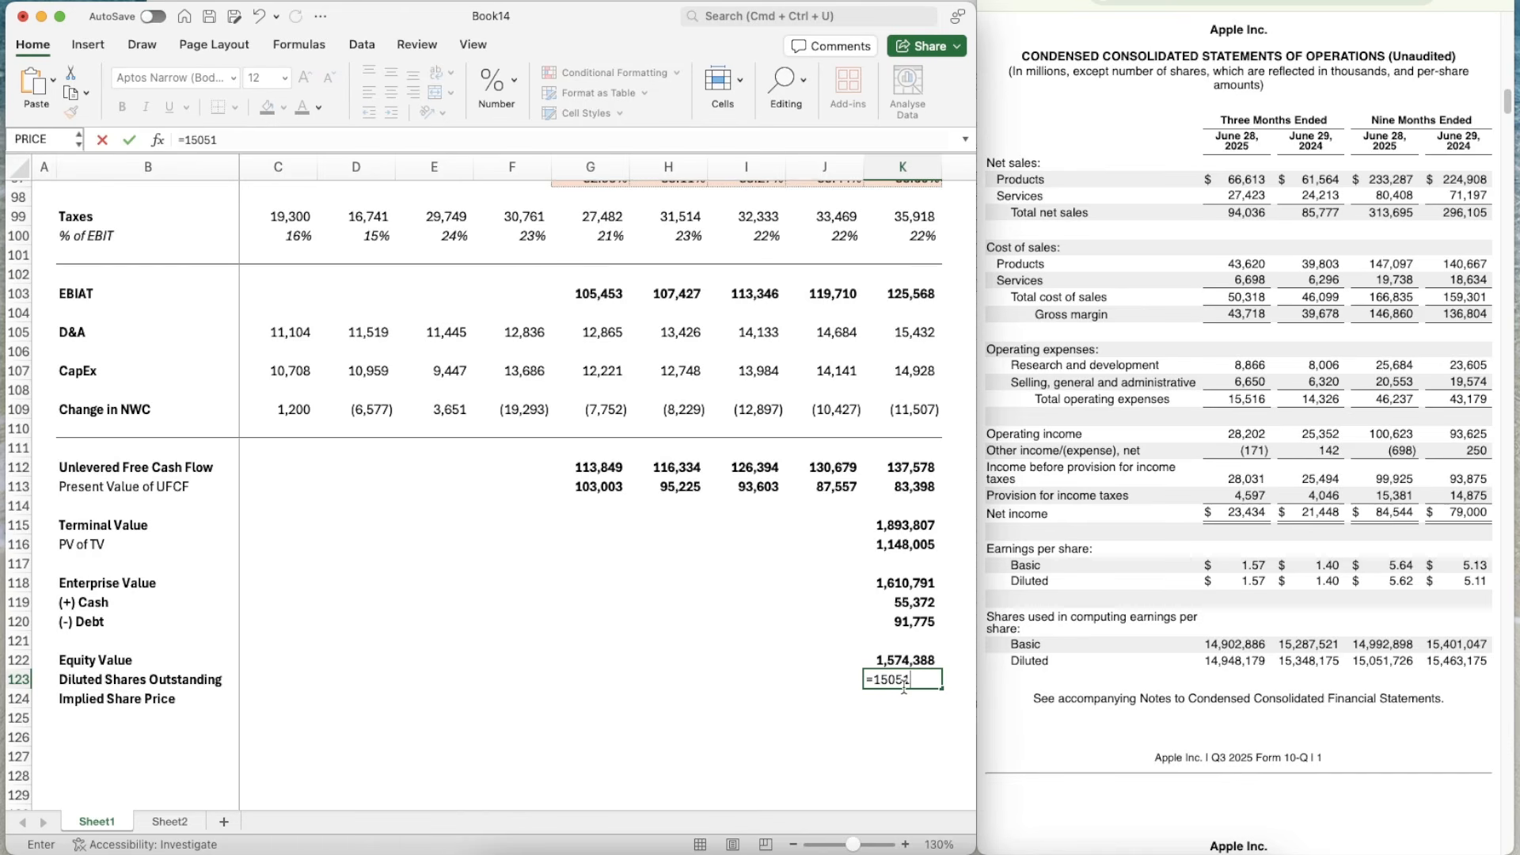
text(.726)
key(Return)
- Copy the format of the Equity Value in K122 onto the diluted share count in K123
key(Up)
key(Up)
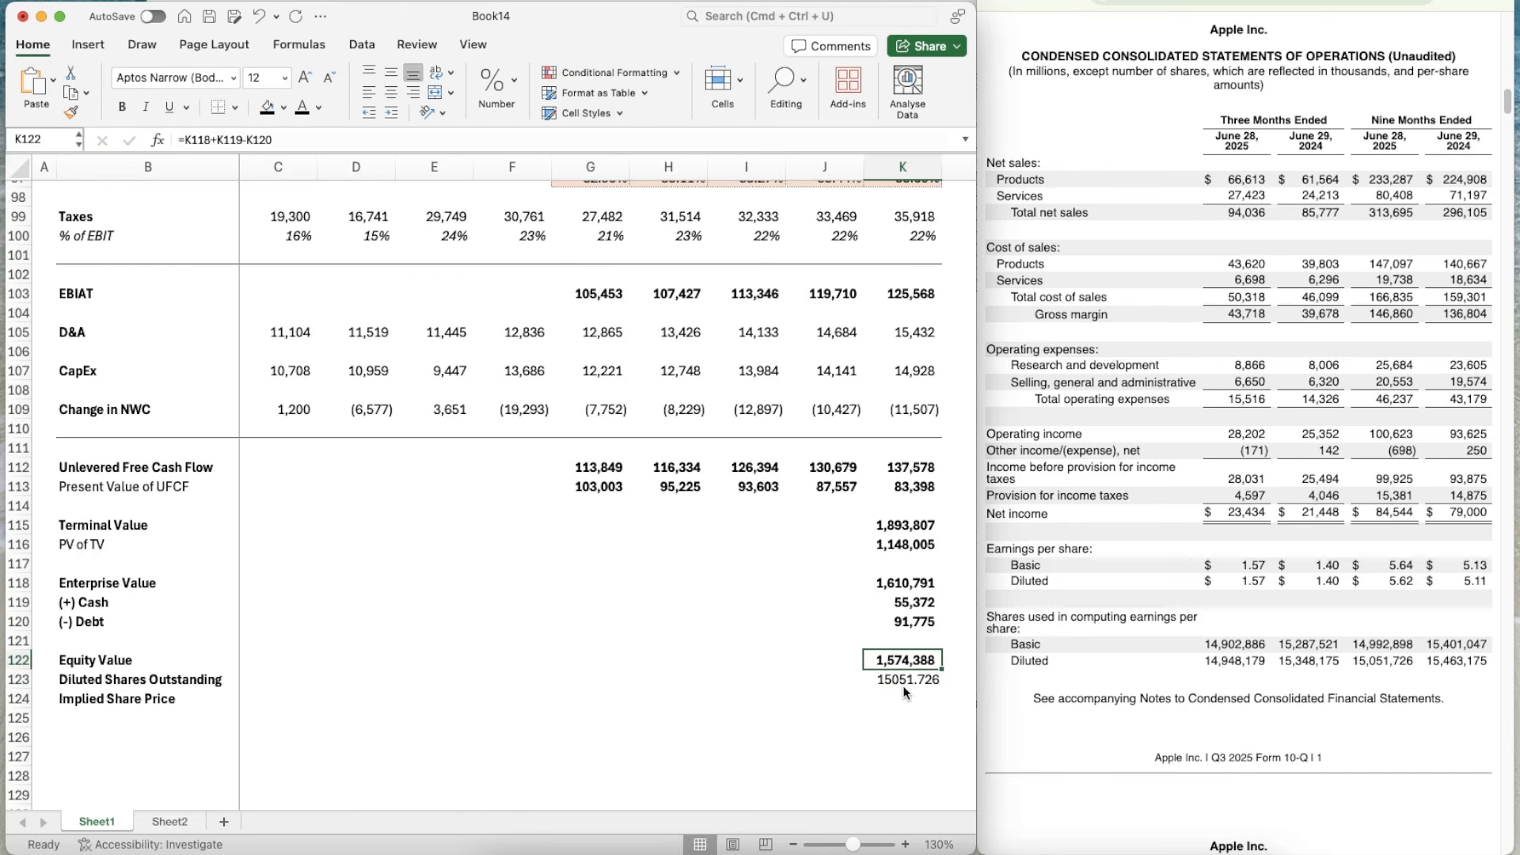
key(Down)
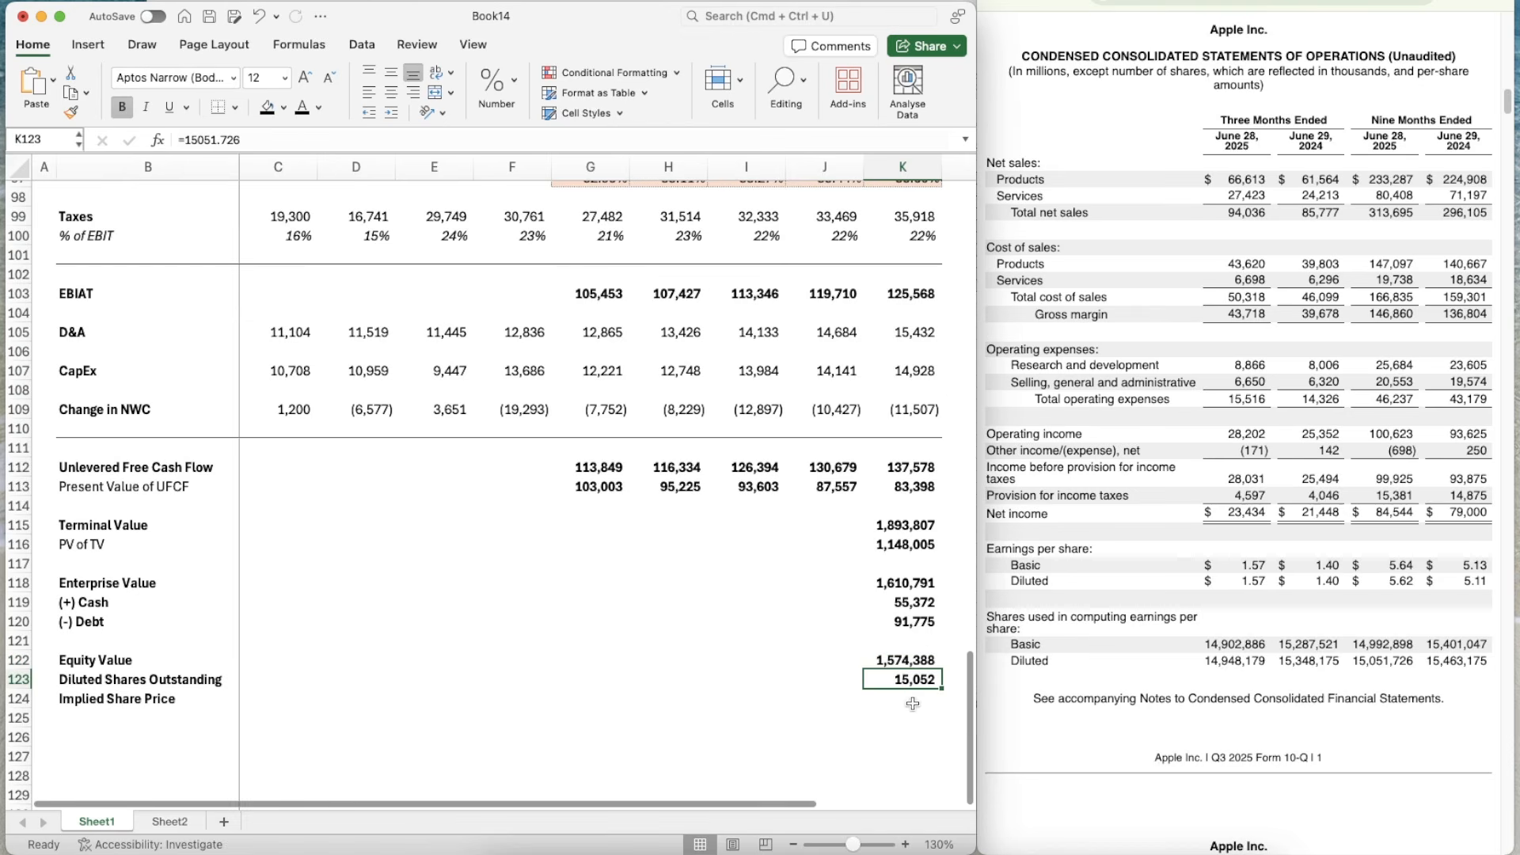
- Calculate the Implied Share Price in K124 with the formula =K122/K123
key(Down)
scroll(868, 760, down, 3)
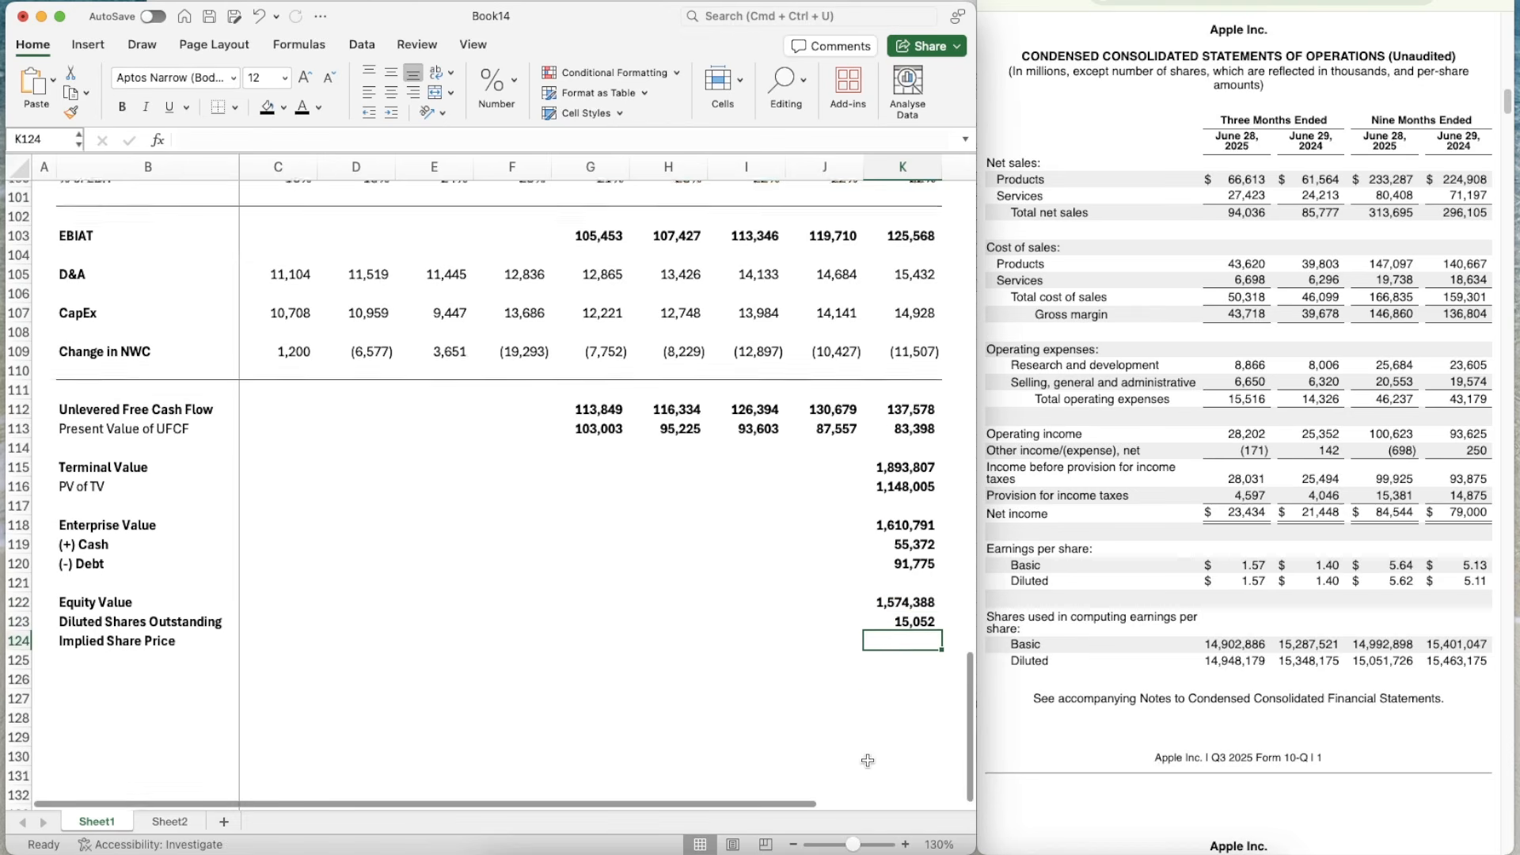
text(=)
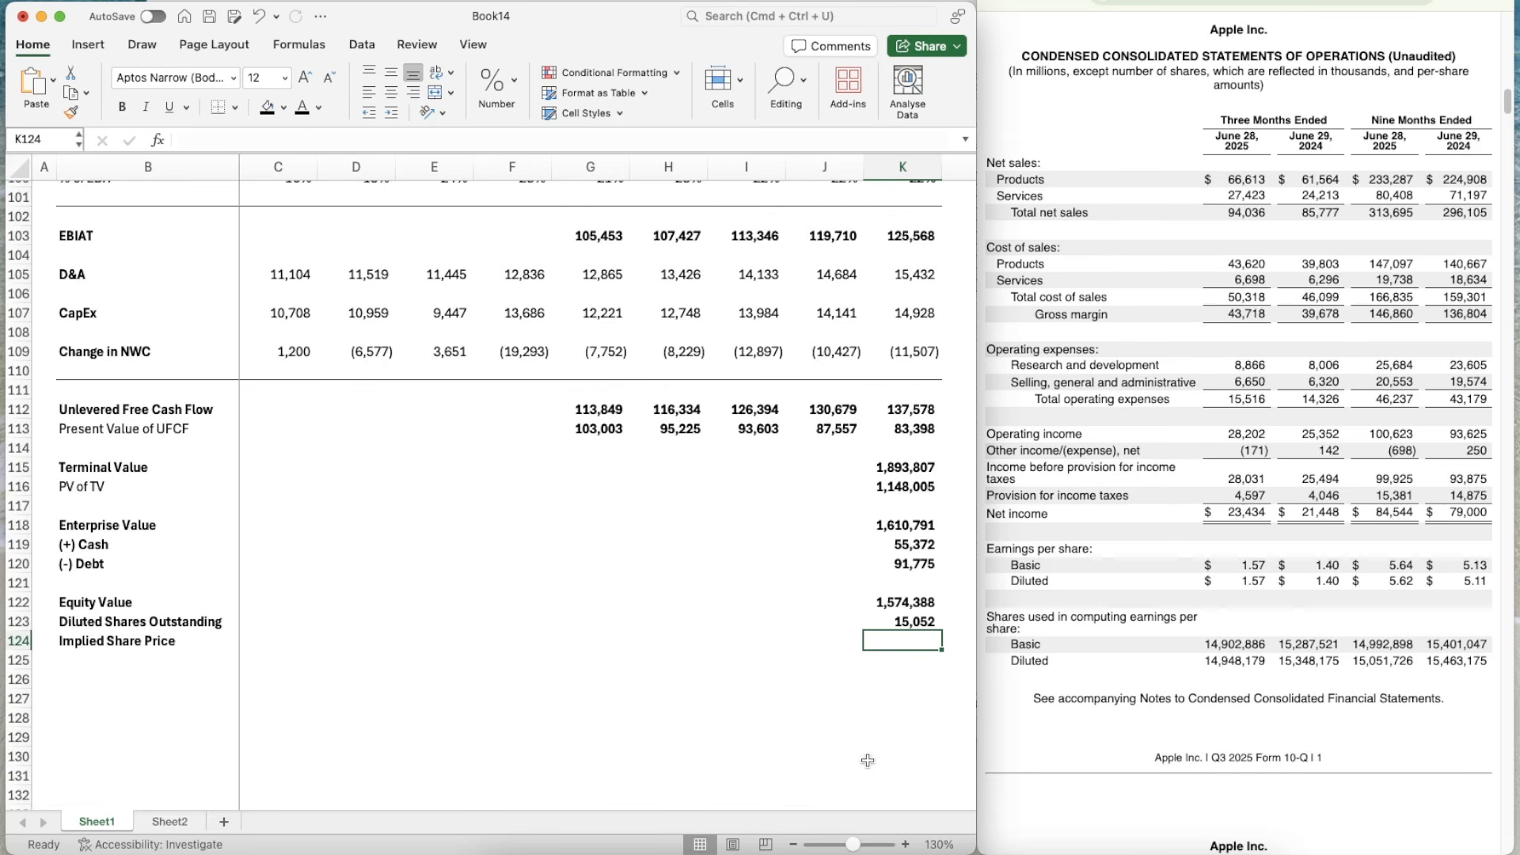
key(Up)
key(Up)
text(/)
key(Up)
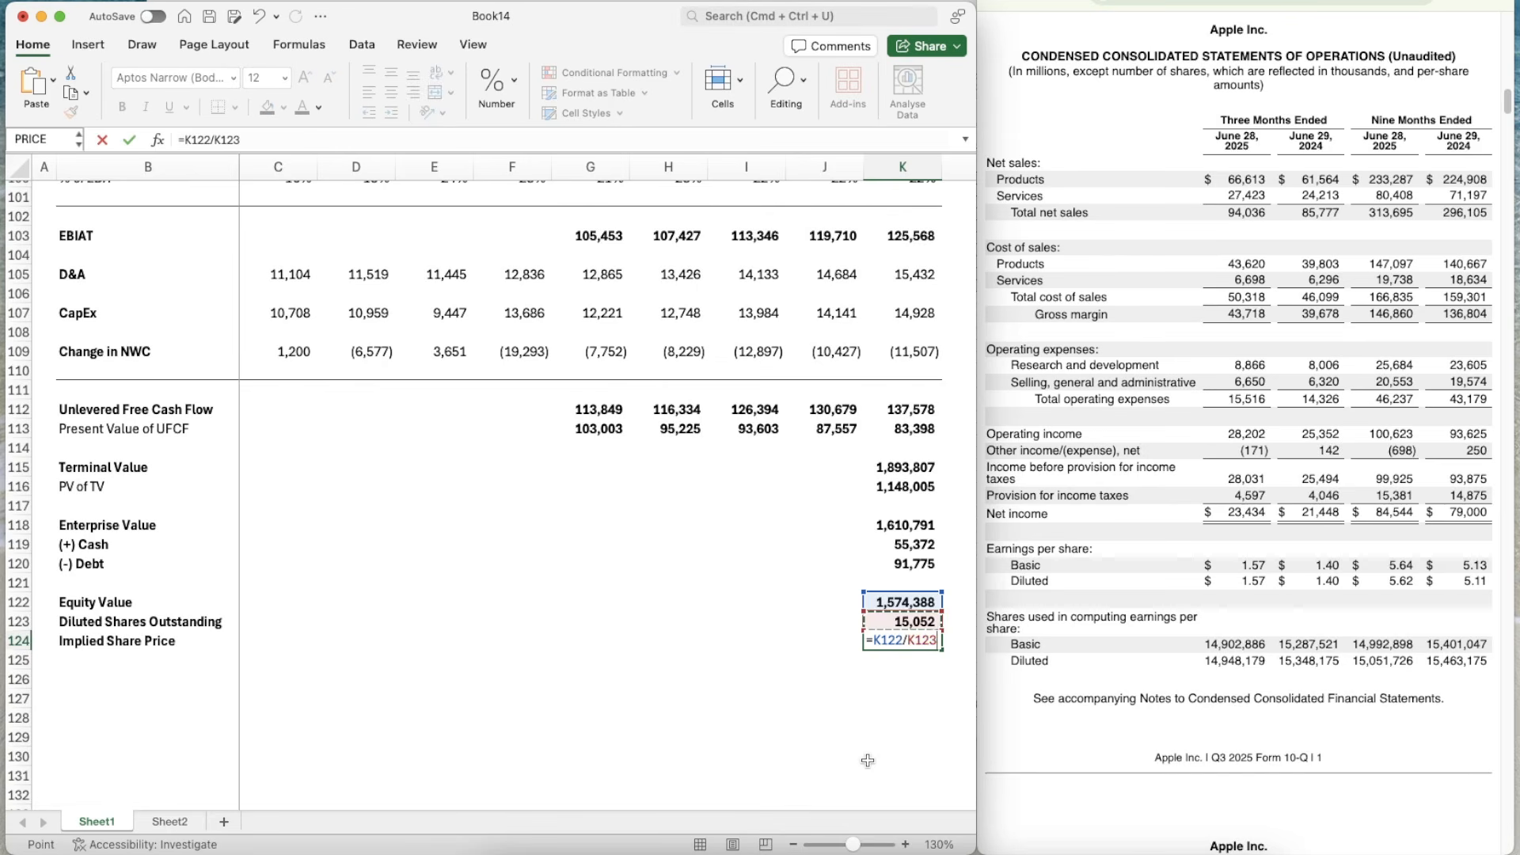
key(Return)
- Copy the format of the diluted share count in K123 onto the Implied Share Price in K124
key(Up)
key(Up)
key(shift+super+c)
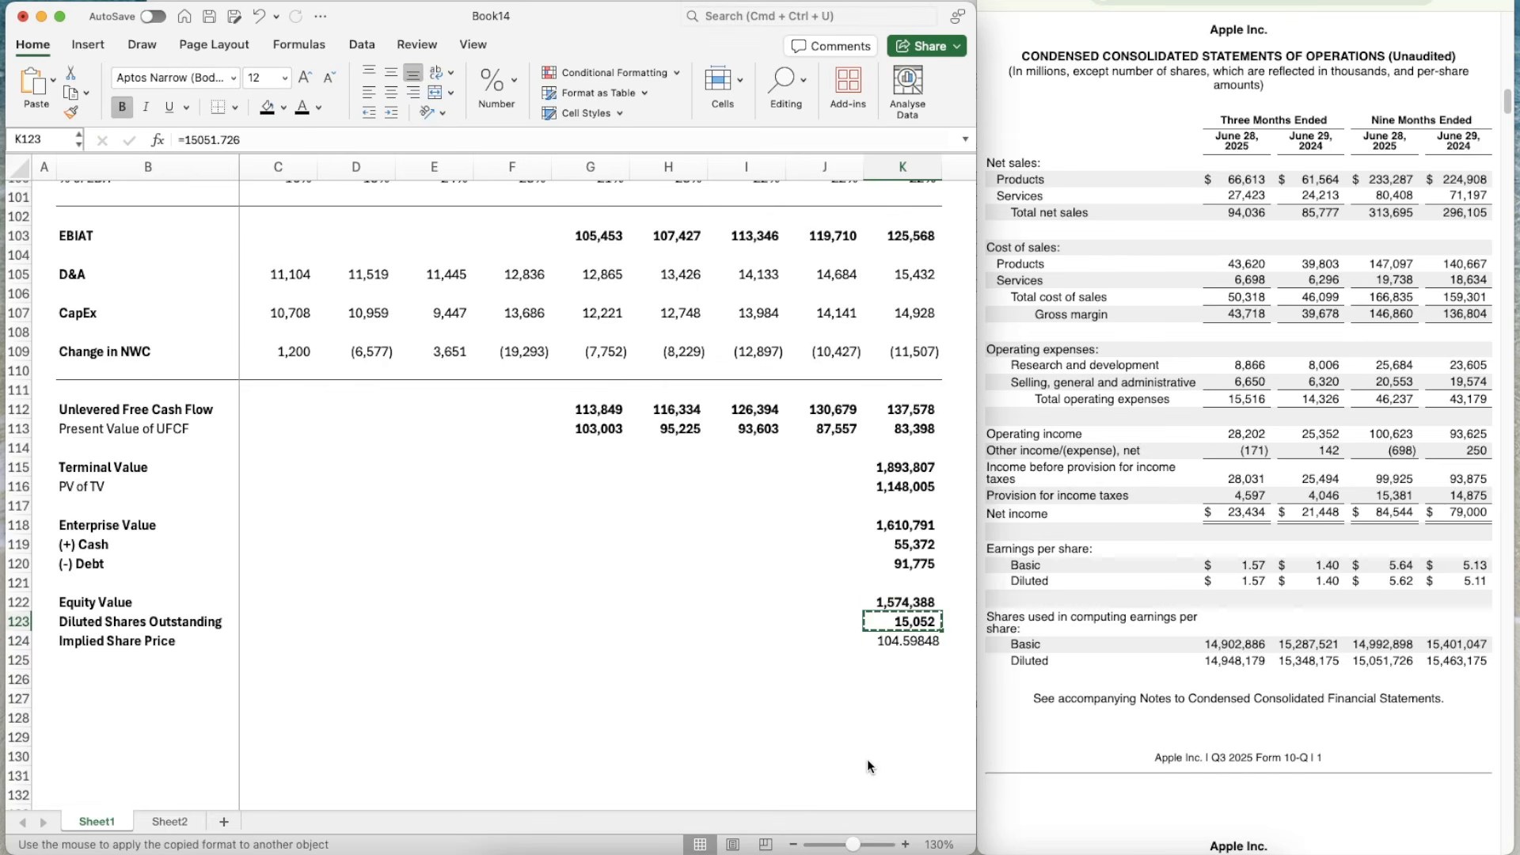
key(Down)
key(shift+super+v)
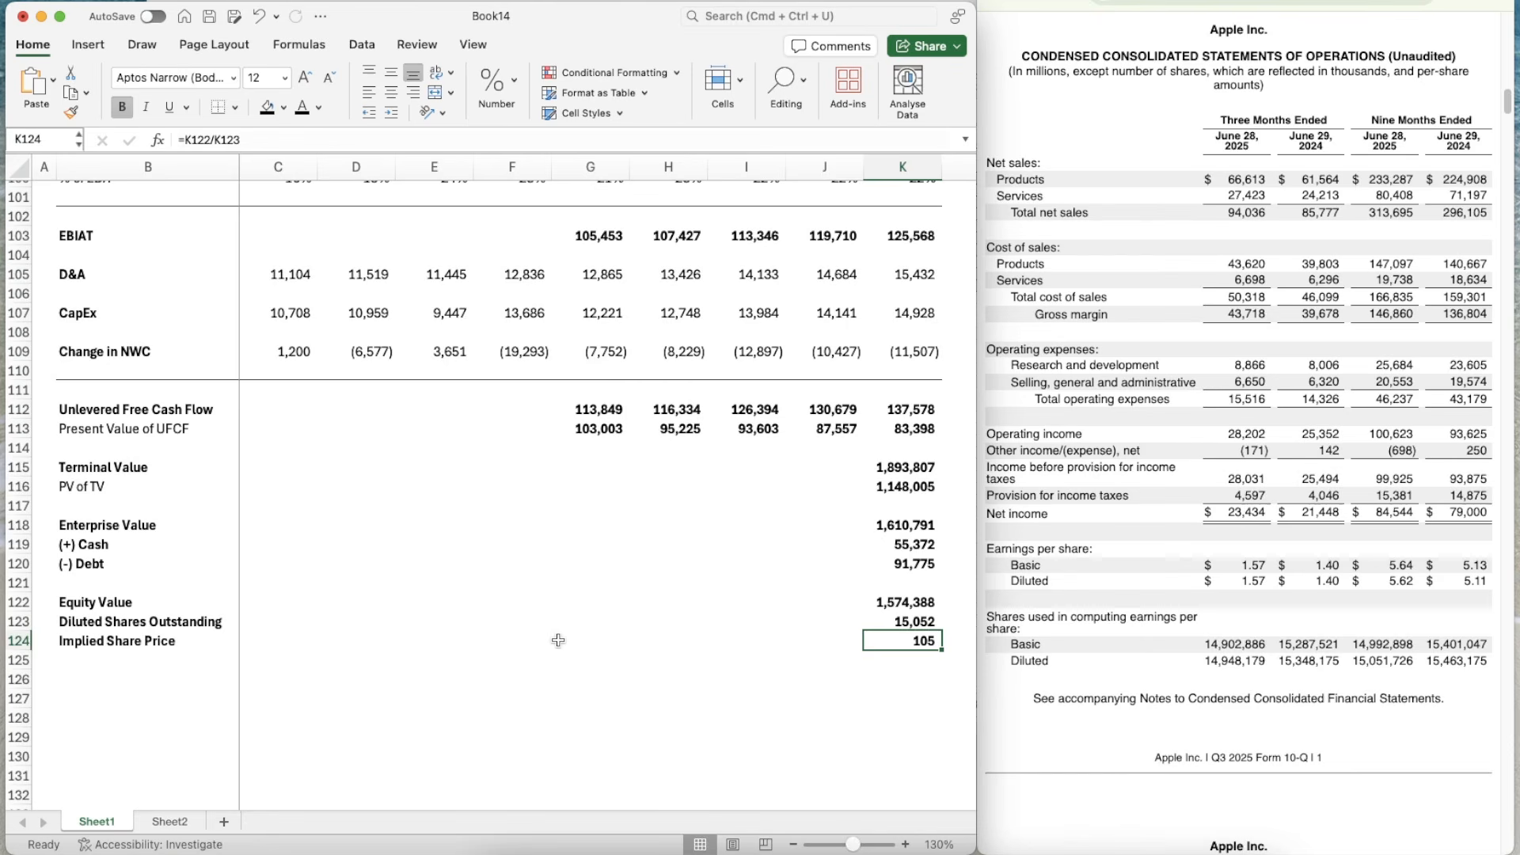
- Link the Implied price in G4 to the Implied Share Price in K124 of the DCF section
scroll(558, 639, down, 3)
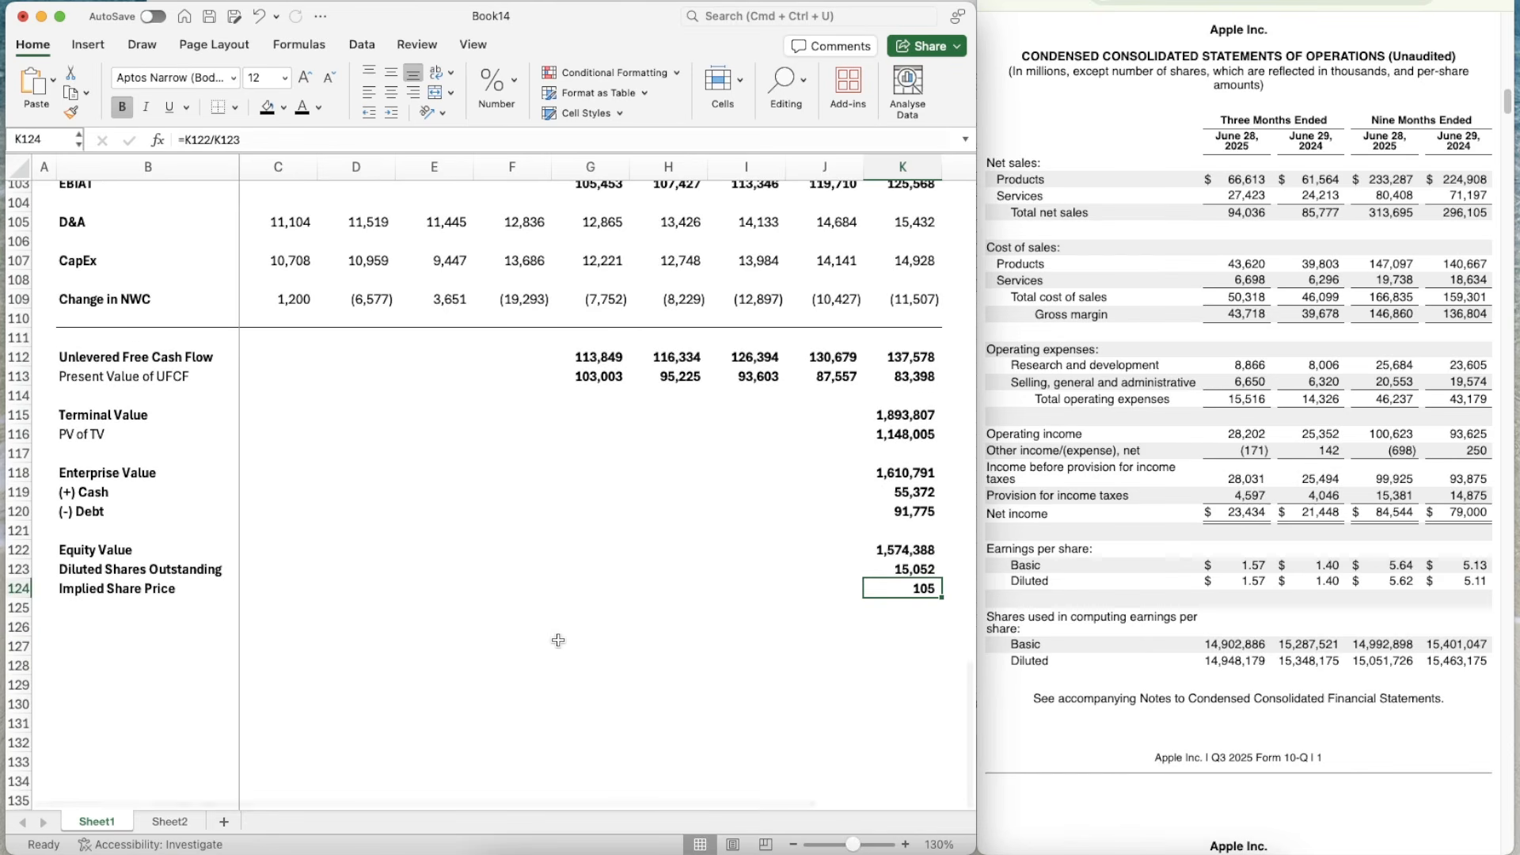
scroll(589, 584, up, 20)
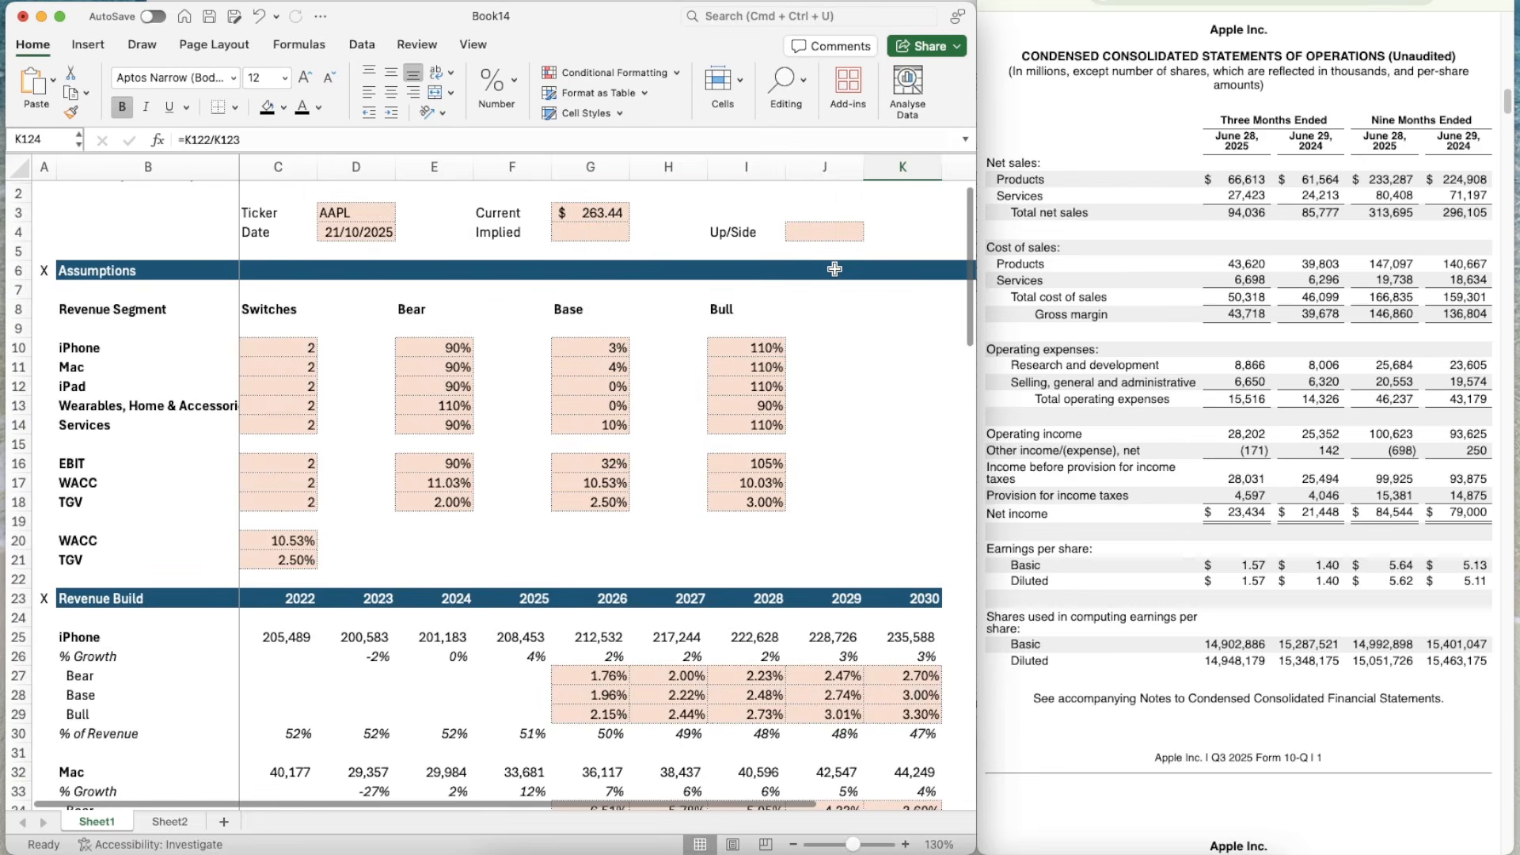
scroll(794, 446, down, 20)
scroll(794, 447, up, 20)
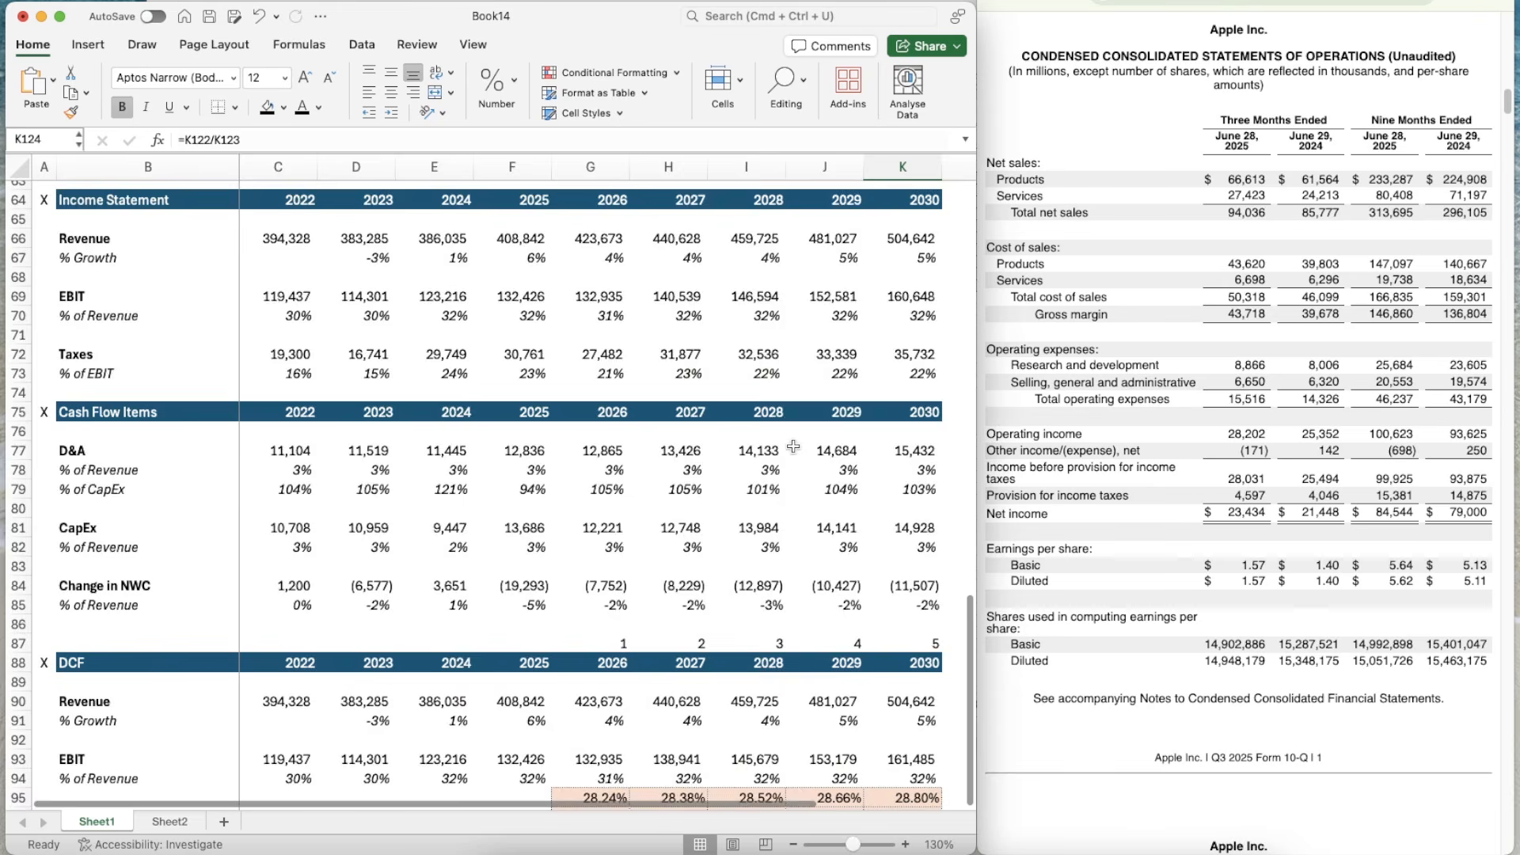
click(590, 242)
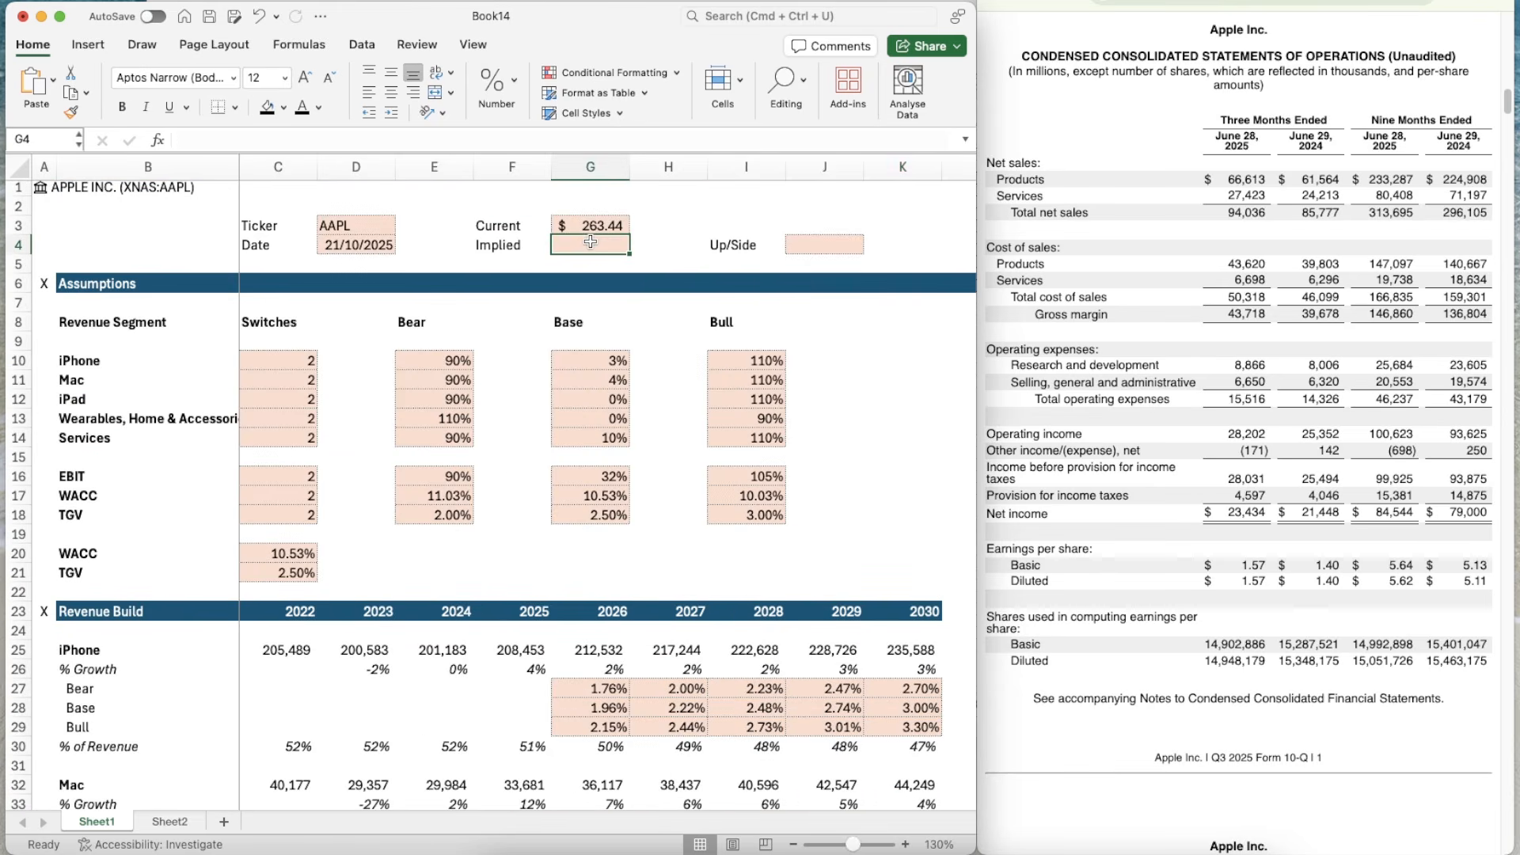
text(105)
key(Return)
text(=)
key(Escape)
- Copy the currency format of the Current price in G3 onto the Implied price in G4
key(Up)
key(Up)
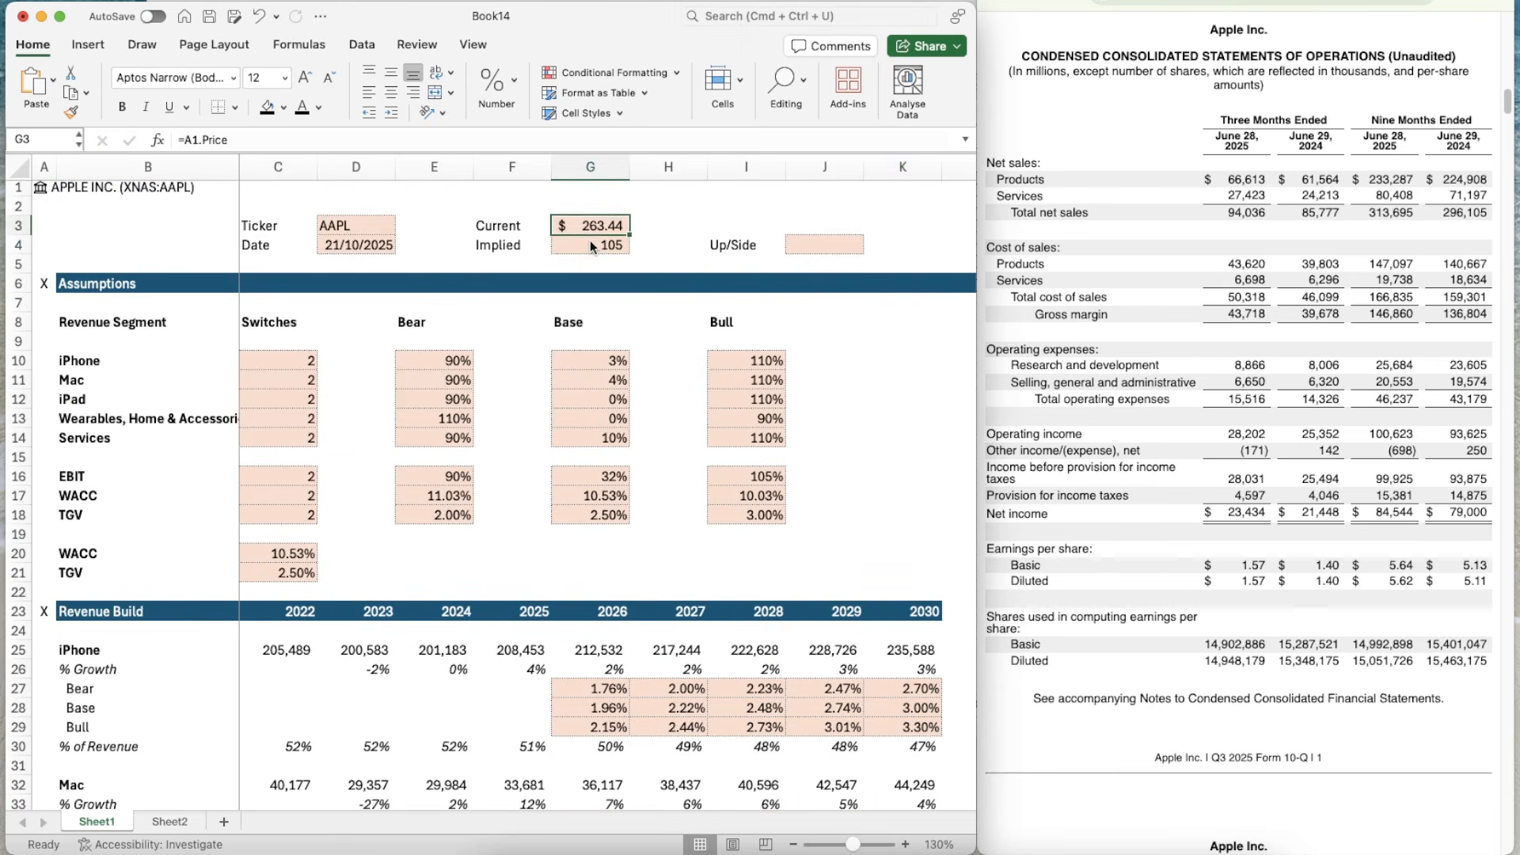
key(super+shift+c)
key(Down)
- Calculate the Up/Side in J4 with the formula =G4/G3-1
key(Right)
key(Right)
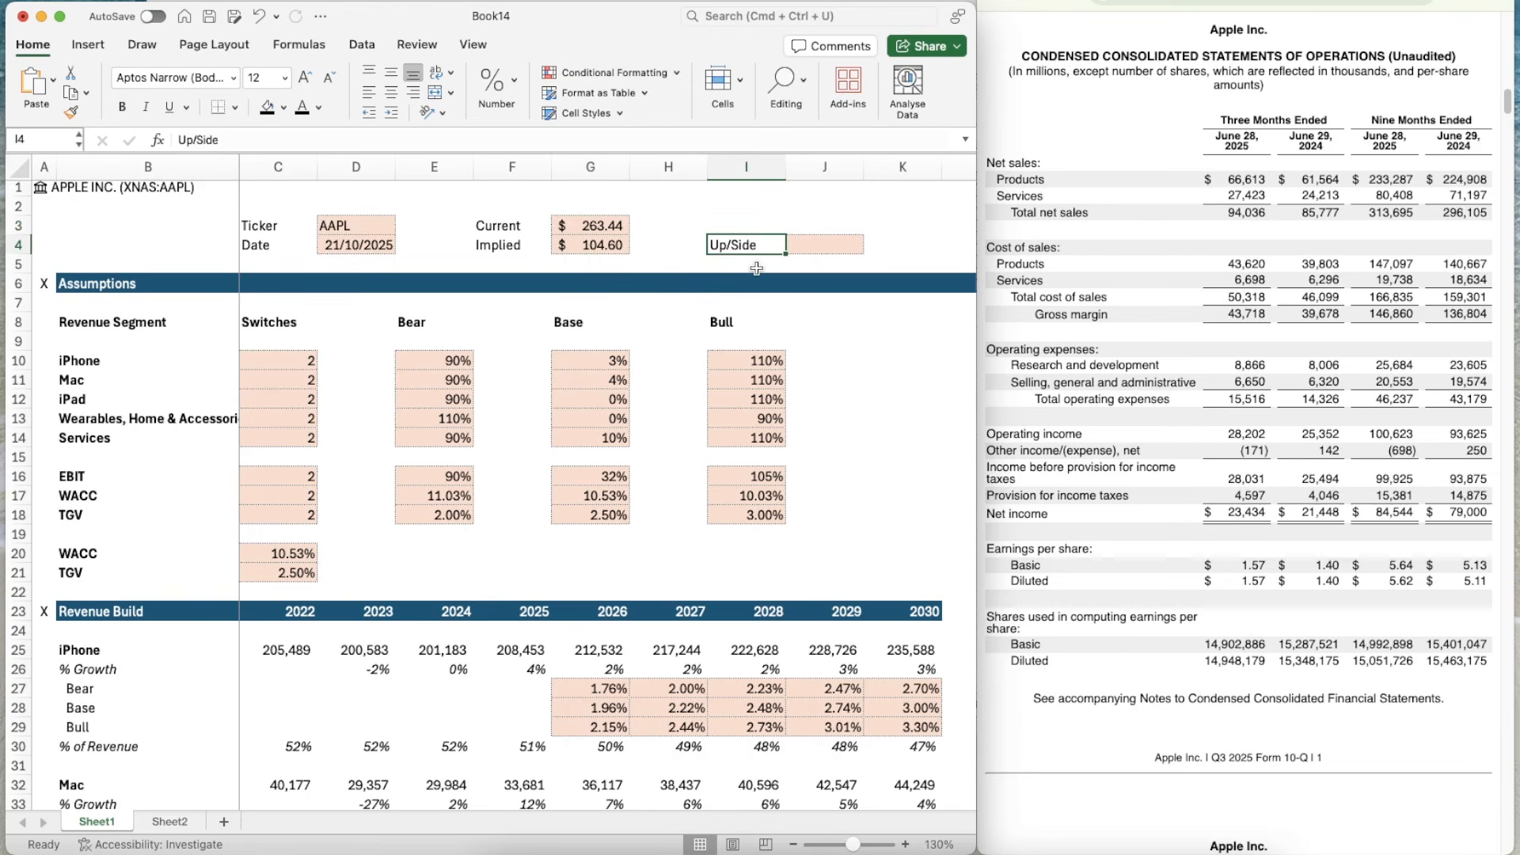
key(Right)
text(=)
key(Left)
key(Left)
key(Left)
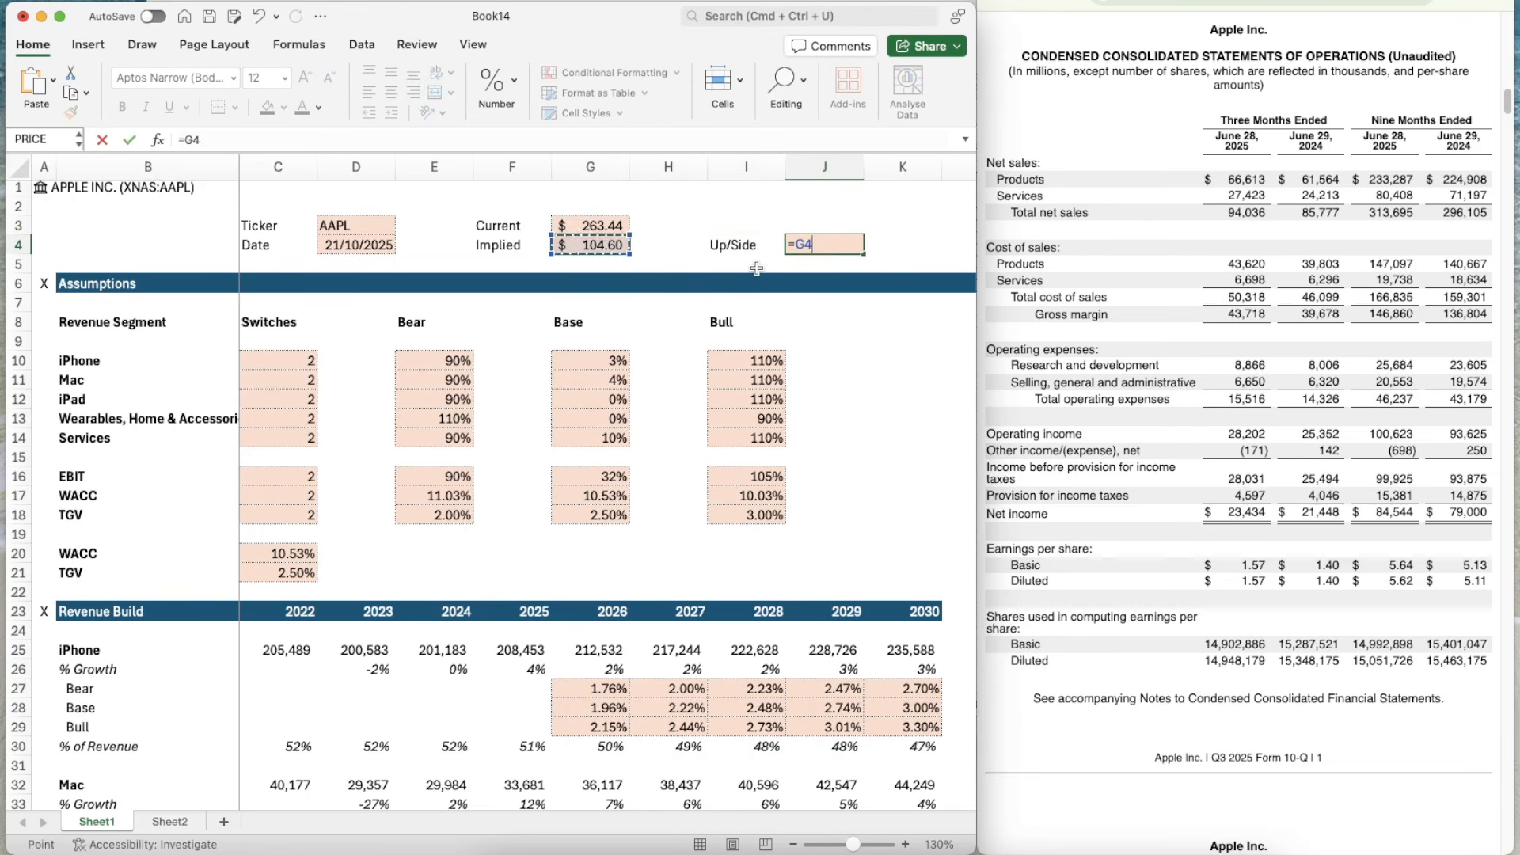
text(/)
key(Left)
key(Left)
key(Left)
key(Up)
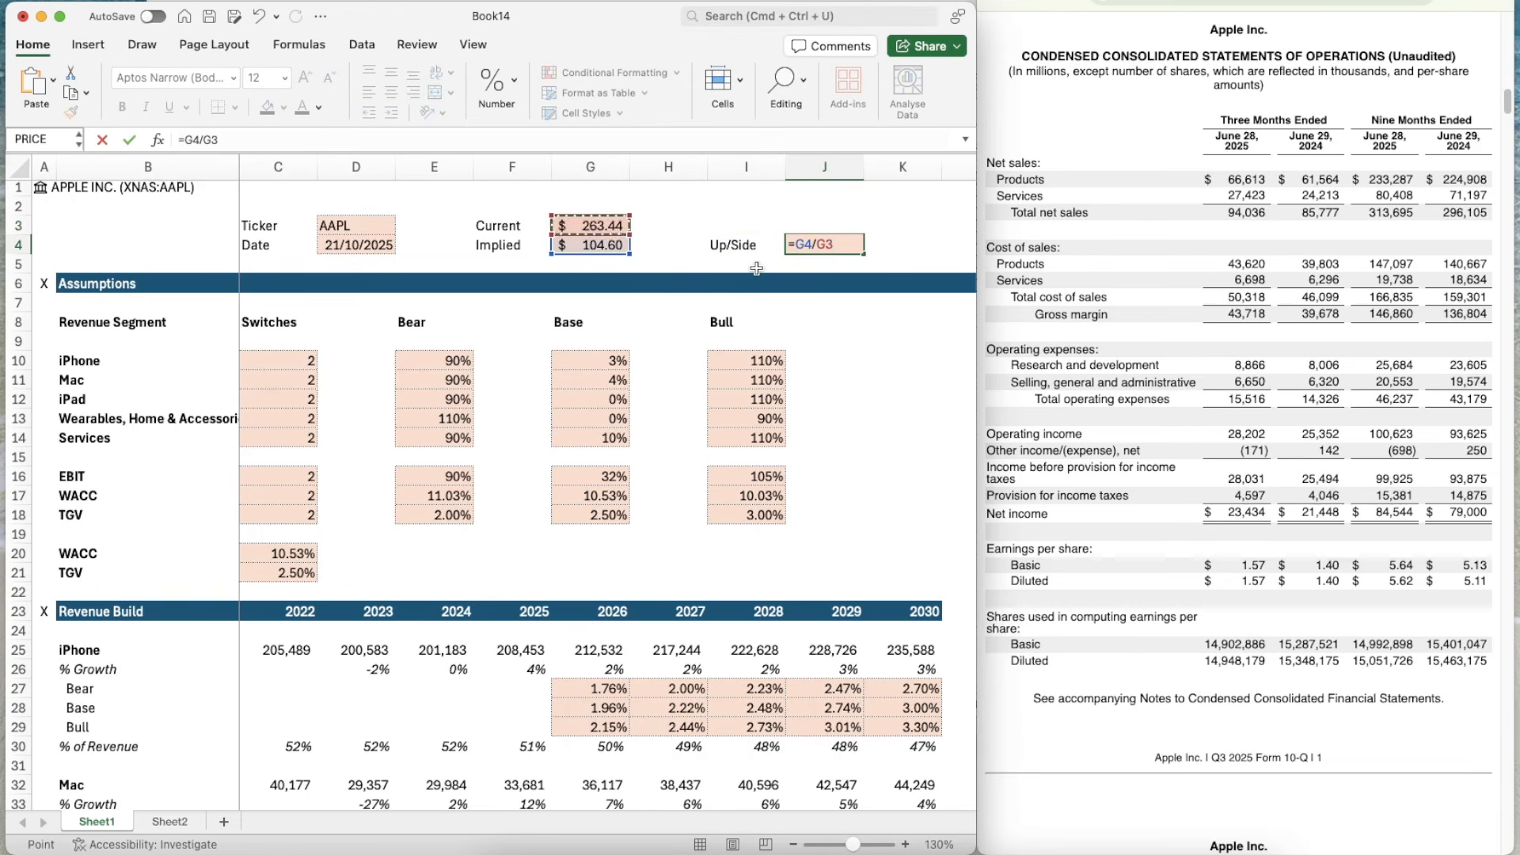
text(-1)
key(super+Return)
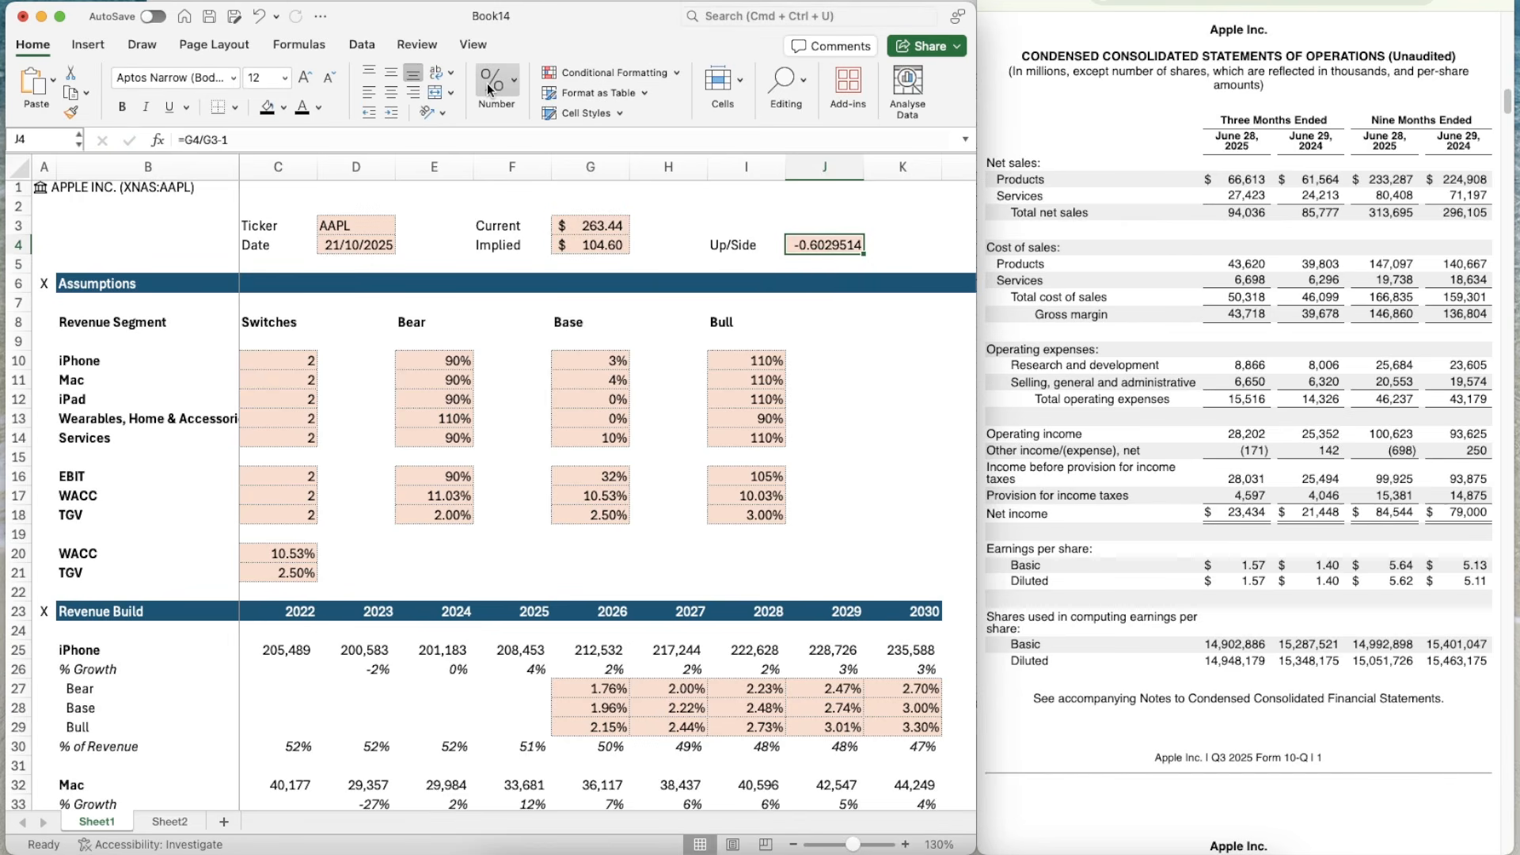
- Format the Up/Side value in J4 as a percentage without decimals
click(488, 90)
click(472, 164)
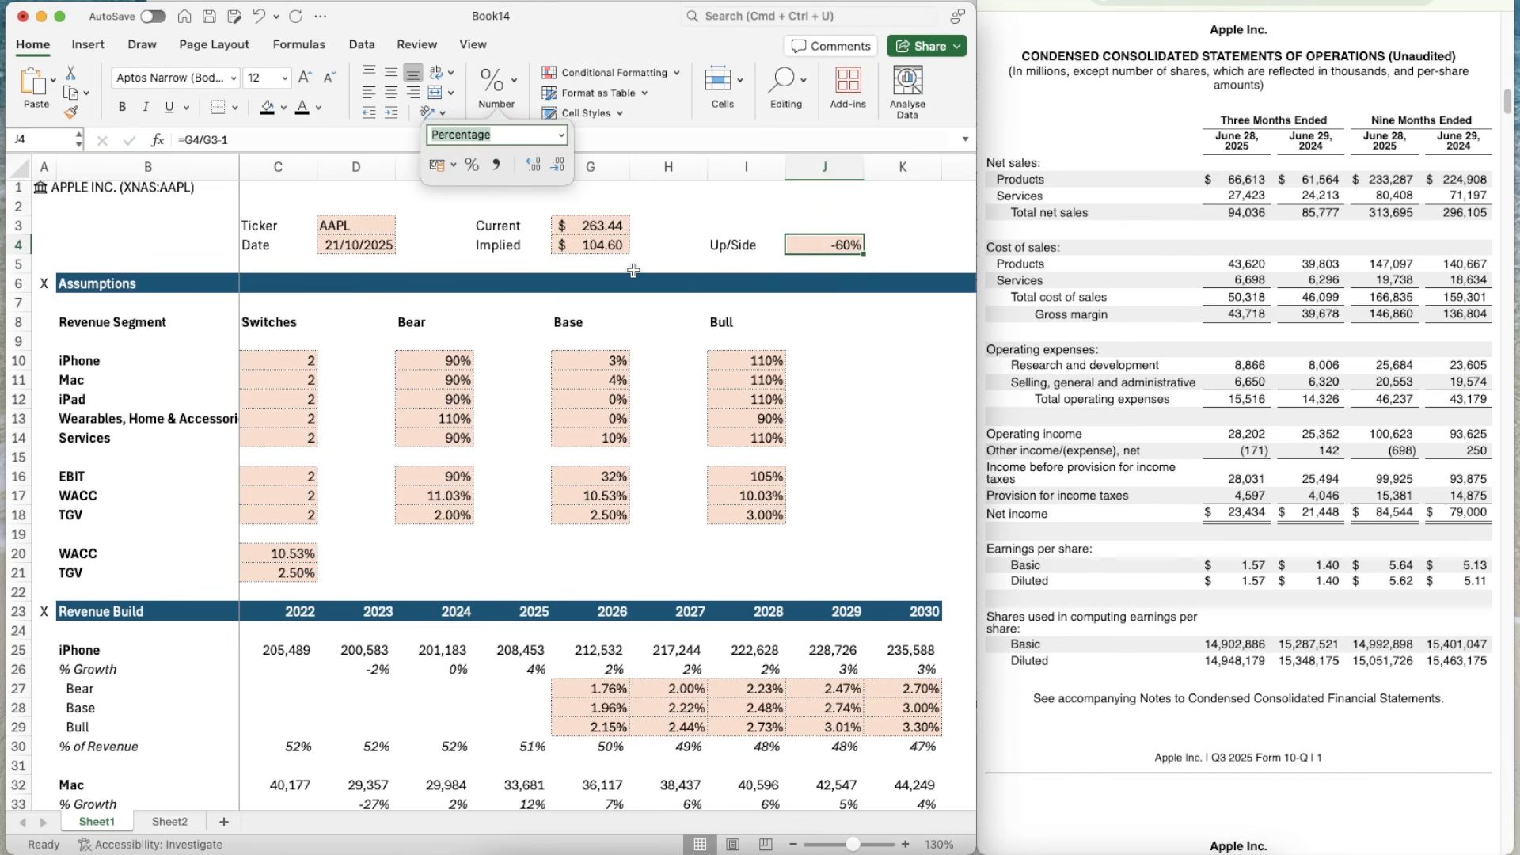
click(636, 269)
- Set the five revenue segment switches in C10:C14 to 3 to test the Bull case
click(336, 355)
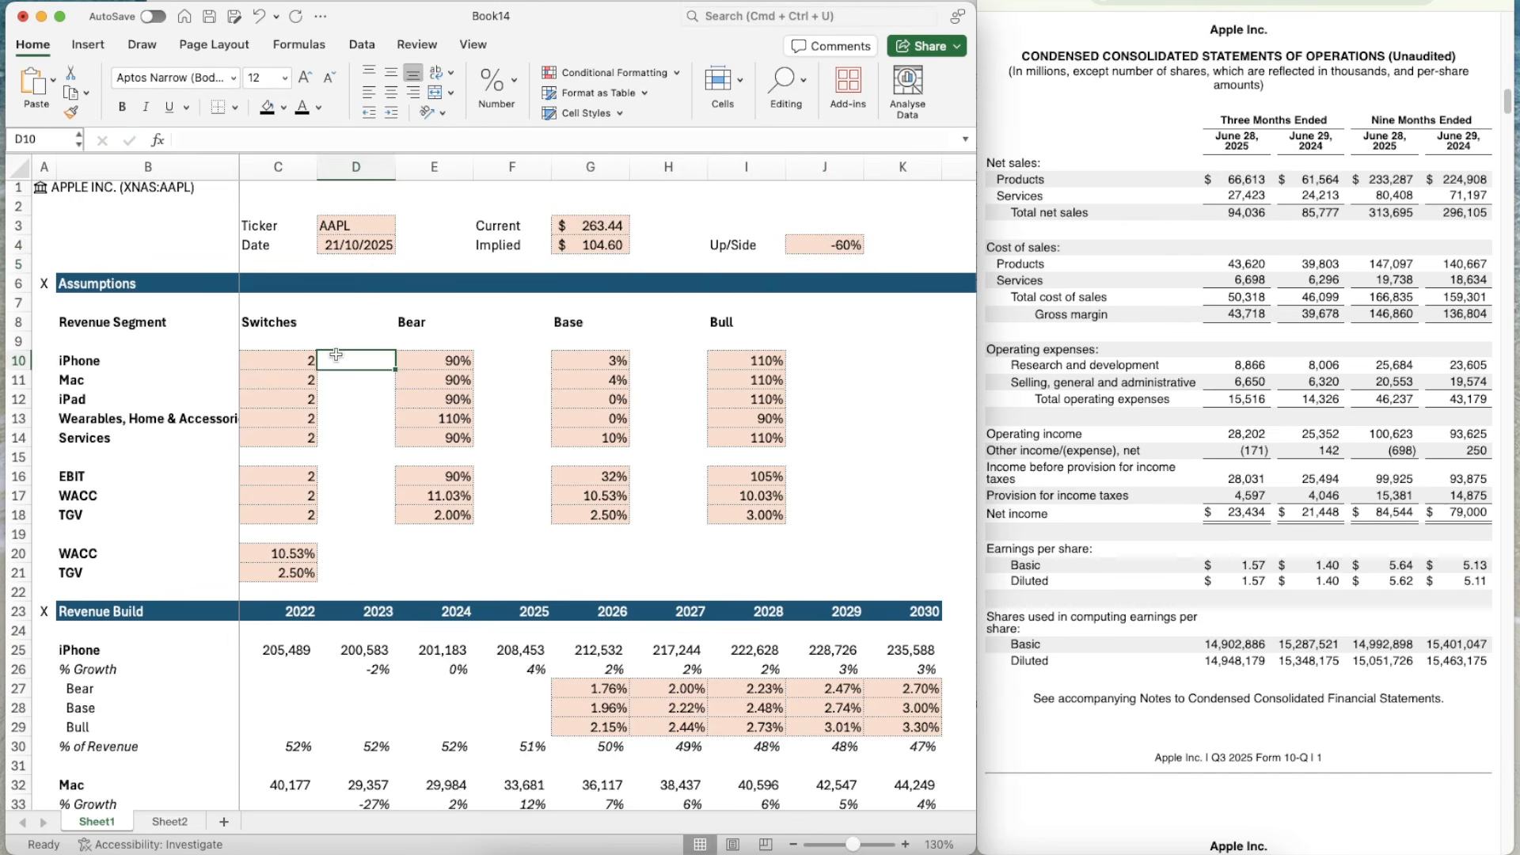
key(Left)
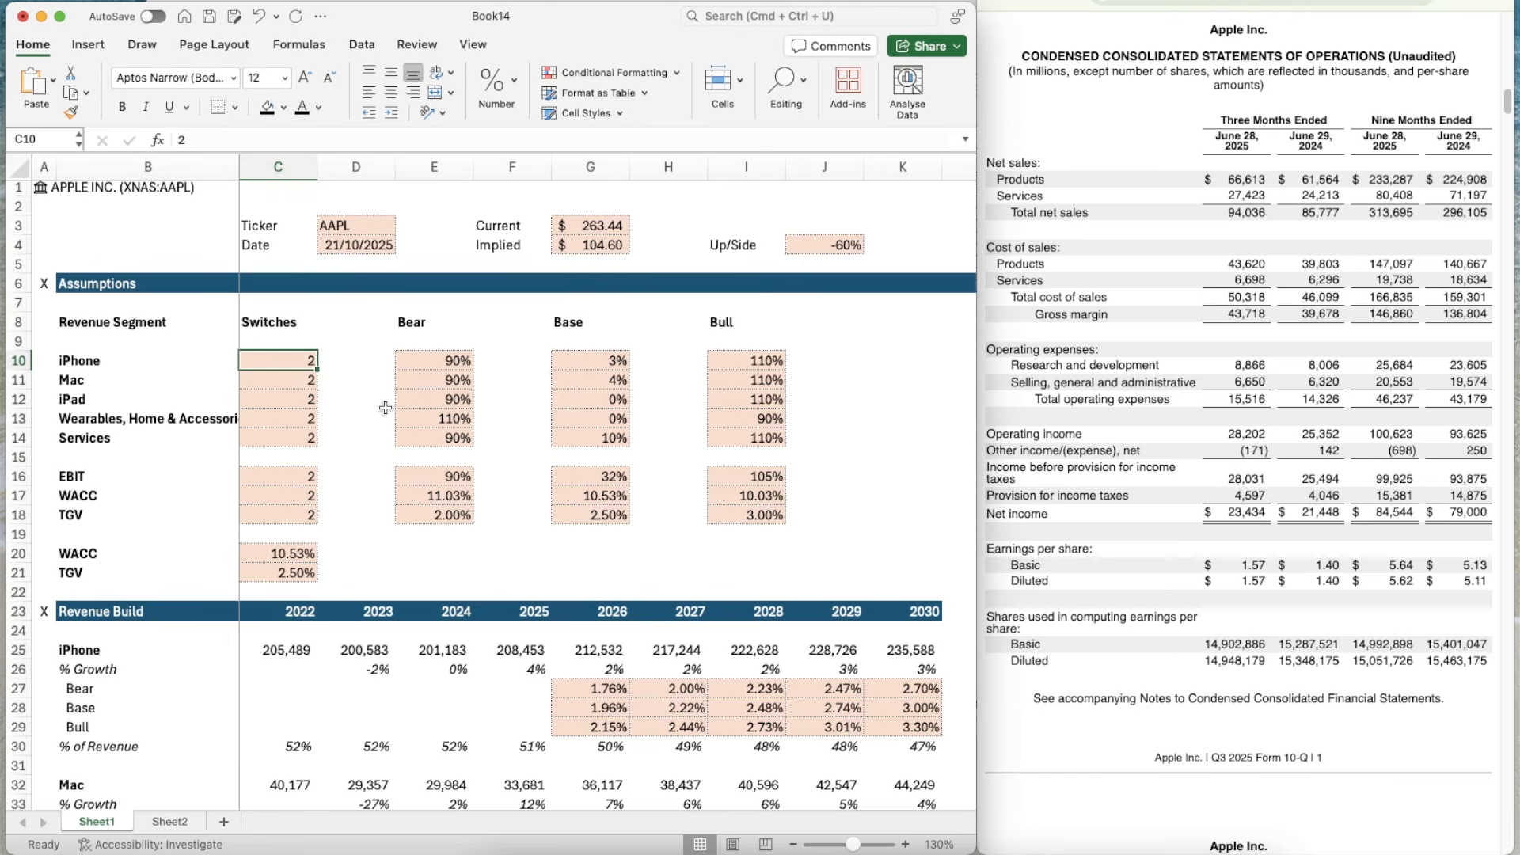
text(3)
key(Return)
text(3)
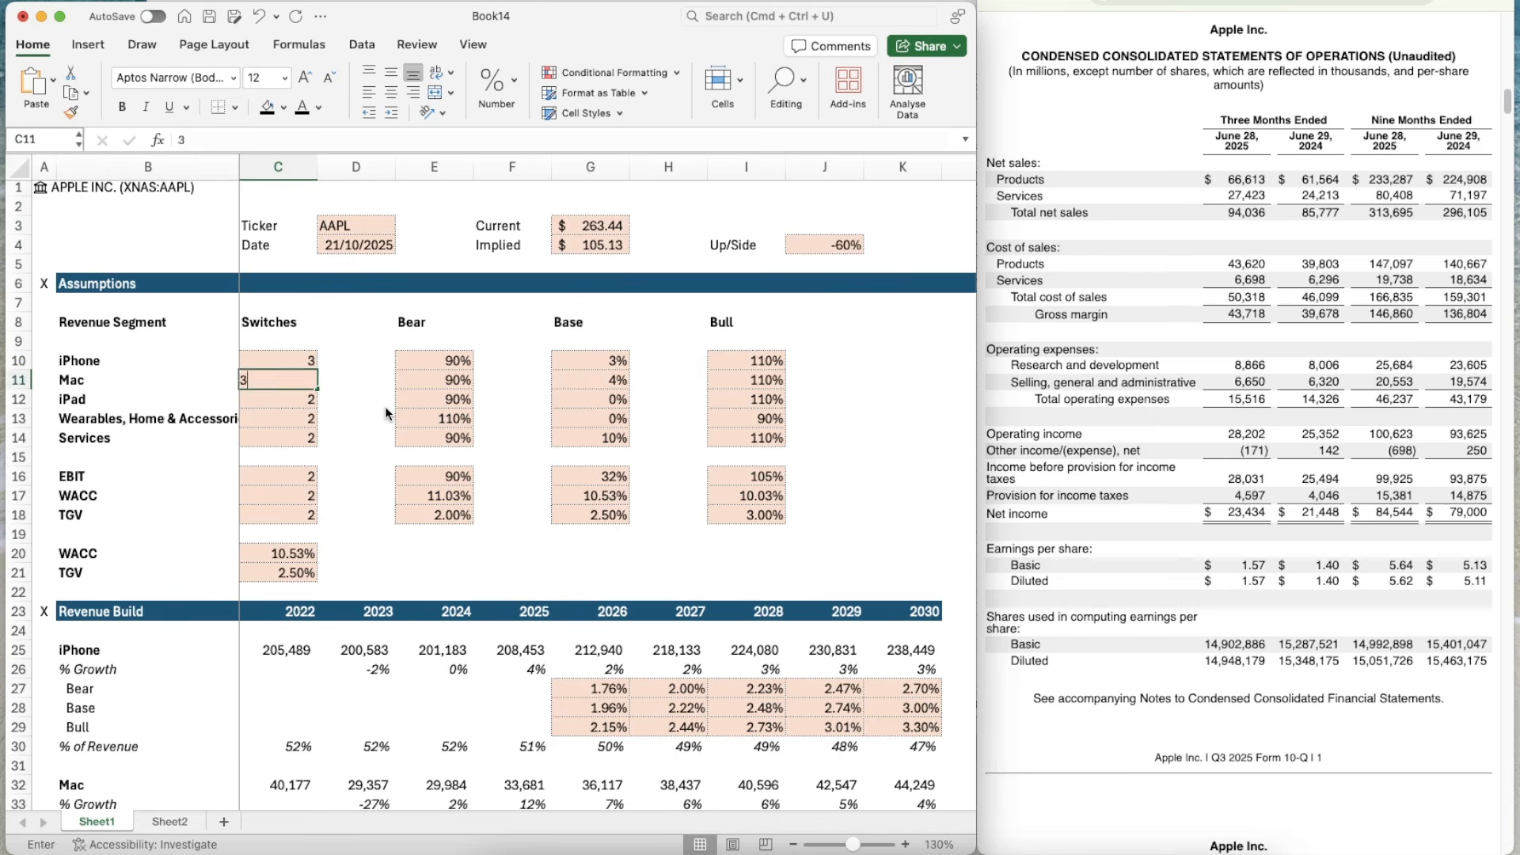
key(Return)
text(3)
key(Return)
text(3)
key(Return)
text(3)
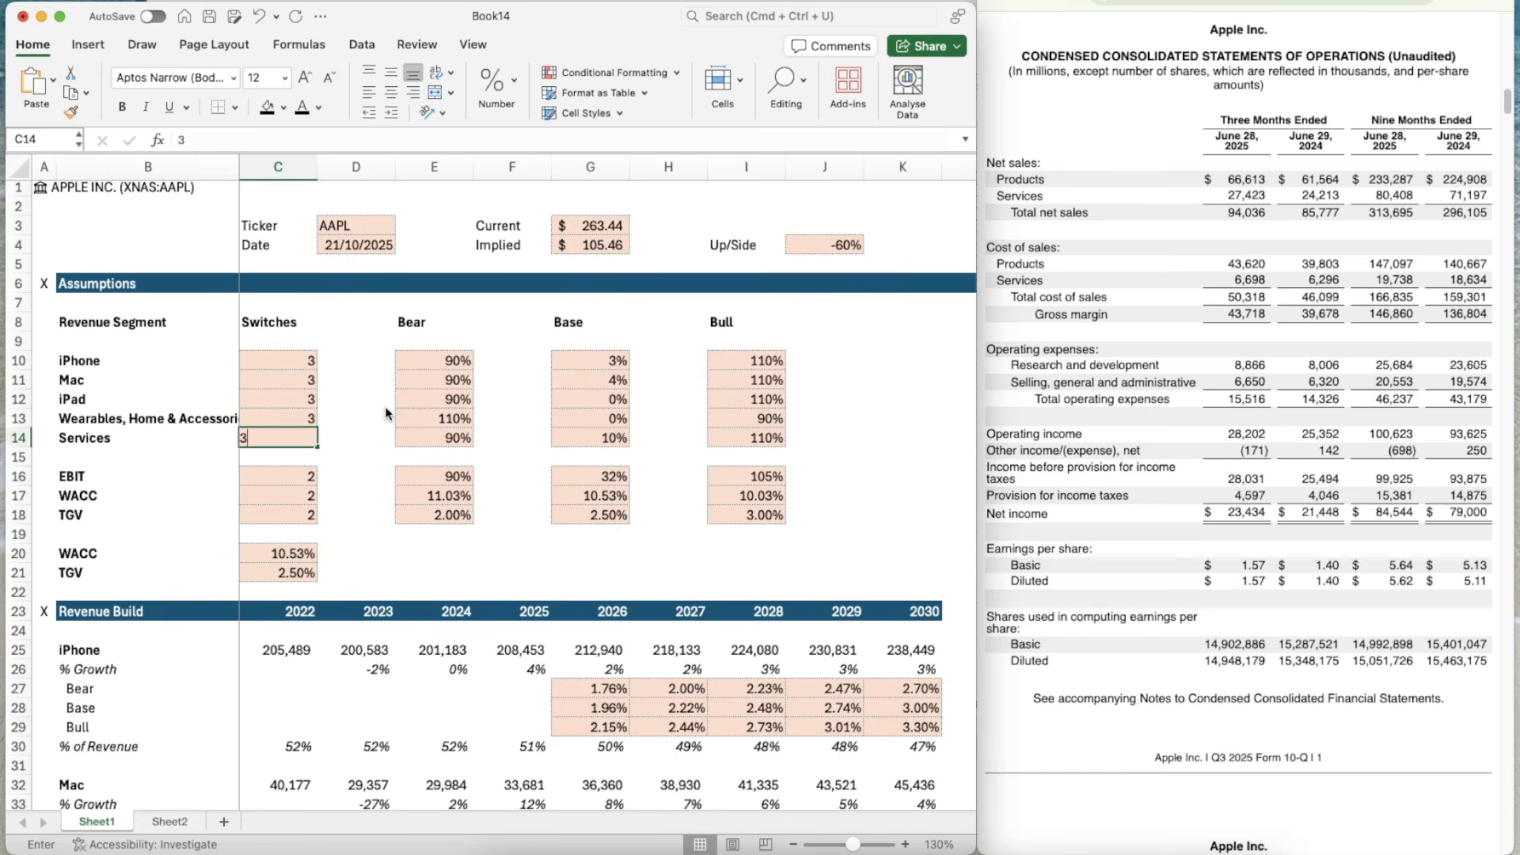
key(Return)
- Set the EBIT, WACC and TGV switches in C16:C18 to 3 for the Bull case
key(Return)
text(3)
key(Return)
text(3)
key(Return)
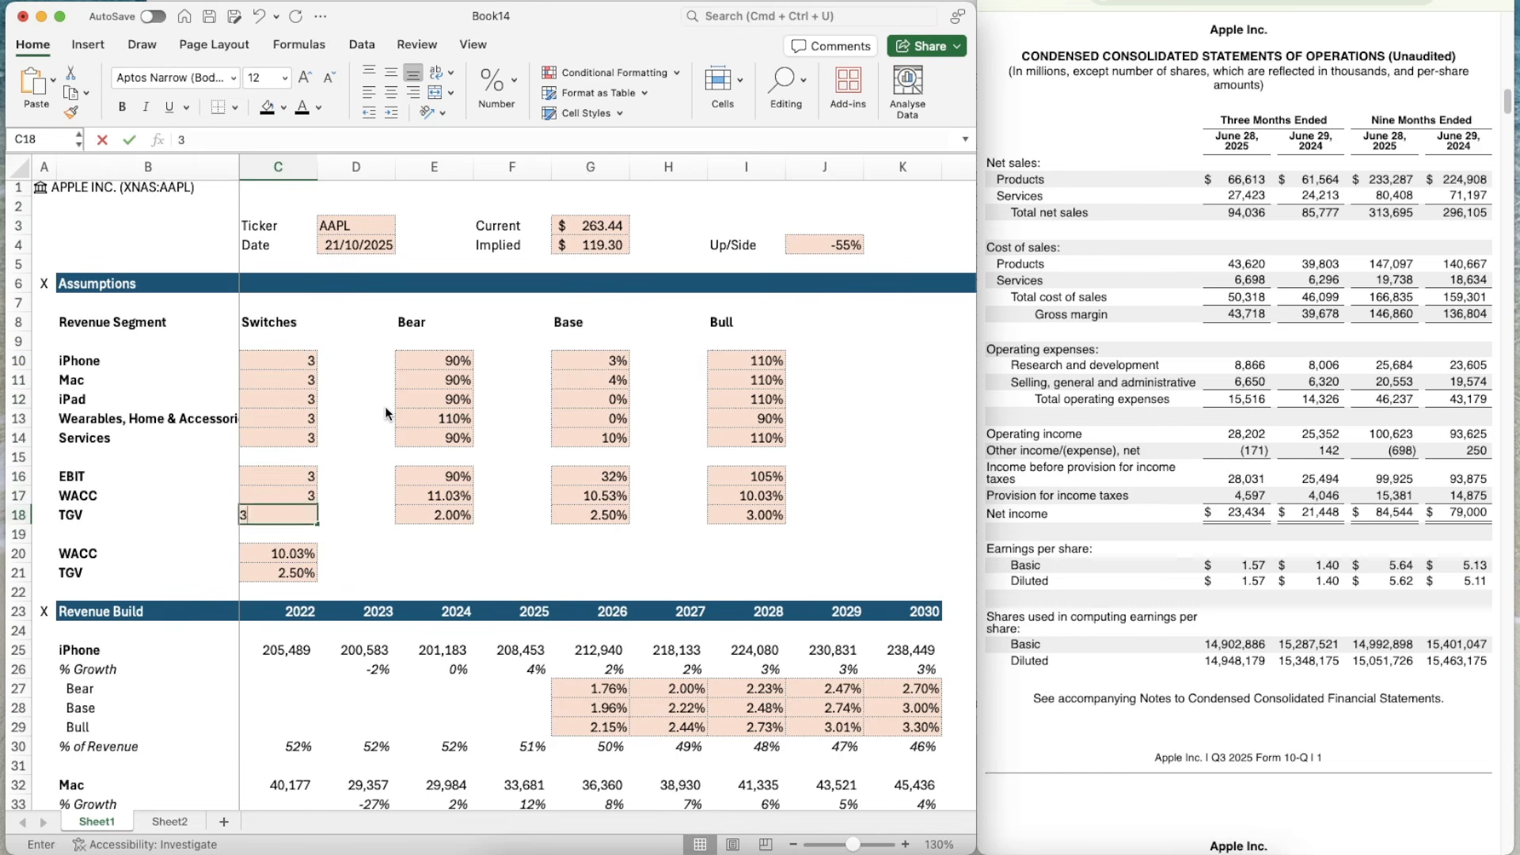
text(3)
key(Return)
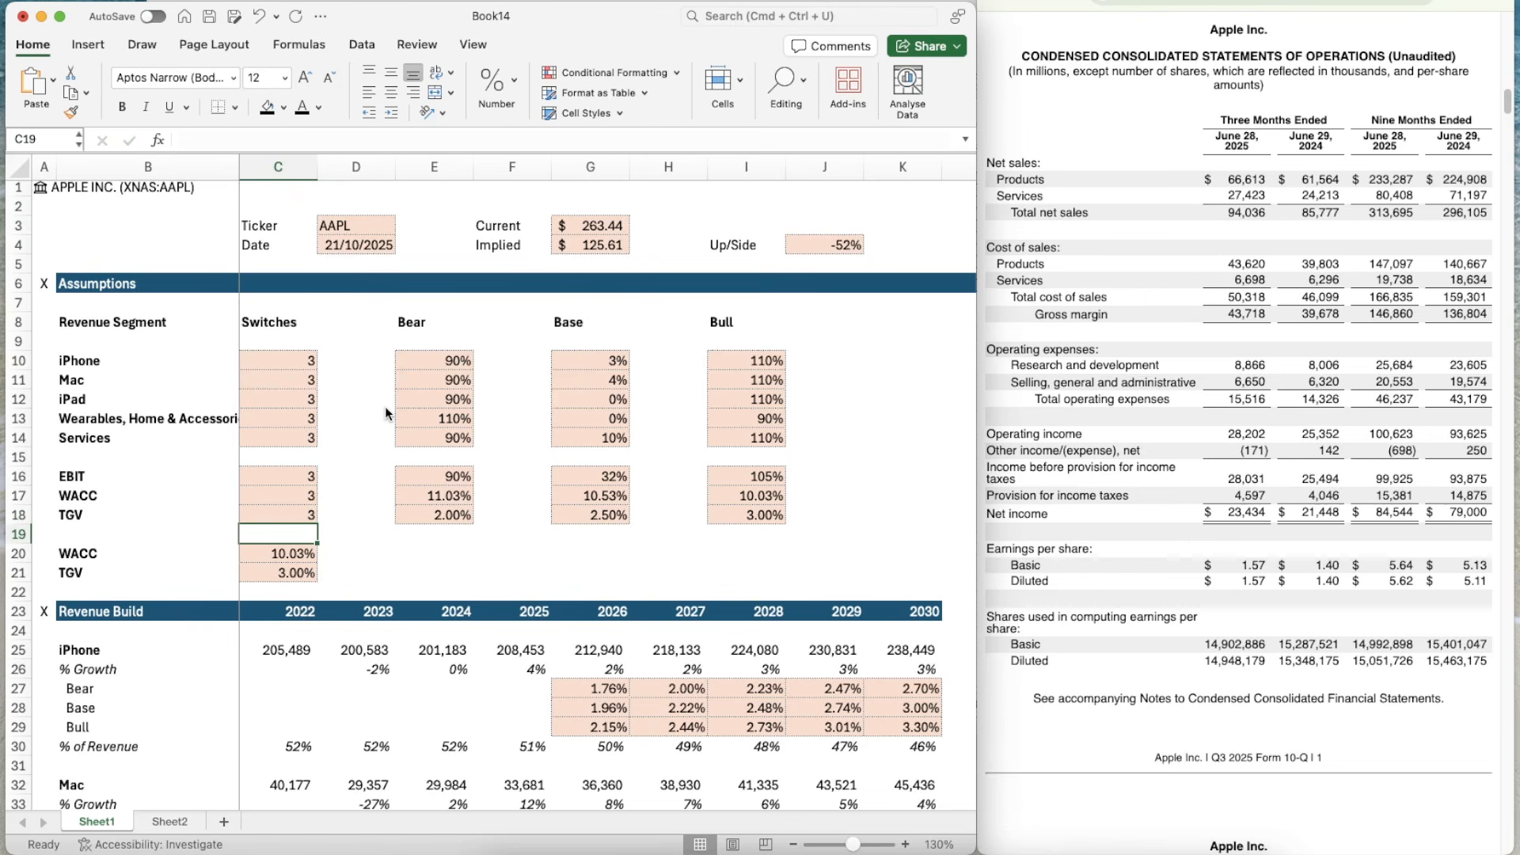
- Set the EBIT, WACC and TGV switches in C16:C18 to 1 to test the Bear case
key(Up)
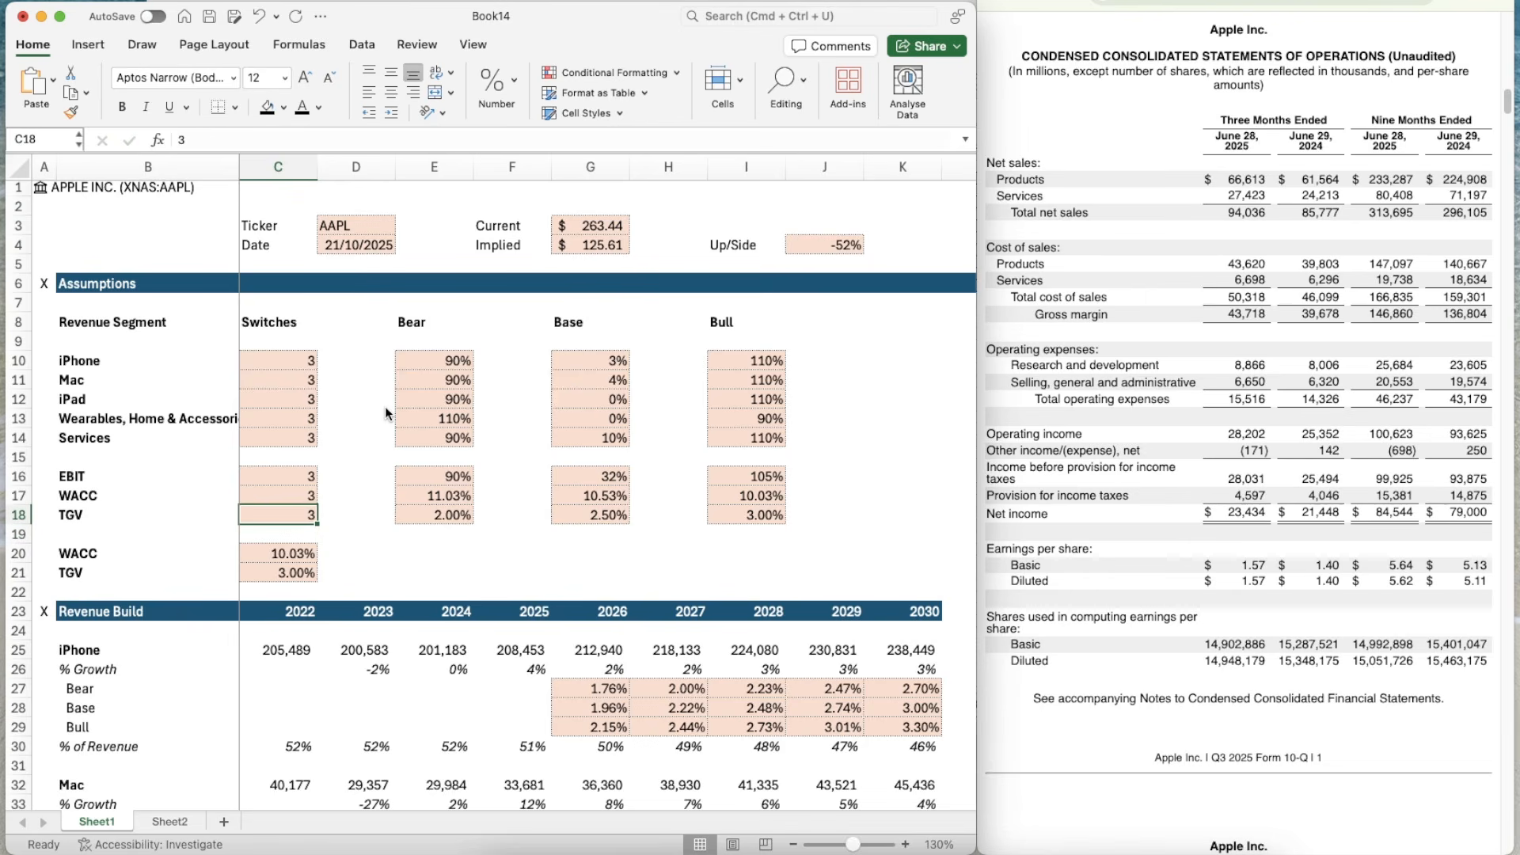
key(Up)
key(Down)
text(1)
key(Up)
text(1)
key(Up)
text(1)
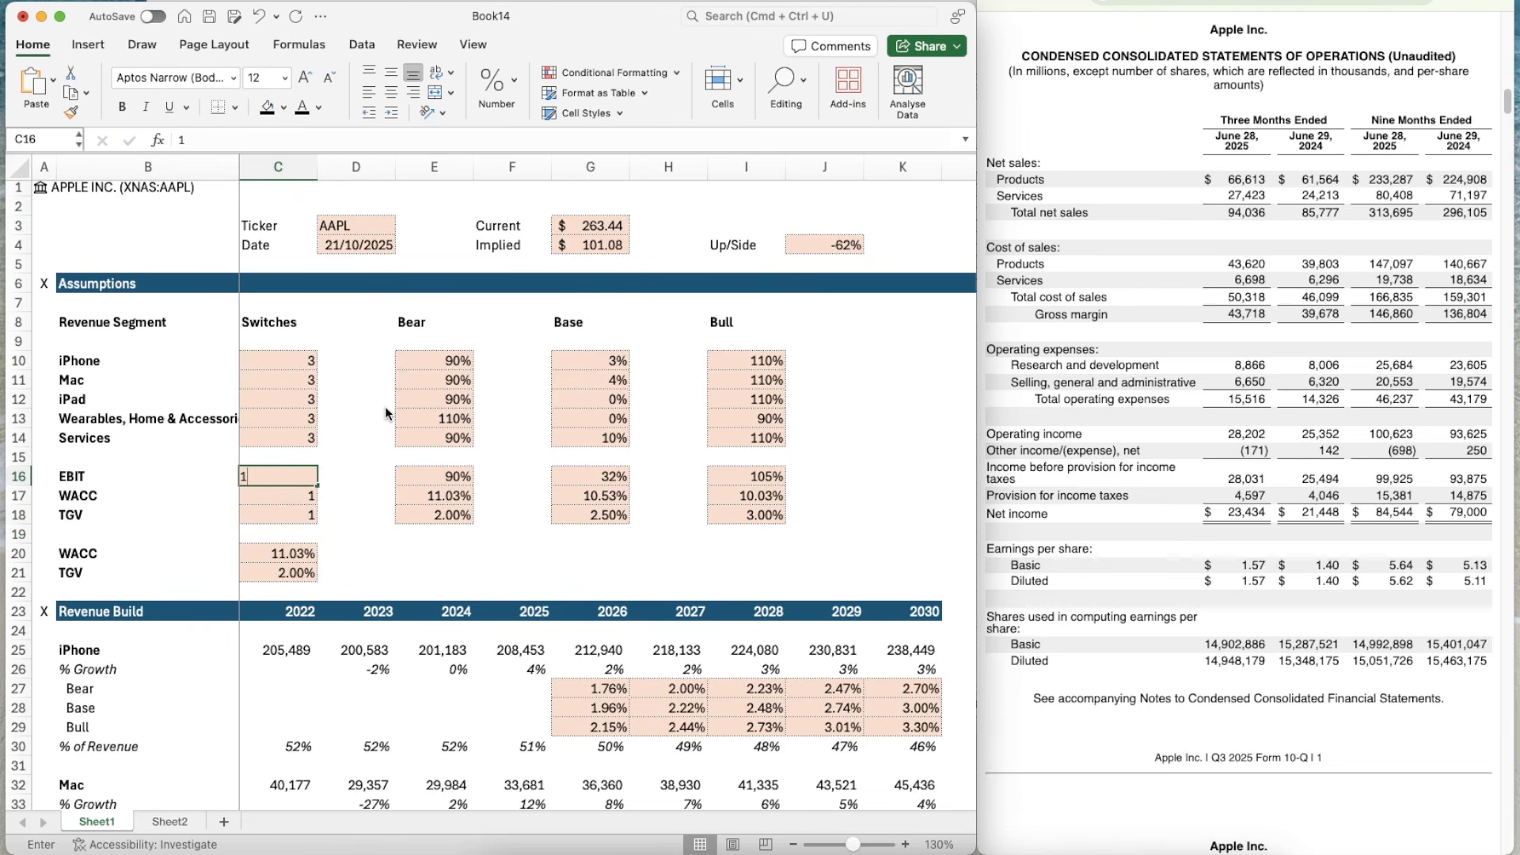
key(Up)
- Set the five revenue segment switches in C10:C14 to 1 for the Bear case
key(Up)
text(1)
key(Up)
text(1)
key(Up)
text(1)
key(Up)
text(1)
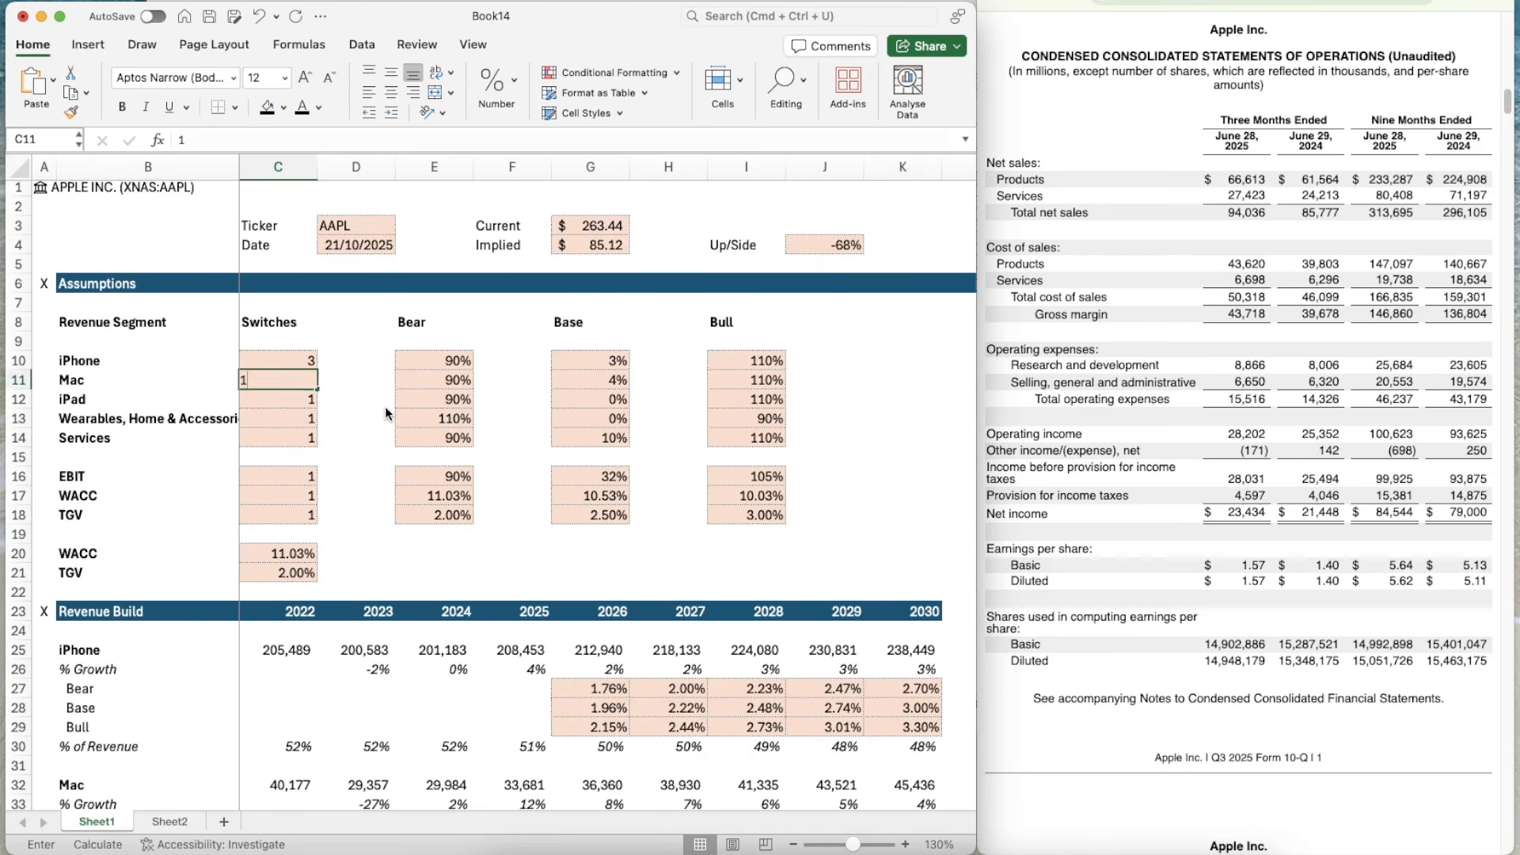
key(Up)
text(1)
key(Up)
- Return the five revenue segment switches in C10:C14 to the Base case, 2
key(Down)
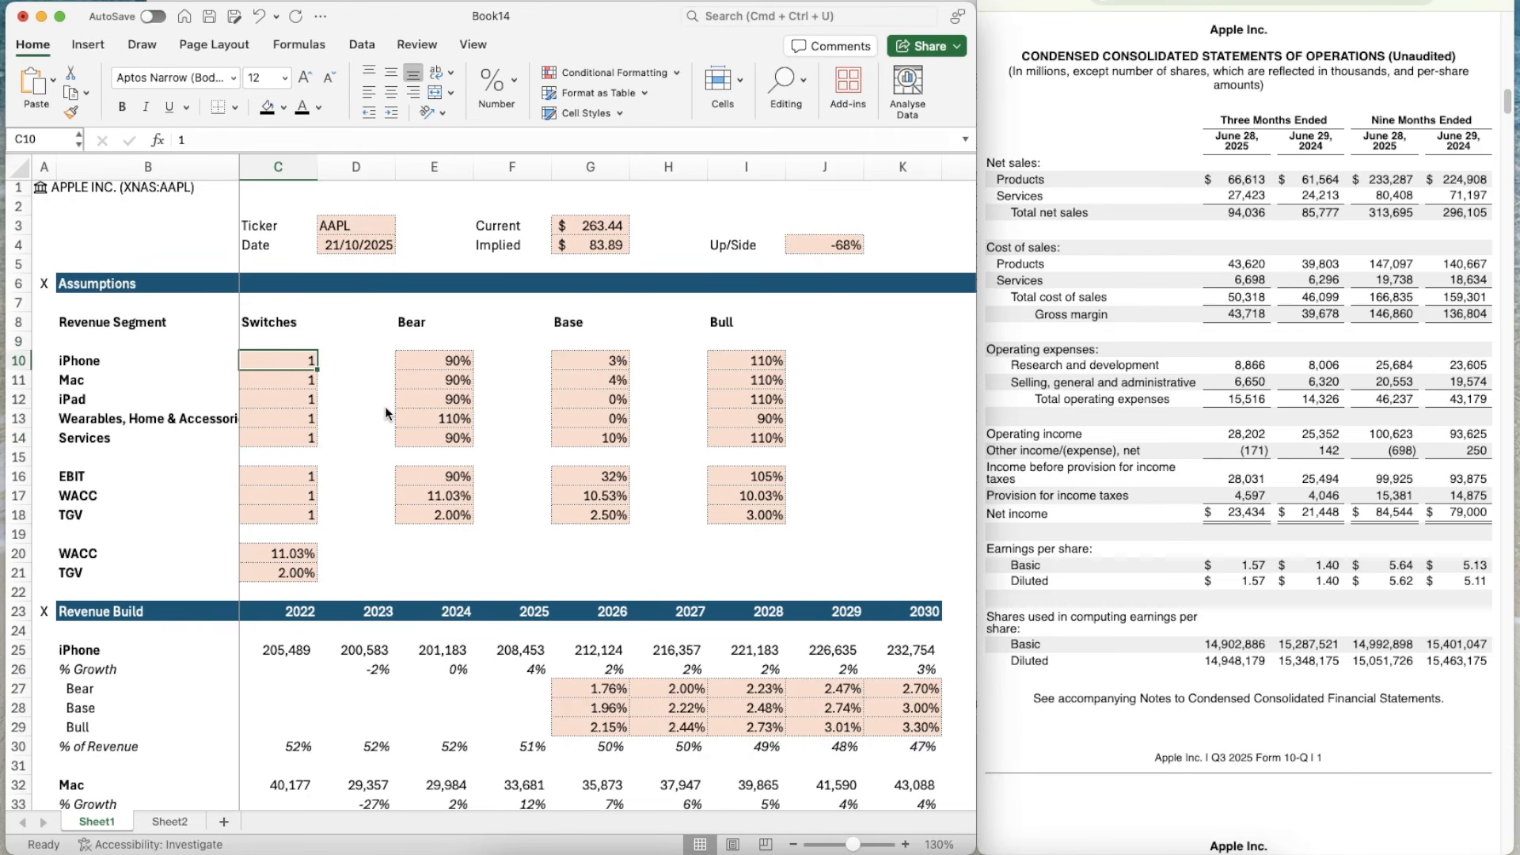
text(2)
key(Down)
text(2)
key(Down)
text(2)
key(Down)
text(2)
key(Down)
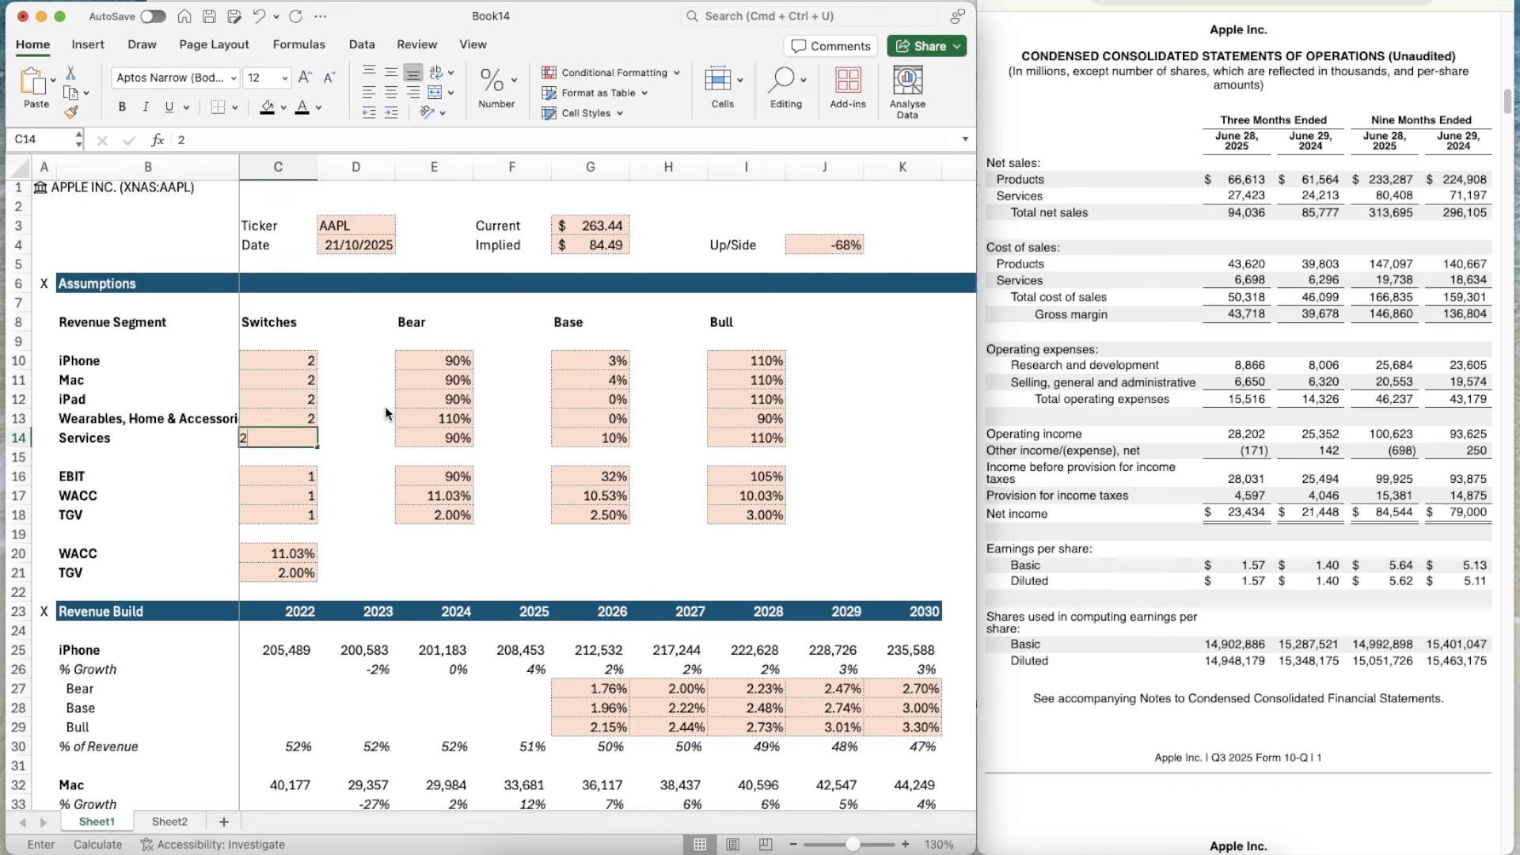
text(2)
key(Down)
- Set the EBIT switch in C16 to 2 and clear the stray 2 from the blank row in C15
text(2)
key(Down)
text(2)
key(Right)
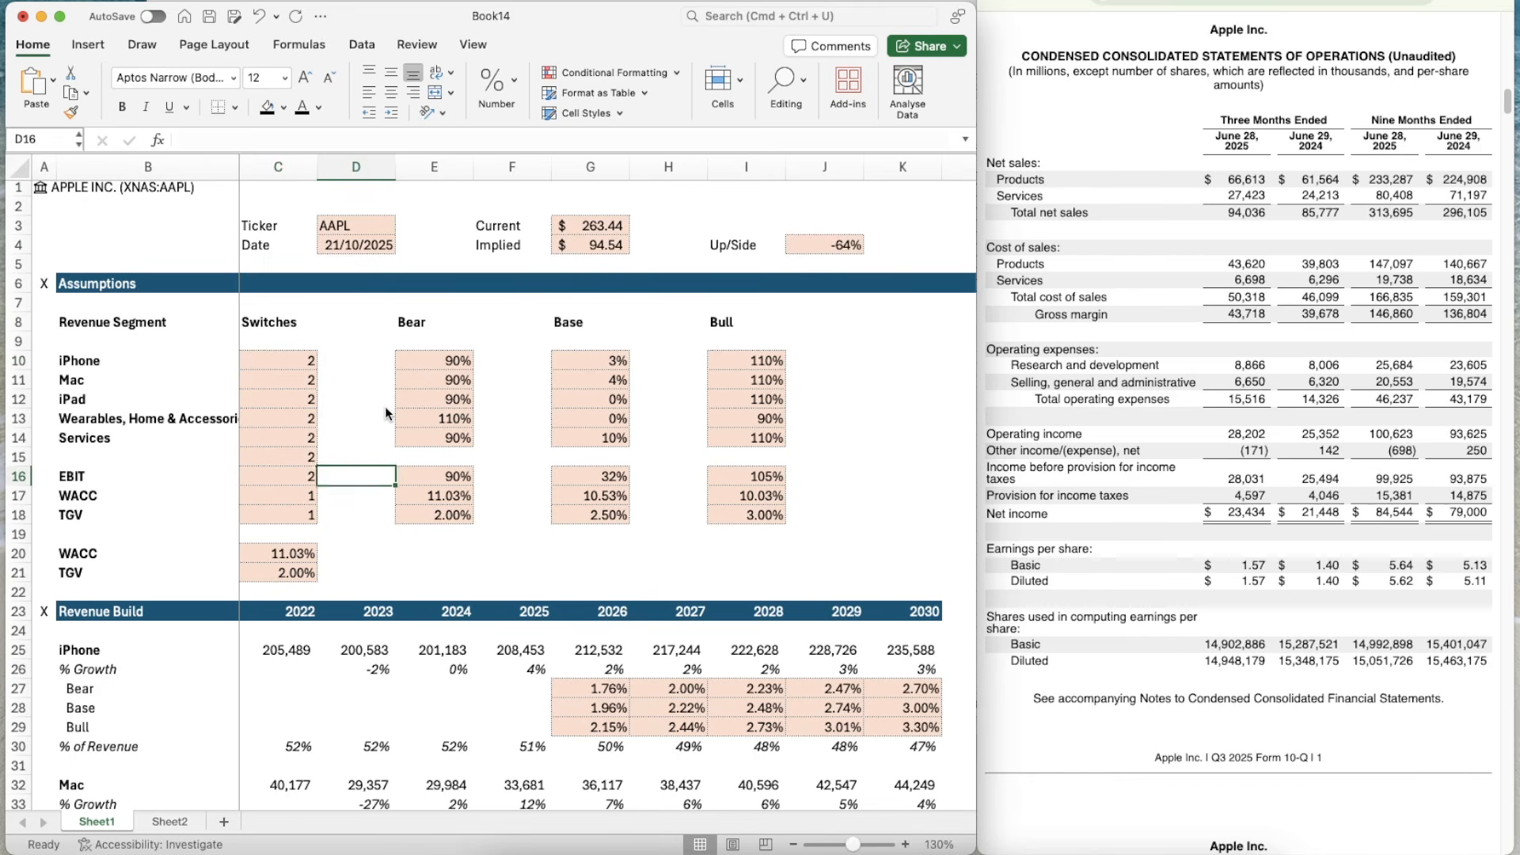
key(Up)
key(super+shift+c)
key(Left)
key(super+shift+v)
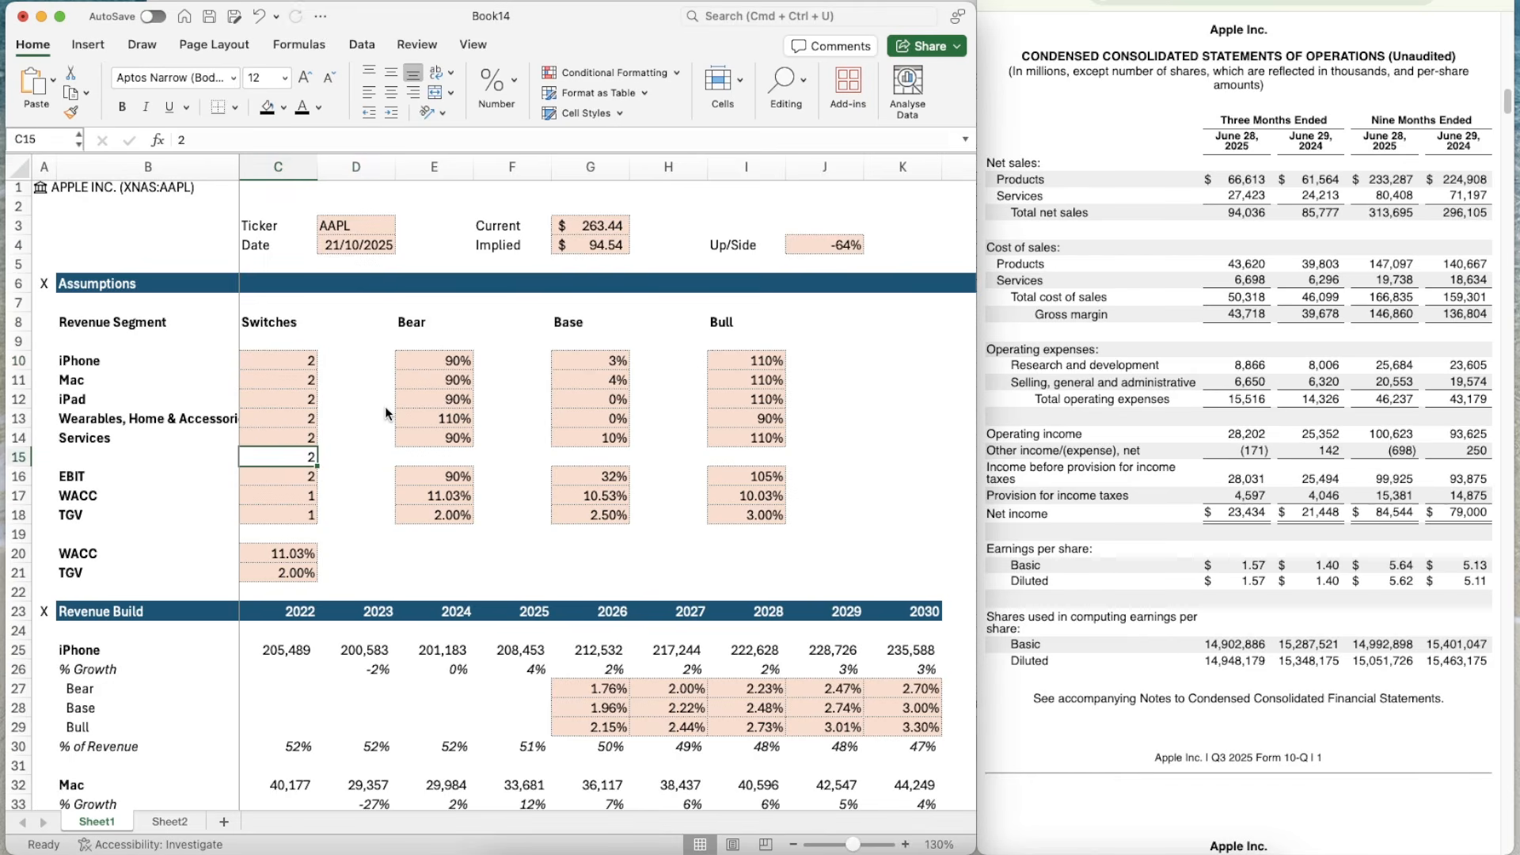
key(Delete)
key(Down)
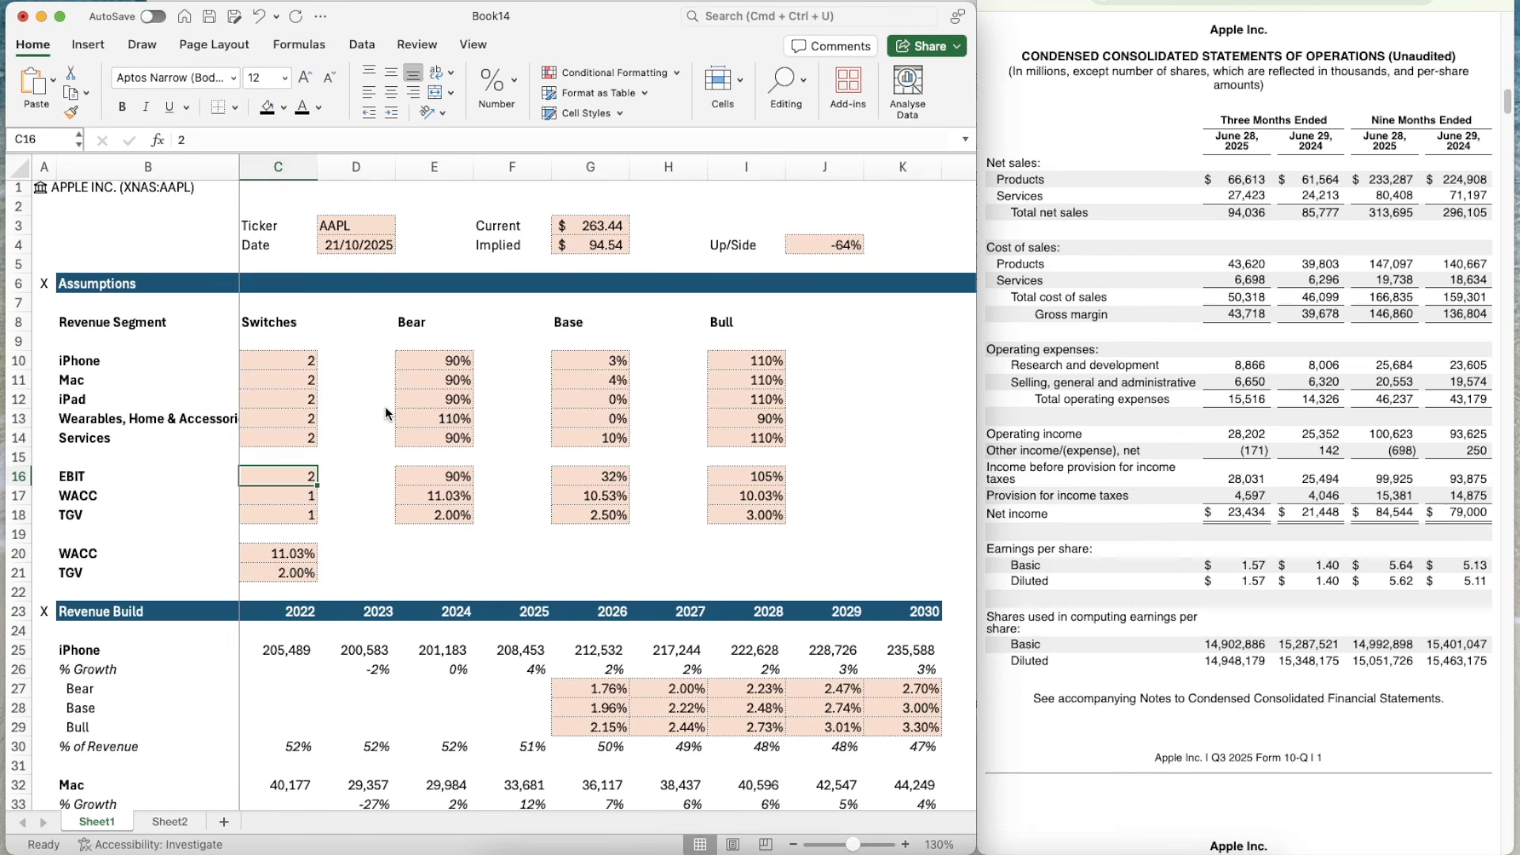
- Set the WACC and TGV switches in C17:C18 to 2 for the Base case
key(Down)
text(2)
key(Down)
text(2)
key(Down)
key(Down)
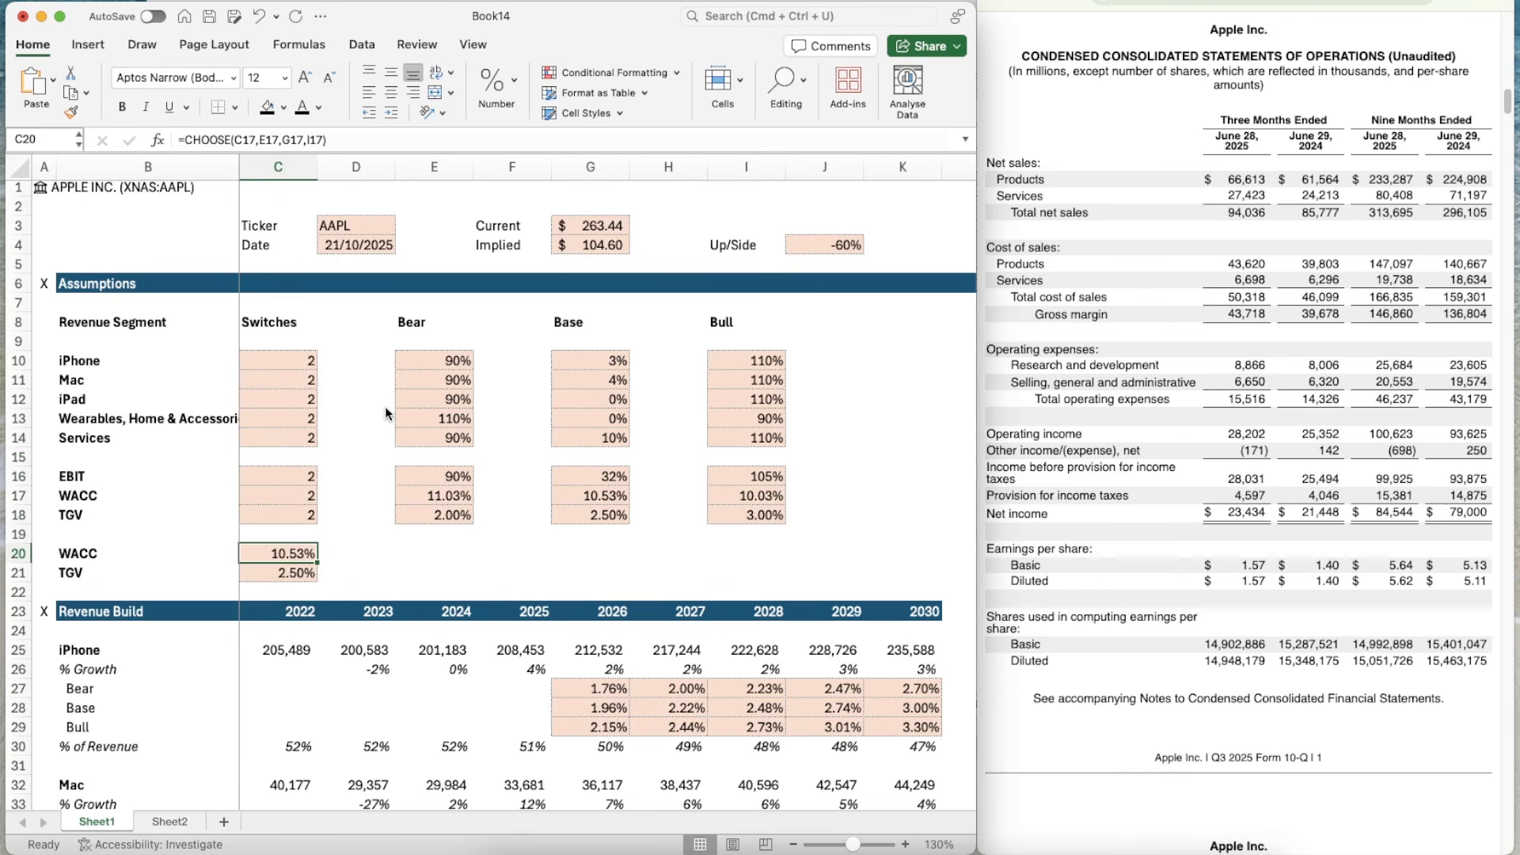
- Review the finished model from the assumptions and Revenue Build down through the cash flow items to the DCF valuation
scroll(761, 609, up, 1)
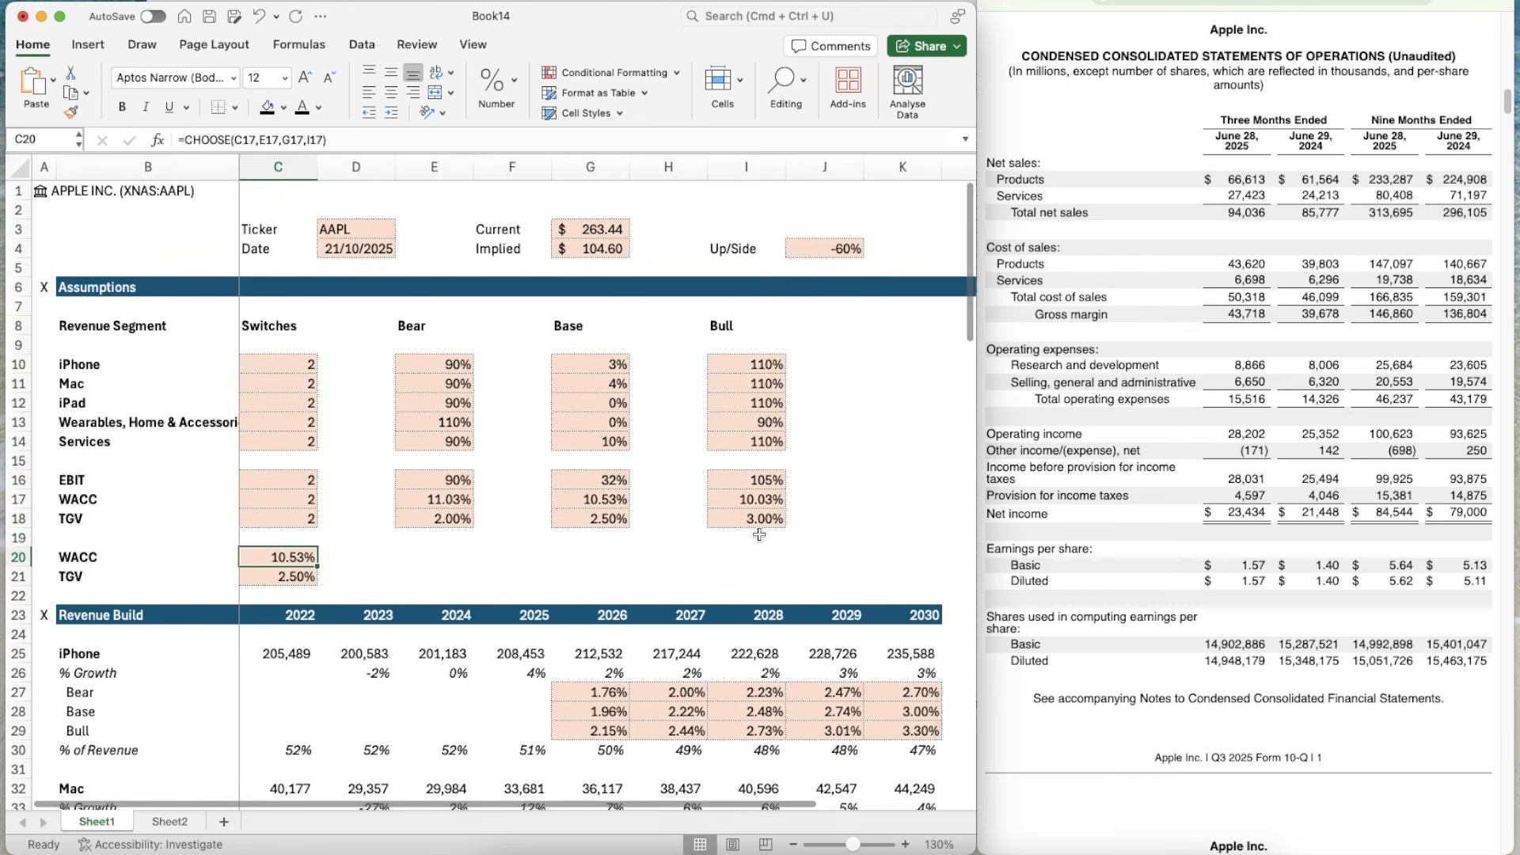
scroll(759, 536, down, 15)
scroll(760, 535, up, 3)
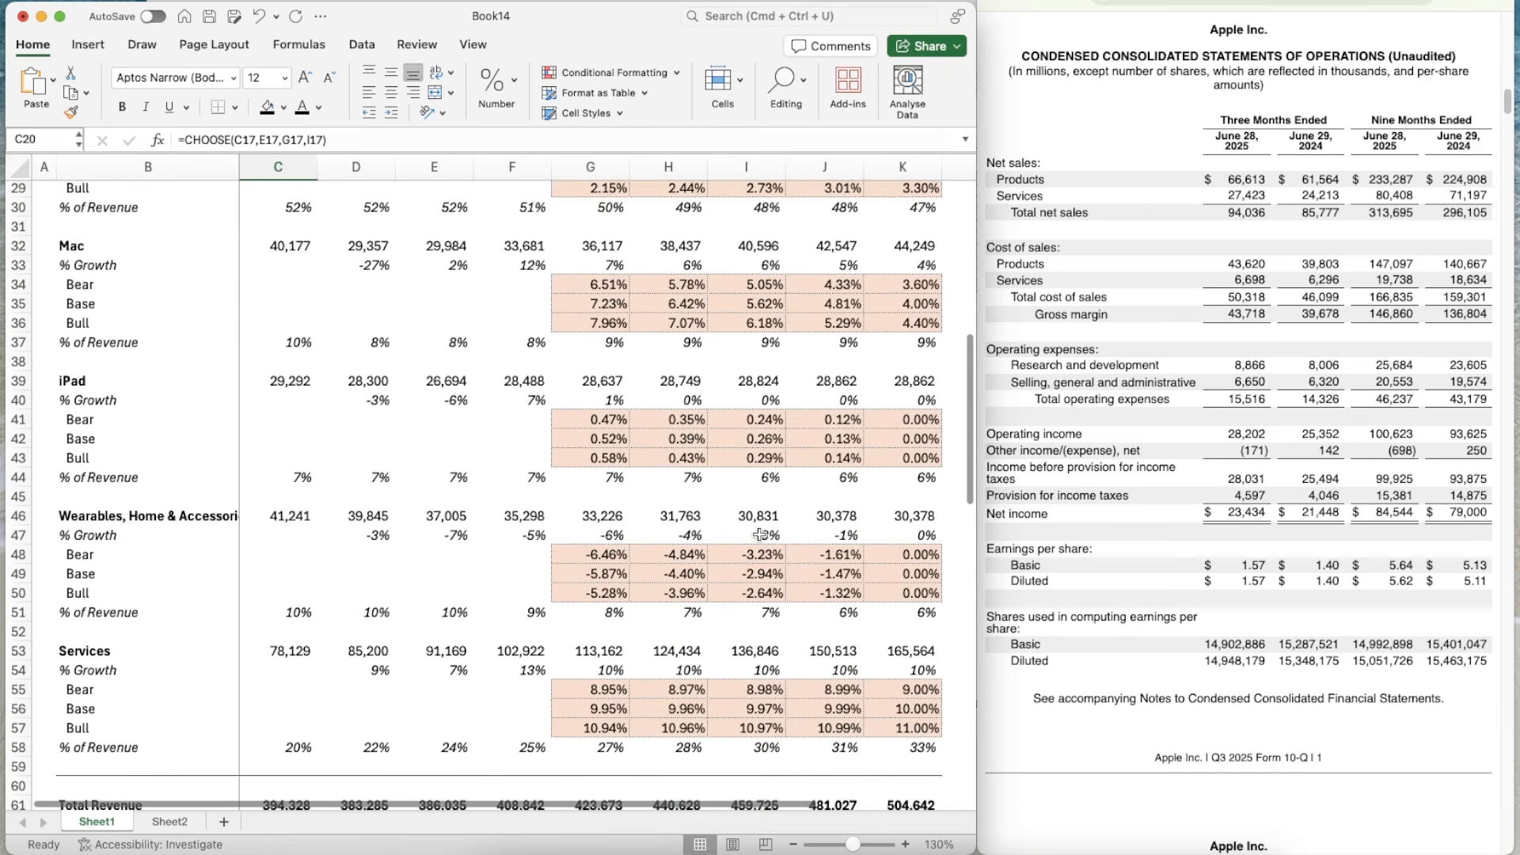
scroll(760, 534, up, 3)
scroll(760, 535, down, 4)
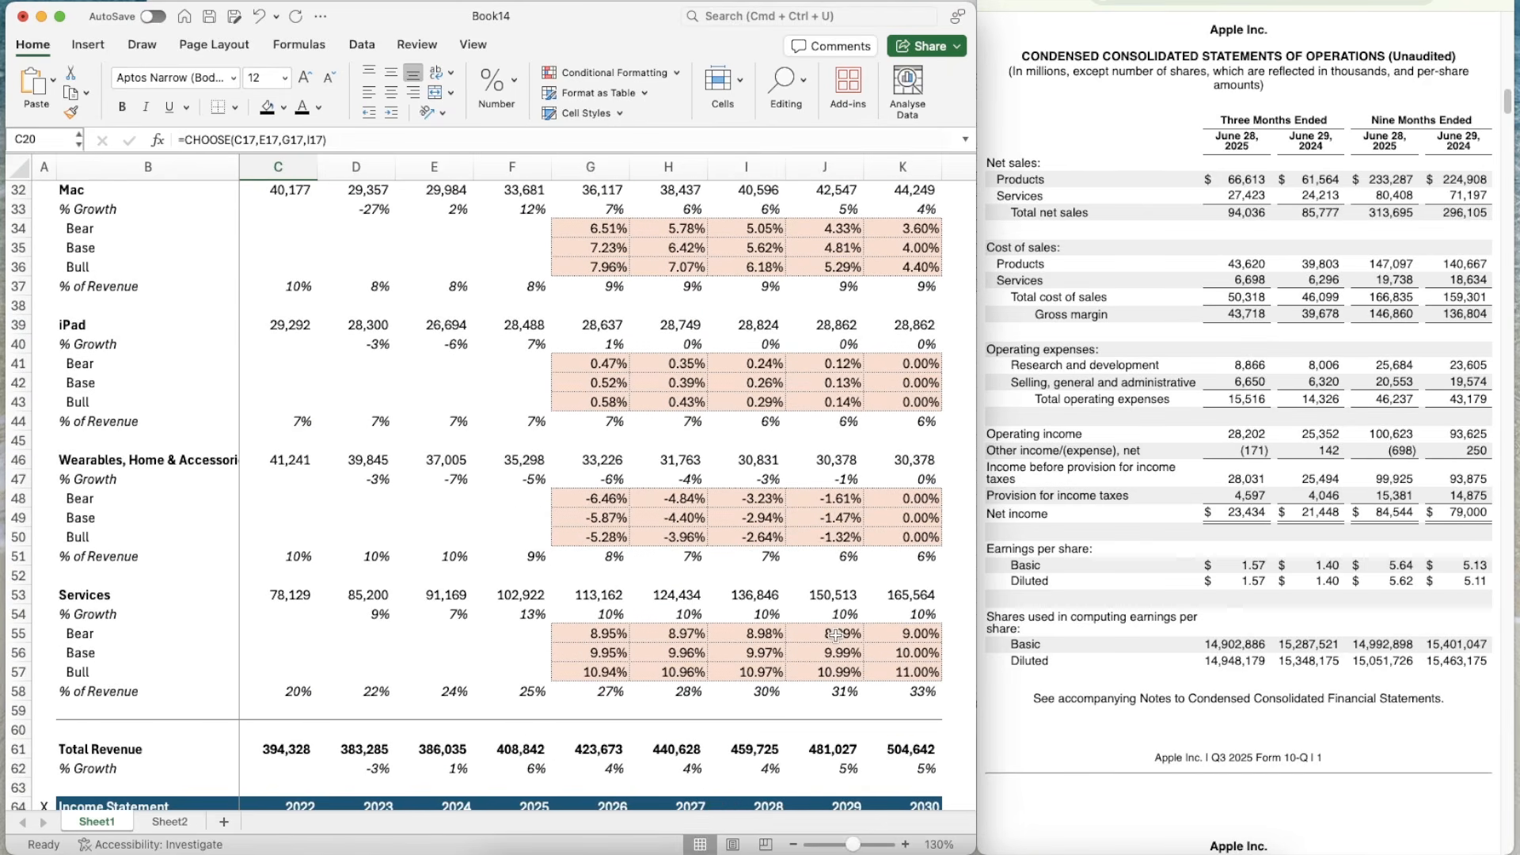
scroll(902, 657, up, 3)
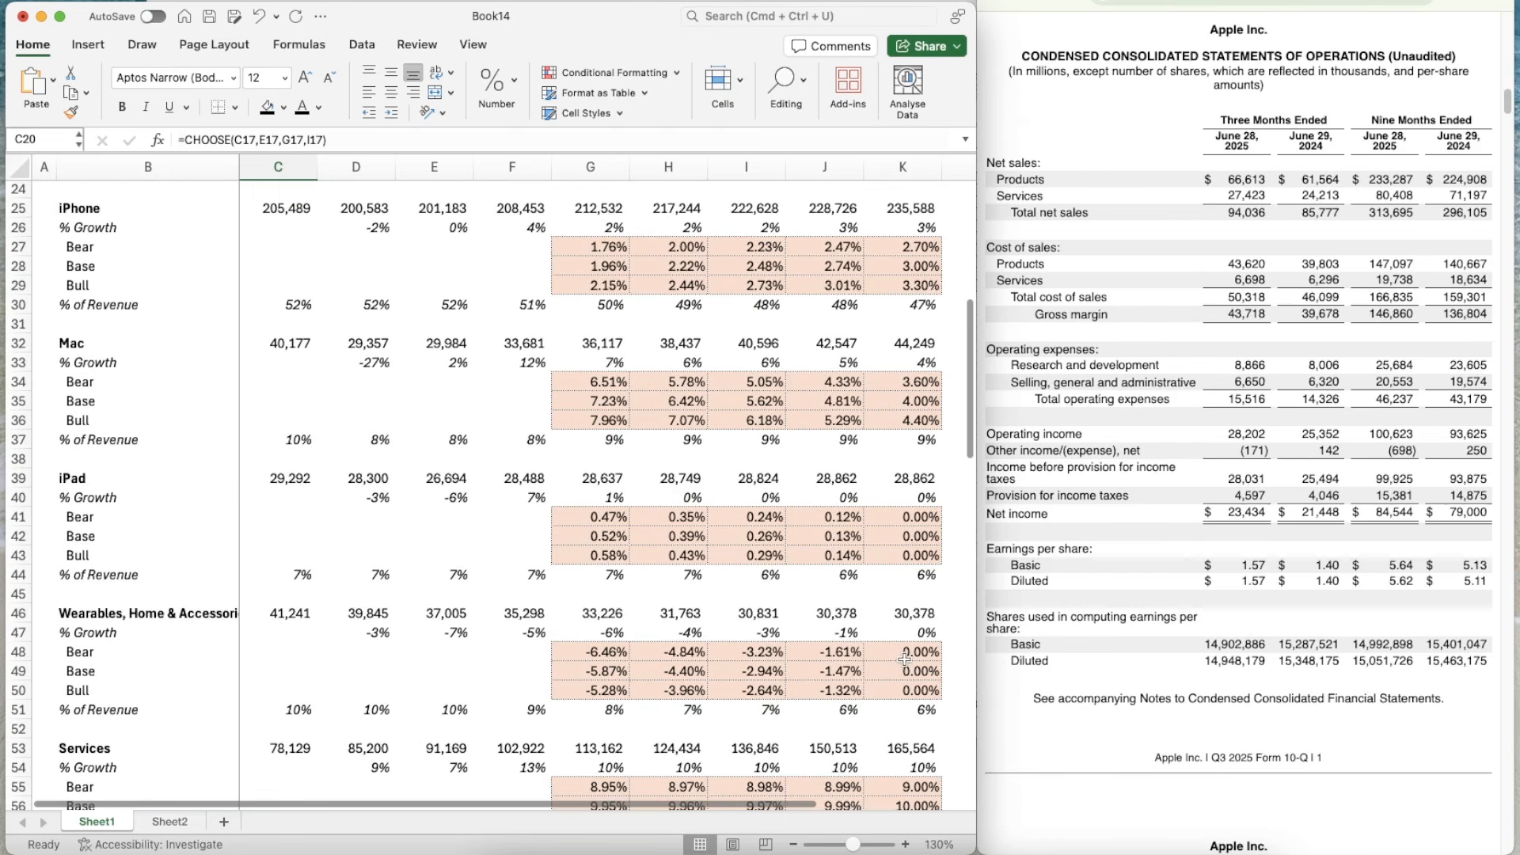
scroll(904, 659, down, 1)
scroll(905, 660, down, 2)
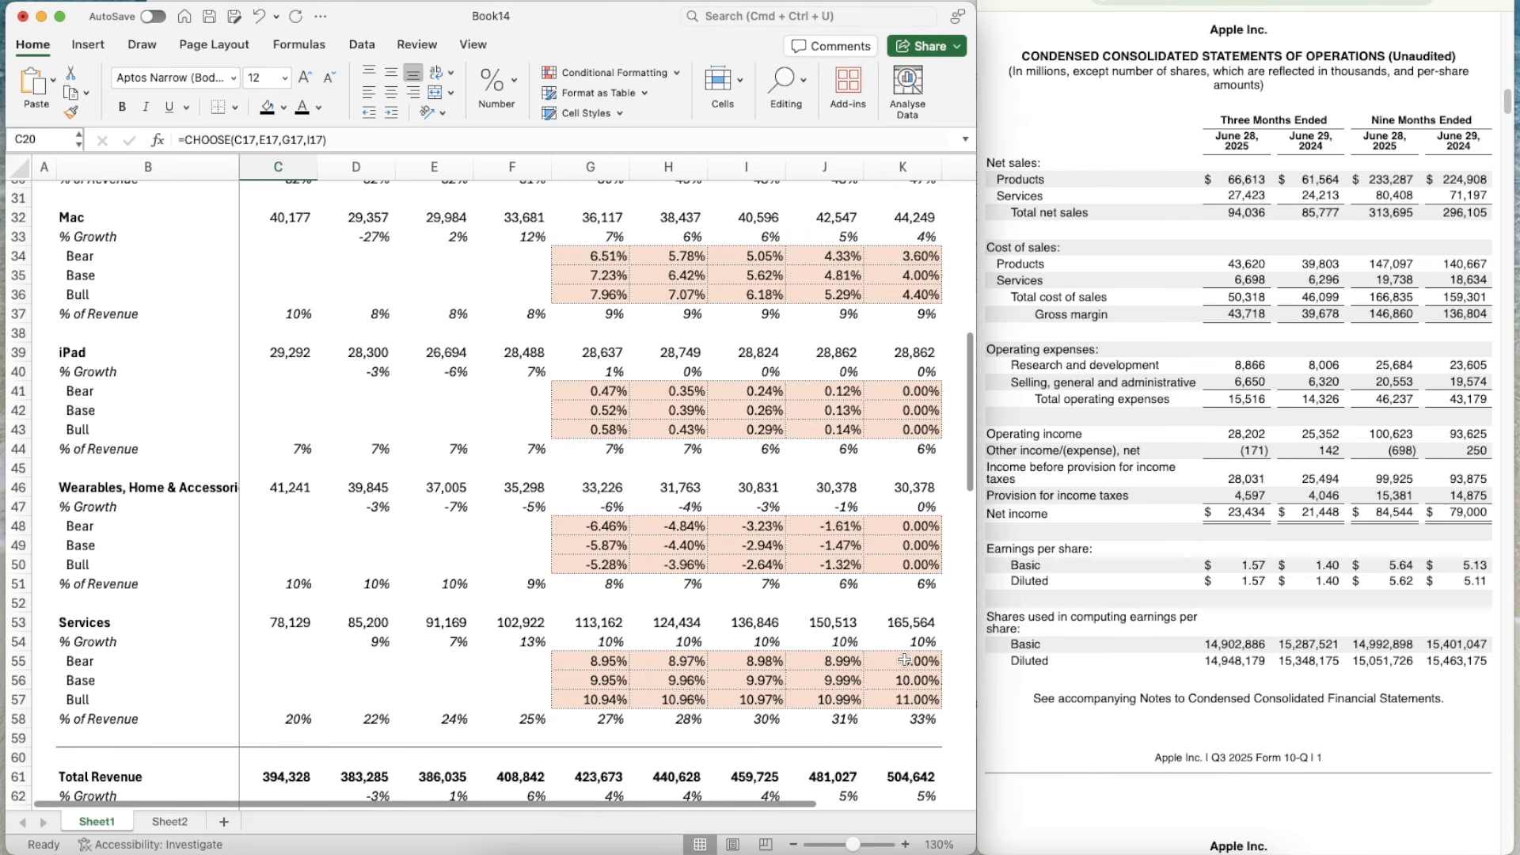
scroll(830, 538, up, 3)
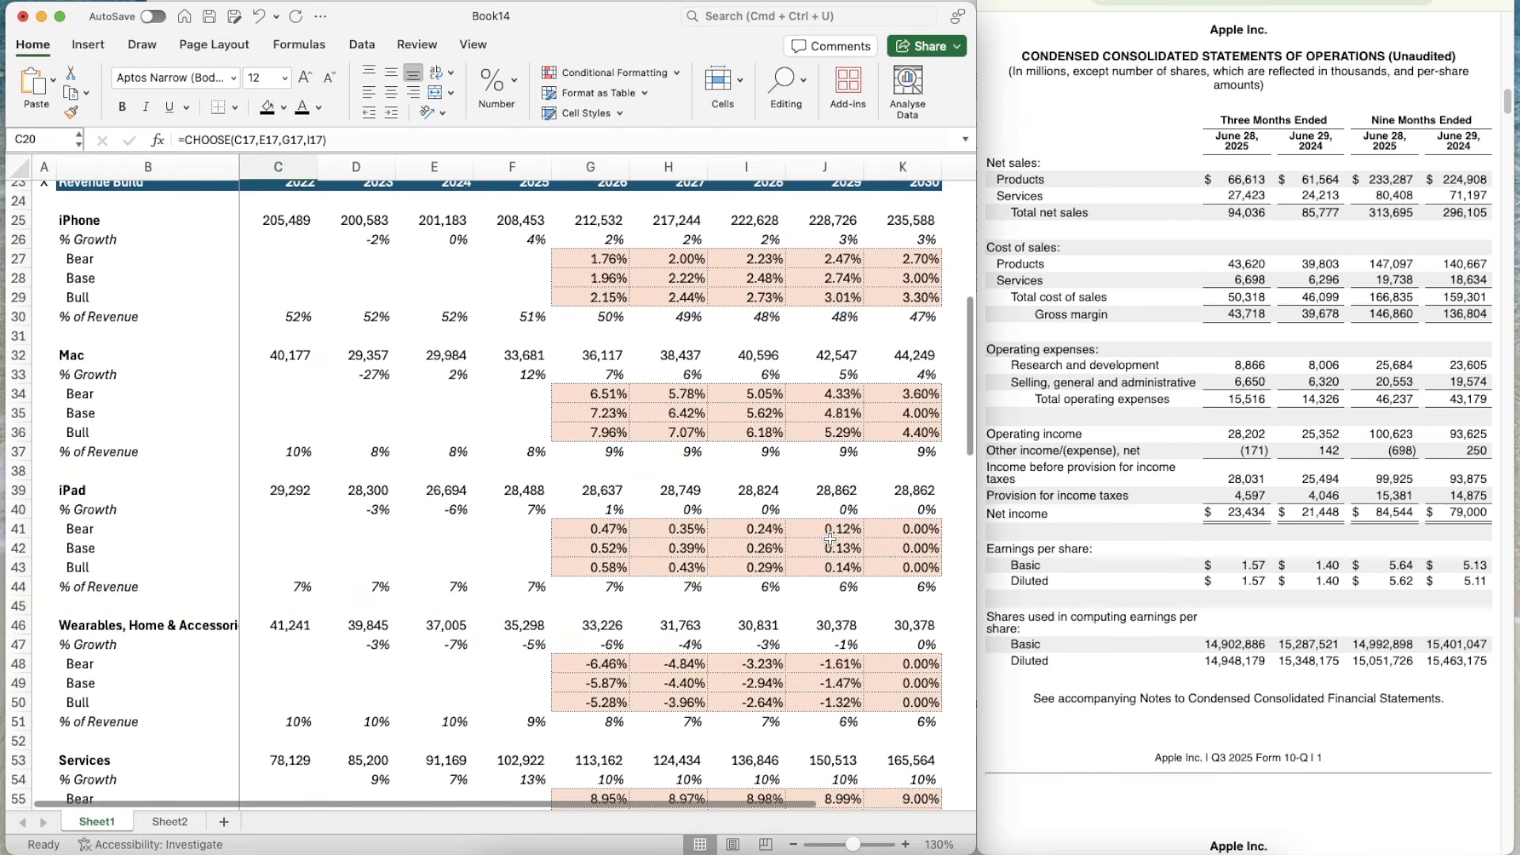
scroll(830, 538, down, 10)
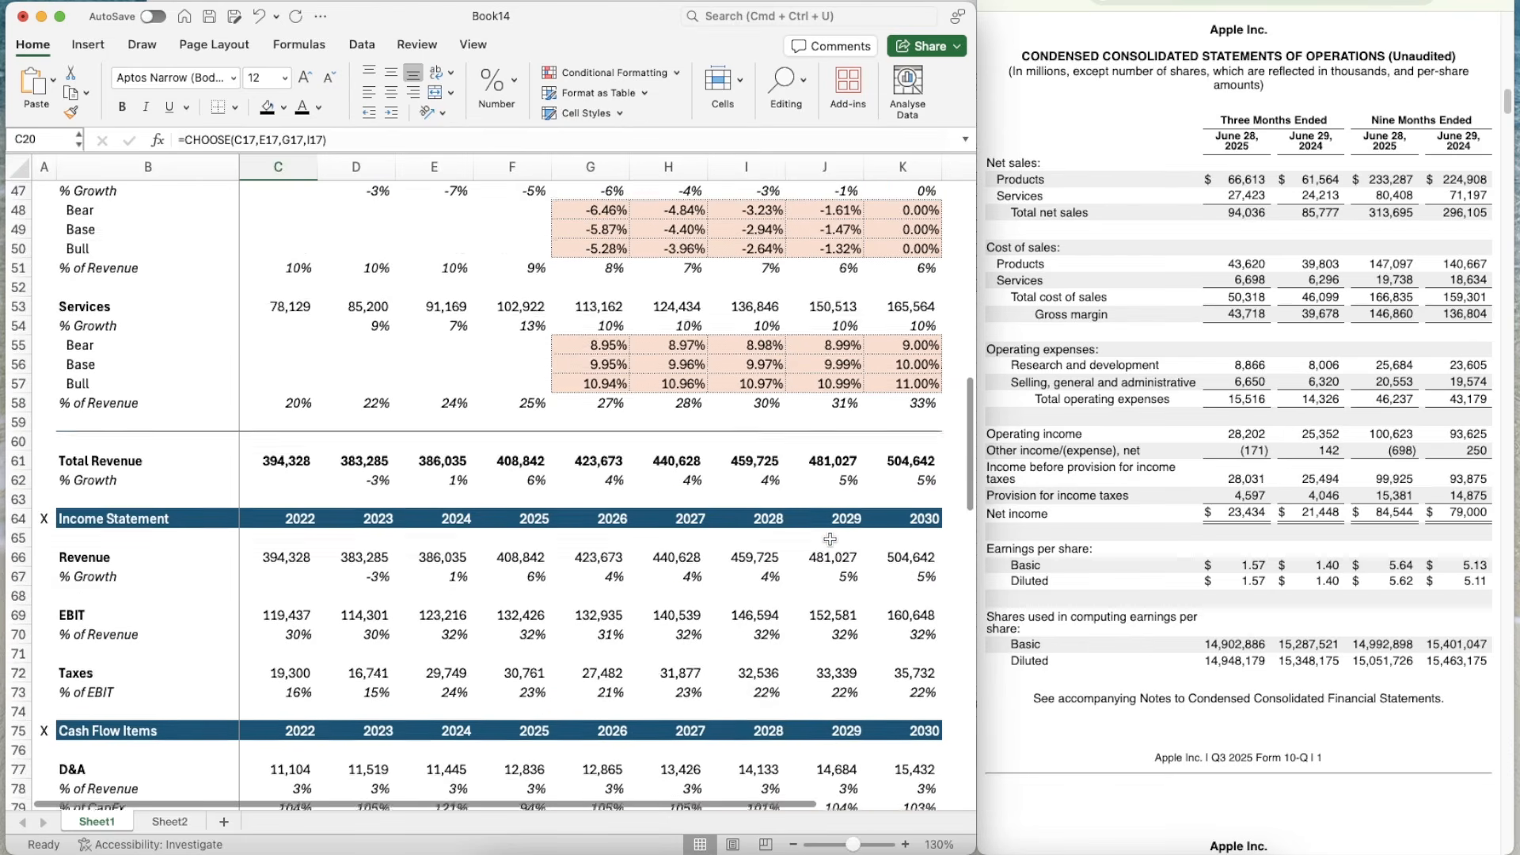
scroll(830, 539, down, 2)
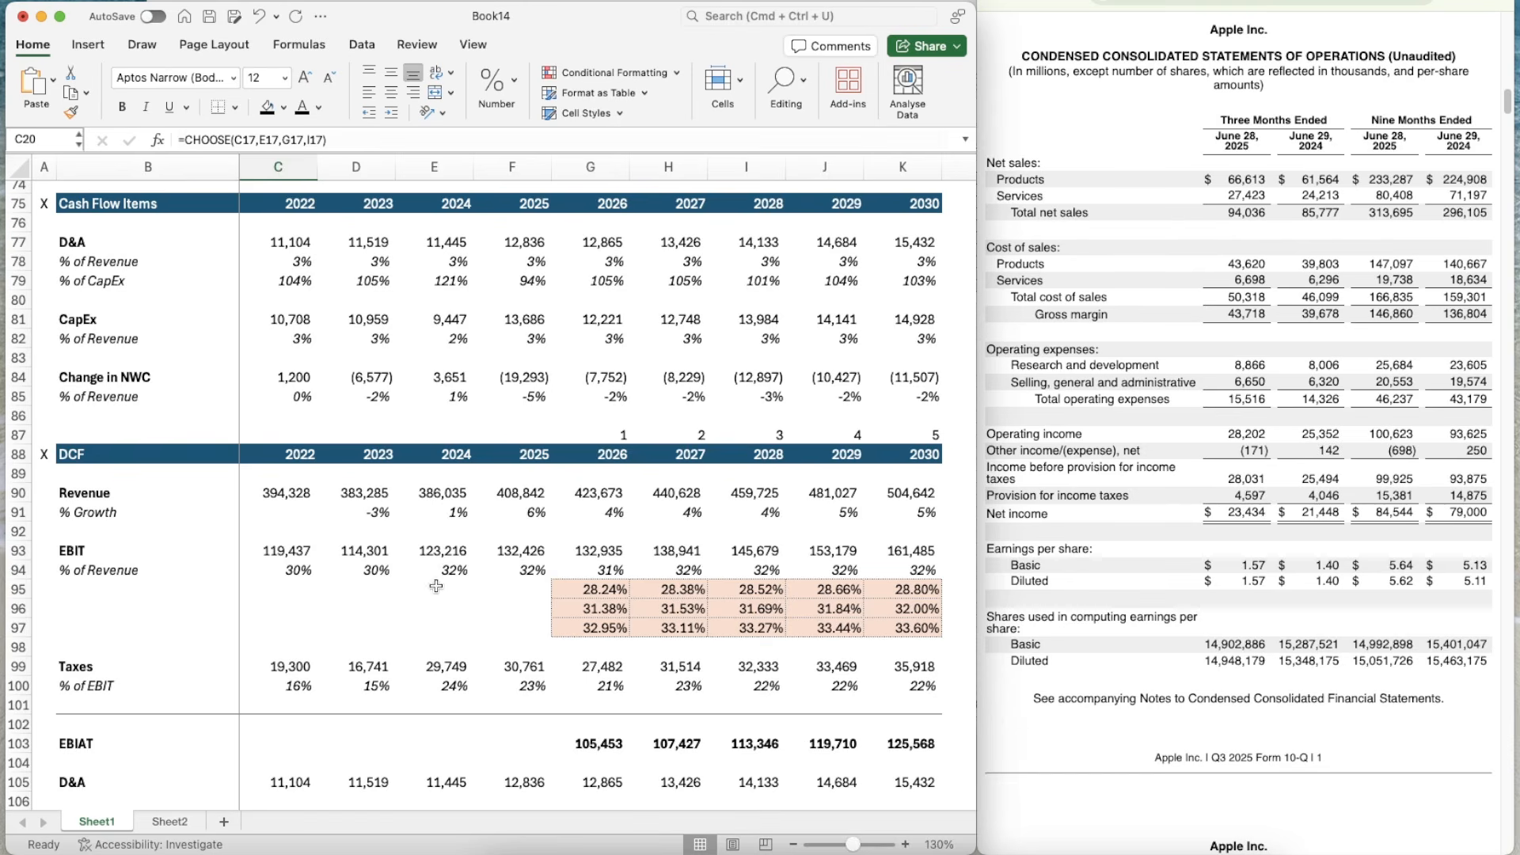
scroll(517, 619, down, 10)
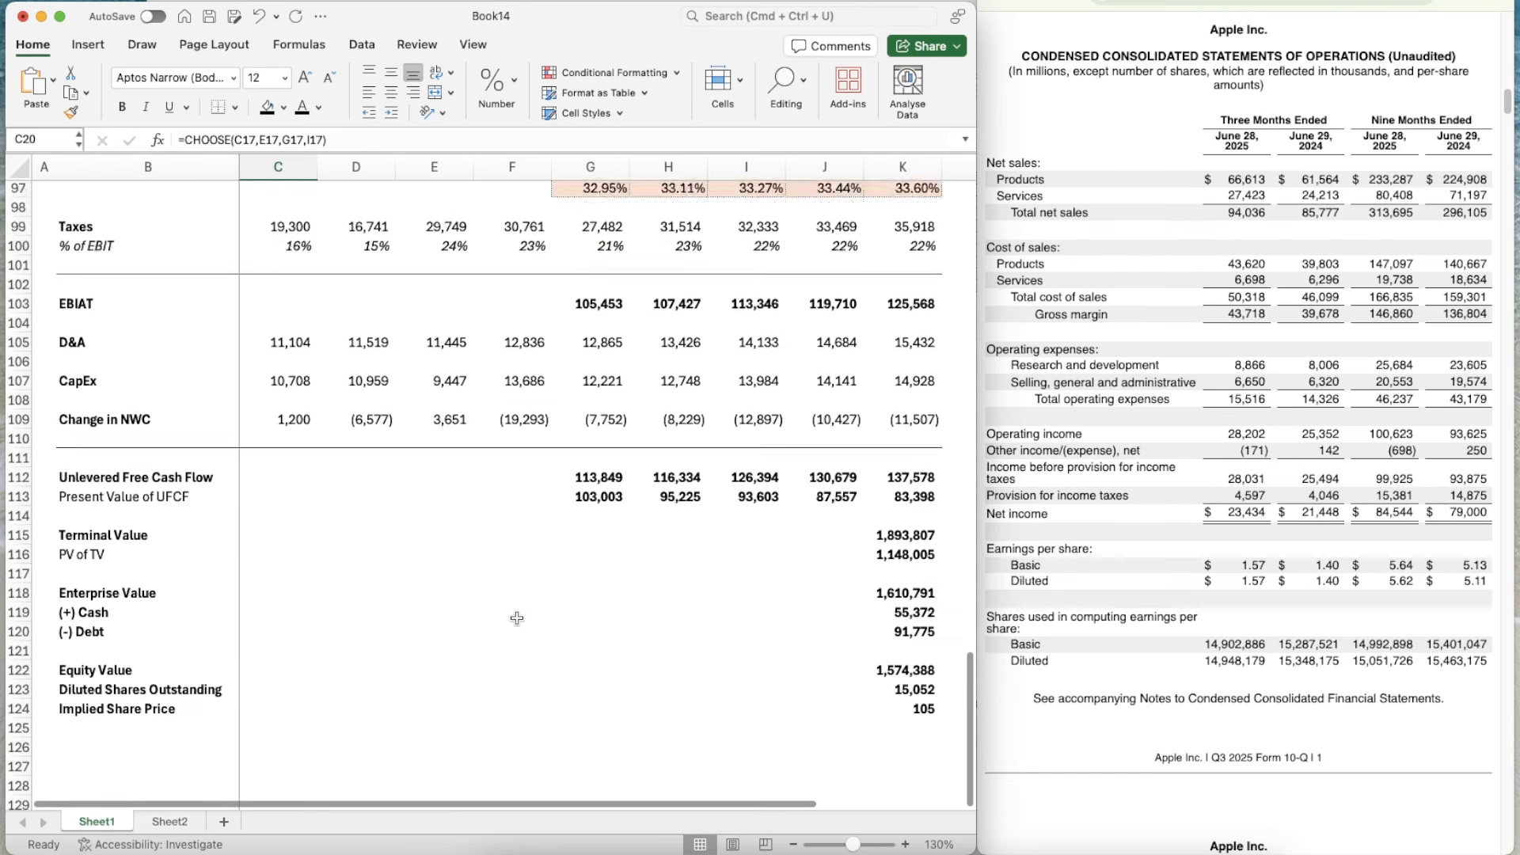
scroll(517, 619, up, 2)
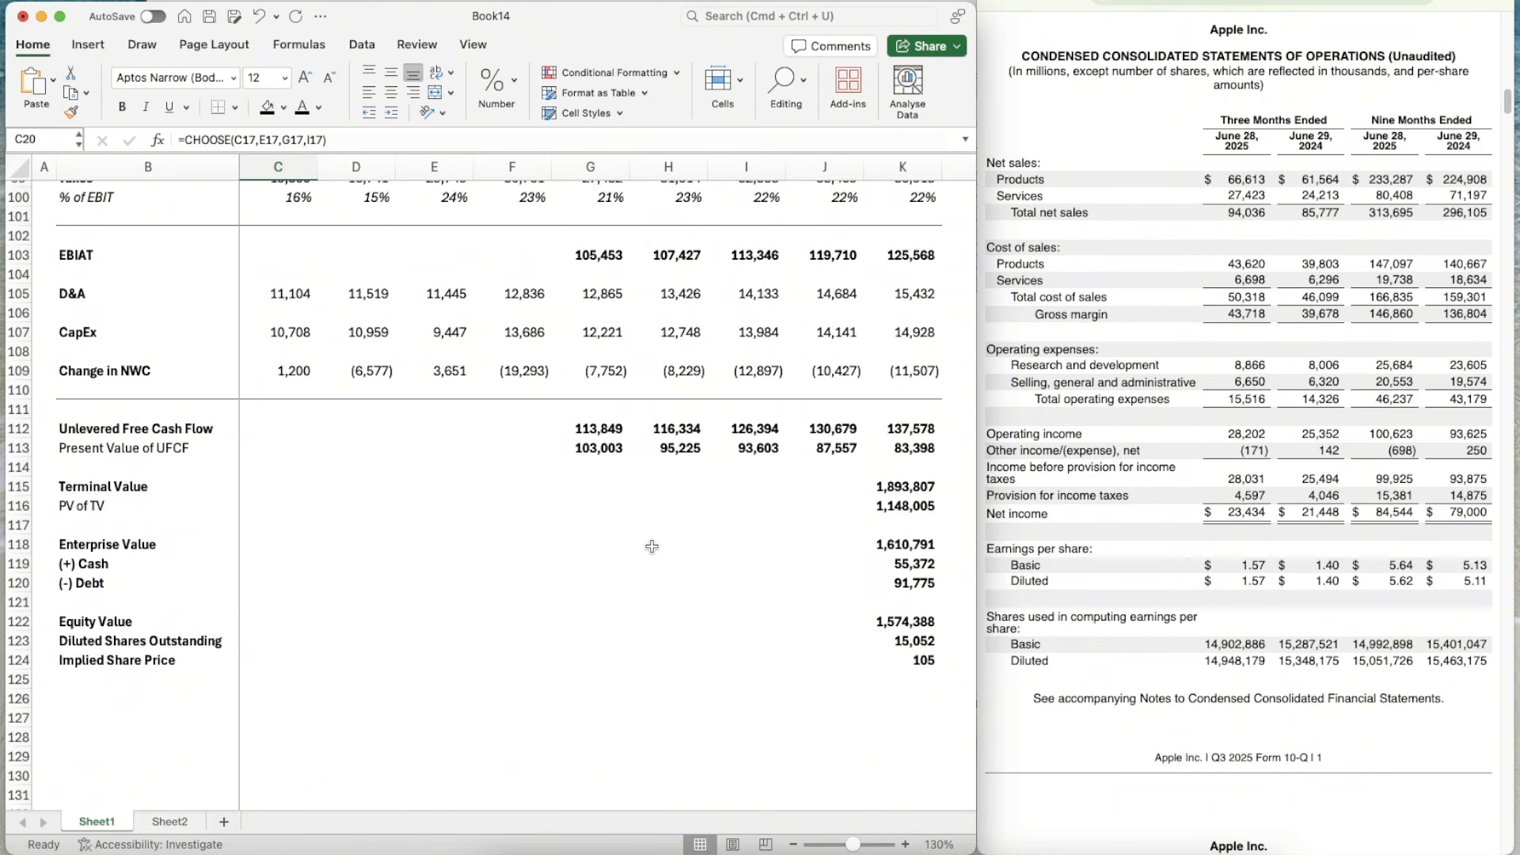
- Recheck the header and scenario assumptions, and trace the model through the Revenue Build and Income Statement down to the Implied Share Price
scroll(462, 461, up, 20)
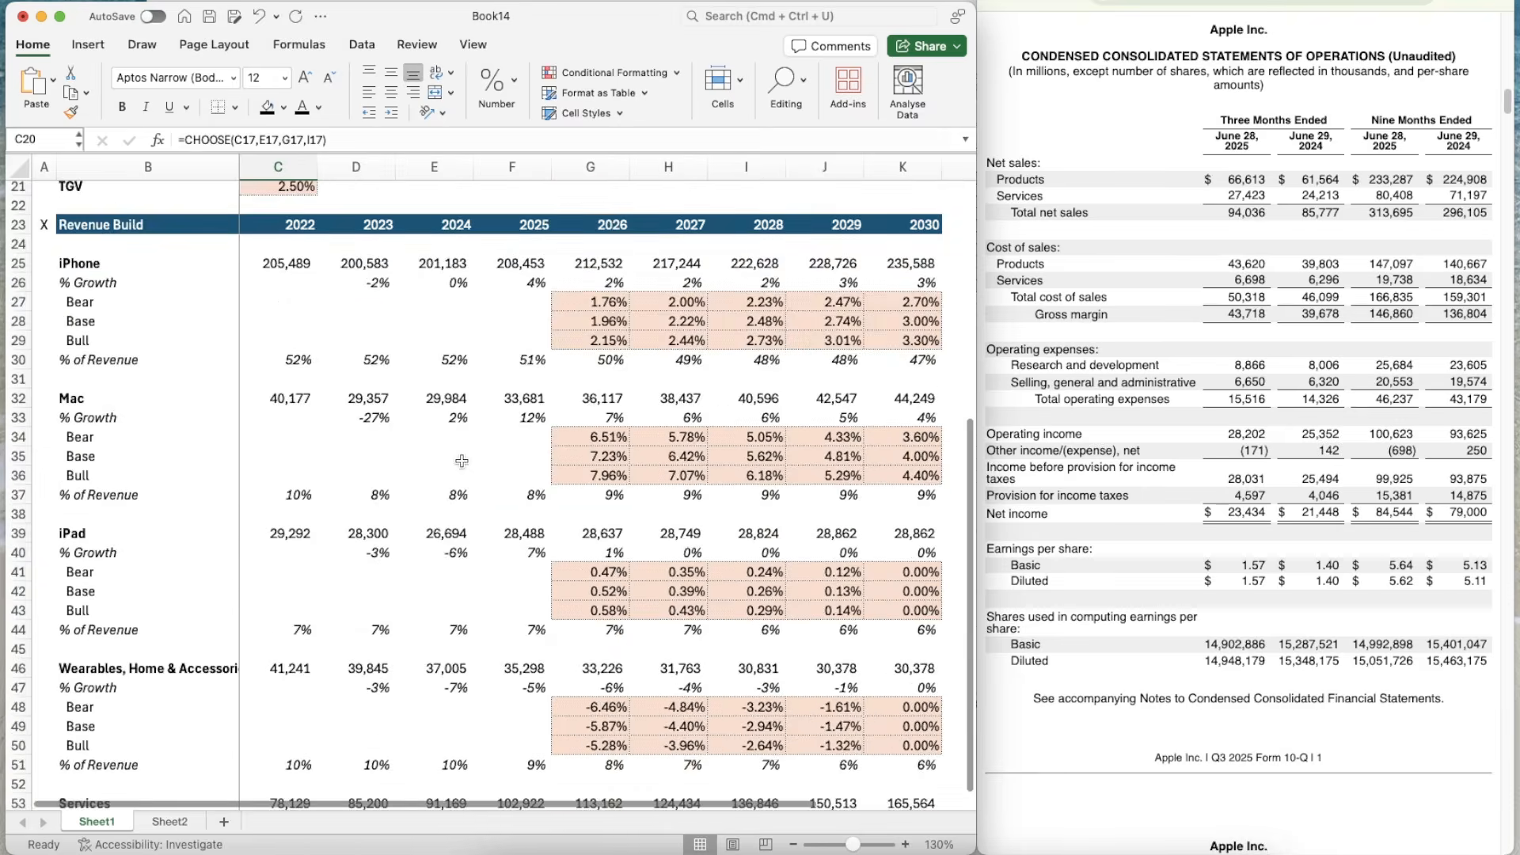
scroll(462, 461, down, 1)
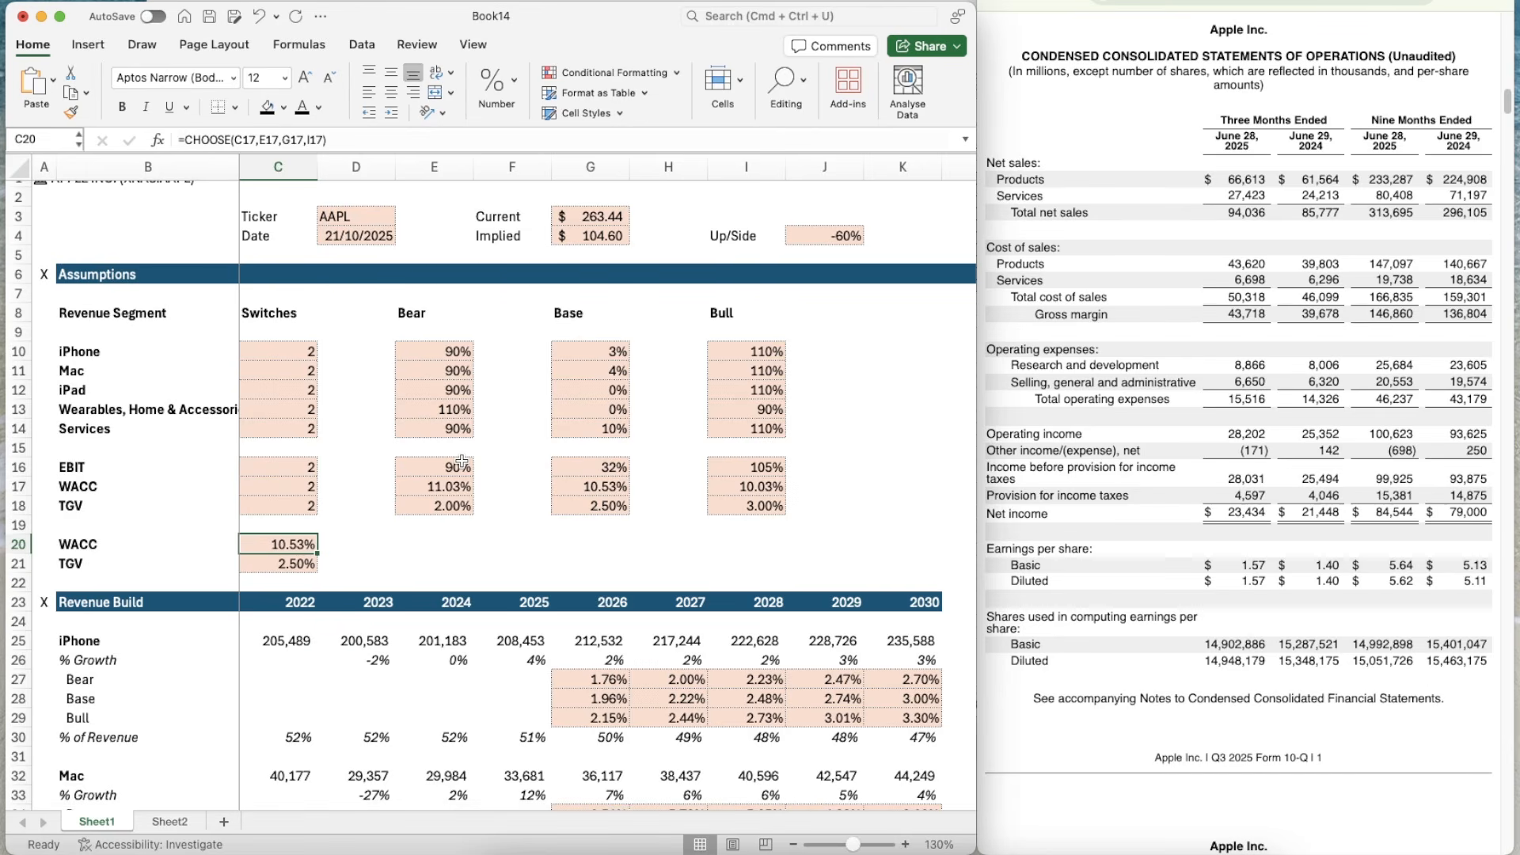
click(462, 461)
click(532, 519)
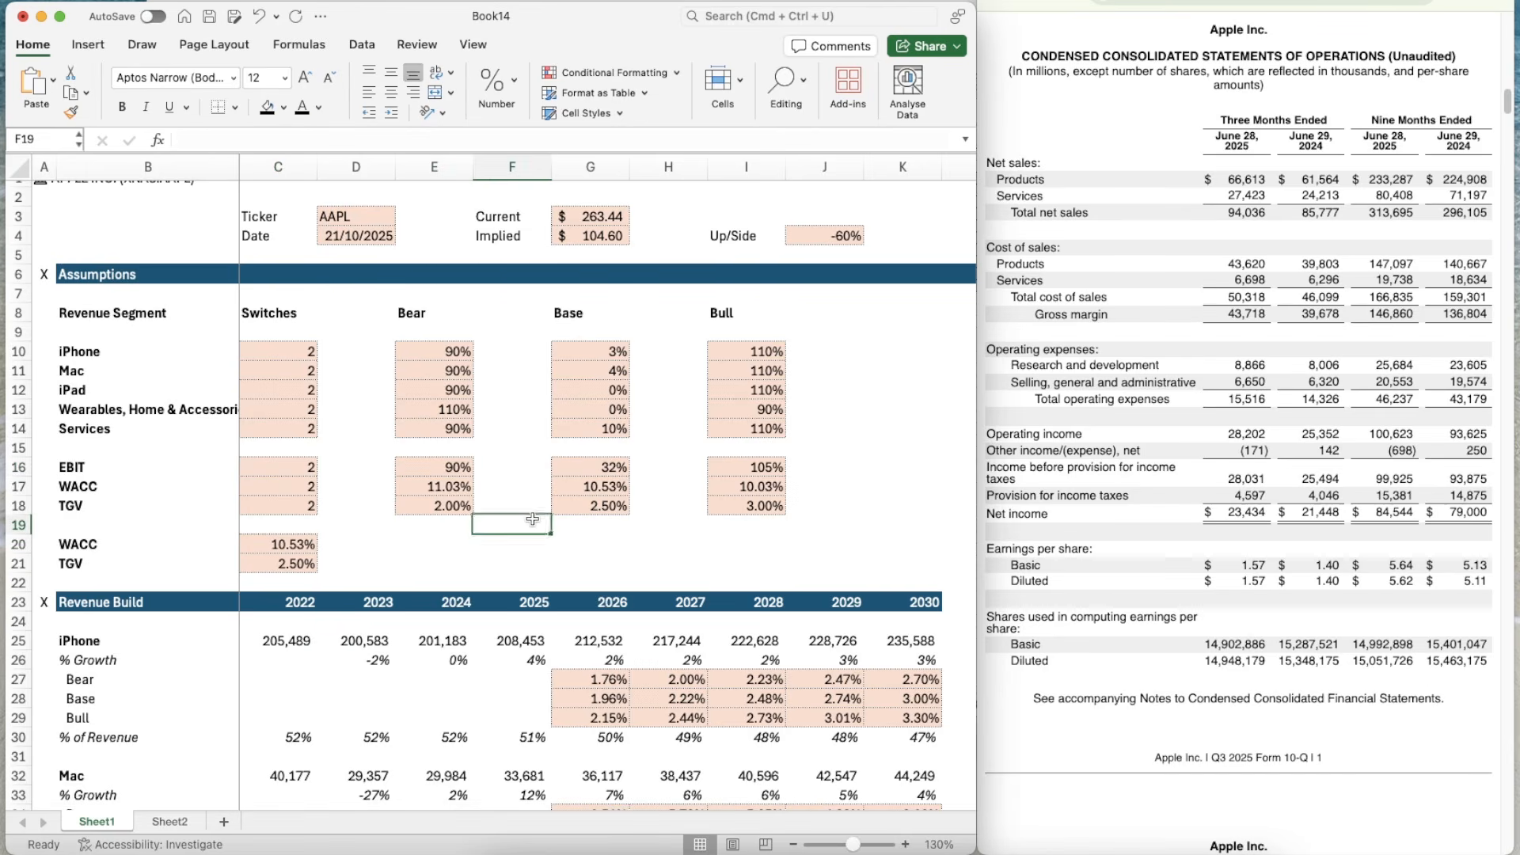
scroll(547, 559, down, 12)
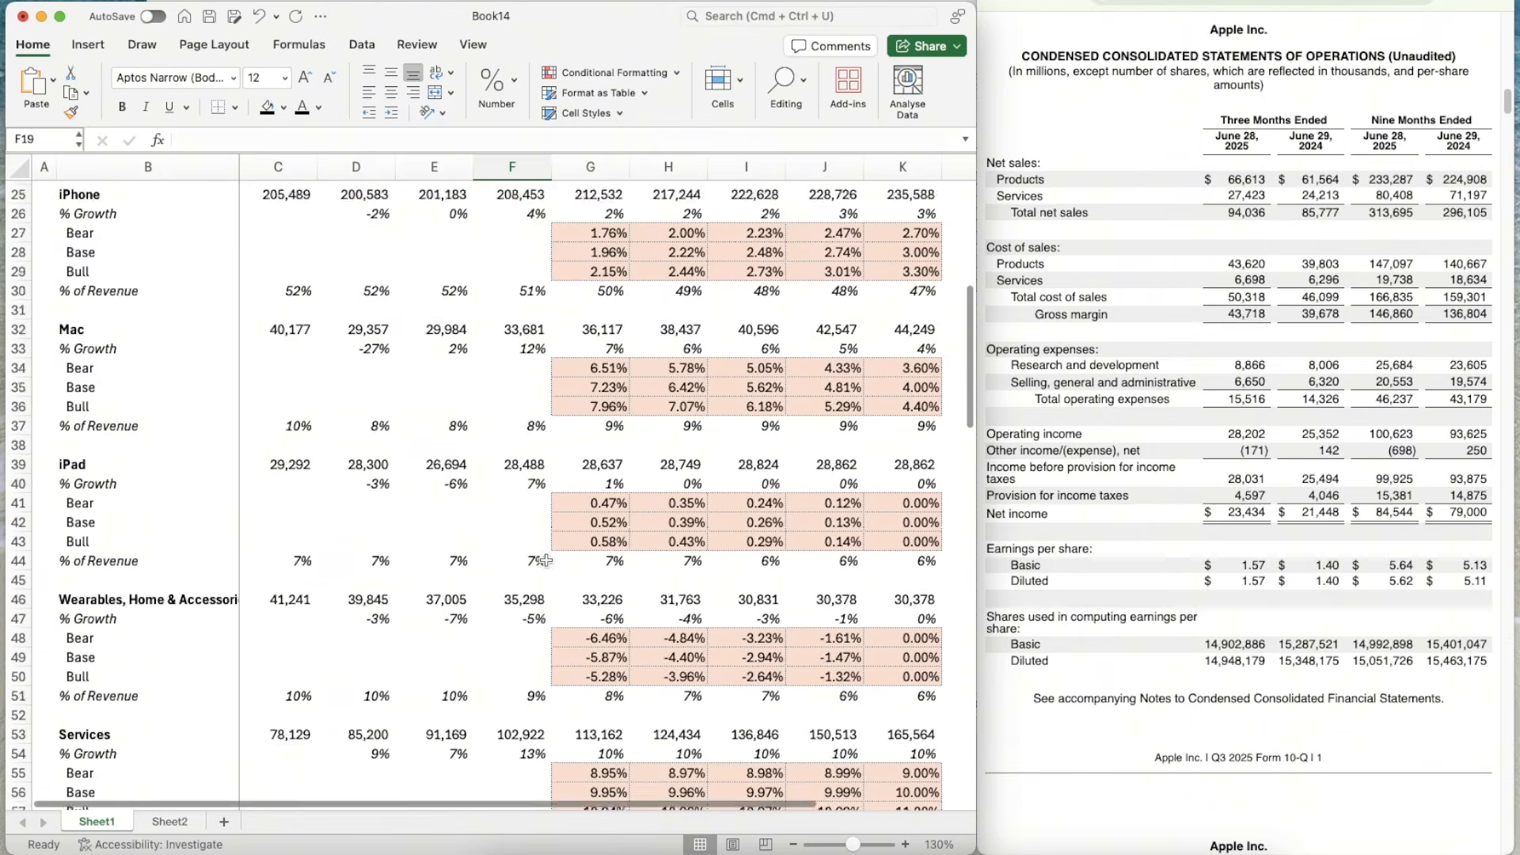
scroll(546, 560, down, 8)
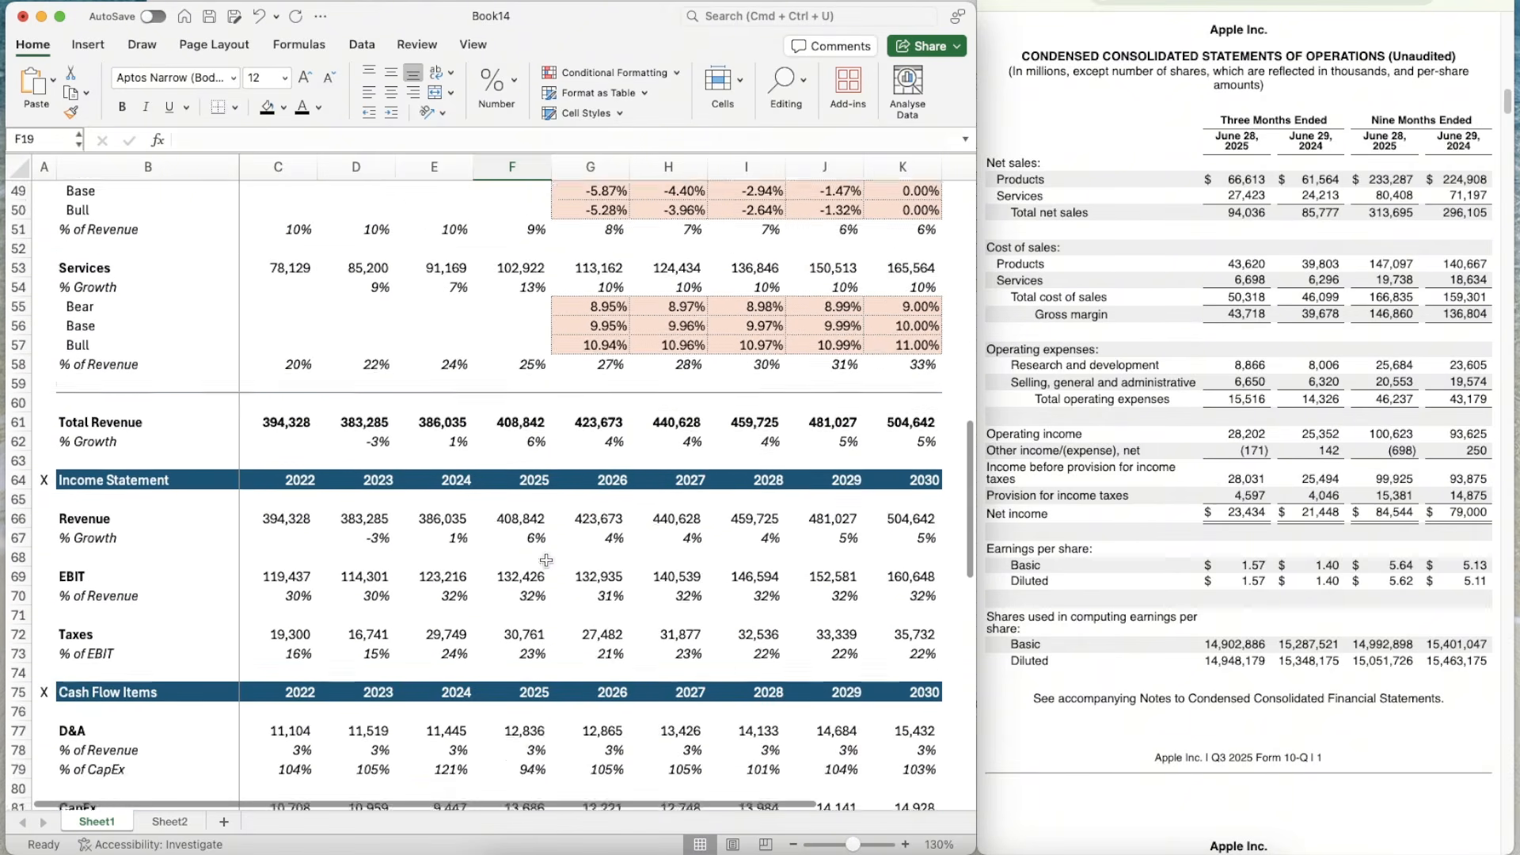
scroll(546, 560, down, 14)
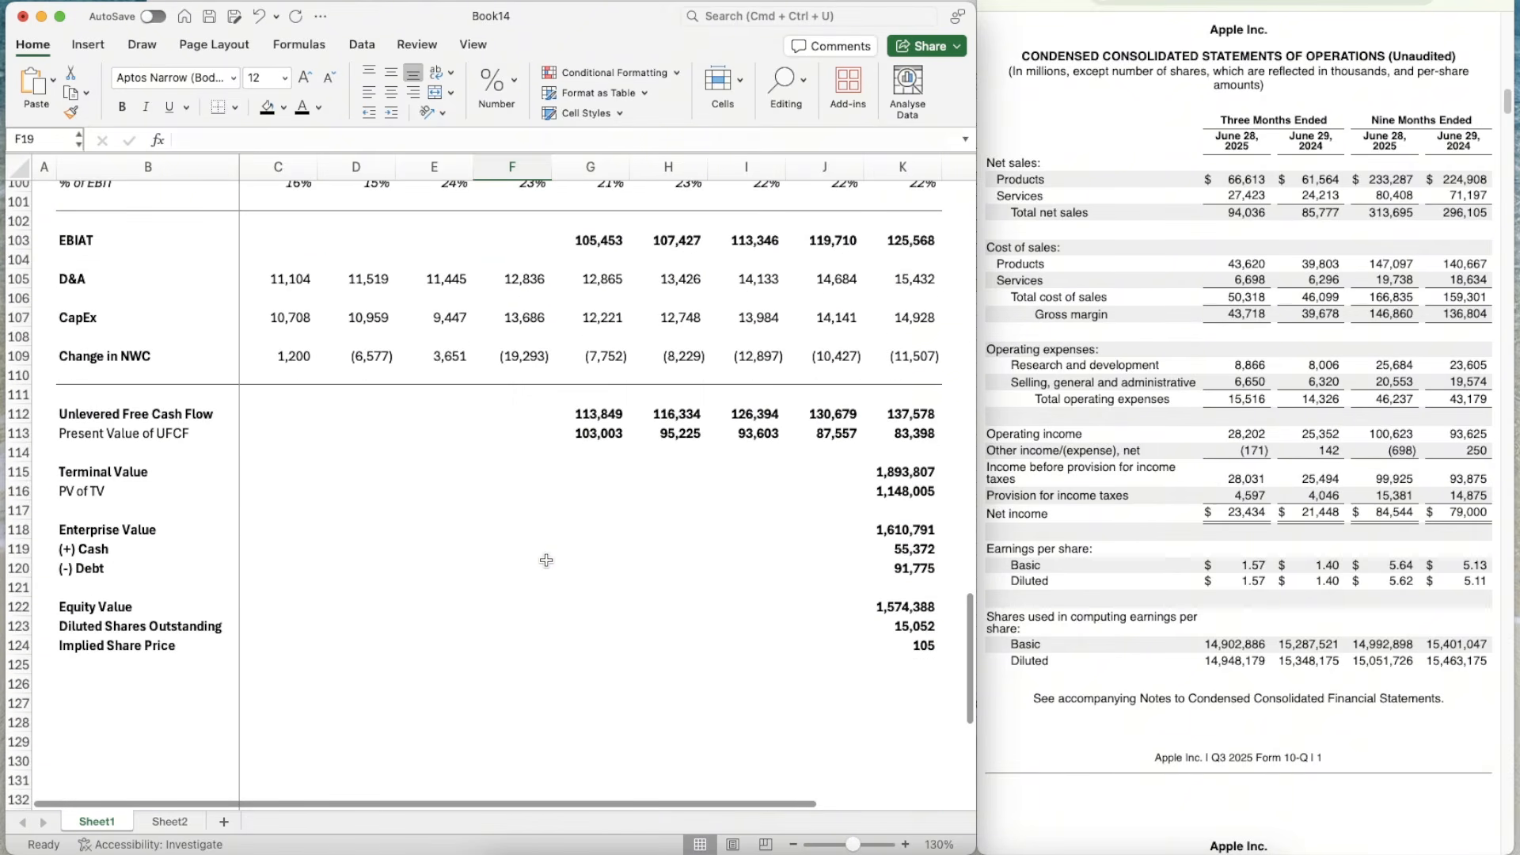